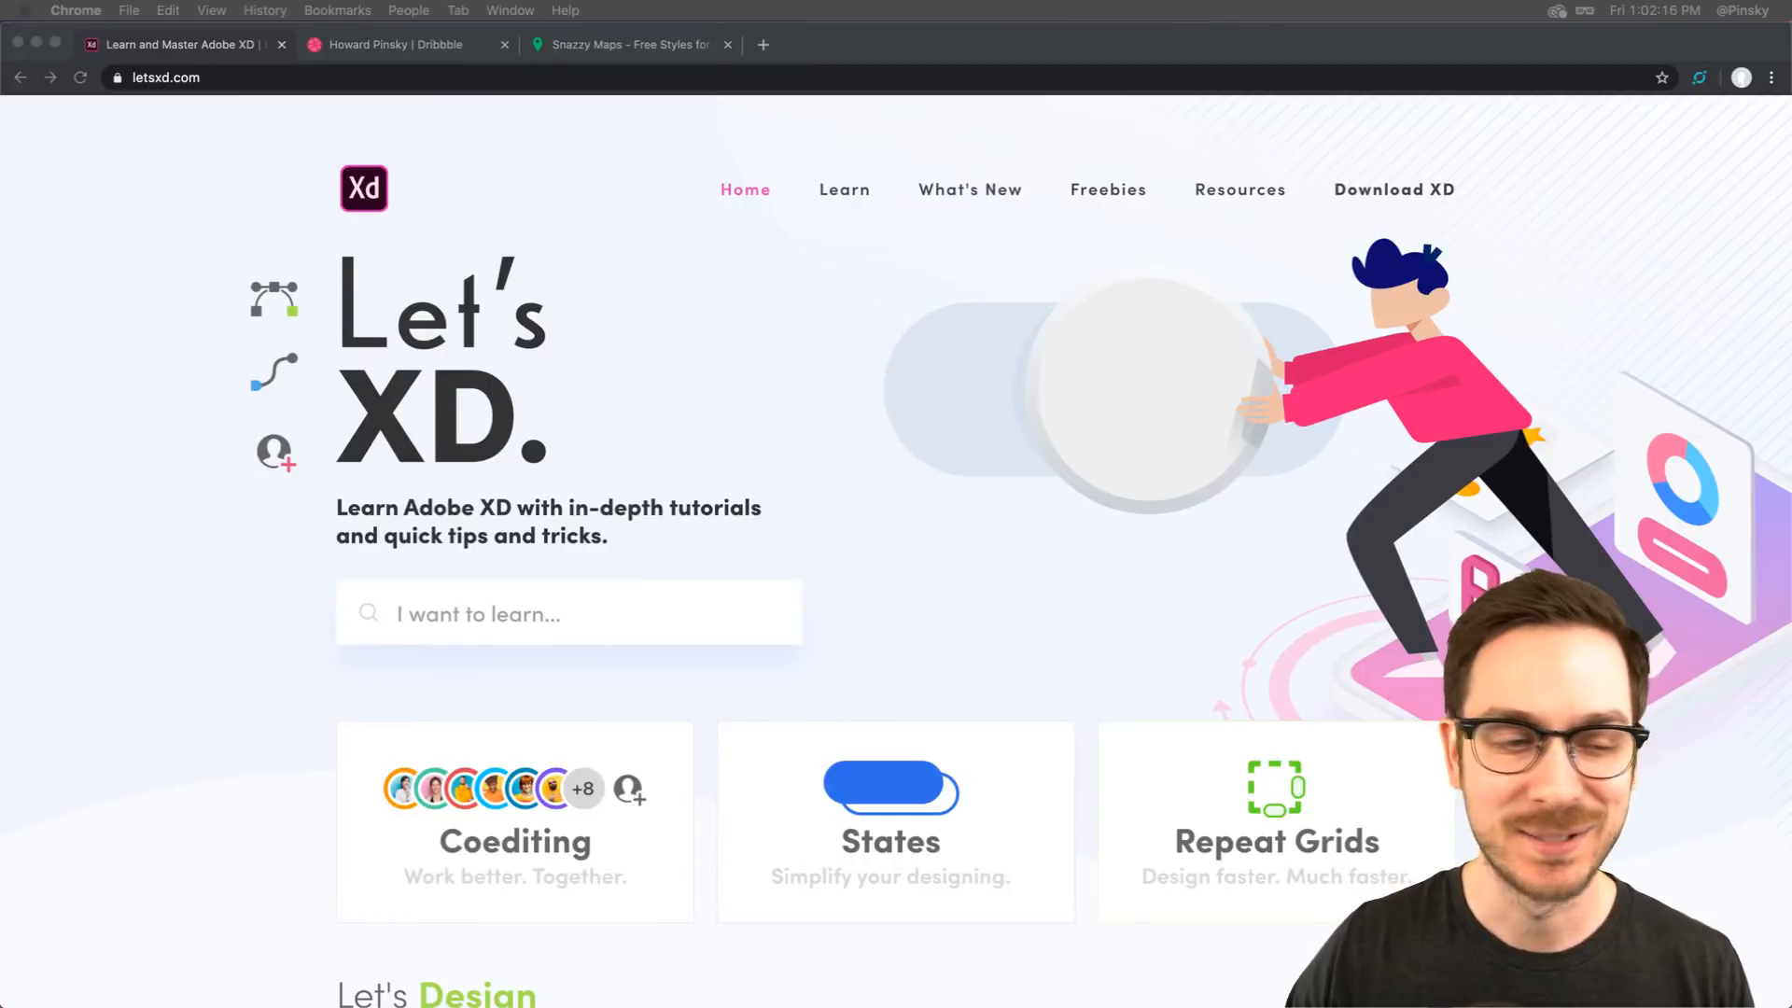
Browse the Dribbble profile shots and open the Flyout Navigation Bar shot for reference
{"action": "left_click", "coordinate": [230, 238]}
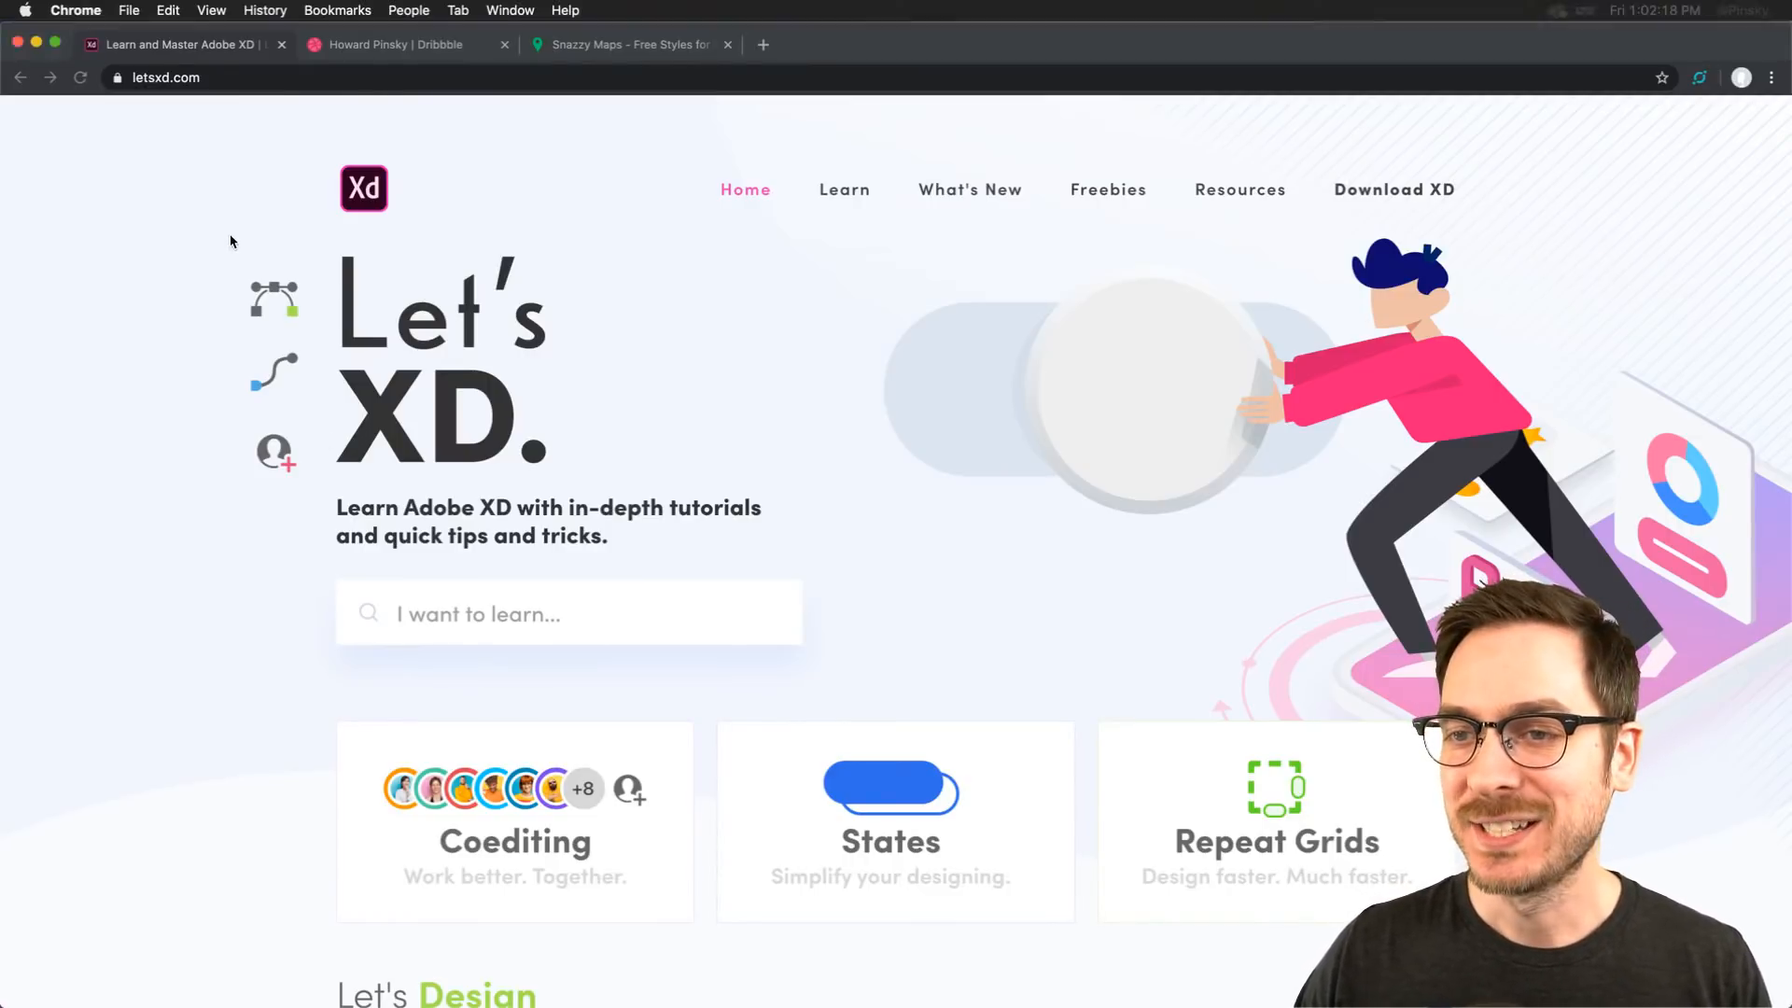
{"action": "left_click", "coordinate": [422, 45]}
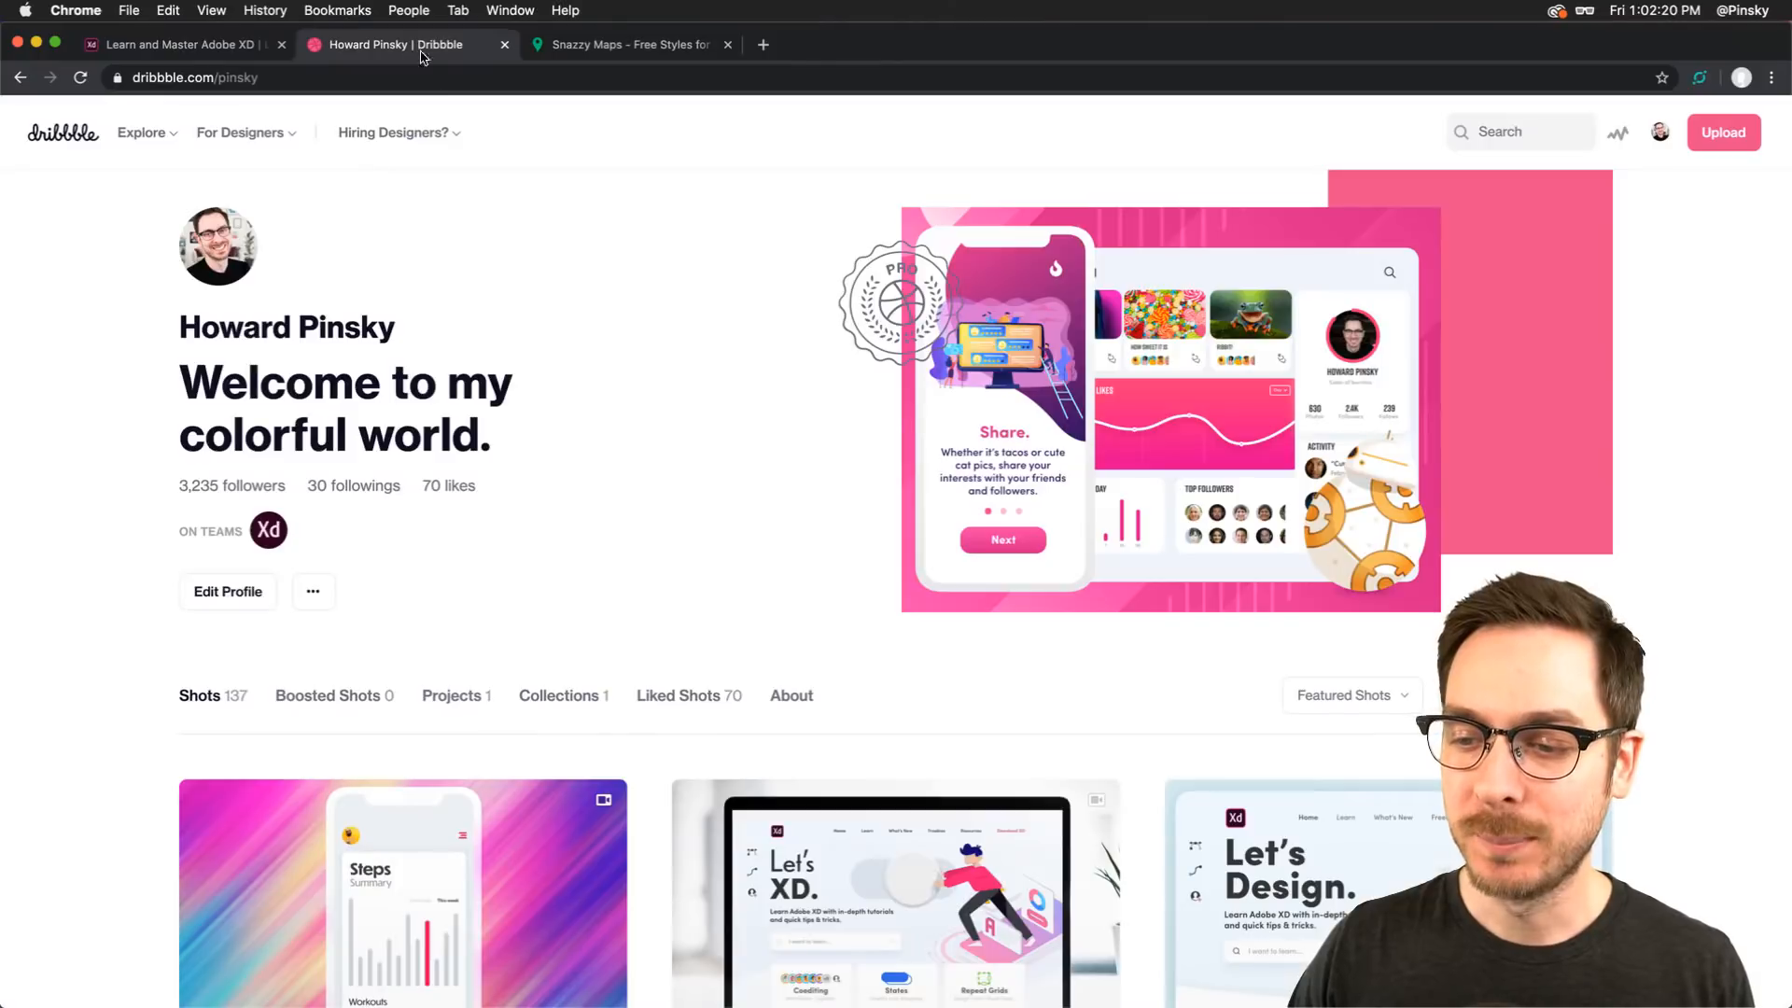
{"action": "scroll", "coordinate": [33, 650], "scroll_direction": "down", "scroll_amount": 3}
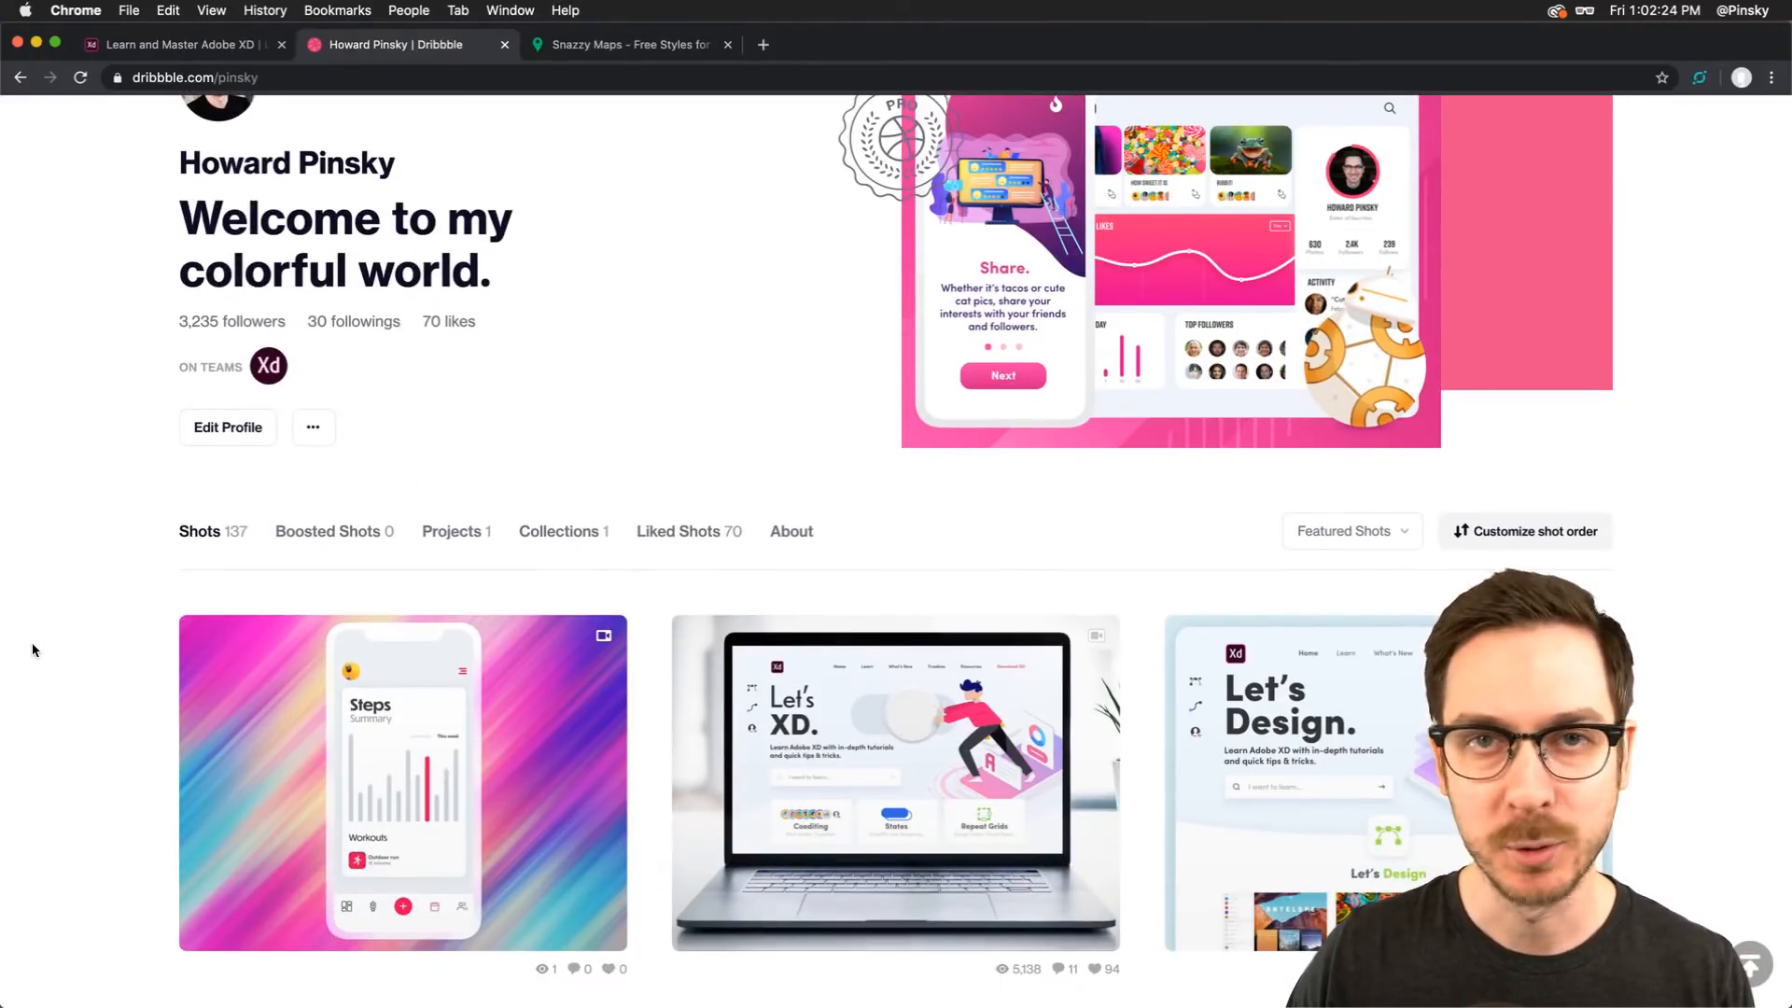
{"action": "scroll", "coordinate": [33, 651], "scroll_direction": "down", "scroll_amount": 2}
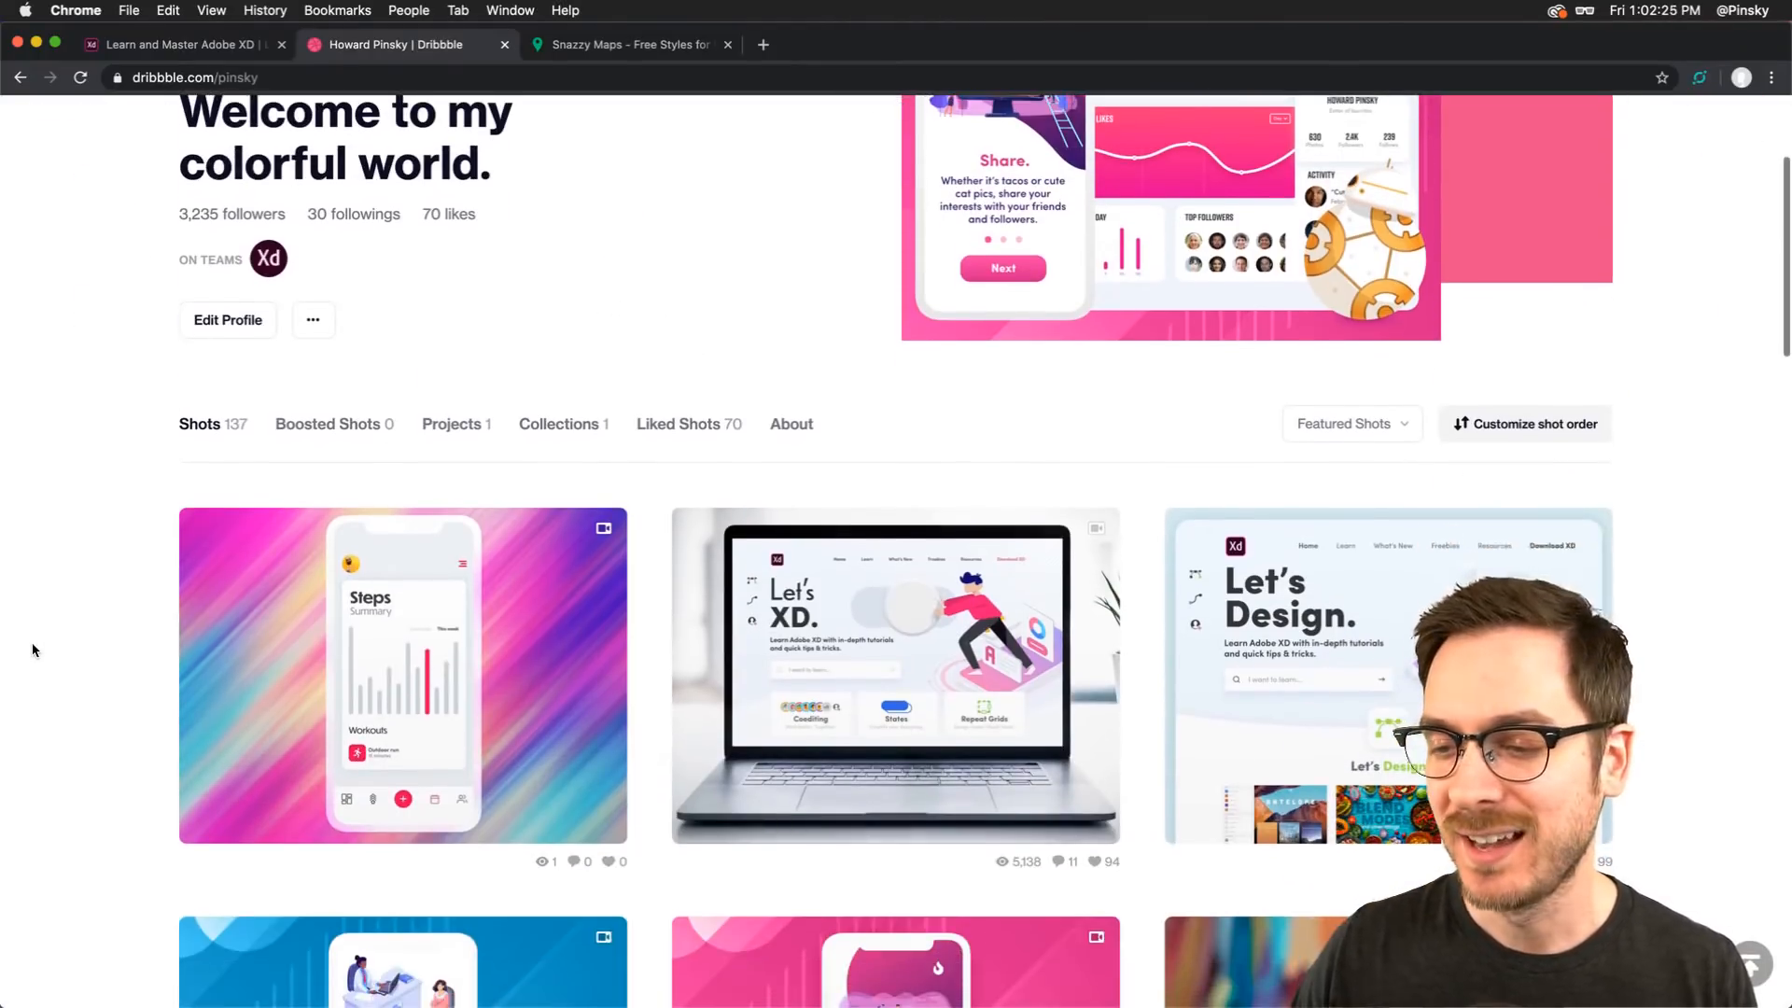
{"action": "left_click", "coordinate": [327, 640]}
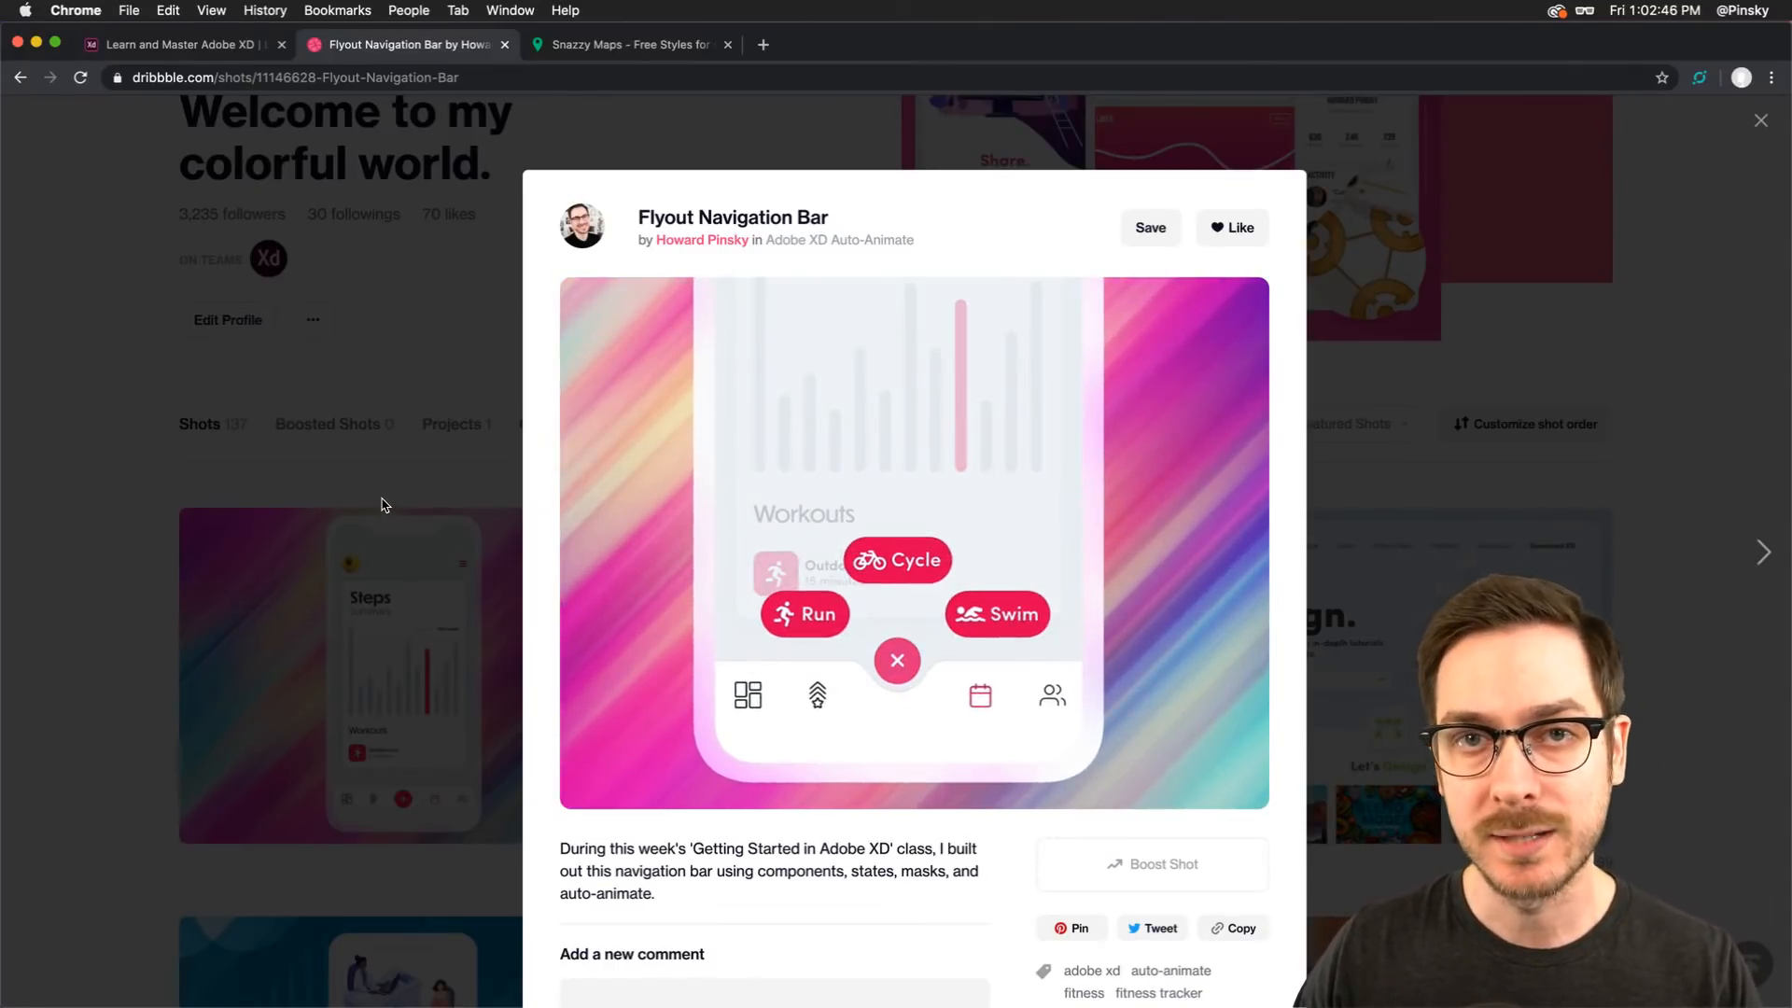
{"action": "left_click", "coordinate": [382, 505]}
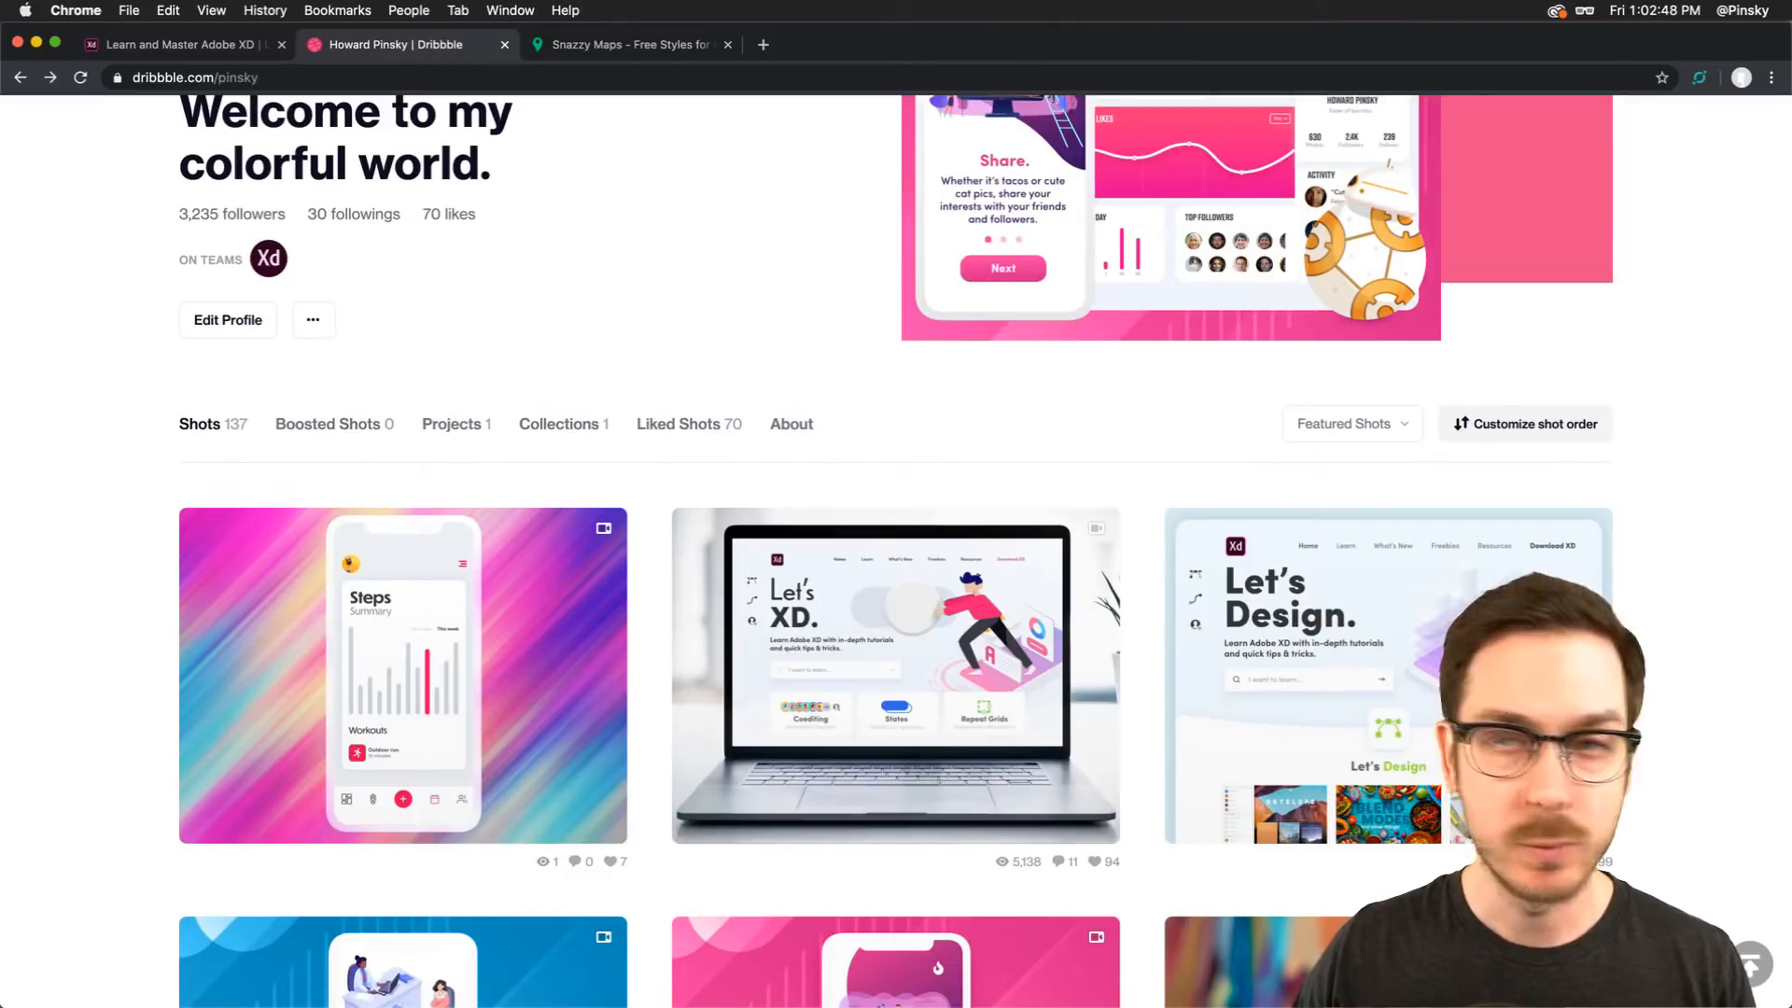
Switch to XD and set the navigation component on the Sessions artboard to its Default State
{"action": "key", "text": "super+Tab"}
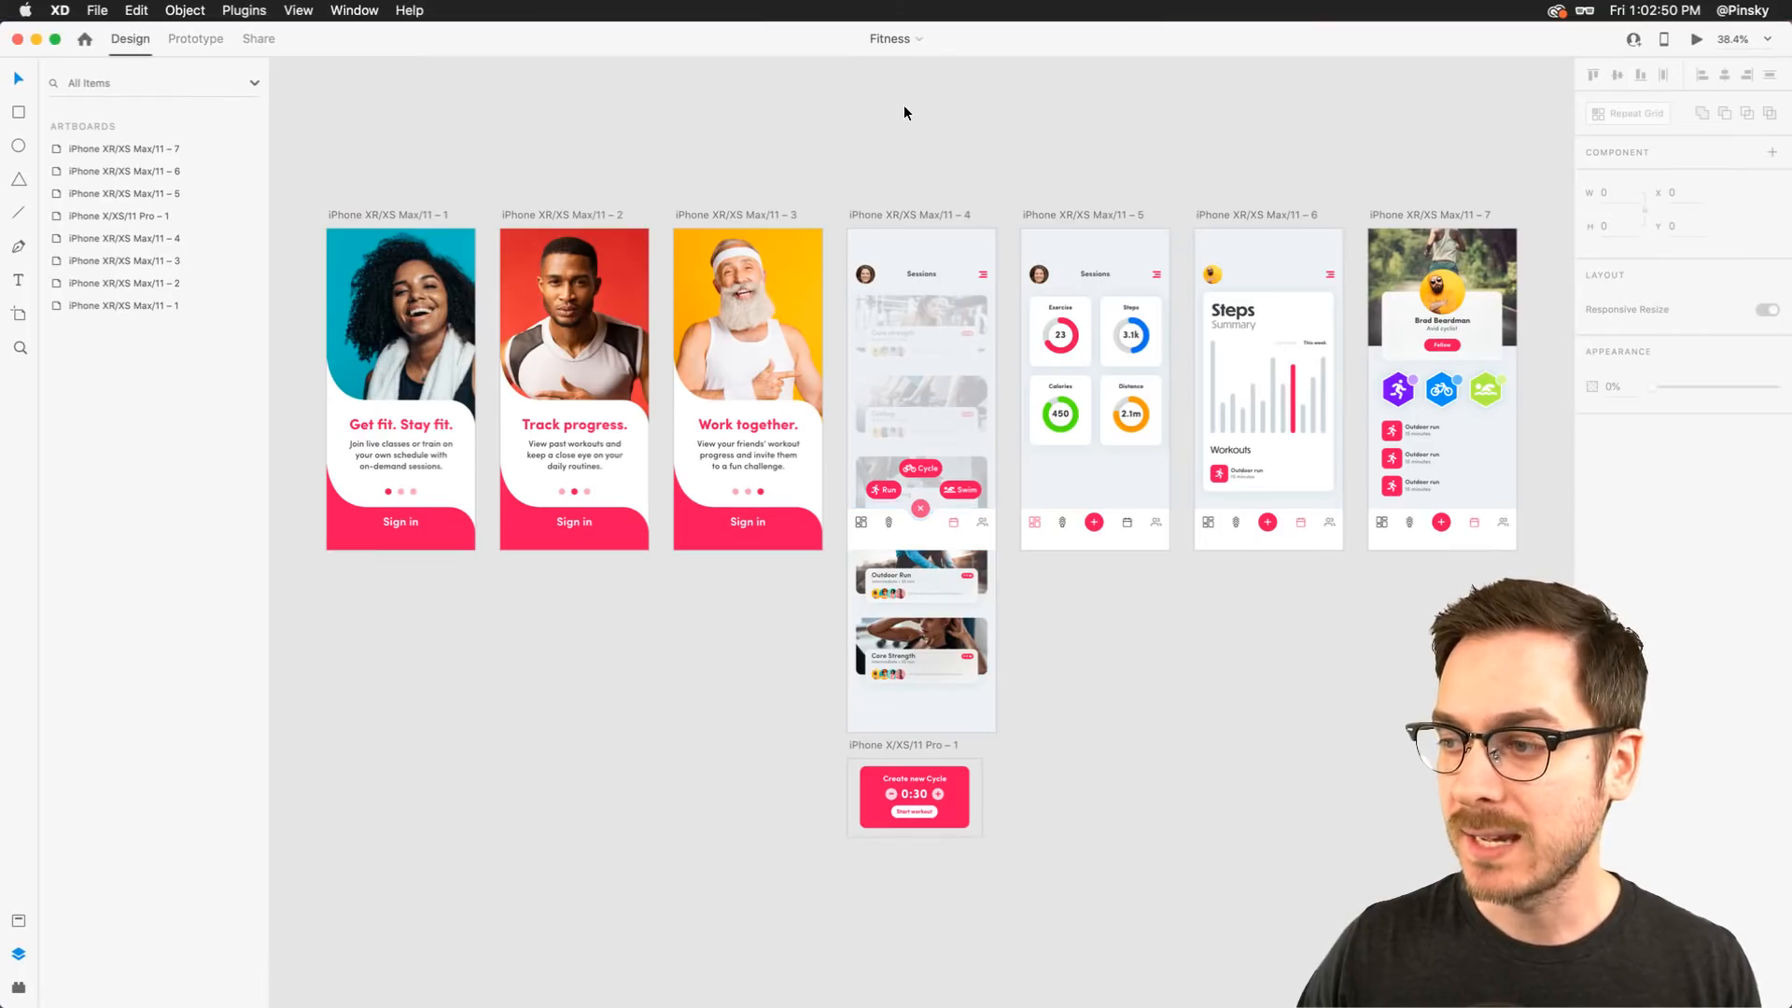
{"action": "left_click", "coordinate": [949, 532]}
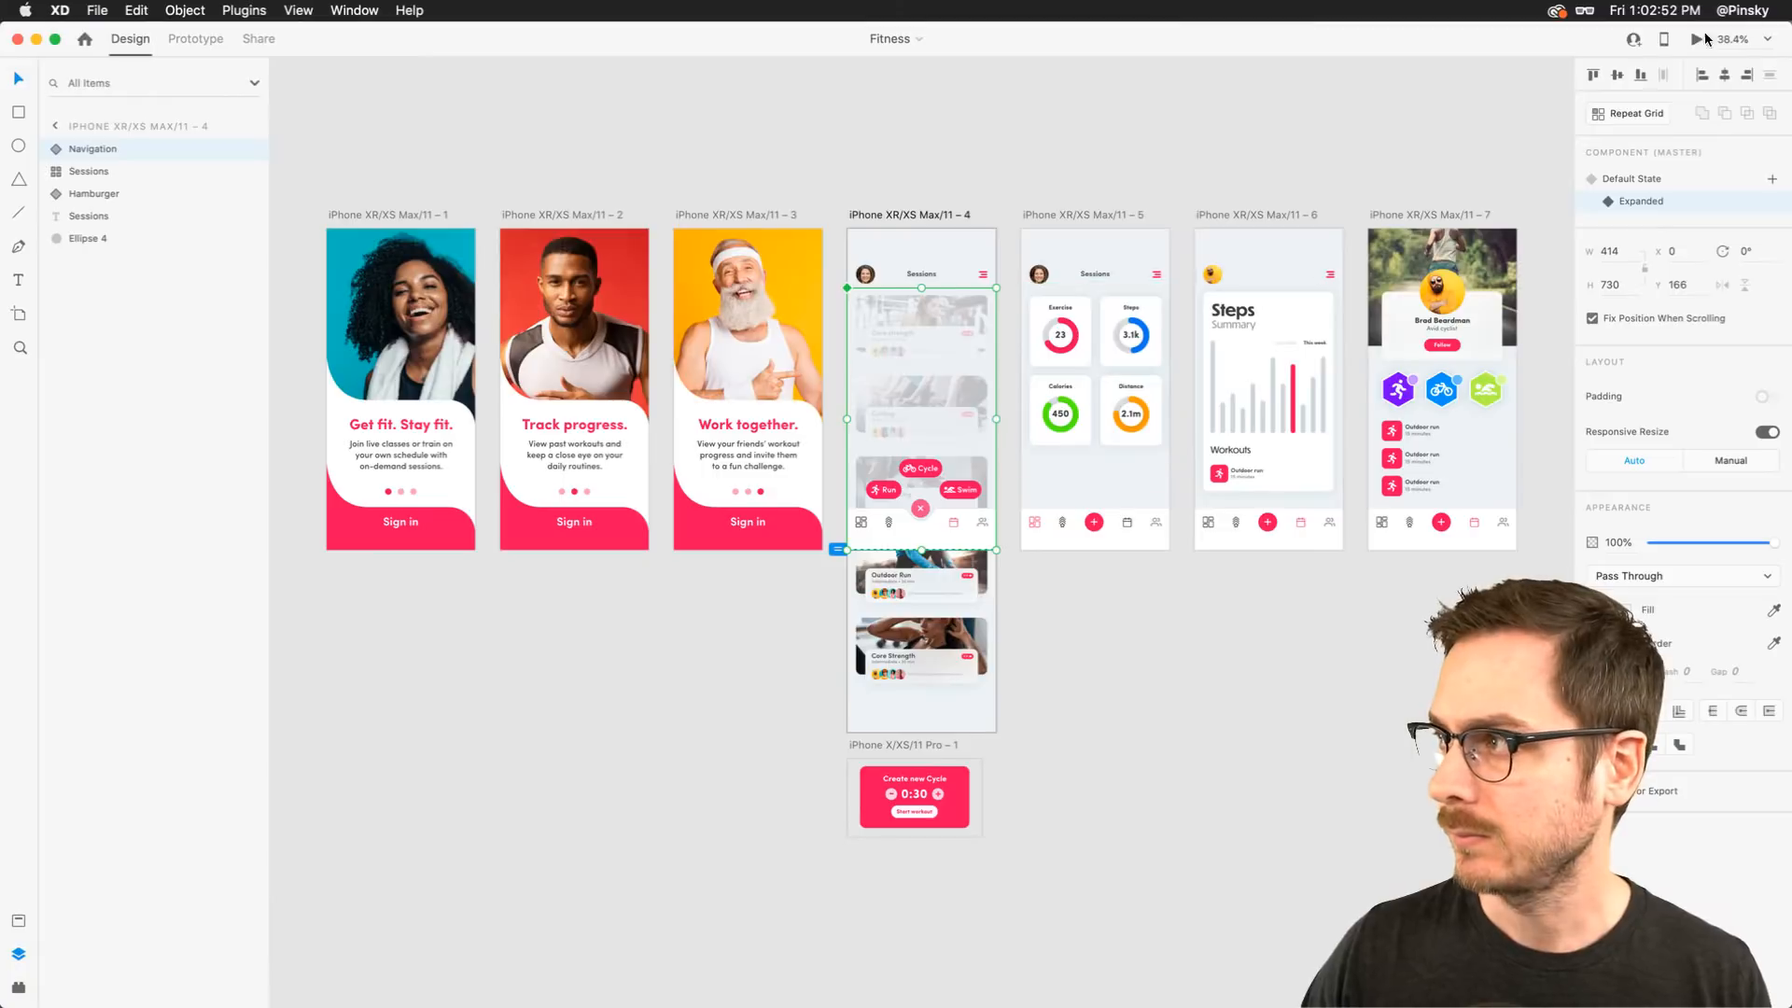
{"action": "left_click", "coordinate": [1656, 180]}
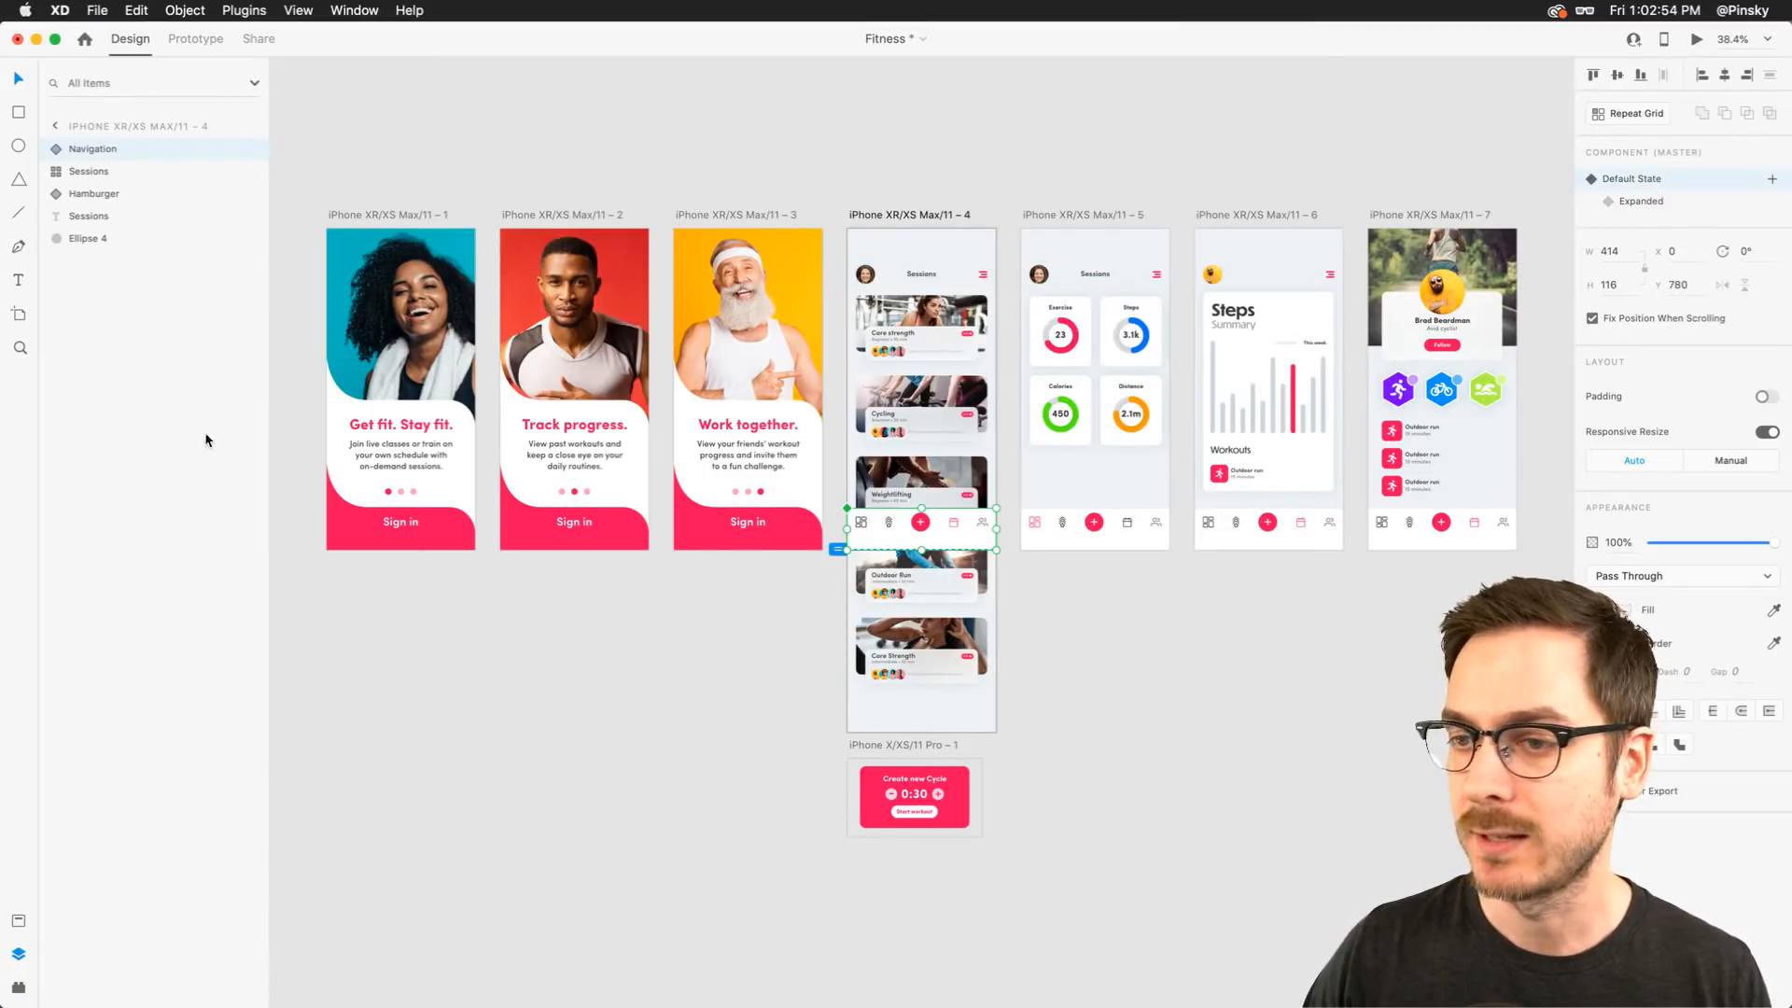
Preview the first onboarding artboard and test switching between the Sign in and Sign up forms
{"action": "scroll", "coordinate": [340, 377], "scroll_direction": "up", "scroll_amount": 5}
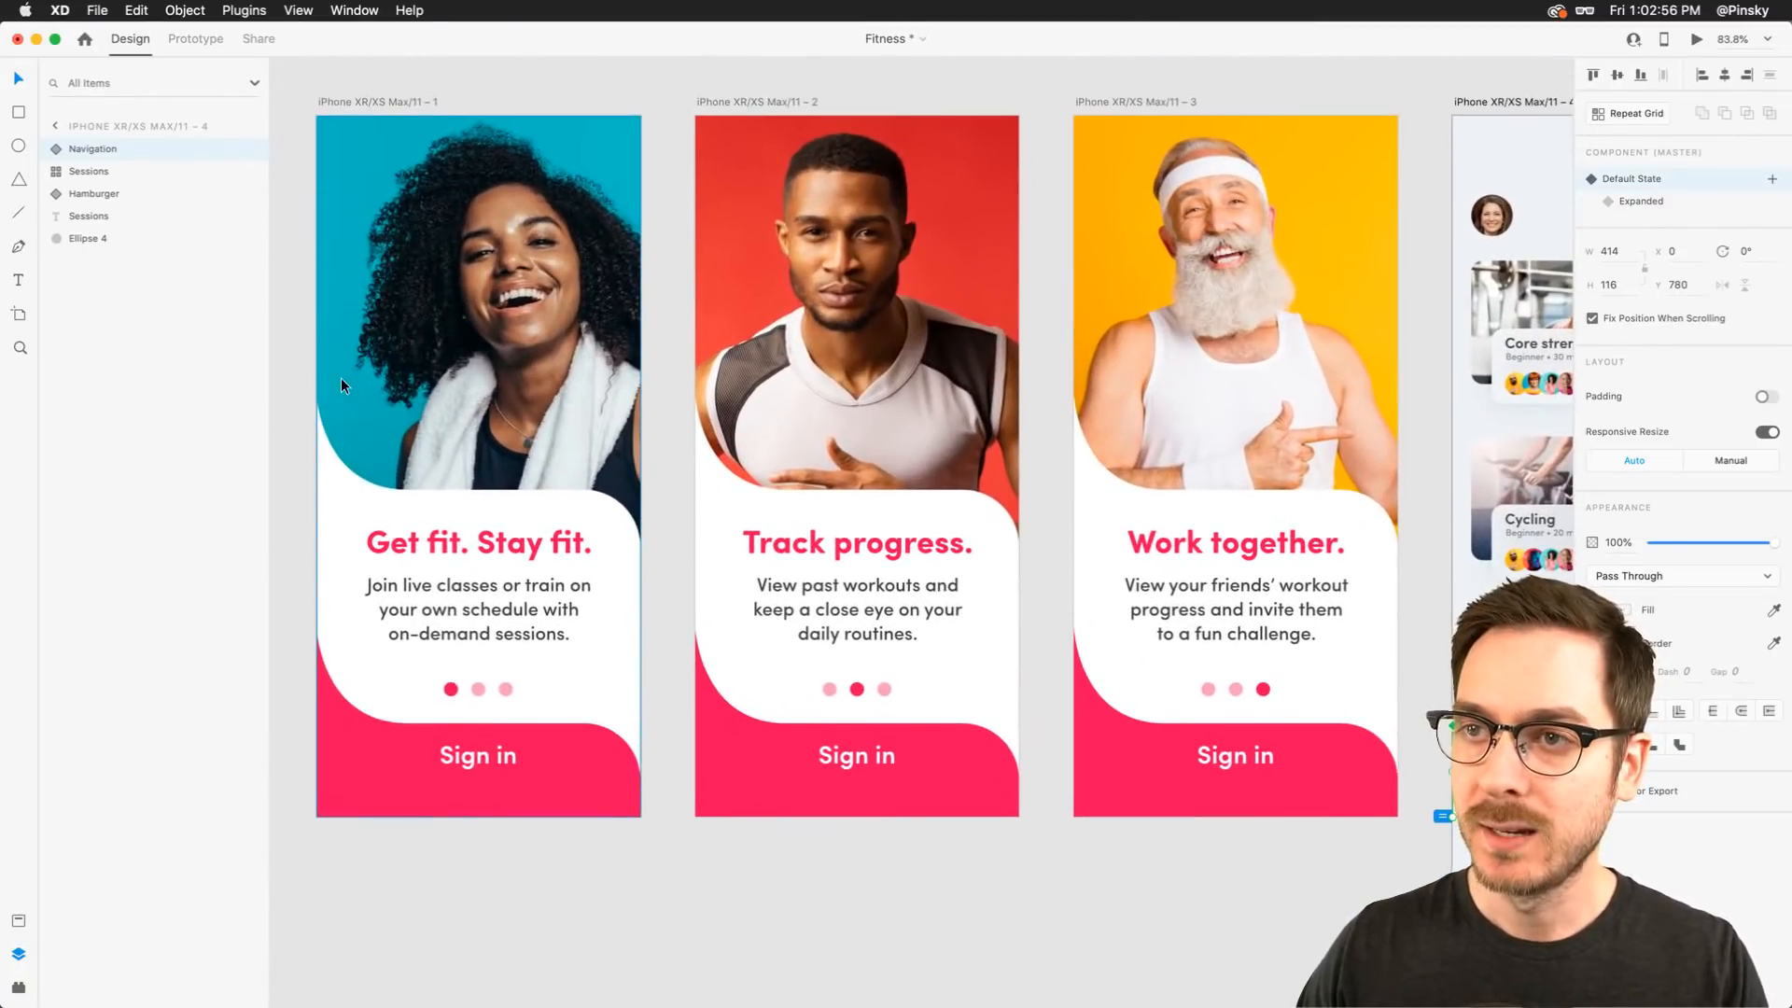
{"action": "scroll", "coordinate": [676, 357], "scroll_direction": "right", "scroll_amount": 10}
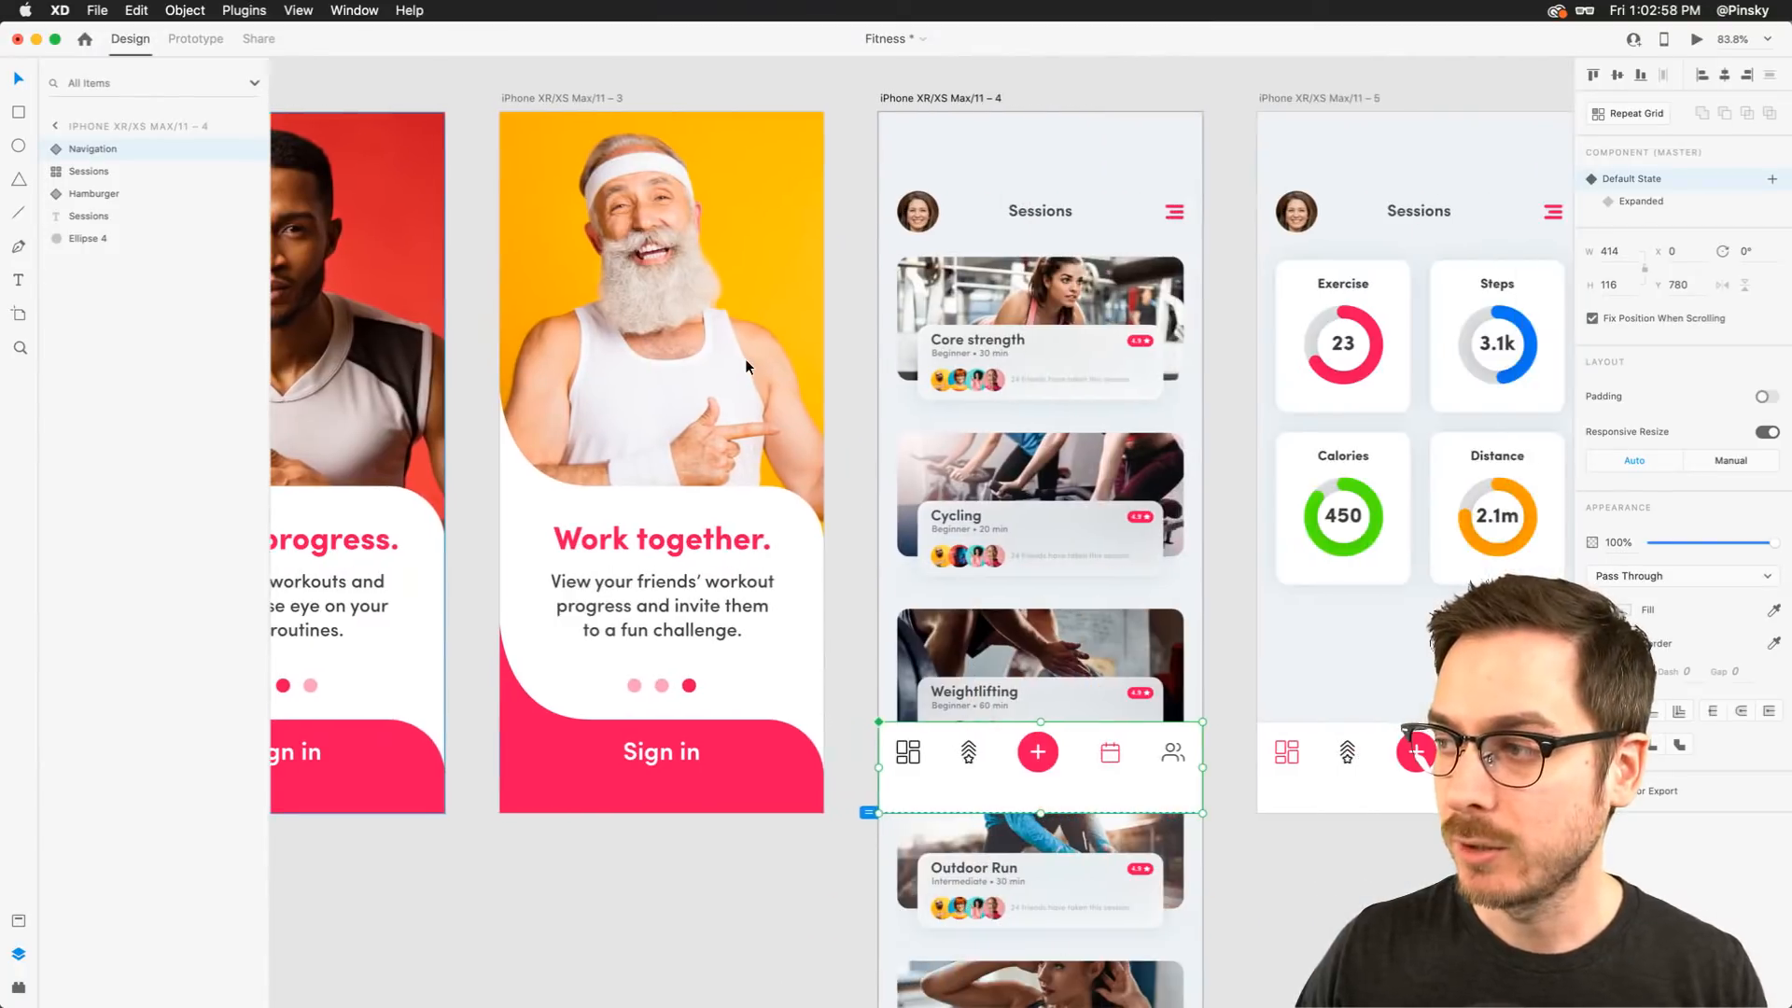
{"action": "scroll", "coordinate": [746, 360], "scroll_direction": "left", "scroll_amount": 10}
{"action": "left_click", "coordinate": [571, 353]}
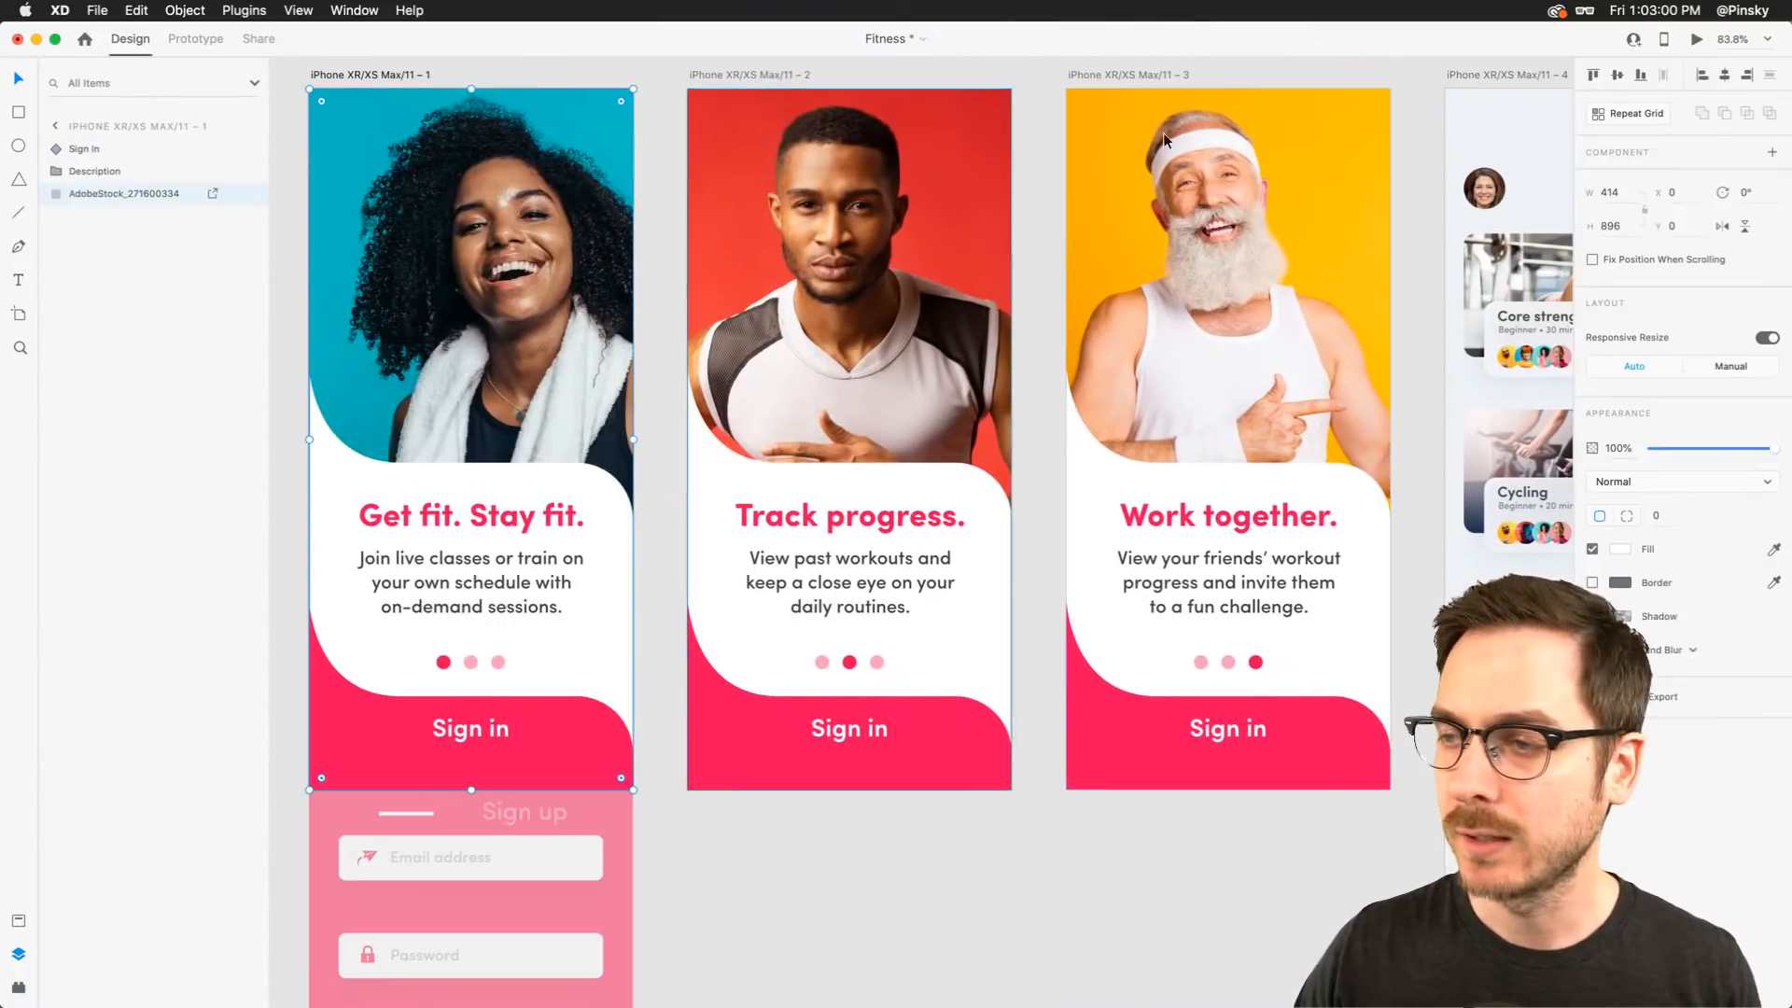
{"action": "left_click", "coordinate": [1697, 40]}
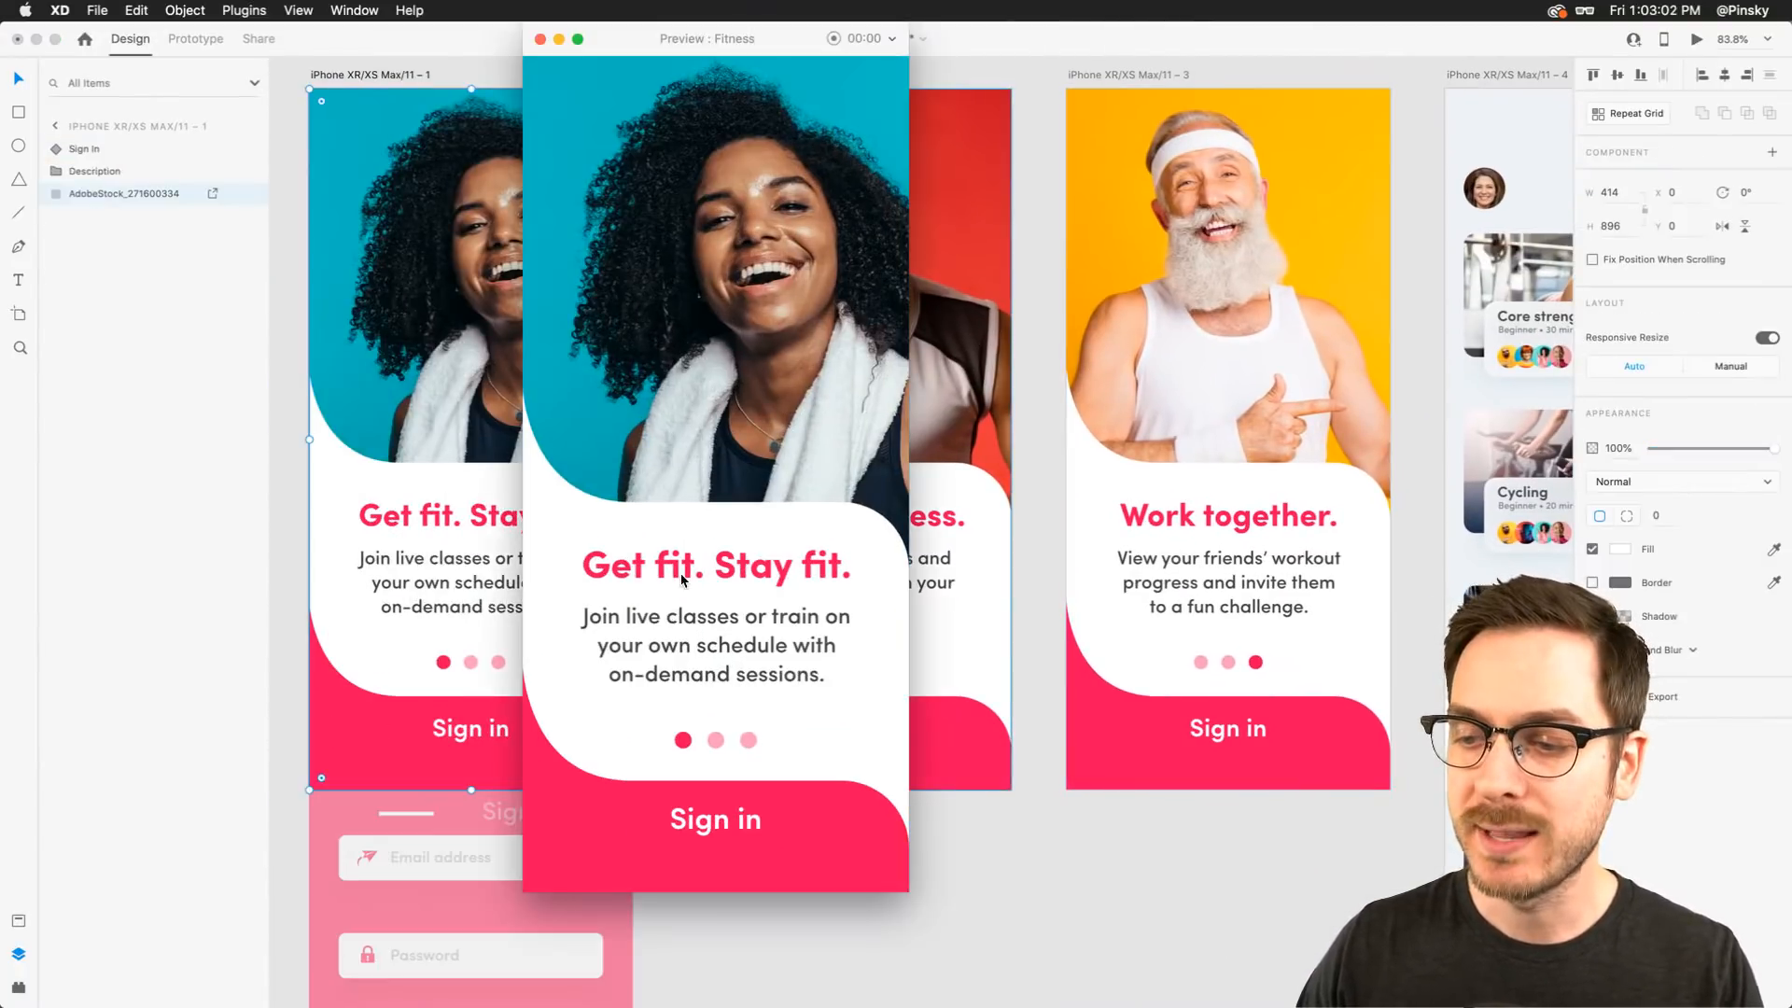
{"action": "left_click", "coordinate": [721, 826]}
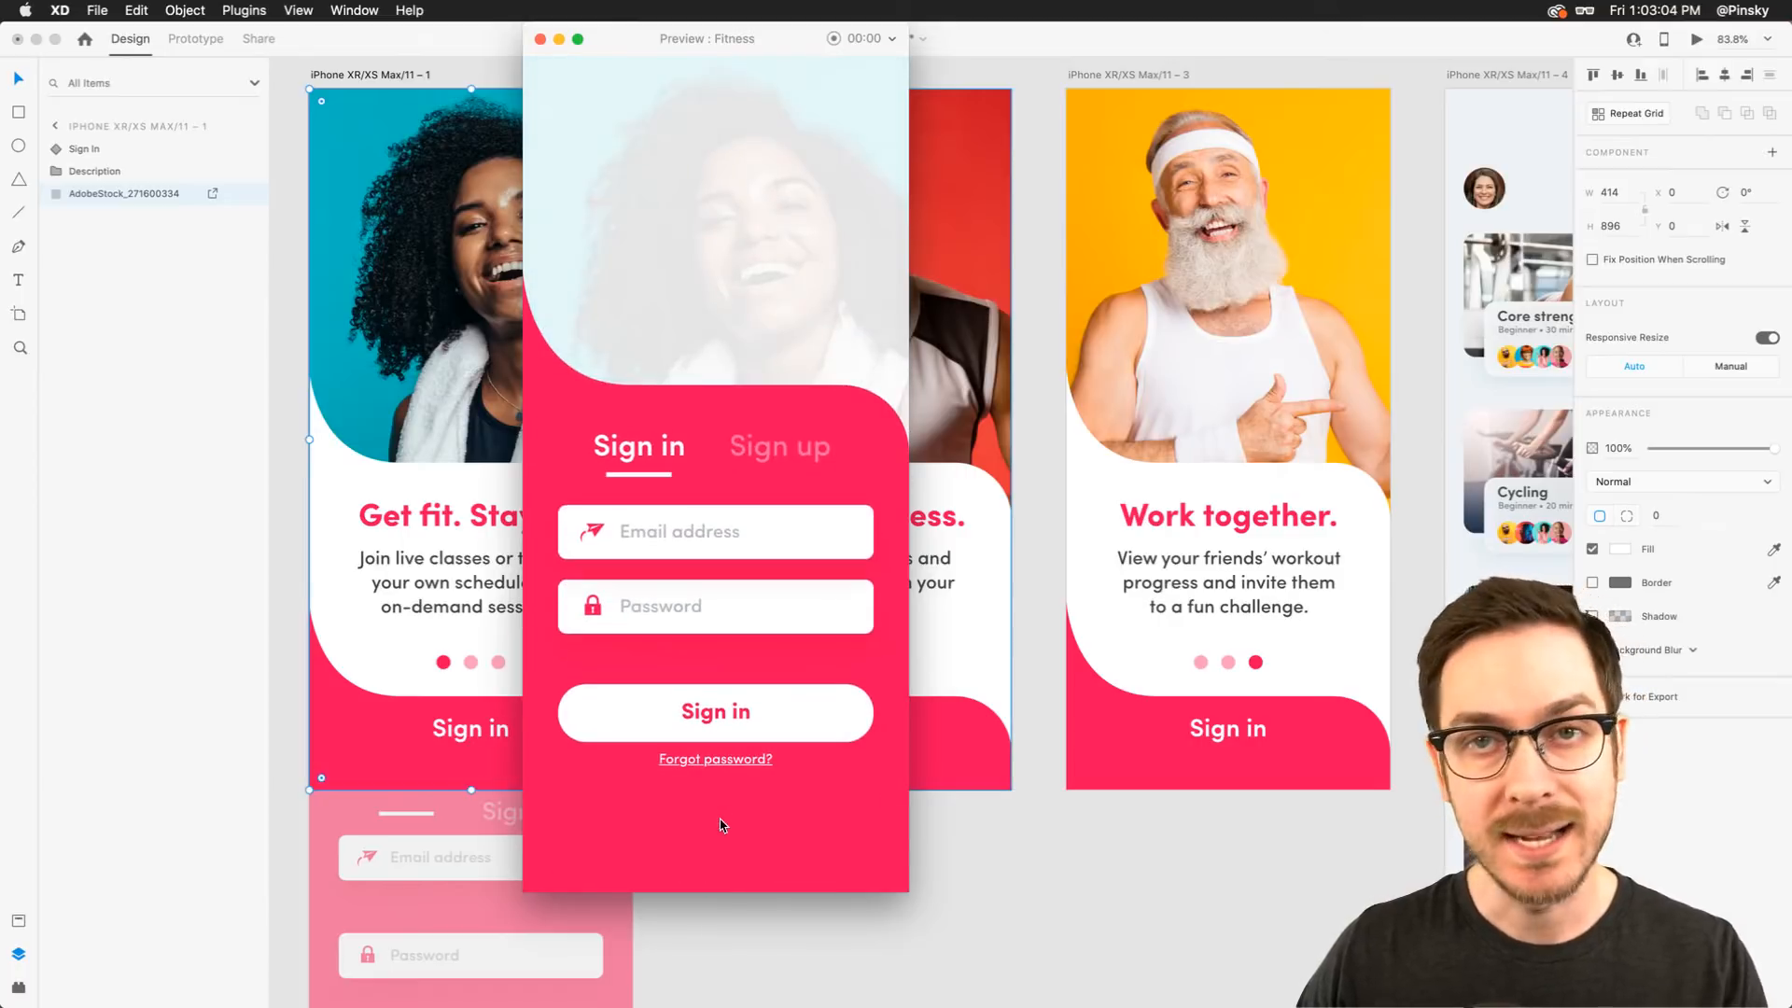
{"action": "left_click", "coordinate": [782, 457]}
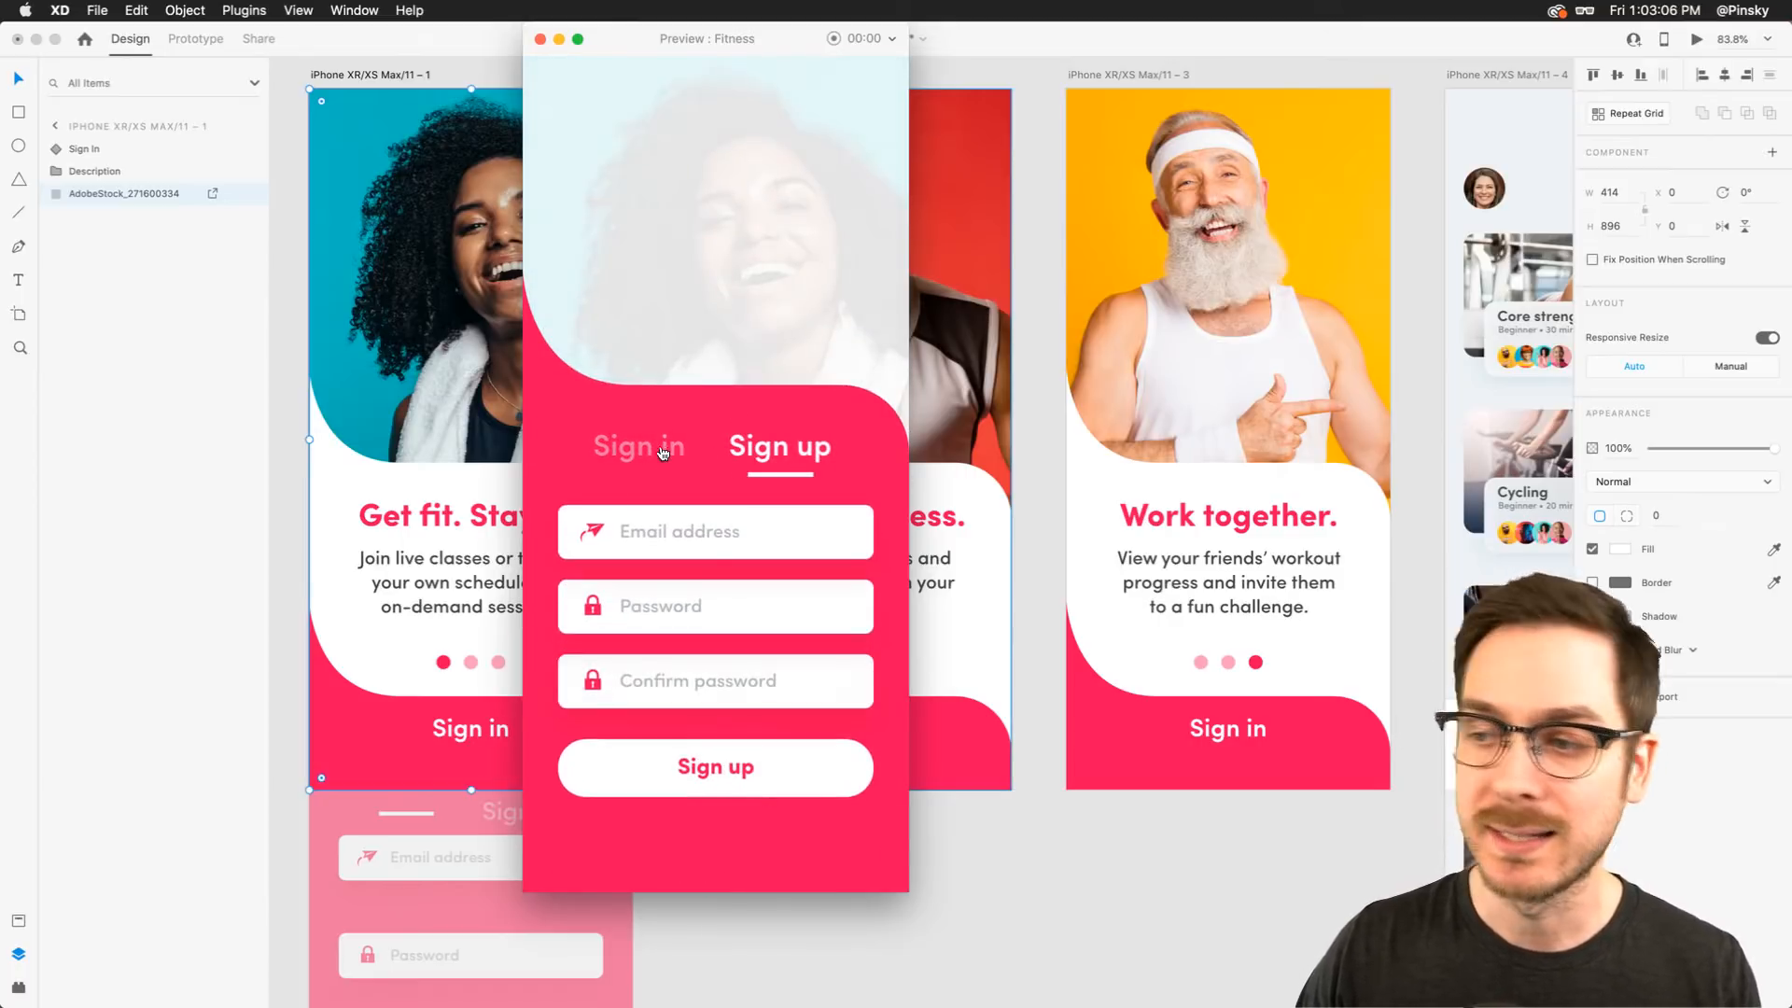
{"action": "left_click", "coordinate": [656, 450]}
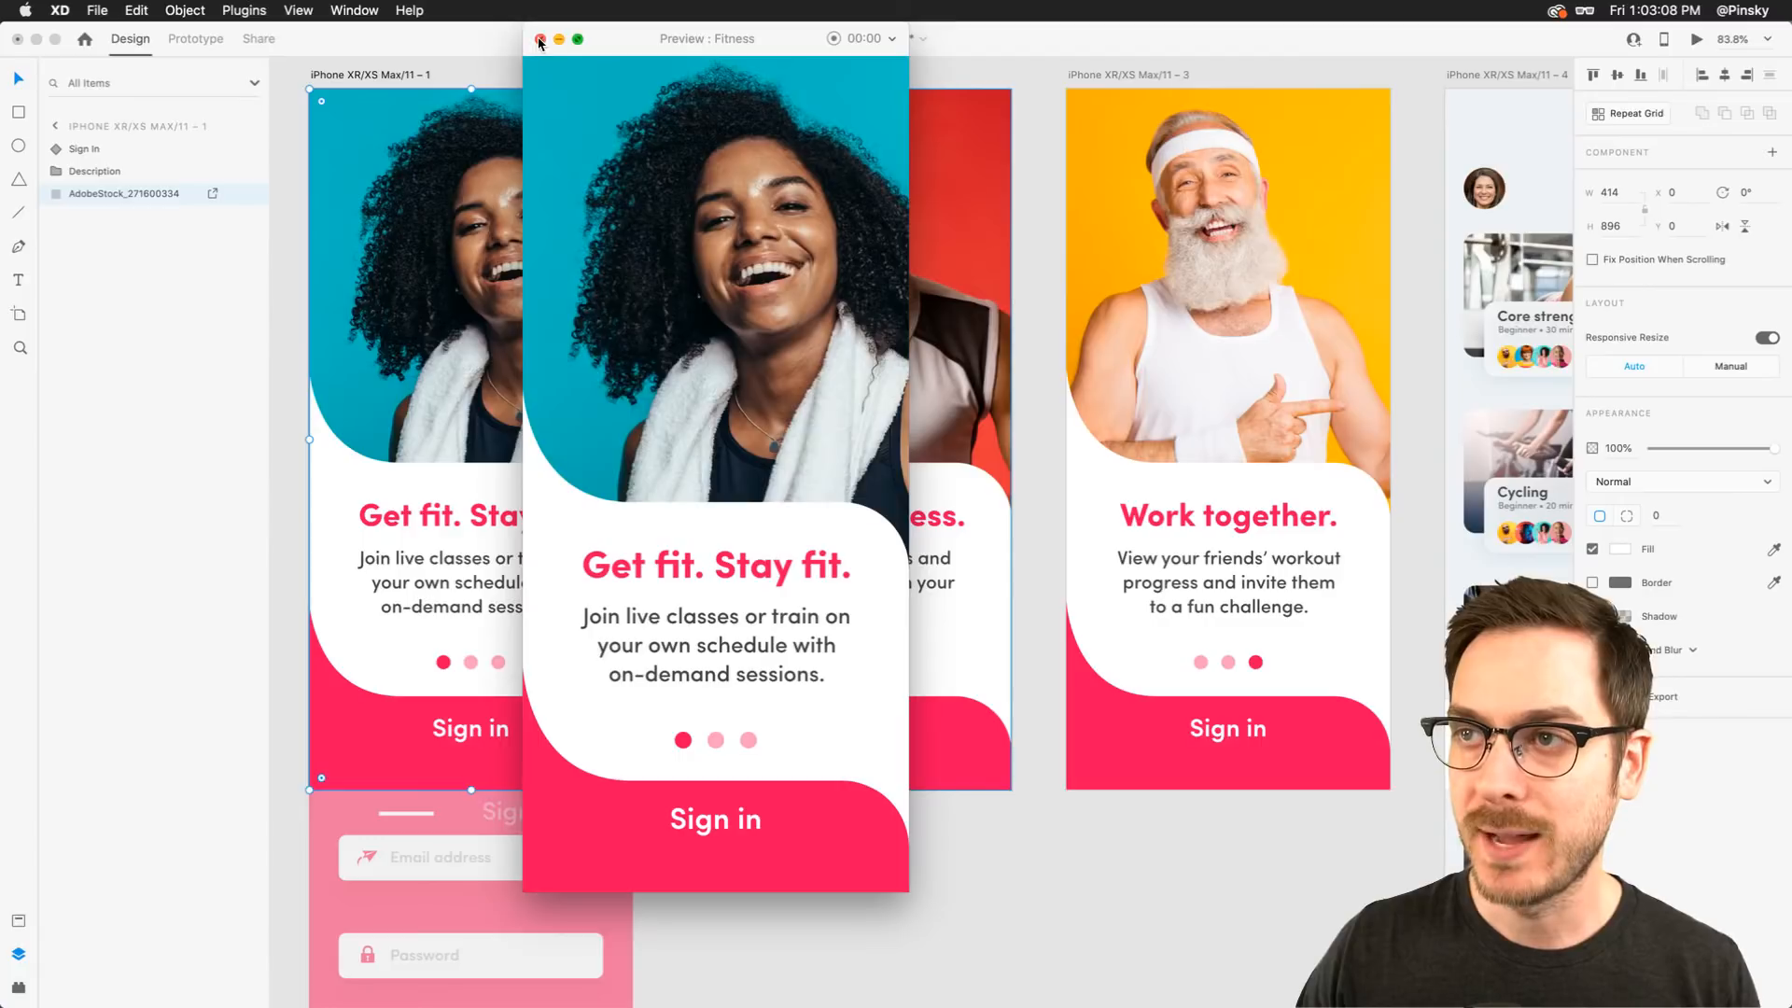
{"action": "left_click", "coordinate": [539, 39]}
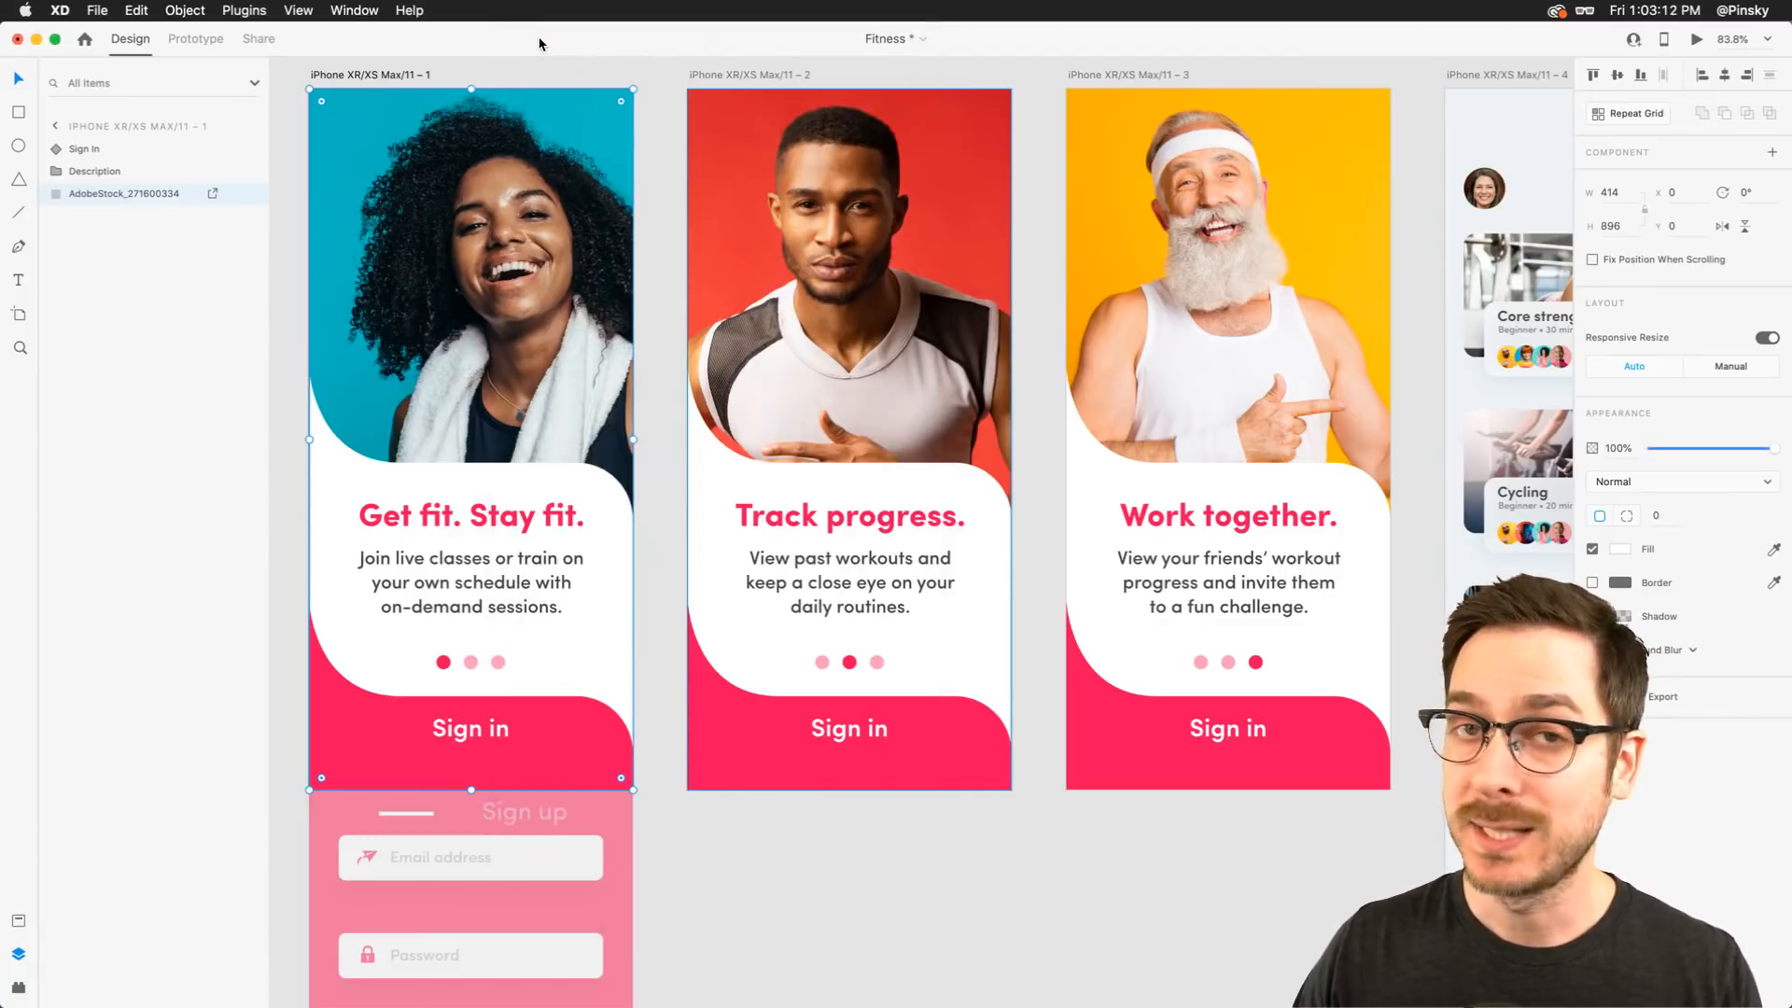
Pan across the Sessions, dashboard, Steps Summary and profile artboards to review their designs
{"action": "scroll", "coordinate": [808, 187], "scroll_direction": "right", "scroll_amount": 10}
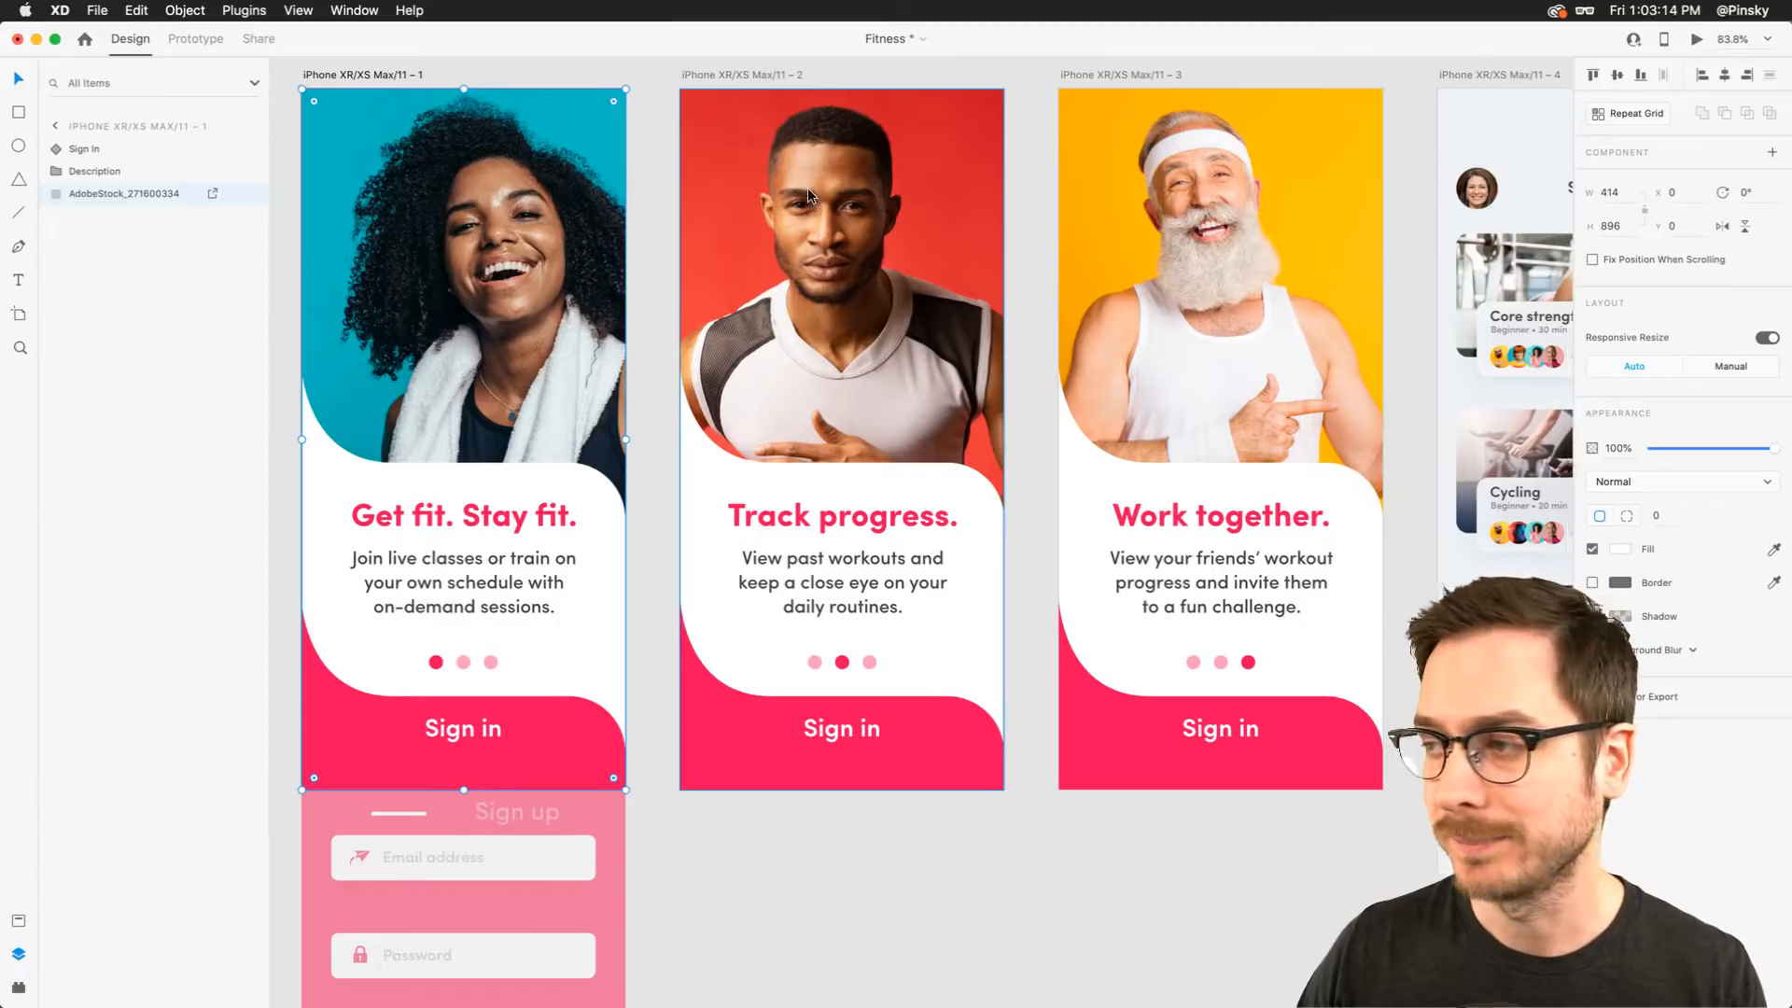
{"action": "scroll", "coordinate": [809, 188], "scroll_direction": "right", "scroll_amount": 6}
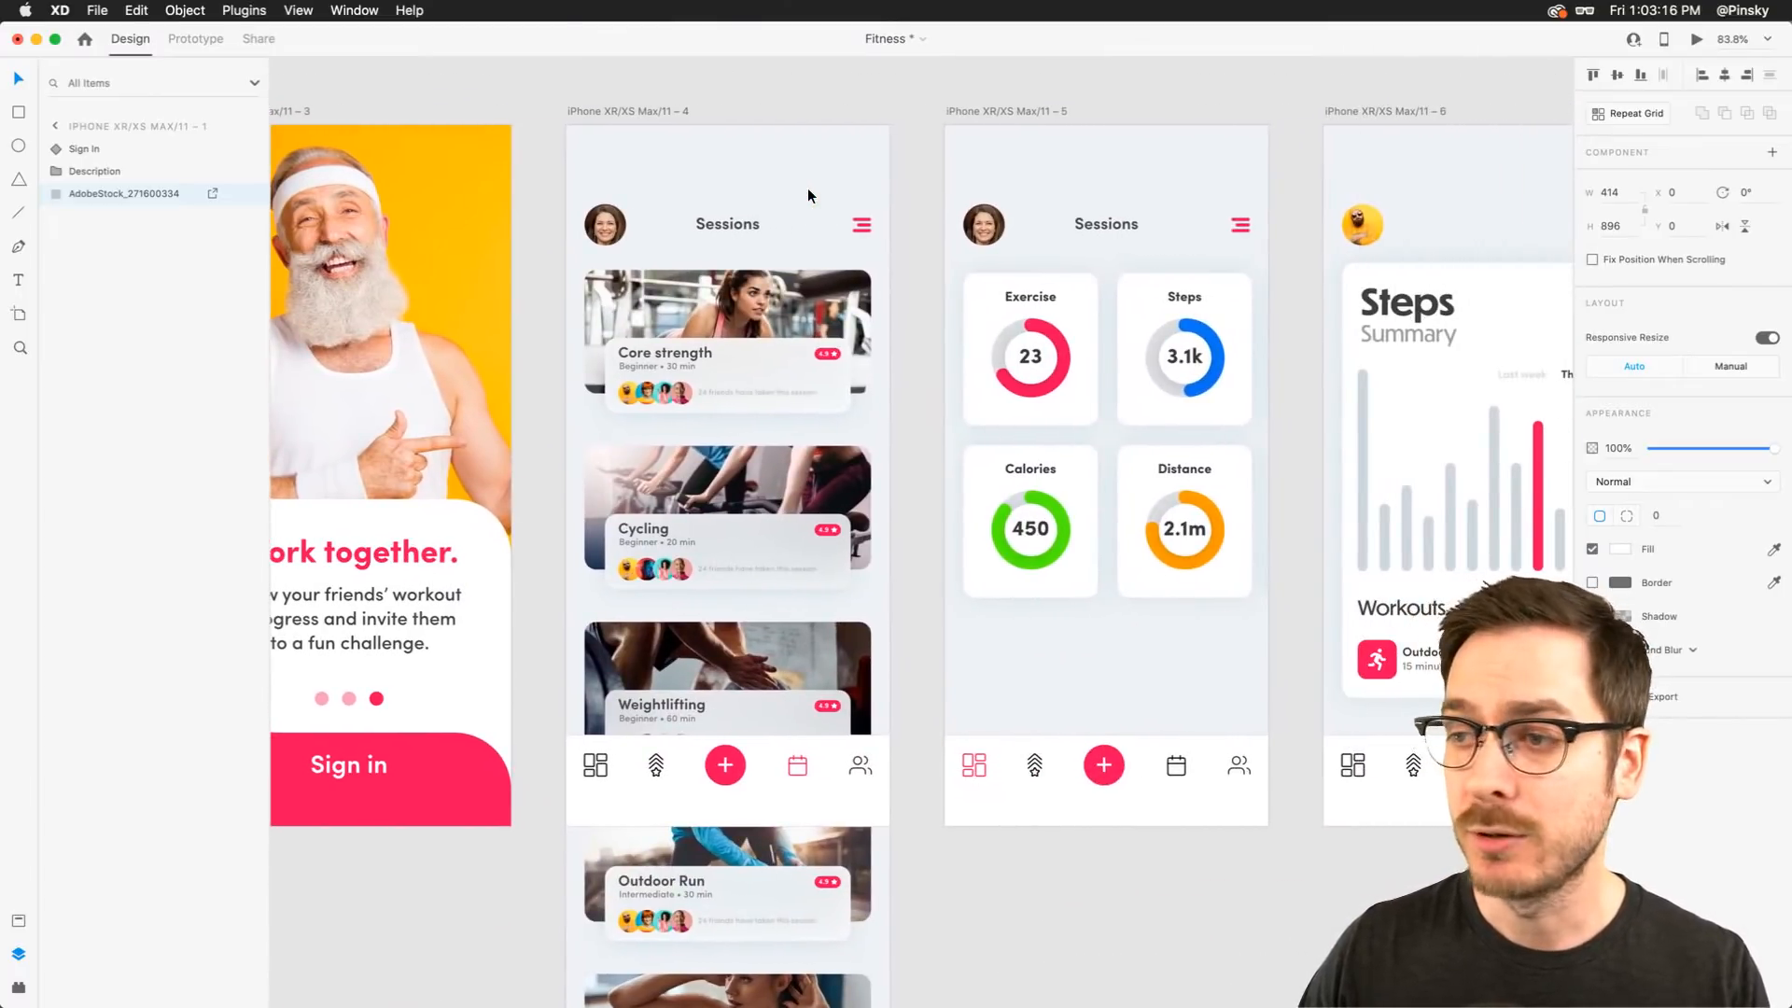
{"action": "left_click", "coordinate": [732, 344]}
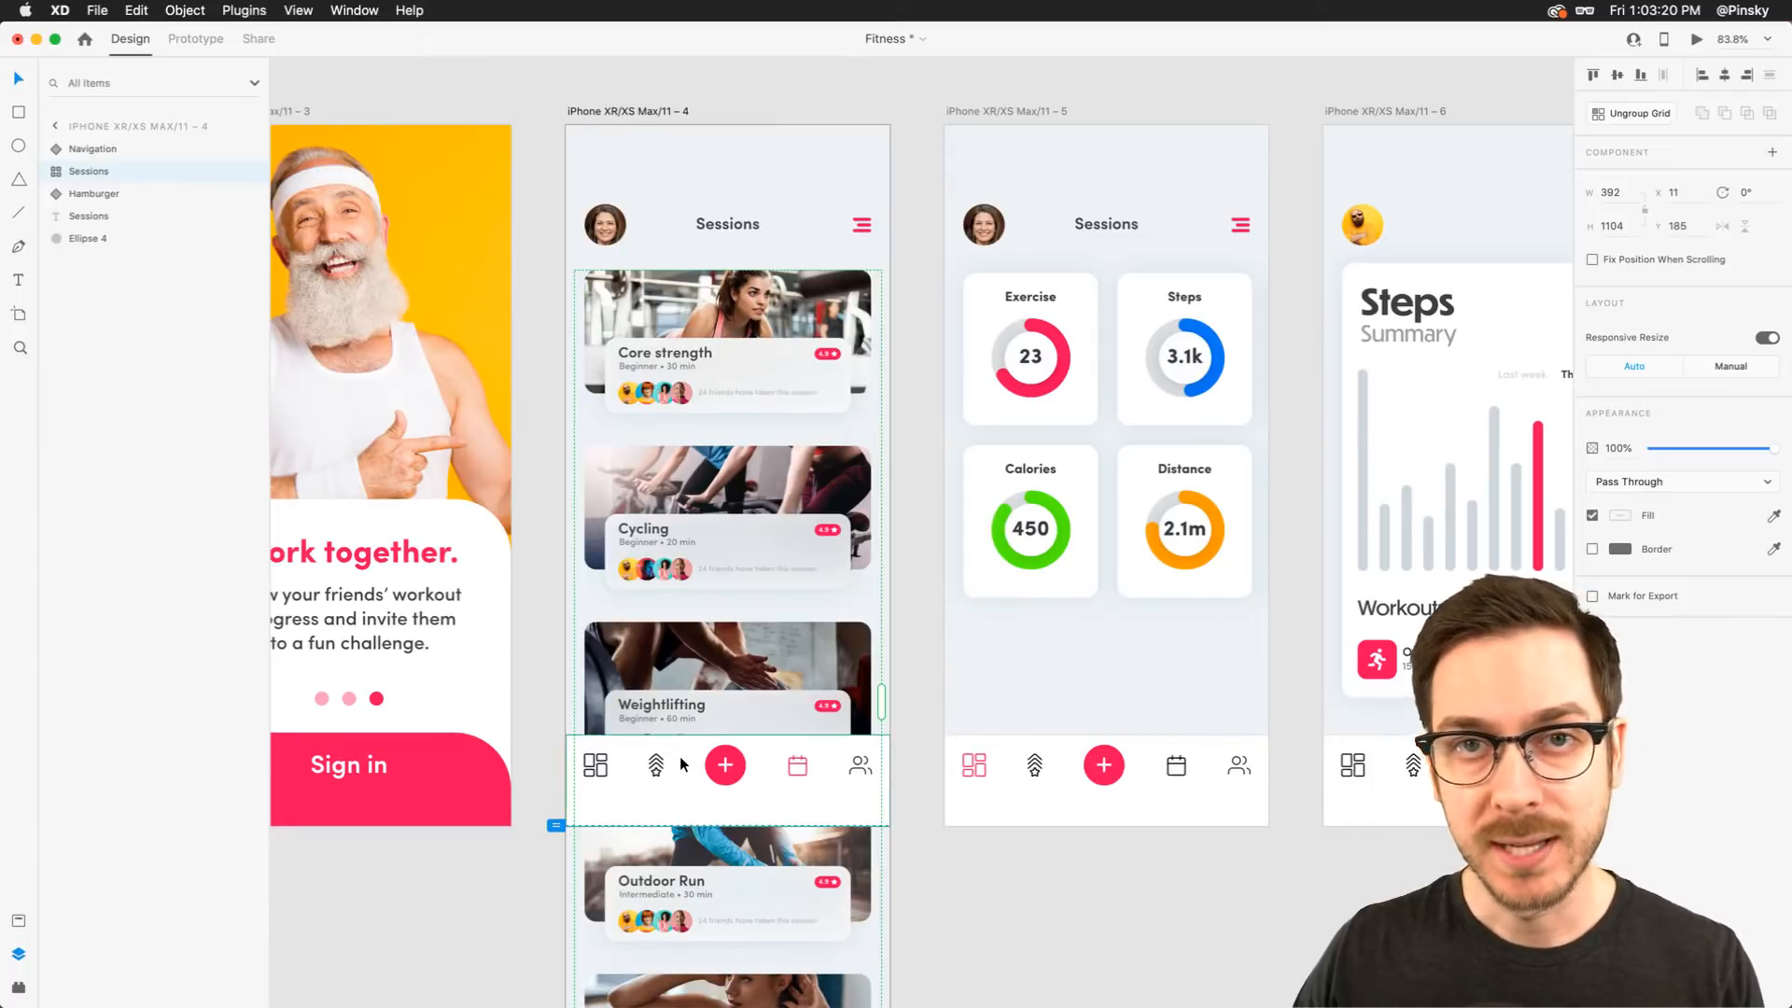
{"action": "scroll", "coordinate": [680, 757], "scroll_direction": "right", "scroll_amount": 10}
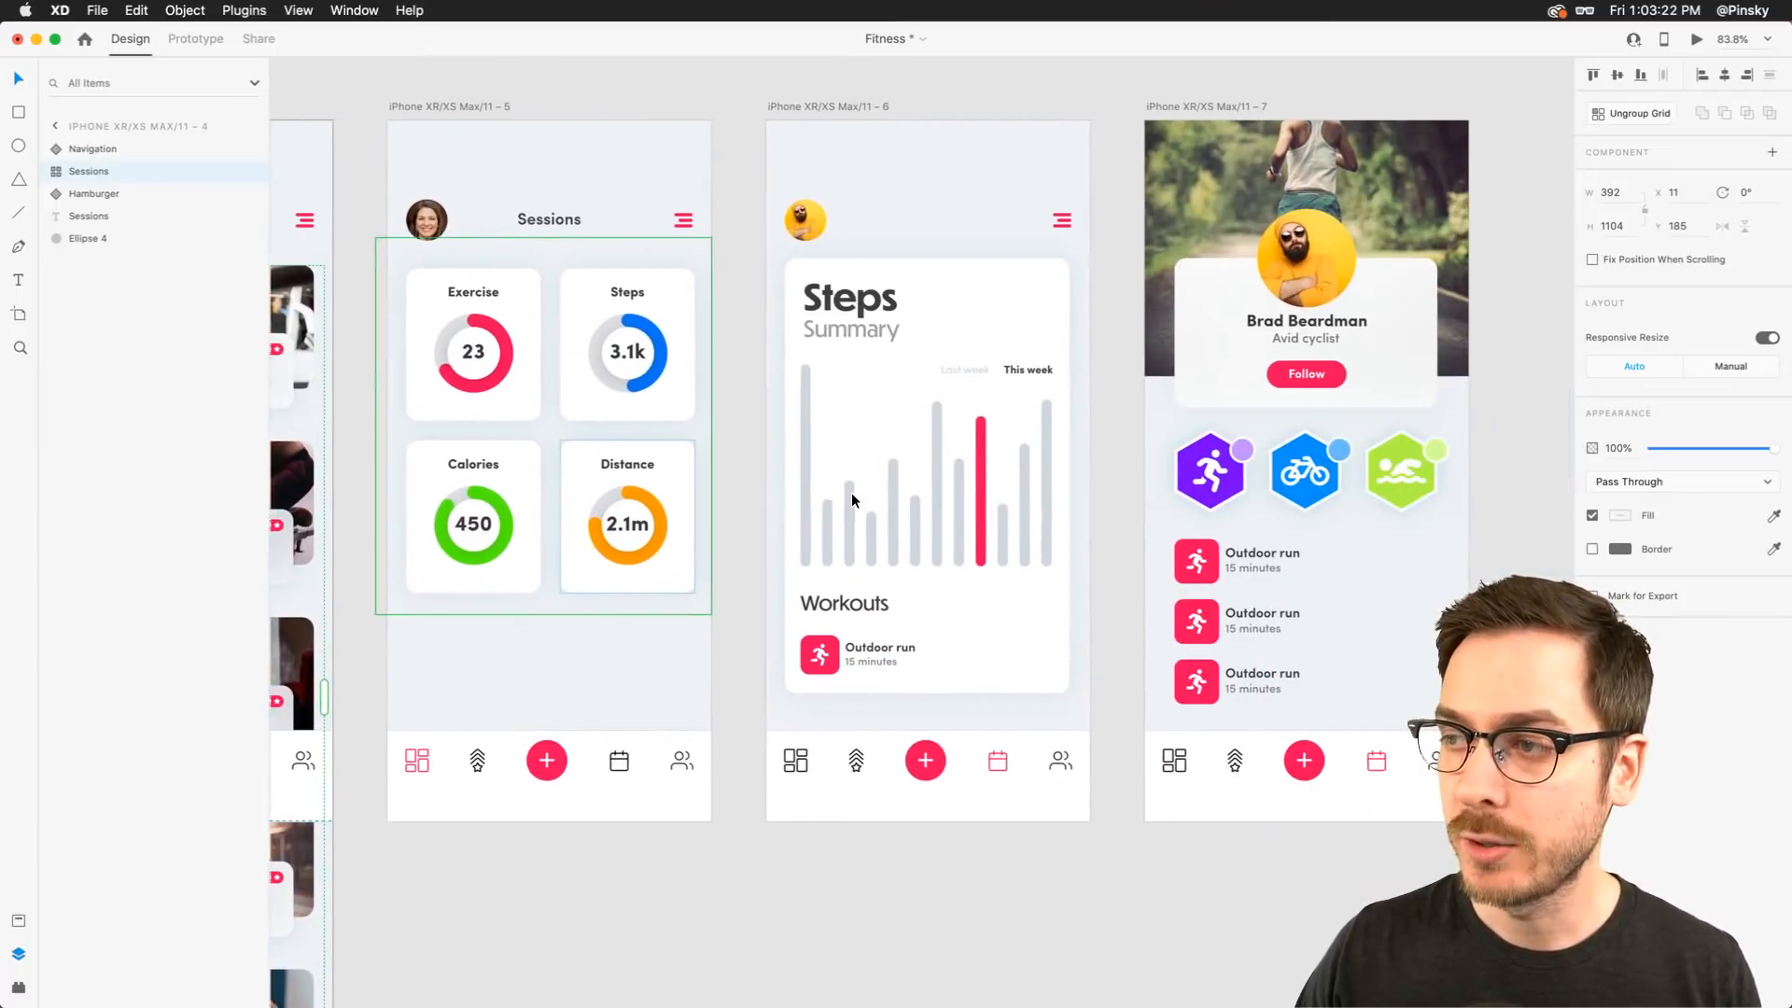
{"action": "scroll", "coordinate": [851, 500], "scroll_direction": "right", "scroll_amount": 1}
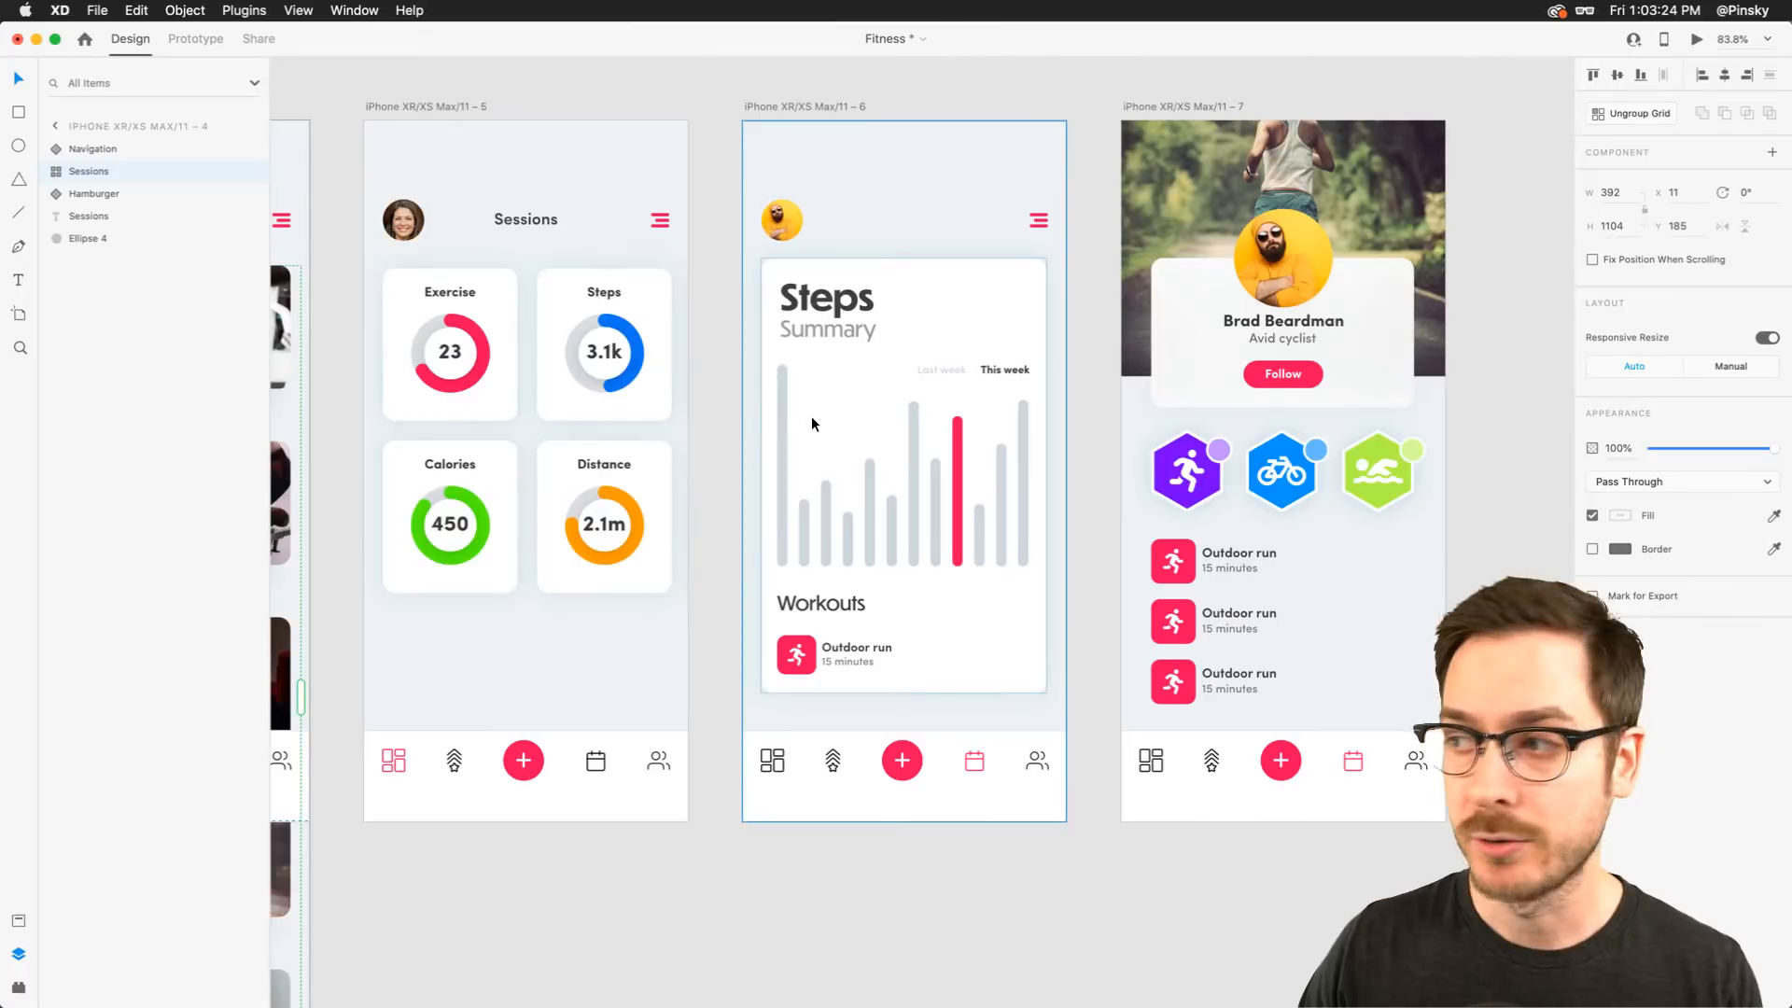
{"action": "scroll", "coordinate": [812, 425], "scroll_direction": "right", "scroll_amount": 5}
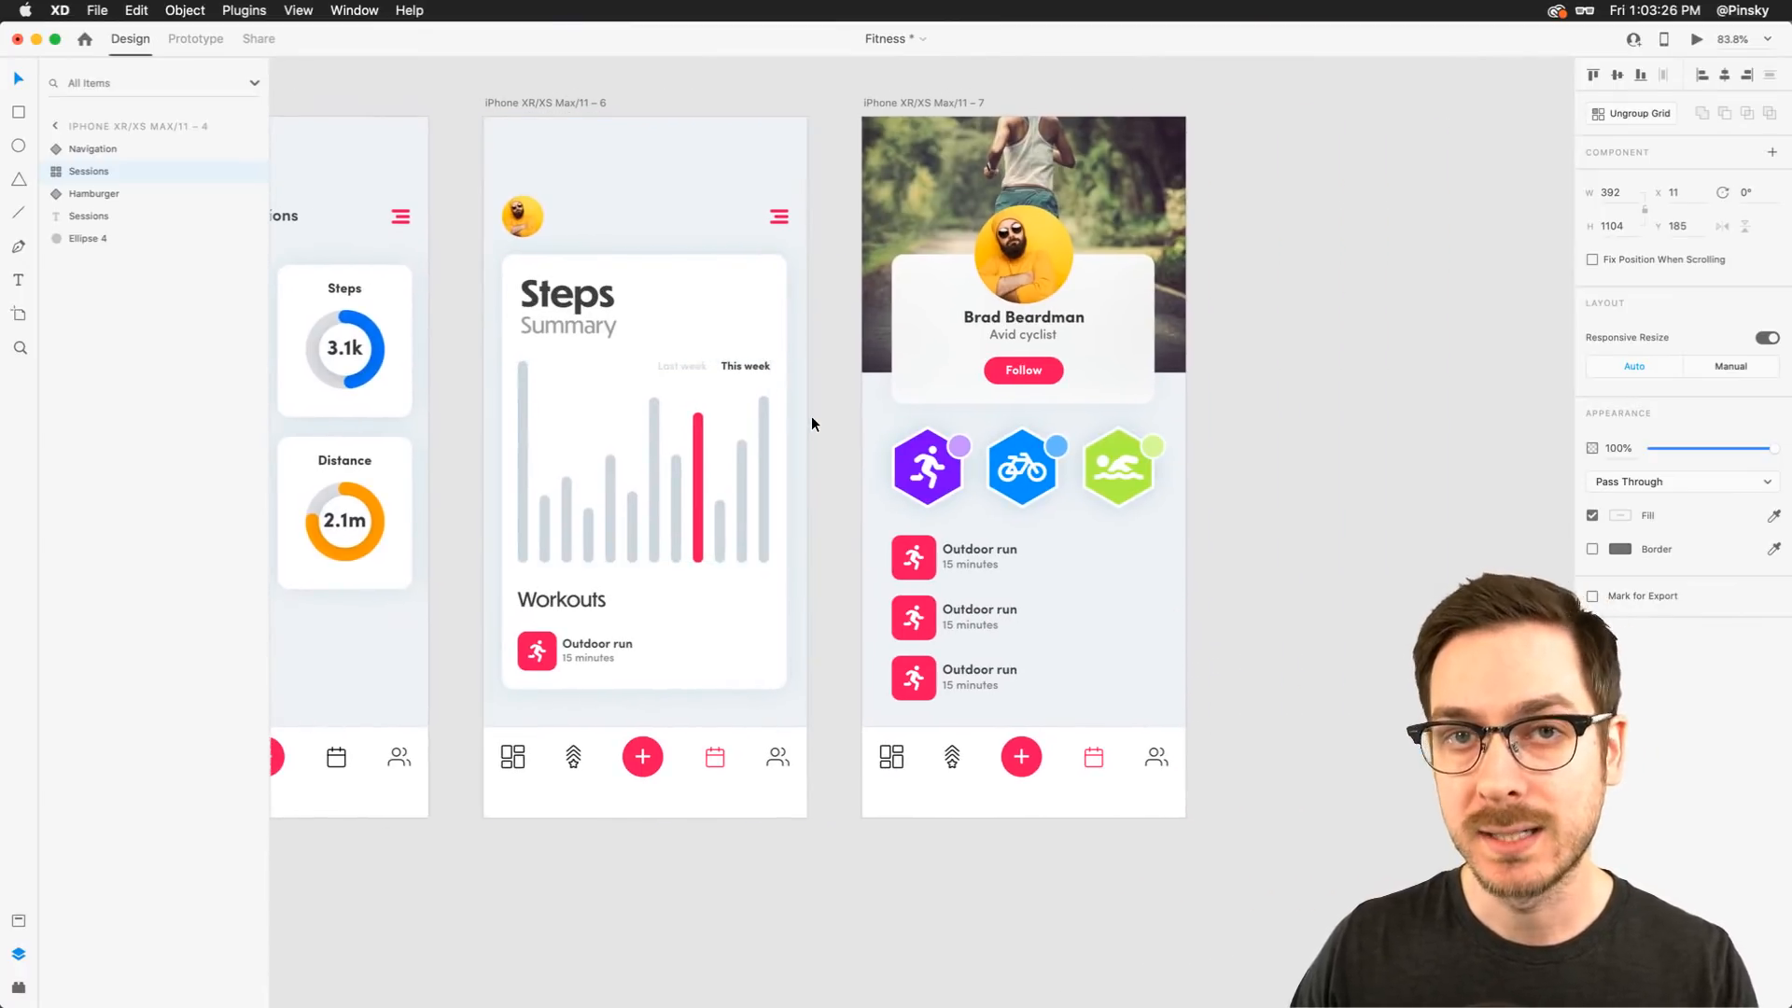
{"action": "scroll", "coordinate": [1167, 310], "scroll_direction": "right", "scroll_amount": 2}
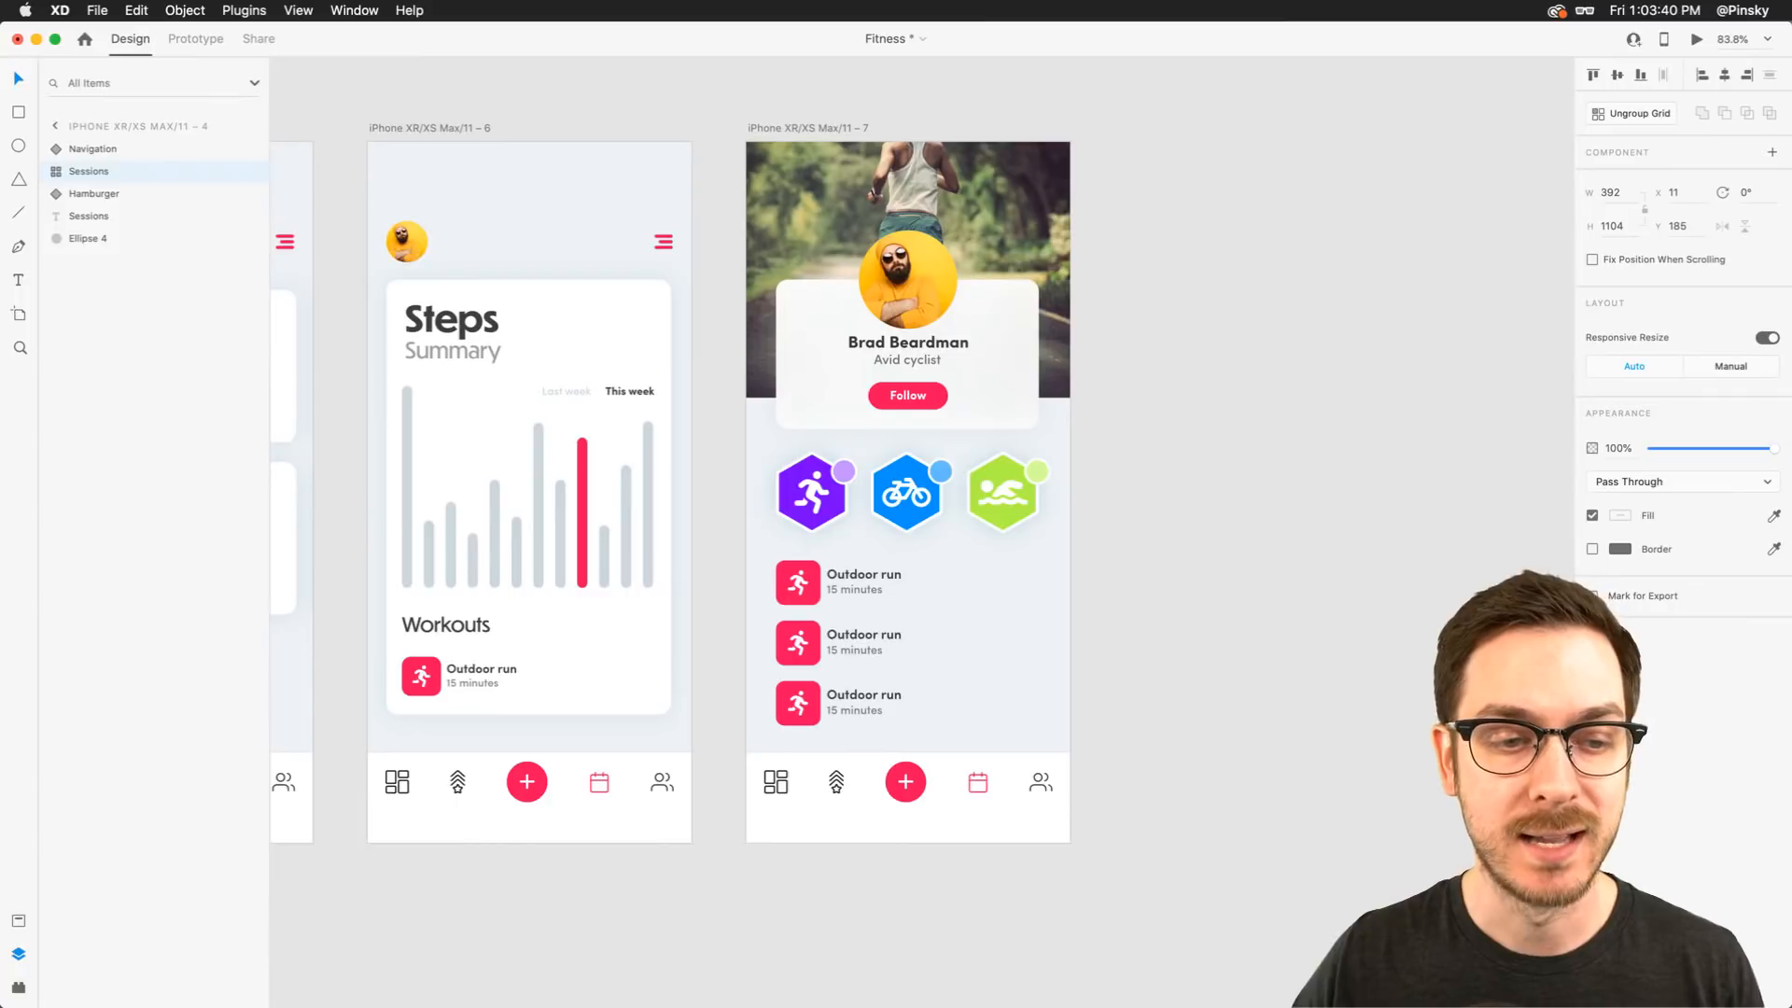
{"action": "scroll", "coordinate": [609, 390], "scroll_direction": "left", "scroll_amount": 5}
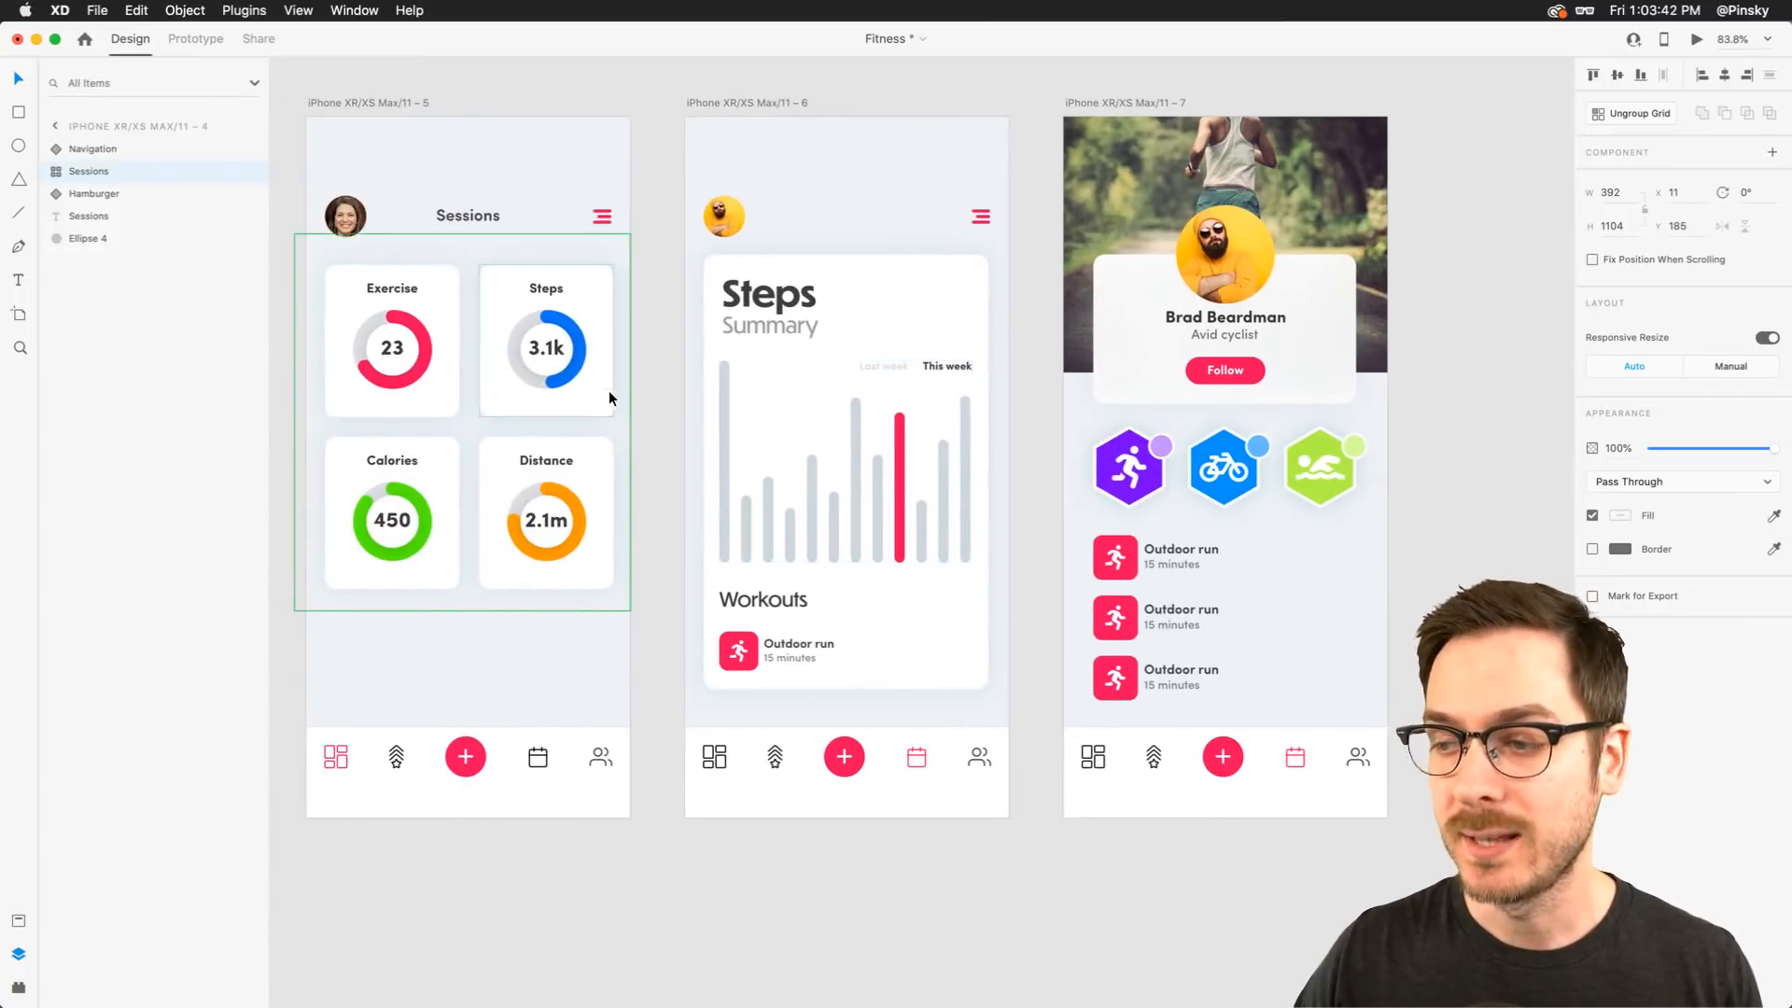
{"action": "scroll", "coordinate": [816, 493], "scroll_direction": "right", "scroll_amount": 3}
Preview the Steps Summary artboard and toggle between the Last week and This week charts
{"action": "left_click", "coordinate": [754, 483]}
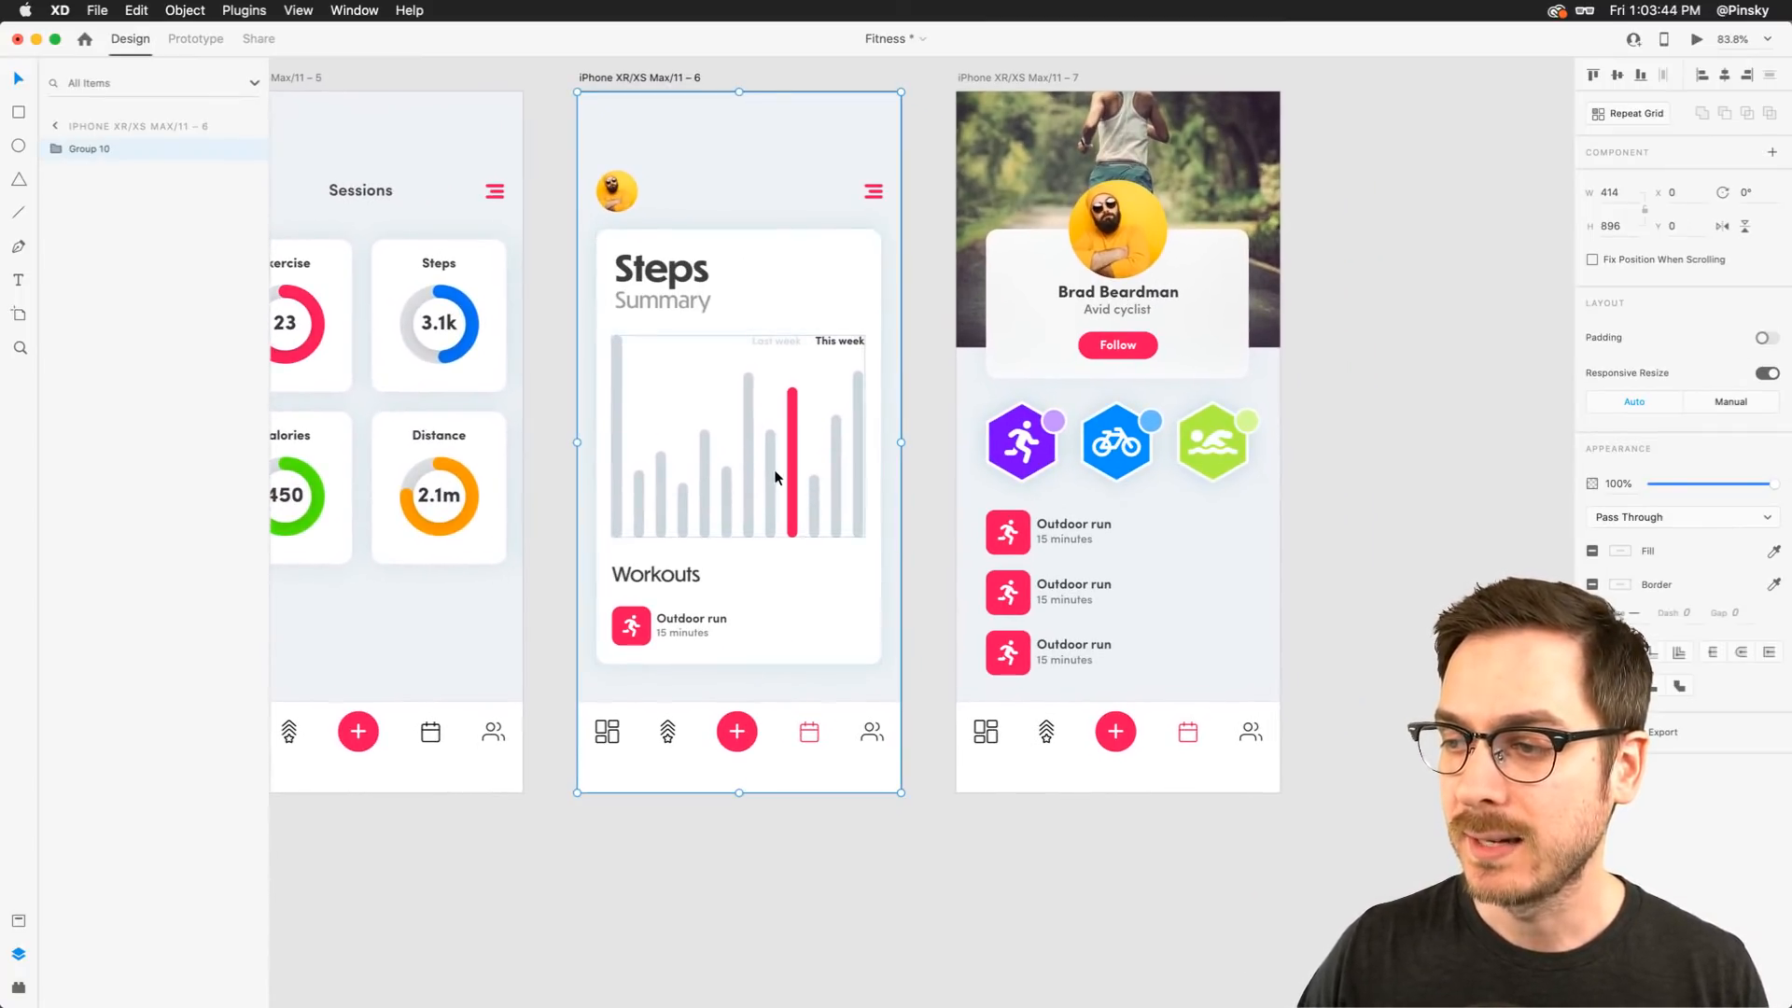
{"action": "left_click", "coordinate": [1700, 39]}
{"action": "left_click", "coordinate": [775, 354]}
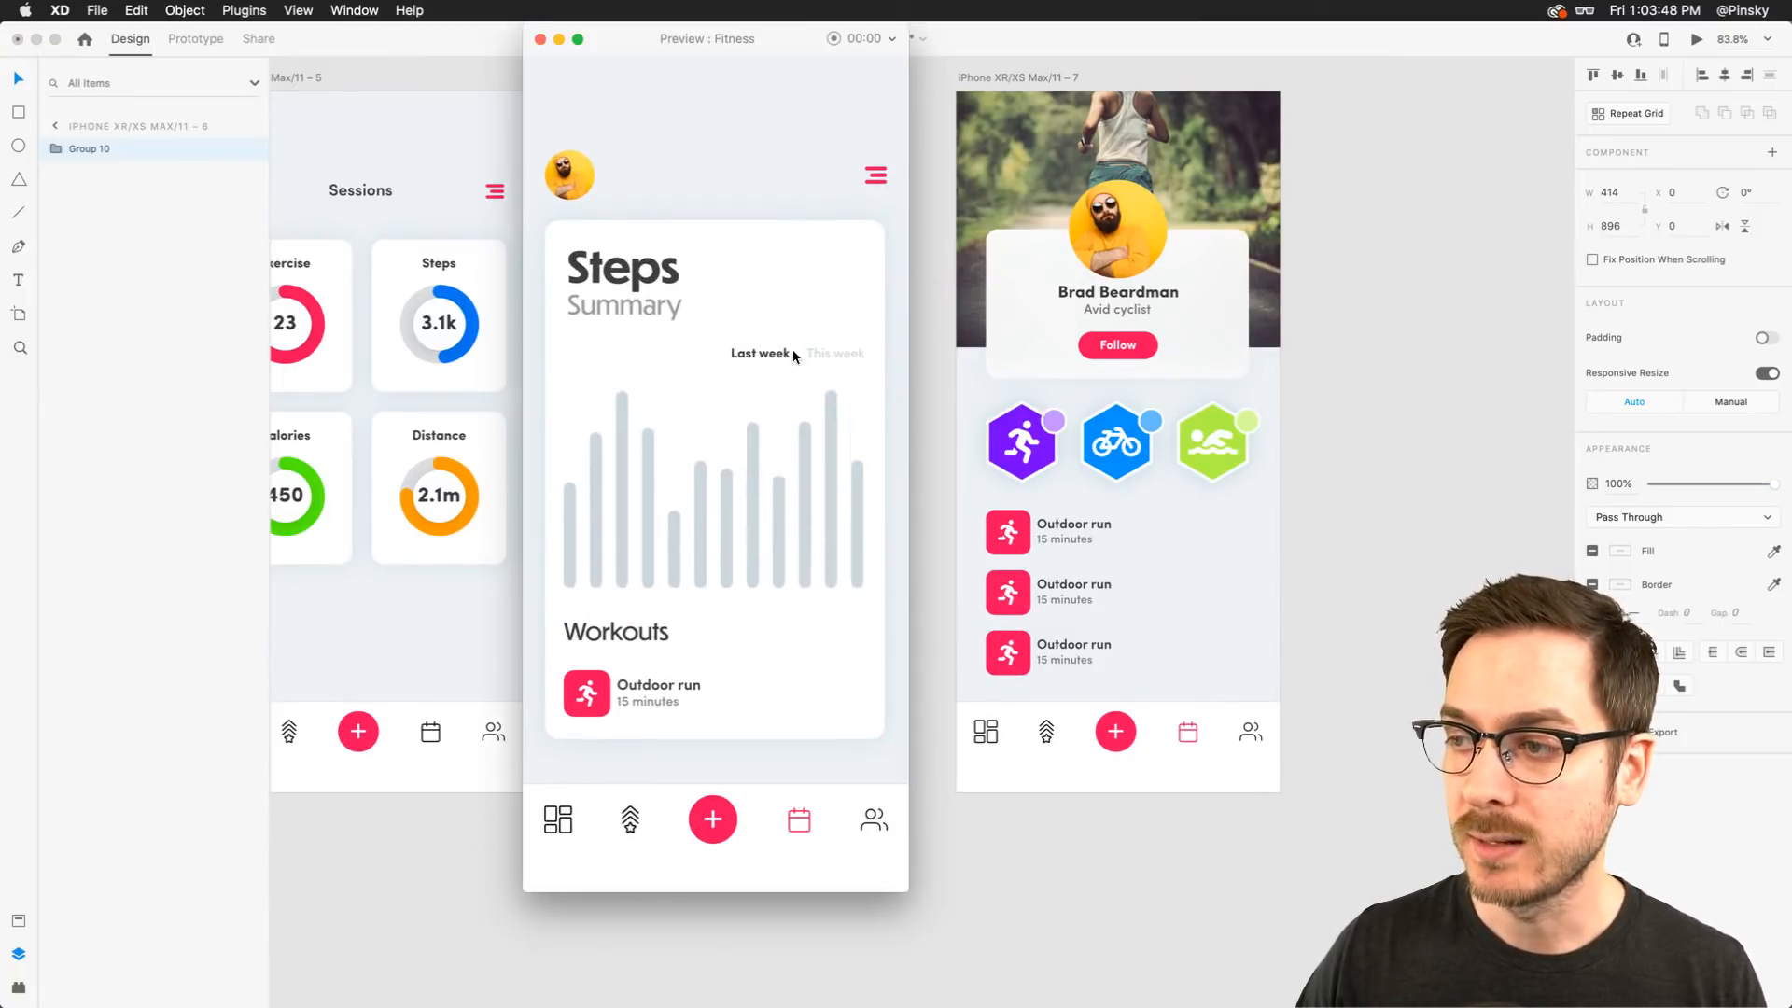
{"action": "left_click", "coordinate": [834, 357]}
{"action": "left_click", "coordinate": [765, 358]}
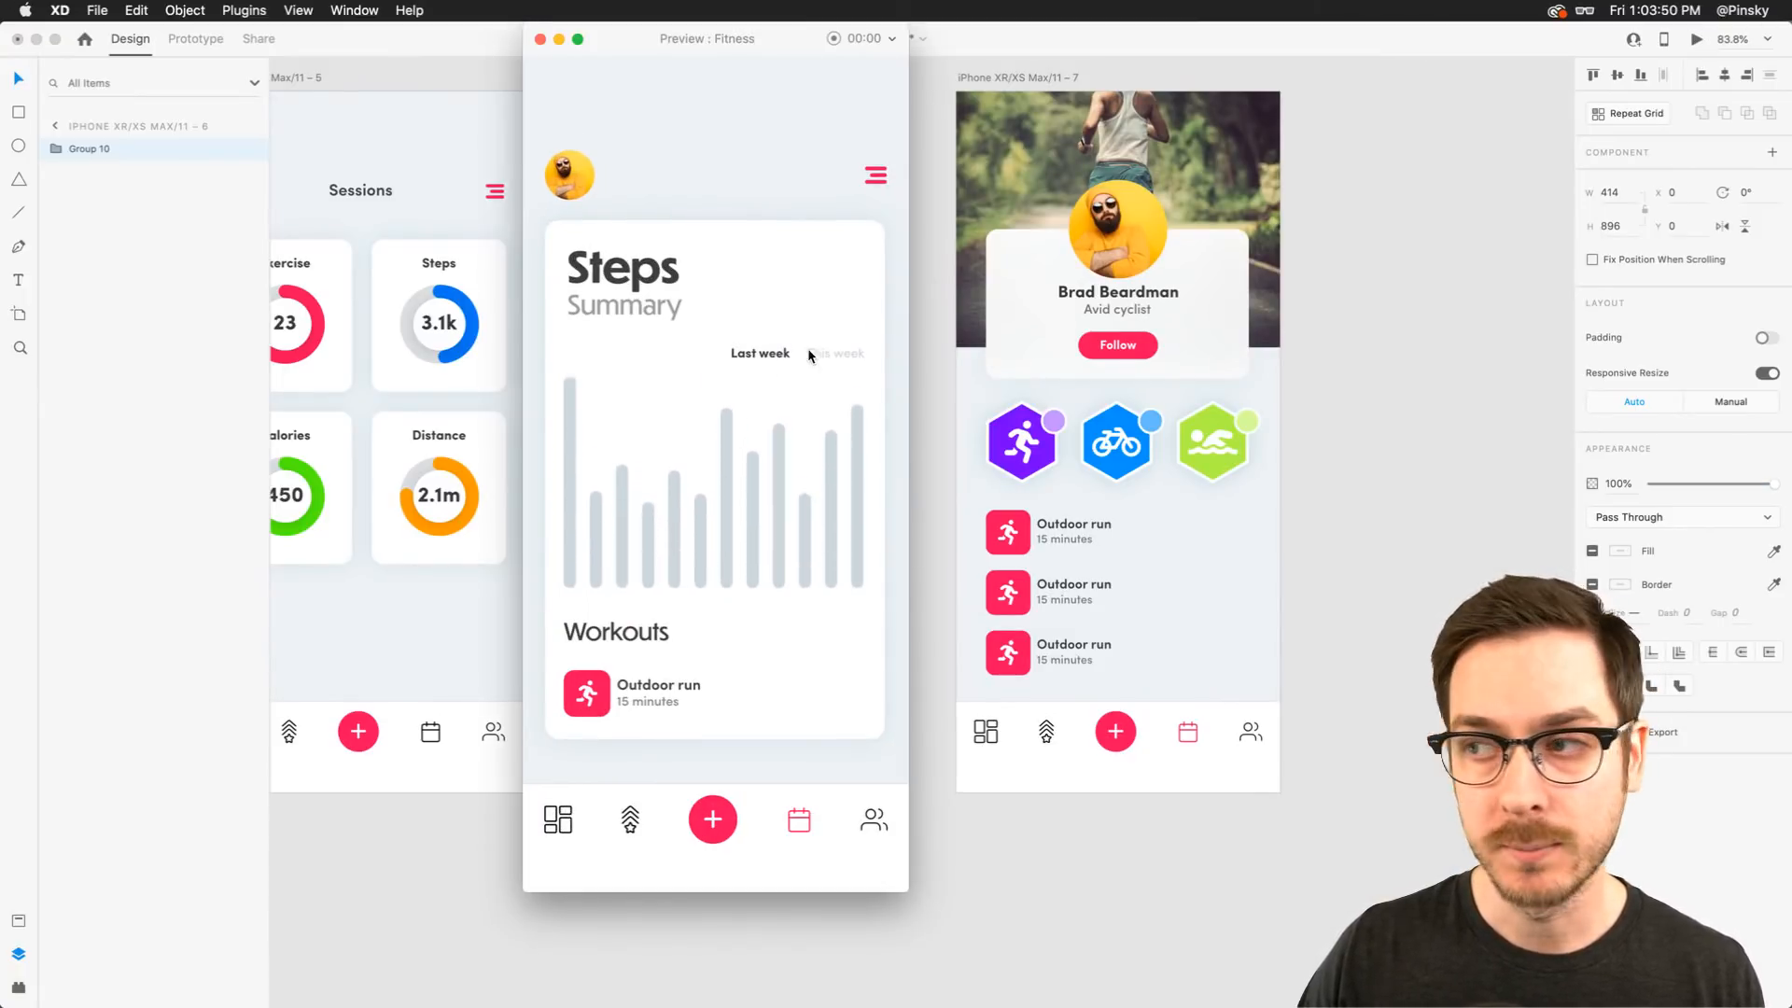
{"action": "left_click", "coordinate": [824, 354]}
{"action": "left_click", "coordinate": [540, 38]}
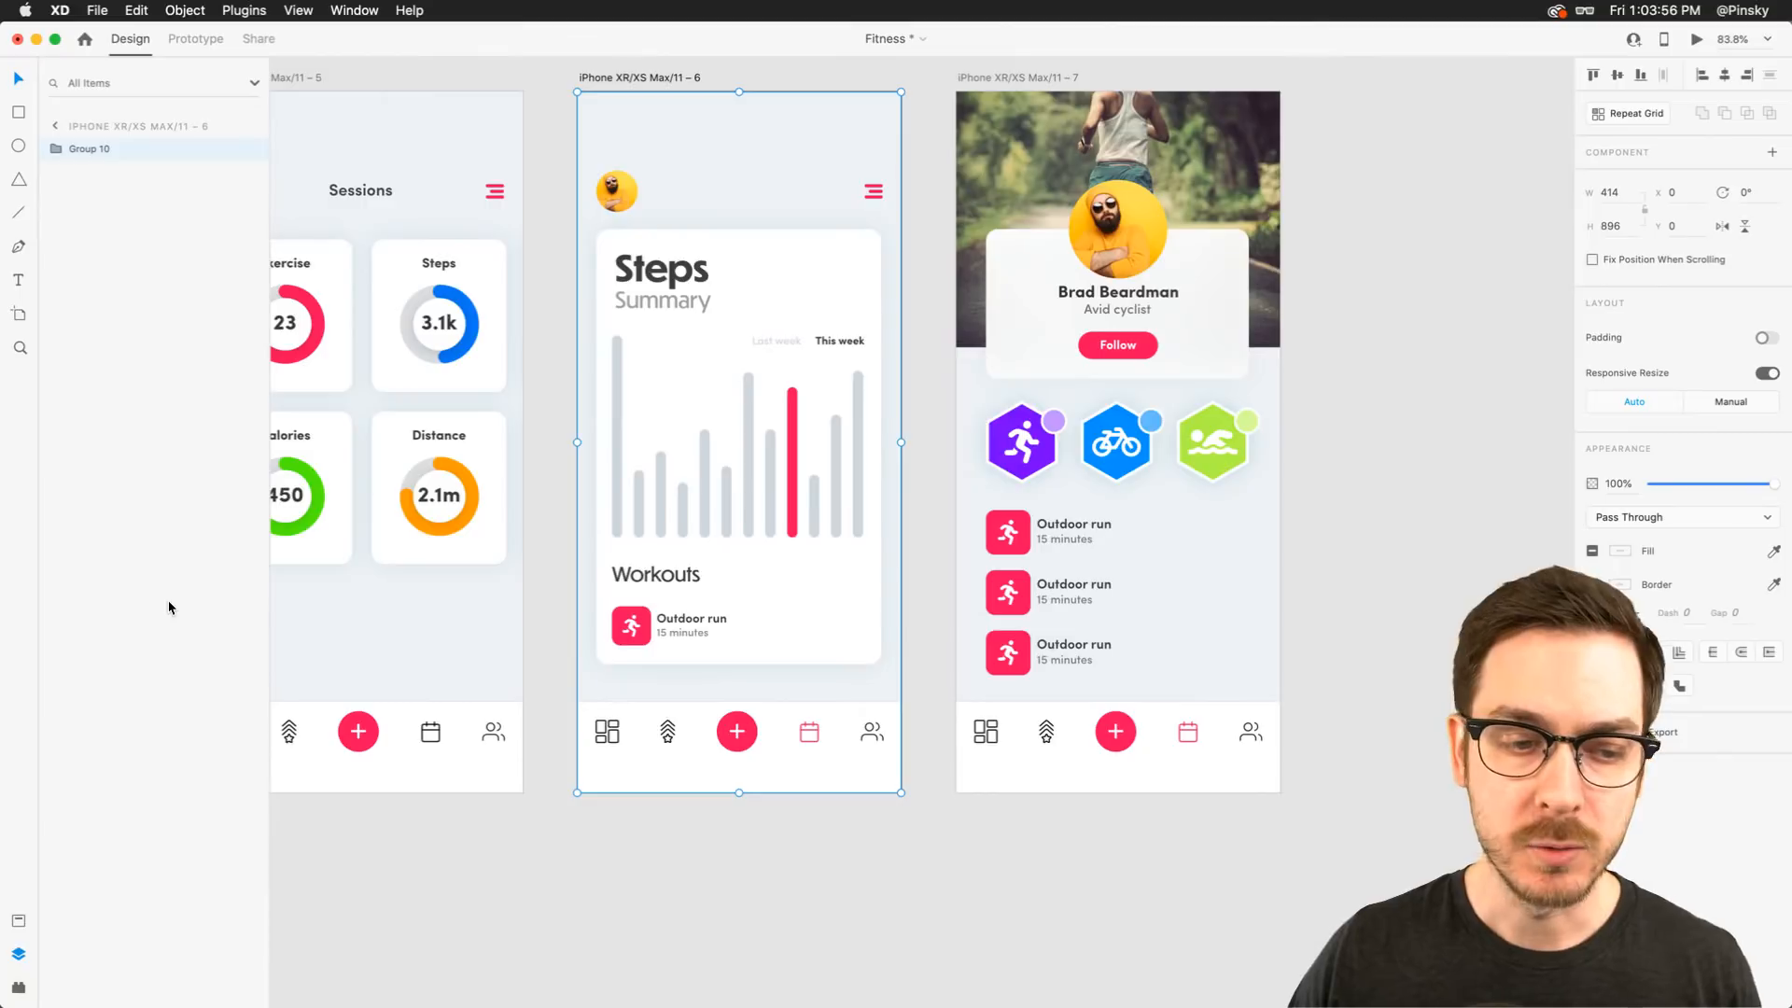
Switch to Notes and read through the Fitness Application feature list
{"action": "scroll", "coordinate": [1177, 297], "scroll_direction": "right", "scroll_amount": 5}
{"action": "left_click", "coordinate": [1176, 297]}
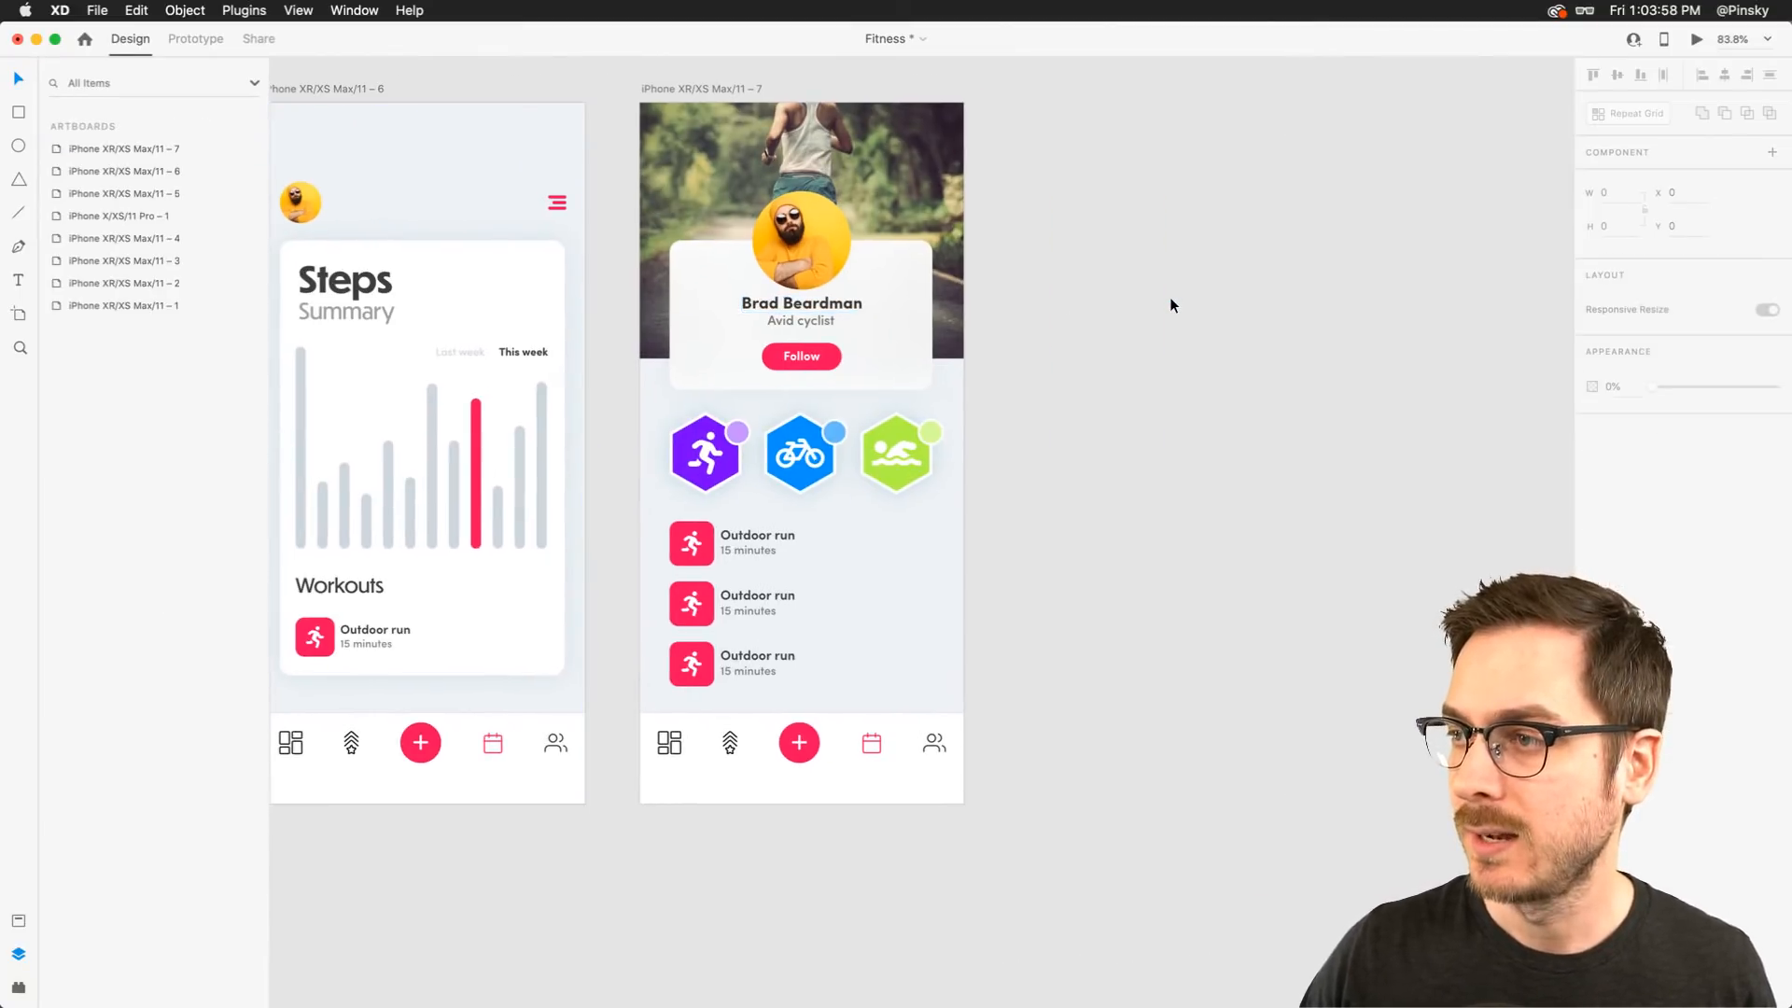
{"action": "scroll", "coordinate": [1169, 297], "scroll_direction": "right", "scroll_amount": 2}
{"action": "scroll", "coordinate": [1169, 297], "scroll_direction": "right", "scroll_amount": 2}
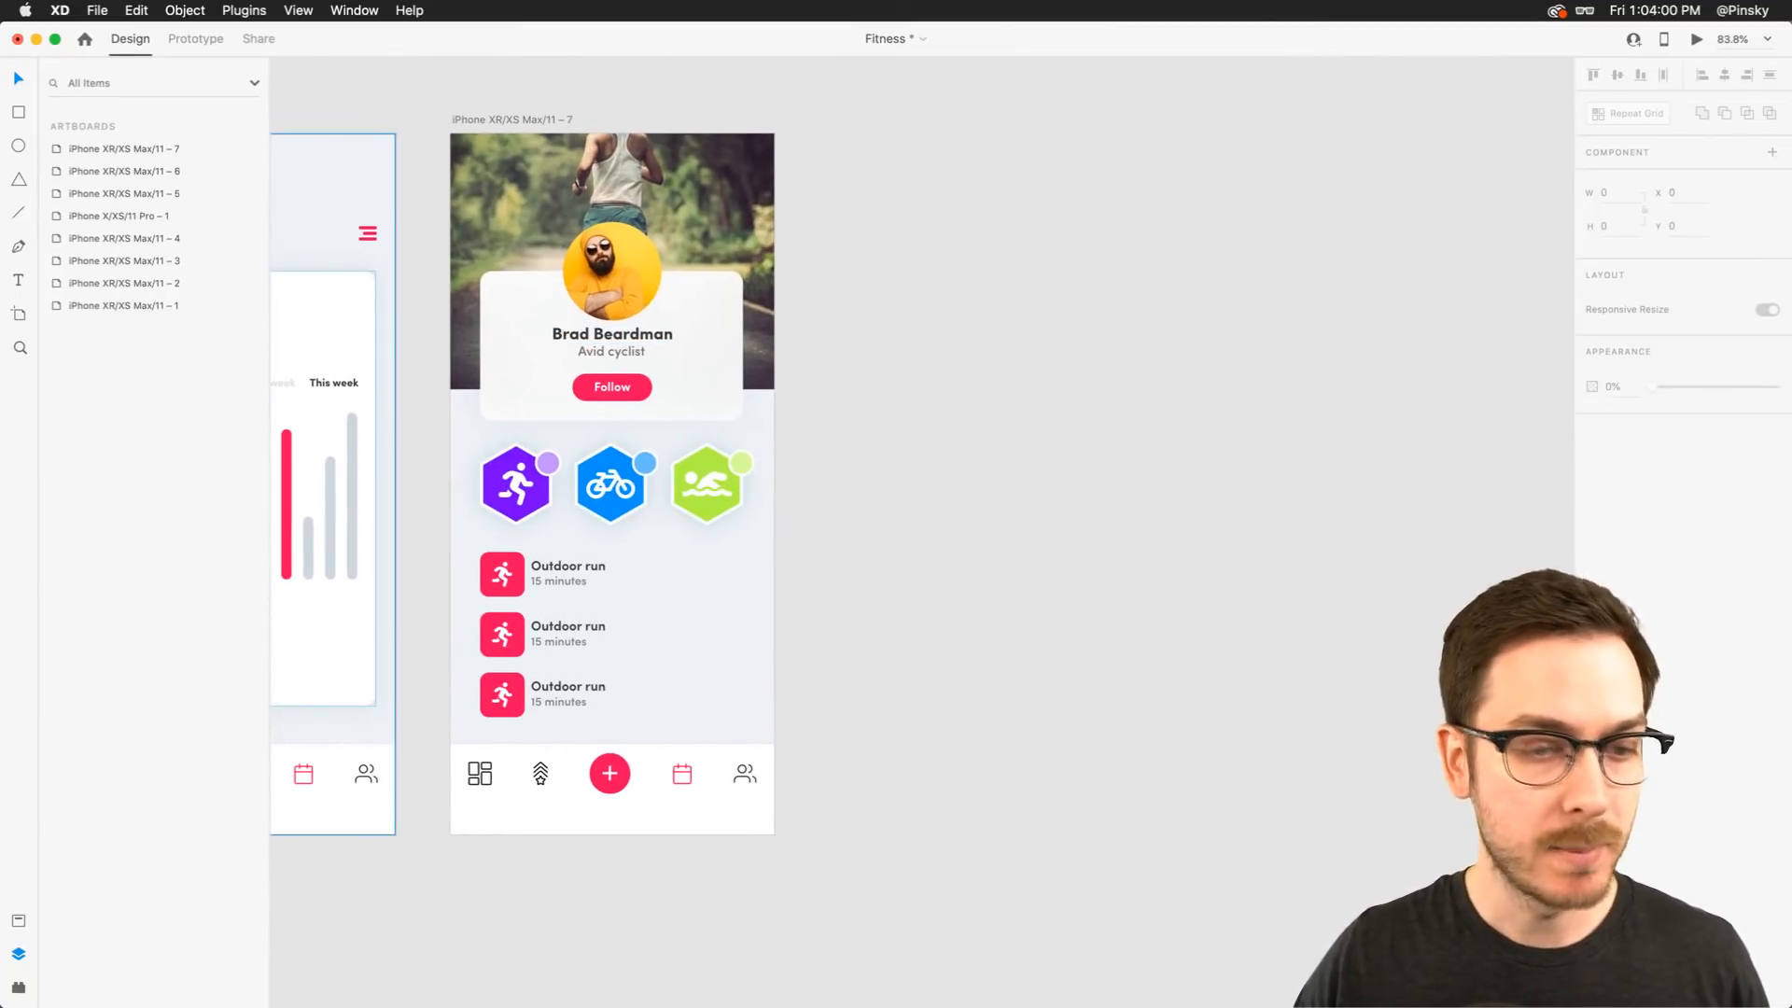
{"action": "key", "text": "super+Tab"}
{"action": "left_click_drag", "start_coordinate": [699, 241], "coordinate": [703, 100]}
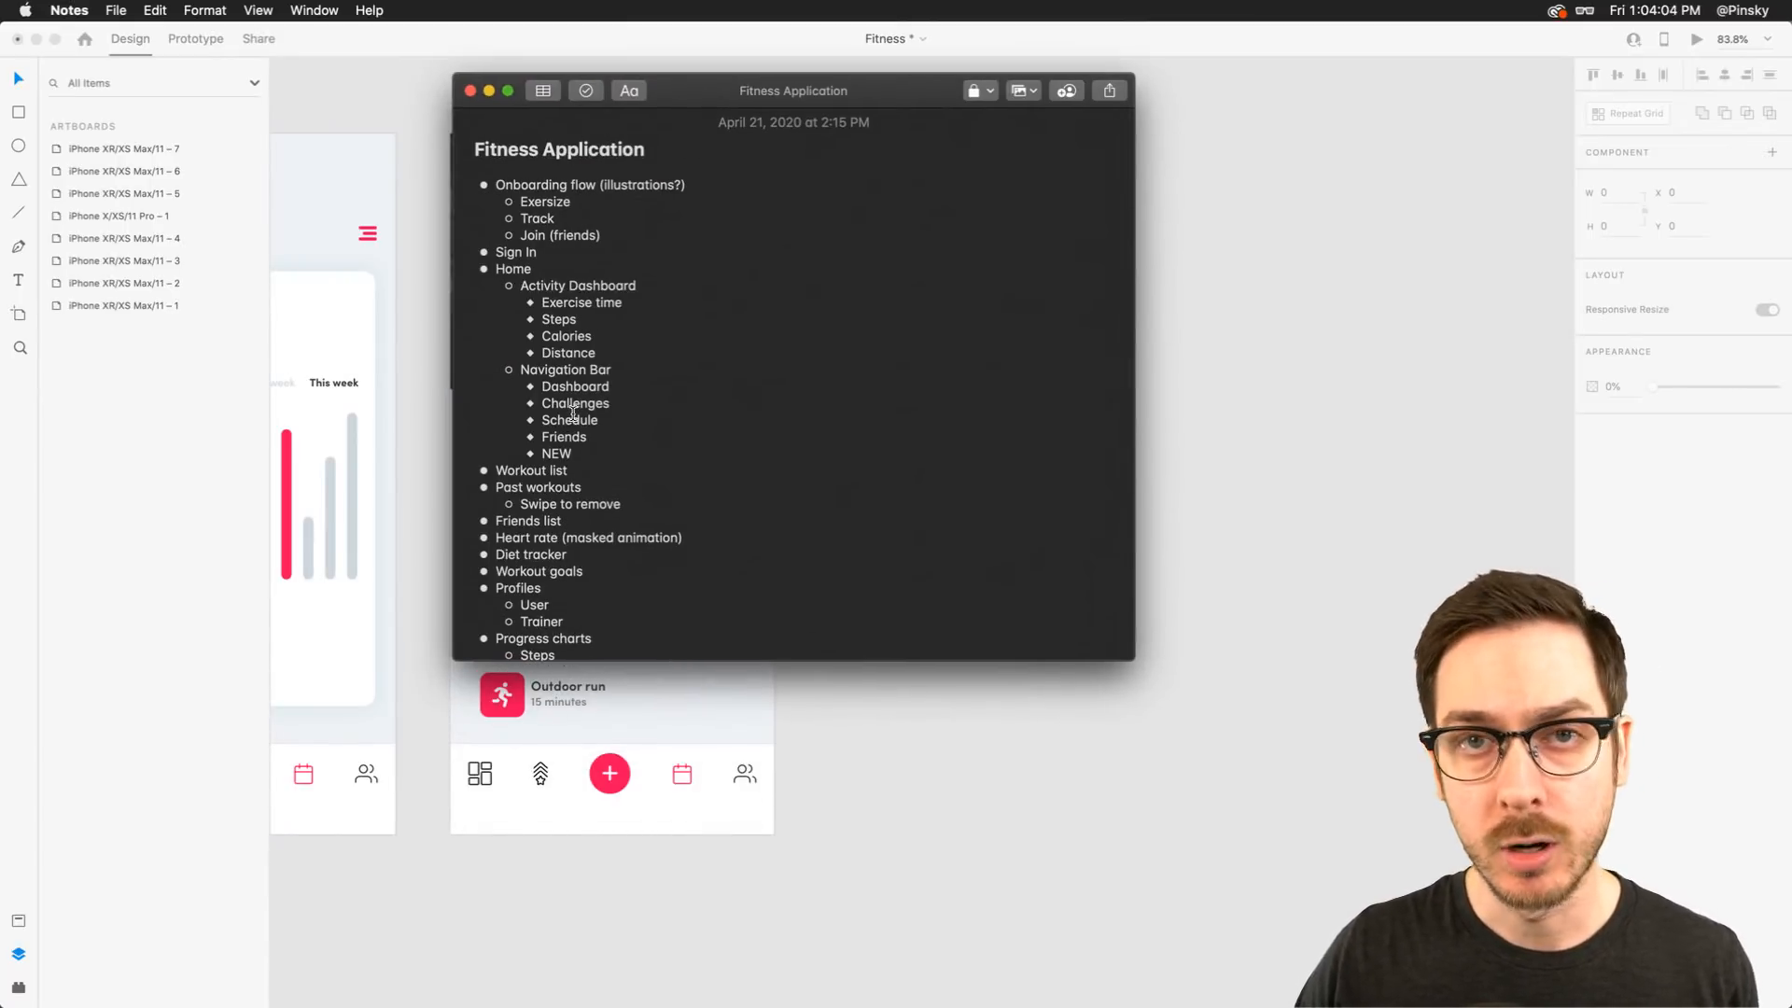
{"action": "scroll", "coordinate": [573, 413], "scroll_direction": "down", "scroll_amount": 3}
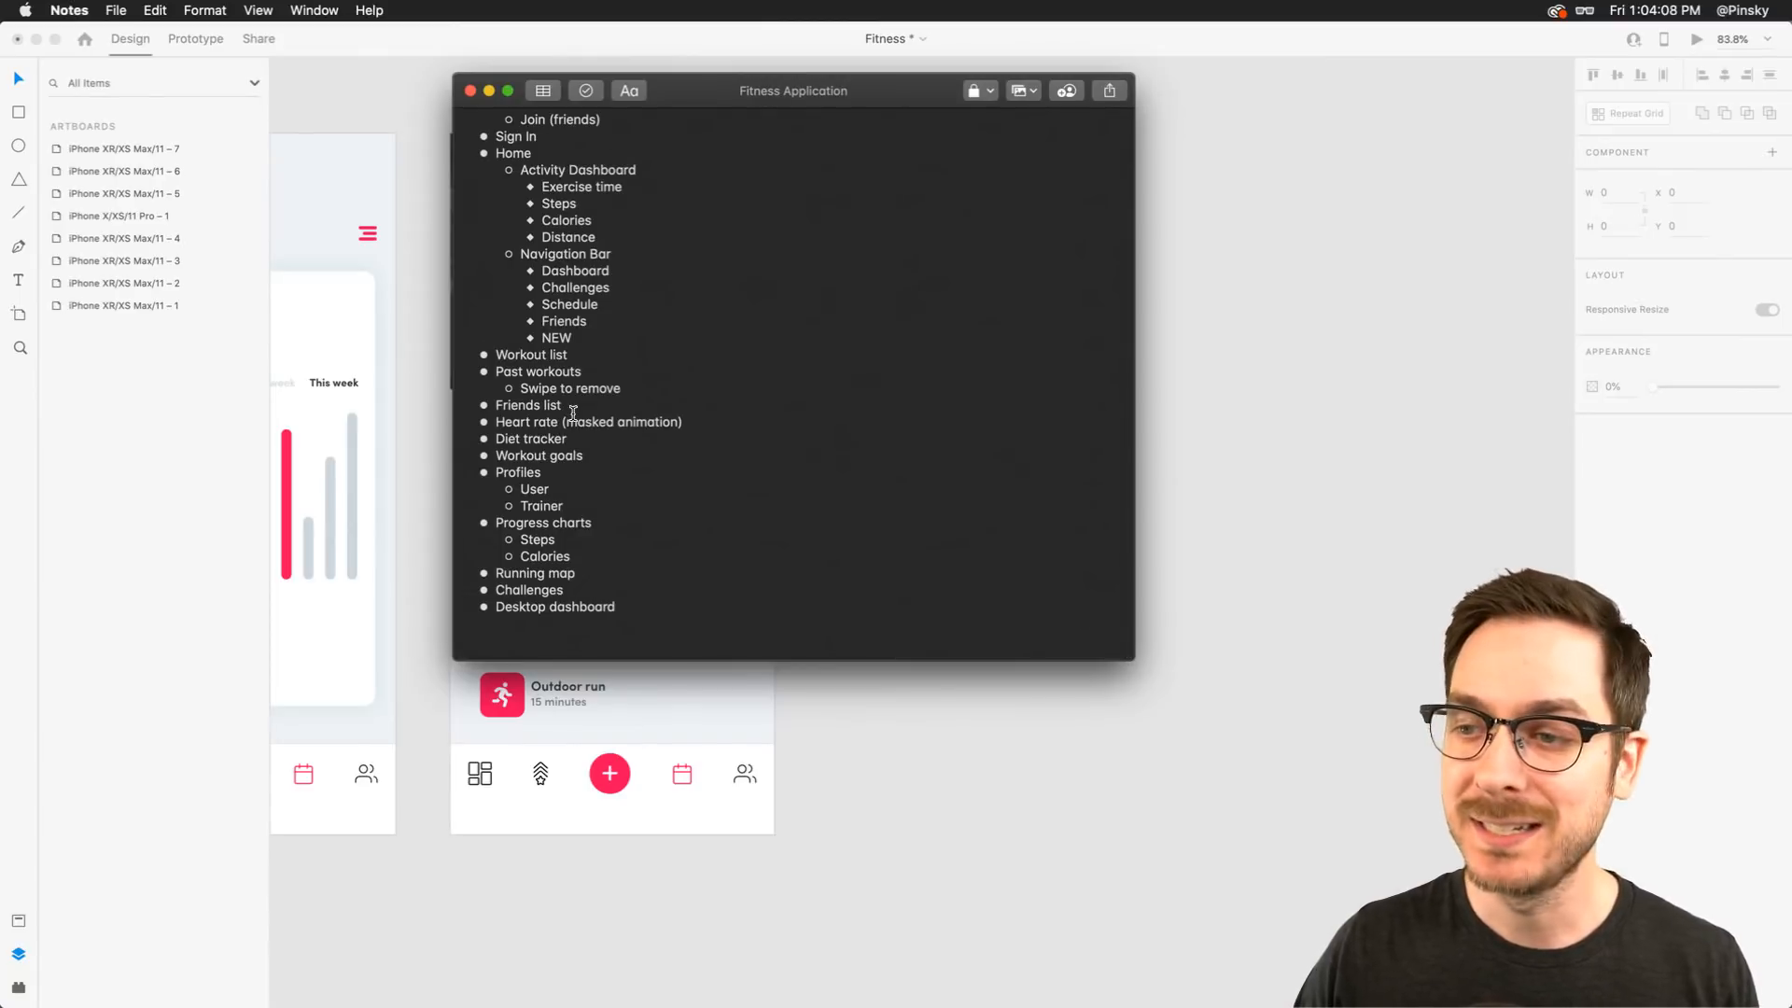
{"action": "scroll", "coordinate": [573, 413], "scroll_direction": "up", "scroll_amount": 3}
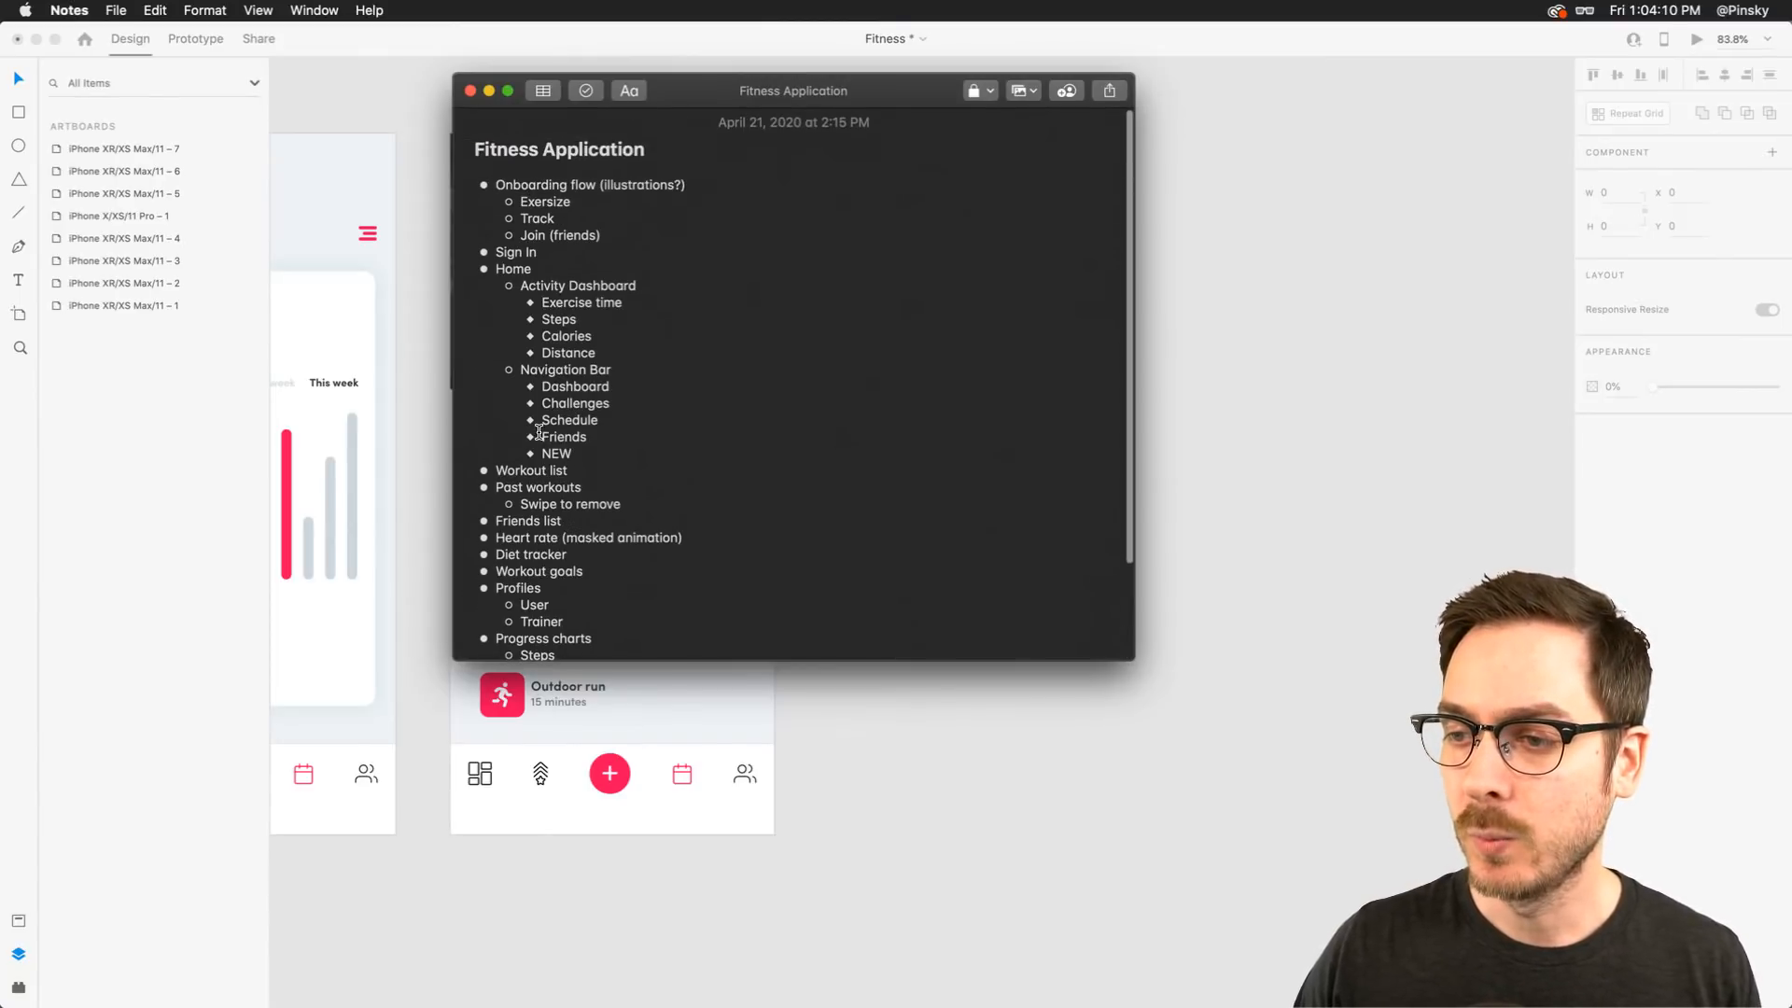
{"action": "scroll", "coordinate": [537, 432], "scroll_direction": "down", "scroll_amount": 3}
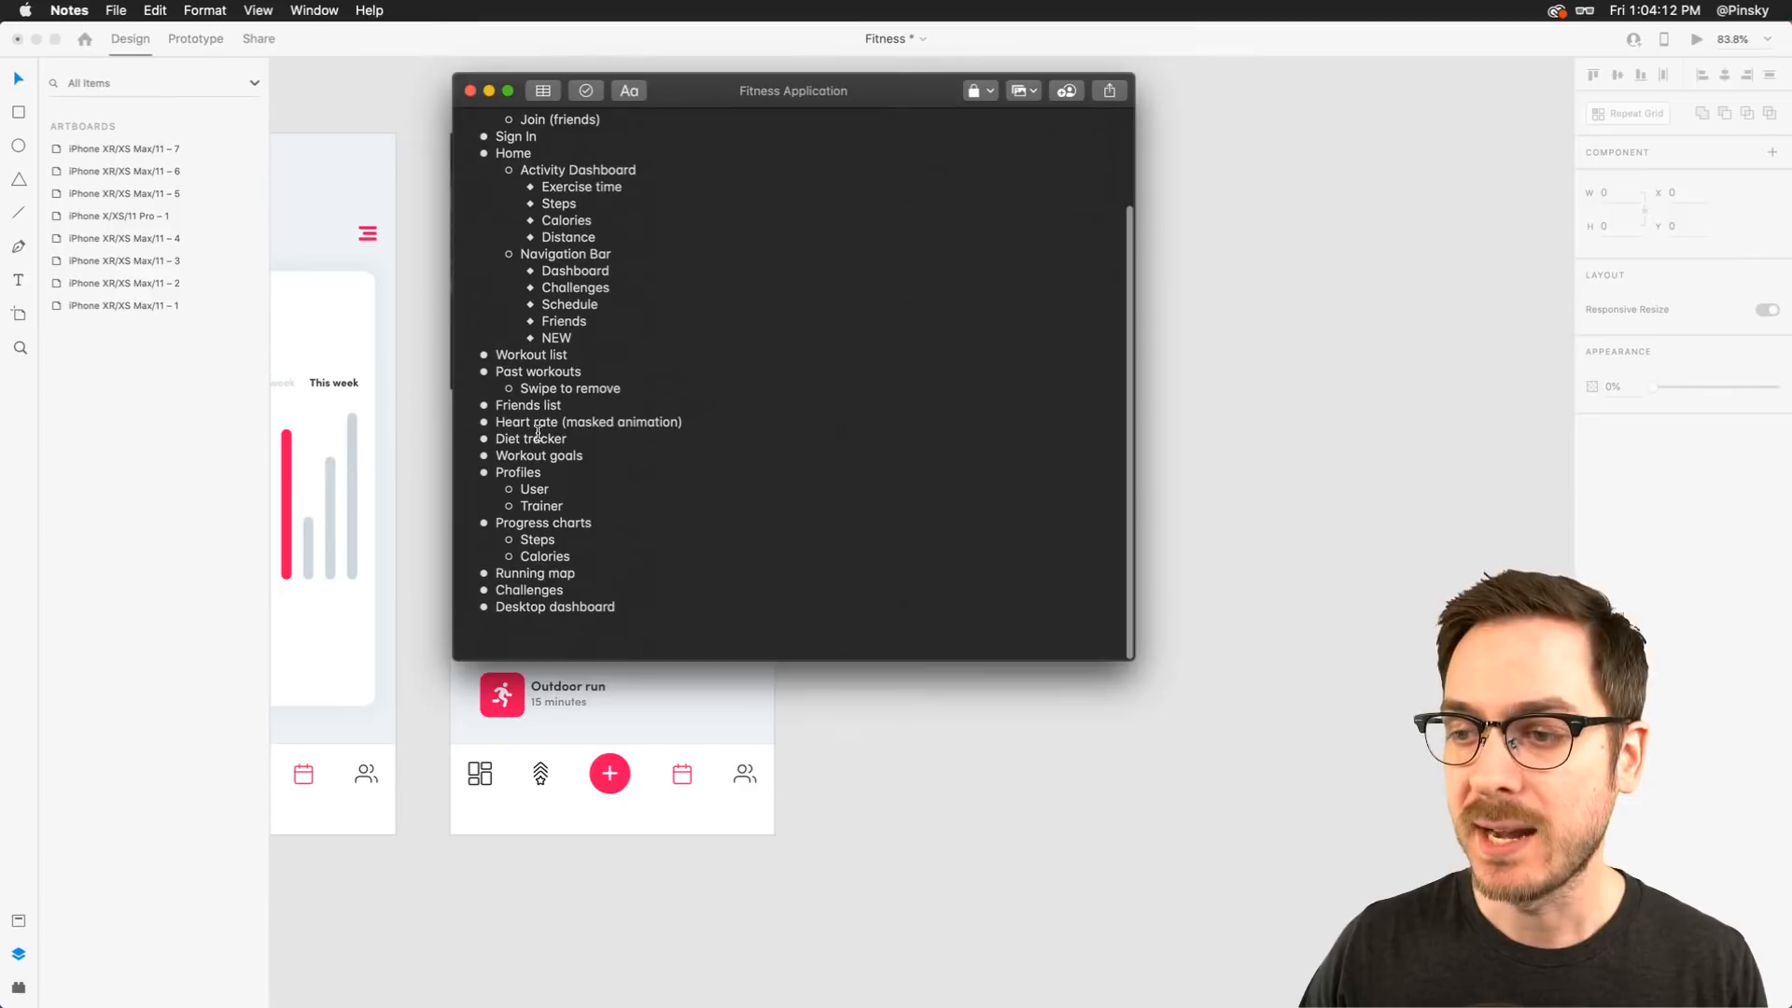
Highlight the Running map item in the notes feature list and return to the design canvas
{"action": "left_click_drag", "start_coordinate": [496, 573], "coordinate": [577, 578]}
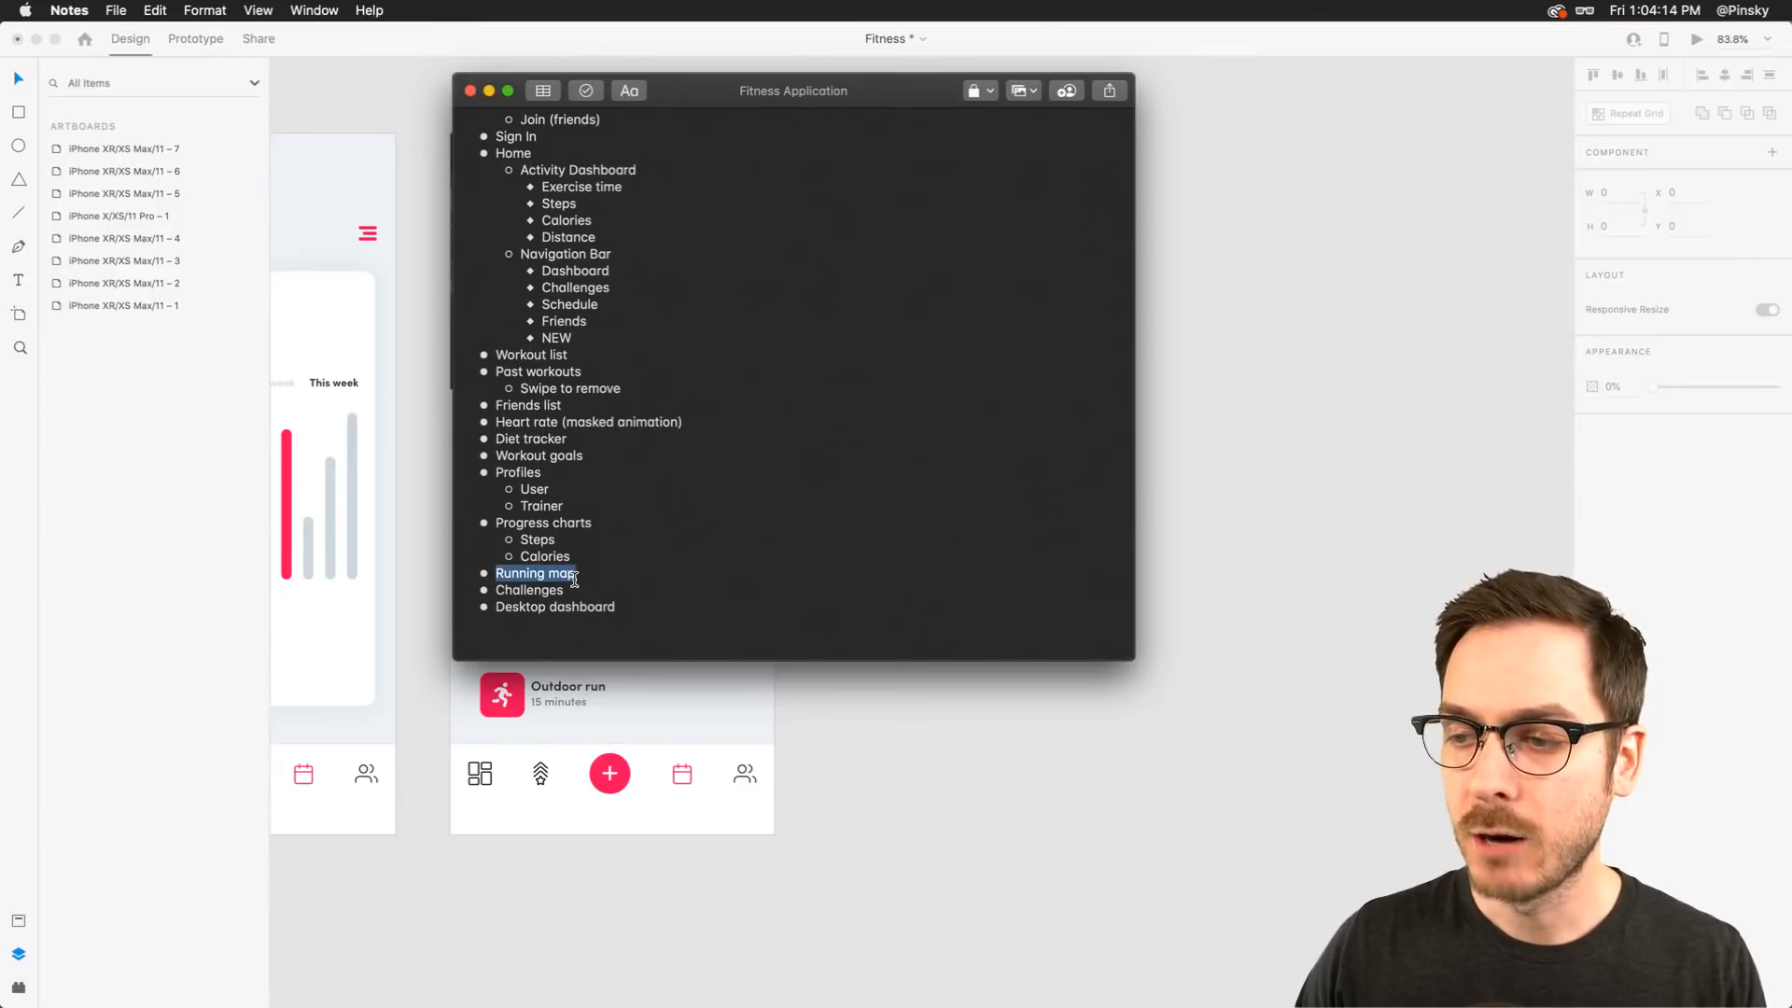
{"action": "left_click", "coordinate": [577, 580]}
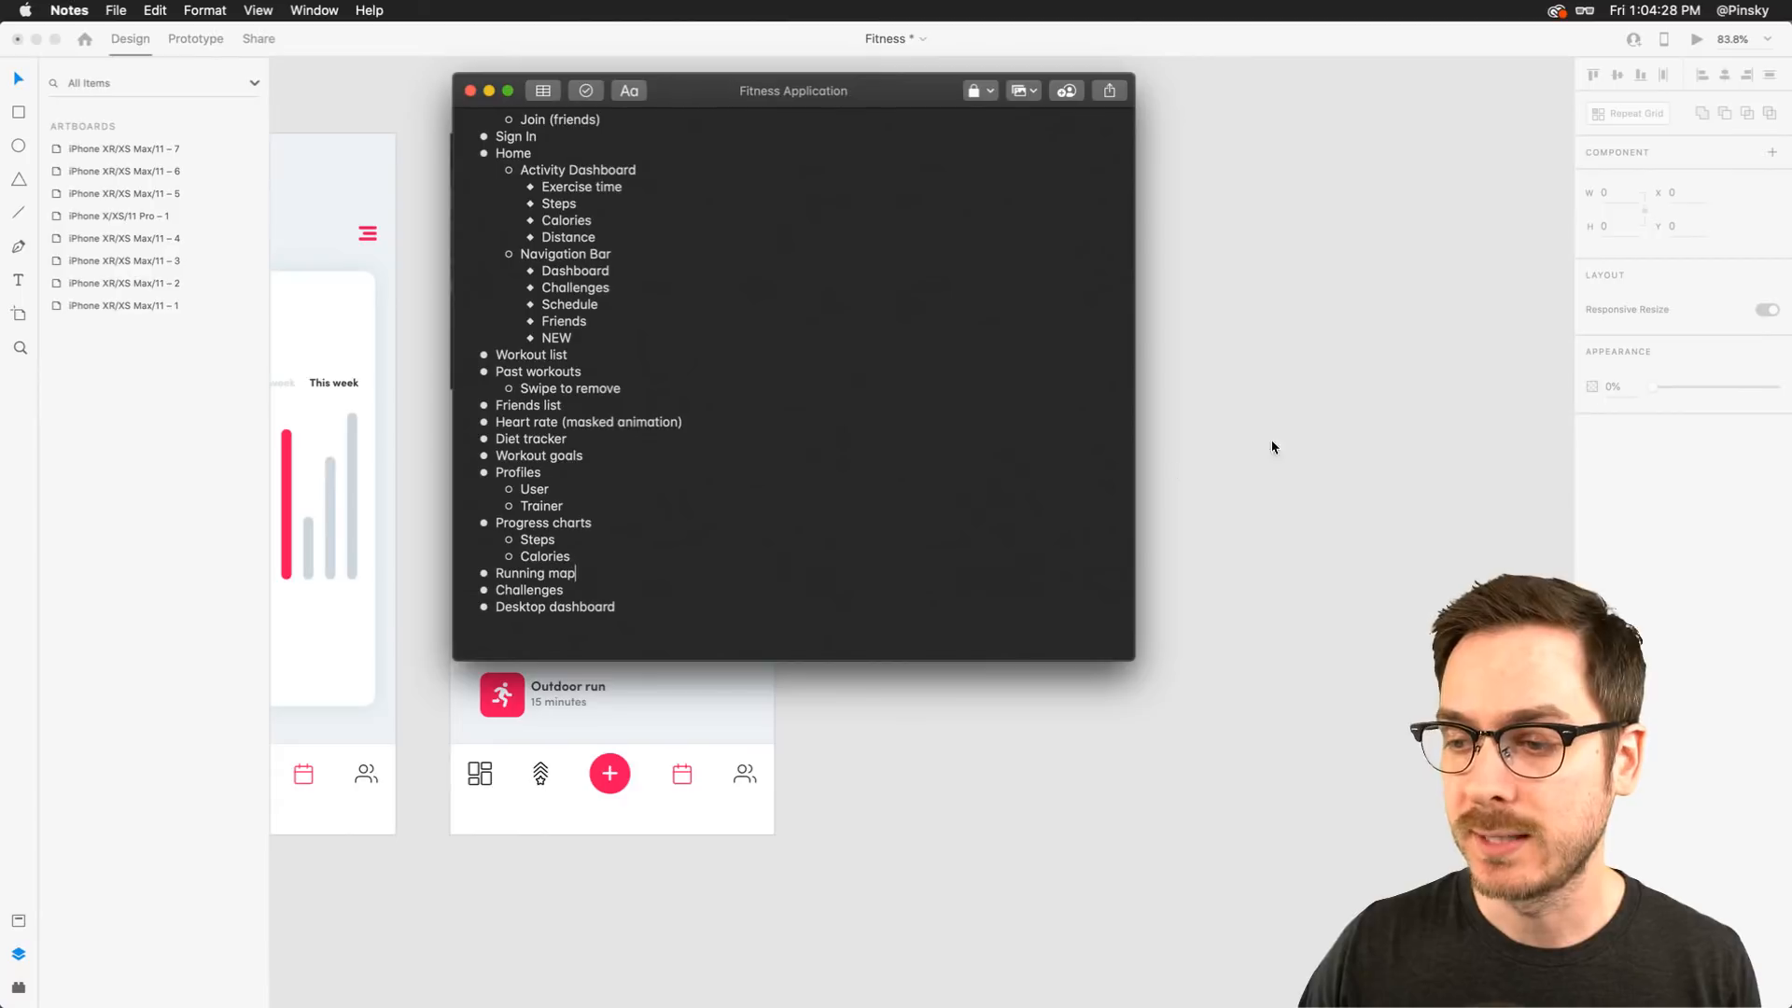
{"action": "left_click", "coordinate": [1322, 436]}
{"action": "scroll", "coordinate": [1322, 435], "scroll_direction": "right", "scroll_amount": 5}
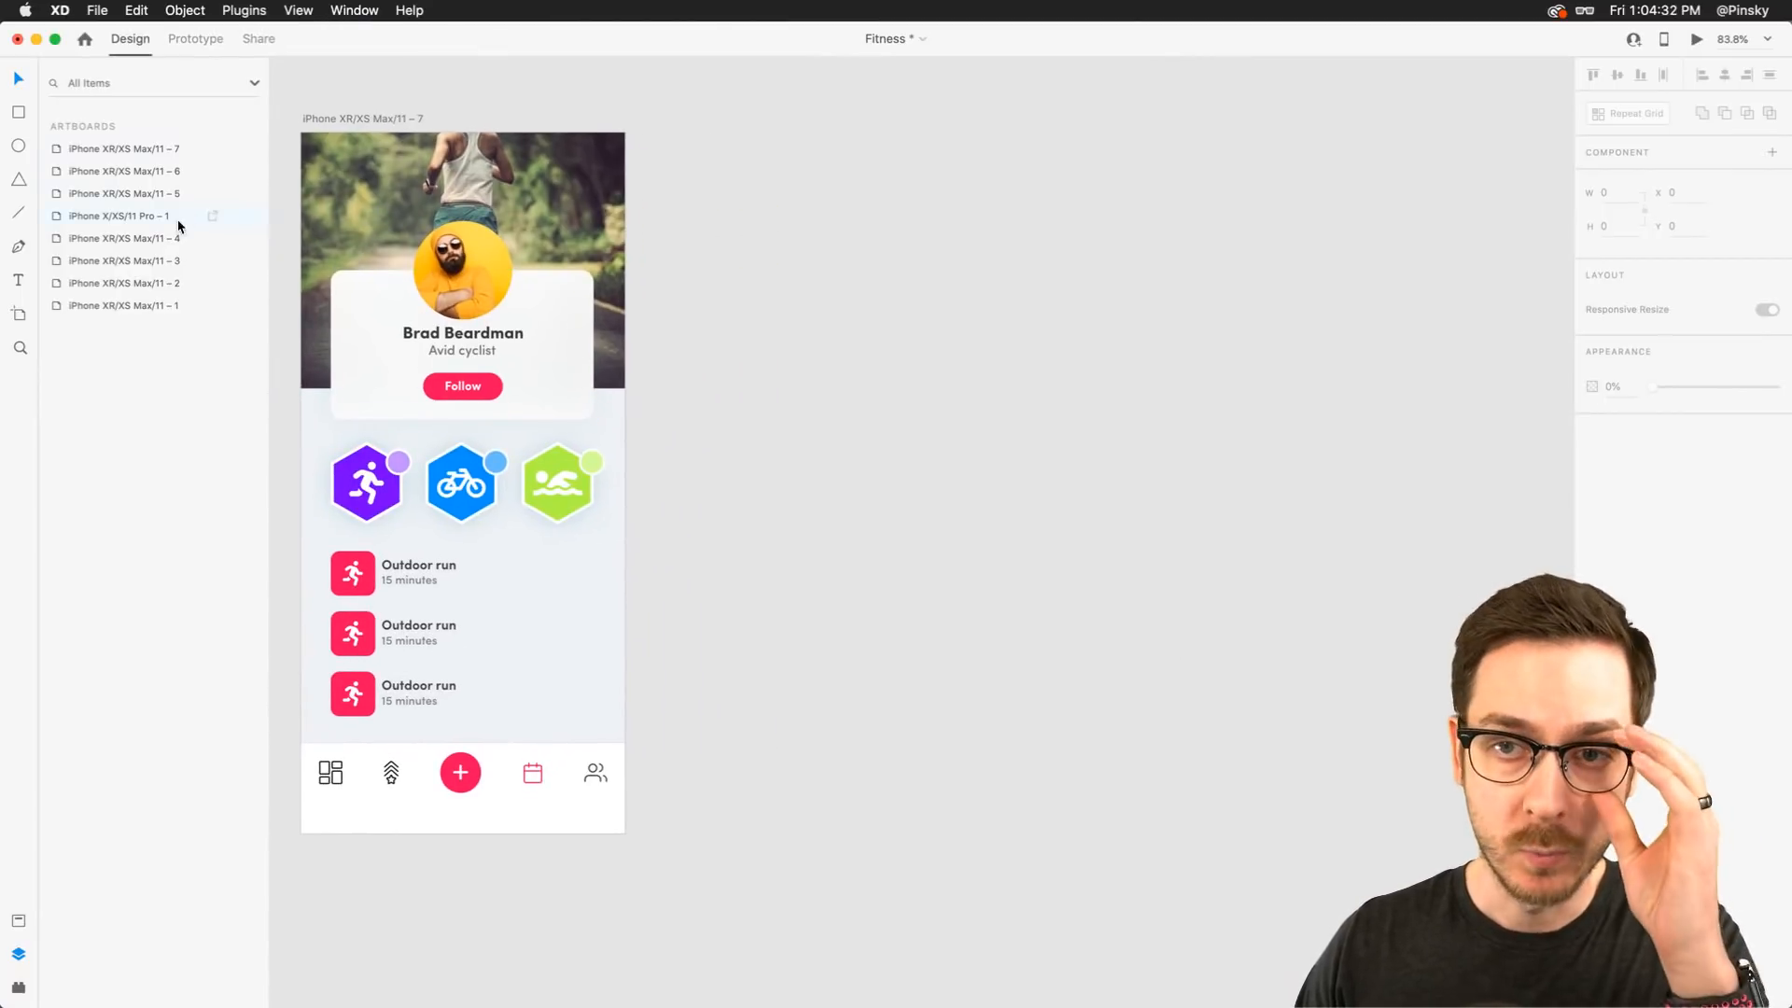
{"action": "left_click", "coordinate": [18, 316]}
{"action": "left_click", "coordinate": [663, 141]}
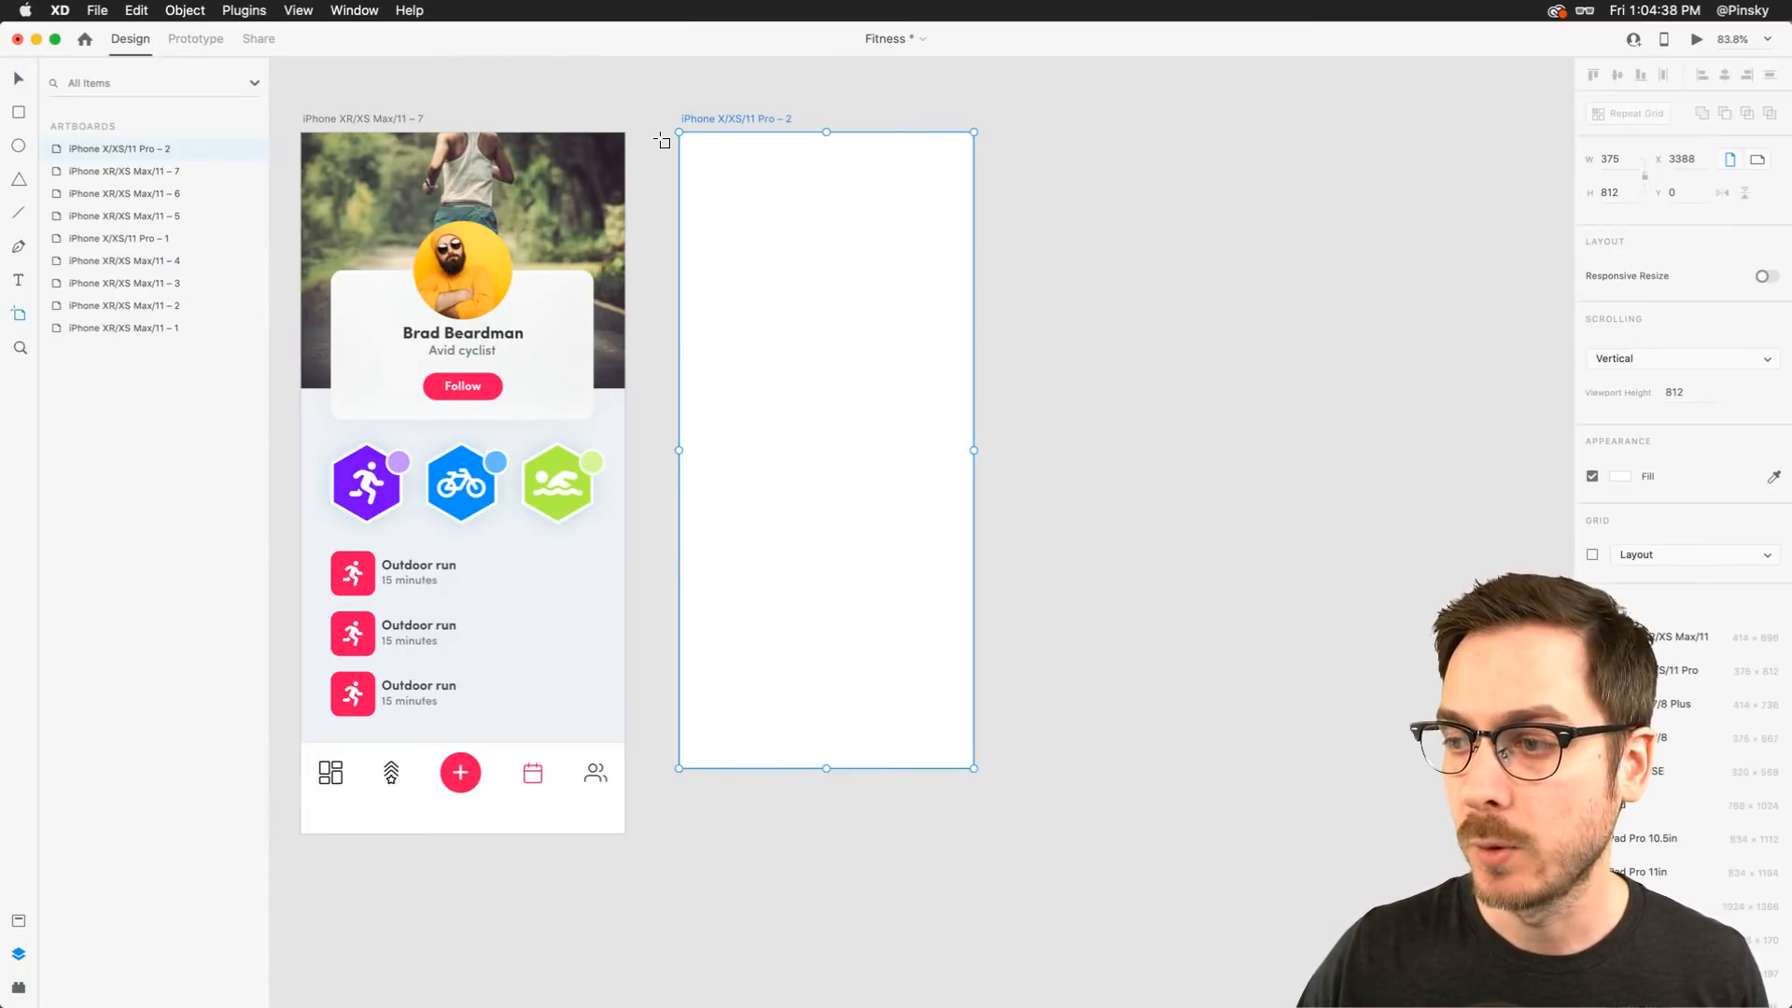
{"action": "left_click_drag", "start_coordinate": [704, 110], "coordinate": [696, 108]}
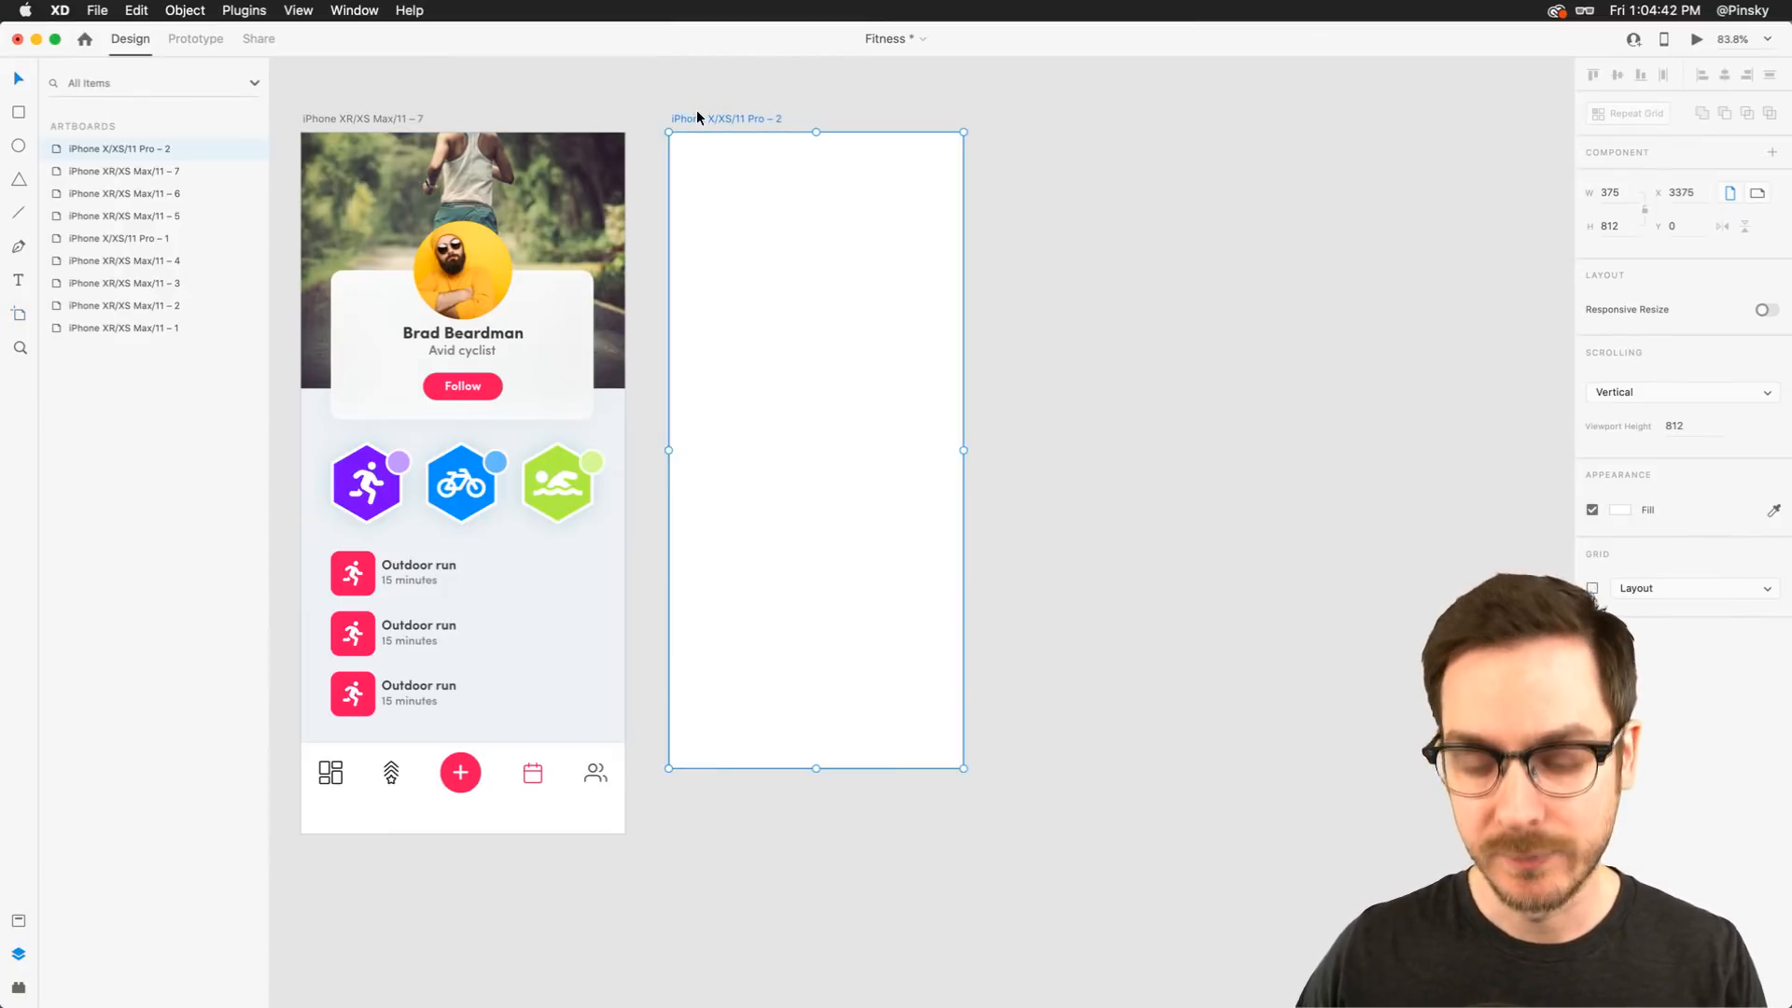
{"action": "key", "text": "Delete"}
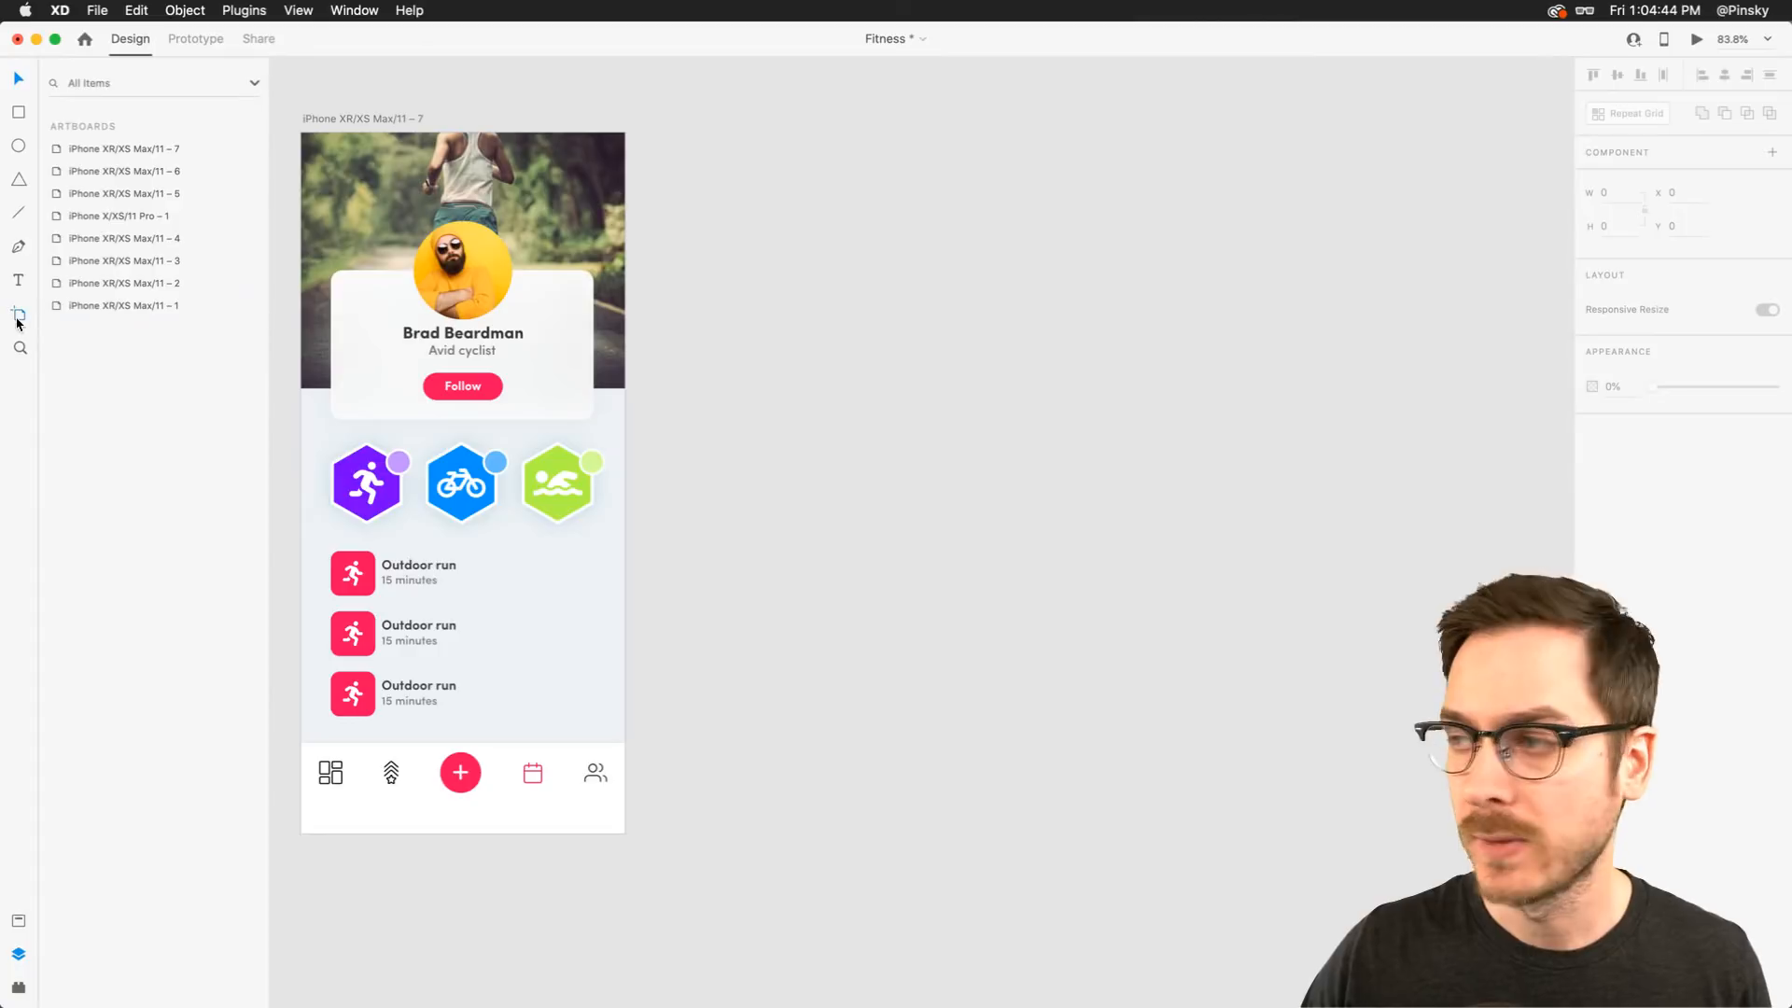
Add a new iPhone XR/XS Max/11 artboard beside the profile artboard
{"action": "left_click", "coordinate": [18, 319]}
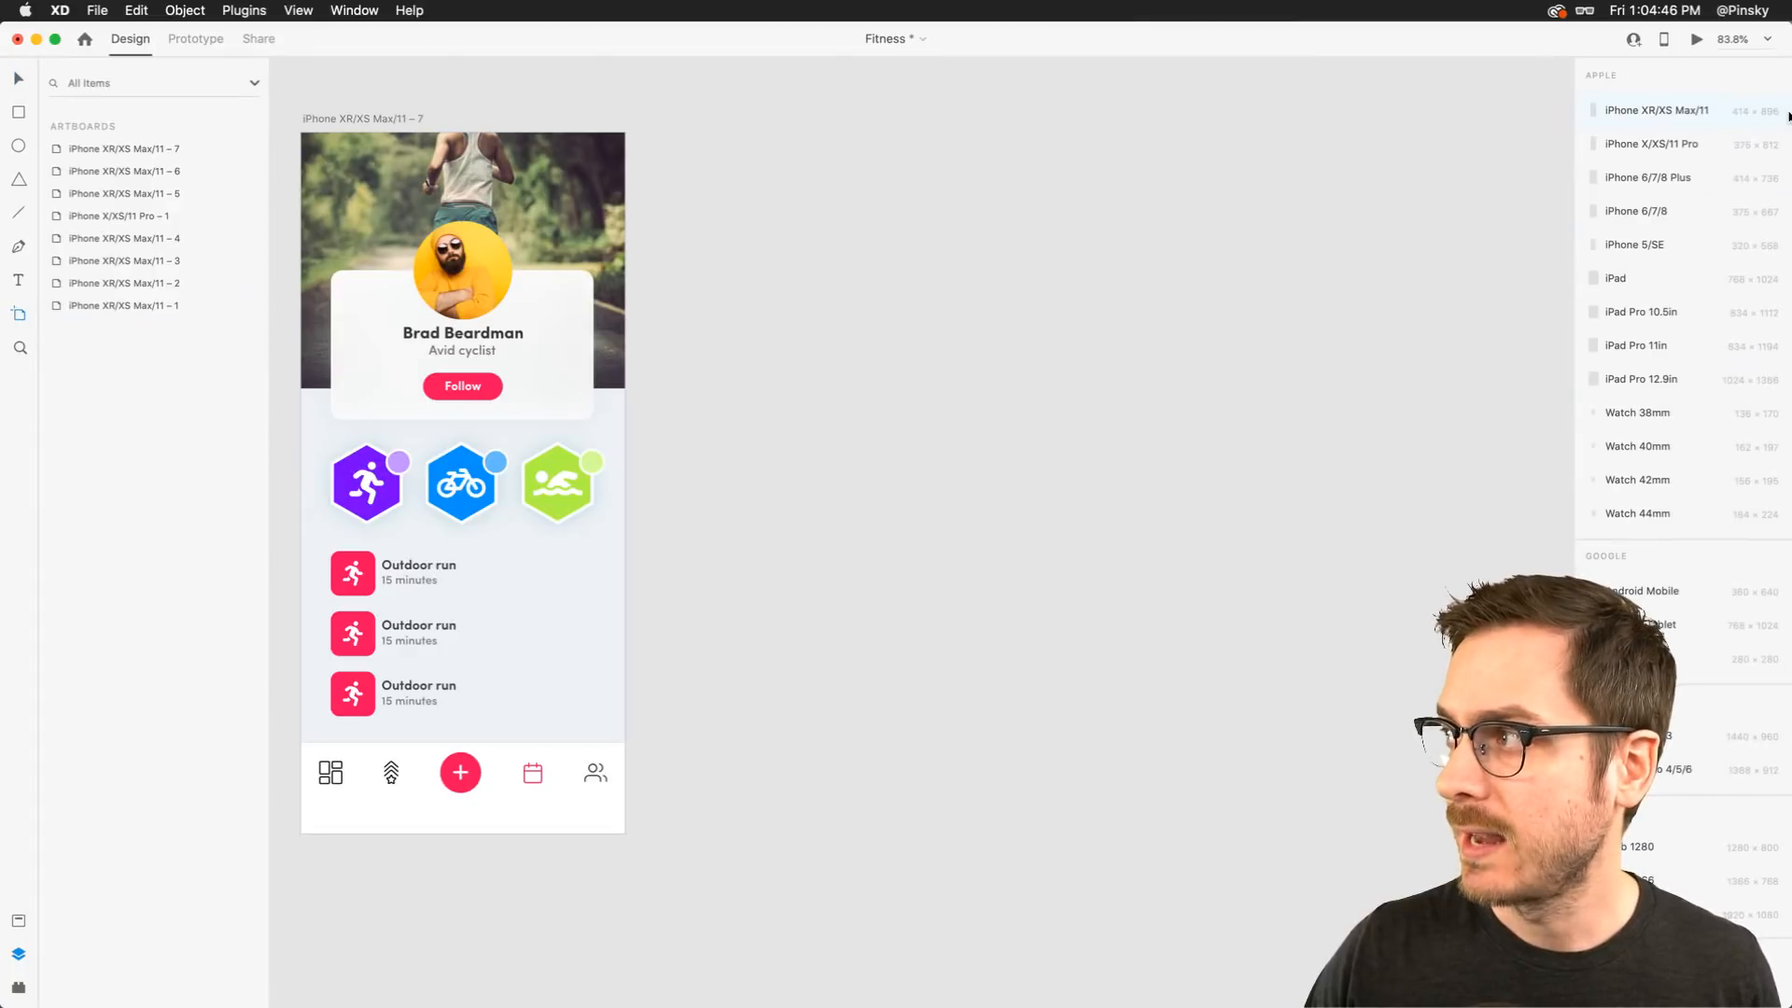
{"action": "left_click", "coordinate": [1731, 112]}
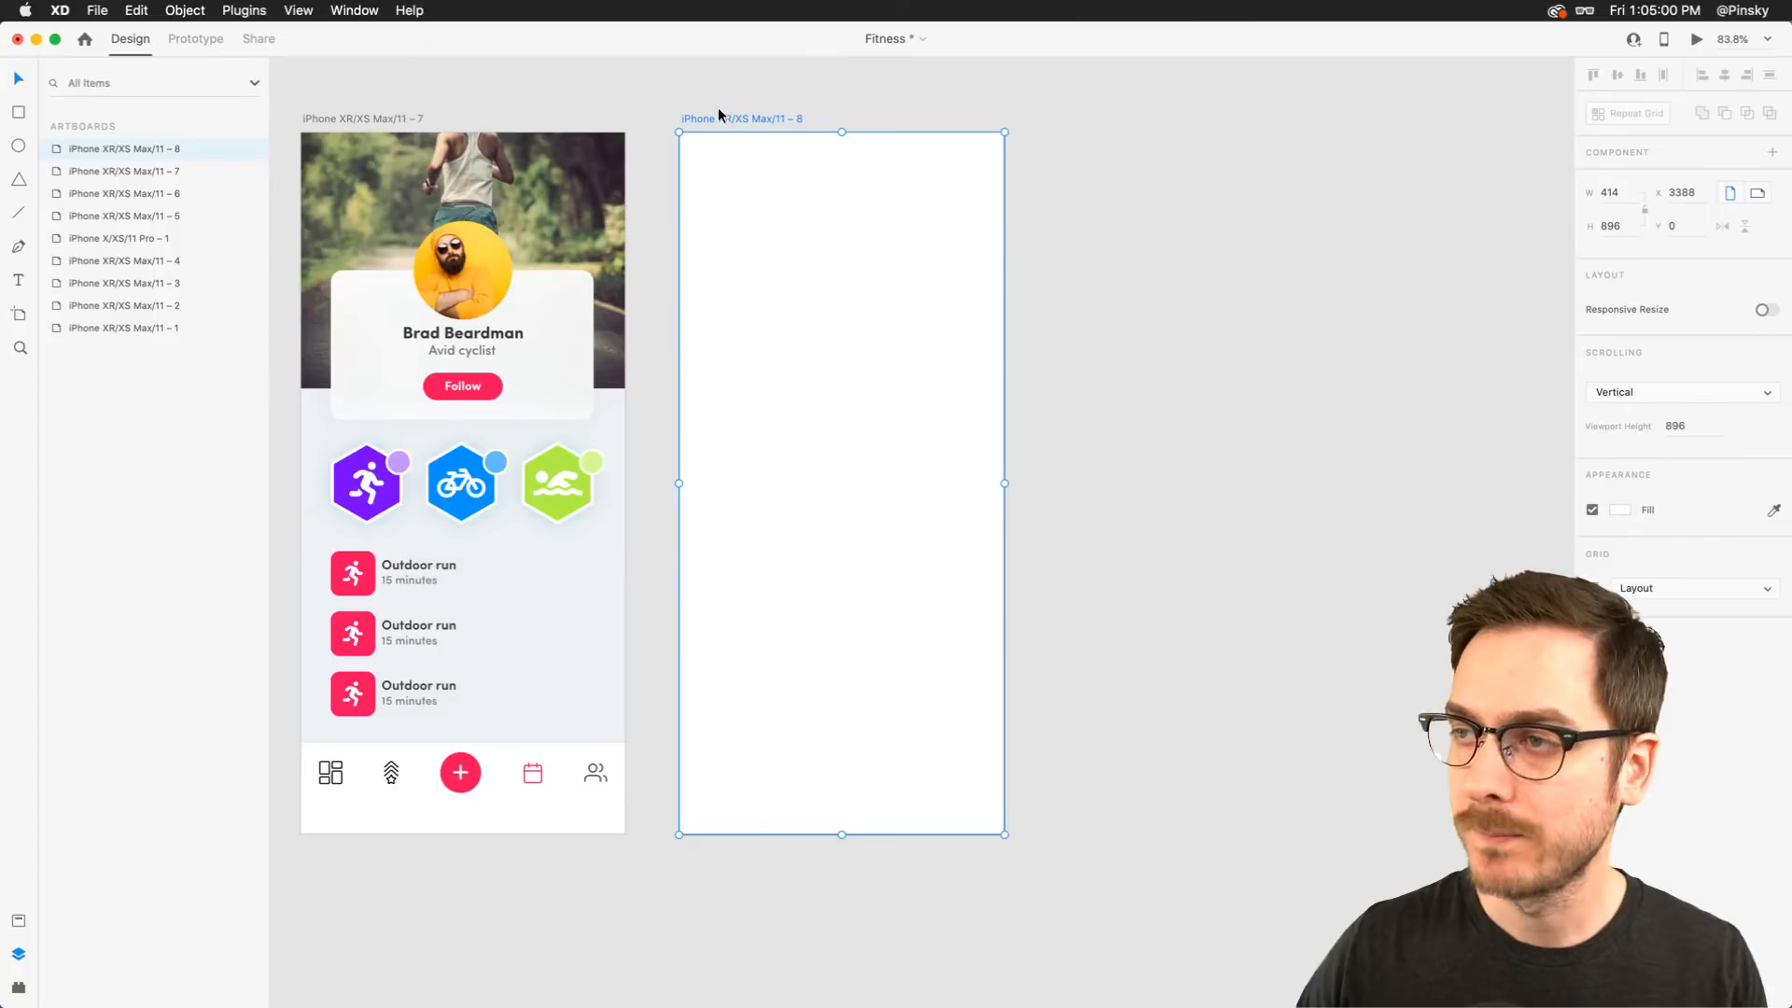
{"action": "scroll", "coordinate": [718, 114], "scroll_direction": "left", "scroll_amount": 2}
{"action": "scroll", "coordinate": [718, 113], "scroll_direction": "down", "scroll_amount": 1}
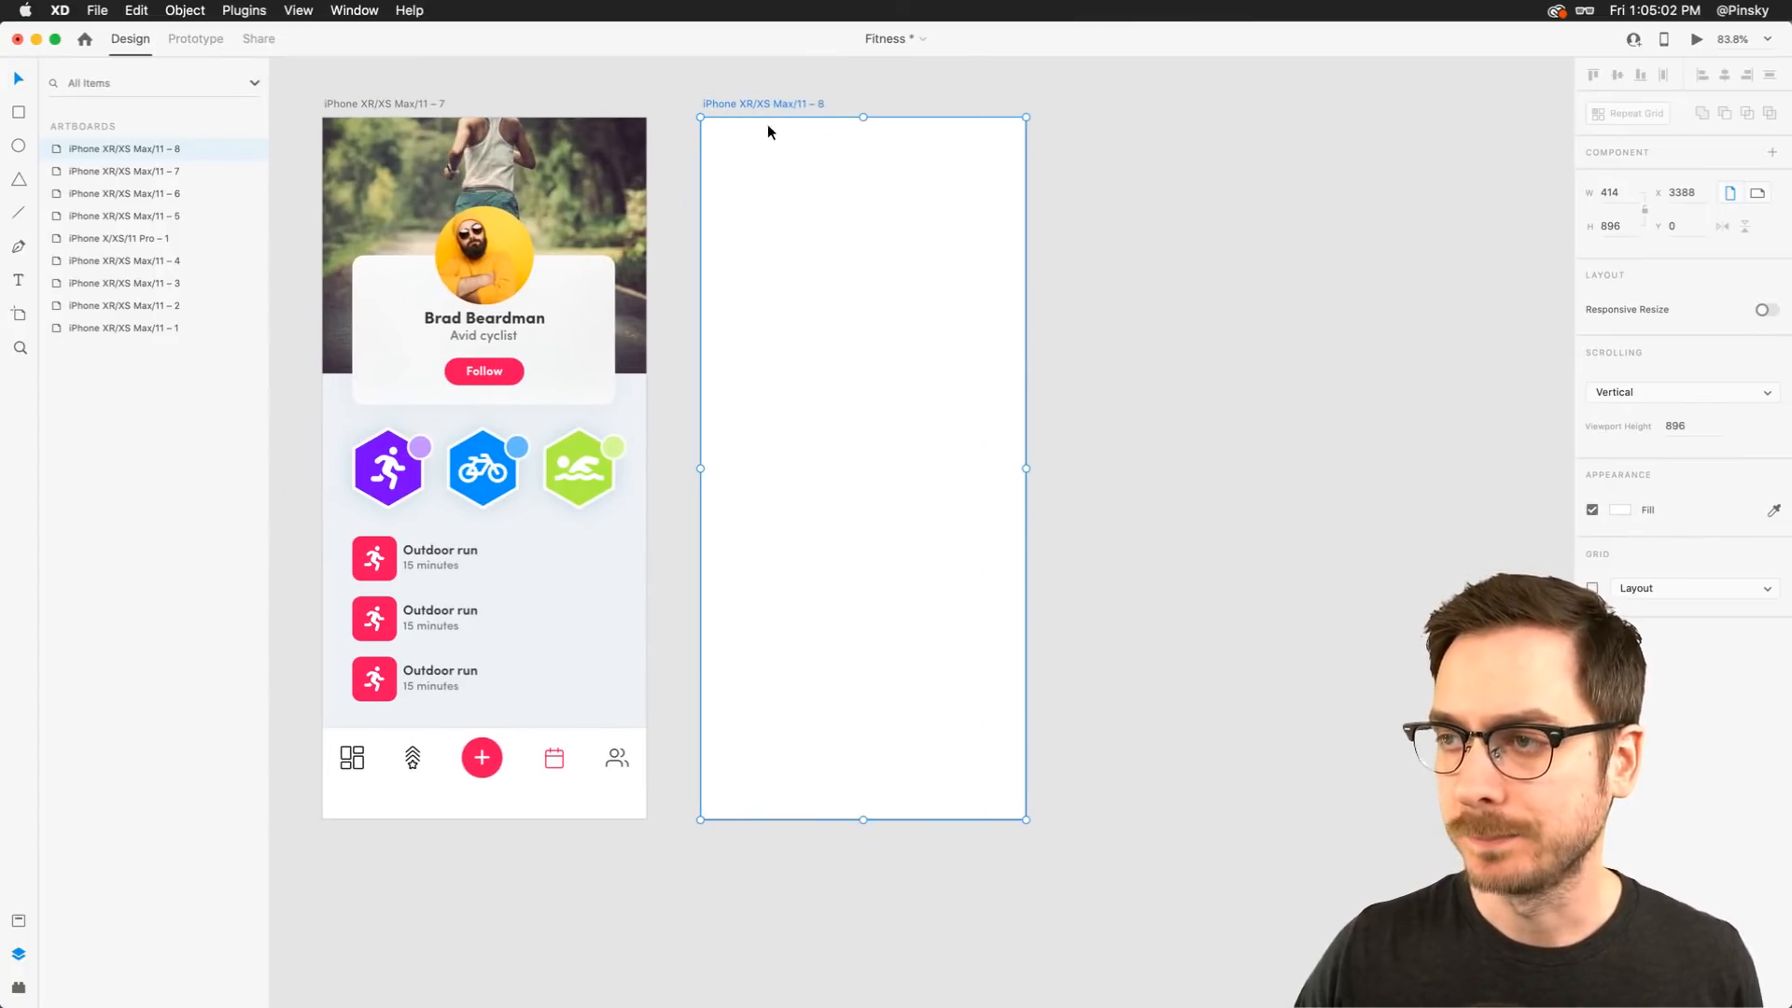
{"action": "left_click", "coordinate": [392, 102]}
{"action": "left_click_drag", "start_coordinate": [527, 101], "coordinate": [1137, 107]}
{"action": "key", "text": "super+z"}
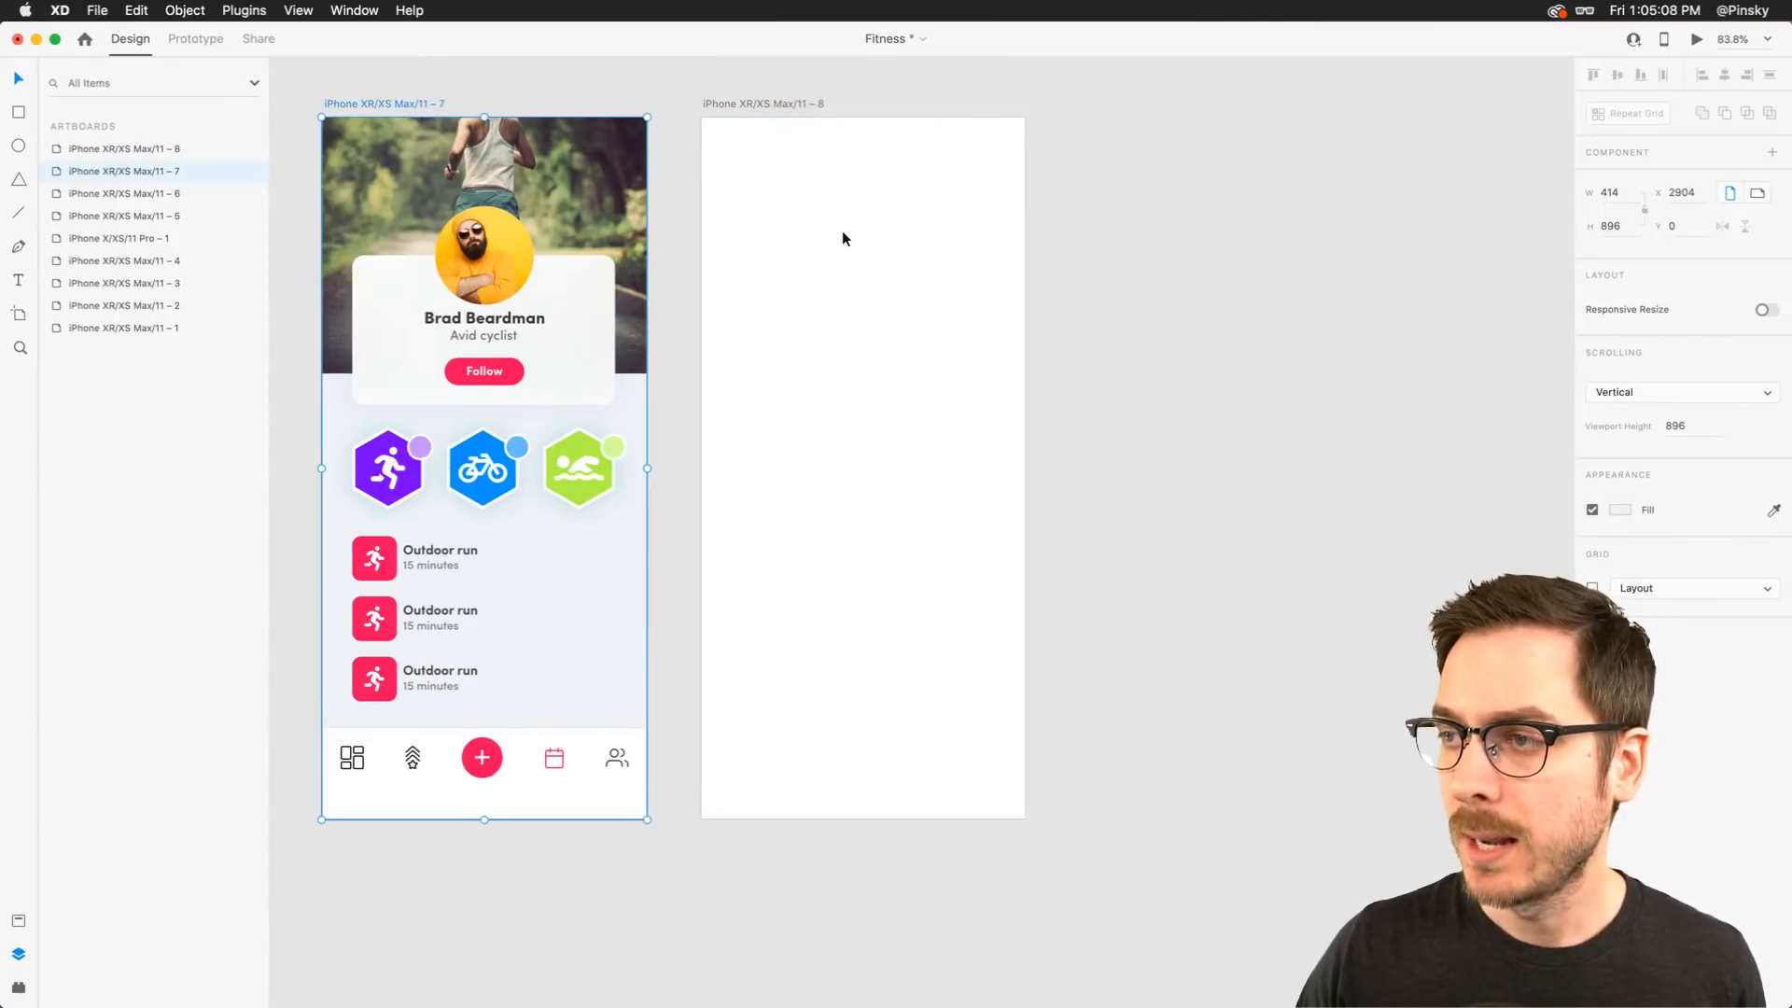
Sample the profile artboard's light background colour as the new artboard's fill
{"action": "left_click", "coordinate": [872, 196]}
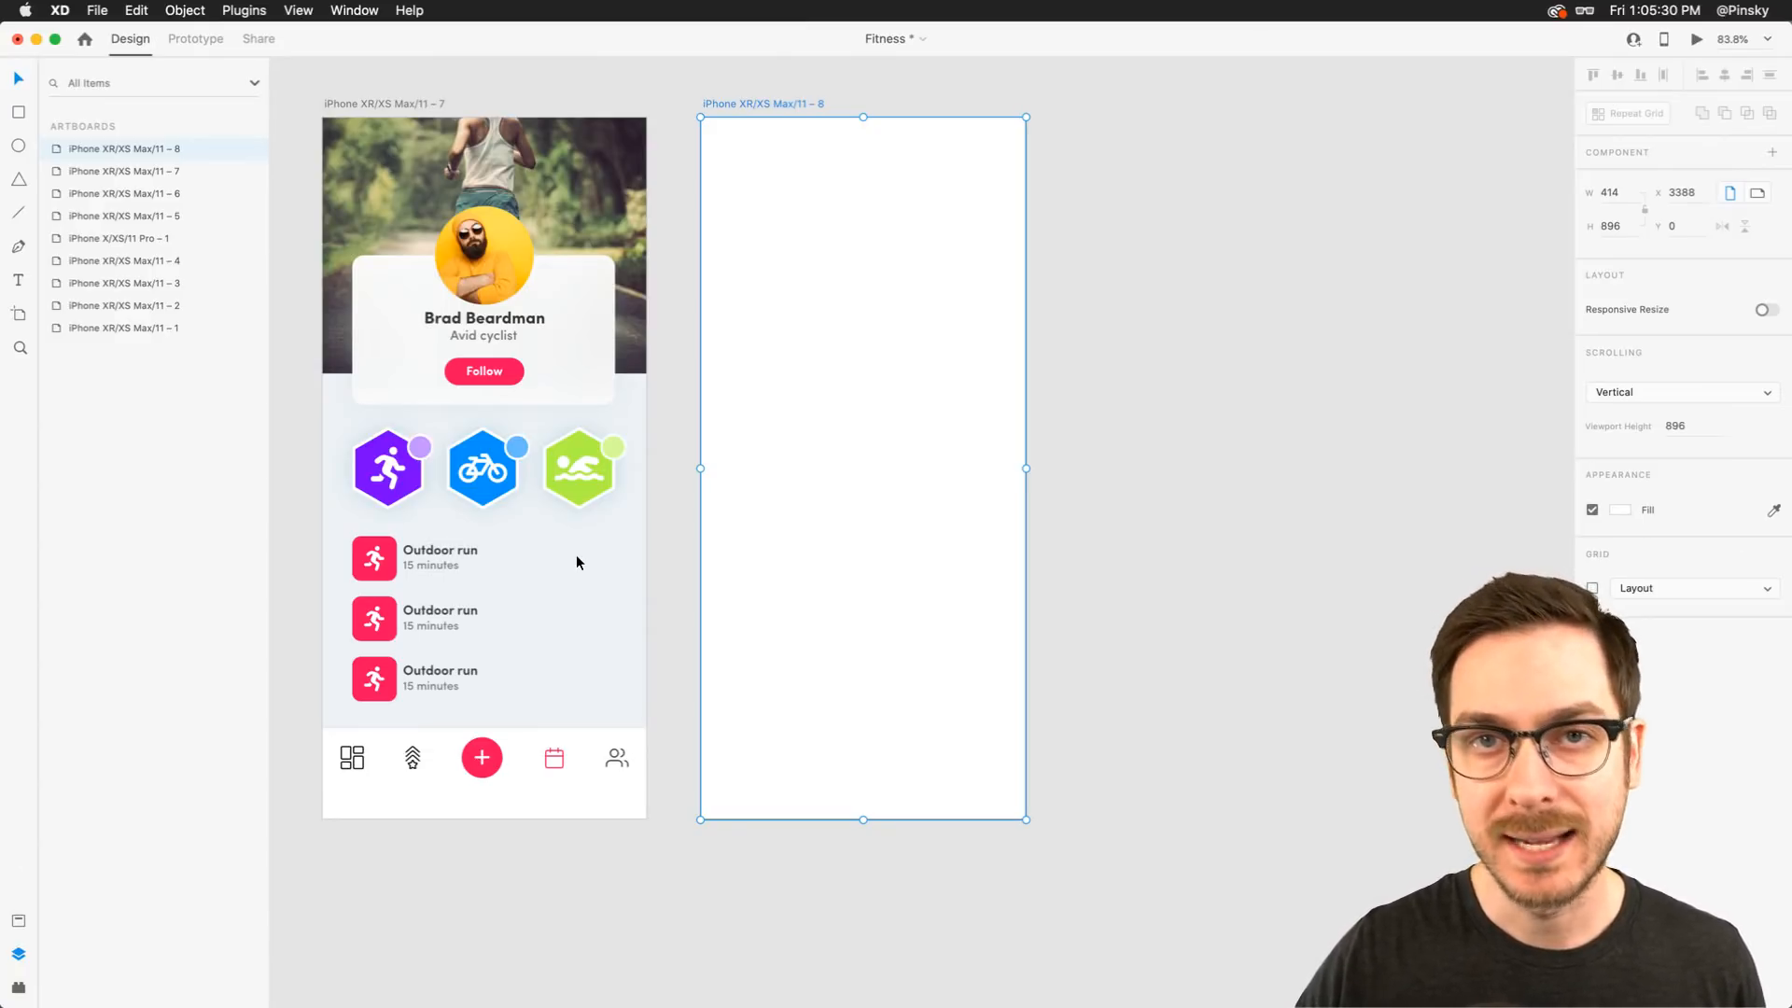
{"action": "key", "text": "super+shift+y"}
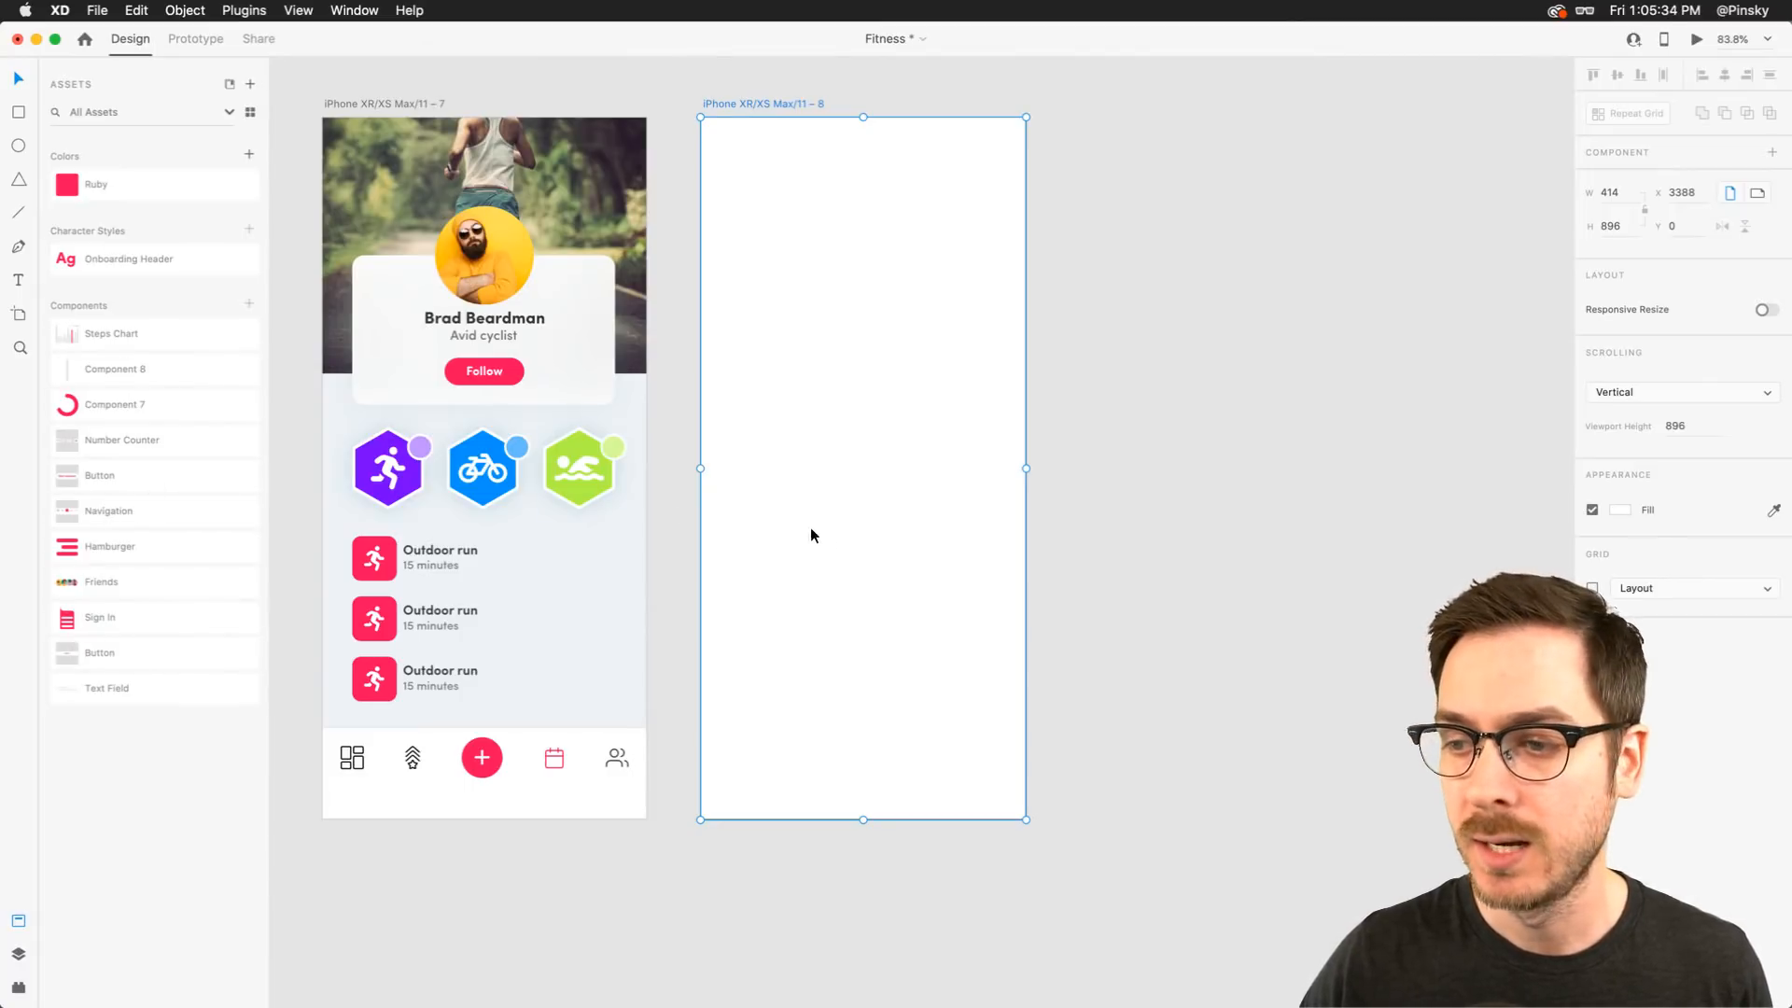
{"action": "key", "text": "i"}
{"action": "left_click", "coordinate": [592, 579]}
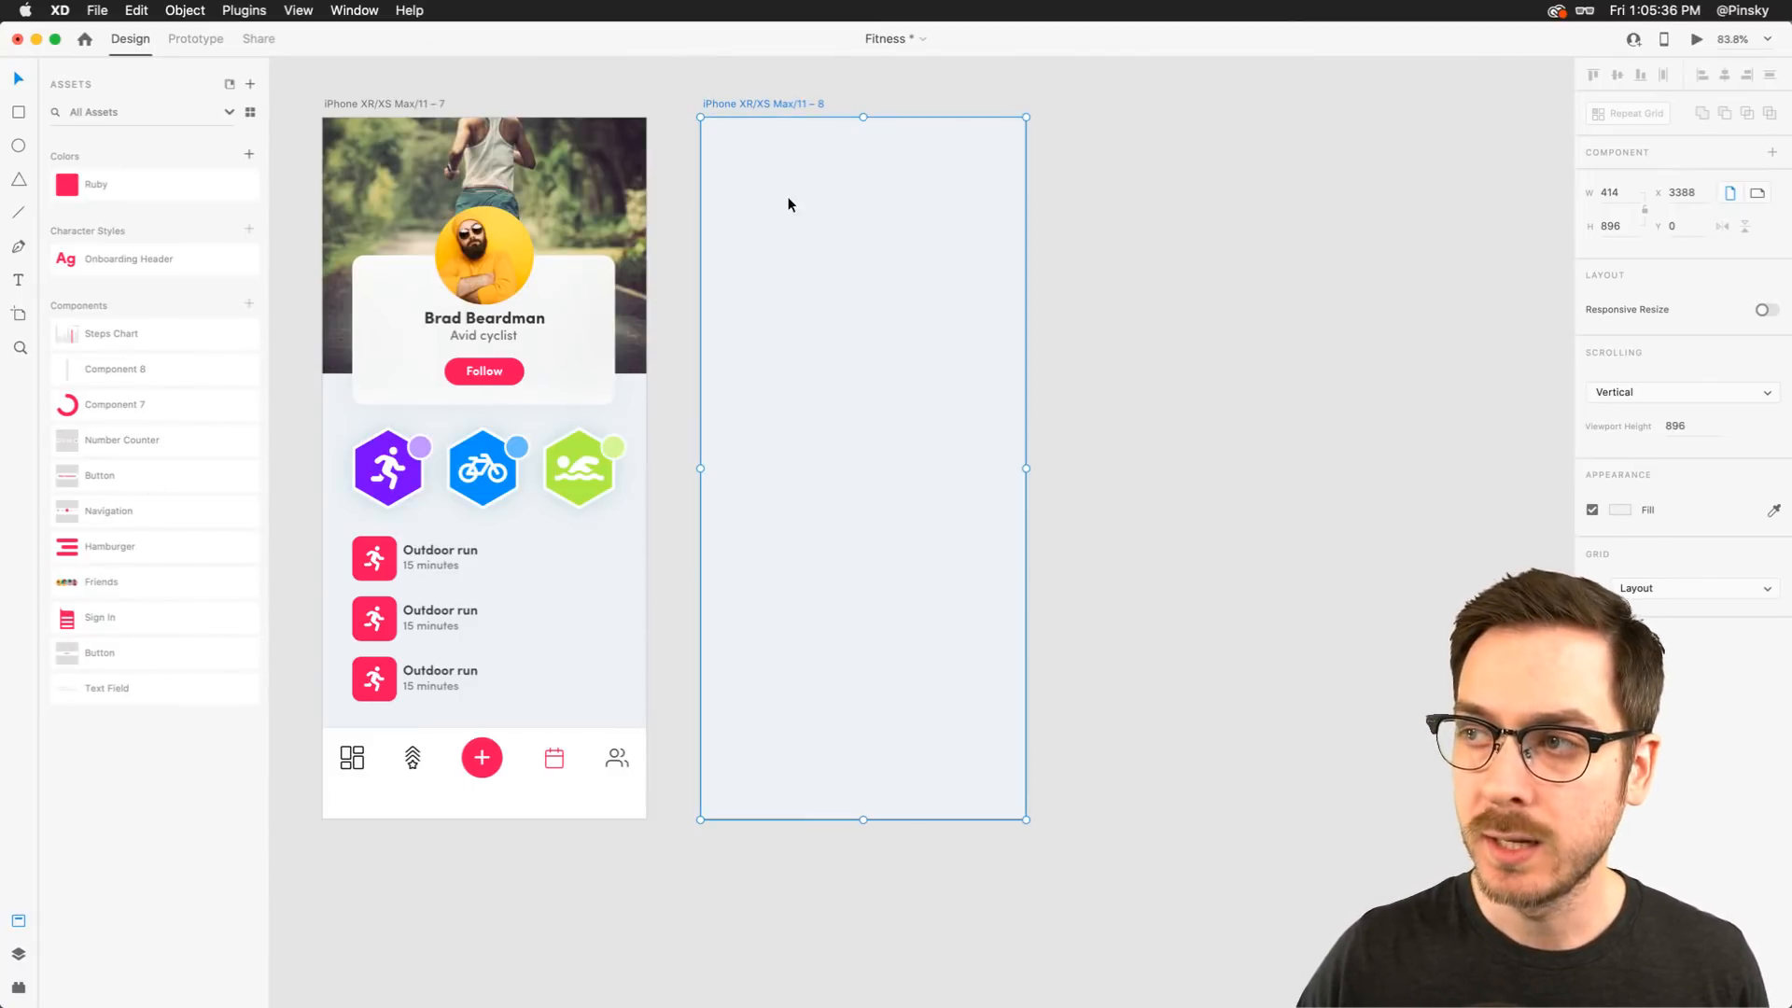
Save the fill colour to the document assets and name it Artboard Blue
{"action": "left_click", "coordinate": [249, 155]}
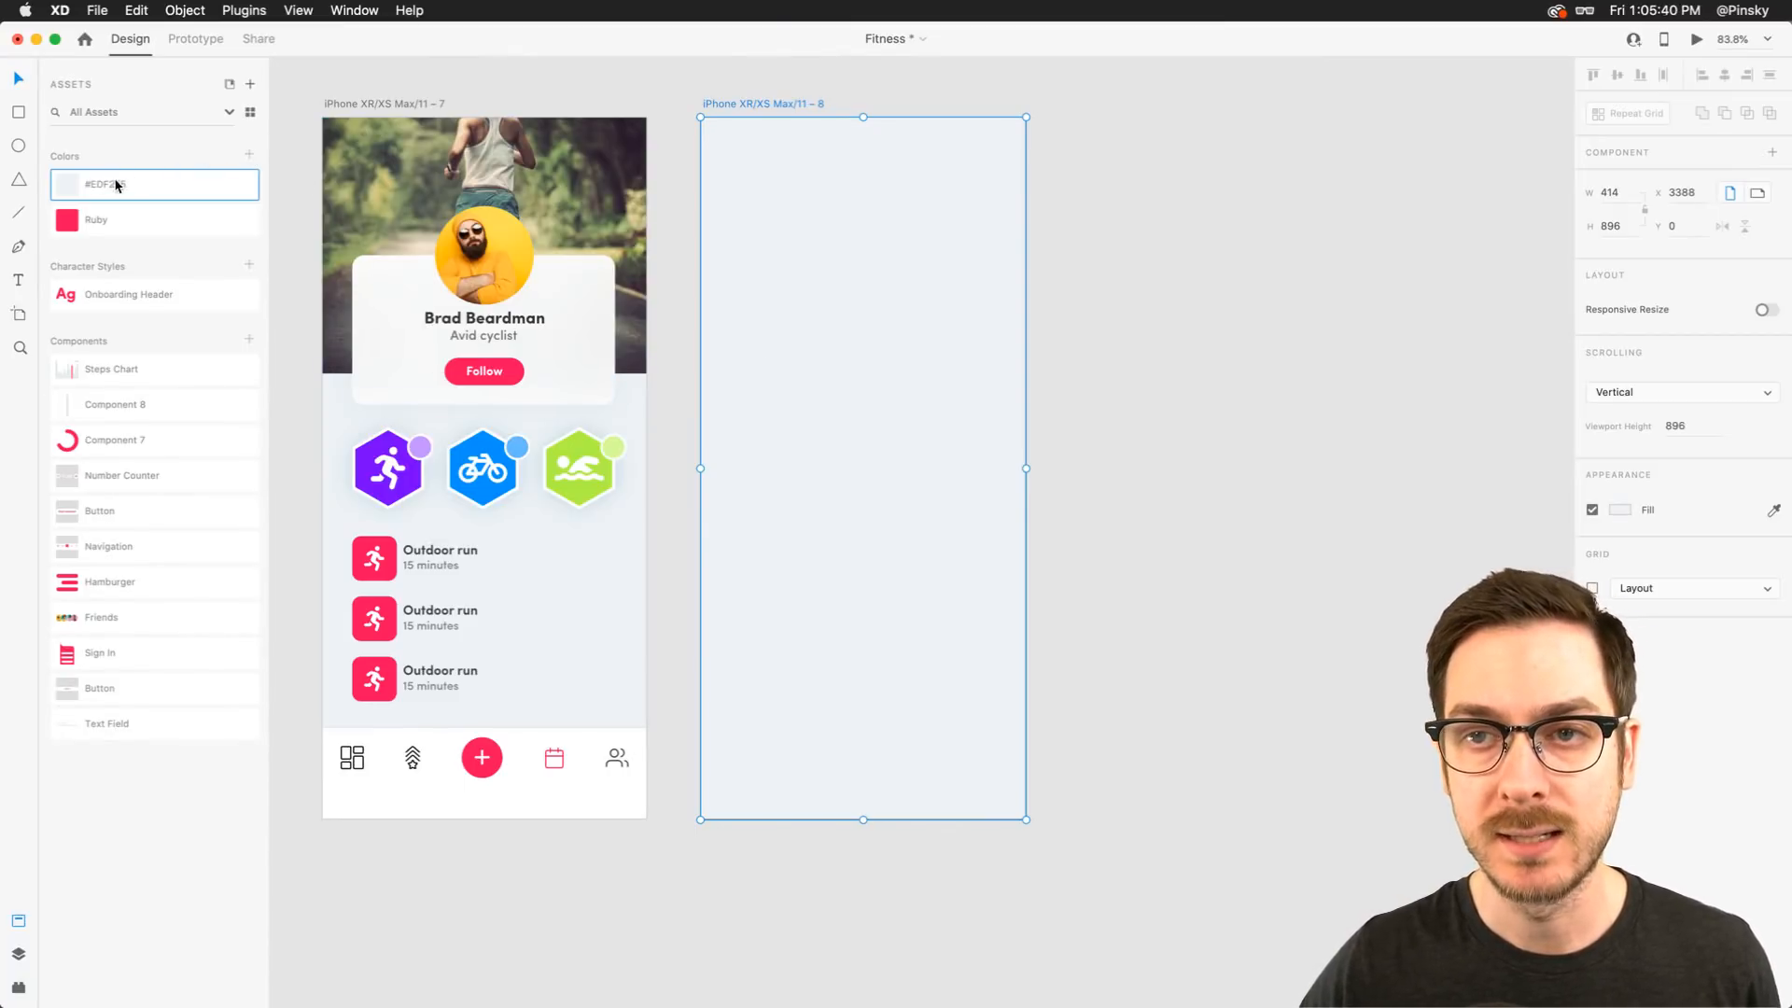
{"action": "double_click", "coordinate": [103, 191]}
{"action": "type", "text": "Artboared"}
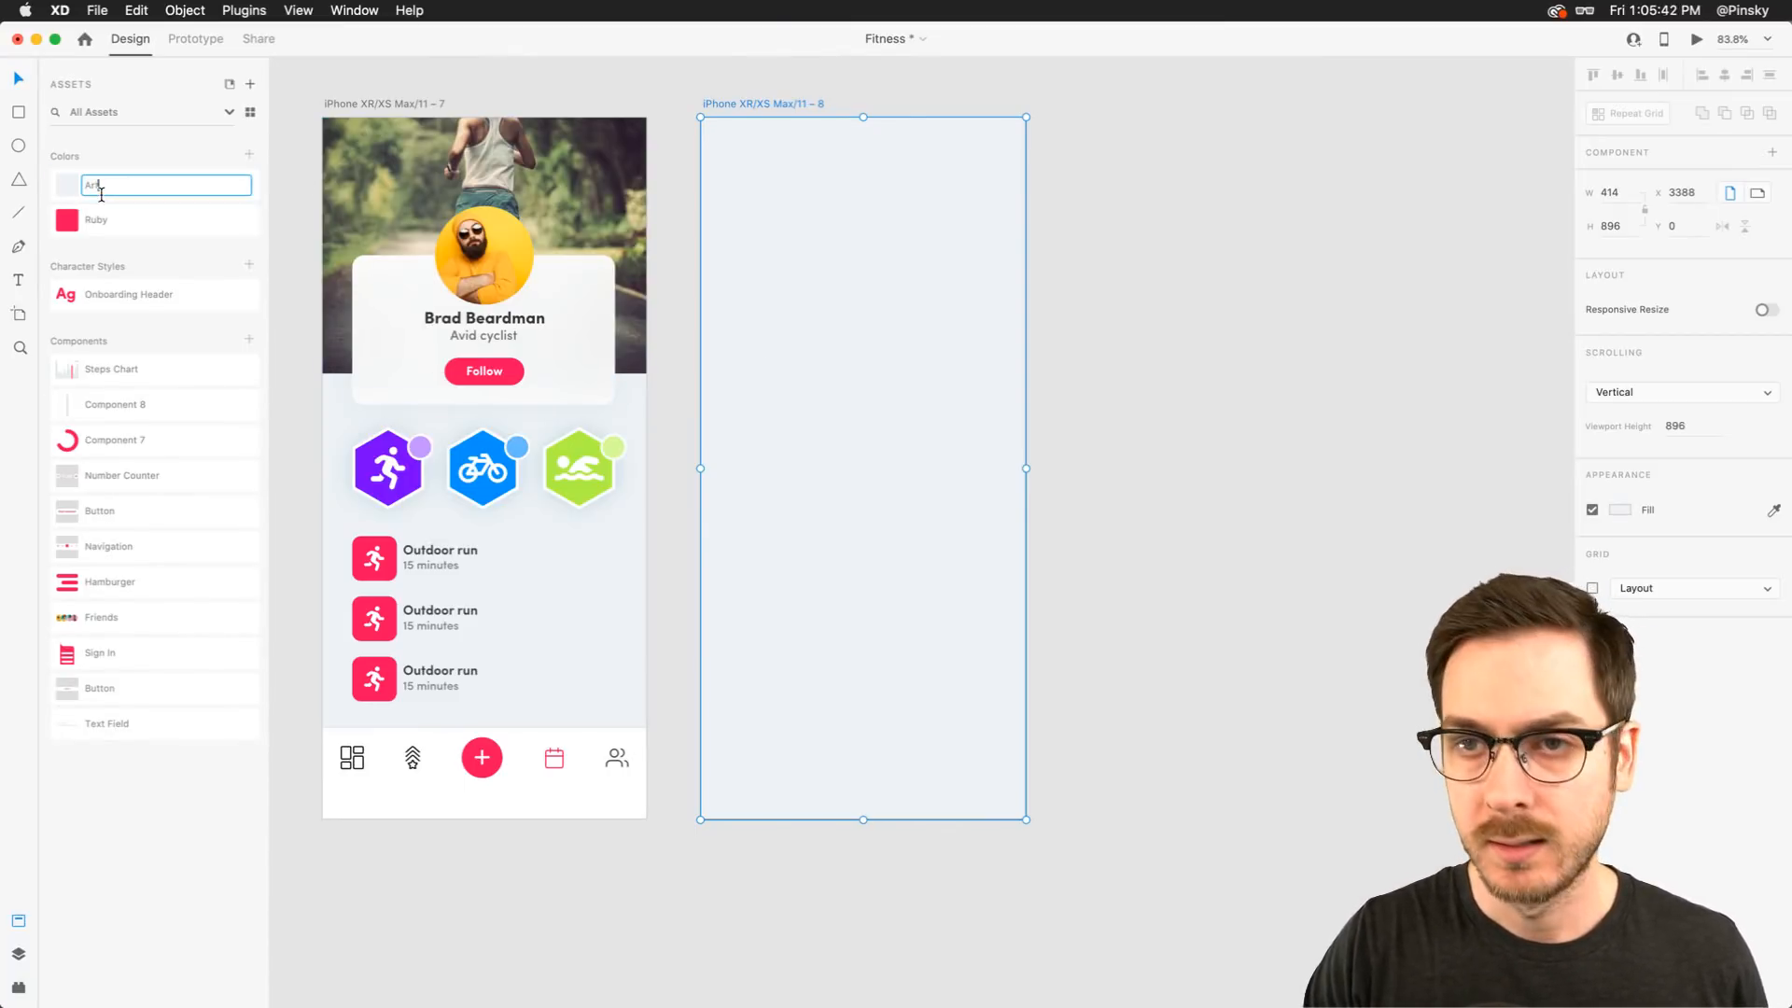
{"action": "key", "text": "BackSpace"}
{"action": "key", "text": "BackSpace"}
{"action": "key", "text": "BackSpace"}
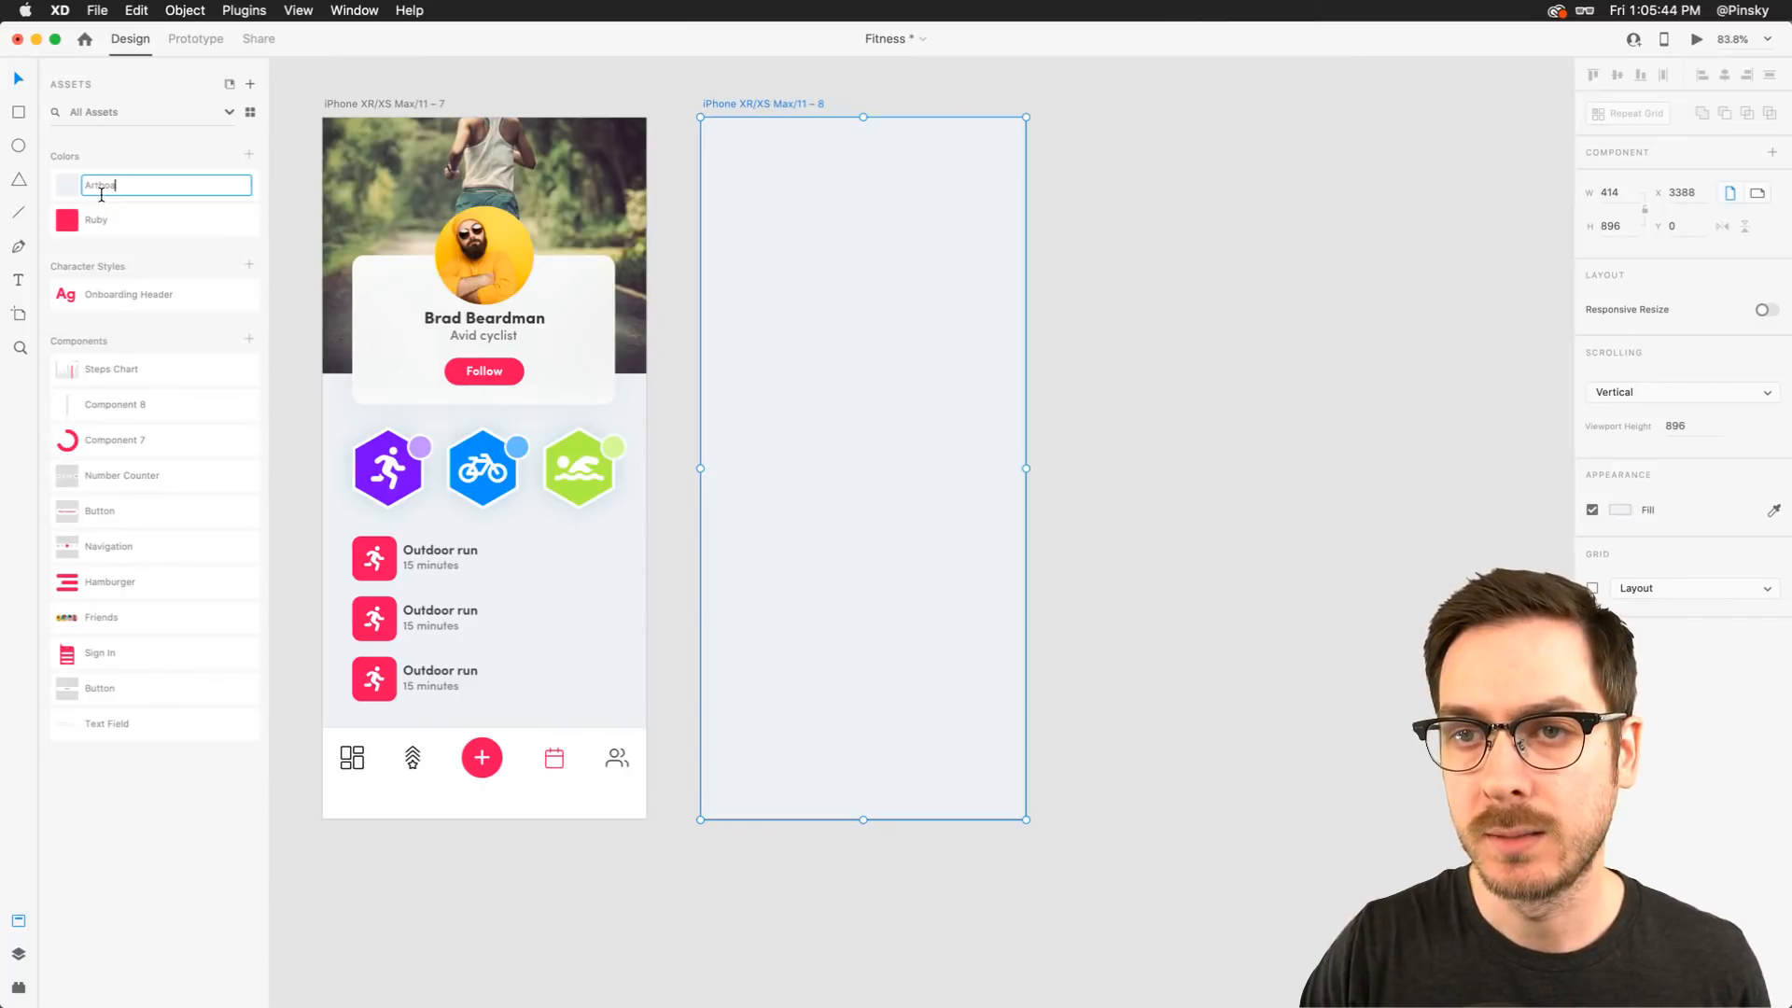
{"action": "type", "text": "rd"}
{"action": "type", "text": " Blue"}
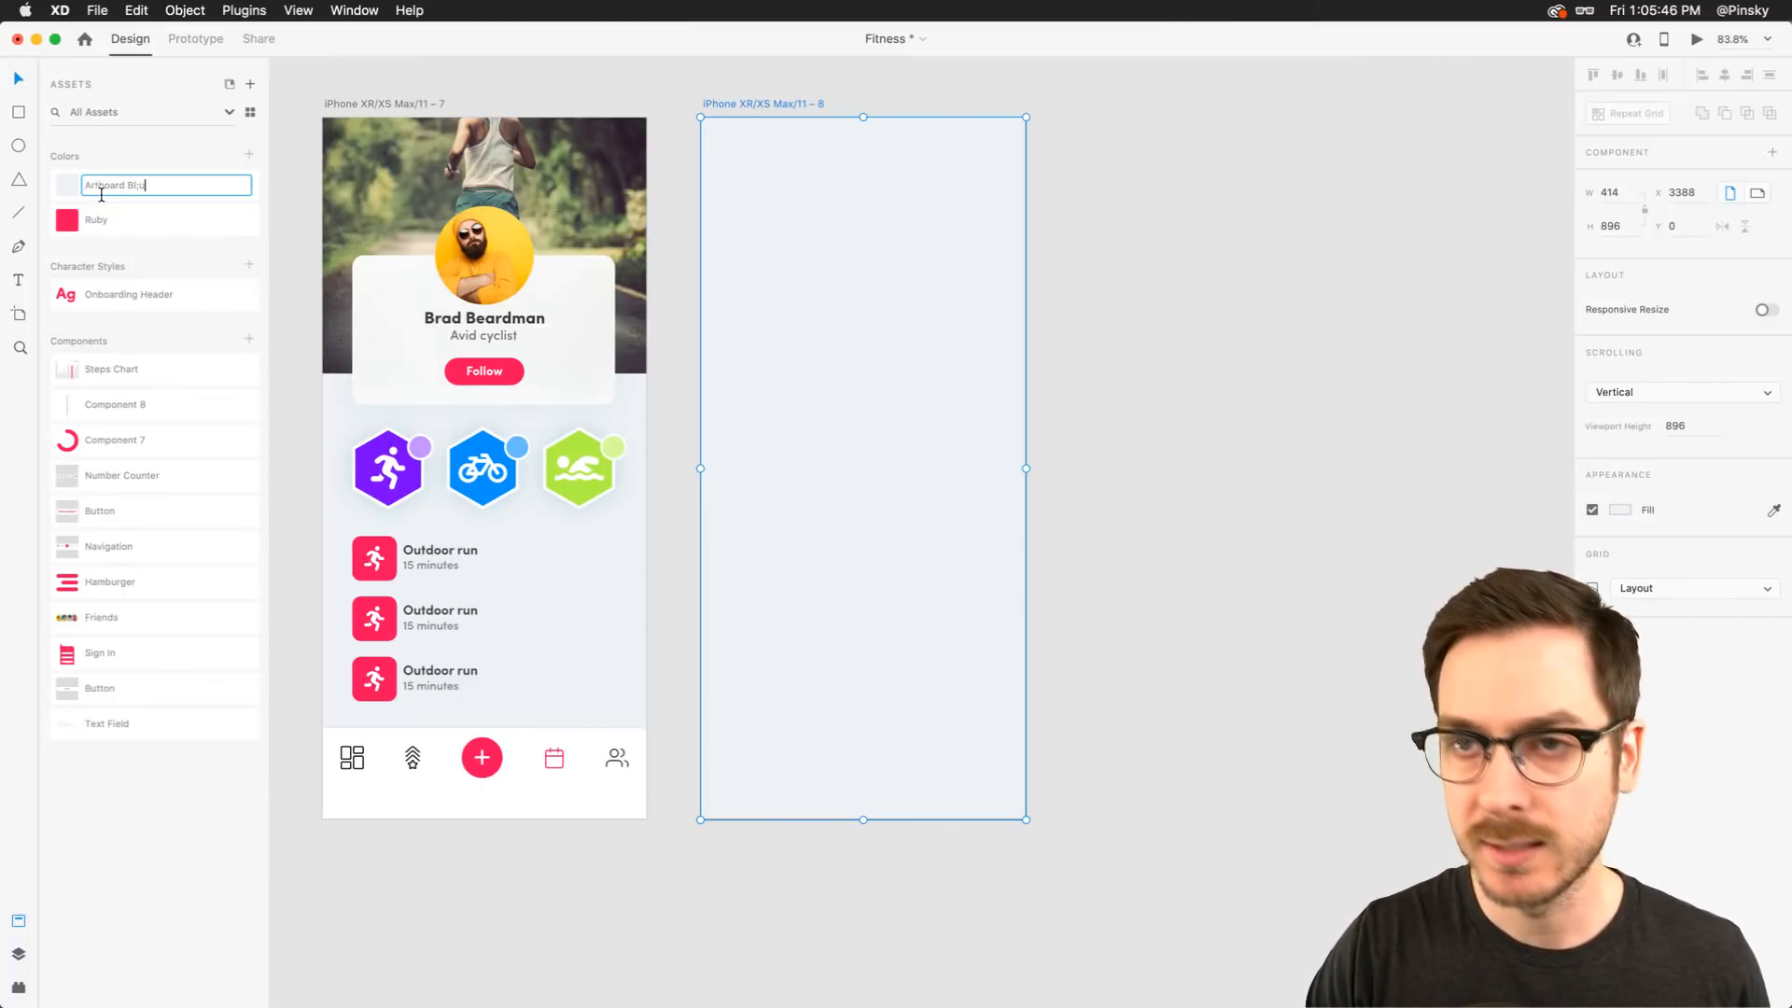
{"action": "key", "text": "Return"}
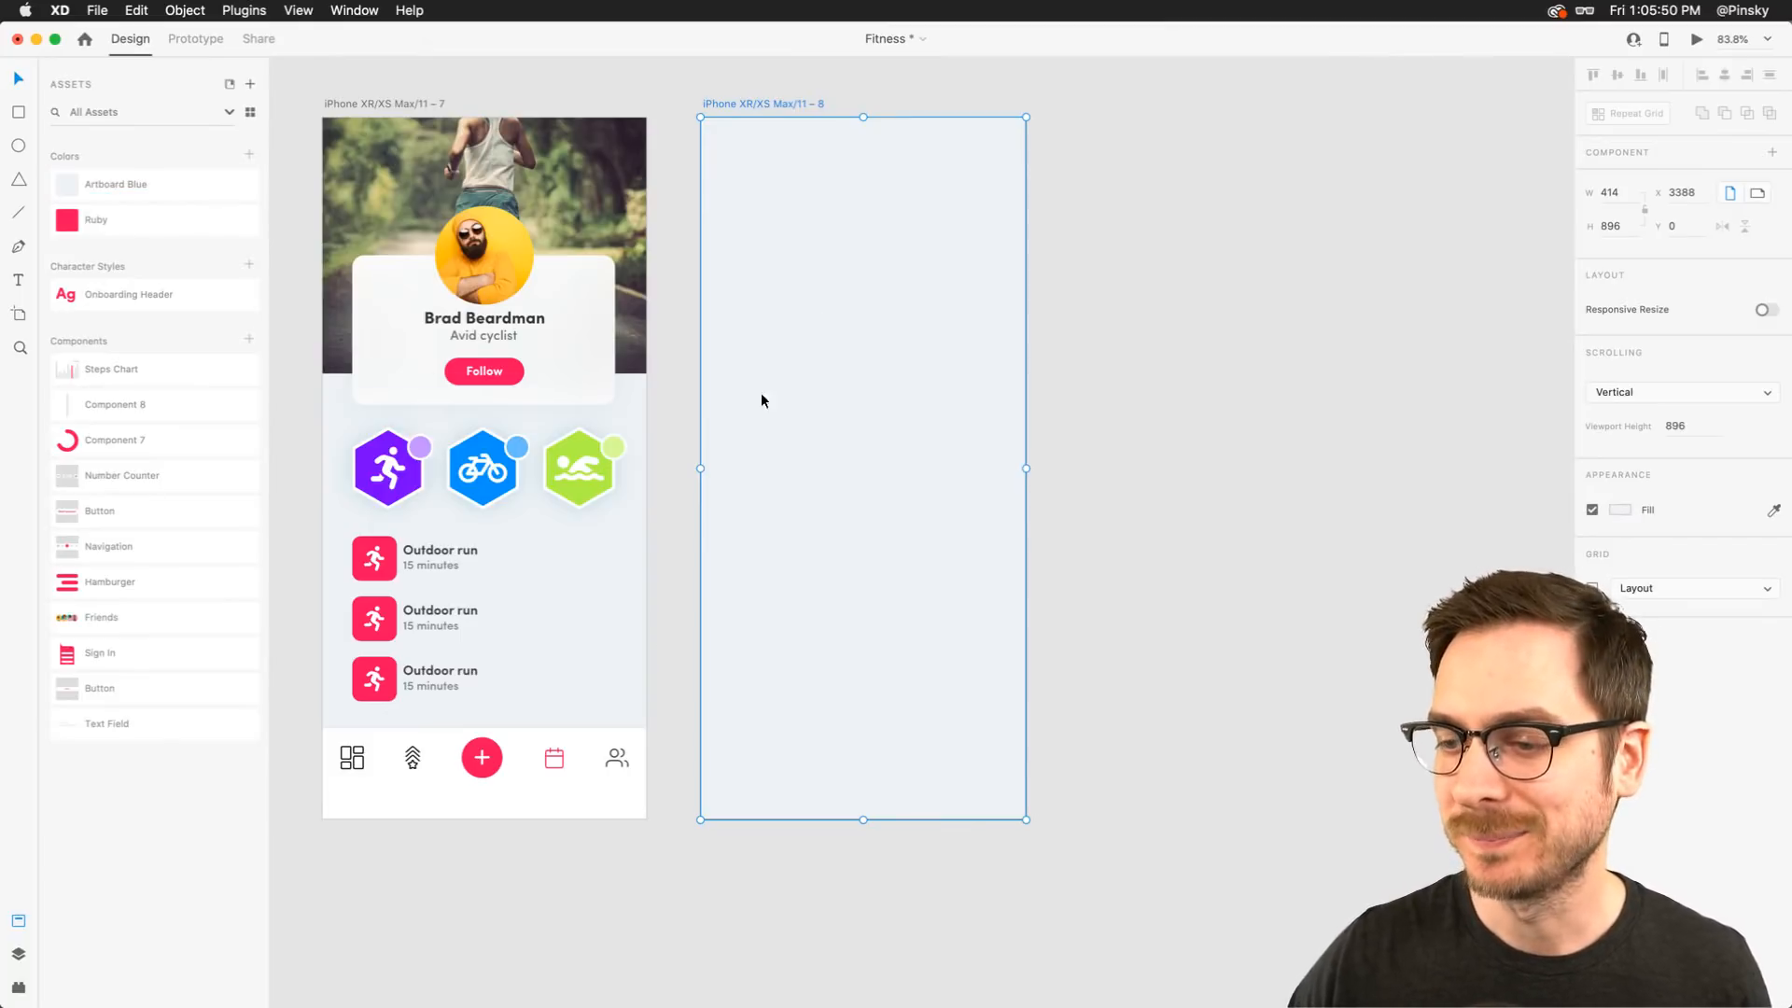
Place a Navigation component instance at the bottom of the new artboard
{"action": "left_click", "coordinate": [539, 781]}
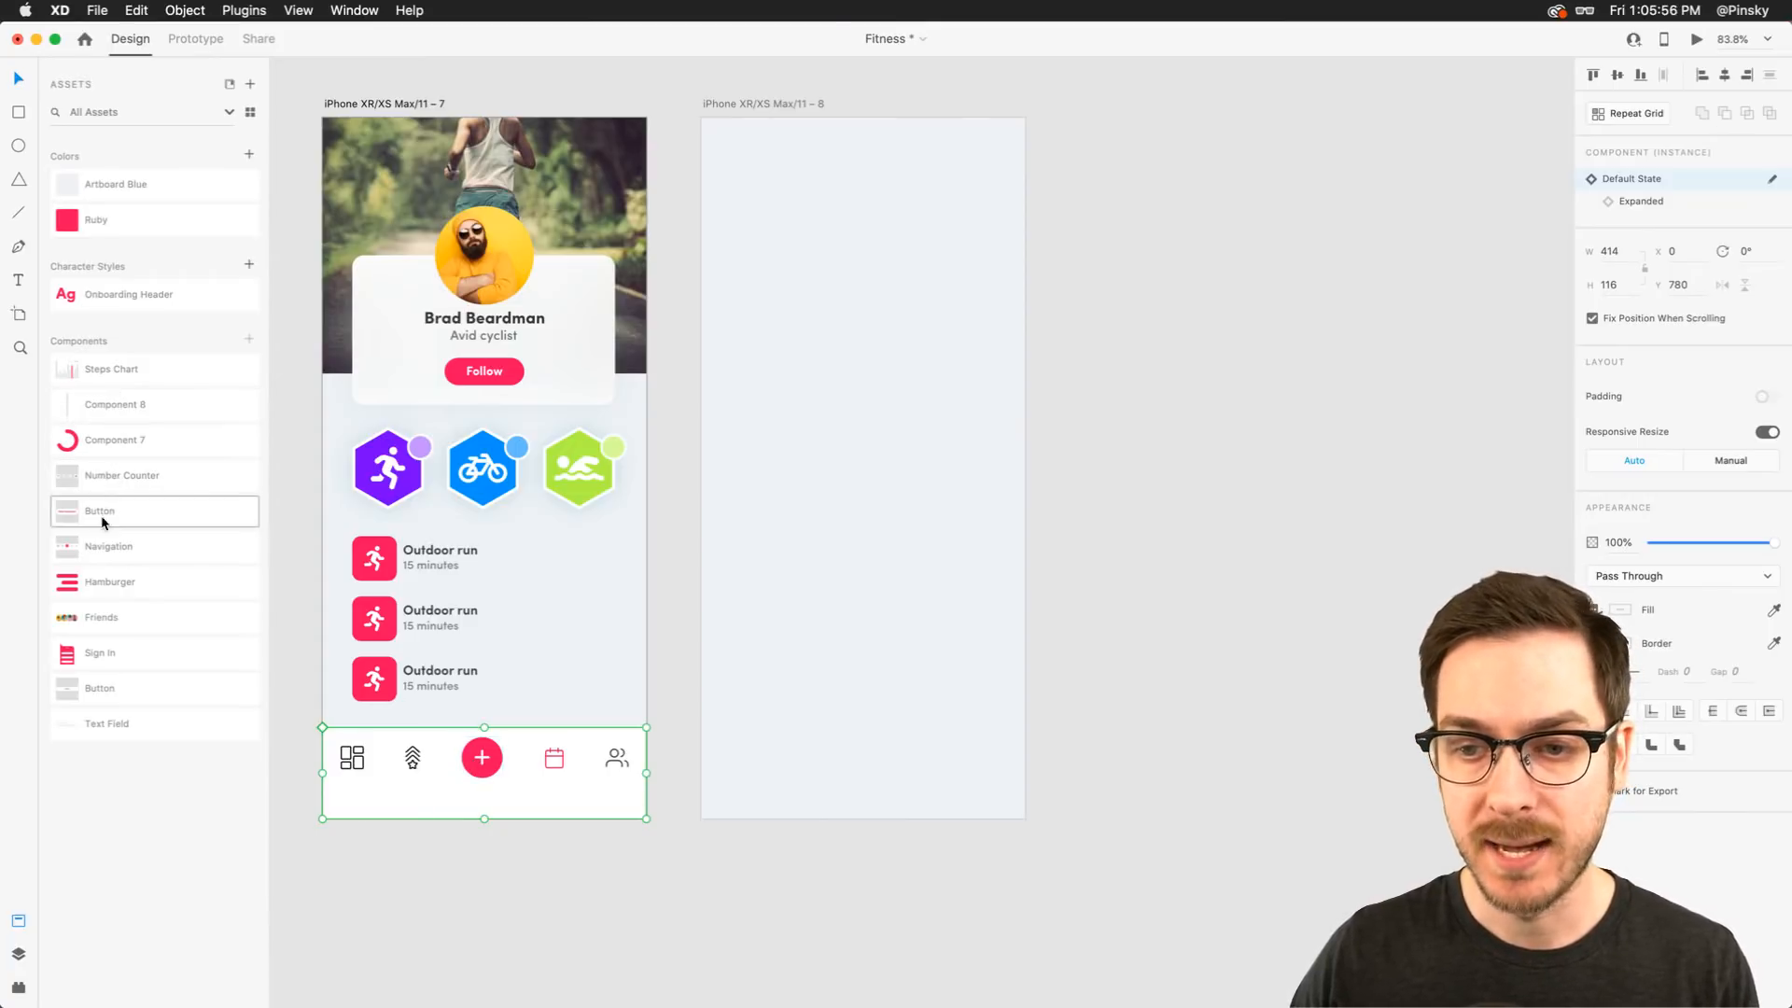
{"action": "left_click_drag", "start_coordinate": [89, 546], "coordinate": [808, 766]}
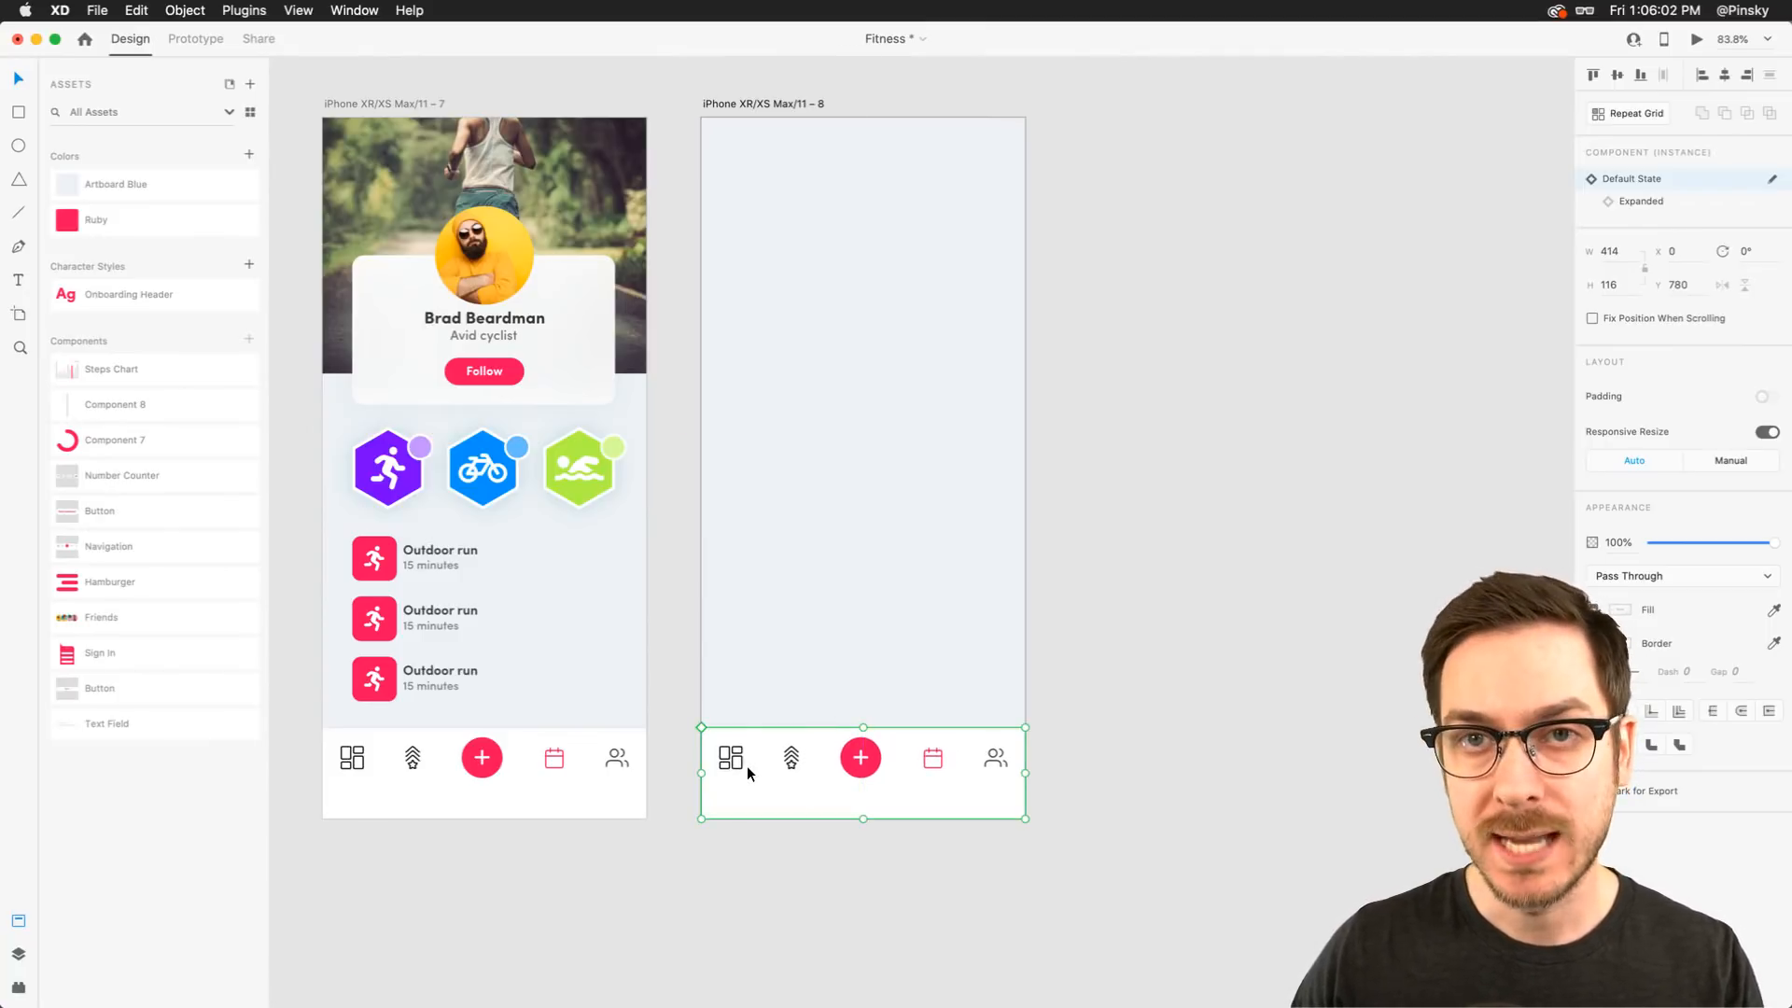
Preview the new artboard and test the navigation bar's add menu, Cycle card and timer buttons
{"action": "left_click", "coordinate": [1697, 39]}
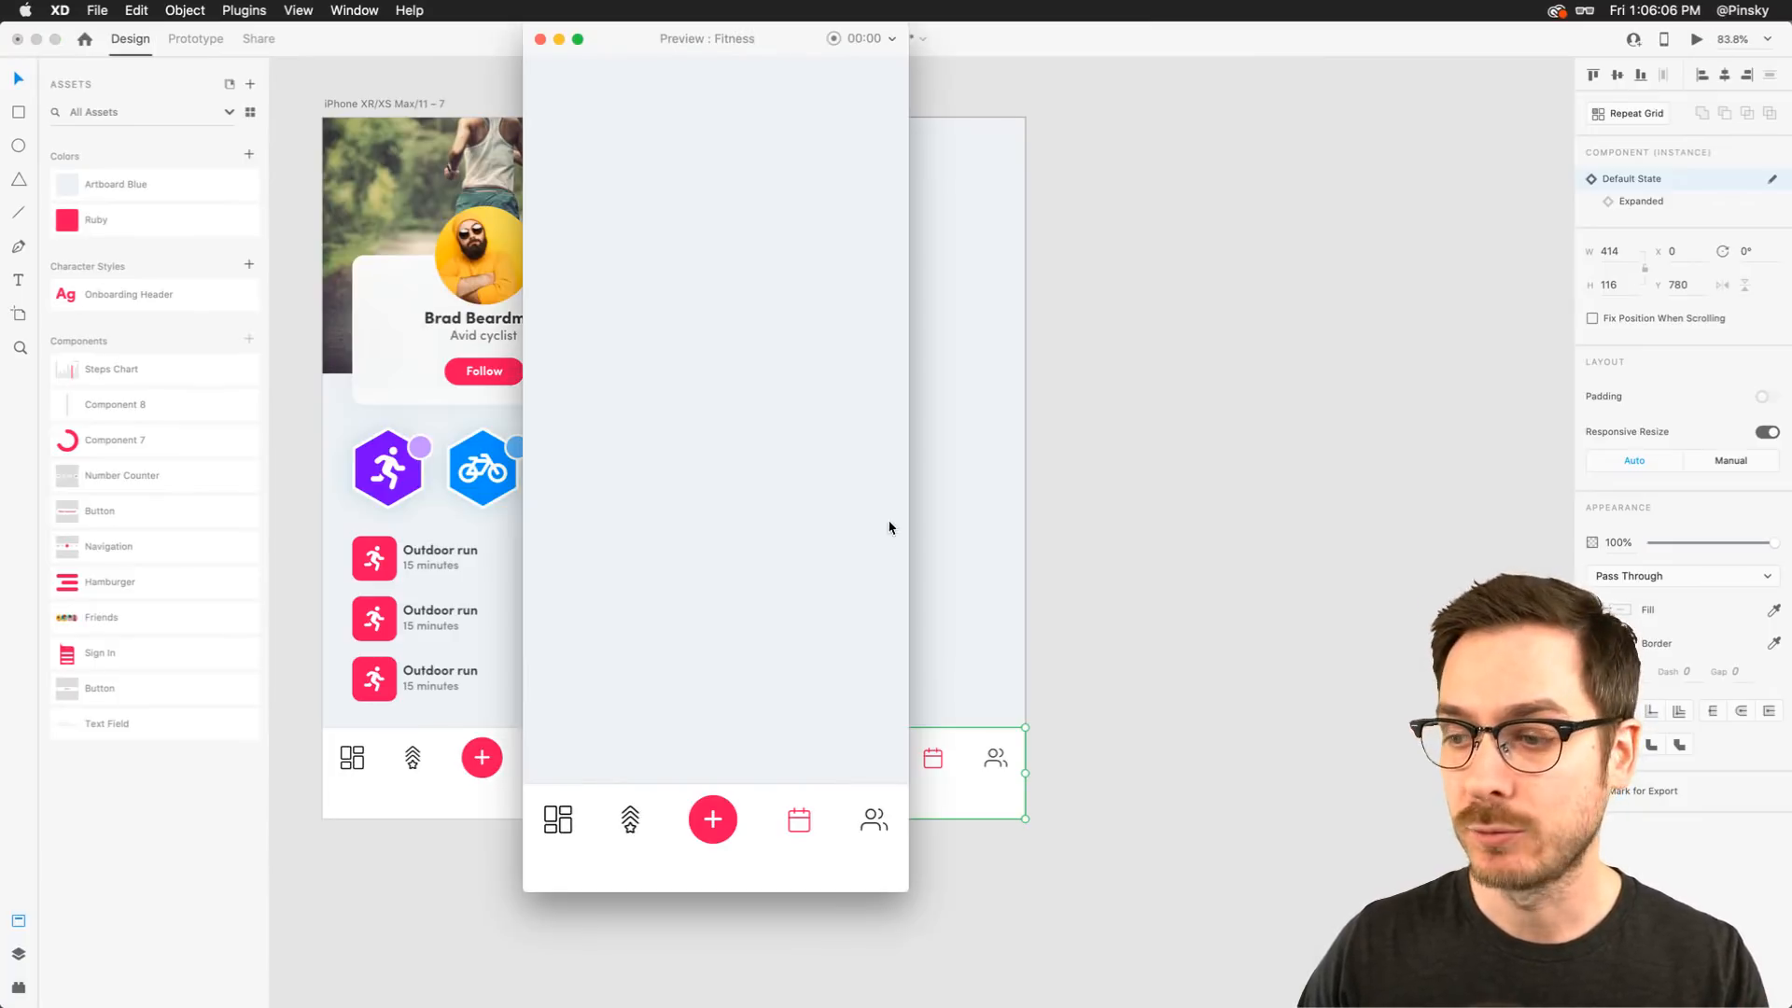
{"action": "left_click", "coordinate": [722, 824]}
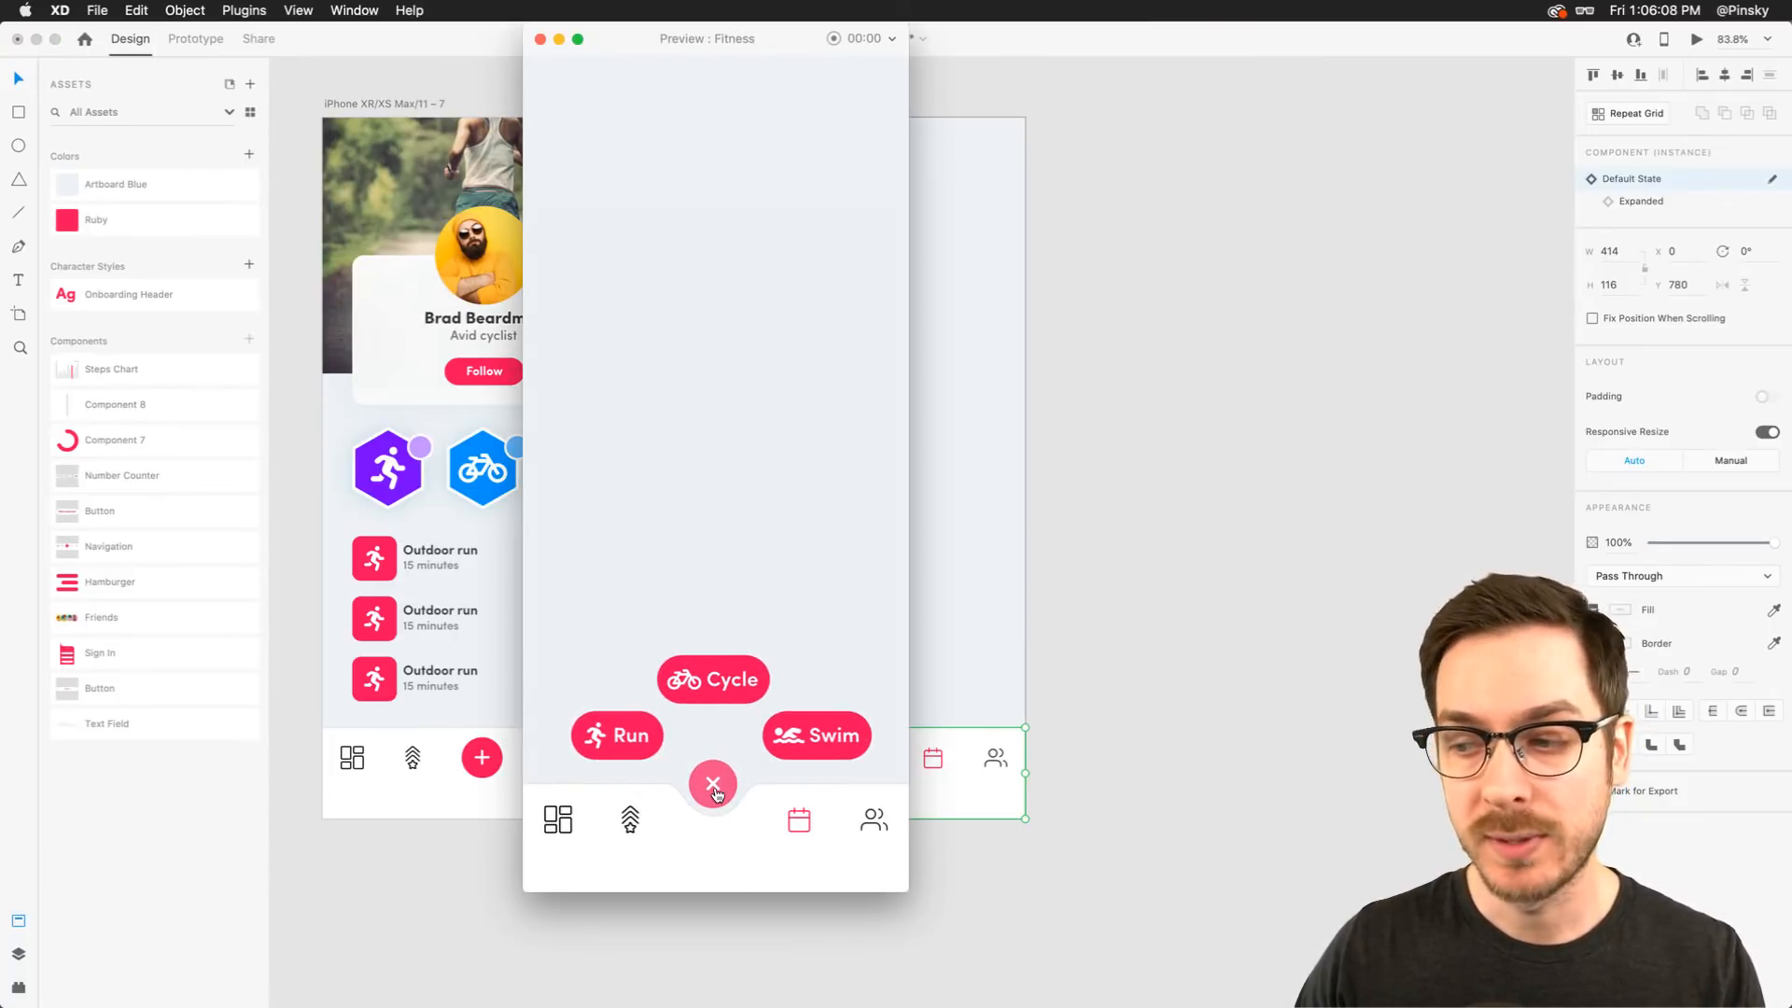
{"action": "left_click", "coordinate": [716, 794]}
{"action": "left_click", "coordinate": [719, 819]}
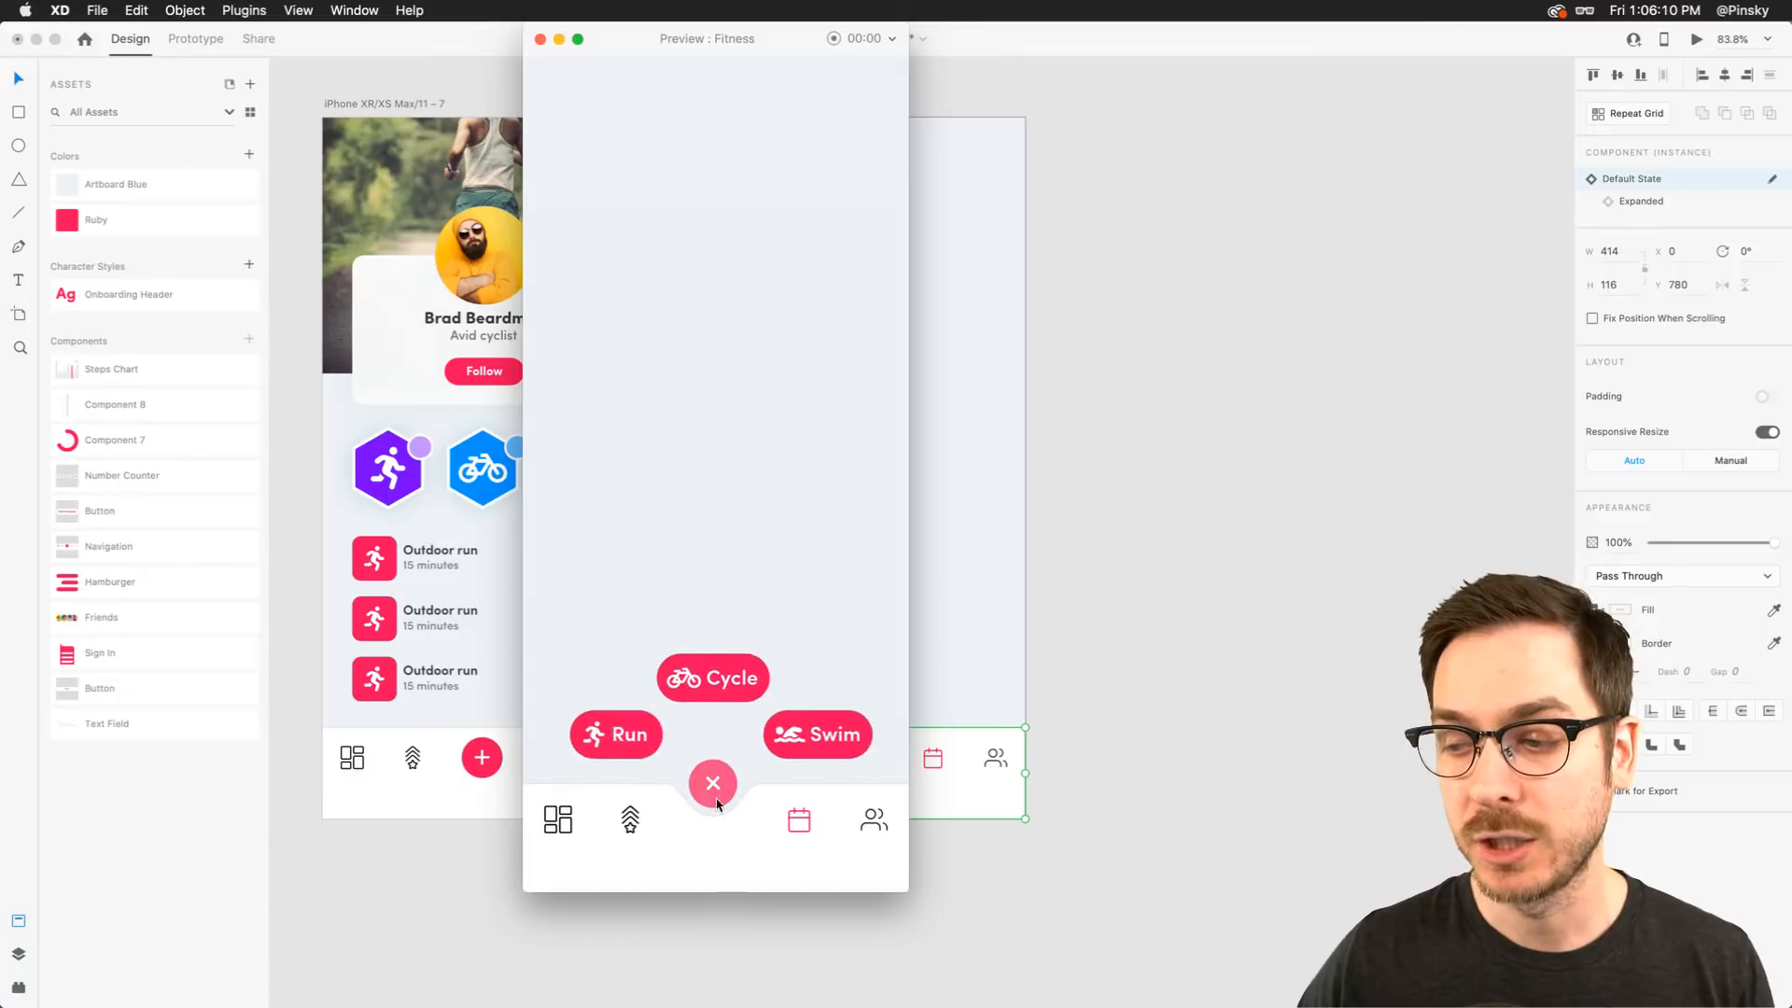
{"action": "left_click", "coordinate": [724, 702]}
{"action": "left_click", "coordinate": [776, 529]}
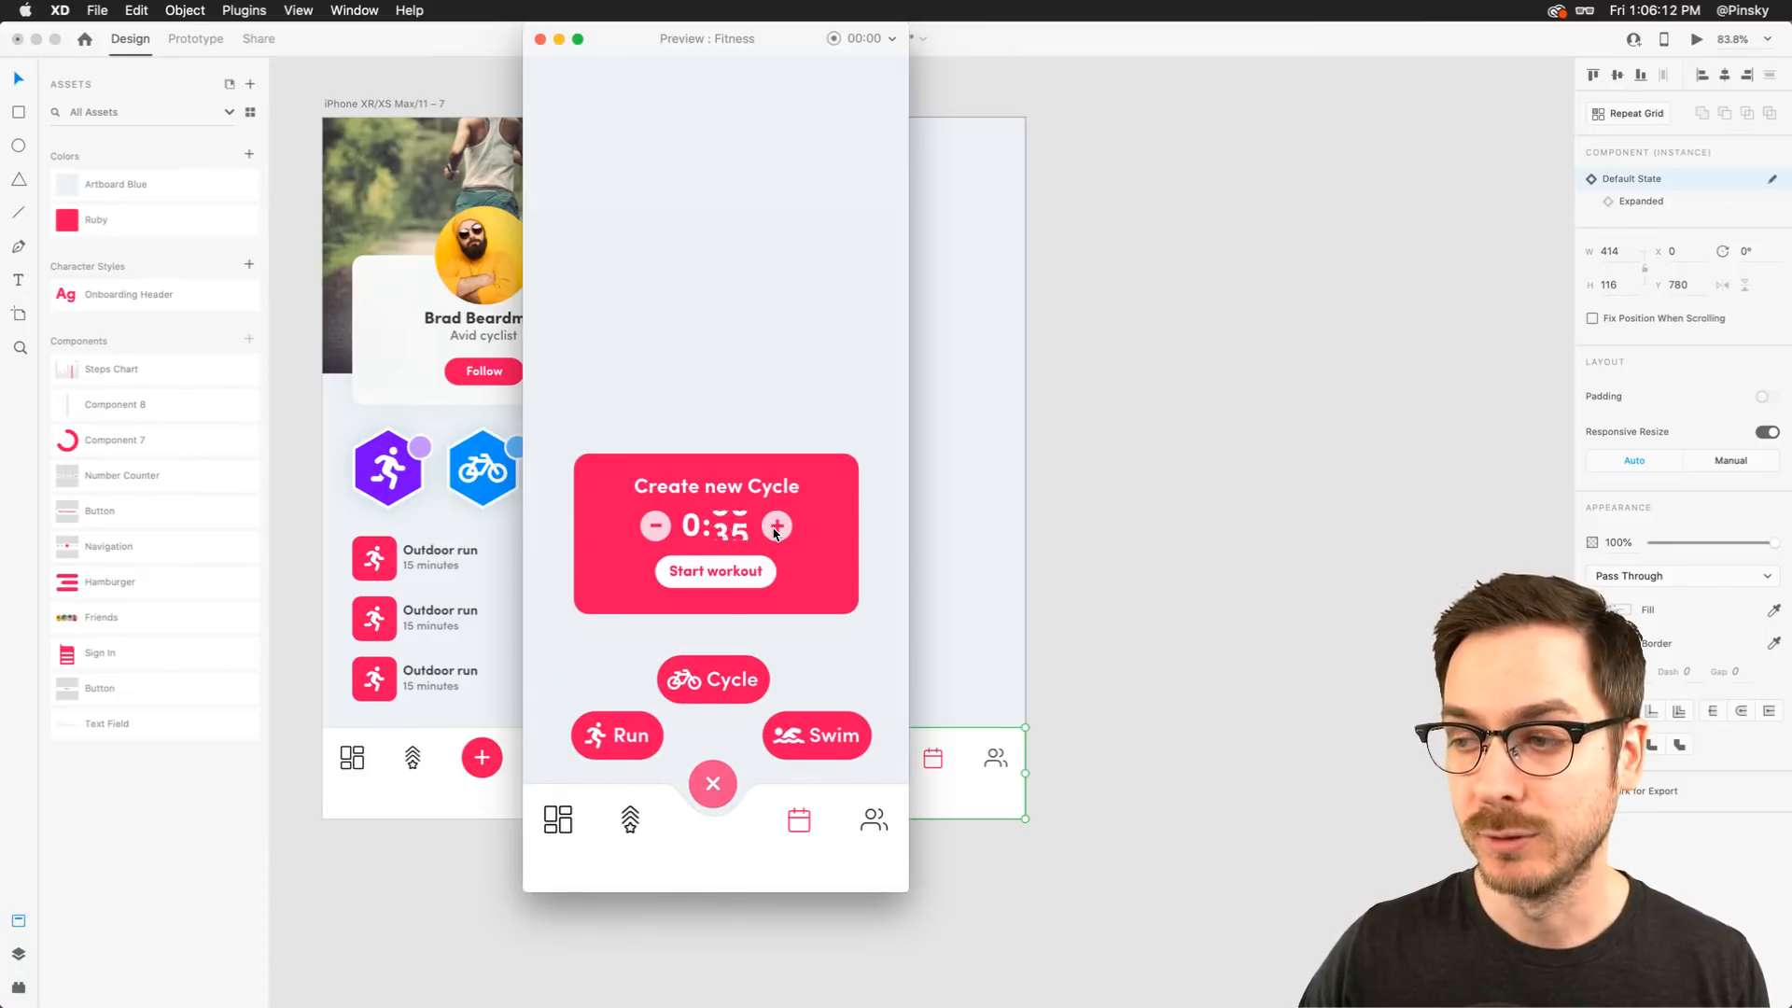
{"action": "left_click", "coordinate": [775, 531]}
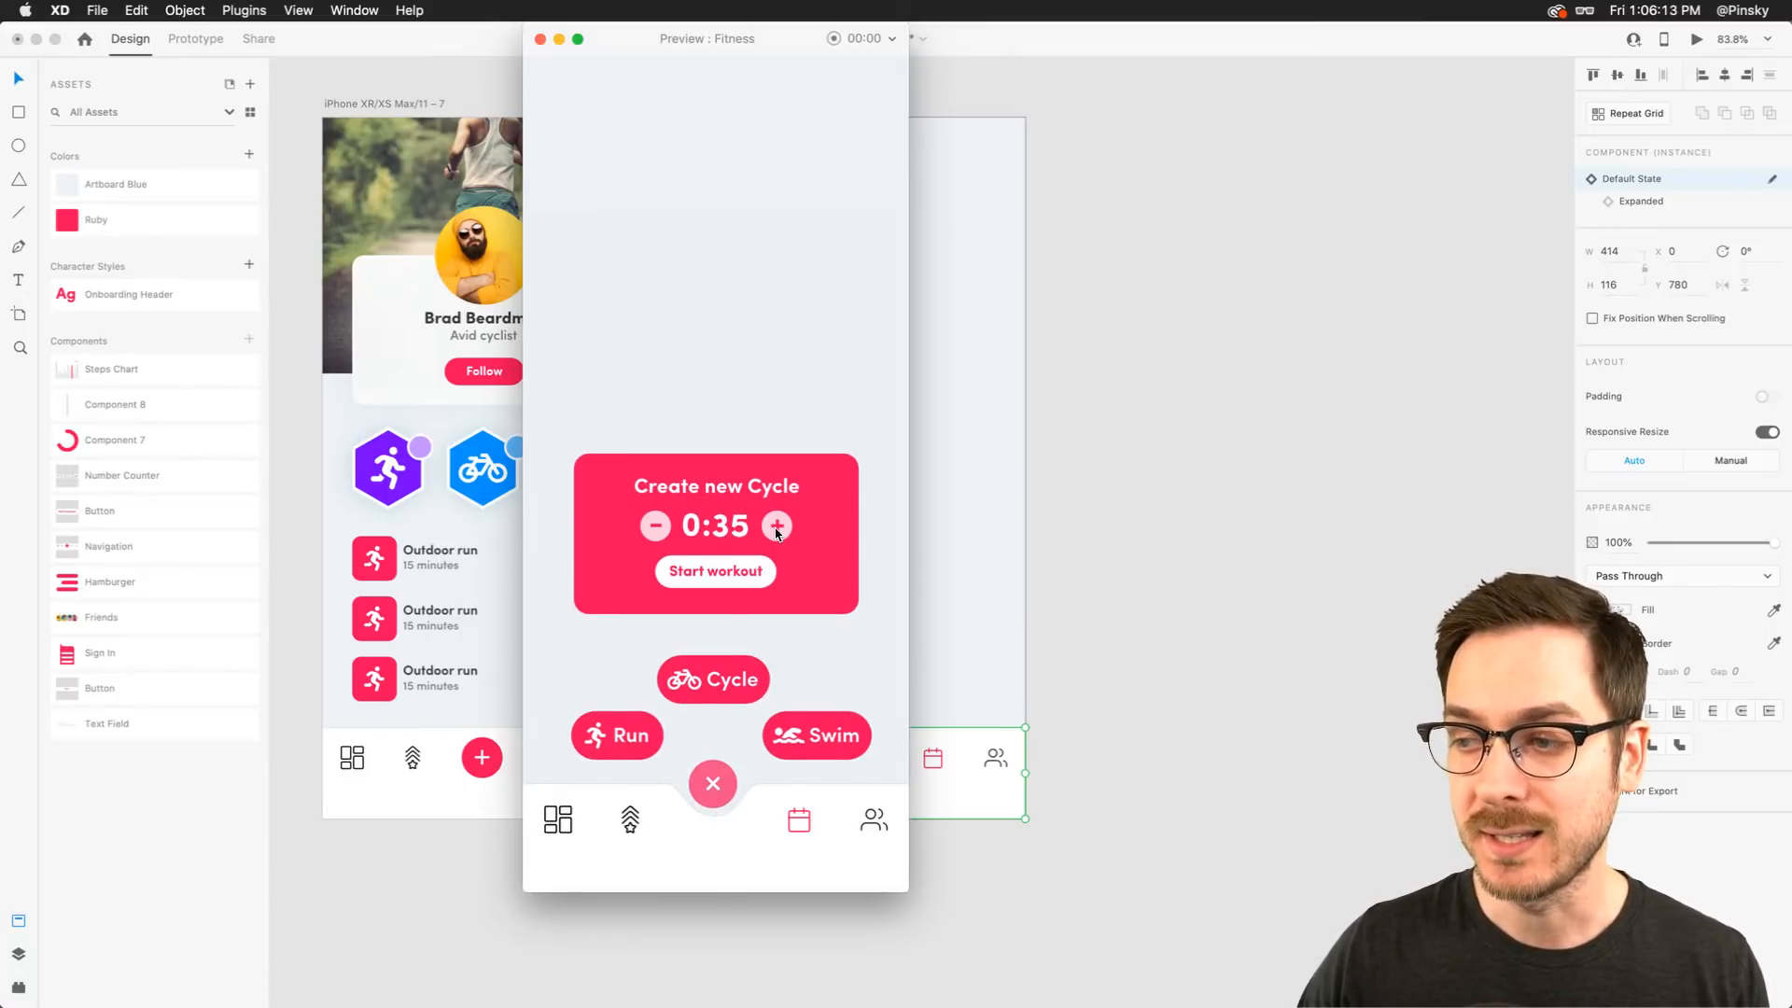
{"action": "left_click", "coordinate": [656, 528]}
{"action": "left_click", "coordinate": [656, 527]}
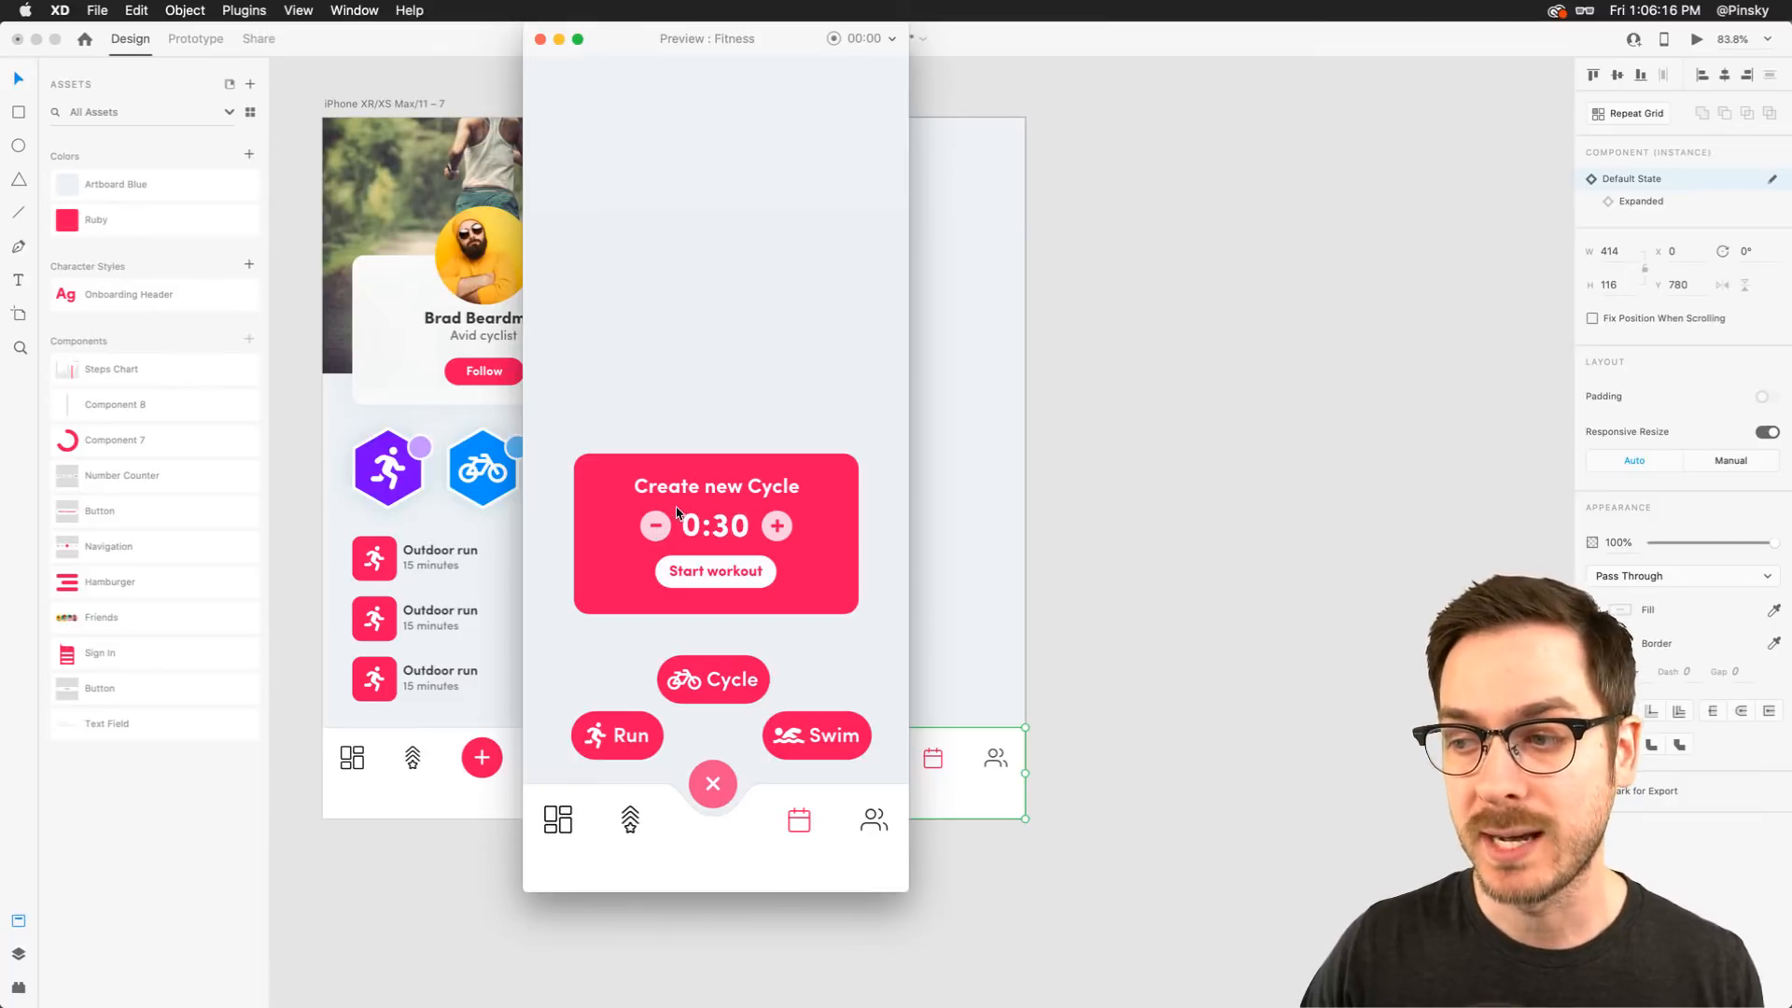
{"action": "left_click", "coordinate": [540, 38]}
Rename the new artboard Running Map
{"action": "scroll", "coordinate": [614, 500], "scroll_direction": "down", "scroll_amount": 10}
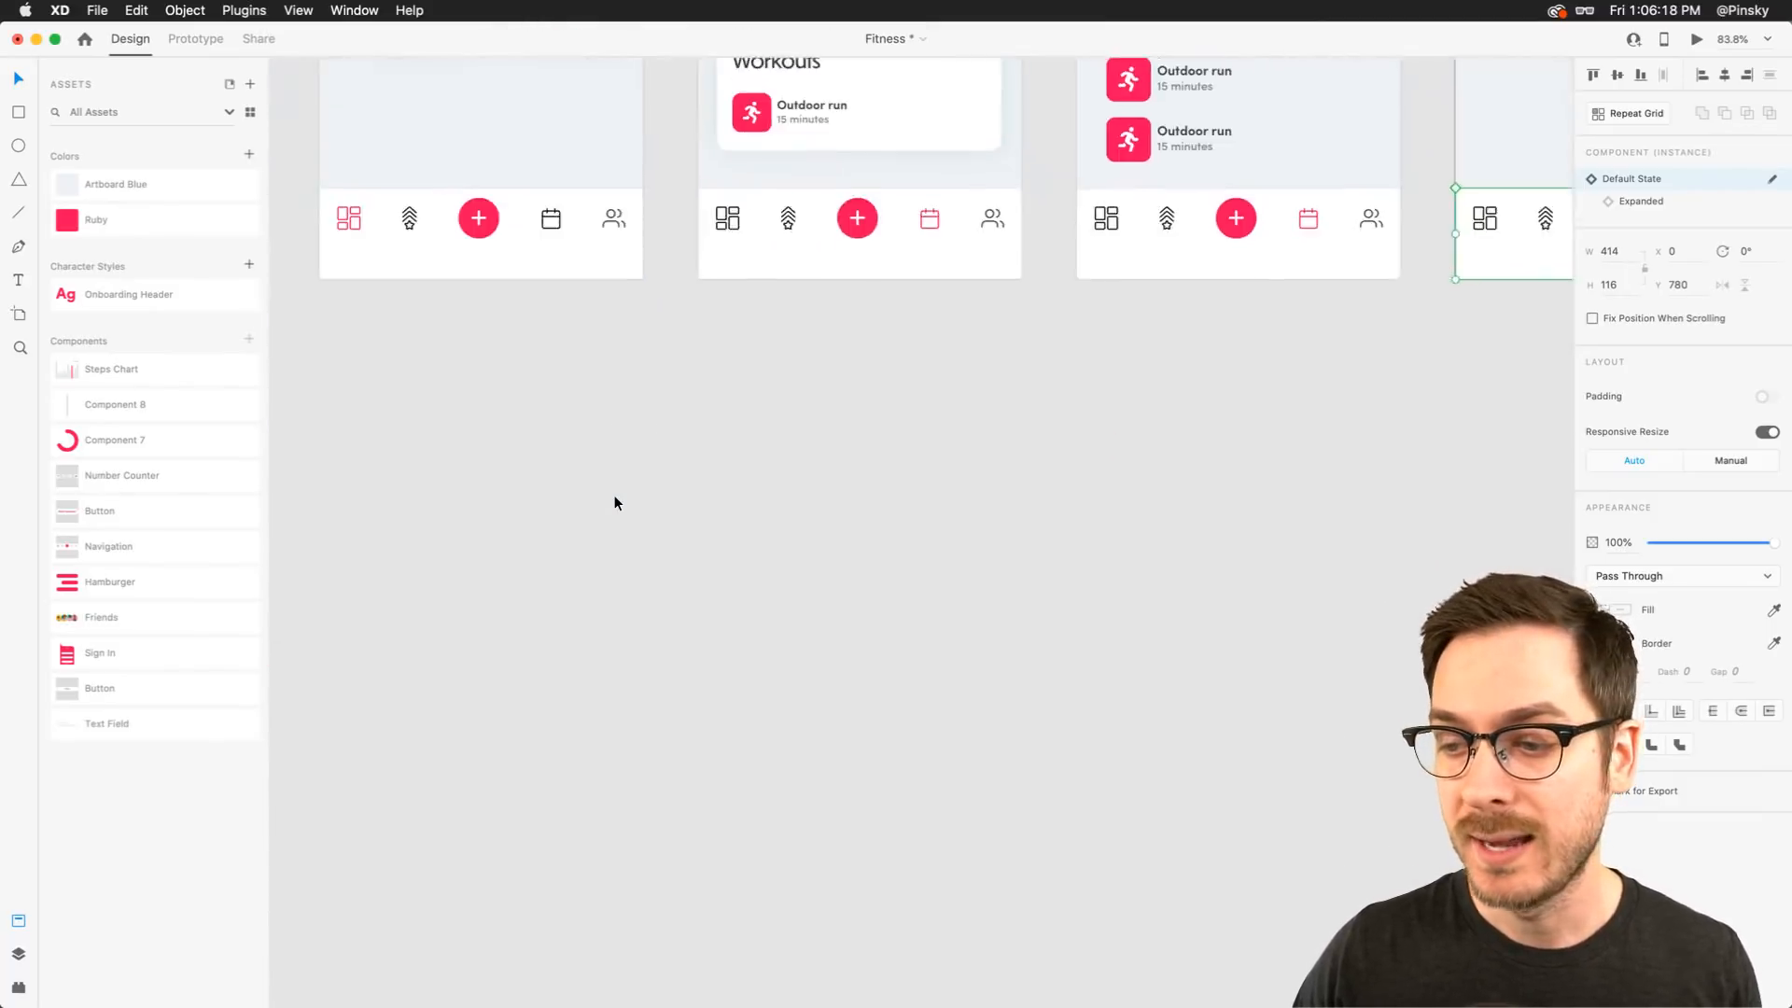
{"action": "scroll", "coordinate": [1061, 417], "scroll_direction": "up", "scroll_amount": 10}
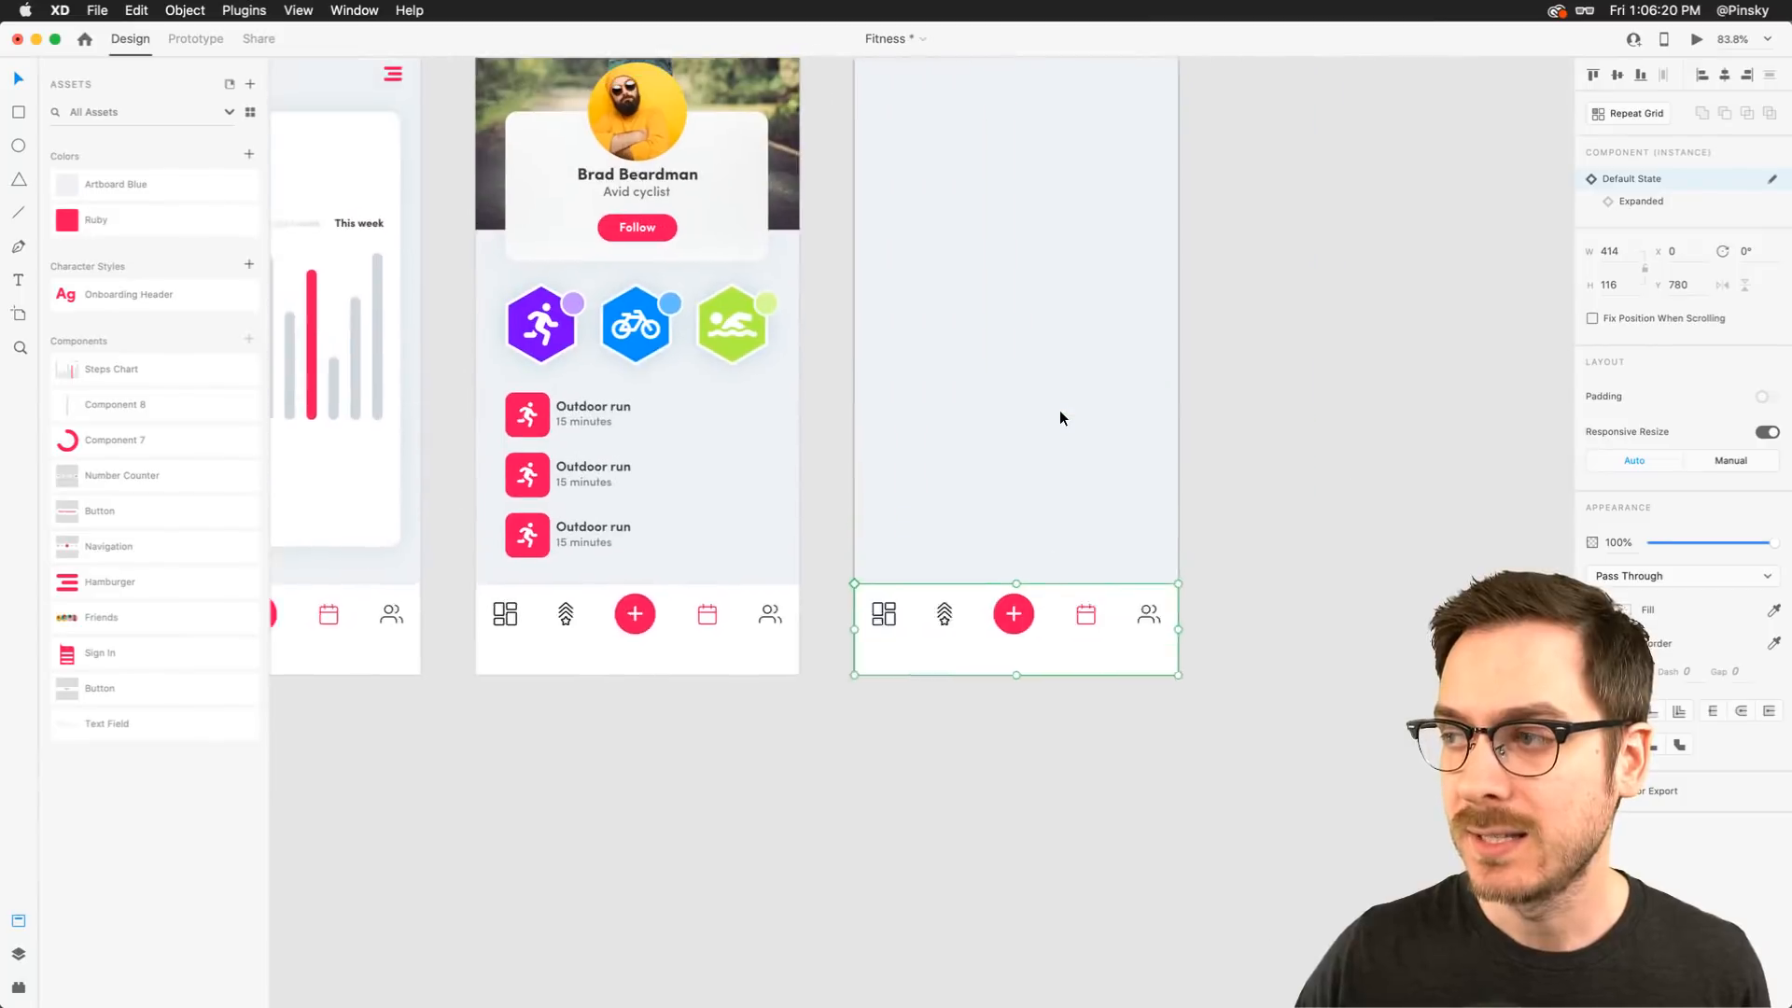
{"action": "scroll", "coordinate": [1061, 417], "scroll_direction": "right", "scroll_amount": 4}
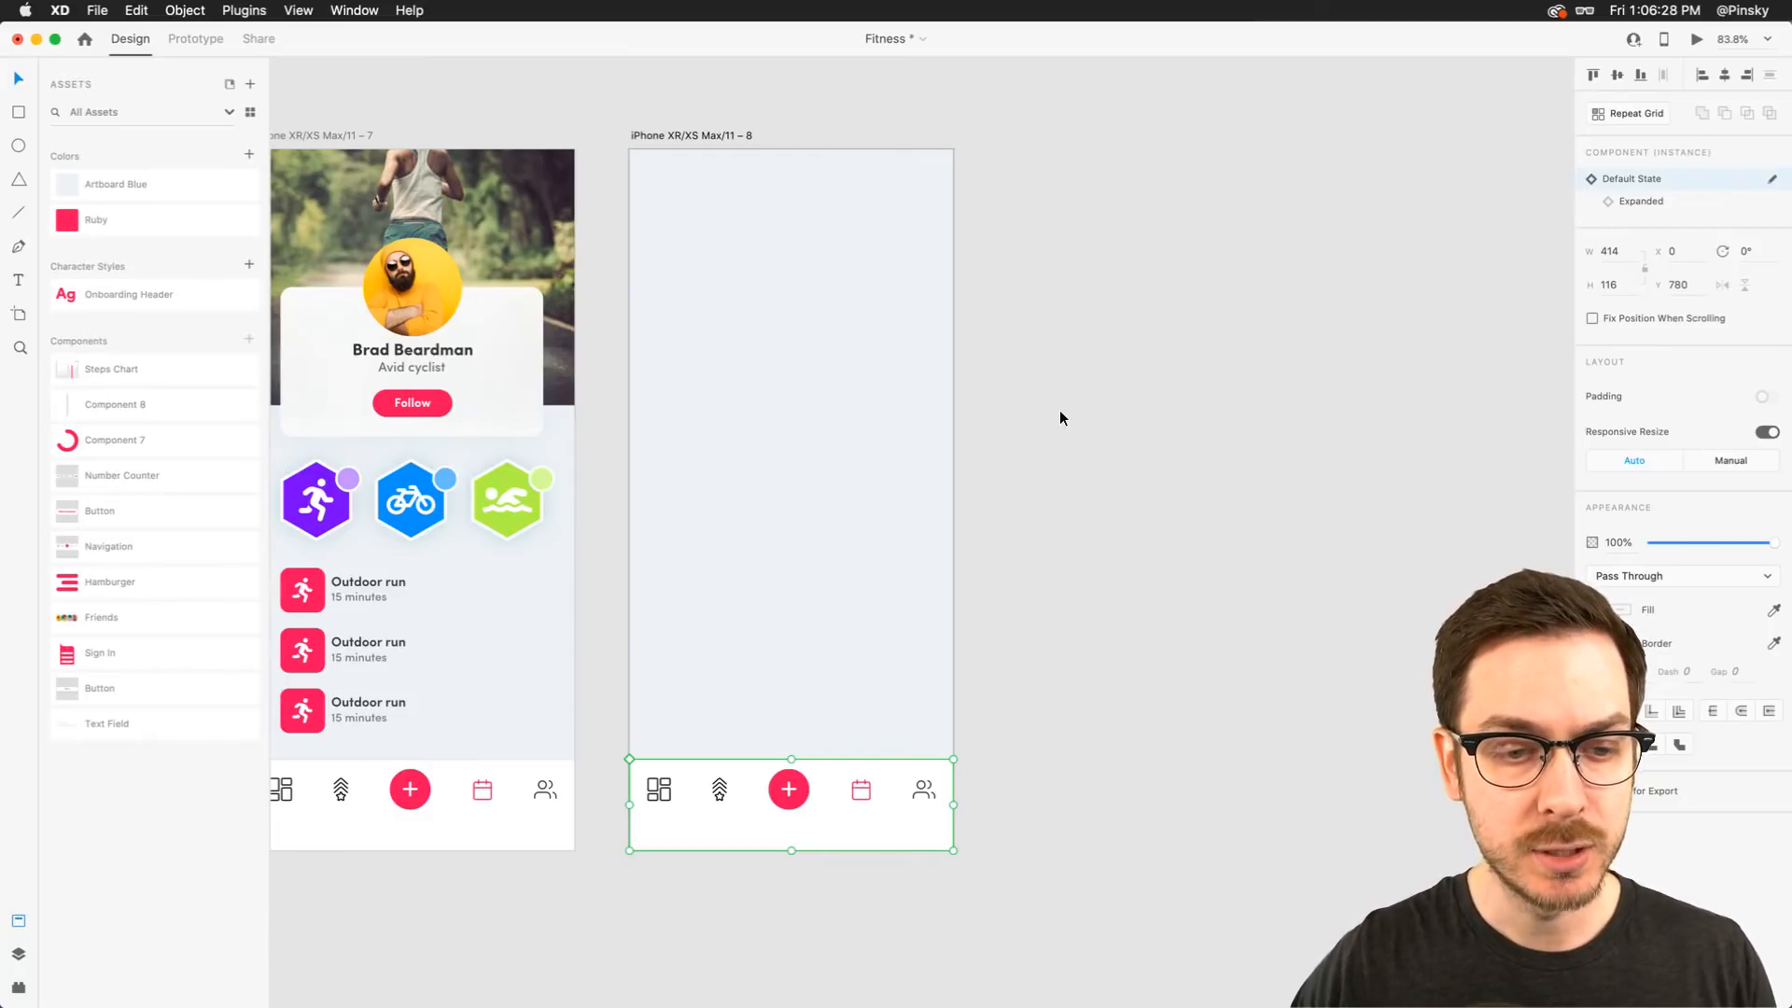
{"action": "scroll", "coordinate": [965, 314], "scroll_direction": "left", "scroll_amount": 5}
{"action": "scroll", "coordinate": [966, 315], "scroll_direction": "down", "scroll_amount": 1}
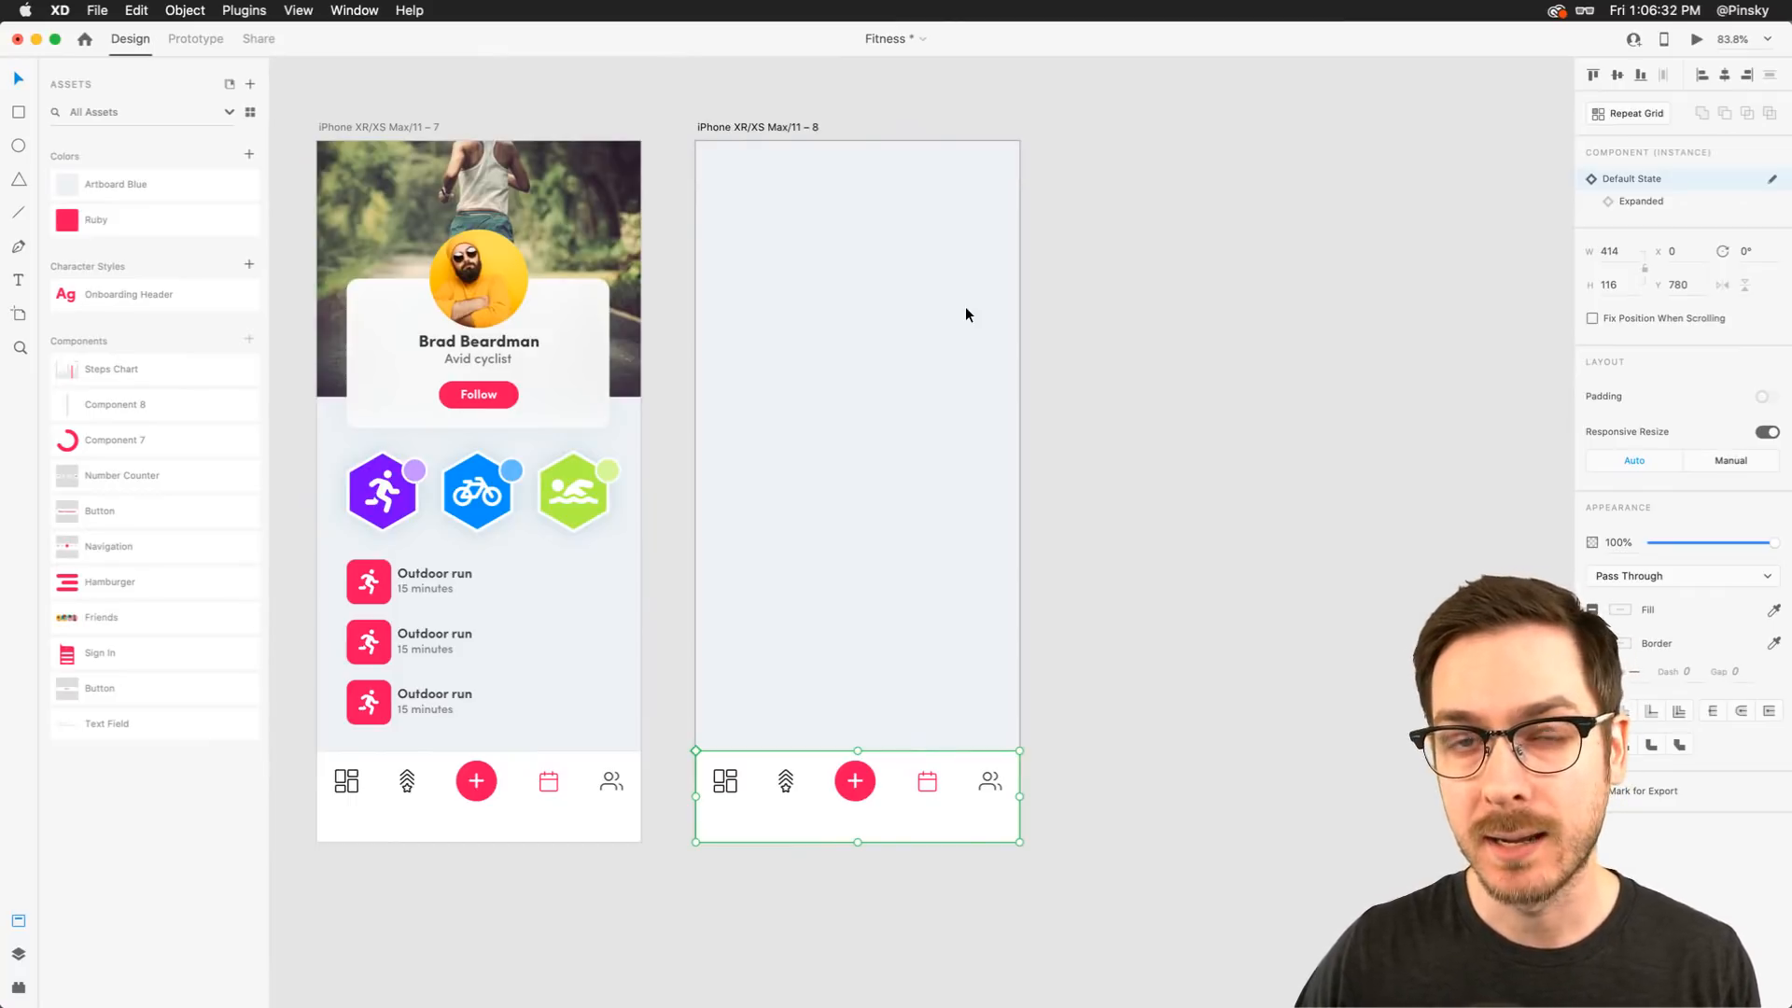
{"action": "scroll", "coordinate": [820, 345], "scroll_direction": "up", "scroll_amount": 2}
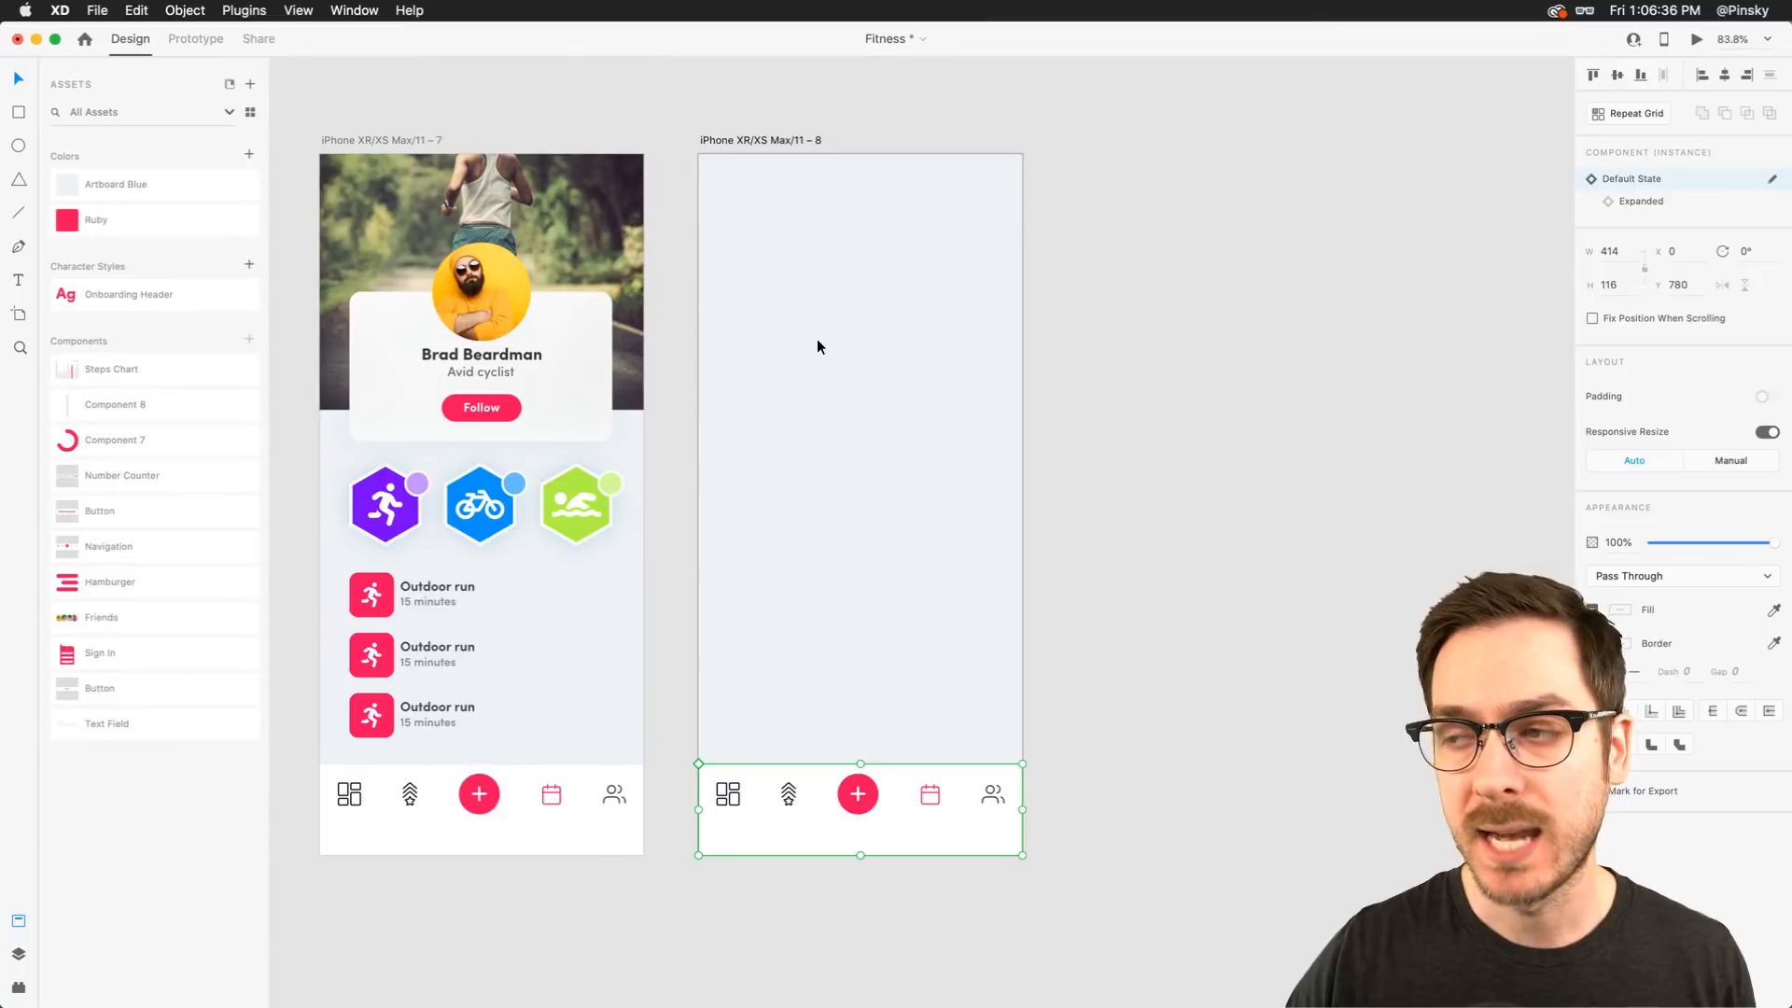
{"action": "double_click", "coordinate": [756, 142]}
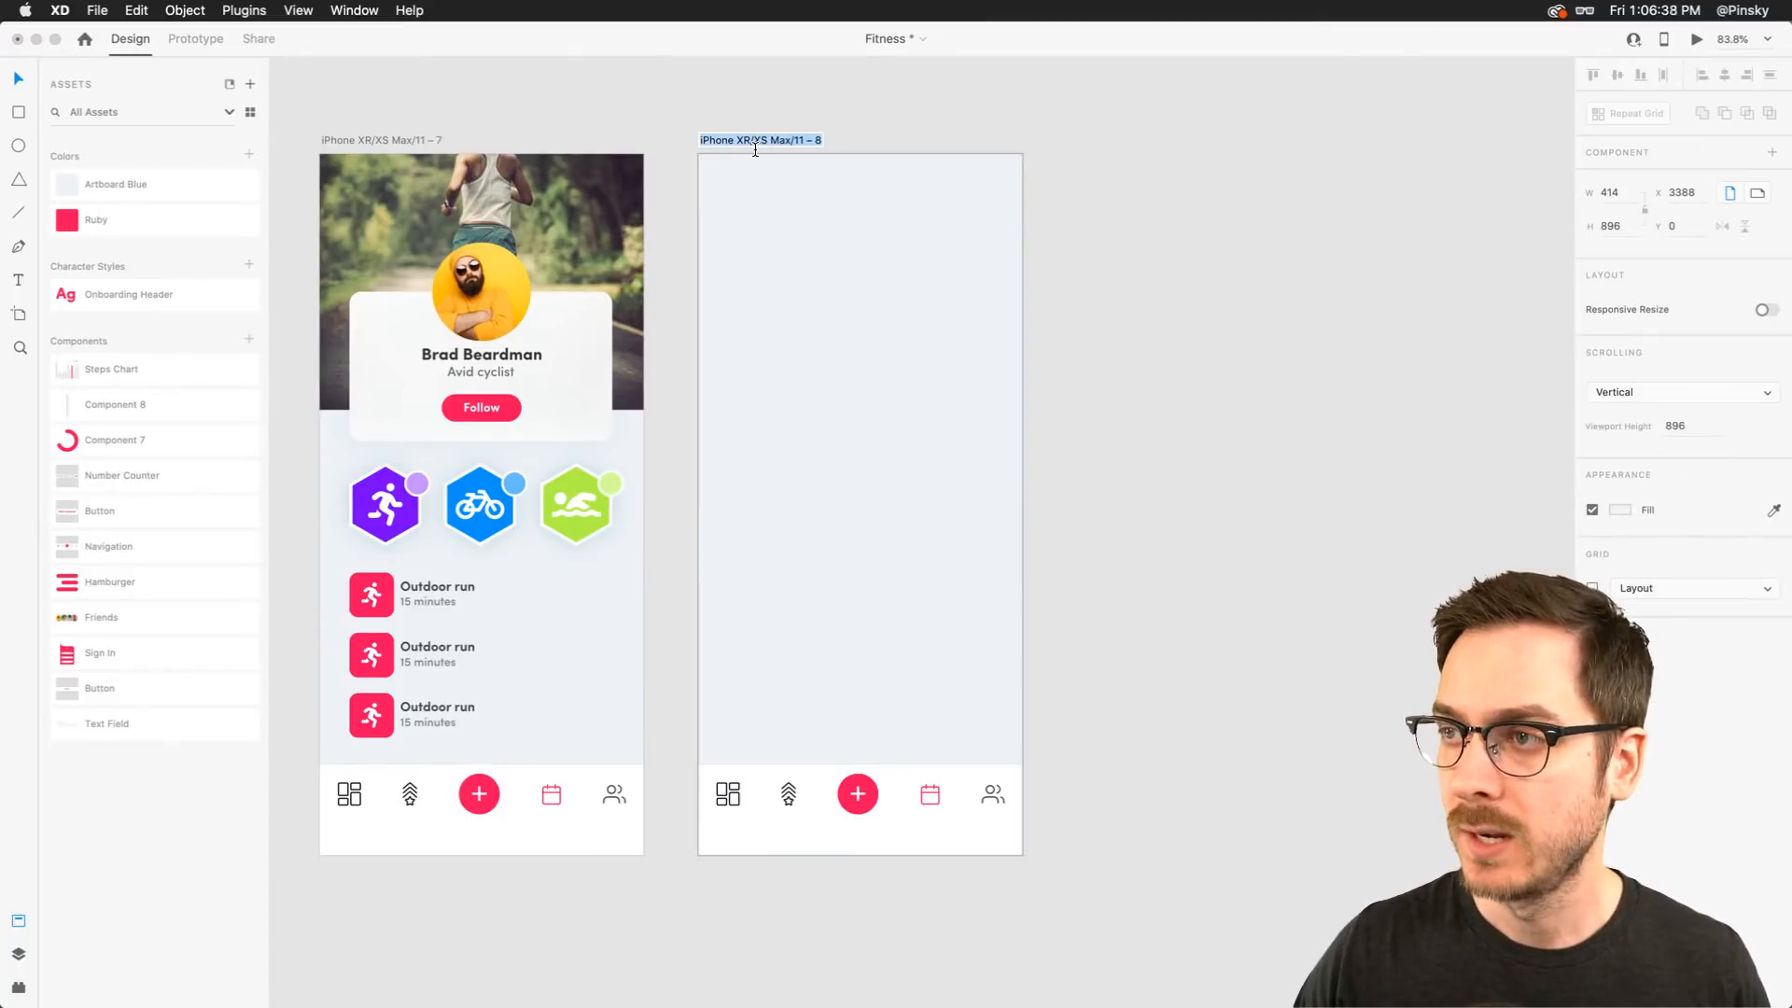
{"action": "type", "text": "Running"}
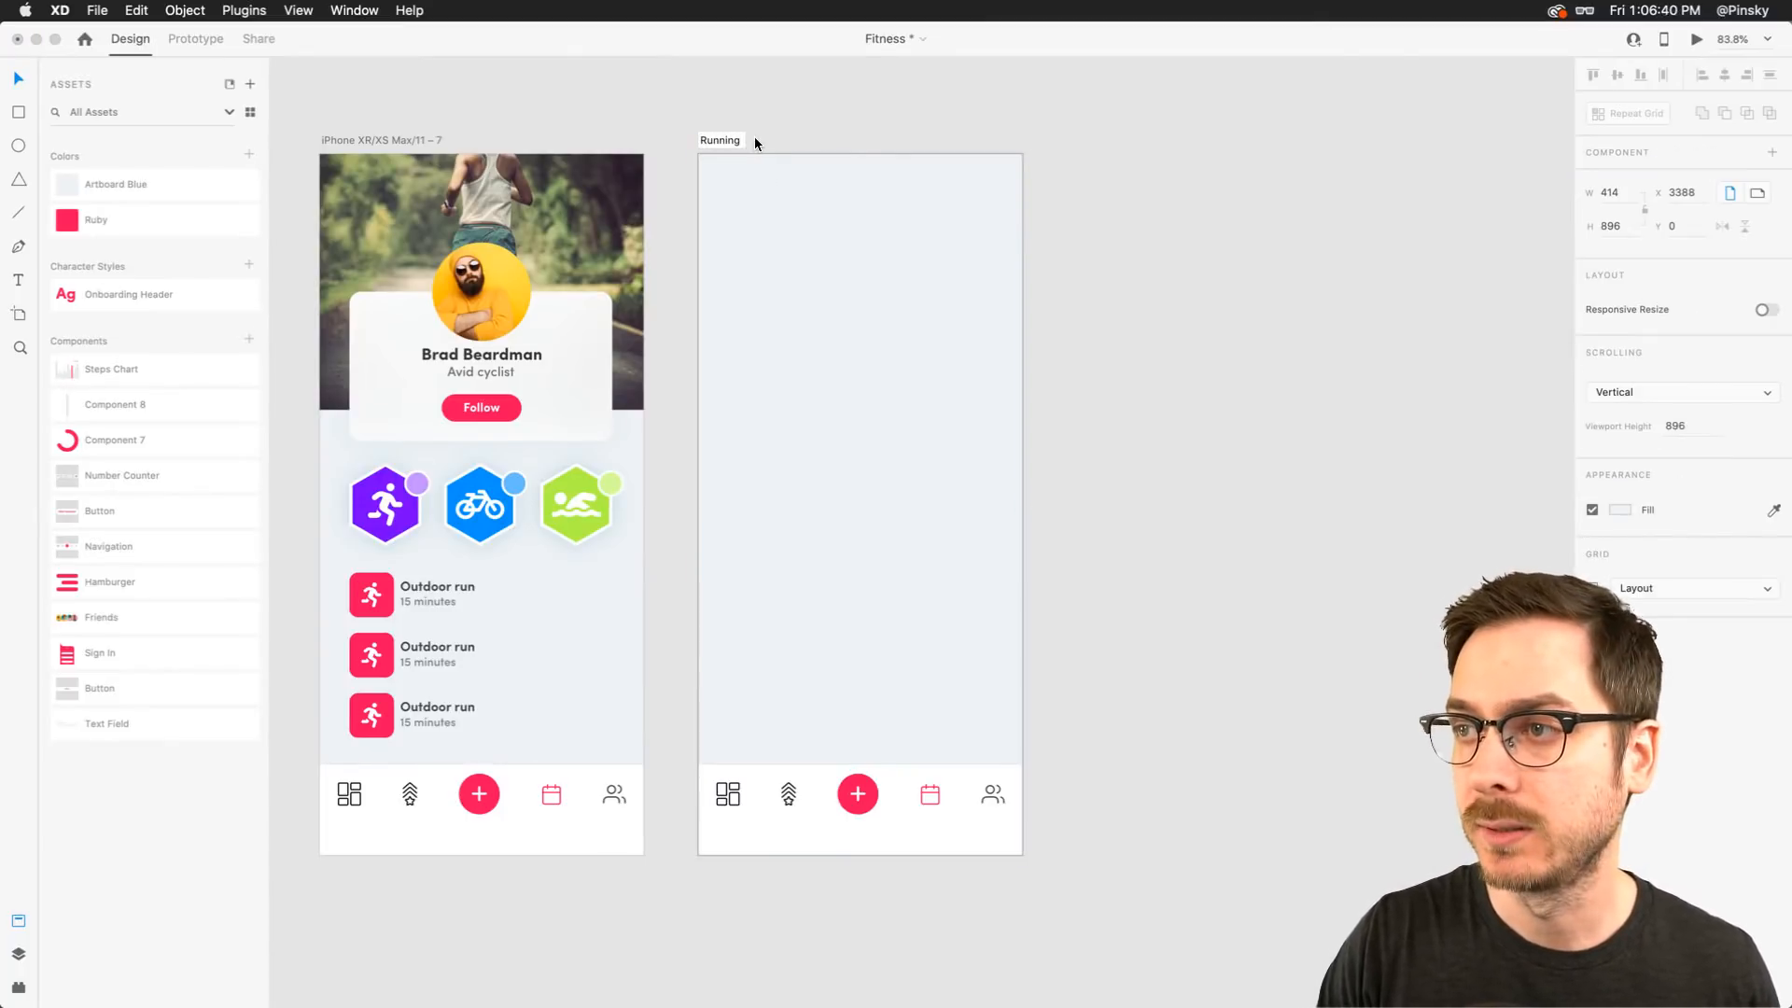
{"action": "type", "text": " Map"}
{"action": "key", "text": "Return"}
{"action": "scroll", "coordinate": [755, 142], "scroll_direction": "left", "scroll_amount": 6}
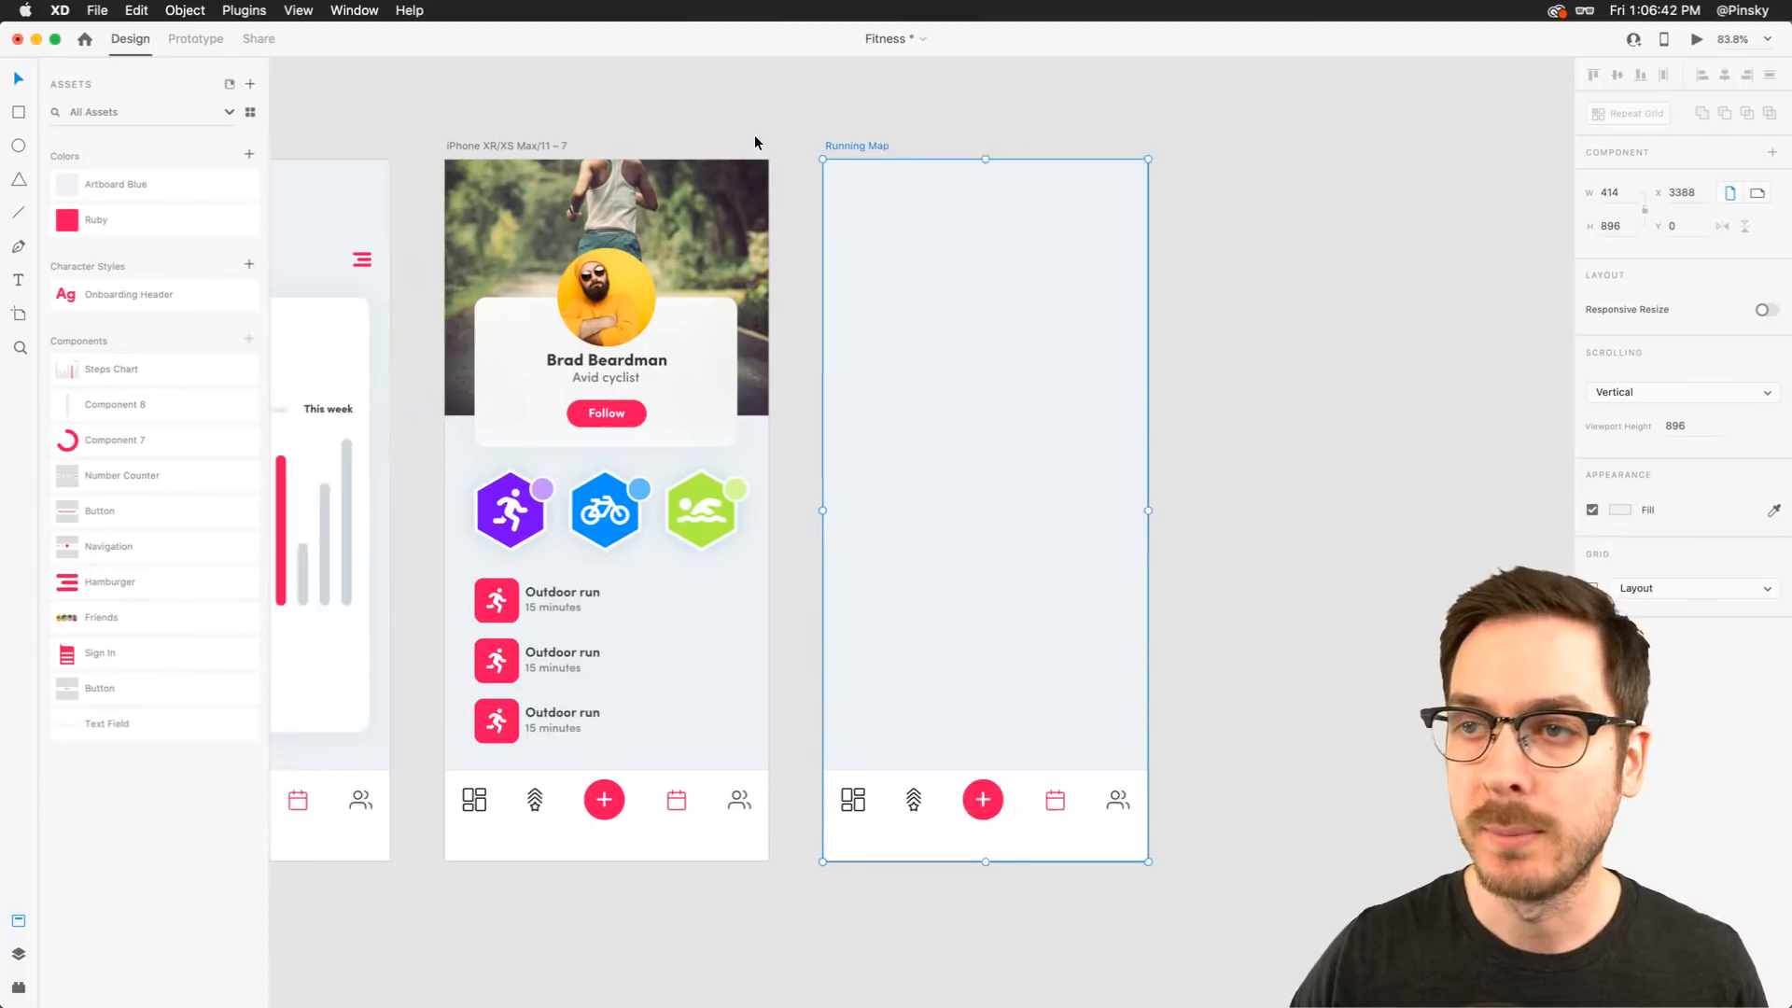
{"action": "scroll", "coordinate": [756, 137], "scroll_direction": "left", "scroll_amount": 3}
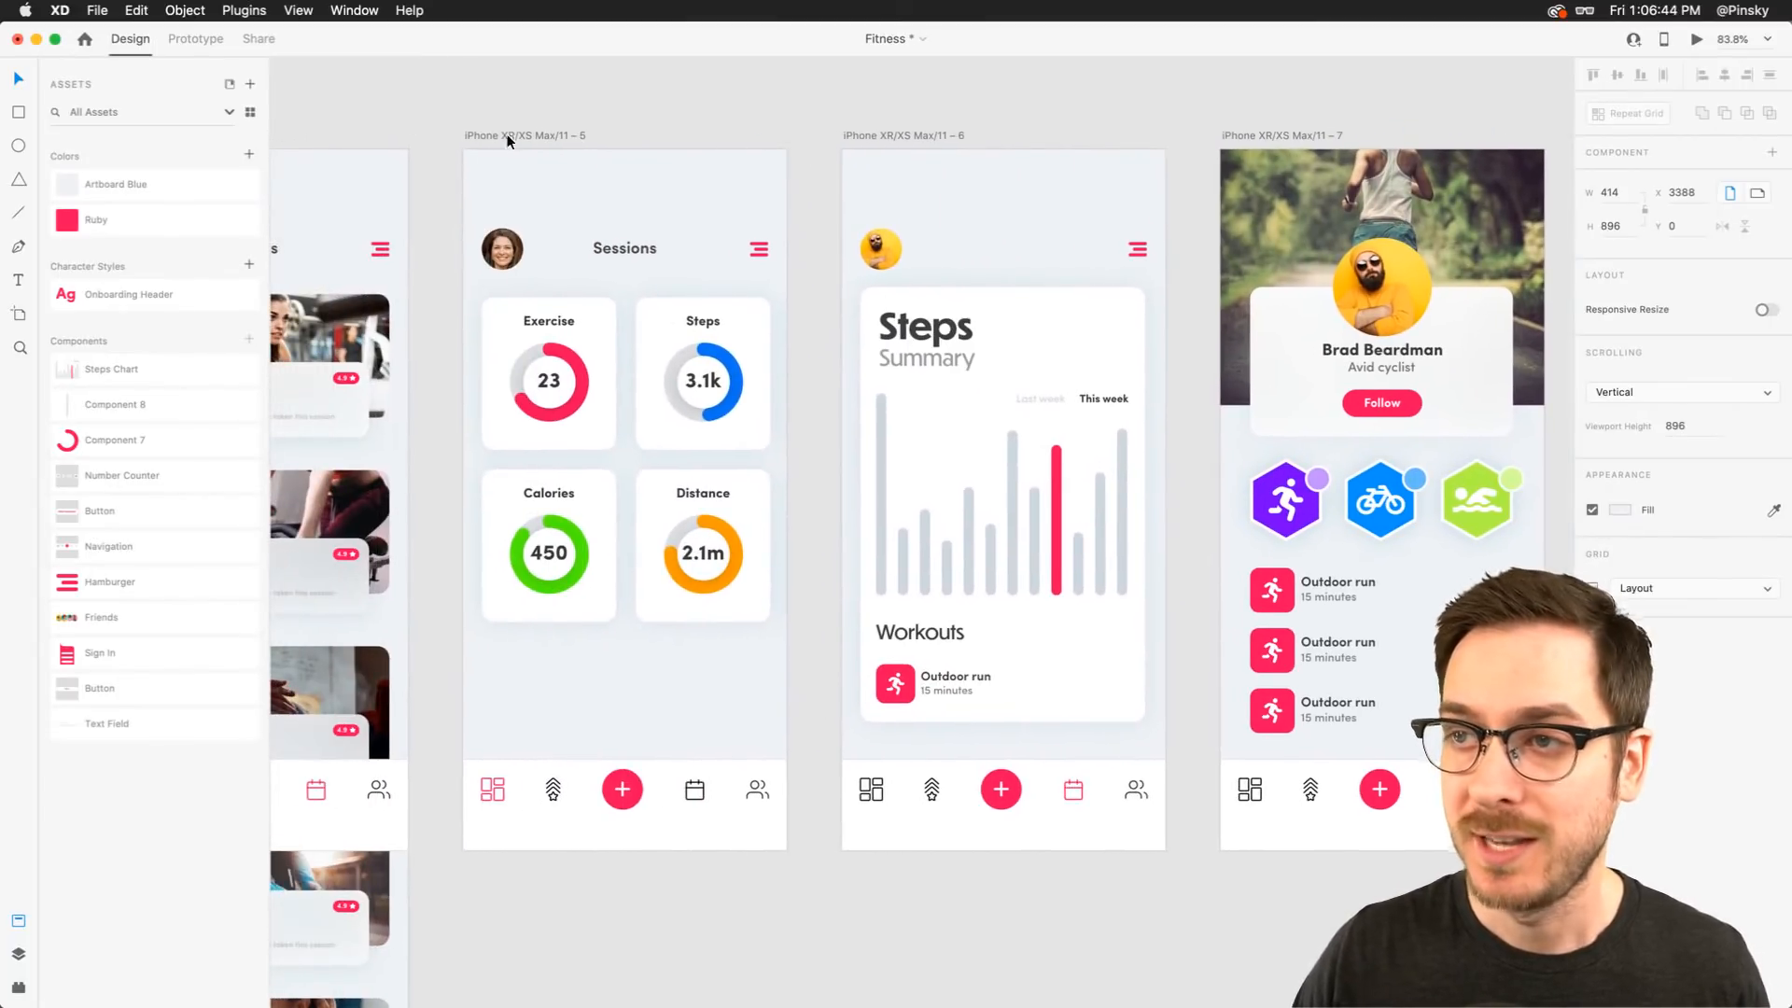
Draw a borderless rectangle filling the whole Running Map artboard, layered beneath the Navigation bar
{"action": "scroll", "coordinate": [564, 138], "scroll_direction": "right", "scroll_amount": 7}
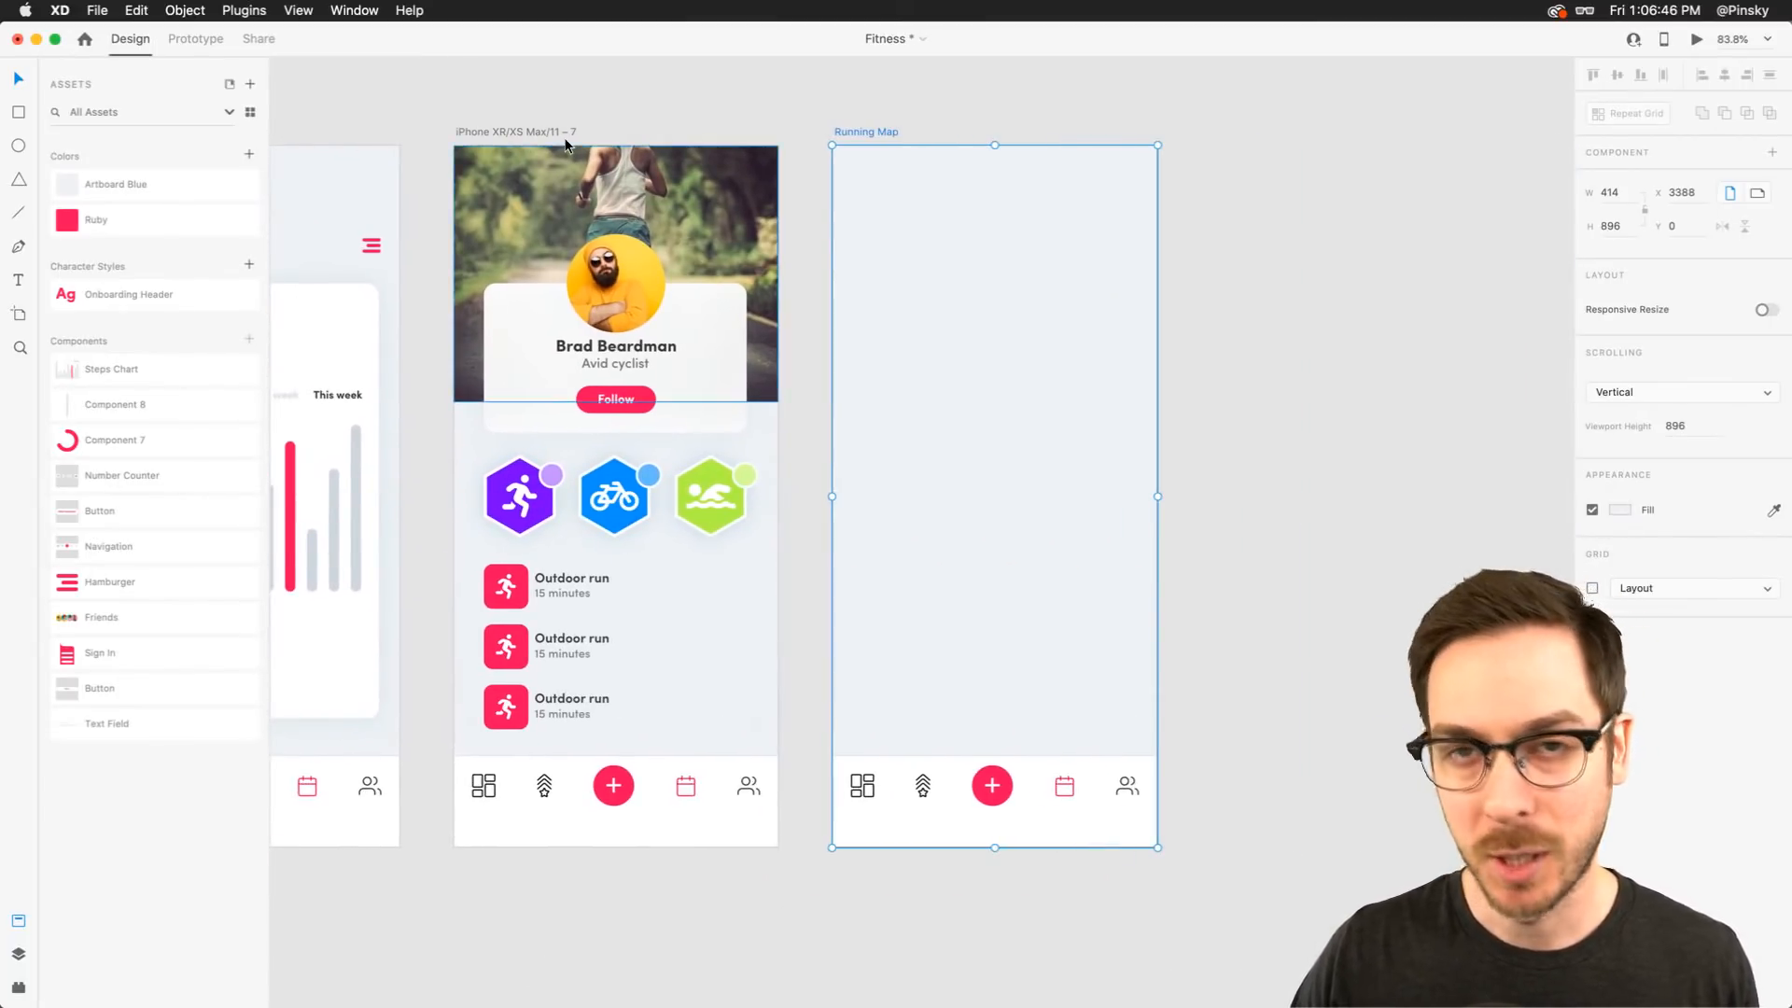
{"action": "scroll", "coordinate": [792, 198], "scroll_direction": "right", "scroll_amount": 2}
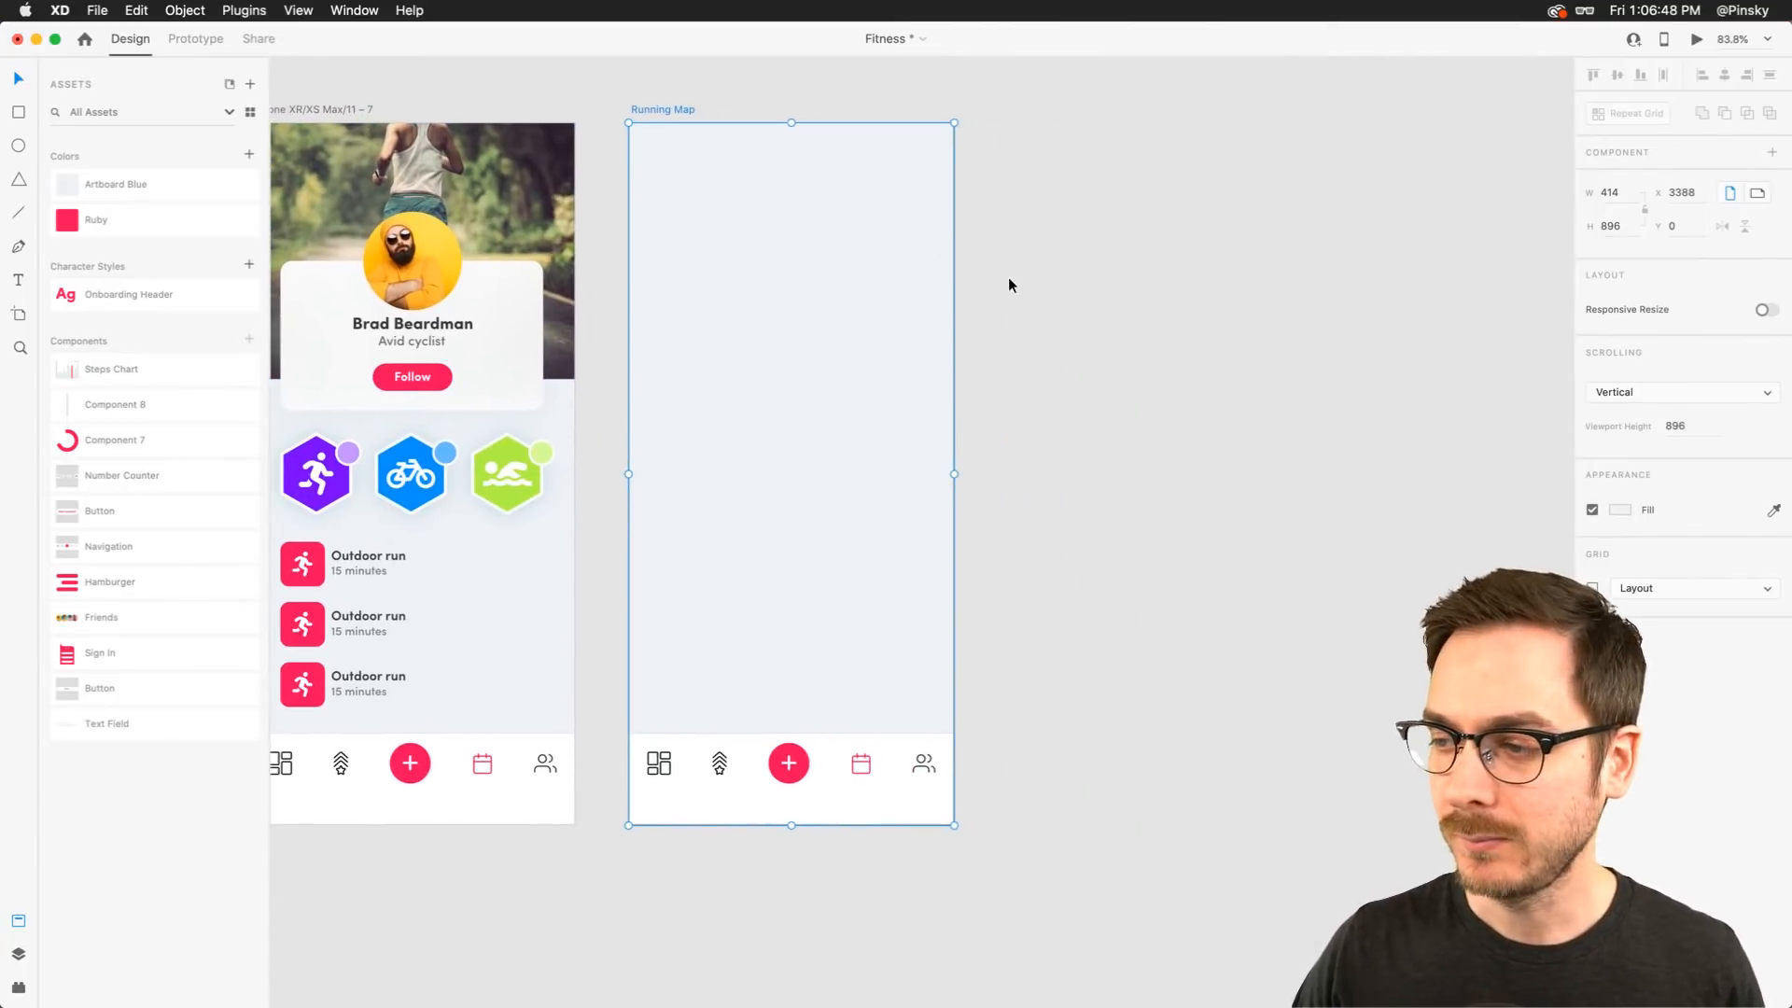
{"action": "left_click", "coordinate": [1027, 304]}
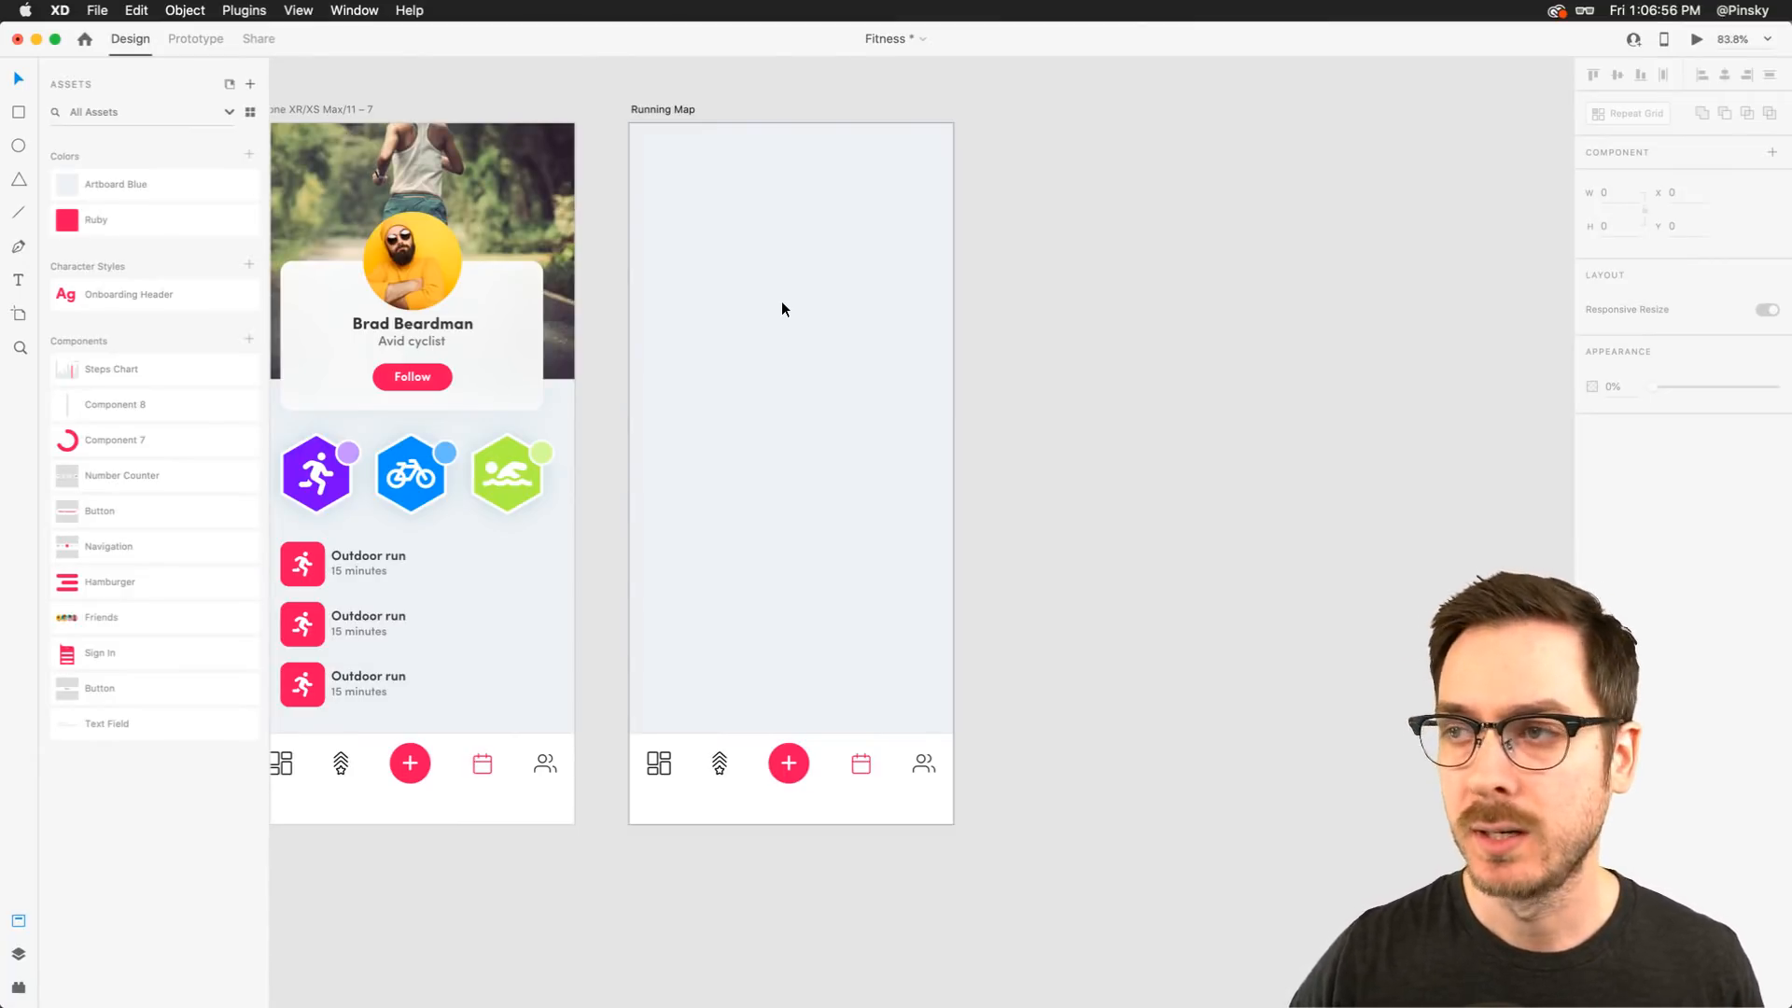
{"action": "left_click", "coordinate": [18, 113]}
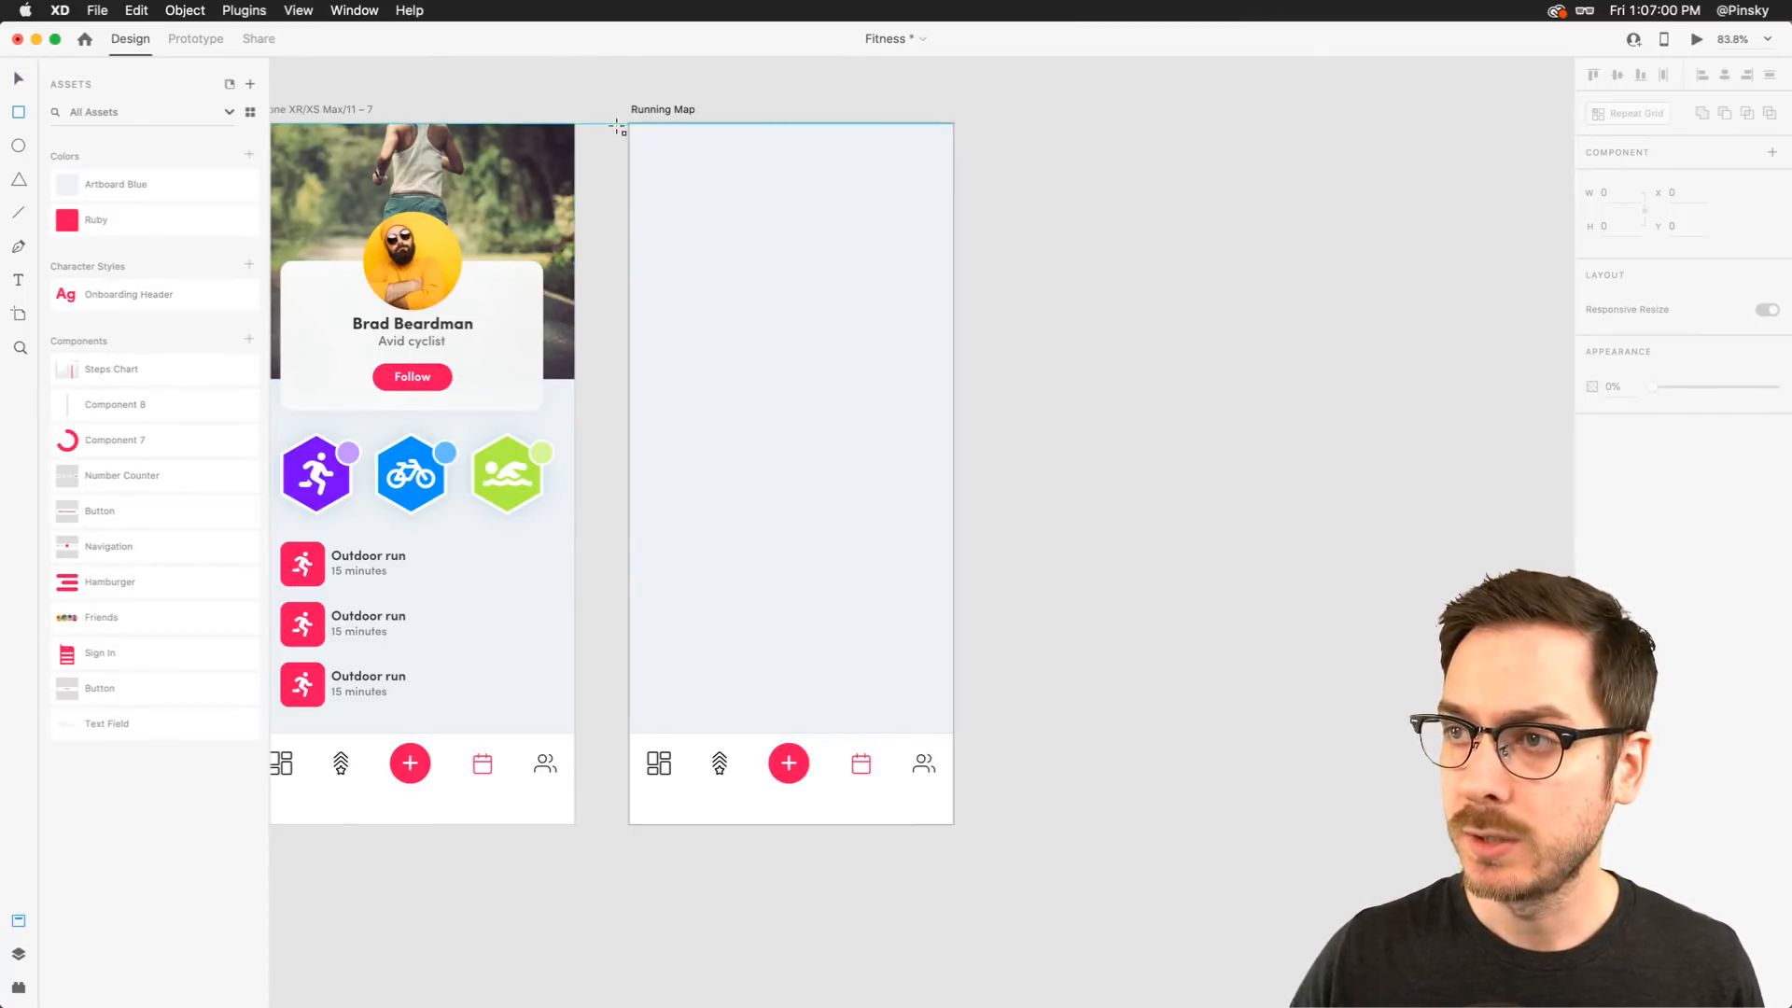
{"action": "left_click_drag", "start_coordinate": [631, 125], "coordinate": [953, 828]}
{"action": "key", "text": "super+y"}
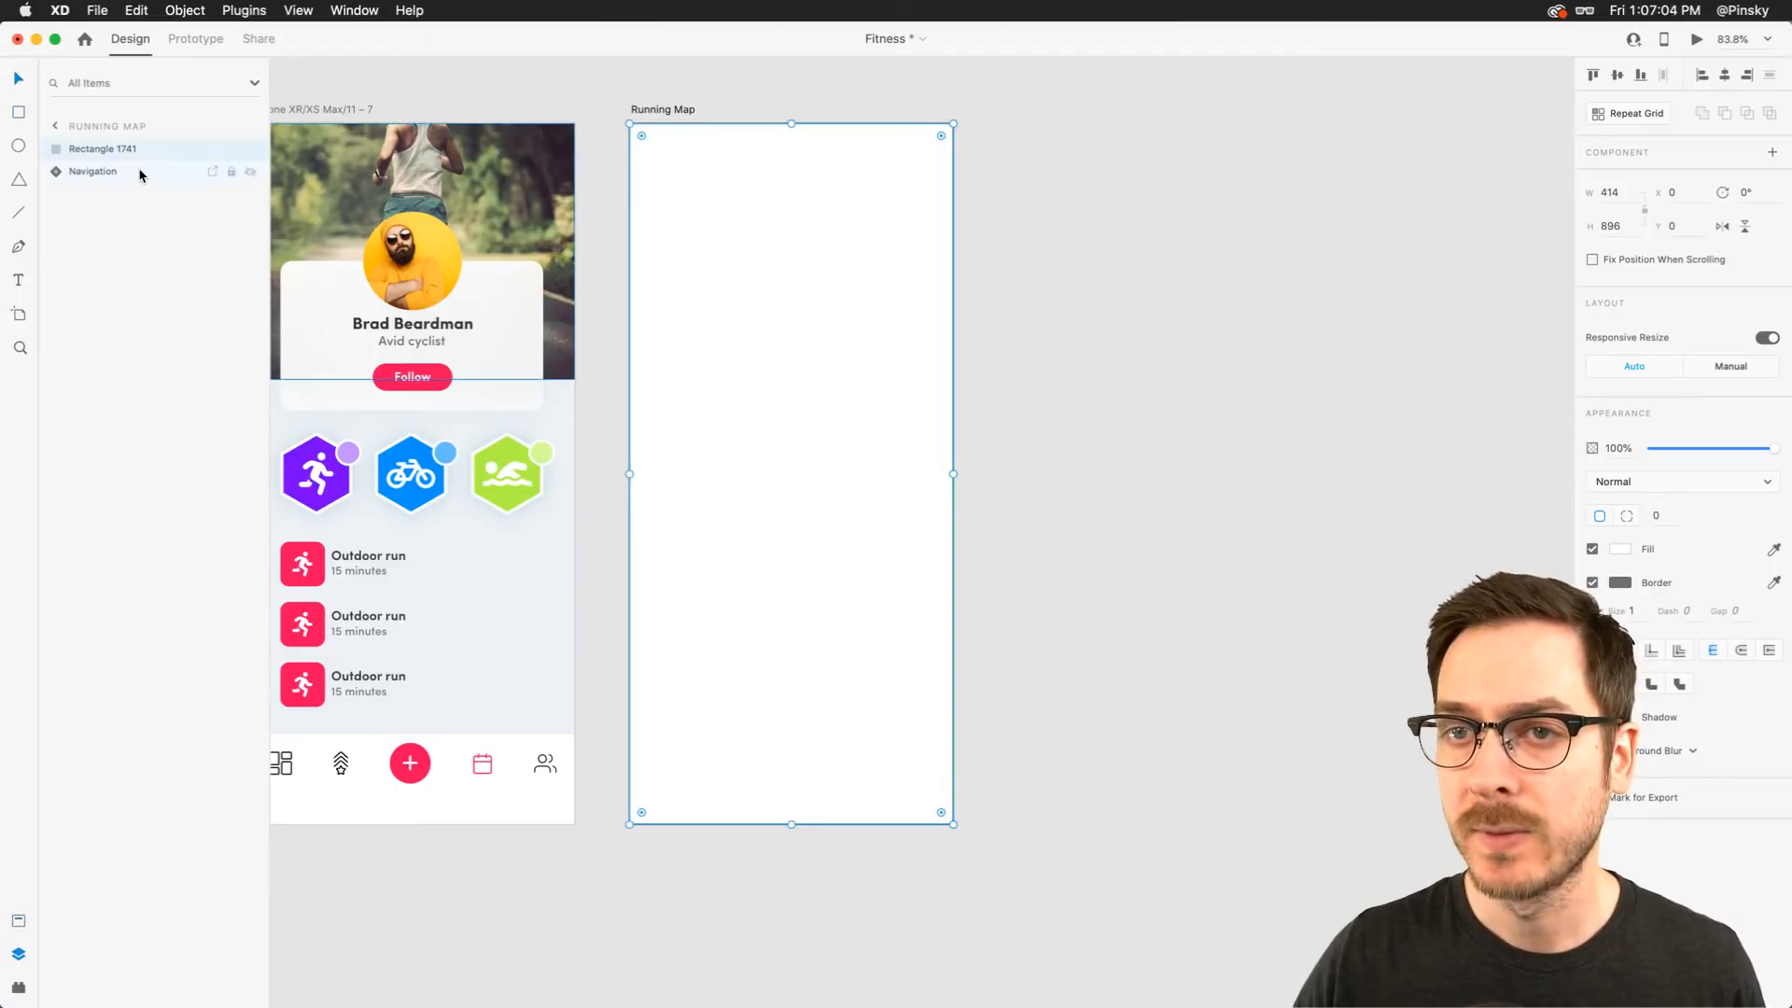
{"action": "left_click_drag", "start_coordinate": [142, 148], "coordinate": [119, 187]}
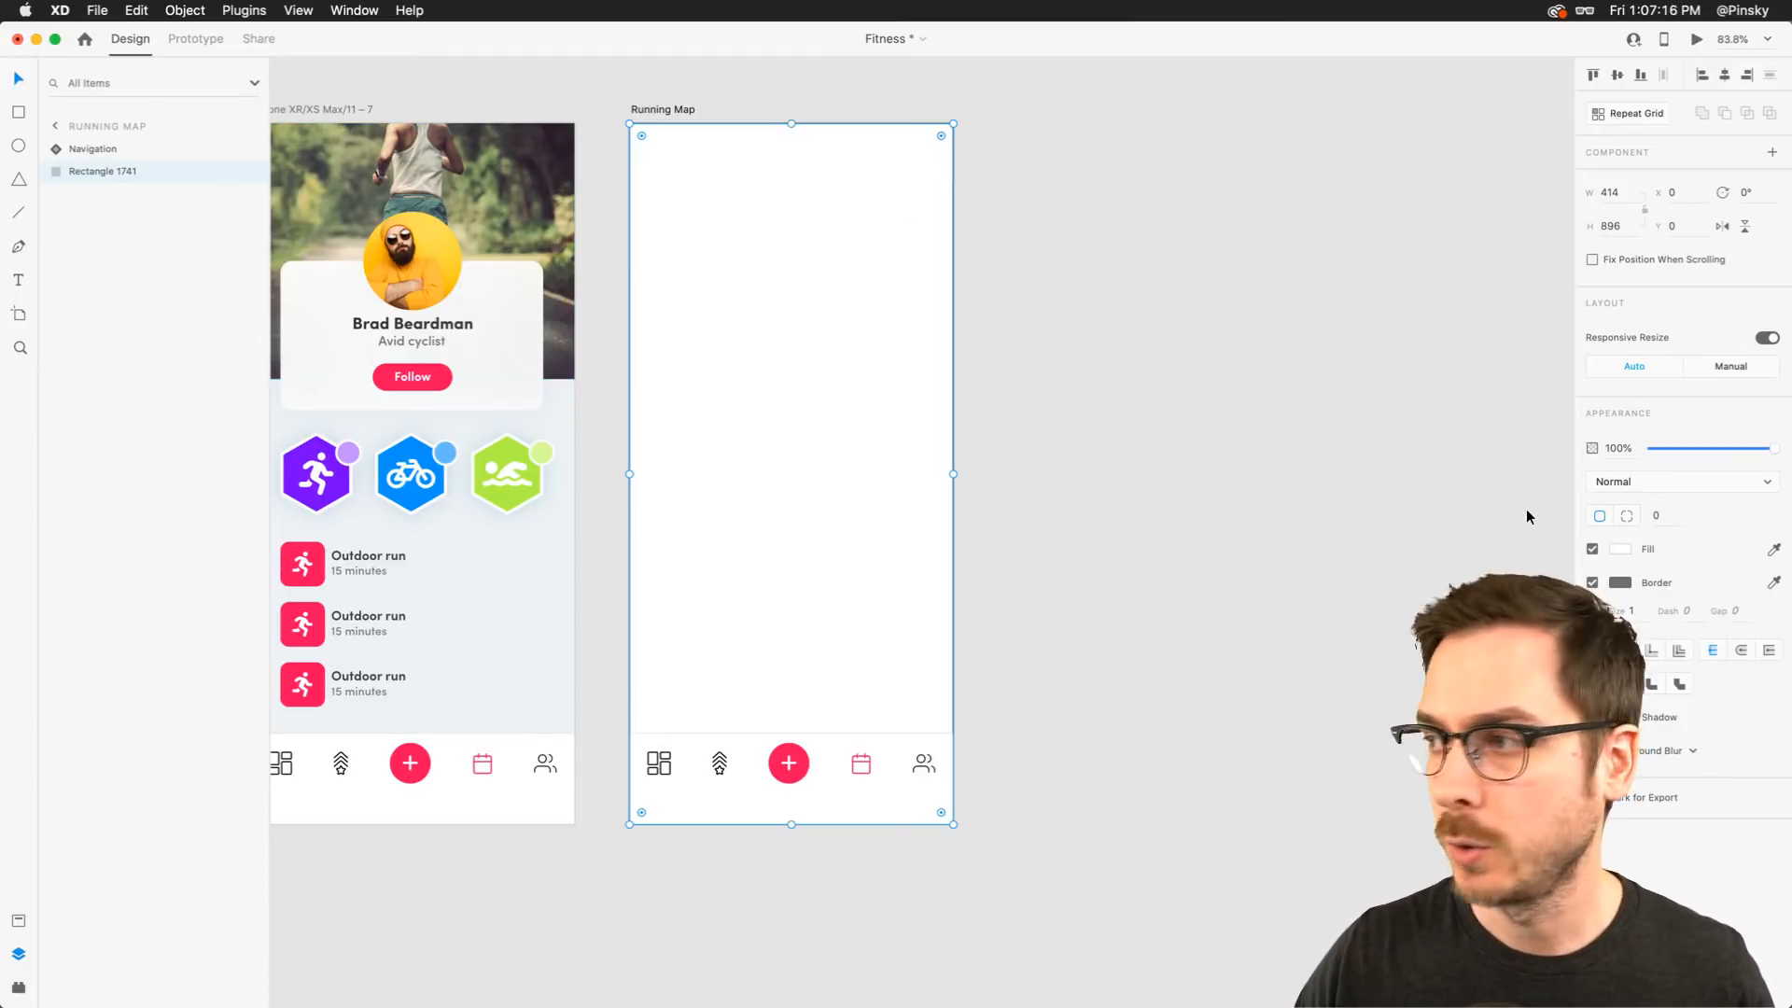
{"action": "left_click", "coordinate": [1593, 582]}
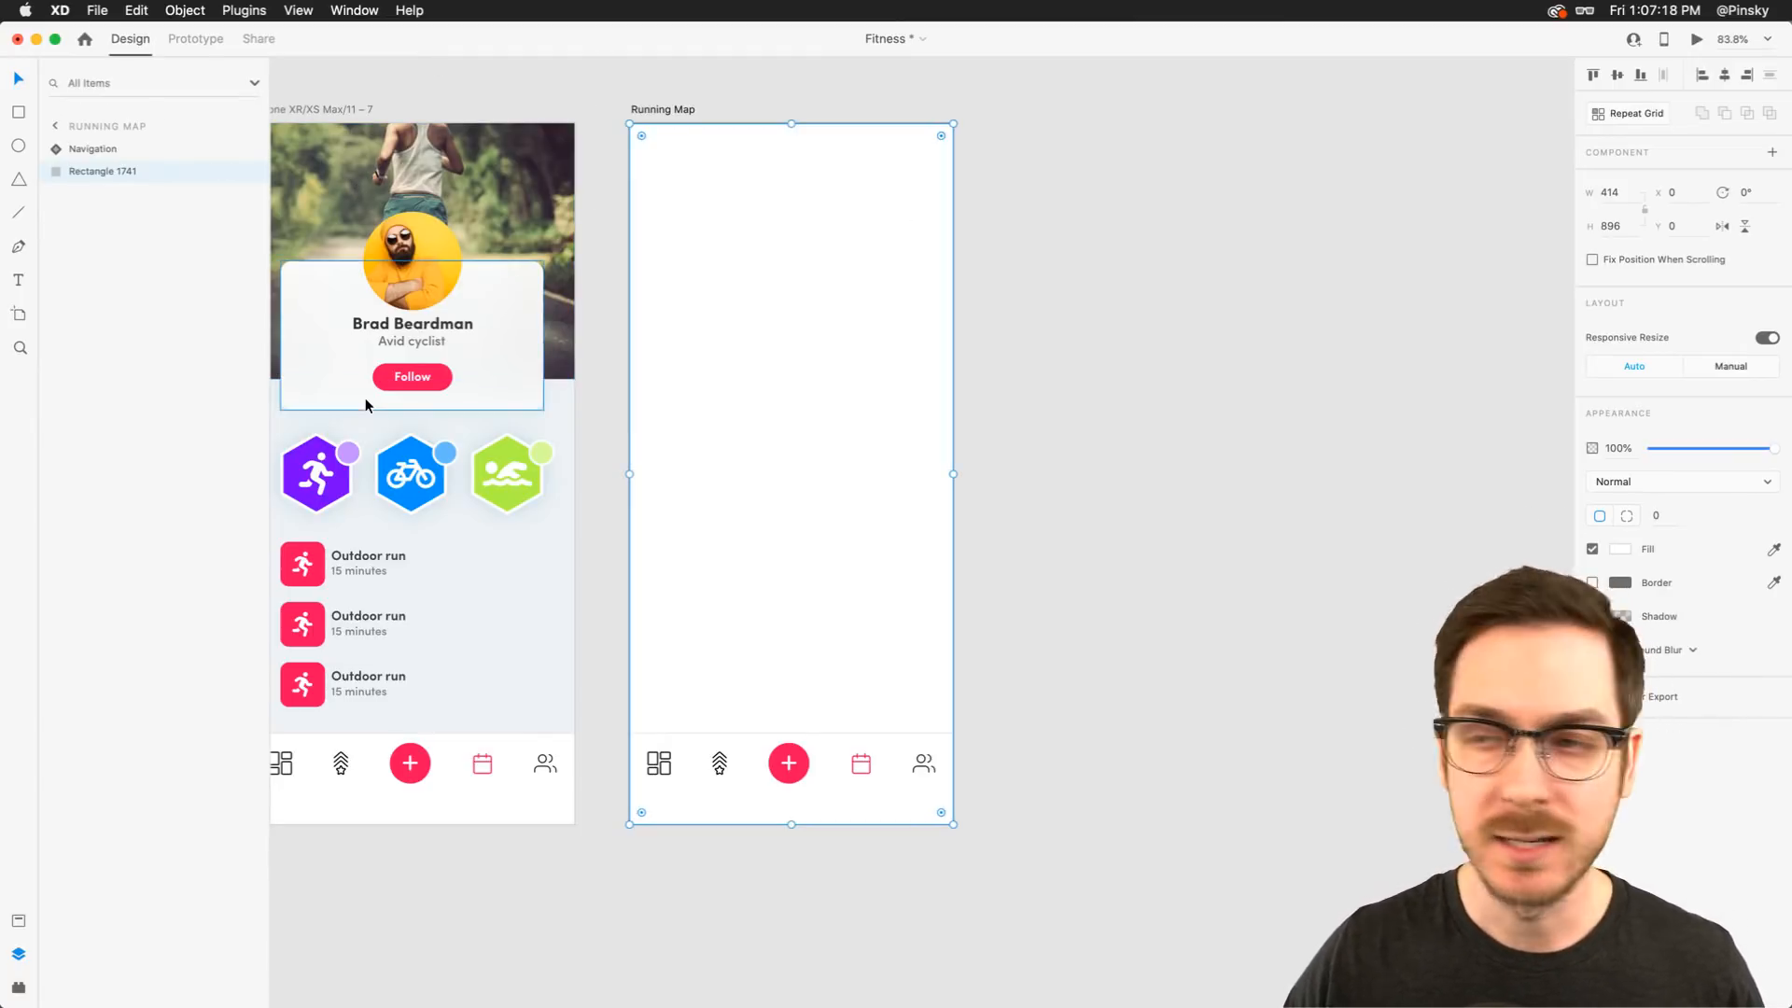
Preview SF.png in Finder and drop it into the full-artboard rectangle as the map background
{"action": "scroll", "coordinate": [721, 217], "scroll_direction": "right", "scroll_amount": 1}
{"action": "scroll", "coordinate": [723, 215], "scroll_direction": "right", "scroll_amount": 2}
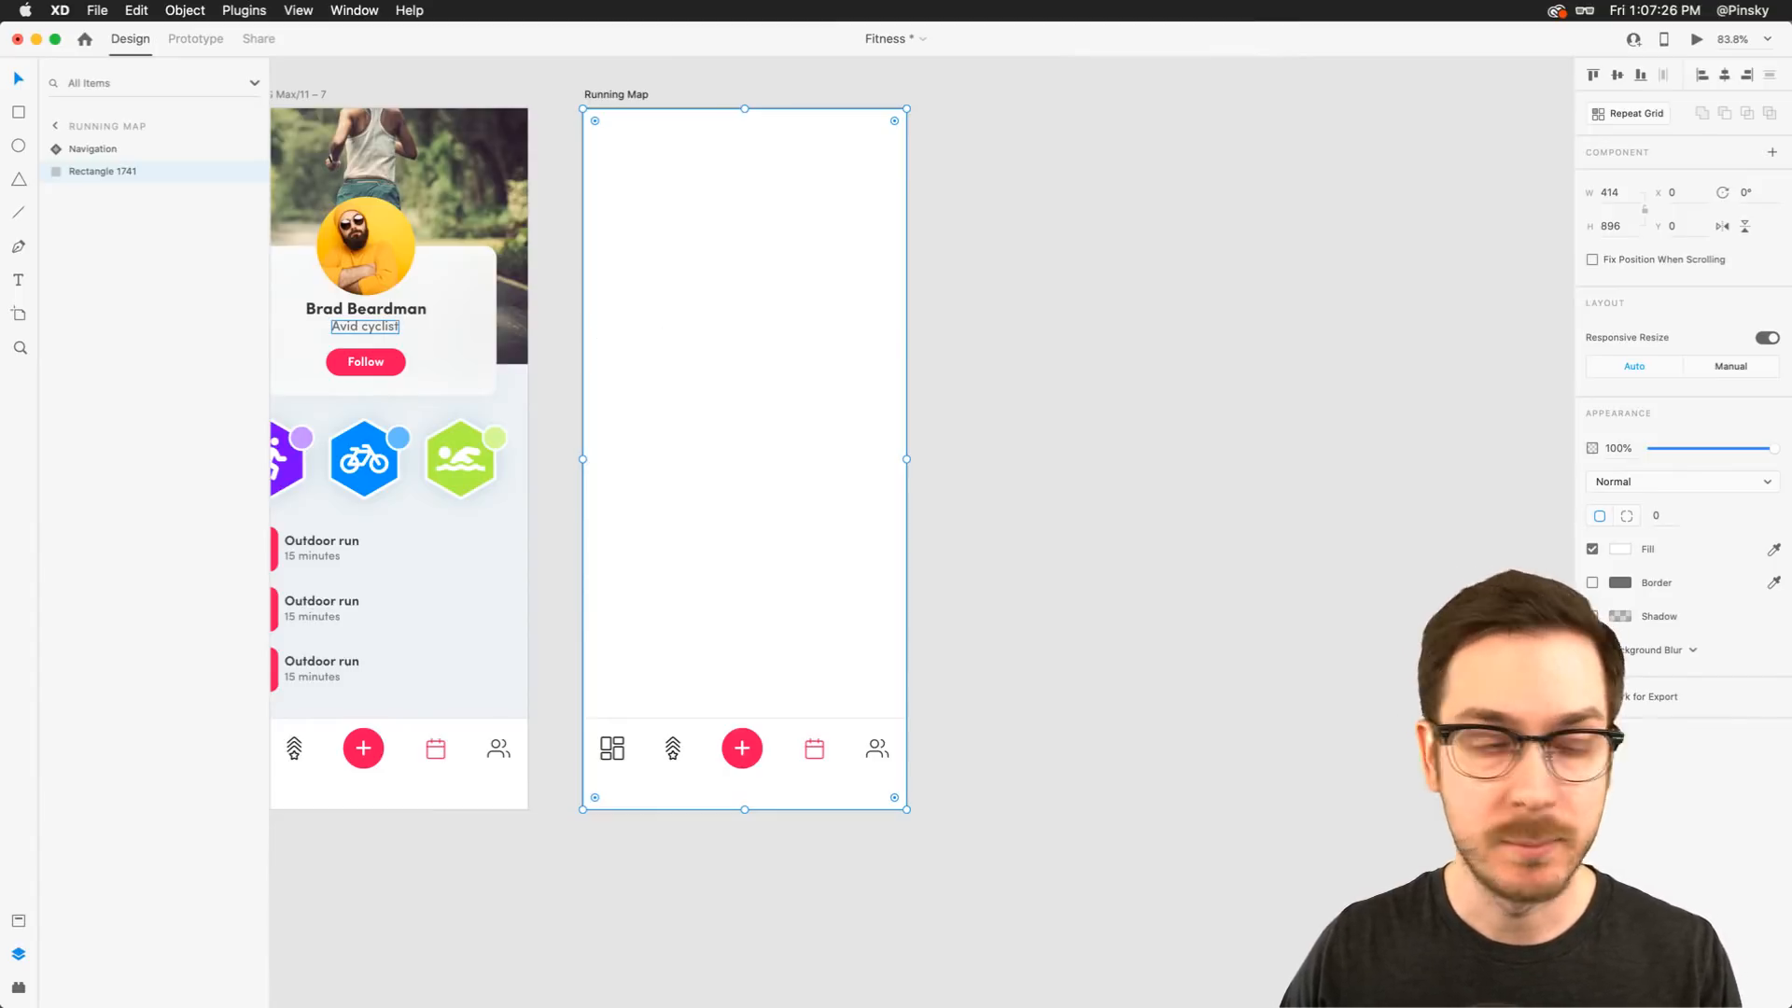
{"action": "key", "text": "super+Tab"}
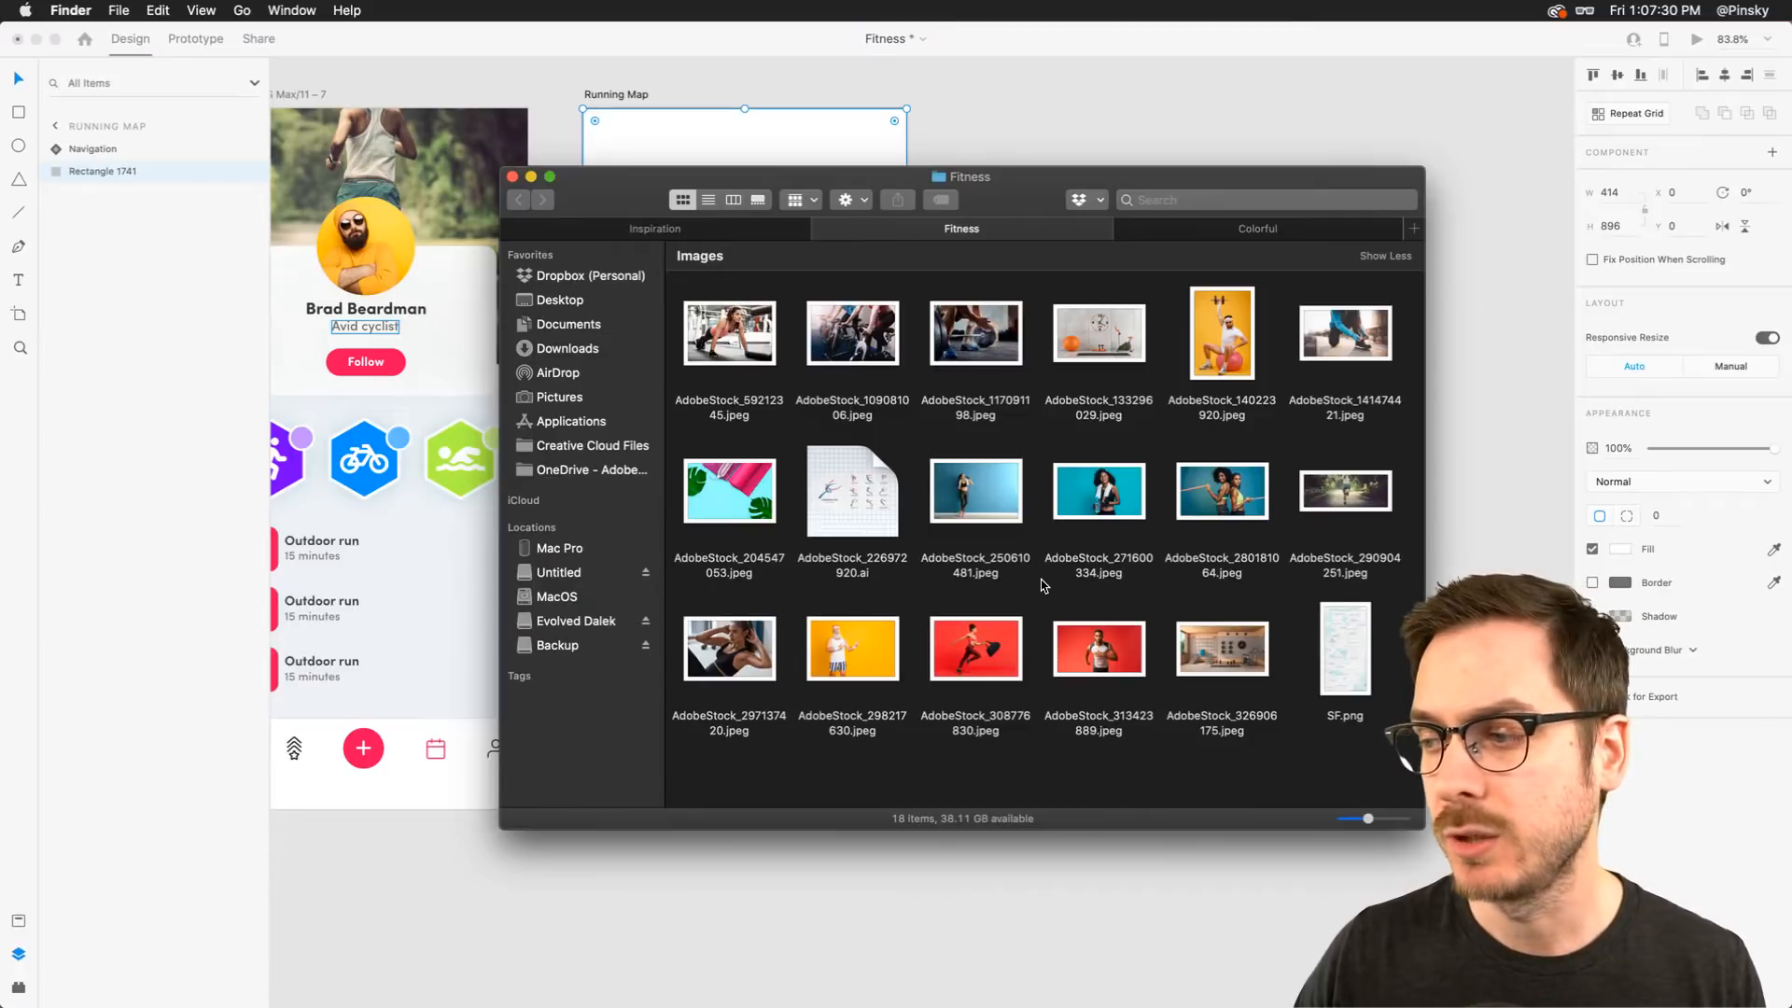
{"action": "left_click", "coordinate": [1359, 638]}
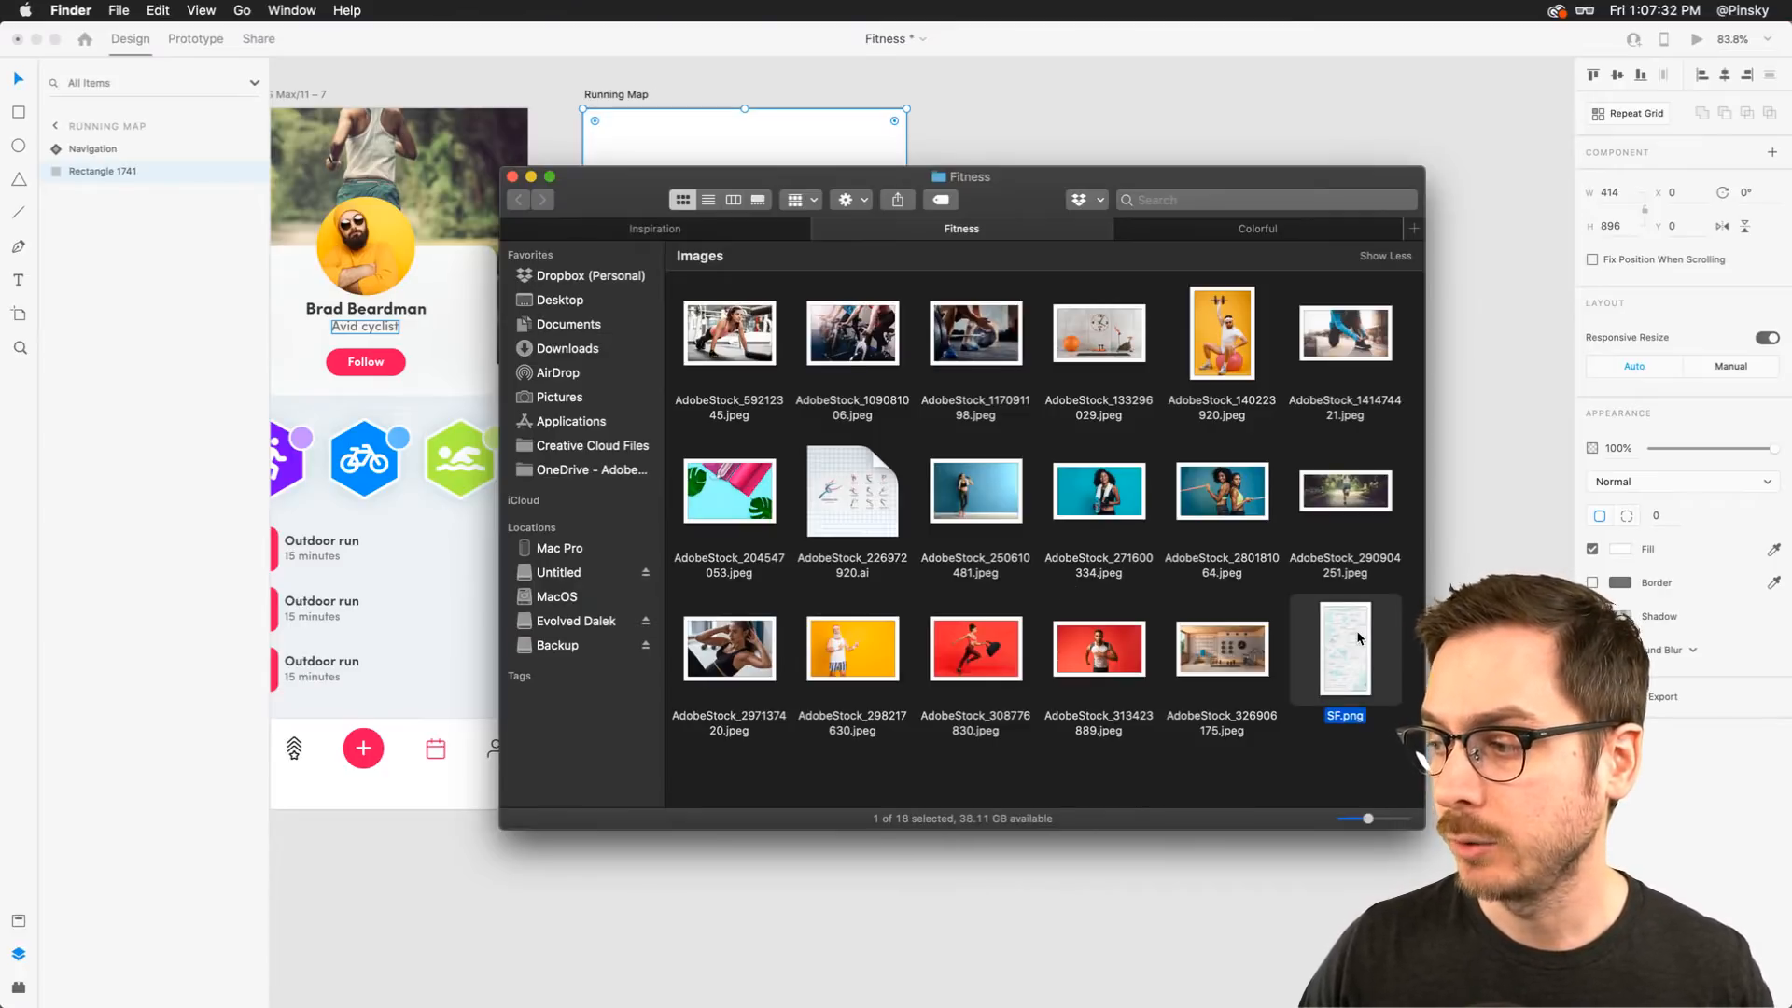
{"action": "key", "text": "space"}
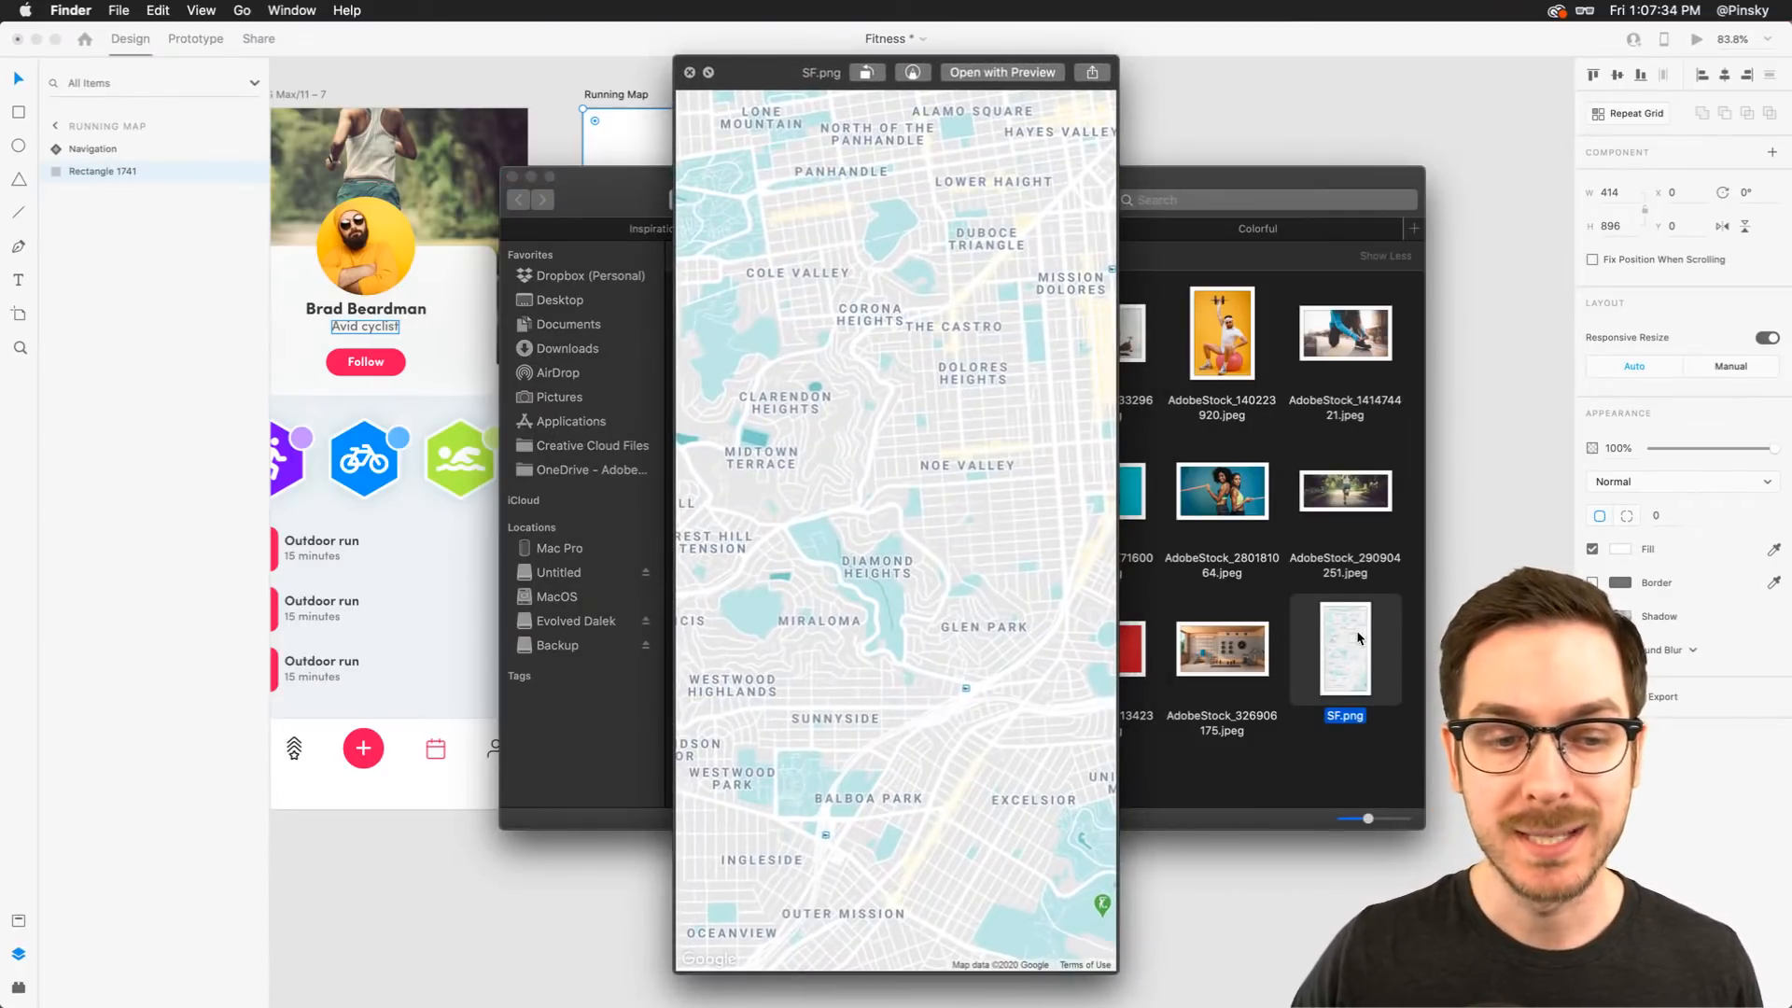
{"action": "key", "text": "space"}
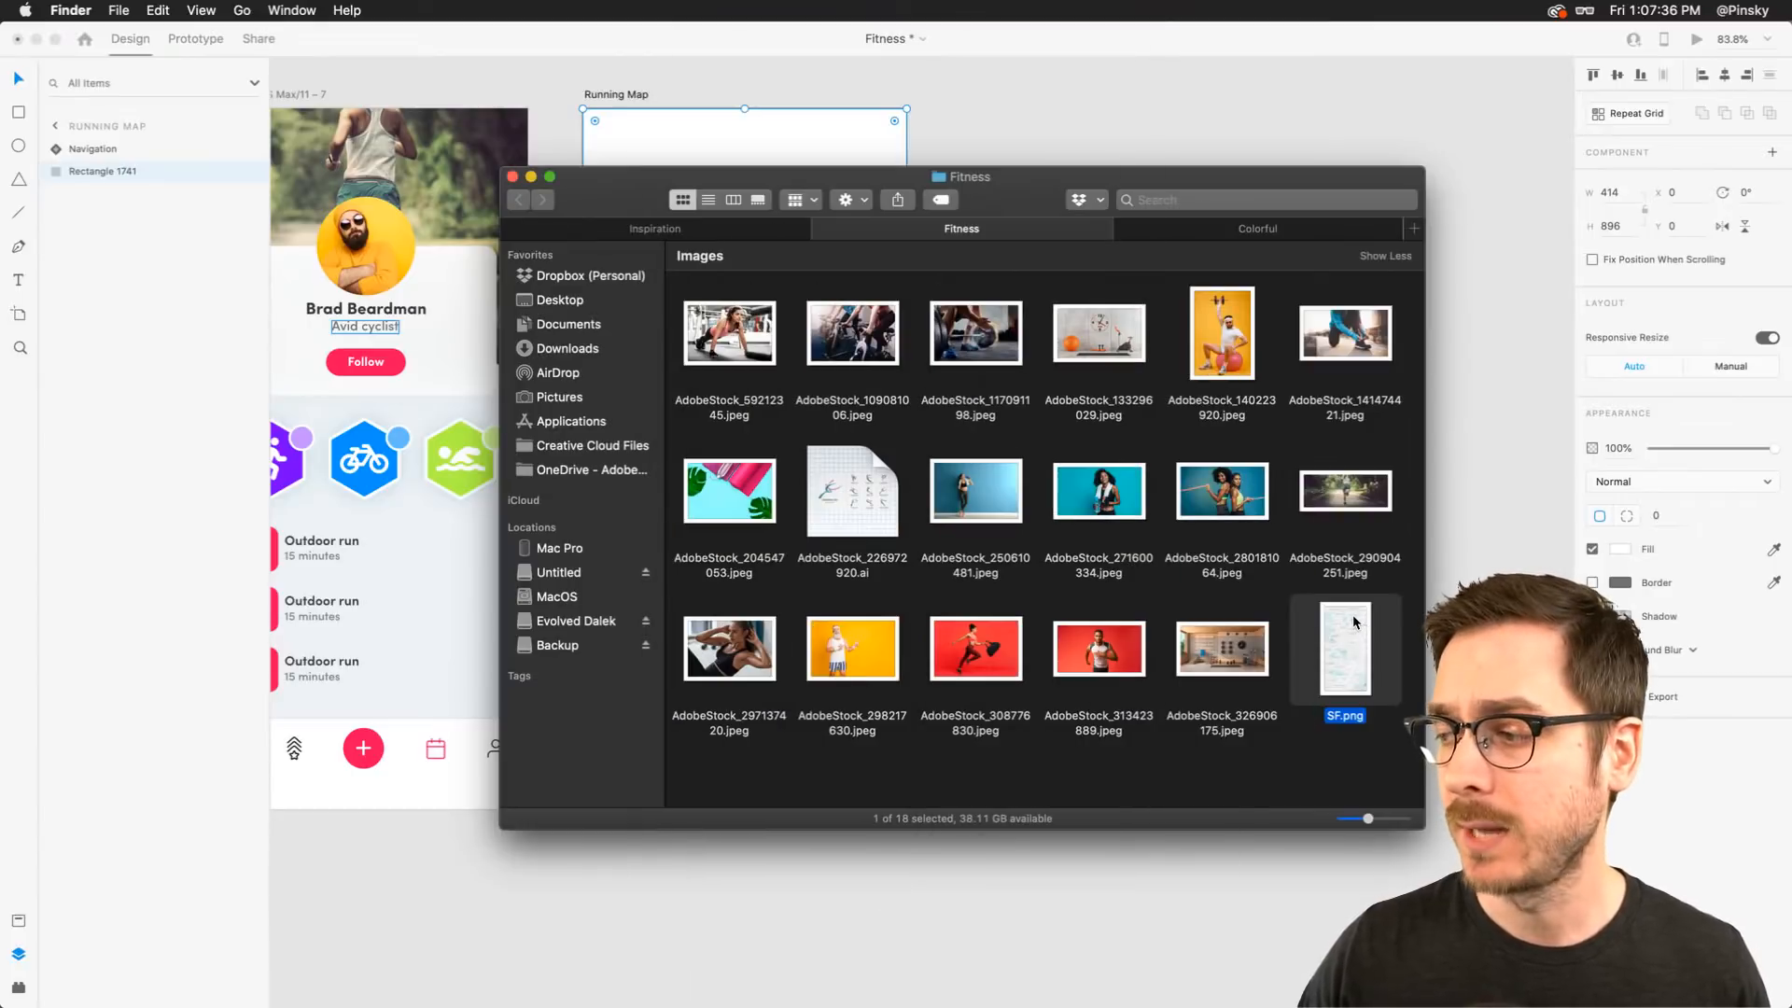
{"action": "left_click_drag", "start_coordinate": [1354, 622], "coordinate": [758, 278]}
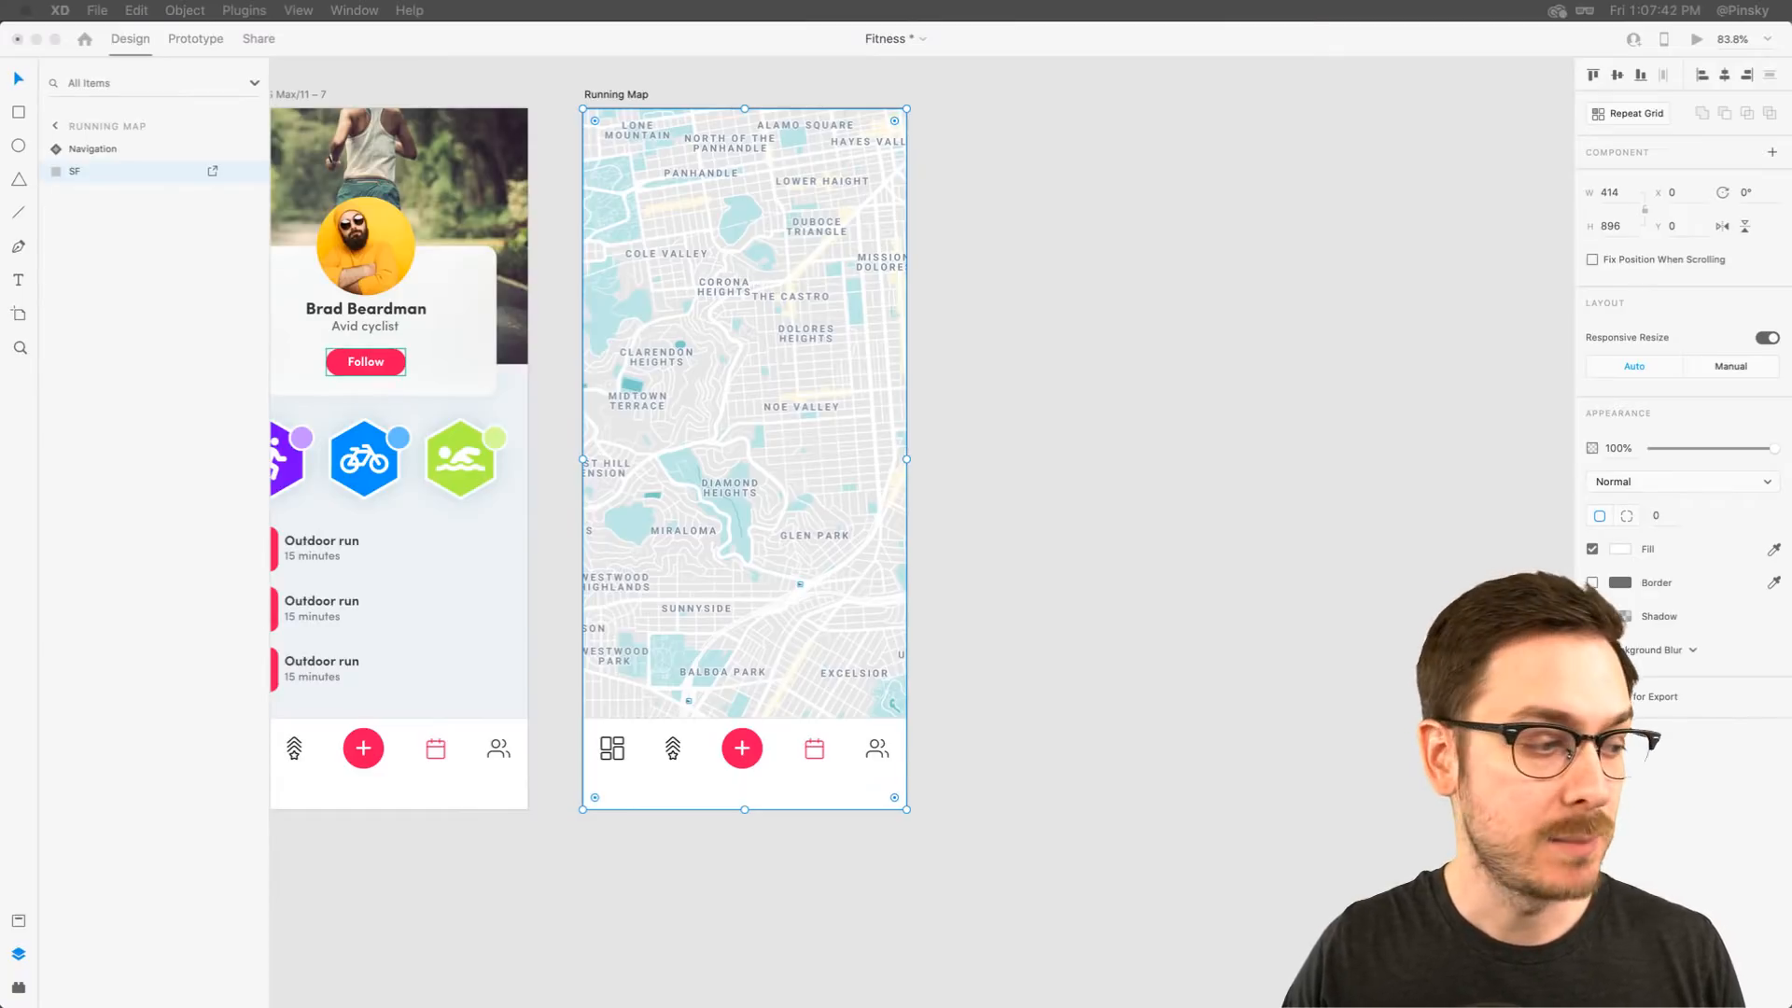
Browse the map style galleries on the Snazzy Maps website
{"action": "key", "text": "super+Tab"}
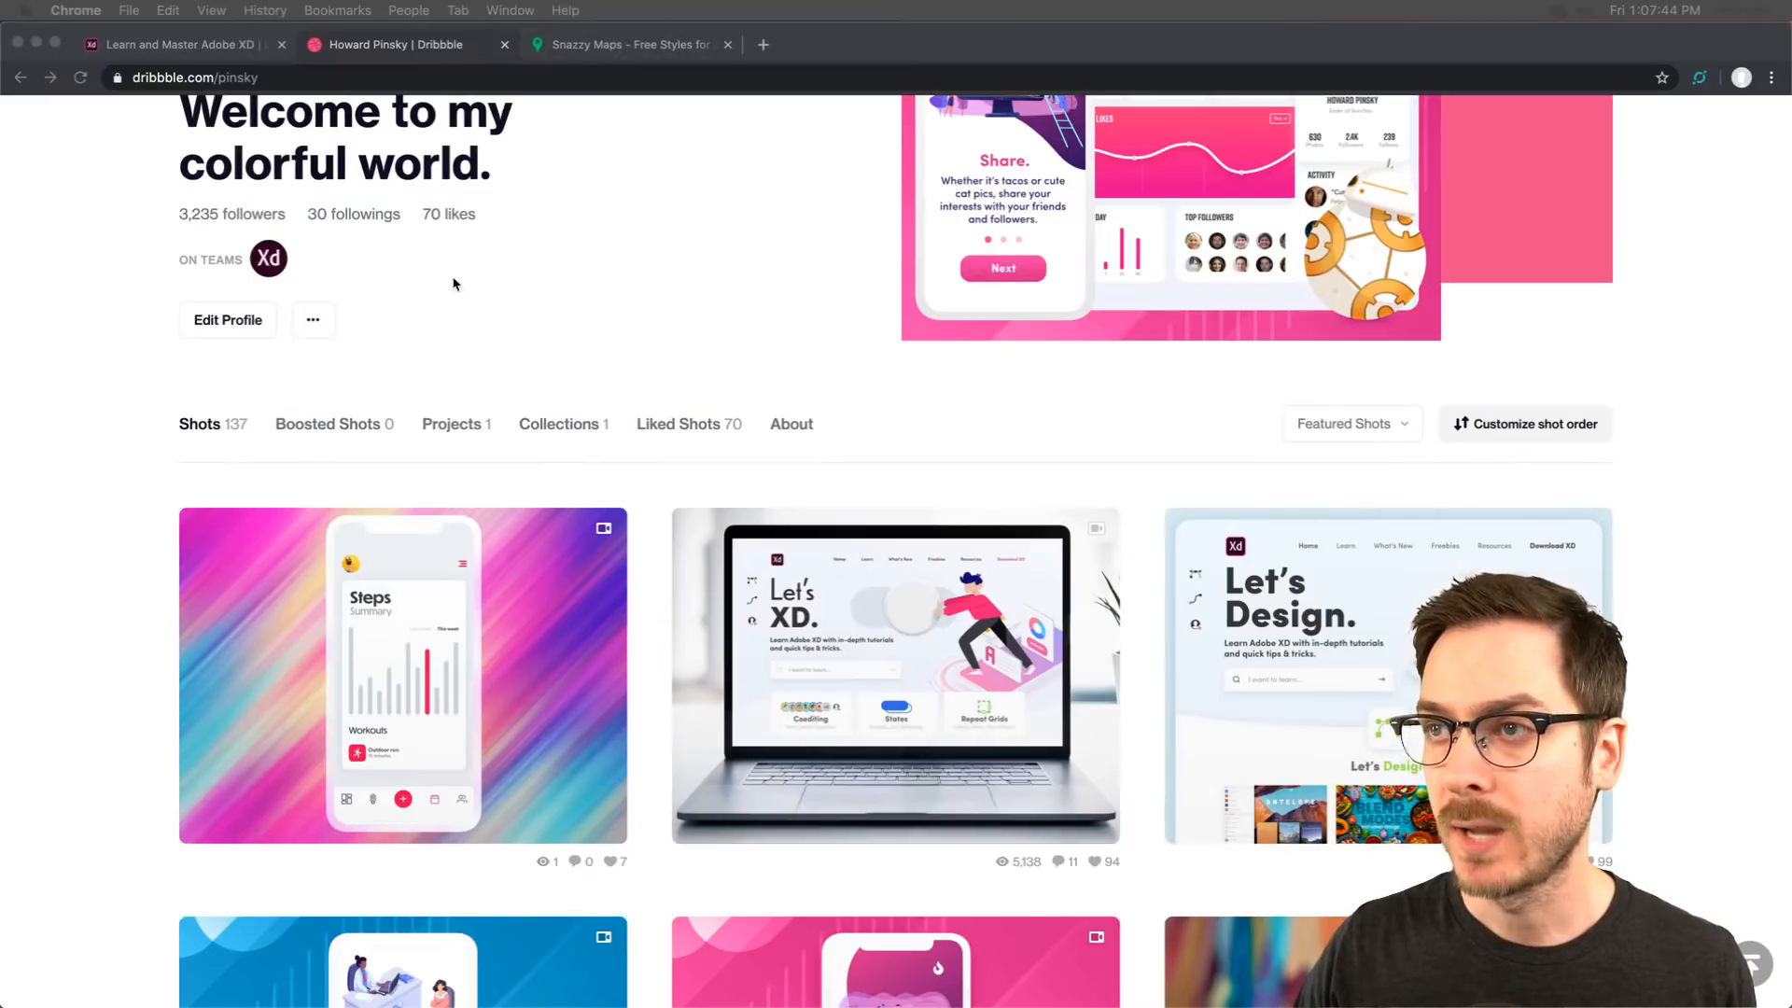
{"action": "left_click", "coordinate": [651, 53]}
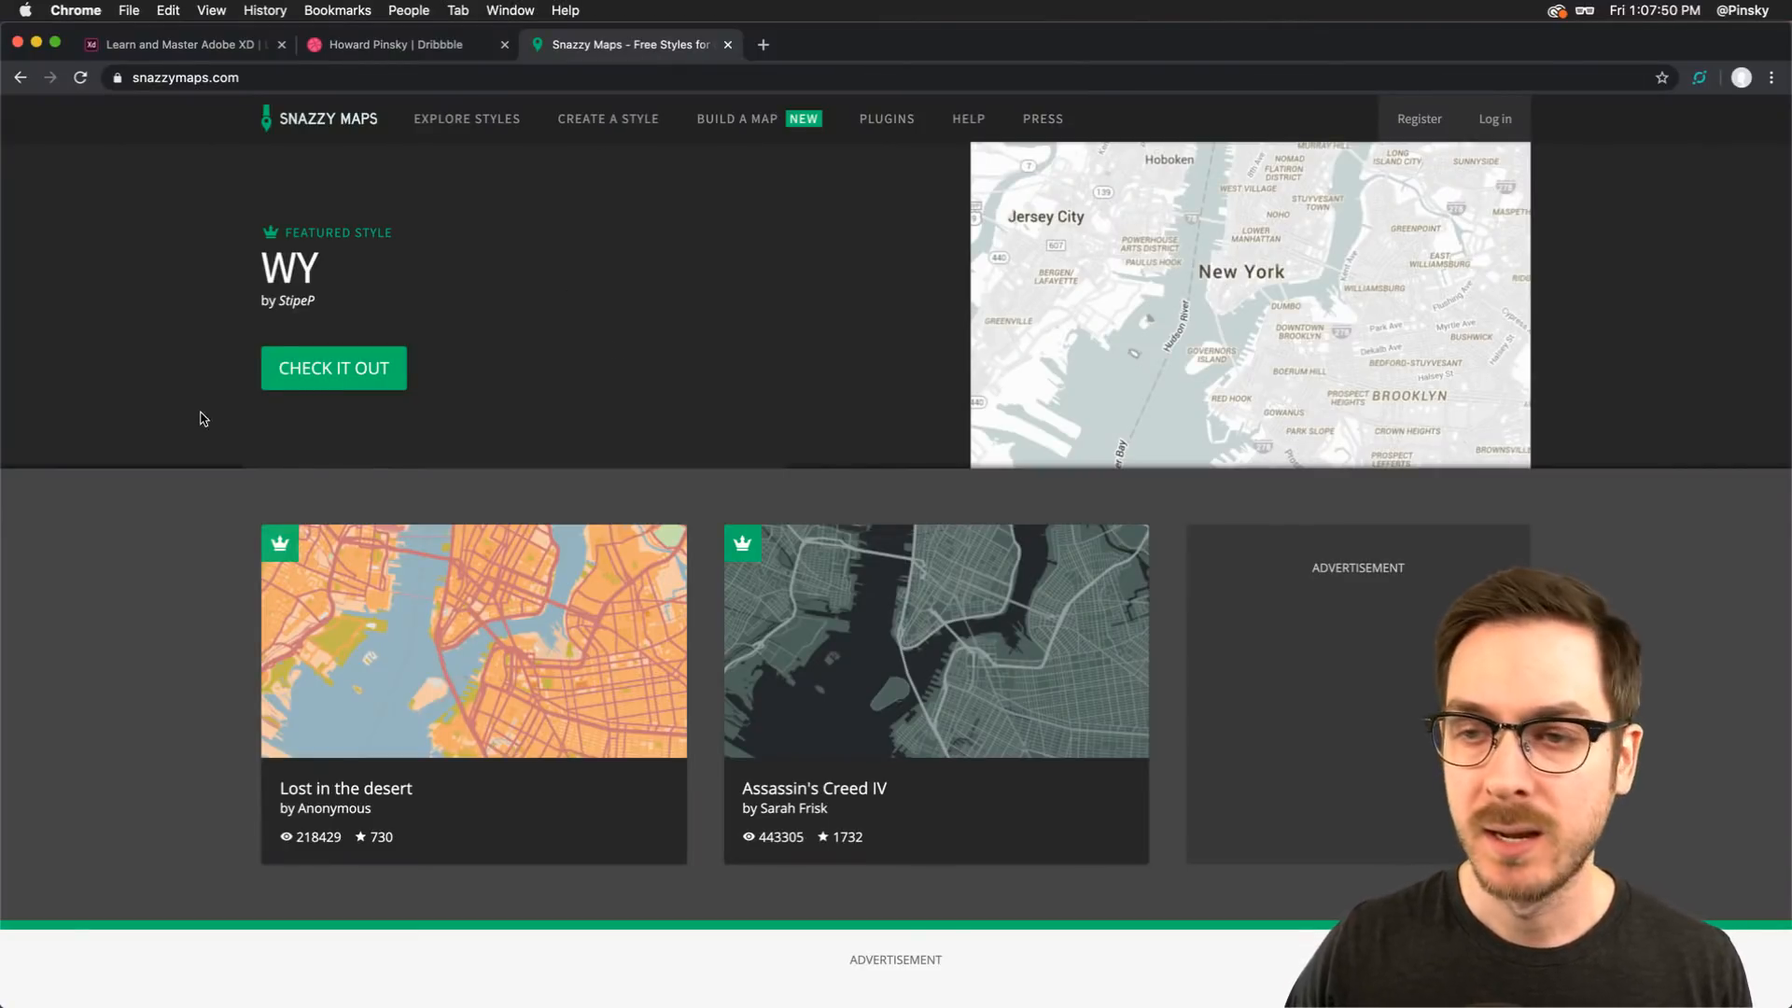
{"action": "scroll", "coordinate": [181, 431], "scroll_direction": "down", "scroll_amount": 10}
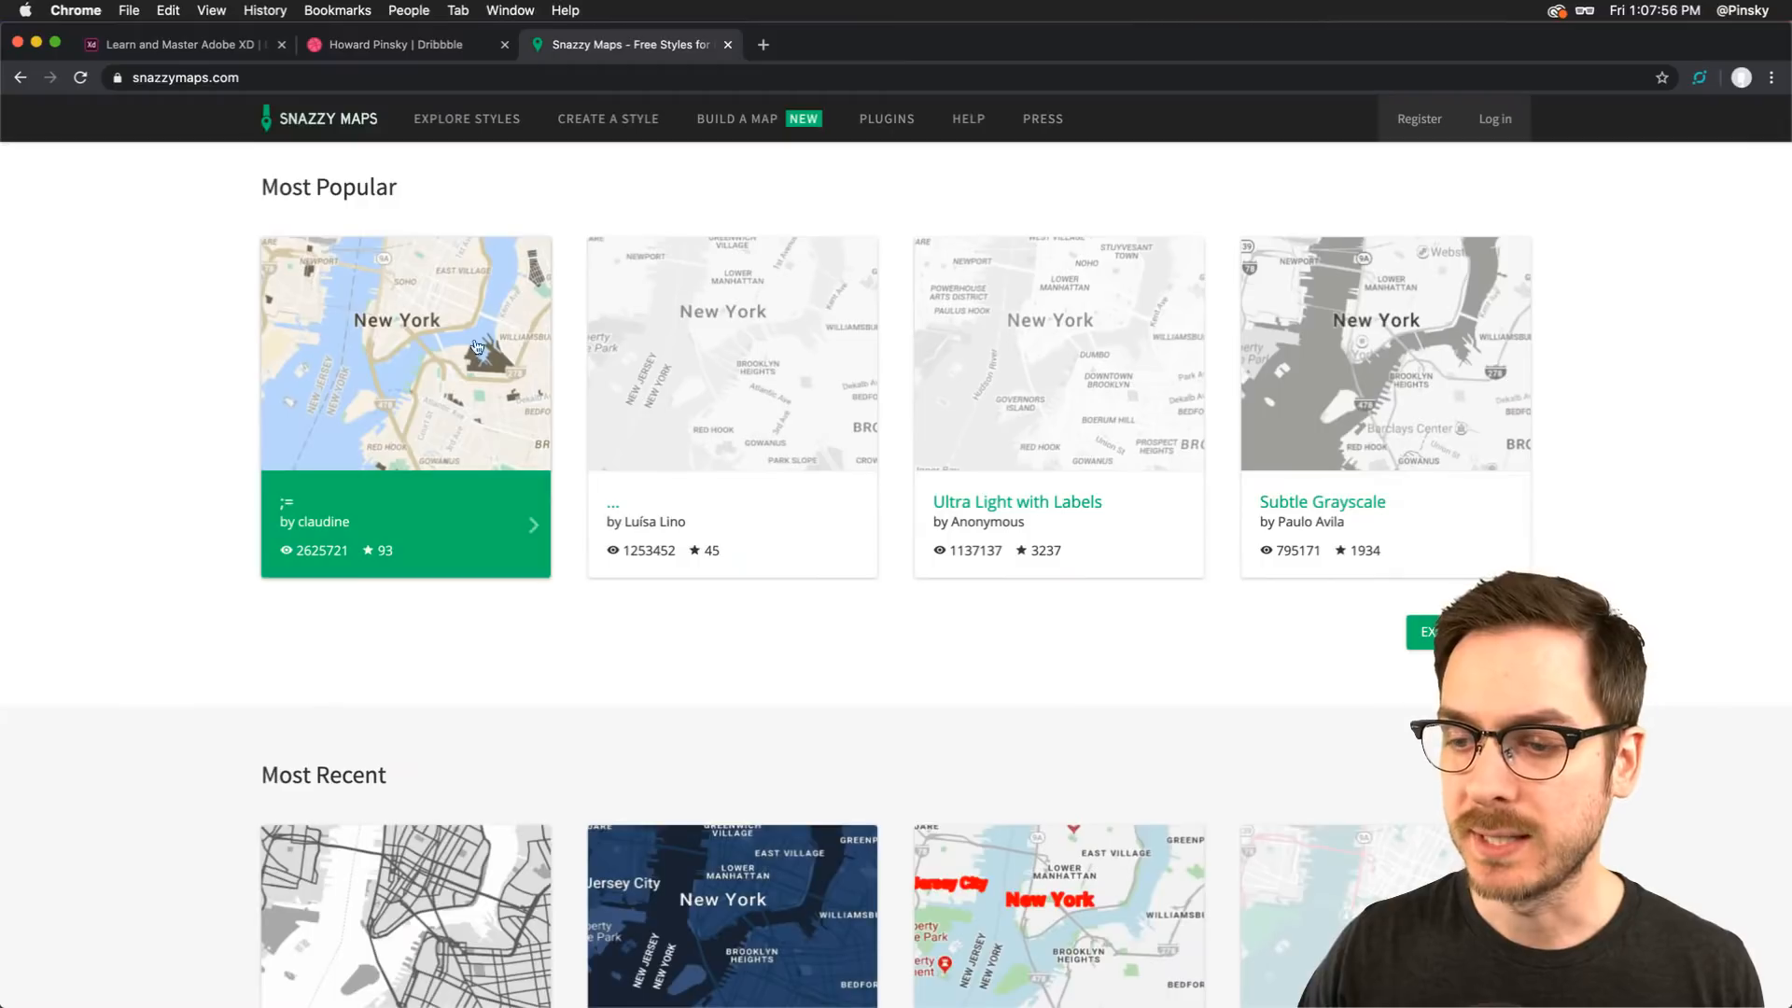
{"action": "scroll", "coordinate": [176, 435], "scroll_direction": "down", "scroll_amount": 4}
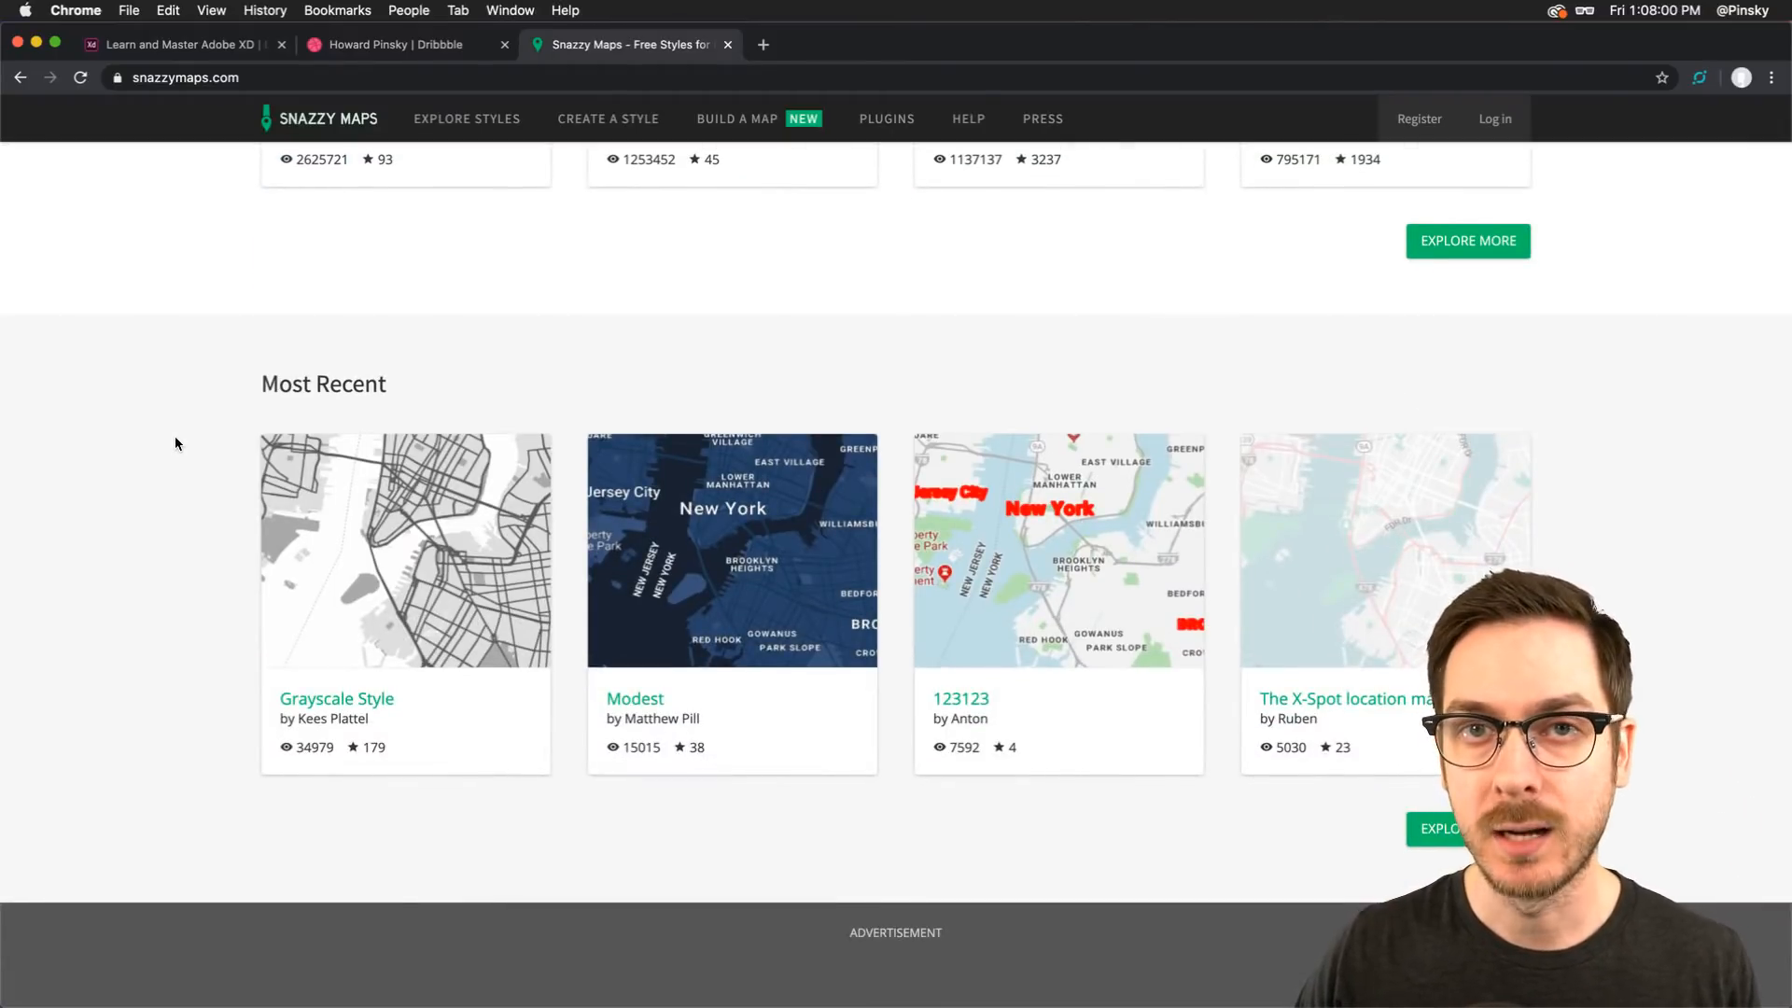
{"action": "scroll", "coordinate": [175, 435], "scroll_direction": "up", "scroll_amount": 5}
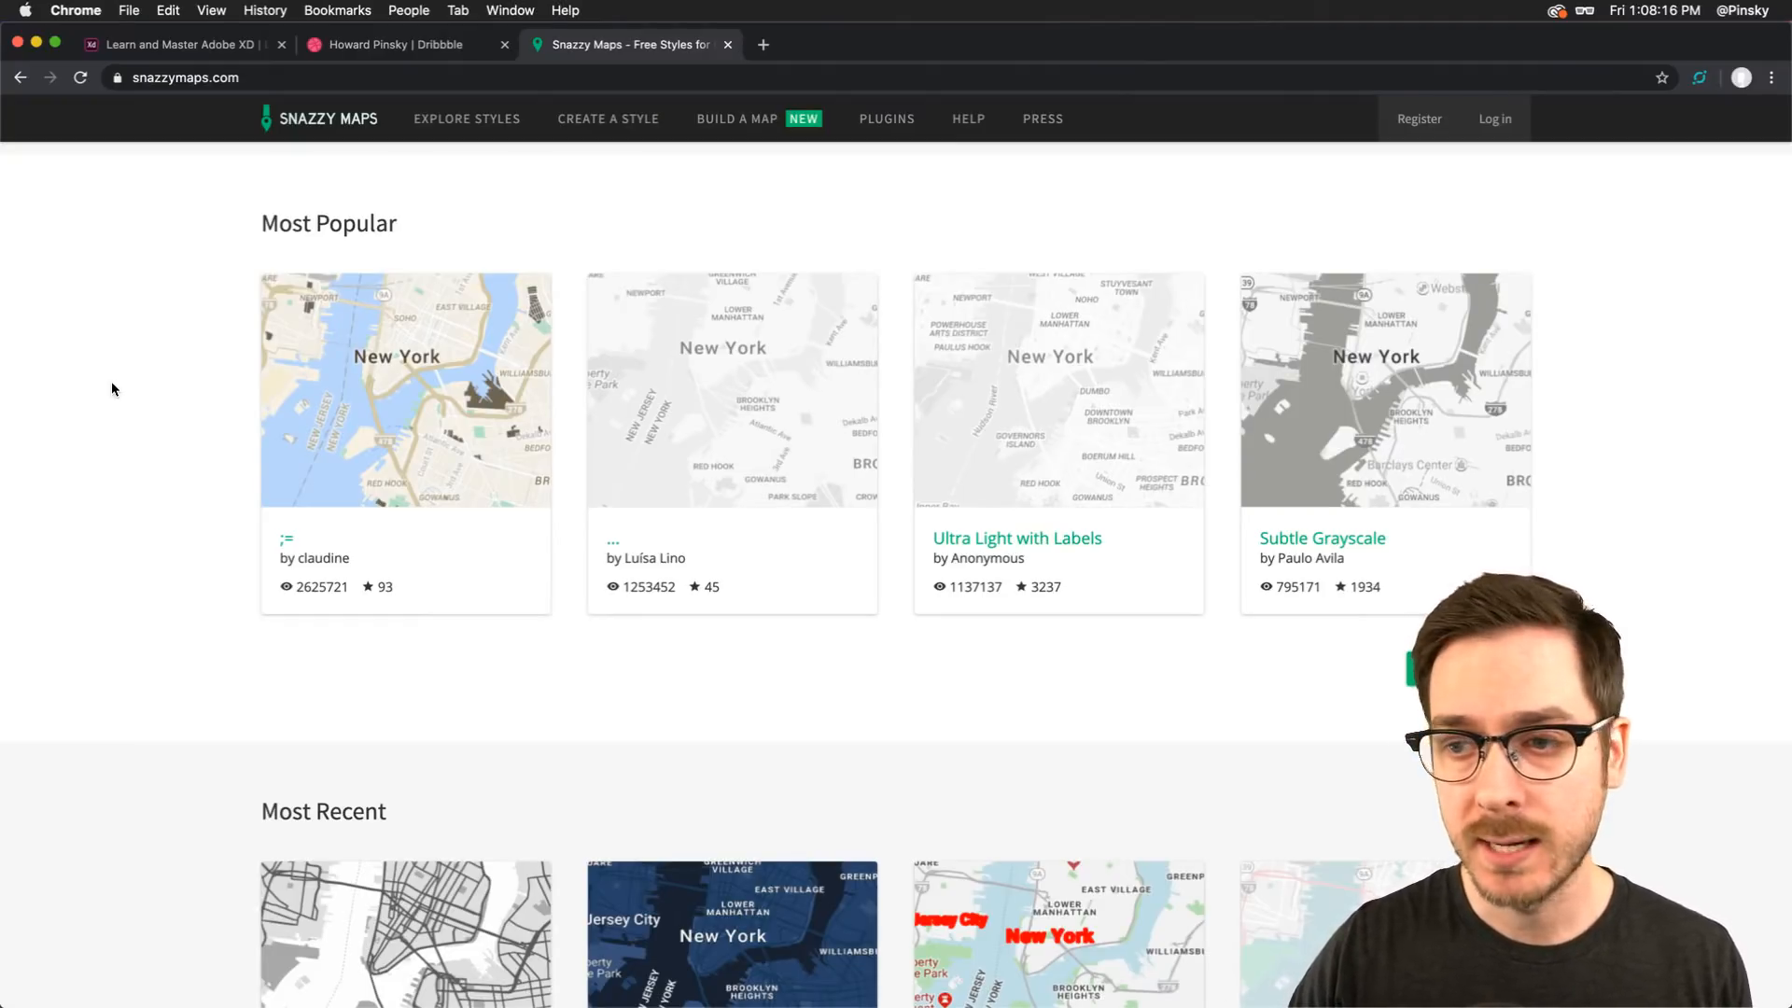
{"action": "scroll", "coordinate": [112, 388], "scroll_direction": "up", "scroll_amount": 10}
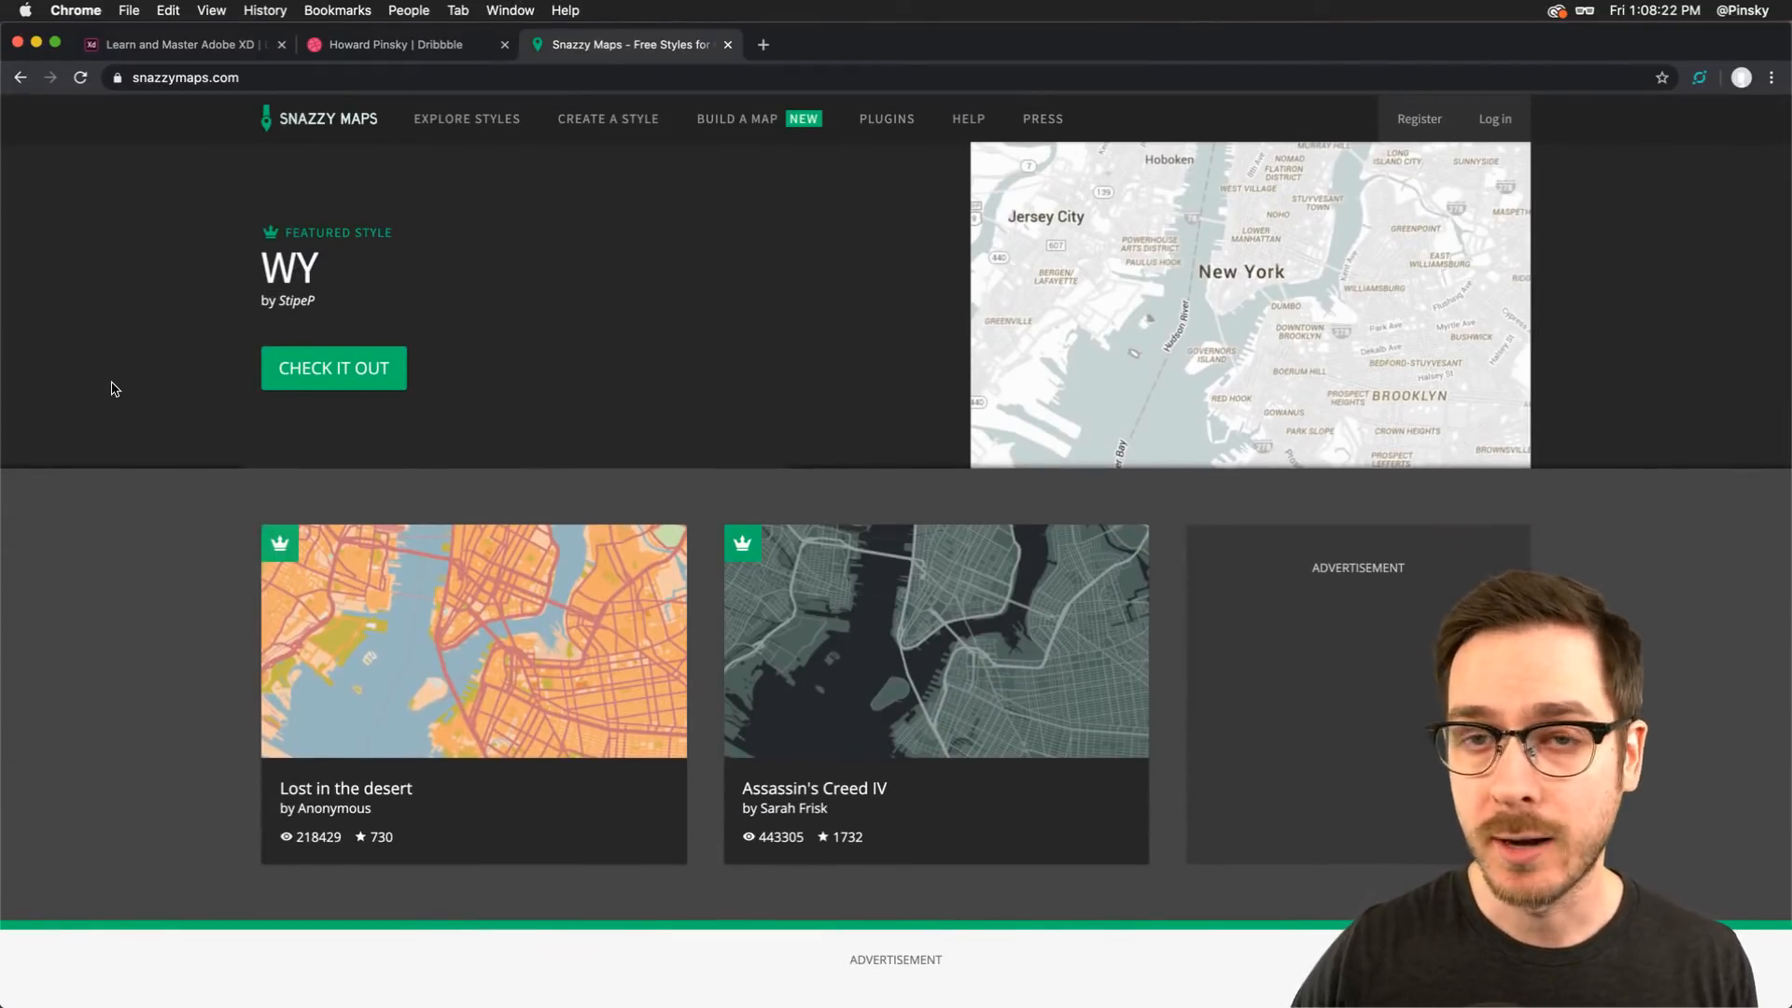
{"action": "key", "text": "super+Tab"}
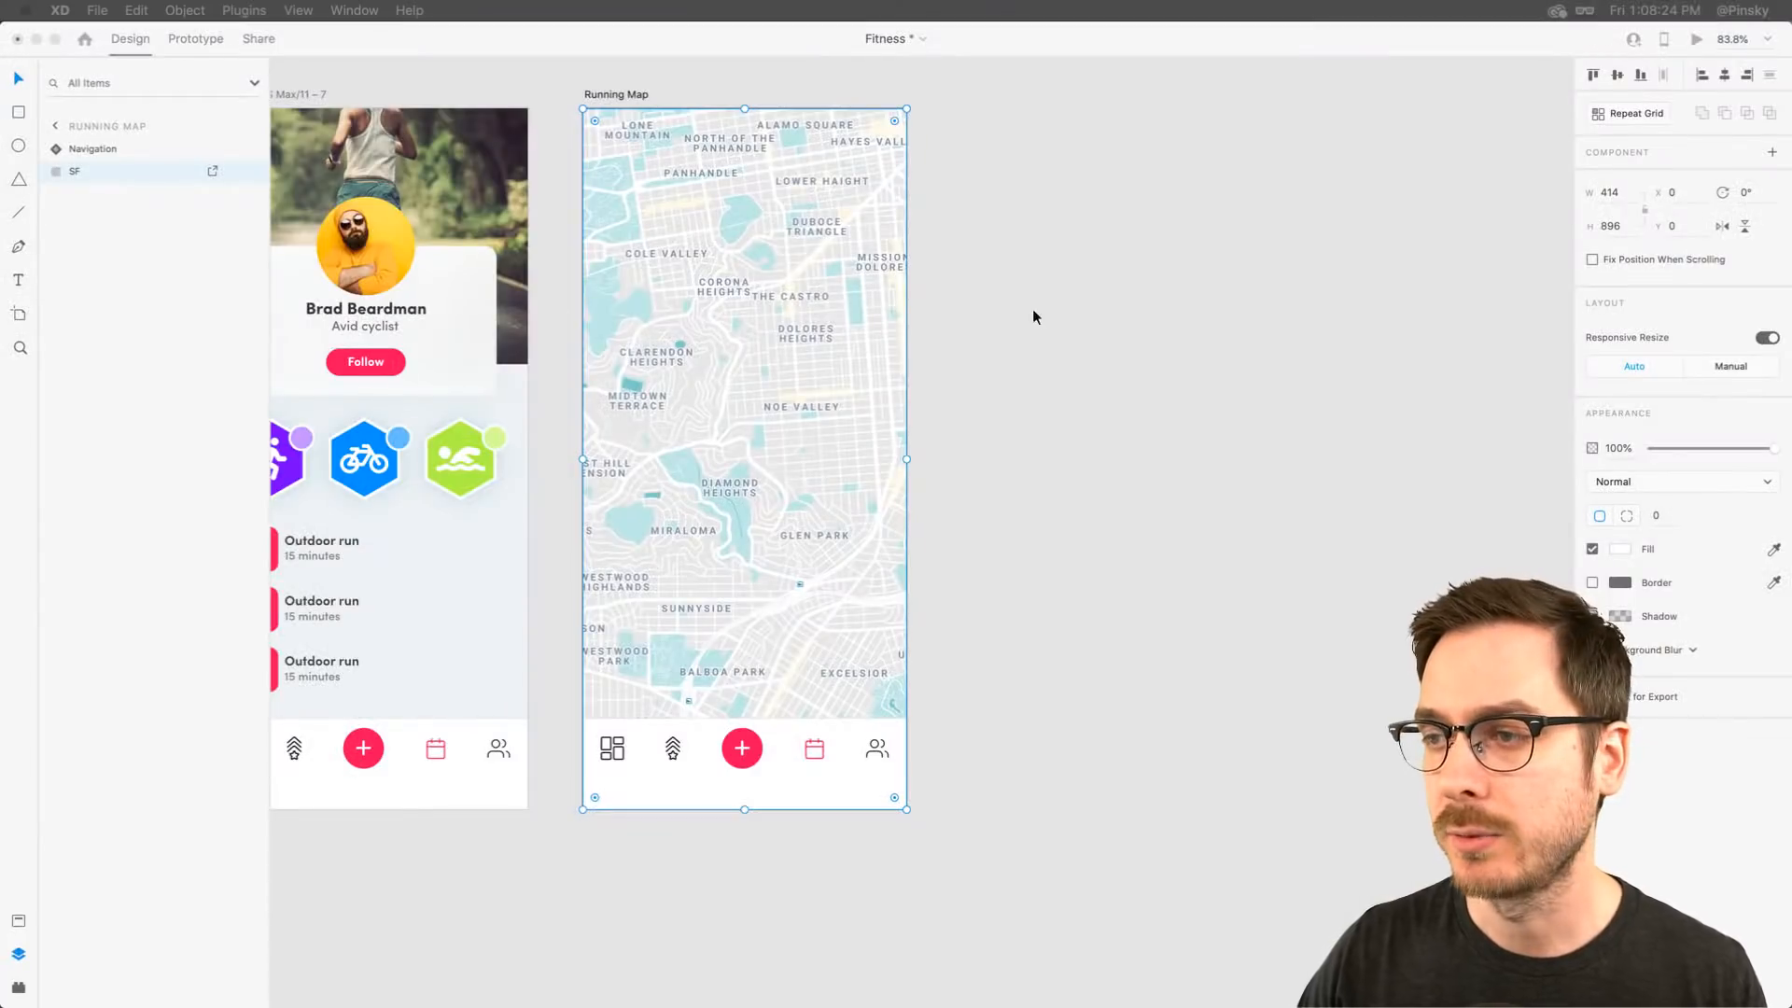
Try to adjust the map image inside its rectangle frame, then undo the change
{"action": "left_click", "coordinate": [738, 354]}
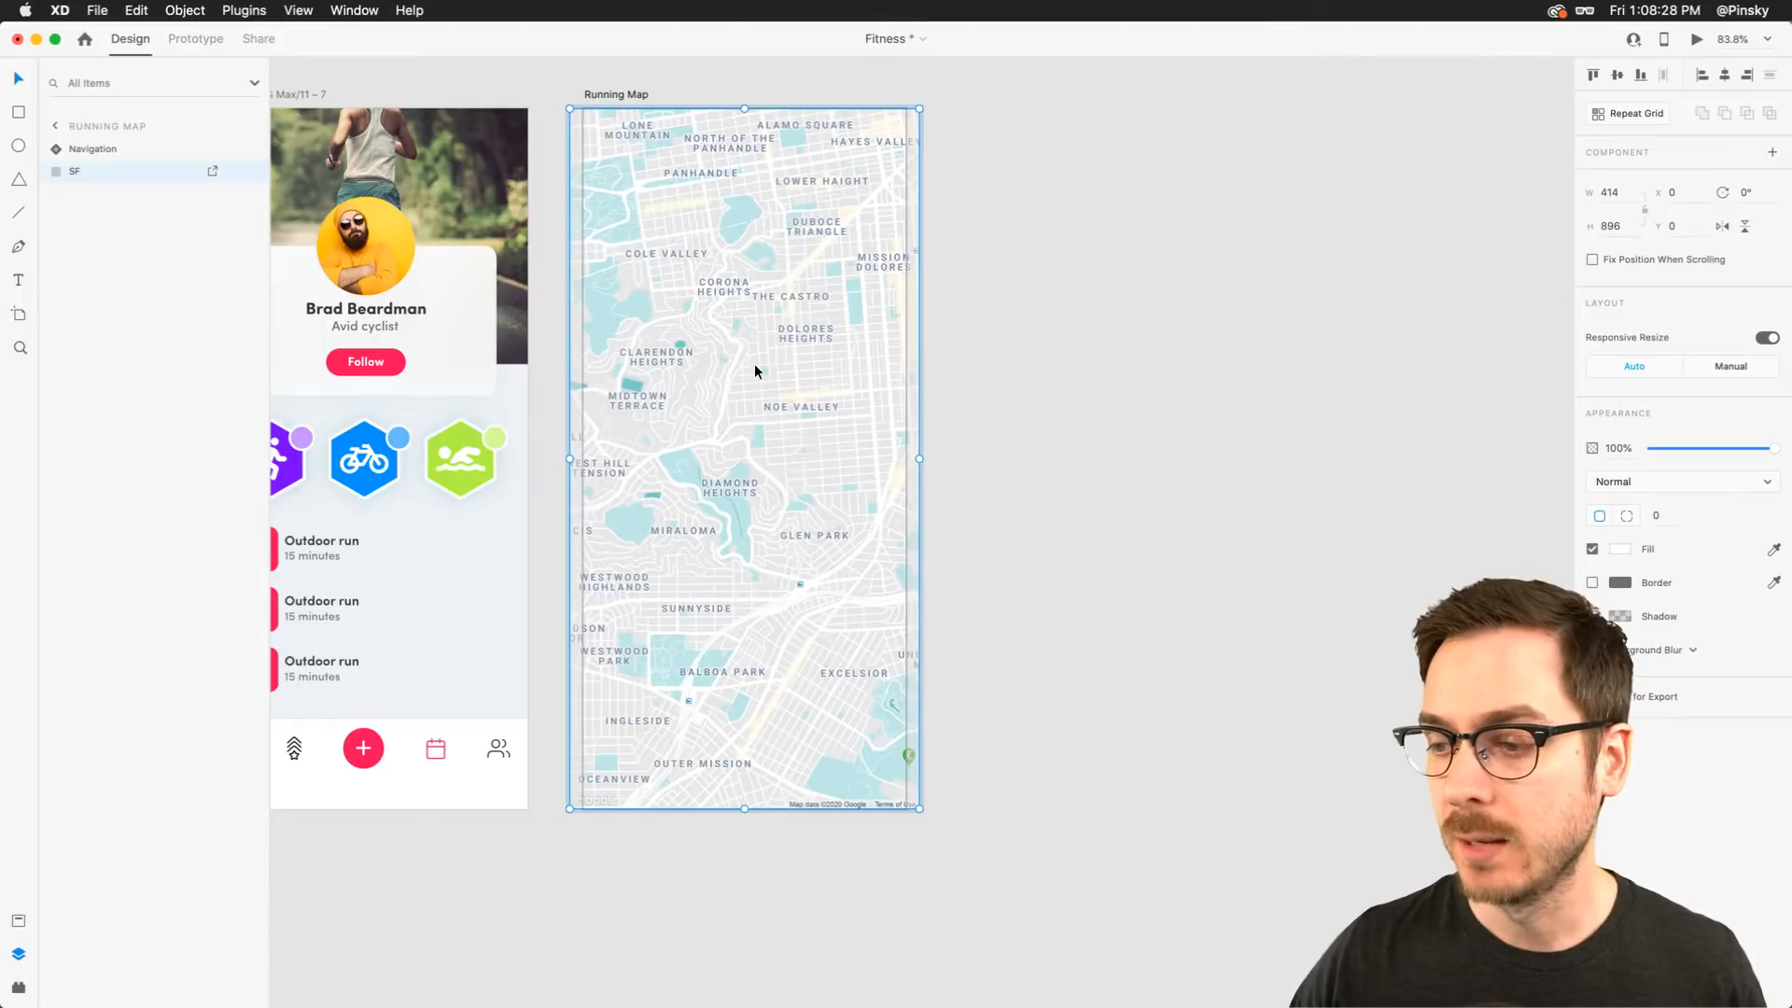
{"action": "key", "text": "super+v"}
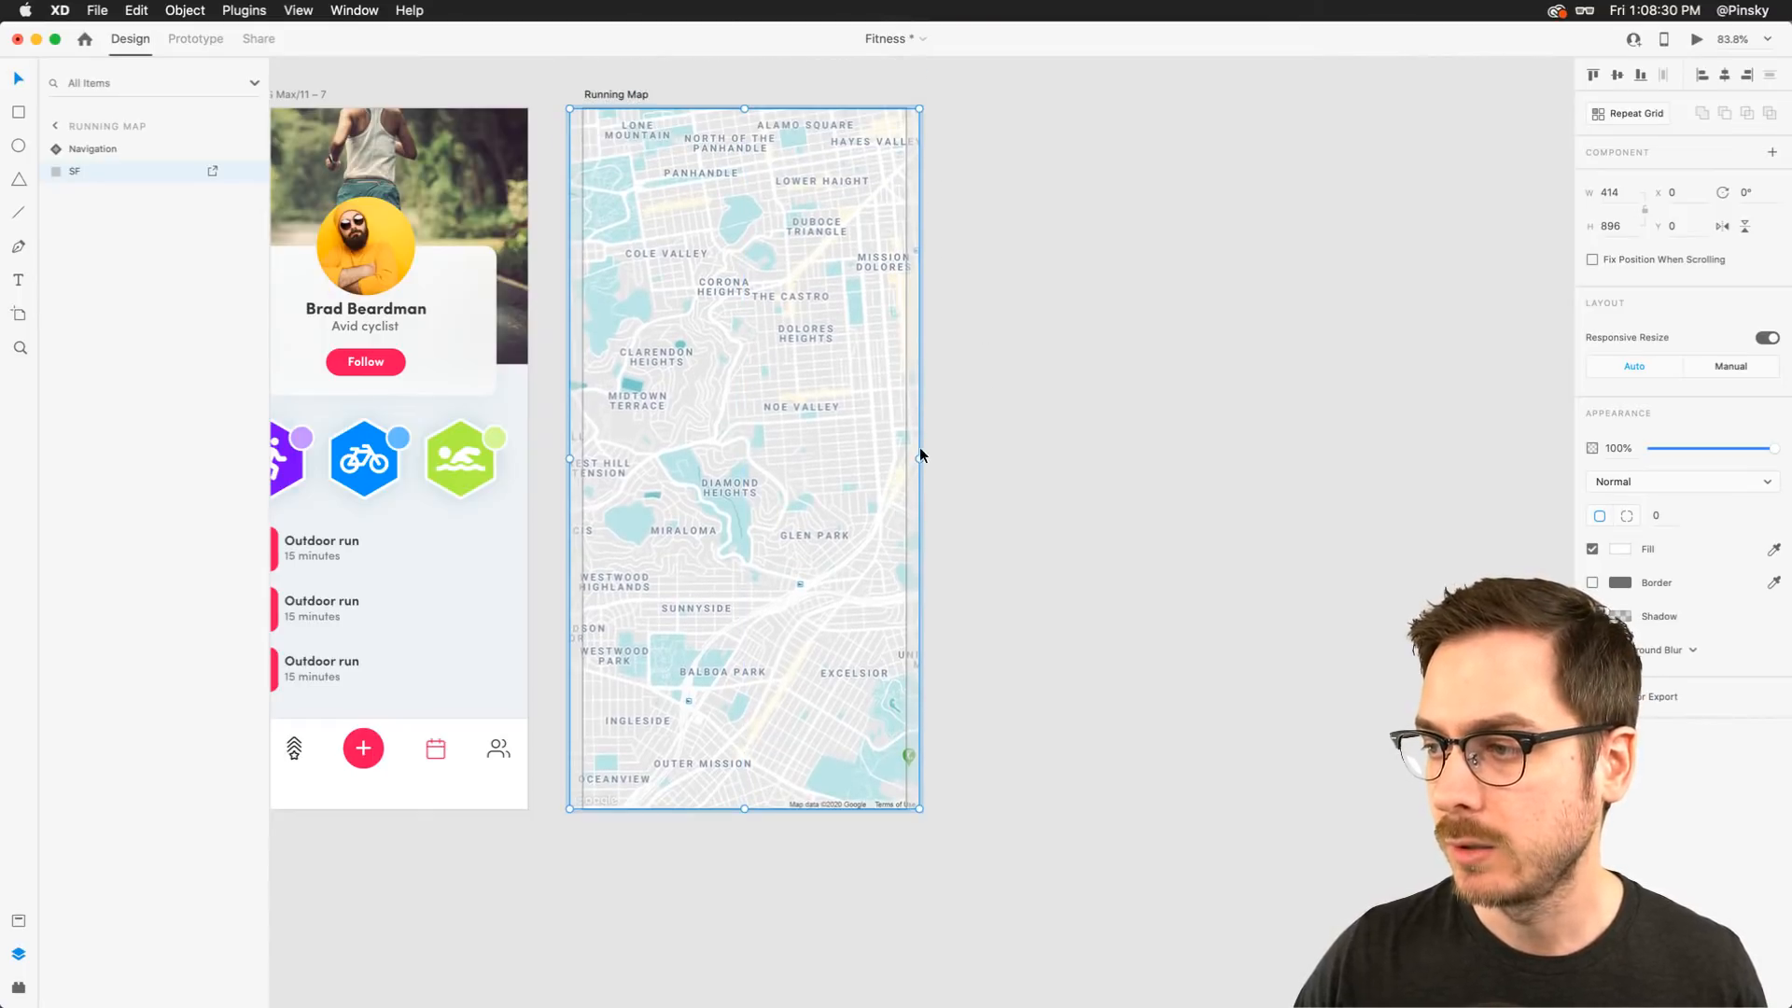
{"action": "left_click_drag", "start_coordinate": [920, 452], "coordinate": [999, 400]}
{"action": "key", "text": "super+z"}
{"action": "left_click", "coordinate": [1111, 388]}
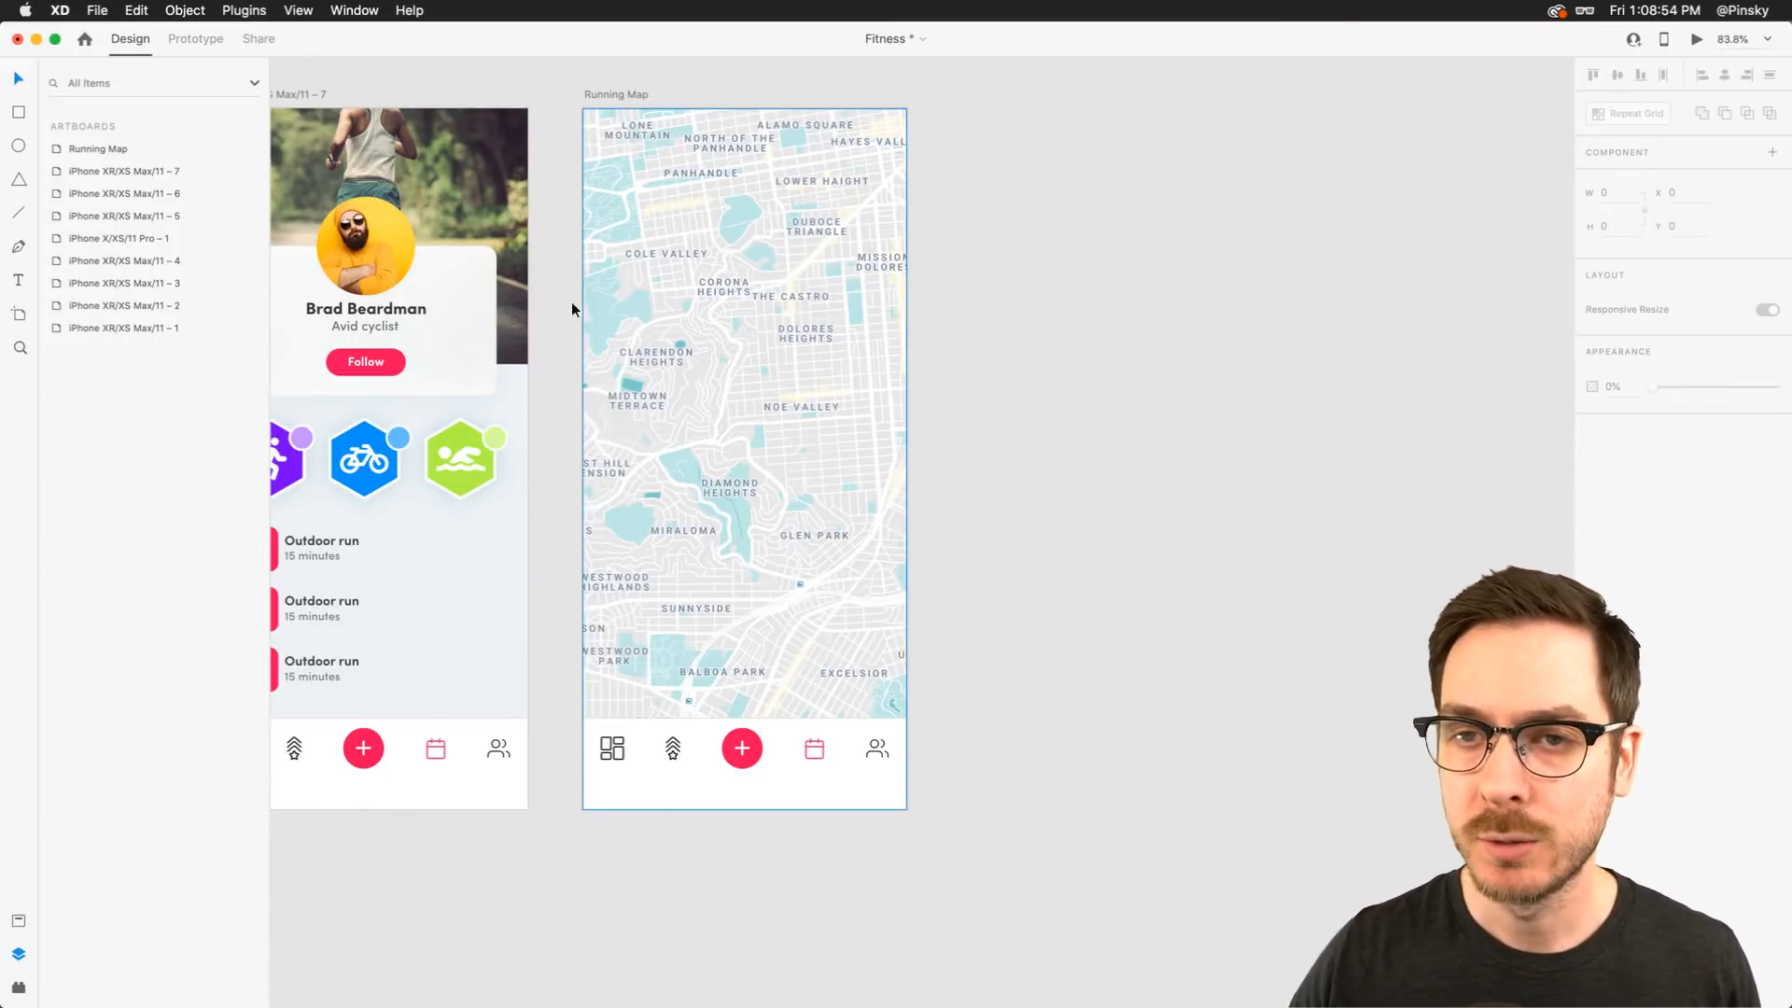
Draw a rectangle about 170 × 52 over the map just above Balboa Park
{"action": "key", "text": "super+shift+y"}
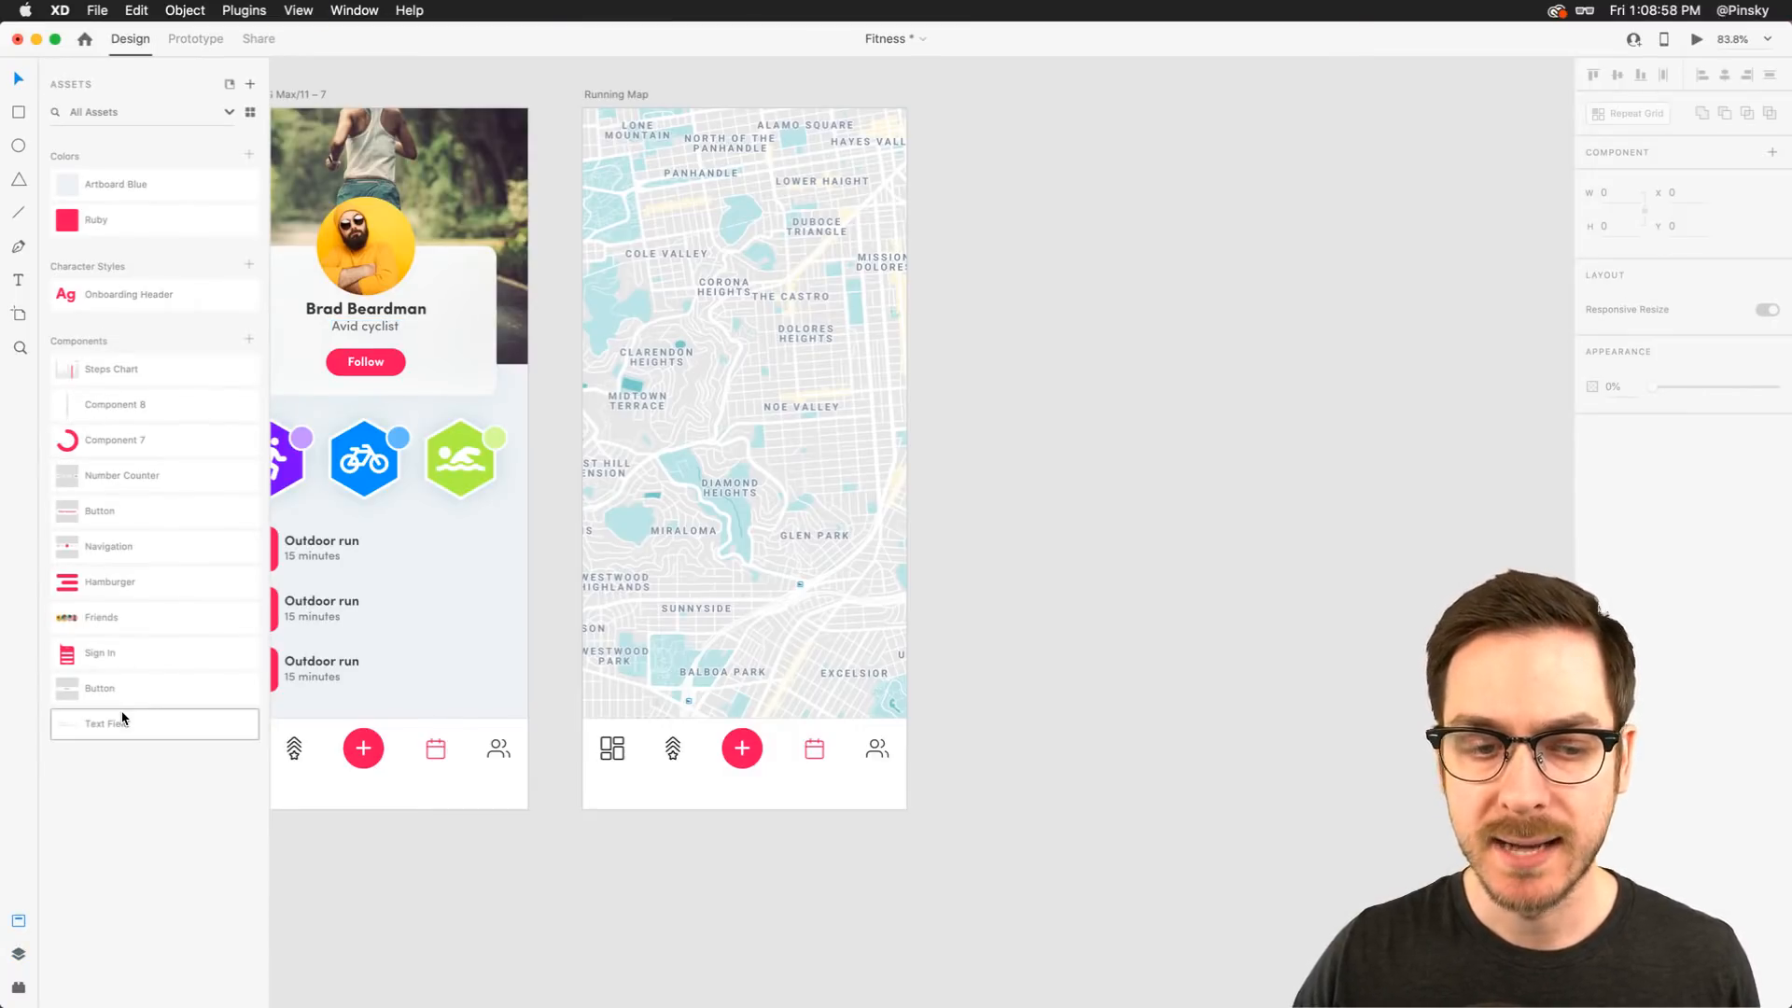
{"action": "scroll", "coordinate": [681, 687], "scroll_direction": "up", "scroll_amount": 5}
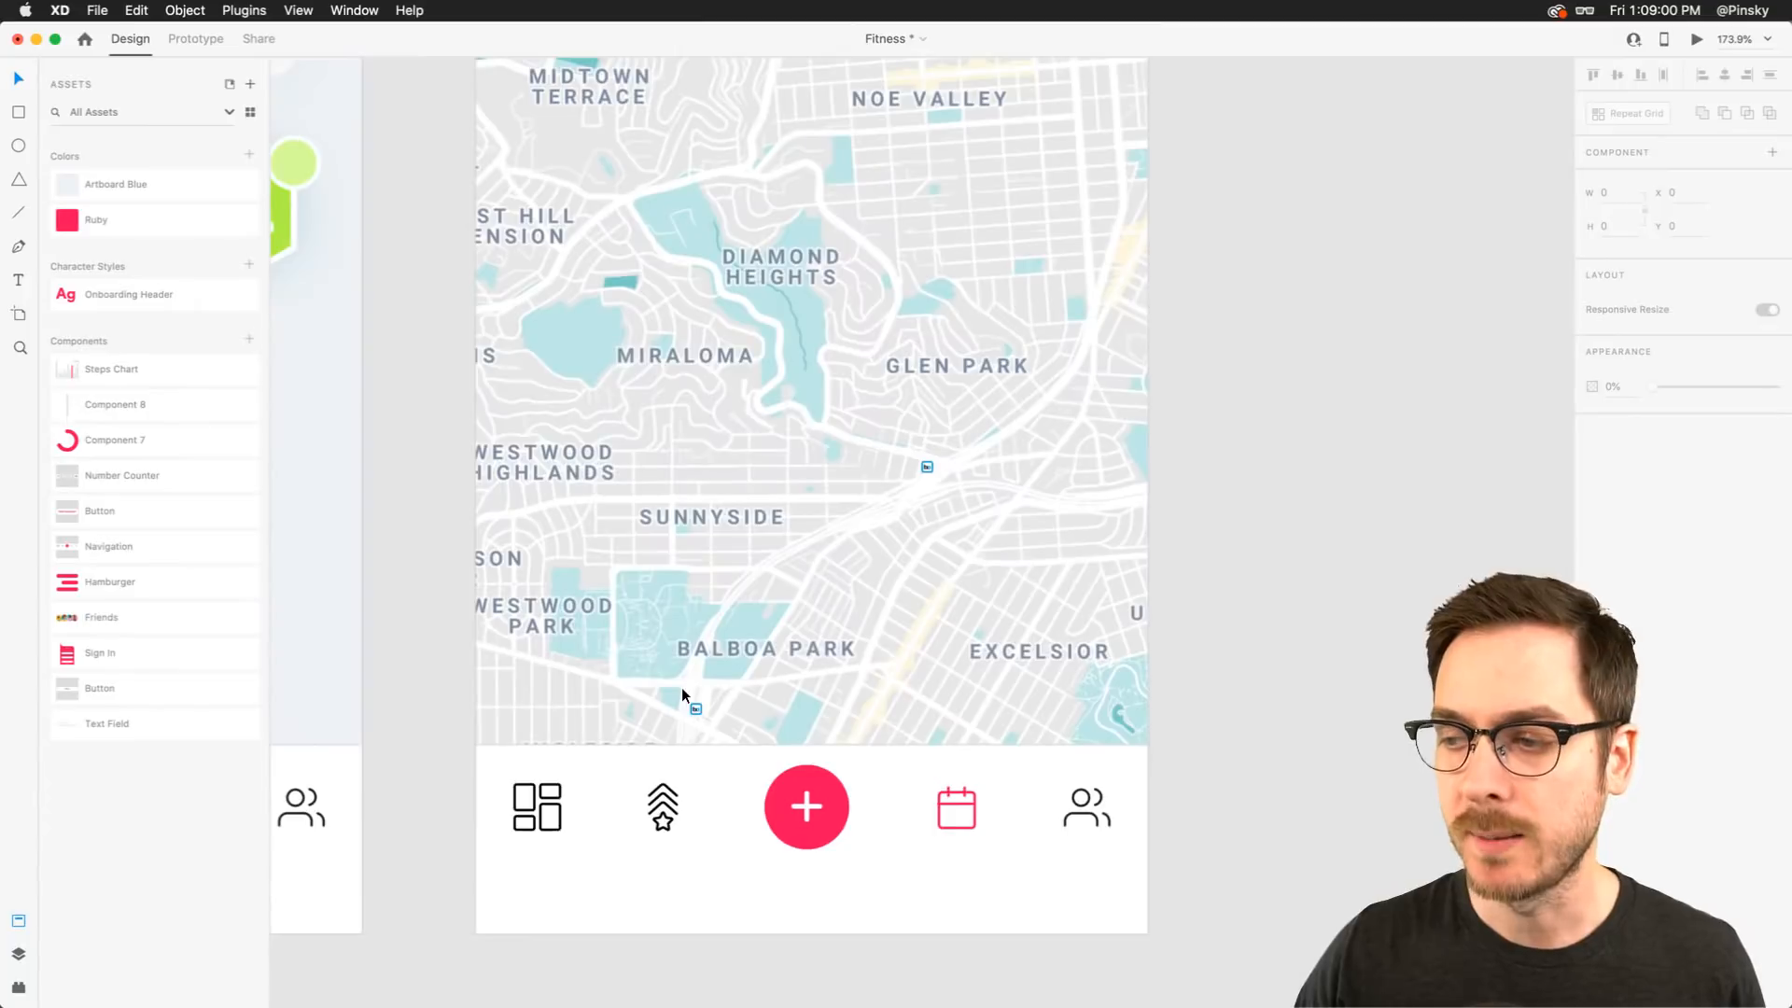
{"action": "key", "text": "super+y"}
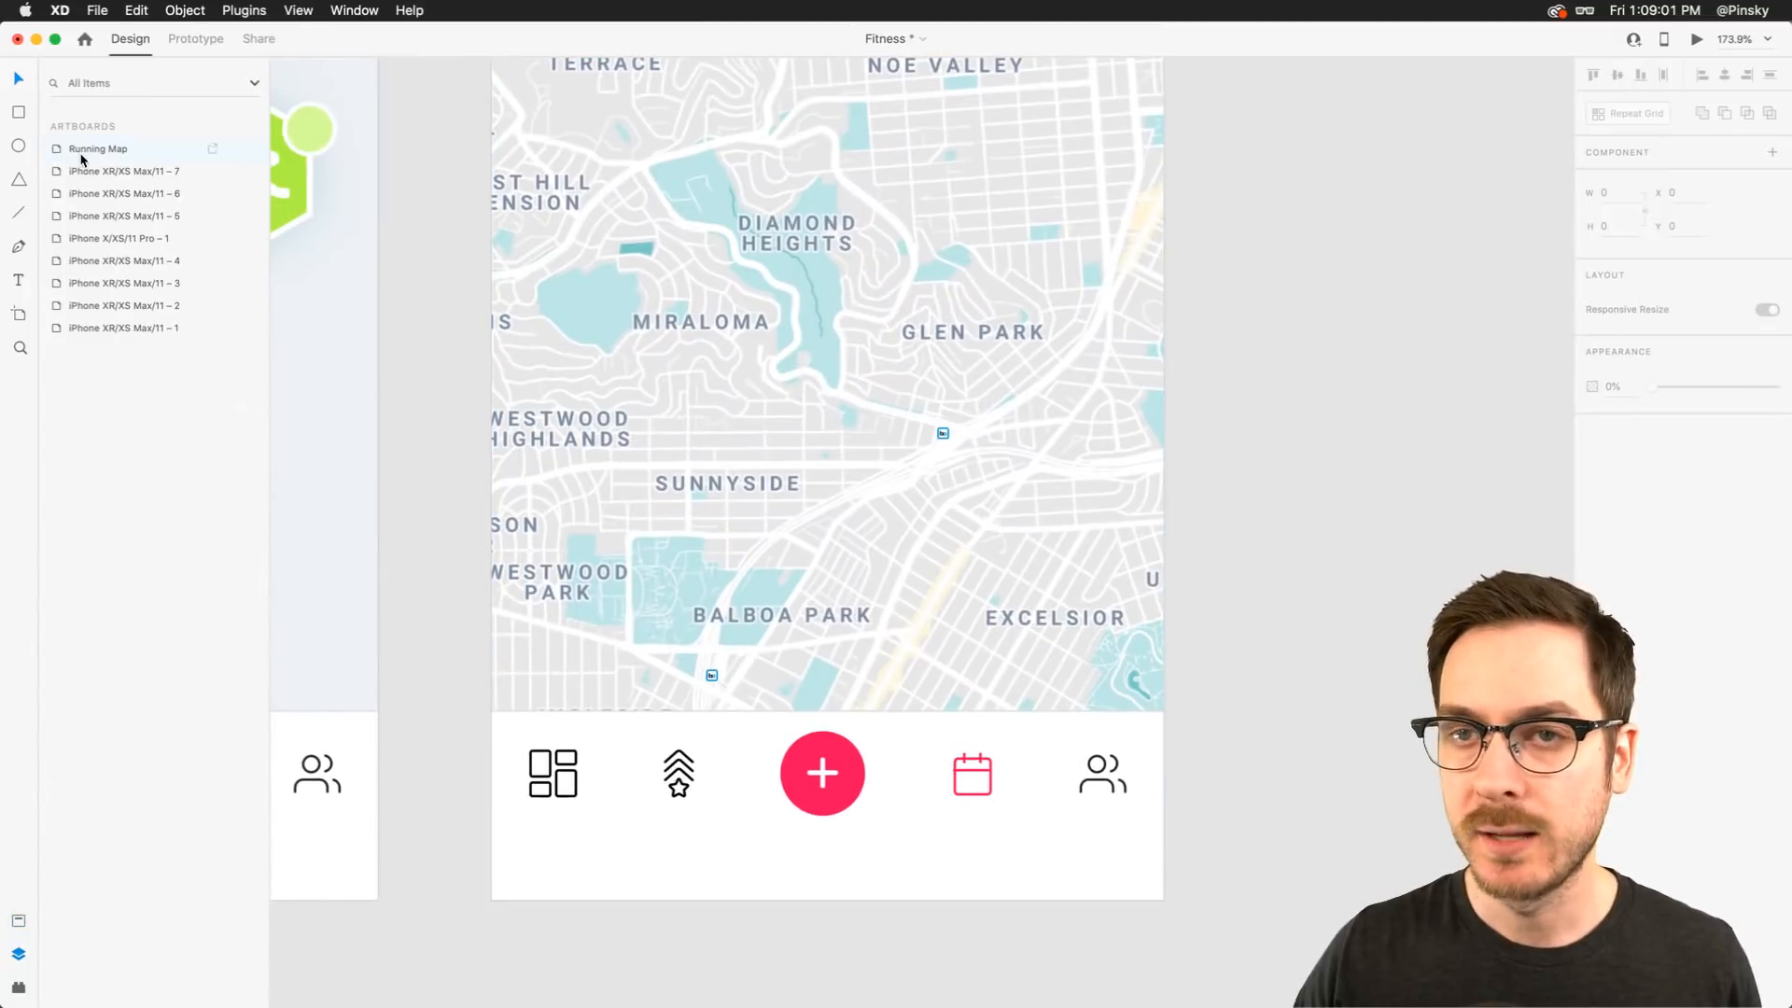
{"action": "left_click", "coordinate": [18, 111]}
{"action": "mouse_move", "coordinate": [575, 485]}
{"action": "left_mouse_down"}
{"action": "mouse_move", "coordinate": [868, 545]}
{"action": "mouse_move", "coordinate": [873, 584]}
{"action": "mouse_move", "coordinate": [793, 557]}
{"action": "left_mouse_up"}
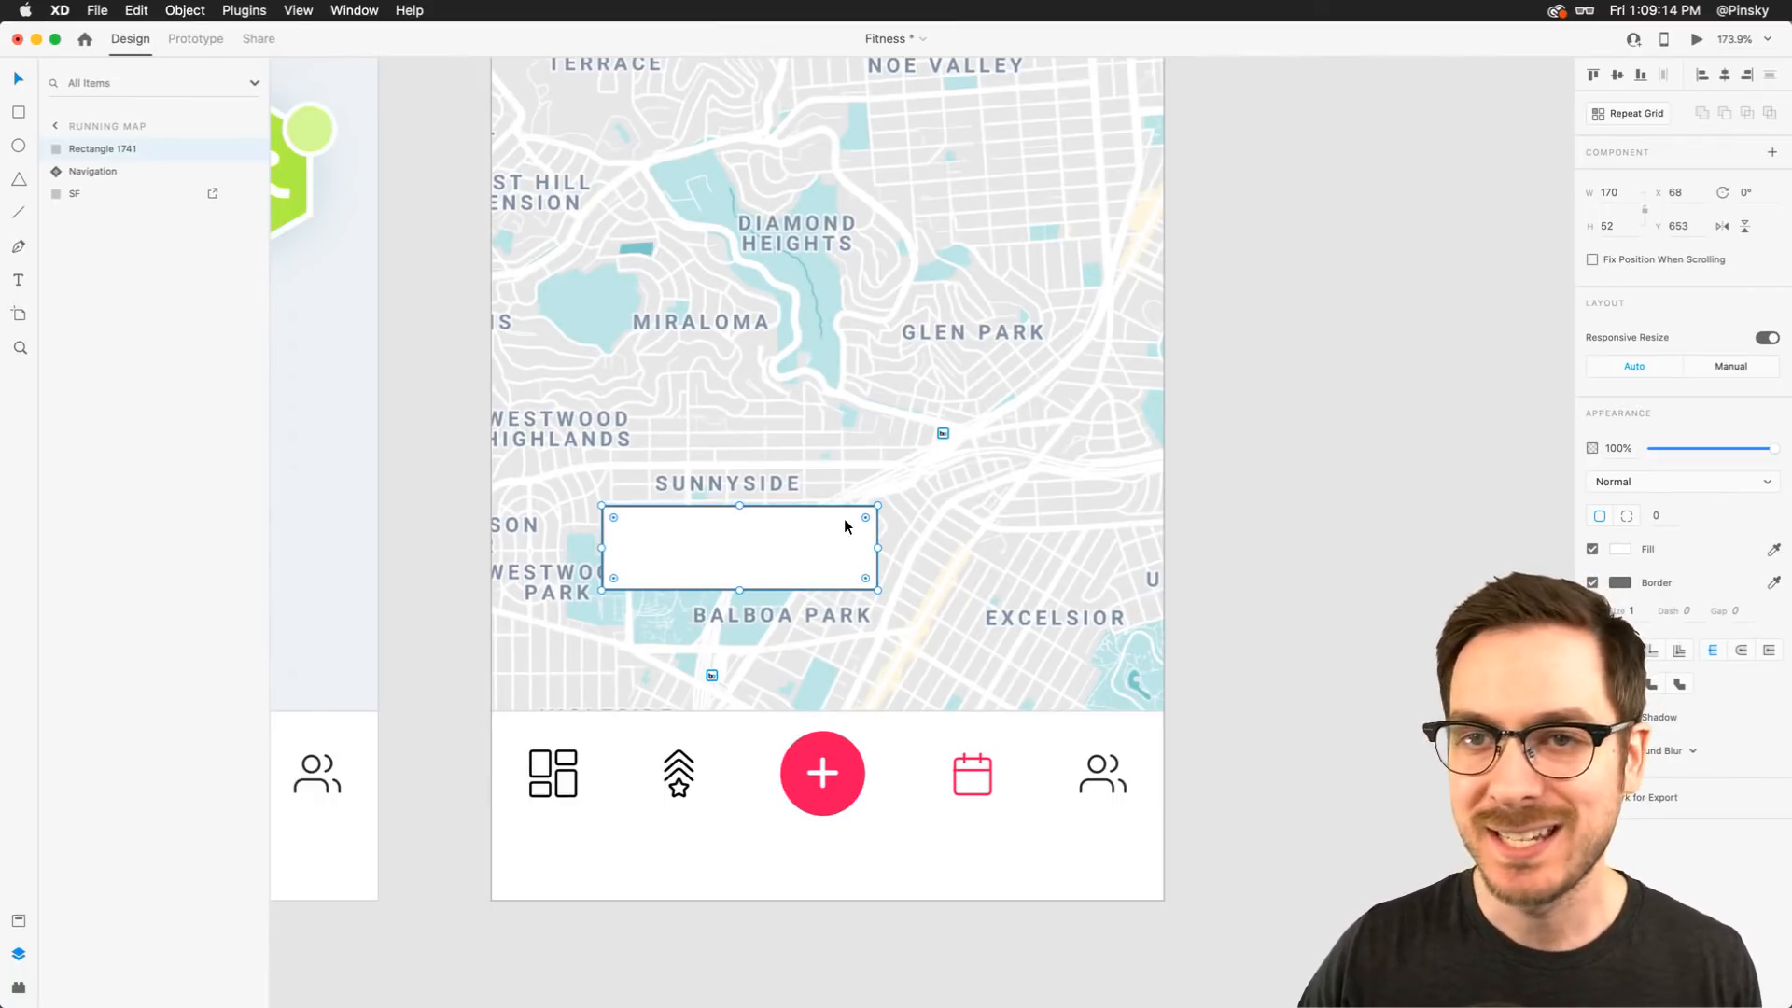
Round the rectangle's corners fully to 26 radius and shrink its height to about 48
{"action": "scroll", "coordinate": [861, 522], "scroll_direction": "up", "scroll_amount": 5}
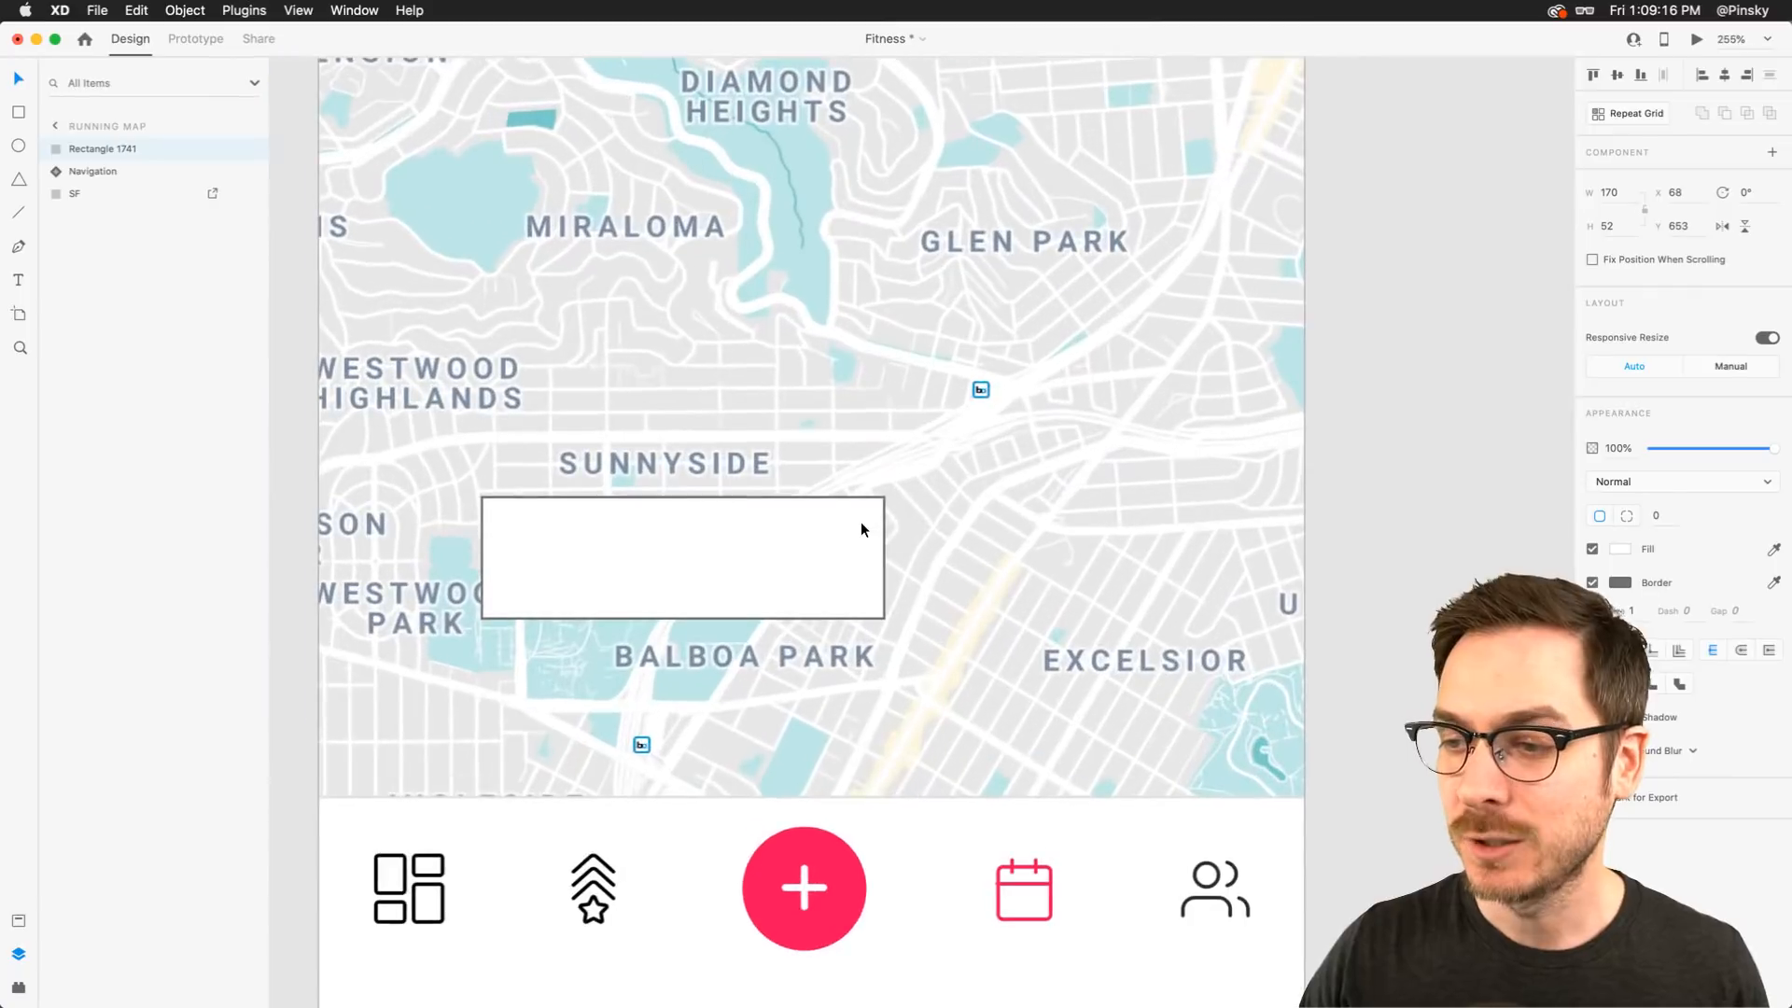
{"action": "scroll", "coordinate": [888, 480], "scroll_direction": "down", "scroll_amount": 2}
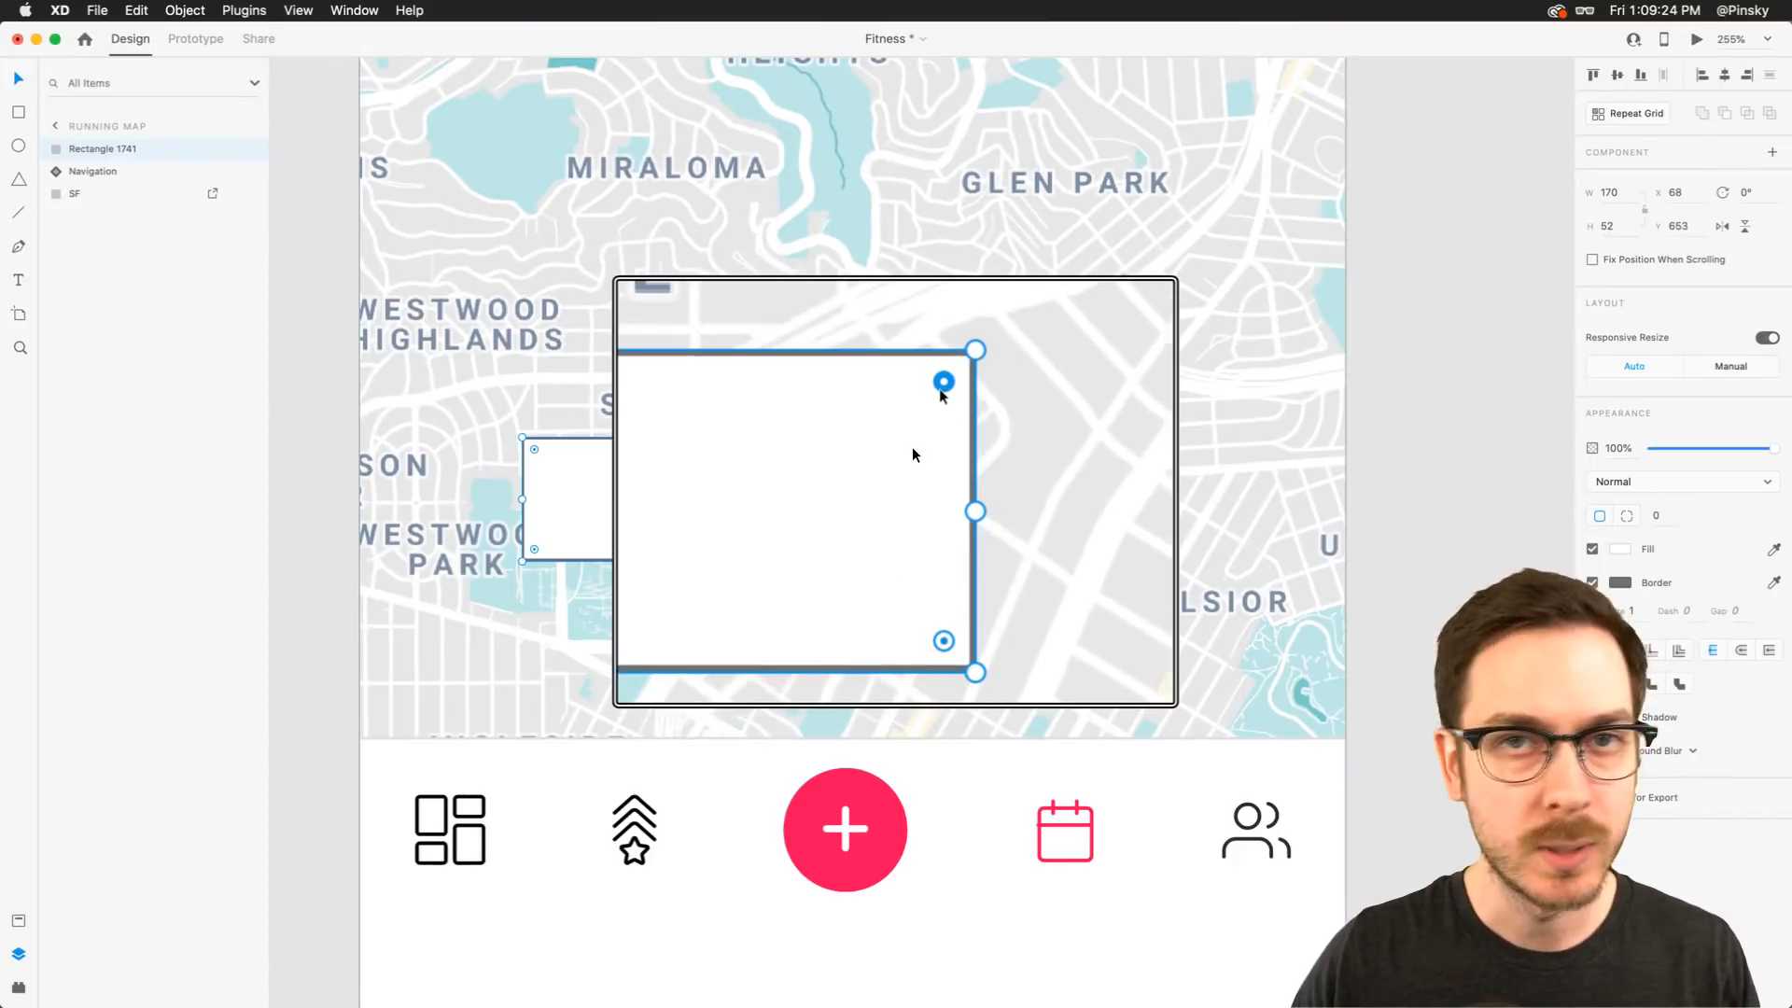
{"action": "left_click_drag", "start_coordinate": [913, 445], "coordinate": [842, 501]}
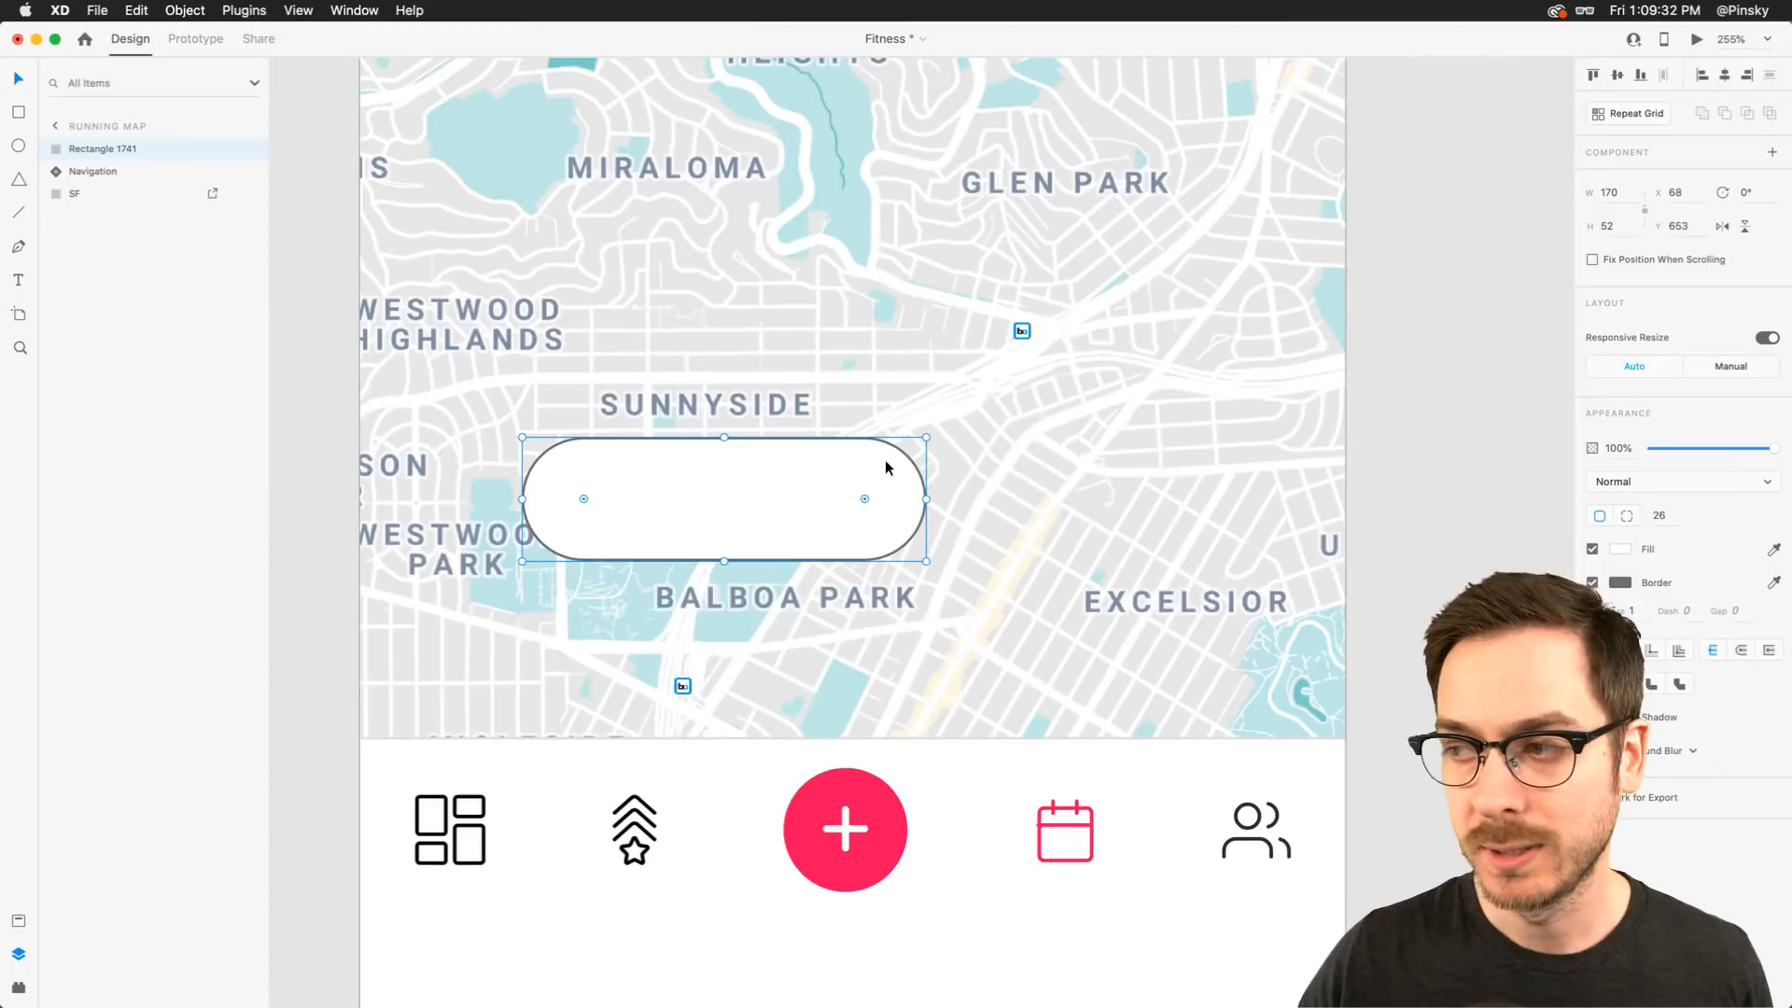
{"action": "left_click_drag", "start_coordinate": [726, 439], "coordinate": [724, 450]}
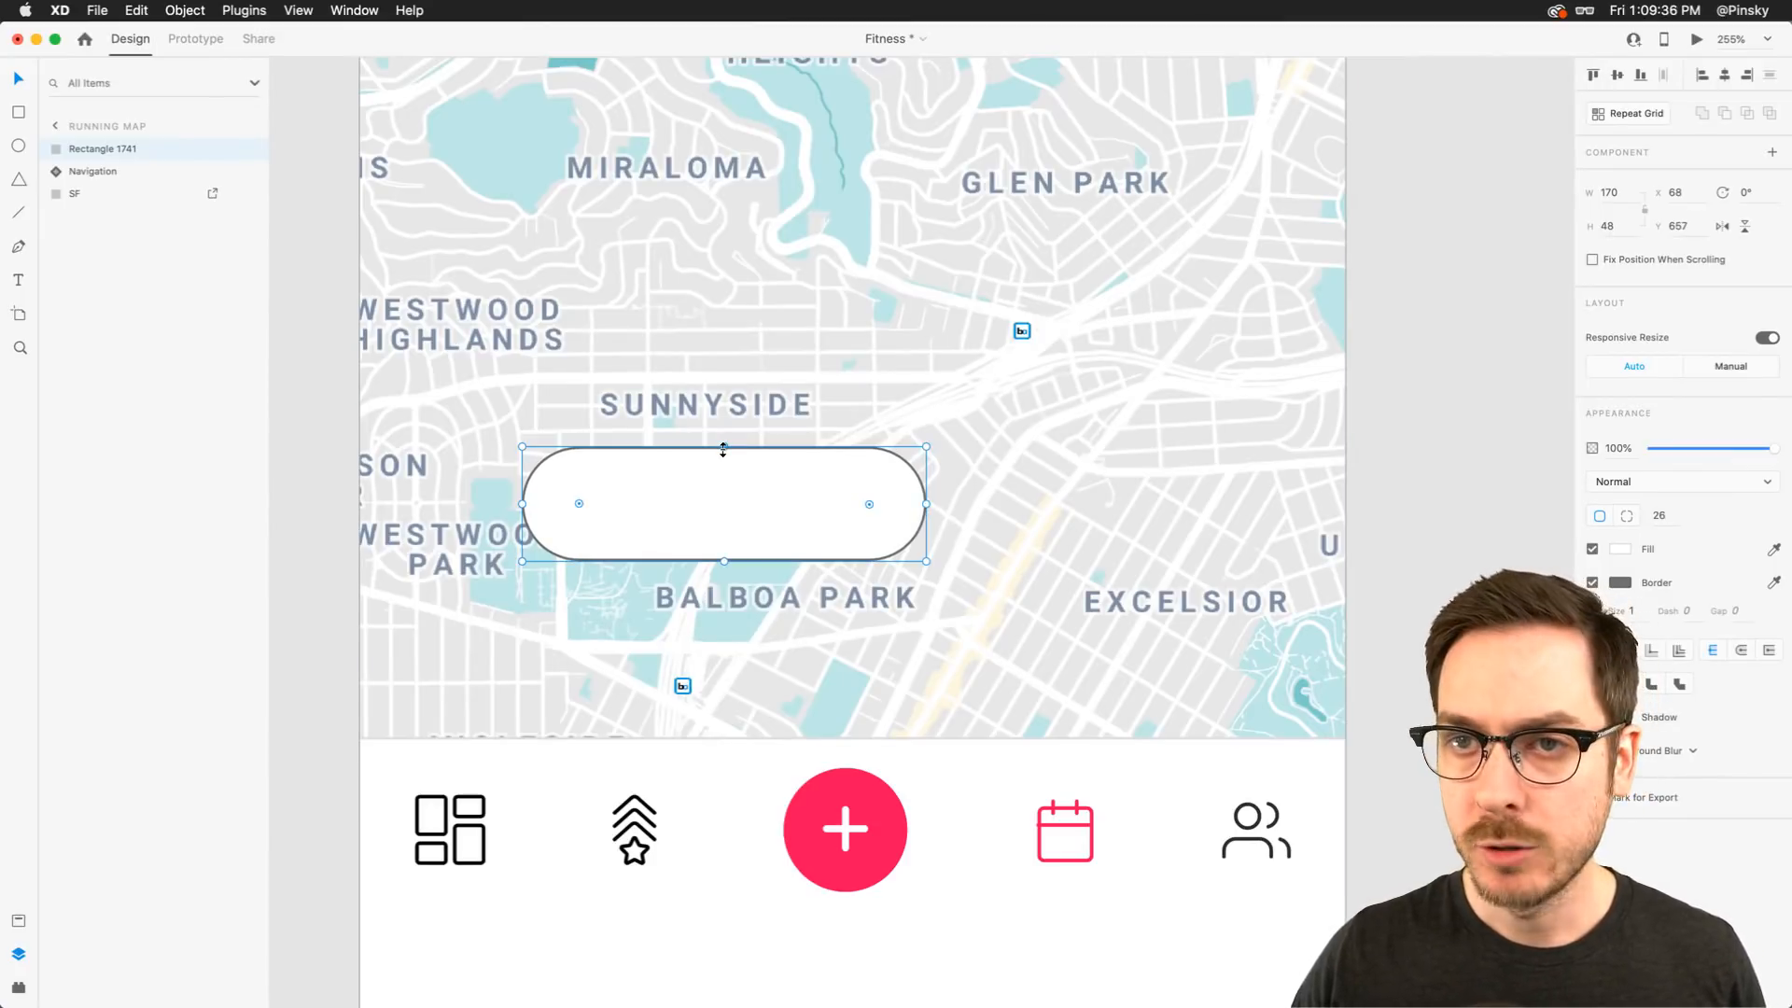
Fill the pill shape with the Ruby colour asset and remove its border
{"action": "left_click", "coordinate": [19, 922]}
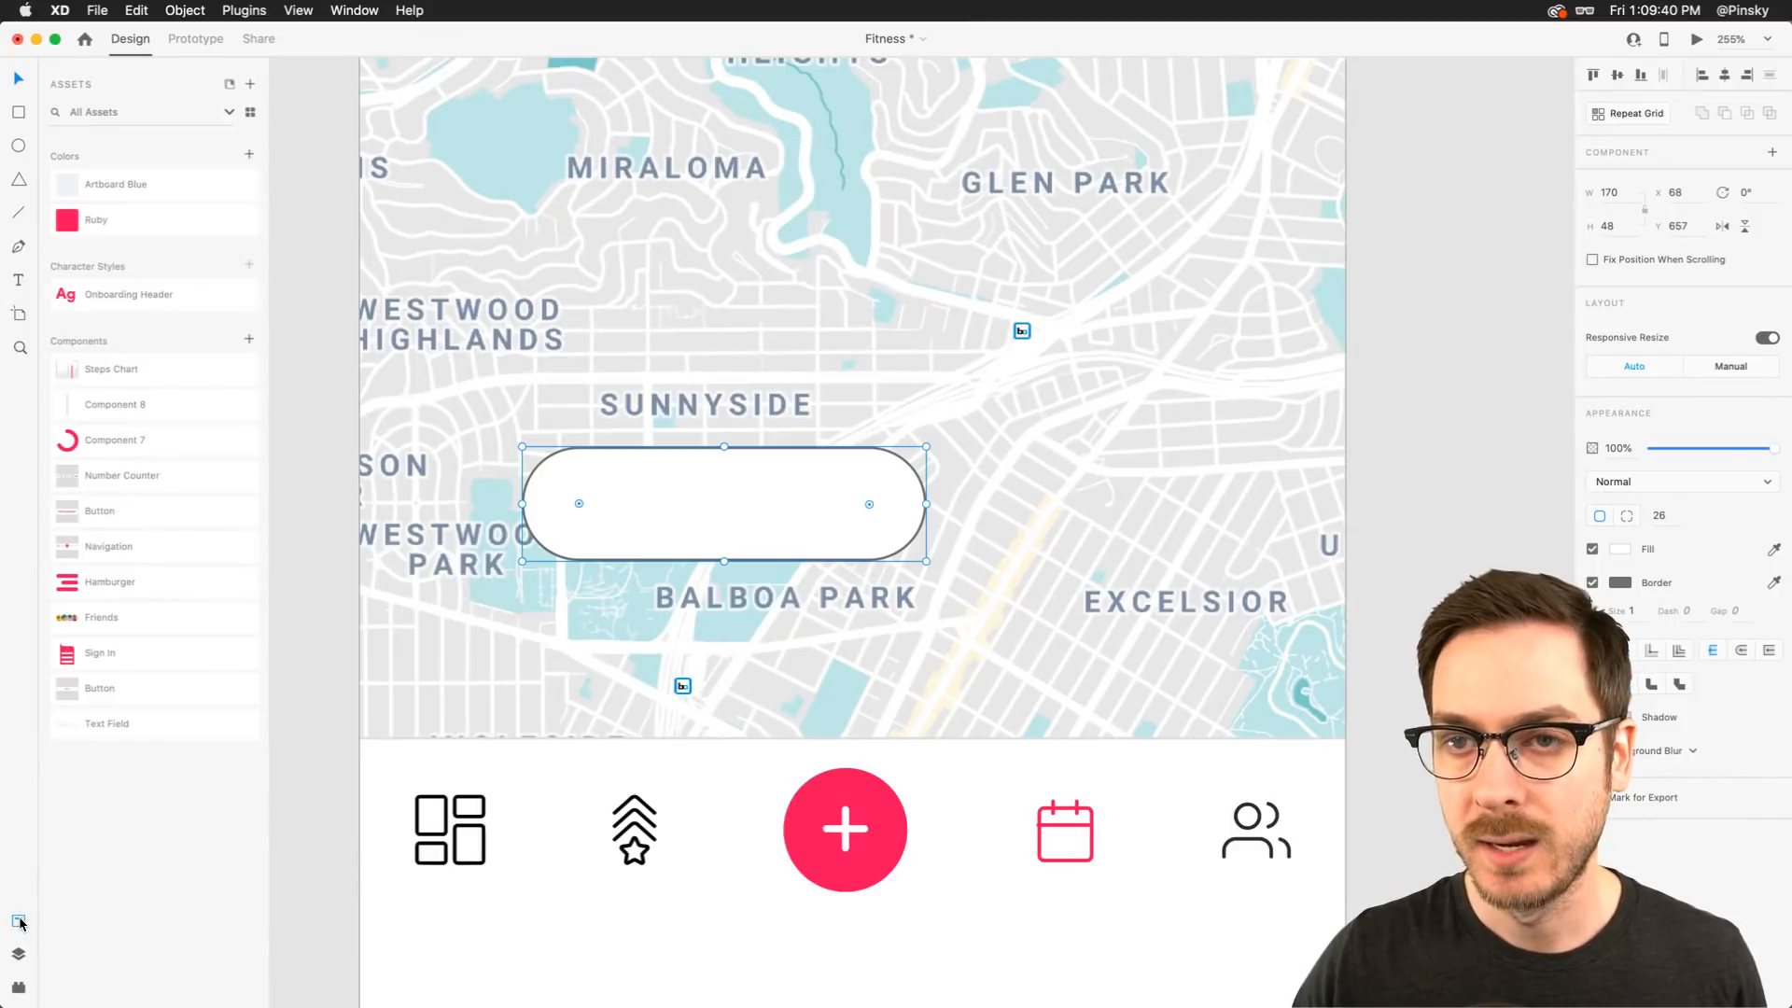
{"action": "left_click", "coordinate": [123, 216]}
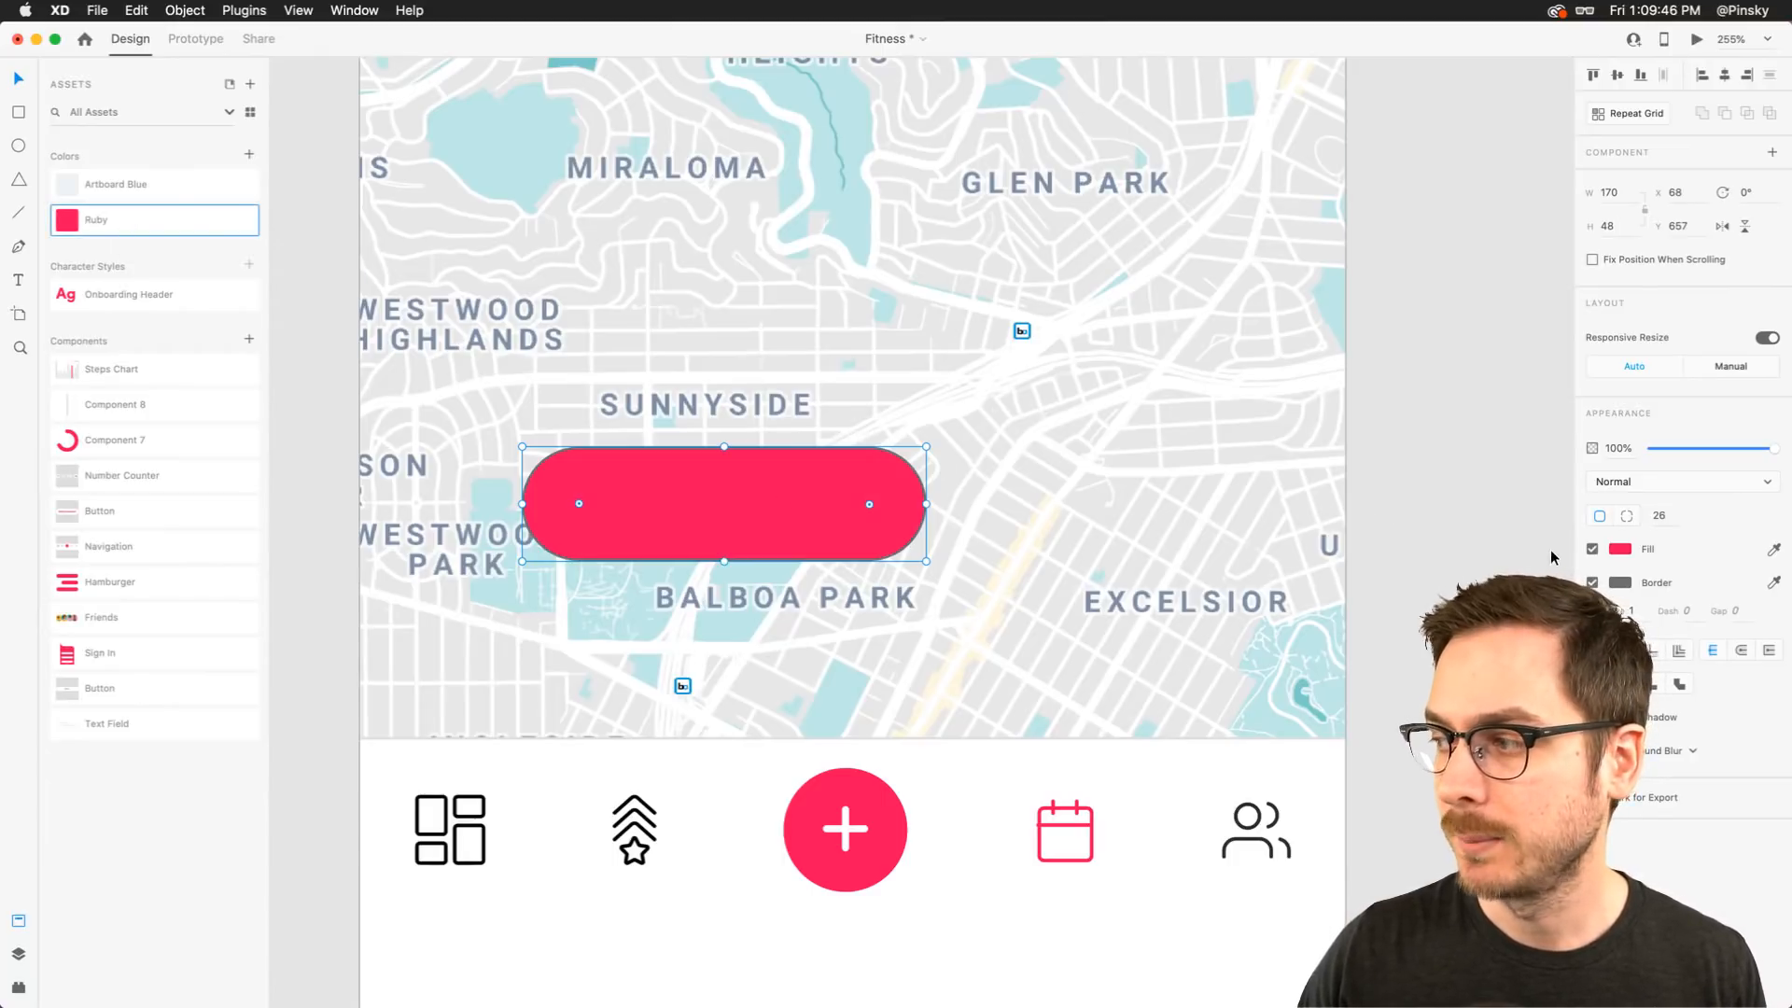
{"action": "left_click", "coordinate": [1593, 583]}
Nudge the red pill slightly right and down on the map
{"action": "left_click_drag", "start_coordinate": [789, 515], "coordinate": [743, 507]}
{"action": "scroll", "coordinate": [802, 534], "scroll_direction": "down", "scroll_amount": 10}
{"action": "scroll", "coordinate": [803, 534], "scroll_direction": "up", "scroll_amount": 5}
Add a text label reading Complete Run on top of the red pill
{"action": "key", "text": "super+y"}
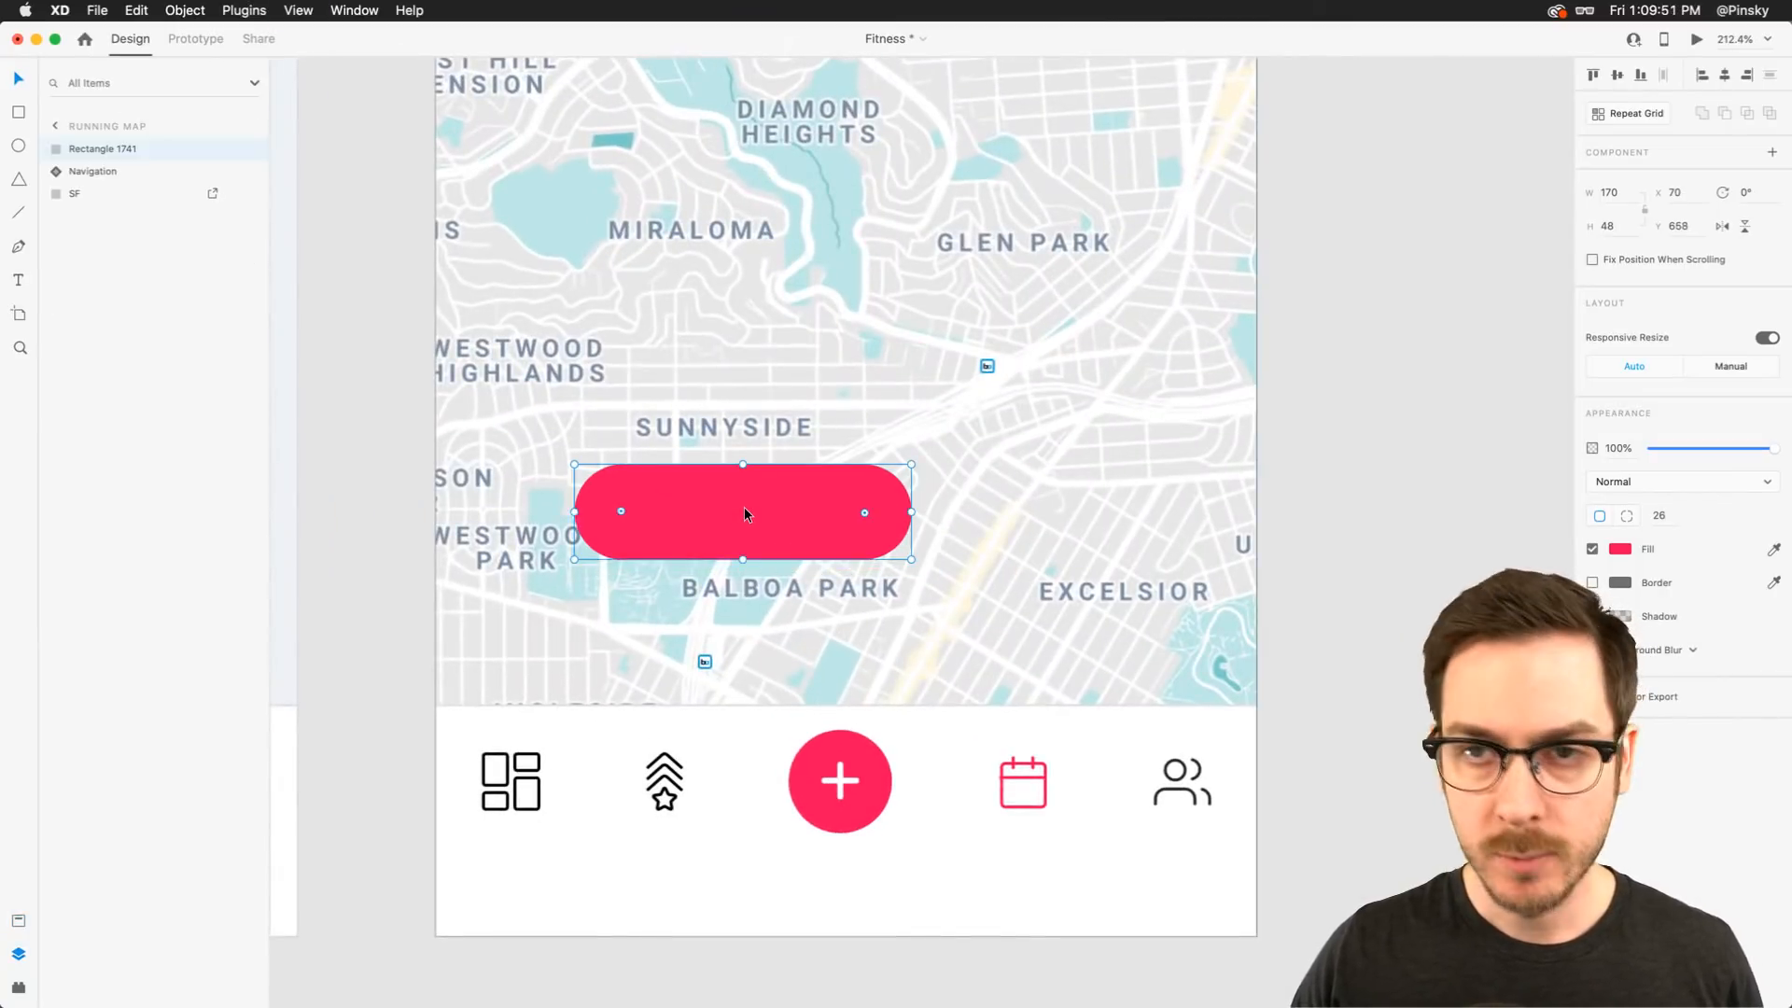
{"action": "left_click", "coordinate": [20, 279]}
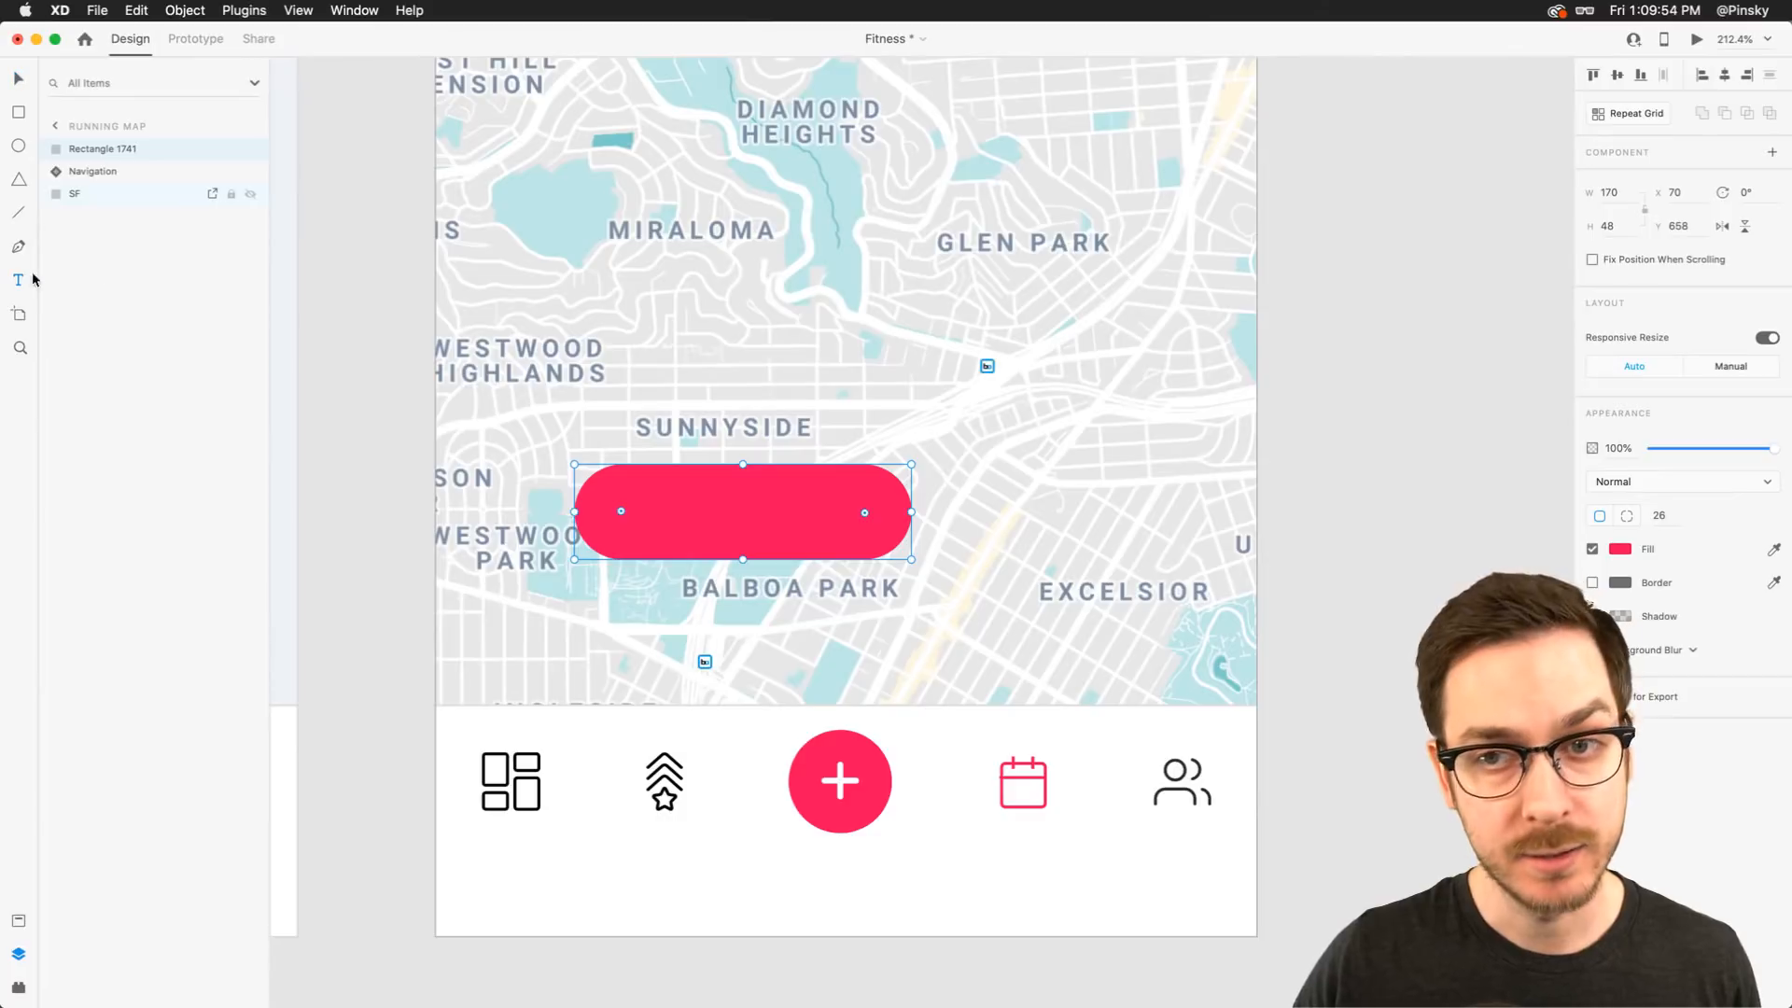
{"action": "left_click", "coordinate": [693, 538]}
{"action": "type", "text": "Compo"}
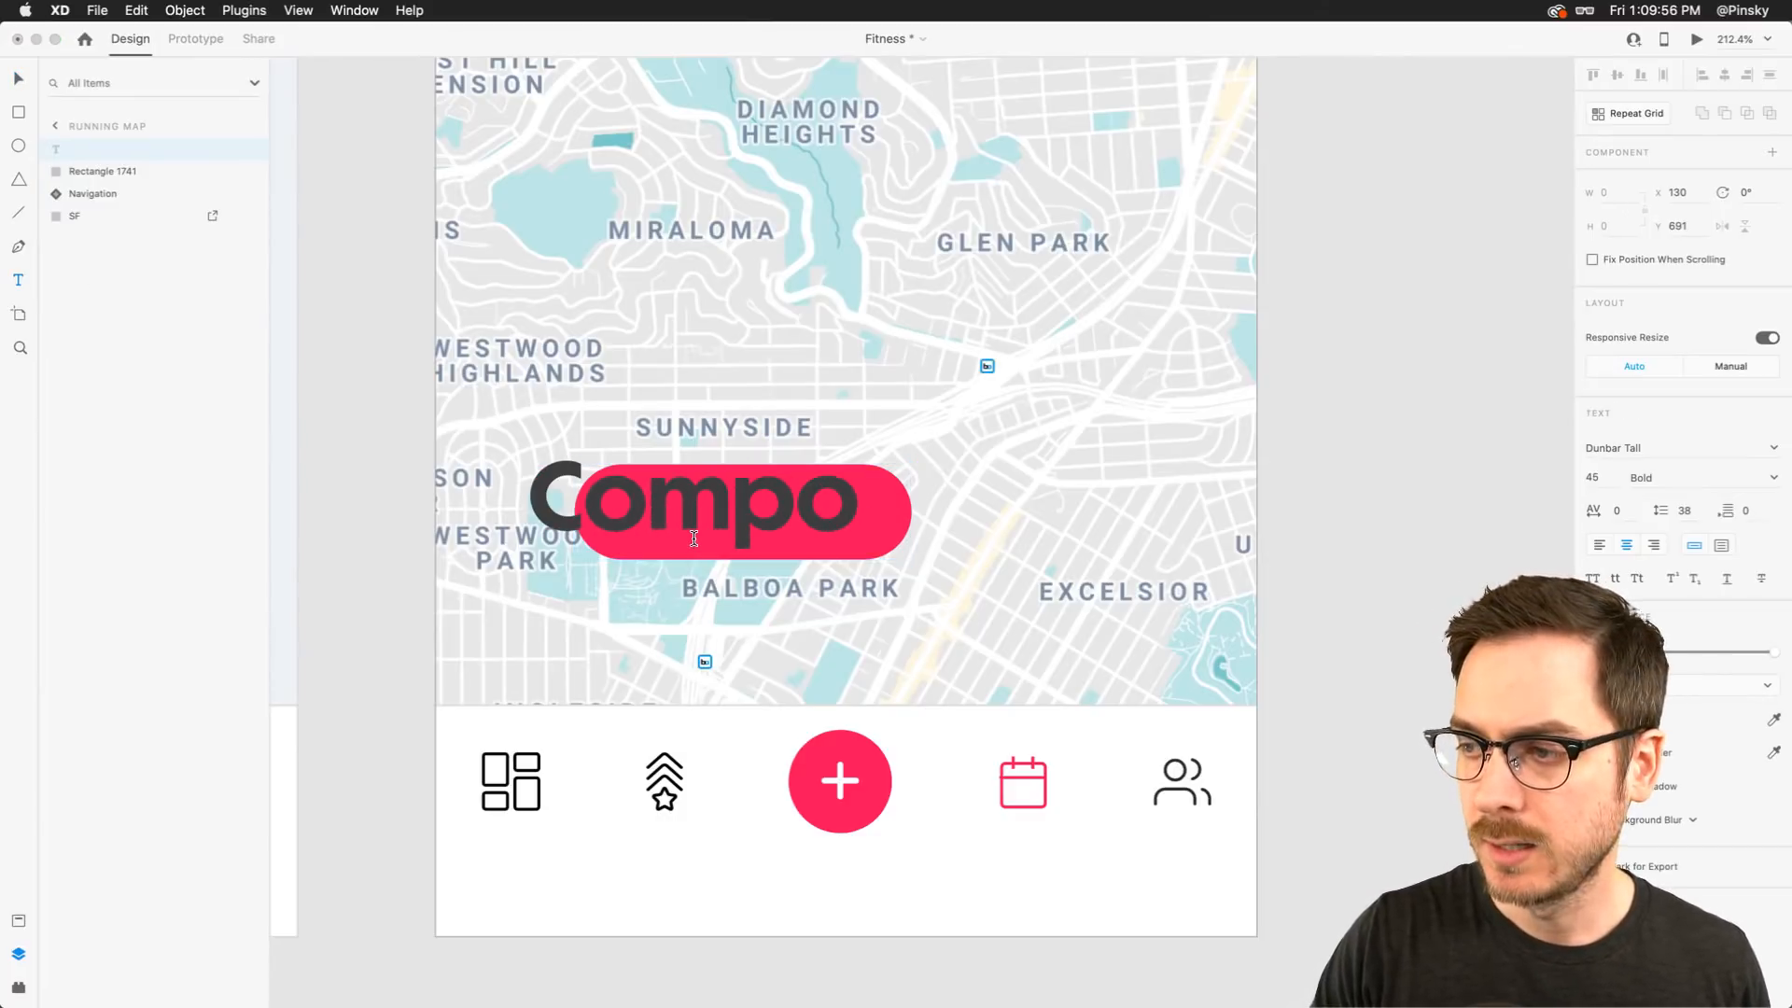
{"action": "key", "text": "BackSpace"}
{"action": "type", "text": "lete Run"}
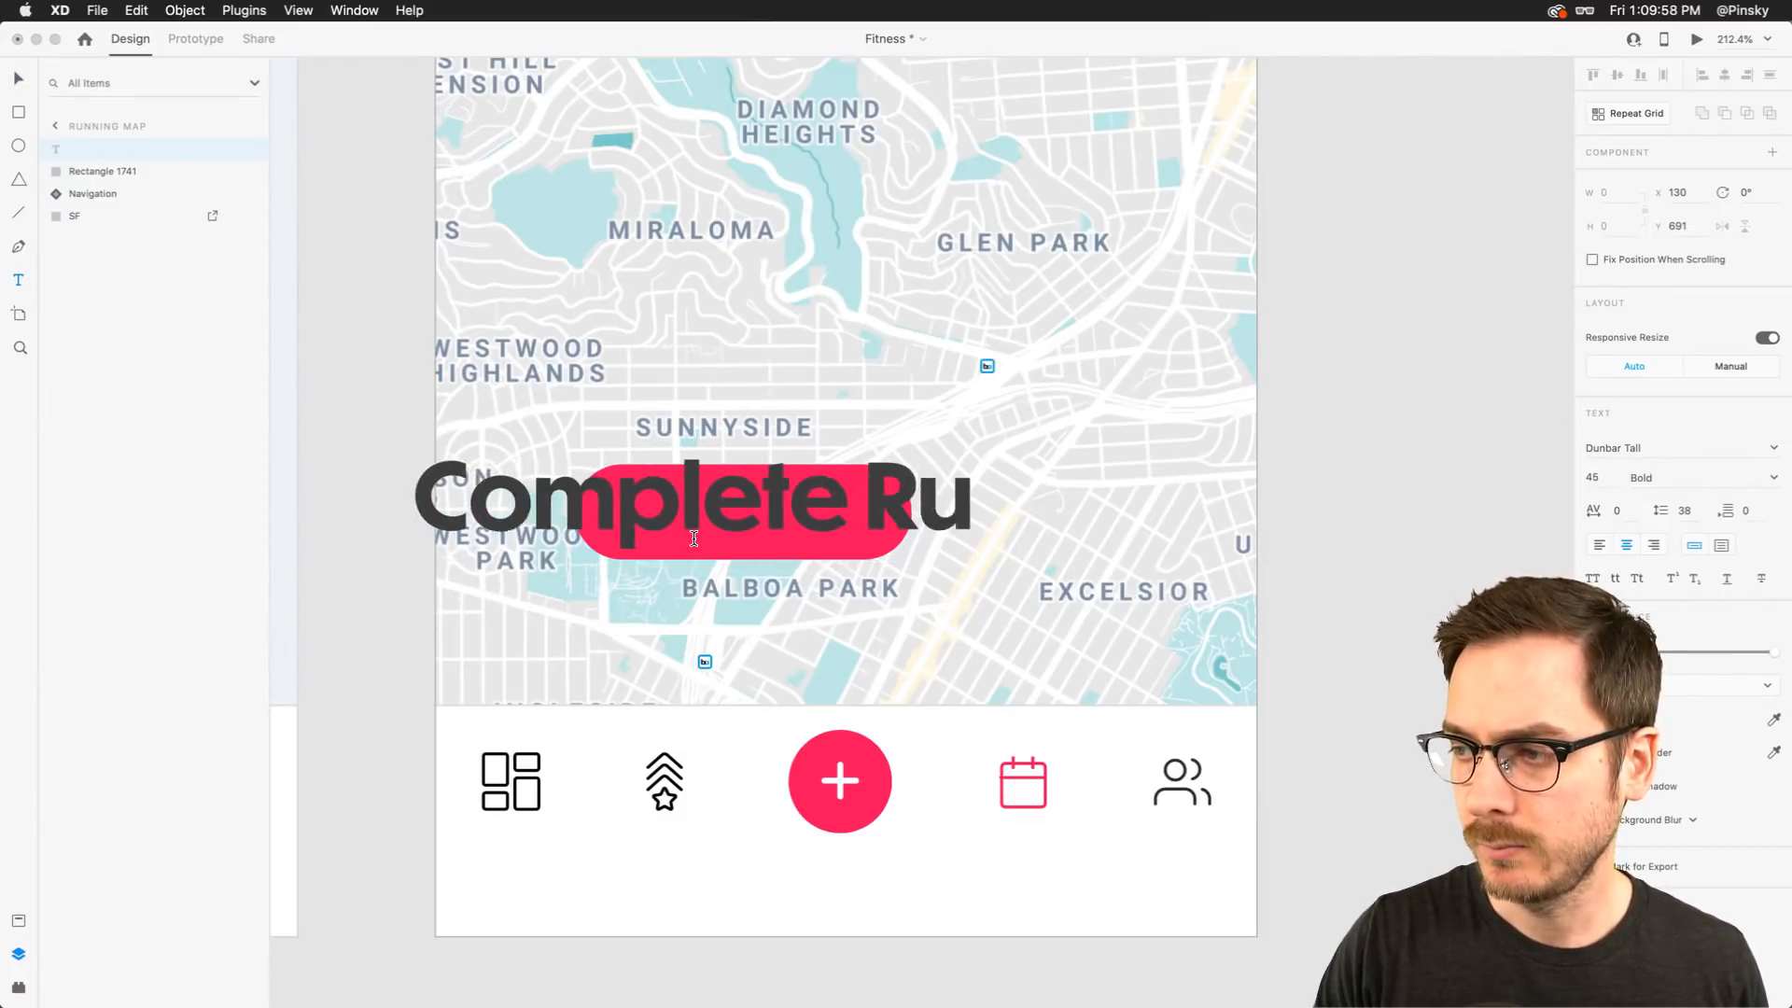
{"action": "key", "text": "Escape"}
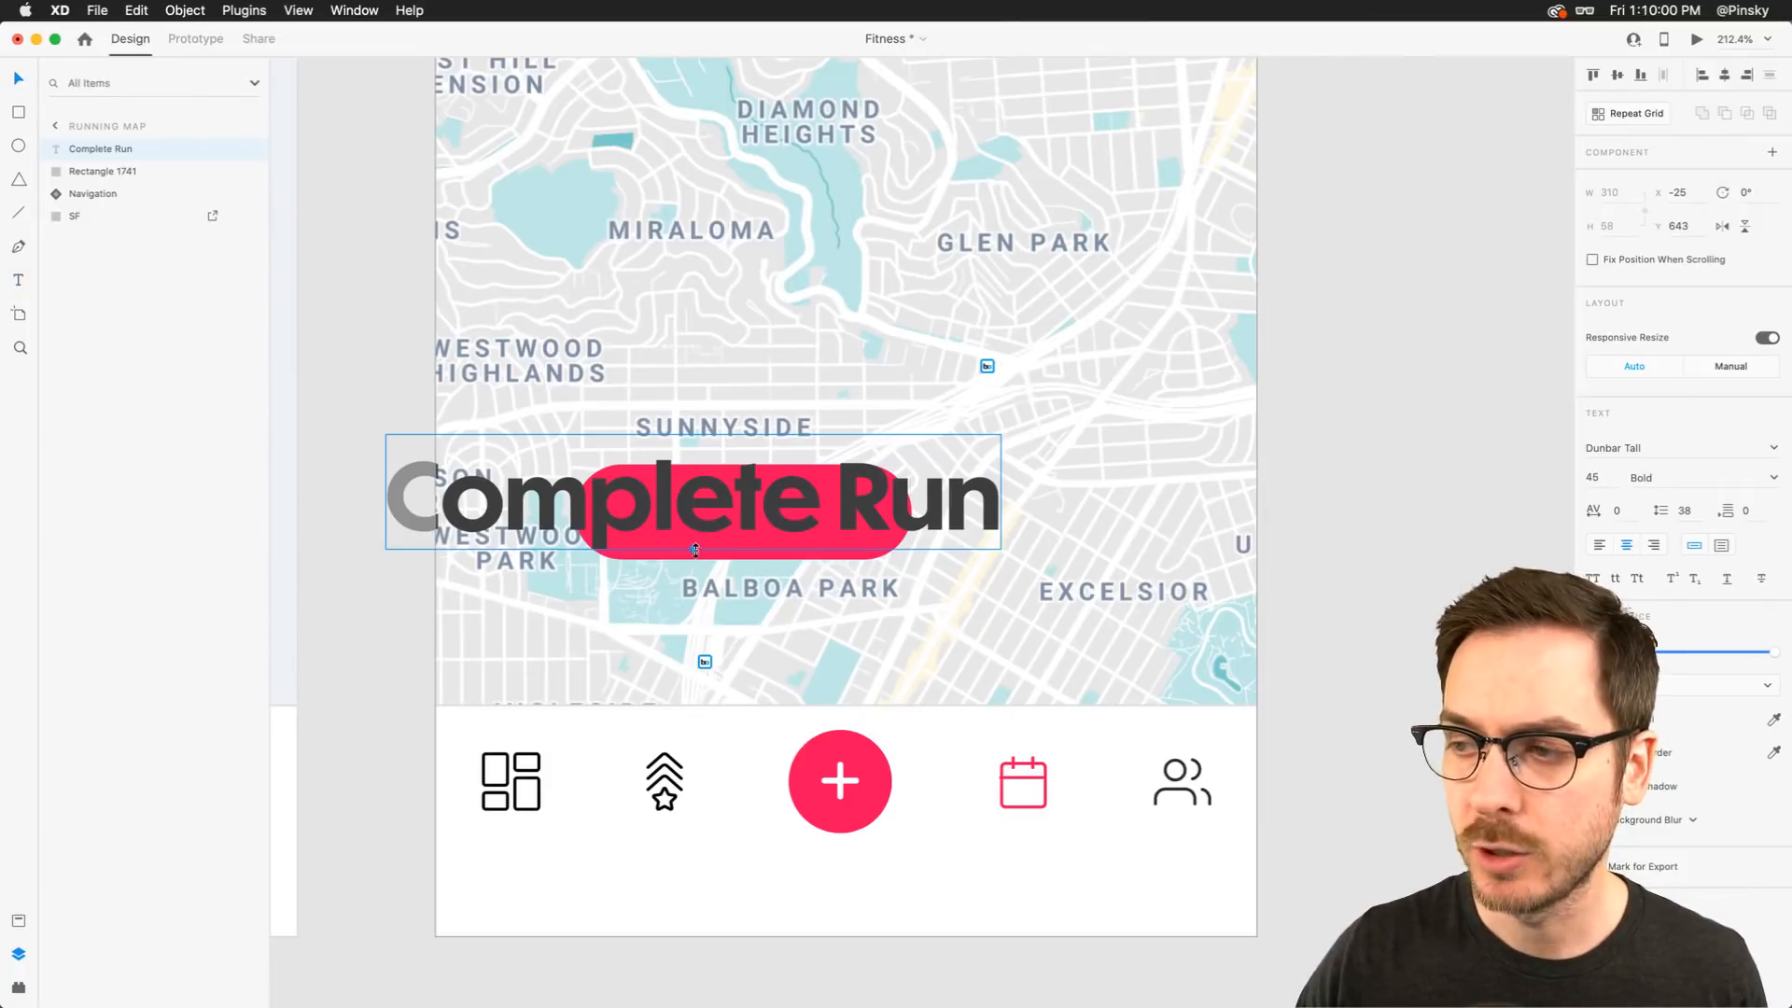
Scale the label down to about size 17 and position it centred inside the pill
{"action": "left_click_drag", "start_coordinate": [694, 549], "coordinate": [735, 524]}
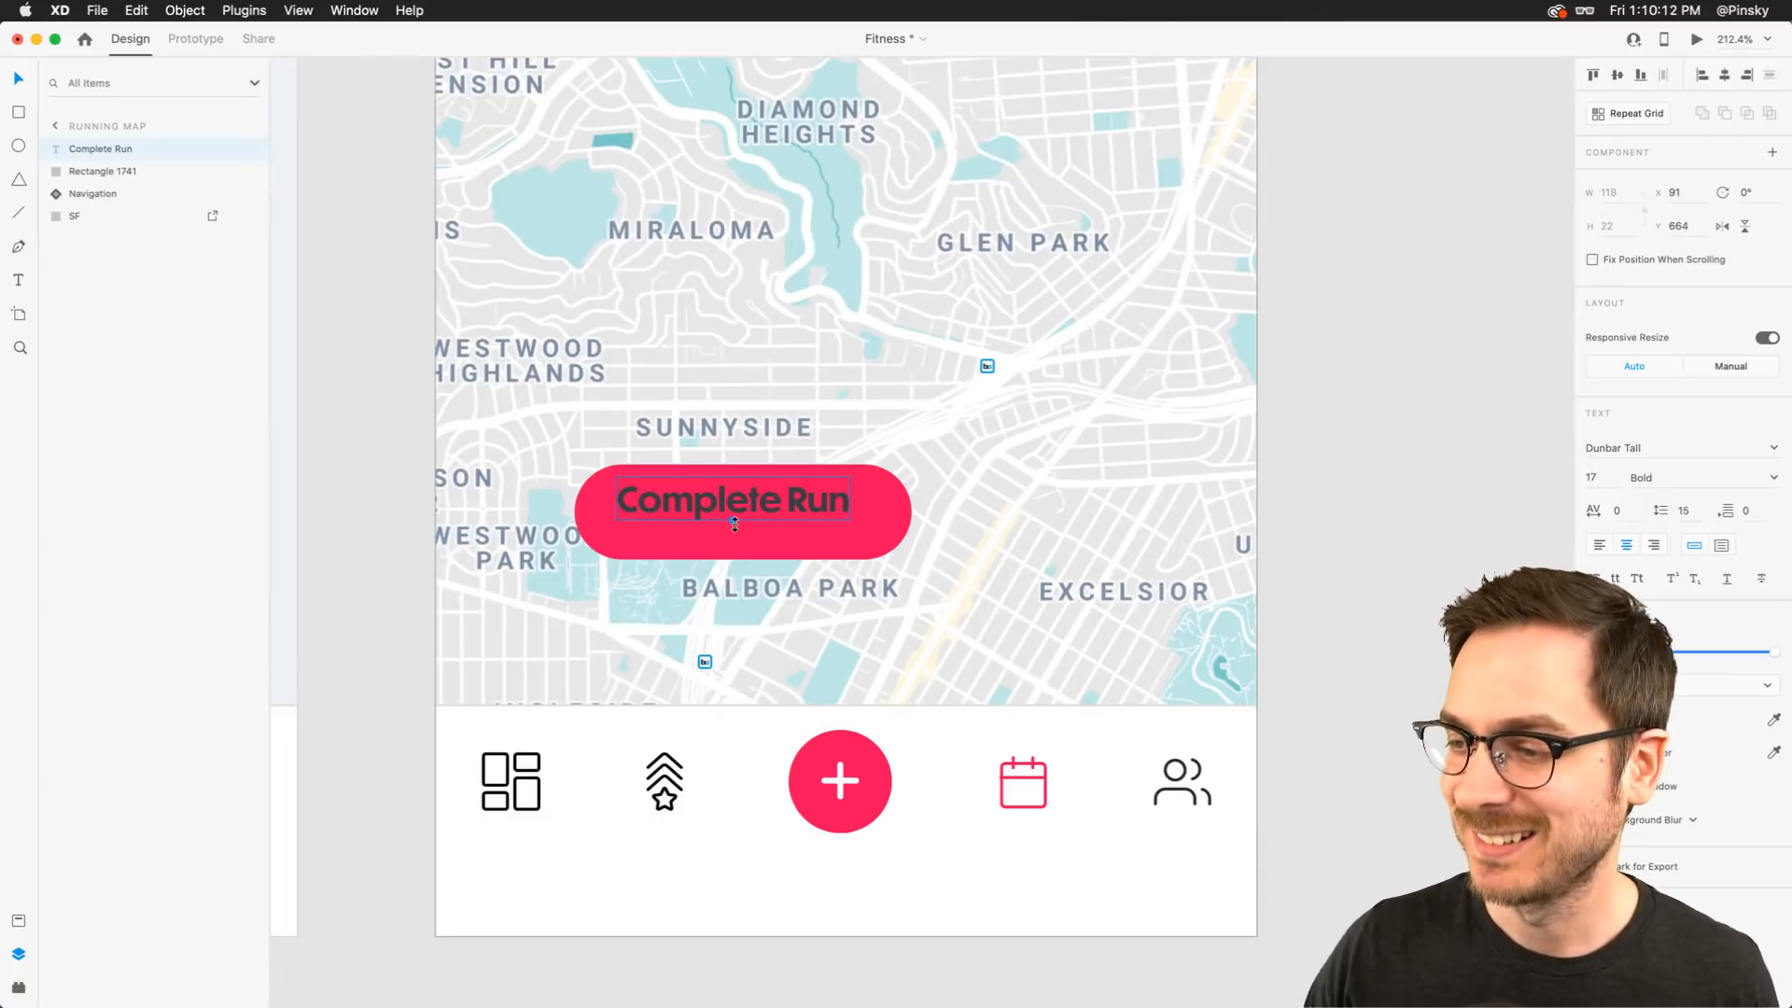
{"action": "left_click_drag", "start_coordinate": [744, 501], "coordinate": [744, 514]}
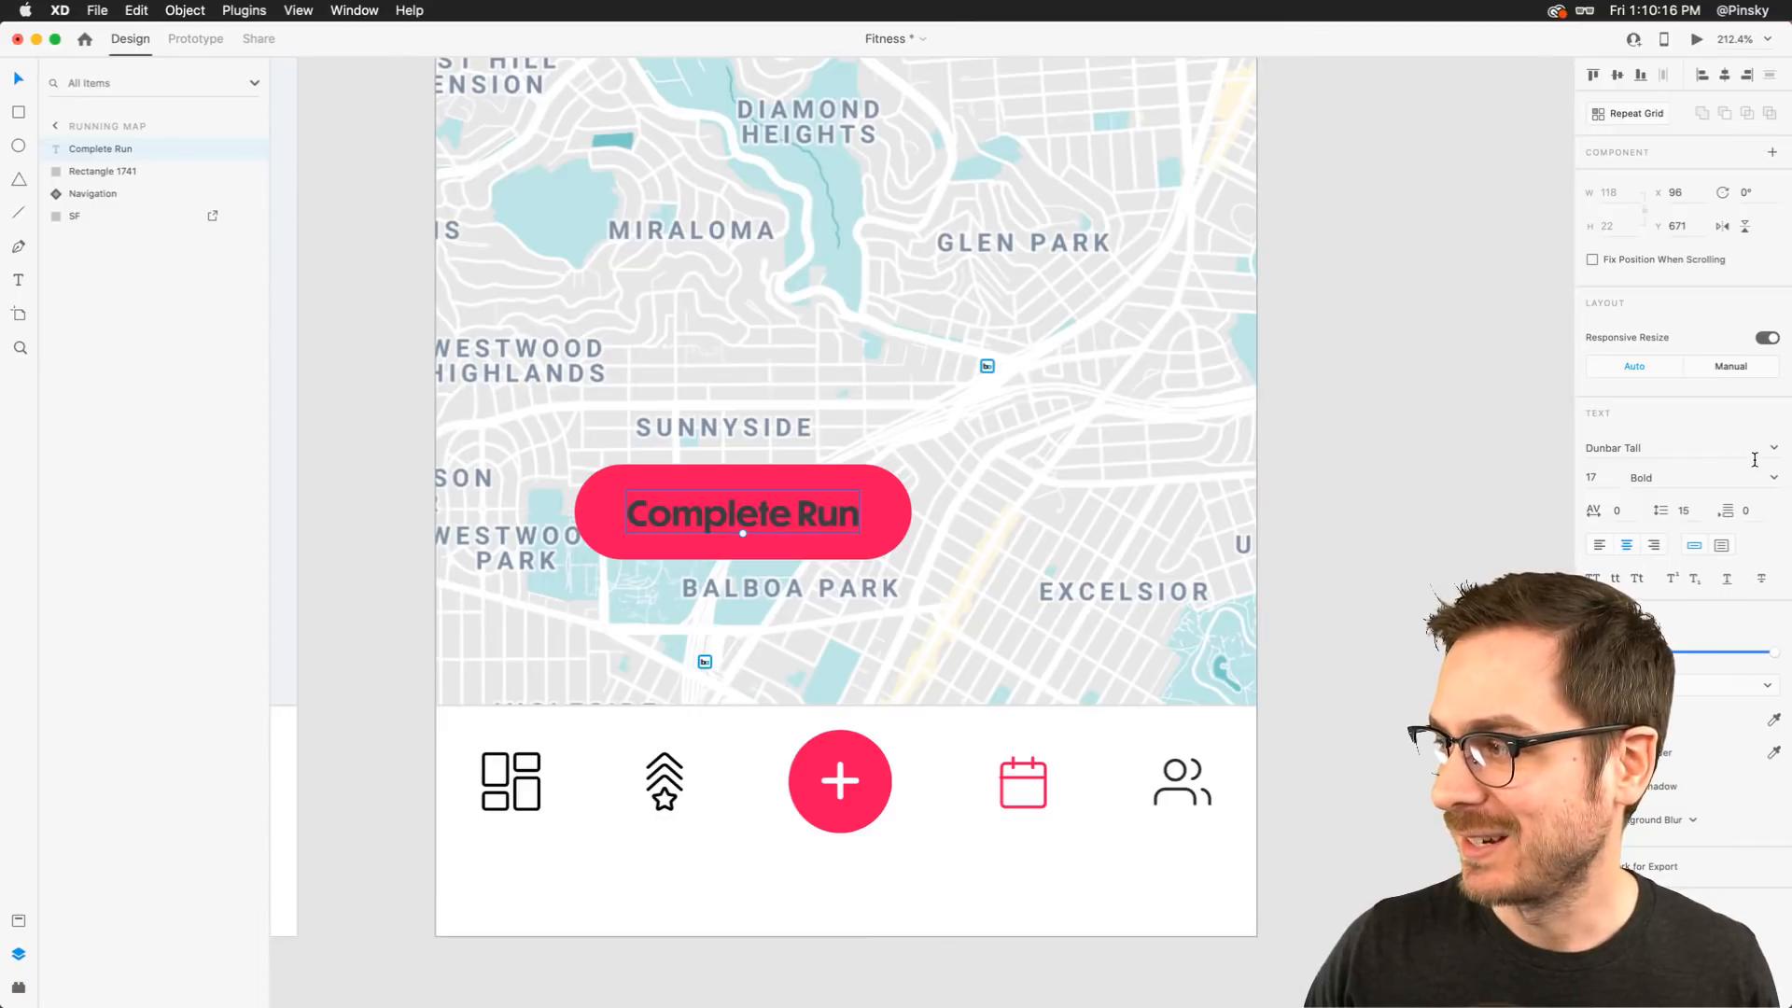
Change the label's font to Sofia Pro
{"action": "left_click", "coordinate": [1720, 456]}
{"action": "type", "text": "Sofia Pro"}
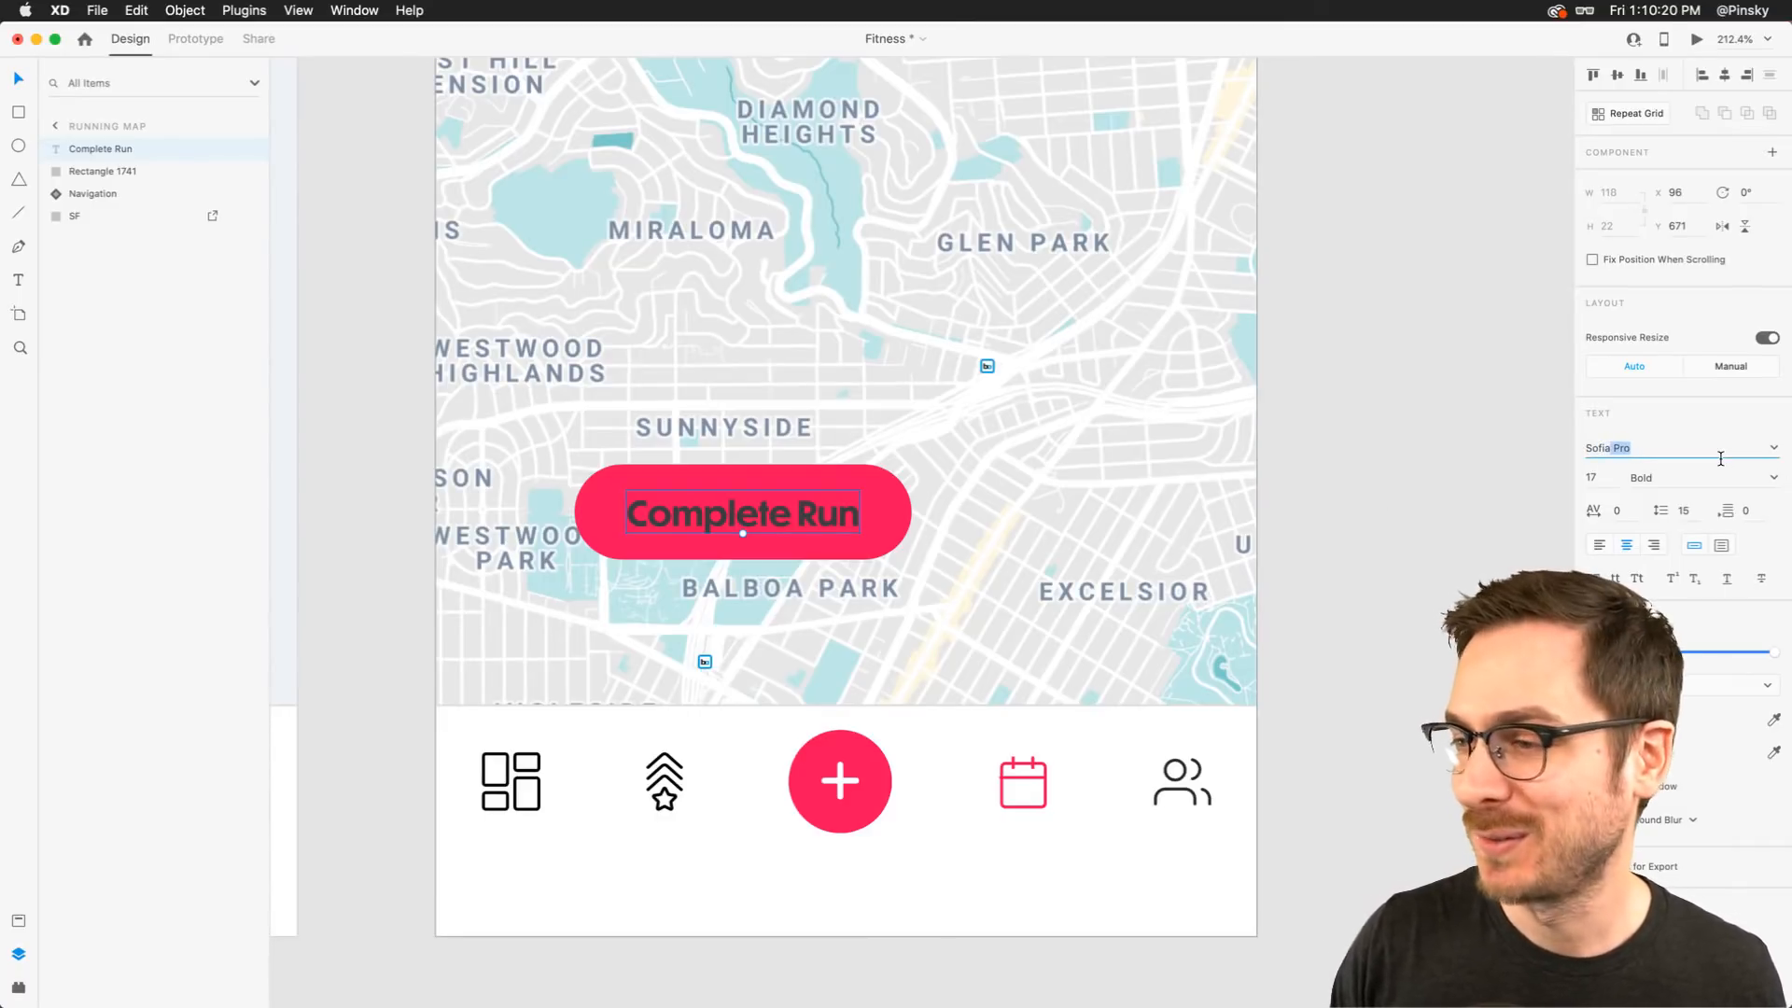
{"action": "key", "text": "Return"}
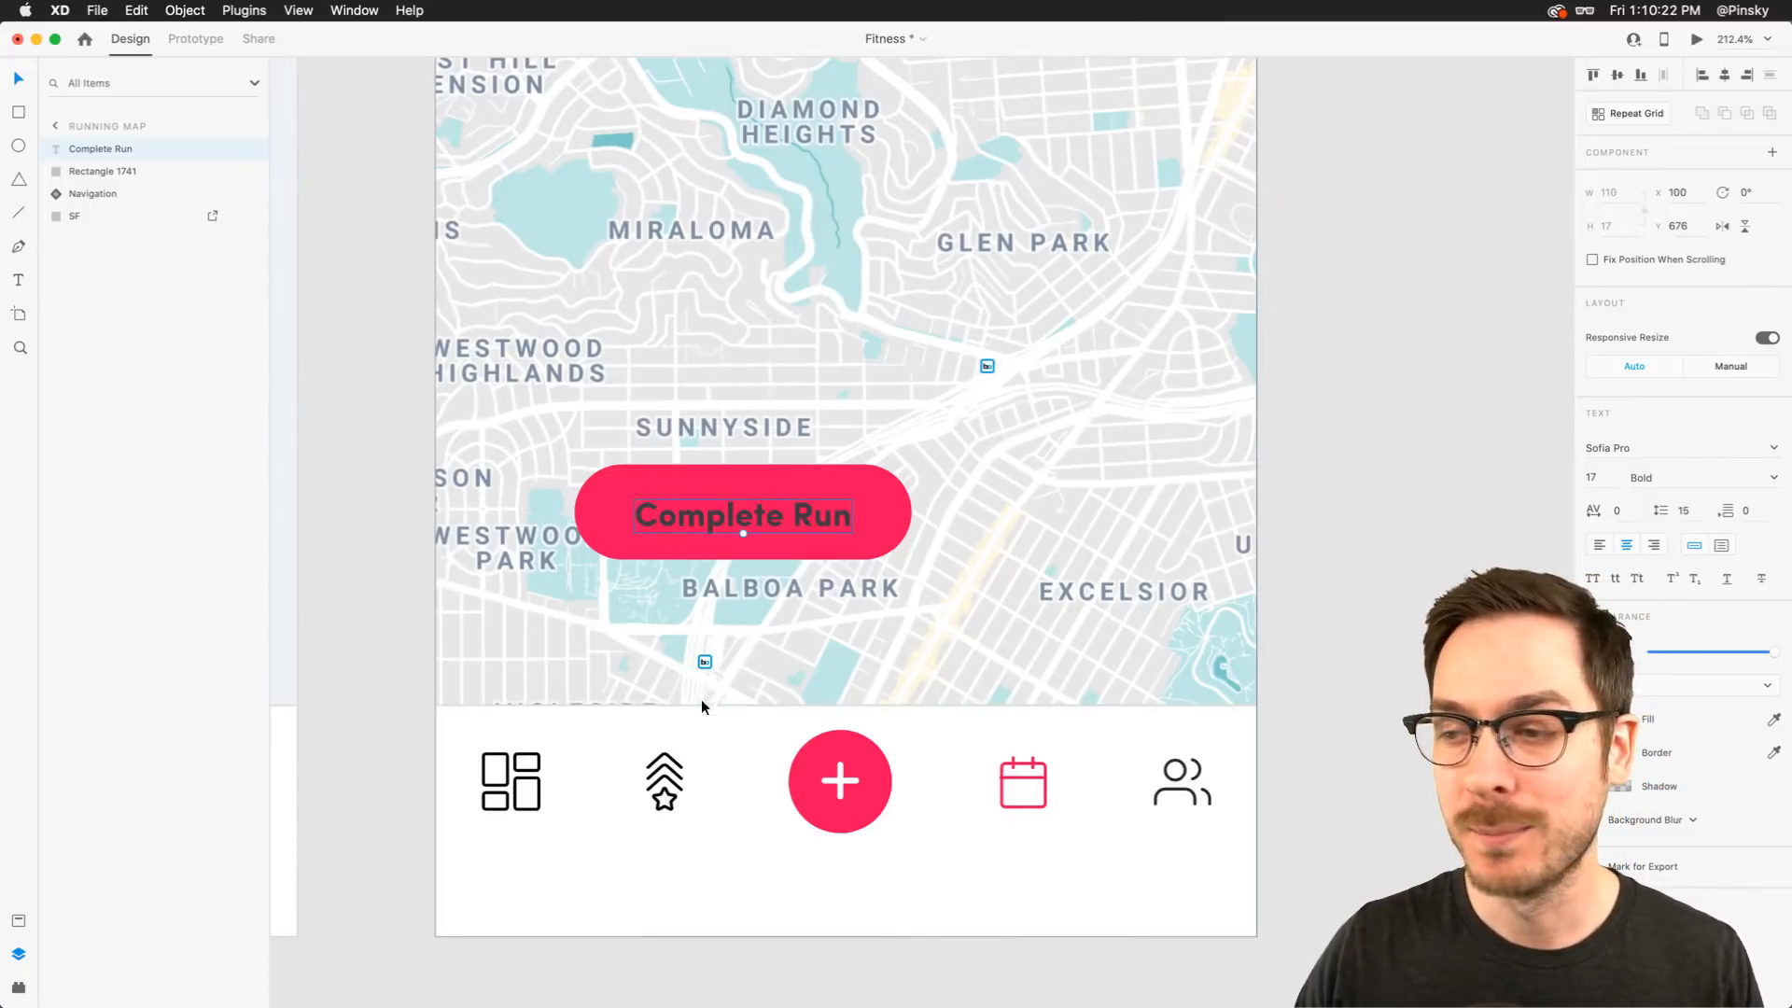
Examine the Steps Summary heading's text settings on another artboard for comparison
{"action": "key", "text": "super+0"}
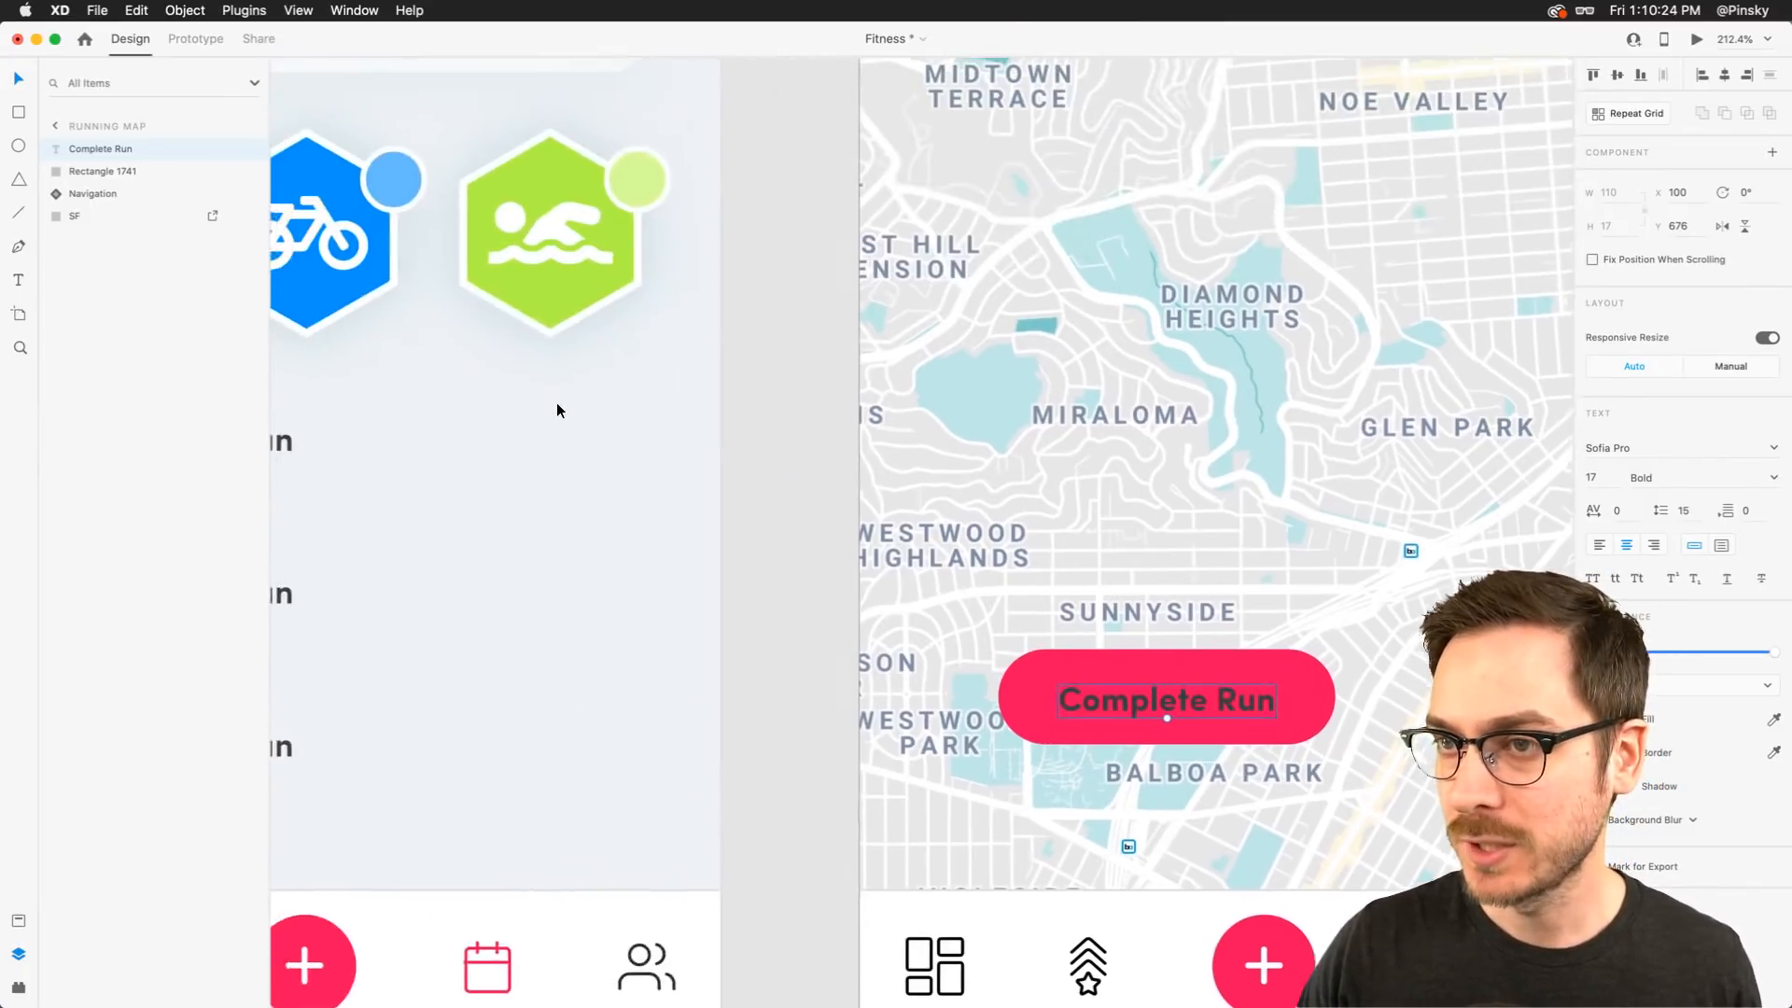
{"action": "scroll", "coordinate": [557, 405], "scroll_direction": "left", "scroll_amount": 3}
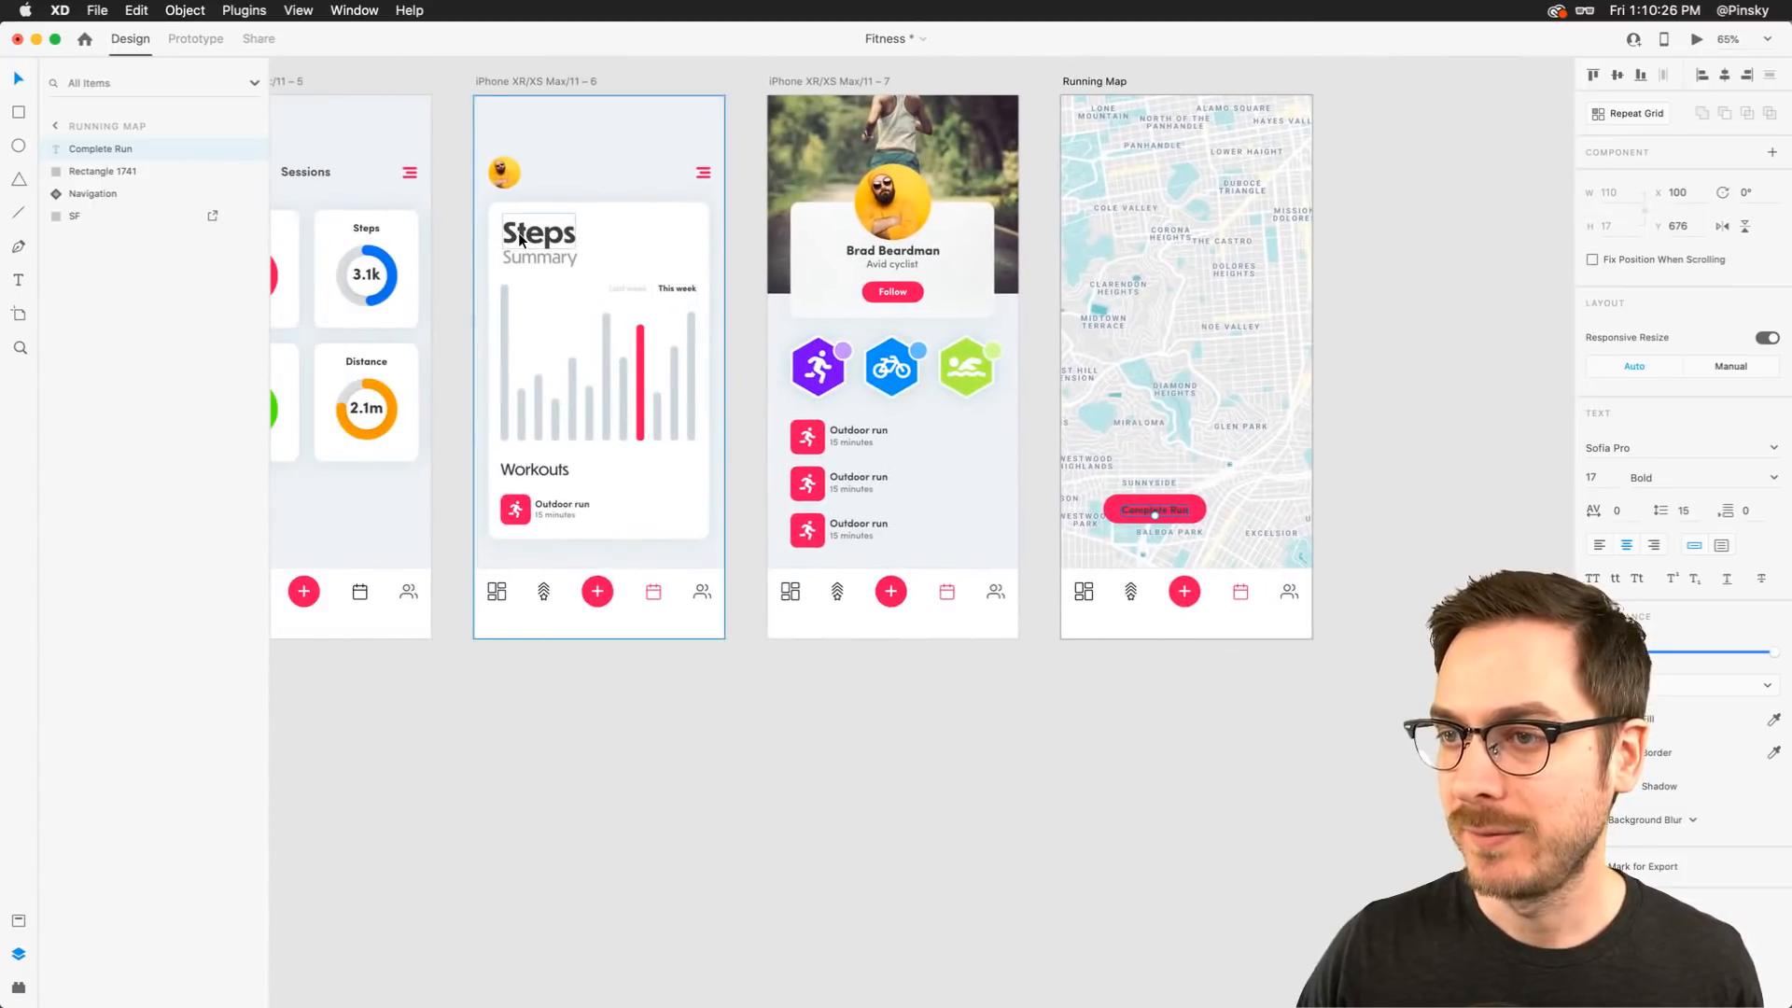
{"action": "scroll", "coordinate": [525, 240], "scroll_direction": "up", "scroll_amount": 10}
{"action": "left_click", "coordinate": [562, 222]}
{"action": "double_click", "coordinate": [562, 224]}
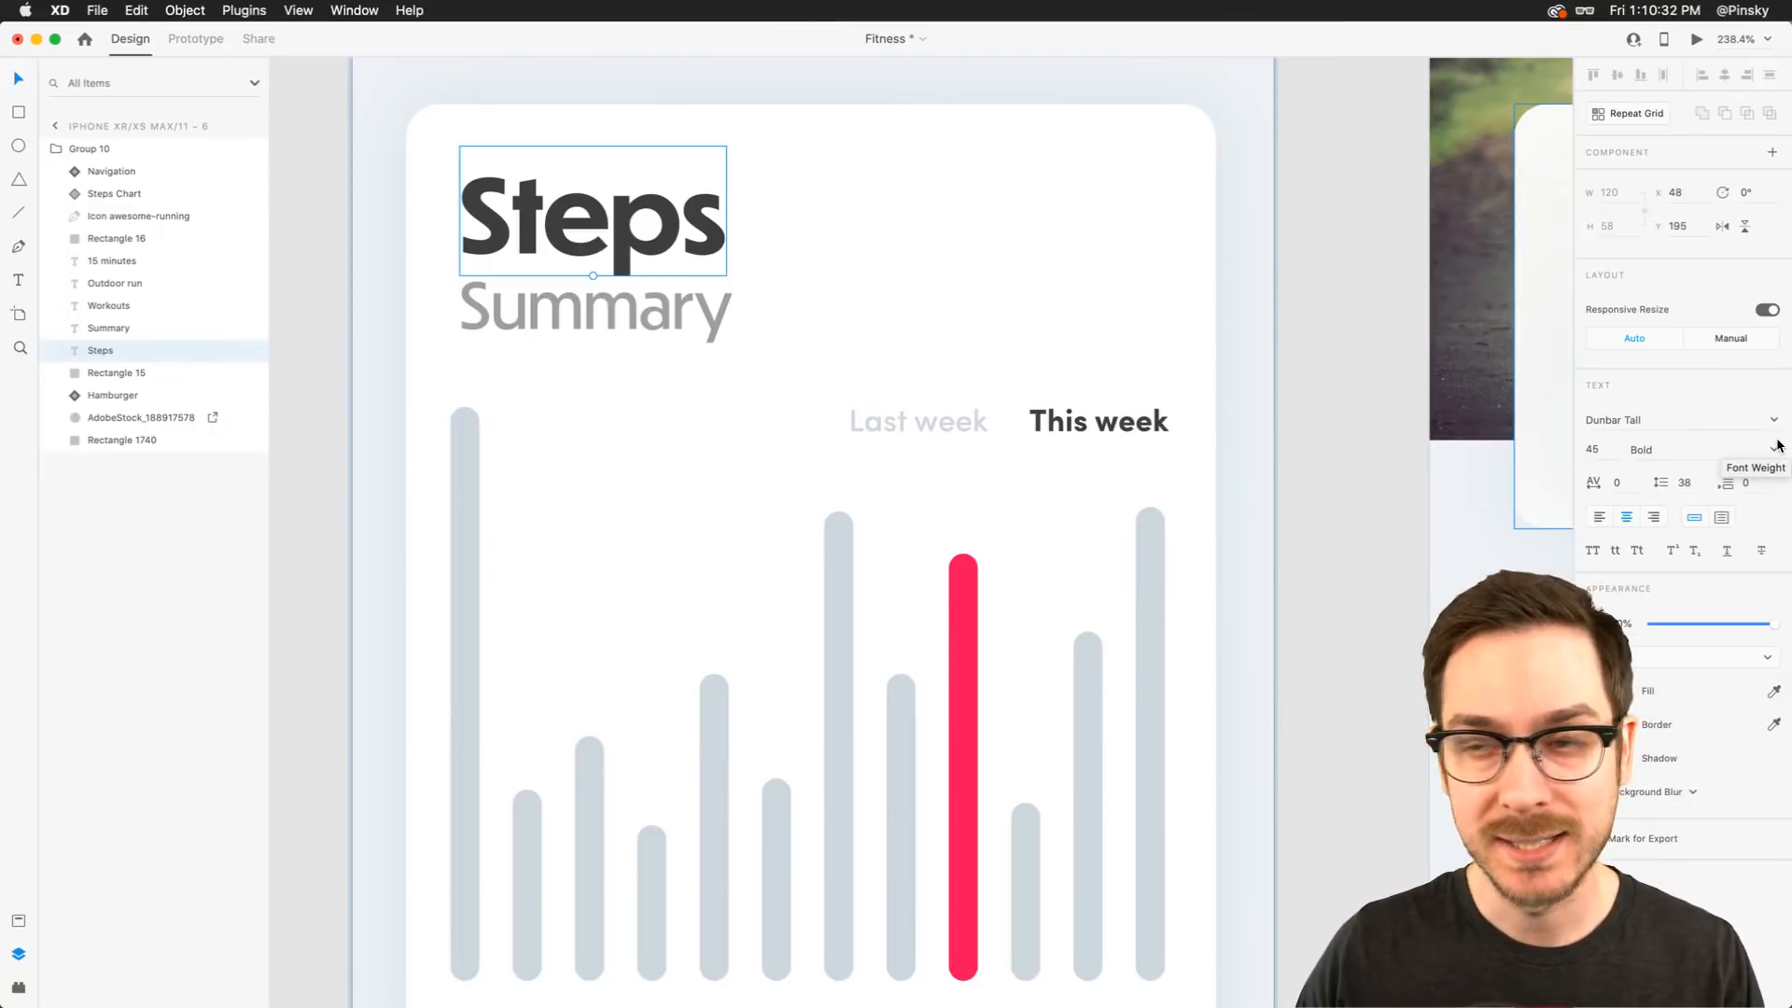
{"action": "scroll", "coordinate": [1055, 451], "scroll_direction": "down", "scroll_amount": 10}
{"action": "scroll", "coordinate": [1055, 451], "scroll_direction": "right", "scroll_amount": 5}
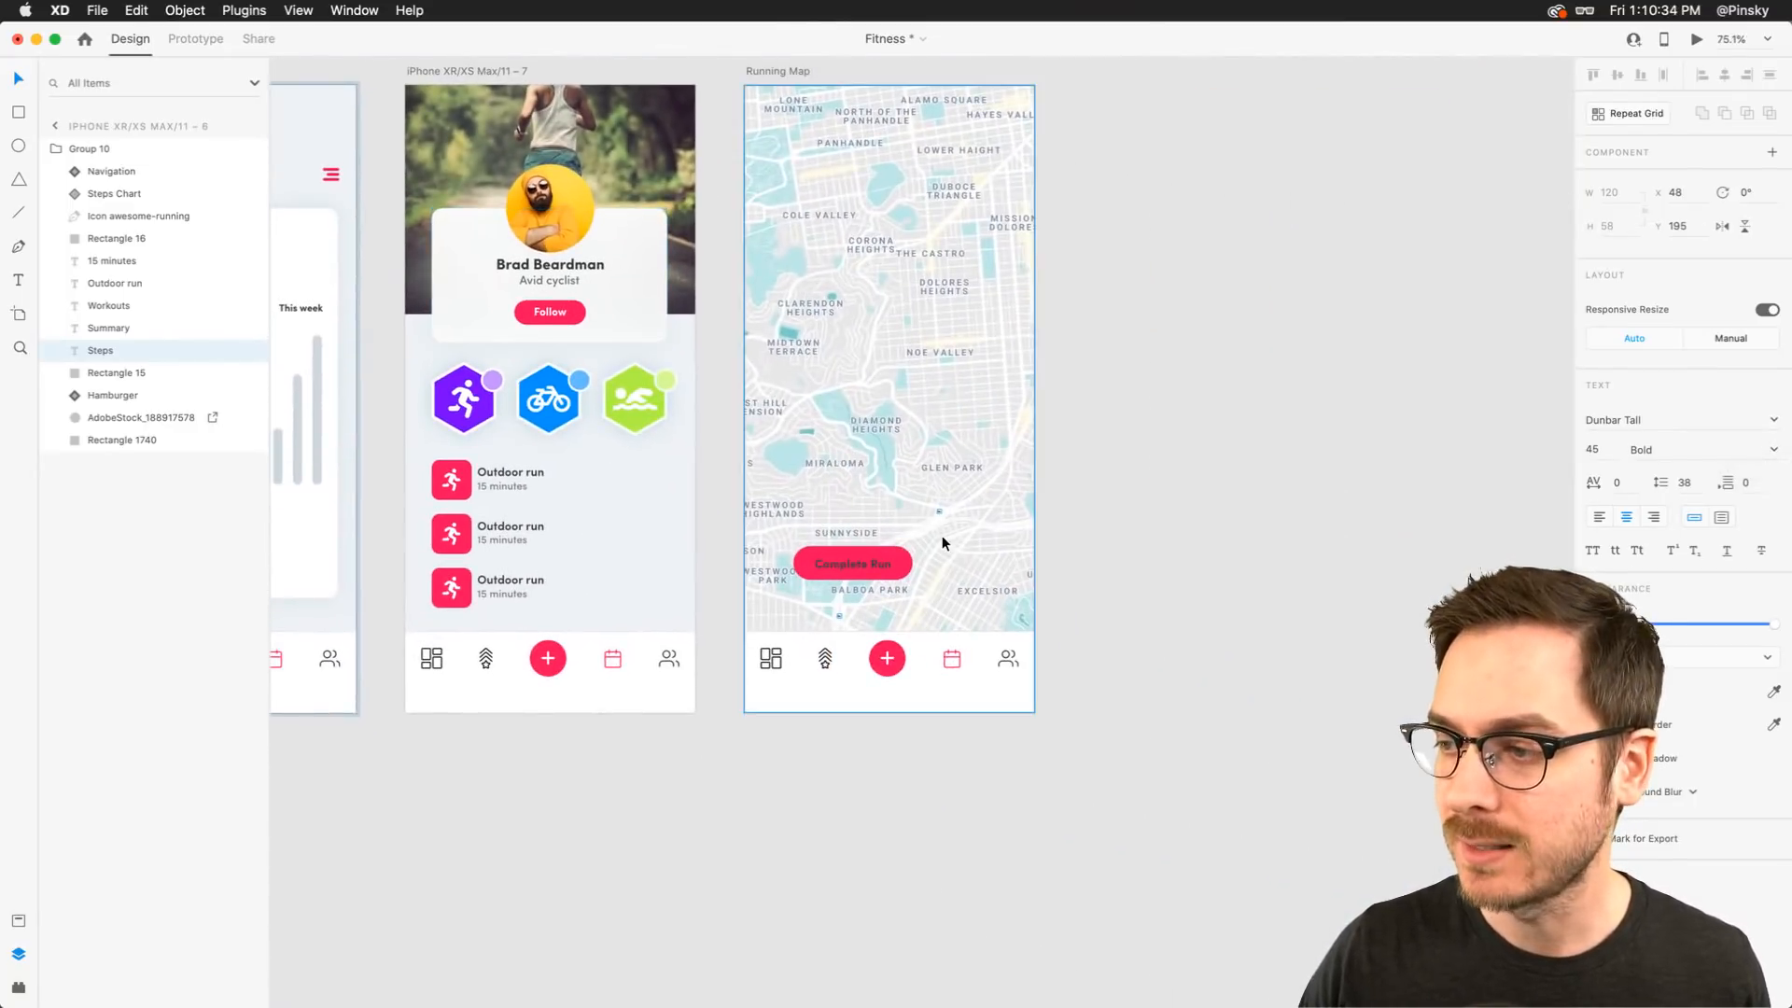
{"action": "scroll", "coordinate": [942, 535], "scroll_direction": "up", "scroll_amount": 10}
Colour the Complete Run label white
{"action": "left_click", "coordinate": [670, 524]}
{"action": "double_click", "coordinate": [670, 524]}
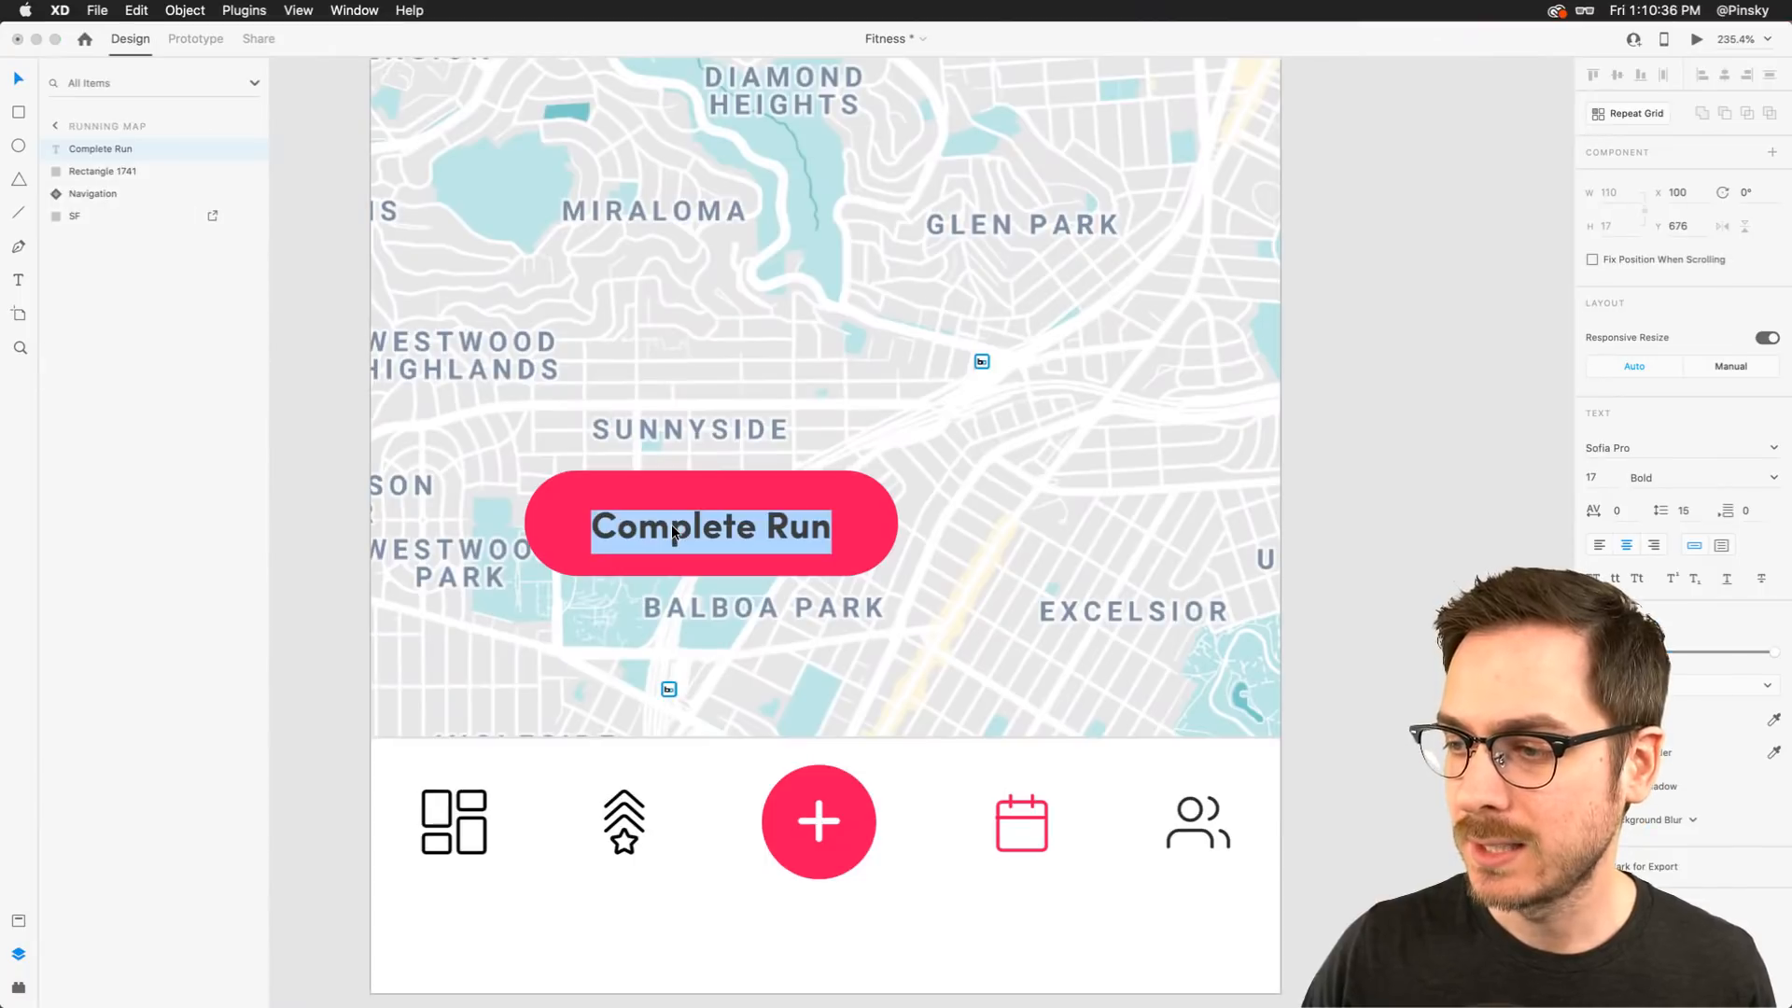
{"action": "left_click", "coordinate": [685, 524]}
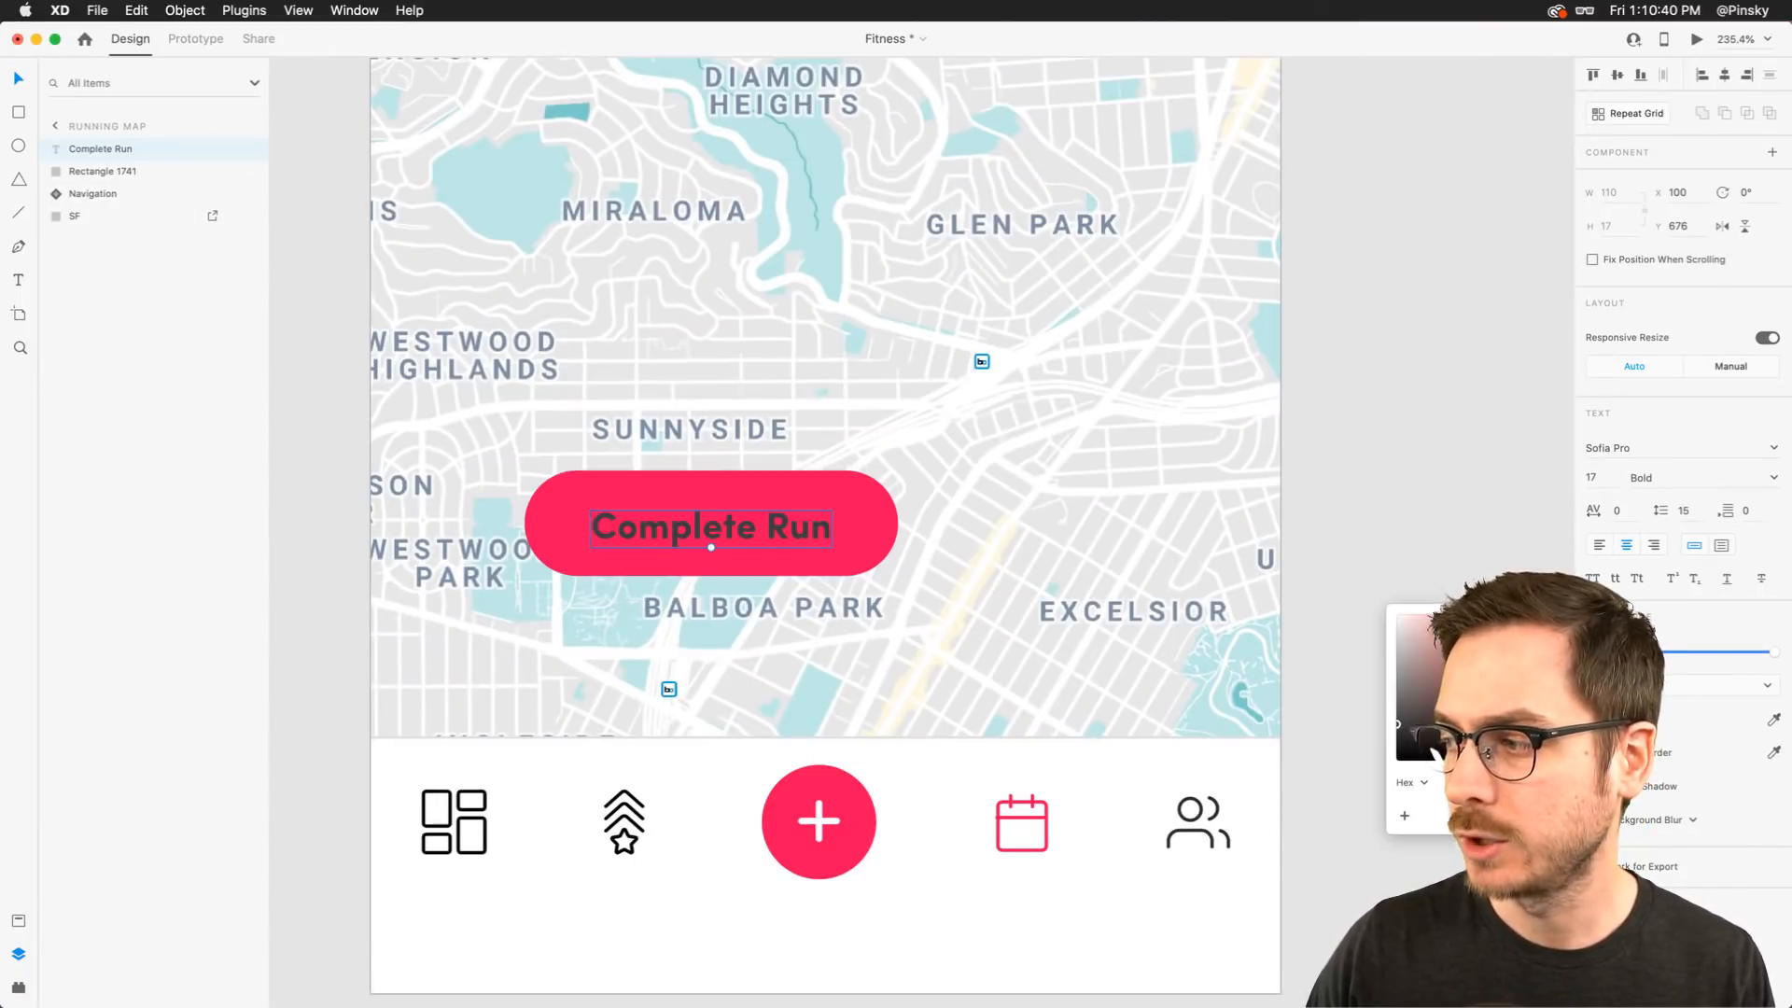
{"action": "left_click_drag", "start_coordinate": [1399, 725], "coordinate": [1398, 615]}
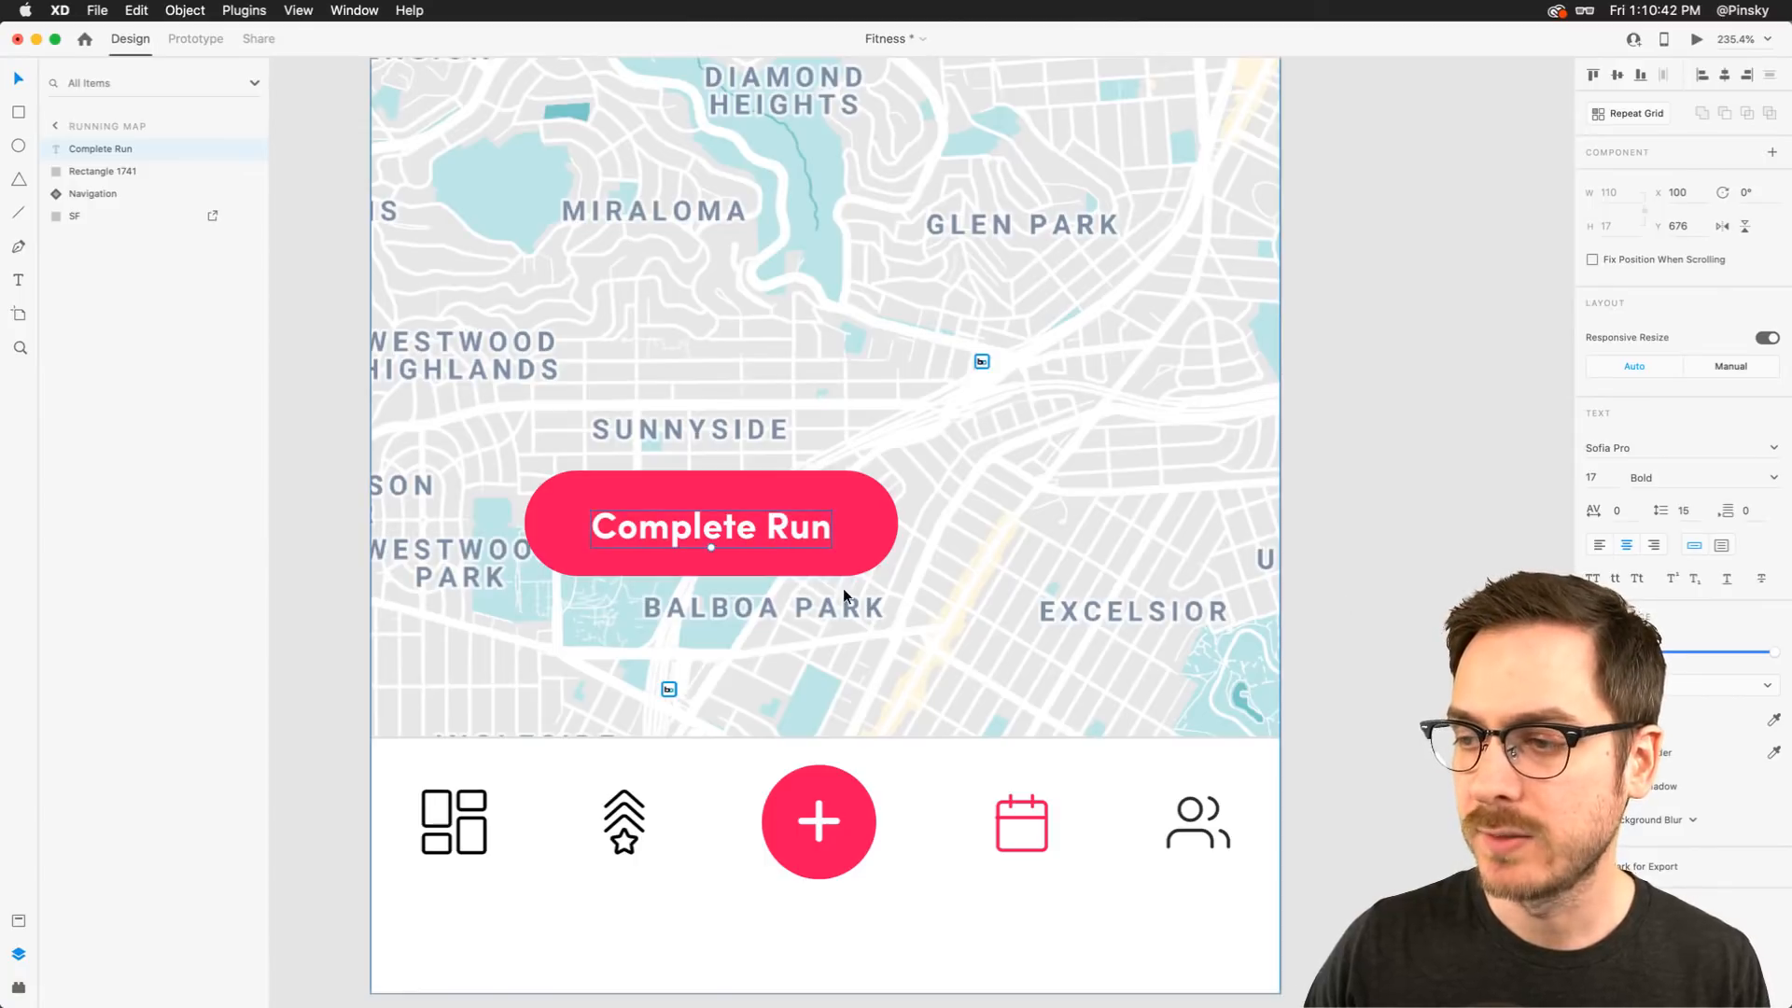
Nudge the label up slightly and set its font weight to Black
{"action": "key", "text": "Up"}
{"action": "key", "text": "Up"}
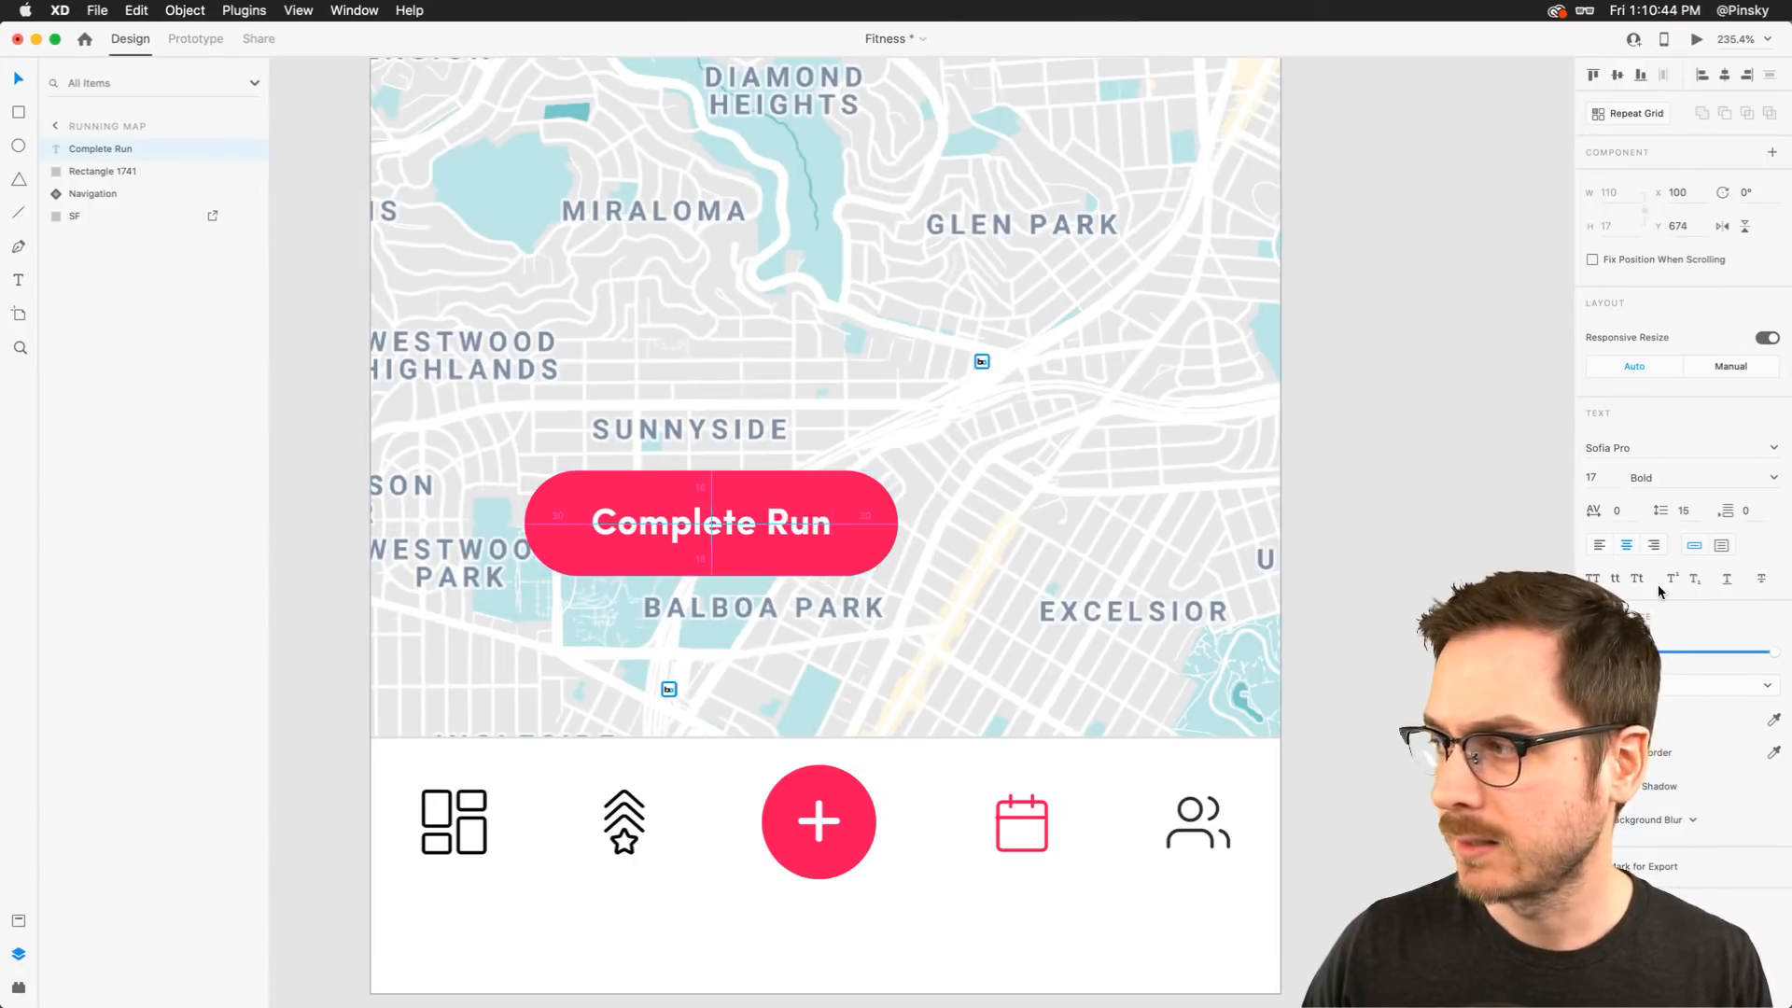
{"action": "left_click", "coordinate": [1775, 477]}
{"action": "left_click", "coordinate": [1648, 616]}
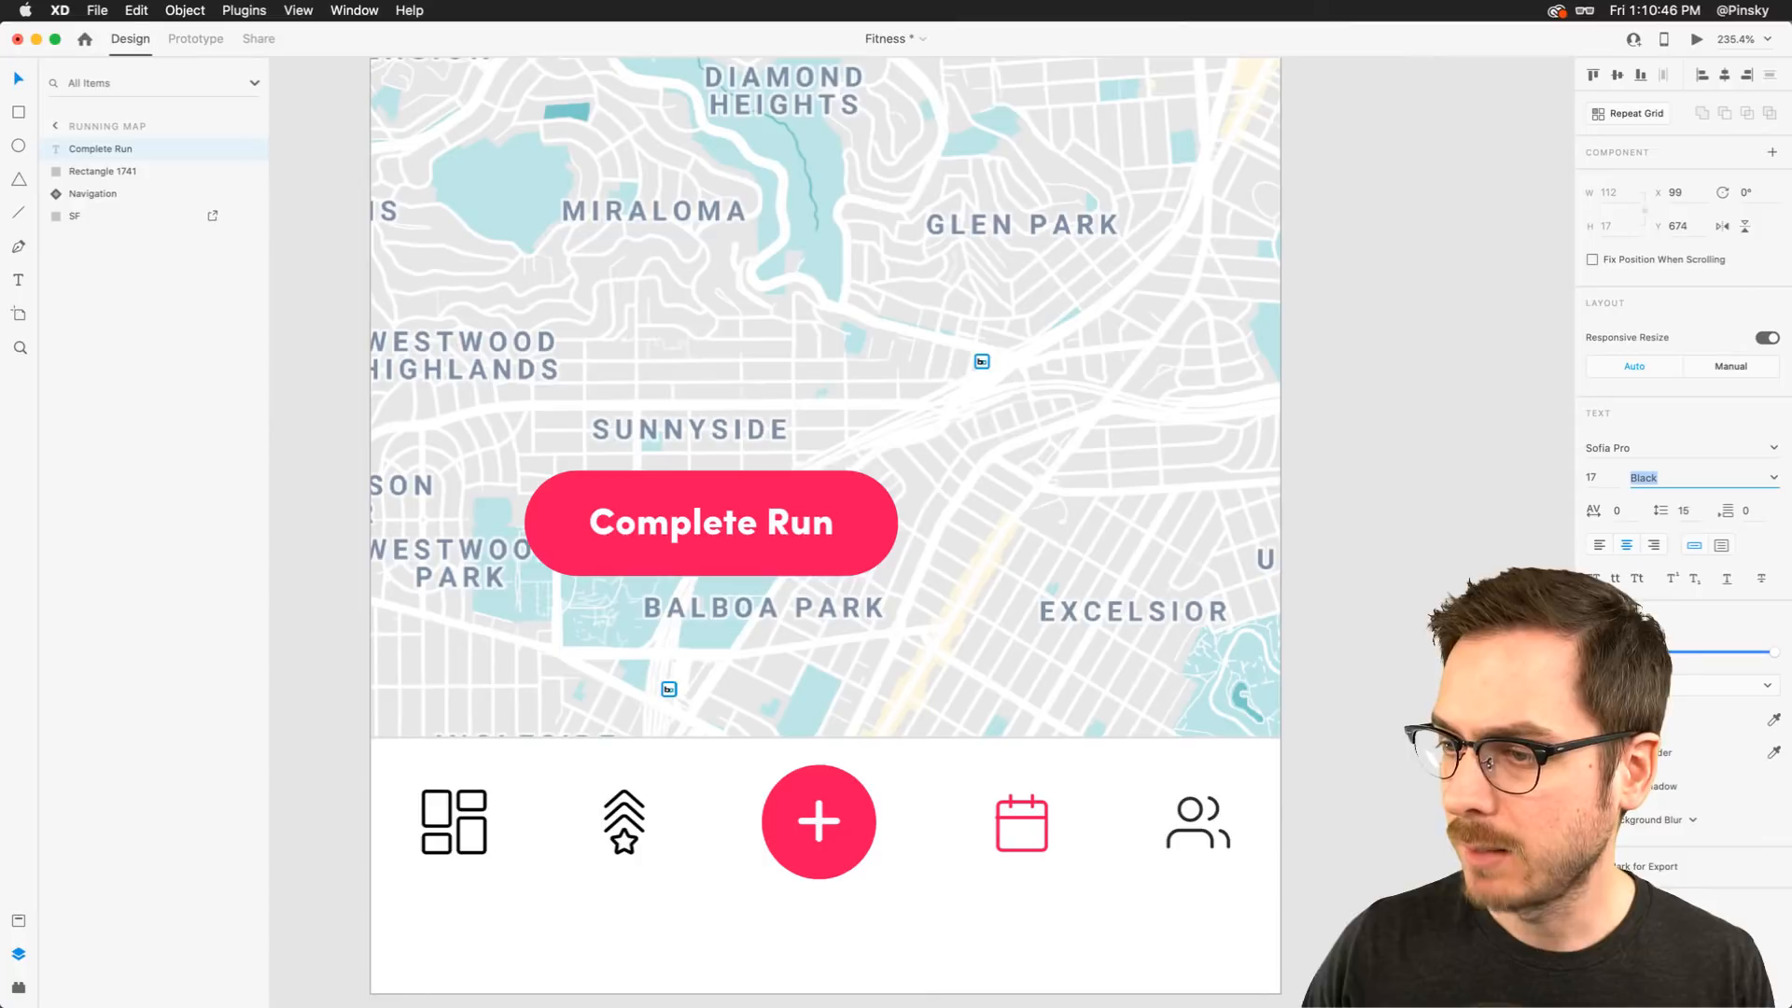
Enlarge the label to font size 20 within the pill
{"action": "scroll", "coordinate": [699, 452], "scroll_direction": "down", "scroll_amount": 5}
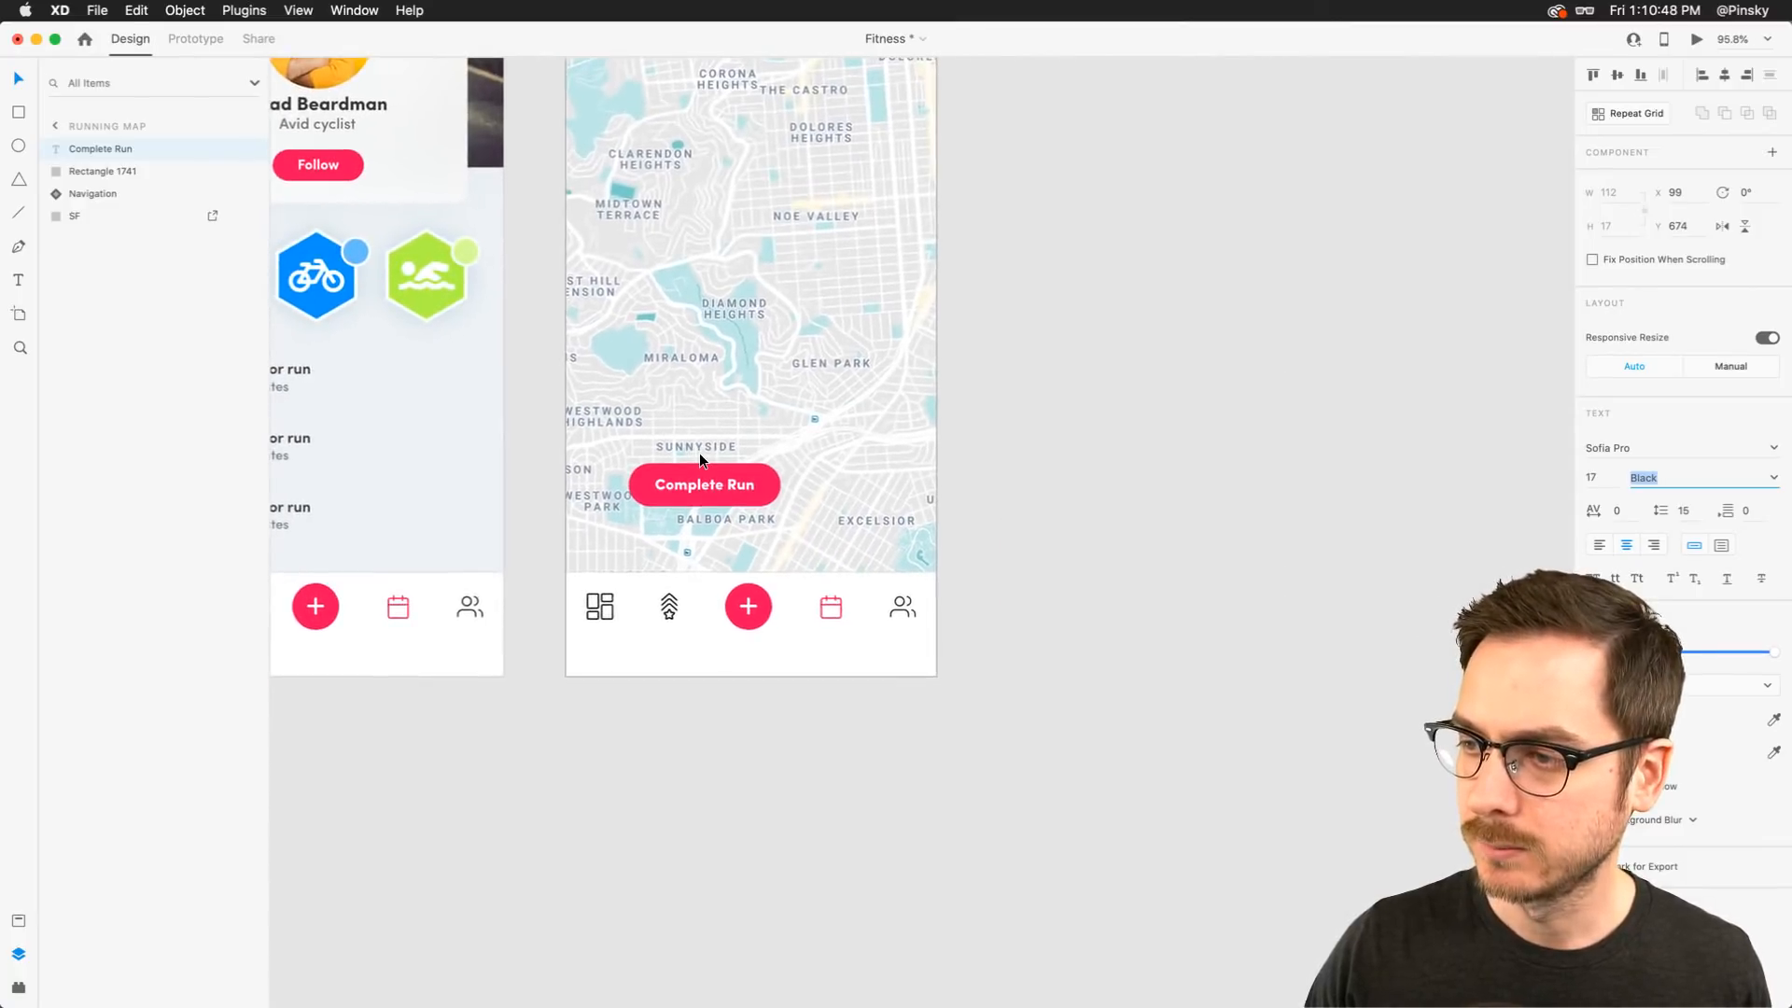
{"action": "scroll", "coordinate": [698, 452], "scroll_direction": "up", "scroll_amount": 6}
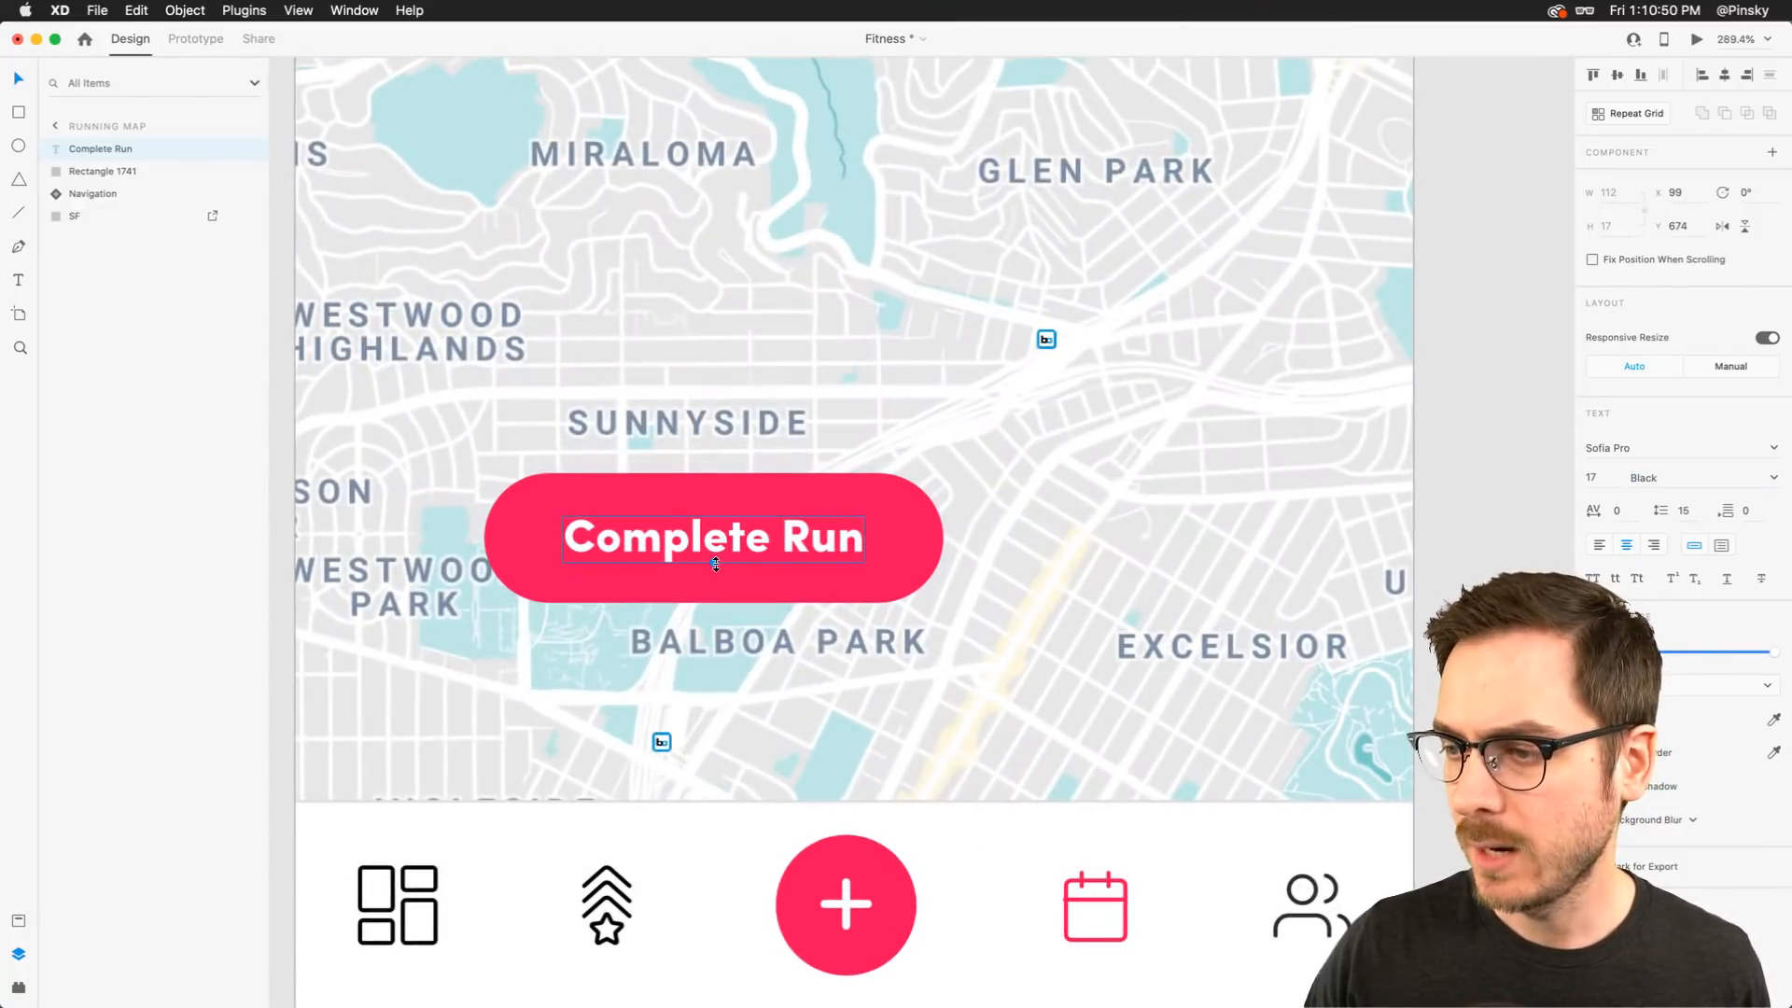
{"action": "left_click_drag", "start_coordinate": [716, 564], "coordinate": [736, 533]}
{"action": "scroll", "coordinate": [715, 549], "scroll_direction": "down", "scroll_amount": 5}
{"action": "scroll", "coordinate": [716, 553], "scroll_direction": "up", "scroll_amount": 5}
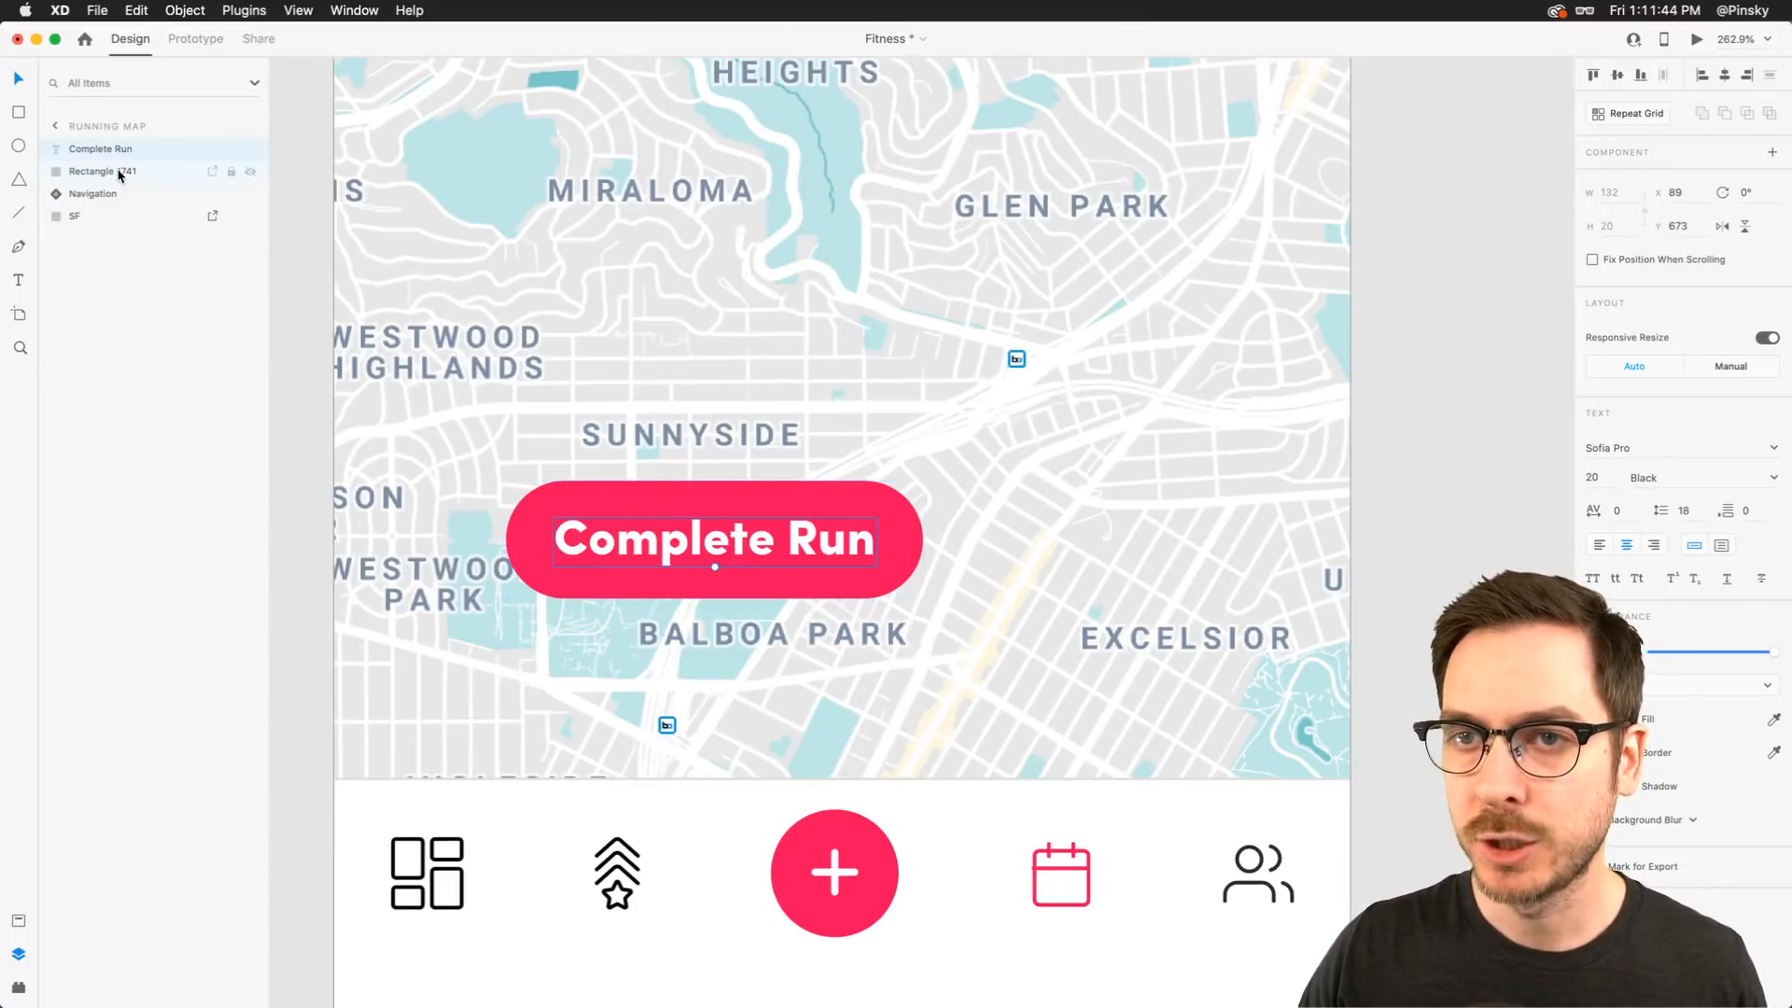
Group the Complete Run label together with the pill rectangle
{"action": "left_click", "coordinate": [62, 173], "text": "shift"}
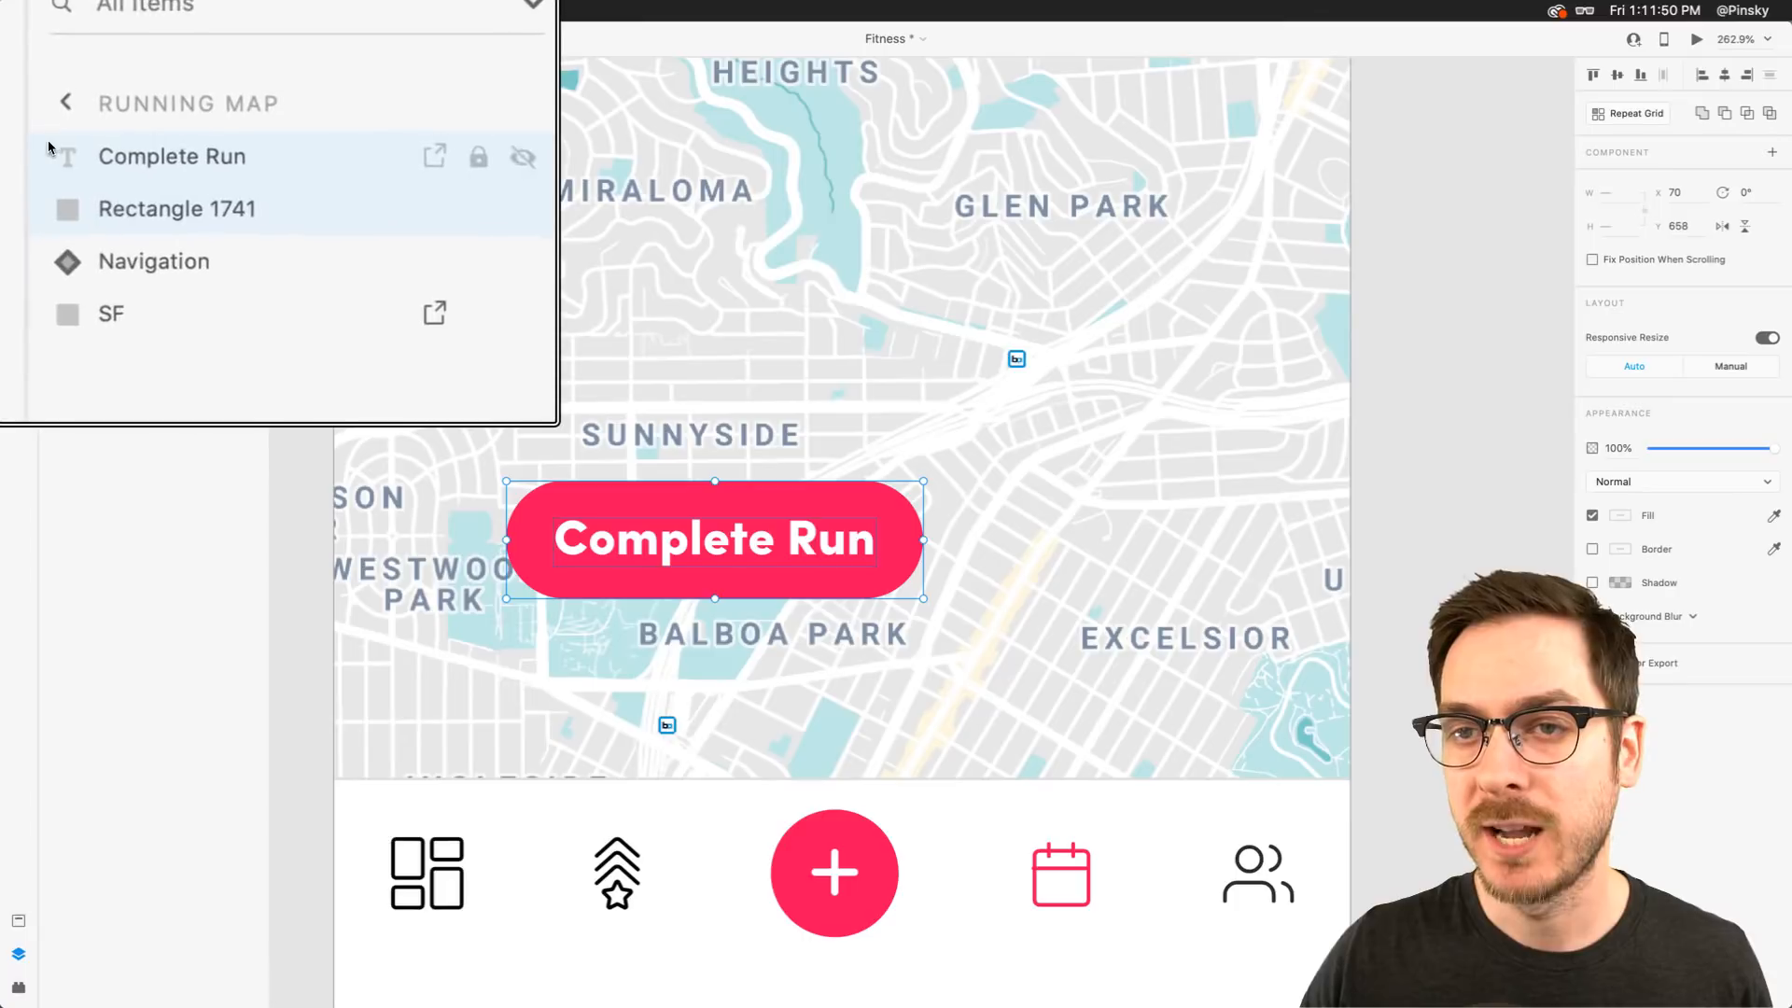
{"action": "right_click", "coordinate": [147, 146]}
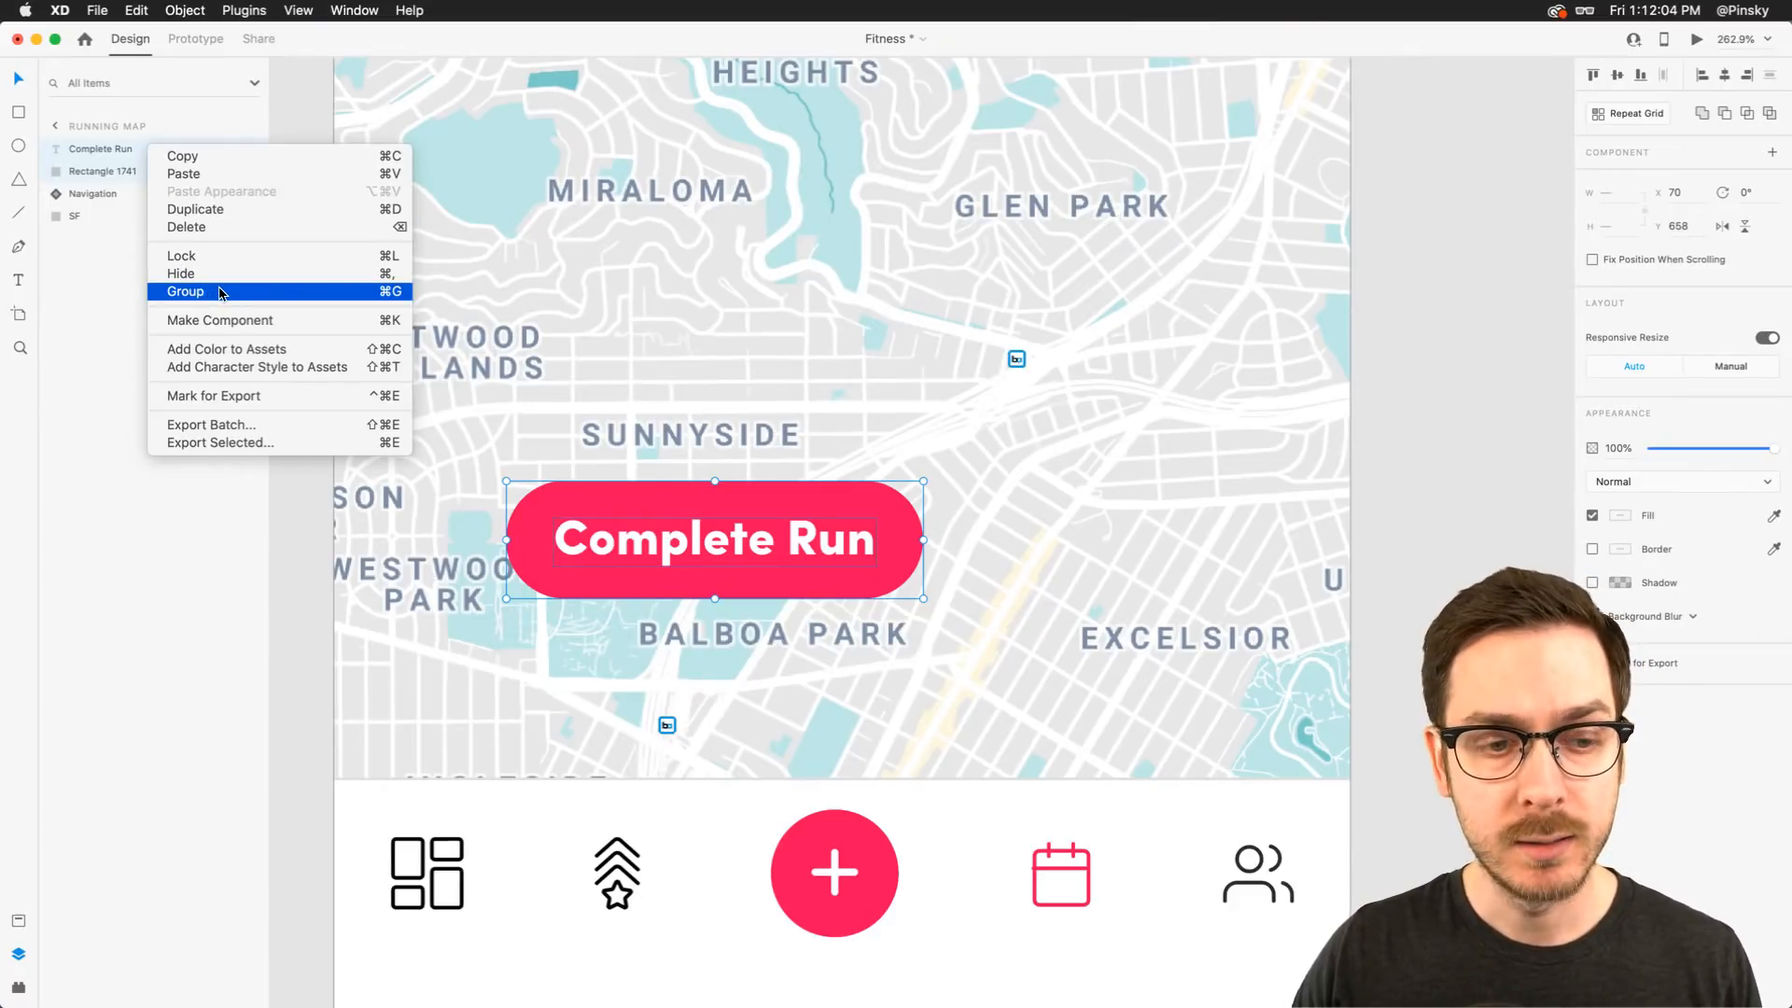
{"action": "left_click", "coordinate": [219, 293]}
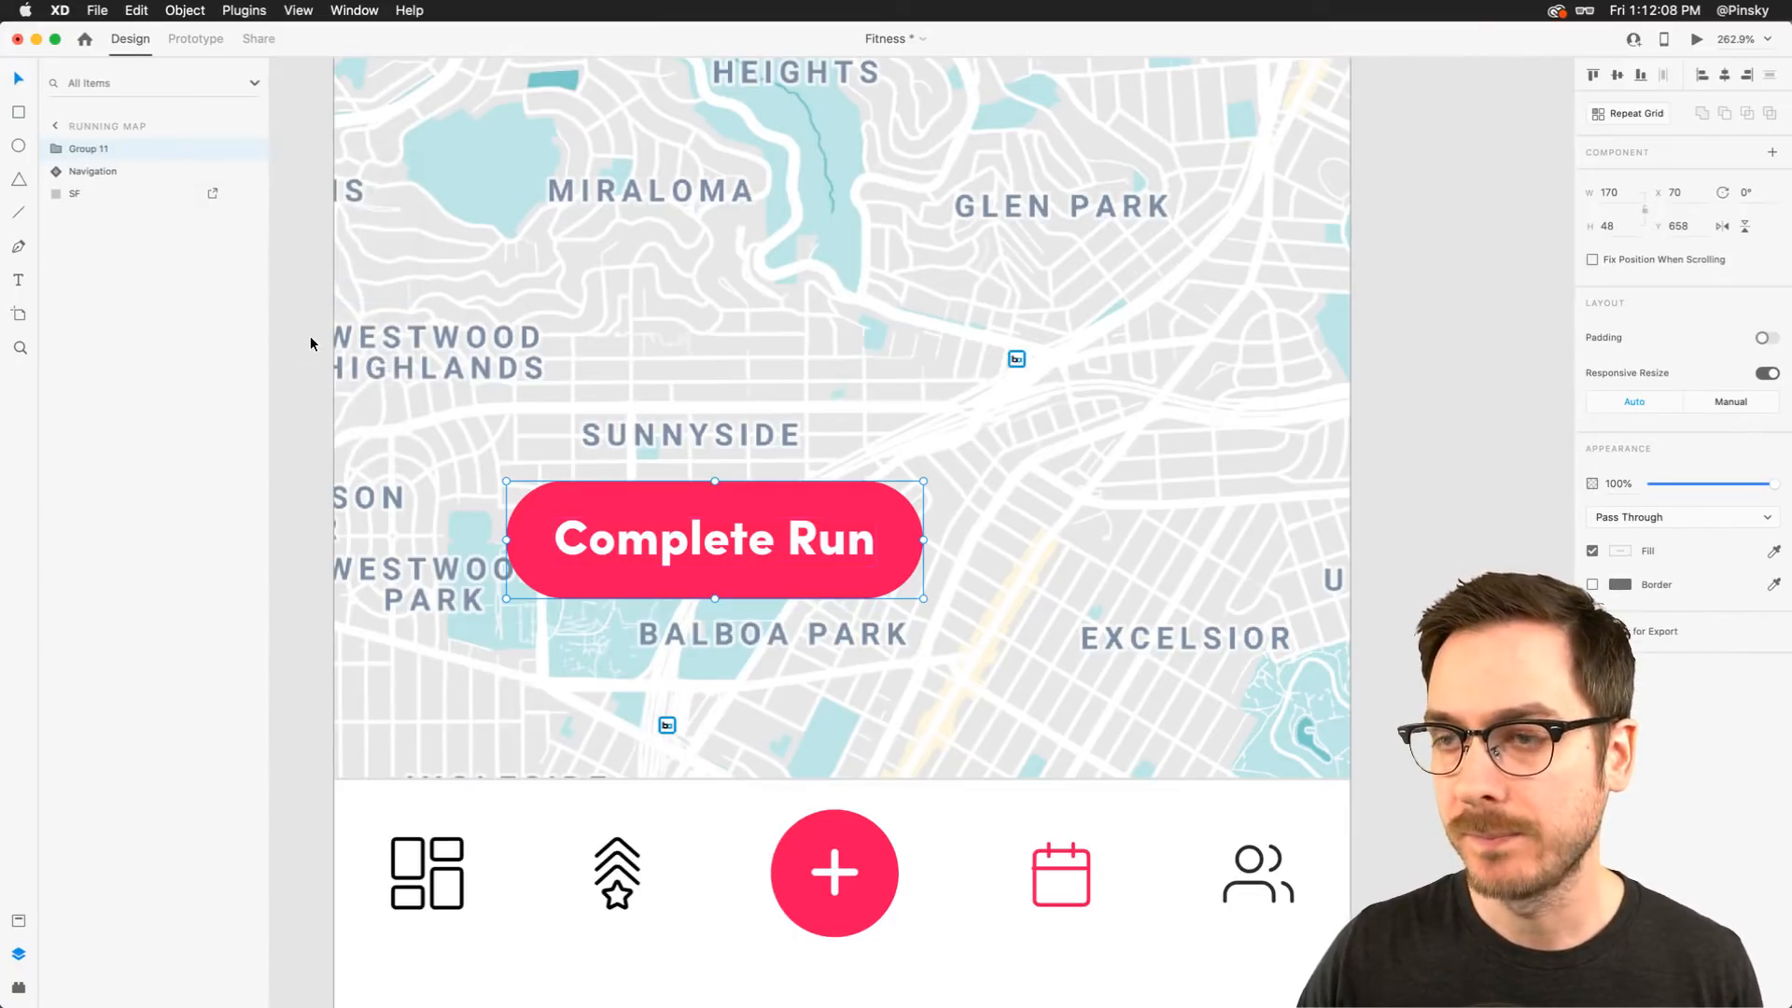
{"action": "left_click", "coordinate": [186, 9]}
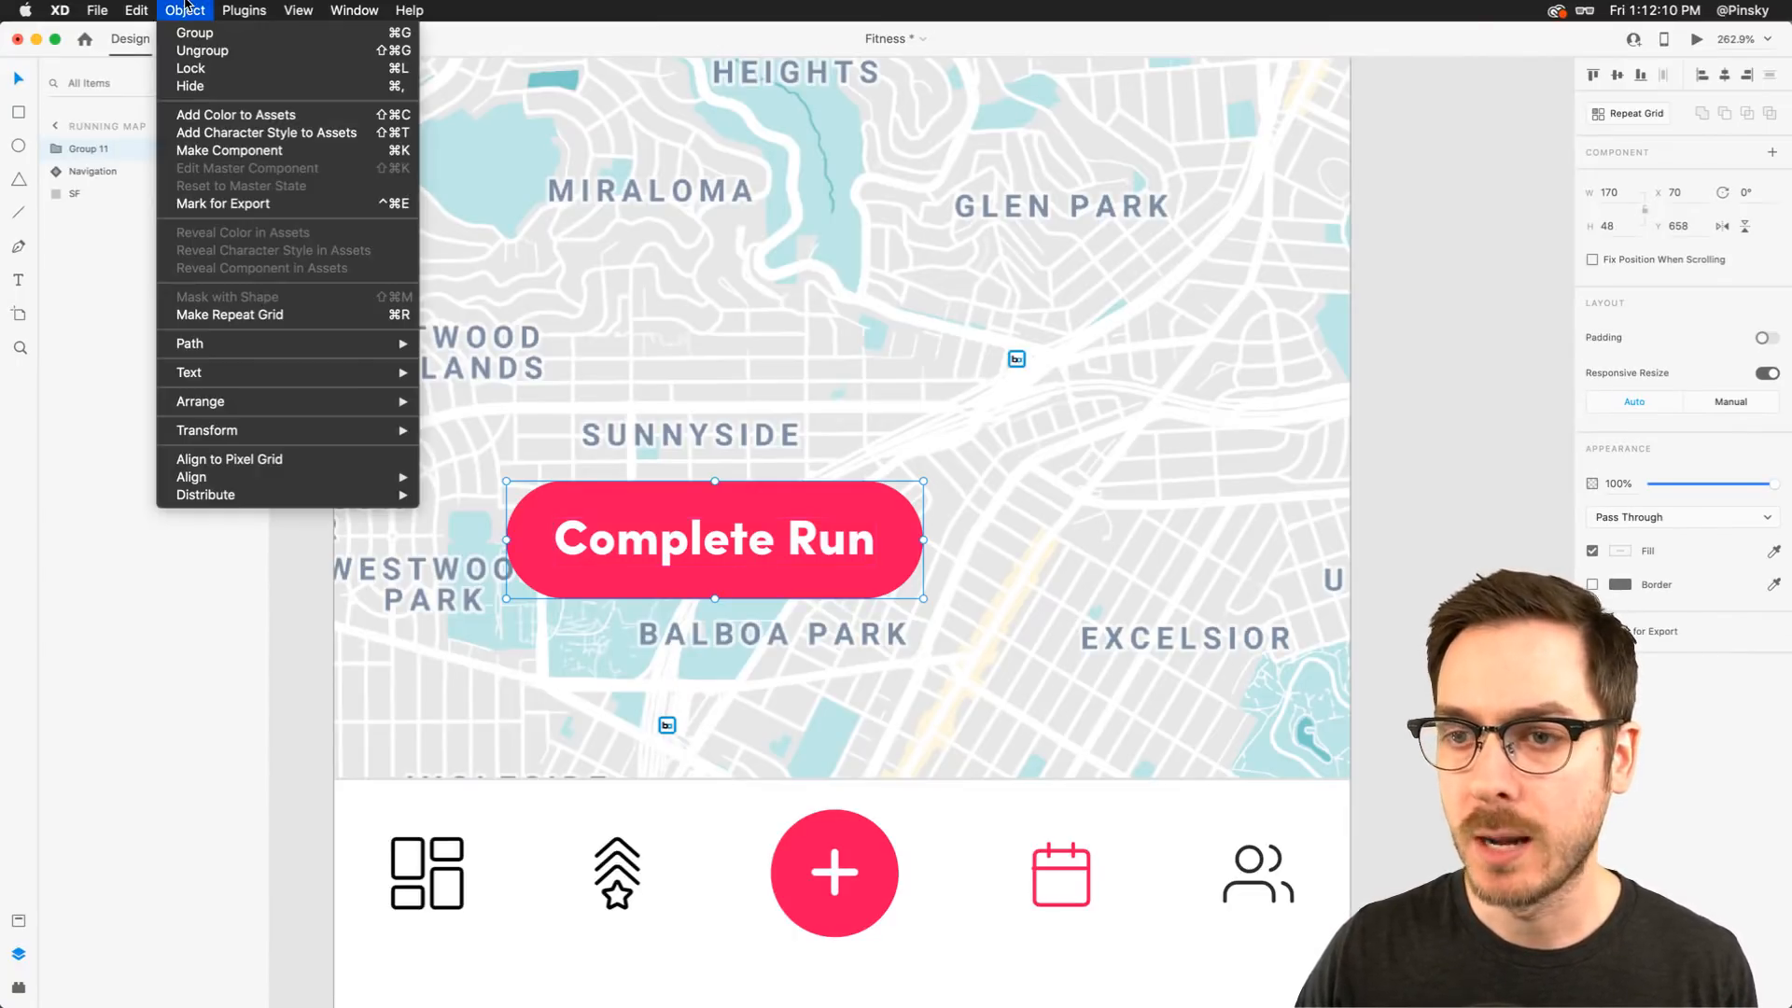
{"action": "left_click", "coordinate": [186, 8]}
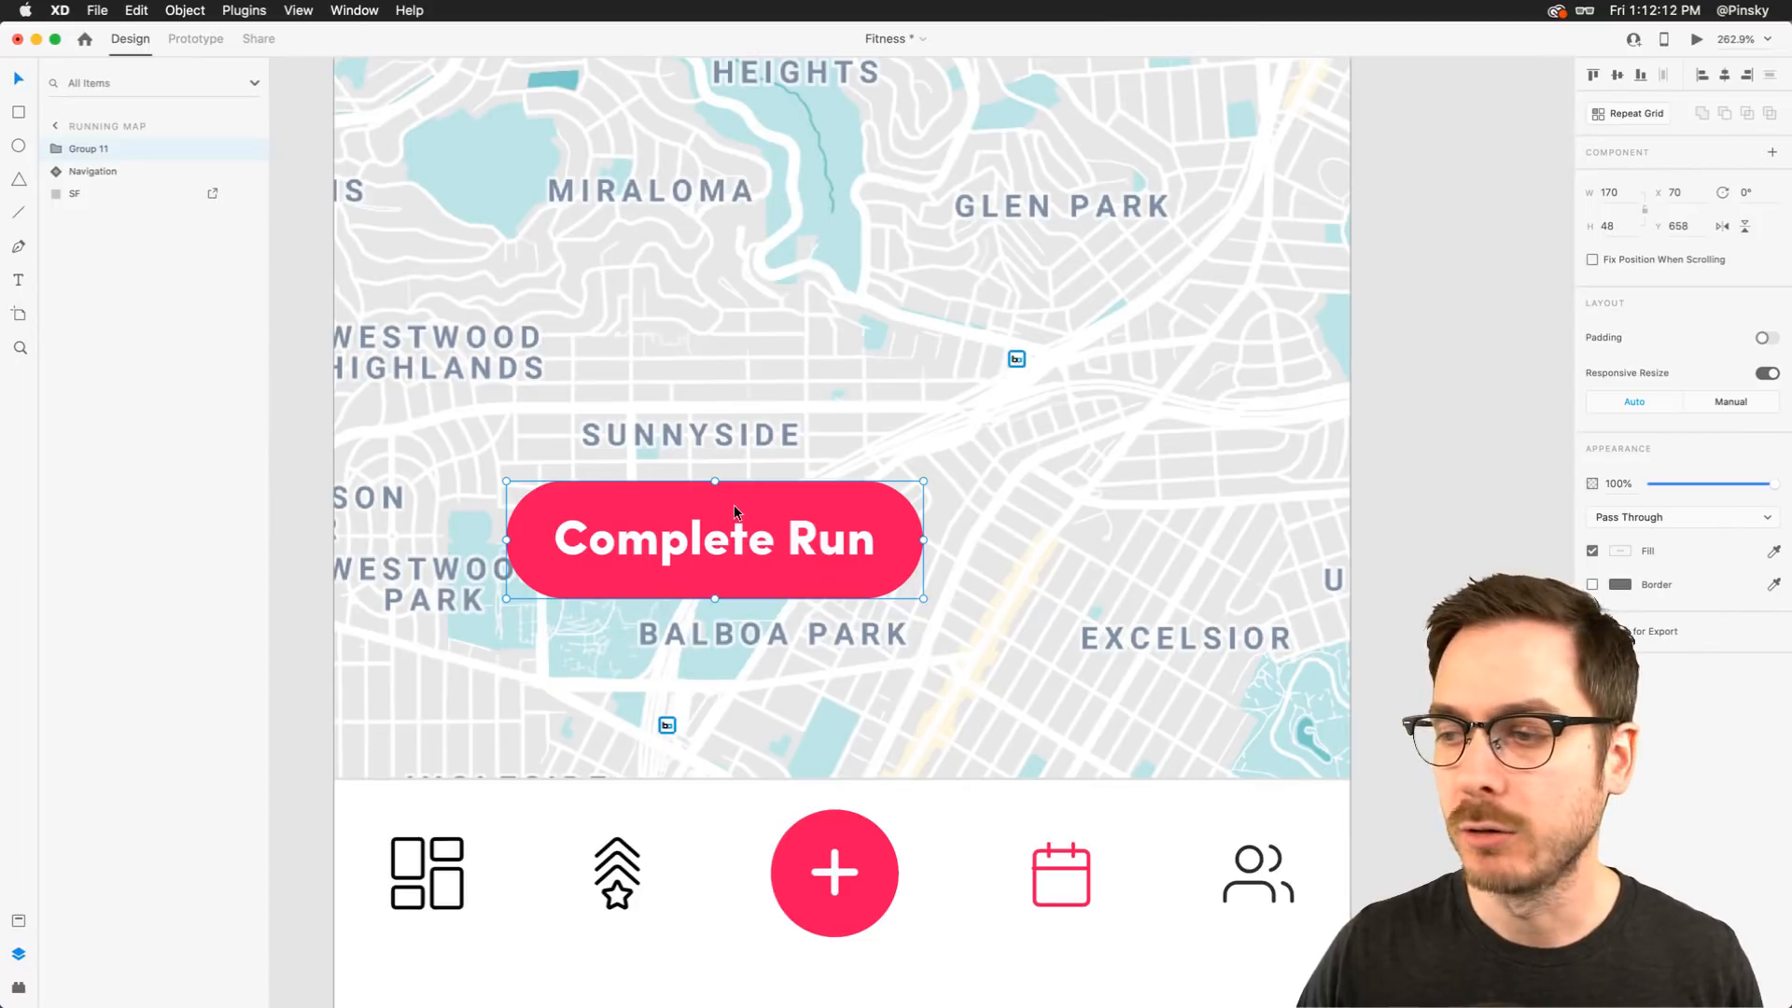
Rename the group as Button
{"action": "double_click", "coordinate": [85, 153]}
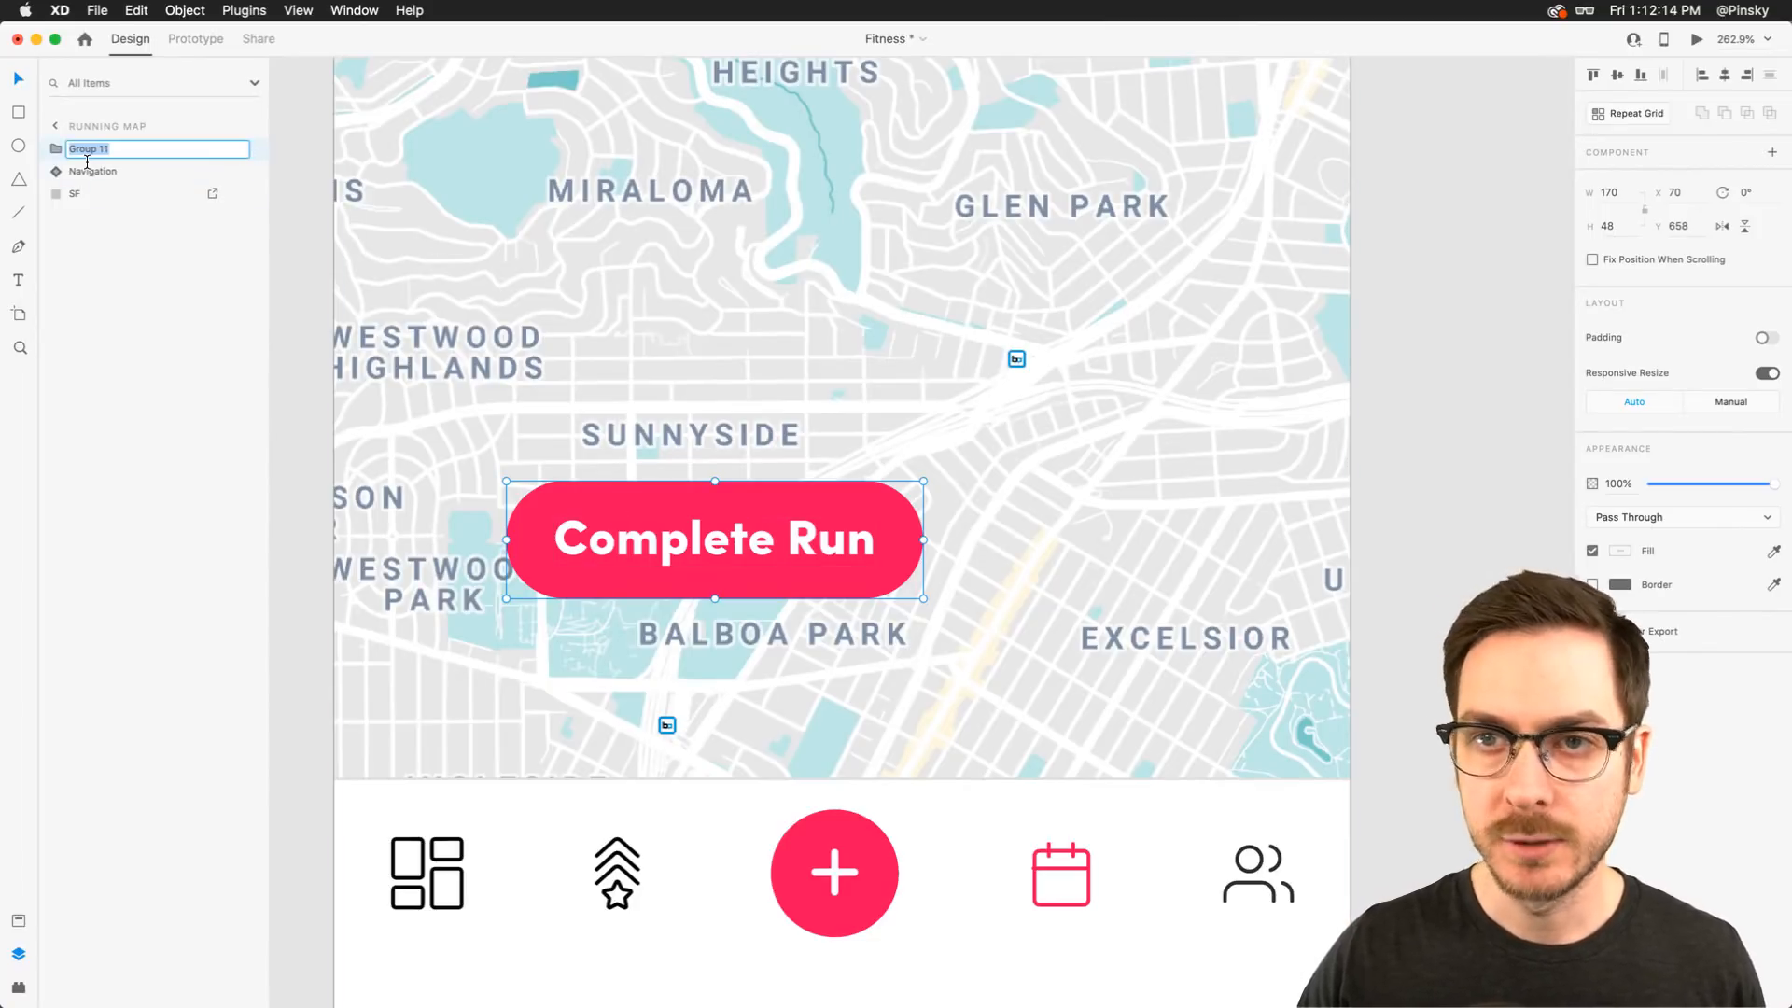
{"action": "type", "text": "Button"}
{"action": "key", "text": "Return"}
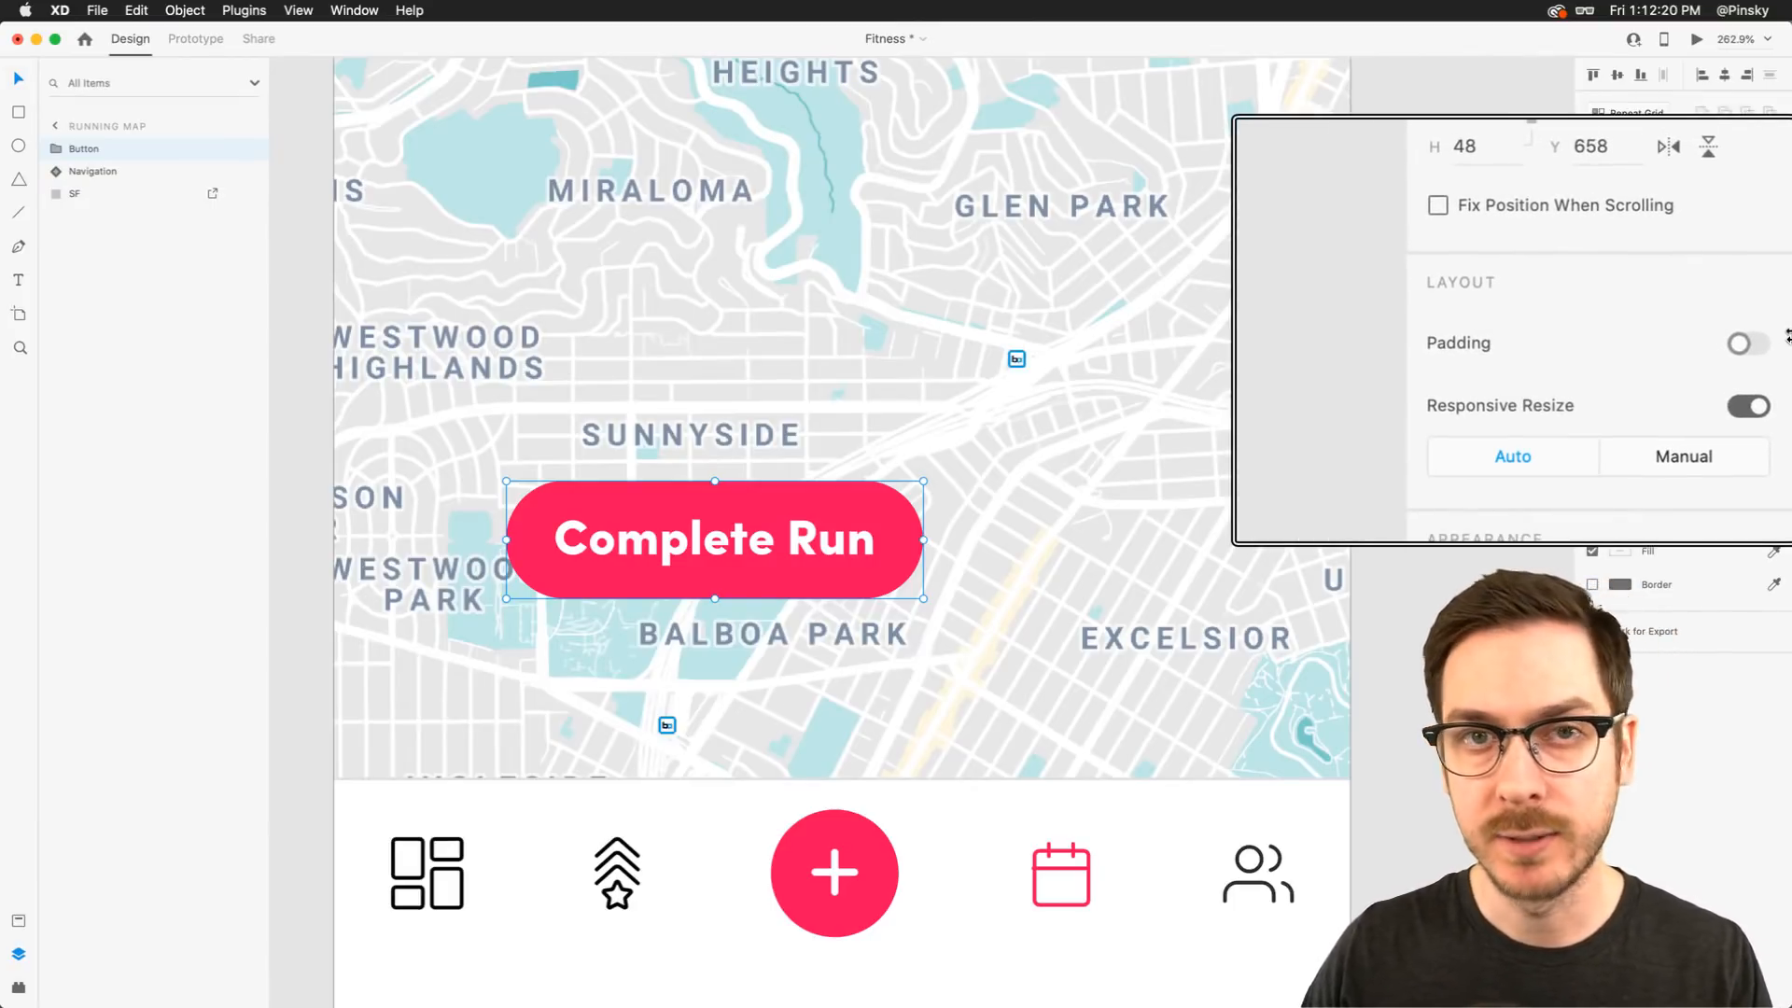
Turn on padding for the Button group and set its right and left padding to 24
{"action": "left_click", "coordinate": [1740, 343]}
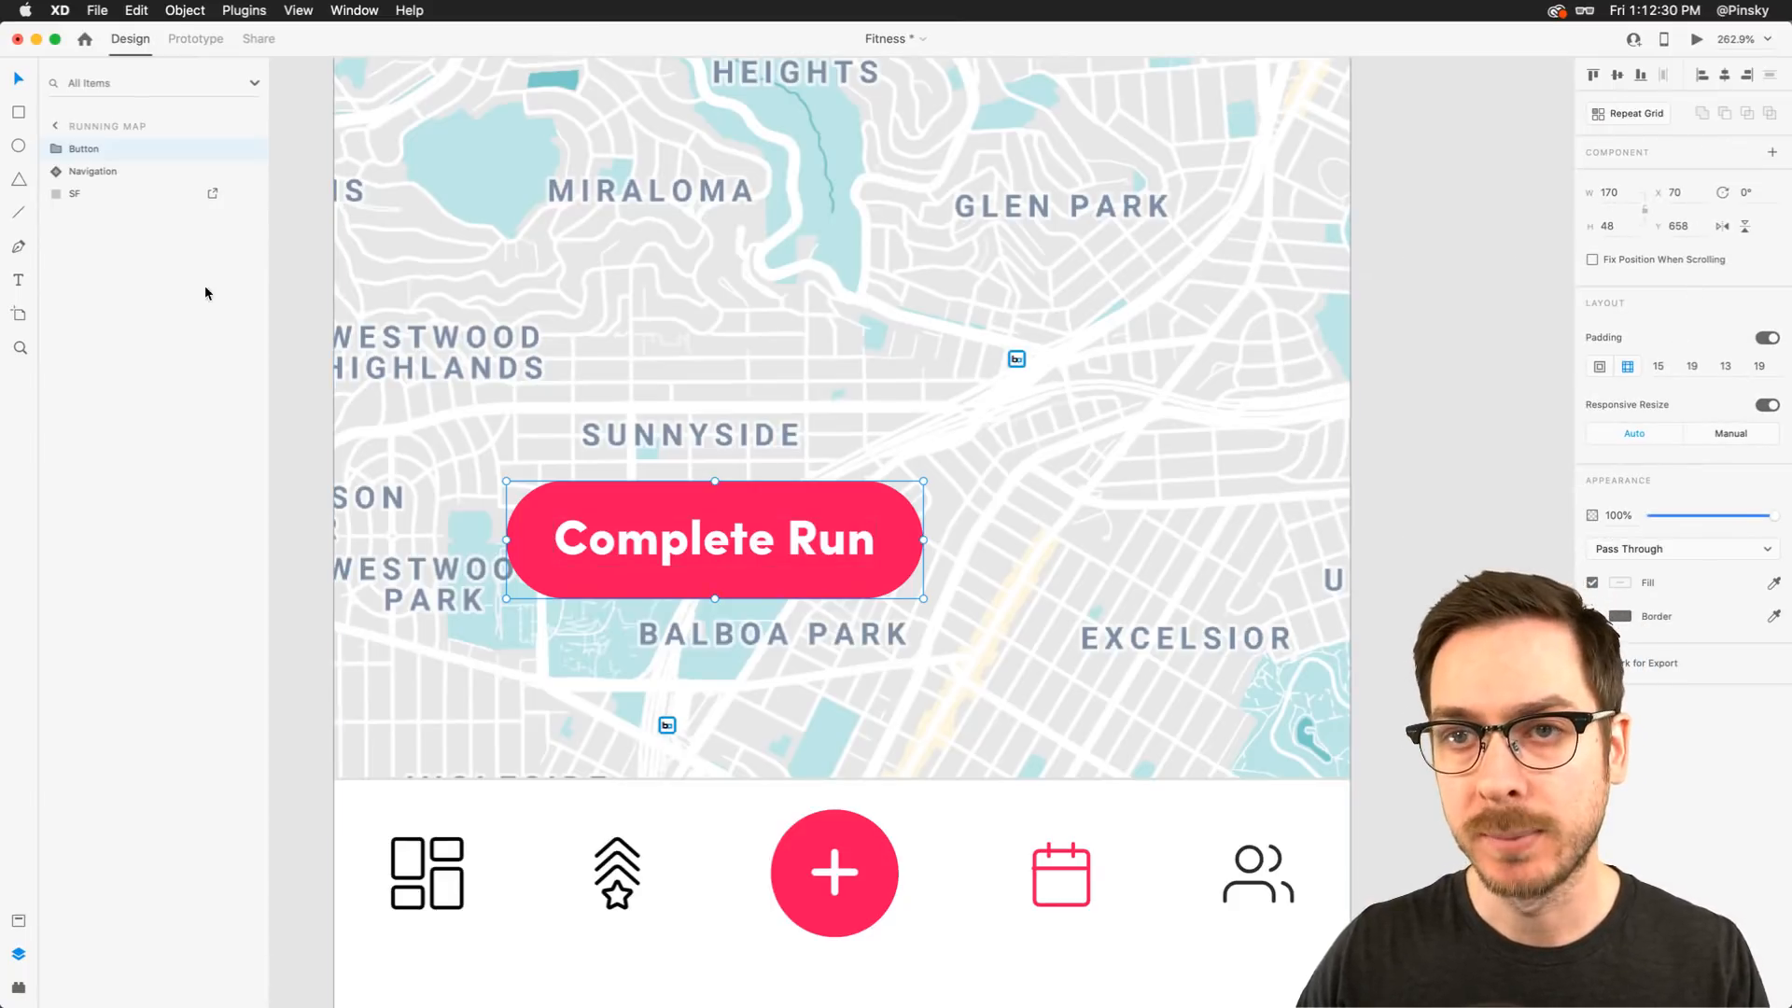
{"action": "left_click", "coordinate": [52, 148]}
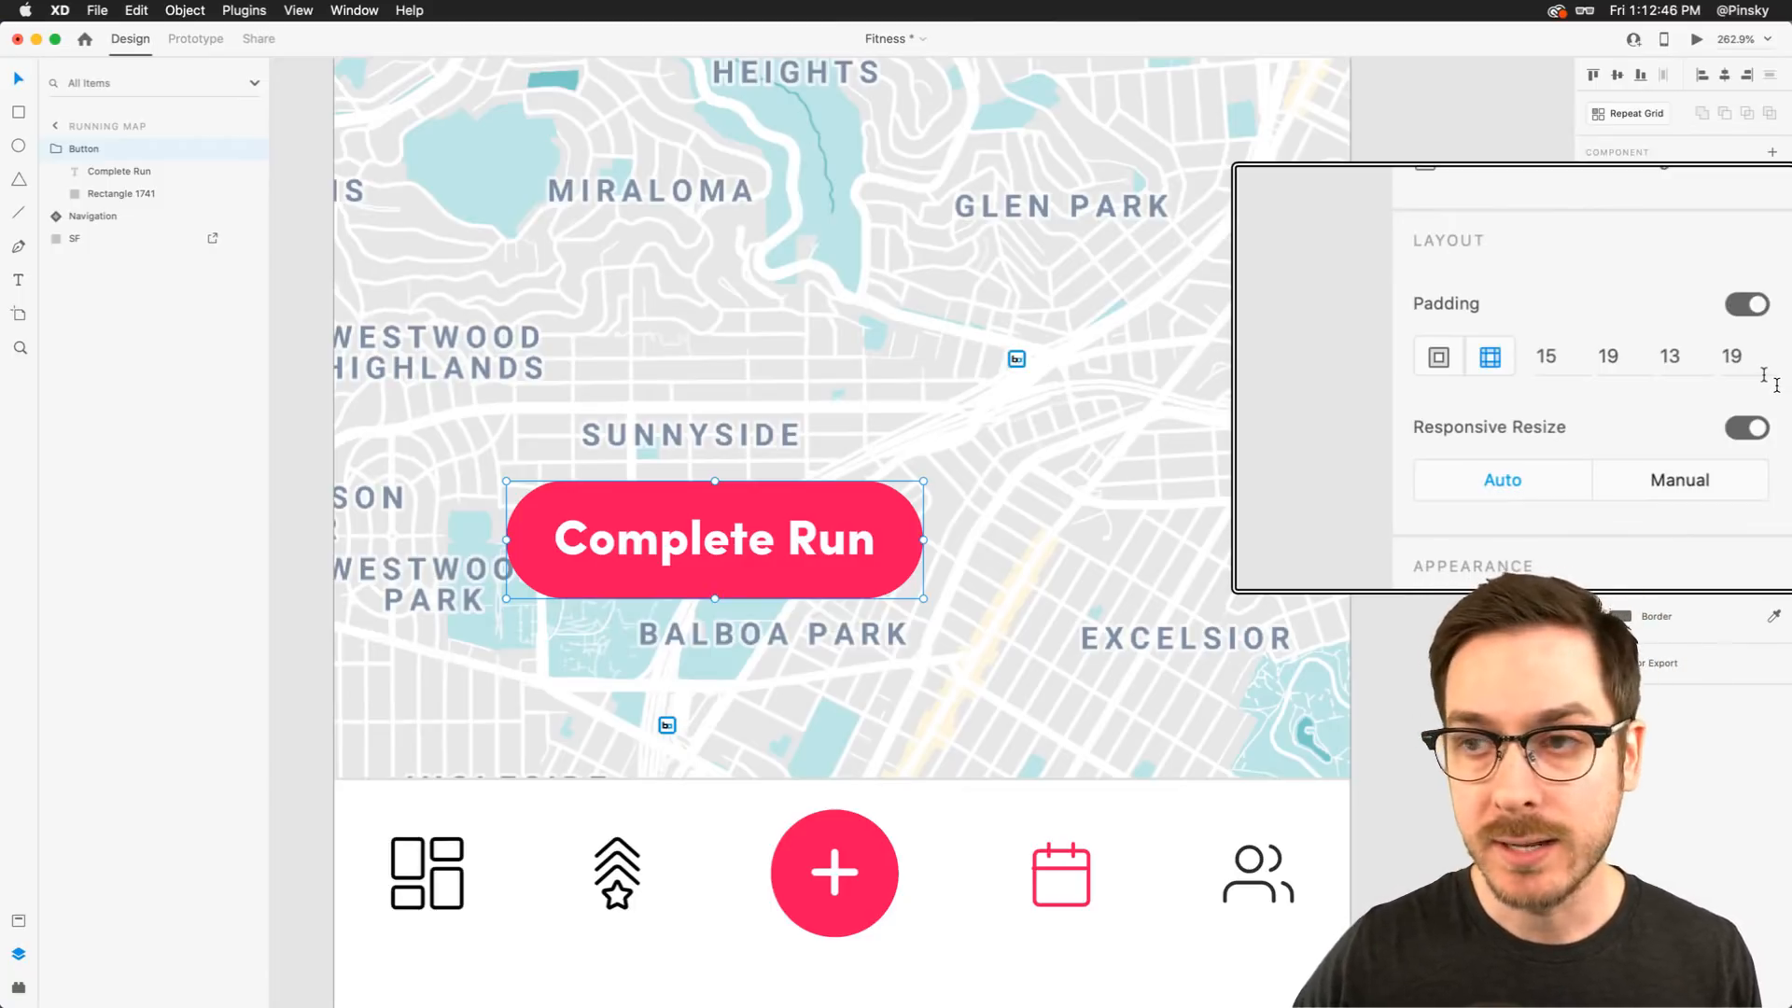
{"action": "left_click", "coordinate": [1613, 354]}
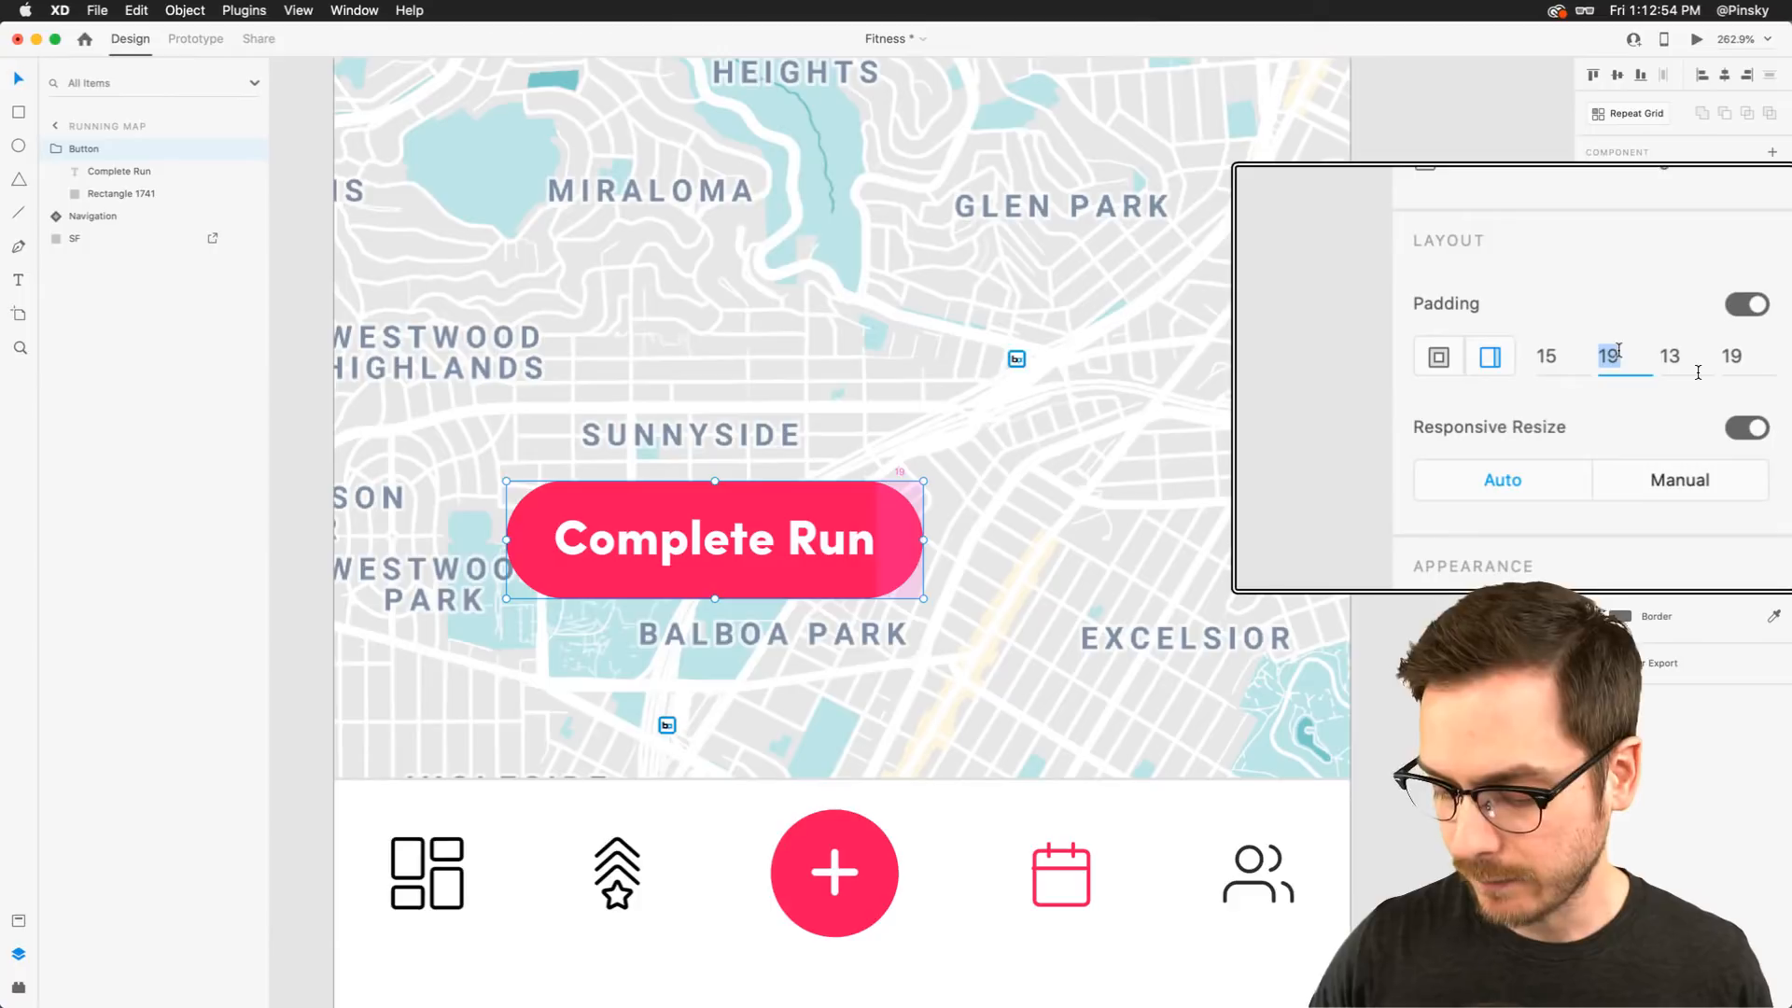
{"action": "type", "text": "24"}
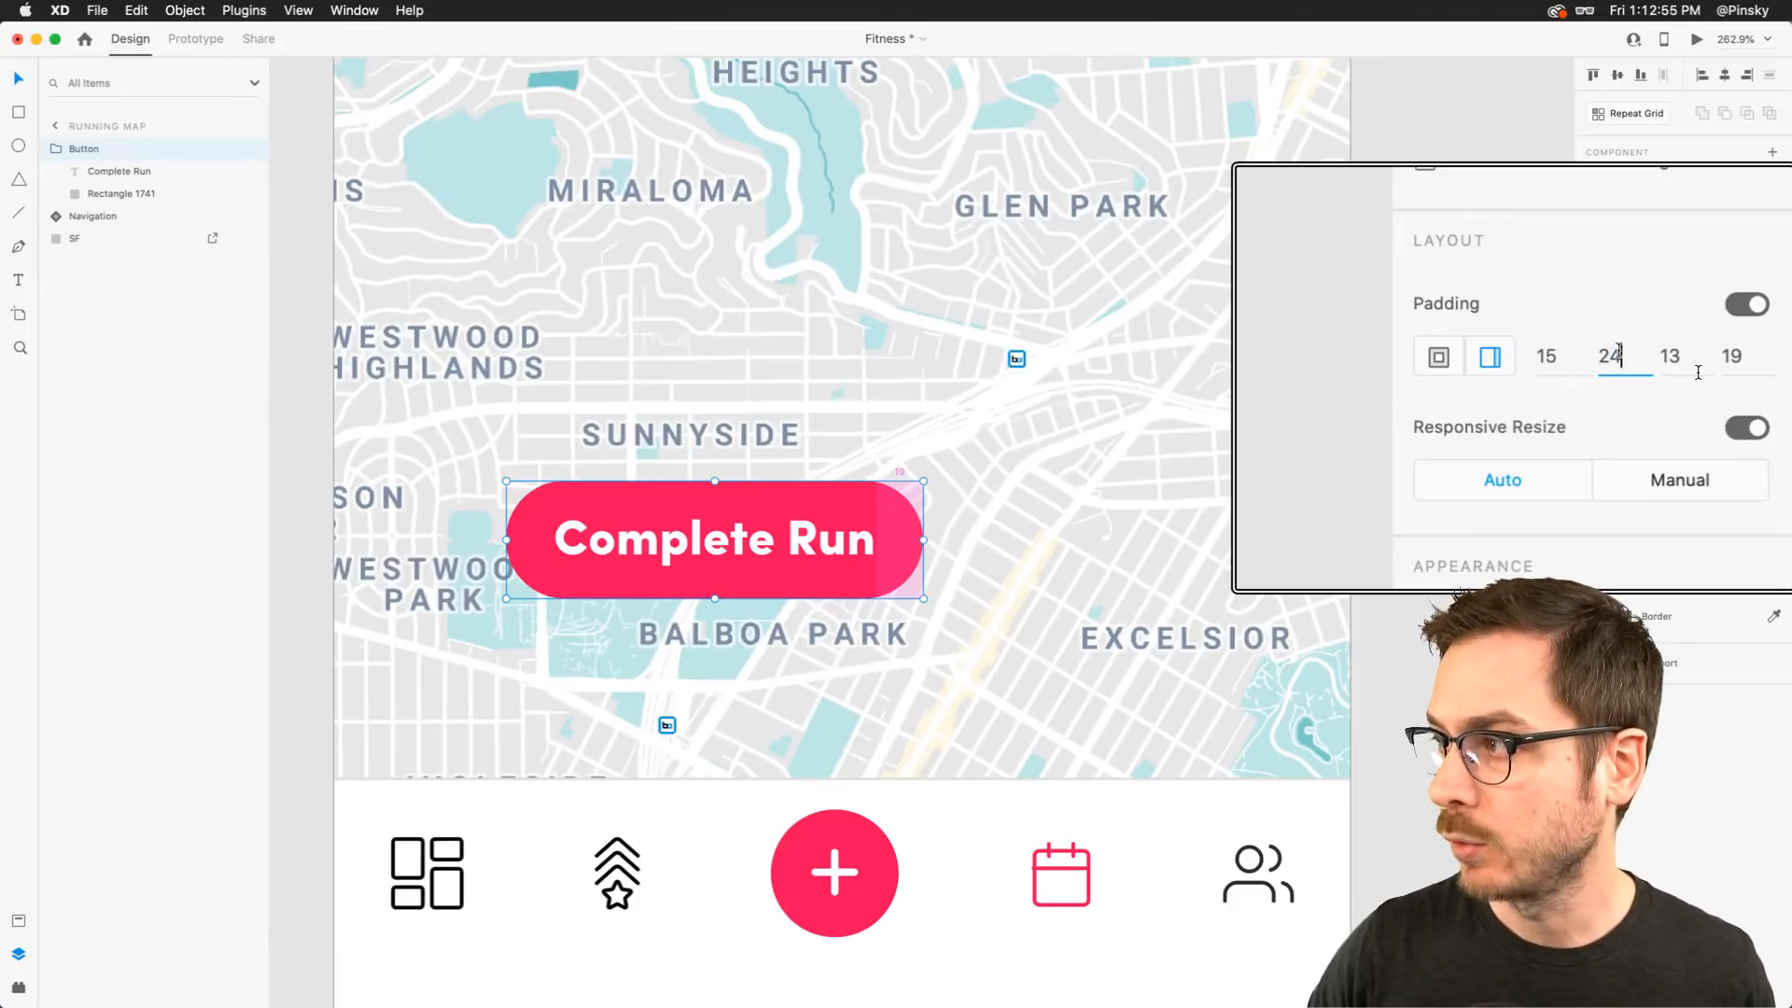
{"action": "left_click", "coordinate": [1771, 375]}
{"action": "type", "text": "24"}
{"action": "key", "text": "Return"}
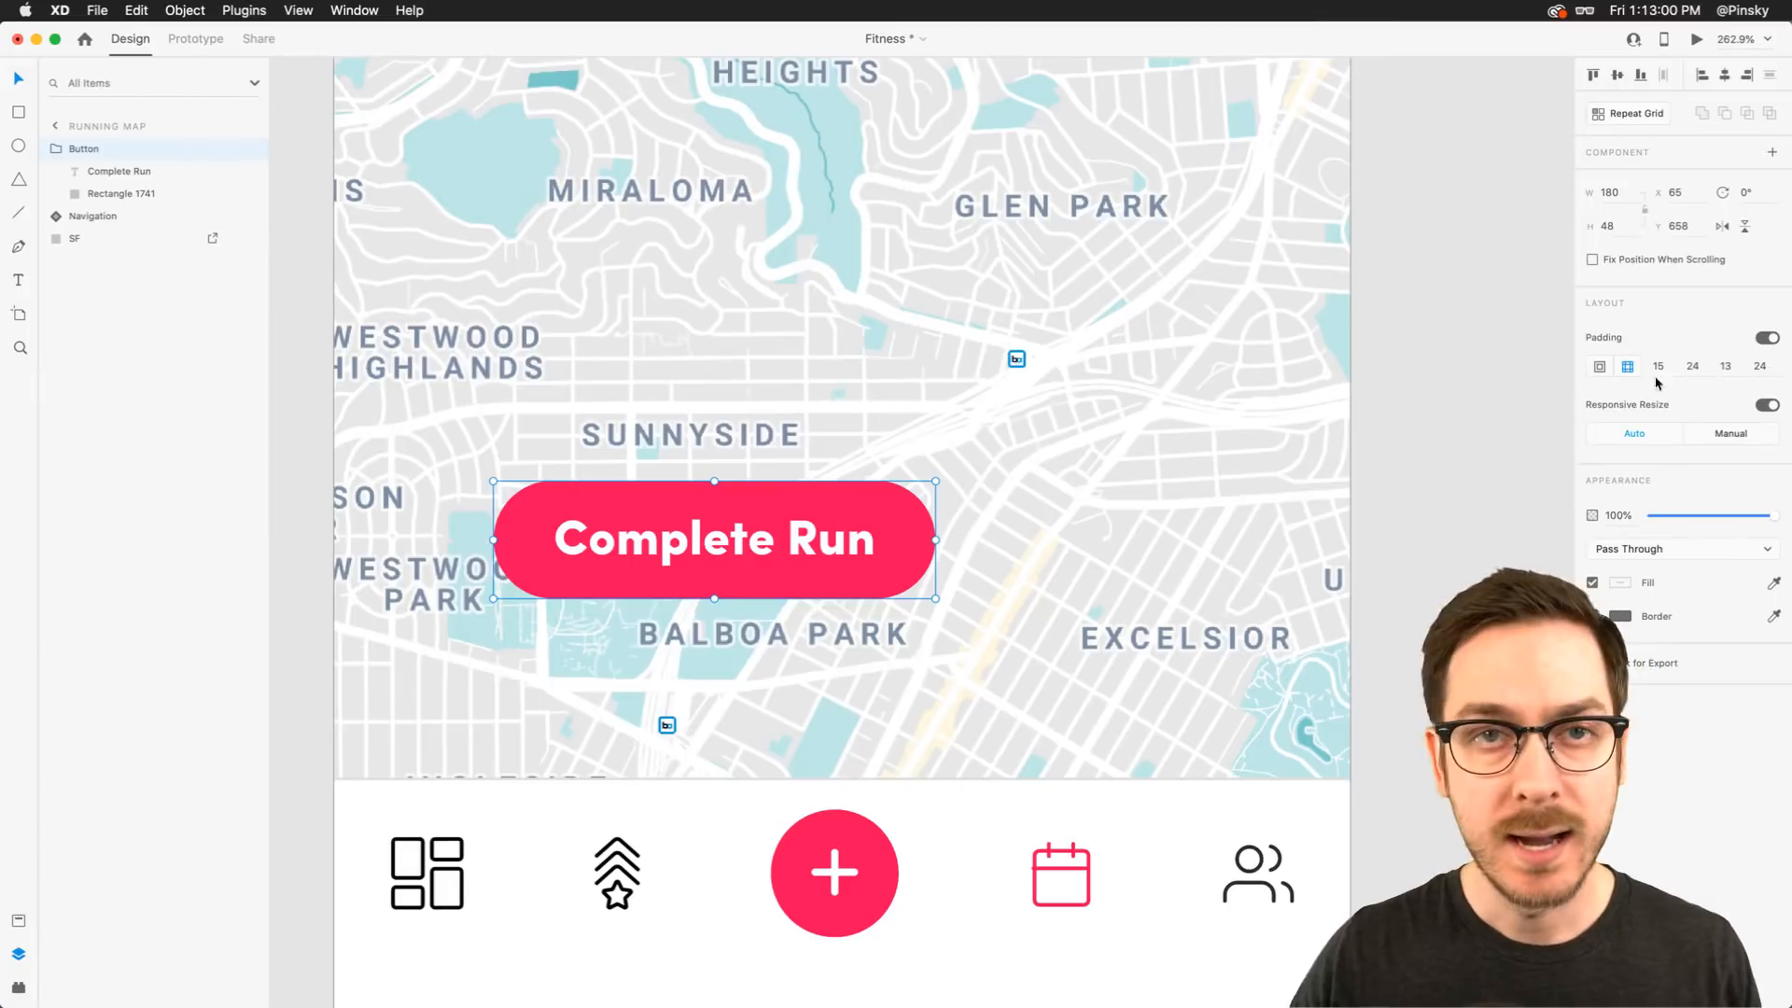
Replace the button label's text with Start
{"action": "double_click", "coordinate": [749, 542]}
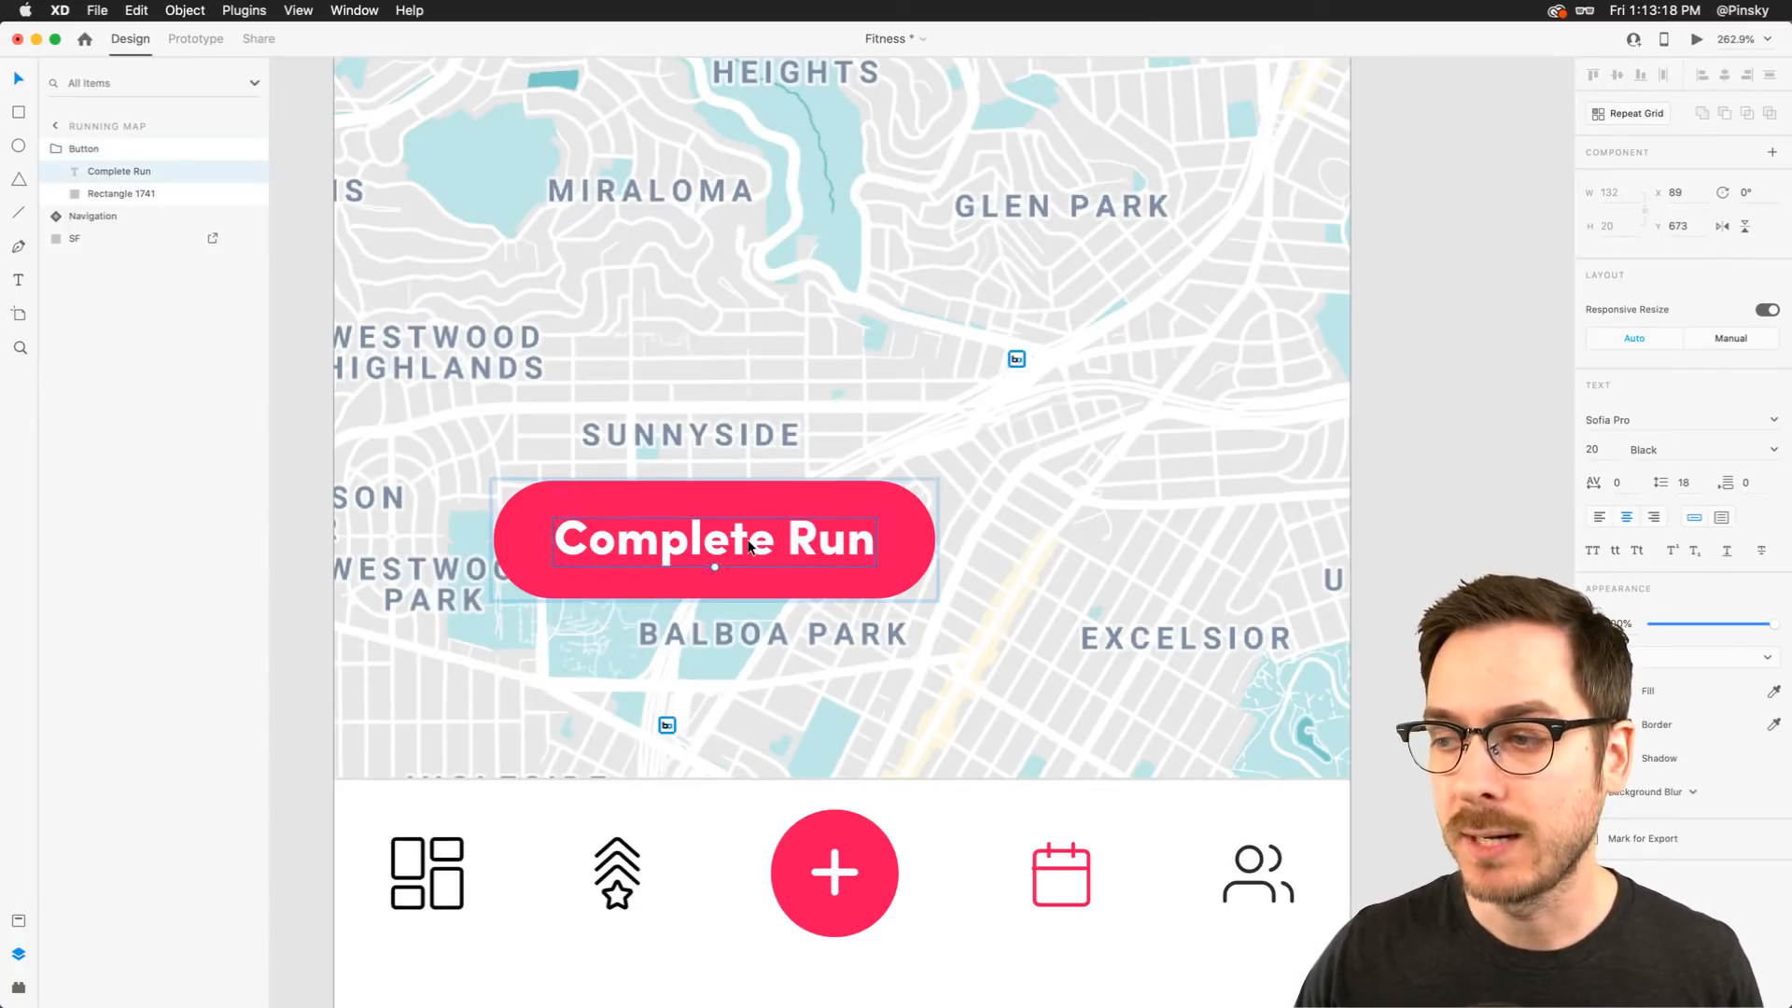
{"action": "double_click", "coordinate": [762, 550]}
{"action": "type", "text": "Sta"}
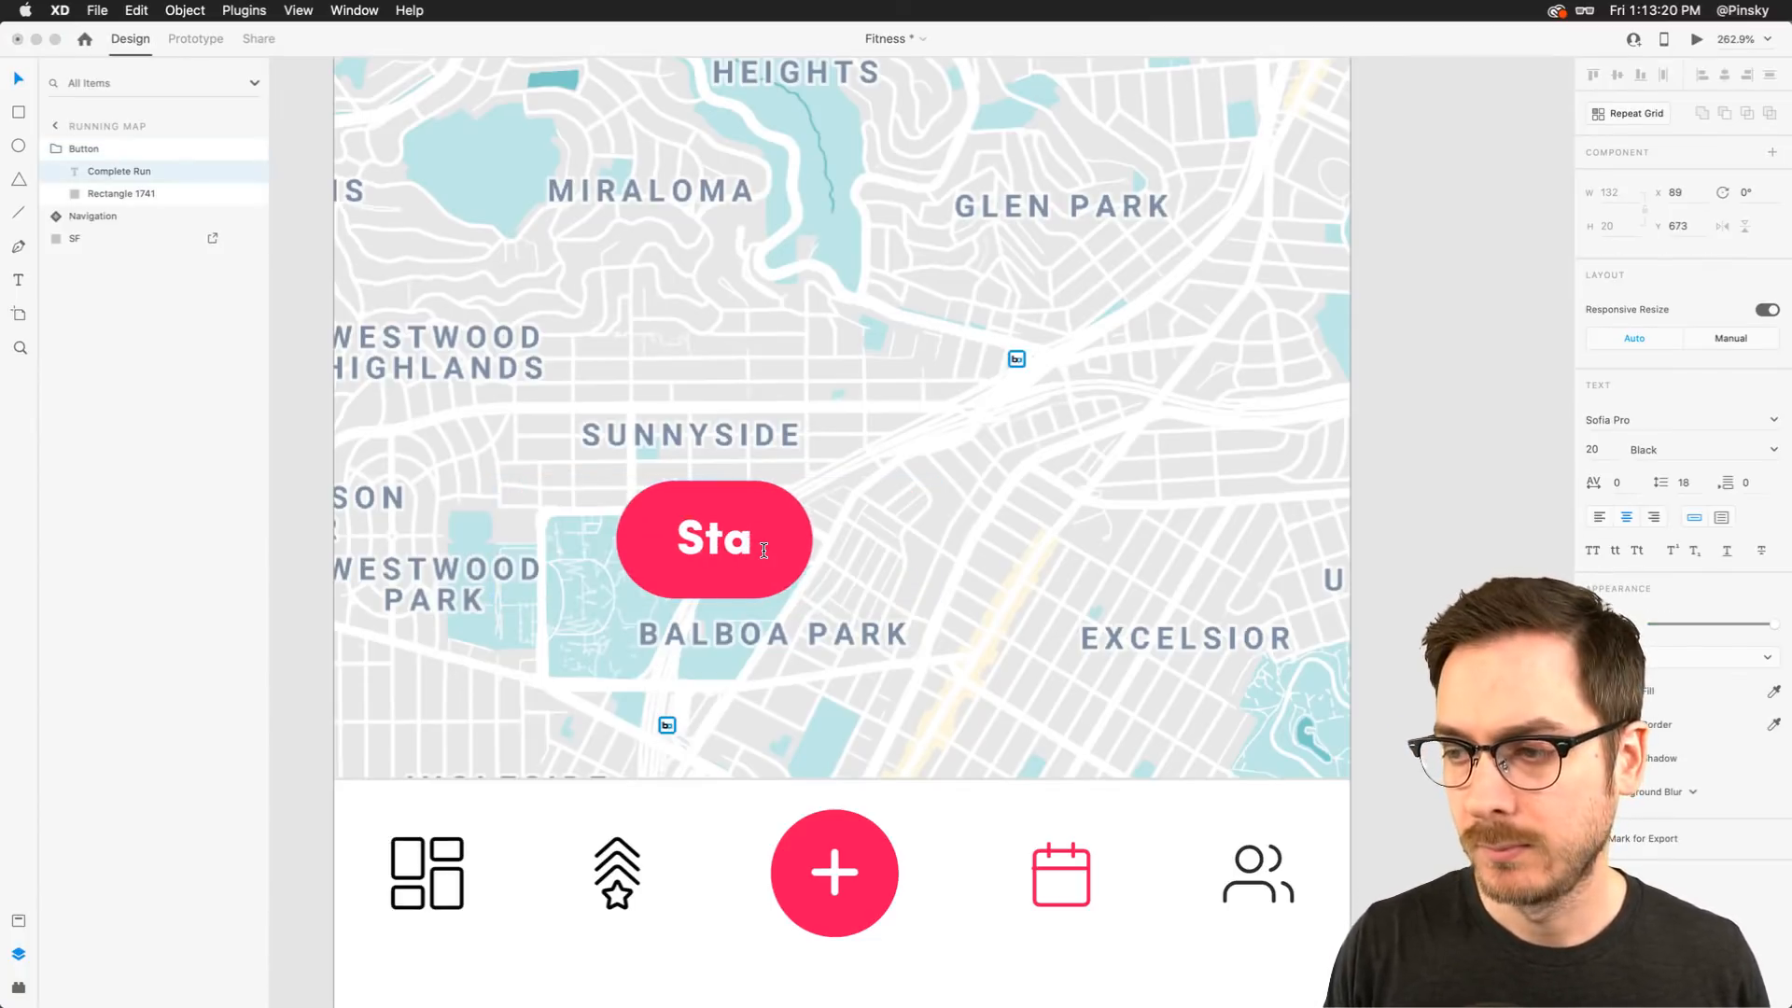
{"action": "type", "text": "rt Run"}
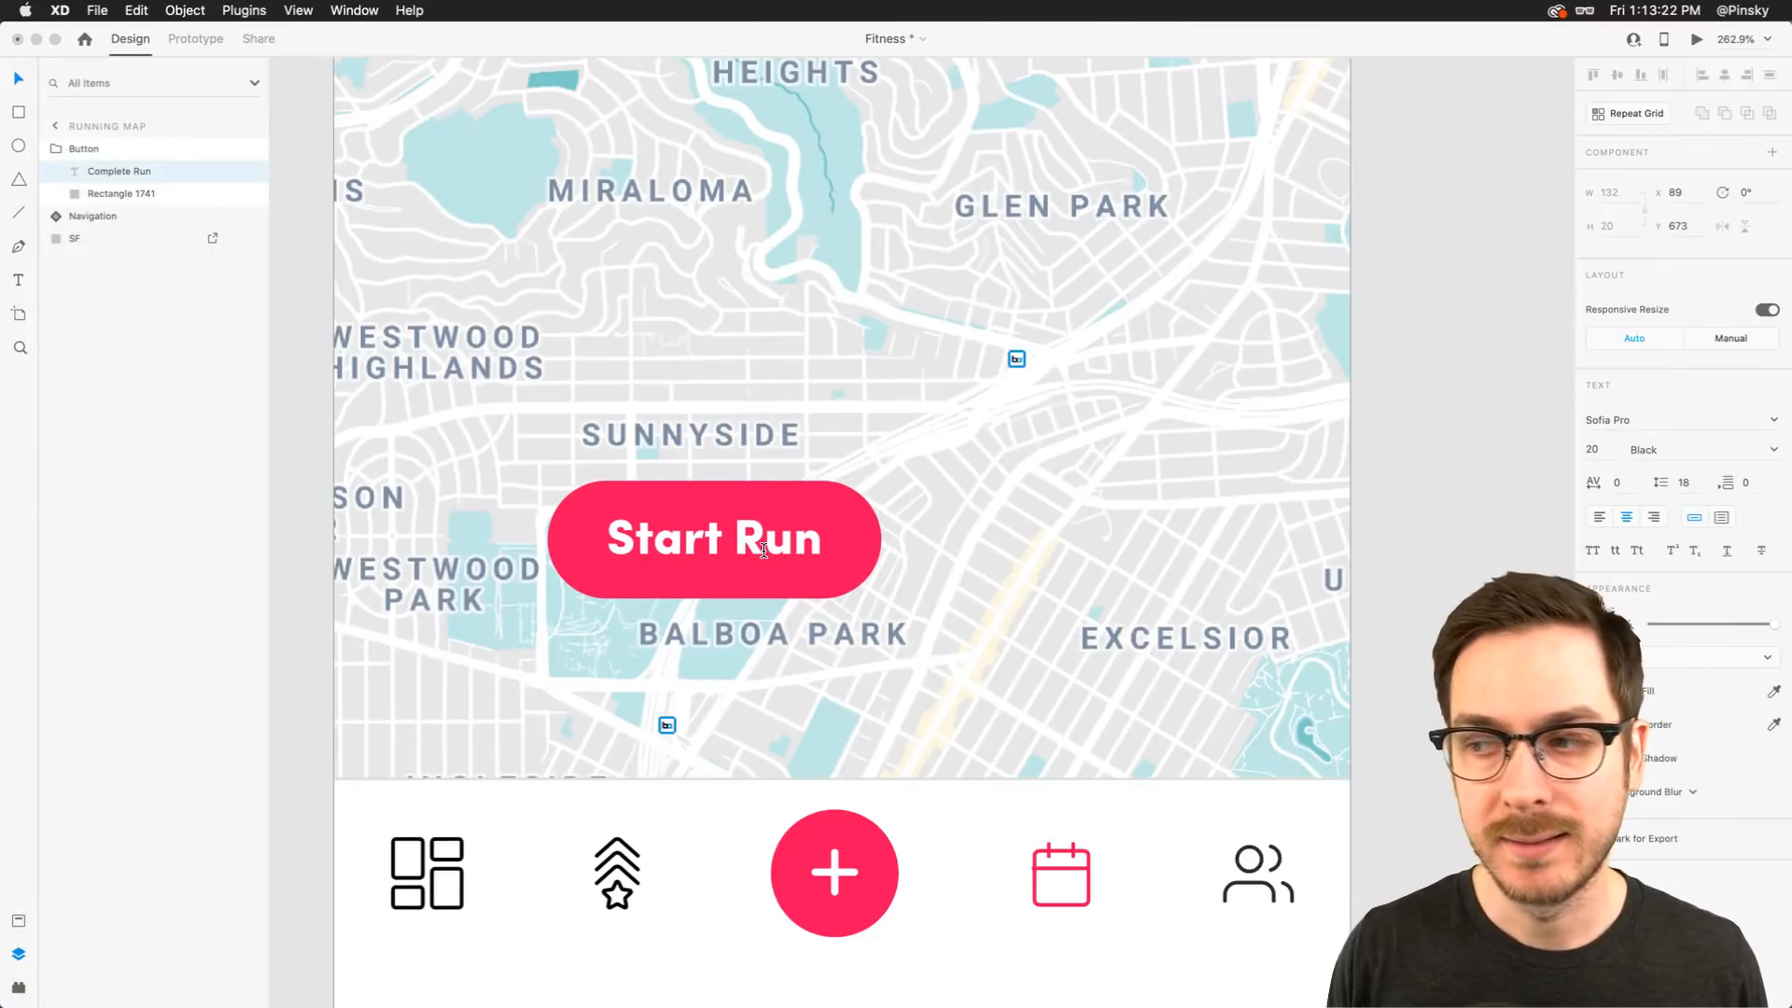
Extend the button label to Start Run, then undo the label text edit
{"action": "key", "text": "Escape"}
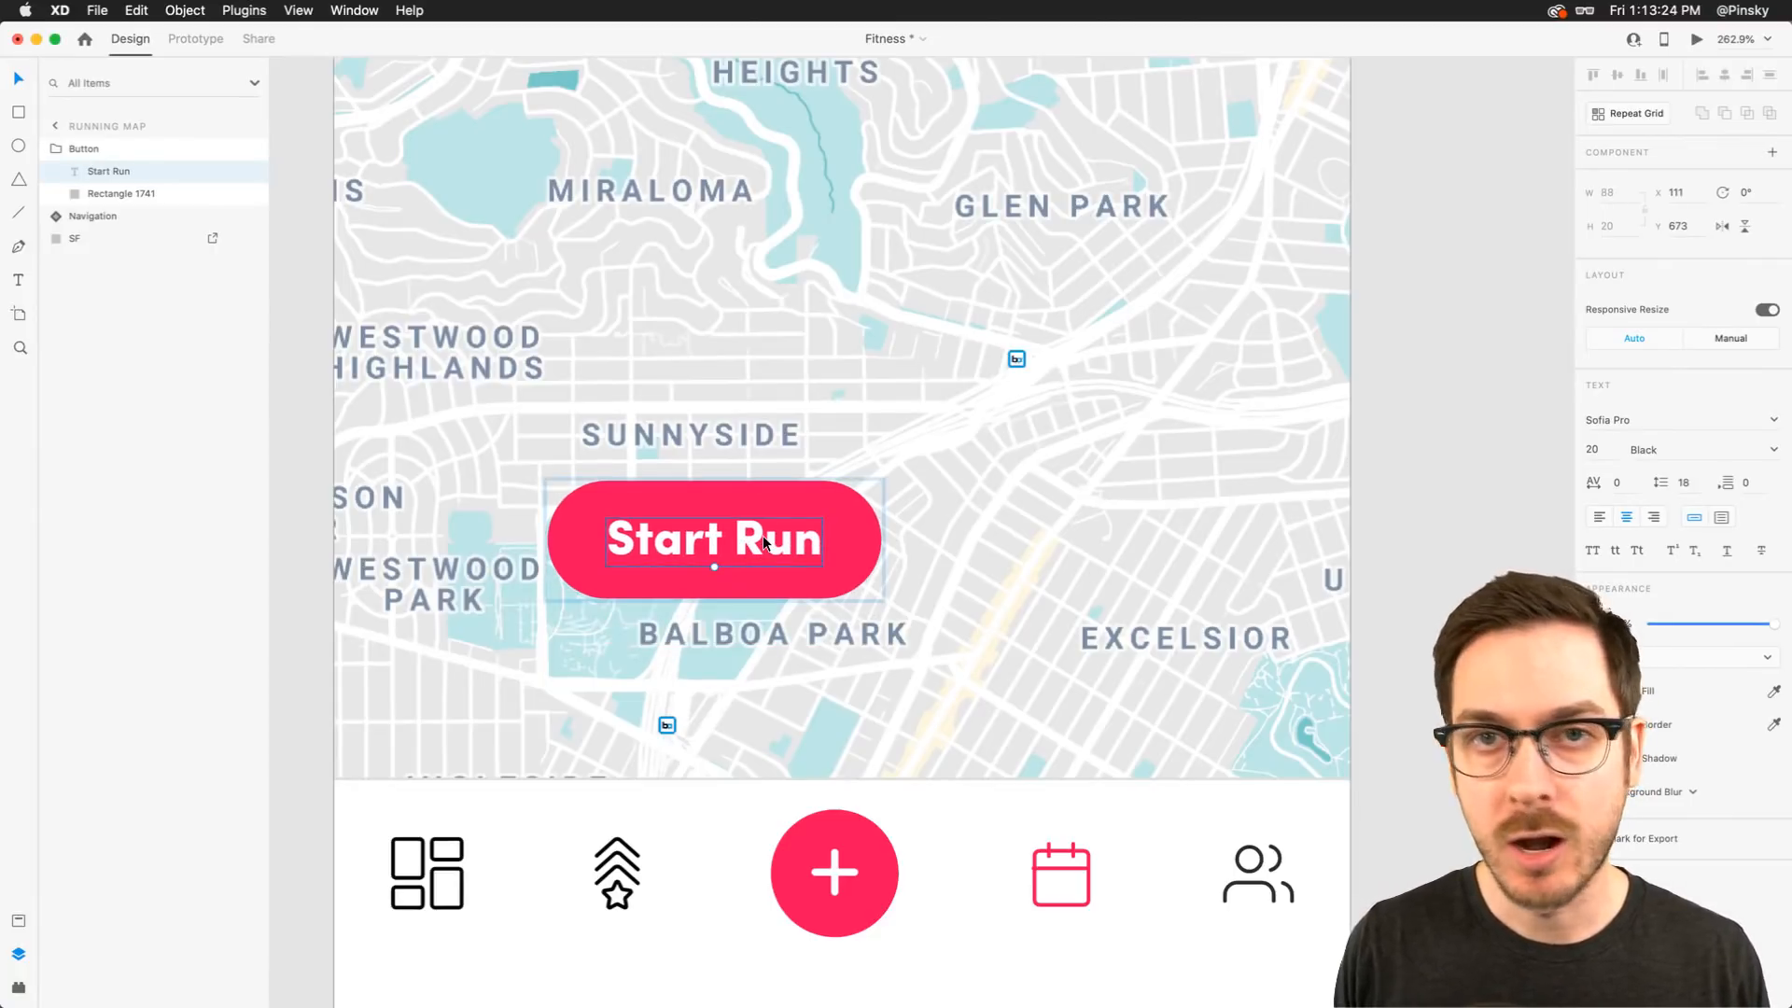
{"action": "key", "text": "super+z"}
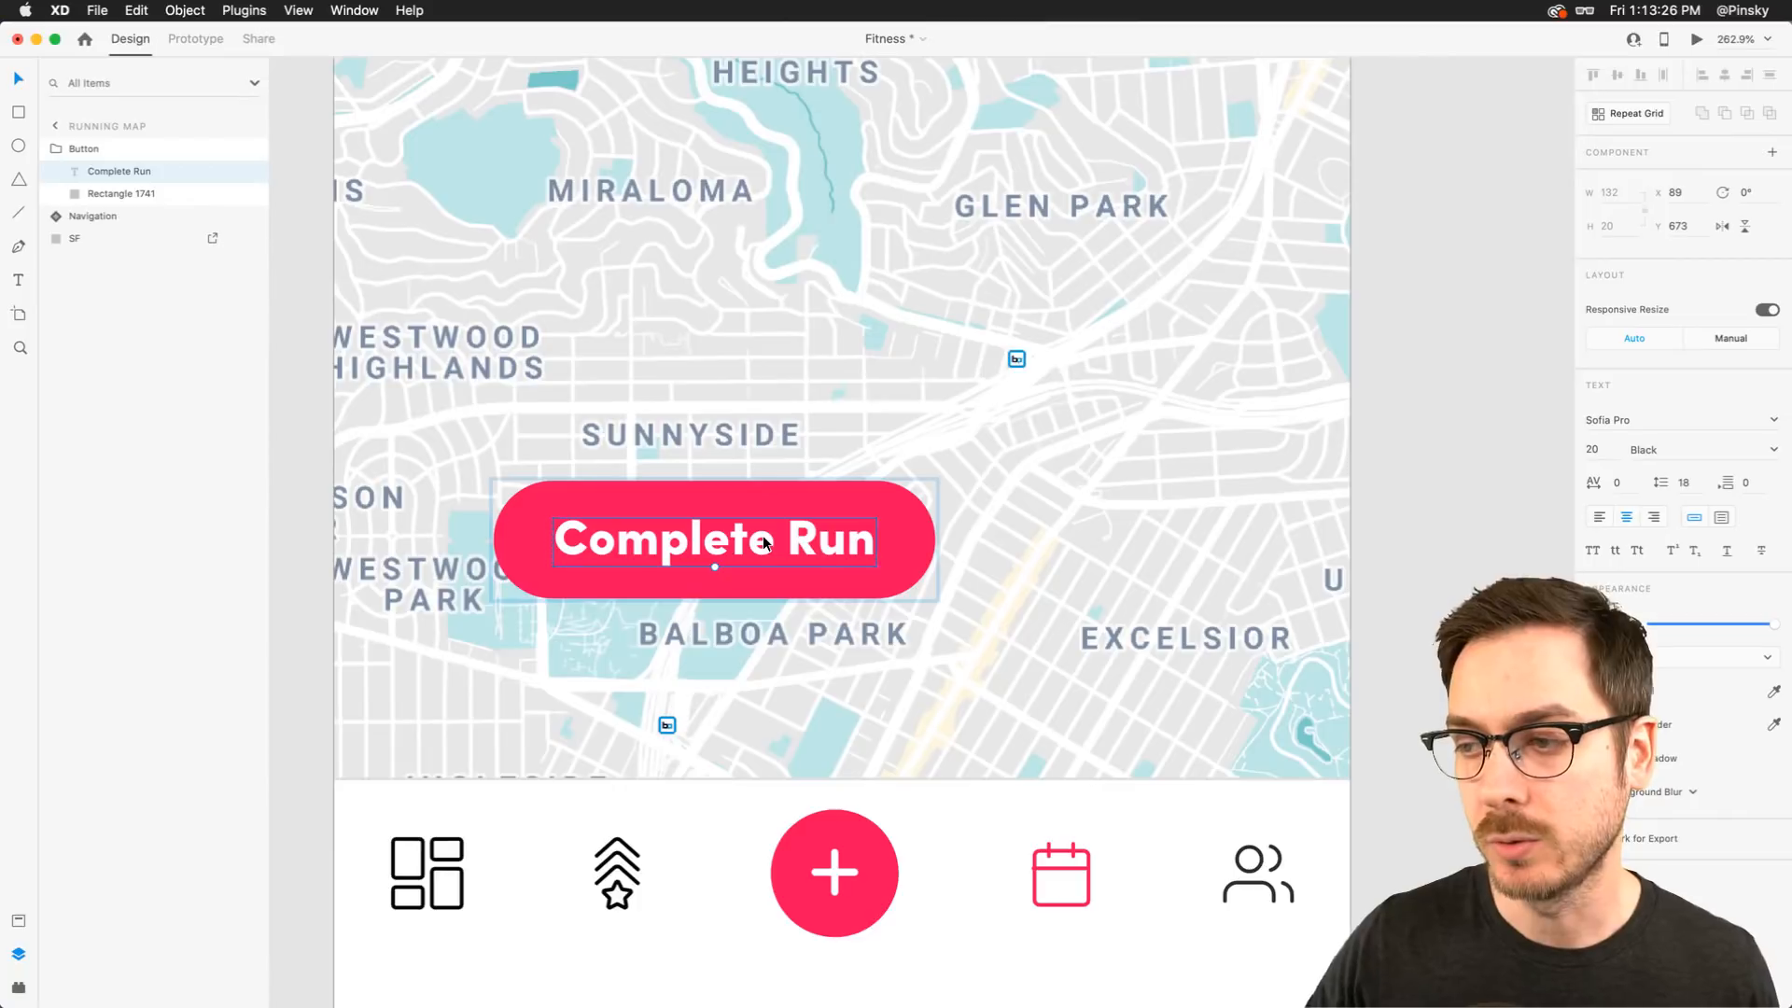
{"action": "key", "text": "Escape"}
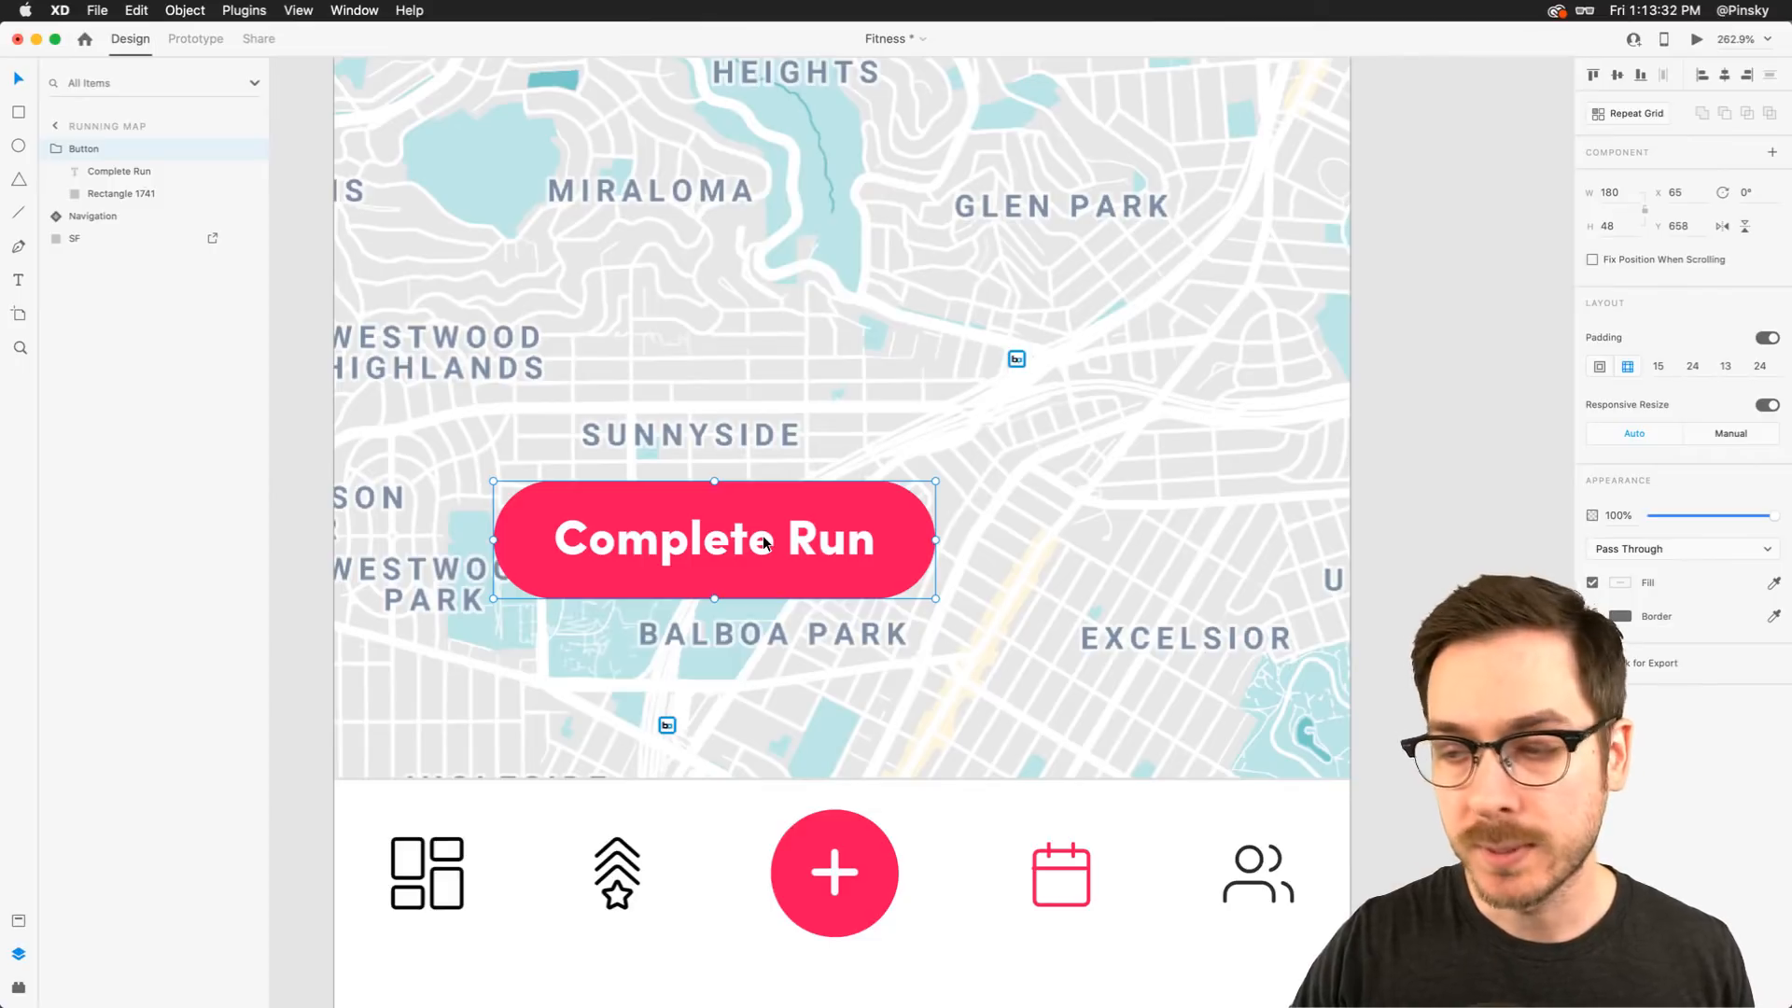
Move the Button group slightly lower on the map
{"action": "left_click_drag", "start_coordinate": [686, 525], "coordinate": [693, 564]}
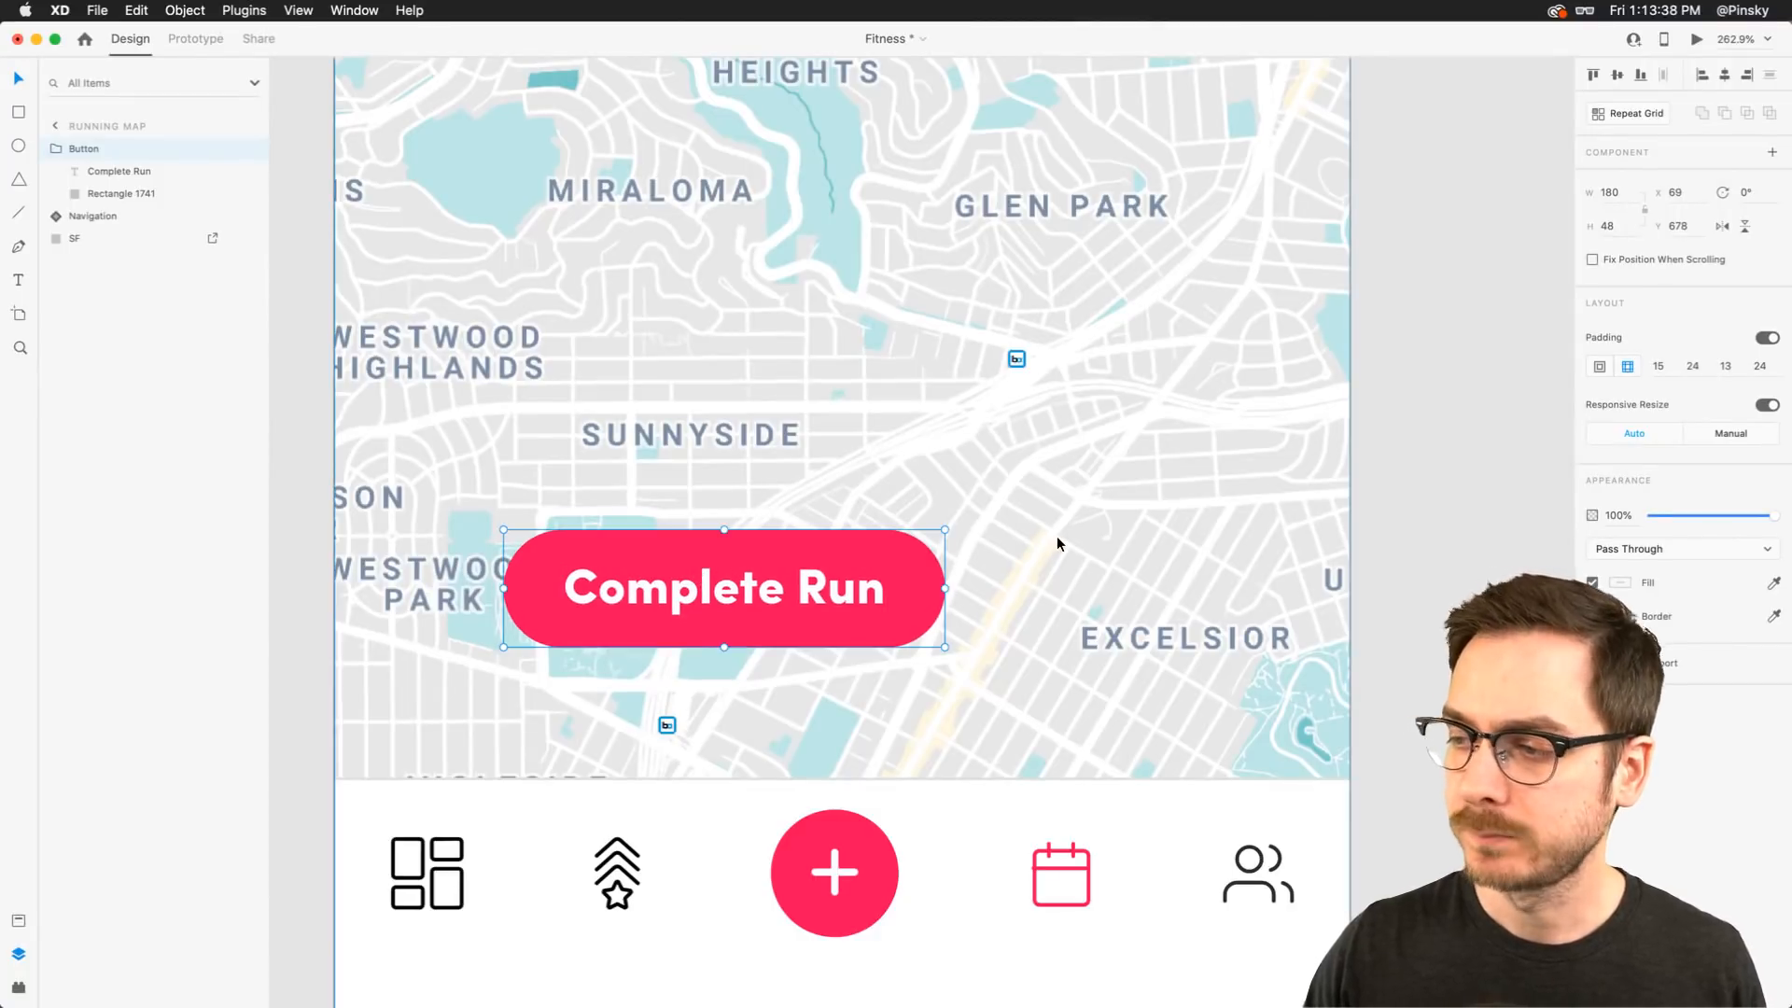
{"action": "scroll", "coordinate": [1055, 546], "scroll_direction": "up", "scroll_amount": 5}
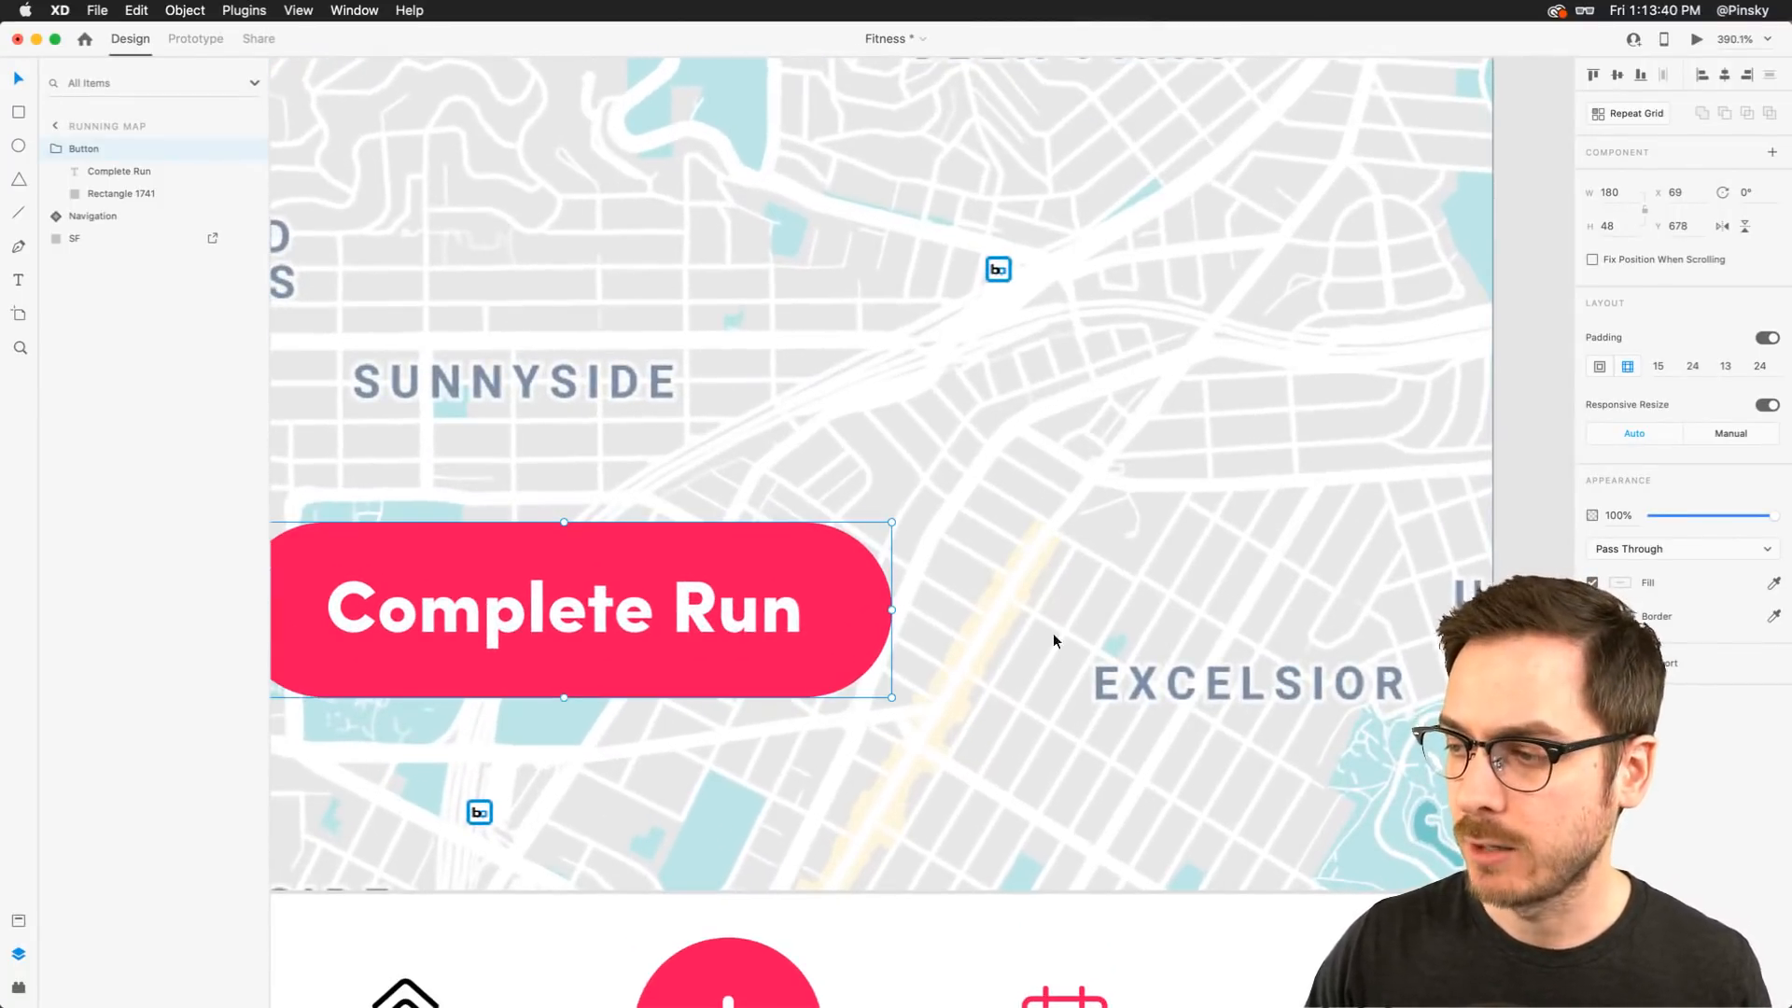
{"action": "scroll", "coordinate": [1040, 588], "scroll_direction": "down", "scroll_amount": 4}
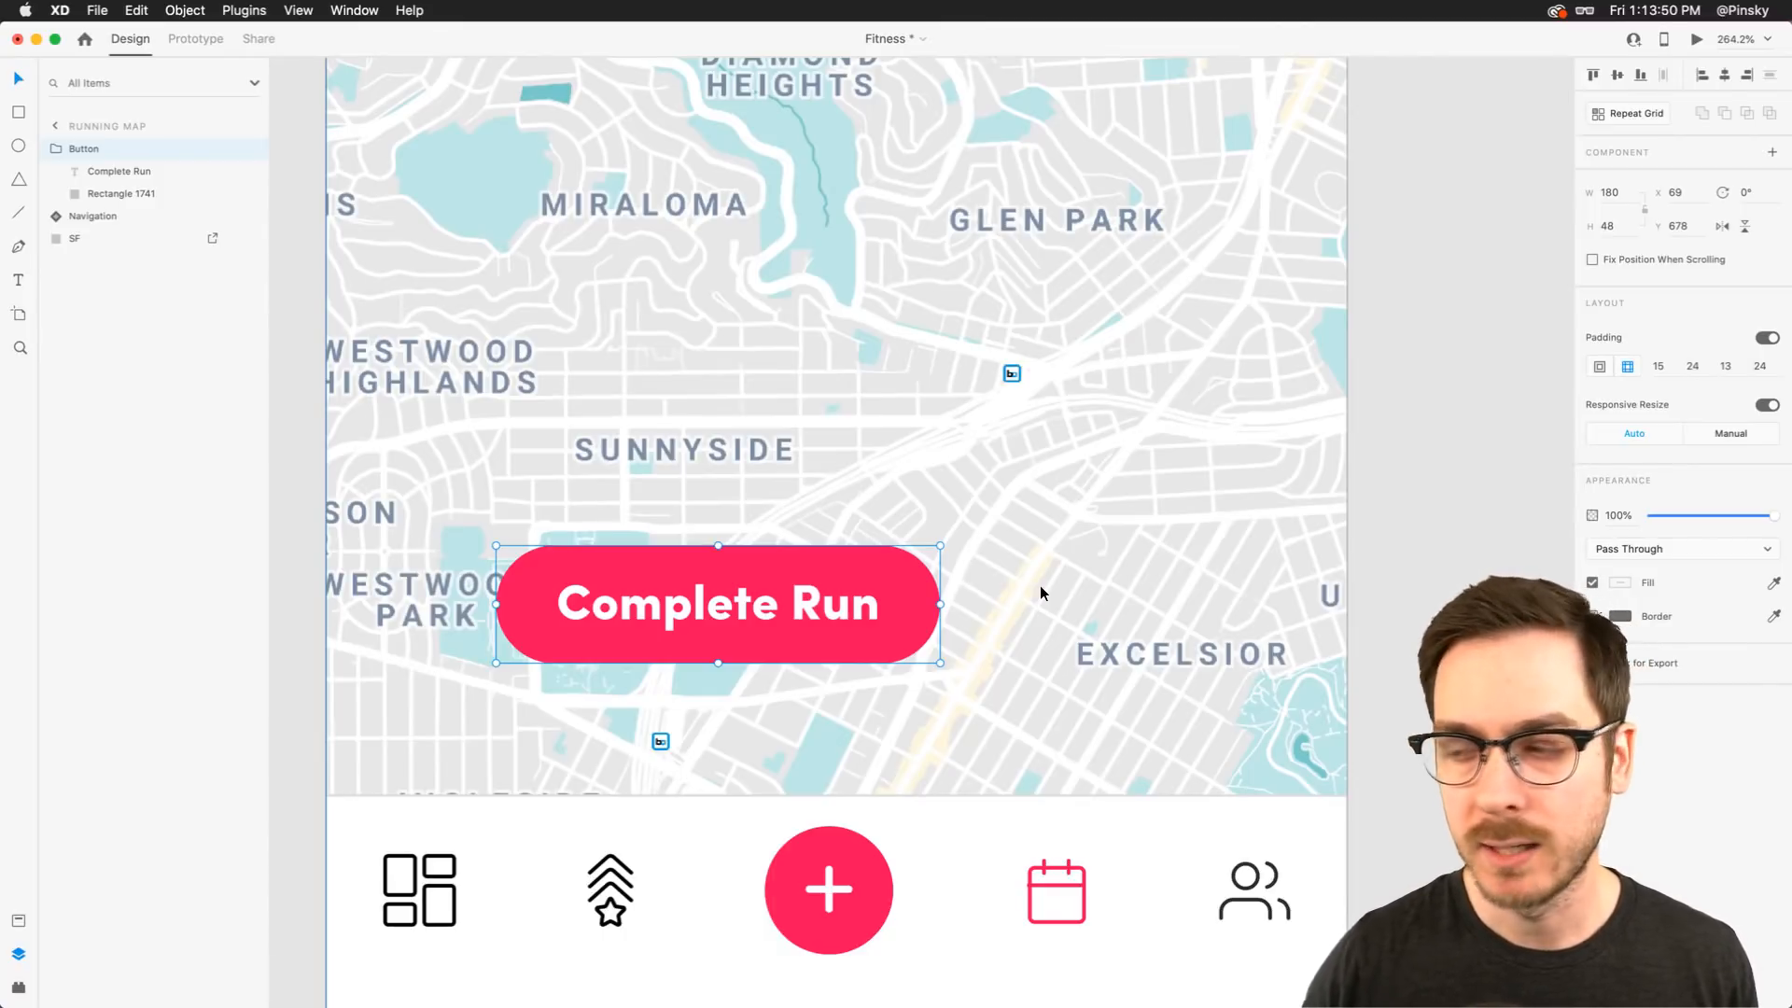
Draw a 48 × 48 circle to the right of the button and nudge it into place
{"action": "key", "text": "e"}
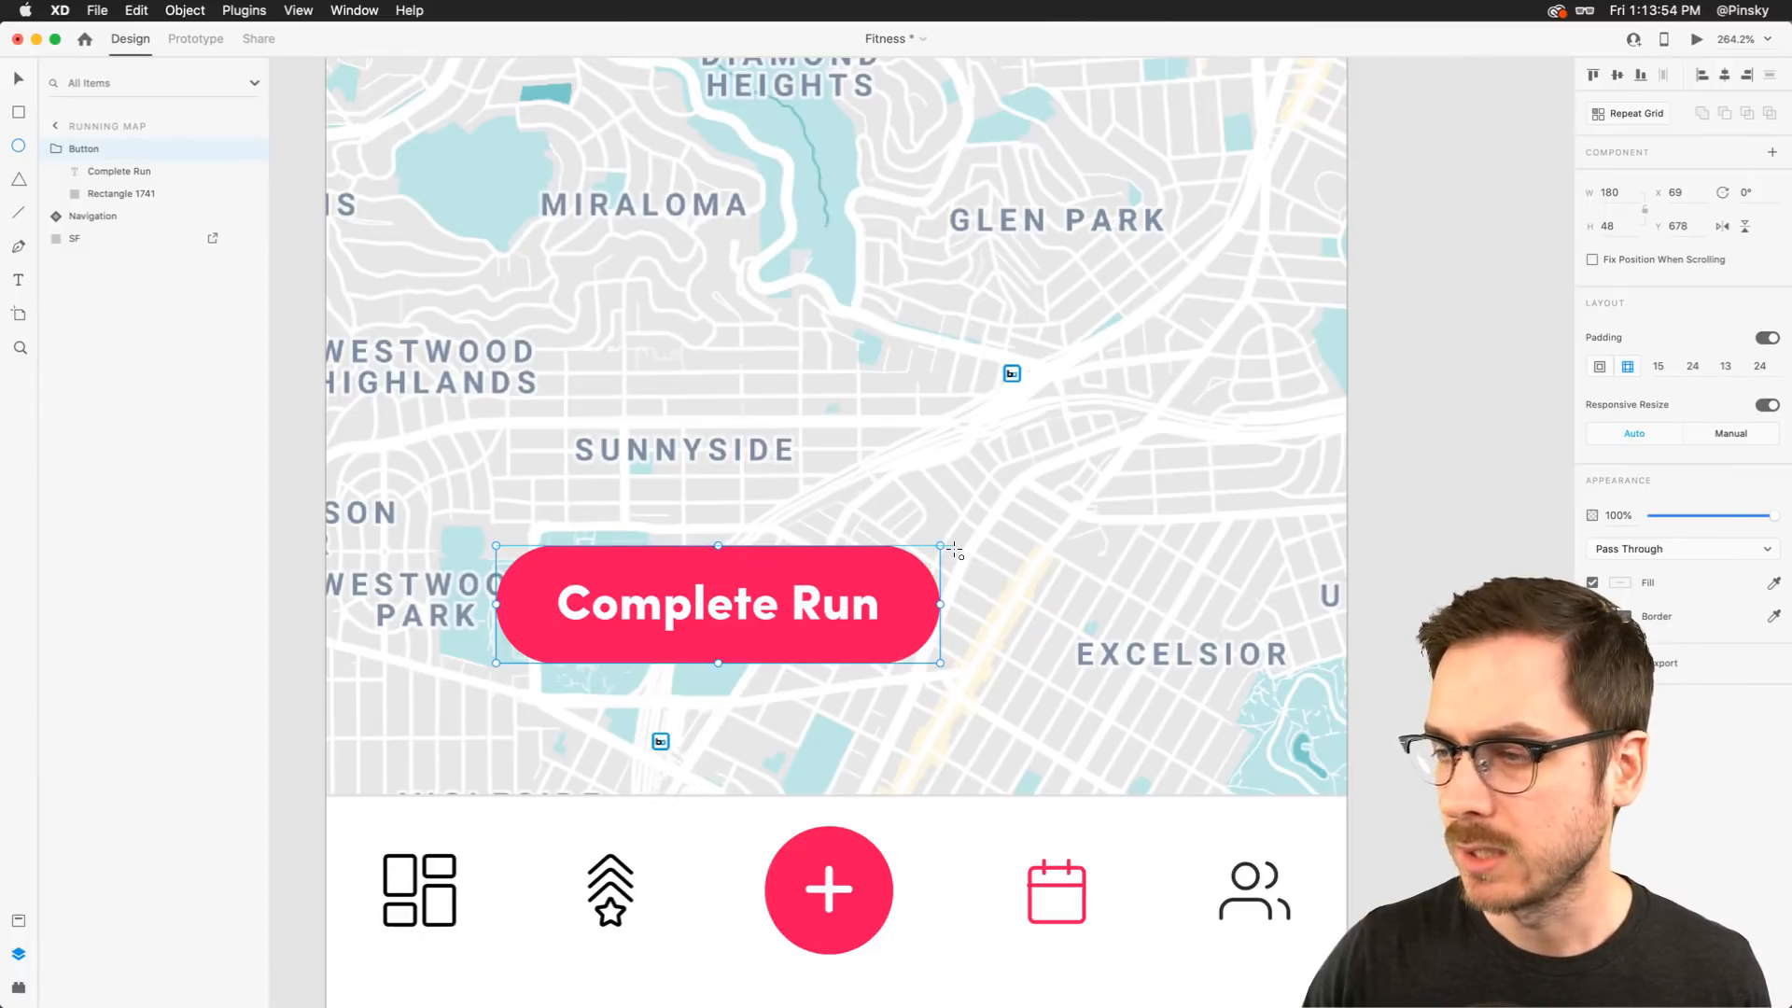
{"action": "left_click_drag", "start_coordinate": [956, 549], "coordinate": [1111, 664]}
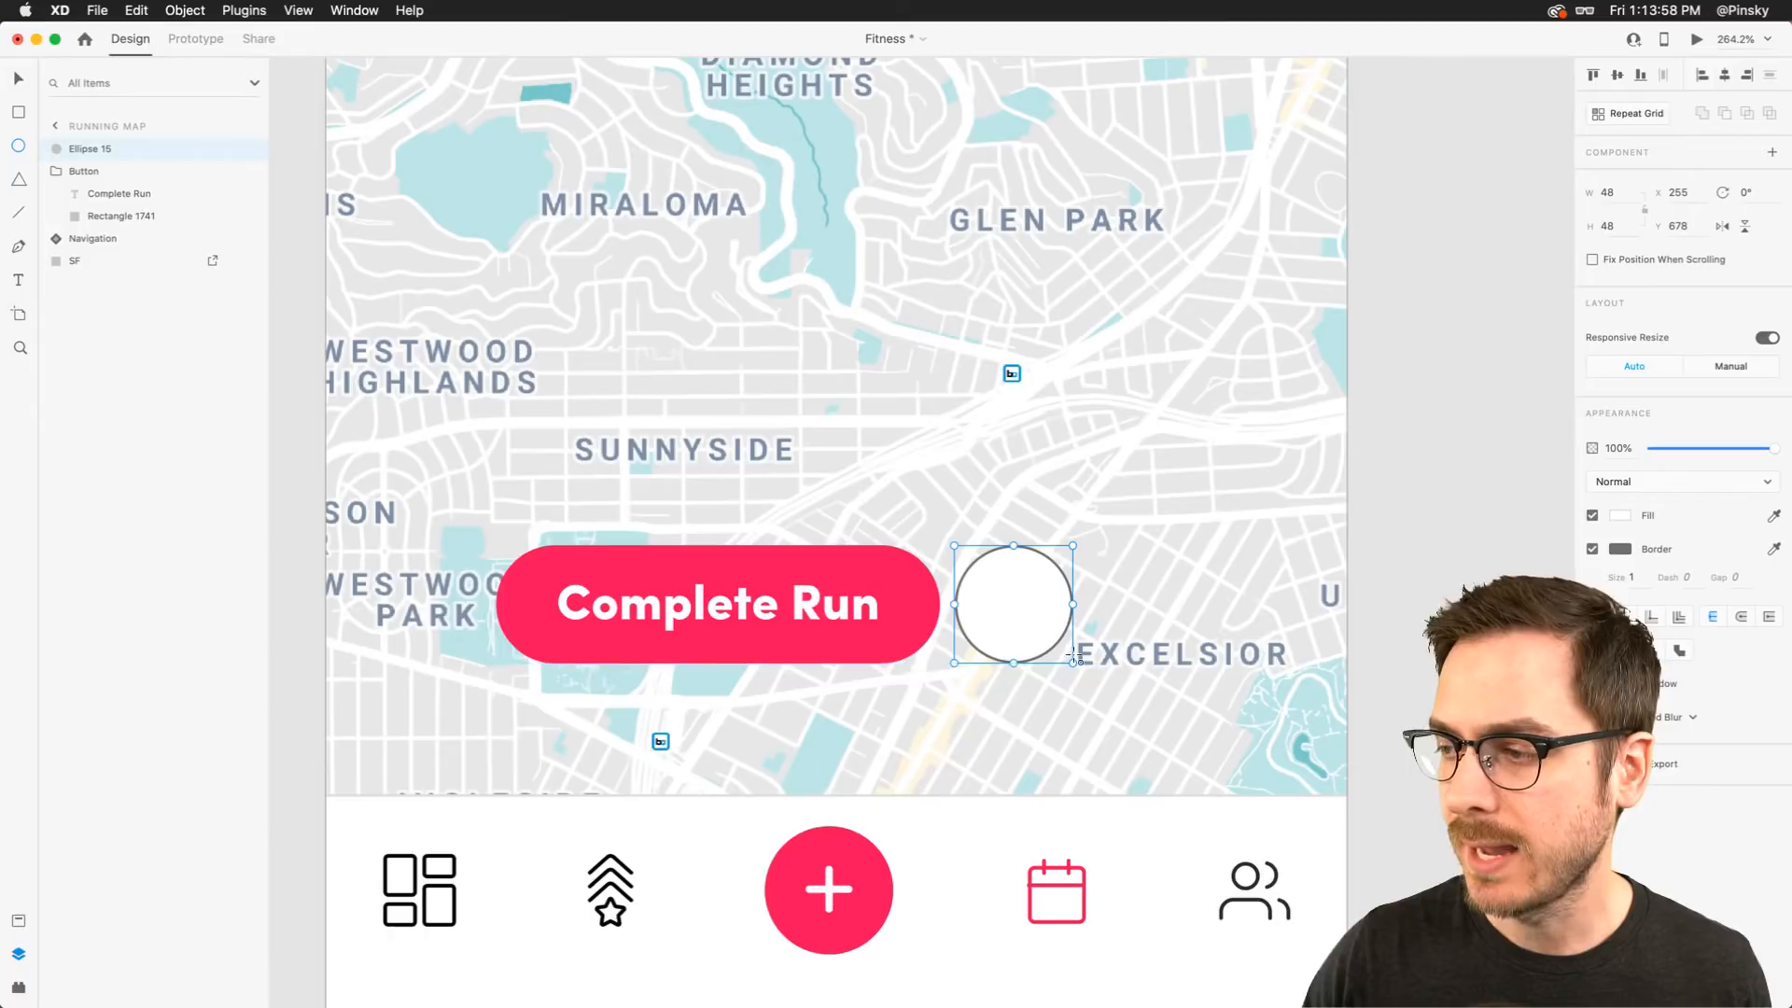
{"action": "key", "text": "v"}
{"action": "left_click_drag", "start_coordinate": [1000, 607], "coordinate": [1022, 606]}
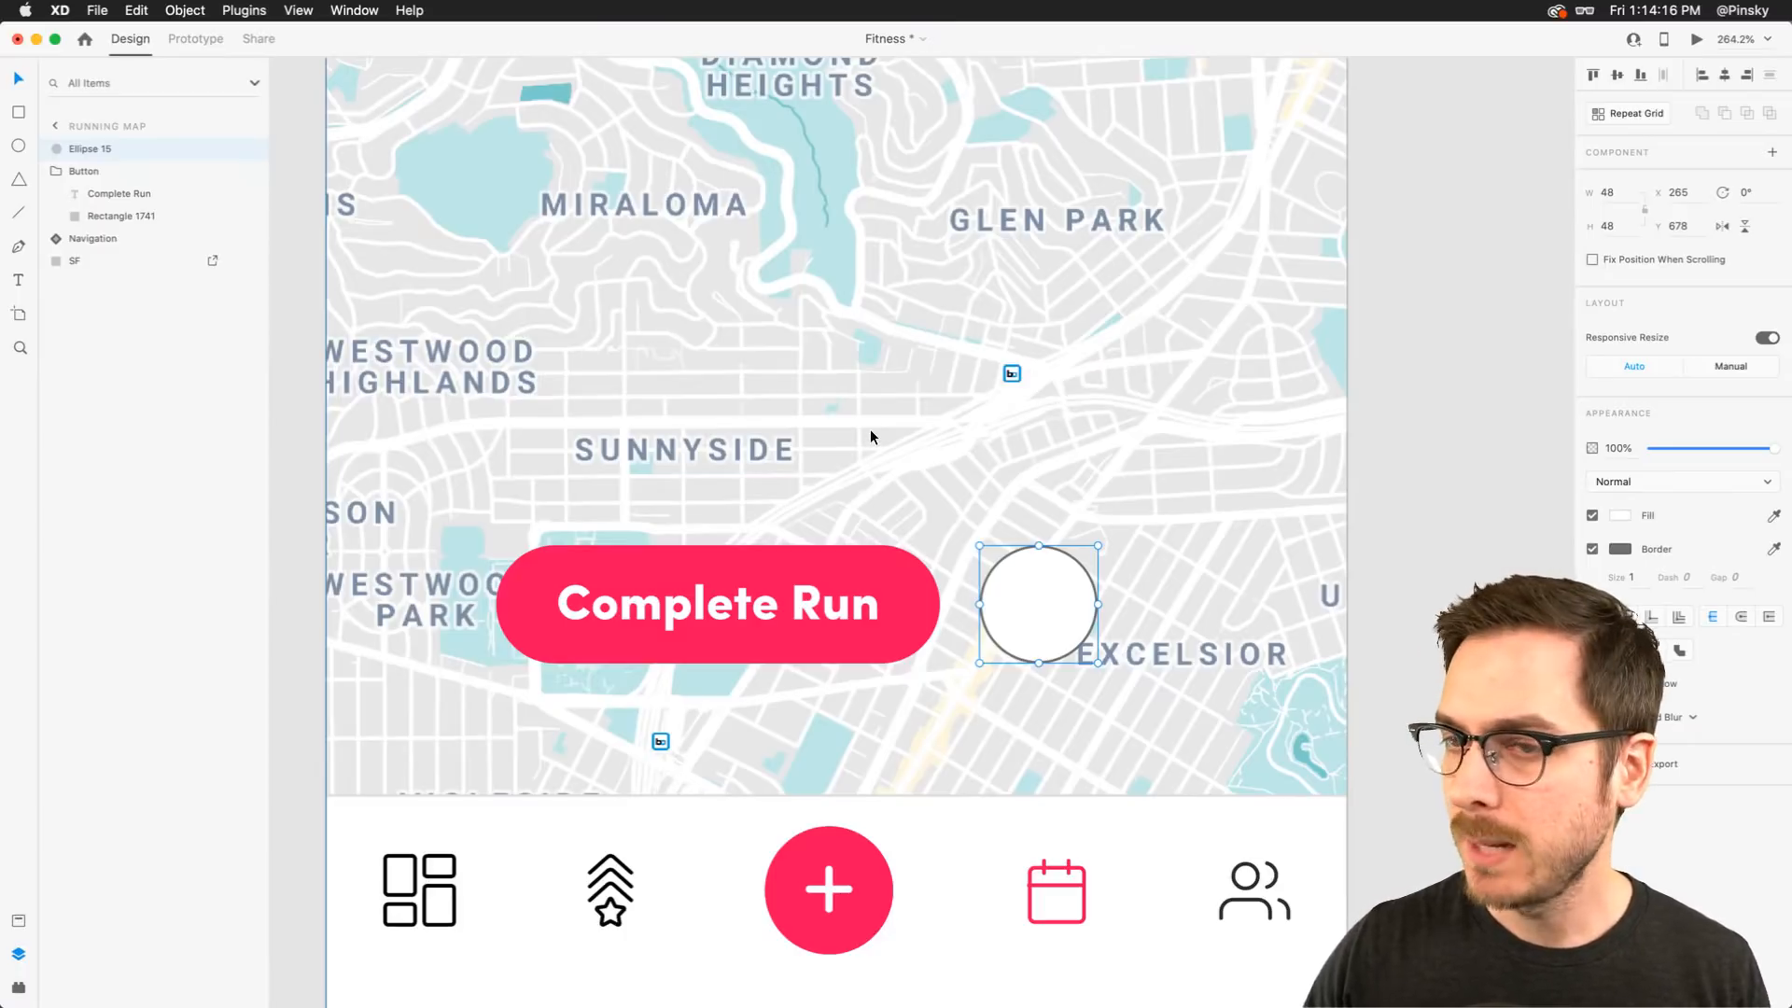
Fill the circle with blue and turn off its border
{"action": "left_click", "coordinate": [1621, 516]}
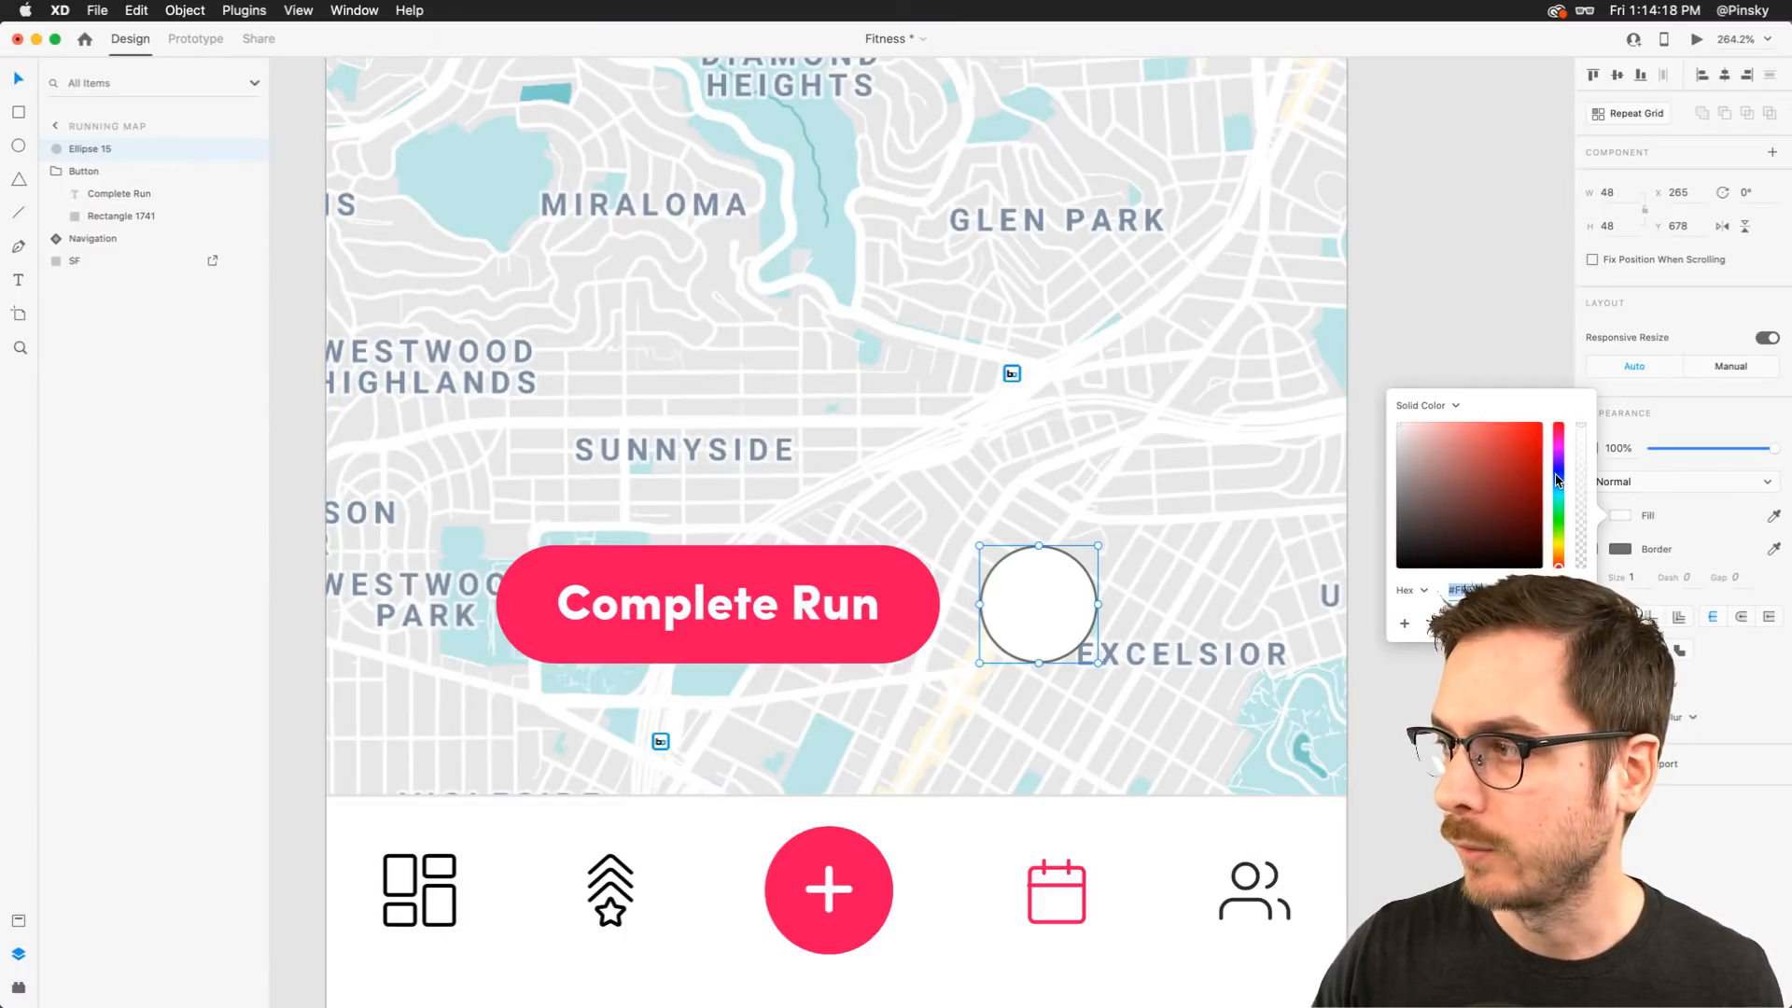
{"action": "left_click", "coordinate": [1558, 481]}
{"action": "left_click", "coordinate": [1525, 429]}
{"action": "left_click_drag", "start_coordinate": [1528, 423], "coordinate": [1556, 483]}
{"action": "left_click", "coordinate": [1602, 551]}
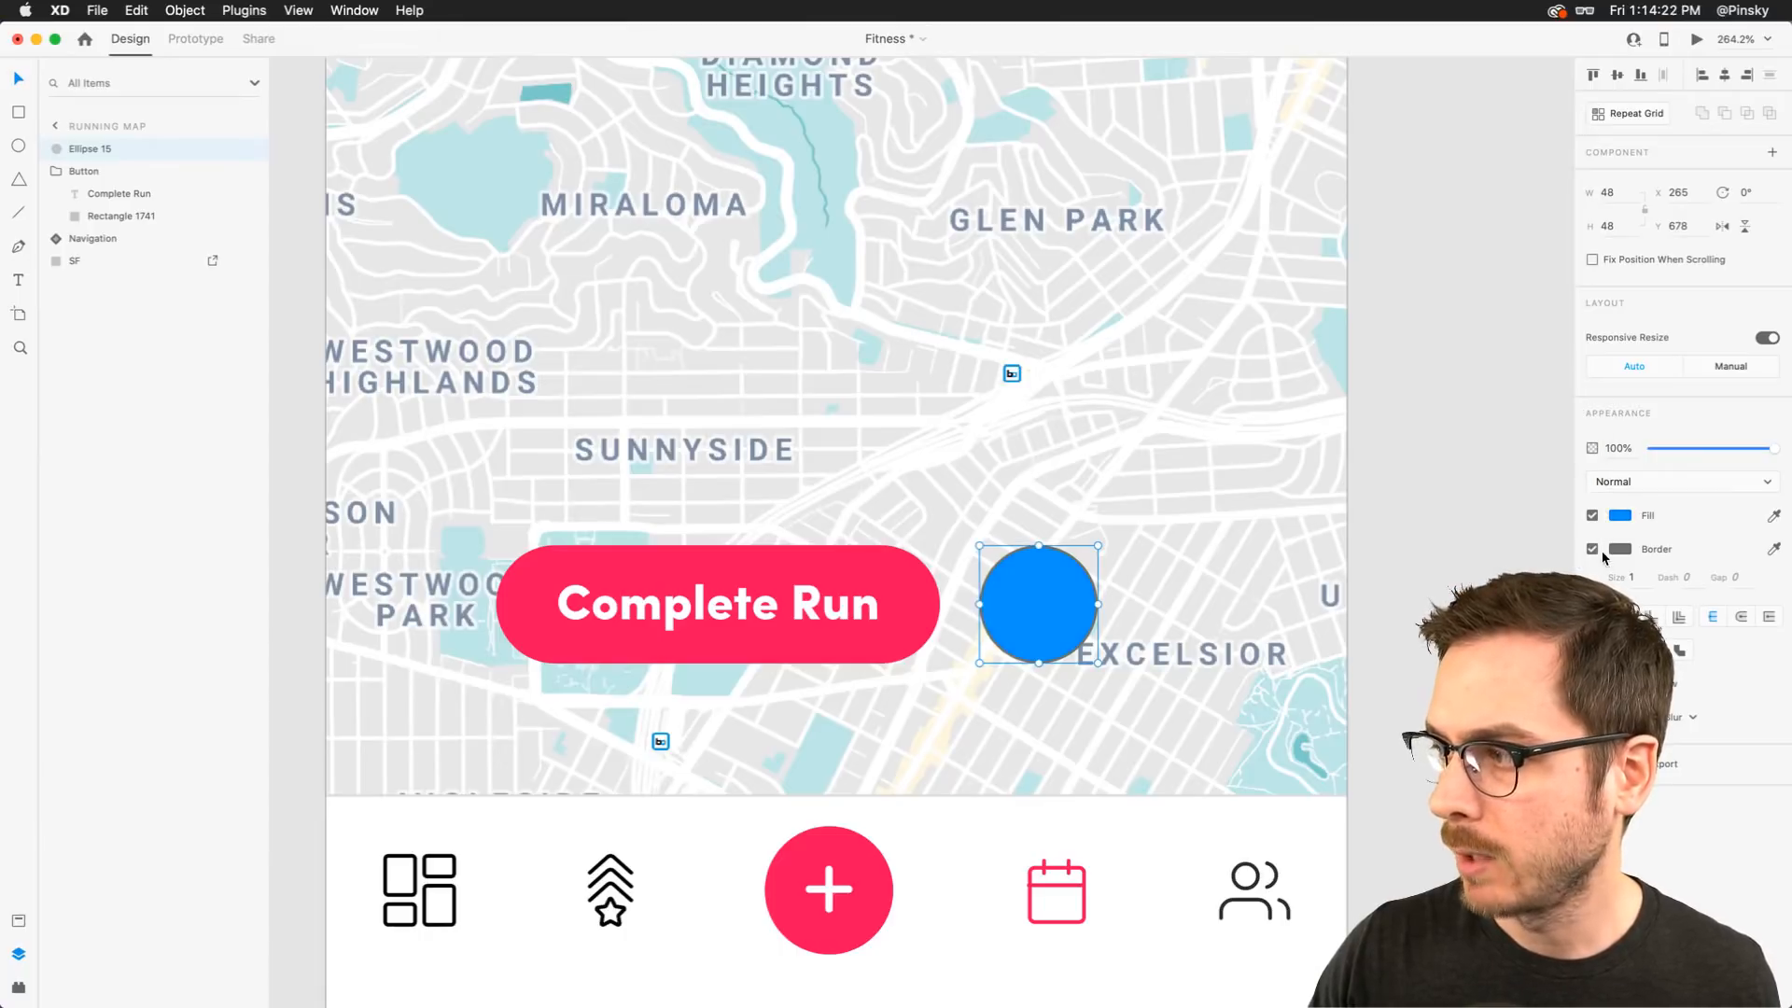
{"action": "left_click", "coordinate": [1592, 548]}
Shift the circle slightly to the right, undoing an overly large move
{"action": "left_click_drag", "start_coordinate": [1053, 579], "coordinate": [1064, 585]}
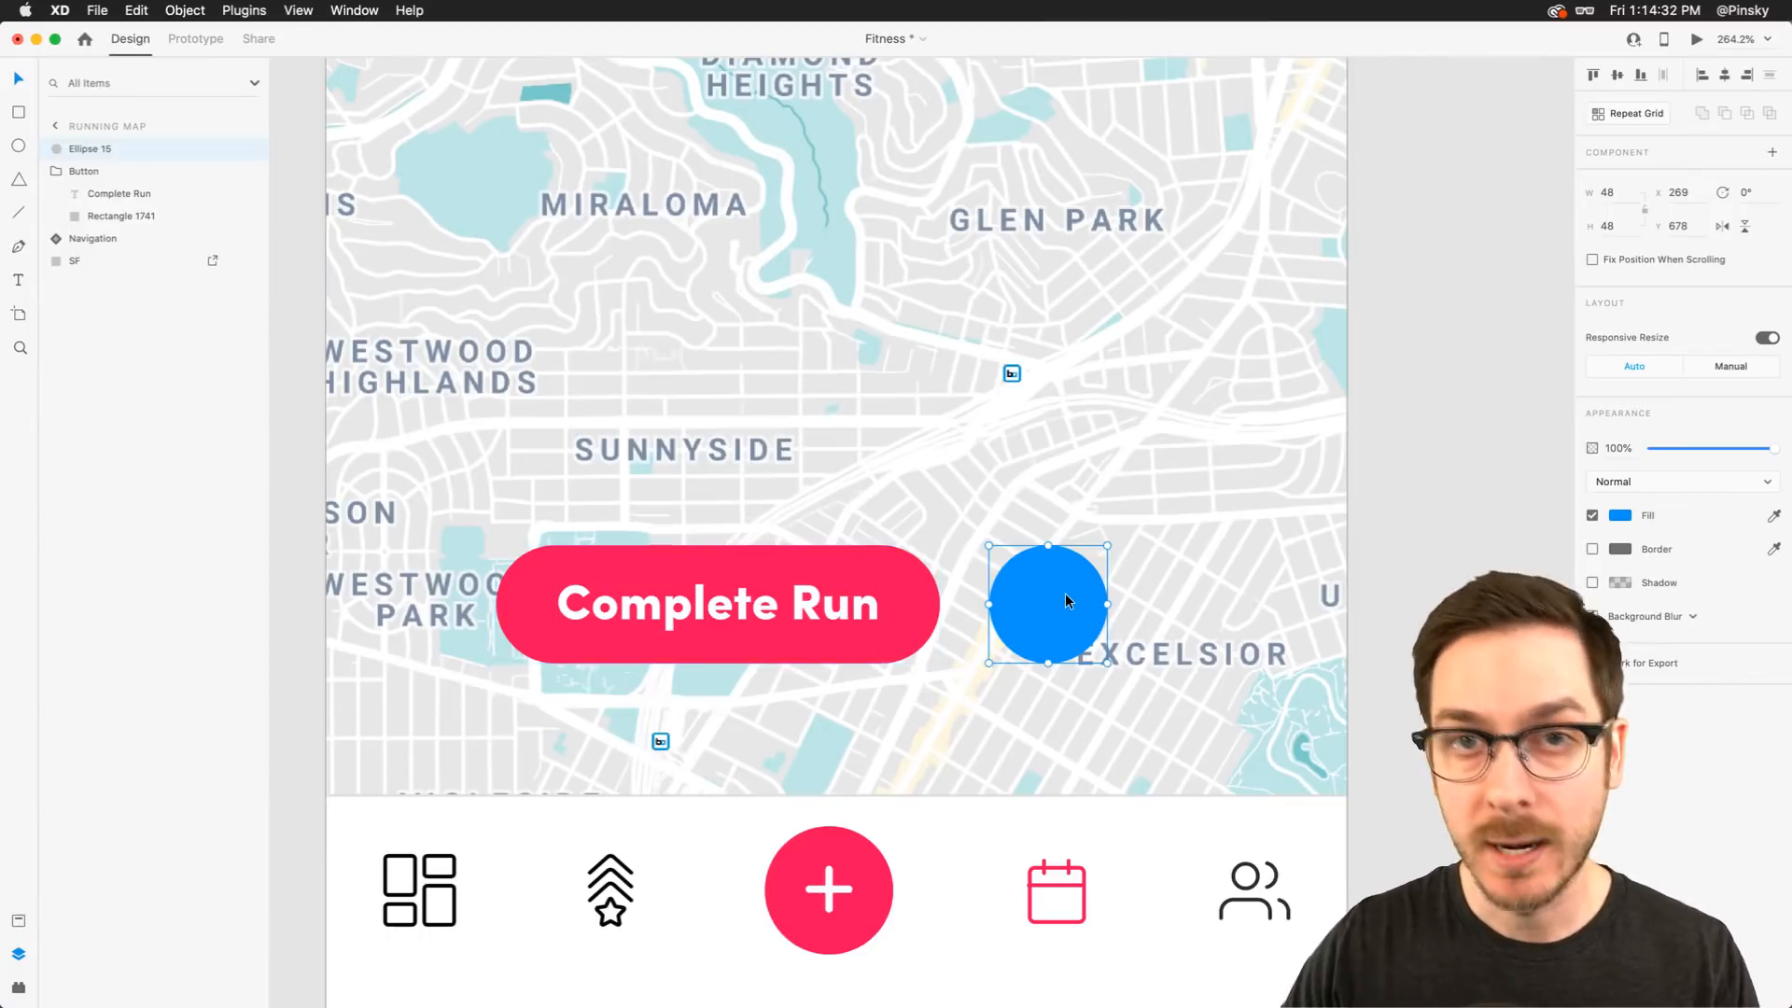
{"action": "left_click_drag", "start_coordinate": [1067, 601], "coordinate": [1164, 597]}
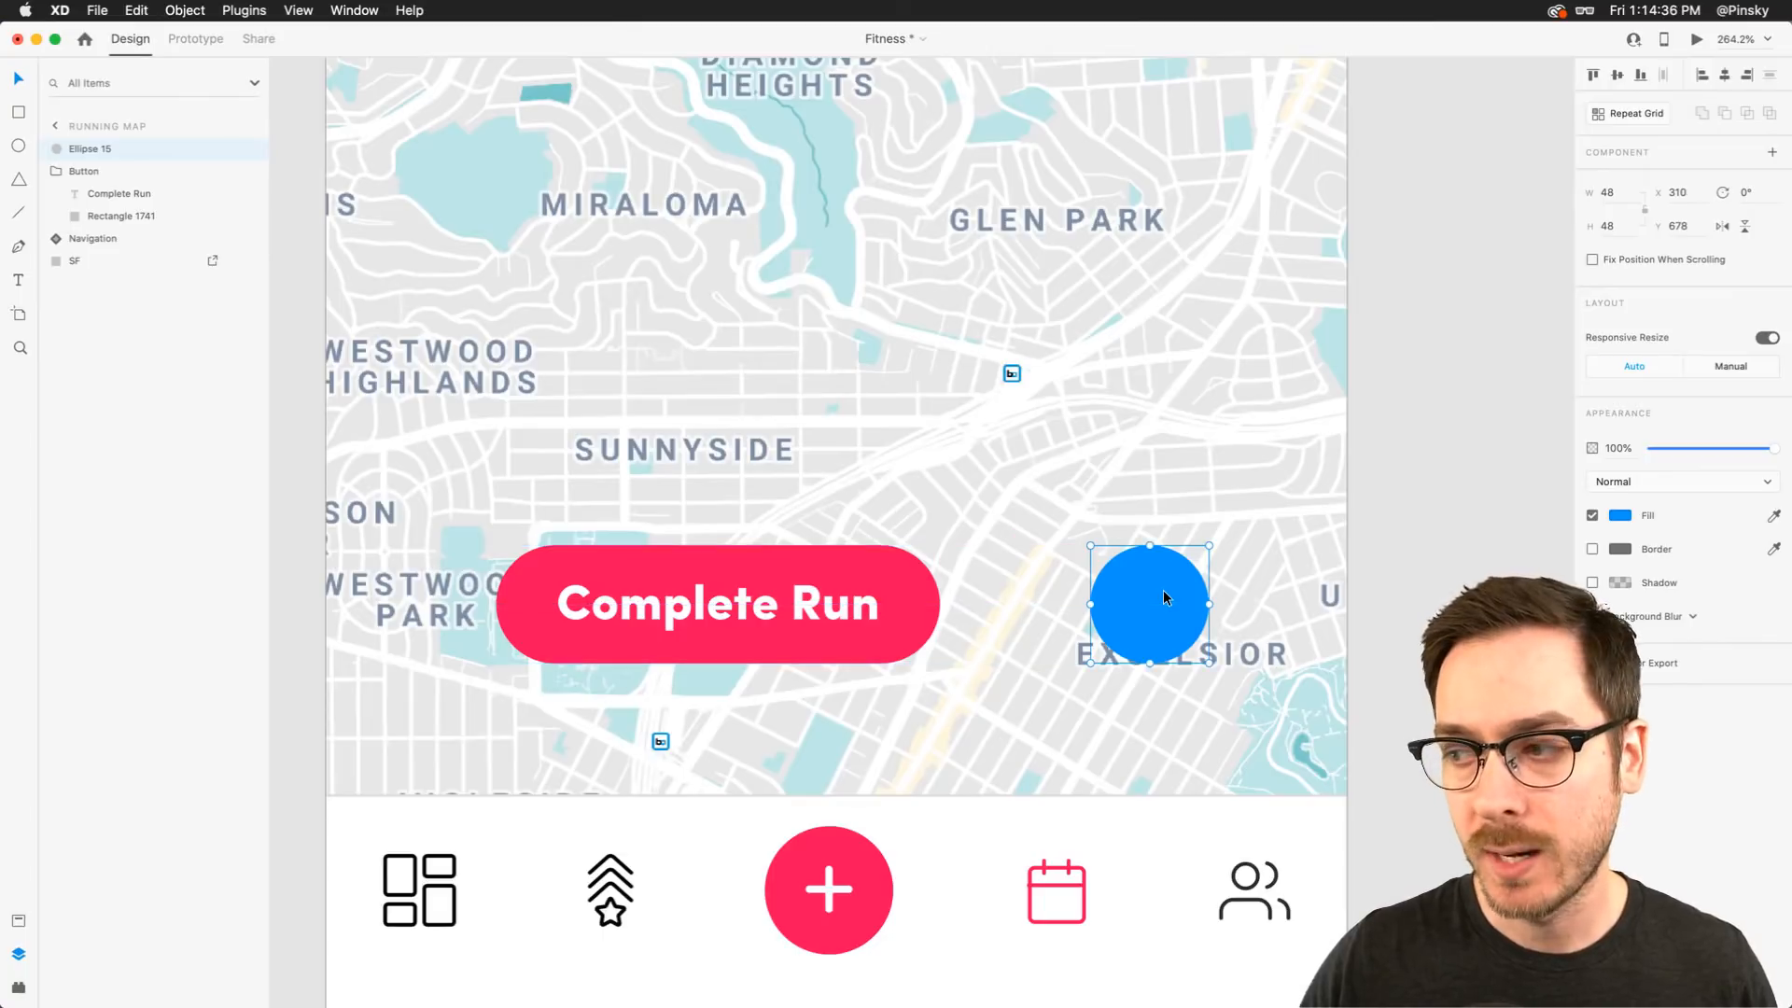
{"action": "key", "text": "super+z"}
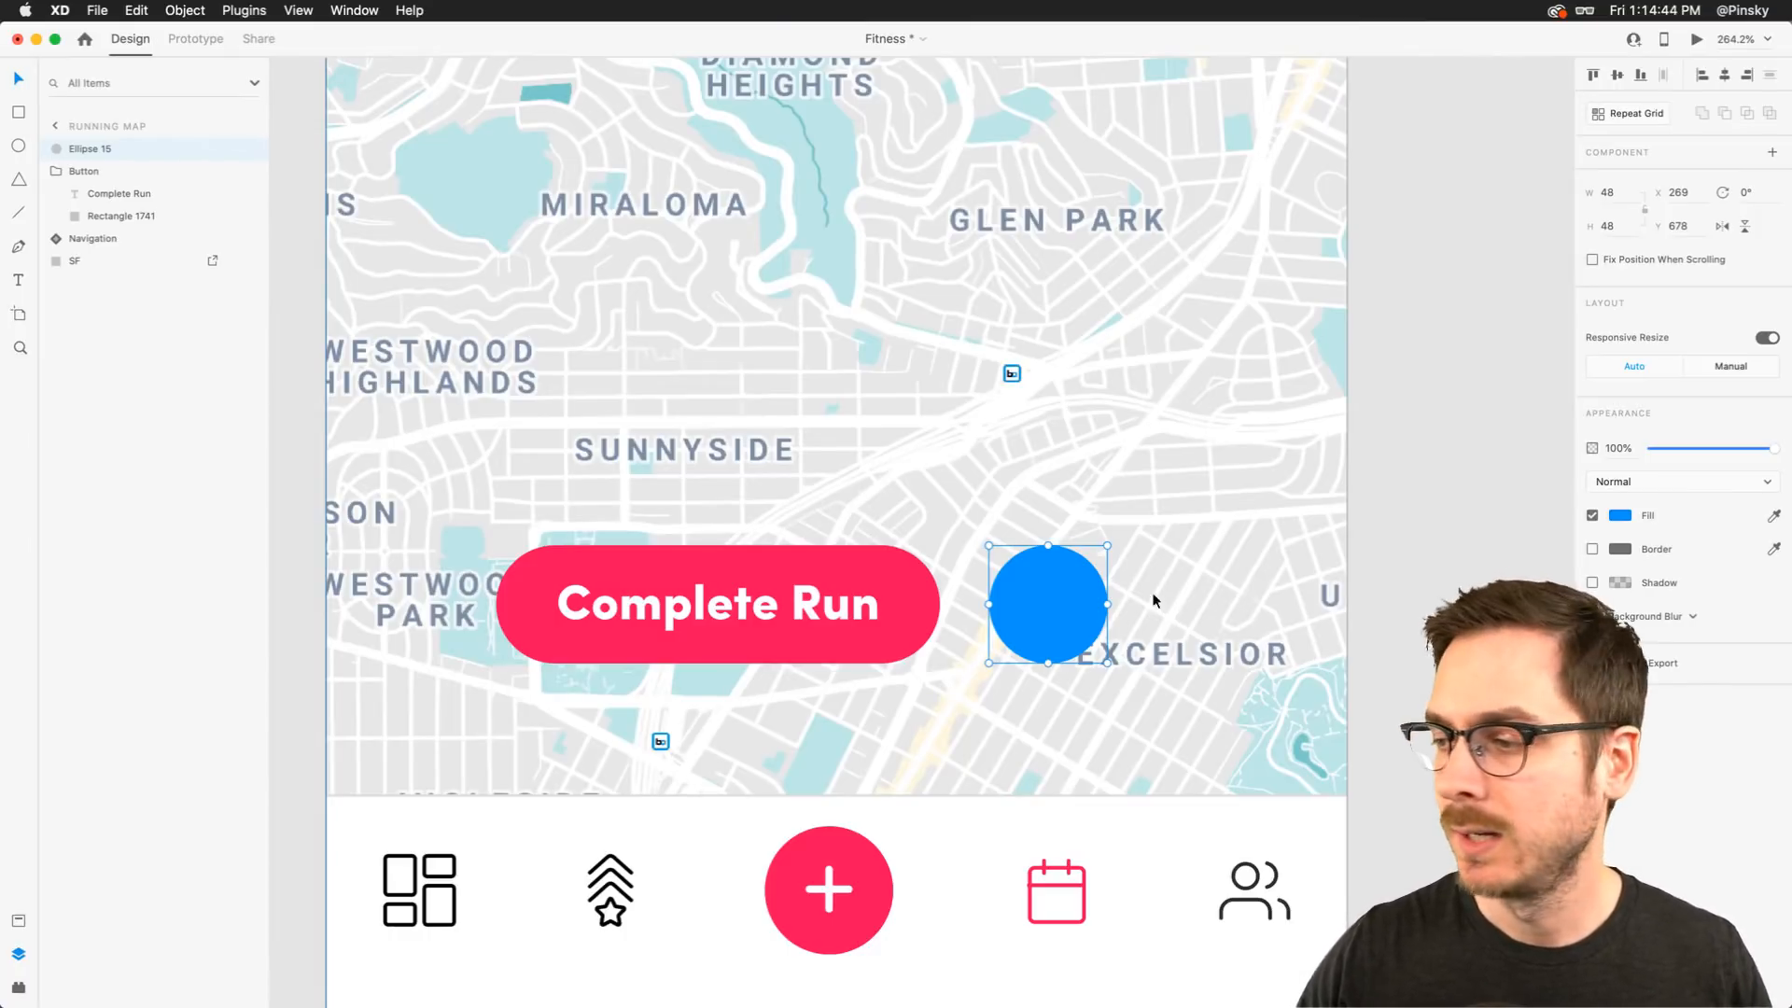
Draw a rounded vertical rectangle about 8 × 22 inside the circle as a pause bar
{"action": "scroll", "coordinate": [1068, 592], "scroll_direction": "up", "scroll_amount": 5}
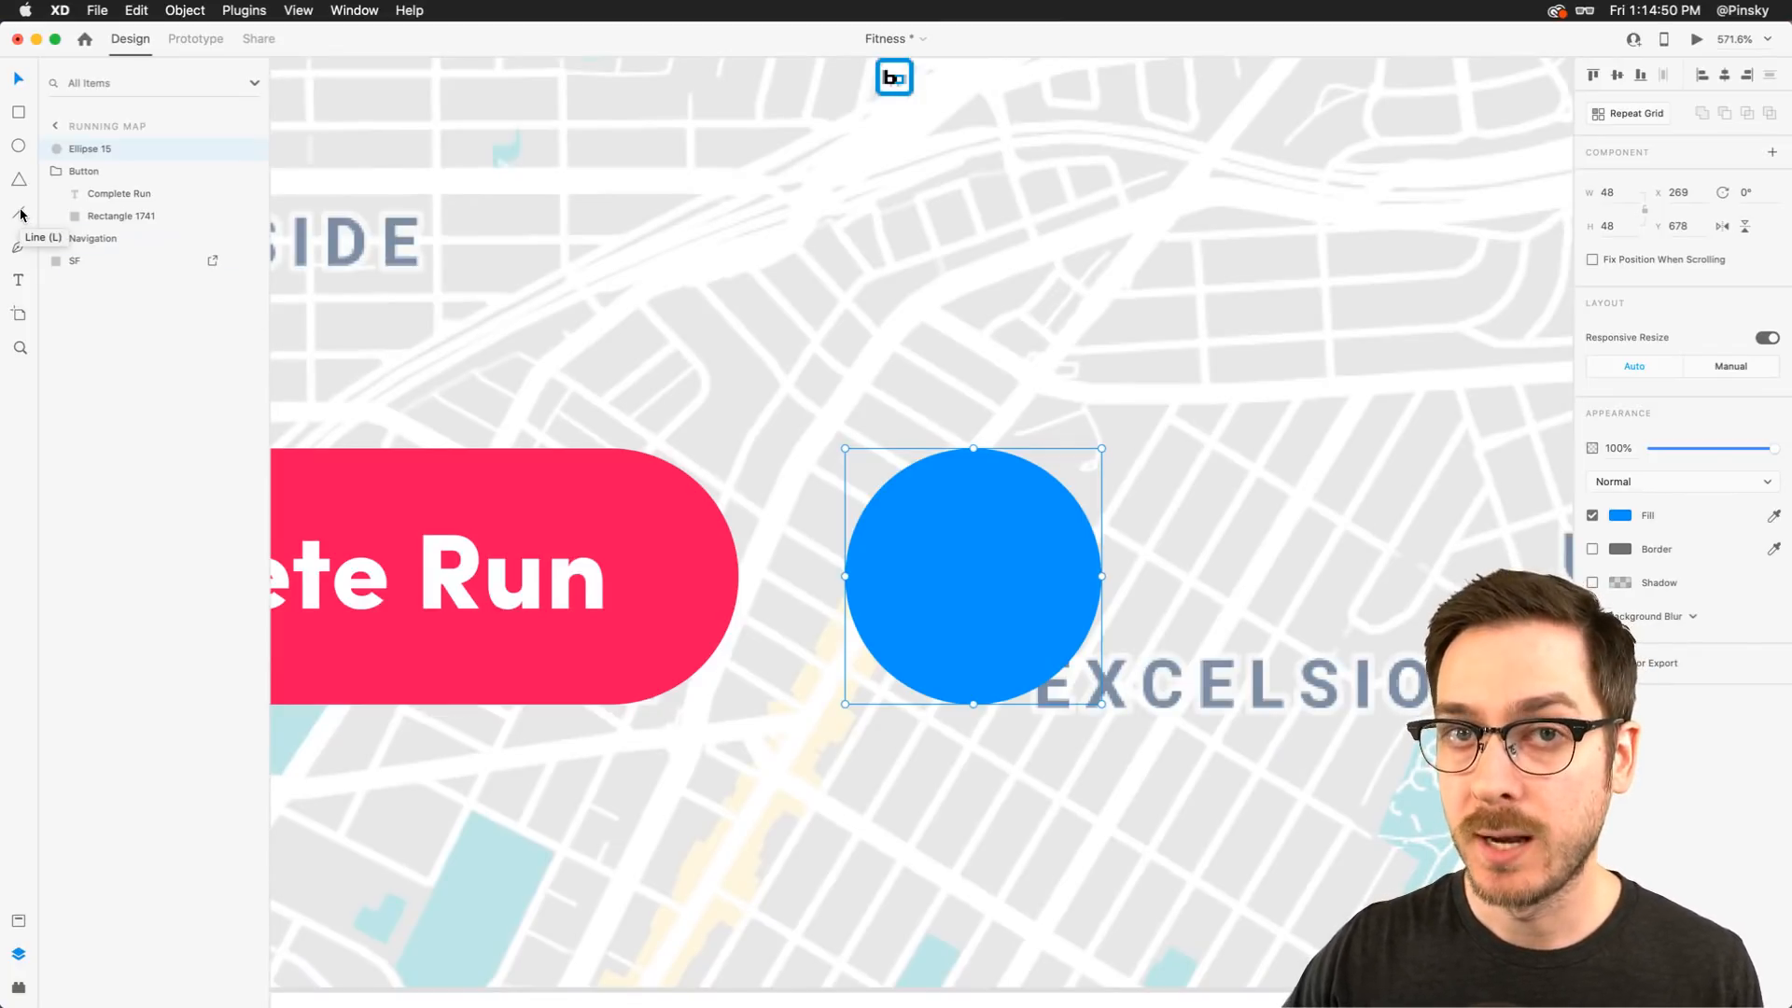
{"action": "left_click", "coordinate": [18, 114]}
{"action": "scroll", "coordinate": [1027, 550], "scroll_direction": "up", "scroll_amount": 1}
{"action": "scroll", "coordinate": [1027, 551], "scroll_direction": "up", "scroll_amount": 3}
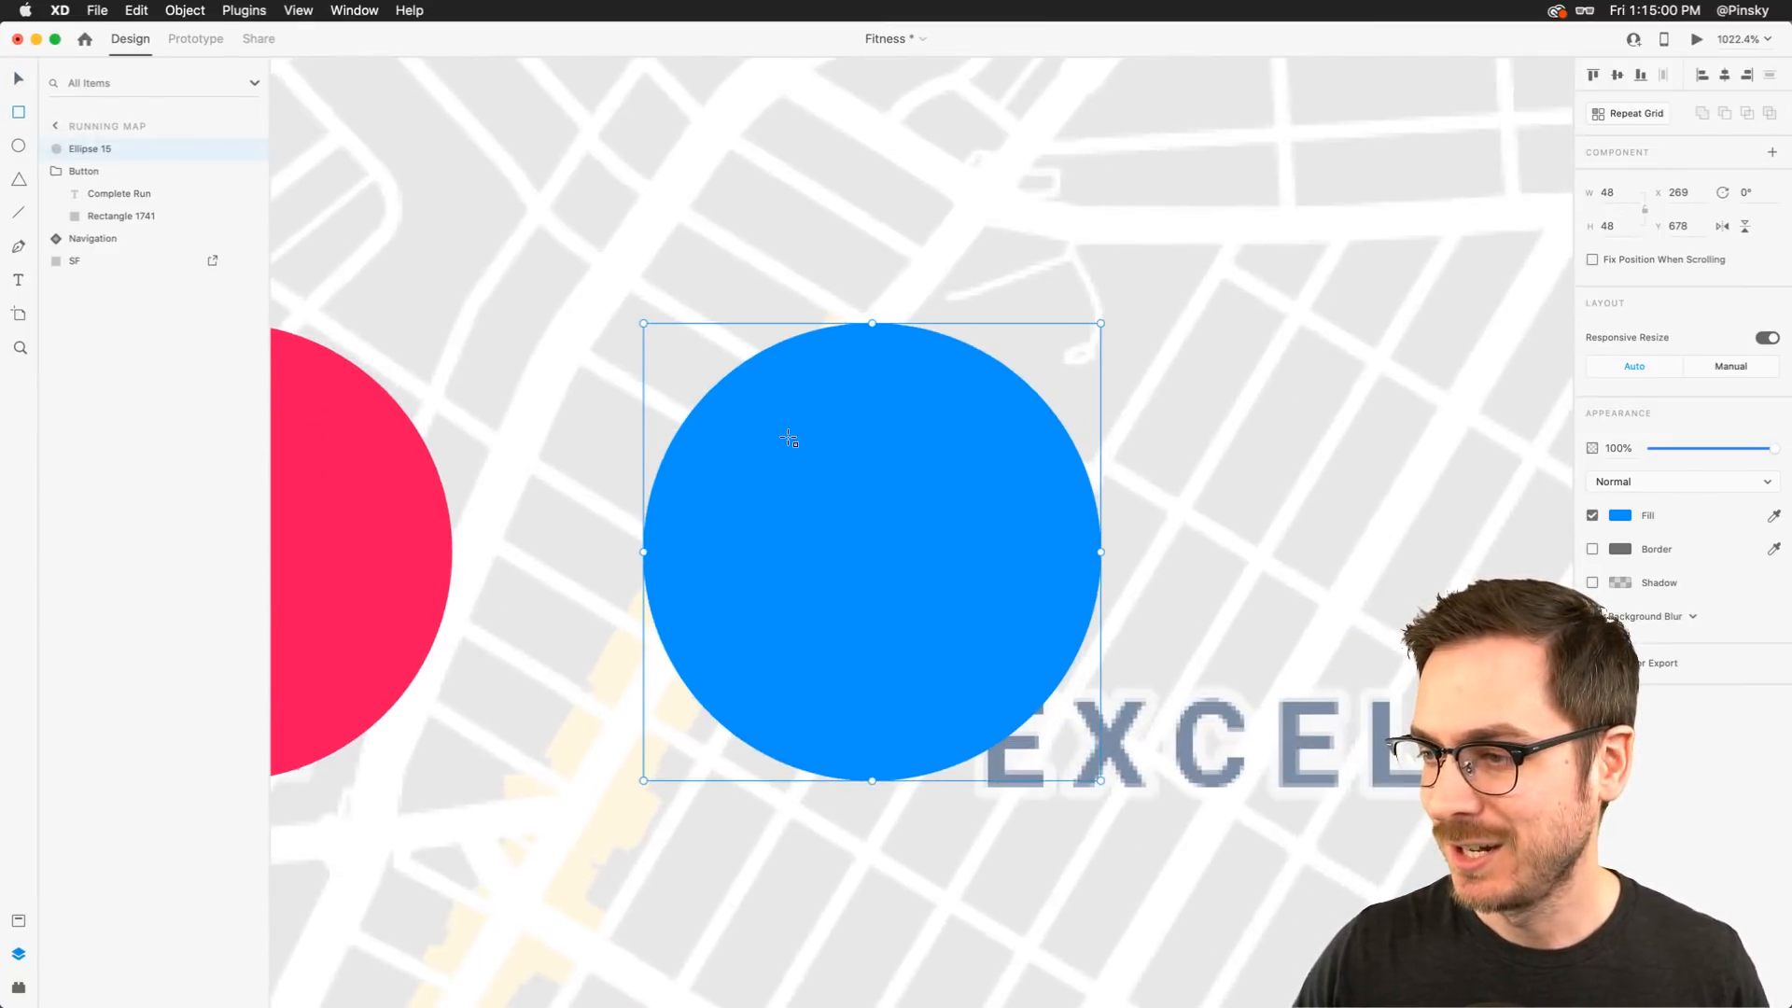
{"action": "left_click_drag", "start_coordinate": [789, 440], "coordinate": [798, 496]}
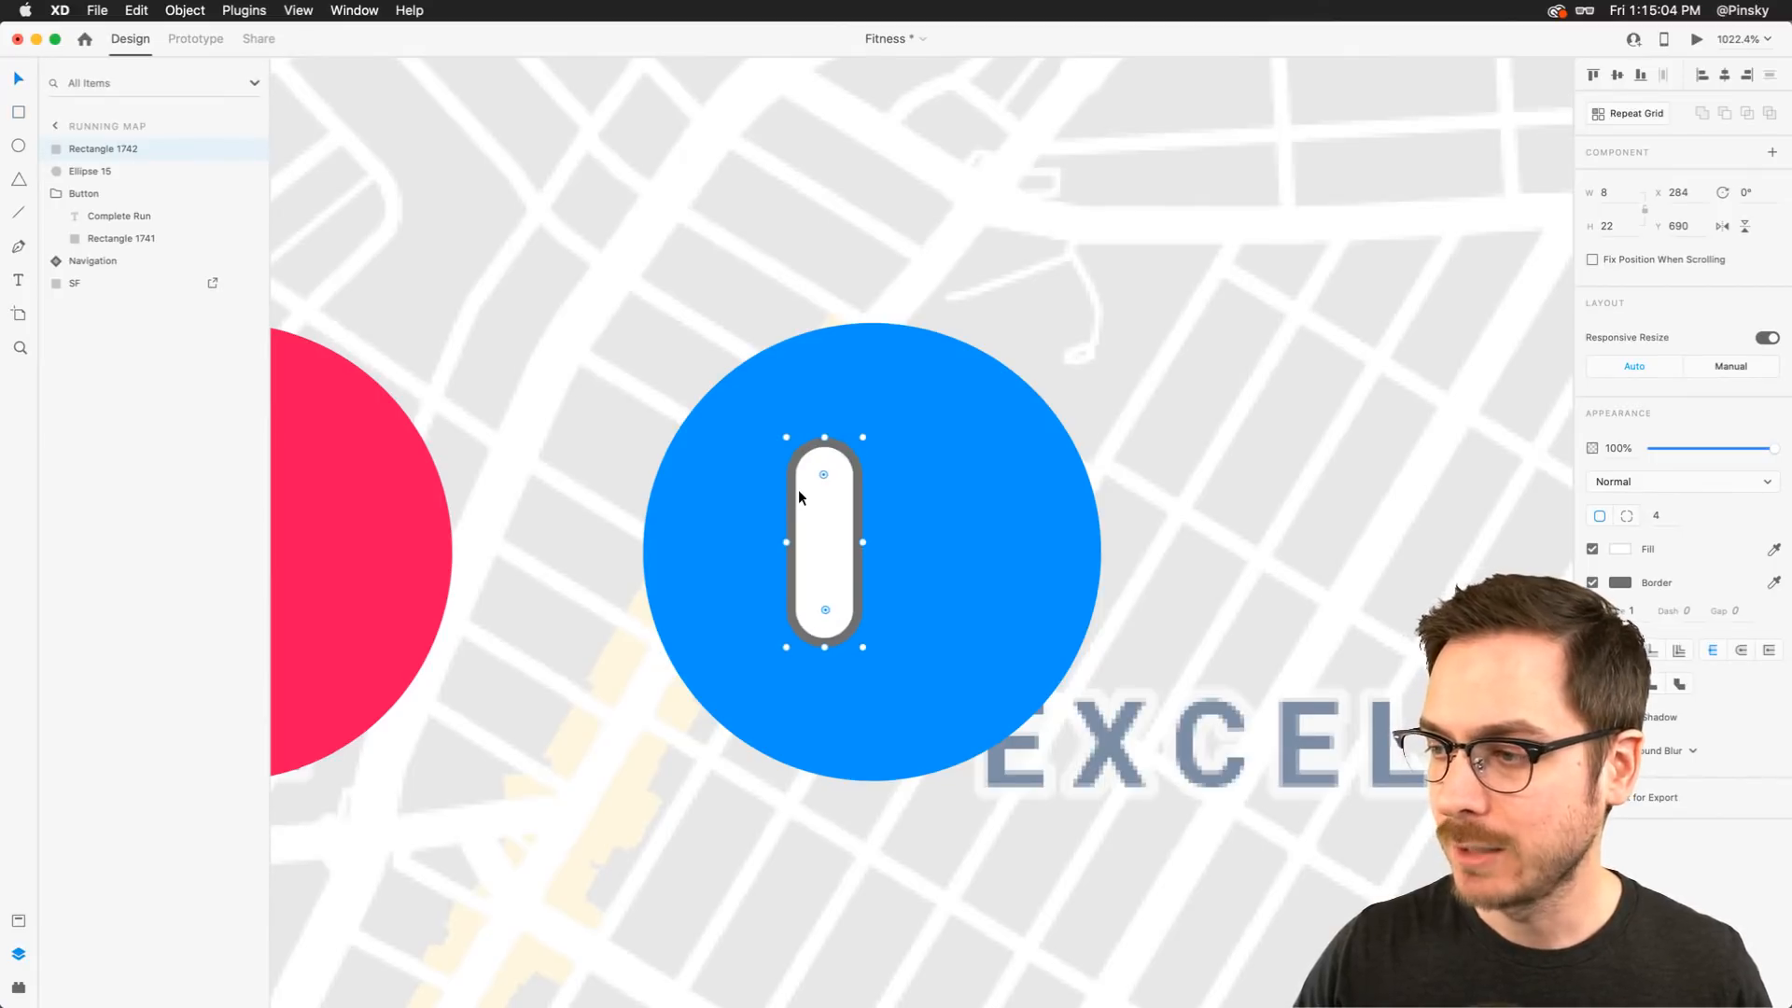
Remove the bar's border and duplicate it to make a second bar beside it
{"action": "left_click", "coordinate": [1593, 582]}
{"action": "left_click_drag", "start_coordinate": [863, 547], "coordinate": [922, 547]}
{"action": "key", "text": "super+d"}
{"action": "left_click", "coordinate": [833, 546], "text": "shift"}
{"action": "scroll", "coordinate": [922, 548], "scroll_direction": "down", "scroll_amount": 10}
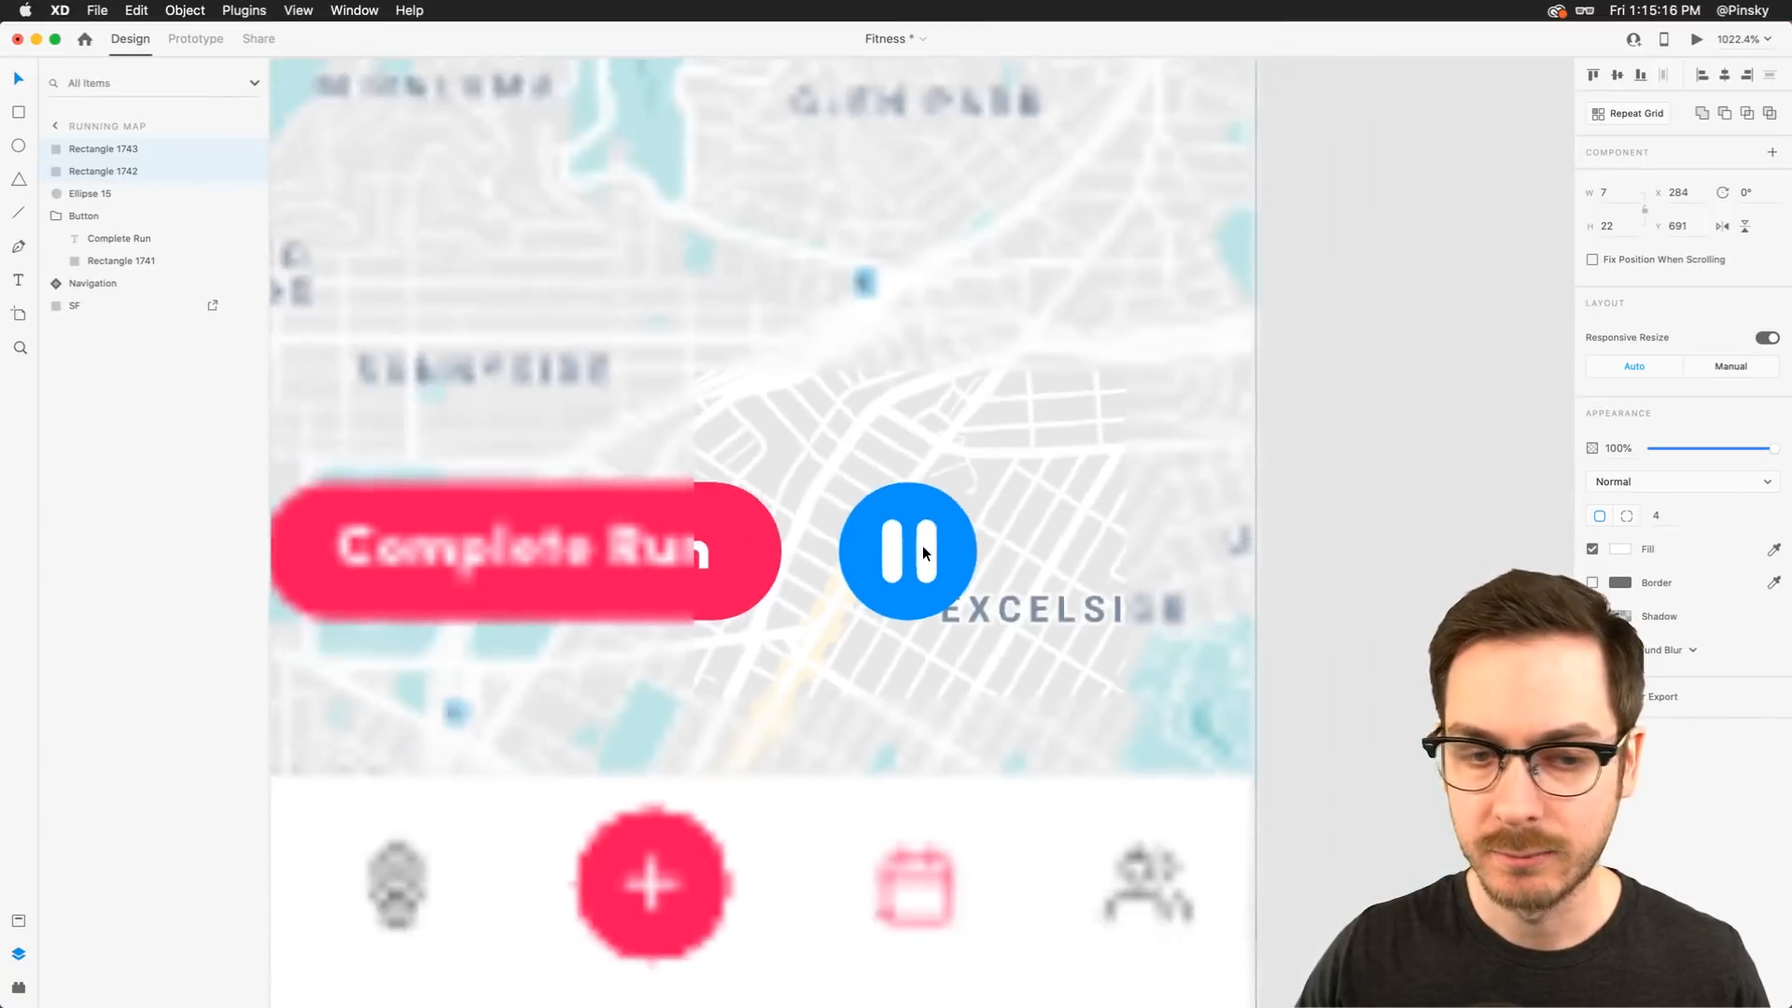
Narrow both pause bars to 6 wide
{"action": "left_click", "coordinate": [1196, 520]}
{"action": "scroll", "coordinate": [937, 547], "scroll_direction": "up", "scroll_amount": 10}
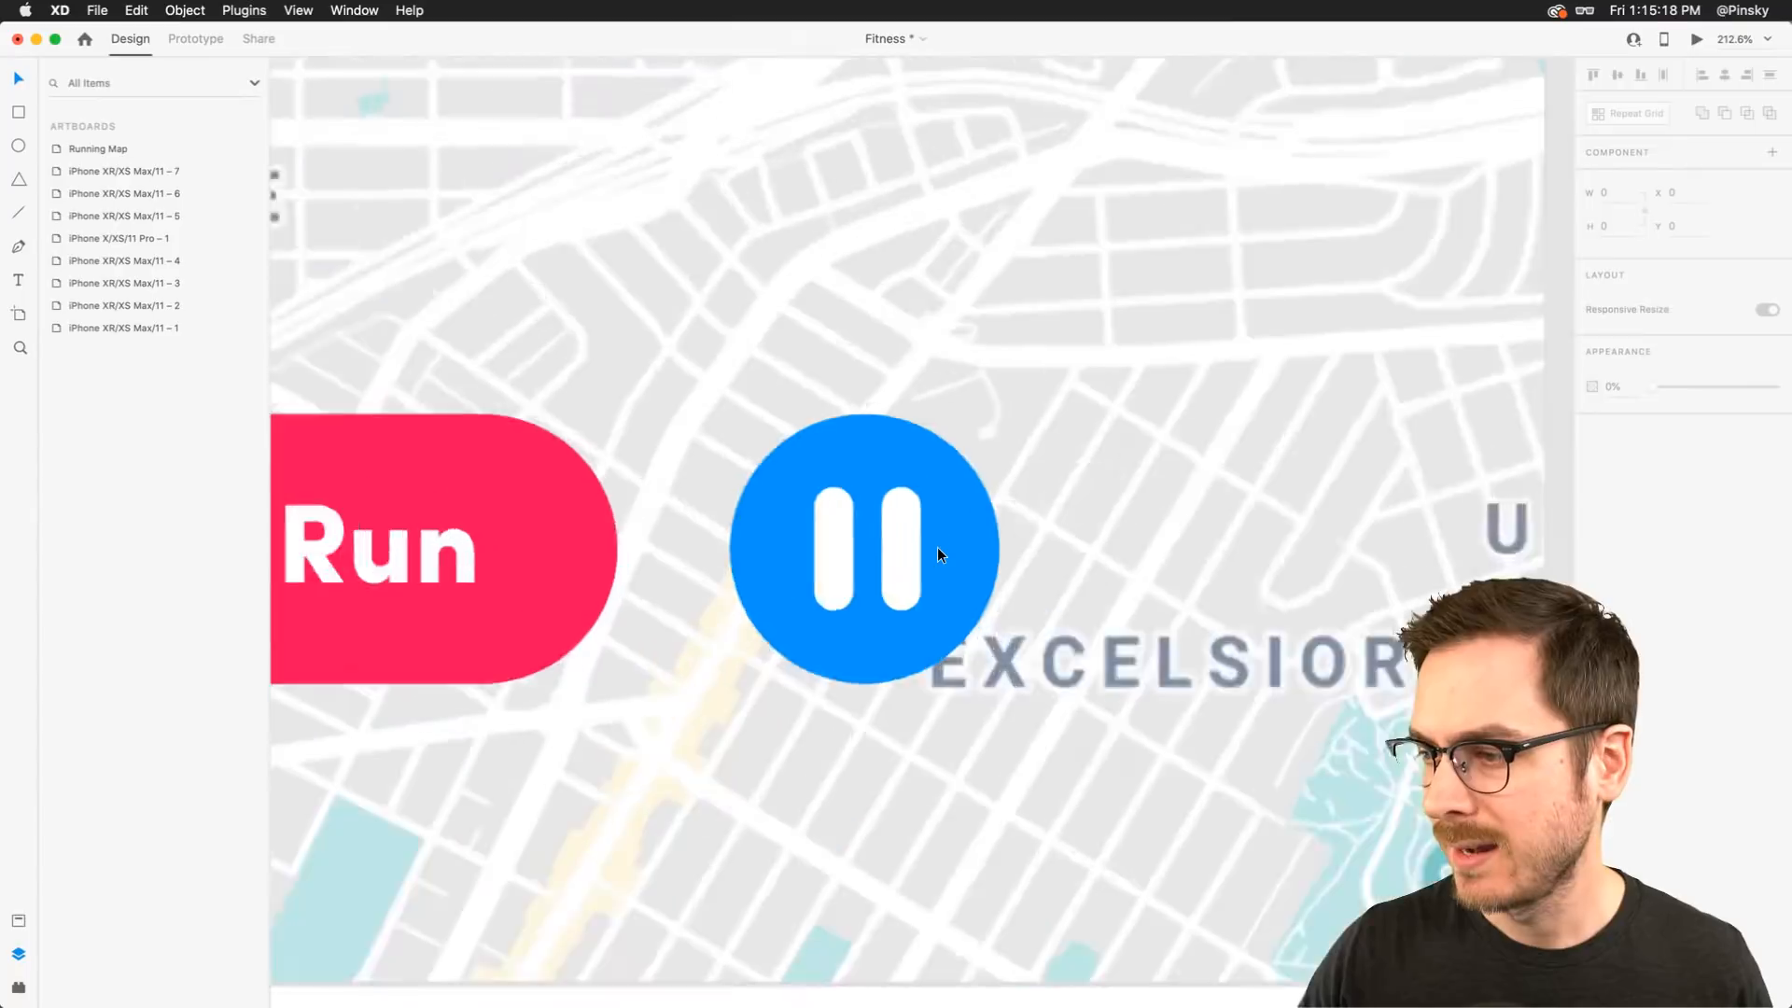
{"action": "left_click", "coordinate": [800, 532]}
{"action": "left_click_drag", "start_coordinate": [804, 547], "coordinate": [796, 547]}
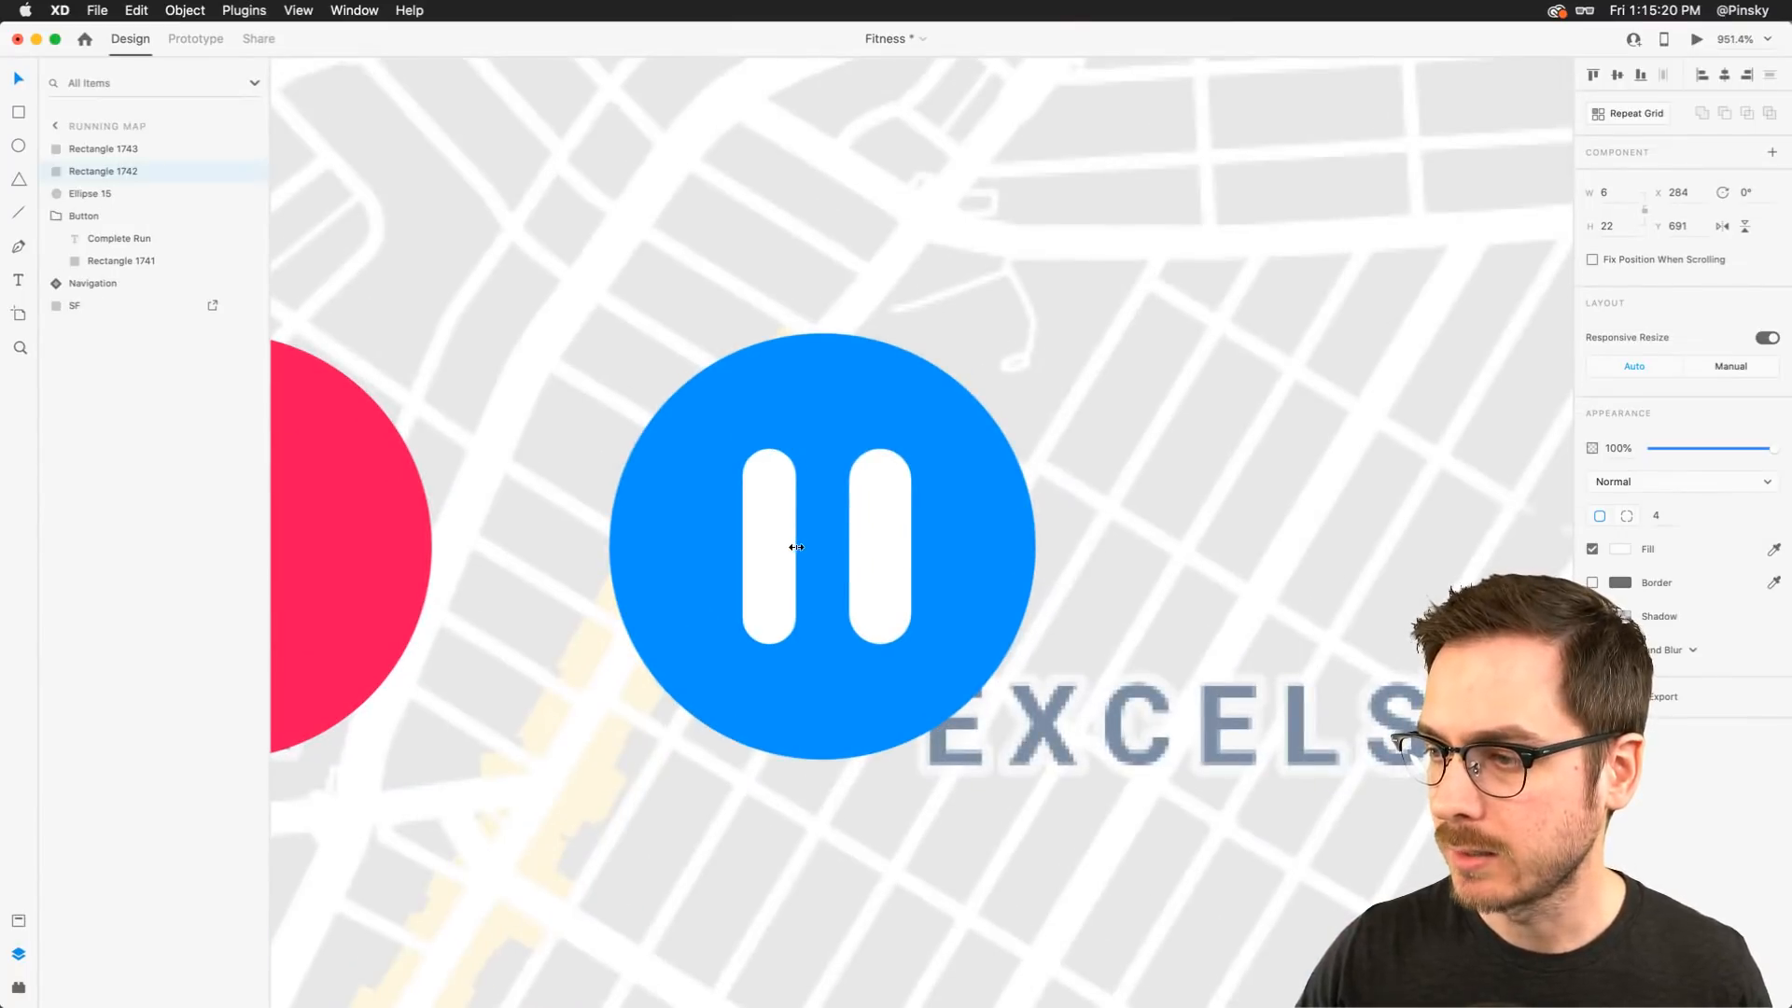
{"action": "left_click", "coordinate": [880, 547]}
{"action": "left_click_drag", "start_coordinate": [909, 551], "coordinate": [900, 550]}
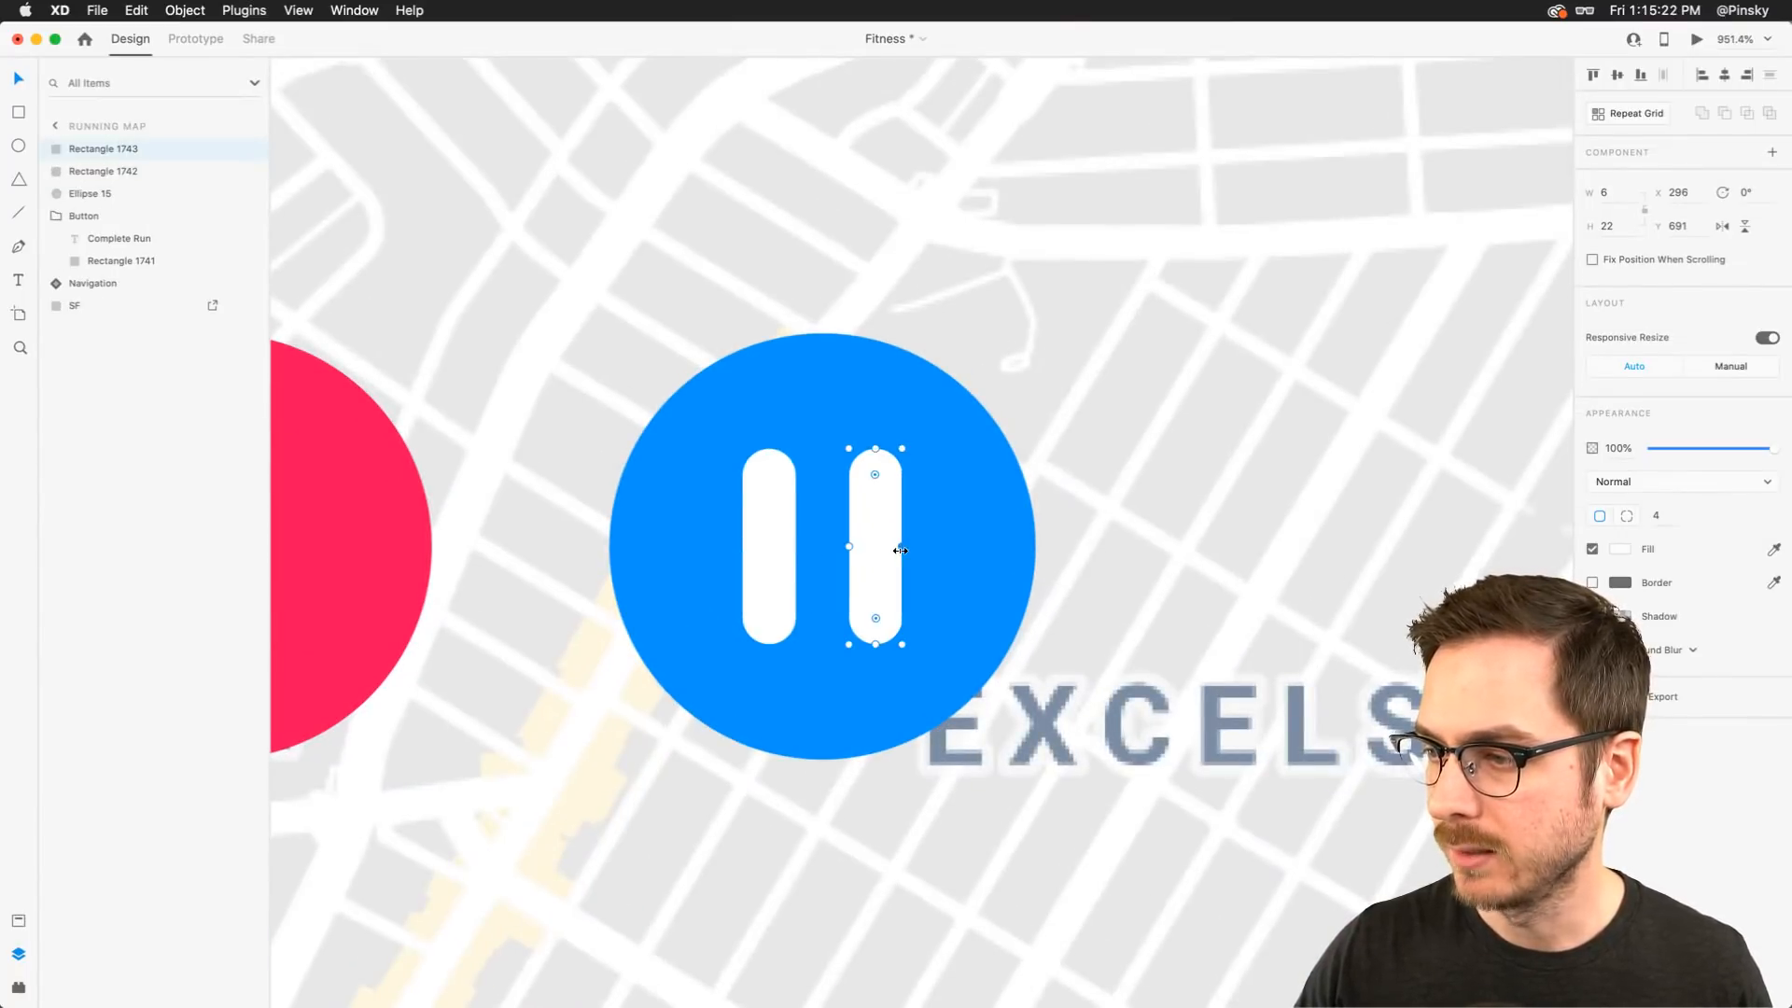
Group both bars with the circle and name the group Pause
{"action": "scroll", "coordinate": [900, 549], "scroll_direction": "down", "scroll_amount": 5}
{"action": "scroll", "coordinate": [900, 549], "scroll_direction": "up", "scroll_amount": 4}
{"action": "left_click", "coordinate": [811, 536], "text": "shift"}
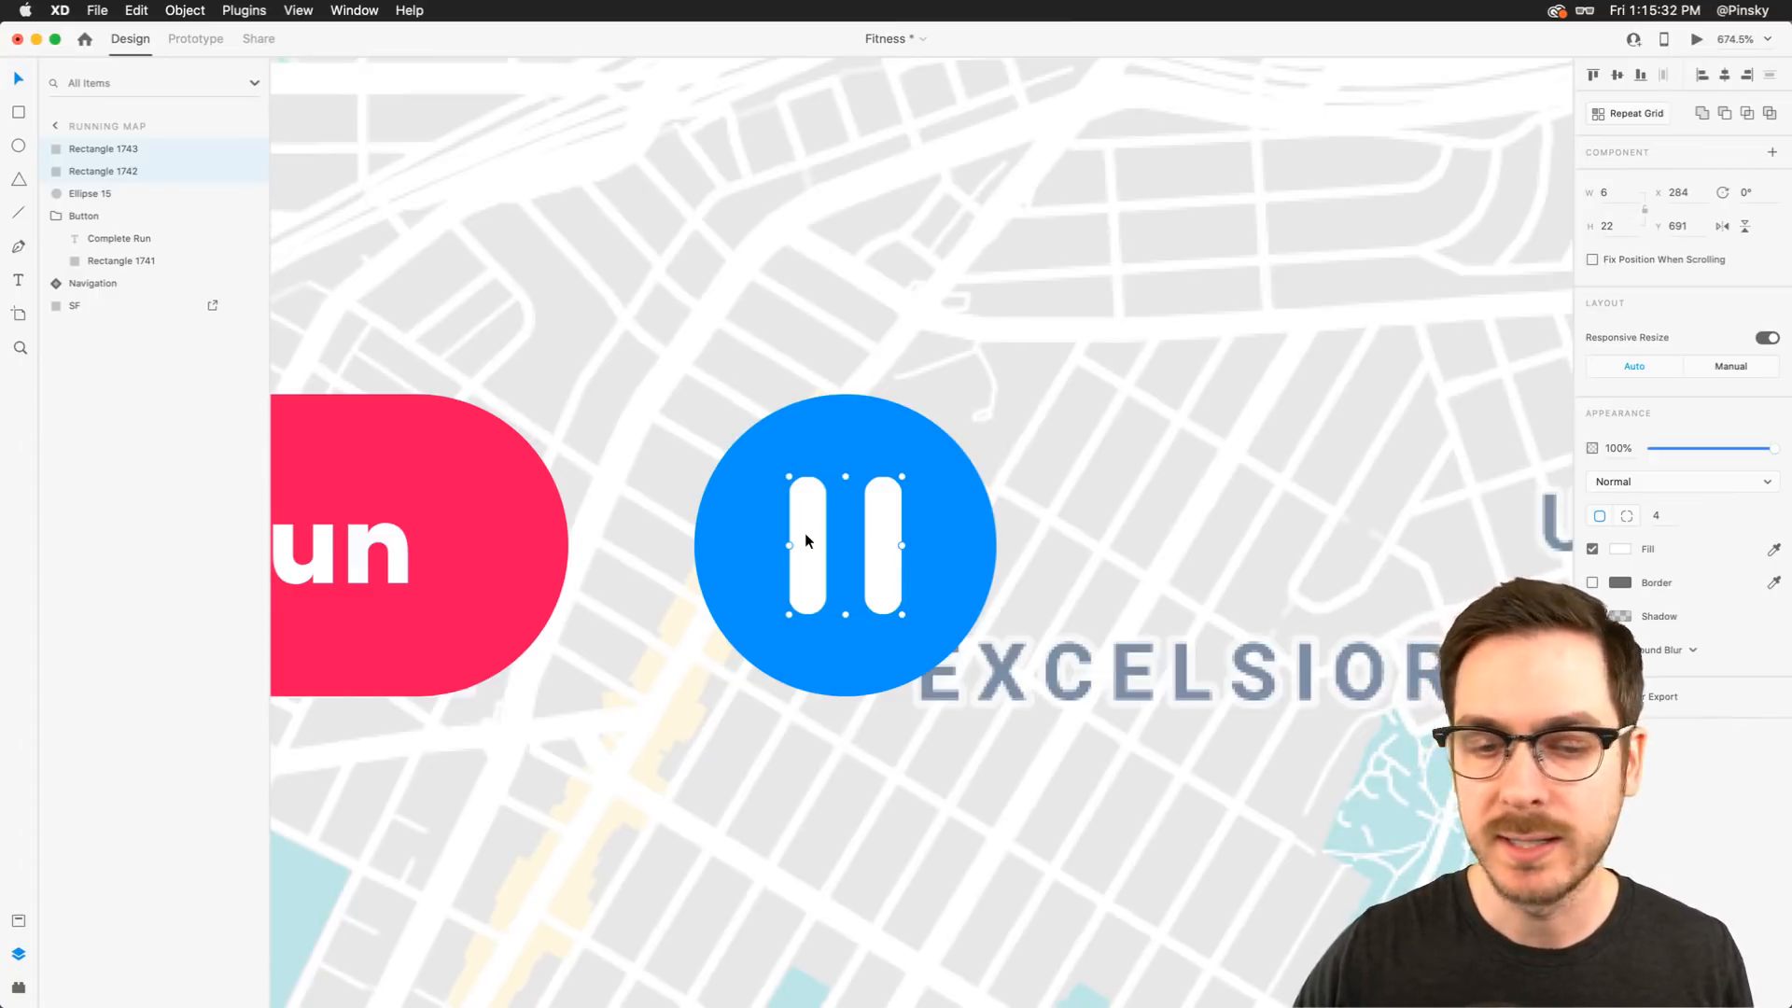
{"action": "scroll", "coordinate": [804, 534], "scroll_direction": "down", "scroll_amount": 2}
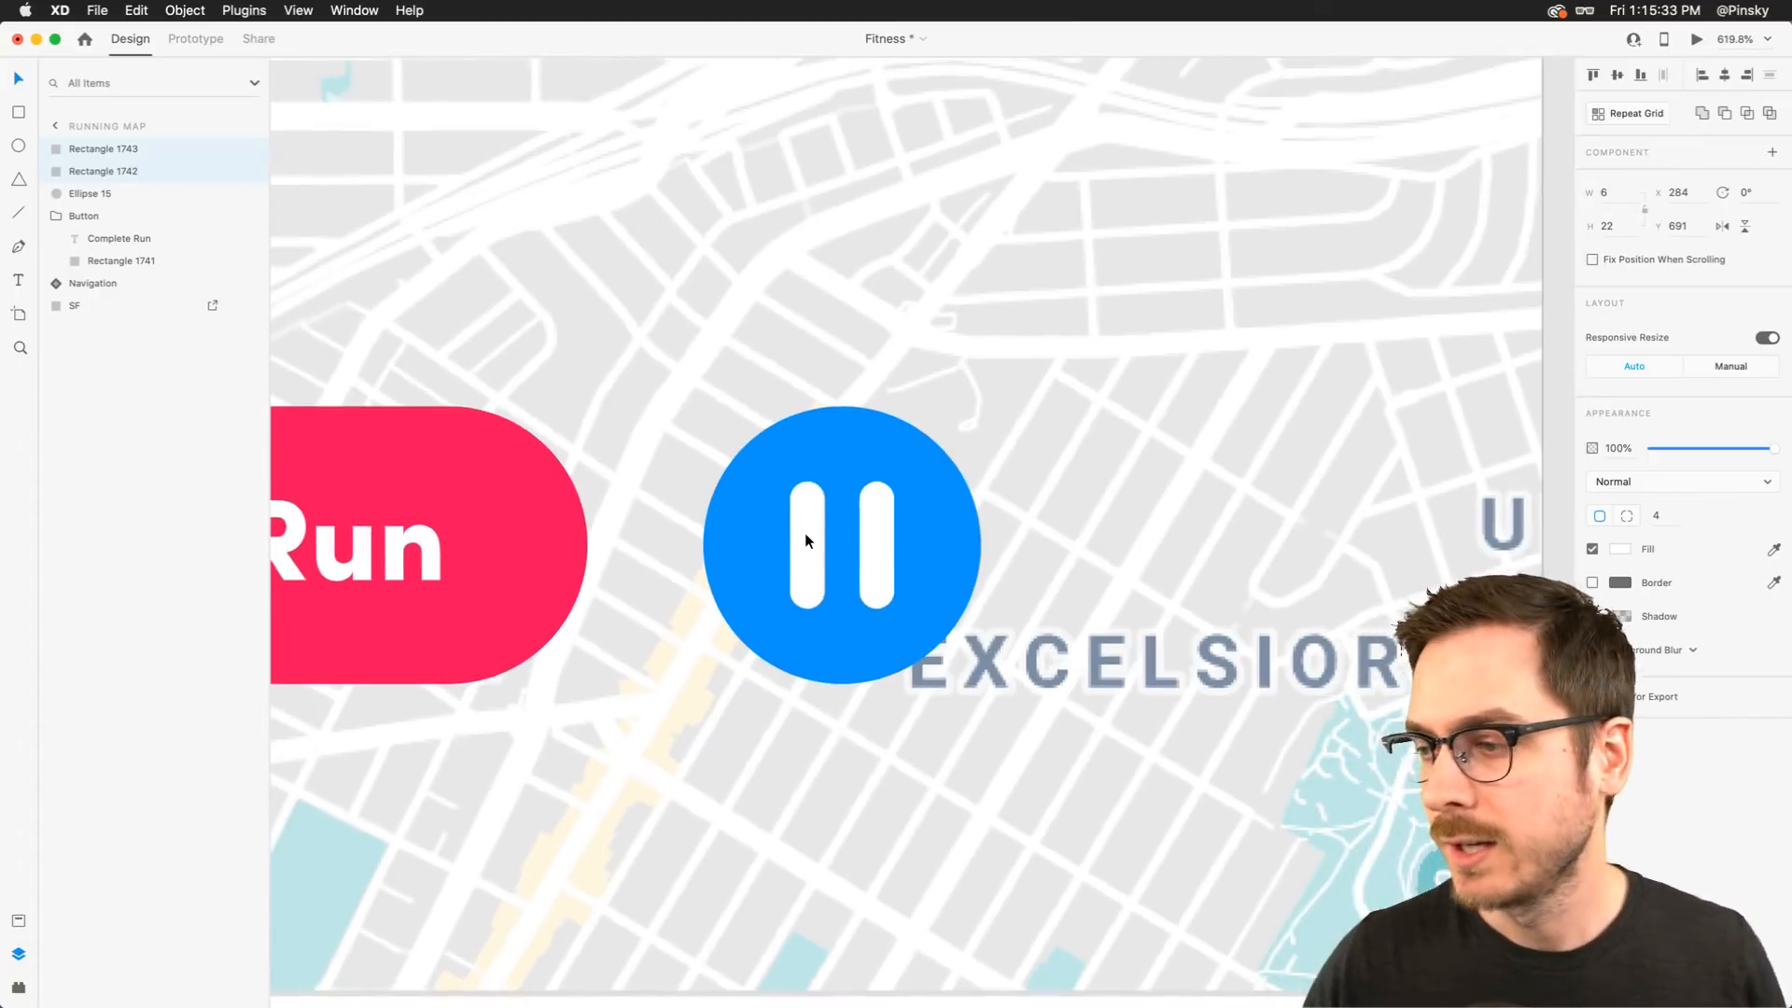
{"action": "left_click", "coordinate": [109, 193], "text": "shift"}
{"action": "key", "text": "super+g"}
{"action": "double_click", "coordinate": [95, 147]}
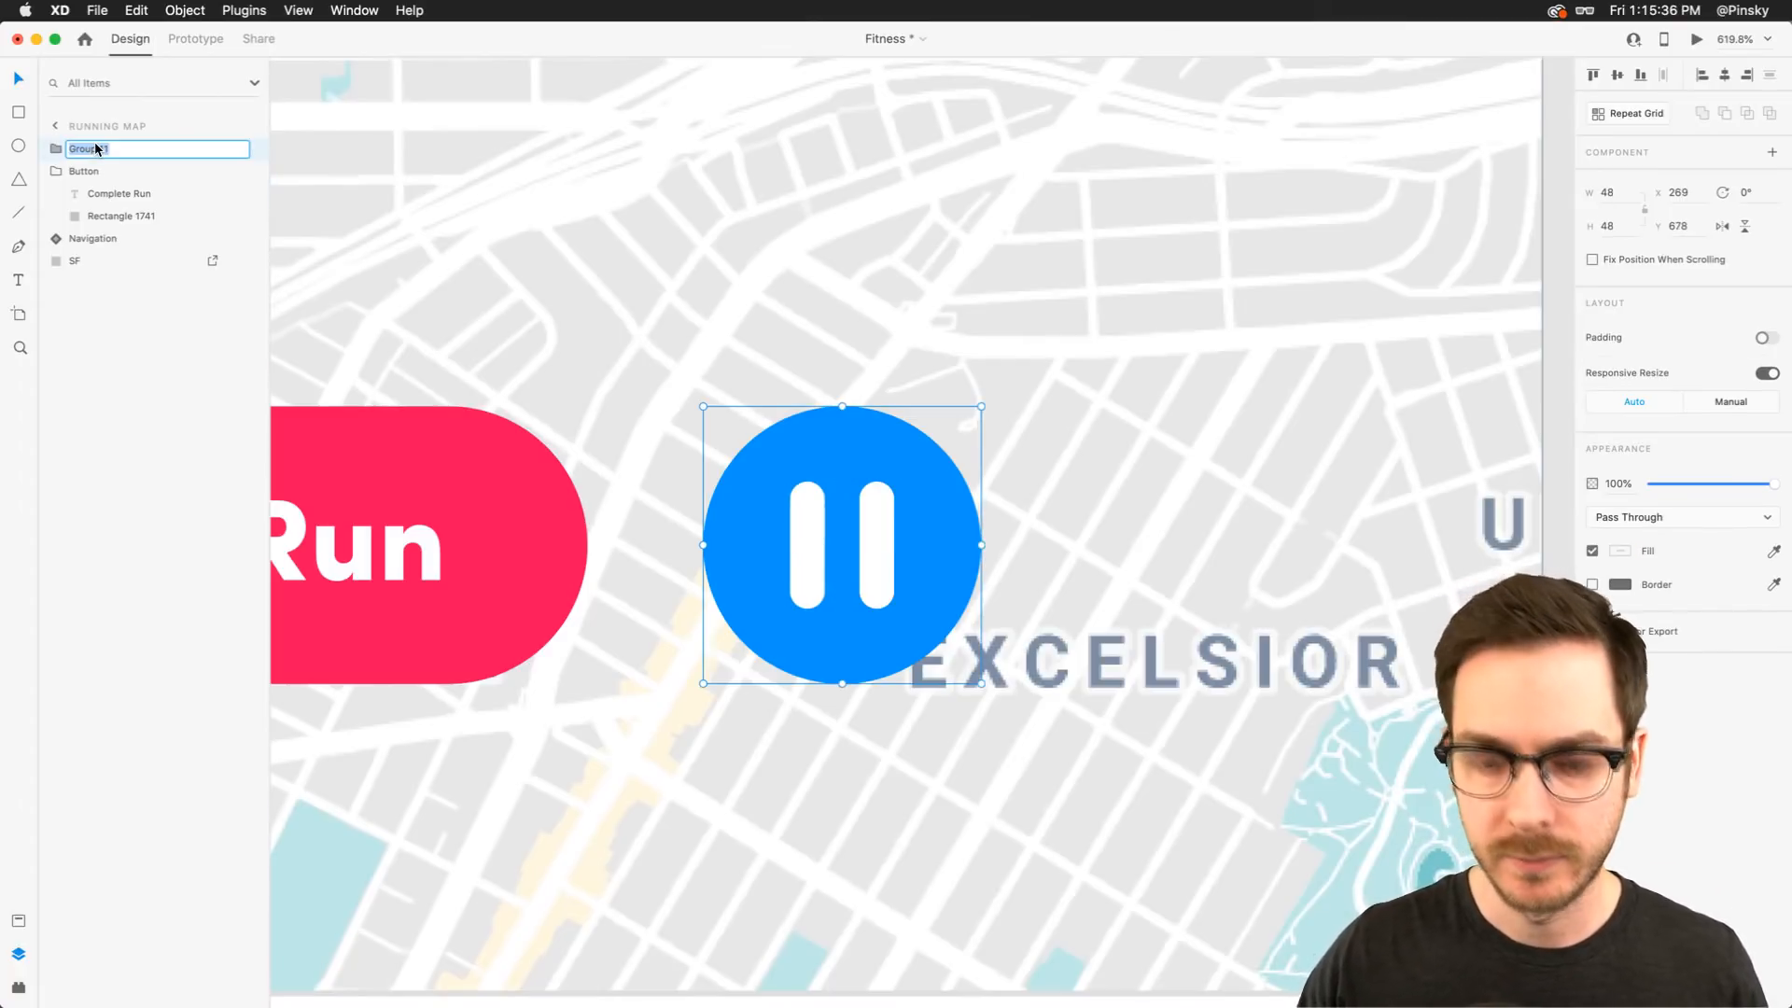
{"action": "type", "text": "Pause"}
{"action": "key", "text": "Return"}
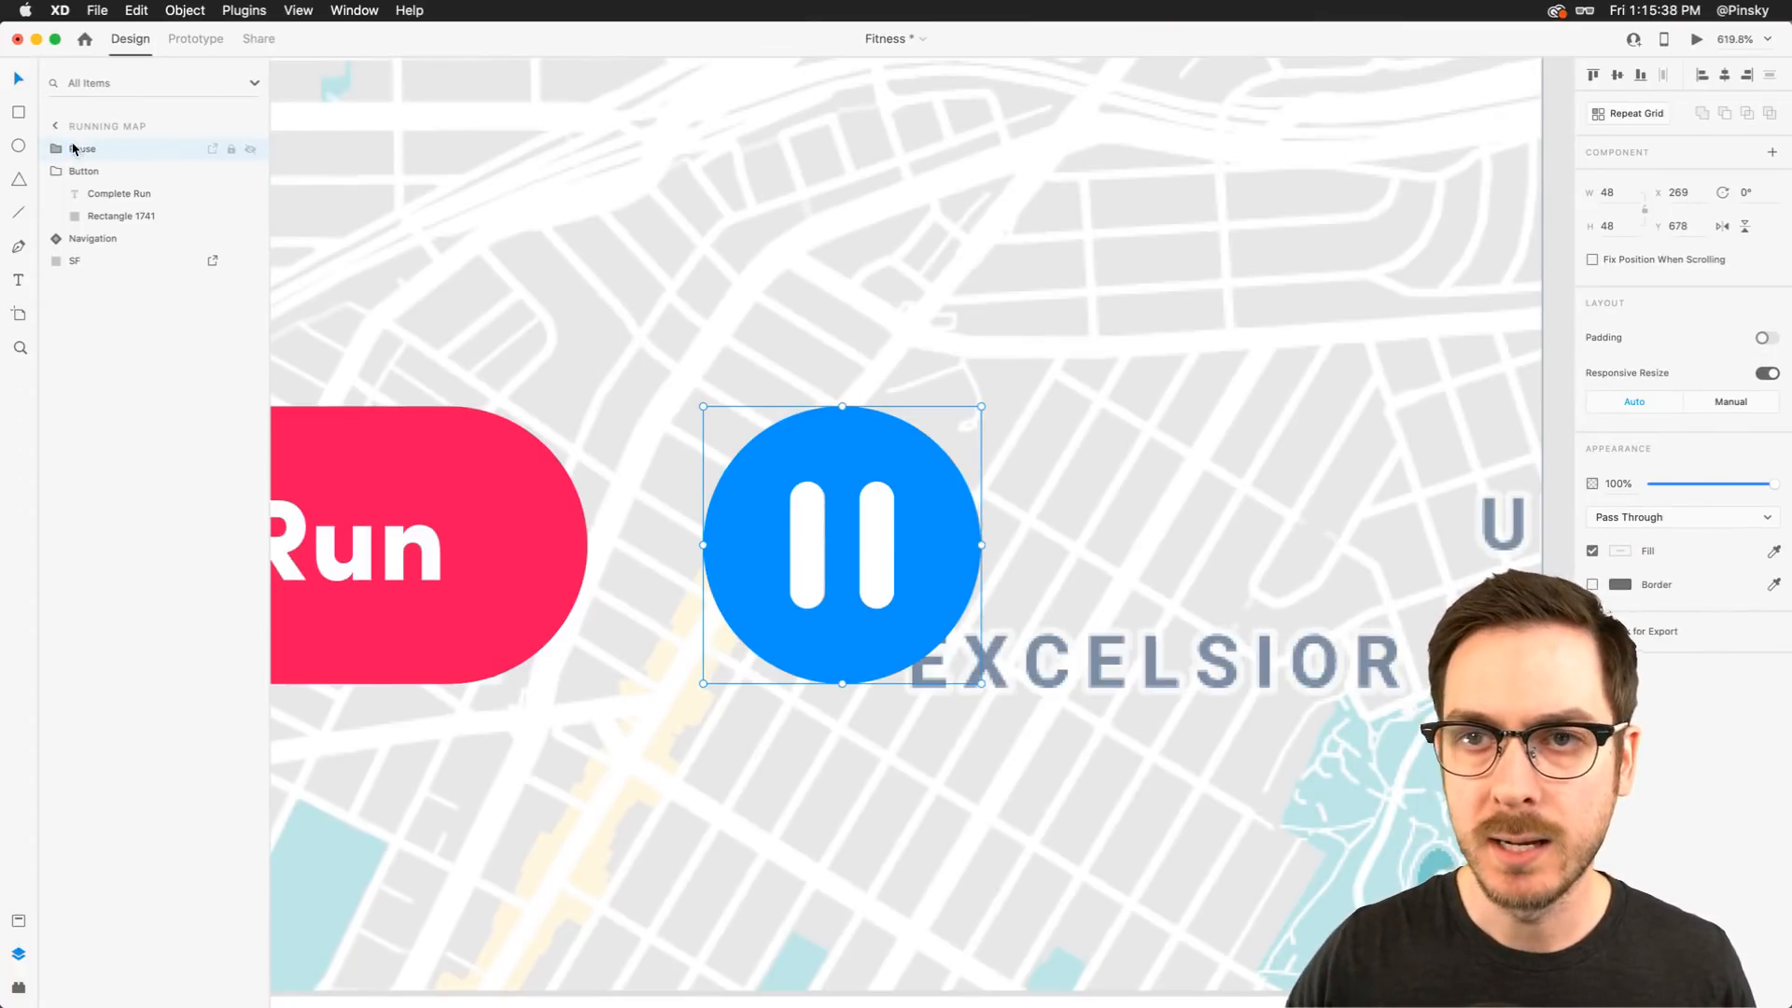
Convert the right pause bar inside the Pause group to a path
{"action": "left_click", "coordinate": [53, 151]}
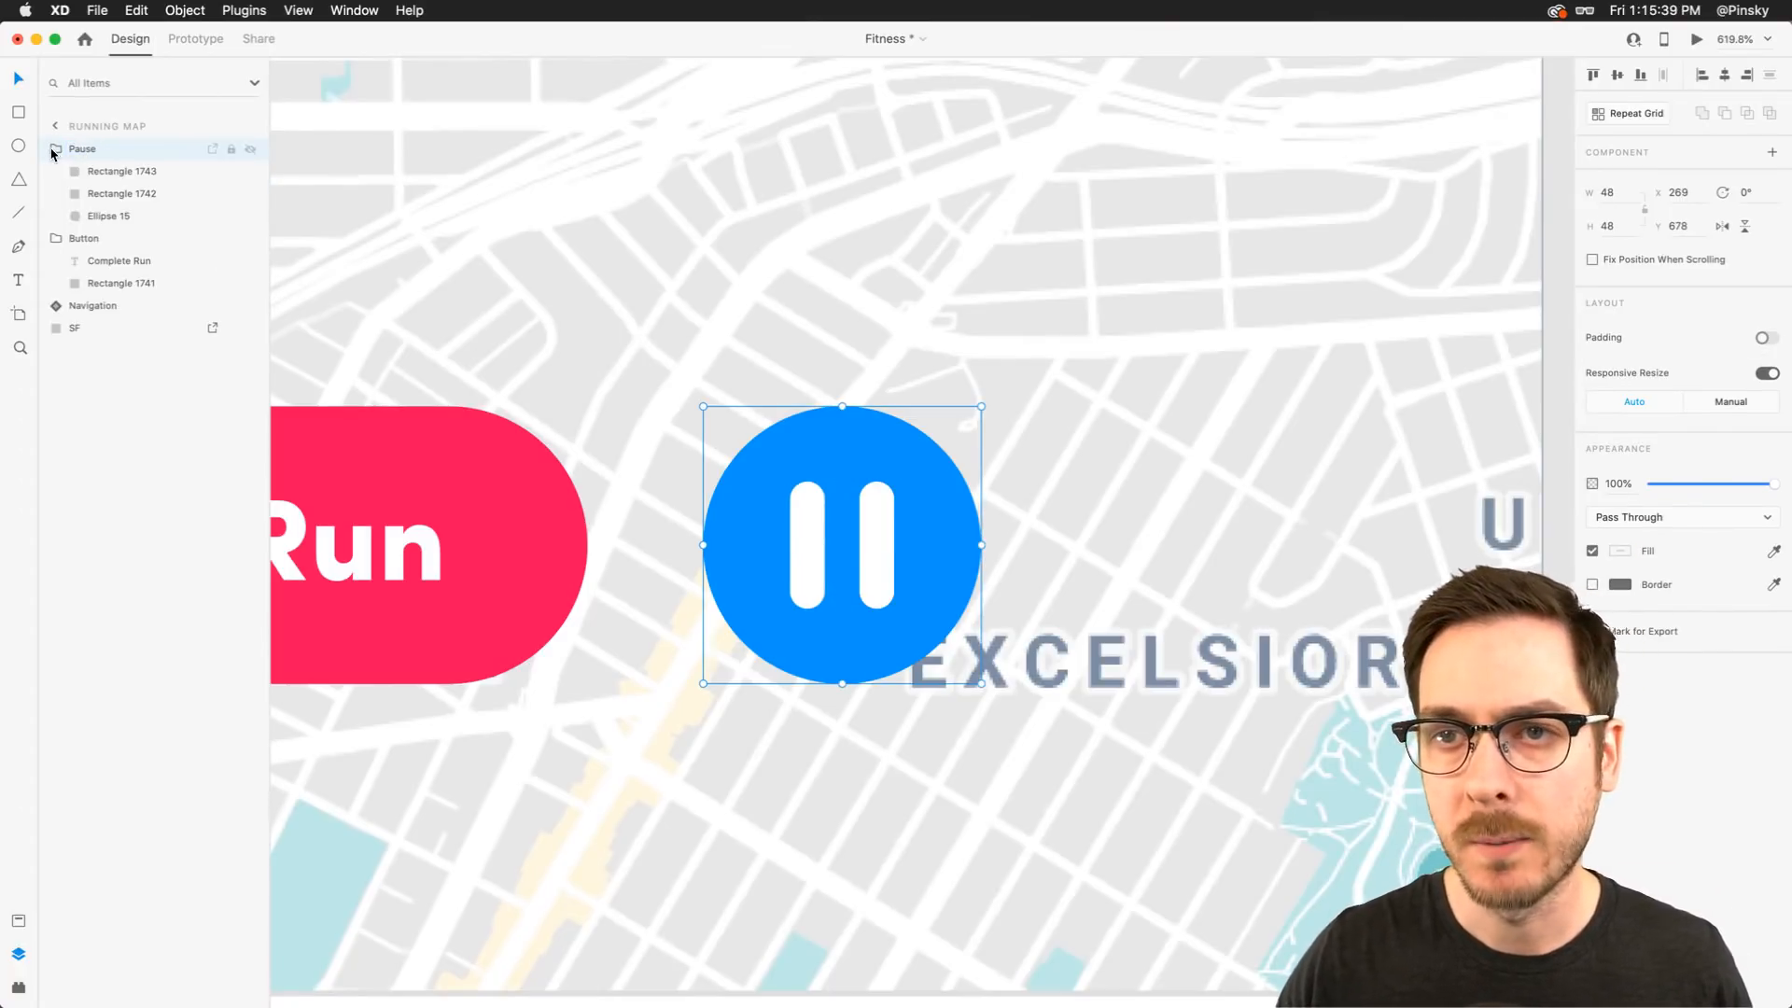
{"action": "left_click", "coordinate": [118, 171]}
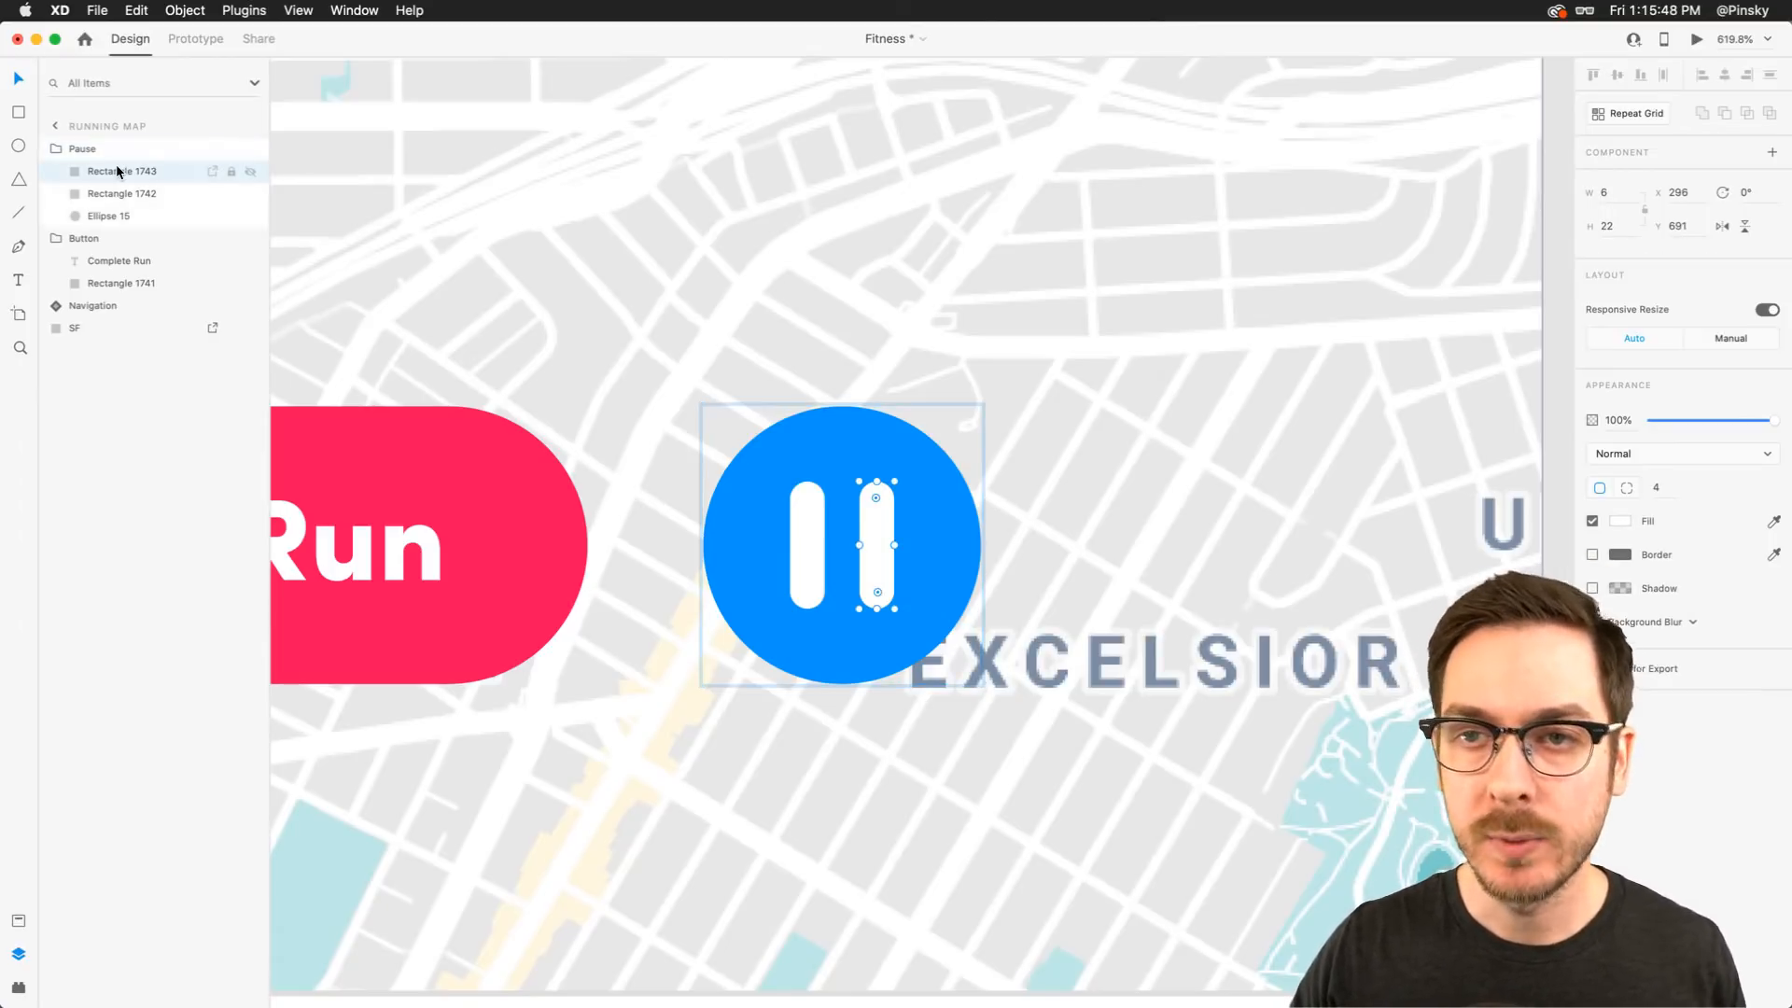
{"action": "left_click", "coordinate": [108, 193]}
{"action": "scroll", "coordinate": [854, 489], "scroll_direction": "up", "scroll_amount": 5}
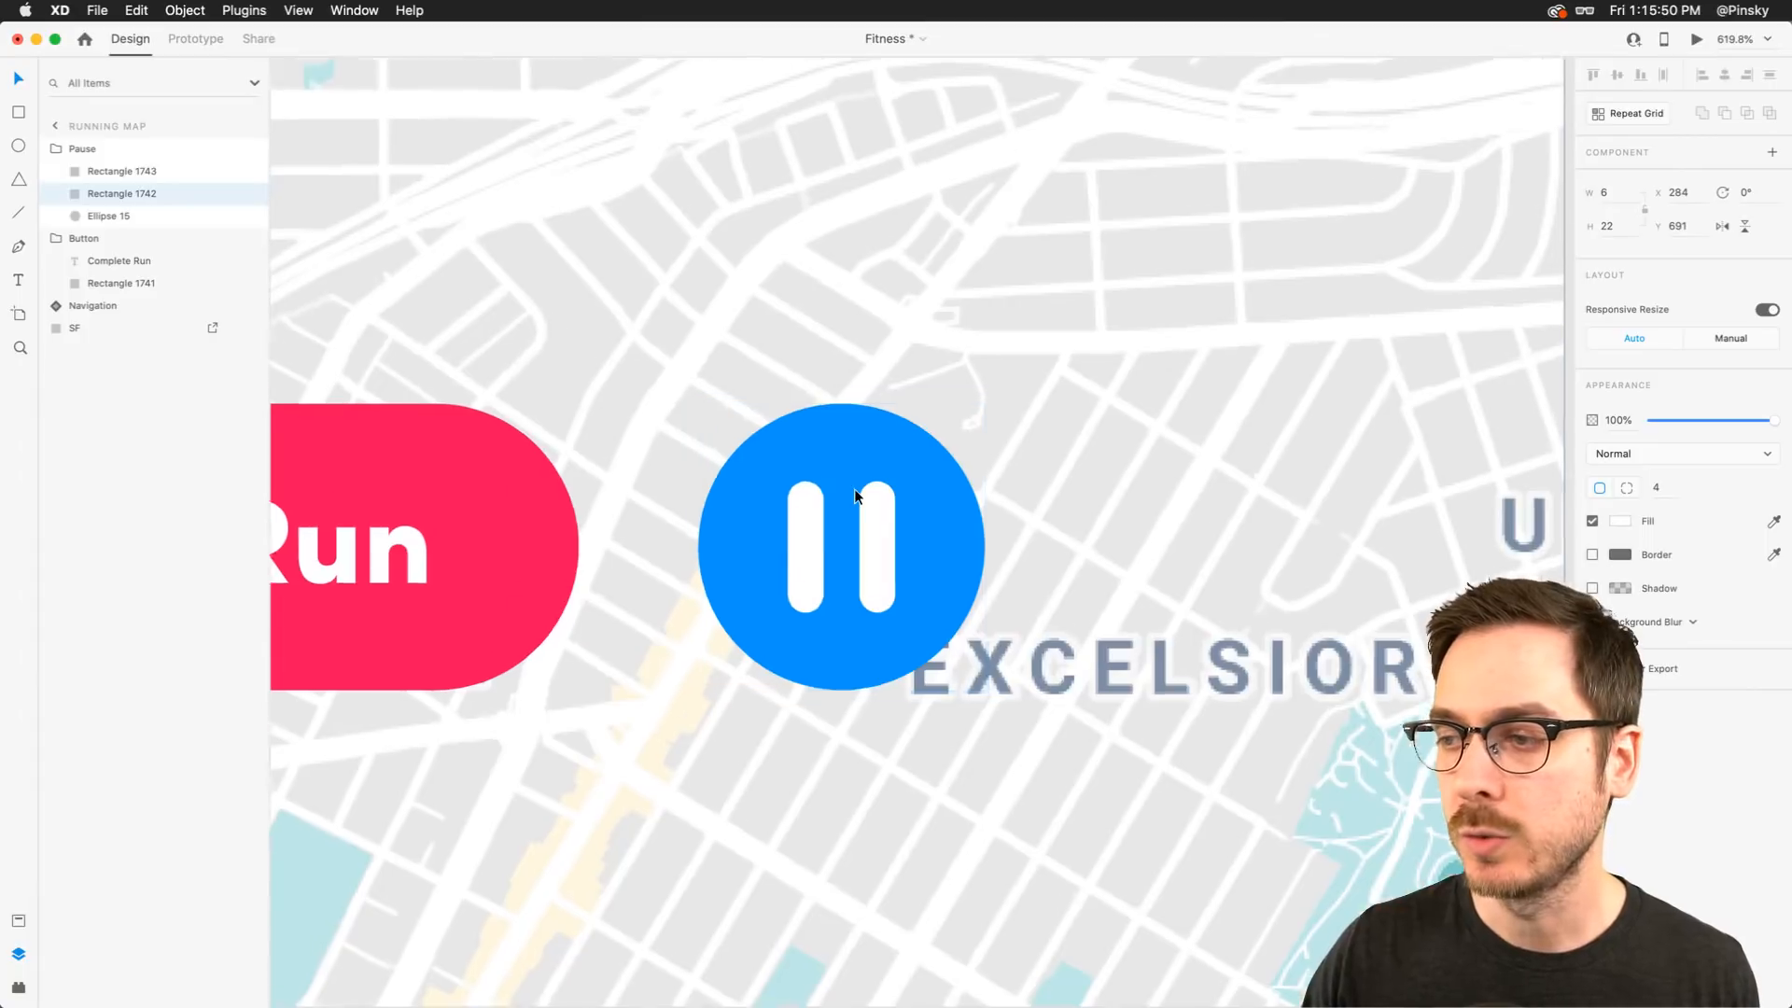
{"action": "scroll", "coordinate": [747, 557], "scroll_direction": "down", "scroll_amount": 4}
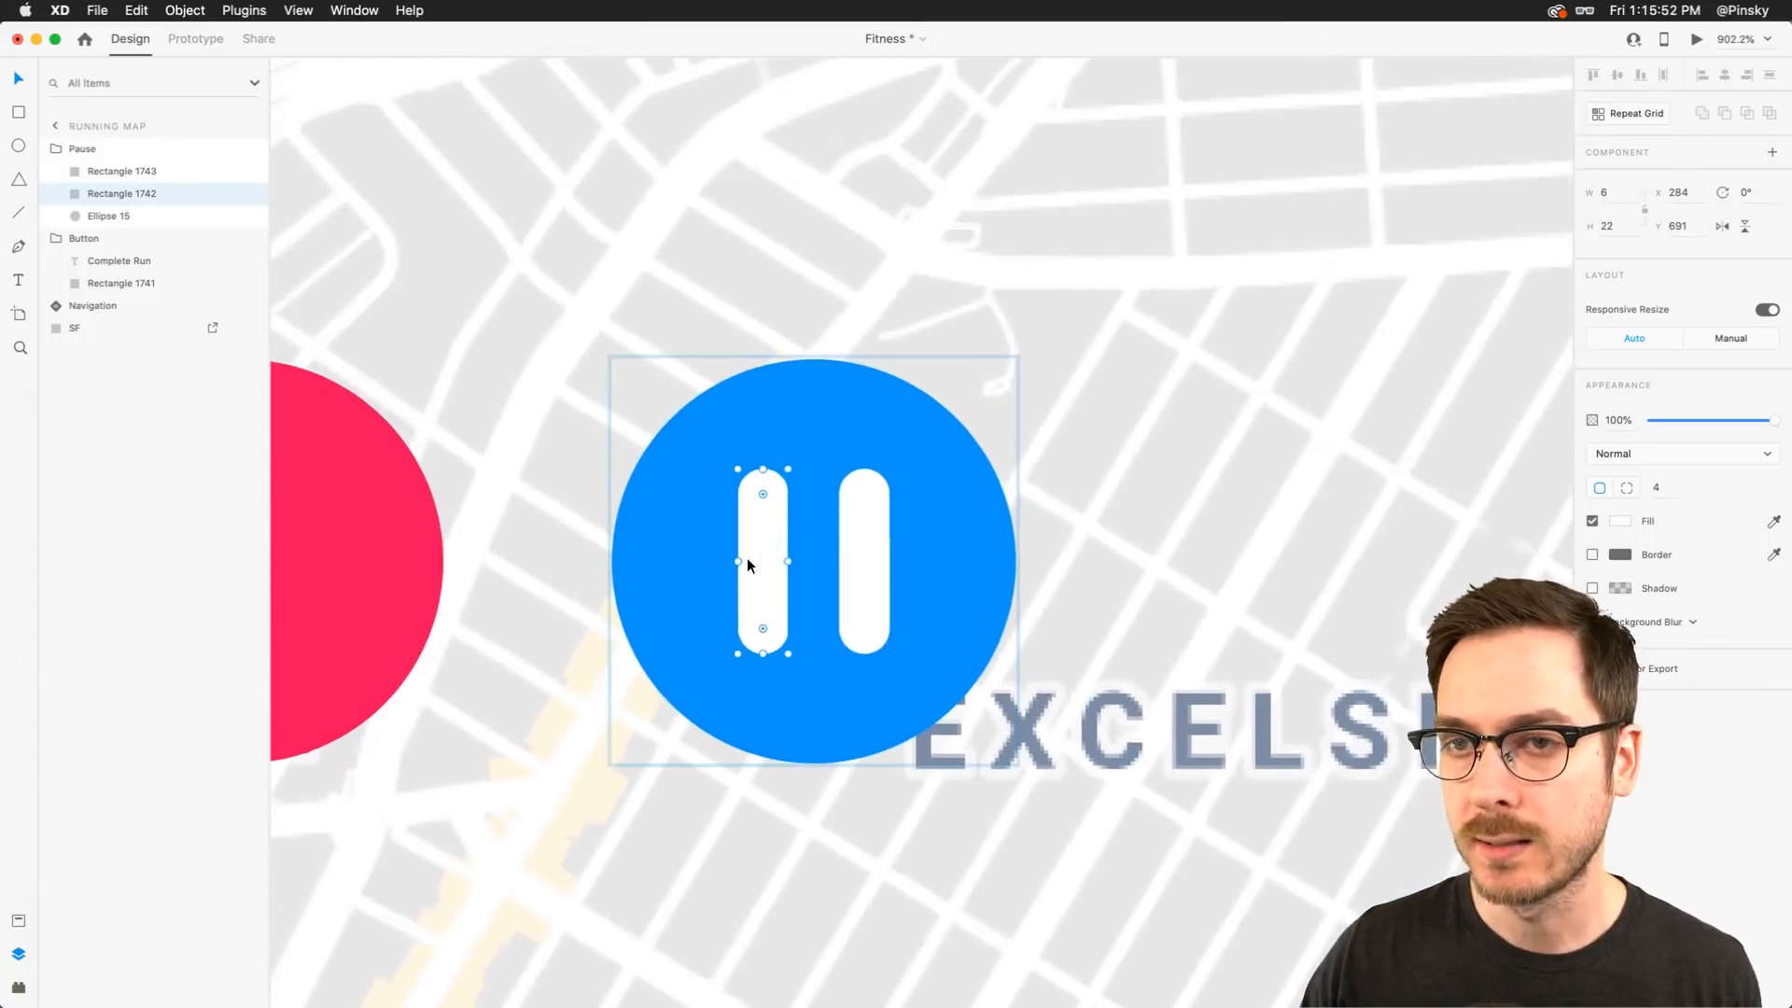
{"action": "left_click", "coordinate": [115, 174]}
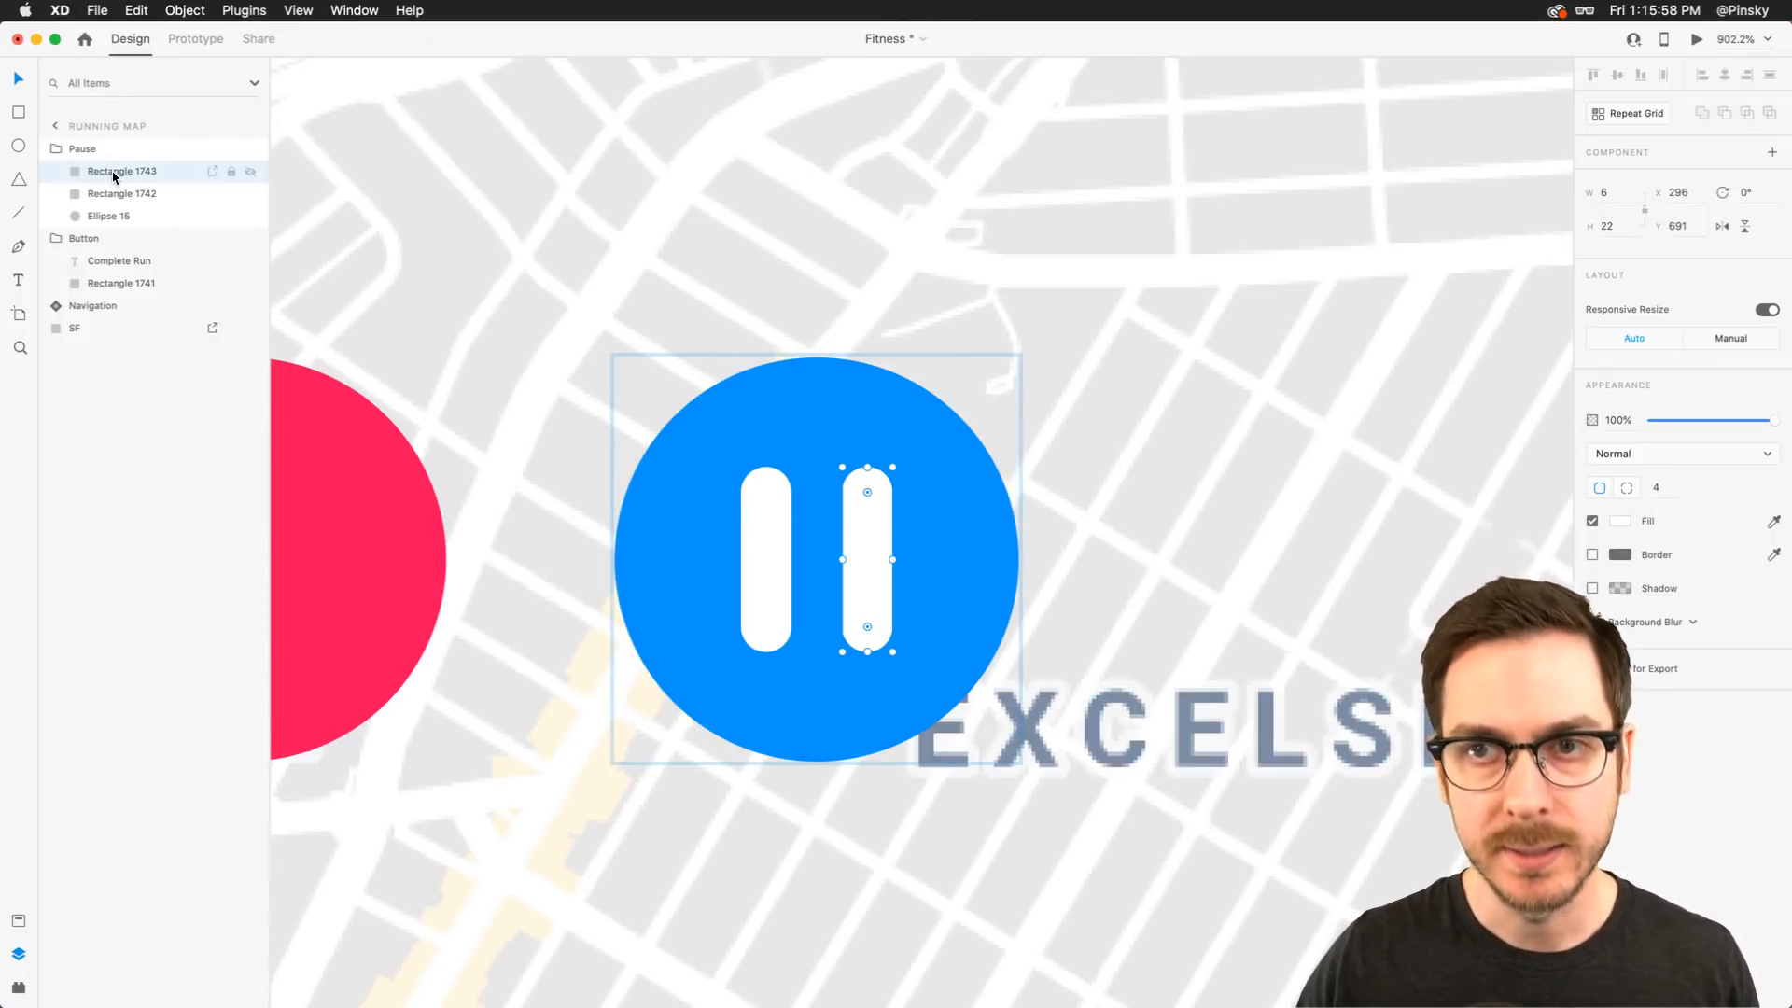
{"action": "right_click", "coordinate": [113, 175]}
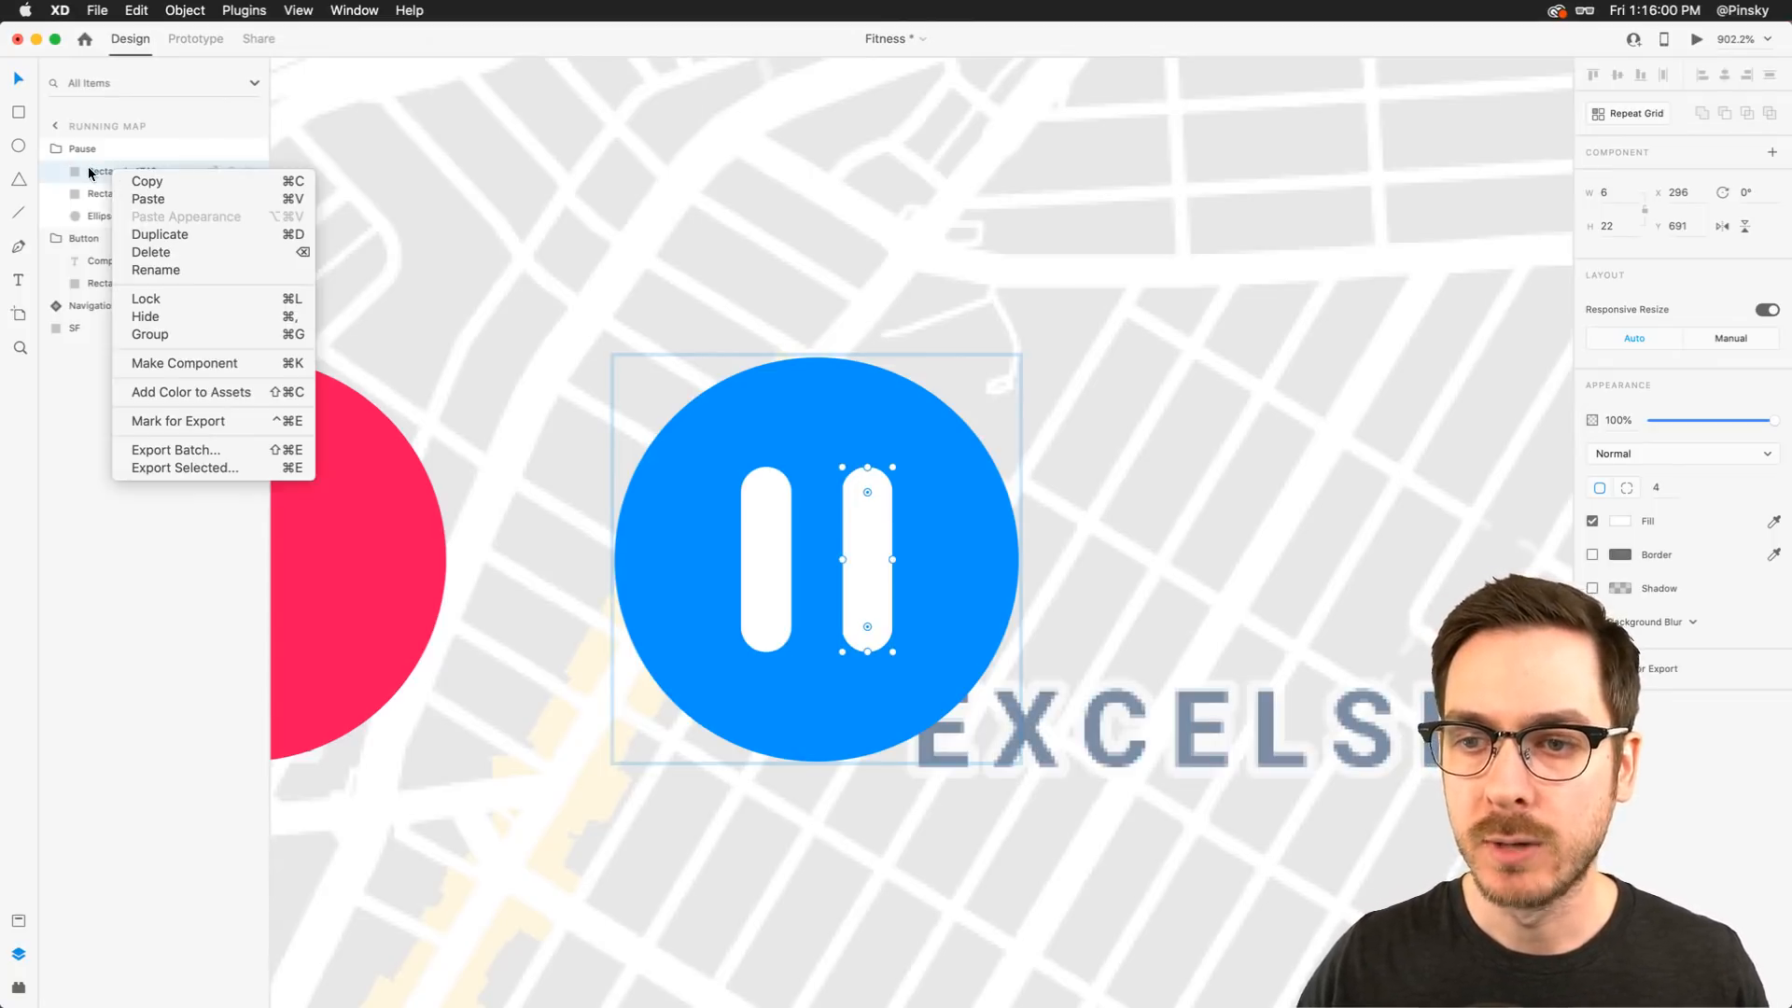
{"action": "left_click", "coordinate": [93, 160]}
{"action": "left_click", "coordinate": [187, 10]}
{"action": "mouse_move", "coordinate": [271, 347]}
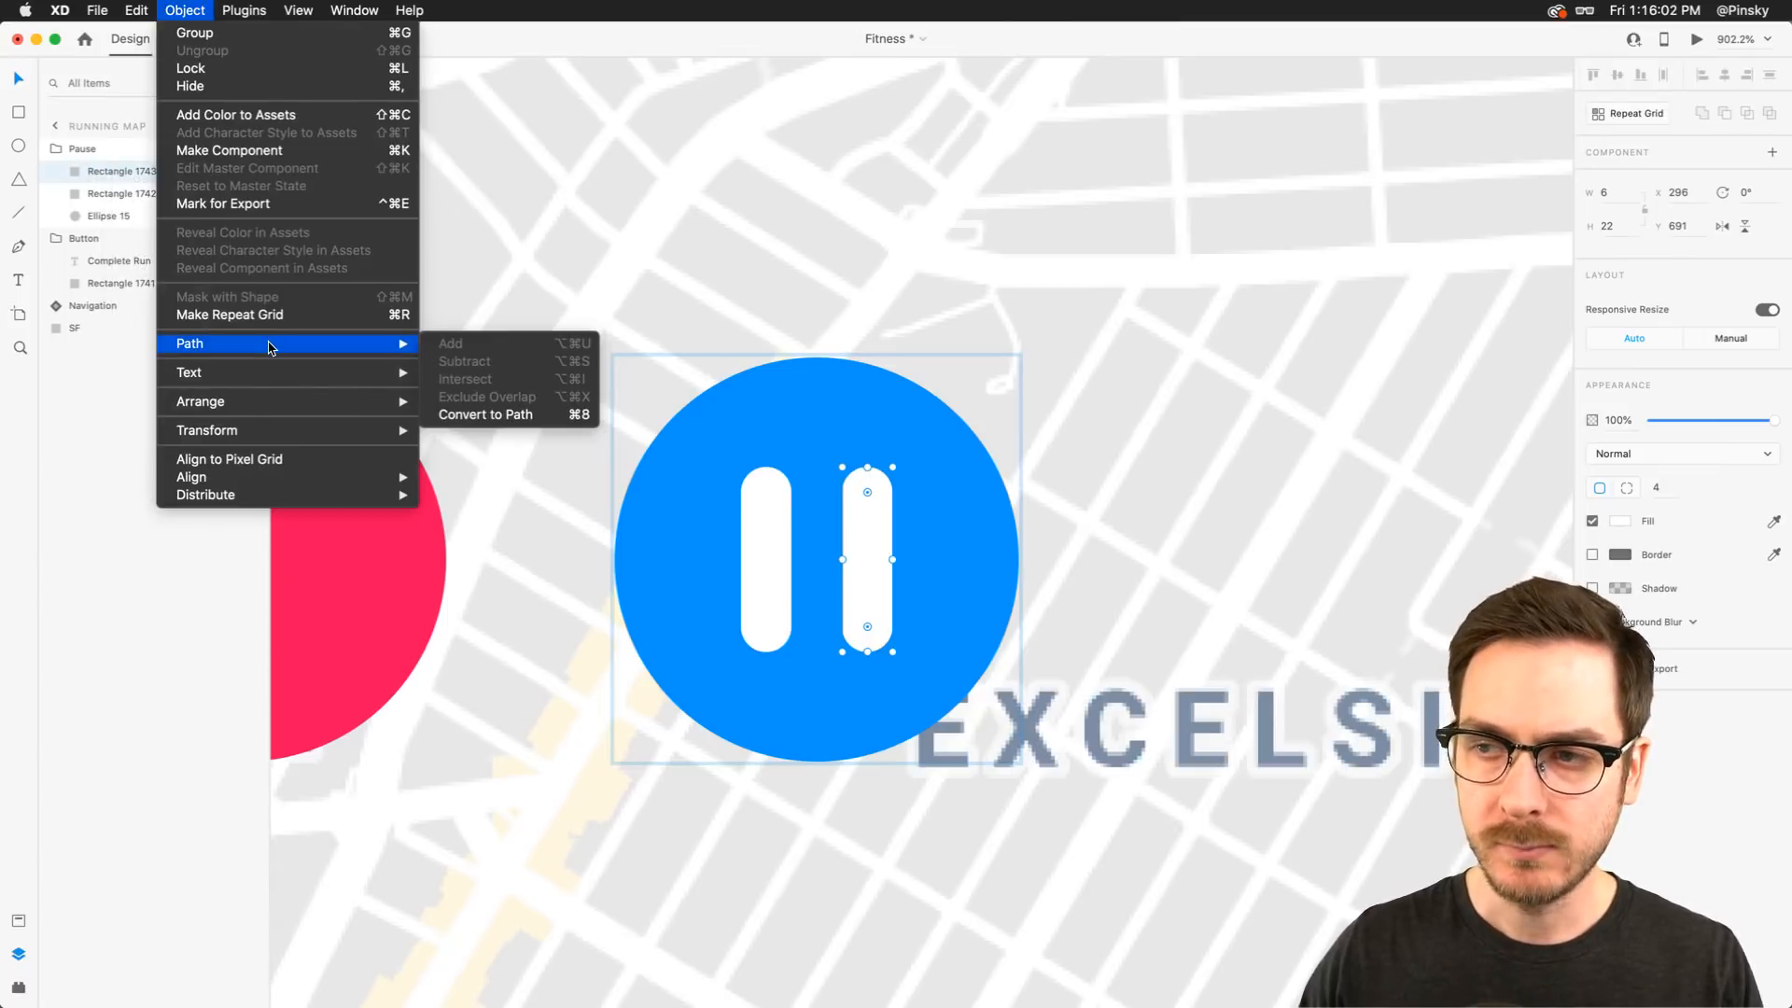
{"action": "left_click", "coordinate": [537, 414]}
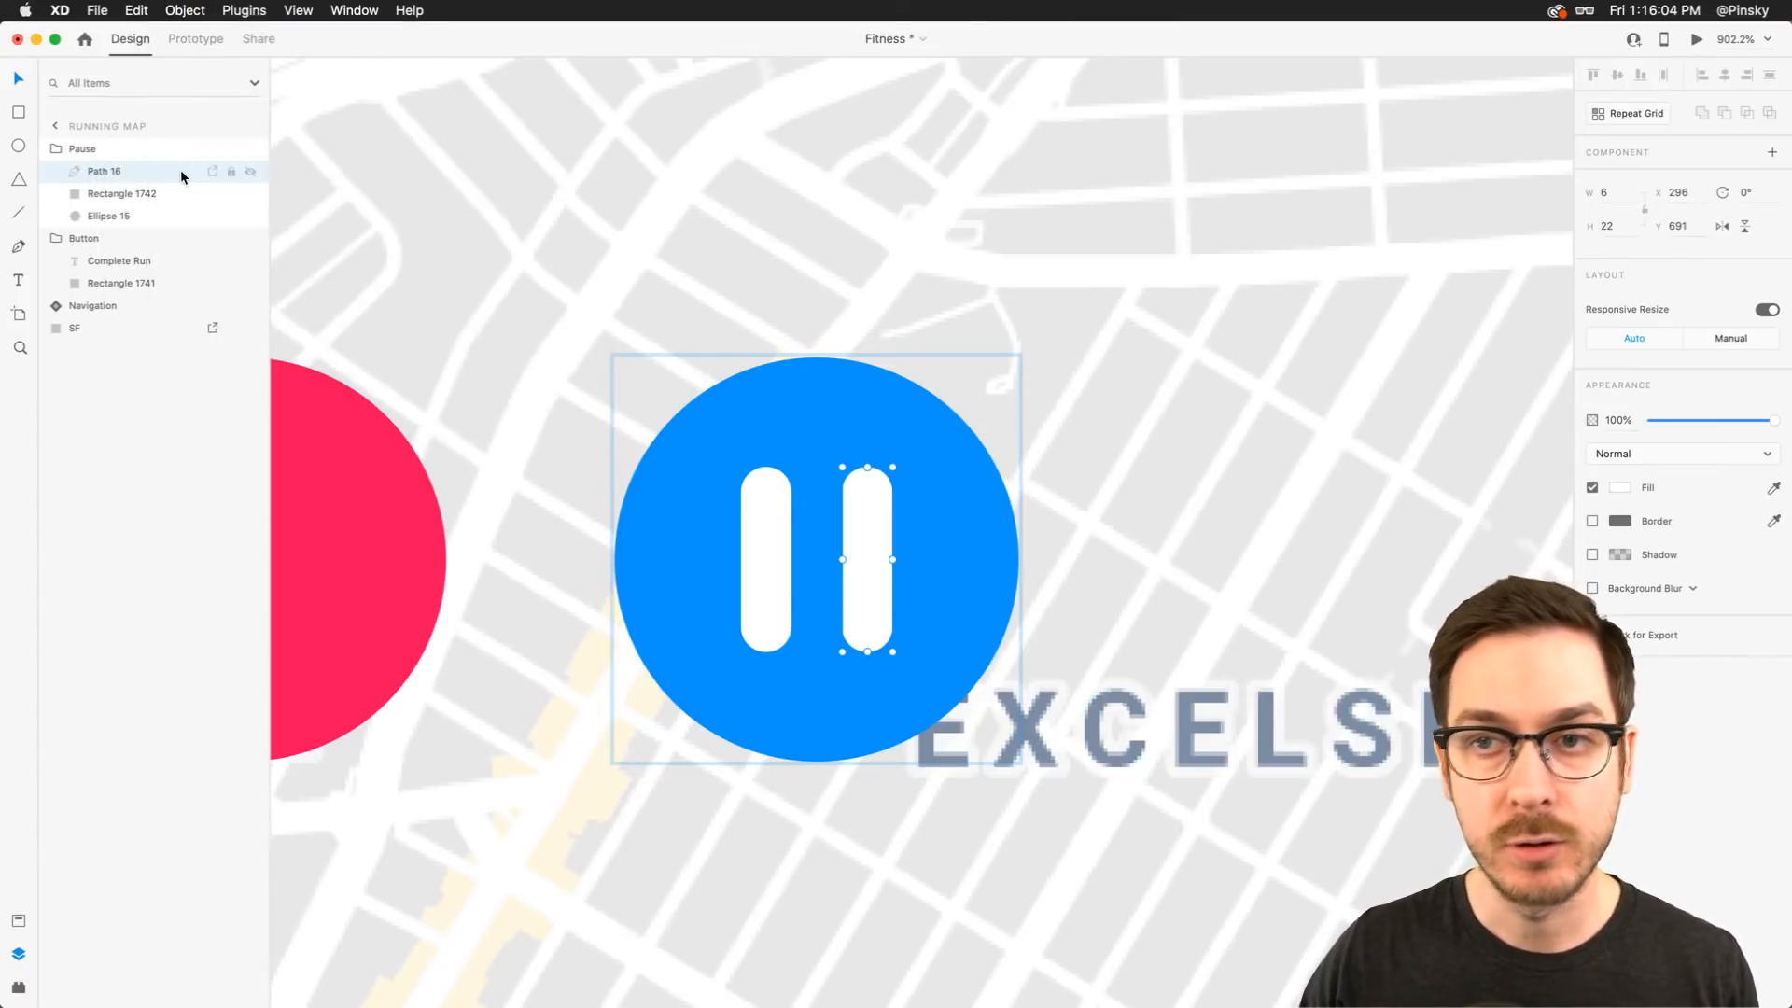
Convert the left pause bar to a path and rename the two bar paths Right and Left
{"action": "left_click", "coordinate": [132, 195]}
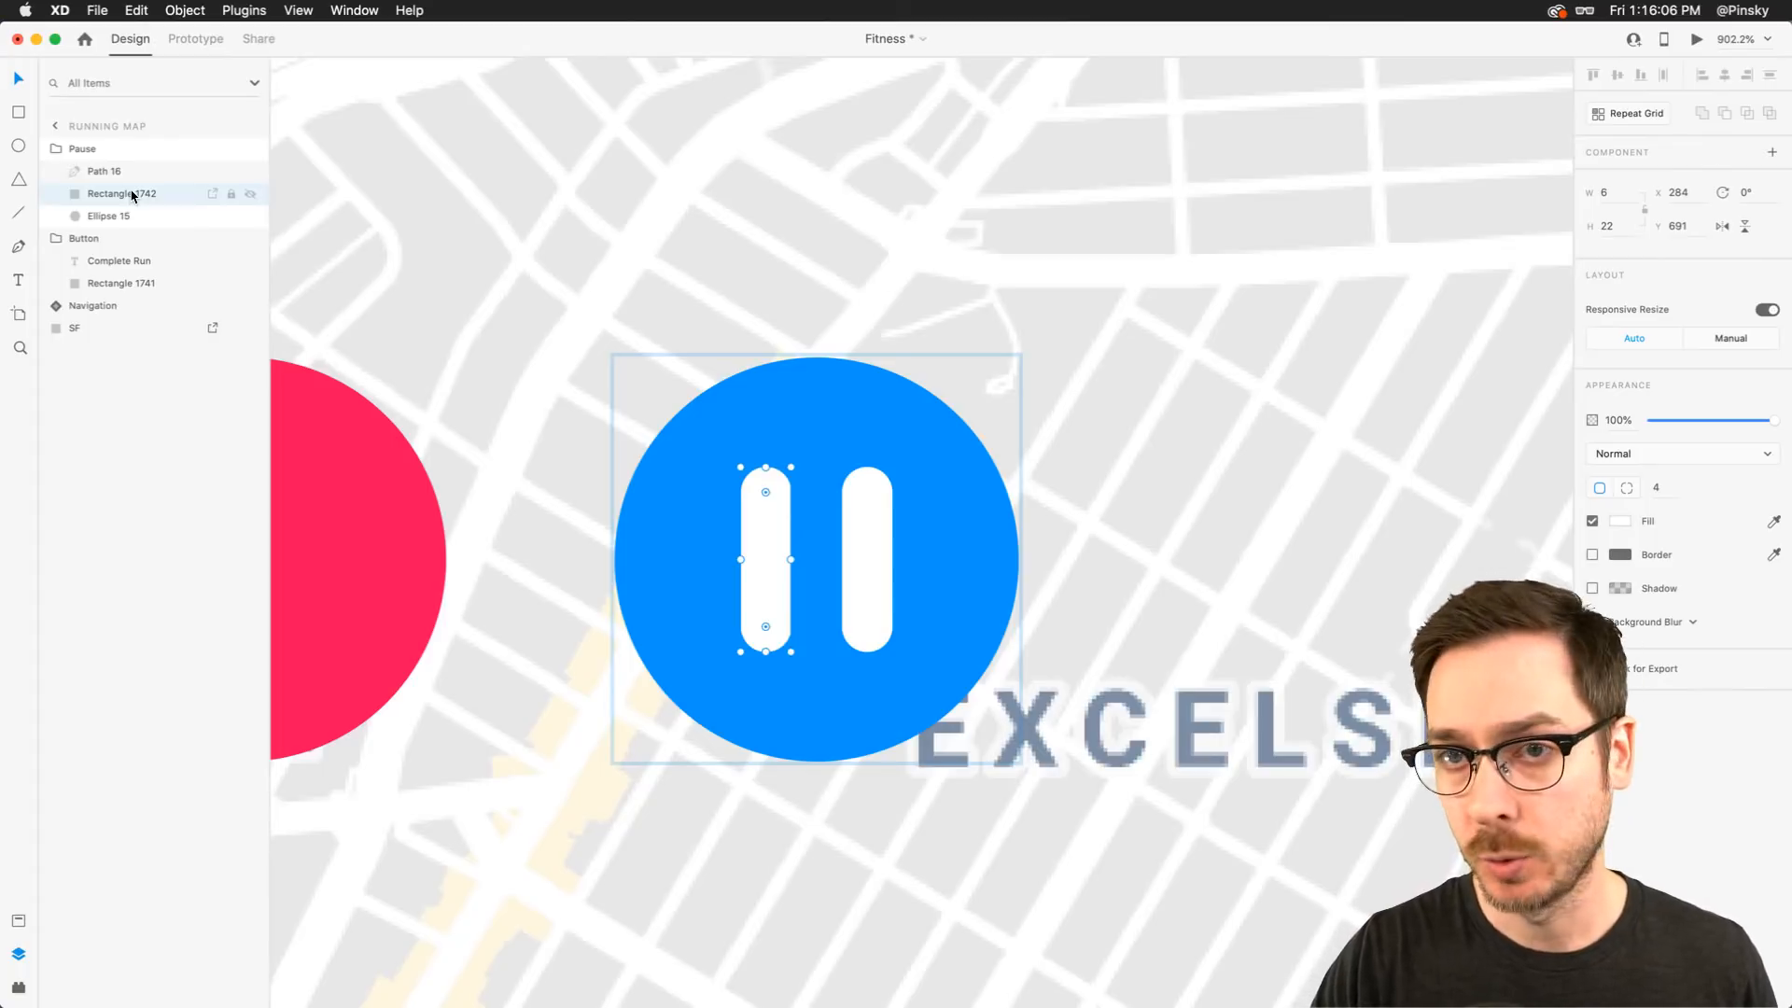
{"action": "key", "text": "super+8"}
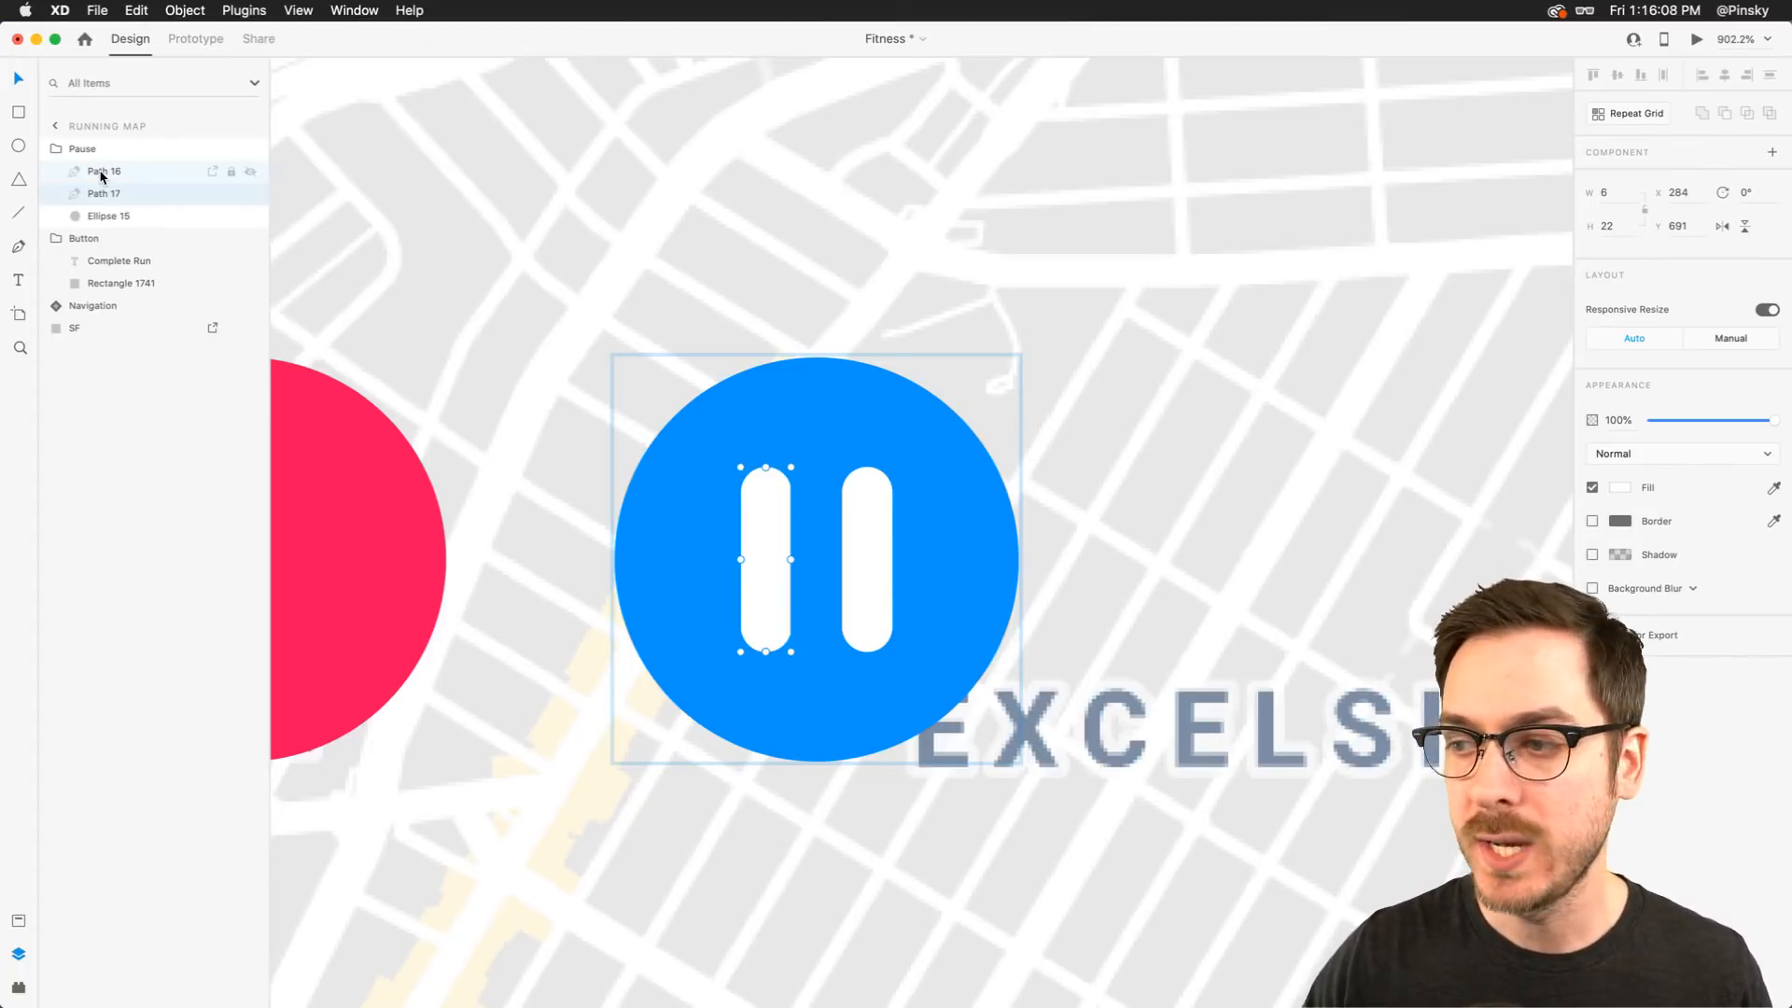
{"action": "left_click", "coordinate": [98, 172]}
{"action": "double_click", "coordinate": [98, 172]}
{"action": "type", "text": "Right"}
{"action": "key", "text": "Tab"}
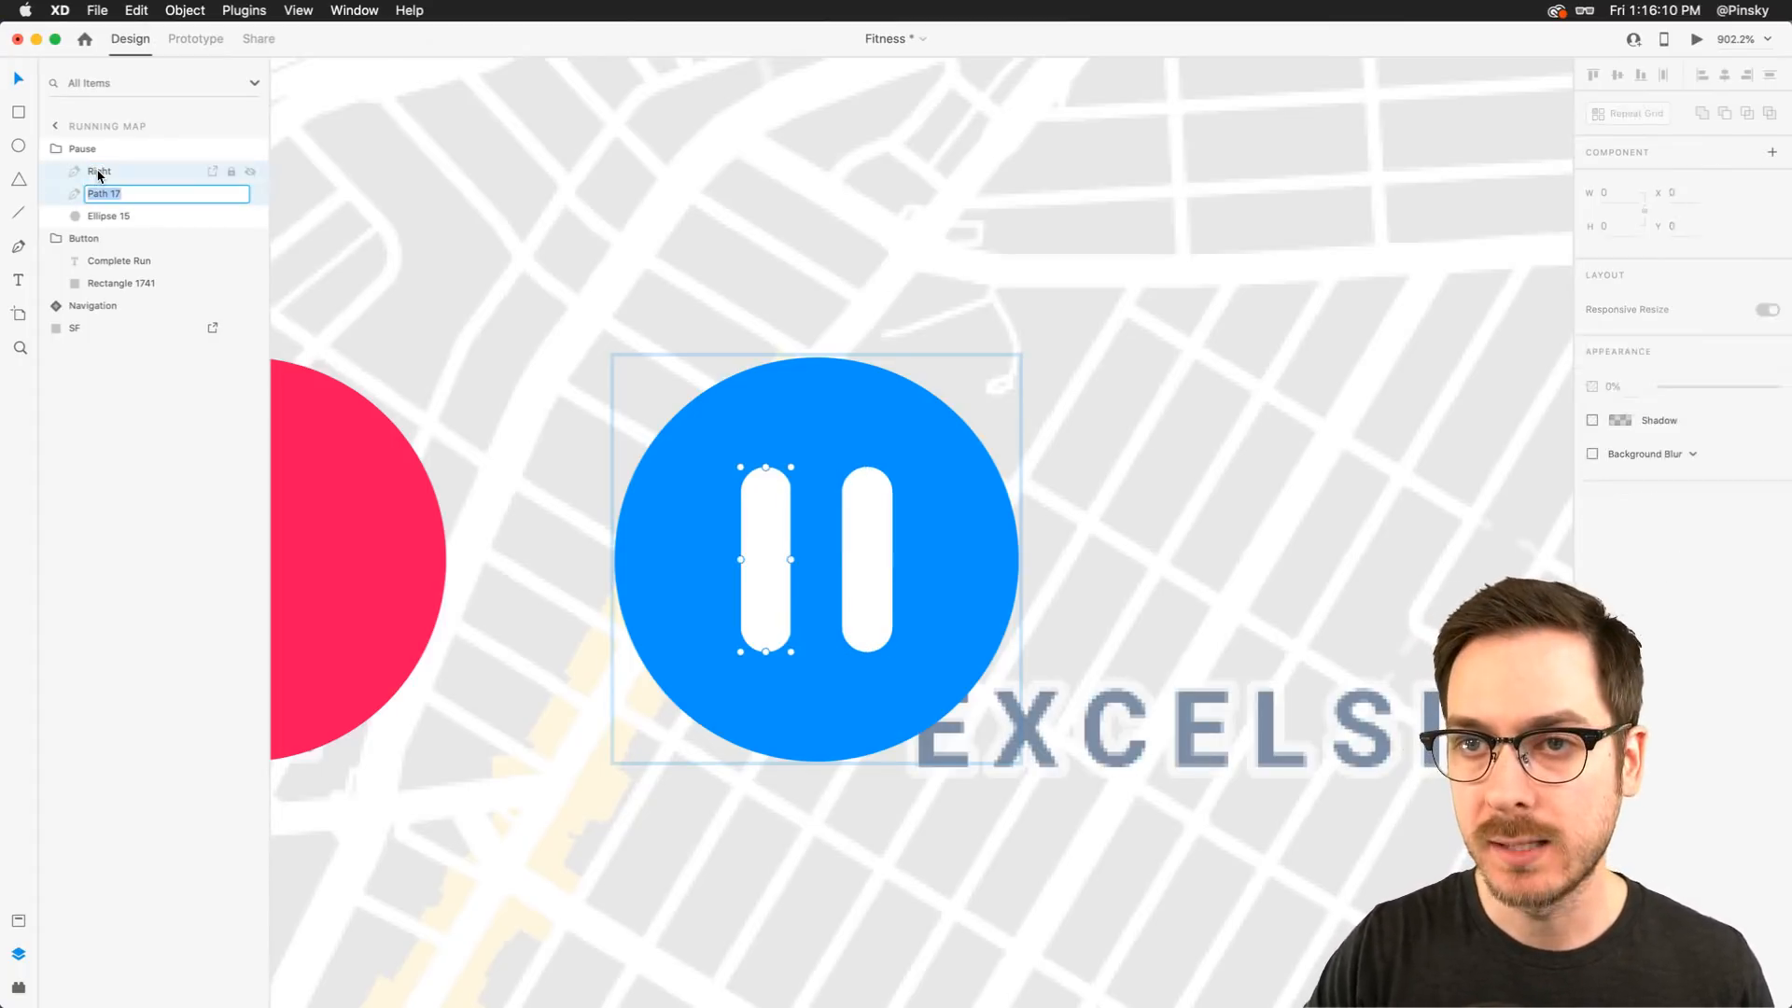
{"action": "key", "text": "BackSpace"}
{"action": "type", "text": "Left"}
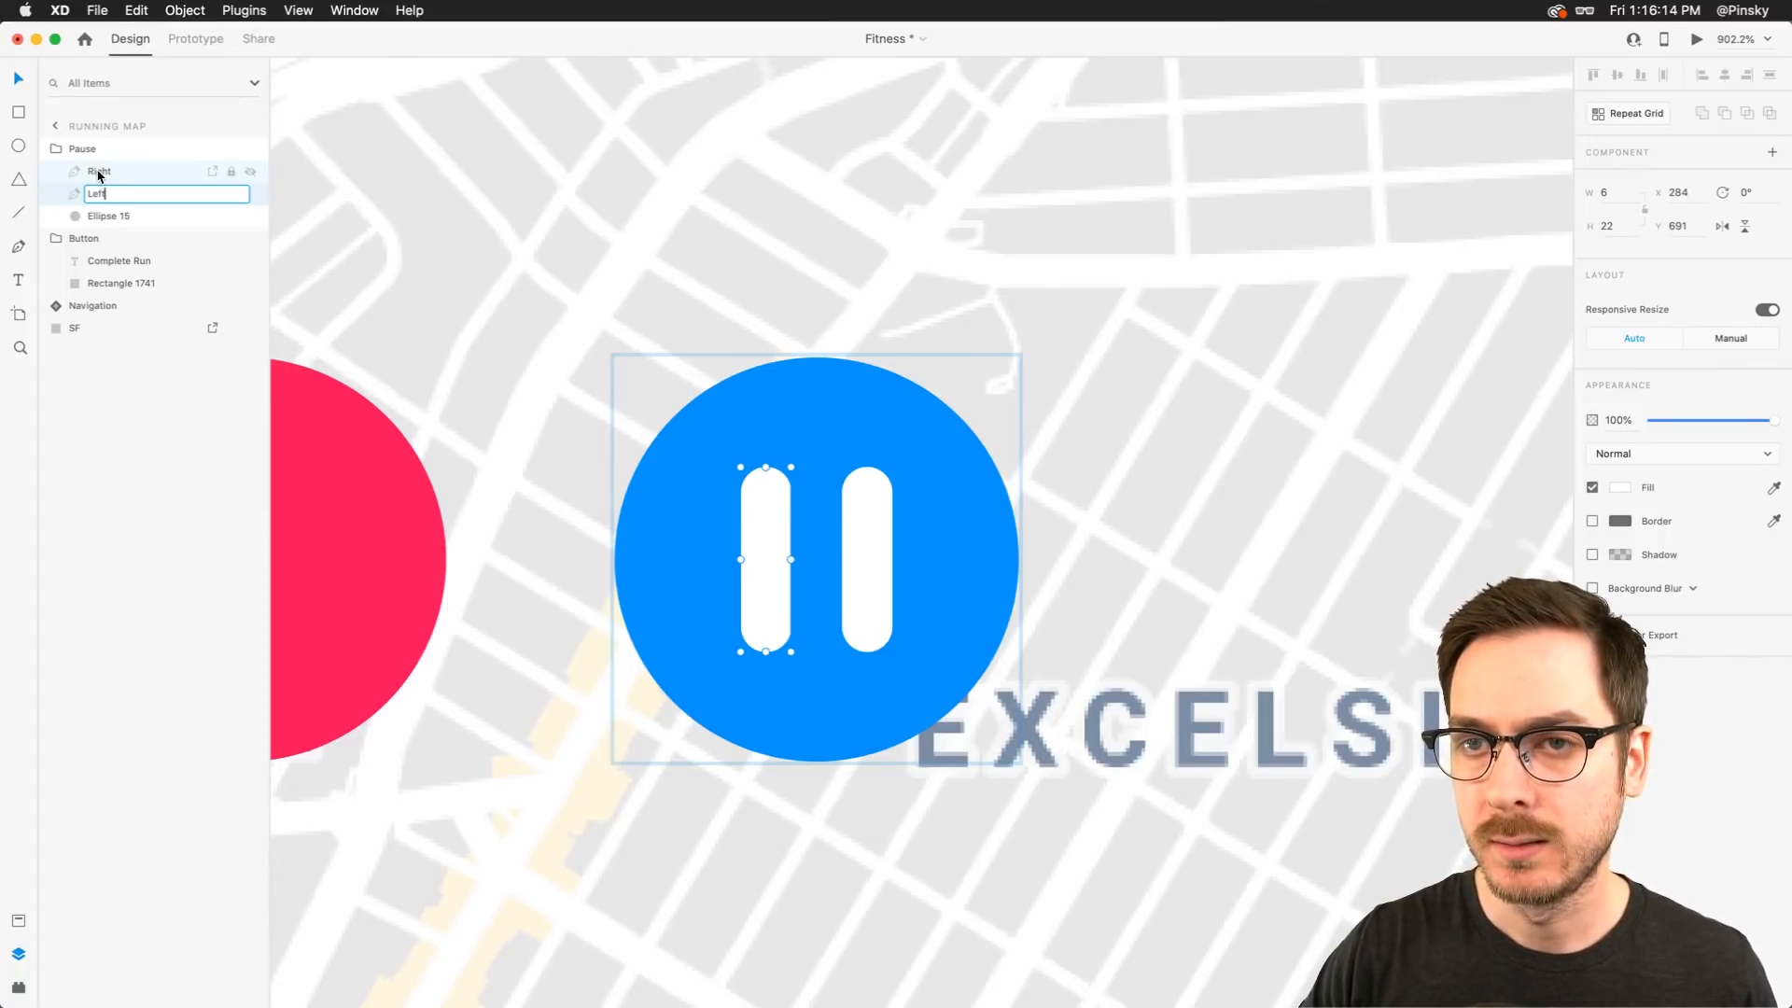
{"action": "key", "text": "Return"}
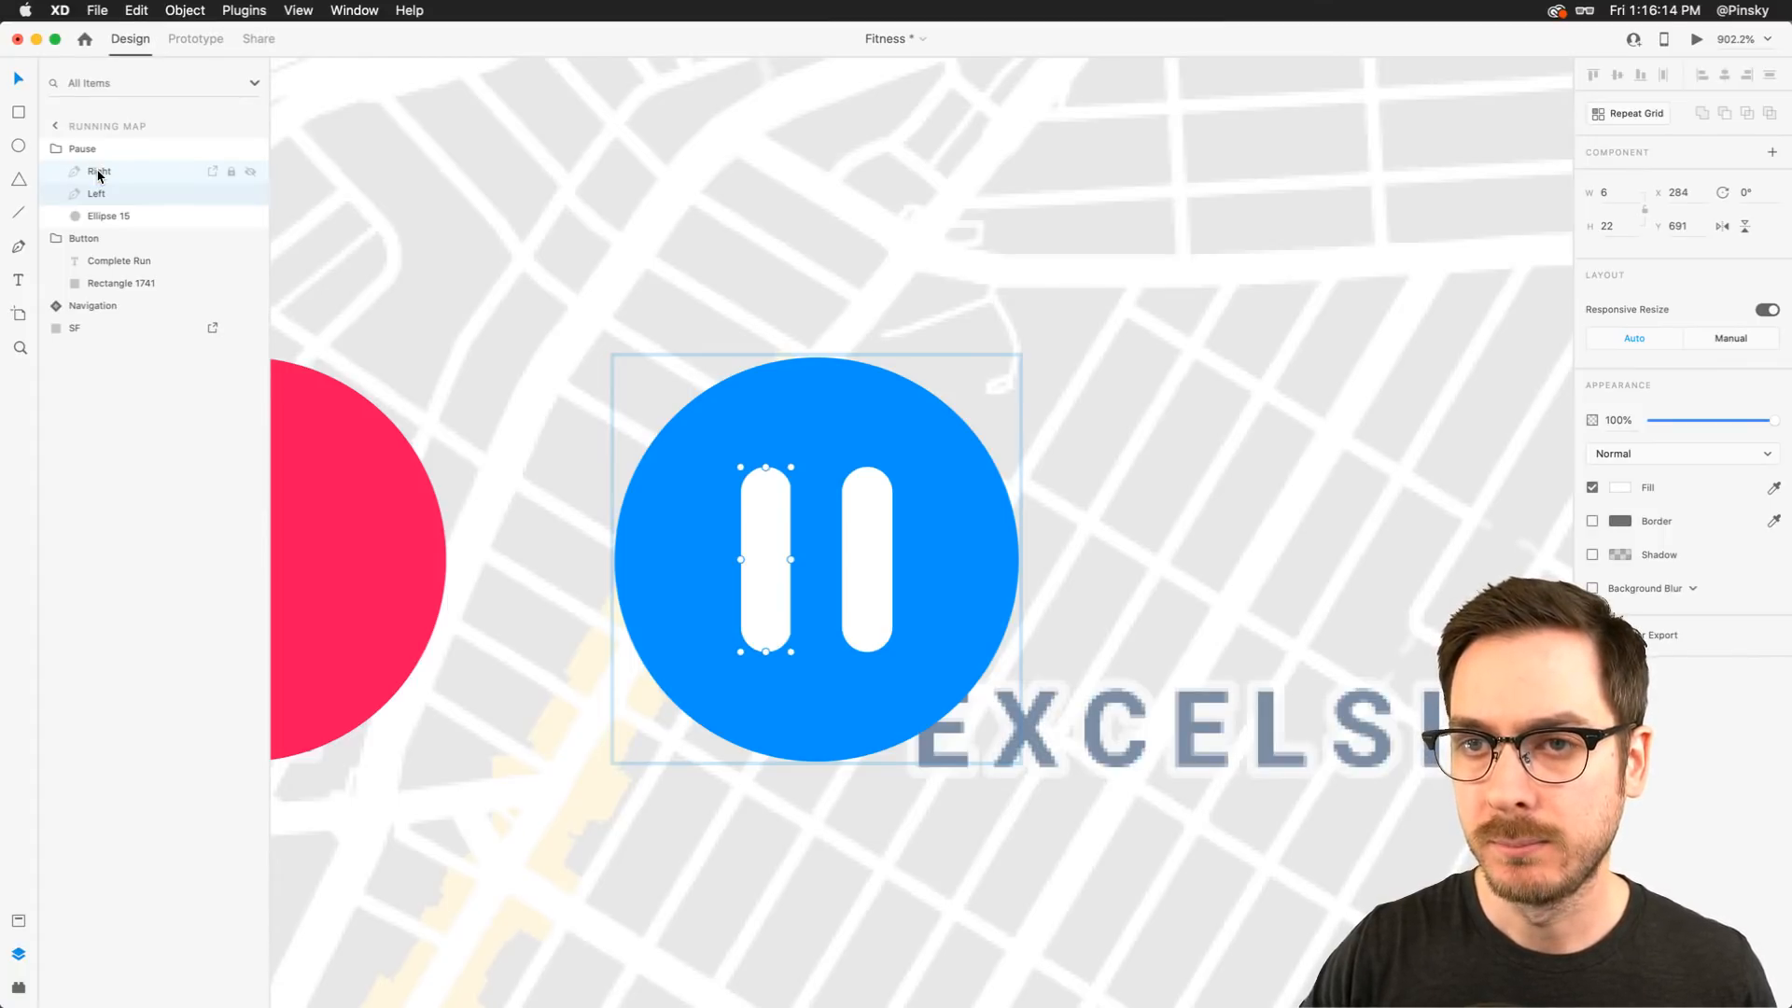
Rename the circle inside the Pause group as Background
{"action": "double_click", "coordinate": [113, 216]}
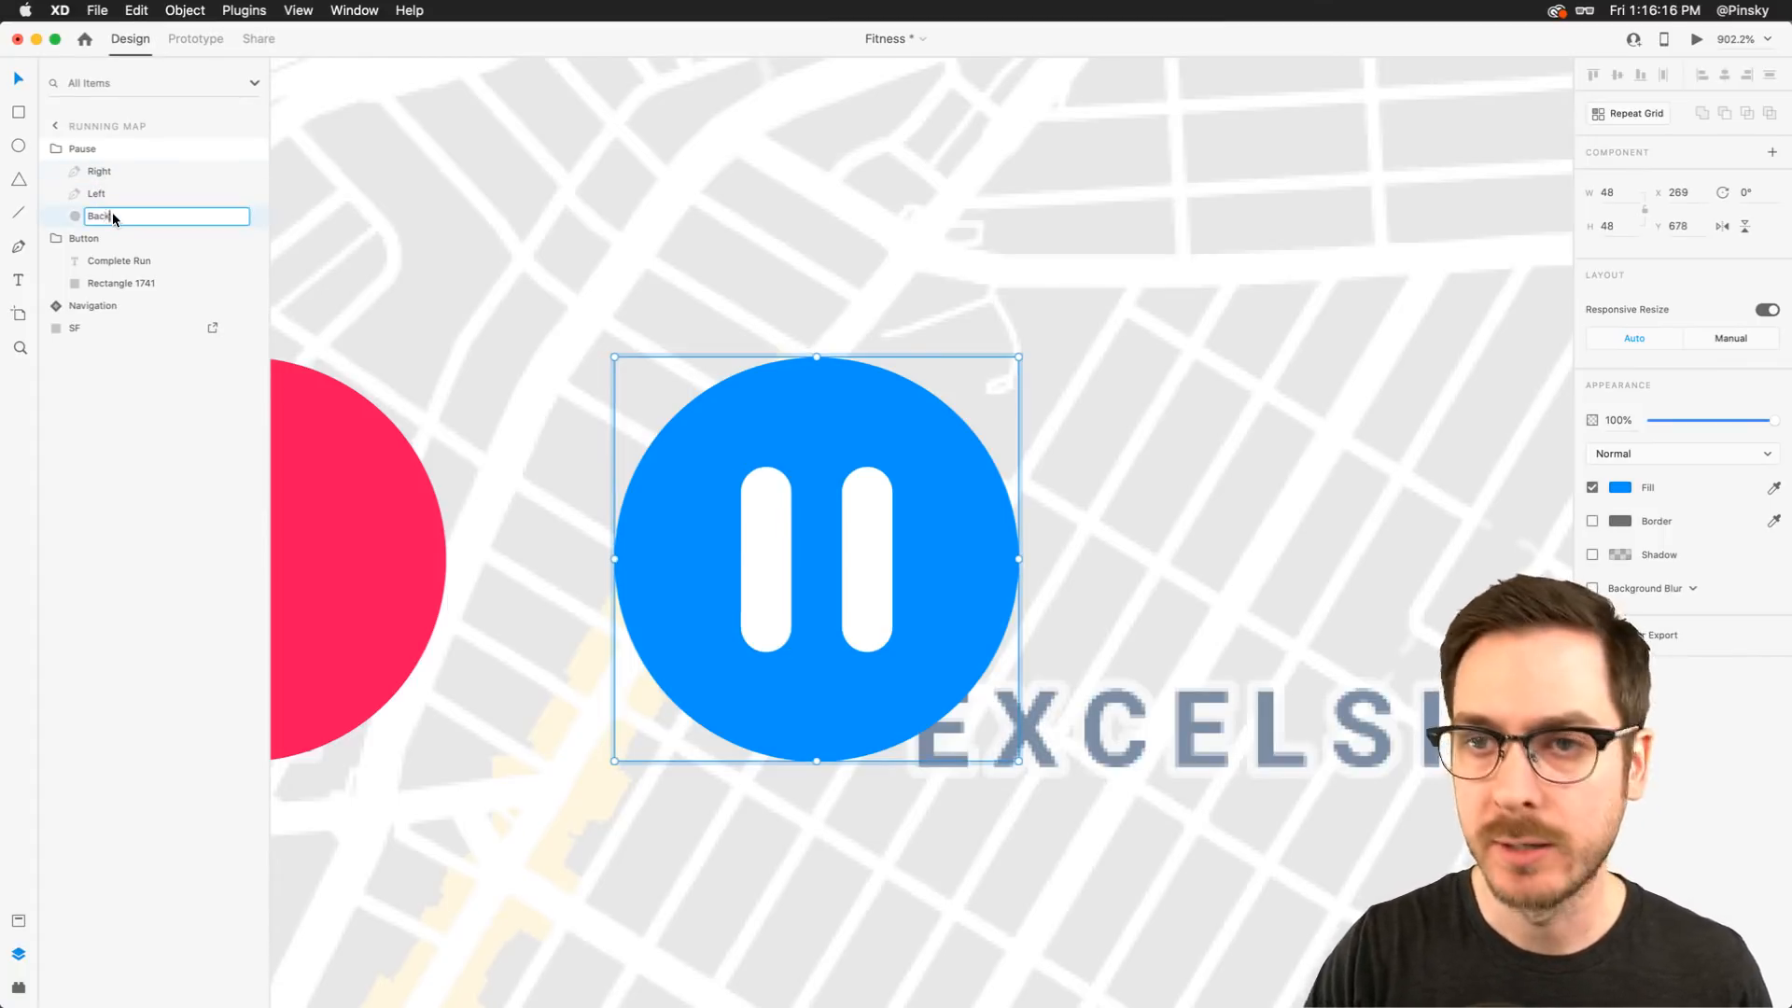
{"action": "type", "text": "Background"}
{"action": "key", "text": "Return"}
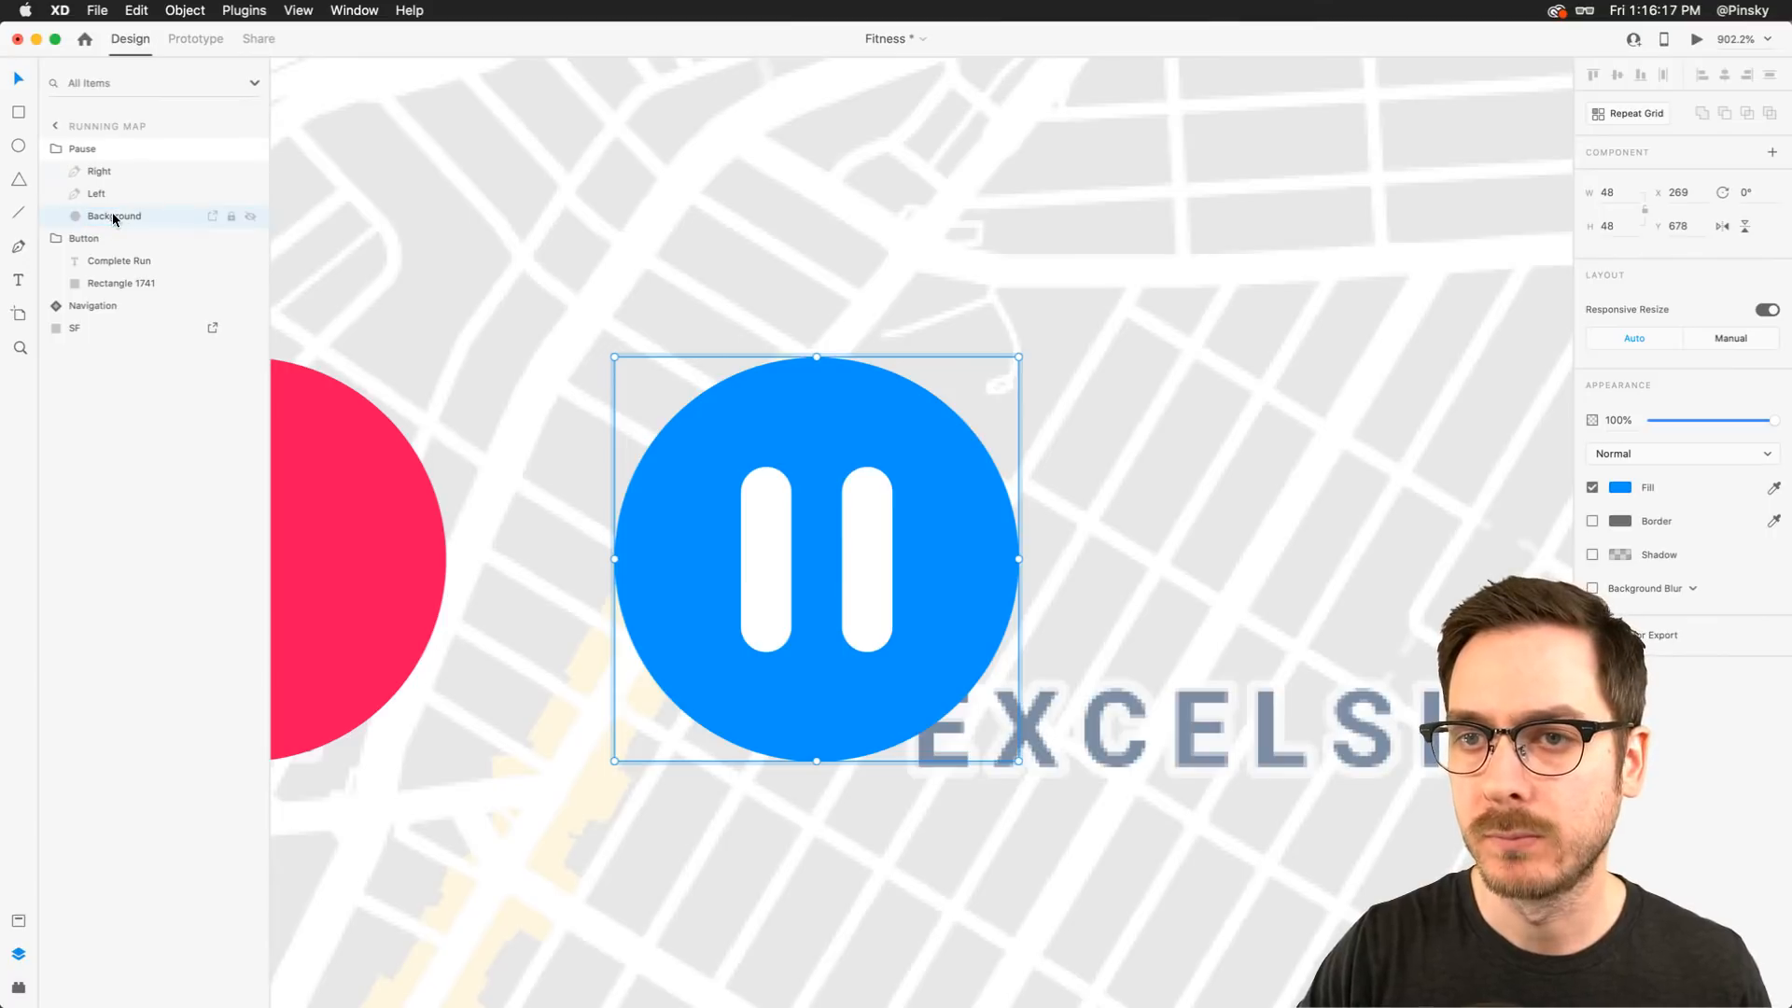
Make the Pause group a component and add a new state named Play
{"action": "left_click", "coordinate": [105, 149]}
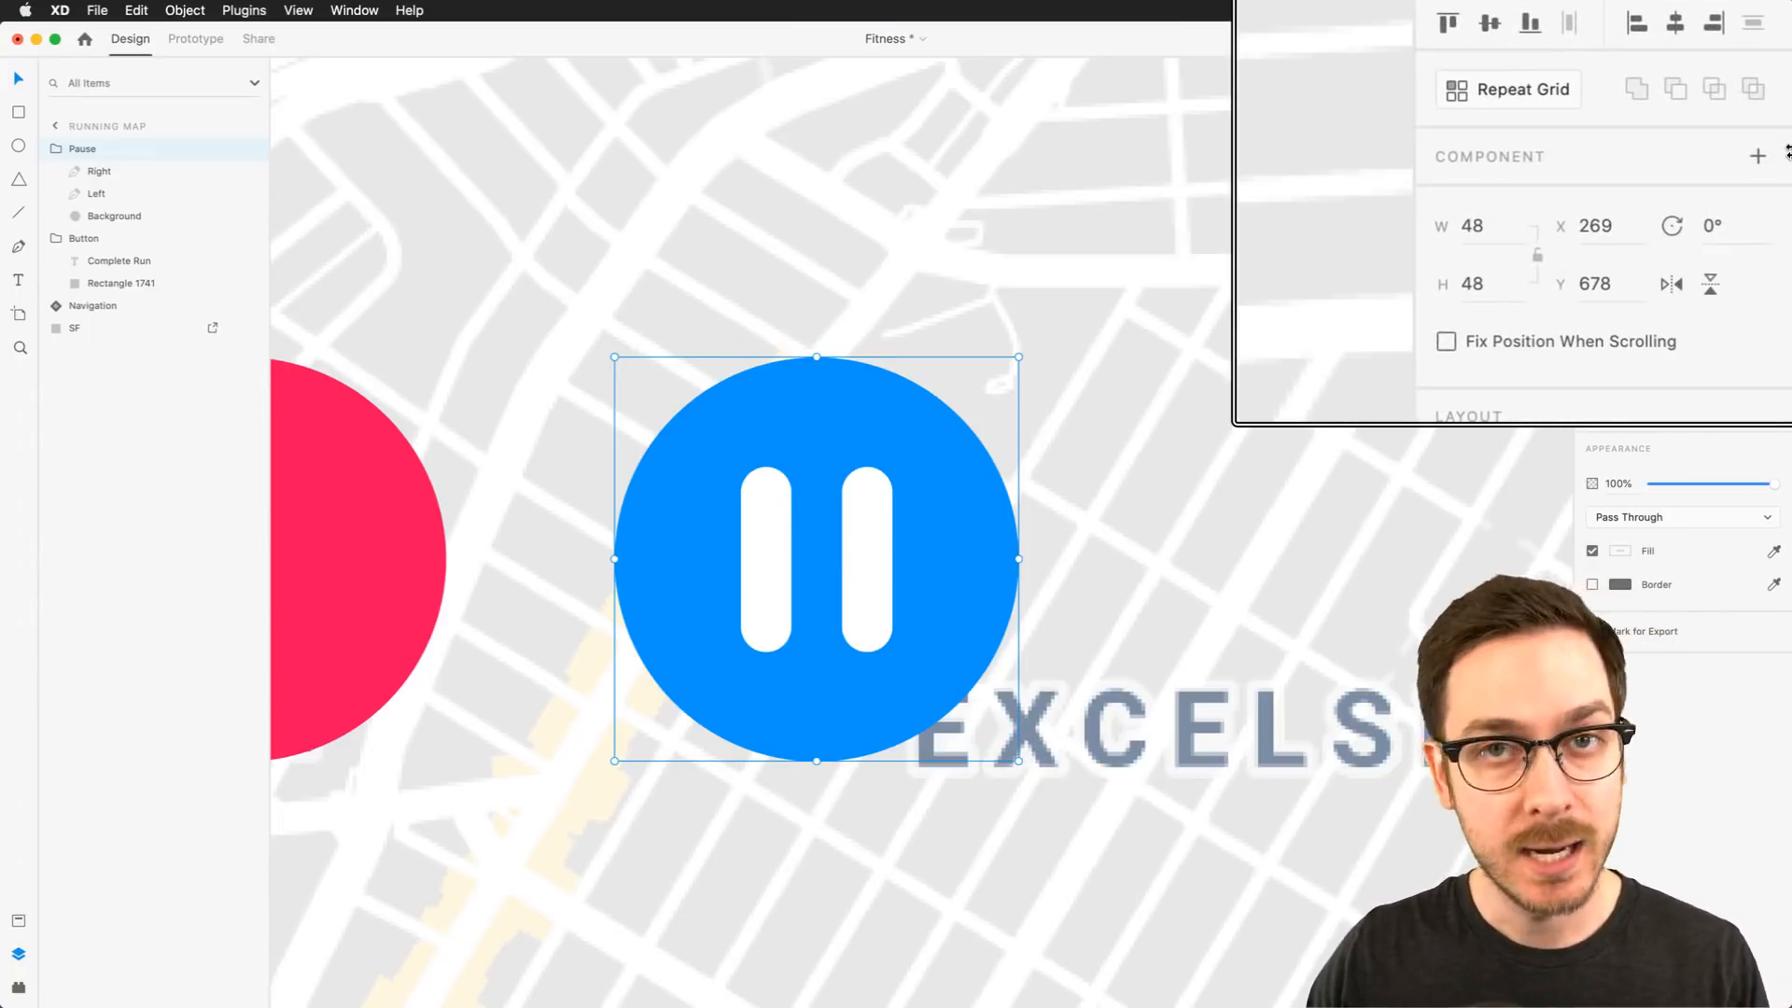
{"action": "left_click", "coordinate": [1760, 156]}
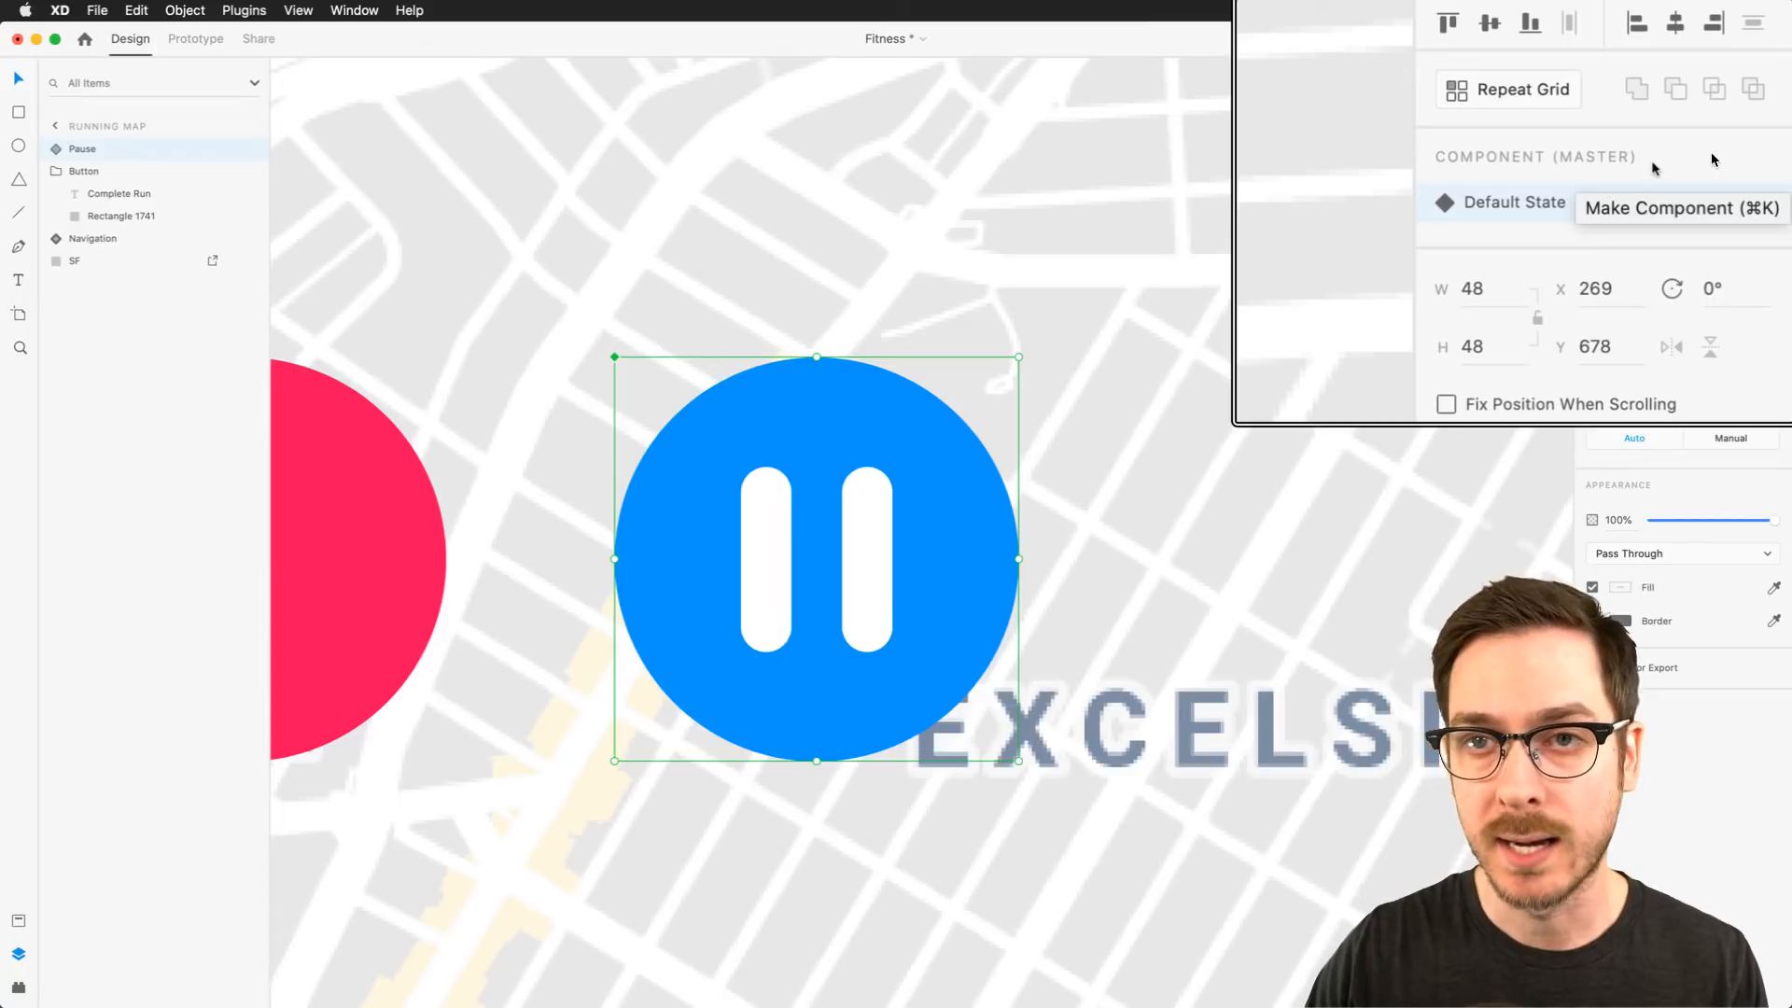
{"action": "left_click", "coordinate": [1760, 201]}
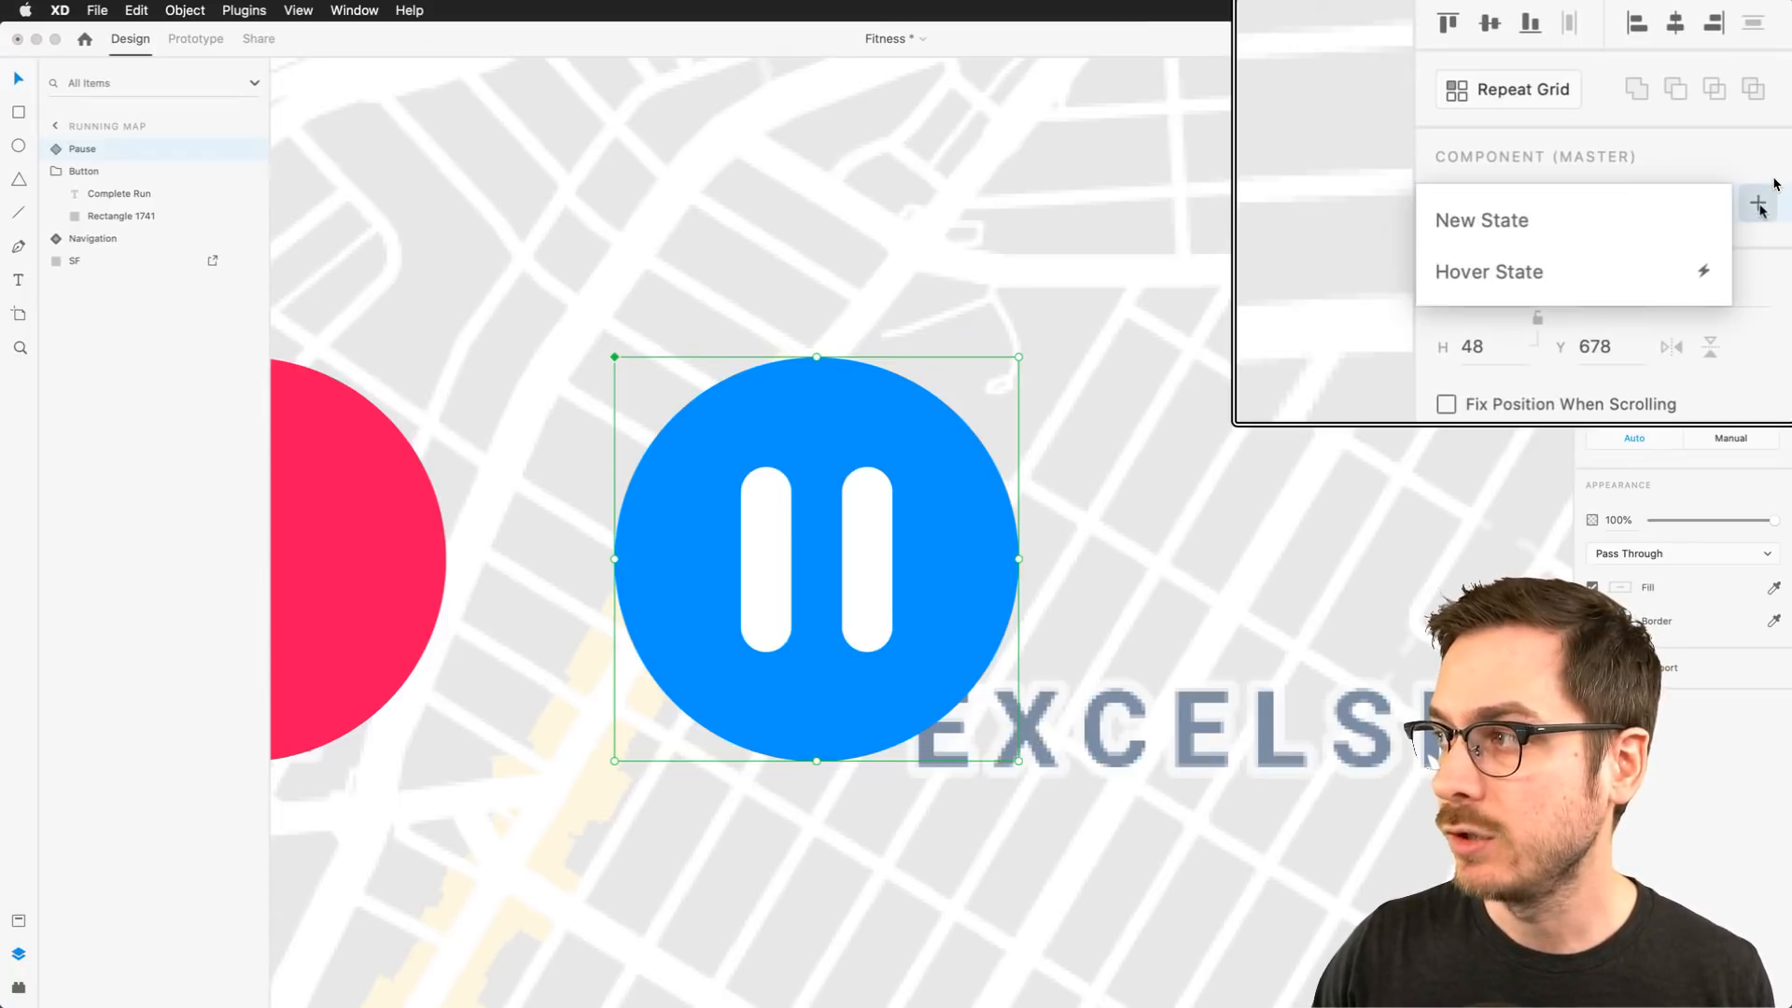
{"action": "left_click", "coordinate": [1619, 225]}
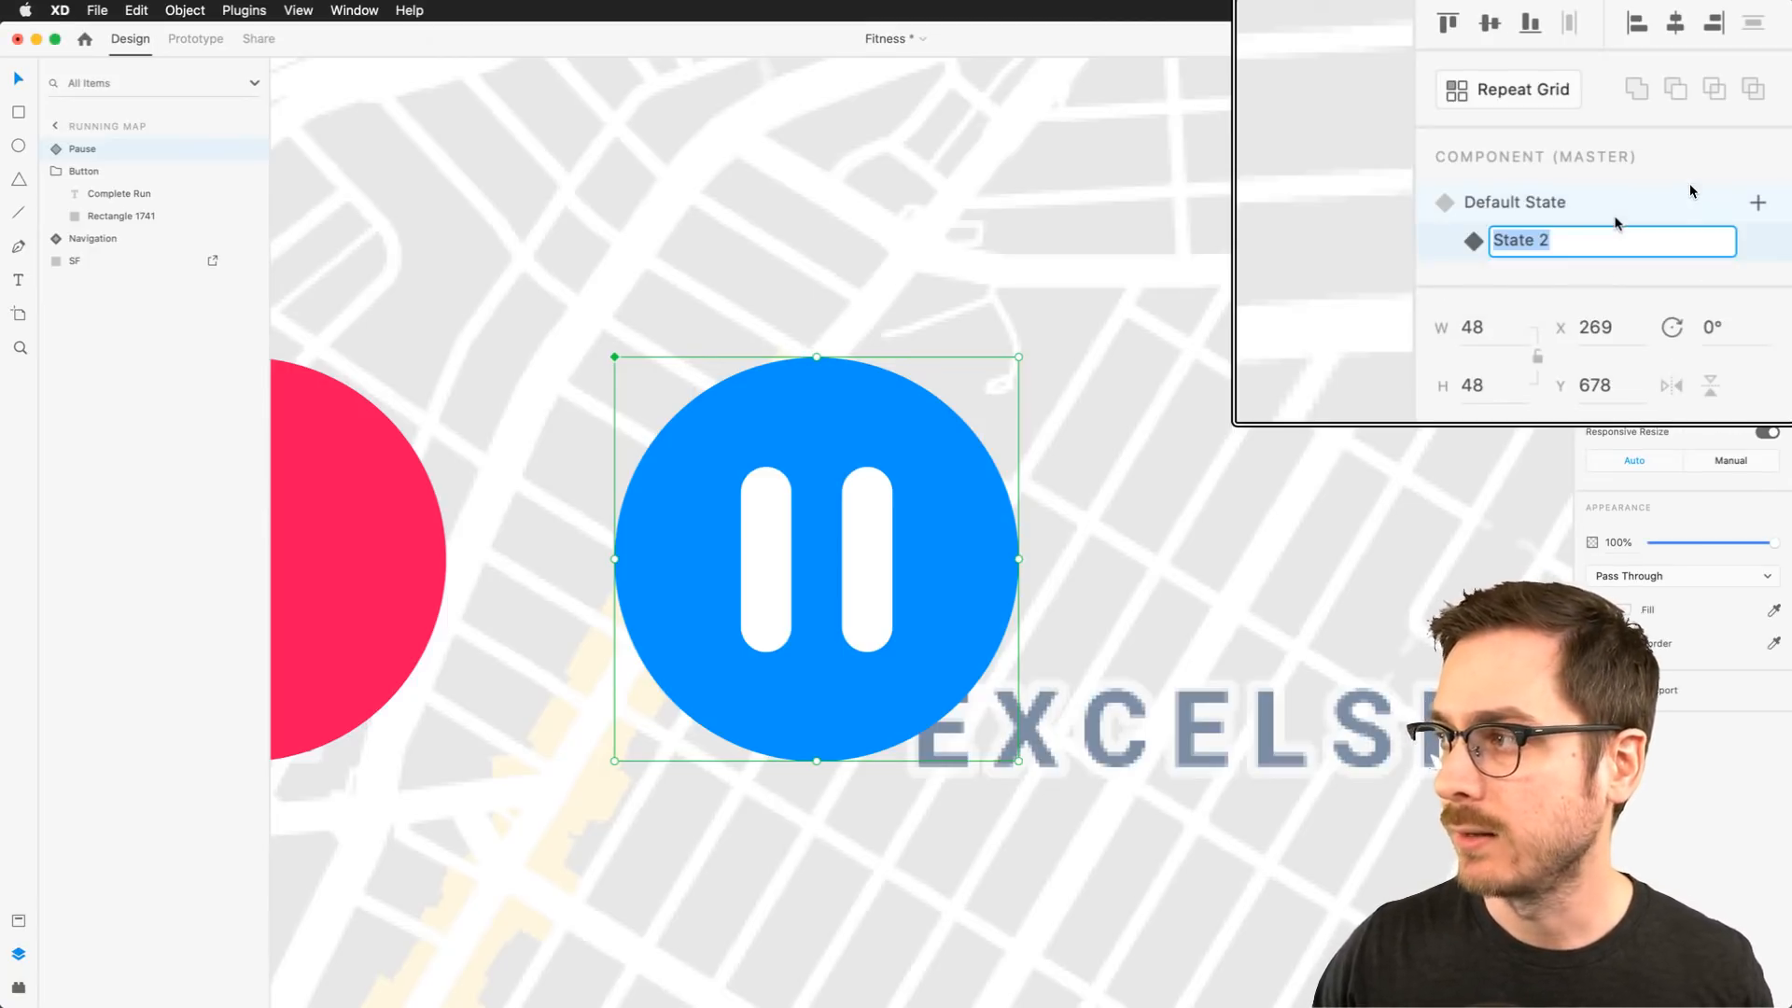
{"action": "type", "text": "Play"}
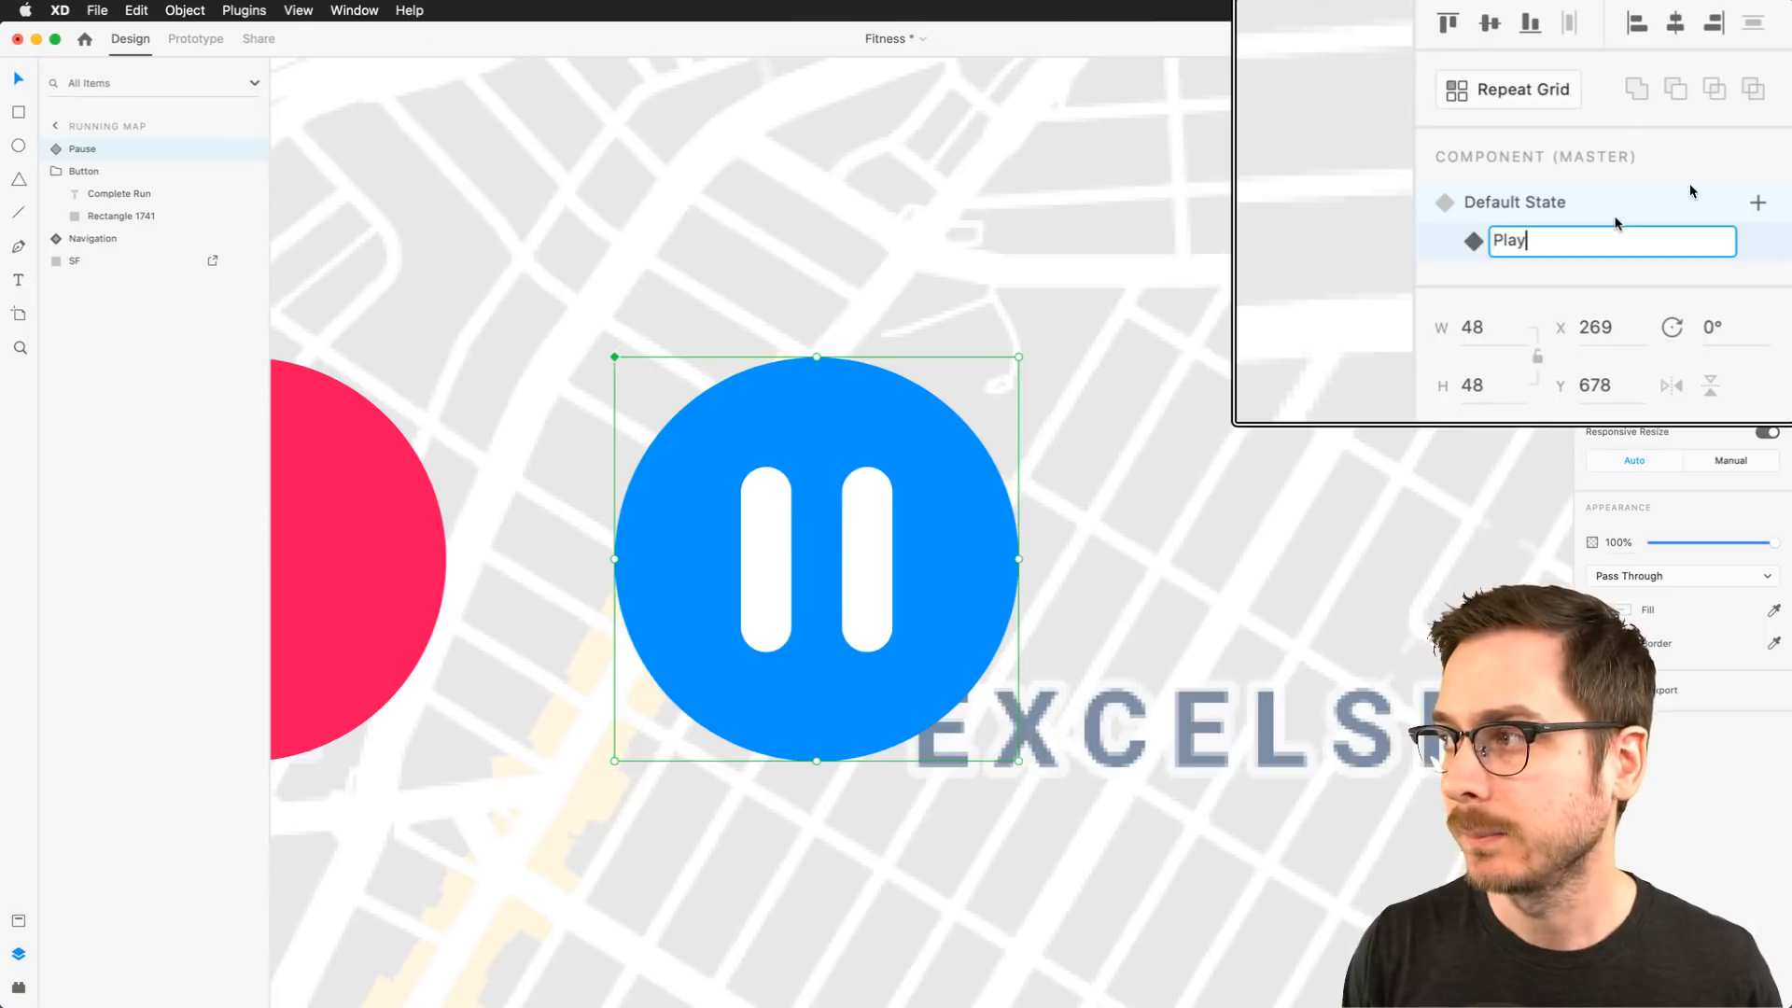
{"action": "key", "text": "Return"}
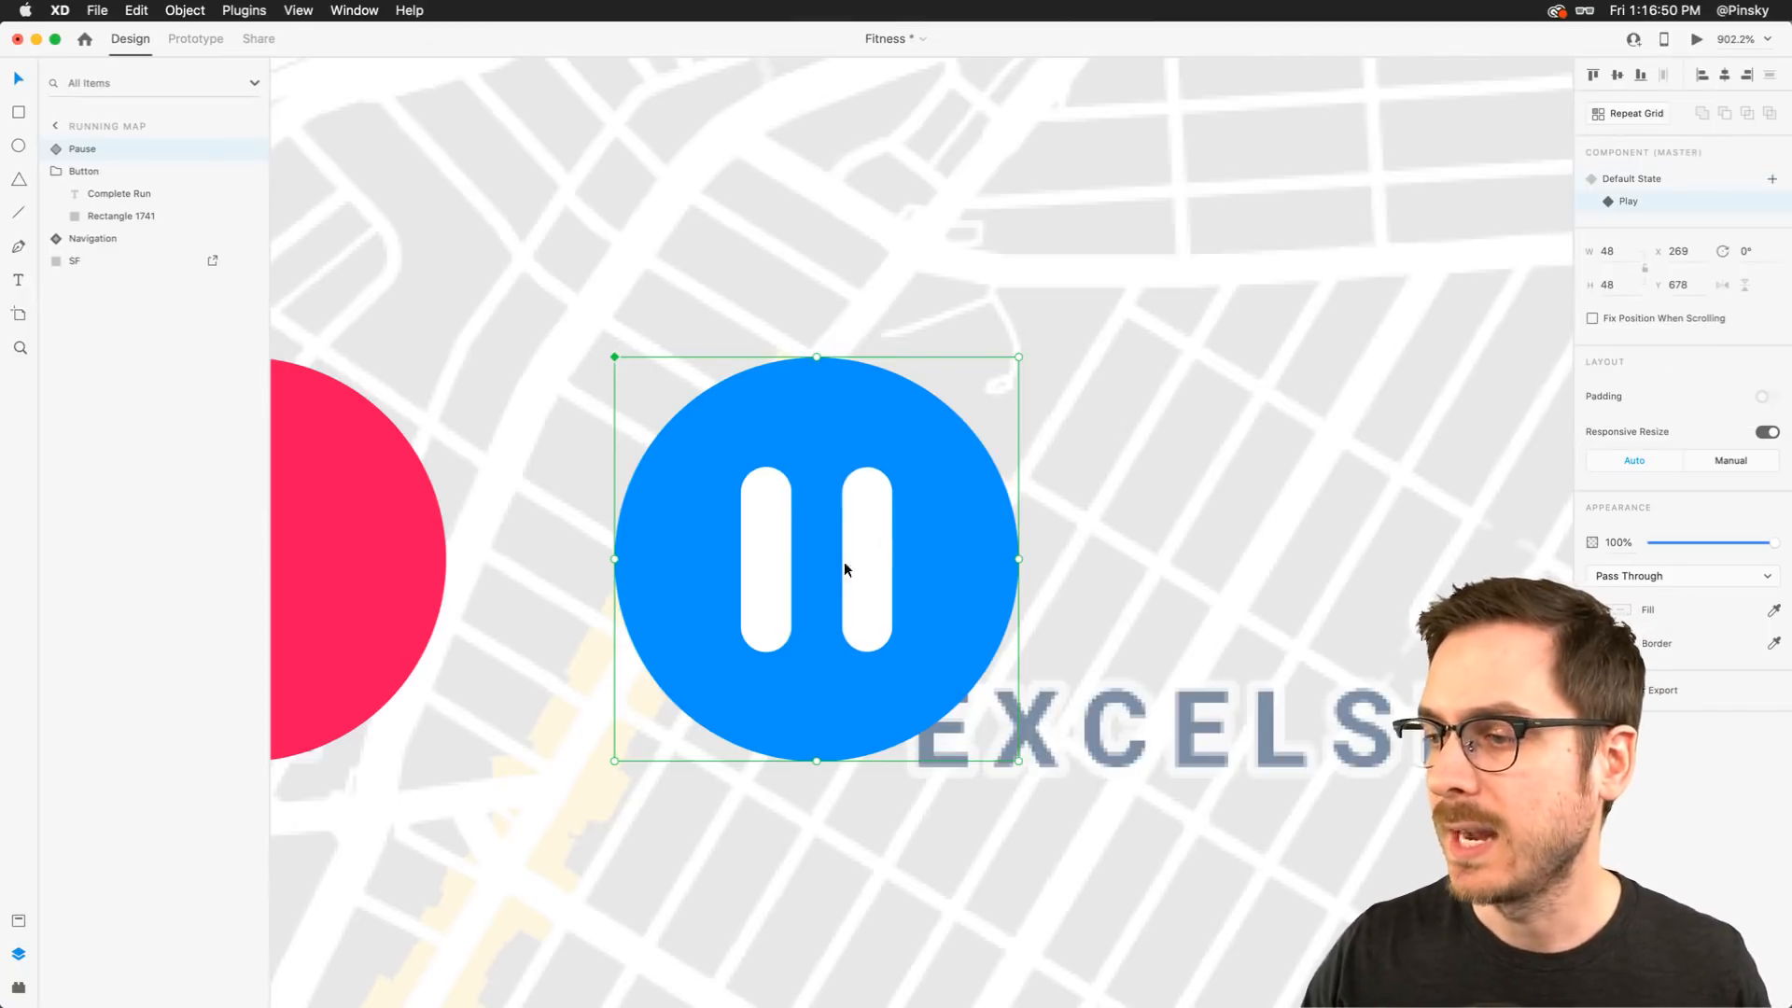
In the Play state, replace the right bar with a triangle polygon about 29 by 26, corner radius 3, without a border
{"action": "double_click", "coordinate": [865, 552]}
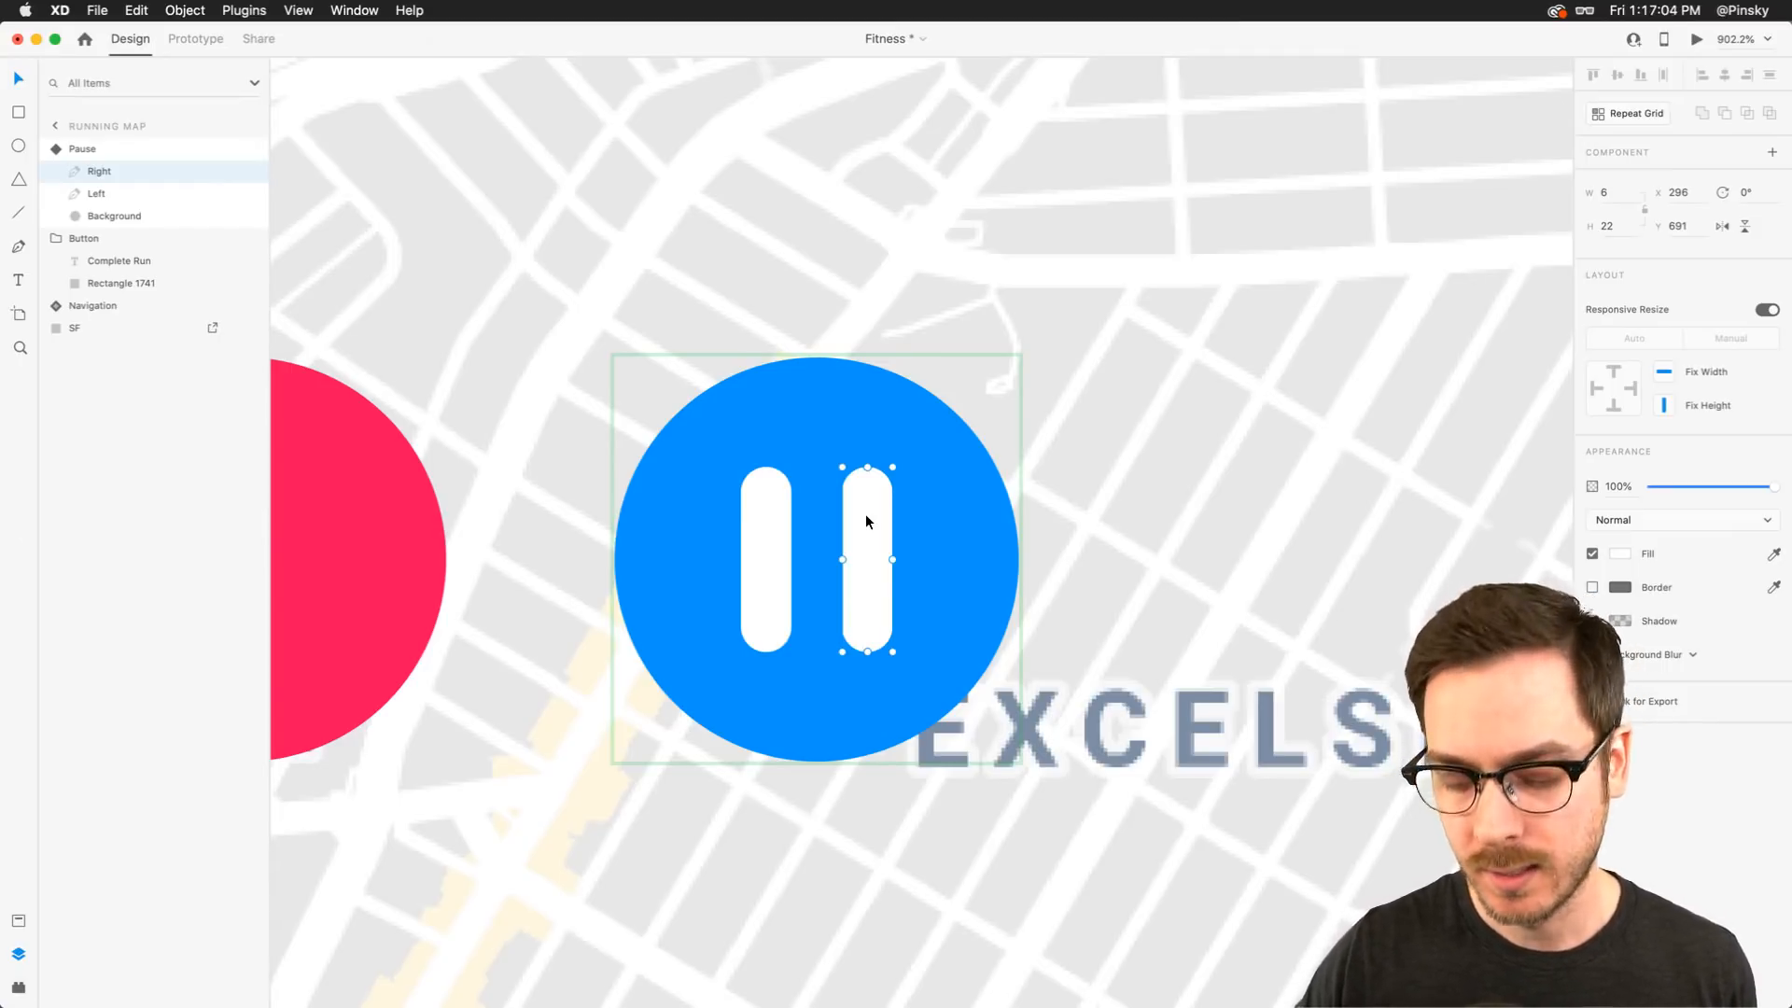
{"action": "key", "text": "Delete"}
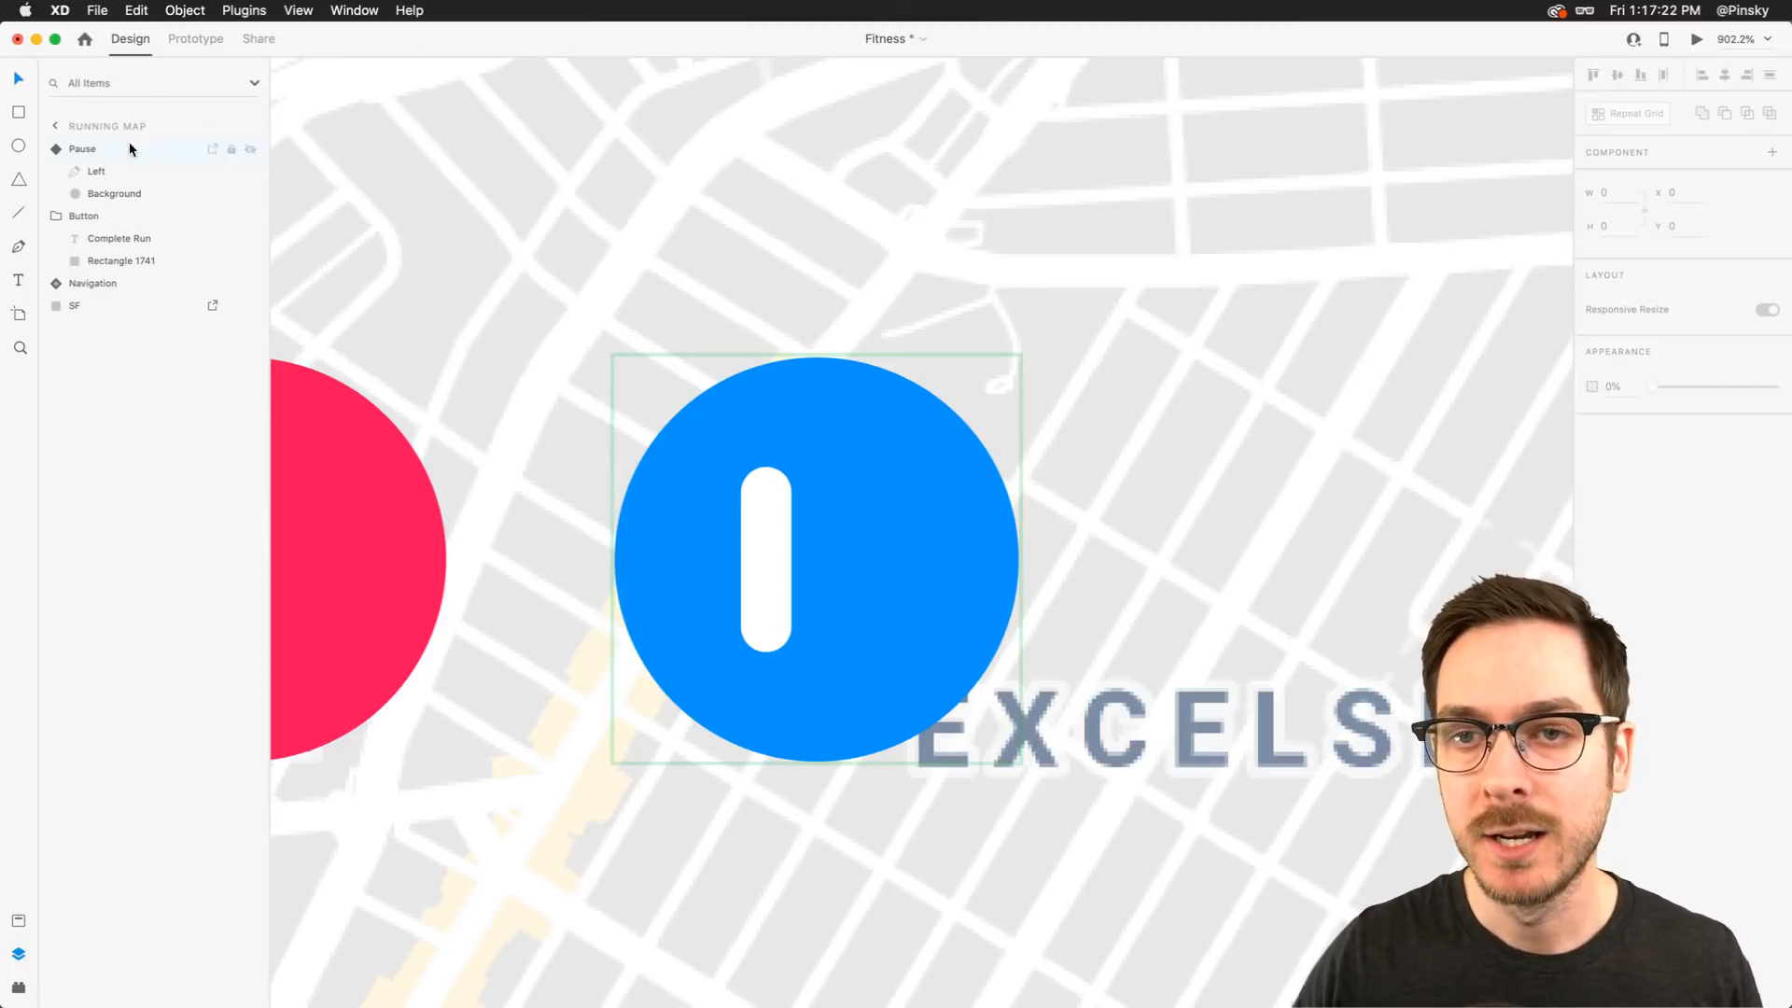
{"action": "left_click", "coordinate": [19, 180]}
{"action": "left_click_drag", "start_coordinate": [738, 461], "coordinate": [750, 660]}
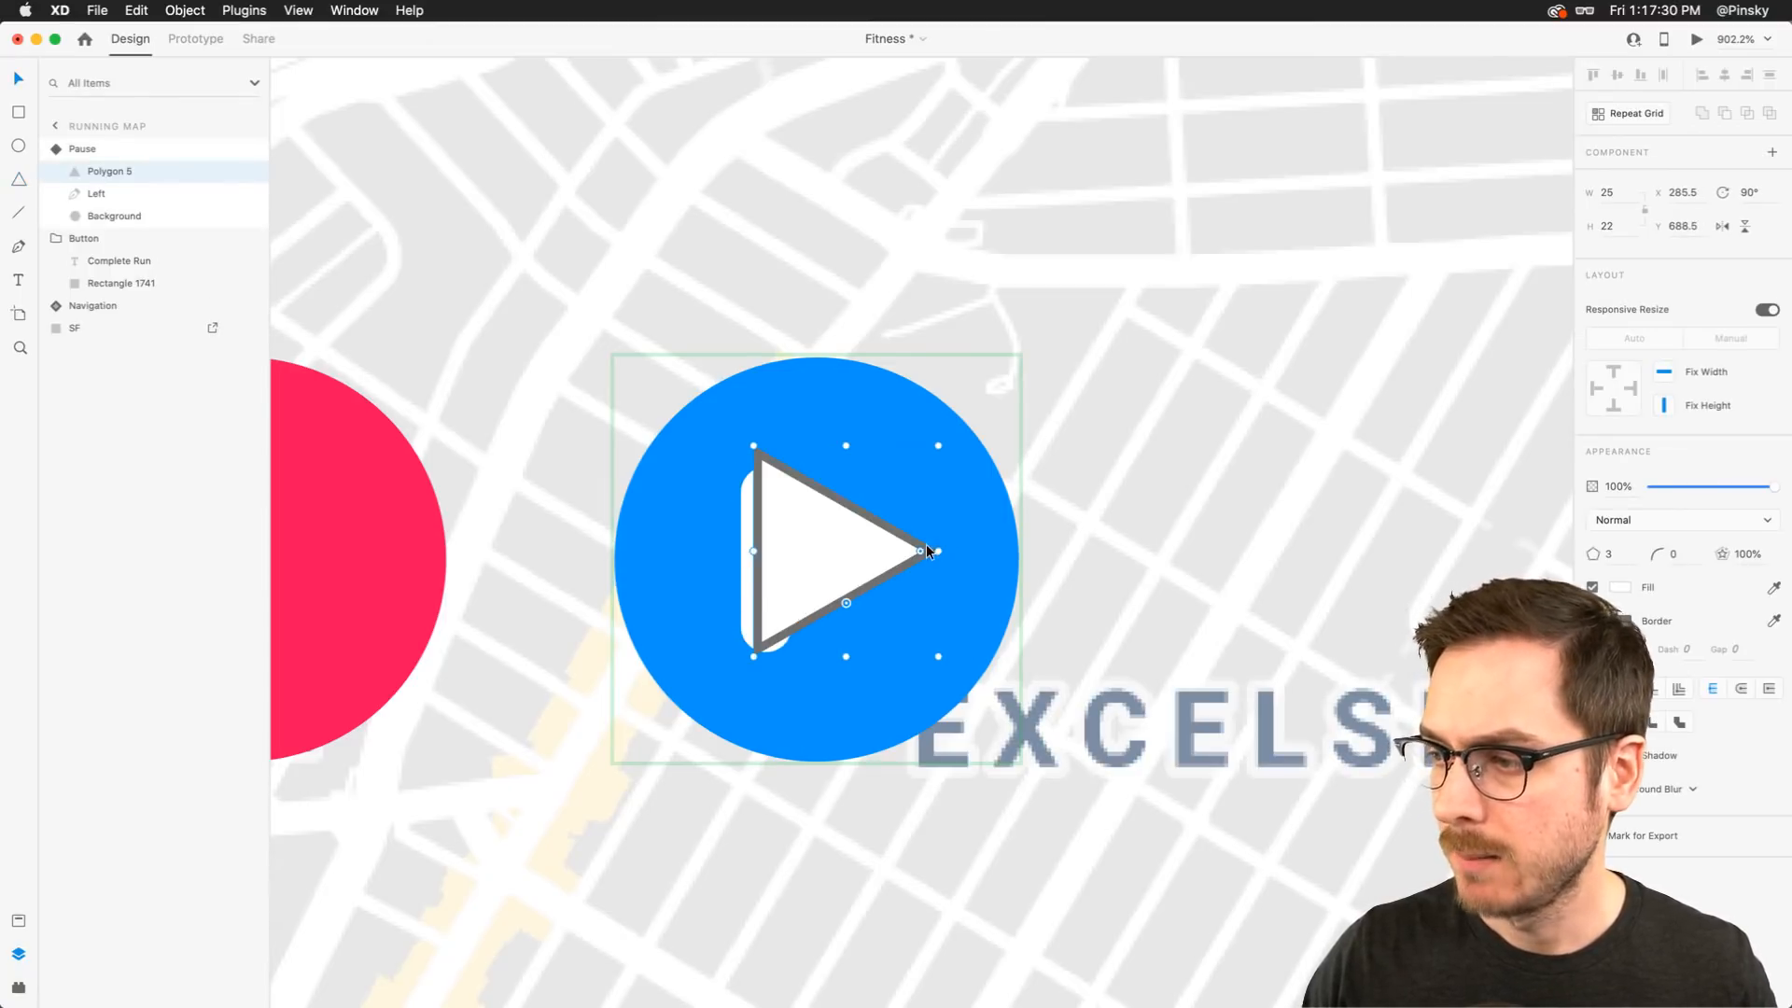
{"action": "left_click_drag", "start_coordinate": [922, 548], "coordinate": [894, 547]}
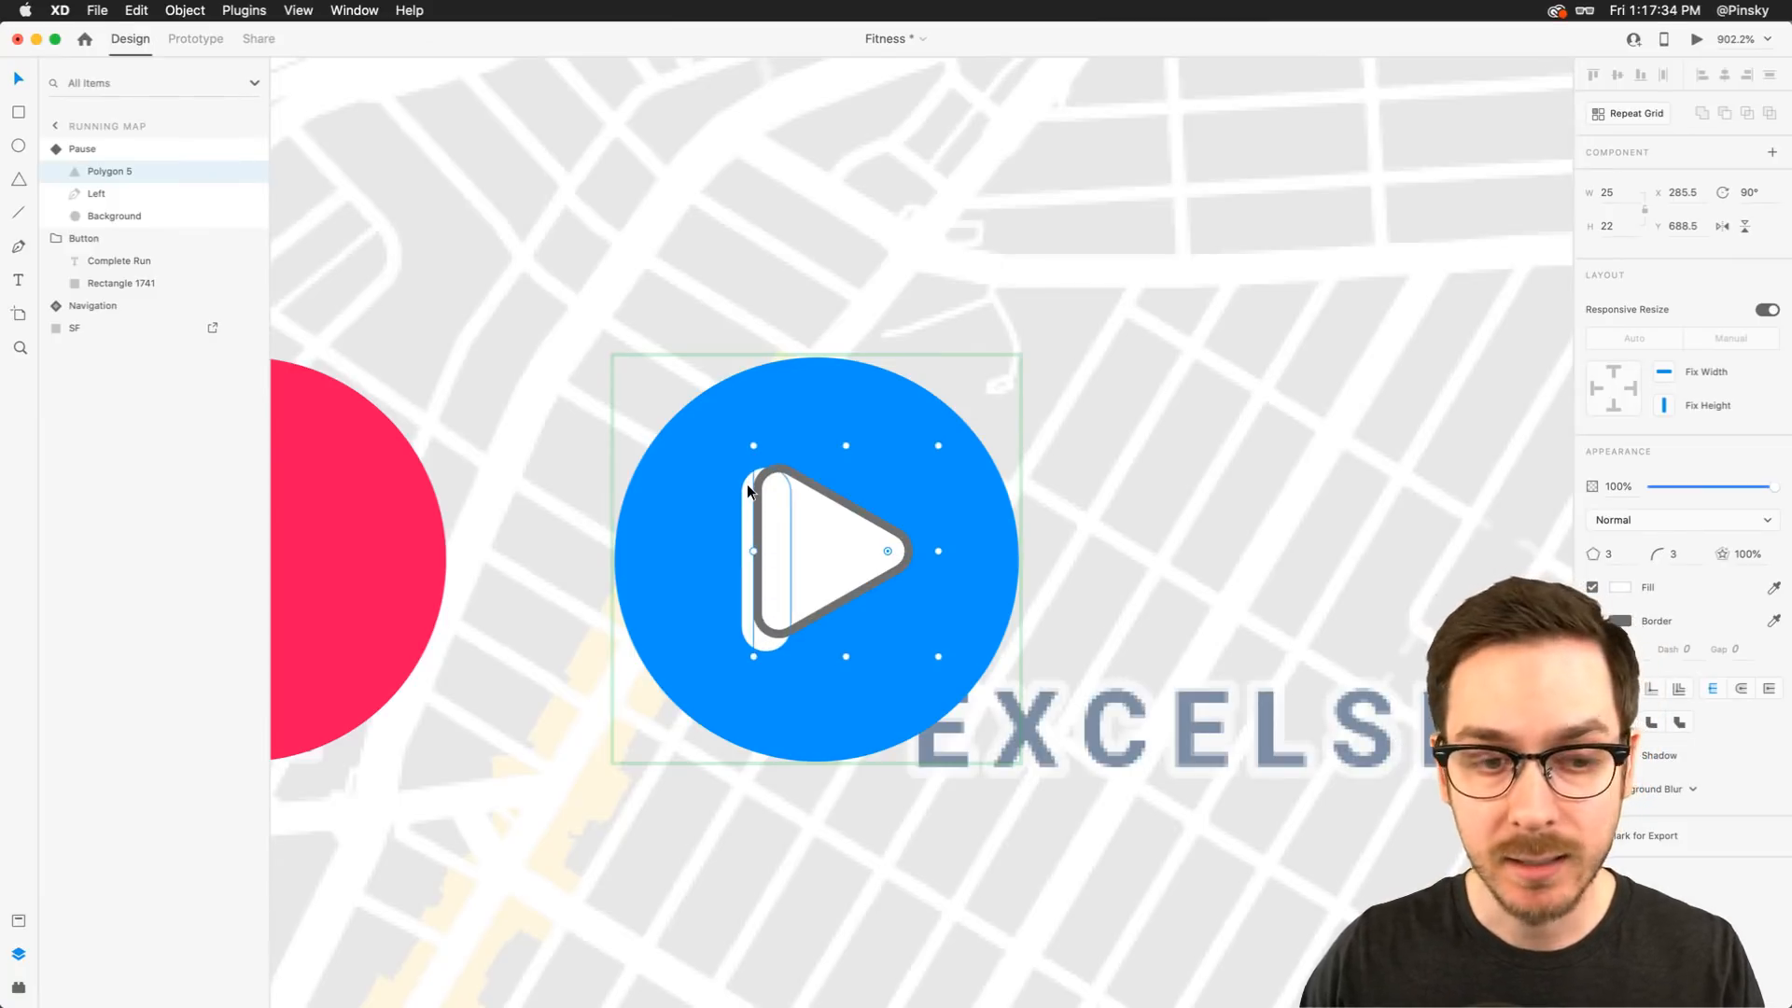
{"action": "left_click_drag", "start_coordinate": [753, 445], "coordinate": [737, 429]}
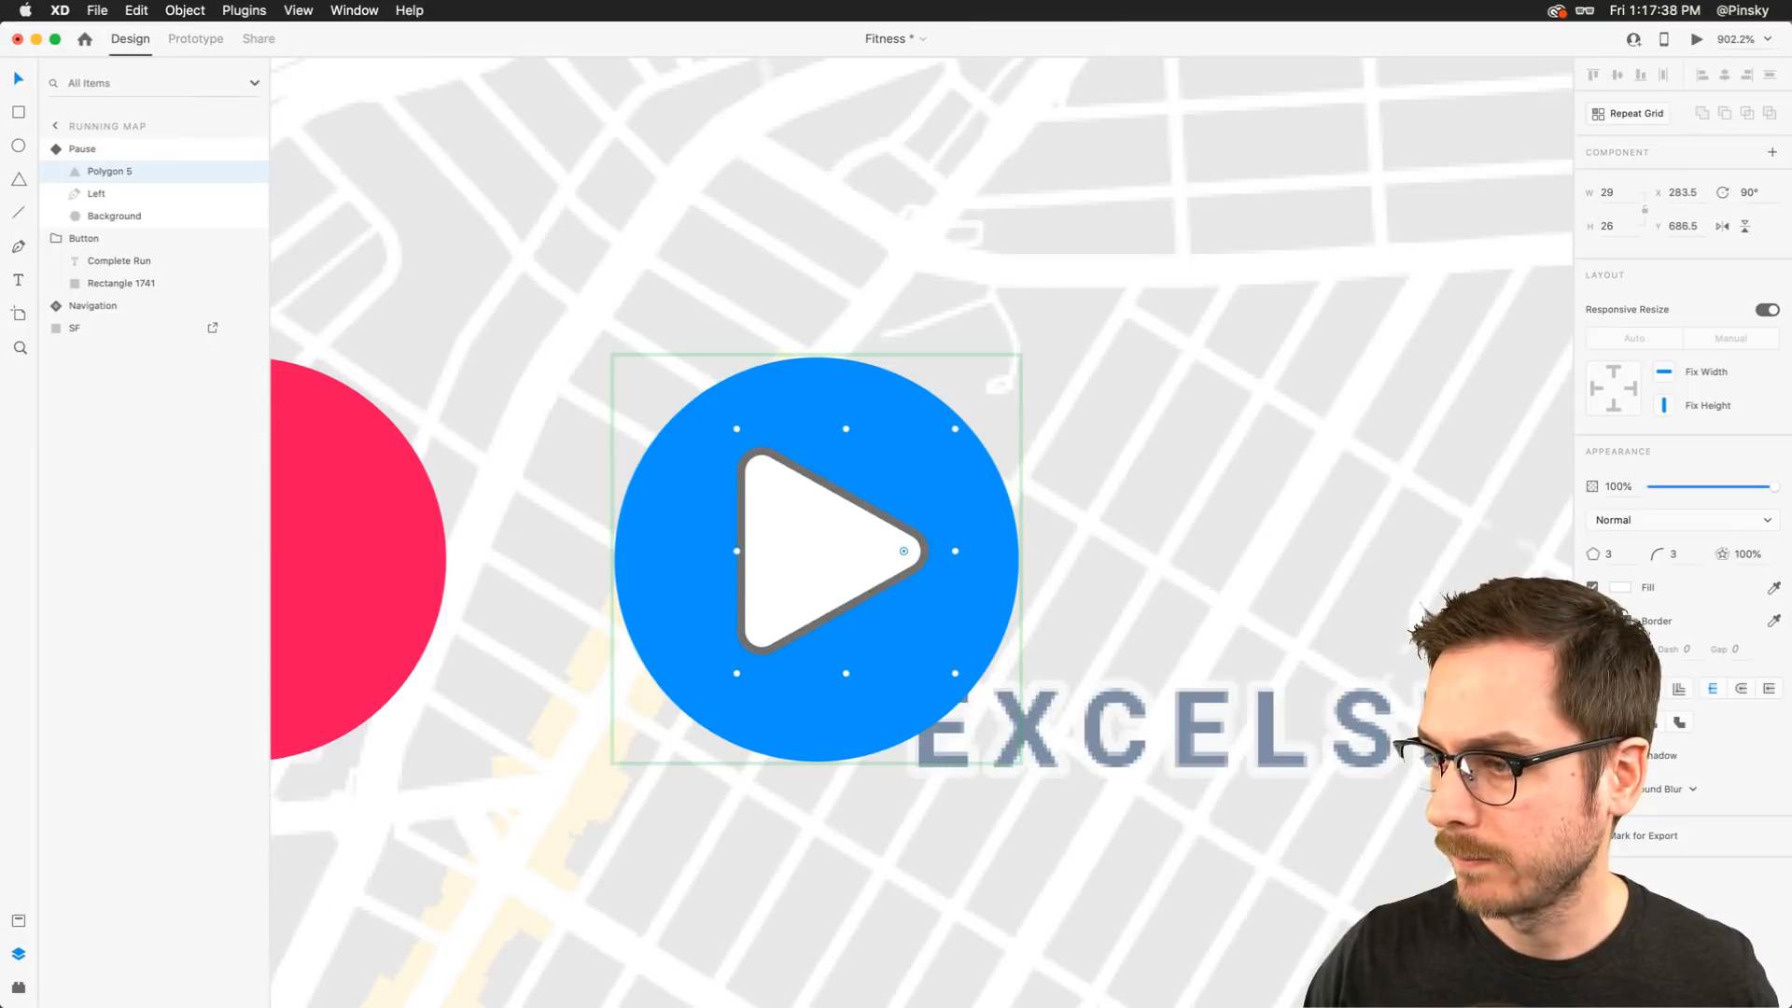
{"action": "left_click", "coordinate": [1592, 620]}
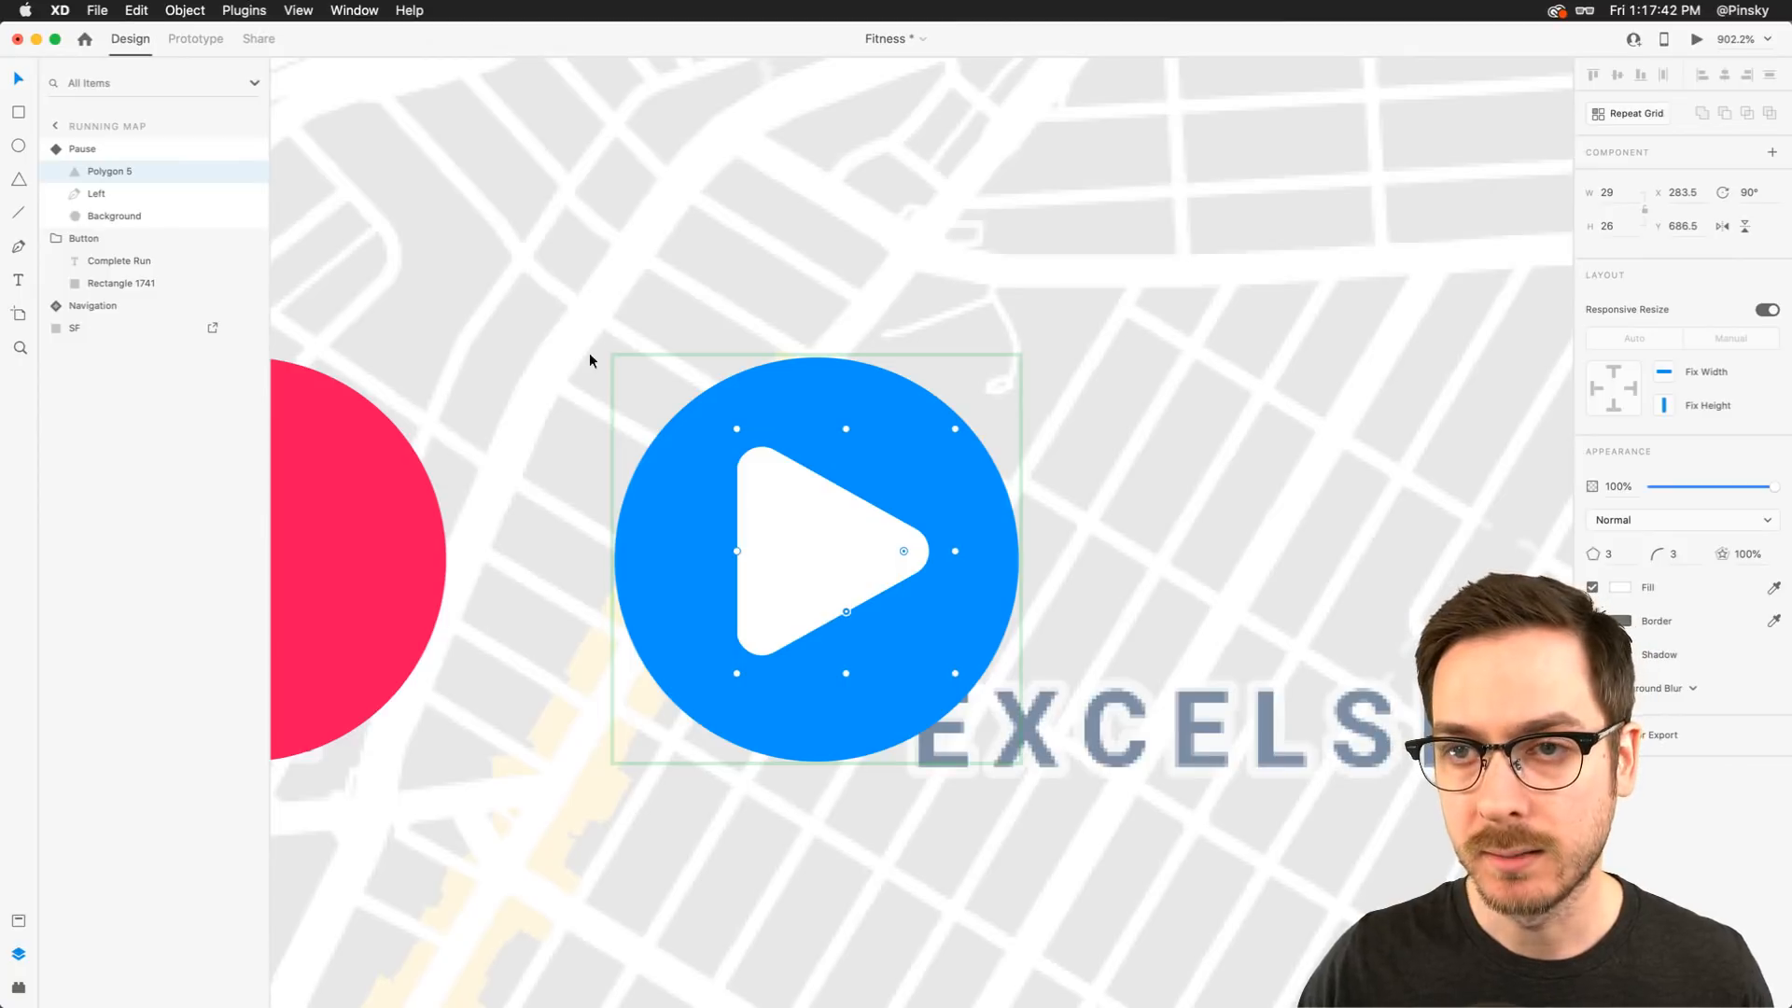
Edit the Left path's points so the bar collapses against the triangle's left edge
{"action": "left_click", "coordinate": [125, 194]}
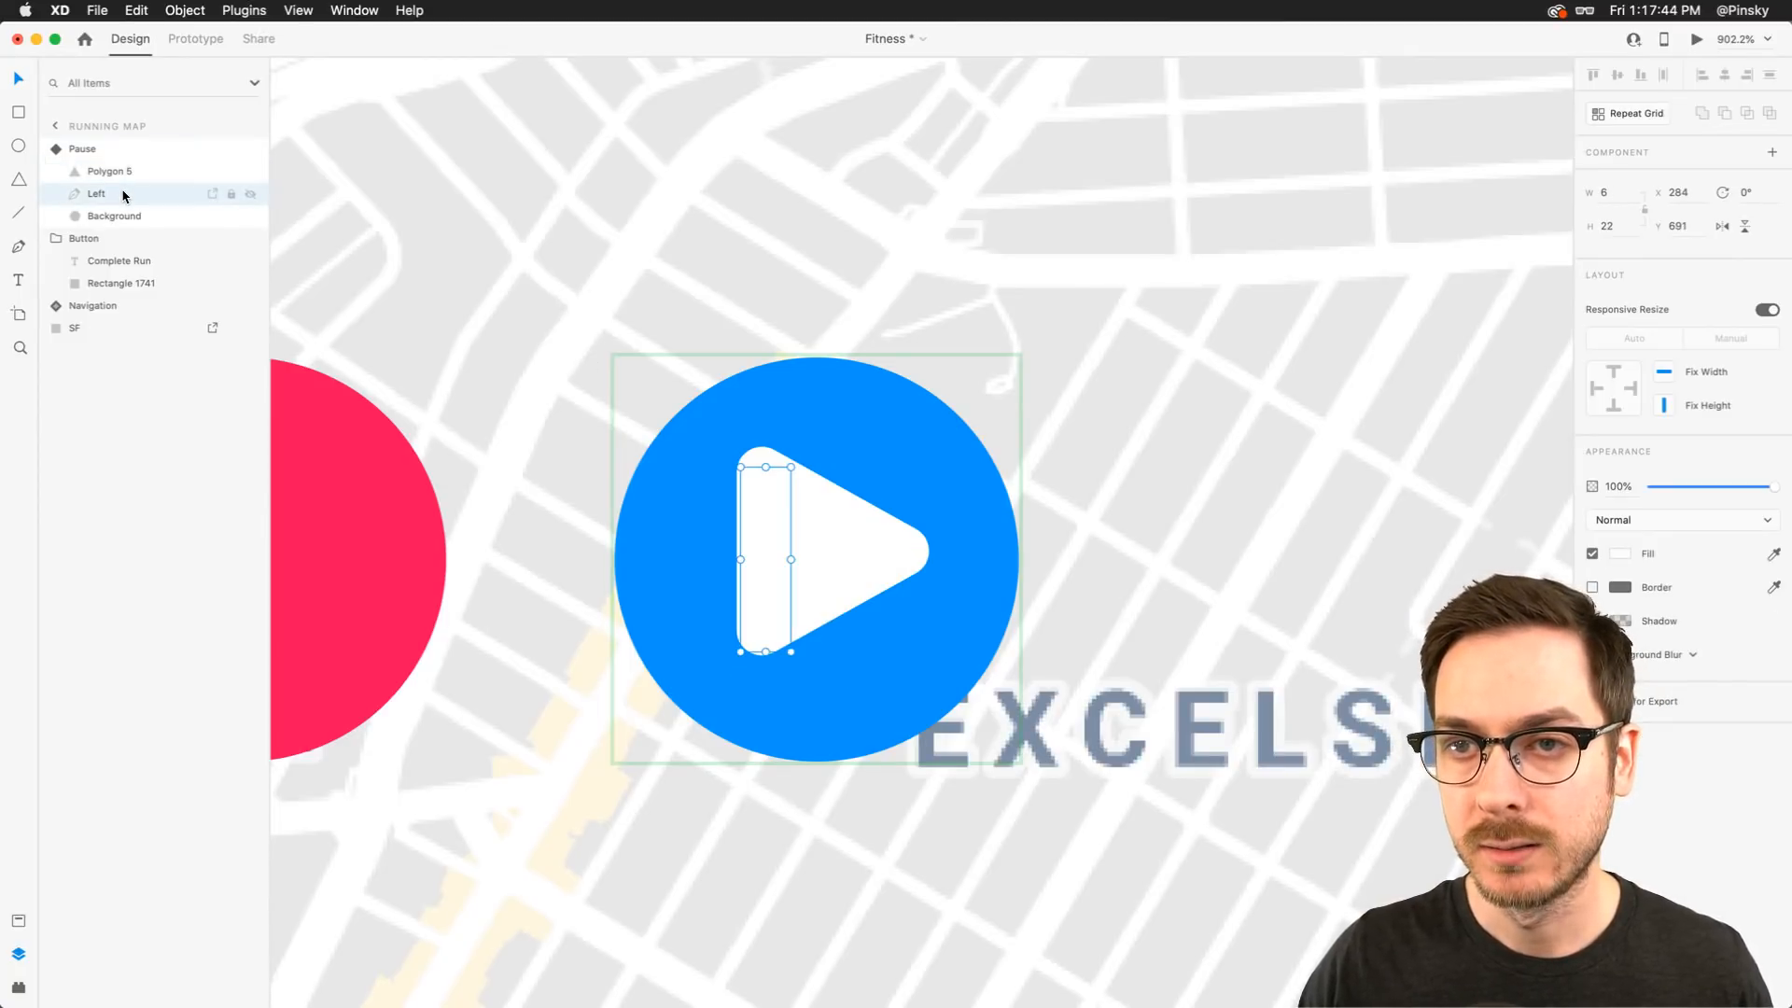
{"action": "mouse_move", "coordinate": [794, 656]}
{"action": "left_mouse_down"}
{"action": "mouse_move", "coordinate": [712, 523]}
{"action": "mouse_move", "coordinate": [689, 553]}
{"action": "mouse_move", "coordinate": [698, 577]}
{"action": "mouse_move", "coordinate": [754, 601]}
{"action": "mouse_move", "coordinate": [764, 636]}
{"action": "left_mouse_up"}
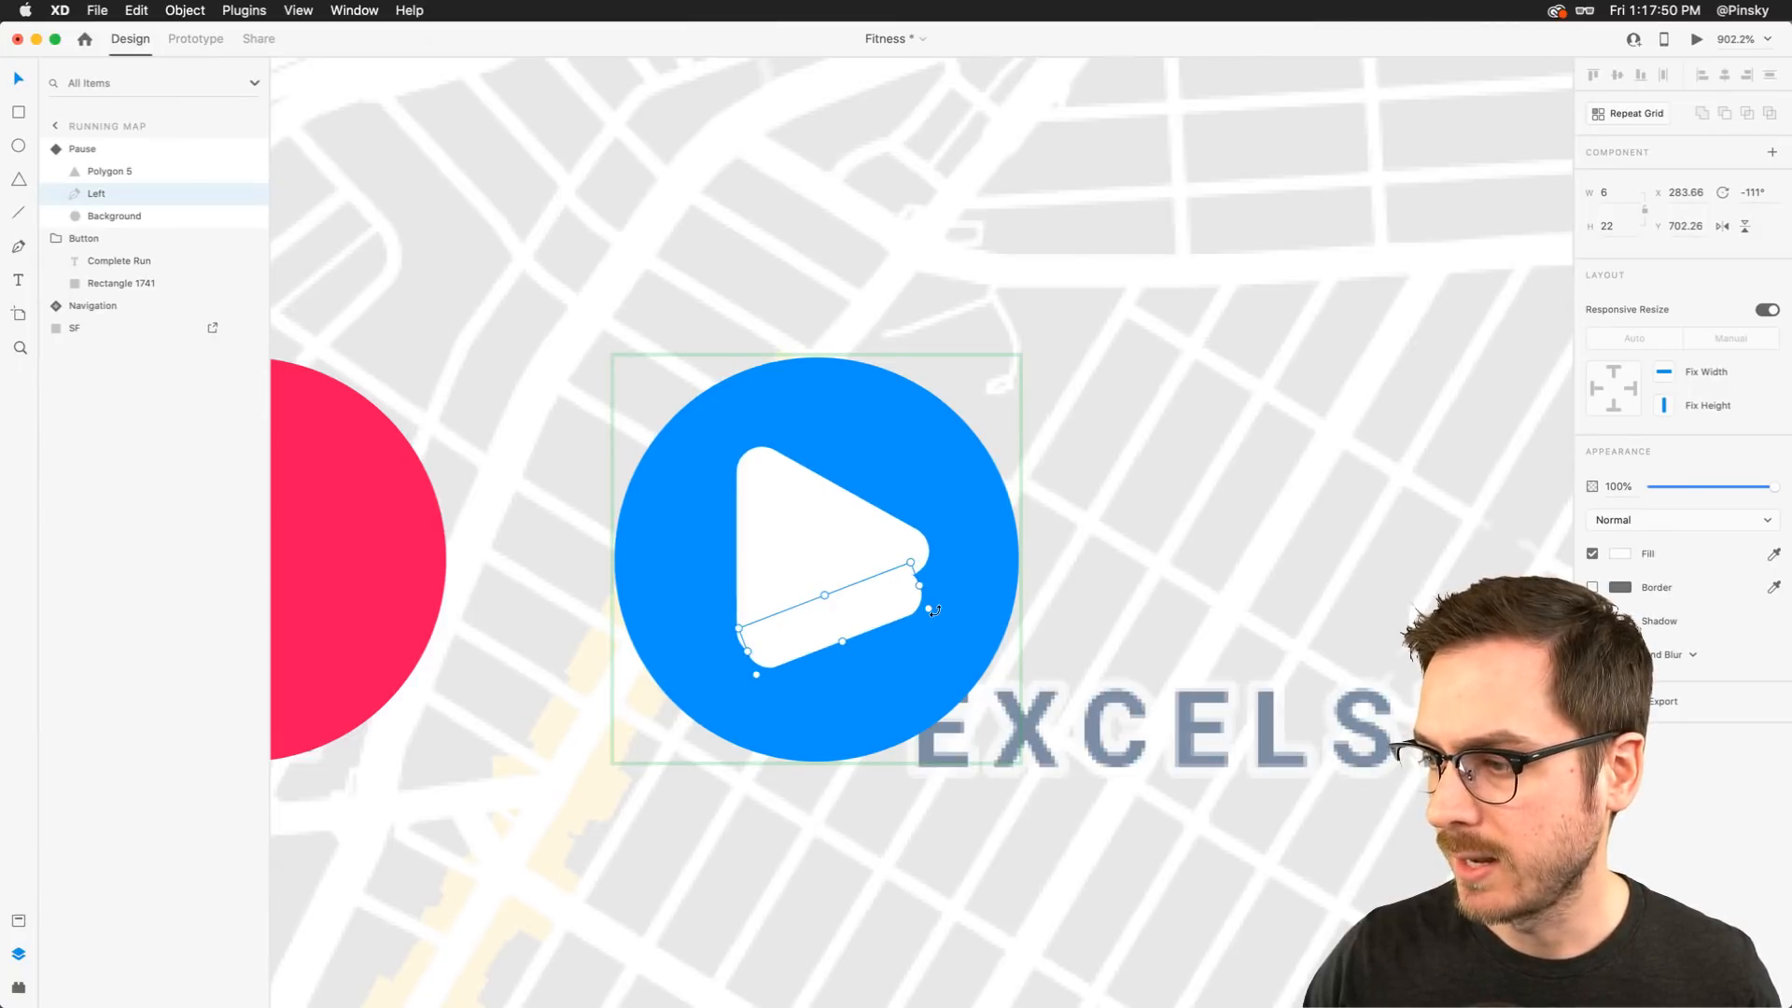
{"action": "left_click_drag", "start_coordinate": [934, 612], "coordinate": [744, 569]}
{"action": "left_click_drag", "start_coordinate": [864, 624], "coordinate": [912, 565]}
{"action": "left_click_drag", "start_coordinate": [904, 501], "coordinate": [882, 525]}
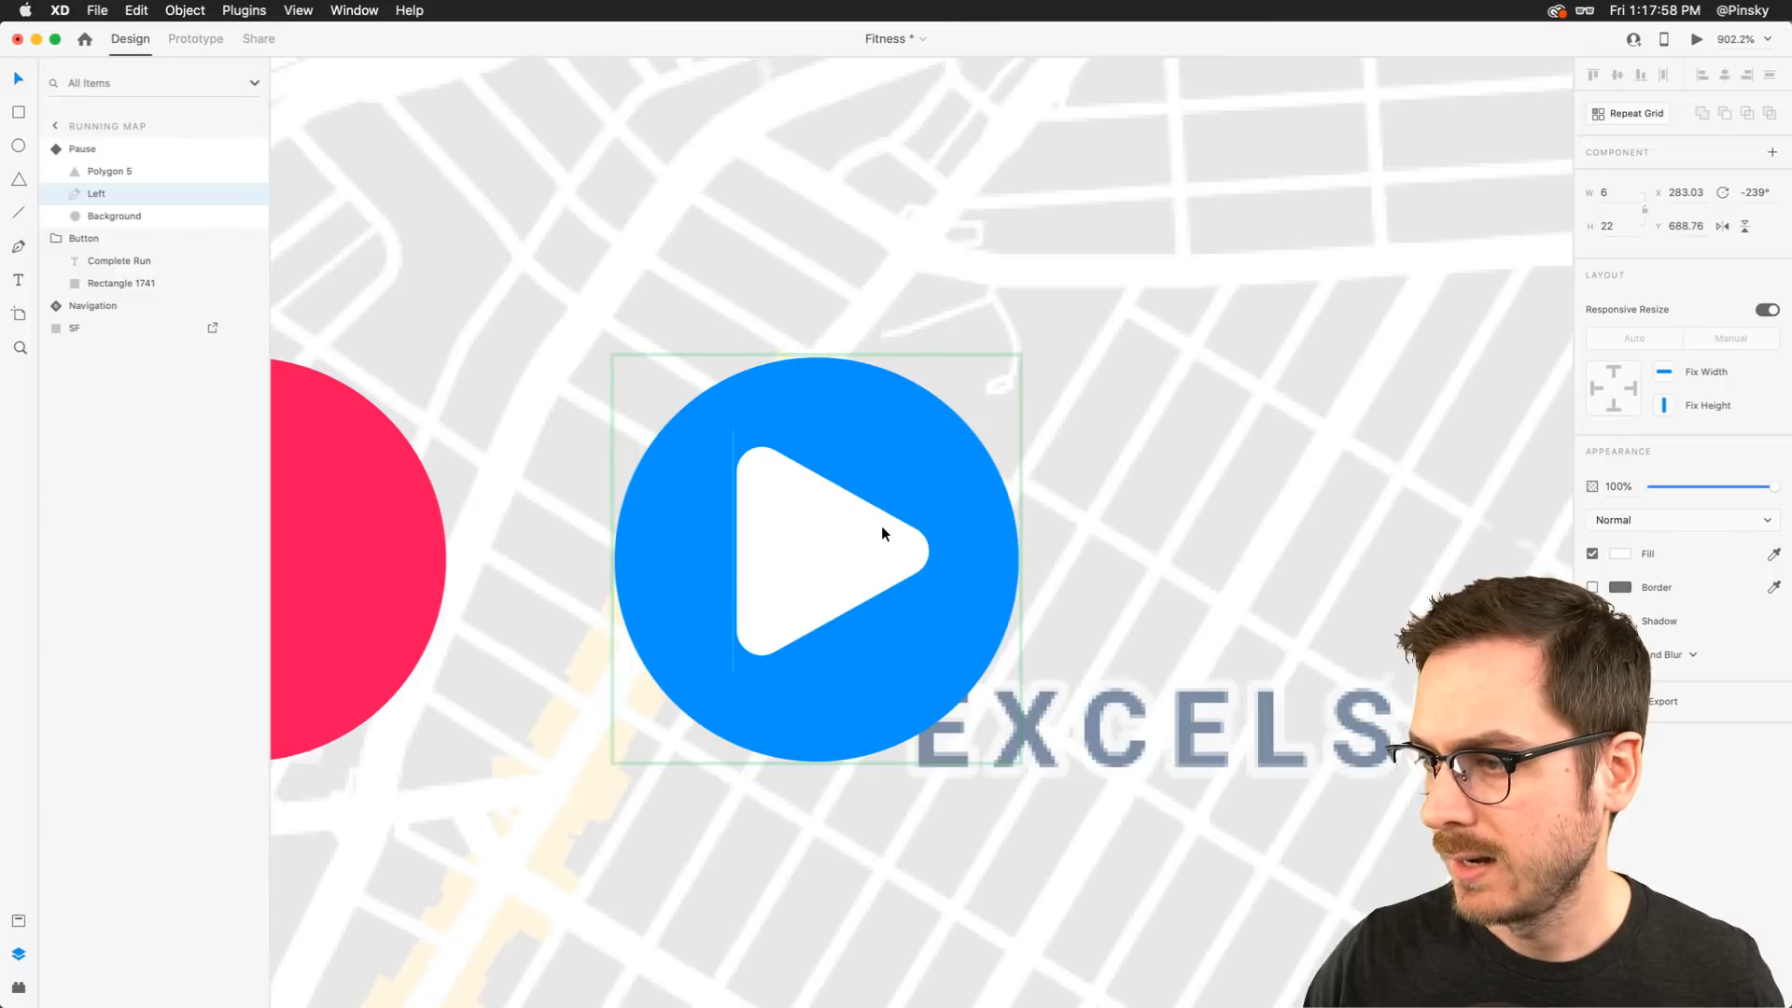
Convert the triangle to a path and rename it Right
{"action": "left_click", "coordinate": [100, 171]}
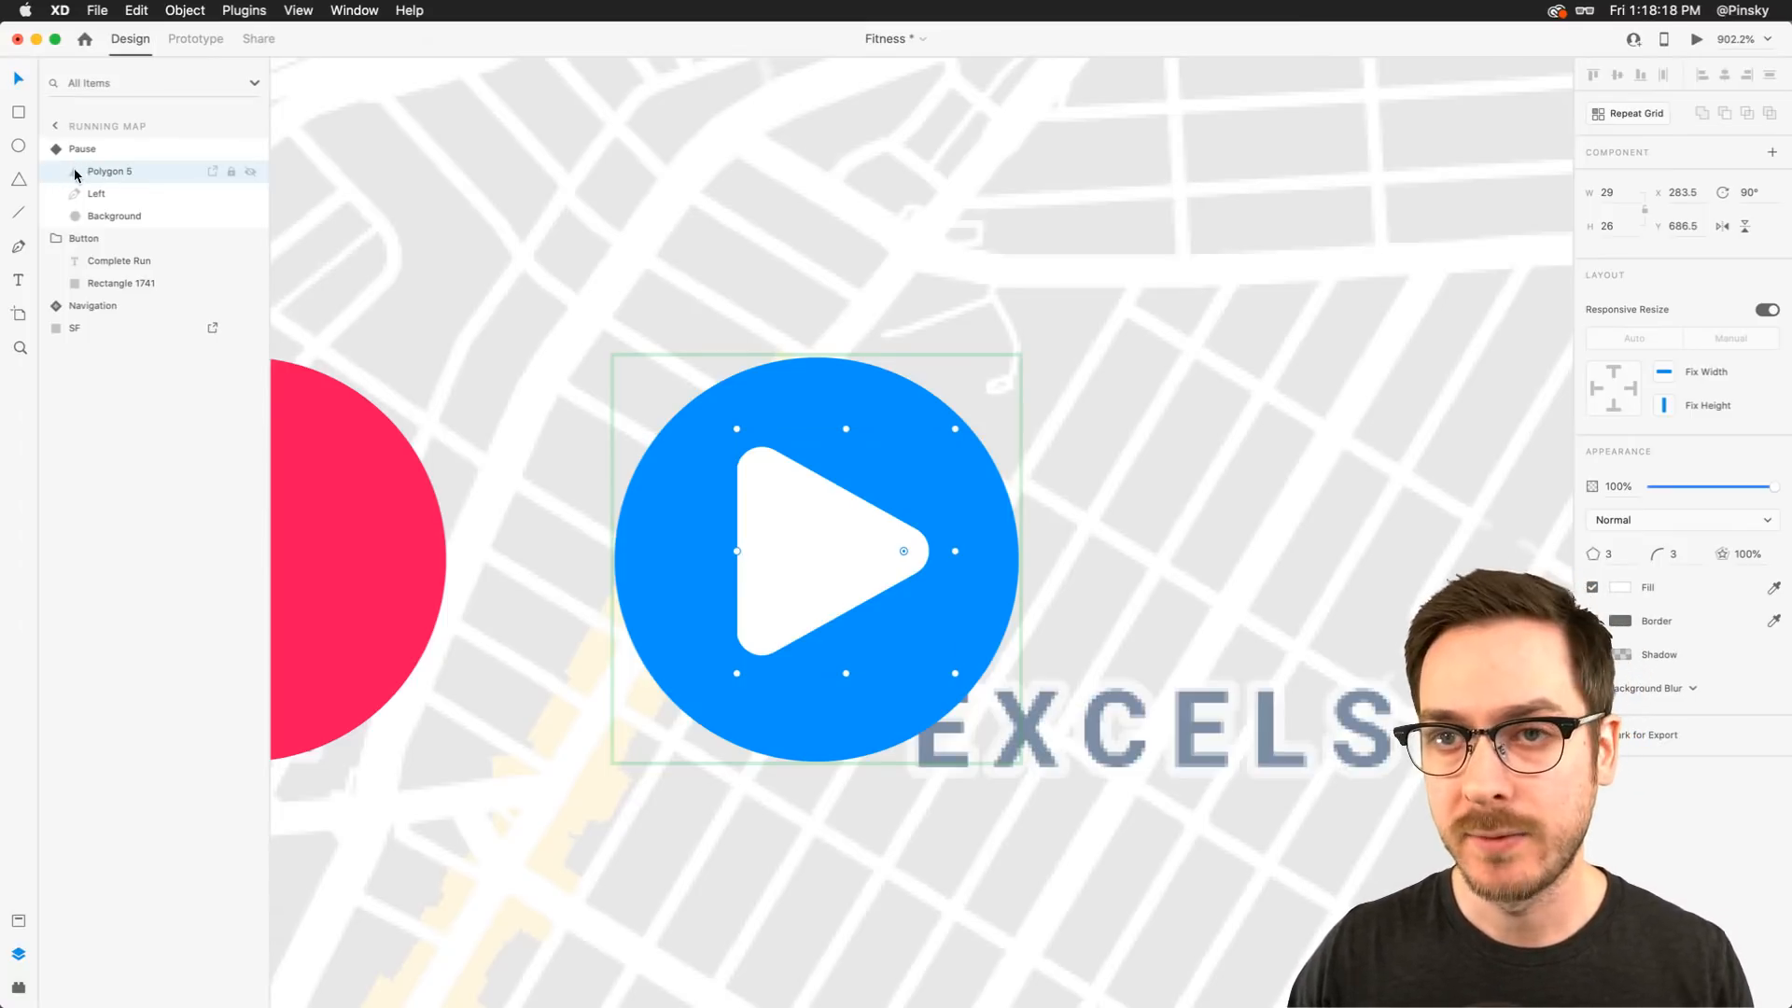
{"action": "key", "text": "super+8"}
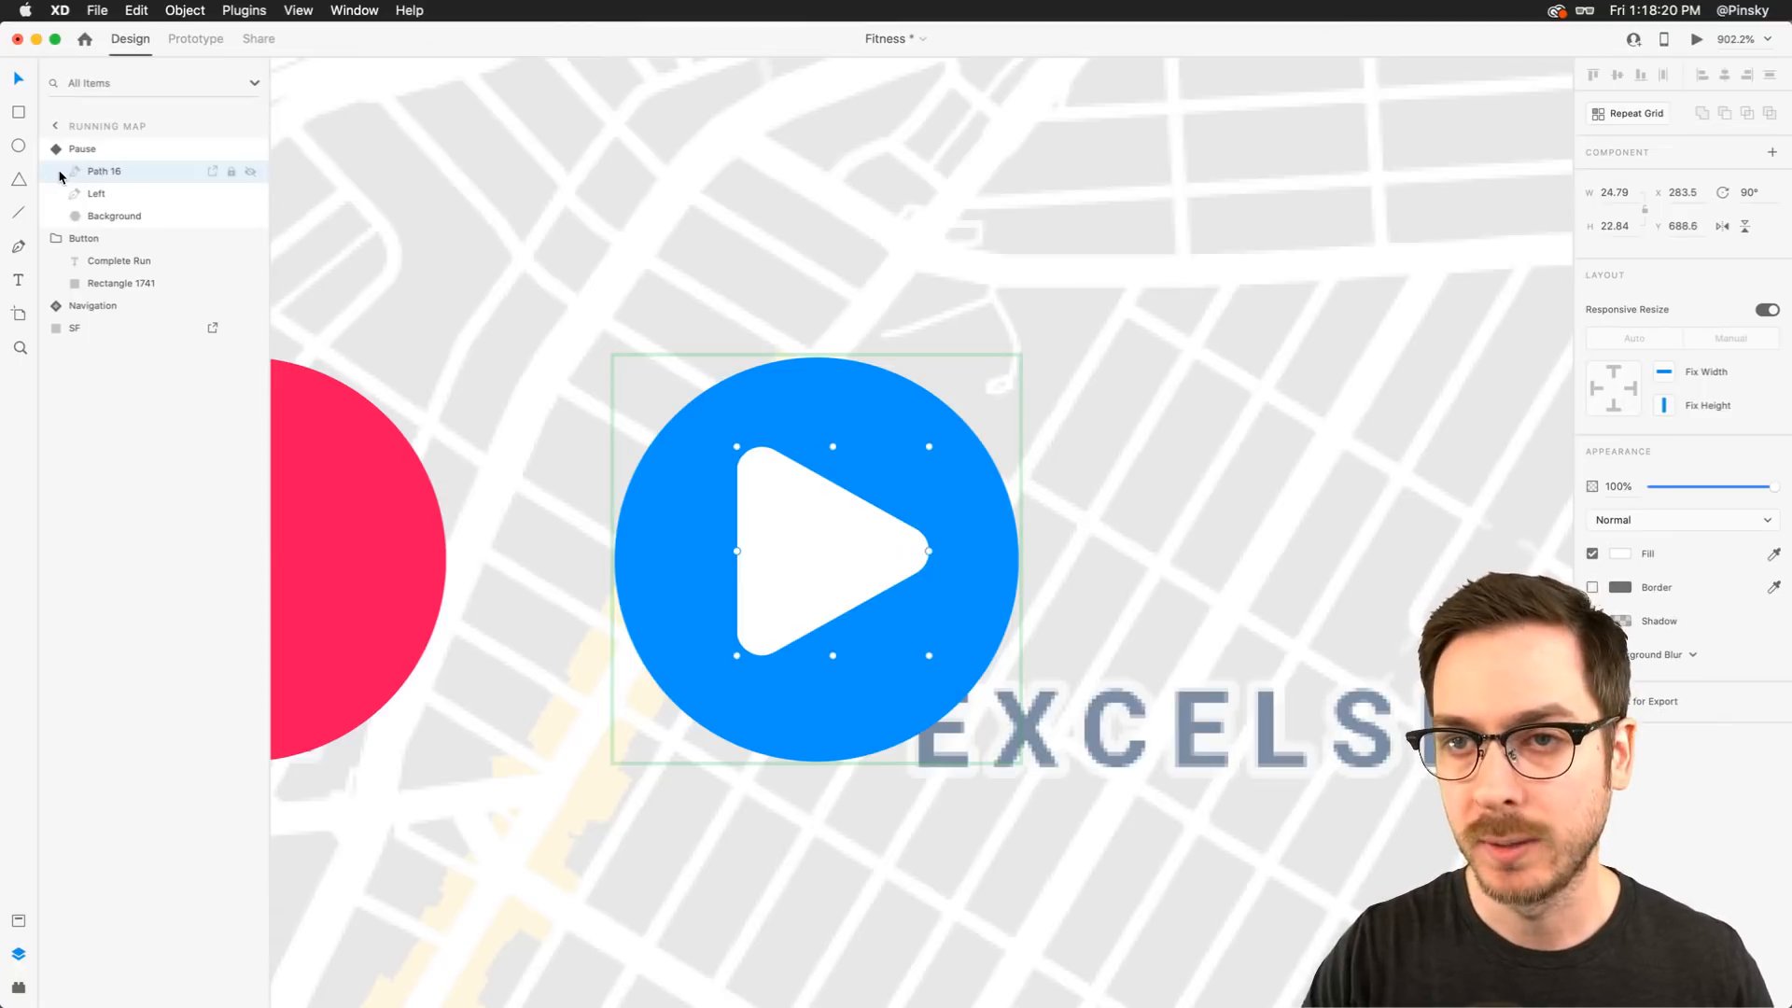
{"action": "double_click", "coordinate": [97, 172]}
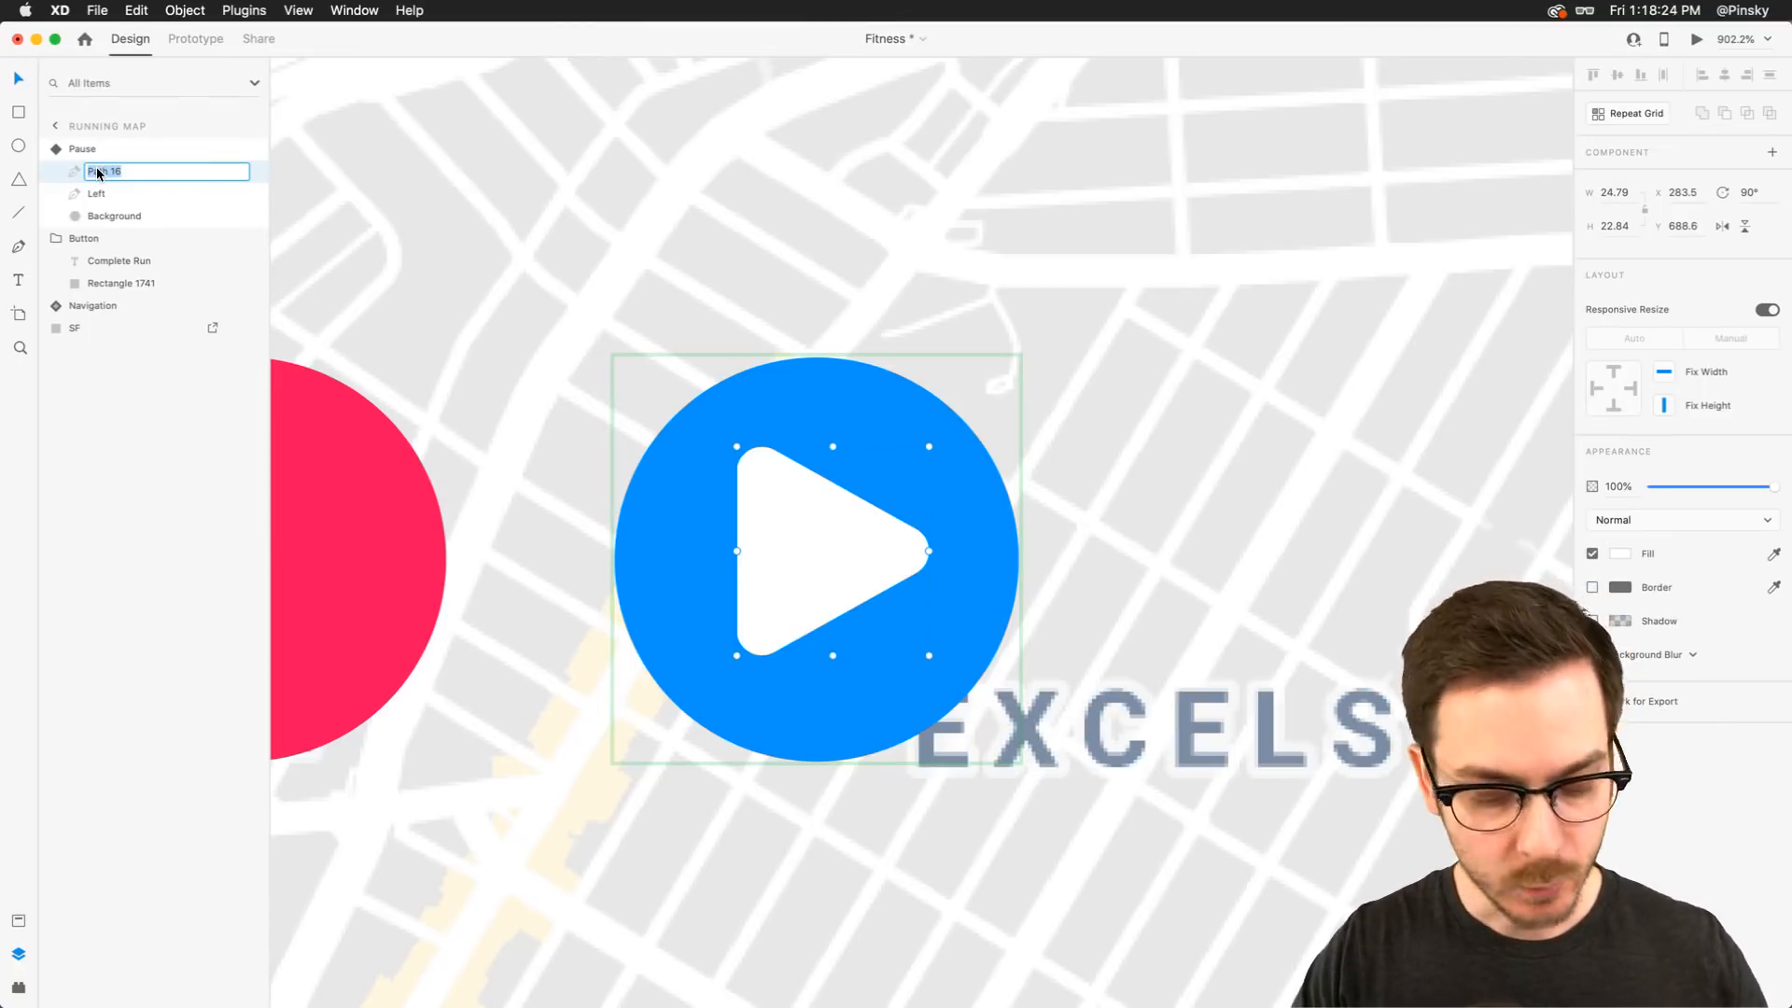
{"action": "type", "text": "Right"}
{"action": "key", "text": "Return"}
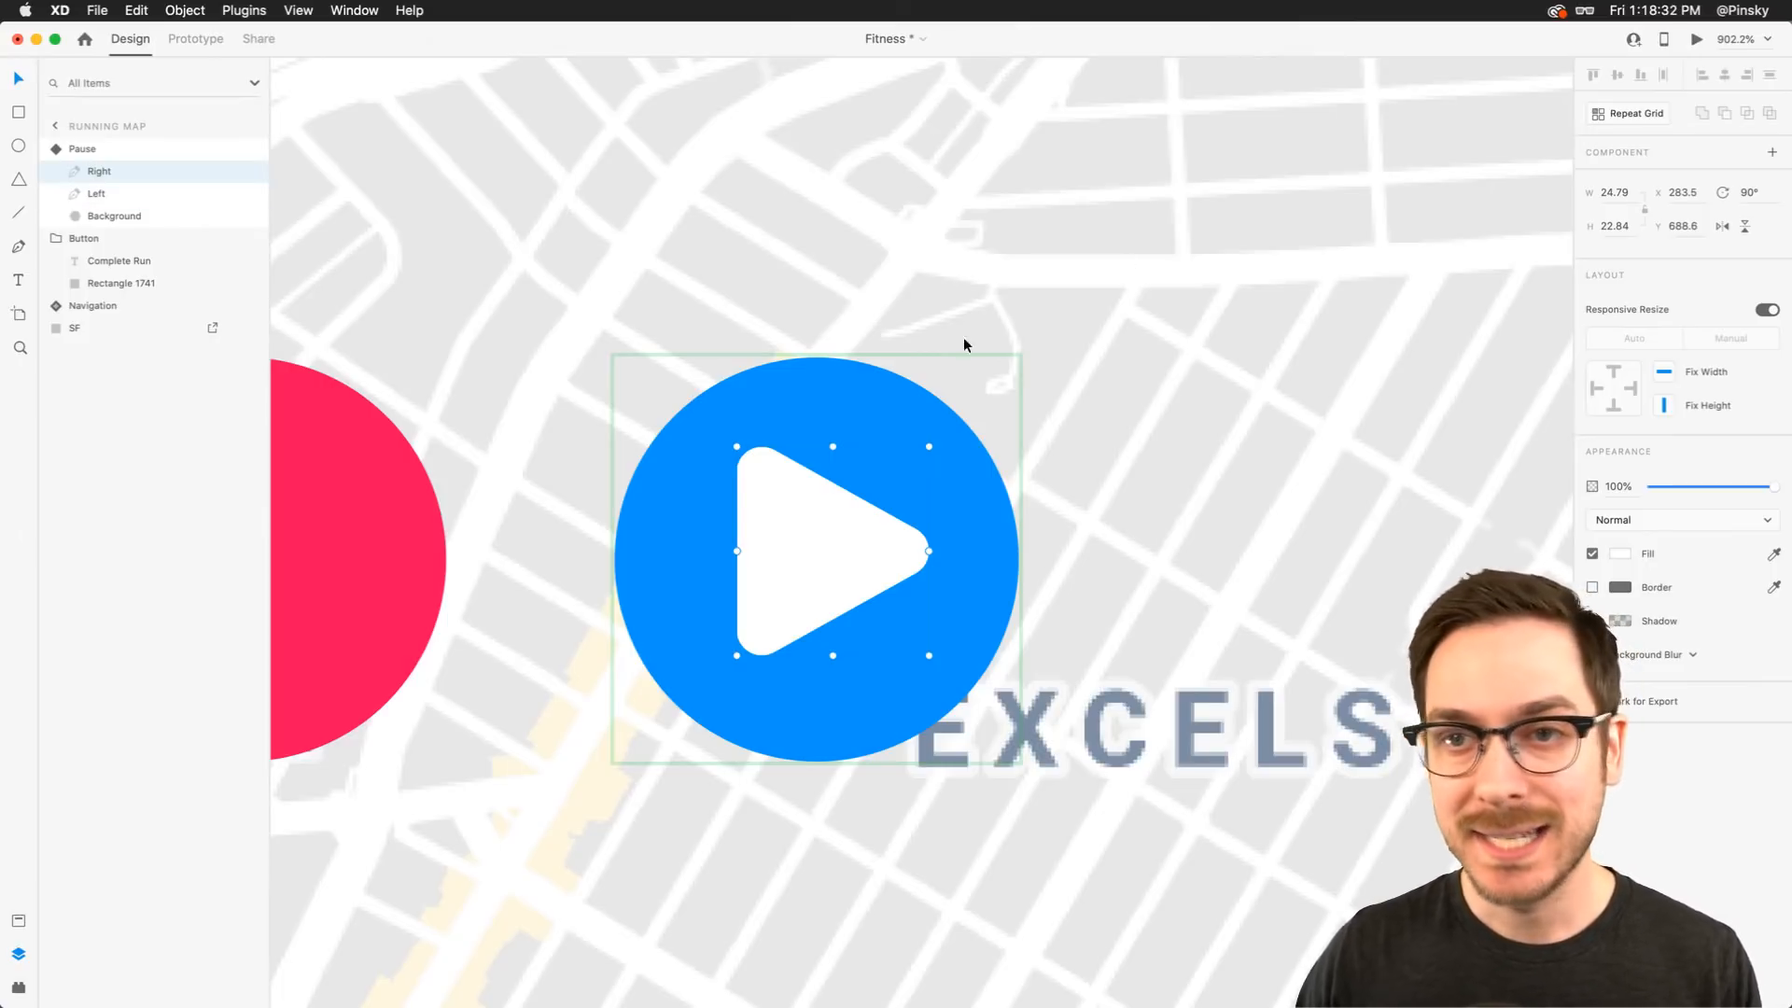
{"action": "key", "text": "Escape"}
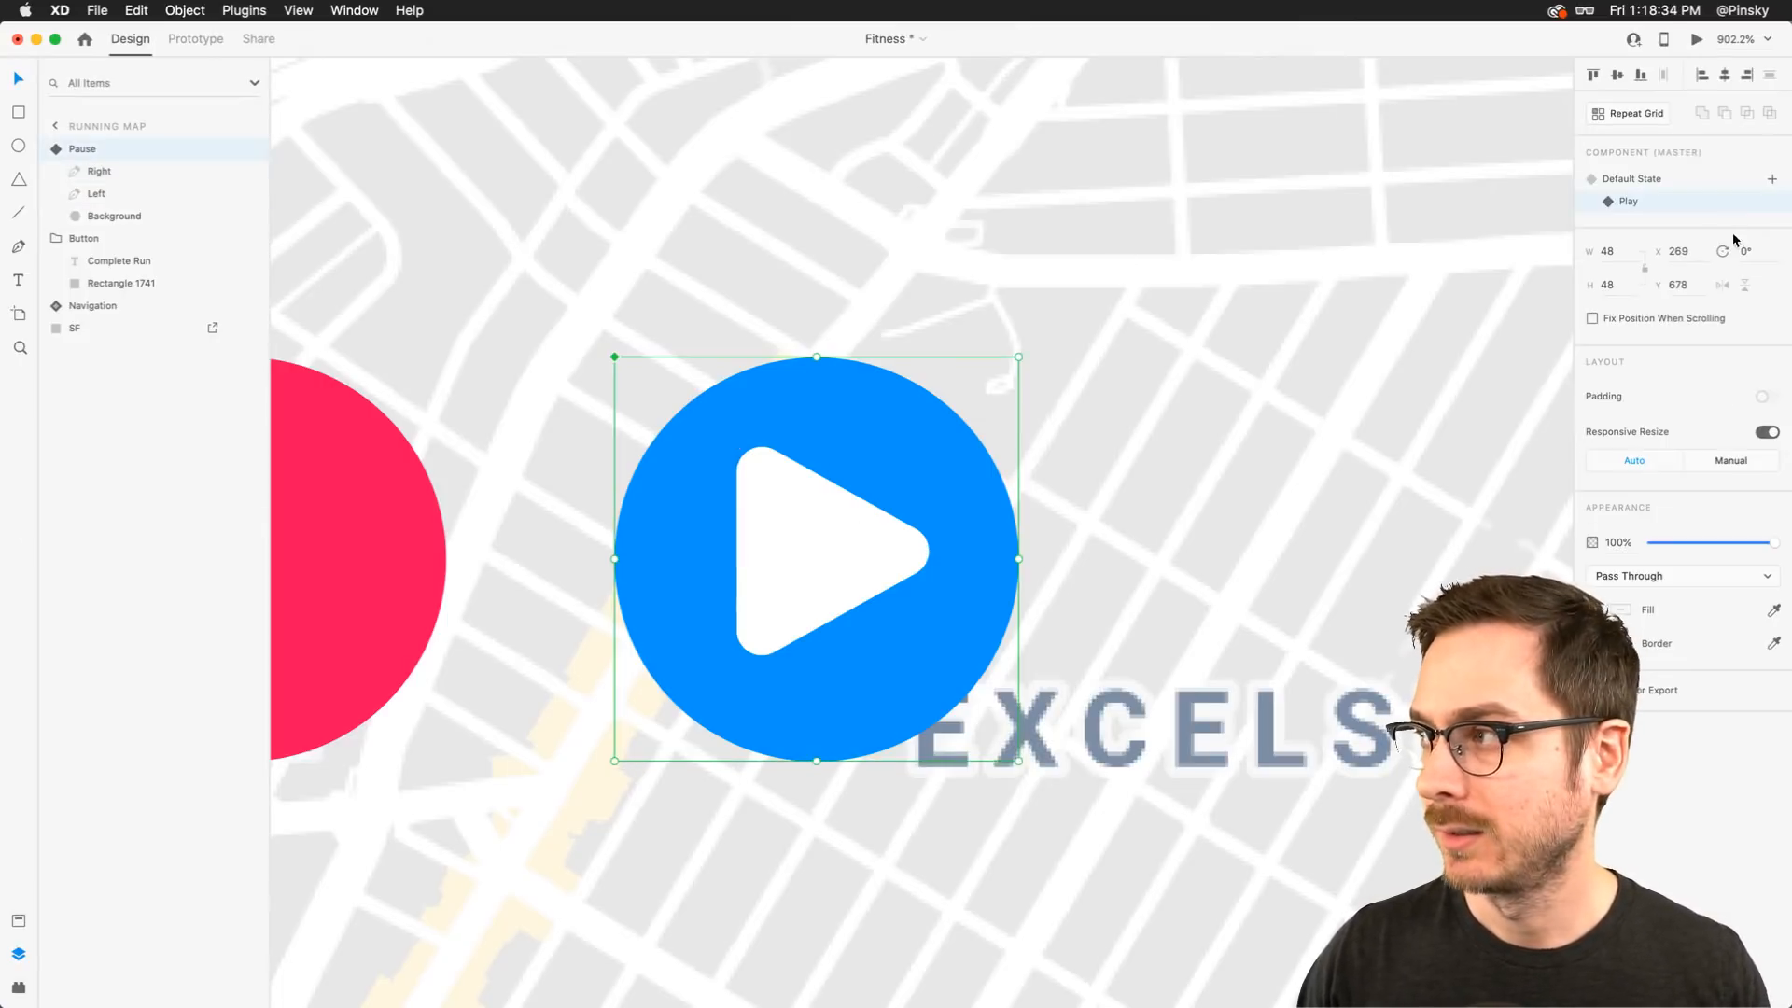
Switch between the Default State and Play state to compare the Pause component's layers
{"action": "left_click", "coordinate": [1660, 182]}
{"action": "left_click", "coordinate": [68, 152]}
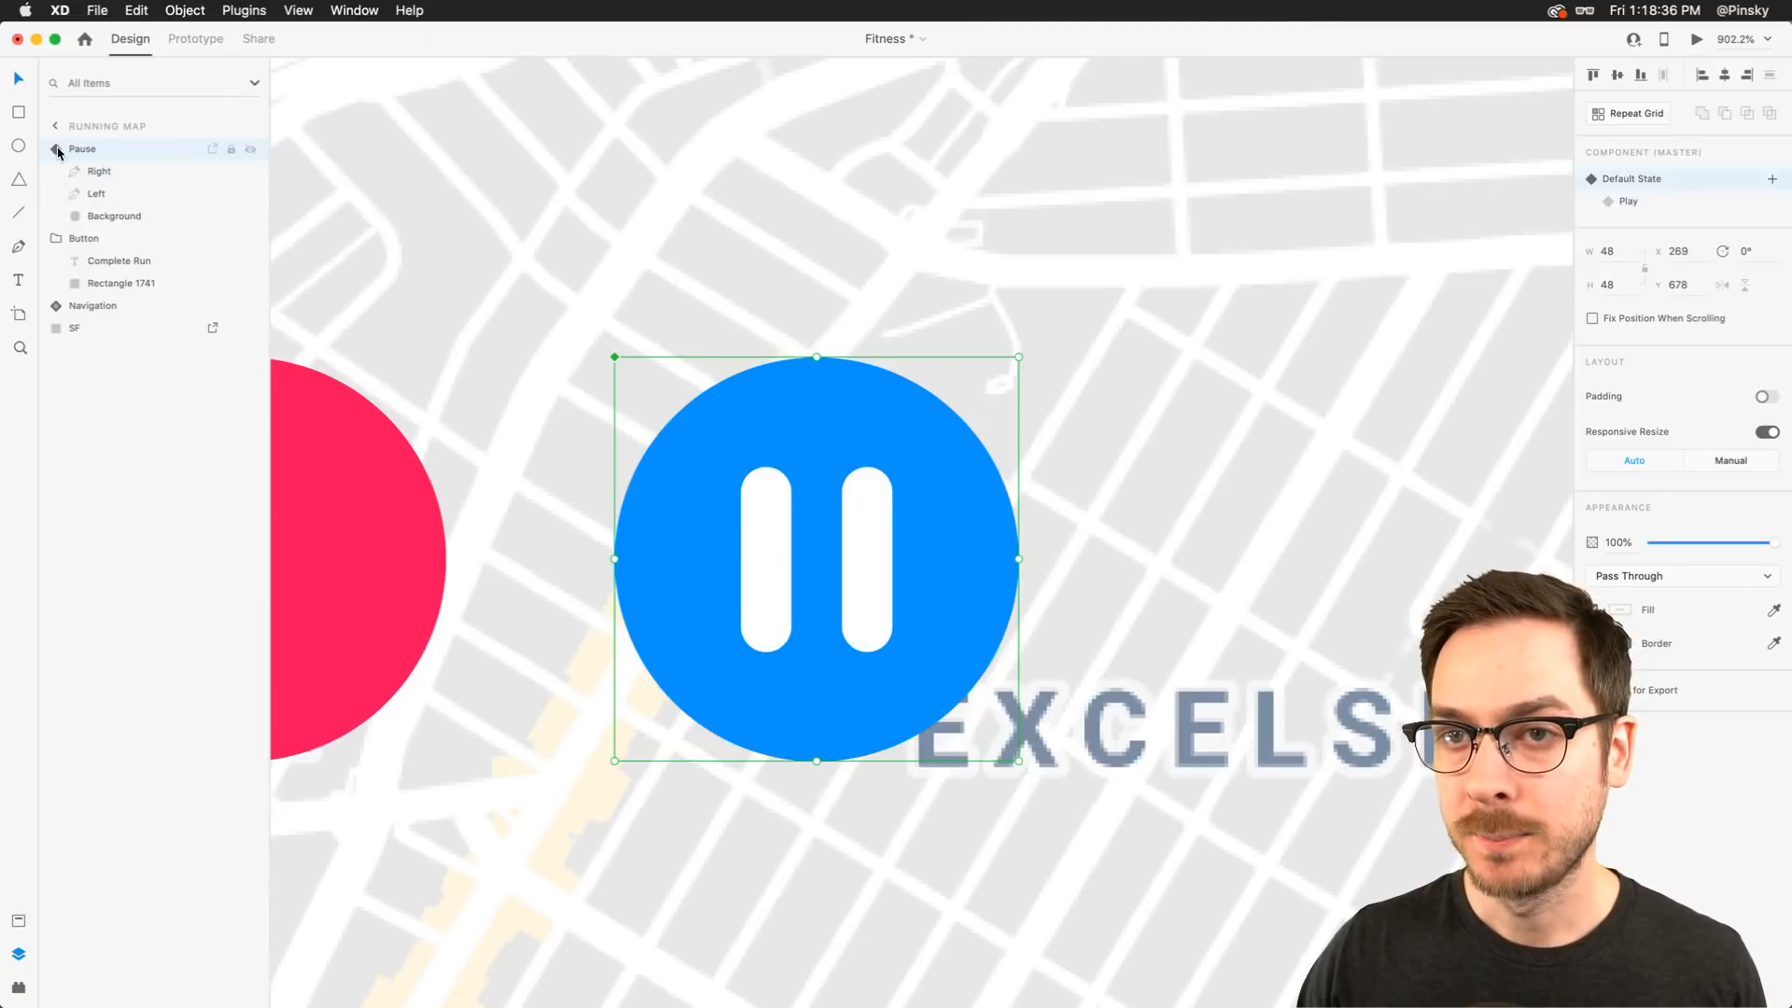
{"action": "left_click", "coordinate": [139, 173]}
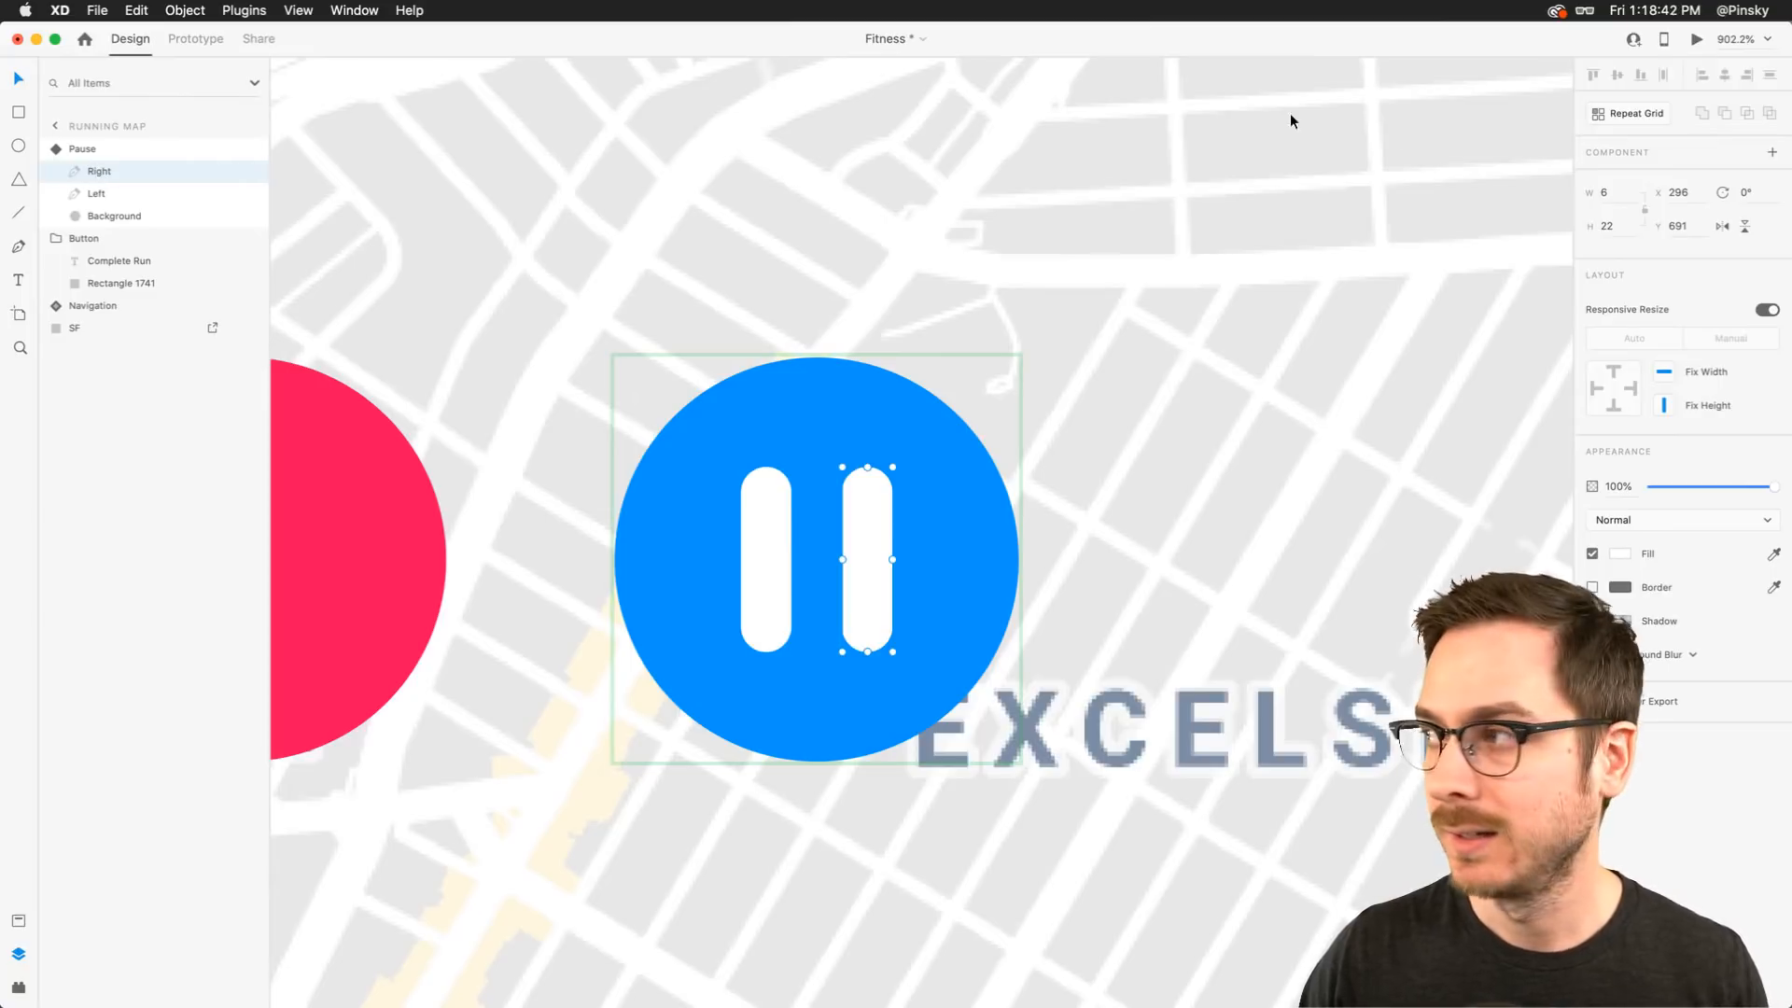
{"action": "key", "text": "Escape"}
{"action": "left_click", "coordinate": [1650, 206]}
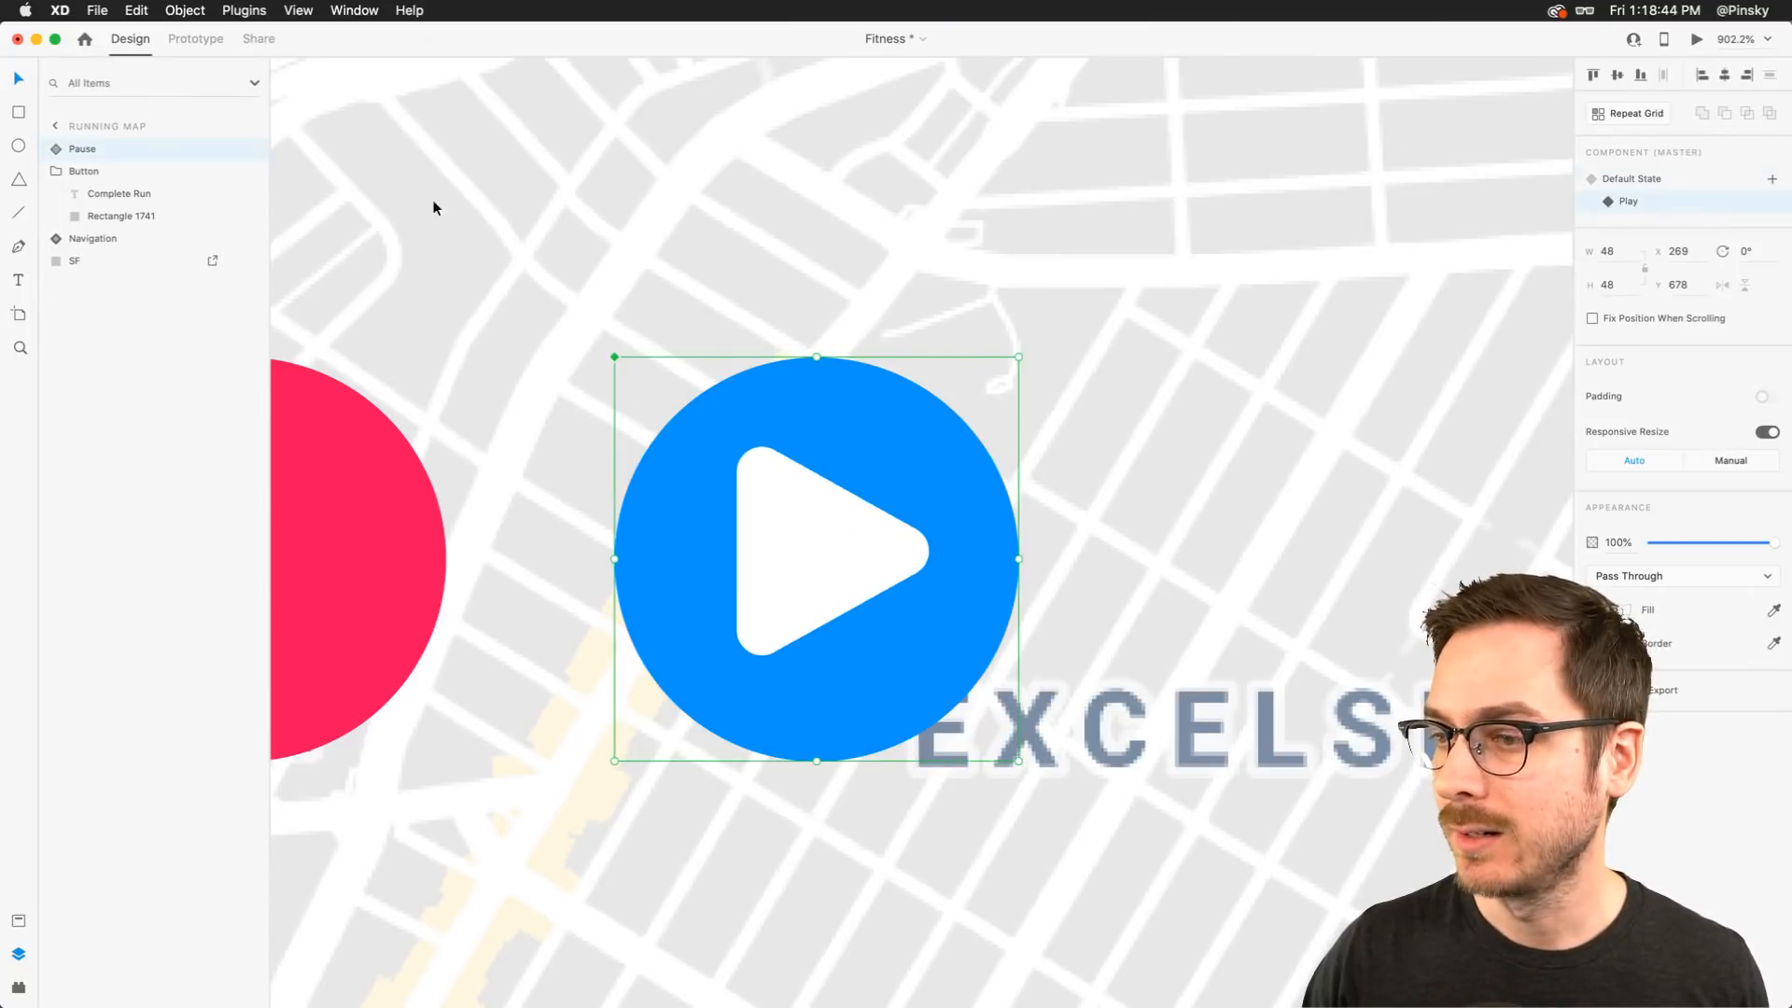
{"action": "left_click", "coordinate": [58, 151]}
{"action": "left_click", "coordinate": [125, 171]}
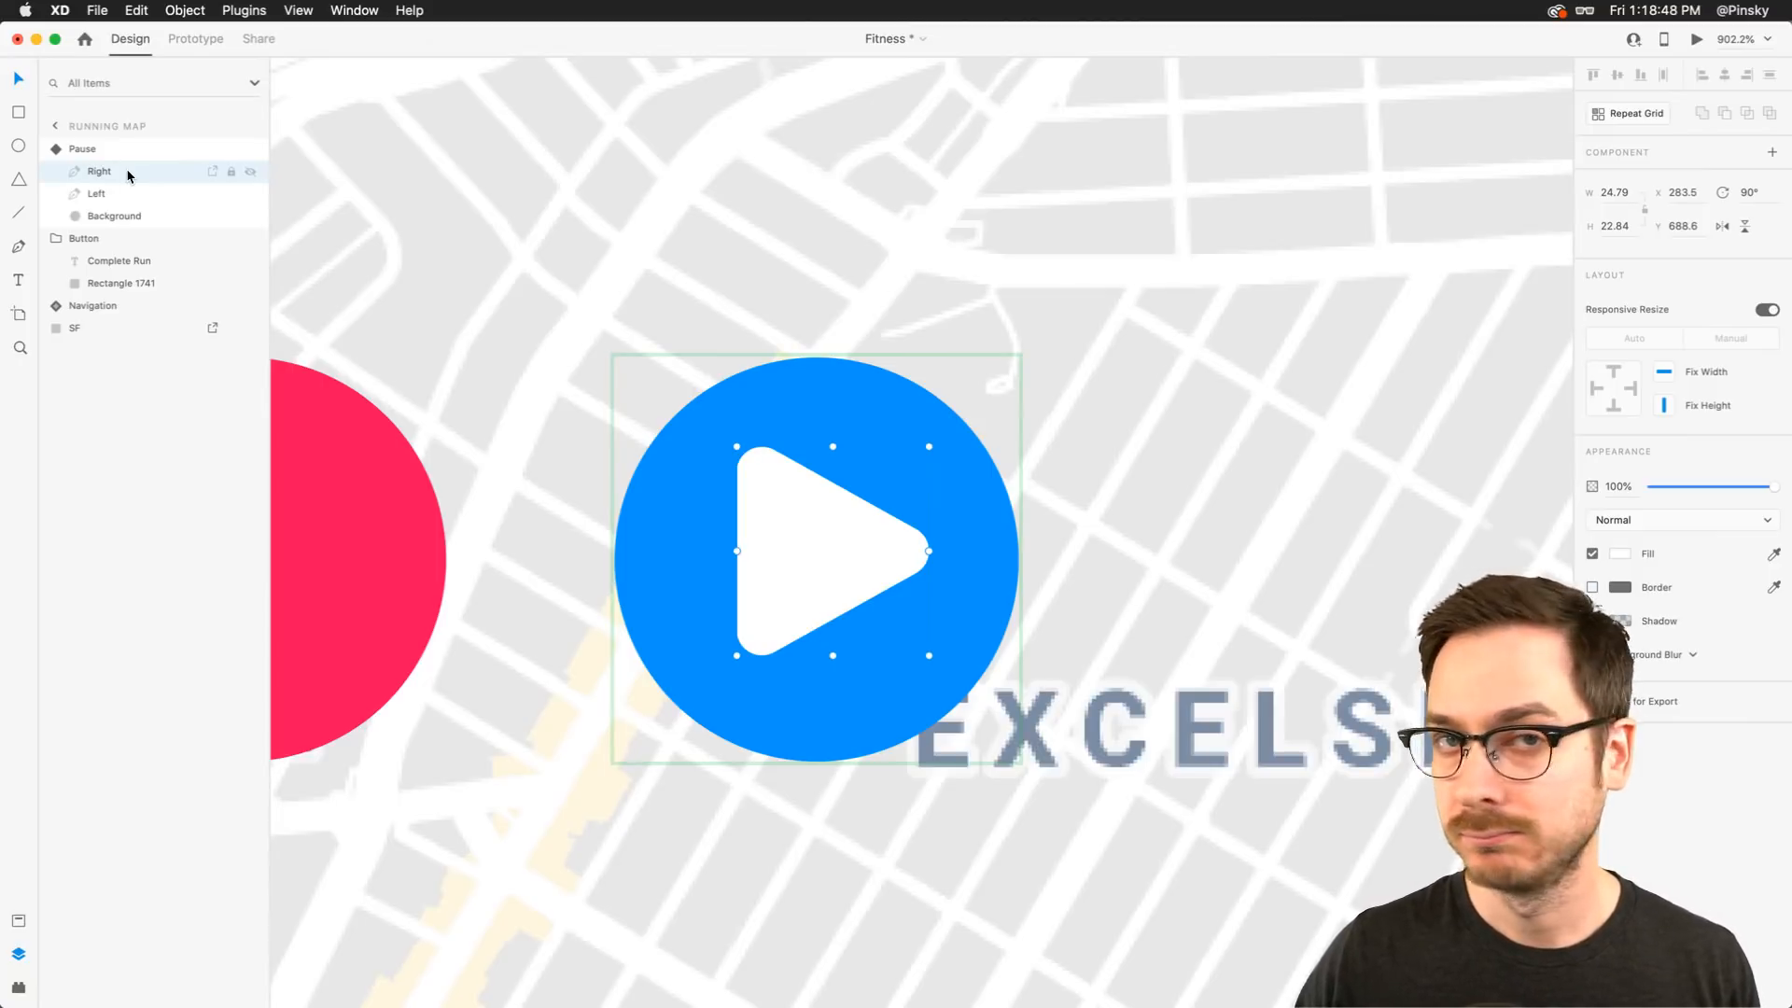
{"action": "left_click", "coordinate": [117, 148]}
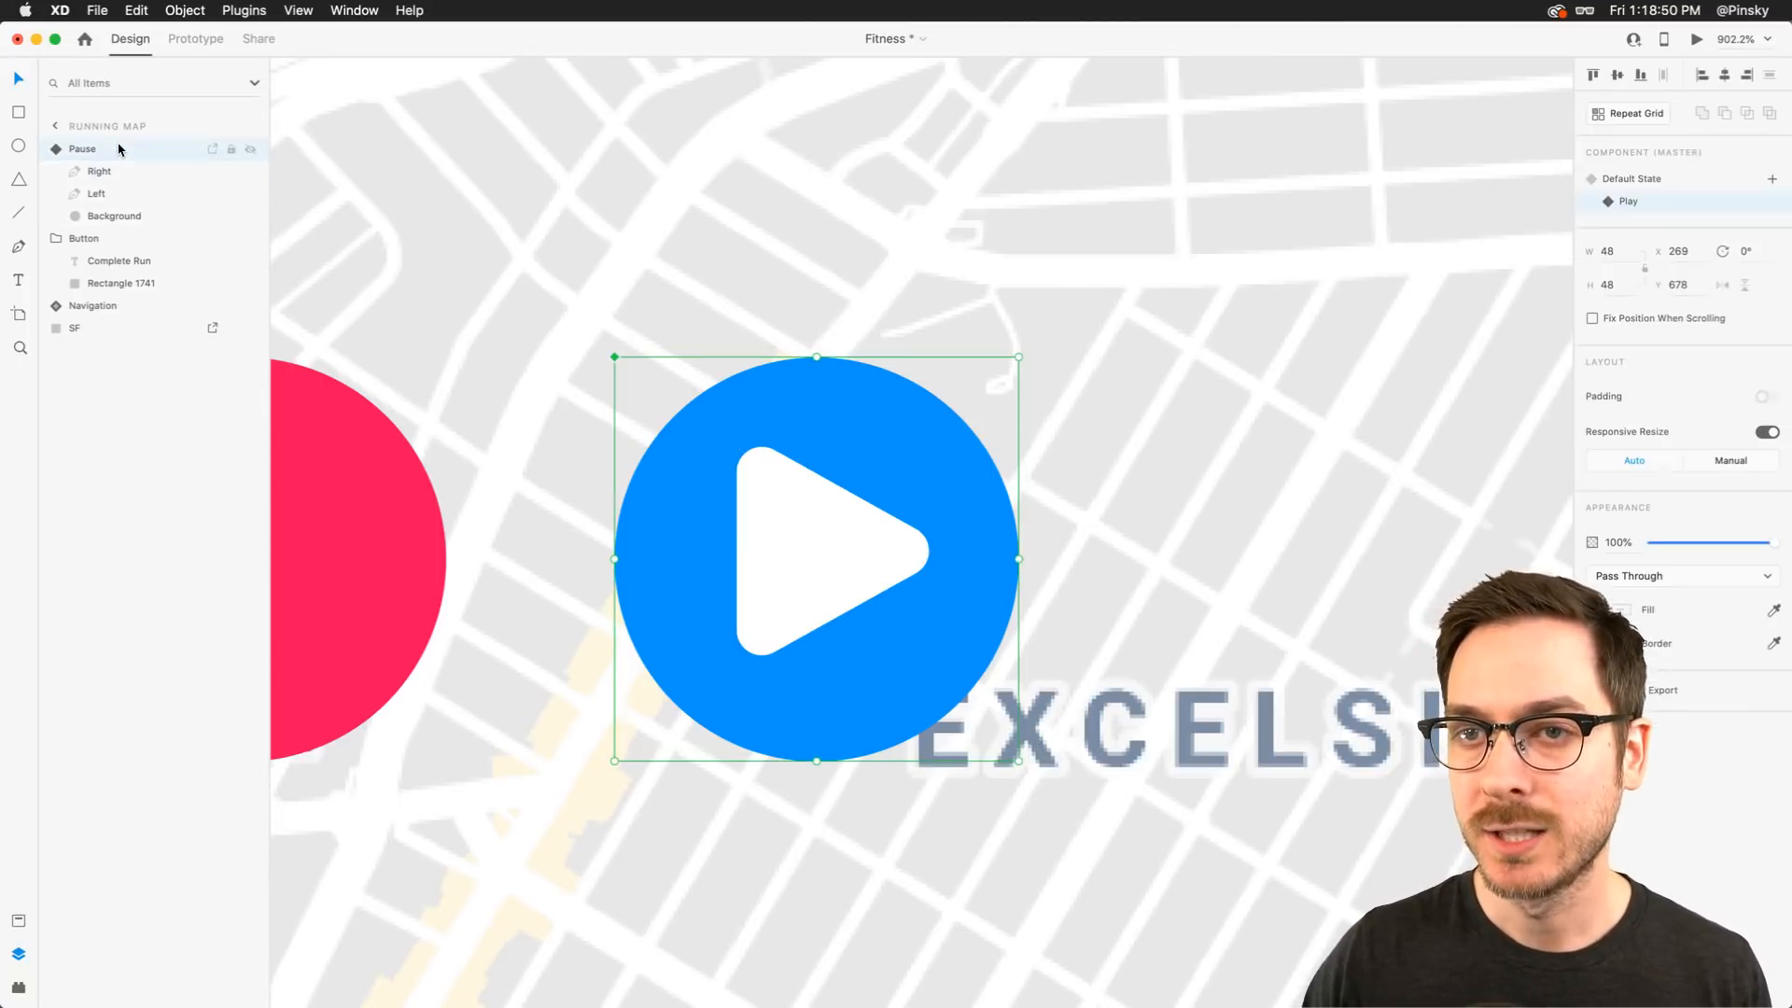
{"action": "left_click", "coordinate": [1662, 178]}
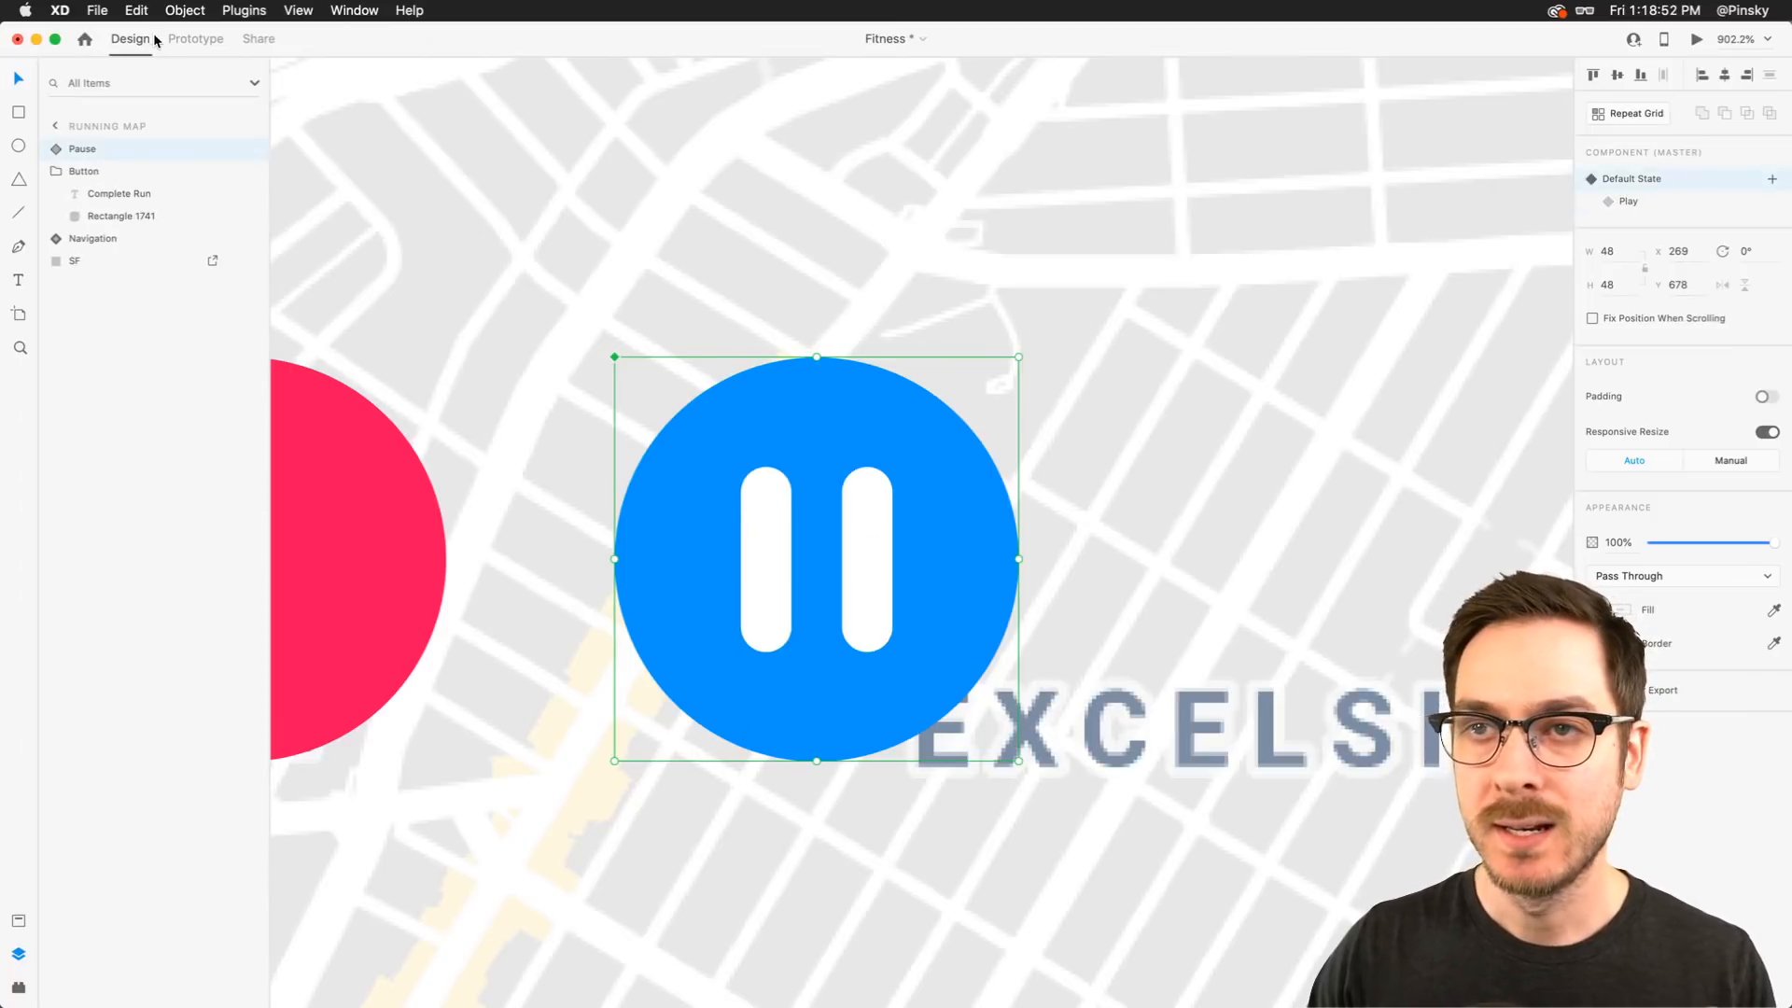
In Prototype mode, add a tap interaction to the Pause component's Default State that goes to the Play state
{"action": "left_click", "coordinate": [208, 41]}
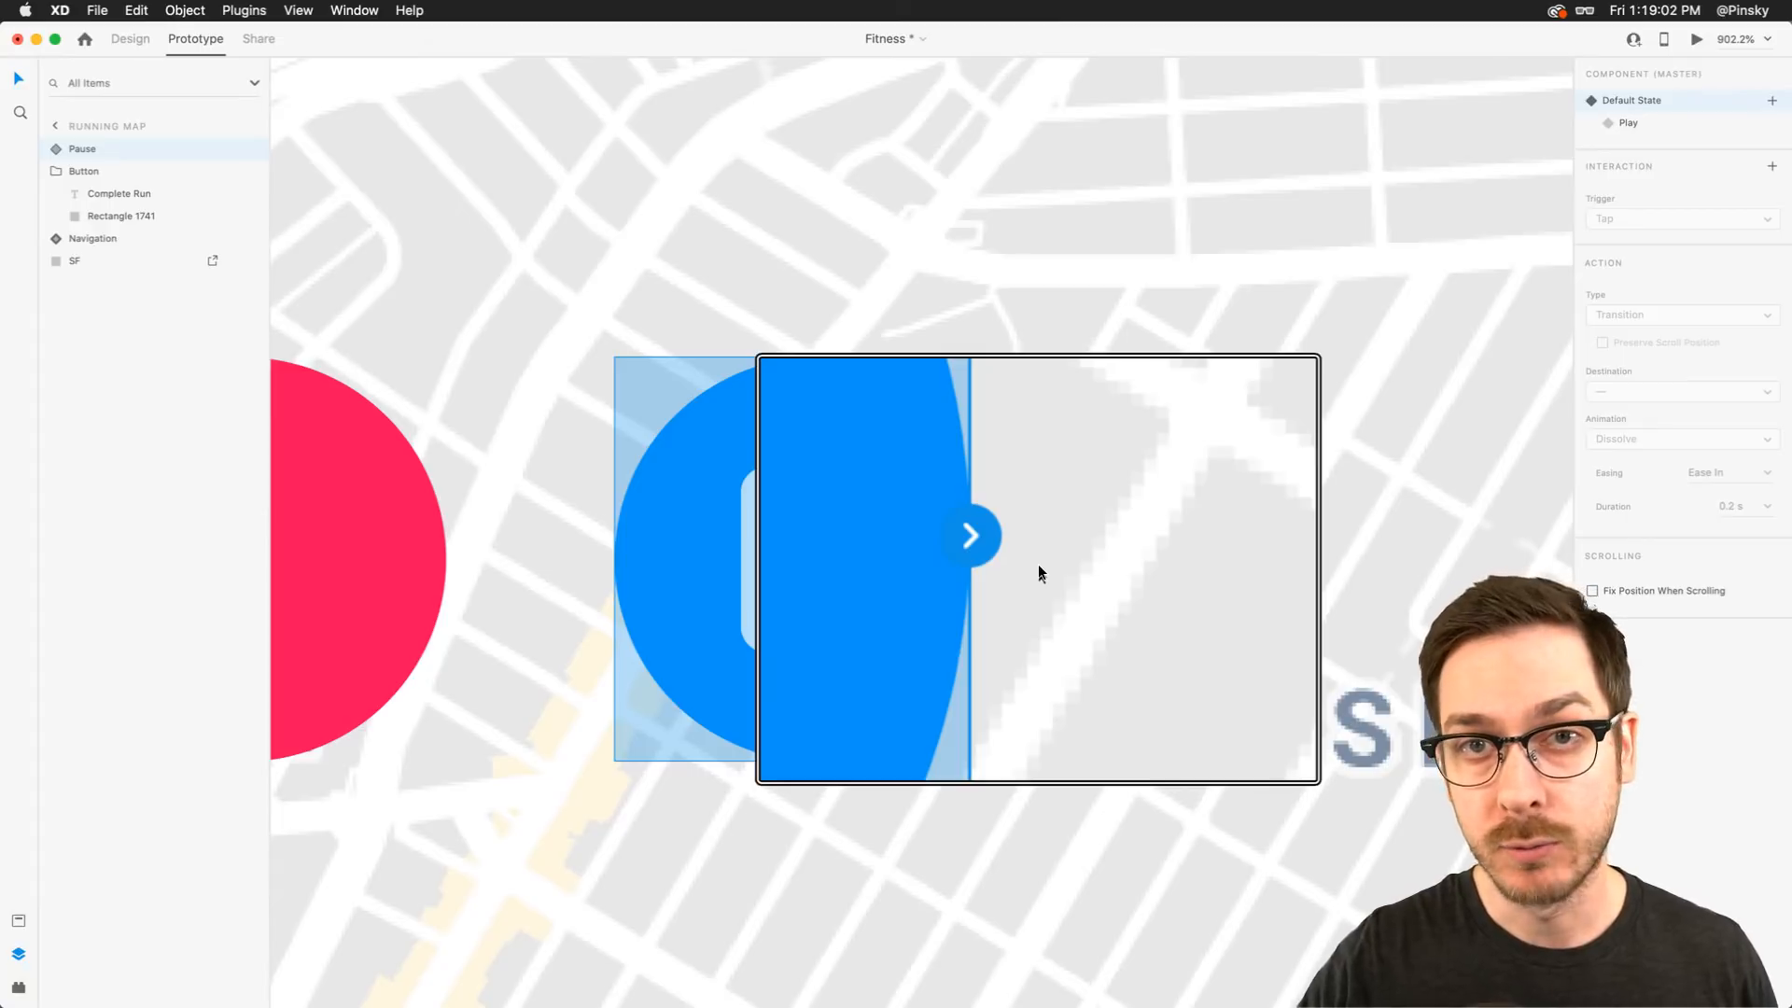
{"action": "left_click", "coordinate": [1021, 559]}
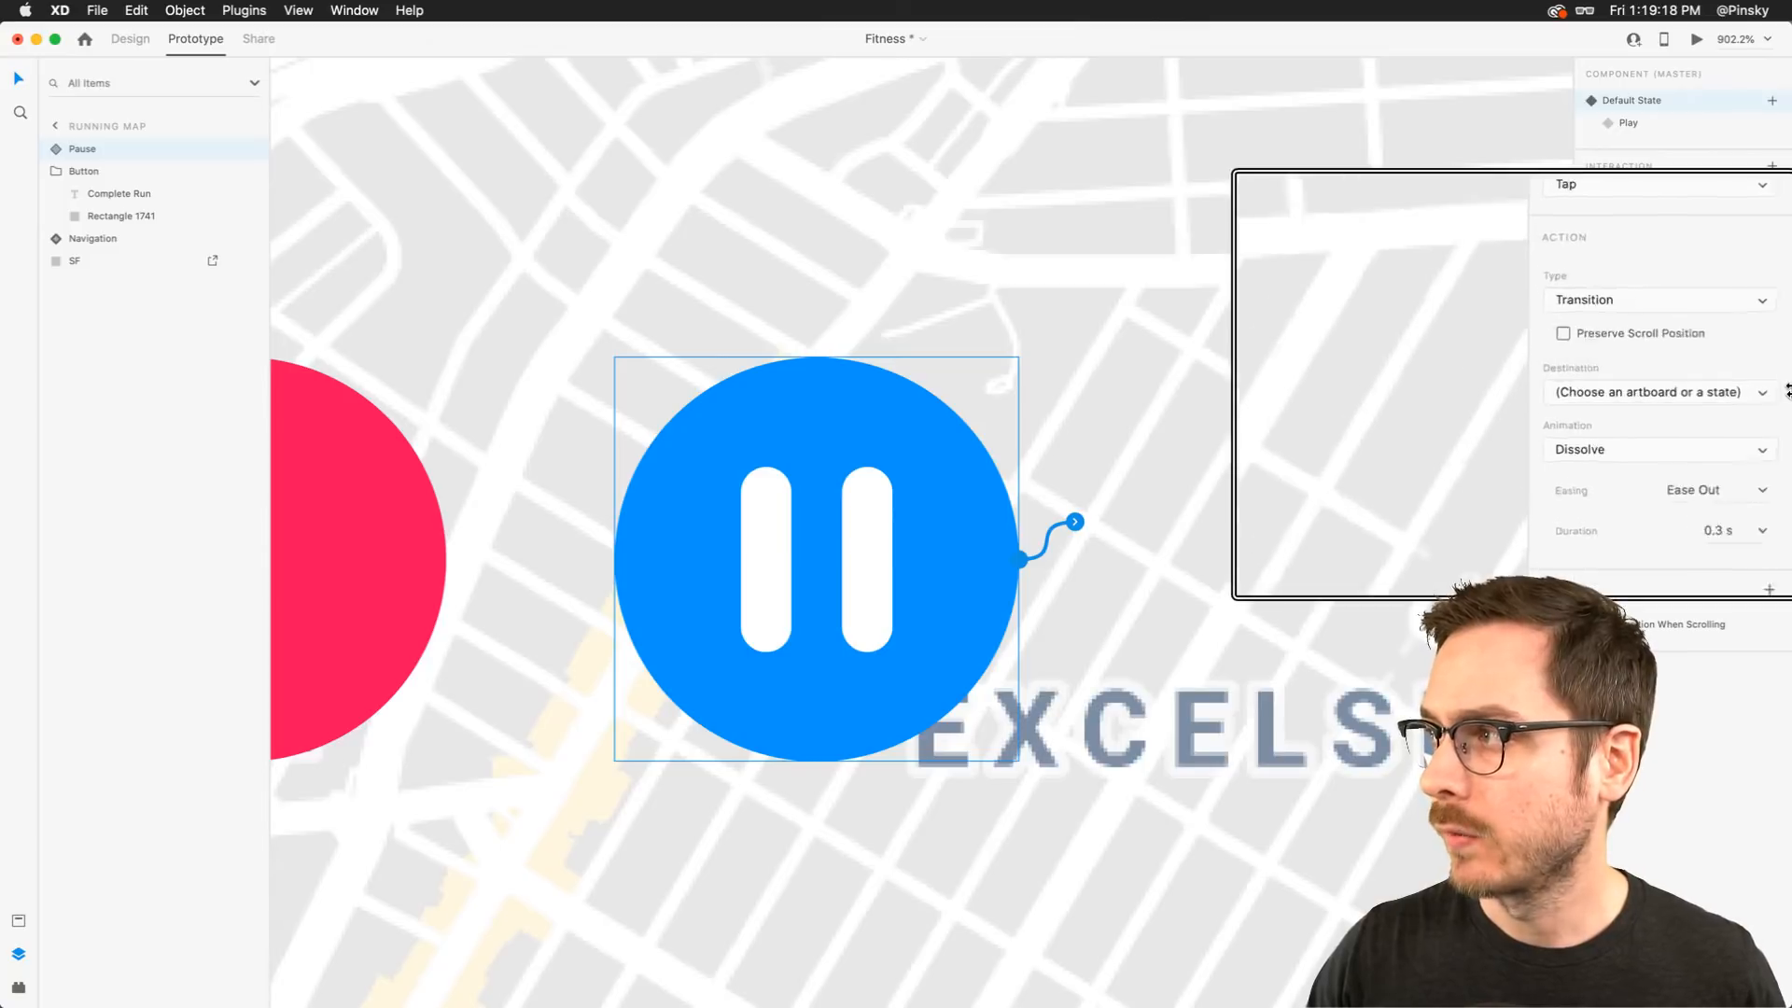
{"action": "left_click", "coordinate": [1752, 397]}
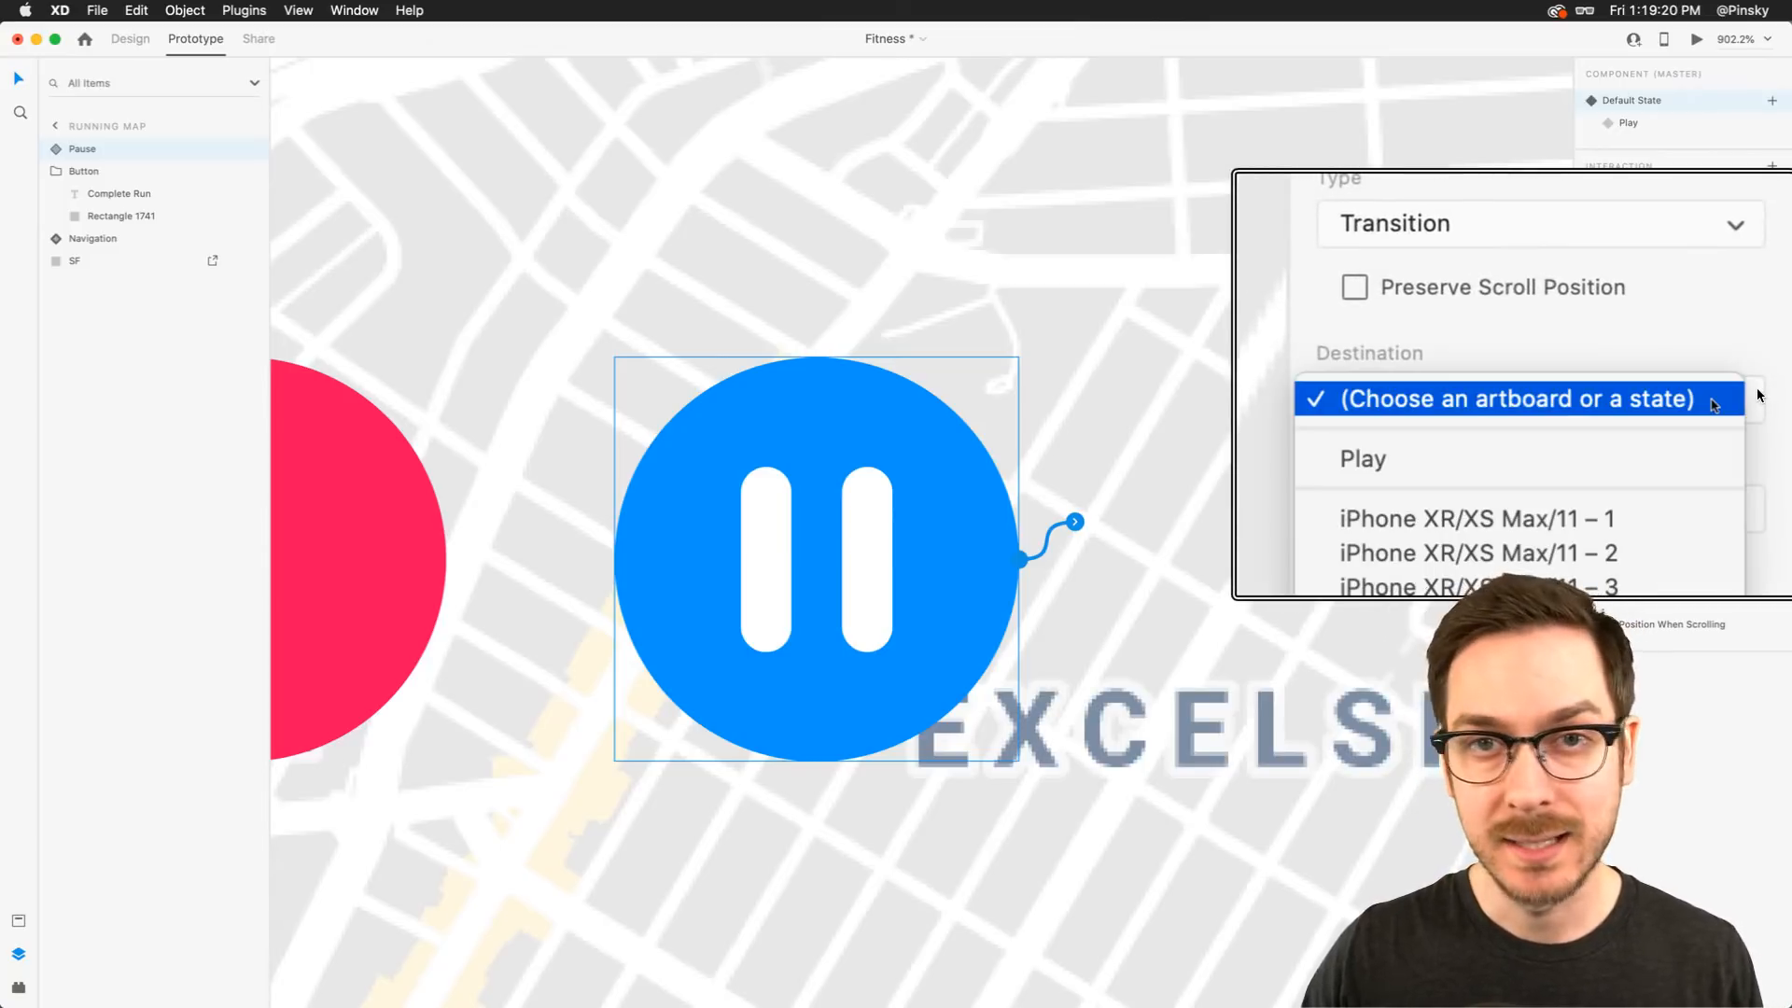
{"action": "left_click", "coordinate": [1610, 460]}
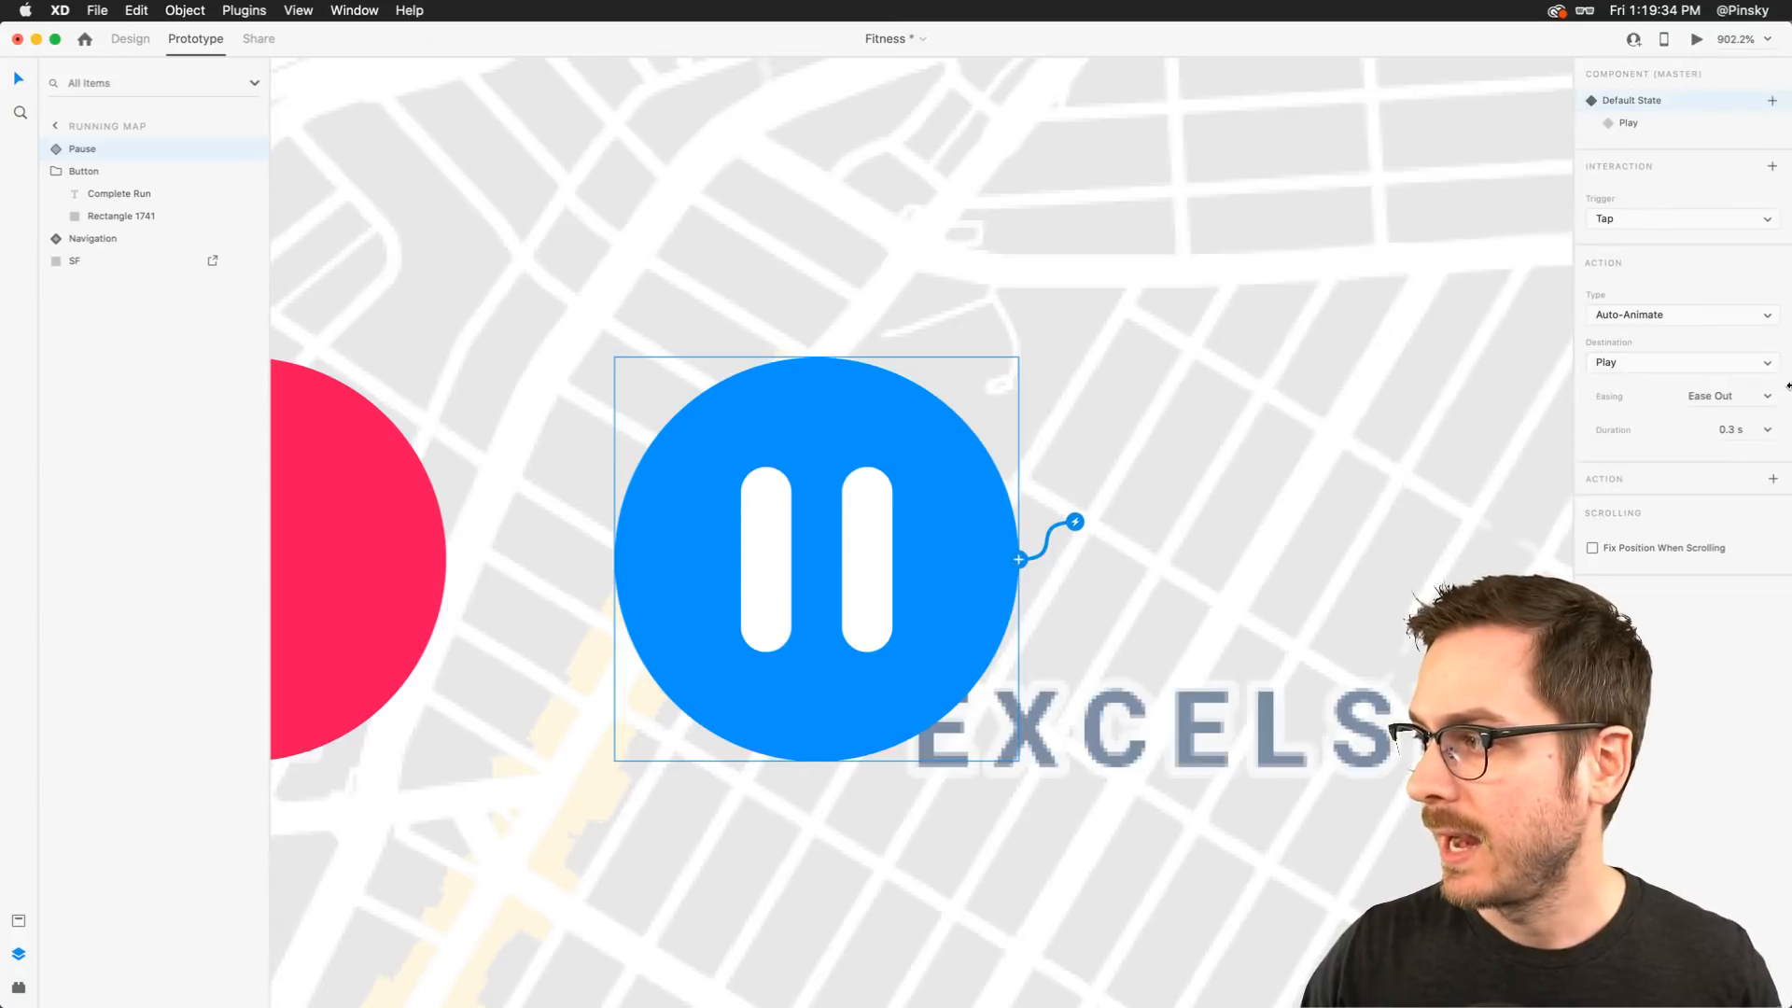
Set the interaction's easing to Snap and its duration to 0.6 s
{"action": "left_click", "coordinate": [1767, 395]}
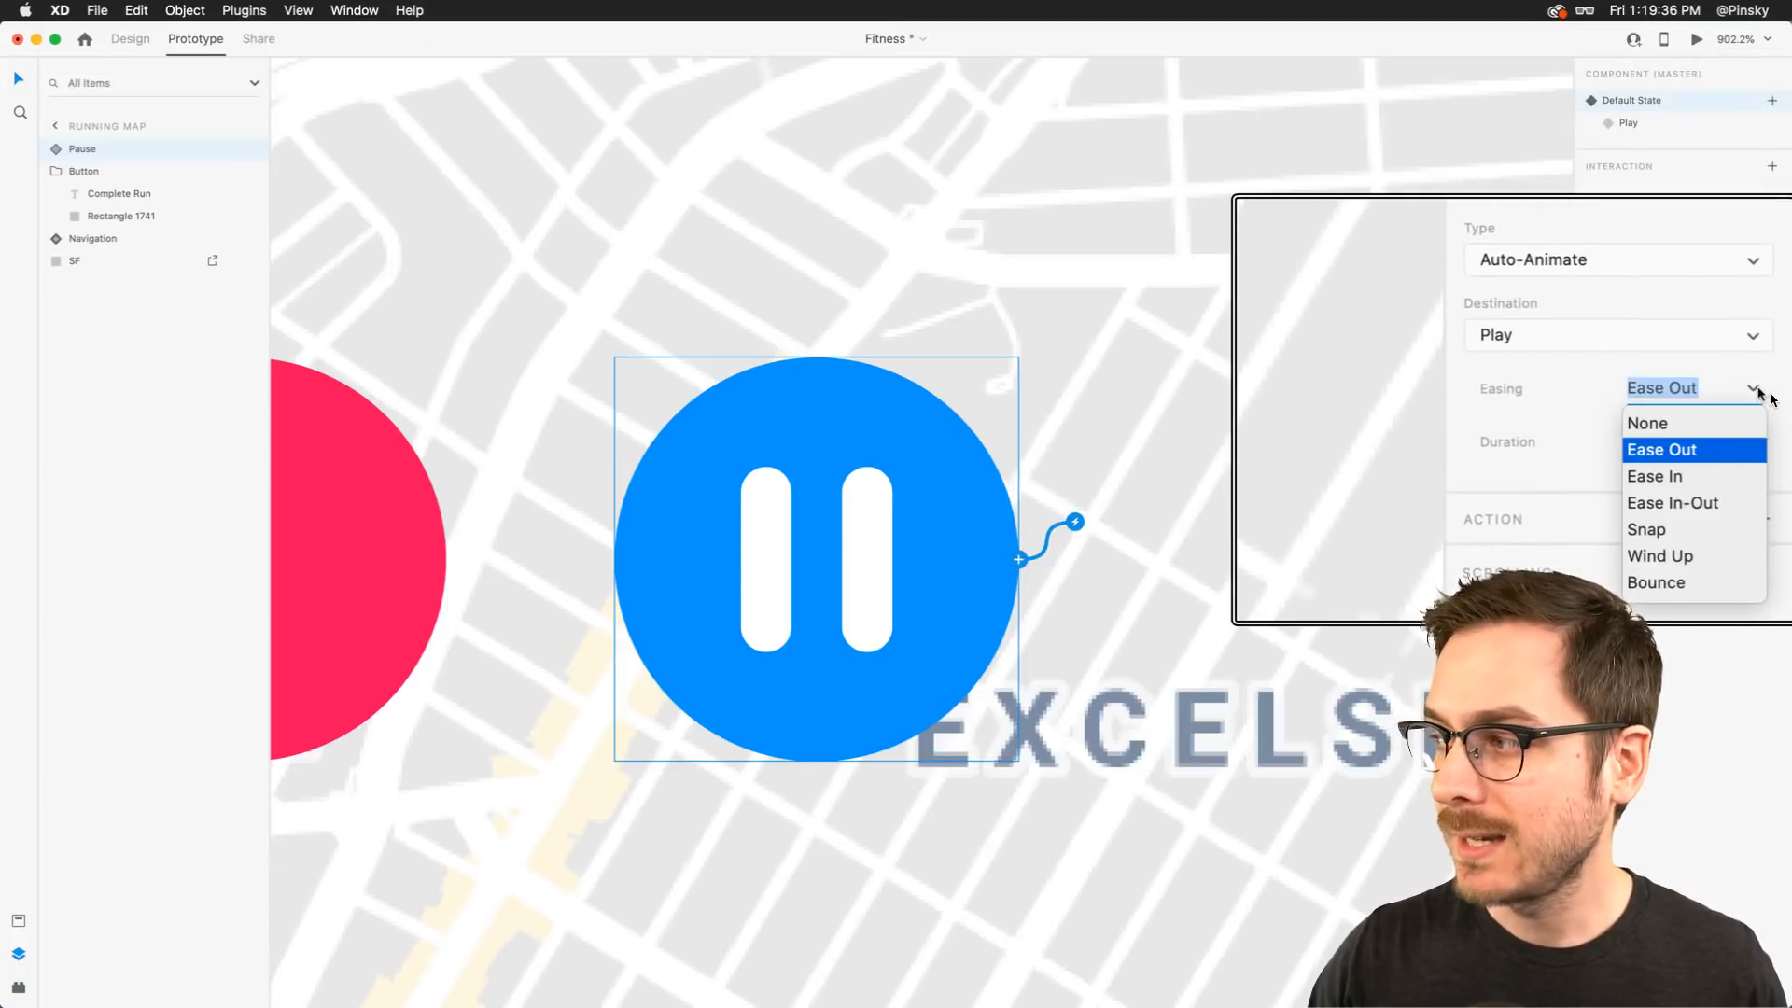
{"action": "left_click", "coordinate": [1674, 533]}
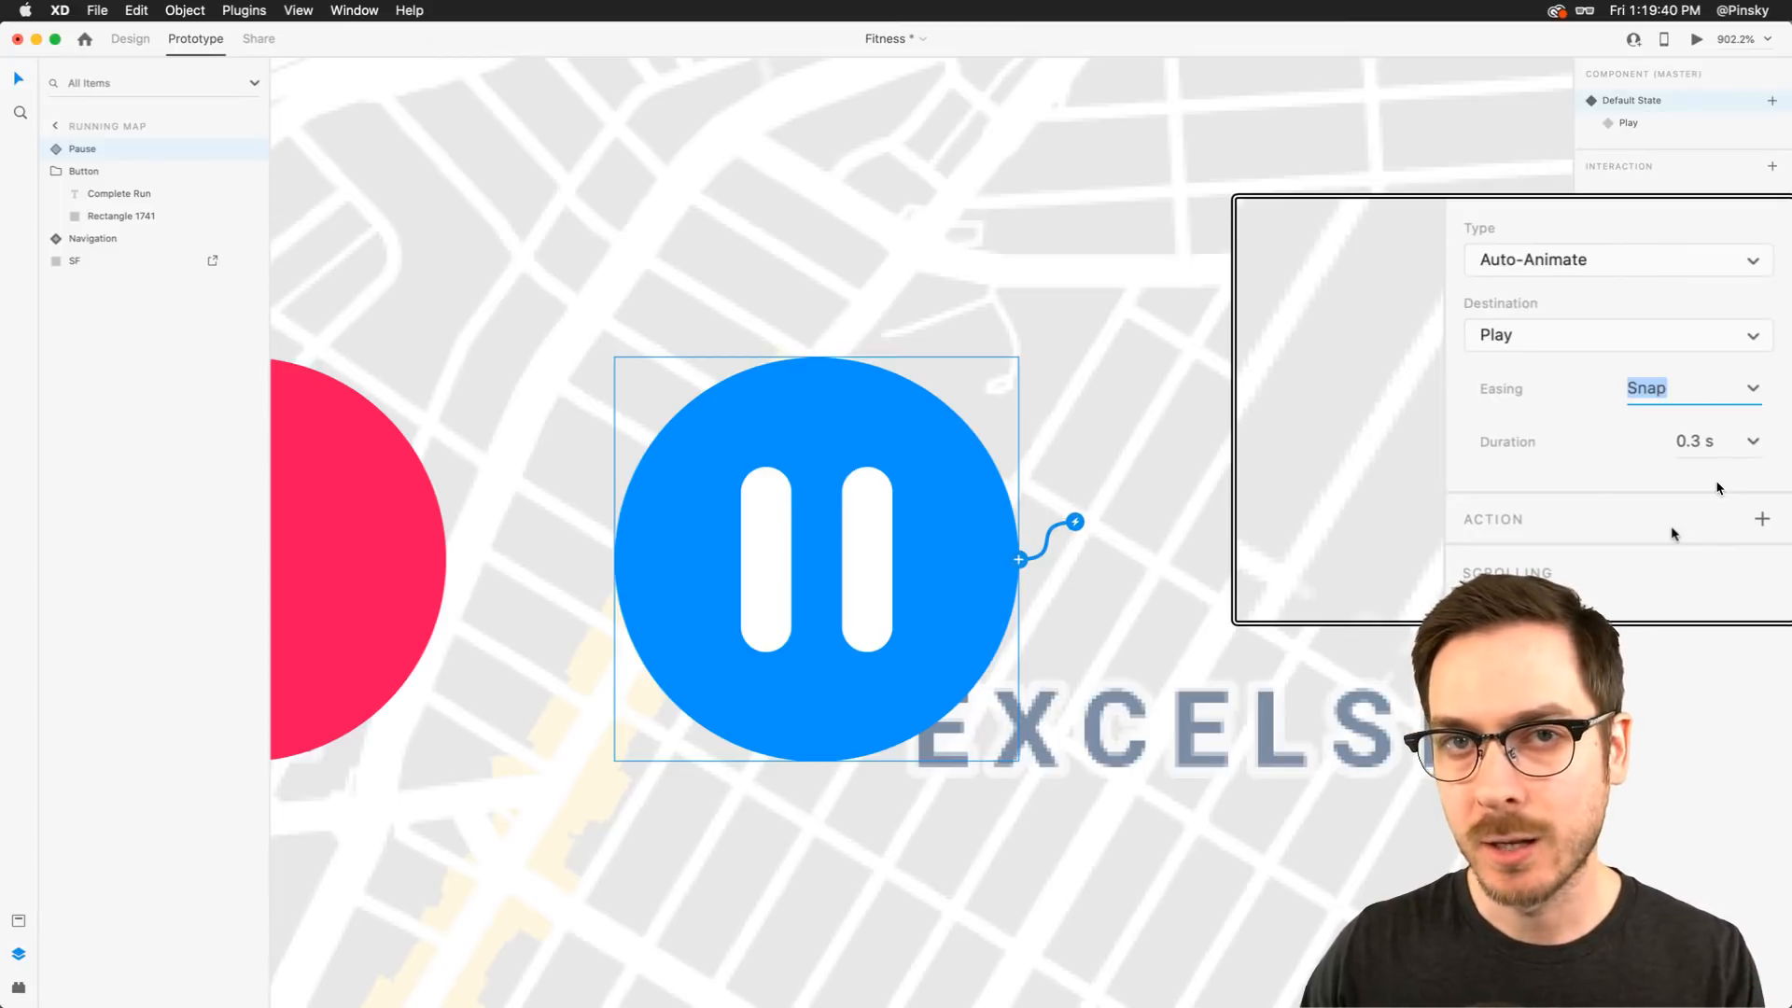
{"action": "left_click", "coordinate": [1754, 440]}
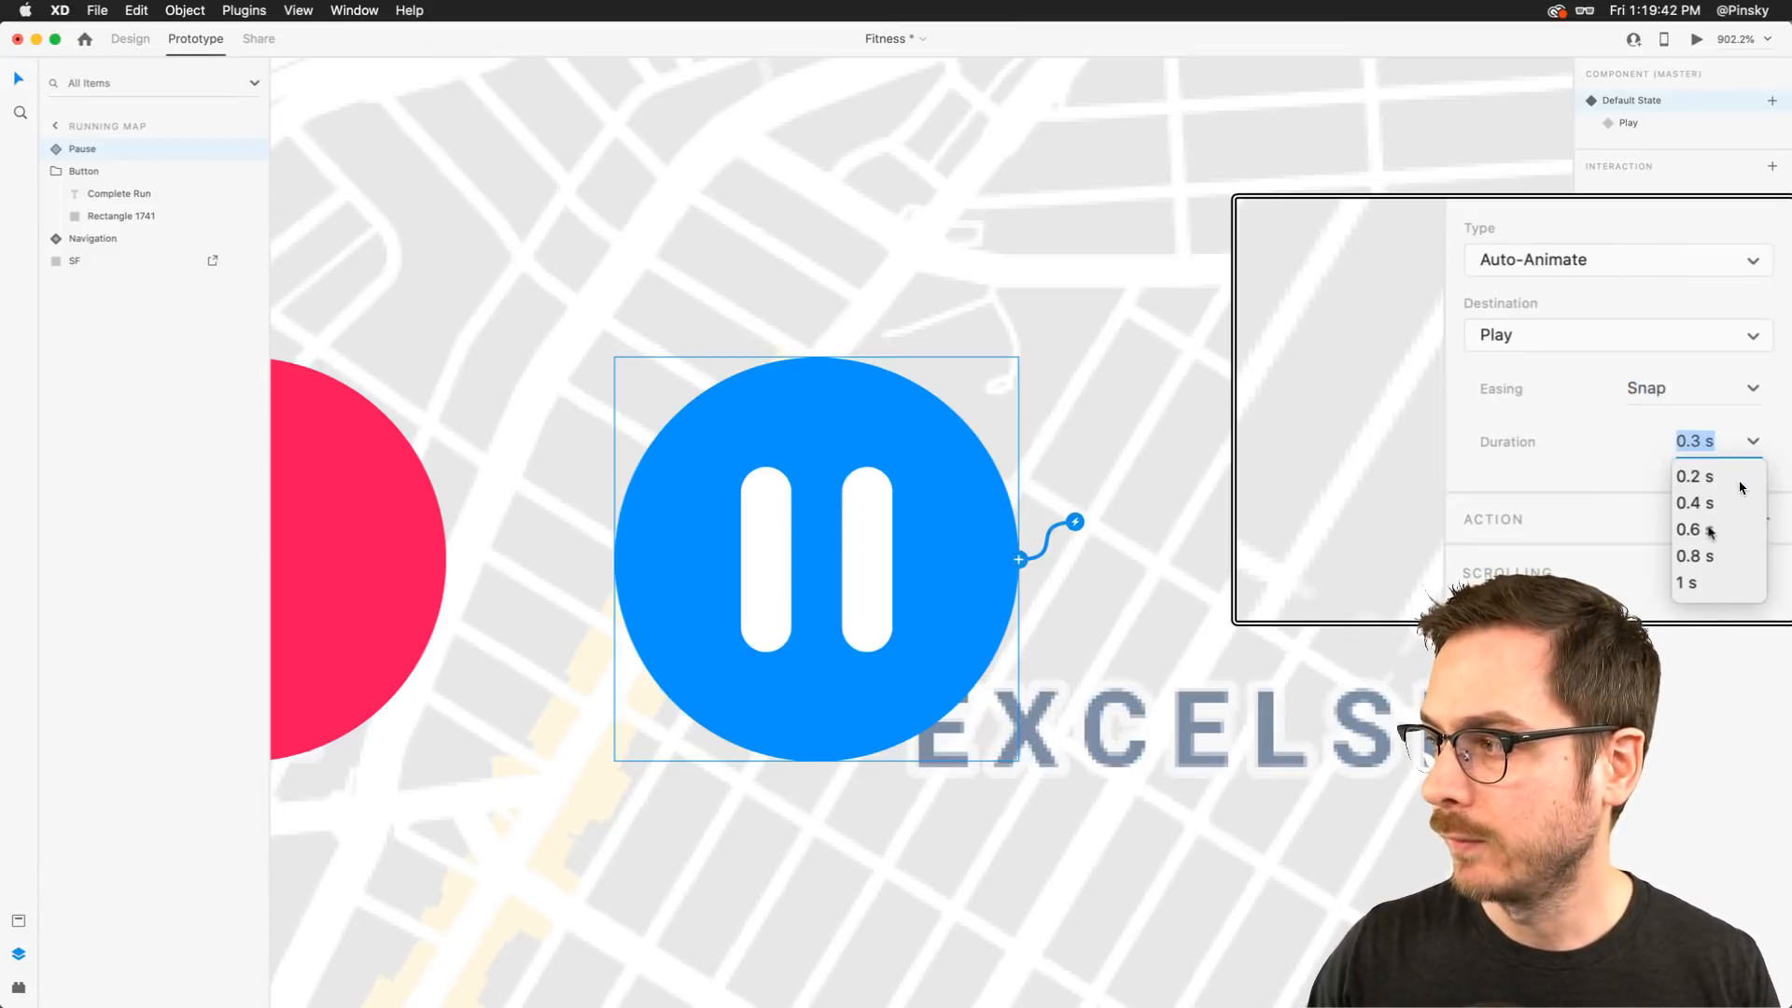
{"action": "left_click", "coordinate": [1691, 529]}
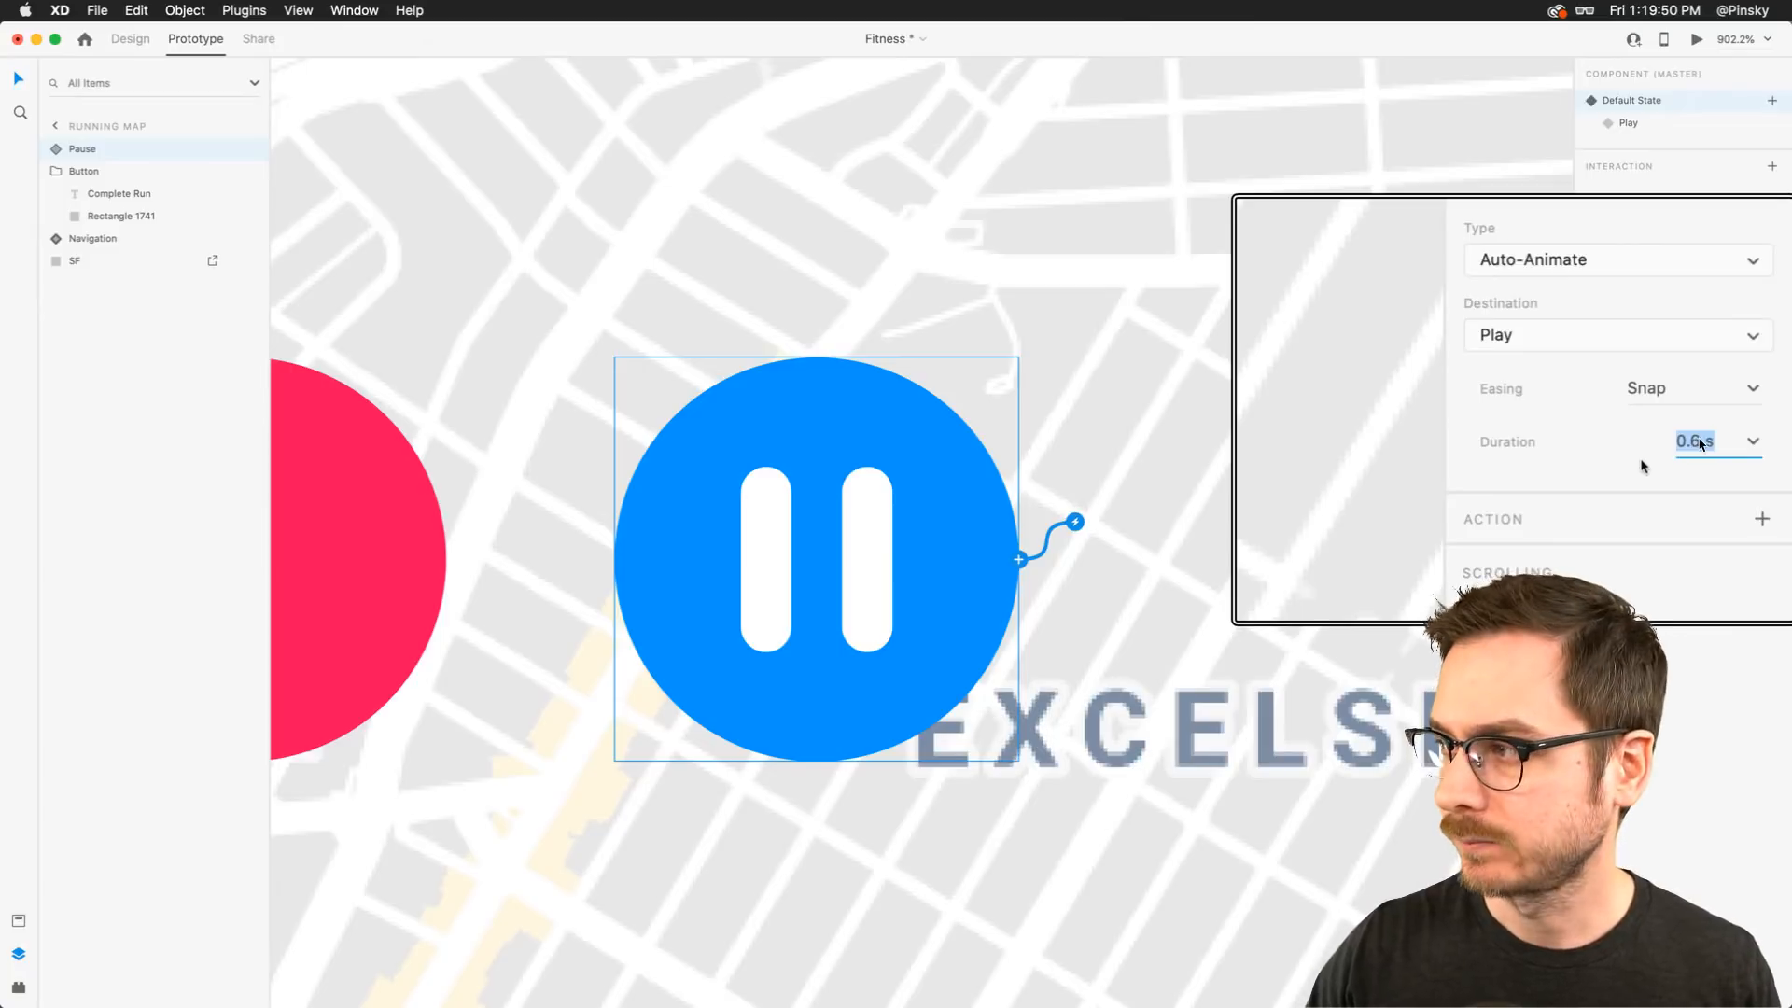
{"action": "key", "text": "BackSpace"}
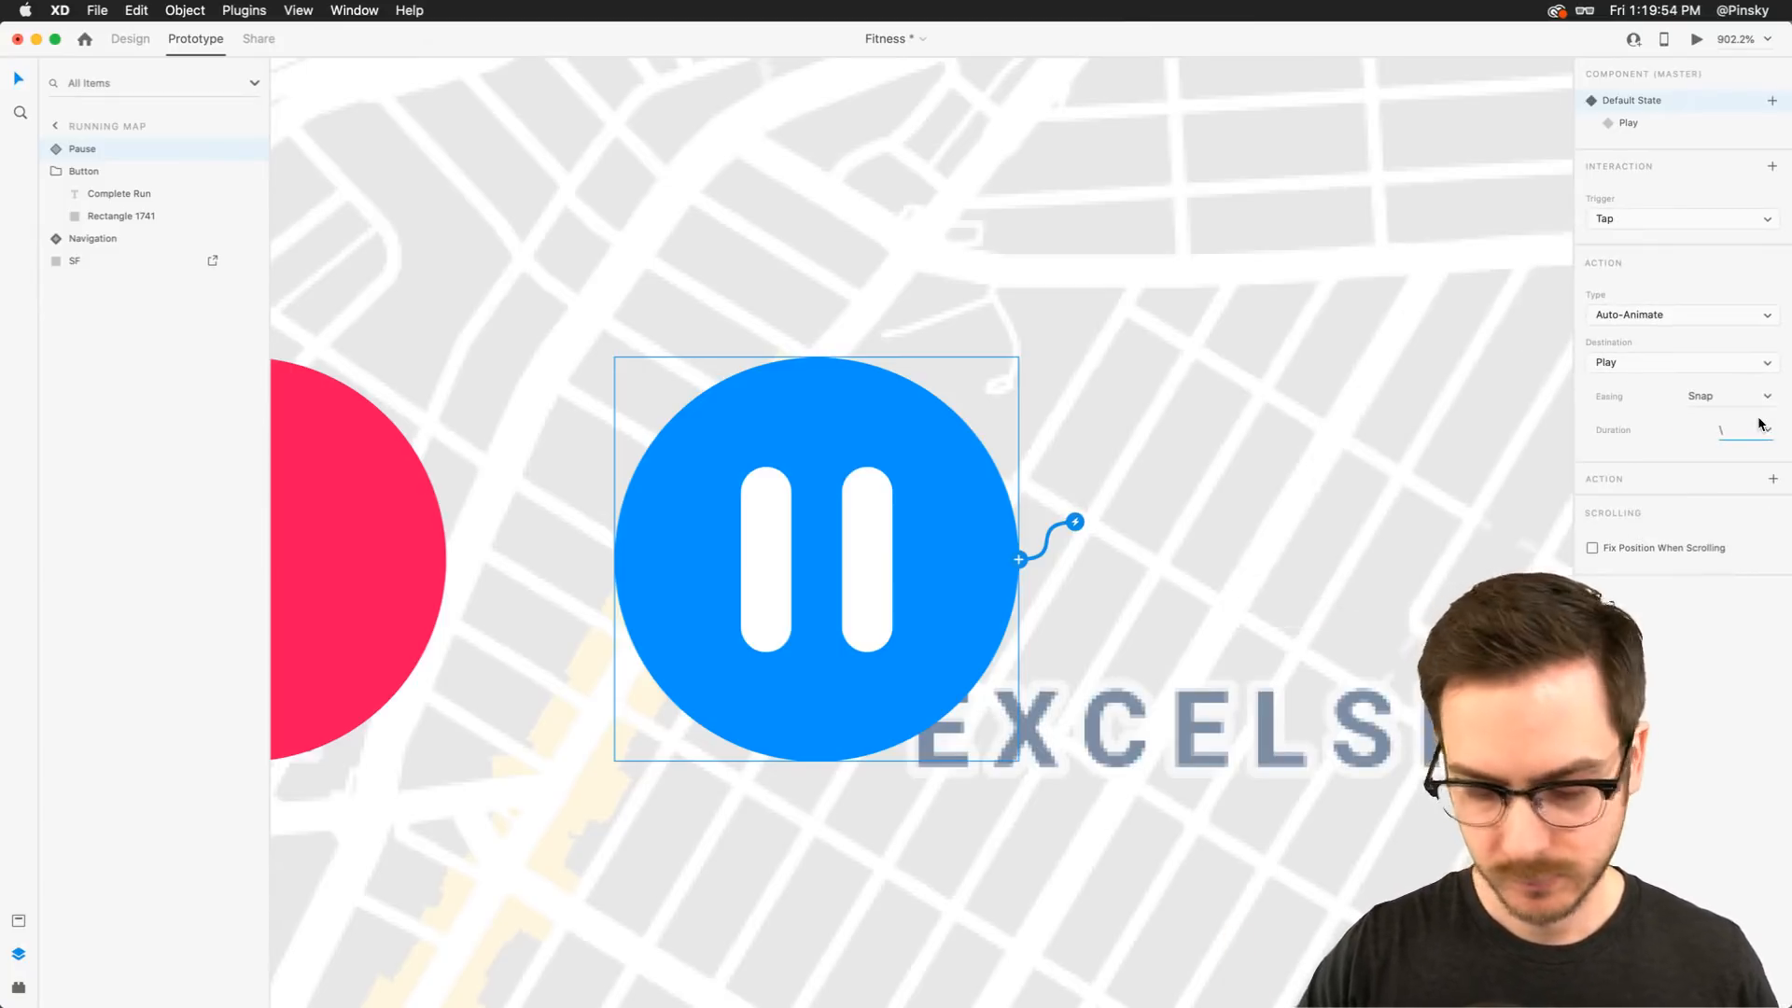
{"action": "key", "text": "Return"}
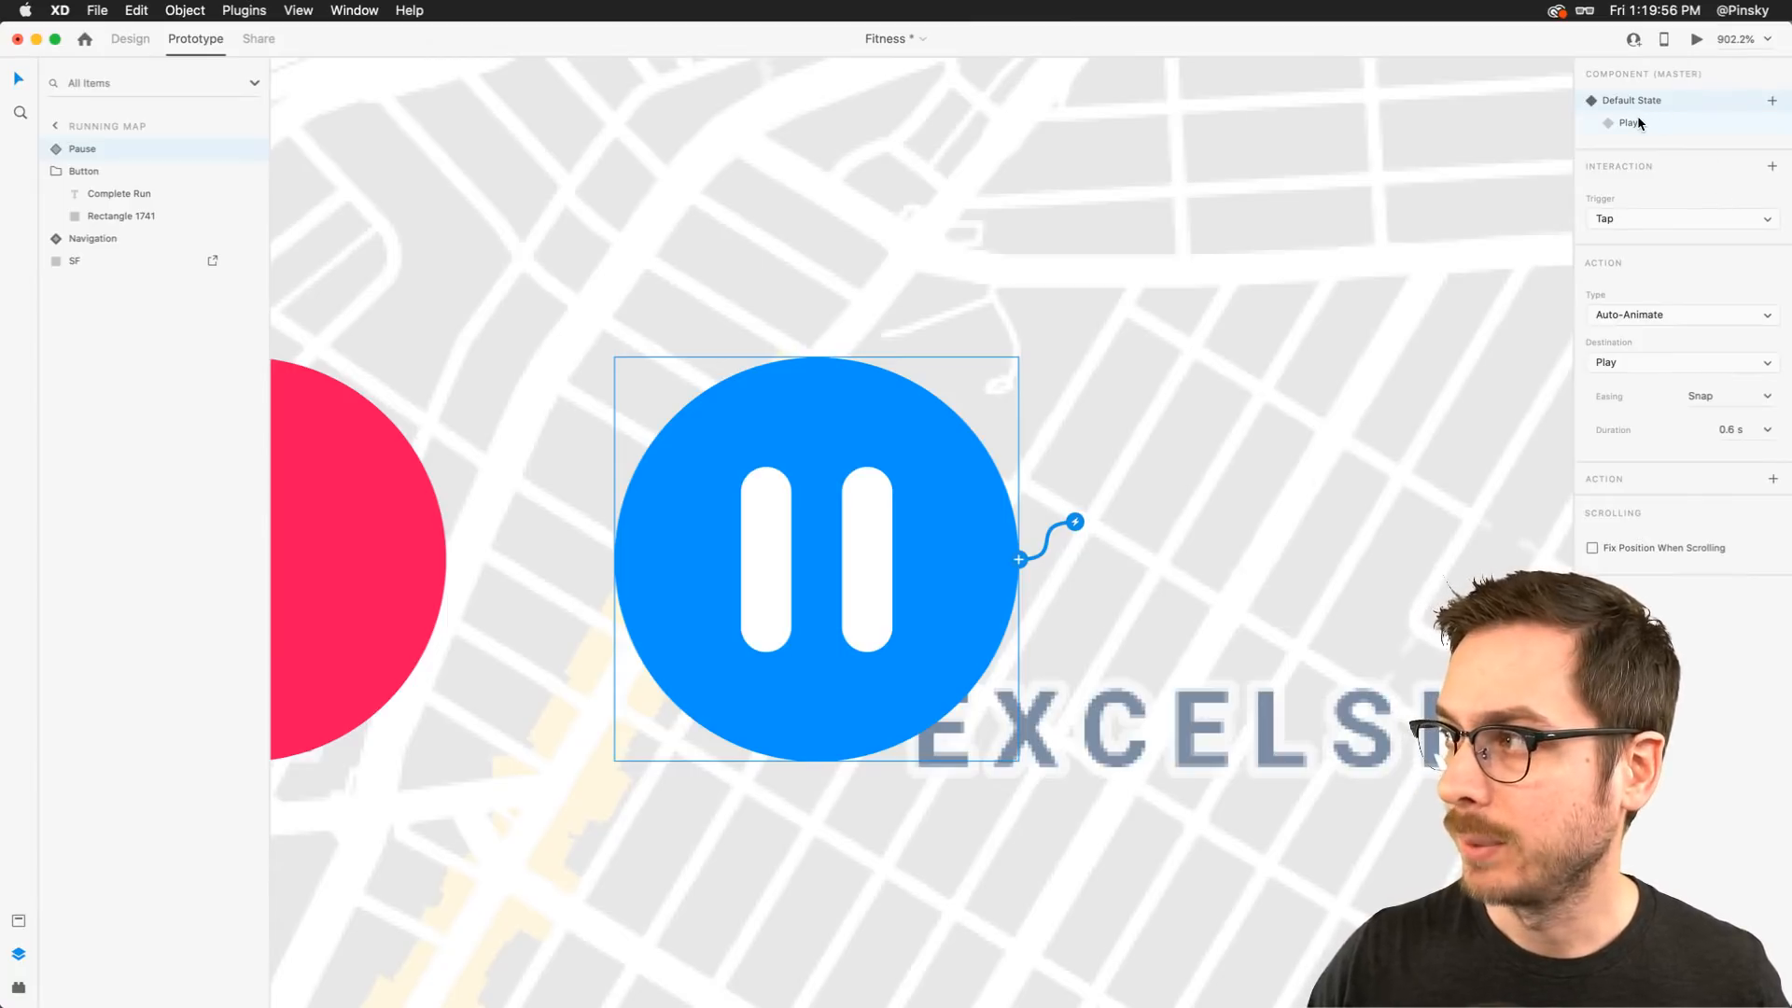
In the Play state, add a tap interaction that auto-animates back to the Default State
{"action": "left_click", "coordinate": [1636, 123]}
{"action": "left_click", "coordinate": [1020, 558]}
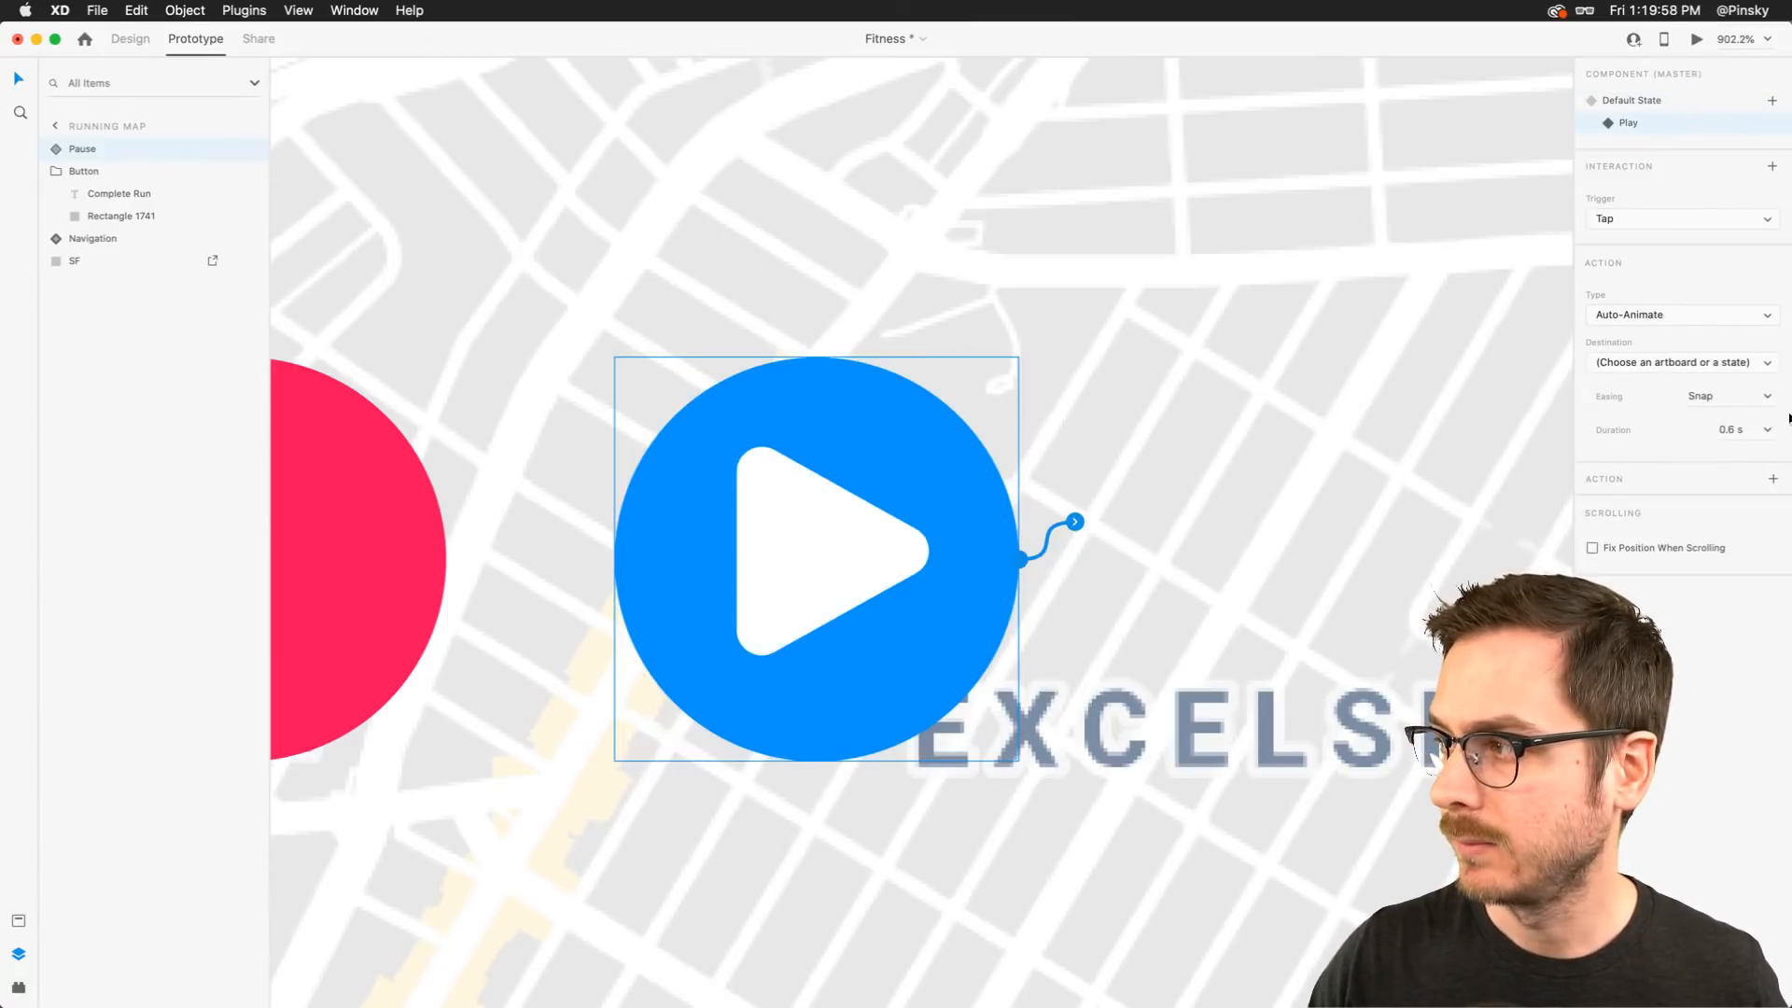
{"action": "left_click", "coordinate": [1762, 366]}
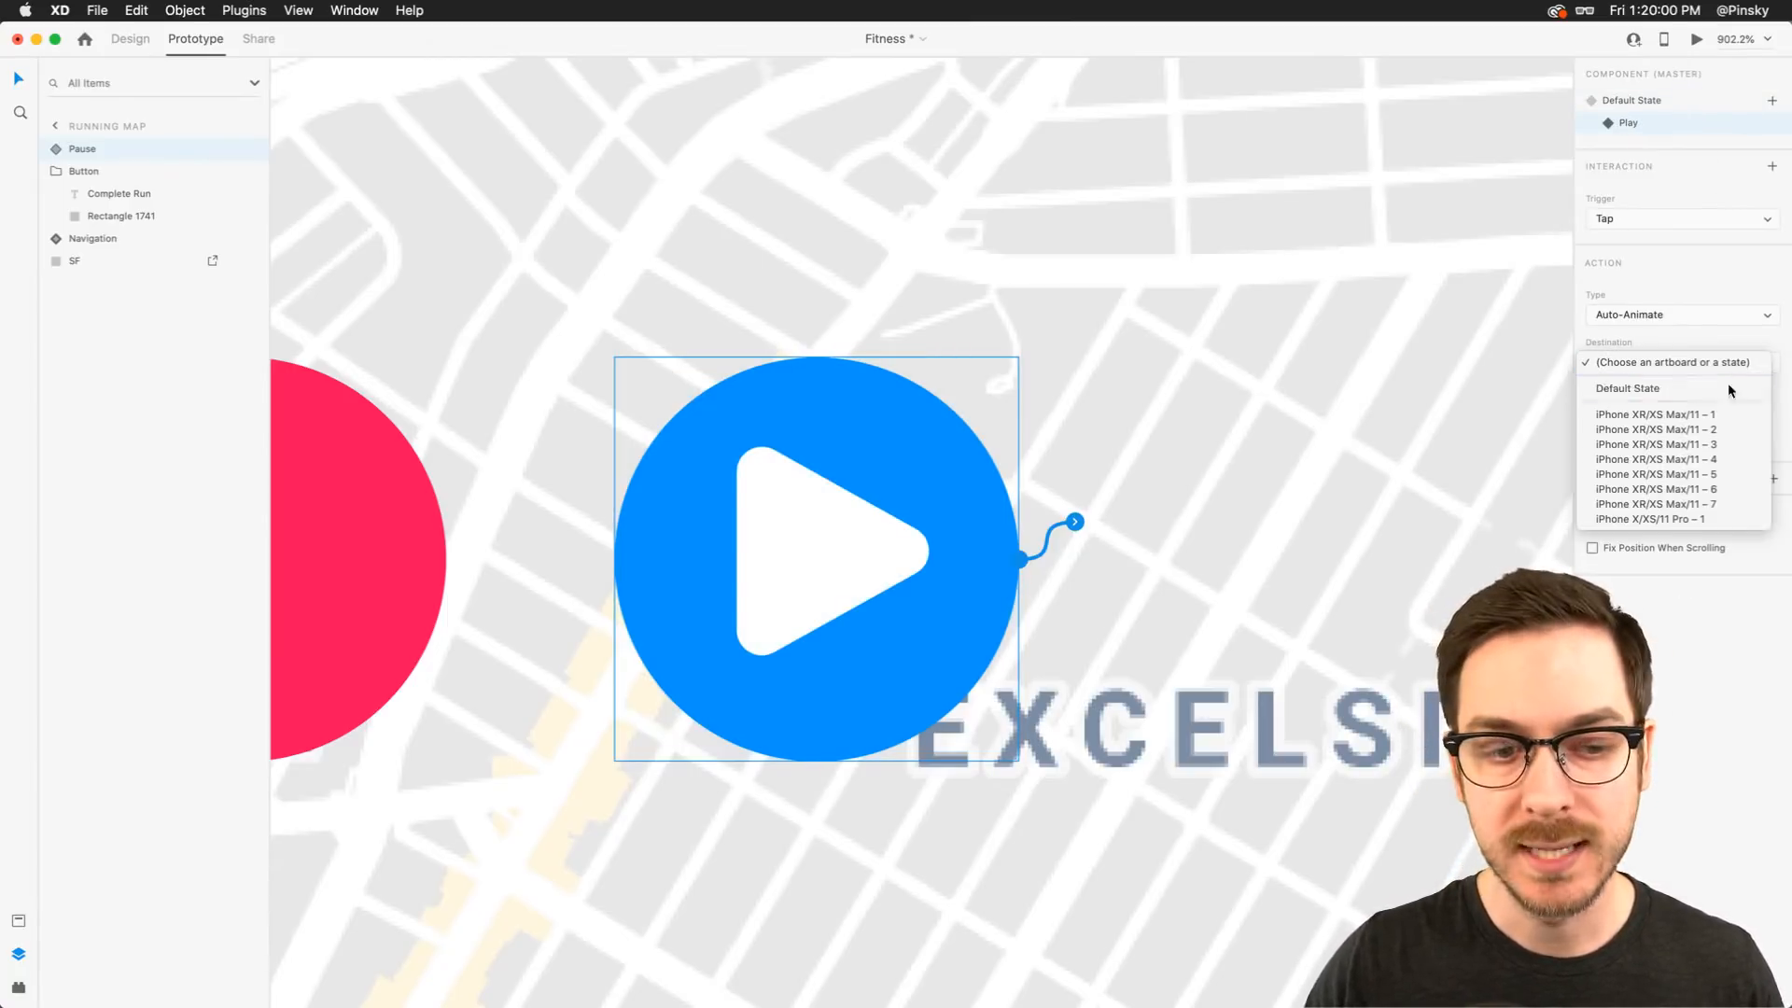
{"action": "left_click", "coordinate": [1728, 387]}
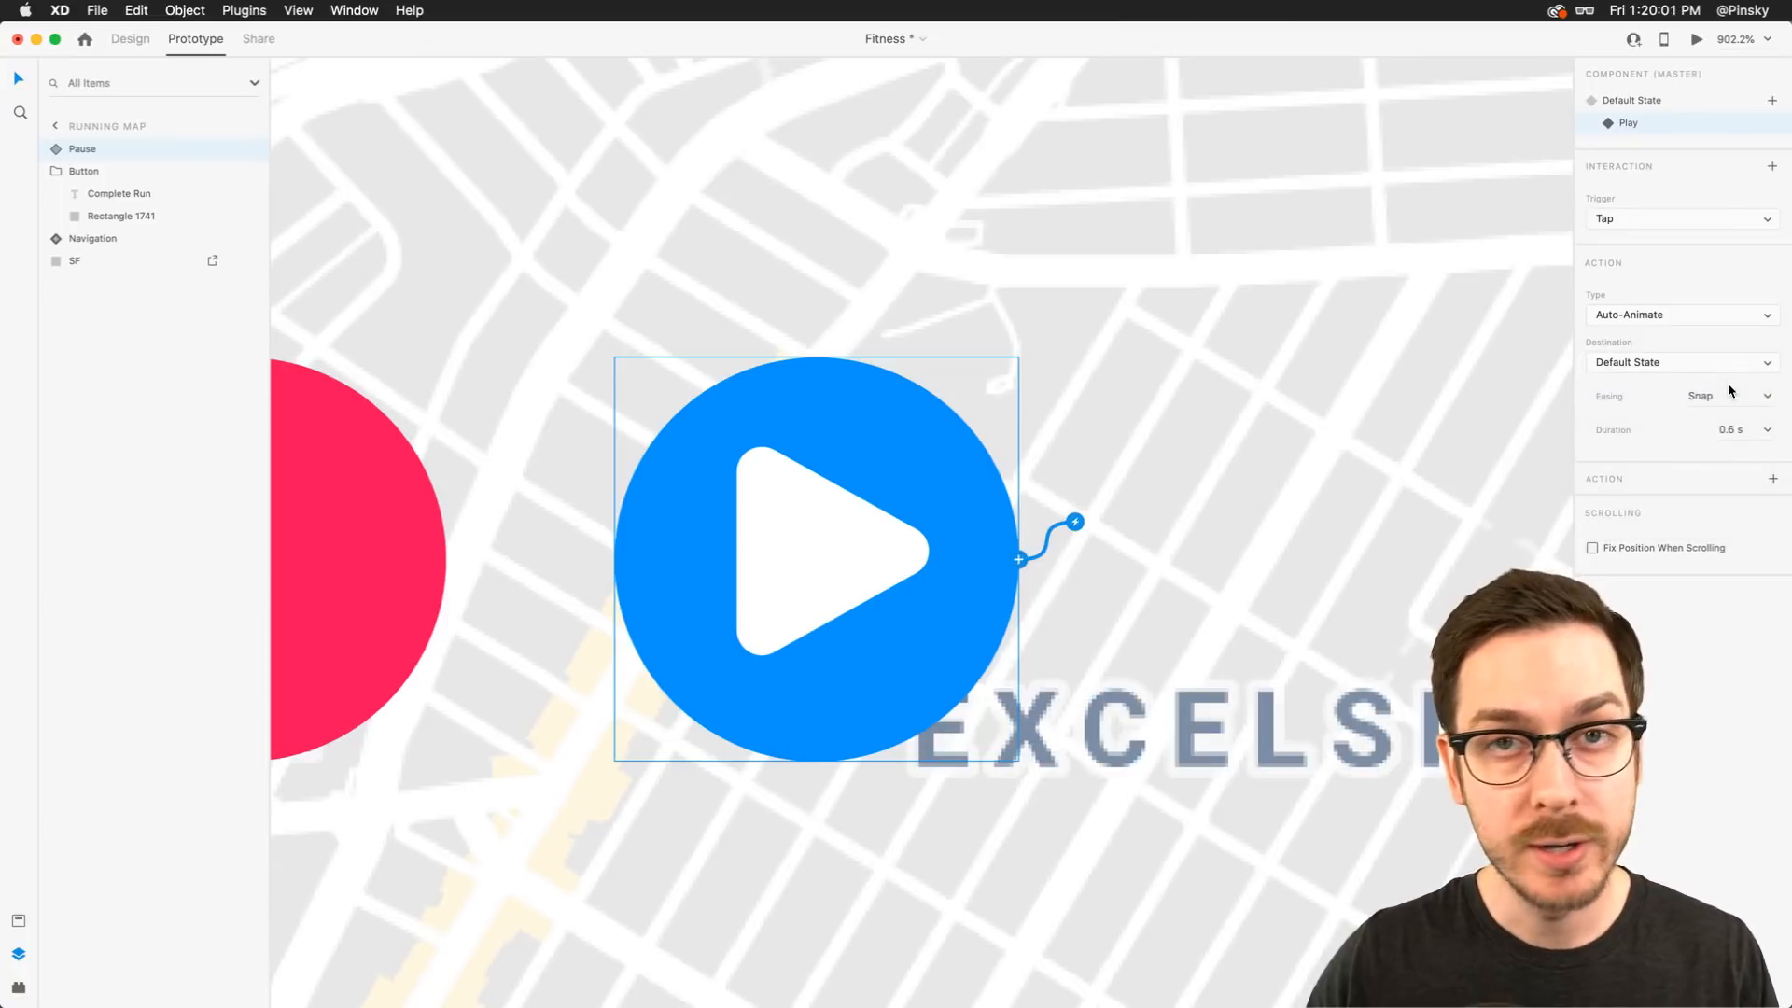
Preview the prototype from the Default State and tap the Pause button repeatedly to test the toggle
{"action": "left_click", "coordinate": [1669, 105]}
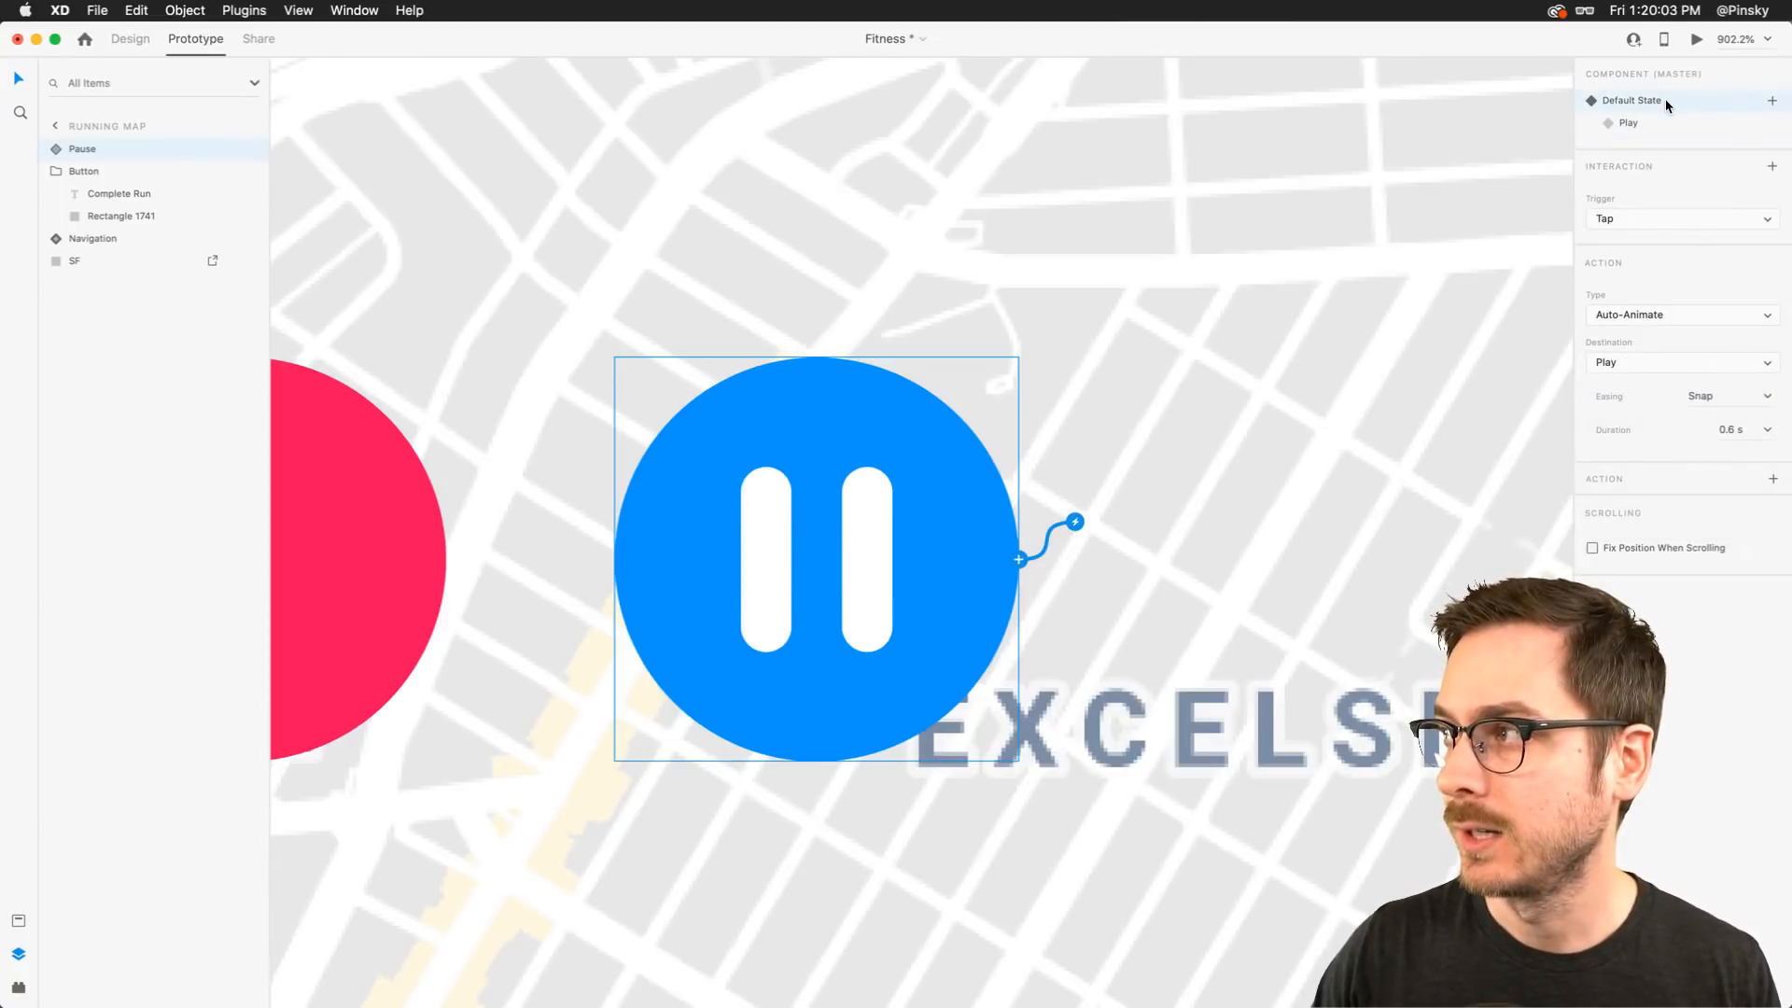
{"action": "left_click", "coordinate": [1697, 40]}
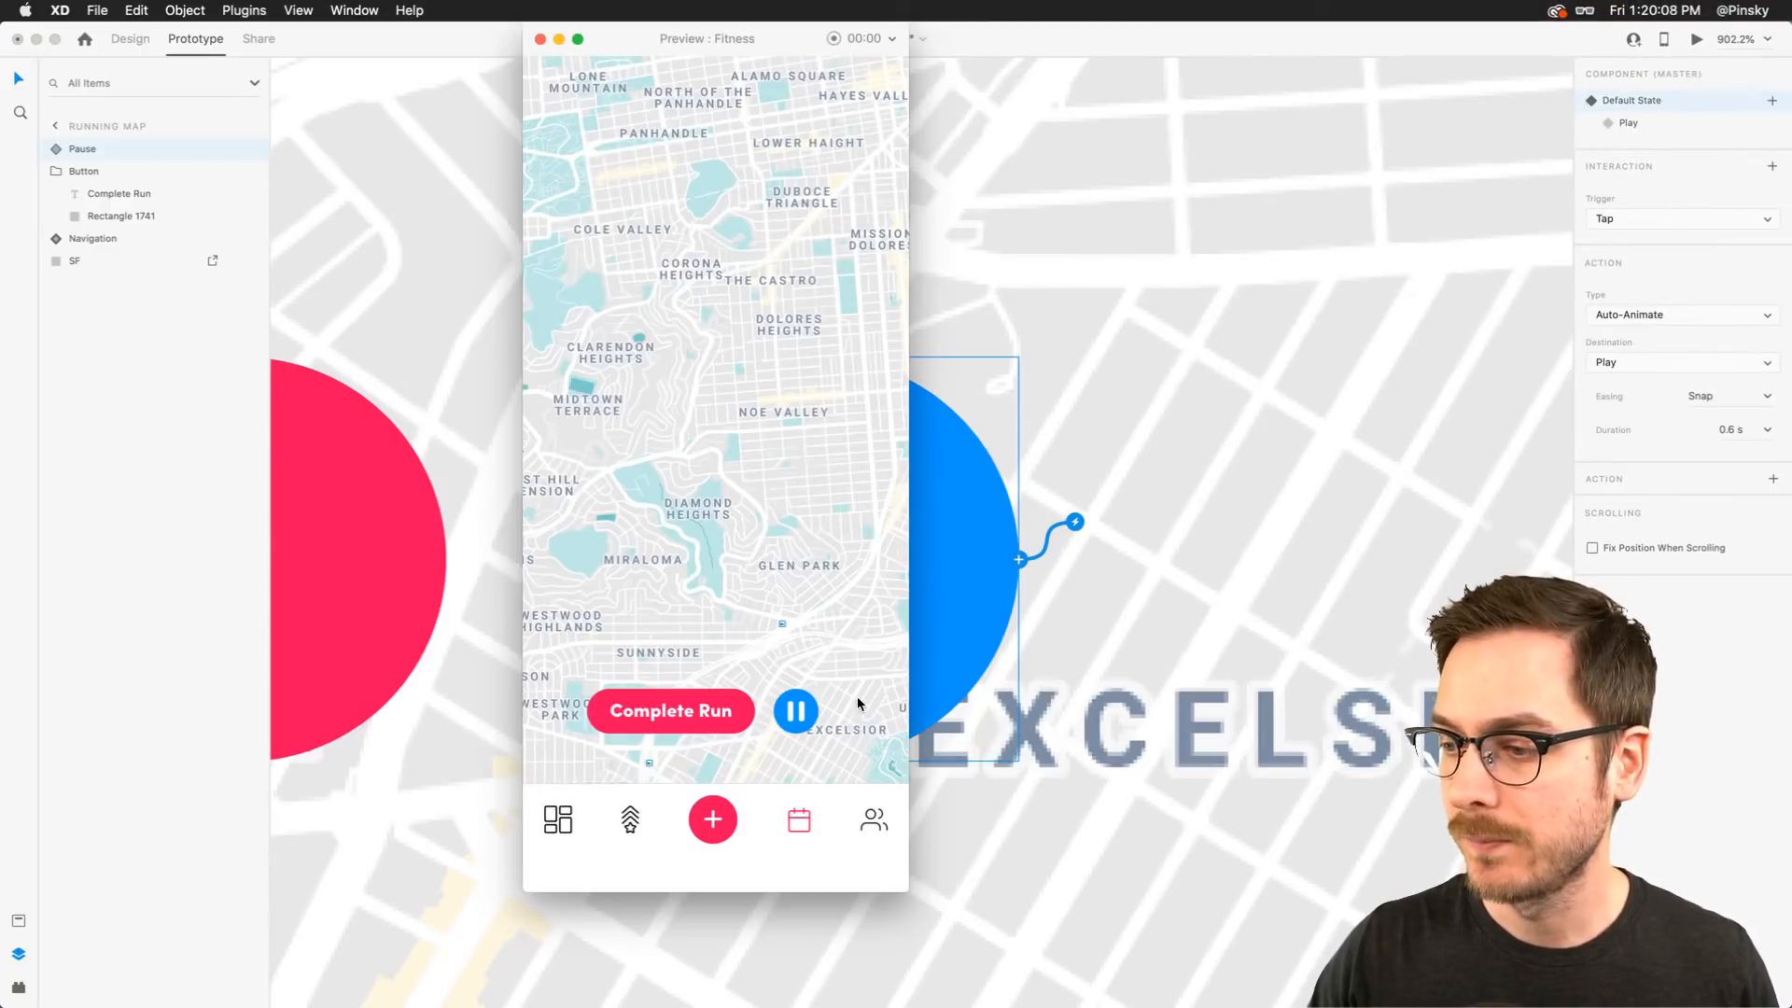
{"action": "left_click", "coordinate": [808, 729]}
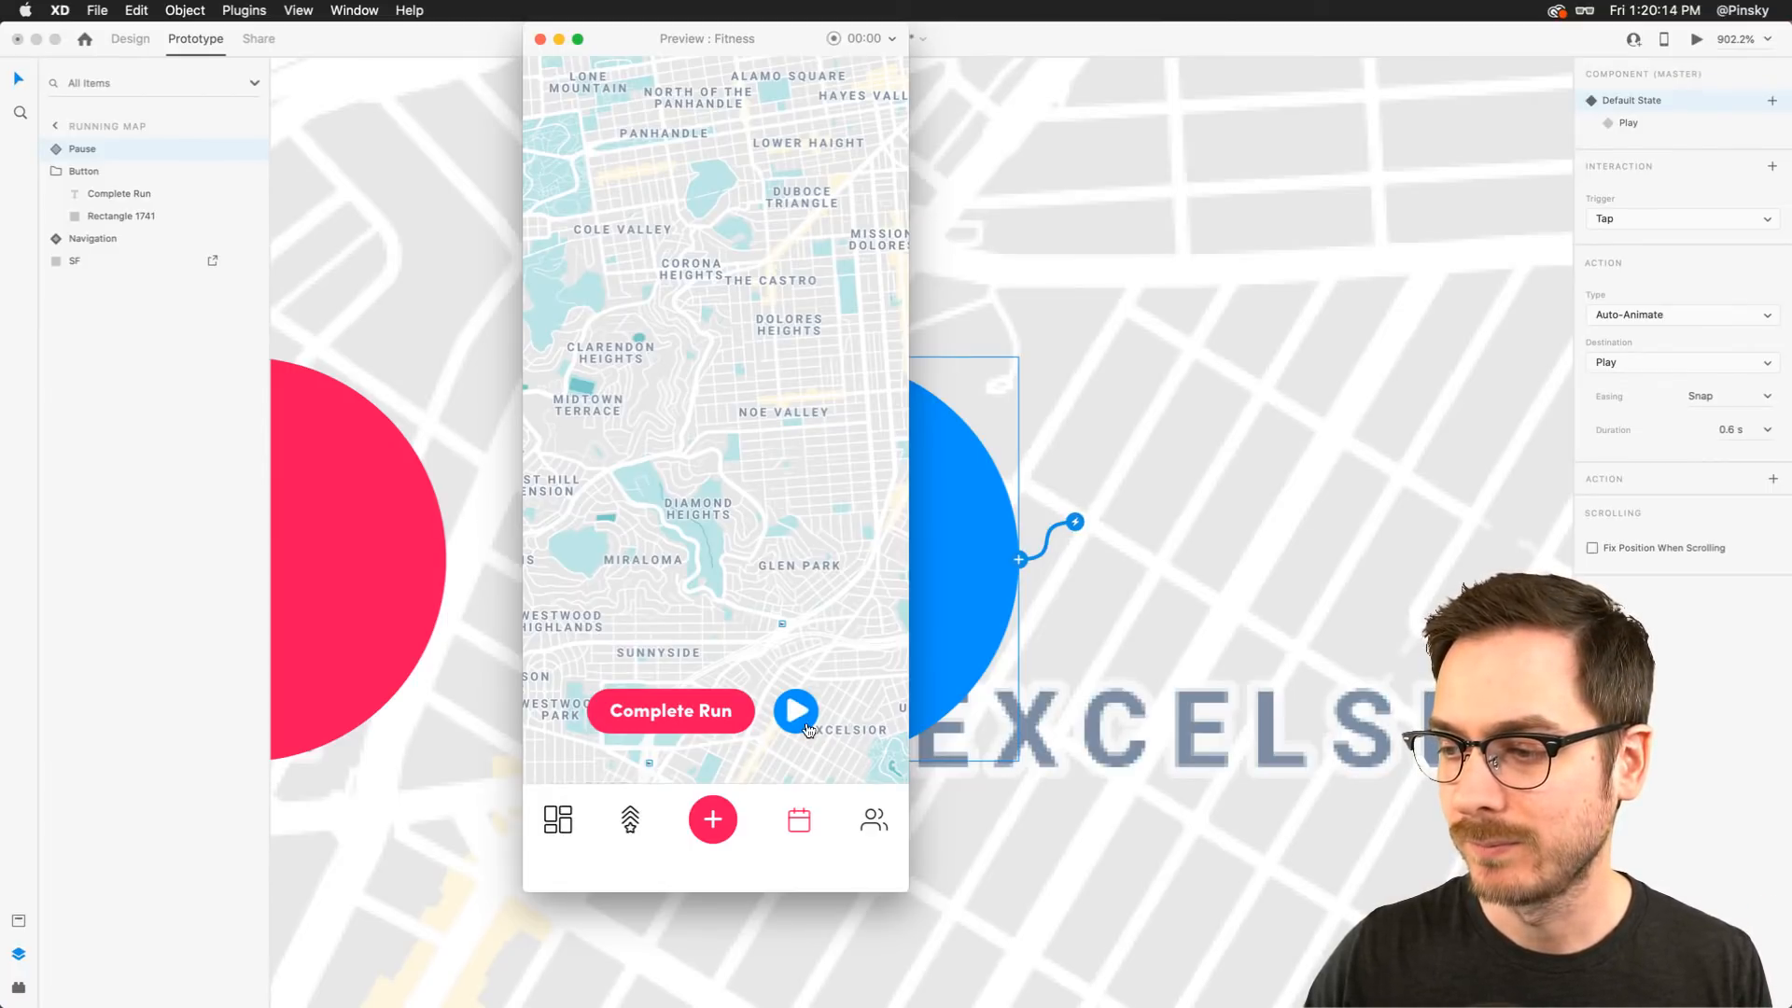
{"action": "left_click", "coordinate": [807, 727]}
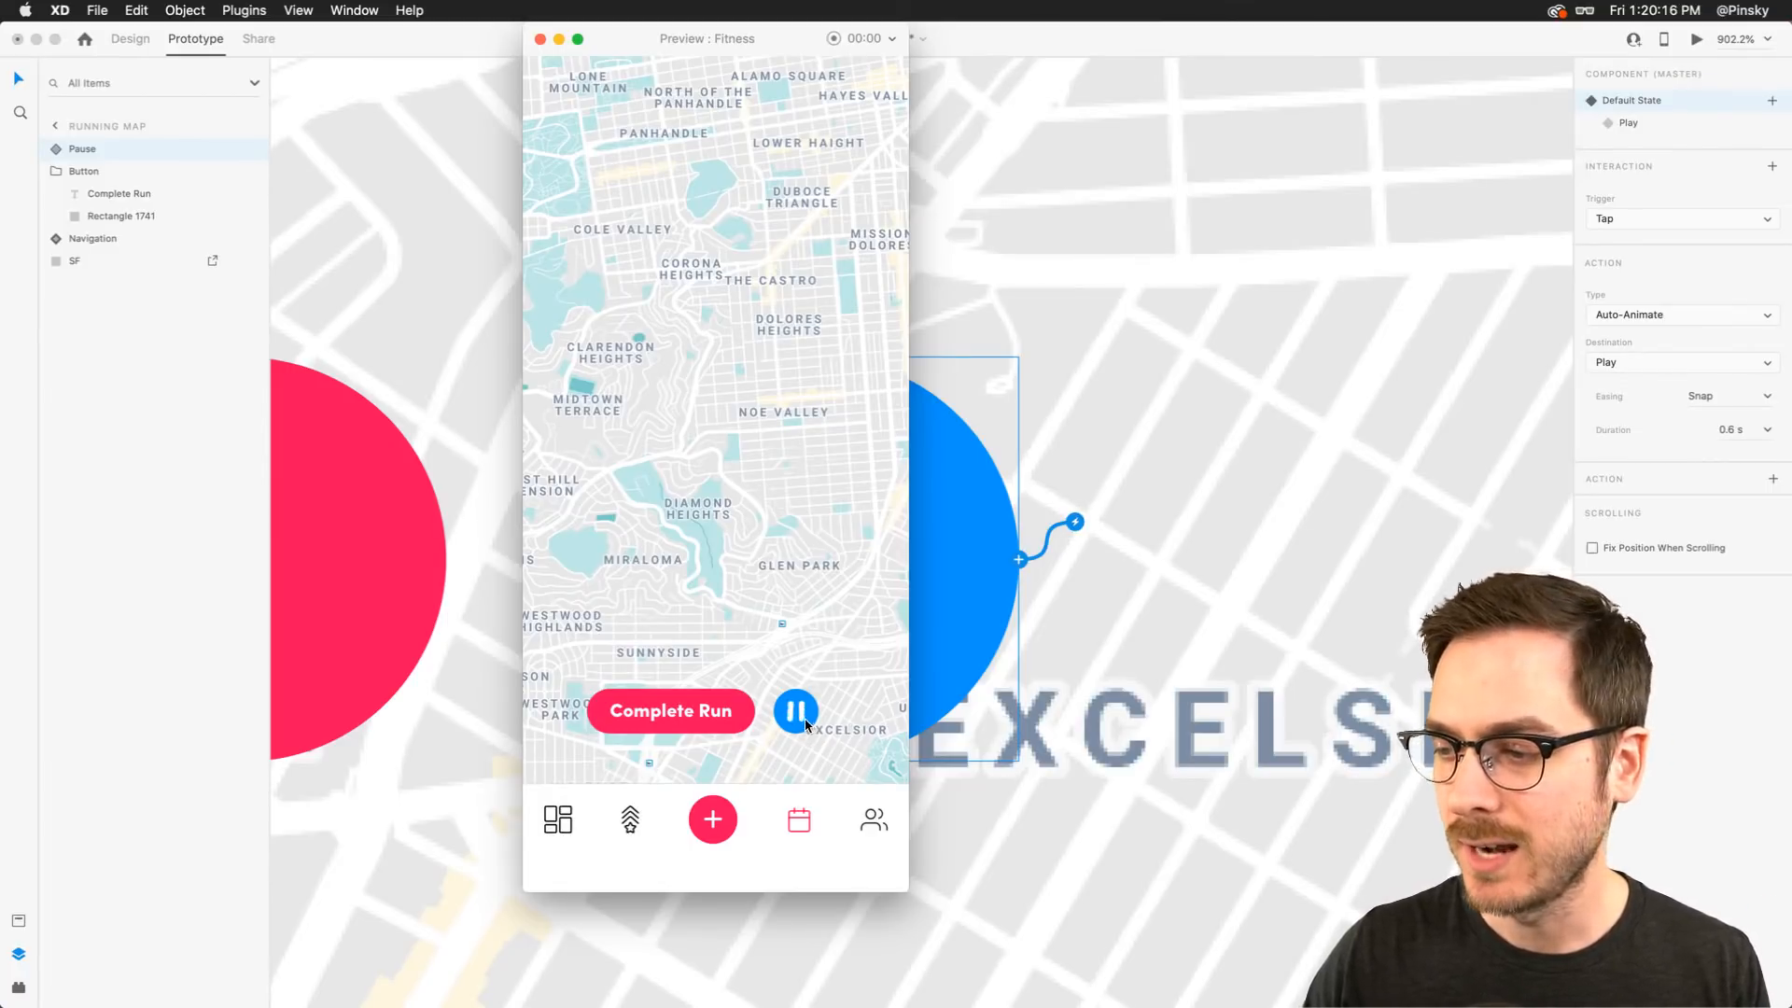
{"action": "left_click", "coordinate": [803, 722]}
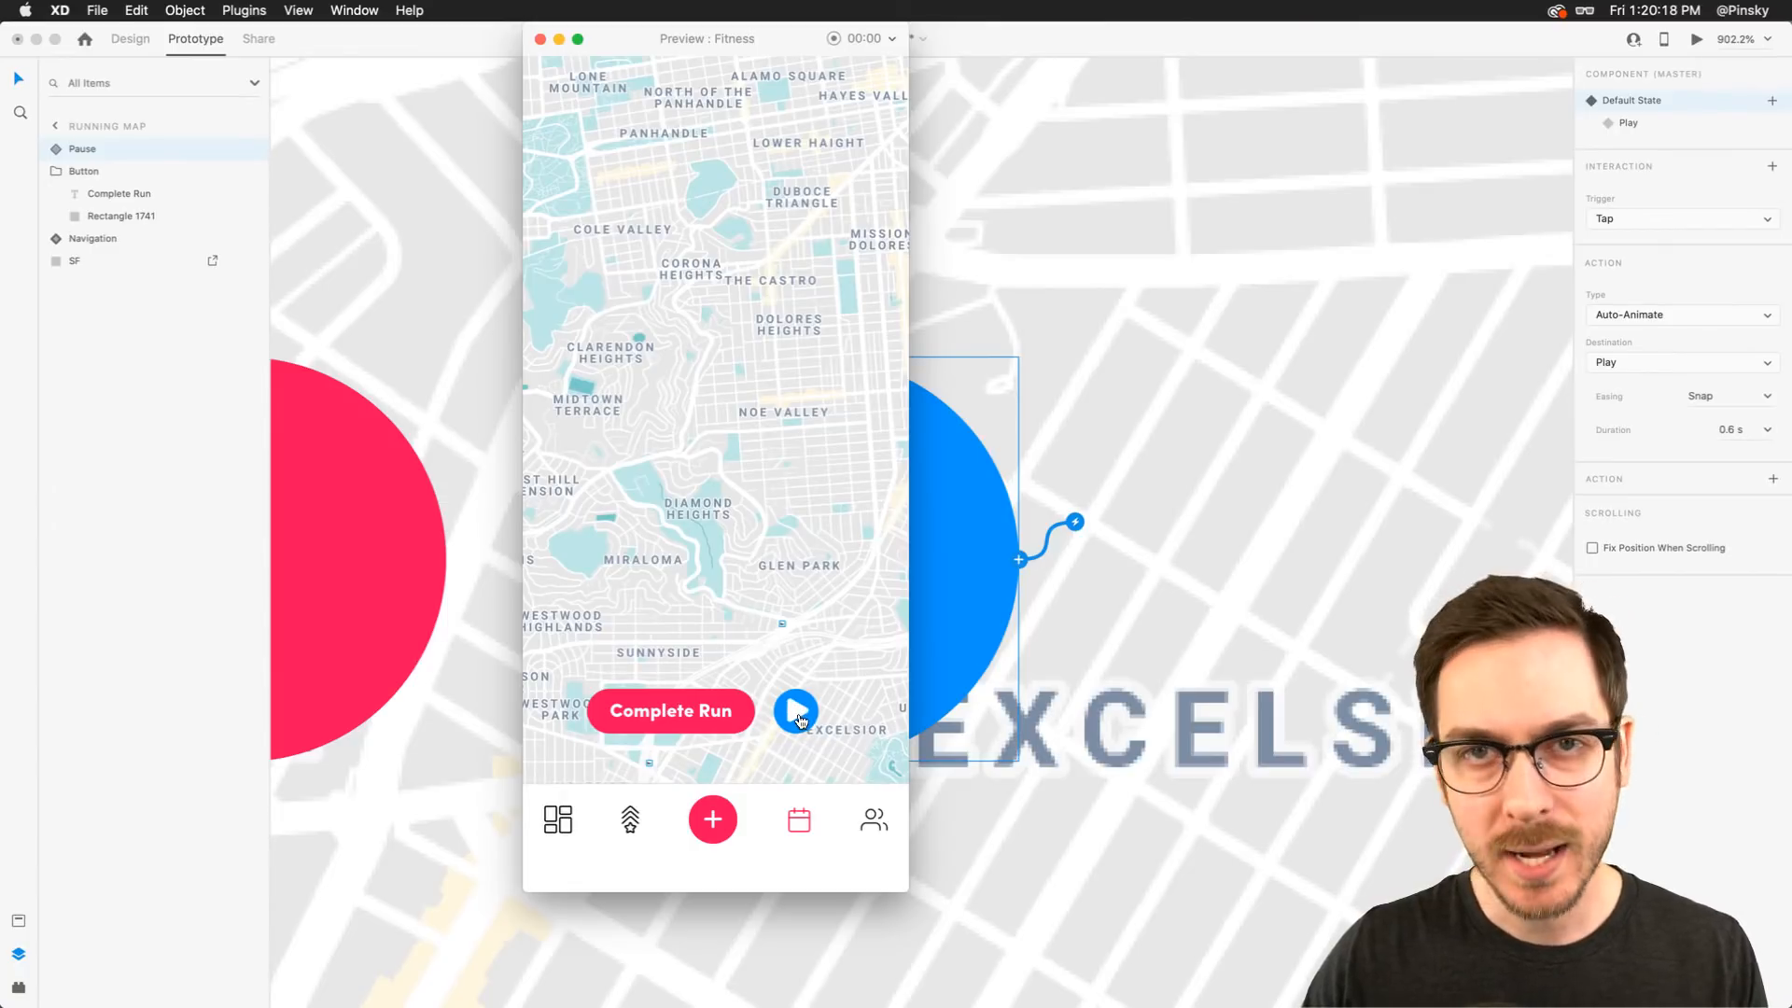
{"action": "left_click", "coordinate": [800, 720]}
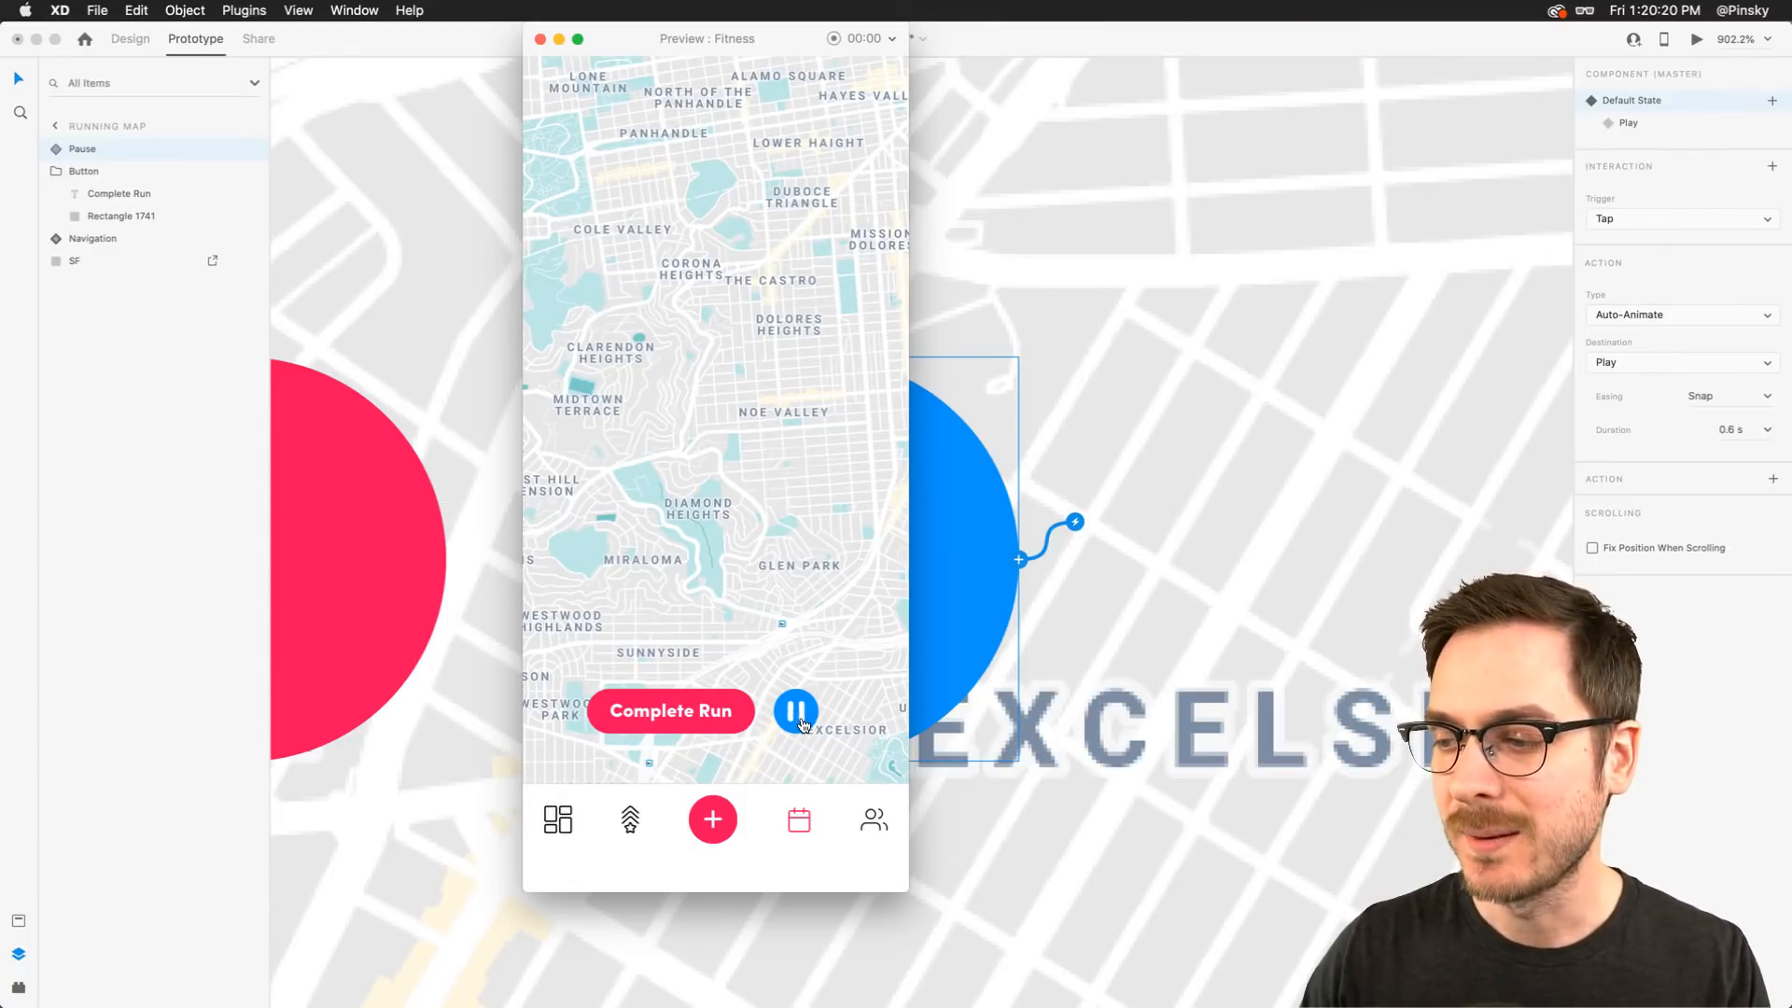
{"action": "left_click", "coordinate": [803, 721]}
{"action": "left_click", "coordinate": [803, 721]}
{"action": "key", "text": "super+w"}
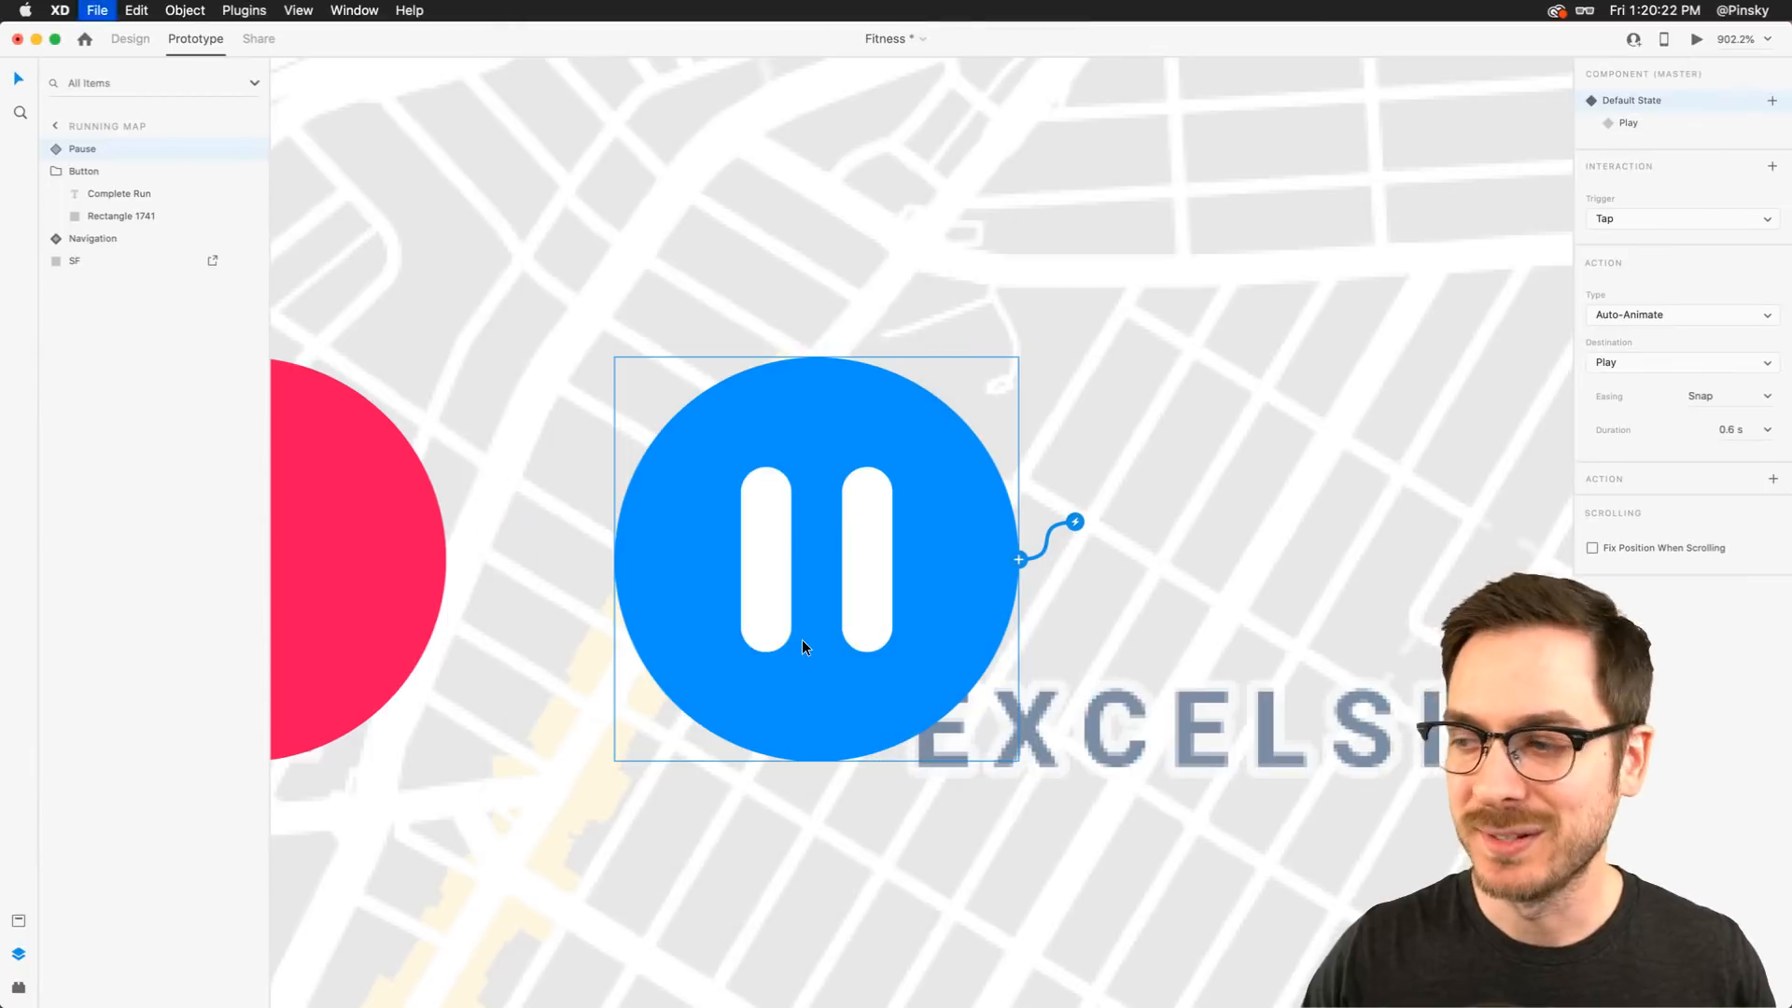
In Design mode, rotate the Play state's Left path to -120° so it lies along the triangle's lower edge
{"action": "left_click", "coordinate": [129, 39]}
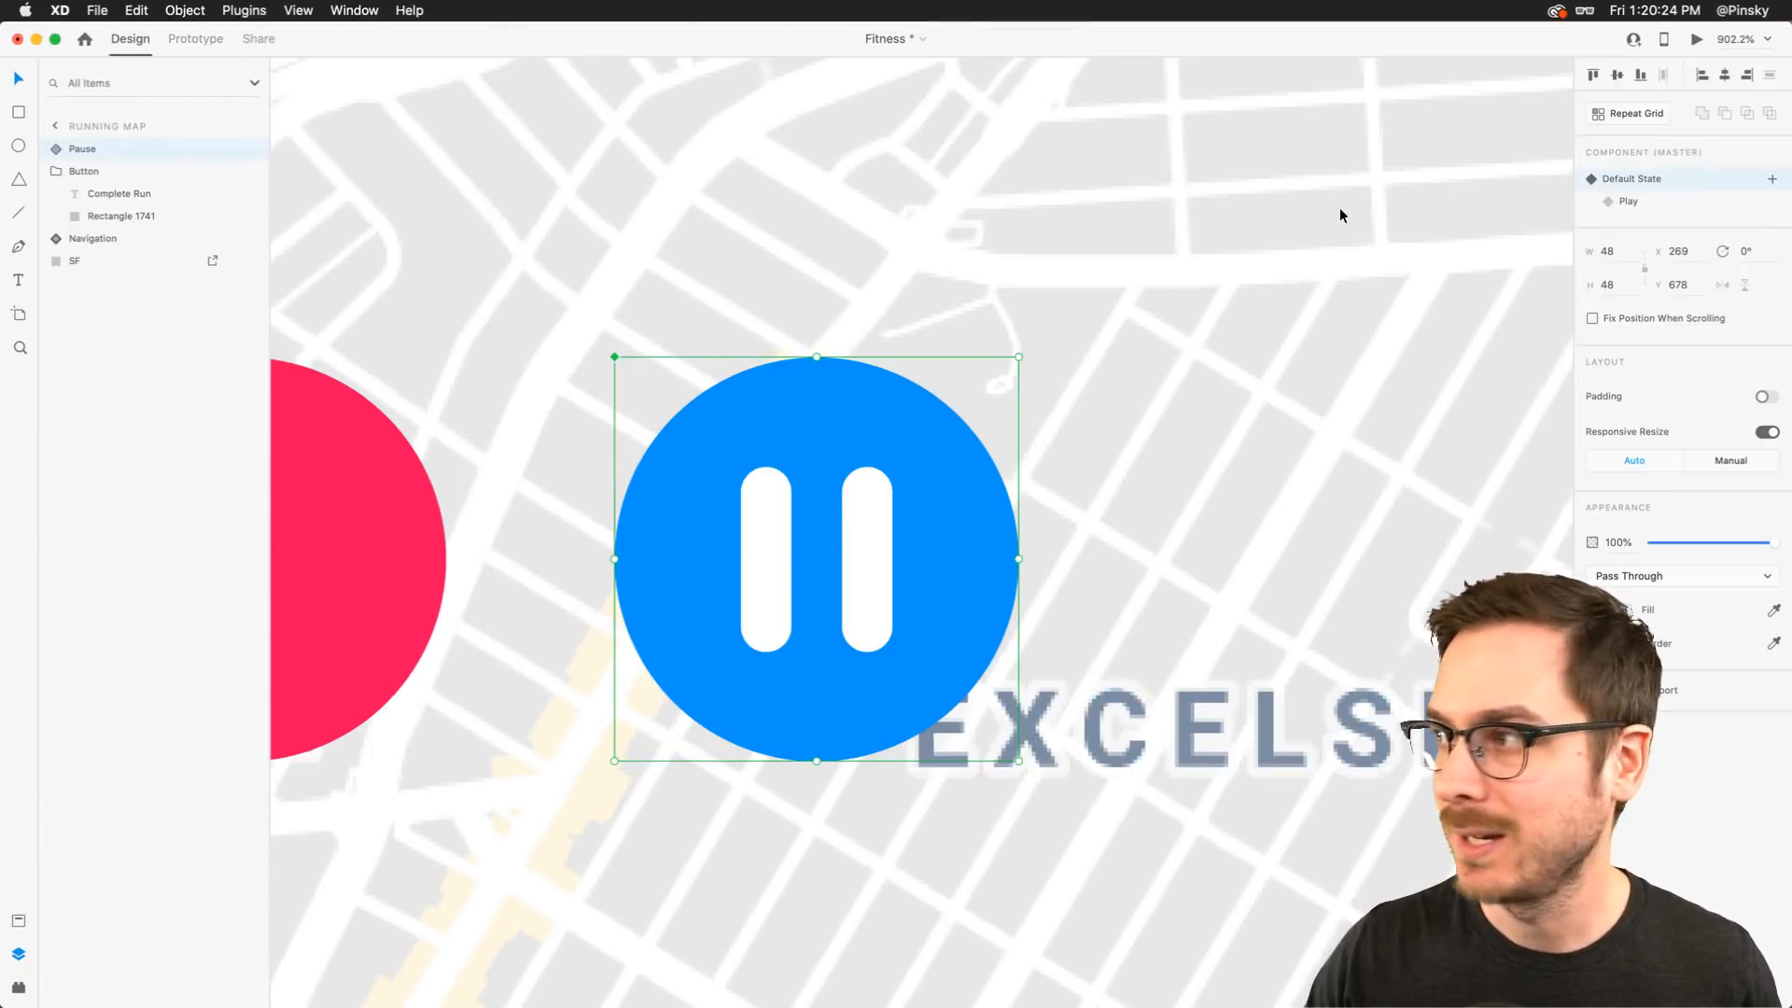
{"action": "left_click", "coordinate": [1629, 201]}
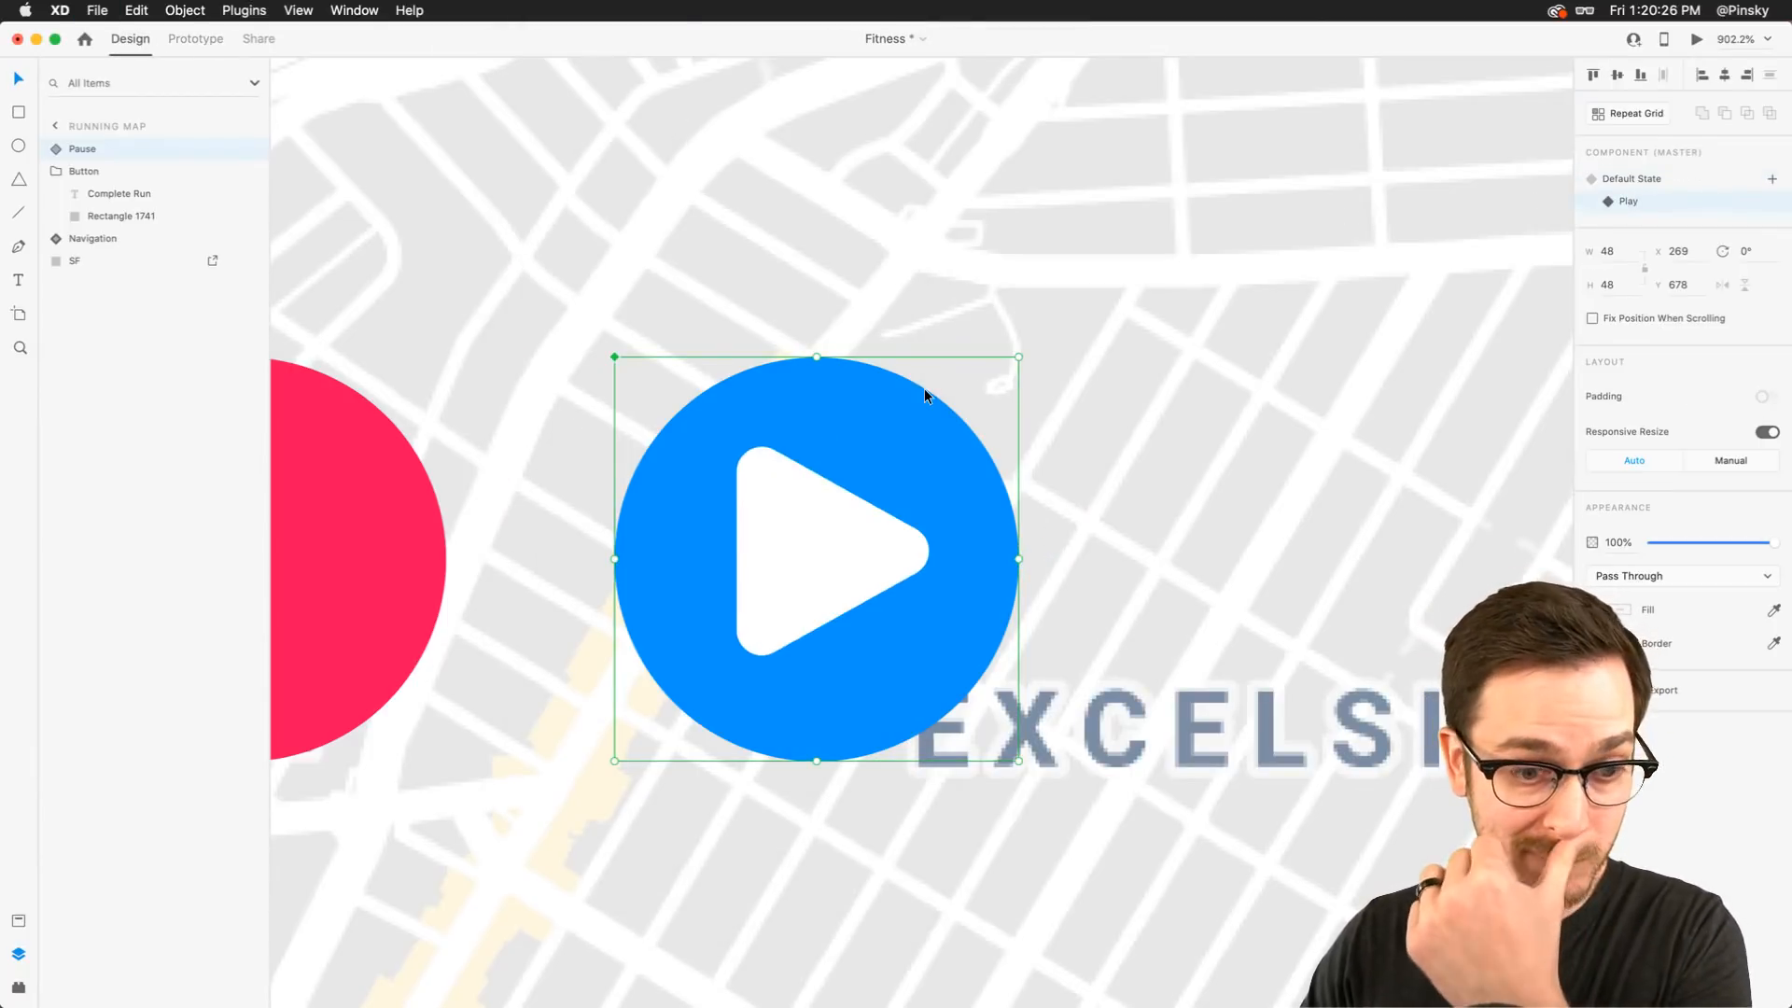
{"action": "double_click", "coordinate": [800, 550]}
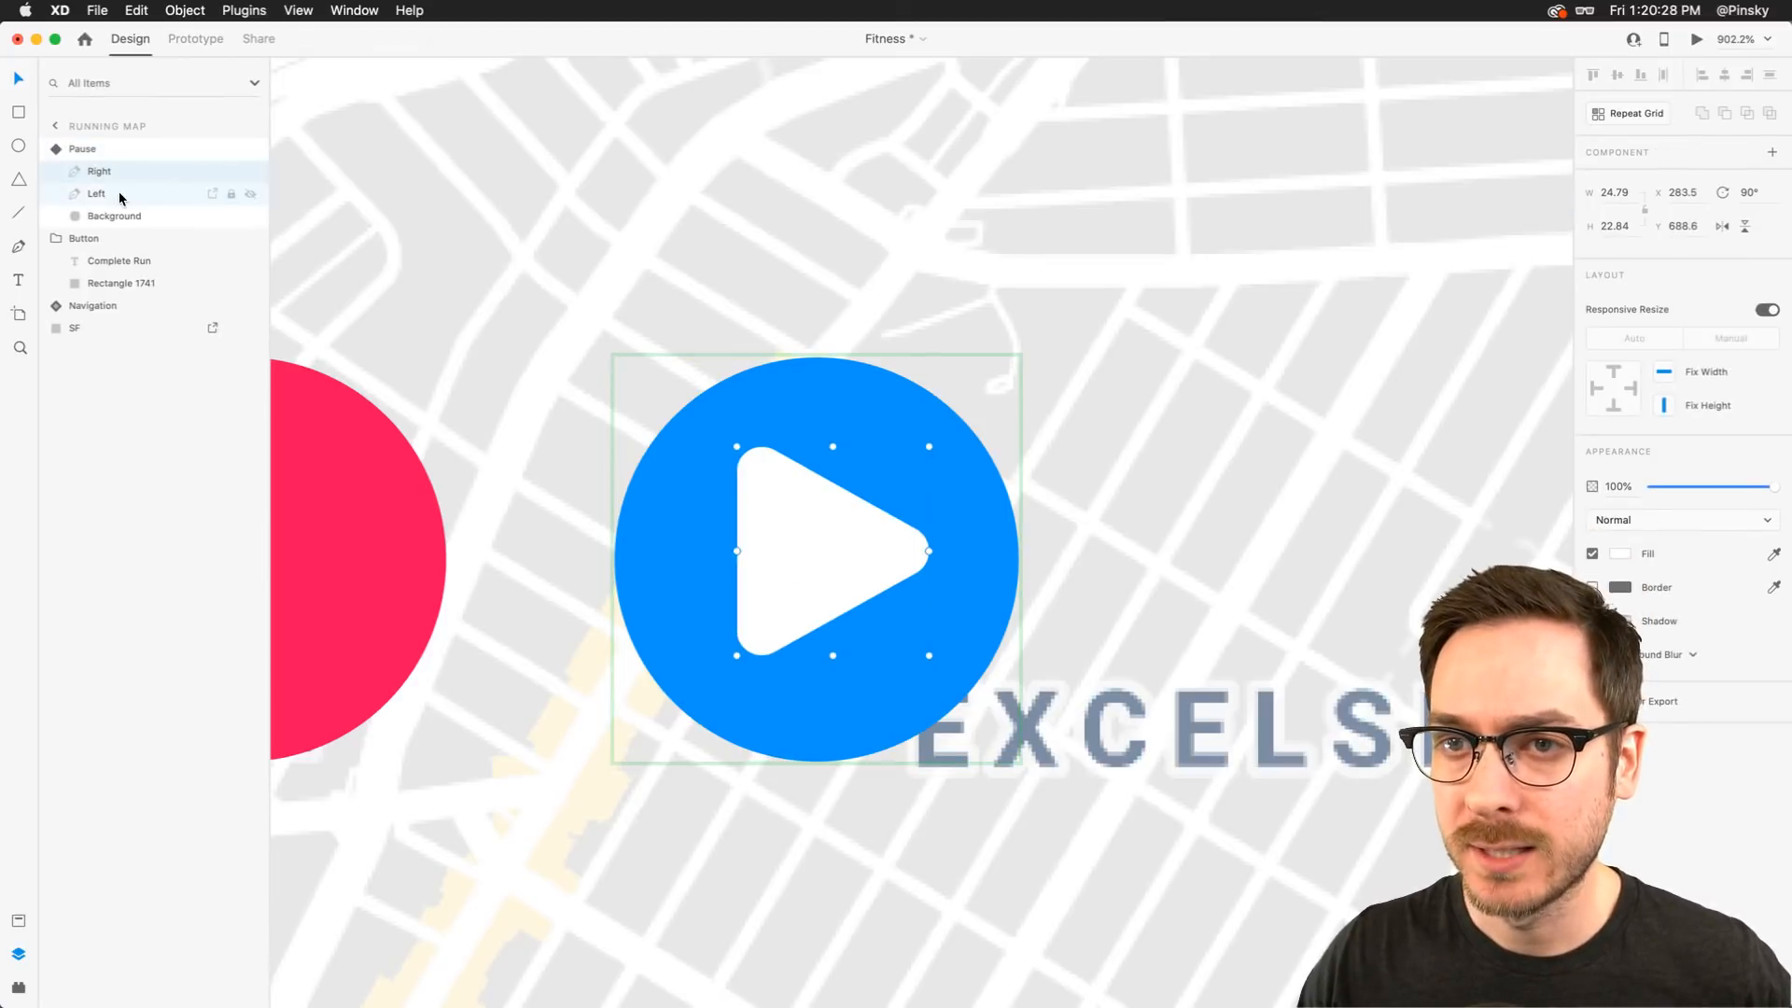
{"action": "left_click", "coordinate": [191, 194]}
{"action": "left_click", "coordinate": [1768, 204]}
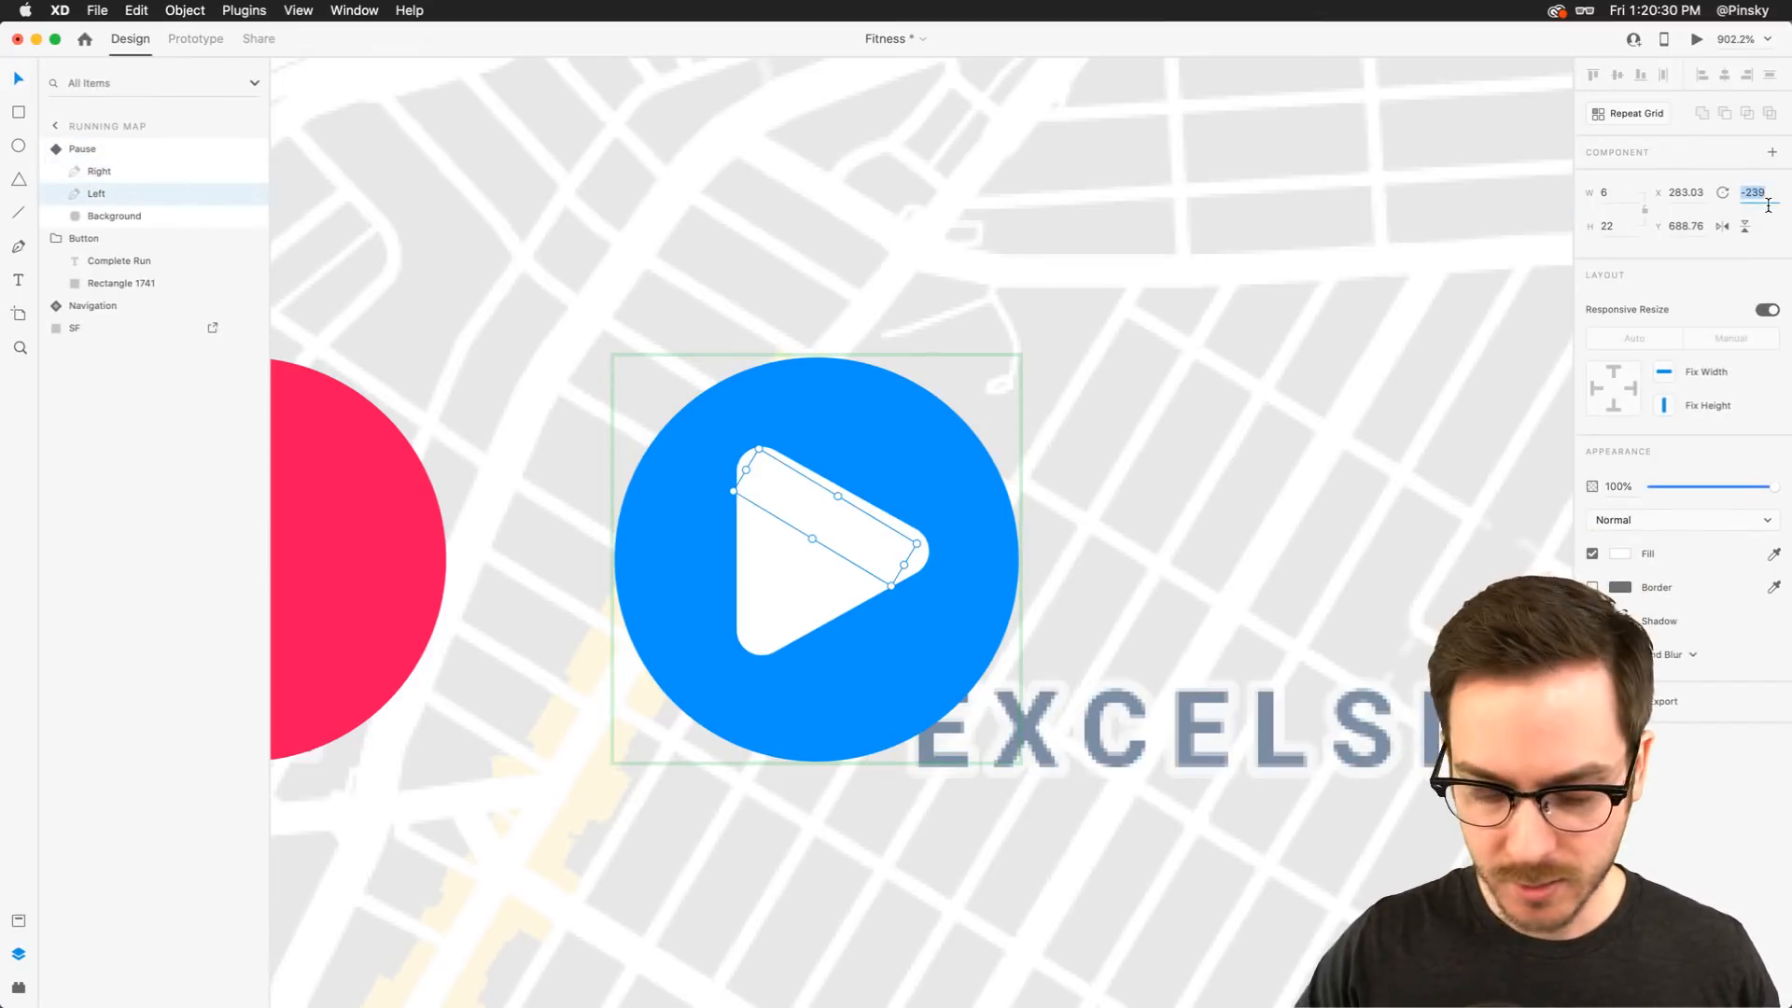
{"action": "type", "text": "0"}
{"action": "key", "text": "Return"}
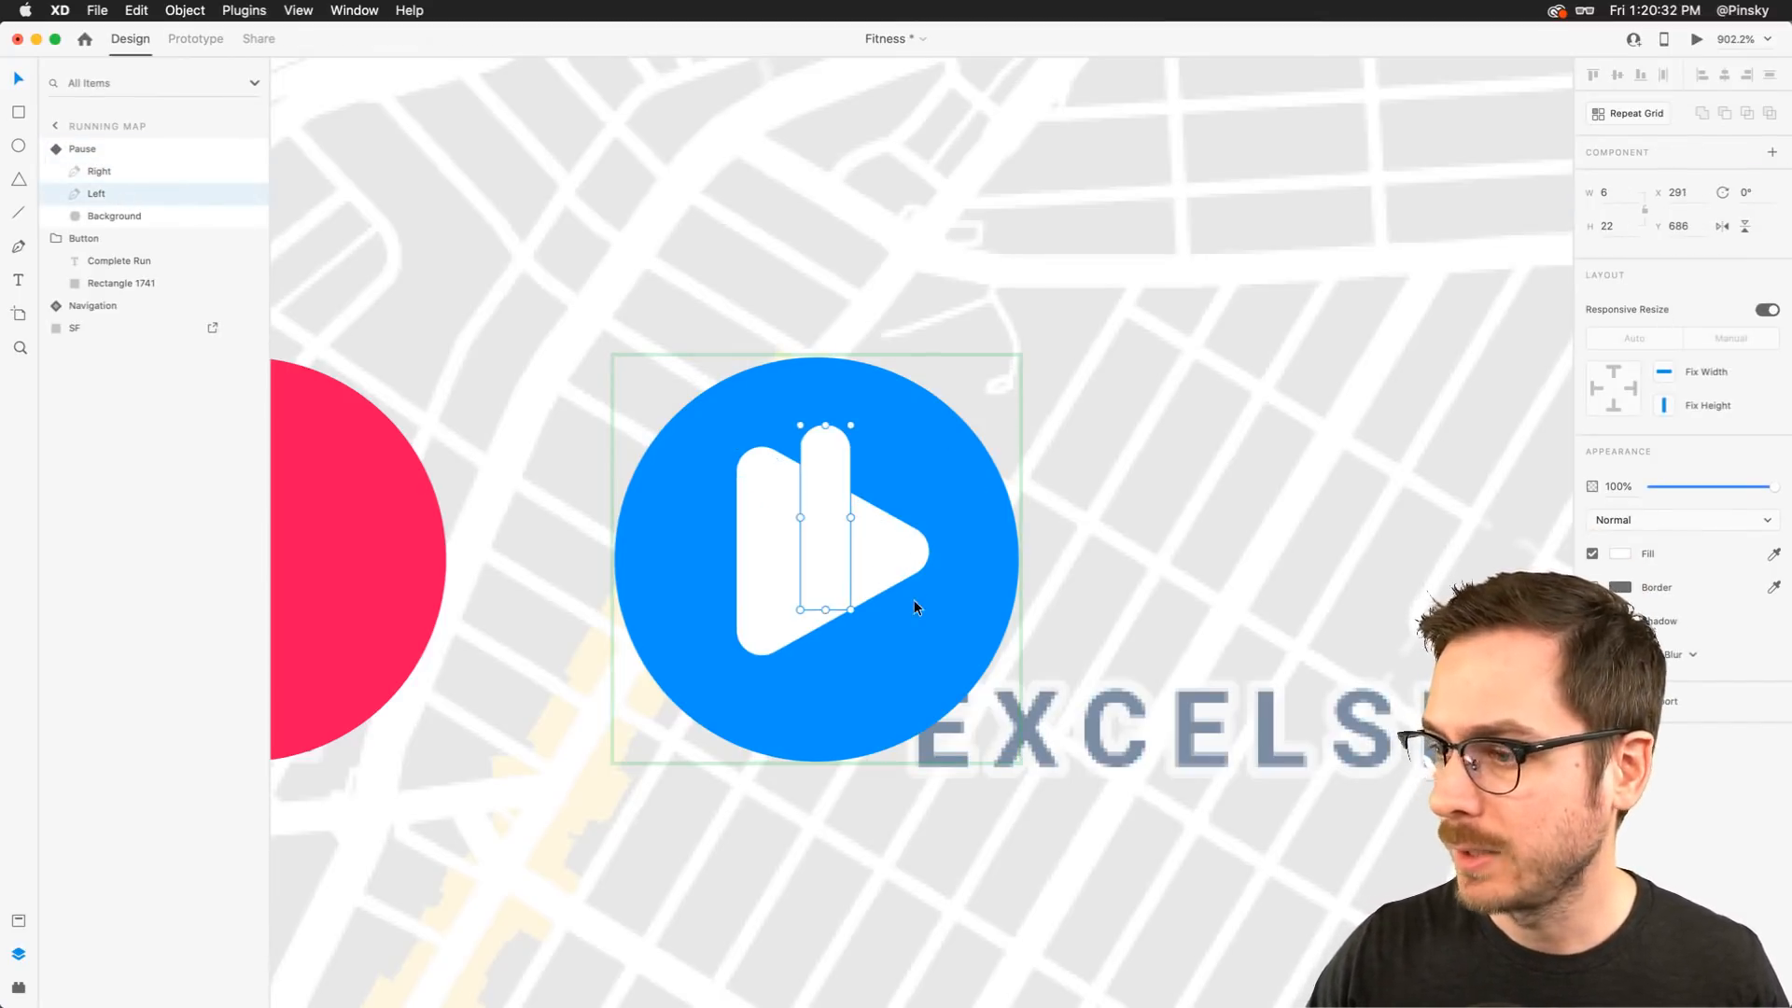
{"action": "left_click_drag", "start_coordinate": [852, 614], "coordinate": [868, 560]}
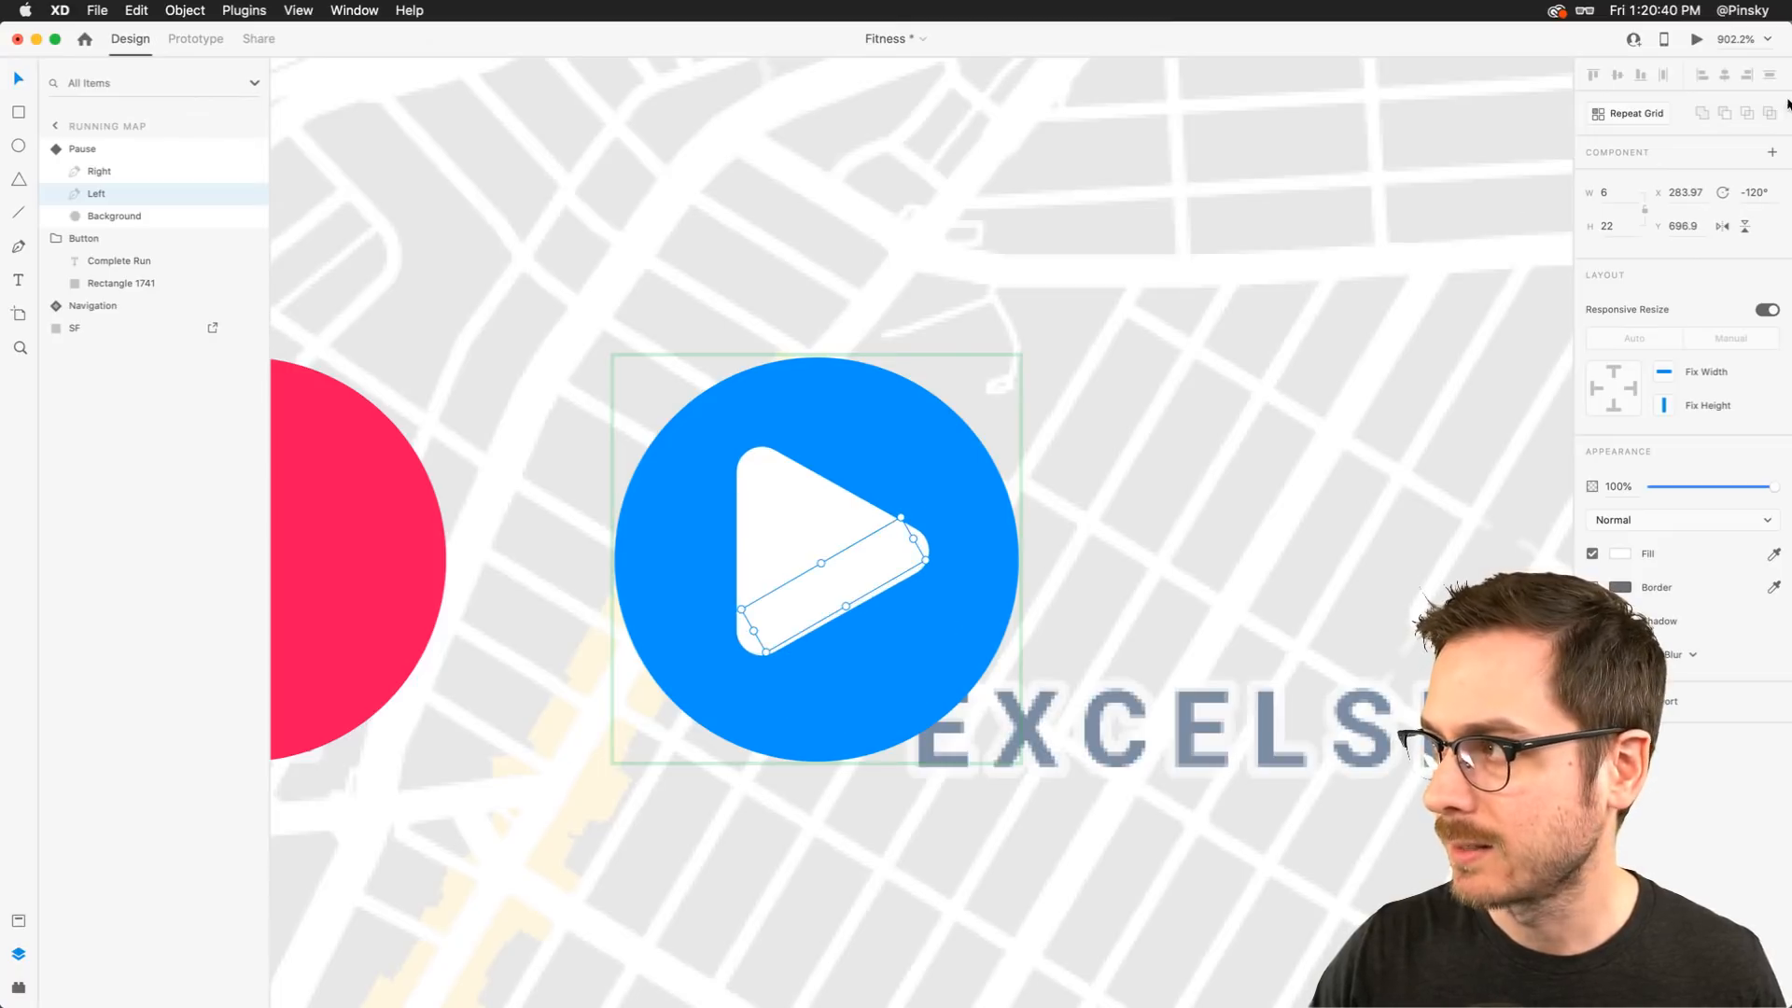
{"action": "key", "text": "Escape"}
Preview the prototype again and tap the button to check the revised pause-to-play transition
{"action": "left_click", "coordinate": [1663, 176]}
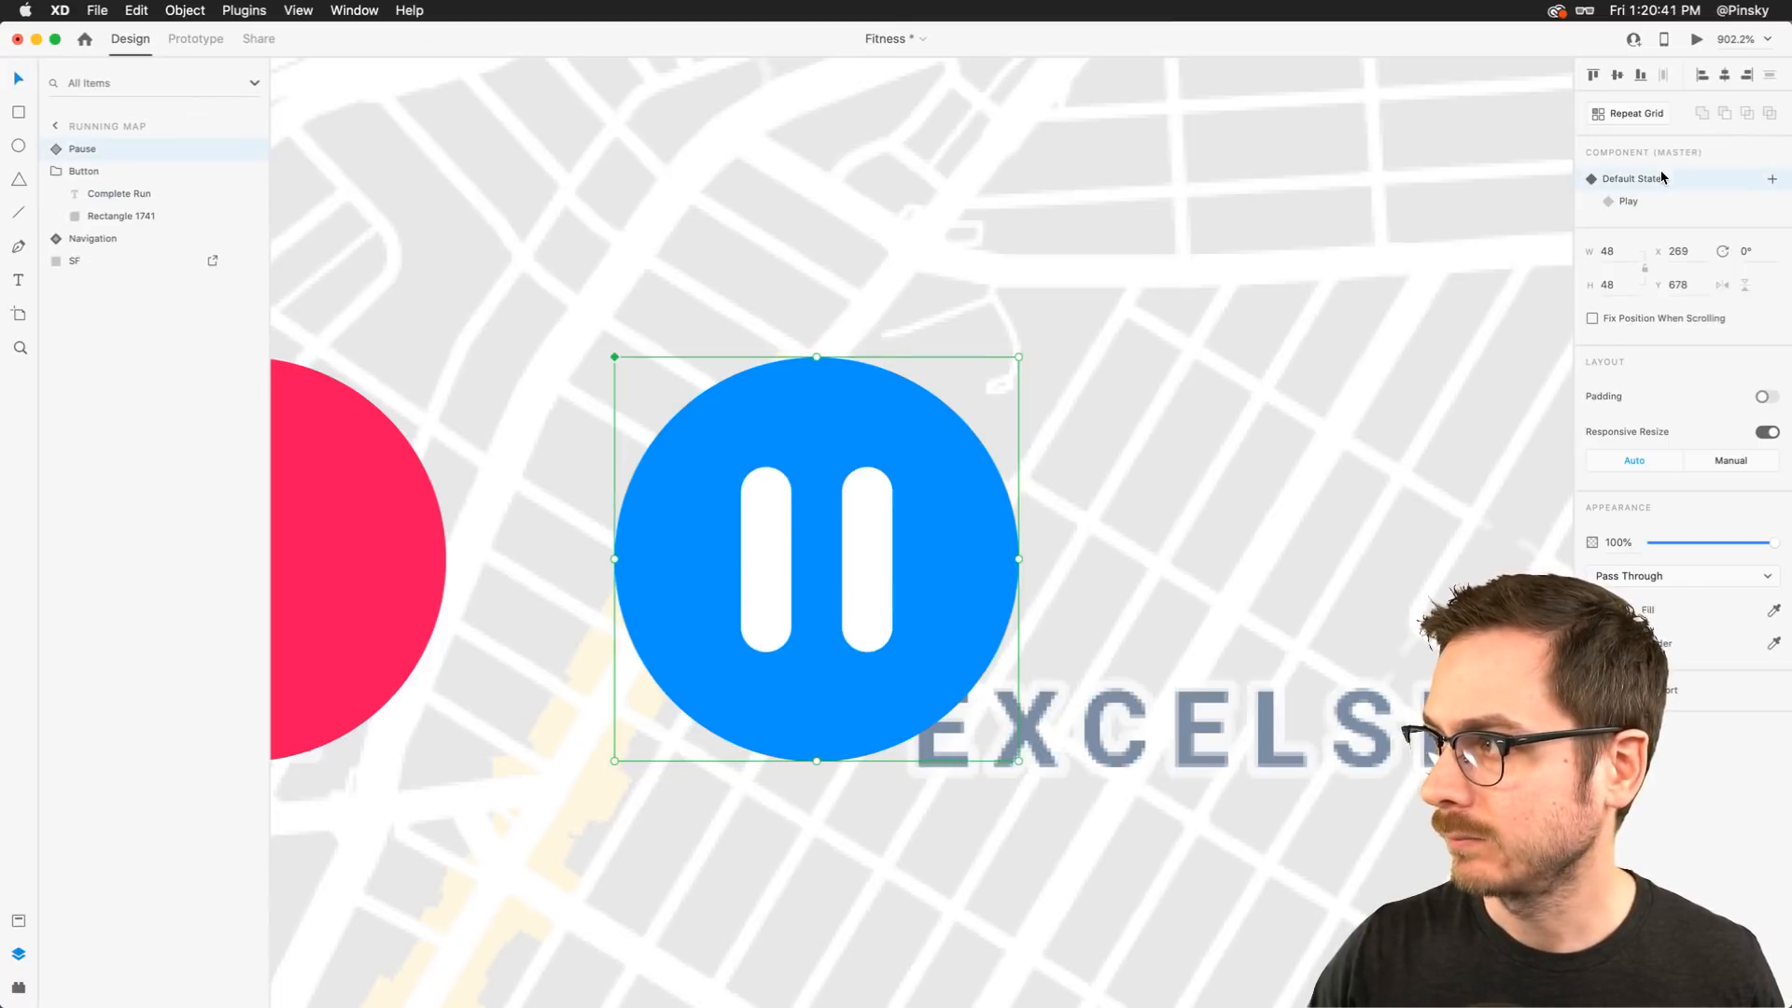
{"action": "left_click", "coordinate": [1697, 39]}
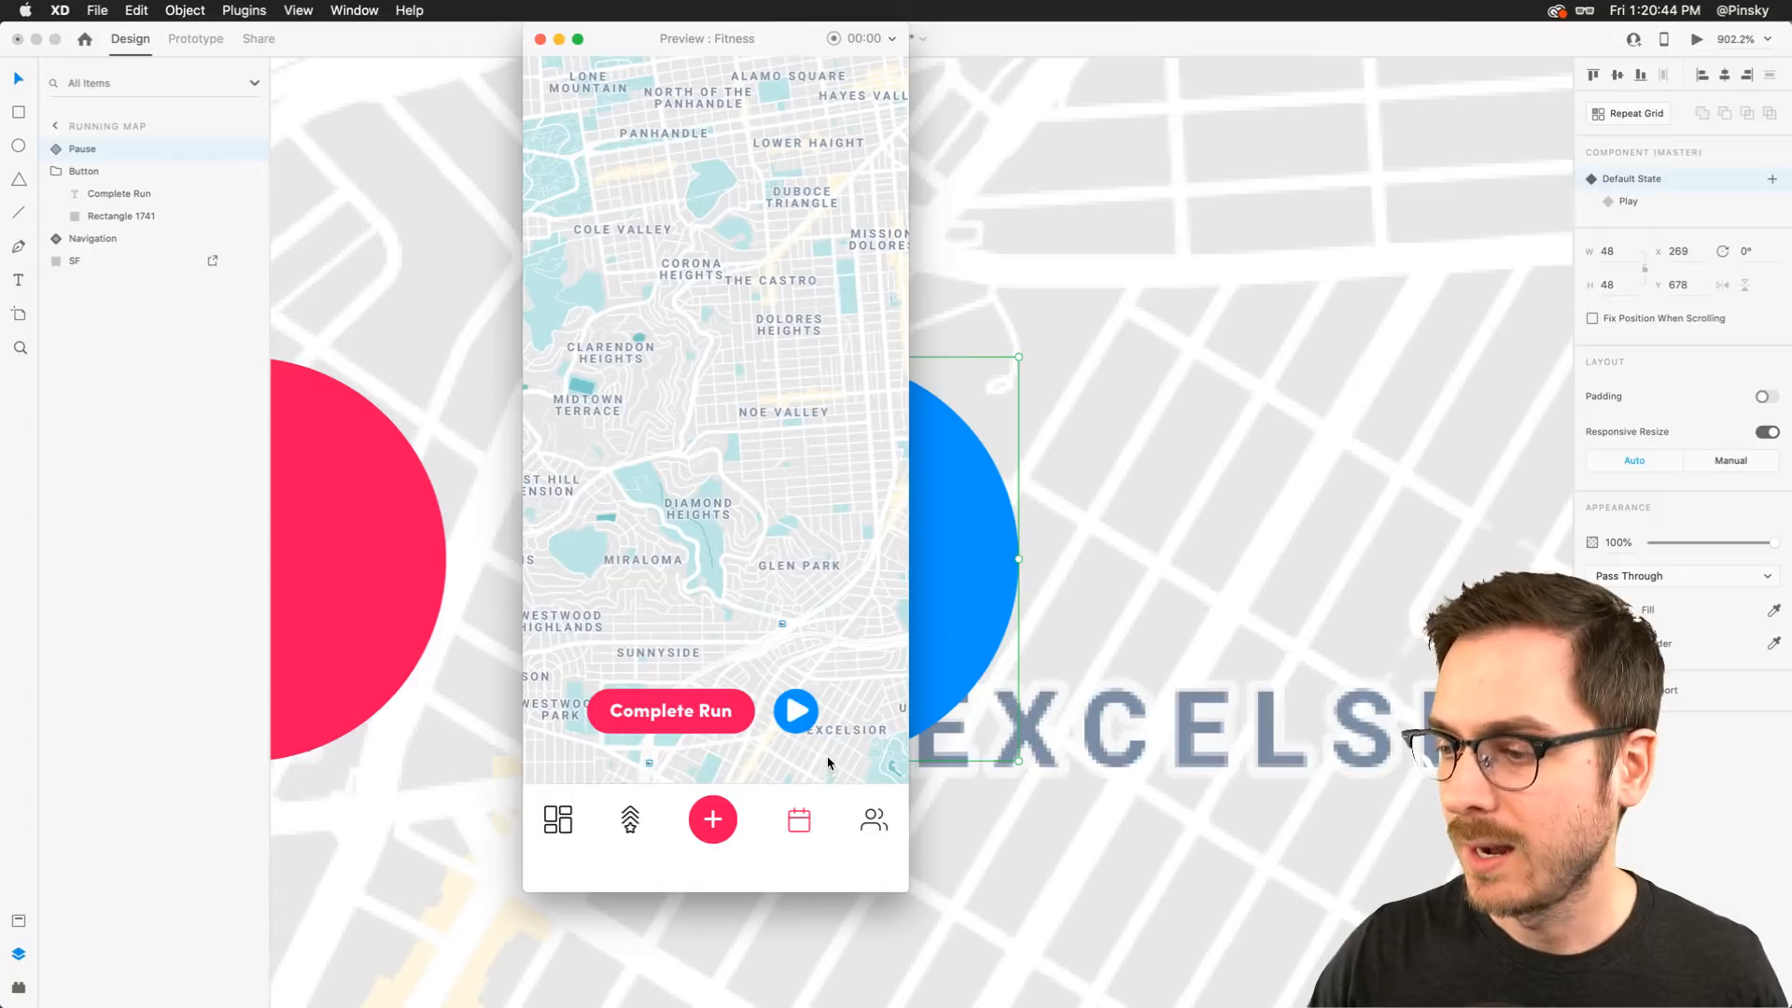
{"action": "left_click", "coordinate": [801, 719]}
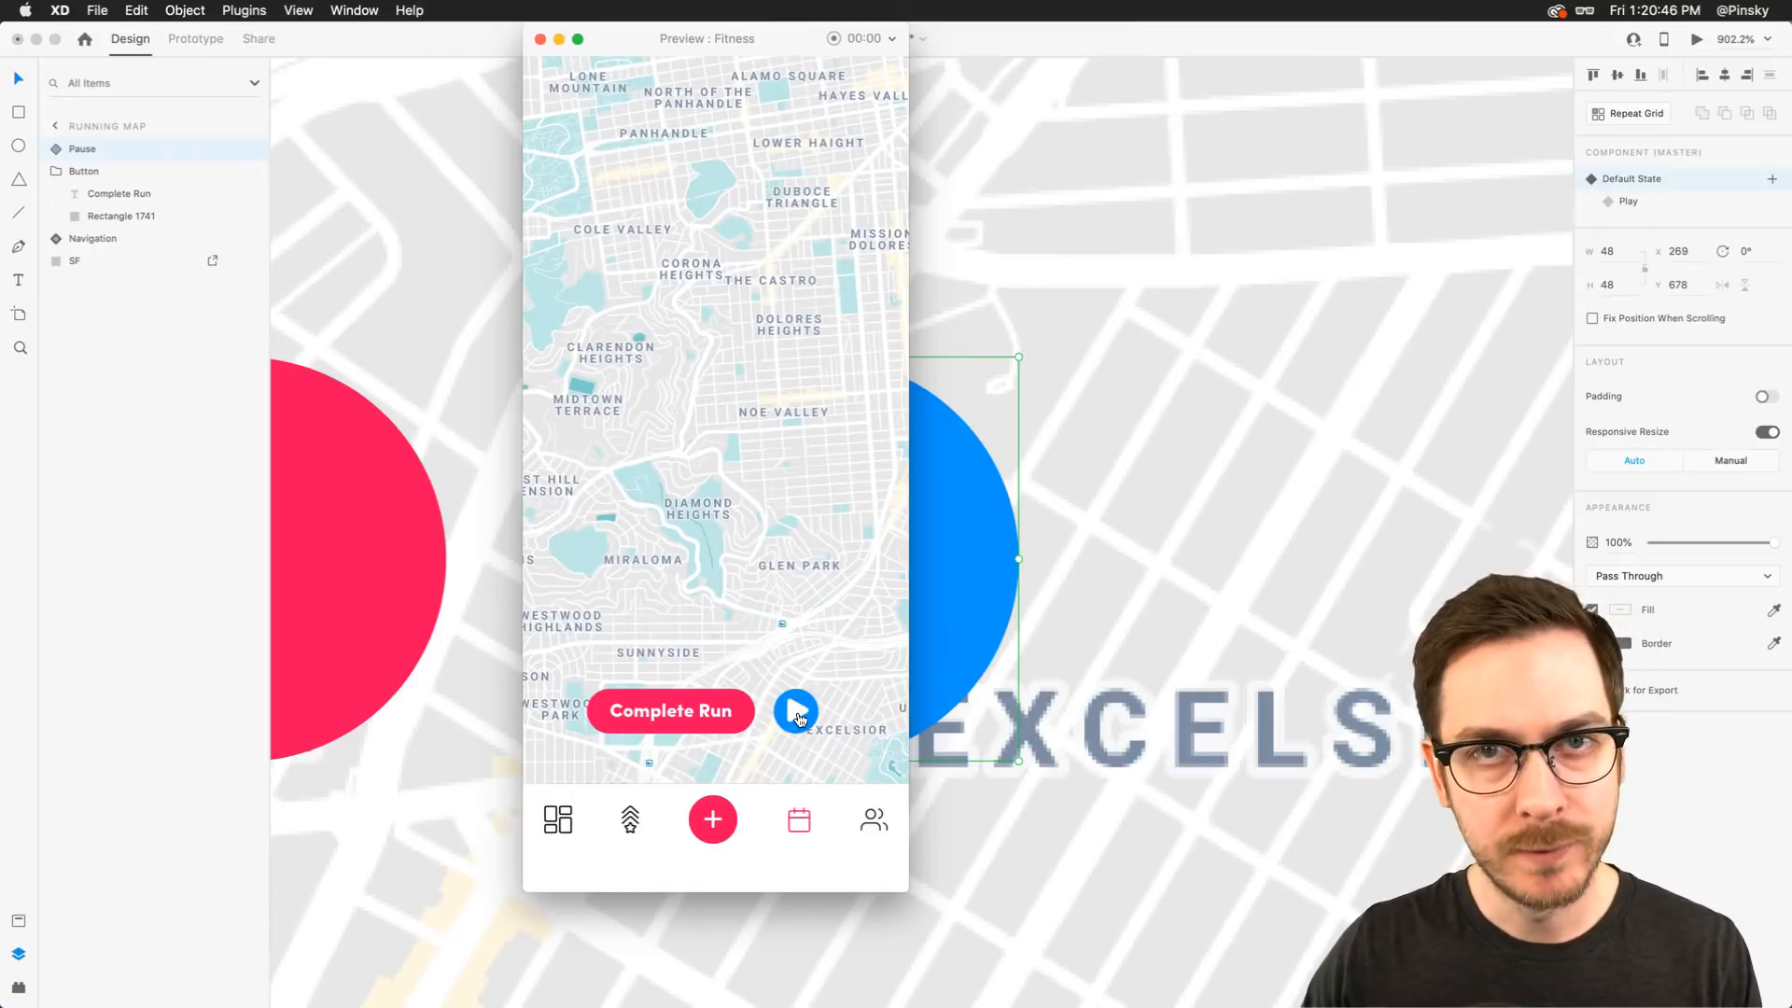
{"action": "left_click", "coordinate": [801, 721]}
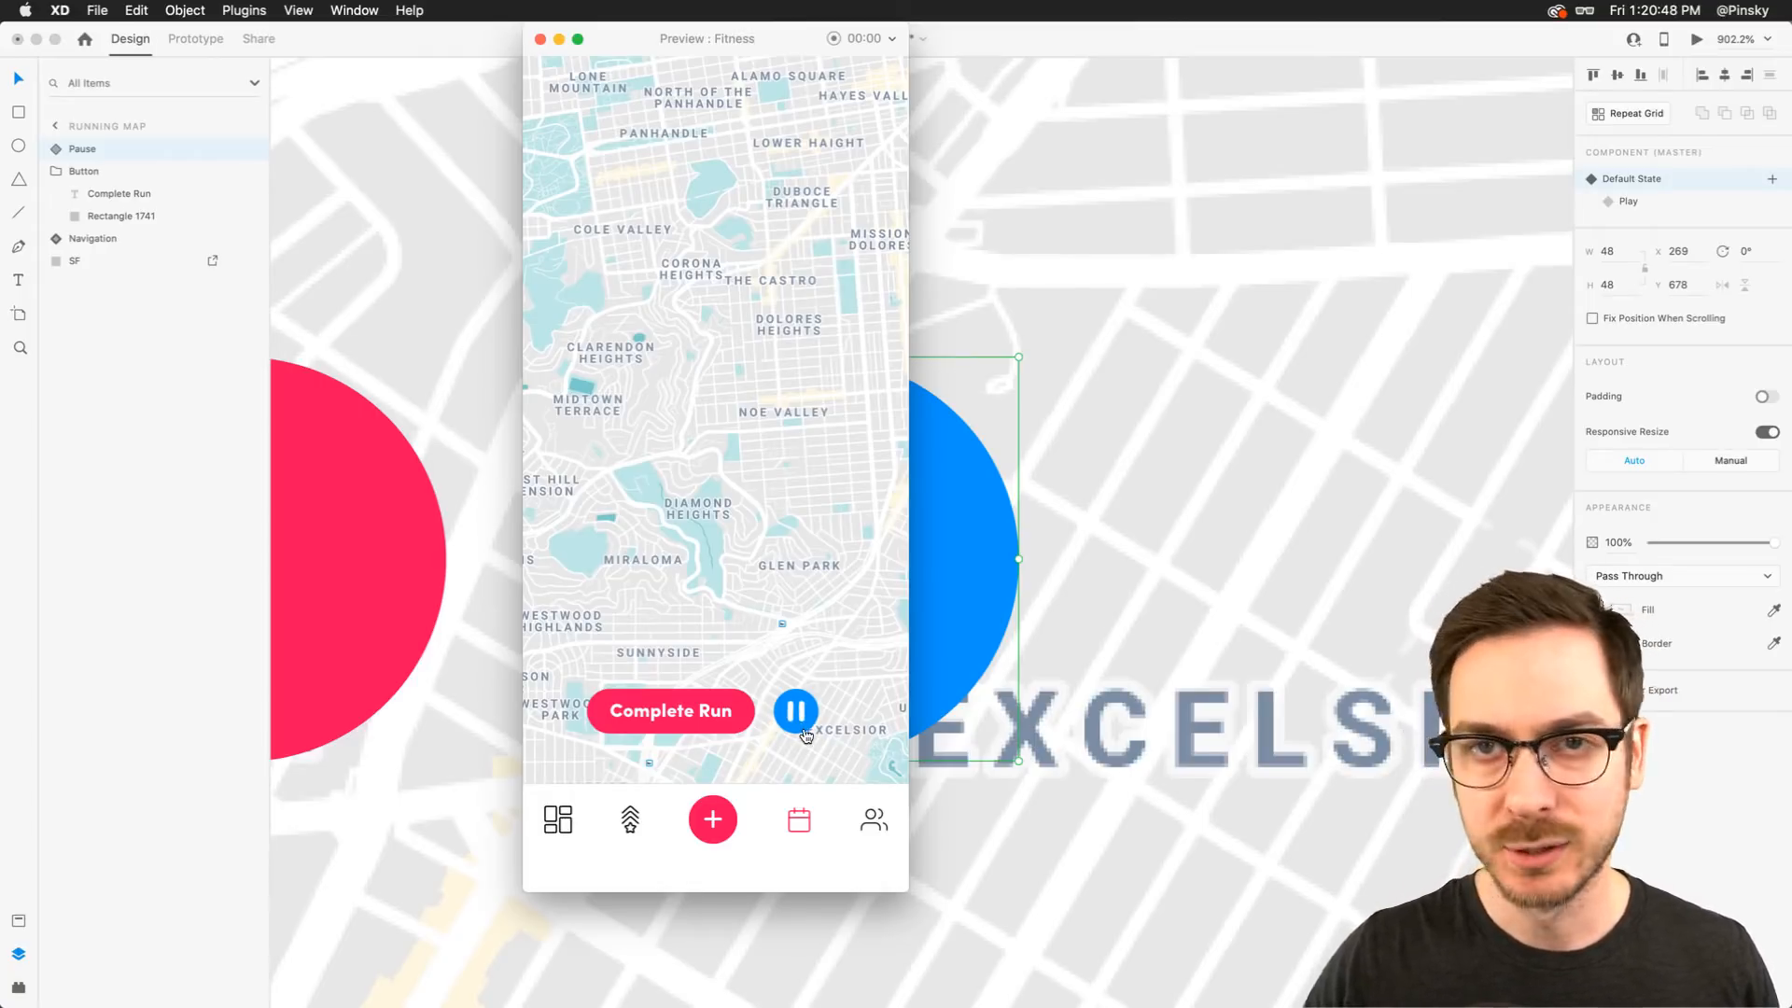
{"action": "scroll", "coordinate": [805, 730], "scroll_direction": "up", "scroll_amount": 5}
{"action": "scroll", "coordinate": [804, 730], "scroll_direction": "down", "scroll_amount": 5}
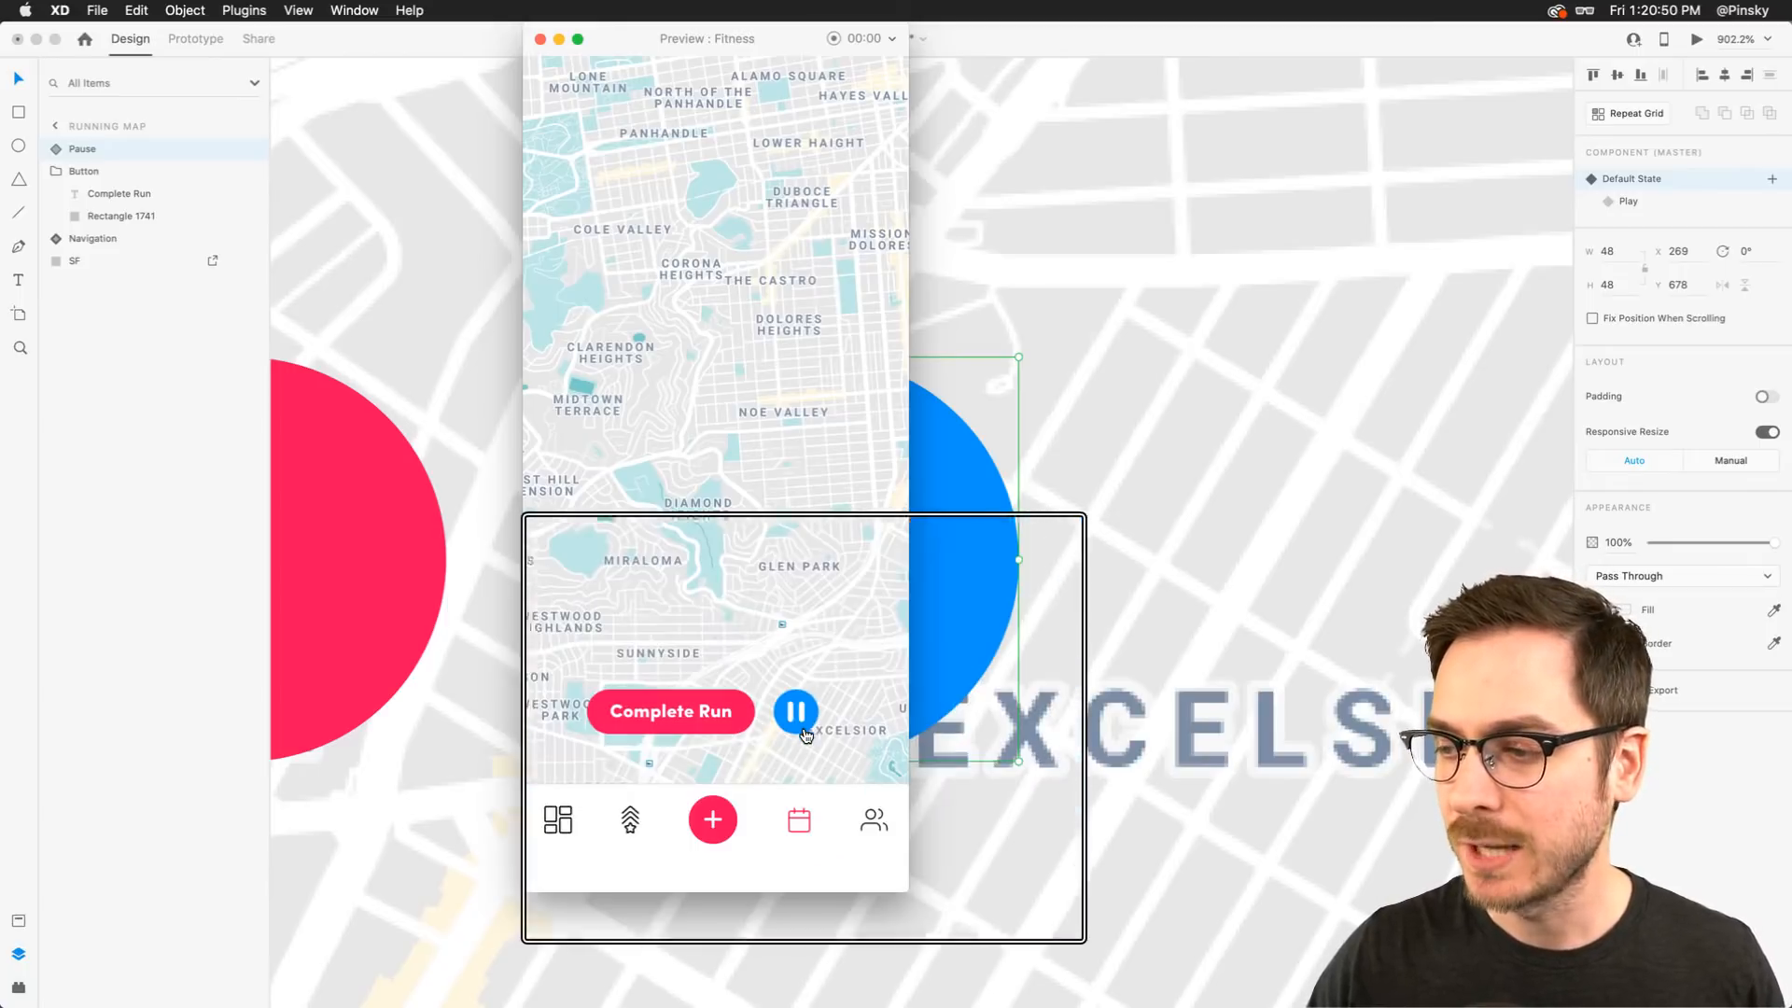
{"action": "key", "text": "super+w"}
In Prototype mode, set the Default State interaction's duration to 3 s
{"action": "left_click", "coordinate": [196, 42]}
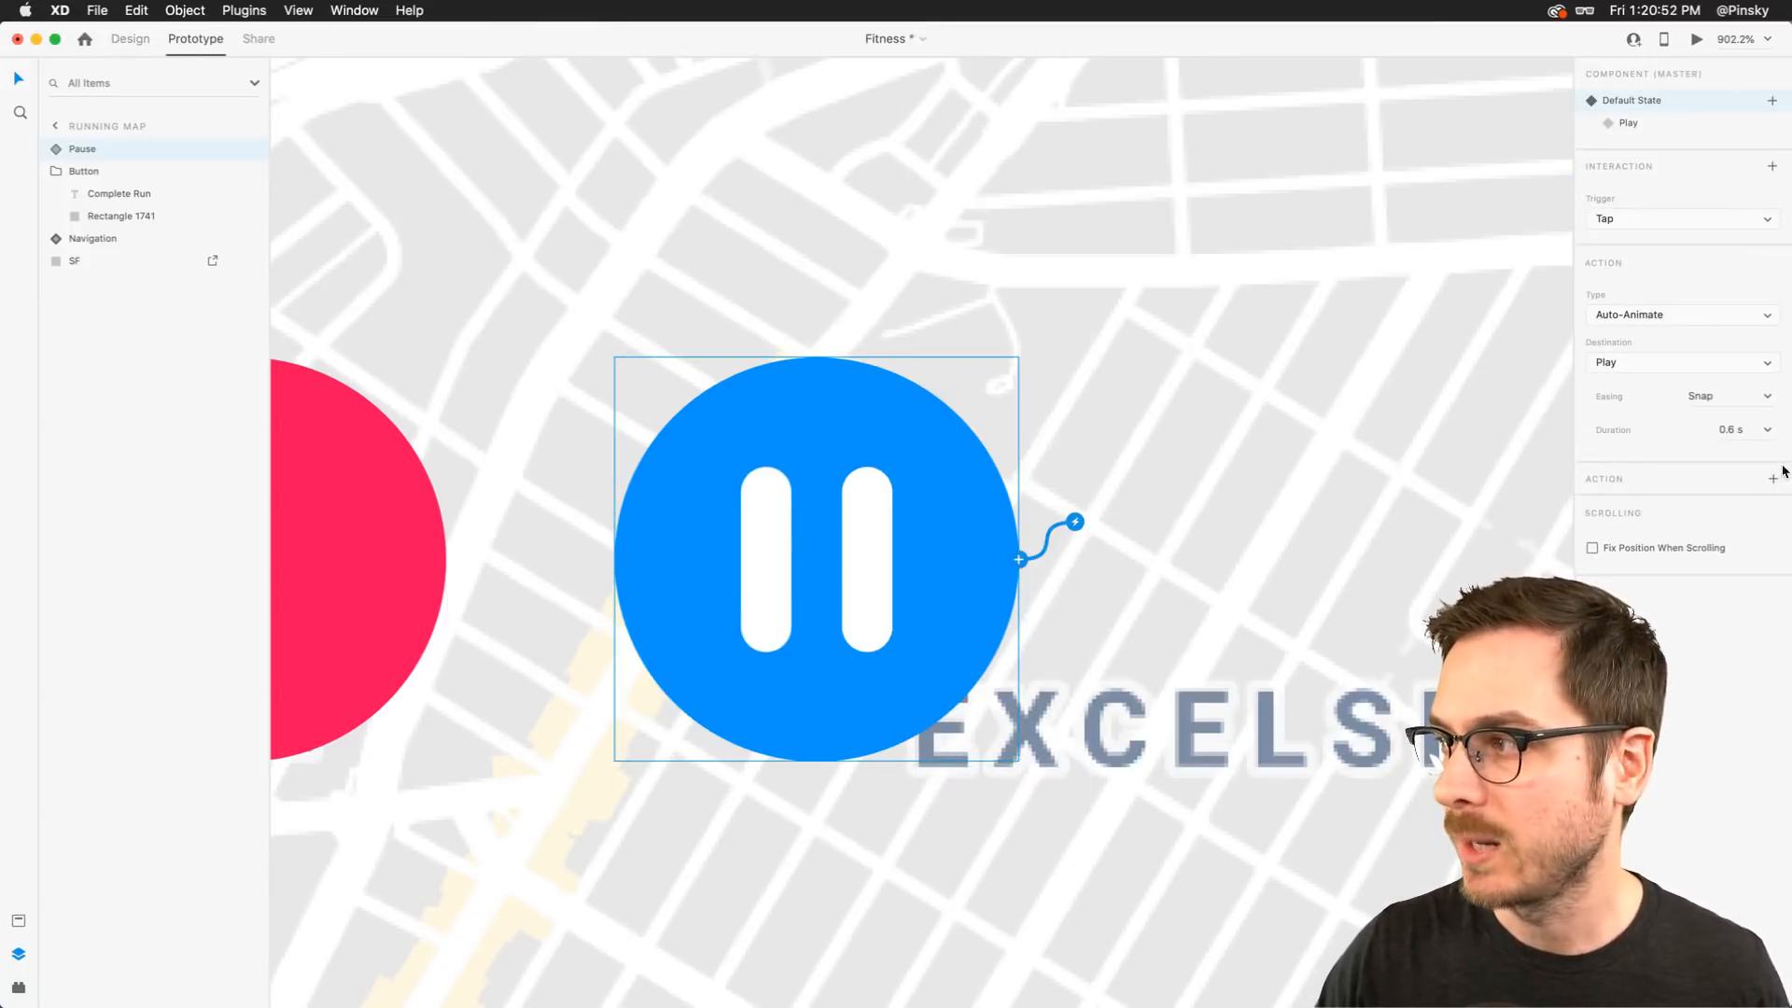
{"action": "left_click", "coordinate": [1753, 441]}
{"action": "type", "text": "3"}
{"action": "key", "text": "Return"}
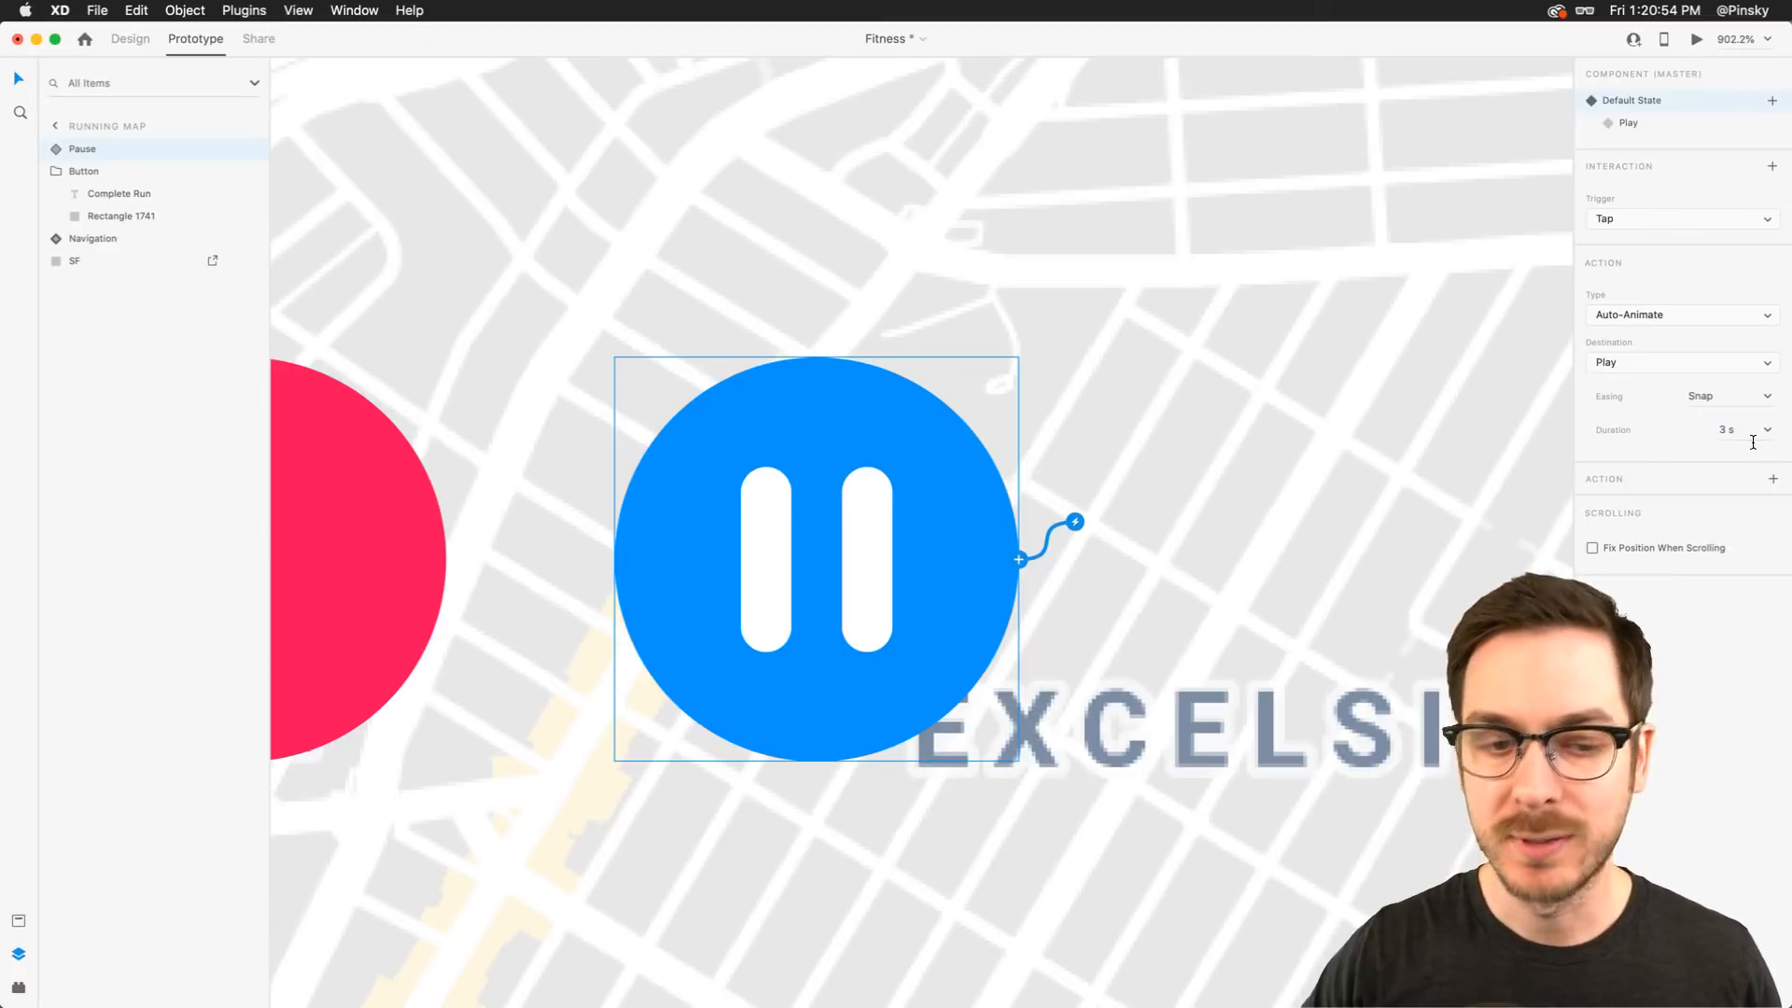
Preview the prototype and tap the Pause button to watch the slowed transition
{"action": "left_click", "coordinate": [1697, 40]}
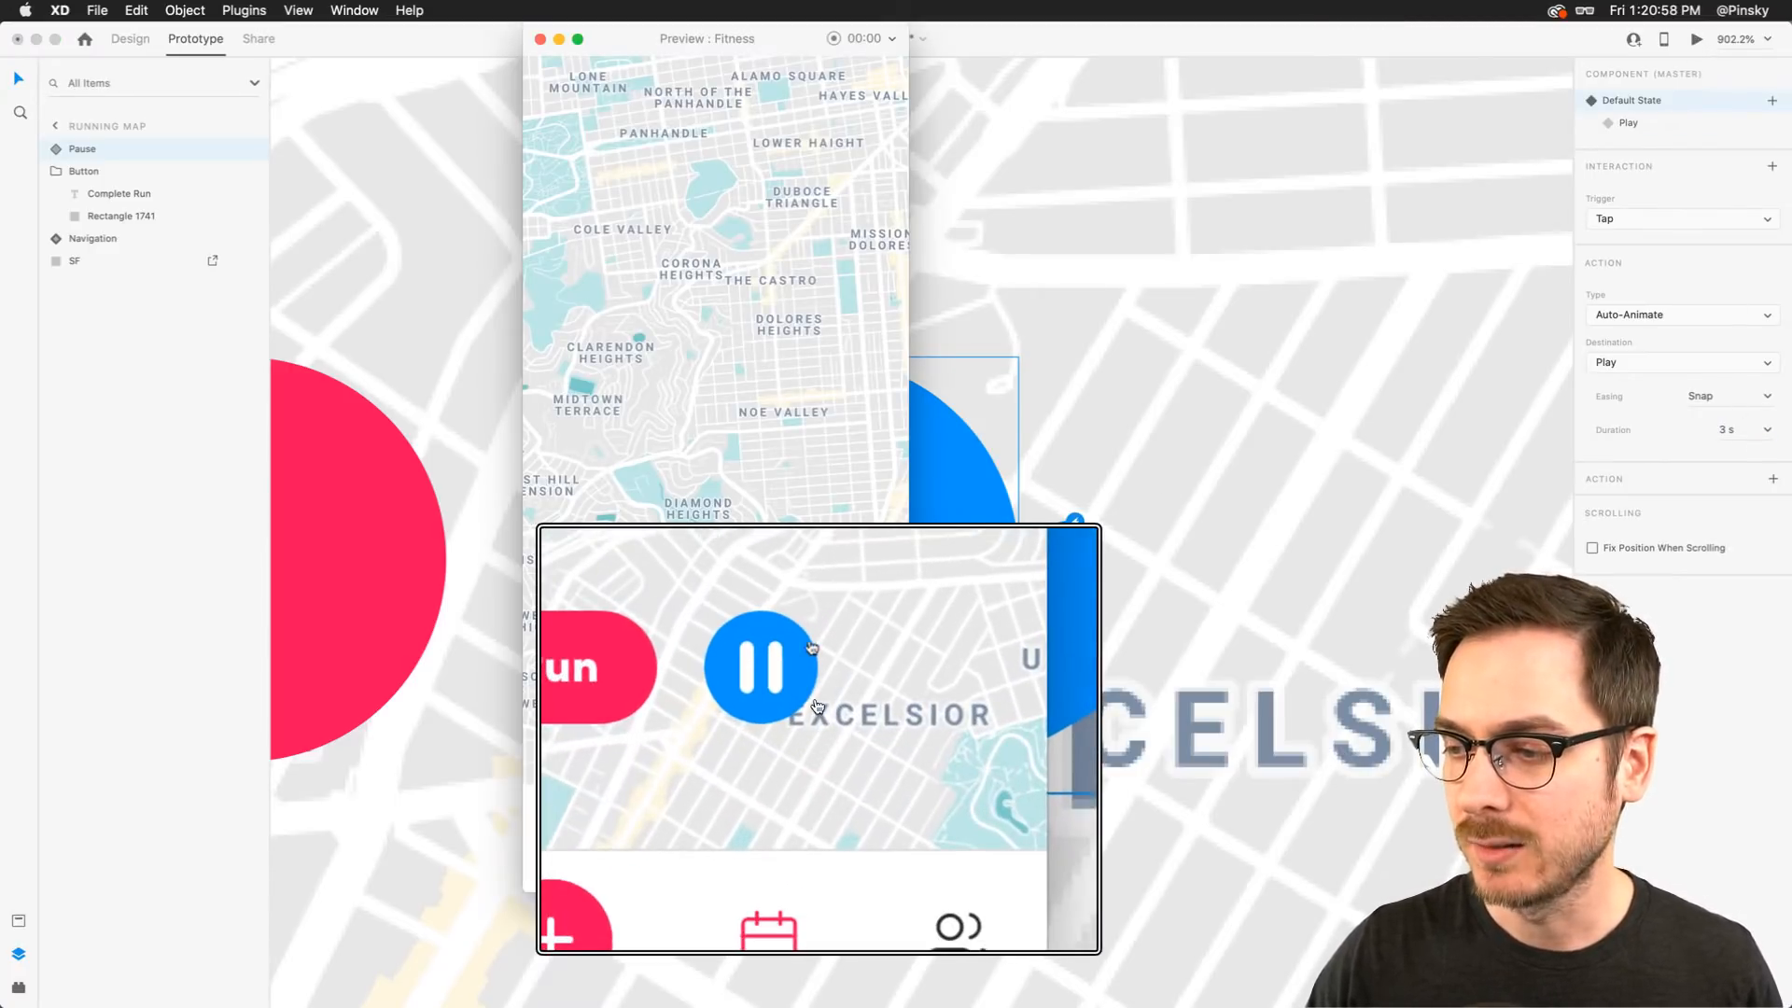
{"action": "left_click", "coordinate": [806, 667]}
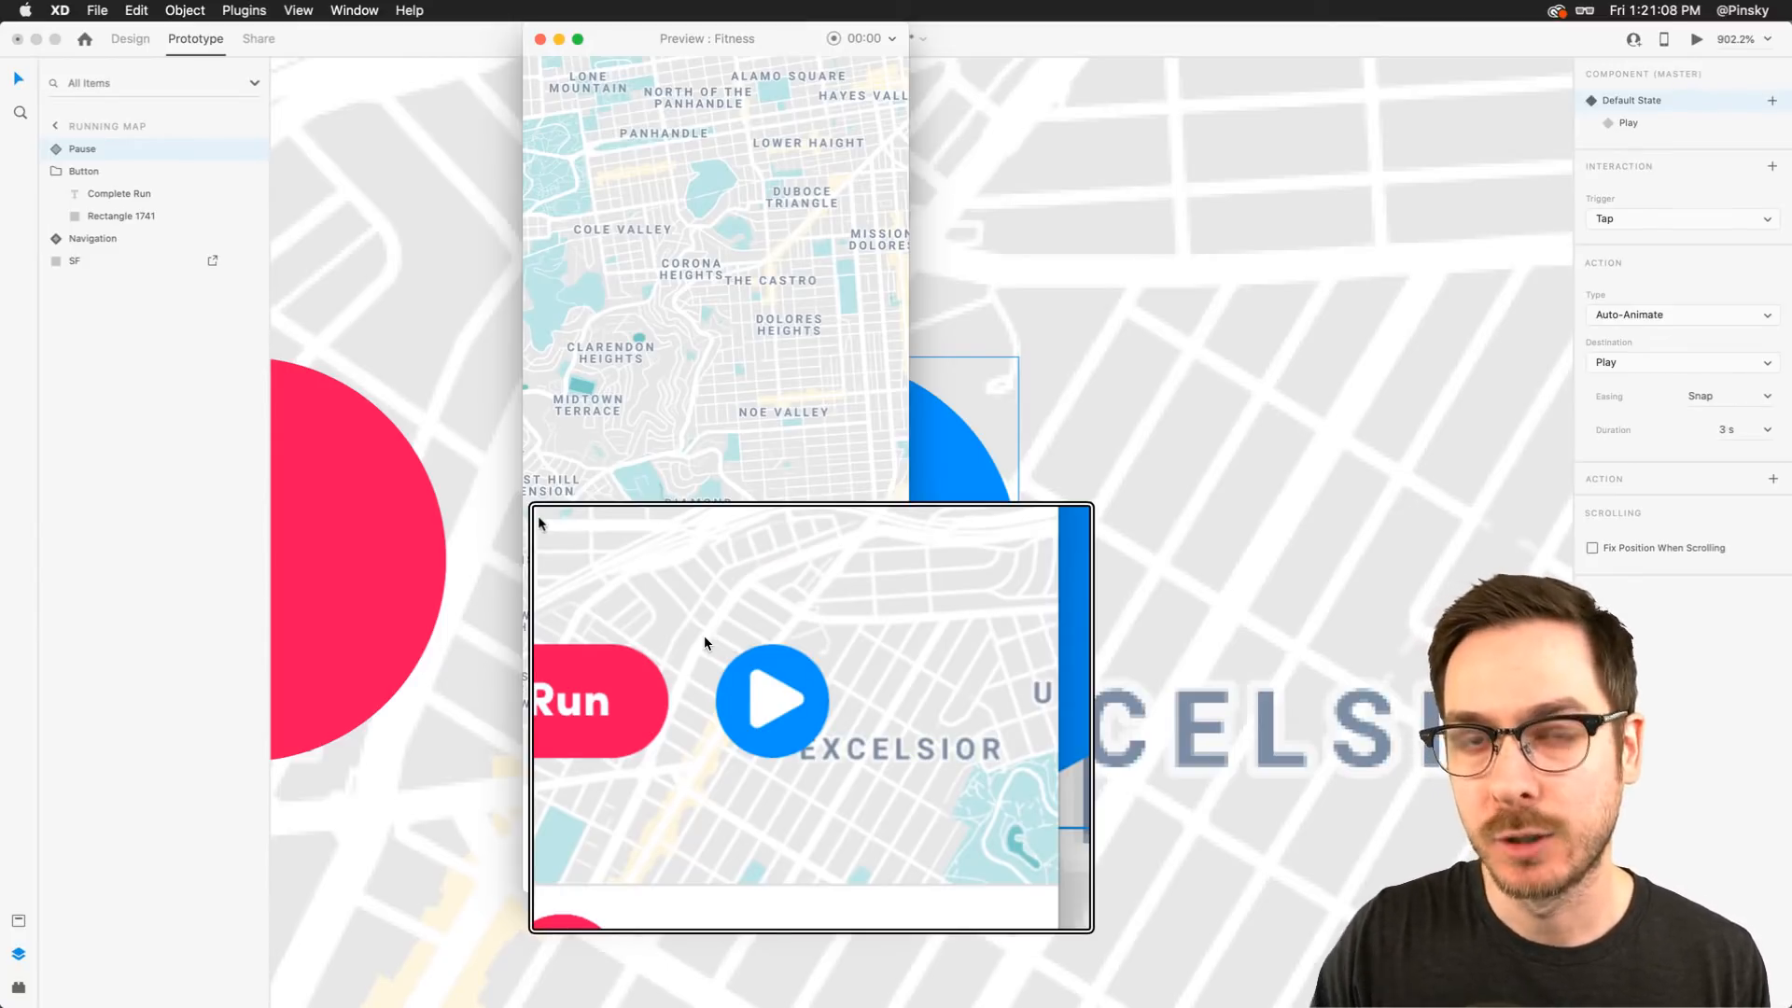
Tap the button repeatedly in the preview to watch the 3 s transition, then close the preview
{"action": "left_click", "coordinate": [823, 717]}
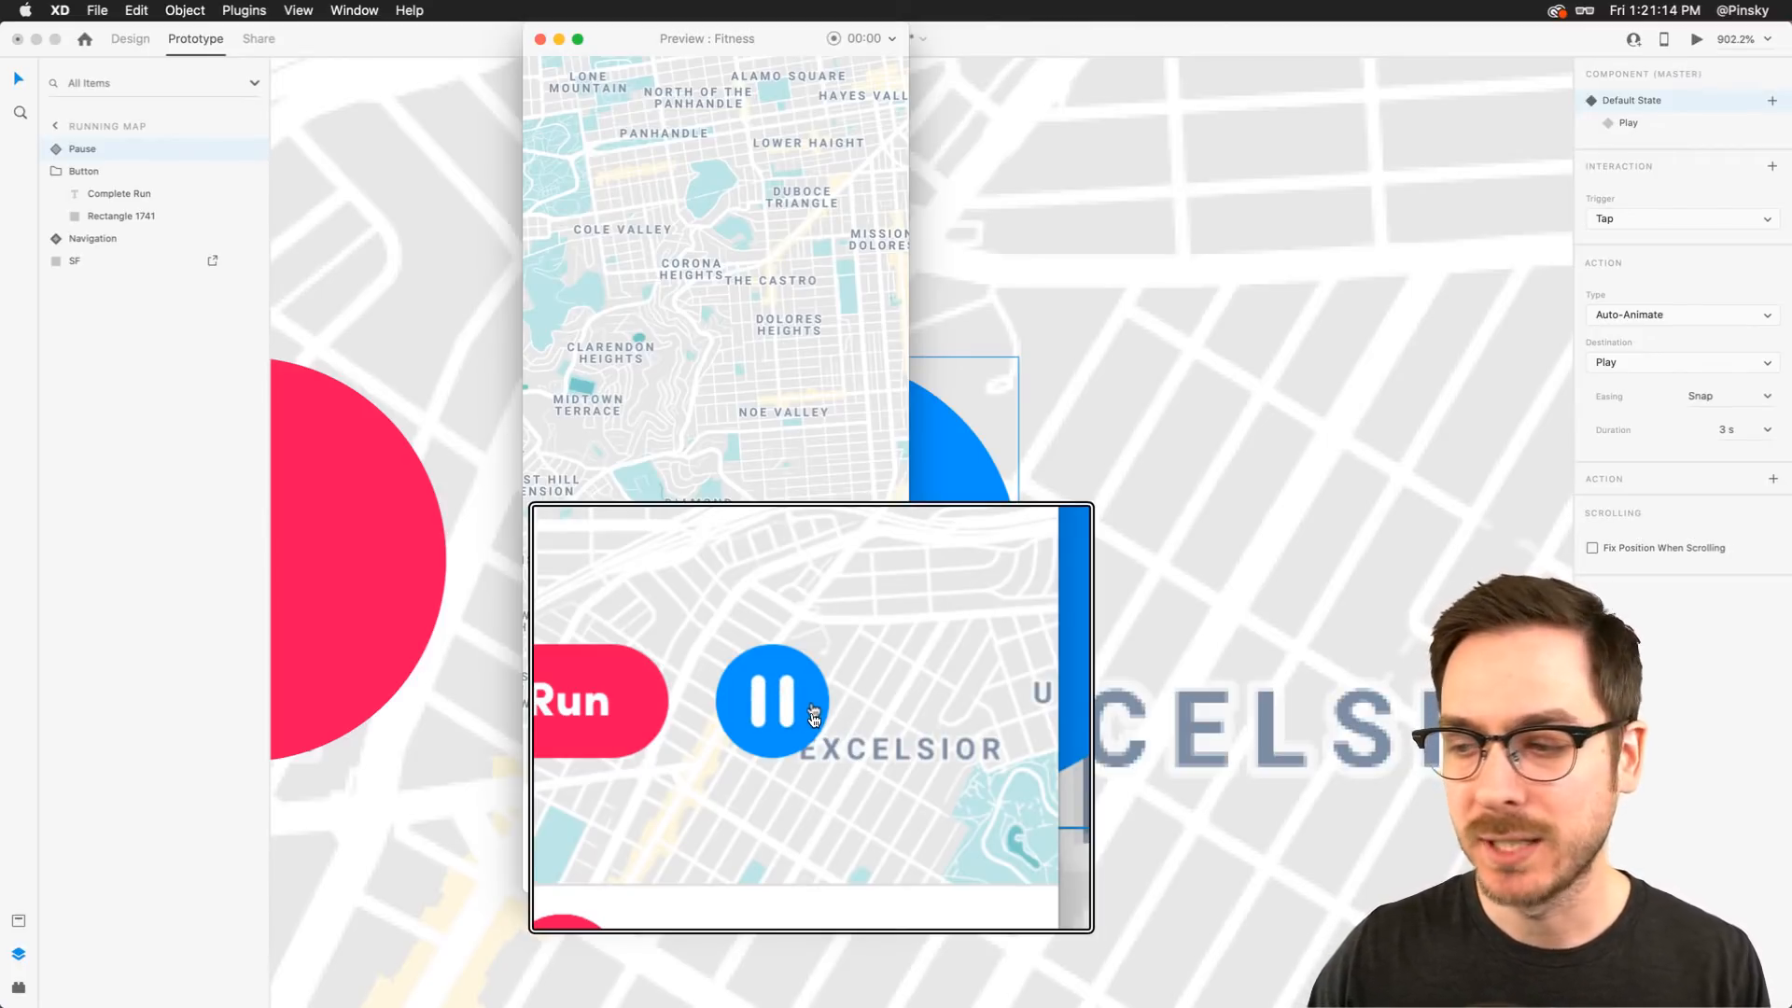
{"action": "left_click", "coordinate": [814, 717]}
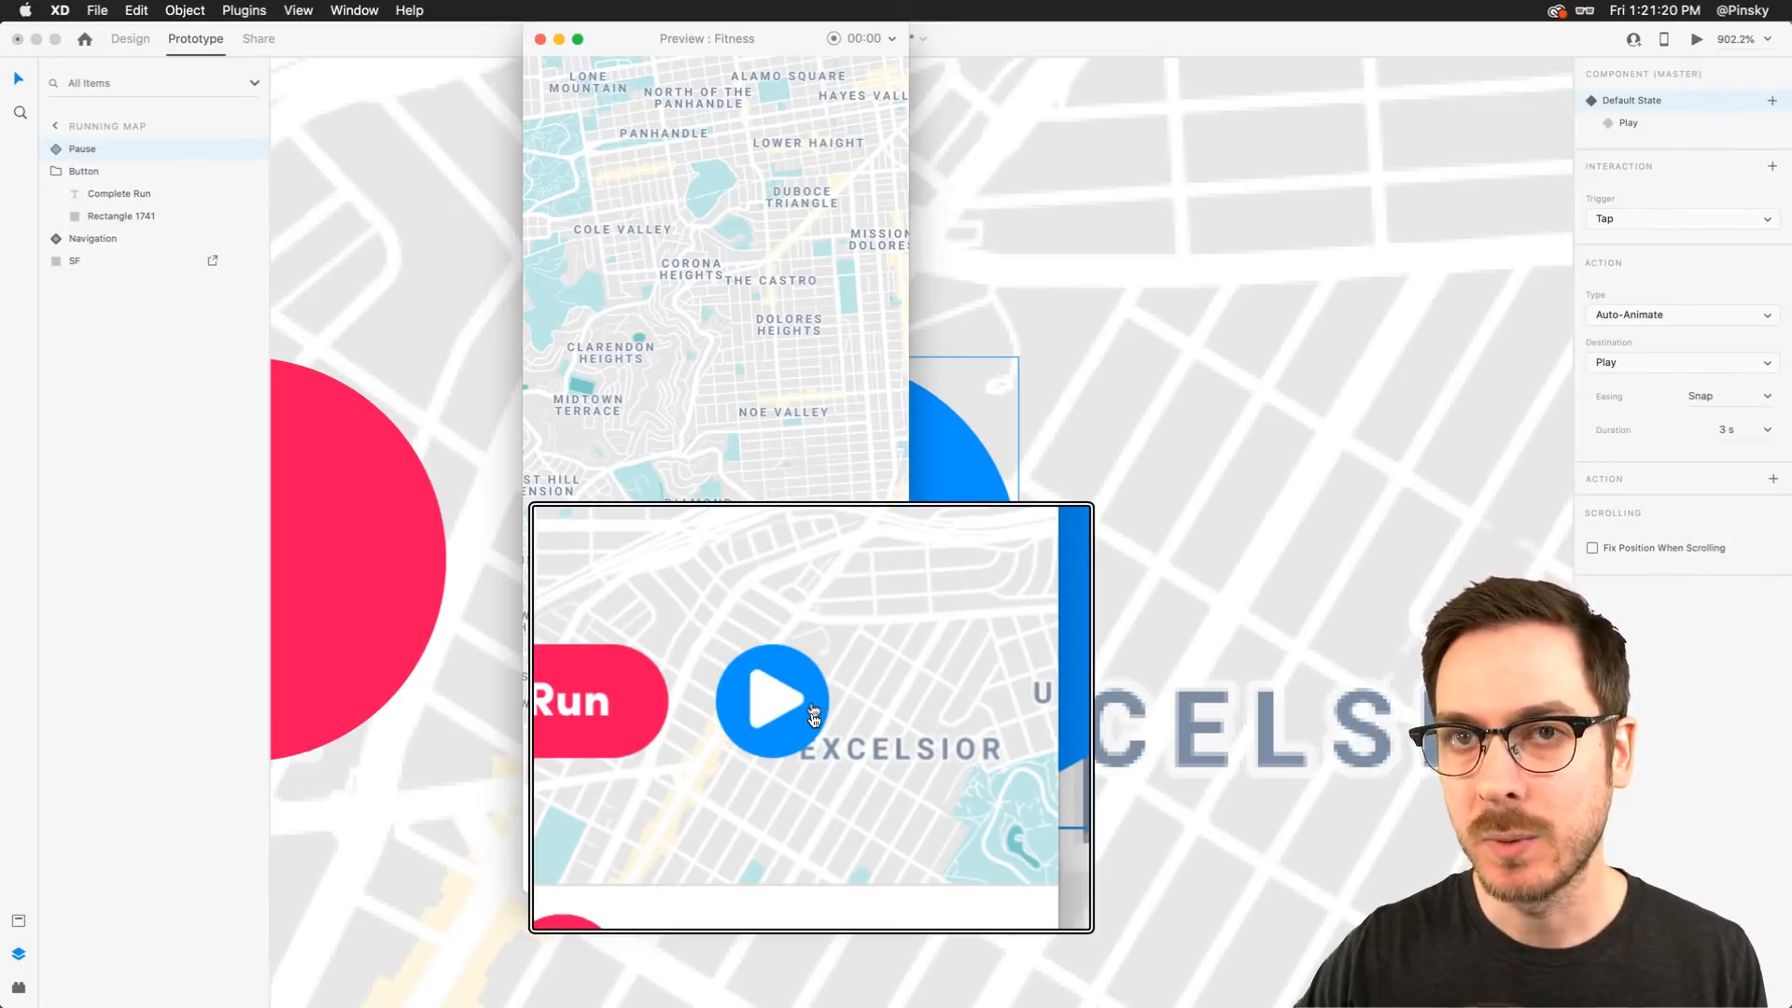
{"action": "left_click", "coordinate": [814, 717]}
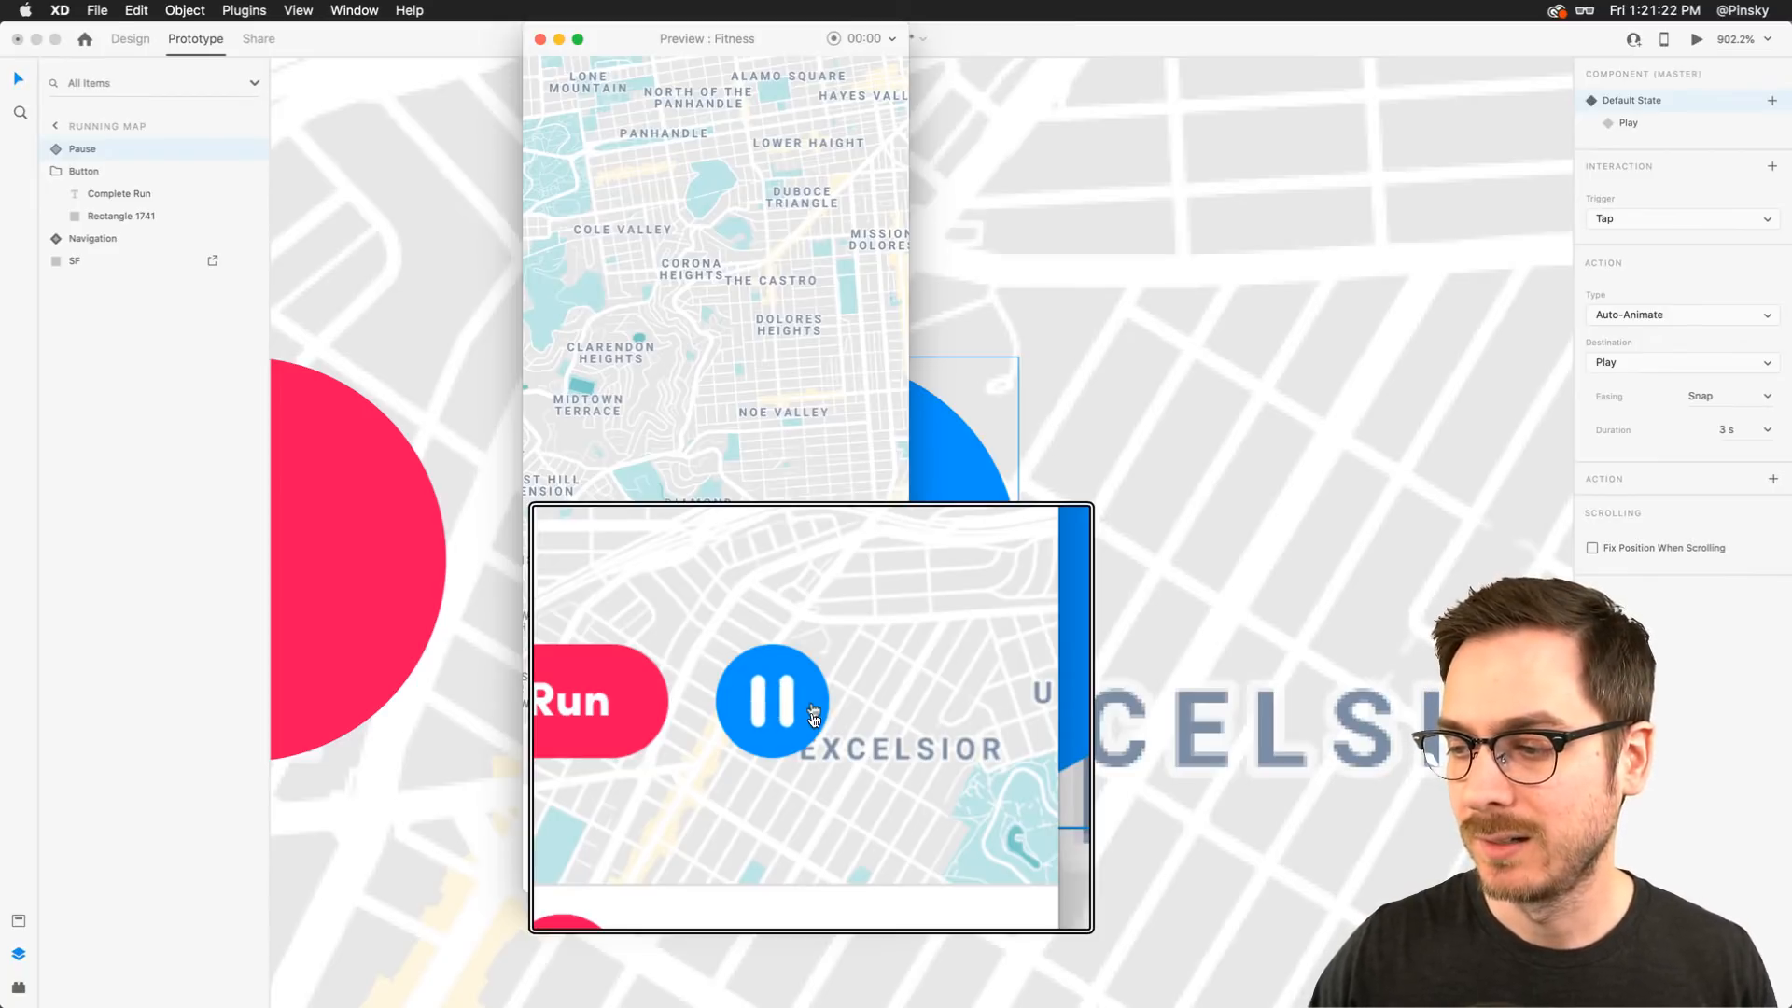
{"action": "key", "text": "super+w"}
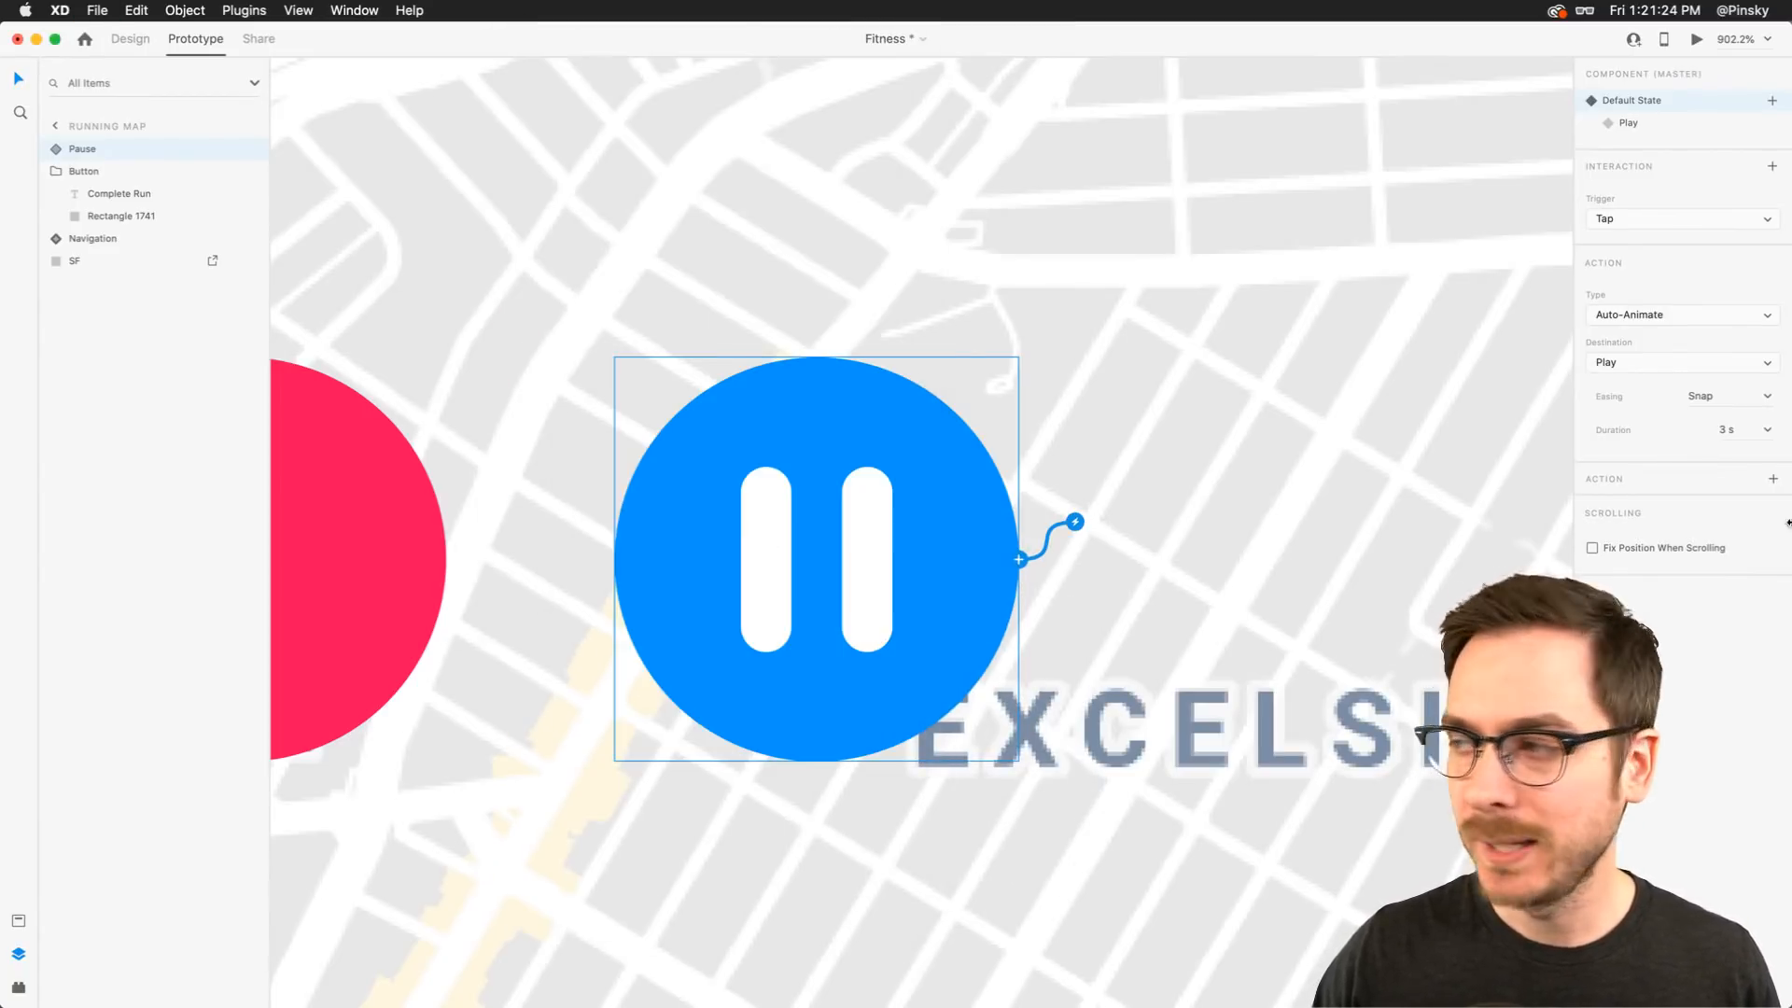
Set the Default State interaction's duration to 0.4 s
{"action": "left_click", "coordinate": [1767, 429]}
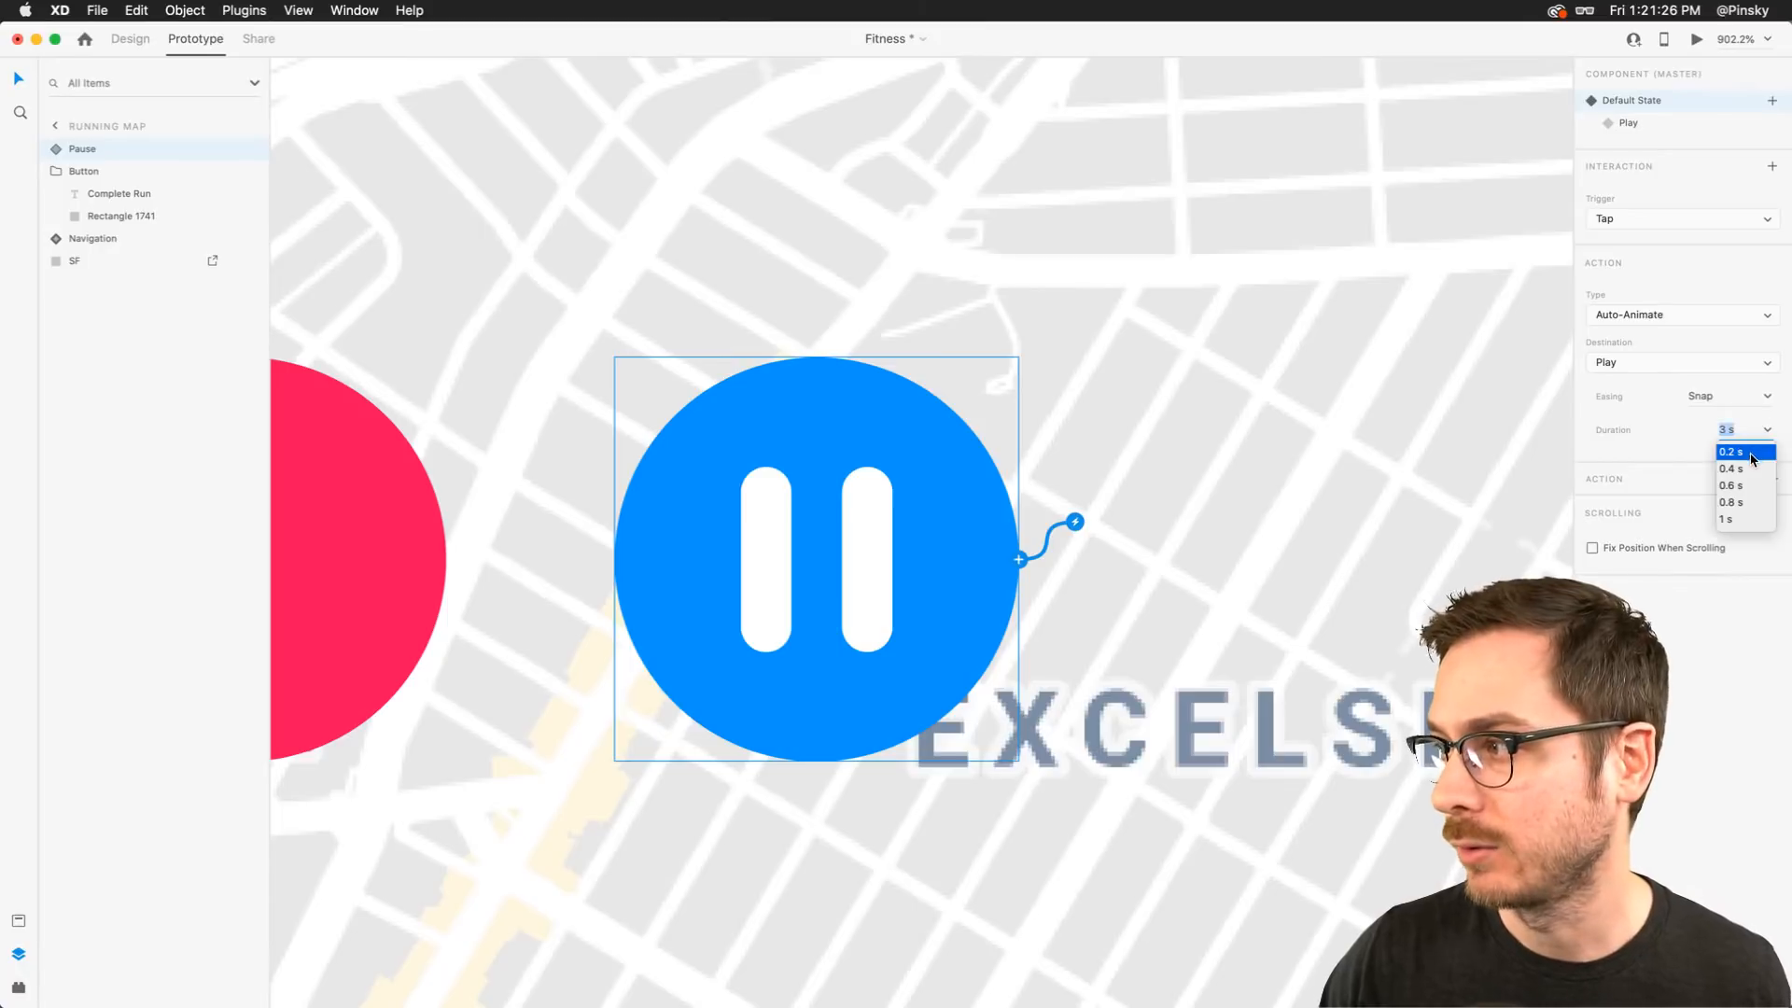
{"action": "left_click", "coordinate": [1727, 463]}
Preview the prototype and tap the Pause button several times to check the faster transition
{"action": "left_click", "coordinate": [1697, 39]}
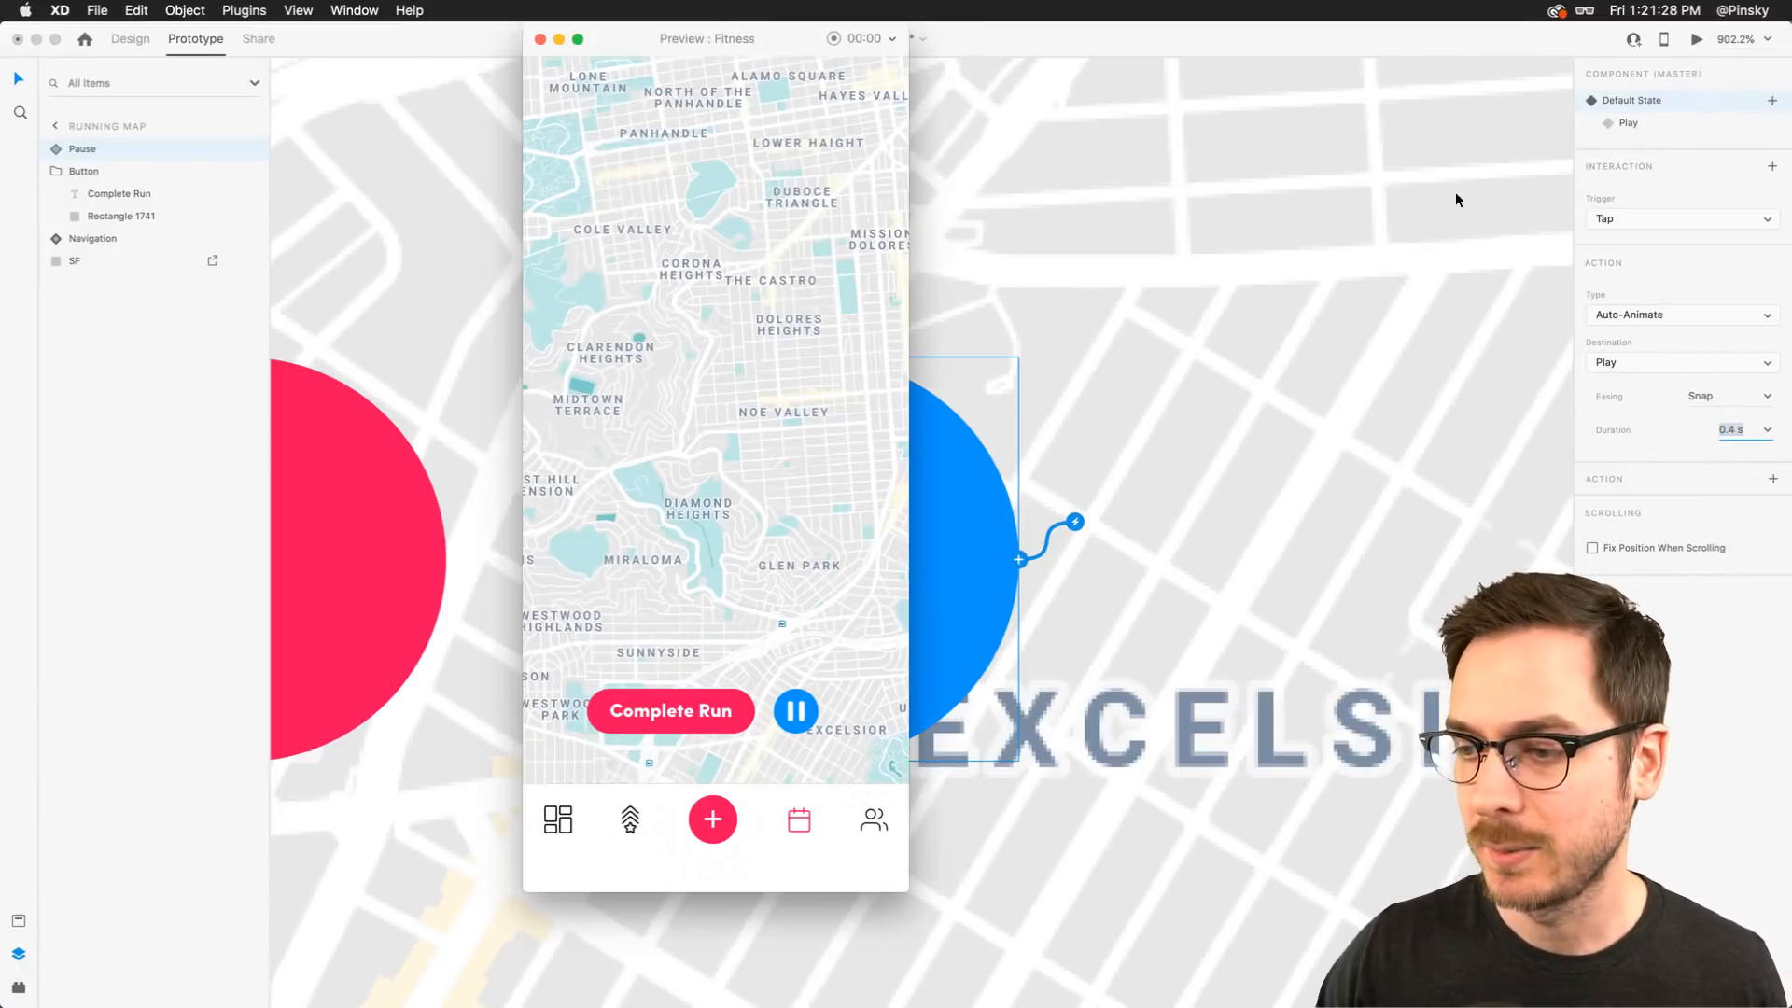
{"action": "left_click", "coordinate": [799, 720]}
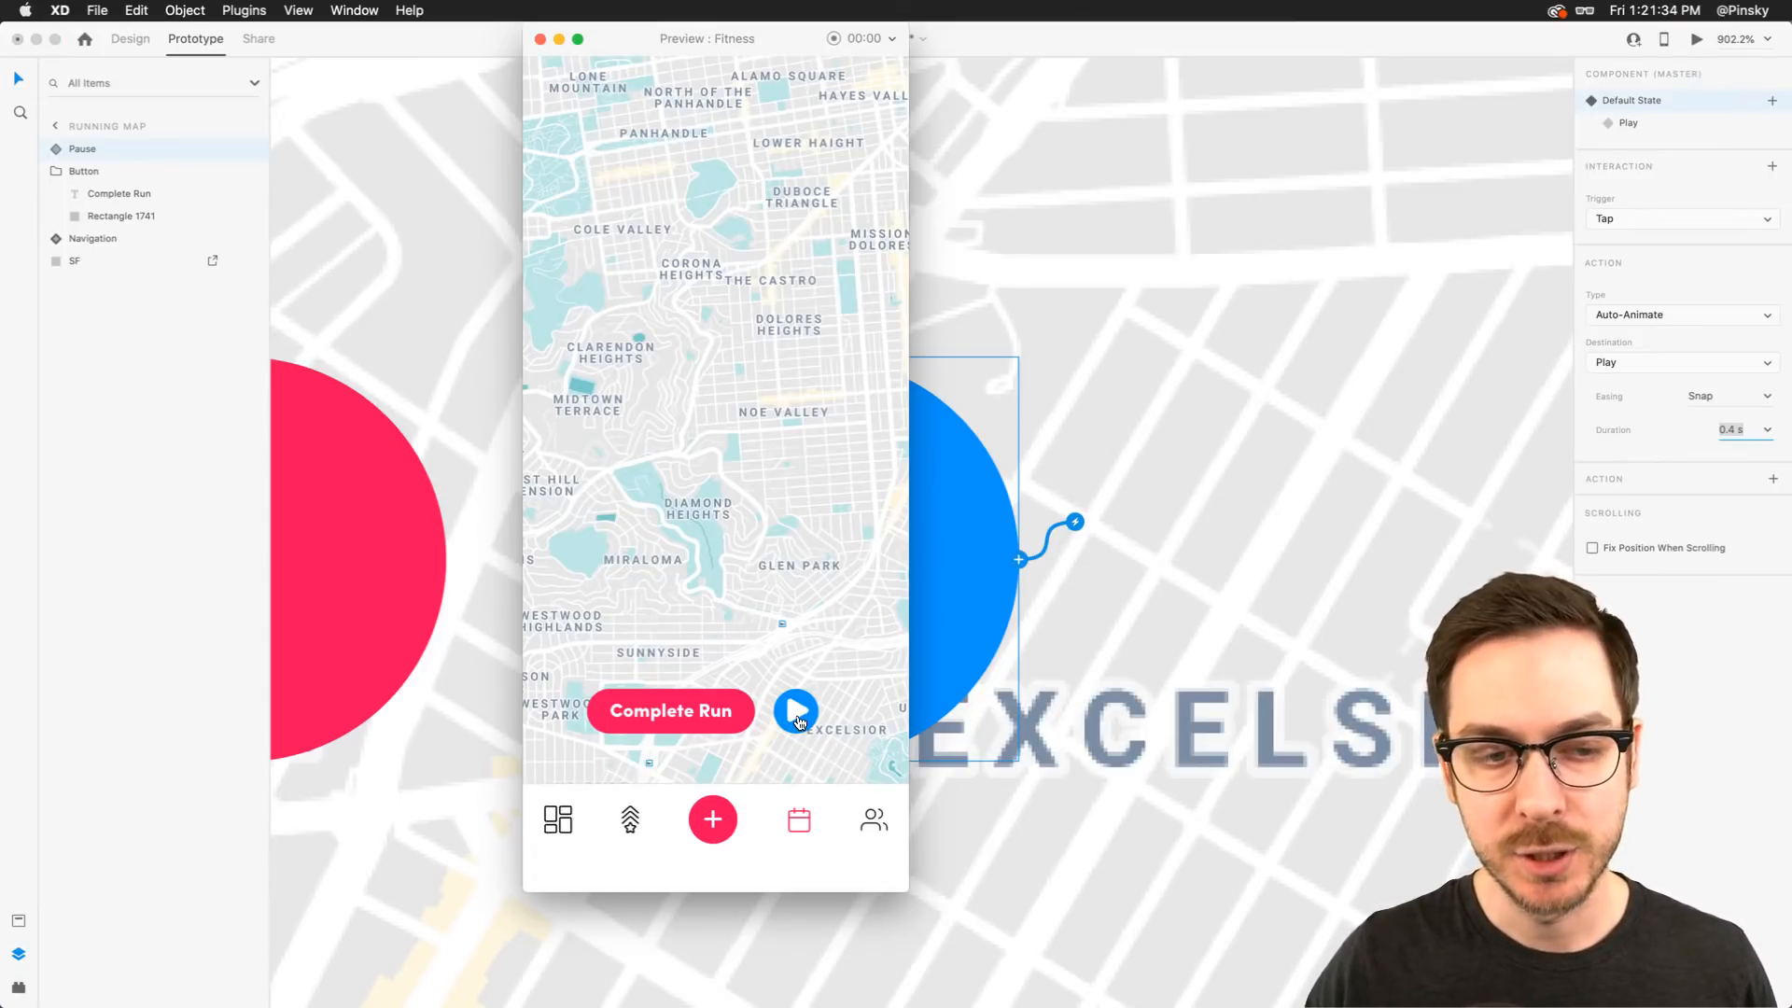
{"action": "left_click", "coordinate": [928, 605]}
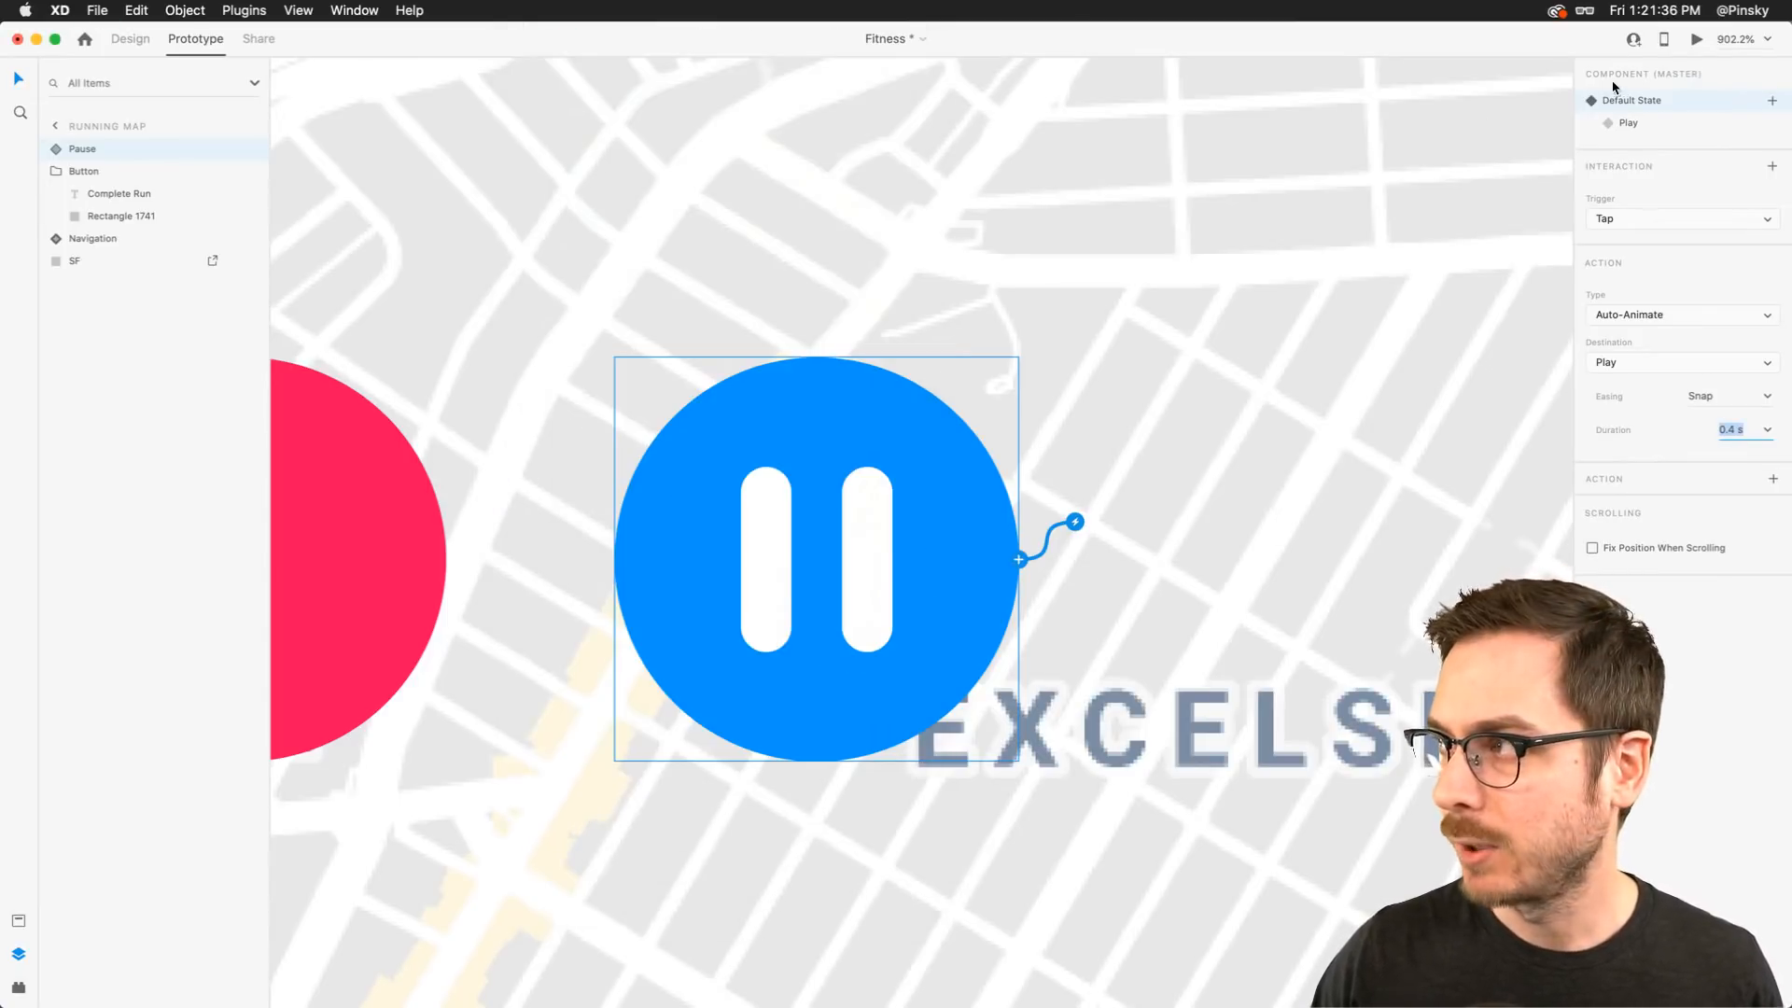
{"action": "left_click", "coordinate": [1697, 39]}
{"action": "left_click", "coordinate": [799, 731]}
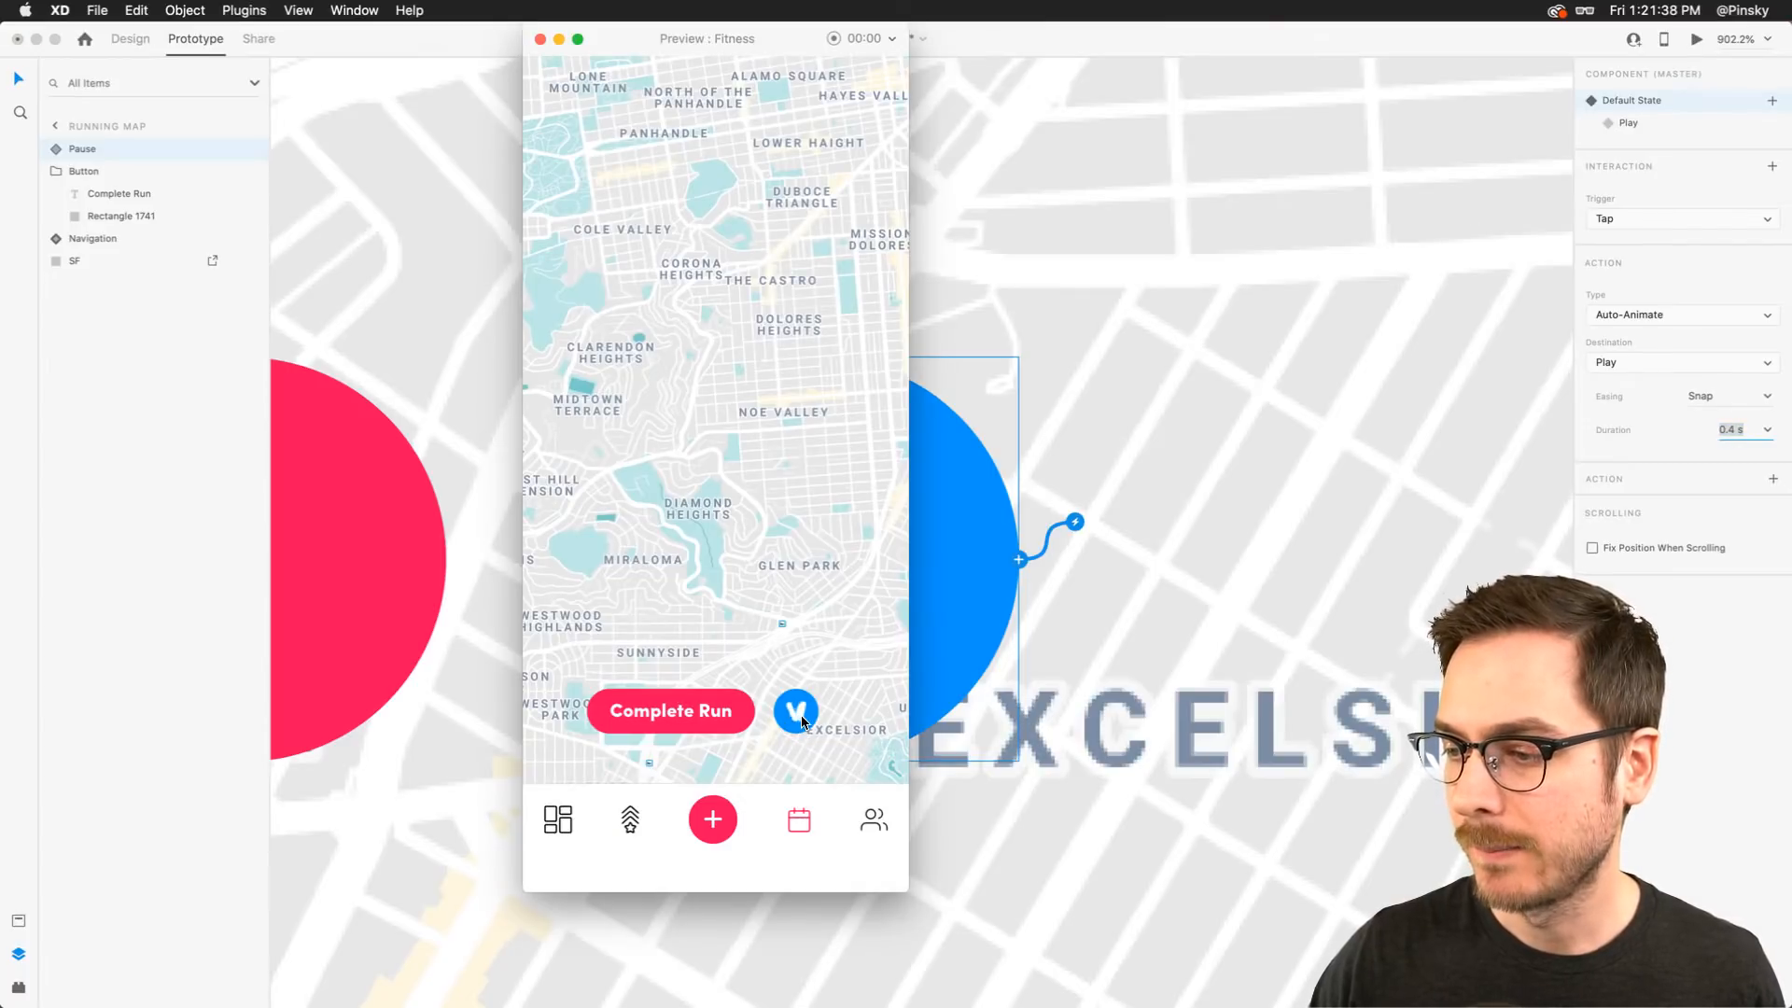
{"action": "left_click", "coordinate": [799, 727]}
{"action": "left_click", "coordinate": [803, 724]}
{"action": "left_click", "coordinate": [803, 721]}
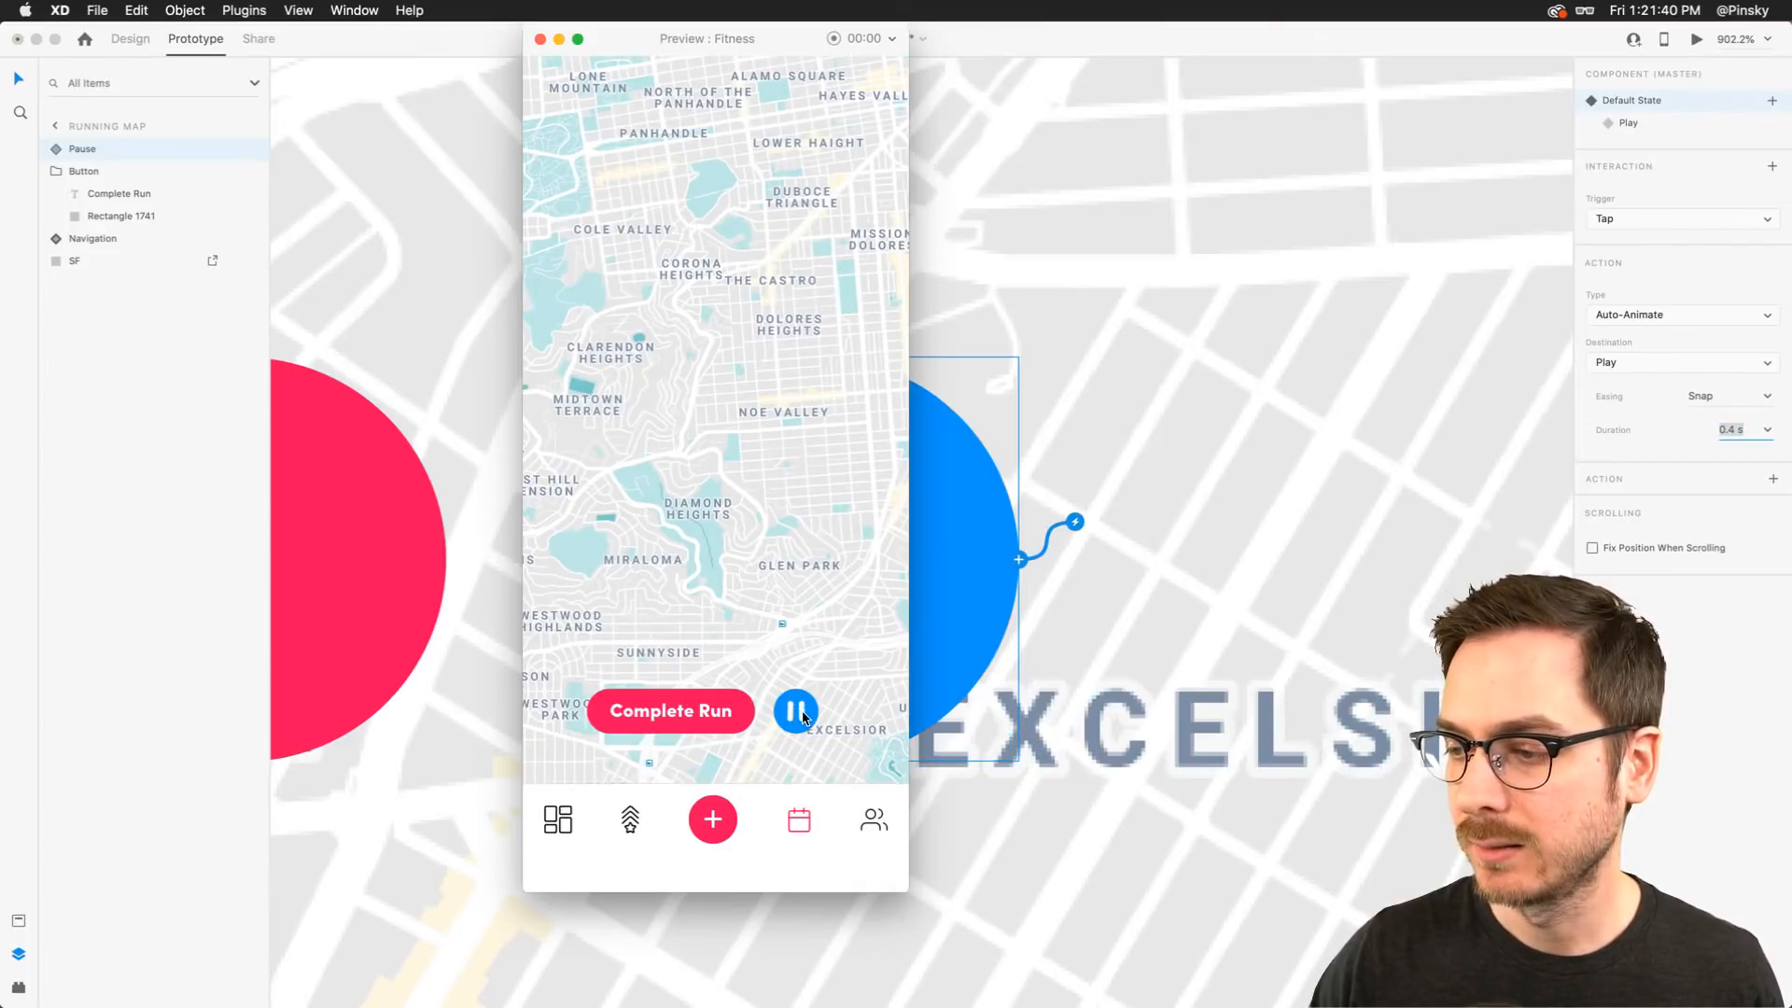
{"action": "left_click", "coordinate": [802, 717]}
{"action": "key", "text": "super+w"}
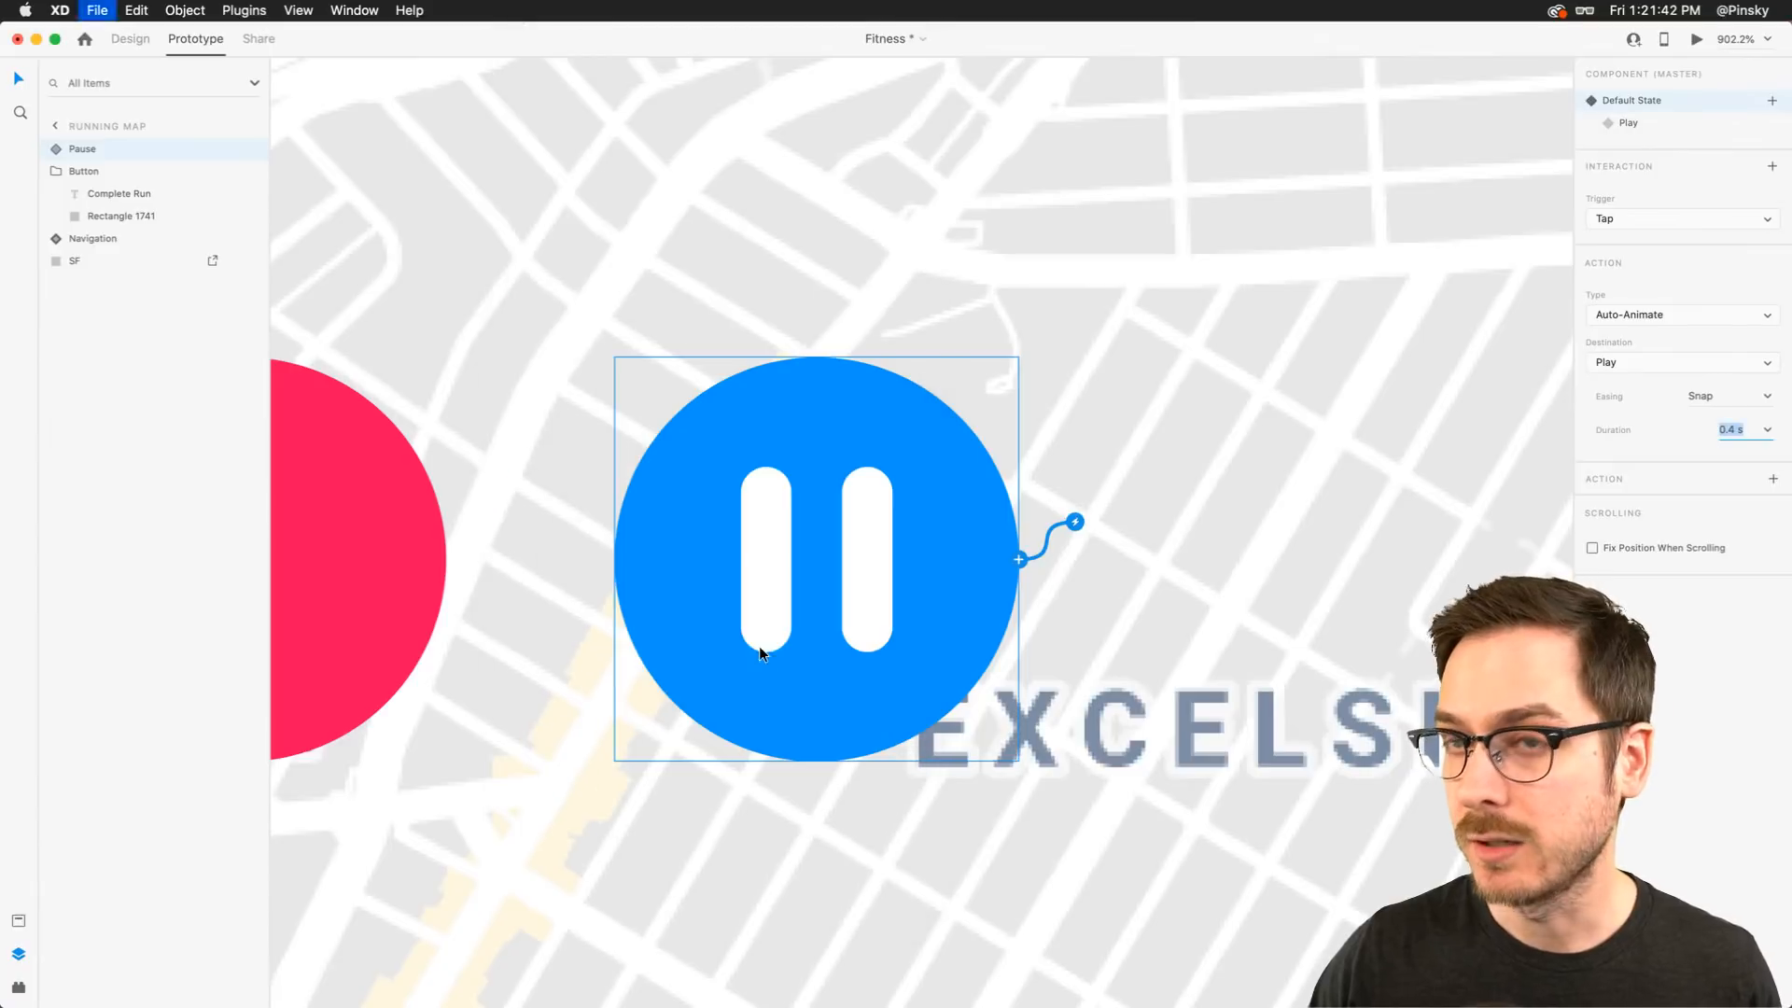
In Design mode, on the Play state, set the Left path's rotation to 0°
{"action": "left_click", "coordinate": [130, 38]}
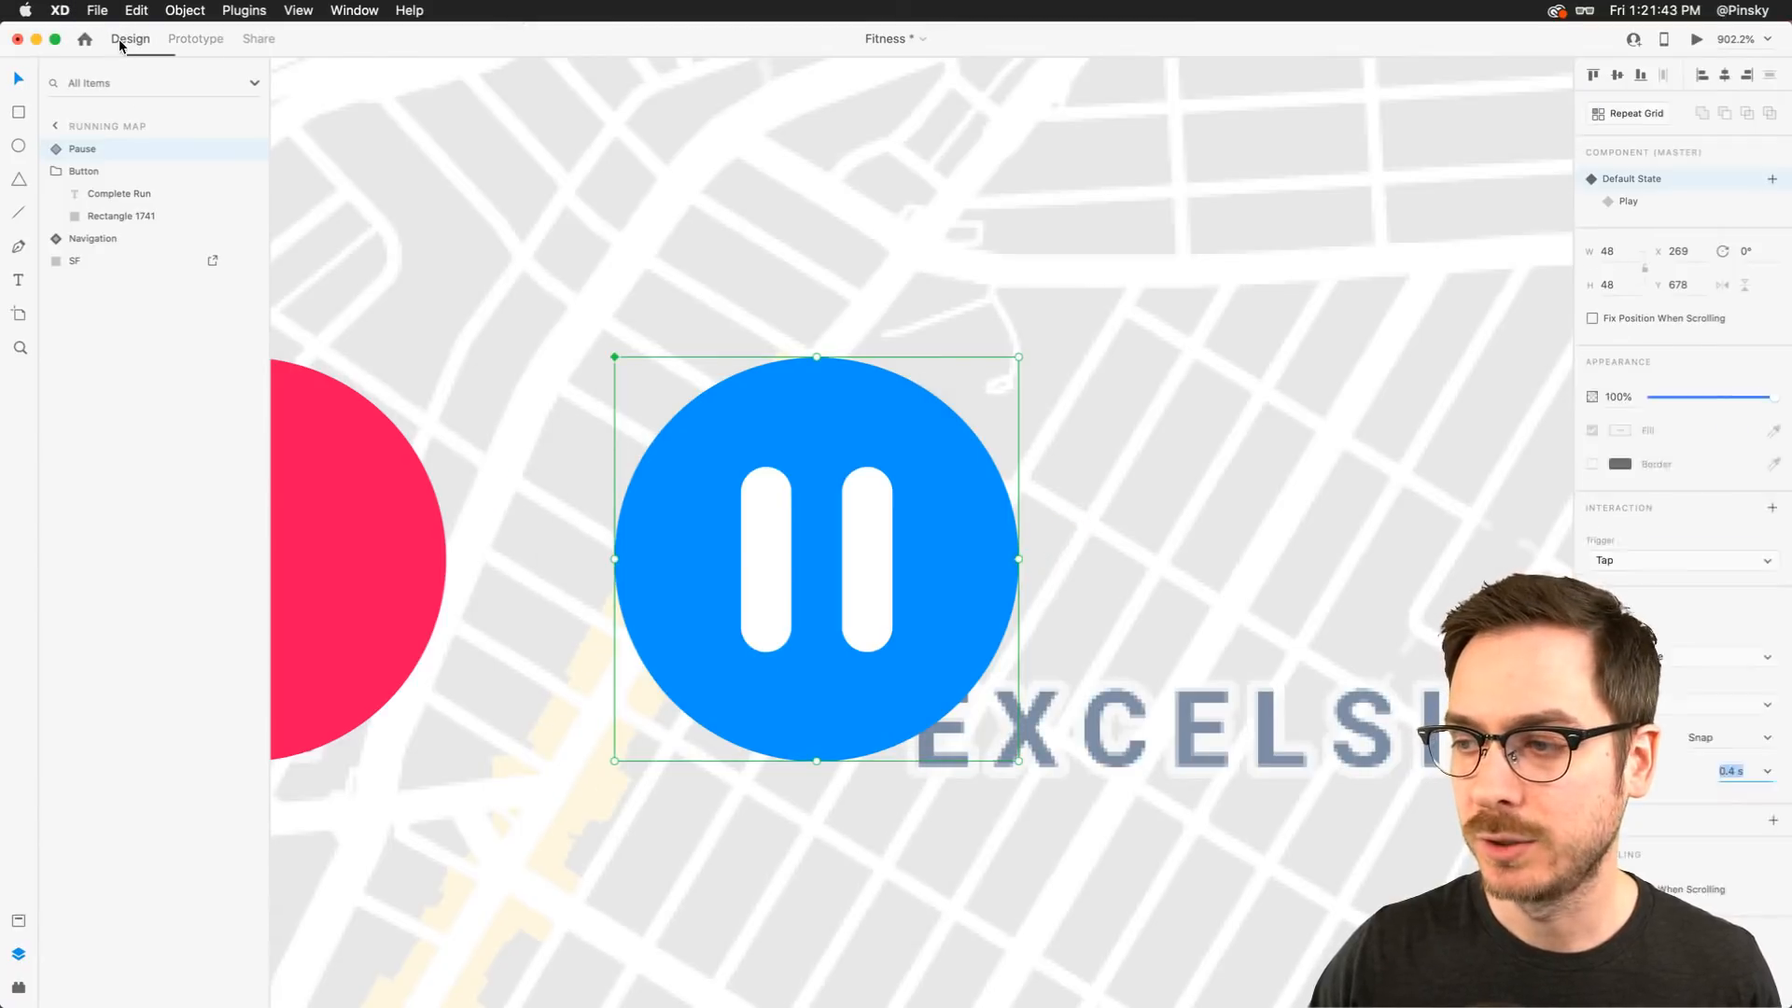
{"action": "left_click", "coordinate": [1658, 206]}
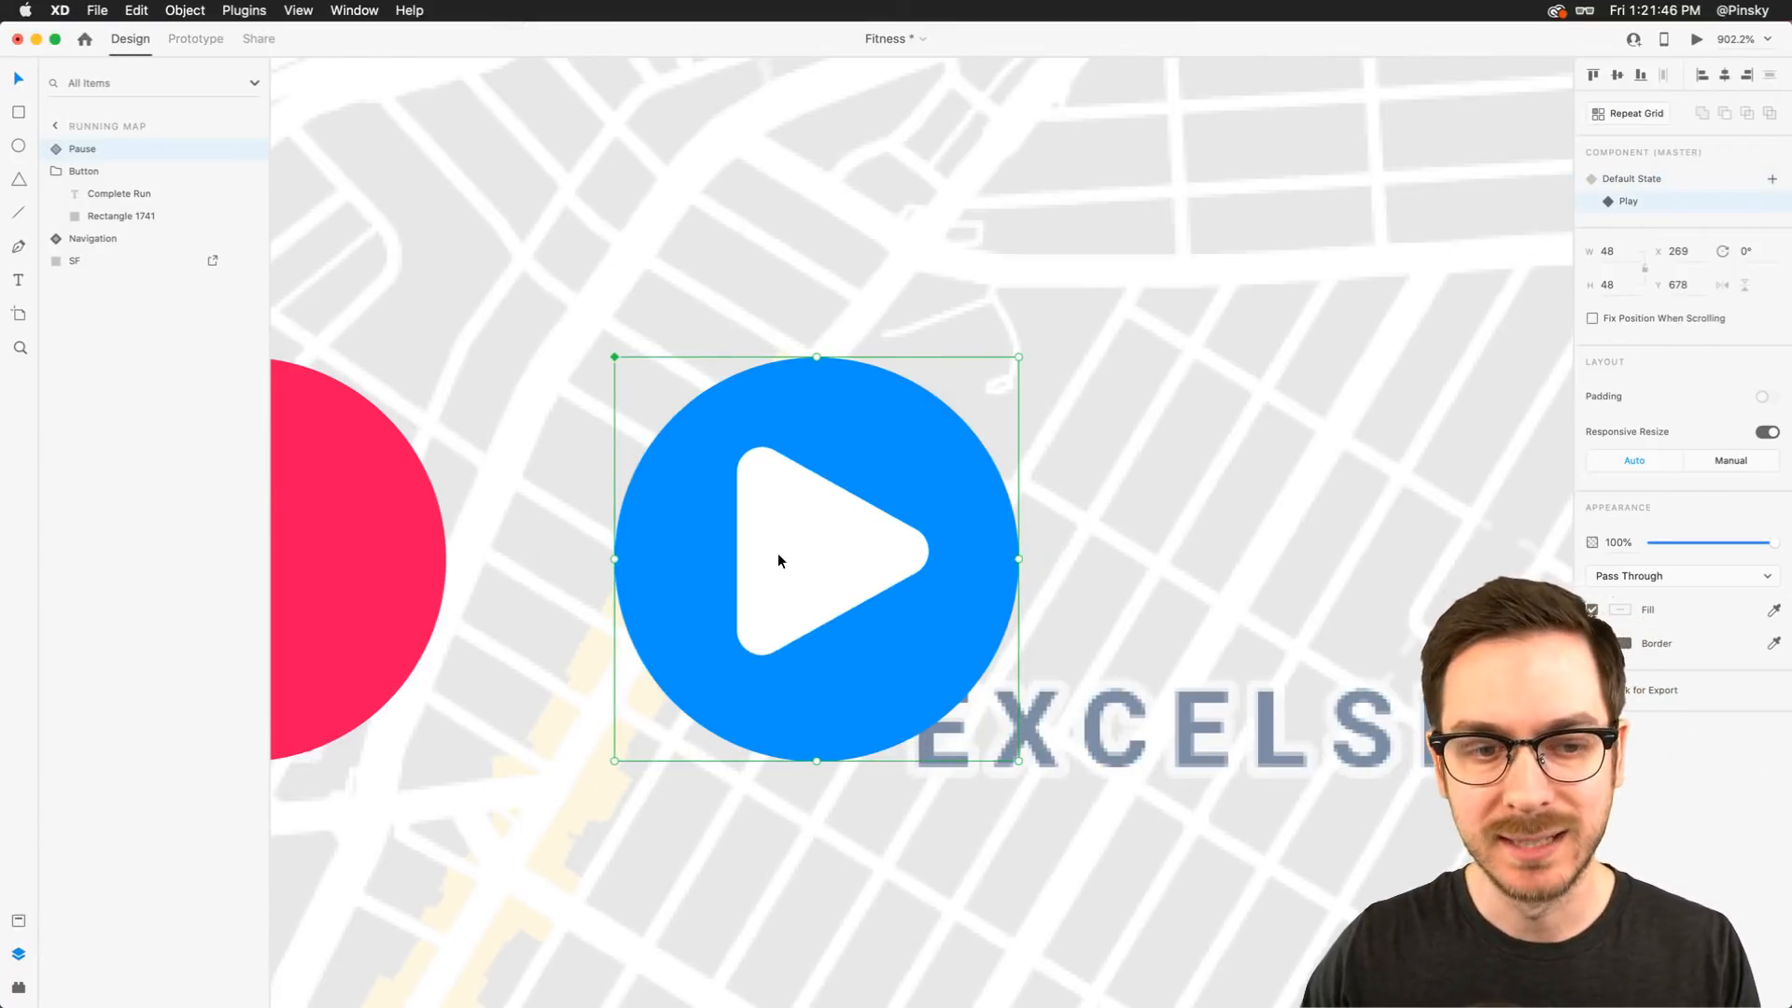
{"action": "left_click", "coordinate": [217, 38]}
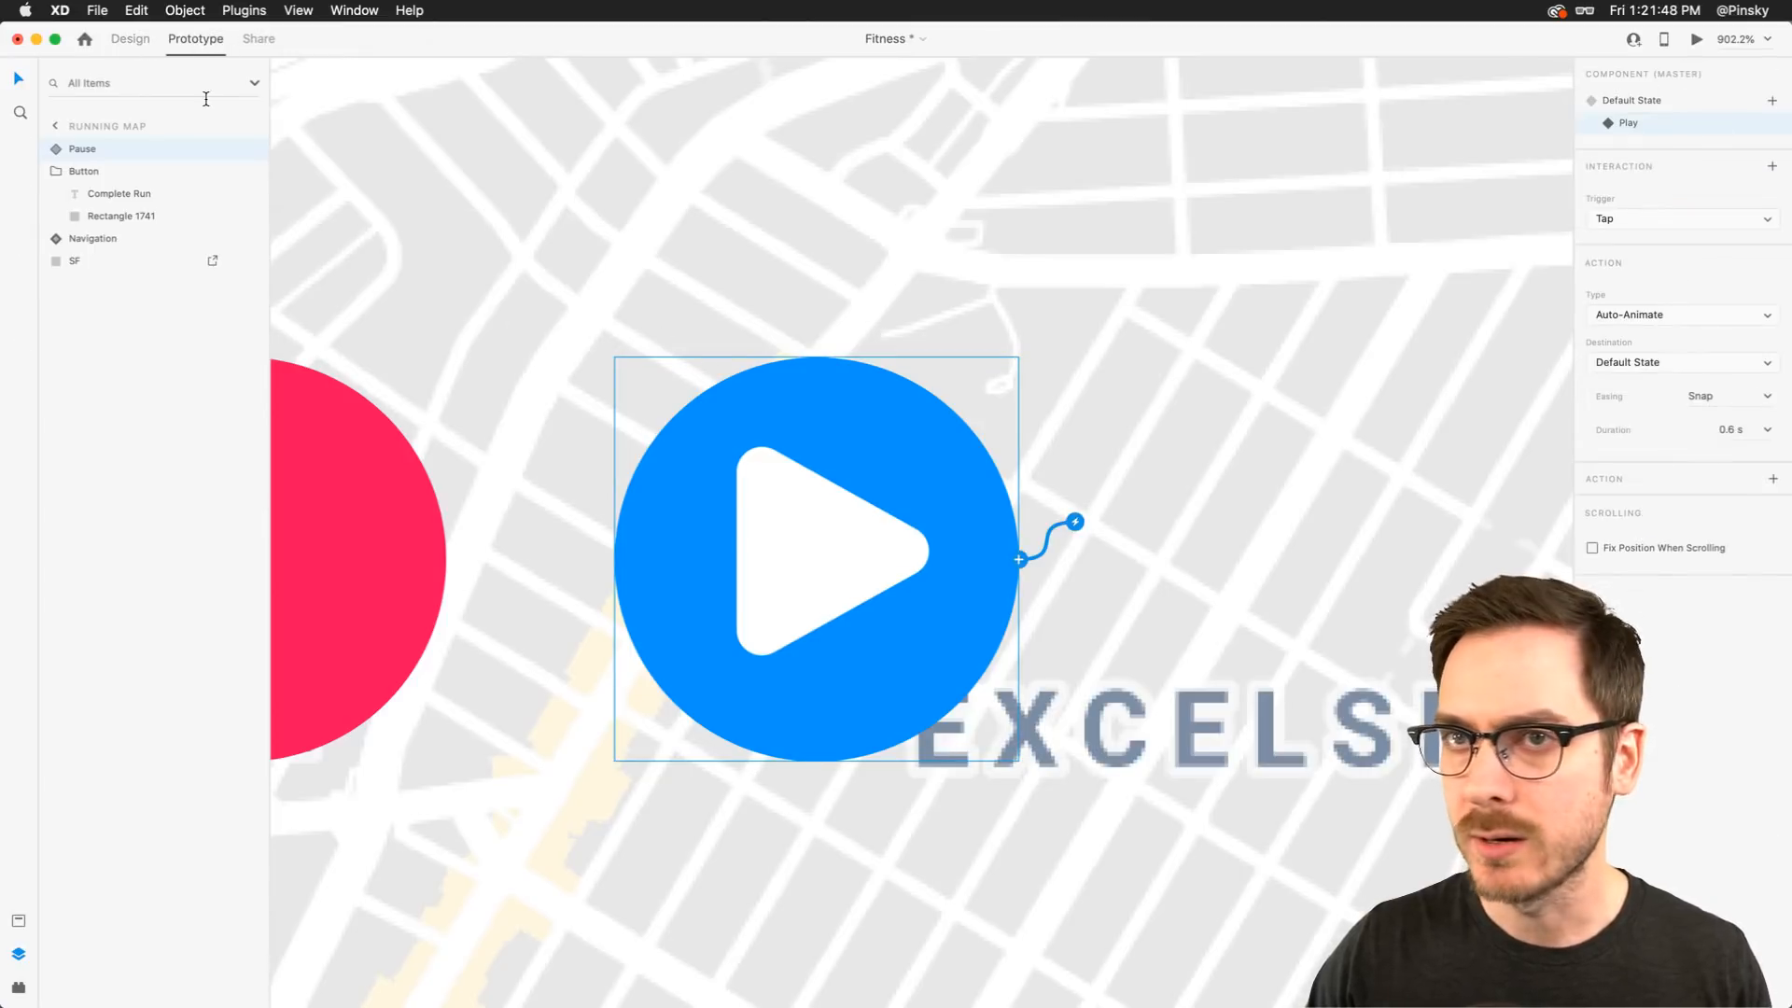
{"action": "left_click", "coordinate": [128, 40]}
{"action": "left_click", "coordinate": [57, 149]}
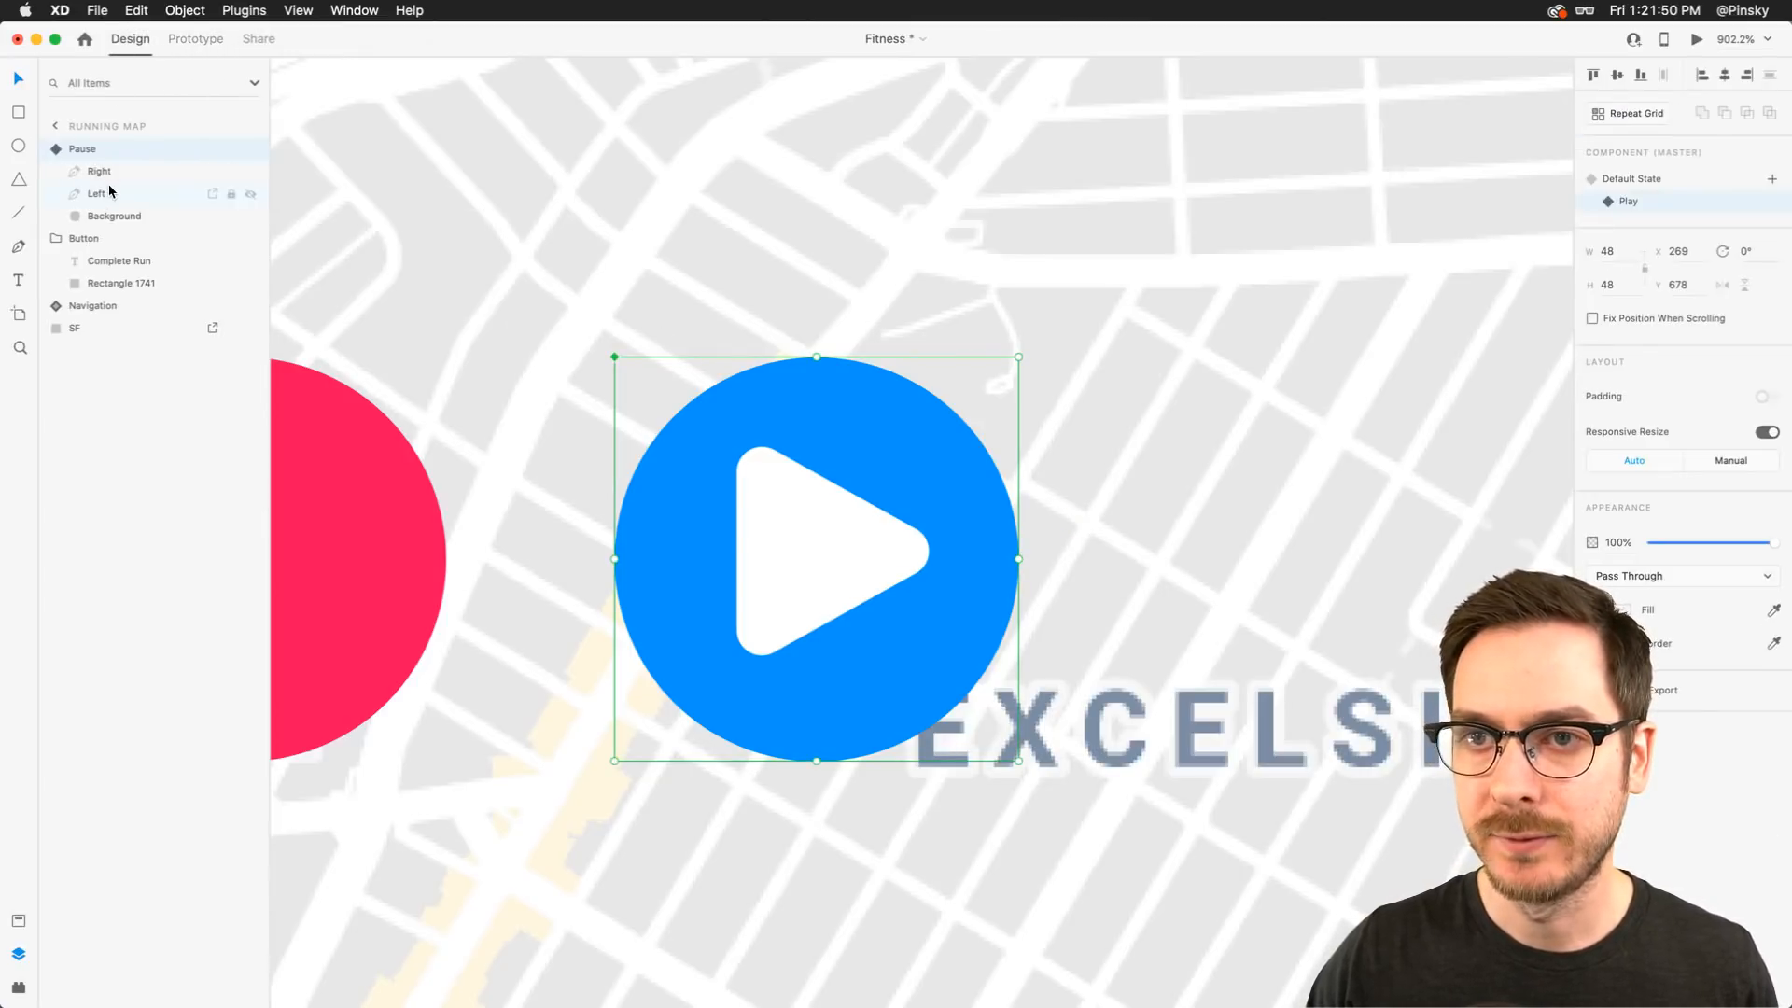
{"action": "left_click", "coordinate": [109, 193]}
{"action": "left_click", "coordinate": [1753, 192]}
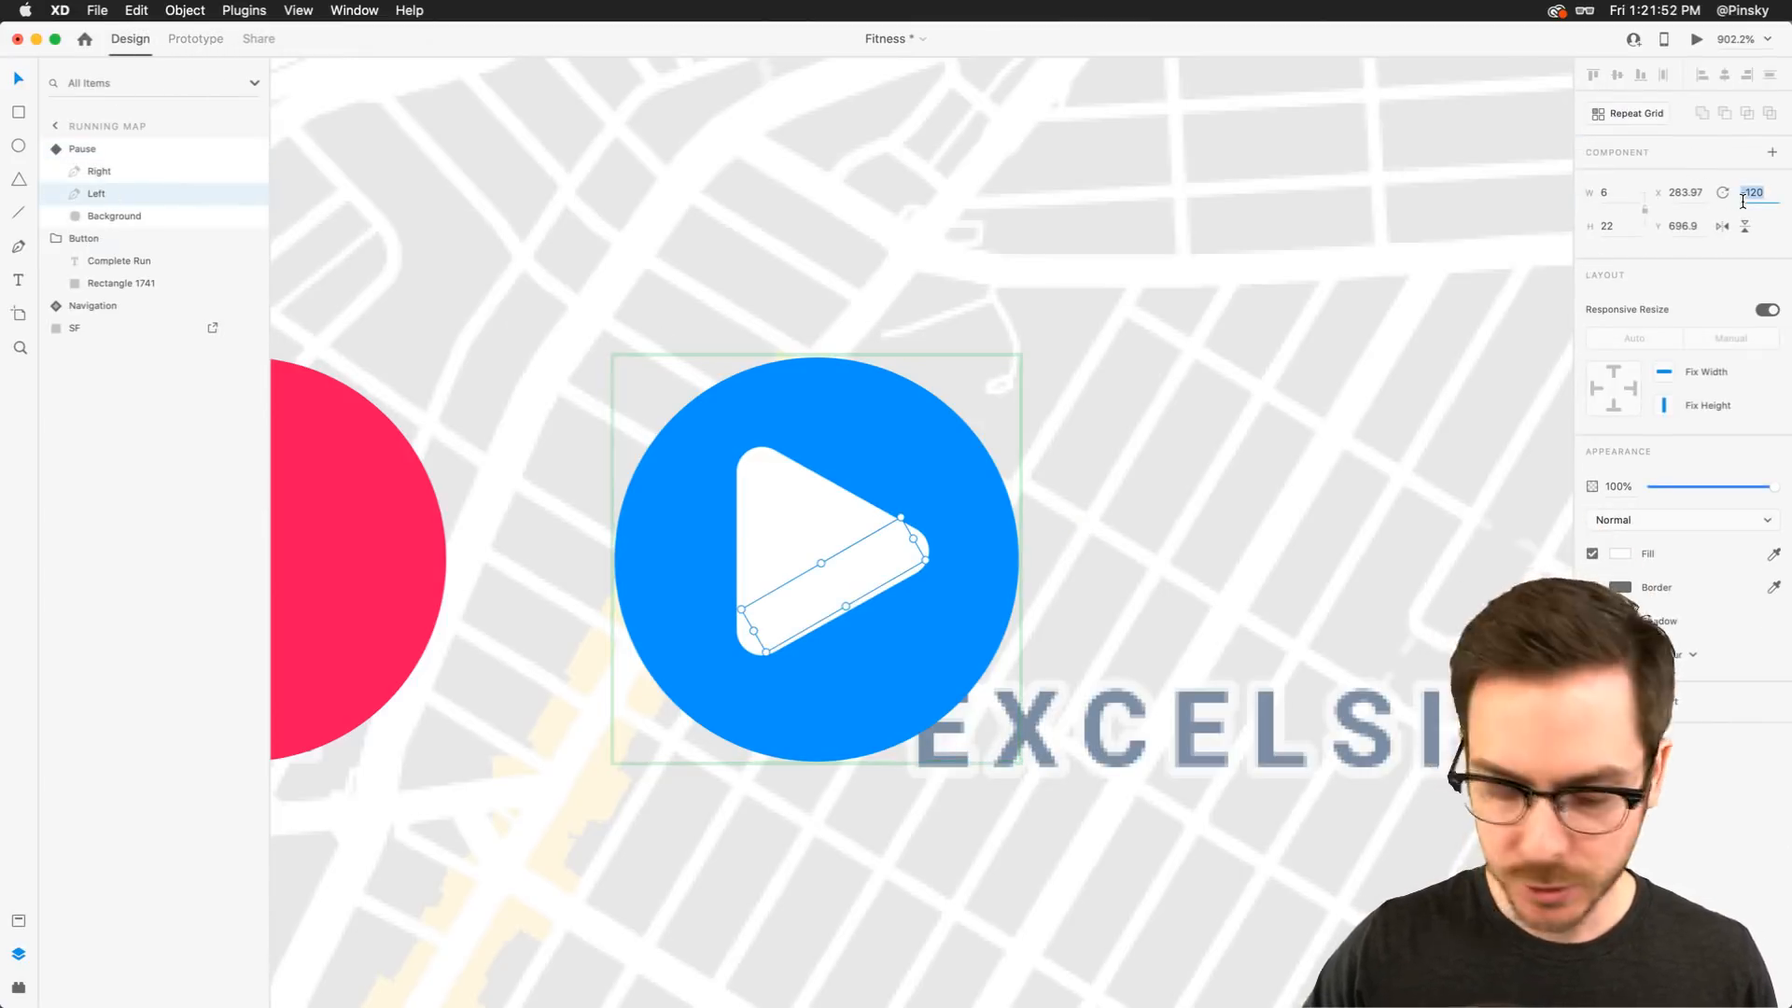
{"action": "type", "text": "0"}
{"action": "key", "text": "Return"}
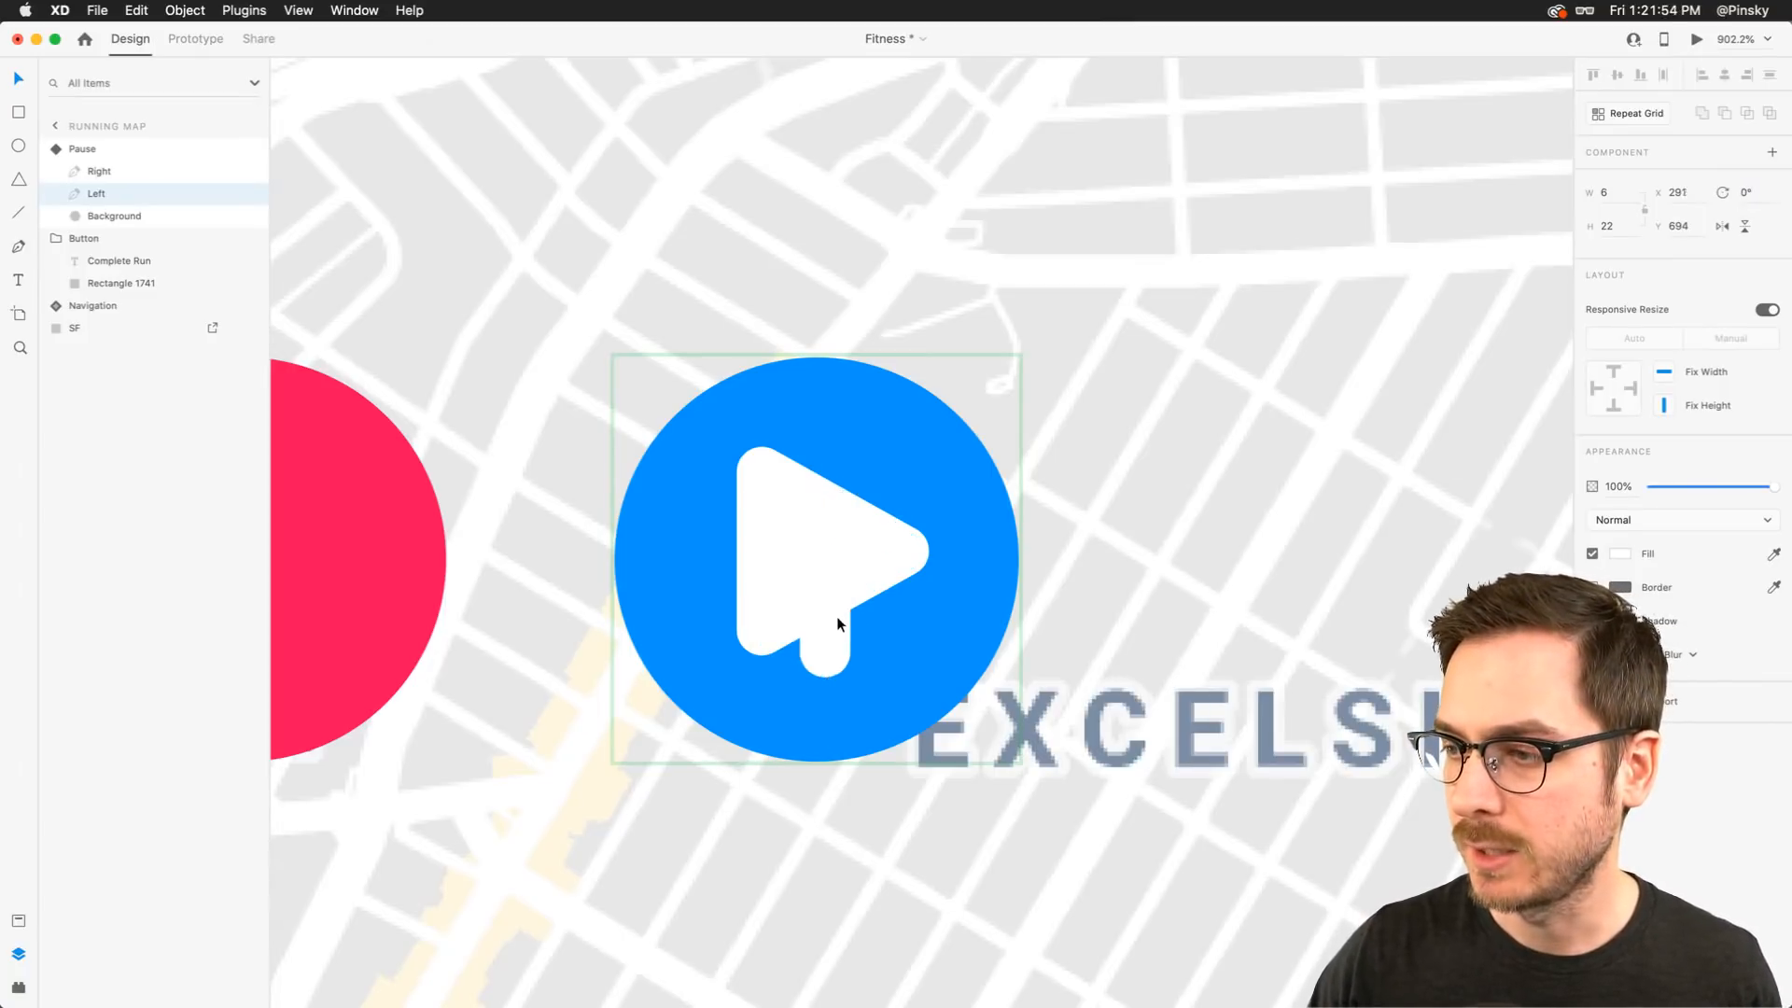
Move the Left path to about x 284 so it forms the triangle's vertical left edge, then reselect the Default State
{"action": "left_click_drag", "start_coordinate": [836, 616], "coordinate": [776, 584]}
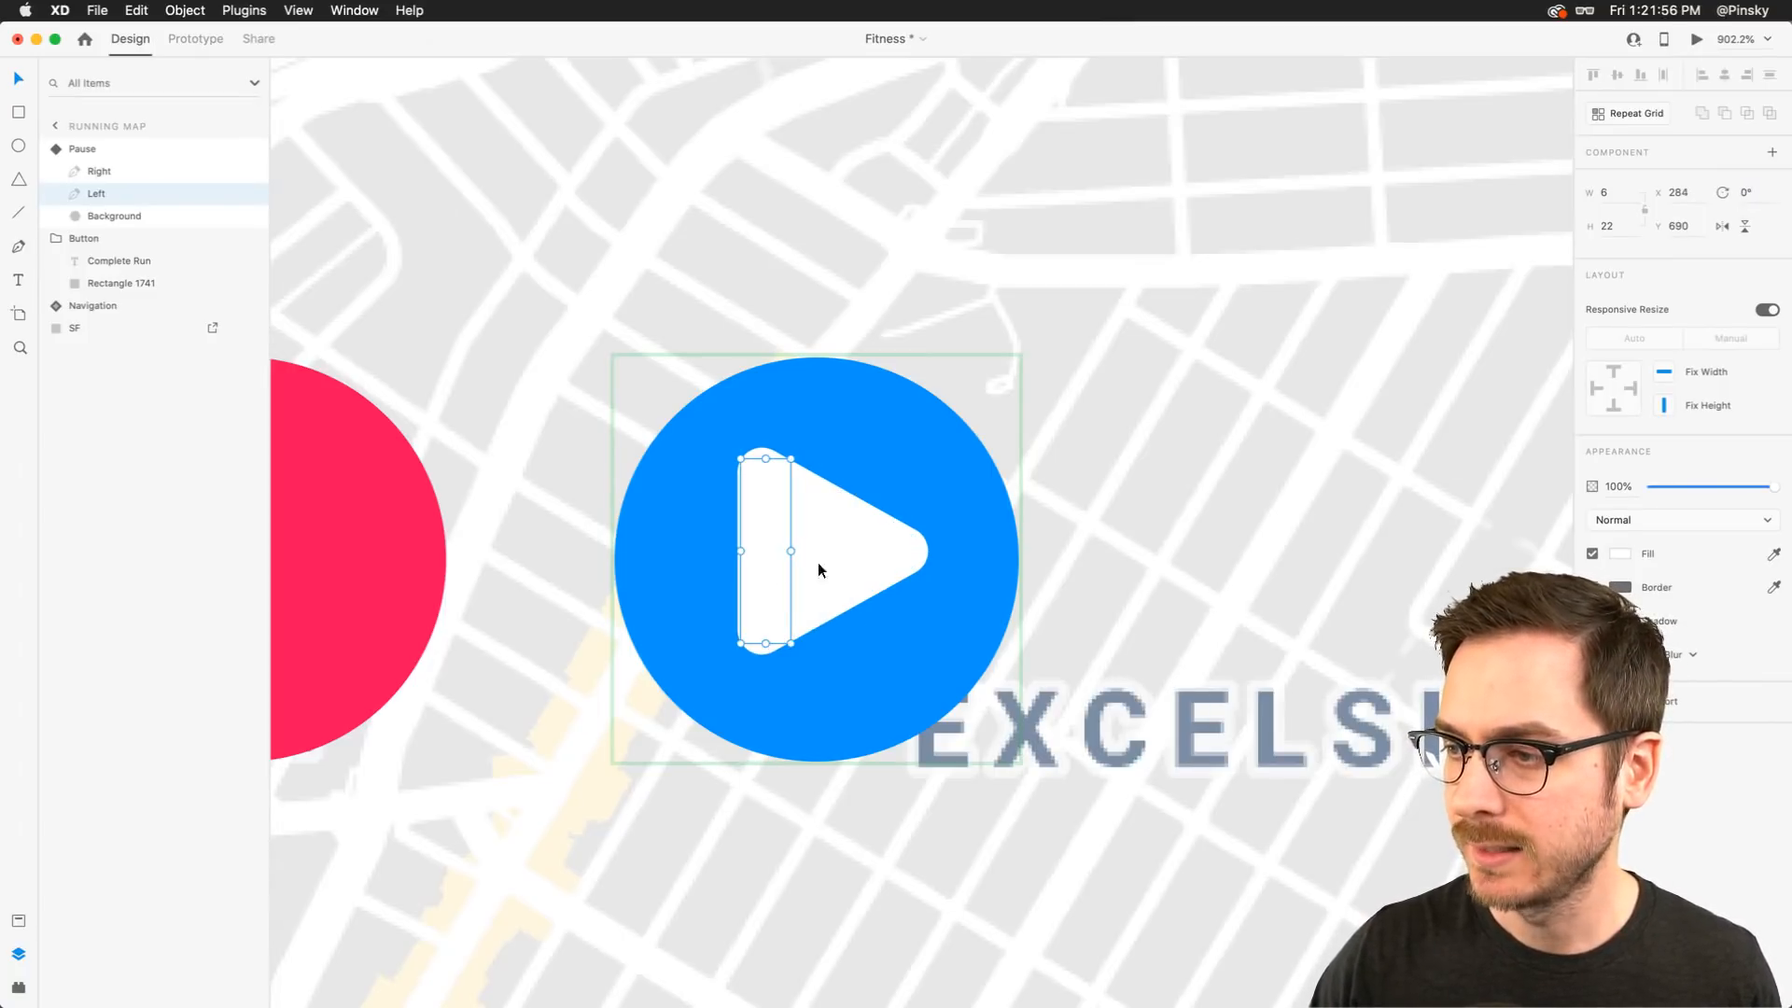
{"action": "key", "text": "Escape"}
{"action": "left_click", "coordinate": [1664, 177]}
Preview the prototype and tap the button repeatedly to check the revised pause-to-play animation
{"action": "left_click", "coordinate": [1697, 38]}
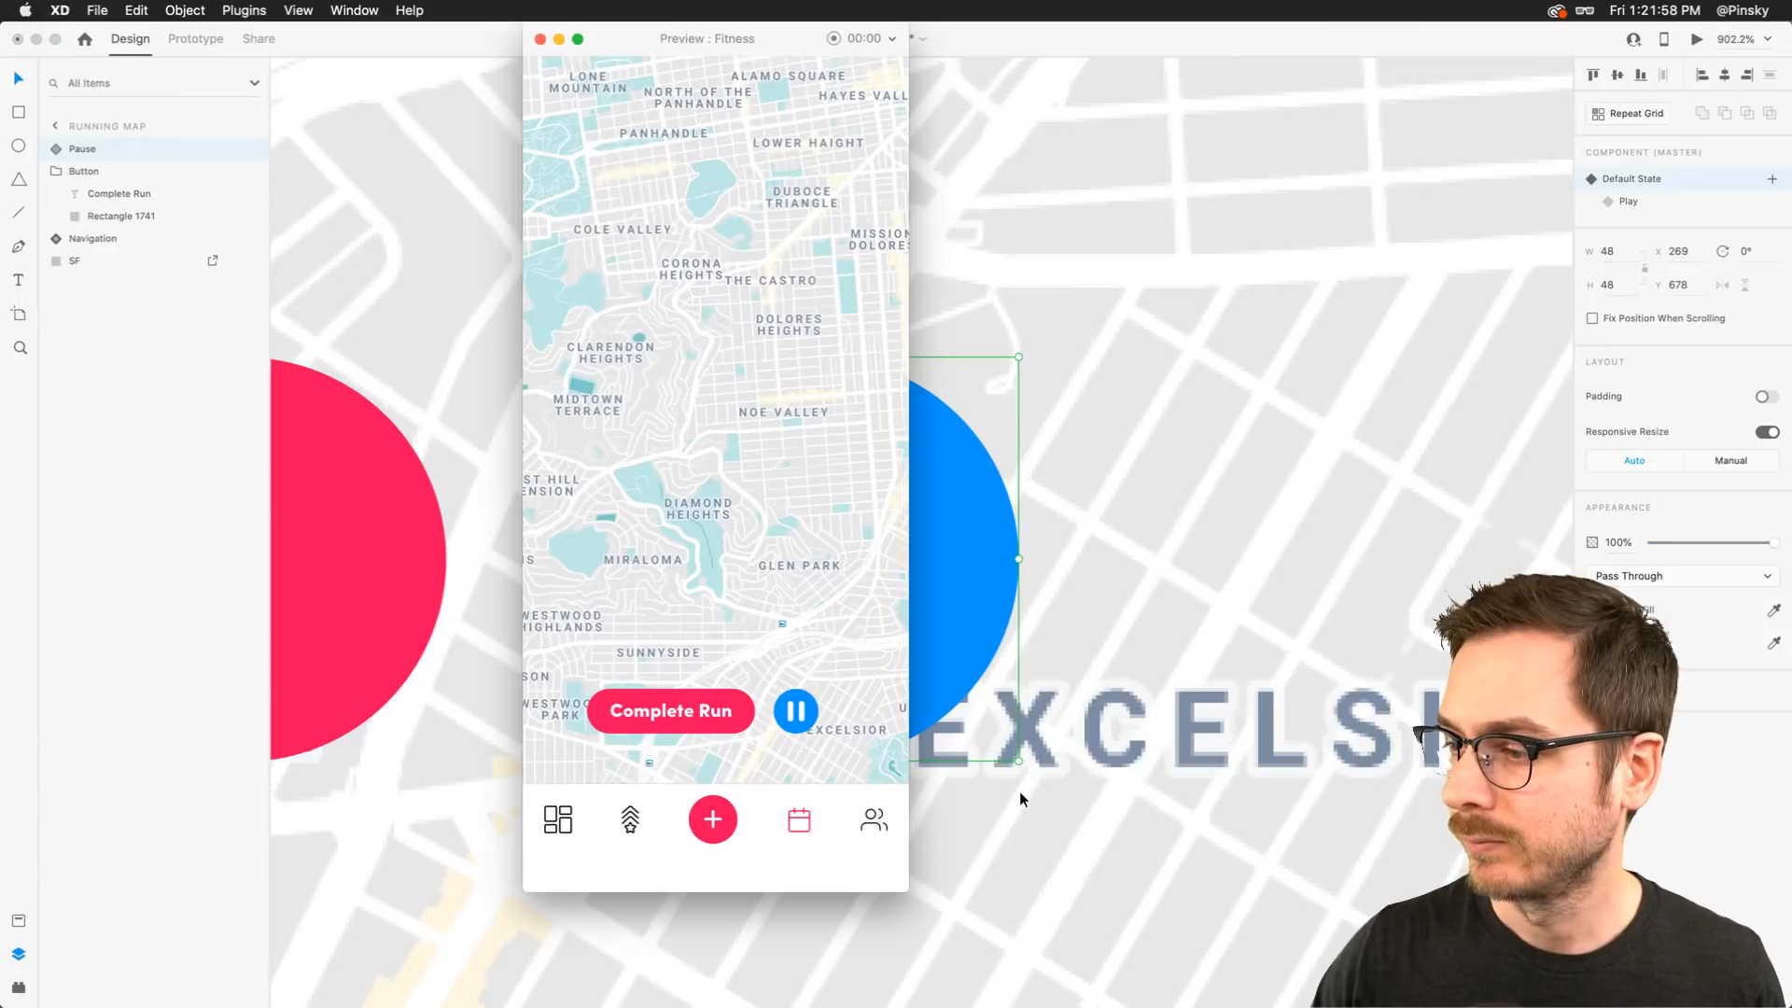
{"action": "left_click", "coordinate": [792, 727]}
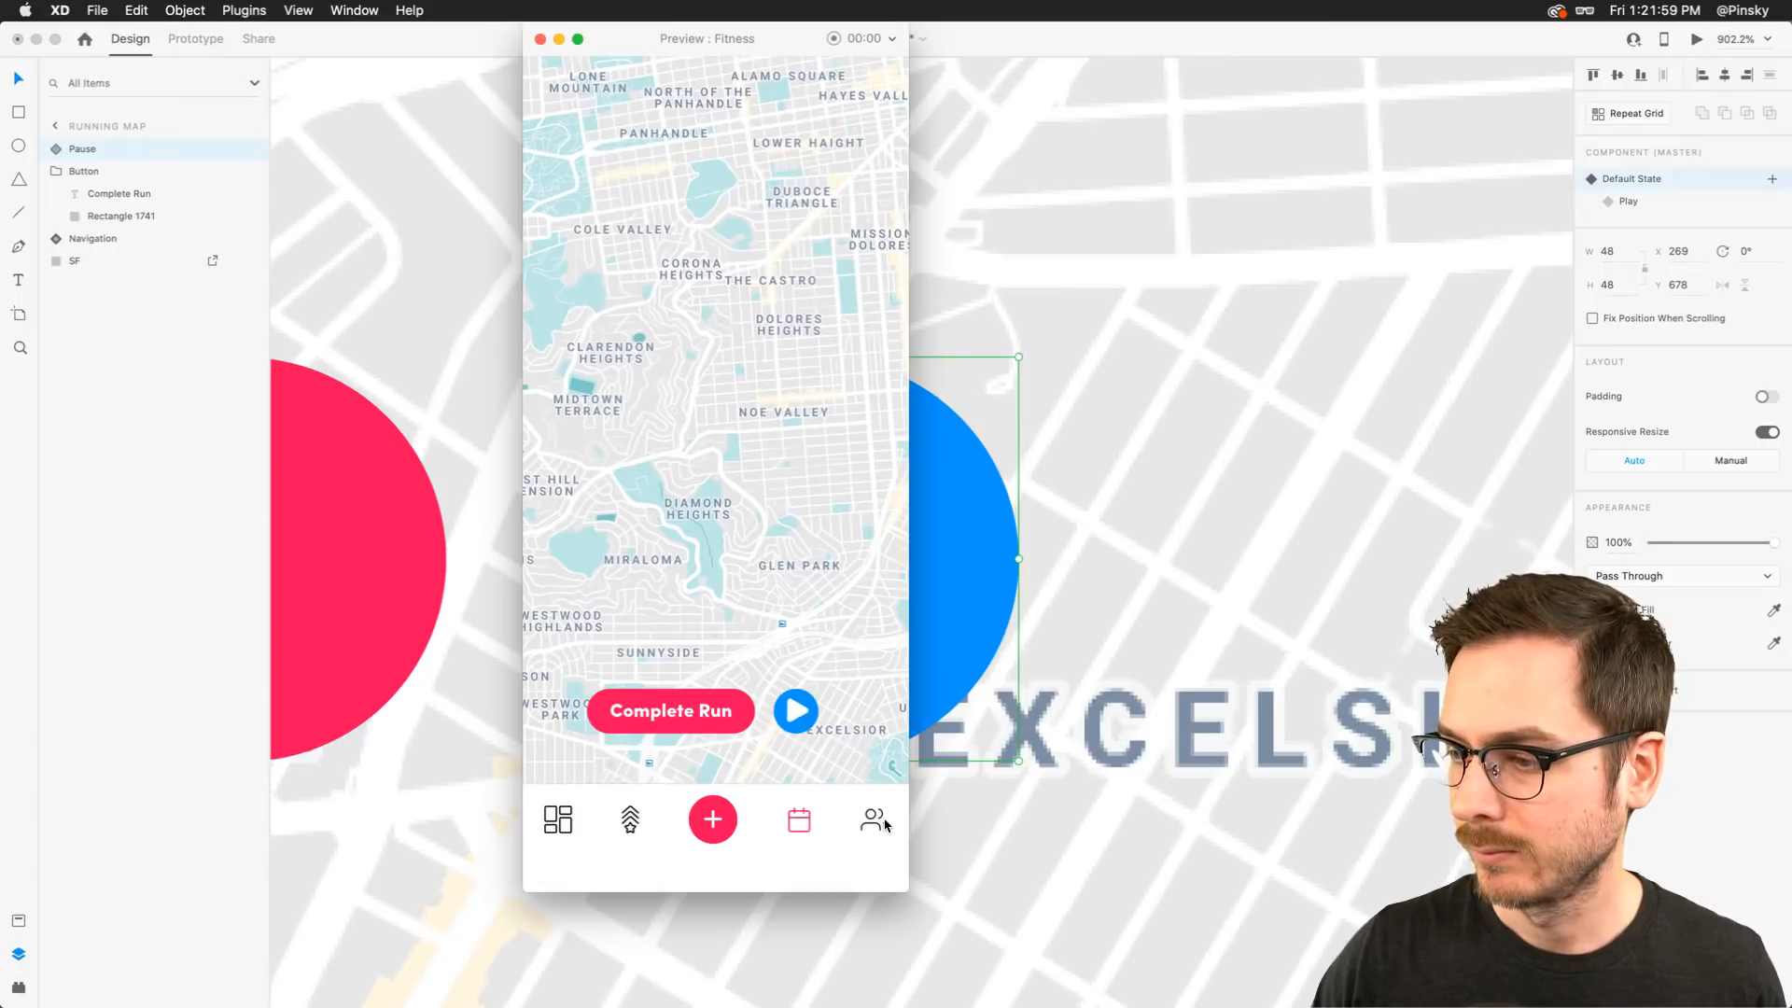
{"action": "left_click", "coordinate": [803, 719]}
{"action": "left_click", "coordinate": [809, 732]}
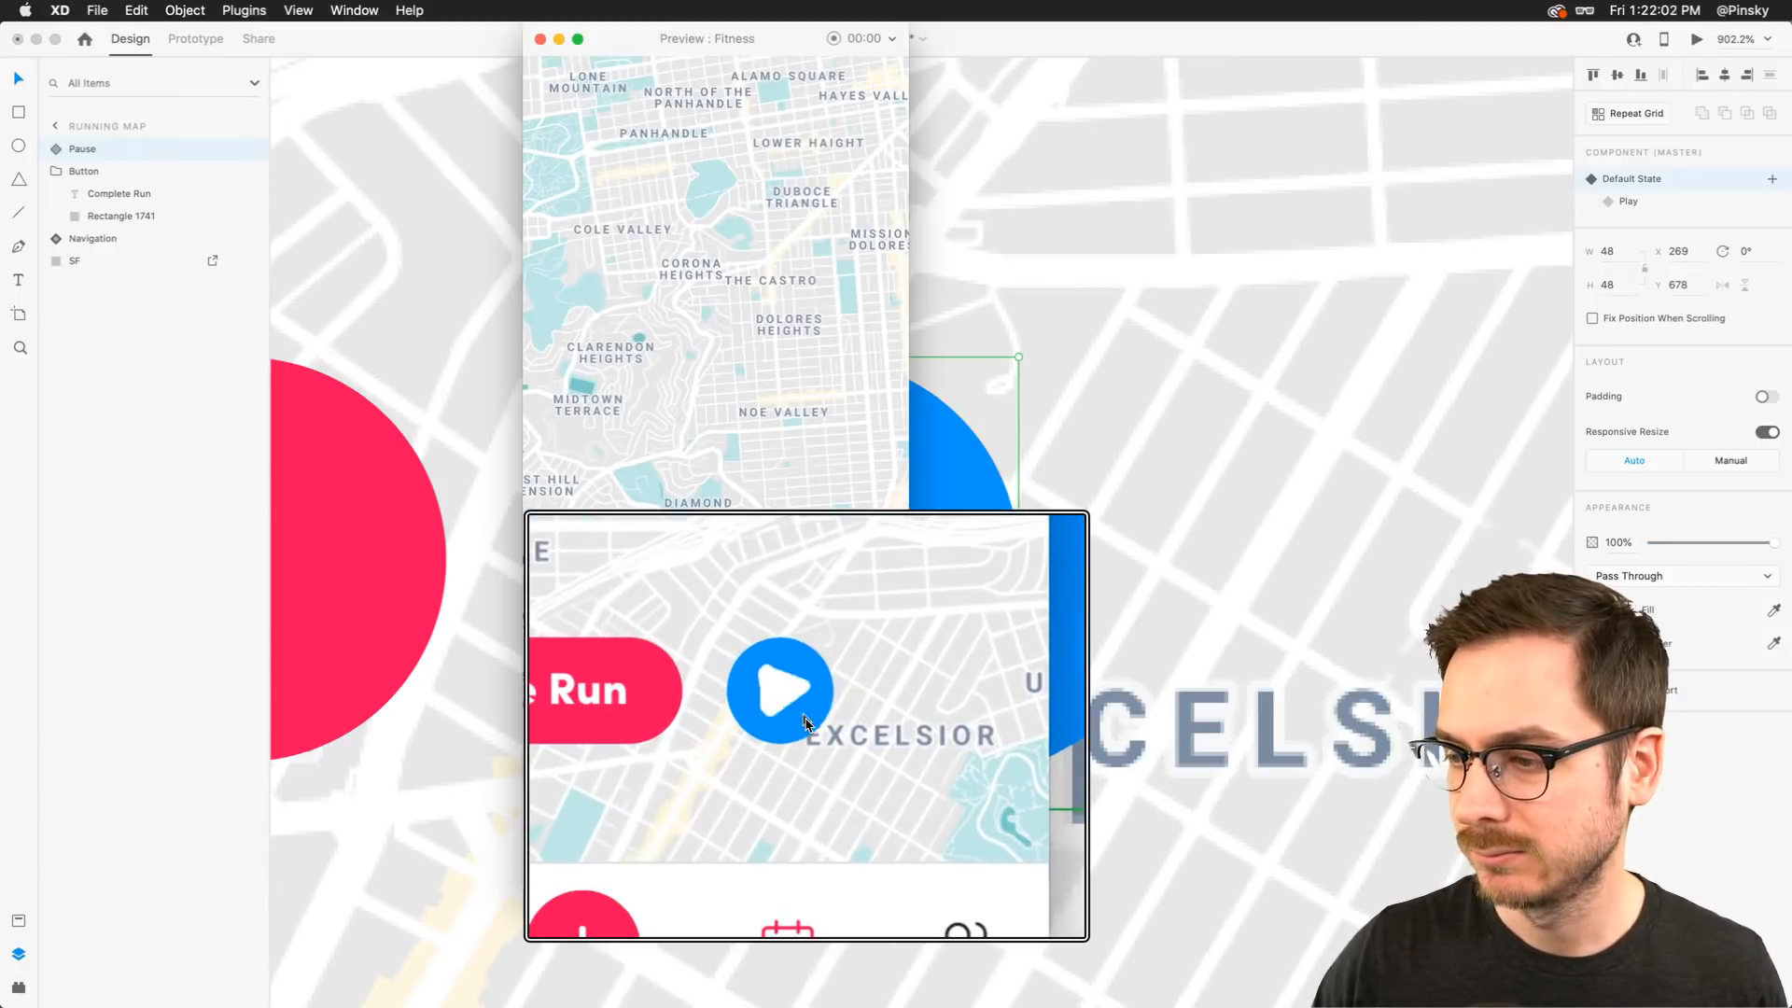
{"action": "left_click", "coordinate": [804, 715]}
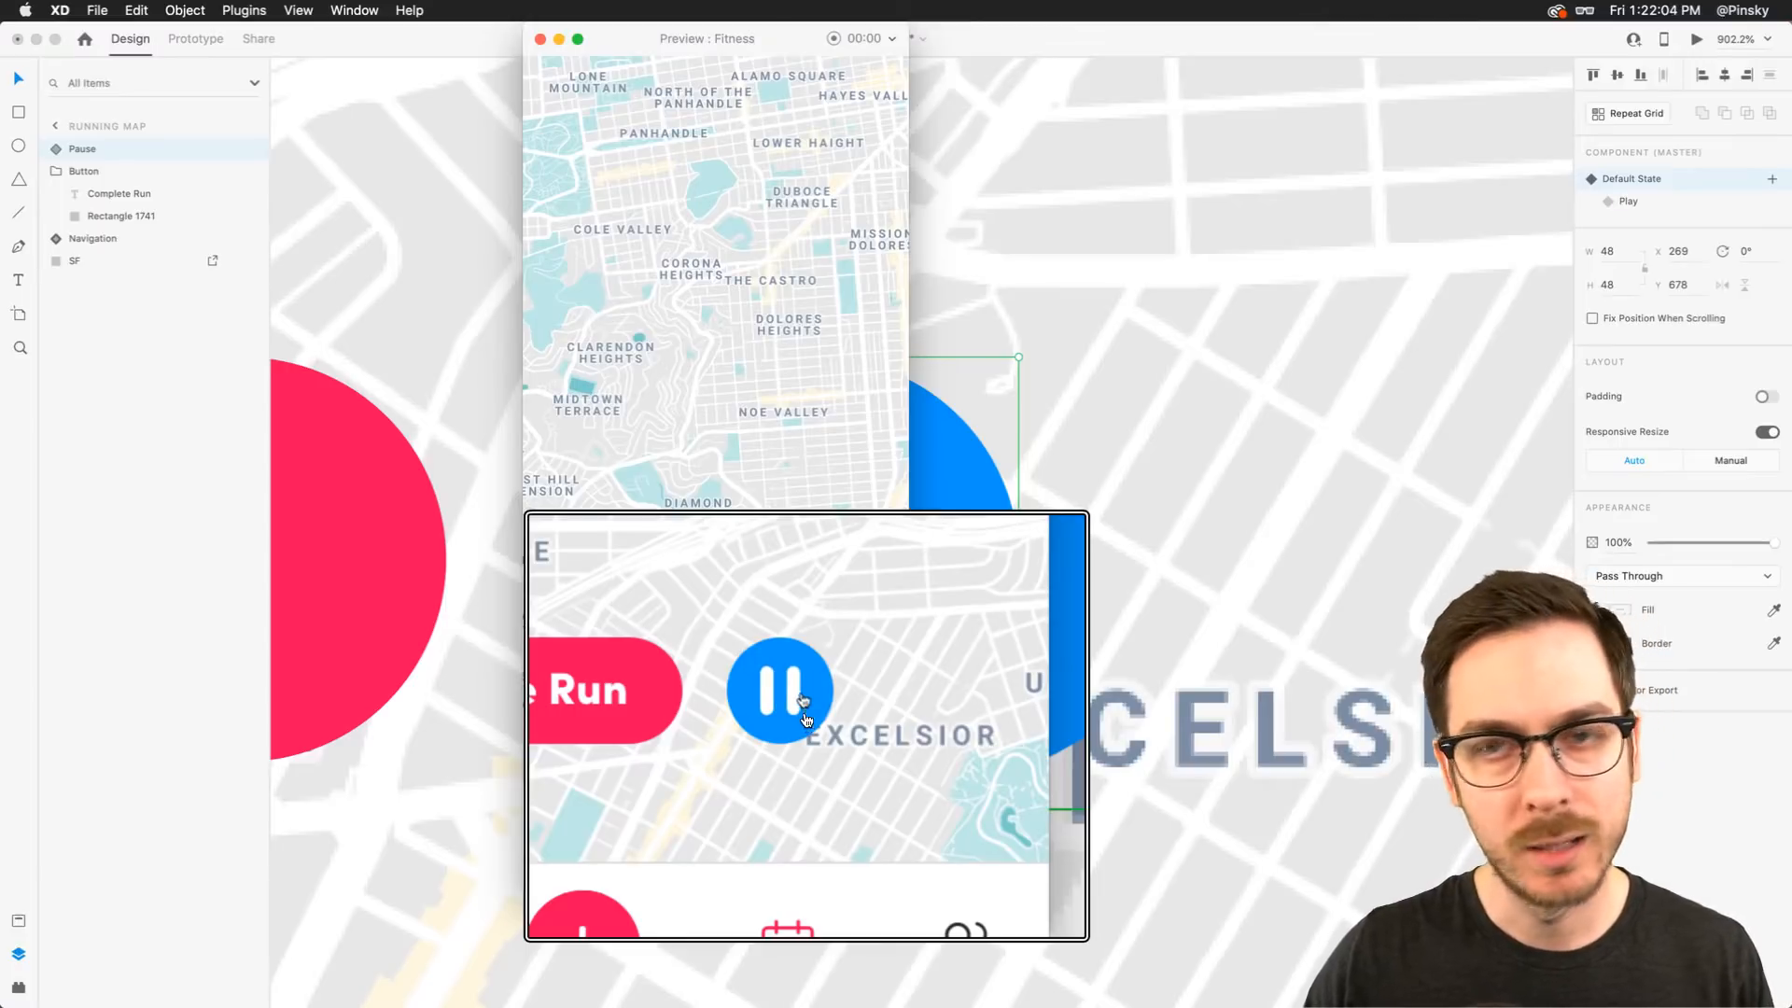
{"action": "left_click", "coordinate": [805, 719]}
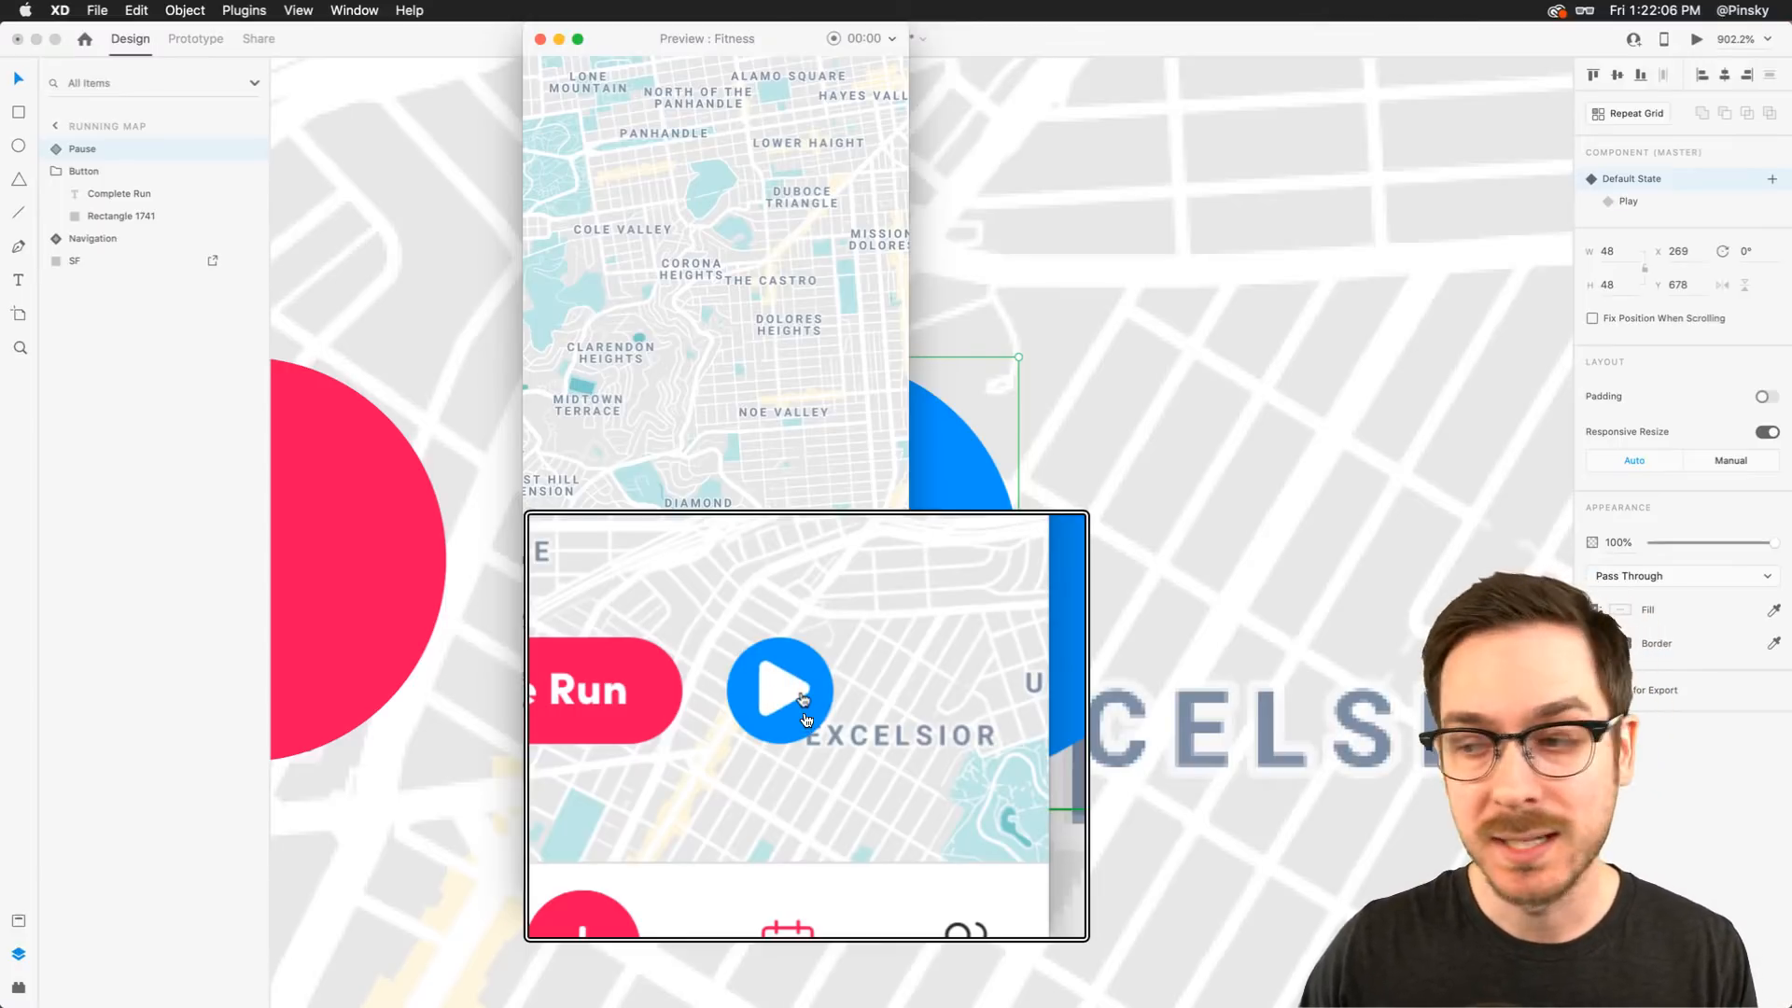
{"action": "left_click", "coordinate": [806, 718]}
{"action": "left_click", "coordinate": [806, 718]}
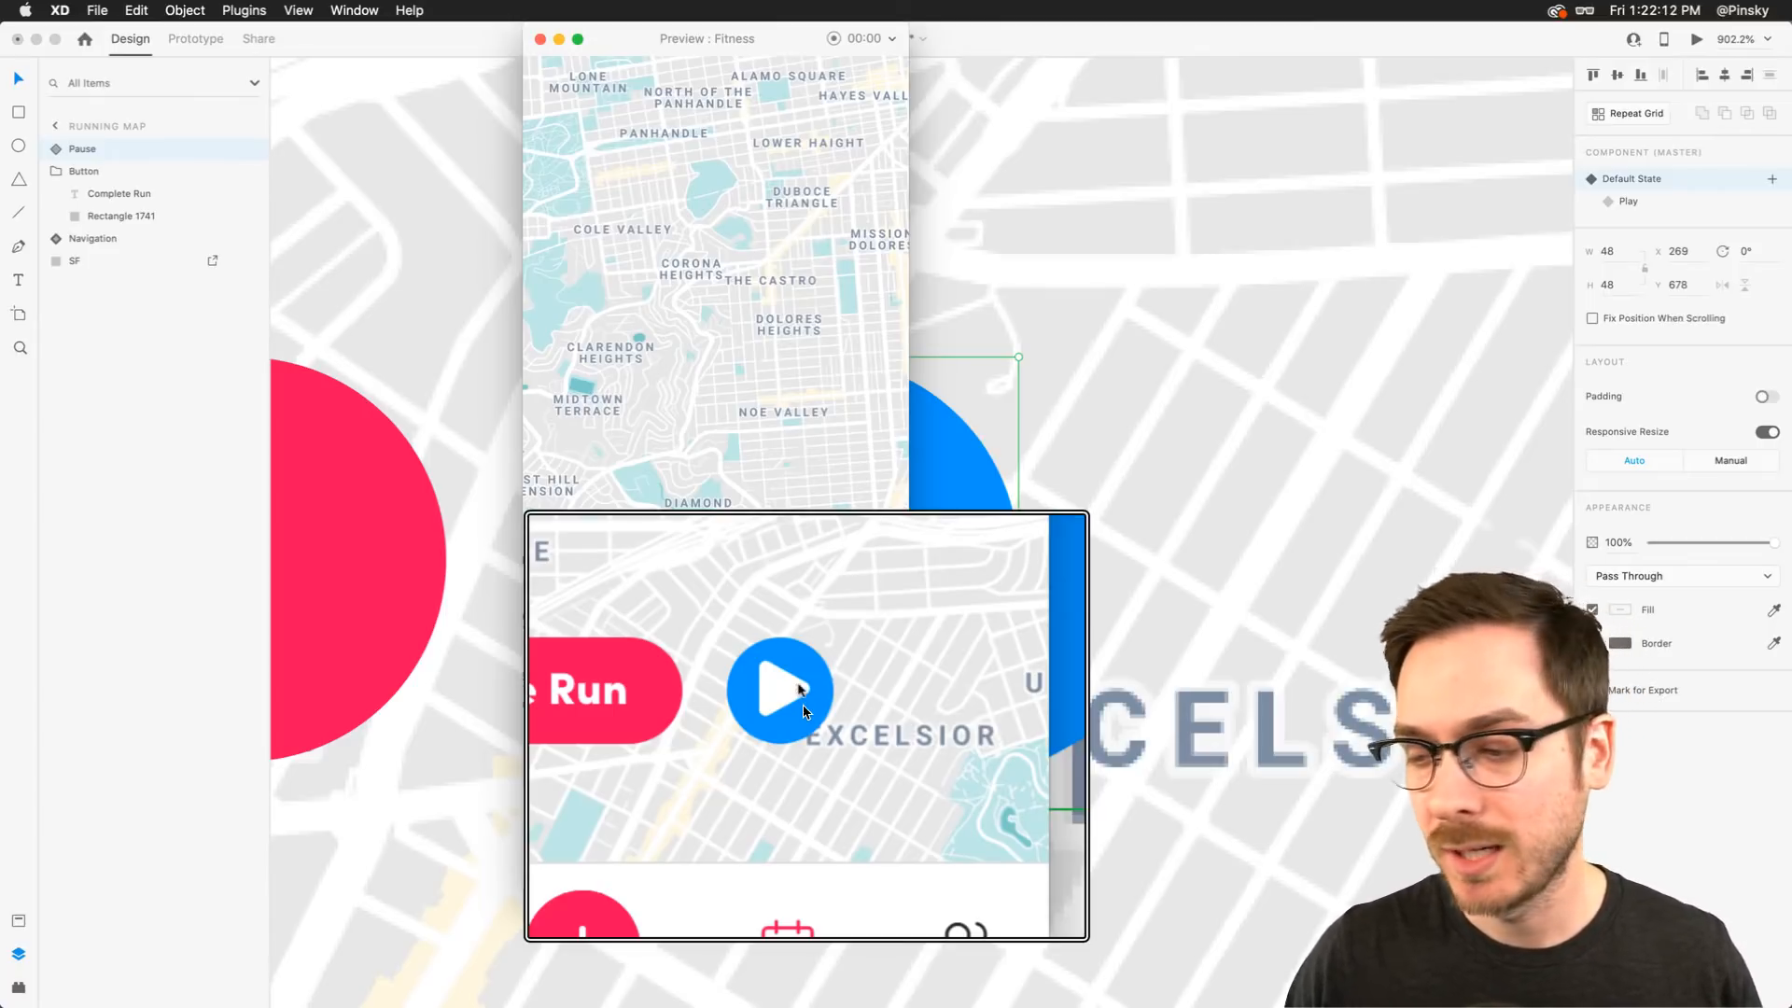
{"action": "left_click", "coordinate": [806, 717]}
{"action": "key", "text": "super+w"}
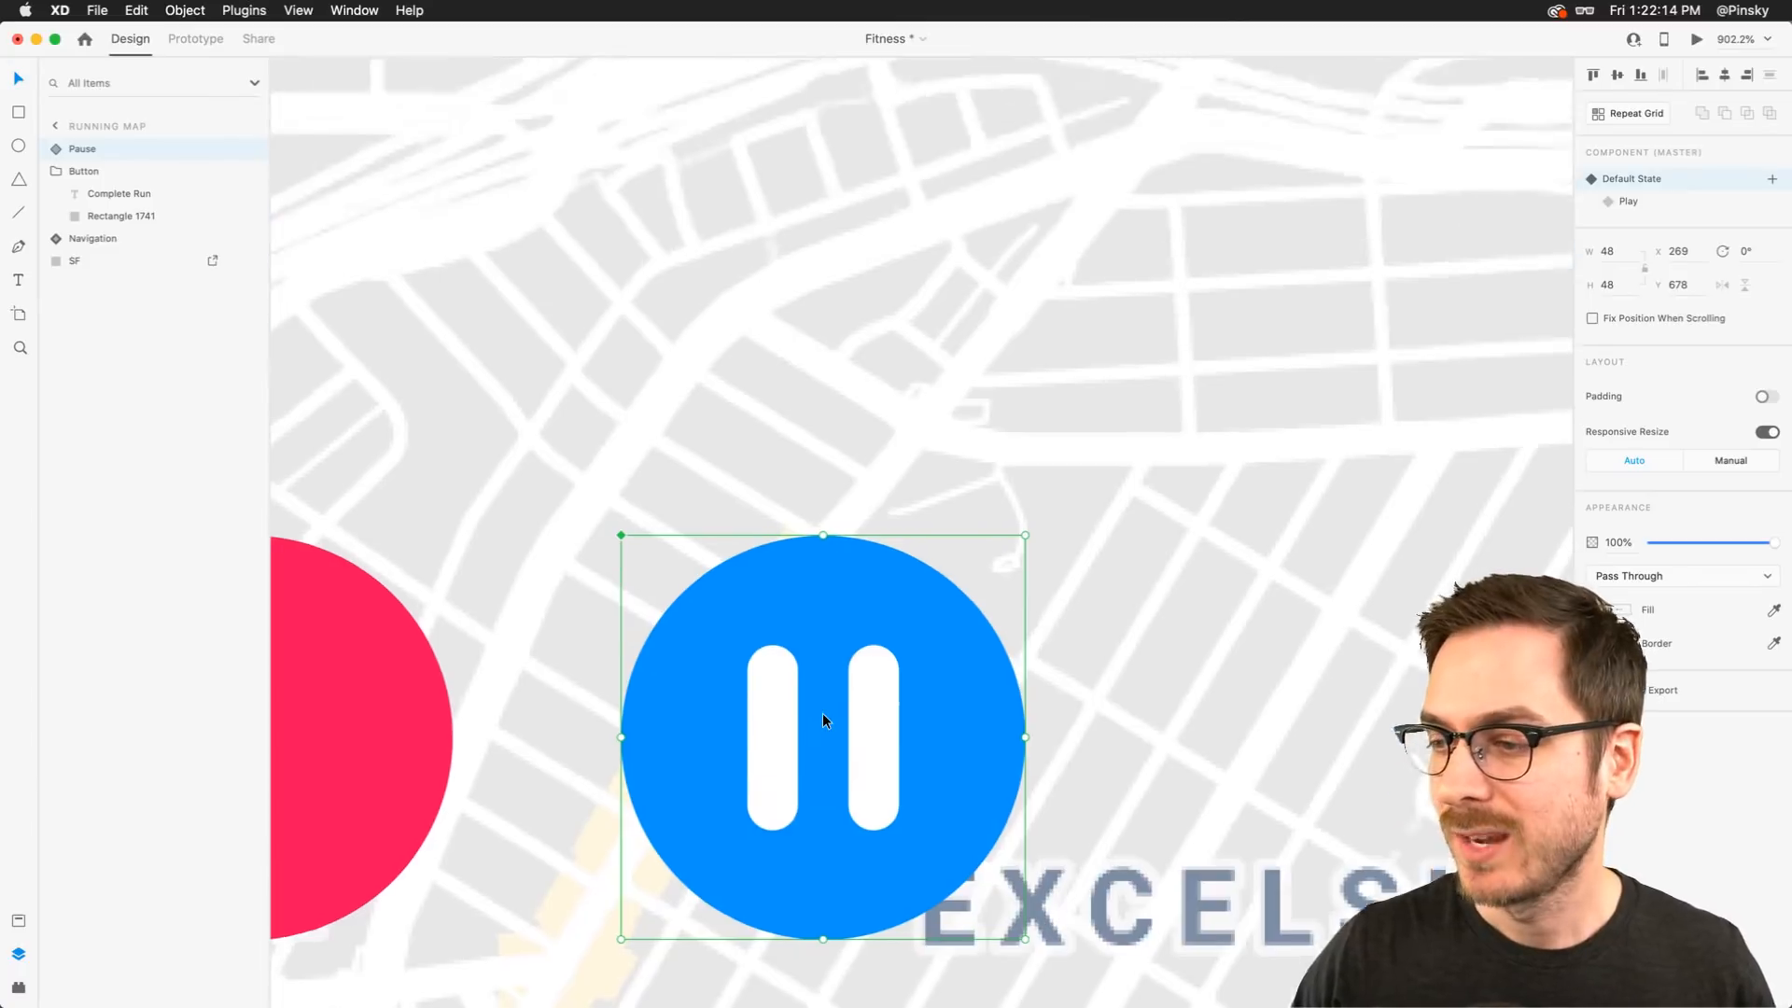
Zoom out to the Running Map artboard and nudge the Complete Run and Pause buttons slightly right
{"action": "scroll", "coordinate": [822, 713], "scroll_direction": "down", "scroll_amount": 10}
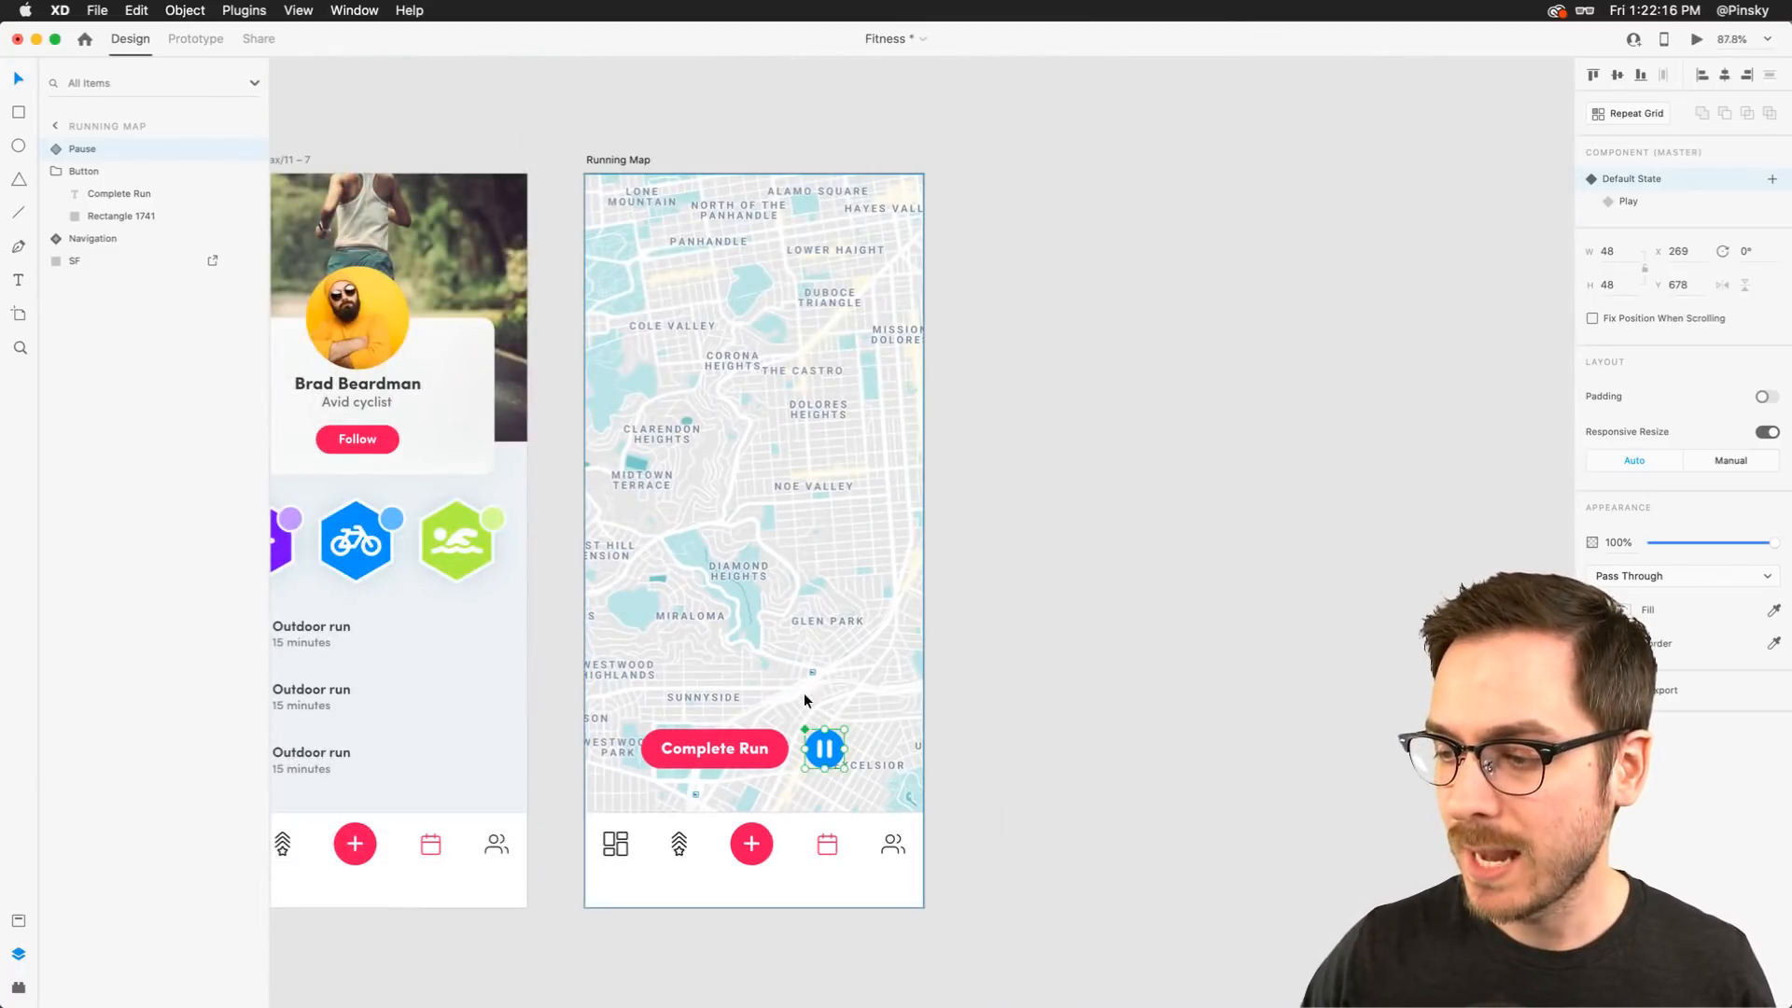
{"action": "scroll", "coordinate": [823, 721], "scroll_direction": "down", "scroll_amount": 2}
{"action": "left_click", "coordinate": [961, 727]}
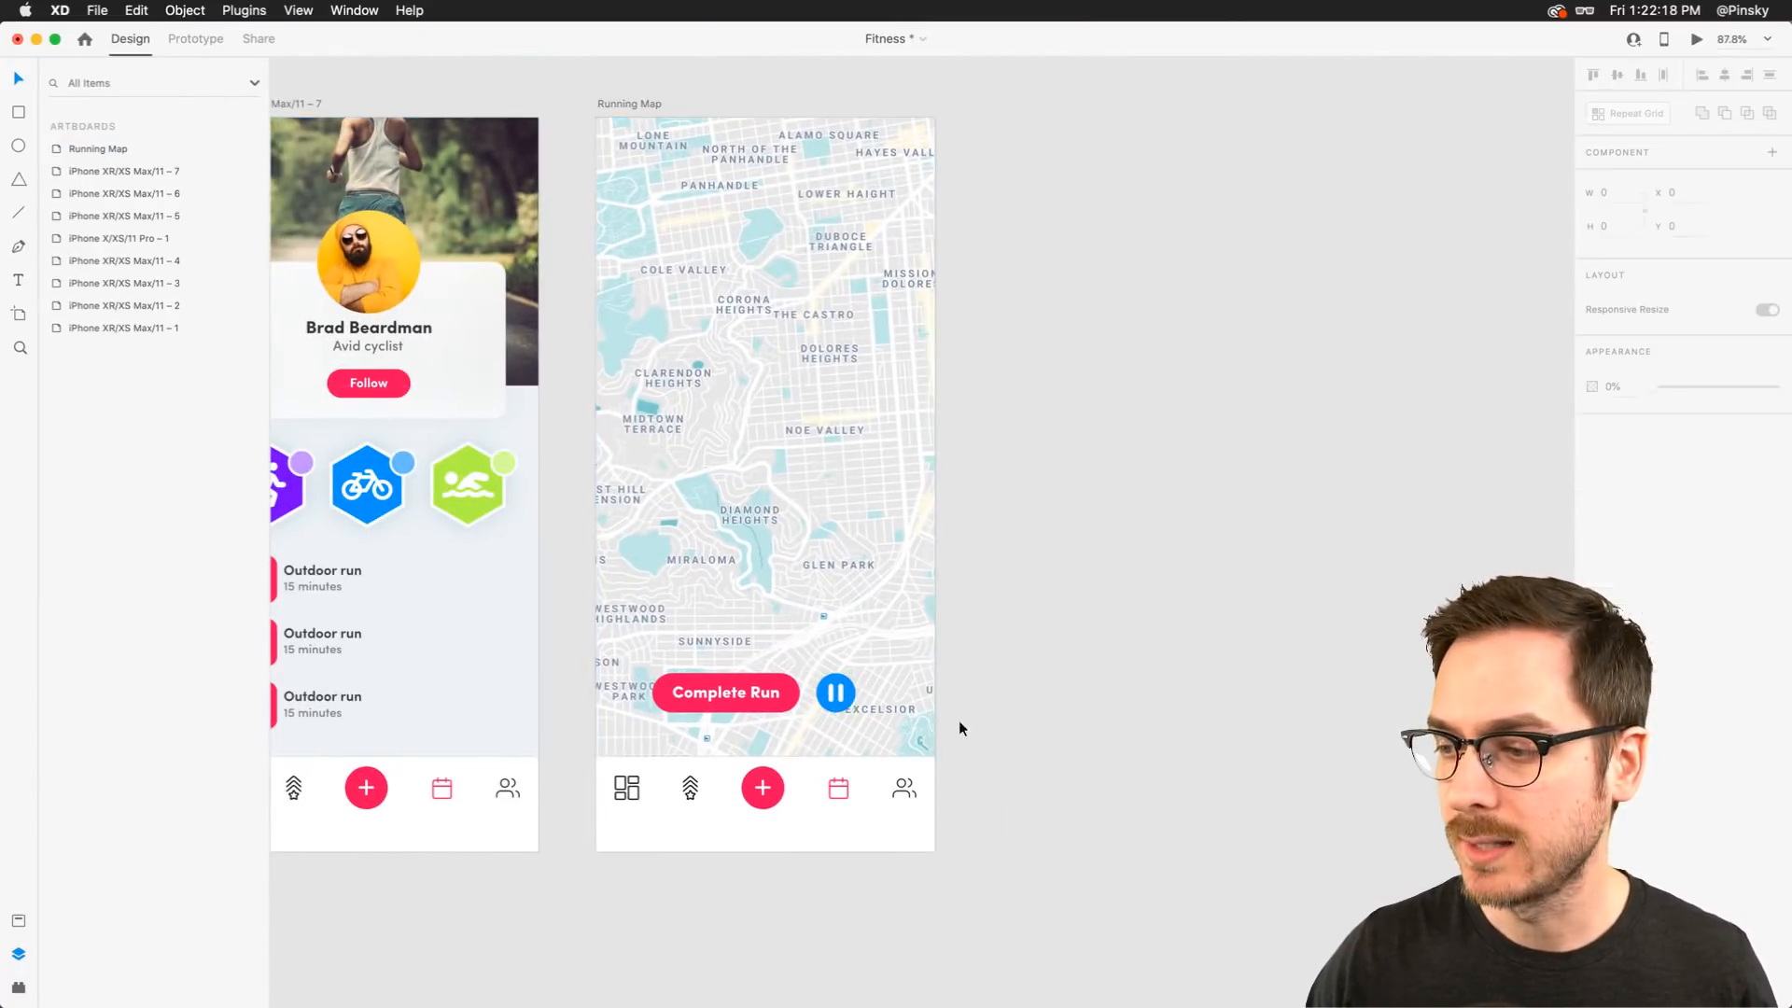
{"action": "left_click", "coordinate": [714, 683]}
{"action": "left_click", "coordinate": [838, 694], "text": "shift"}
{"action": "left_click_drag", "start_coordinate": [838, 693], "coordinate": [847, 696]}
{"action": "left_click", "coordinate": [1044, 506]}
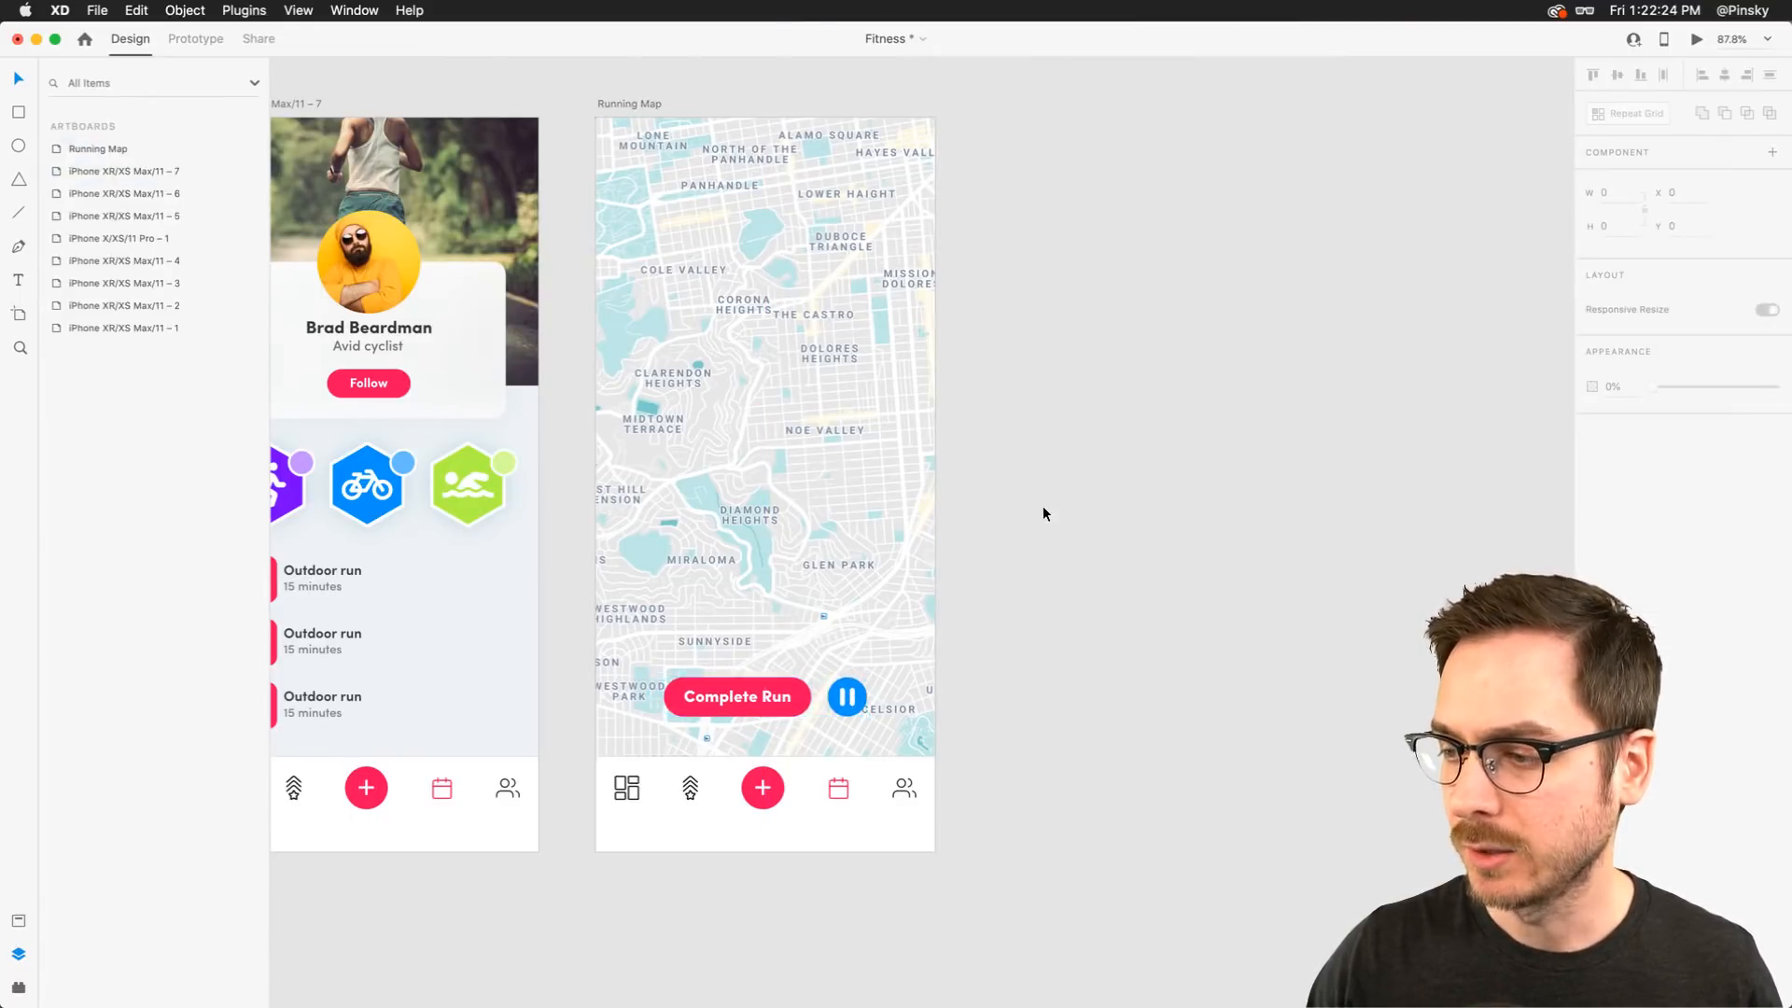
{"action": "scroll", "coordinate": [900, 501], "scroll_direction": "up", "scroll_amount": 2}
{"action": "scroll", "coordinate": [902, 509], "scroll_direction": "up", "scroll_amount": 1}
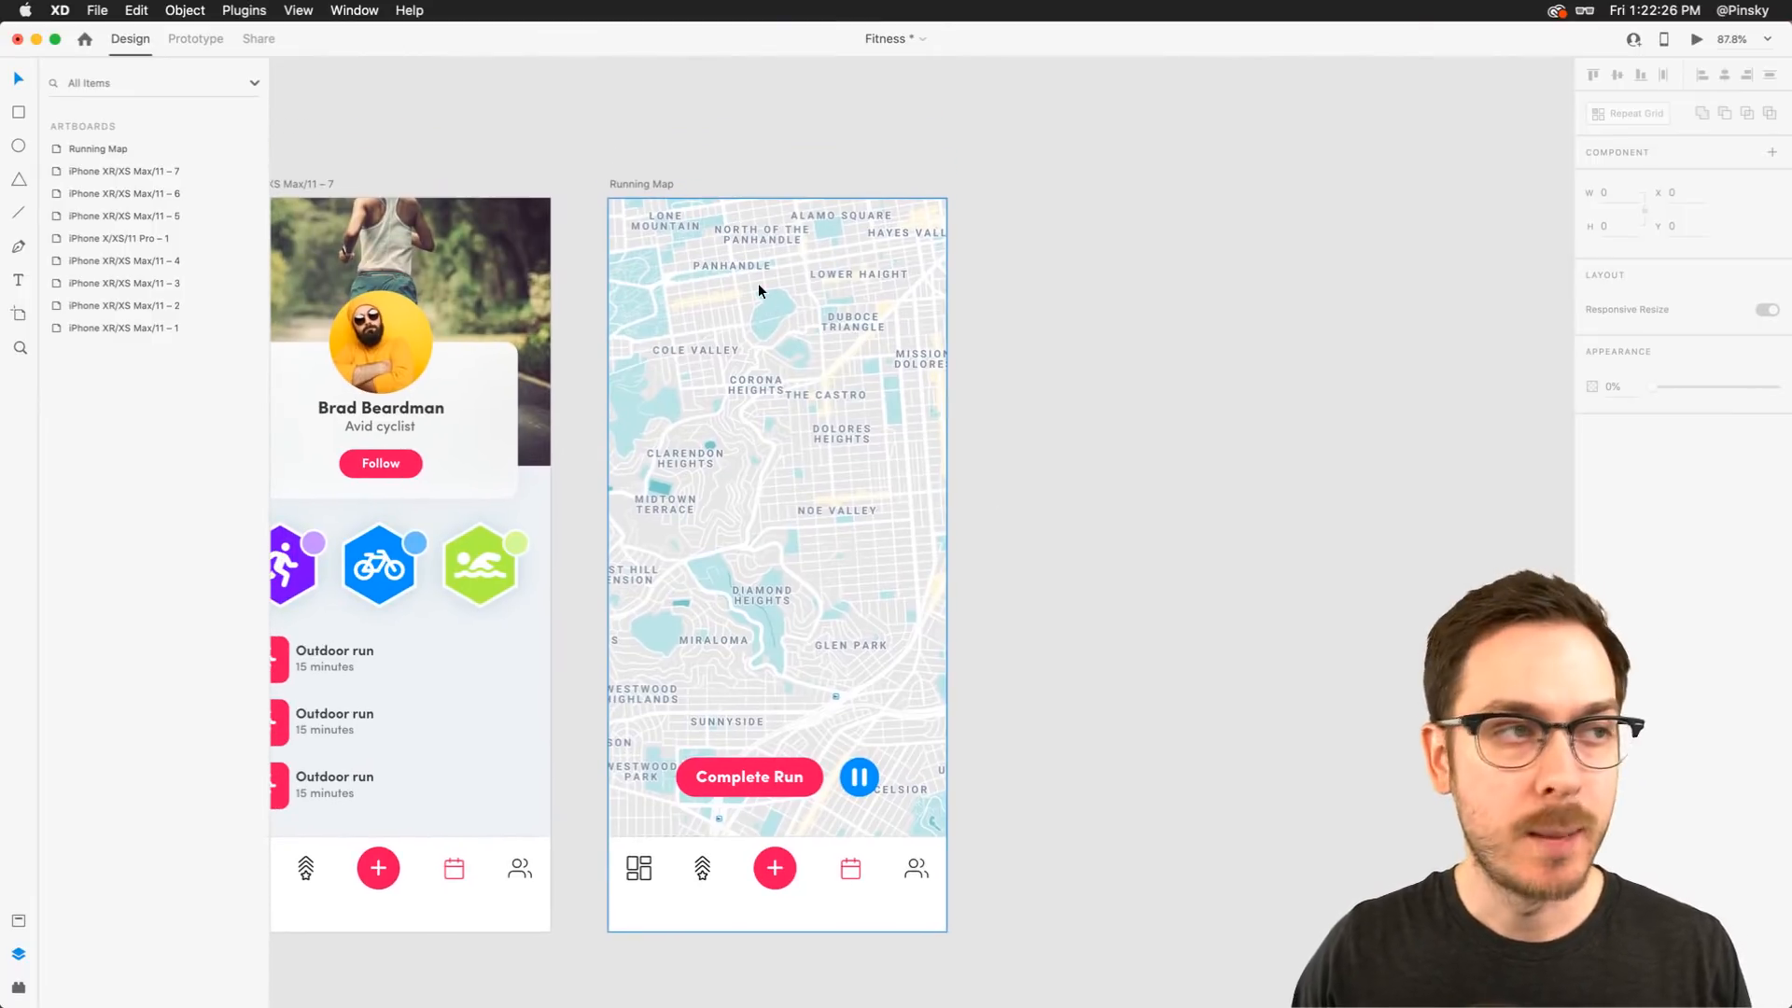
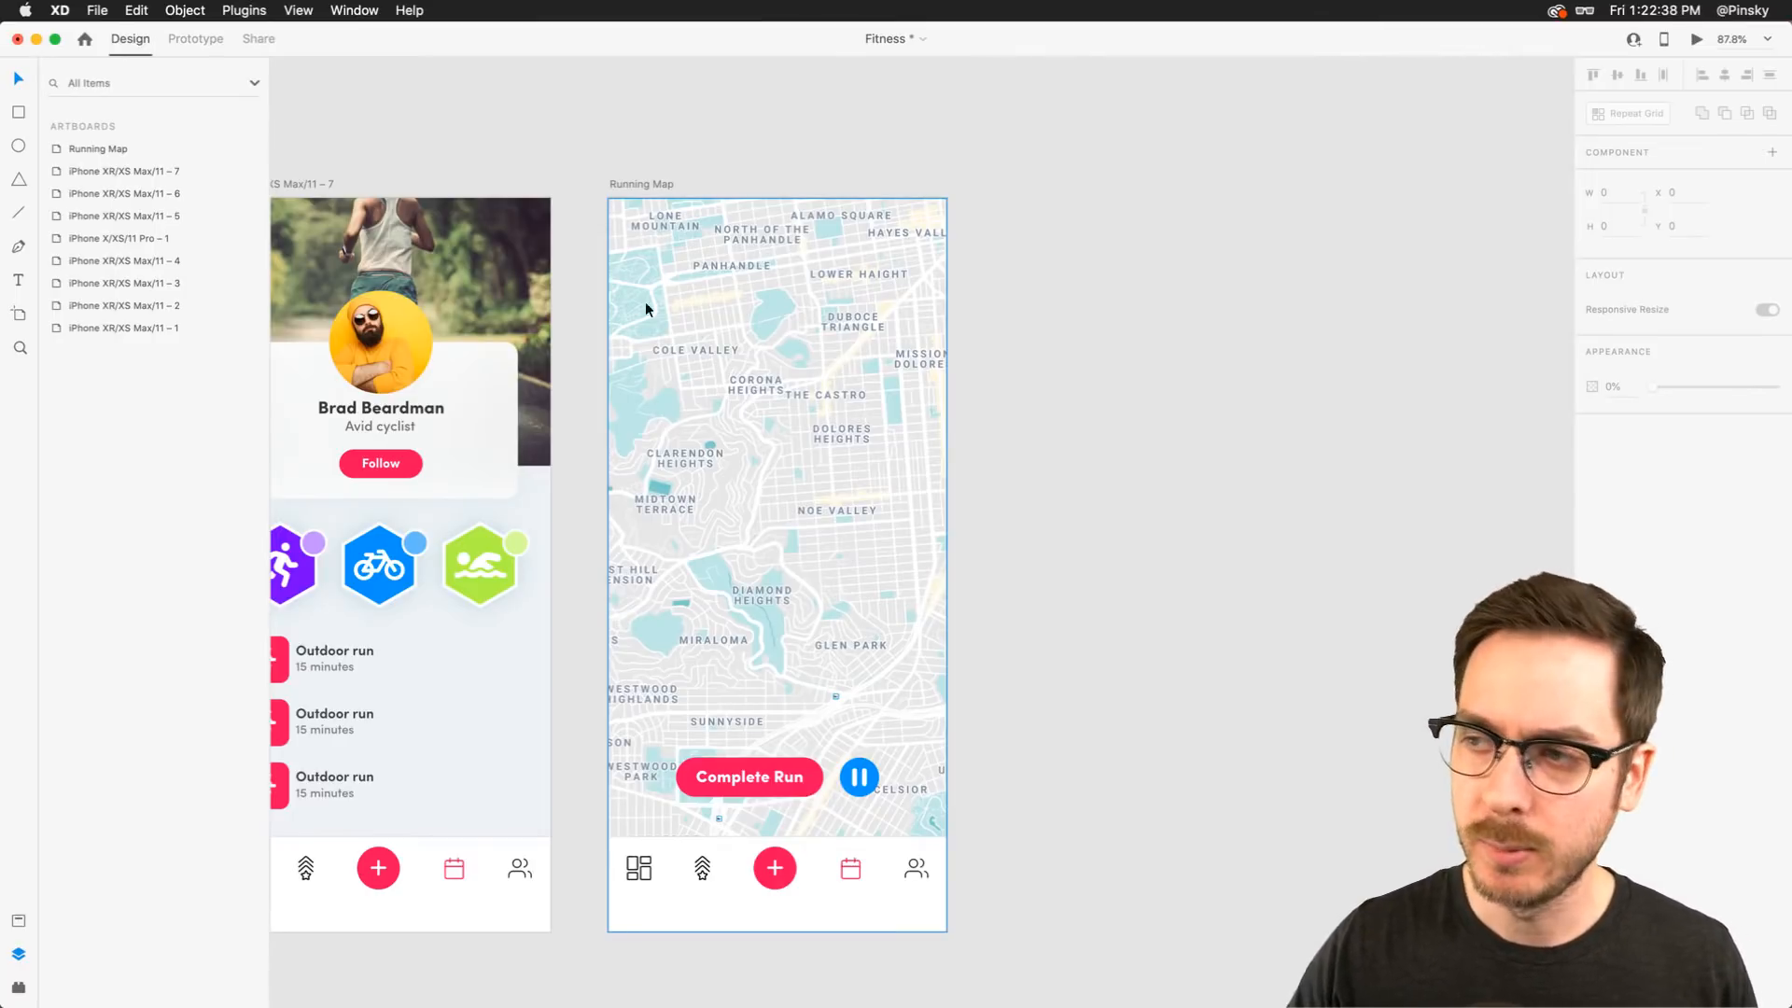
Draw a rectangle about 324 × 88 near the top of the Running Map artboard
{"action": "scroll", "coordinate": [831, 246], "scroll_direction": "up", "scroll_amount": 3}
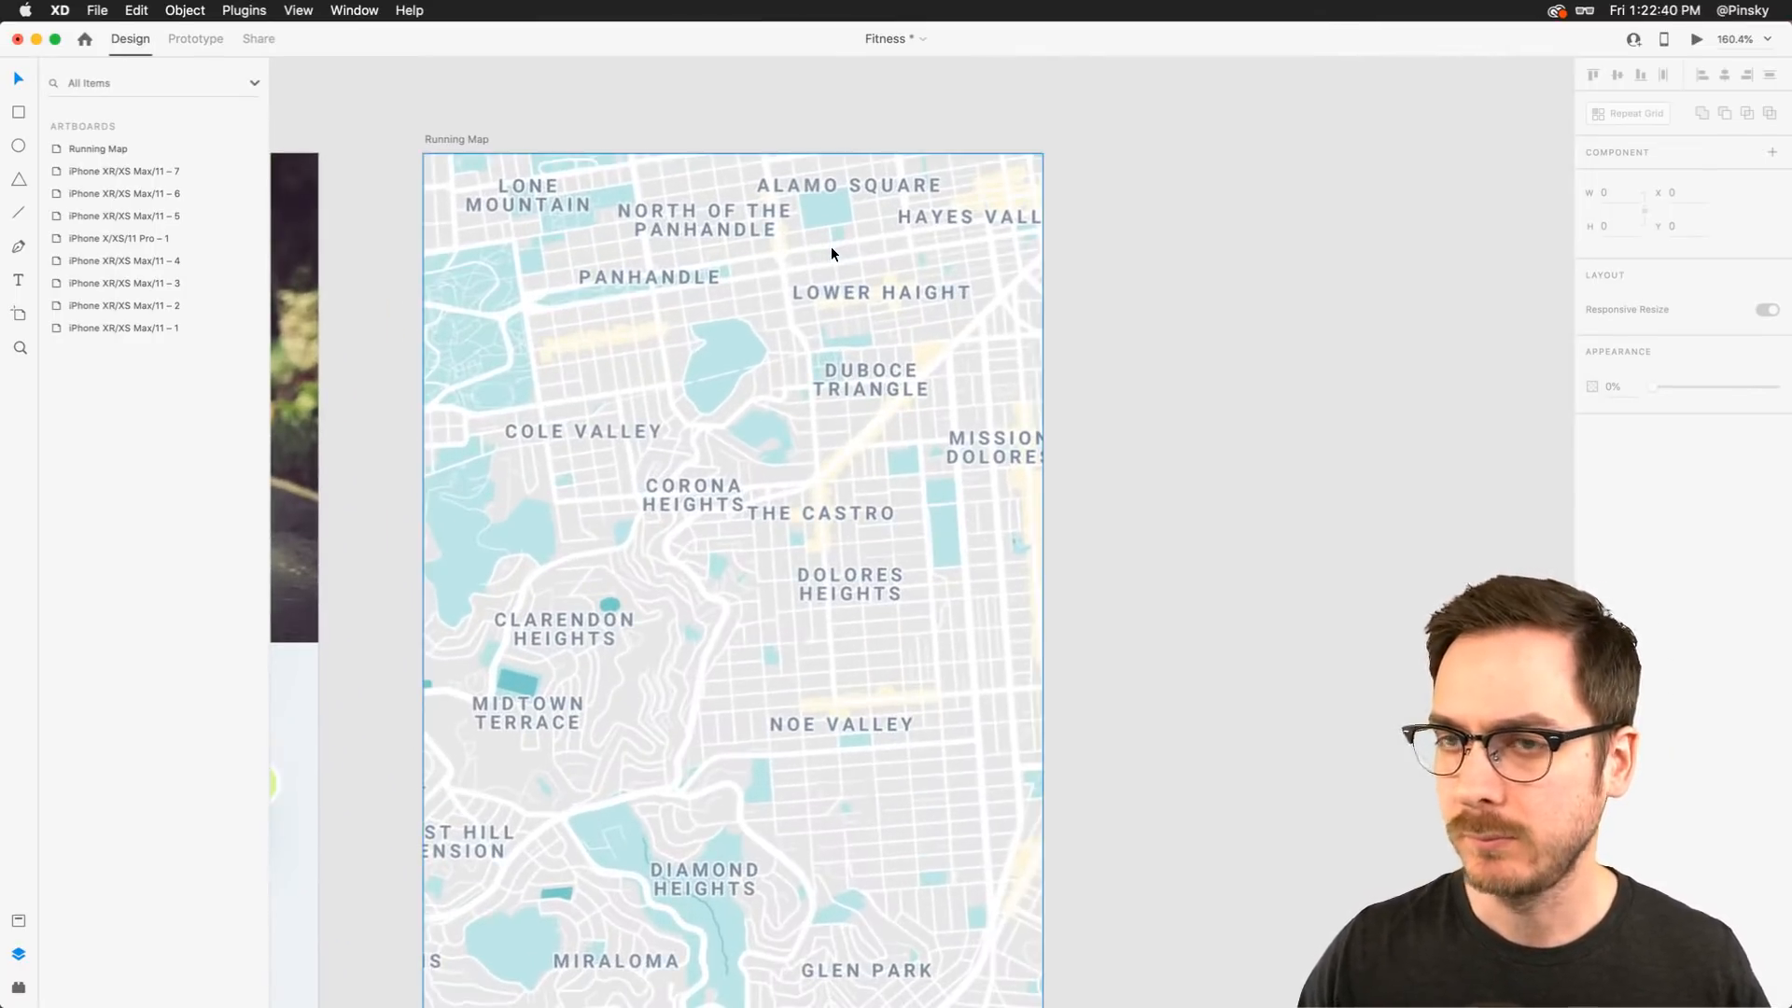
{"action": "left_click", "coordinate": [26, 112]}
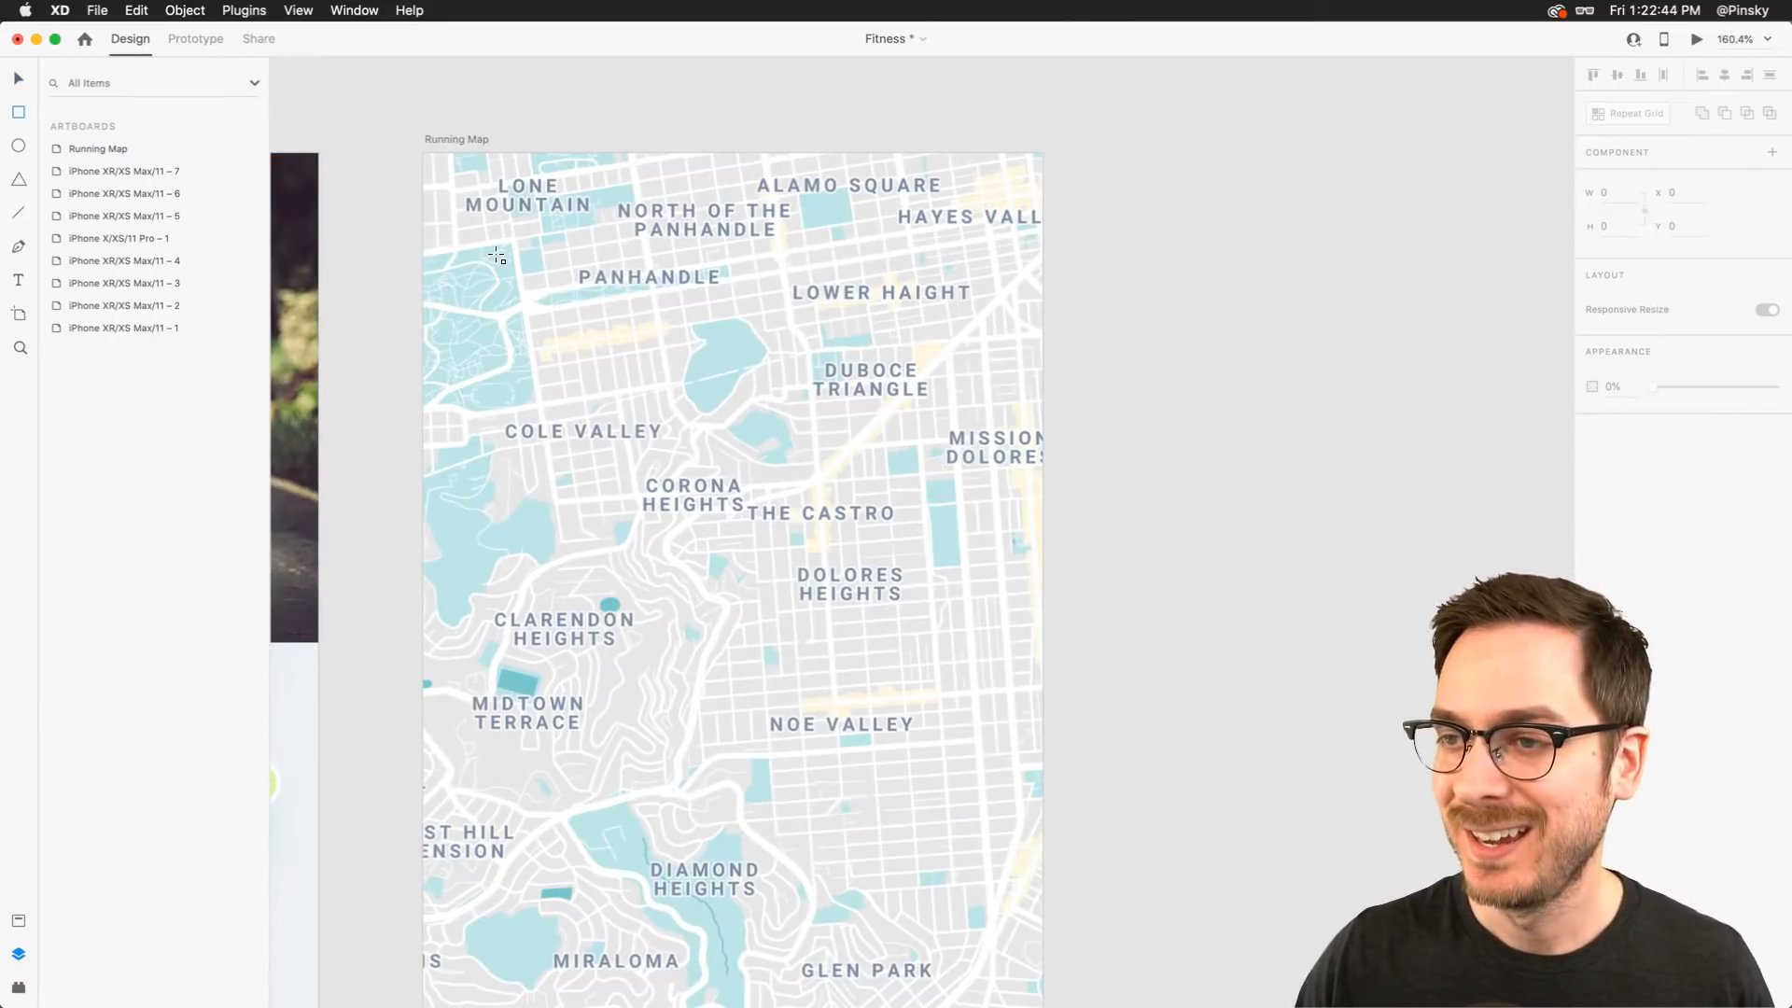
{"action": "left_click_drag", "start_coordinate": [497, 253], "coordinate": [982, 382]}
{"action": "scroll", "coordinate": [881, 322], "scroll_direction": "down", "scroll_amount": 10}
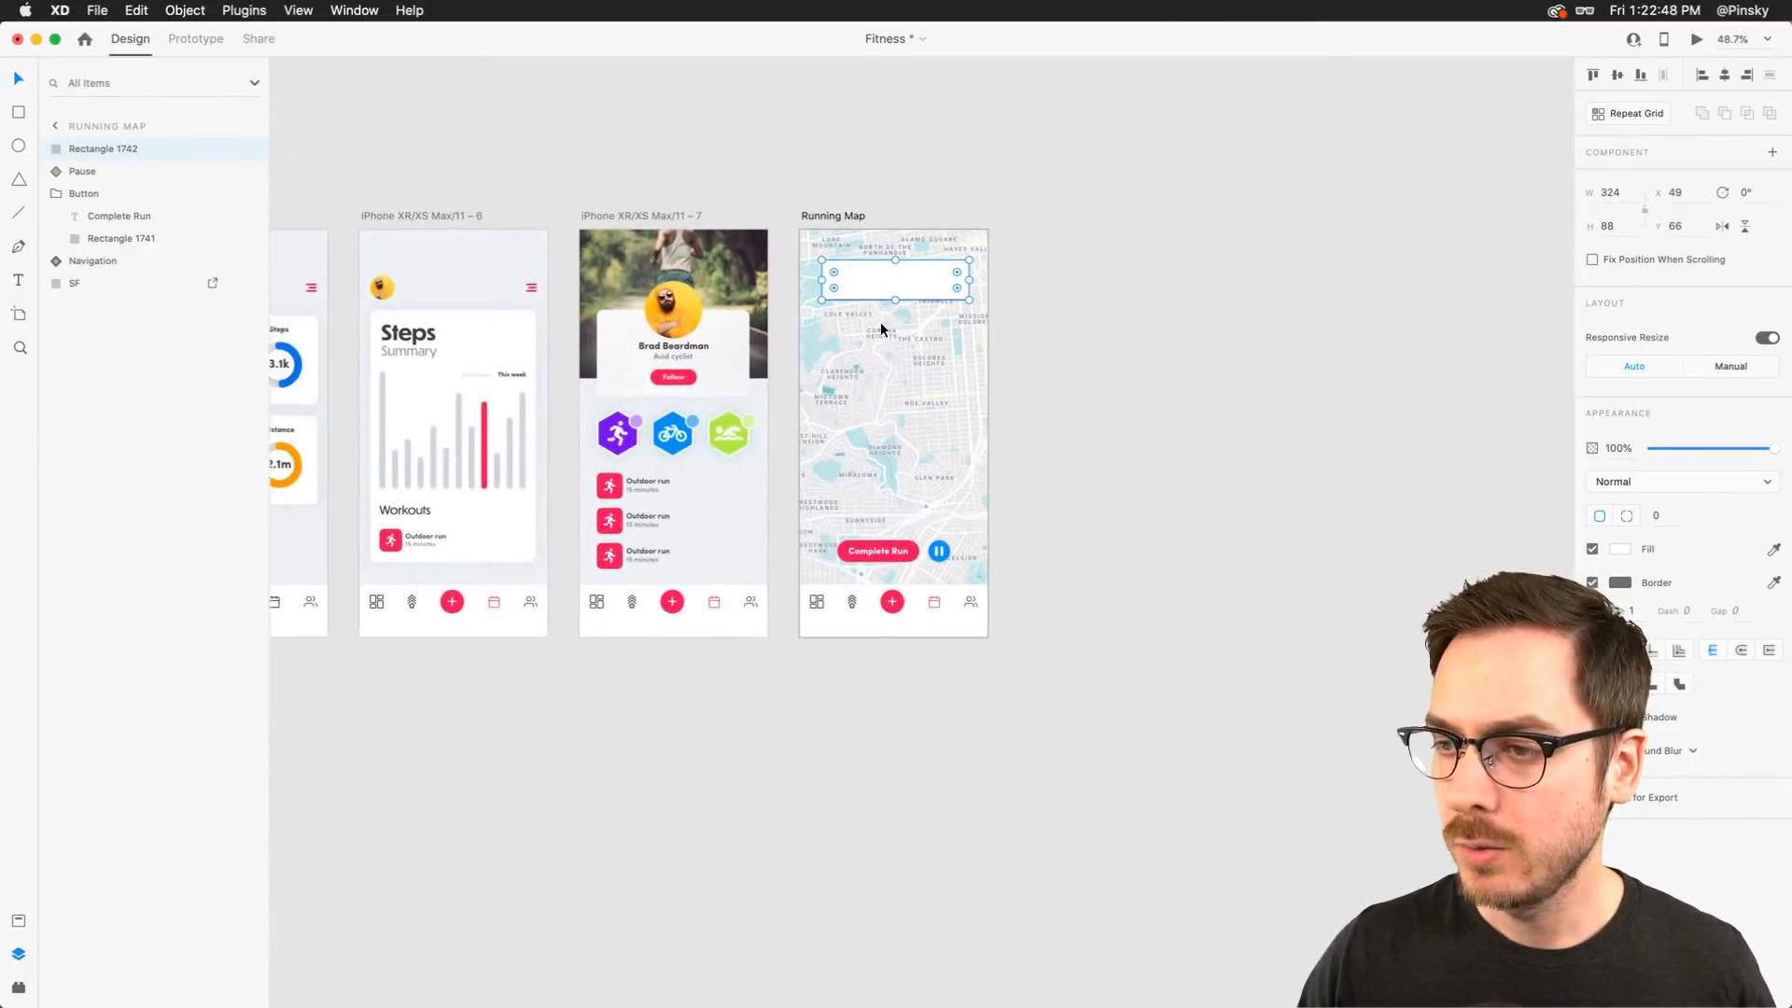
Copy the Steps card's appearance on the Sessions artboard and paste that appearance onto the new rectangle
{"action": "scroll", "coordinate": [474, 407], "scroll_direction": "left", "scroll_amount": 2}
{"action": "scroll", "coordinate": [474, 407], "scroll_direction": "left", "scroll_amount": 2}
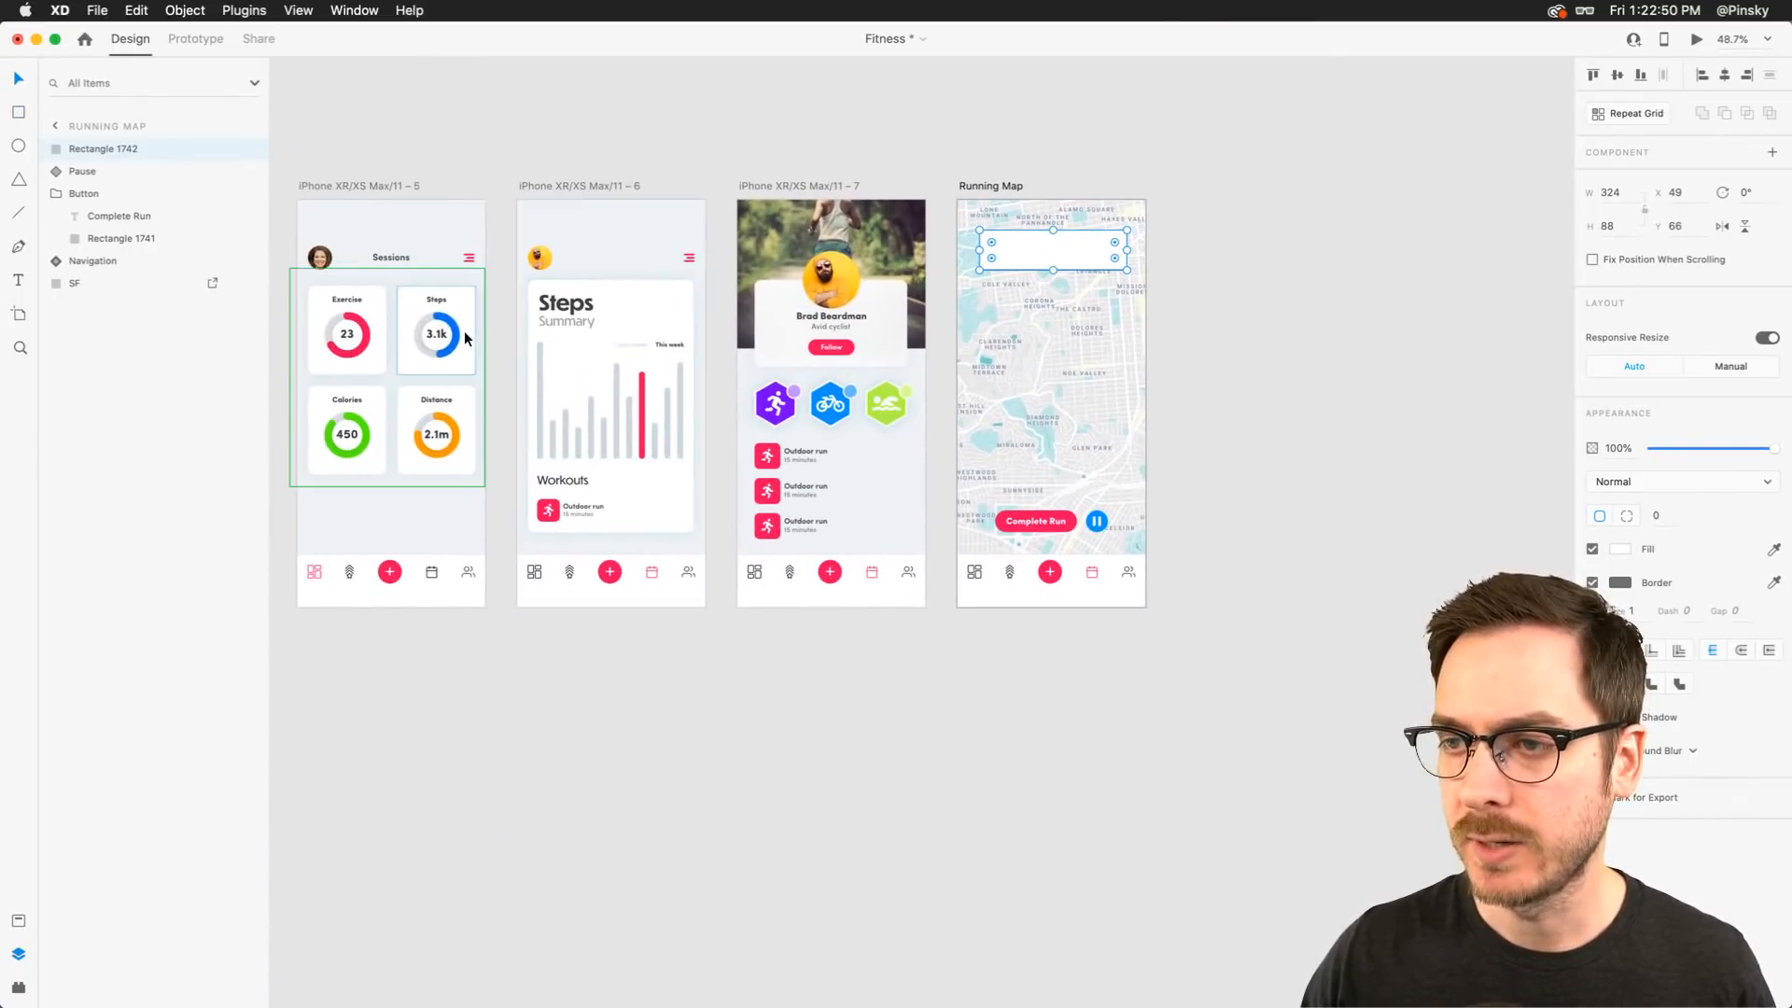
{"action": "scroll", "coordinate": [464, 333], "scroll_direction": "up", "scroll_amount": 10}
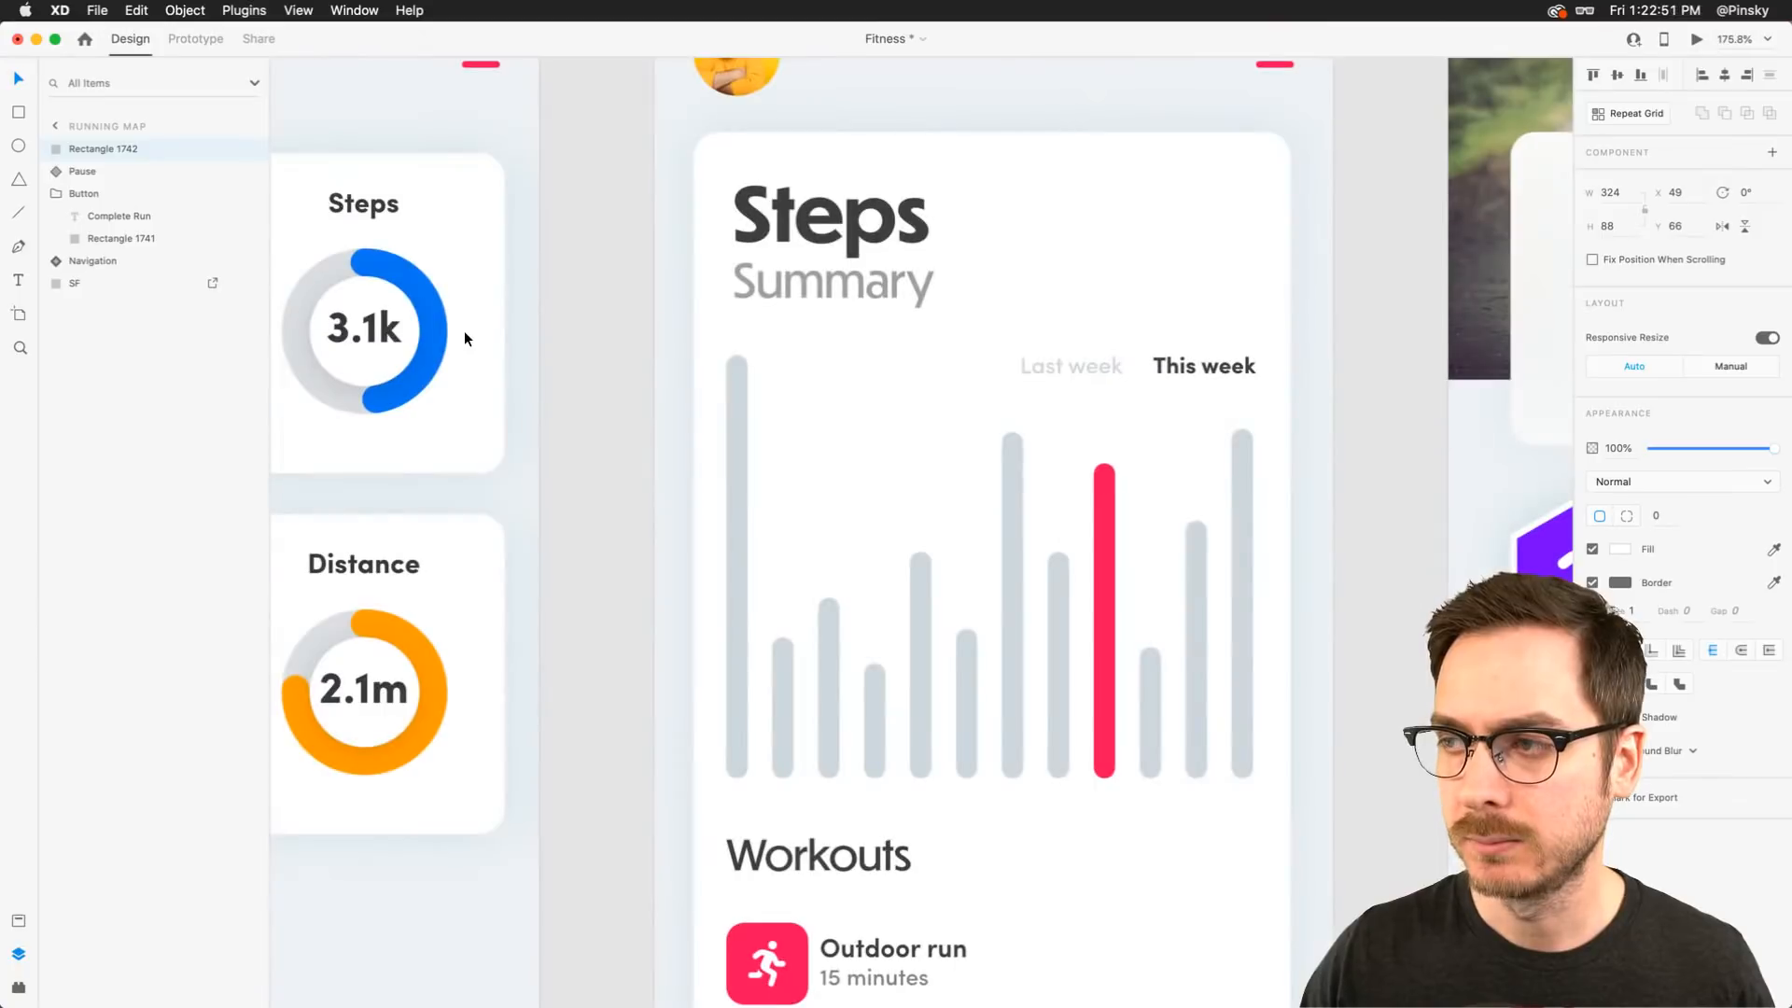
{"action": "double_click", "coordinate": [474, 200]}
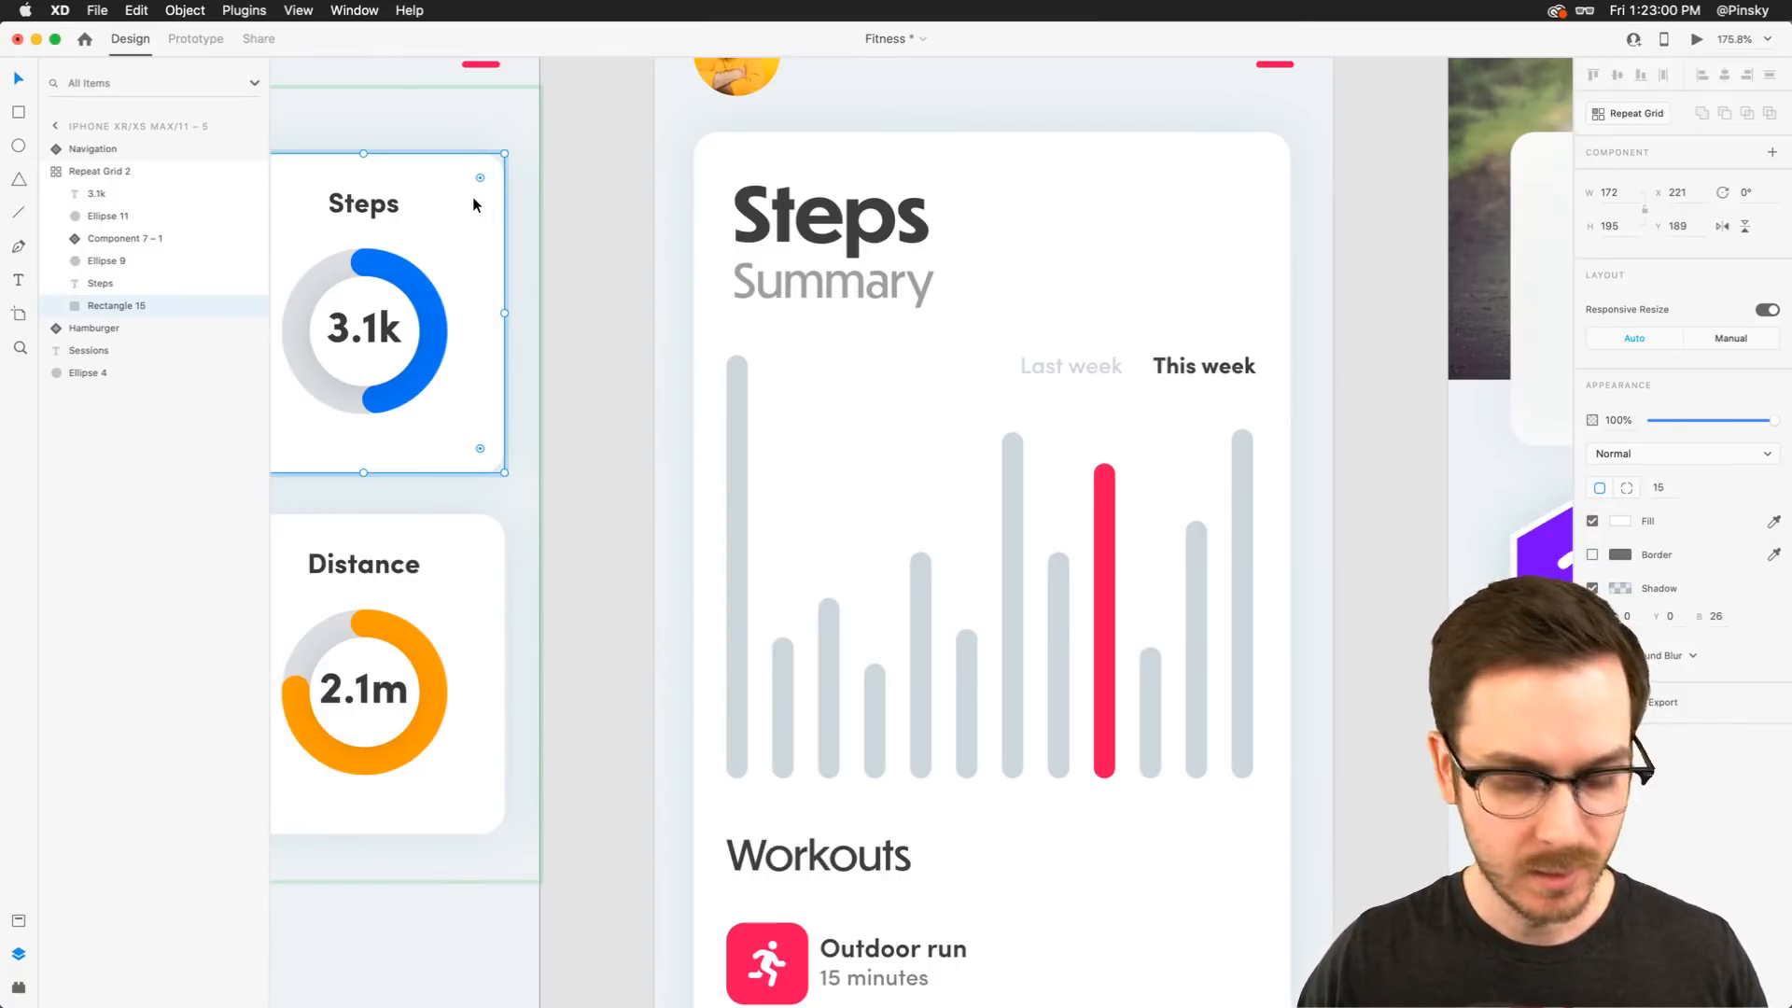
{"action": "scroll", "coordinate": [909, 191], "scroll_direction": "down", "scroll_amount": 10}
{"action": "scroll", "coordinate": [909, 192], "scroll_direction": "right", "scroll_amount": 10}
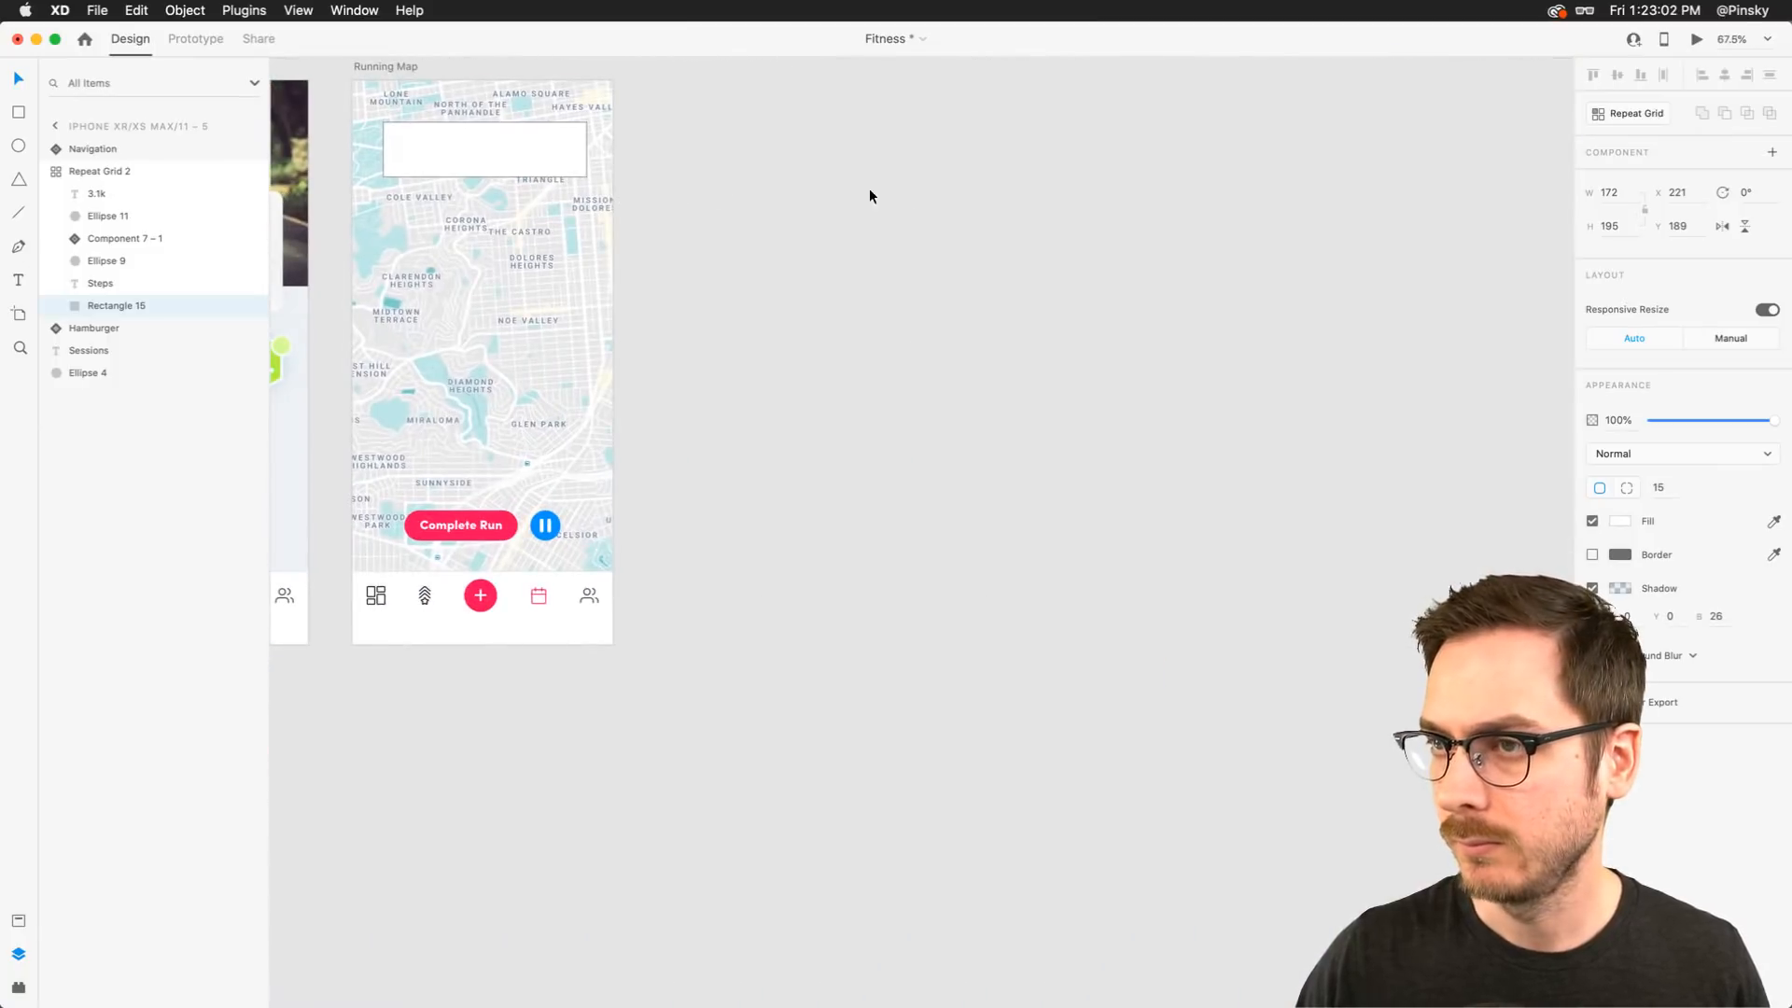
{"action": "scroll", "coordinate": [409, 160], "scroll_direction": "up", "scroll_amount": 10}
{"action": "left_click", "coordinate": [458, 172]}
{"action": "right_click", "coordinate": [458, 174]}
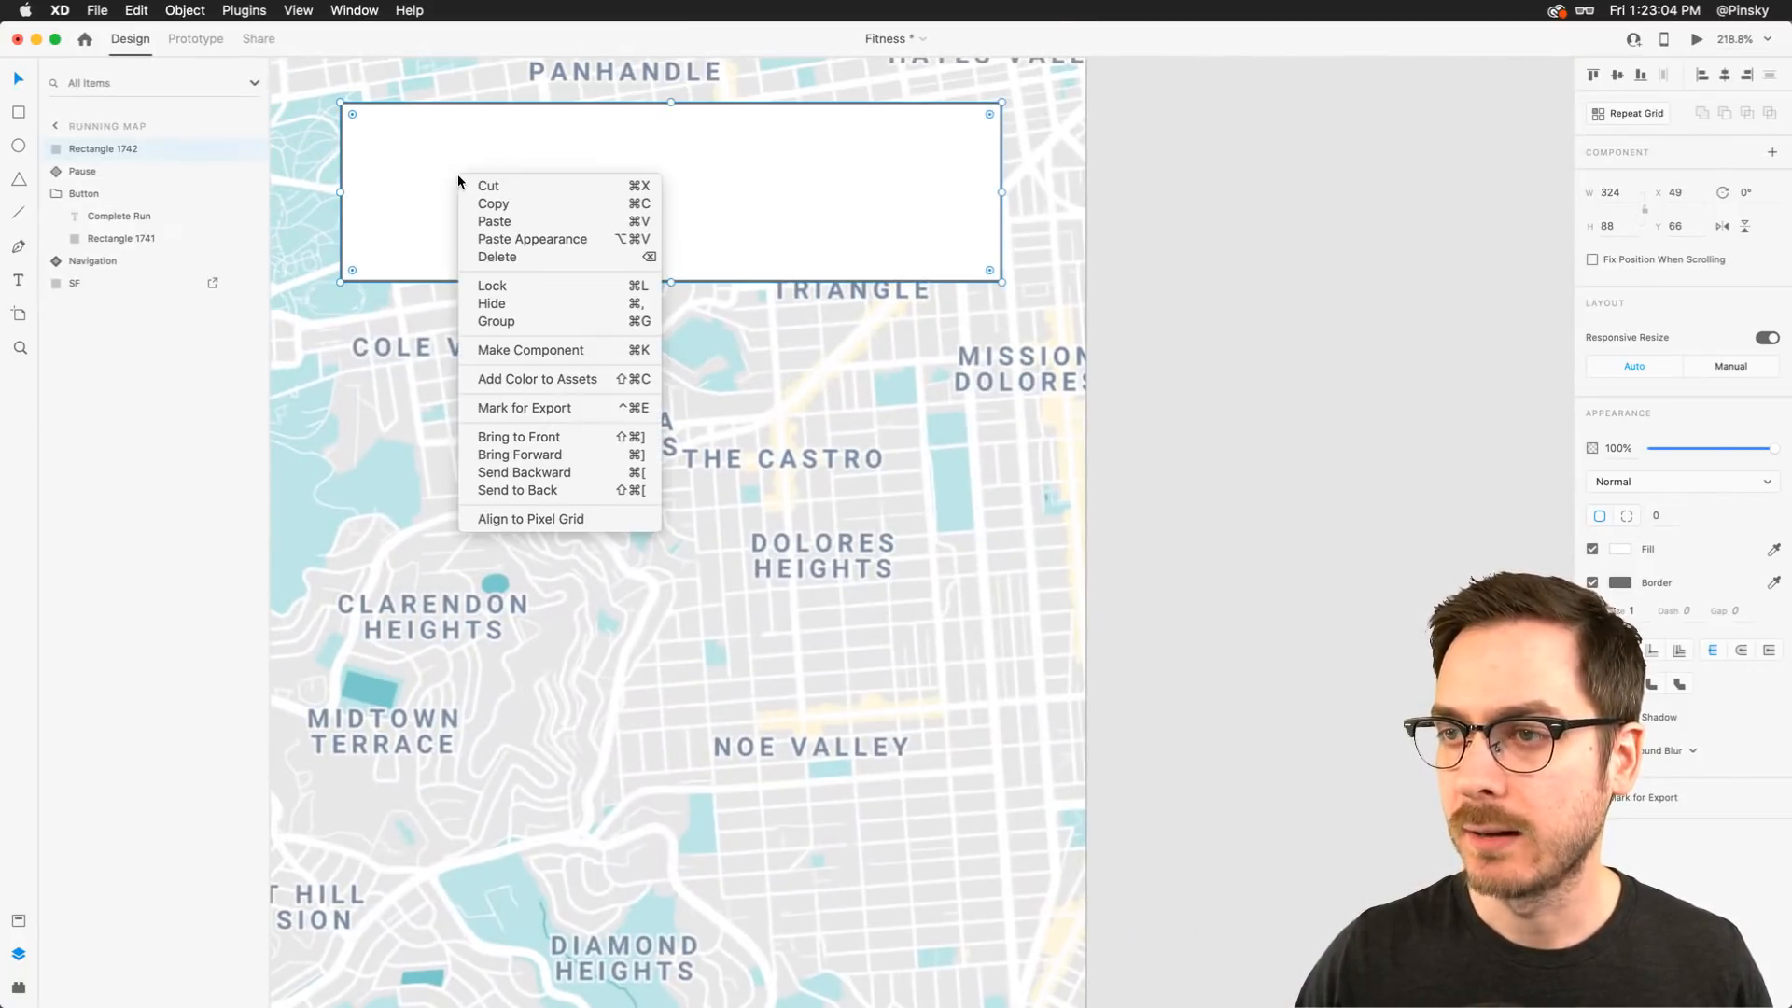
{"action": "left_click", "coordinate": [555, 239]}
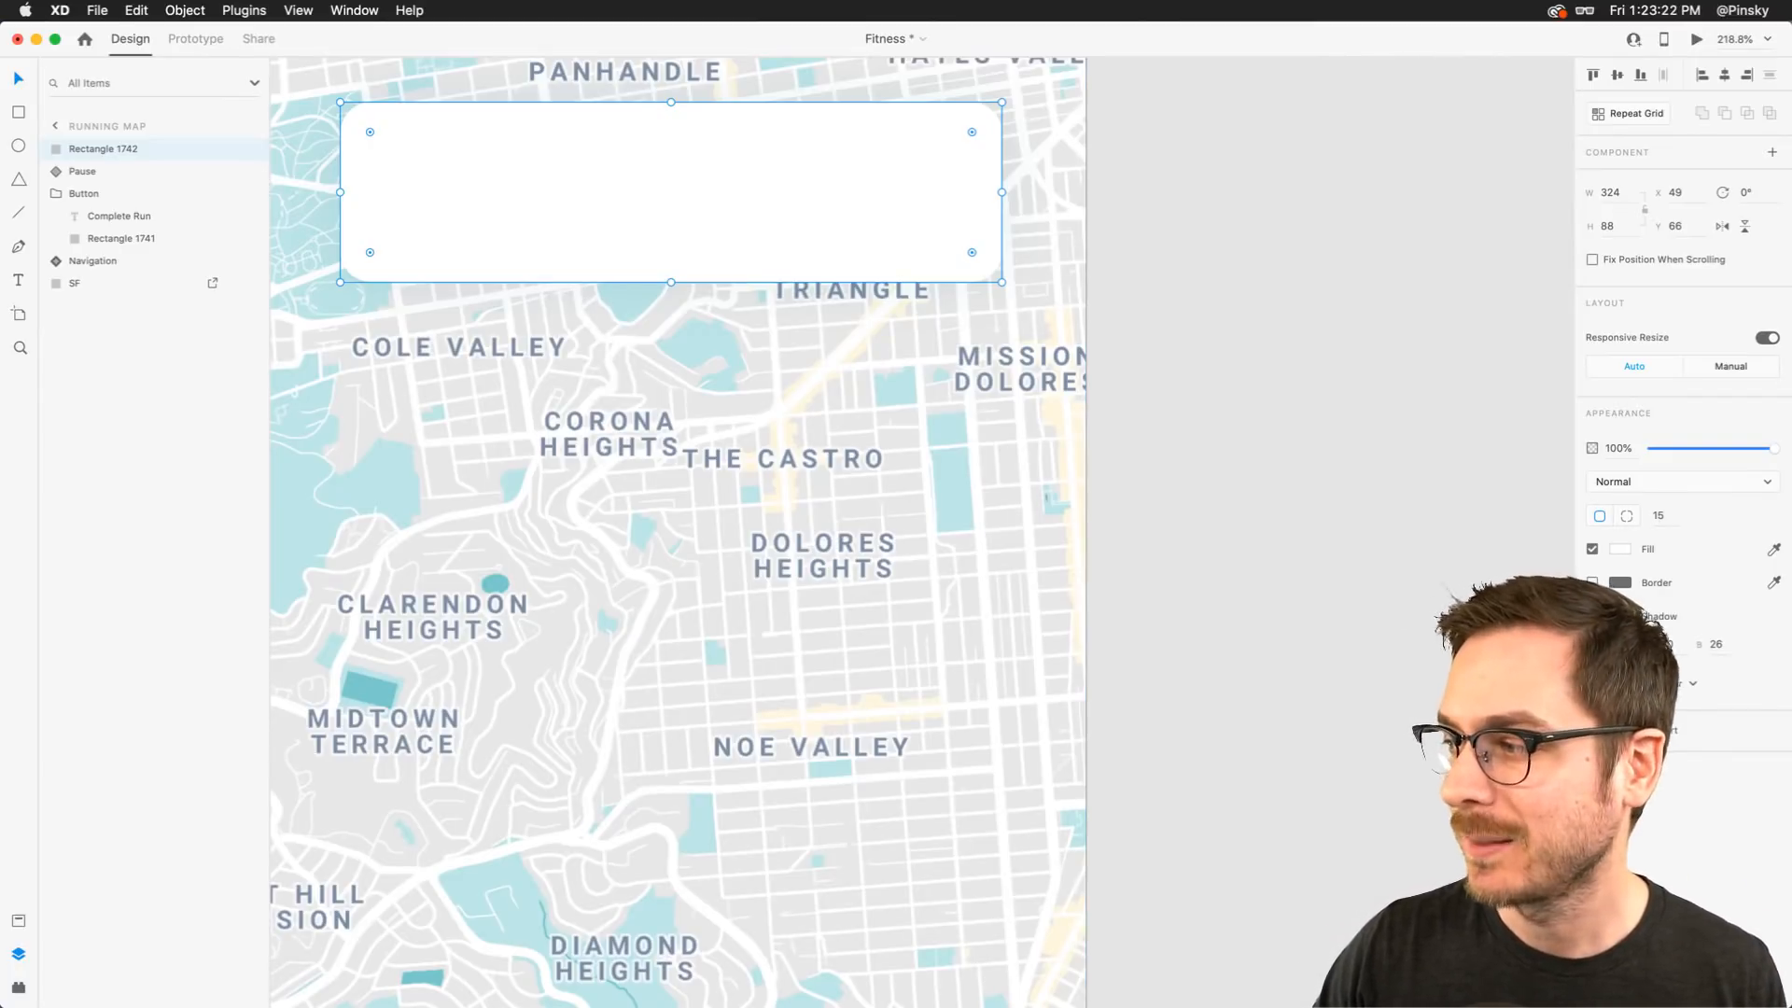
Adjust the rectangle's shadow colour and set the shadow's Y offset to 10
{"action": "left_click", "coordinate": [1620, 617]}
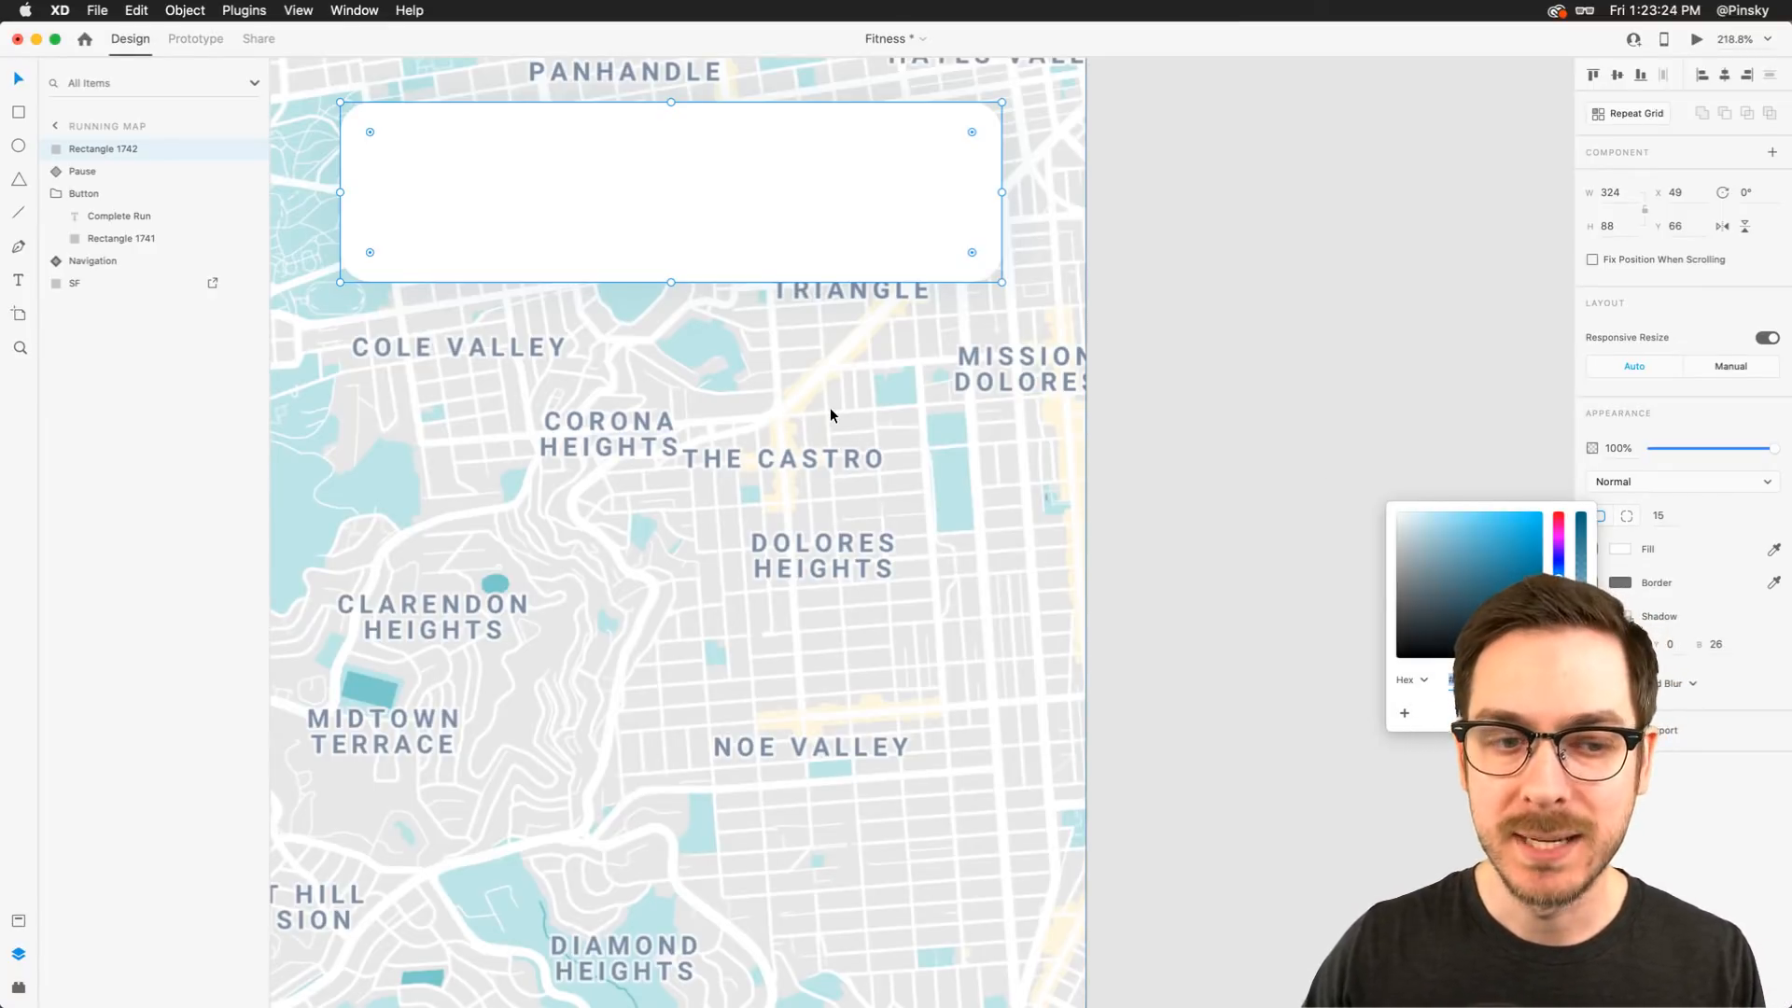
{"action": "left_click_drag", "start_coordinate": [1582, 637], "coordinate": [1581, 632]}
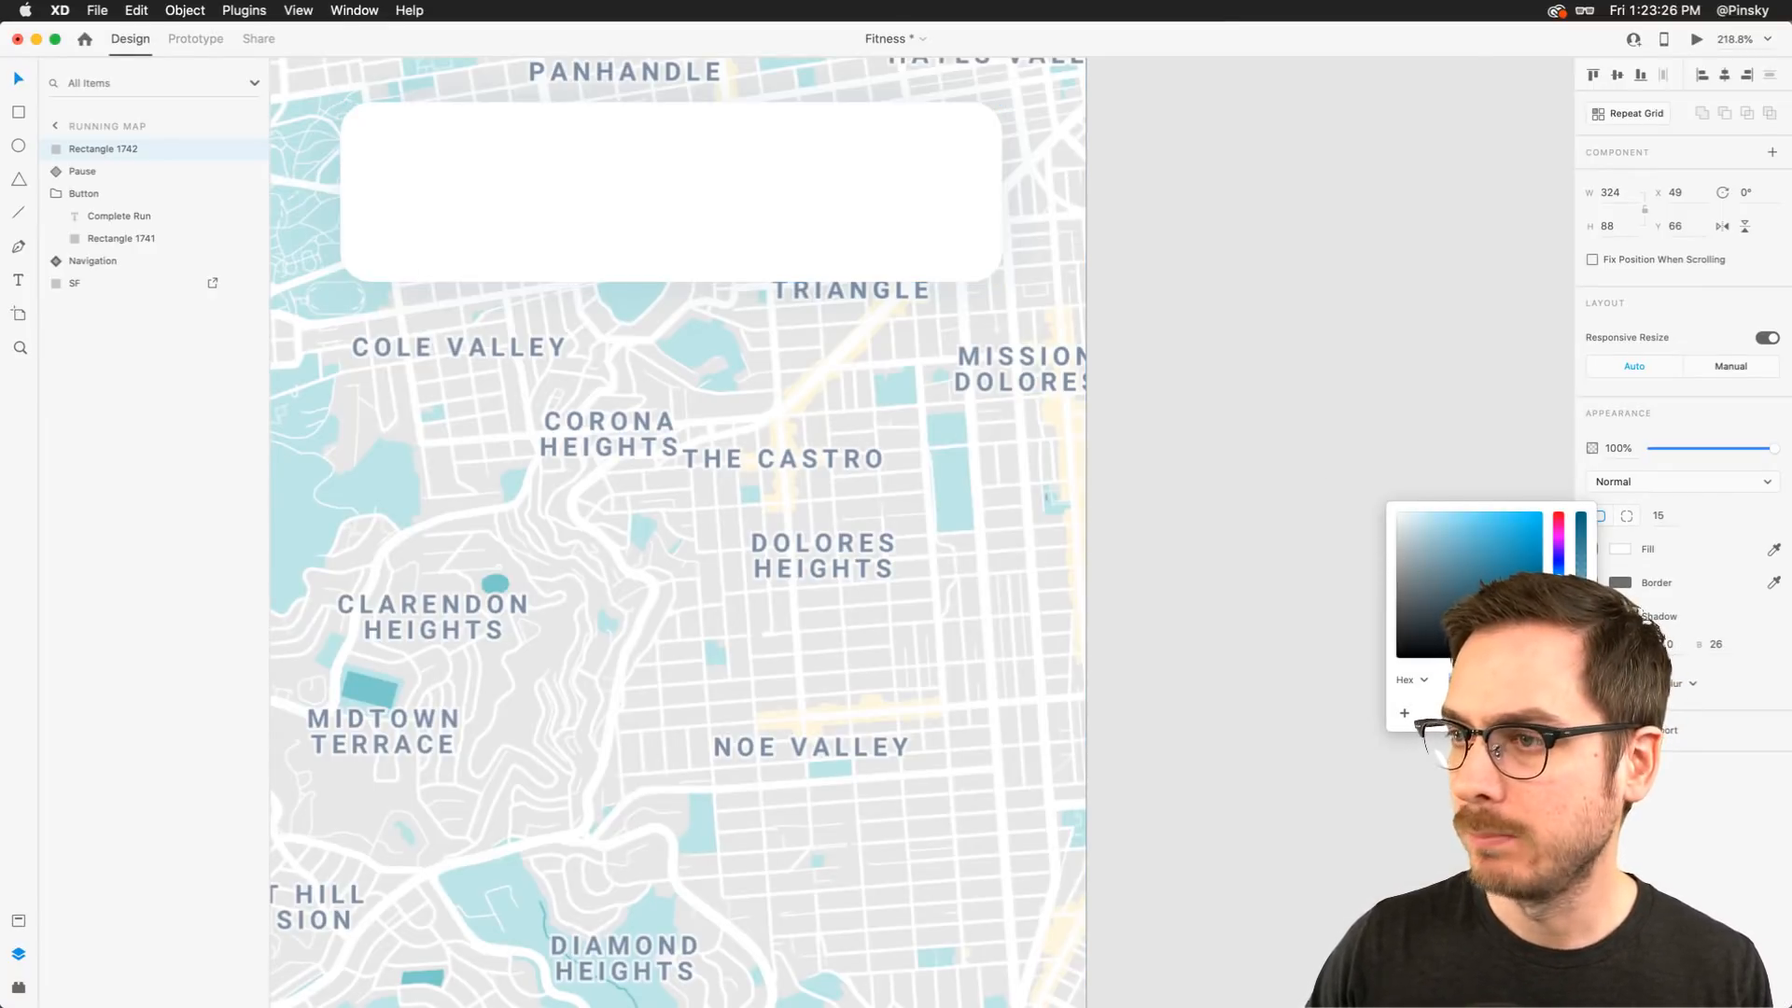
{"action": "left_click", "coordinate": [1683, 655]}
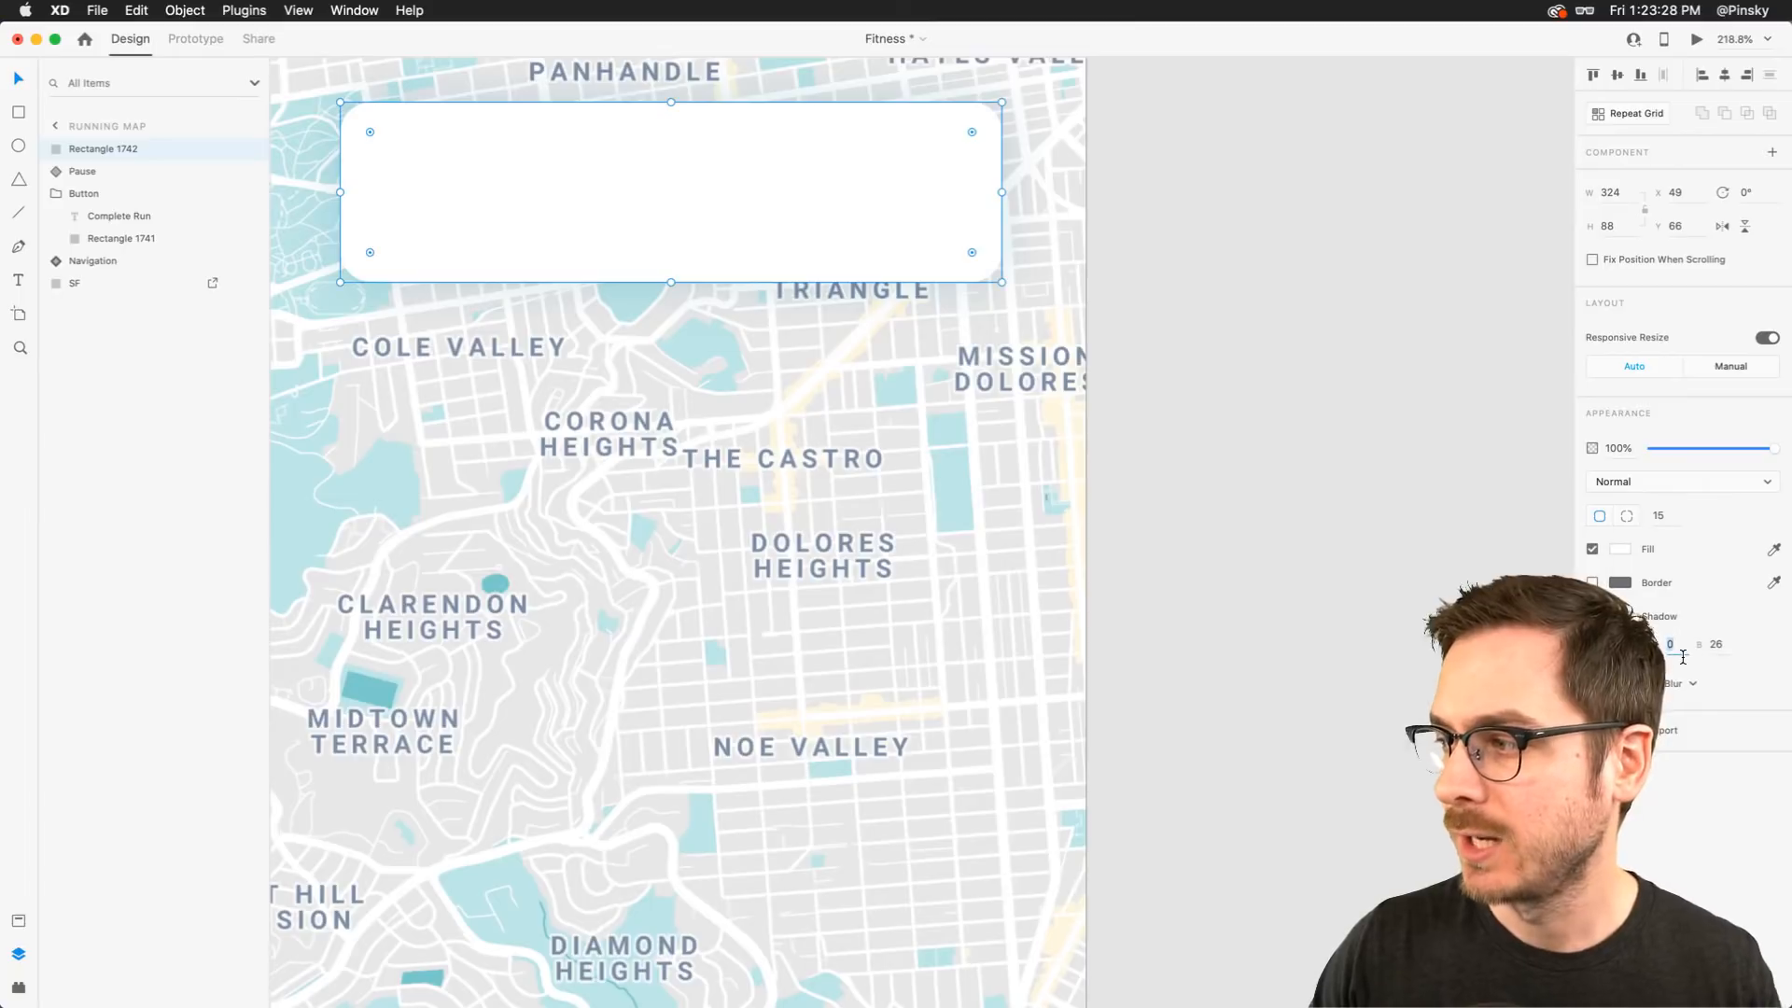
{"action": "key", "text": "shift+Up"}
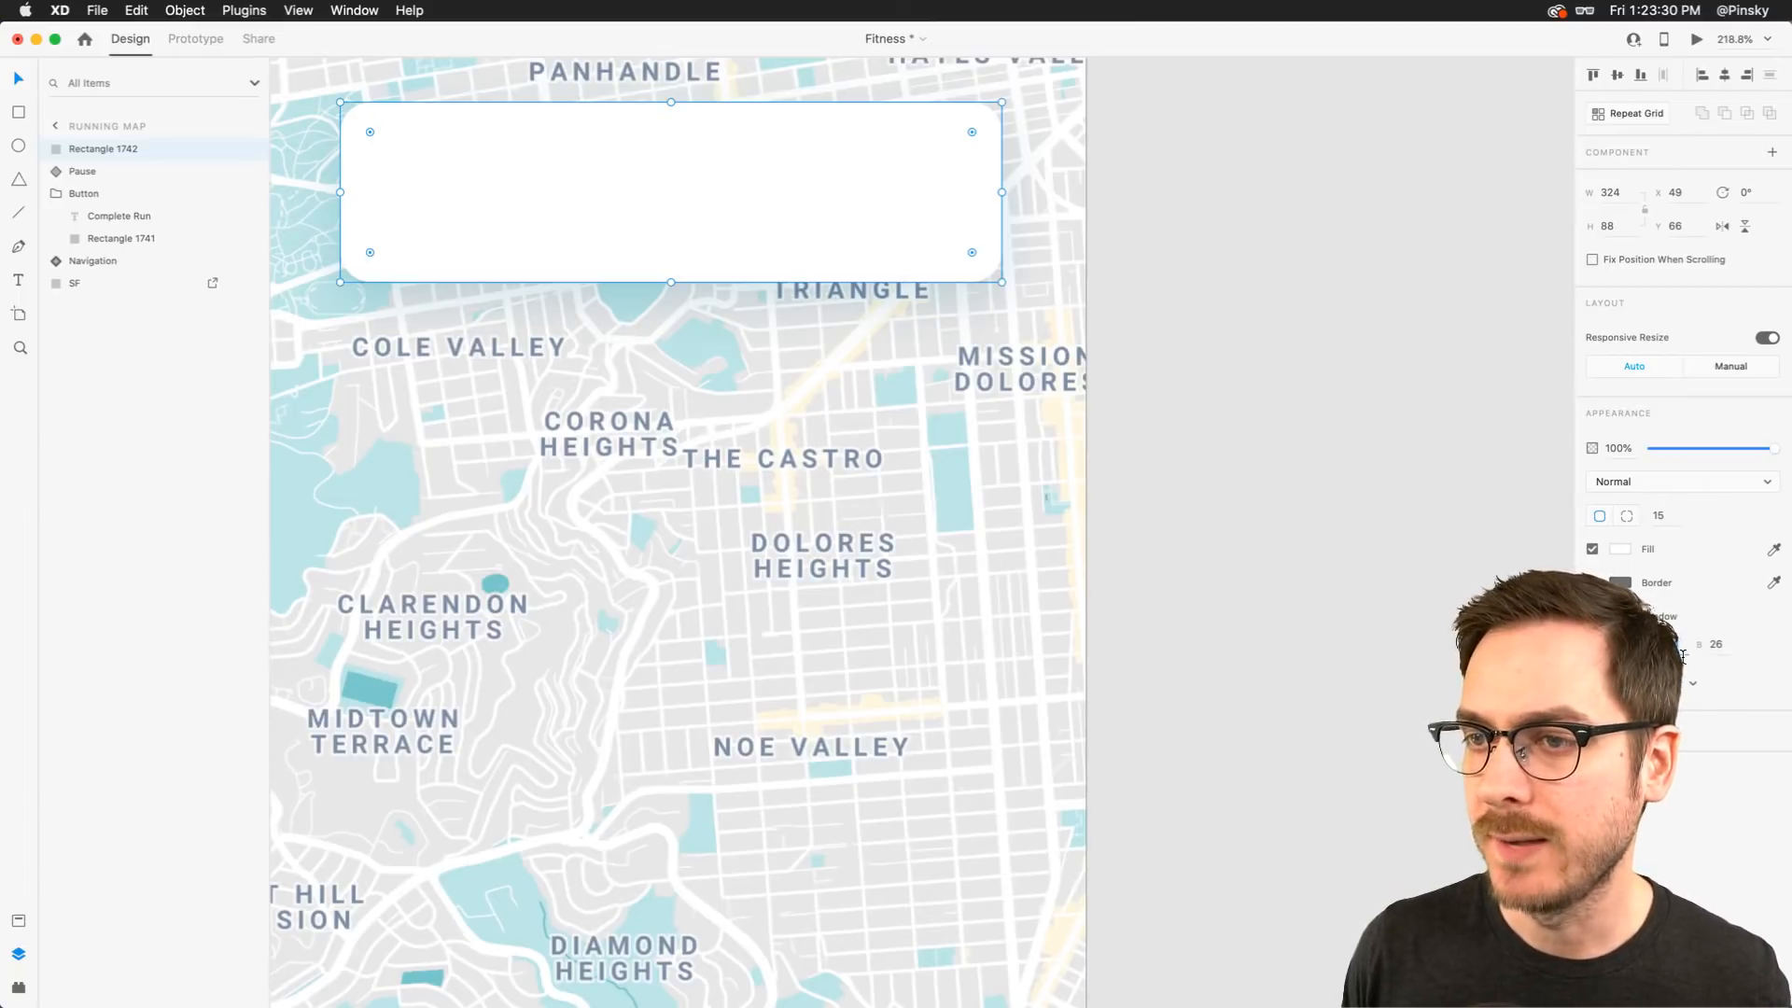
{"action": "key", "text": "shift+Up"}
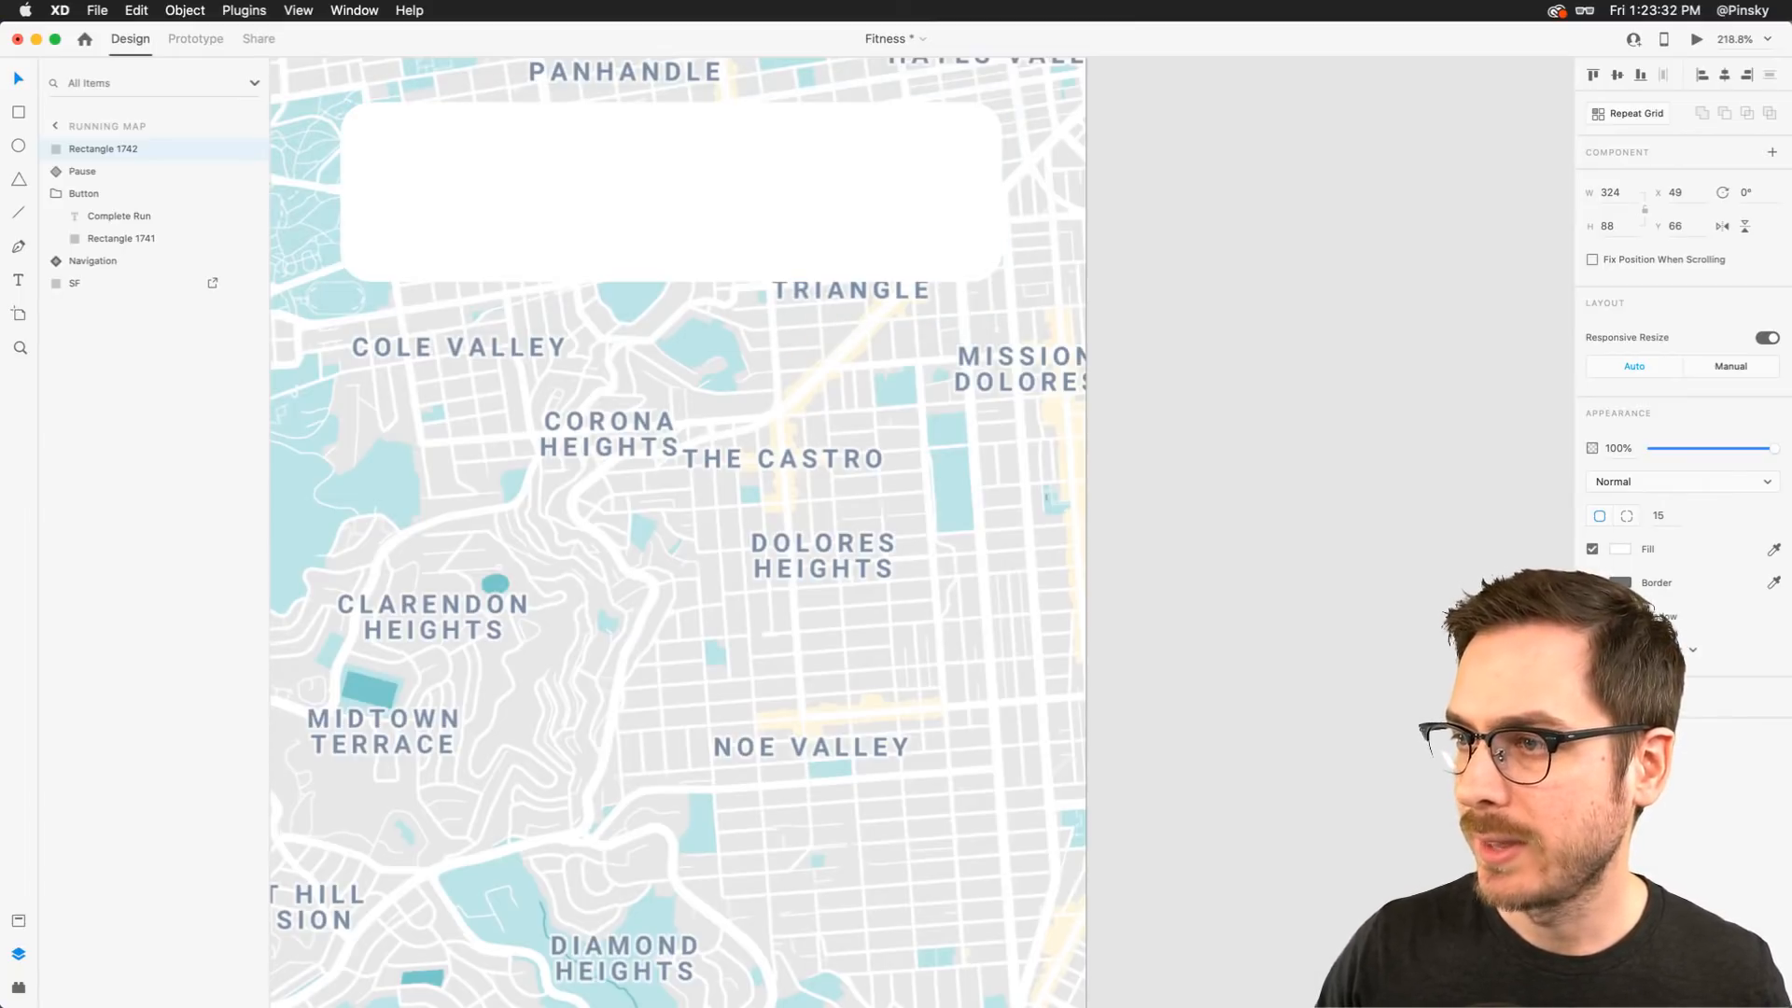
{"action": "key", "text": "shift+Up"}
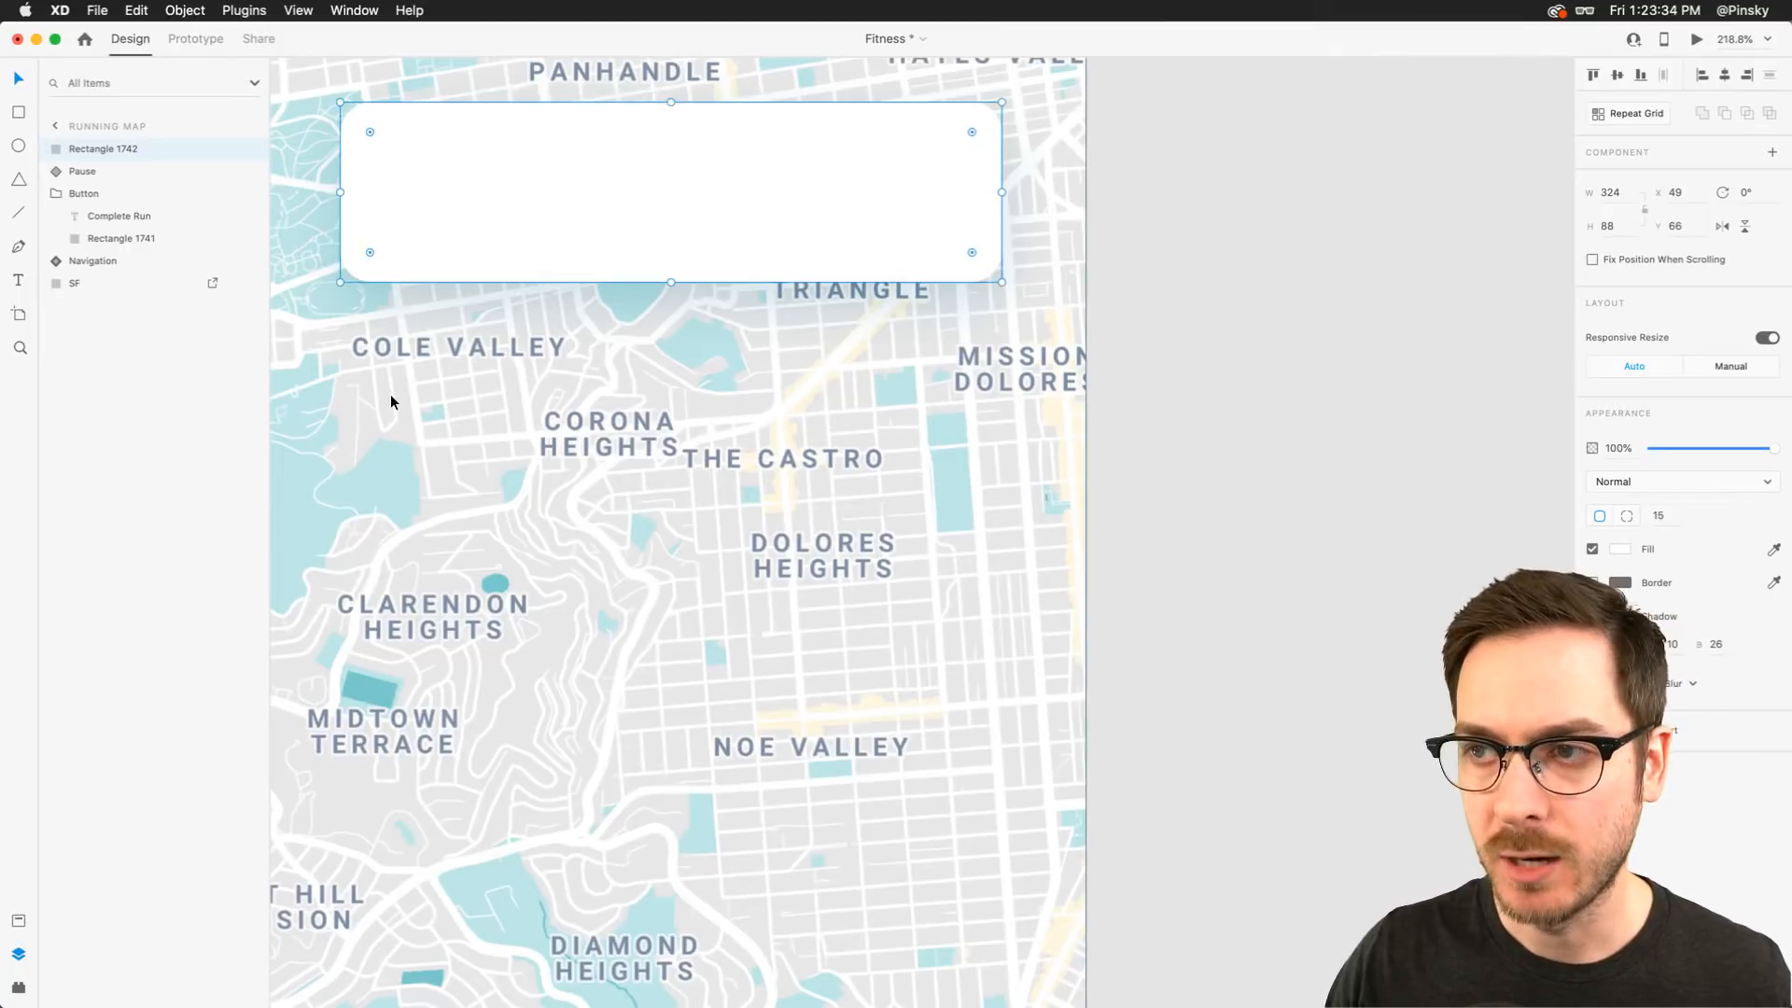
Darken the rectangle's shadow colour slightly
{"action": "scroll", "coordinate": [390, 394], "scroll_direction": "down", "scroll_amount": 5}
{"action": "left_click", "coordinate": [1621, 616]}
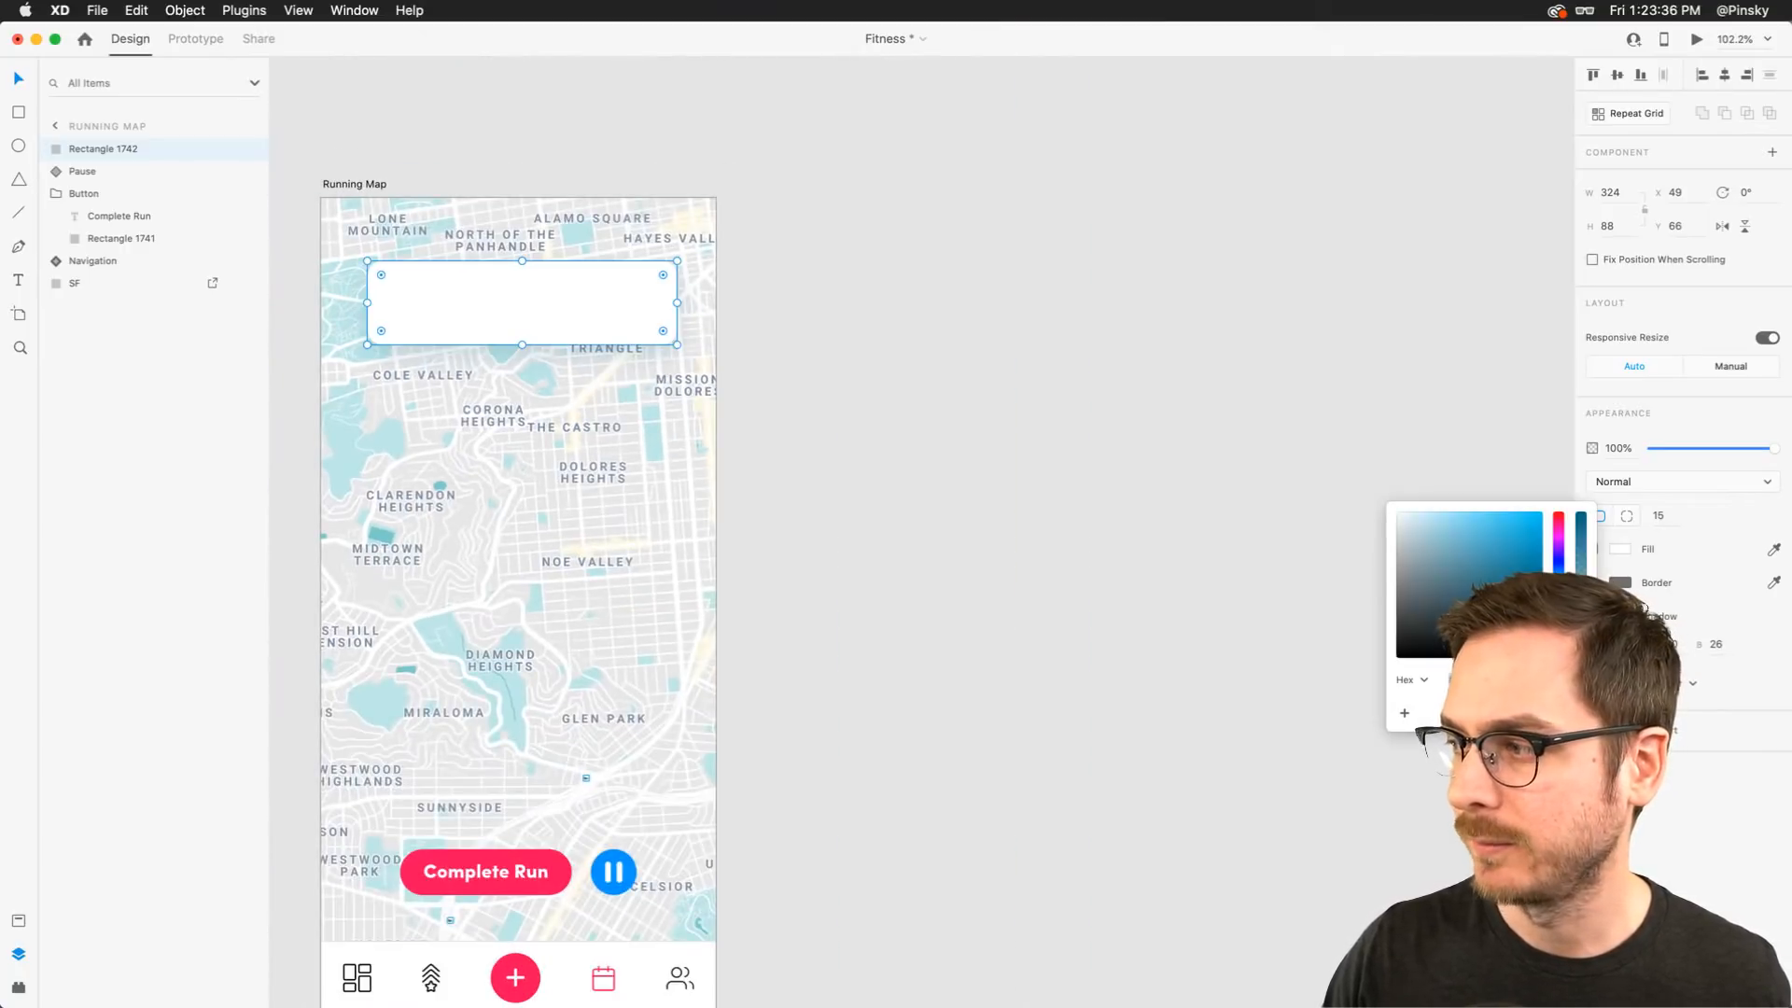
{"action": "left_click_drag", "start_coordinate": [1513, 586], "coordinate": [1523, 602]}
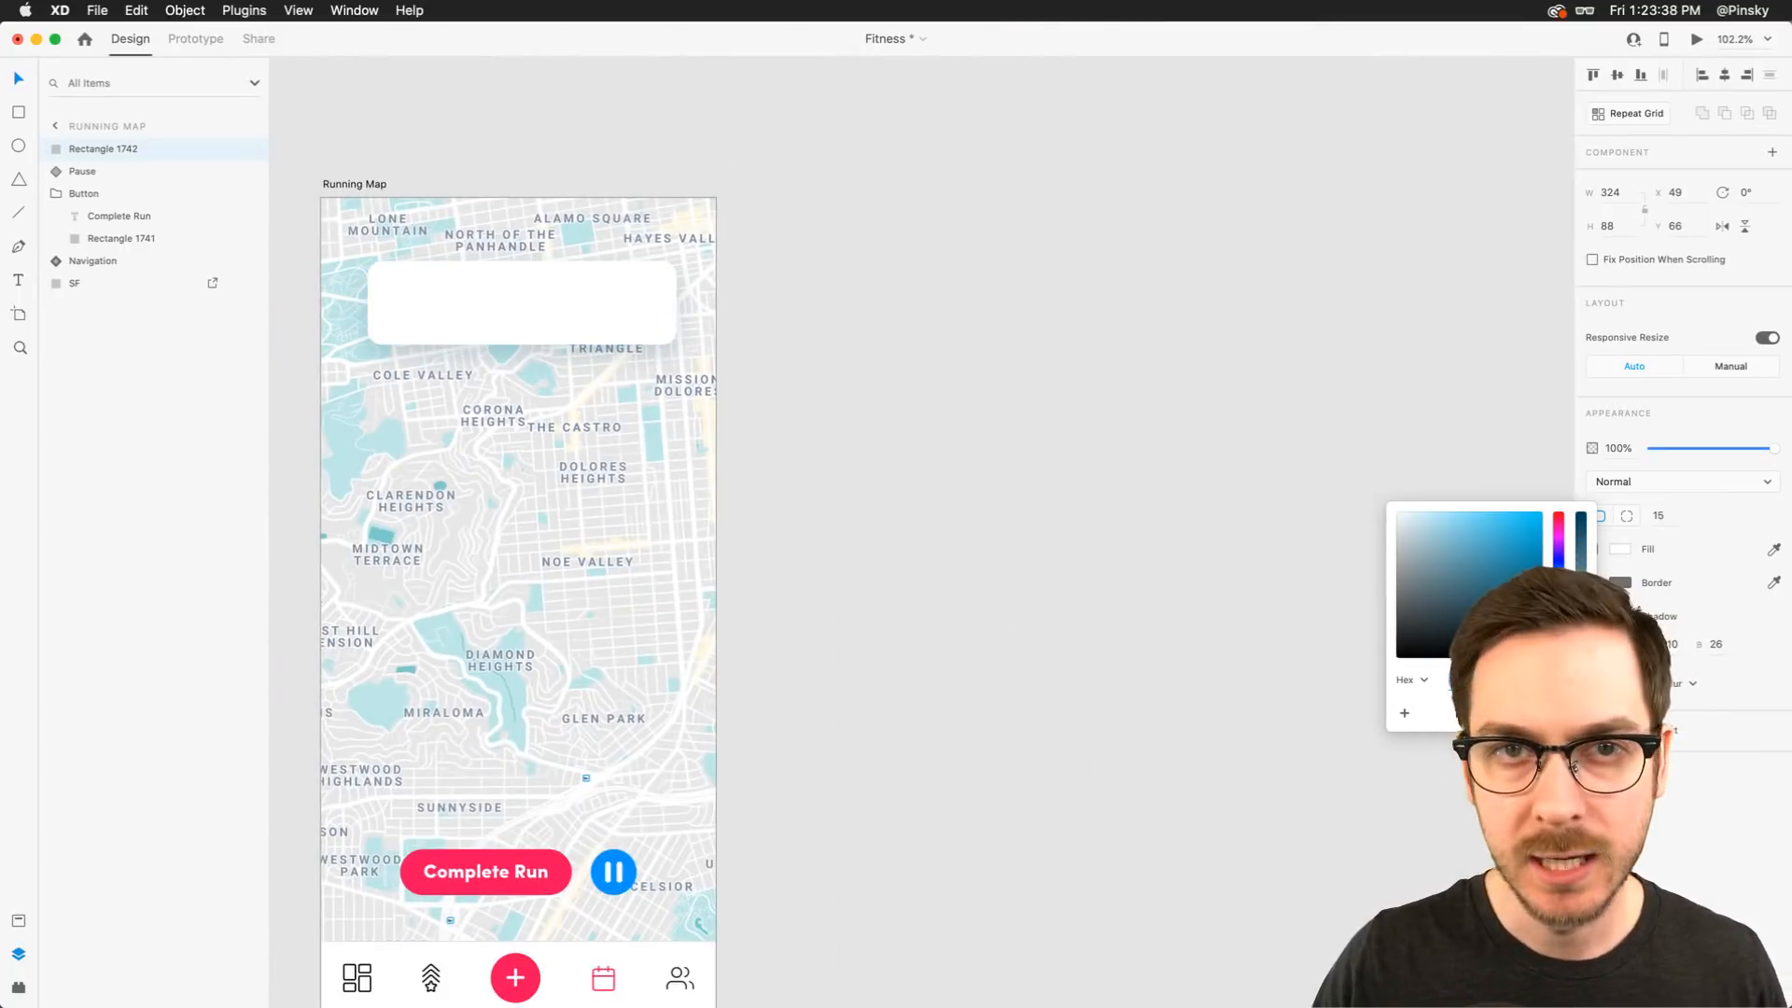
{"action": "left_click", "coordinate": [1022, 379]}
{"action": "left_click", "coordinate": [613, 293]}
{"action": "scroll", "coordinate": [613, 293], "scroll_direction": "left", "scroll_amount": 2}
{"action": "scroll", "coordinate": [613, 302], "scroll_direction": "up", "scroll_amount": 5}
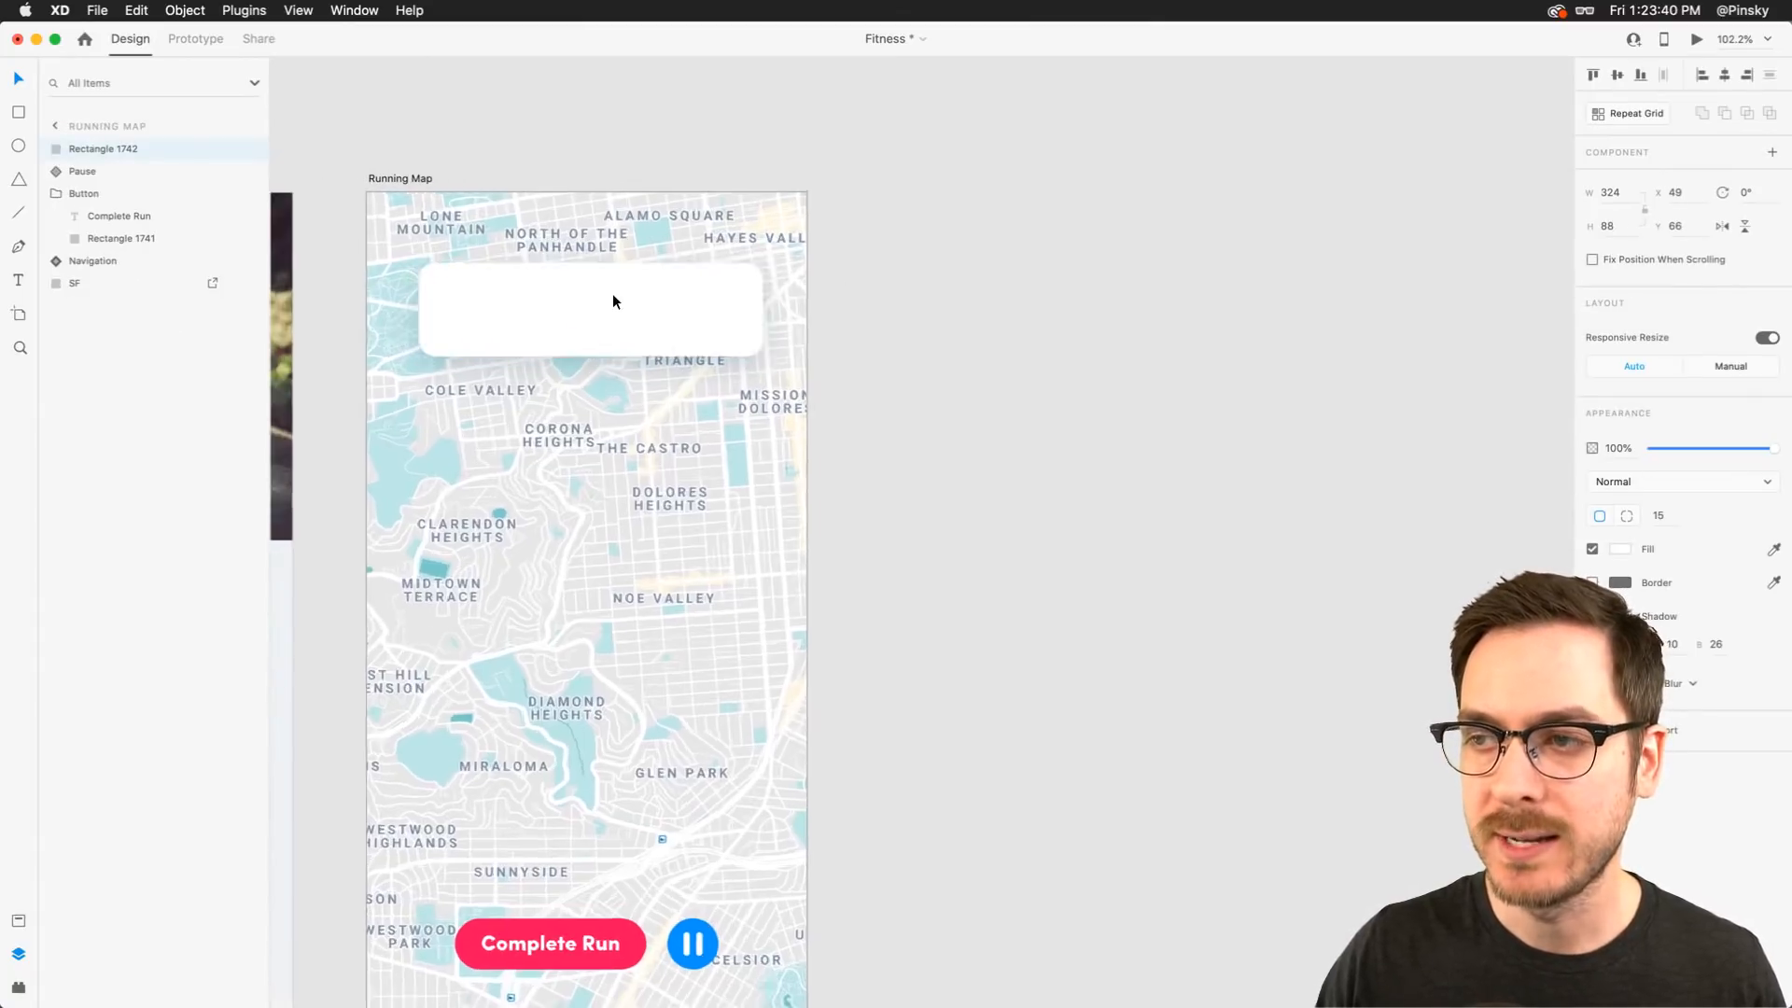
{"action": "scroll", "coordinate": [612, 301], "scroll_direction": "up", "scroll_amount": 3}
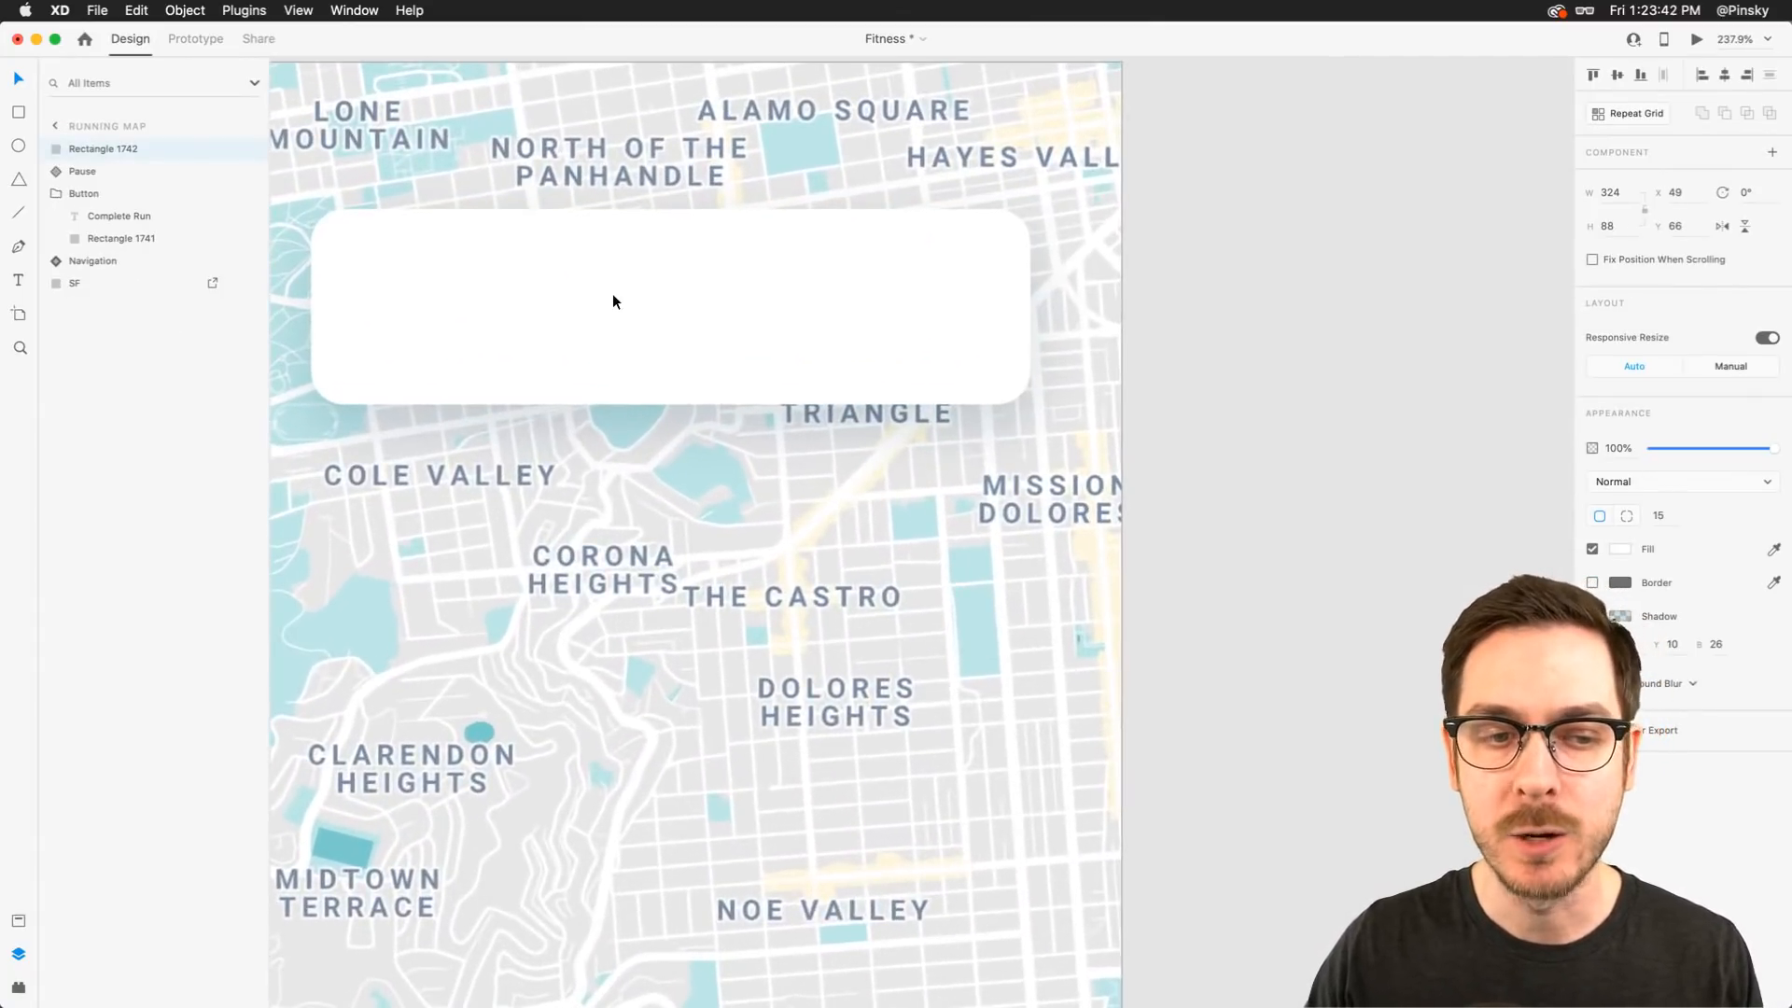
{"action": "left_click", "coordinate": [1622, 617]}
{"action": "left_click_drag", "start_coordinate": [1580, 540], "coordinate": [1577, 514]}
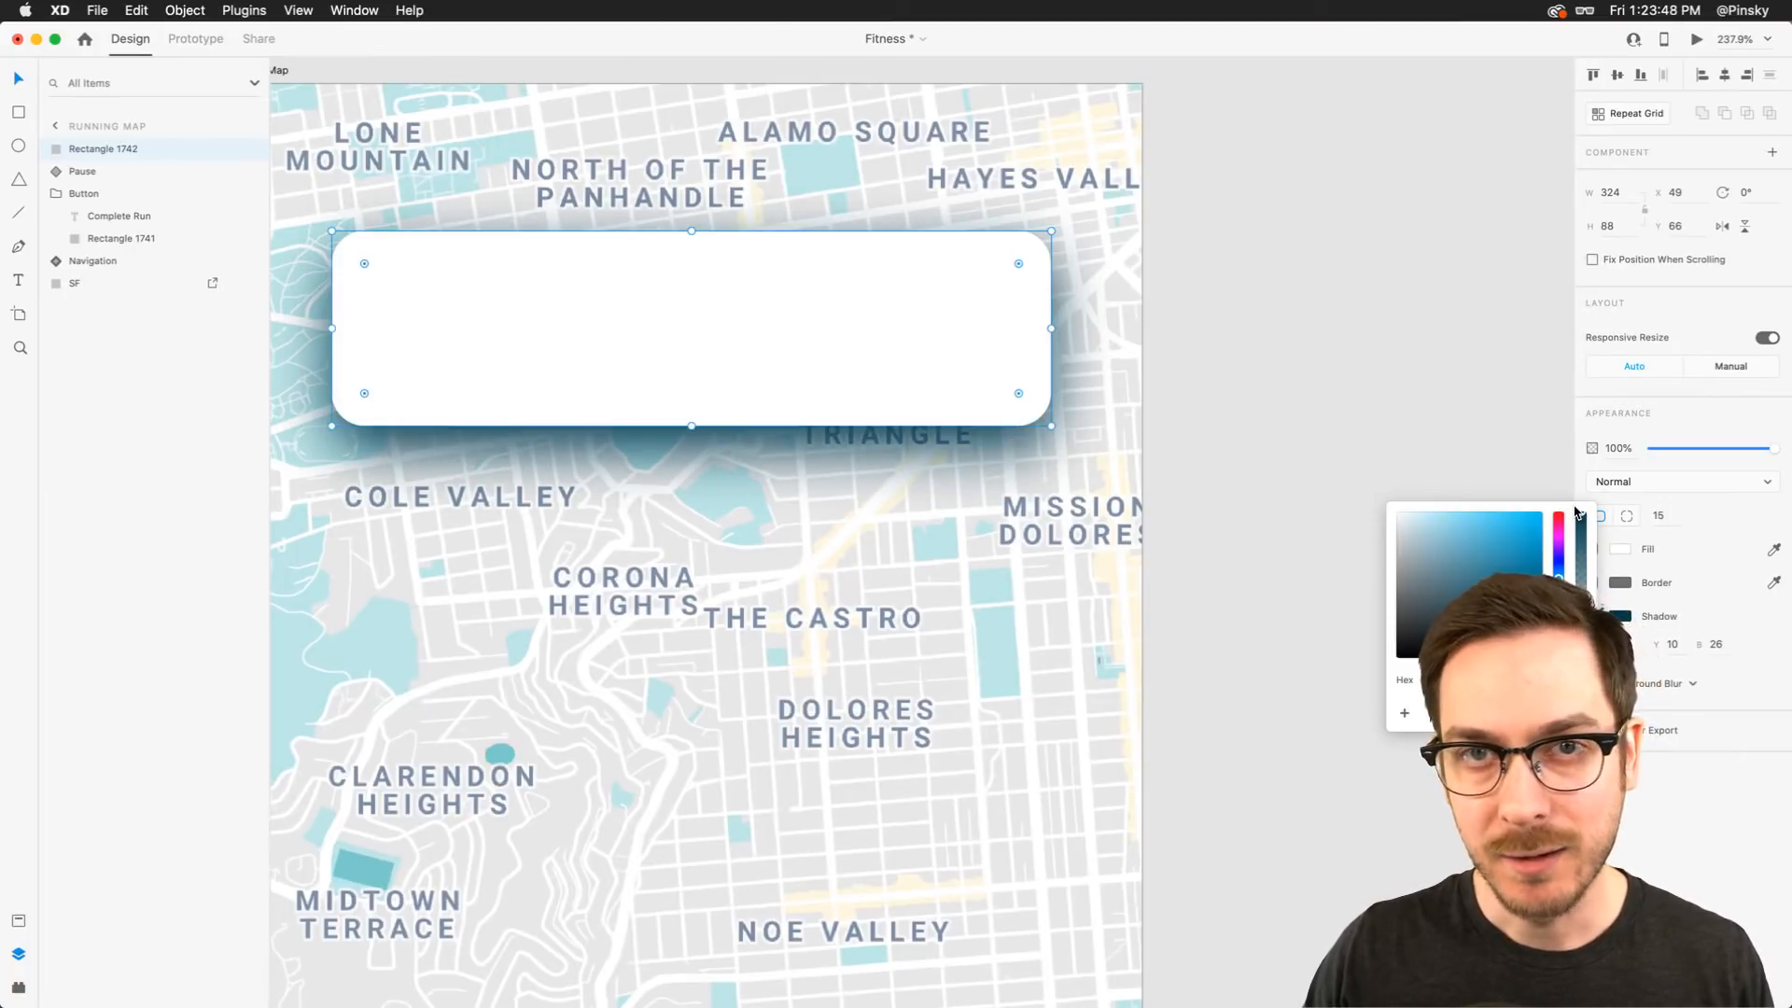
{"action": "left_click", "coordinate": [1387, 337]}
{"action": "key", "text": "super+z"}
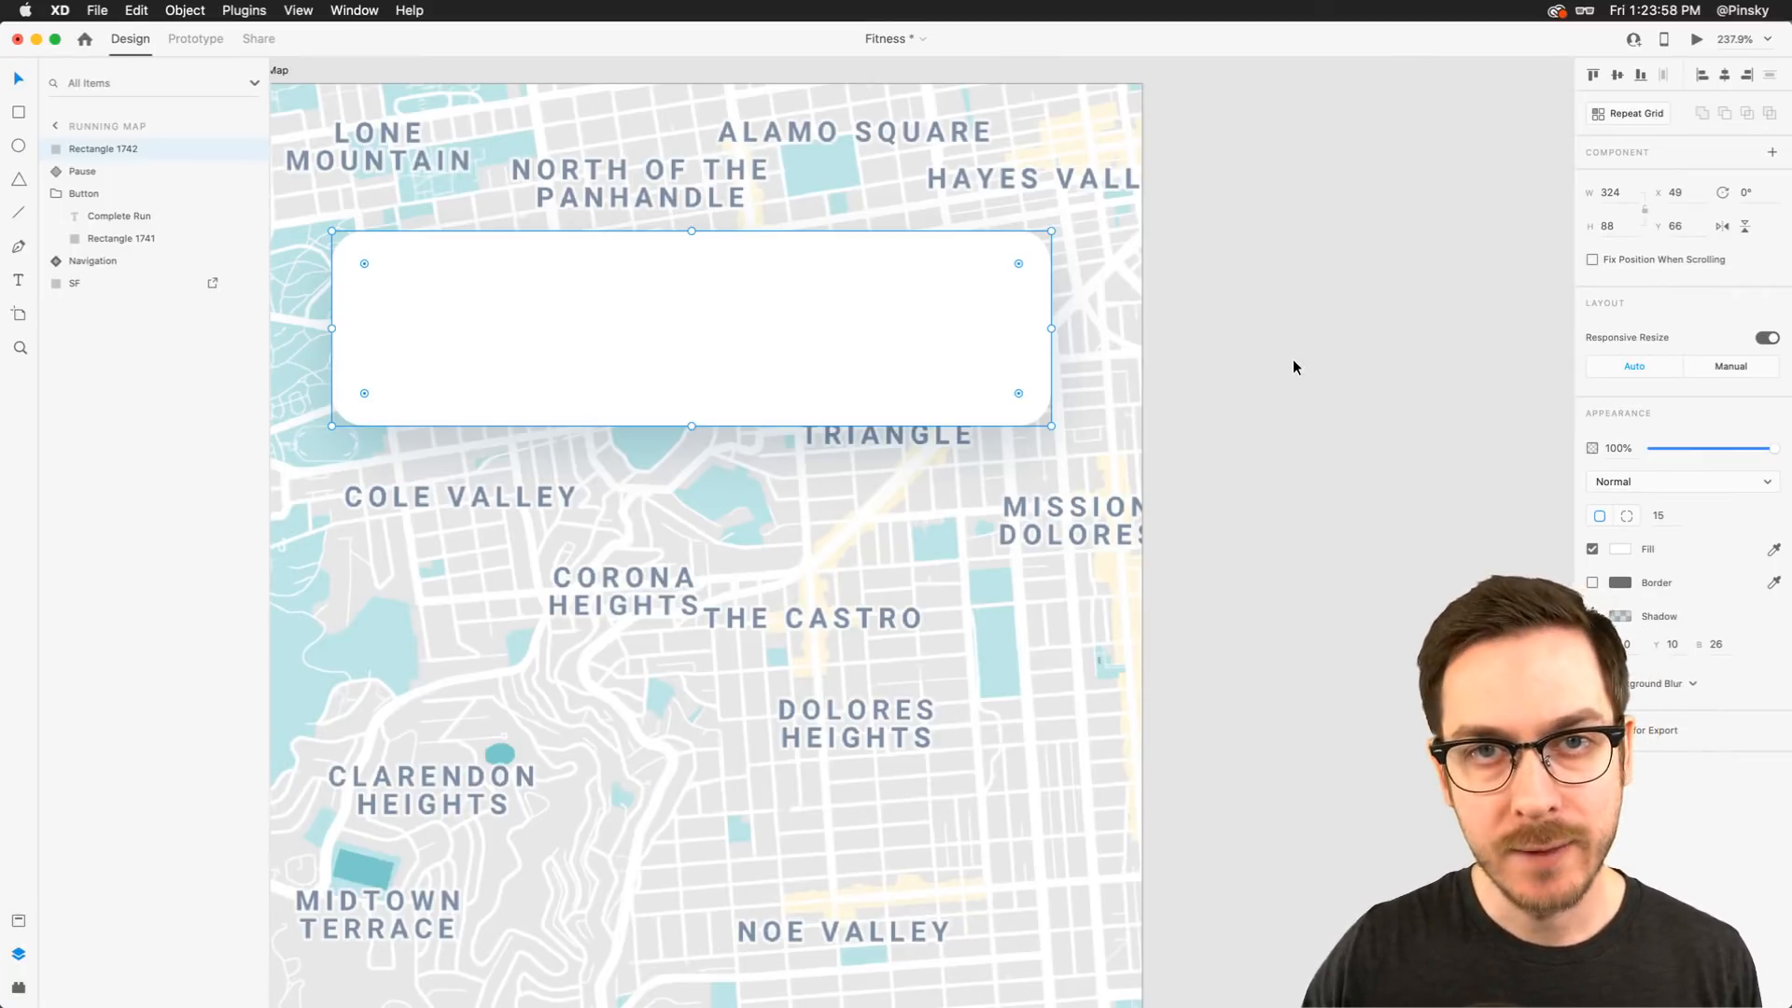
Duplicate the rectangle and resize the copy to about 158 wide so it covers the card's left half
{"action": "scroll", "coordinate": [844, 385], "scroll_direction": "down", "scroll_amount": 3}
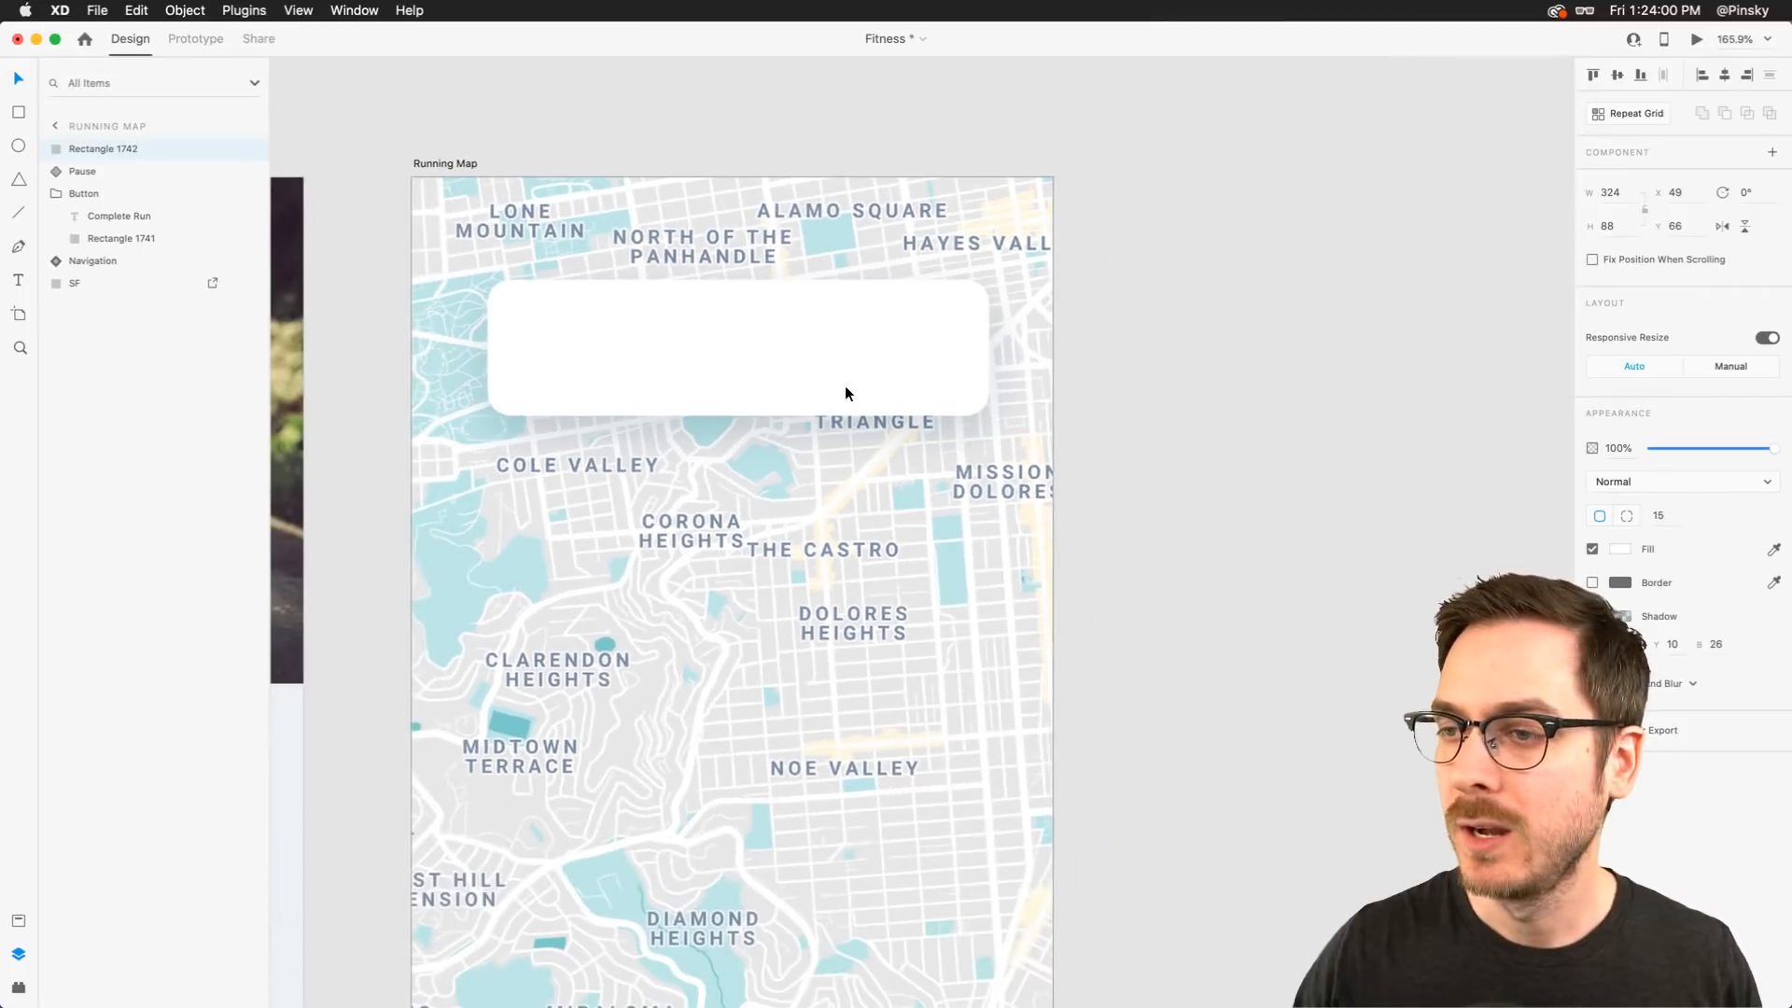
{"action": "scroll", "coordinate": [679, 332], "scroll_direction": "up", "scroll_amount": 3}
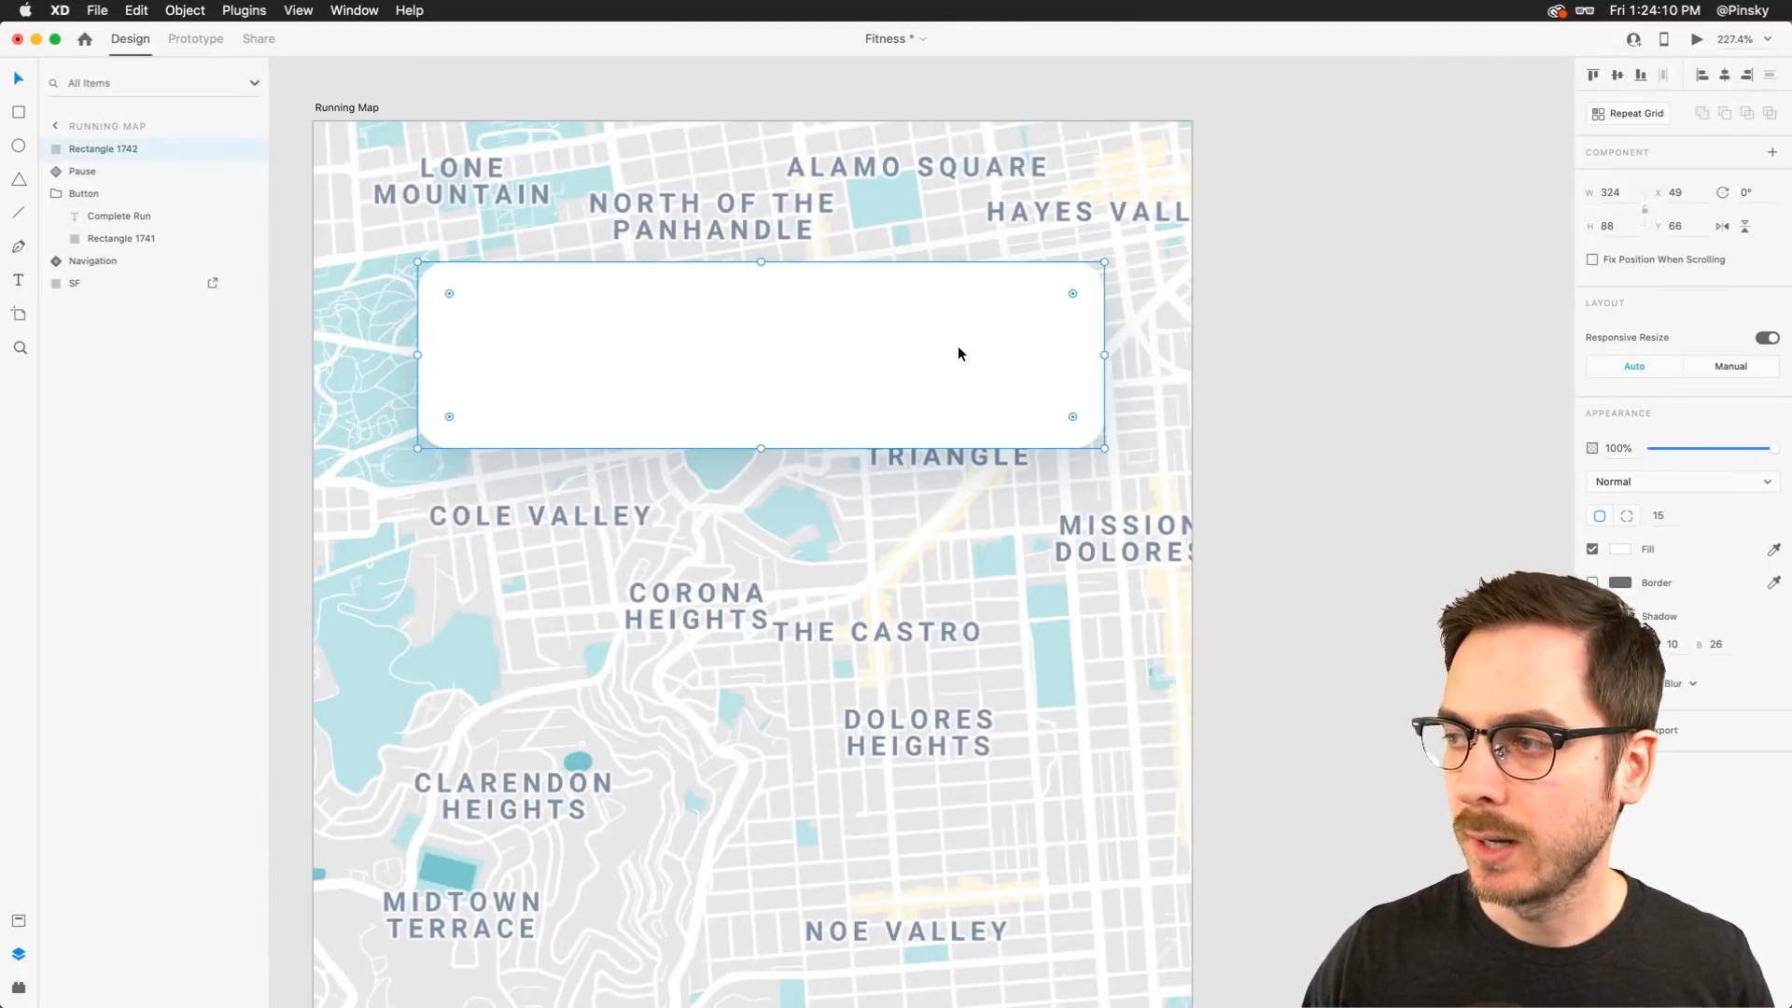
{"action": "scroll", "coordinate": [869, 346], "scroll_direction": "left", "scroll_amount": 2}
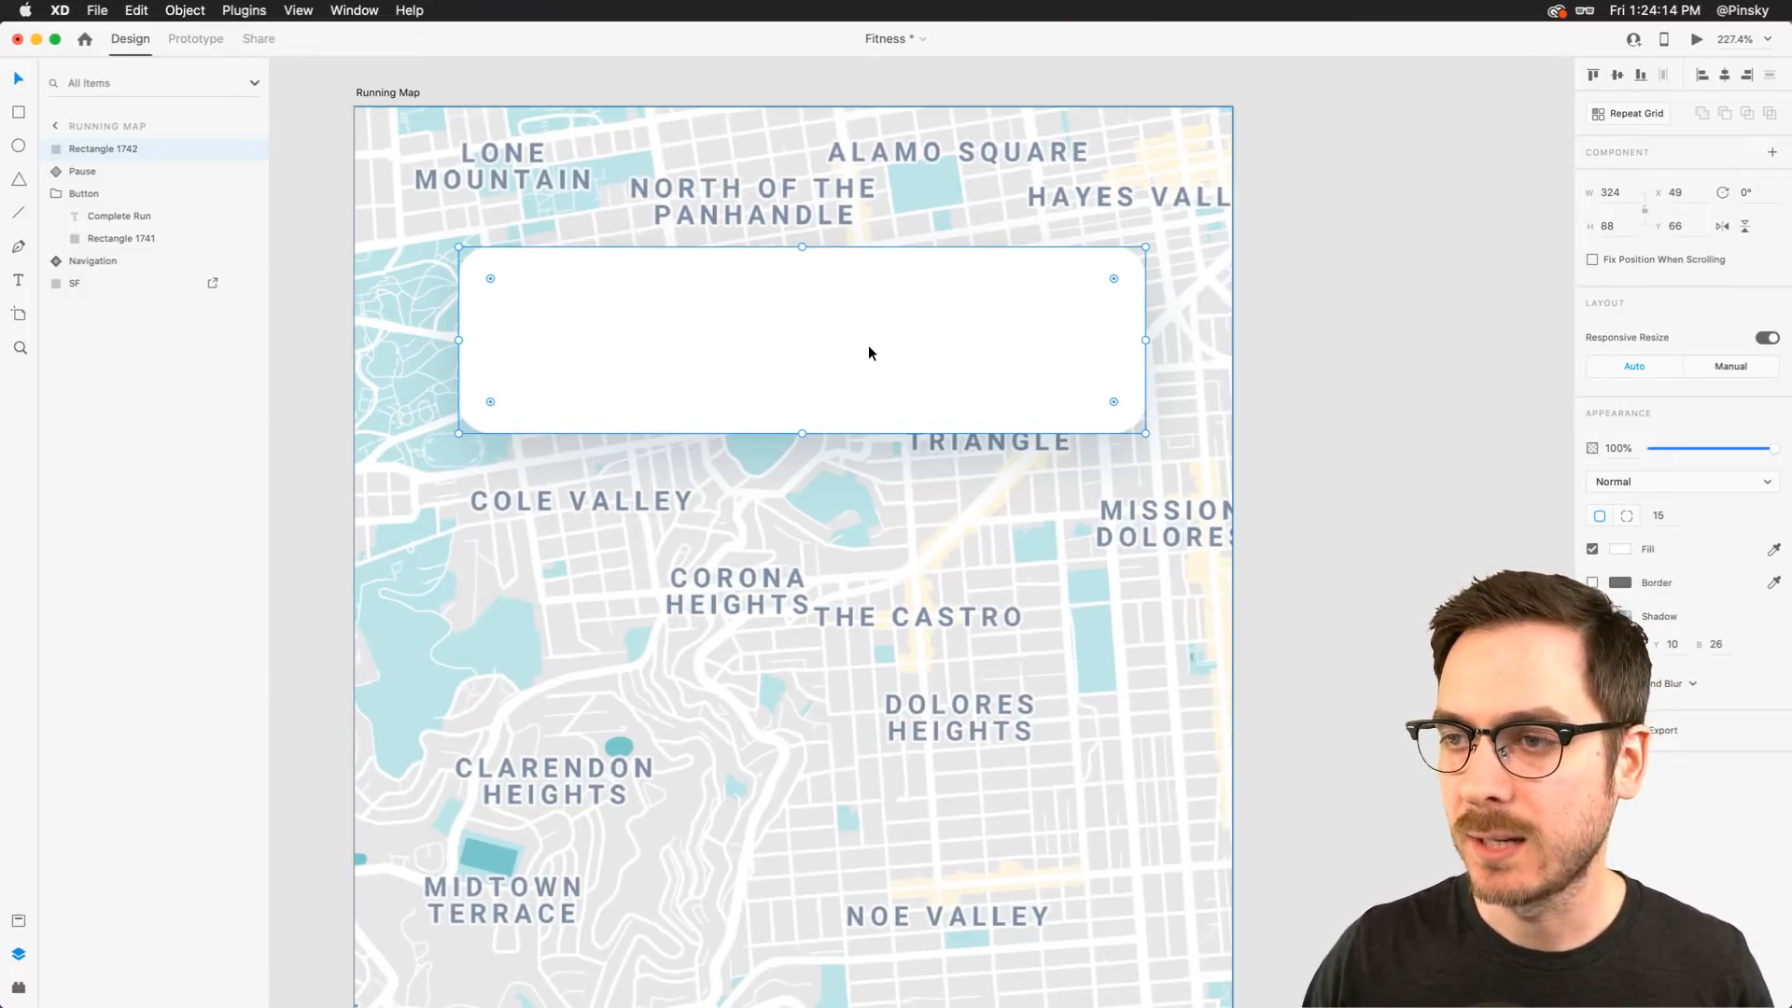
{"action": "key", "text": "super+d"}
{"action": "left_click_drag", "start_coordinate": [1146, 340], "coordinate": [794, 347]}
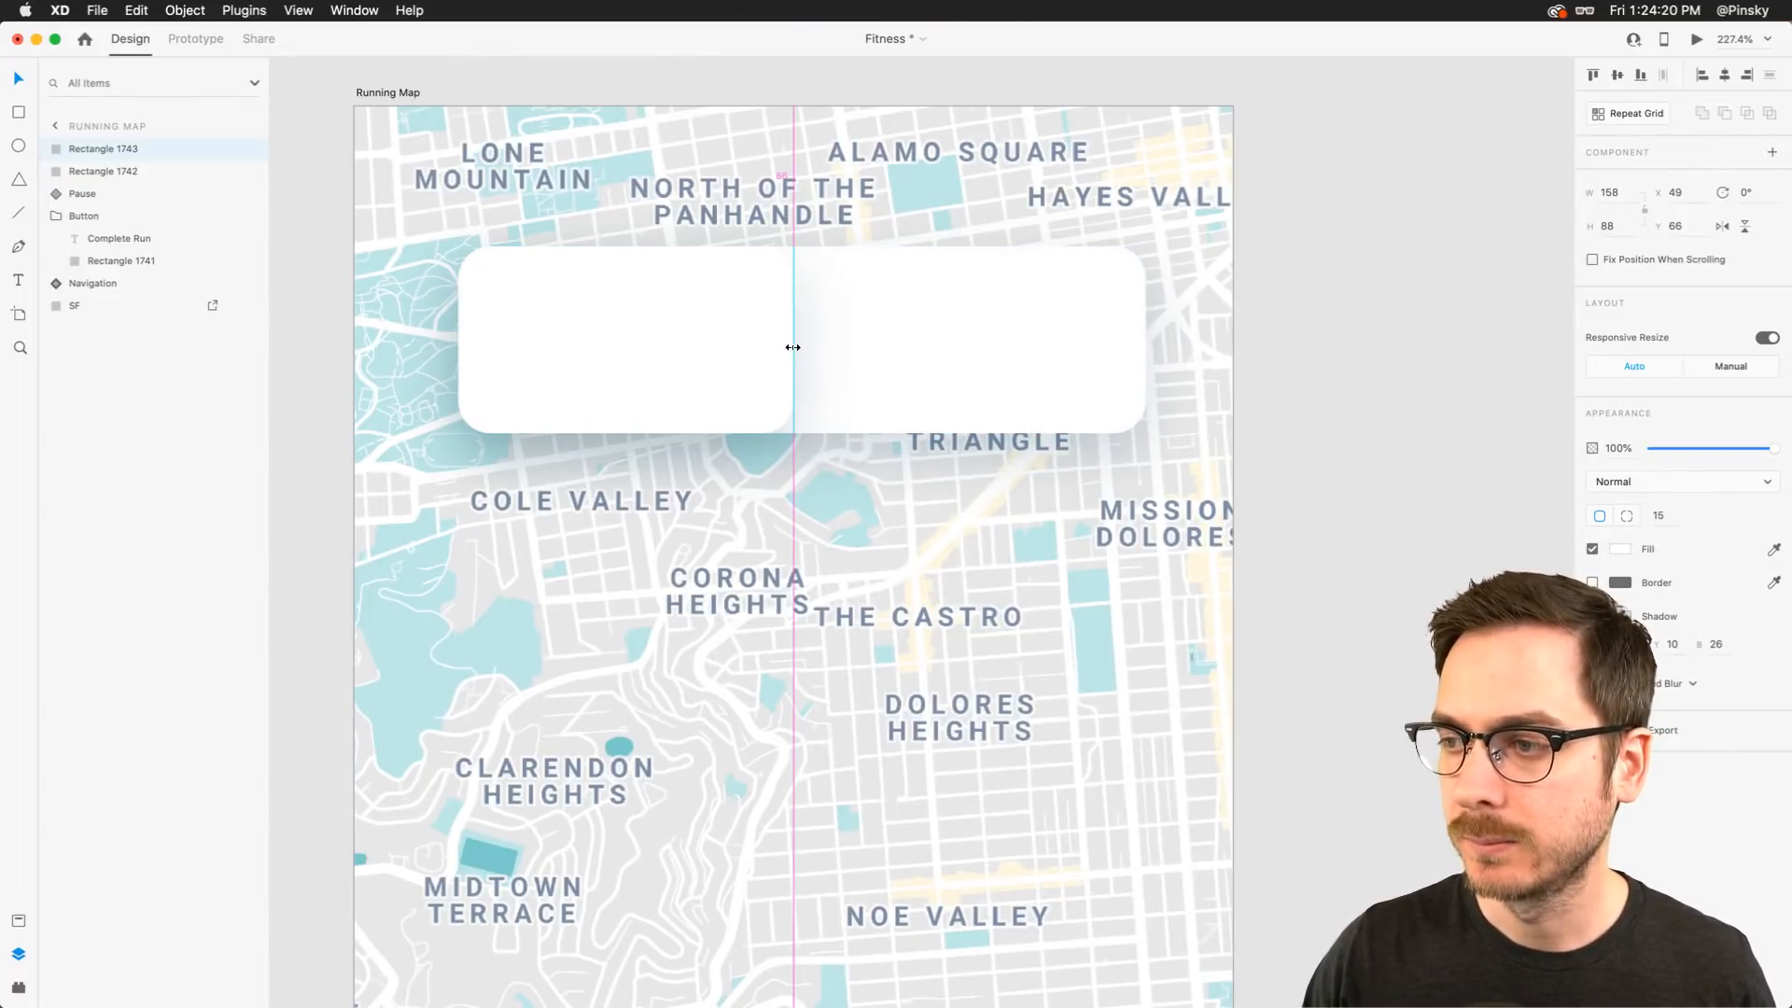
{"action": "left_click_drag", "start_coordinate": [793, 347], "coordinate": [794, 348]}
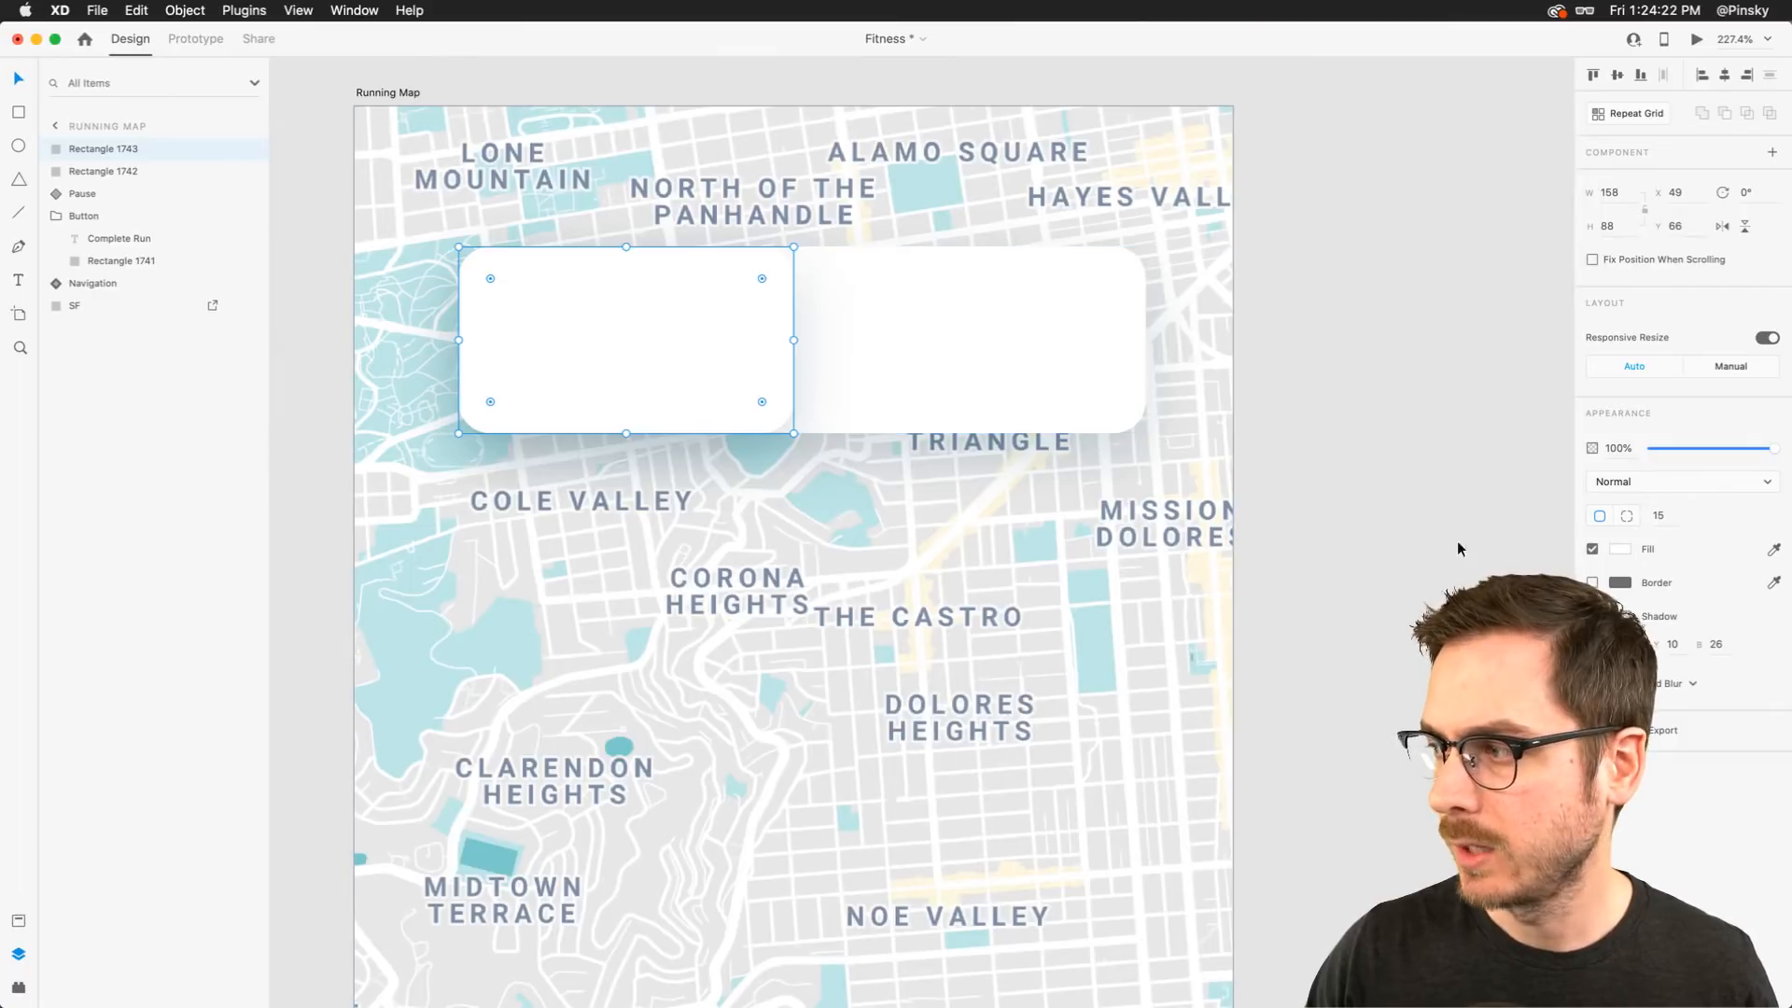
Tweak the shadow colour of the left half rectangle
{"action": "left_click", "coordinate": [1621, 616]}
{"action": "left_click_drag", "start_coordinate": [1582, 635], "coordinate": [1581, 632]}
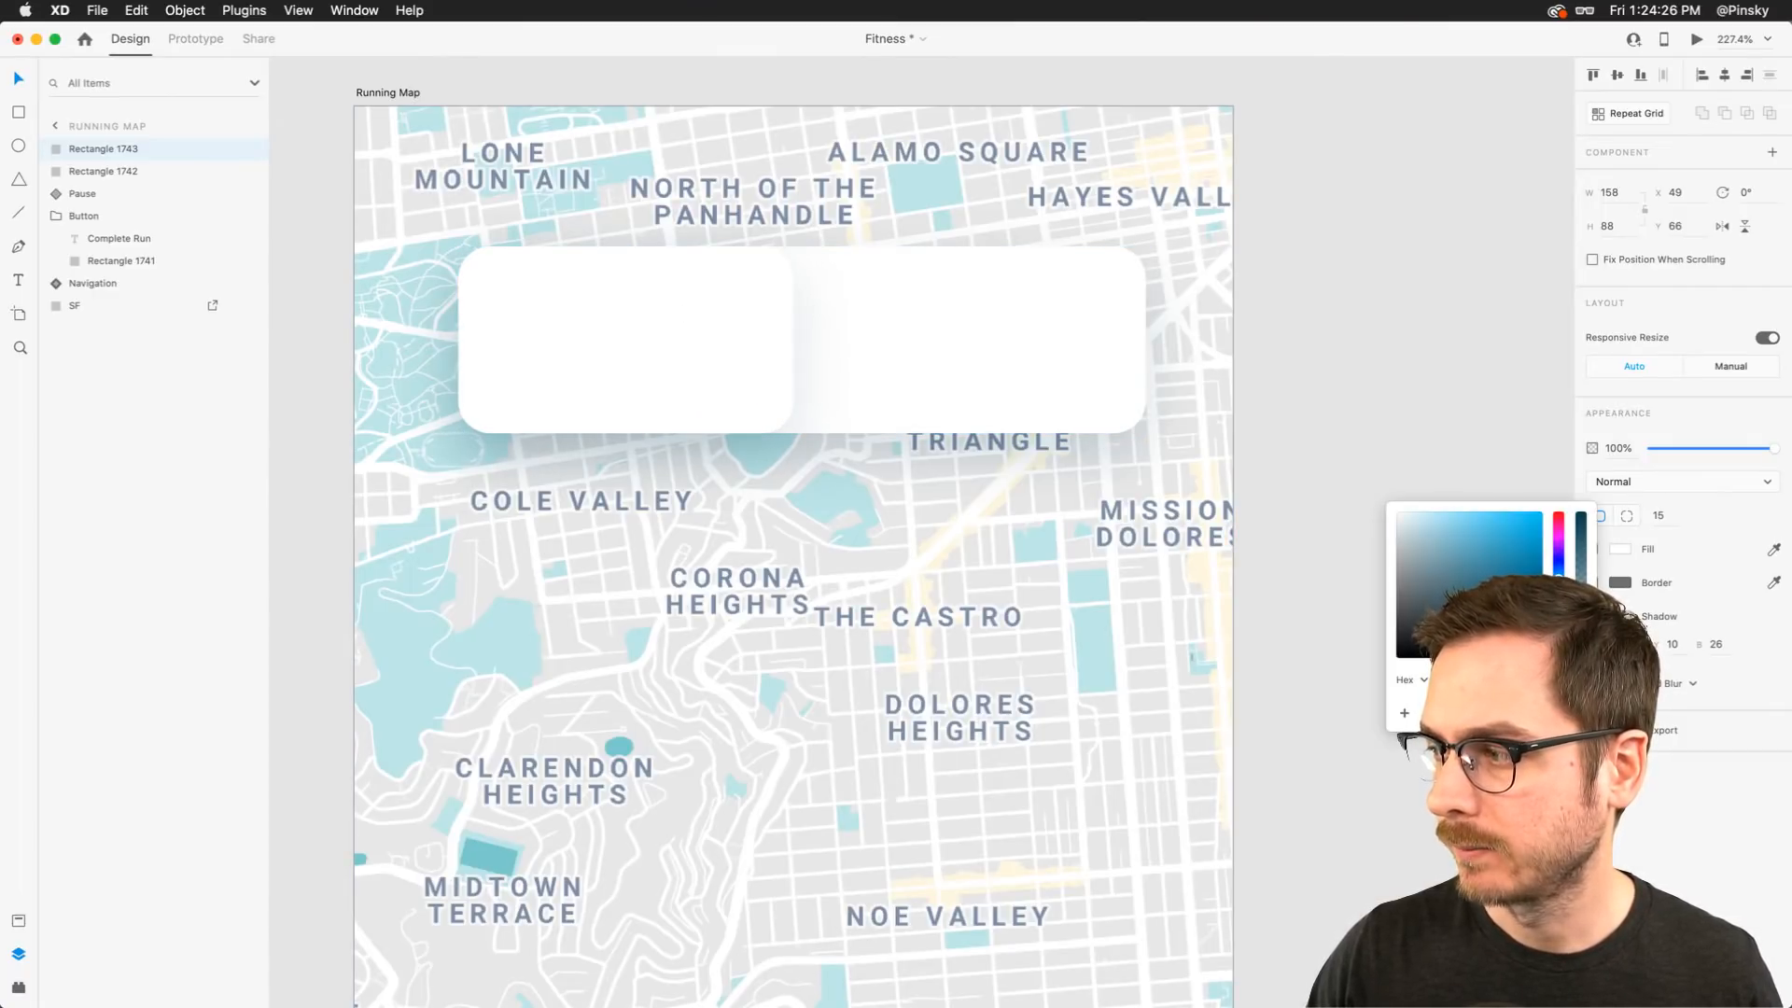
{"action": "left_click", "coordinate": [594, 328]}
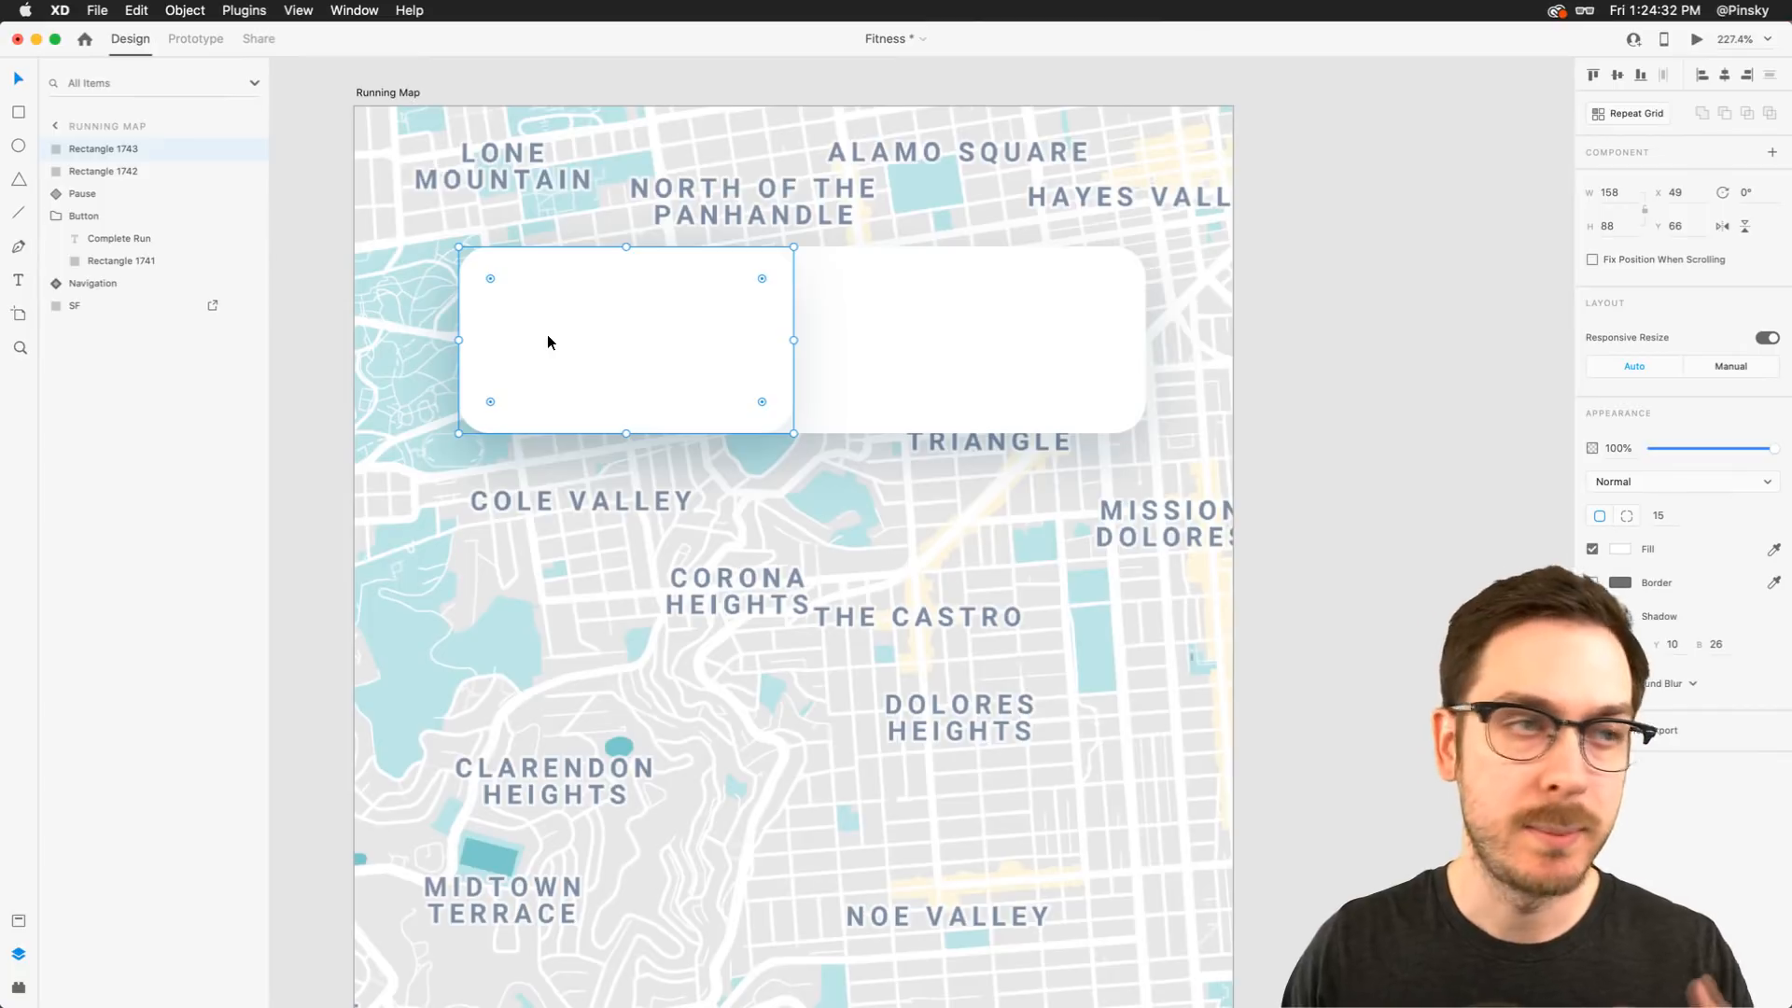
Select and copy the red running icon badge from the first Outdoor run row on the profile artboard
{"action": "scroll", "coordinate": [548, 343], "scroll_direction": "down", "scroll_amount": 5}
{"action": "scroll", "coordinate": [548, 343], "scroll_direction": "left", "scroll_amount": 5}
{"action": "scroll", "coordinate": [548, 343], "scroll_direction": "down", "scroll_amount": 2}
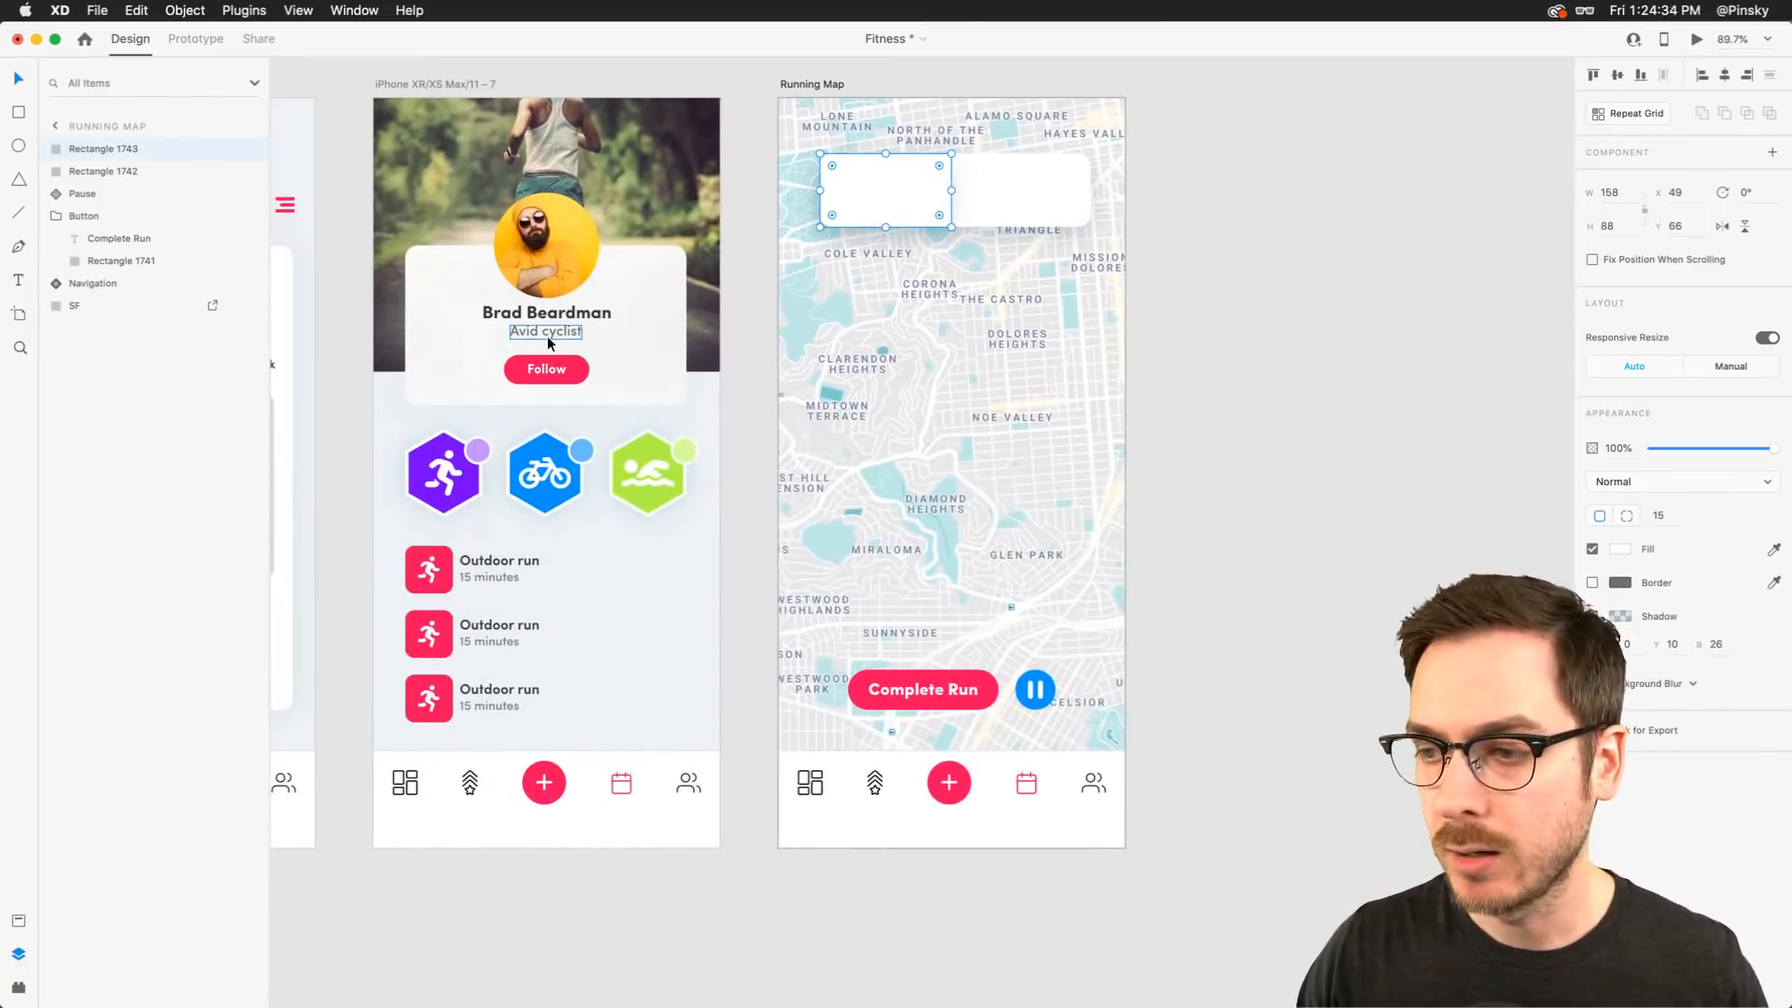
{"action": "scroll", "coordinate": [652, 480], "scroll_direction": "up", "scroll_amount": 5}
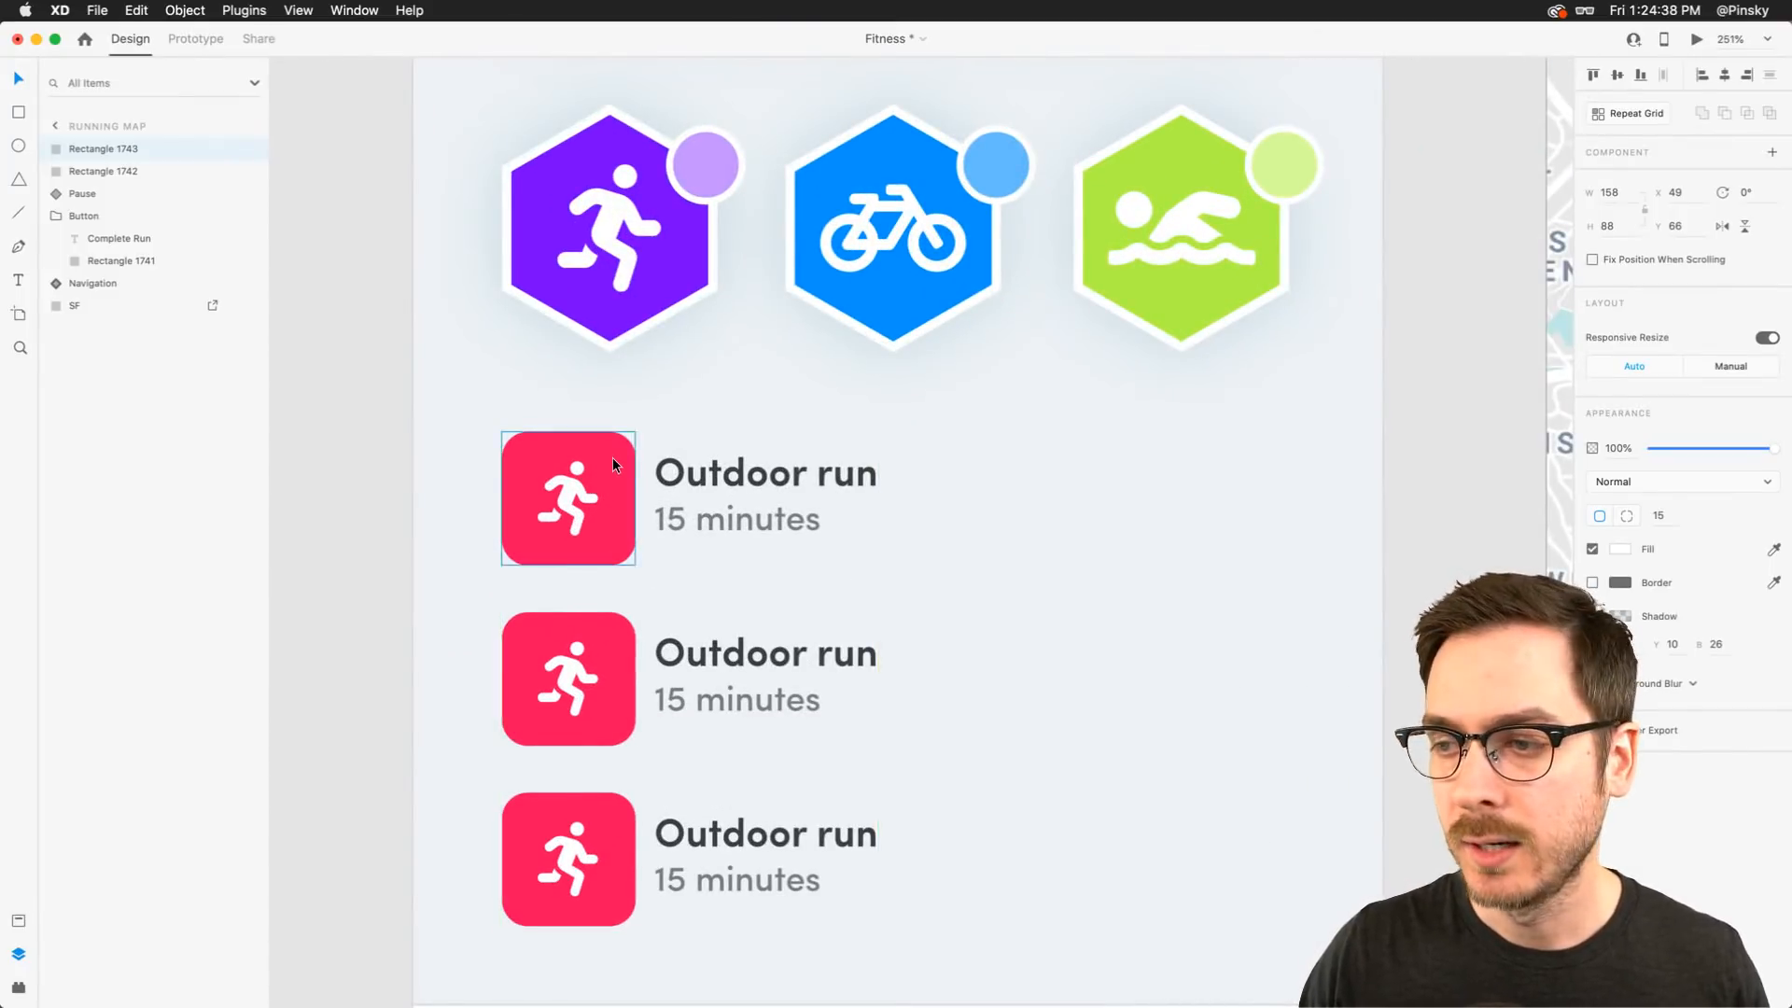
{"action": "double_click", "coordinate": [612, 458]}
{"action": "left_click", "coordinate": [574, 483], "text": "shift"}
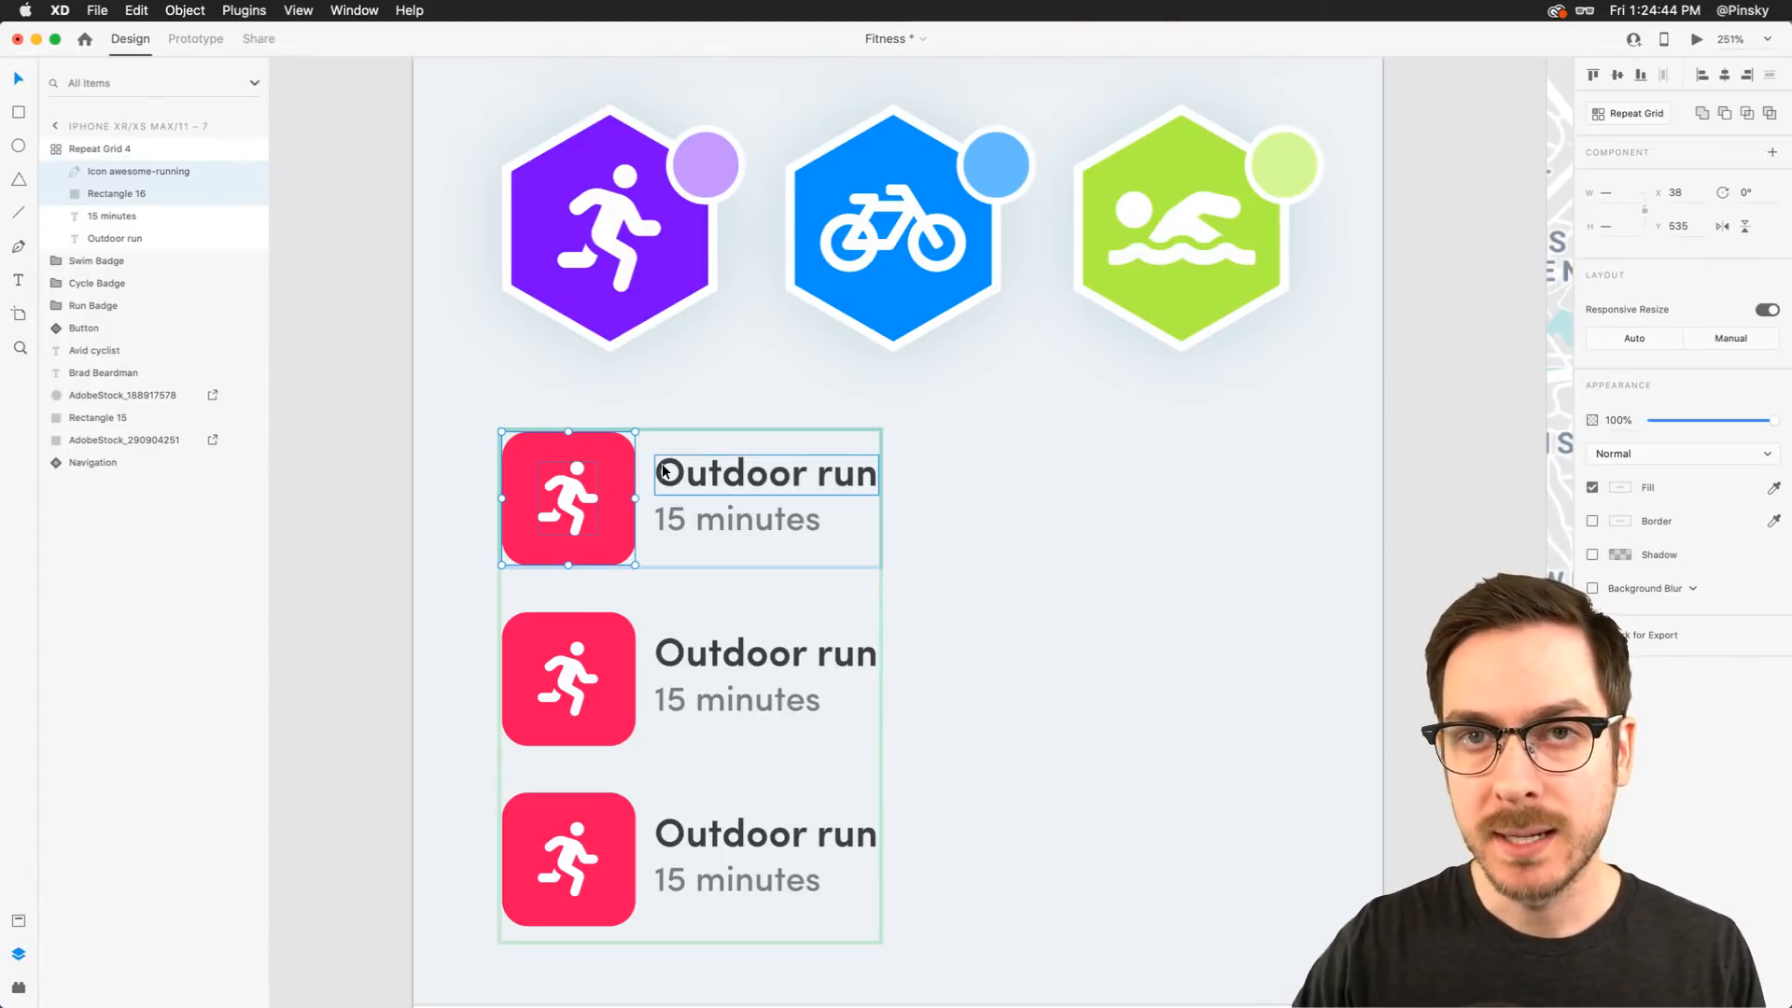
Paste the running icon onto the Running Map, place it inside the left card and enlarge it to fill its height
{"action": "scroll", "coordinate": [663, 466], "scroll_direction": "down", "scroll_amount": 8}
{"action": "scroll", "coordinate": [662, 466], "scroll_direction": "up", "scroll_amount": 2}
{"action": "scroll", "coordinate": [662, 466], "scroll_direction": "right", "scroll_amount": 2}
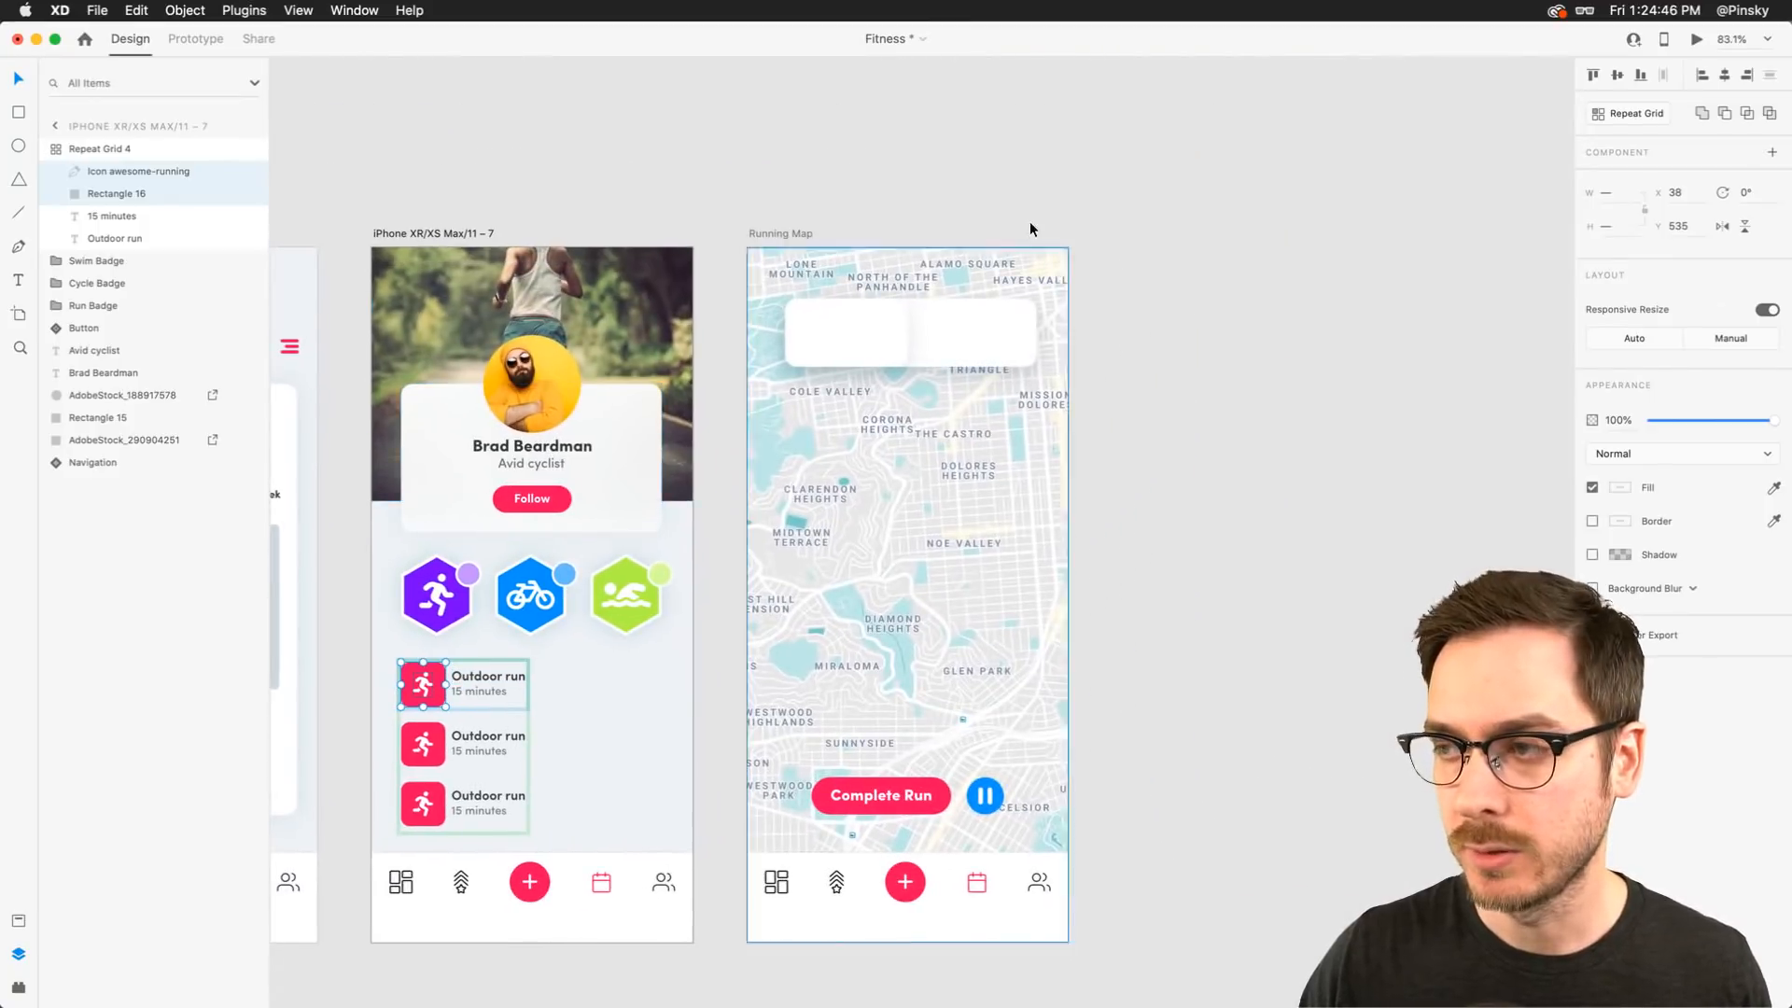
{"action": "scroll", "coordinate": [883, 305], "scroll_direction": "up", "scroll_amount": 10}
{"action": "key", "text": "super+v"}
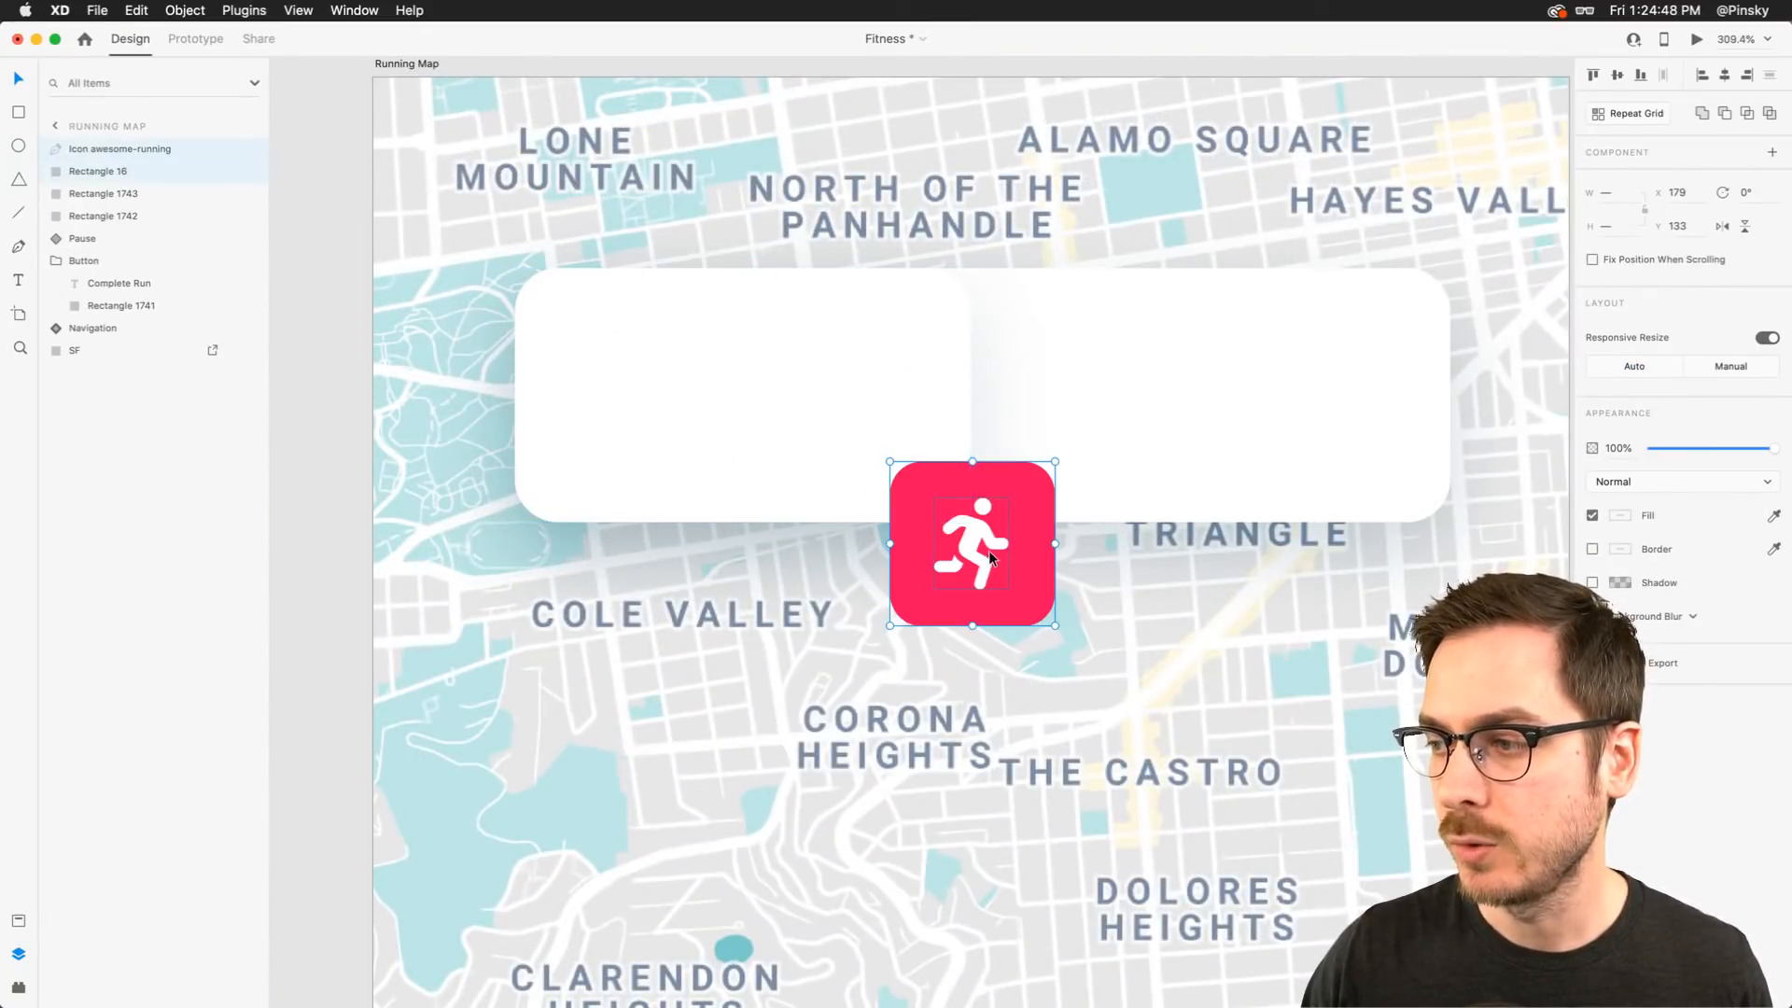
{"action": "left_click_drag", "start_coordinate": [984, 551], "coordinate": [641, 406]}
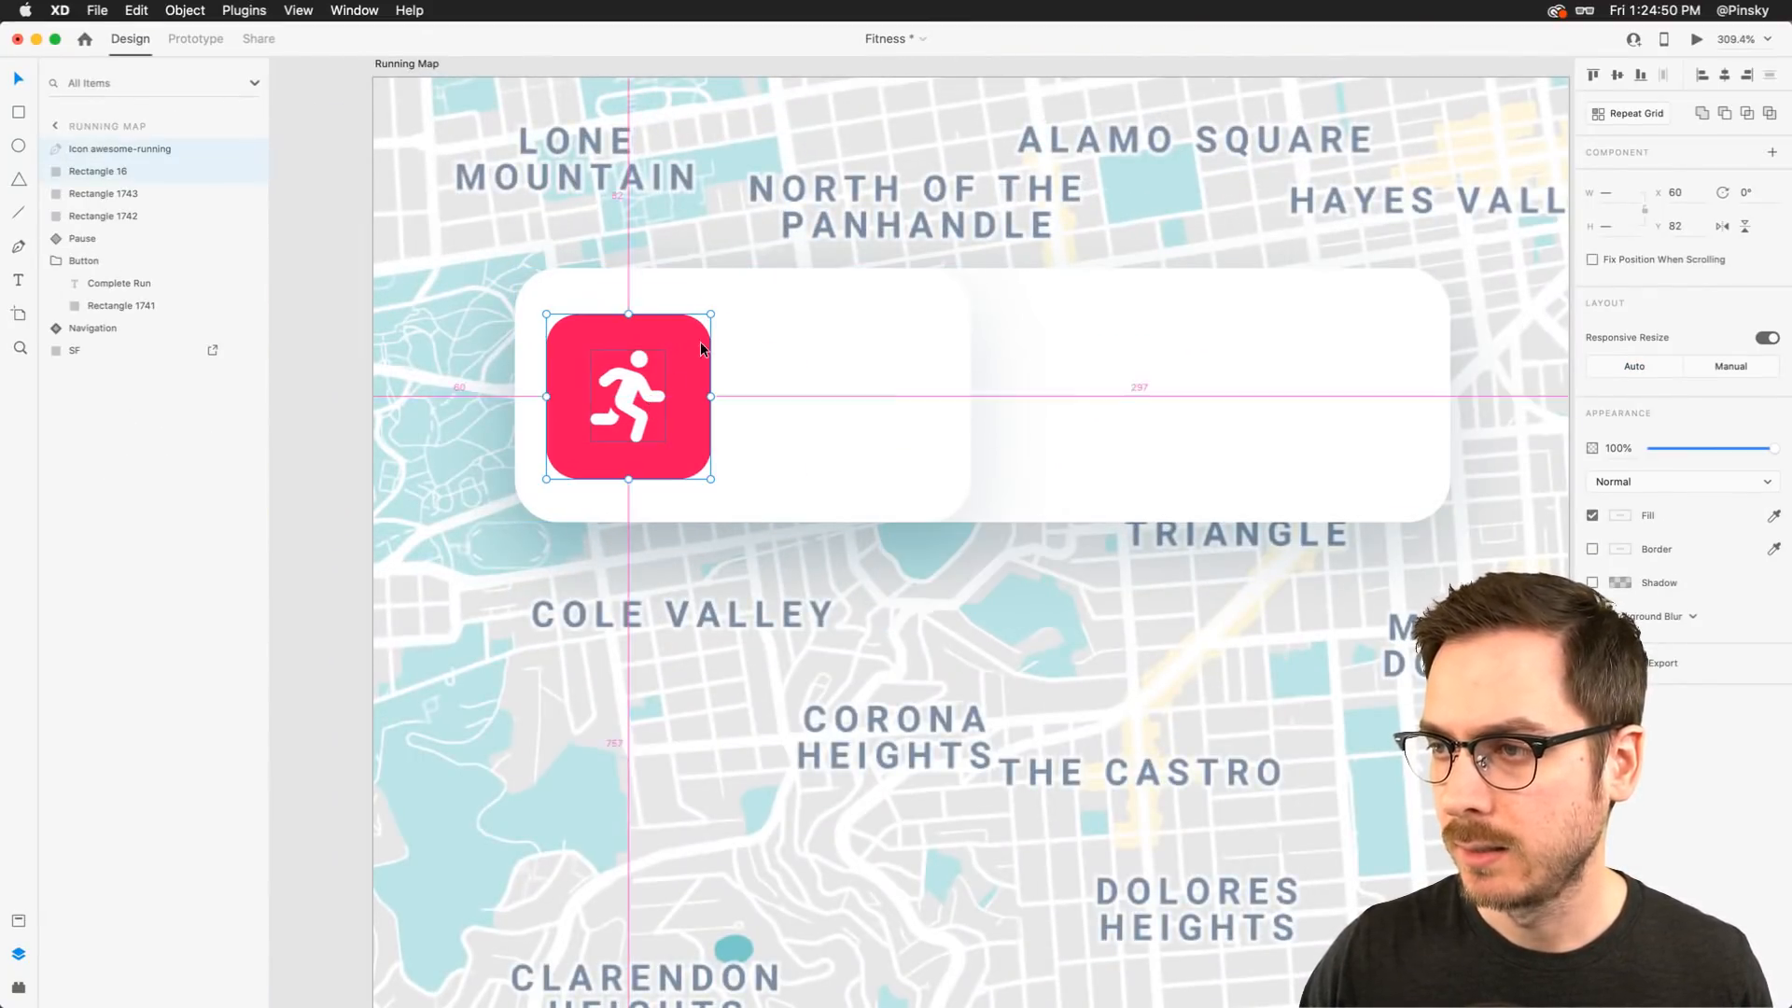
{"action": "left_click_drag", "start_coordinate": [712, 314], "coordinate": [736, 294]}
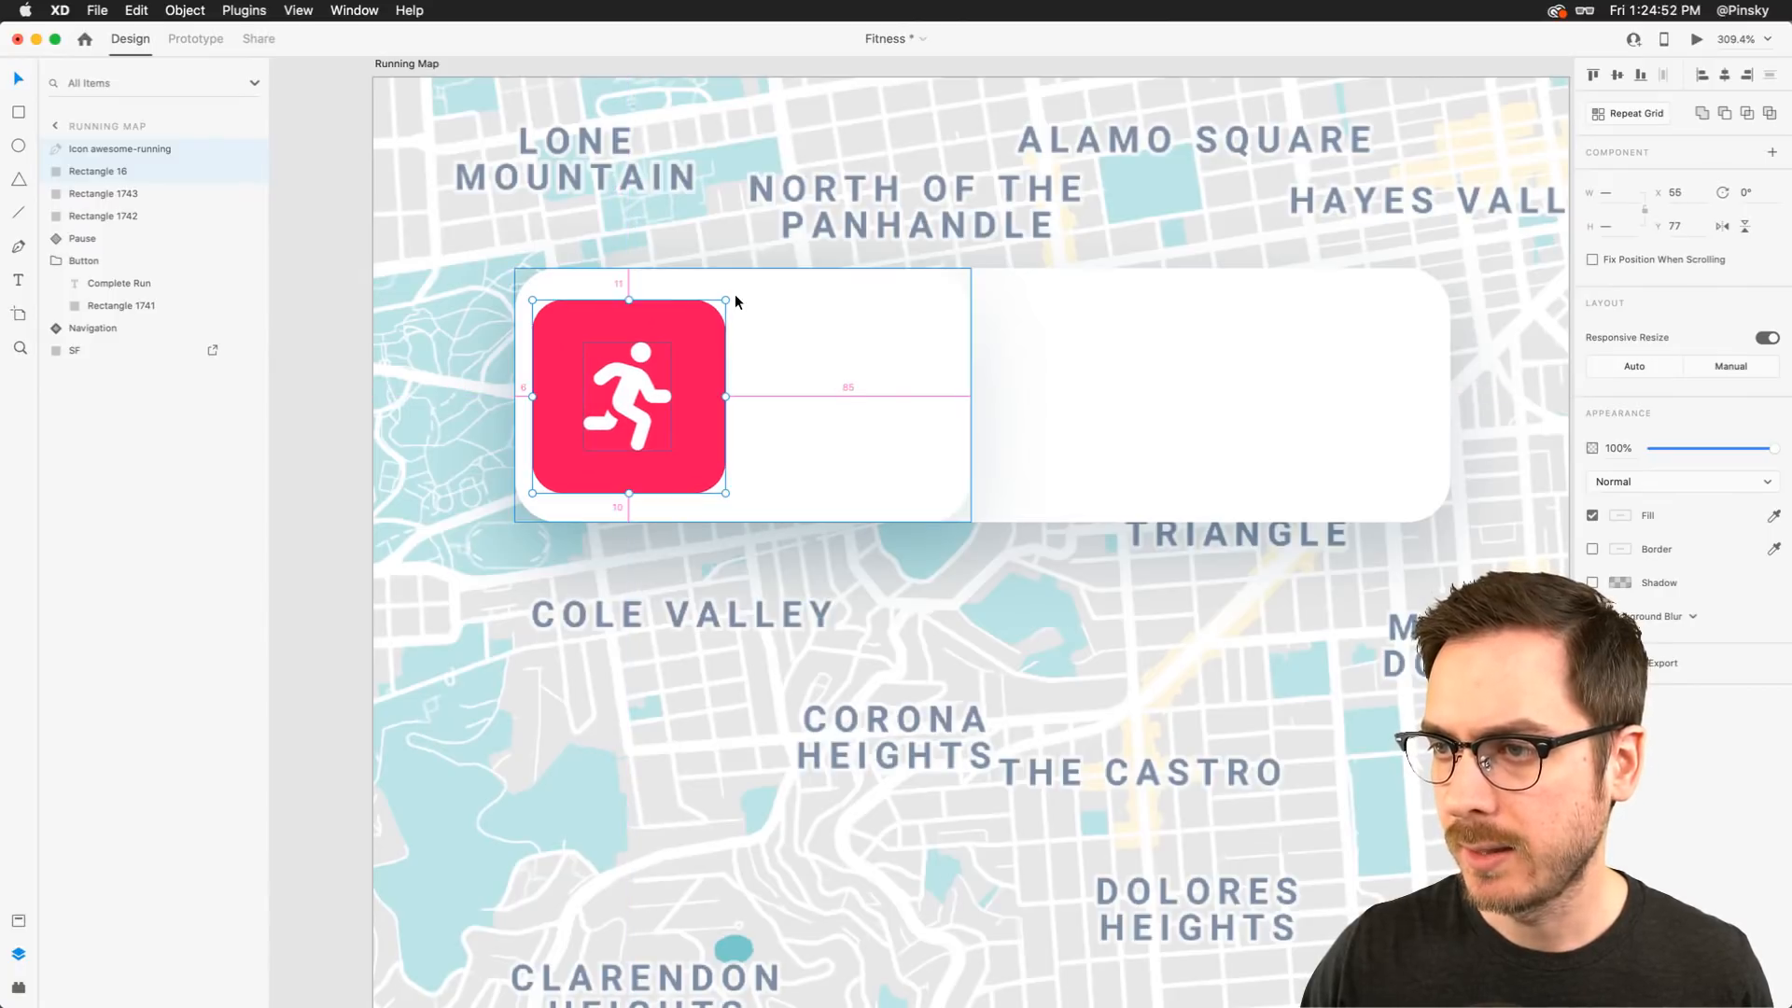
Reposition and resize the running icon badge so it sits evenly inset inside the card's left half
{"action": "left_click_drag", "start_coordinate": [668, 357], "coordinate": [676, 356]}
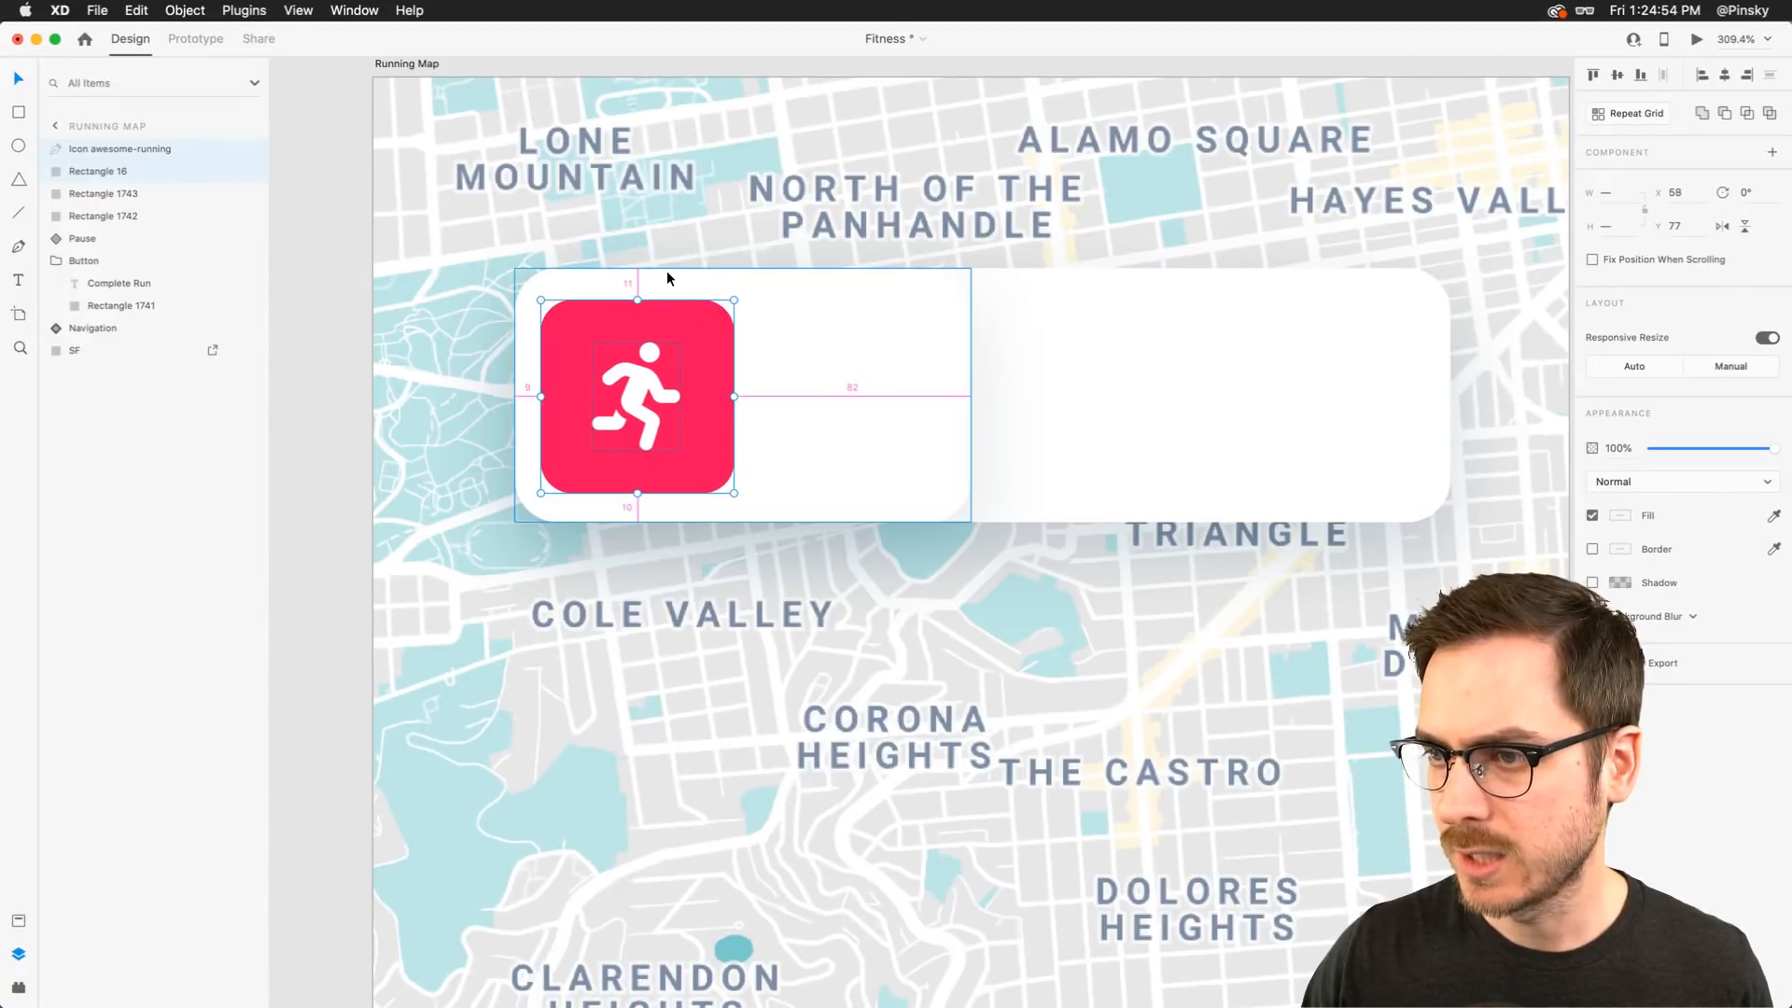
{"action": "key", "text": "Right"}
{"action": "key", "text": "Right"}
{"action": "key", "text": "Left"}
{"action": "key", "text": "Left"}
{"action": "key", "text": "Left"}
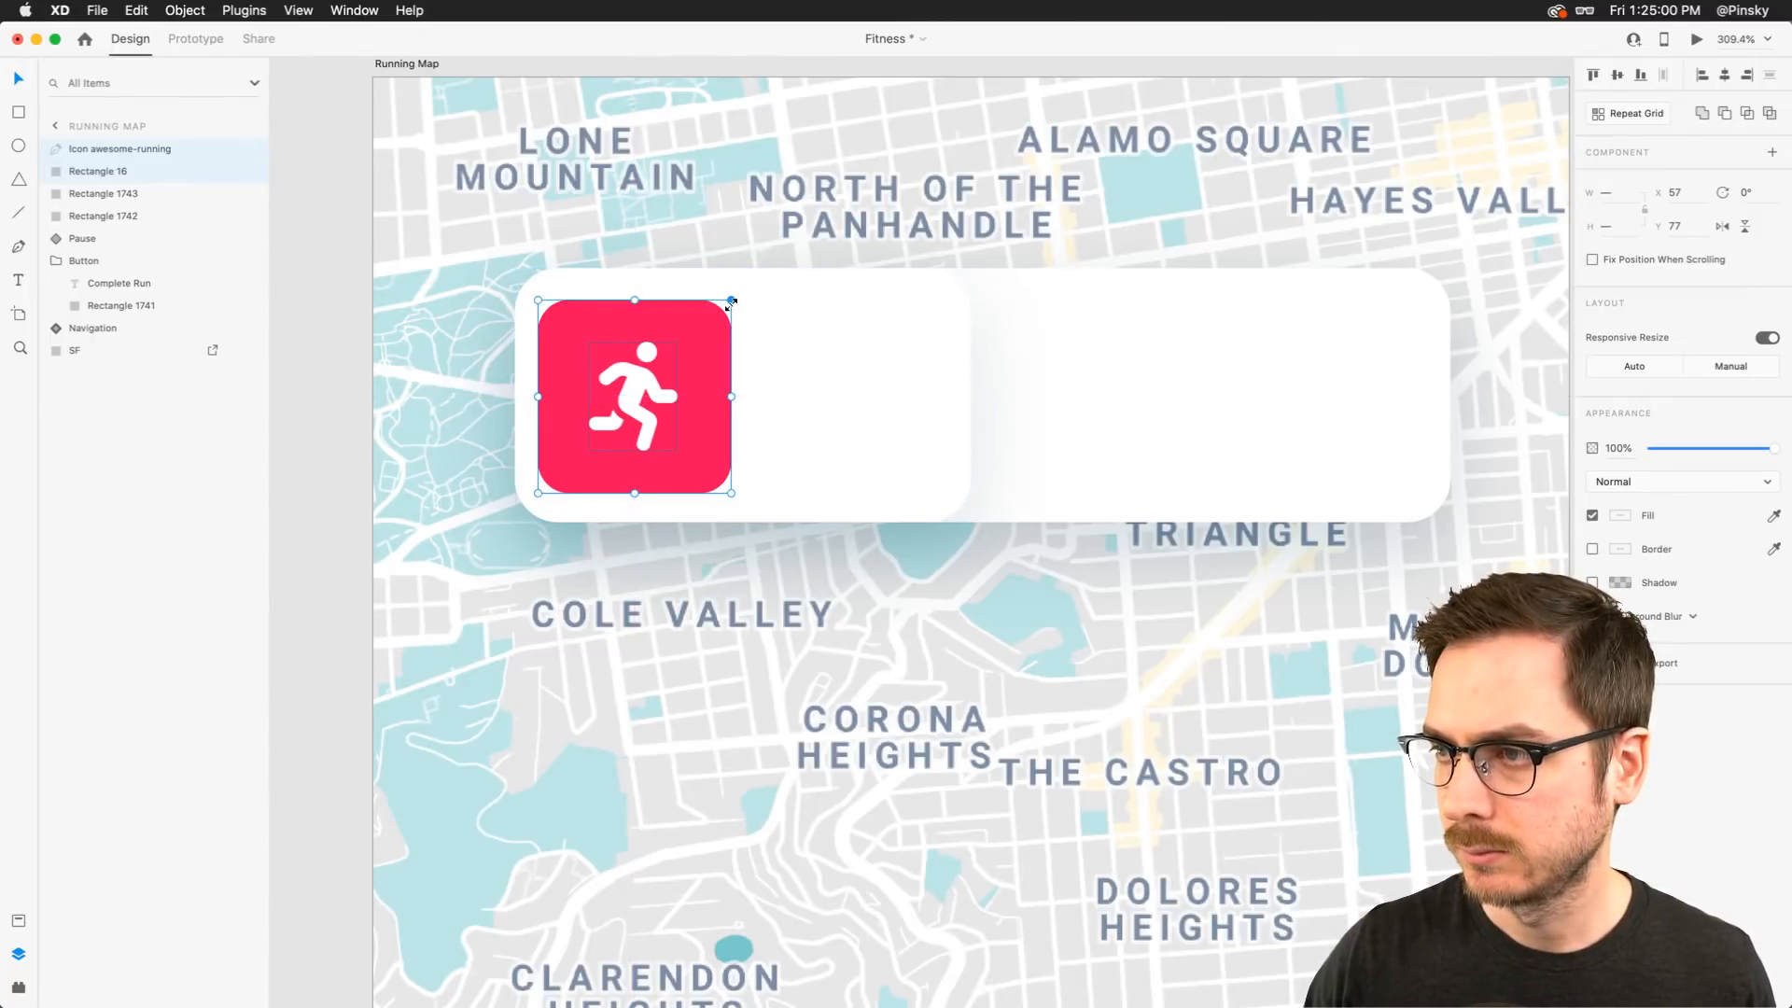
{"action": "mouse_move", "coordinate": [746, 302]}
{"action": "left_mouse_down"}
{"action": "mouse_move", "coordinate": [771, 295]}
{"action": "mouse_move", "coordinate": [736, 289]}
{"action": "left_mouse_up"}
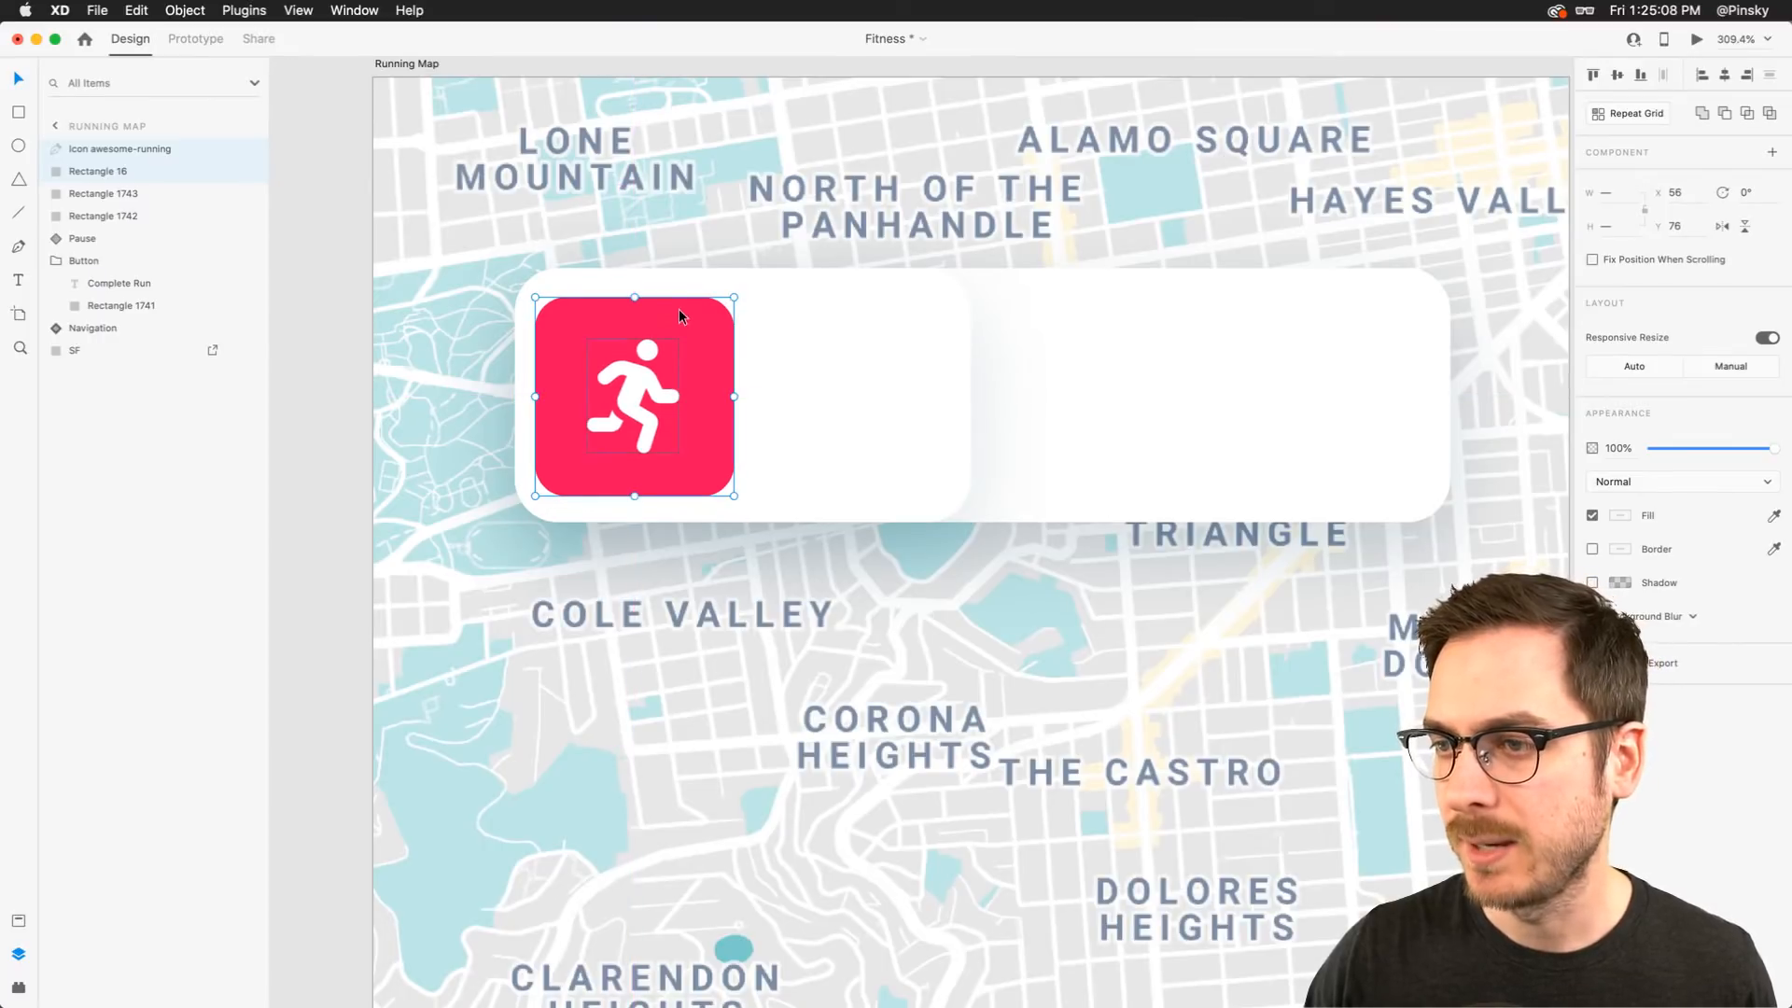
{"action": "key", "text": "Right"}
{"action": "key", "text": "Right"}
{"action": "key", "text": "Right"}
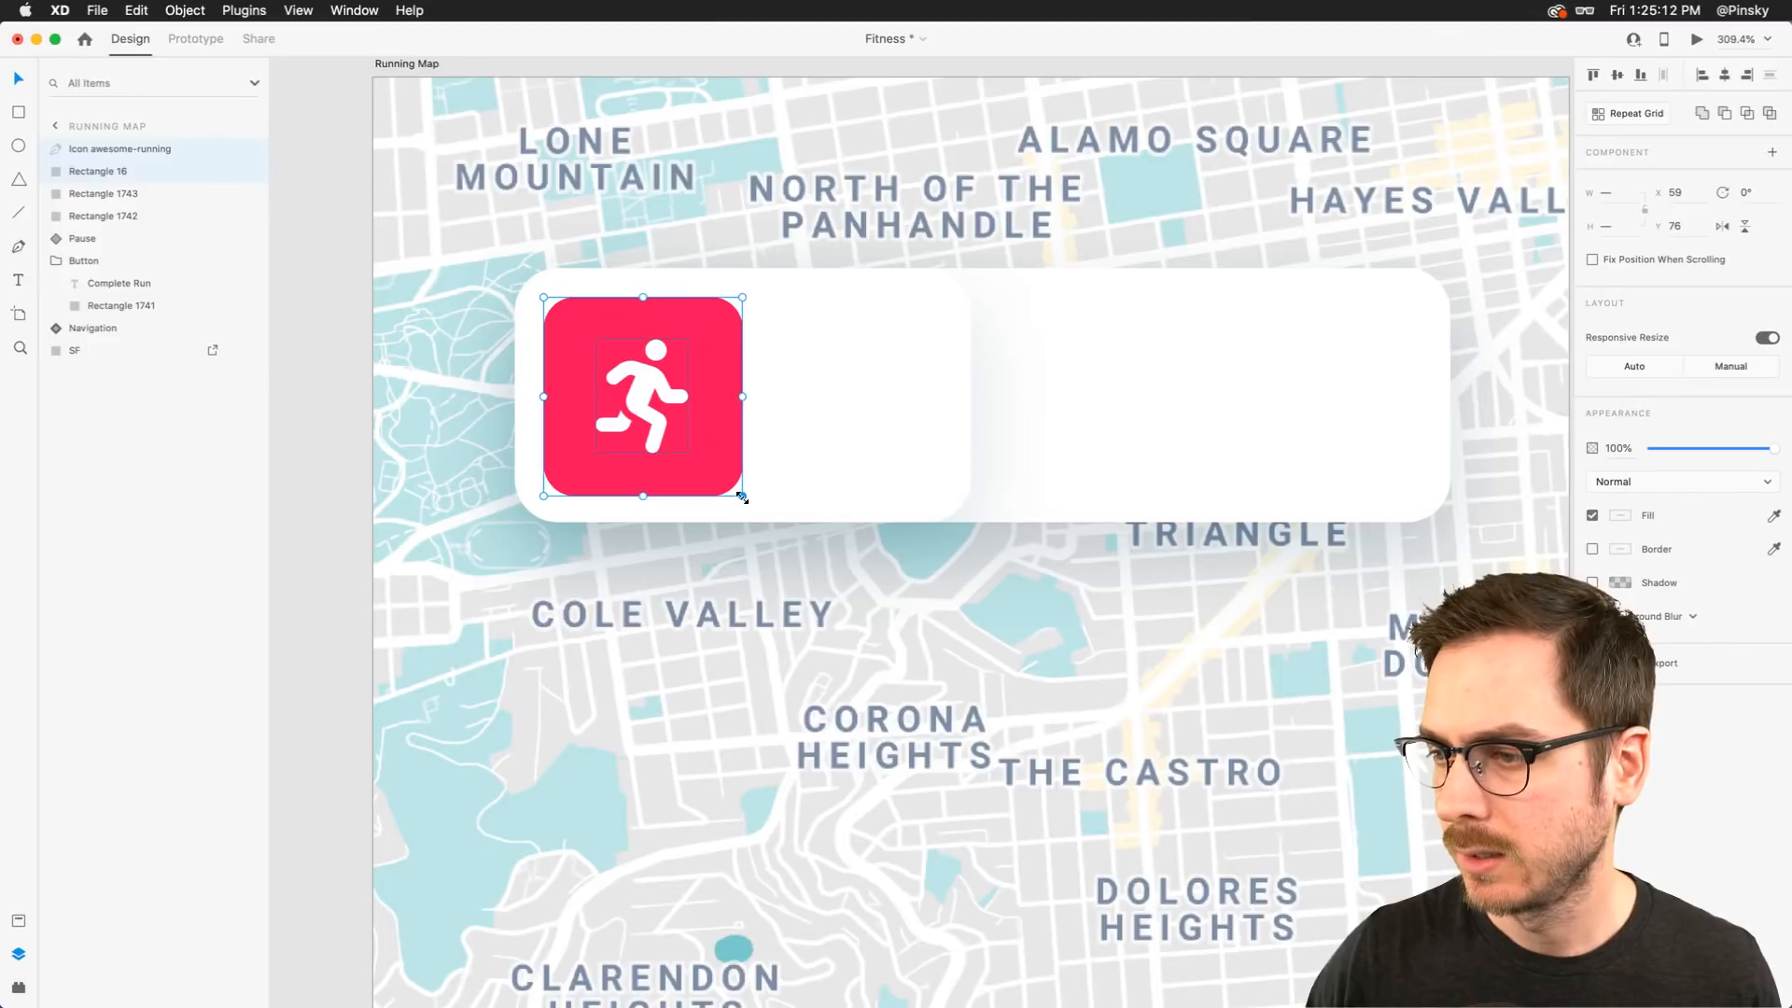
{"action": "mouse_move", "coordinate": [741, 497]}
{"action": "left_mouse_down"}
{"action": "mouse_move", "coordinate": [758, 493]}
{"action": "mouse_move", "coordinate": [737, 496]}
{"action": "left_mouse_up"}
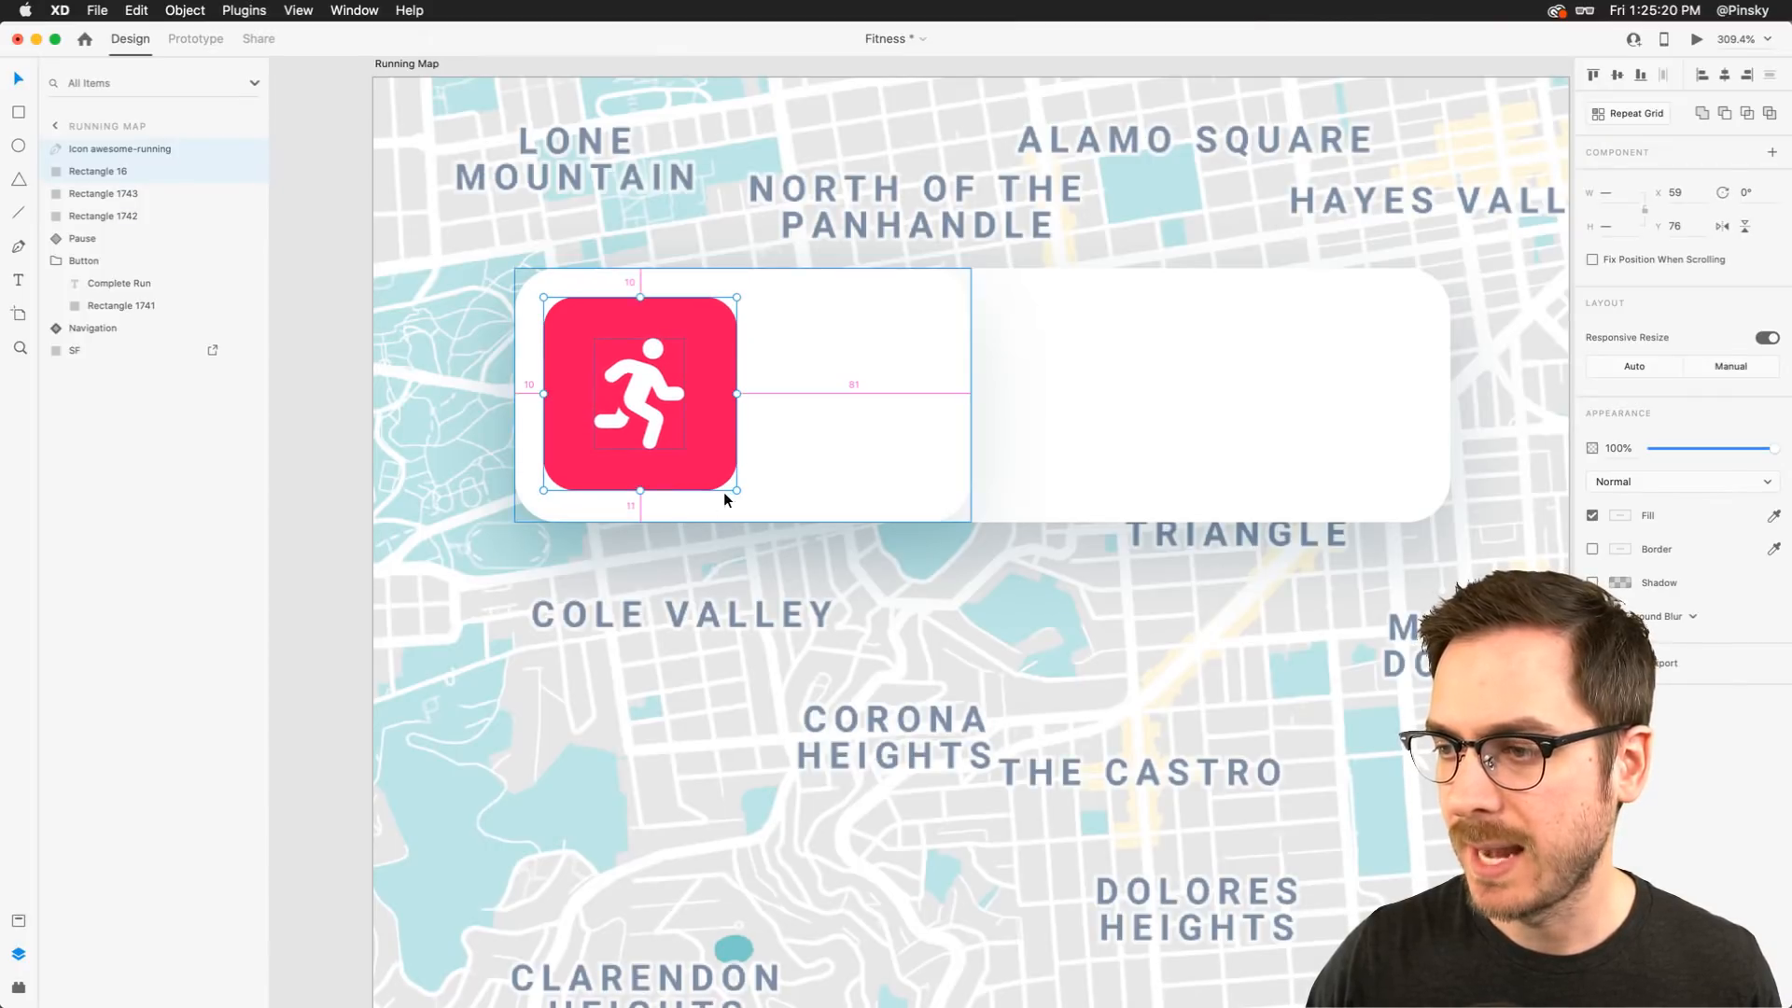
{"action": "left_click_drag", "start_coordinate": [737, 491], "coordinate": [740, 494]}
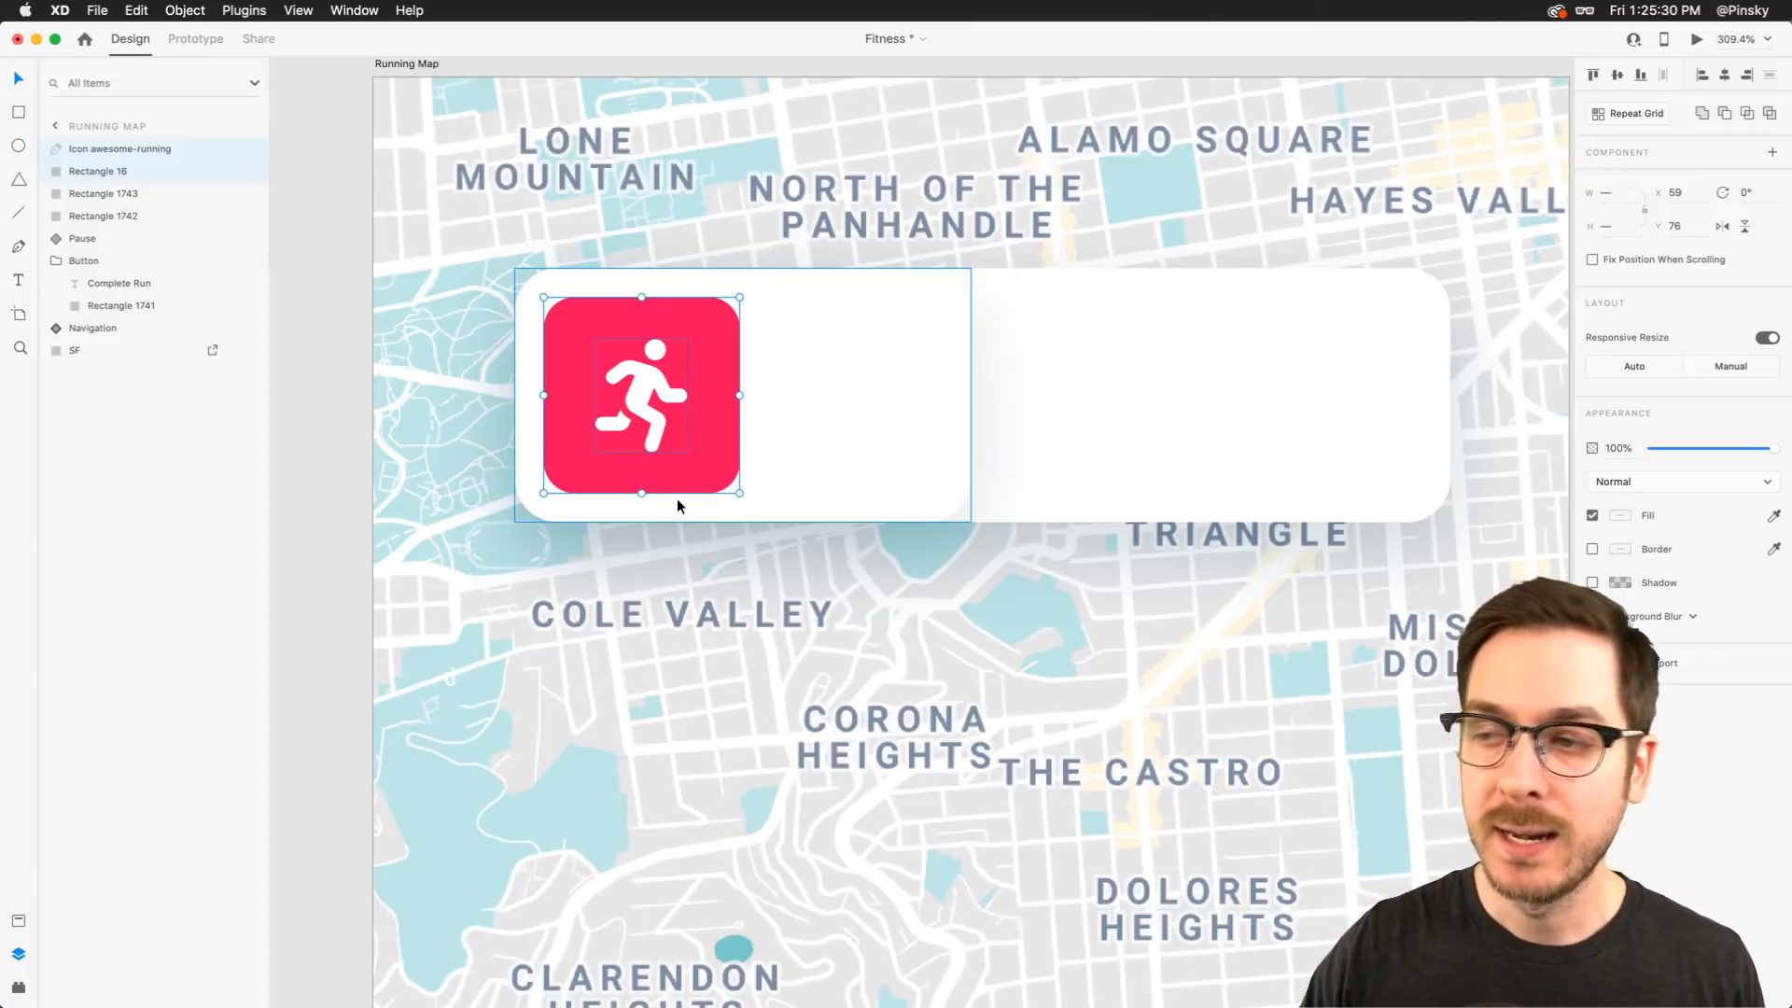
Select the white runner figure inside the icon badge and nudge it slightly
{"action": "left_click", "coordinate": [816, 368]}
{"action": "left_click", "coordinate": [651, 376]}
{"action": "double_click", "coordinate": [651, 373]}
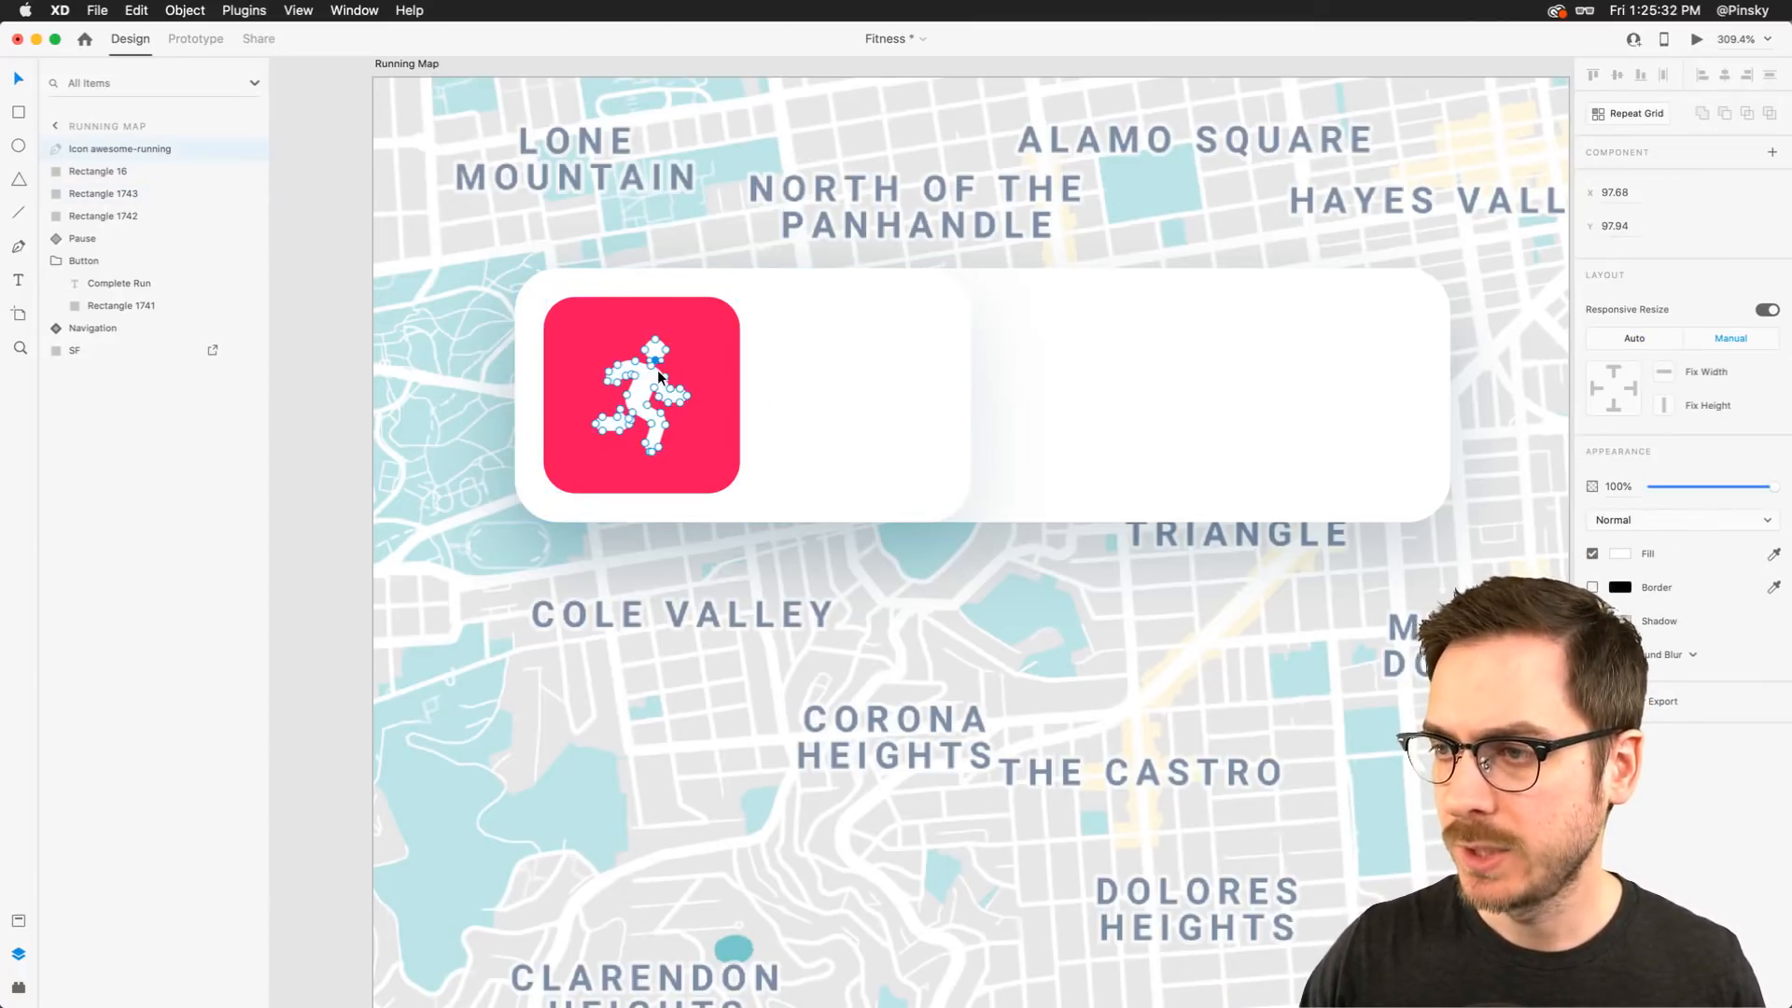
{"action": "key", "text": "Escape"}
{"action": "left_click_drag", "start_coordinate": [648, 382], "coordinate": [646, 383]}
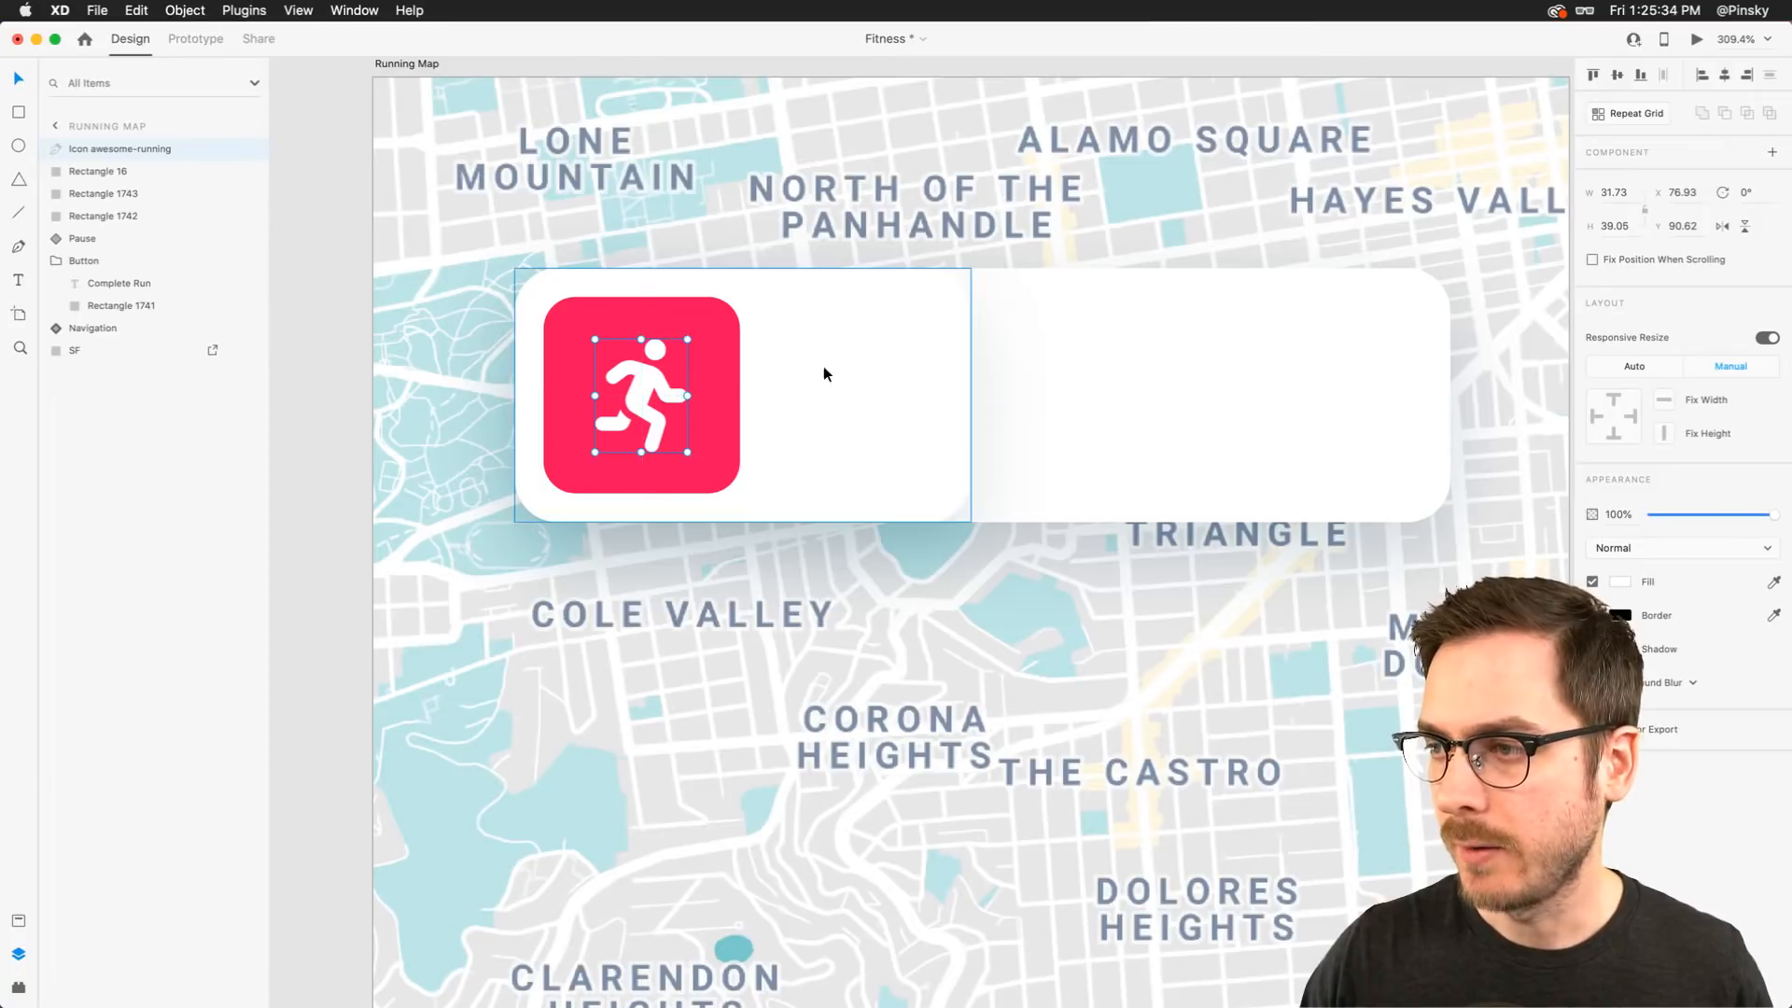
Widen the card's left white rectangle to about 185 wide
{"action": "left_click", "coordinate": [836, 364]}
{"action": "scroll", "coordinate": [795, 364], "scroll_direction": "right", "scroll_amount": 5}
{"action": "scroll", "coordinate": [800, 367], "scroll_direction": "down", "scroll_amount": 5}
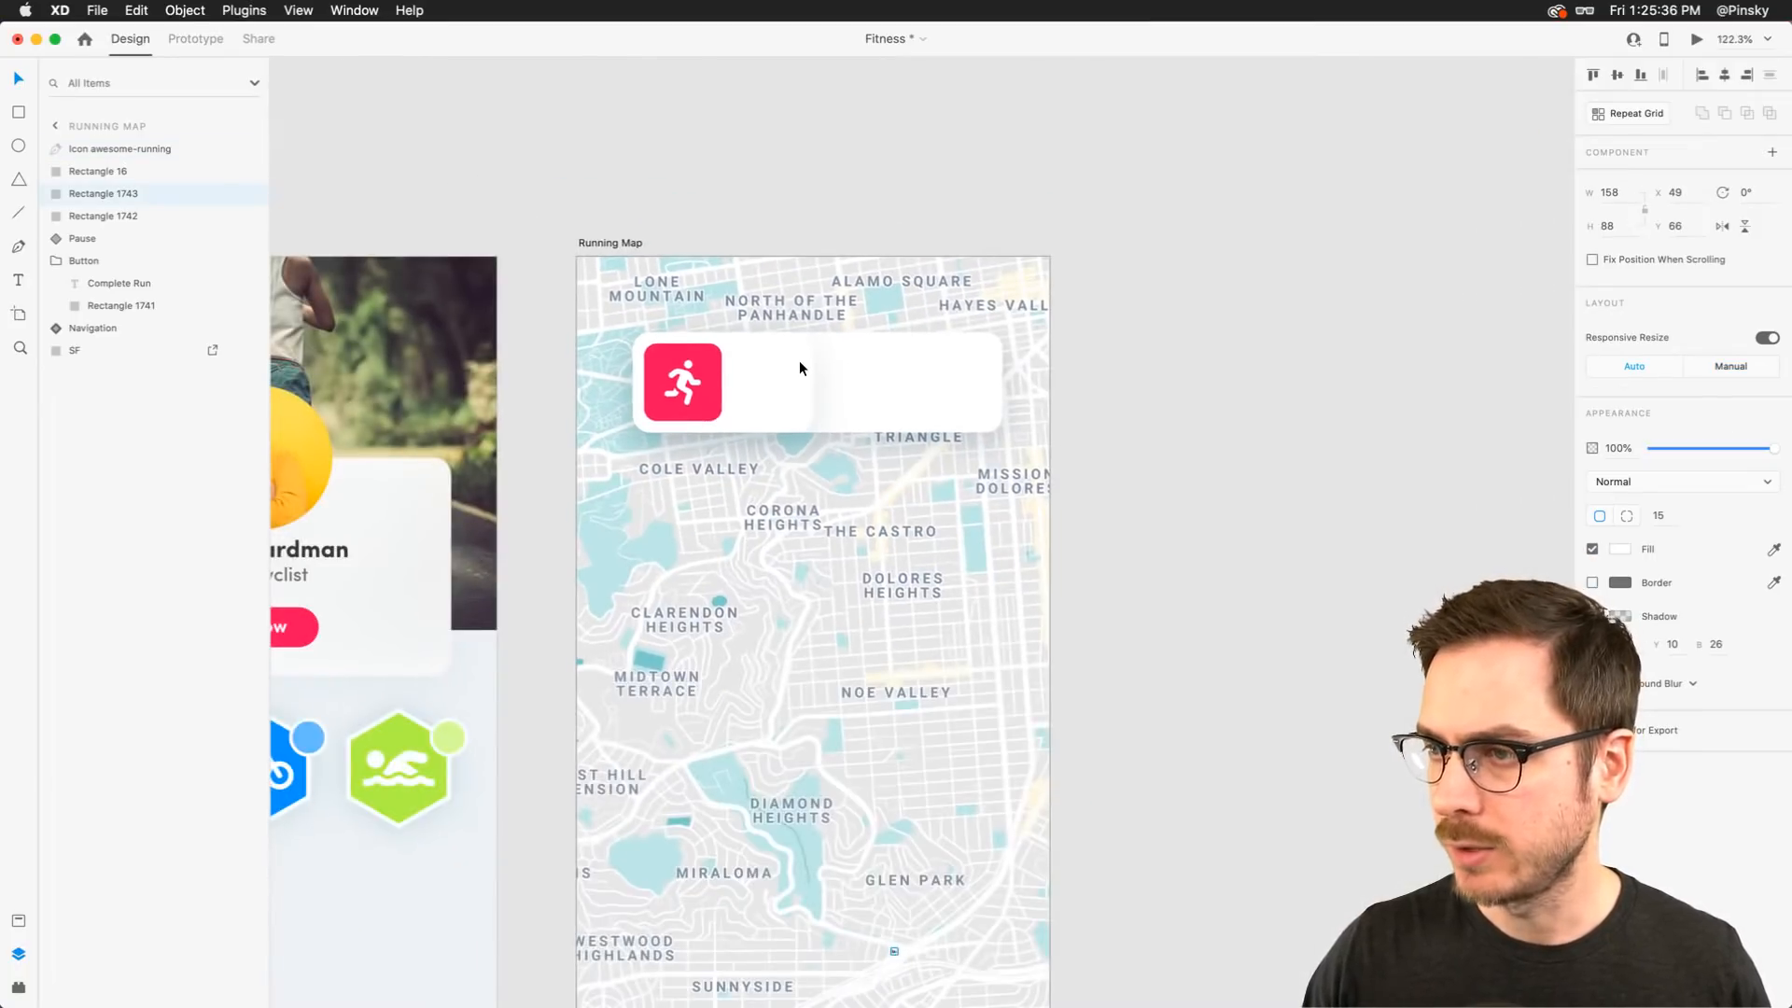
{"action": "scroll", "coordinate": [800, 367], "scroll_direction": "up", "scroll_amount": 4}
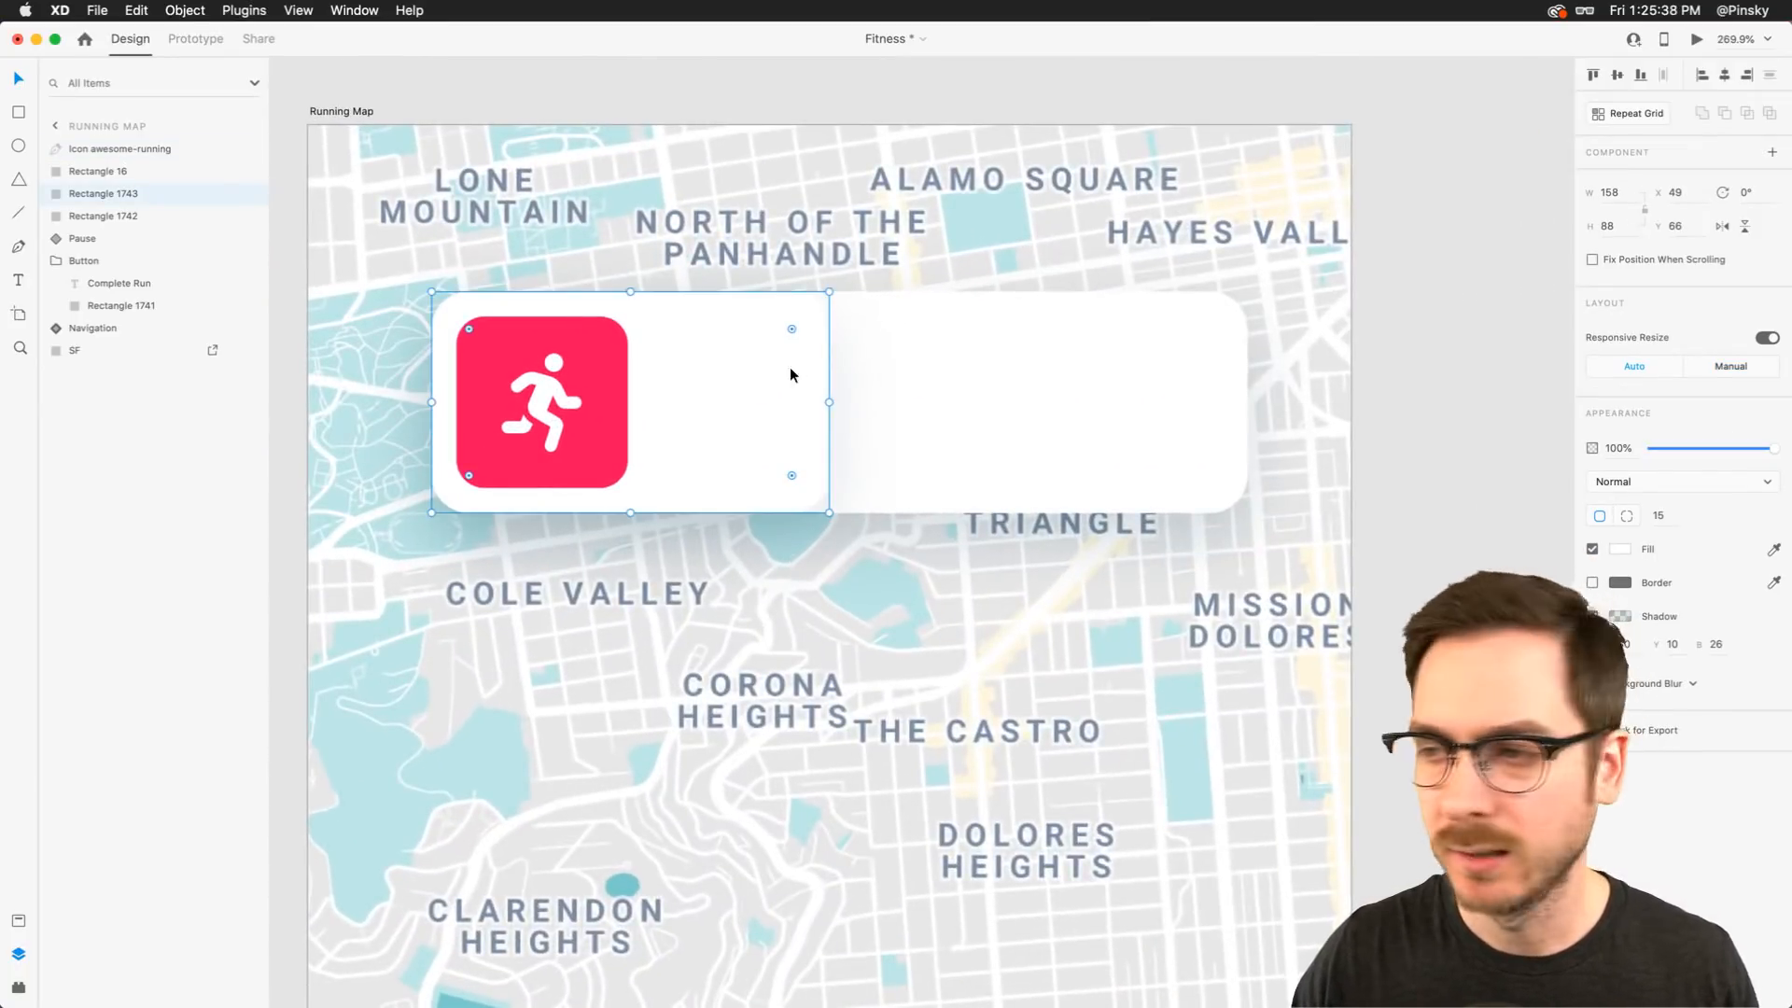
{"action": "left_click_drag", "start_coordinate": [1462, 370], "coordinate": [1413, 408]}
{"action": "left_click", "coordinate": [769, 362]}
{"action": "left_click_drag", "start_coordinate": [827, 403], "coordinate": [897, 403]}
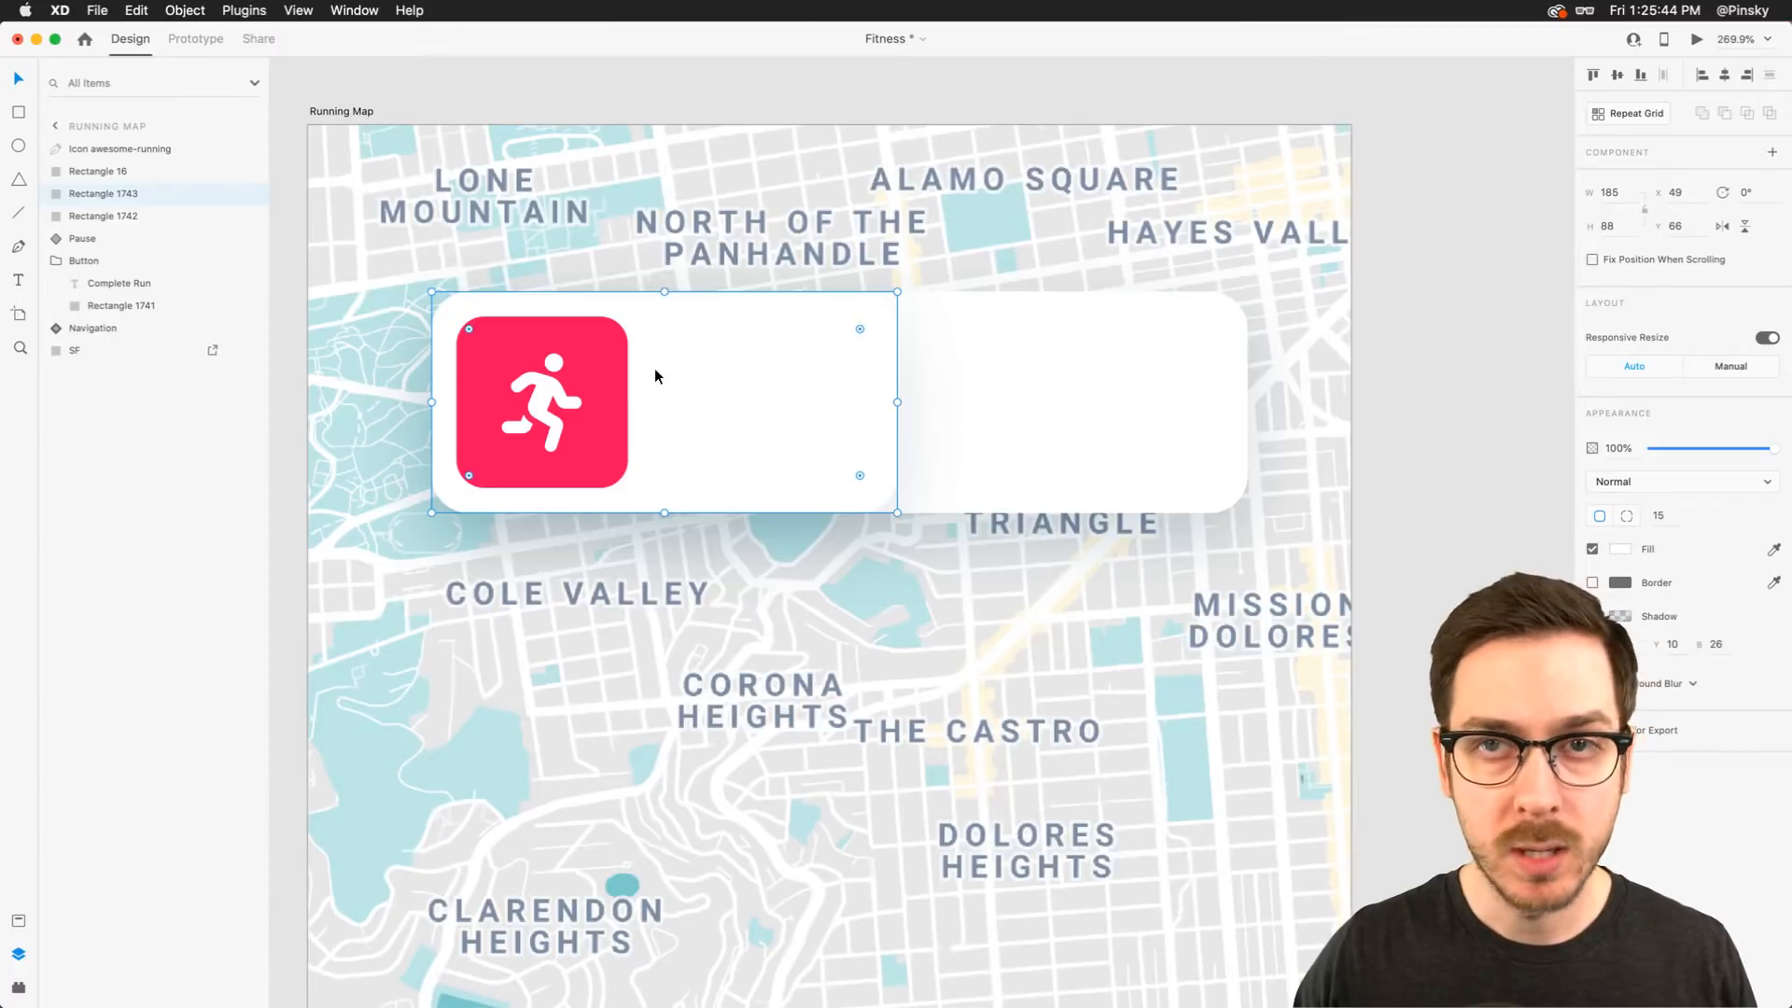
Add an "Outdoor" text label and place it to the right of the running icon
{"action": "left_click", "coordinate": [21, 280]}
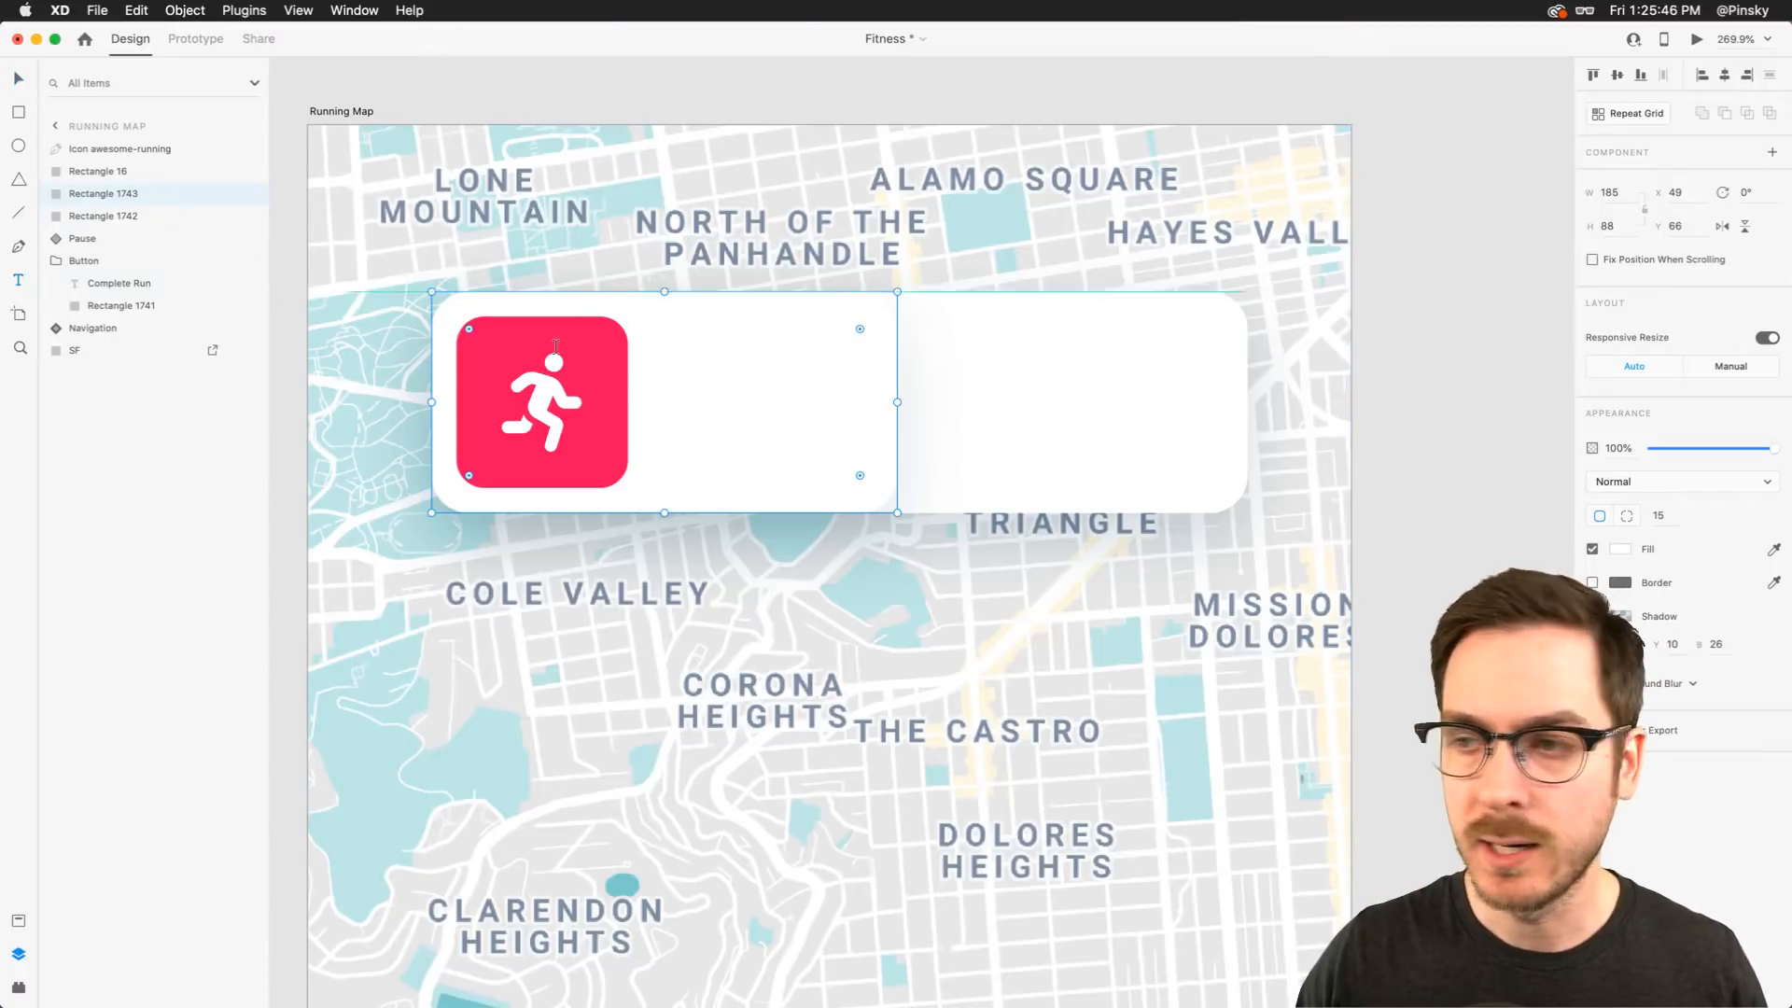
{"action": "left_click", "coordinate": [654, 381]}
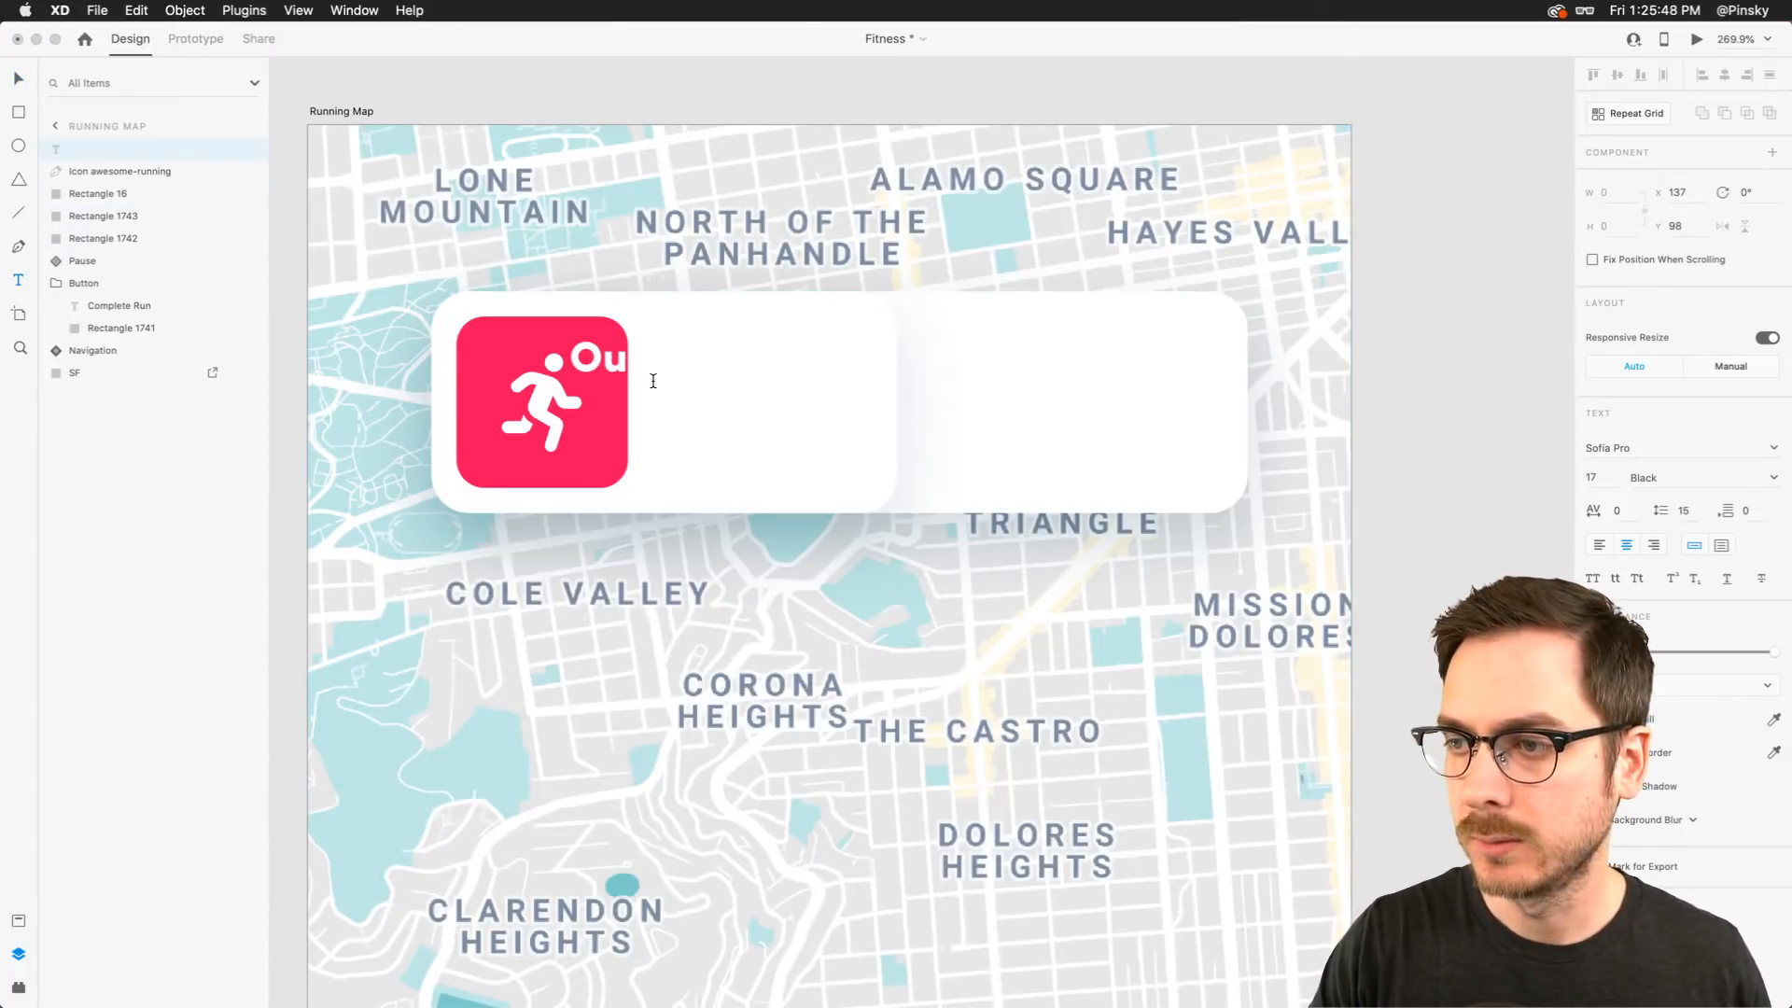
{"action": "key", "text": "Escape"}
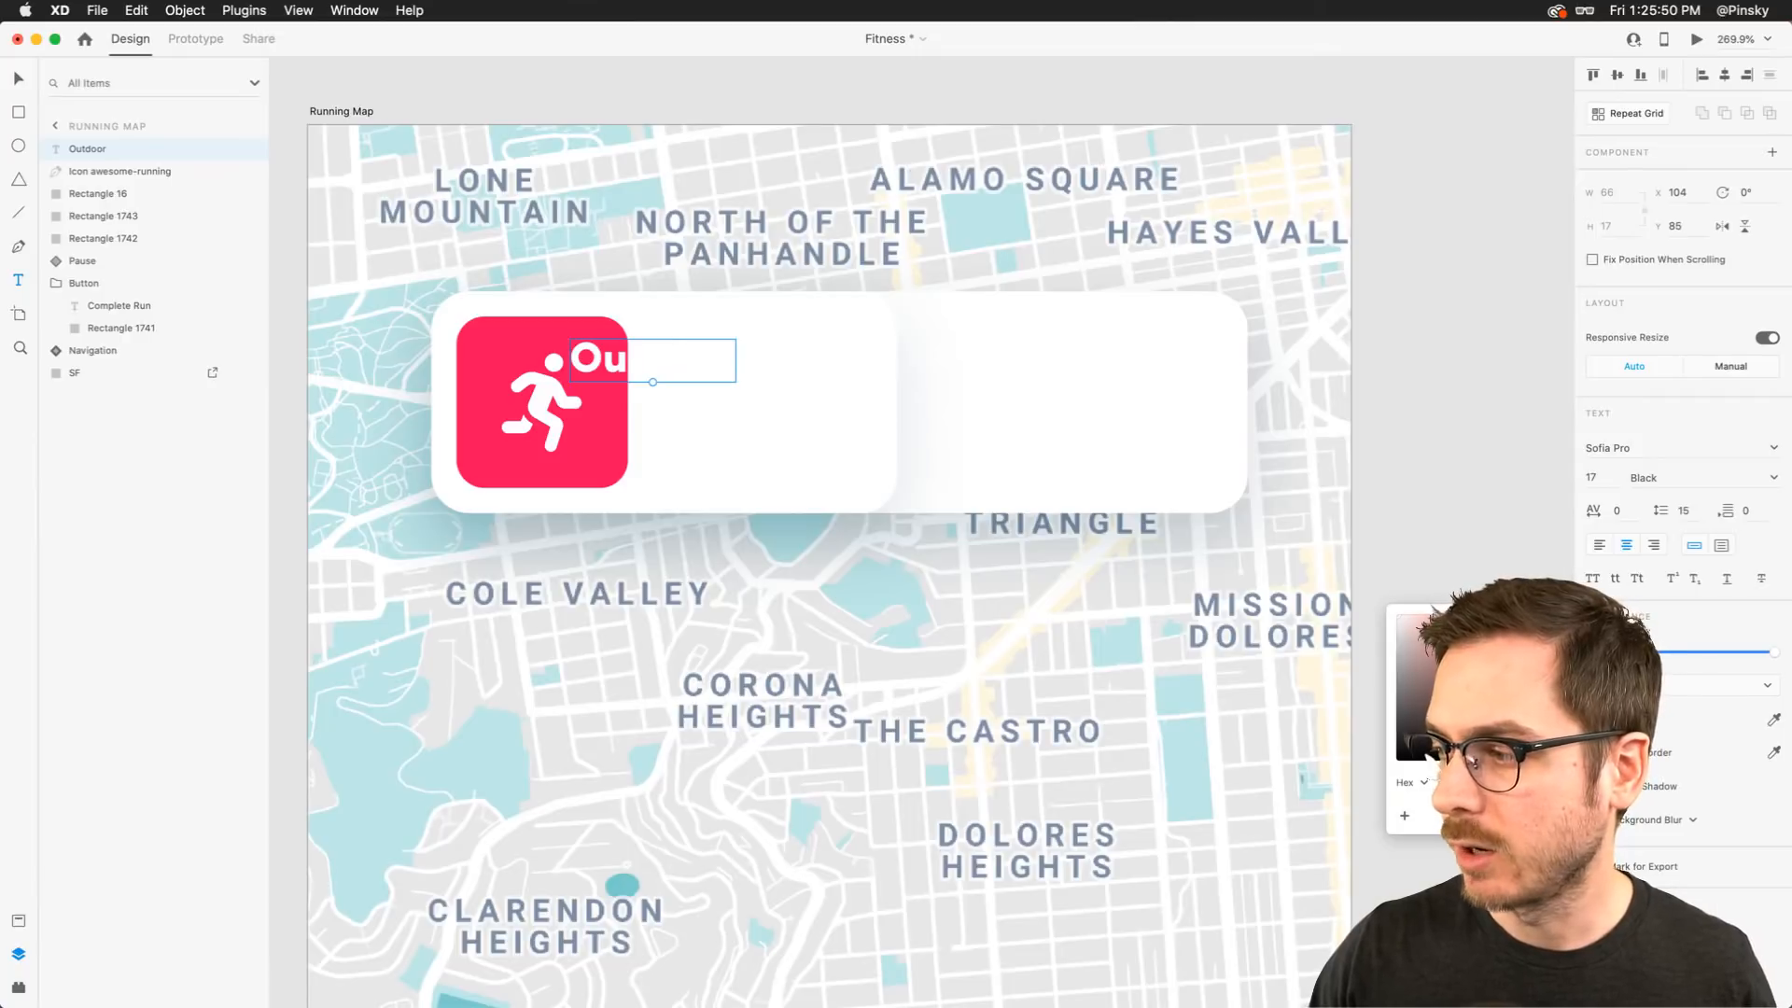
{"action": "left_click_drag", "start_coordinate": [1429, 757], "coordinate": [1390, 728]}
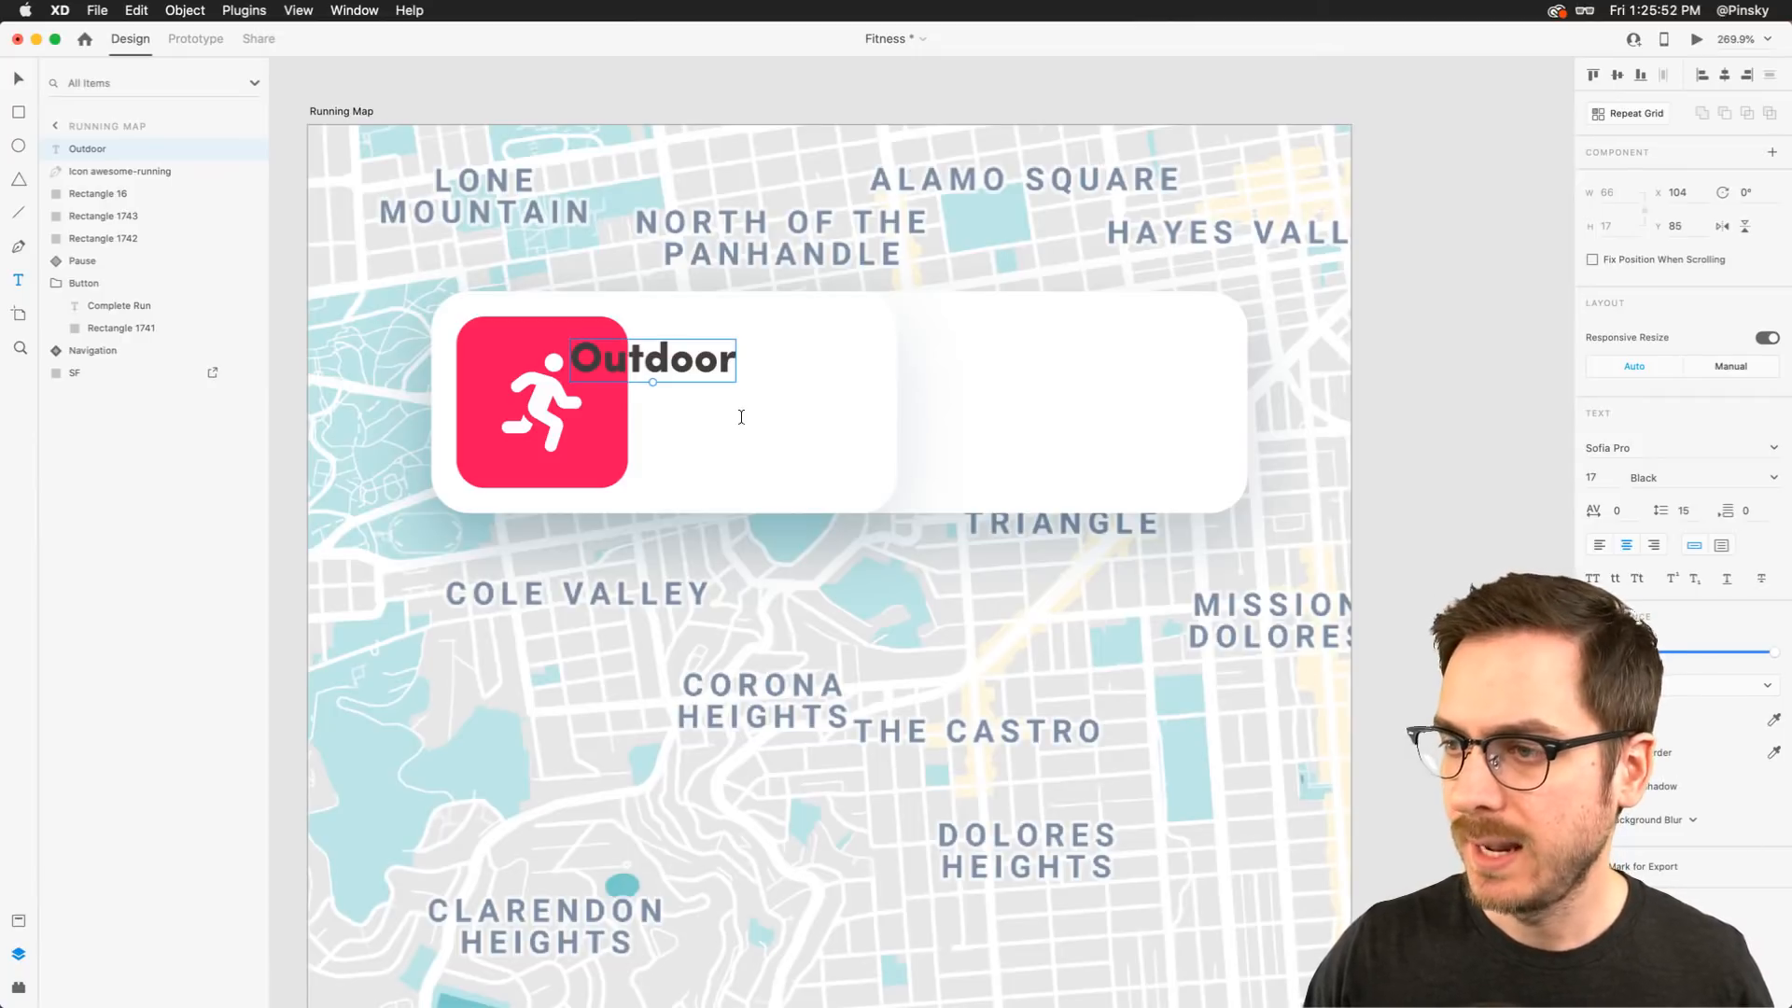
{"action": "key", "text": "v"}
{"action": "left_click_drag", "start_coordinate": [678, 359], "coordinate": [756, 361]}
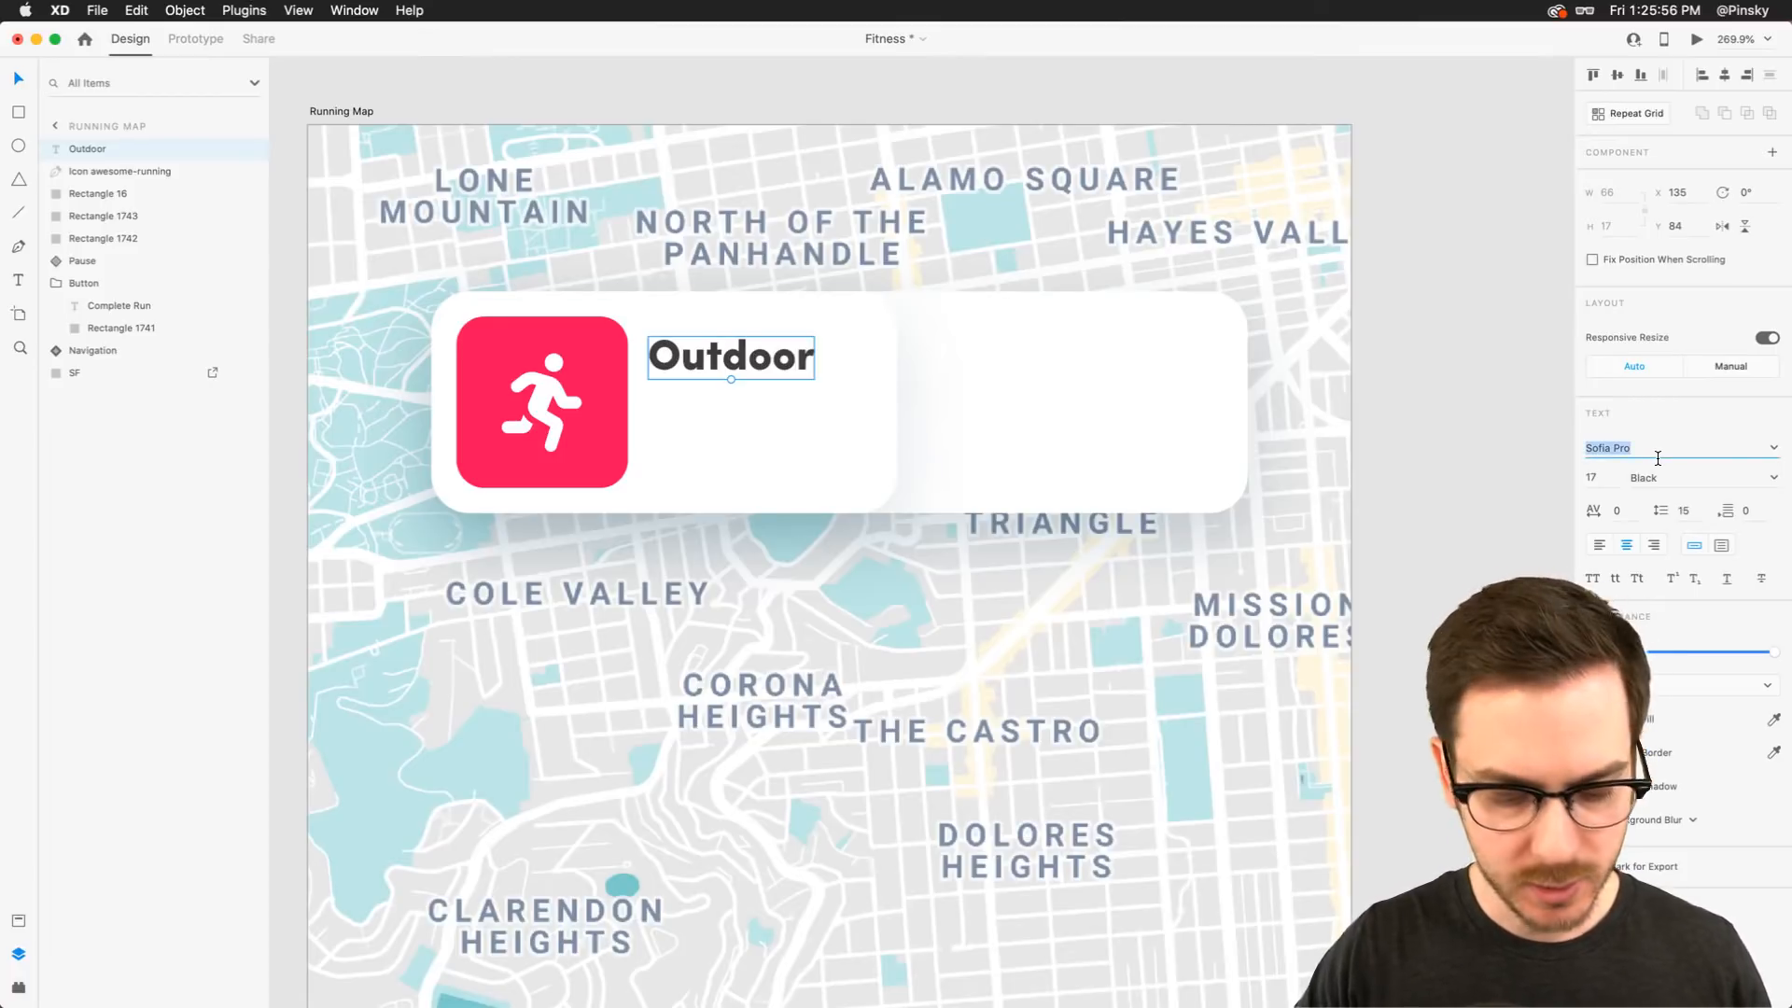
Change the Outdoor label's font to Dunbar Tall and reposition it
{"action": "key", "text": "Down"}
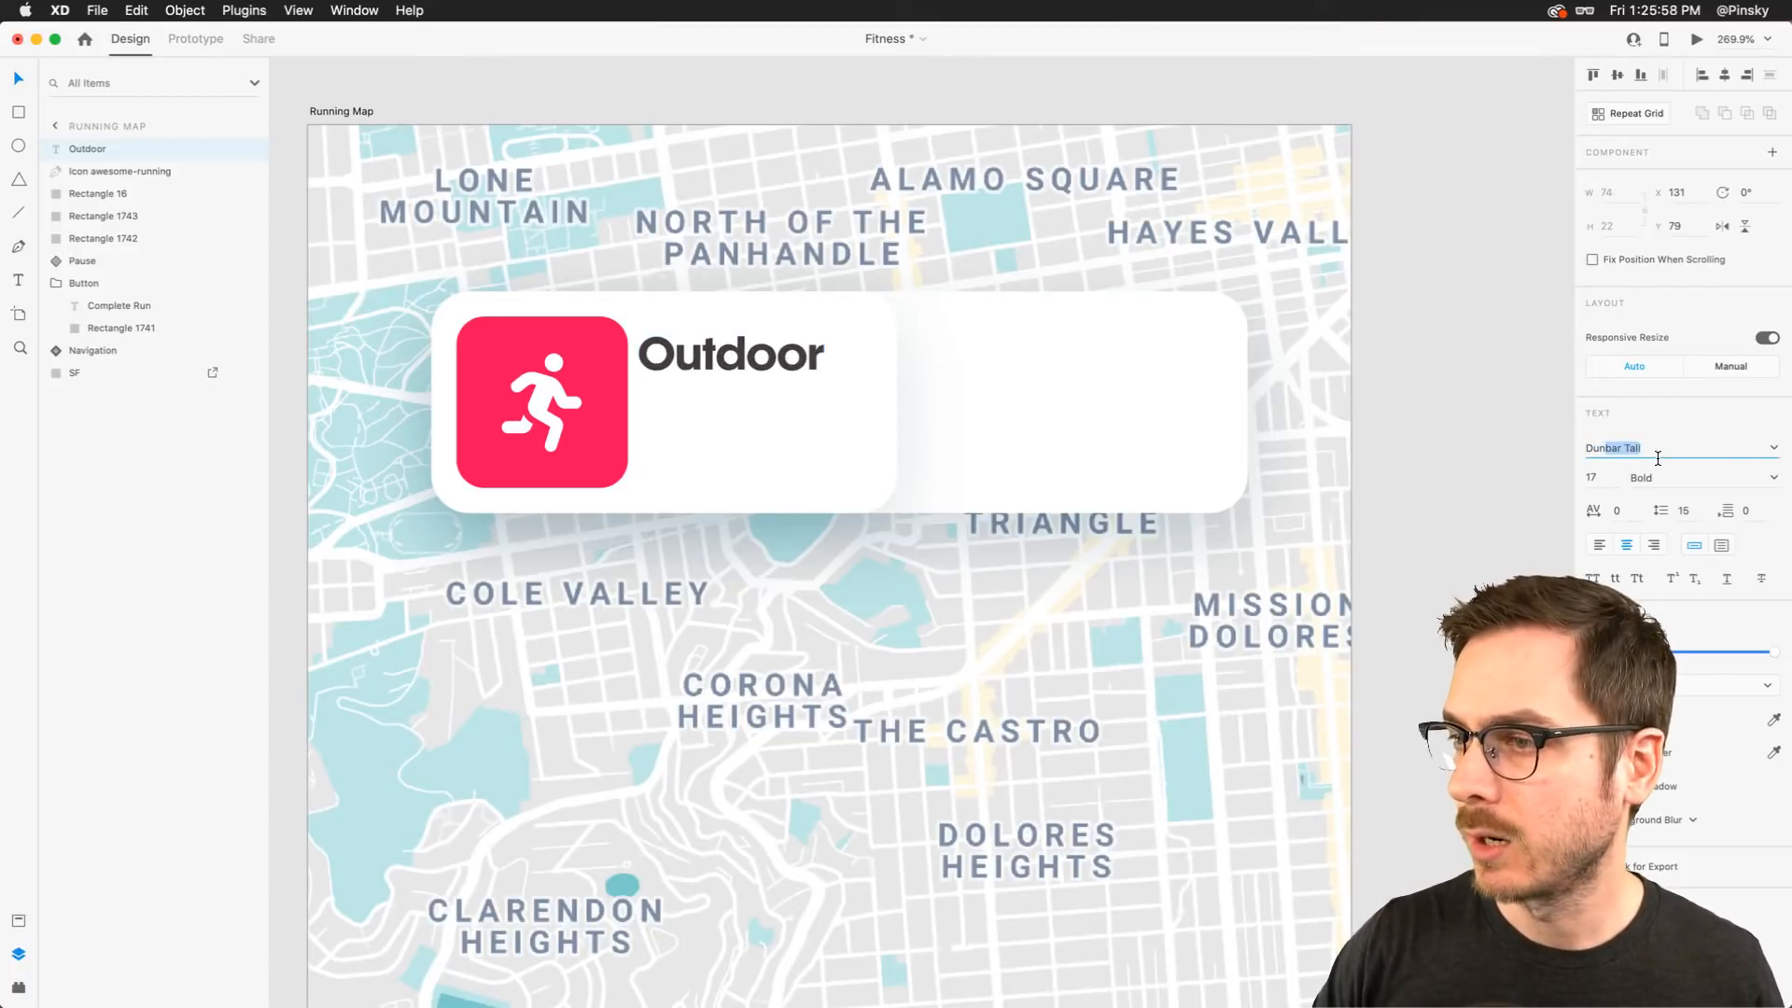
{"action": "key", "text": "Return"}
{"action": "left_click_drag", "start_coordinate": [702, 344], "coordinate": [720, 358]}
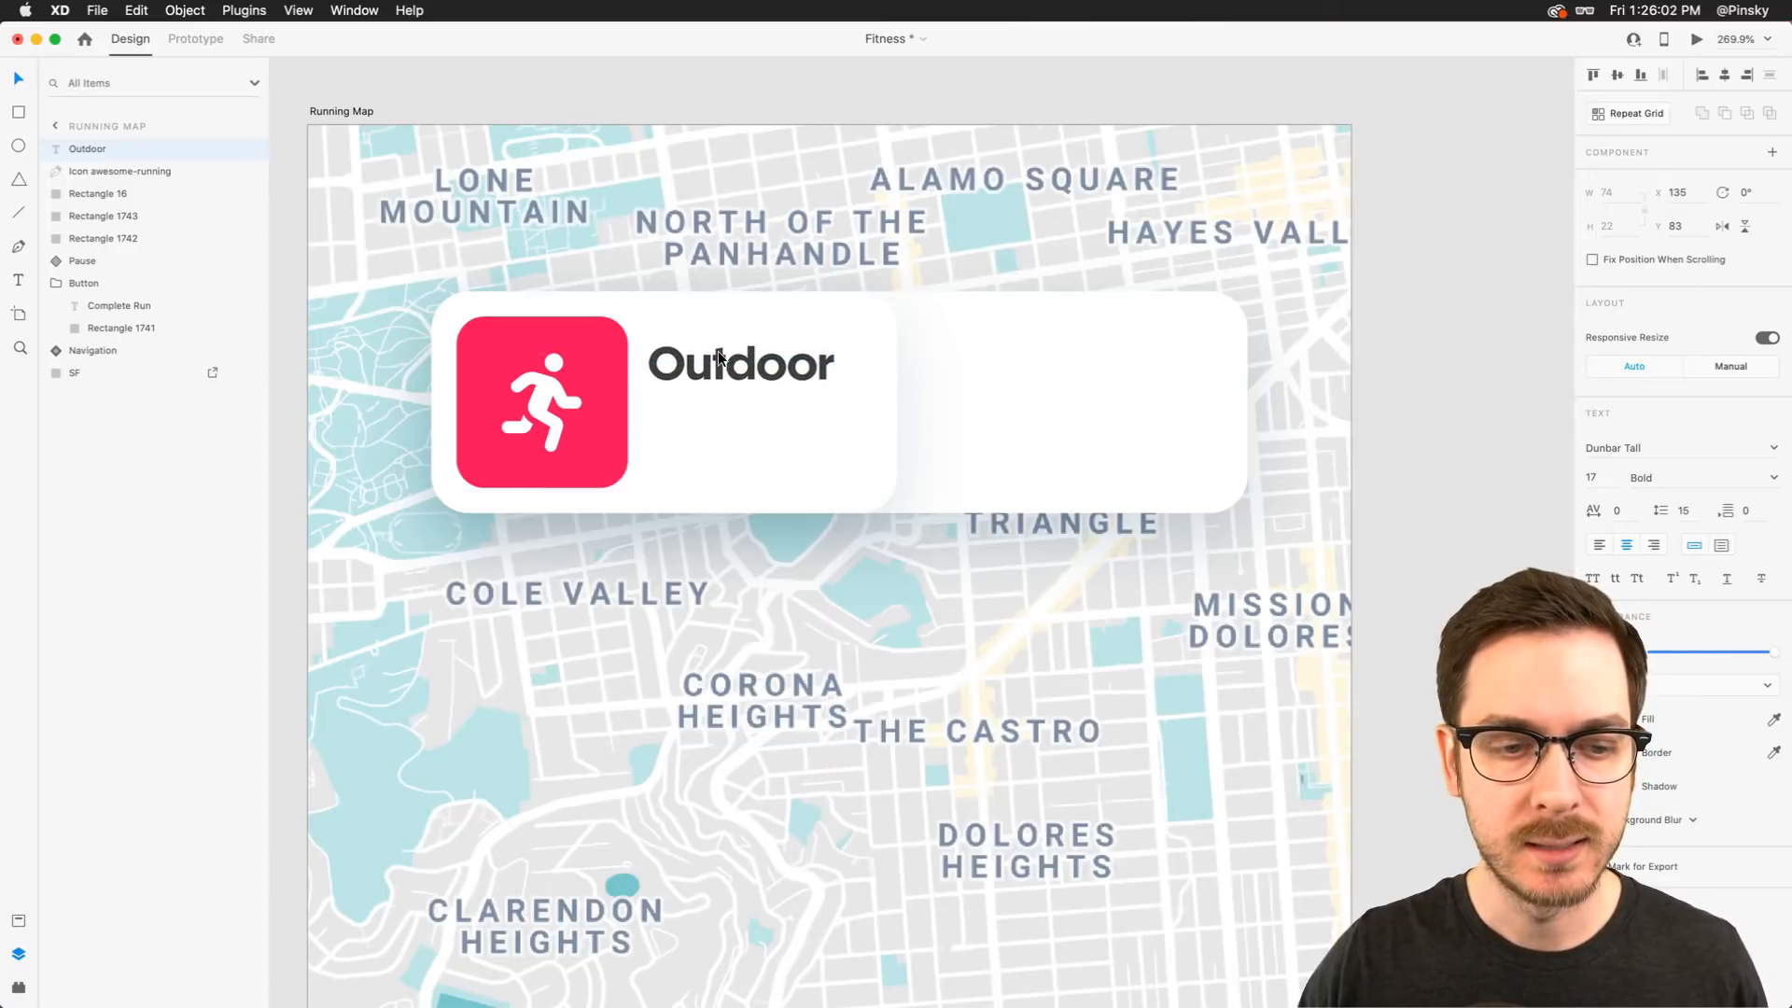
Duplicate the Outdoor label below itself and change the copy's text to "Run"
{"action": "key", "text": "alt"}
{"action": "left_click_drag", "start_coordinate": [720, 364], "coordinate": [725, 420]}
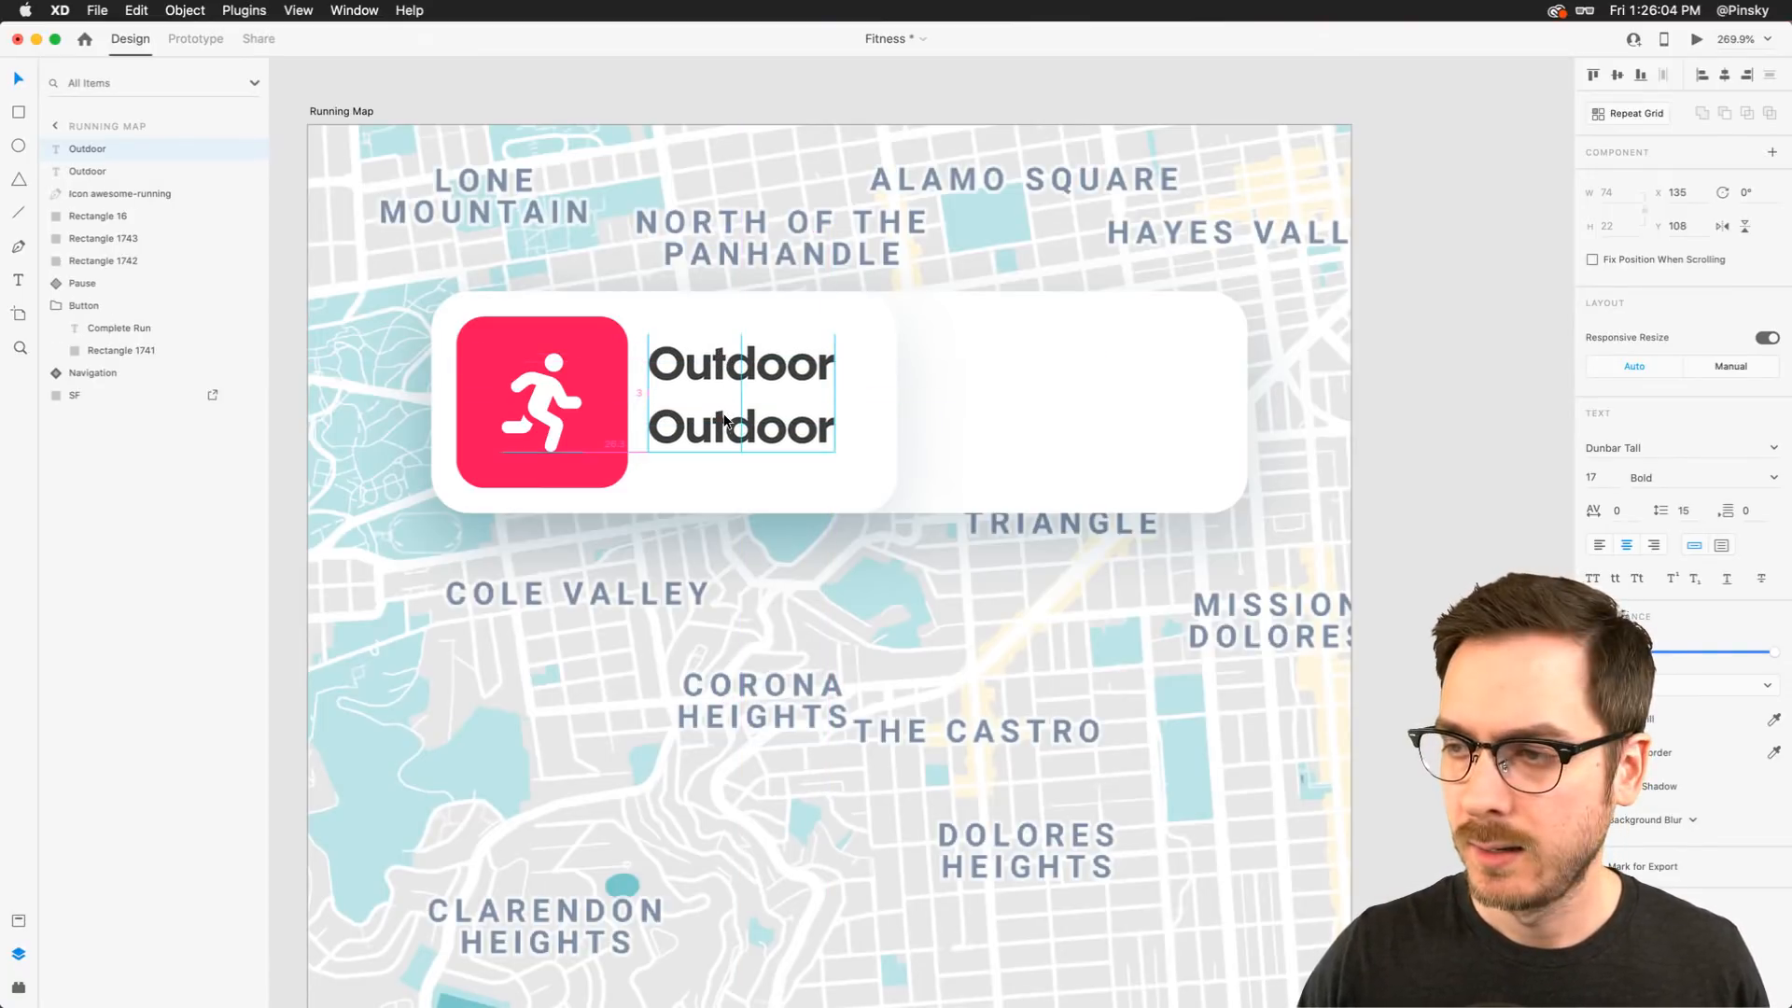
{"action": "double_click", "coordinate": [726, 420]}
{"action": "type", "text": "Run"}
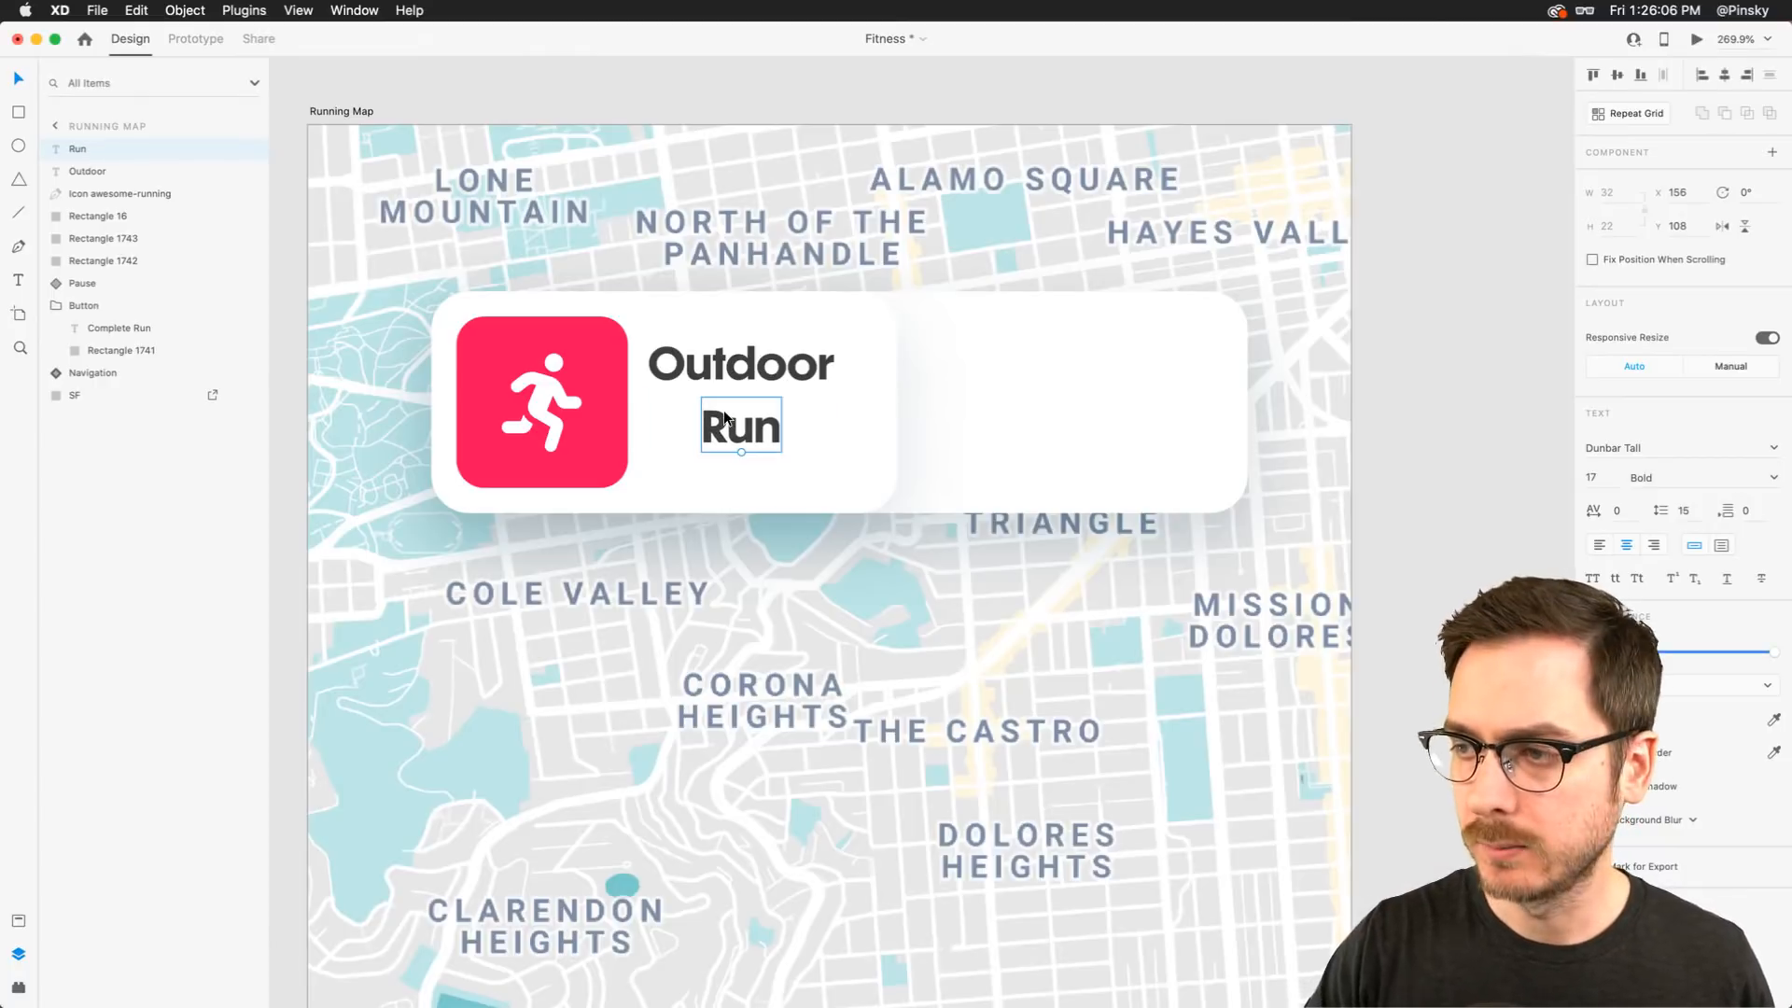
Enlarge the Run label to size 24 and align it under Outdoor
{"action": "left_click", "coordinate": [734, 347]}
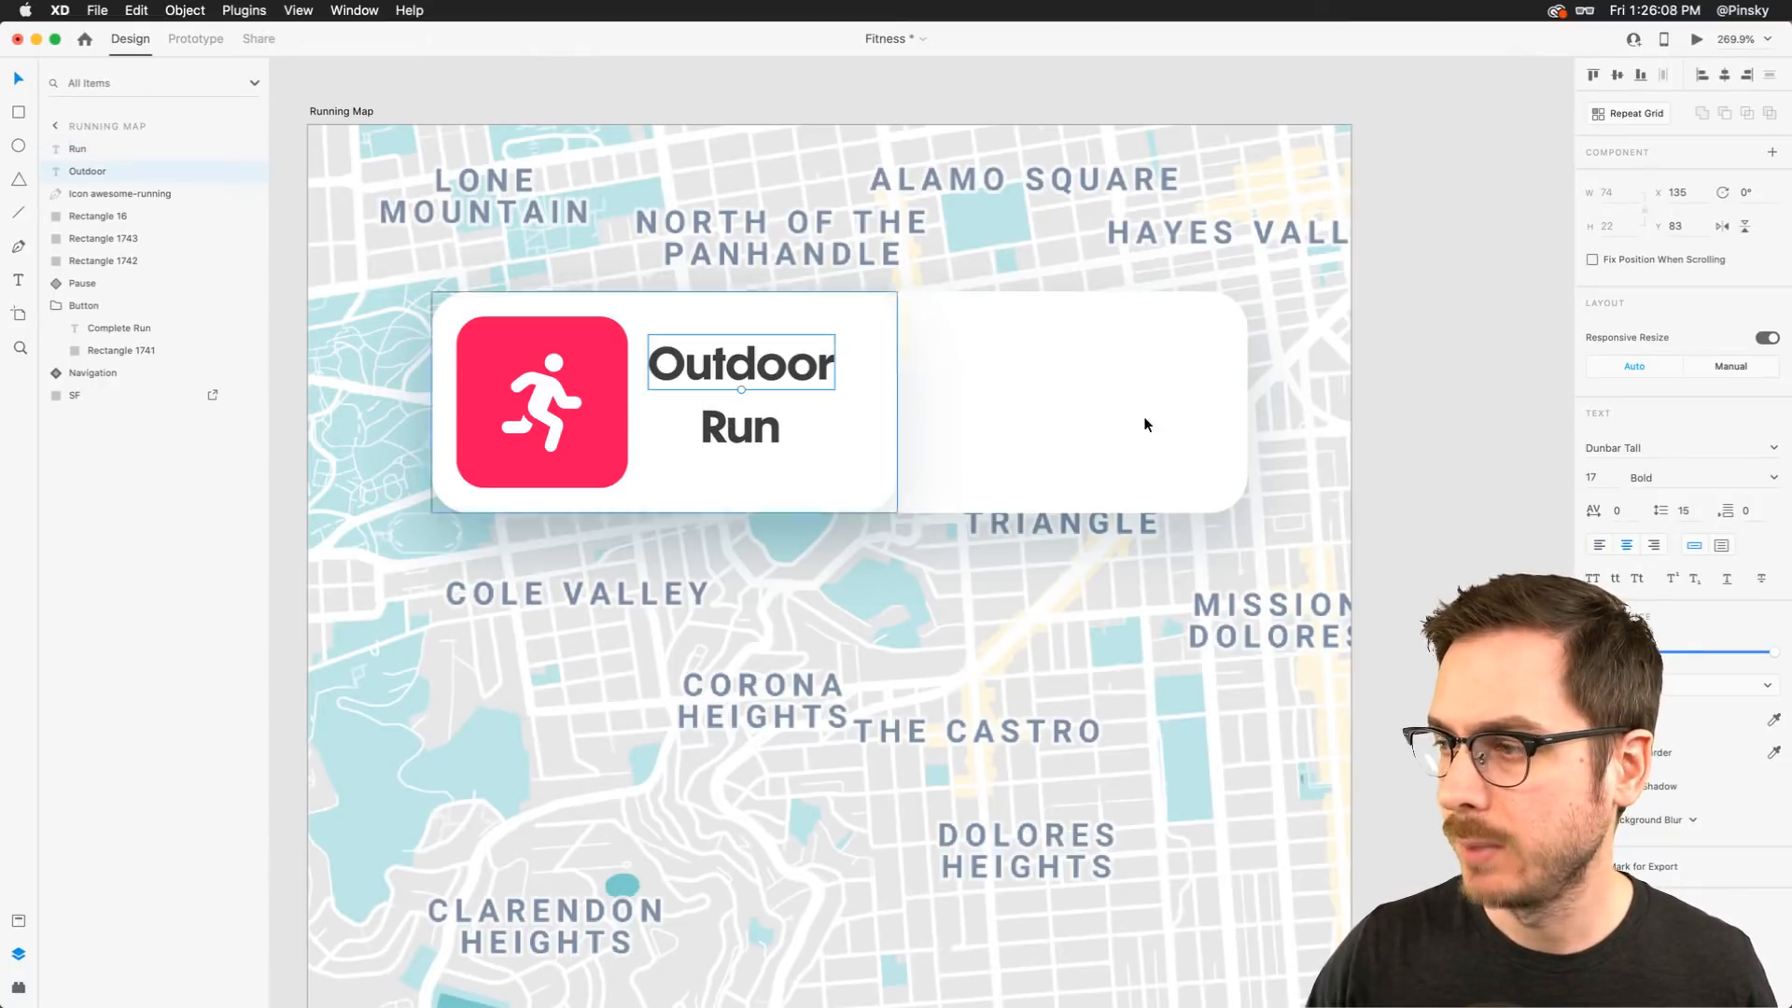
{"action": "left_click_drag", "start_coordinate": [738, 450], "coordinate": [702, 435]}
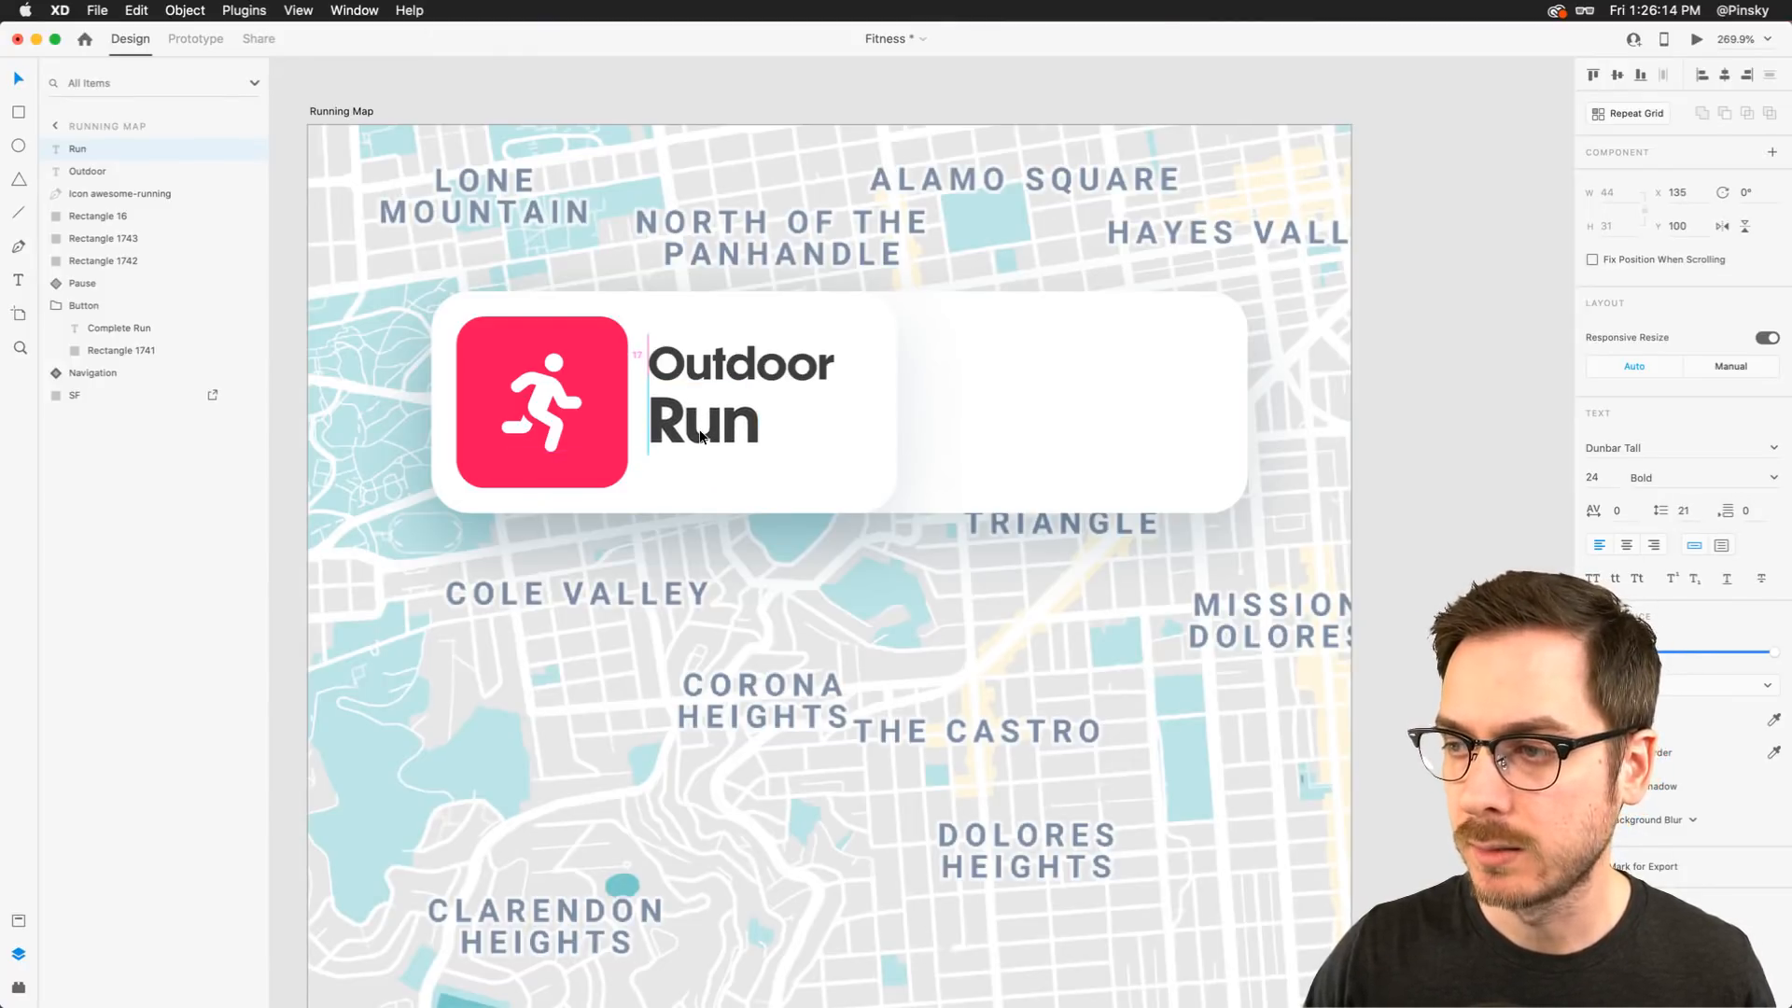
Set the Outdoor label's weight to Regular and lower its opacity
{"action": "left_click", "coordinate": [703, 353]}
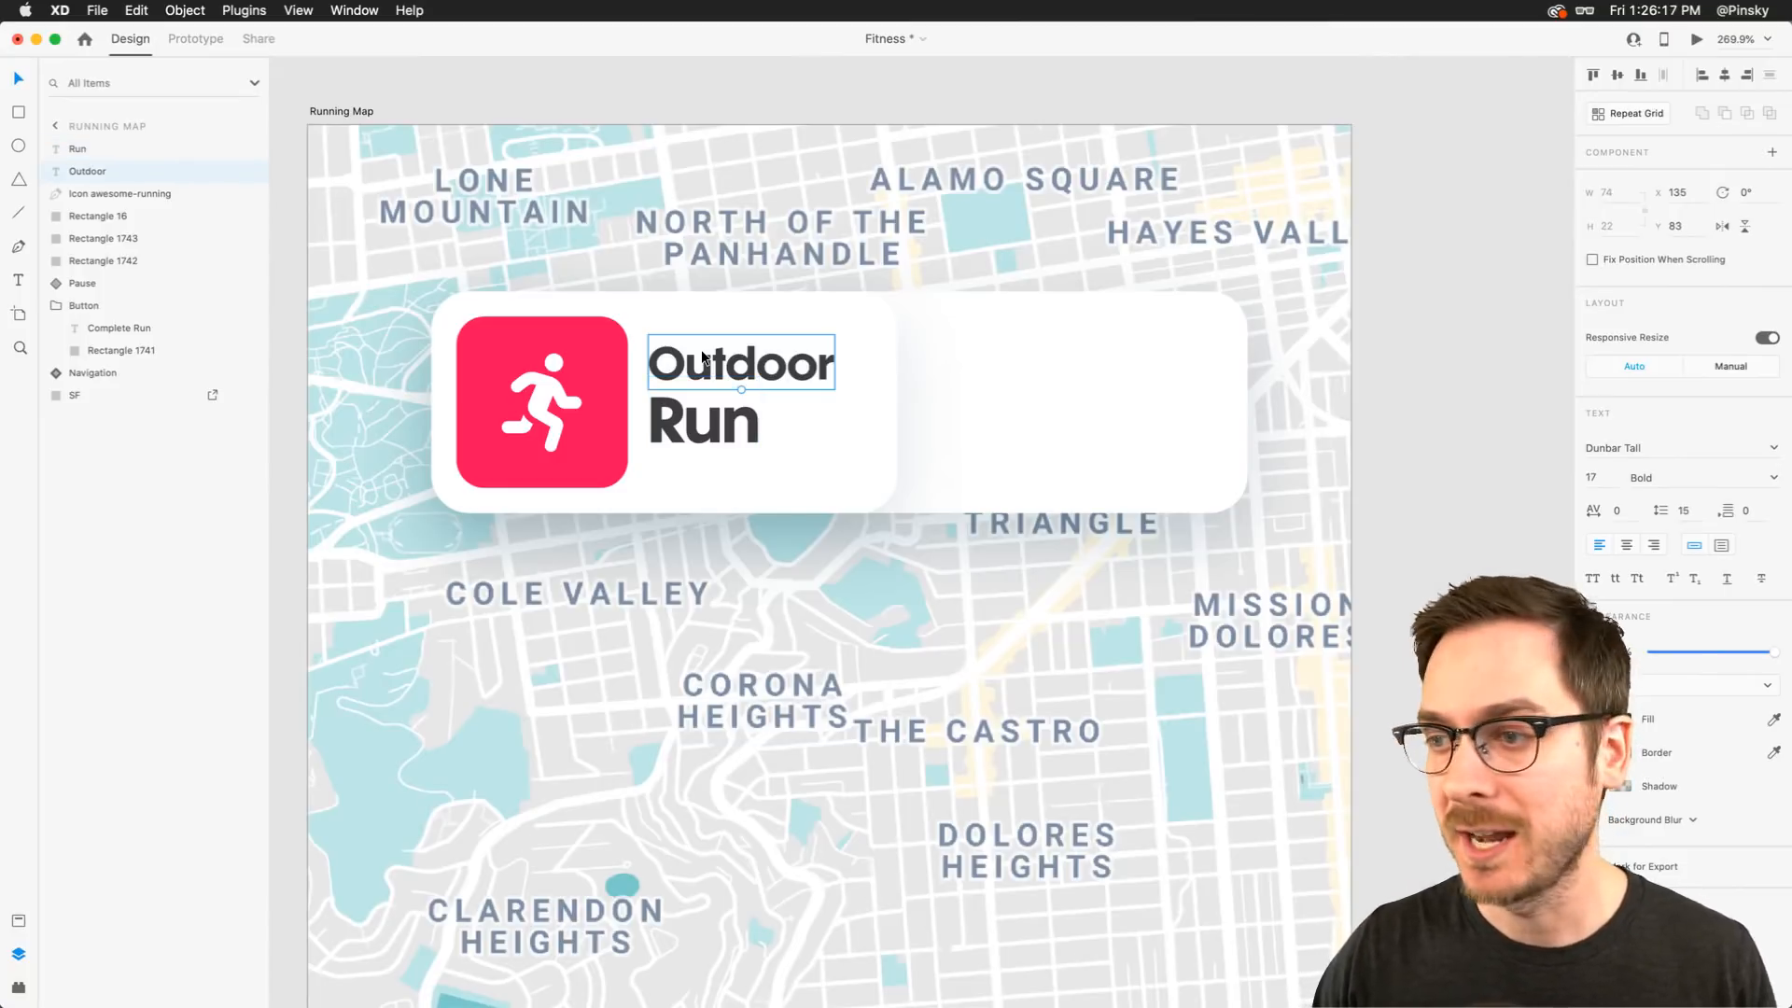
{"action": "left_click", "coordinate": [1773, 477]}
{"action": "left_click", "coordinate": [1729, 500]}
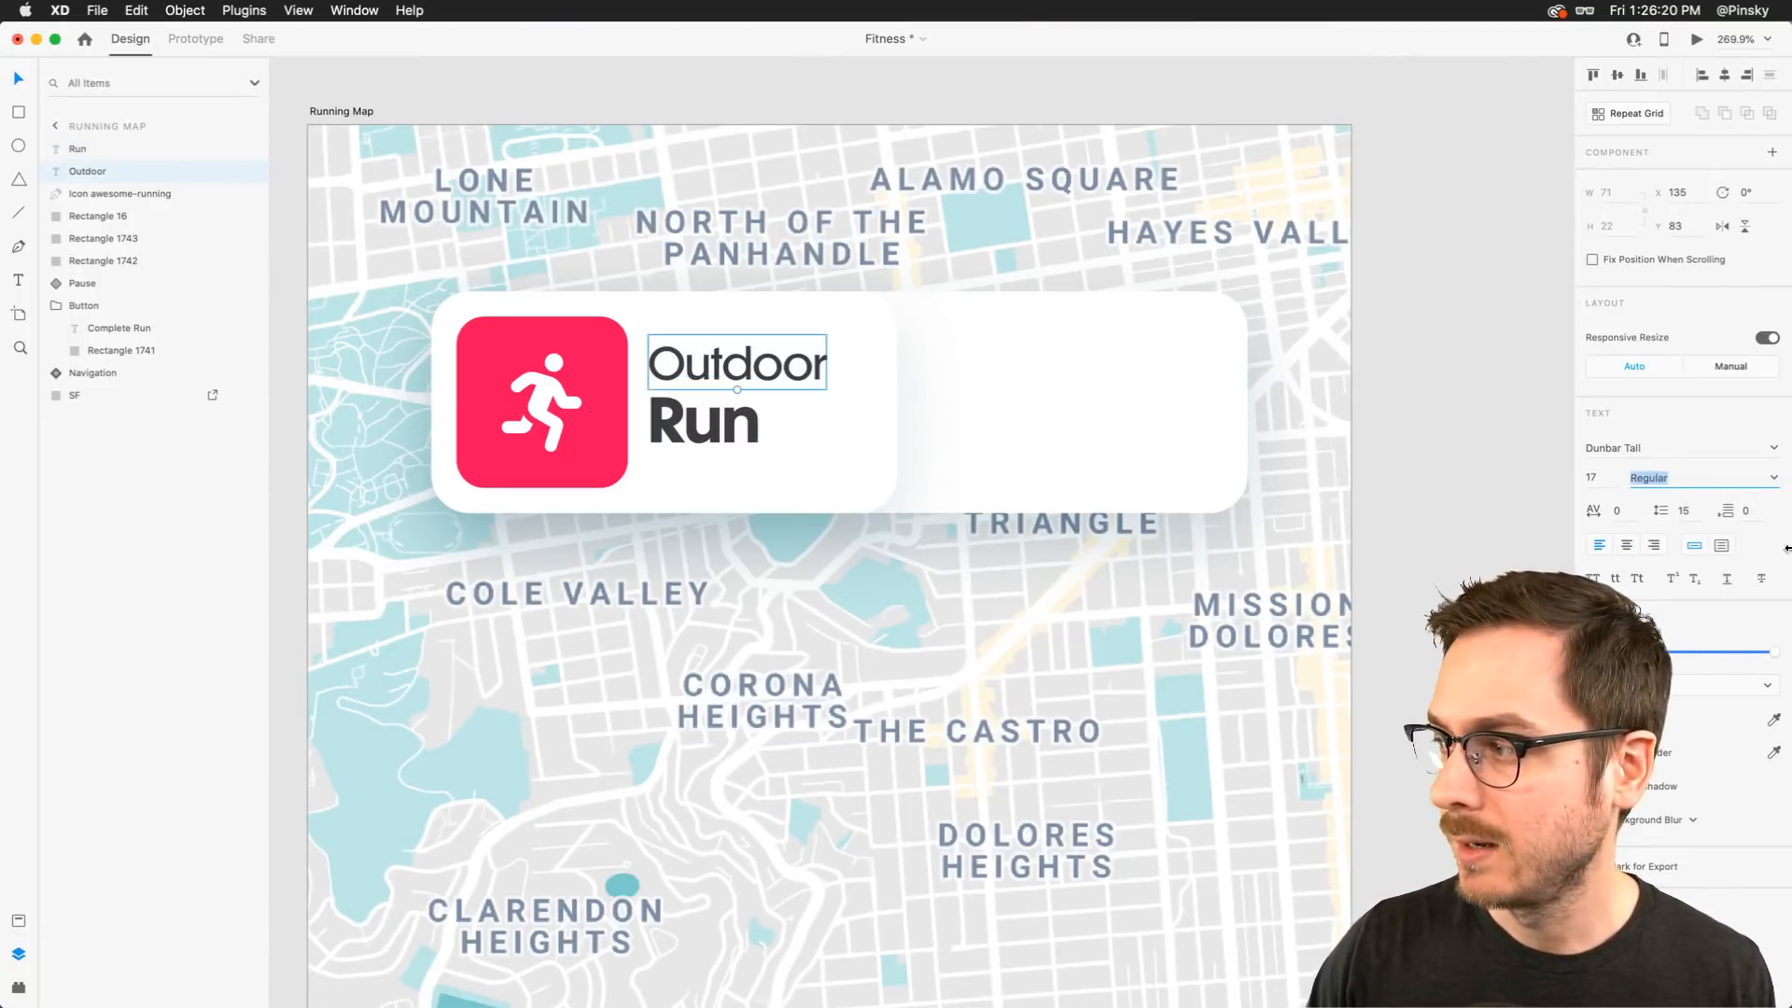
{"action": "left_click_drag", "start_coordinate": [1749, 655], "coordinate": [1730, 654]}
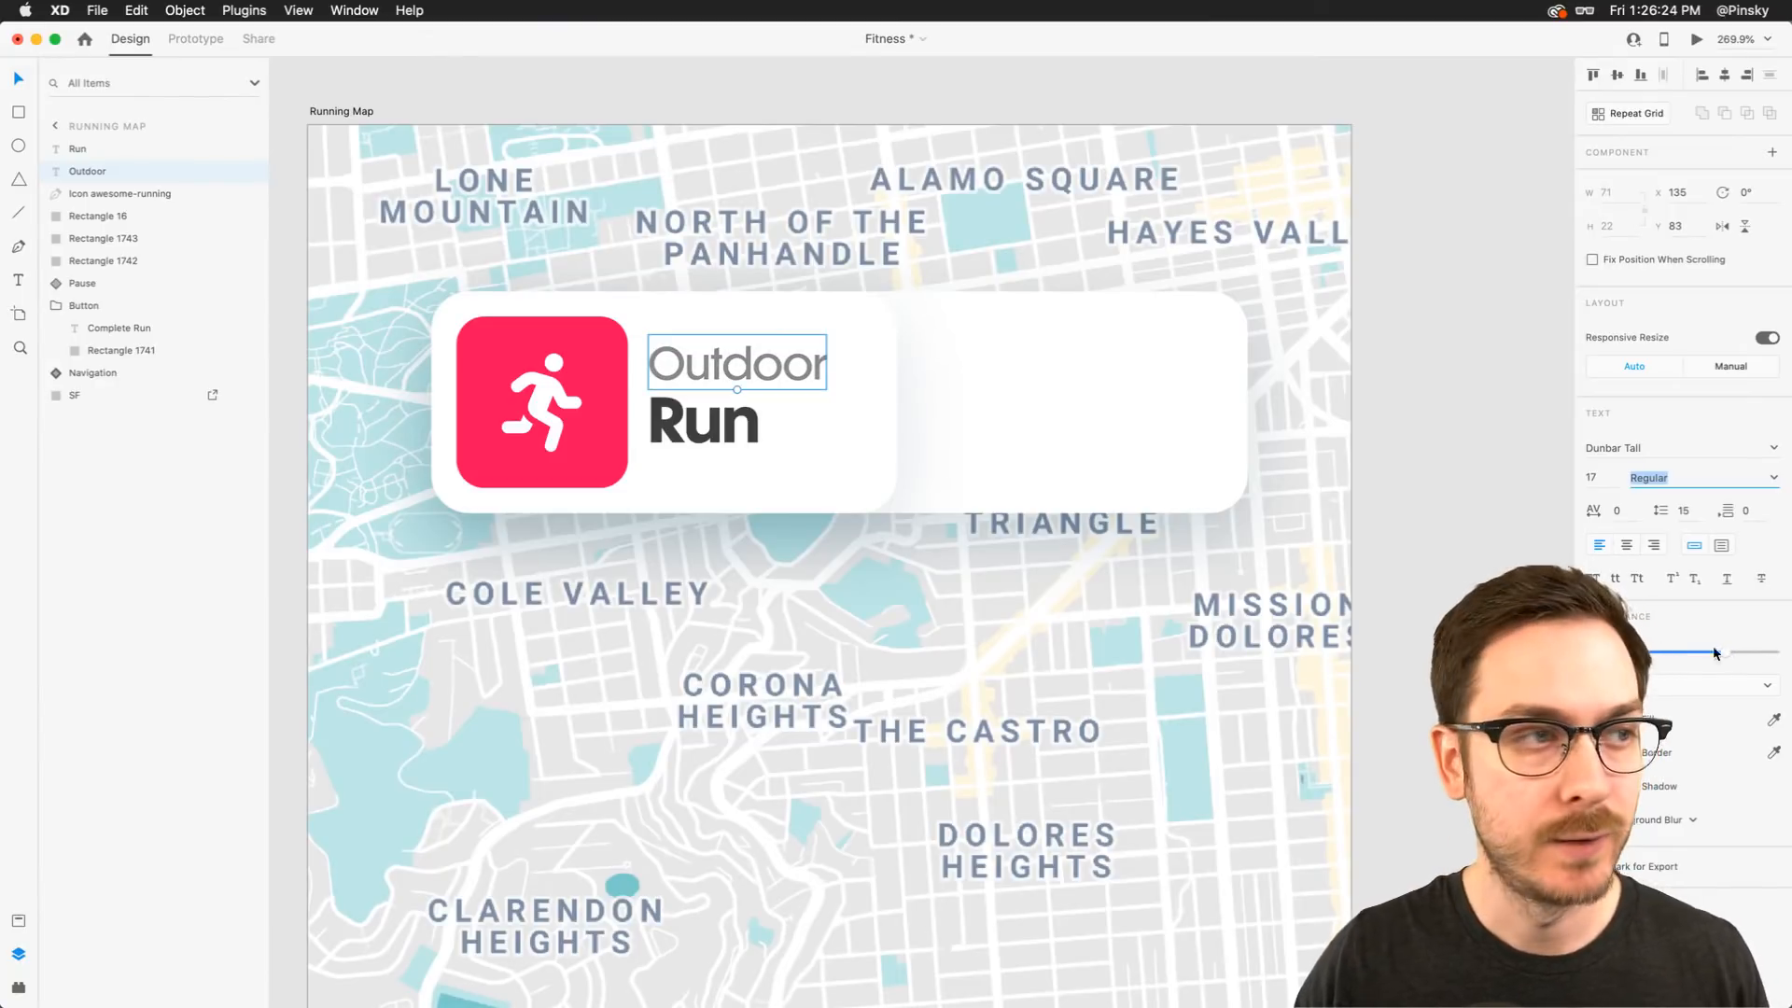
Narrow the card's left white rectangle to about 172 wide
{"action": "left_click", "coordinate": [698, 406], "text": "shift"}
{"action": "key", "text": "Escape"}
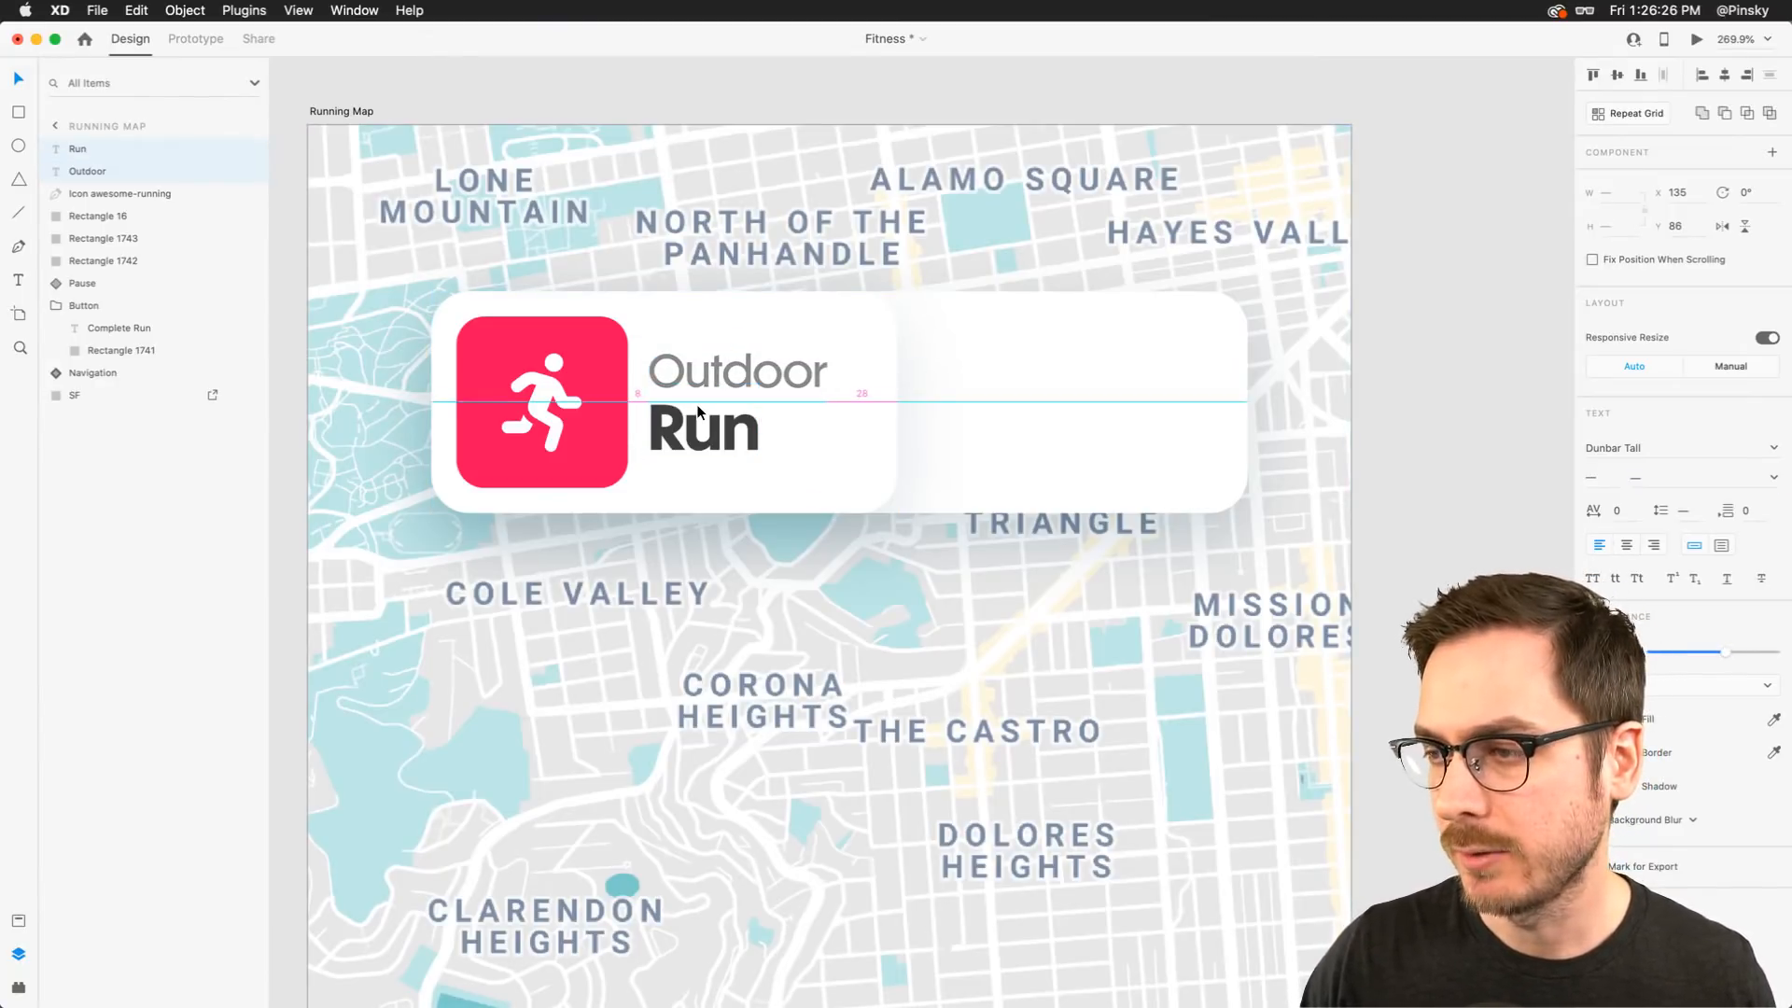
{"action": "left_click", "coordinate": [881, 421]}
{"action": "left_click_drag", "start_coordinate": [898, 402], "coordinate": [866, 407]}
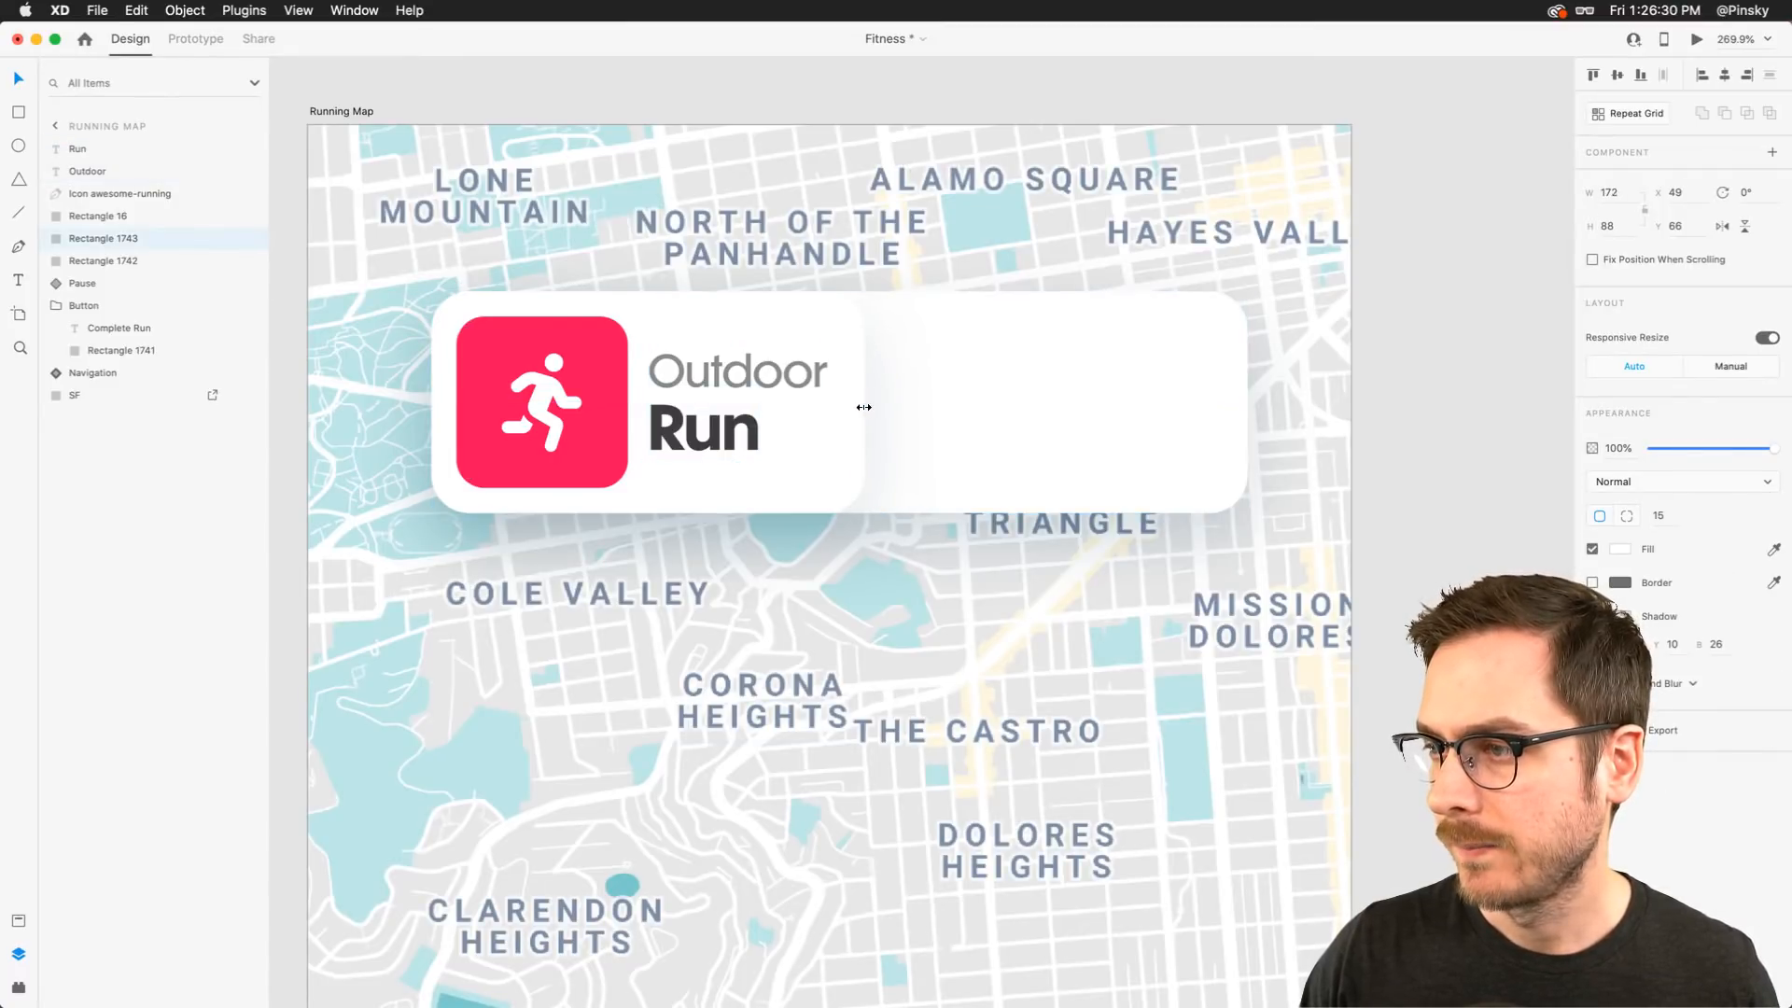
Add a "20" text in the card's right half
{"action": "scroll", "coordinate": [863, 407], "scroll_direction": "right", "scroll_amount": 5}
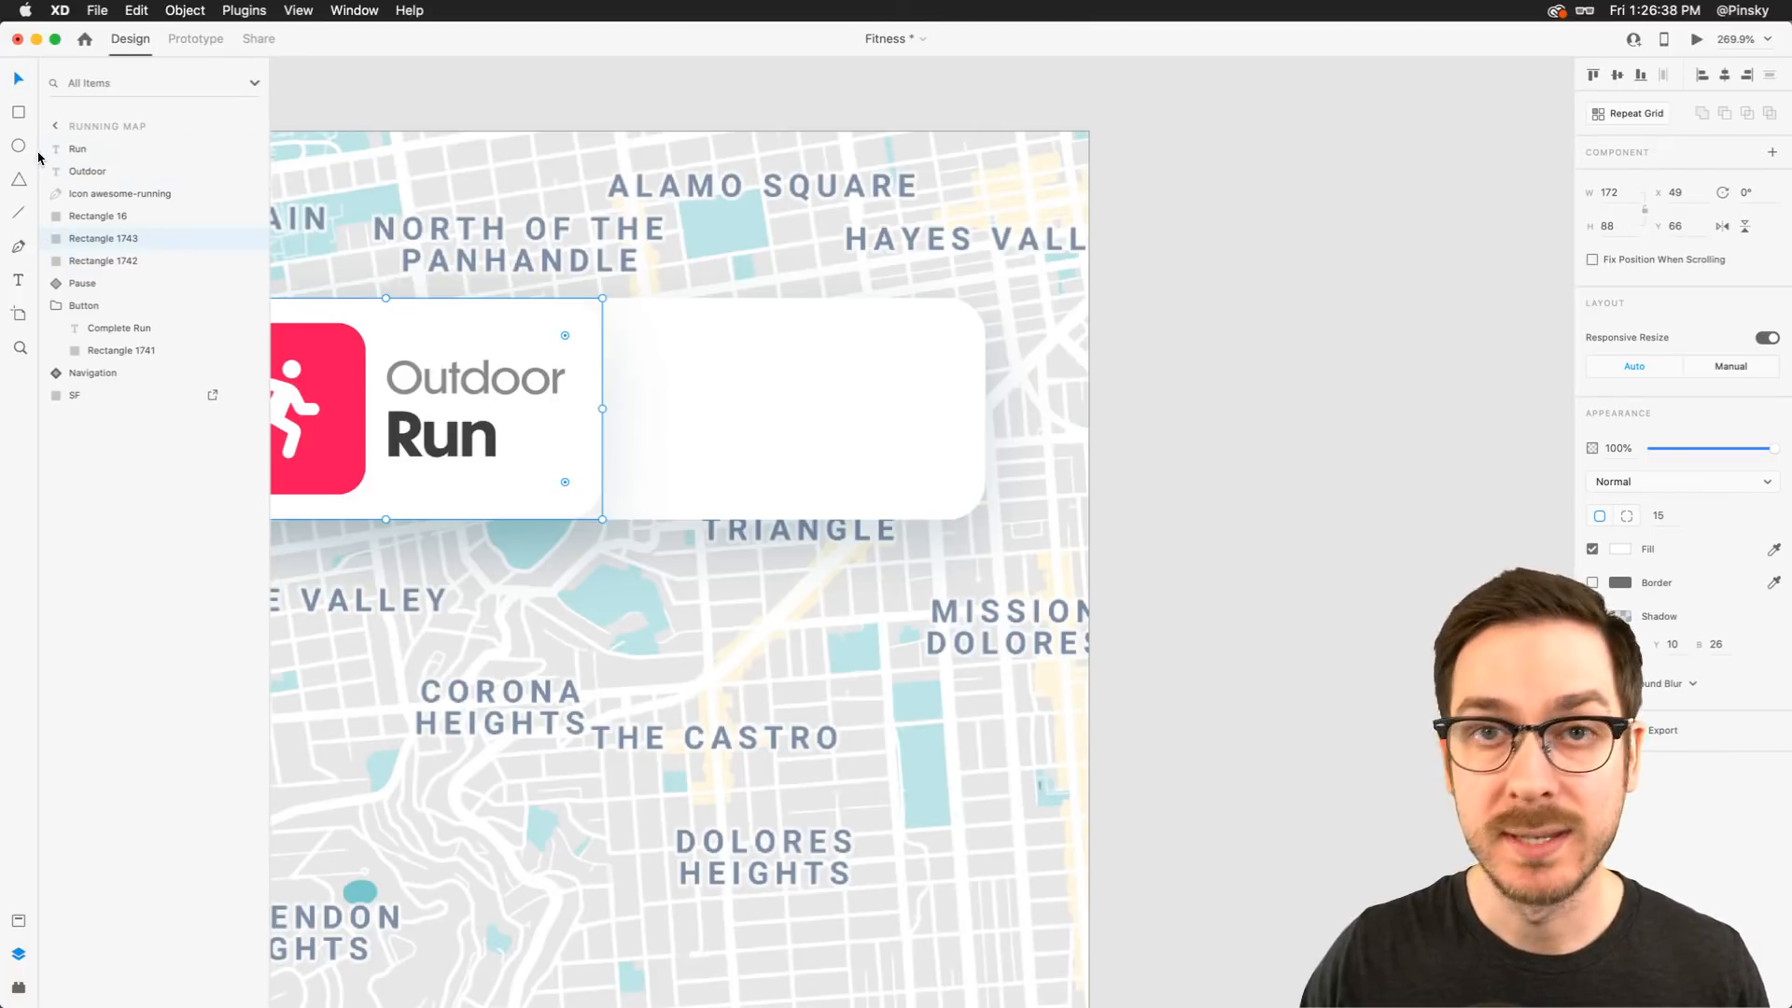
{"action": "key", "text": "t"}
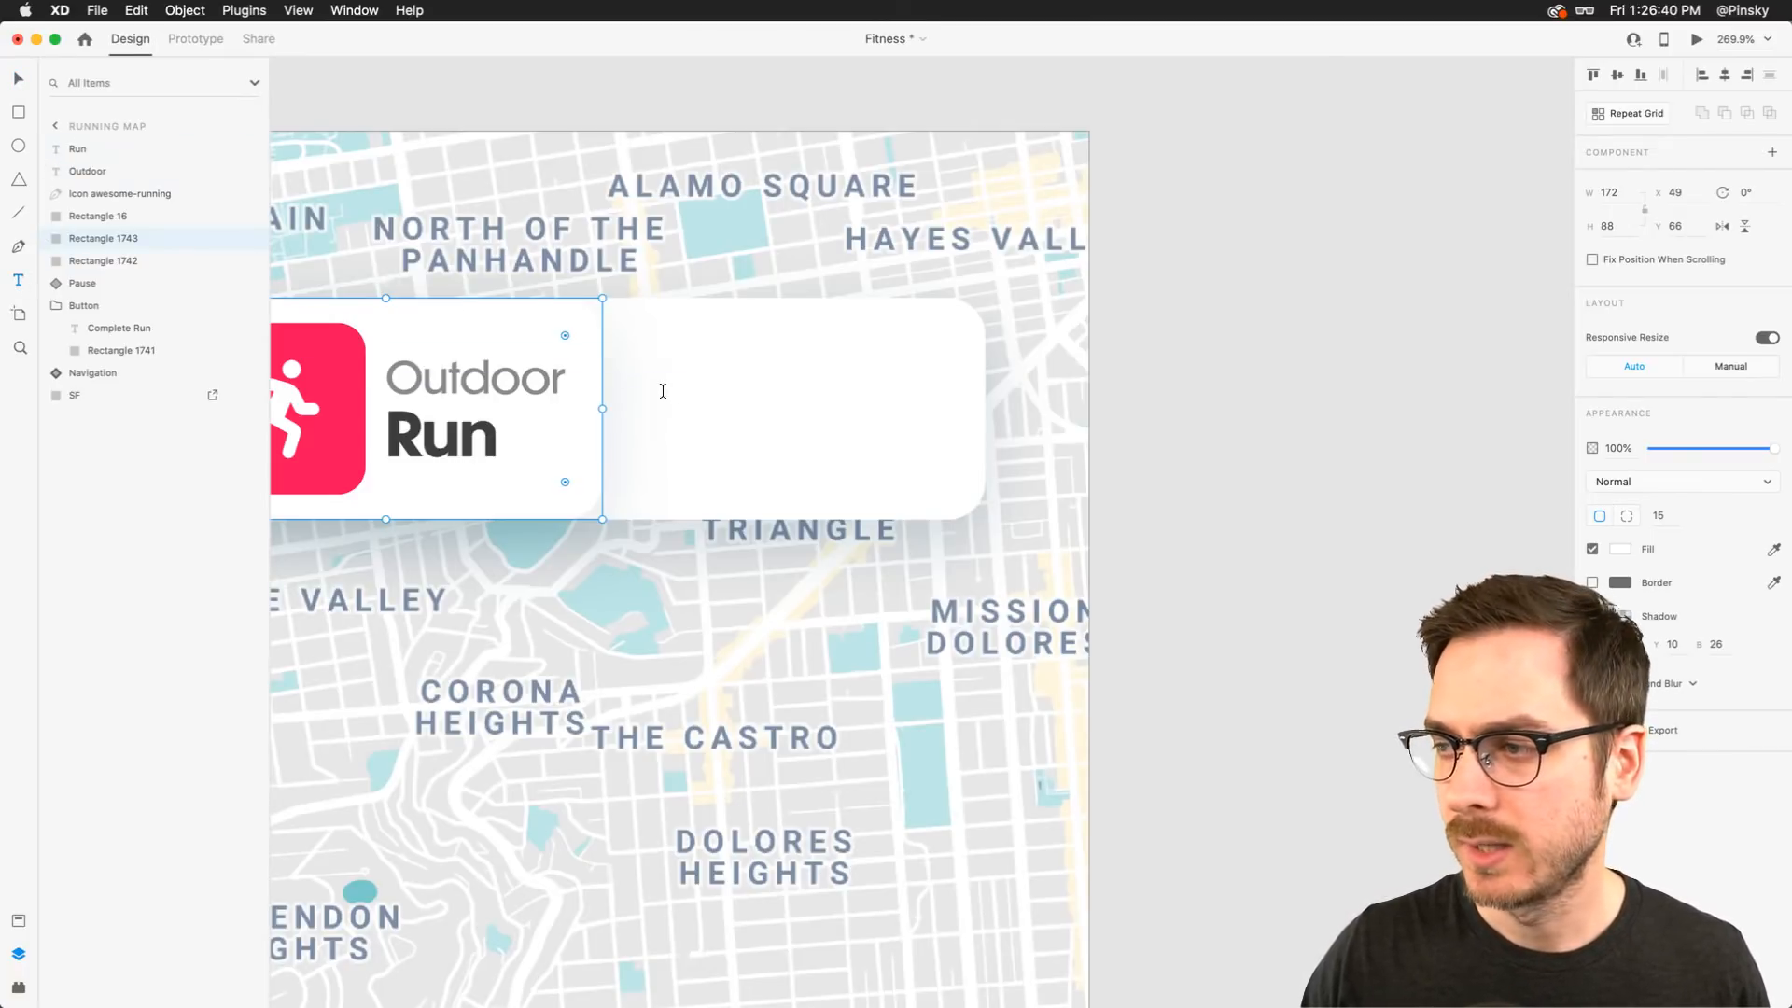
{"action": "left_click", "coordinate": [663, 390]}
{"action": "type", "text": "2"}
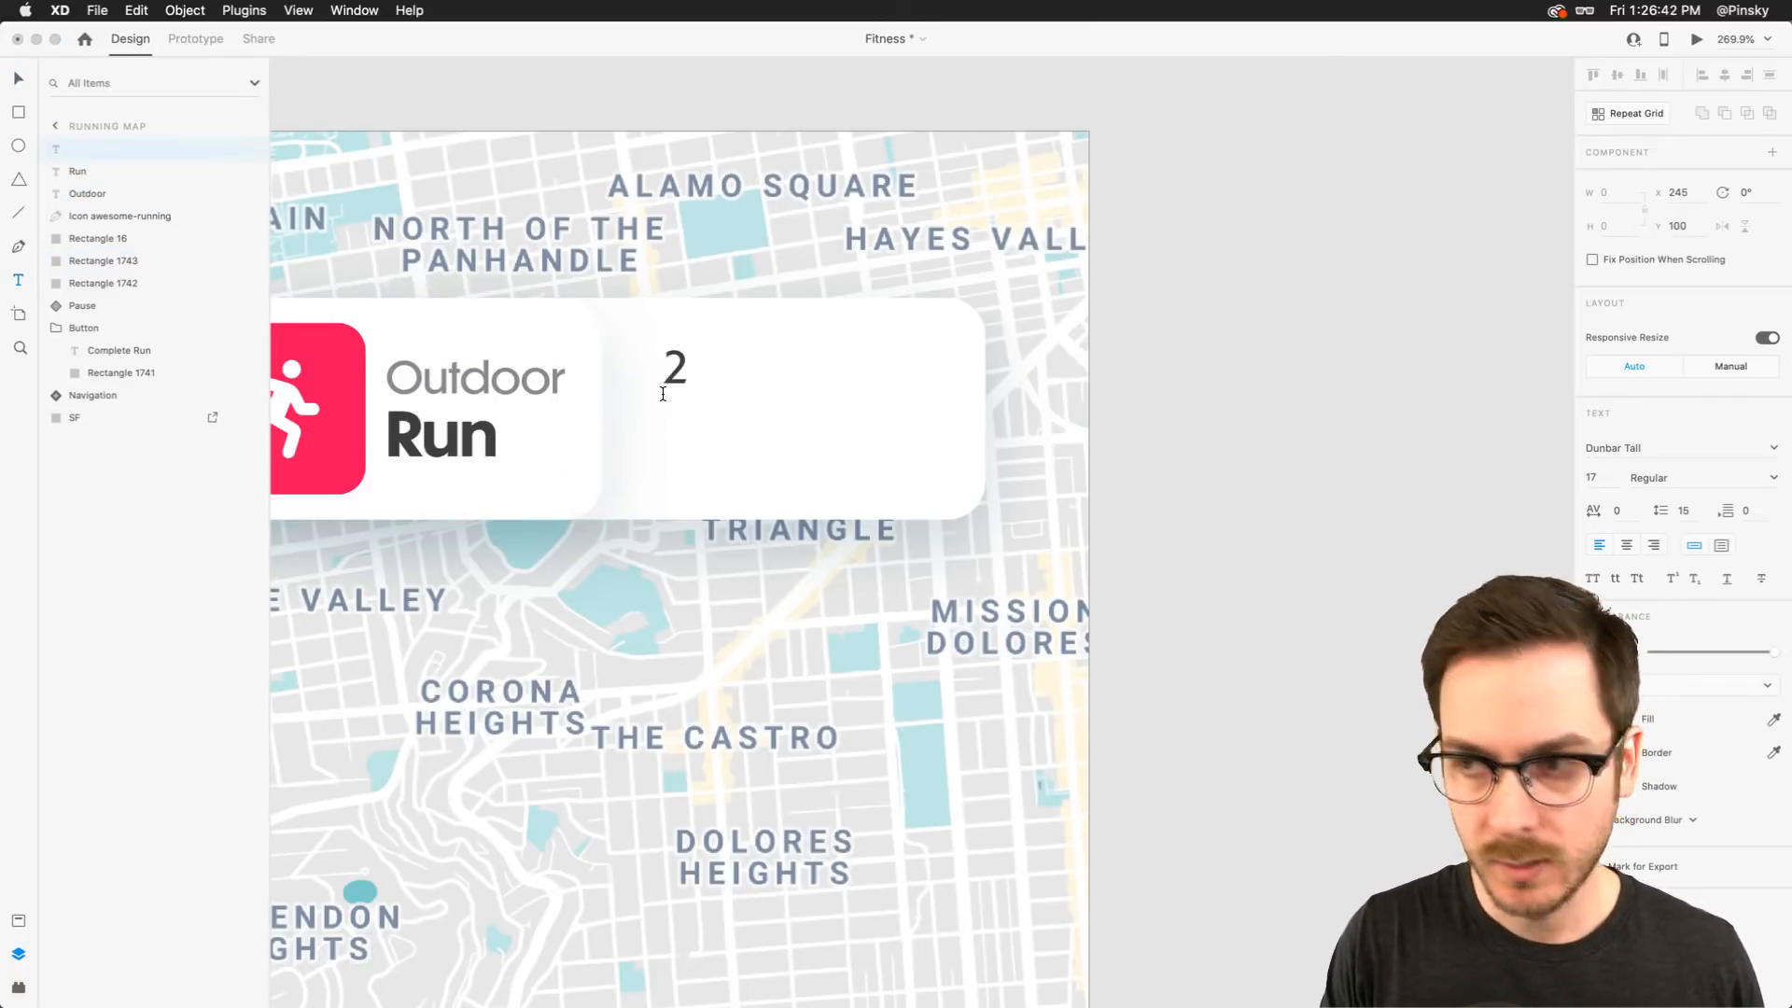
{"action": "type", "text": "0"}
{"action": "key", "text": "Escape"}
Set the 20 text to Sofia Pro, size 27, Semi Bold
{"action": "left_click", "coordinate": [1648, 451]}
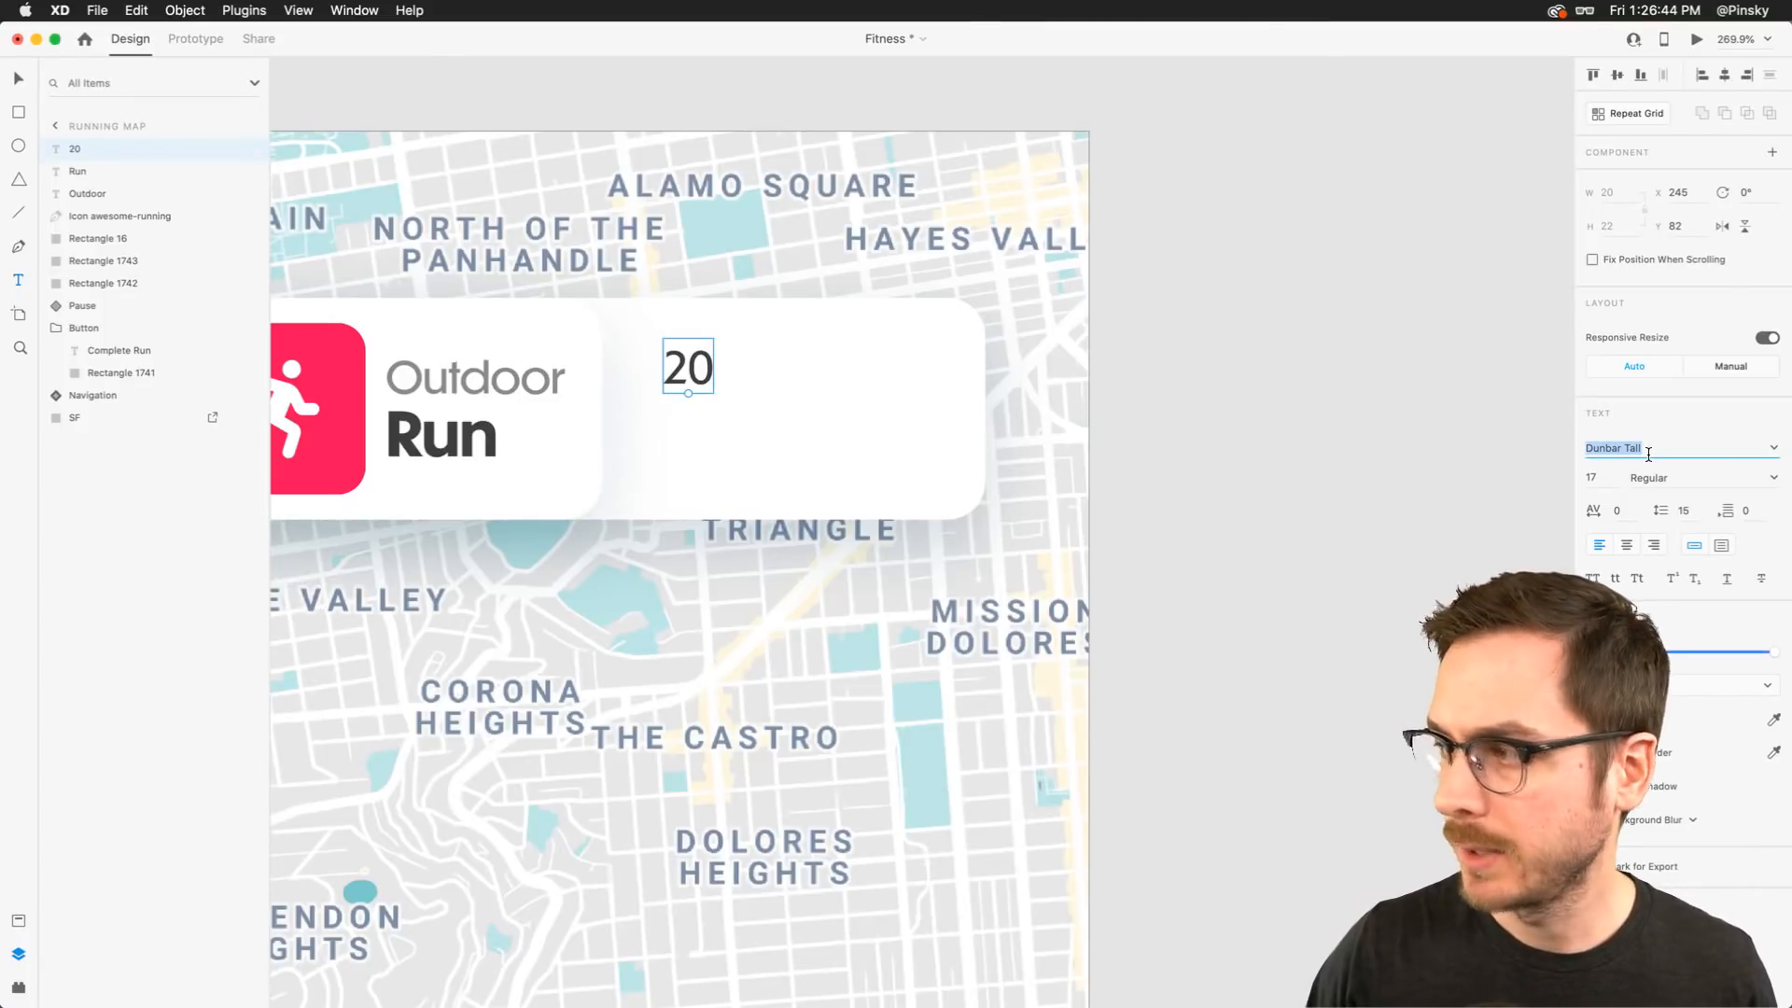
{"action": "type", "text": "Sofia Pro"}
{"action": "key", "text": "Return"}
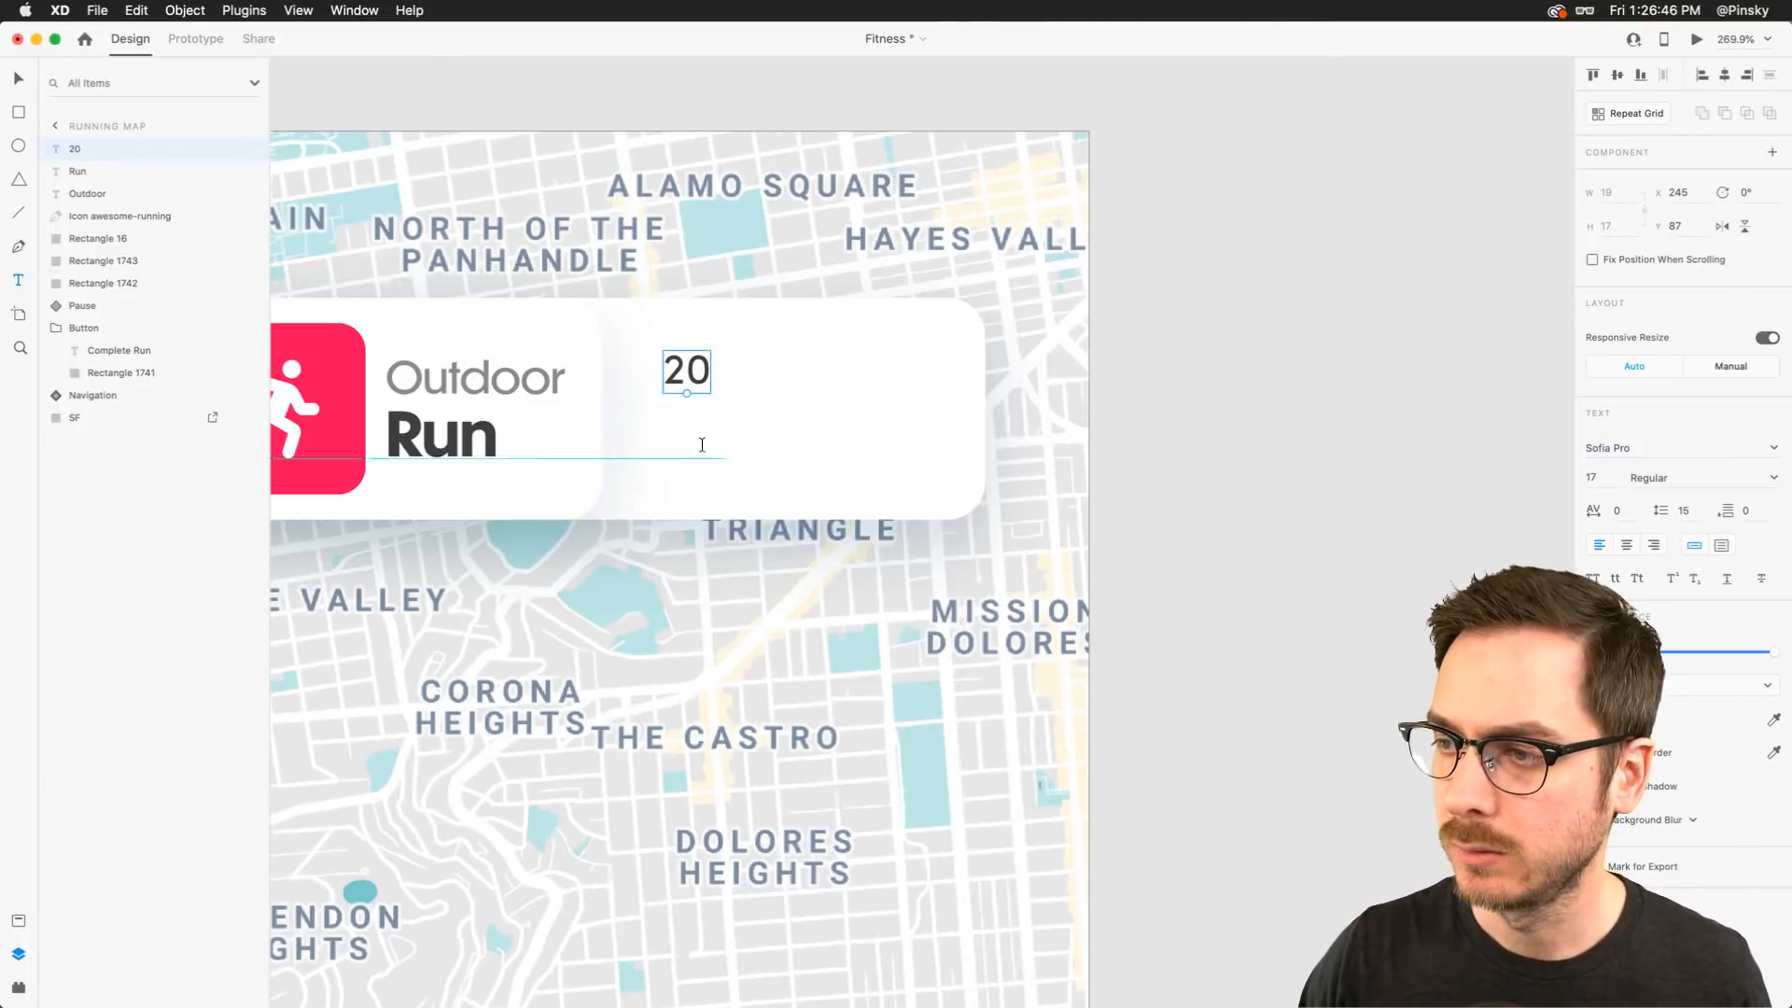
{"action": "left_click_drag", "start_coordinate": [687, 393], "coordinate": [687, 421]}
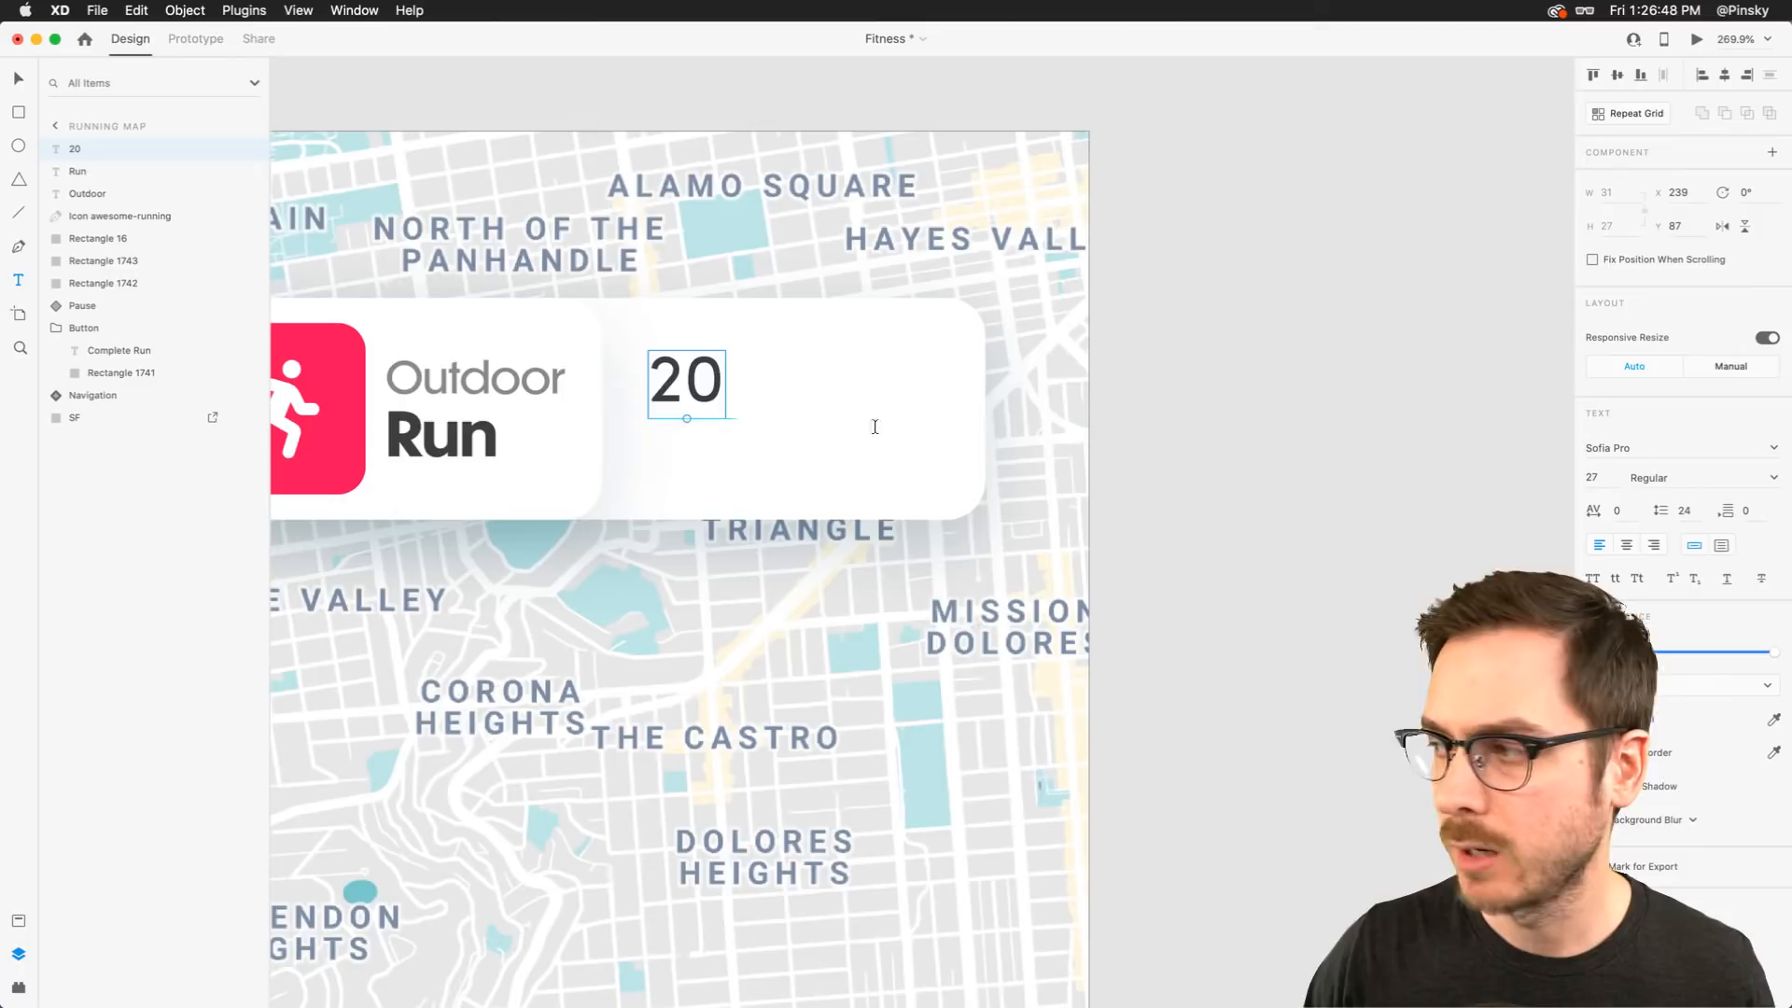
{"action": "left_click", "coordinate": [1777, 478]}
{"action": "left_click", "coordinate": [1676, 583]}
{"action": "type", "text": "v"}
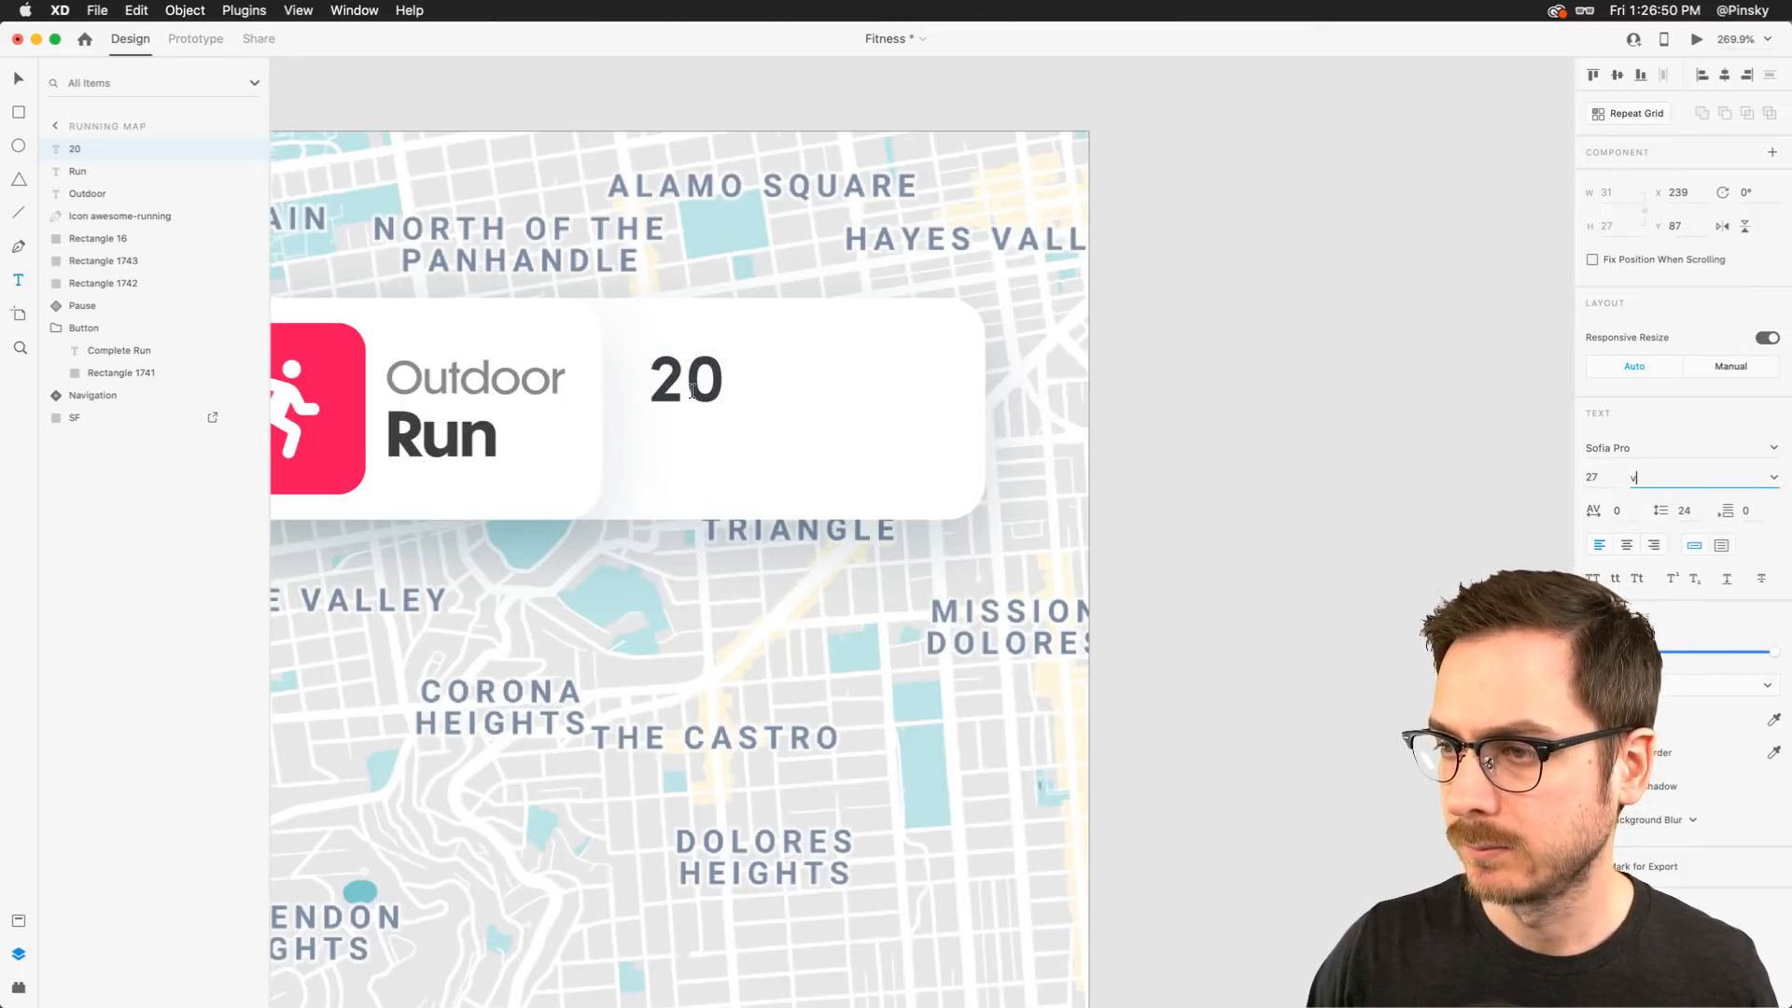
{"action": "key", "text": "Escape"}
{"action": "key", "text": "Escape"}
Duplicate the 20 text below itself and change the copy to "minutes" at size 13
{"action": "left_click_drag", "start_coordinate": [691, 391], "coordinate": [698, 431]}
{"action": "double_click", "coordinate": [698, 436]}
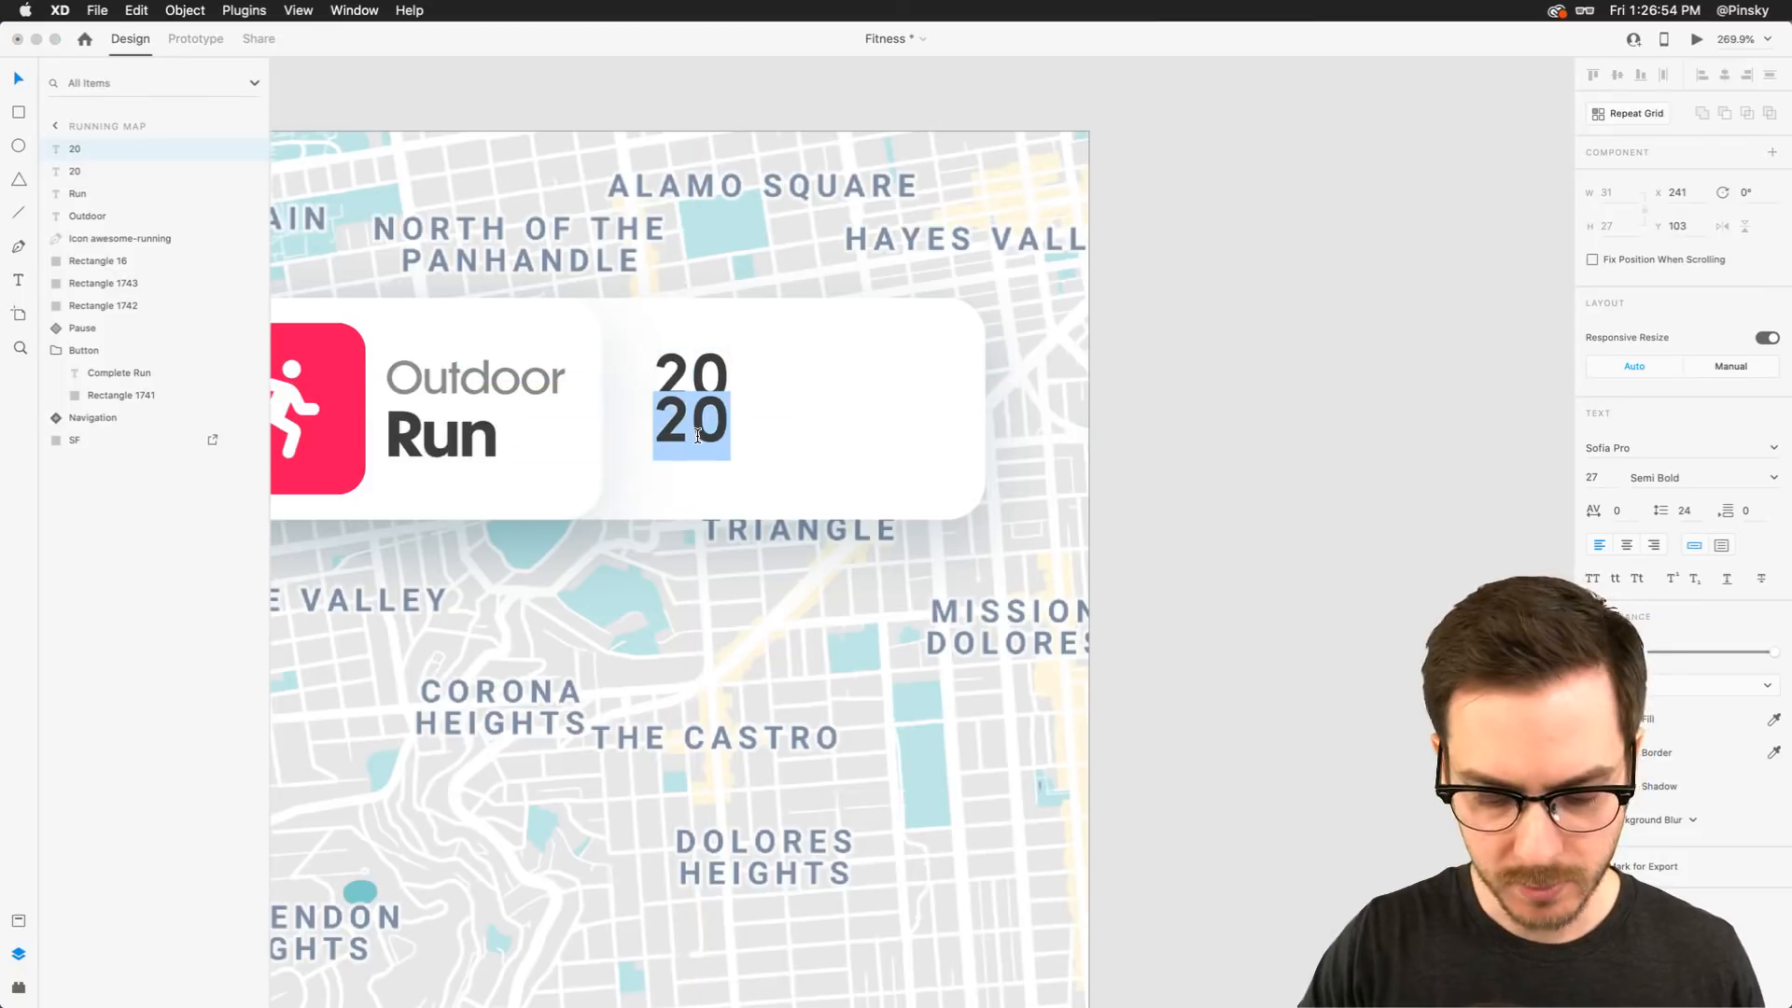
{"action": "type", "text": "minutes"}
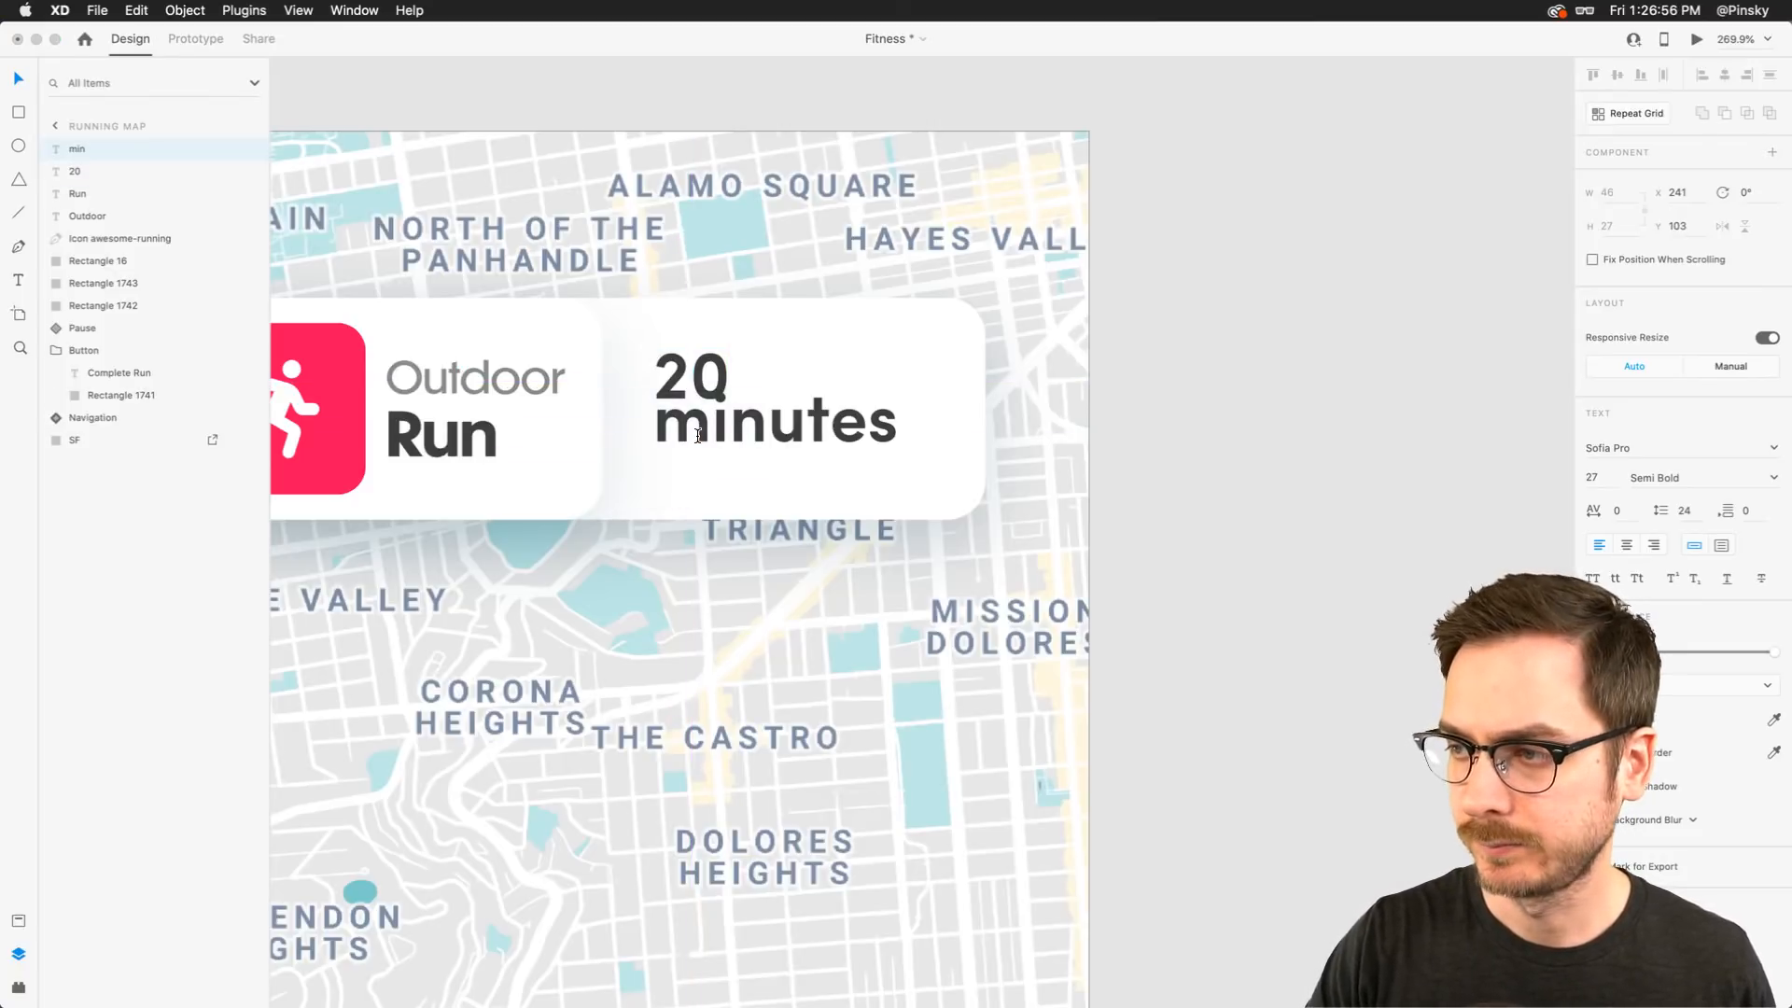
{"action": "key", "text": "Escape"}
{"action": "mouse_move", "coordinate": [702, 430]}
{"action": "left_mouse_down"}
{"action": "mouse_move", "coordinate": [679, 447]}
{"action": "mouse_move", "coordinate": [754, 447]}
{"action": "mouse_move", "coordinate": [692, 425]}
{"action": "left_mouse_up"}
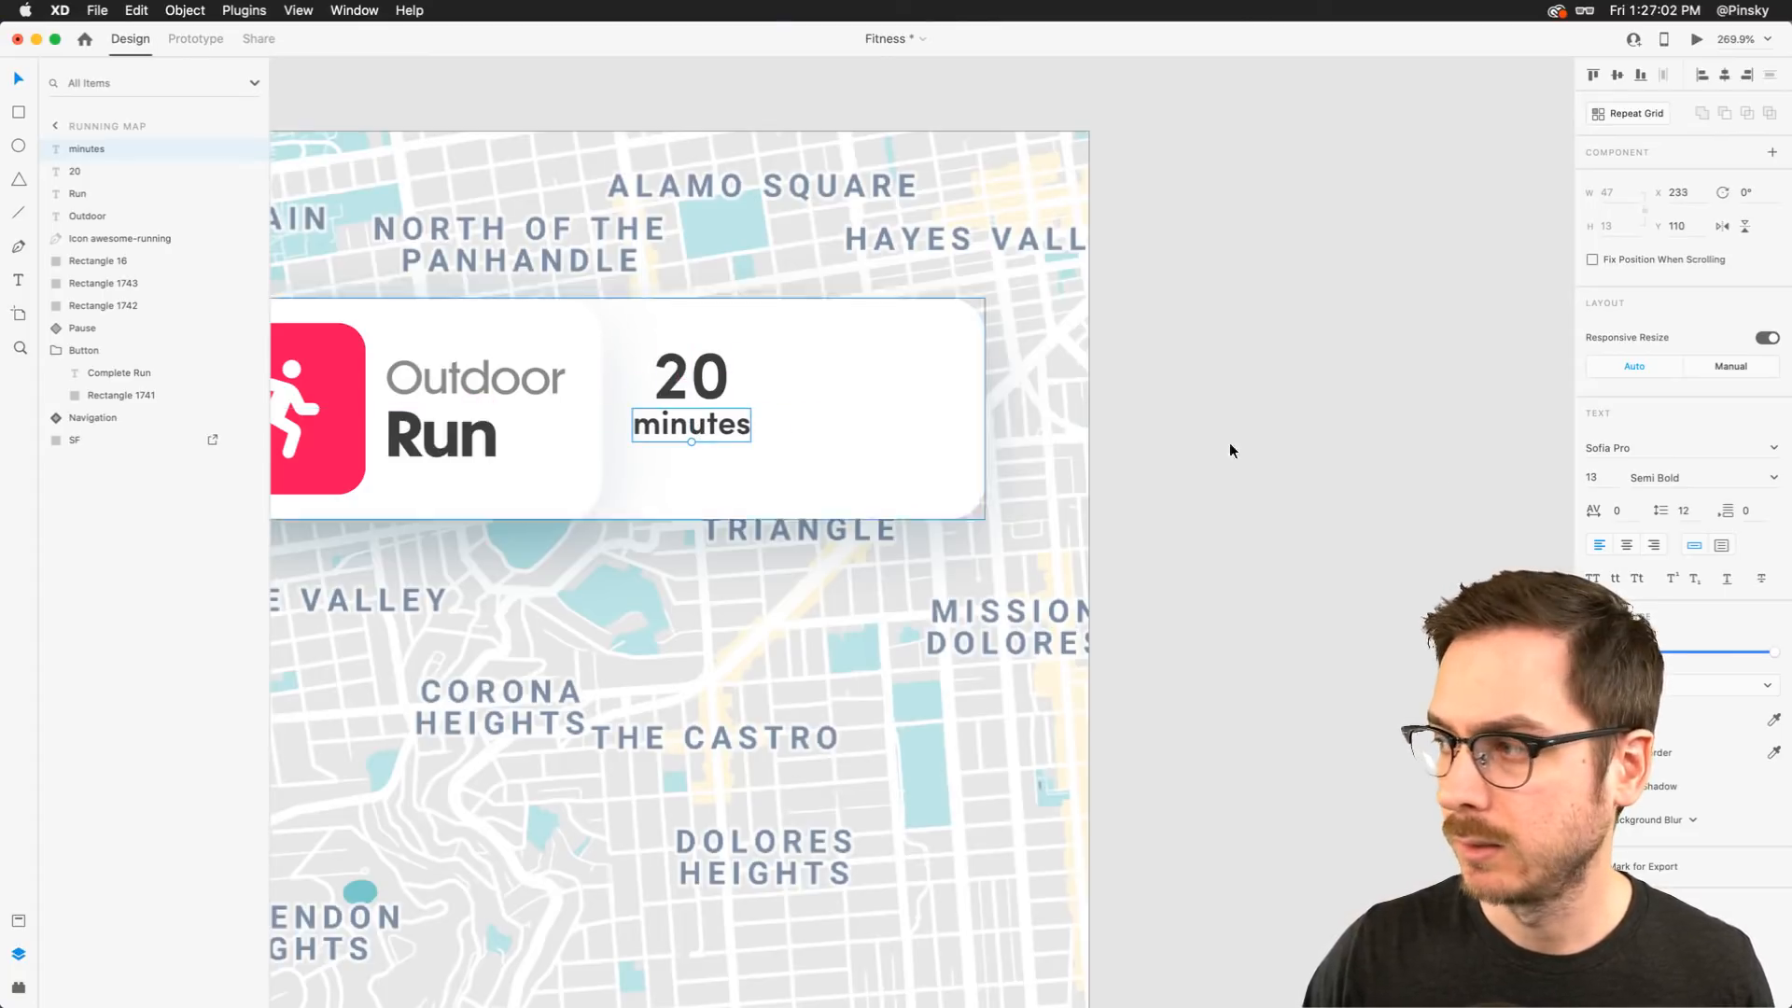
Set the minutes text's weight to Medium and lower its opacity
{"action": "left_click", "coordinate": [1666, 477]}
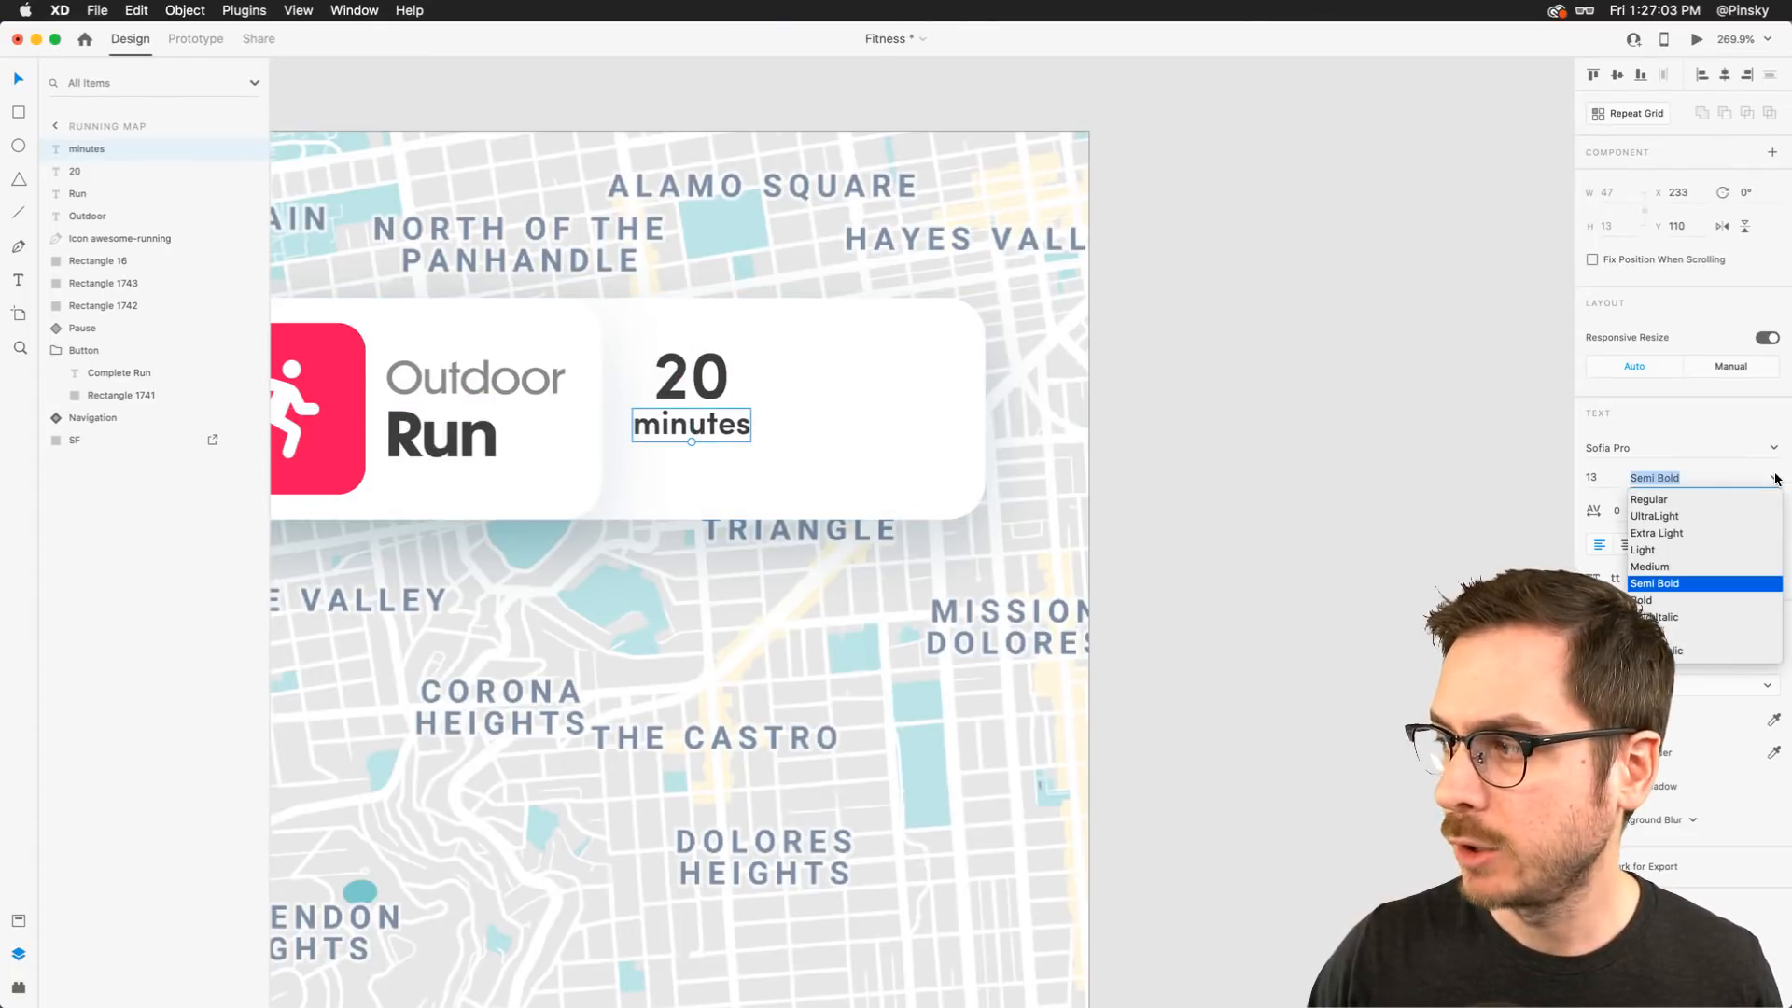
{"action": "left_click", "coordinate": [1670, 569]}
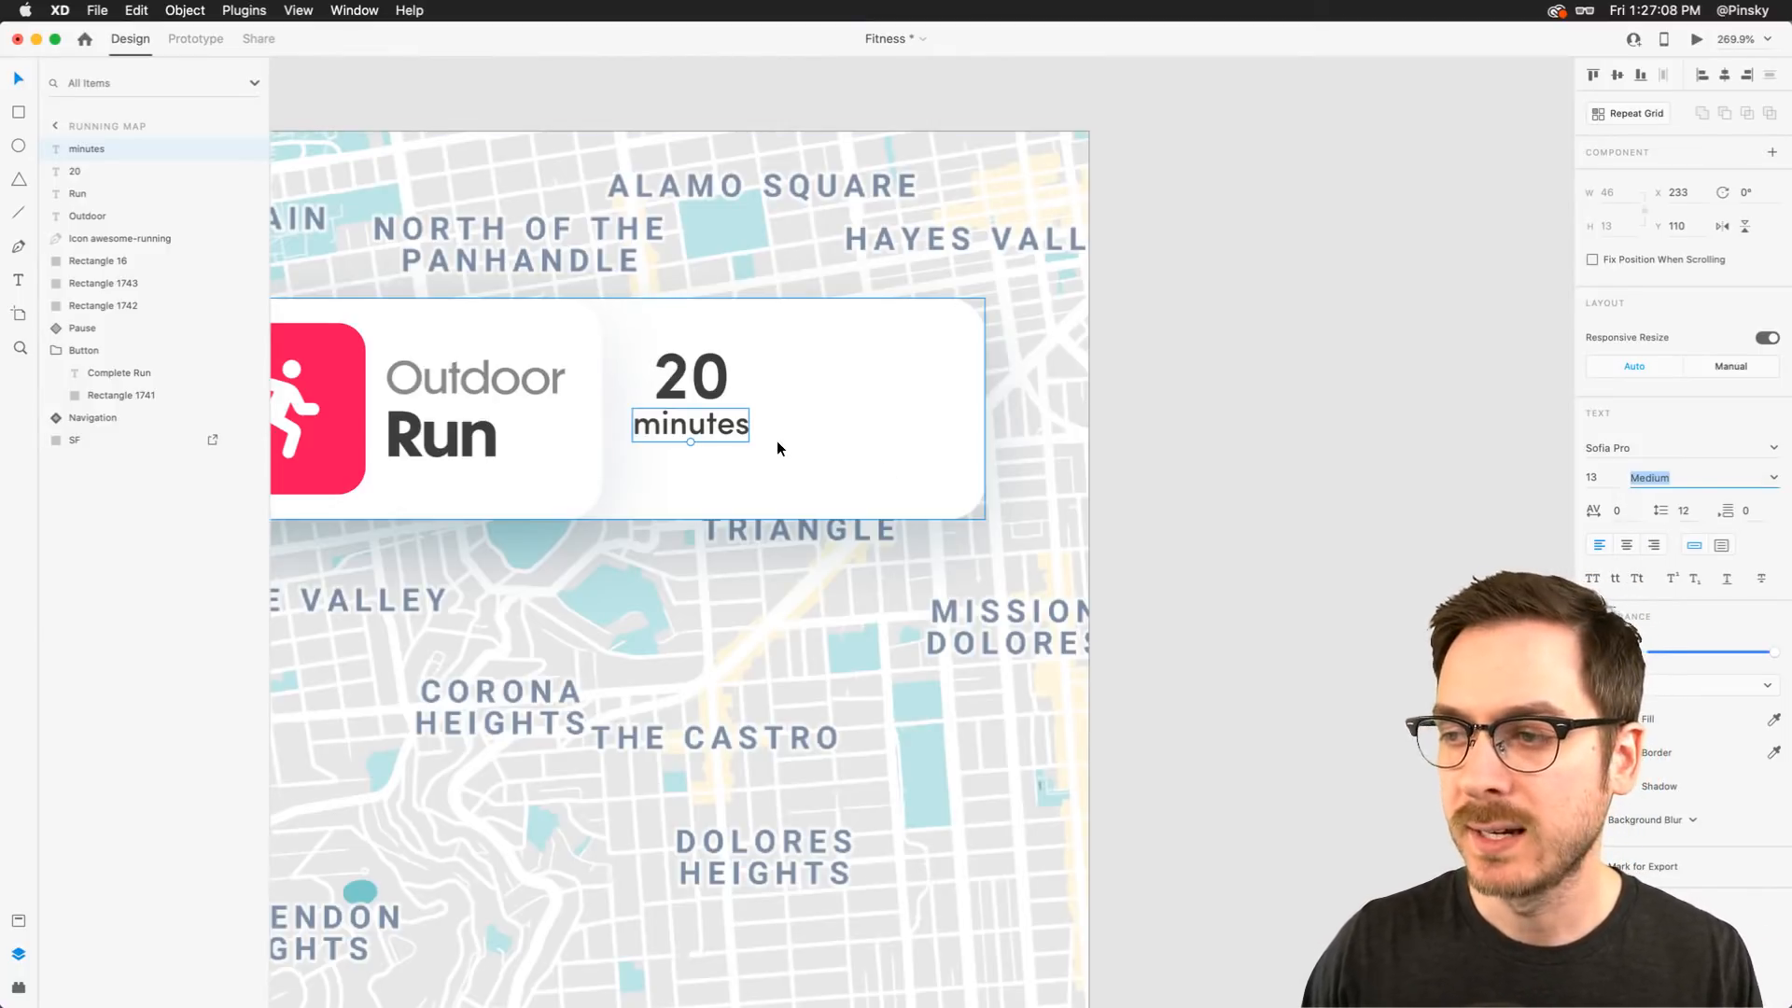
{"action": "scroll", "coordinate": [778, 442], "scroll_direction": "down", "scroll_amount": 6}
{"action": "scroll", "coordinate": [778, 441], "scroll_direction": "up", "scroll_amount": 4}
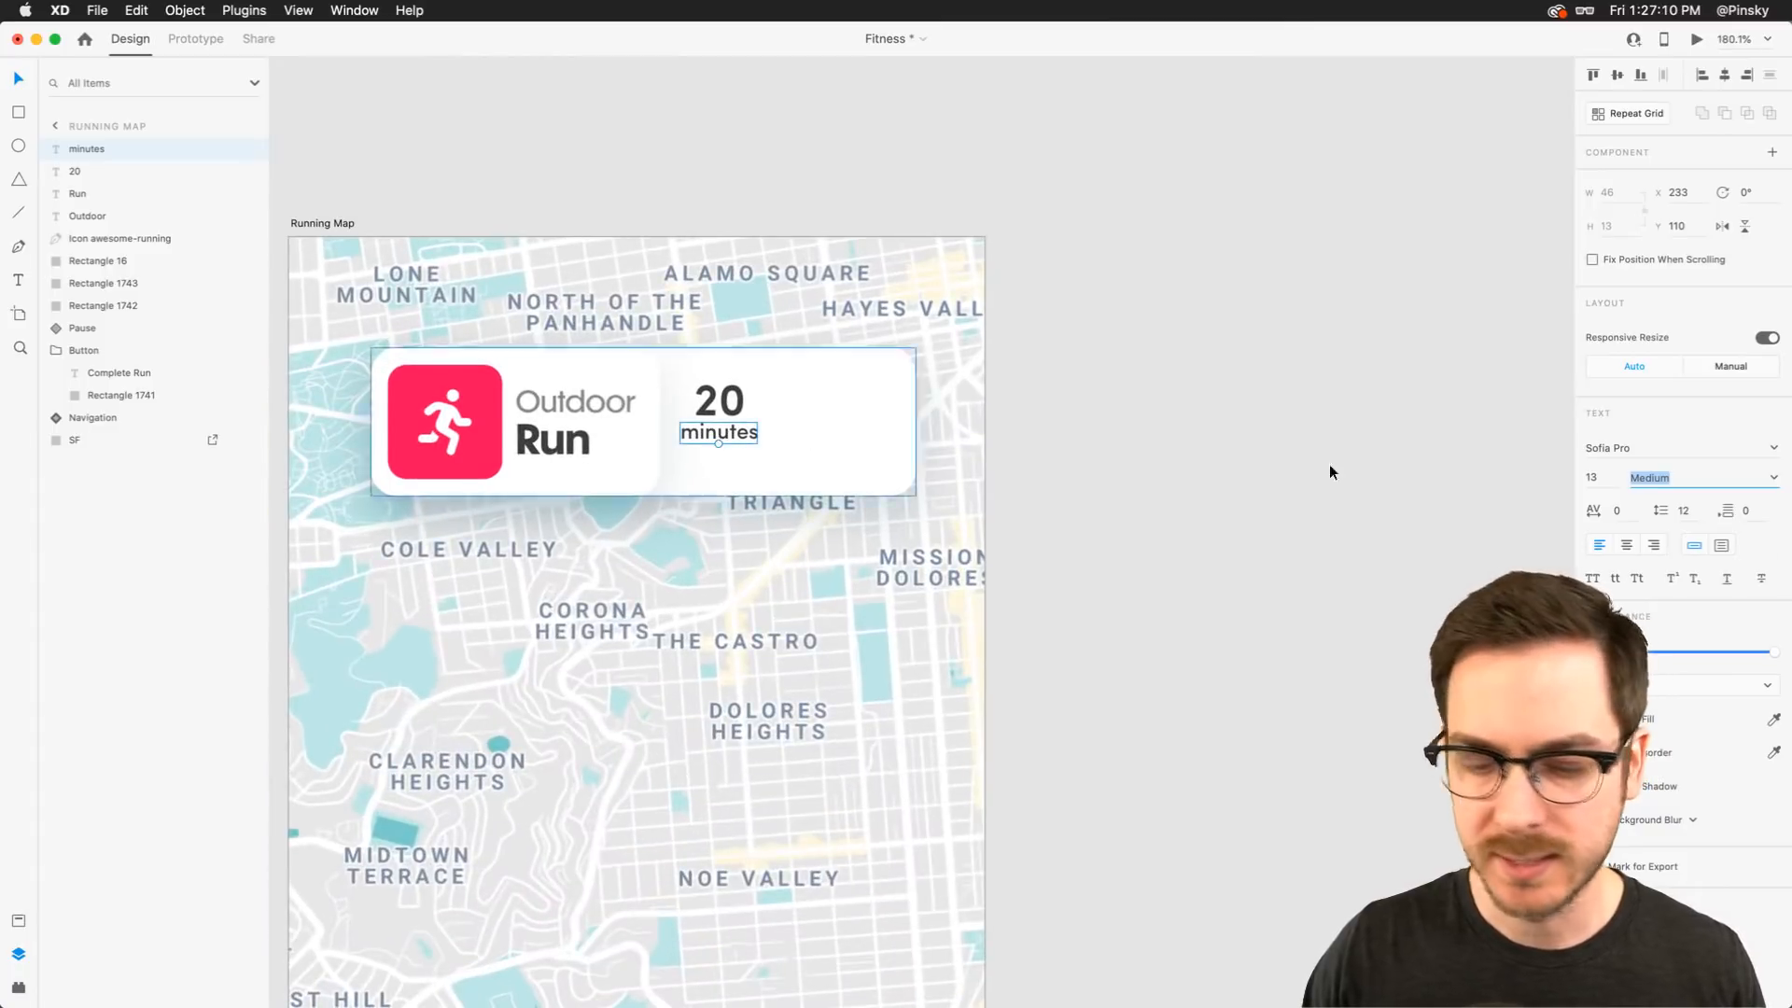
{"action": "left_click_drag", "start_coordinate": [1772, 653], "coordinate": [1742, 657]}
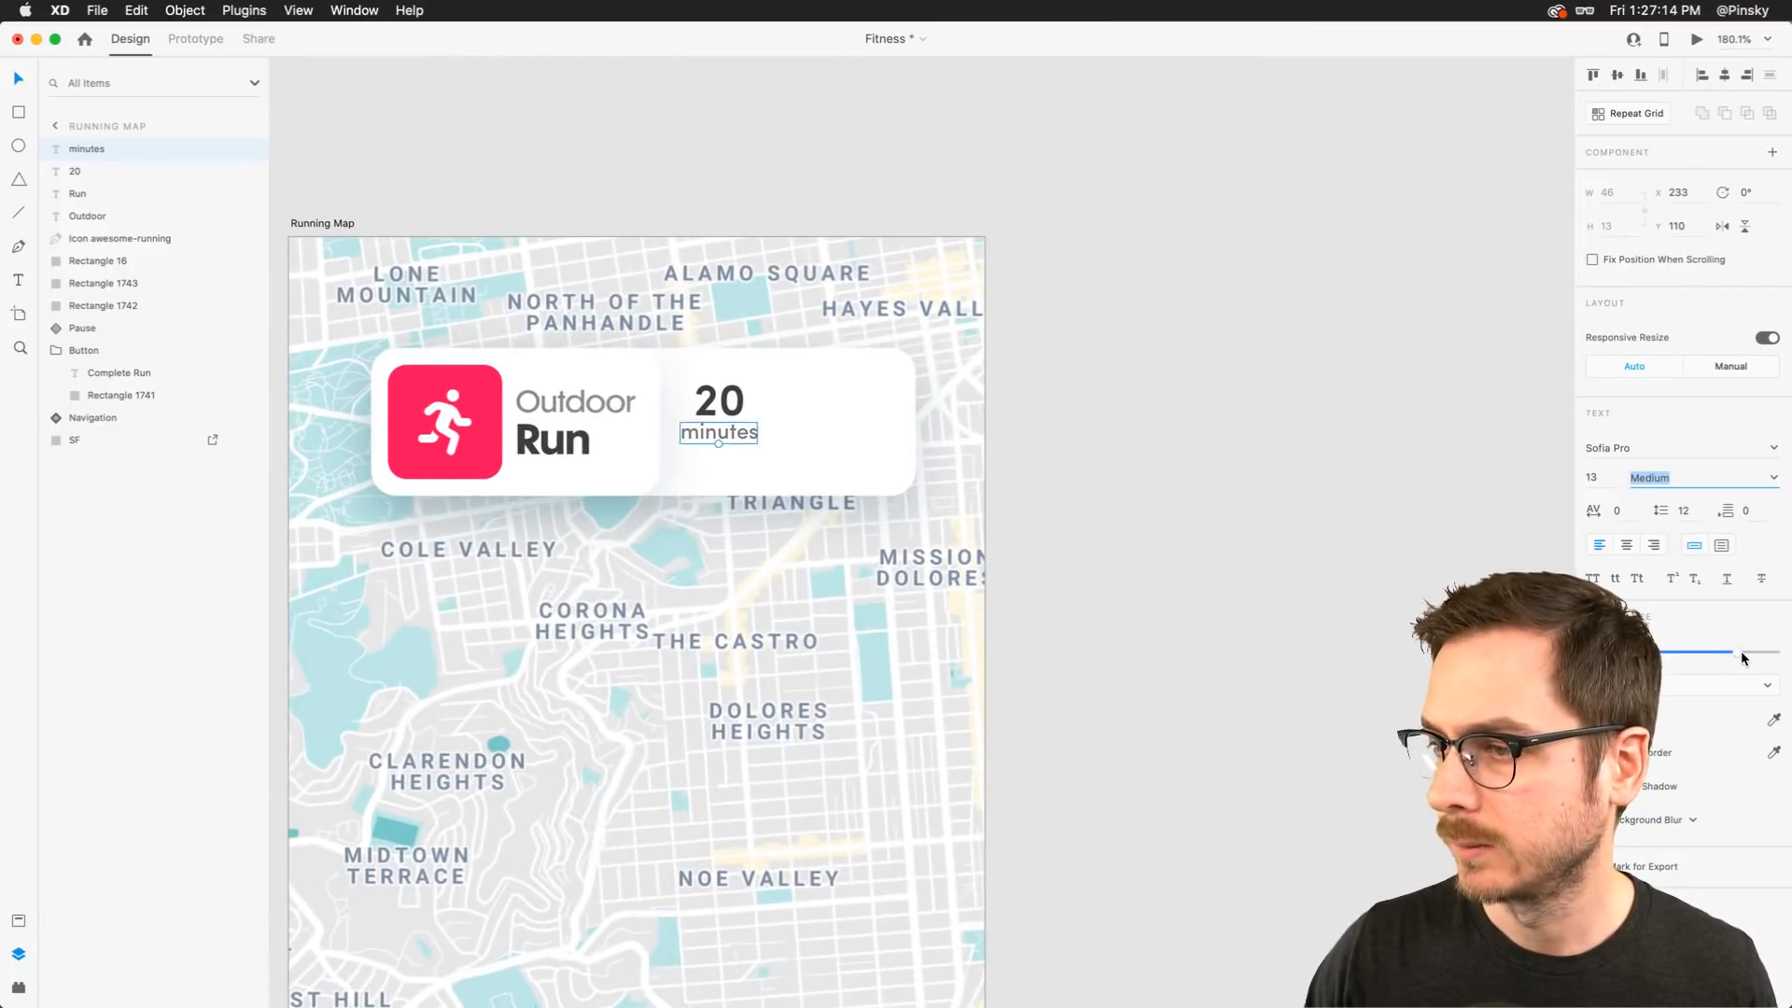
Duplicate the 20 and minutes pair to the right and change the copies to 1.5 and miles
{"action": "left_click_drag", "start_coordinate": [717, 429], "coordinate": [852, 408]}
{"action": "left_click", "coordinate": [721, 401], "text": "shift"}
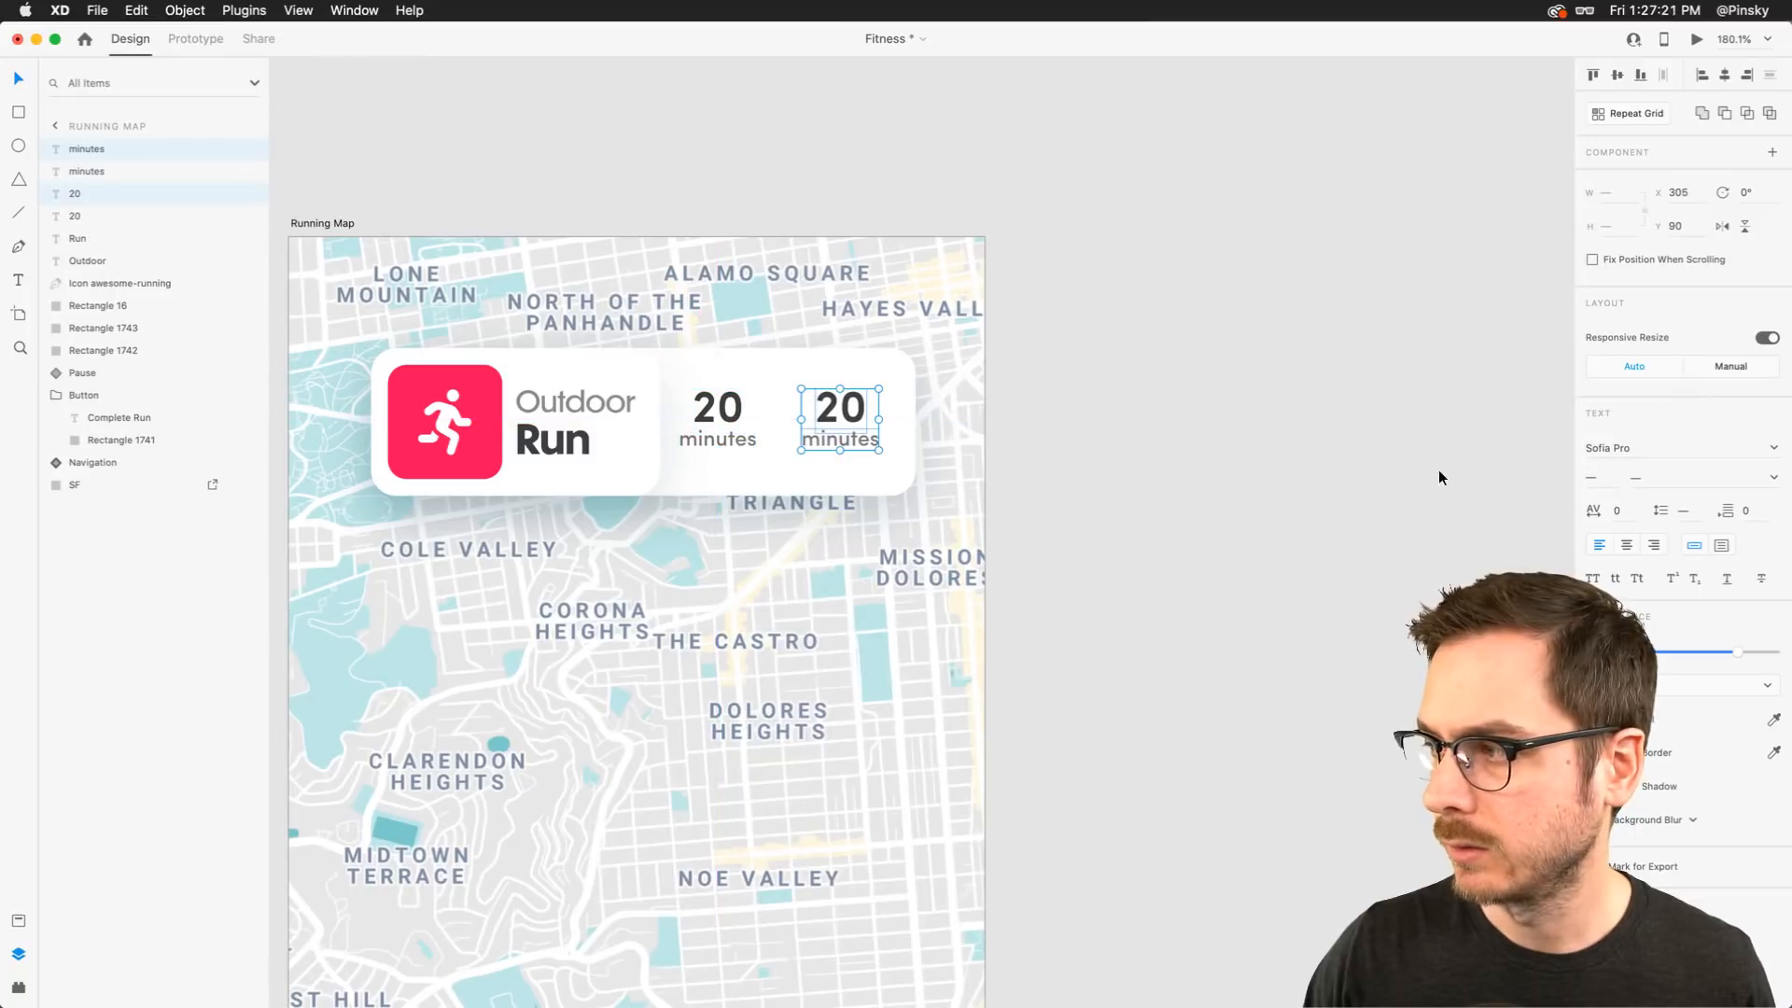
{"action": "double_click", "coordinate": [832, 406]}
{"action": "type", "text": "1.5"}
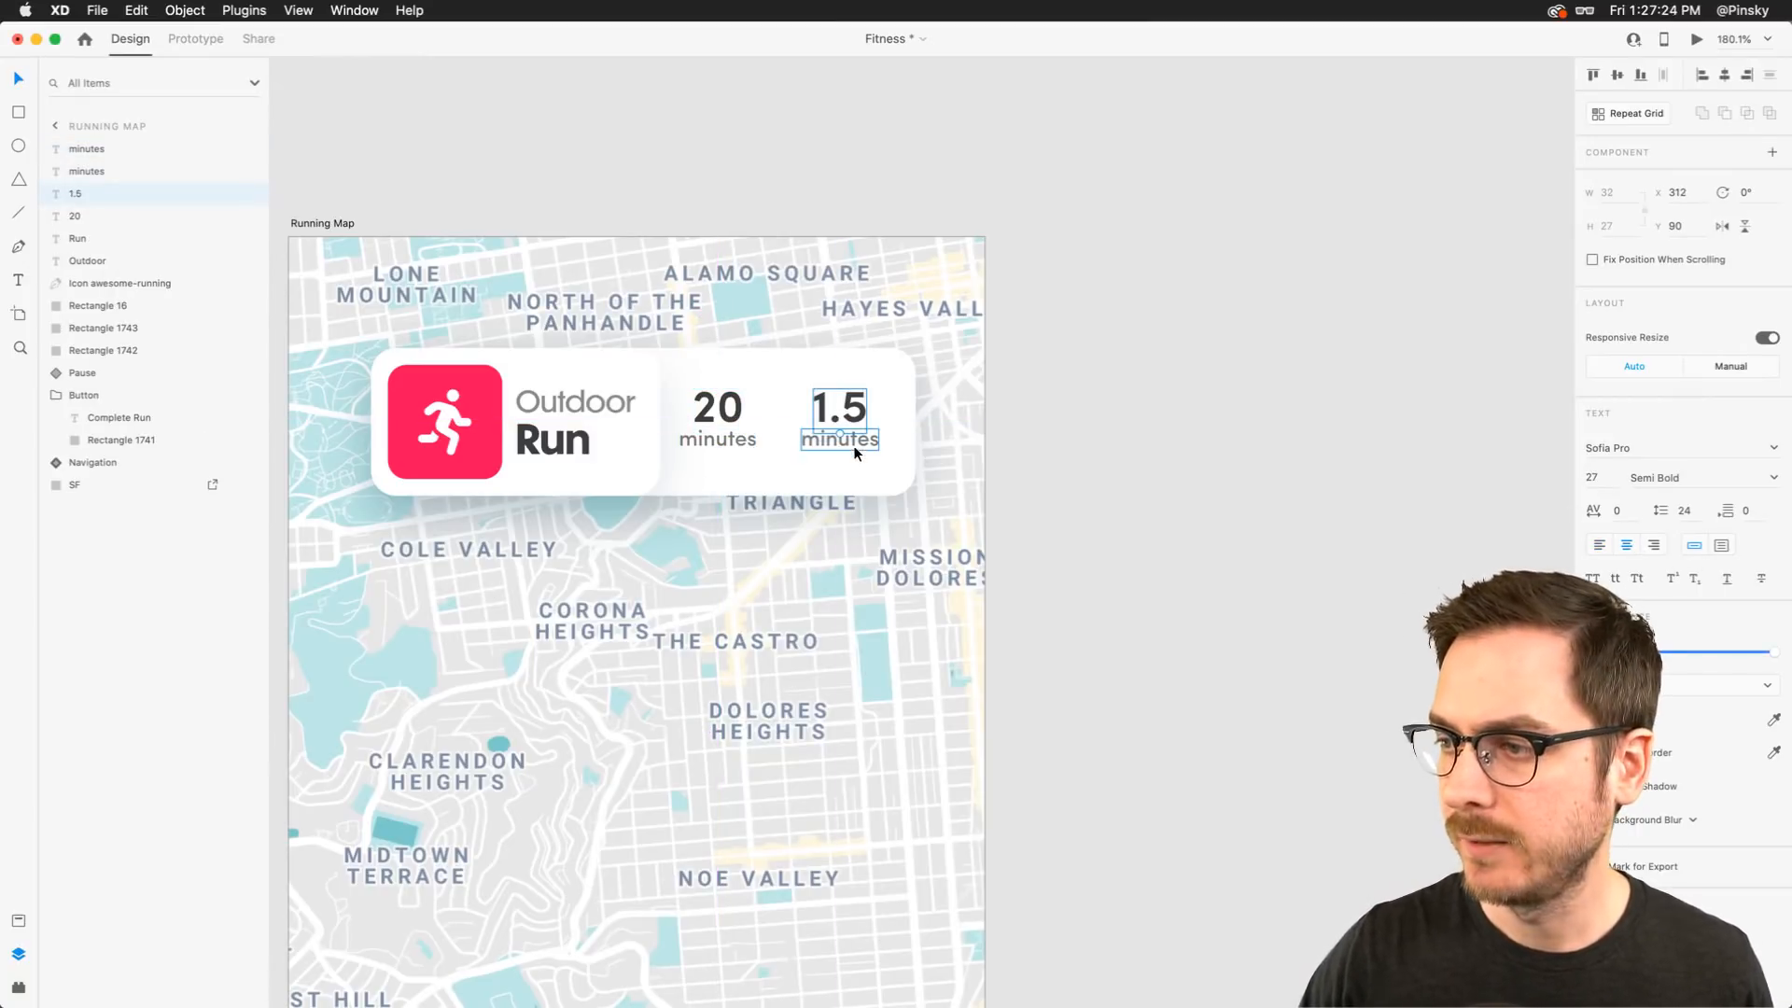
{"action": "key", "text": "Right"}
{"action": "key", "text": "BackSpace"}
{"action": "key", "text": "BackSpace"}
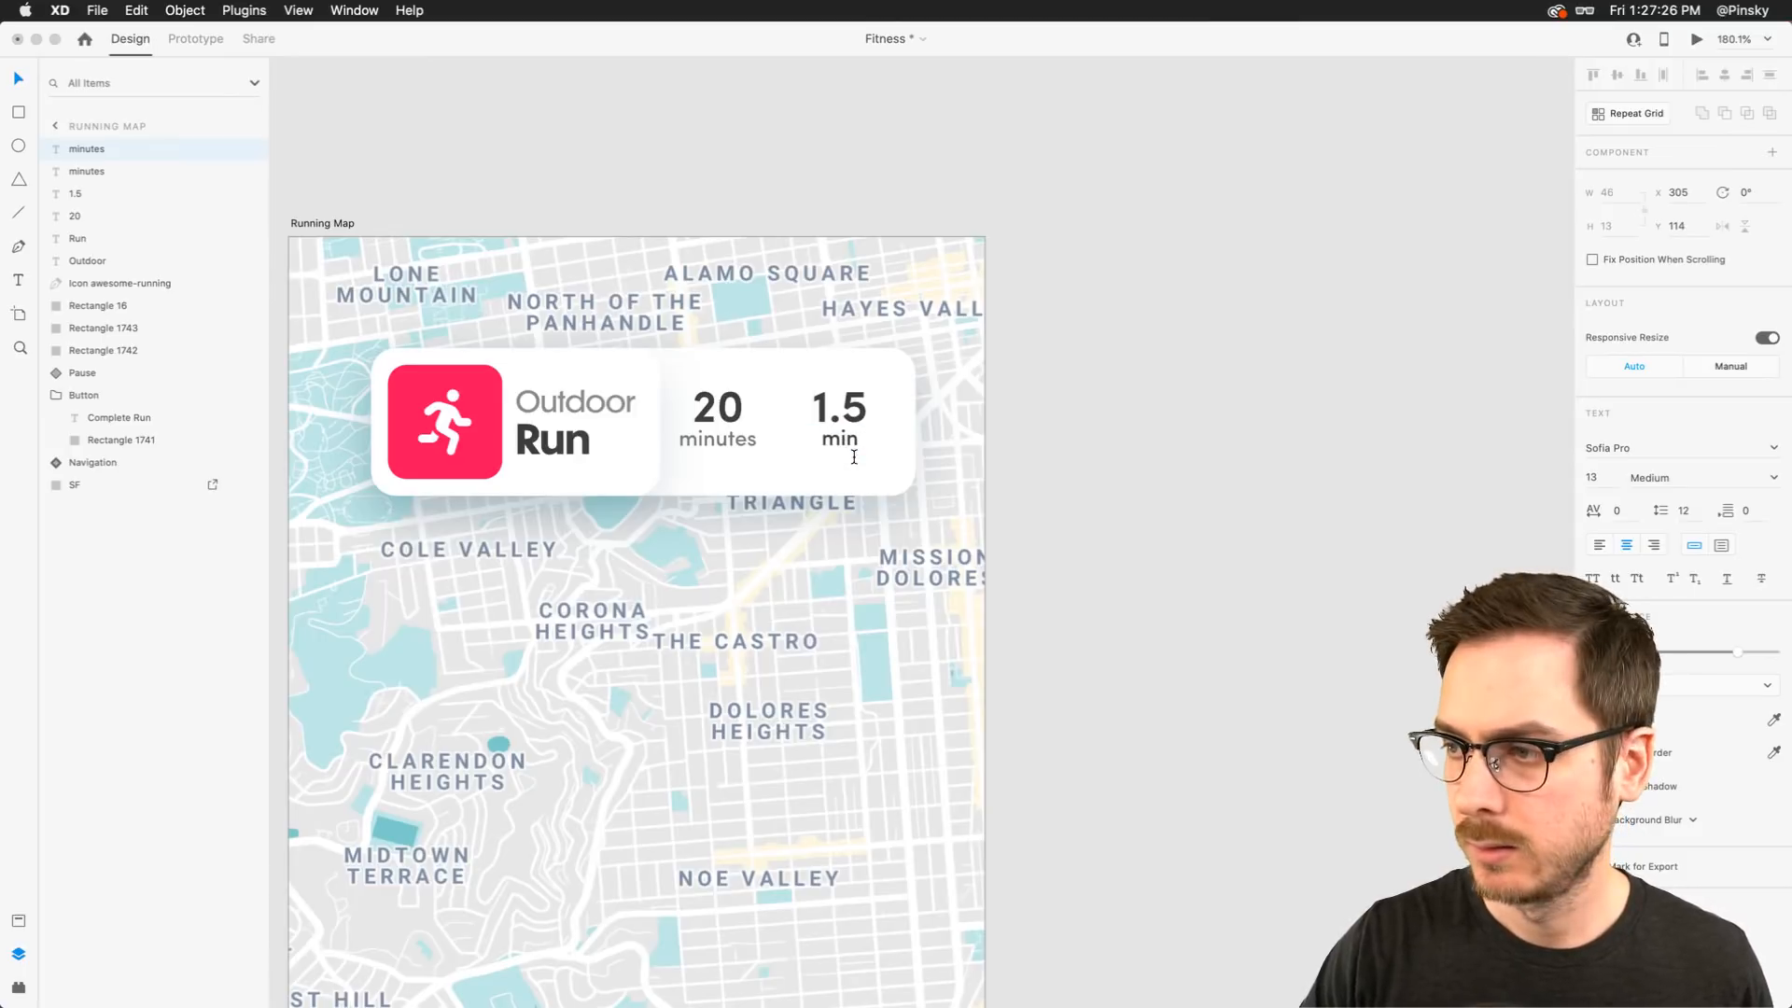
{"action": "type", "text": "les"}
{"action": "key", "text": "Escape"}
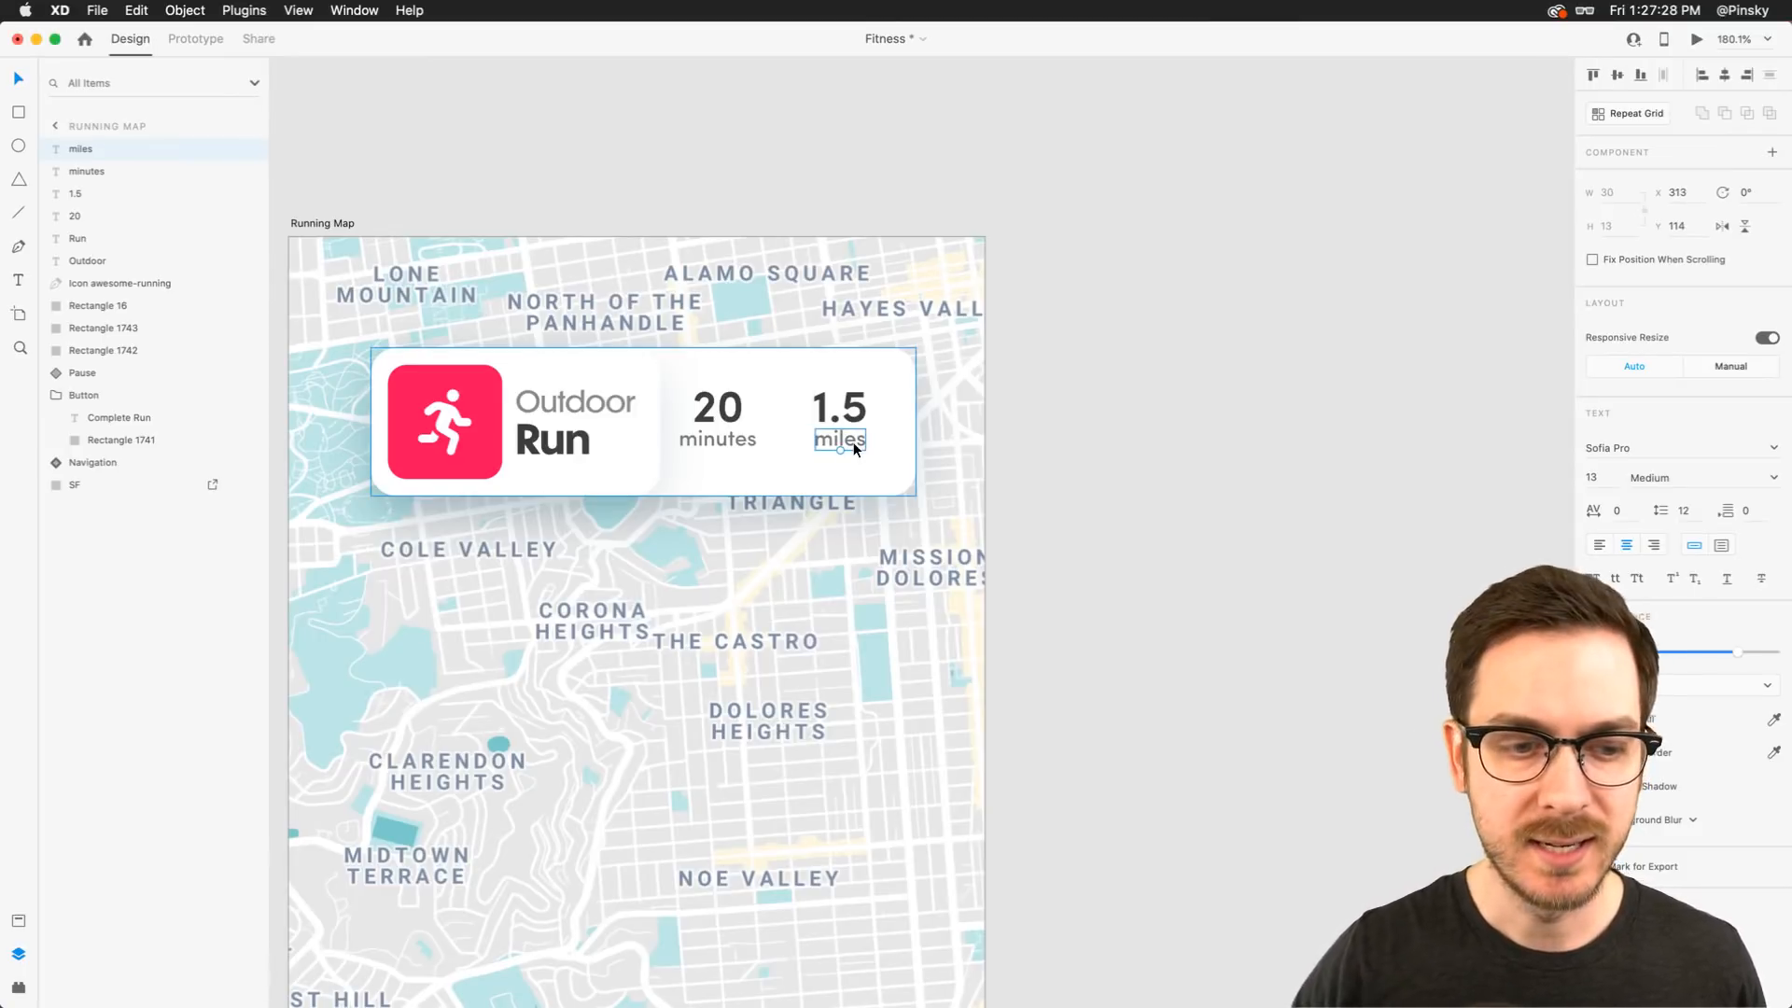
Reposition the 20/minutes and 1.5/miles stacks so they line up inside the card
{"action": "left_click", "coordinate": [837, 411], "text": "shift"}
{"action": "left_click", "coordinate": [850, 412], "text": "shift"}
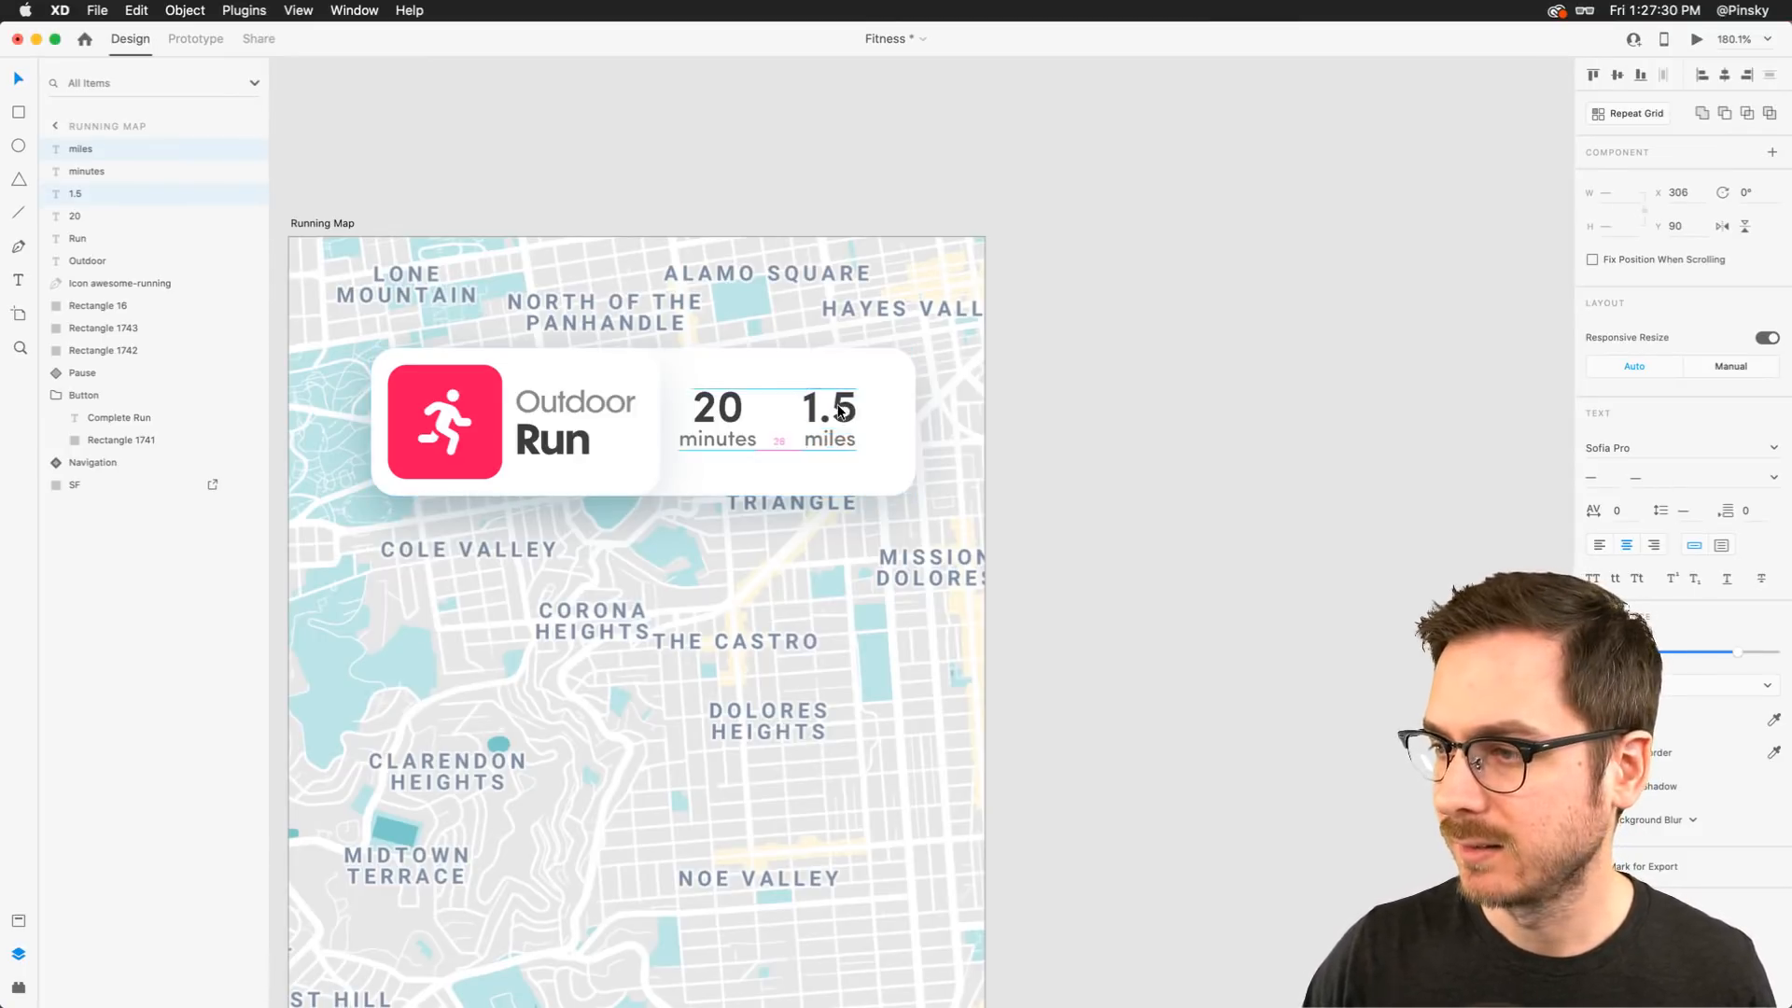
{"action": "left_click_drag", "start_coordinate": [840, 411], "coordinate": [853, 402]}
{"action": "left_click", "coordinate": [732, 407]}
{"action": "left_click", "coordinate": [733, 435], "text": "shift"}
{"action": "left_click_drag", "start_coordinate": [733, 399], "coordinate": [749, 404]}
Select all four stat texts and nudge them down 2 pixels
{"action": "scroll", "coordinate": [750, 405], "scroll_direction": "down", "scroll_amount": 5}
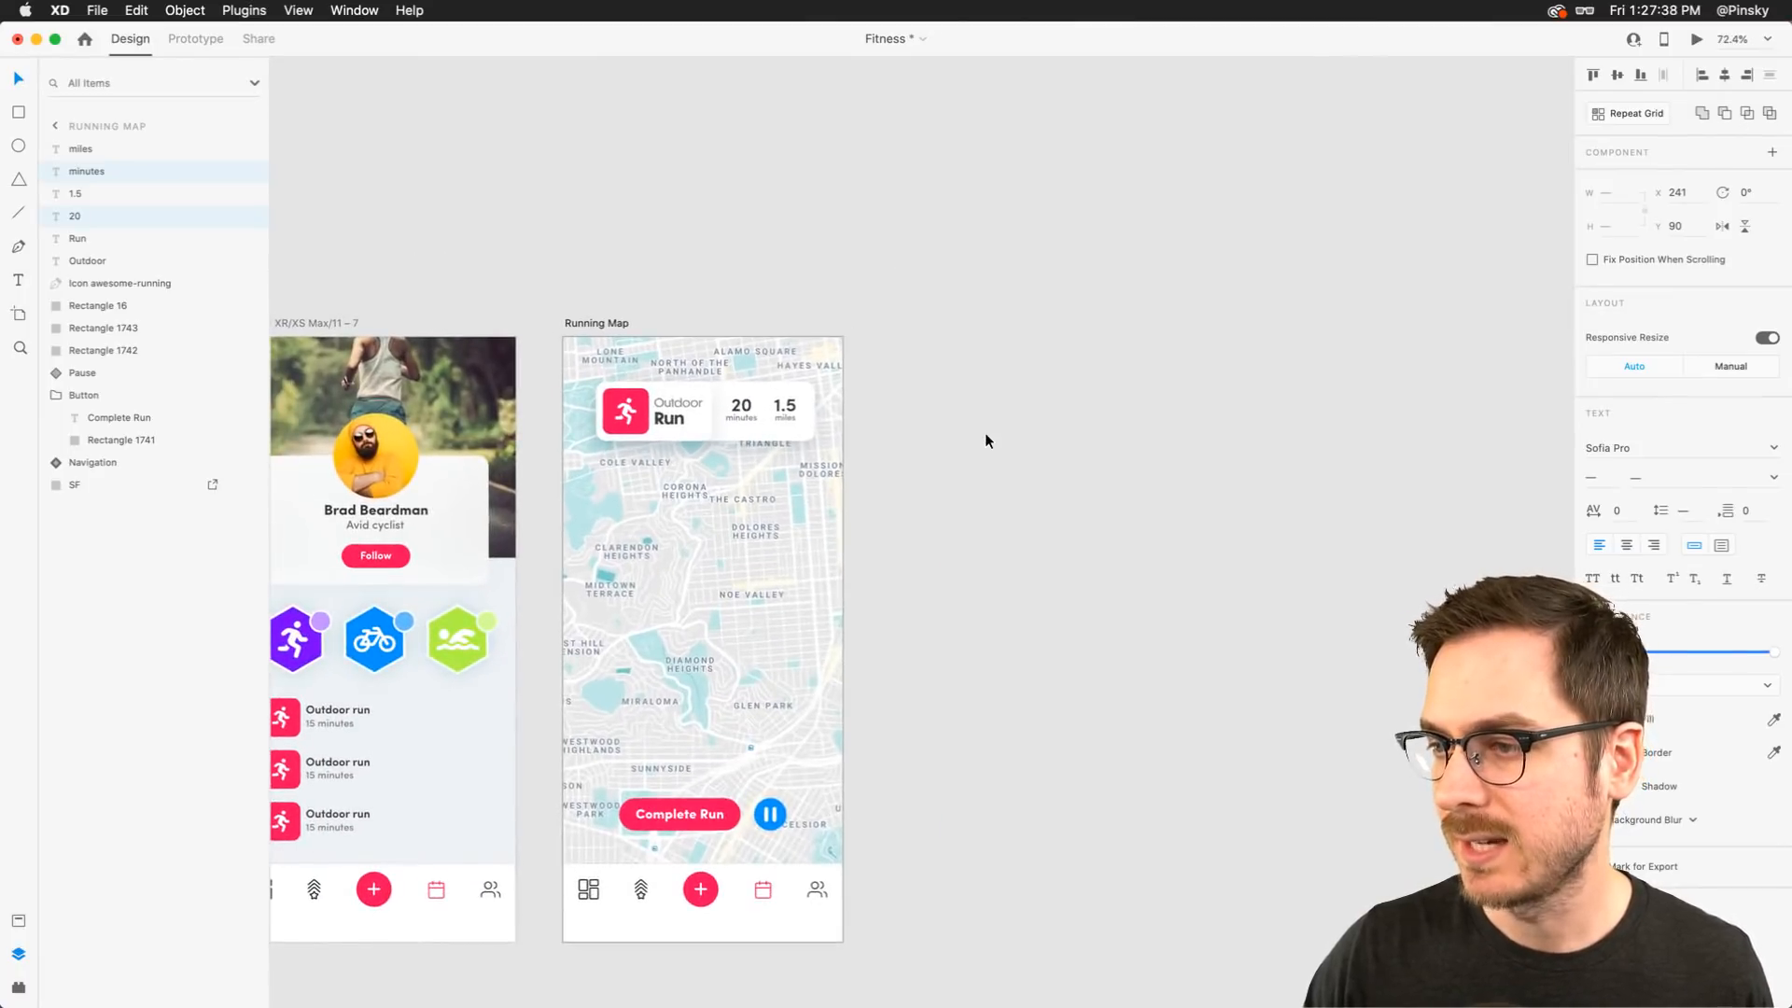
{"action": "left_click", "coordinate": [984, 433]}
{"action": "scroll", "coordinate": [842, 434], "scroll_direction": "up", "scroll_amount": 5}
{"action": "left_click", "coordinate": [553, 343]}
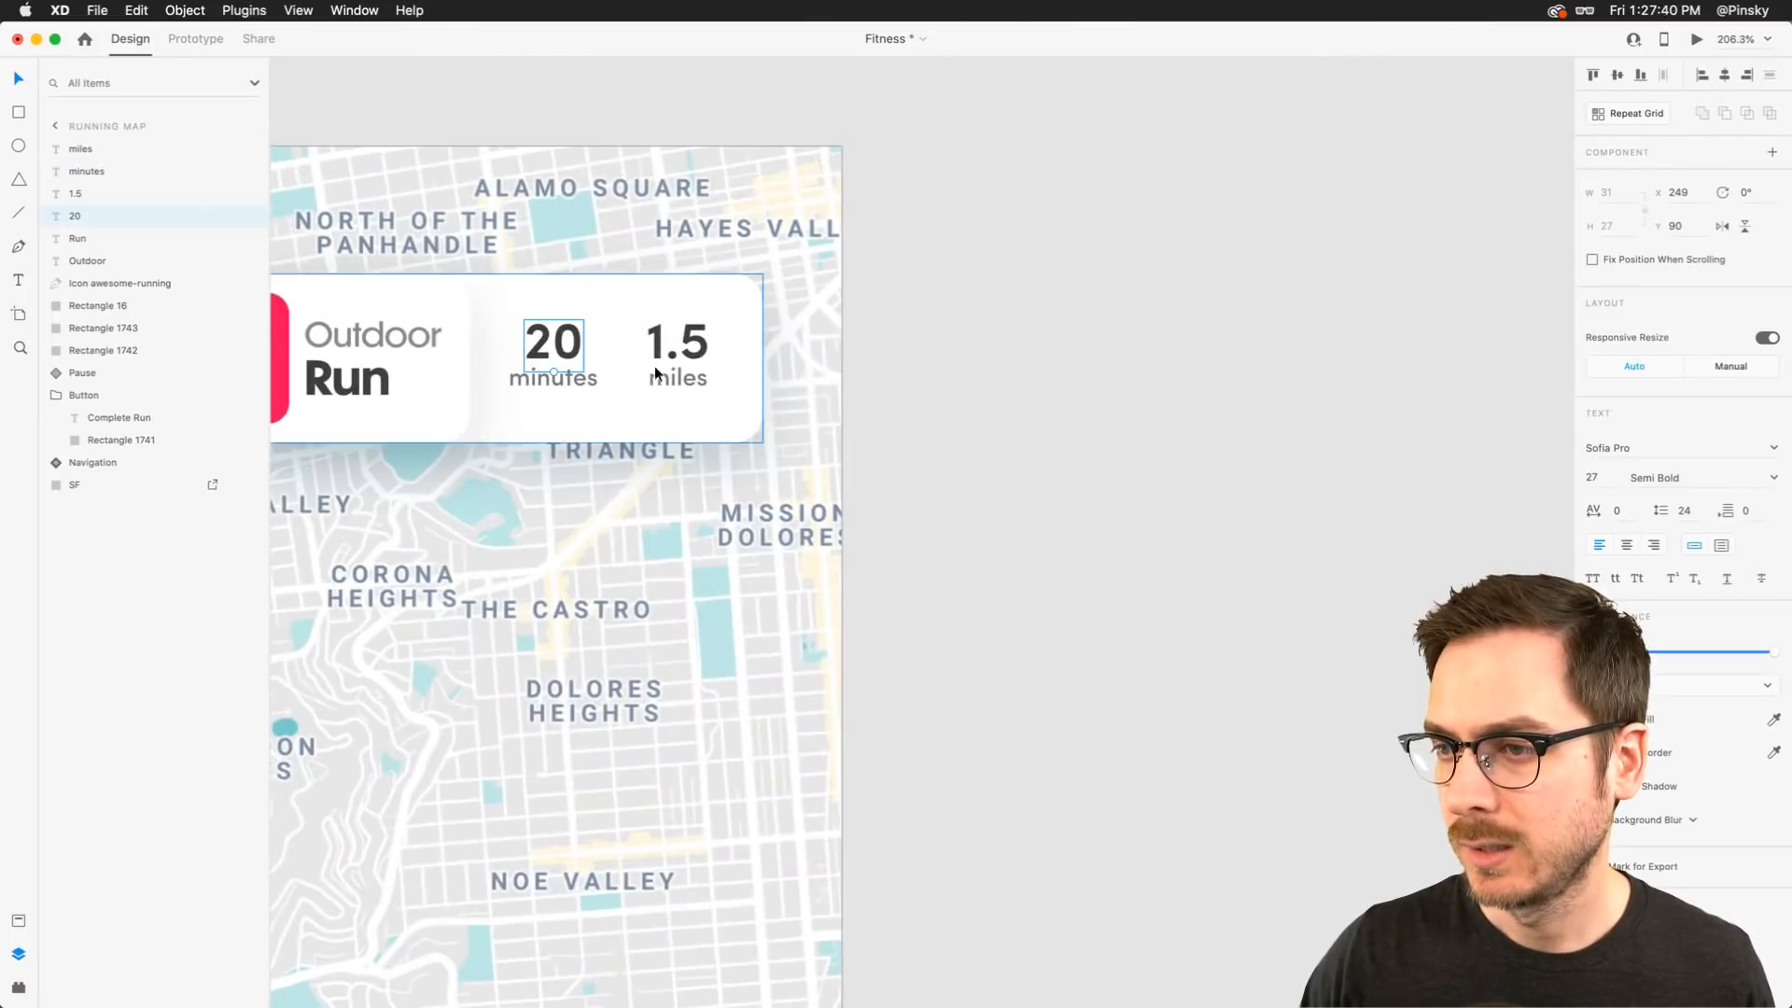
{"action": "left_click", "coordinate": [576, 386], "text": "shift"}
{"action": "left_click", "coordinate": [658, 354], "text": "shift"}
{"action": "left_click", "coordinate": [668, 373], "text": "shift"}
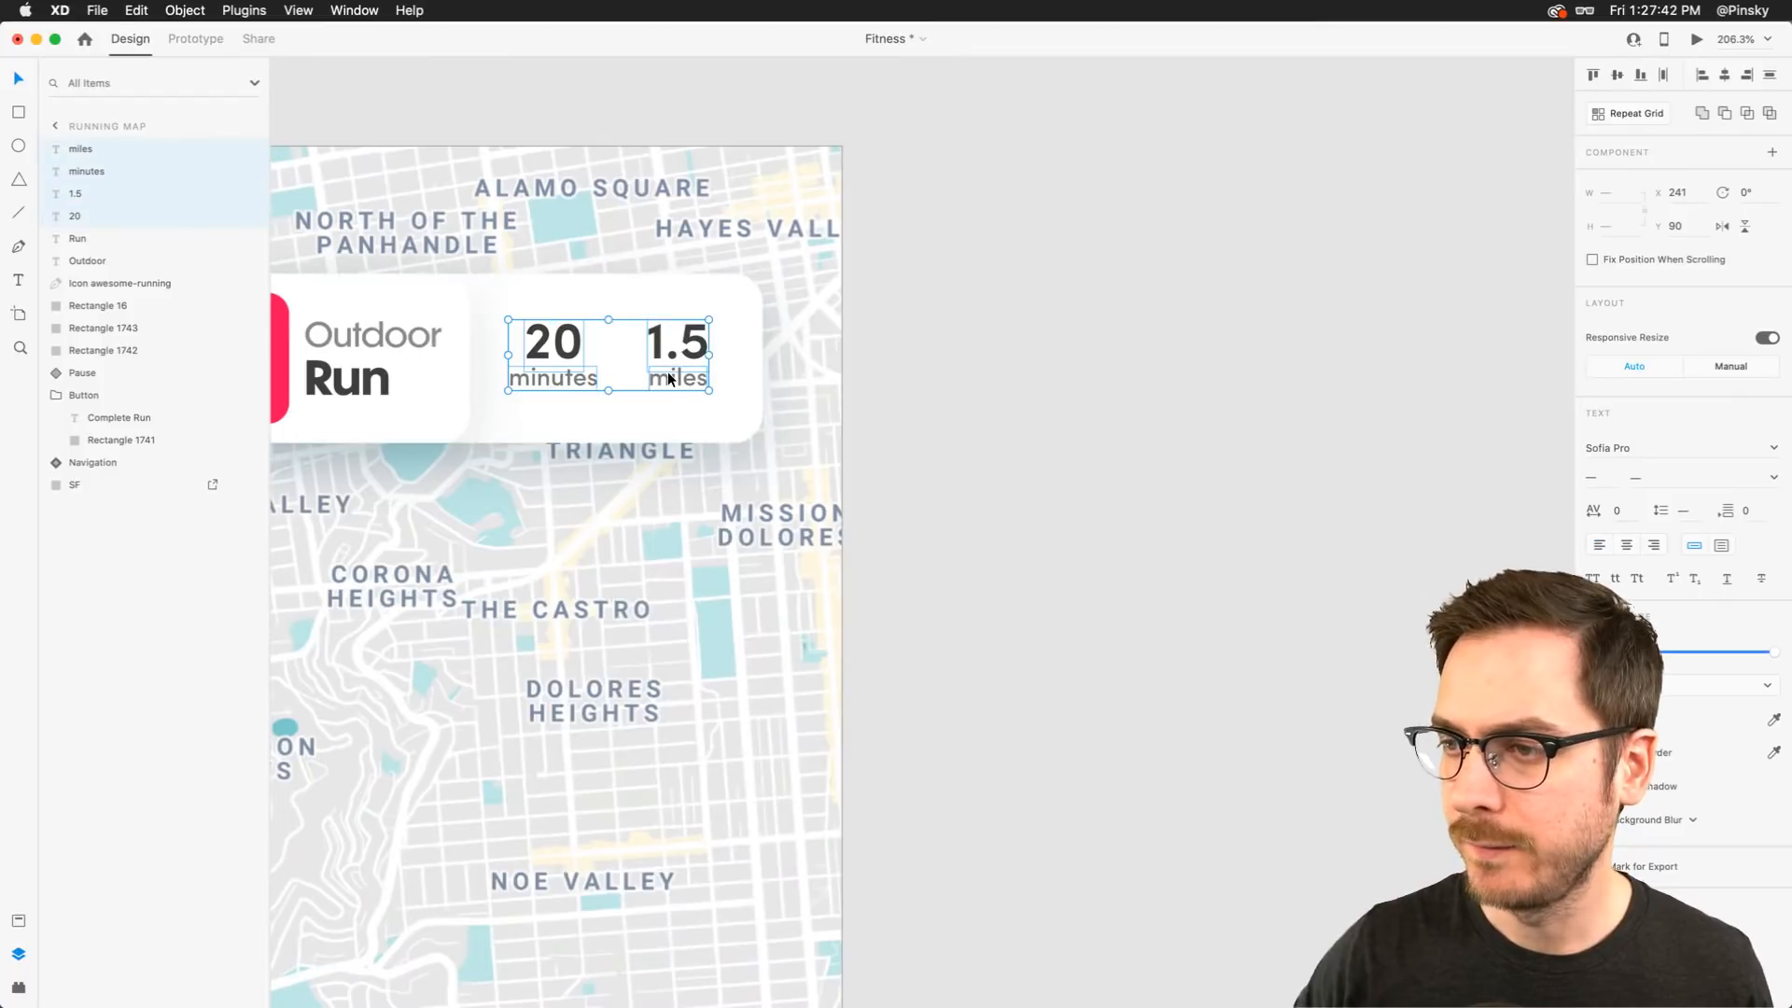
{"action": "key", "text": "Down"}
{"action": "key", "text": "Down"}
{"action": "scroll", "coordinate": [668, 371], "scroll_direction": "down", "scroll_amount": 2}
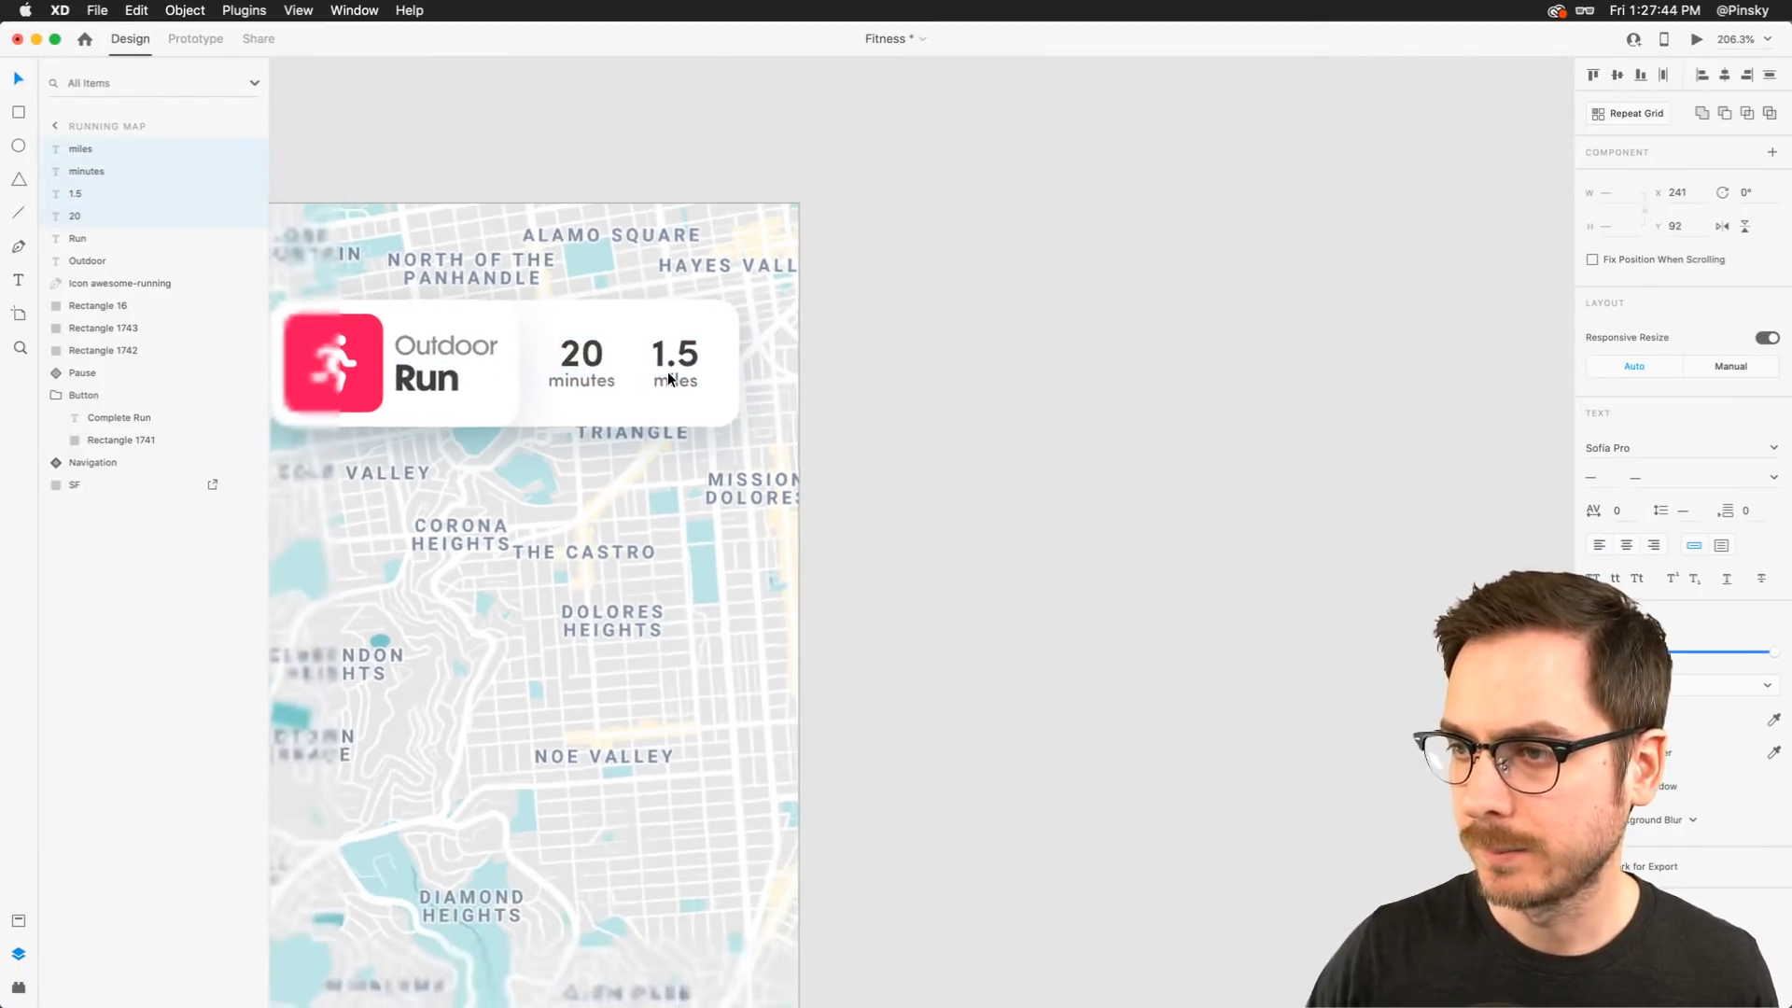
Preview the Running Map screen and close the preview
{"action": "key", "text": "super+Return"}
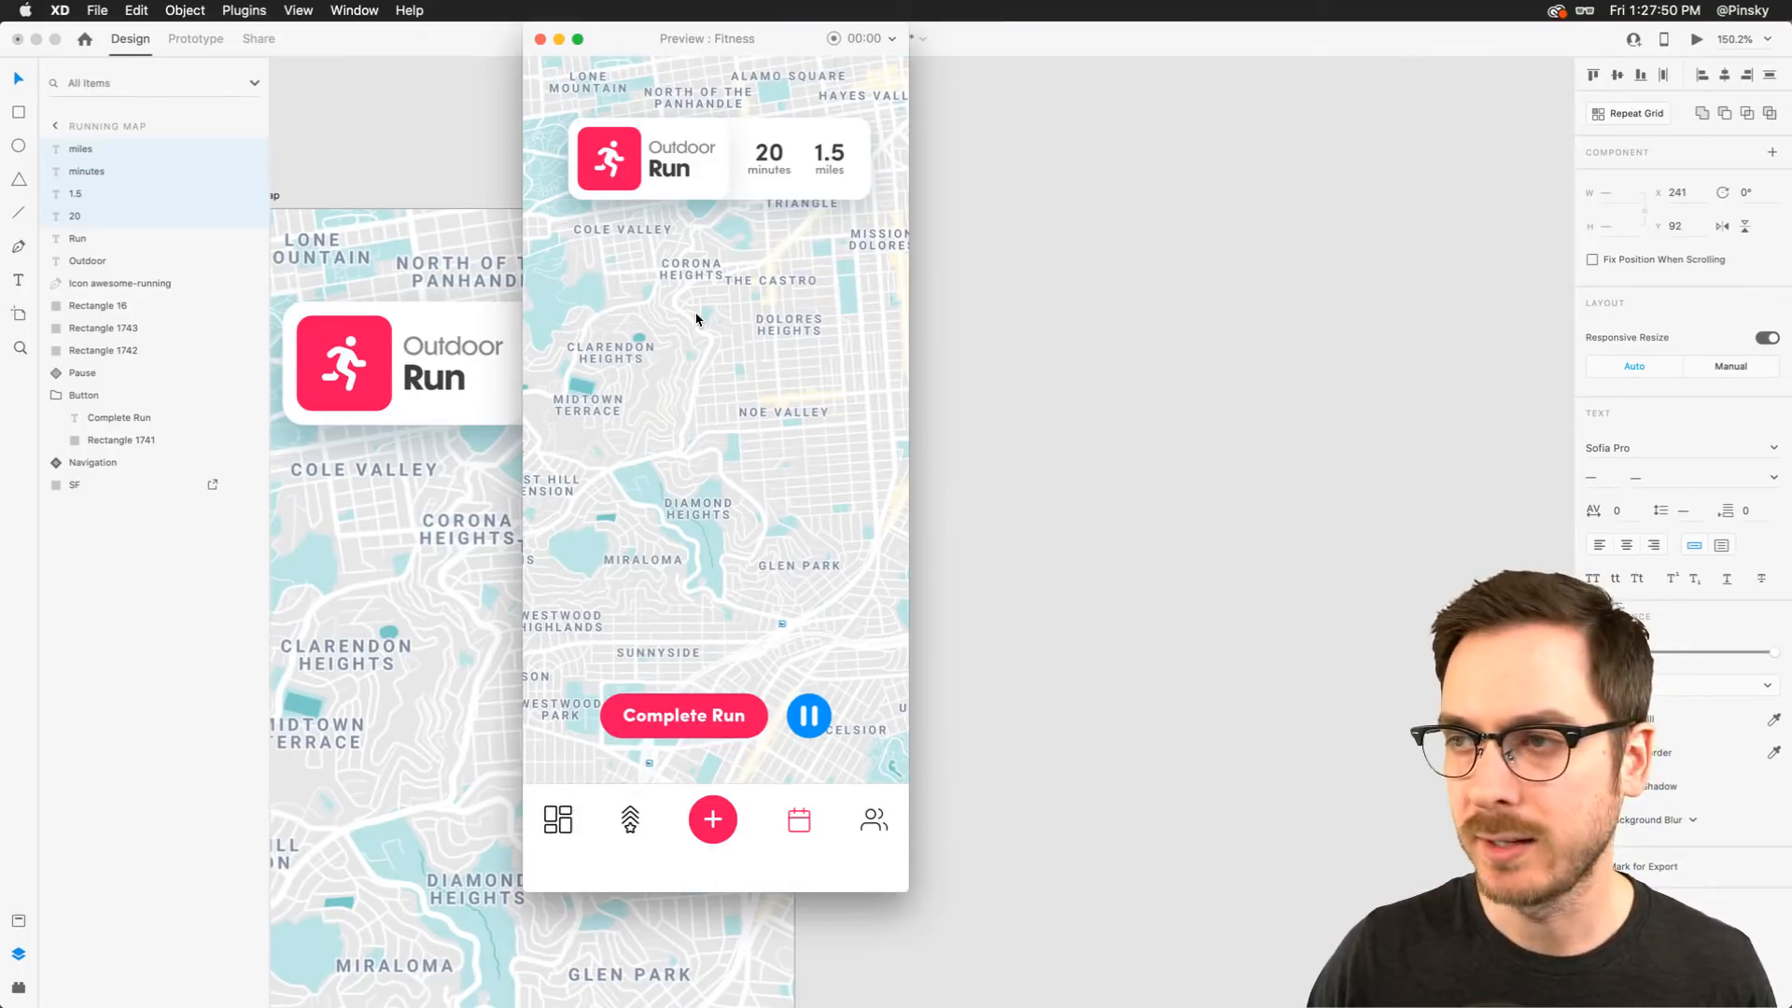
{"action": "key", "text": "super+w"}
{"action": "scroll", "coordinate": [692, 341], "scroll_direction": "left", "scroll_amount": 3}
{"action": "scroll", "coordinate": [691, 342], "scroll_direction": "down", "scroll_amount": 2}
Draw a zig-zag route path with the Pen tool from Clarendon Heights toward Glen Park on the map
{"action": "left_click", "coordinate": [1171, 347]}
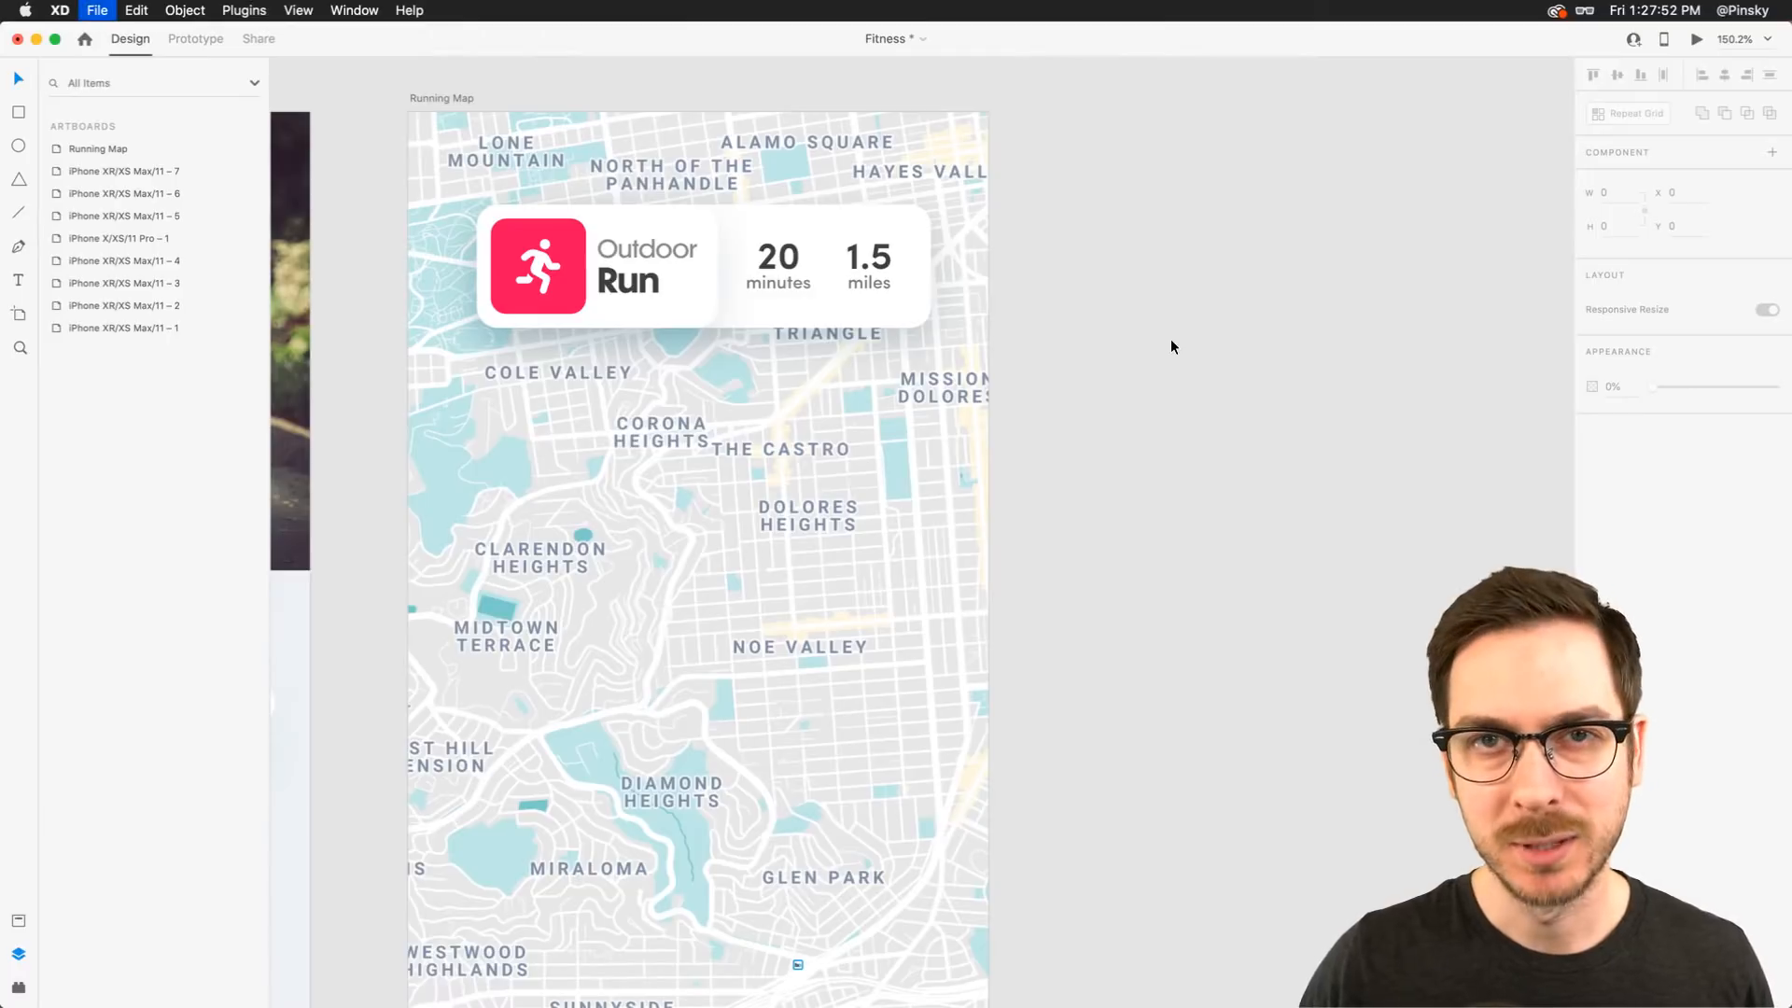
{"action": "scroll", "coordinate": [1171, 339], "scroll_direction": "down", "scroll_amount": 2}
{"action": "scroll", "coordinate": [1170, 339], "scroll_direction": "down", "scroll_amount": 3}
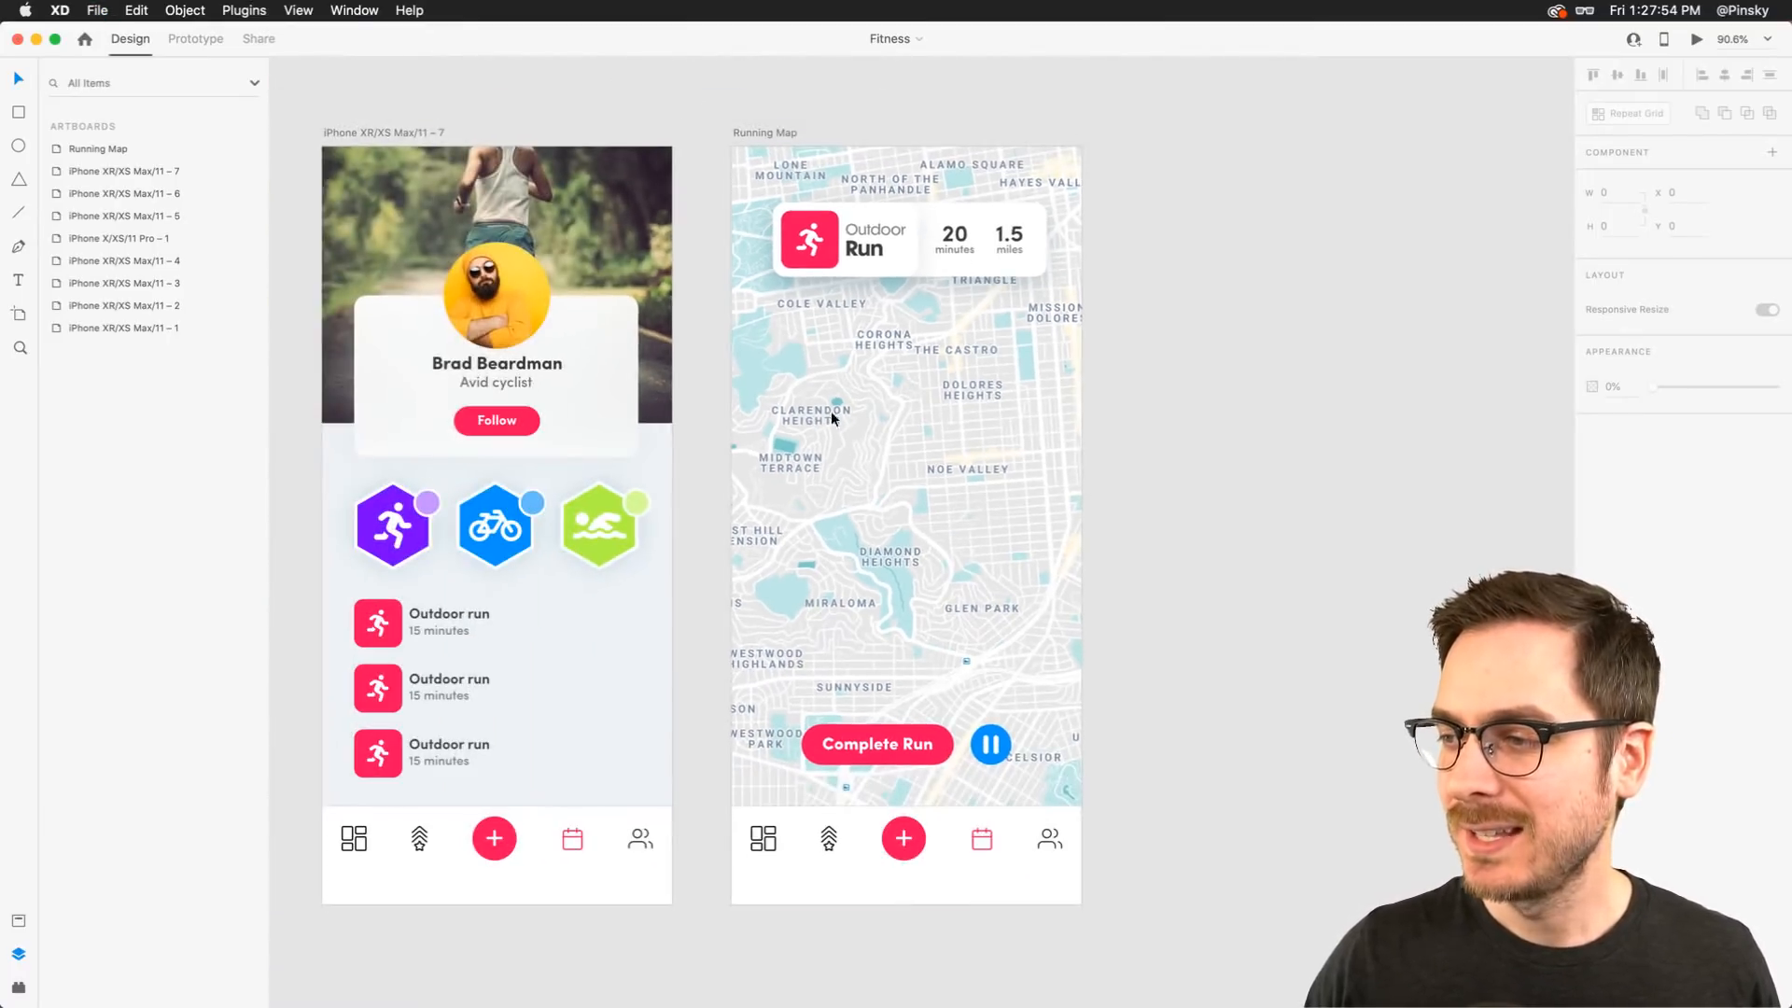
{"action": "scroll", "coordinate": [1039, 436], "scroll_direction": "right", "scroll_amount": 2}
{"action": "scroll", "coordinate": [870, 349], "scroll_direction": "up", "scroll_amount": 5}
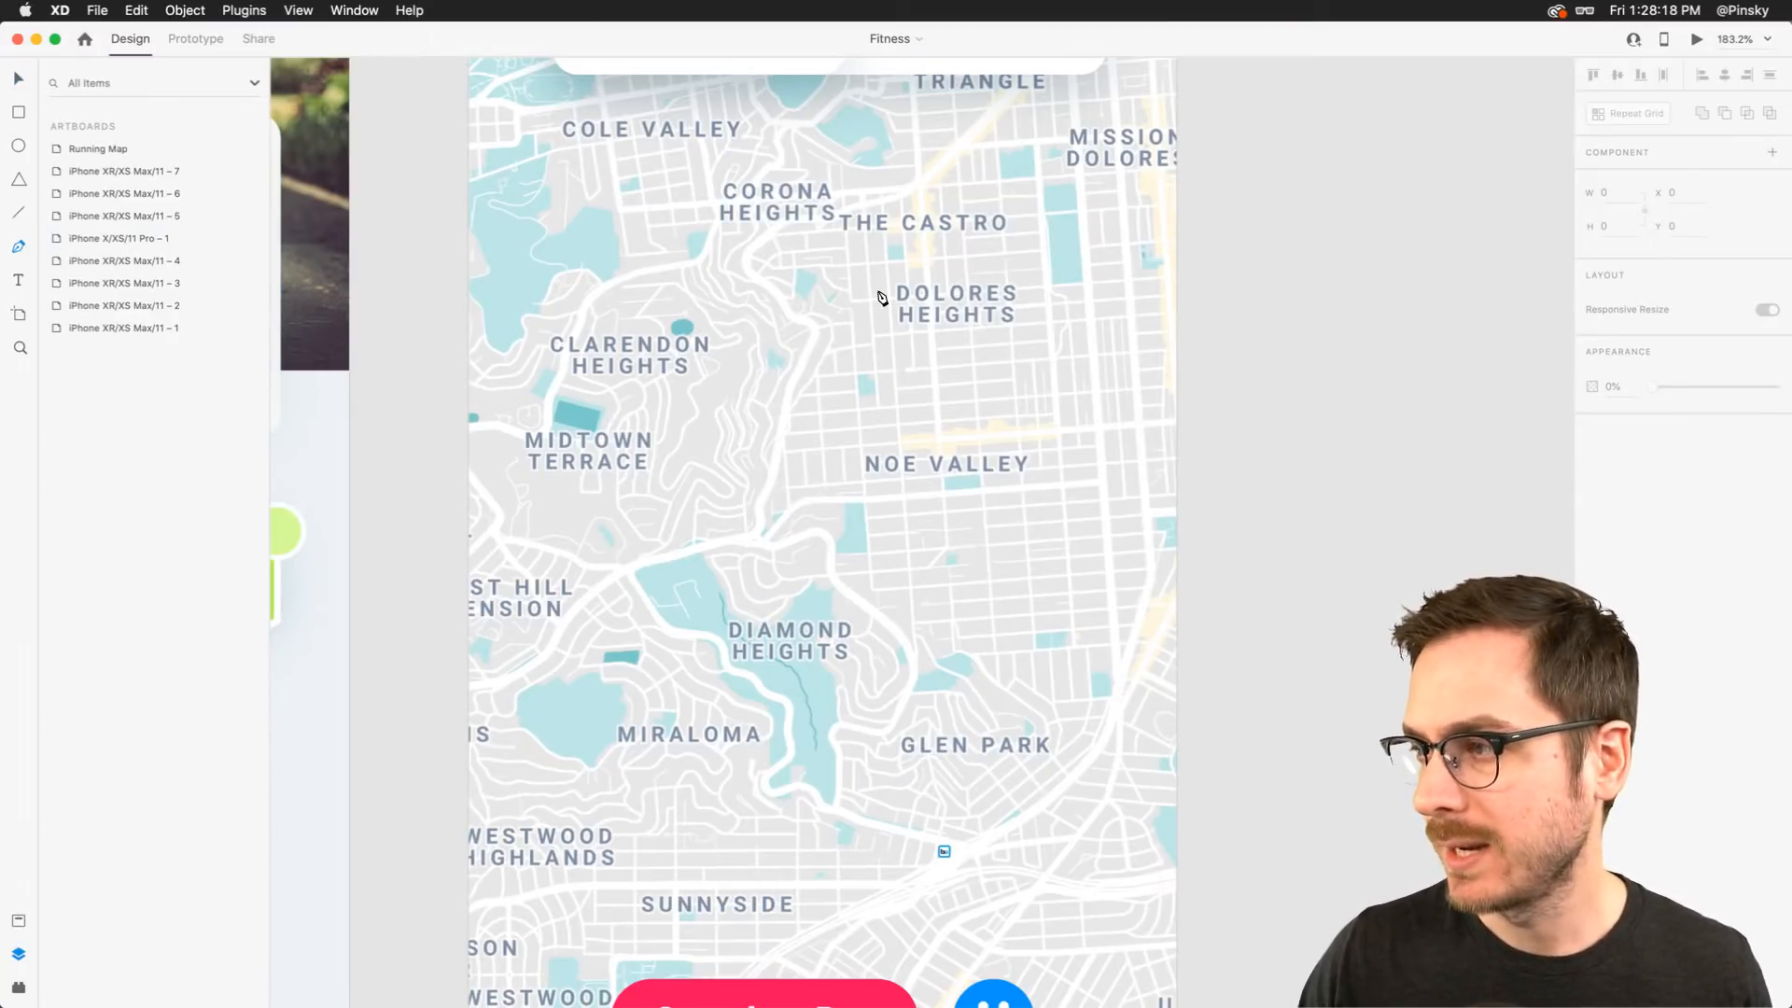
{"action": "left_click", "coordinate": [704, 312]}
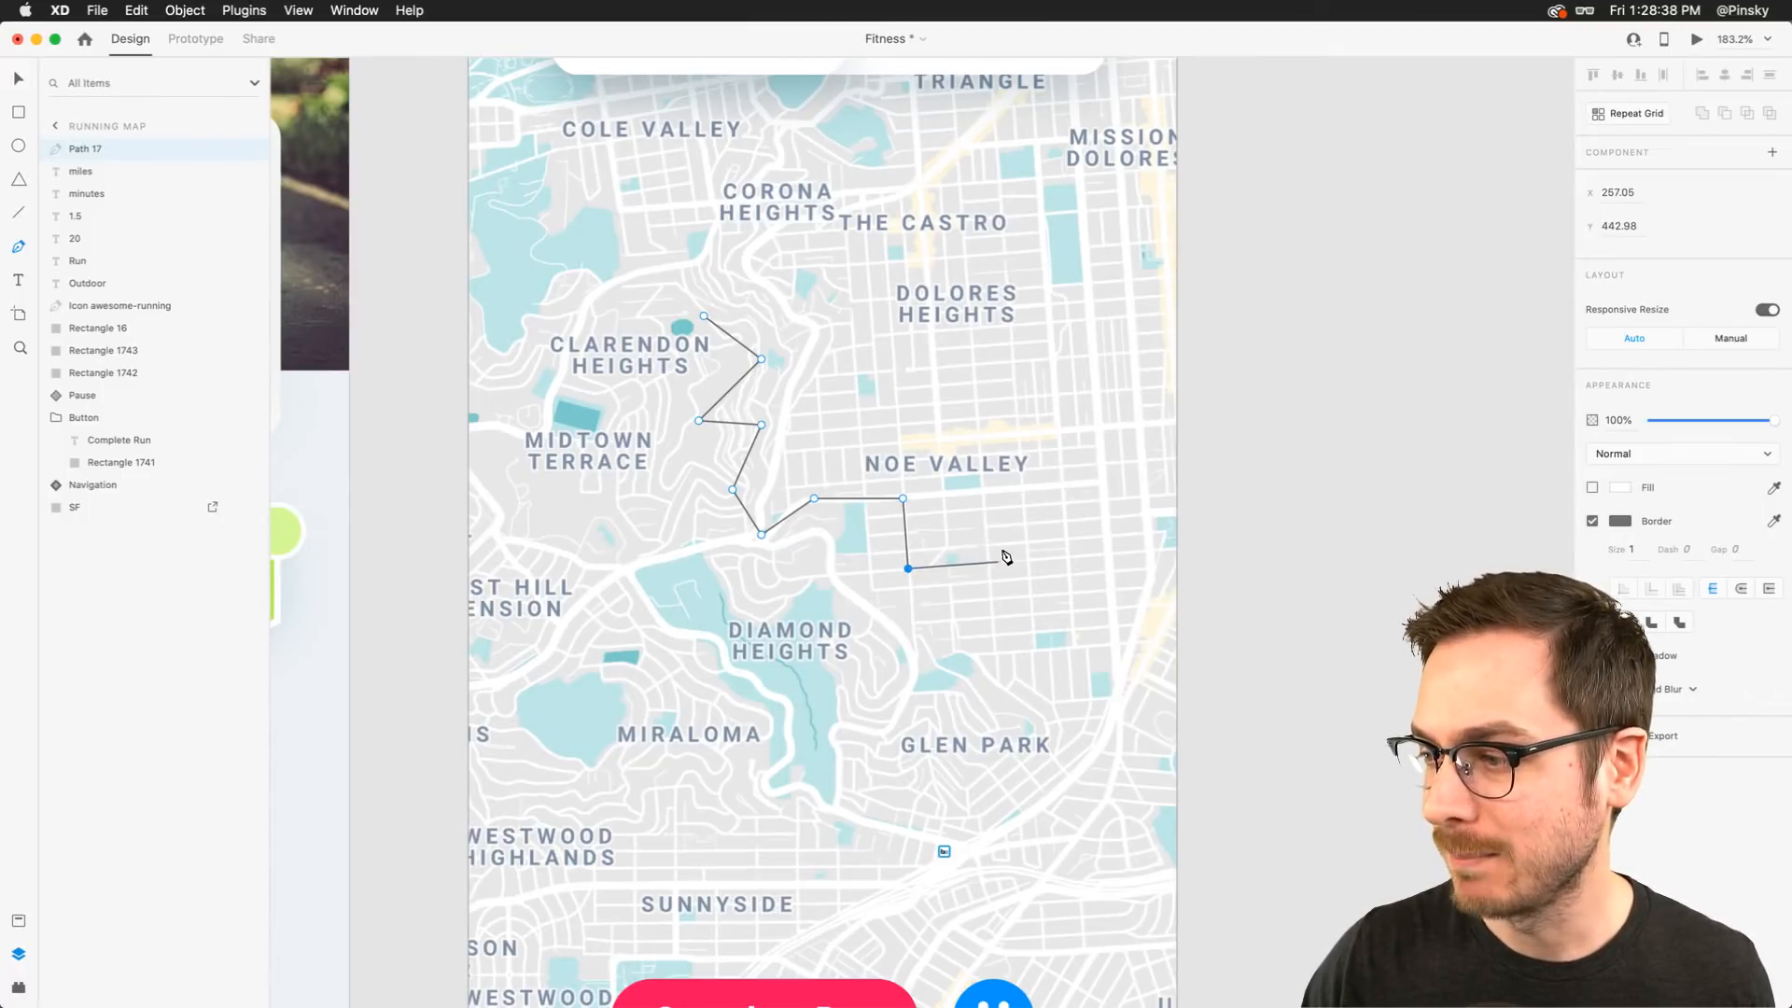
{"action": "left_click", "coordinate": [1028, 614]}
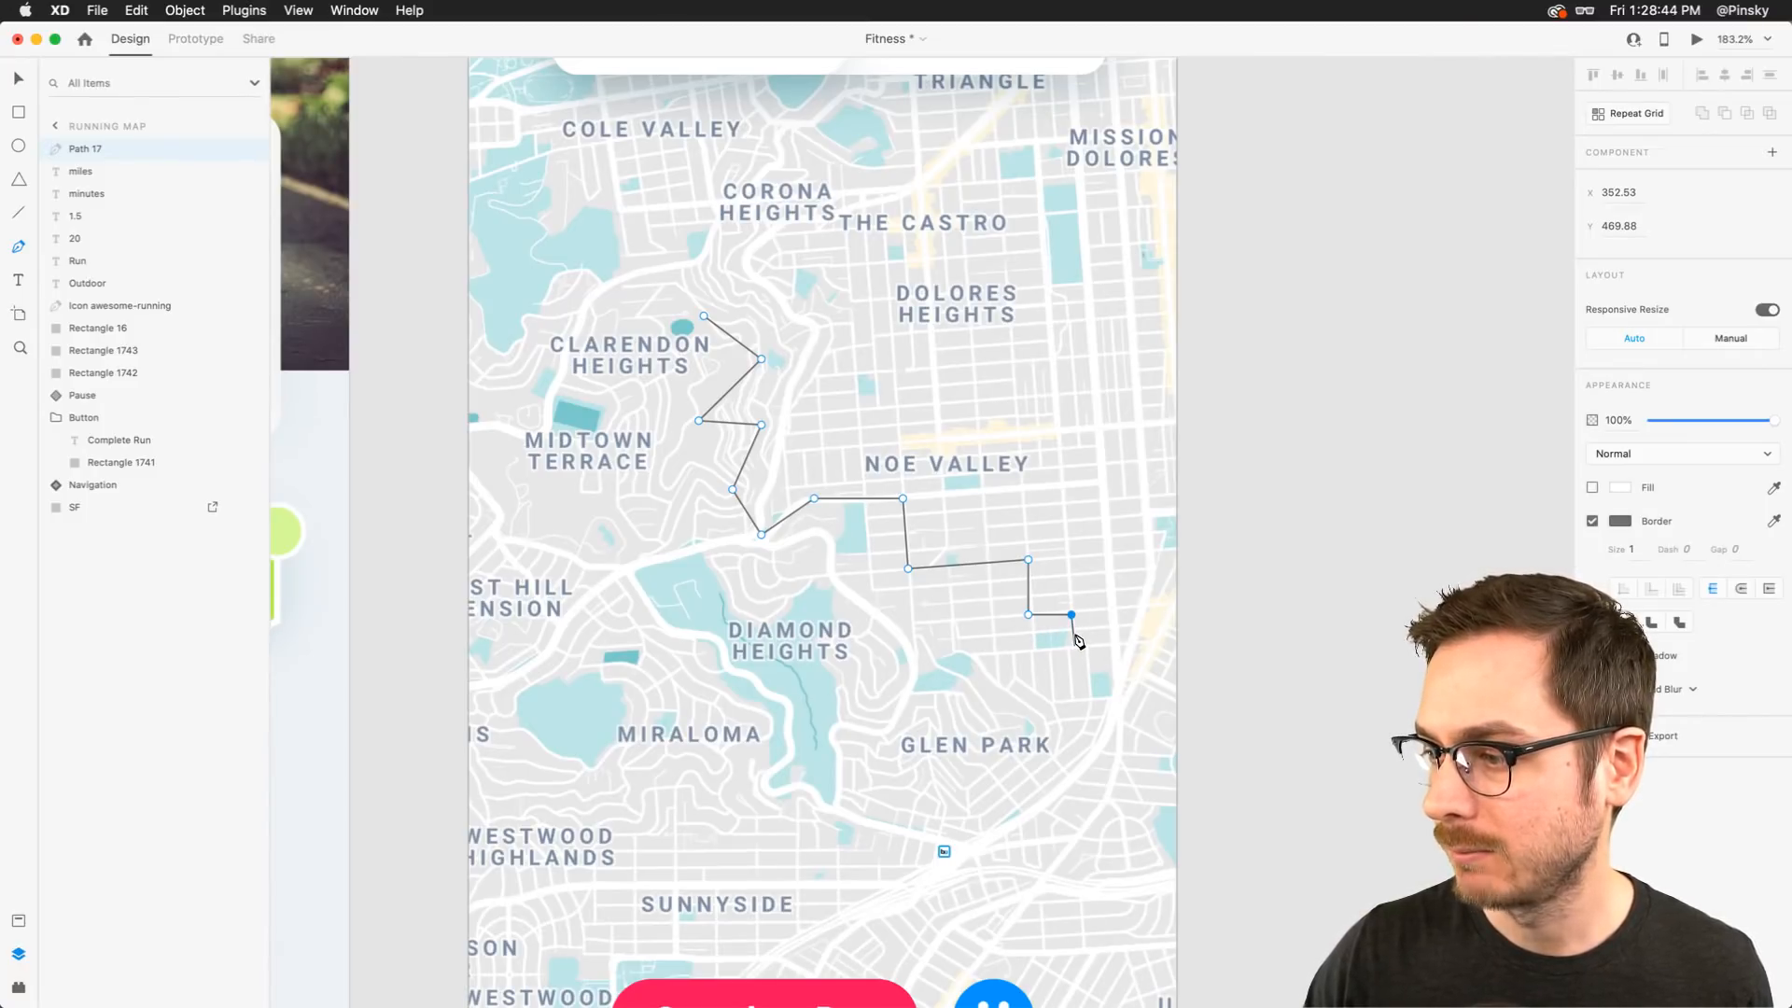
{"action": "key", "text": "Escape"}
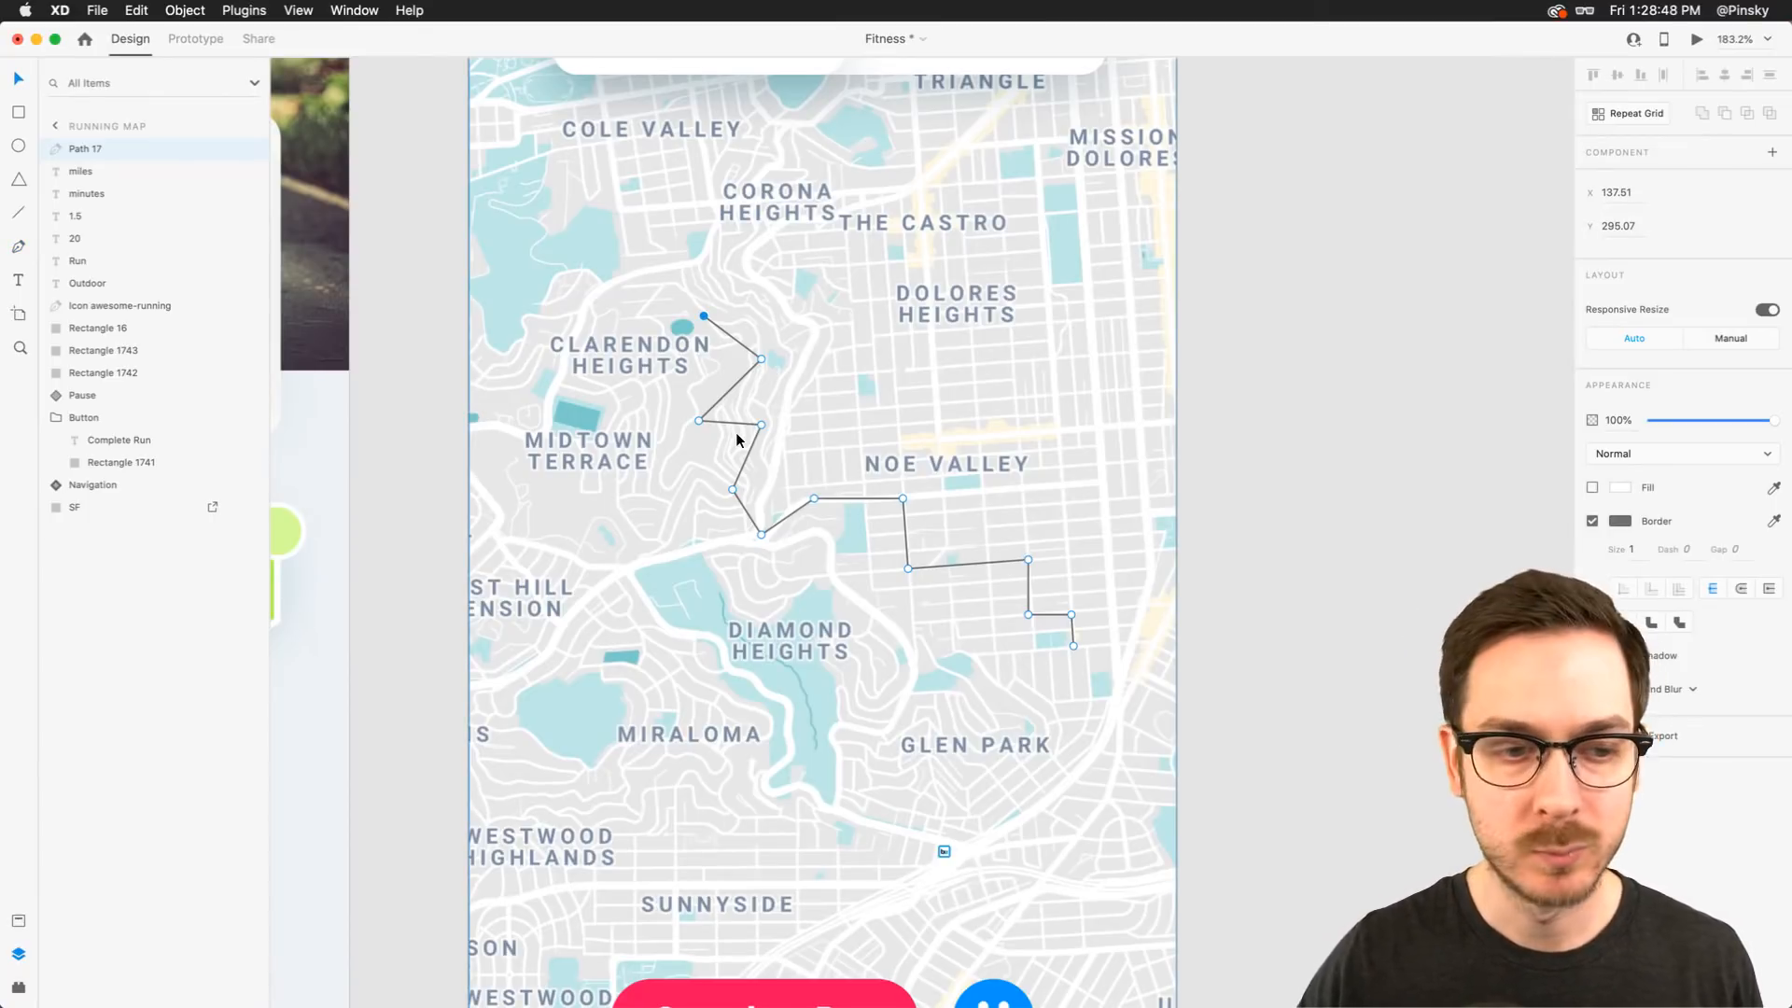
Set the route path's border size to 4 with rounded line caps
{"action": "left_click", "coordinate": [1639, 551]}
{"action": "key", "text": "Up"}
{"action": "key", "text": "Up"}
{"action": "key", "text": "Up"}
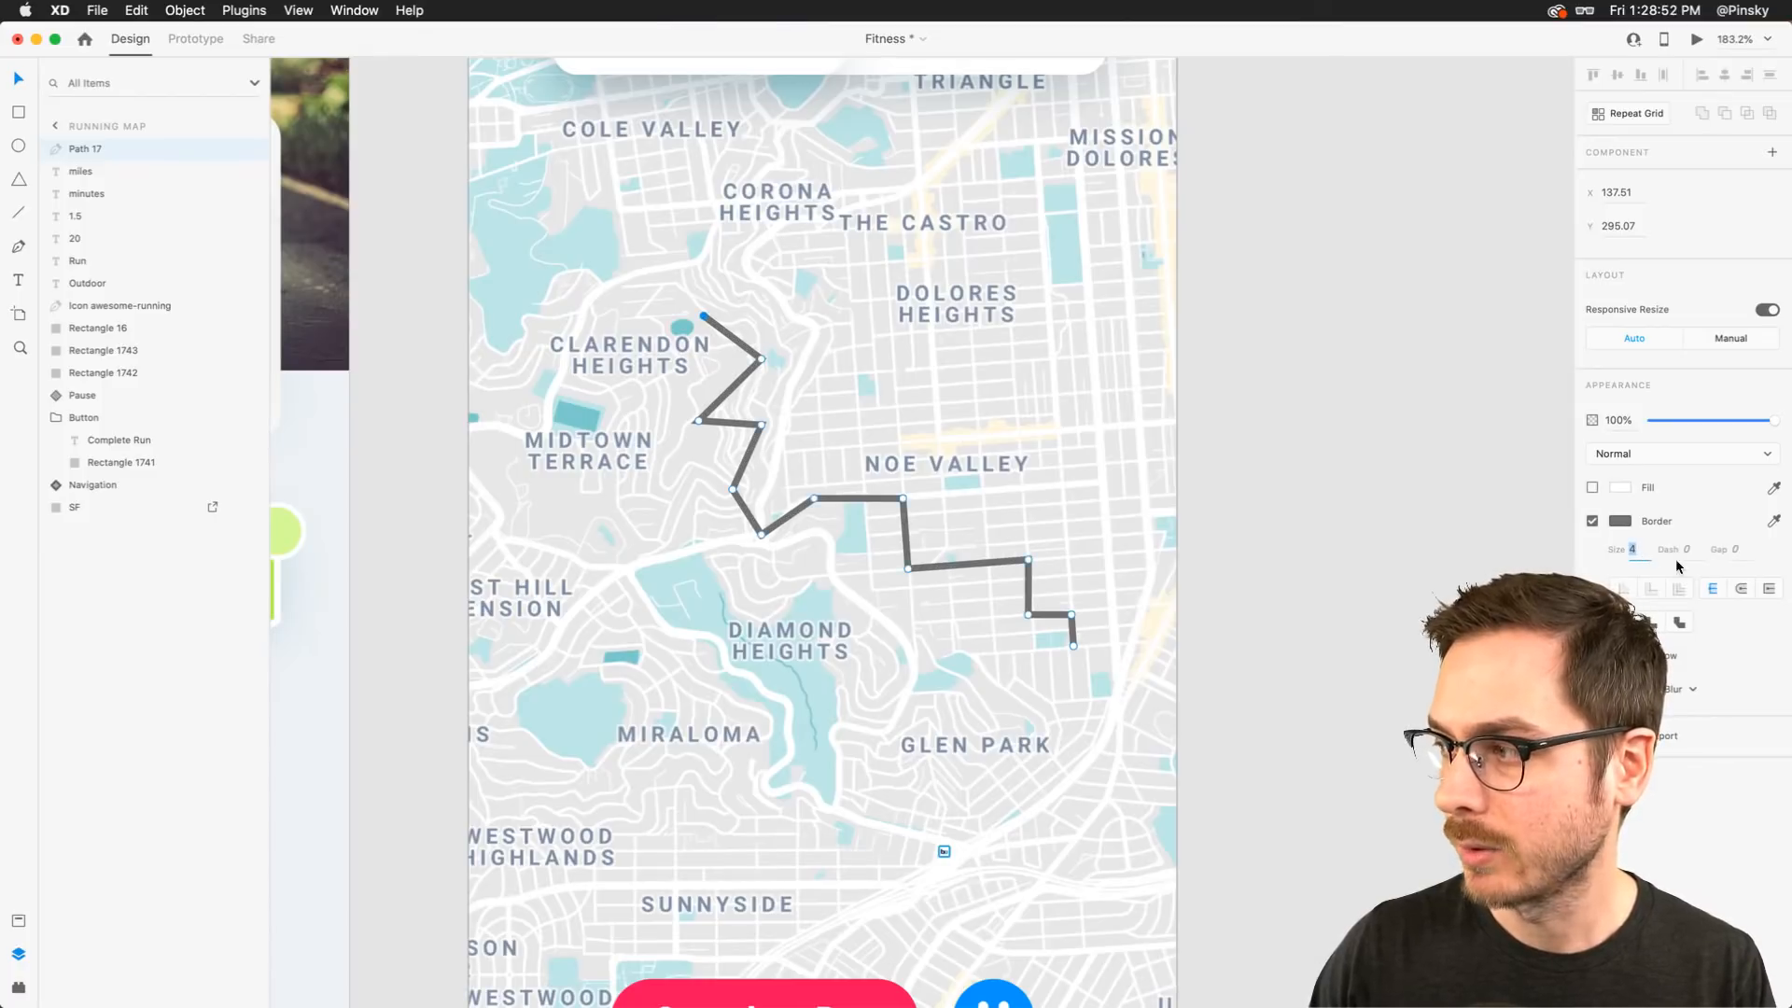
{"action": "left_click", "coordinate": [1742, 589]}
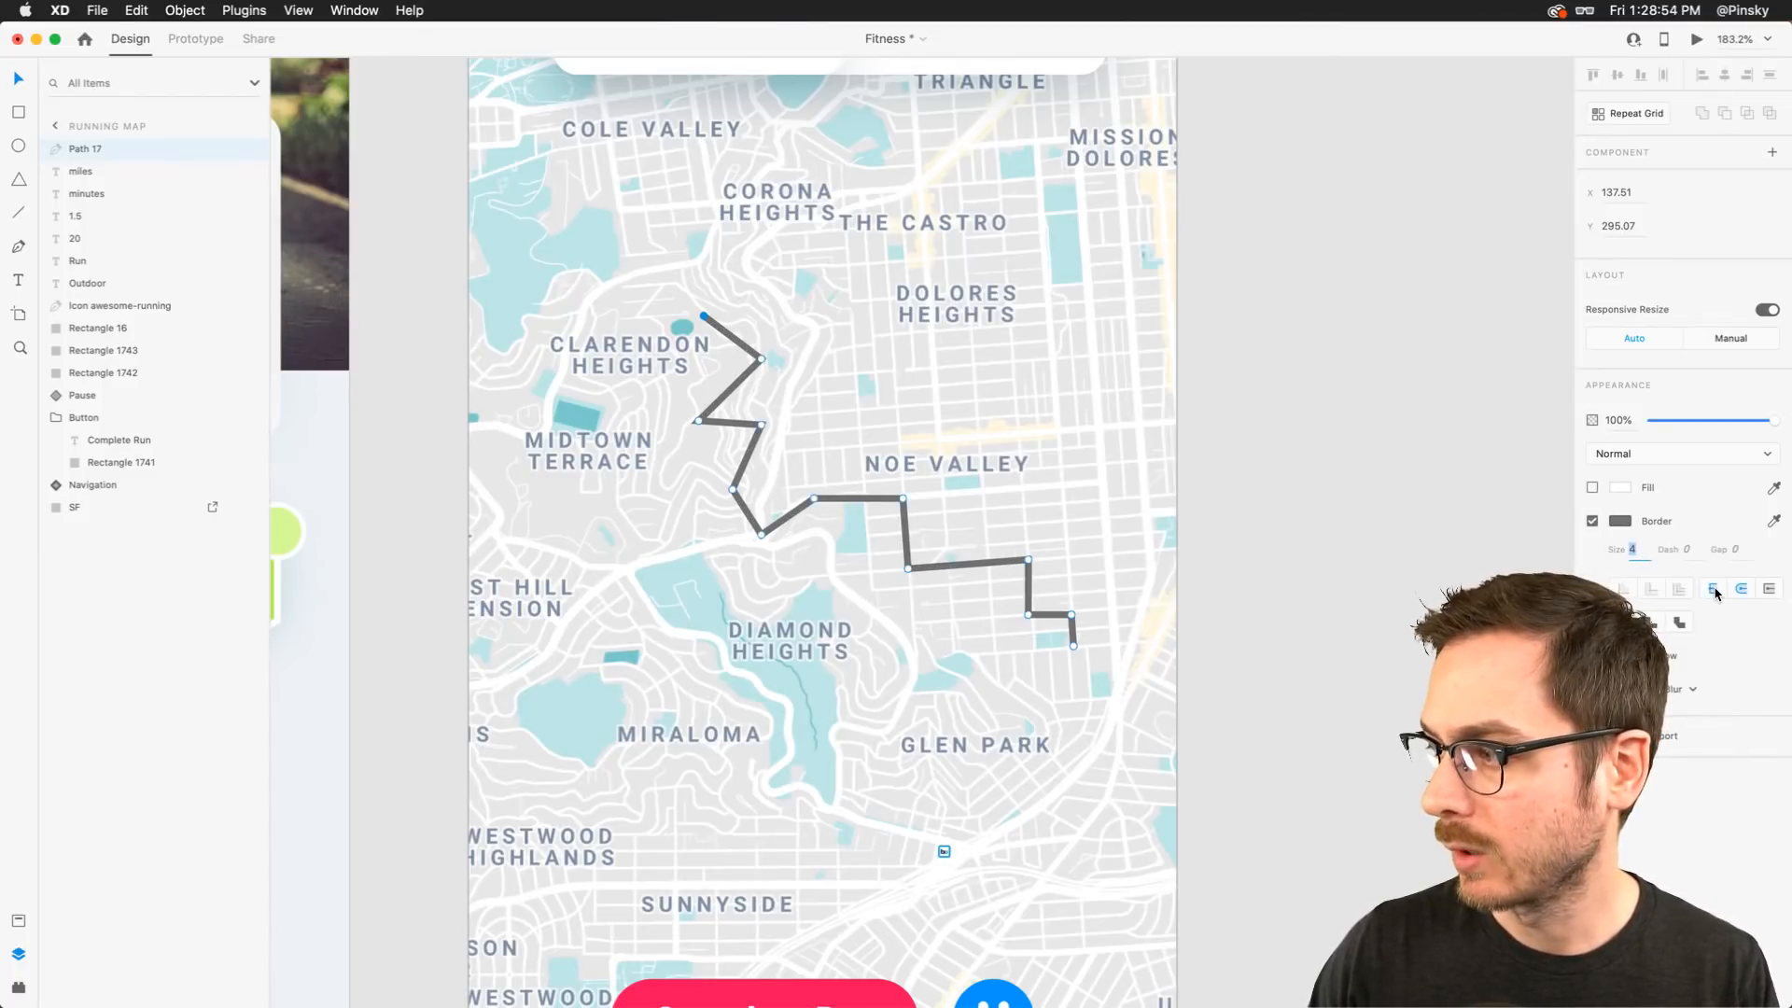
{"action": "left_click", "coordinate": [1715, 590]}
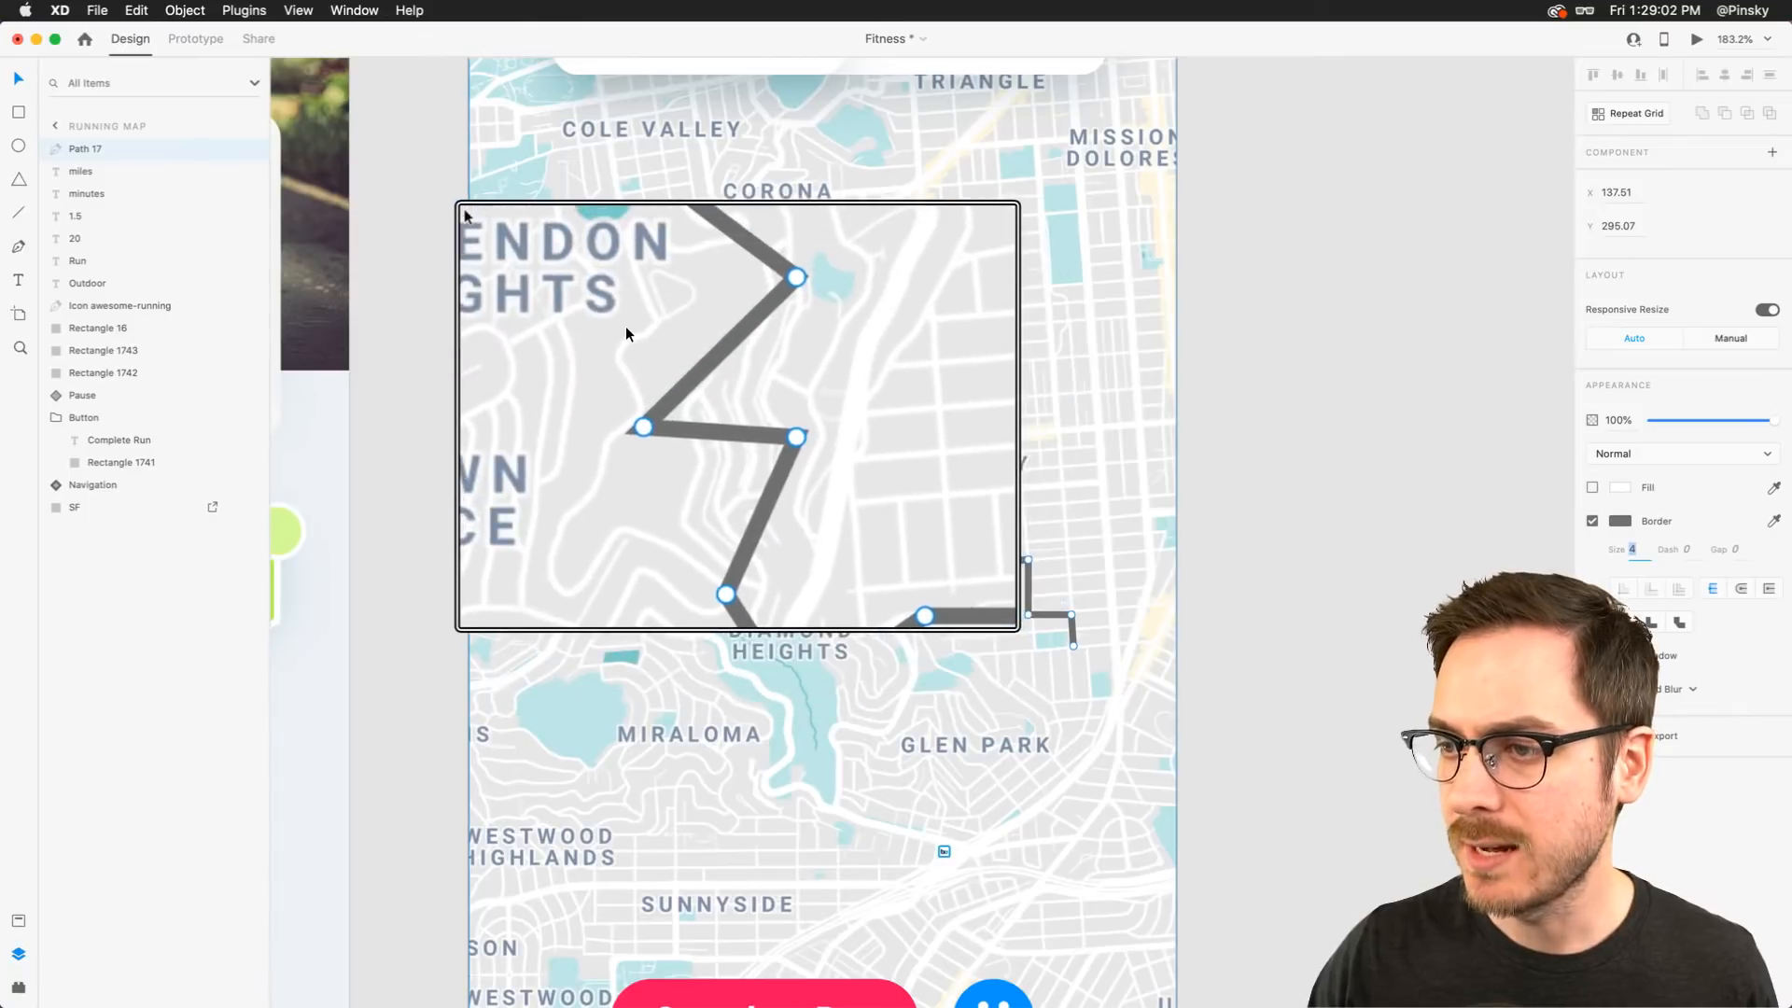
{"action": "key", "text": "Escape"}
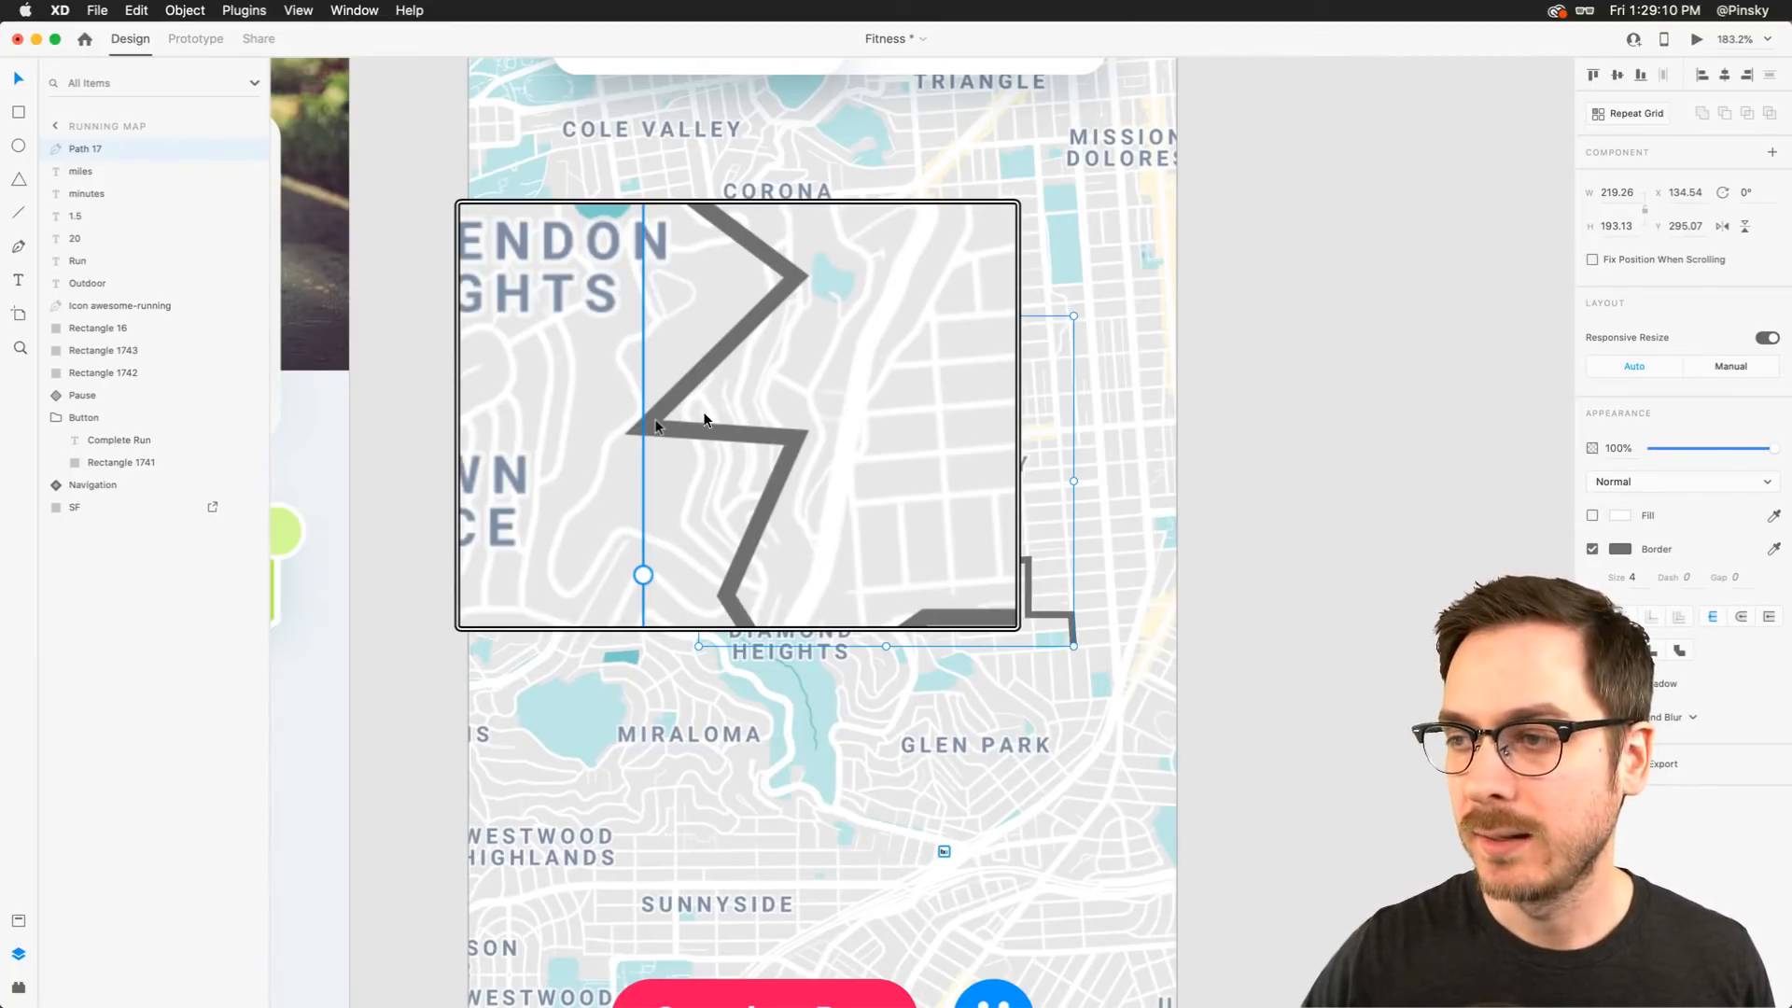
{"action": "double_click", "coordinate": [760, 352]}
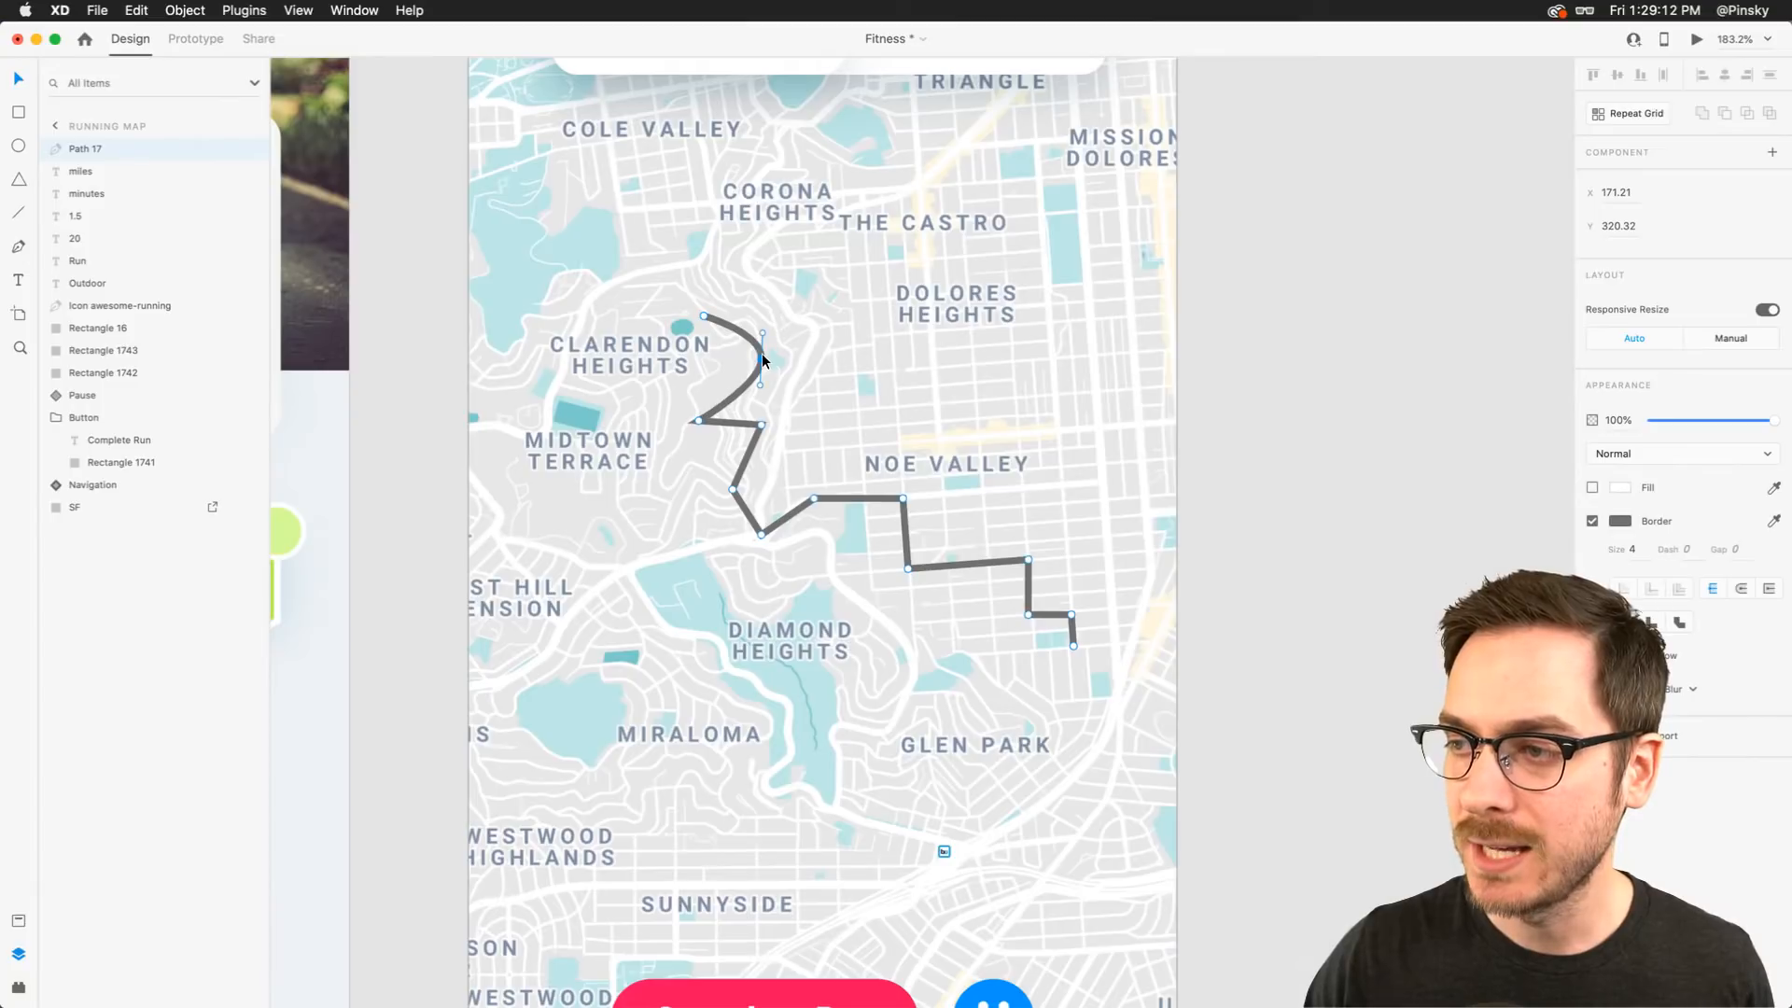
{"action": "double_click", "coordinate": [761, 354]}
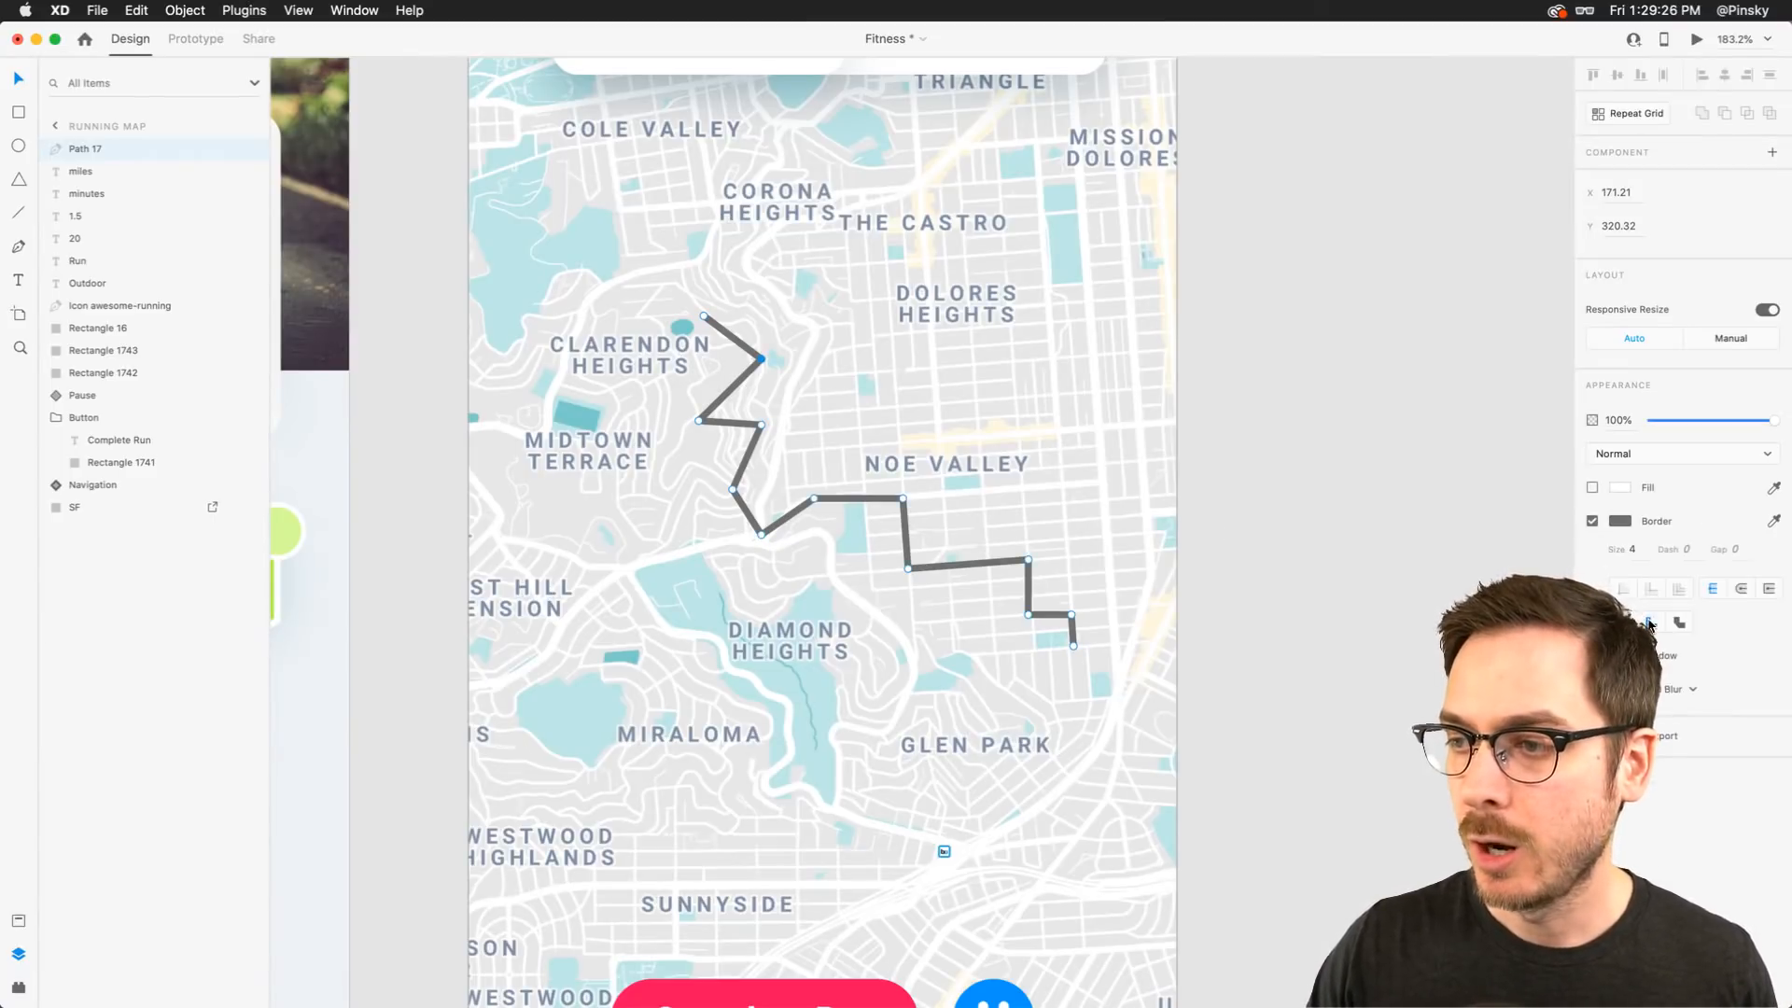
{"action": "key", "text": "Escape"}
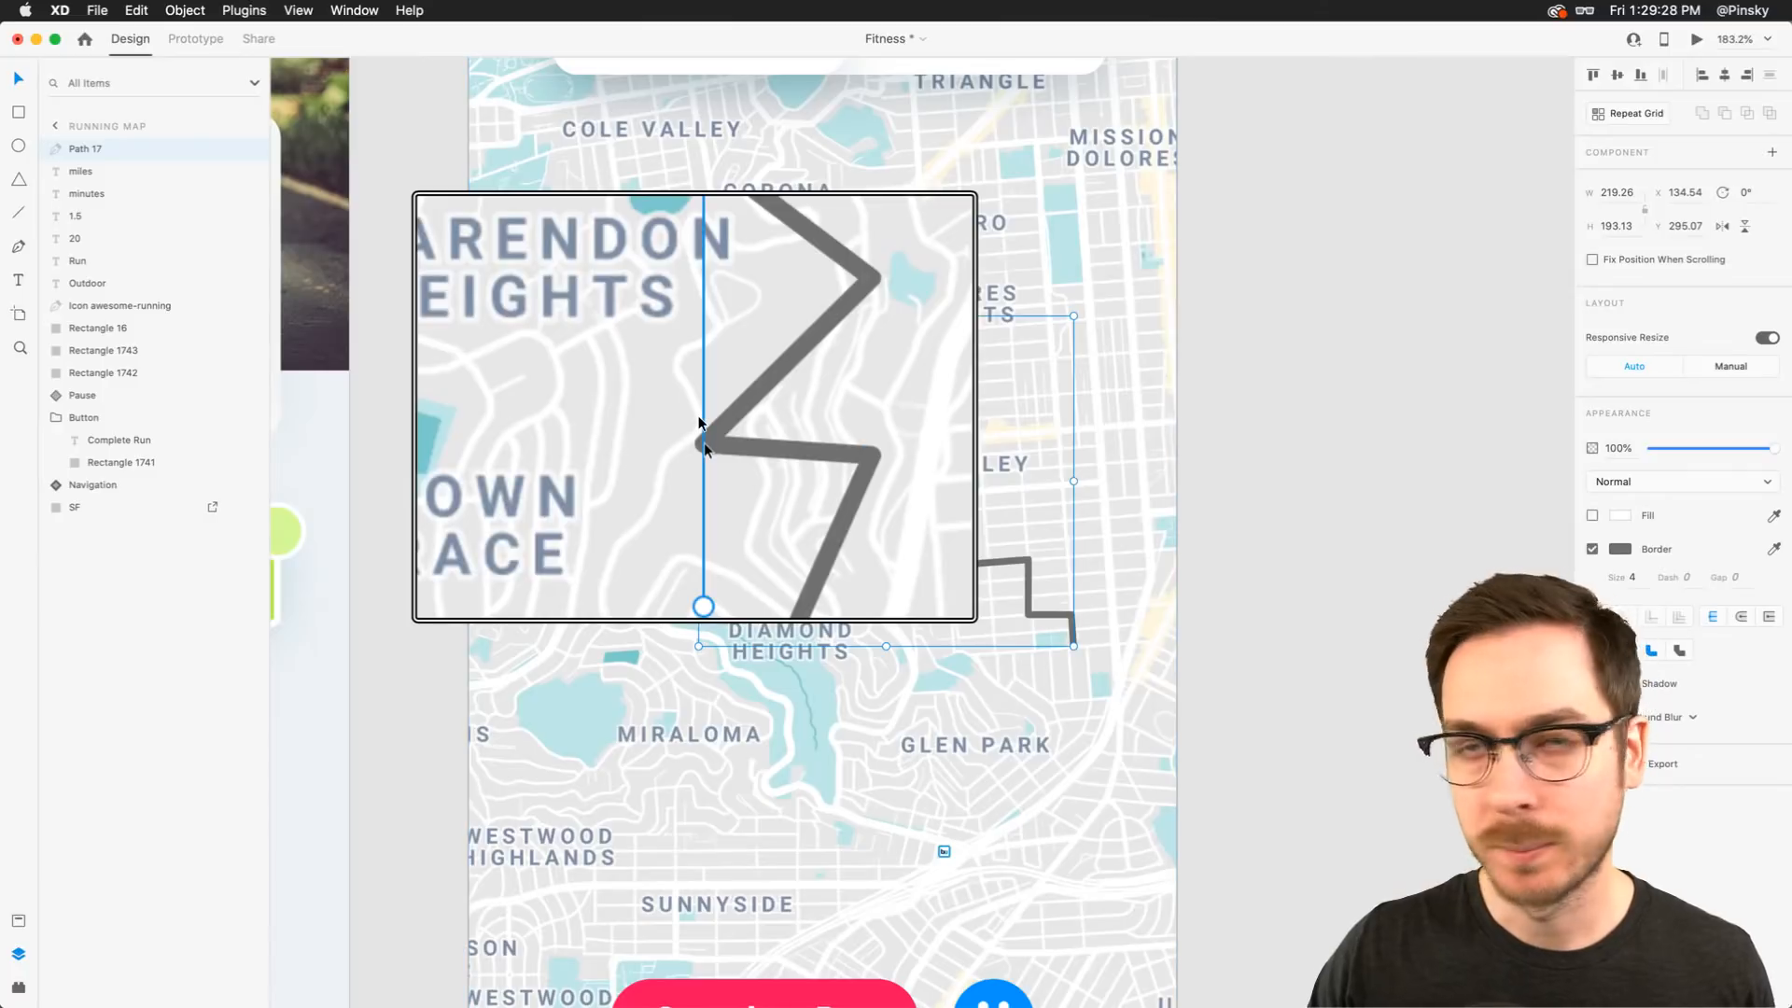
Set the route path's corners to round joins
{"action": "left_click", "coordinate": [1742, 617]}
{"action": "left_click", "coordinate": [727, 322]}
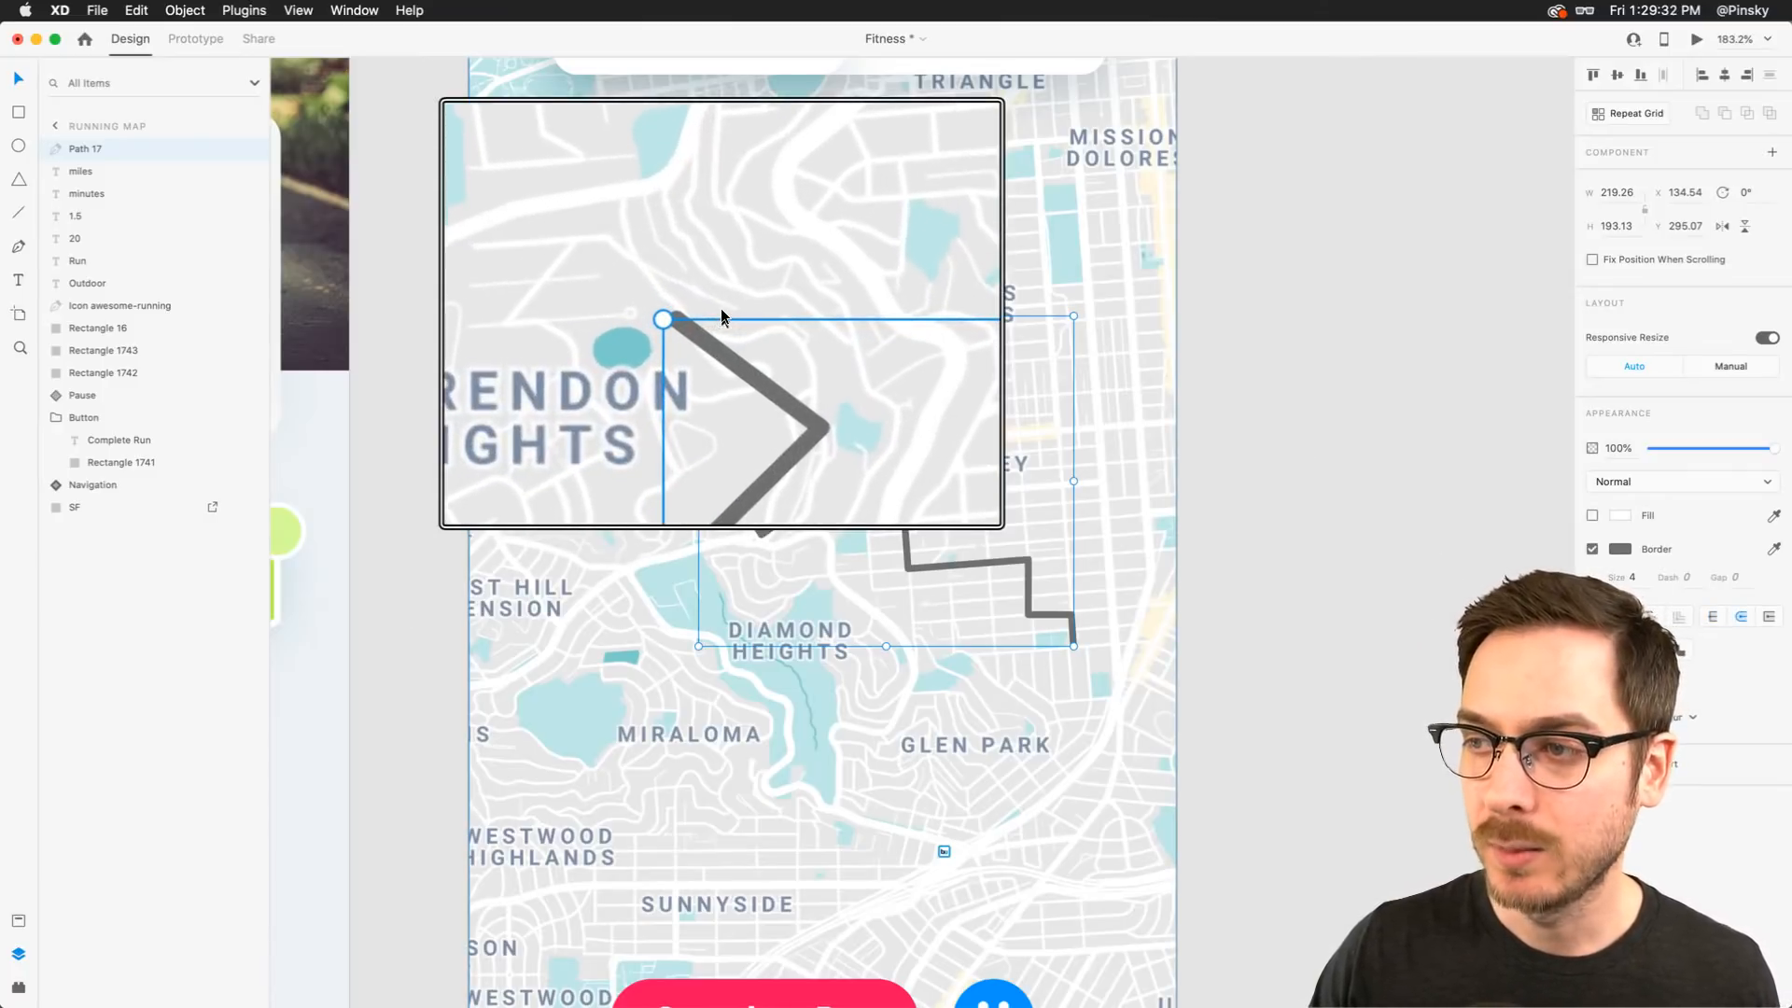
{"action": "left_click", "coordinate": [801, 346]}
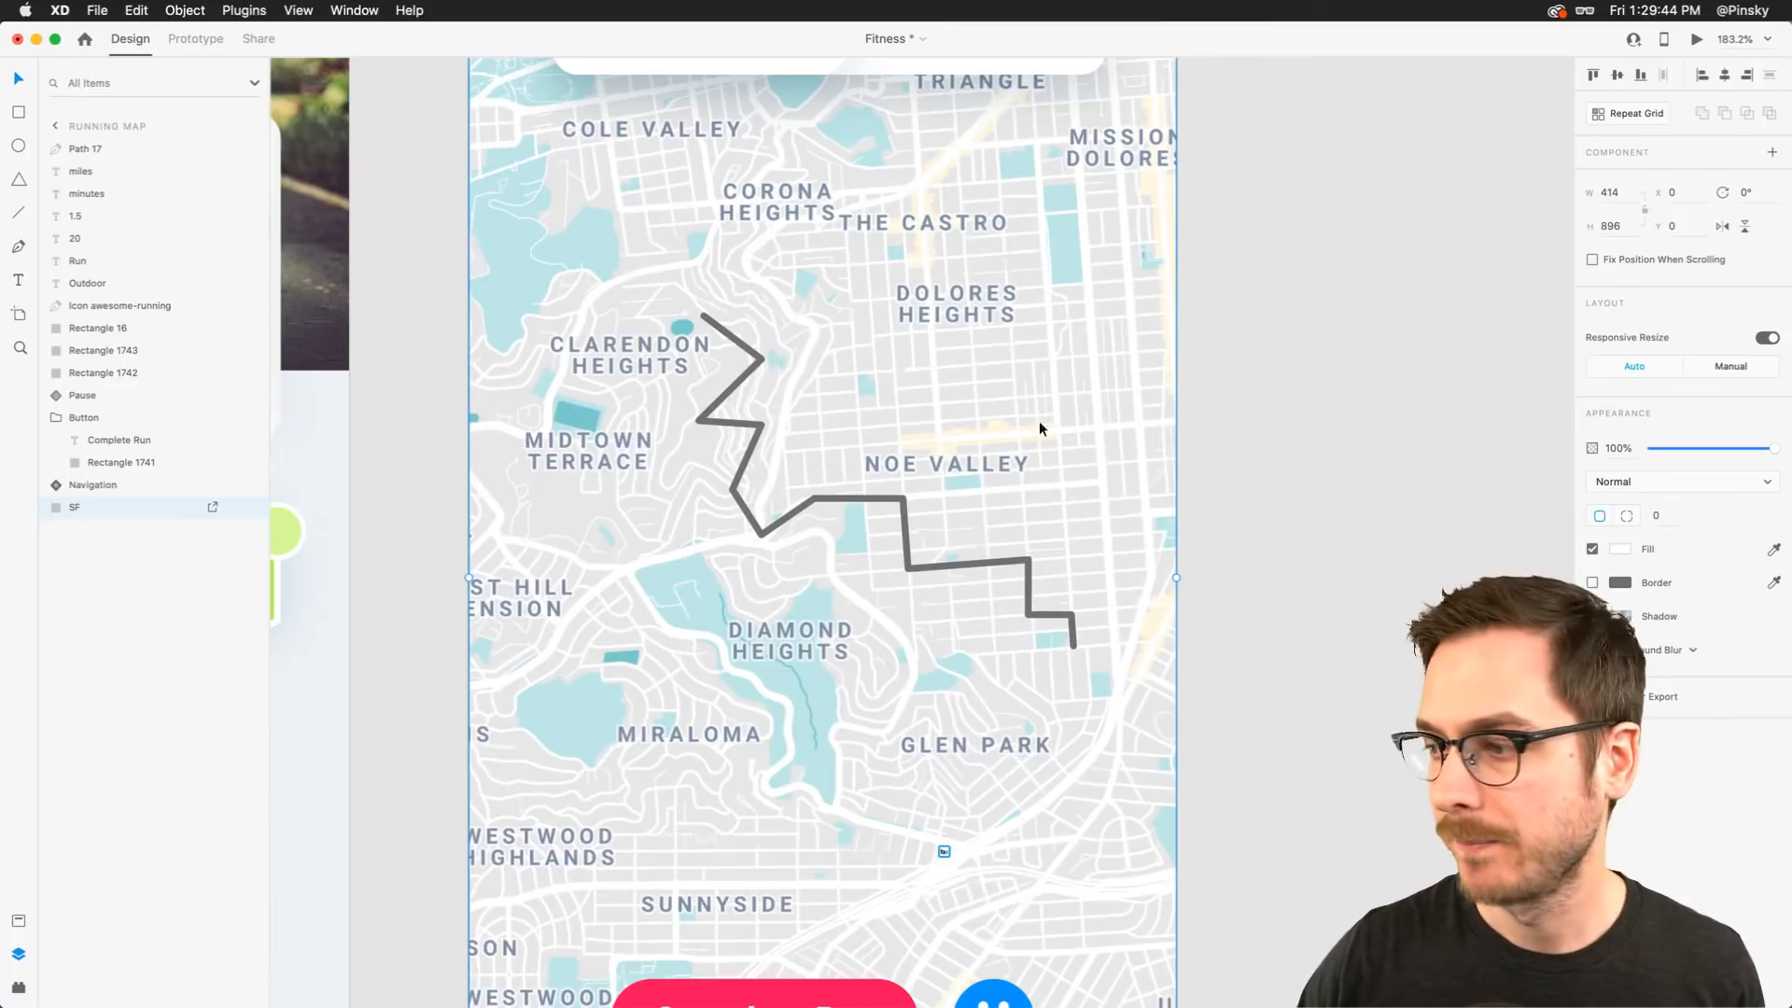
Color the route path's border with the Pause button's blue
{"action": "left_click", "coordinate": [753, 365]}
{"action": "scroll", "coordinate": [837, 493], "scroll_direction": "down", "scroll_amount": 3}
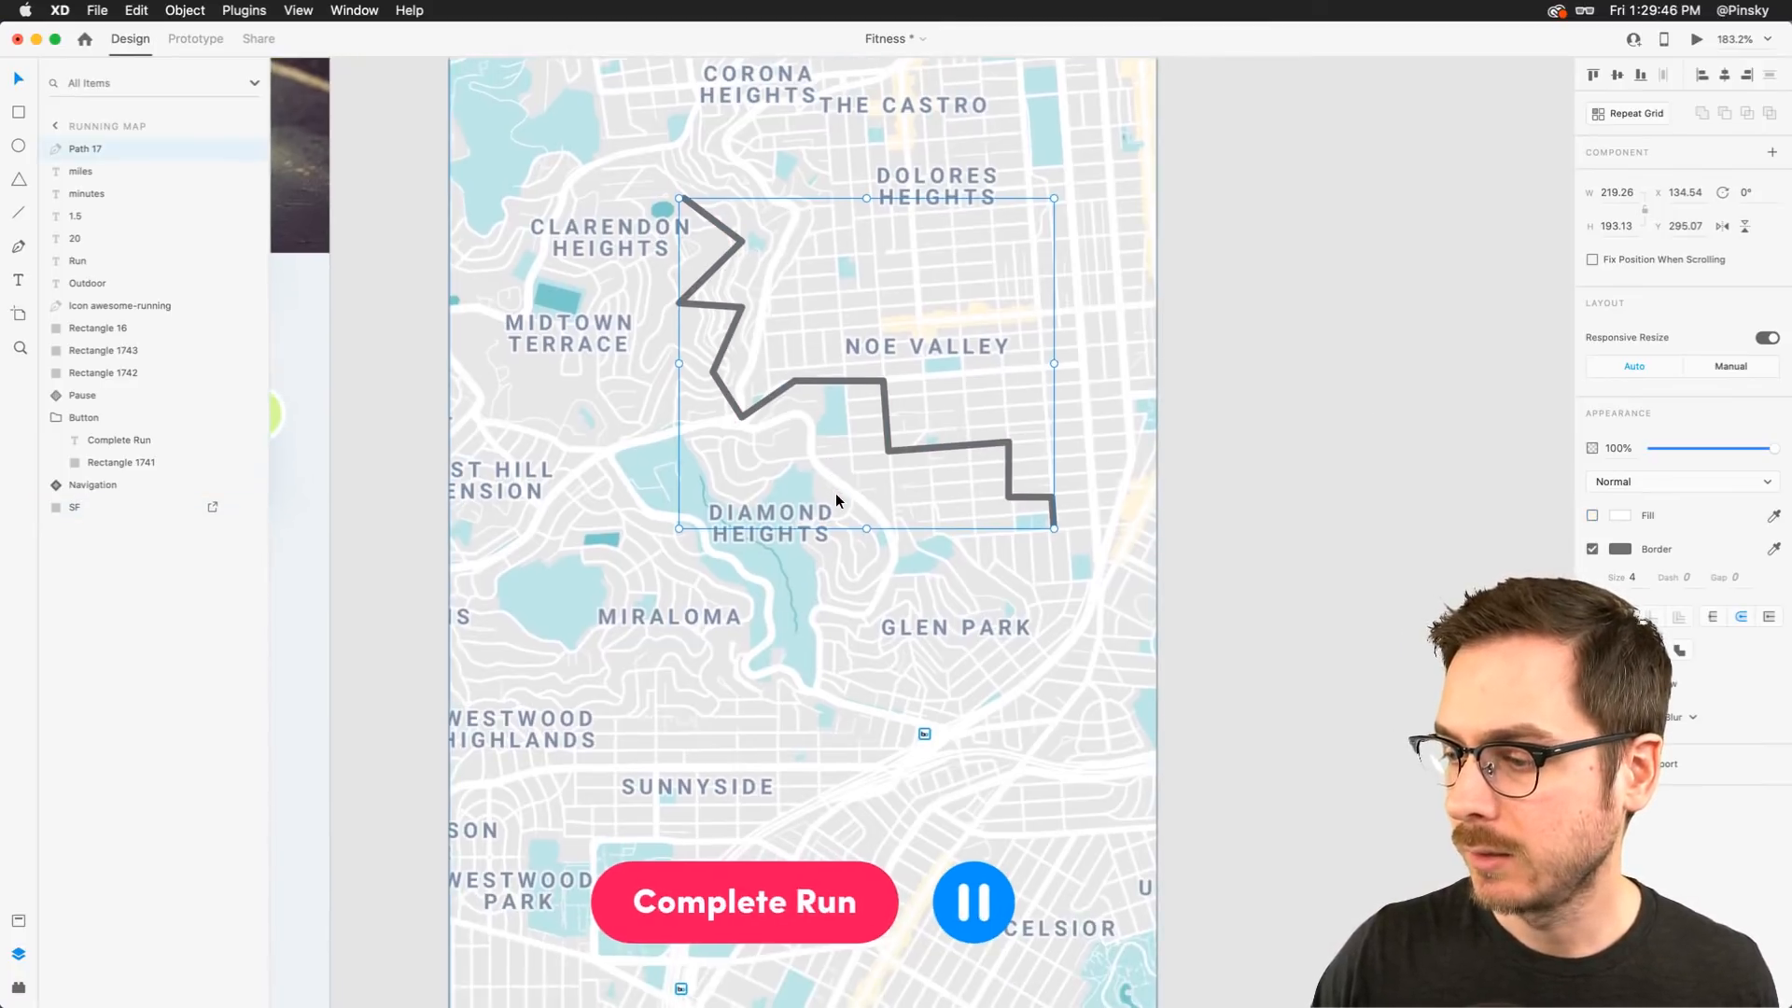
{"action": "left_click", "coordinate": [995, 883]}
{"action": "scroll", "coordinate": [954, 342], "scroll_direction": "up", "scroll_amount": 2}
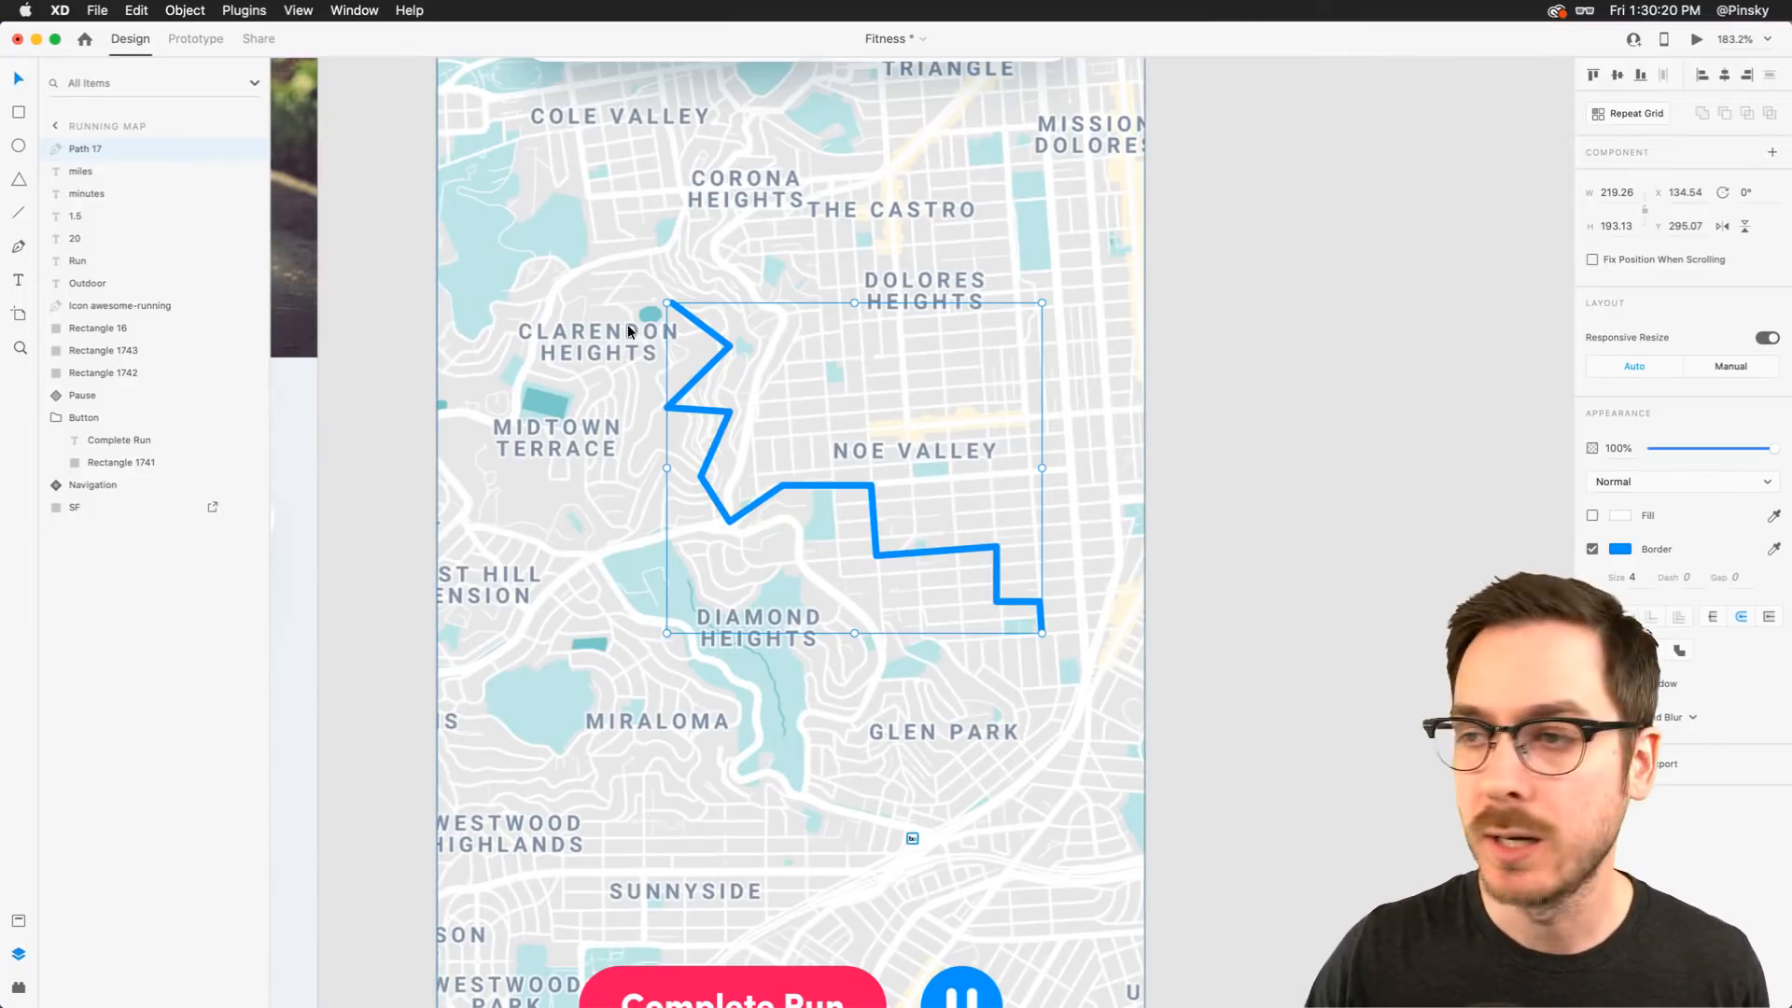
{"action": "left_click", "coordinate": [738, 328]}
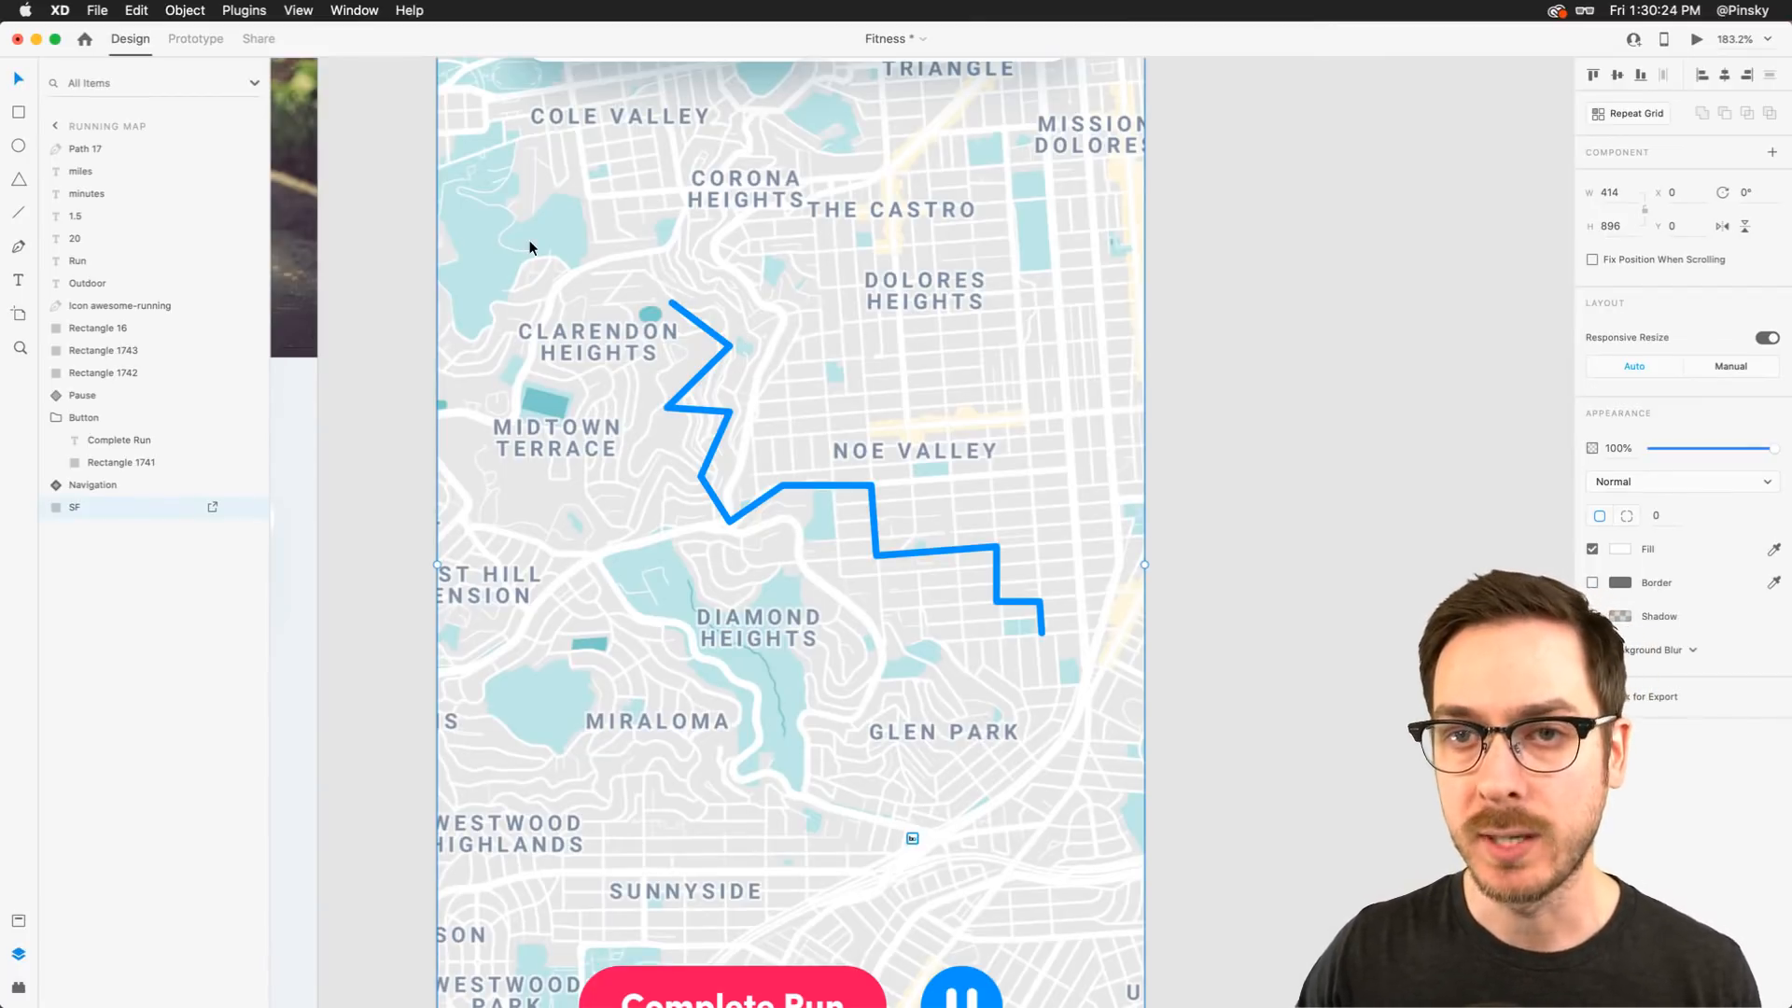
Draw a circle about 20 px at the start of the route path and fill it green
{"action": "key", "text": "e"}
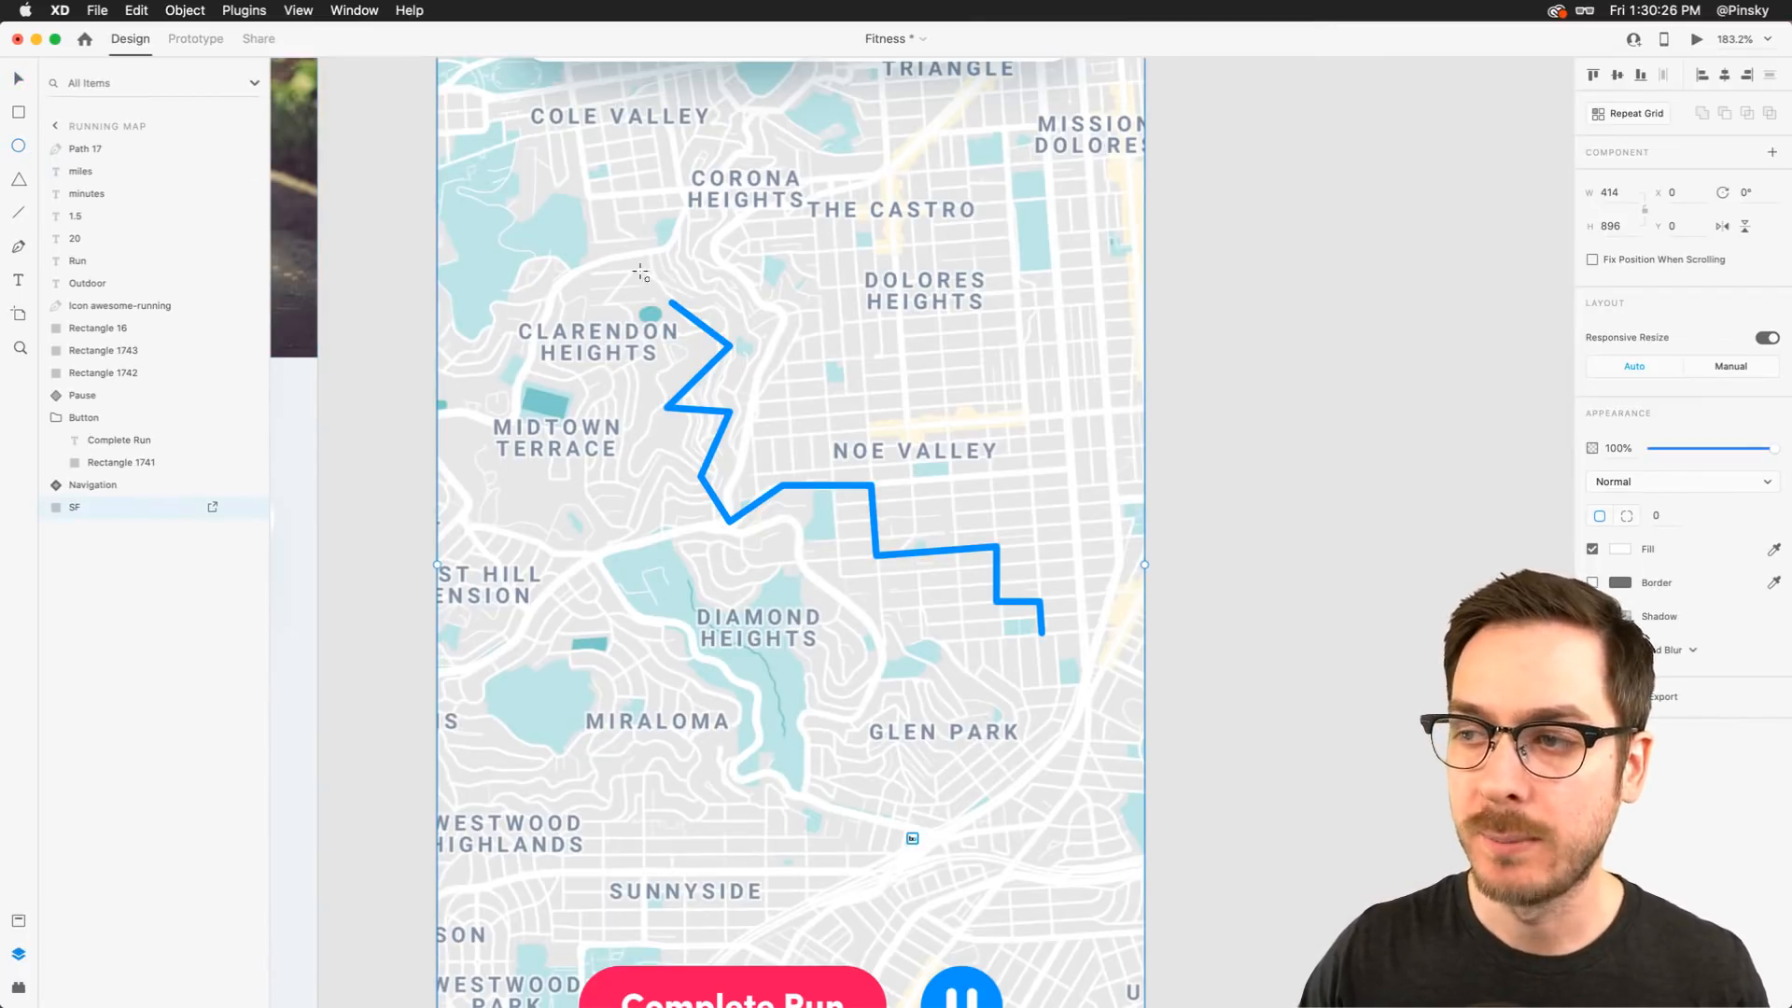
{"action": "left_click_drag", "start_coordinate": [652, 274], "coordinate": [673, 300]}
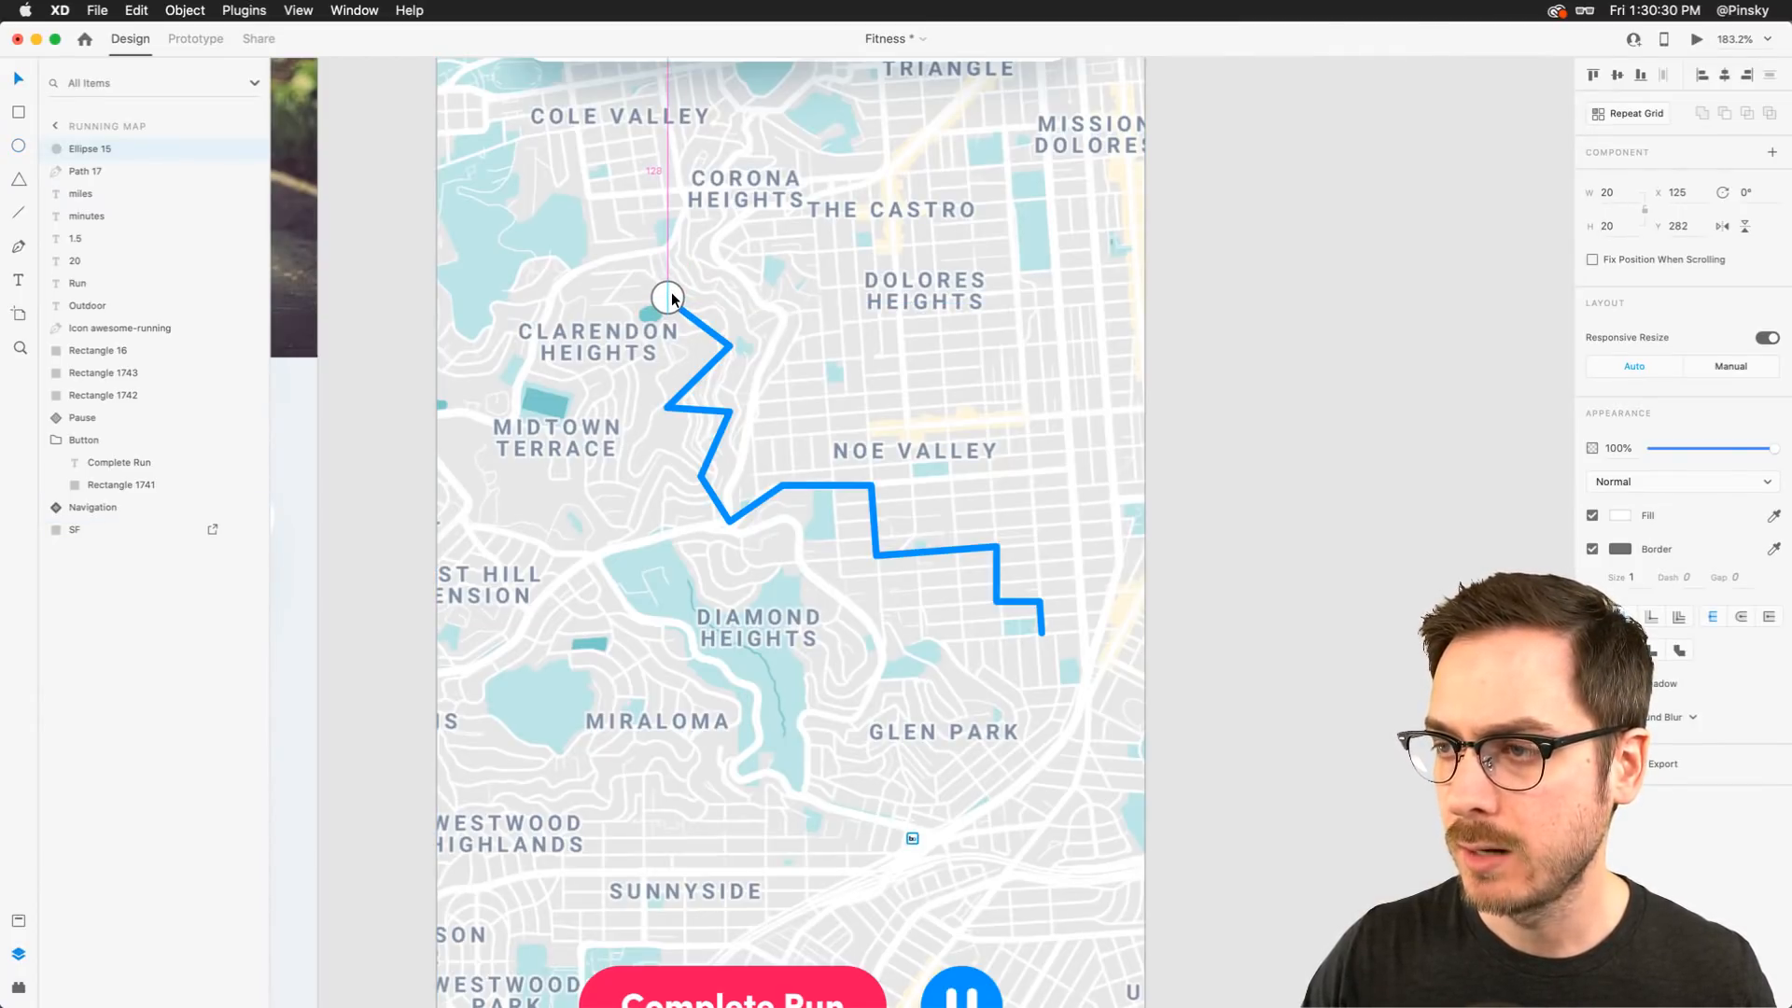
{"action": "left_click", "coordinate": [1621, 515]}
{"action": "left_click", "coordinate": [1559, 526]}
{"action": "left_click_drag", "start_coordinate": [1559, 525], "coordinate": [1559, 535]}
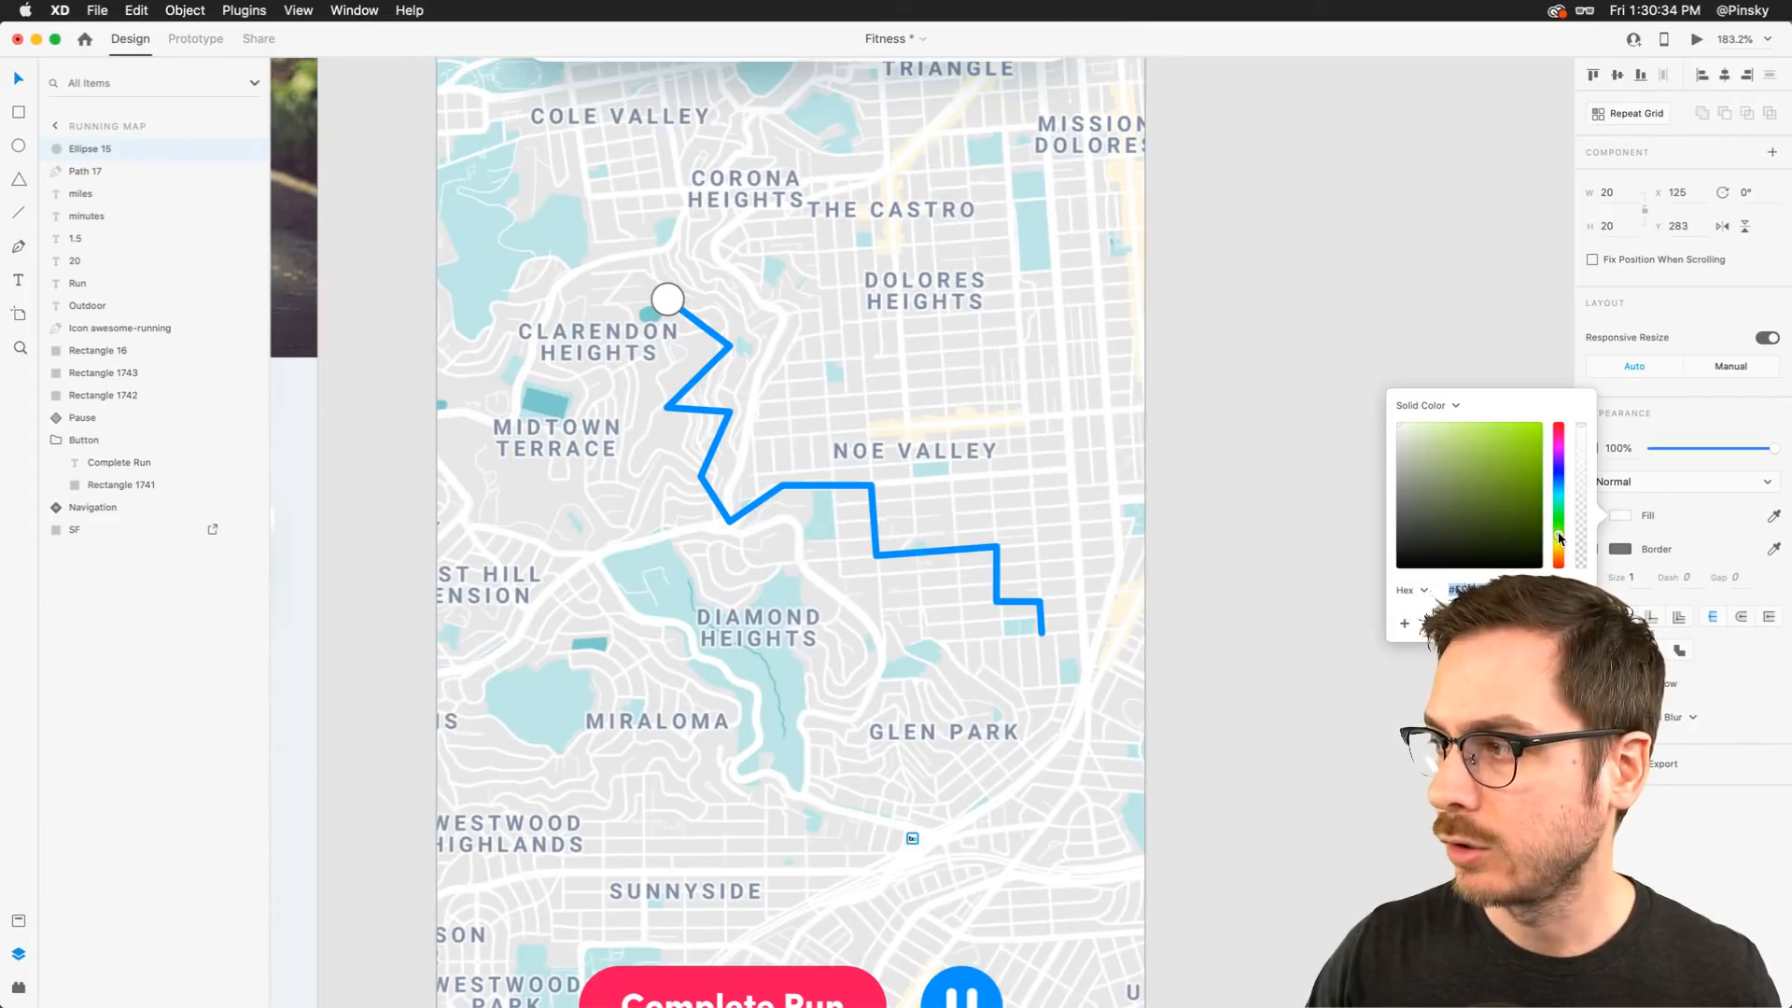
{"action": "left_click", "coordinate": [1510, 450]}
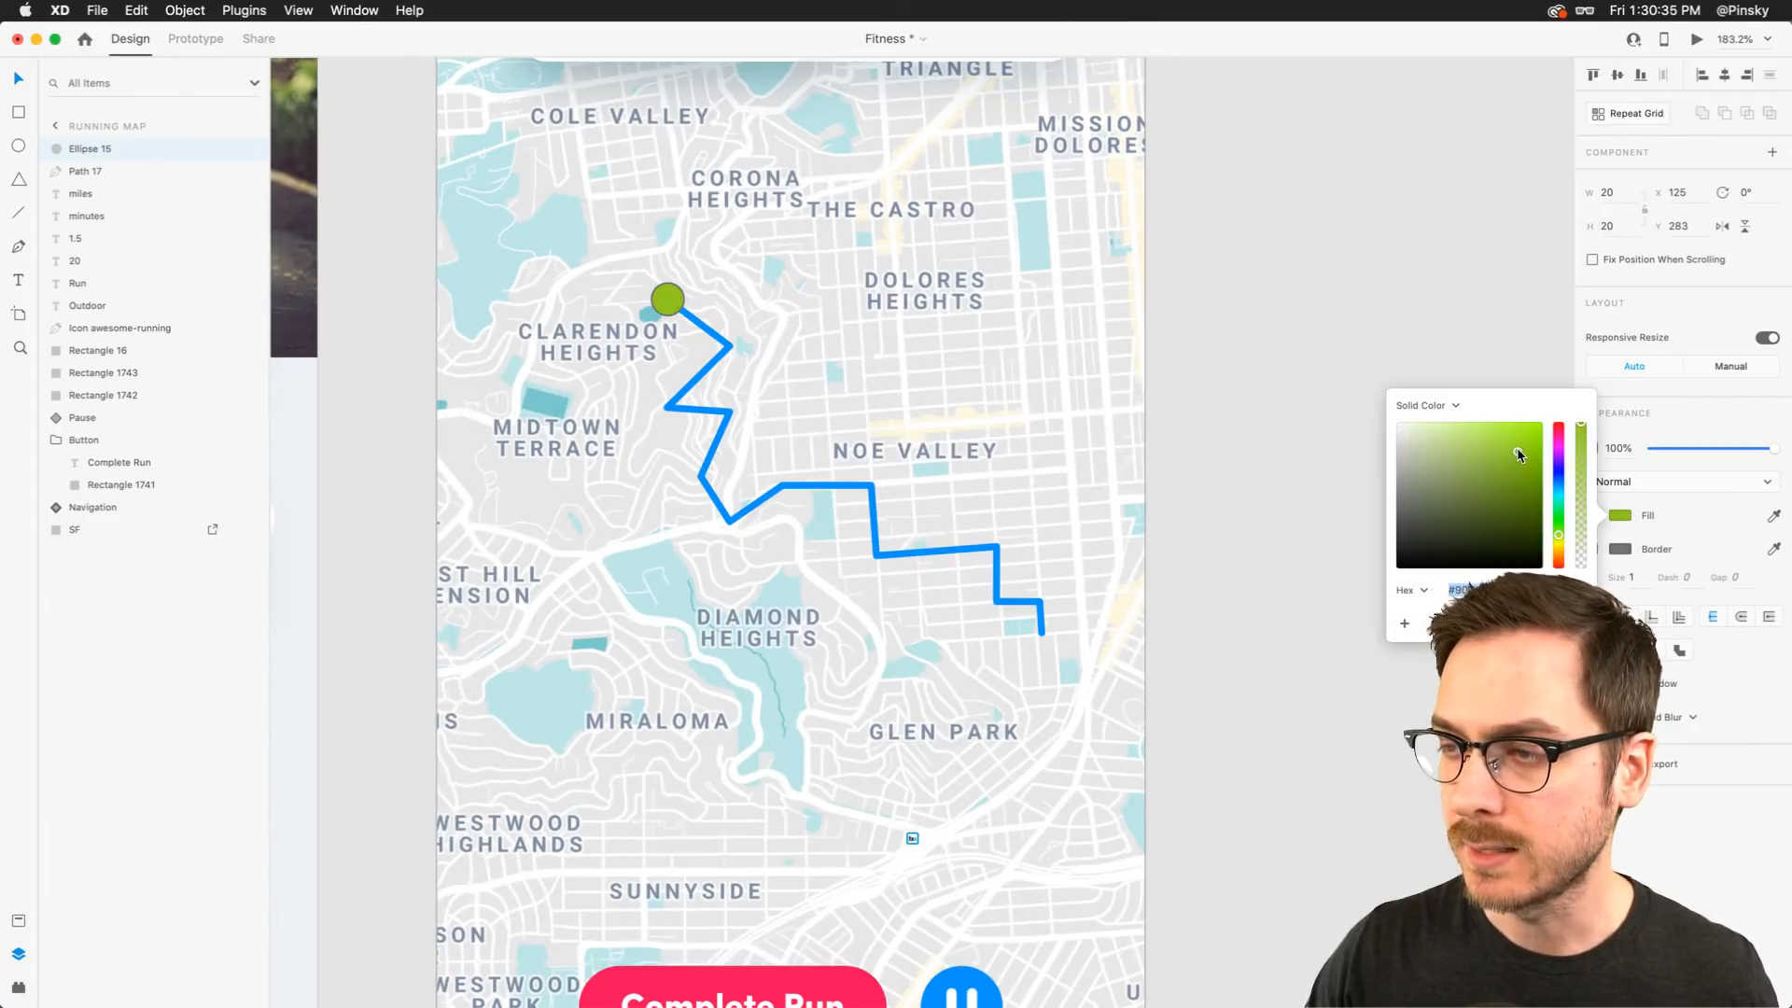
{"action": "left_click", "coordinate": [1559, 535]}
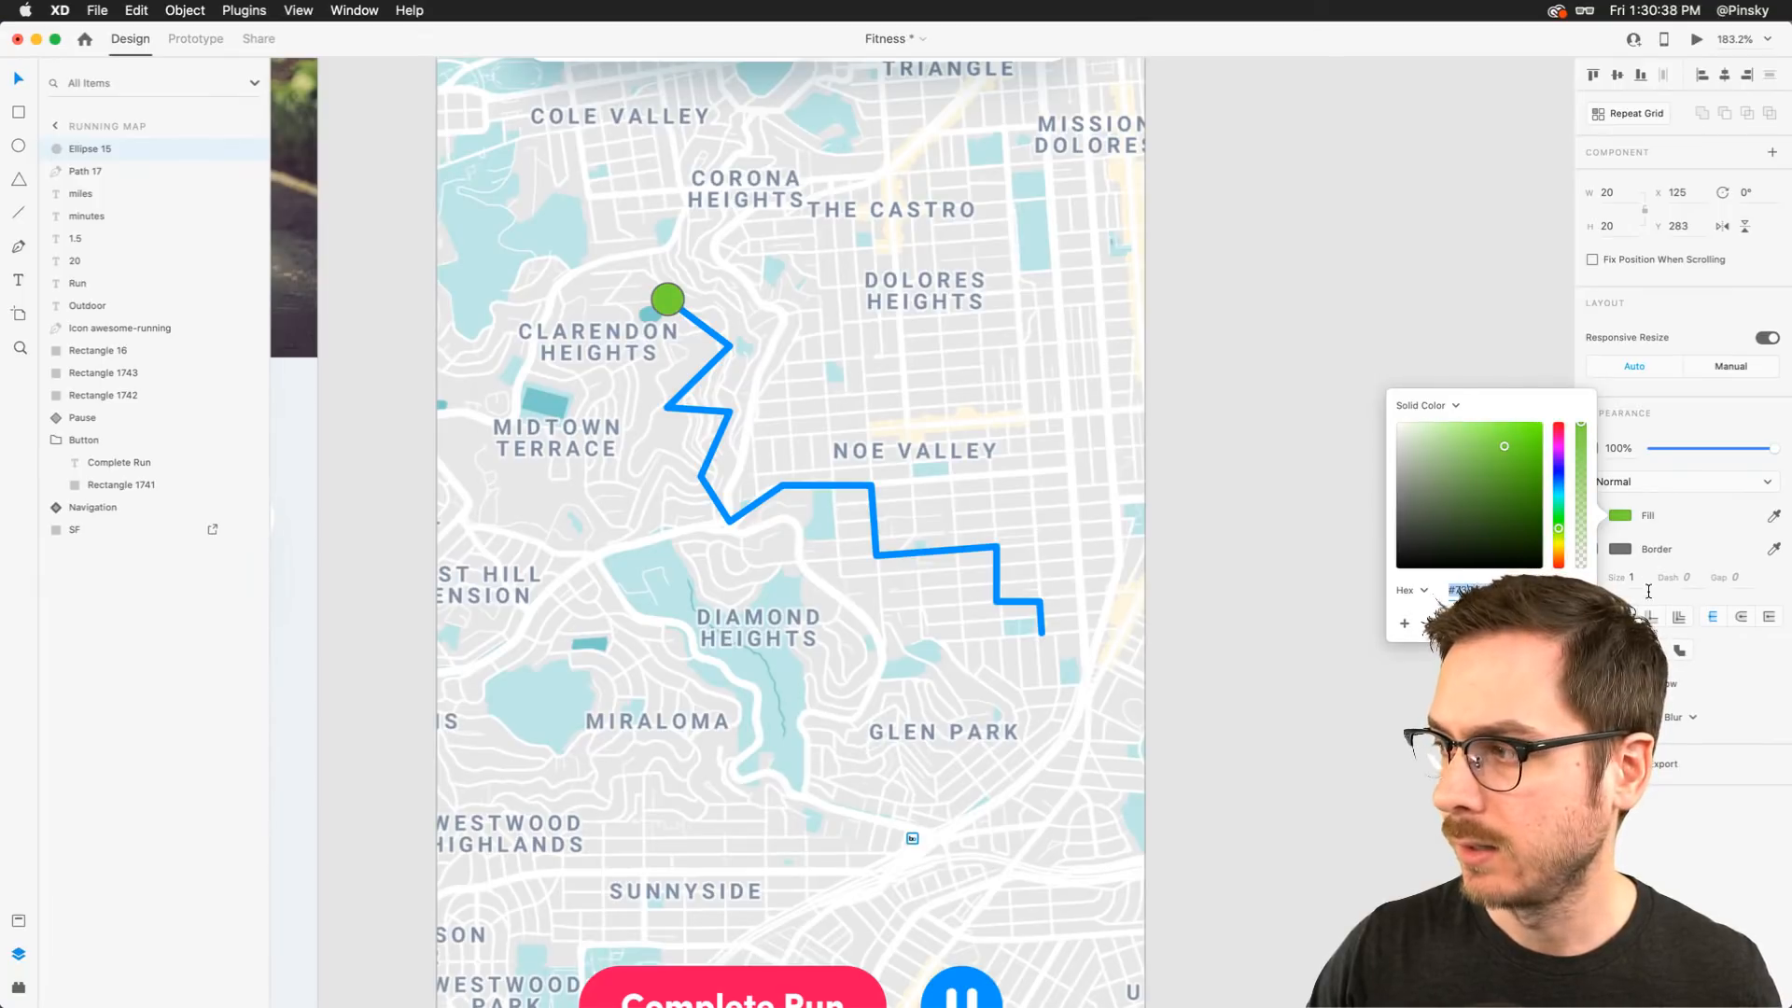
Give the green circle a white border of size 3
{"action": "left_click", "coordinate": [1592, 550]}
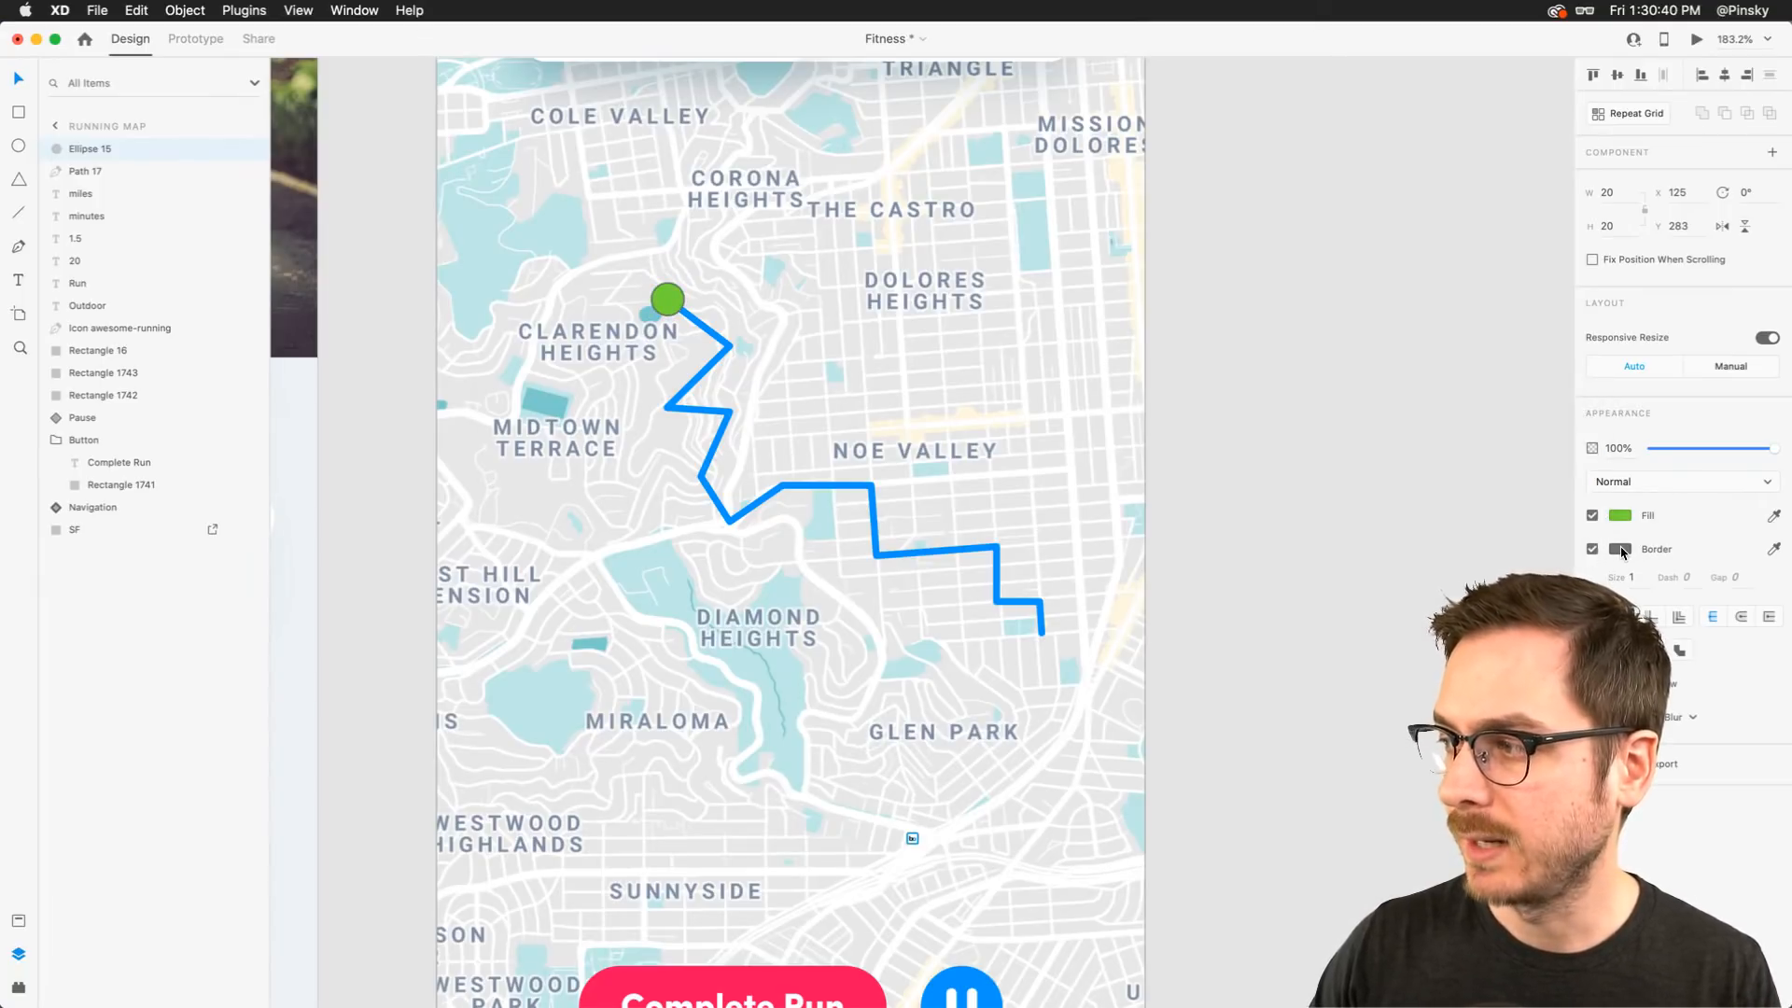
{"action": "left_click", "coordinate": [1621, 549]}
{"action": "left_click", "coordinate": [1632, 578]}
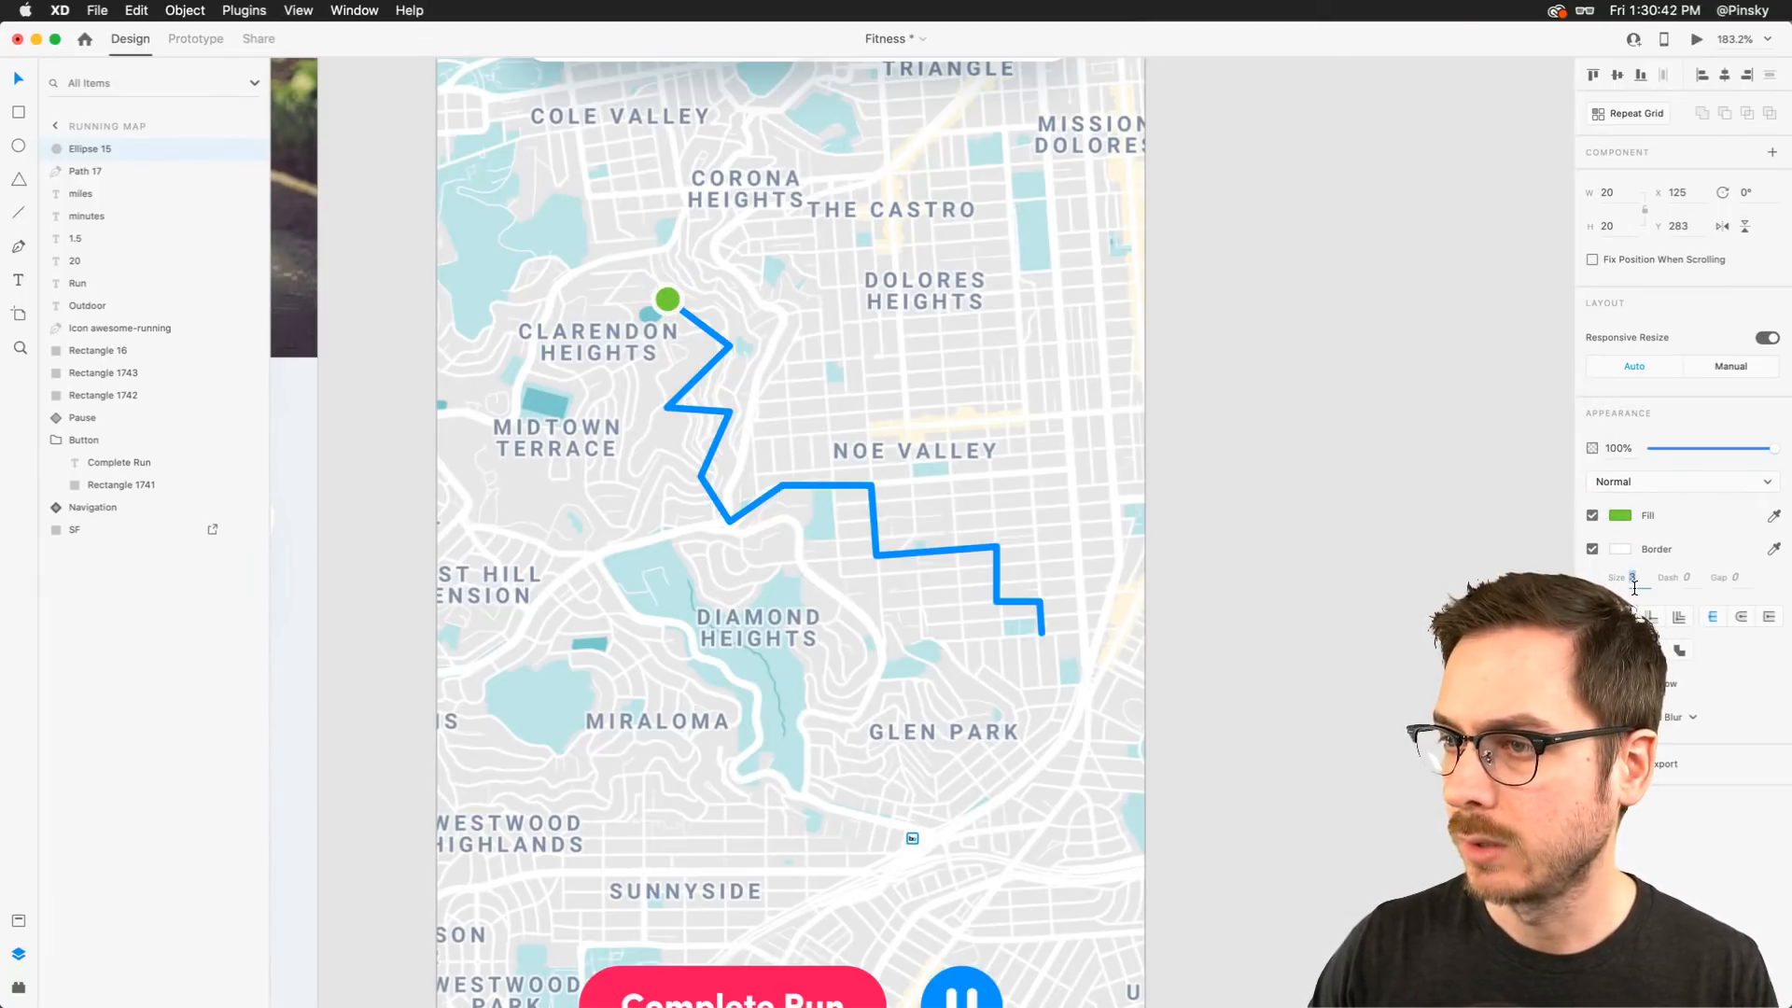
{"action": "scroll", "coordinate": [675, 287], "scroll_direction": "up", "scroll_amount": 10}
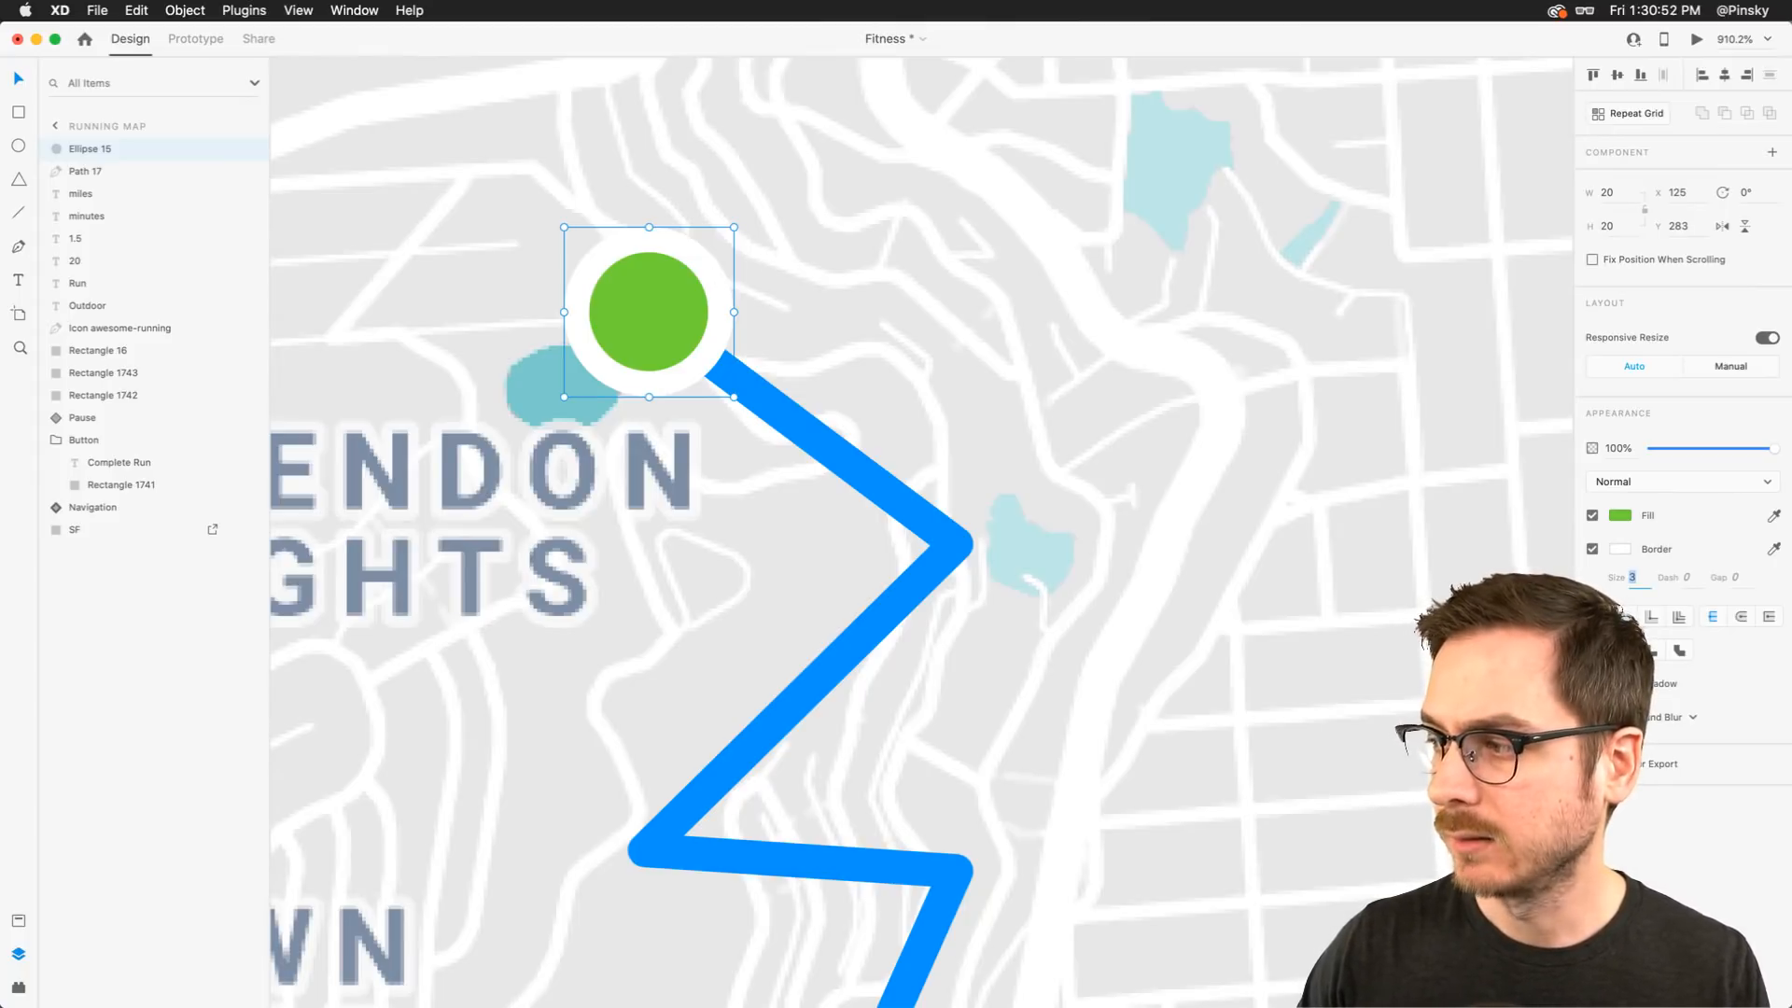
Add a drop shadow to the circle with 0 offsets and blur 16
{"action": "left_click", "coordinate": [1593, 685]}
{"action": "left_click", "coordinate": [1673, 717]}
{"action": "type", "text": "0"}
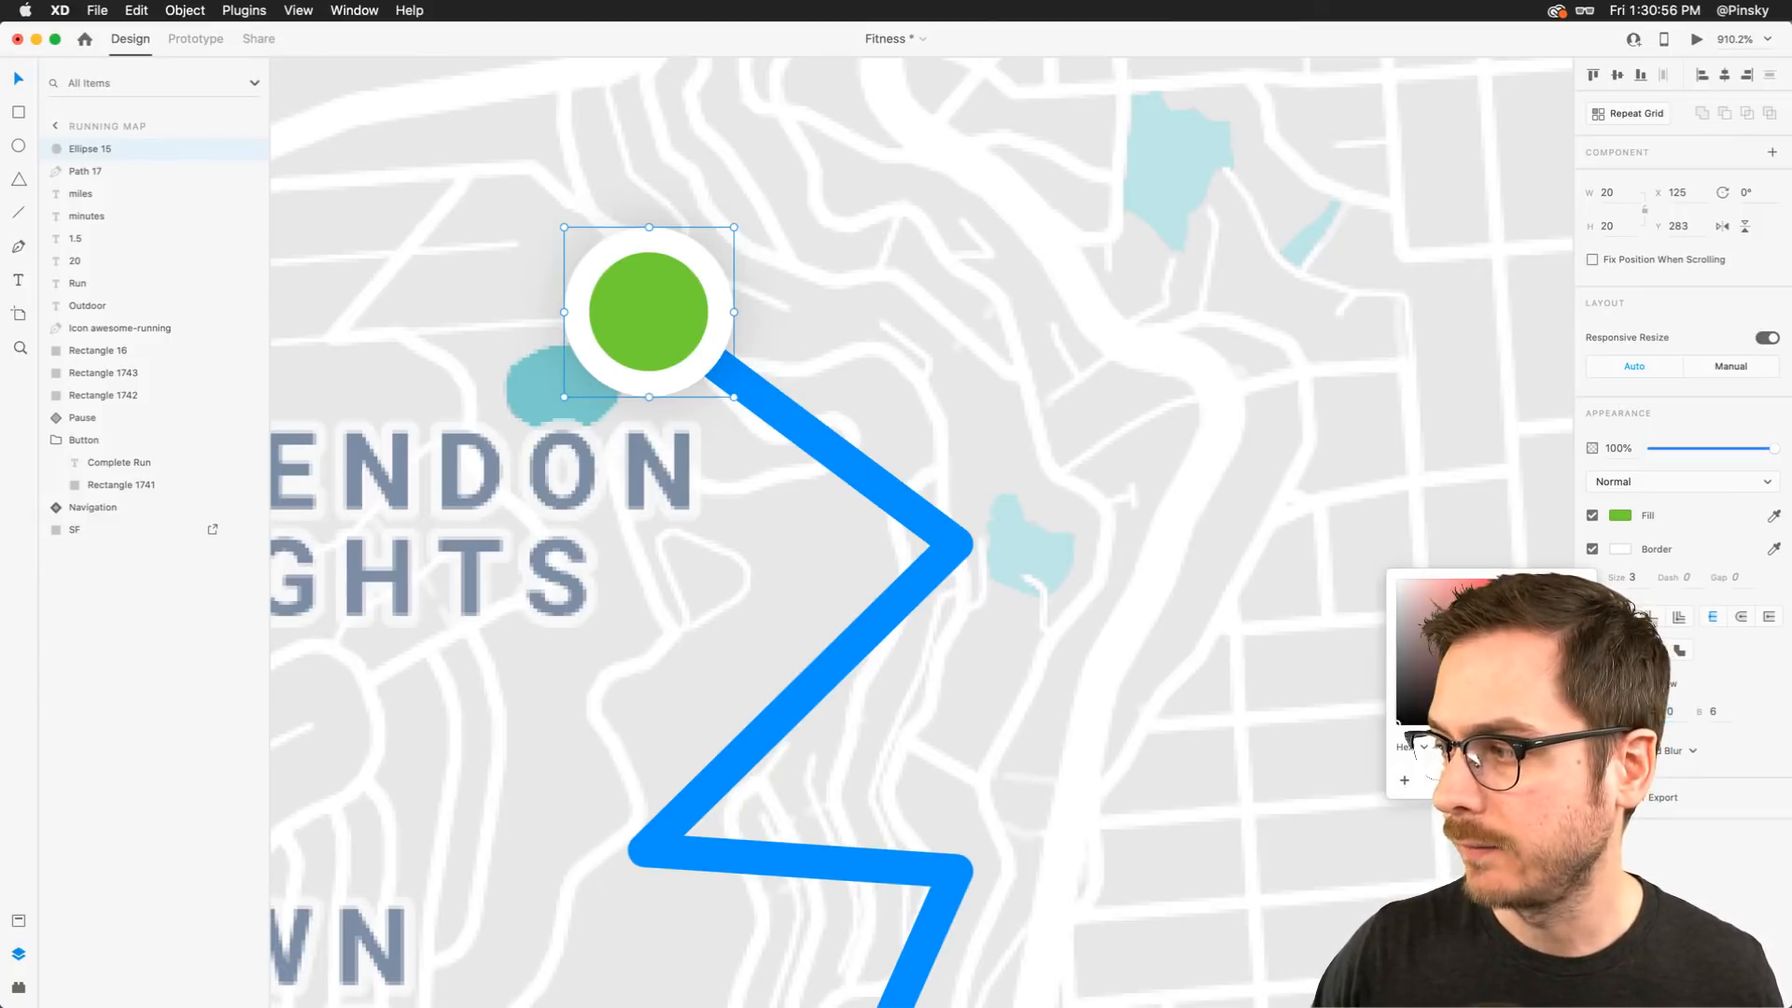
{"action": "left_click", "coordinate": [1716, 711]}
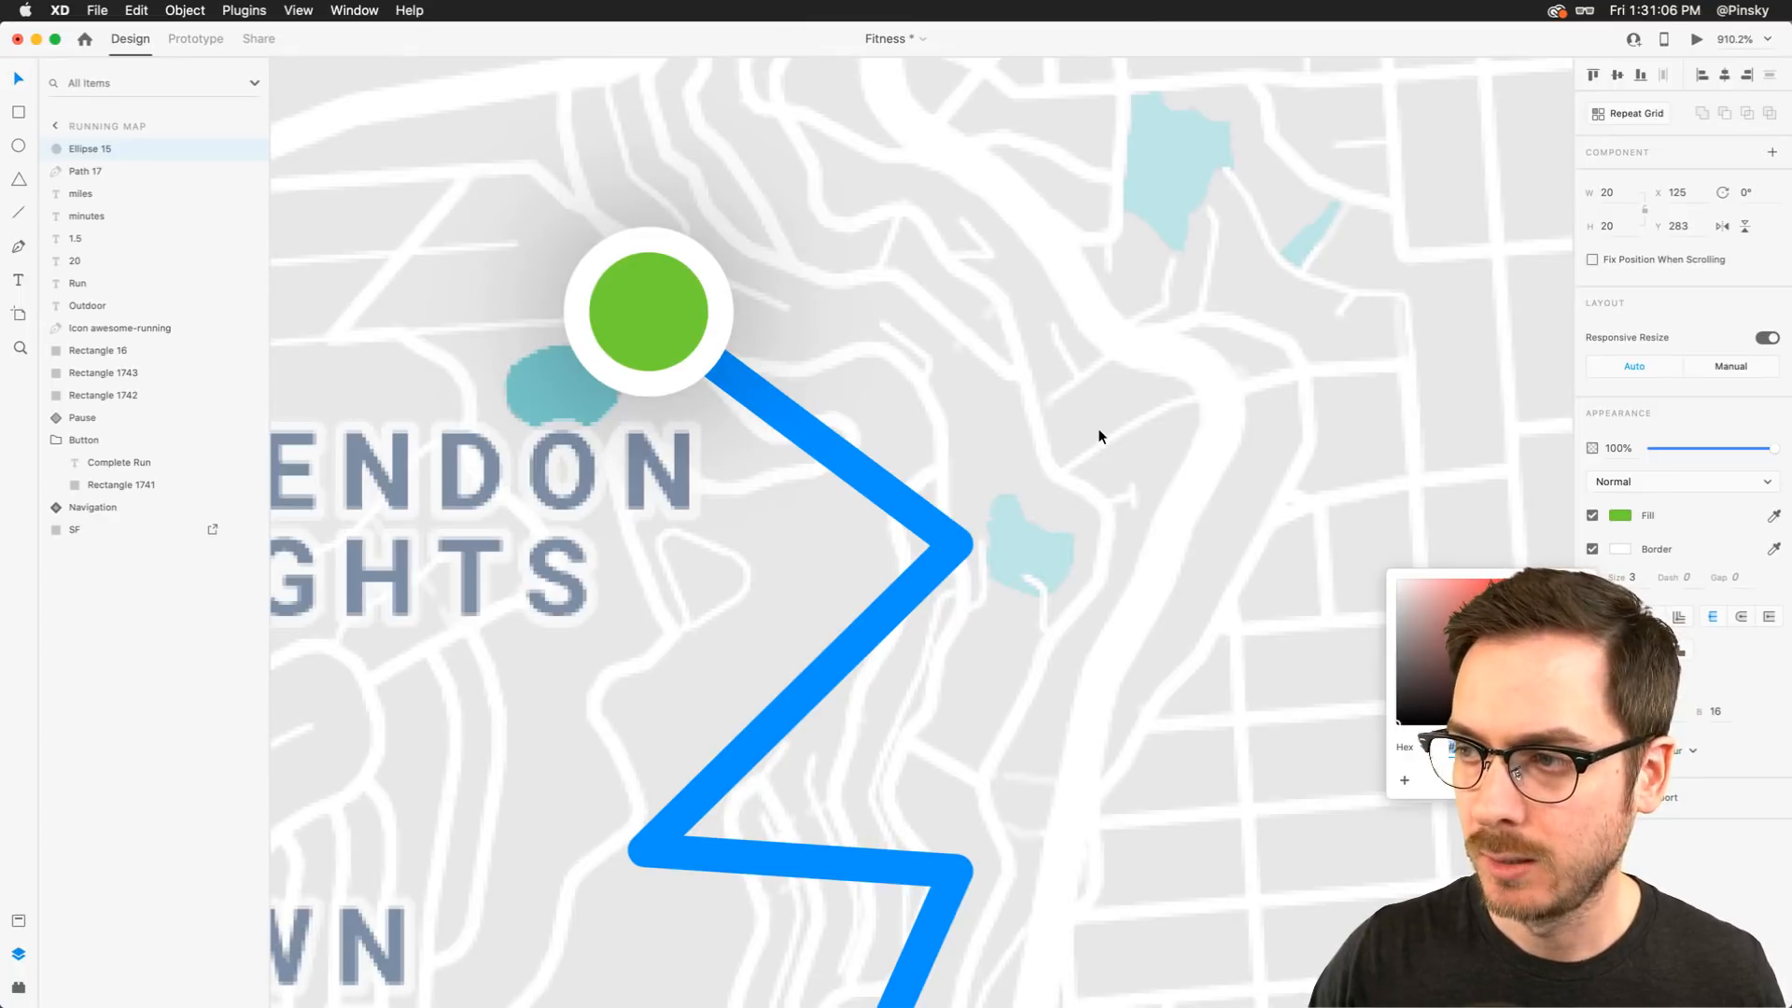
{"action": "scroll", "coordinate": [1100, 434], "scroll_direction": "down", "scroll_amount": 5}
{"action": "scroll", "coordinate": [1099, 434], "scroll_direction": "up", "scroll_amount": 4}
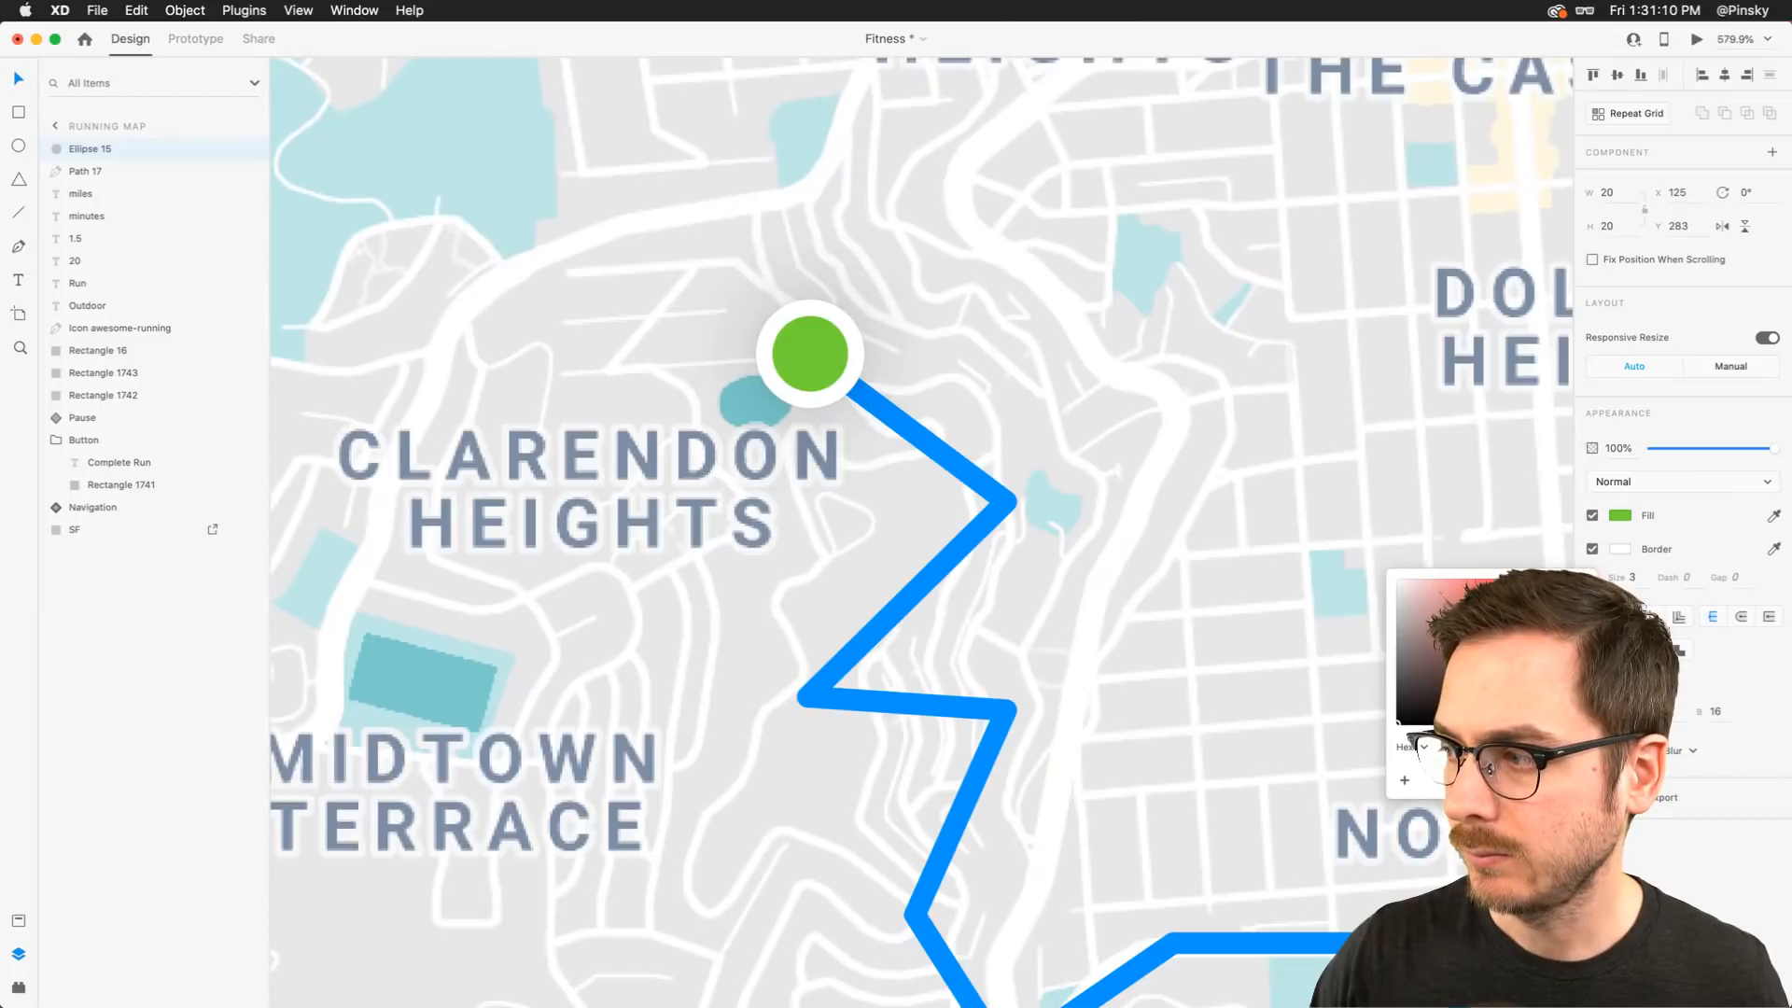
{"action": "key", "text": "Escape"}
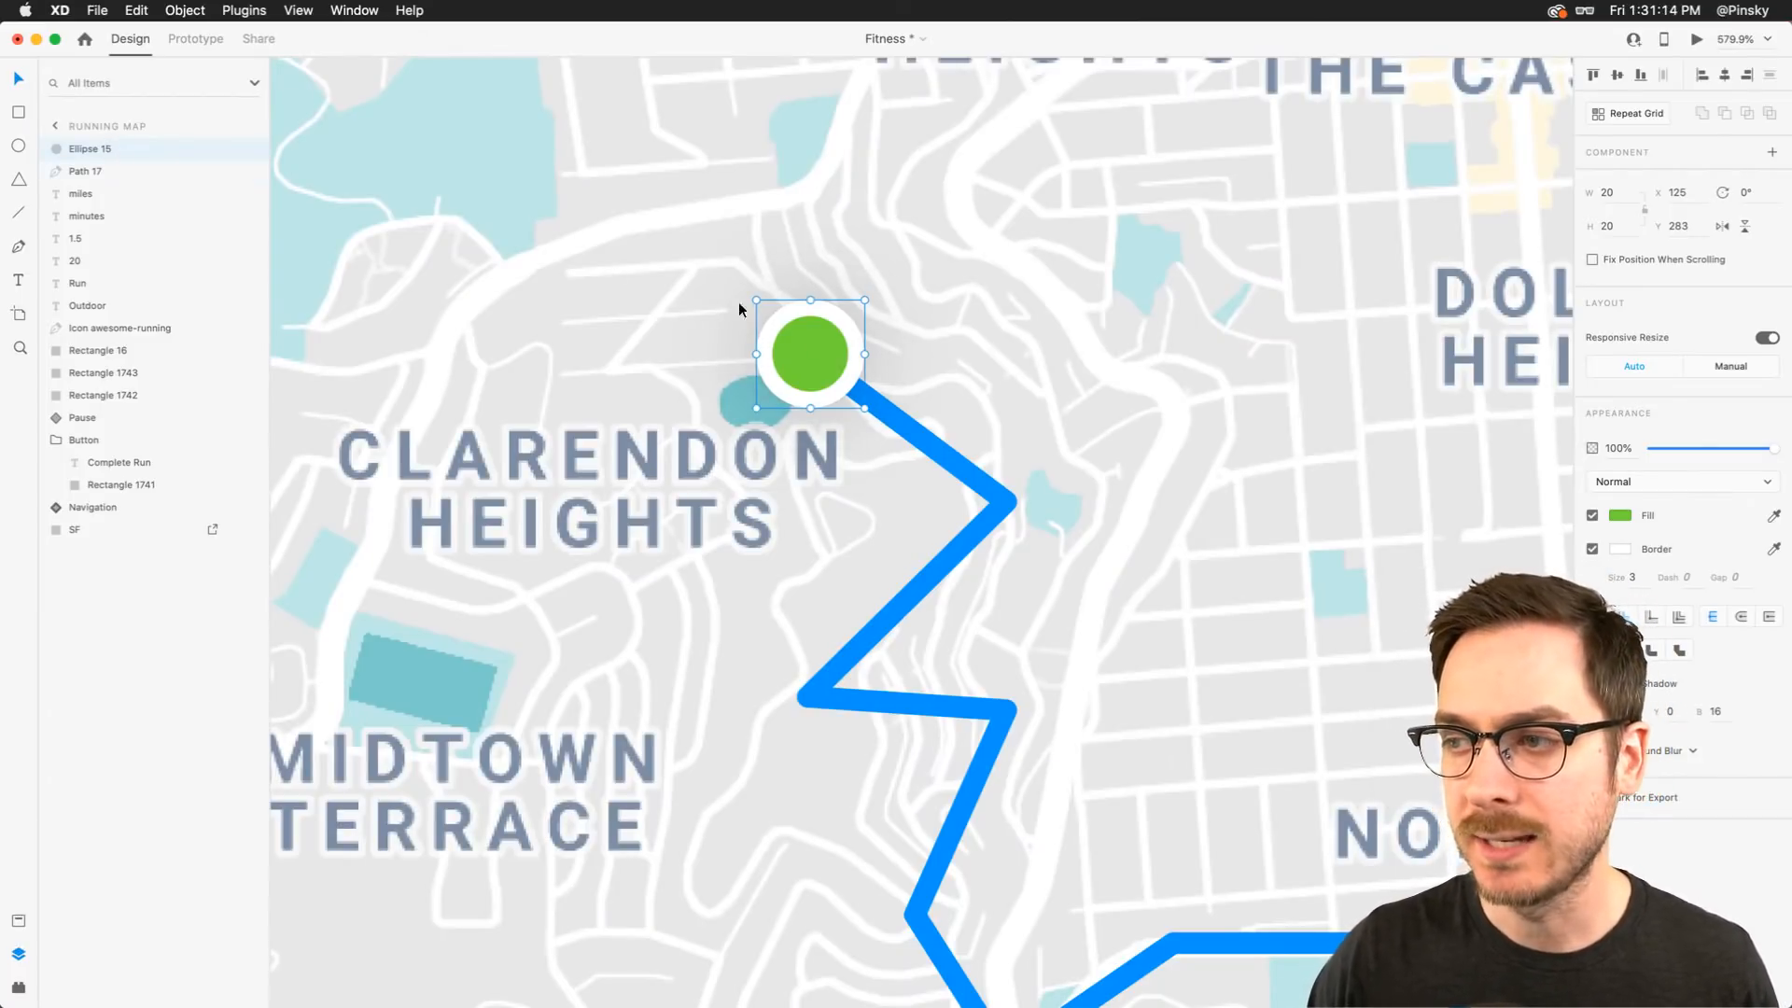
Duplicate the circle, remove the copy's border, and enlarge it to about 42 px around the same center
{"action": "key", "text": "super+d"}
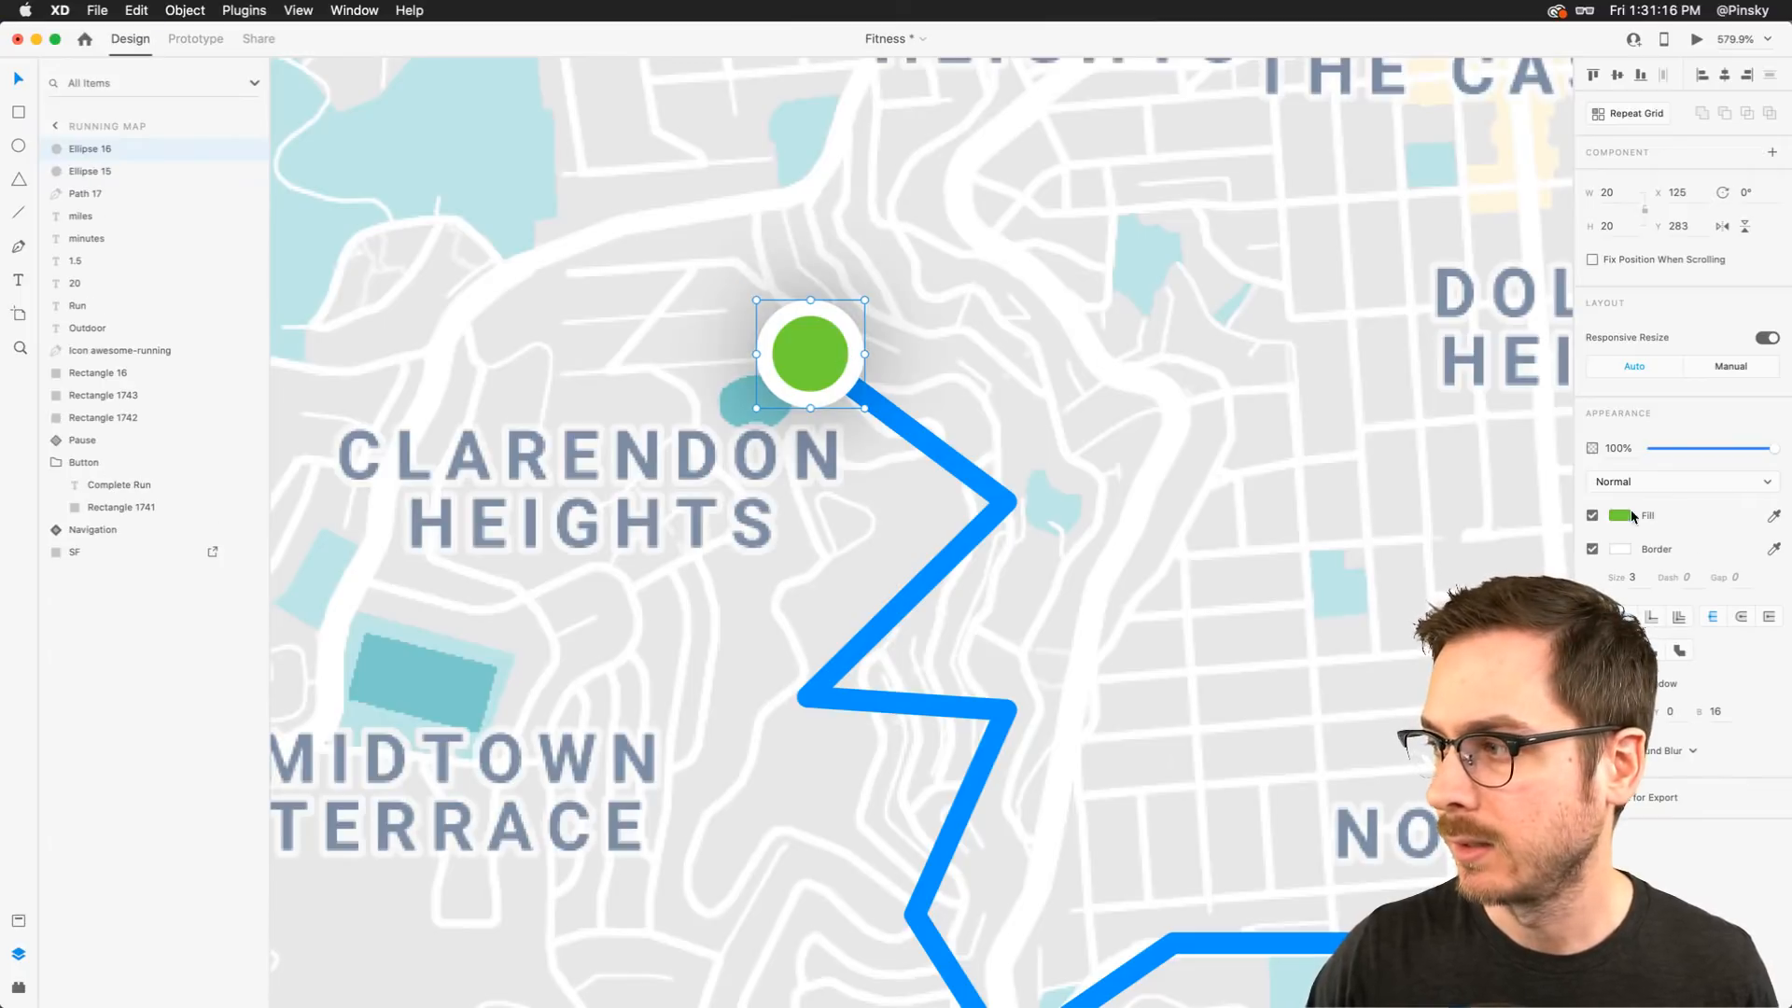
{"action": "left_click", "coordinate": [1593, 549]}
{"action": "left_click", "coordinate": [848, 350]}
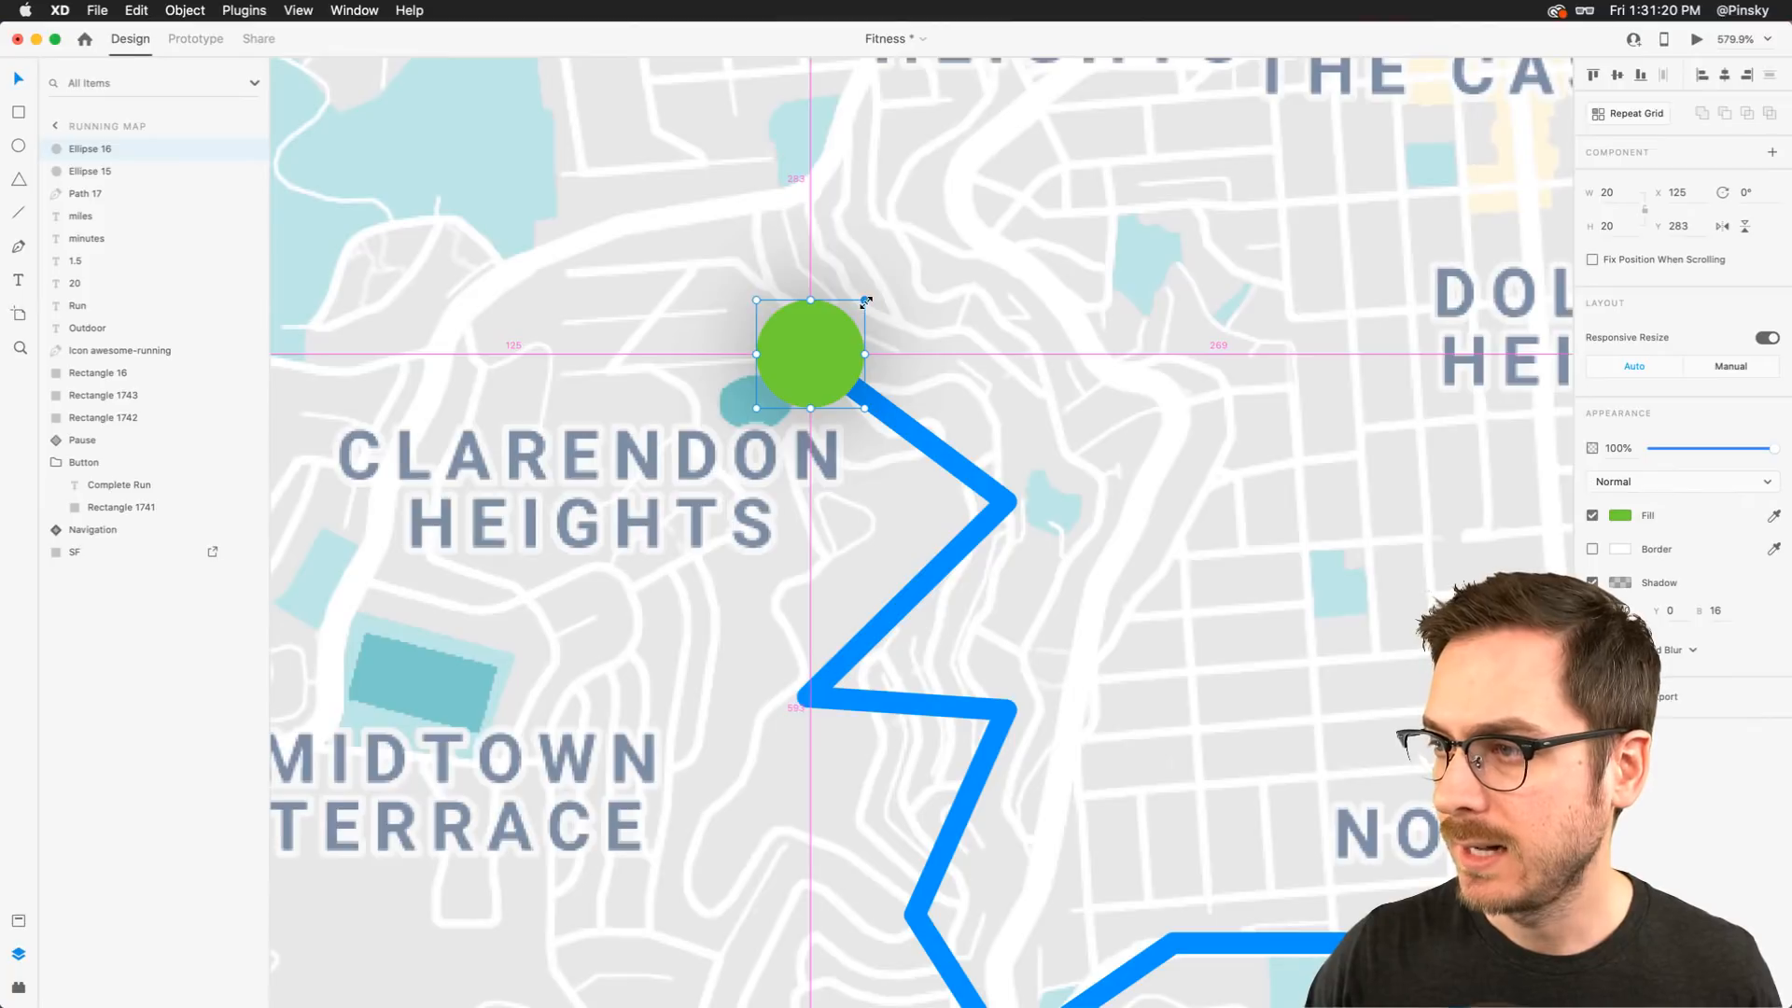
{"action": "left_click_drag", "start_coordinate": [865, 300], "coordinate": [954, 239]}
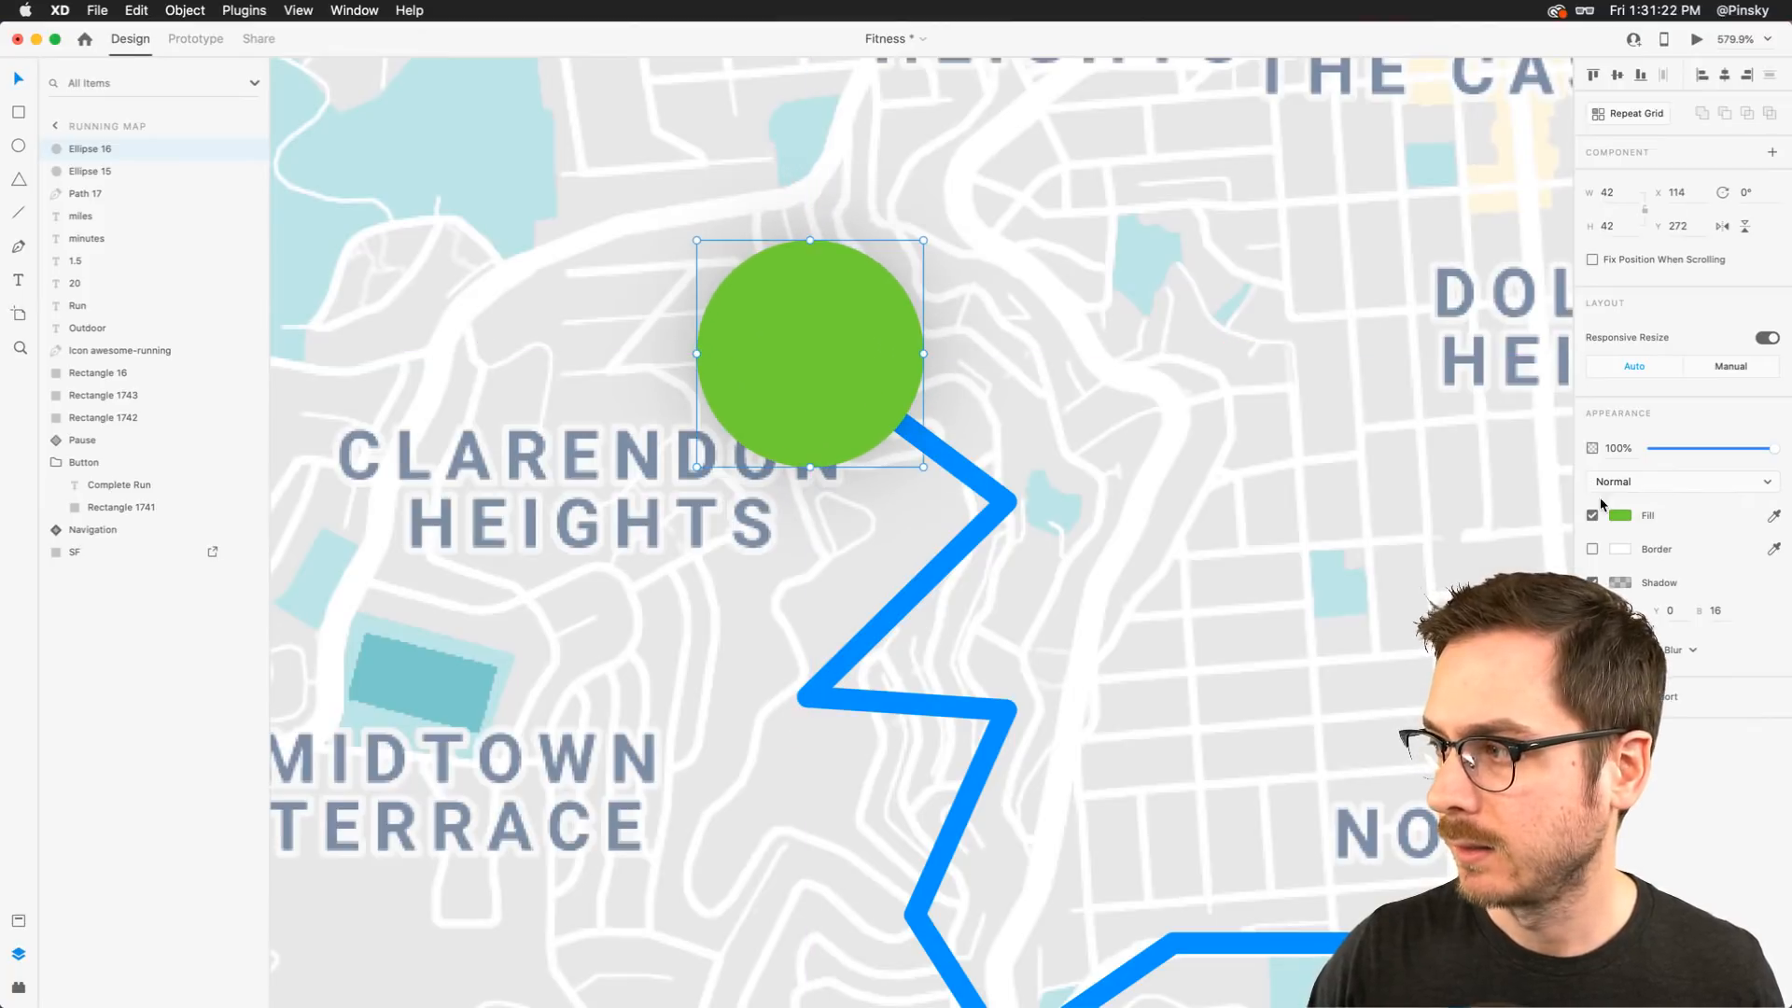
Send the enlarged copy behind the original circle and set its opacity to 10%
{"action": "key", "text": "2"}
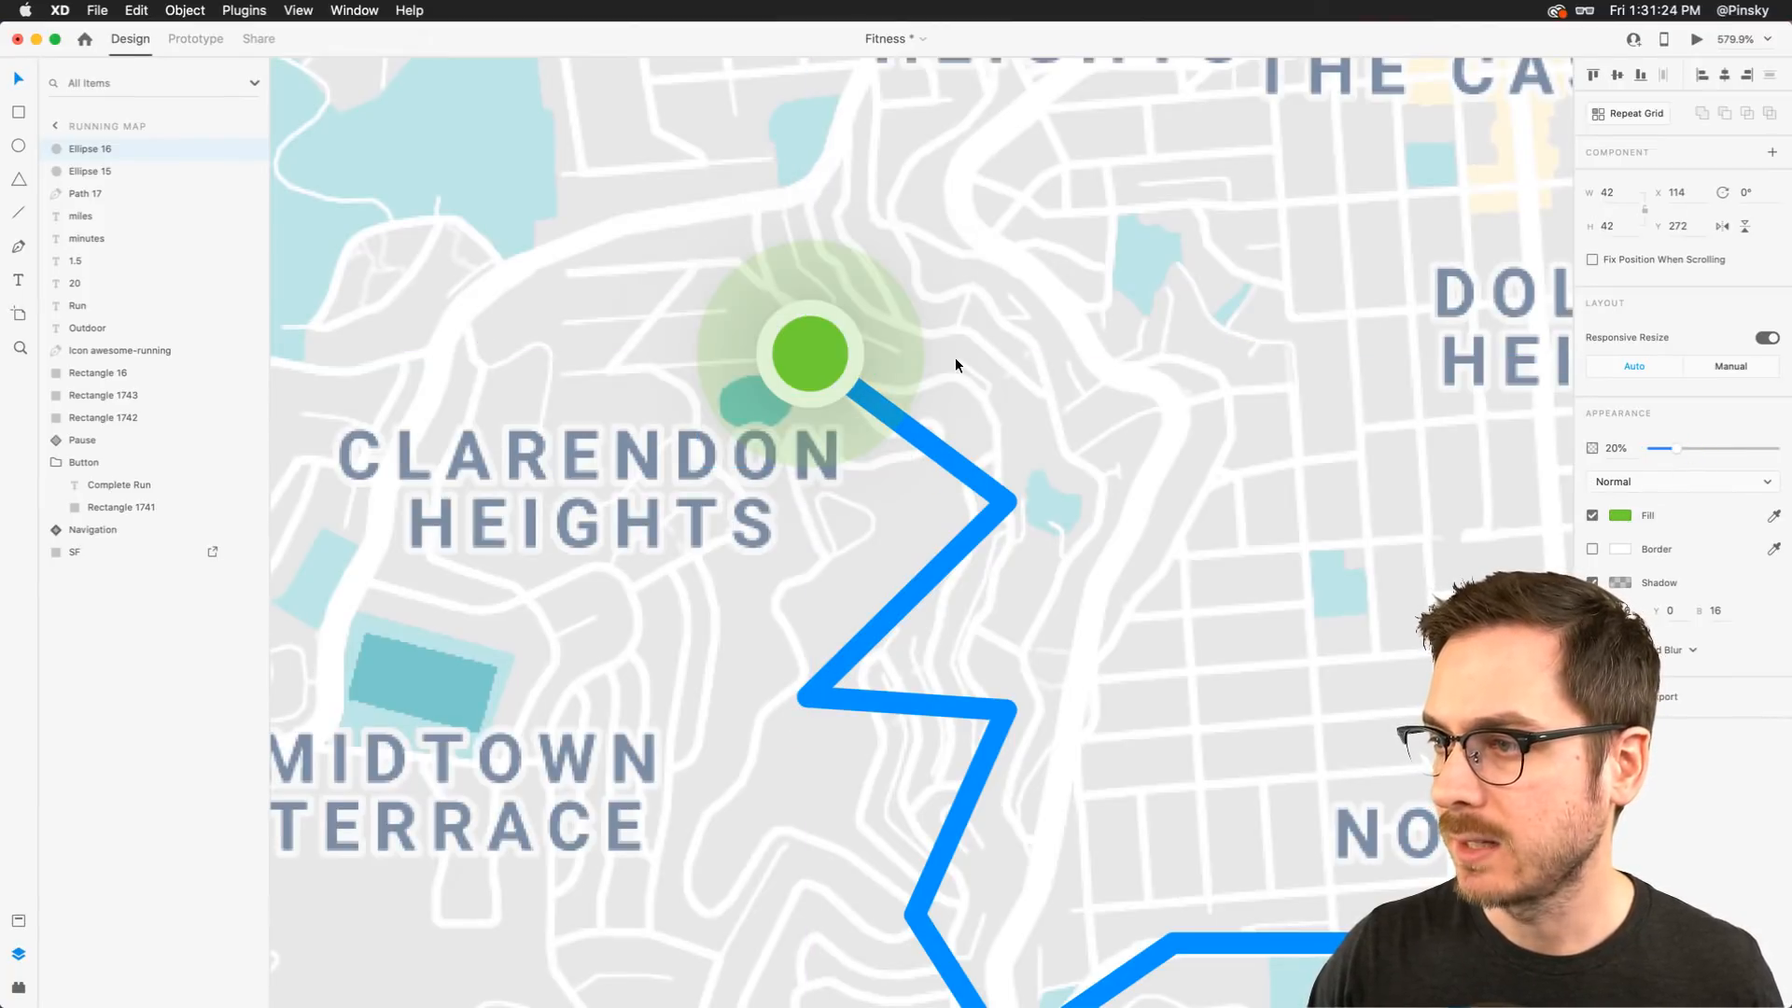
{"action": "key", "text": "super+["}
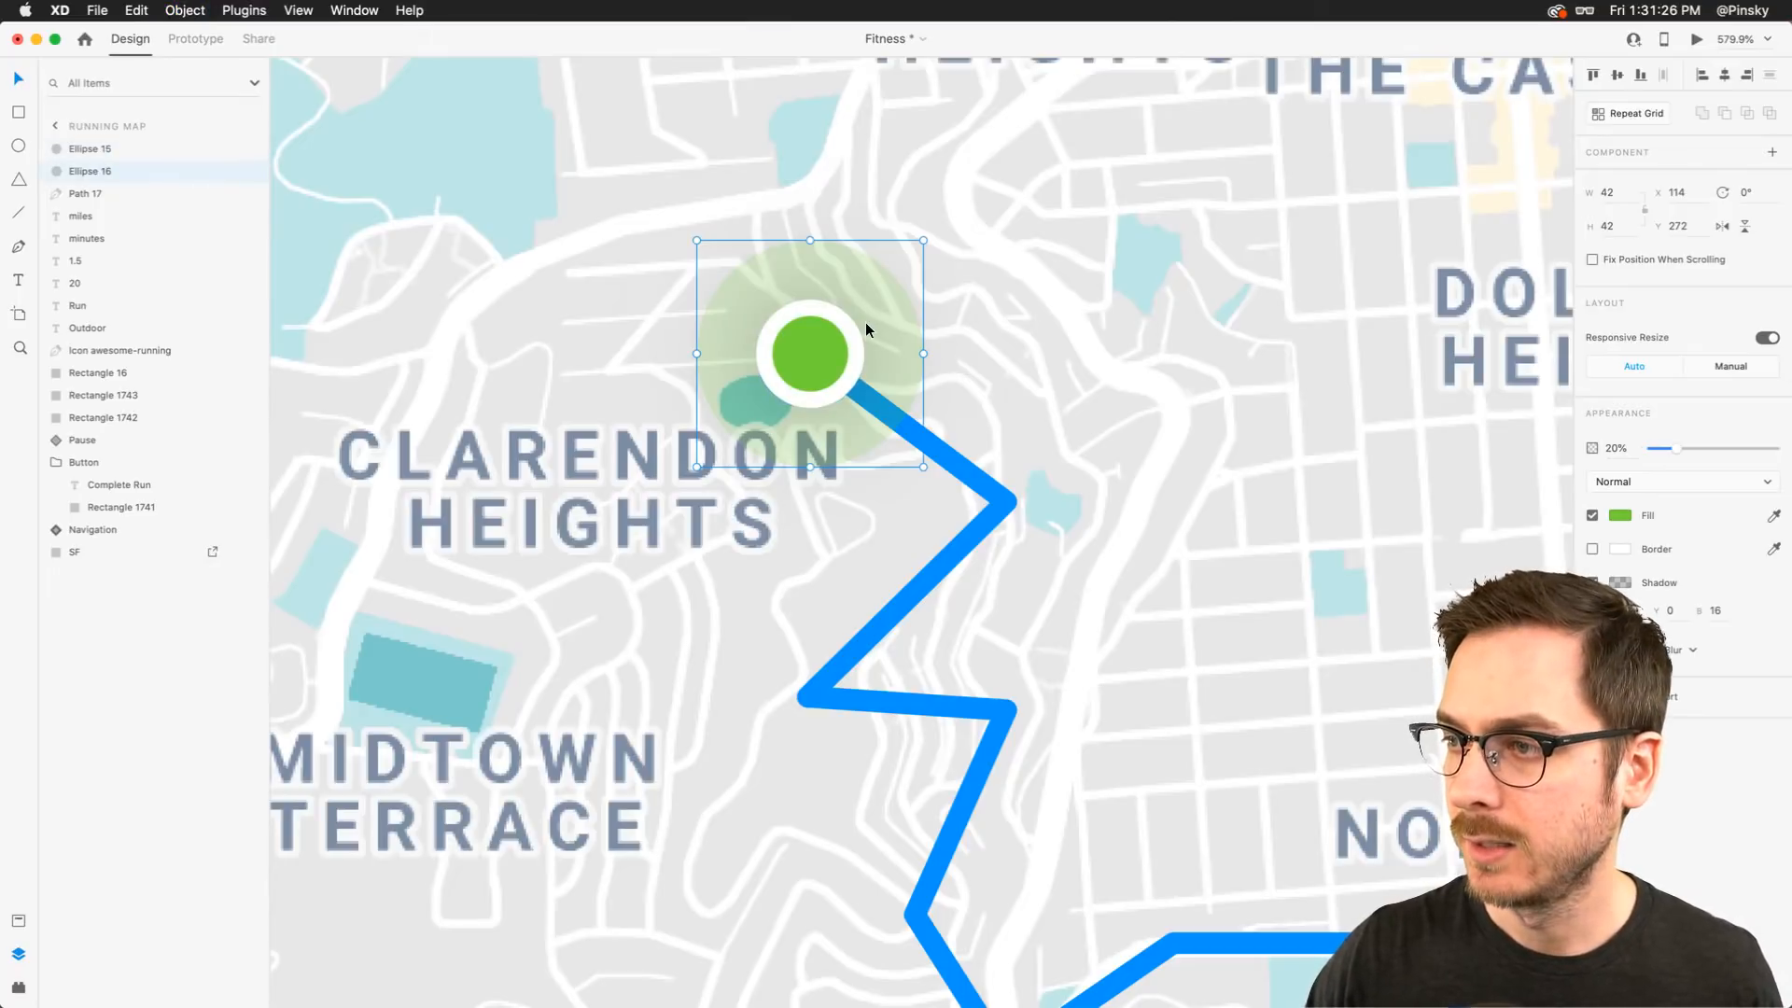
{"action": "scroll", "coordinate": [865, 322], "scroll_direction": "down", "scroll_amount": 5}
{"action": "scroll", "coordinate": [865, 322], "scroll_direction": "up", "scroll_amount": 3}
{"action": "scroll", "coordinate": [865, 322], "scroll_direction": "down", "scroll_amount": 1}
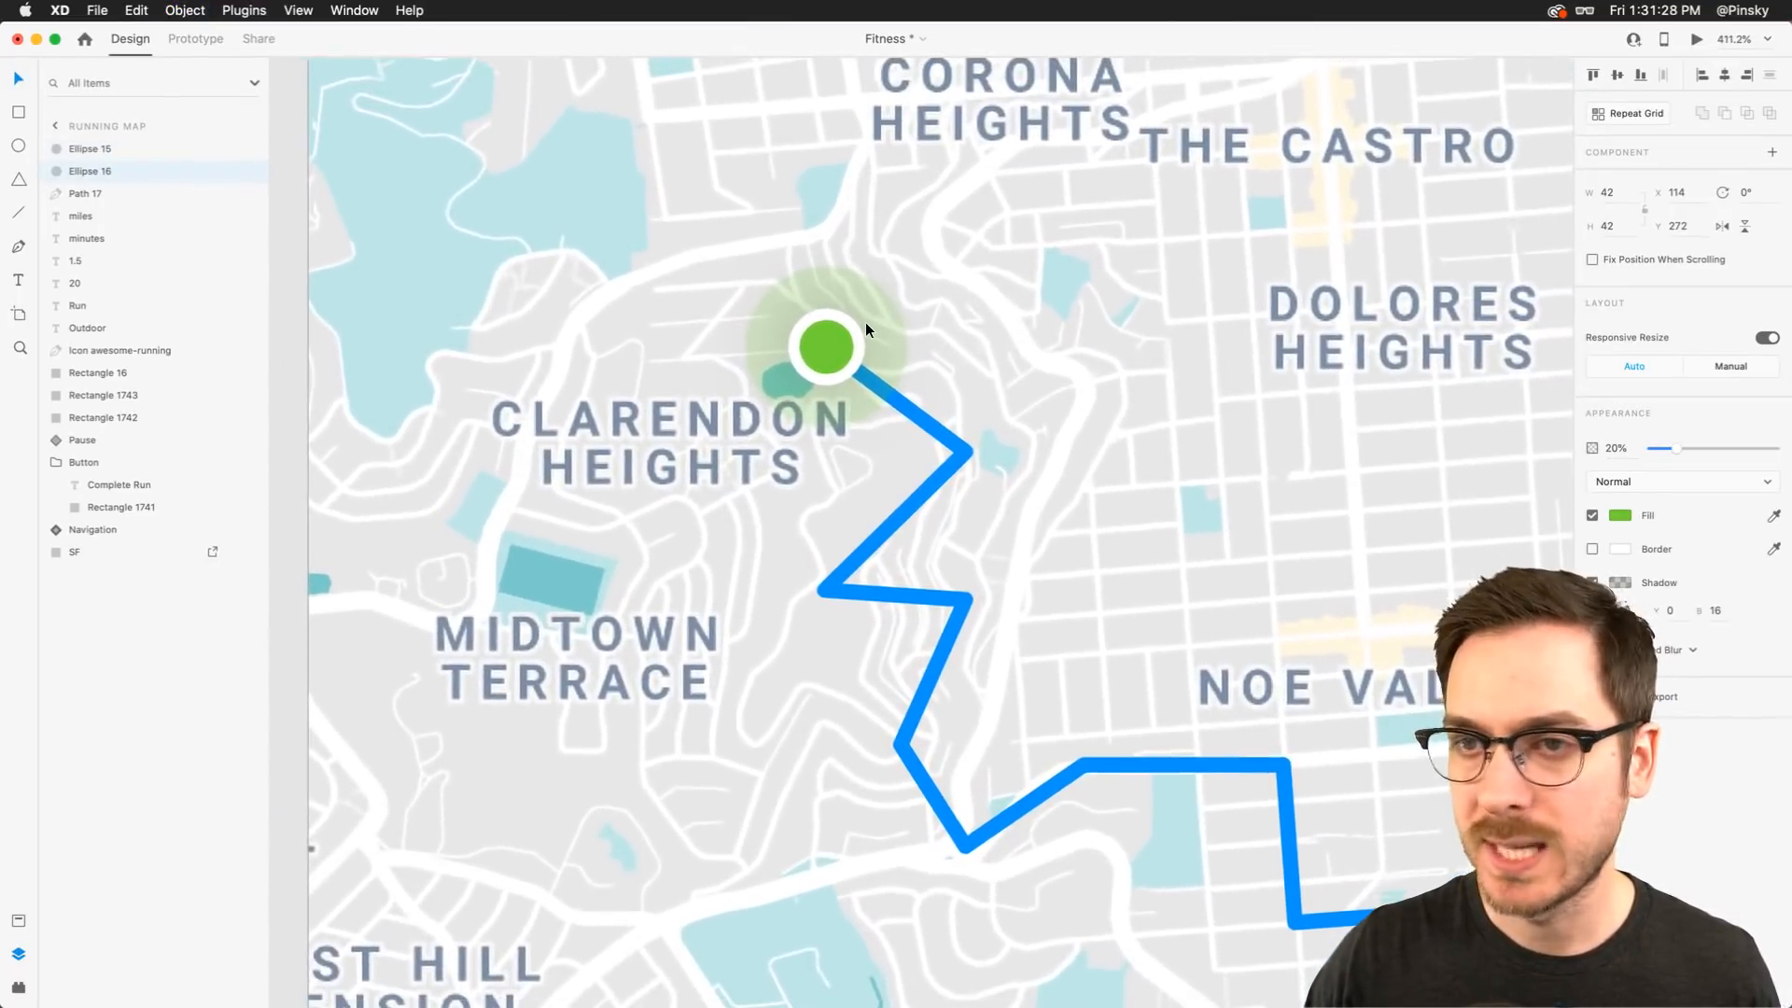
{"action": "key", "text": "1"}
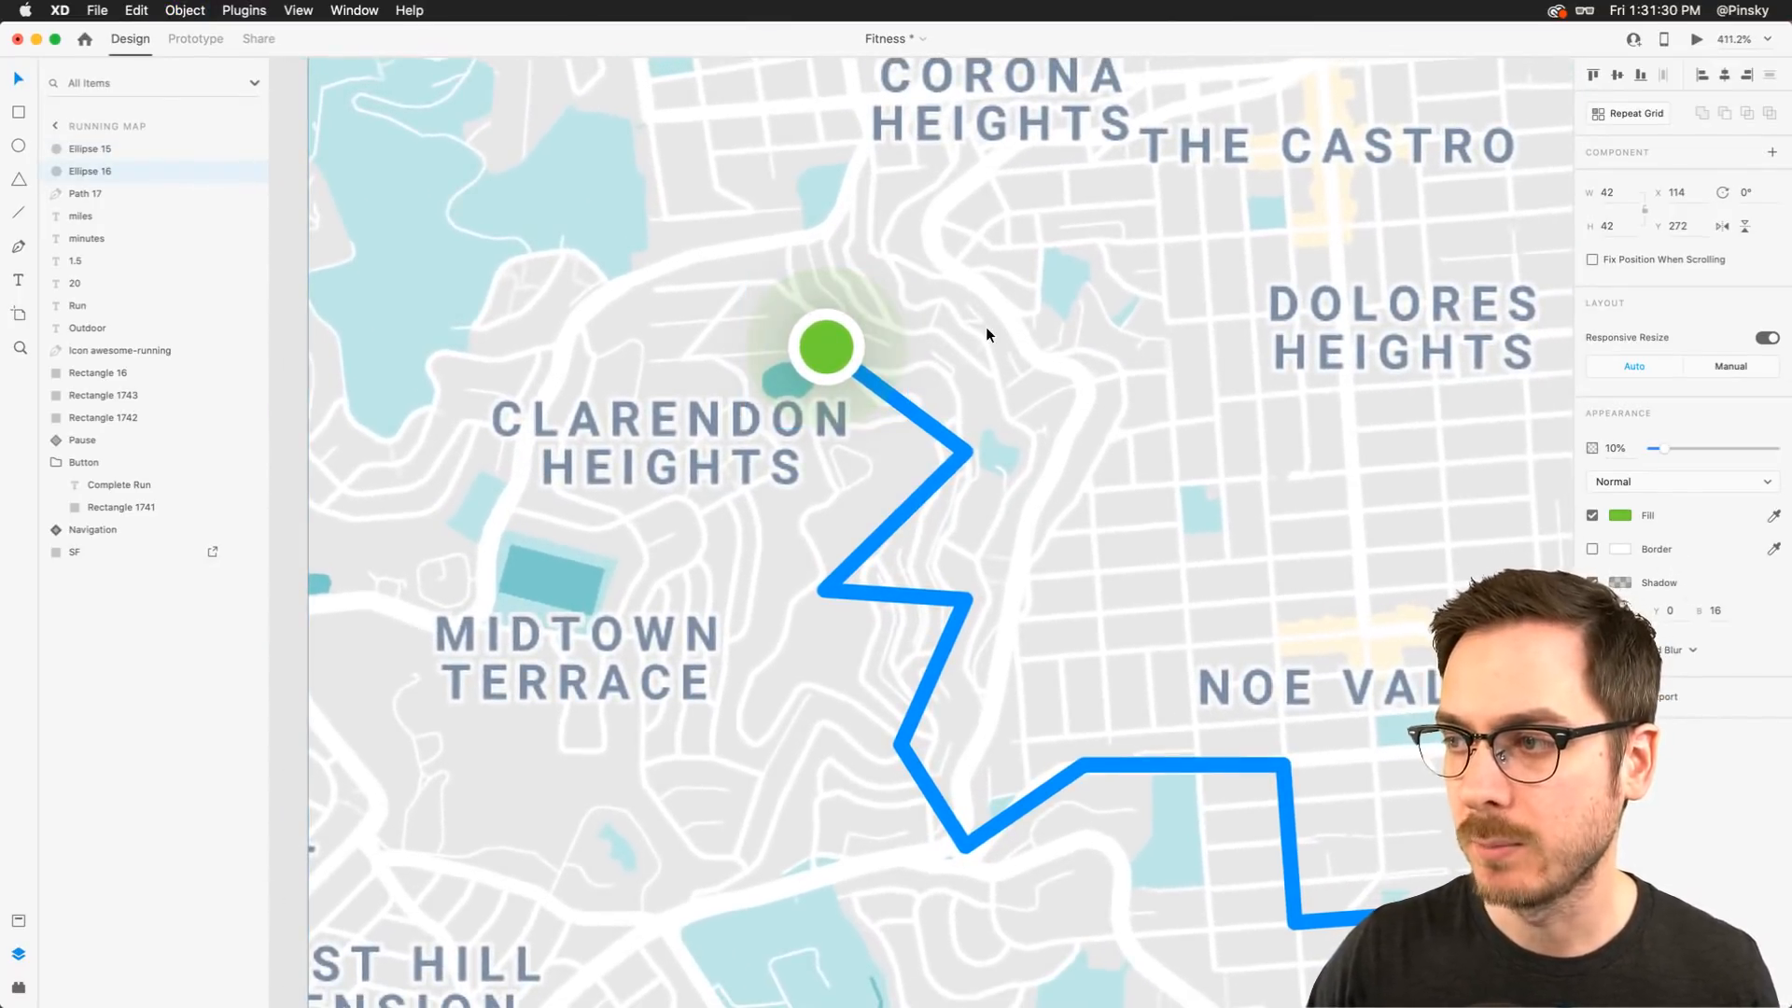
Group the two start circles and name the group Start
{"action": "scroll", "coordinate": [988, 333], "scroll_direction": "down", "scroll_amount": 4}
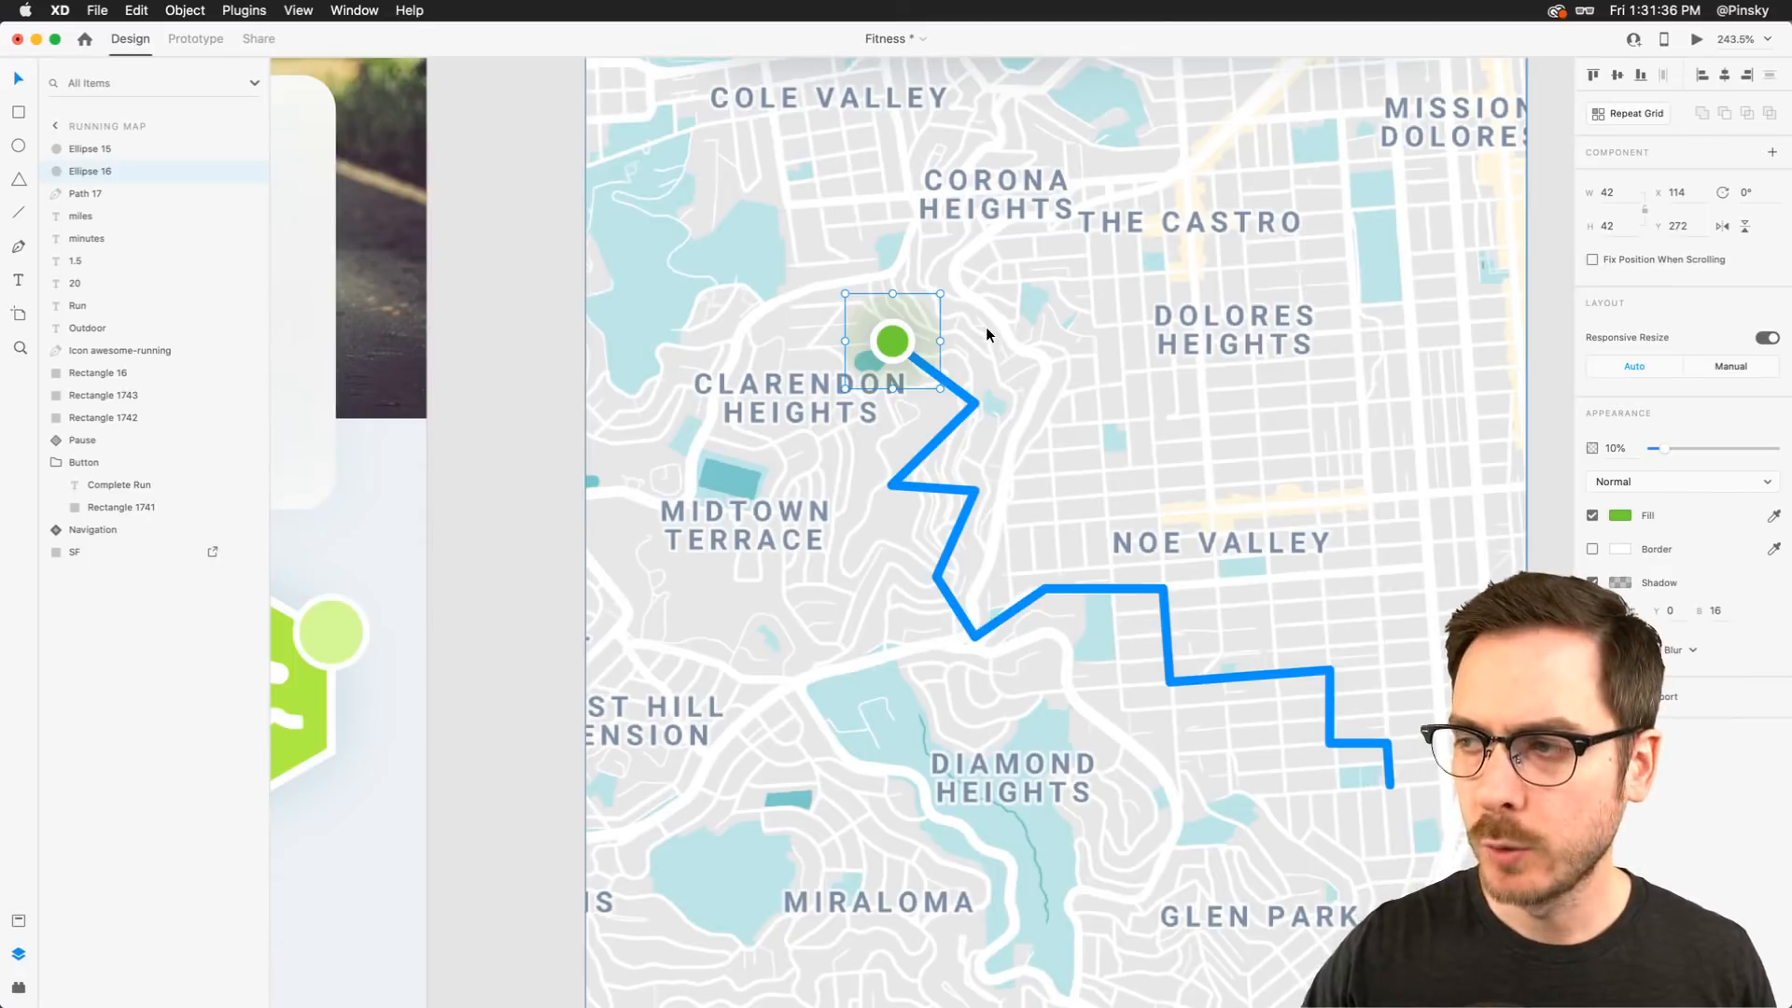
{"action": "scroll", "coordinate": [988, 333], "scroll_direction": "right", "scroll_amount": 1}
{"action": "scroll", "coordinate": [987, 333], "scroll_direction": "down", "scroll_amount": 1}
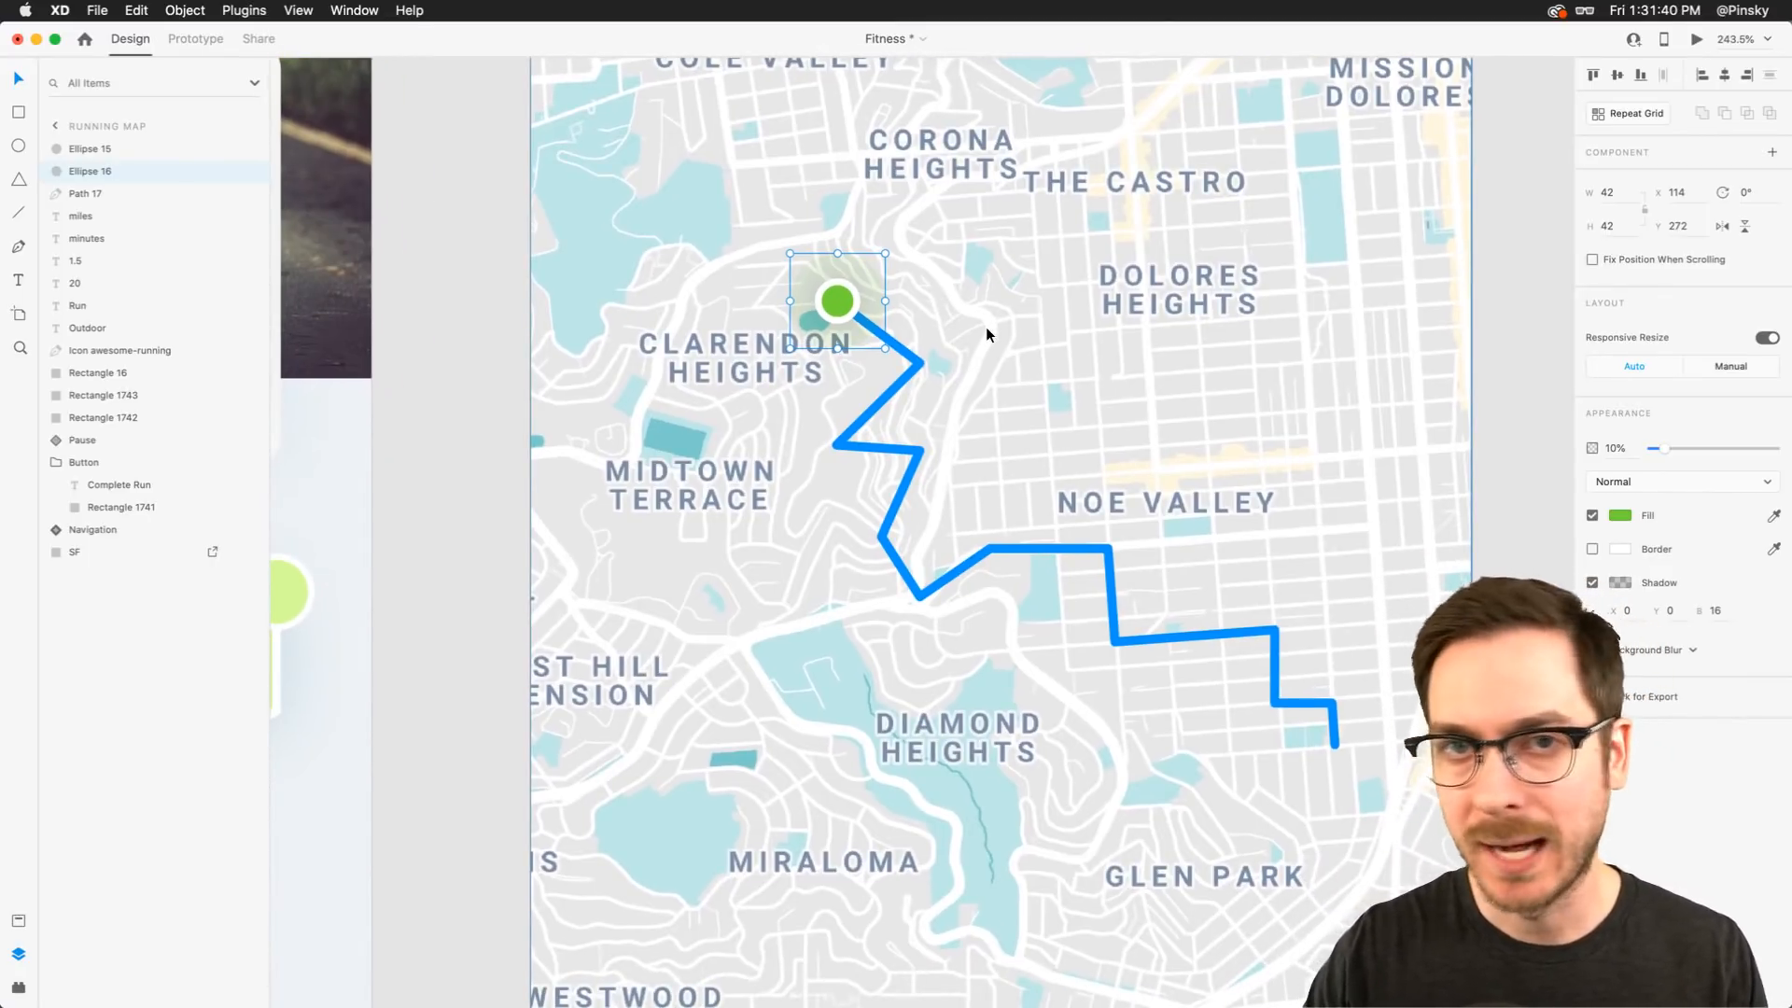
{"action": "scroll", "coordinate": [986, 327], "scroll_direction": "right", "scroll_amount": 4}
{"action": "scroll", "coordinate": [986, 326], "scroll_direction": "down", "scroll_amount": 1}
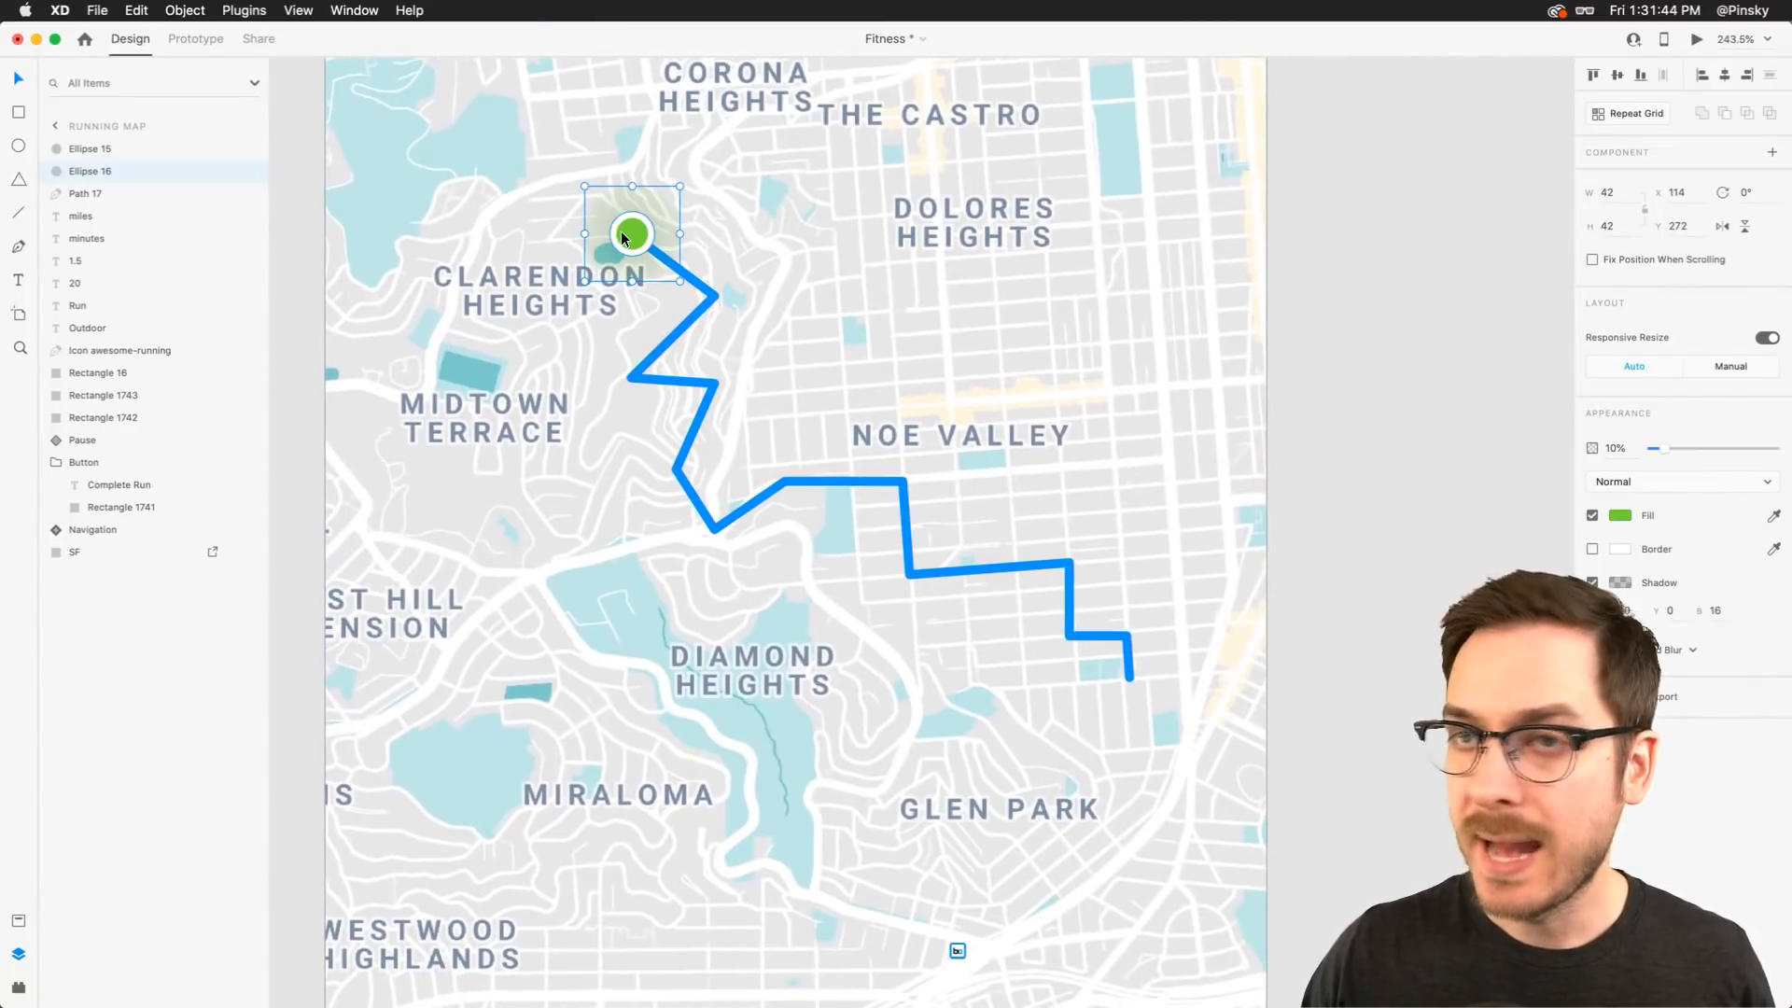
{"action": "scroll", "coordinate": [616, 233], "scroll_direction": "right", "scroll_amount": 3}
{"action": "scroll", "coordinate": [616, 233], "scroll_direction": "down", "scroll_amount": 1}
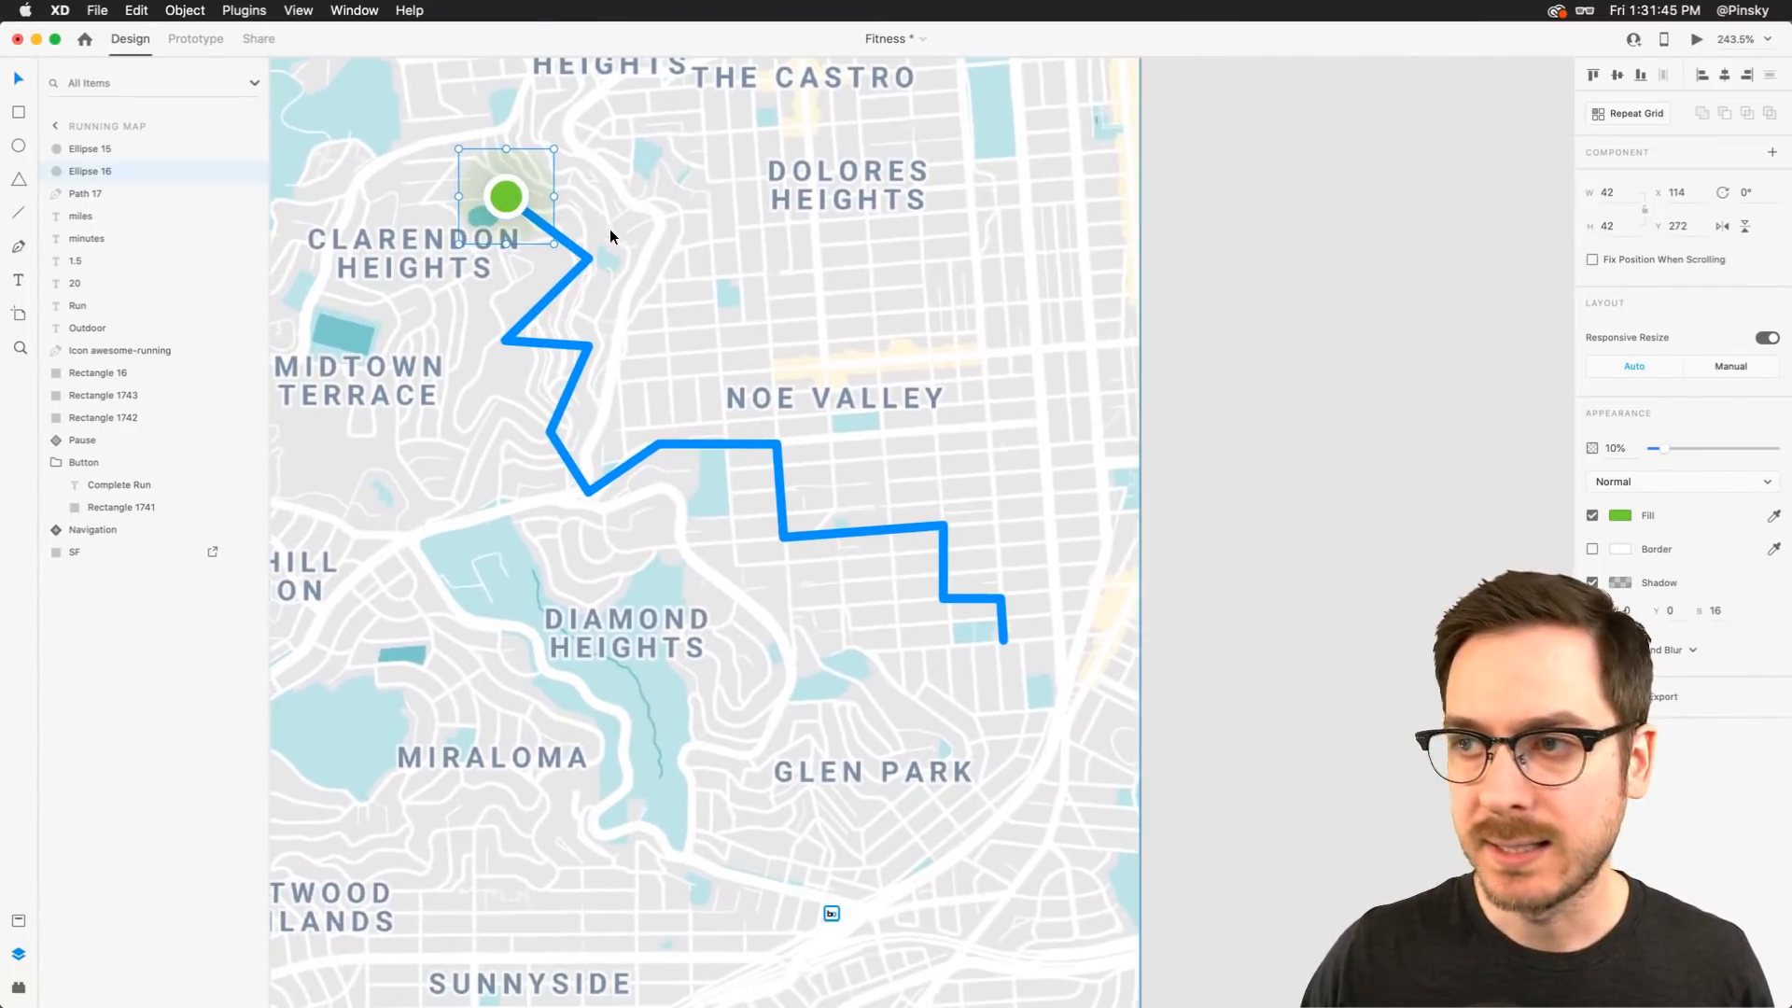
{"action": "left_click", "coordinate": [120, 148], "text": "shift"}
{"action": "key", "text": "super+g"}
{"action": "double_click", "coordinate": [92, 148]}
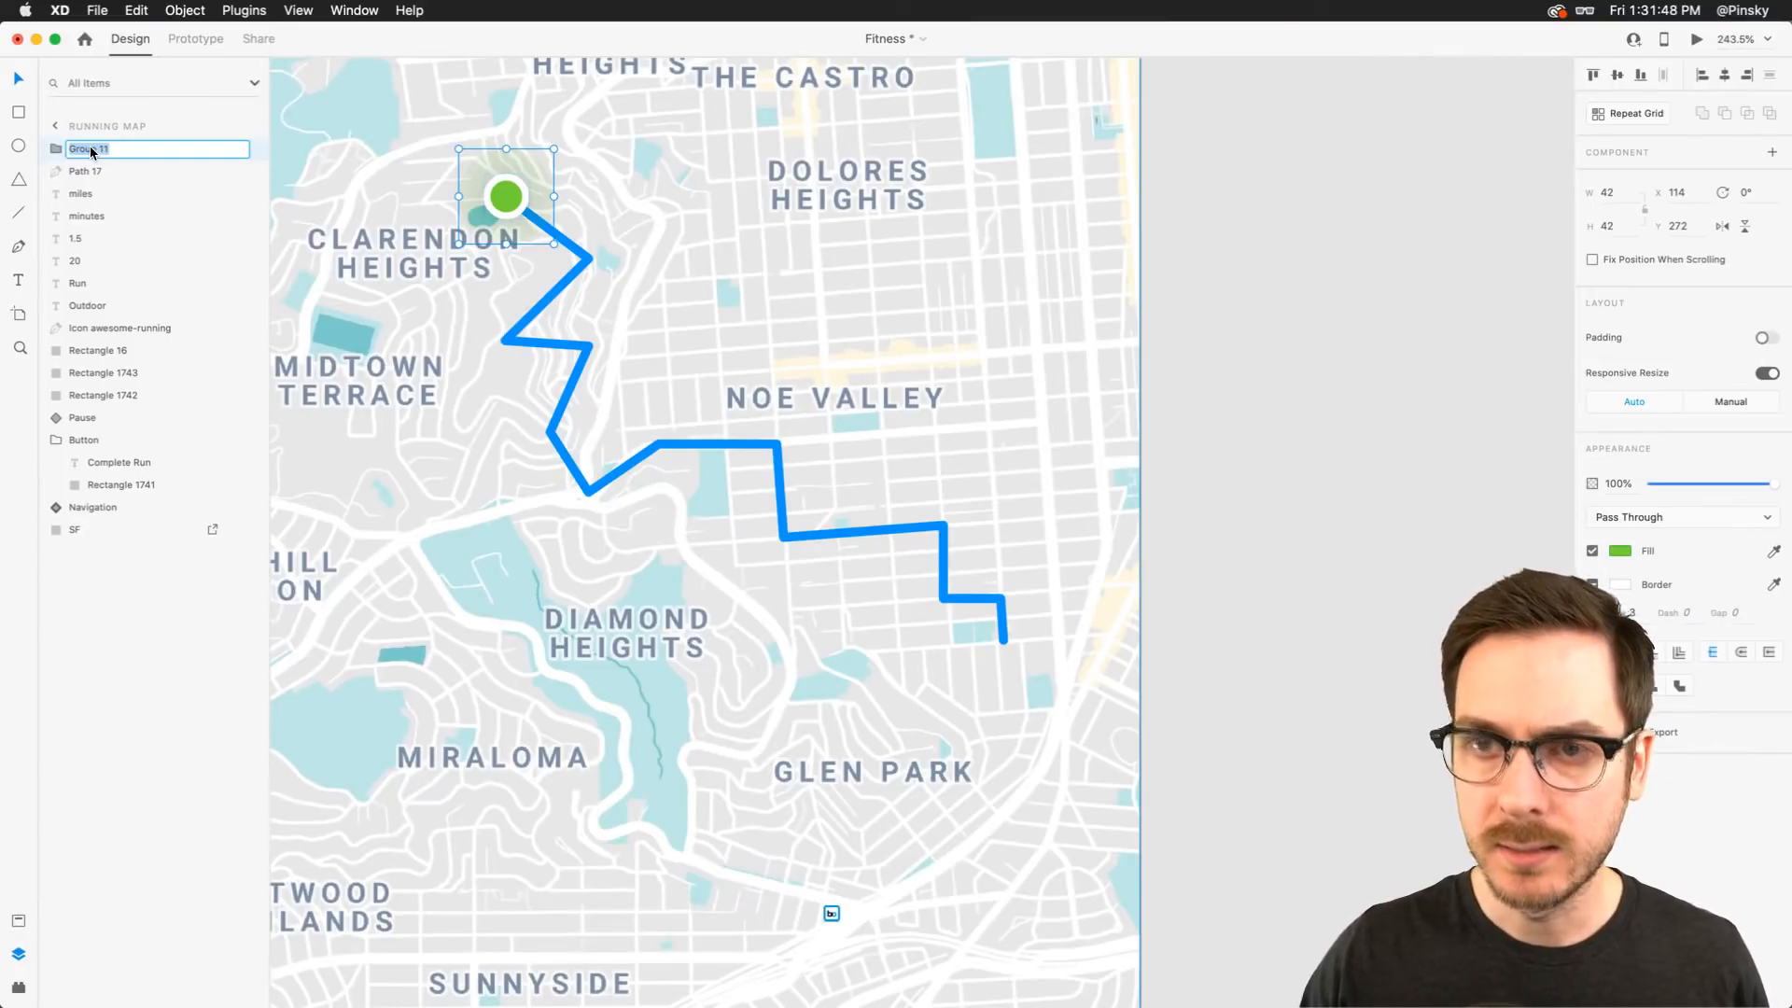
{"action": "type", "text": "Start"}
{"action": "key", "text": "Return"}
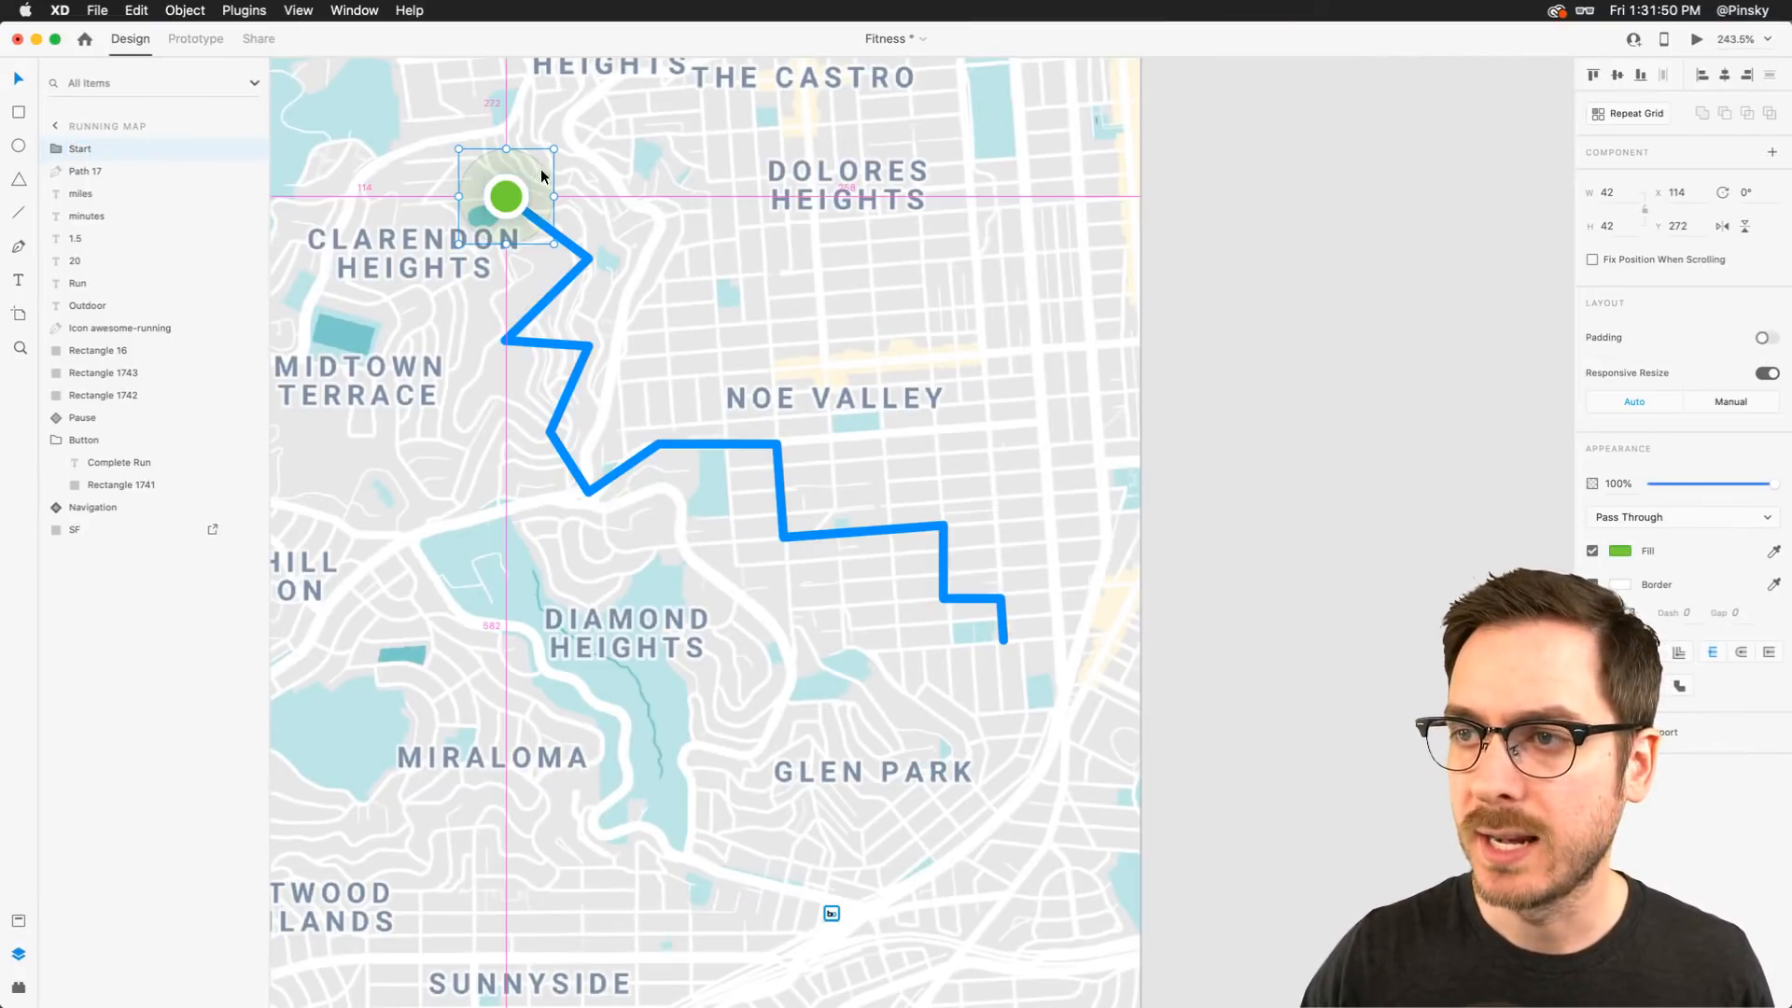
Duplicate the Start group onto the end of the route near Glen Park and rename it End
{"action": "mouse_move", "coordinate": [514, 196]}
{"action": "left_mouse_down", "text": "alt"}
{"action": "mouse_move", "coordinate": [1015, 581]}
{"action": "mouse_move", "coordinate": [1007, 637]}
{"action": "left_mouse_up", "text": "alt"}
{"action": "double_click", "coordinate": [79, 150]}
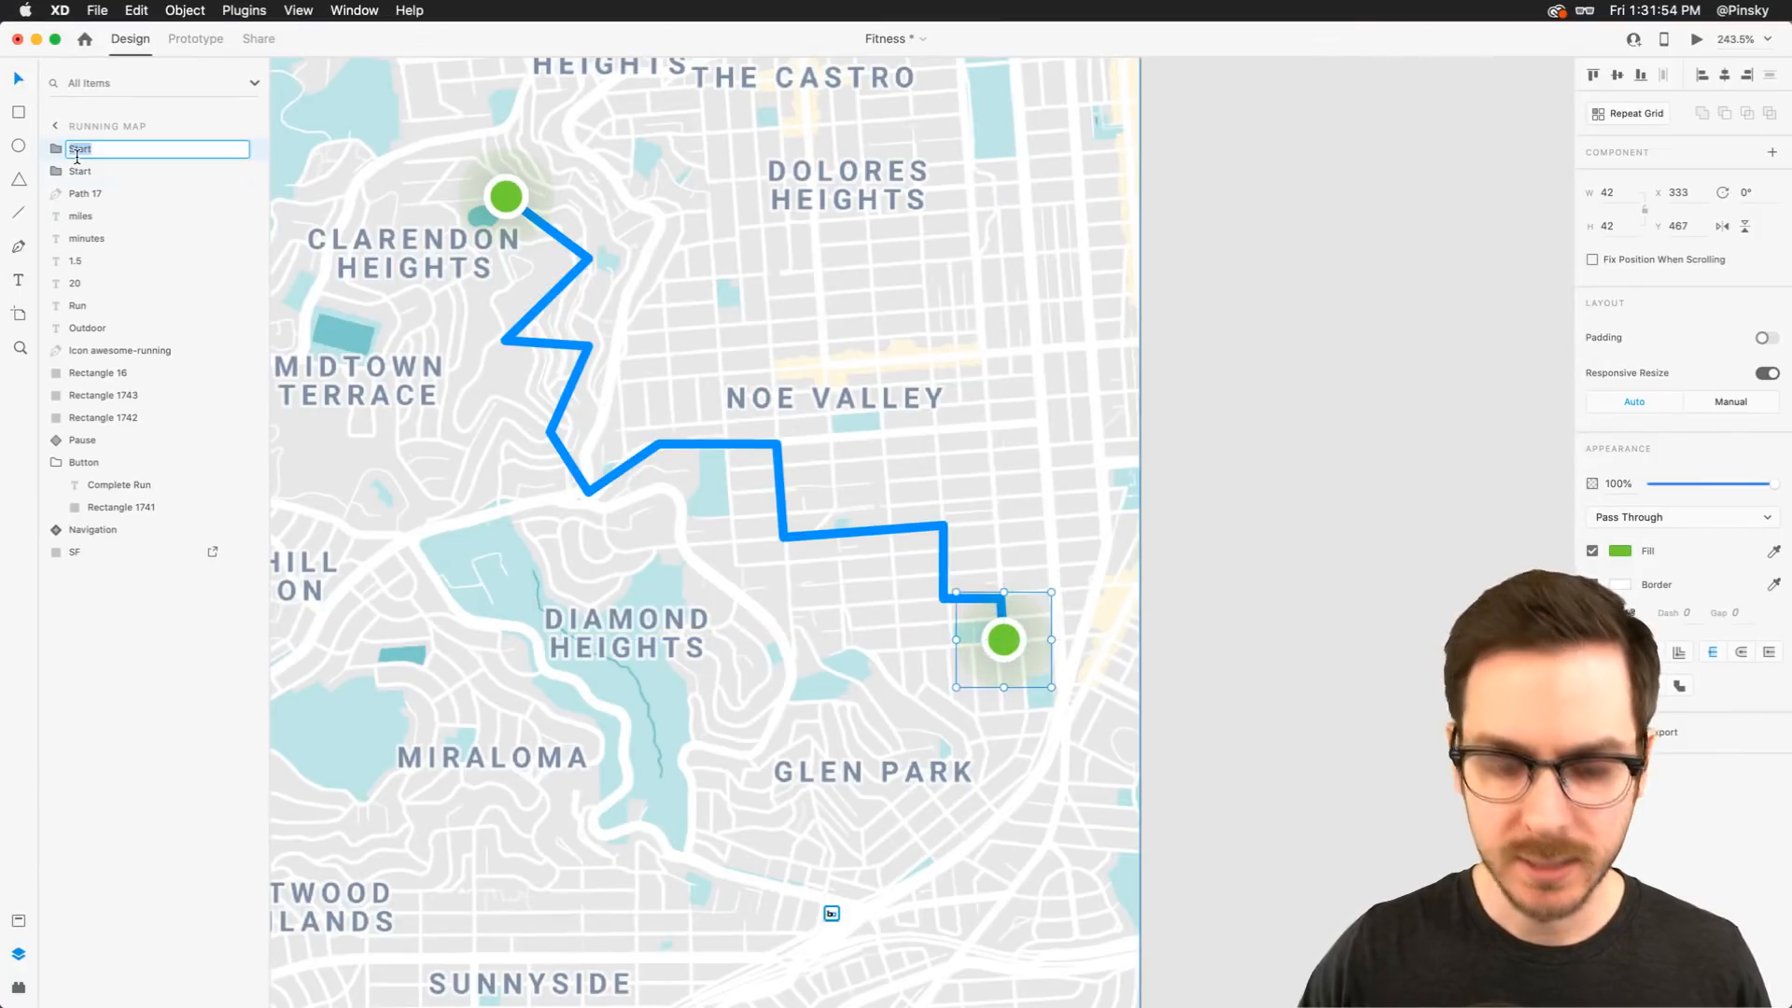
{"action": "type", "text": "End"}
{"action": "key", "text": "Return"}
Change the fill of both circles in the End group to red #D53658
{"action": "key", "text": "super+3"}
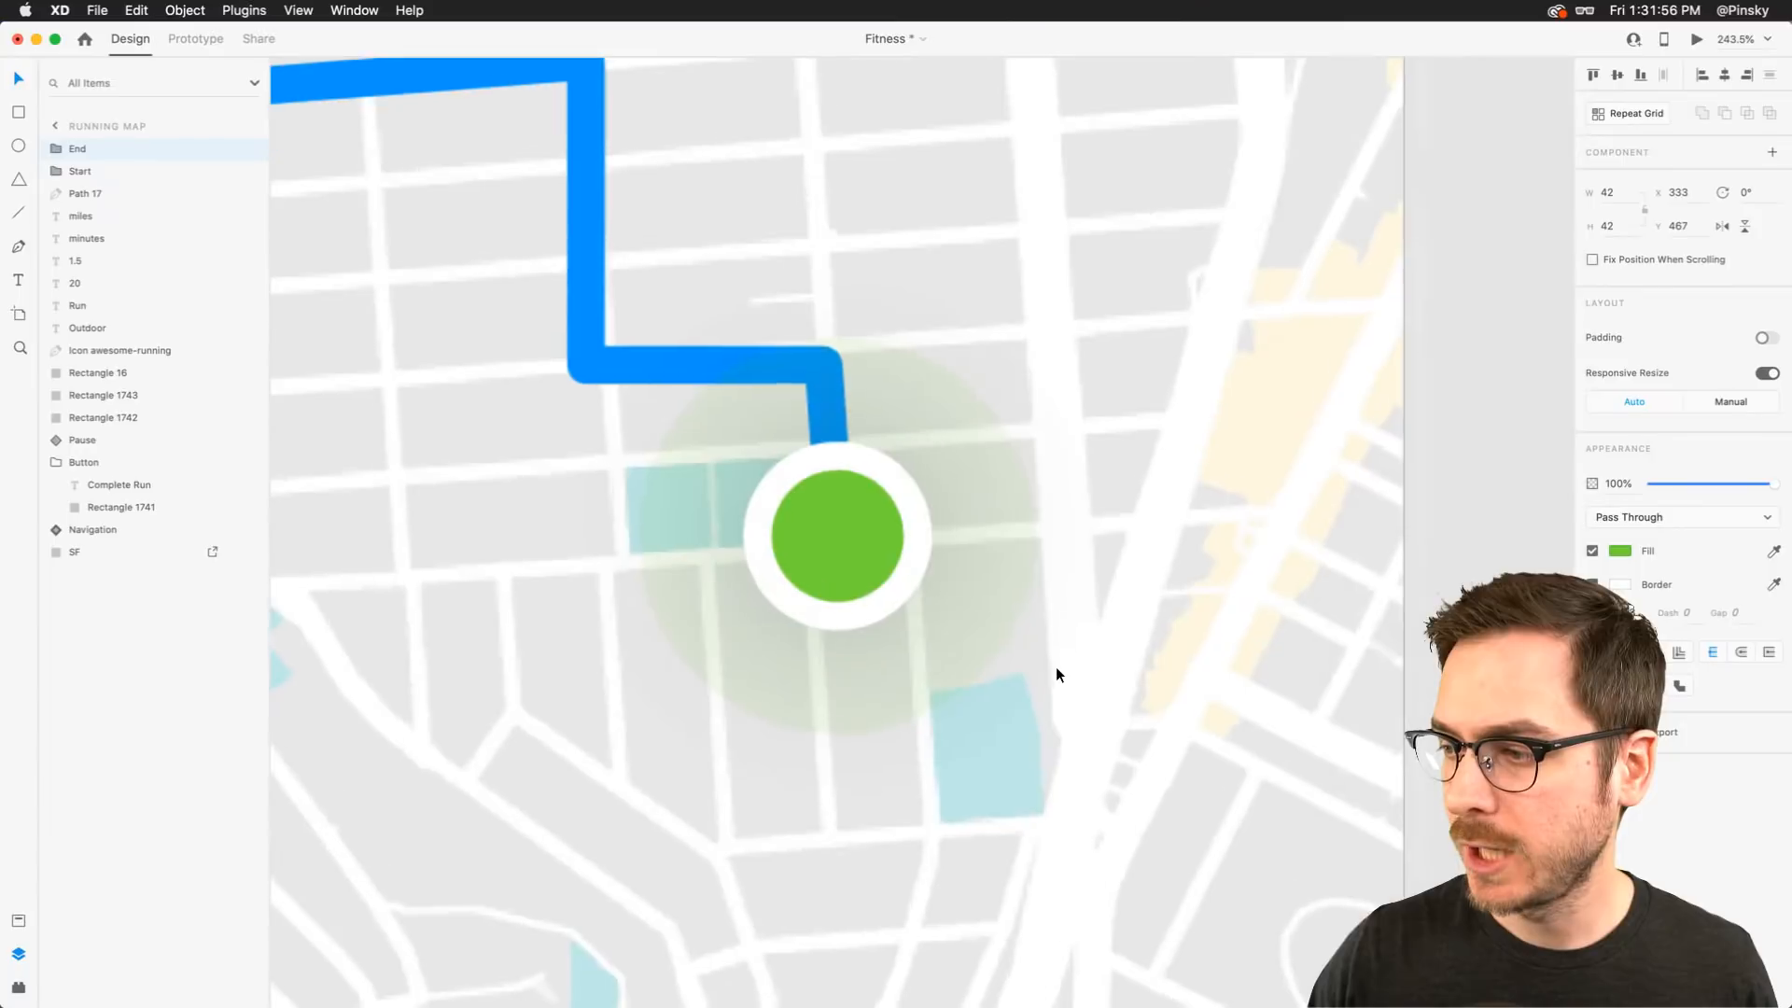
{"action": "left_click", "coordinate": [56, 149]}
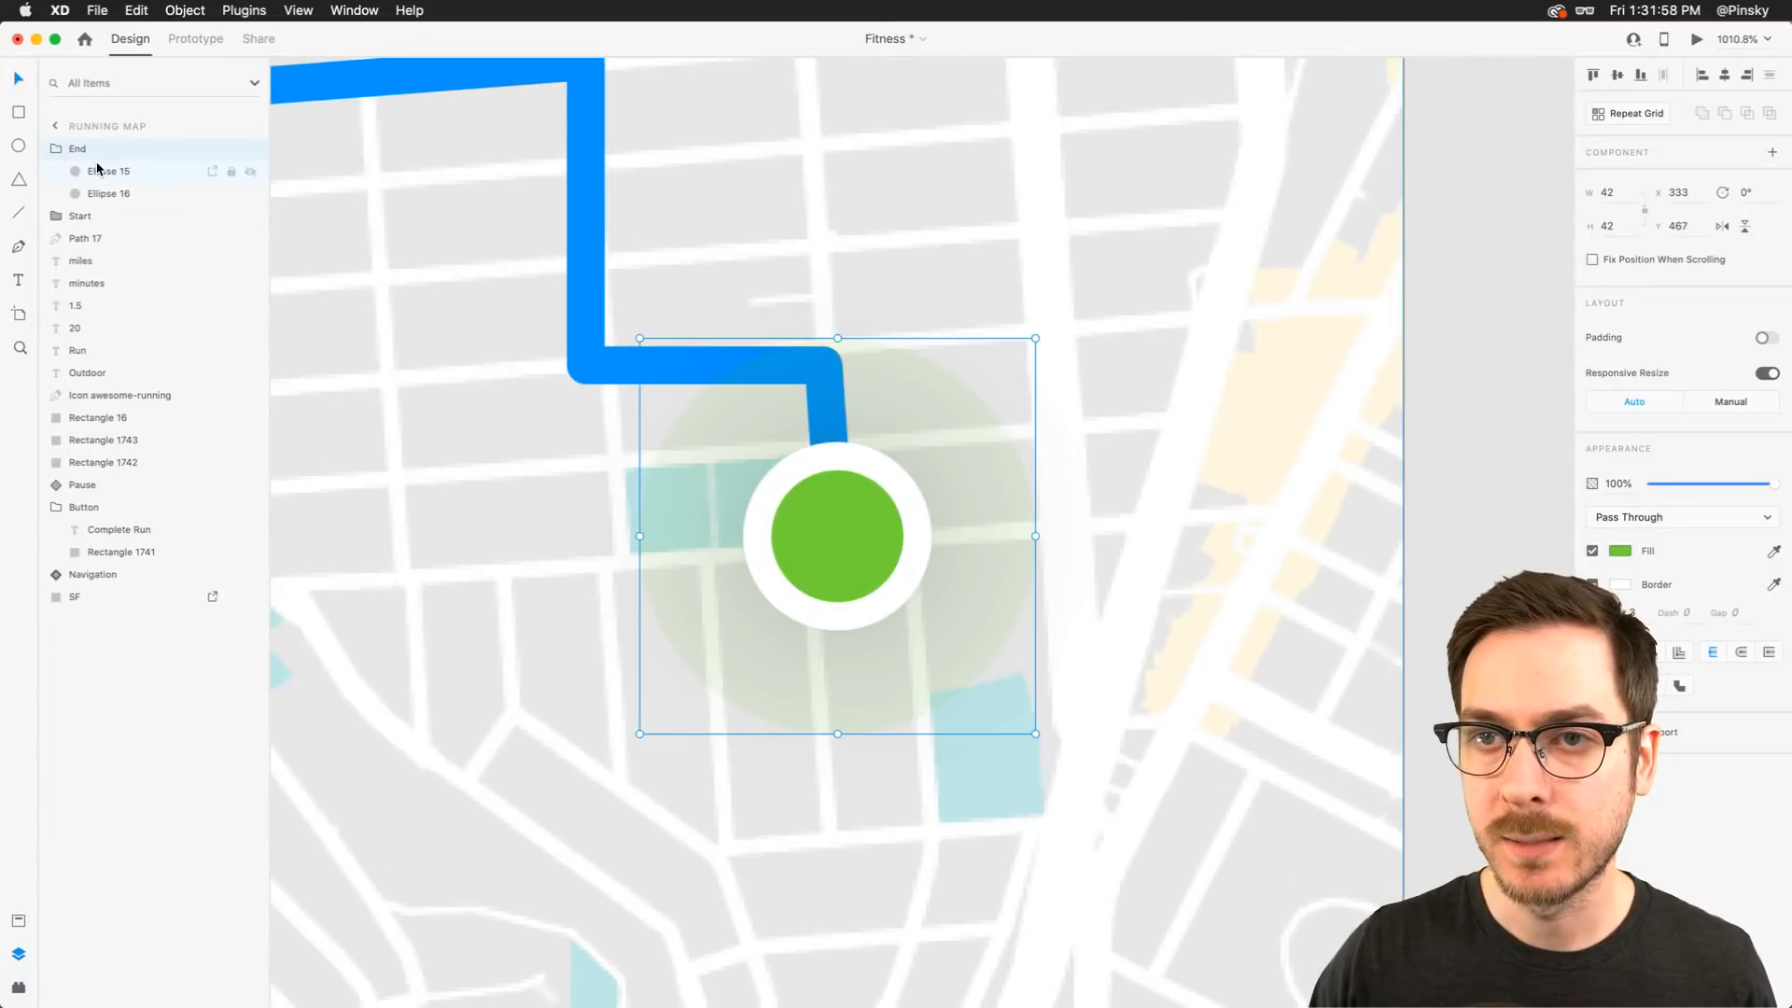
{"action": "left_click", "coordinate": [99, 172]}
{"action": "left_click", "coordinate": [101, 193], "text": "shift"}
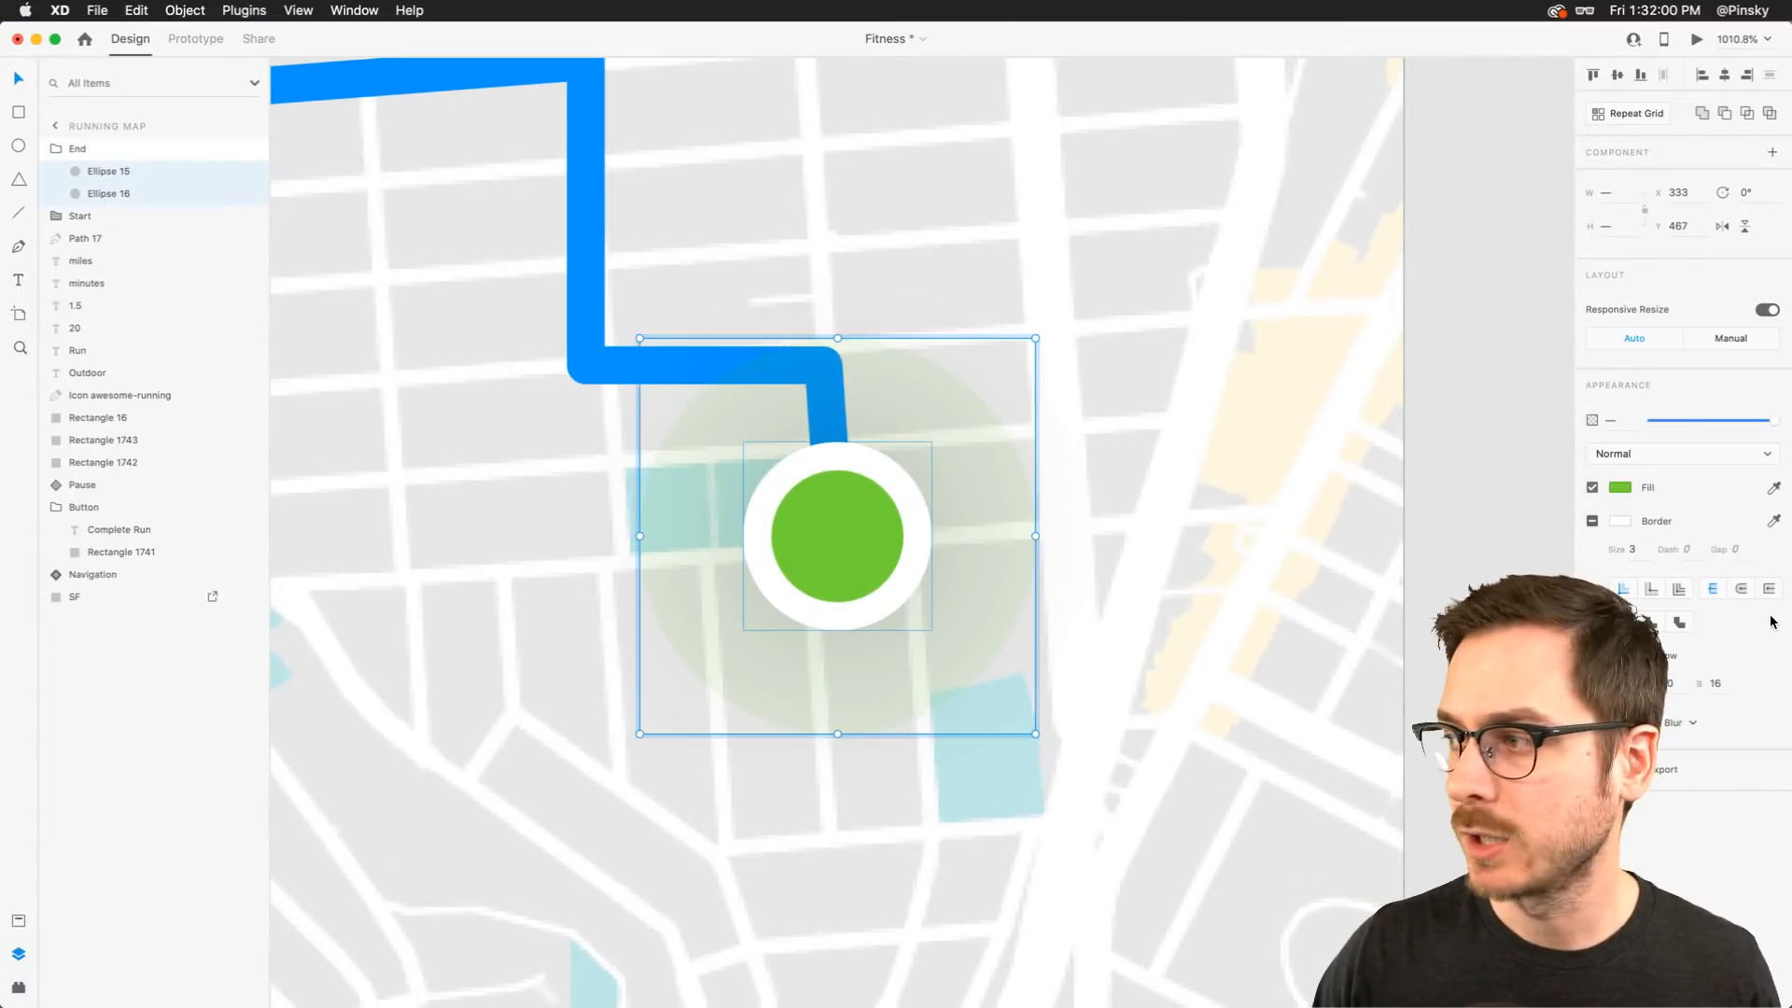
{"action": "left_click", "coordinate": [1620, 487]}
{"action": "left_click", "coordinate": [1561, 402]}
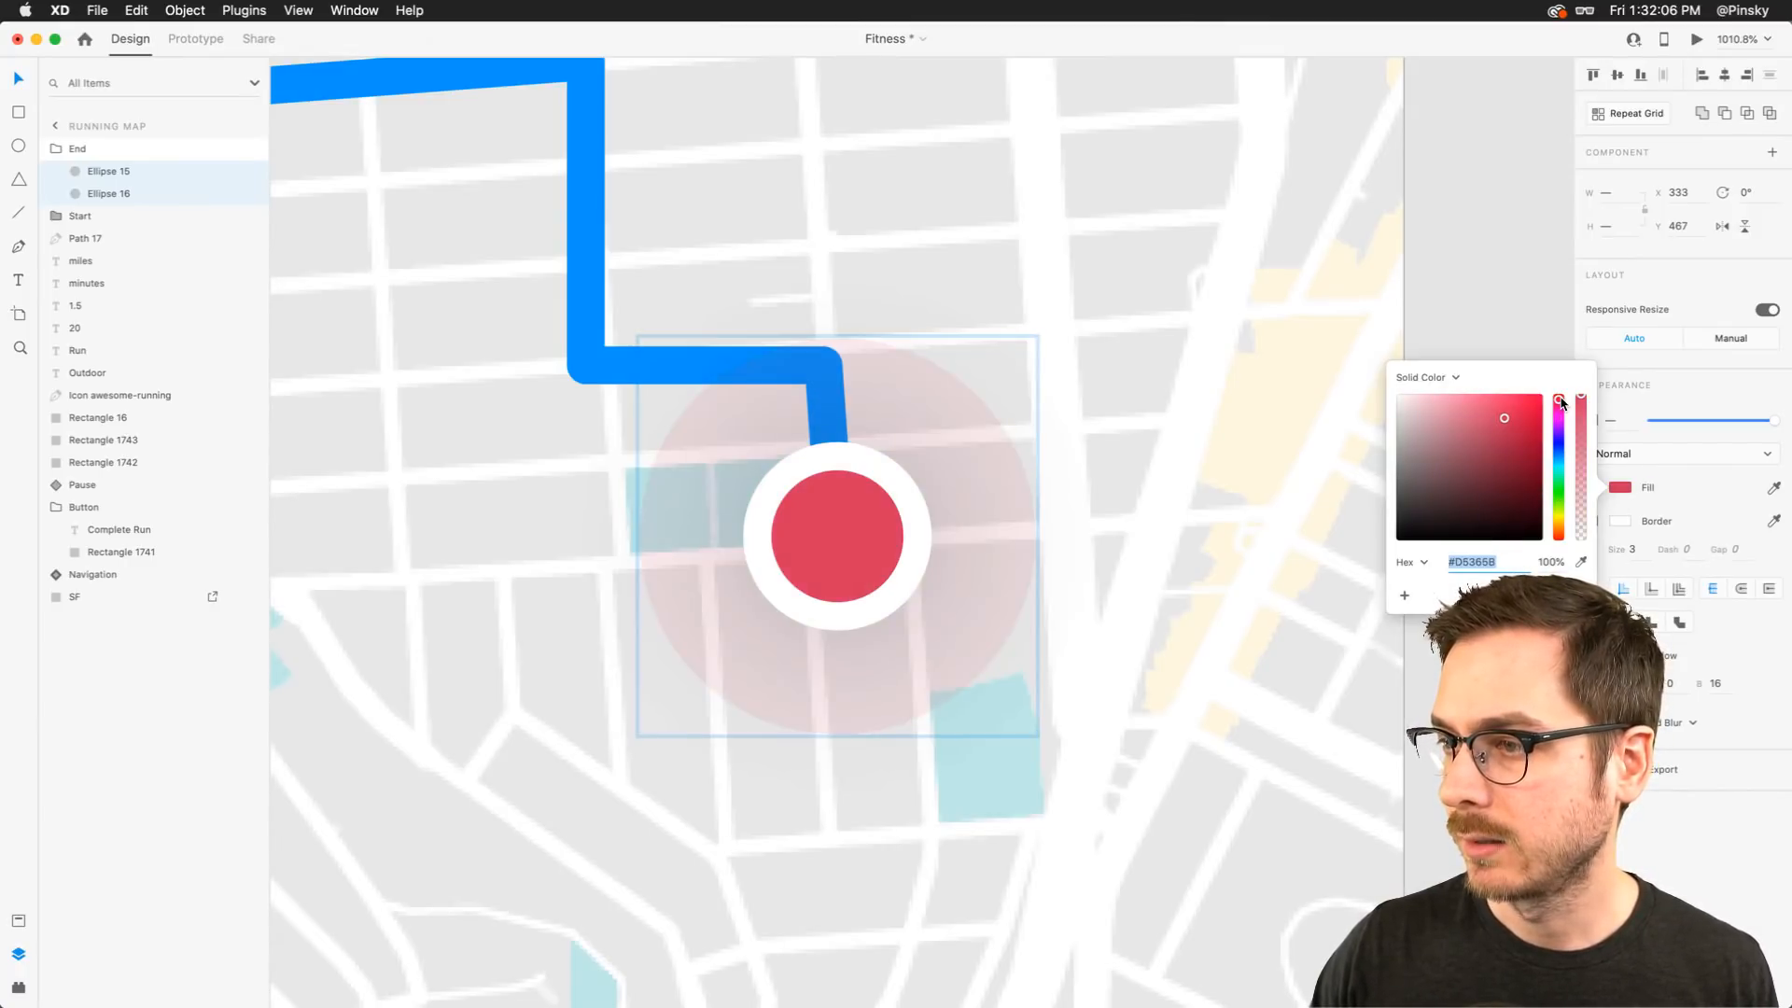
{"action": "key", "text": "Escape"}
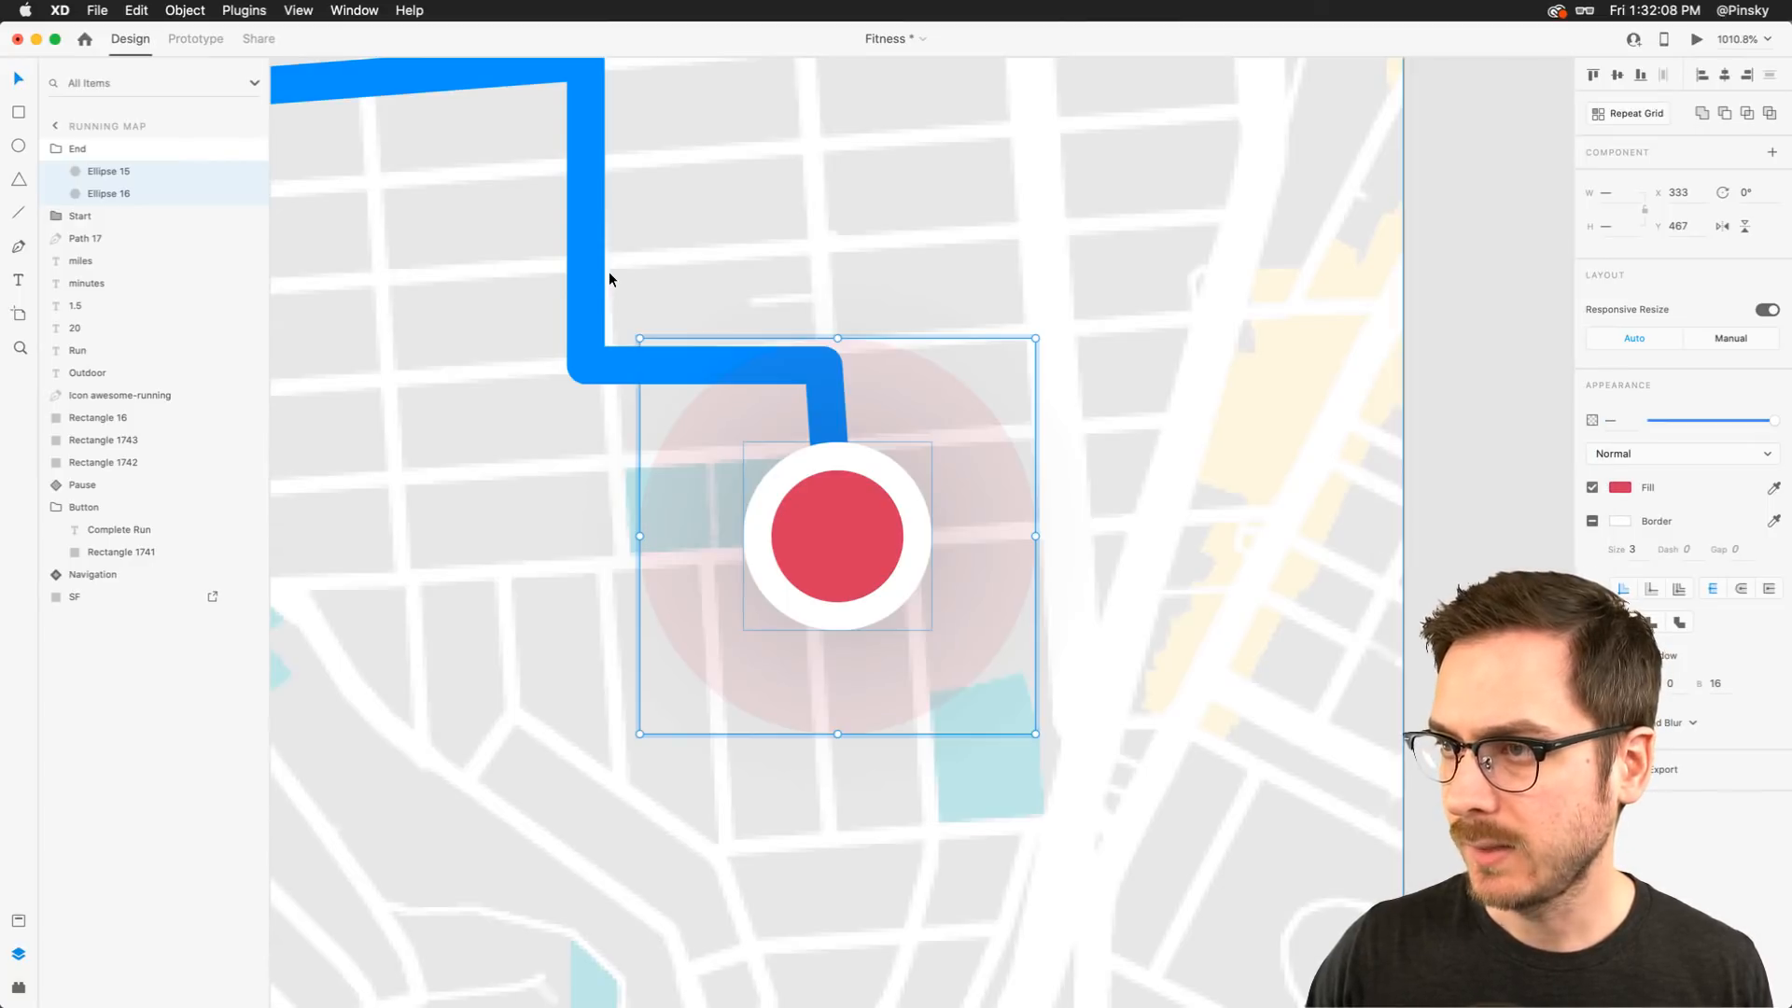
Draw a small circle about 17 px on the route near Midtown Terrace
{"action": "scroll", "coordinate": [609, 273], "scroll_direction": "down", "scroll_amount": 10}
{"action": "scroll", "coordinate": [671, 289], "scroll_direction": "up", "scroll_amount": 4}
{"action": "scroll", "coordinate": [671, 288], "scroll_direction": "left", "scroll_amount": 4}
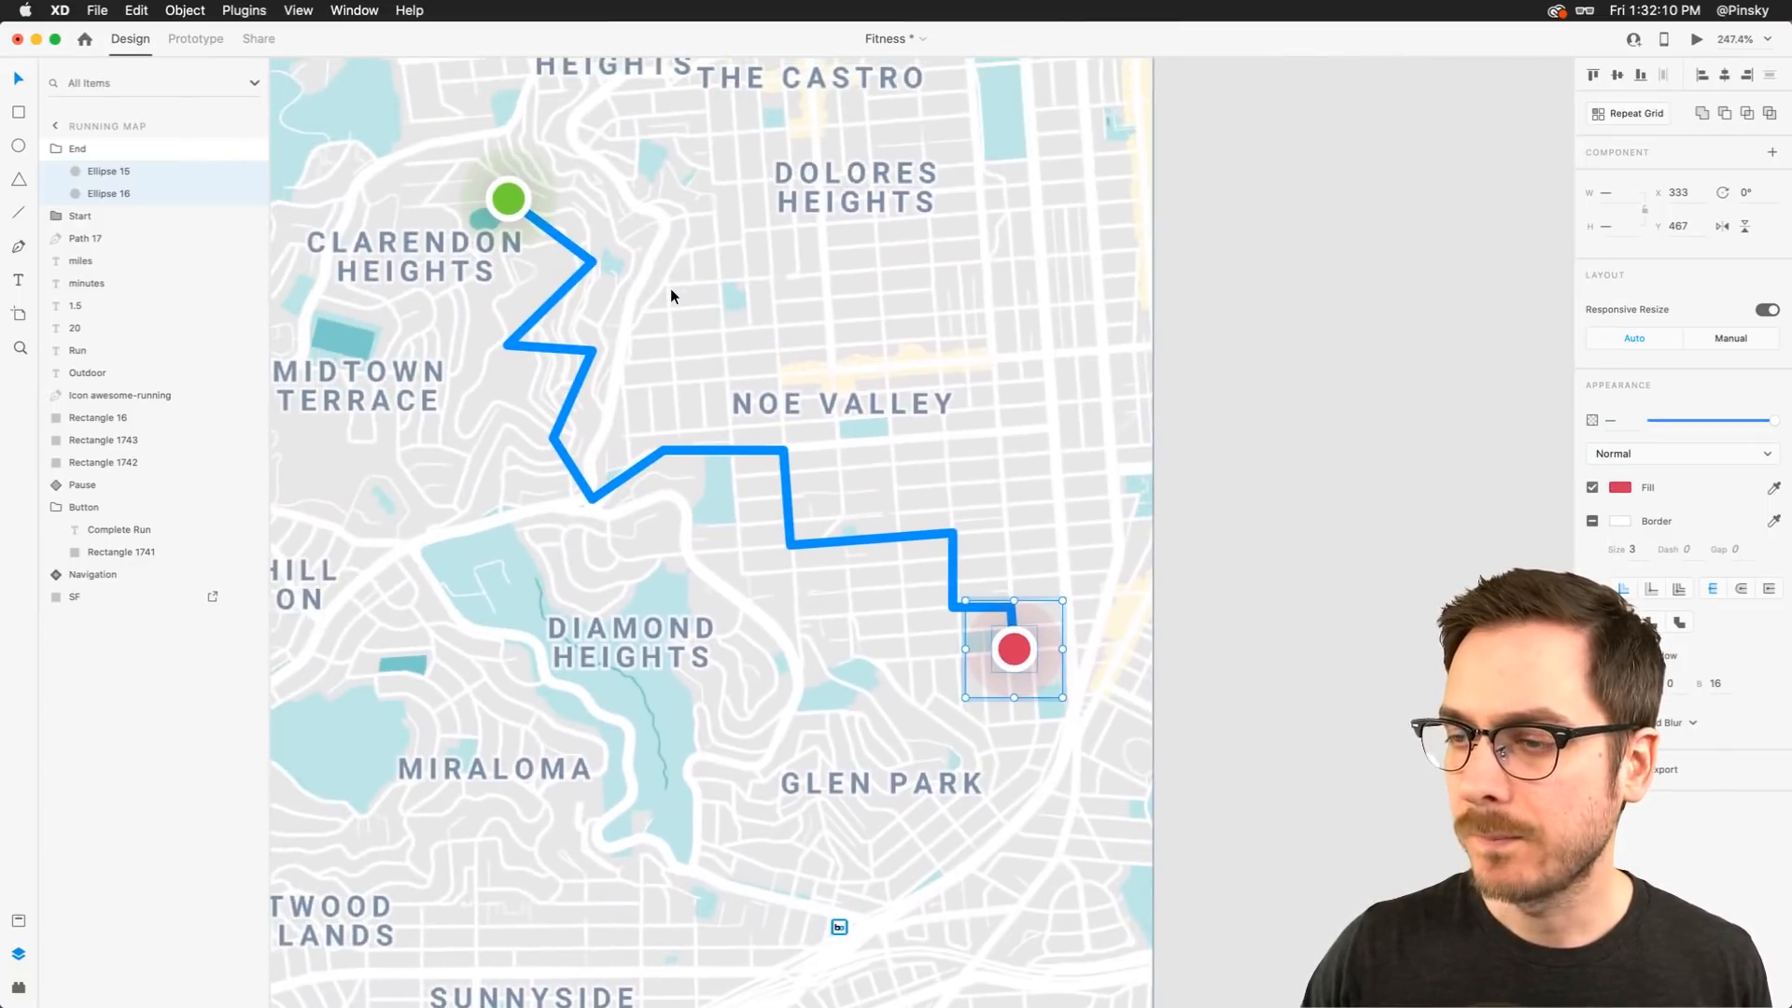
{"action": "left_click", "coordinate": [722, 323]}
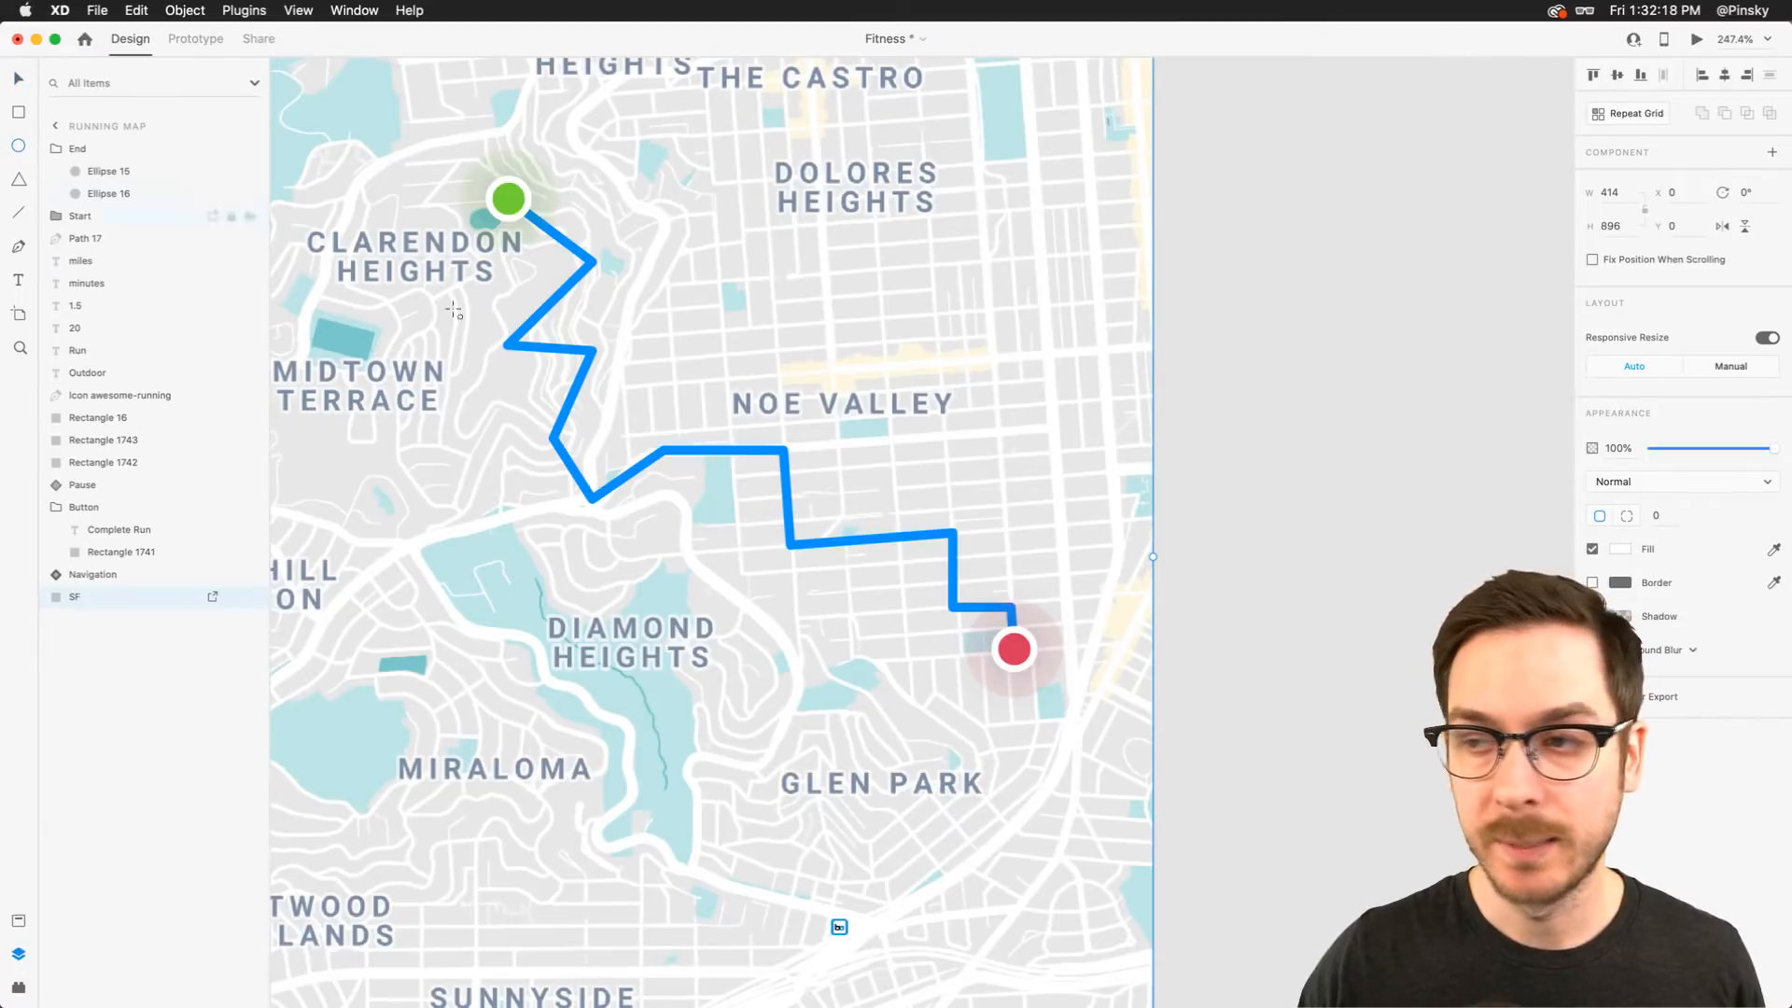
{"action": "mouse_move", "coordinate": [564, 377]}
{"action": "left_mouse_down"}
{"action": "mouse_move", "coordinate": [614, 417]}
{"action": "mouse_move", "coordinate": [576, 401]}
{"action": "left_mouse_up"}
{"action": "key", "text": "v"}
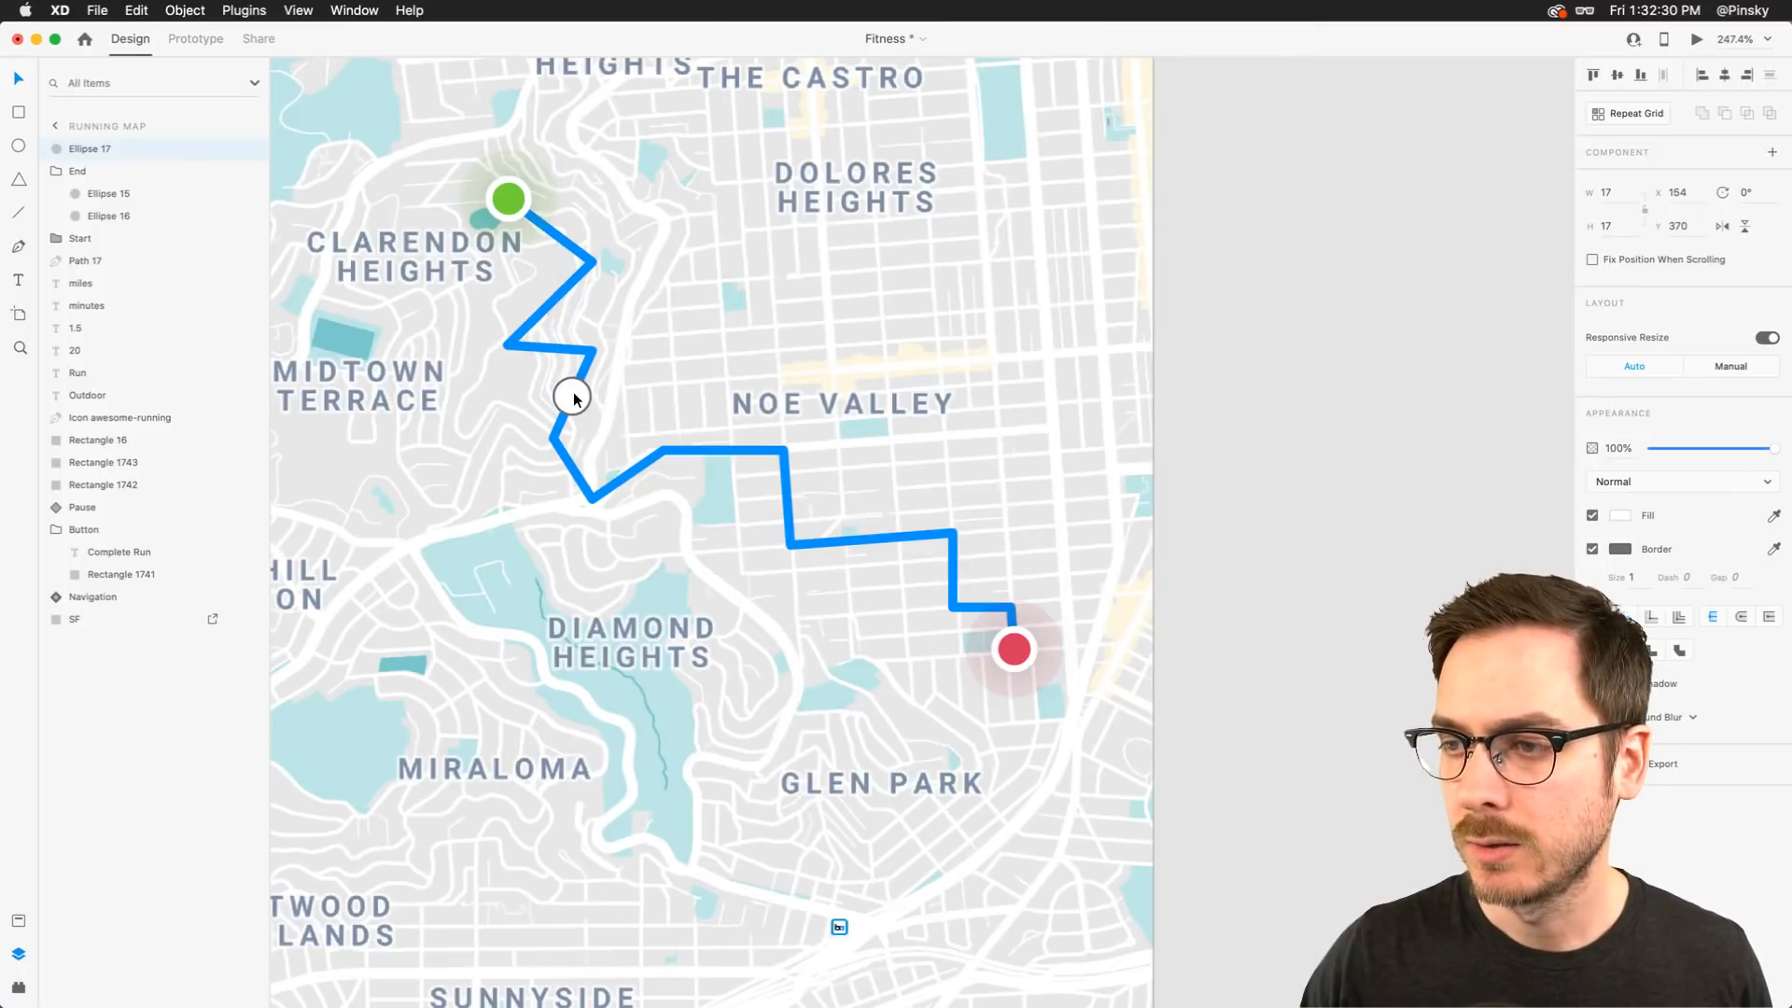
{"action": "scroll", "coordinate": [513, 392], "scroll_direction": "up", "scroll_amount": 5}
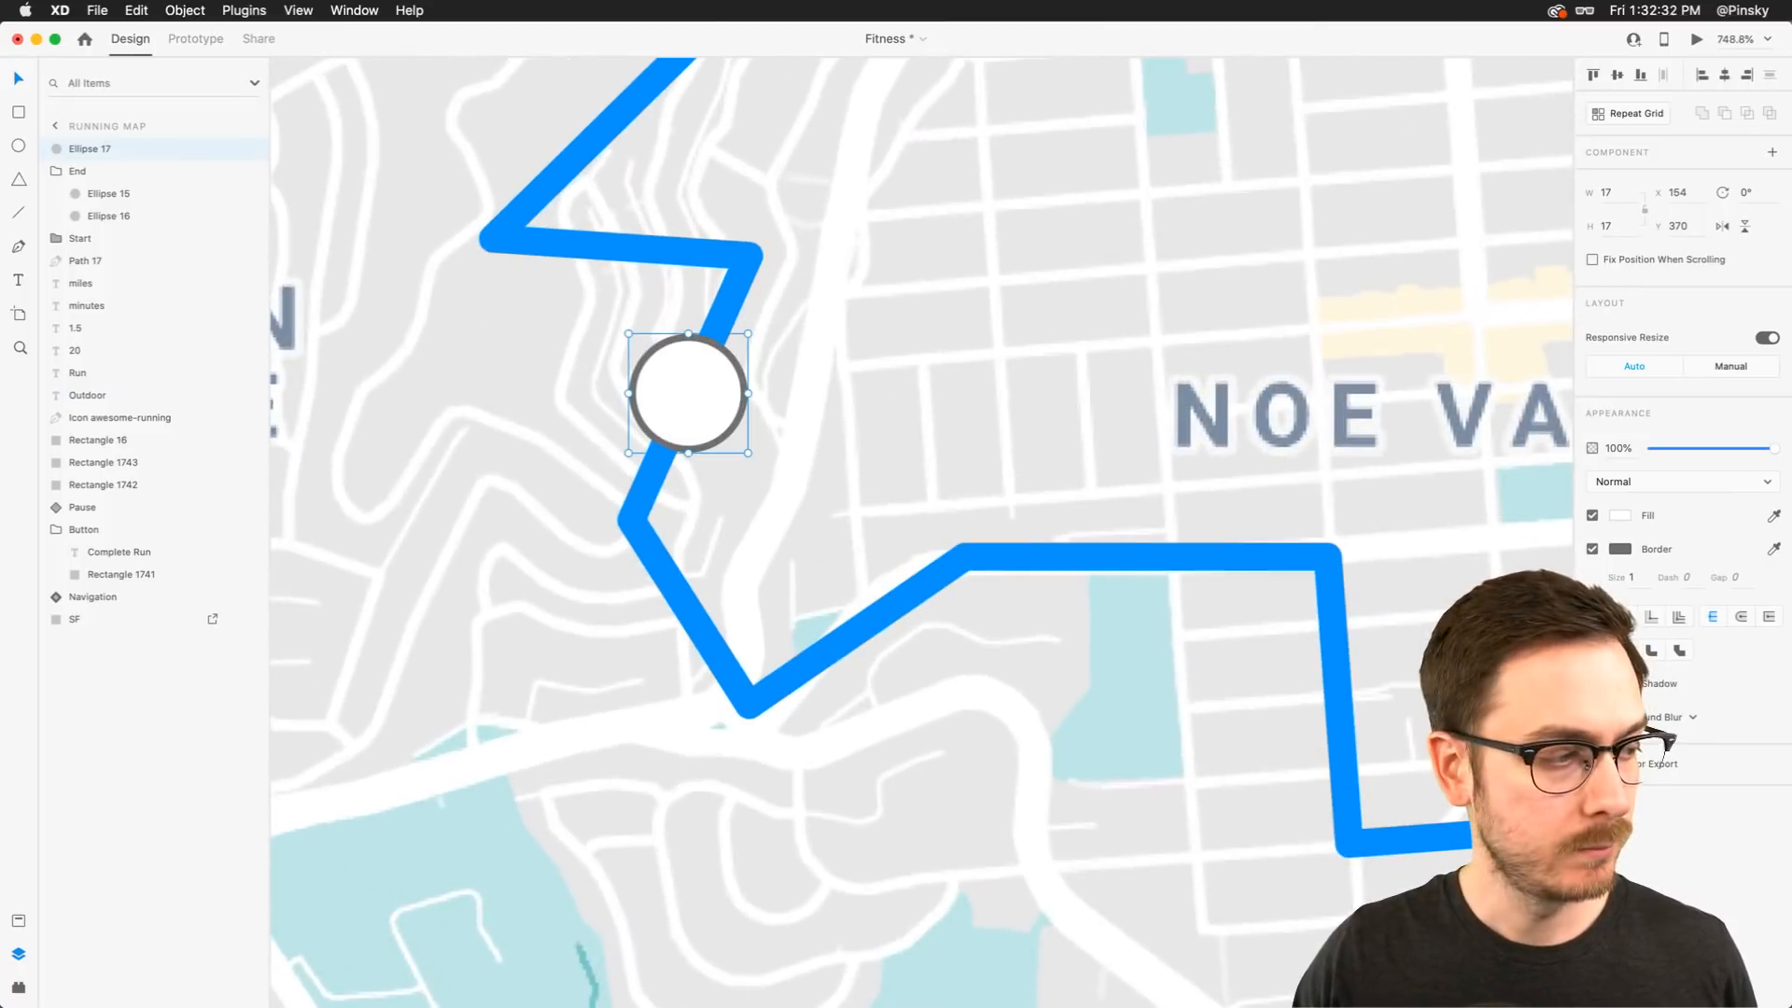
Fill the small circle near Midtown Terrace with the colorful portrait photo AdobeStock_210641215 from the Colorful folder
{"action": "key", "text": "super+Tab"}
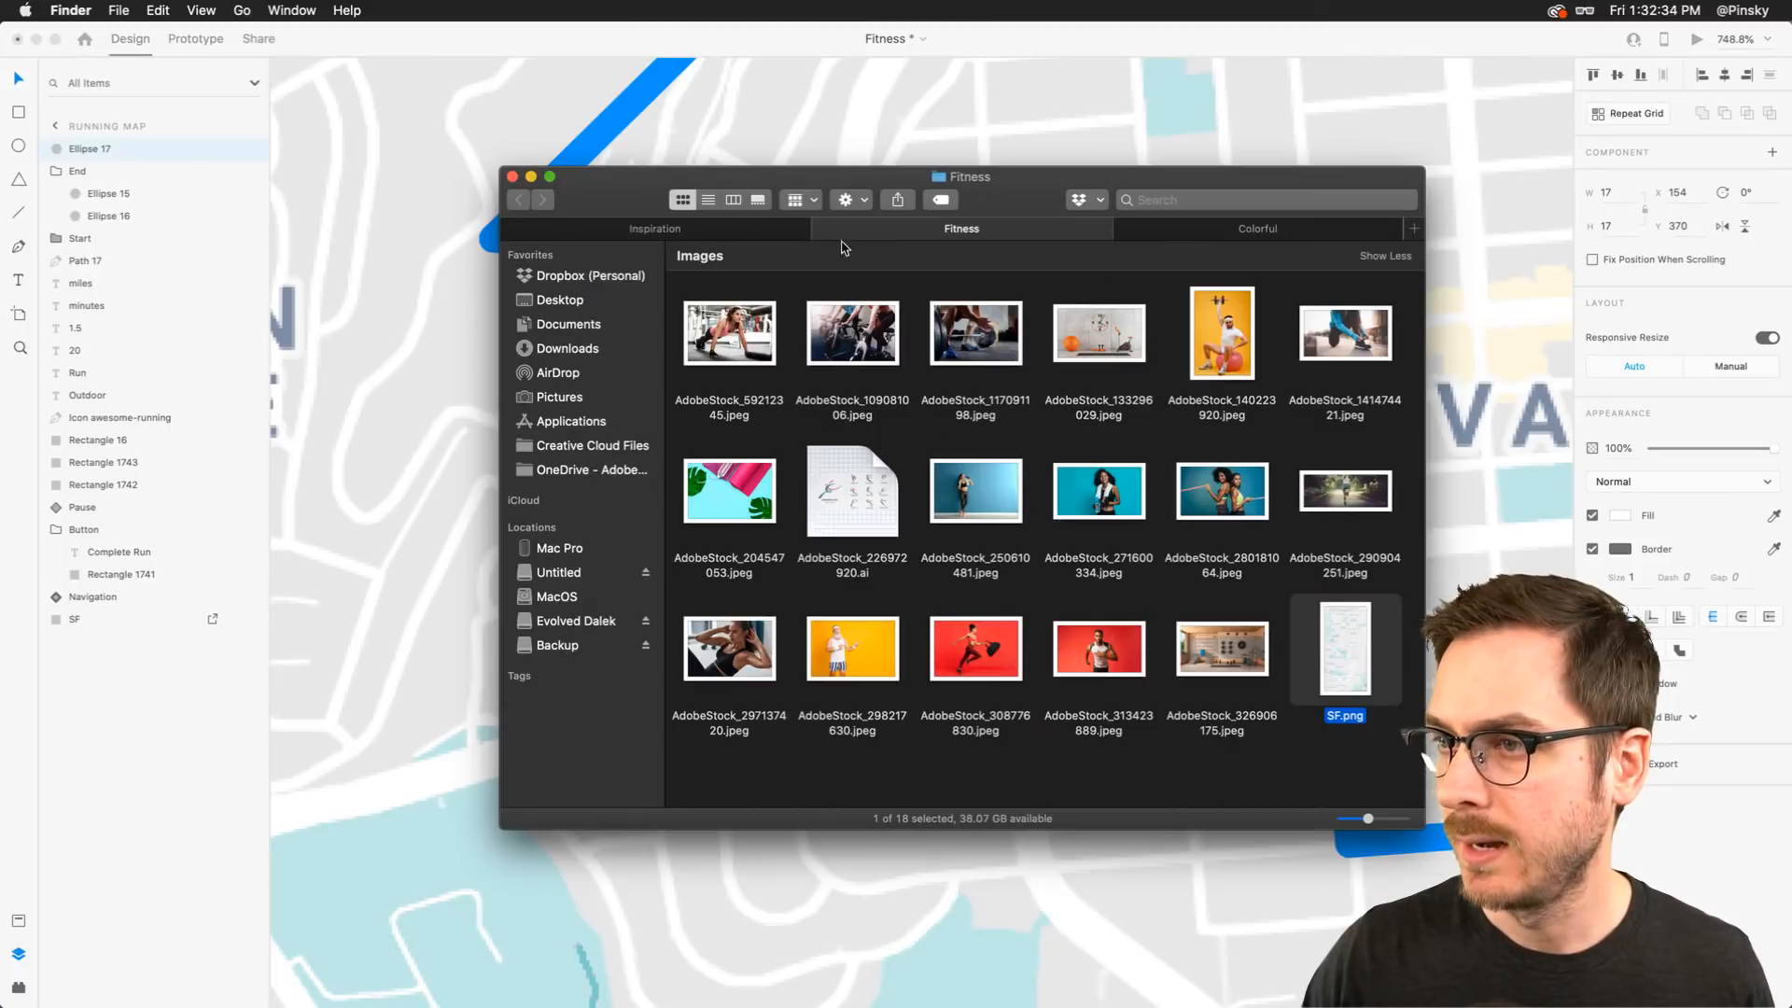
{"action": "left_click", "coordinate": [1301, 227]}
{"action": "left_click", "coordinate": [1174, 670]}
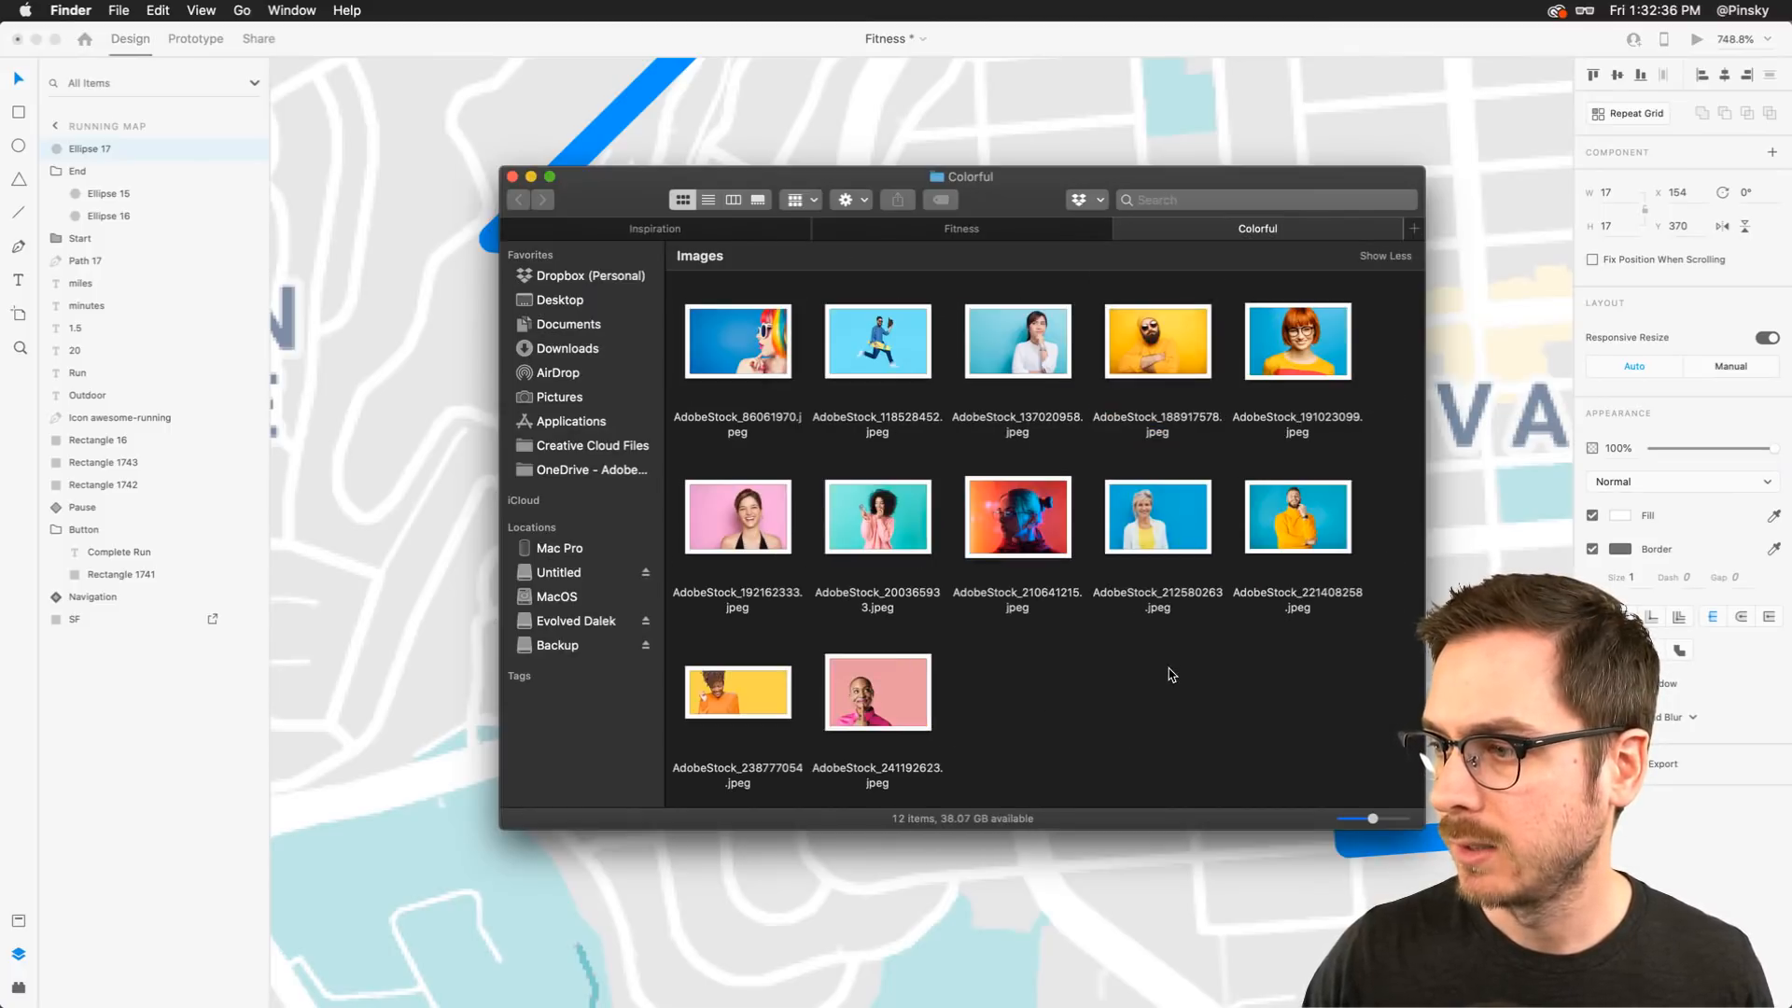
{"action": "left_click_drag", "start_coordinate": [1025, 521], "coordinate": [688, 393]}
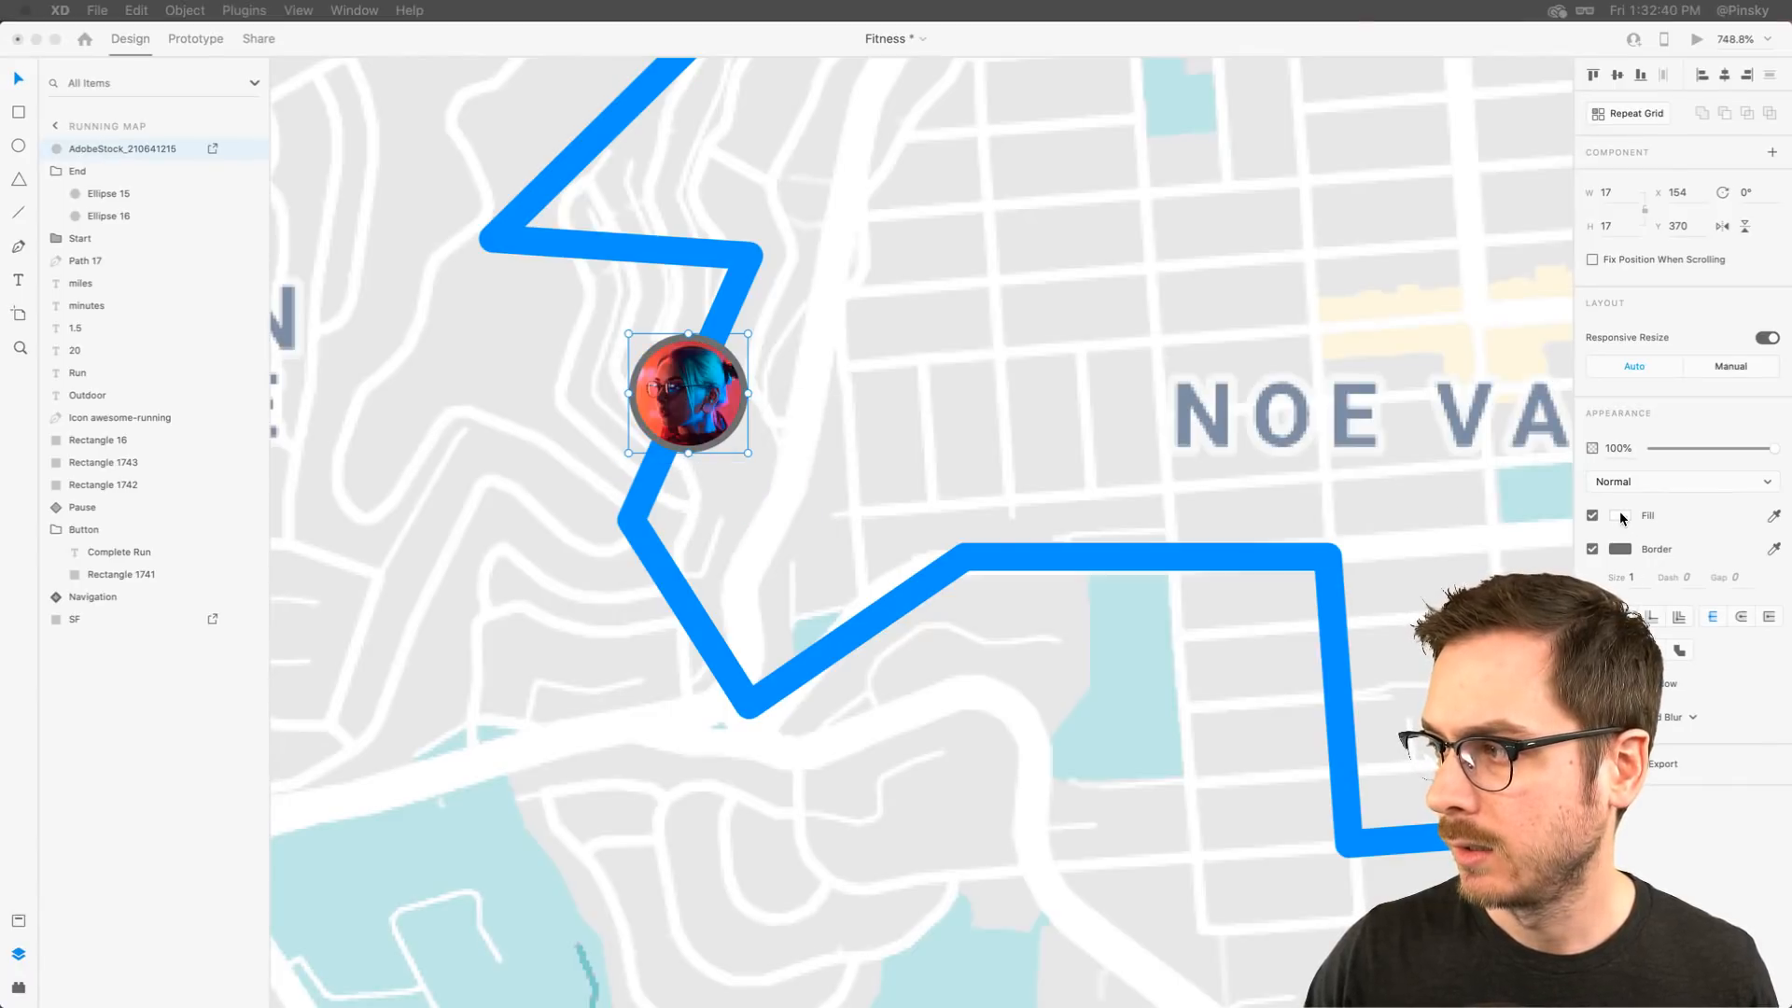
Set the photo circle's border to white and add a drop shadow with blur 15
{"action": "left_click", "coordinate": [1621, 549]}
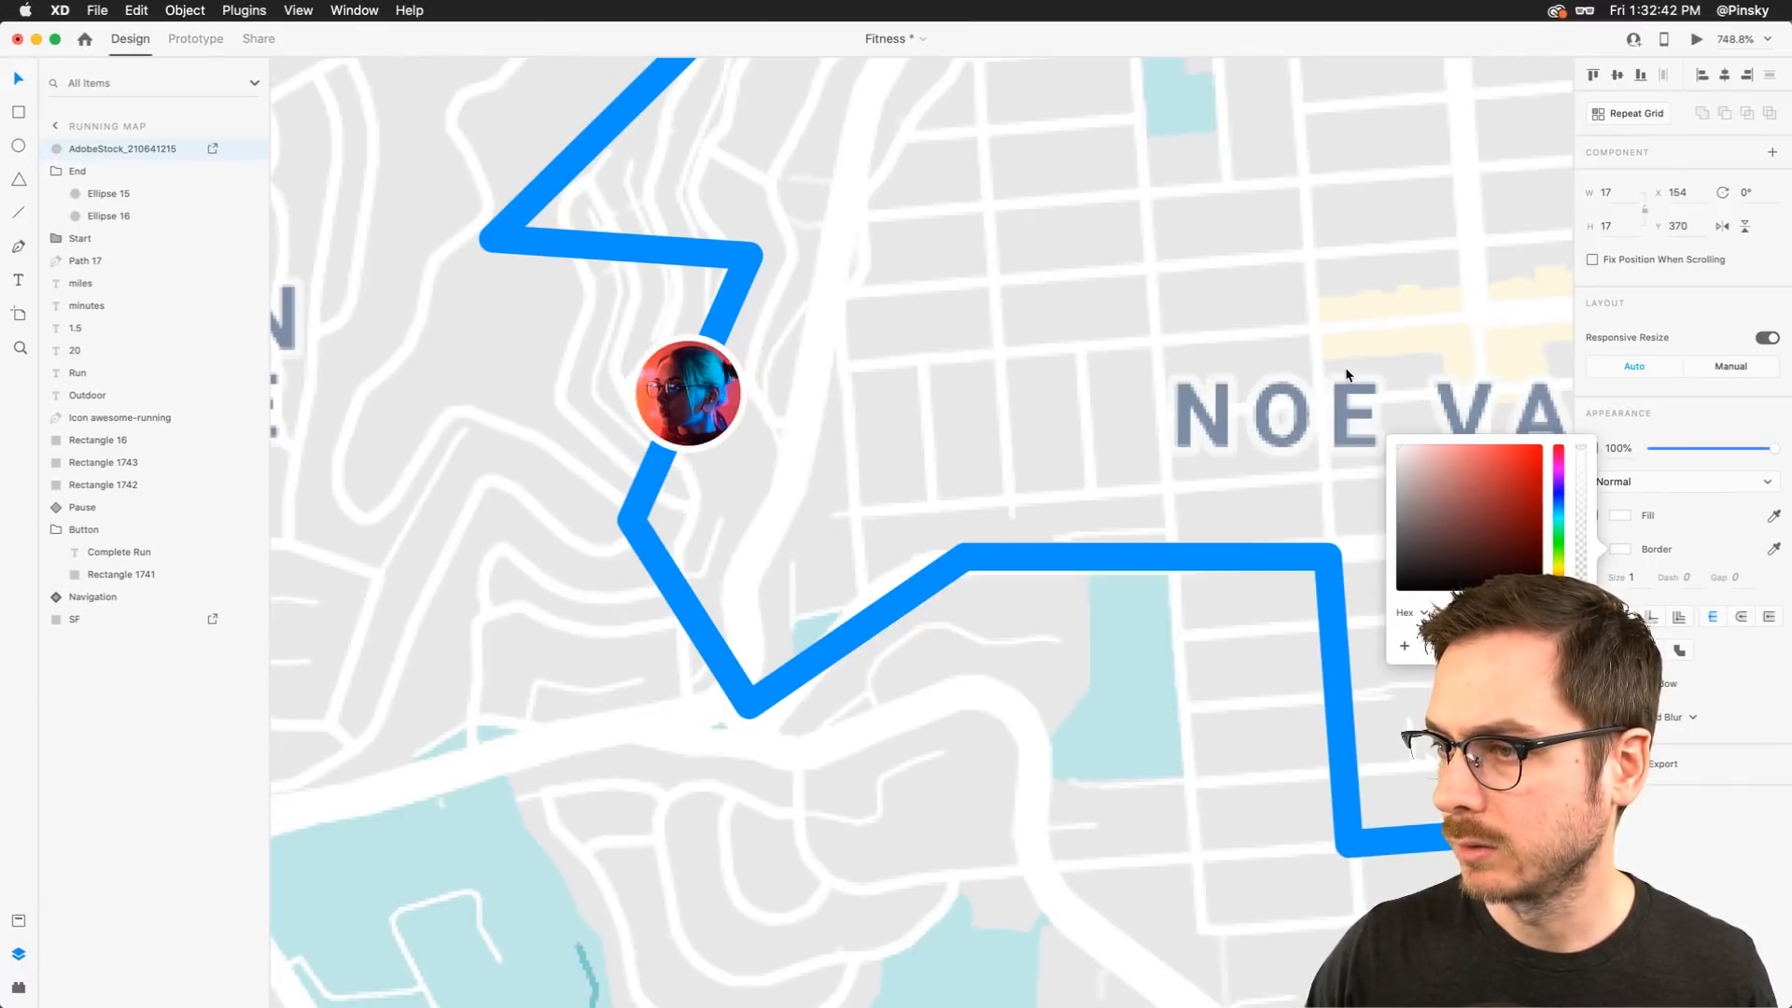
{"action": "left_click", "coordinate": [1716, 852]}
{"action": "left_click", "coordinate": [1592, 685]}
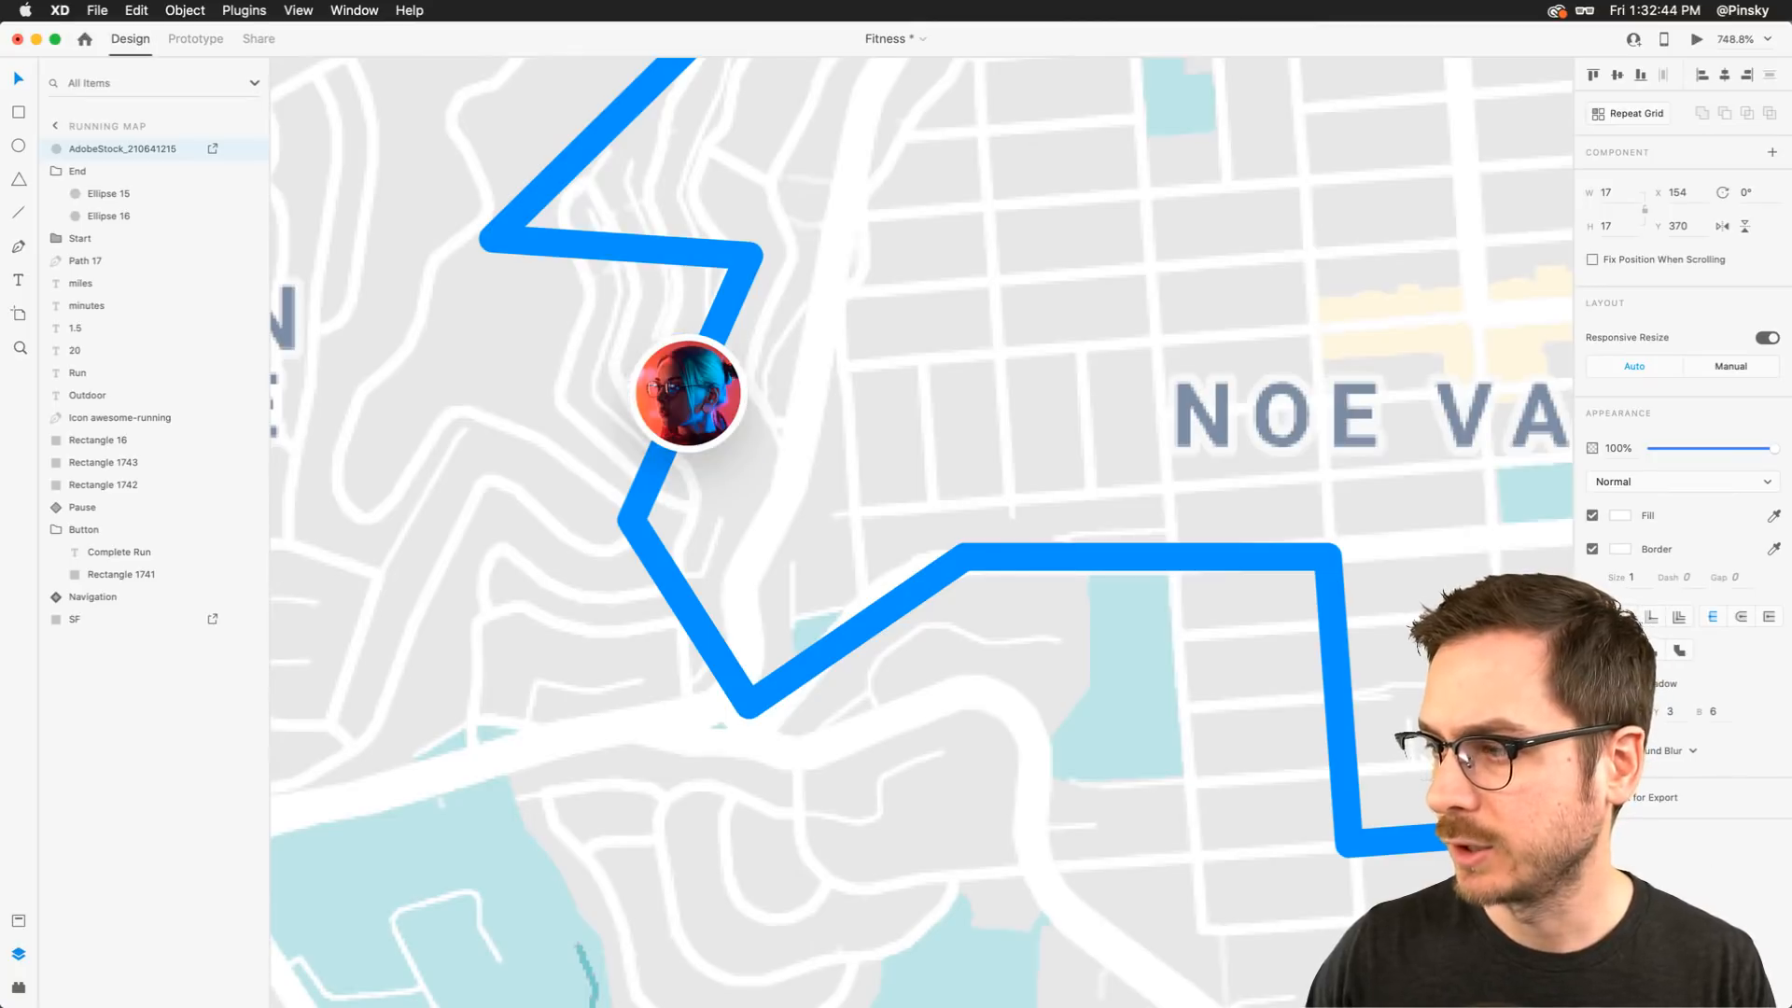
{"action": "left_click", "coordinate": [1670, 718]}
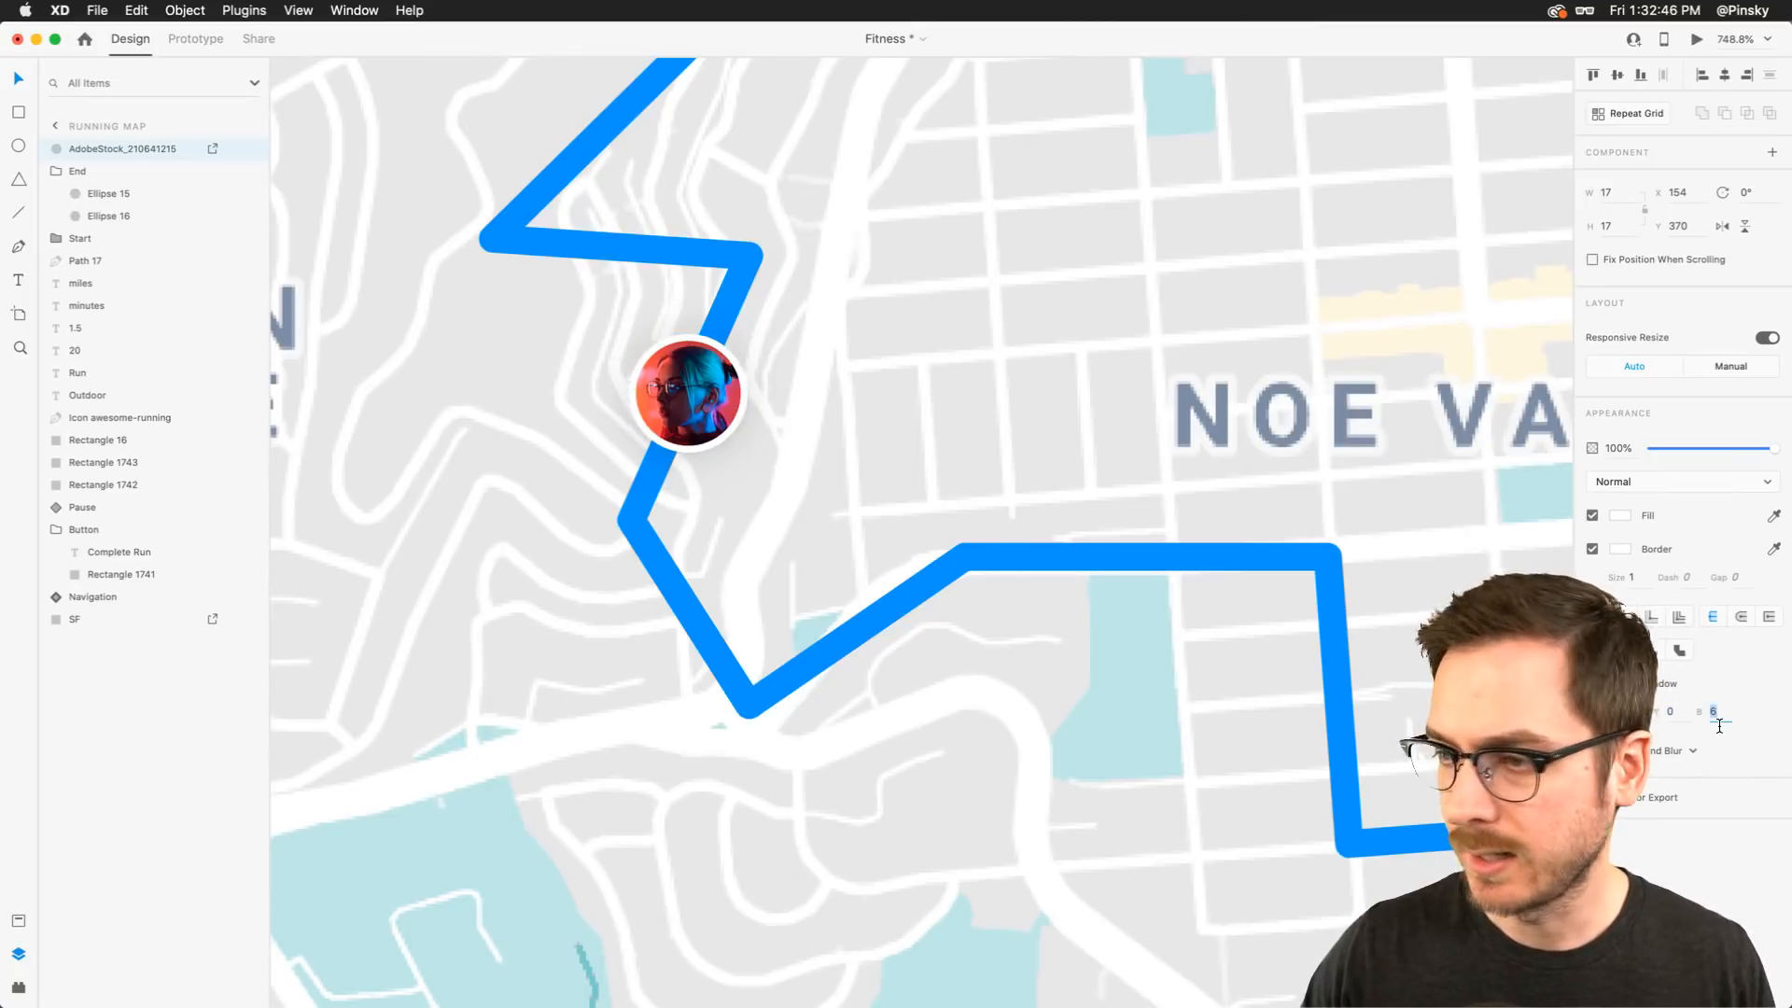
{"action": "key", "text": "Up"}
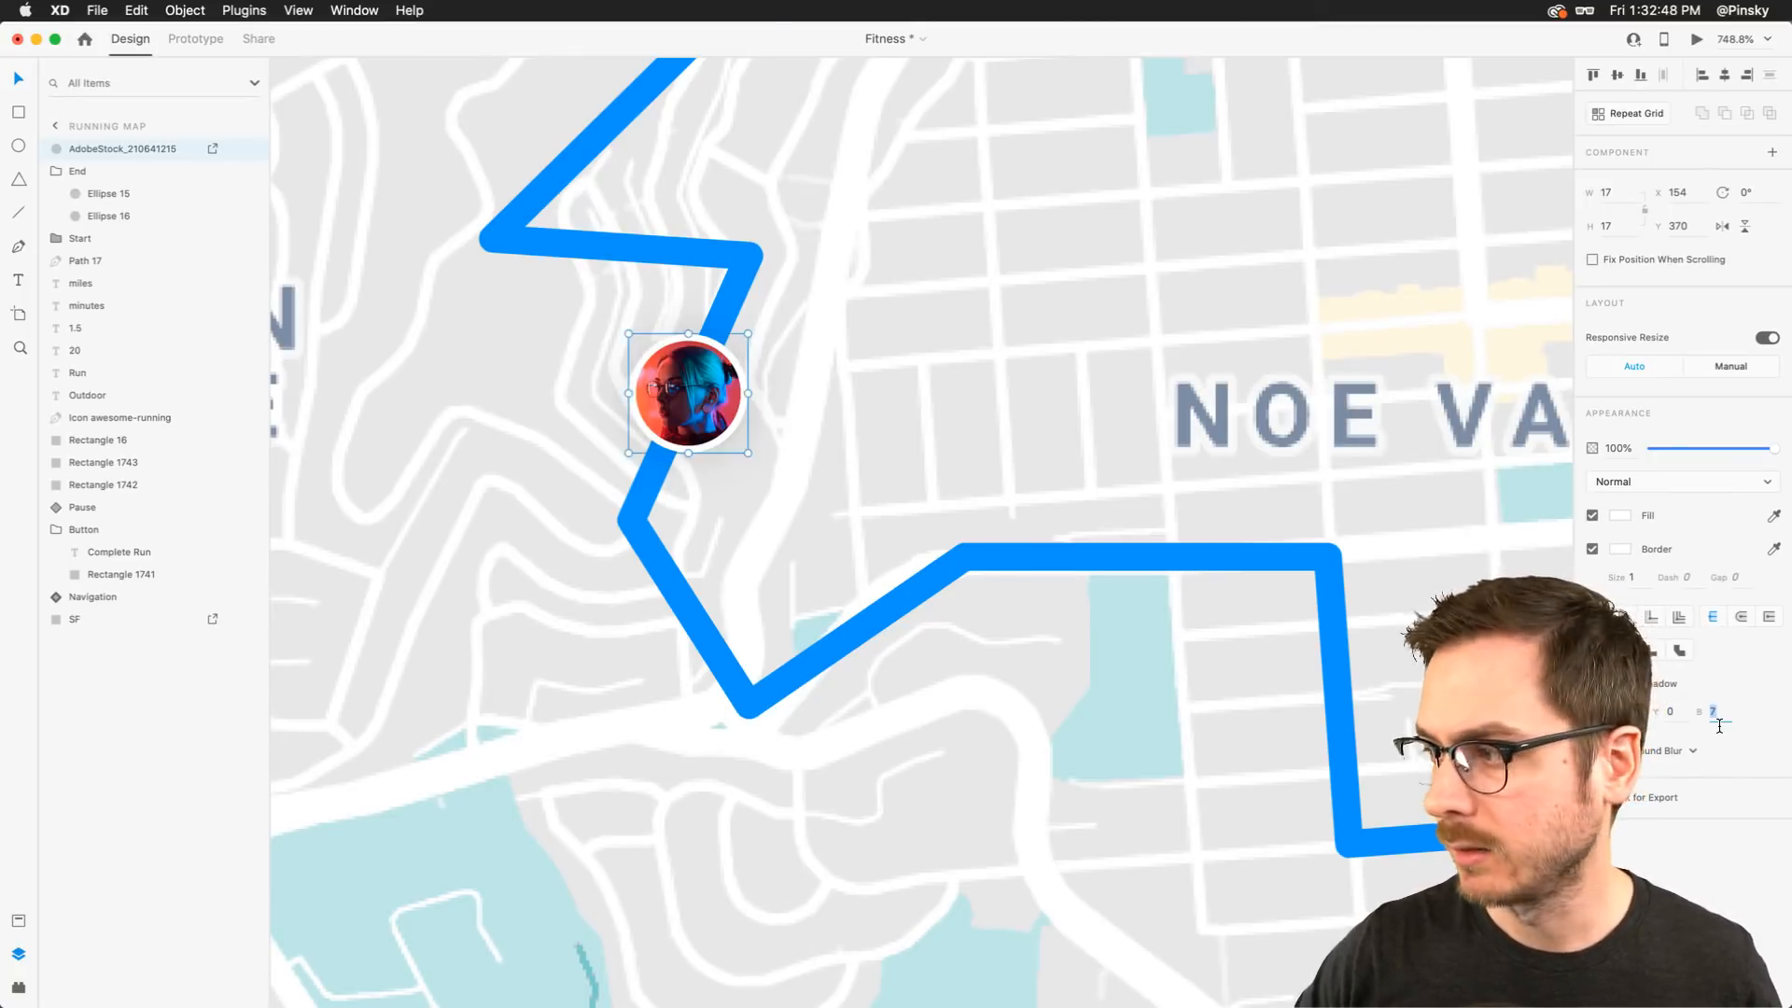
{"action": "key", "text": "shift+Up"}
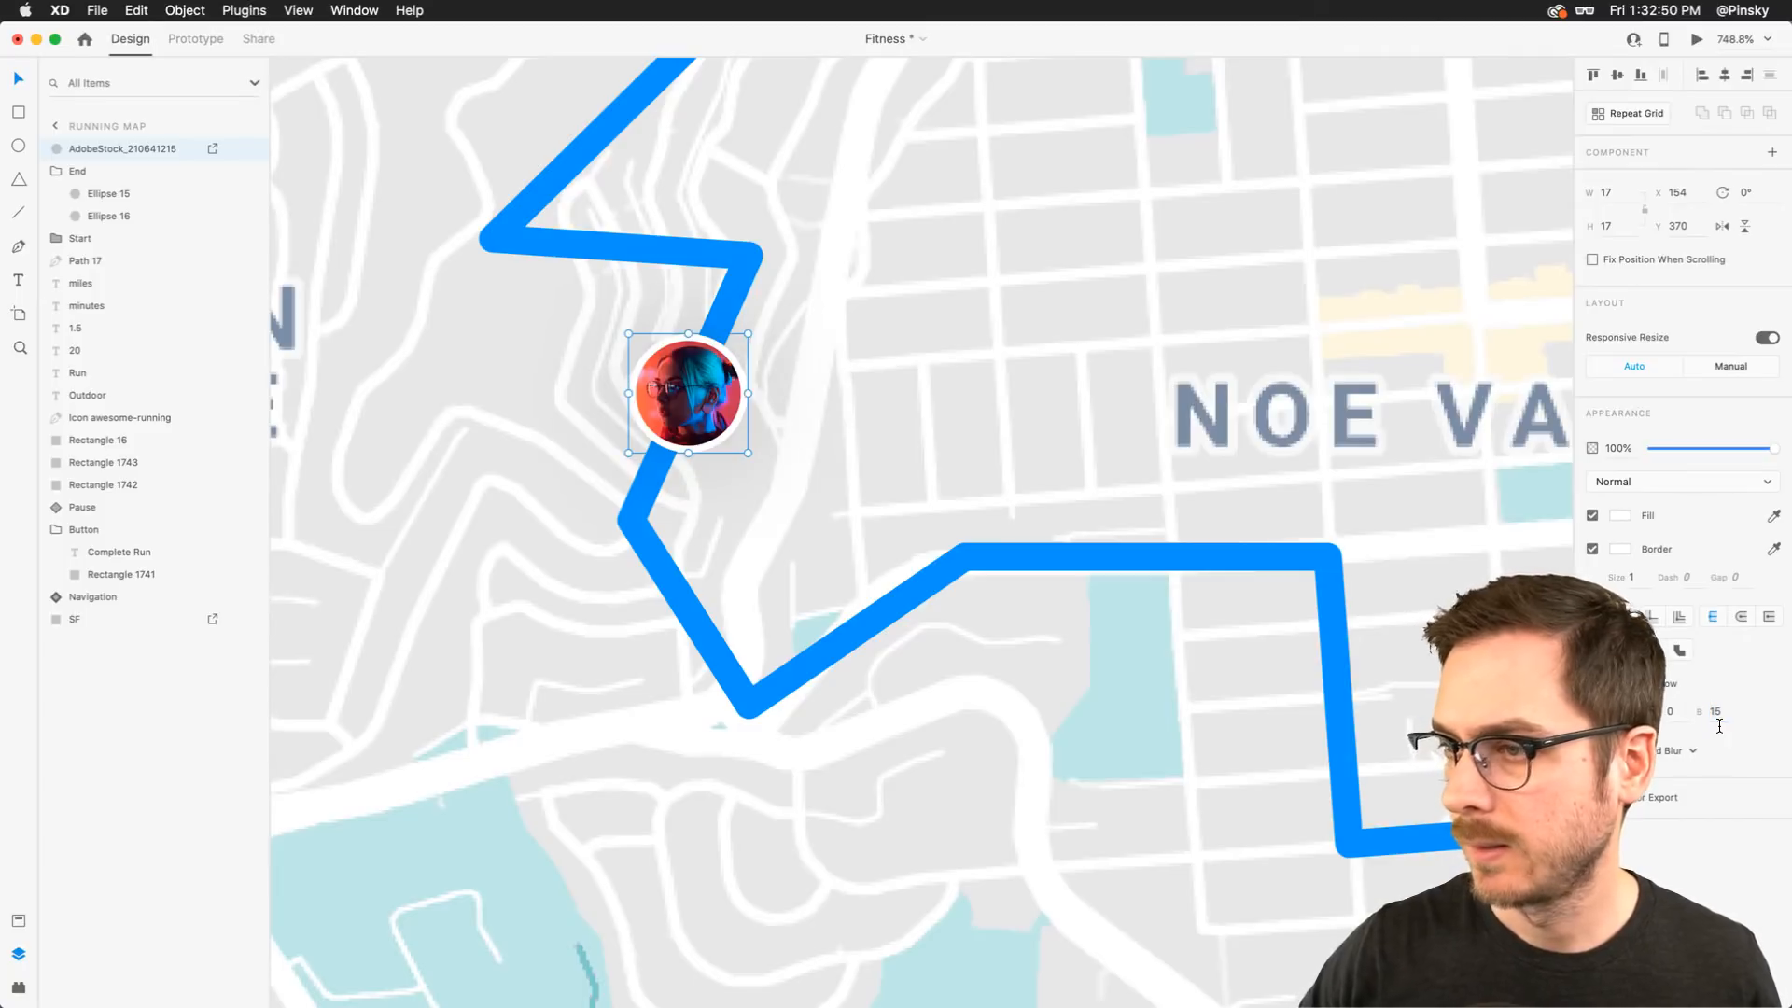
Duplicate the photo circle onto the route near Noe Valley and fill it with photo AdobeStock_200365933
{"action": "scroll", "coordinate": [529, 370], "scroll_direction": "right", "scroll_amount": 2}
{"action": "key", "text": "alt"}
{"action": "left_click_drag", "start_coordinate": [588, 364], "coordinate": [1084, 530]}
{"action": "key", "text": "super+Tab"}
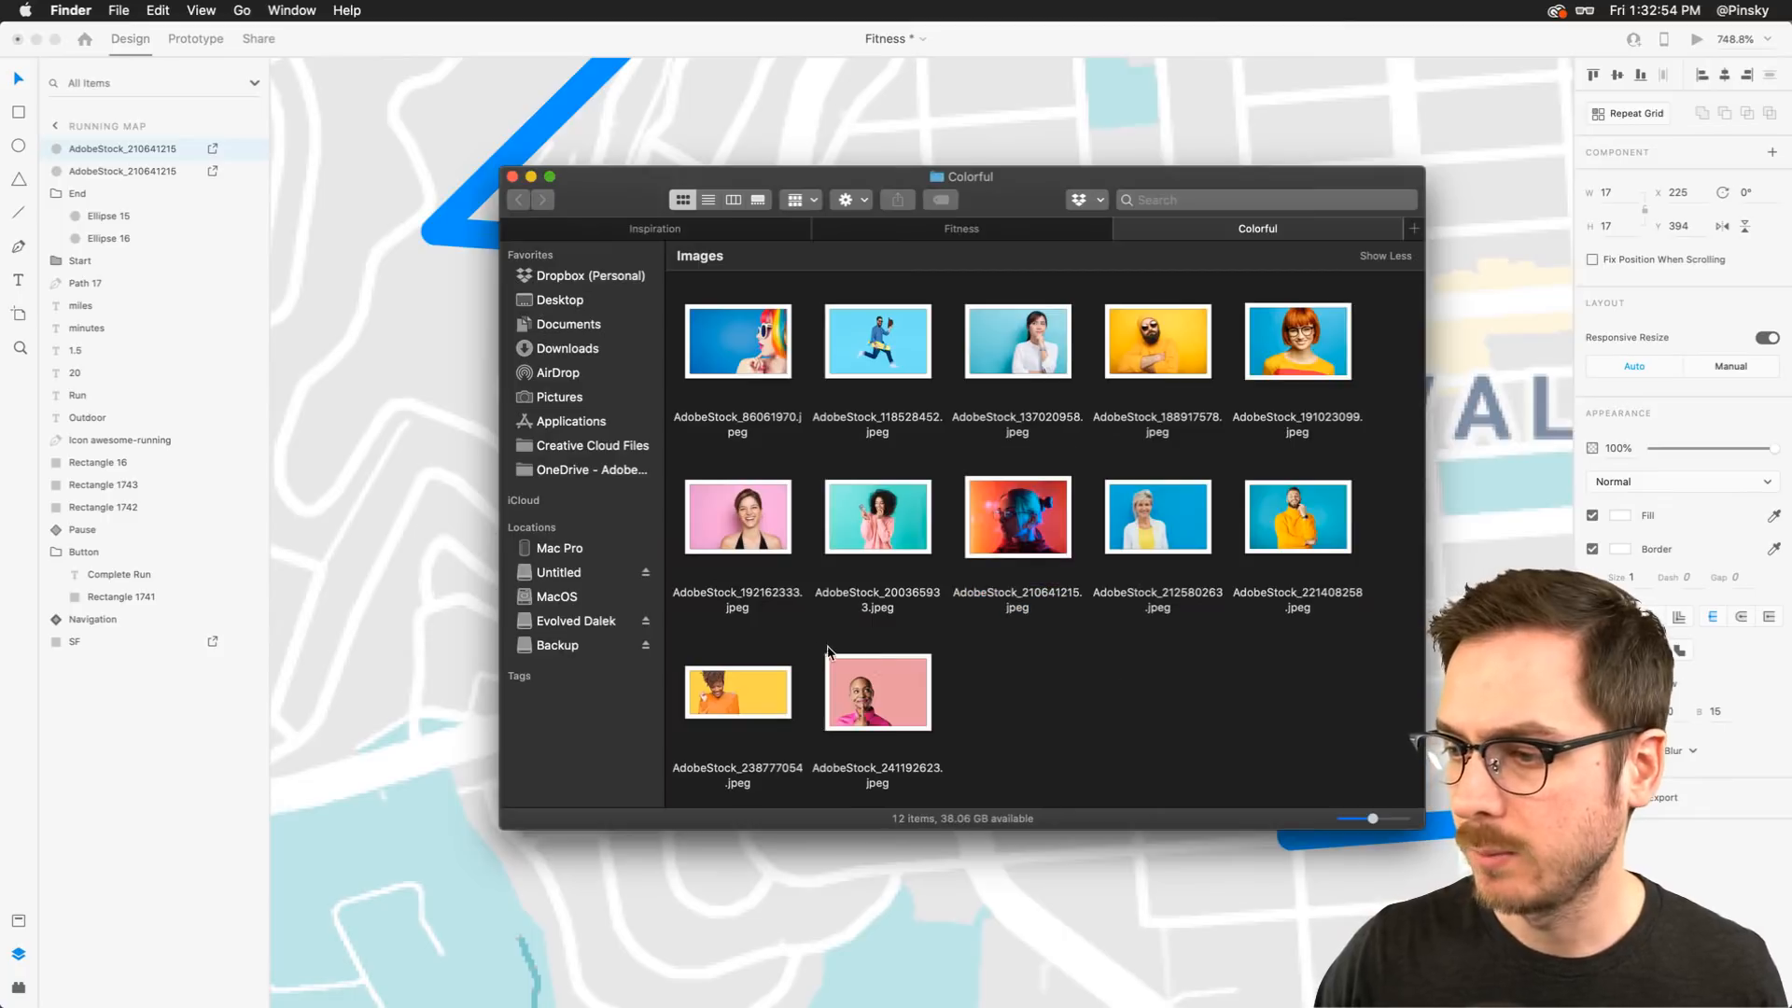
{"action": "left_click_drag", "start_coordinate": [874, 504], "coordinate": [1116, 546]}
{"action": "key", "text": "super+Tab"}
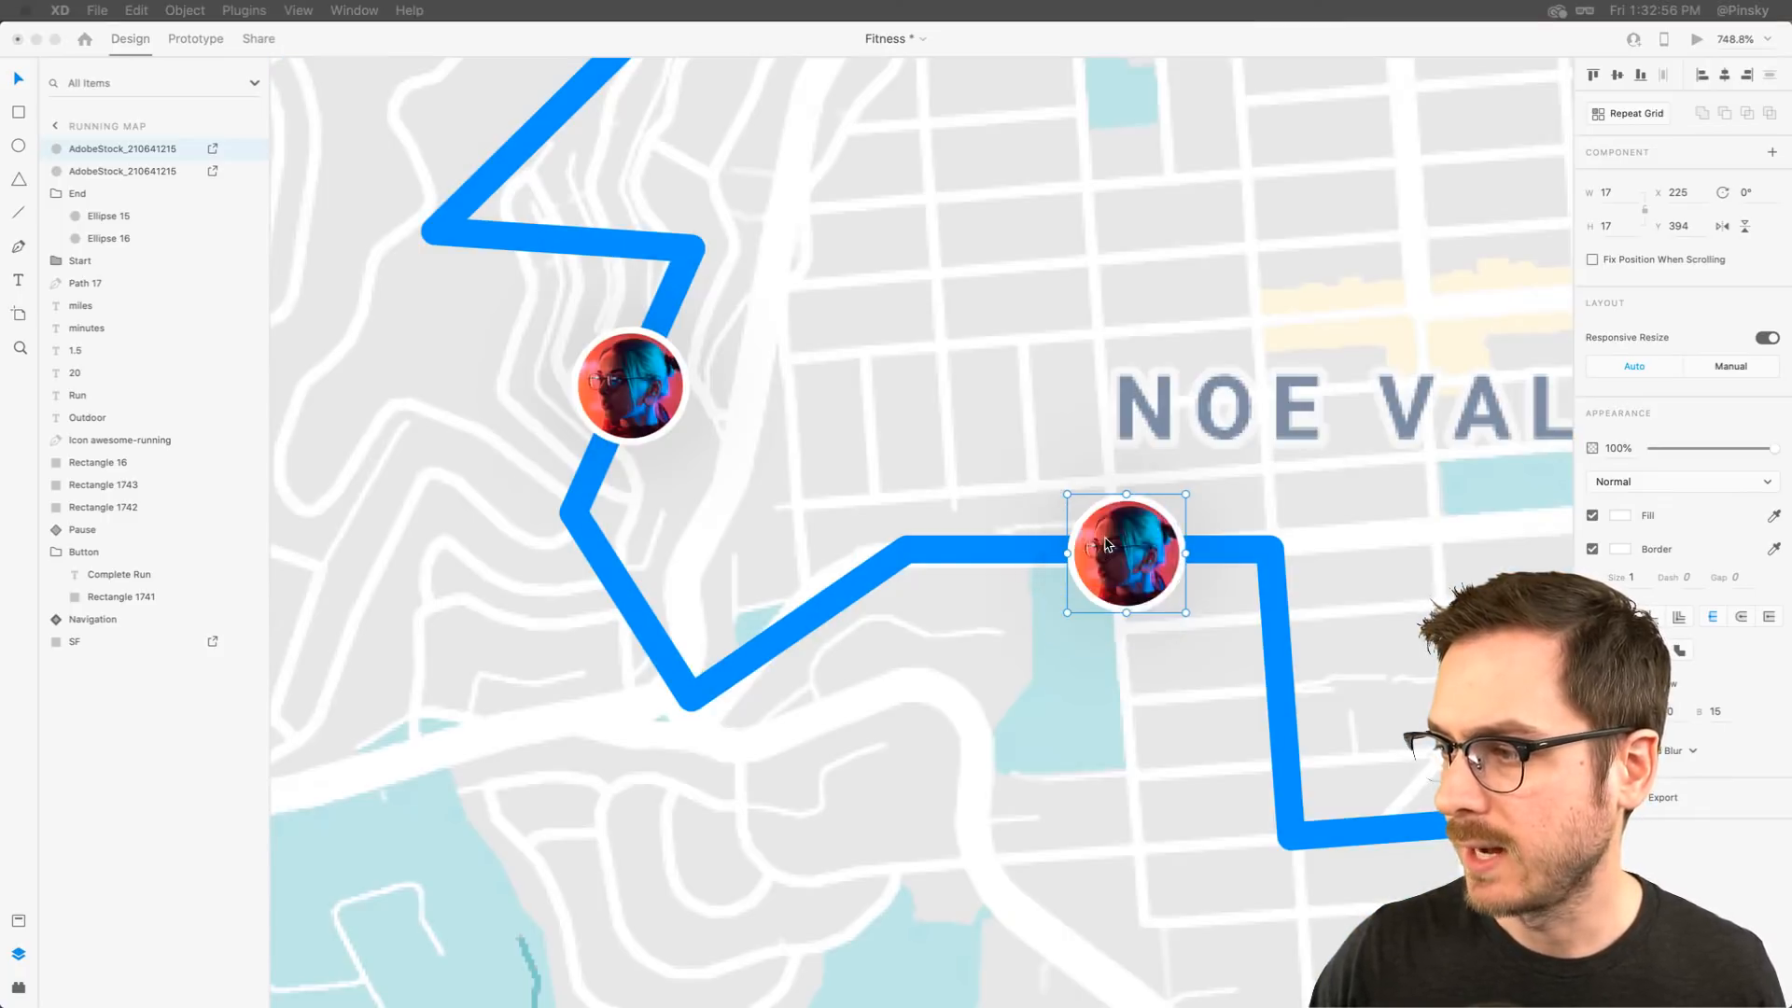
Review the photo markers along the route across the whole Running Map artboard
{"action": "scroll", "coordinate": [1116, 546], "scroll_direction": "right", "scroll_amount": 5}
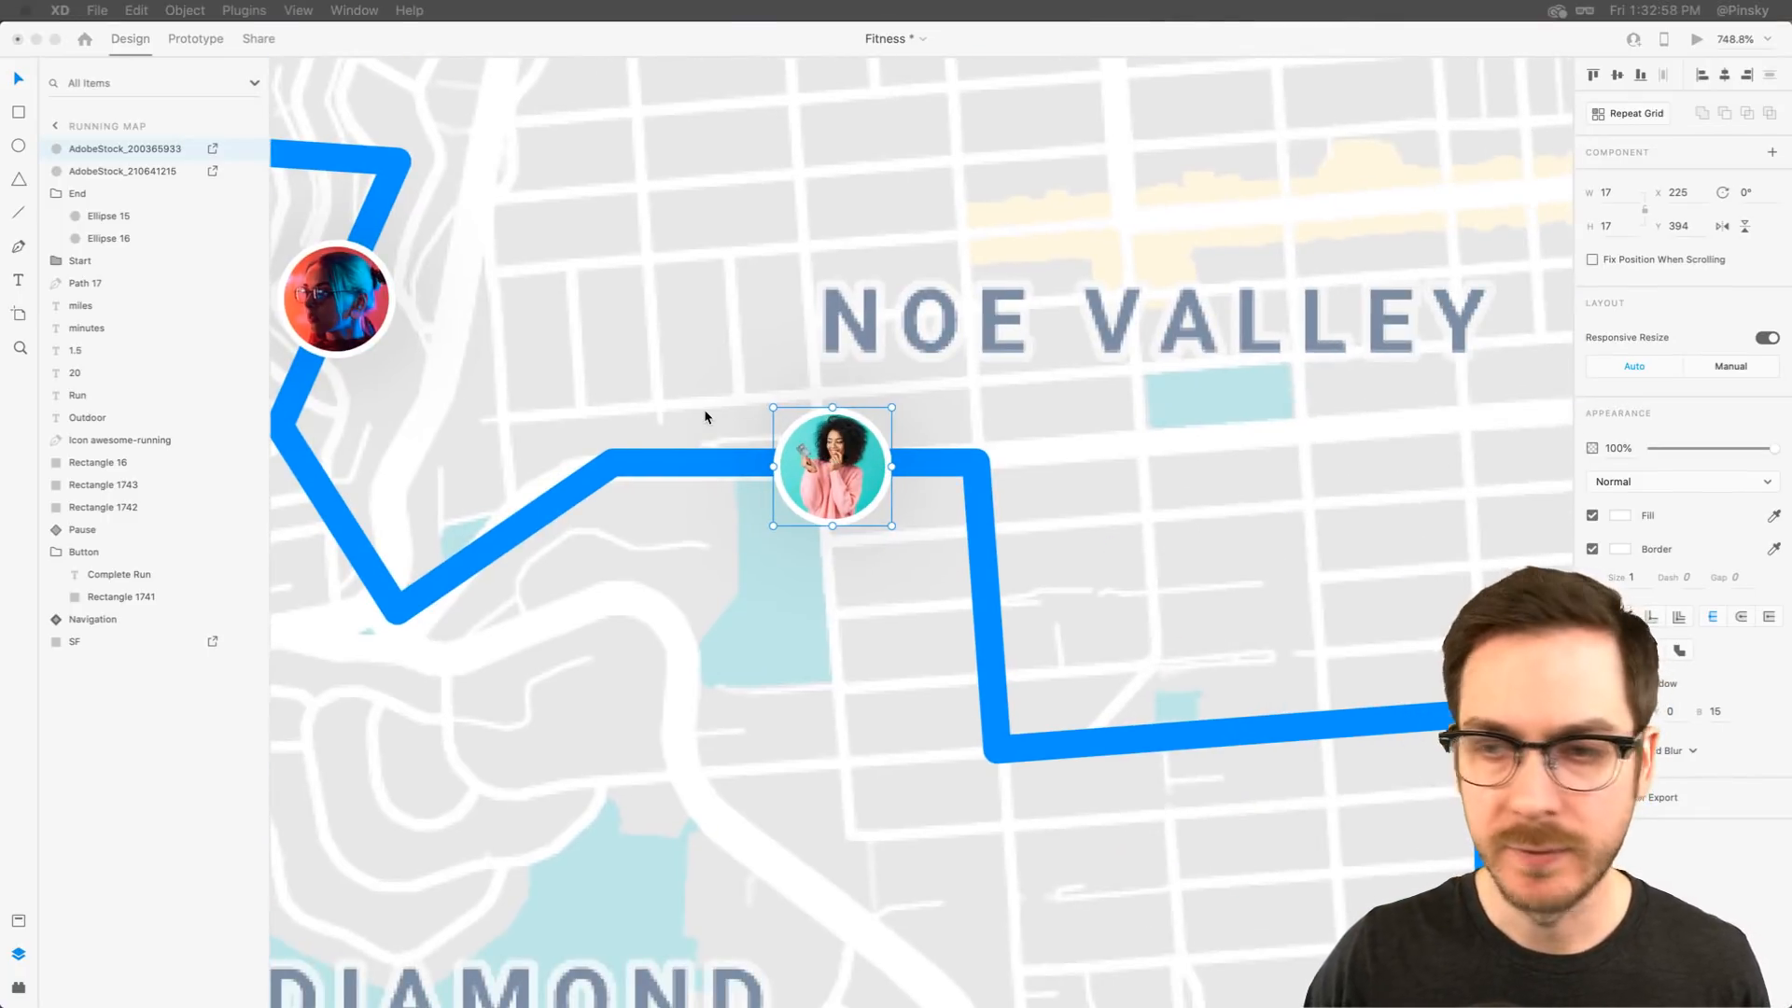
{"action": "scroll", "coordinate": [707, 415], "scroll_direction": "down", "scroll_amount": 5}
{"action": "scroll", "coordinate": [707, 416], "scroll_direction": "down", "scroll_amount": 2}
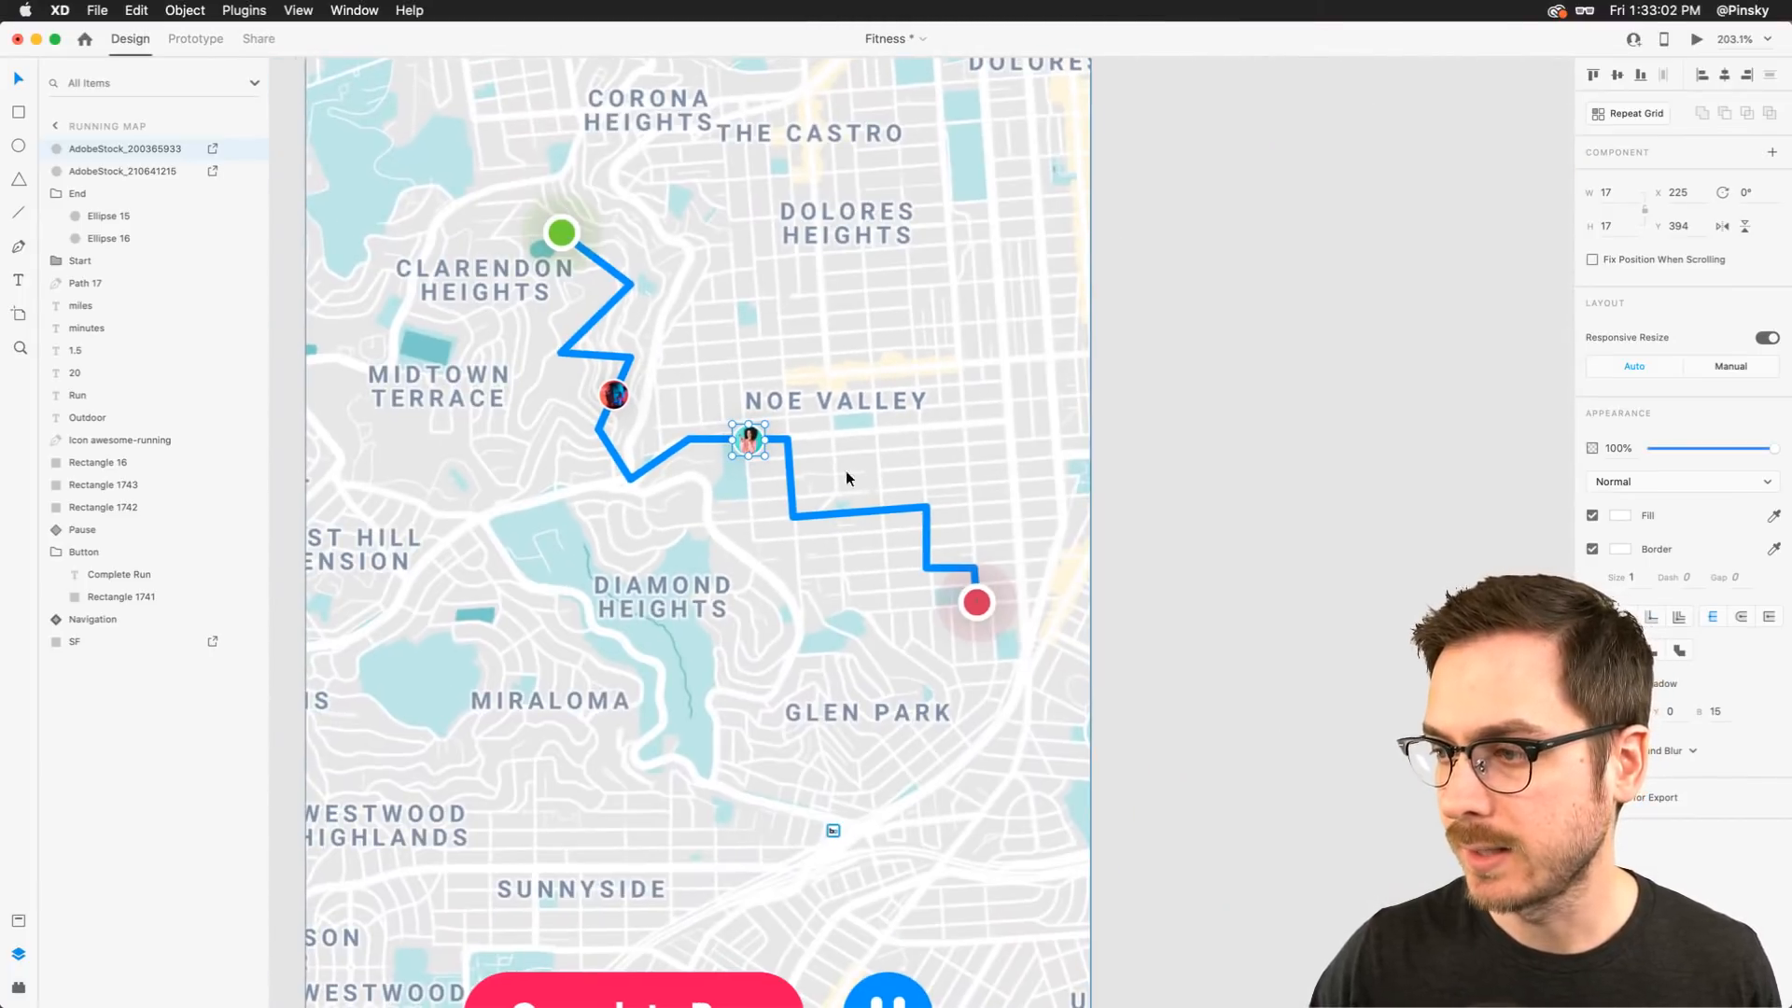
{"action": "scroll", "coordinate": [657, 320], "scroll_direction": "up", "scroll_amount": 2}
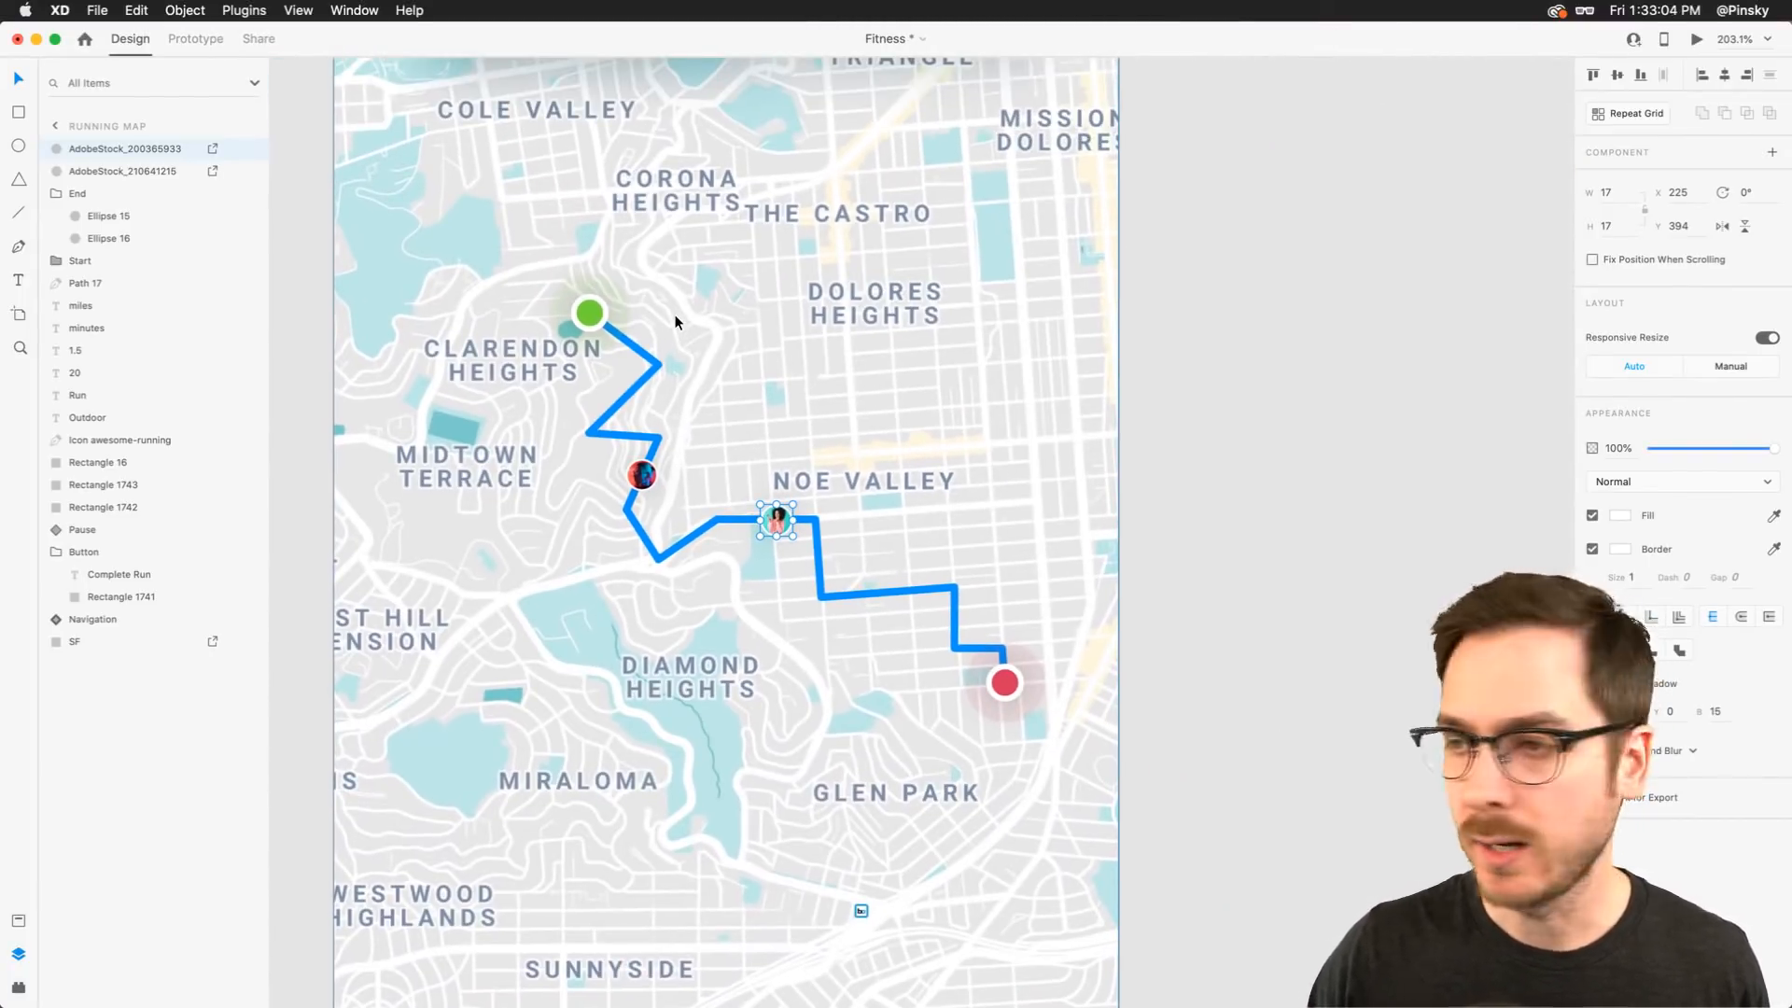
{"action": "scroll", "coordinate": [592, 297], "scroll_direction": "up", "scroll_amount": 3}
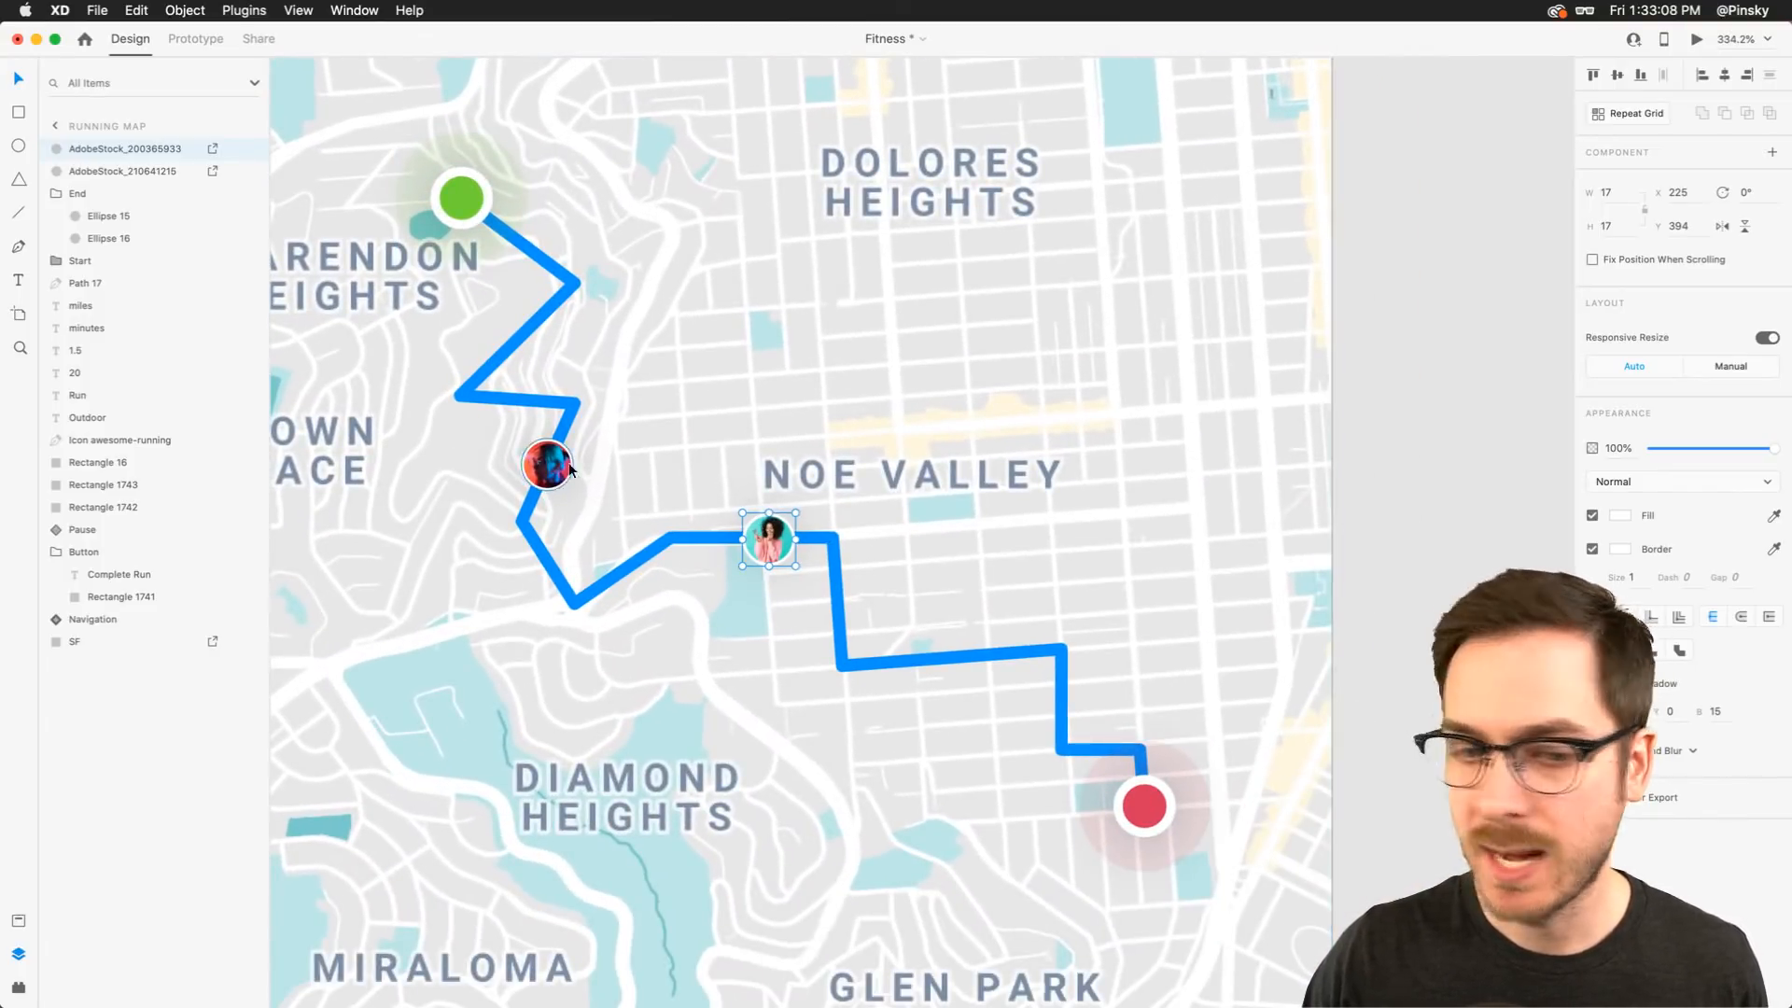
{"action": "scroll", "coordinate": [801, 423], "scroll_direction": "down", "scroll_amount": 3}
{"action": "scroll", "coordinate": [803, 428], "scroll_direction": "down", "scroll_amount": 5}
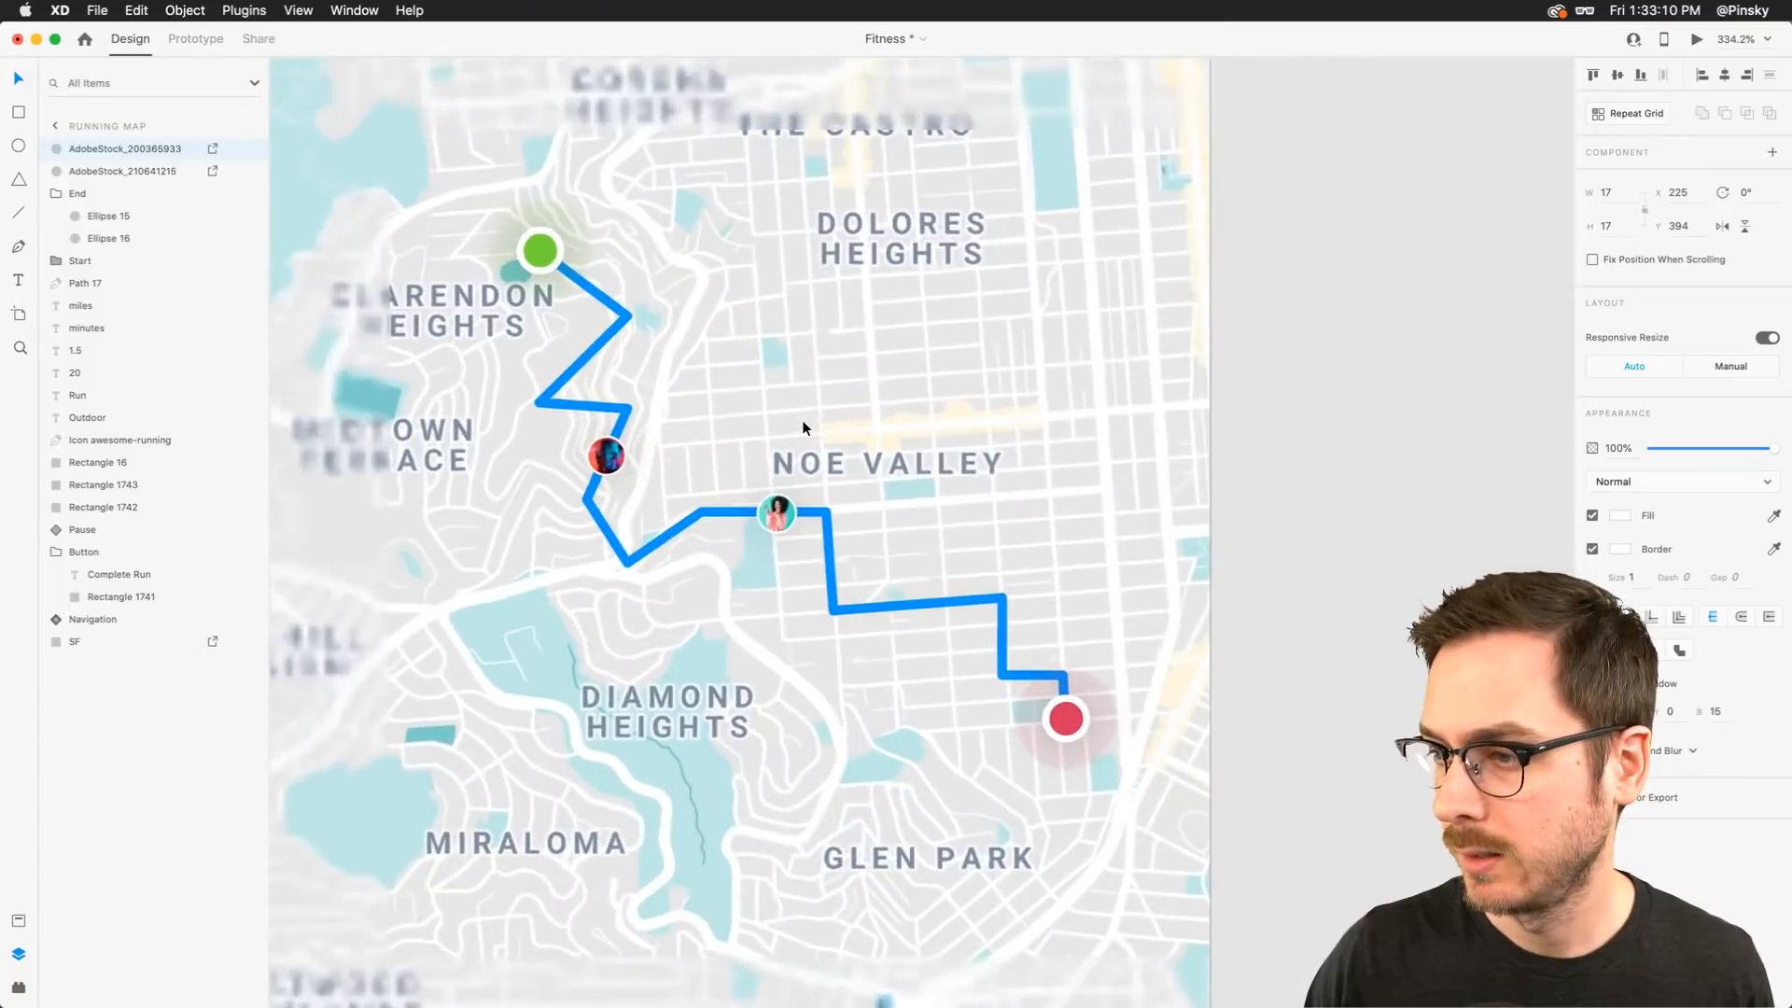
{"action": "scroll", "coordinate": [803, 427], "scroll_direction": "left", "scroll_amount": 5}
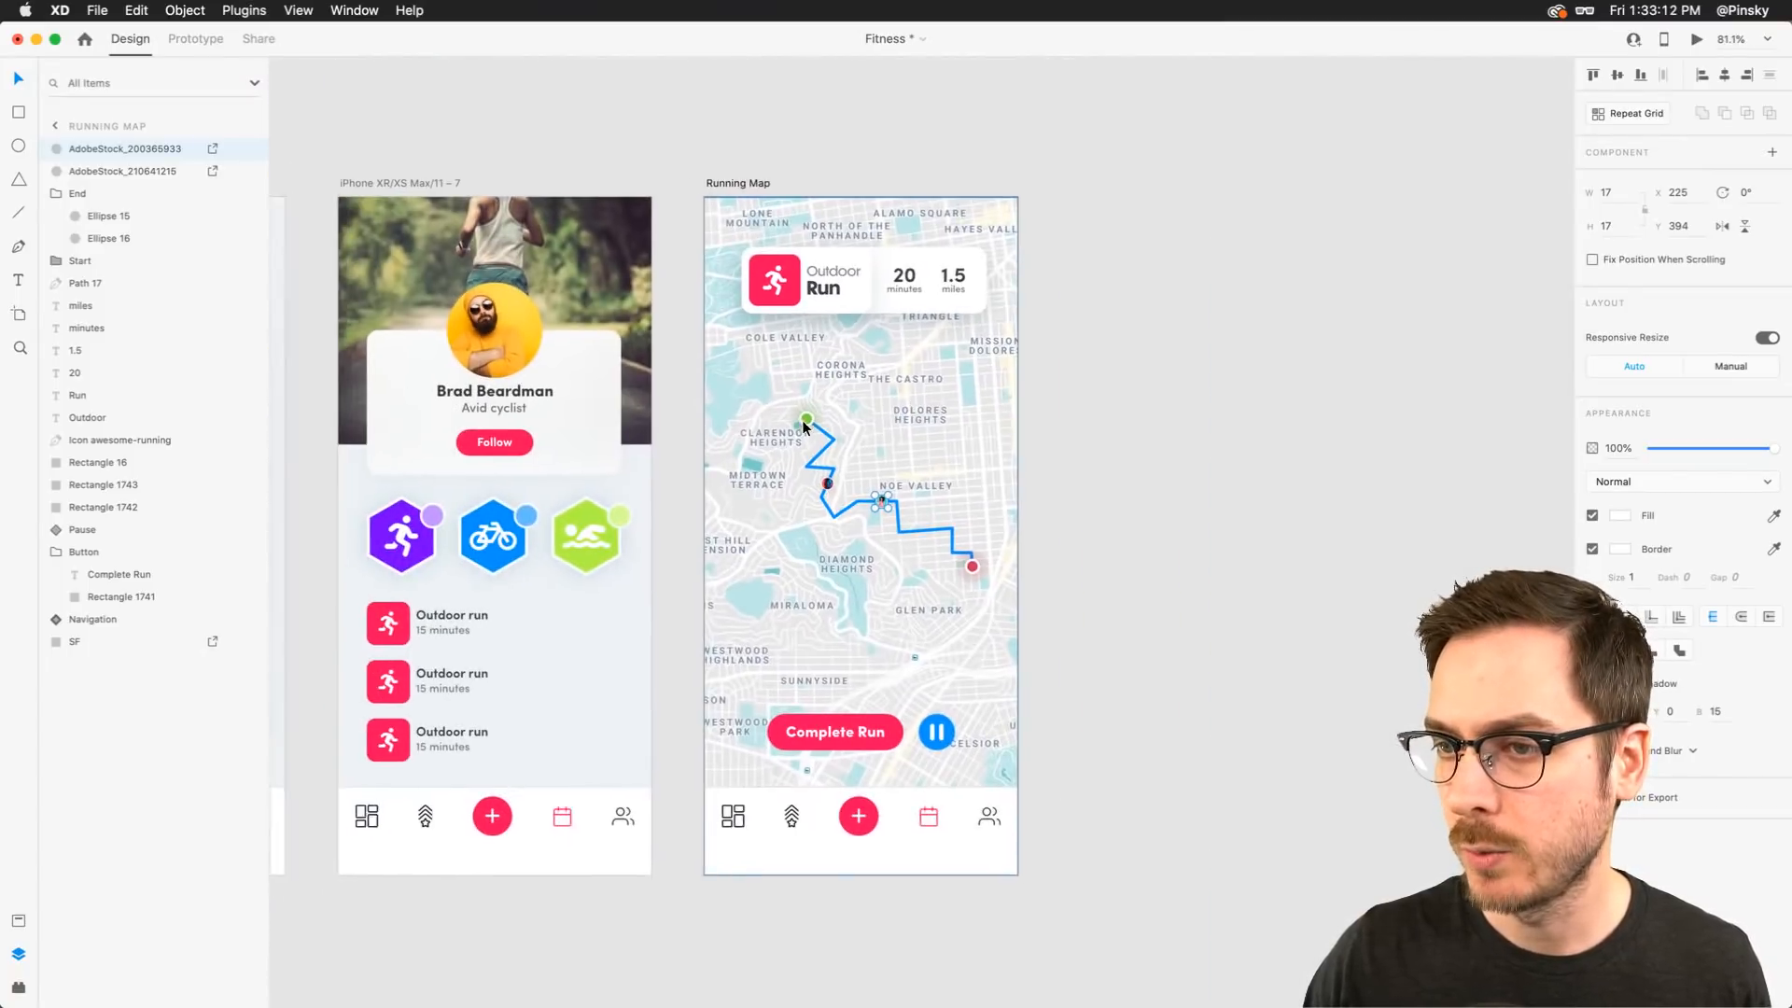
{"action": "left_click", "coordinate": [614, 350]}
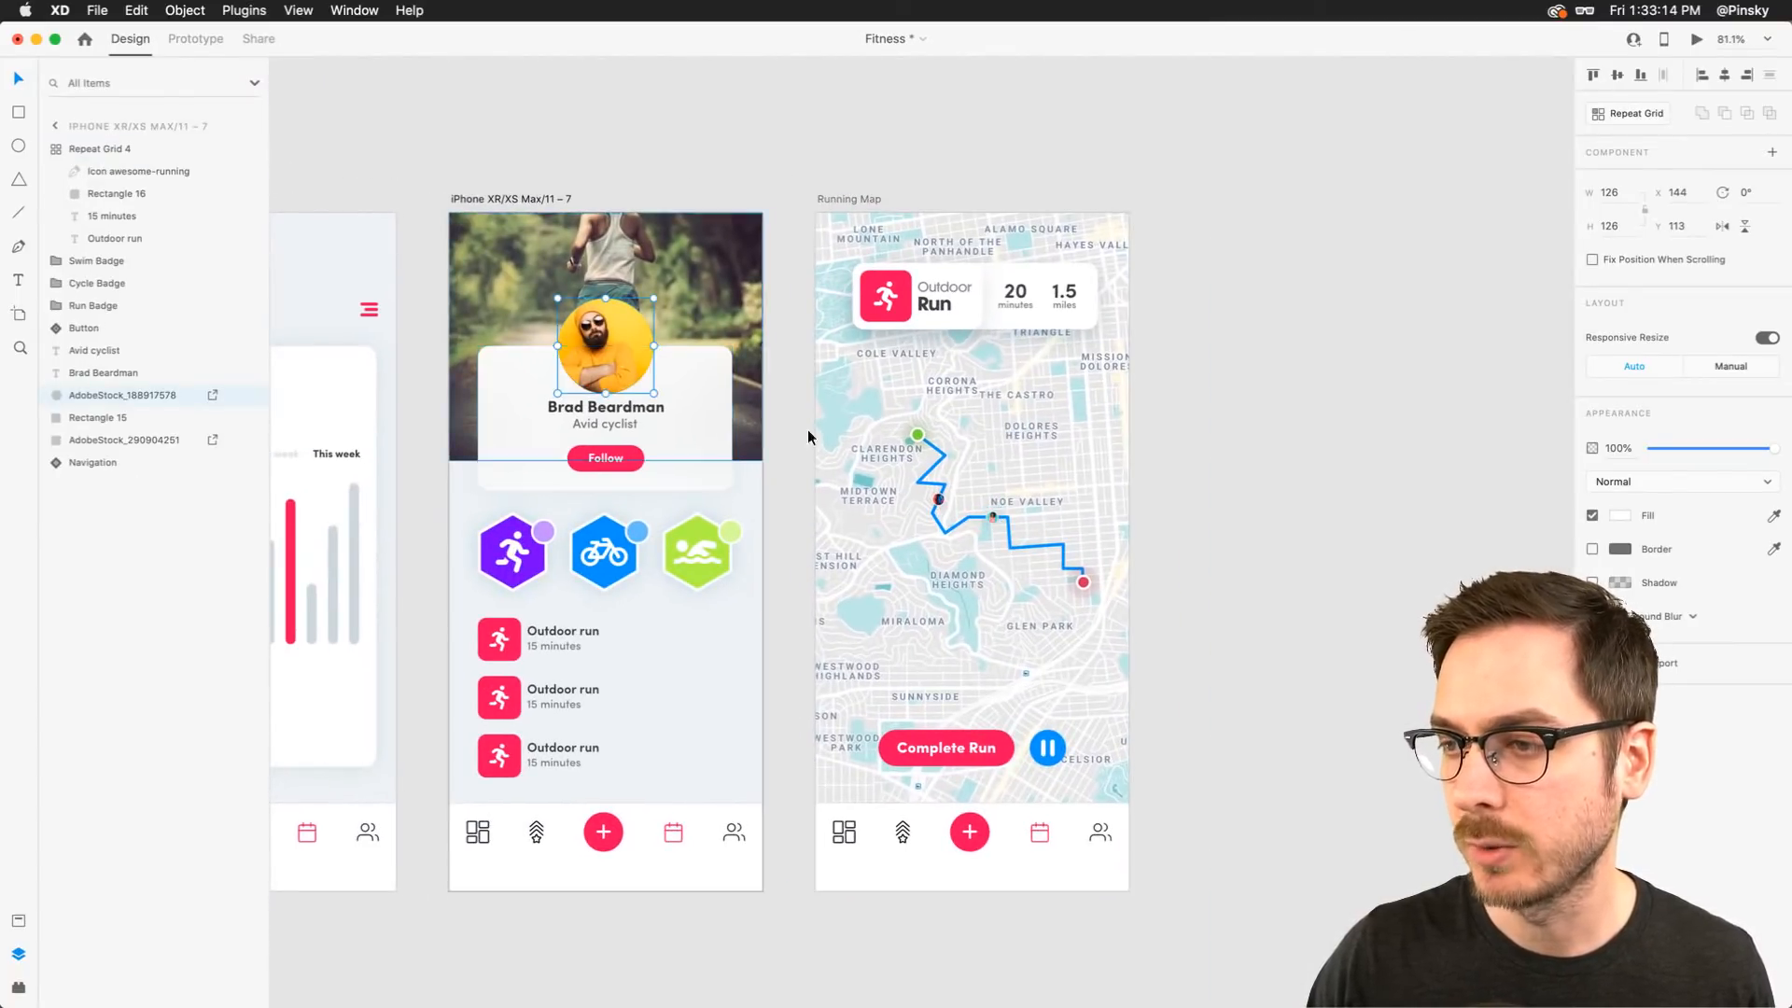
{"action": "scroll", "coordinate": [1065, 569], "scroll_direction": "up", "scroll_amount": 10}
Duplicate the Noe Valley photo circle further east along the route and fill it with photo AdobeStock_188917578
{"action": "key", "text": "super+Tab"}
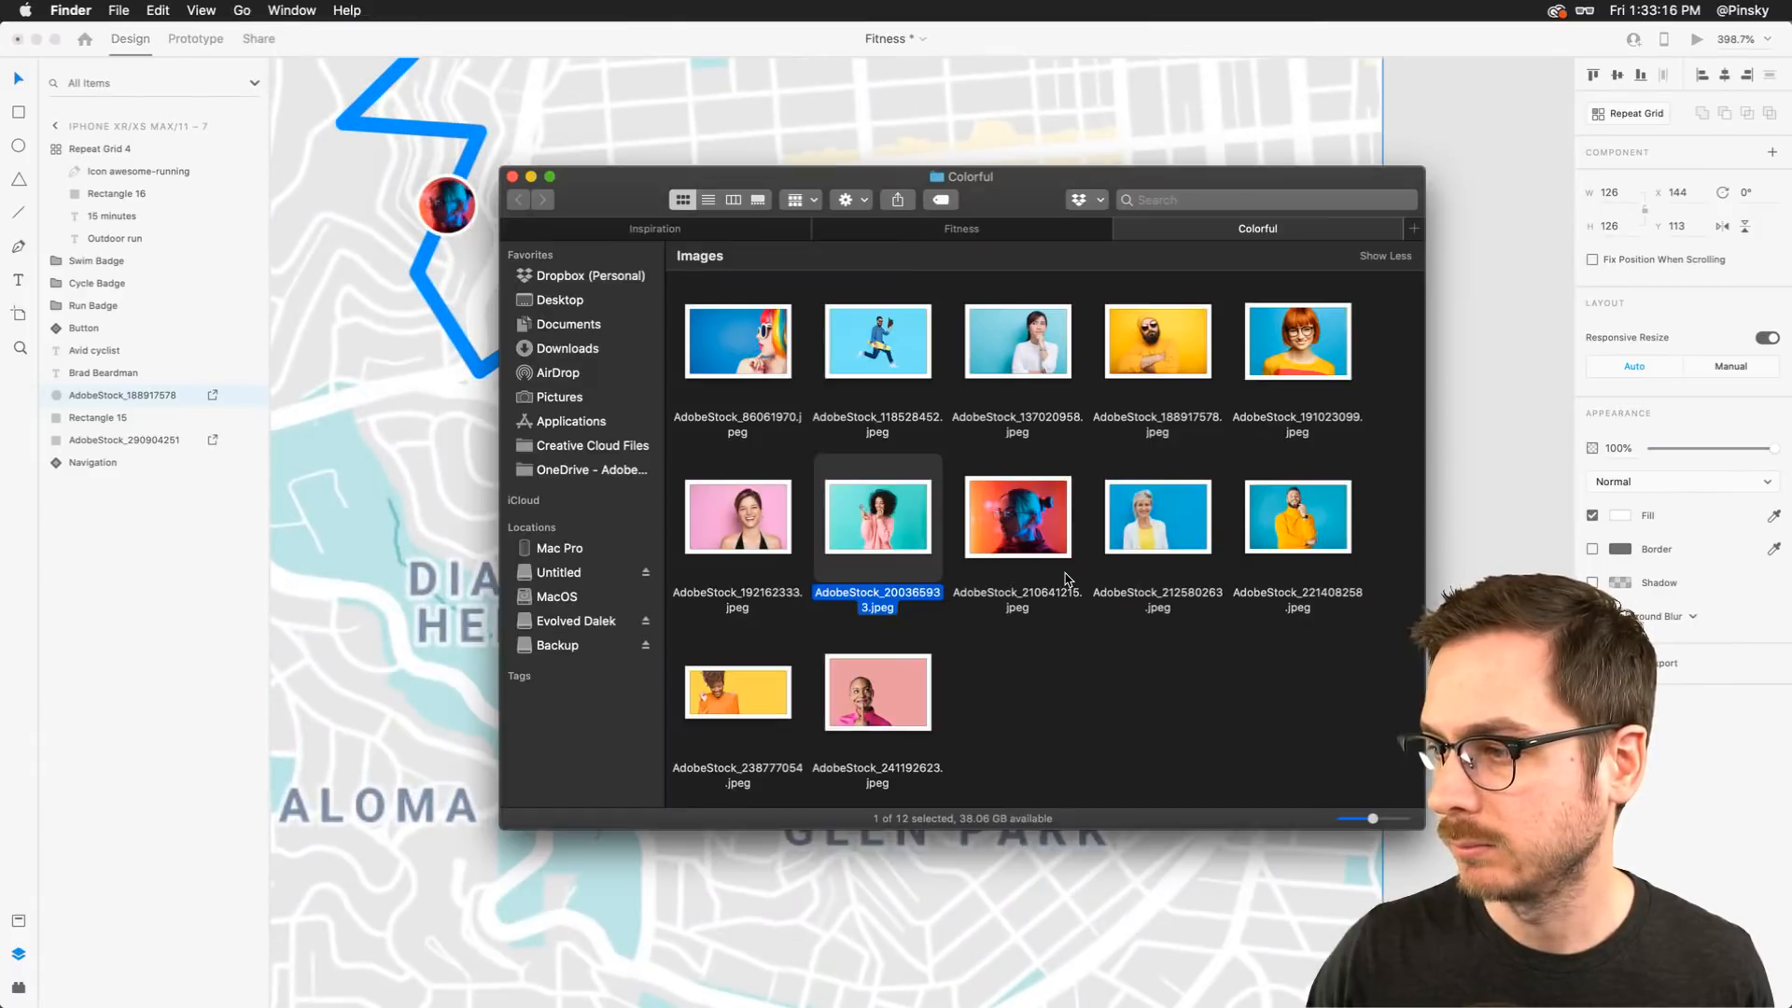
{"action": "key", "text": "super+Tab"}
{"action": "left_click_drag", "start_coordinate": [722, 297], "coordinate": [1022, 415]}
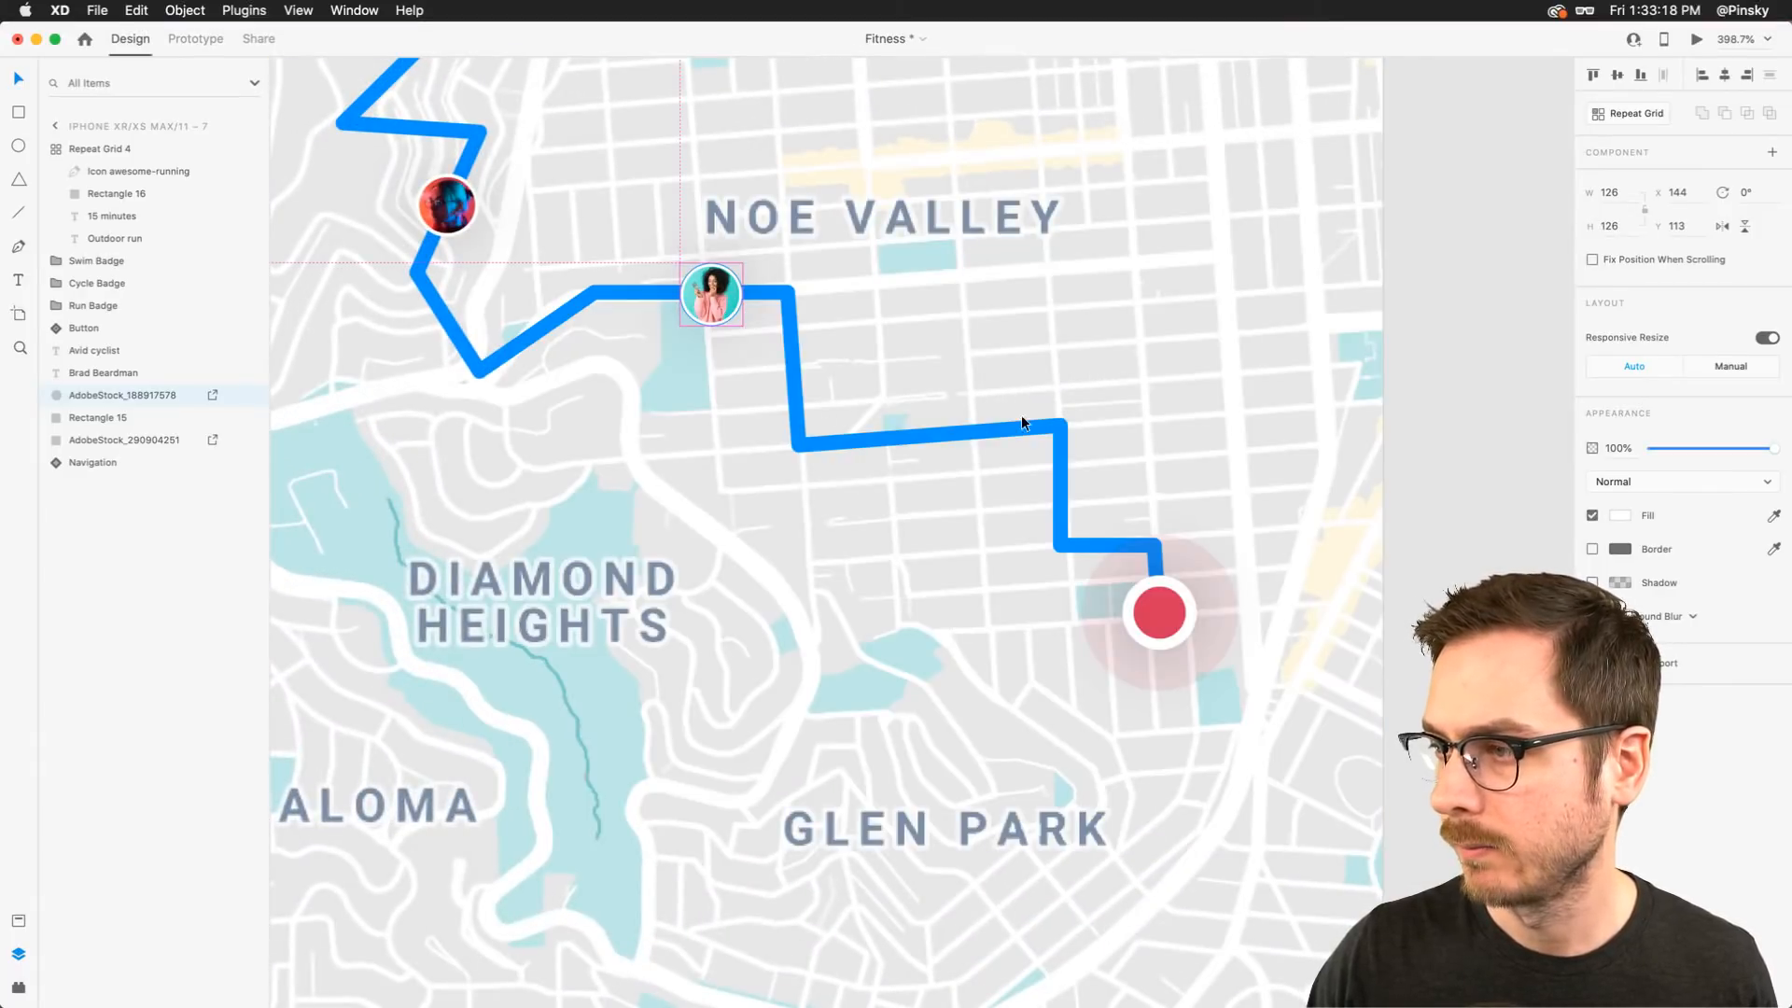
{"action": "left_click_drag", "start_coordinate": [719, 296], "coordinate": [1068, 417]}
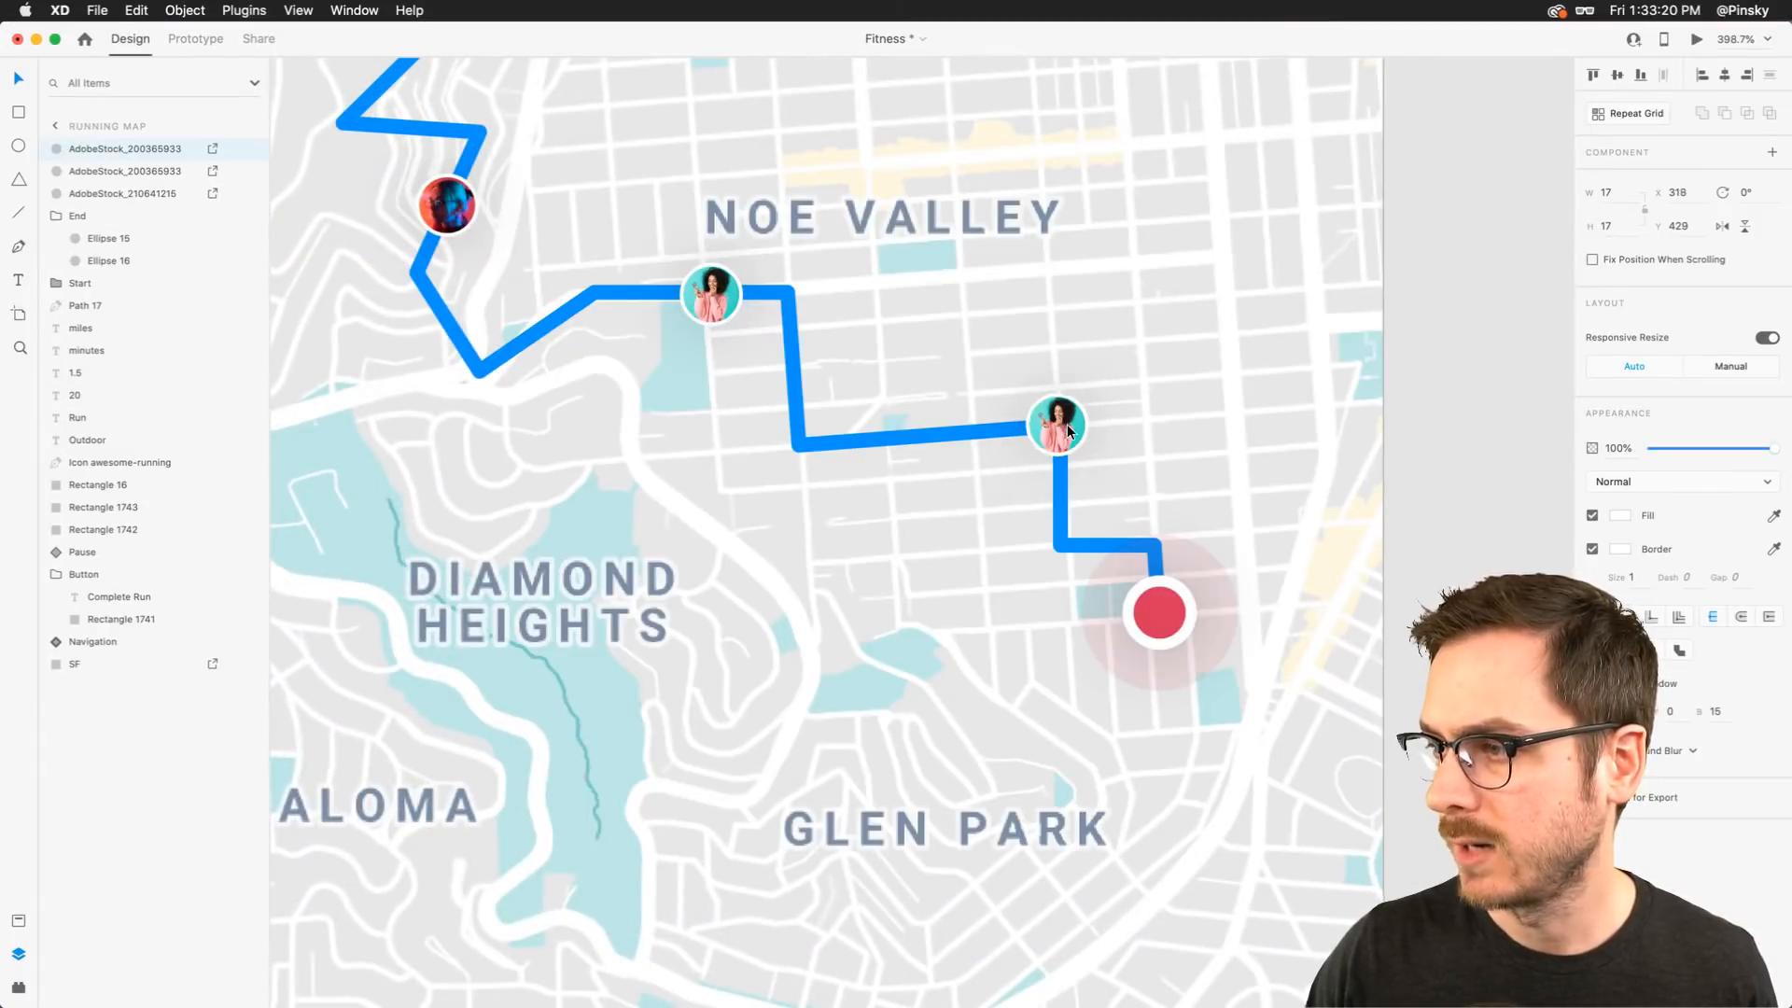
{"action": "key", "text": "super+Tab"}
{"action": "left_click_drag", "start_coordinate": [1199, 353], "coordinate": [1081, 429]}
{"action": "key", "text": "super+Tab"}
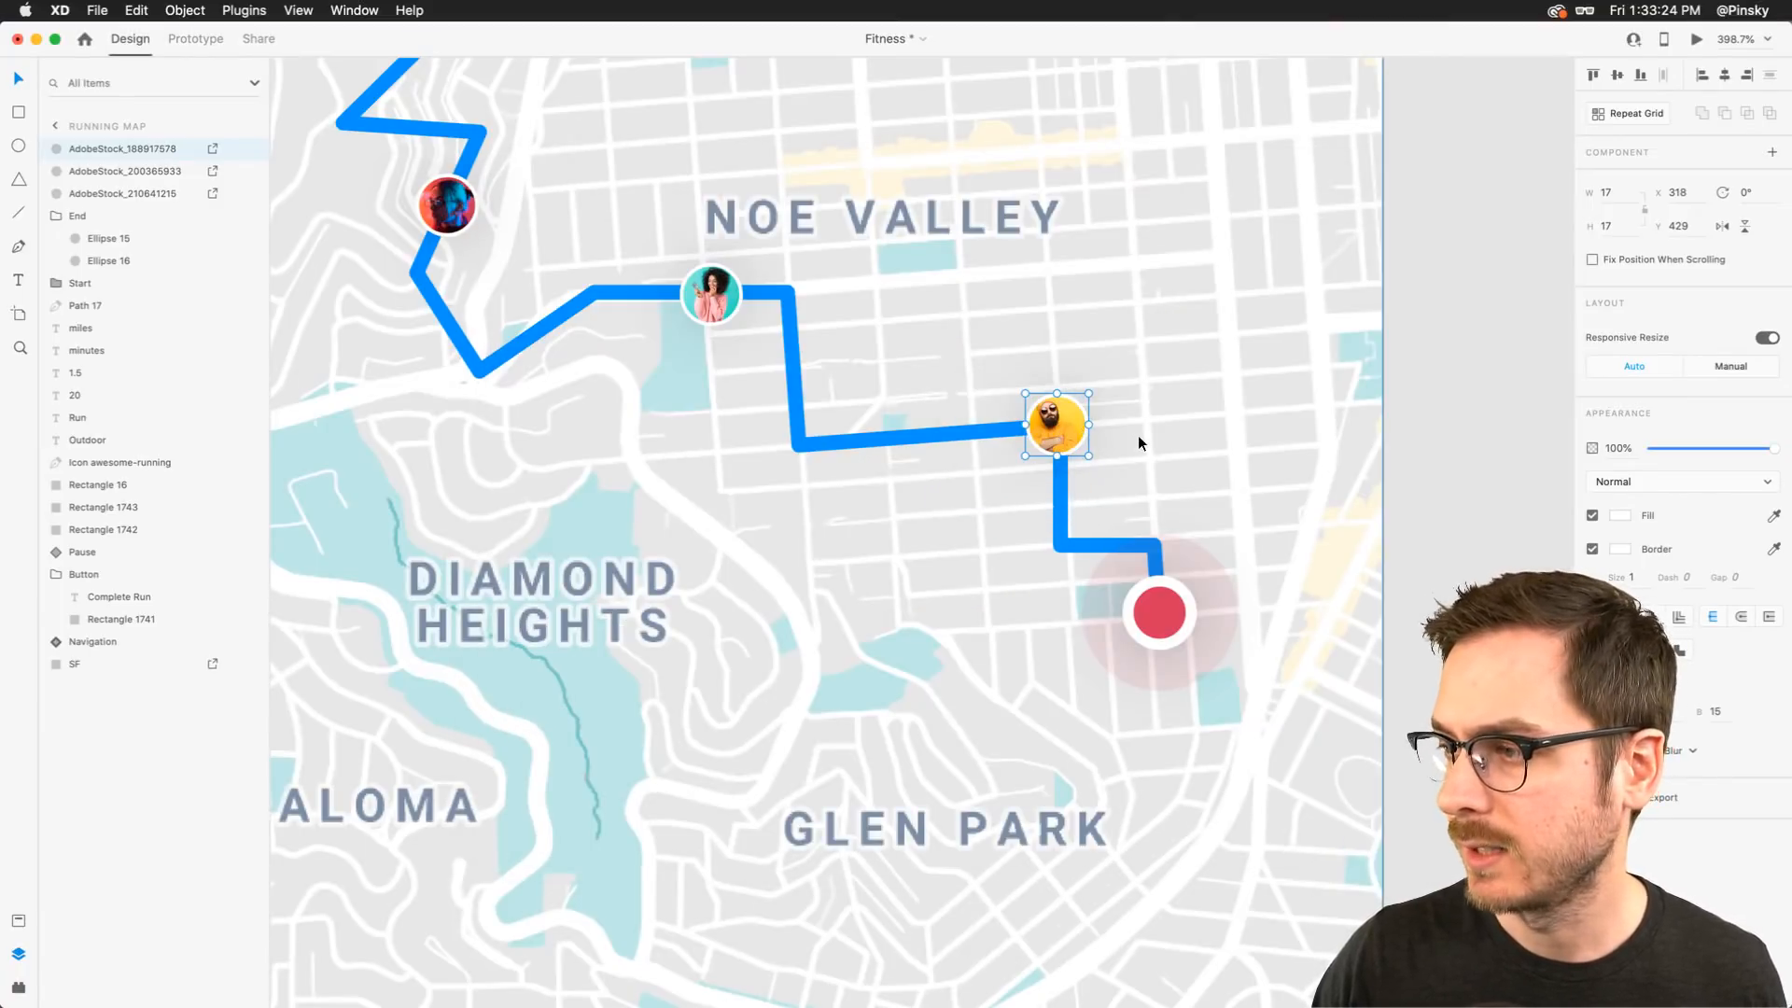
Inspect the Complete Run button and Pause toggle on the whole Running Map artboard
{"action": "left_click", "coordinate": [1139, 435]}
{"action": "key", "text": "super+3"}
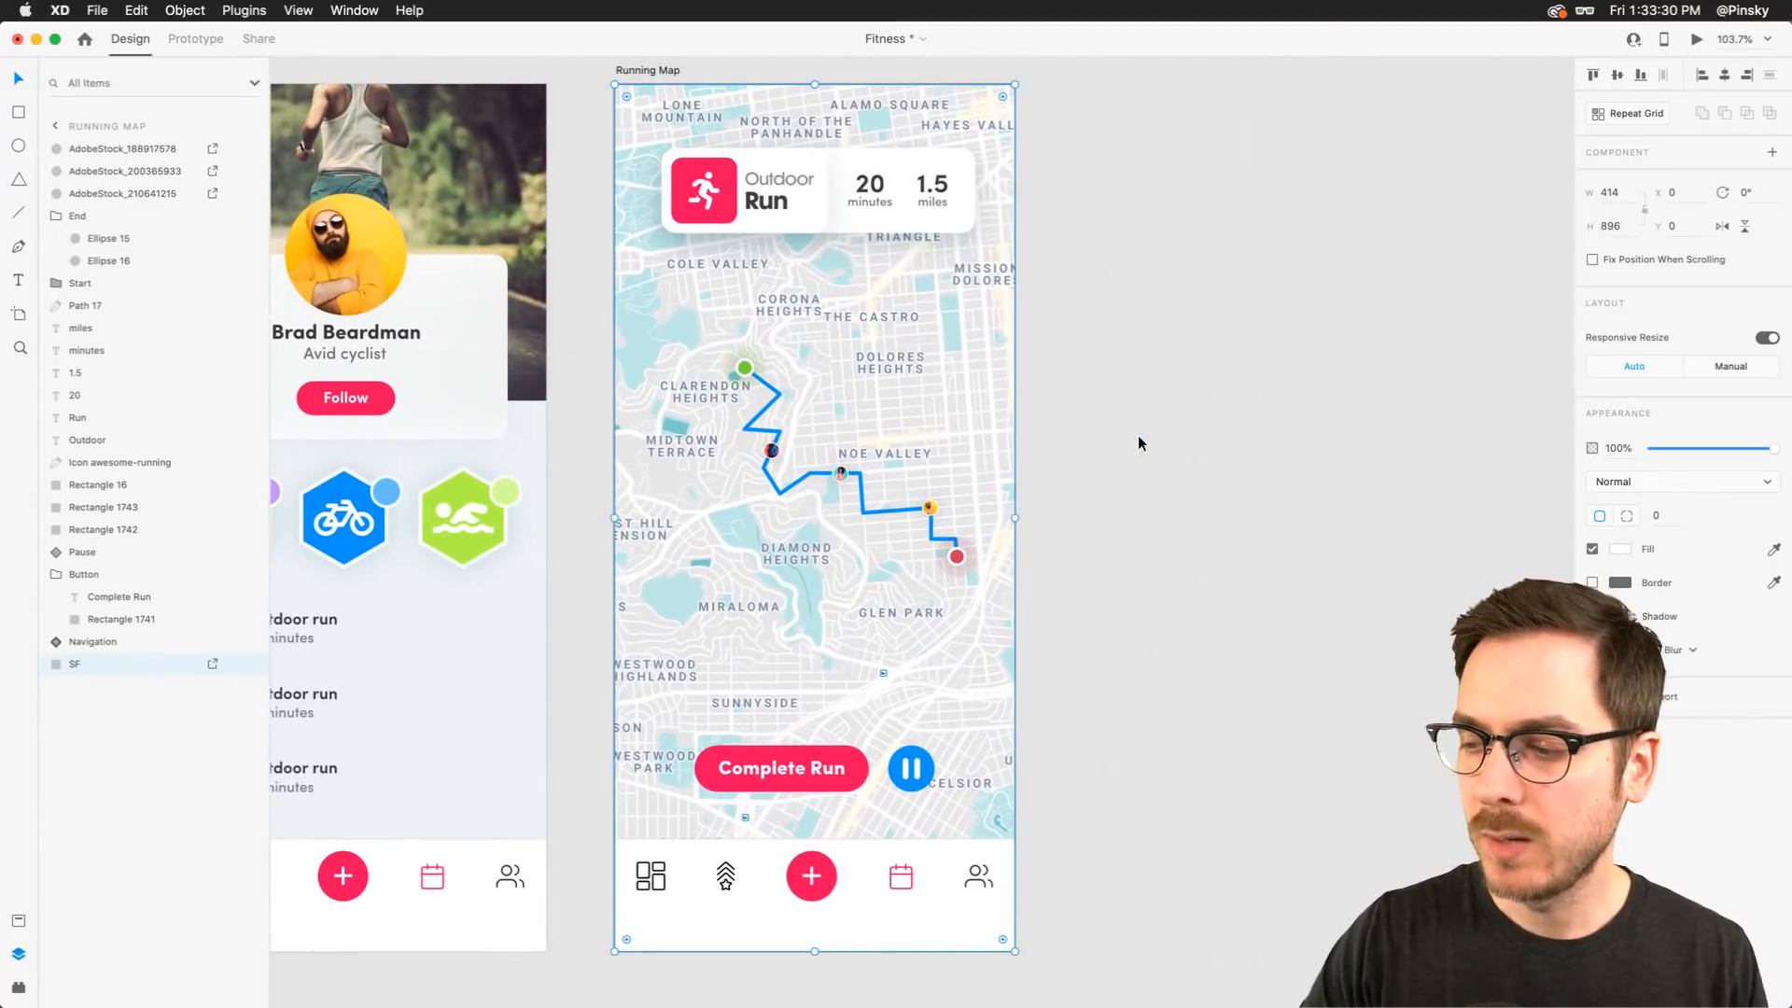
{"action": "left_click", "coordinate": [831, 768]}
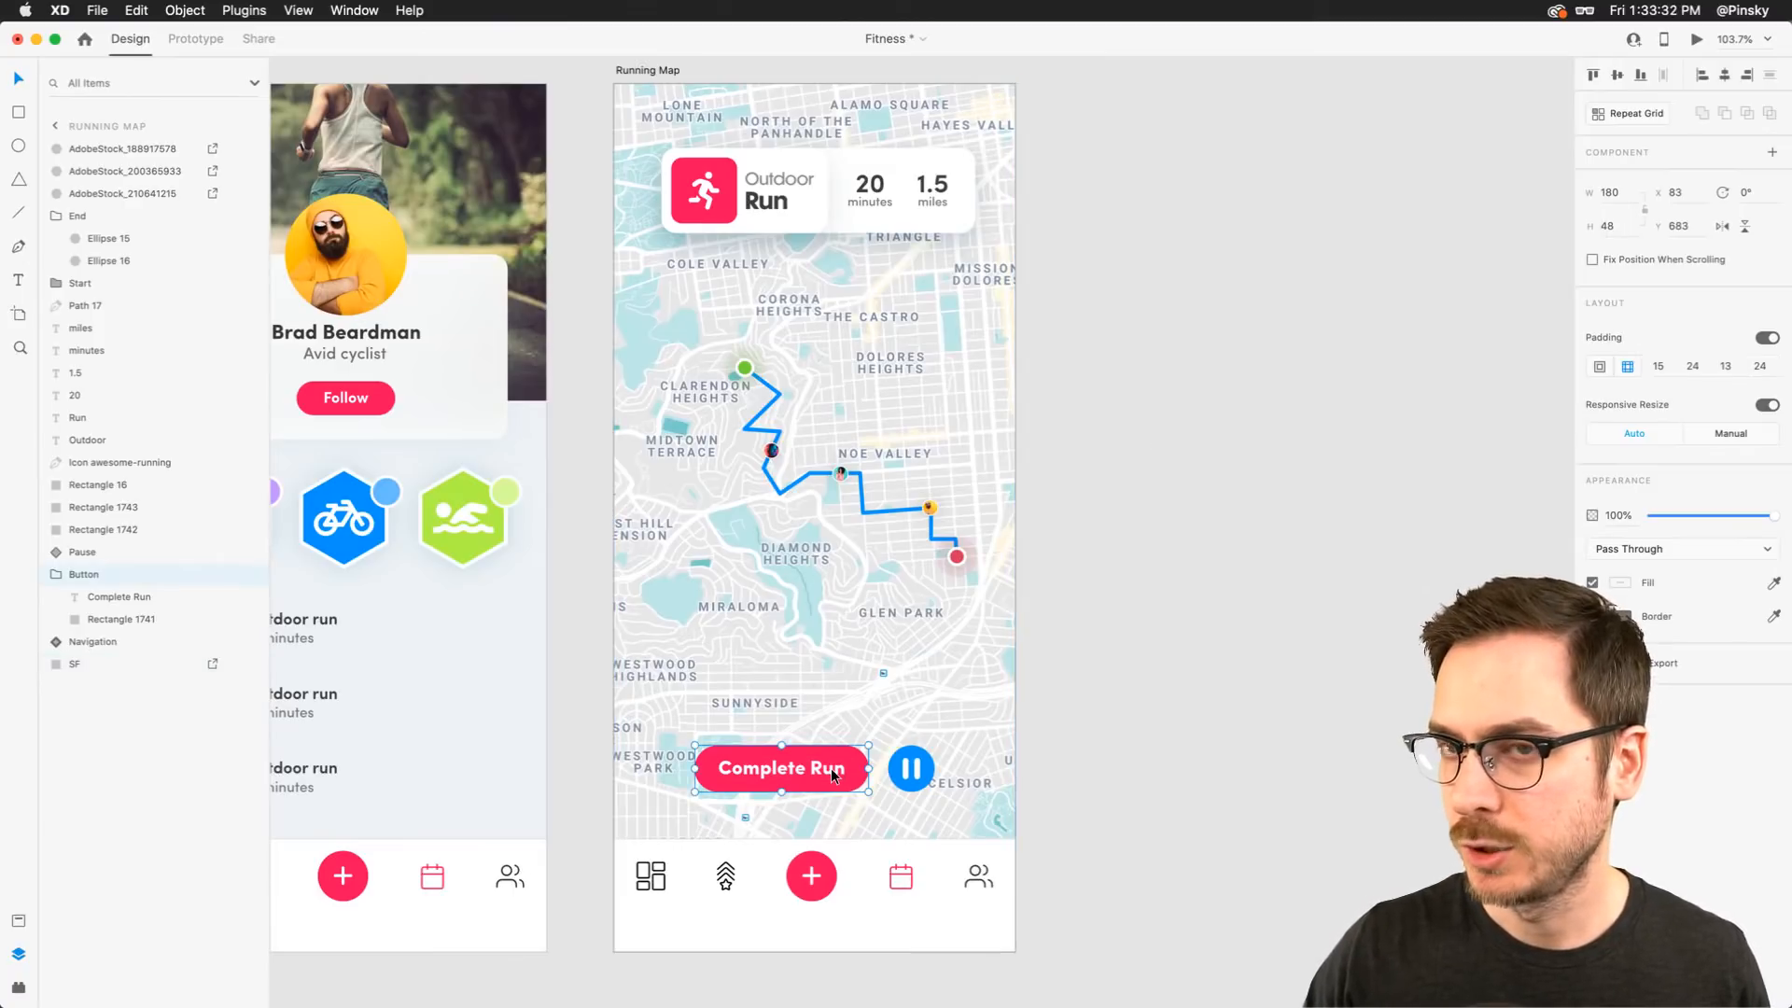
{"action": "left_click", "coordinate": [924, 771]}
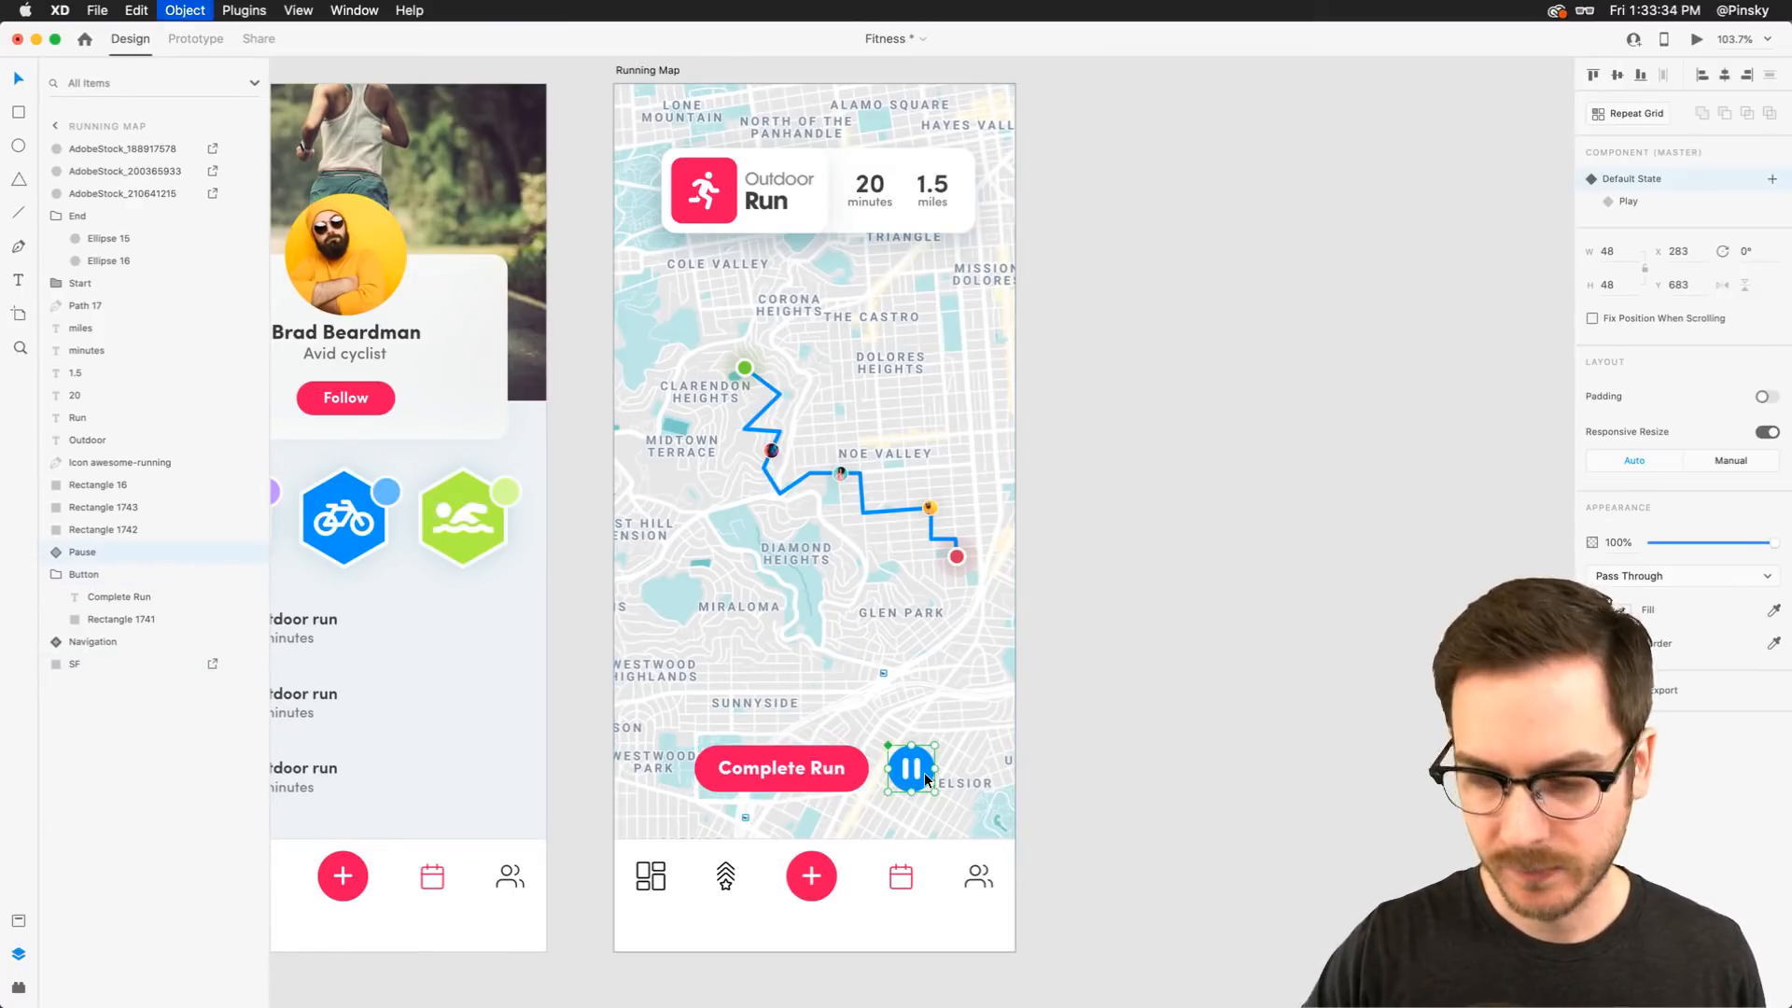
{"action": "left_click", "coordinate": [1150, 345]}
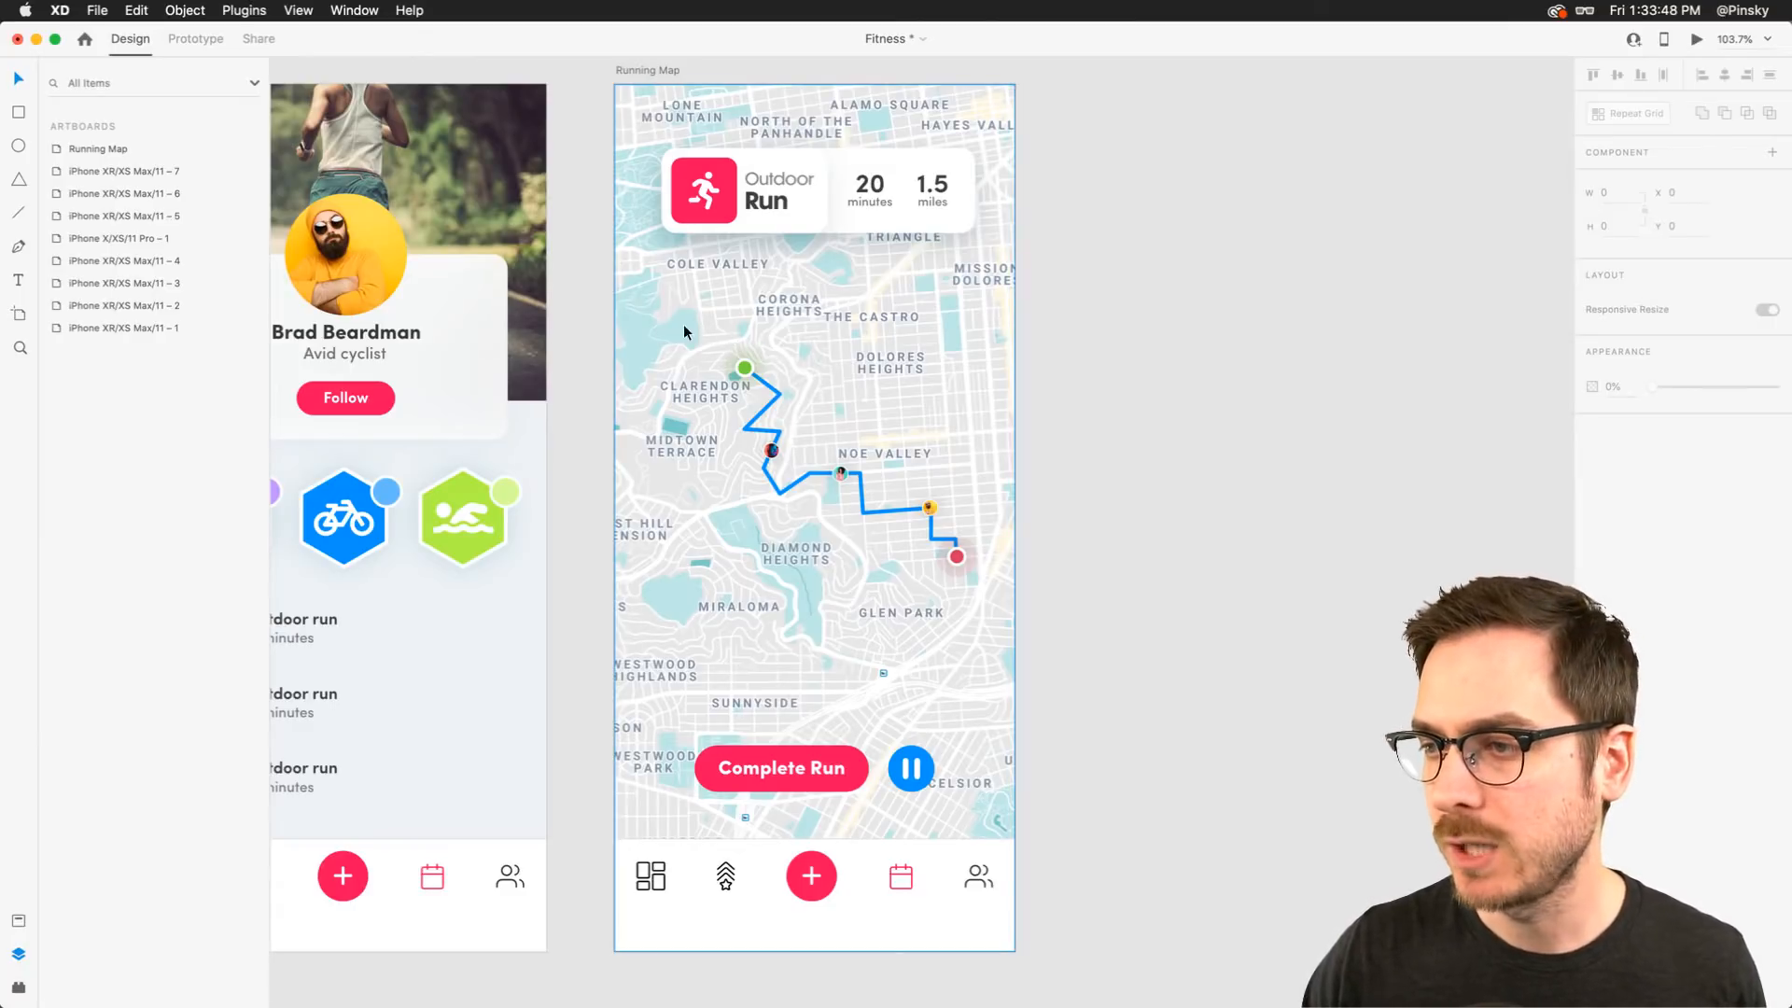
Select the route path with its markers and shift them slightly up and left on the map
{"action": "left_click_drag", "start_coordinate": [581, 328], "coordinate": [998, 605]}
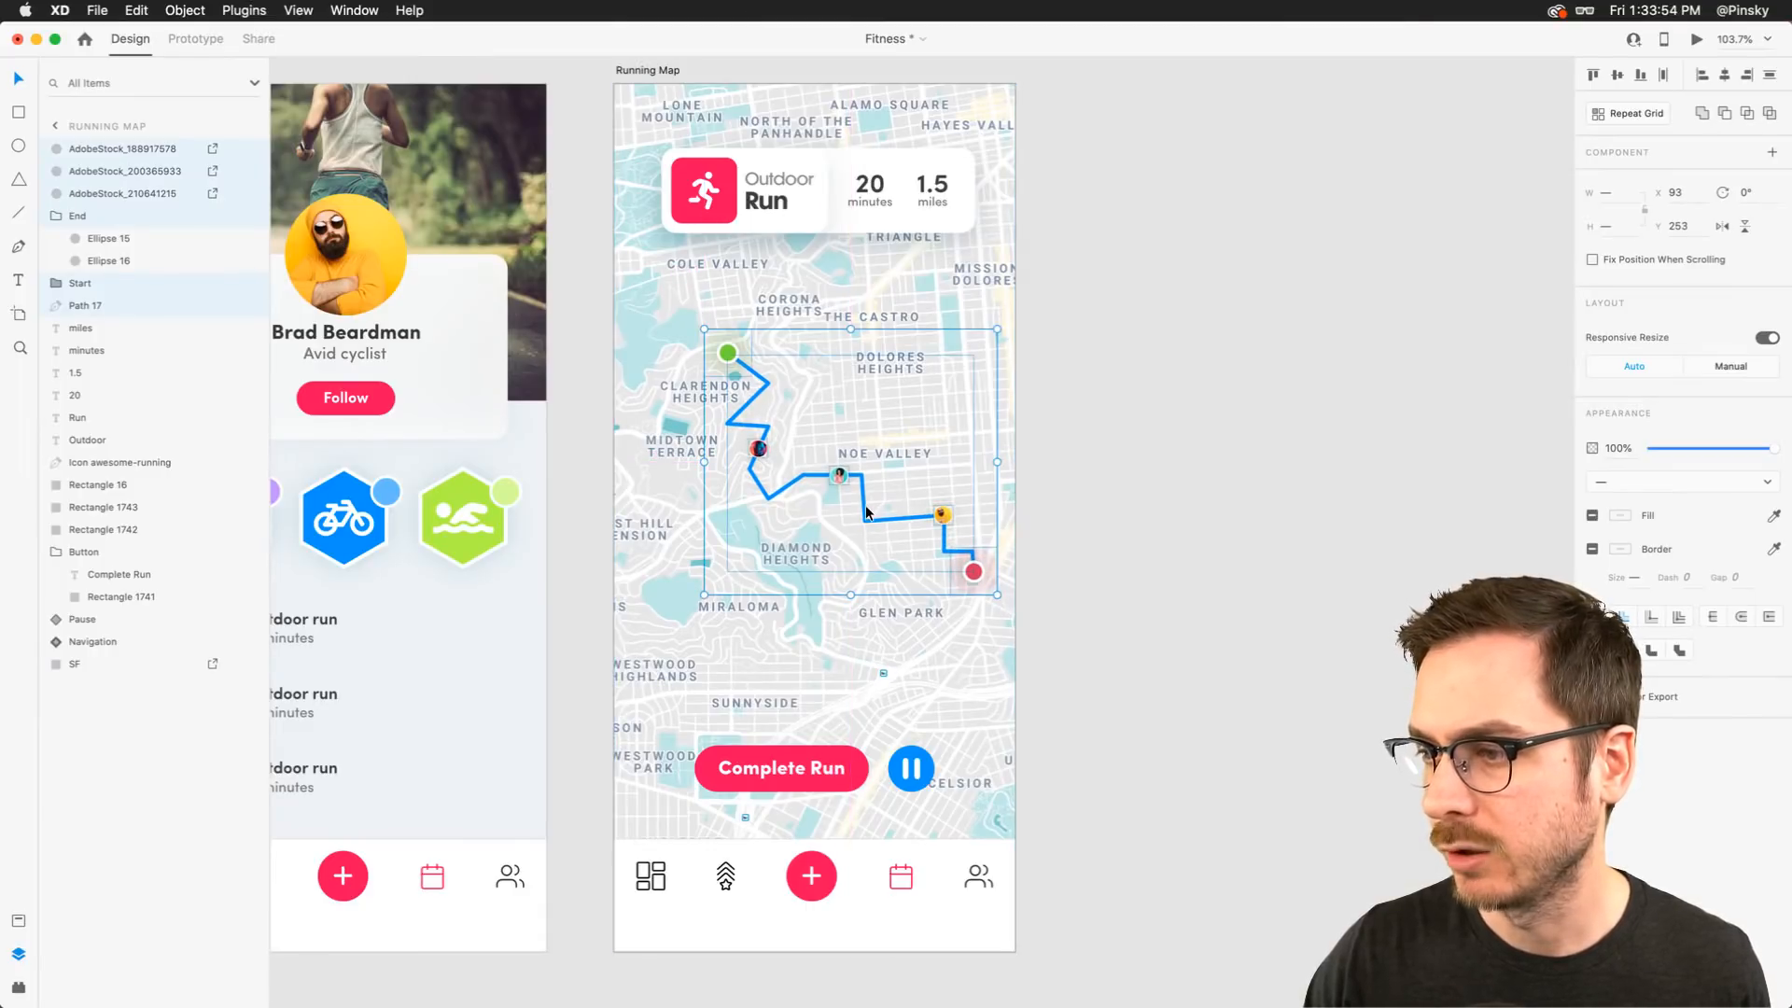
{"action": "mouse_move", "coordinate": [865, 506]}
{"action": "left_mouse_down"}
{"action": "mouse_move", "coordinate": [844, 452]}
{"action": "mouse_move", "coordinate": [856, 495]}
{"action": "left_mouse_up"}
{"action": "left_click", "coordinate": [1018, 588]}
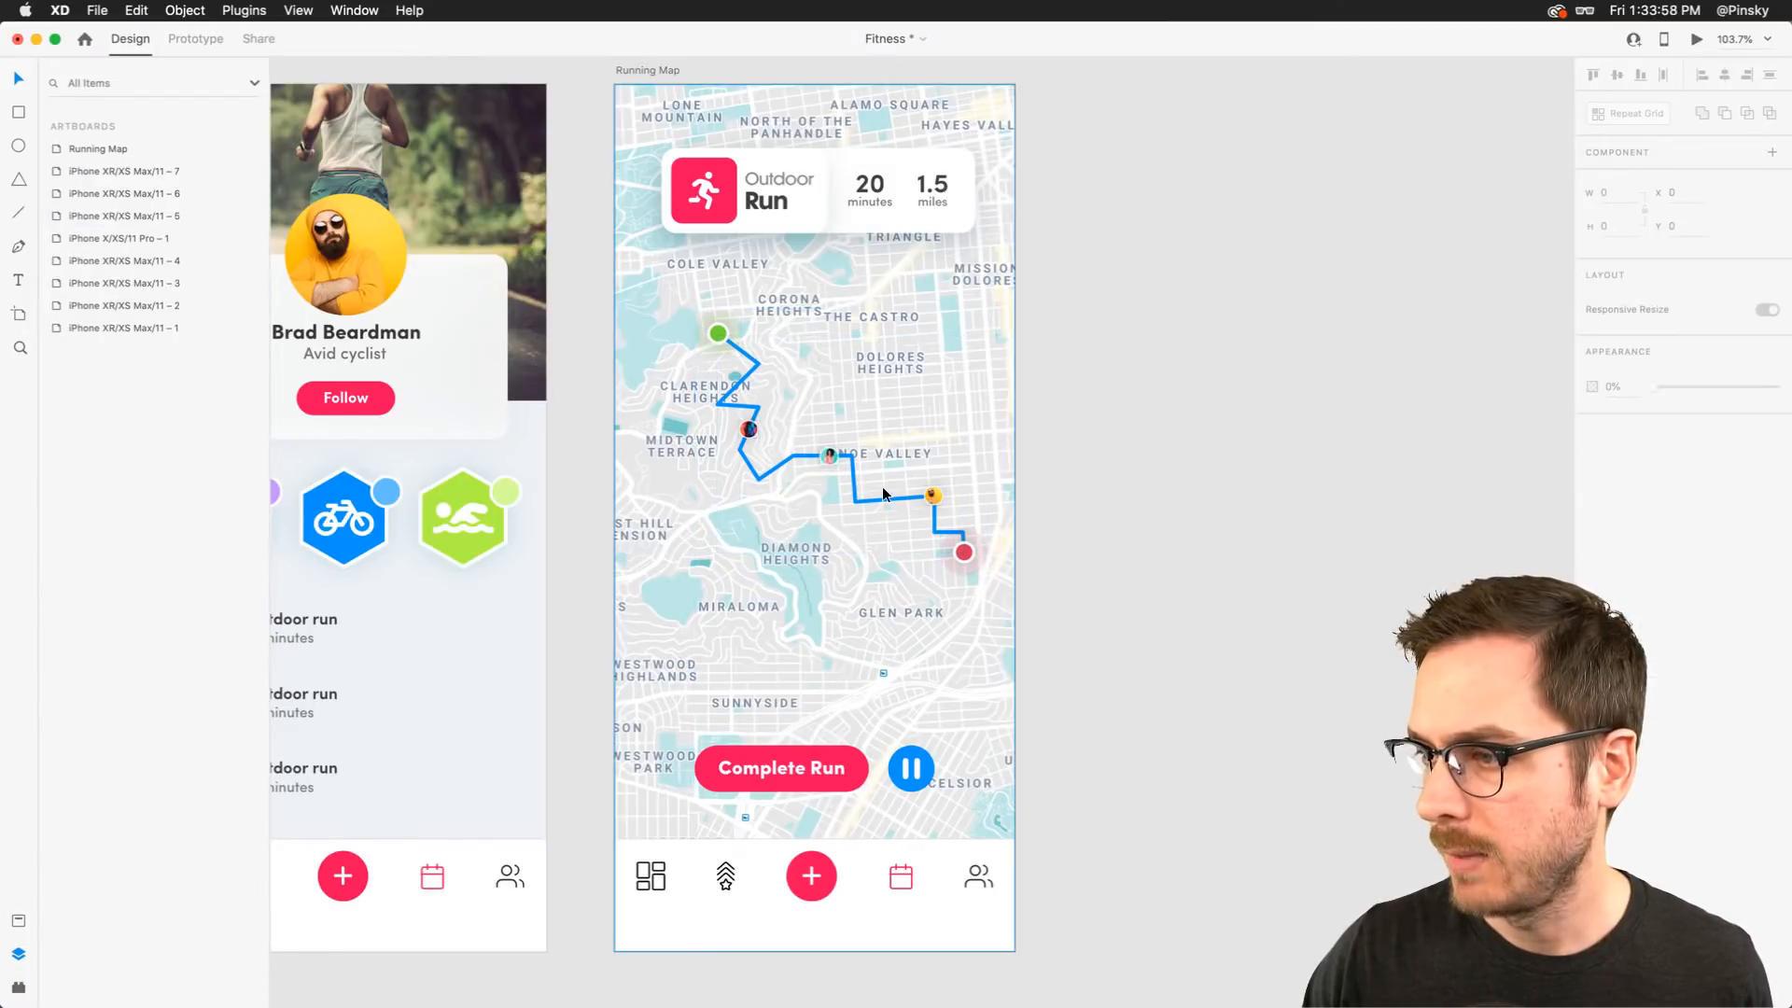
Increase the route path's stroke size by 2
{"action": "left_click", "coordinate": [884, 499]}
{"action": "left_click", "coordinate": [1634, 578]}
{"action": "key", "text": "Up"}
{"action": "key", "text": "Up"}
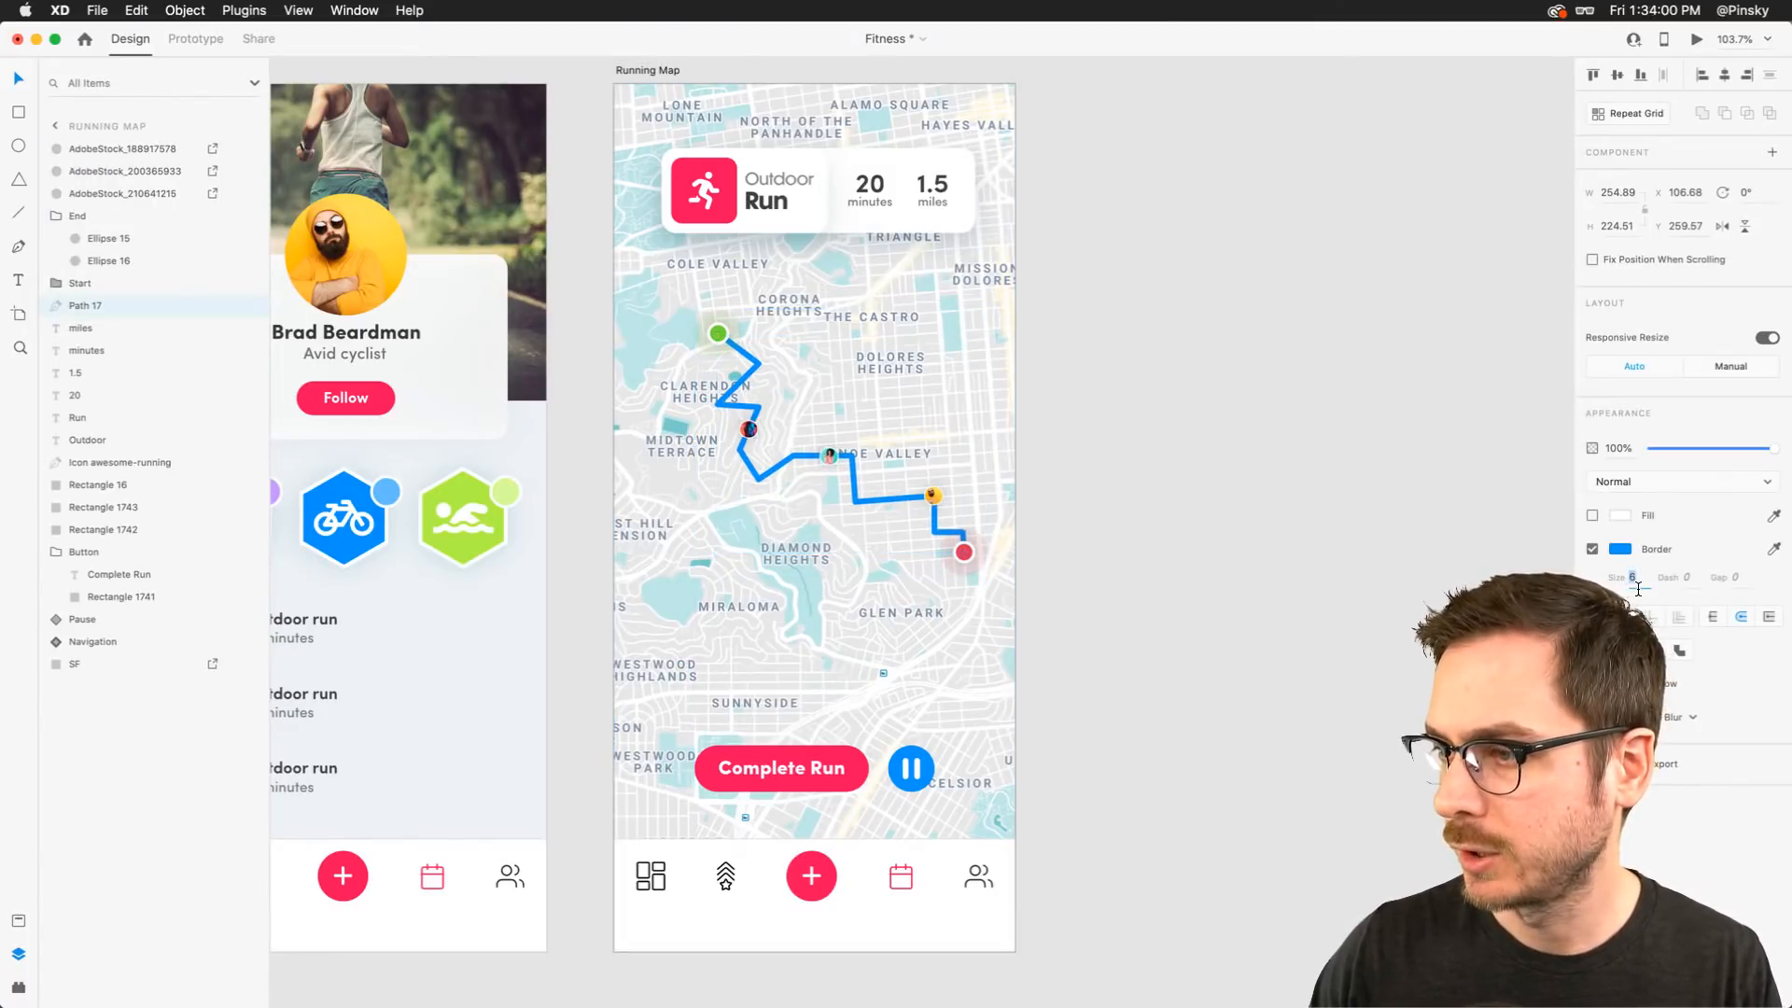
Select all three photo circles and resize them to 25 px
{"action": "left_click", "coordinate": [828, 457]}
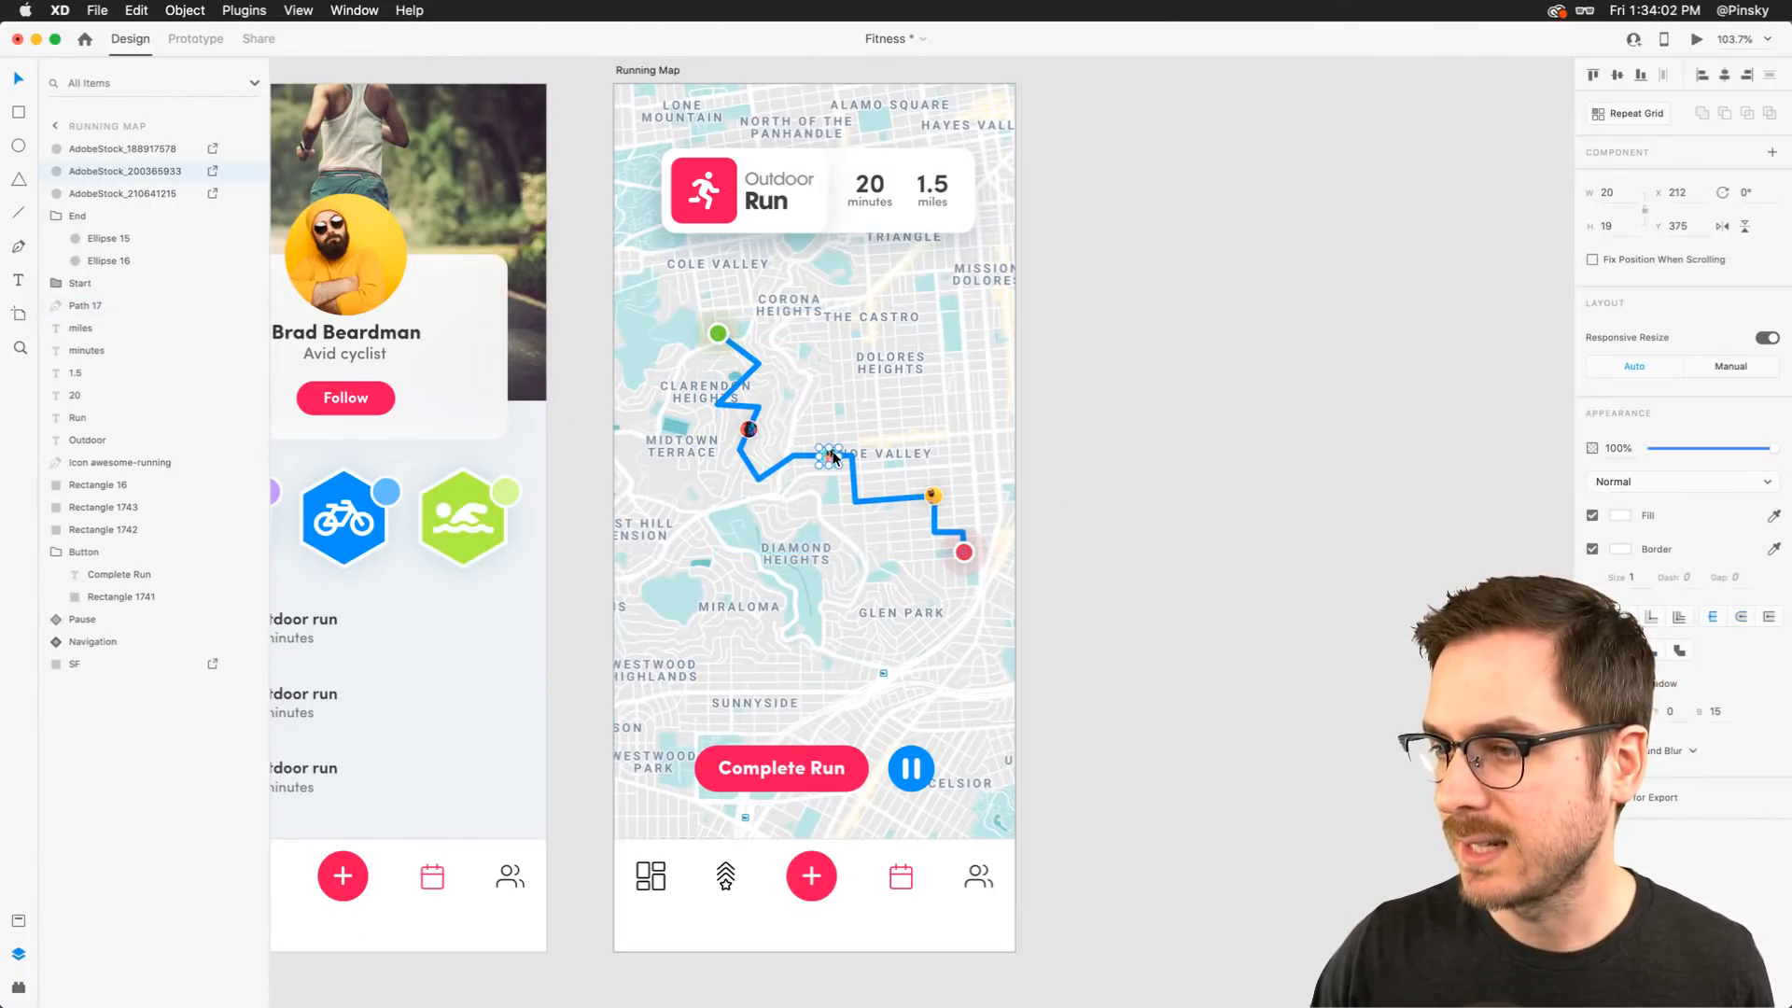
{"action": "scroll", "coordinate": [828, 457], "scroll_direction": "up", "scroll_amount": 5}
{"action": "left_click", "coordinate": [754, 434], "text": "shift"}
{"action": "left_click", "coordinate": [1187, 595], "text": "shift"}
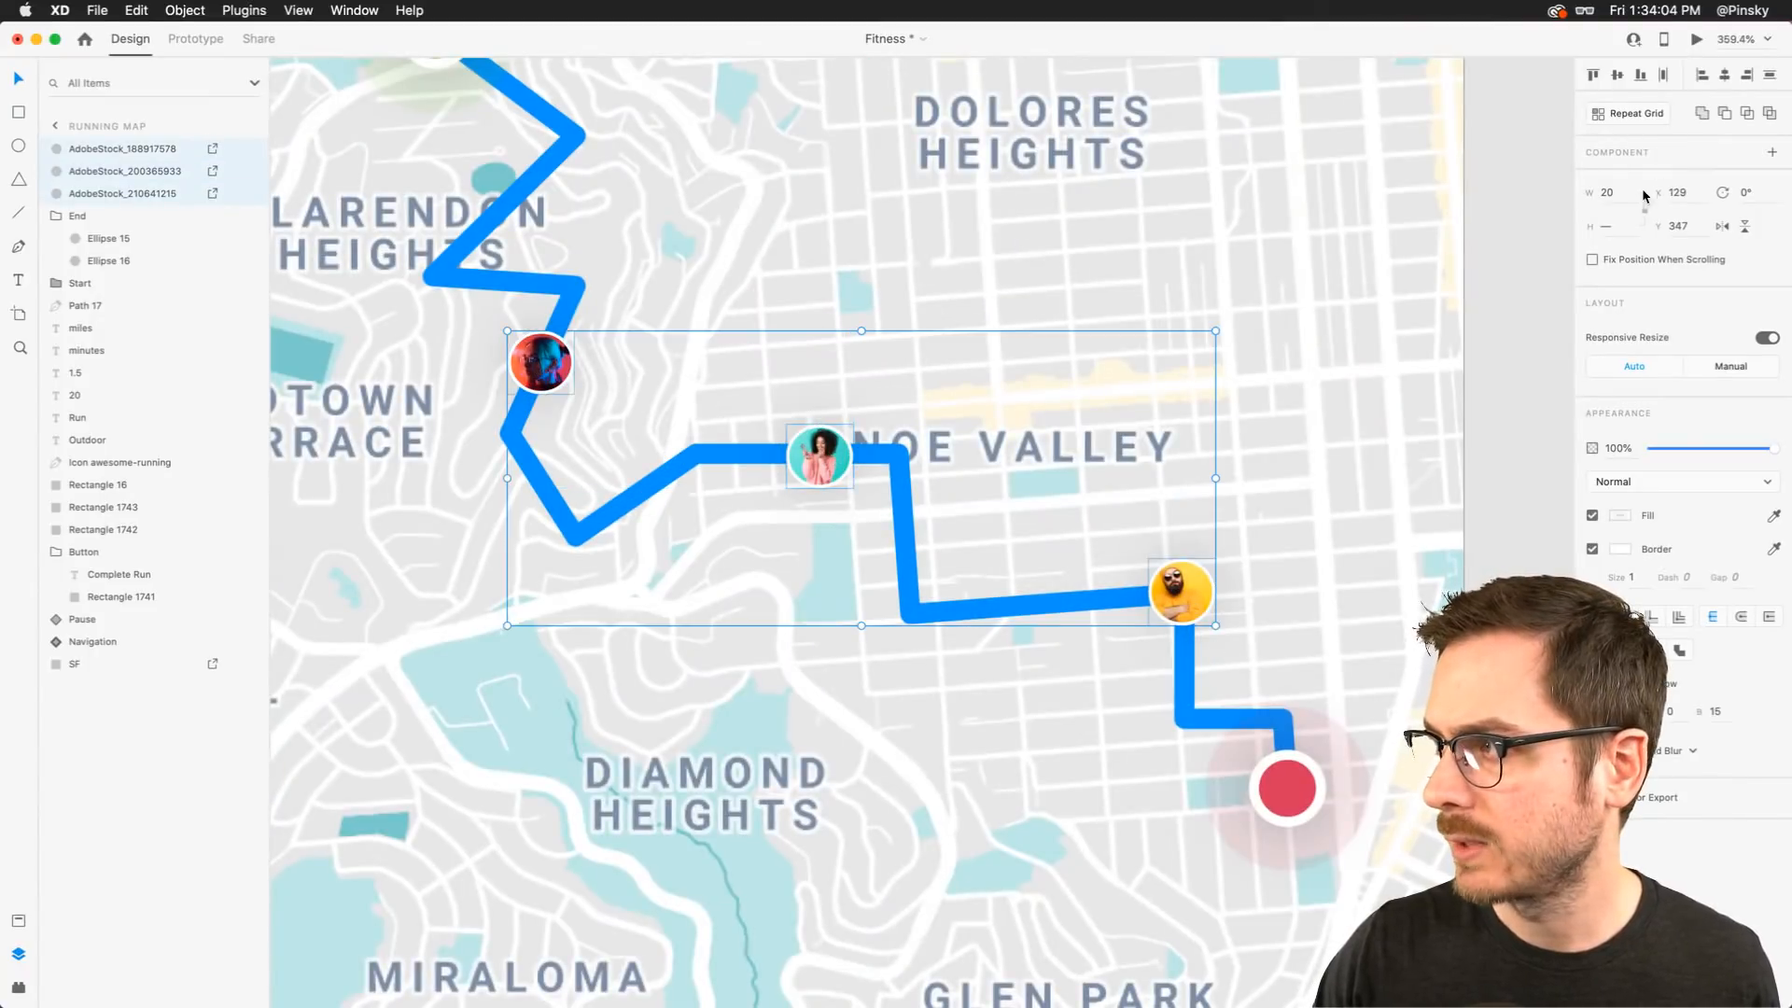
{"action": "left_click", "coordinate": [1611, 196]}
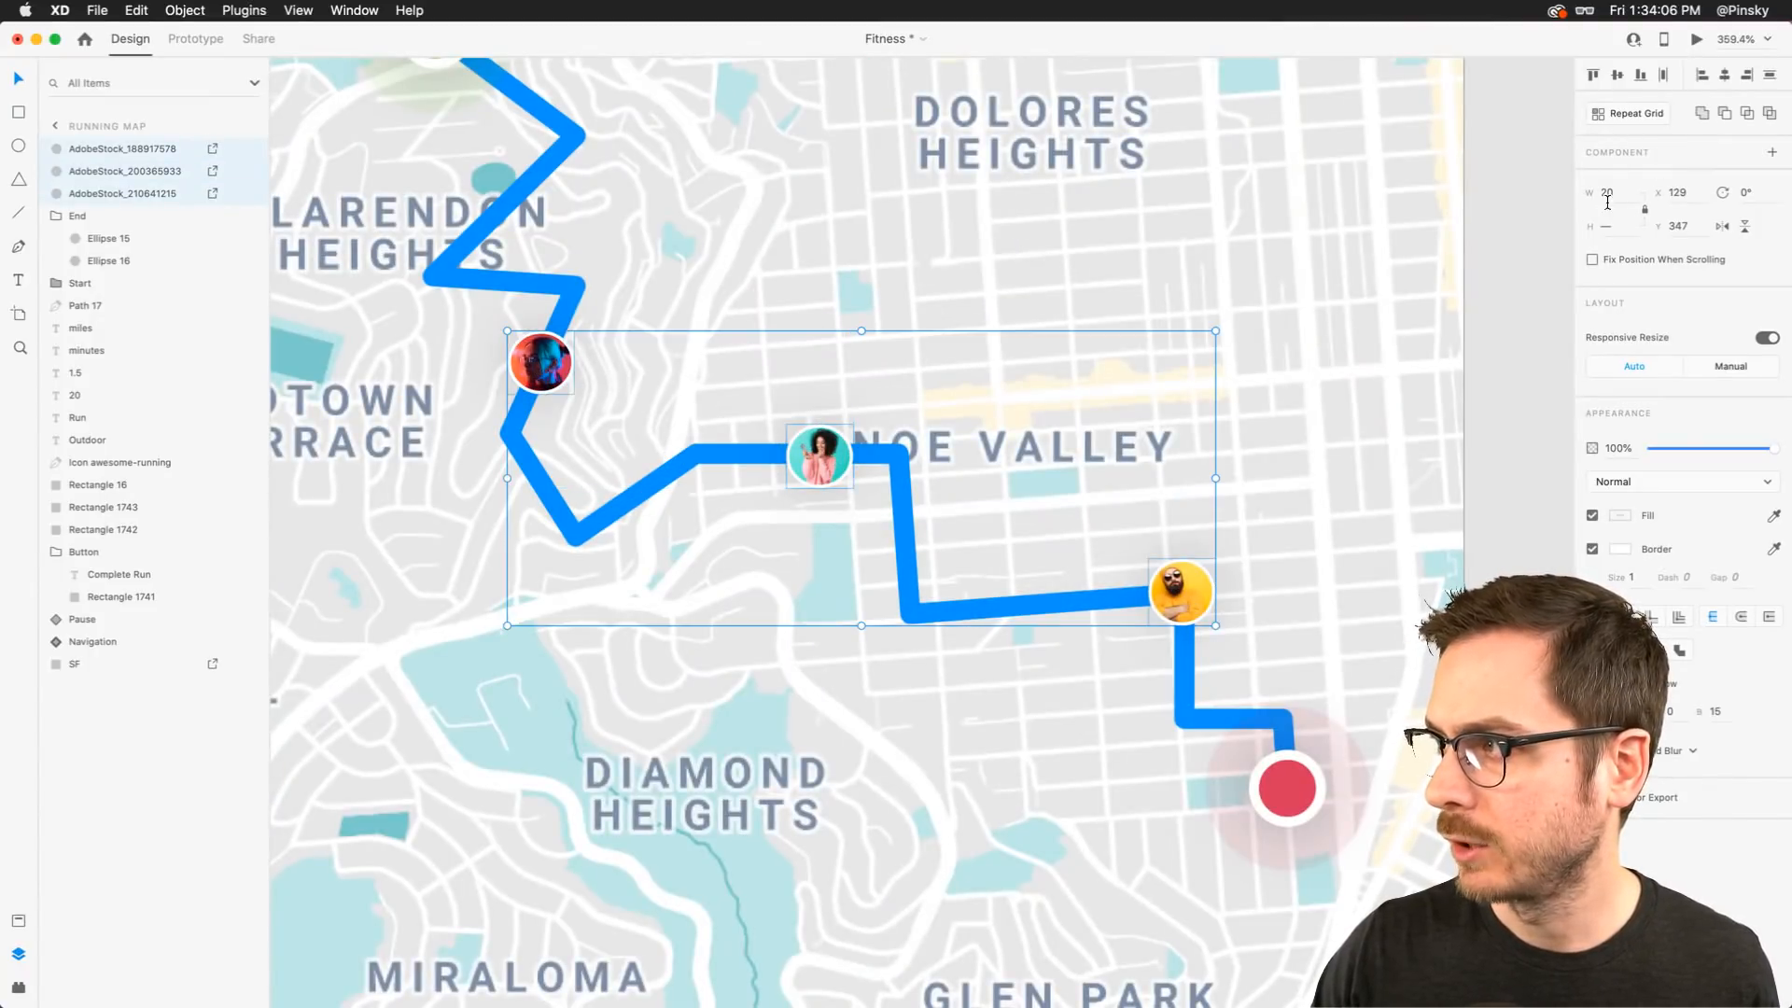
{"action": "type", "text": "25"}
{"action": "key", "text": "Return"}
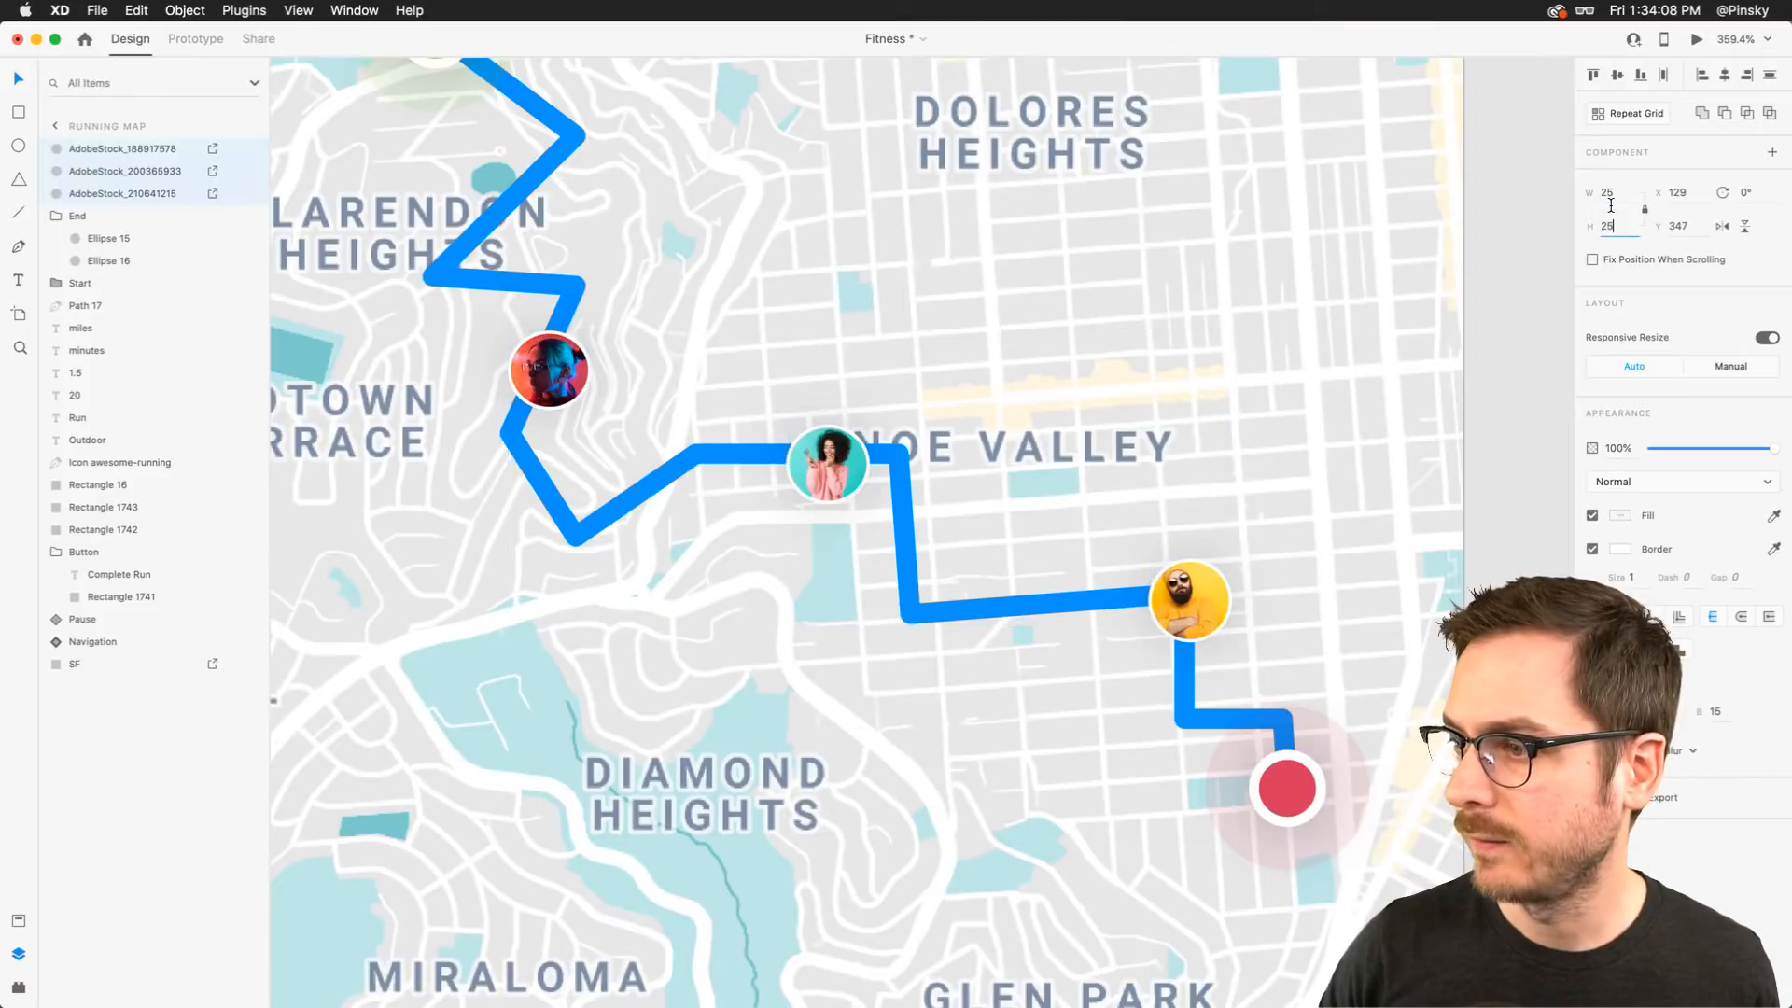
Nudge the three photo circles slightly up and left onto the route and set their border size to 2
{"action": "left_click_drag", "start_coordinate": [505, 371], "coordinate": [495, 359]}
{"action": "left_click", "coordinate": [1643, 583]}
{"action": "key", "text": "Up"}
{"action": "key", "text": "Up"}
{"action": "key", "text": "Down"}
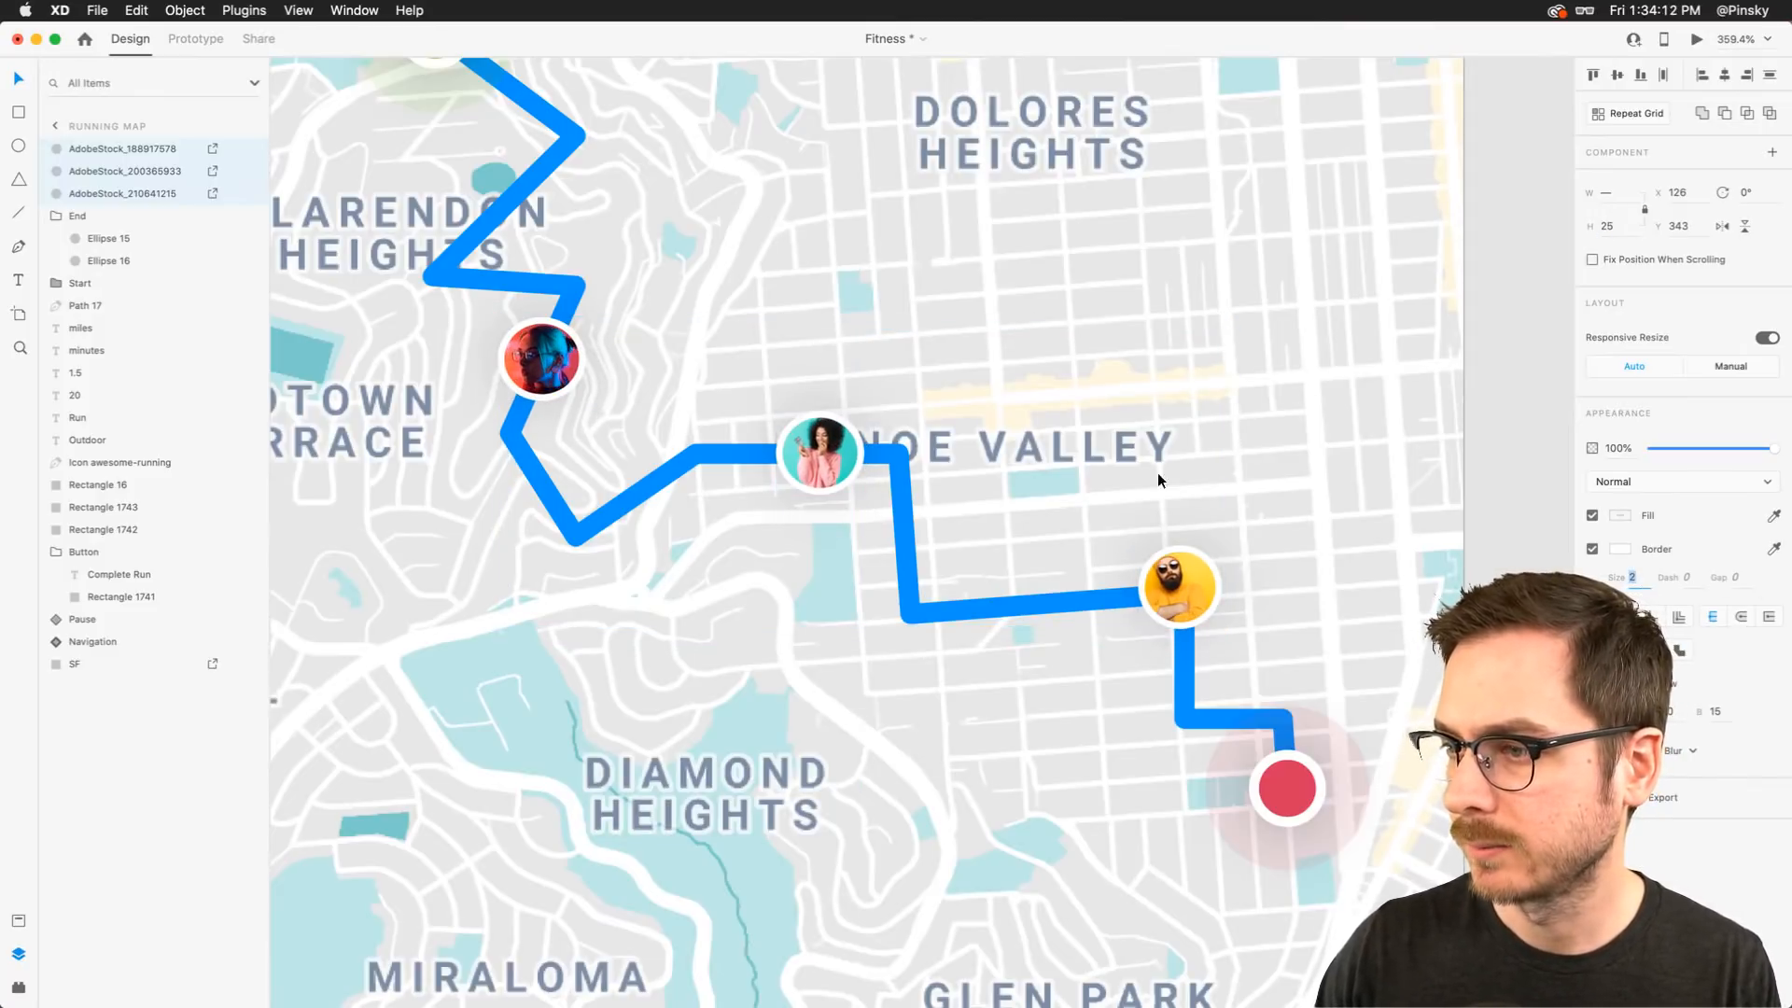
Preview the Running Map prototype
{"action": "left_click", "coordinate": [911, 382]}
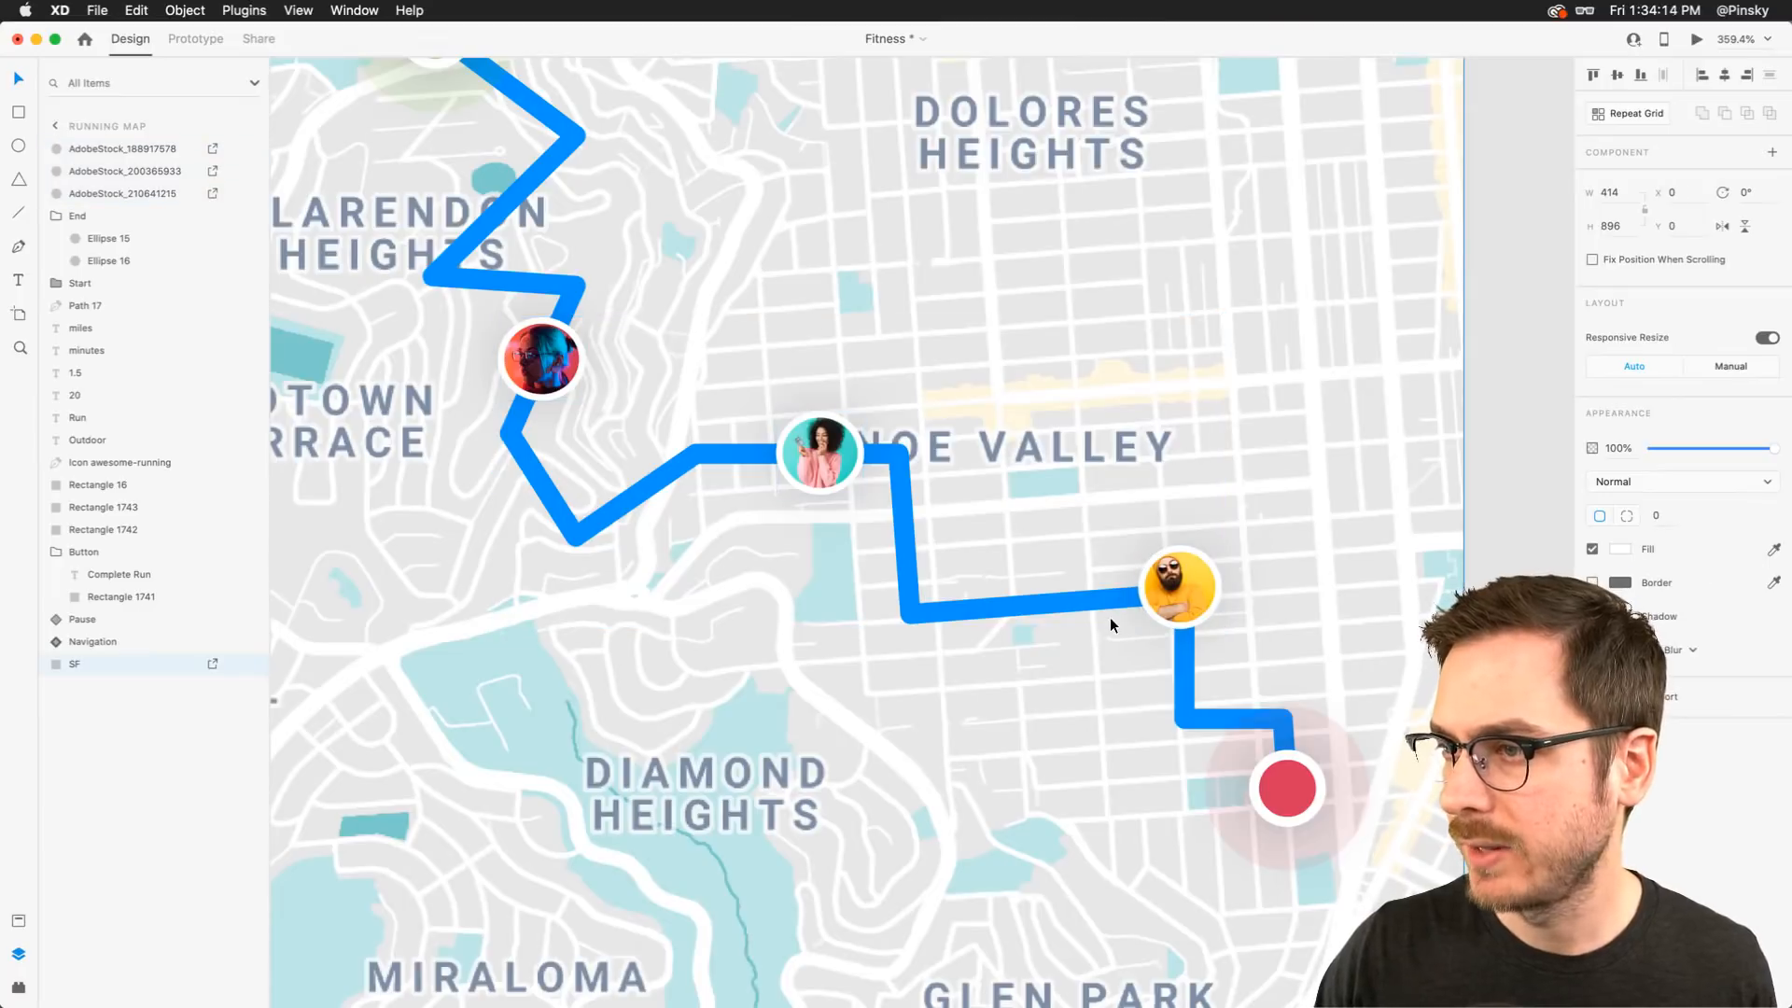
{"action": "key", "text": "super+Return"}
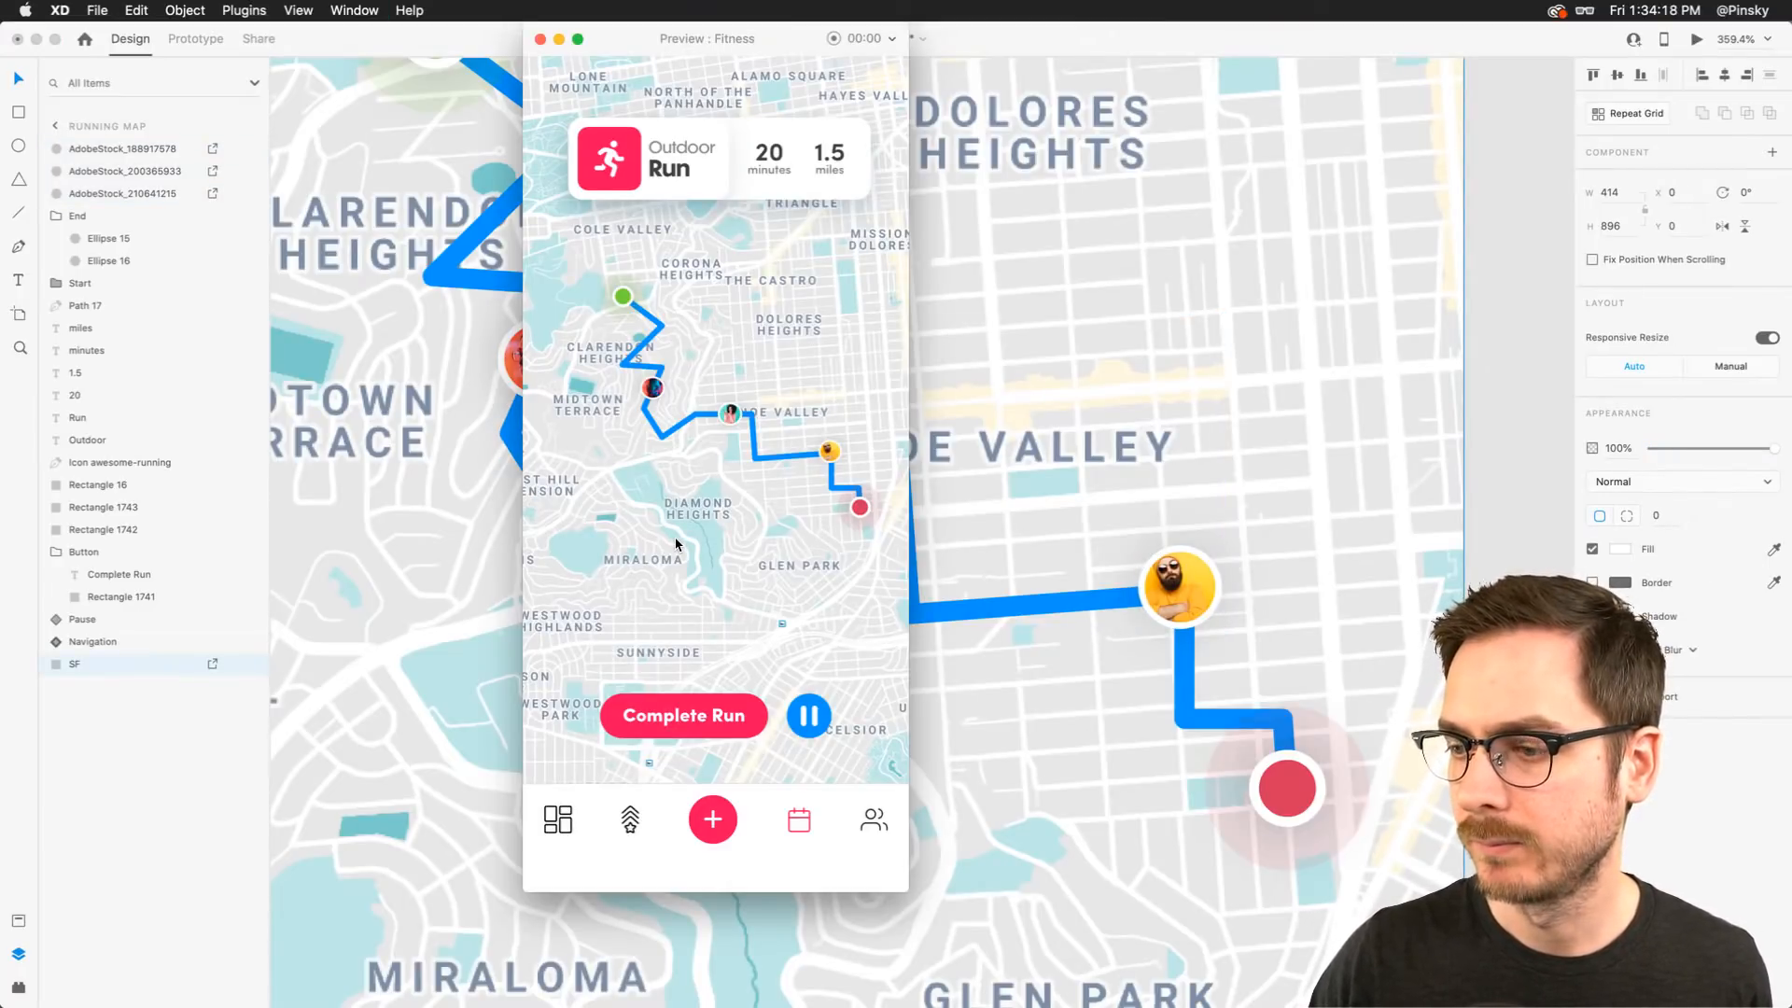
Close the preview and move the Complete Run and pause button group slightly down
{"action": "key", "text": "super+w"}
{"action": "key", "text": "super+0"}
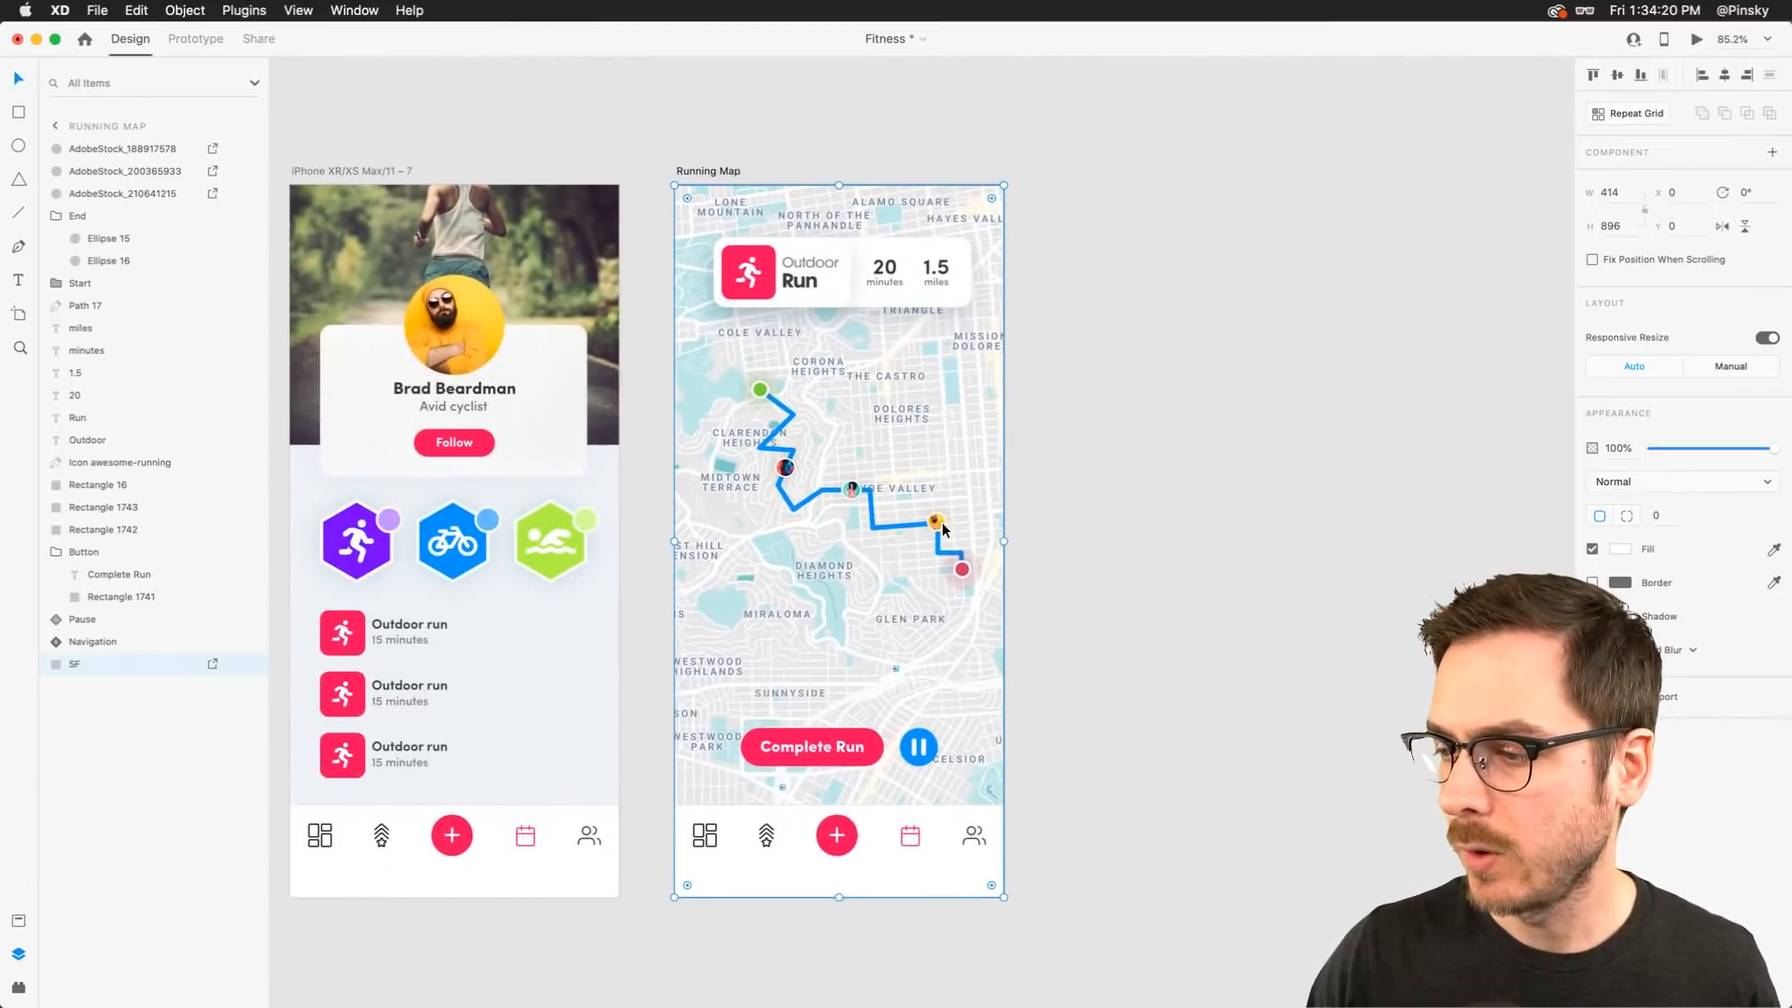
{"action": "left_click", "coordinate": [821, 753]}
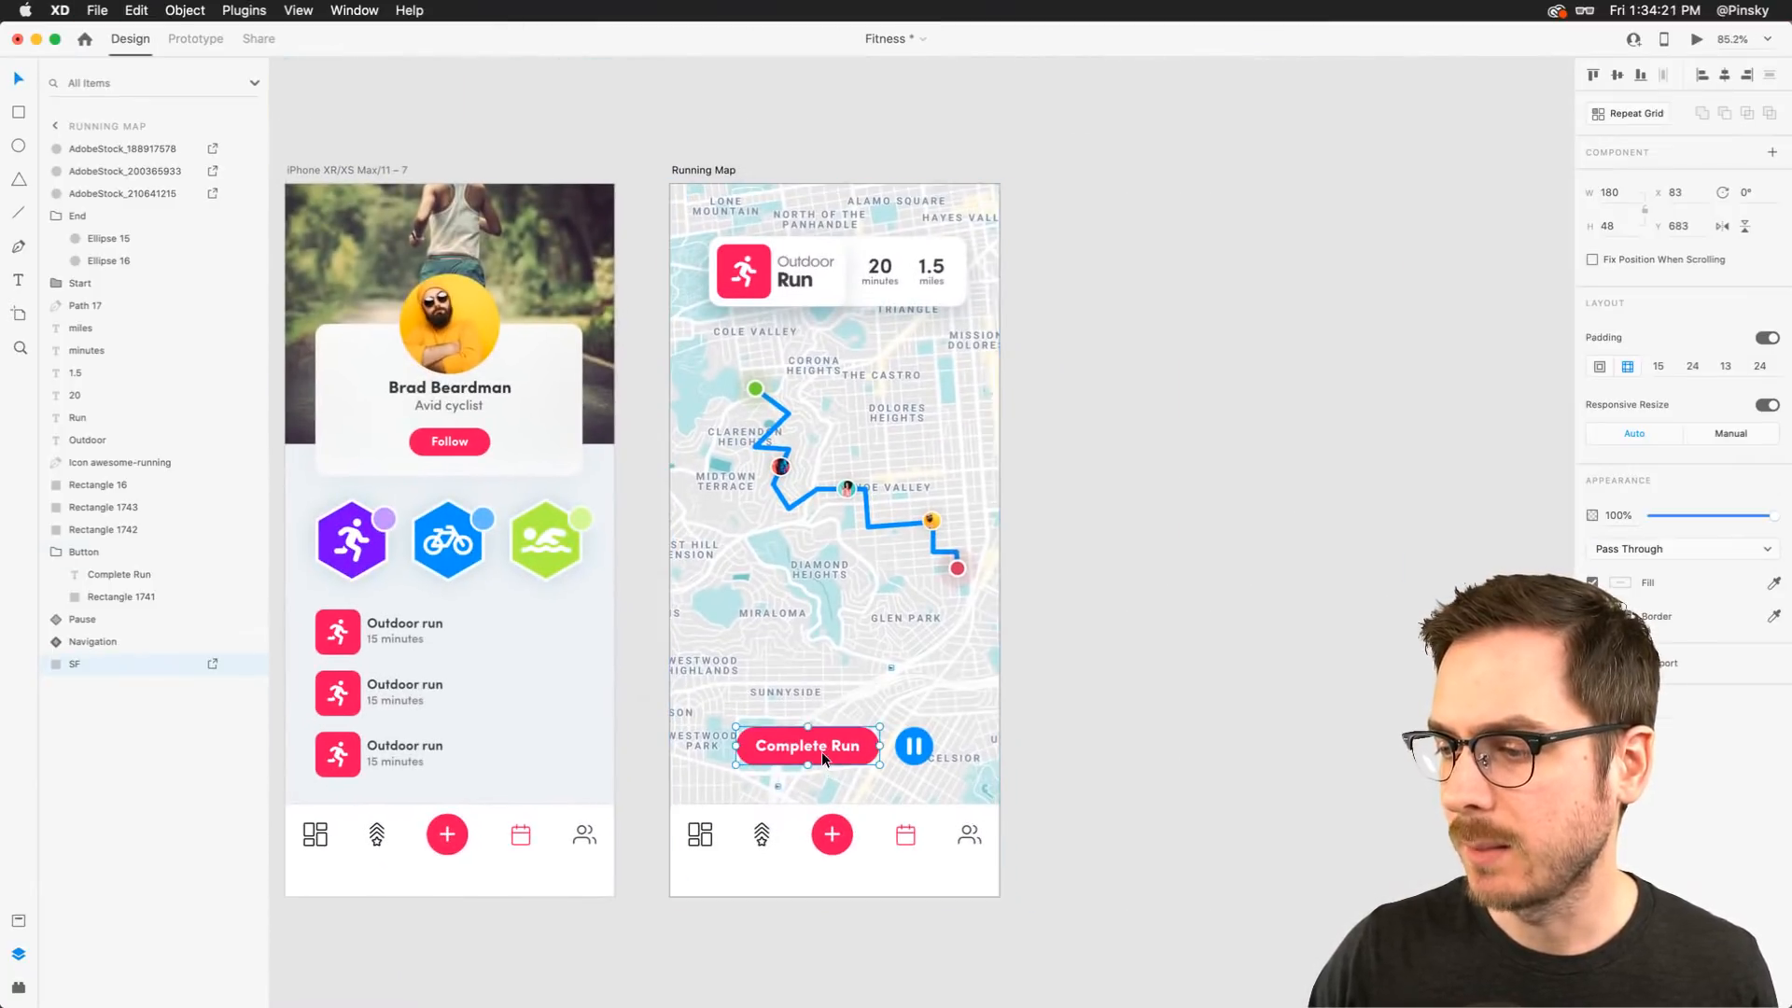
{"action": "left_click", "coordinate": [919, 752], "text": "shift"}
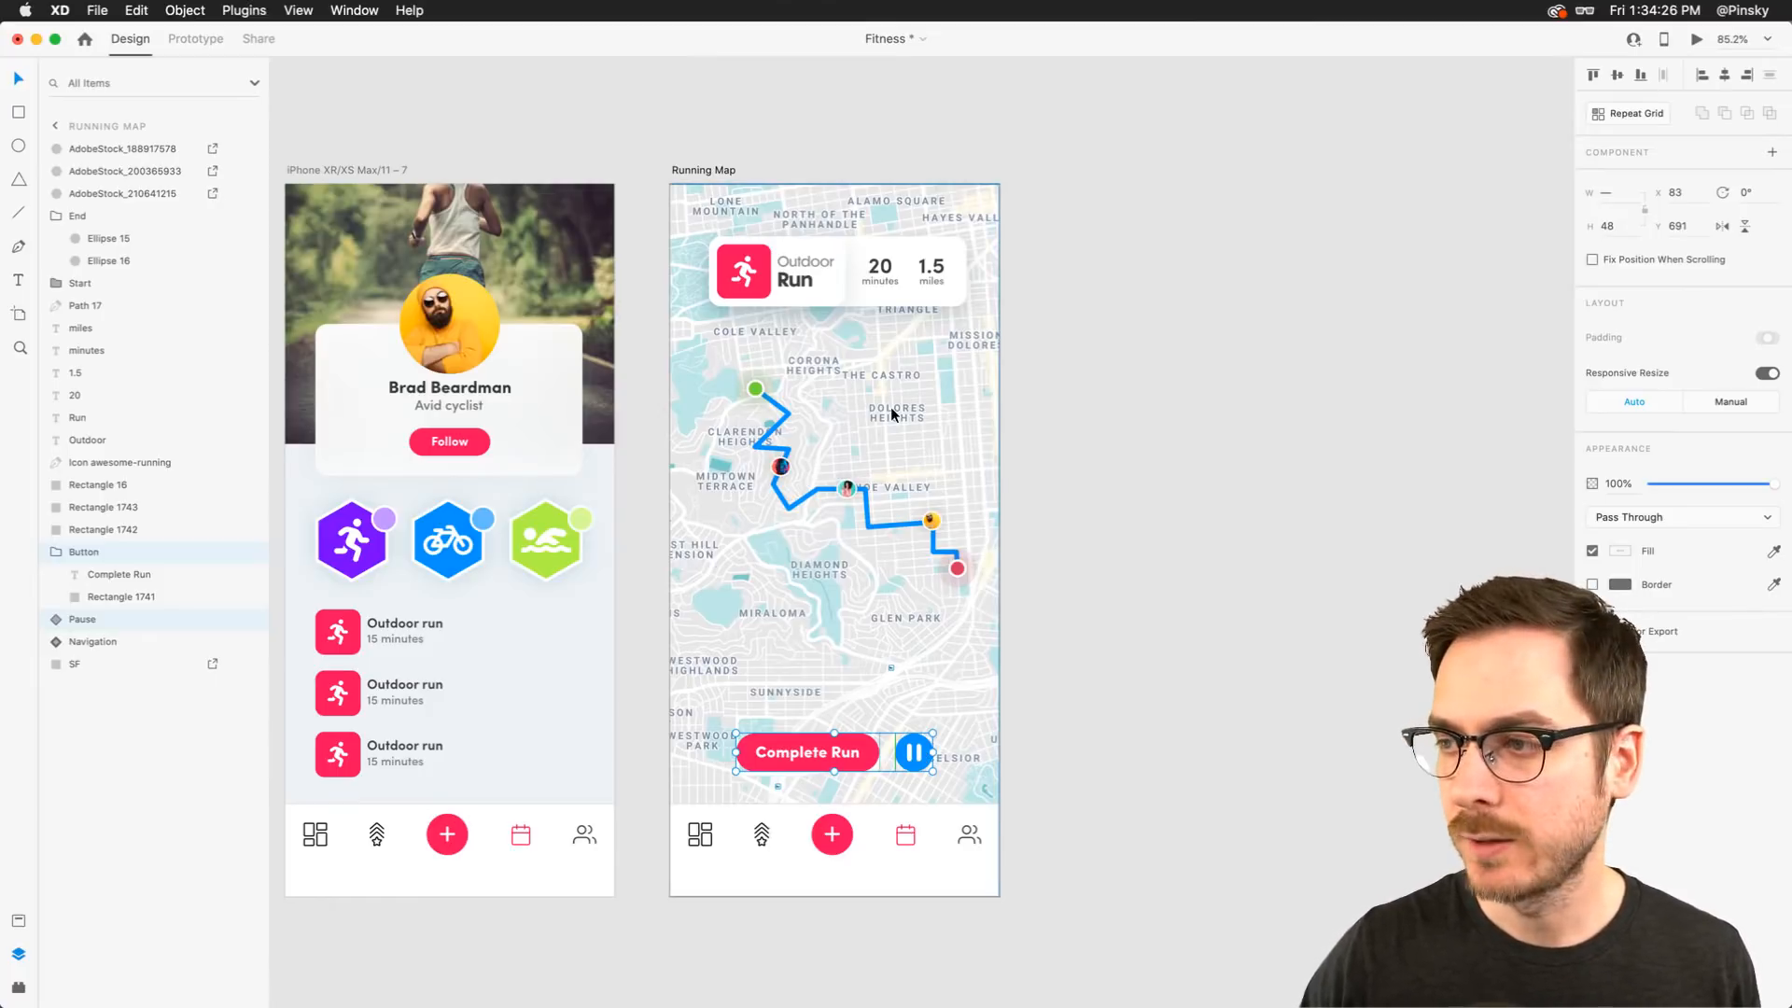
{"action": "left_click", "coordinate": [873, 439]}
{"action": "scroll", "coordinate": [876, 444], "scroll_direction": "up", "scroll_amount": 5}
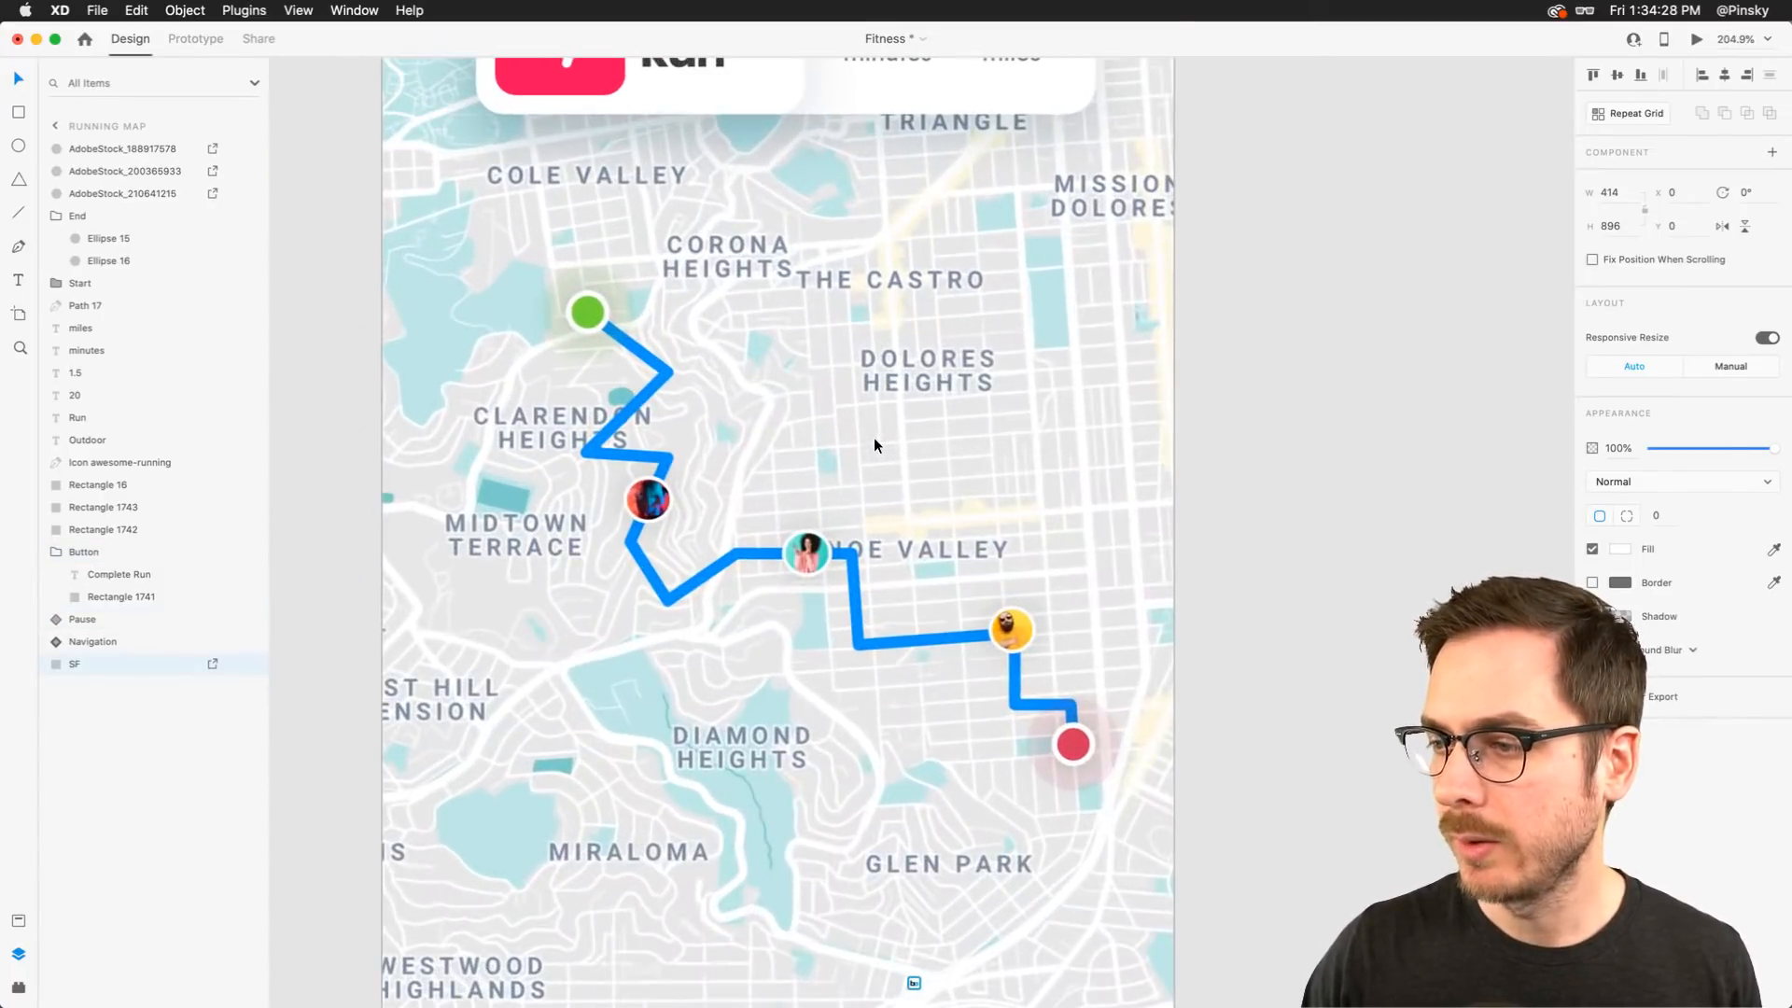
{"action": "scroll", "coordinate": [876, 444], "scroll_direction": "down", "scroll_amount": 2}
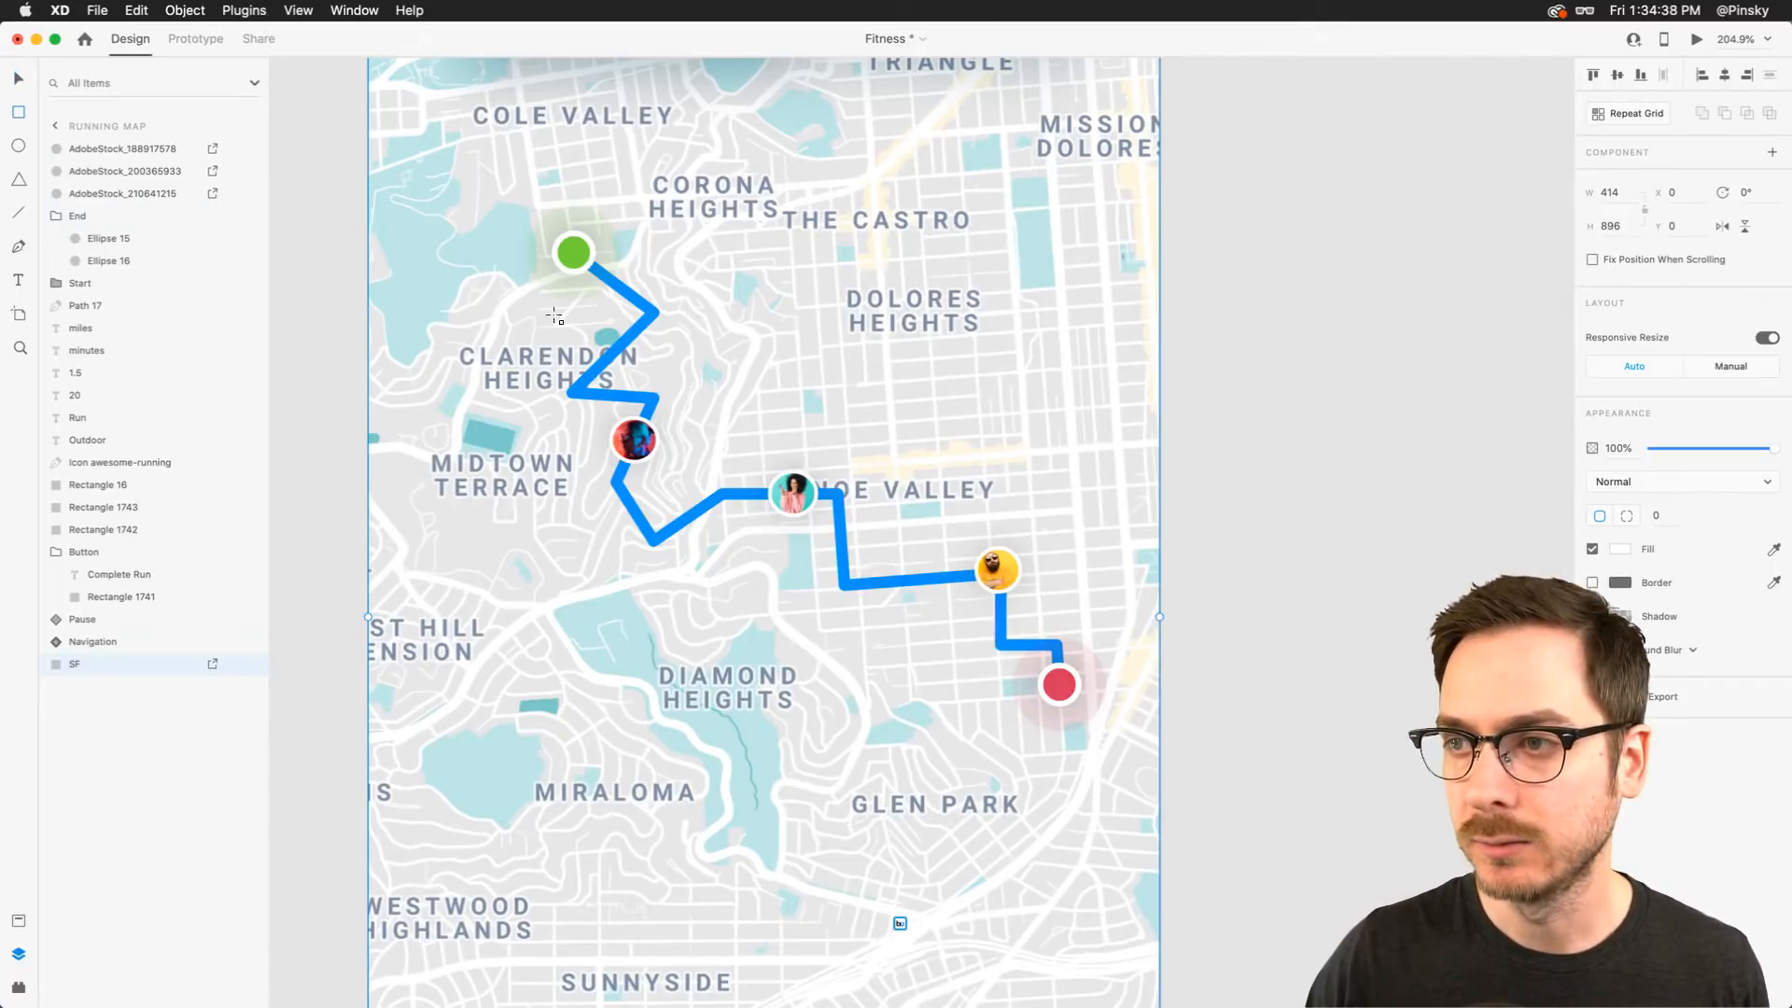
Draw a rectangle about 300 x 240 over the route area and name its layer Mask
{"action": "left_click_drag", "start_coordinate": [528, 244], "coordinate": [1101, 700]}
{"action": "double_click", "coordinate": [99, 149]}
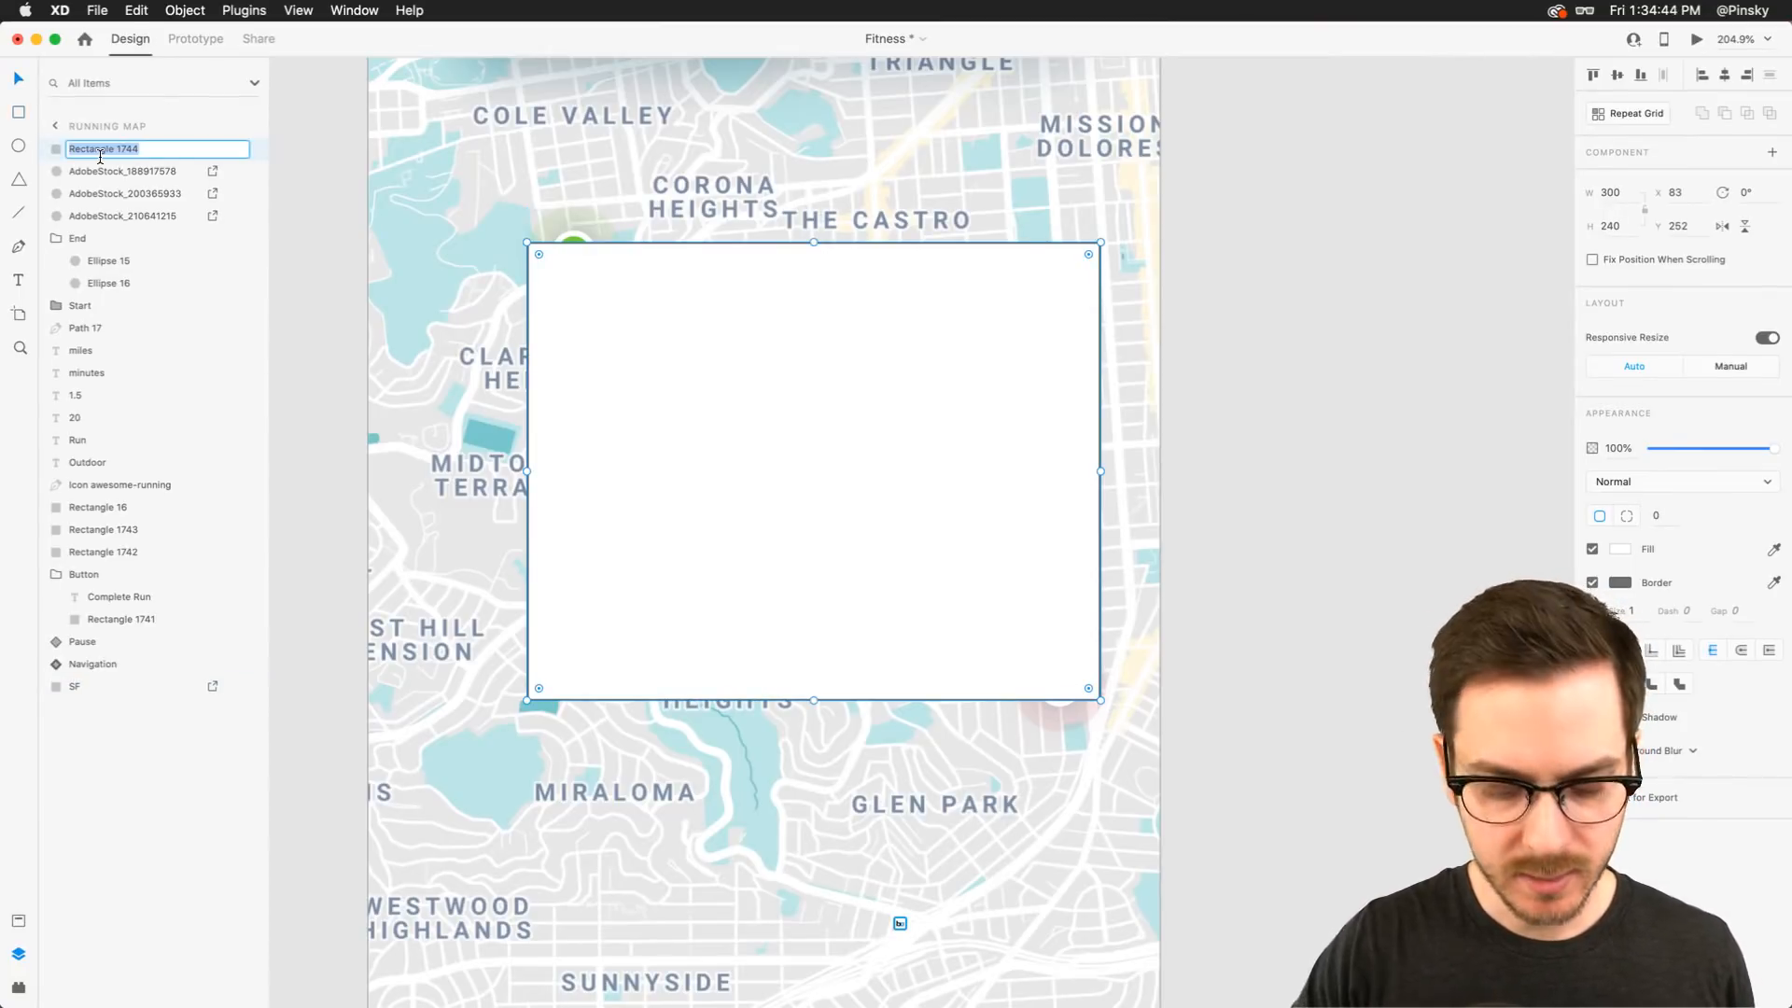
{"action": "type", "text": "MASK"}
{"action": "key", "text": "Return"}
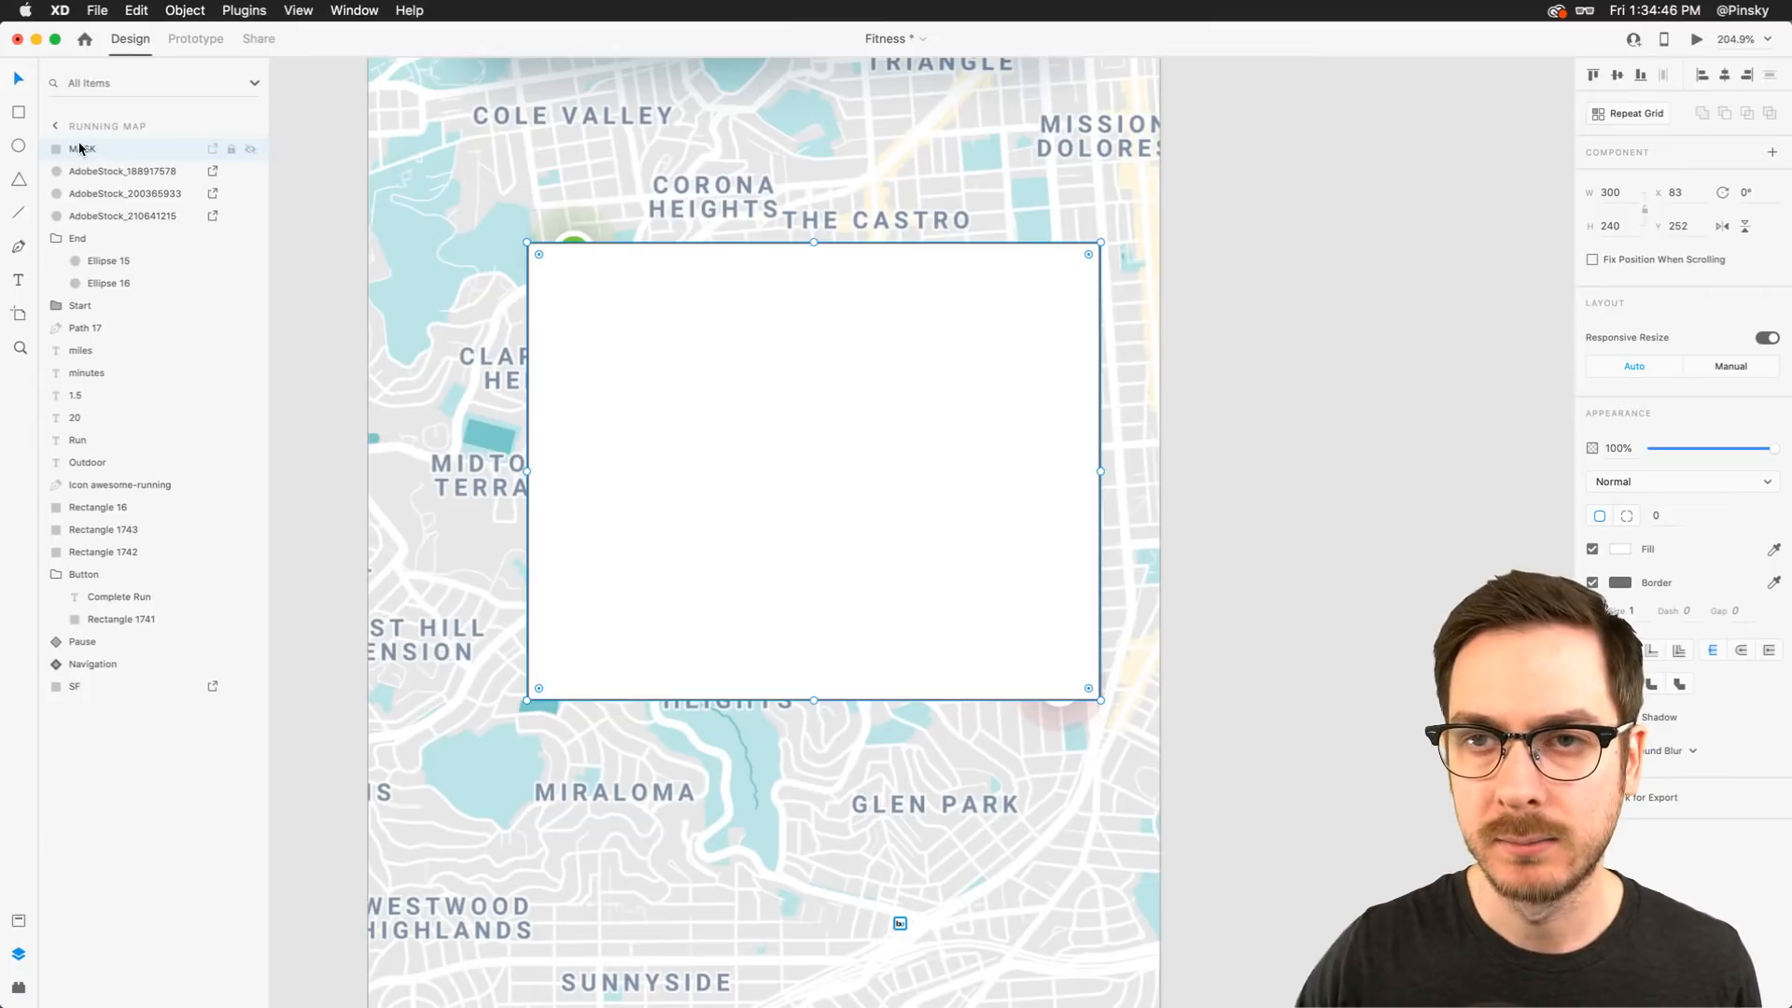
{"action": "double_click", "coordinate": [79, 149]}
{"action": "type", "text": "Ma"}
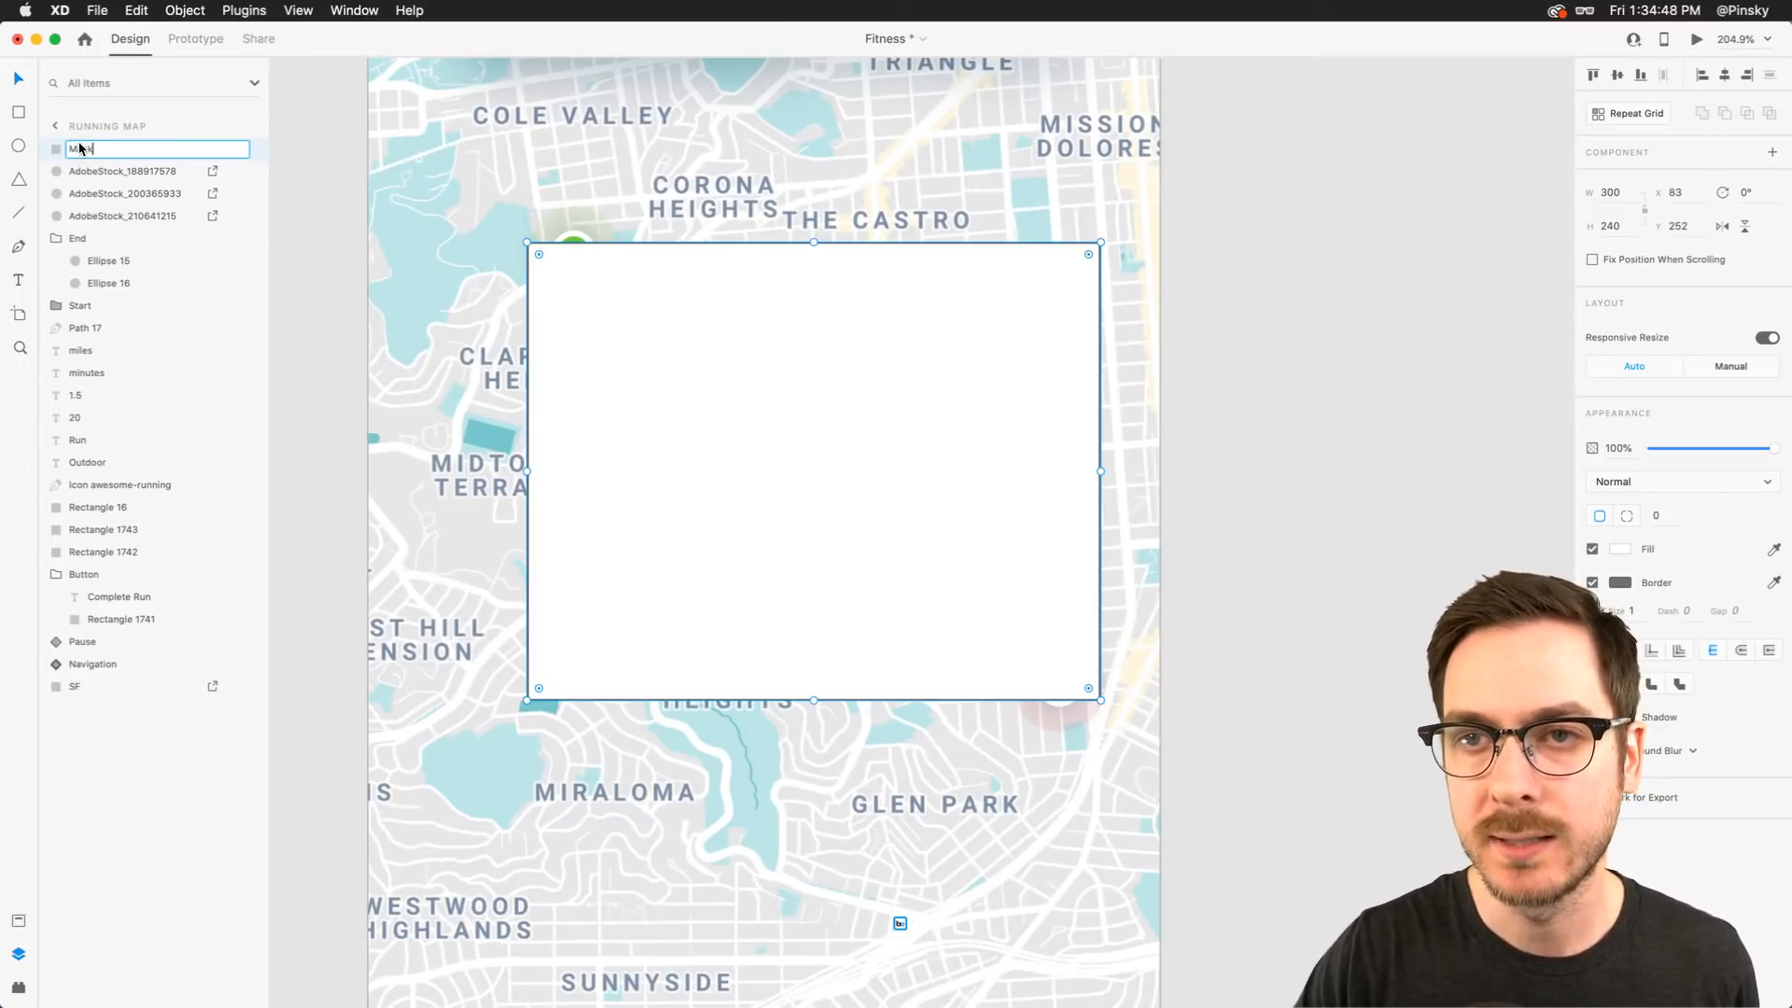
{"action": "type", "text": "sk"}
{"action": "key", "text": "Return"}
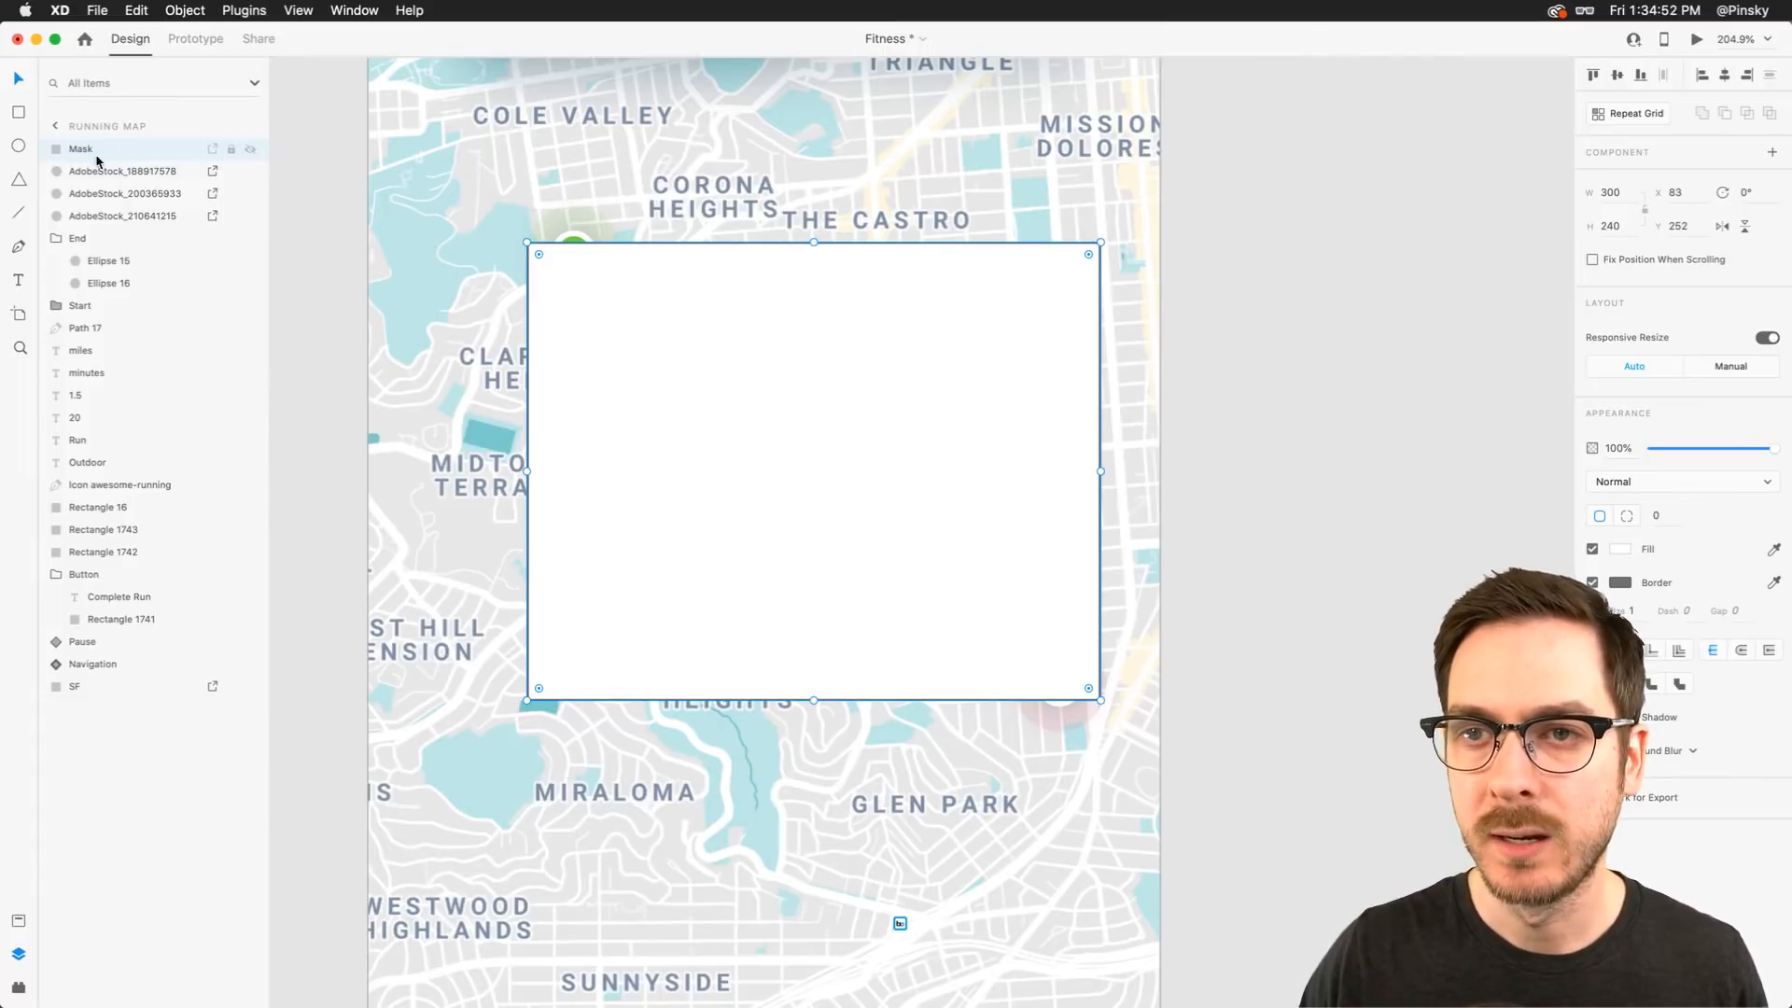
Group the three photo circles and name the group Friends
{"action": "left_click", "coordinate": [112, 173]}
{"action": "left_click", "coordinate": [112, 214], "text": "shift"}
{"action": "key", "text": "super+g"}
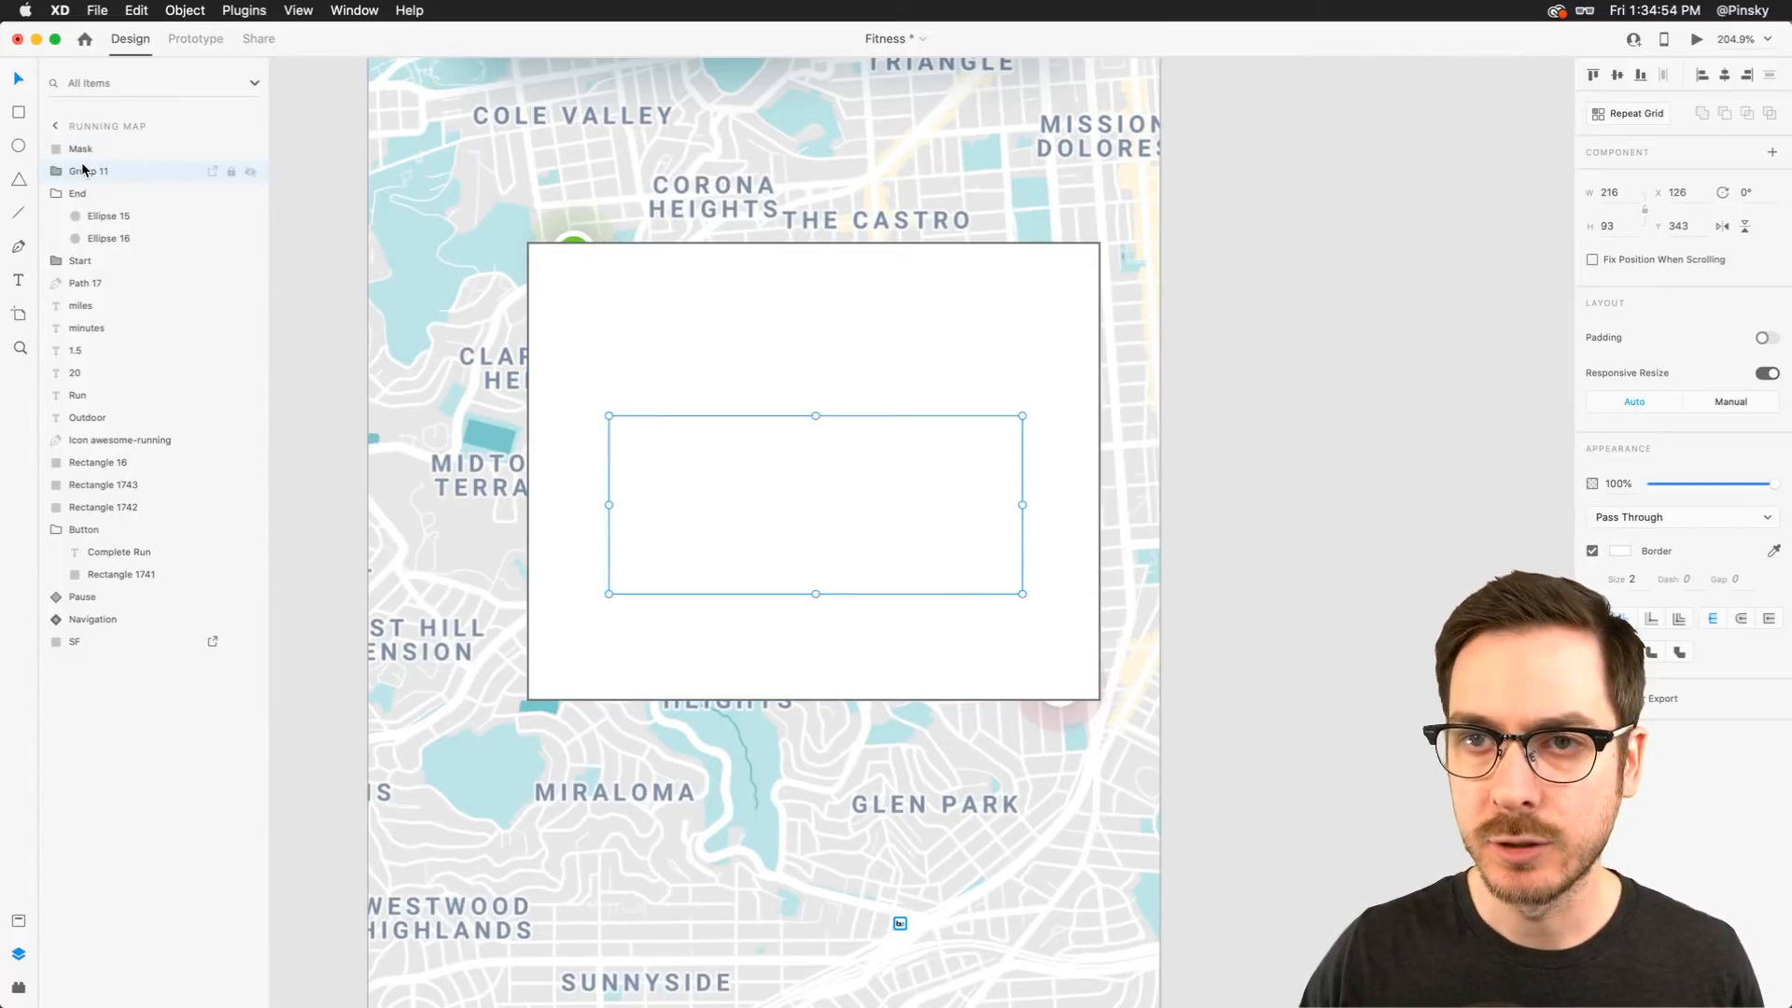
{"action": "double_click", "coordinate": [83, 171]}
{"action": "type", "text": "Friends"}
{"action": "key", "text": "Return"}
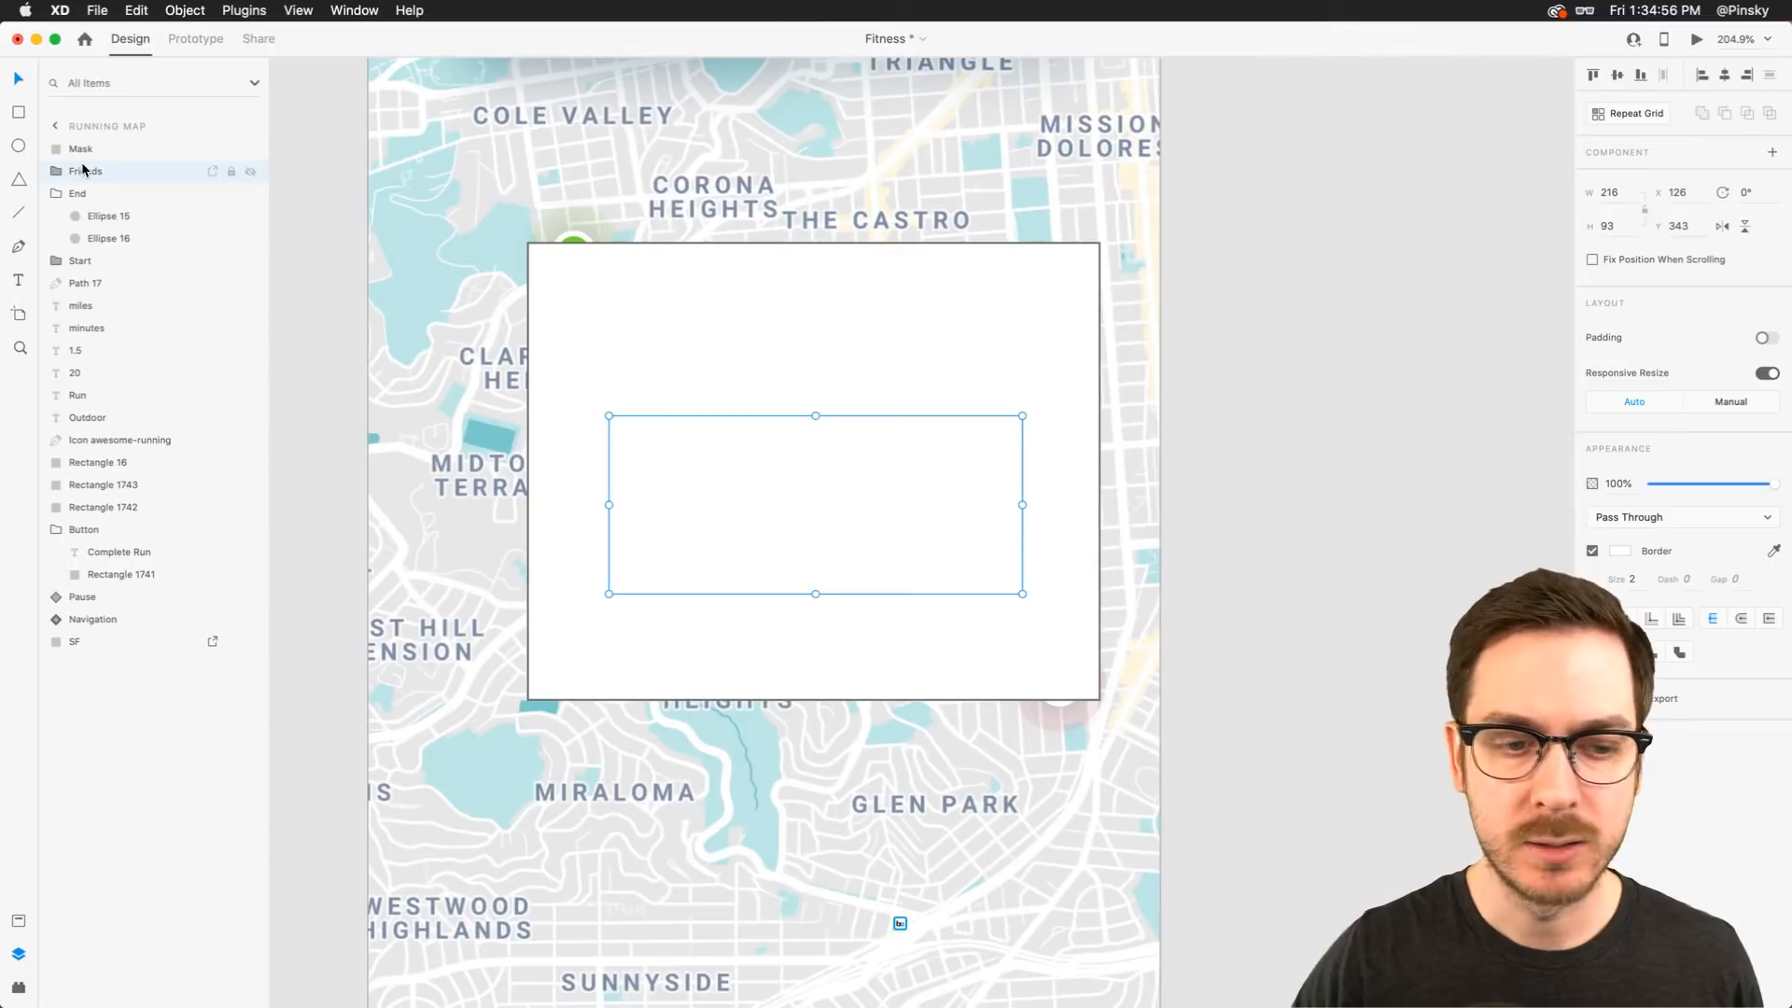
Hide the Mask rectangle and rename the route path layer Running Path
{"action": "left_click", "coordinate": [53, 194]}
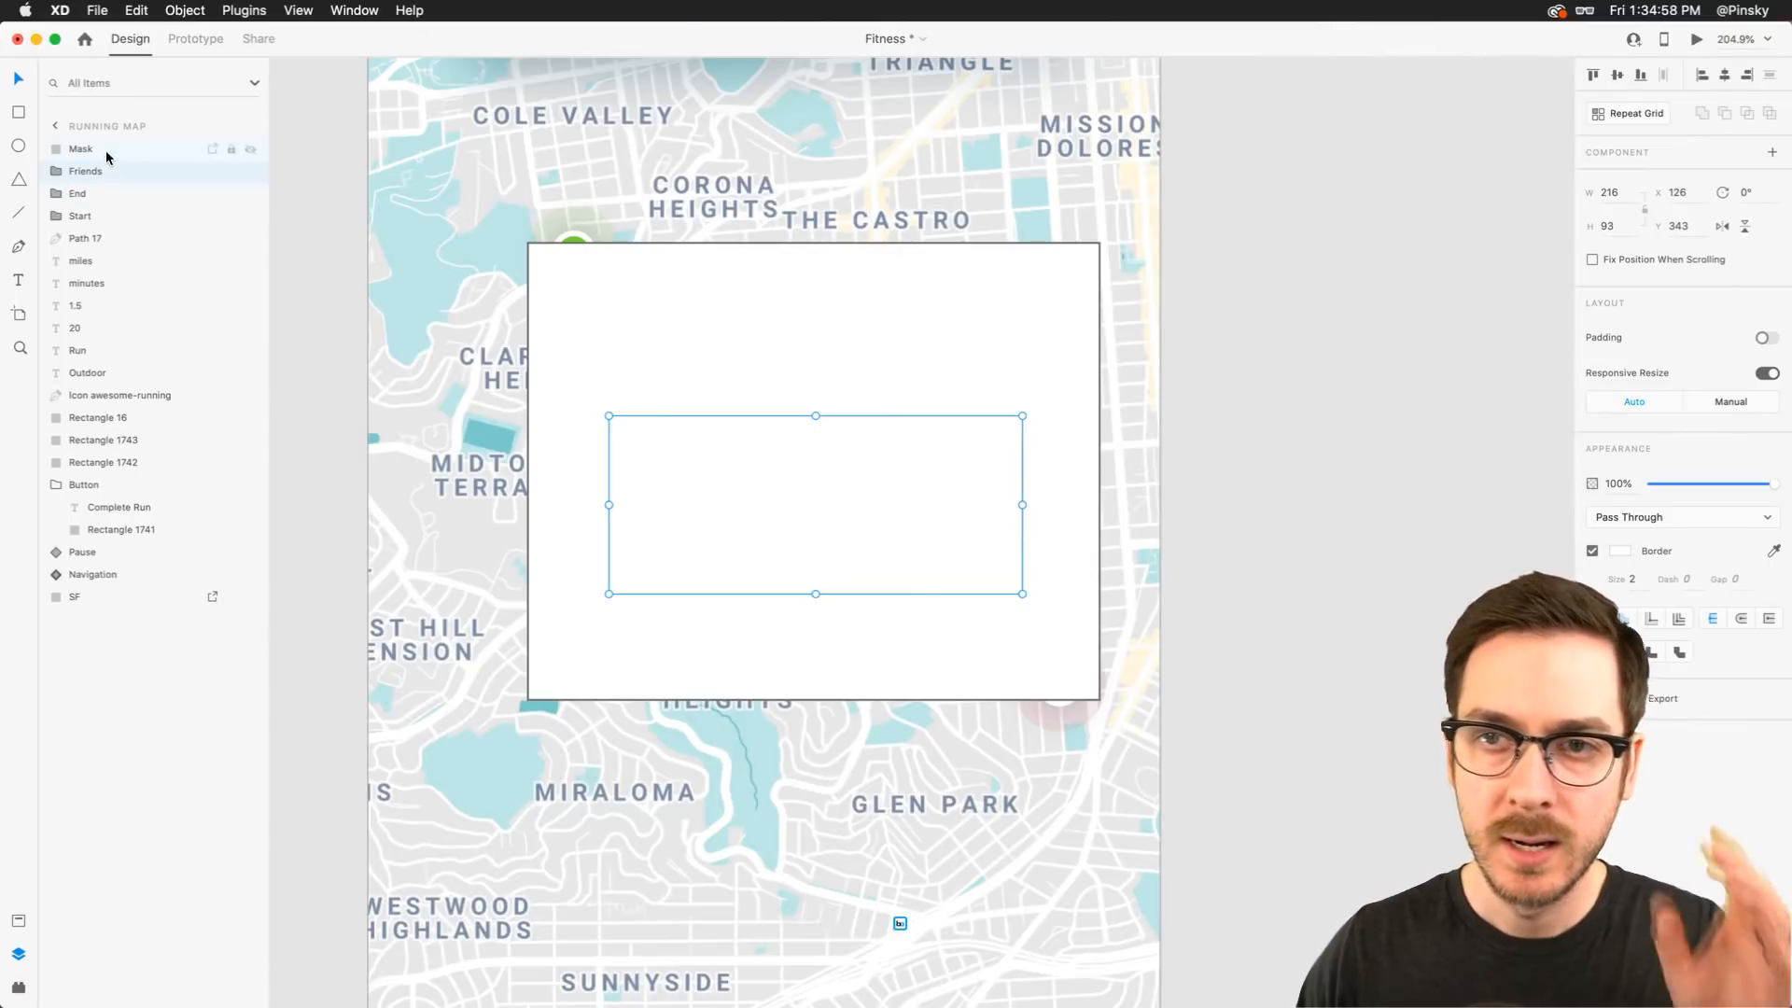
{"action": "left_click", "coordinate": [72, 240]}
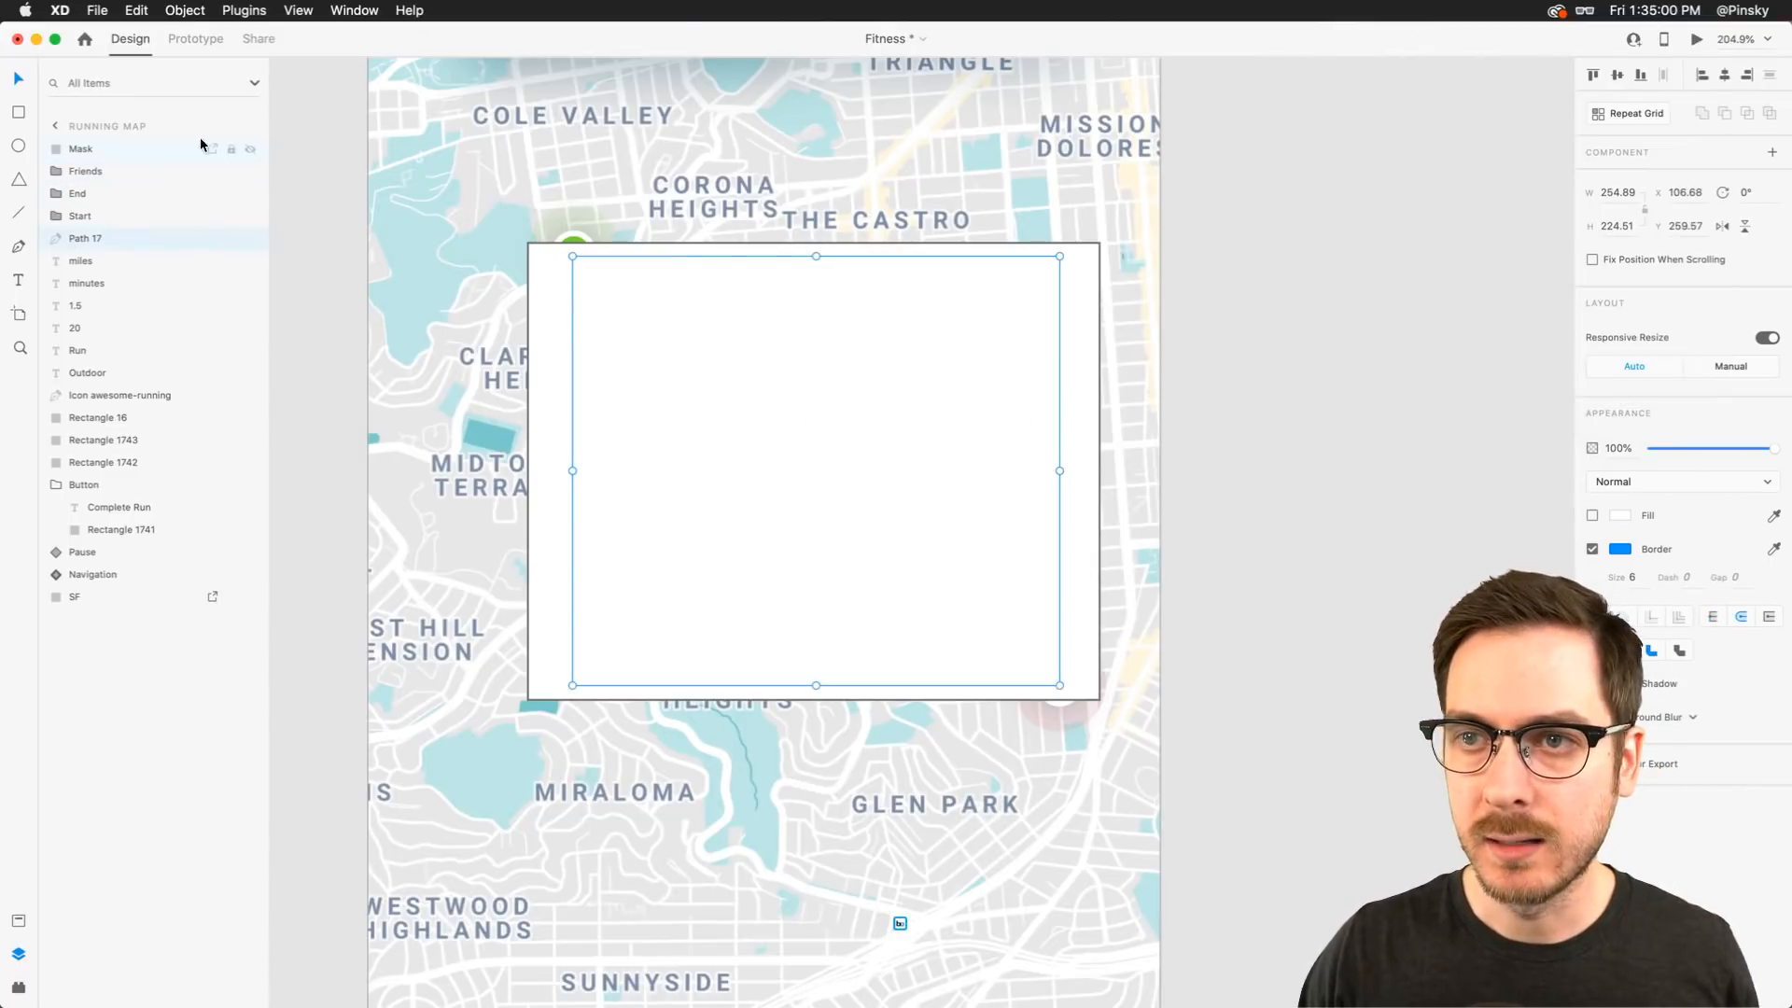
{"action": "left_click", "coordinate": [250, 149]}
{"action": "double_click", "coordinate": [87, 239]}
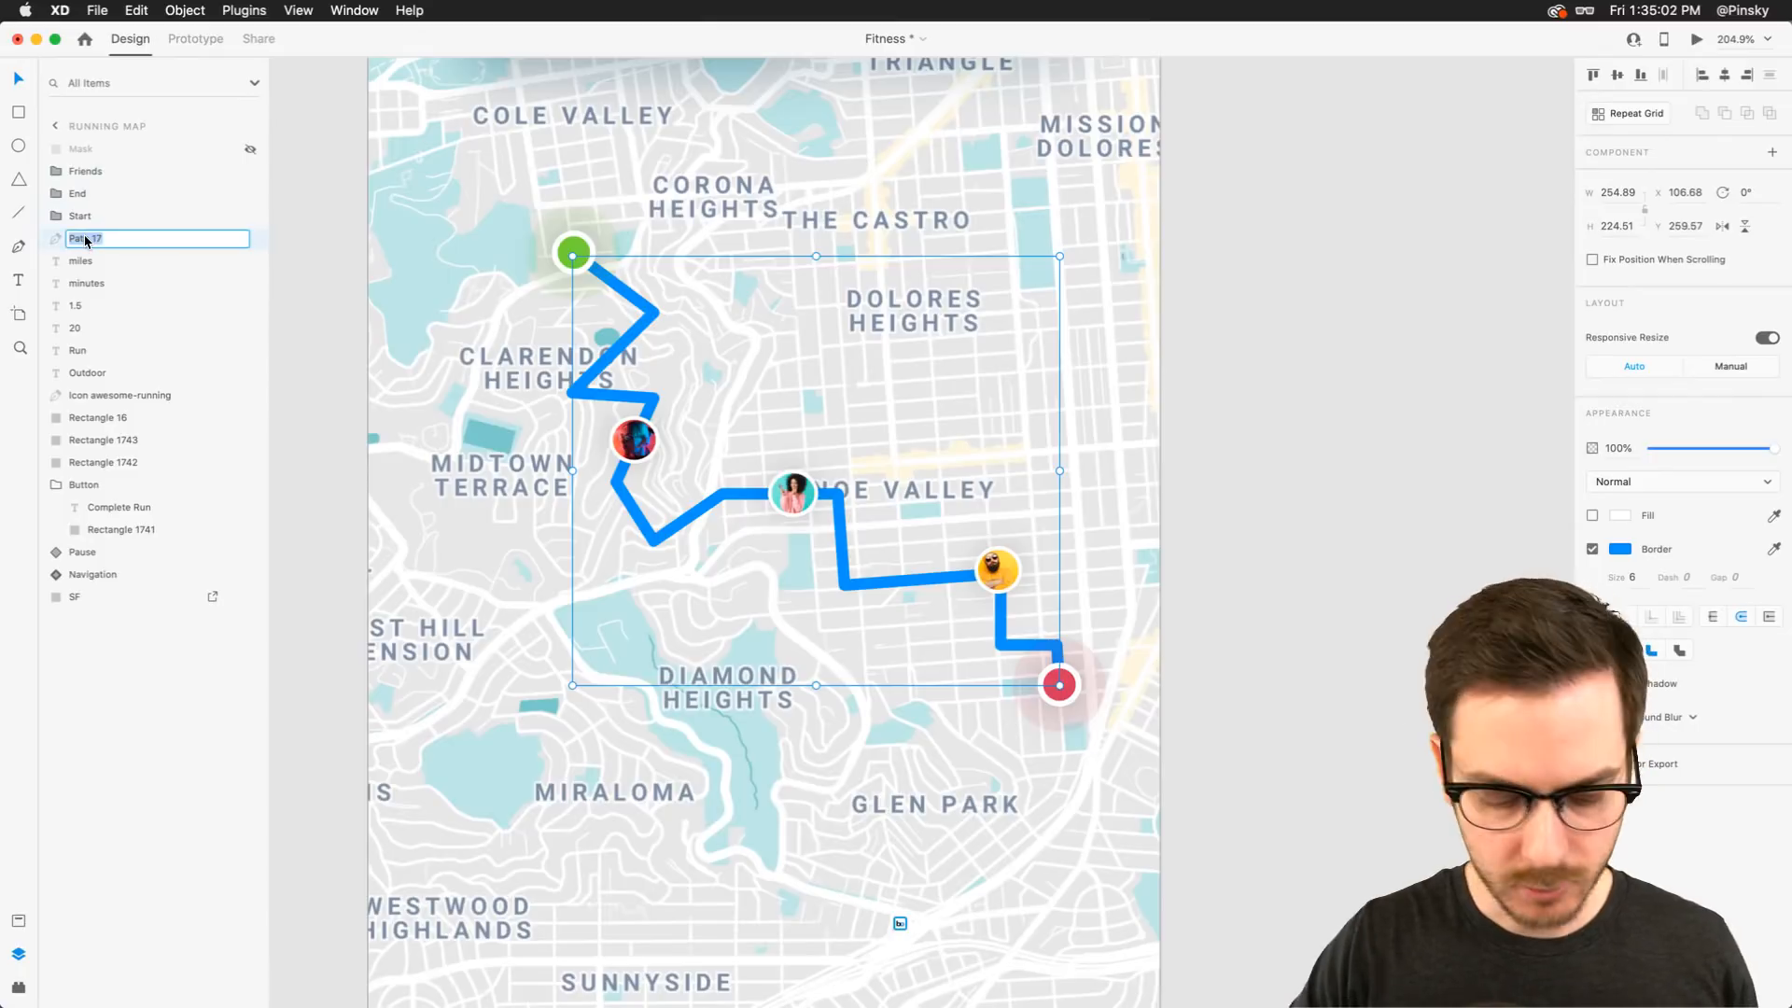
{"action": "type", "text": "Running Pat"}
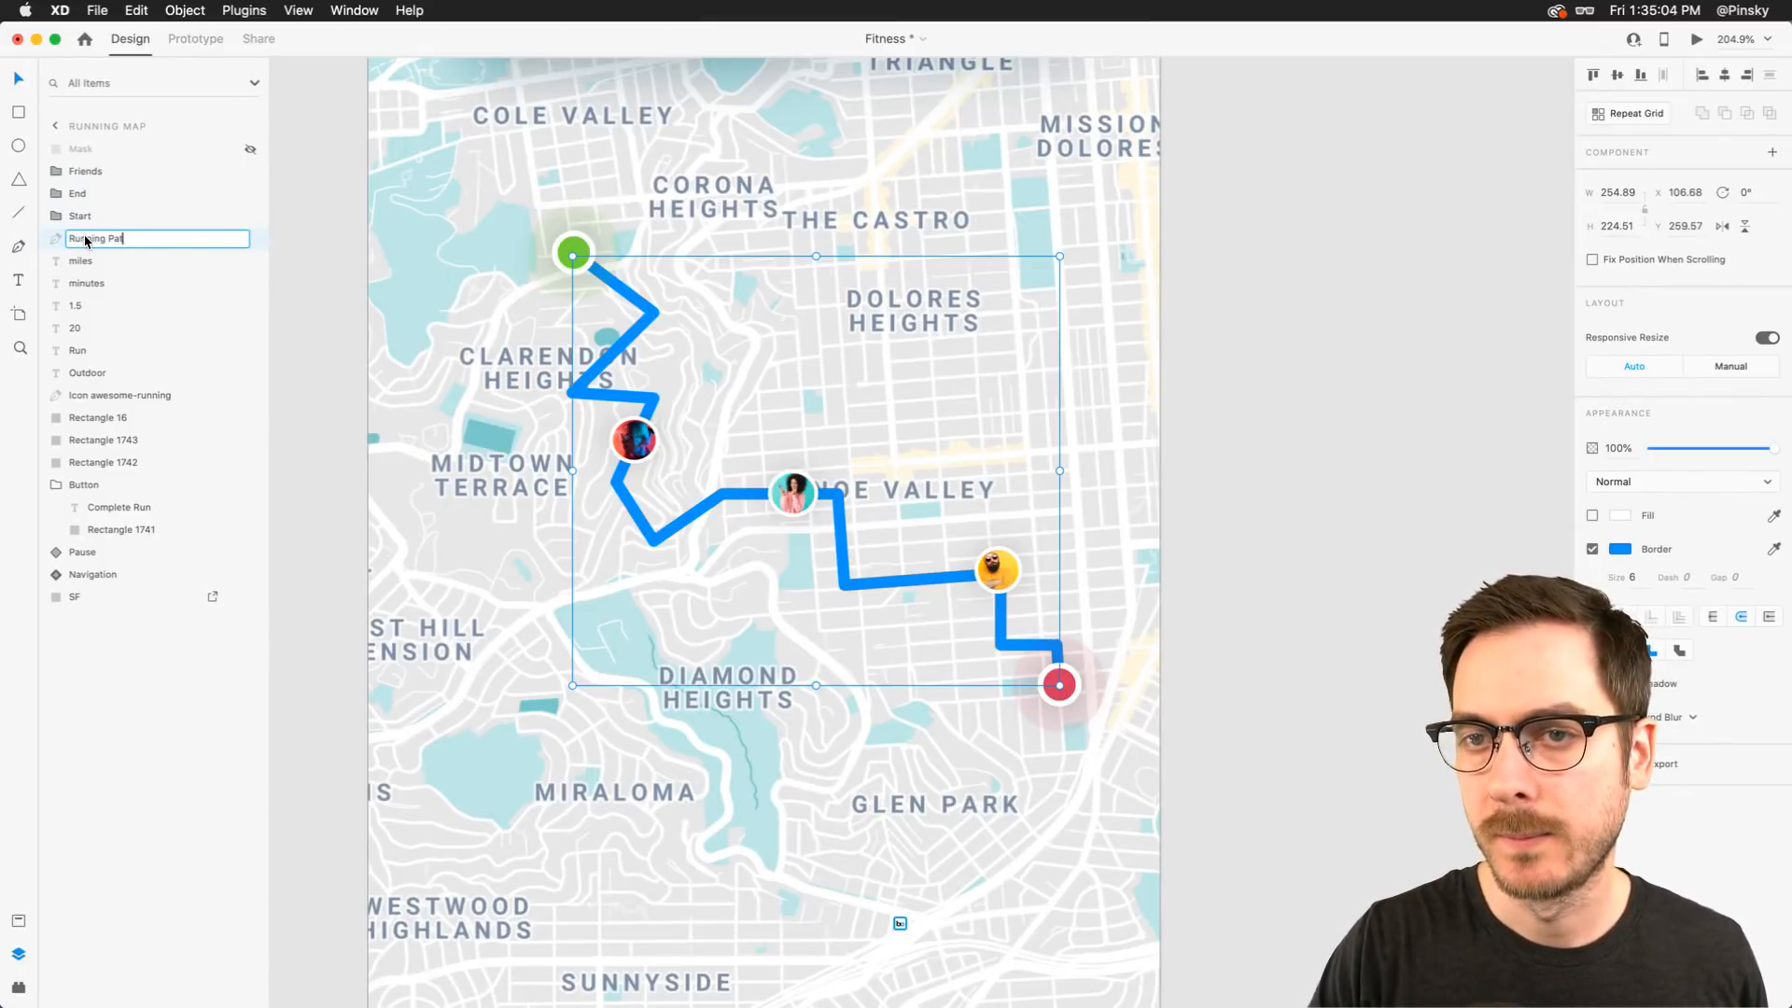
{"action": "type", "text": "h"}
{"action": "key", "text": "Return"}
Show the Mask rectangle again and mask the Running Path with it using Mask with Shape
{"action": "left_click", "coordinate": [167, 154]}
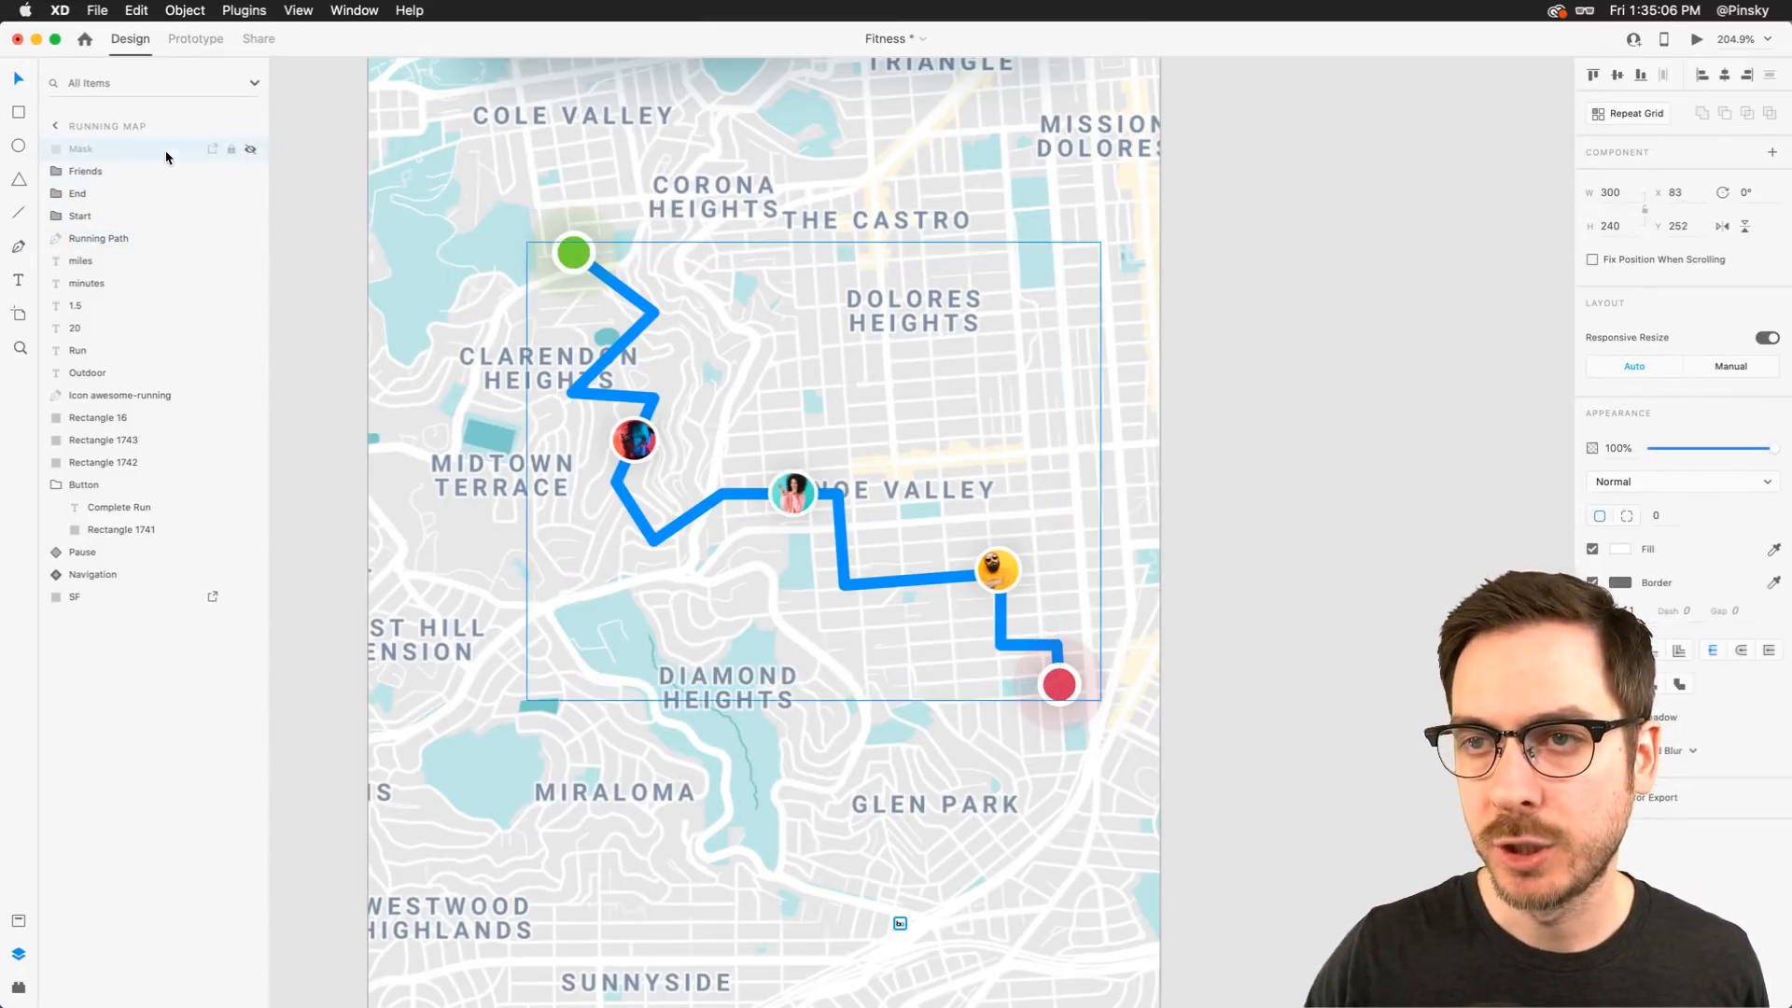
{"action": "left_click", "coordinate": [249, 149]}
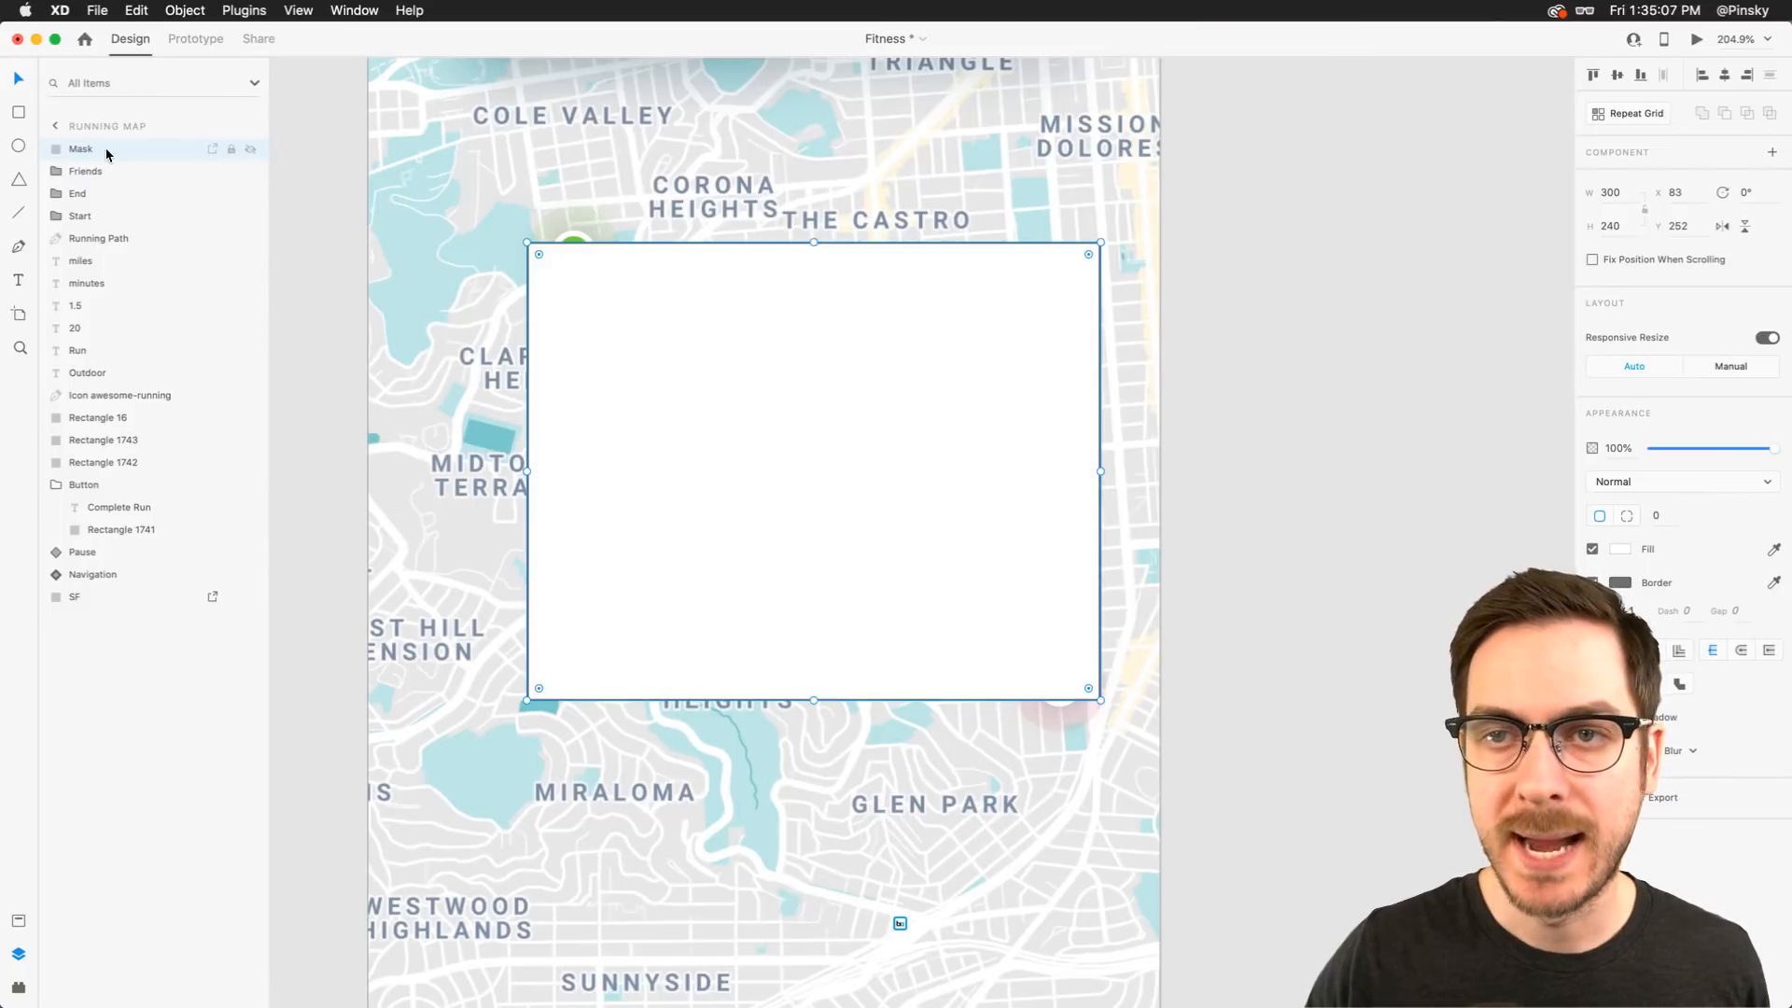
{"action": "left_click", "coordinate": [104, 239], "text": "super"}
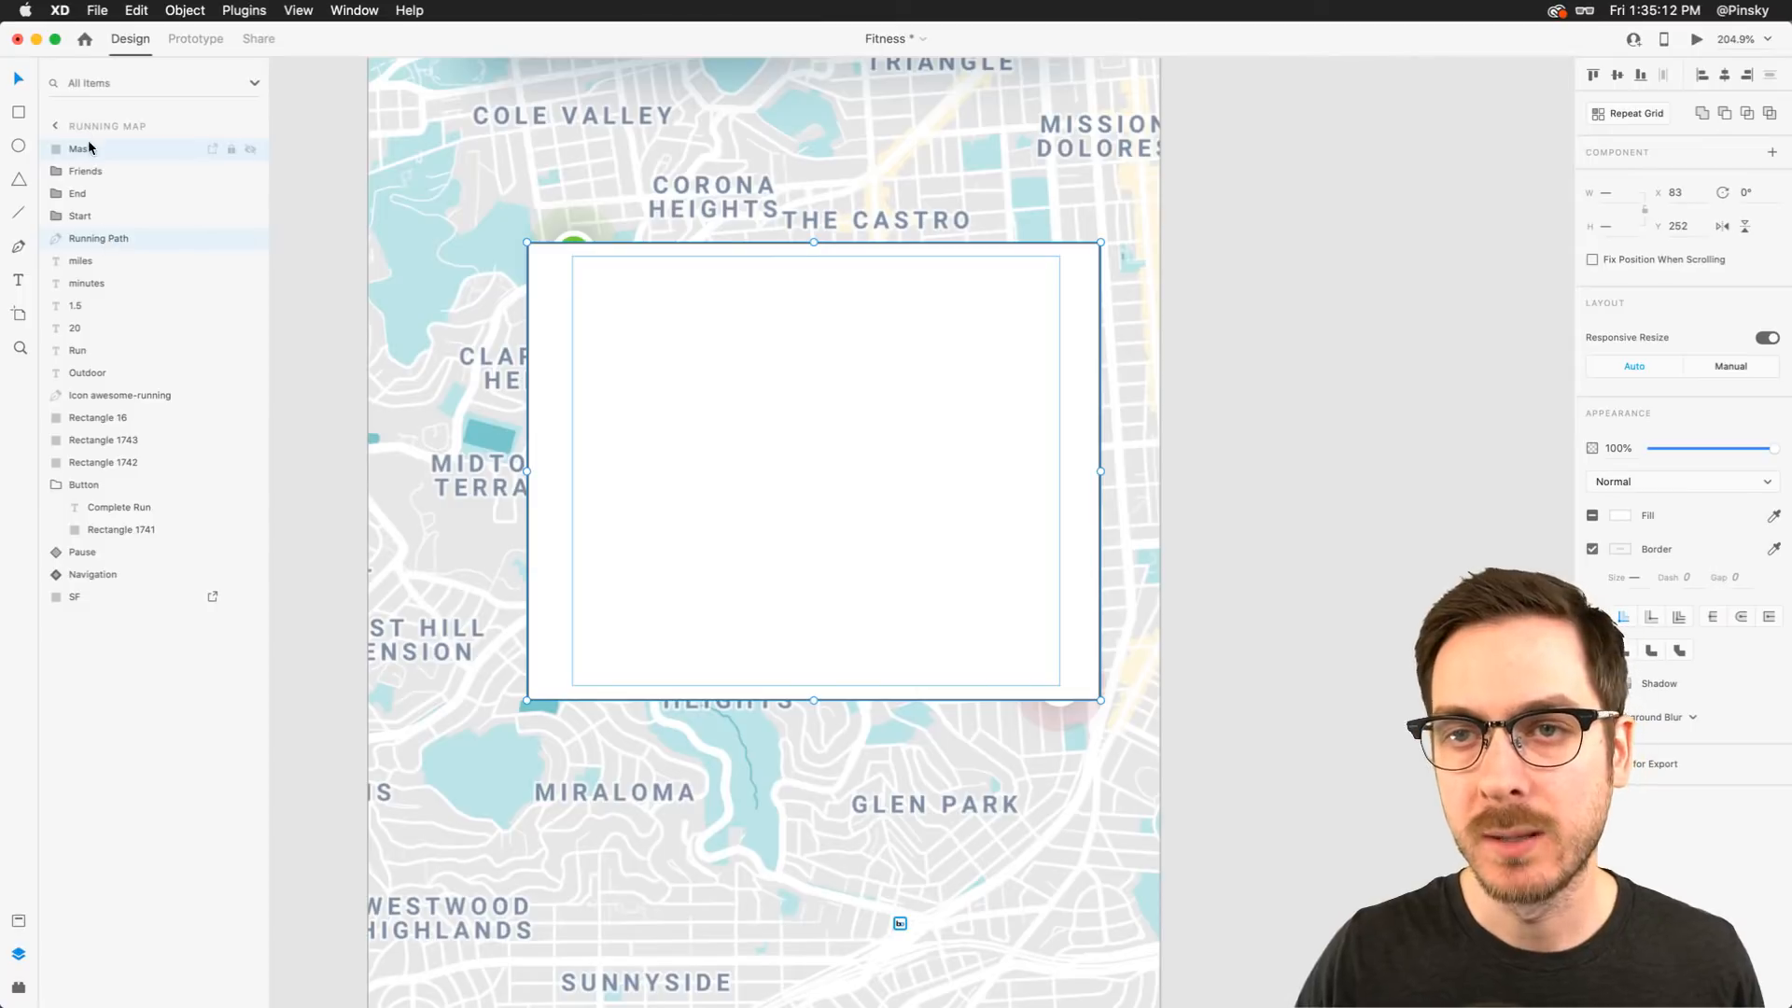
{"action": "left_click", "coordinate": [187, 10]}
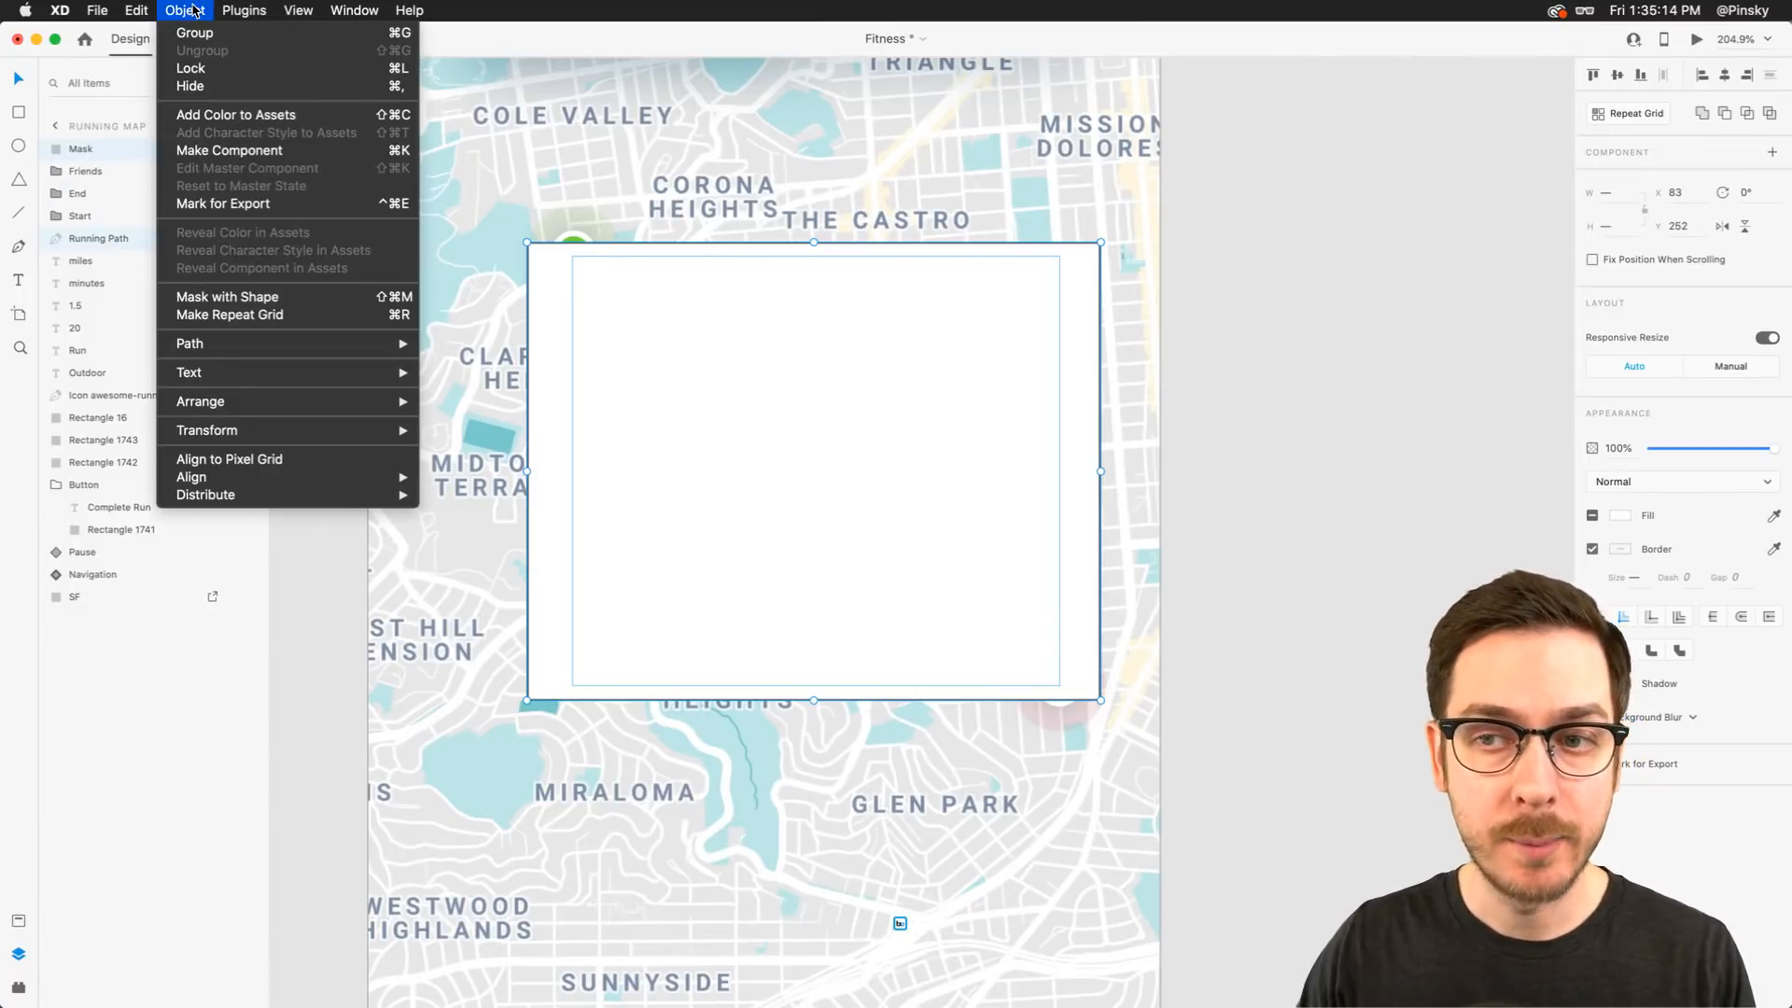
{"action": "mouse_move", "coordinate": [244, 10]}
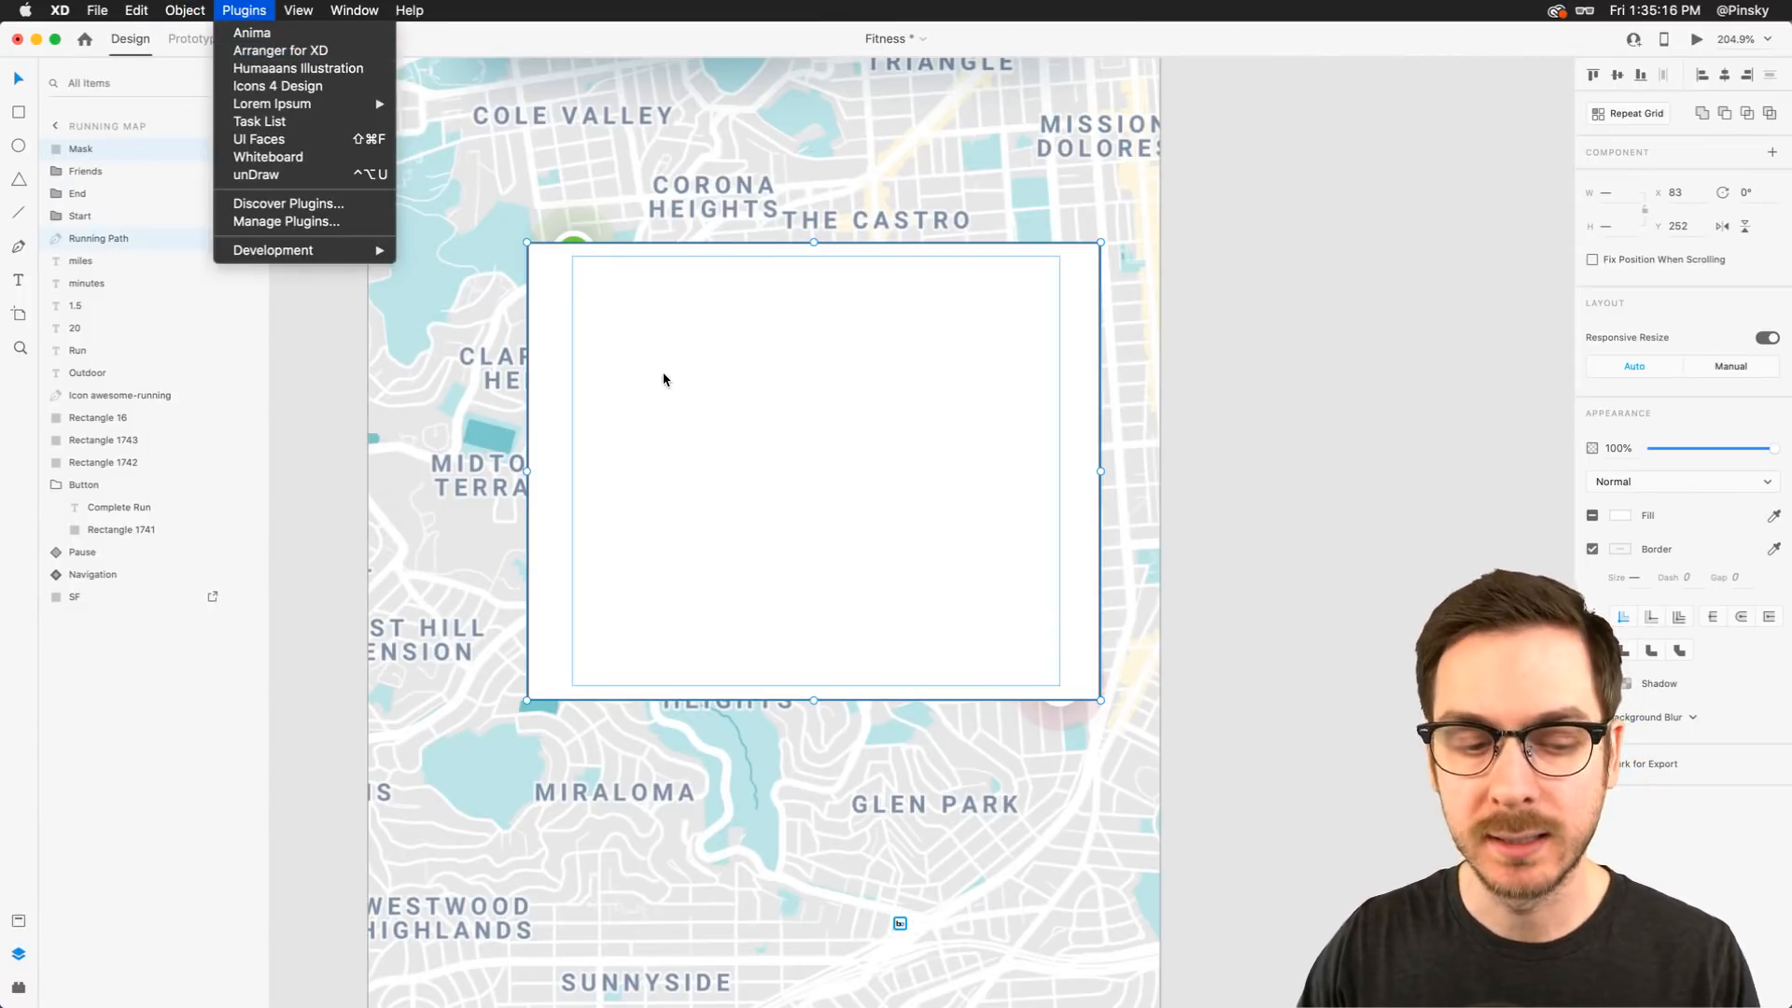
{"action": "mouse_move", "coordinate": [185, 4]}
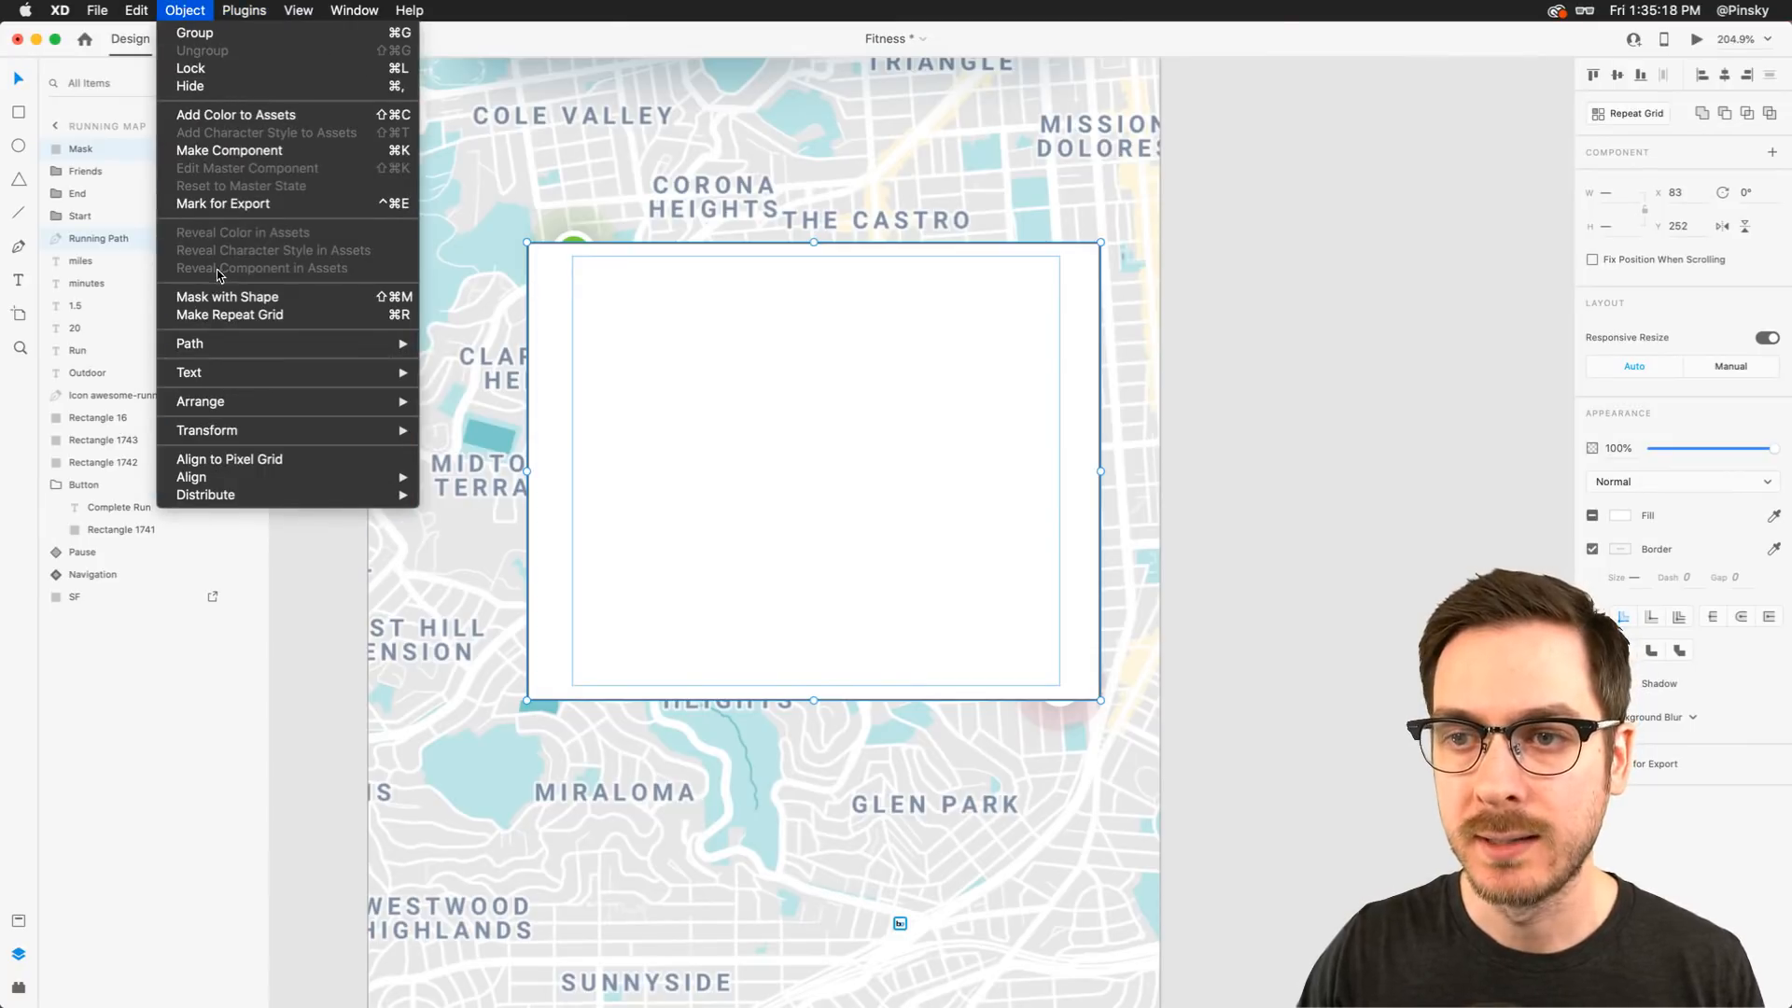
{"action": "left_click", "coordinate": [317, 299]}
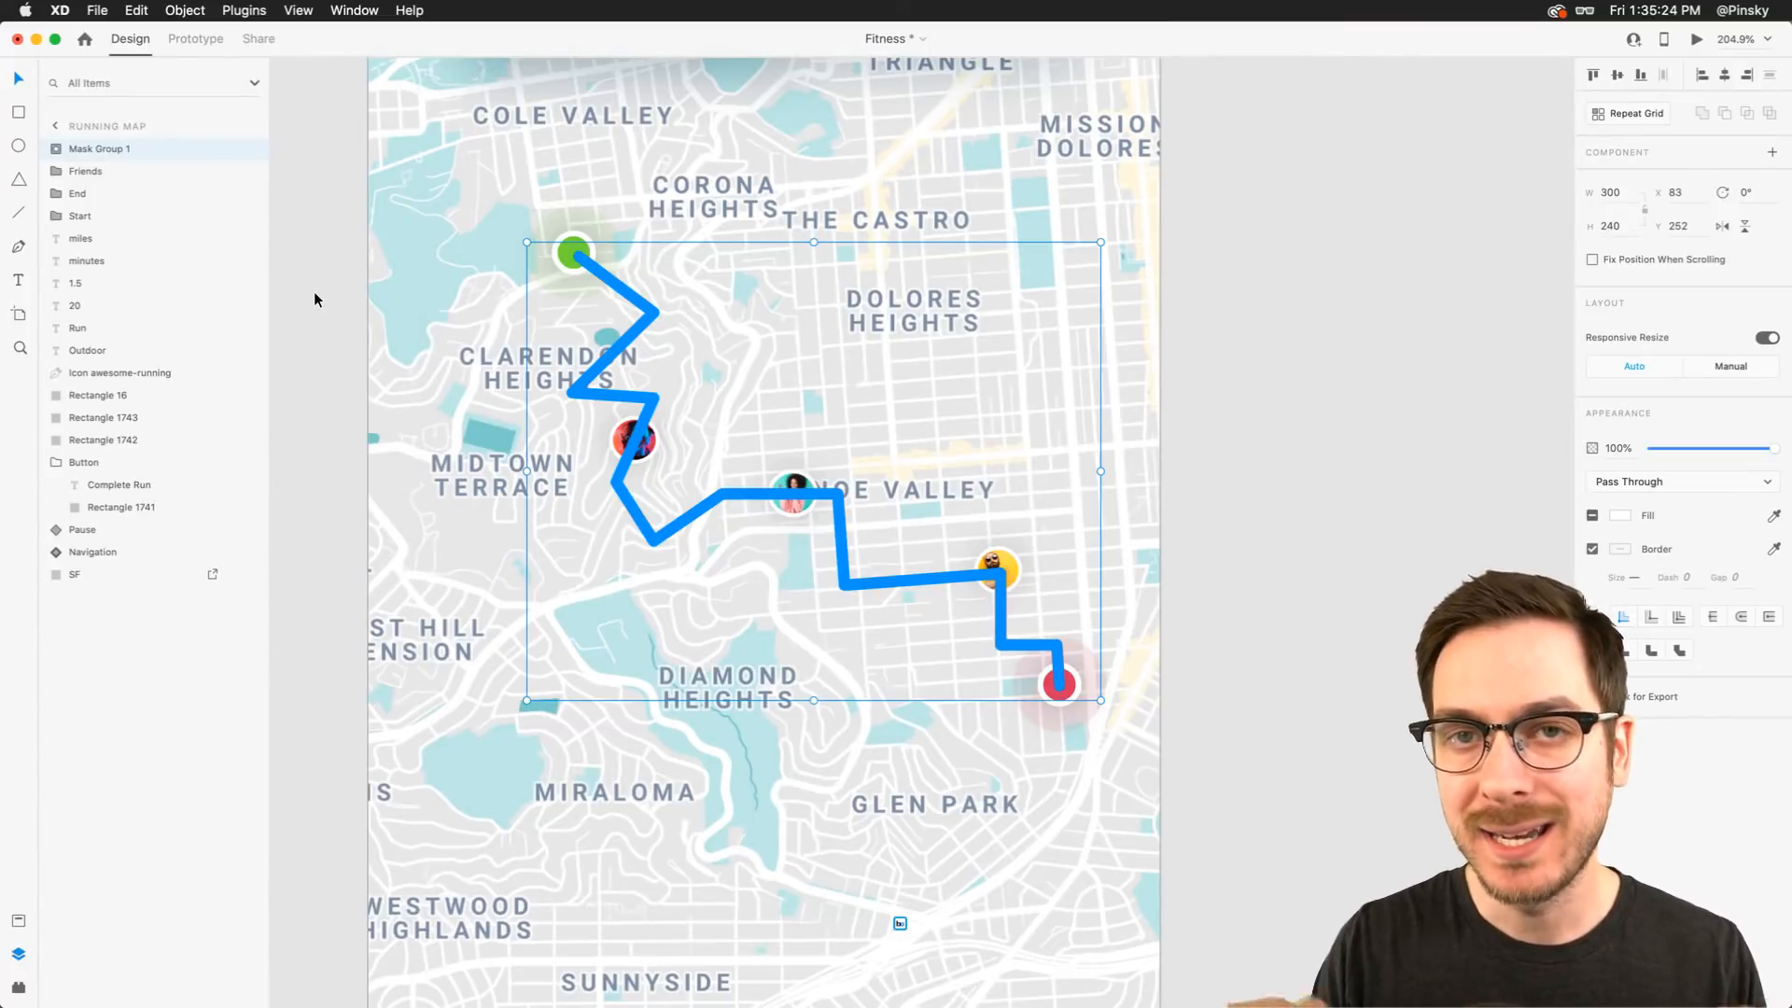
Name the mask group Running Path and send it backward three levels
{"action": "double_click", "coordinate": [98, 151]}
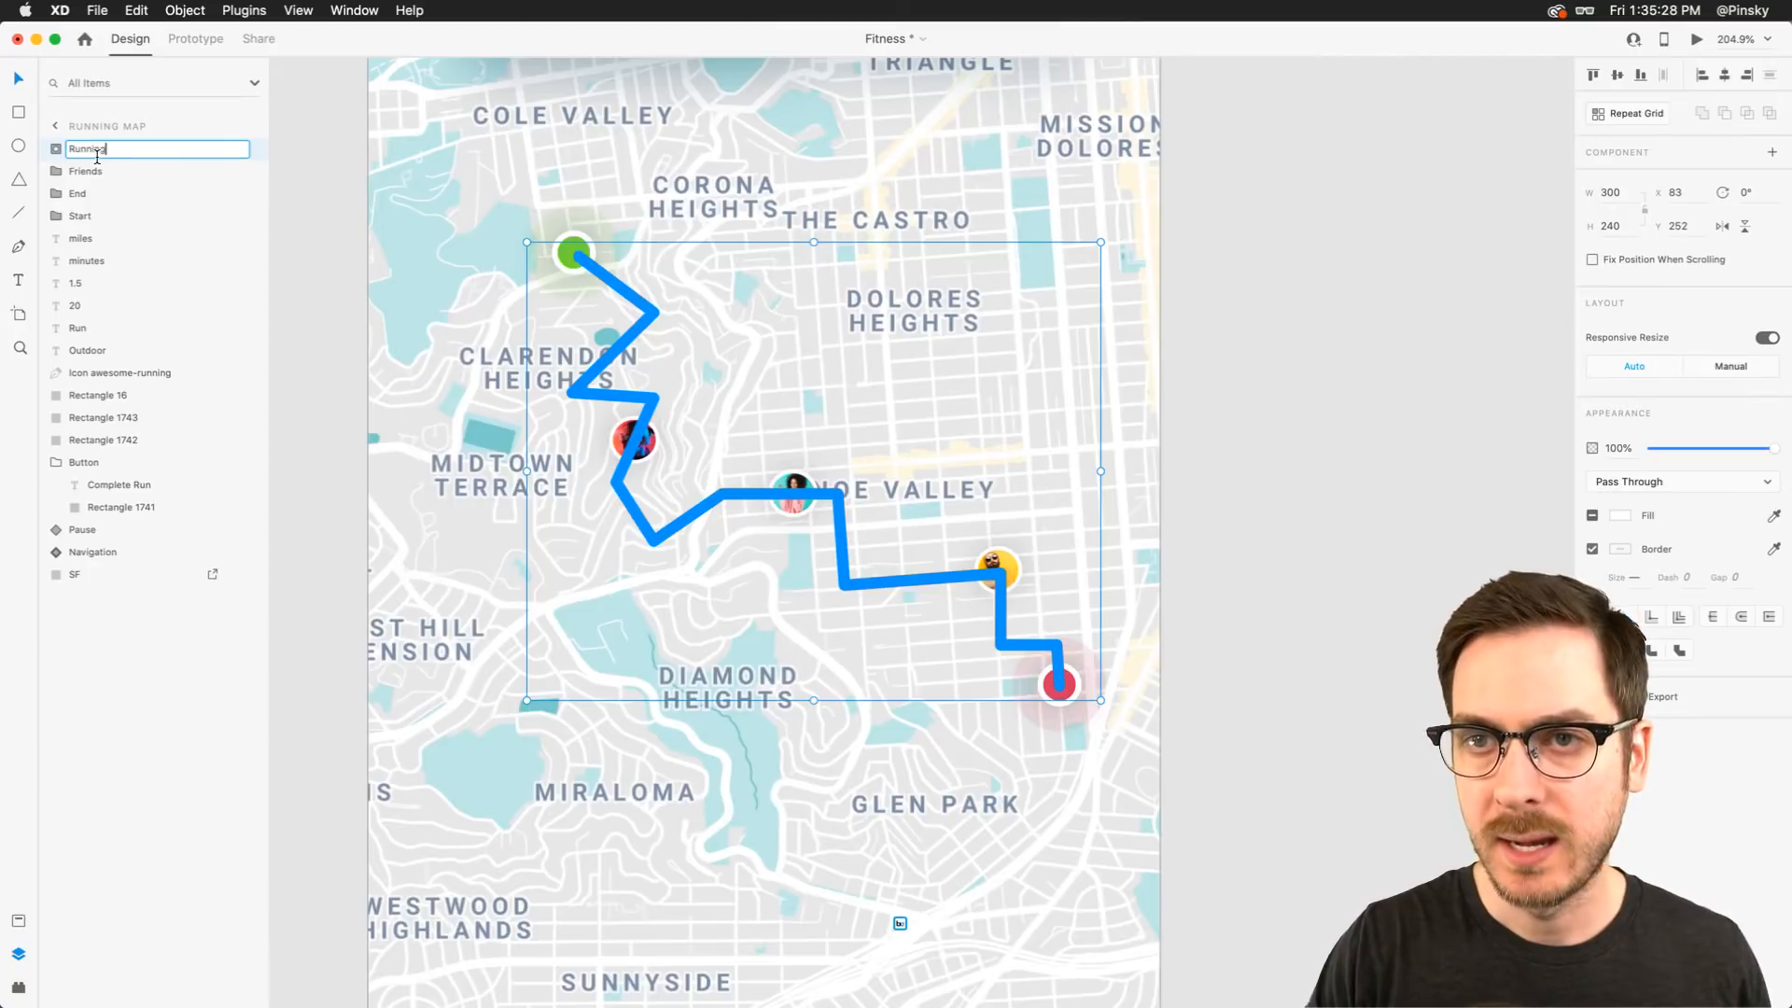
{"action": "type", "text": "Running Path"}
{"action": "key", "text": "Return"}
{"action": "key", "text": "super+bracketleft"}
{"action": "key", "text": "super+bracketleft"}
{"action": "key", "text": "super+bracketleft"}
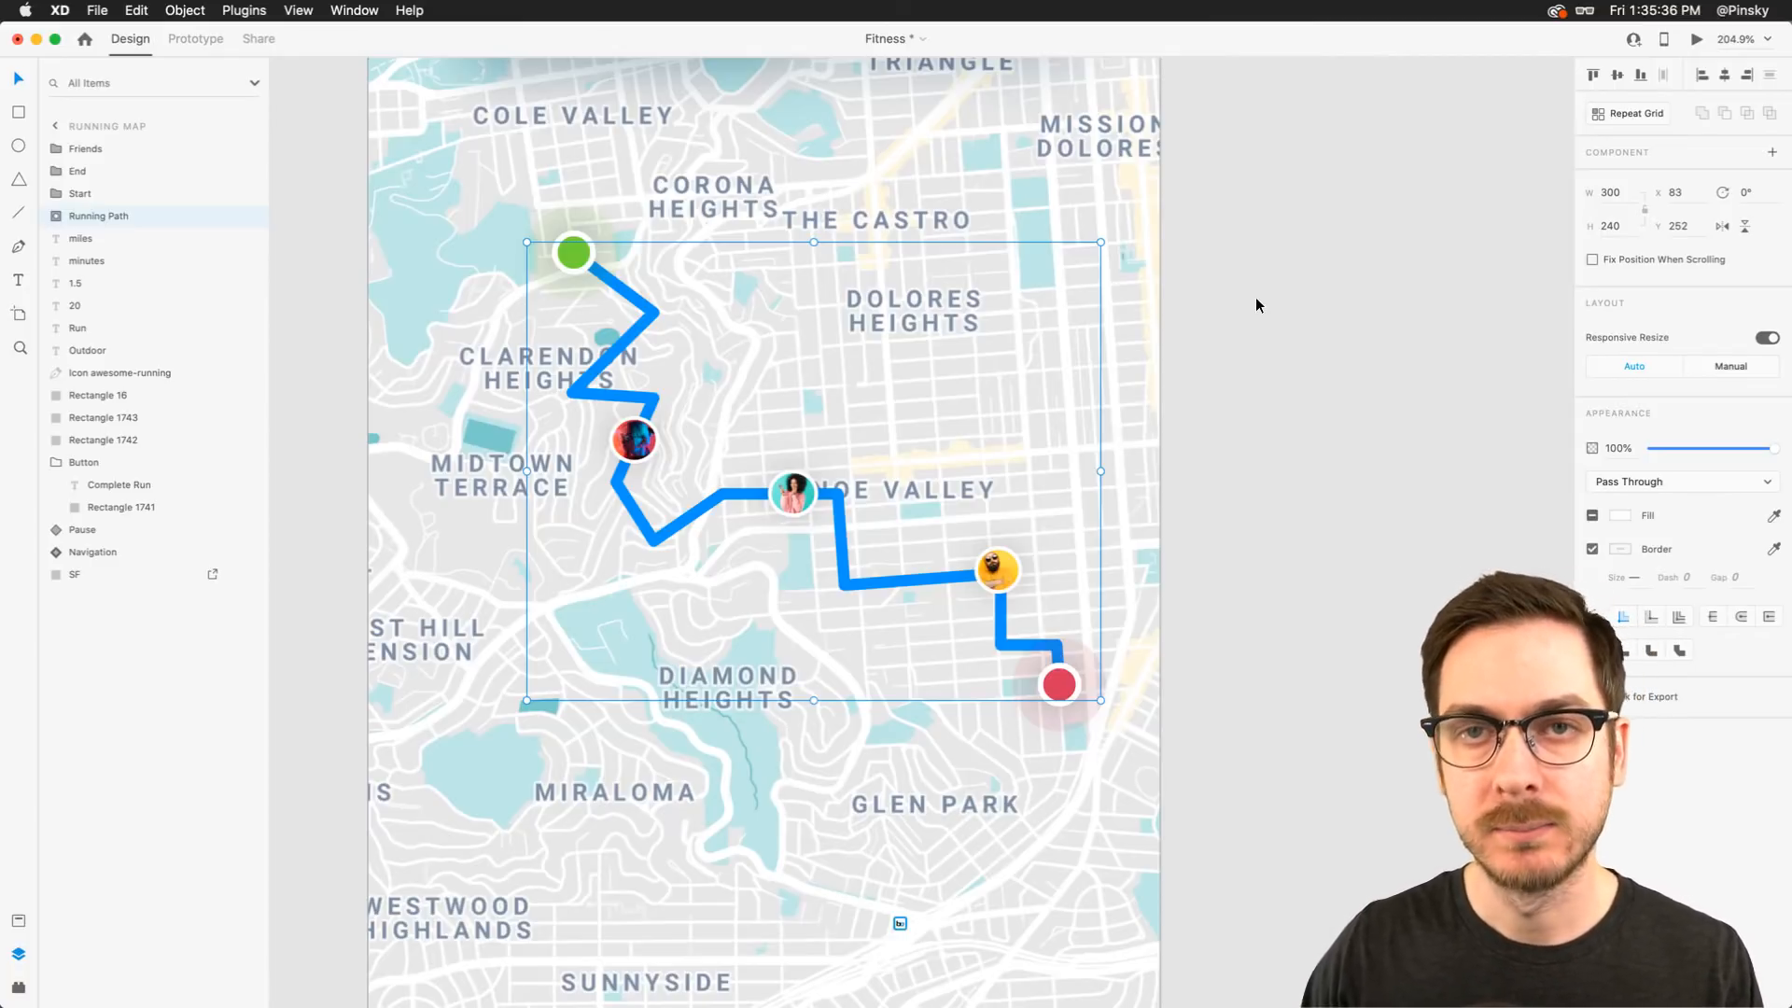
Duplicate the Running Map artboard and rename the copy Running Map
{"action": "scroll", "coordinate": [1257, 297], "scroll_direction": "down", "scroll_amount": 5}
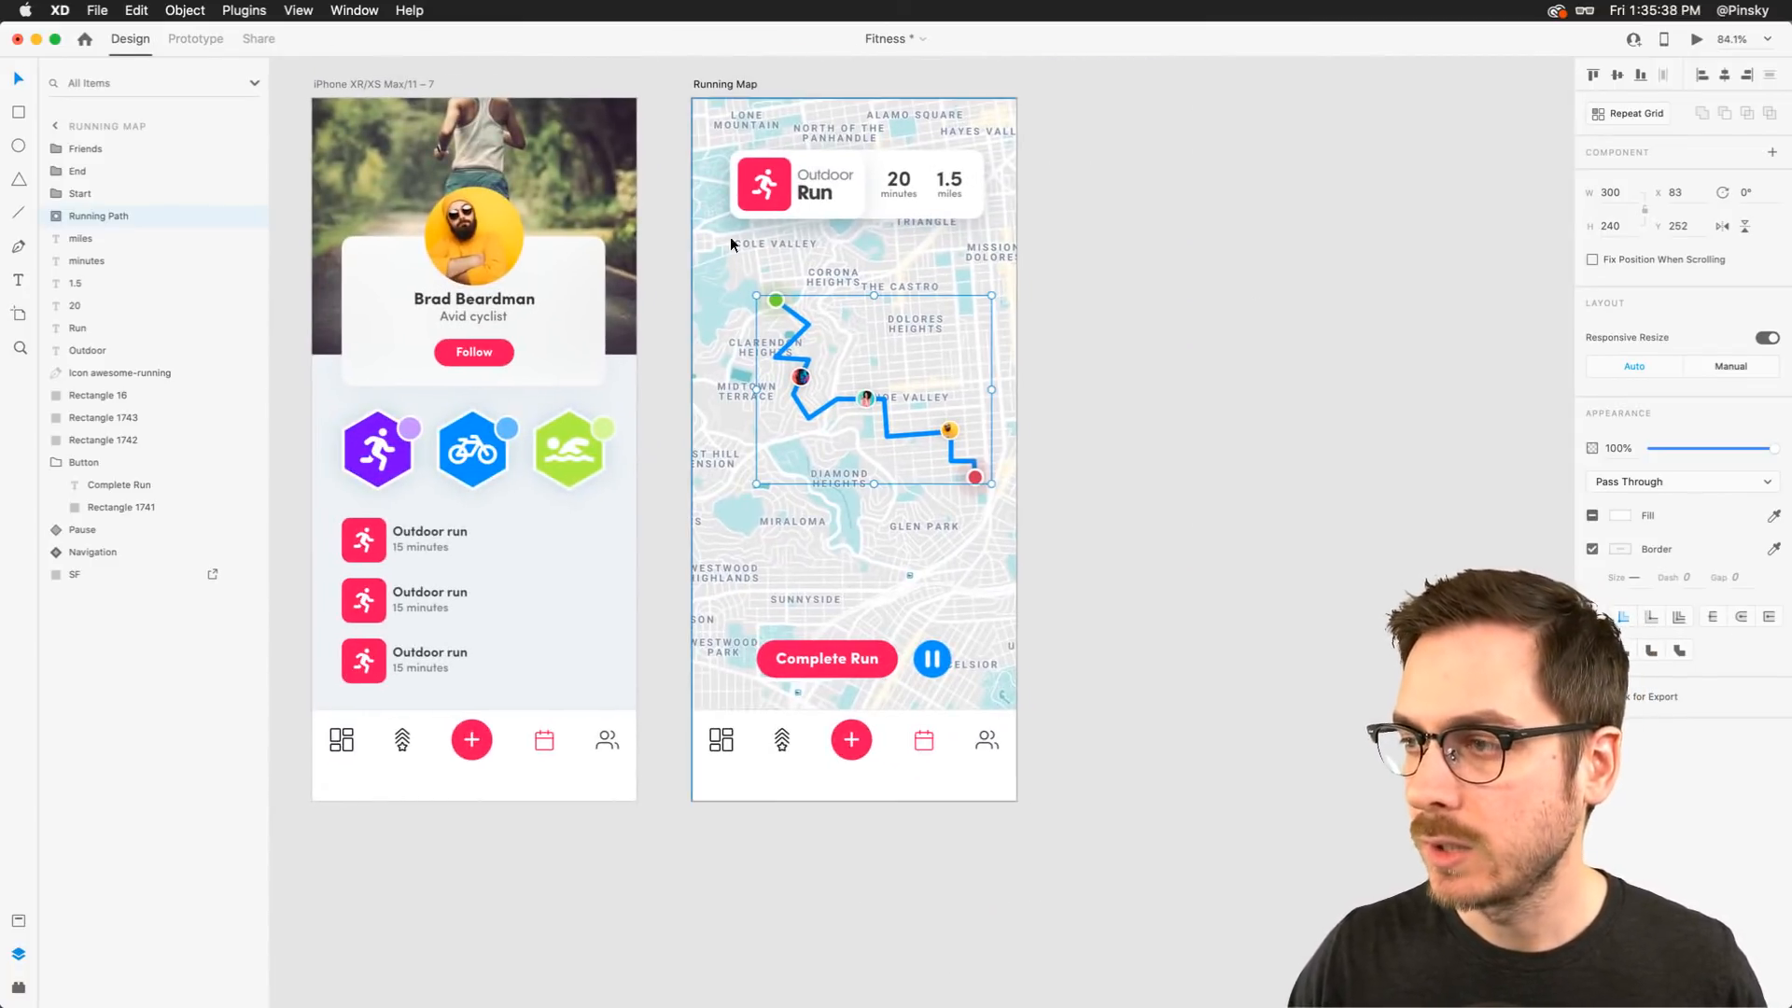
{"action": "left_click", "coordinate": [1174, 358]}
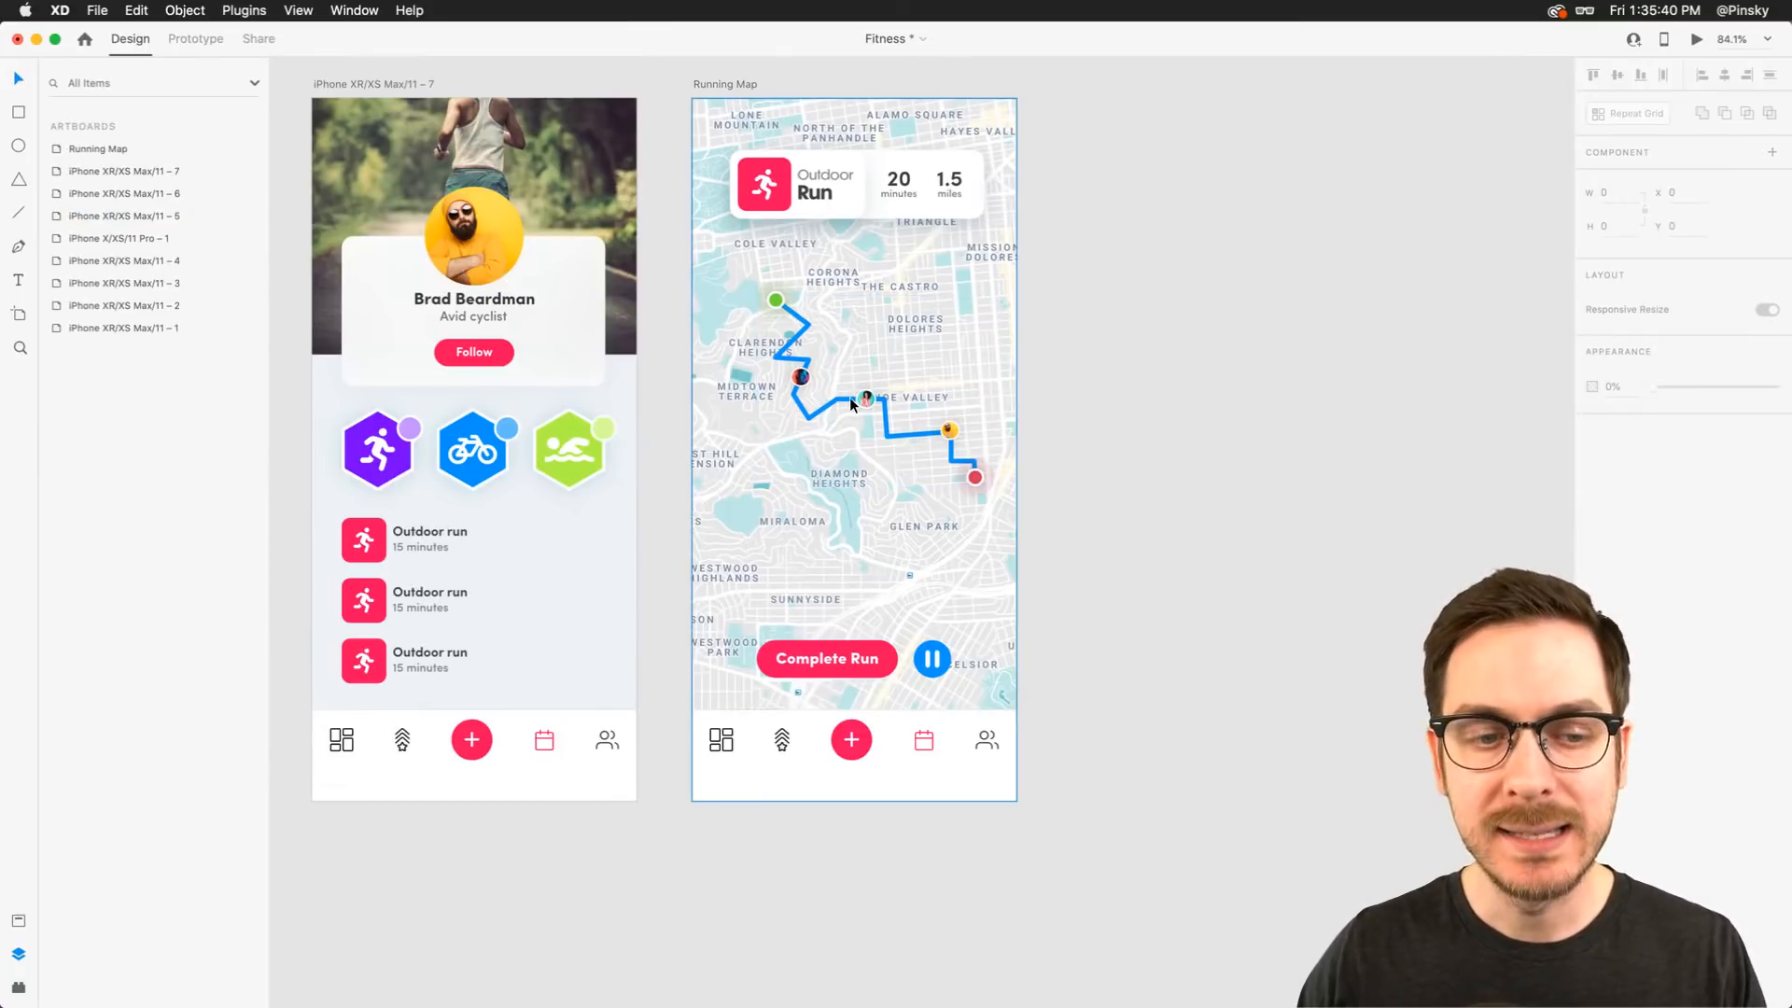
{"action": "scroll", "coordinate": [849, 394], "scroll_direction": "right", "scroll_amount": 2}
{"action": "scroll", "coordinate": [849, 394], "scroll_direction": "up", "scroll_amount": 1}
{"action": "left_click", "coordinate": [665, 111]}
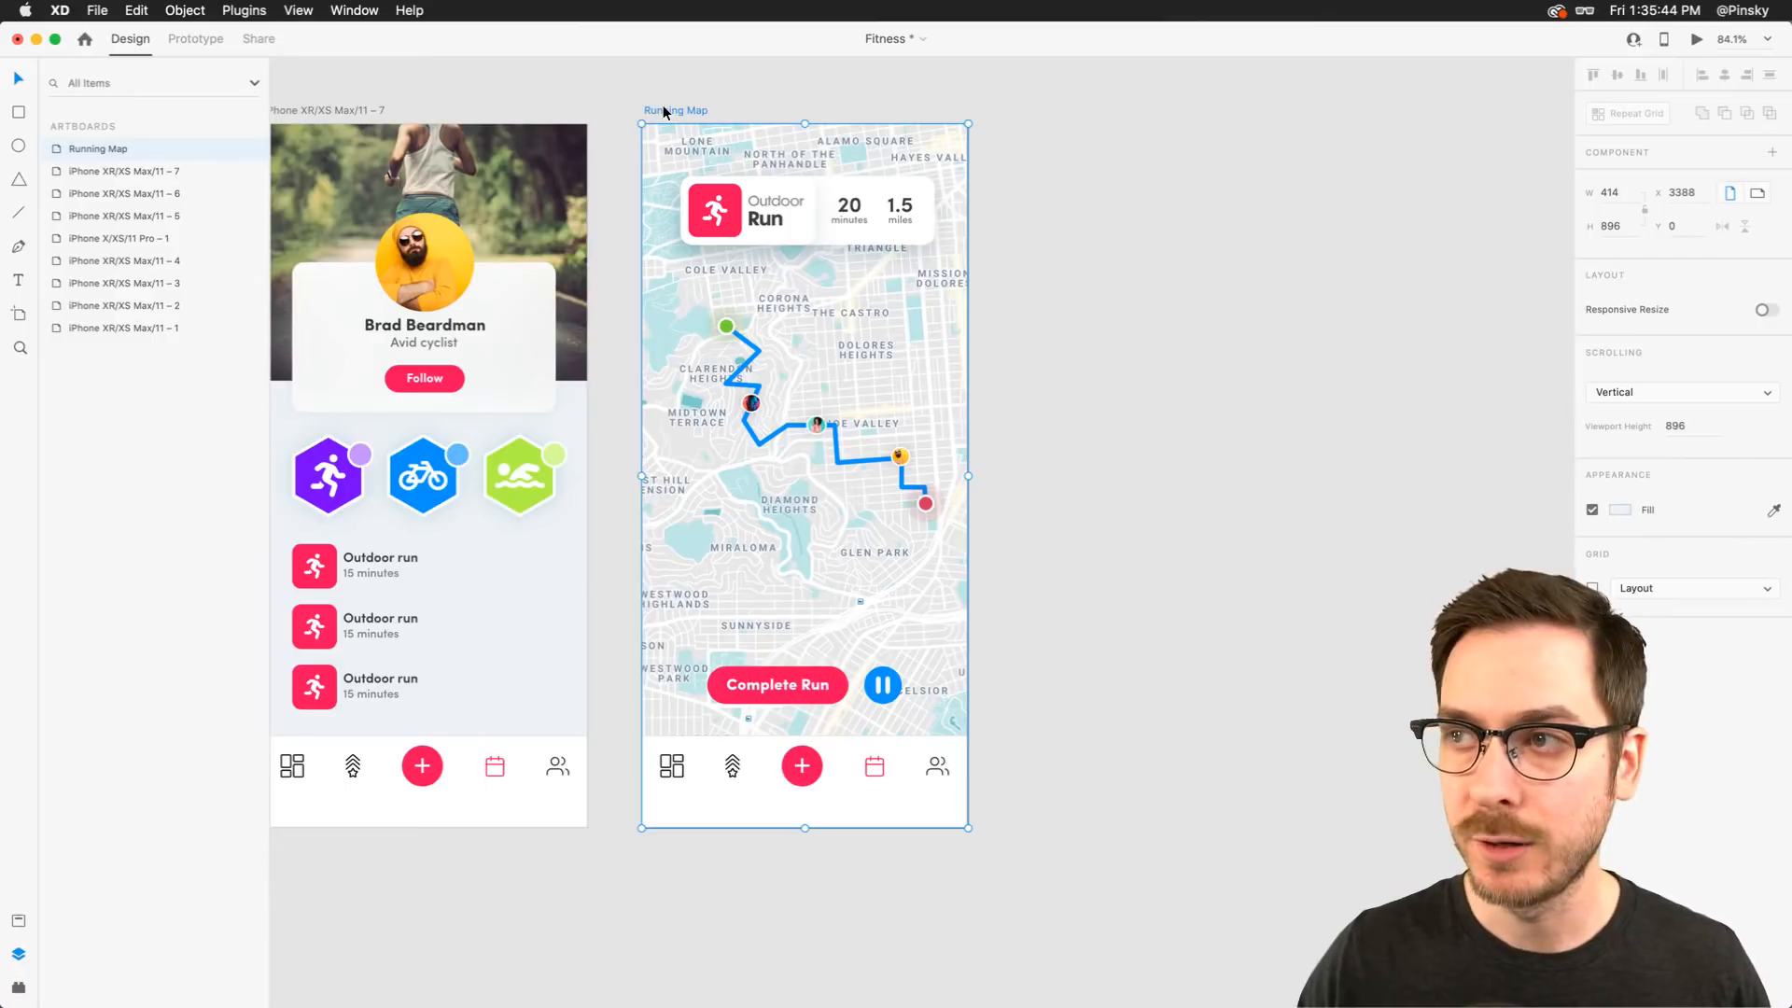
{"action": "key", "text": "super+d"}
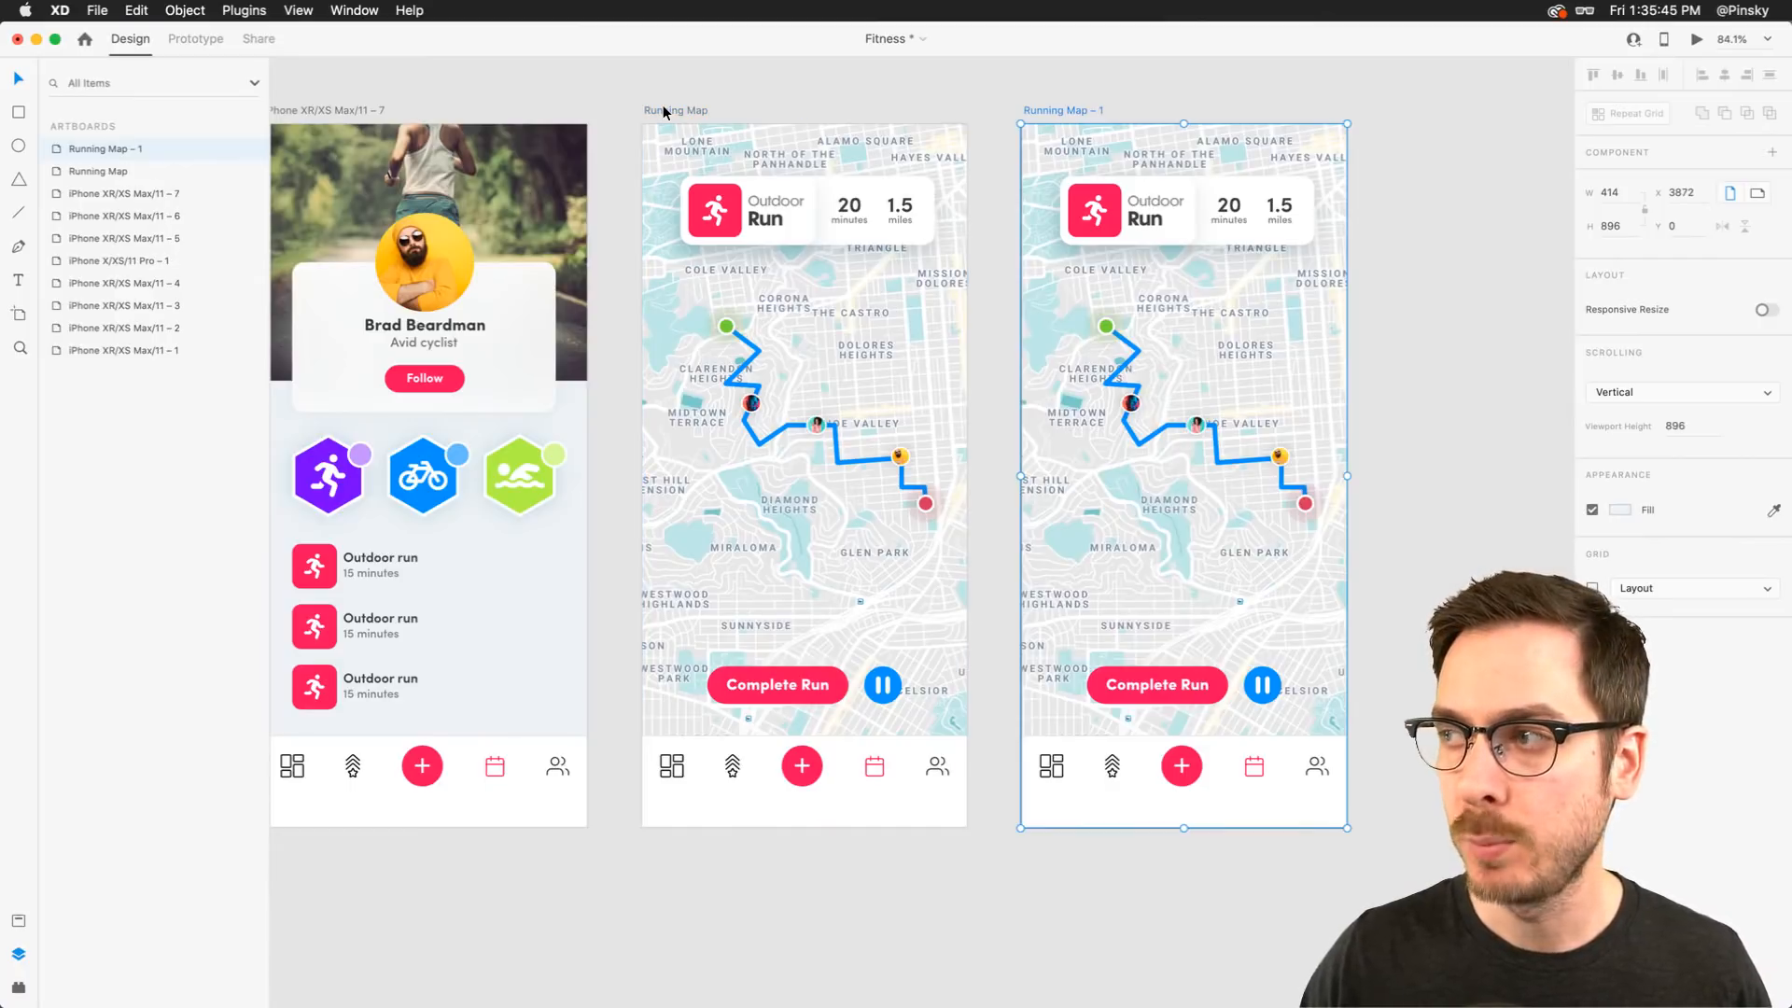
{"action": "double_click", "coordinate": [1075, 111]}
{"action": "key", "text": "Return"}
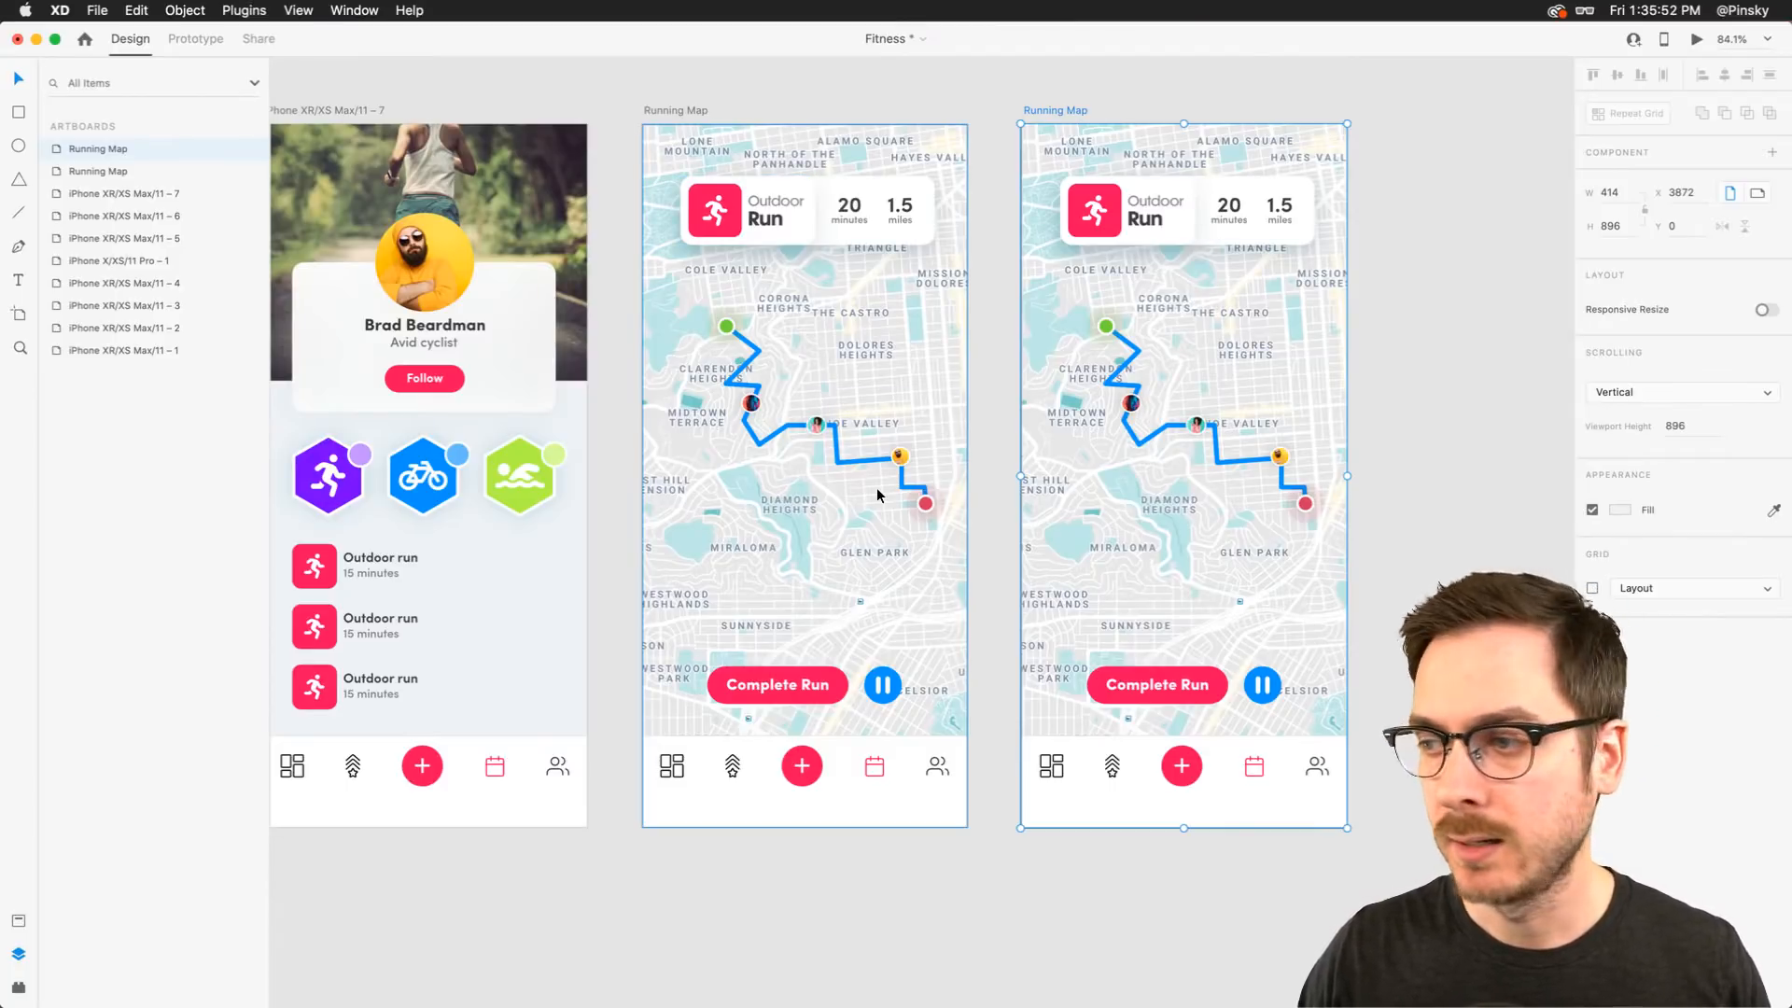
In the original artboard, shrink the route mask's height to about 12 px at the top near the Start marker
{"action": "scroll", "coordinate": [877, 490], "scroll_direction": "up", "scroll_amount": 5}
{"action": "left_click", "coordinate": [792, 417]}
{"action": "scroll", "coordinate": [792, 417], "scroll_direction": "up", "scroll_amount": 2}
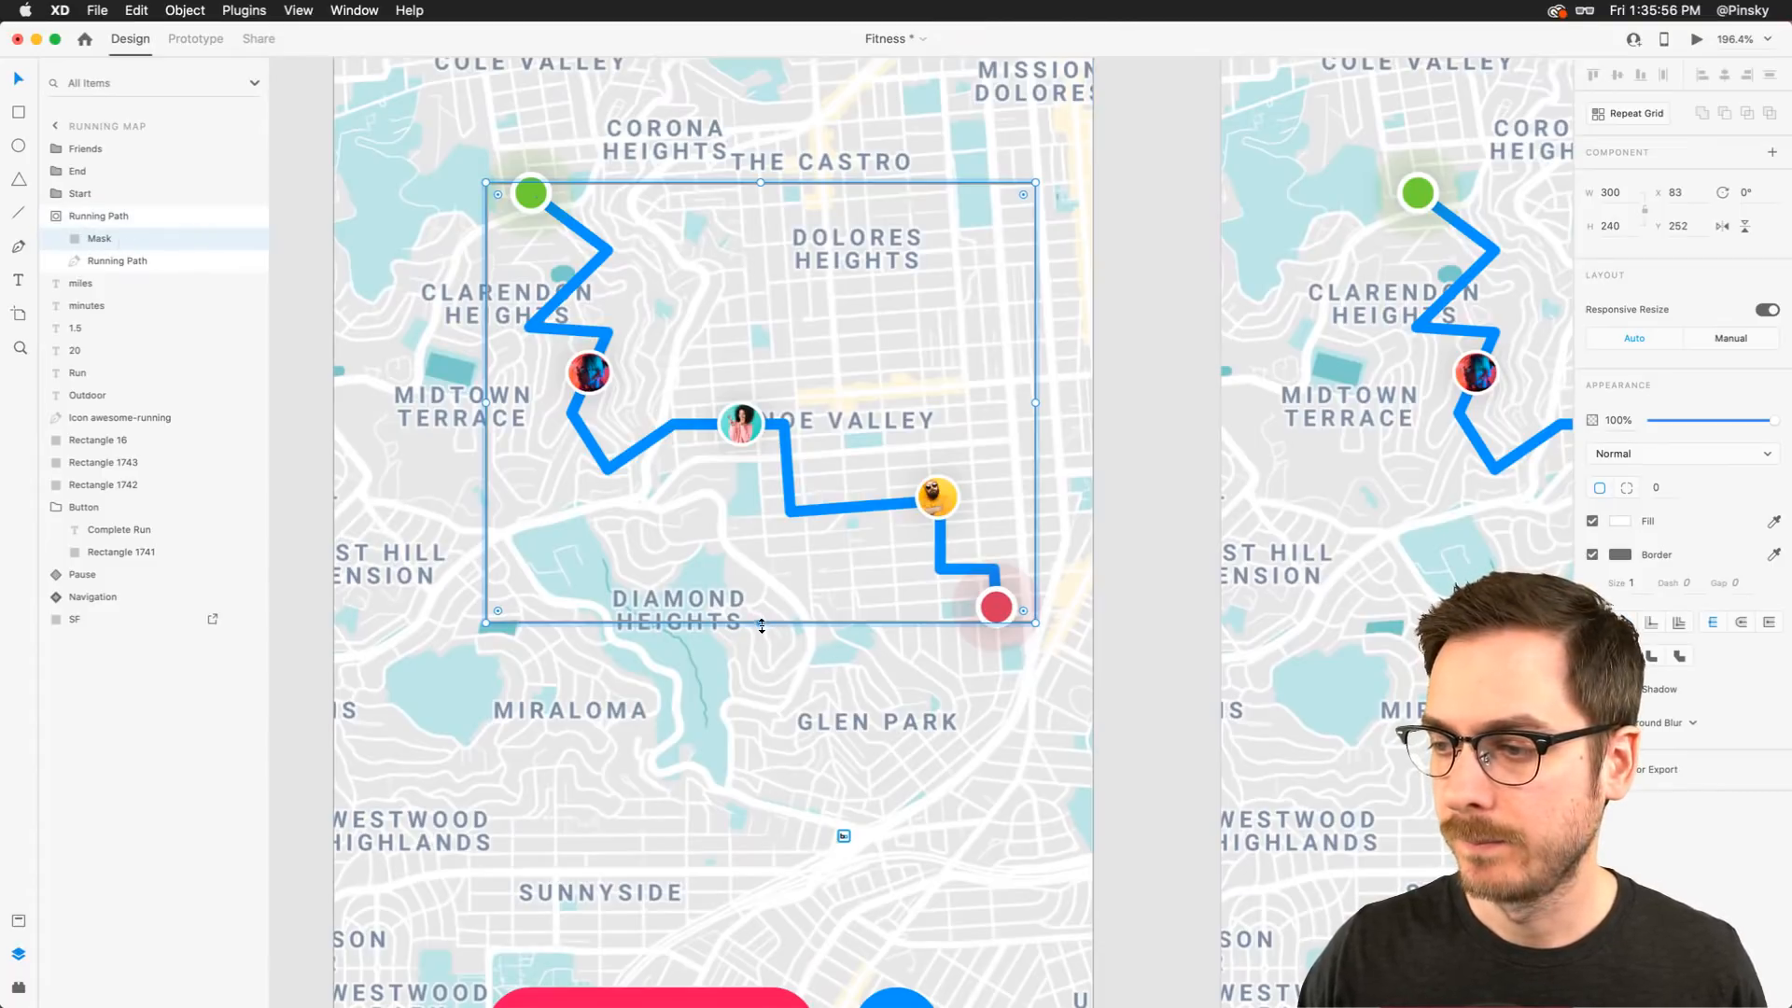
{"action": "left_click_drag", "start_coordinate": [762, 625], "coordinate": [761, 186]}
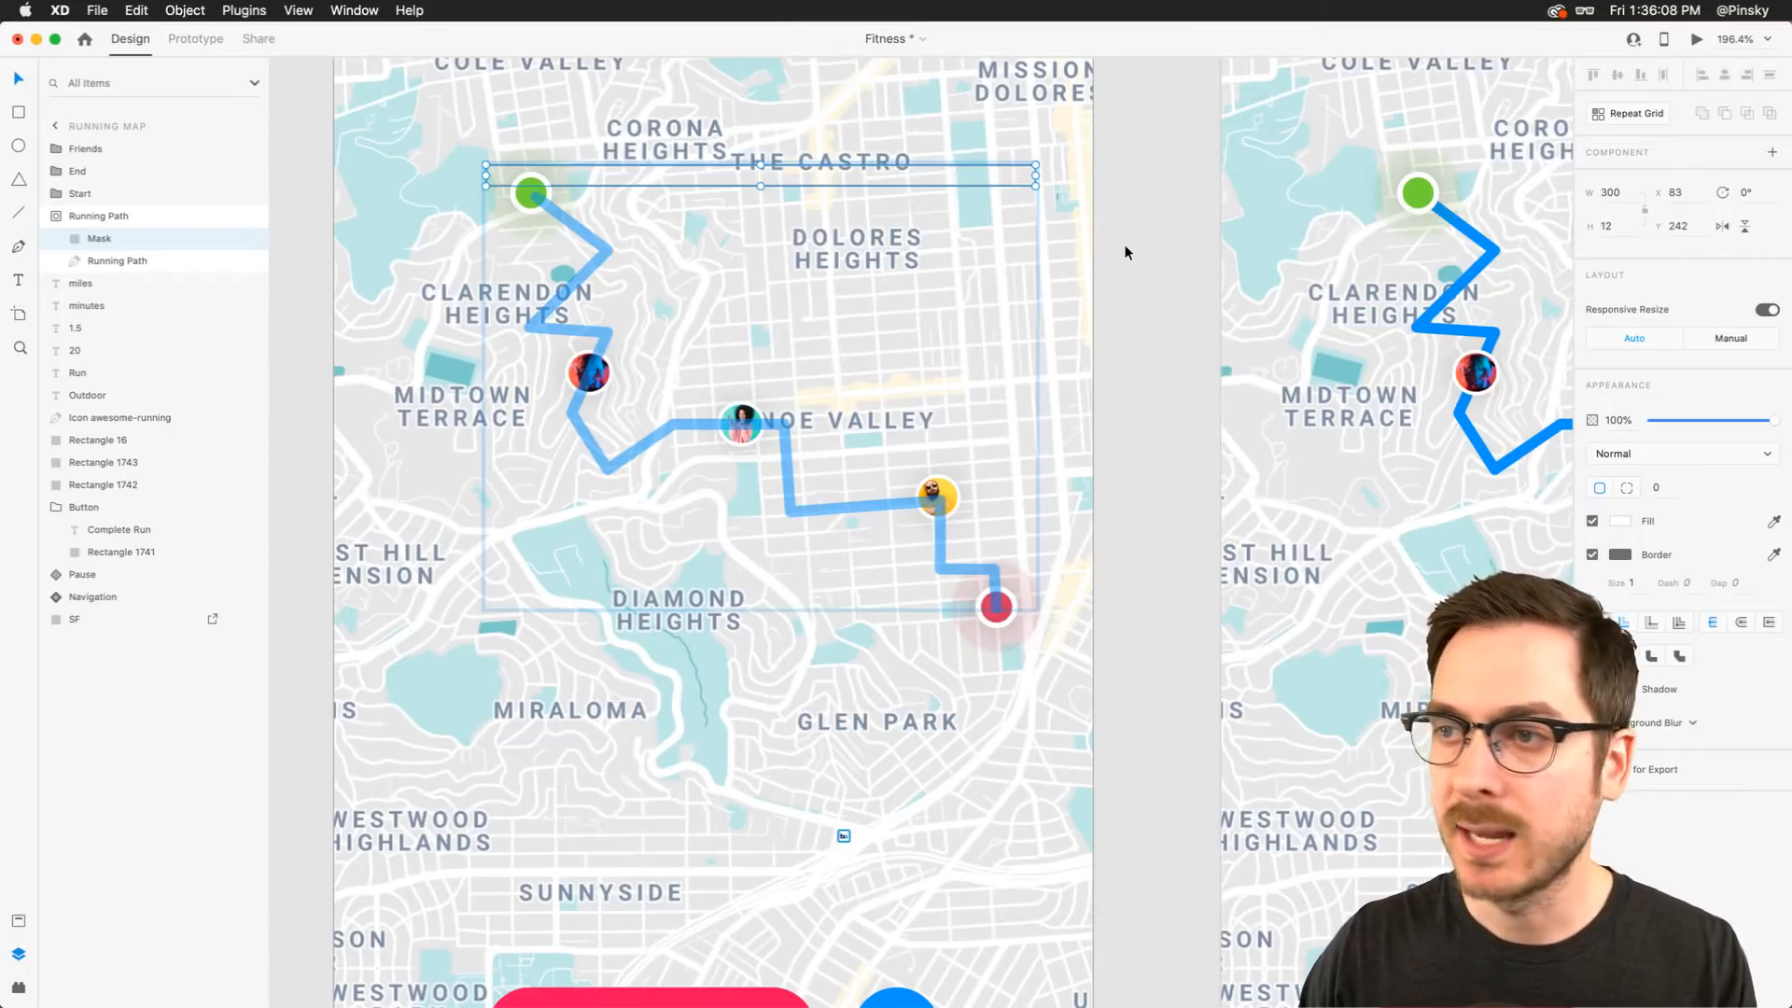
{"action": "left_click", "coordinate": [1125, 246]}
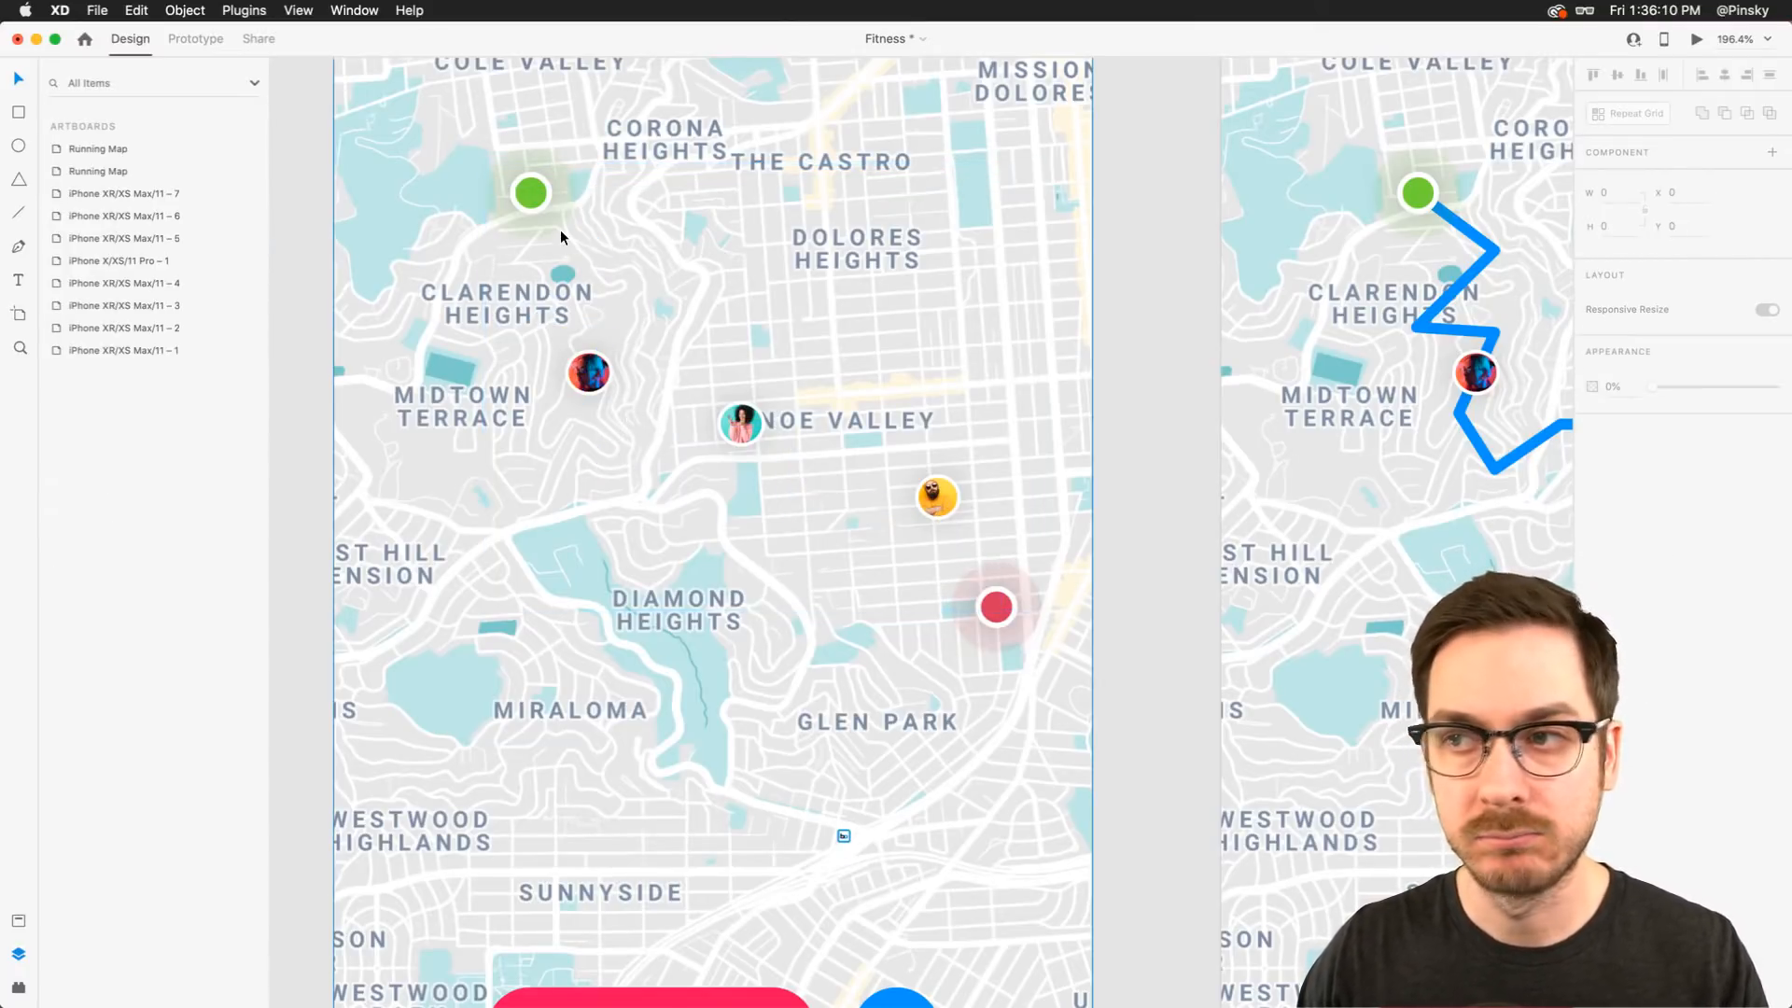
In the original artboard, shrink the first two friend avatars down to tiny points at their own centres
{"action": "double_click", "coordinate": [596, 371]}
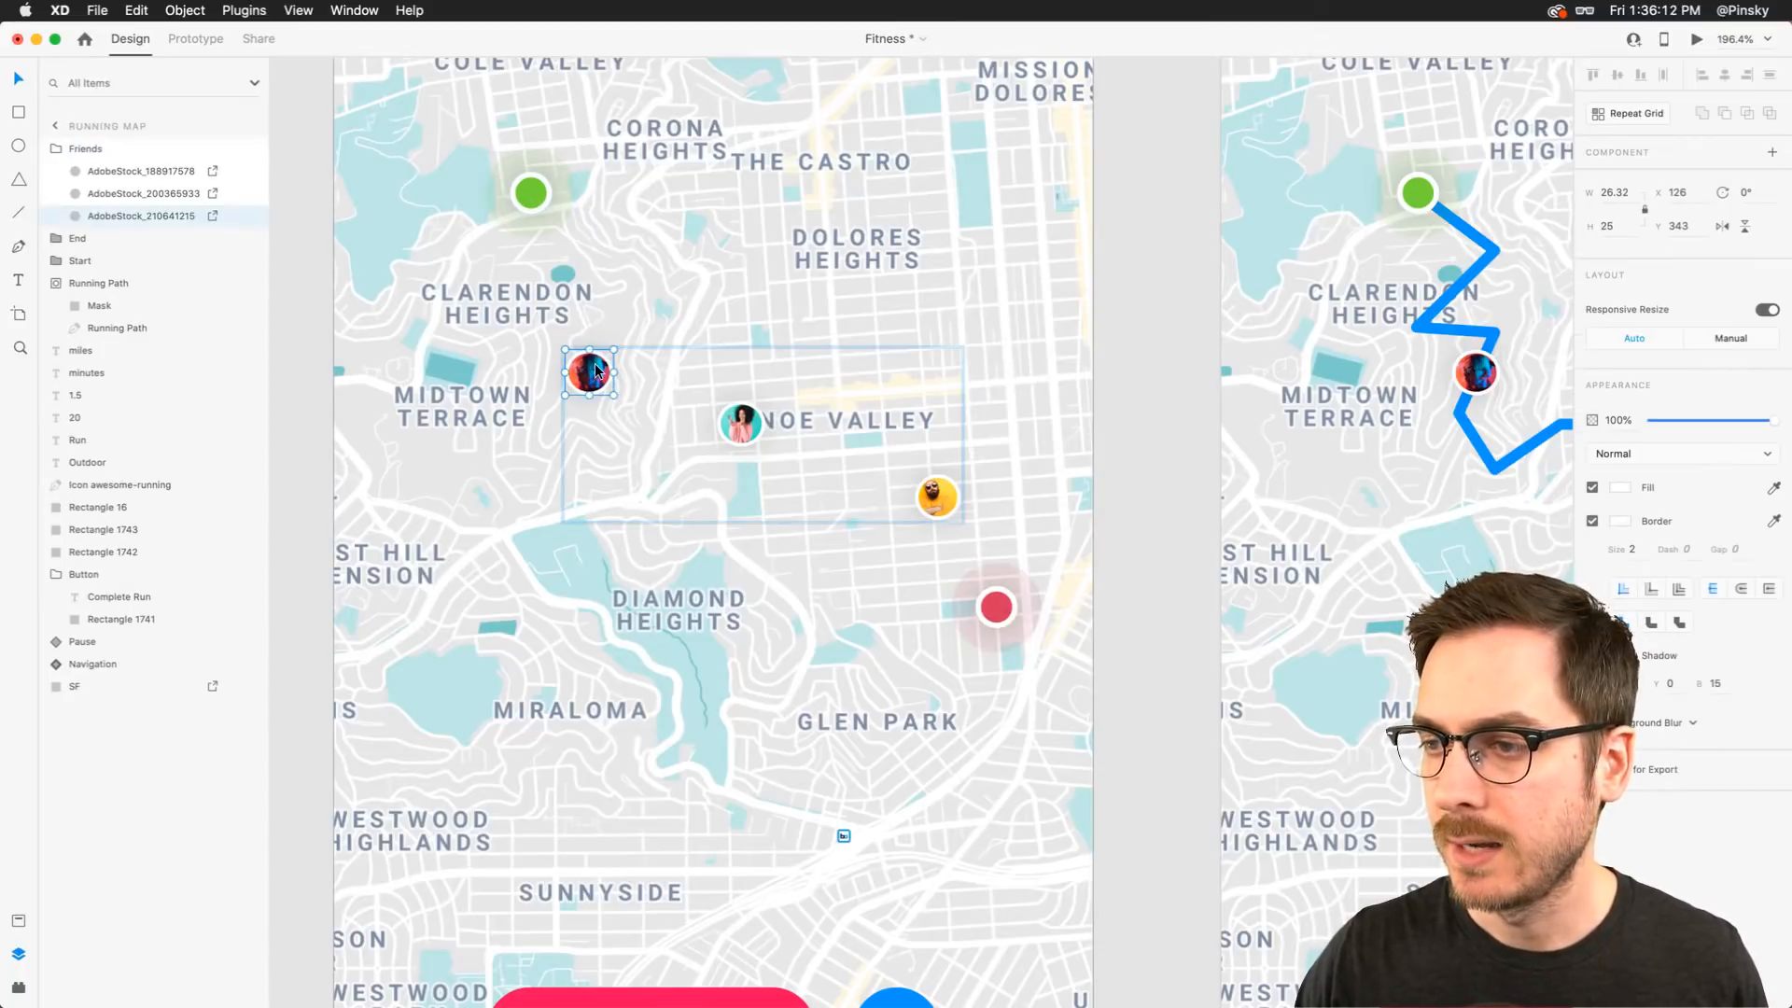
{"action": "scroll", "coordinate": [598, 371], "scroll_direction": "up", "scroll_amount": 5}
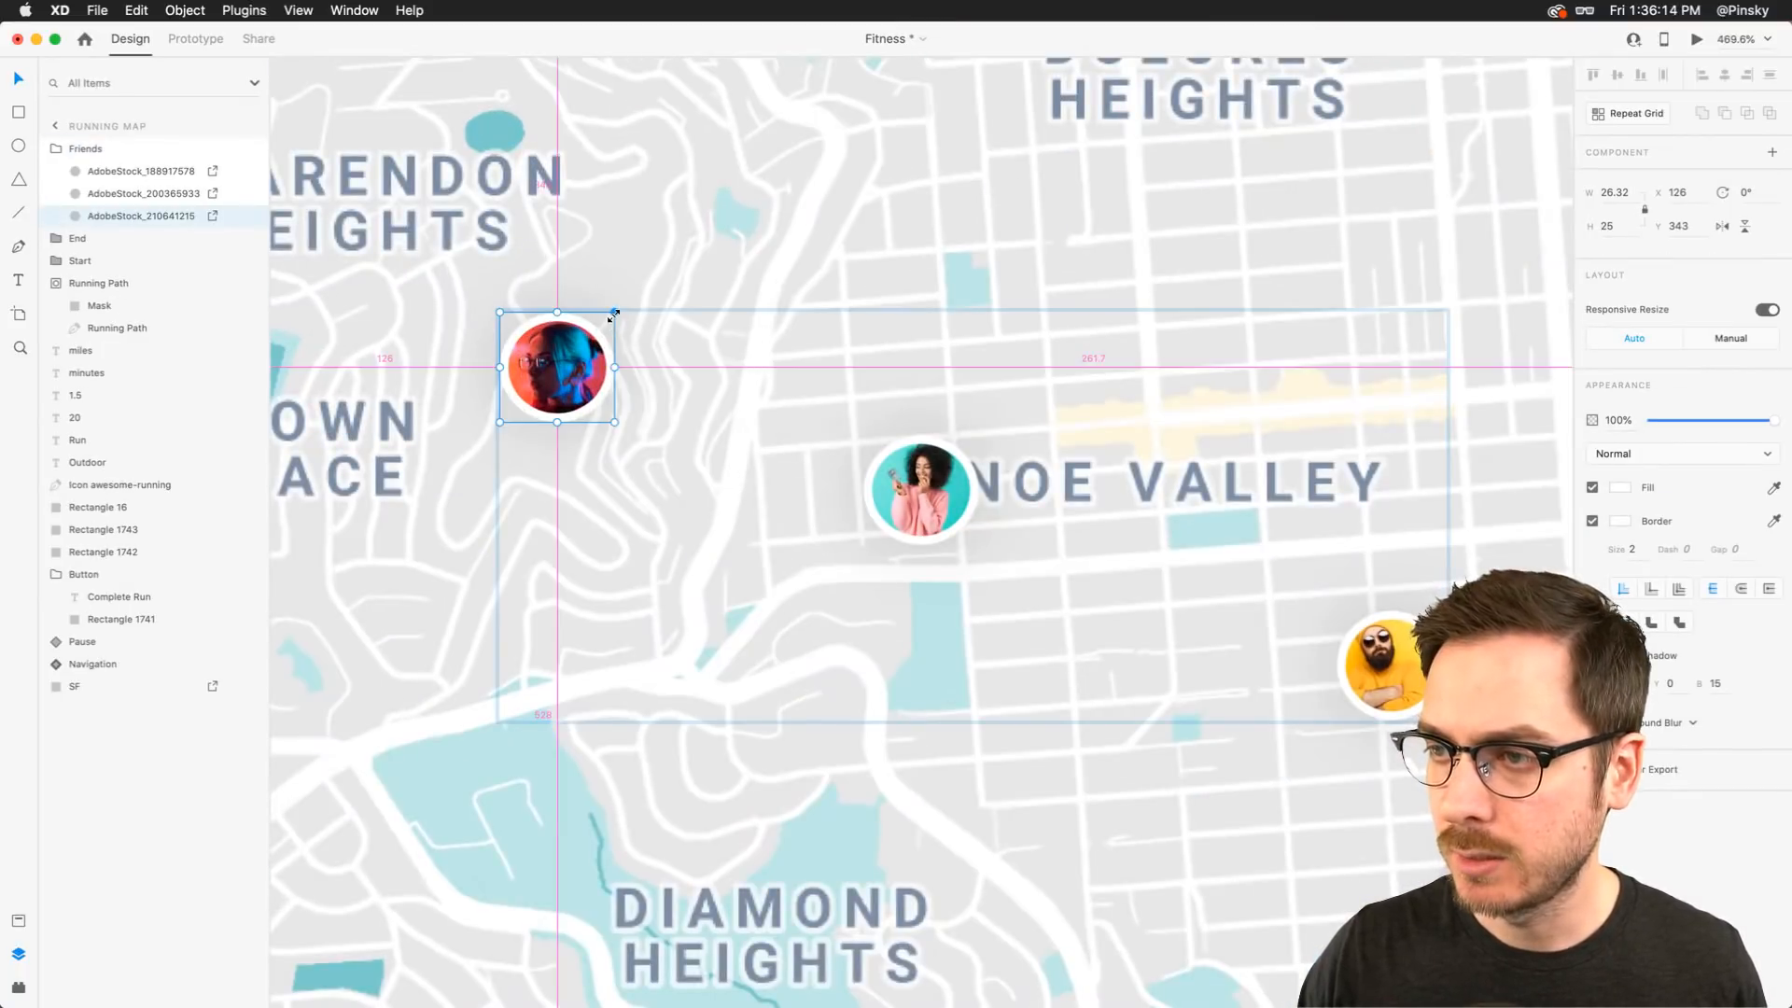
{"action": "left_click_drag", "start_coordinate": [610, 312], "coordinate": [561, 362]}
{"action": "left_click", "coordinate": [918, 471]}
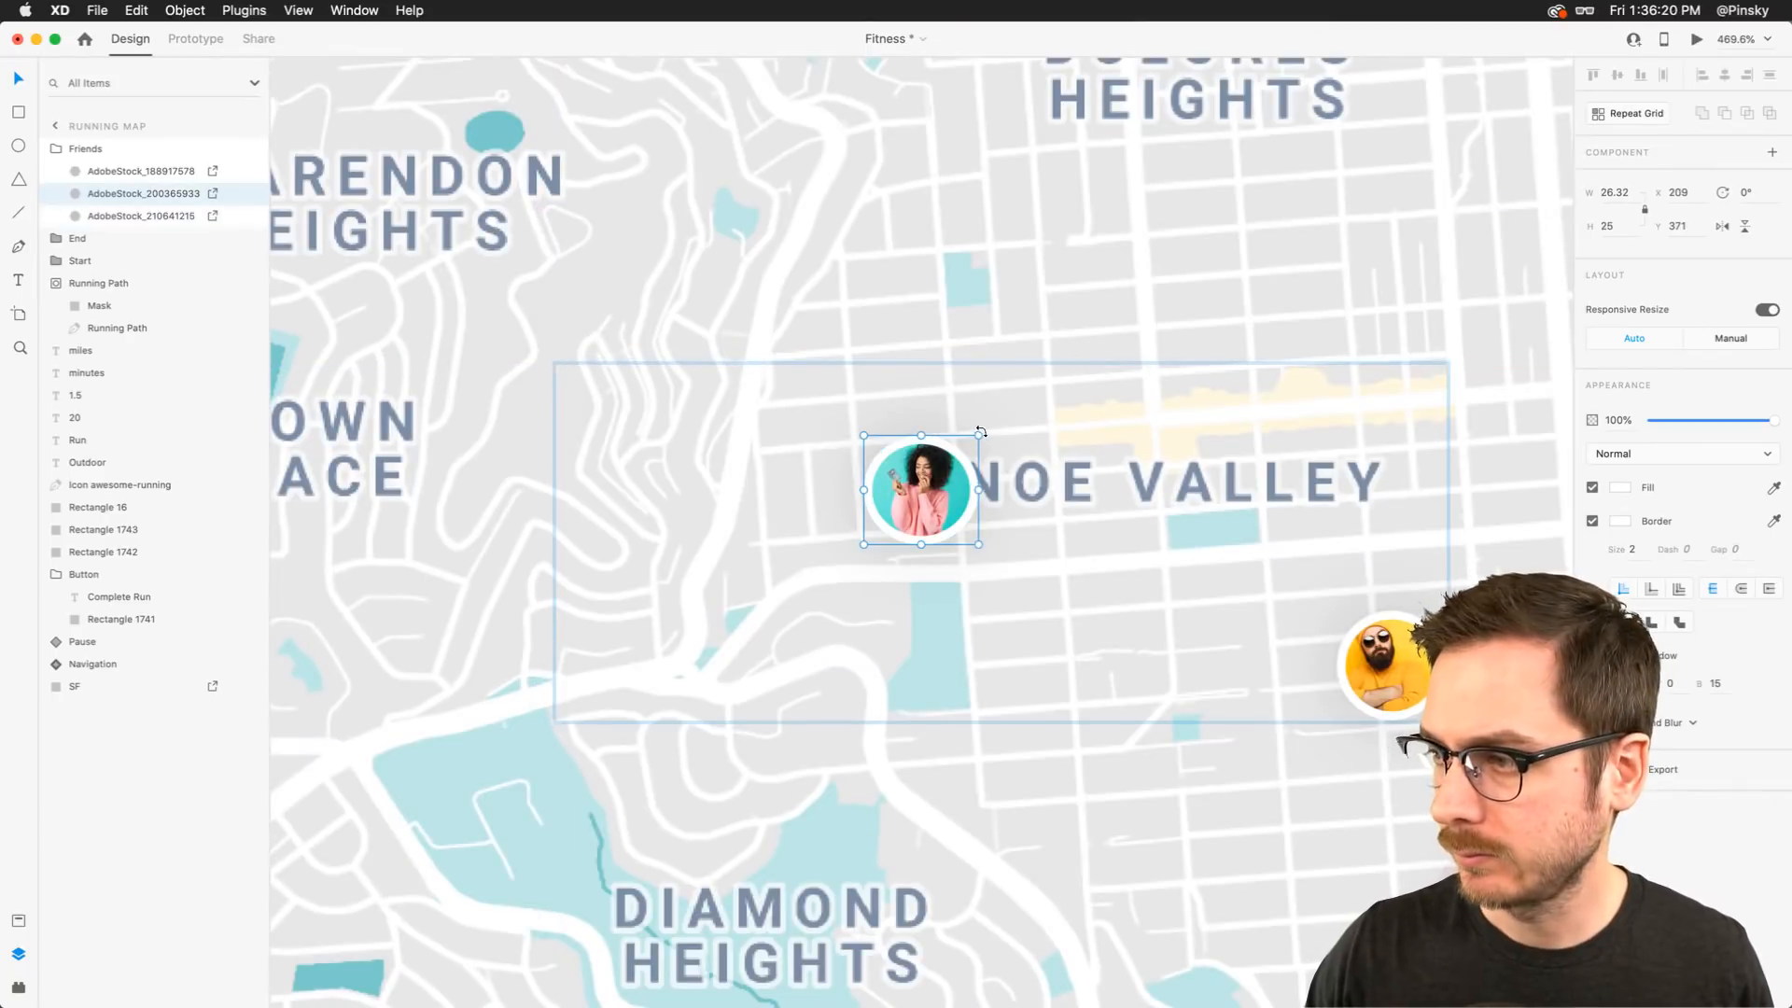
{"action": "left_click_drag", "start_coordinate": [981, 431], "coordinate": [924, 491]}
Shrink the third friend avatar down to a tiny point at its centre
{"action": "scroll", "coordinate": [1130, 540], "scroll_direction": "right", "scroll_amount": 4}
{"action": "scroll", "coordinate": [1129, 540], "scroll_direction": "down", "scroll_amount": 1}
{"action": "left_click", "coordinate": [1128, 541]}
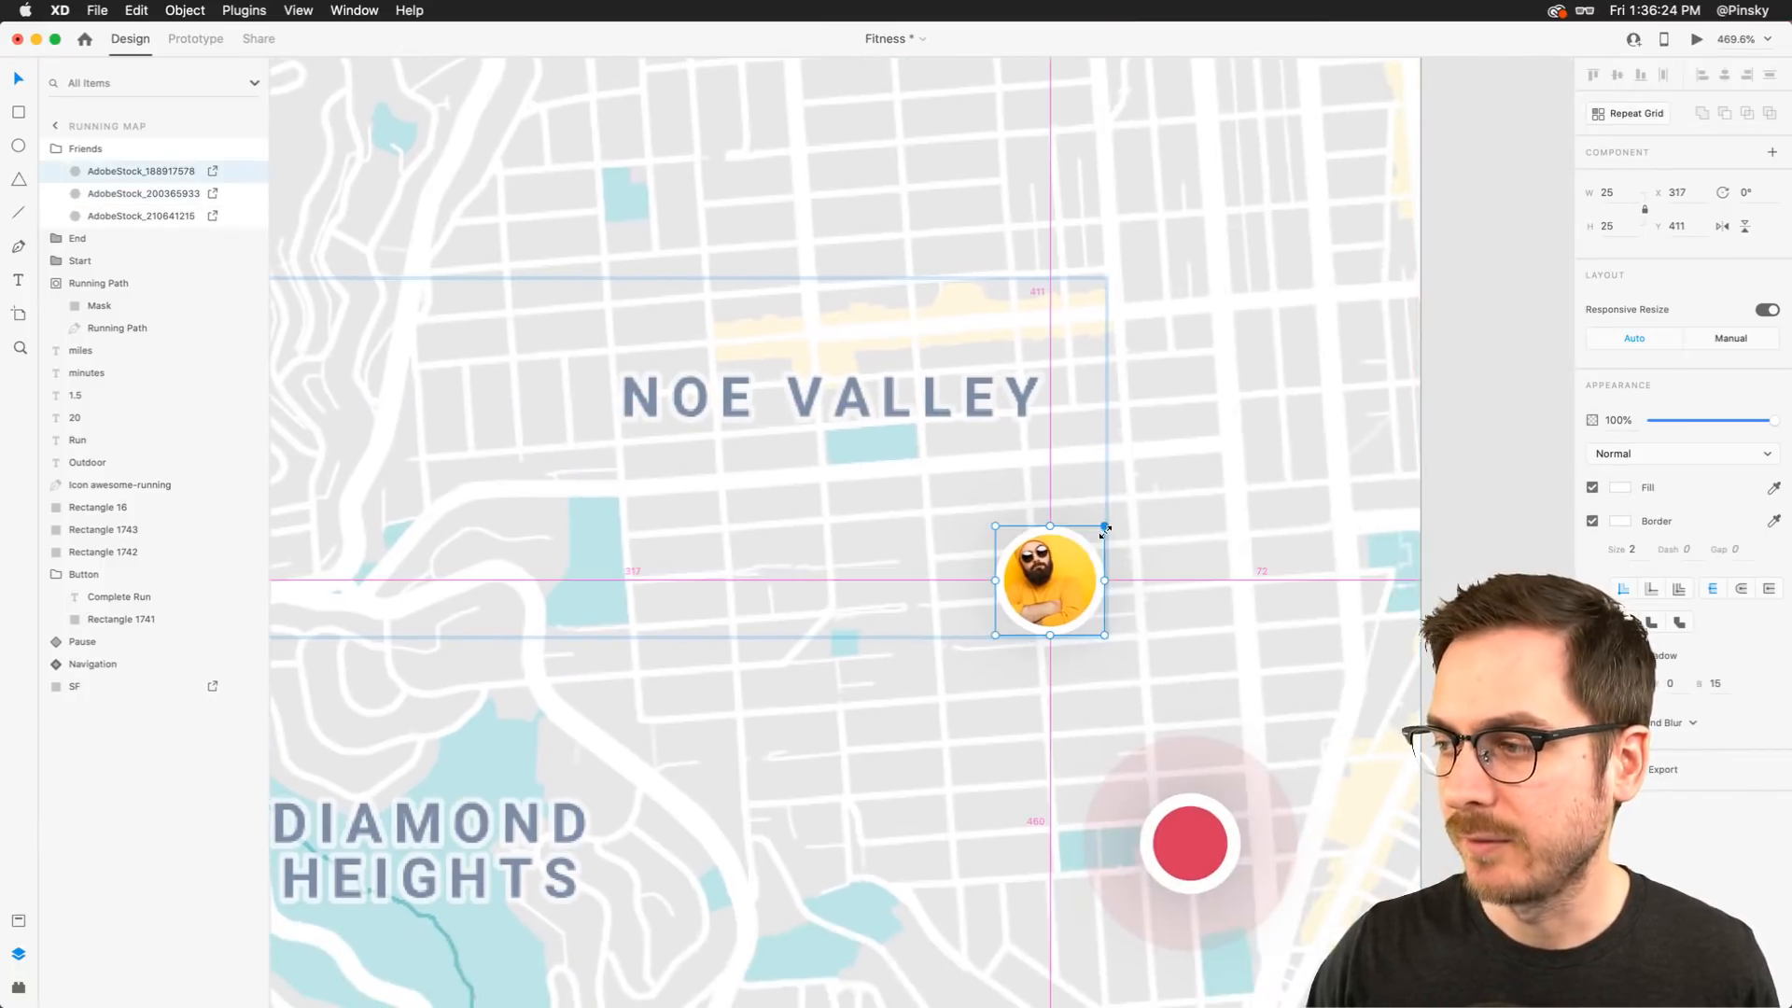
{"action": "left_click_drag", "start_coordinate": [1105, 528], "coordinate": [1075, 640]}
Shrink the End marker down to a small point at its centre
{"action": "scroll", "coordinate": [1051, 573], "scroll_direction": "down", "scroll_amount": 3}
{"action": "scroll", "coordinate": [1051, 573], "scroll_direction": "right", "scroll_amount": 3}
{"action": "left_click", "coordinate": [1005, 692]}
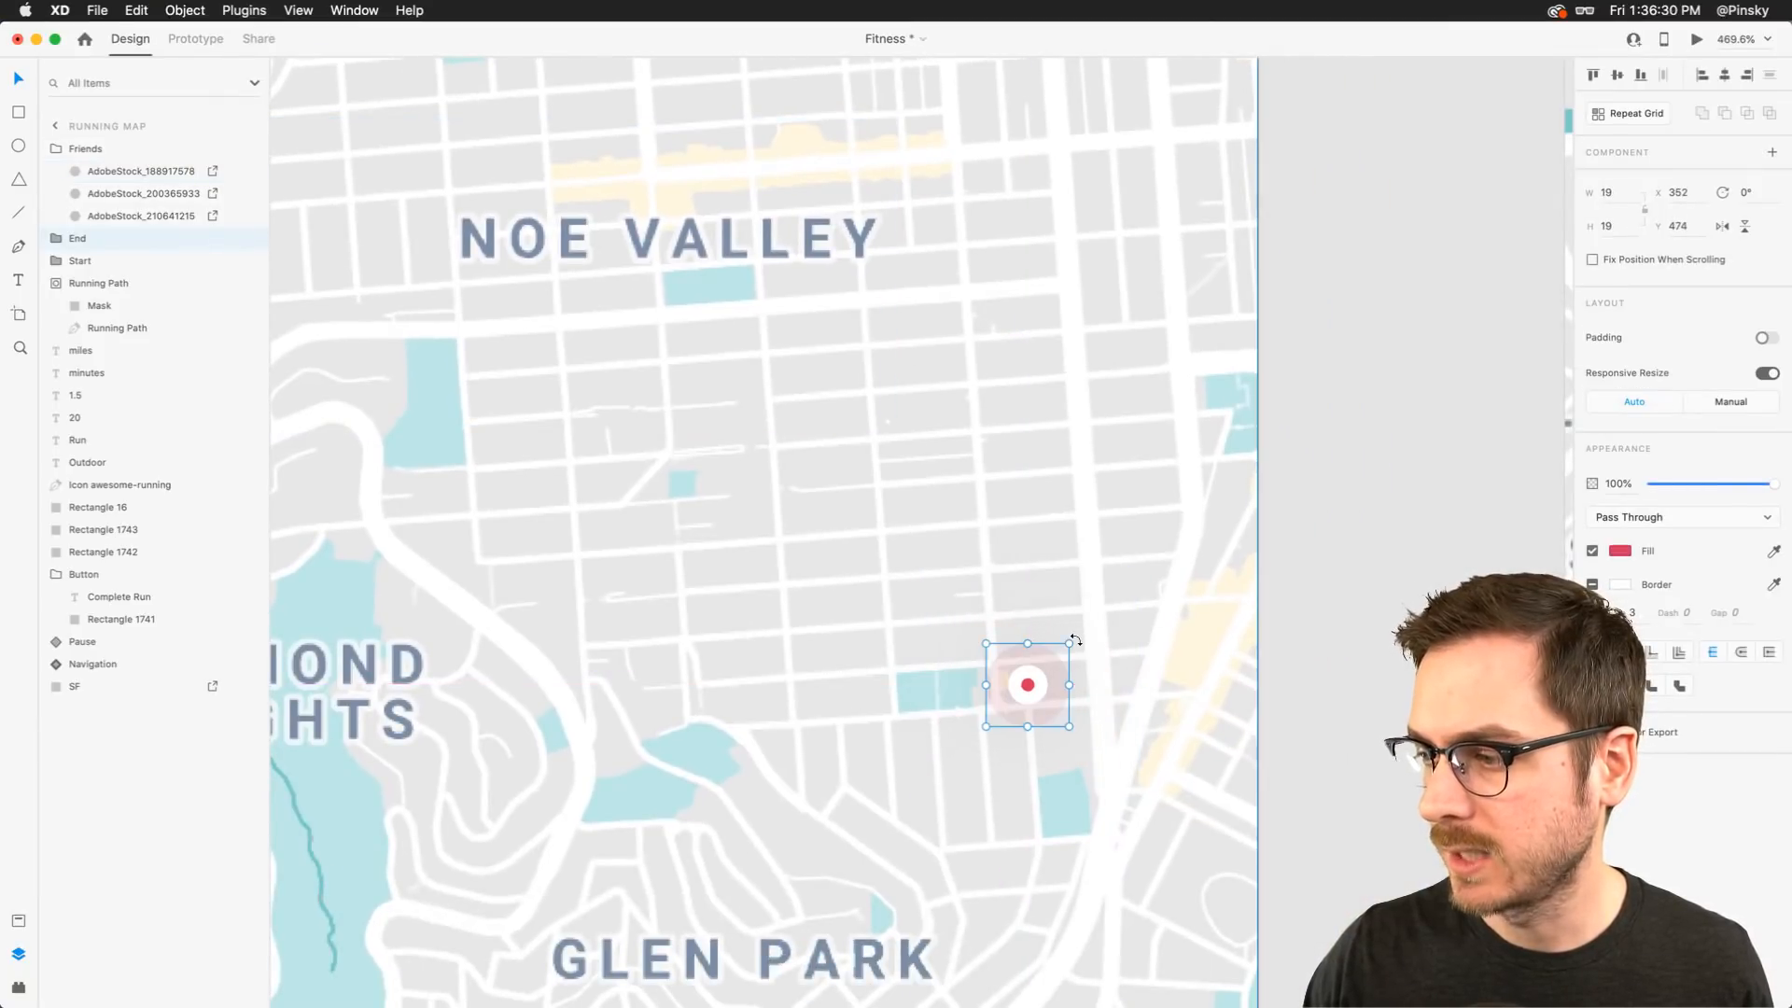
Shrink the Start marker down to a small point at its centre
{"action": "scroll", "coordinate": [1077, 639], "scroll_direction": "up", "scroll_amount": 1}
{"action": "scroll", "coordinate": [1077, 639], "scroll_direction": "left", "scroll_amount": 1}
{"action": "scroll", "coordinate": [1077, 640], "scroll_direction": "down", "scroll_amount": 5}
{"action": "scroll", "coordinate": [1077, 639], "scroll_direction": "up", "scroll_amount": 2}
{"action": "scroll", "coordinate": [1077, 639], "scroll_direction": "left", "scroll_amount": 2}
{"action": "left_click", "coordinate": [733, 416]}
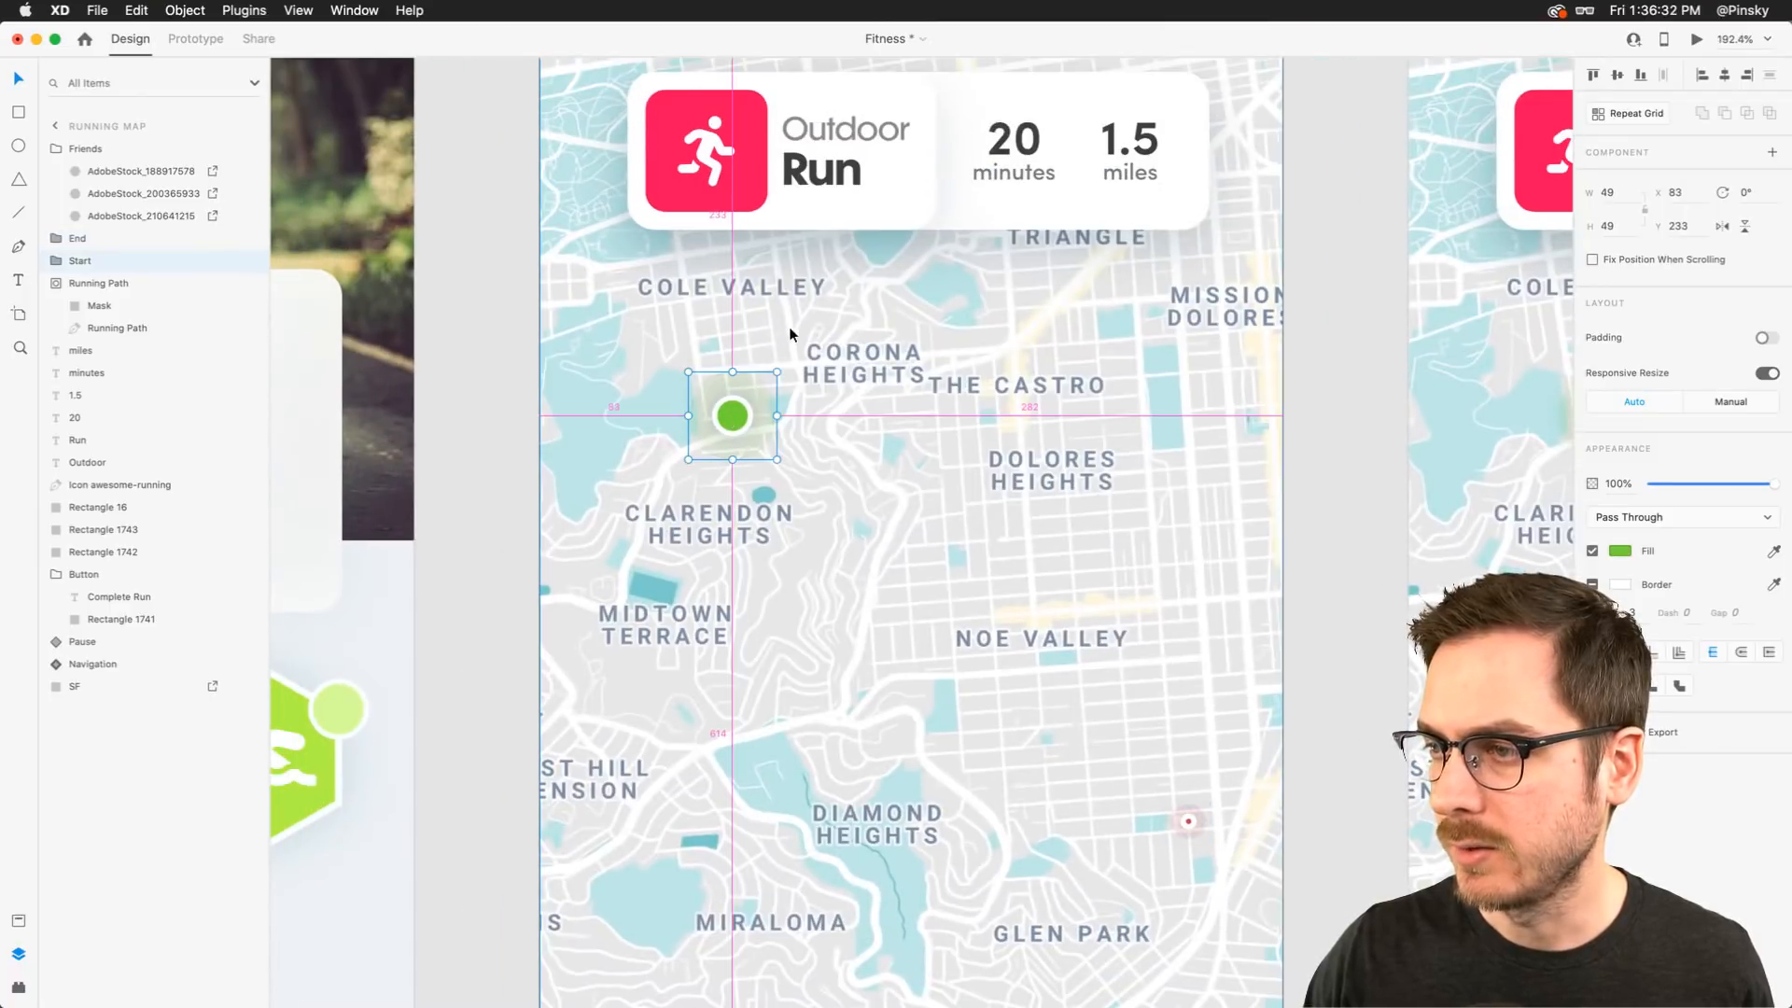
{"action": "left_click_drag", "start_coordinate": [777, 371], "coordinate": [749, 401]}
{"action": "scroll", "coordinate": [746, 403], "scroll_direction": "down", "scroll_amount": 10}
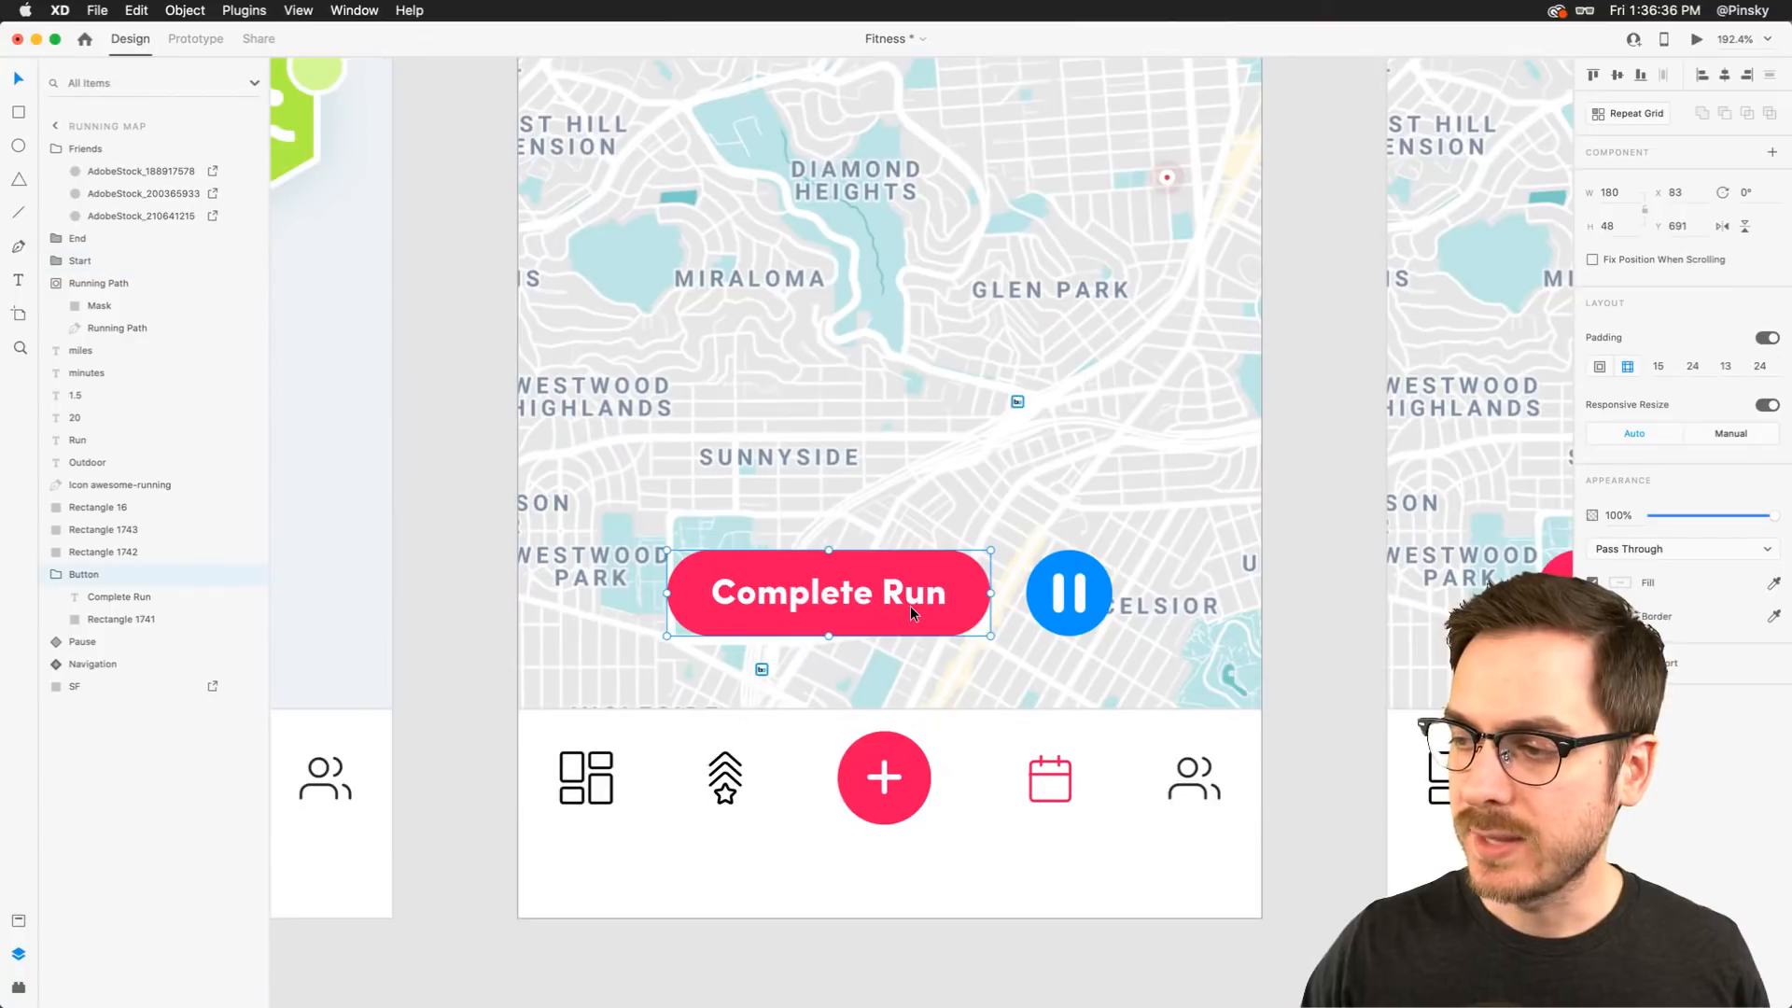
{"action": "left_click", "coordinate": [1055, 588]}
{"action": "left_click_drag", "start_coordinate": [1092, 579], "coordinate": [731, 576]}
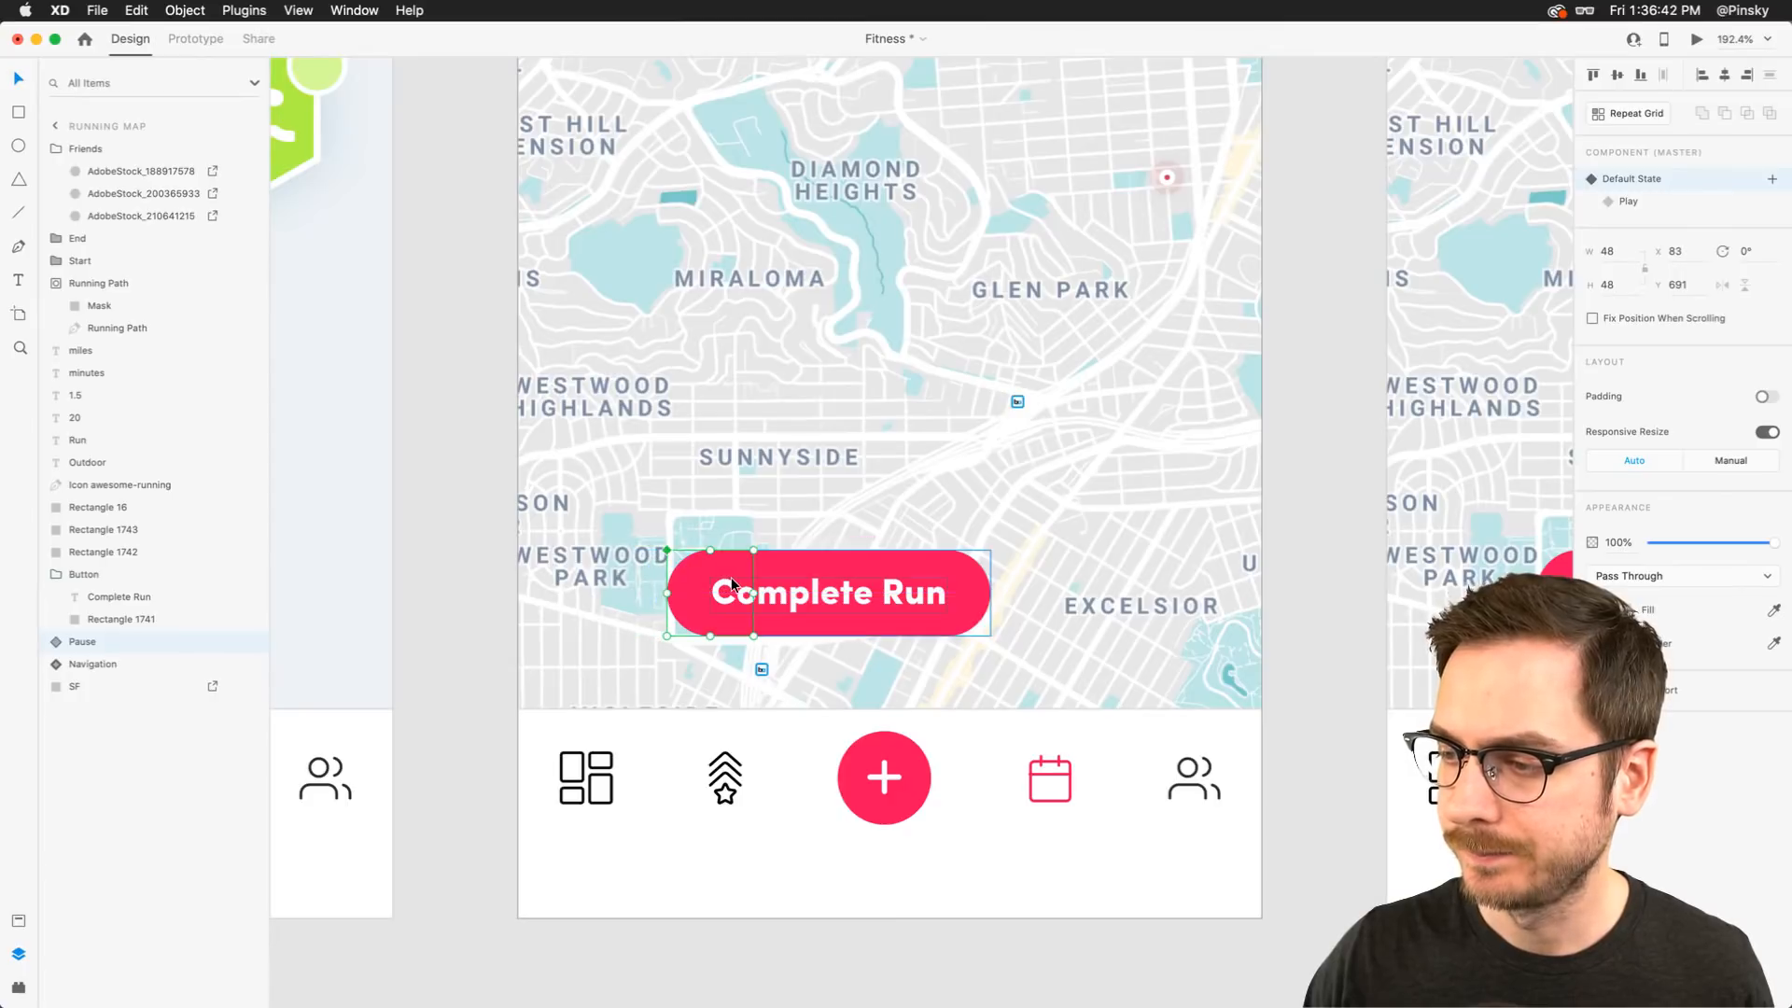
{"action": "left_click_drag", "start_coordinate": [966, 579], "coordinate": [654, 572]}
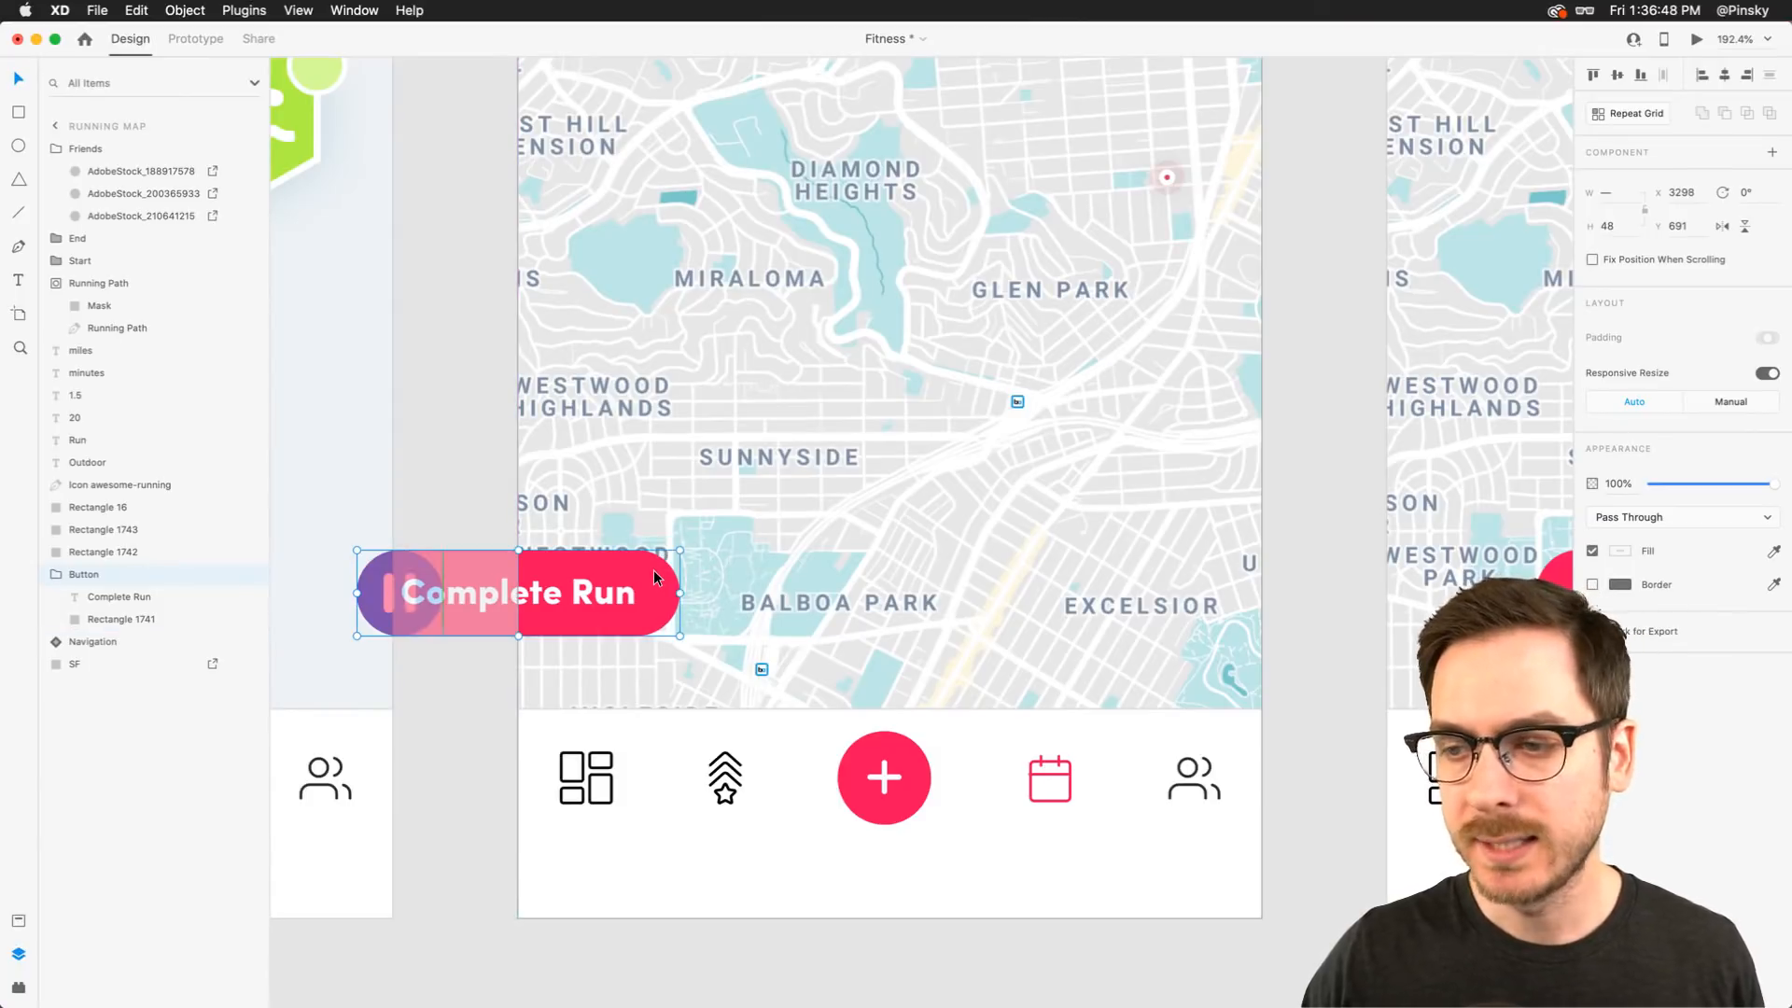
{"action": "left_click", "coordinate": [435, 492]}
{"action": "key", "text": "super+z"}
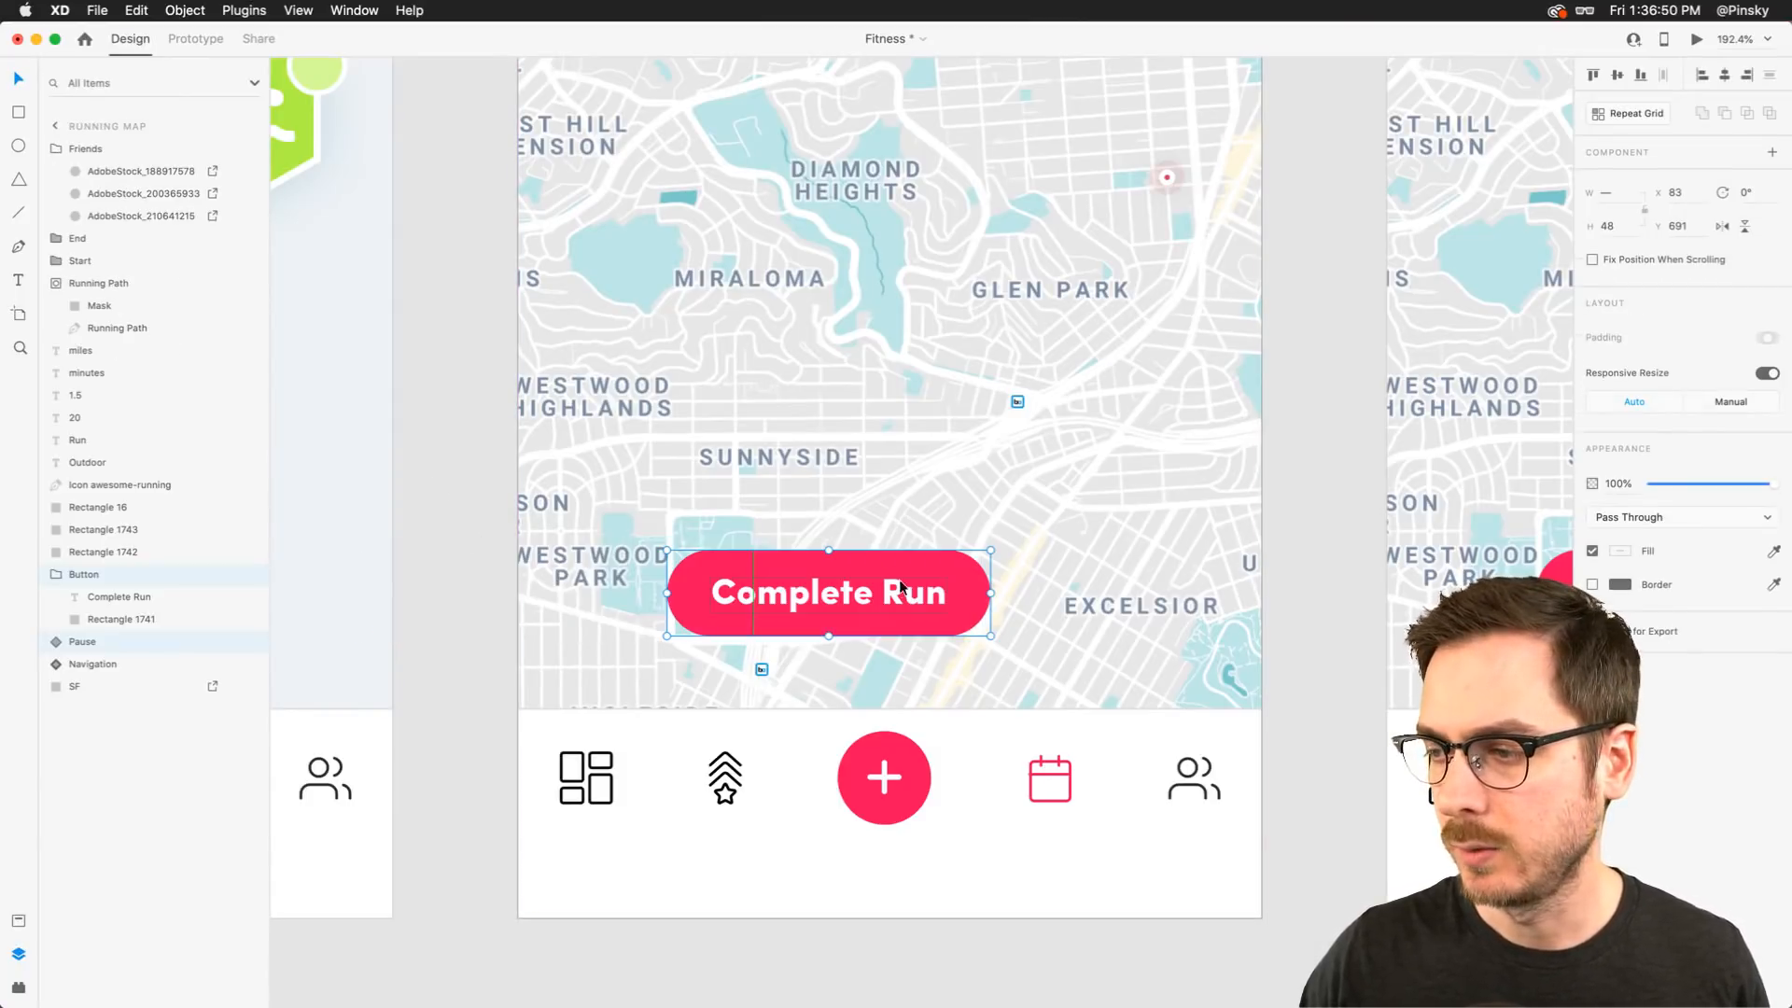
{"action": "left_click_drag", "start_coordinate": [896, 588], "coordinate": [602, 574]}
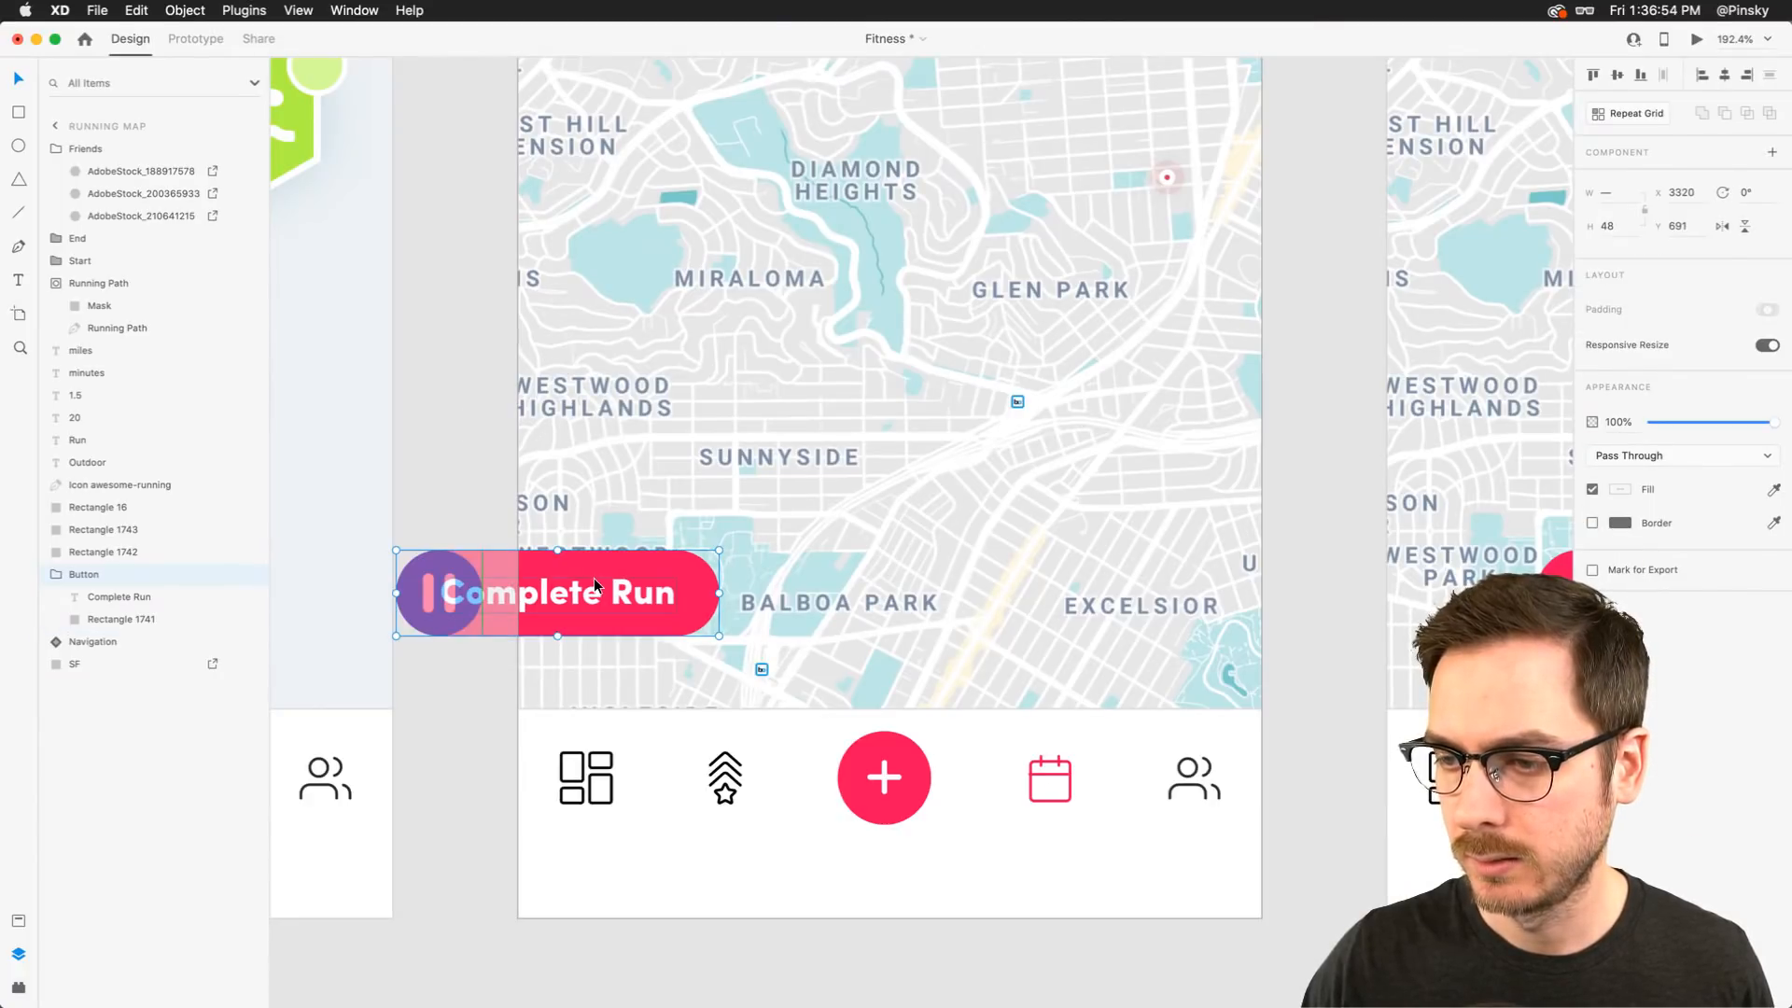
{"action": "left_click", "coordinate": [473, 506]}
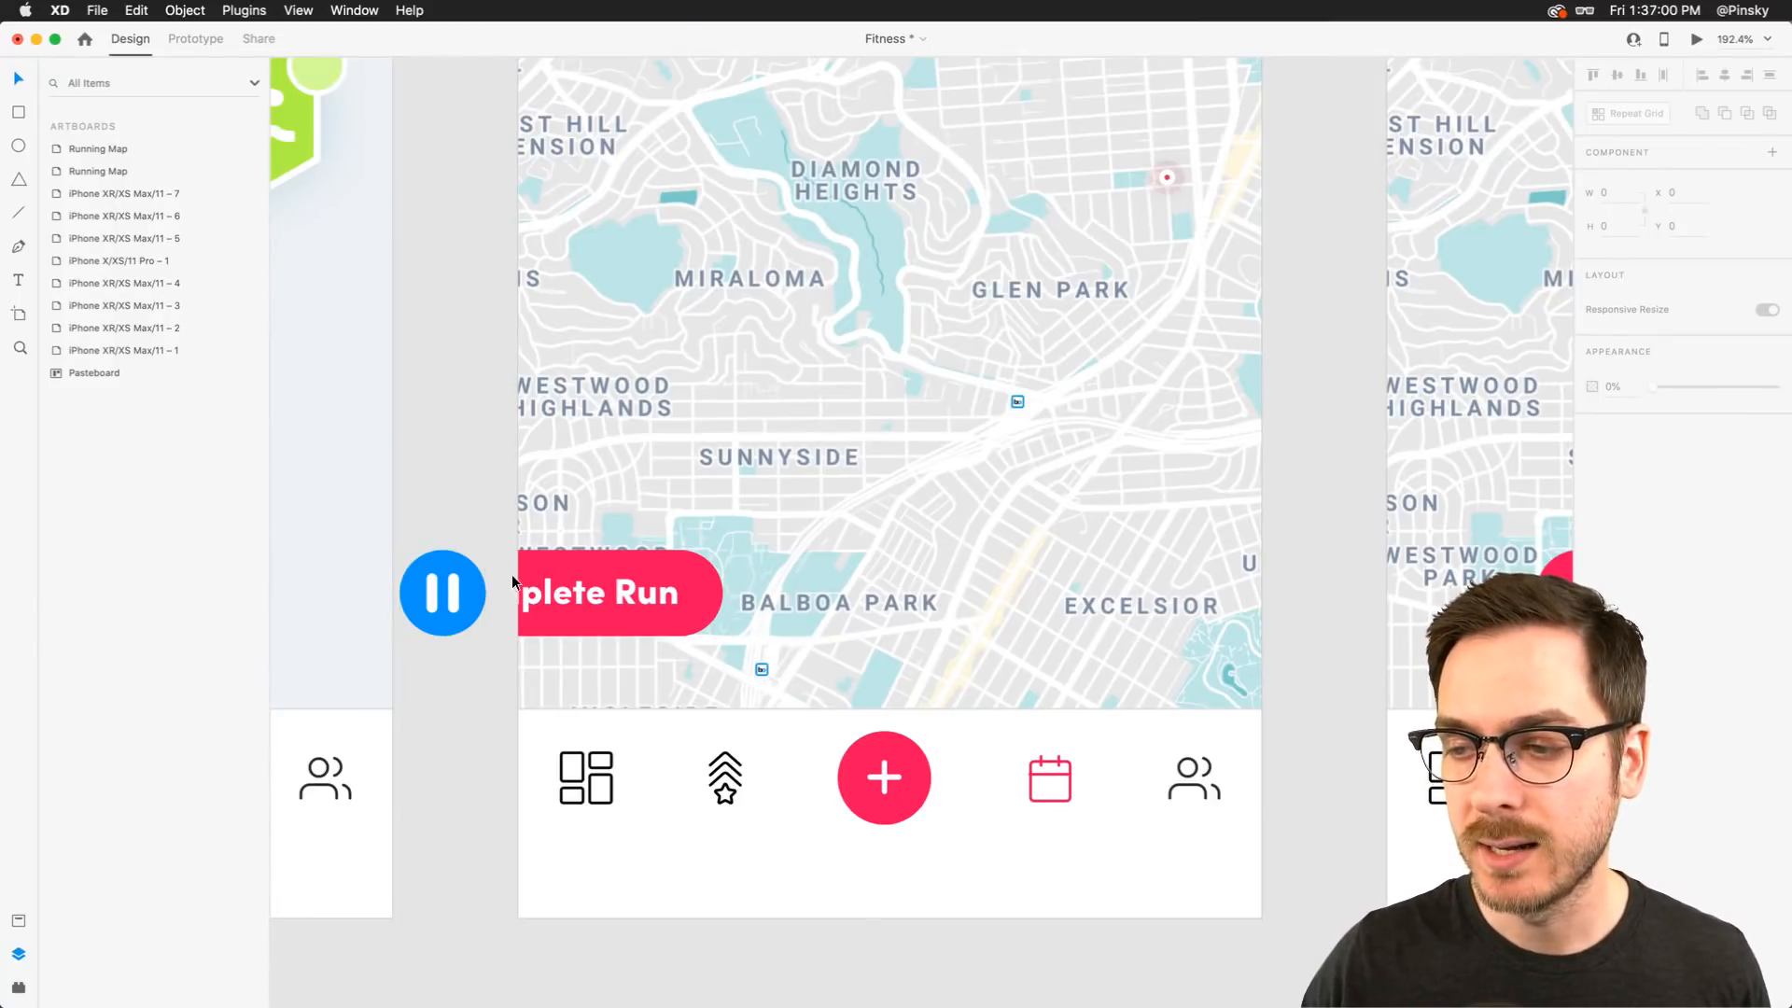
{"action": "left_click", "coordinate": [463, 575]}
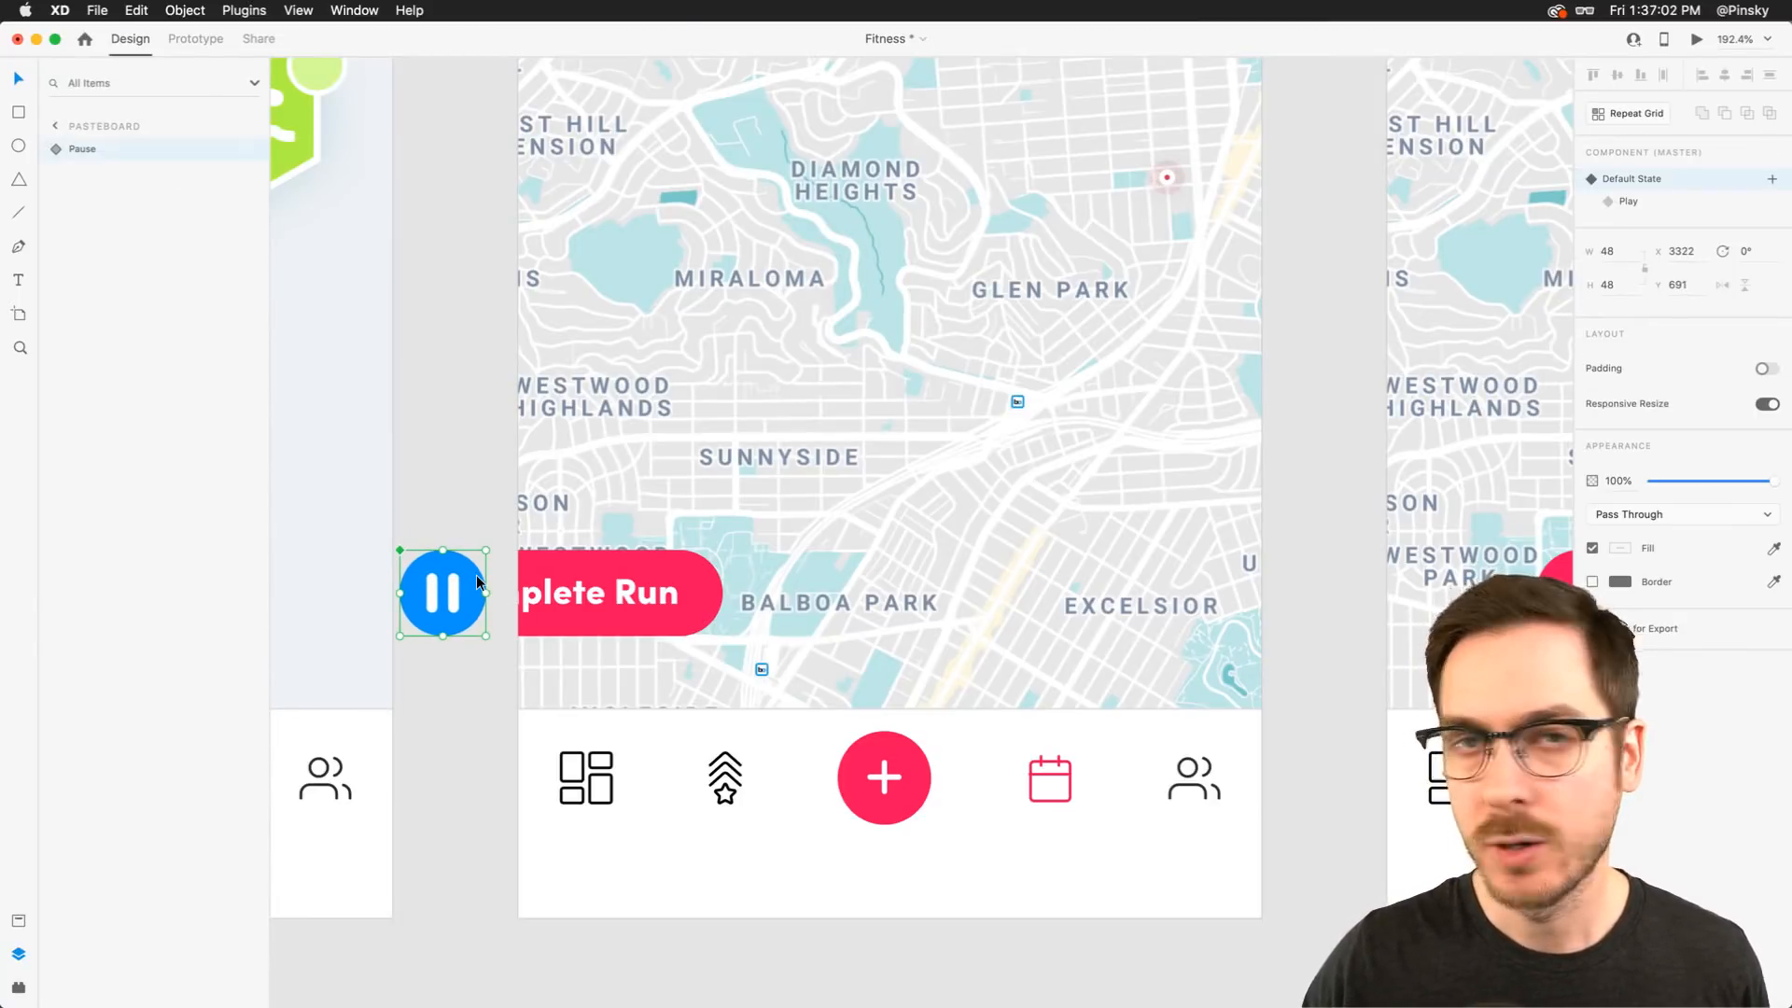
{"action": "left_click_drag", "start_coordinate": [477, 577], "coordinate": [471, 350]}
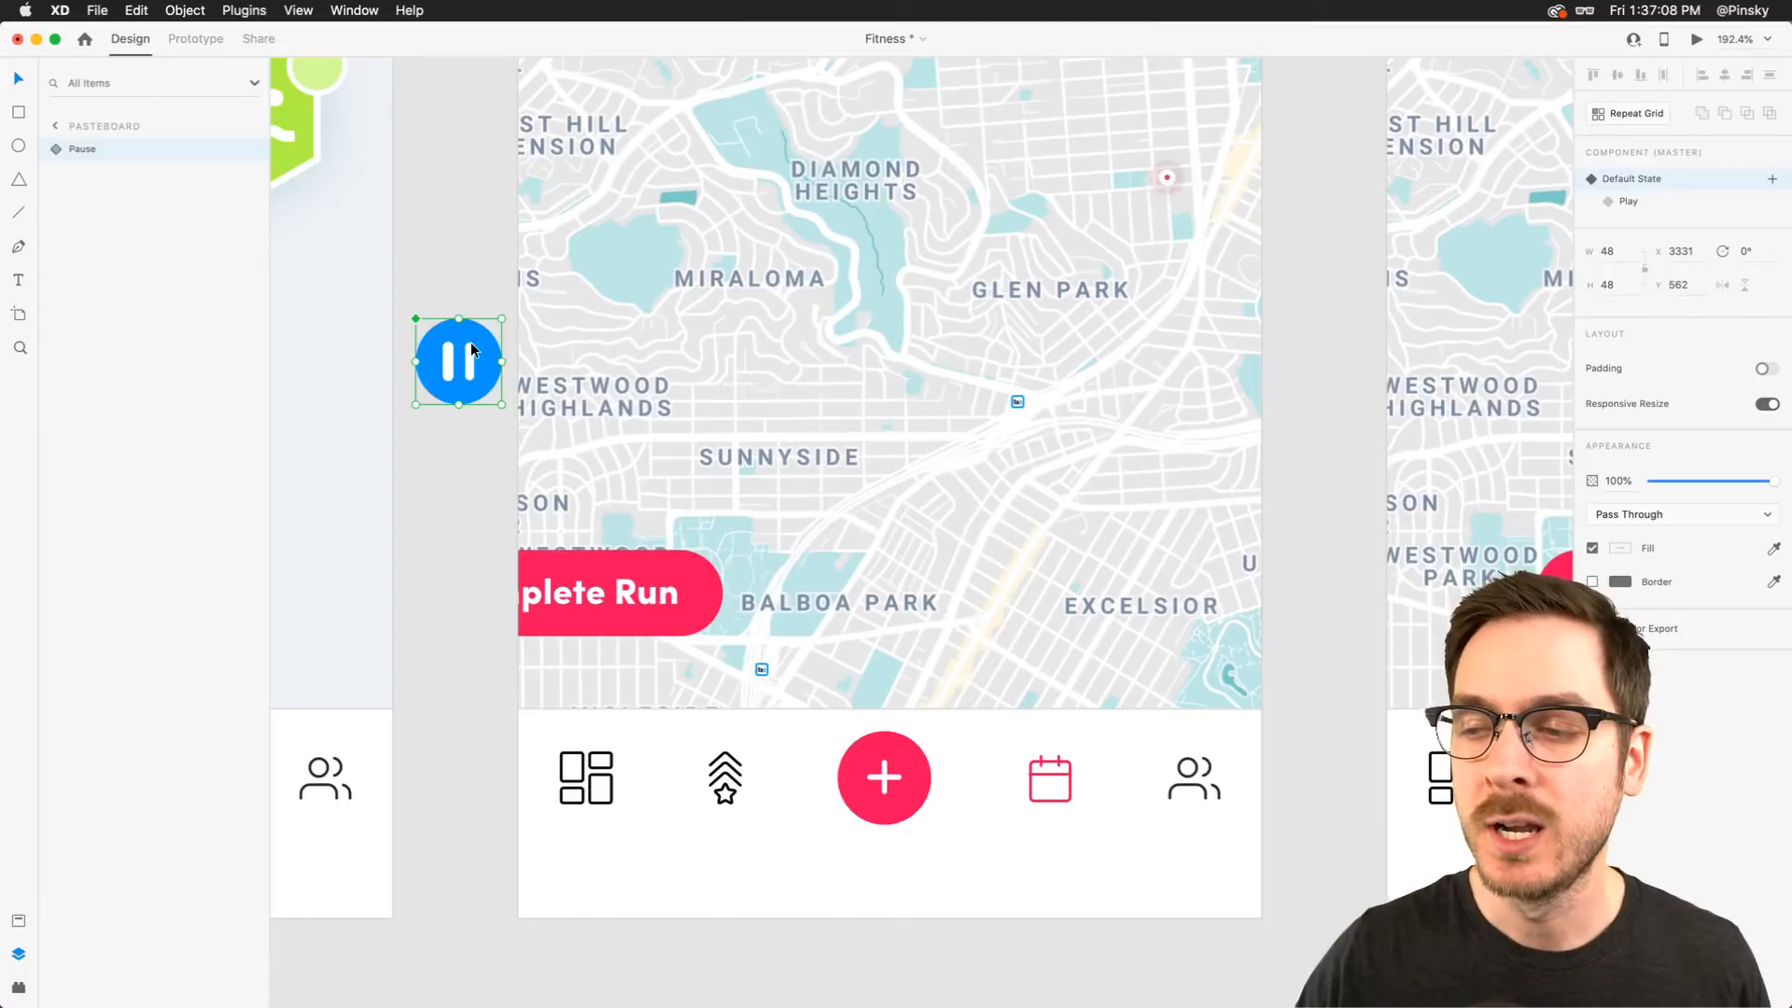
{"action": "key", "text": "super+z"}
{"action": "key", "text": "super+z"}
{"action": "key", "text": "super+z"}
{"action": "key", "text": "super+z"}
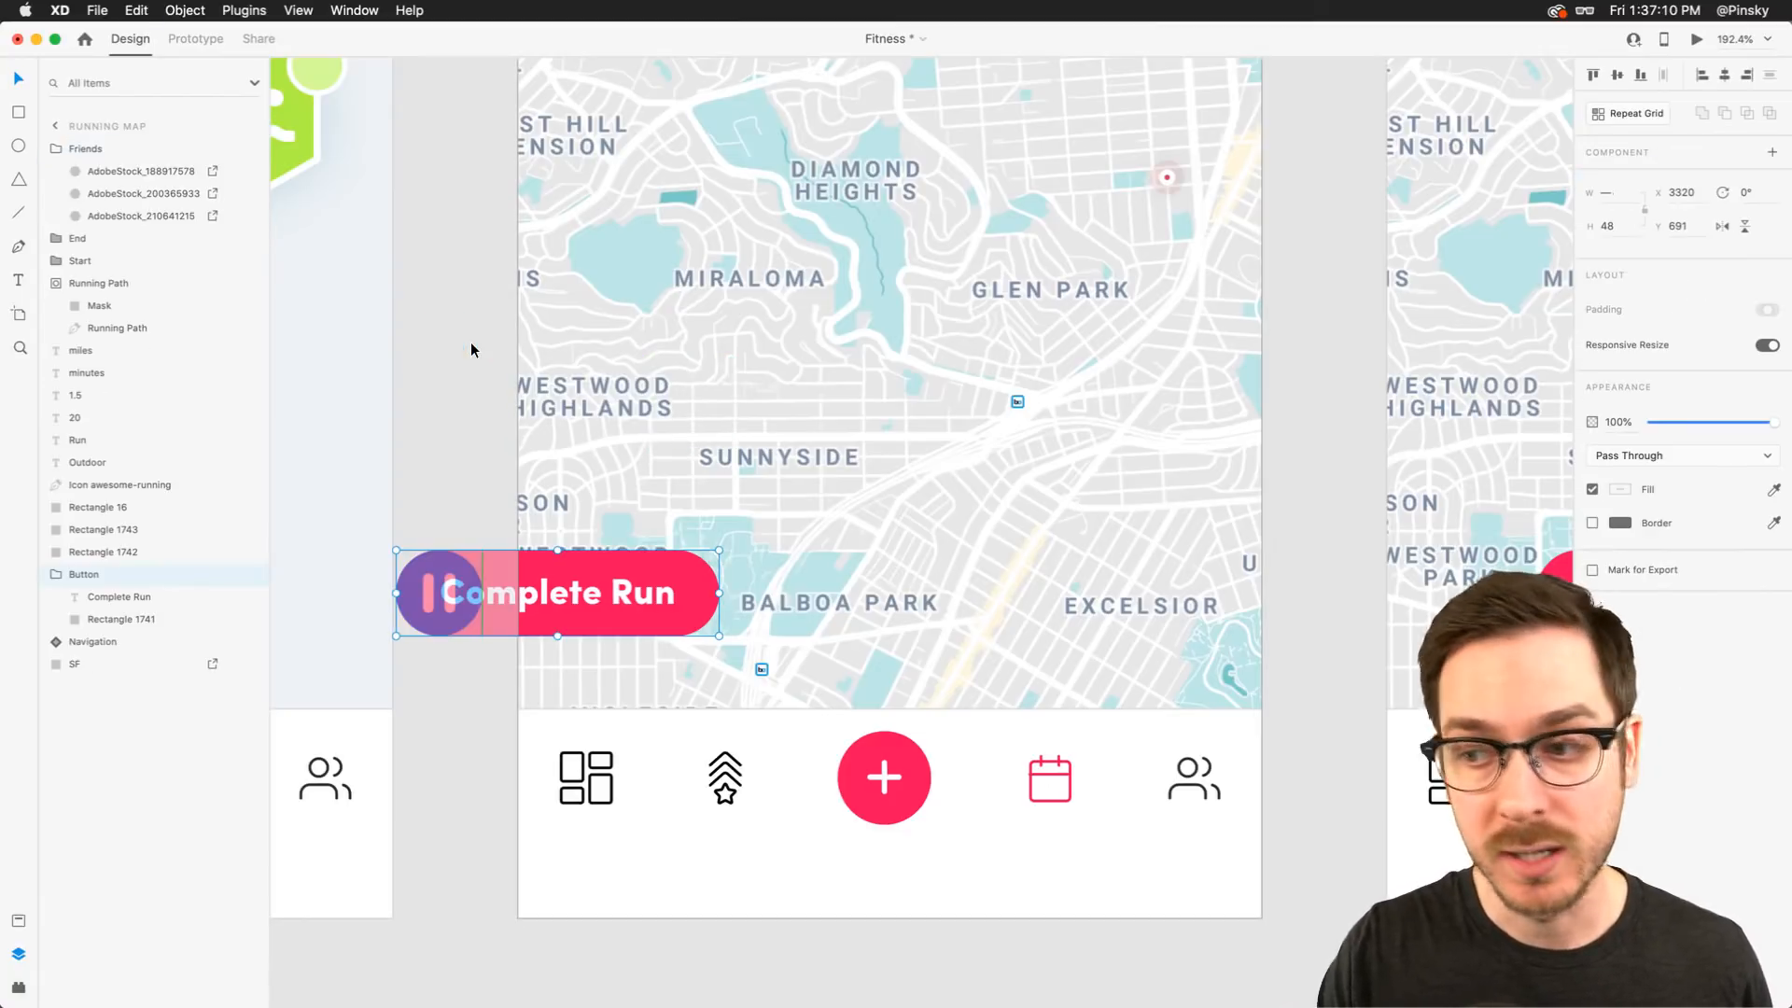
{"action": "key", "text": "super+z"}
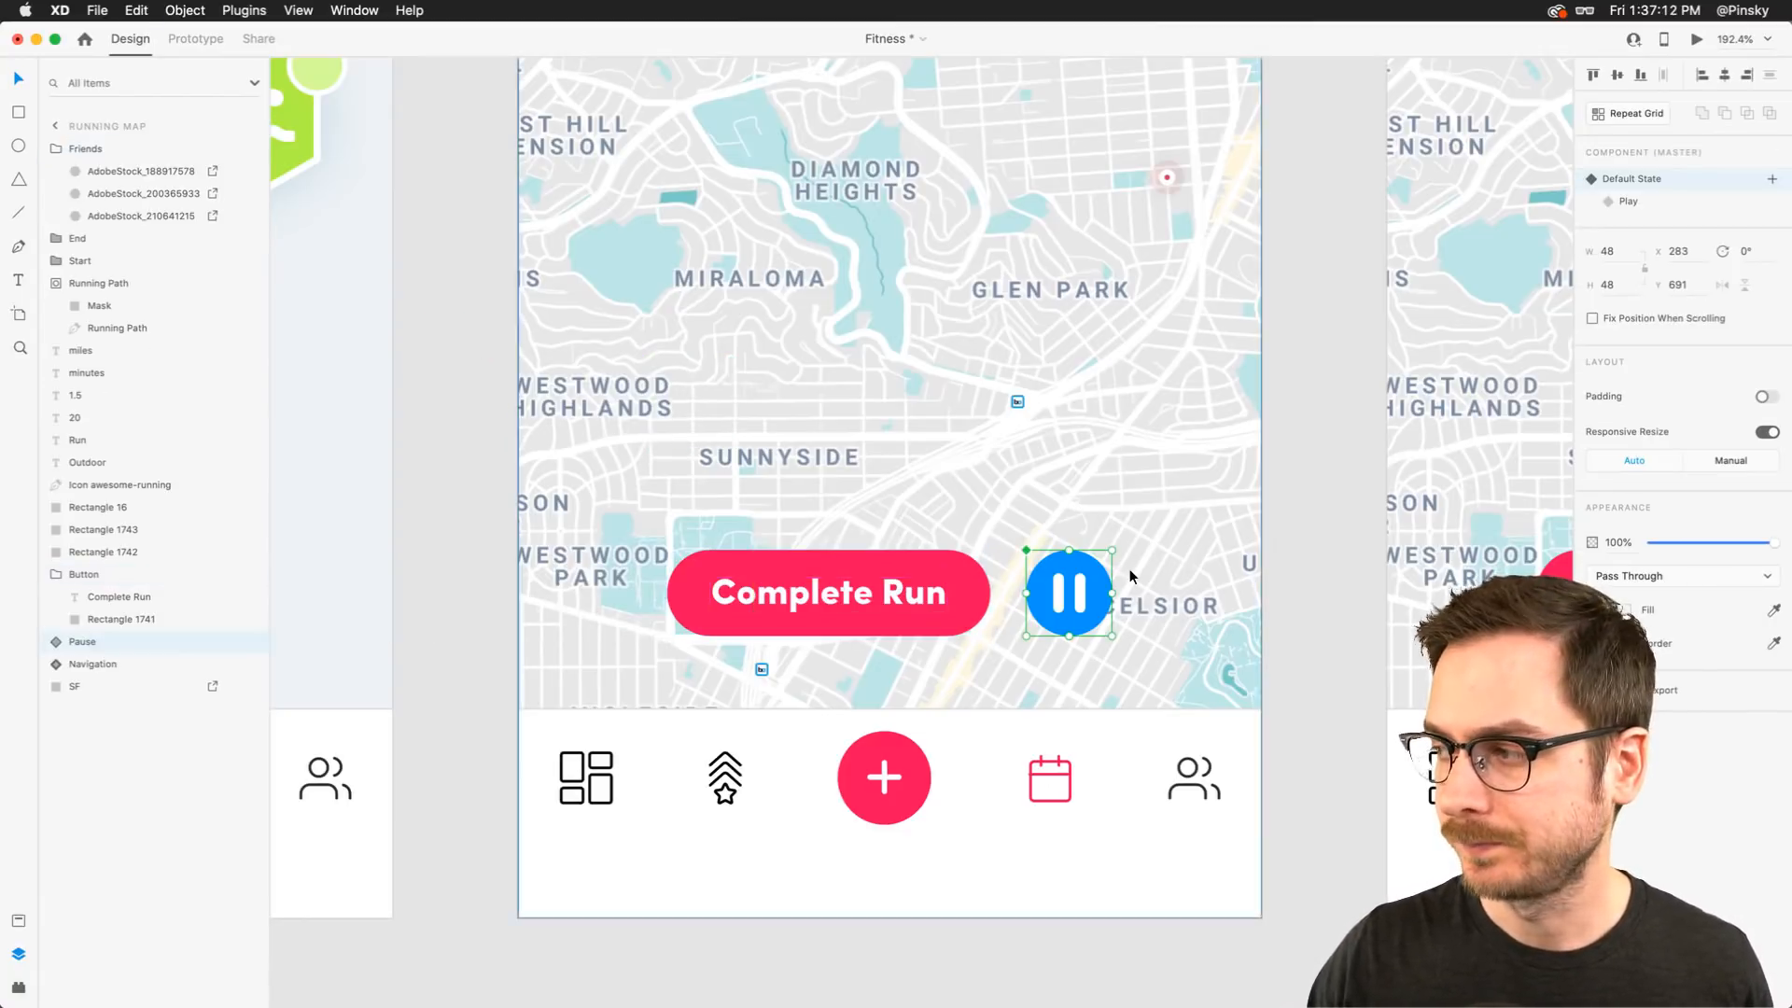
Group the Complete Run and pause buttons and name the group Controls
{"action": "scroll", "coordinate": [942, 573], "scroll_direction": "right", "scroll_amount": 3}
{"action": "left_click", "coordinate": [748, 562], "text": "shift"}
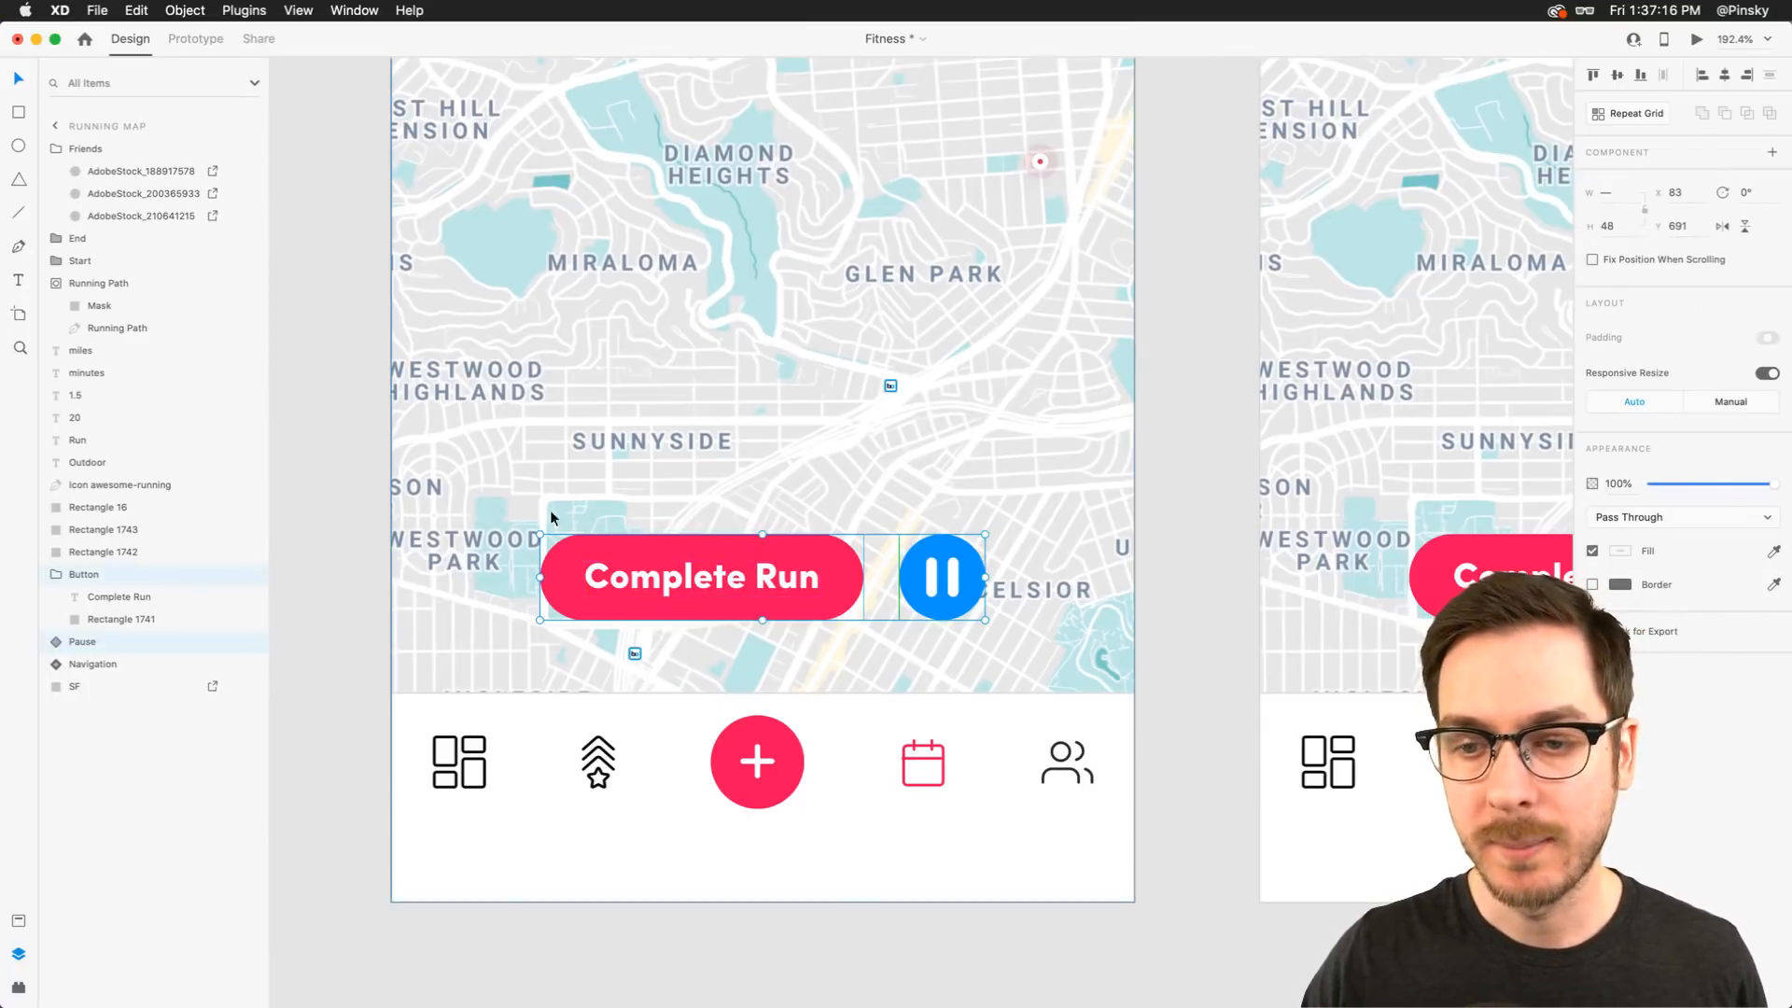
{"action": "key", "text": "super+g"}
{"action": "double_click", "coordinate": [82, 573]}
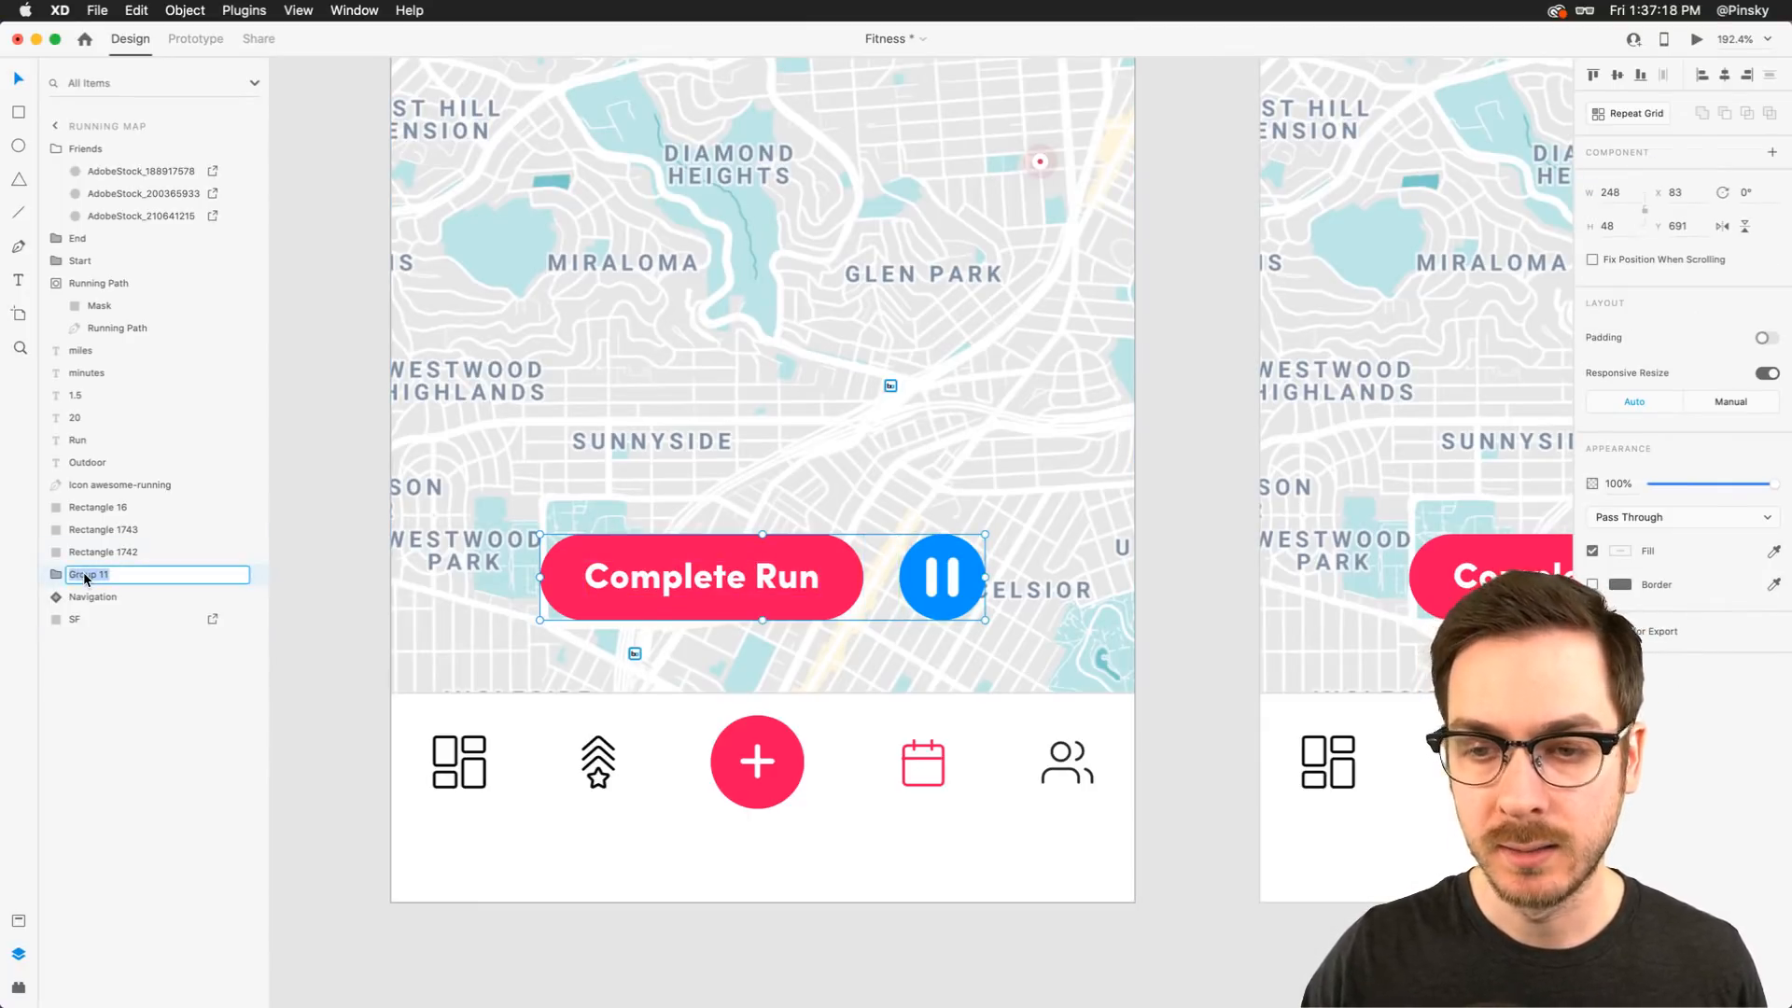
{"action": "type", "text": "Control"}
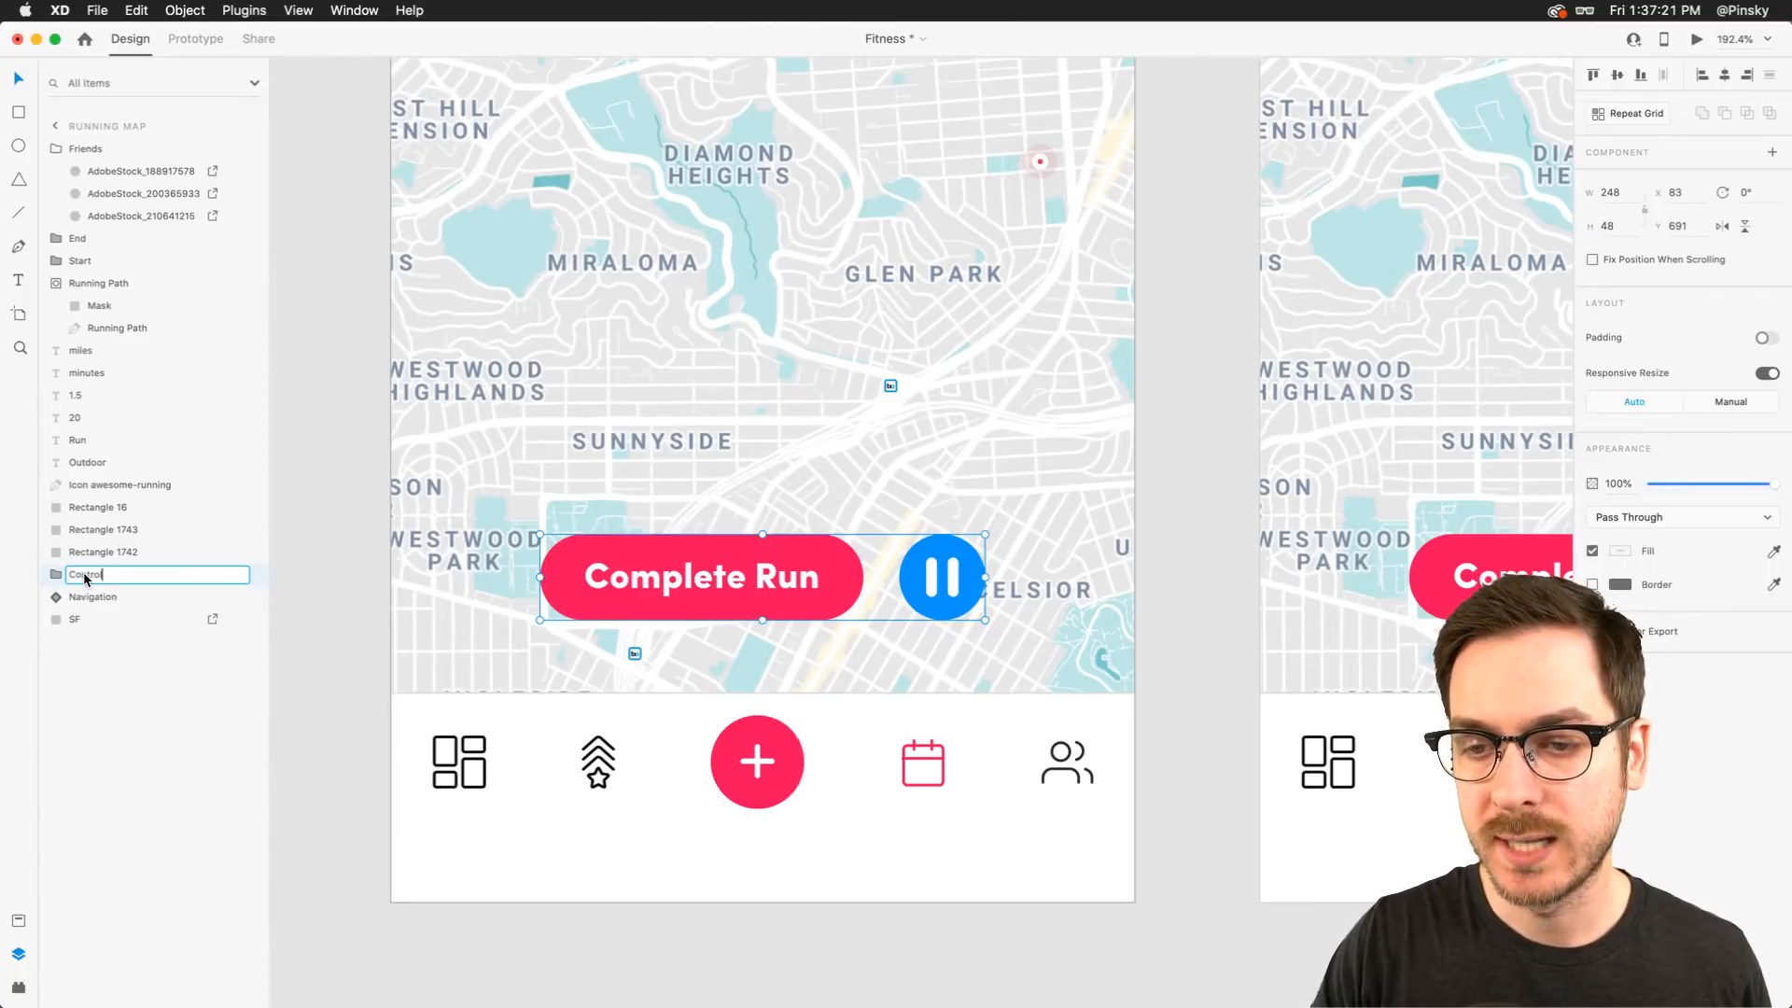
{"action": "key", "text": "Return"}
In the duplicate artboard, replace the Complete Run and pause buttons with a pasted copy of the Controls group
{"action": "scroll", "coordinate": [879, 519], "scroll_direction": "right", "scroll_amount": 5}
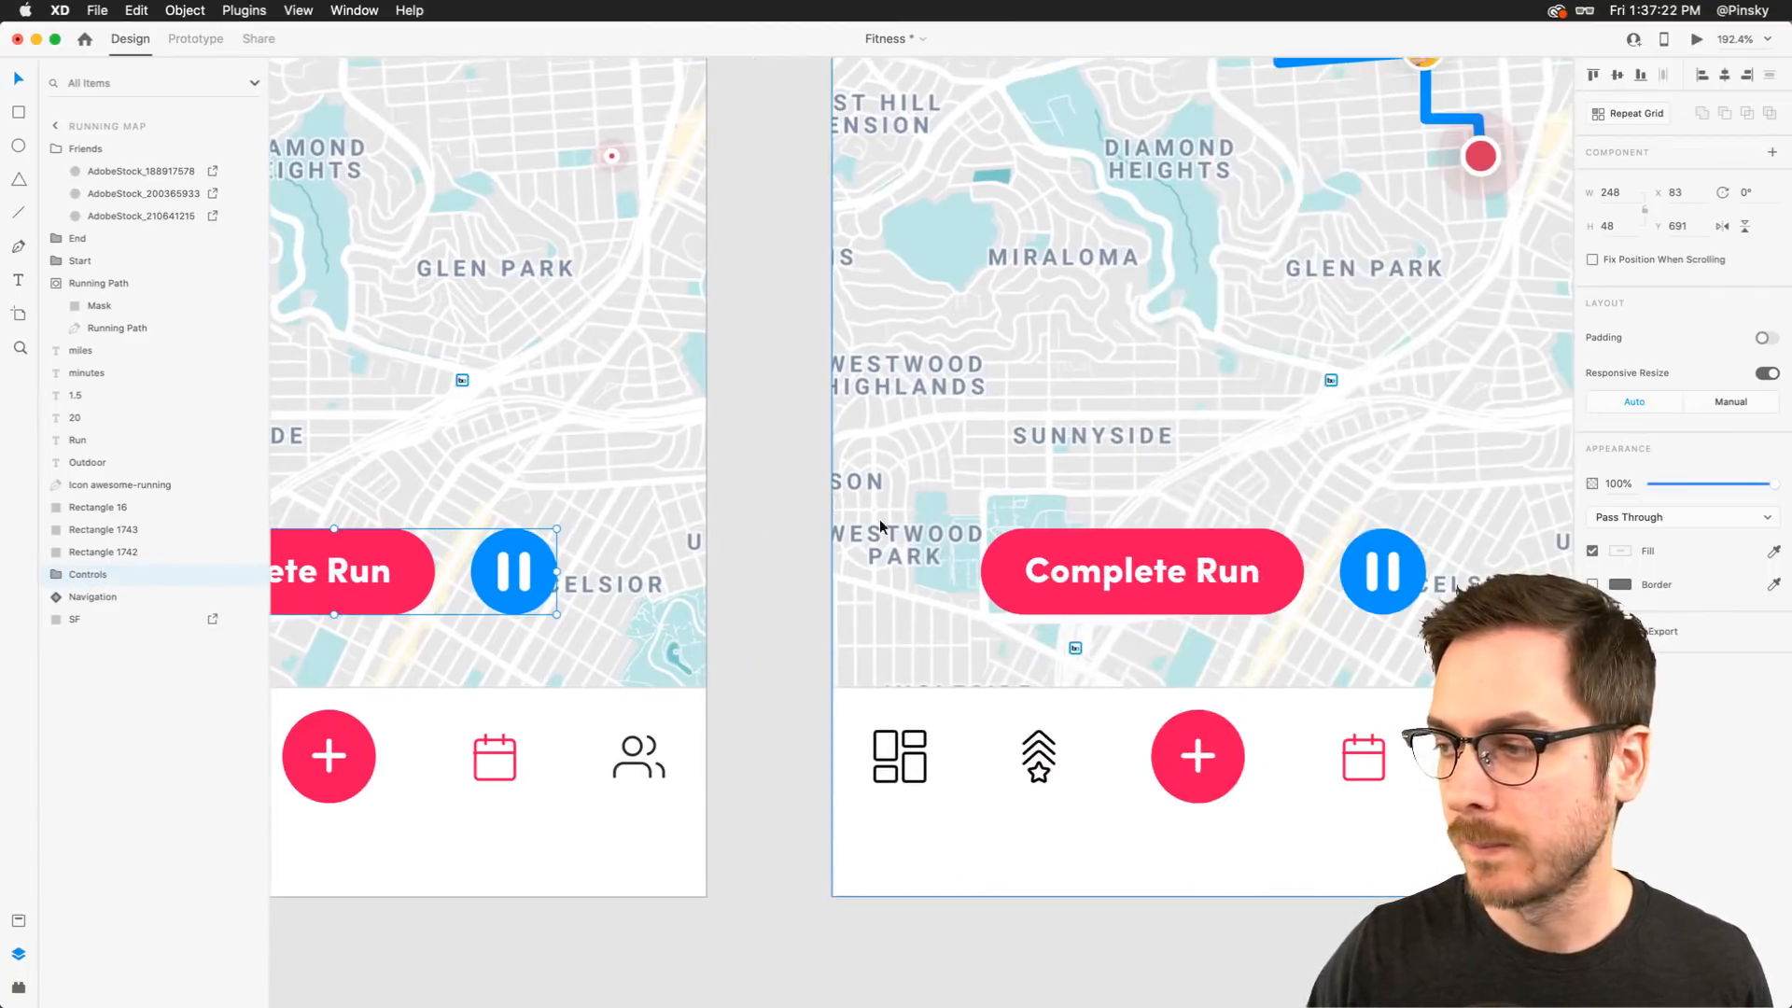
{"action": "left_click", "coordinate": [1252, 562]}
{"action": "left_click", "coordinate": [1416, 558], "text": "shift"}
{"action": "key", "text": "Delete"}
{"action": "key", "text": "super+v"}
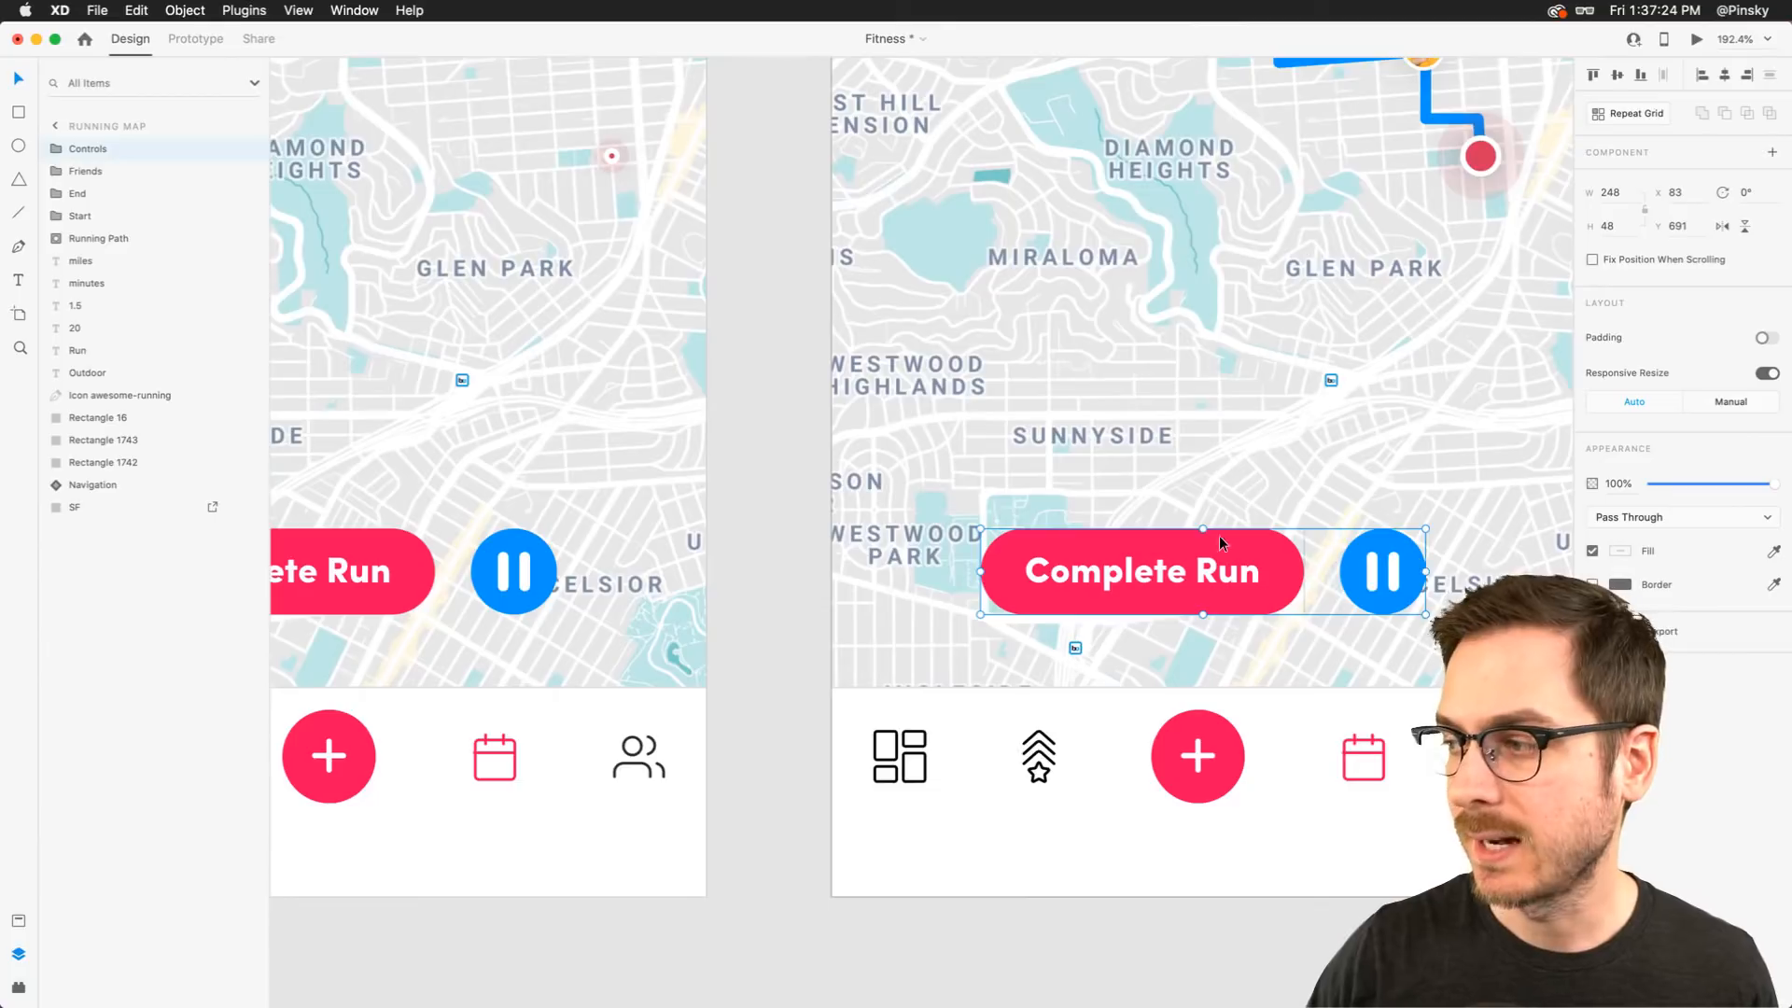
{"action": "scroll", "coordinate": [1259, 558], "scroll_direction": "right", "scroll_amount": 3}
{"action": "scroll", "coordinate": [1259, 563], "scroll_direction": "left", "scroll_amount": 3}
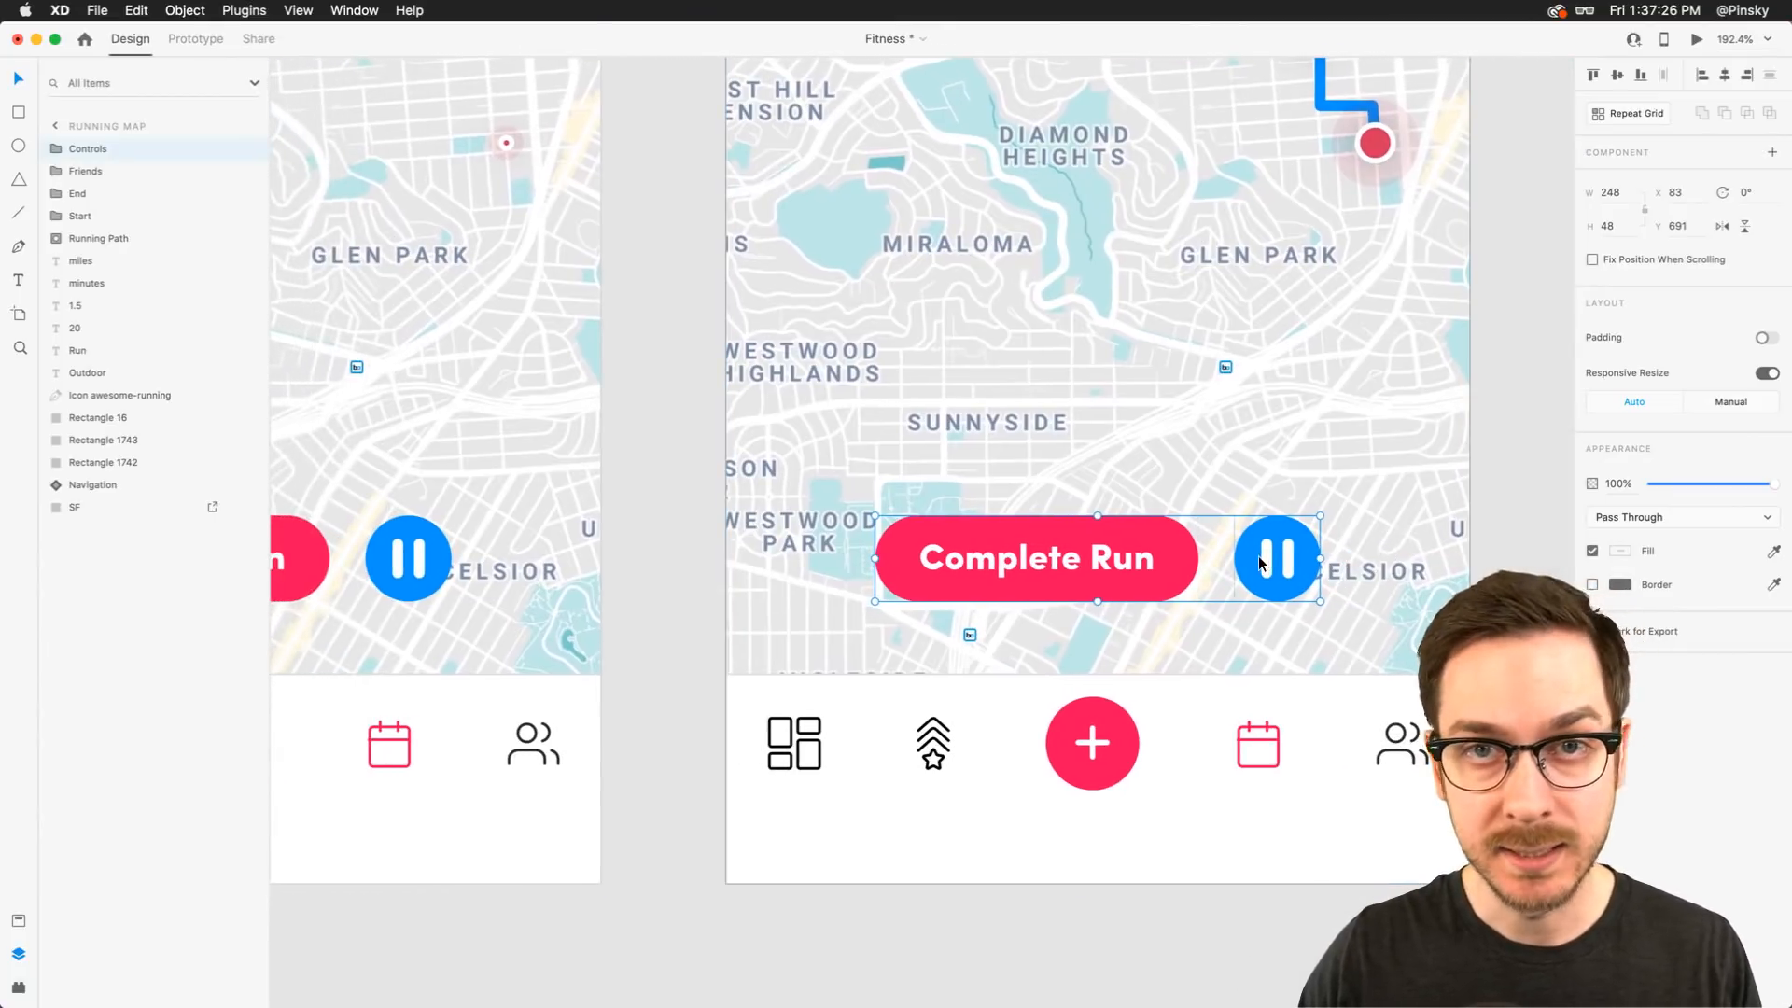
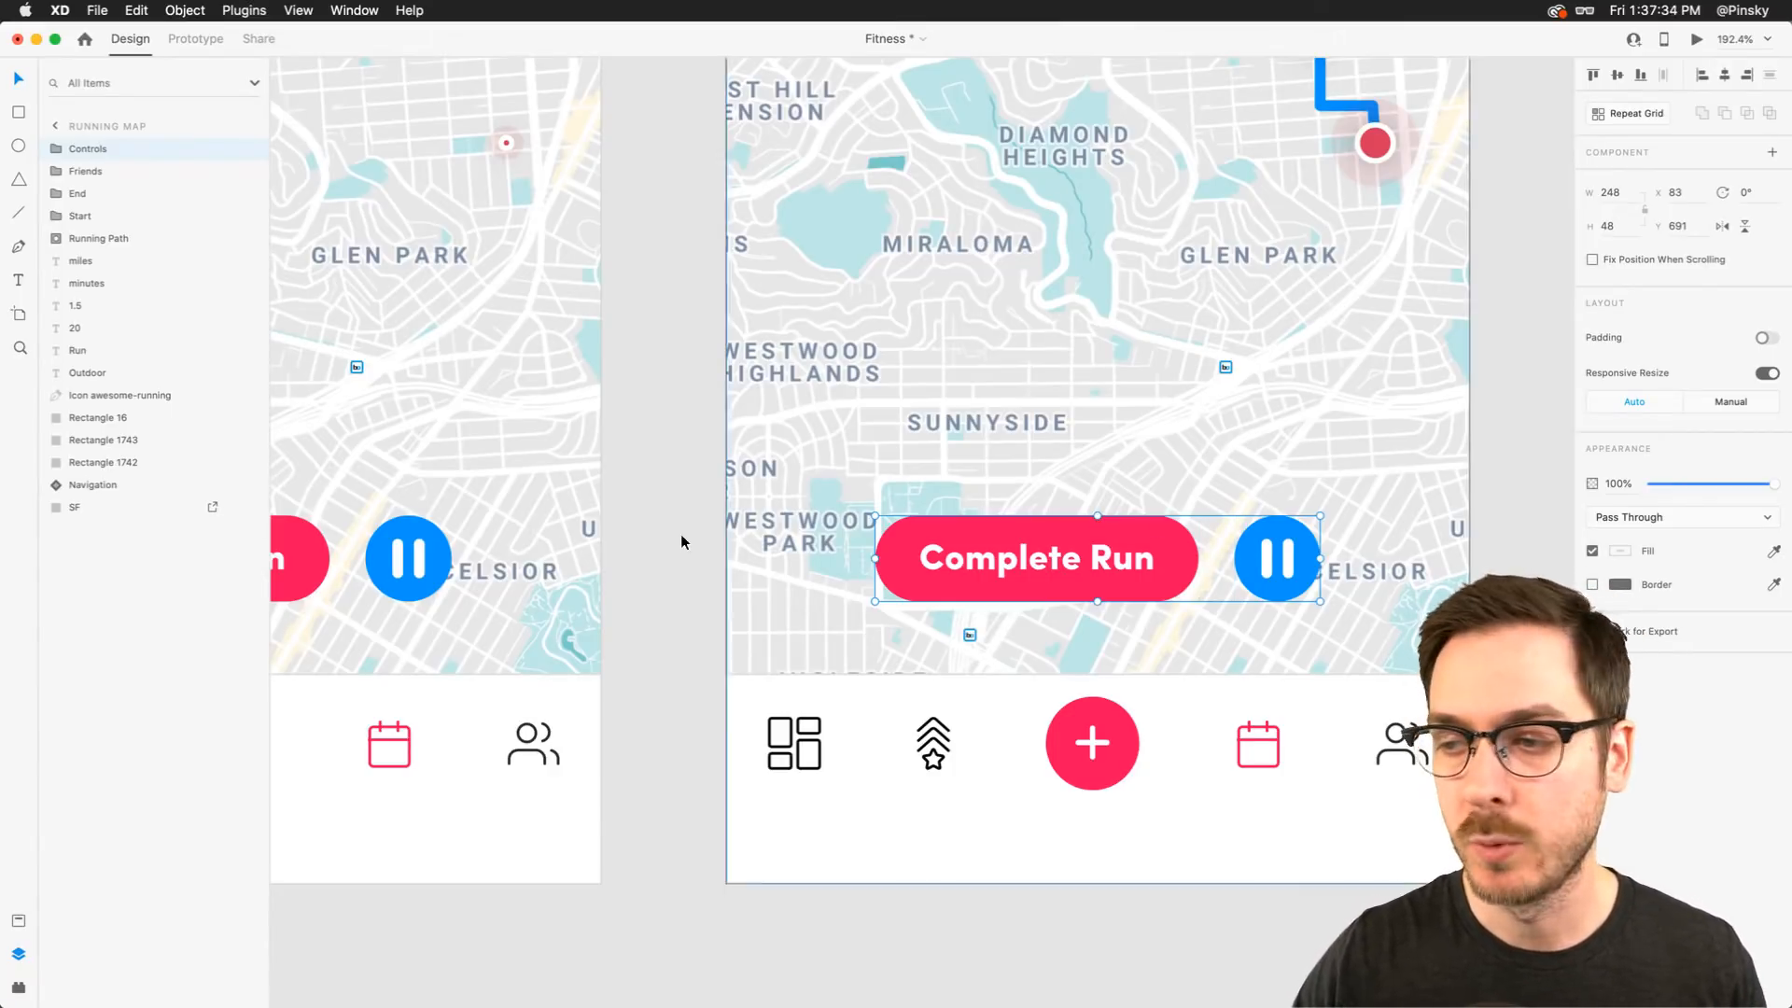
Tuck the pause button behind the Complete Run button and slide the Complete Run button off the artboard's left edge
{"action": "scroll", "coordinate": [577, 534], "scroll_direction": "left", "scroll_amount": 3}
{"action": "scroll", "coordinate": [577, 534], "scroll_direction": "left", "scroll_amount": 10}
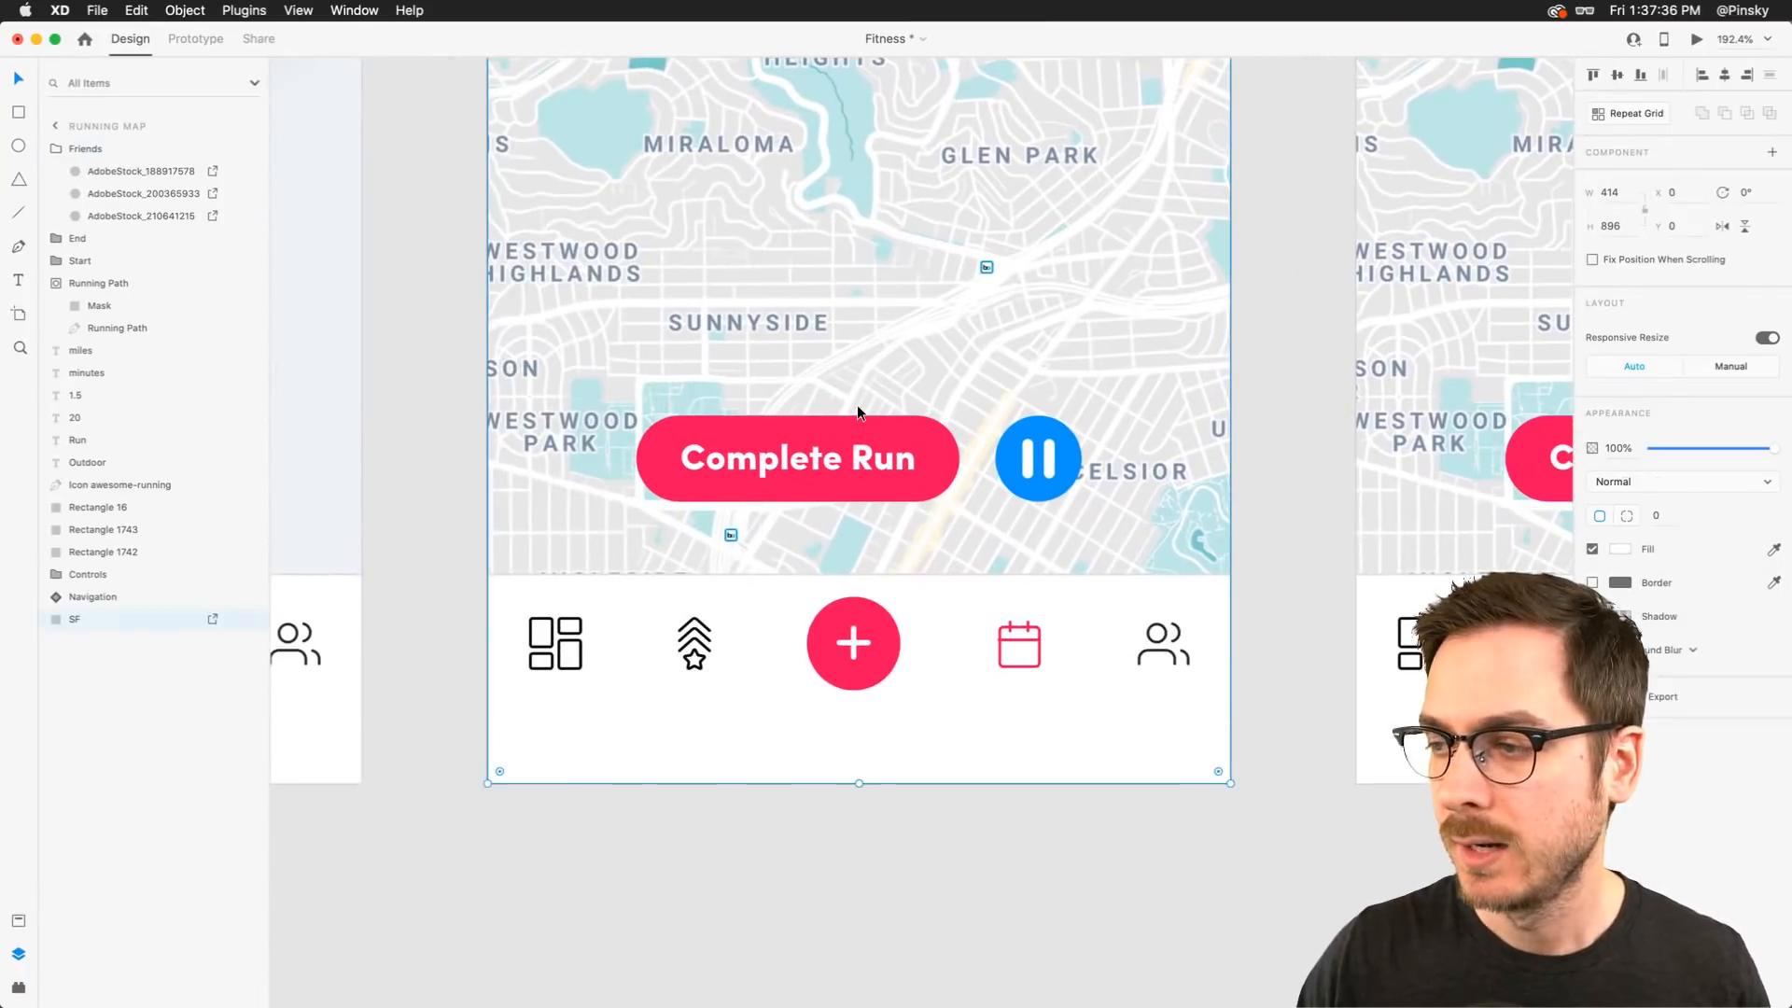
{"action": "left_click", "coordinate": [896, 443]}
{"action": "double_click", "coordinate": [1038, 458]}
{"action": "left_click_drag", "start_coordinate": [1041, 457], "coordinate": [693, 455]}
{"action": "left_click", "coordinate": [865, 458]}
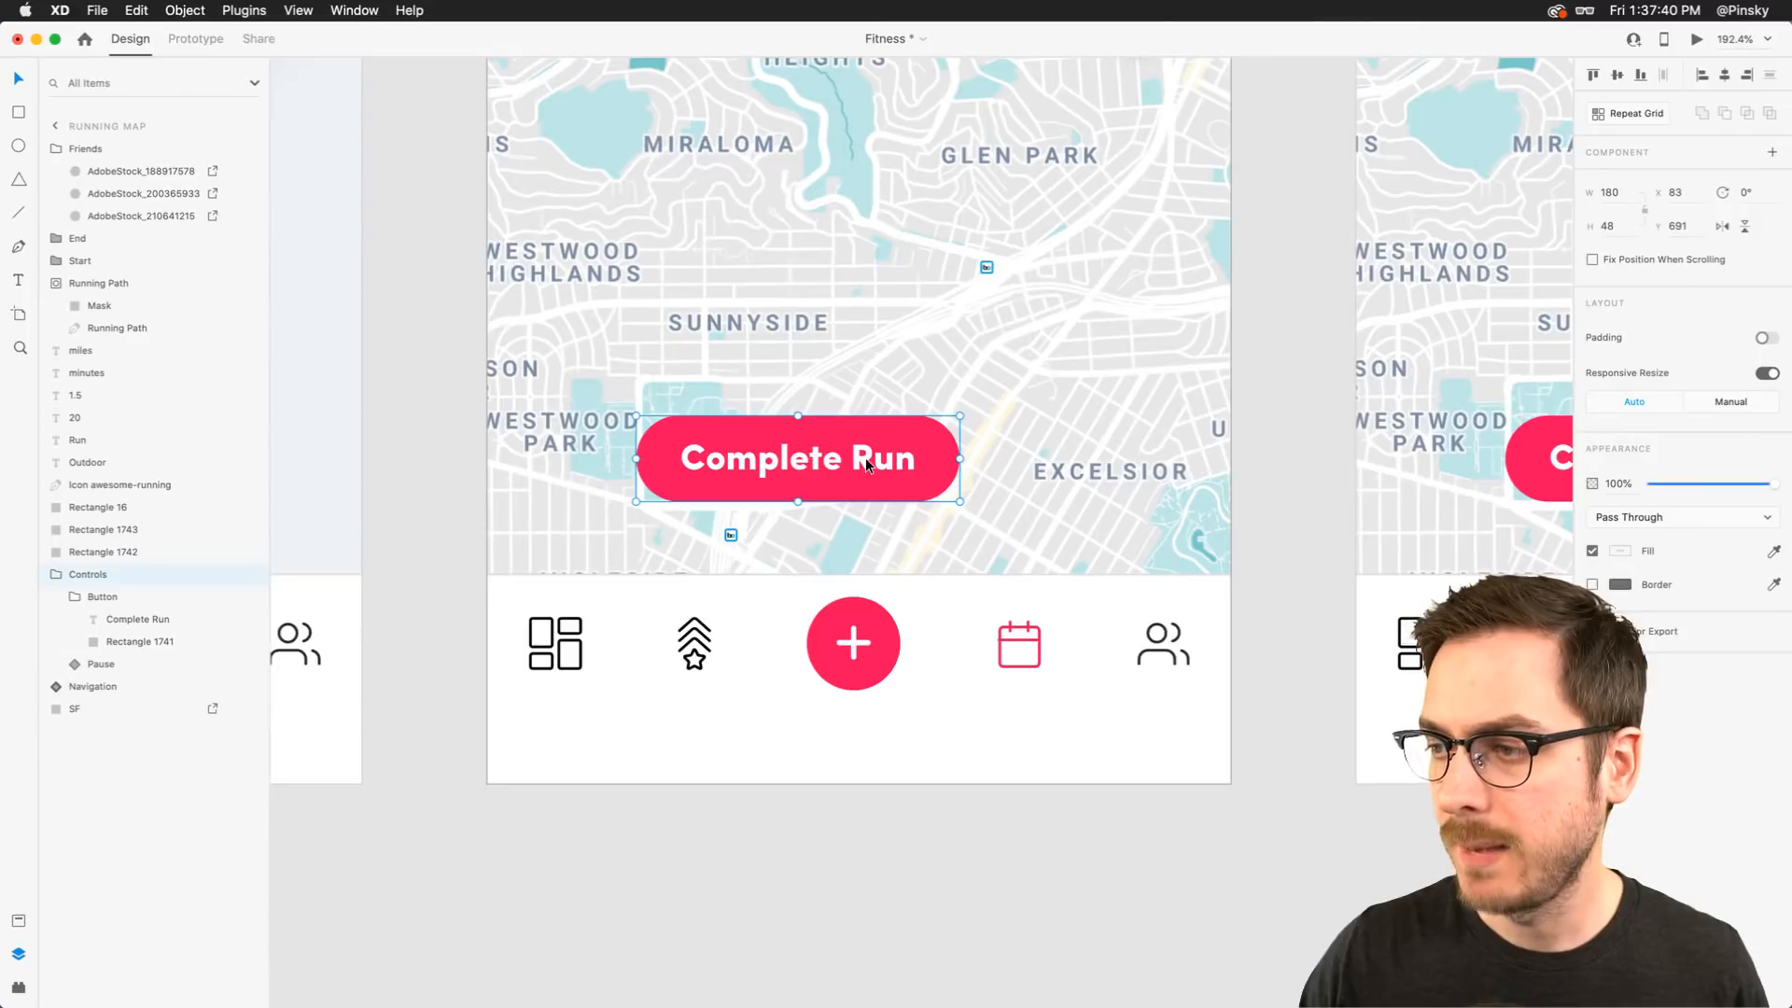
{"action": "left_click_drag", "start_coordinate": [865, 457], "coordinate": [504, 478]}
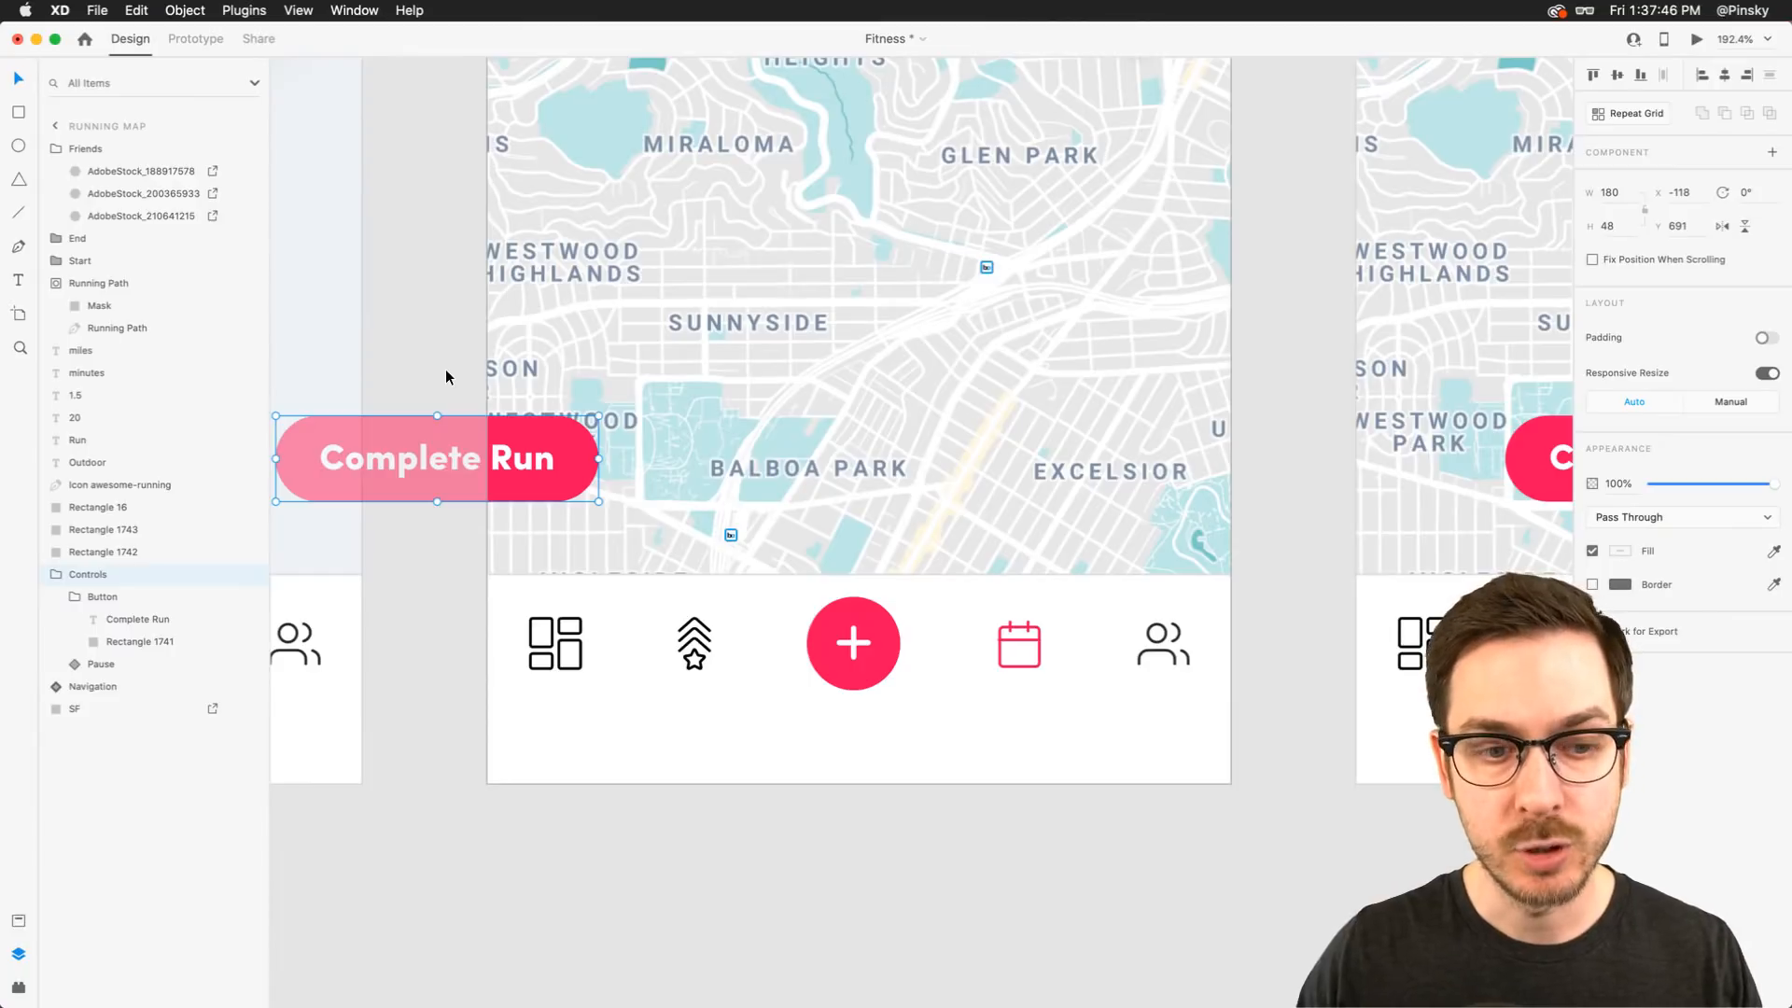
{"action": "scroll", "coordinate": [680, 322], "scroll_direction": "up", "scroll_amount": 10}
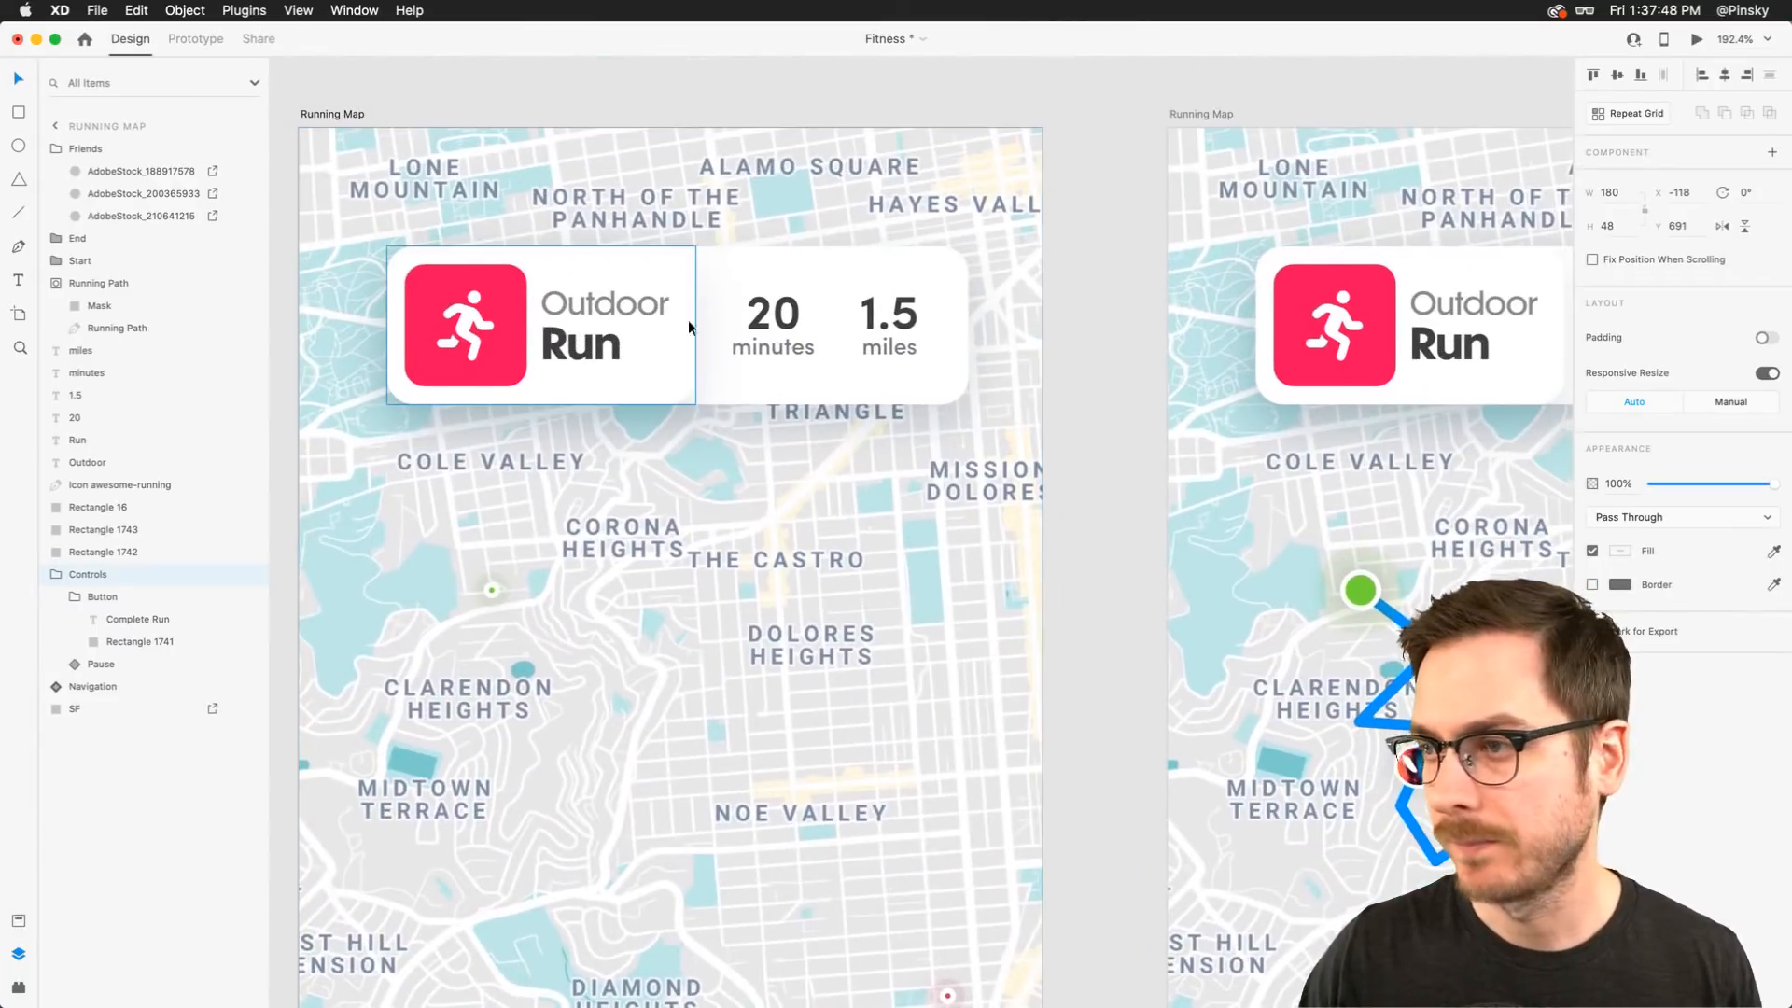
{"action": "left_click", "coordinate": [828, 276]}
{"action": "left_click", "coordinate": [788, 311]}
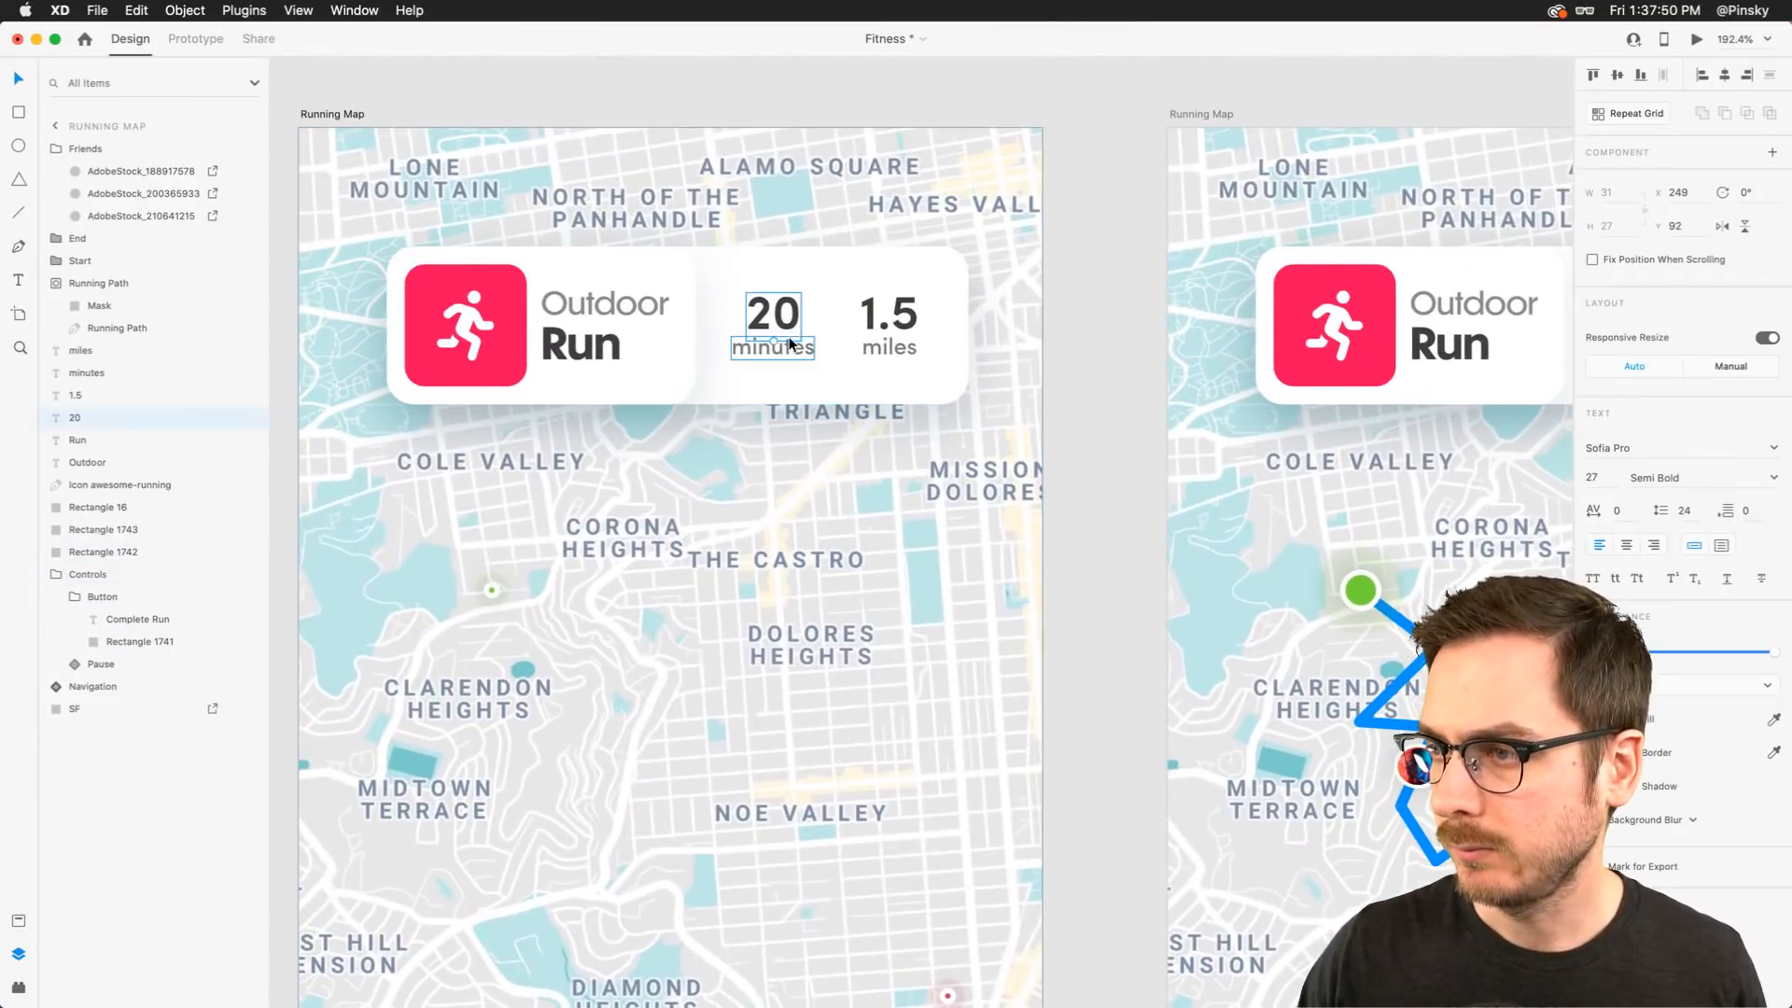
{"action": "left_click", "coordinate": [788, 338], "text": "shift"}
{"action": "left_click", "coordinate": [894, 322], "text": "shift"}
{"action": "left_click", "coordinate": [896, 345], "text": "shift"}
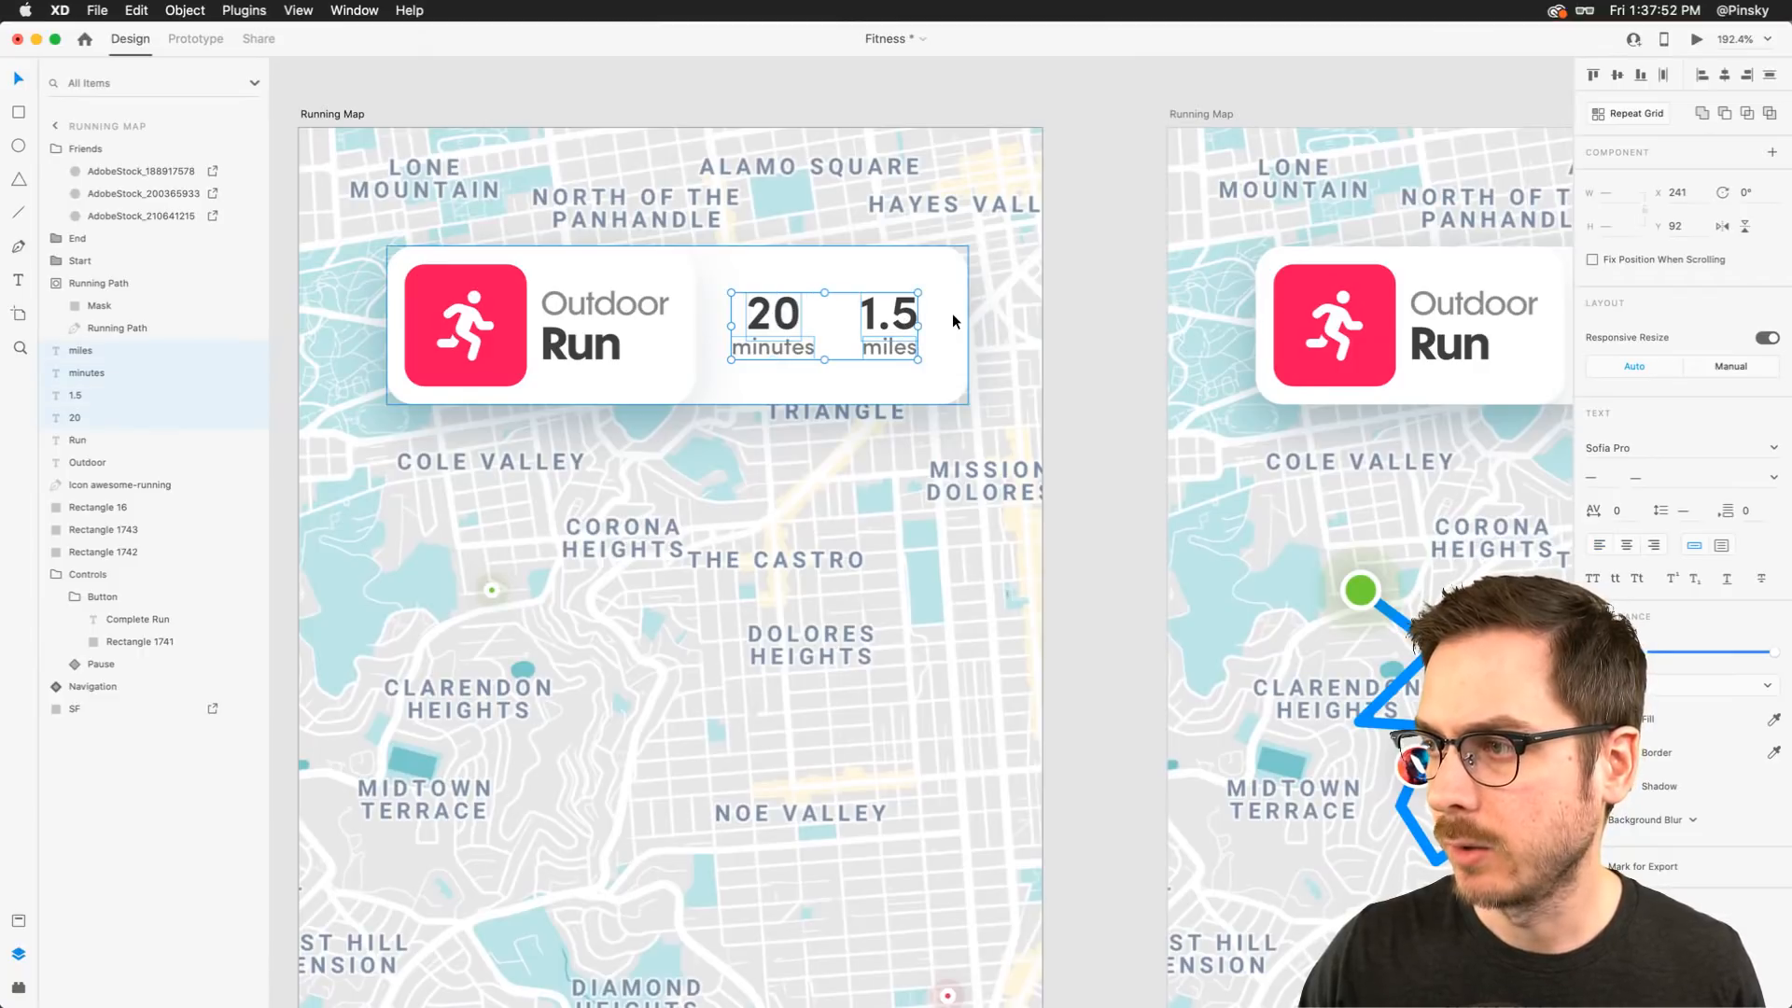
{"action": "left_click", "coordinate": [956, 312], "text": "shift"}
{"action": "mouse_move", "coordinate": [969, 325]}
{"action": "left_mouse_down"}
{"action": "mouse_move", "coordinate": [646, 322]}
{"action": "mouse_move", "coordinate": [949, 297]}
{"action": "left_mouse_up"}
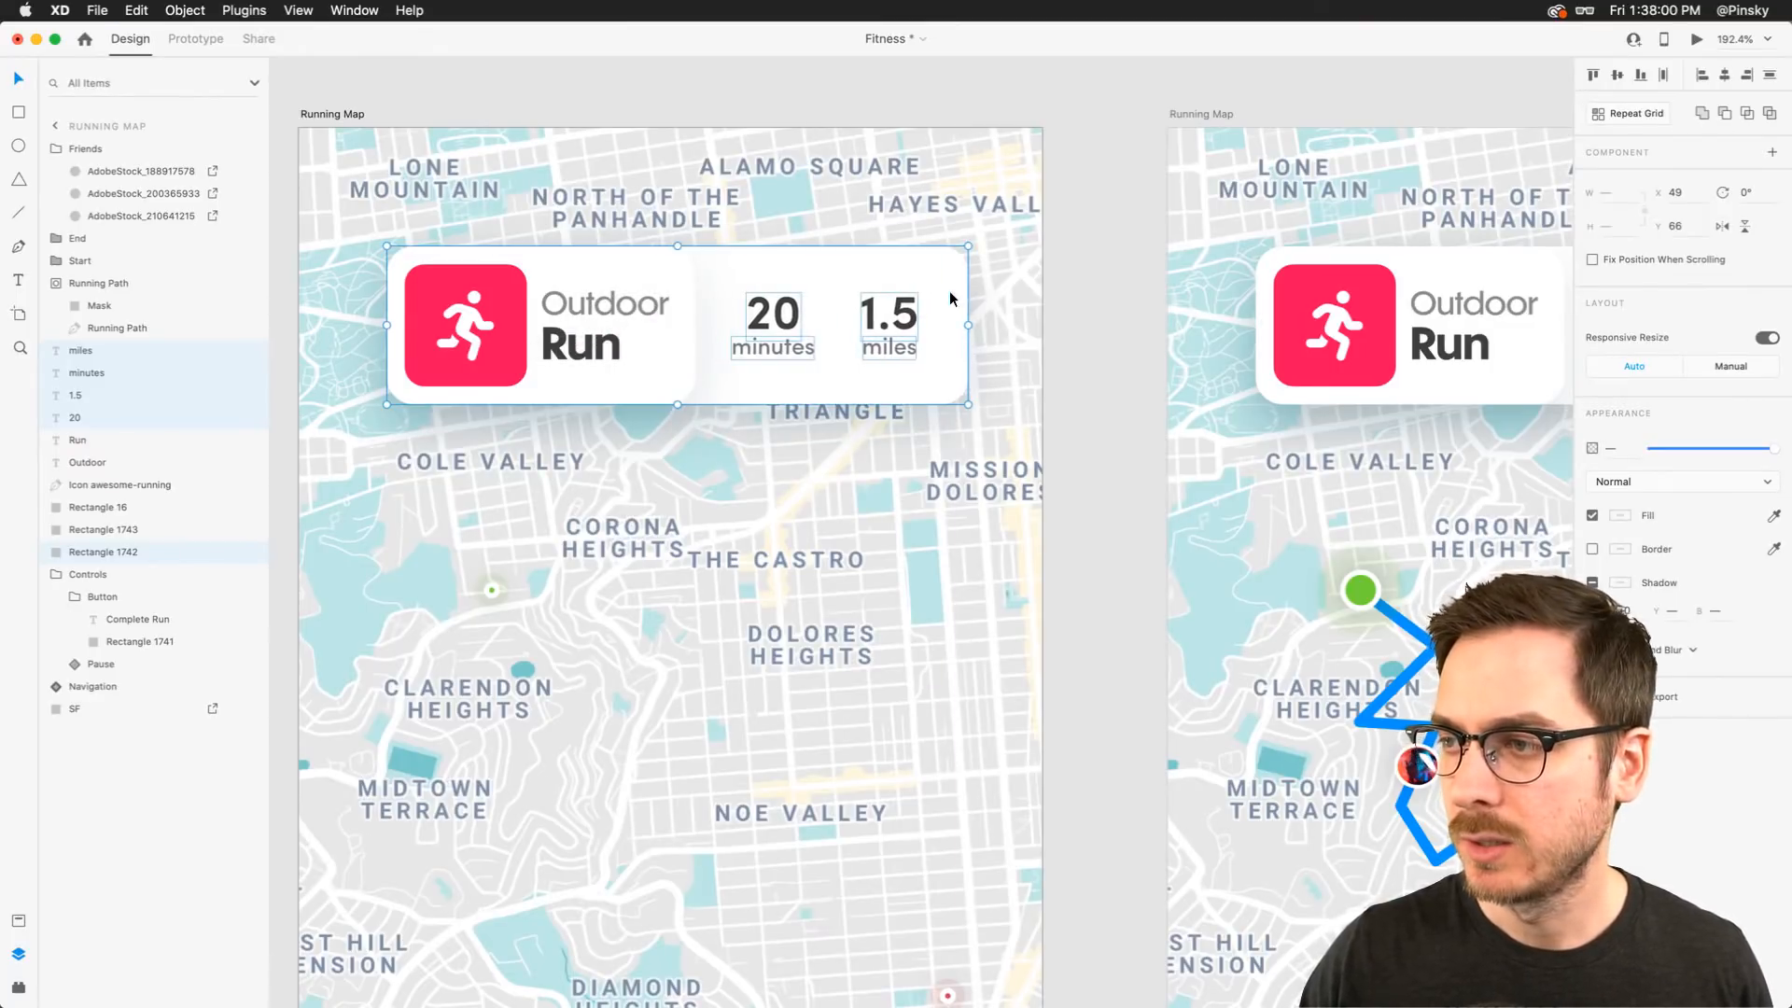
Group the 1.5 and miles texts and name the group Miles
{"action": "left_click", "coordinate": [1056, 284]}
{"action": "left_click", "coordinate": [901, 317]}
{"action": "left_click", "coordinate": [913, 352], "text": "shift"}
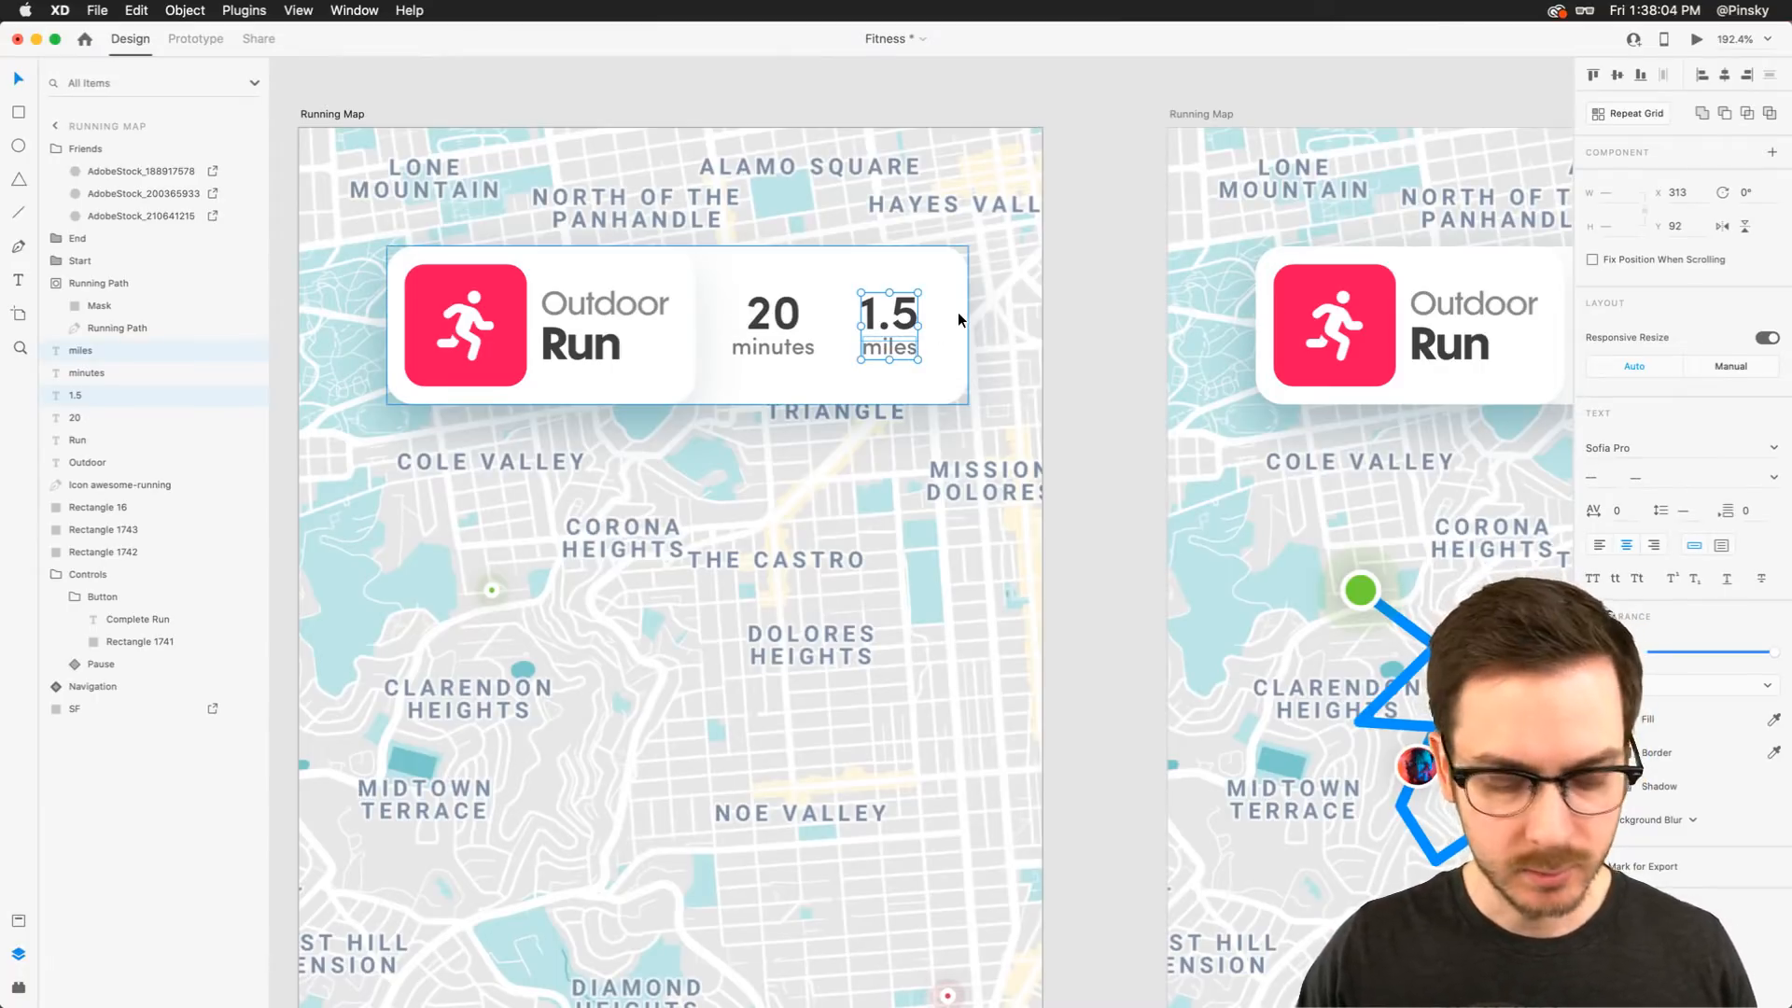
{"action": "key", "text": "super+g"}
{"action": "double_click", "coordinate": [90, 350]}
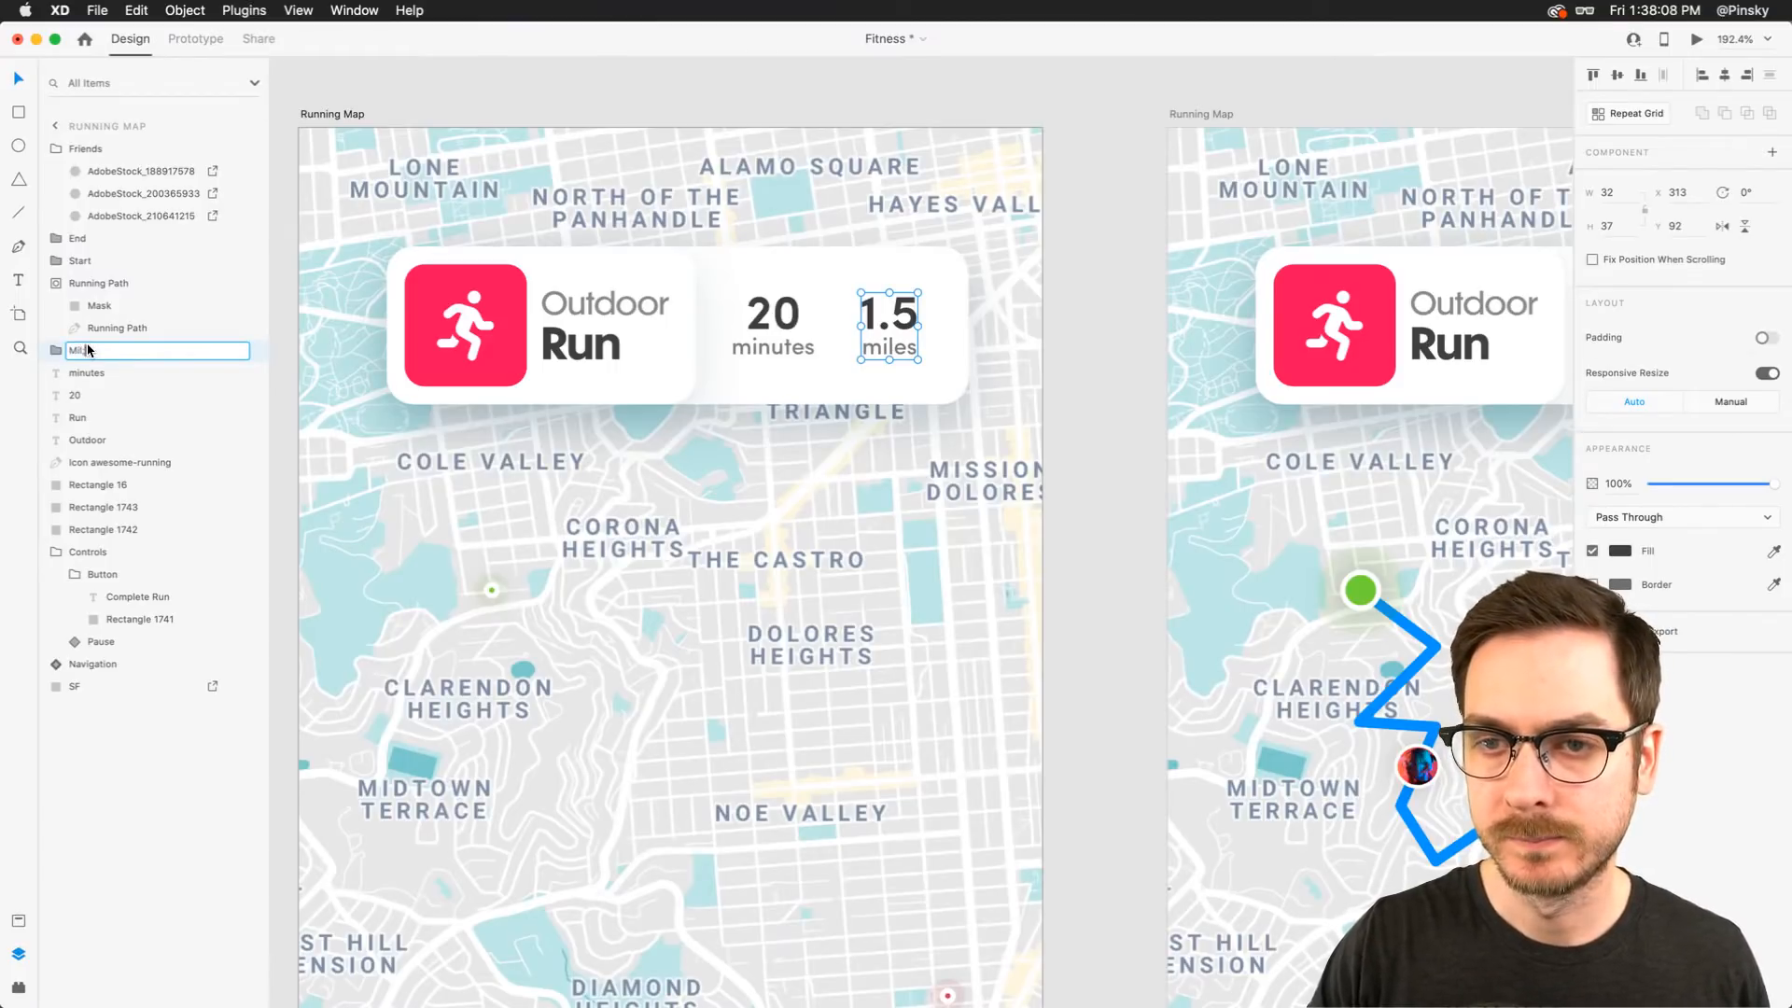
{"action": "type", "text": "Miles"}
{"action": "key", "text": "Return"}
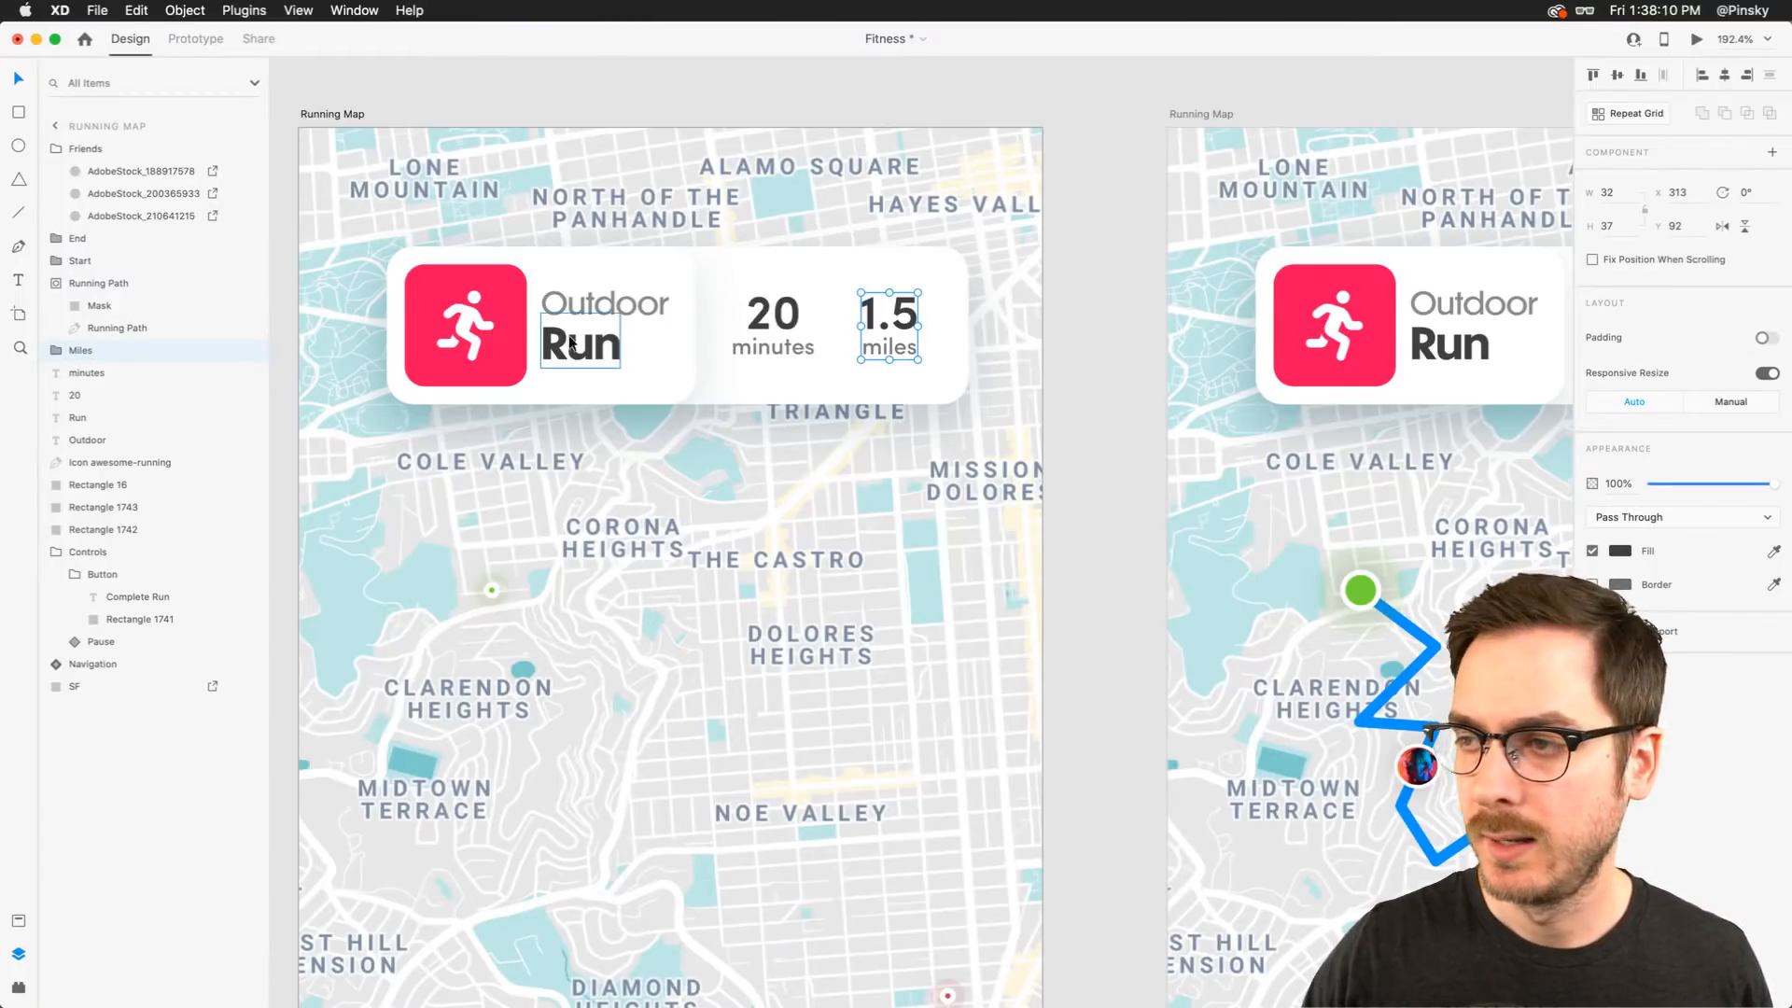
Group the 20 and minutes texts and name the group Minutes
{"action": "left_click", "coordinate": [773, 313]}
{"action": "left_click", "coordinate": [772, 347], "text": "shift"}
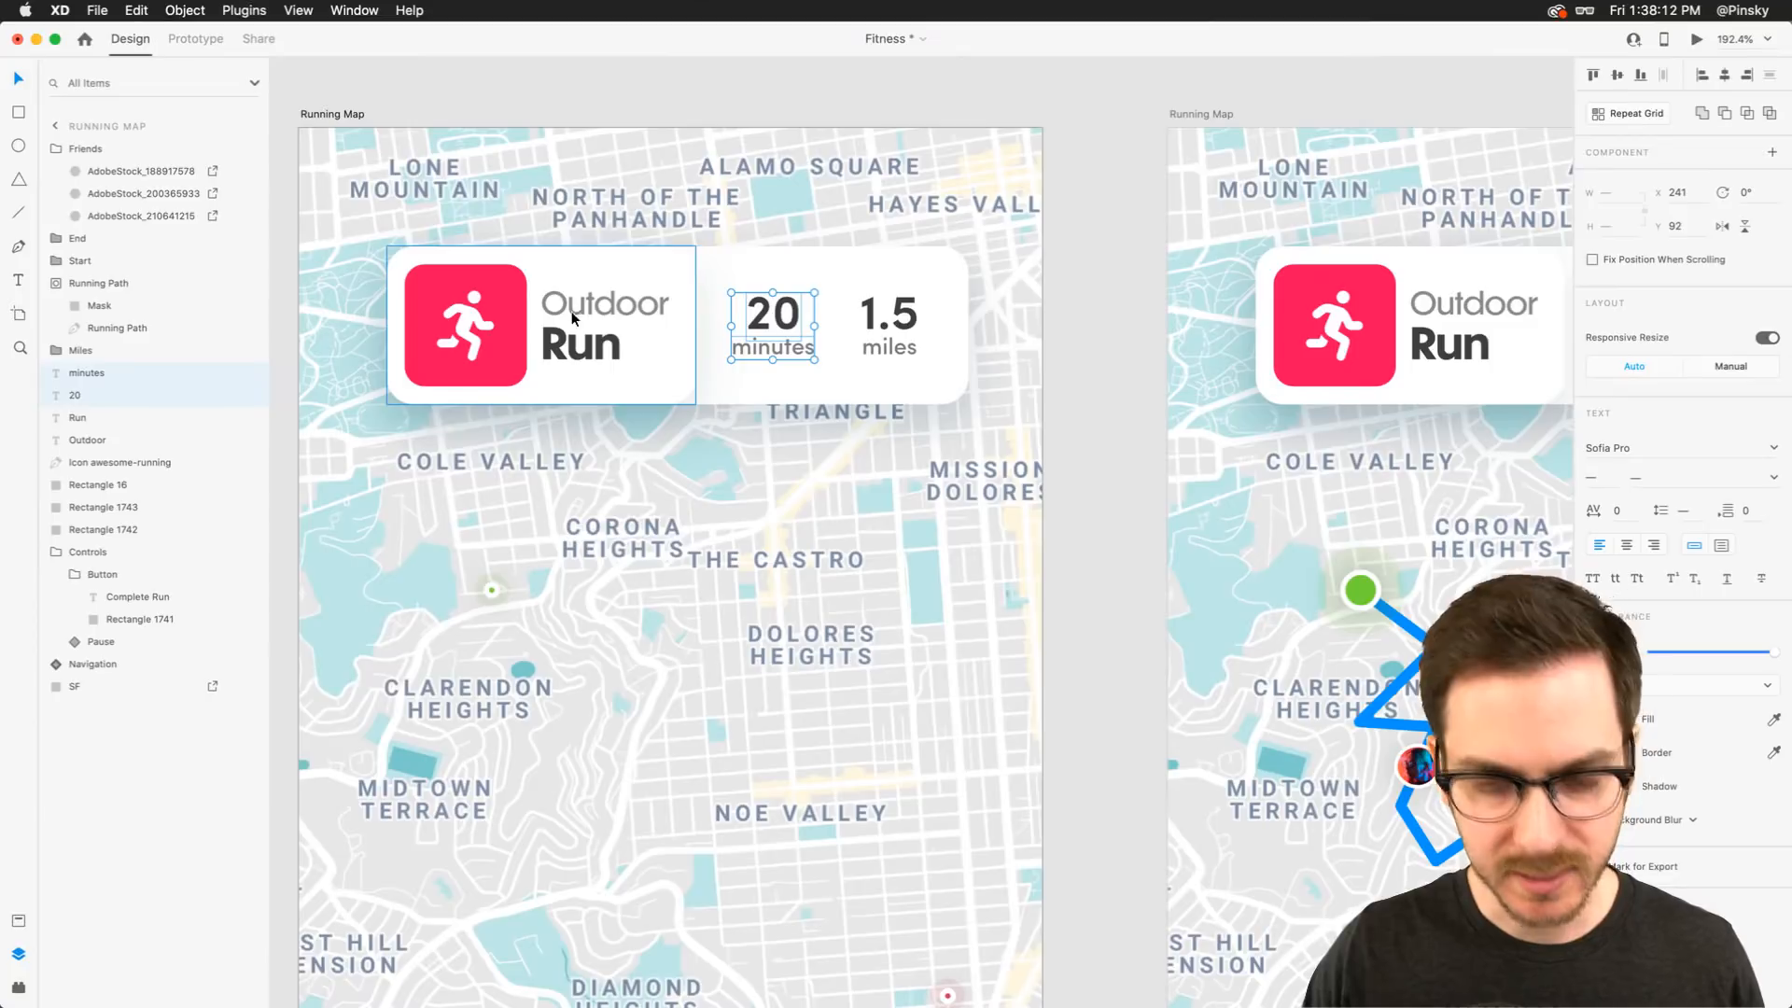
{"action": "key", "text": "super+g"}
{"action": "double_click", "coordinate": [89, 373]}
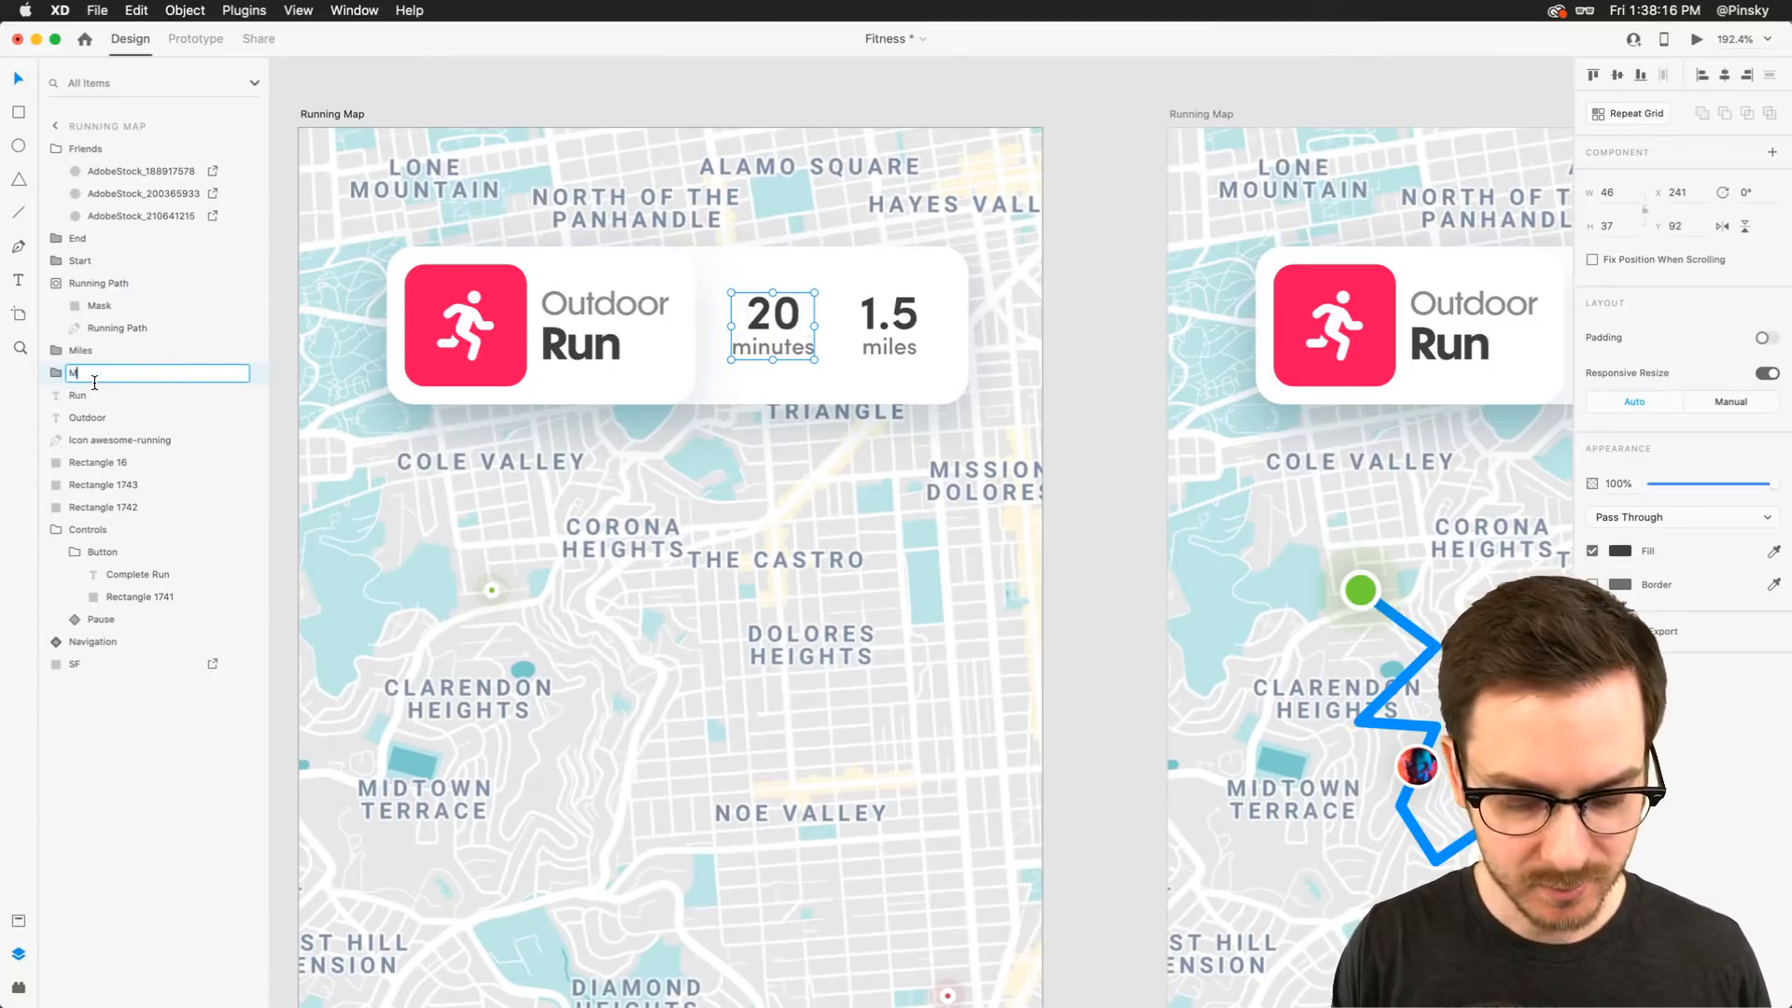
{"action": "type", "text": "Minutes"}
{"action": "key", "text": "Return"}
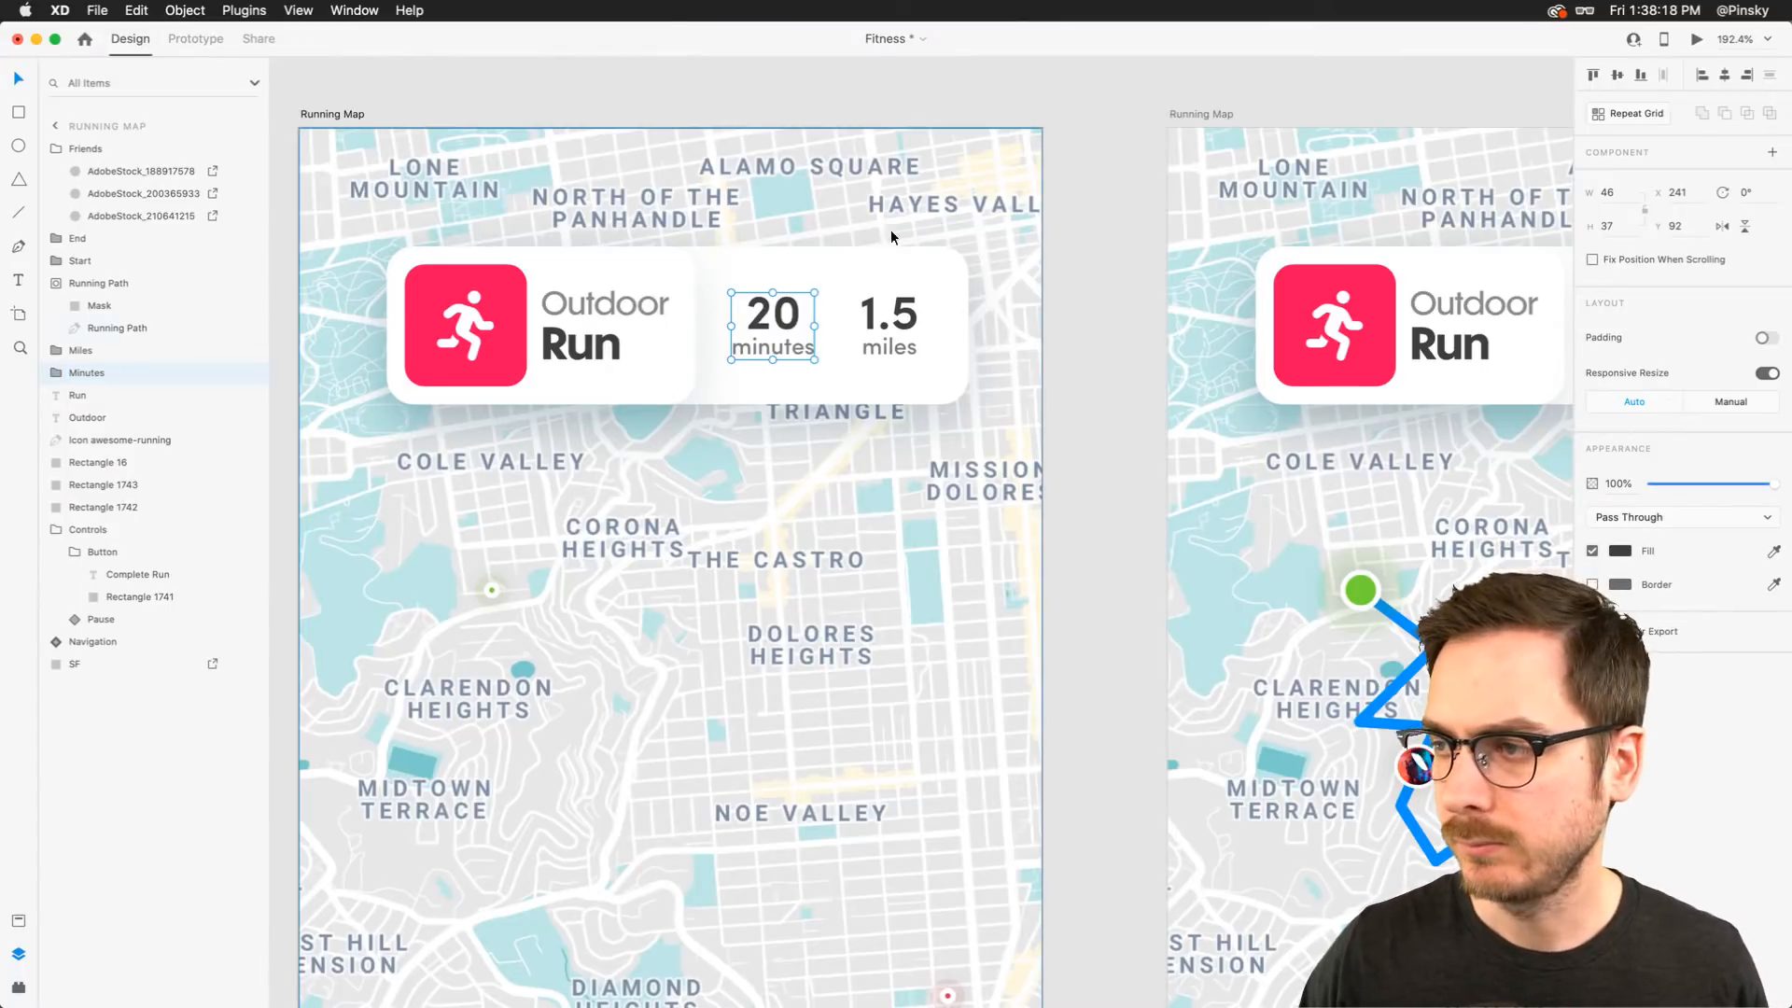
Send the Miles and Minutes groups three levels backward in the layer order
{"action": "left_click", "coordinate": [907, 311], "text": "shift"}
{"action": "left_click_drag", "start_coordinate": [888, 310], "coordinate": [810, 302]}
{"action": "key", "text": "super+z"}
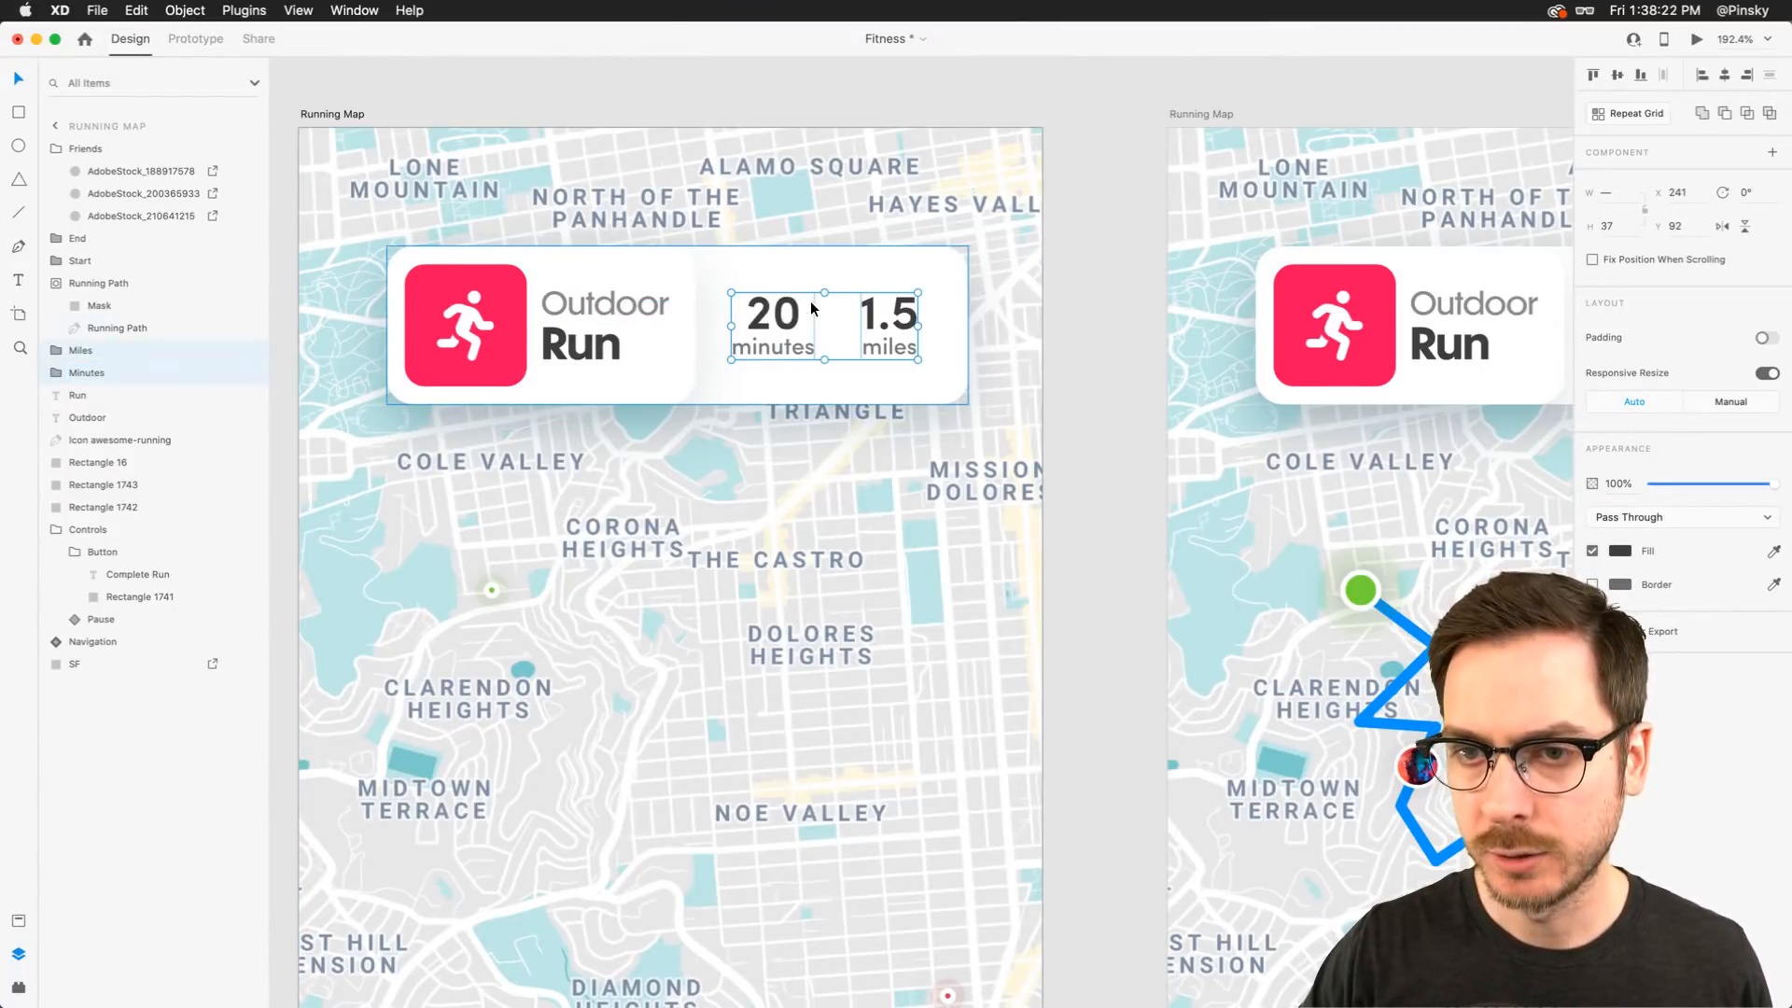
{"action": "key", "text": "super+["}
{"action": "key", "text": "super+["}
{"action": "key", "text": "super+["}
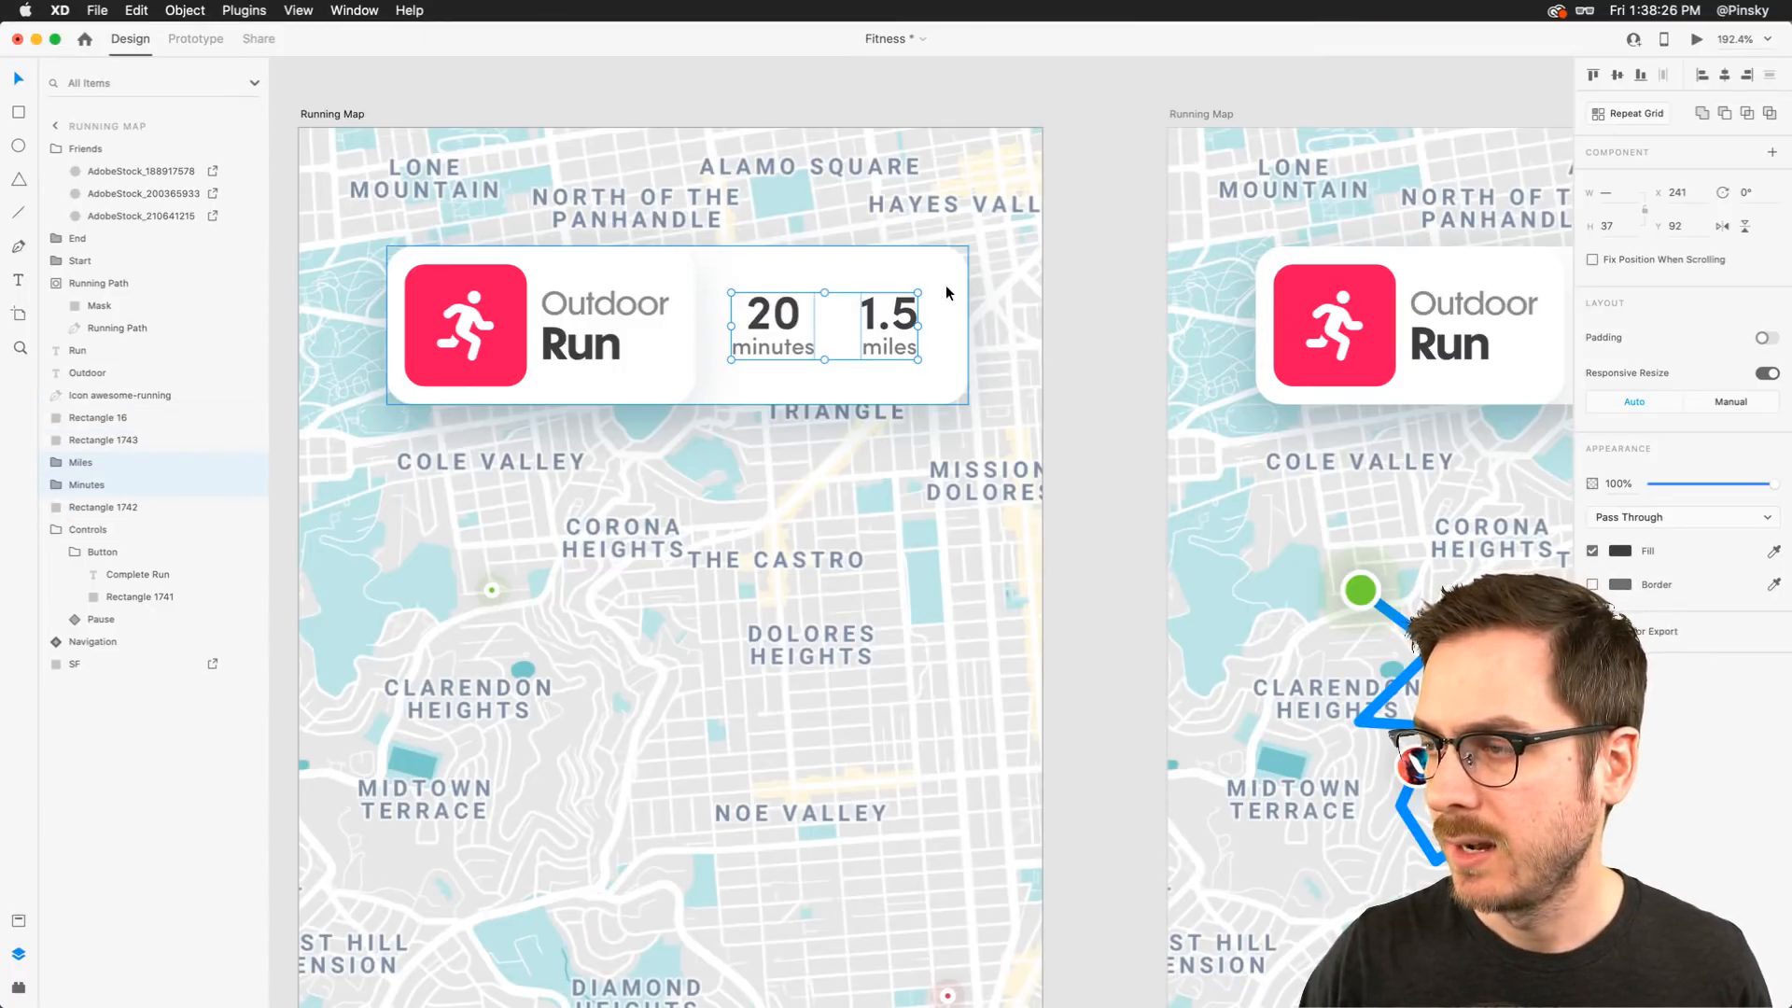
In the duplicate artboard, replace the four number and unit texts with a pasted copy of the Miles and Minutes groups
{"action": "scroll", "coordinate": [1055, 294], "scroll_direction": "right", "scroll_amount": 10}
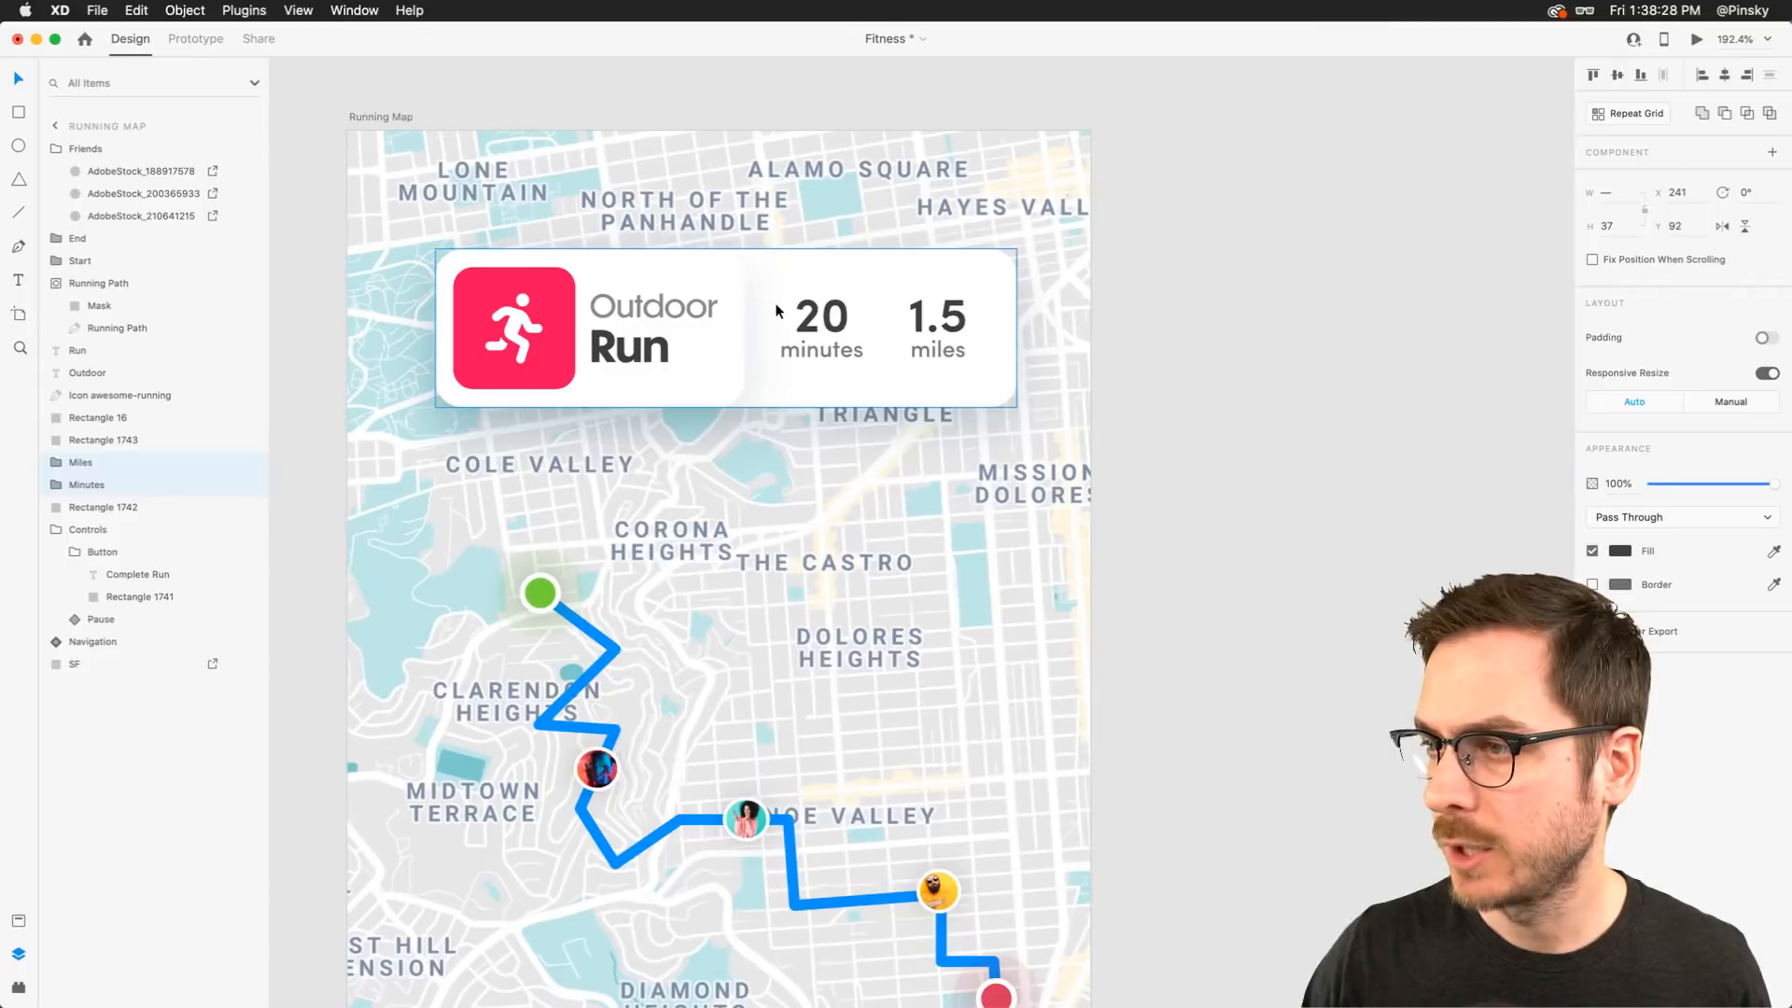
{"action": "left_click", "coordinate": [818, 322]}
{"action": "left_click", "coordinate": [814, 348], "text": "shift"}
{"action": "left_click", "coordinate": [942, 348], "text": "shift"}
{"action": "left_click", "coordinate": [943, 313], "text": "shift"}
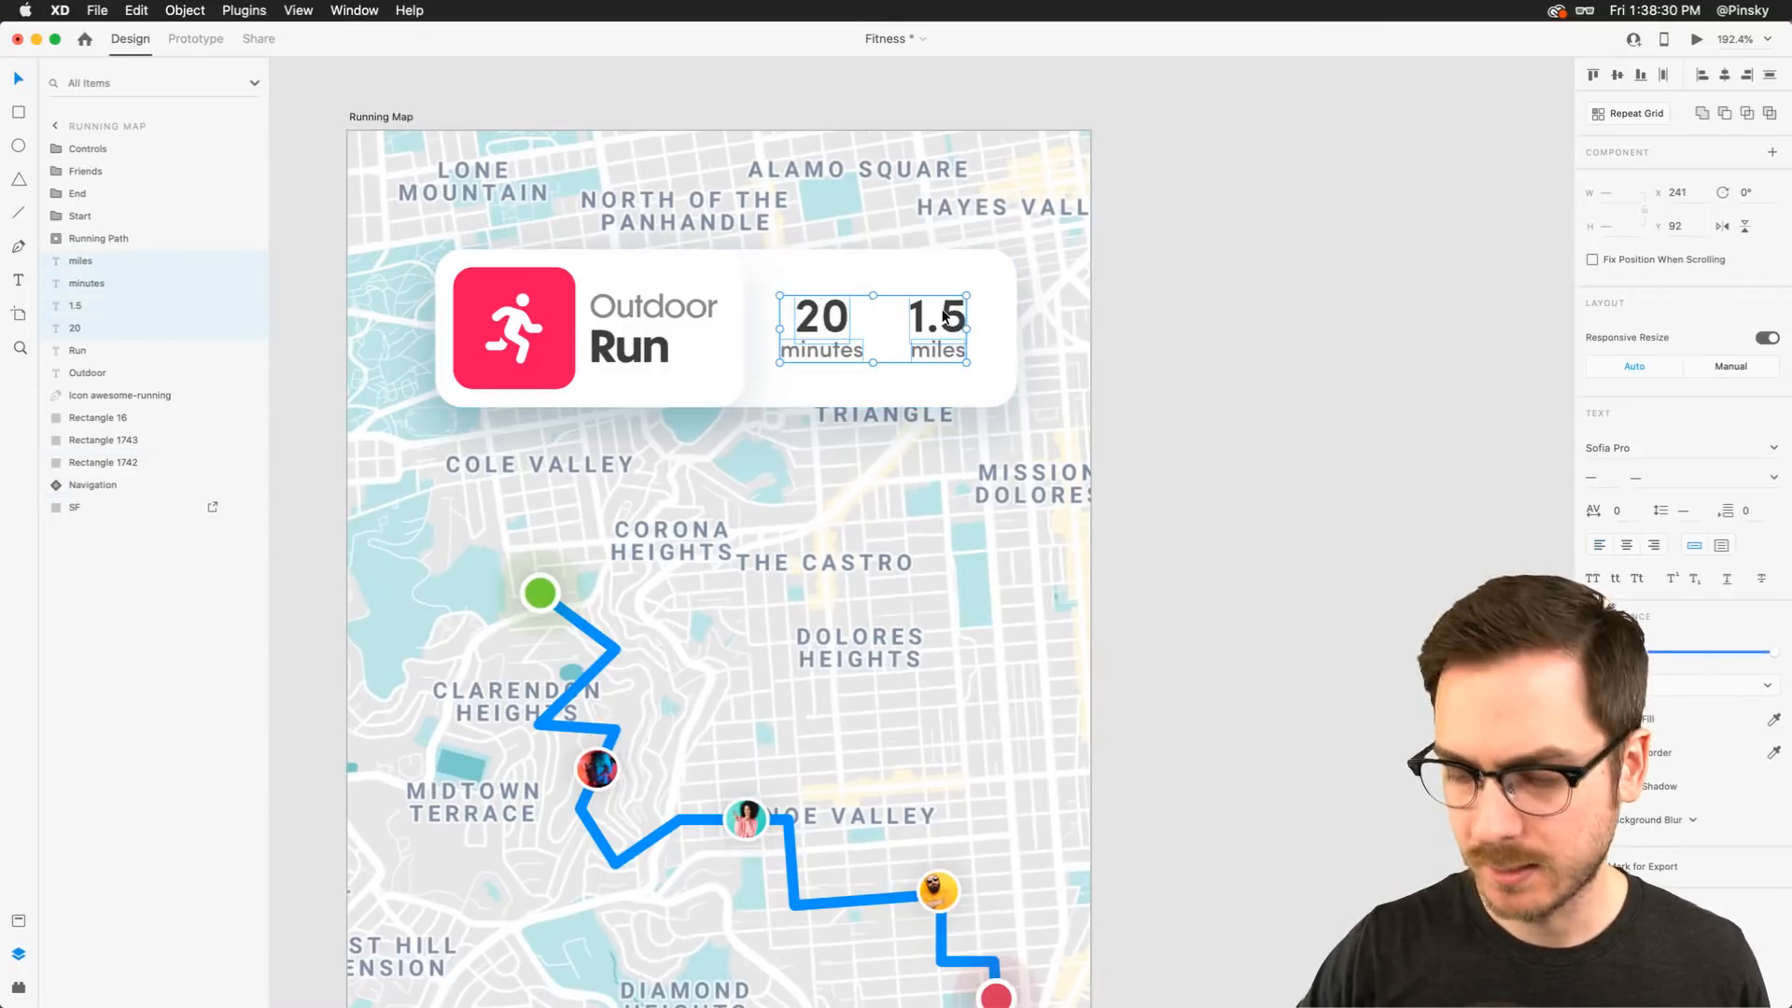
{"action": "key", "text": "Delete"}
{"action": "key", "text": "super+v"}
Move the pasted Miles and Minutes groups backward in the layer order to sit below the card's upper rectangles
{"action": "key", "text": "super+bracketleft"}
{"action": "key", "text": "super+bracketleft"}
{"action": "key", "text": "super+bracketleft"}
{"action": "key", "text": "super+bracketleft"}
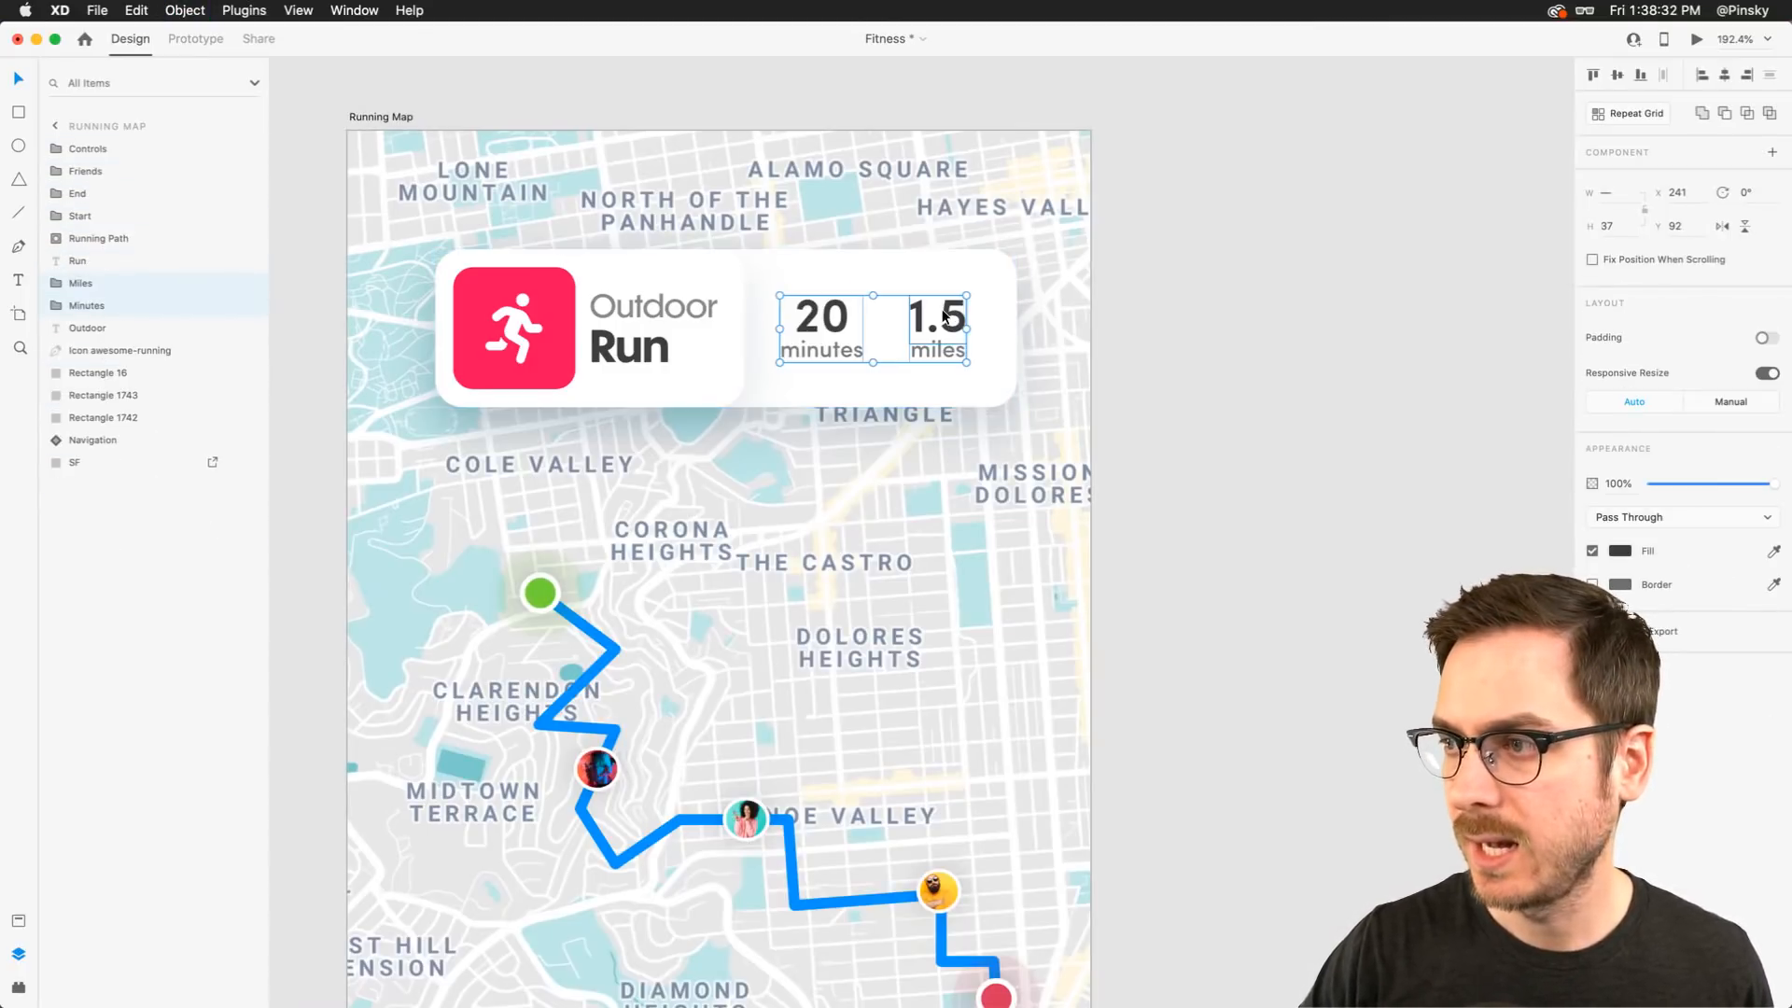
{"action": "key", "text": "super+bracketleft"}
{"action": "key", "text": "super+bracketleft"}
{"action": "key", "text": "super+bracketleft"}
{"action": "key", "text": "super+bracketleft"}
{"action": "key", "text": "super+bracketleft"}
{"action": "key", "text": "super+bracketright"}
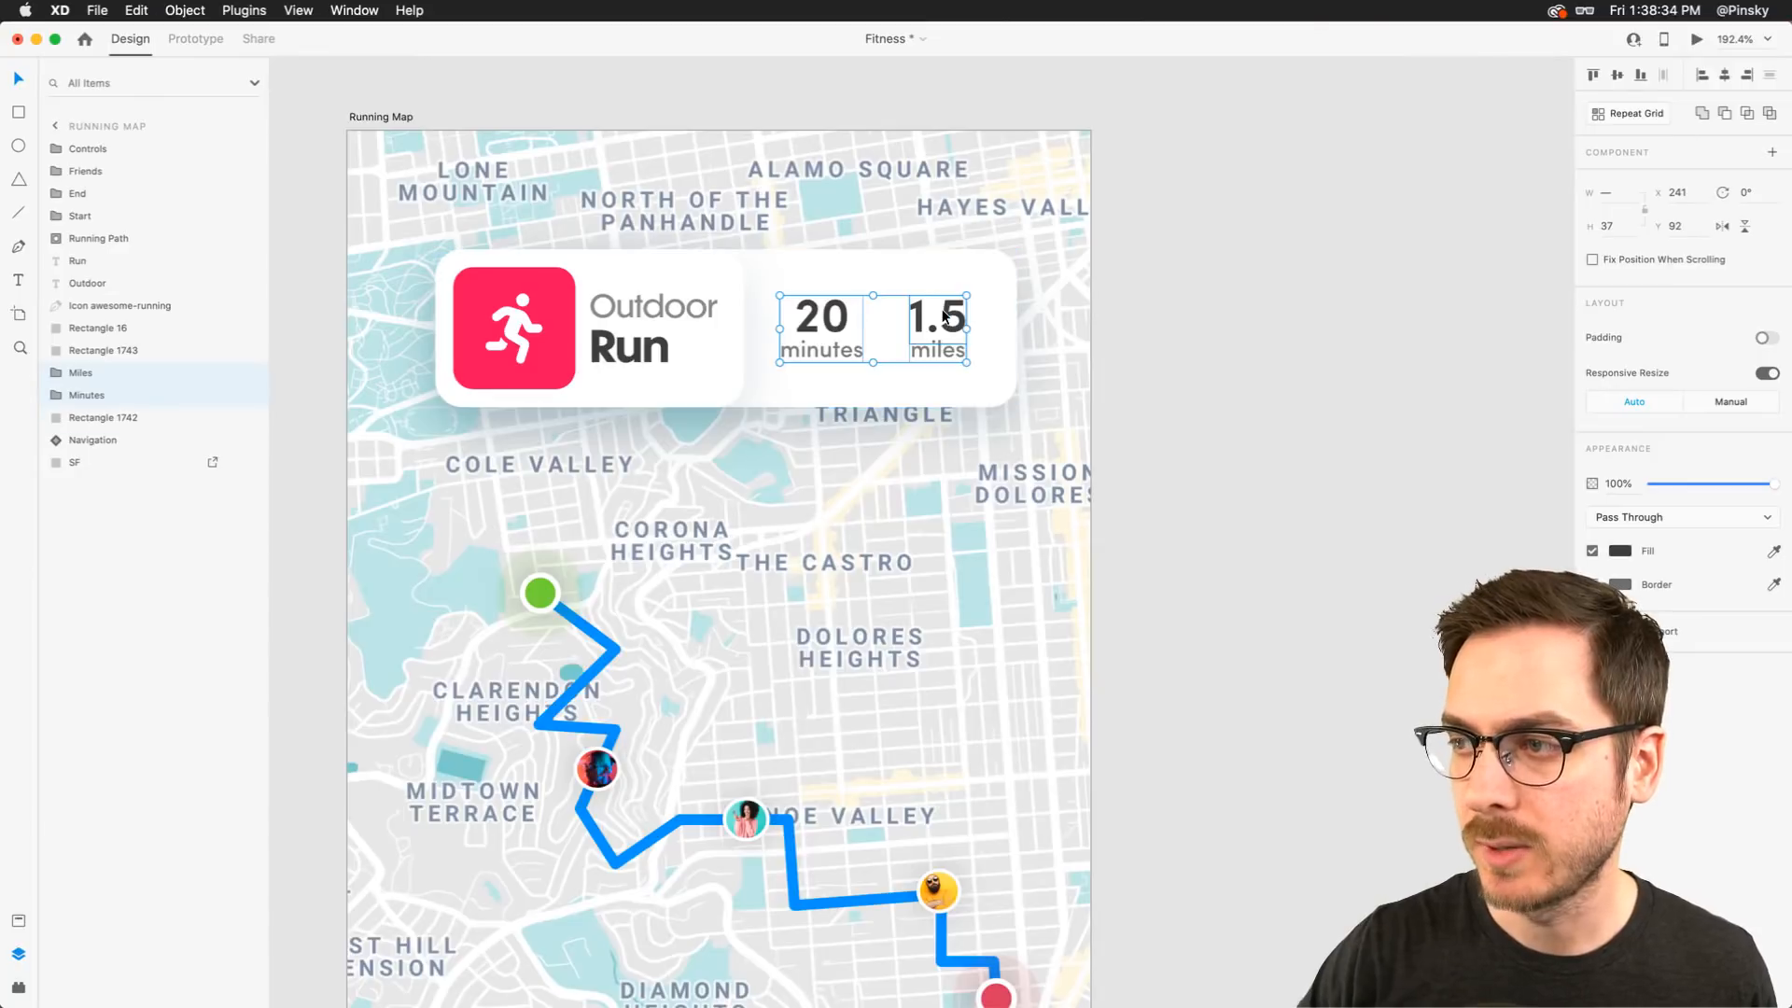
{"action": "scroll", "coordinate": [943, 310], "scroll_direction": "left", "scroll_amount": 10}
{"action": "left_click", "coordinate": [956, 293]}
{"action": "left_click", "coordinate": [1055, 285], "text": "shift"}
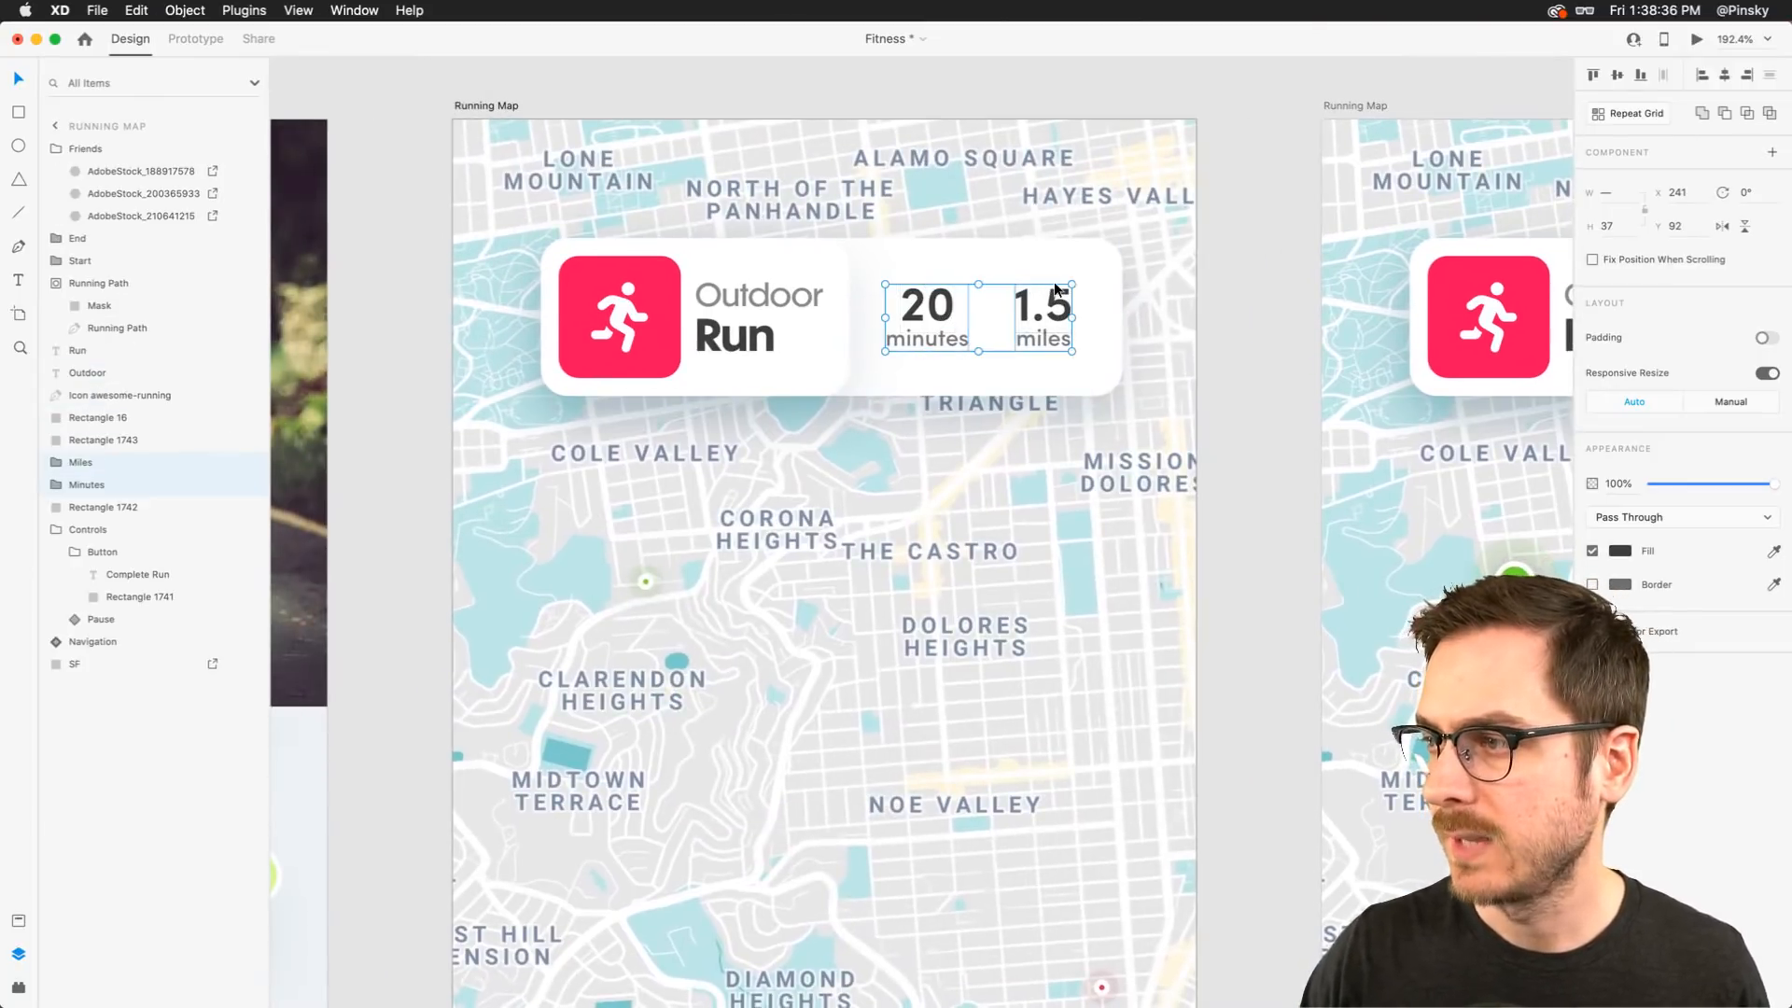
{"action": "left_click", "coordinate": [1107, 293], "text": "shift"}
{"action": "left_click_drag", "start_coordinate": [1120, 319], "coordinate": [850, 320]}
{"action": "left_click_drag", "start_coordinate": [400, 248], "coordinate": [576, 317]}
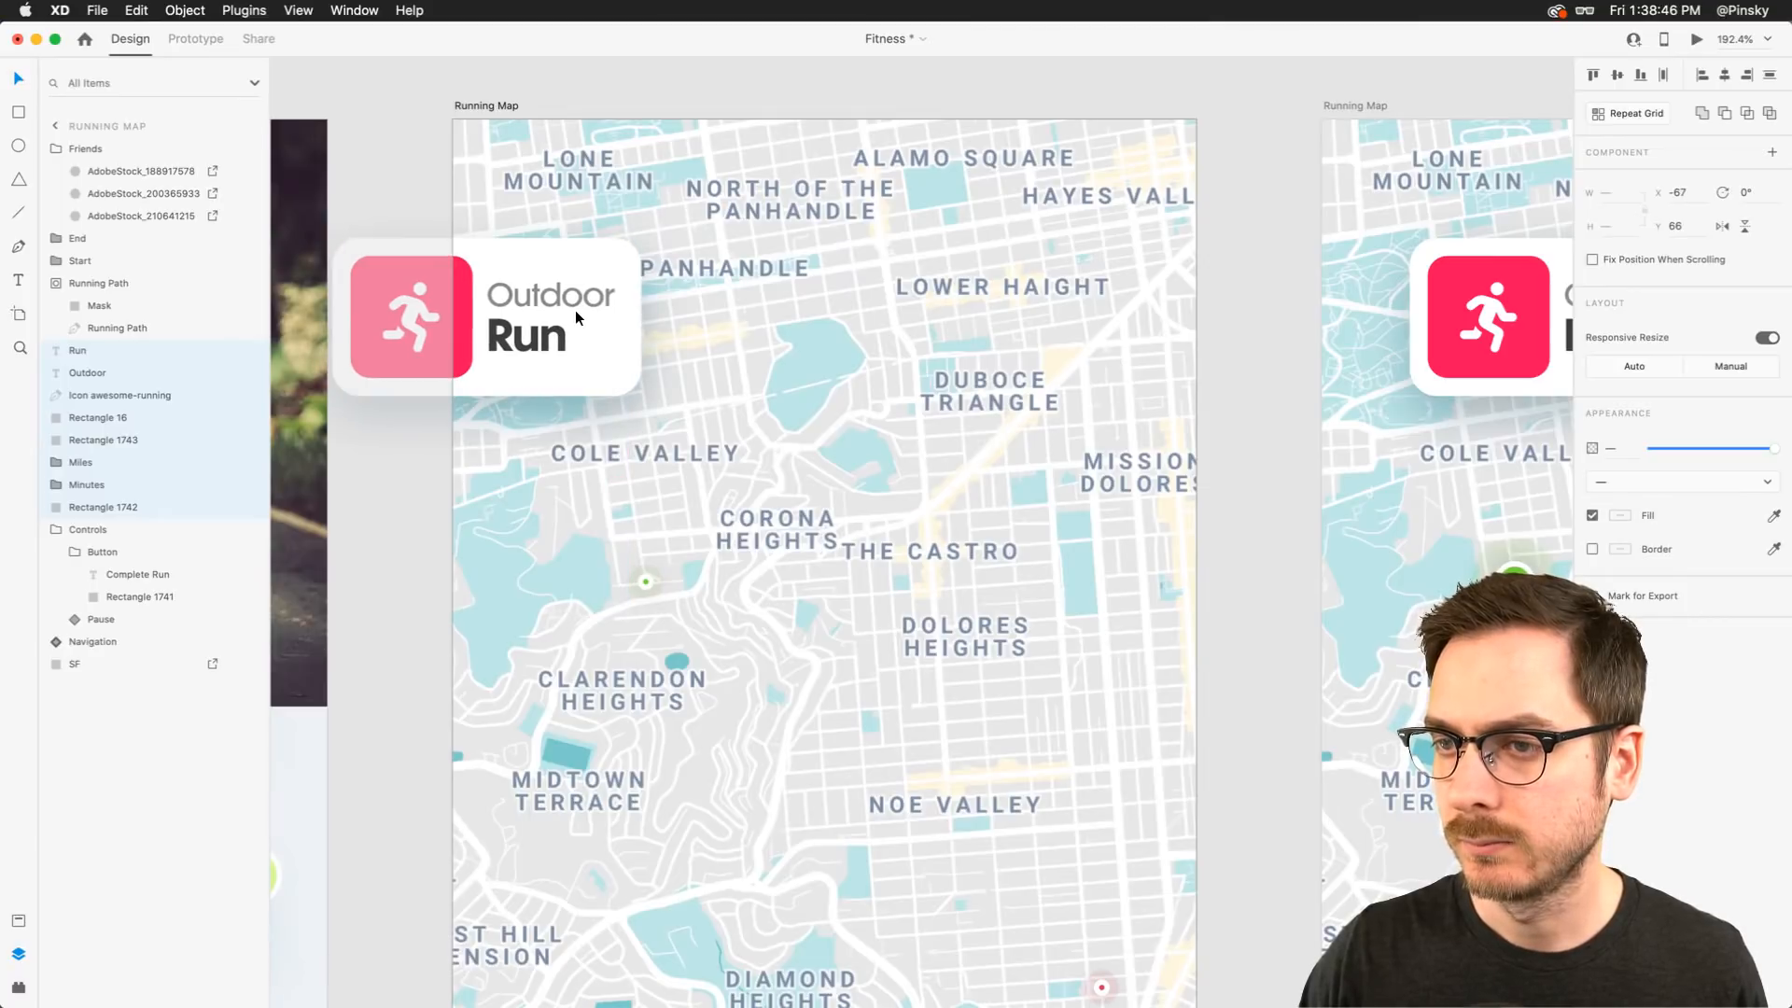
{"action": "scroll", "coordinate": [575, 310], "scroll_direction": "down", "scroll_amount": 3}
{"action": "left_click", "coordinate": [454, 217]}
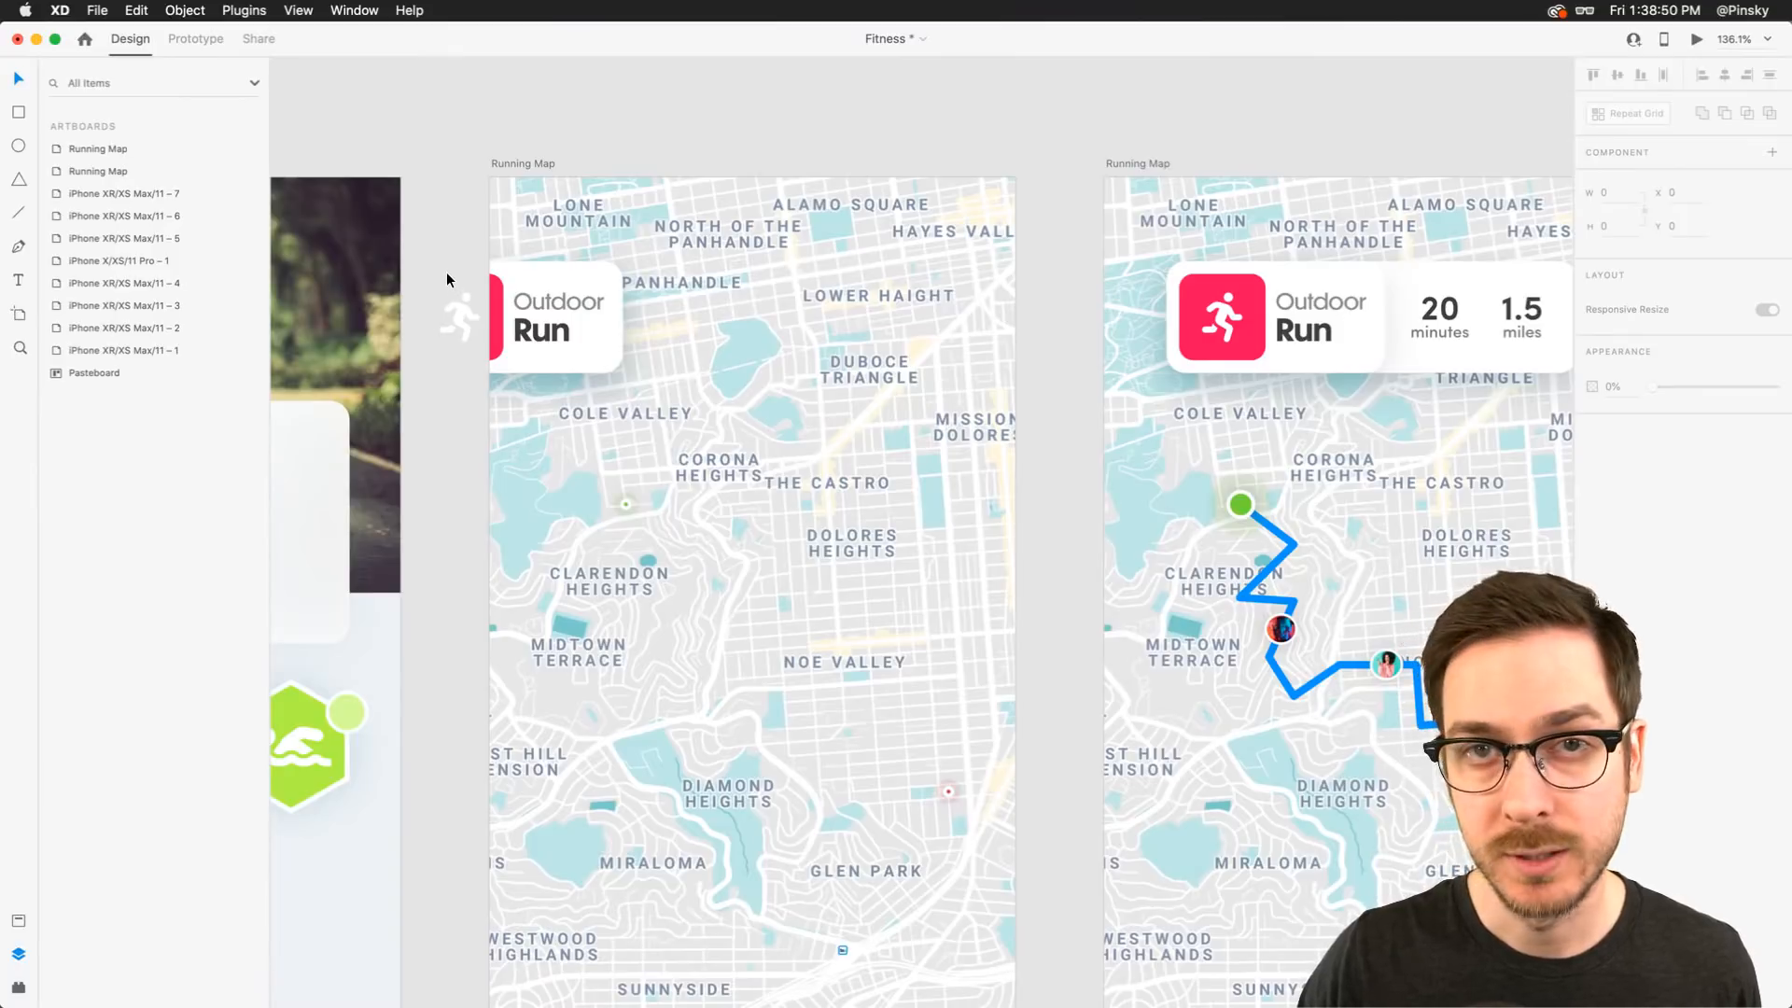
{"action": "key", "text": "super+z"}
{"action": "key", "text": "super+z"}
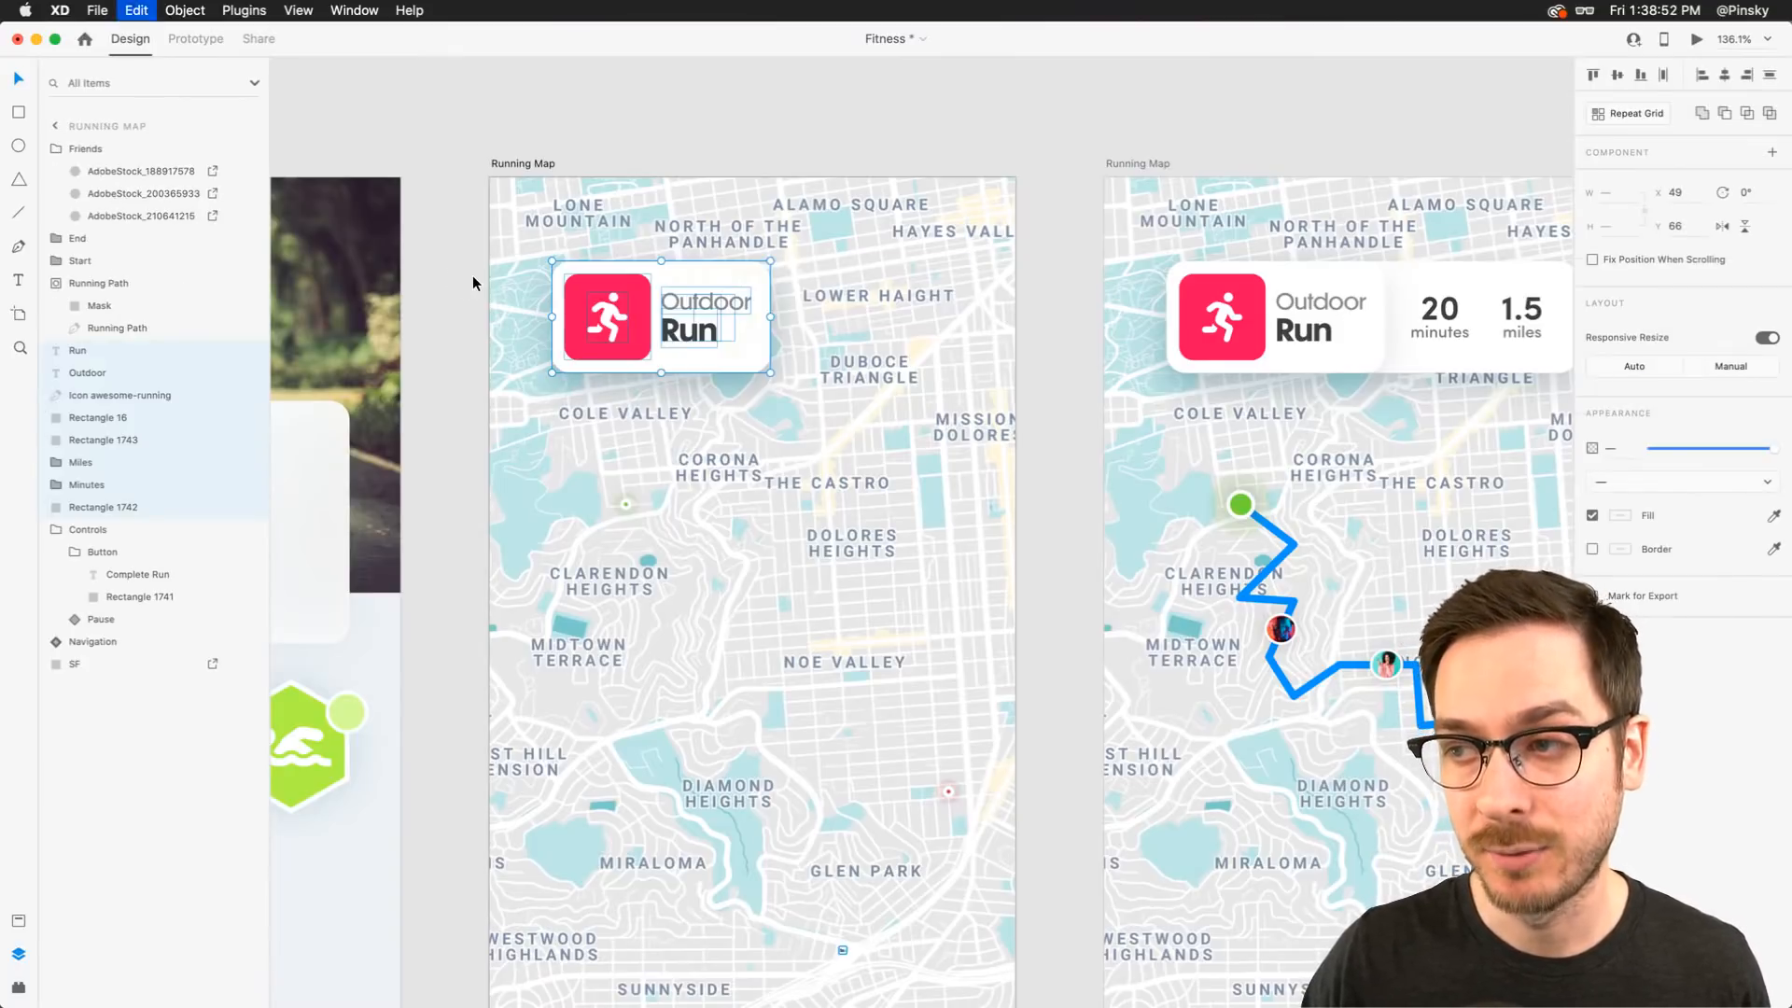
Group all elements of the status card in the first artboard and name the group Status
{"action": "left_click", "coordinate": [457, 262]}
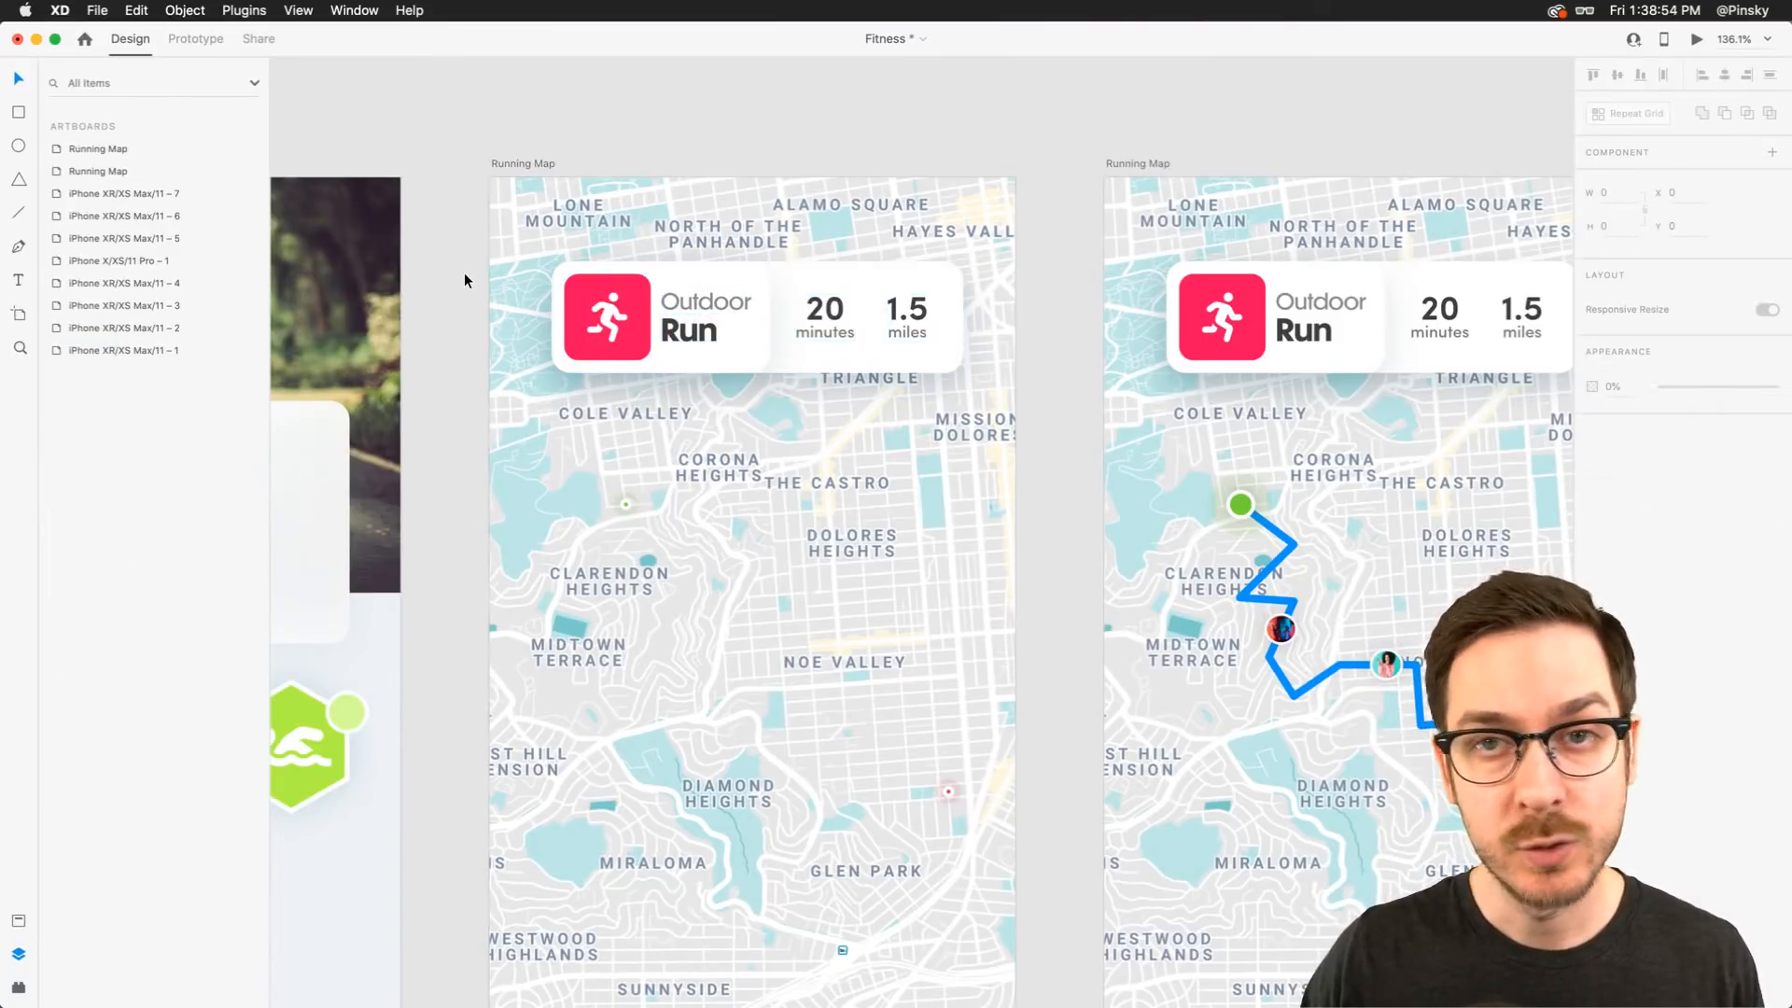
{"action": "left_click_drag", "start_coordinate": [455, 289], "coordinate": [950, 338]}
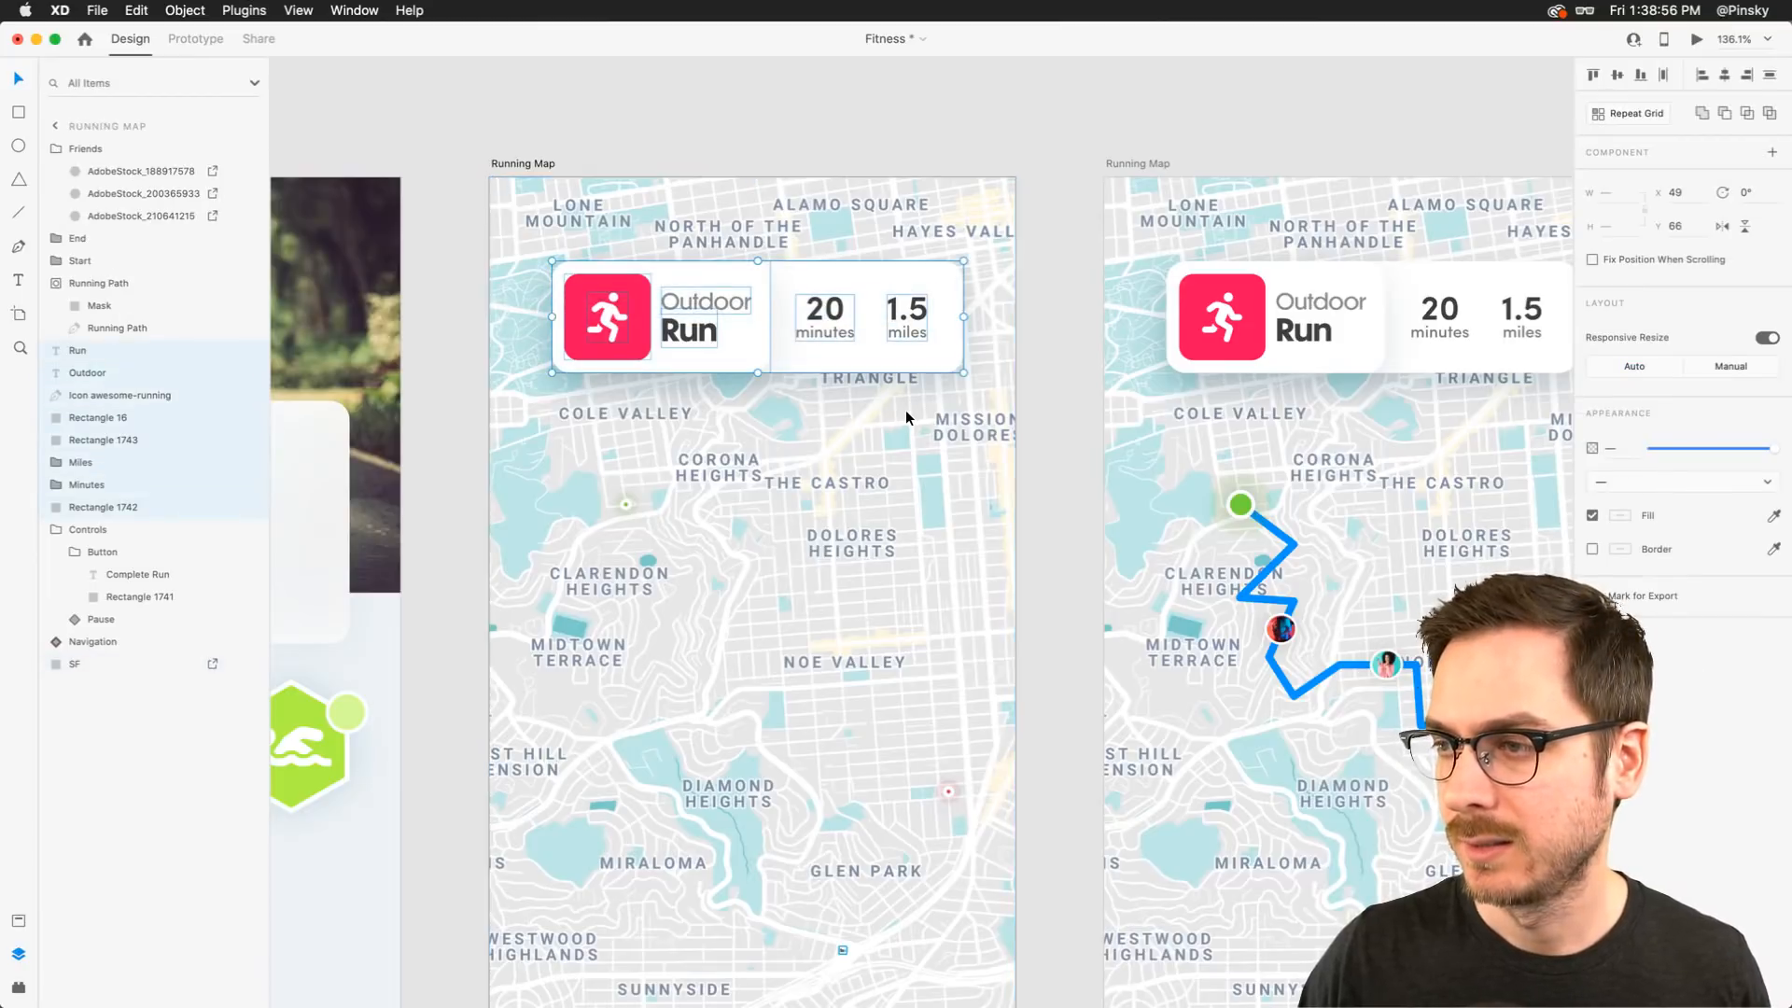
{"action": "mouse_move", "coordinate": [828, 348]}
{"action": "left_mouse_down"}
{"action": "mouse_move", "coordinate": [759, 369]}
{"action": "mouse_move", "coordinate": [814, 353]}
{"action": "left_mouse_up"}
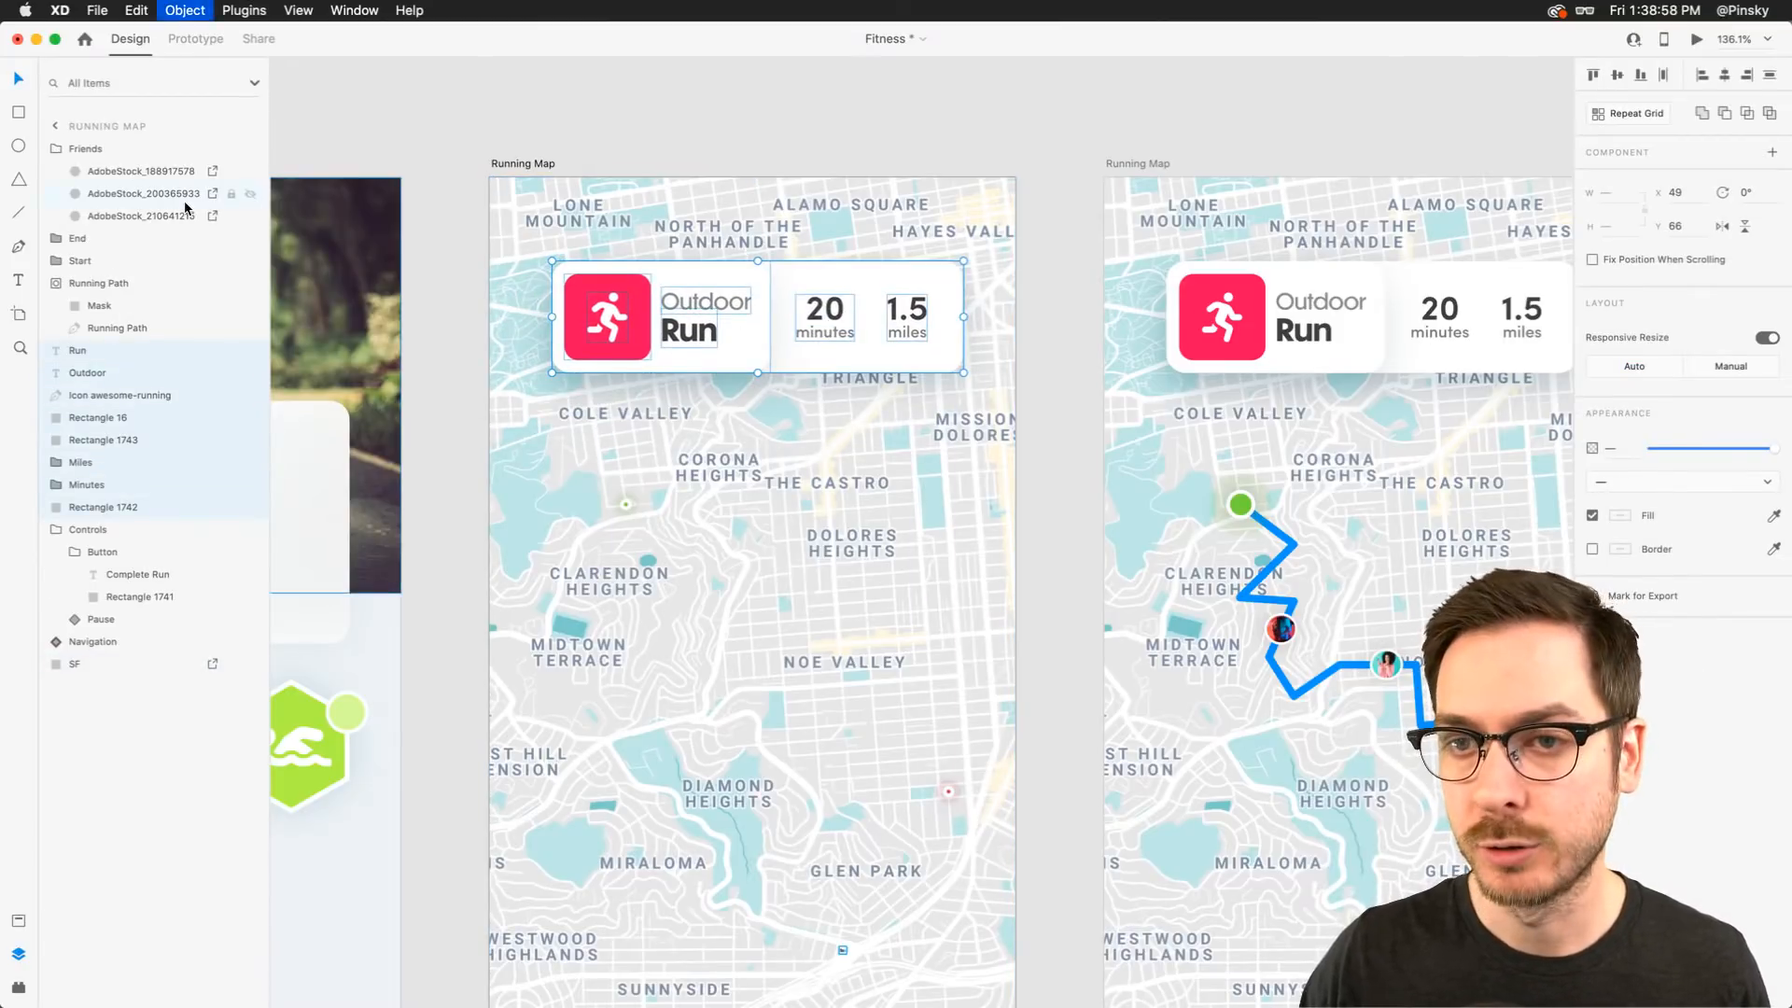
{"action": "key", "text": "super+g"}
{"action": "double_click", "coordinate": [90, 351]}
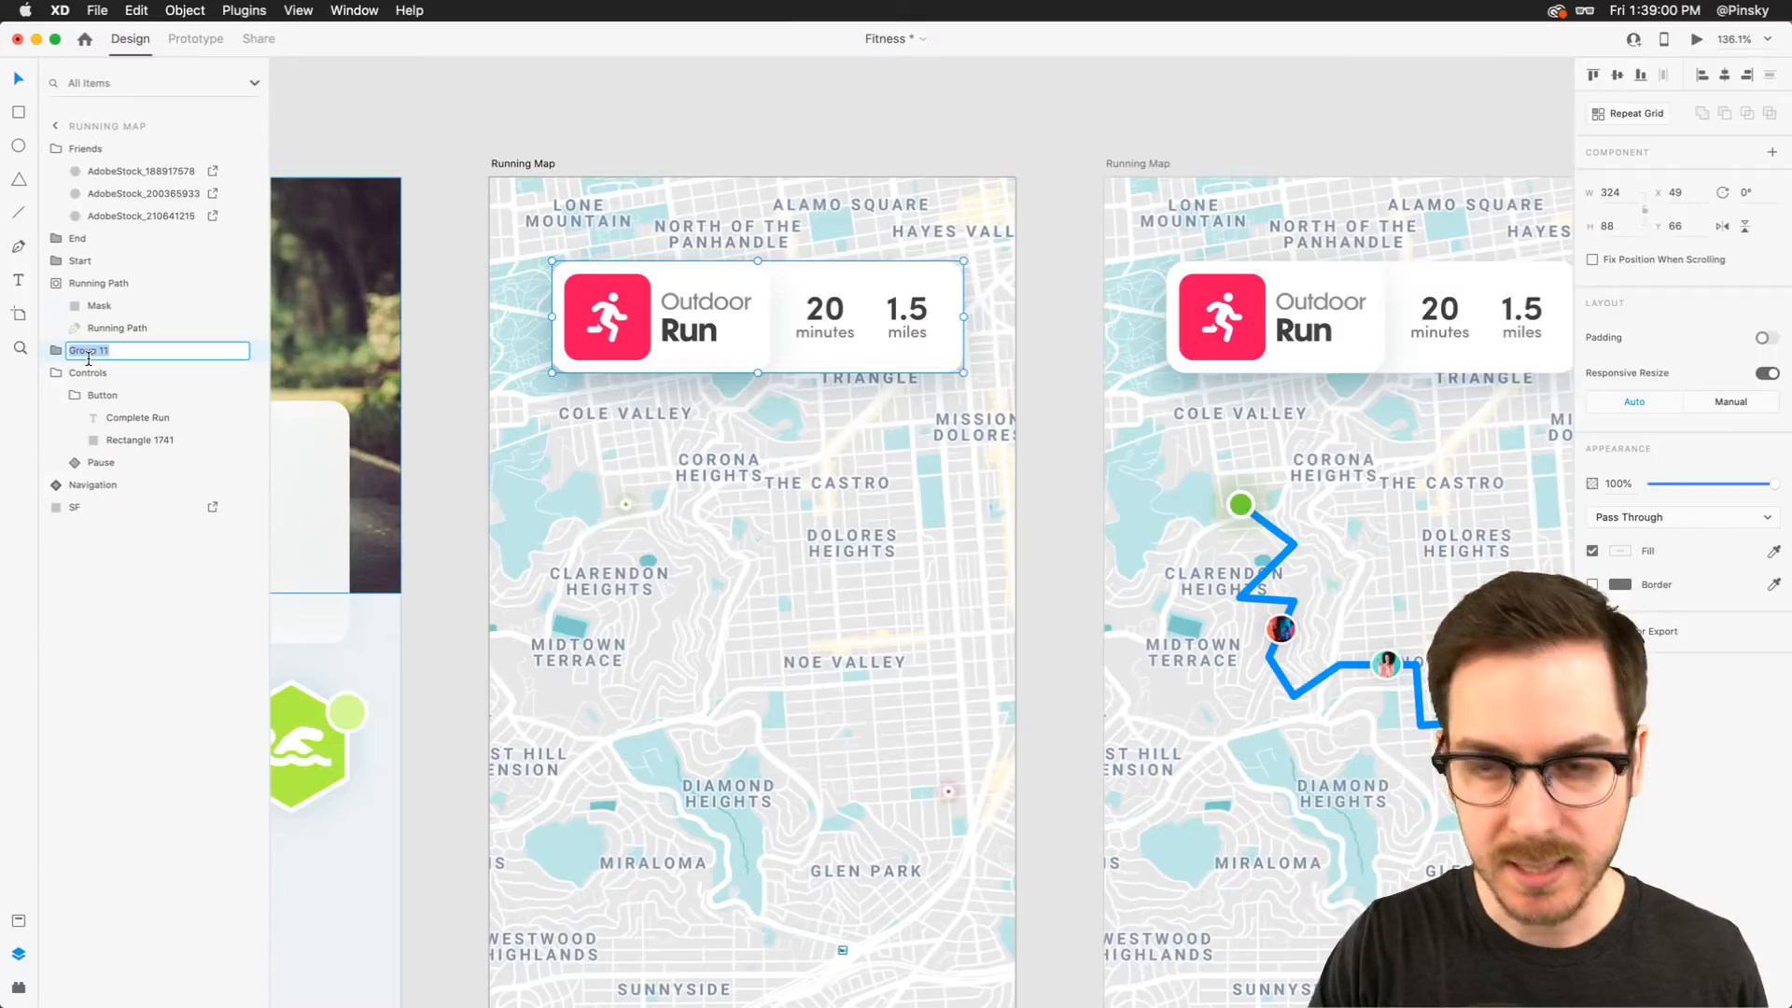
{"action": "type", "text": "S"}
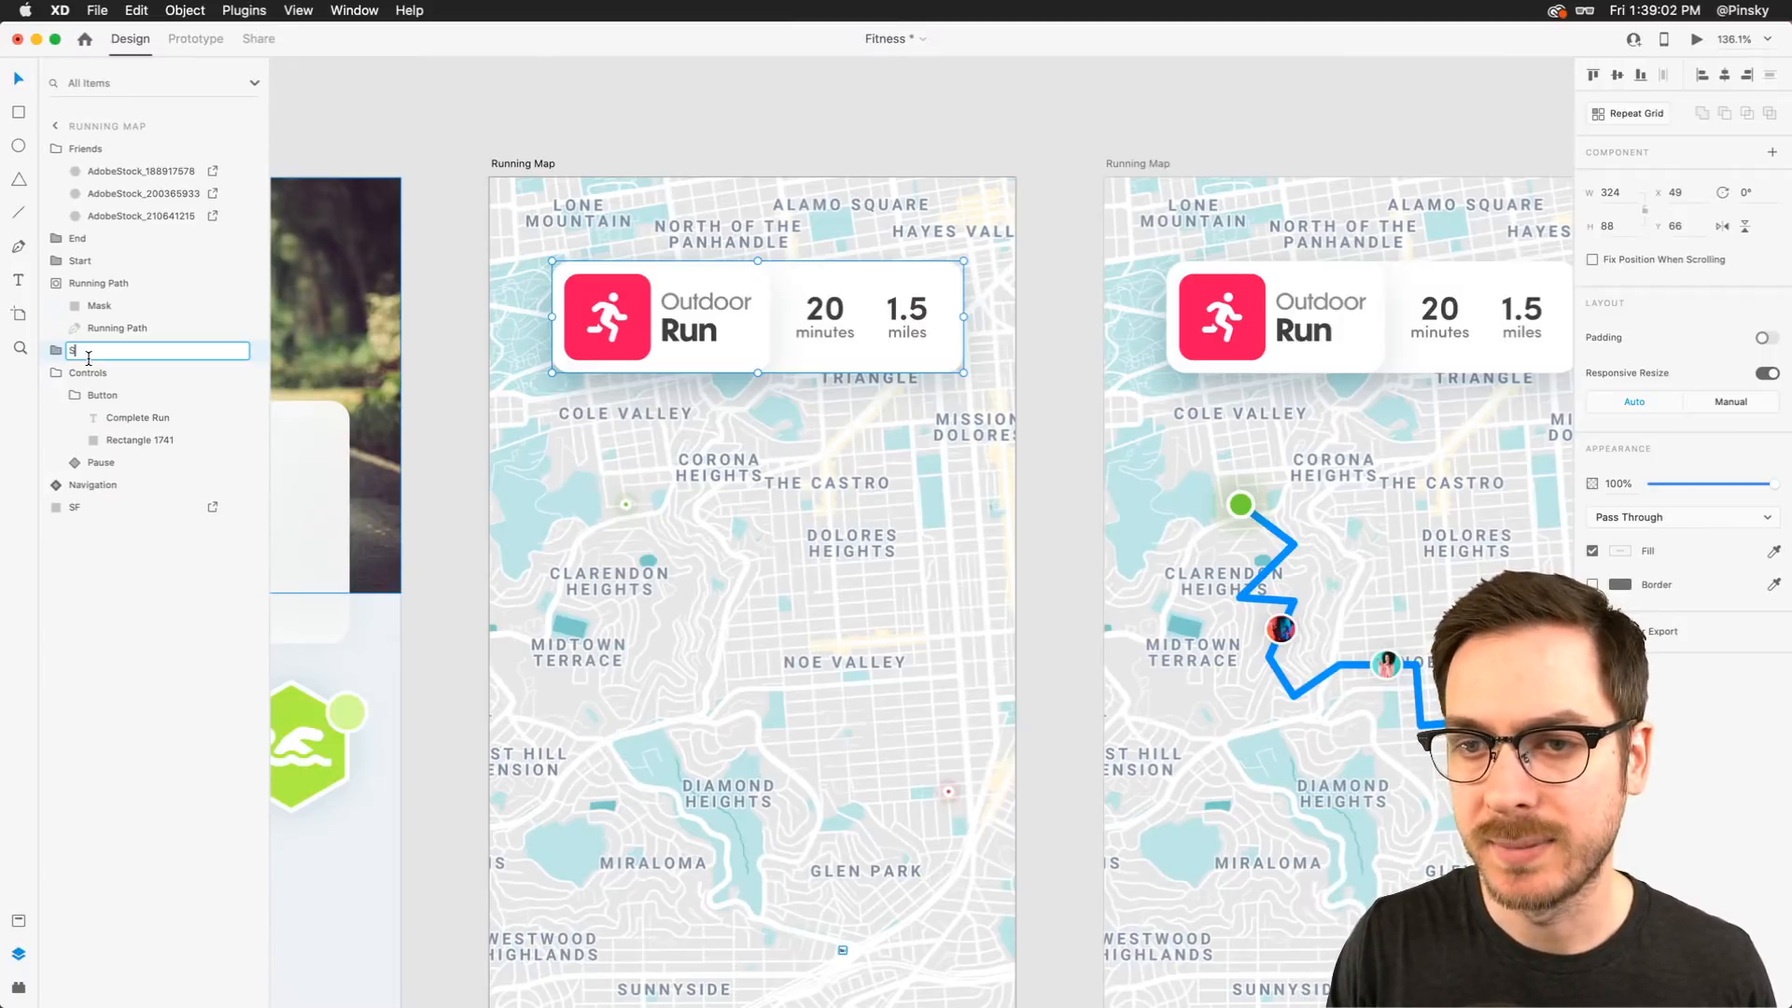
{"action": "type", "text": "tatus"}
{"action": "key", "text": "Return"}
{"action": "scroll", "coordinate": [436, 365], "scroll_direction": "right", "scroll_amount": 5}
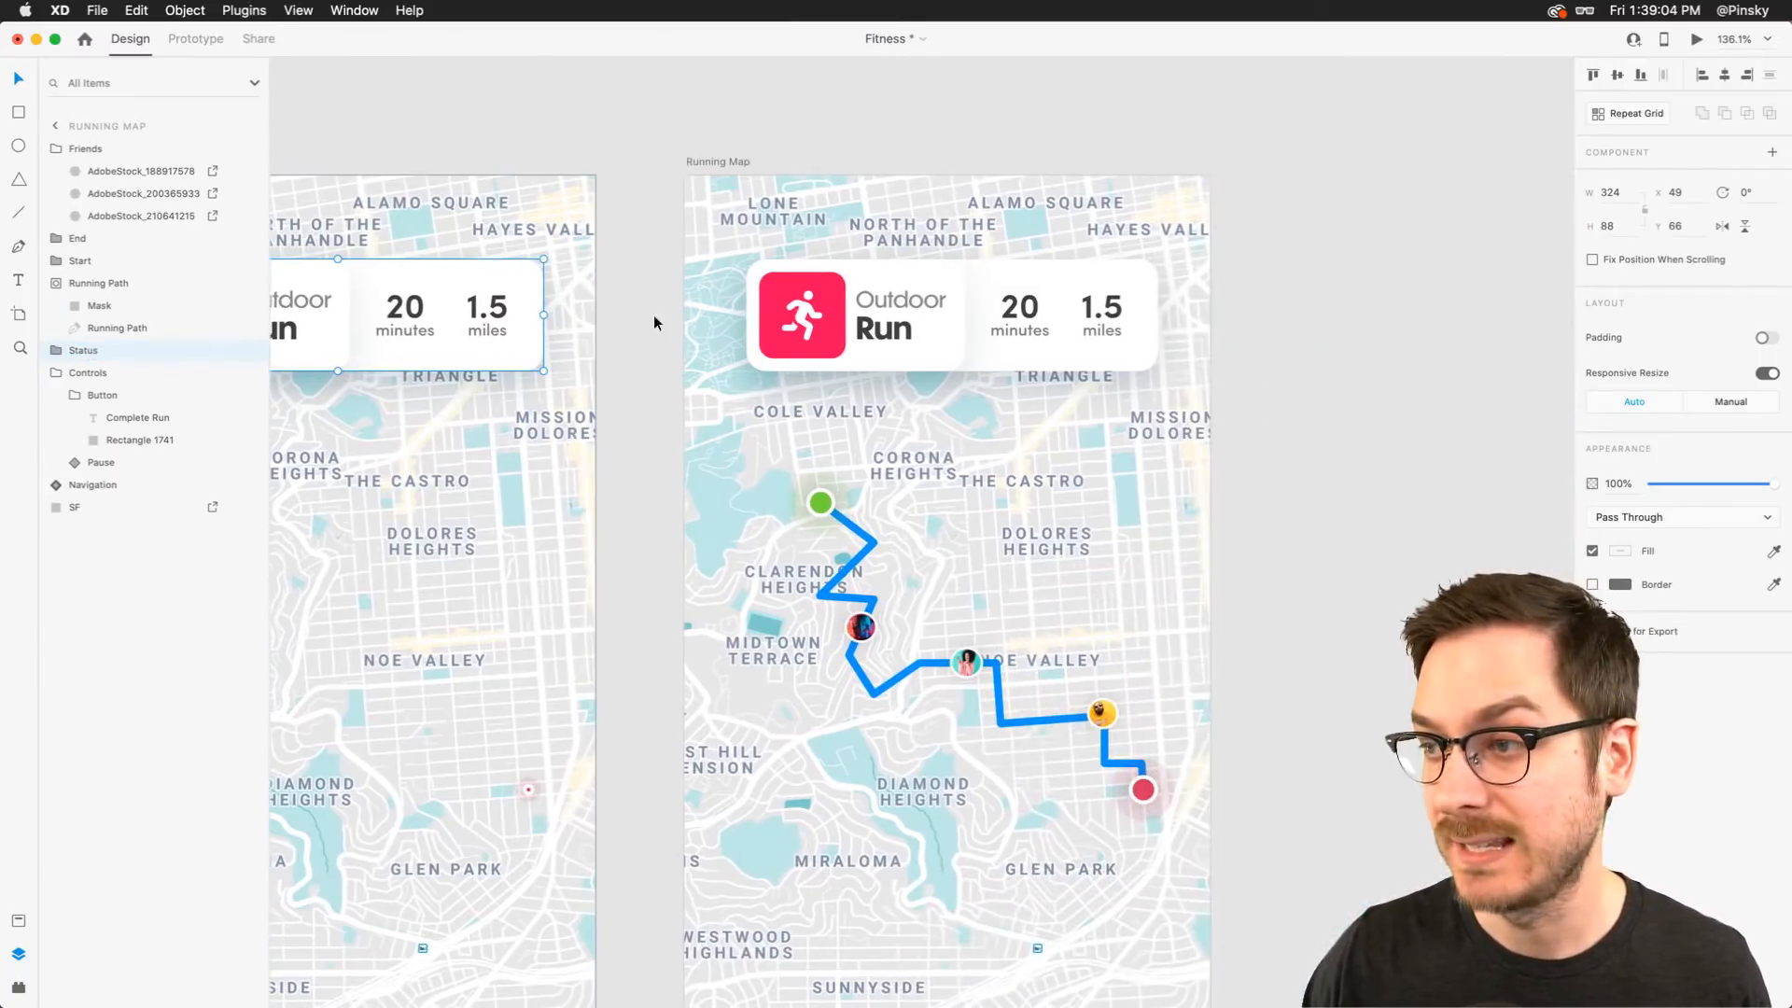
{"action": "left_click", "coordinate": [672, 280]}
{"action": "left_click_drag", "start_coordinate": [651, 281], "coordinate": [1180, 342]}
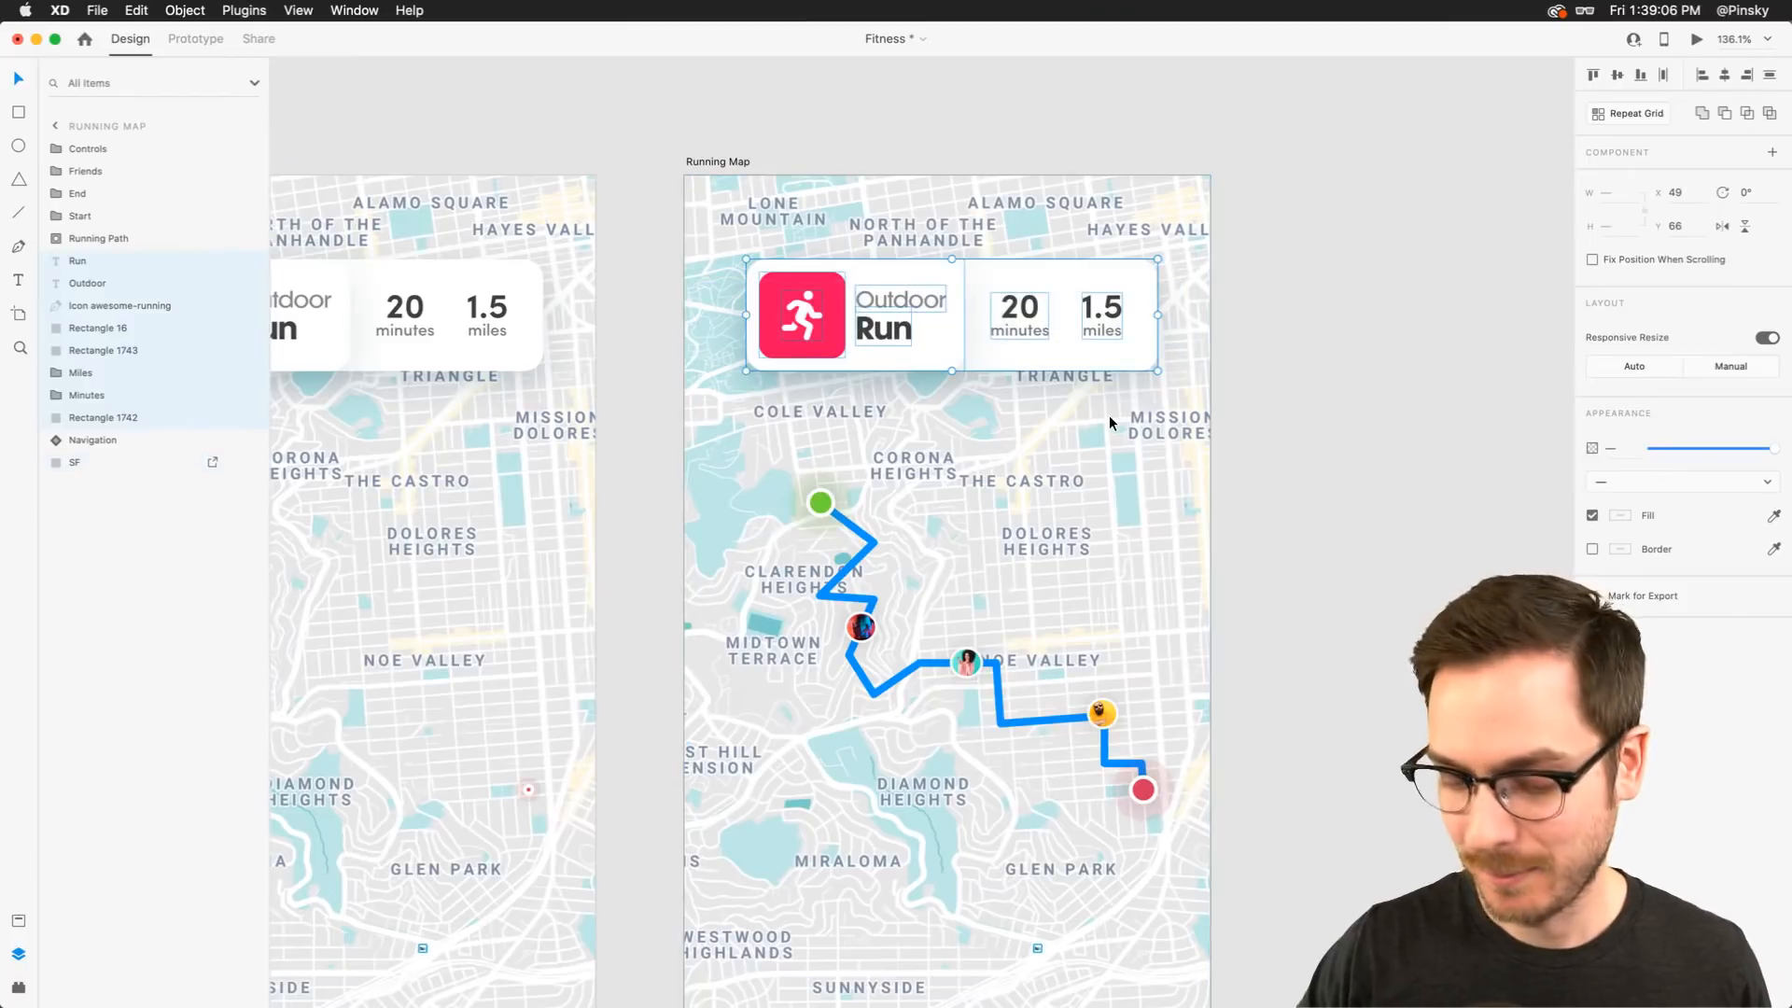
{"action": "key", "text": "Delete"}
{"action": "key", "text": "super+z"}
{"action": "key", "text": "super+z"}
{"action": "key", "text": "super+z"}
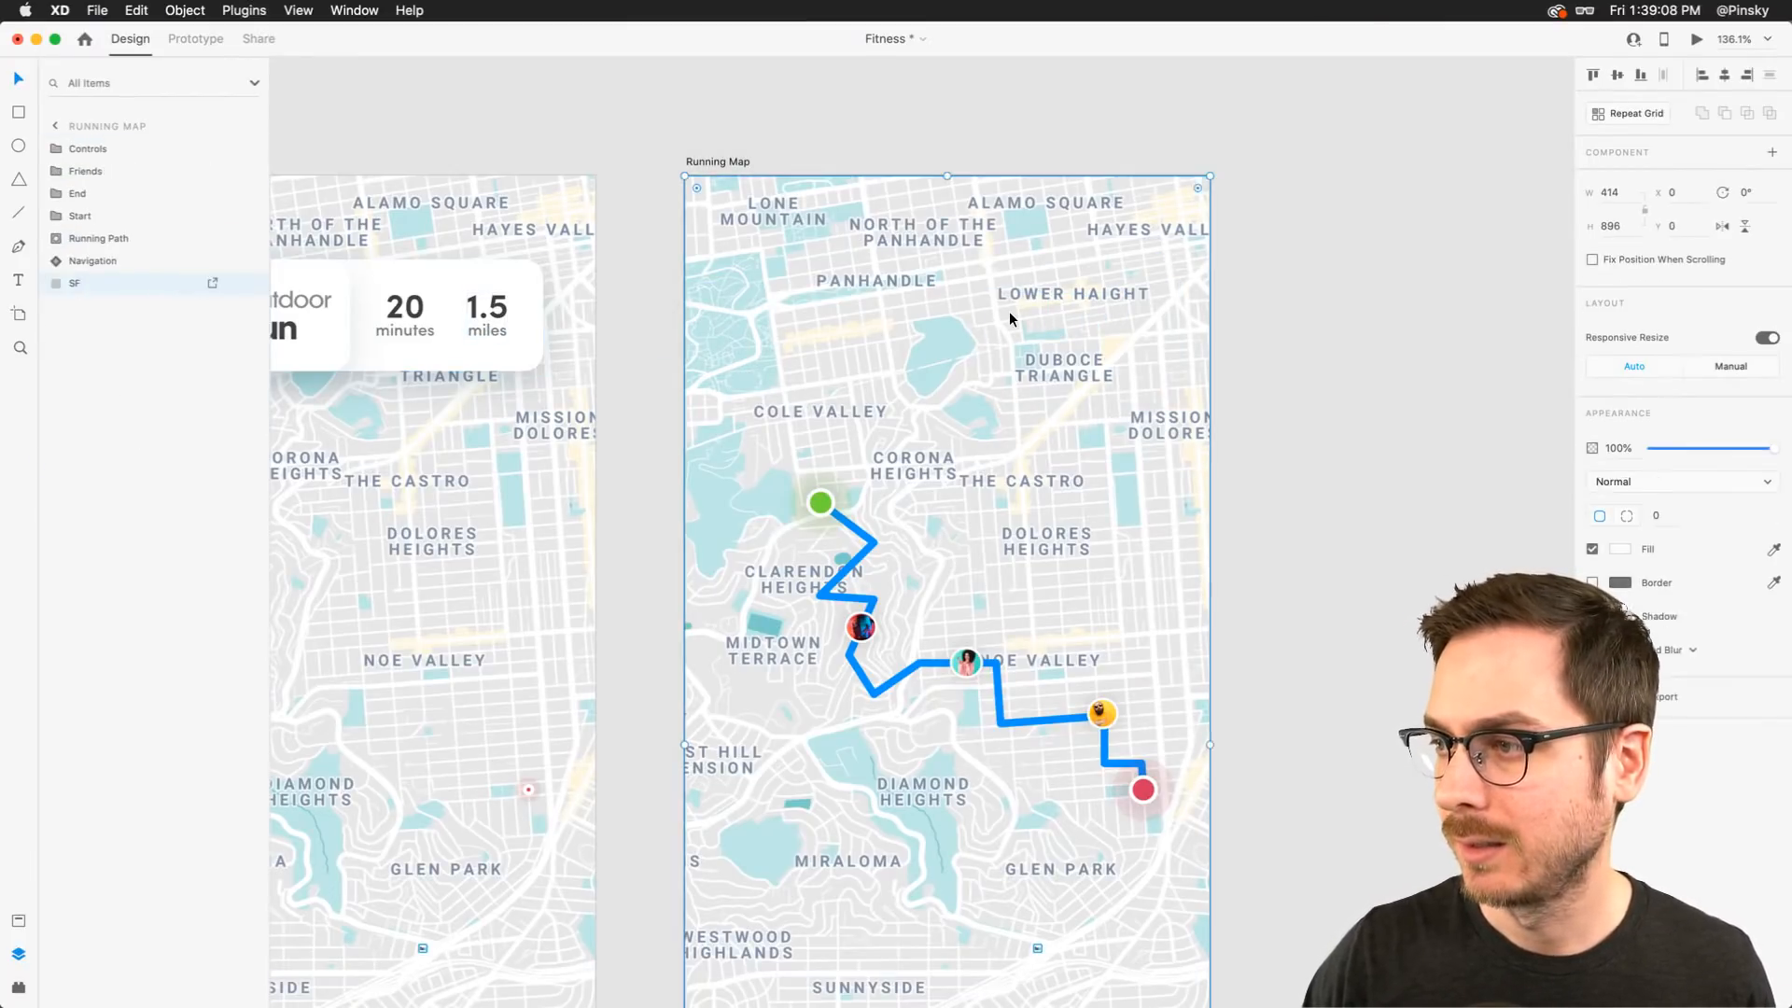
Inside the Status group, slide the Minutes, Miles and their background rectangle left behind the Outdoor Run tile
{"action": "scroll", "coordinate": [755, 301], "scroll_direction": "left", "scroll_amount": 5}
{"action": "double_click", "coordinate": [737, 283]}
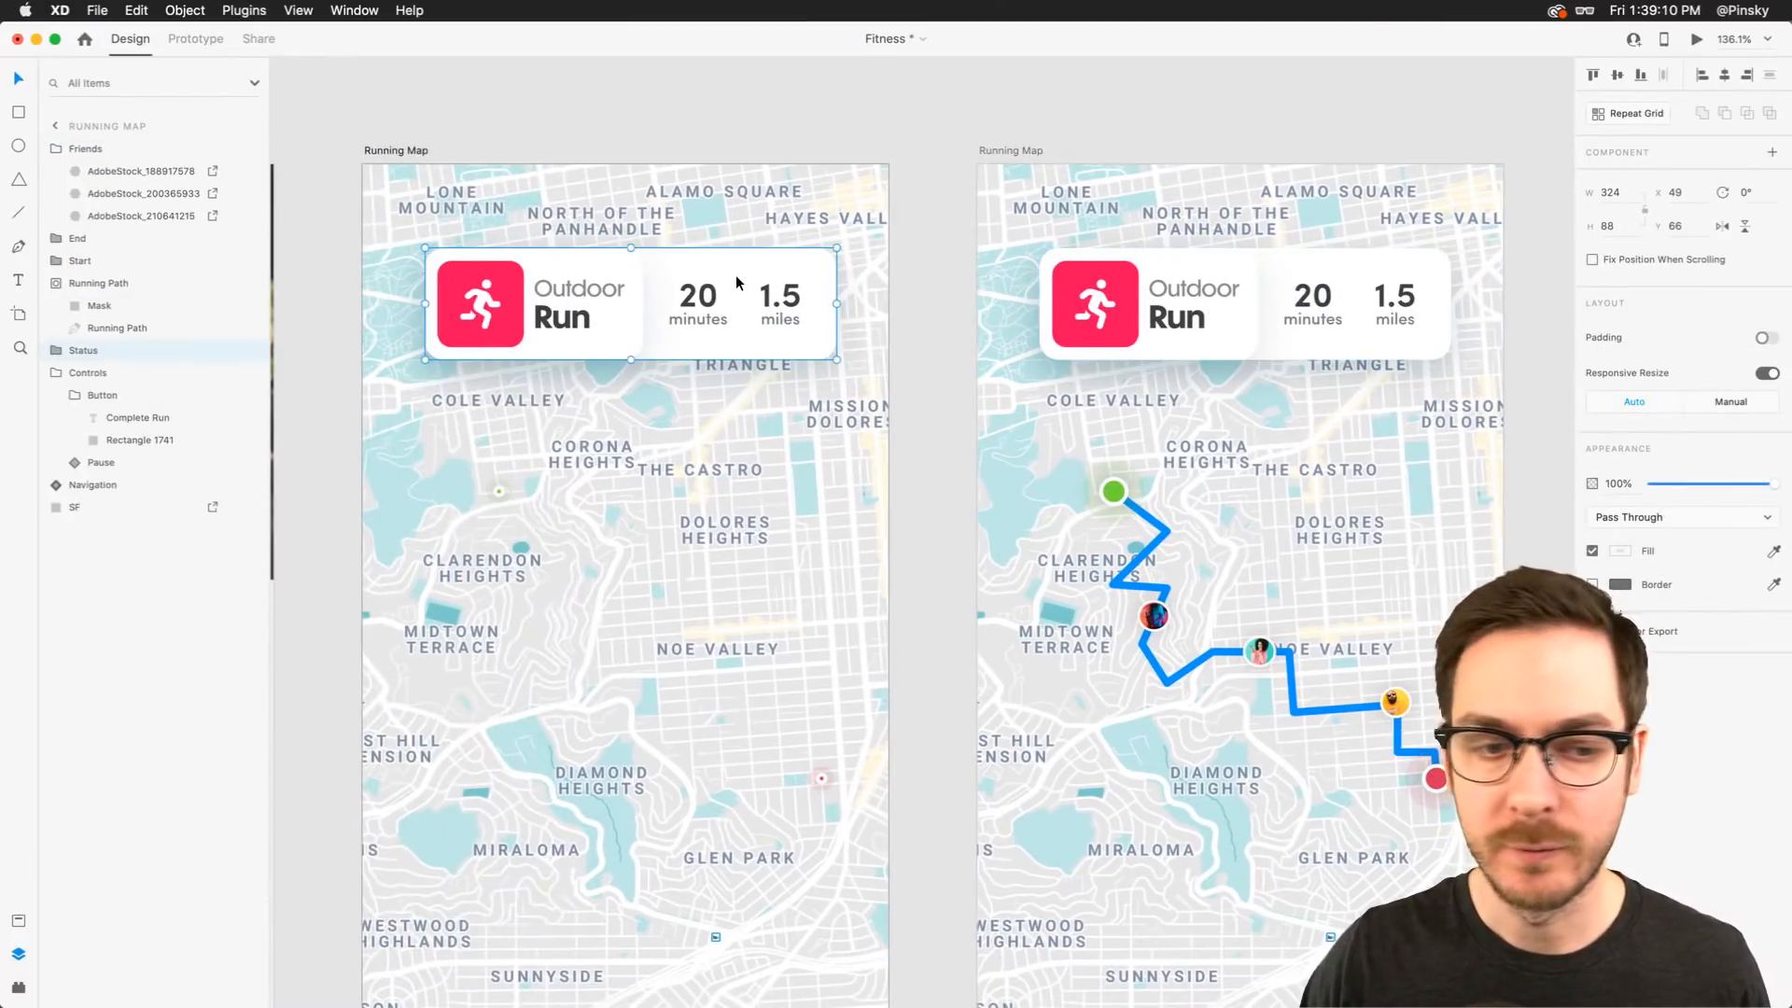
{"action": "scroll", "coordinate": [737, 280], "scroll_direction": "up", "scroll_amount": 5}
{"action": "scroll", "coordinate": [737, 280], "scroll_direction": "left", "scroll_amount": 3}
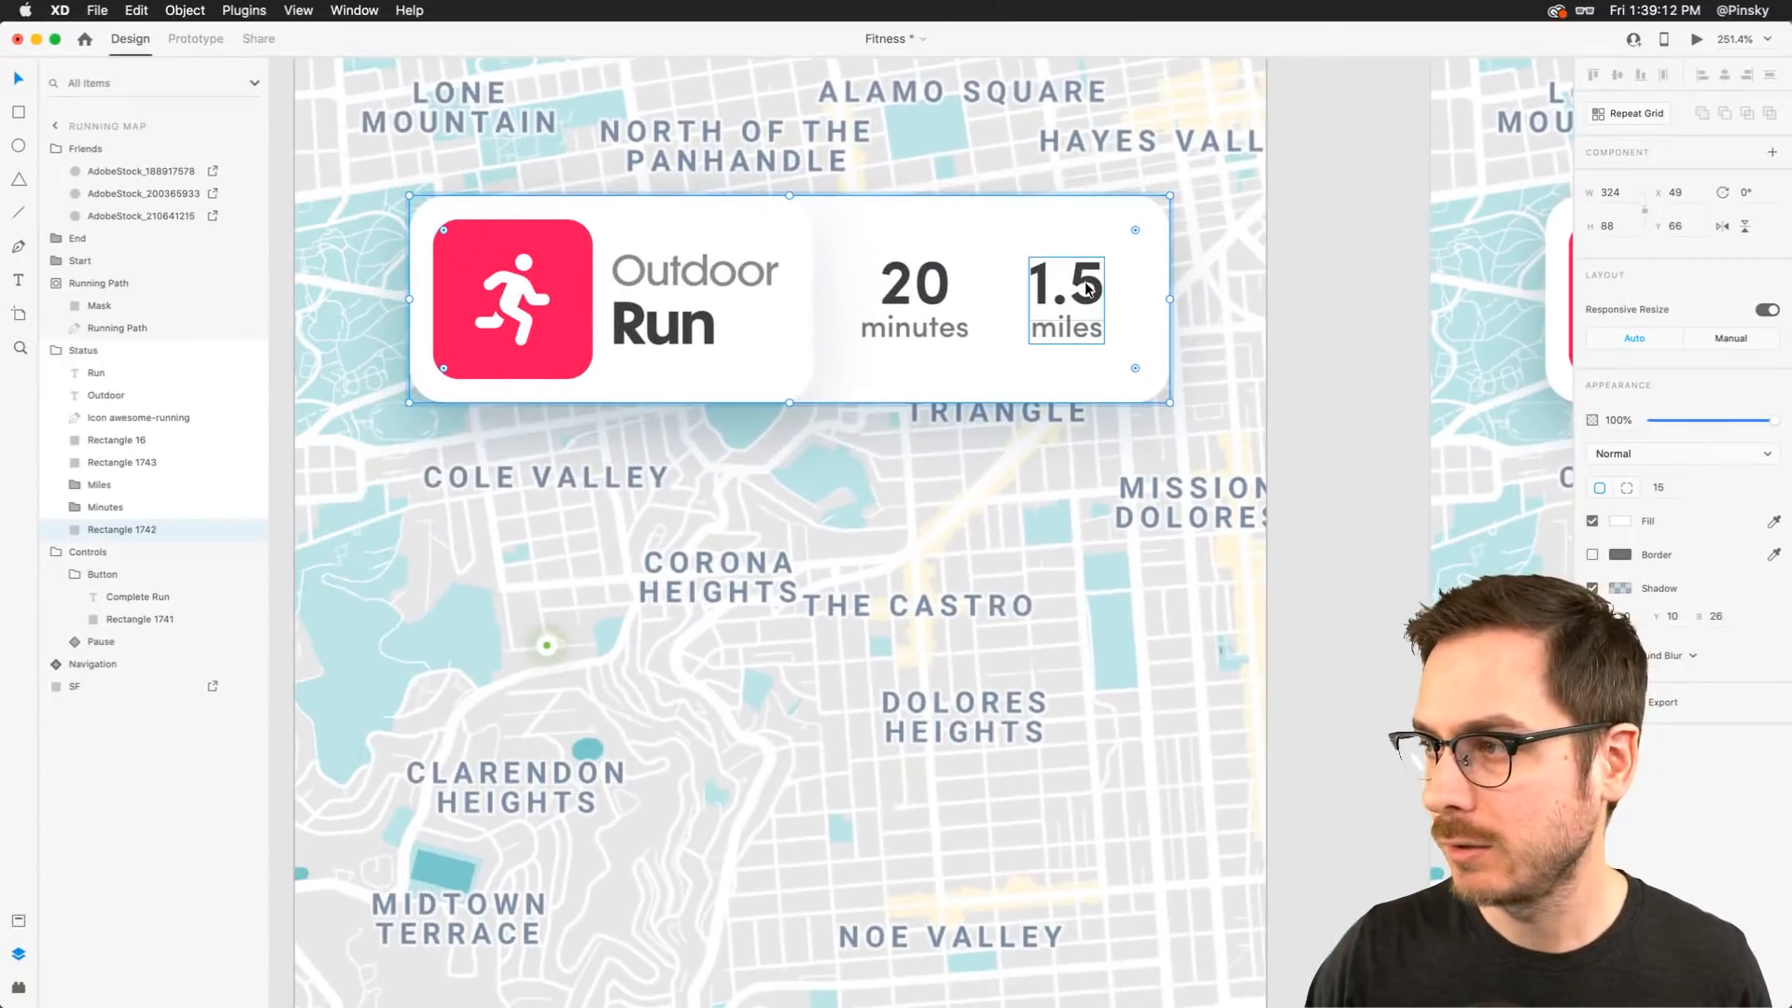
{"action": "left_click", "coordinate": [1086, 283]}
{"action": "left_click", "coordinate": [941, 287], "text": "shift"}
{"action": "left_click", "coordinate": [1162, 294], "text": "shift"}
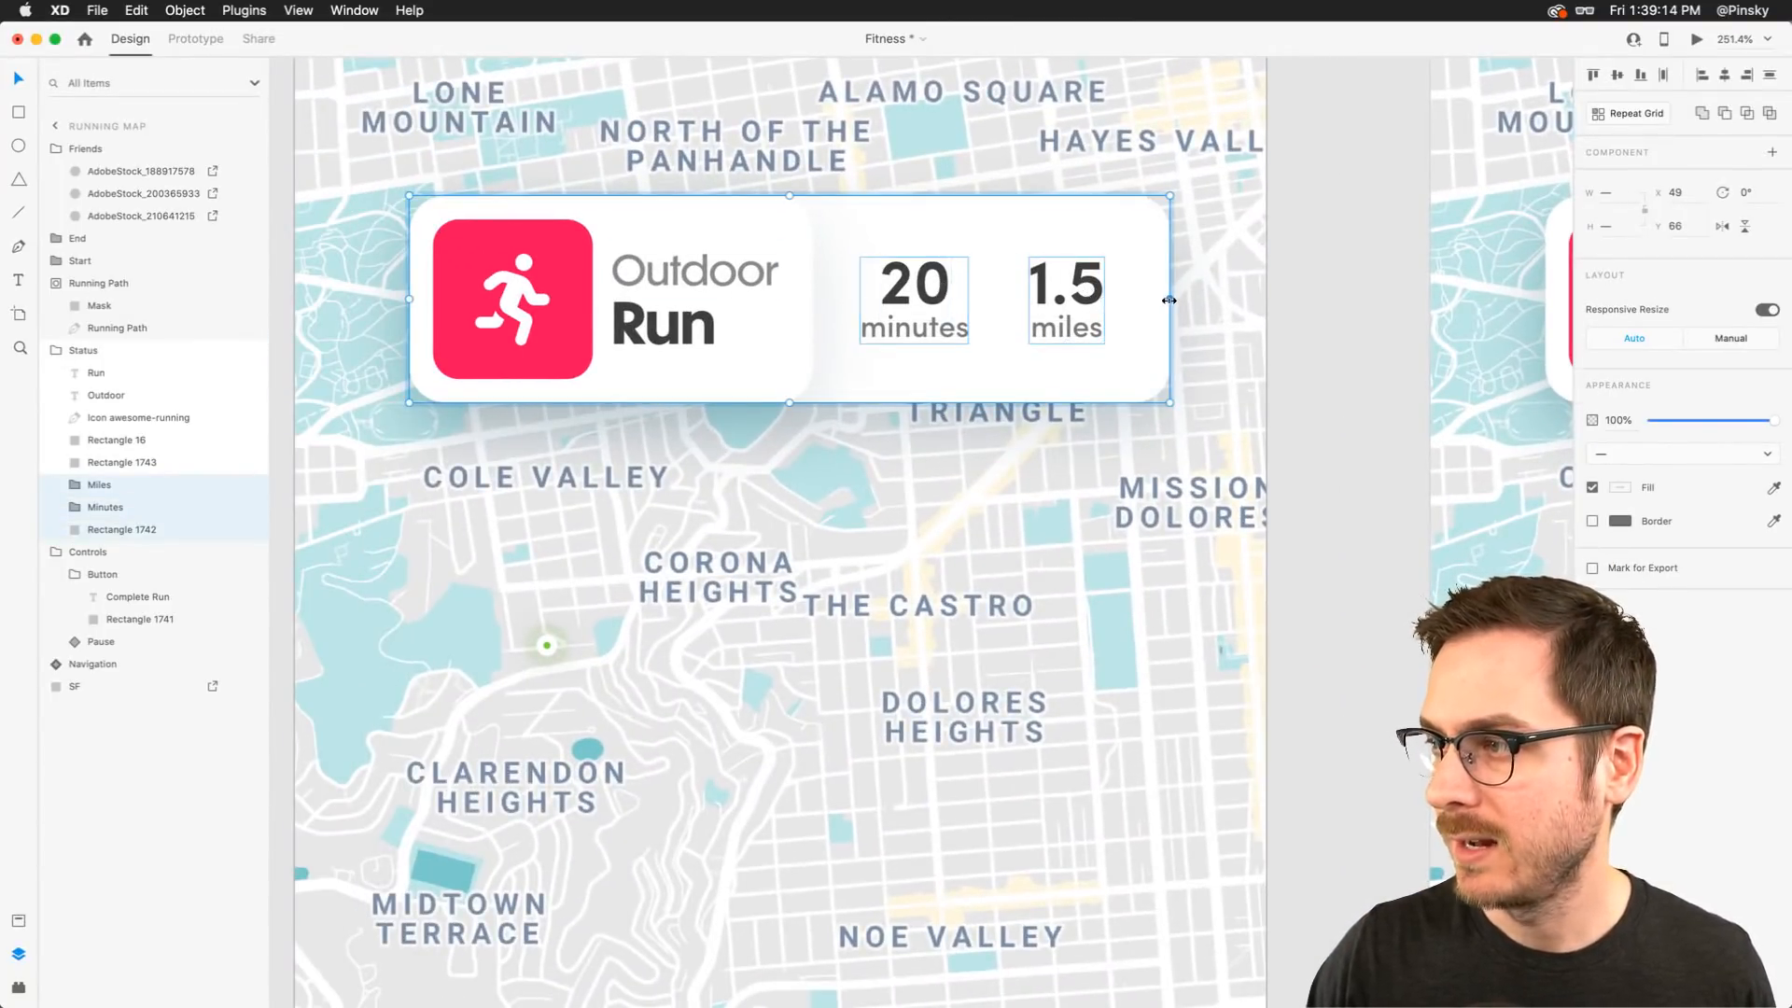
{"action": "left_click_drag", "start_coordinate": [1169, 300], "coordinate": [439, 295]}
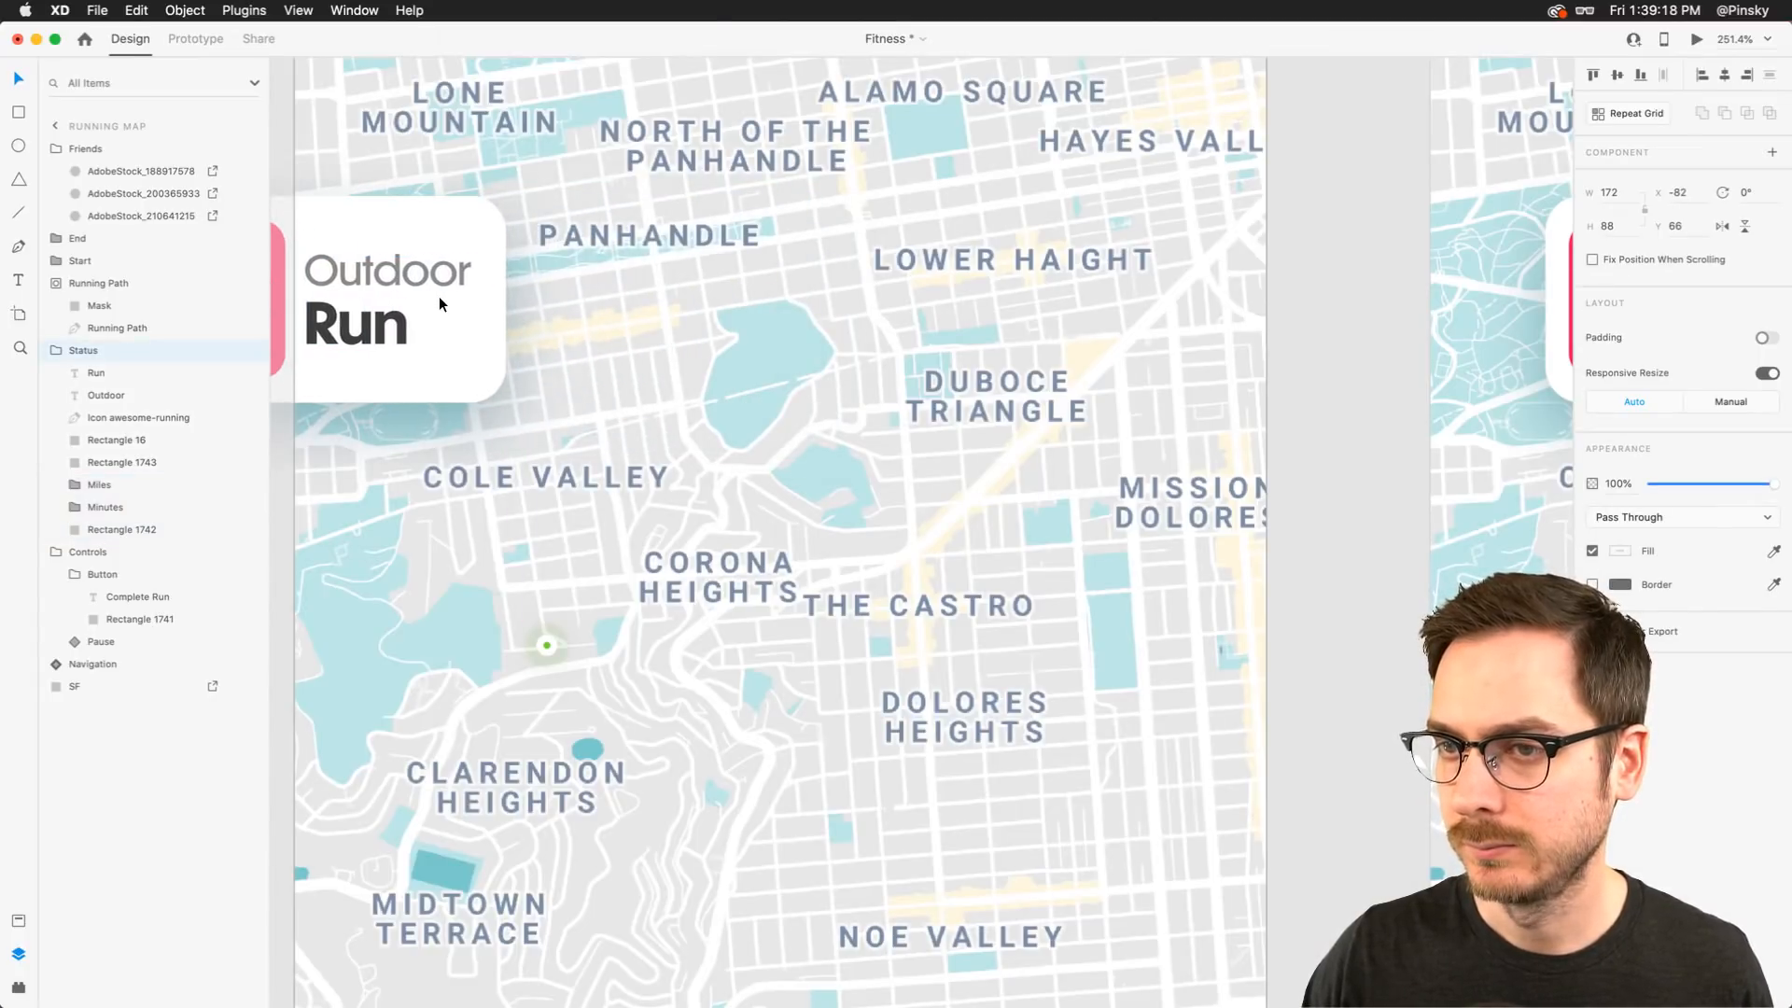
In prototype mode, wire the first Running Map artboard to the second Running Map artboard
{"action": "scroll", "coordinate": [437, 295], "scroll_direction": "down", "scroll_amount": 5}
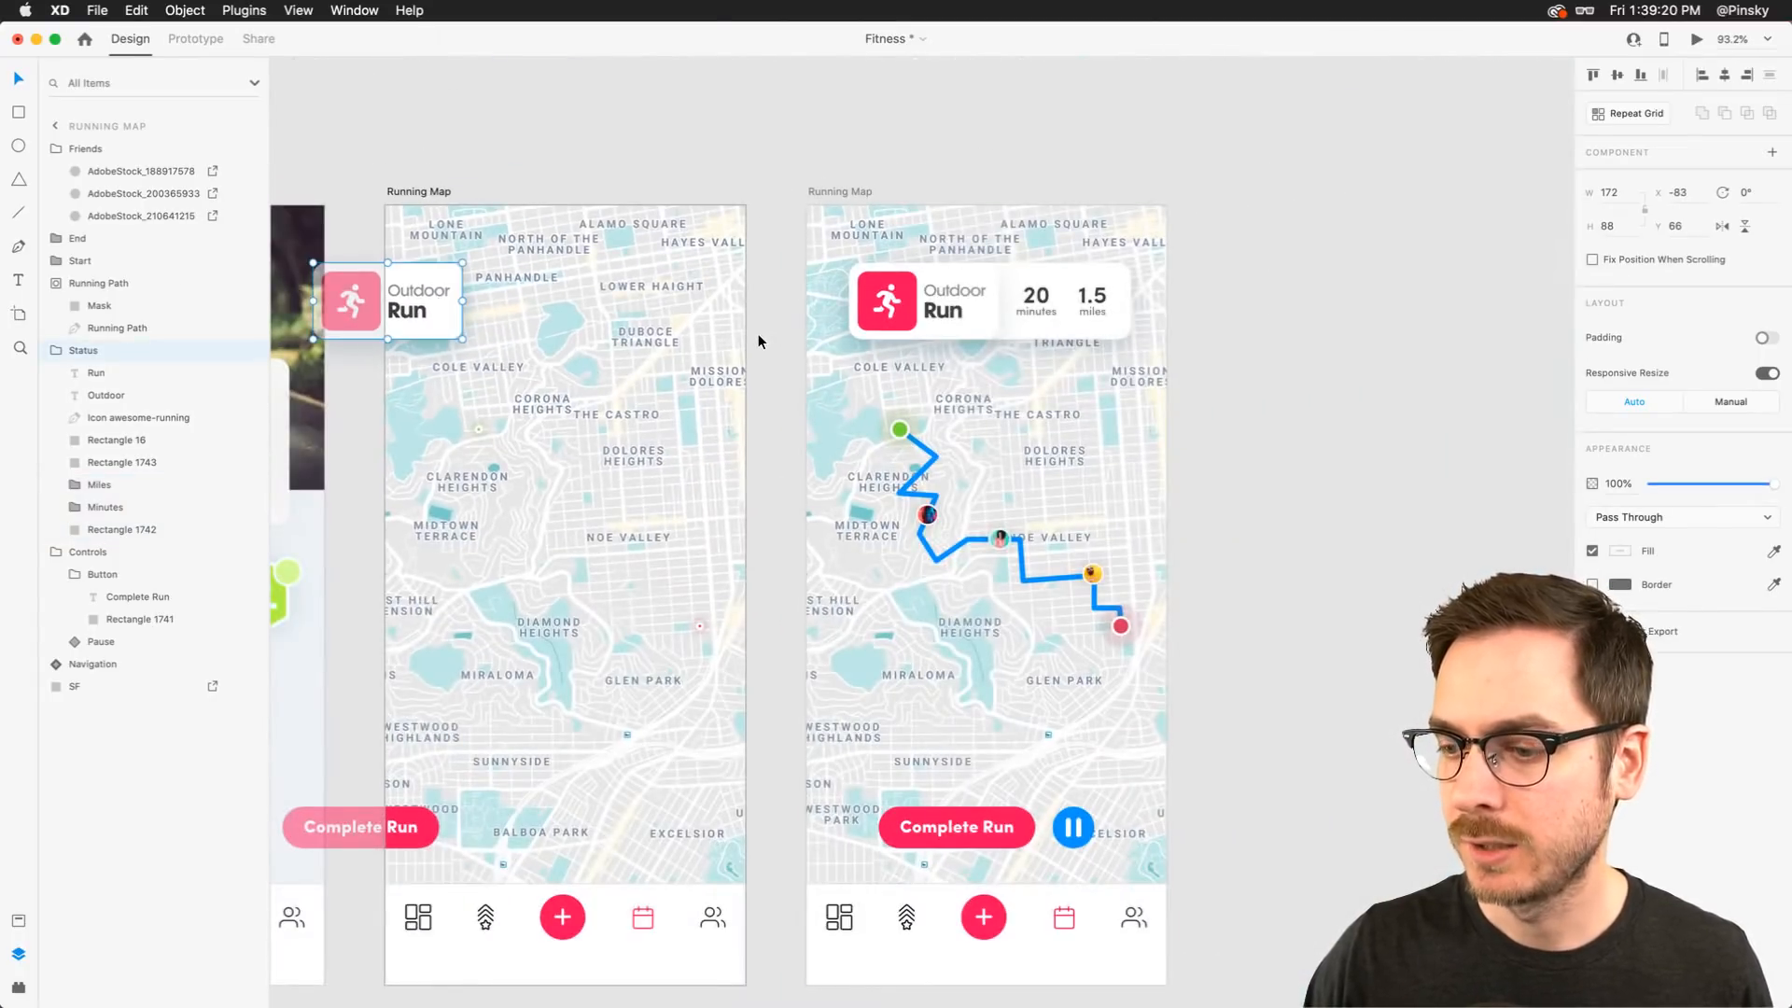
{"action": "left_click", "coordinate": [758, 341]}
{"action": "scroll", "coordinate": [758, 341], "scroll_direction": "down", "scroll_amount": 3}
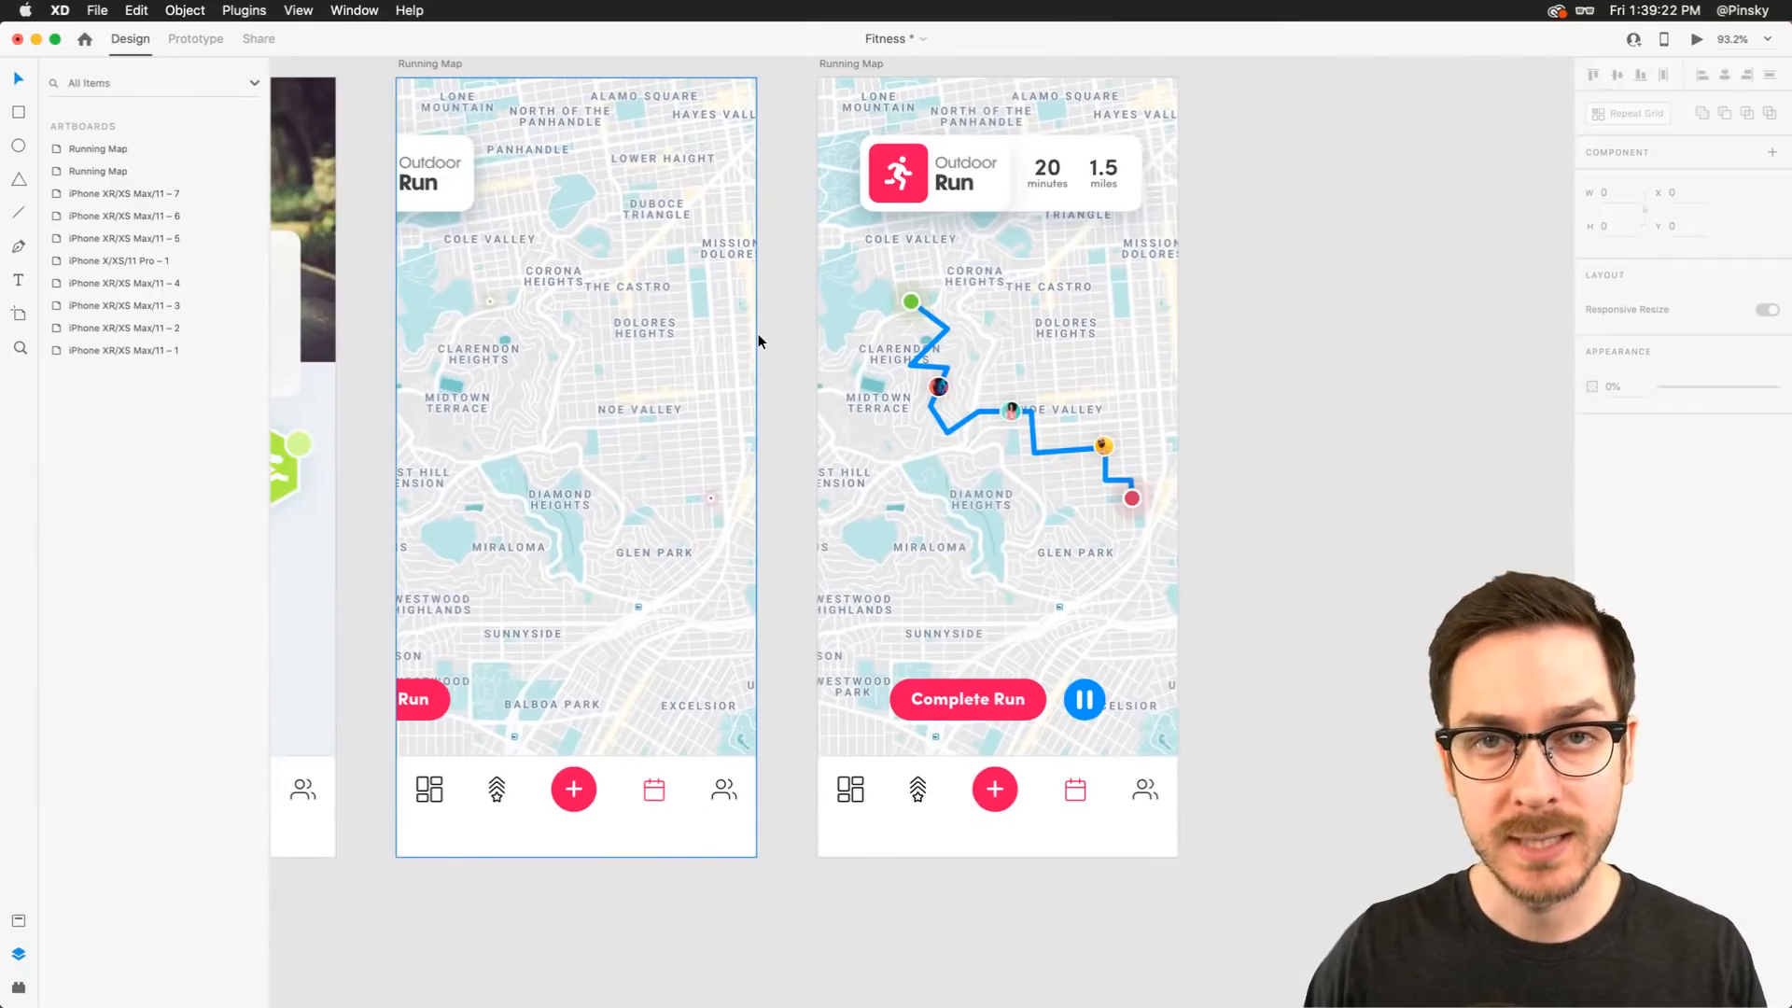
{"action": "left_click", "coordinate": [562, 273]}
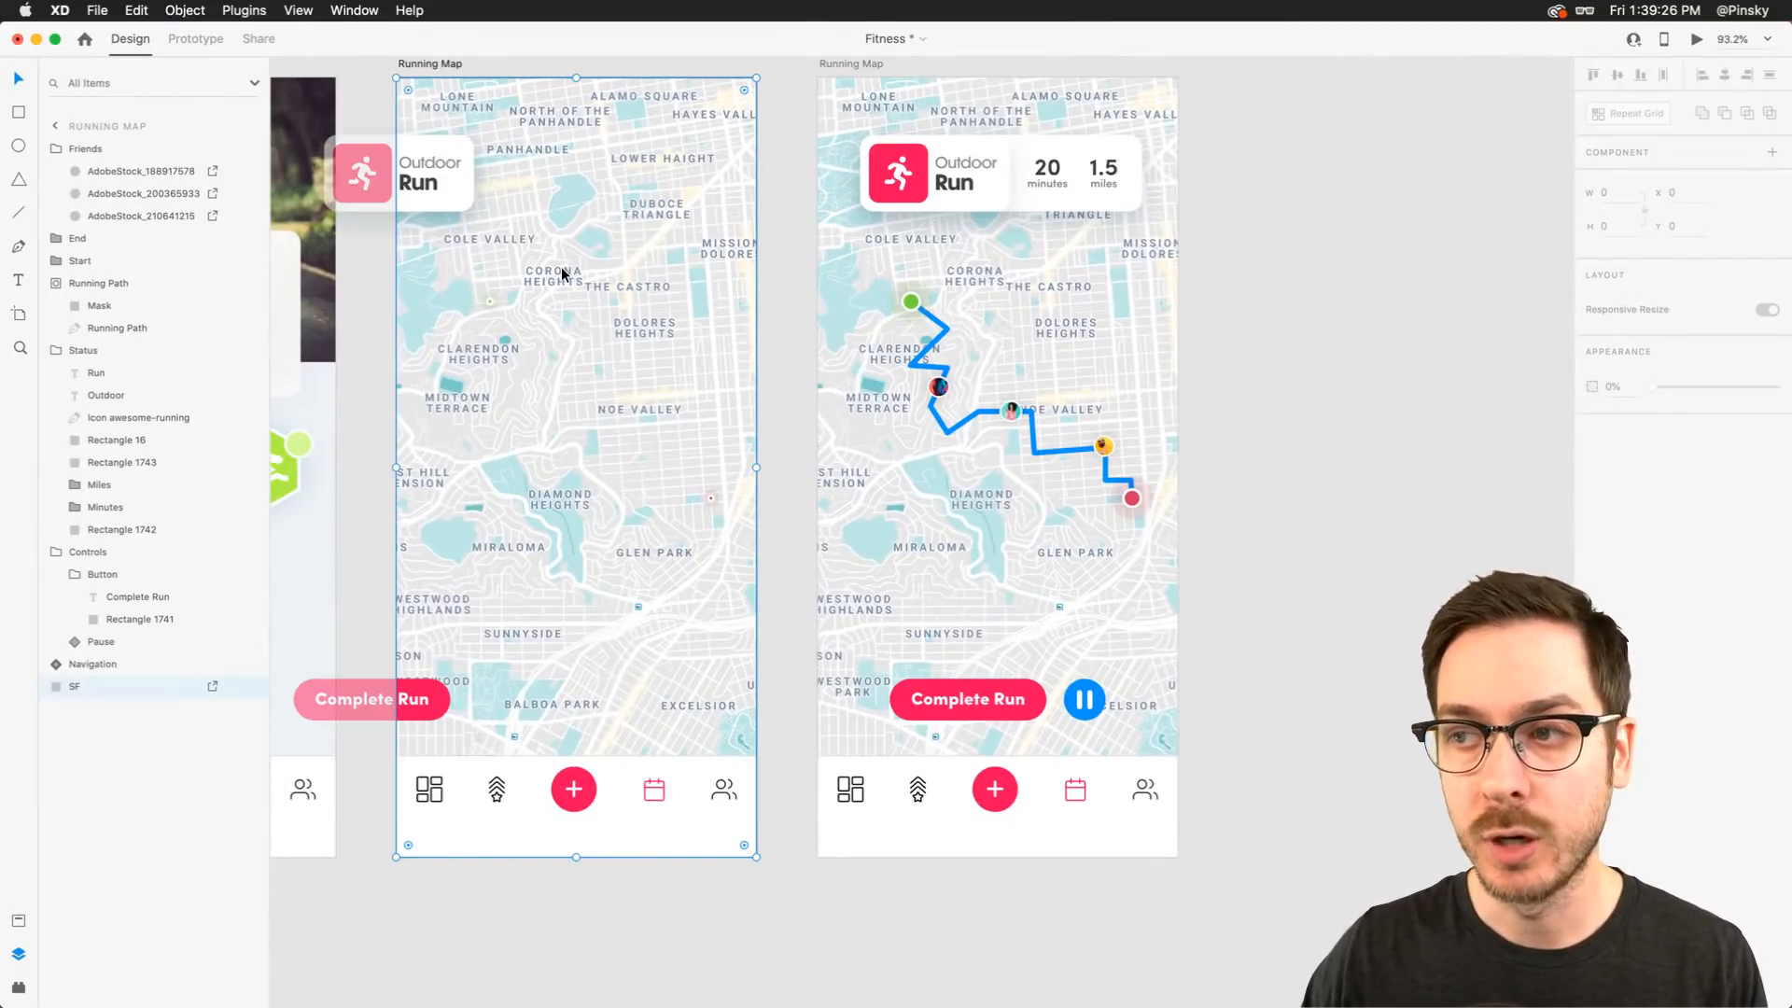
{"action": "left_click", "coordinate": [953, 272]}
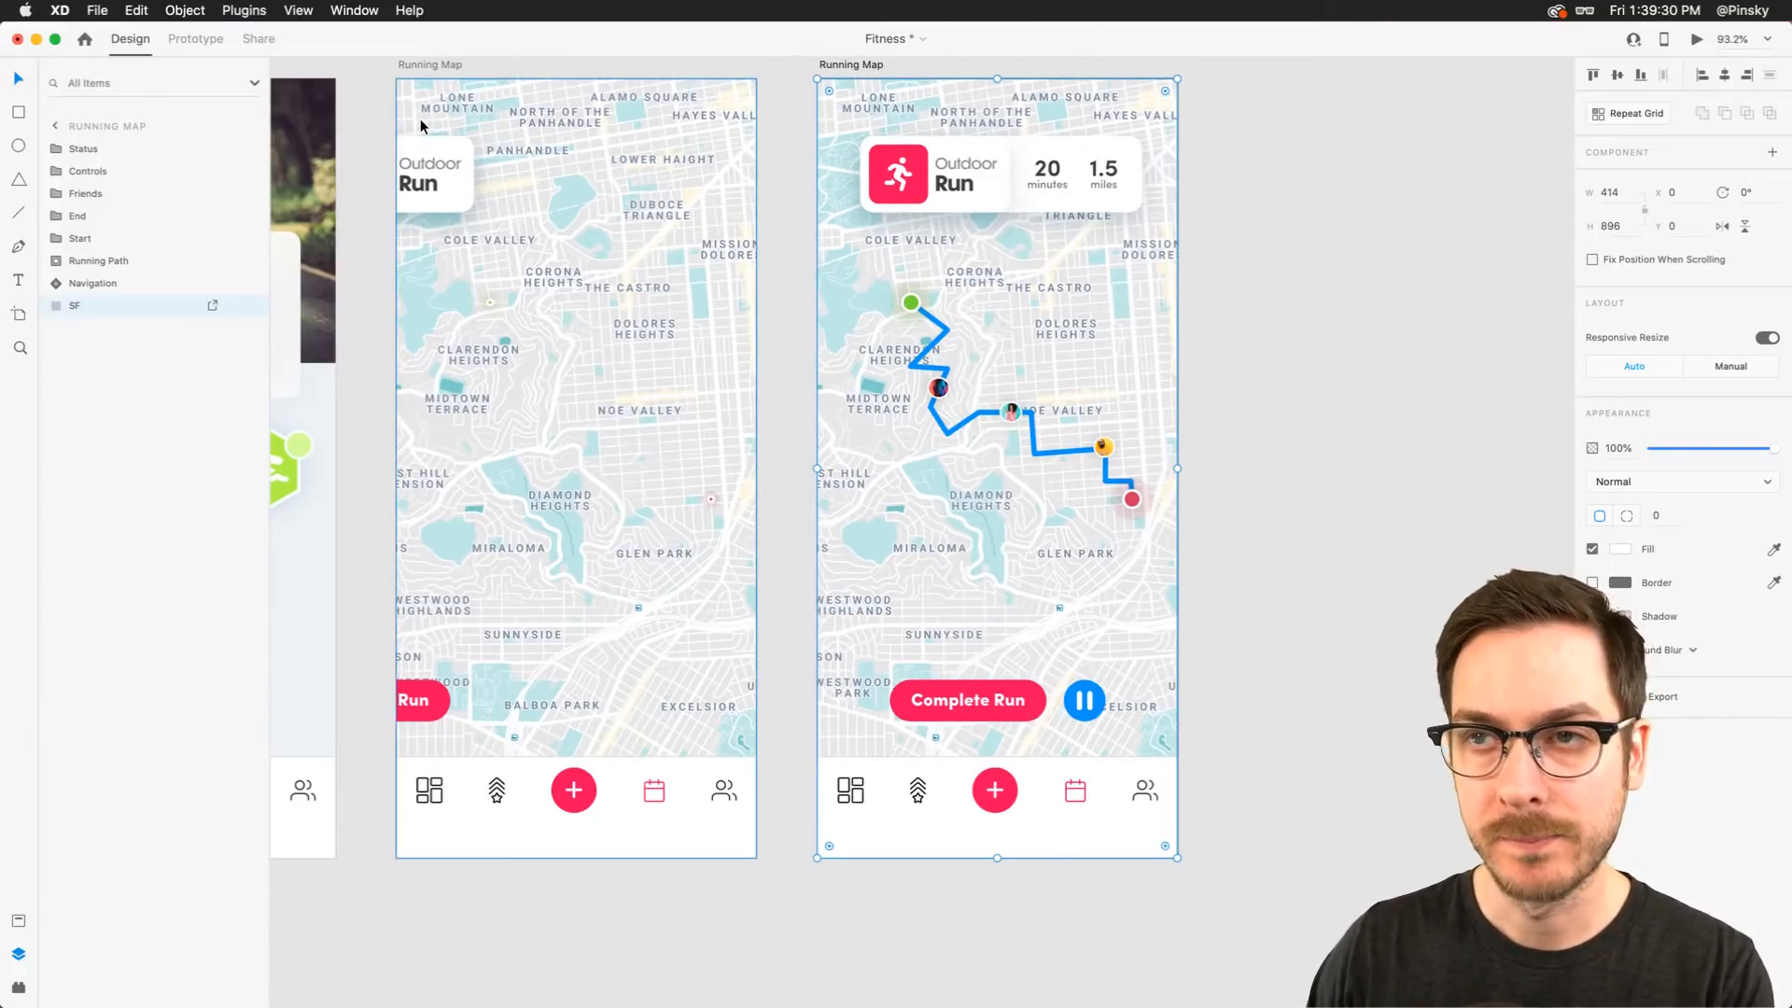
{"action": "scroll", "coordinate": [411, 122], "scroll_direction": "up", "scroll_amount": 1}
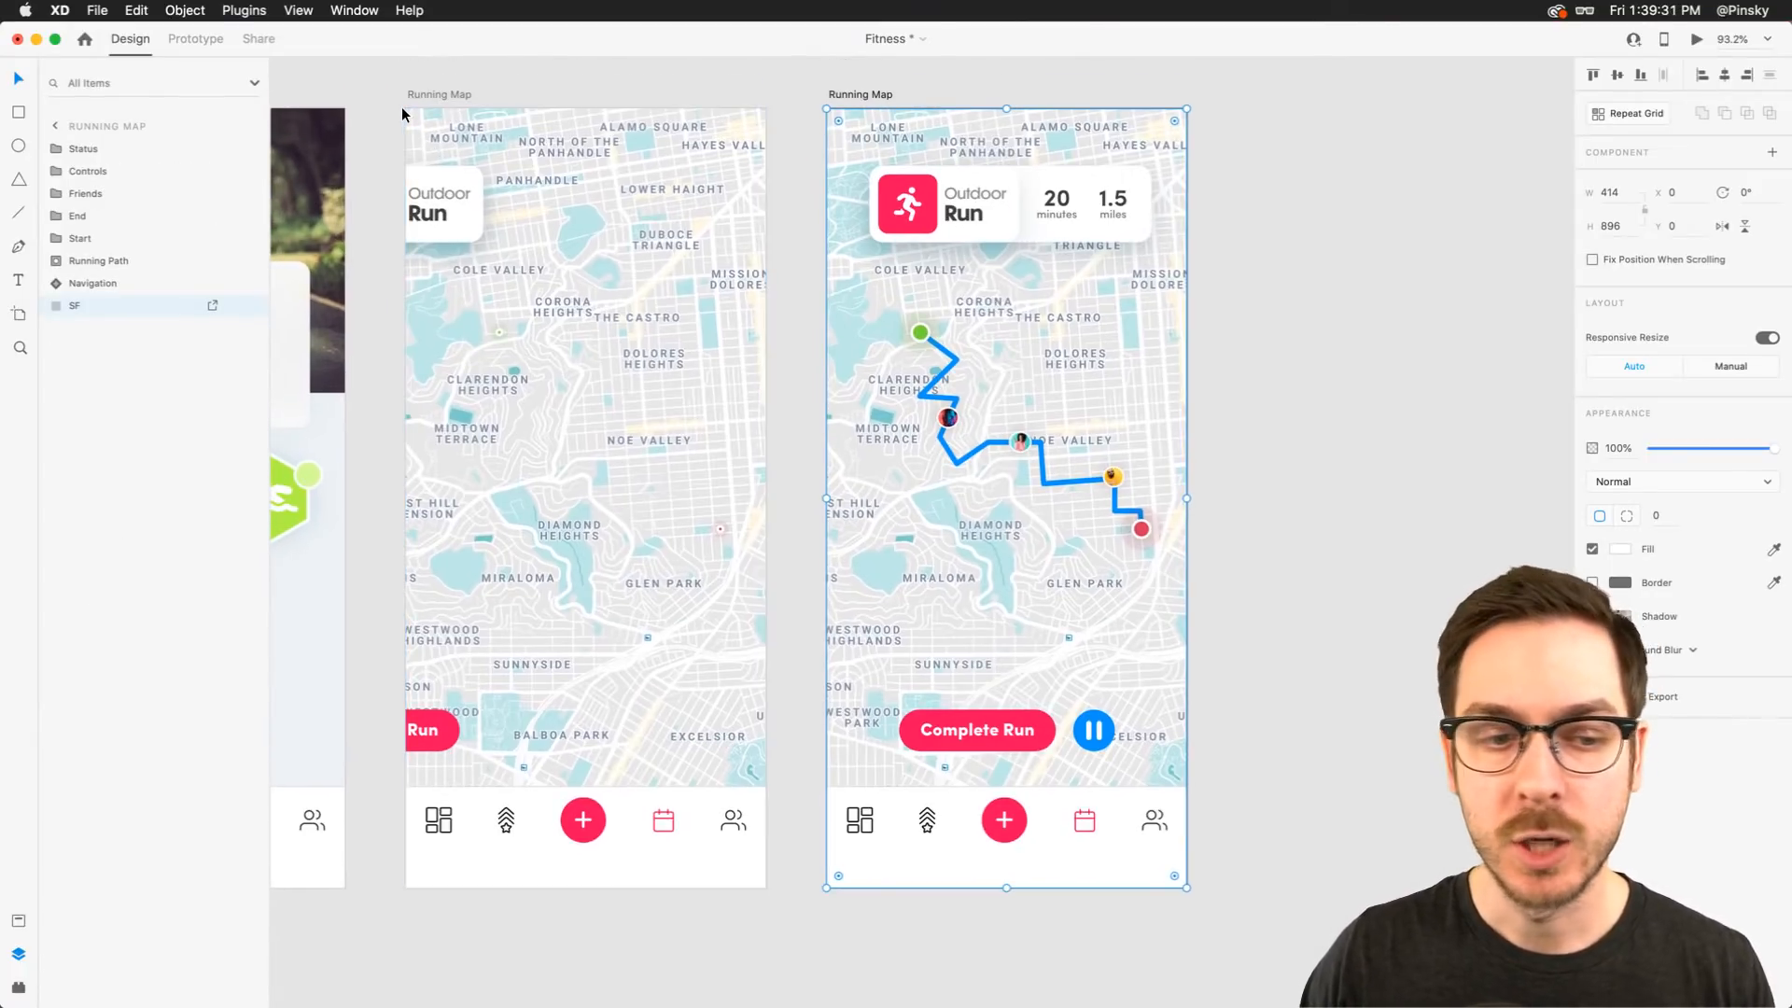
{"action": "left_click", "coordinate": [189, 39]}
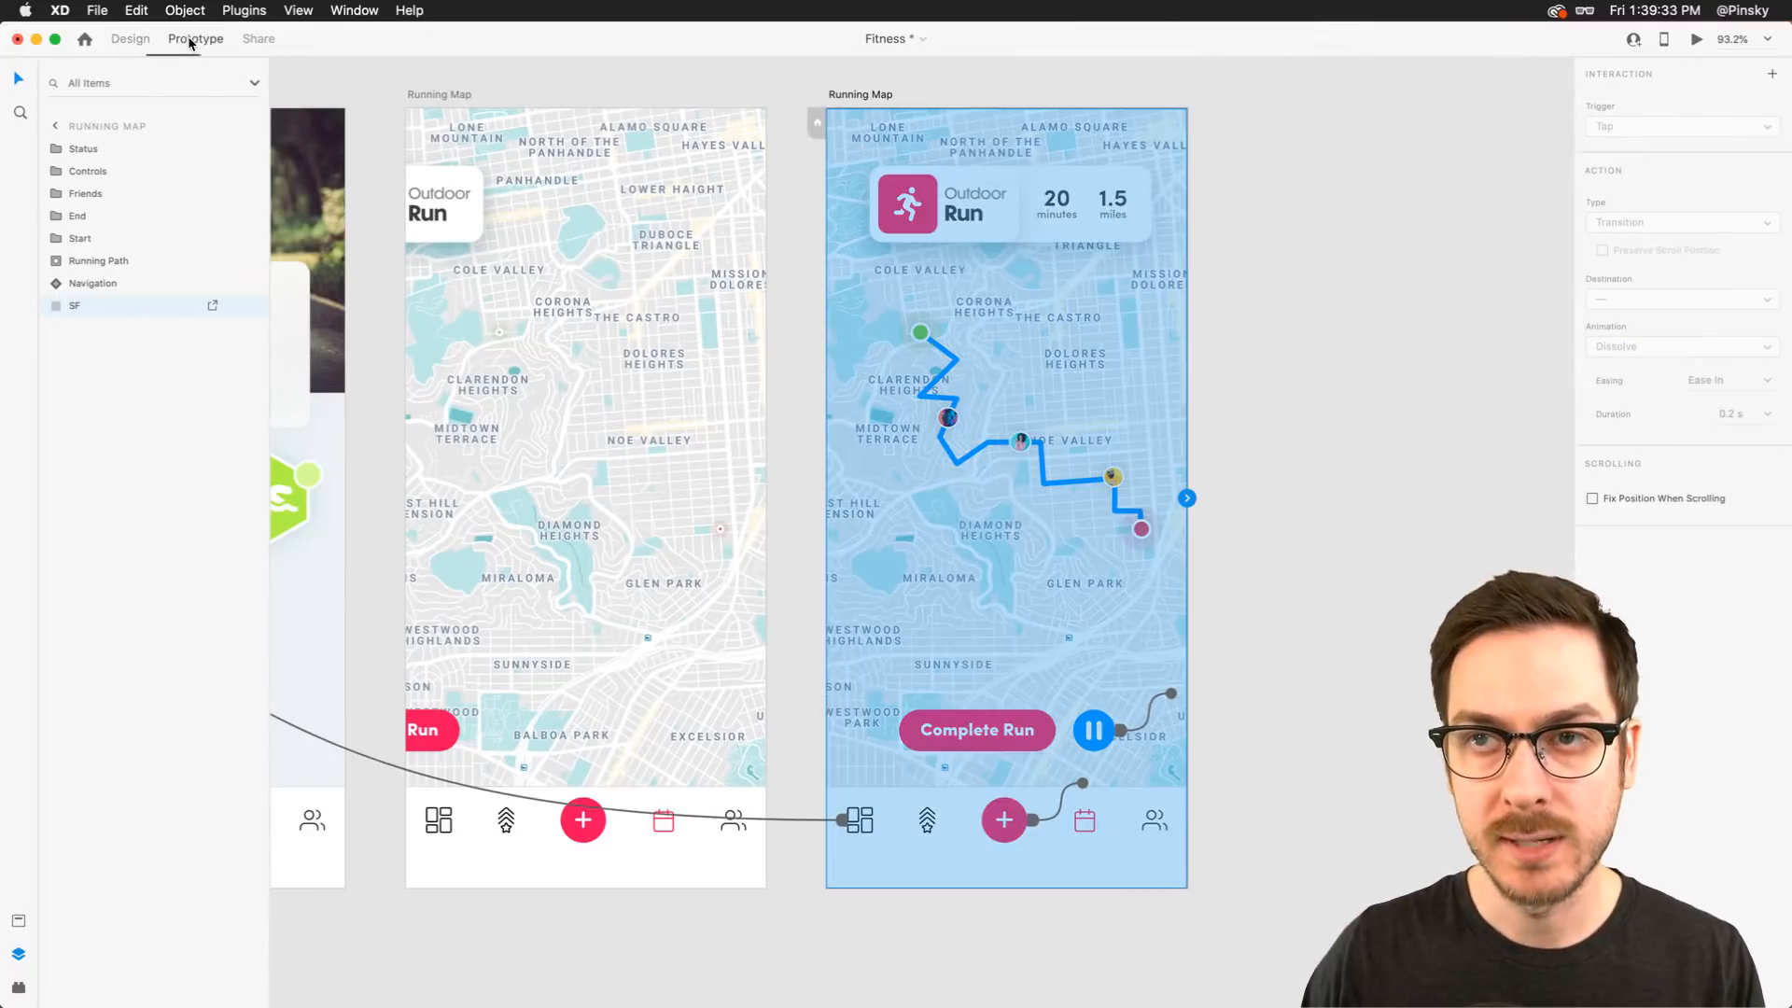
{"action": "left_click", "coordinate": [432, 97]}
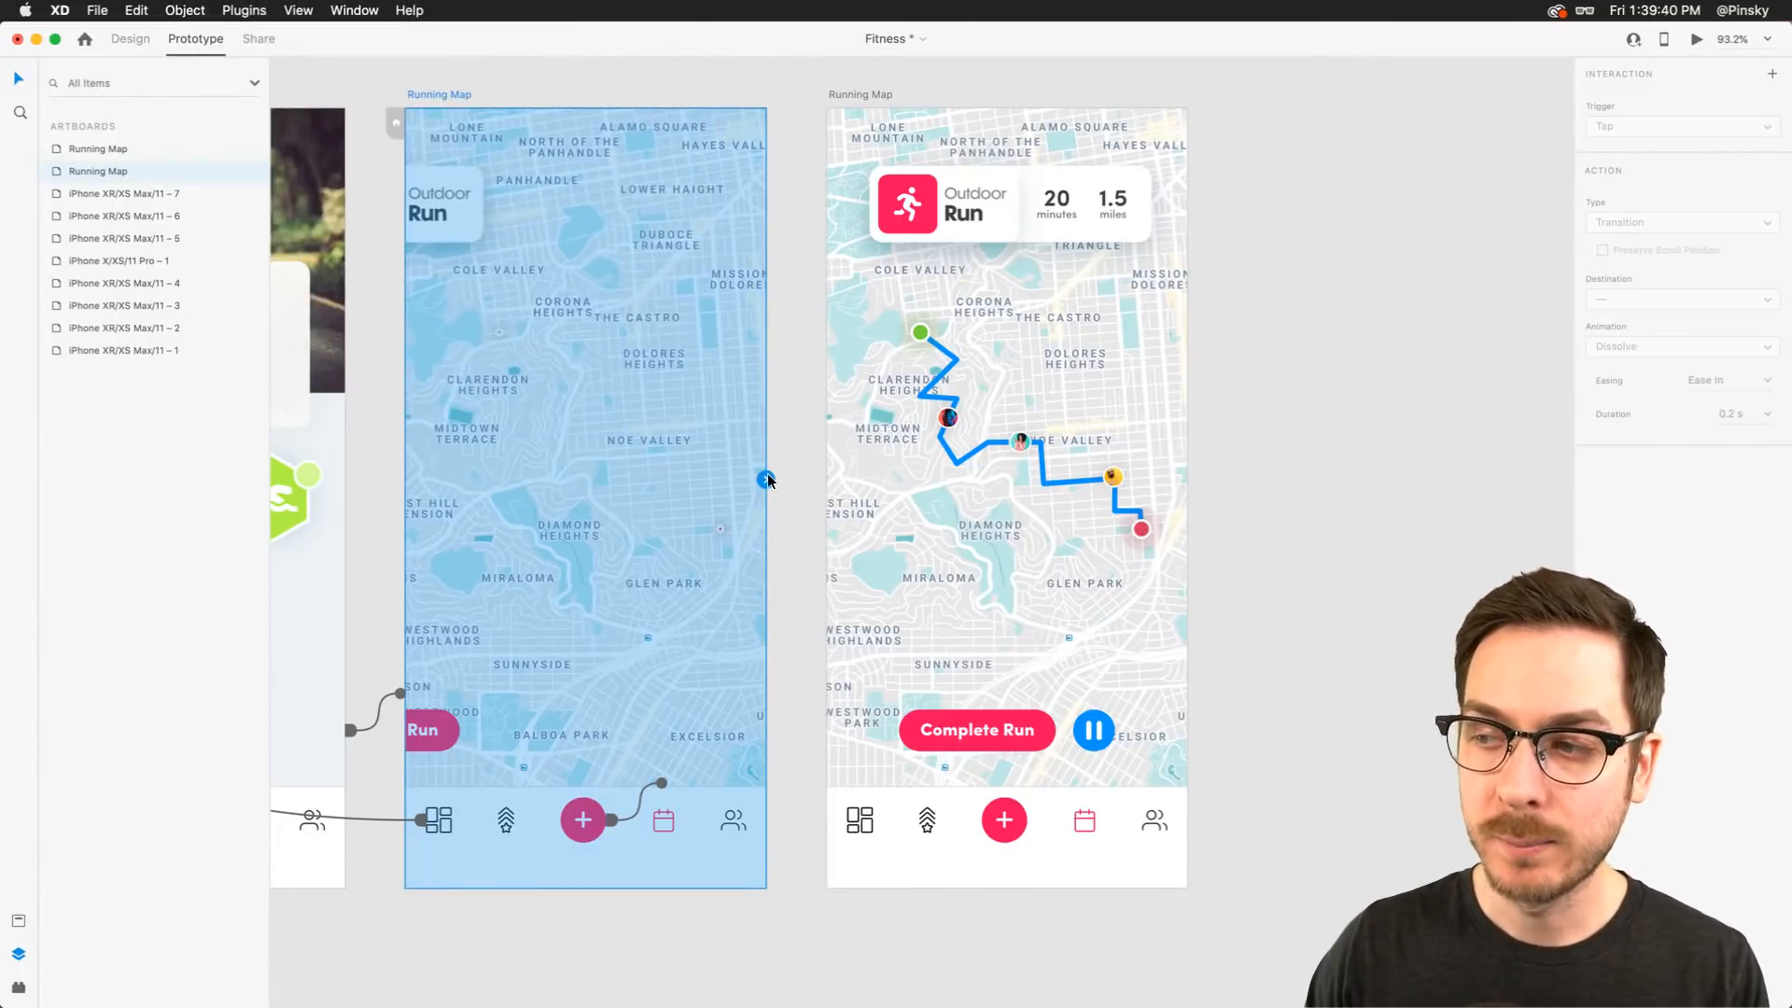
{"action": "left_click_drag", "start_coordinate": [767, 480], "coordinate": [941, 280]}
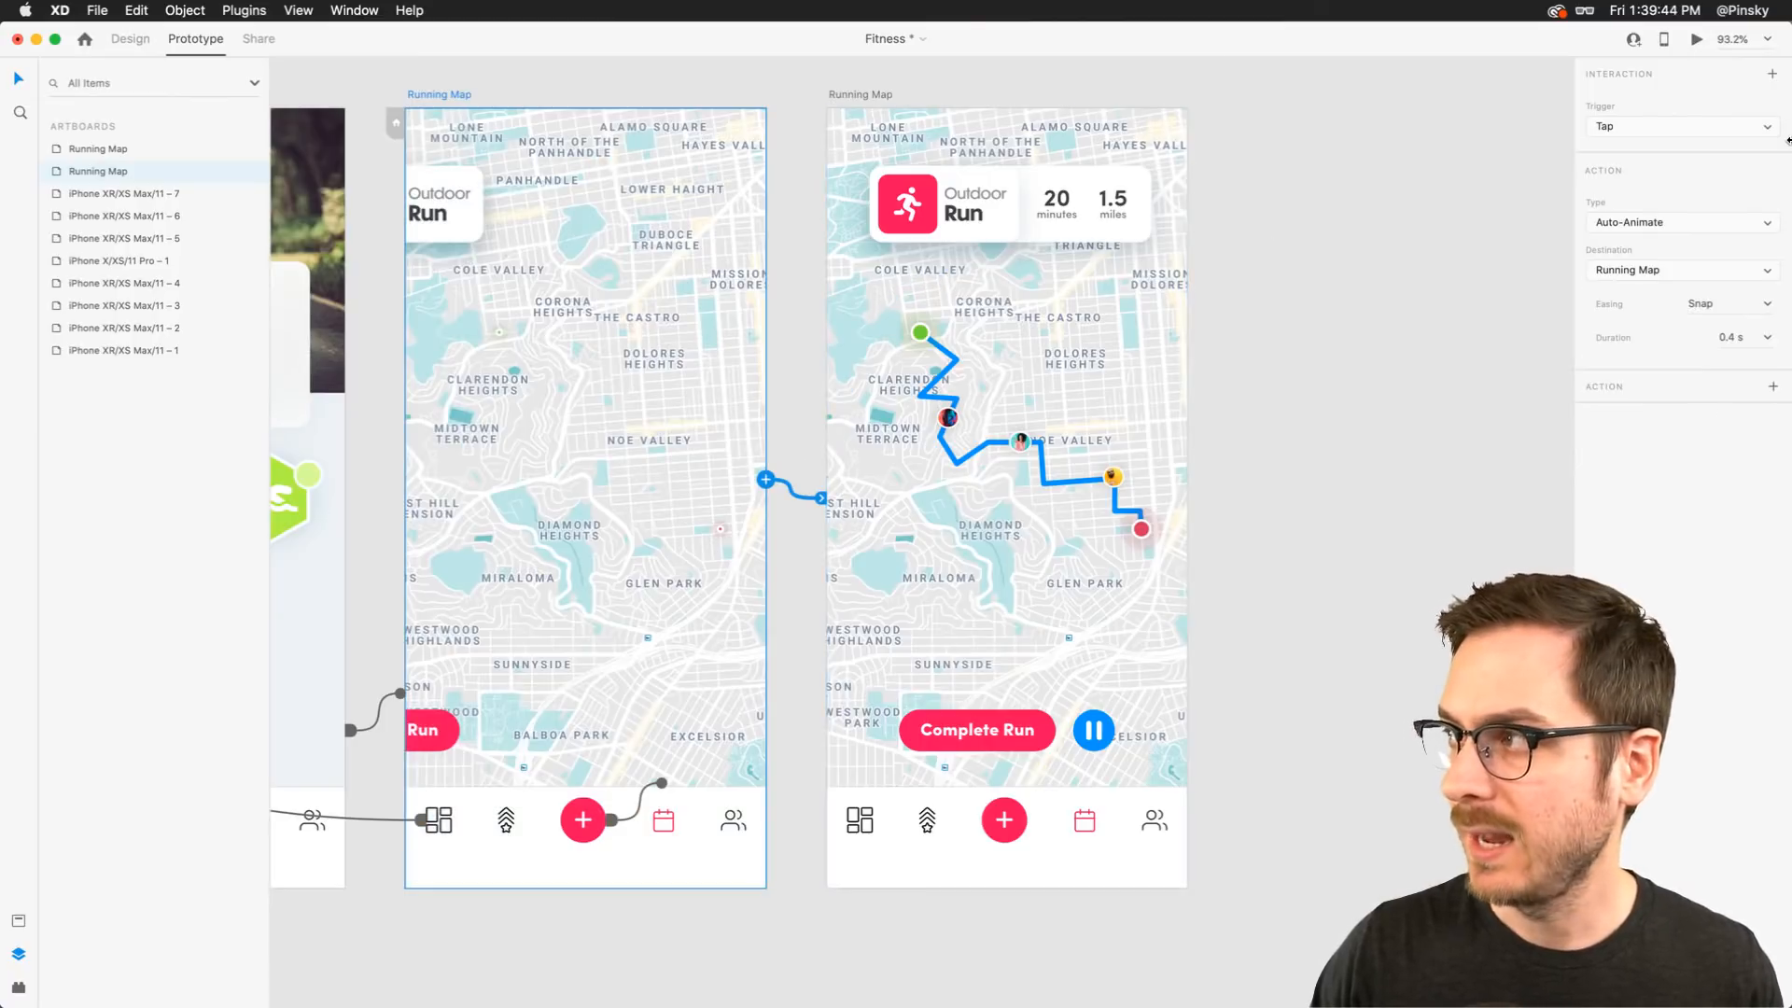
Set the wire's trigger to Time with a 0 s delay, keeping Running Map as the destination
{"action": "left_click", "coordinate": [1767, 128]}
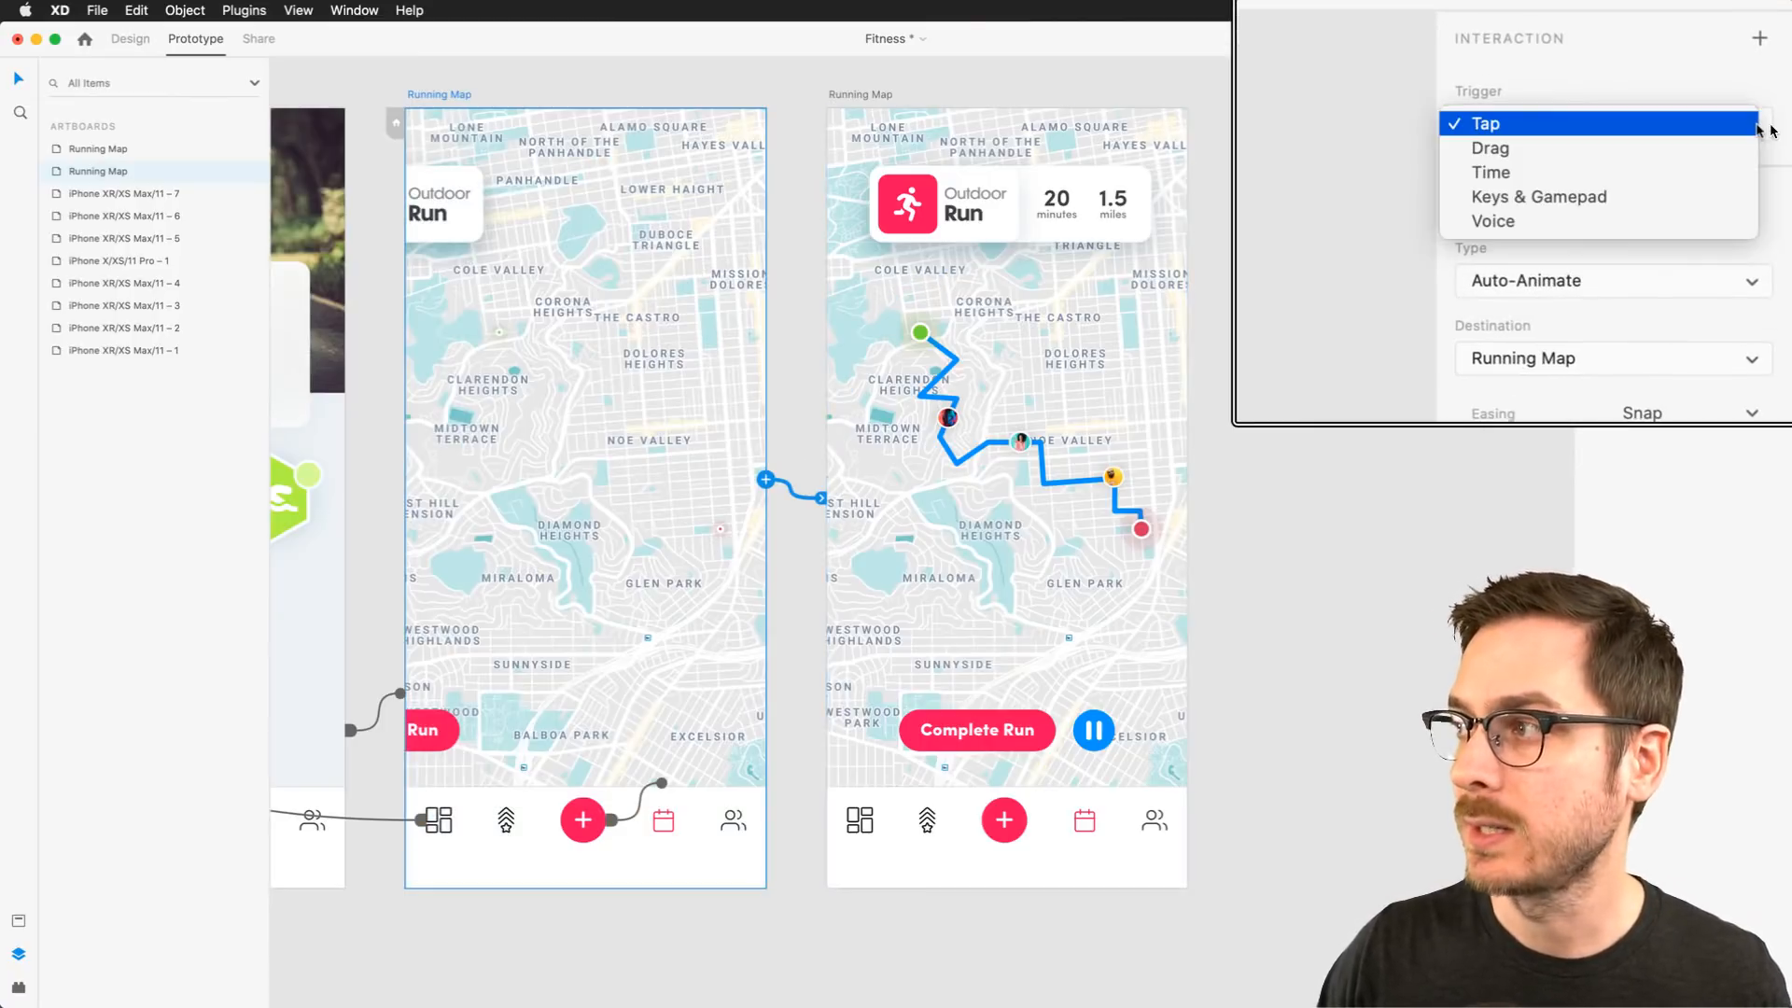
{"action": "left_click", "coordinate": [1697, 163]}
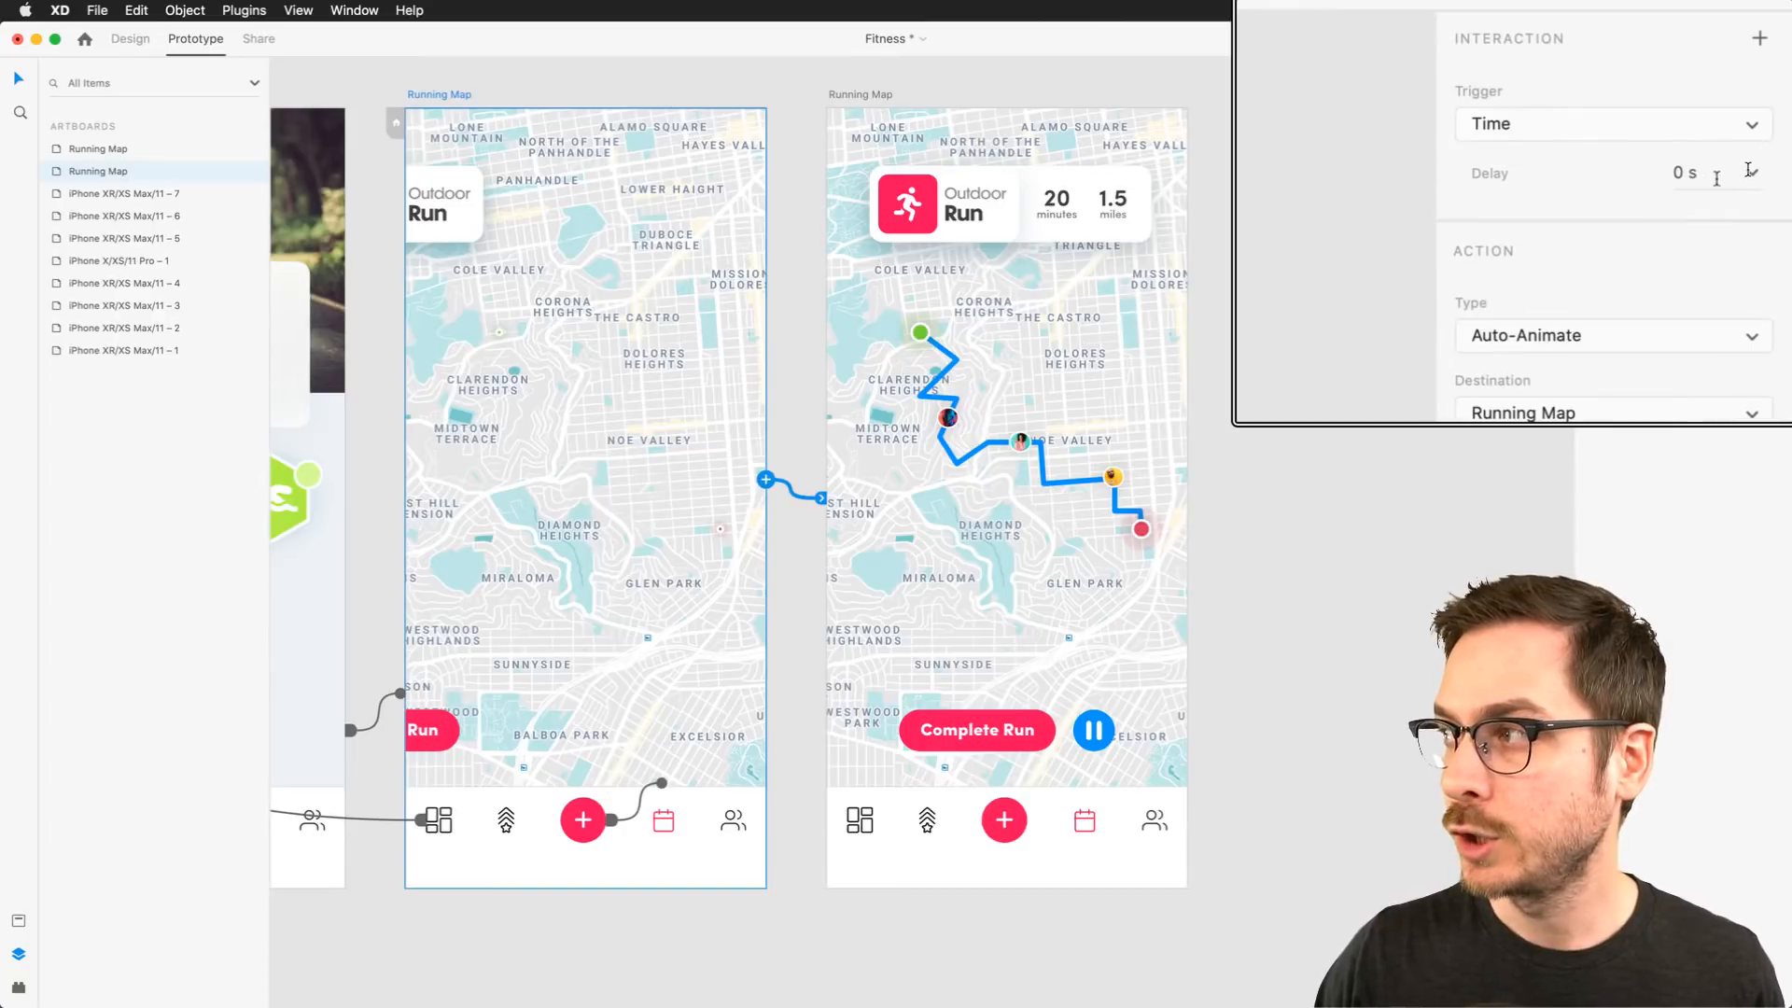
{"action": "left_click", "coordinate": [1690, 166]}
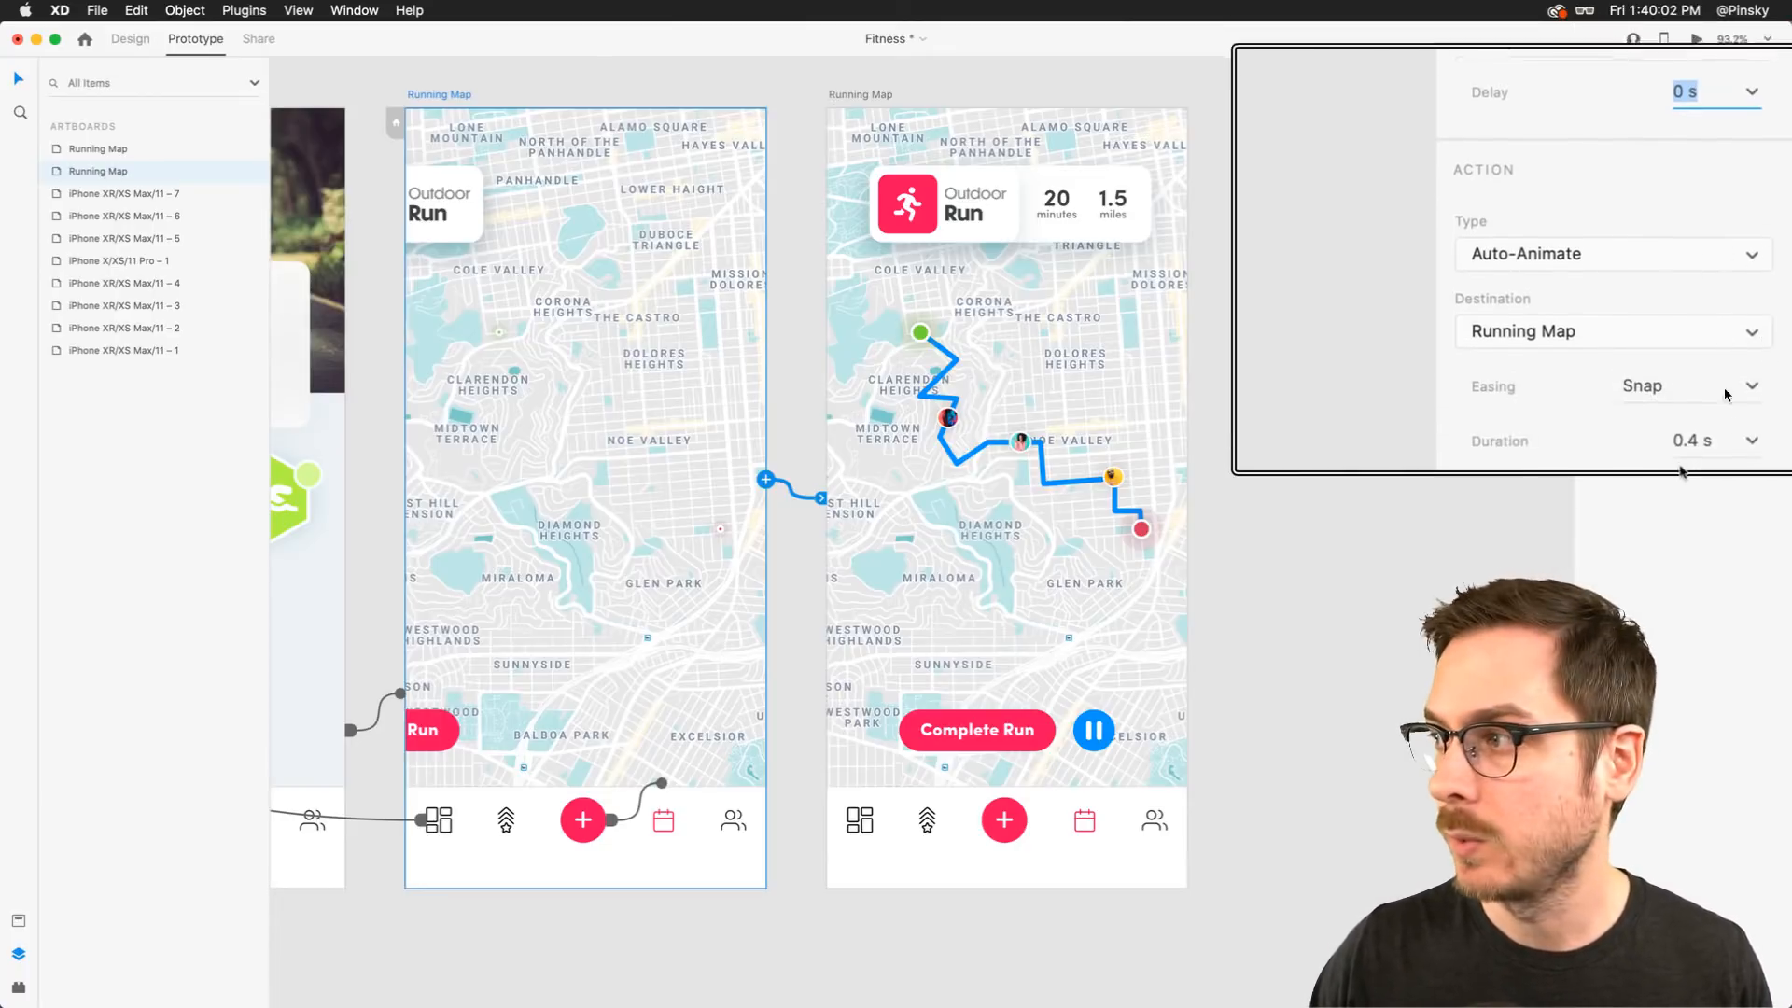
{"action": "left_click", "coordinate": [1670, 304]}
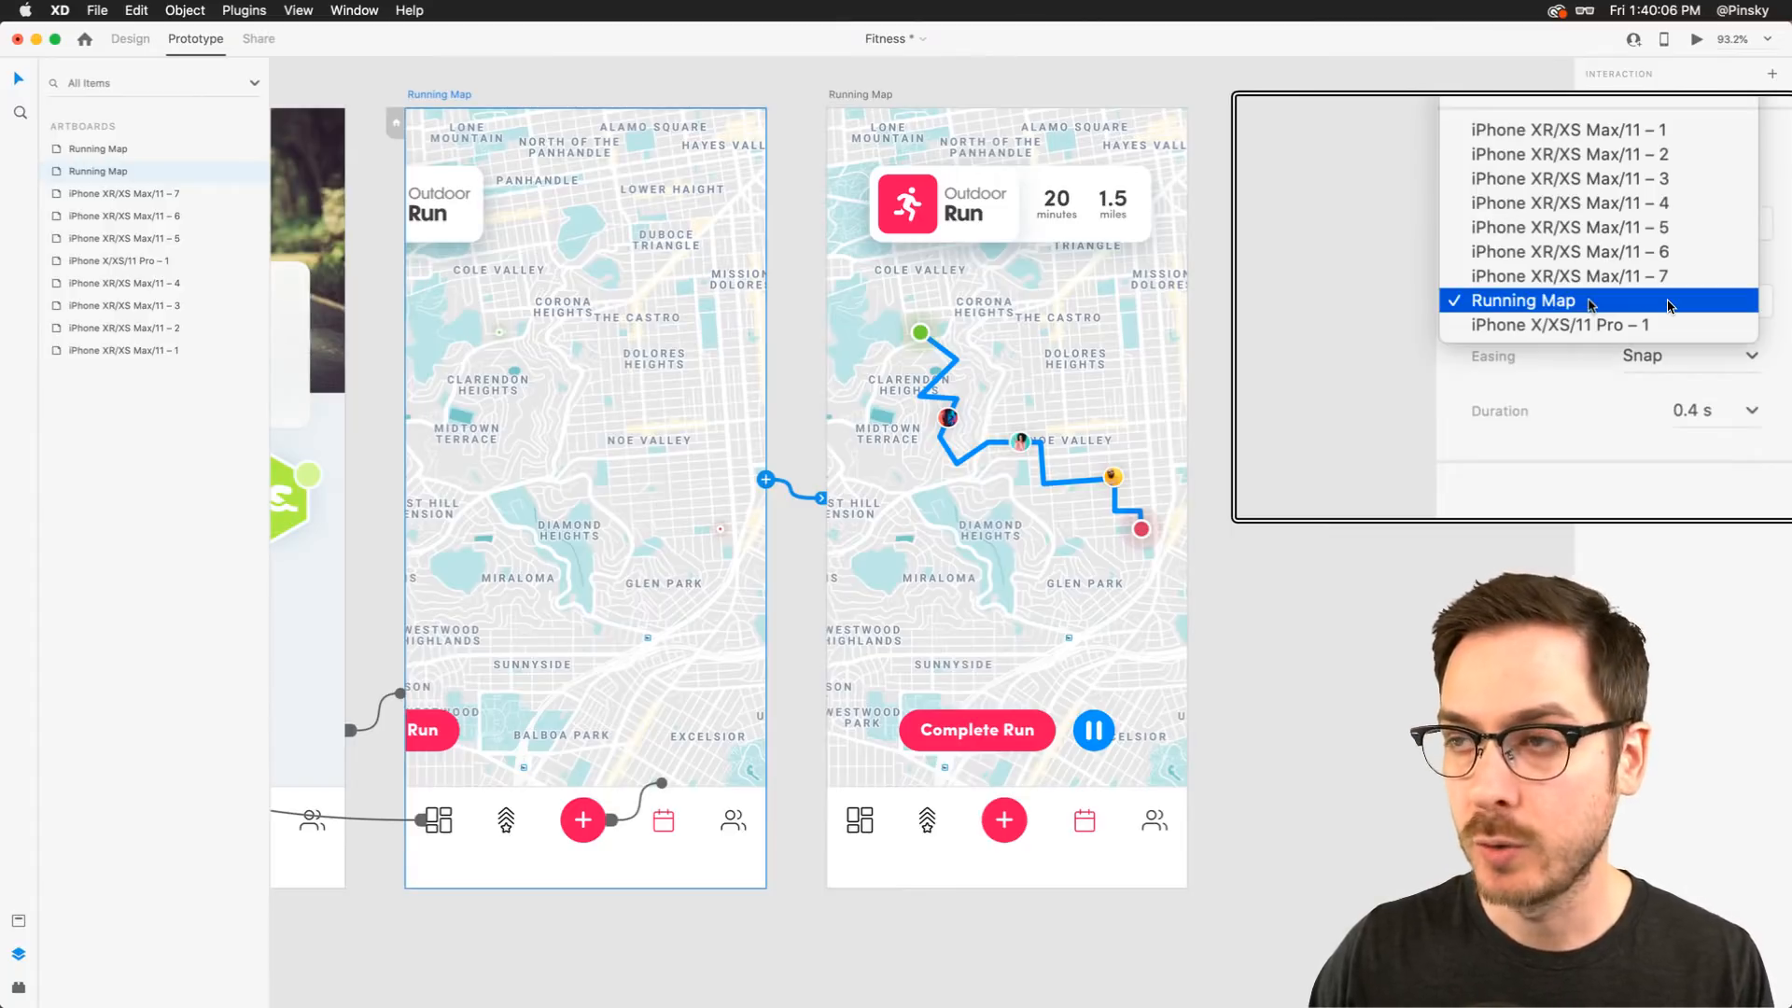
{"action": "left_click", "coordinate": [1670, 303]}
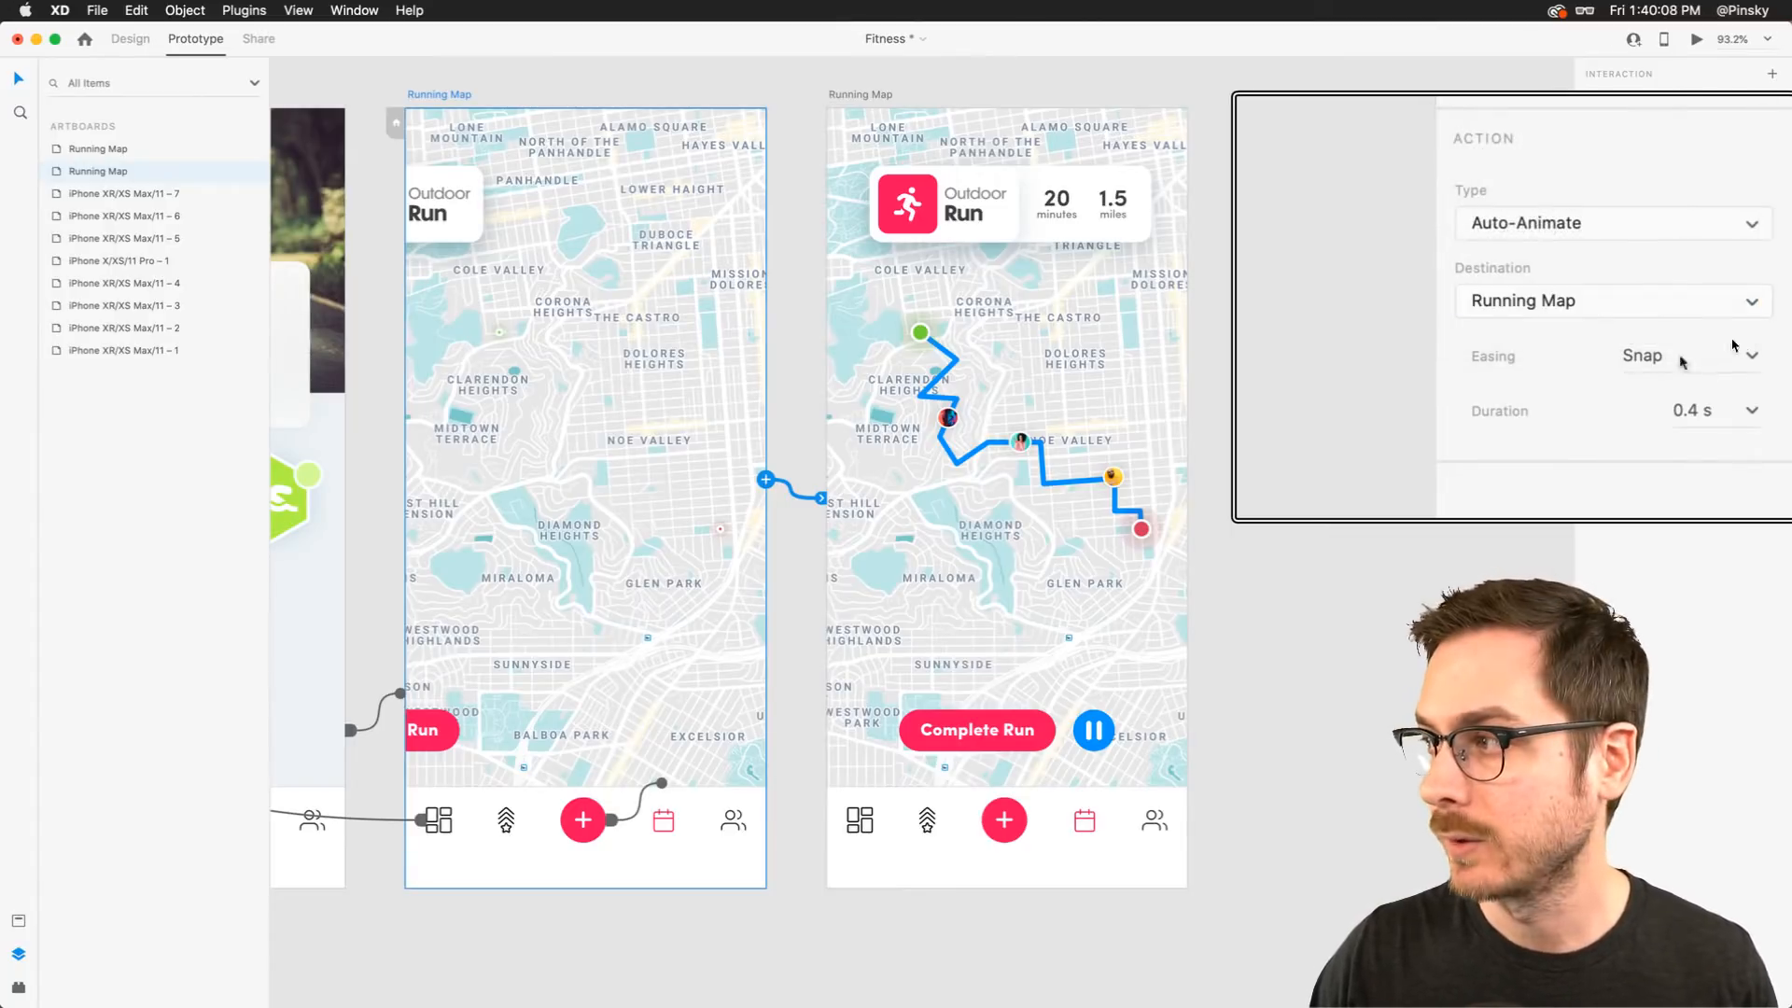
Set the auto-animate easing to Ease In-Out and the duration to 0.6 s
{"action": "left_click", "coordinate": [1754, 356]}
{"action": "left_click", "coordinate": [1727, 474]}
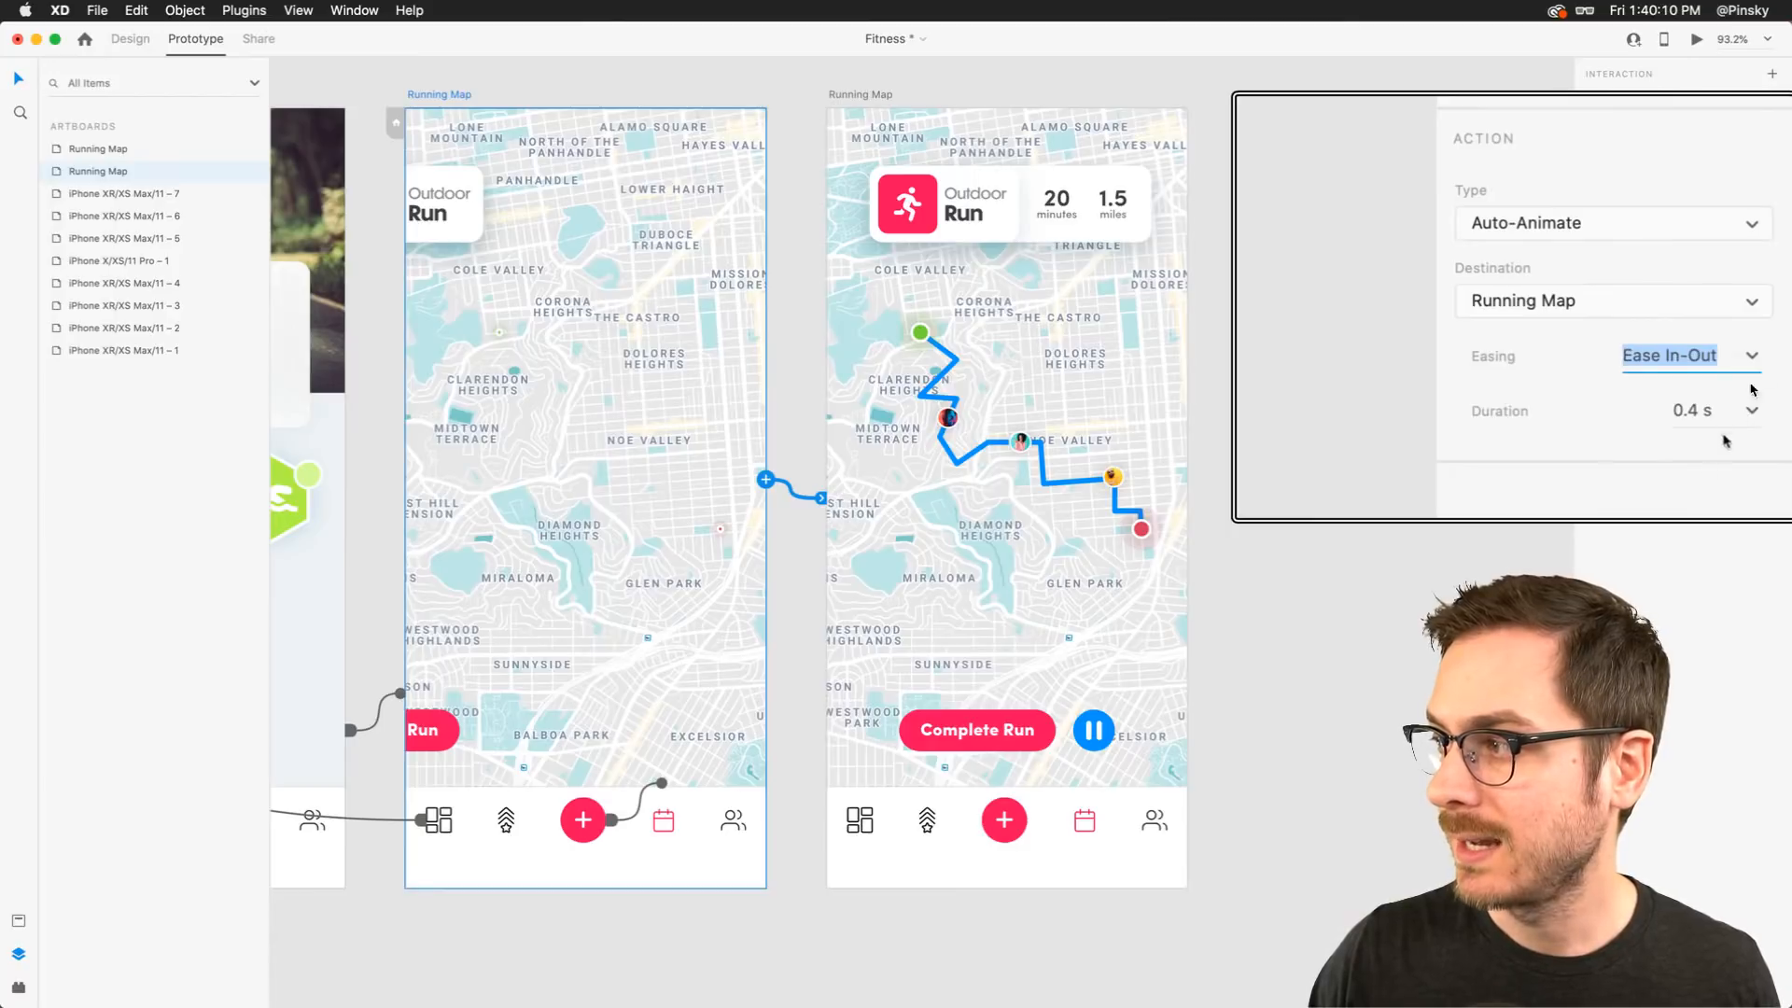
{"action": "left_click", "coordinate": [1752, 410]}
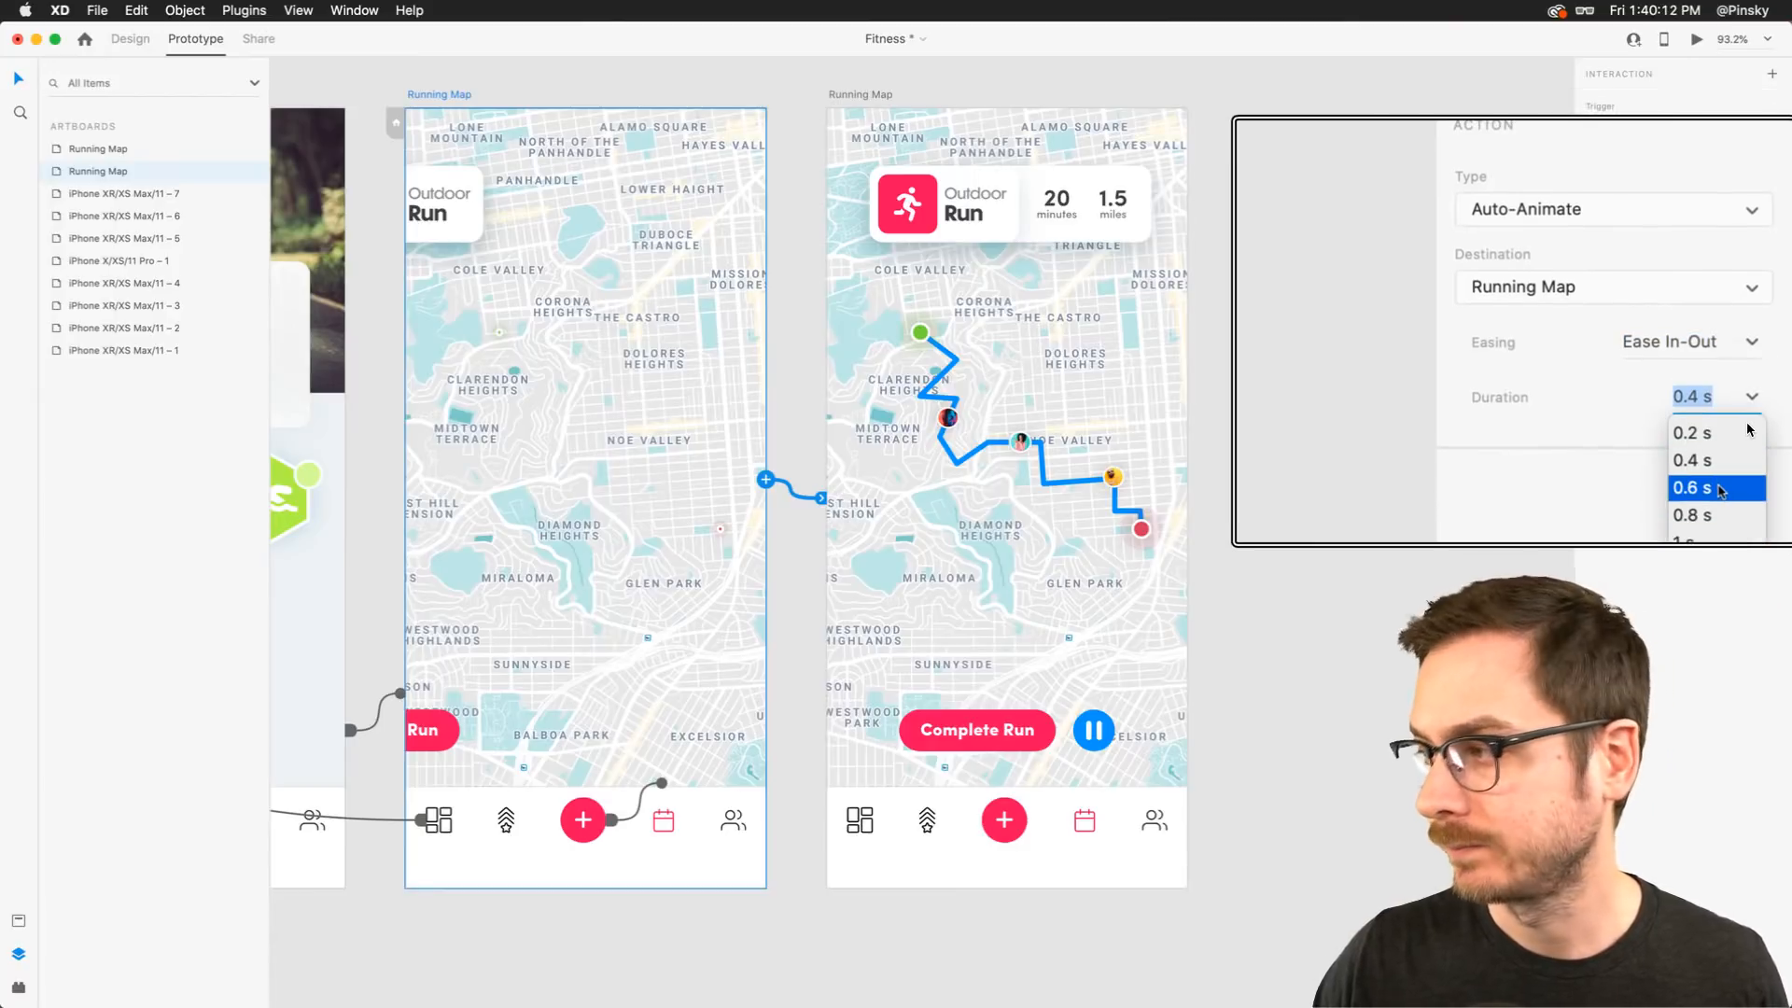
{"action": "left_click", "coordinate": [1720, 489]}
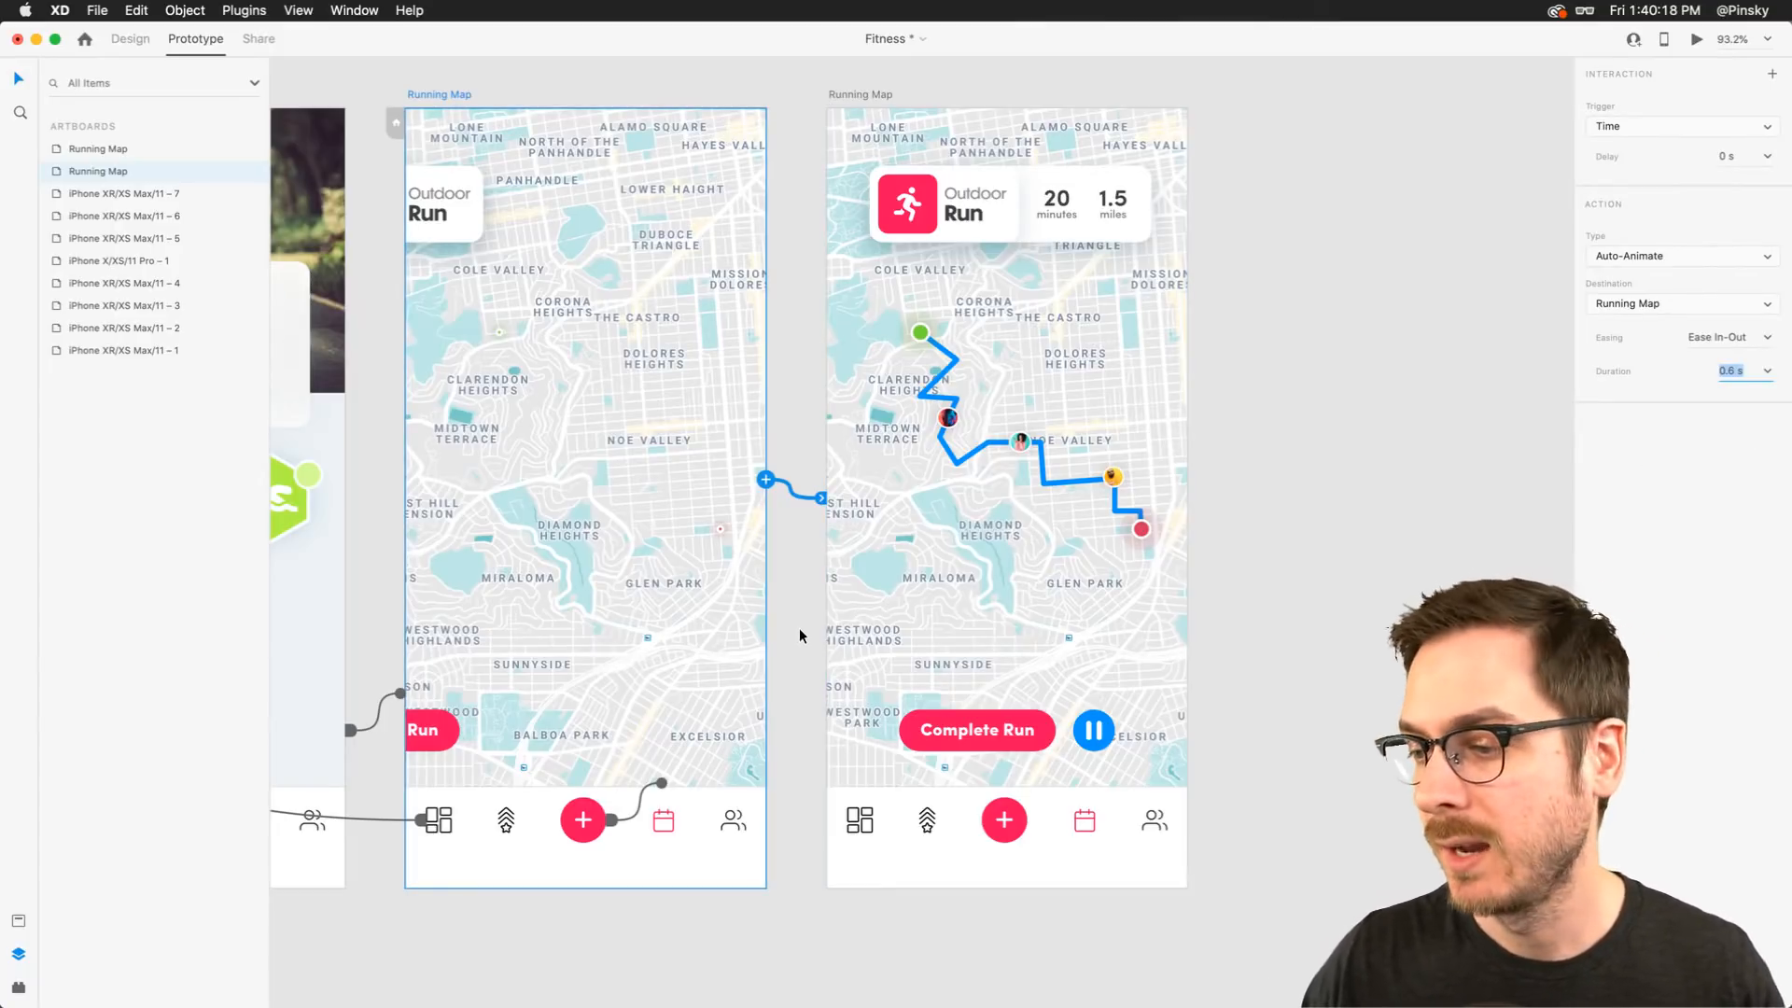
Switch the Navigation component in the iPhone XR/XS Max/11 – 4 artboard to its Expanded state
{"action": "scroll", "coordinate": [799, 627], "scroll_direction": "left", "scroll_amount": 3}
{"action": "scroll", "coordinate": [799, 627], "scroll_direction": "down", "scroll_amount": 1}
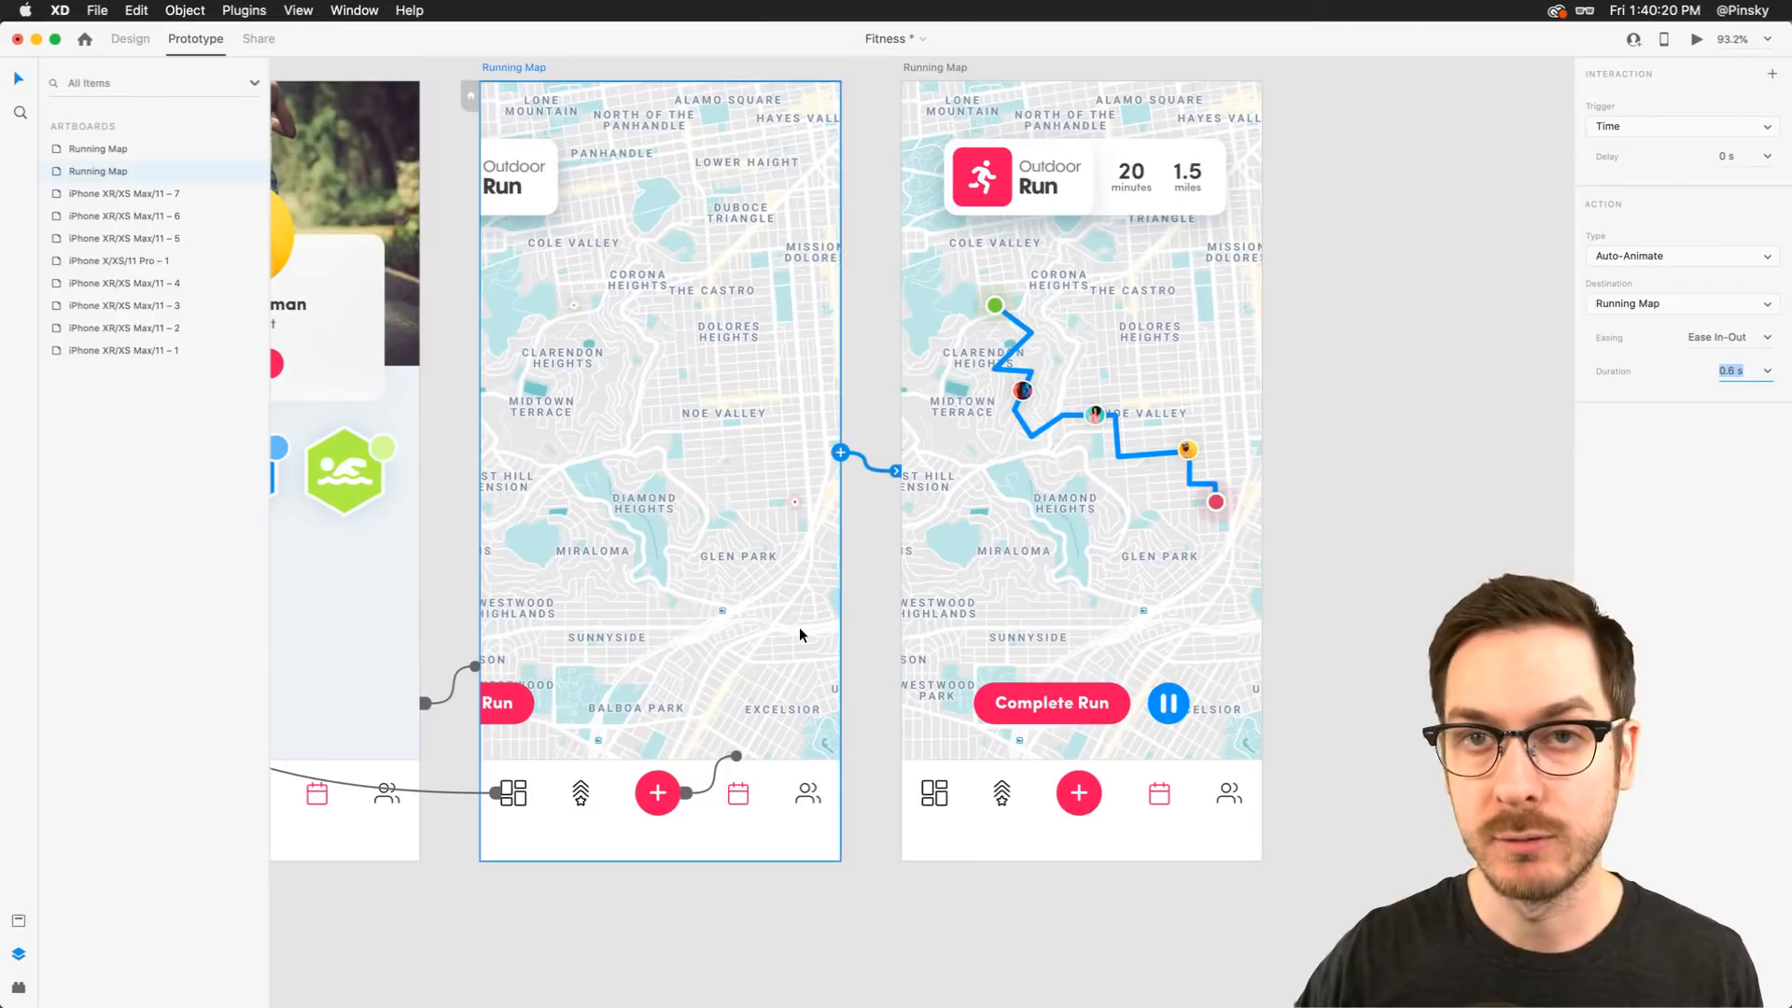
{"action": "scroll", "coordinate": [800, 635], "scroll_direction": "left", "scroll_amount": 5}
{"action": "left_click", "coordinate": [809, 521]}
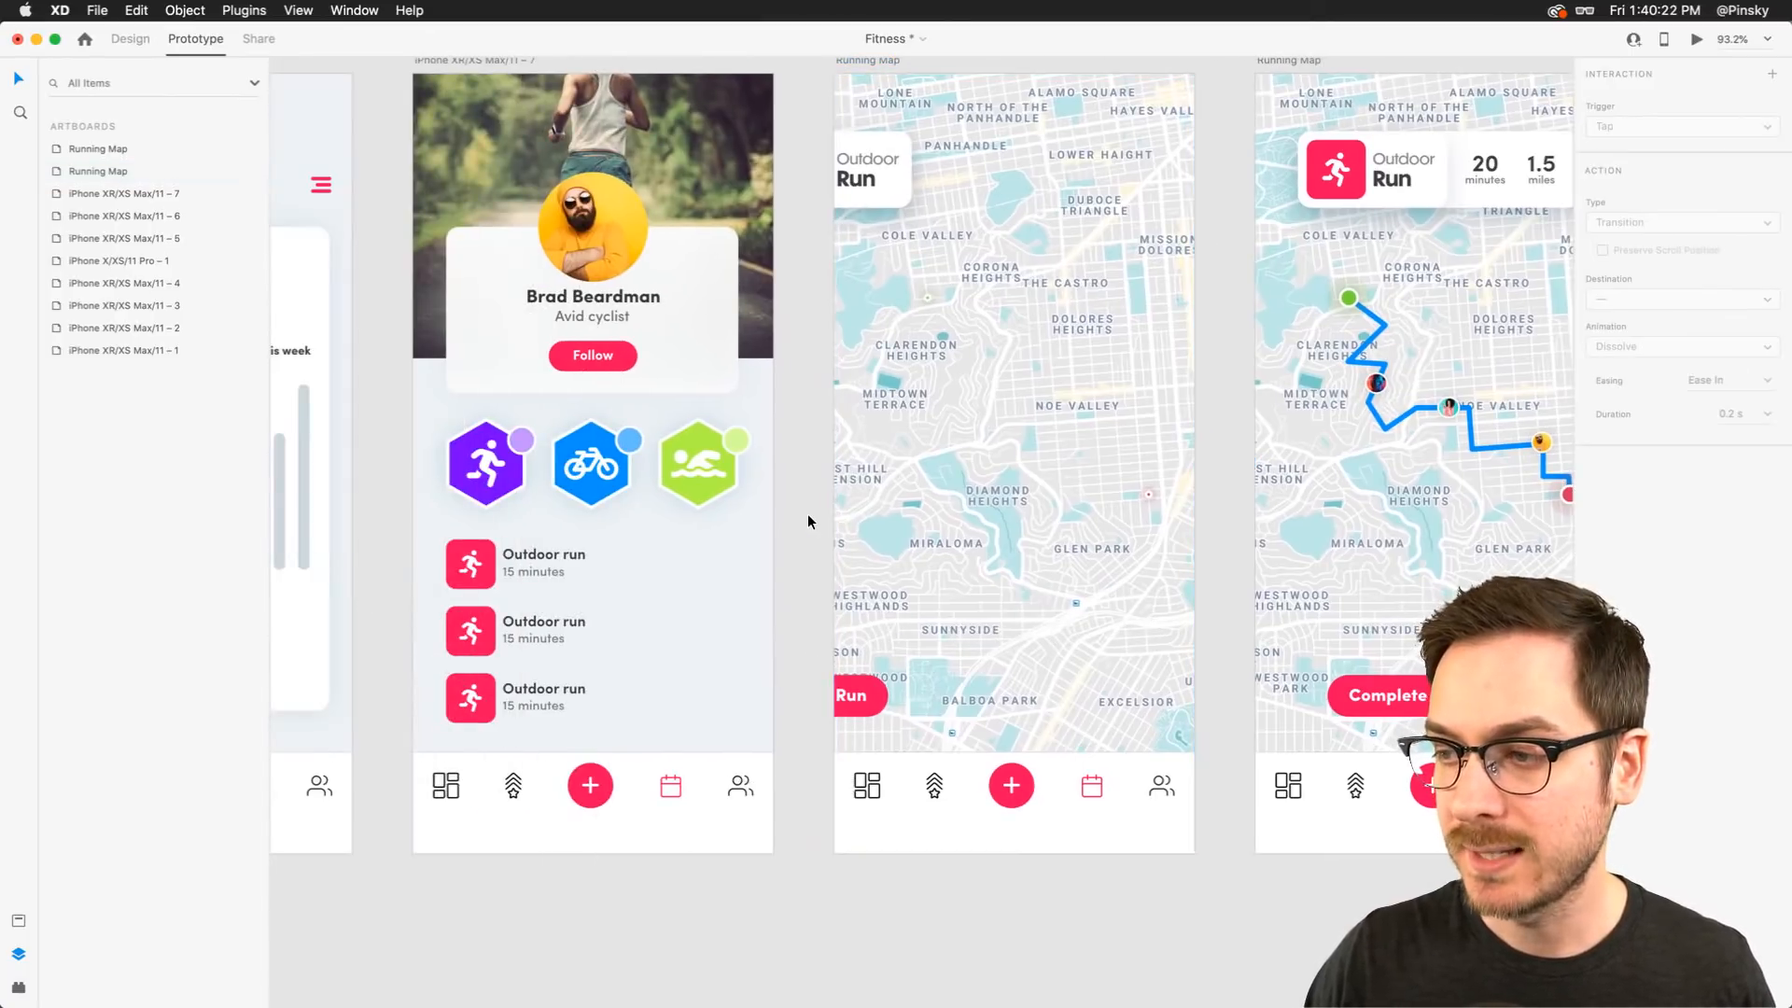
{"action": "scroll", "coordinate": [808, 521], "scroll_direction": "down", "scroll_amount": 5}
{"action": "scroll", "coordinate": [808, 520], "scroll_direction": "left", "scroll_amount": 3}
{"action": "scroll", "coordinate": [808, 521], "scroll_direction": "down", "scroll_amount": 1}
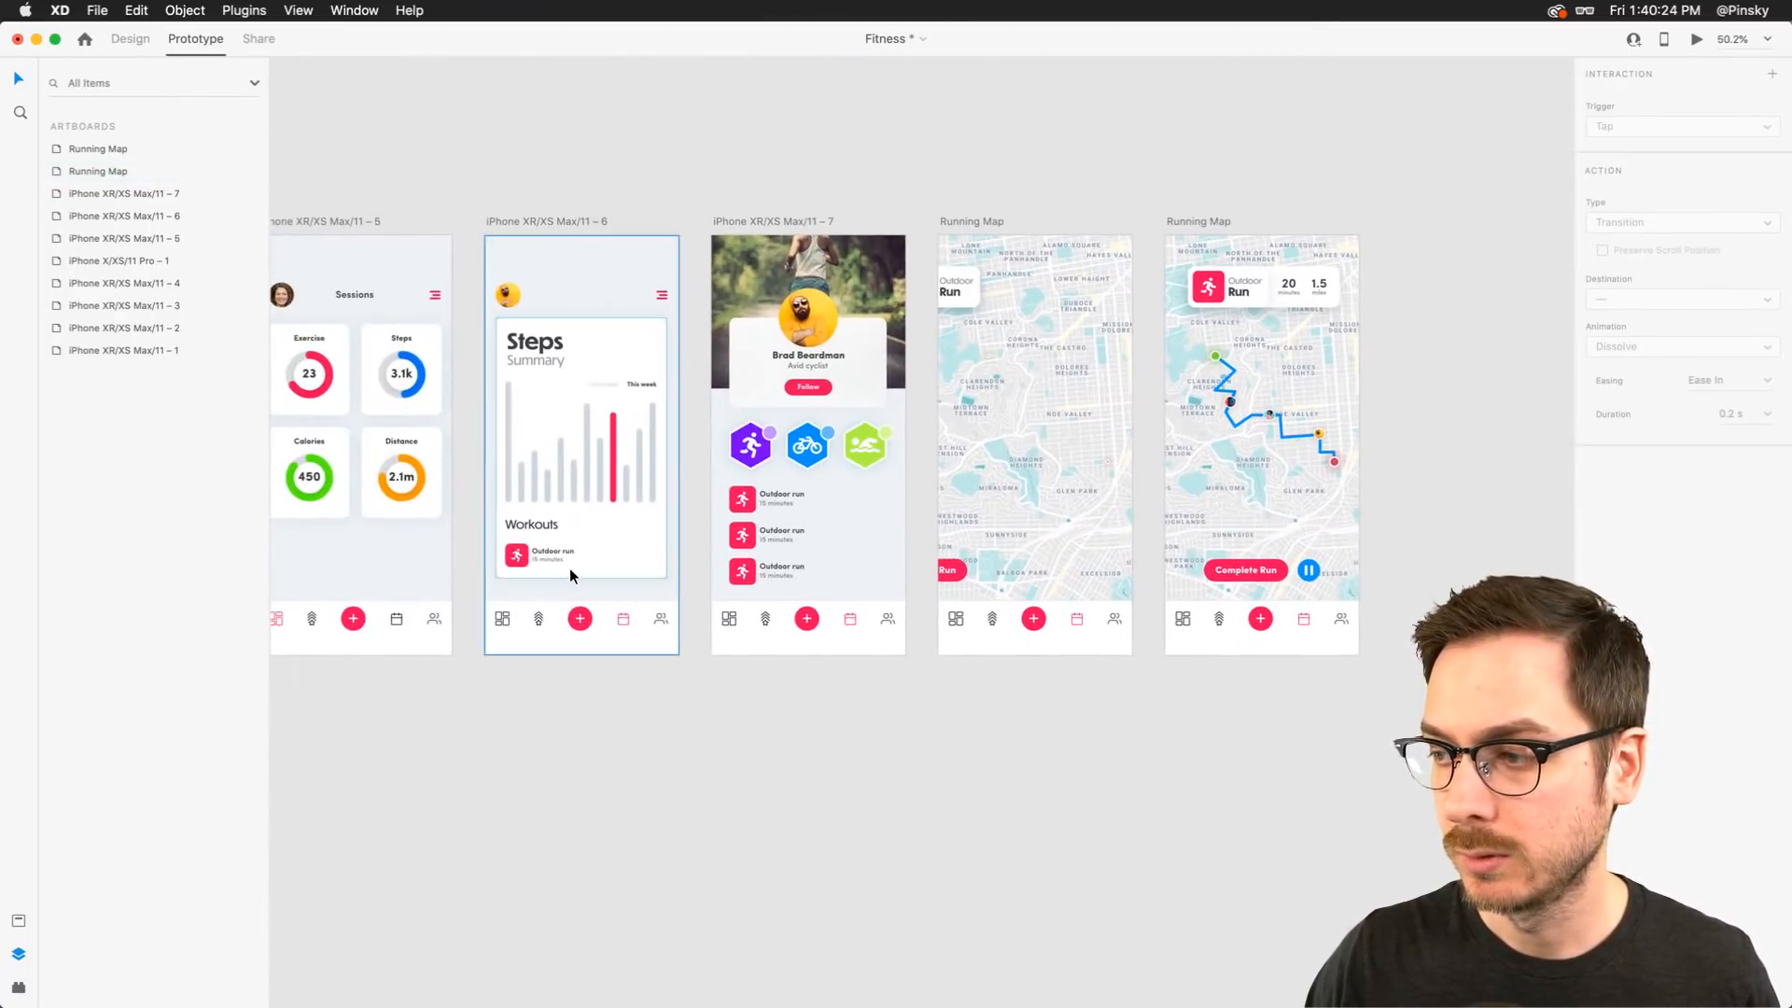
{"action": "scroll", "coordinate": [574, 608], "scroll_direction": "left", "scroll_amount": 4}
{"action": "scroll", "coordinate": [574, 608], "scroll_direction": "down", "scroll_amount": 1}
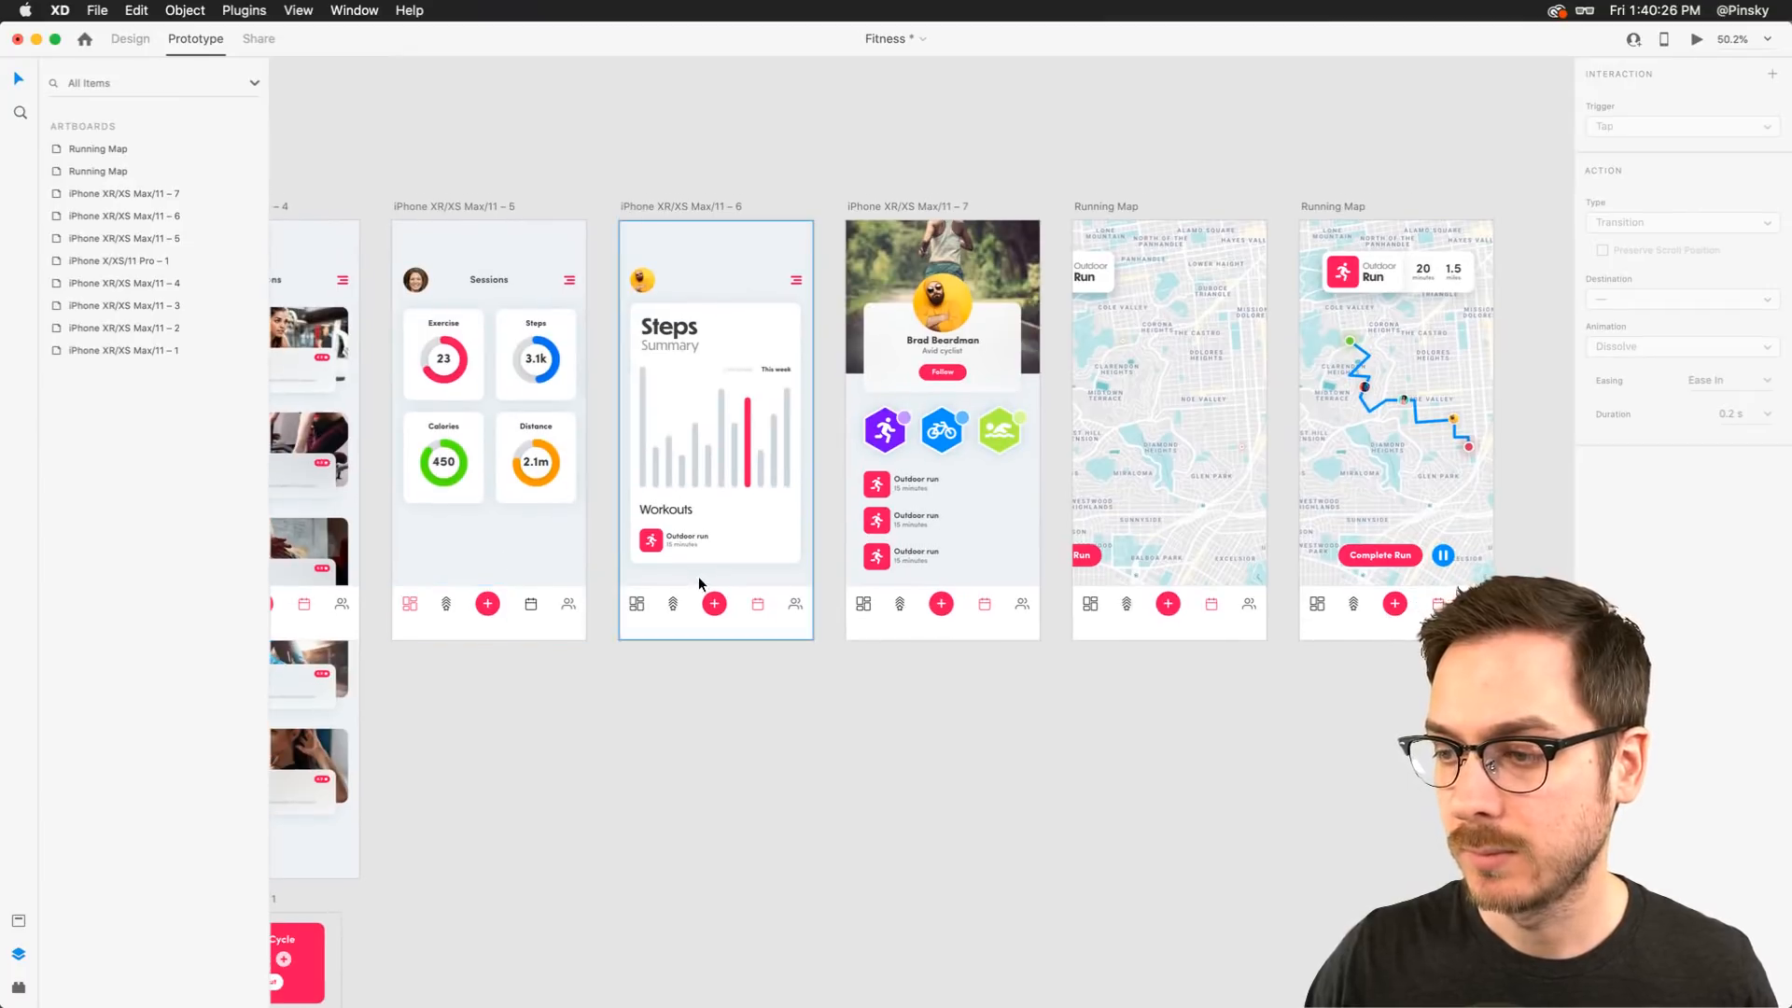
{"action": "left_click", "coordinate": [498, 620]}
{"action": "left_click", "coordinate": [129, 39]}
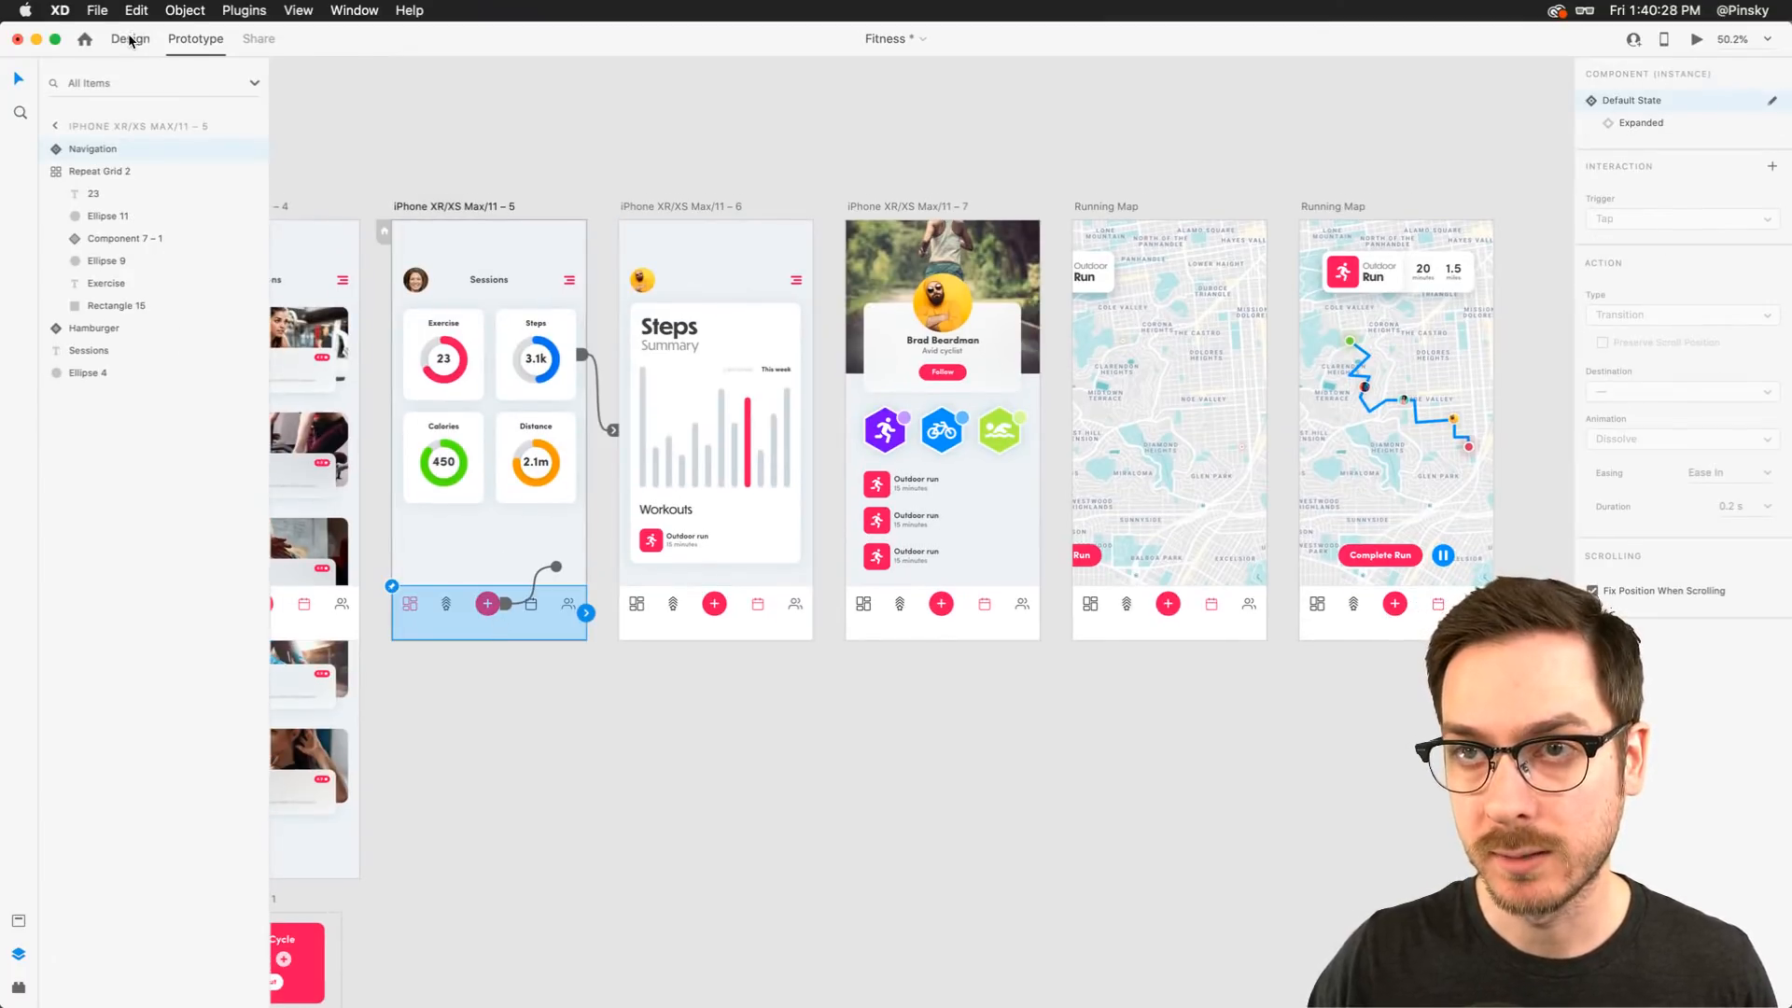
{"action": "scroll", "coordinate": [427, 603], "scroll_direction": "left", "scroll_amount": 8}
{"action": "left_click", "coordinate": [573, 572]}
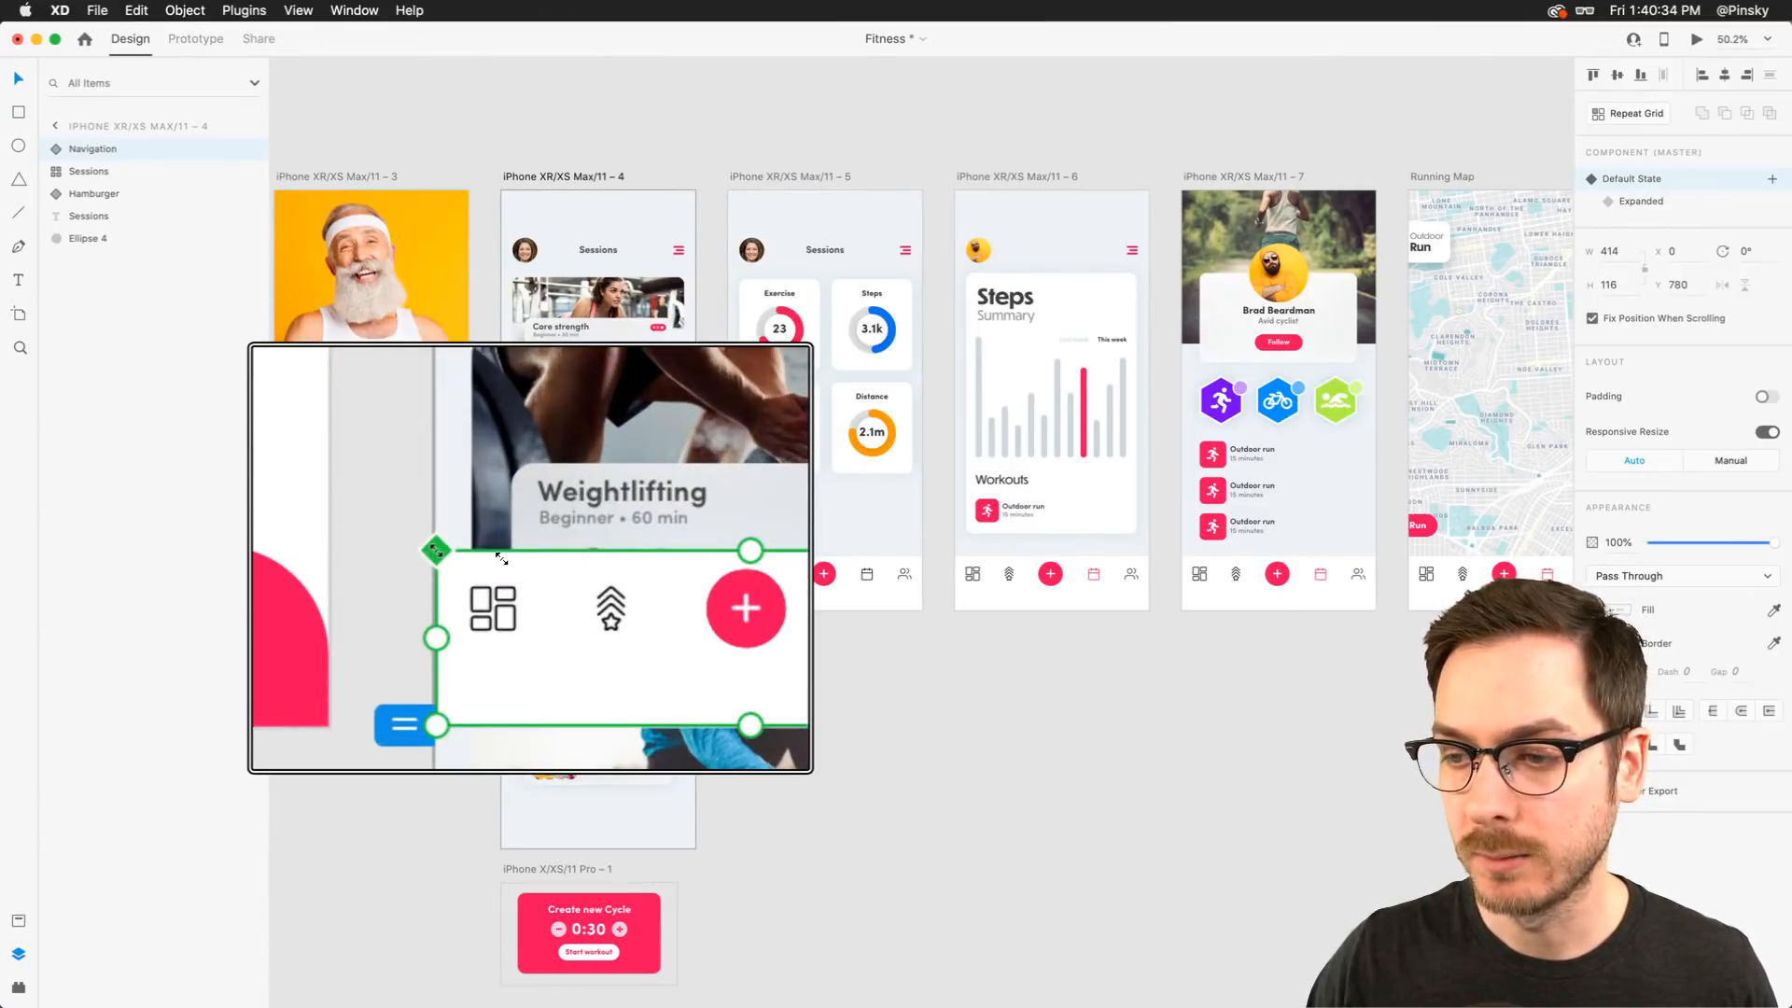
{"action": "left_click", "coordinate": [1657, 202]}
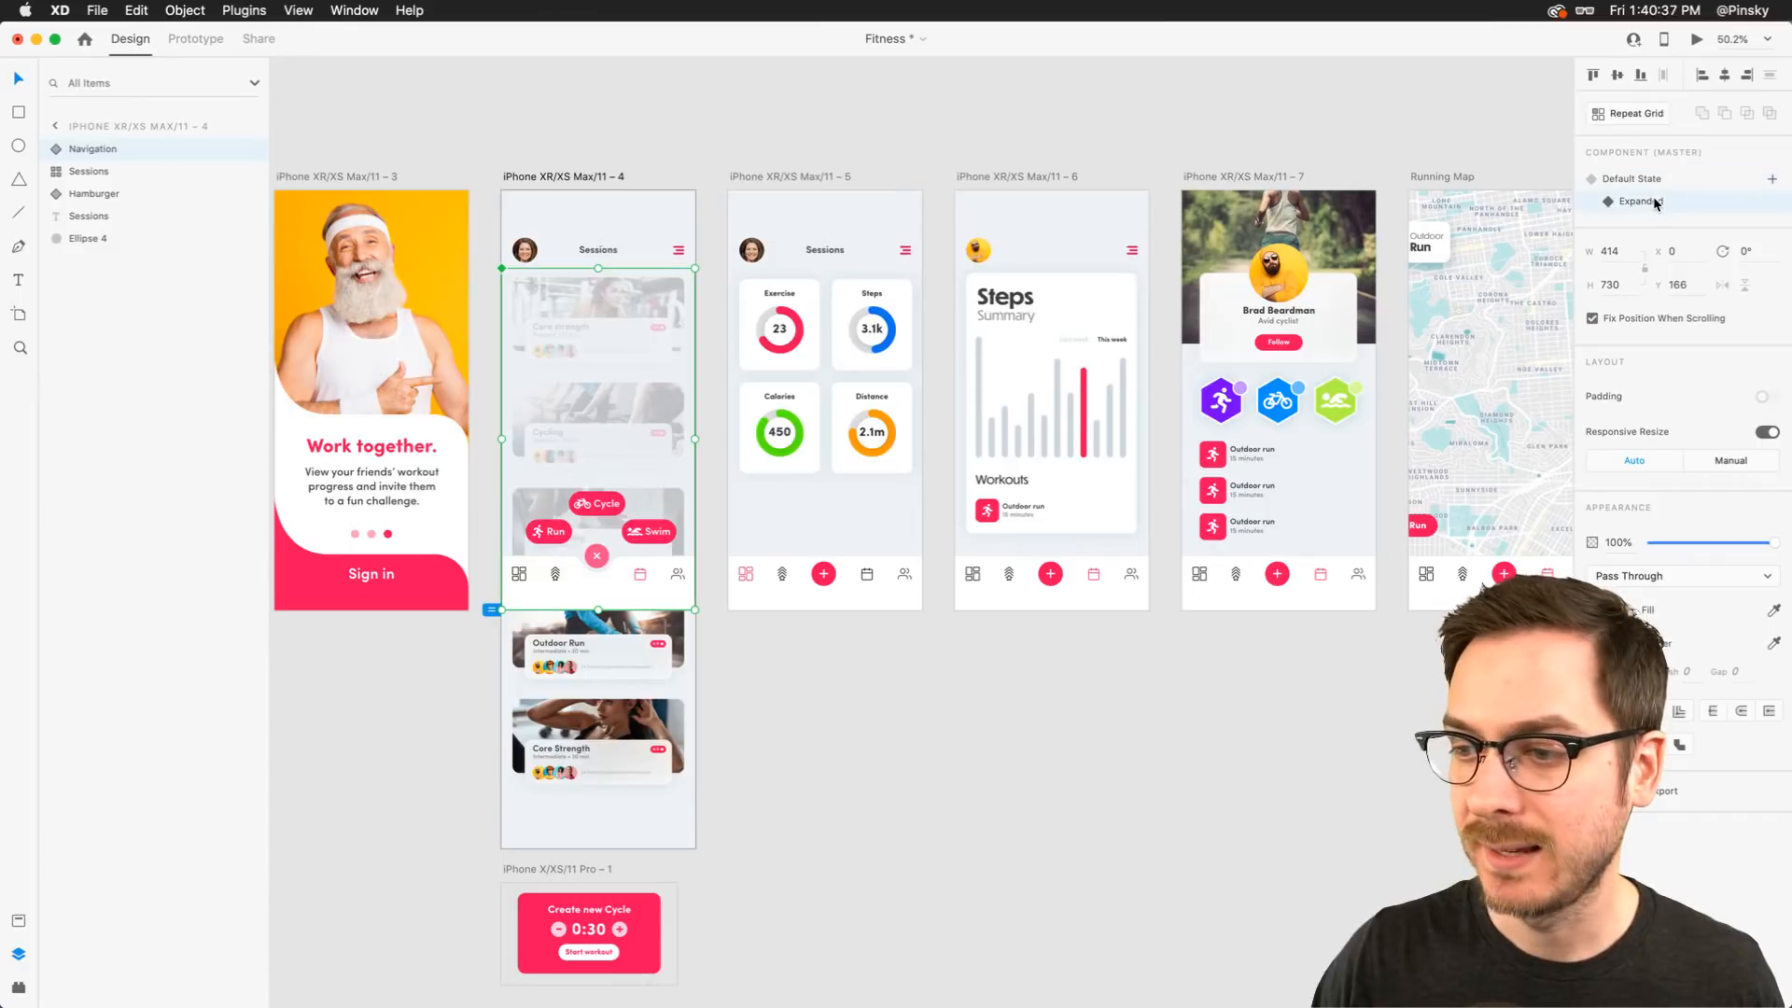
Wire the Run button in the expanded navigation menu to the first Running Map artboard
{"action": "left_click", "coordinate": [195, 39]}
{"action": "double_click", "coordinate": [552, 534]}
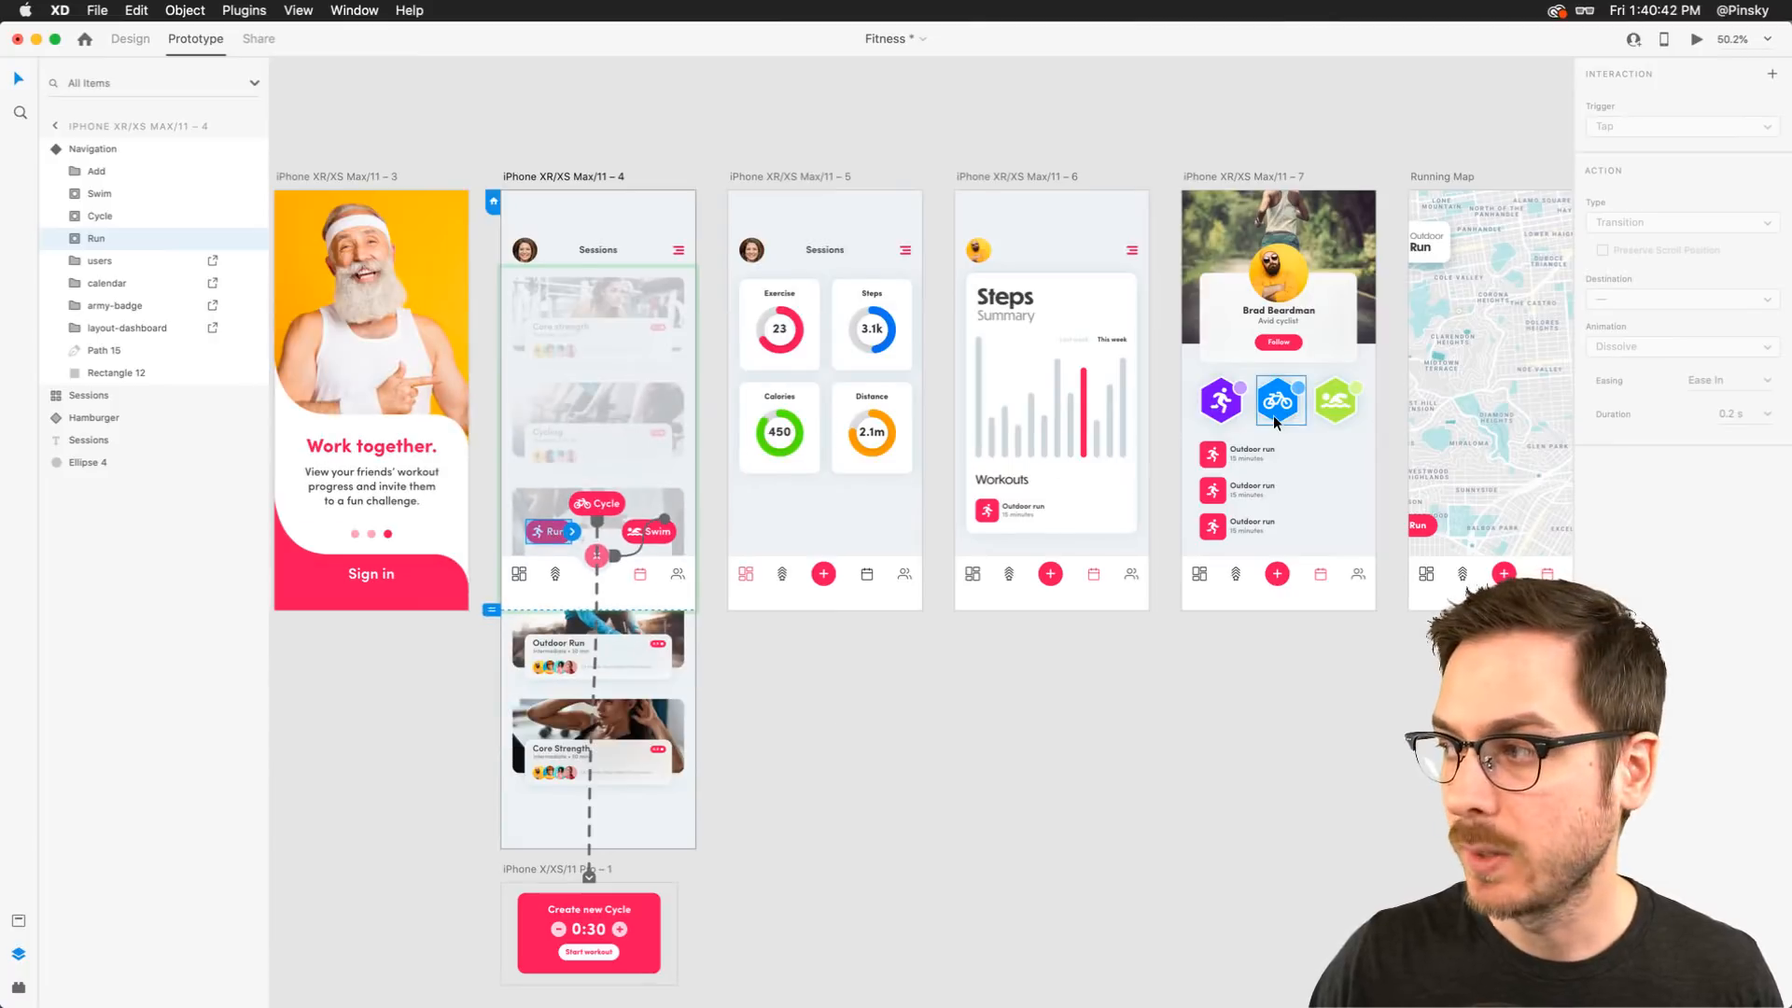
{"action": "scroll", "coordinate": [1273, 417], "scroll_direction": "right", "scroll_amount": 5}
{"action": "scroll", "coordinate": [1217, 462], "scroll_direction": "left", "scroll_amount": 5}
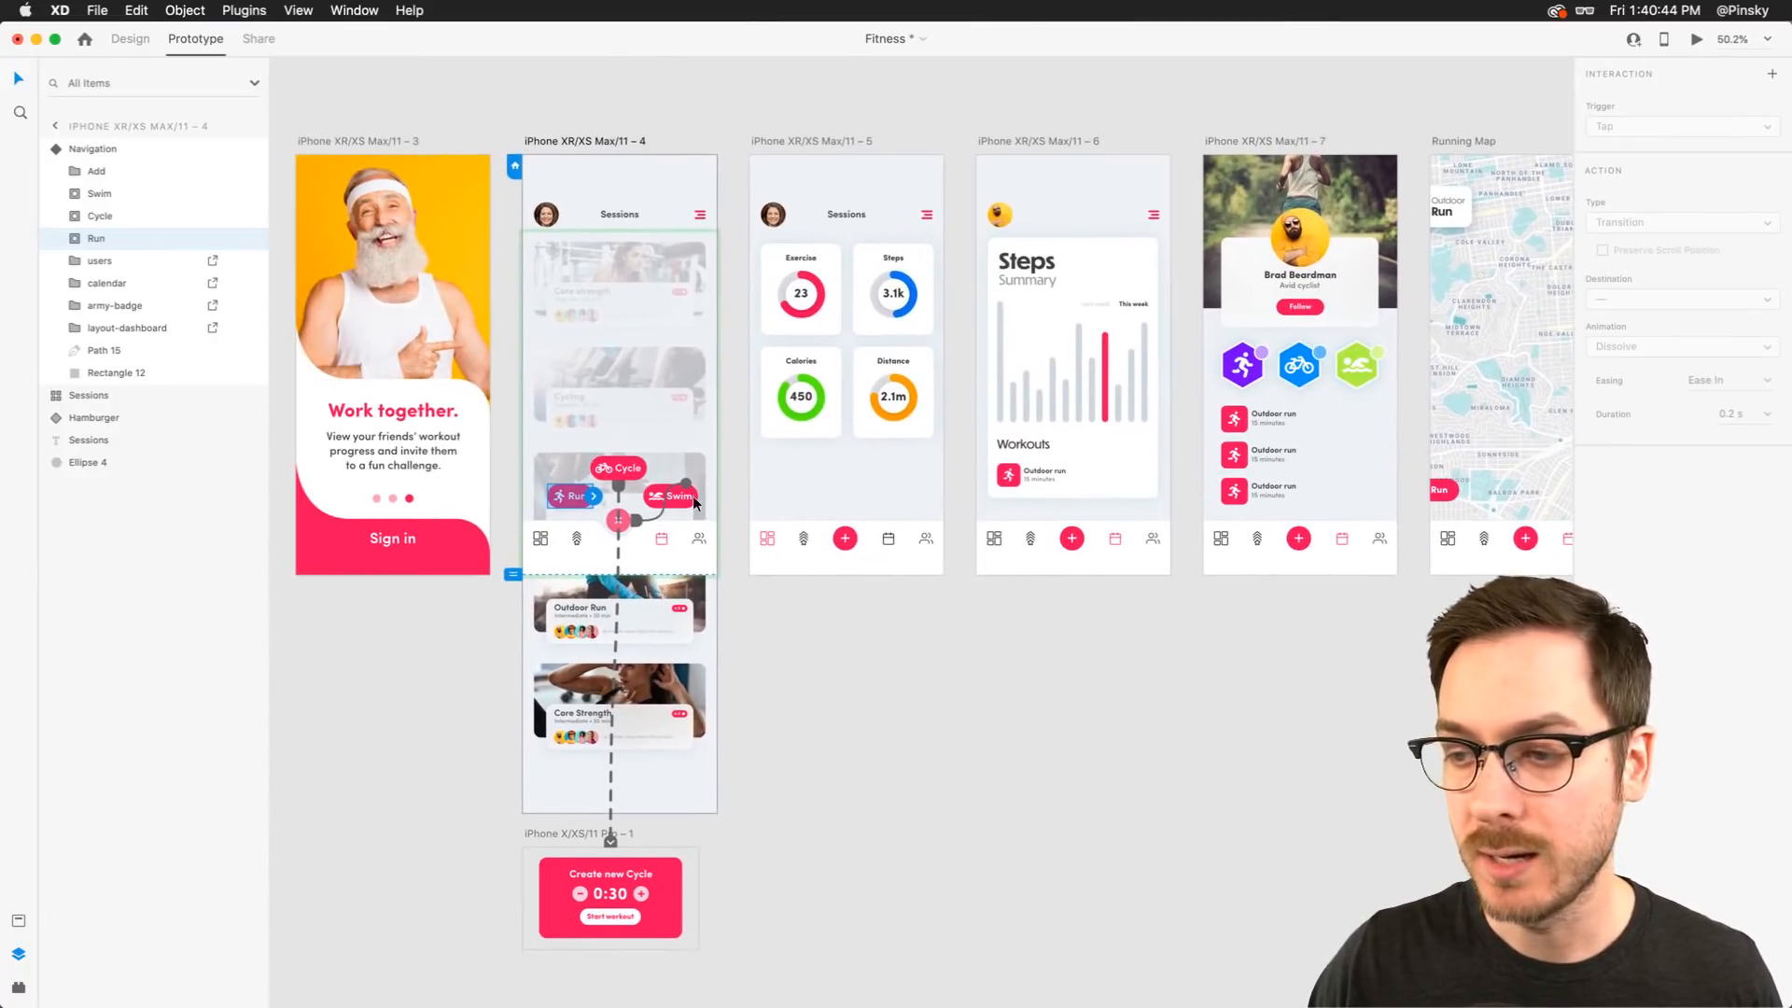
{"action": "left_click_drag", "start_coordinate": [594, 495], "coordinate": [1276, 252]}
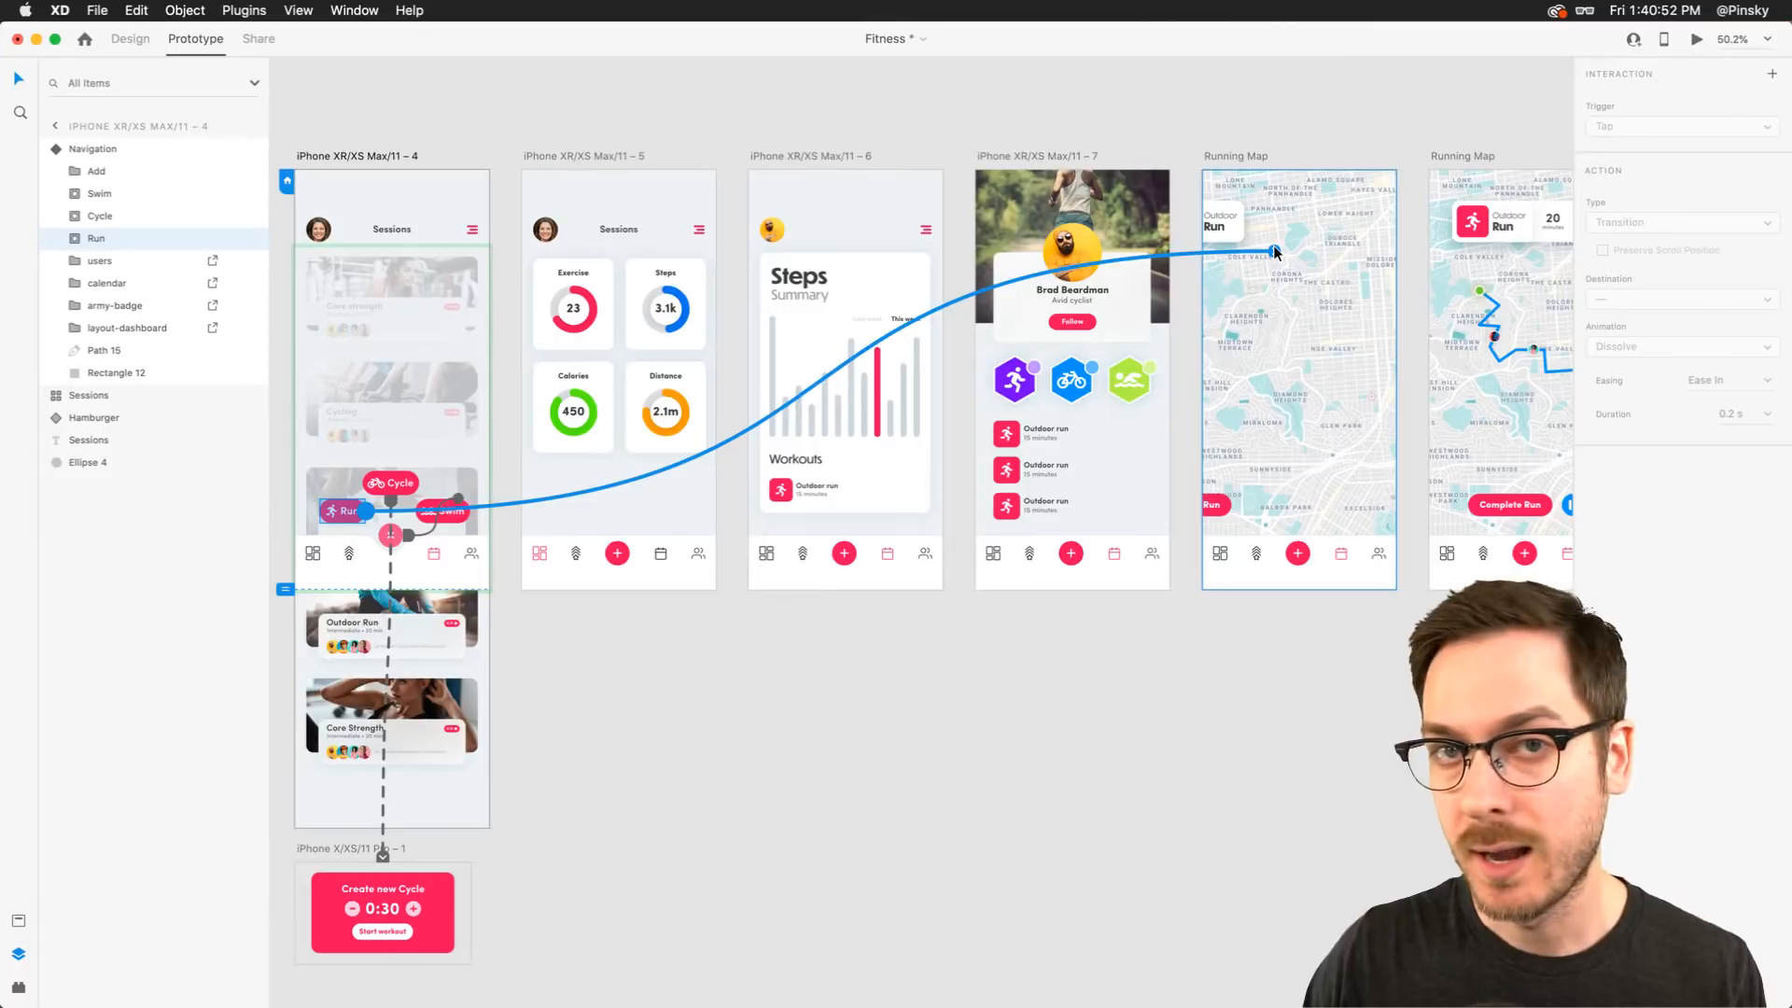
{"action": "left_click_drag", "start_coordinate": [1275, 252], "coordinate": [1275, 252]}
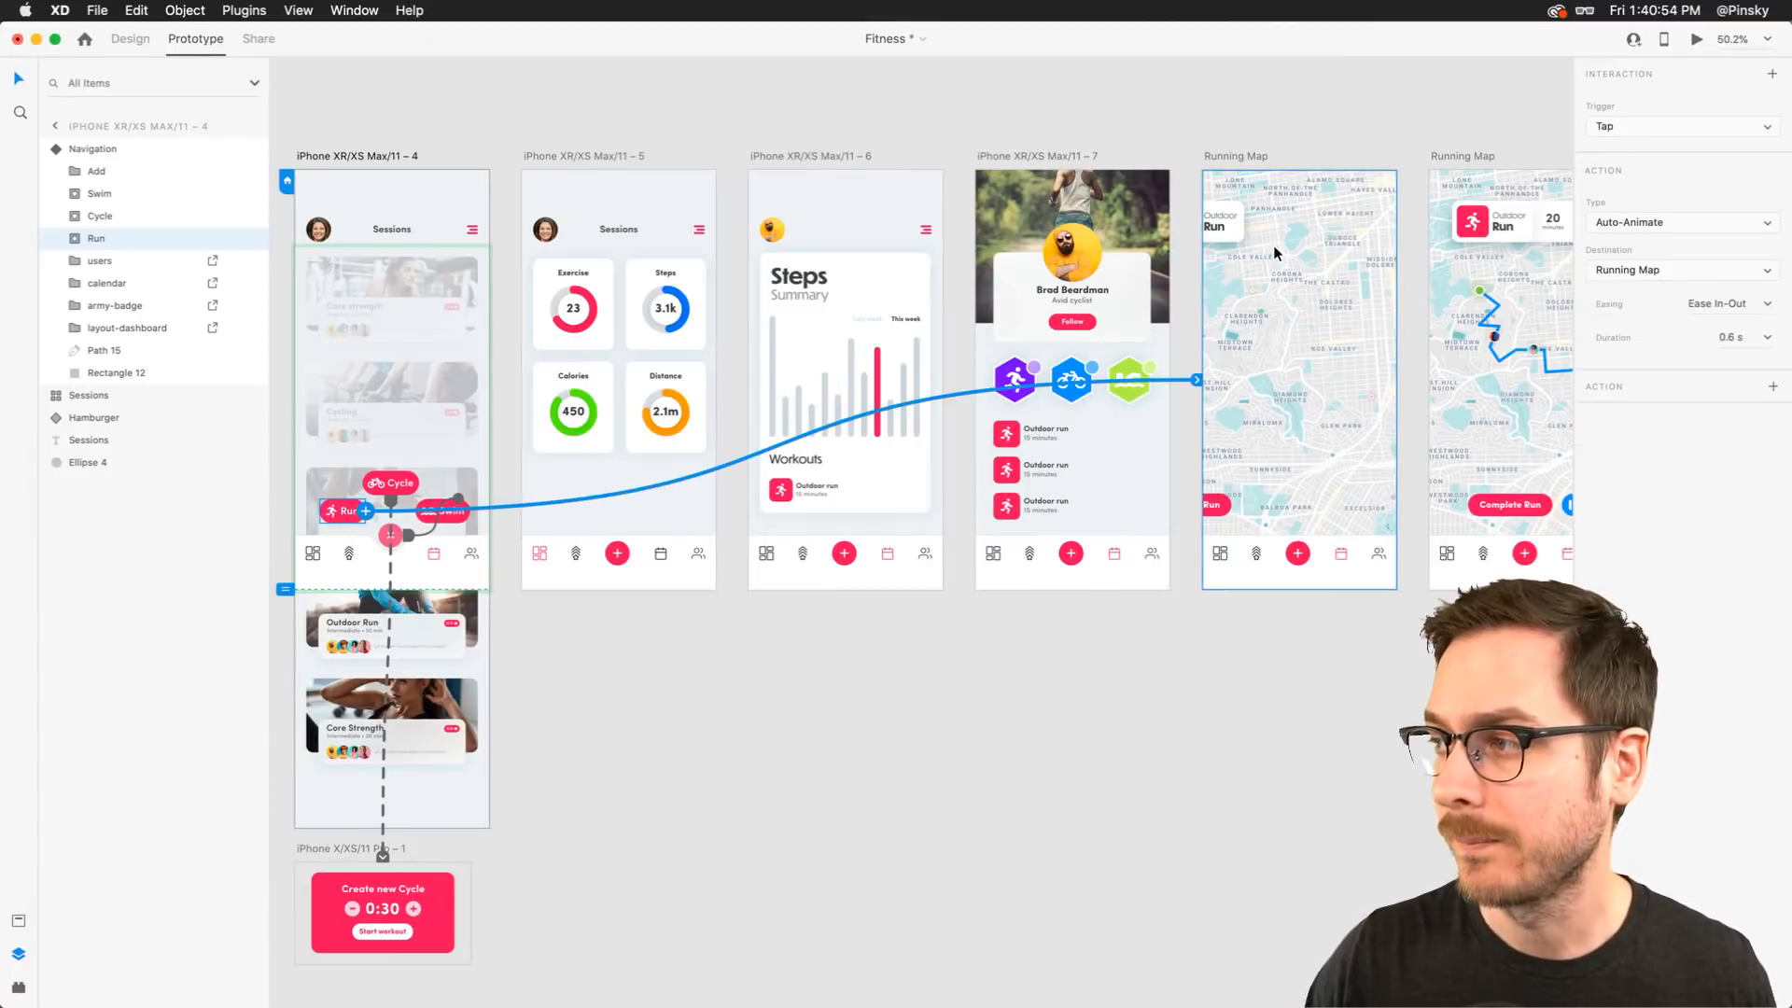
Change the Run wire's action to a Transition with Slide Left animation lasting 0.4 s
{"action": "left_click", "coordinate": [1703, 221]}
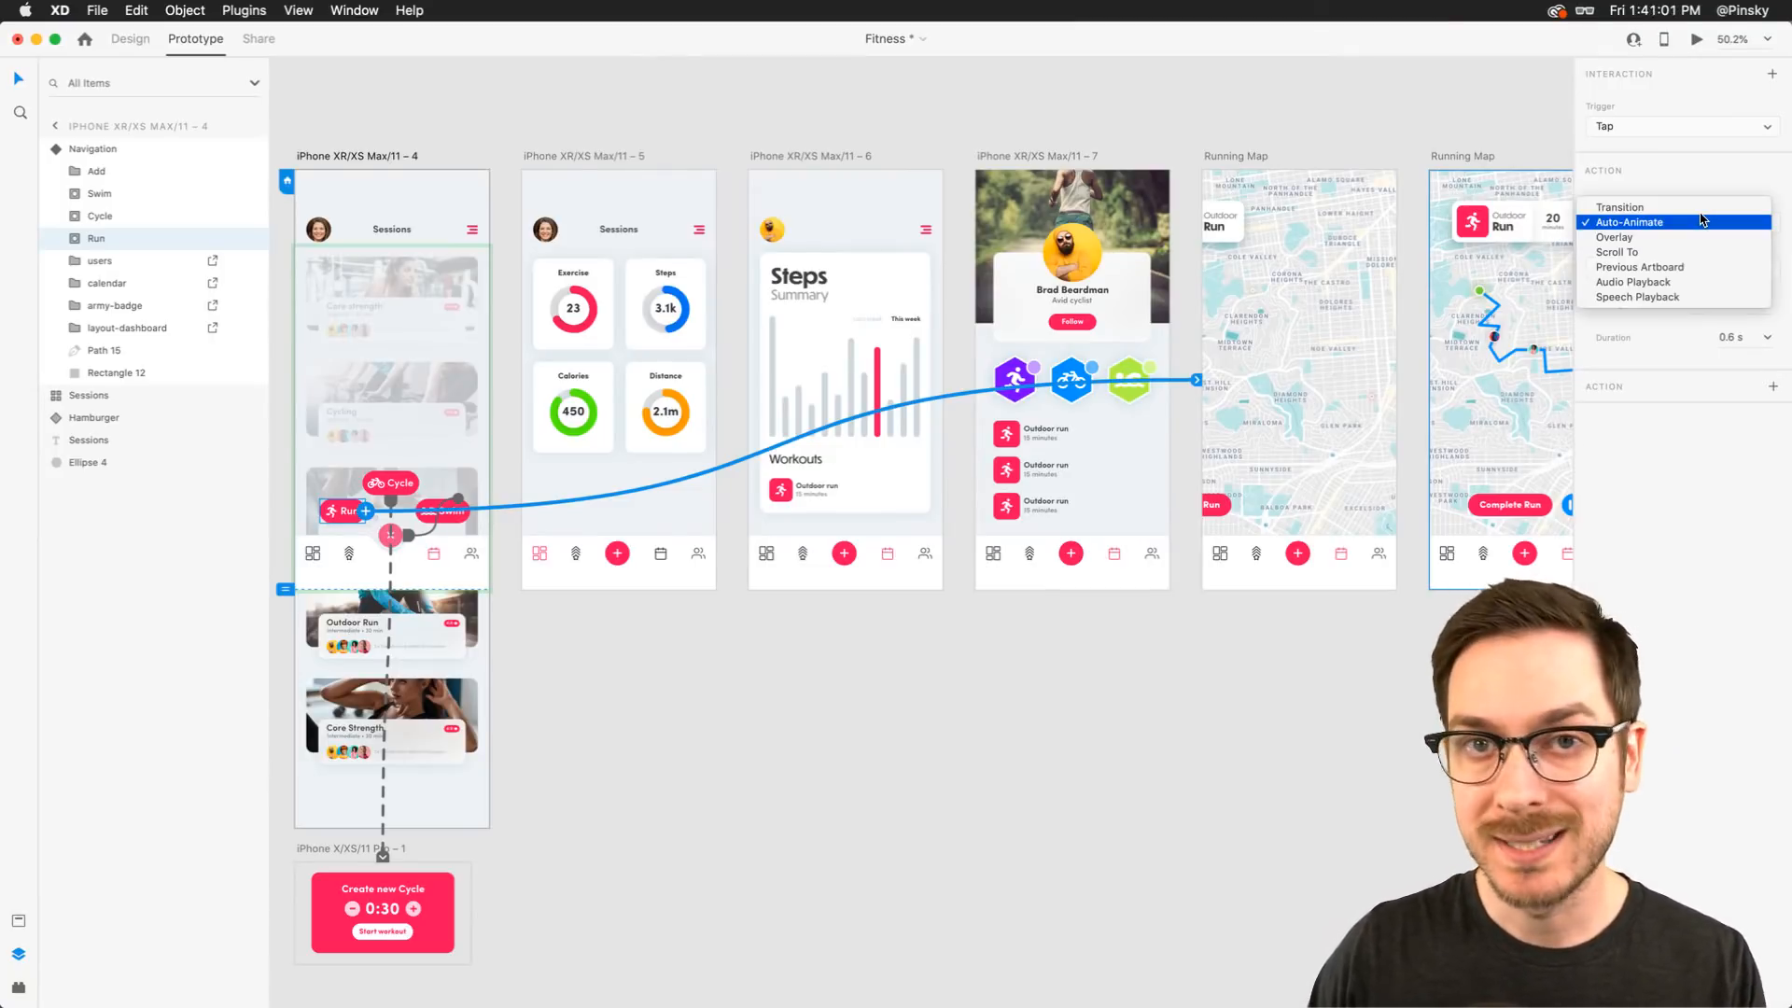
{"action": "left_click", "coordinate": [1703, 208]}
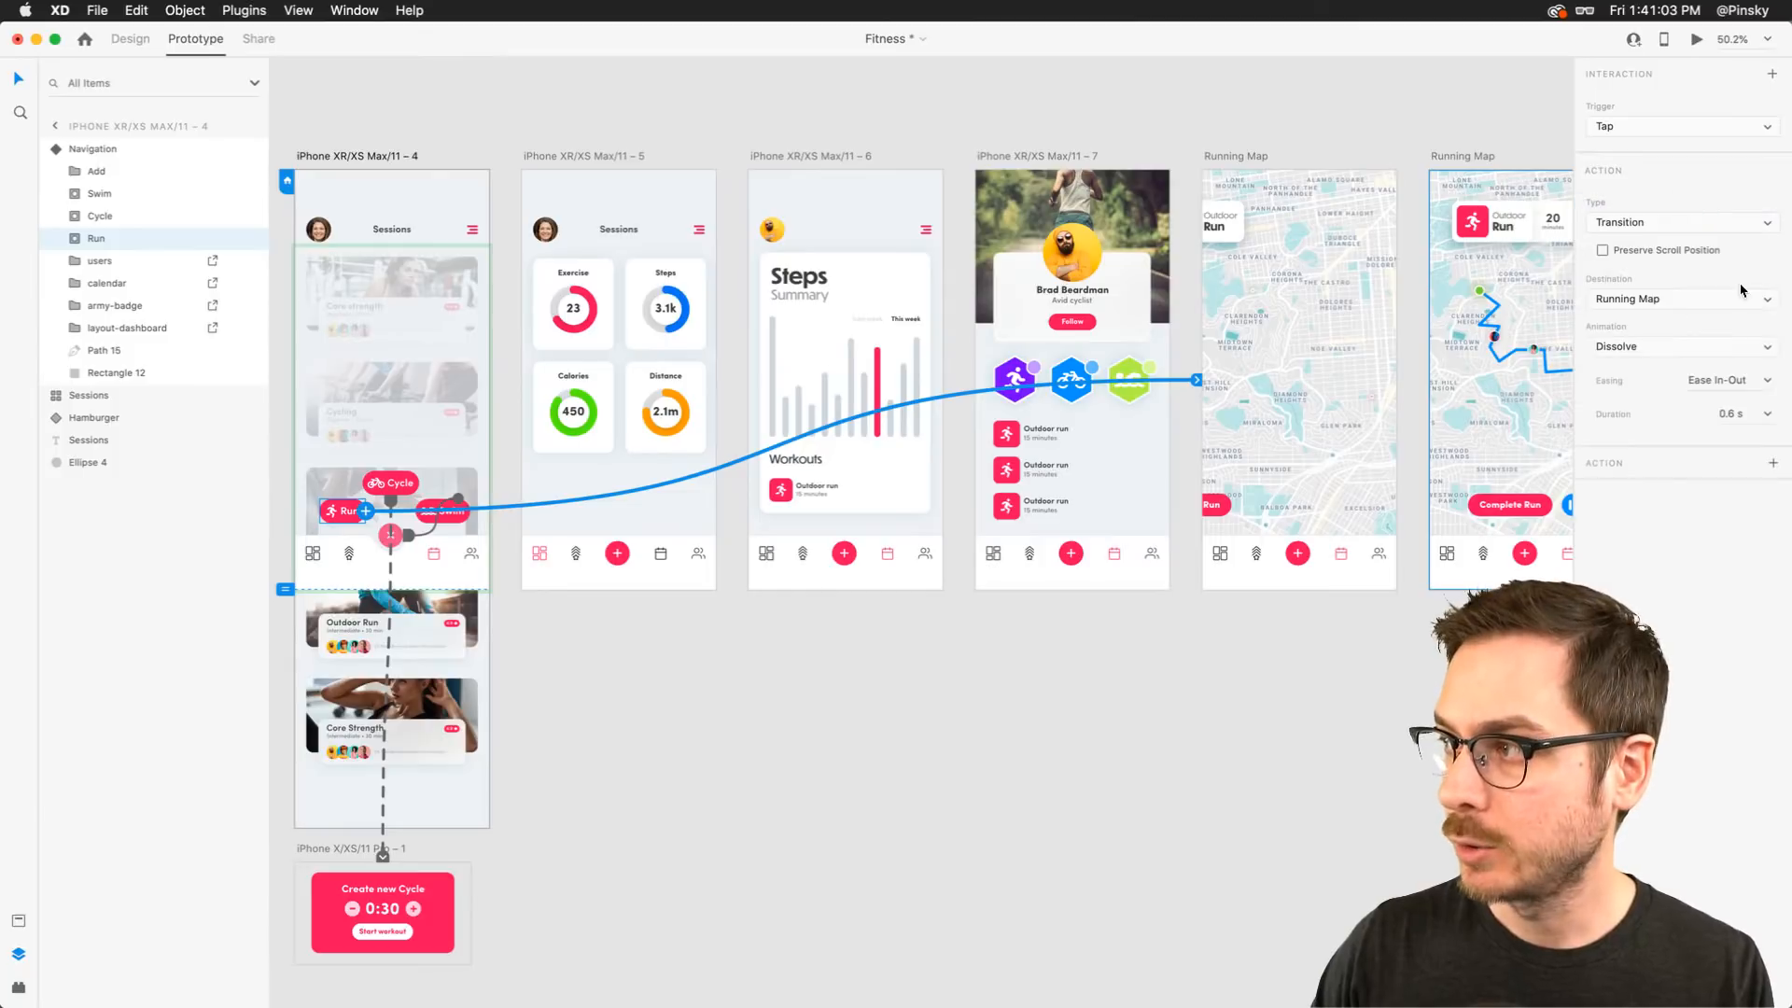
{"action": "left_click", "coordinate": [1714, 347]}
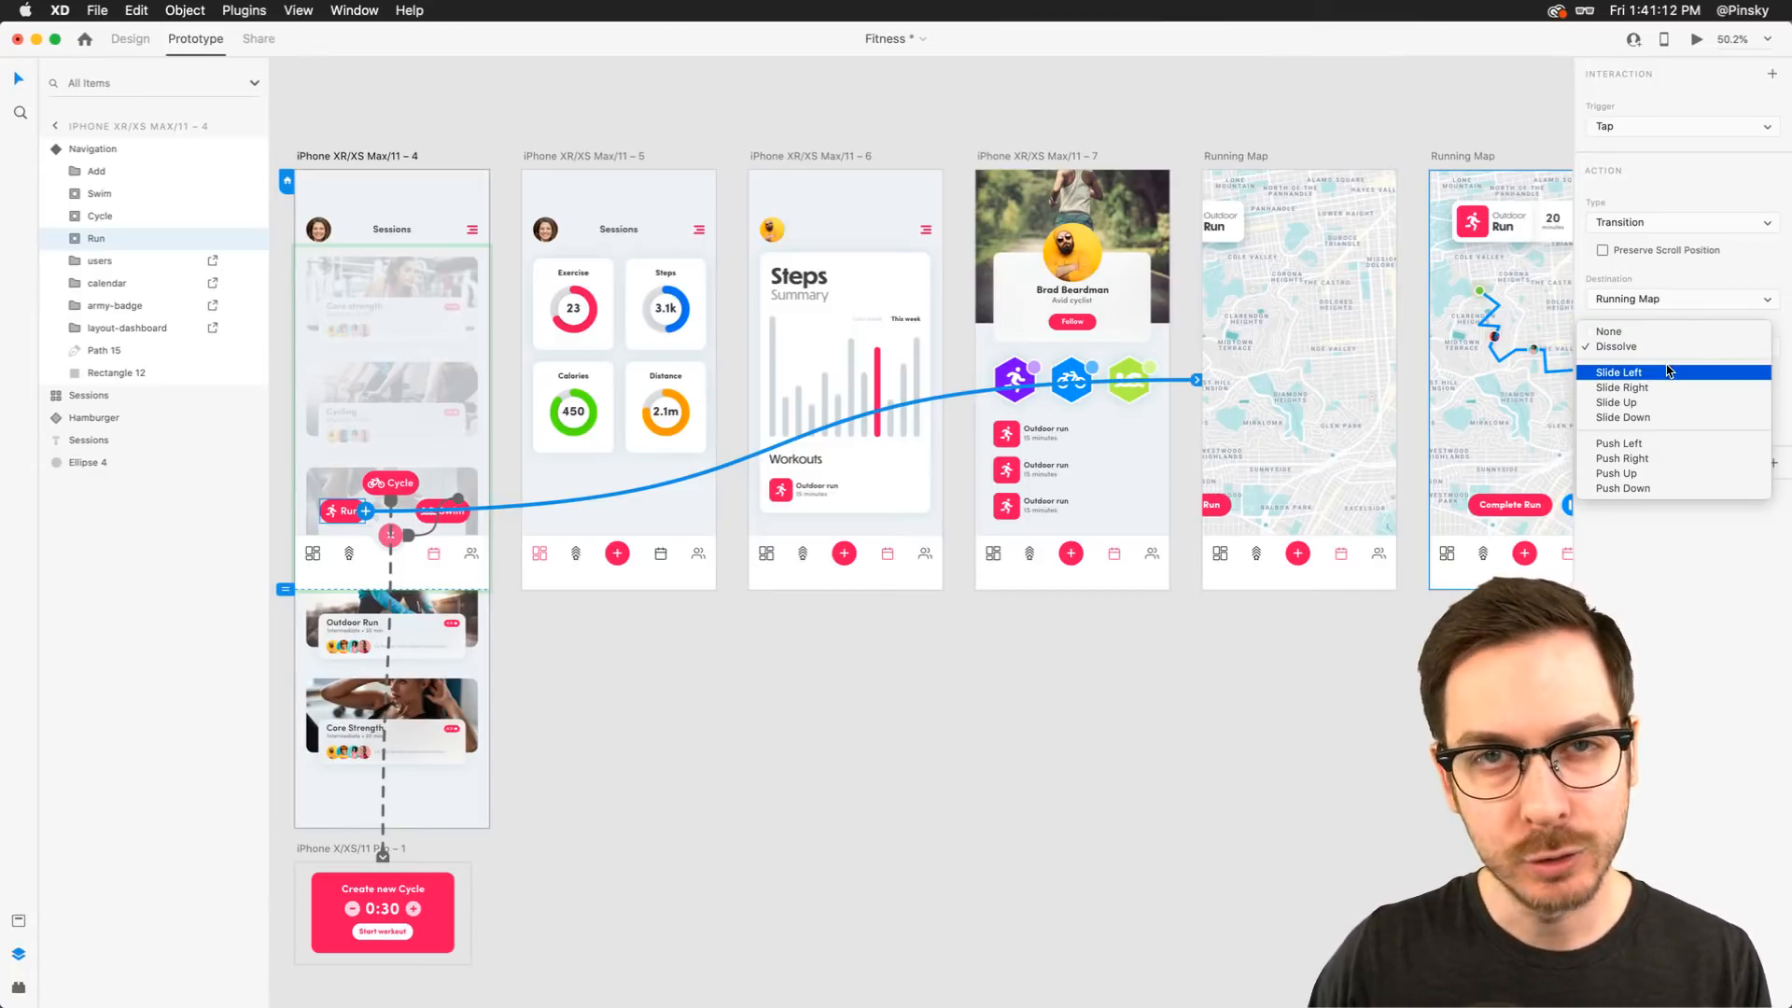
{"action": "left_click", "coordinate": [1670, 372]}
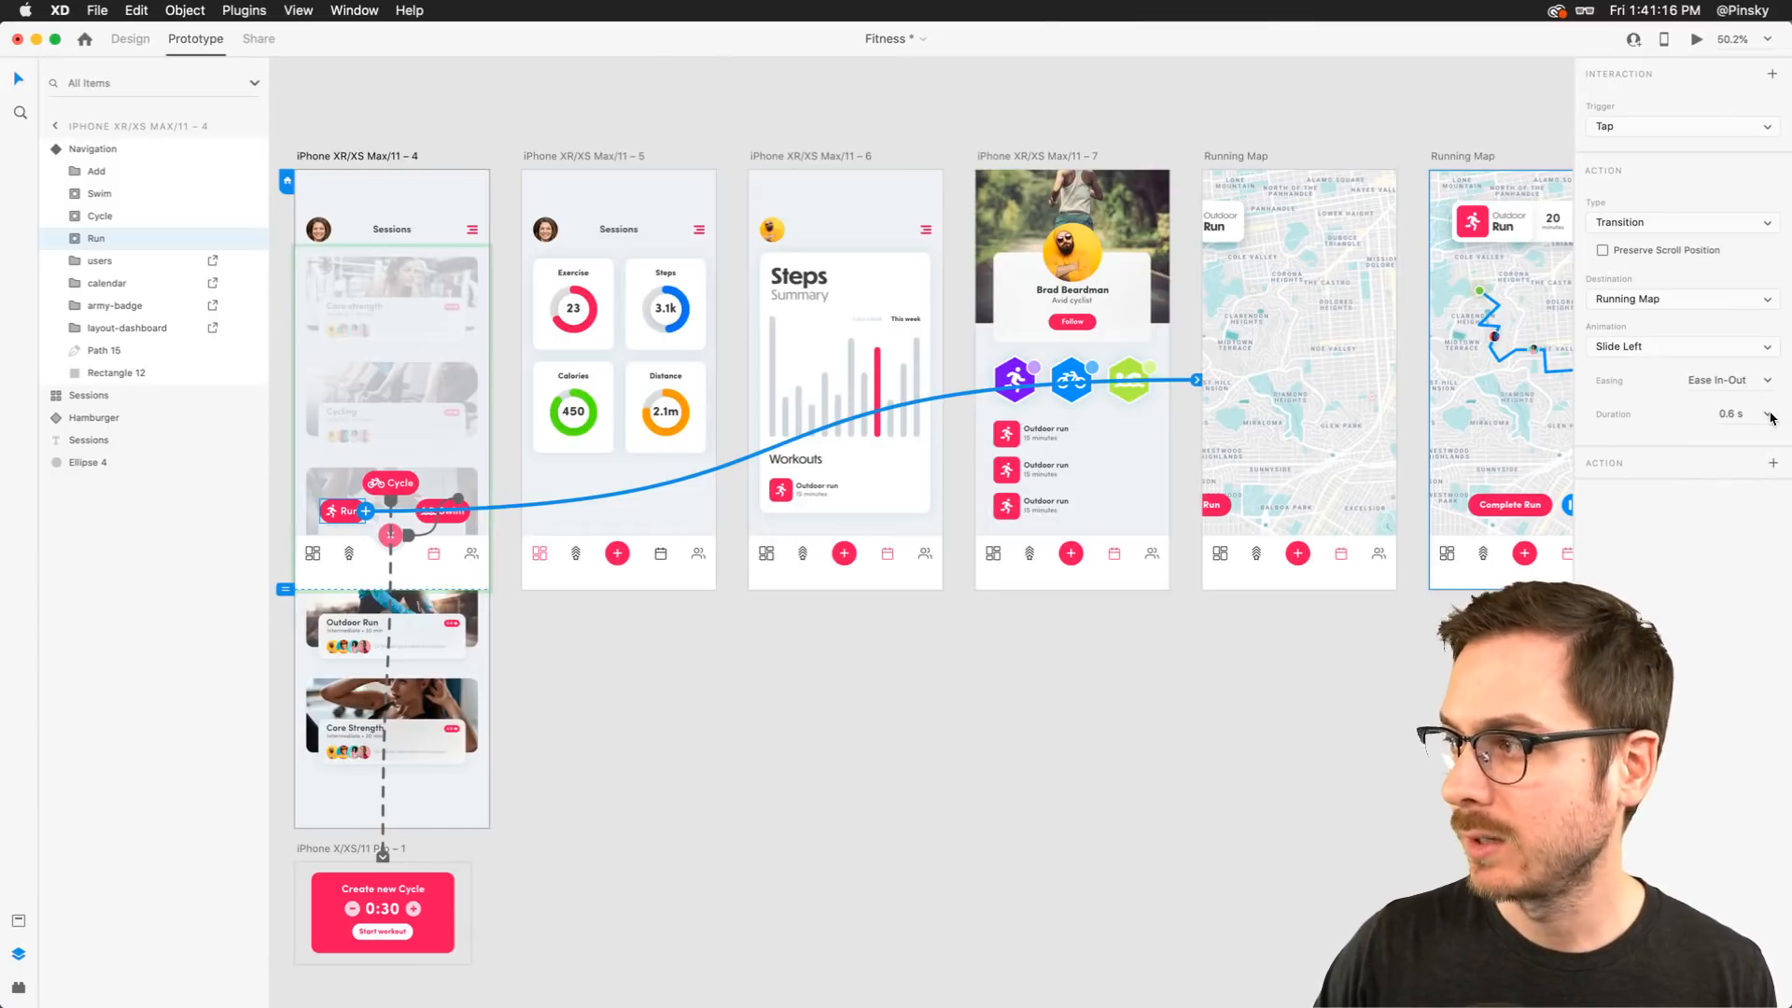
{"action": "left_click", "coordinate": [1767, 414]}
{"action": "left_click", "coordinate": [1748, 453]}
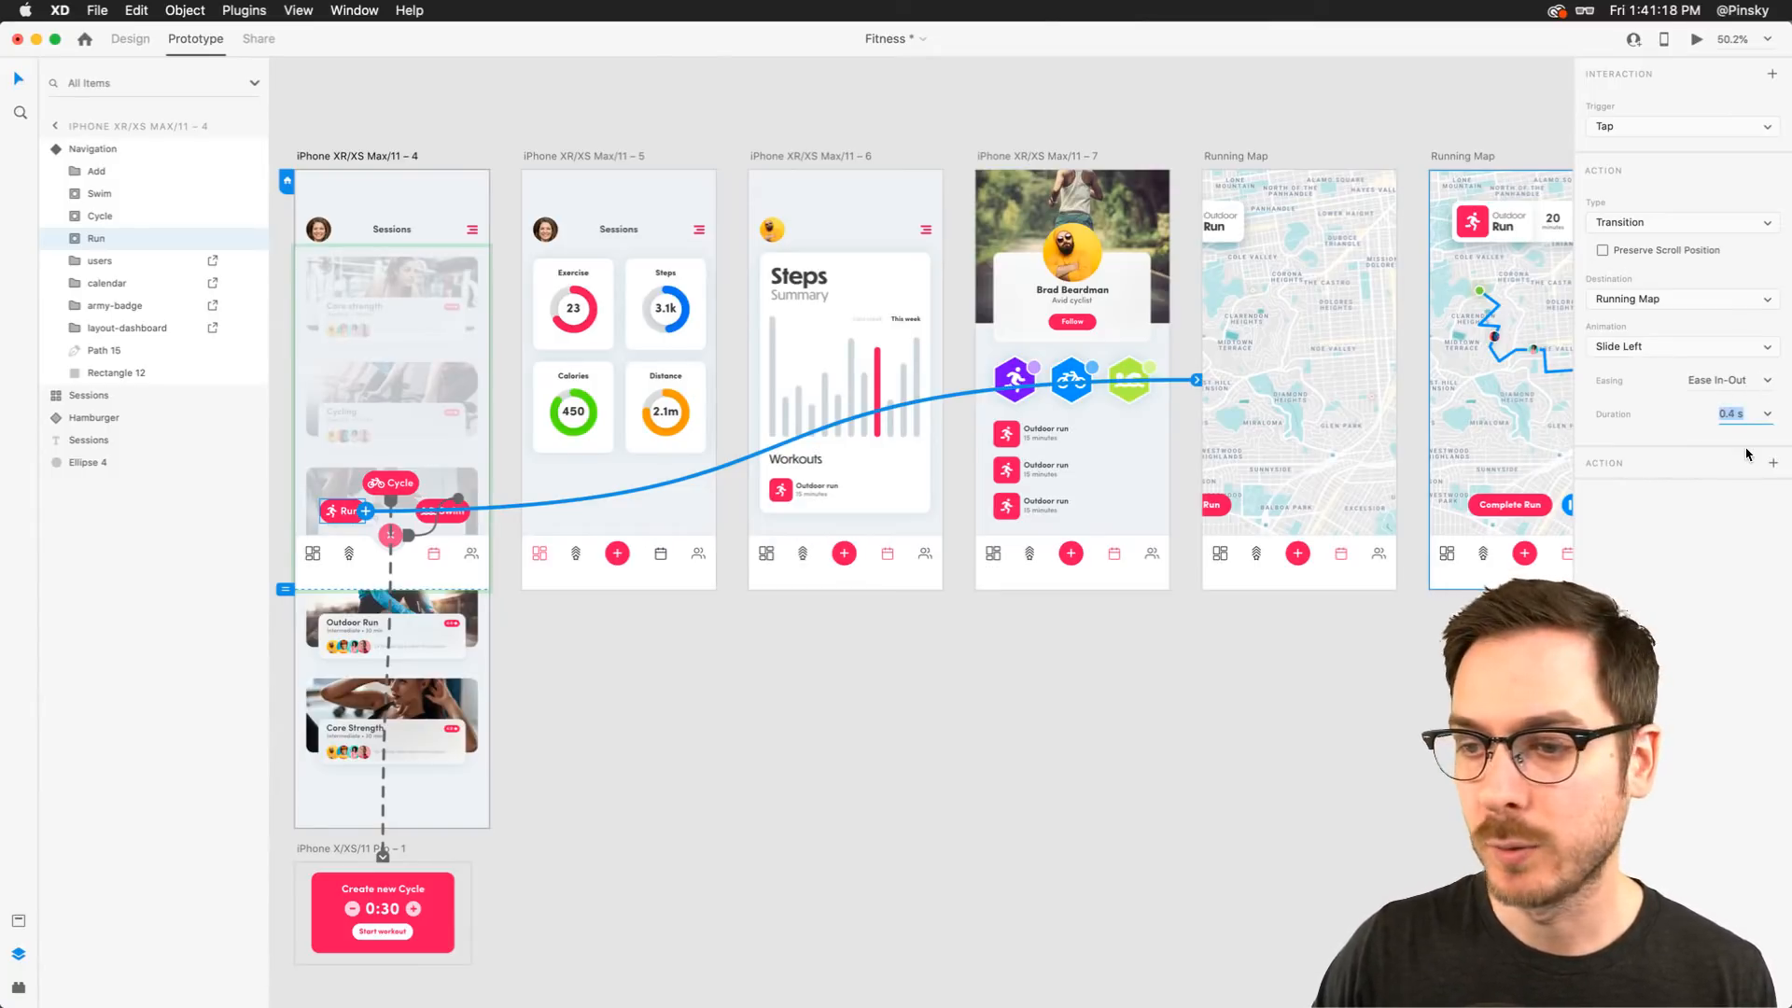
Return the Navigation component to its Default State and open the prototype preview
{"action": "left_click", "coordinate": [401, 315]}
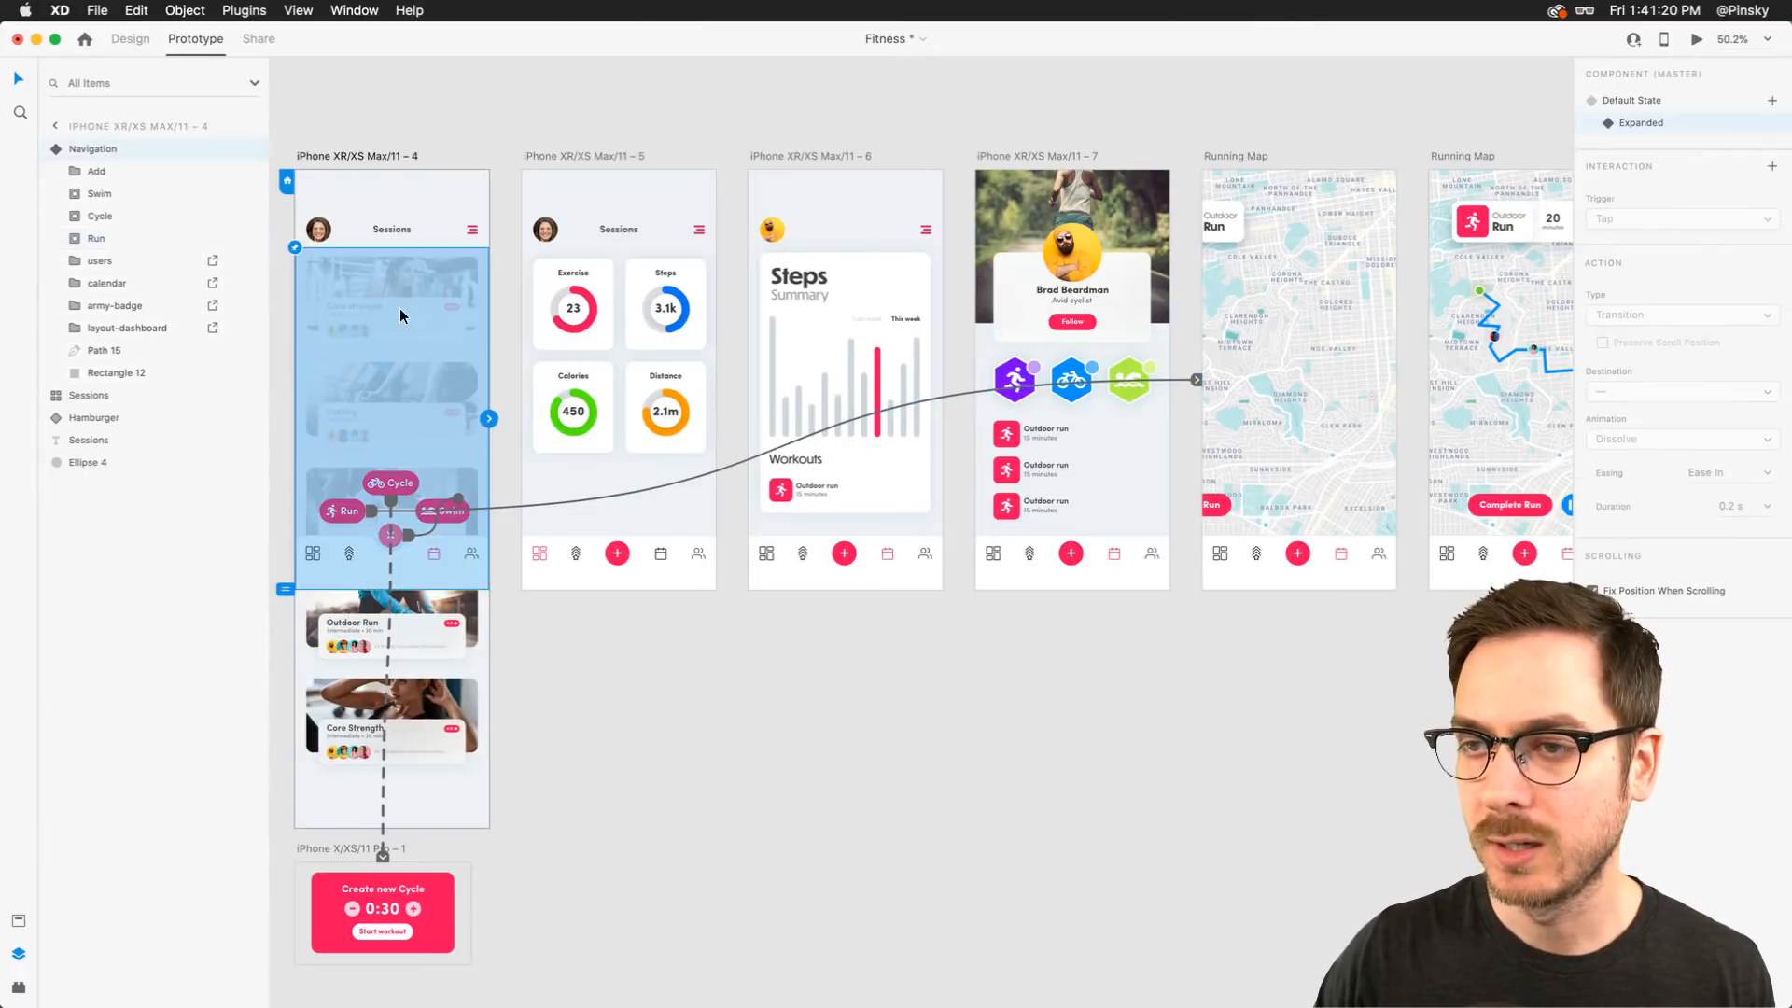
{"action": "left_click", "coordinate": [131, 38]}
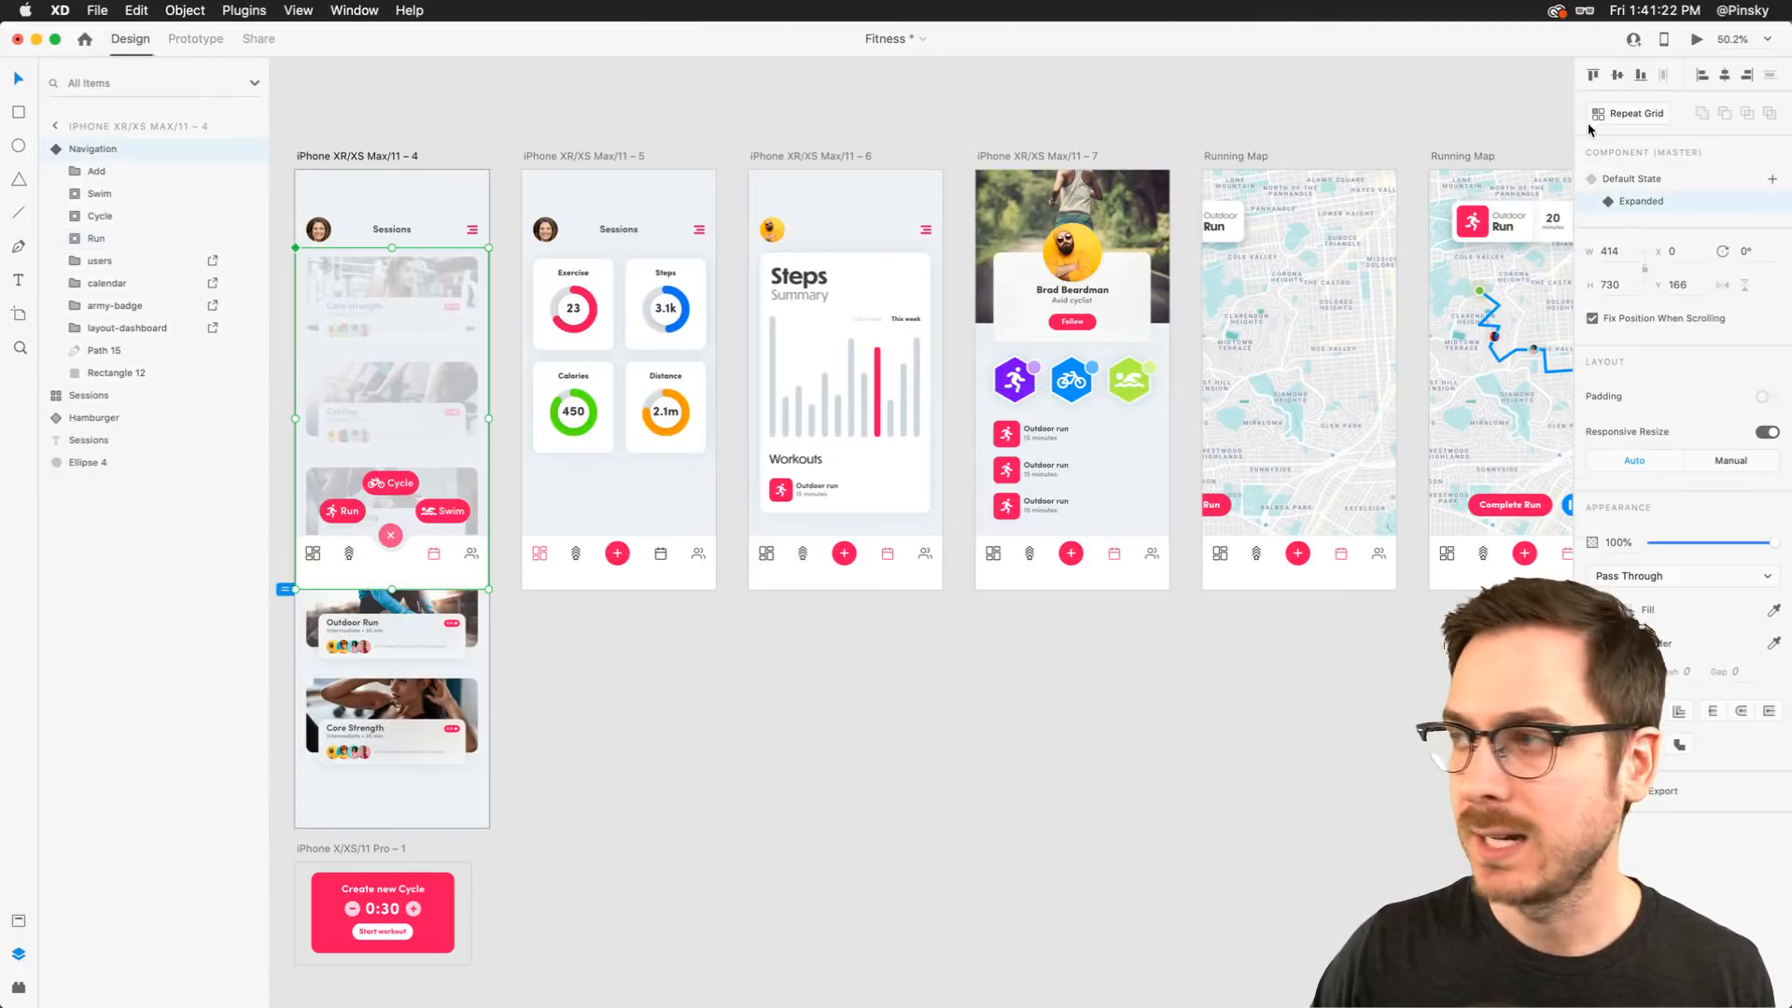
{"action": "left_click", "coordinate": [1667, 178]}
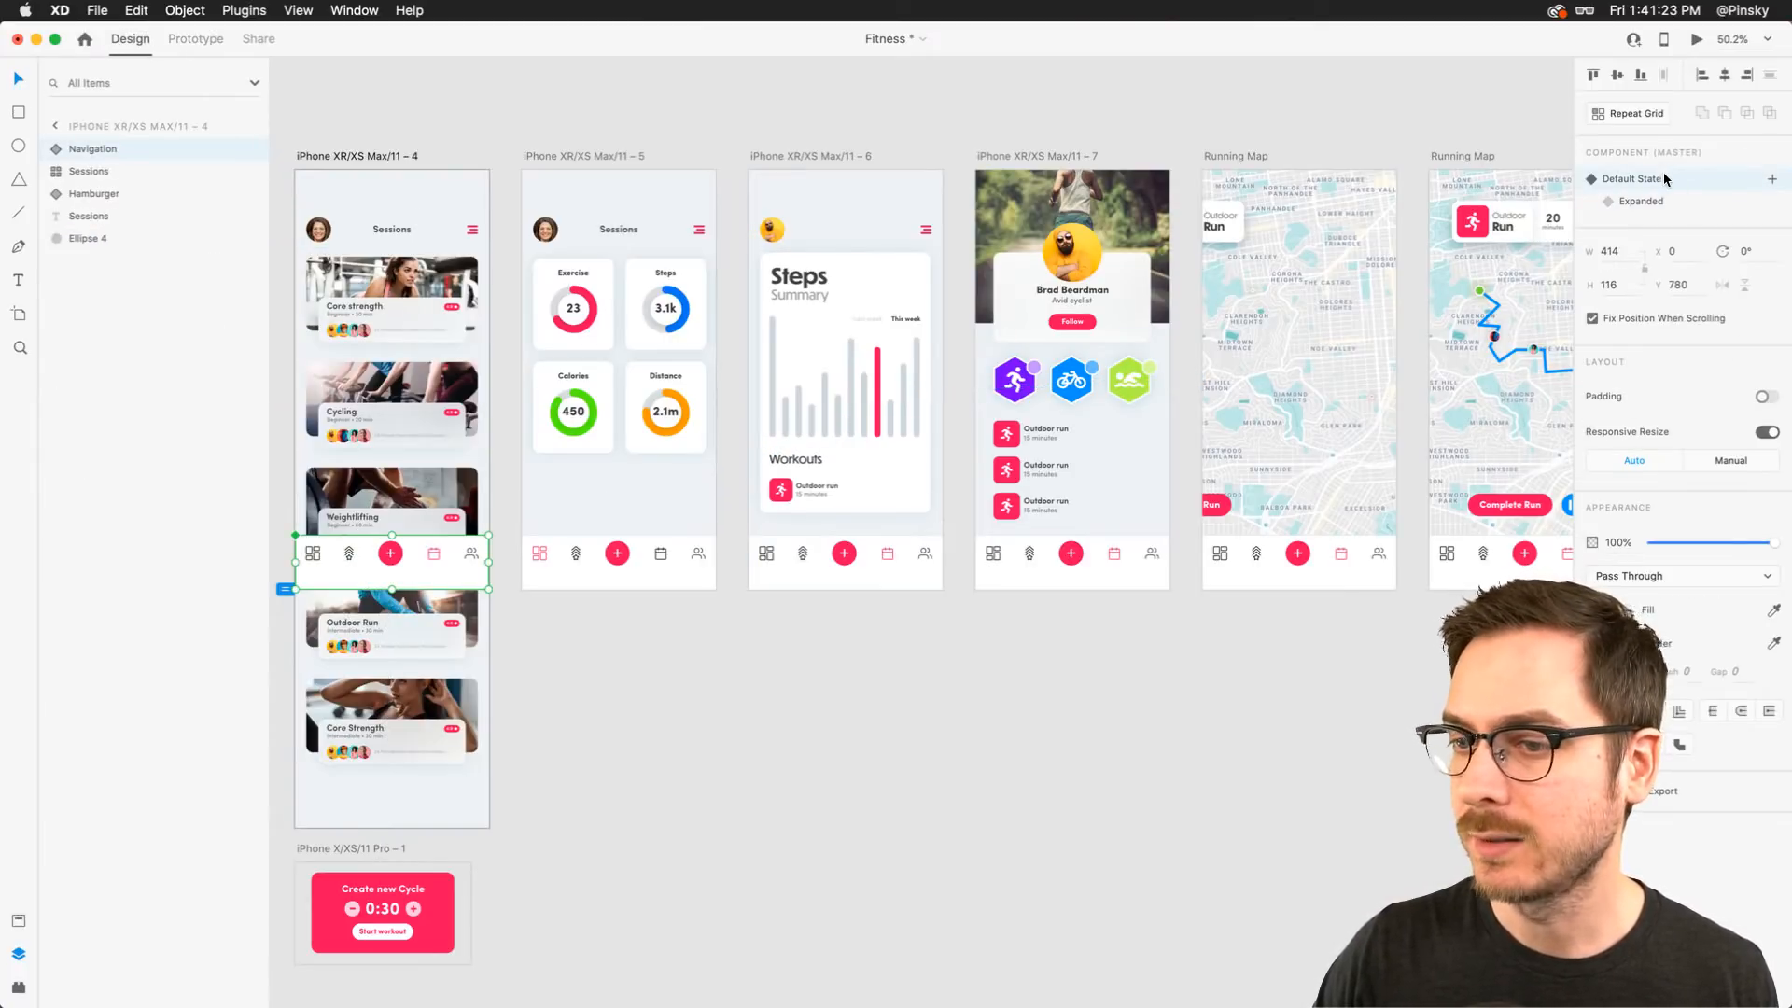
{"action": "left_click", "coordinate": [1698, 41]}
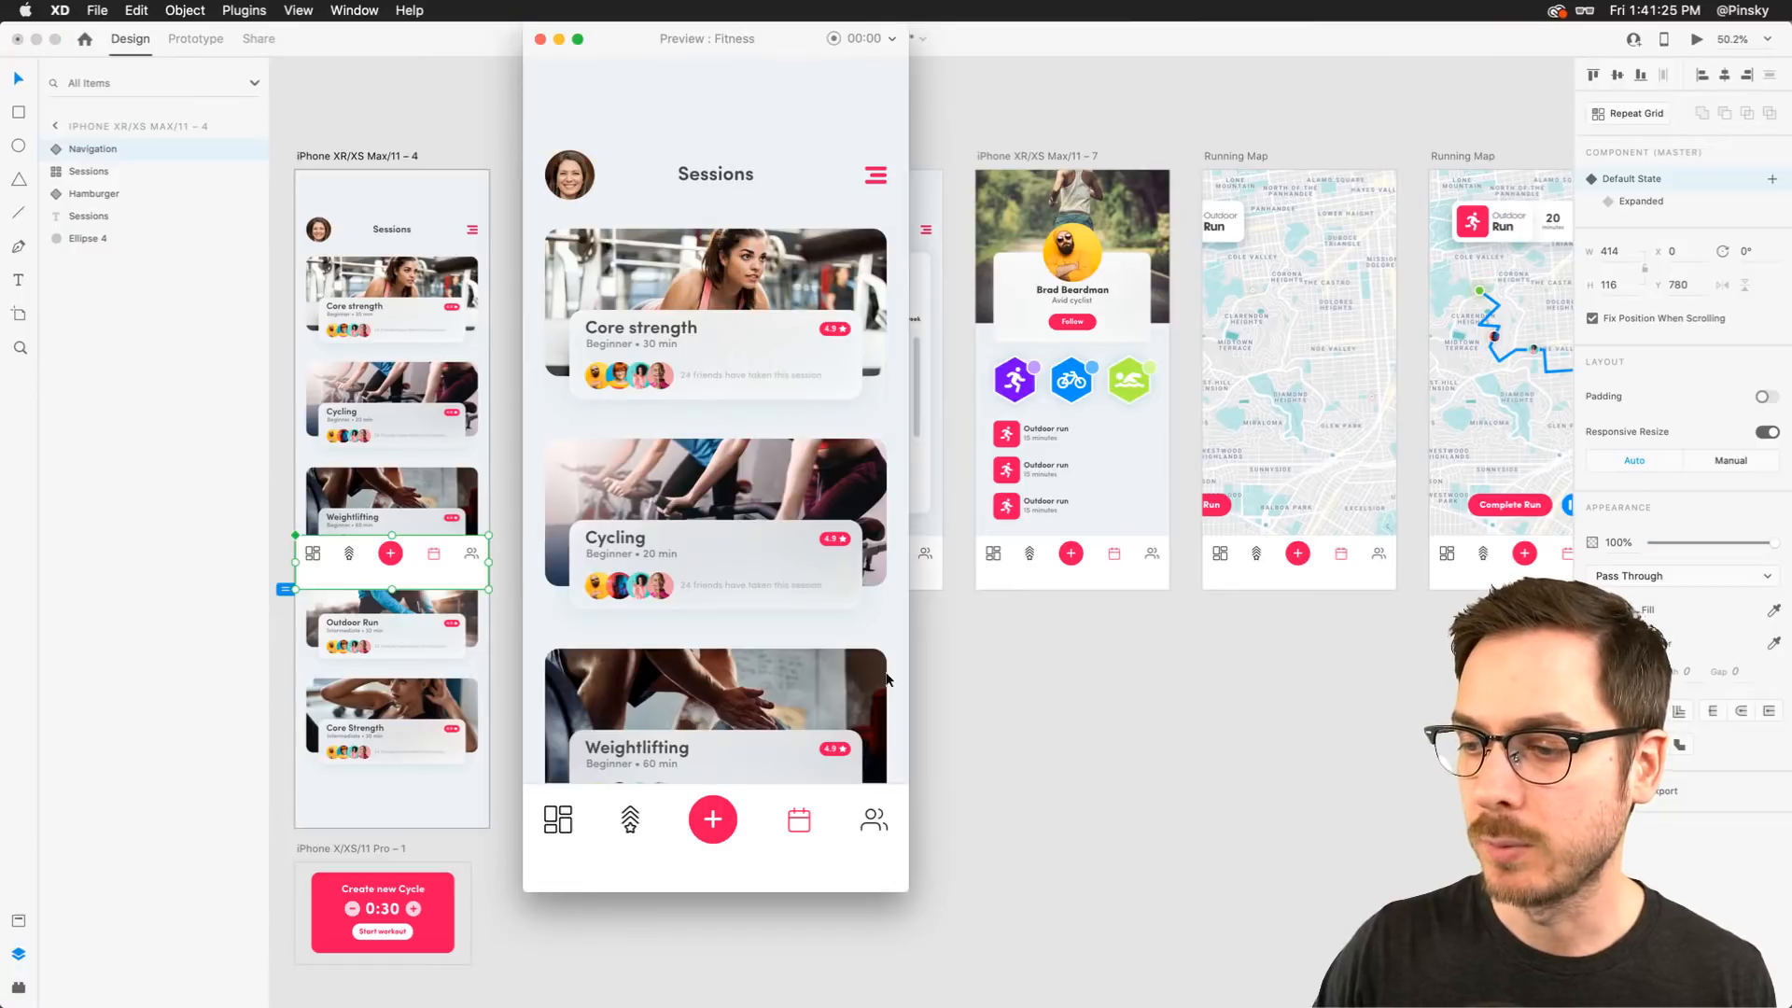
Preview the prototype twice, opening the menu and tapping Run to test the transition to the Running Map
{"action": "left_click", "coordinate": [717, 821]}
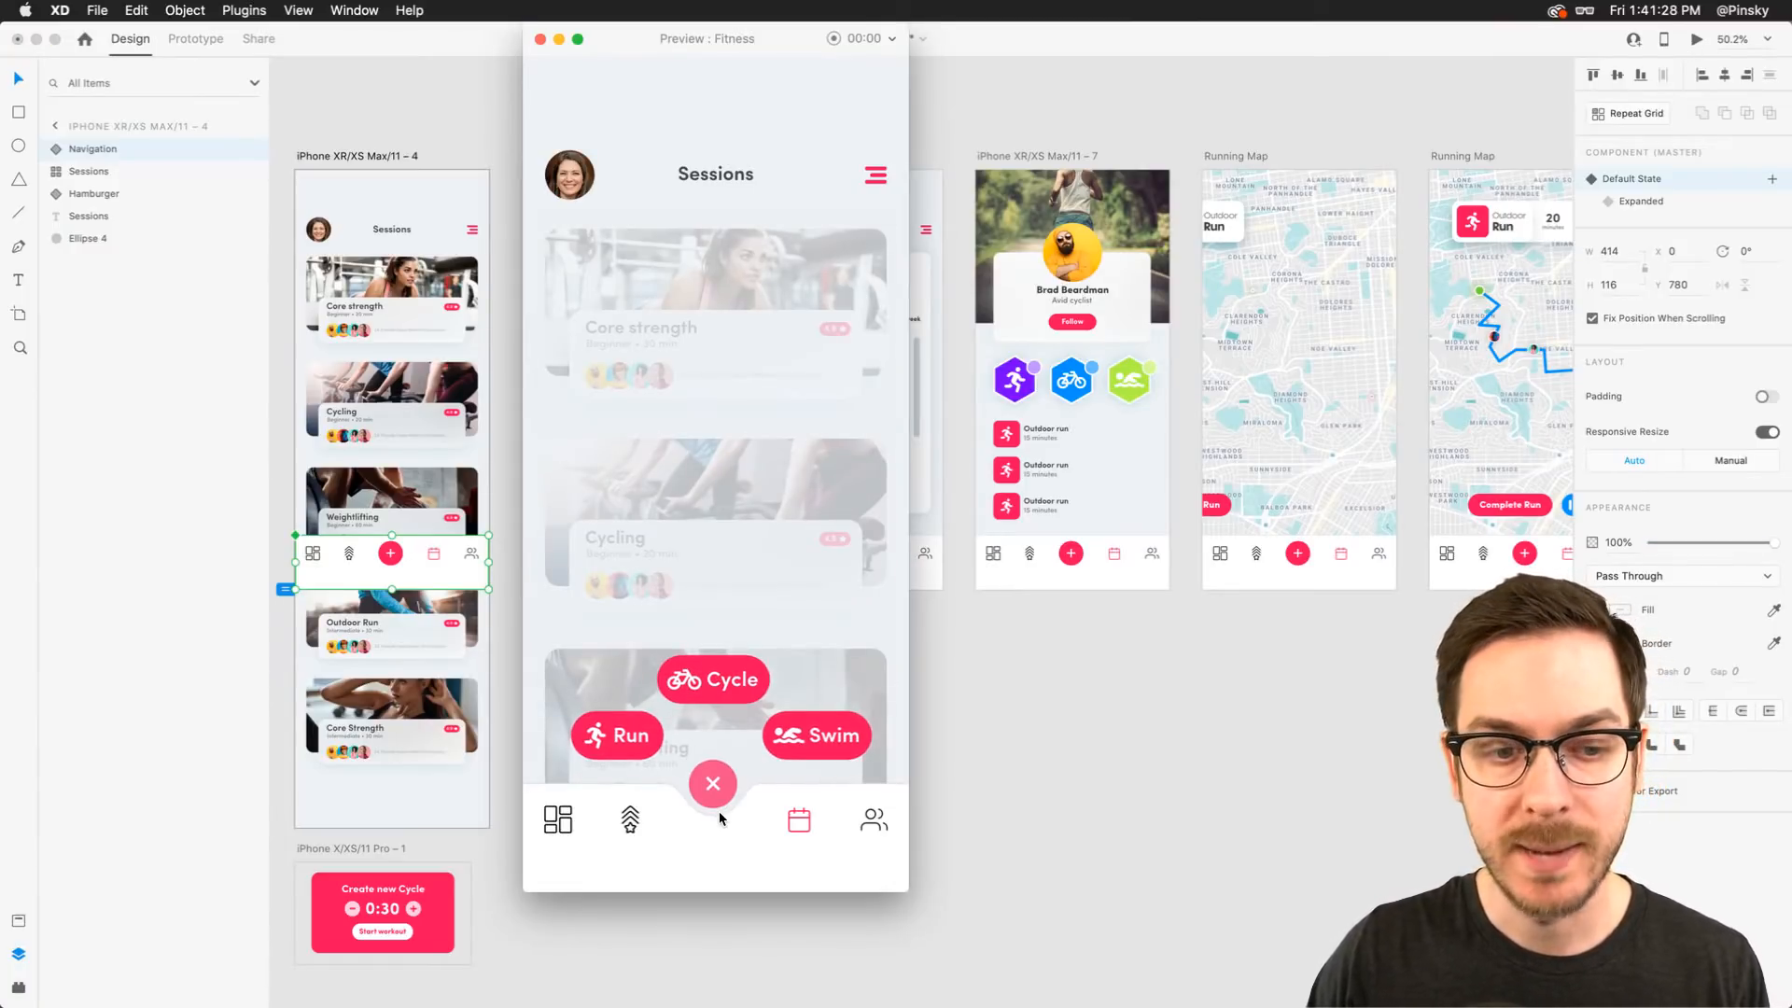
{"action": "left_click", "coordinate": [631, 742]}
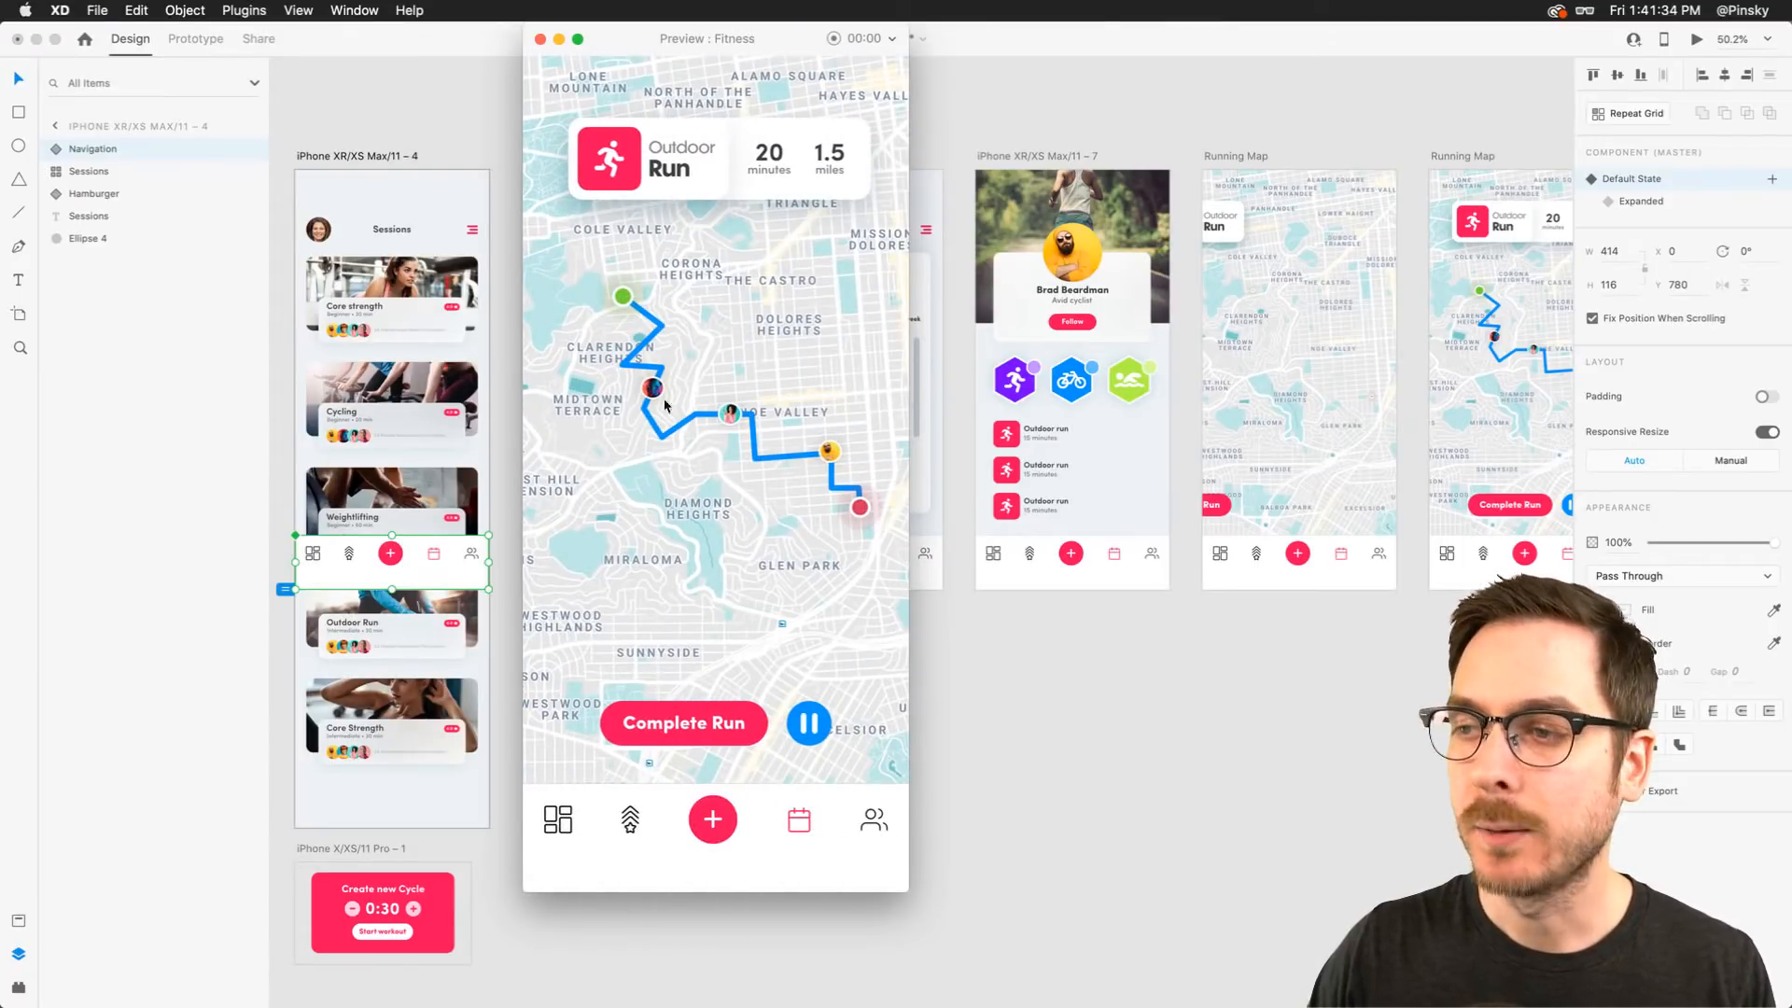
{"action": "left_click", "coordinate": [540, 40]}
{"action": "left_click", "coordinate": [1696, 39]}
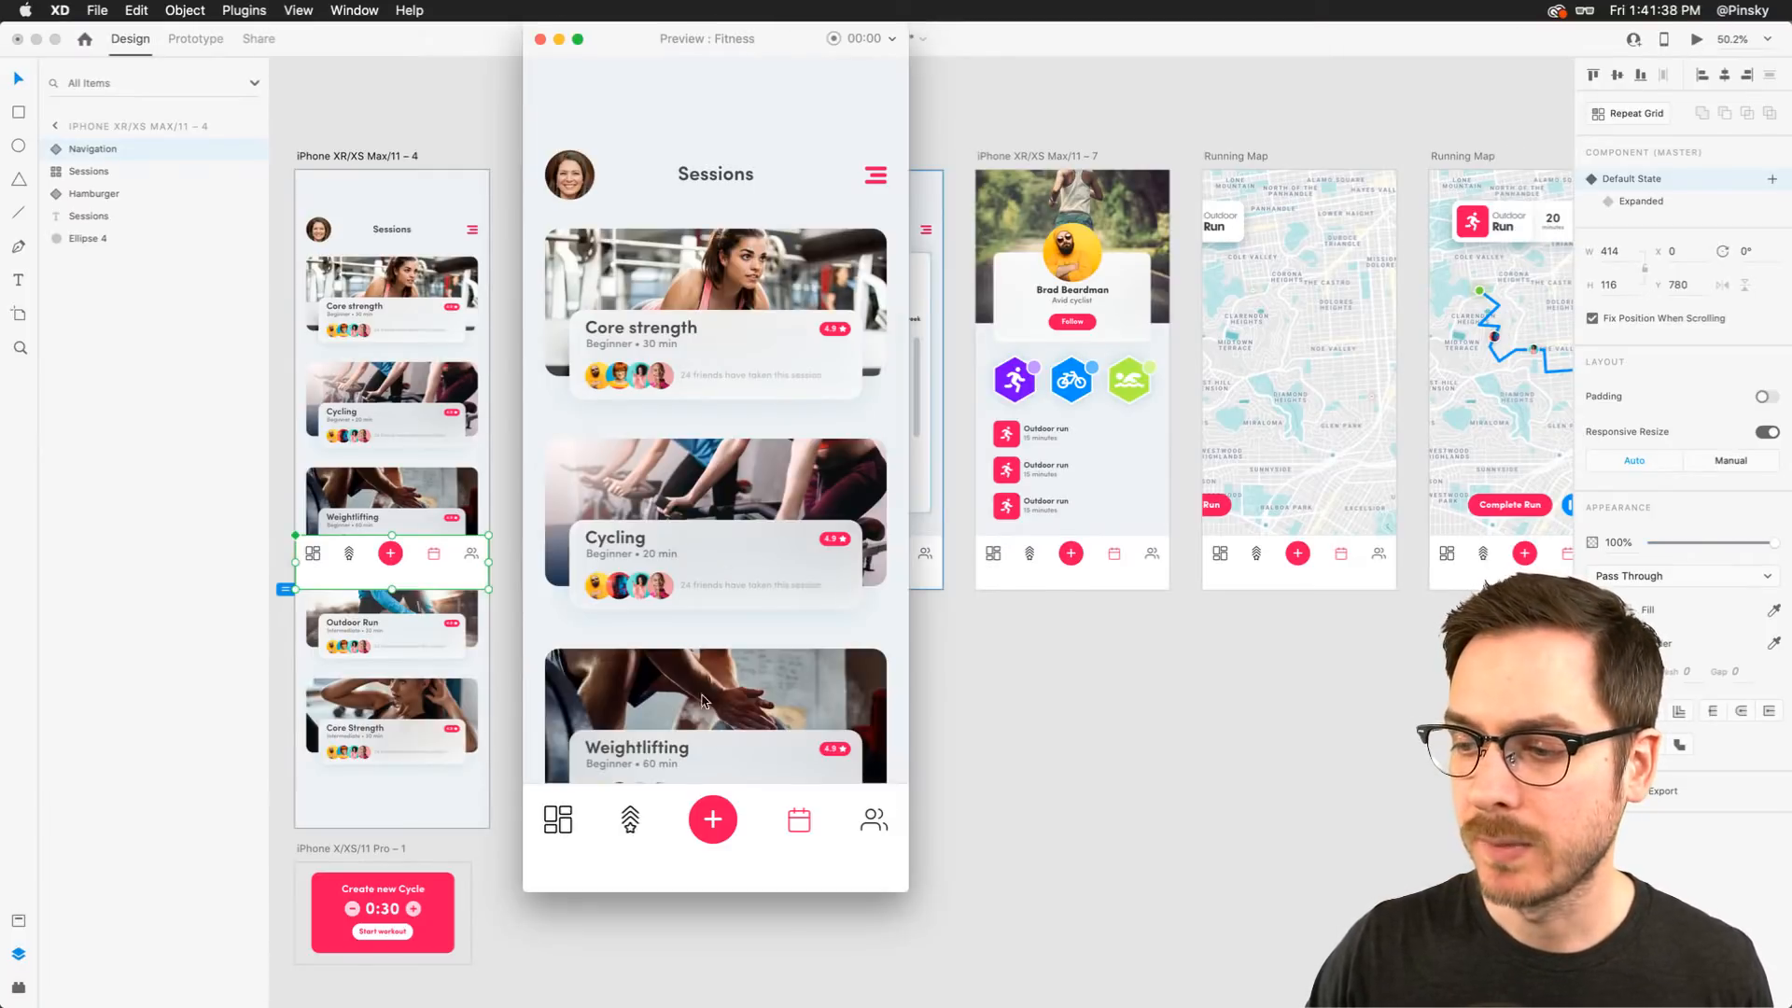
{"action": "left_click", "coordinate": [715, 818]}
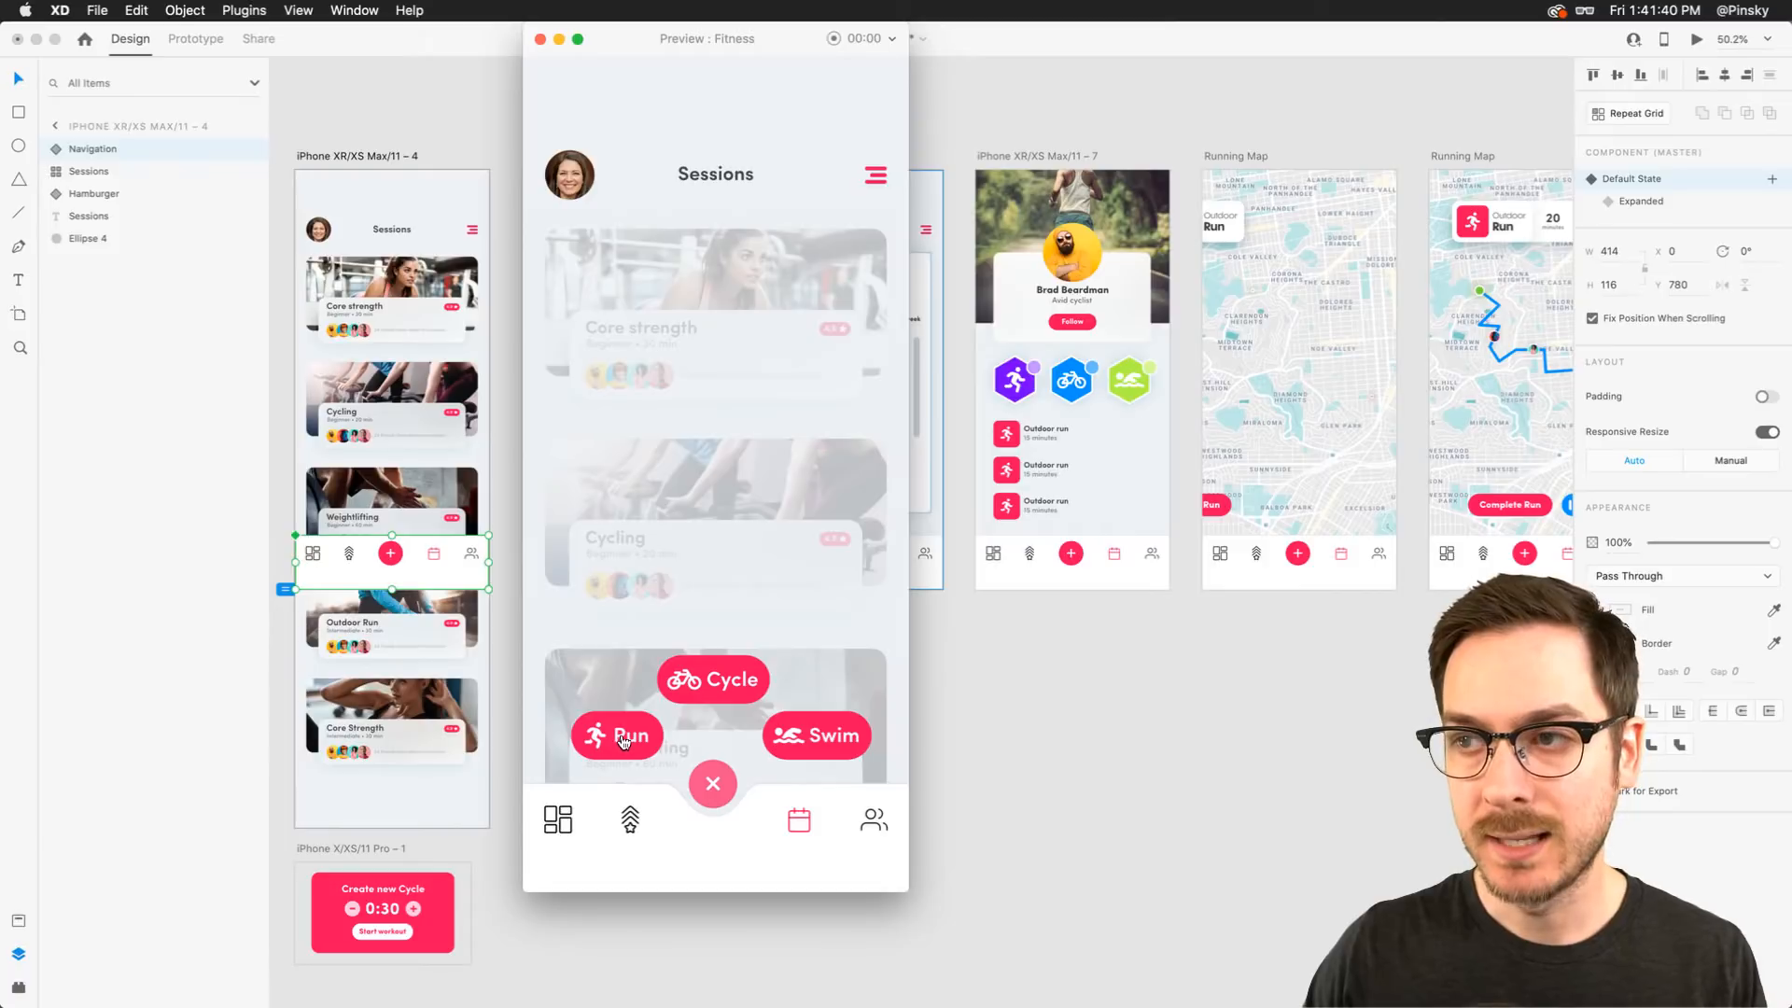
{"action": "left_click", "coordinate": [623, 740]}
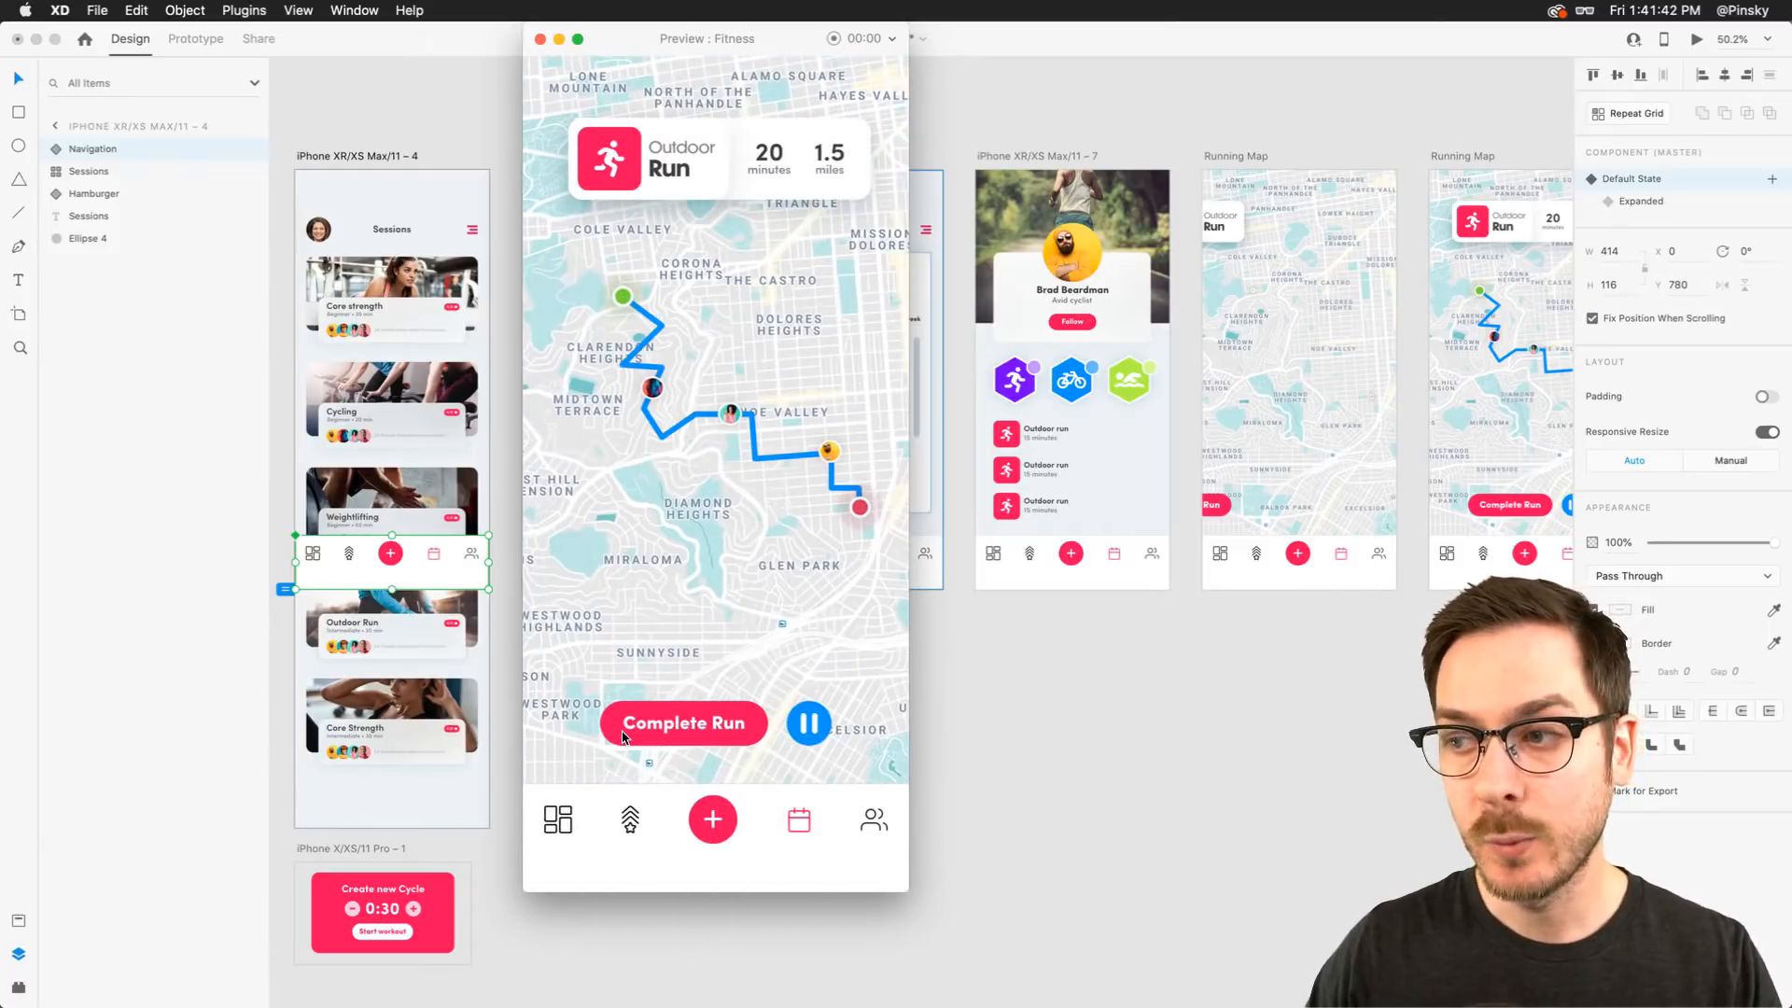
{"action": "left_click", "coordinate": [540, 39]}
Select the Run wire in the navigation's Expanded state and set its easing to Ease In
{"action": "left_click", "coordinate": [194, 38]}
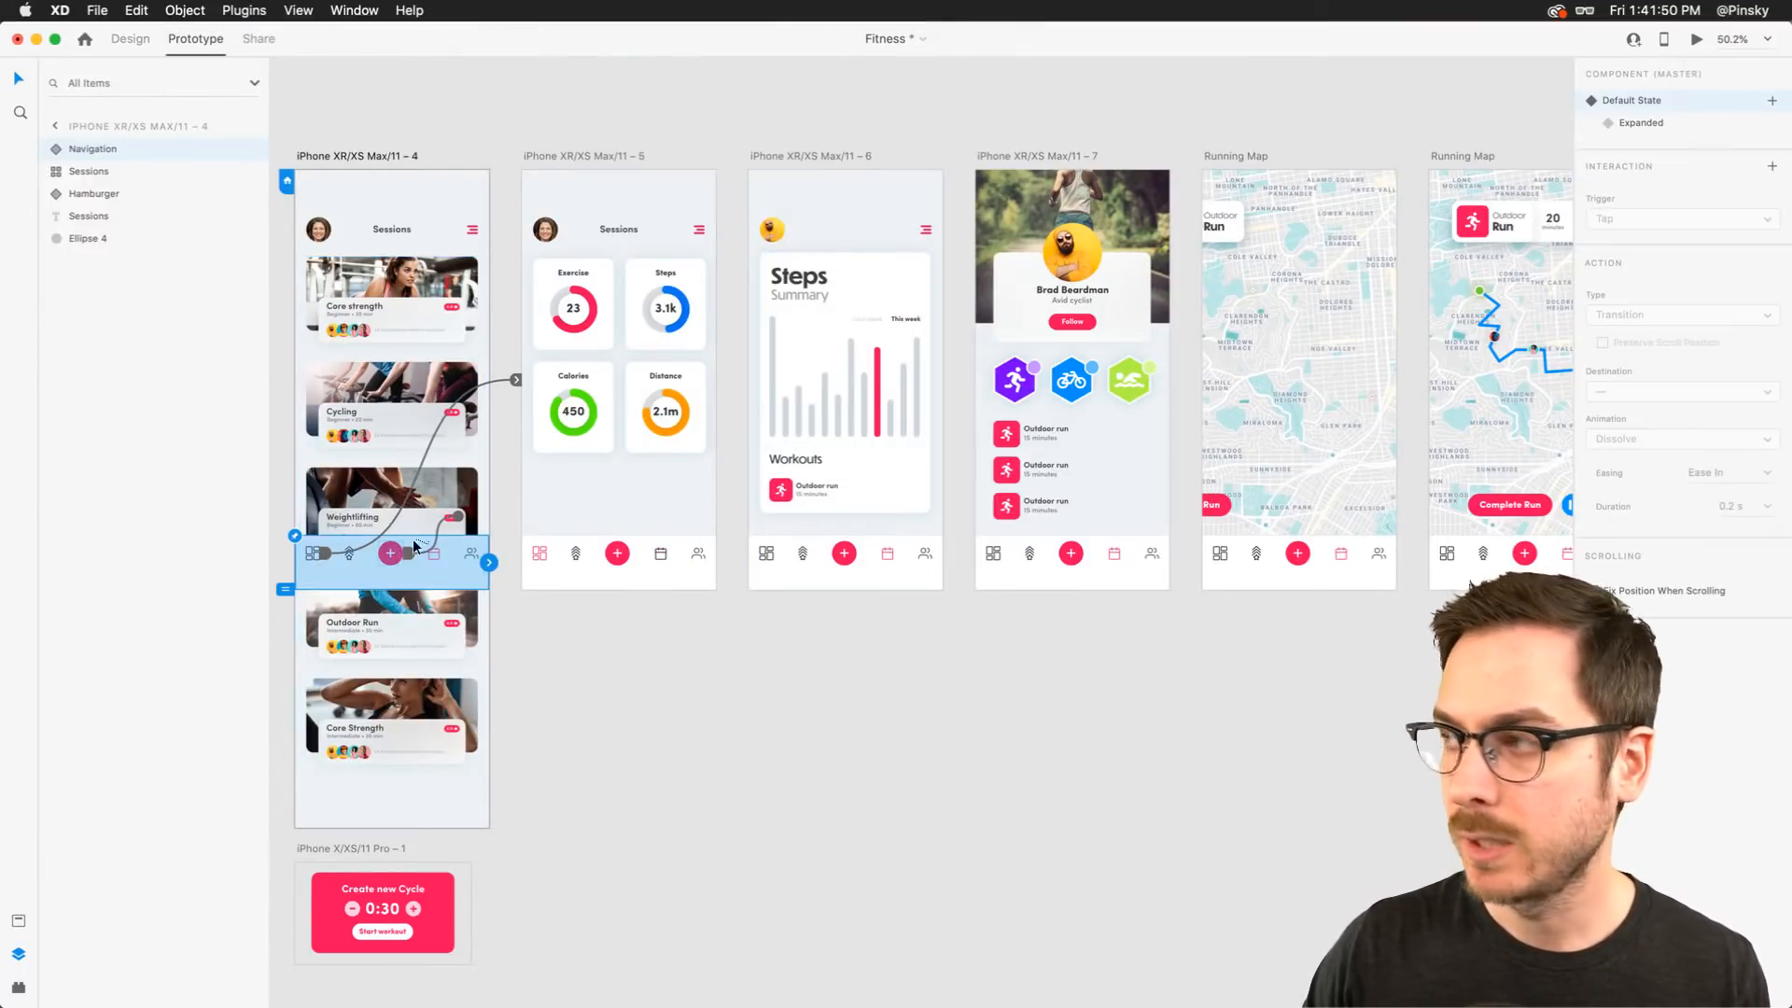
{"action": "left_click", "coordinate": [1701, 124]}
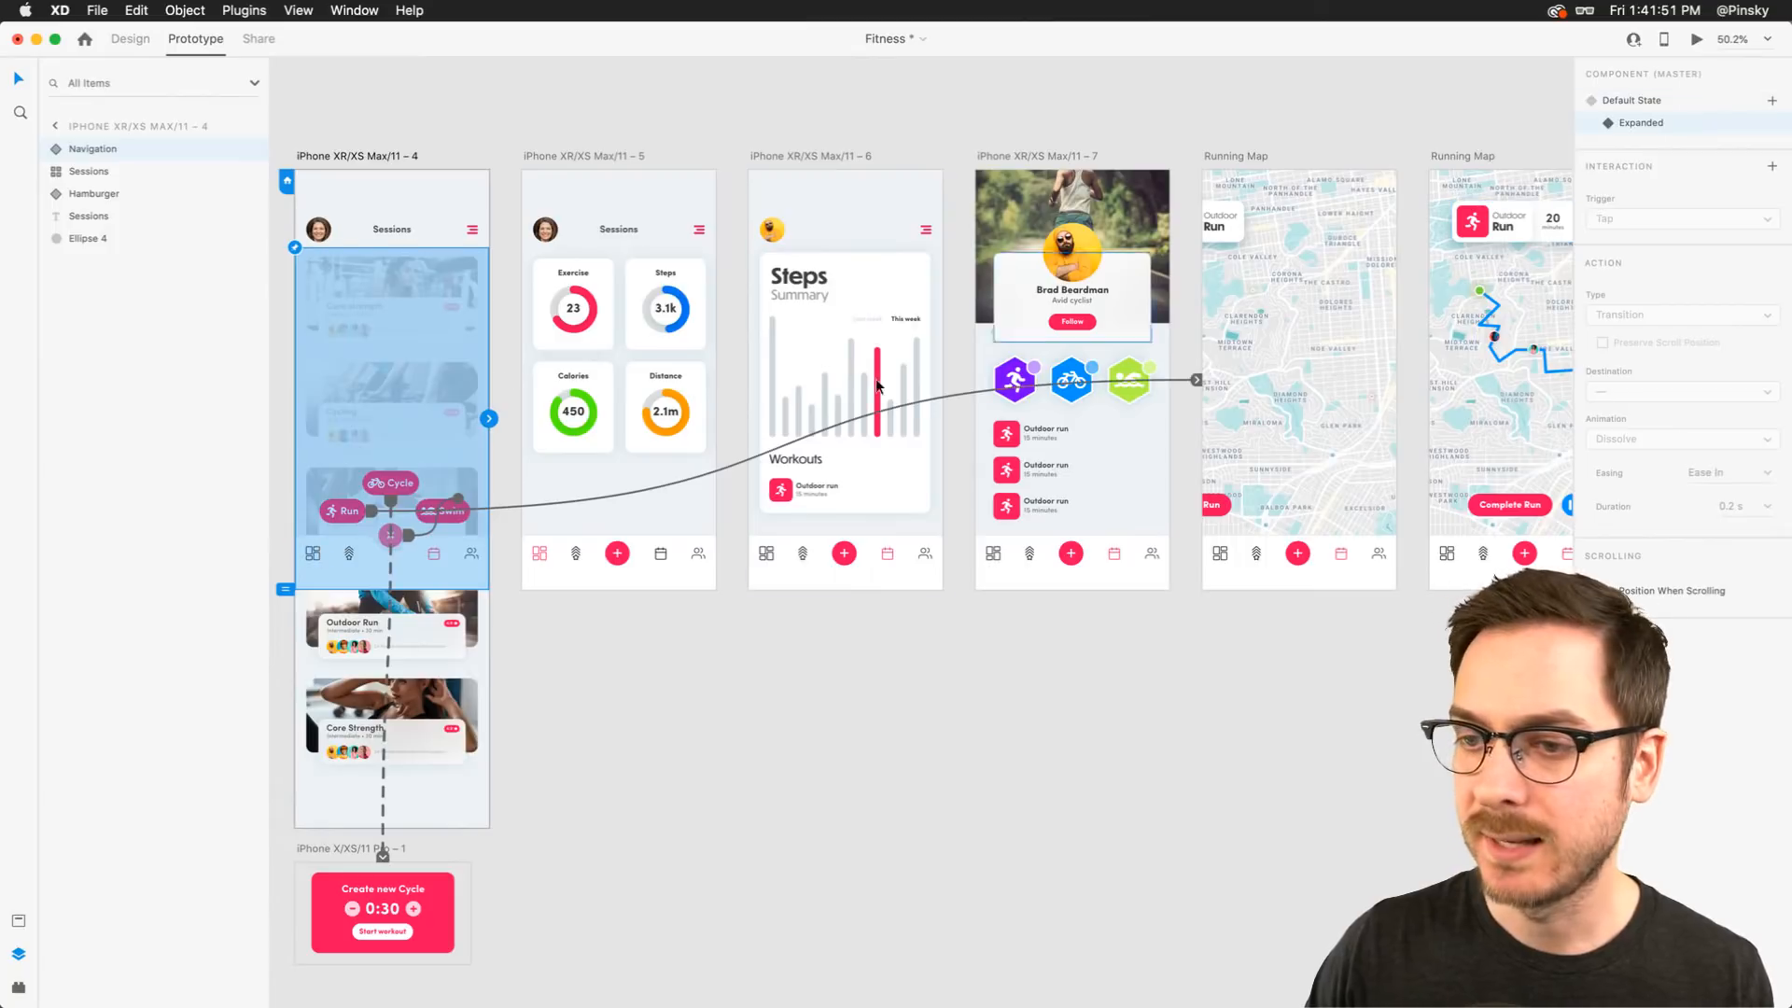
{"action": "left_click", "coordinate": [517, 502]}
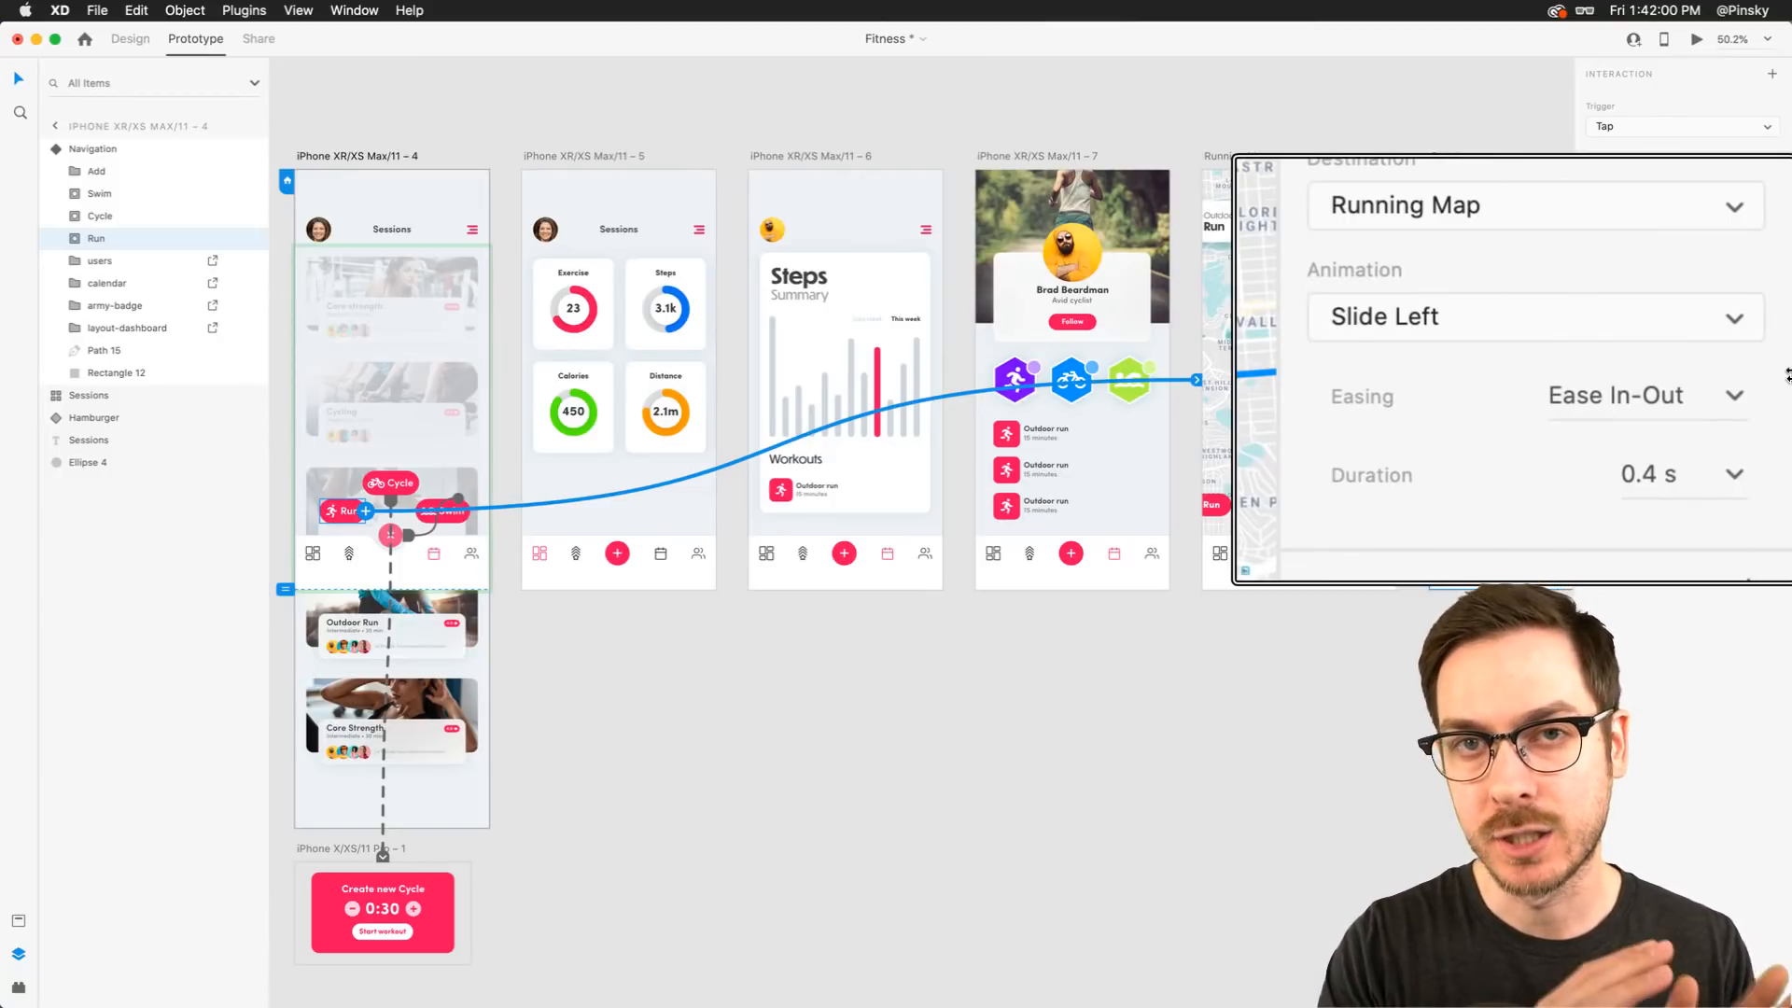
{"action": "left_click", "coordinate": [1733, 396]}
{"action": "left_click", "coordinate": [1621, 526]}
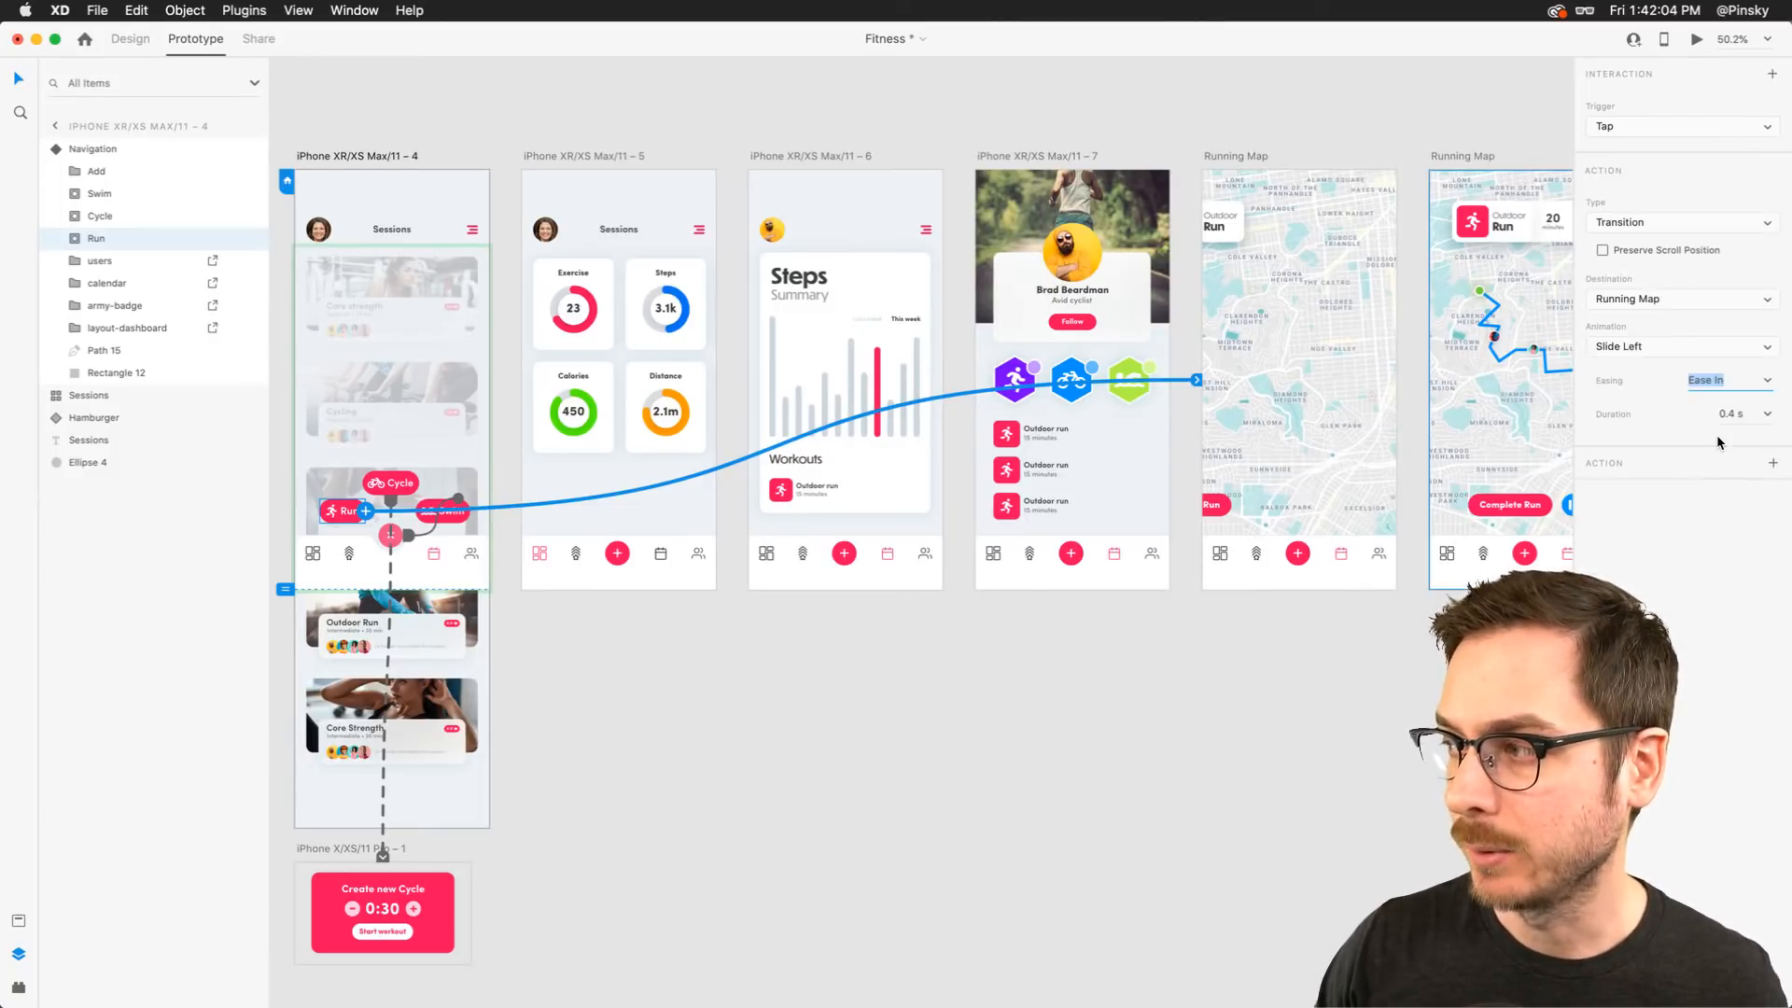
Preview the Run button transition from the expanded menu to the Running Map
{"action": "left_click", "coordinate": [1696, 41]}
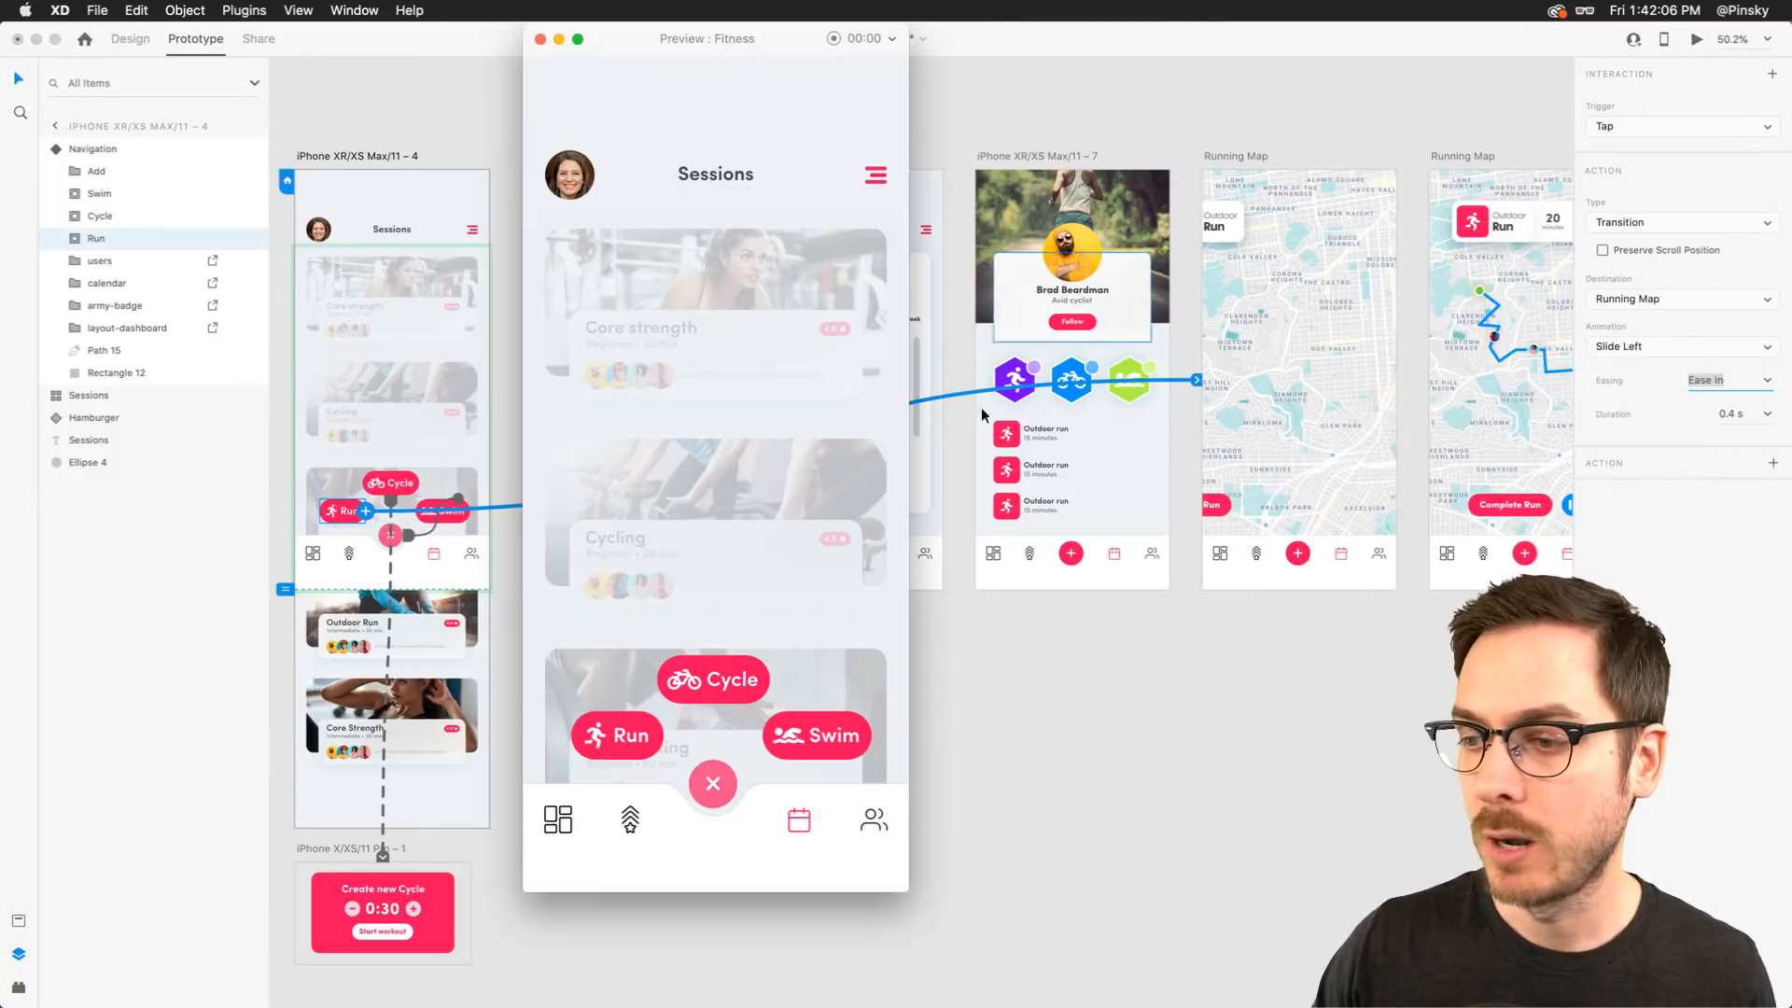
{"action": "left_click", "coordinate": [632, 745]}
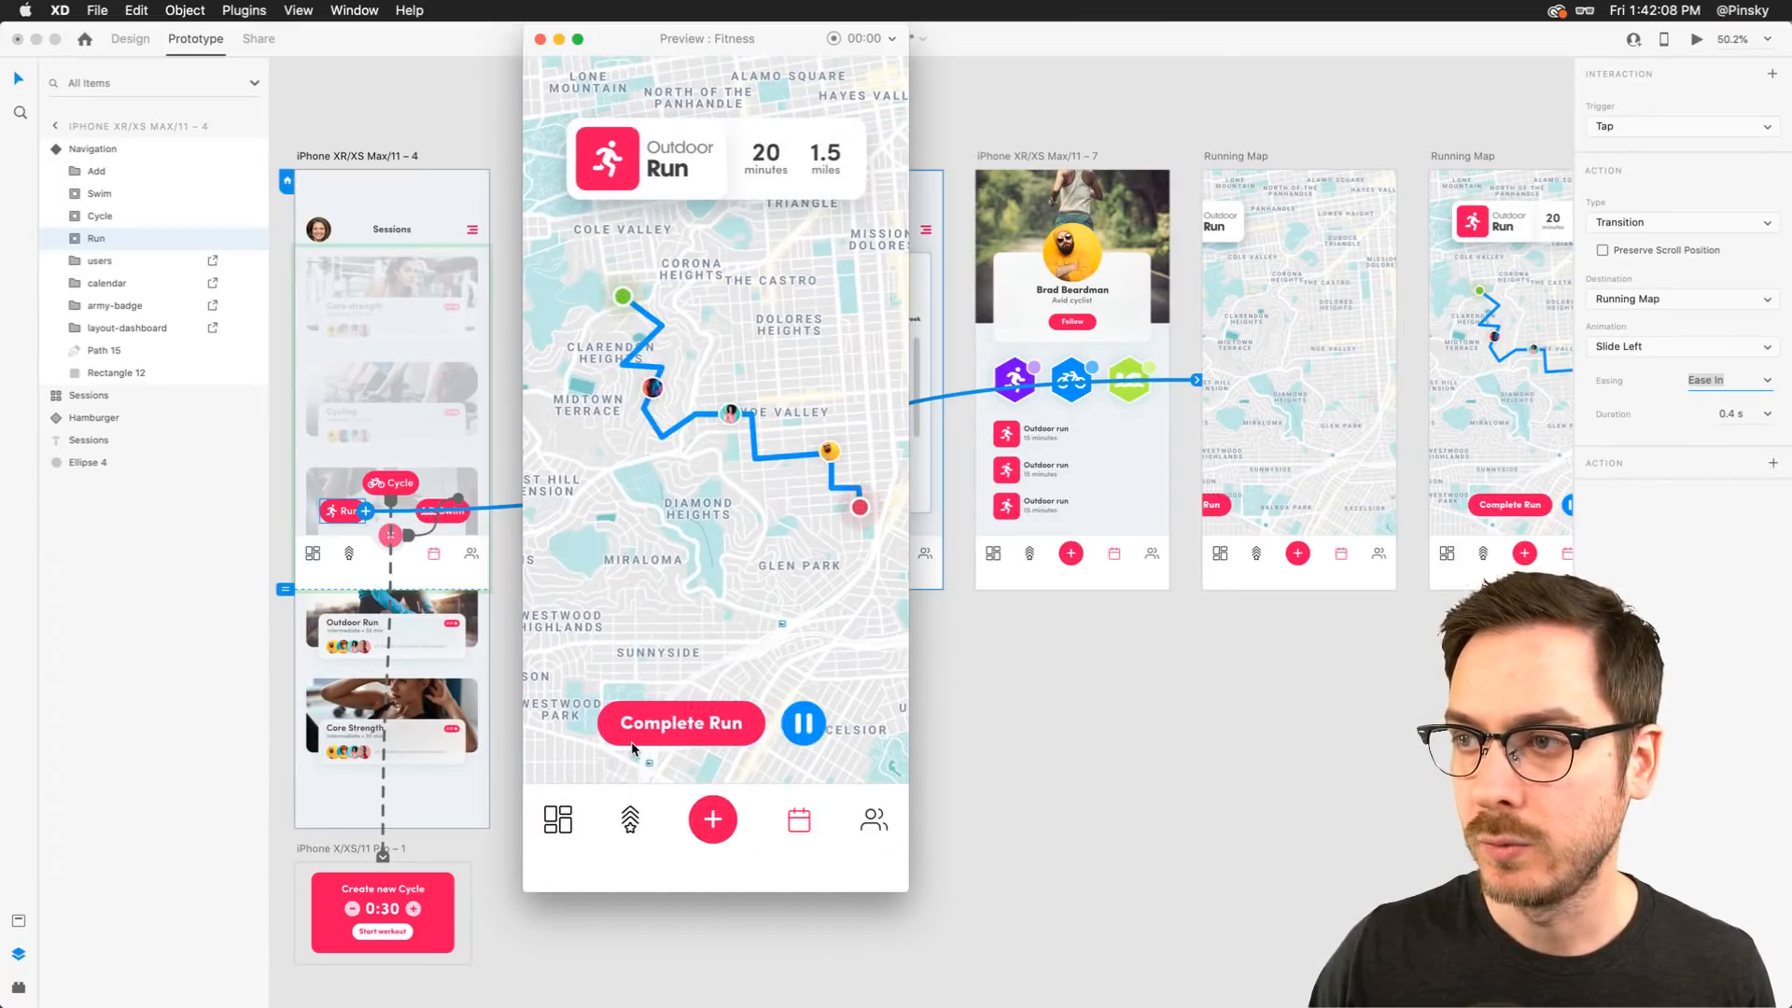
{"action": "key", "text": "super+w"}
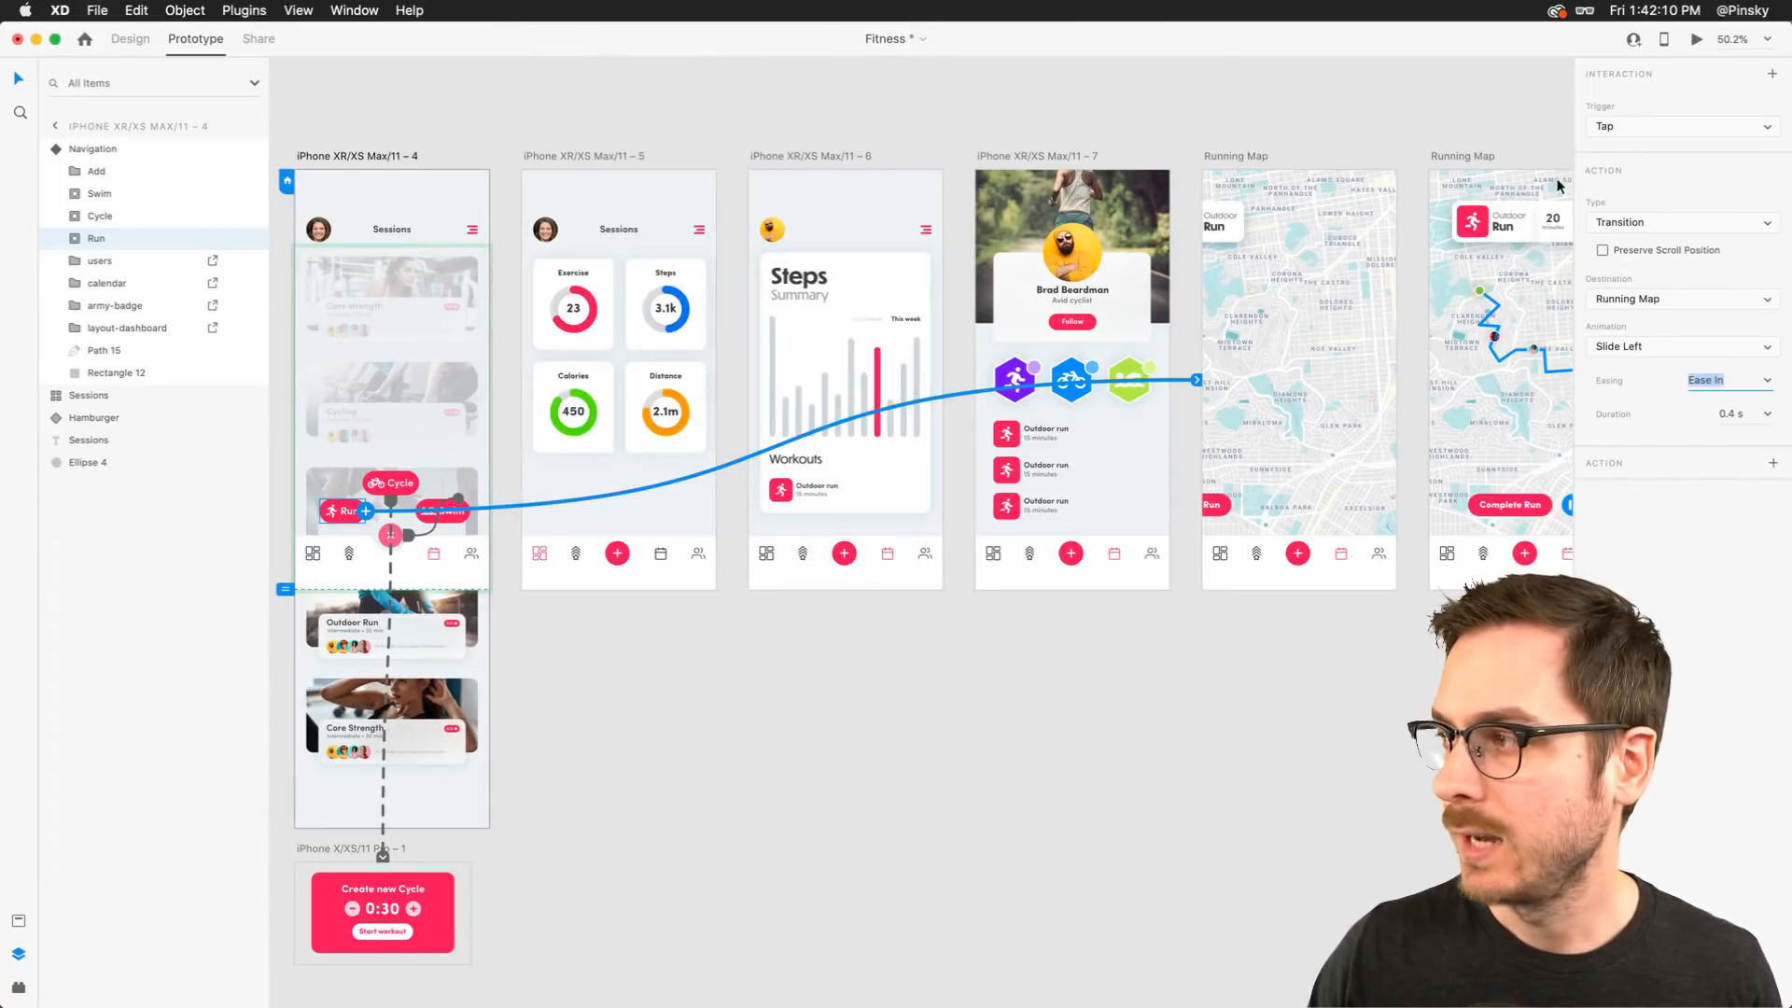
Set the Run wire's animation to None and preview the Run button transition again
{"action": "left_click", "coordinate": [1724, 352]}
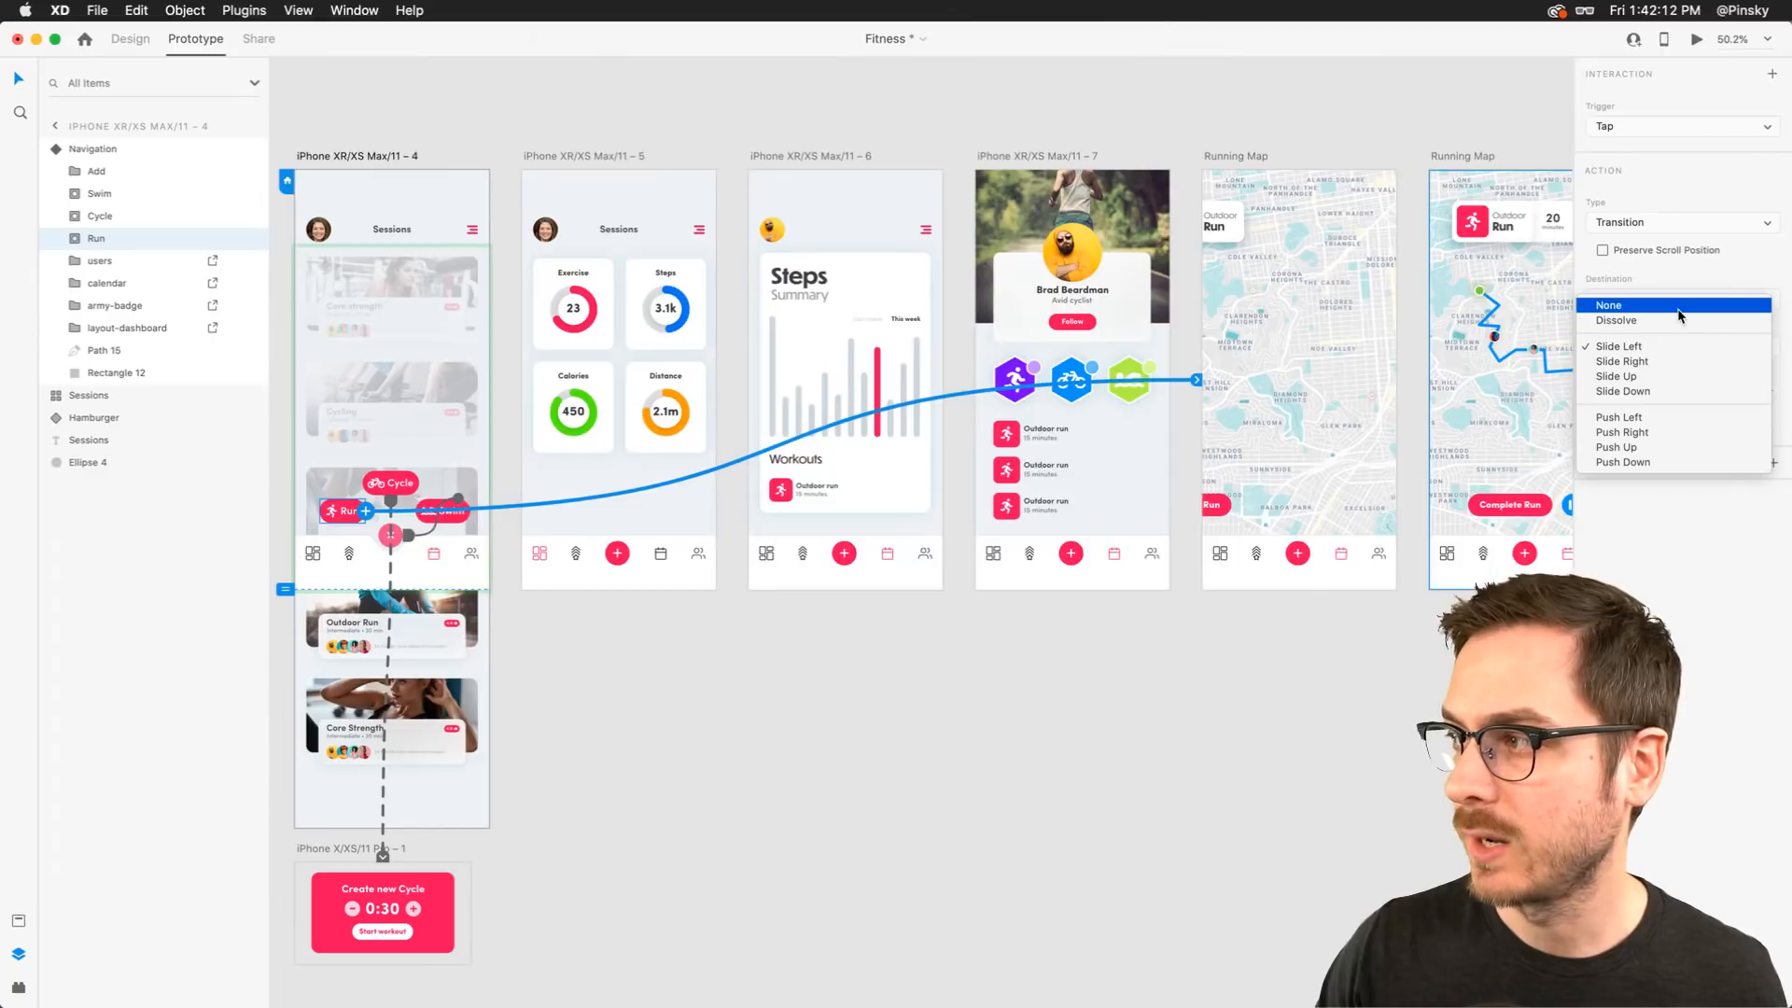
{"action": "left_click", "coordinate": [1681, 301]}
{"action": "left_click", "coordinate": [1699, 40]}
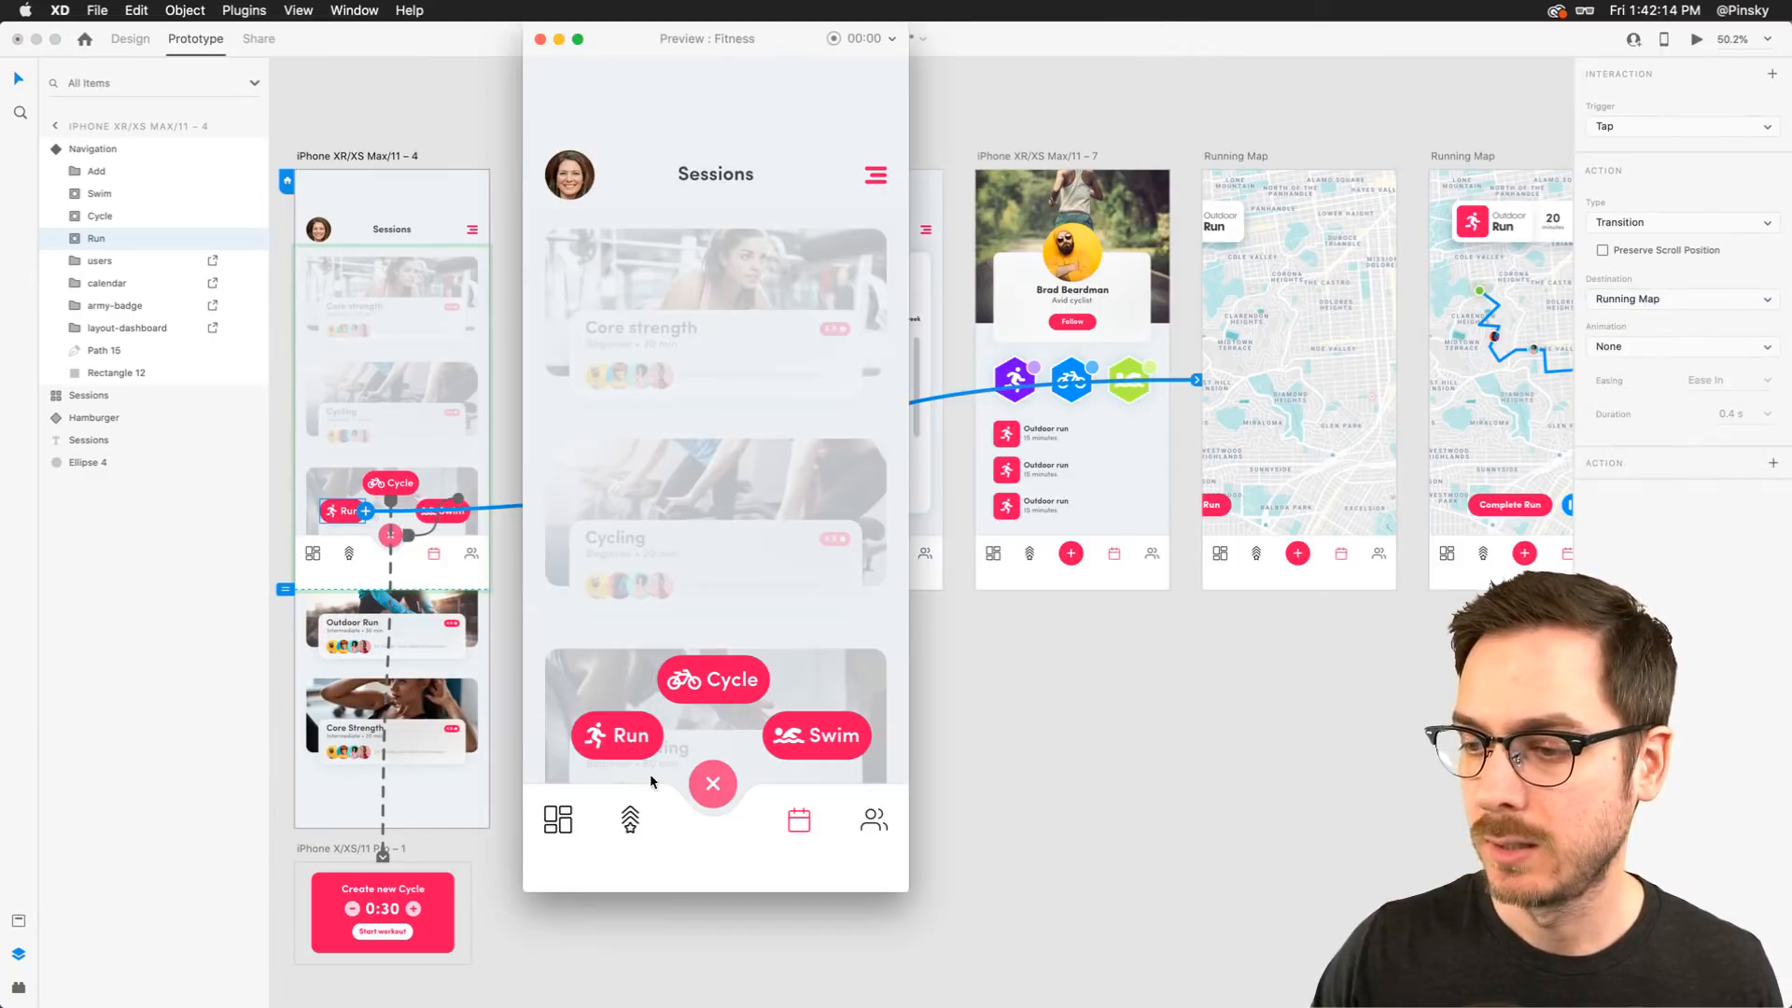
{"action": "left_click", "coordinate": [632, 747]}
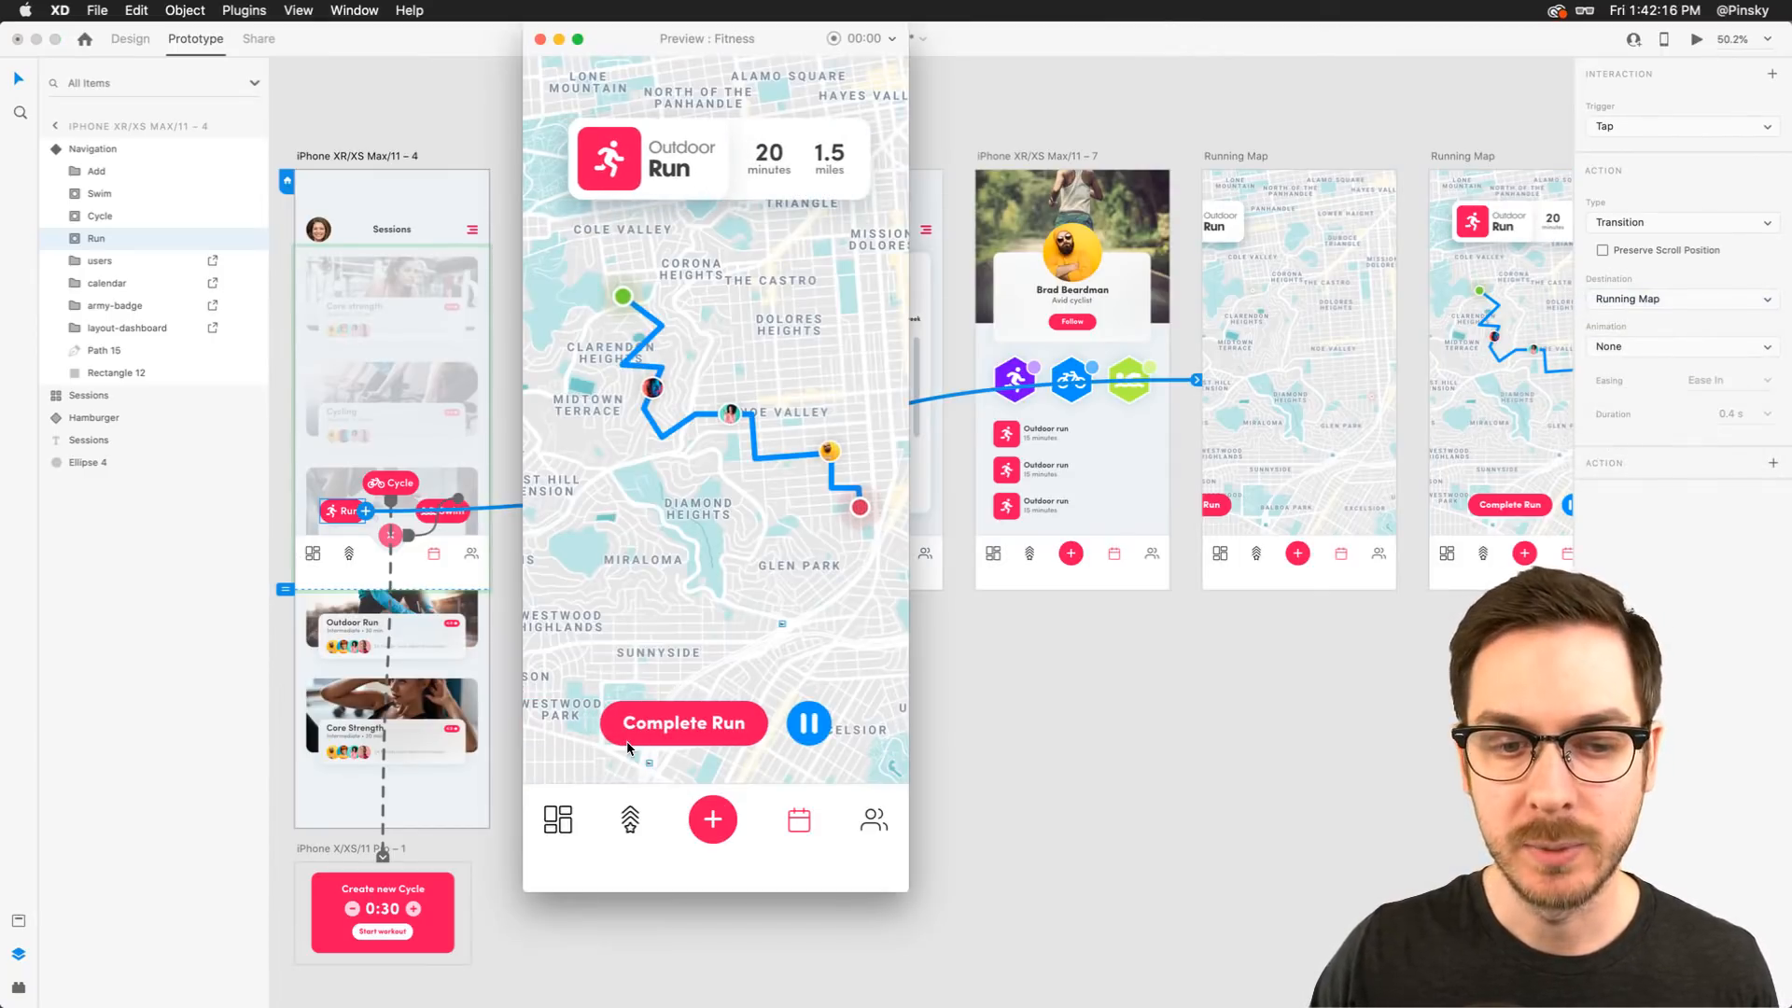
{"action": "key", "text": "Left"}
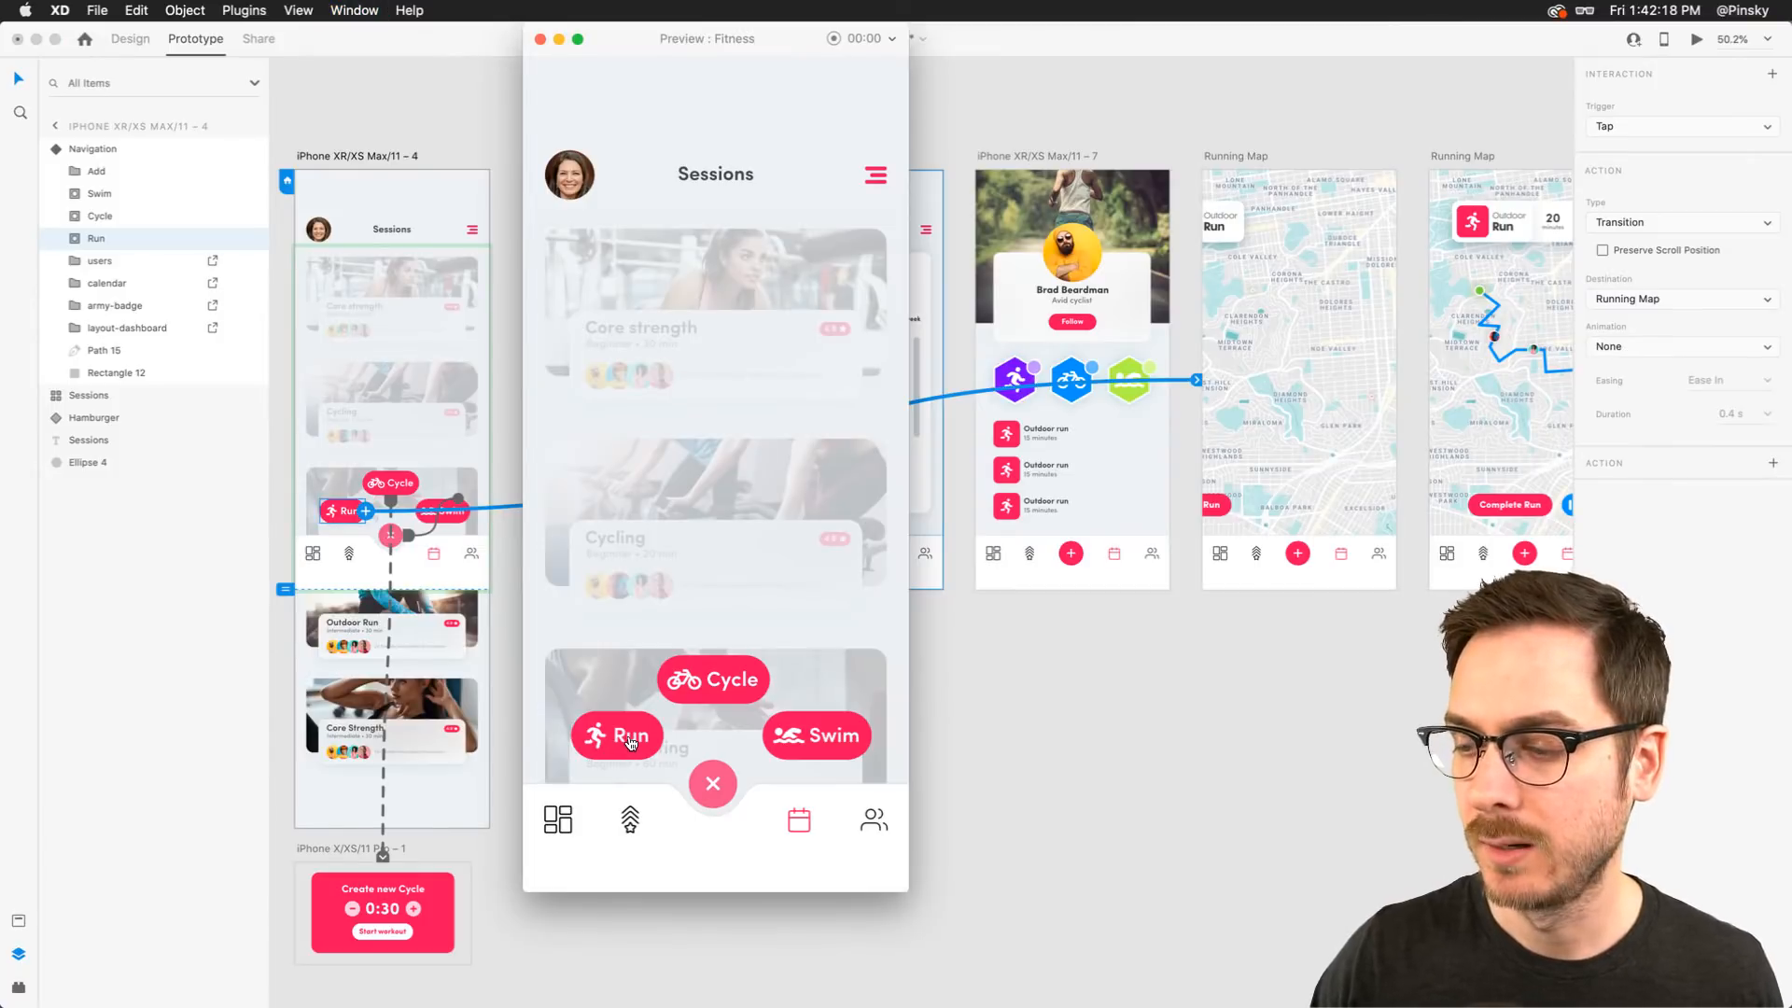
{"action": "left_click", "coordinate": [631, 742]}
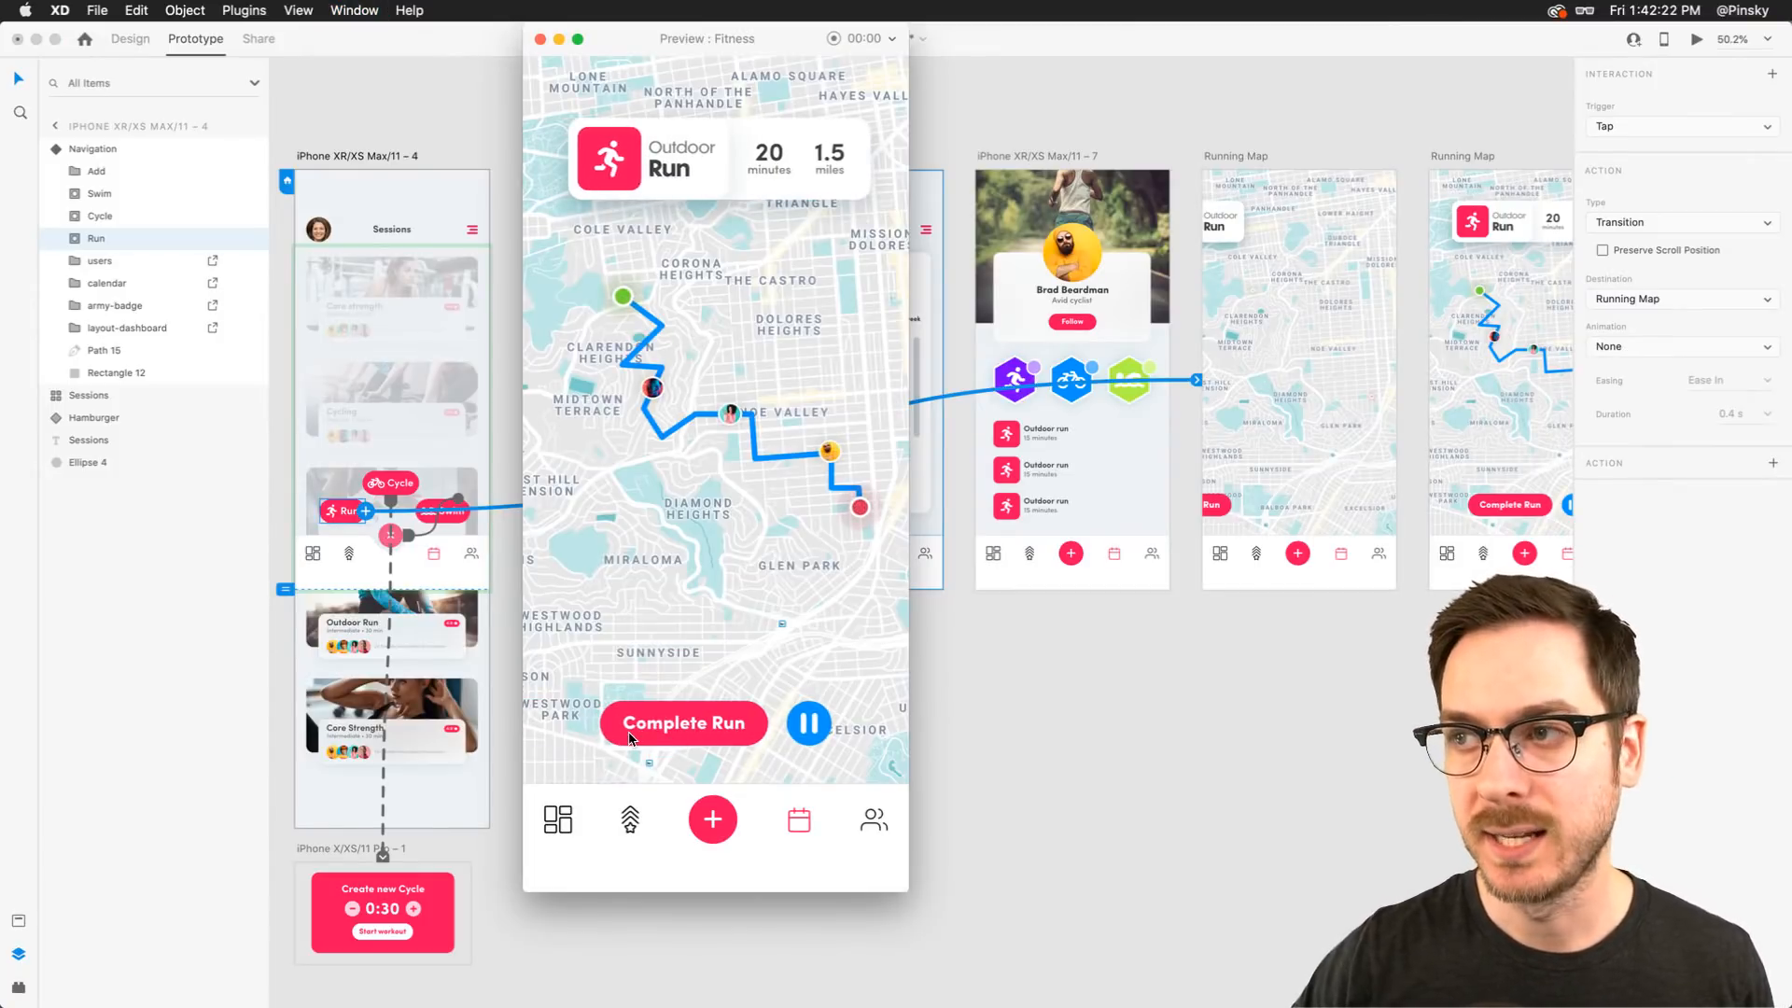
{"action": "key", "text": "super+w"}
In design mode, move the Outdoor Run status card in the first Running Map artboard rightward to x 172
{"action": "scroll", "coordinate": [1212, 348], "scroll_direction": "right", "scroll_amount": 7}
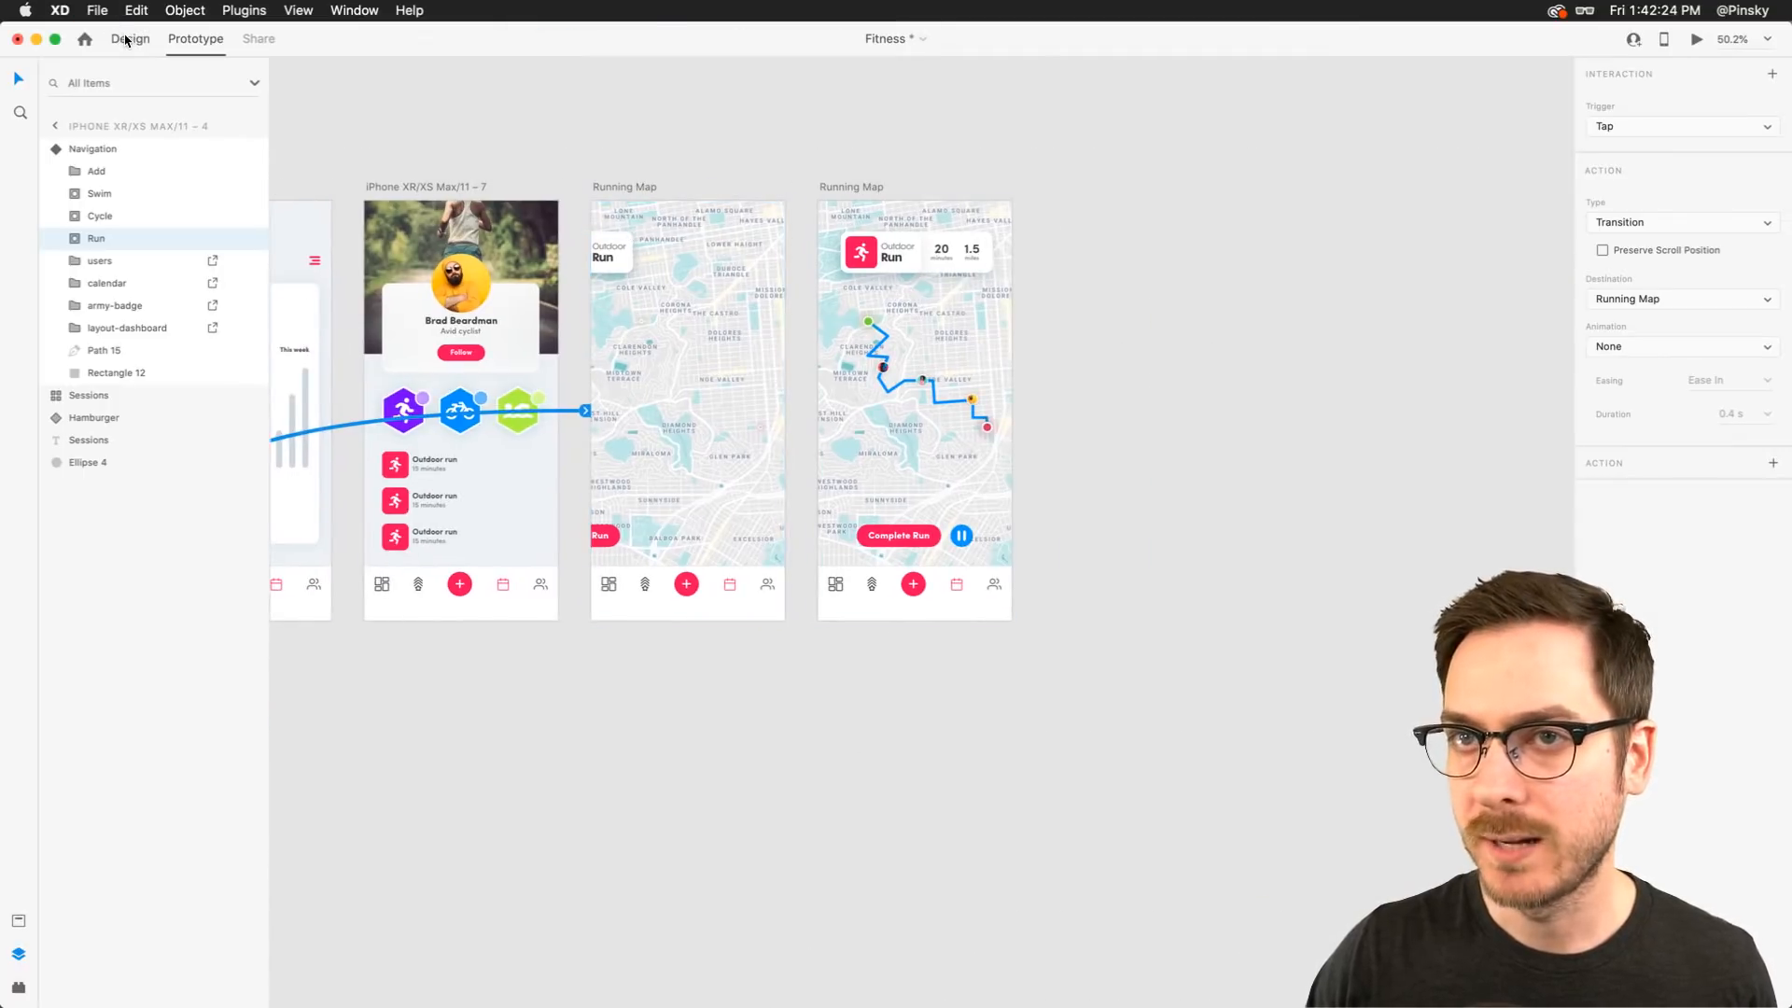
{"action": "left_click", "coordinate": [127, 40]}
{"action": "left_click_drag", "start_coordinate": [621, 250], "coordinate": [680, 252]}
Preview the prototype, repeatedly opening the menu and tapping Run to check the Running Map transition
{"action": "scroll", "coordinate": [543, 531], "scroll_direction": "left", "scroll_amount": 10}
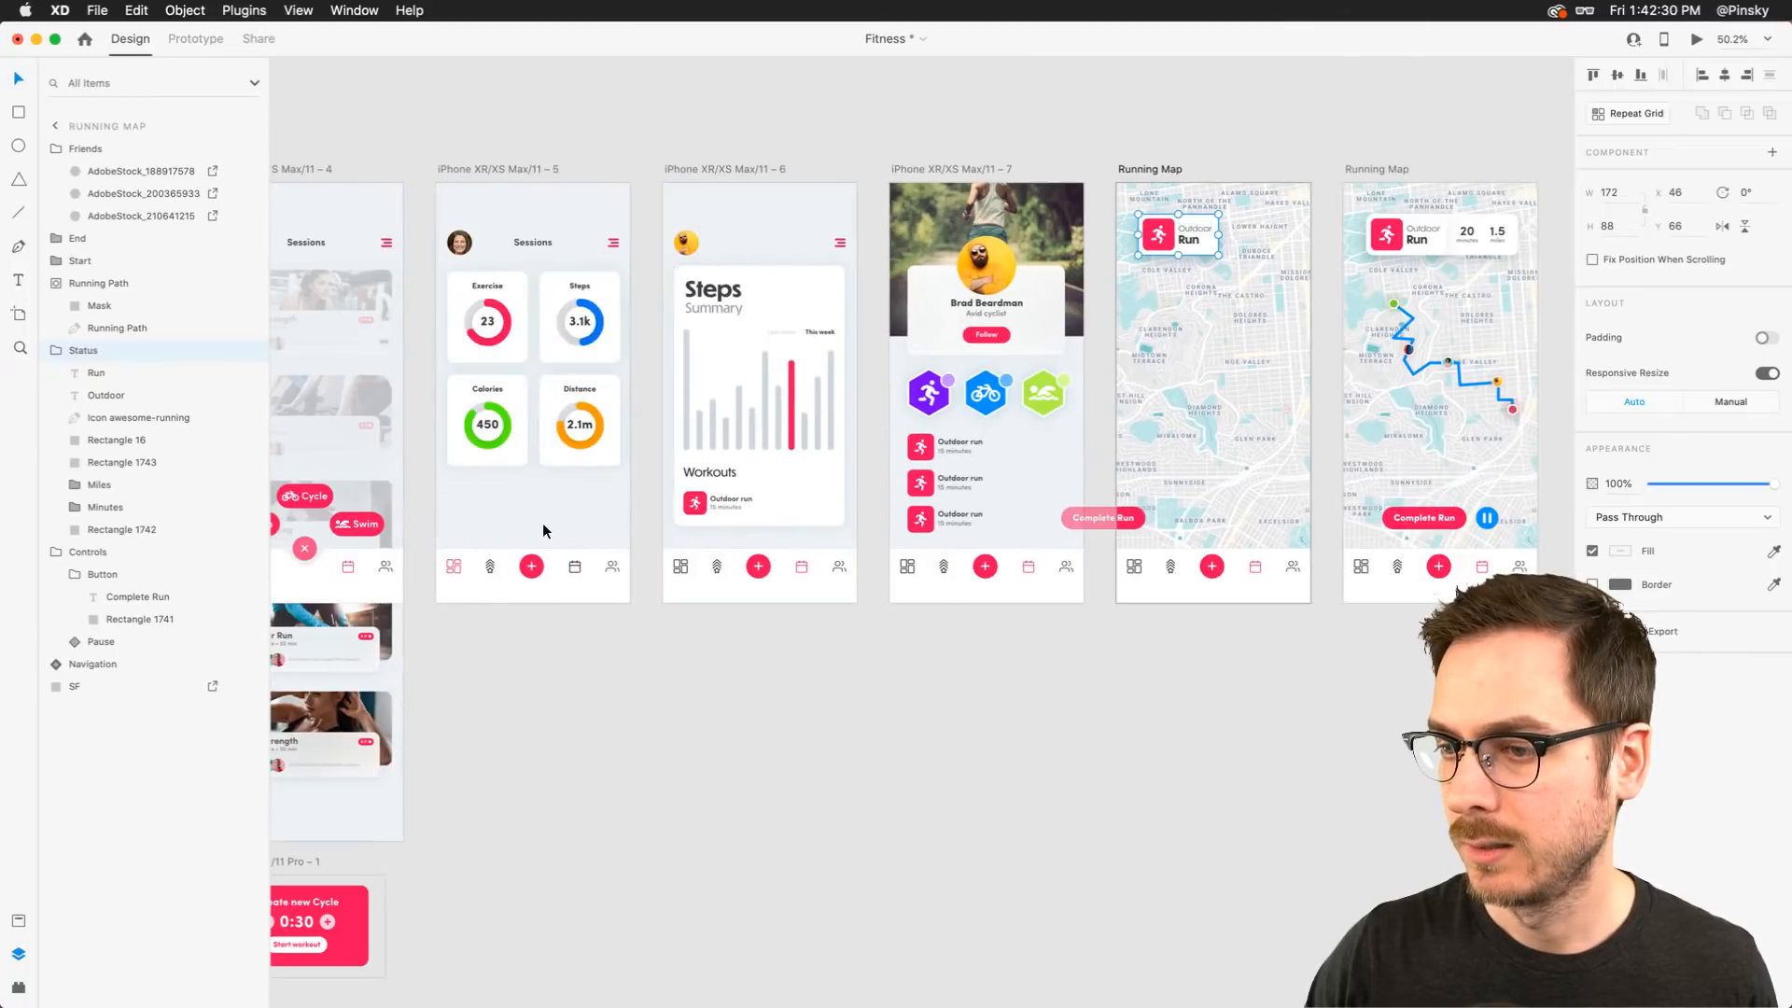
{"action": "left_click", "coordinate": [328, 460]}
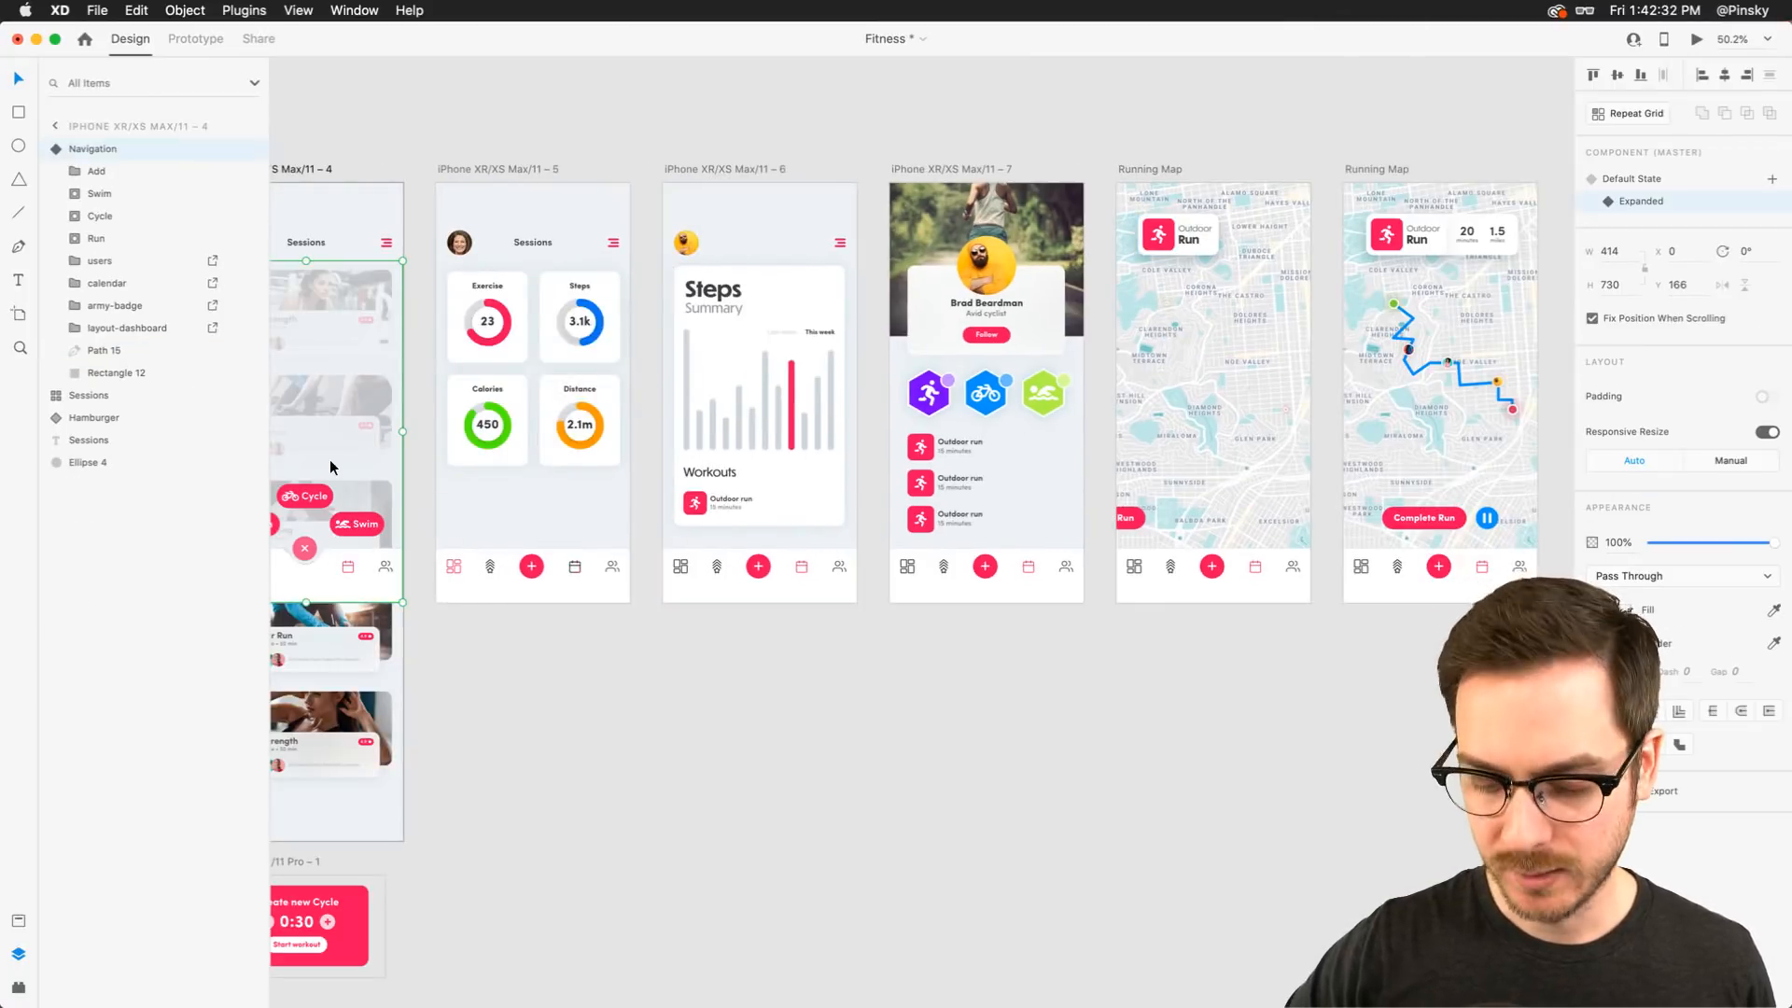
{"action": "key", "text": "super+Return"}
{"action": "left_click", "coordinate": [615, 729]}
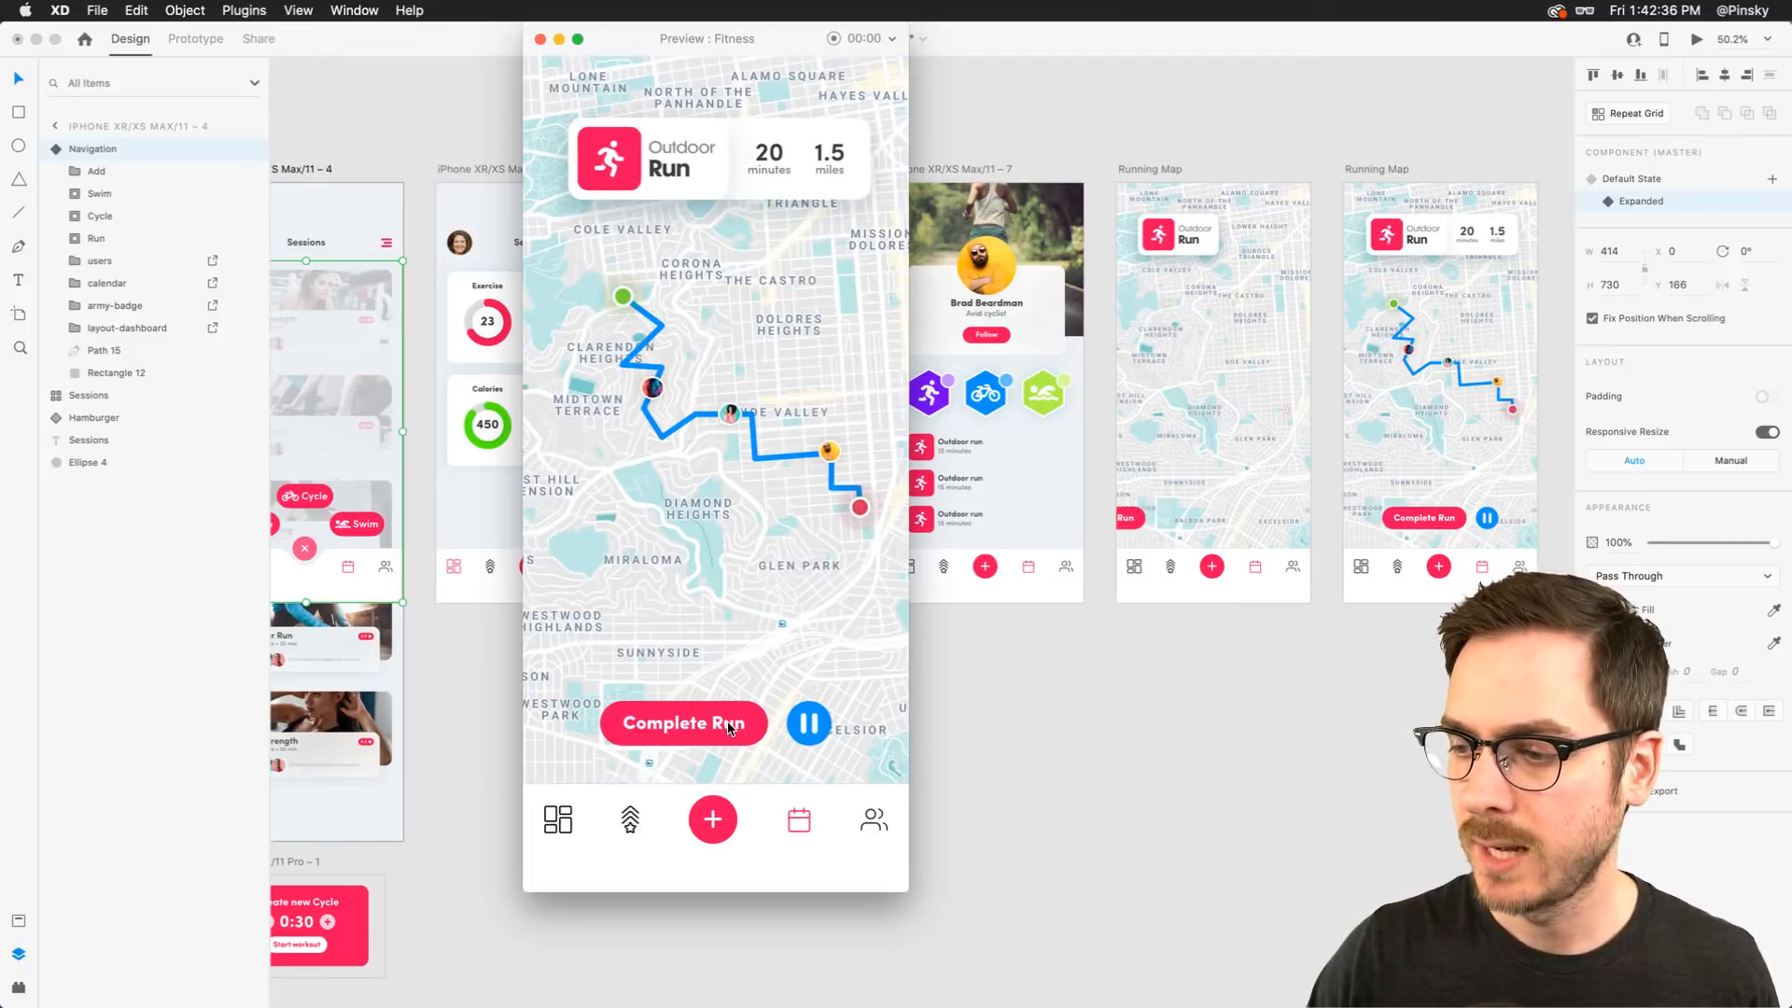
{"action": "left_click", "coordinate": [696, 723]}
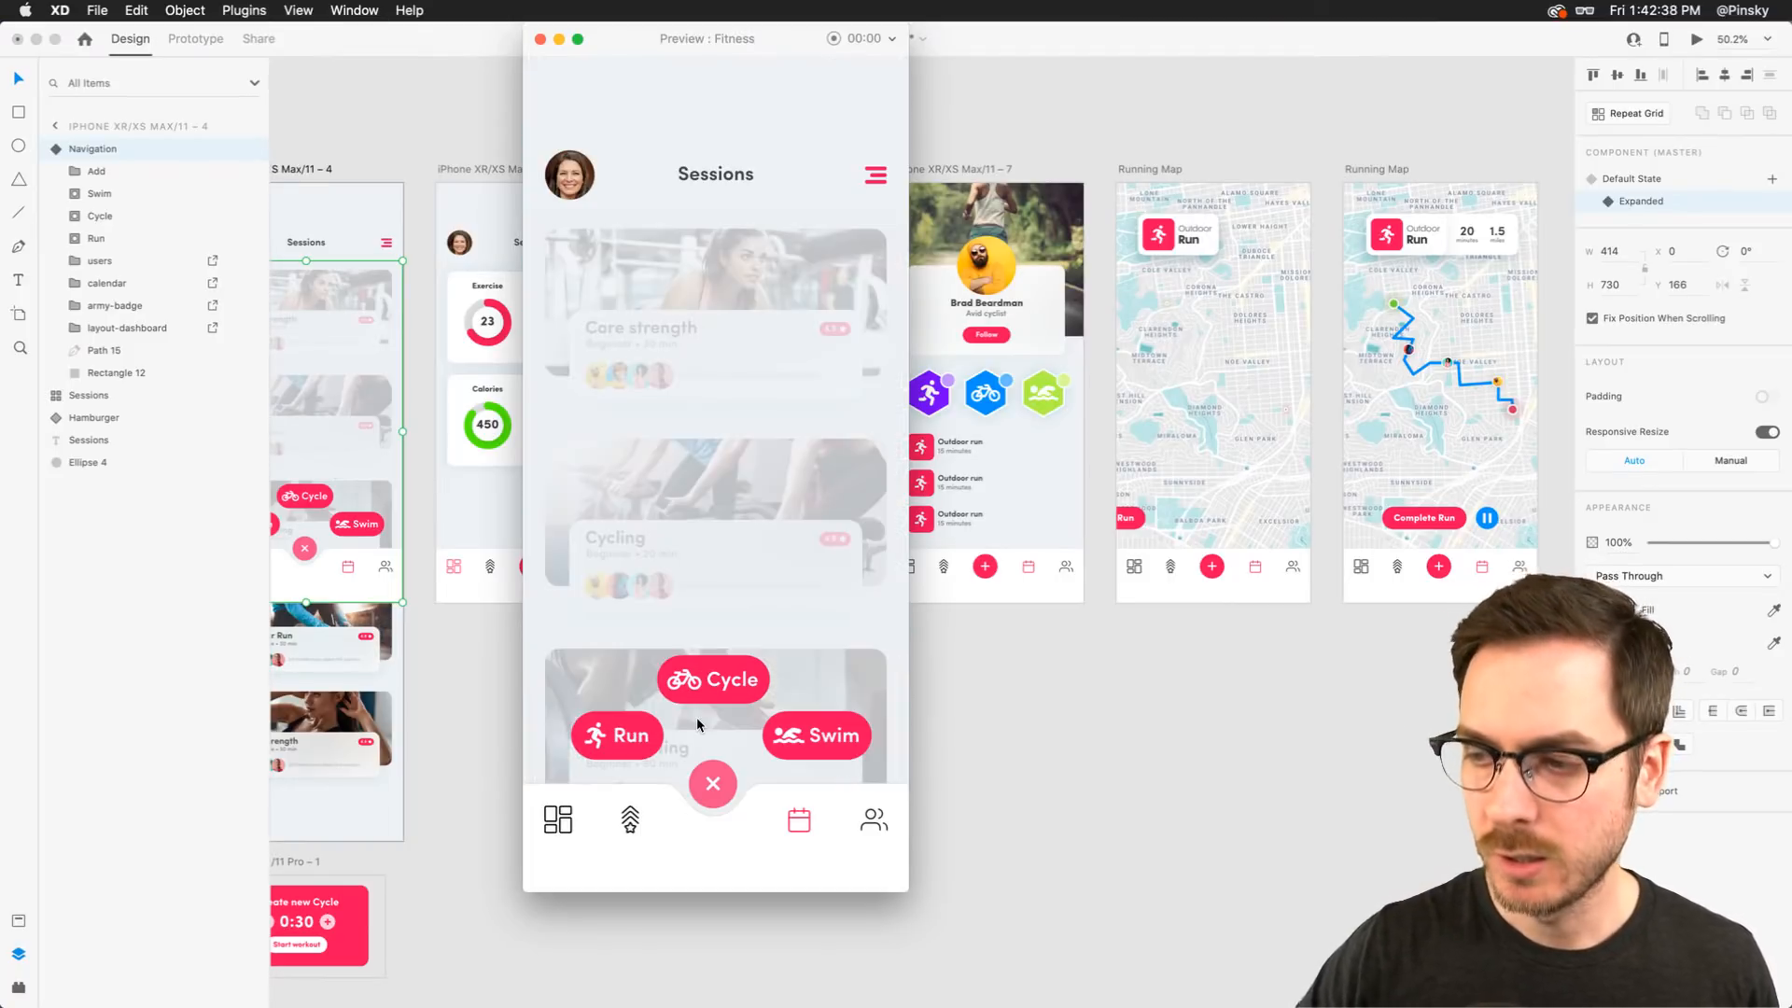
{"action": "left_click", "coordinate": [613, 731]}
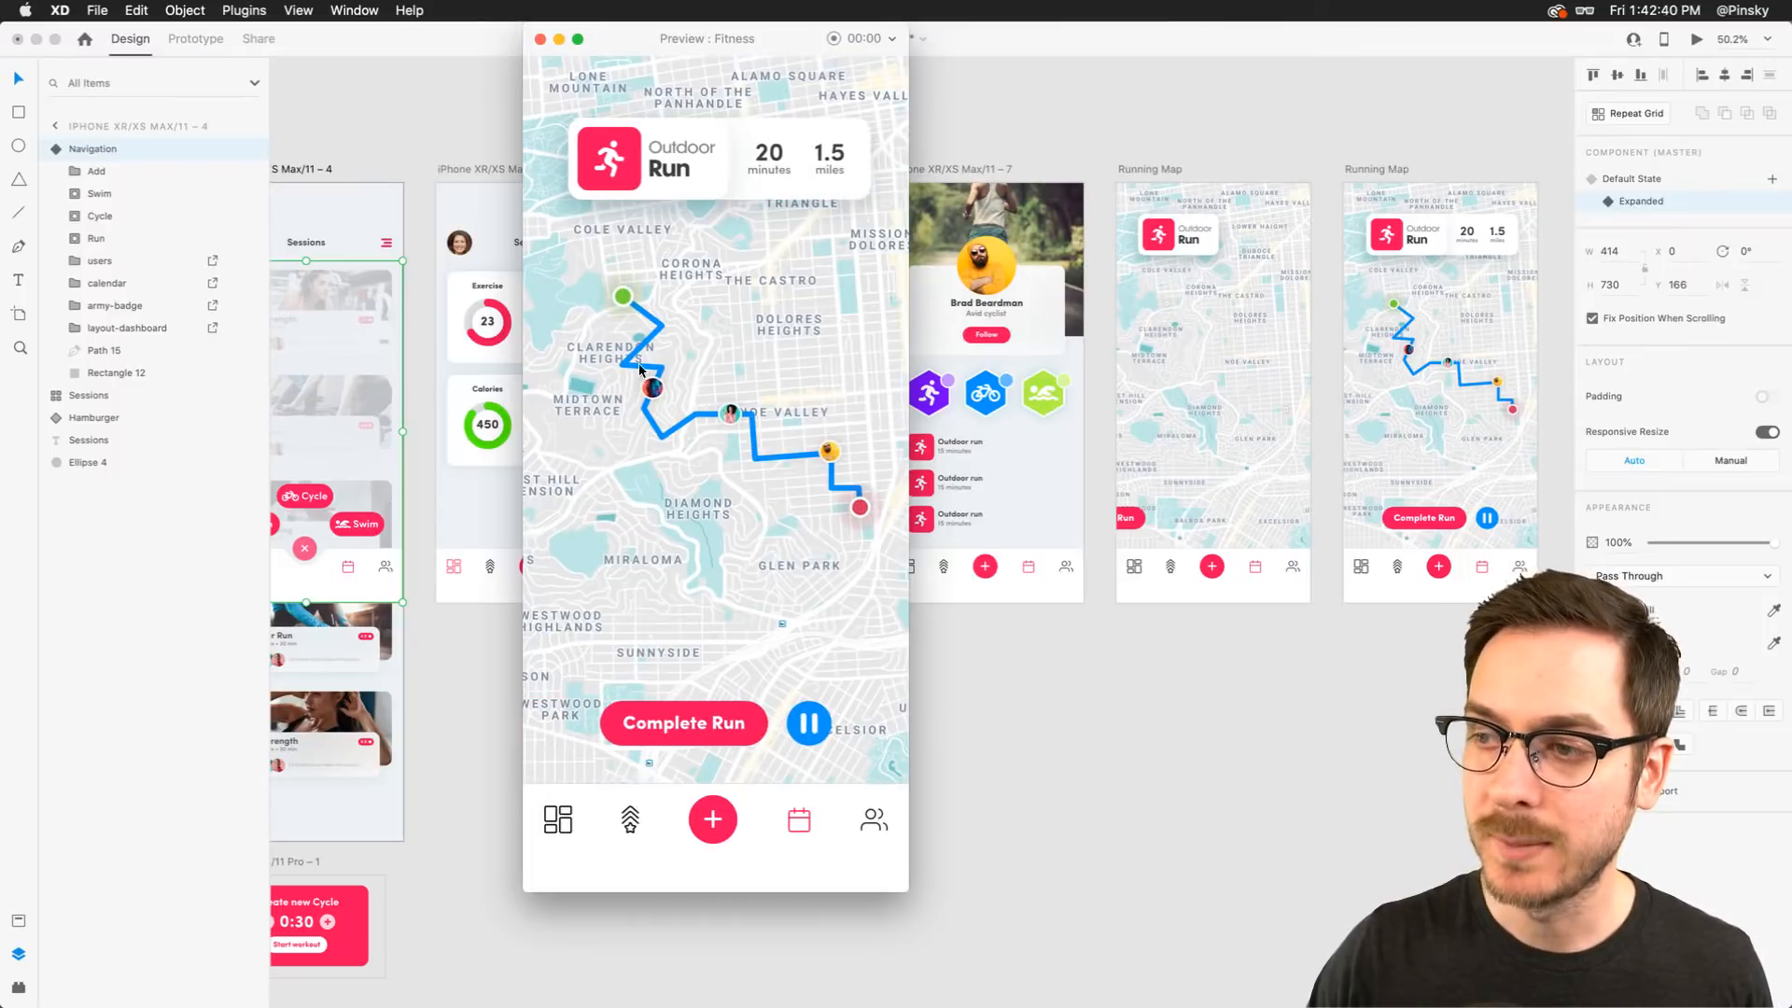
{"action": "left_click", "coordinate": [776, 427]}
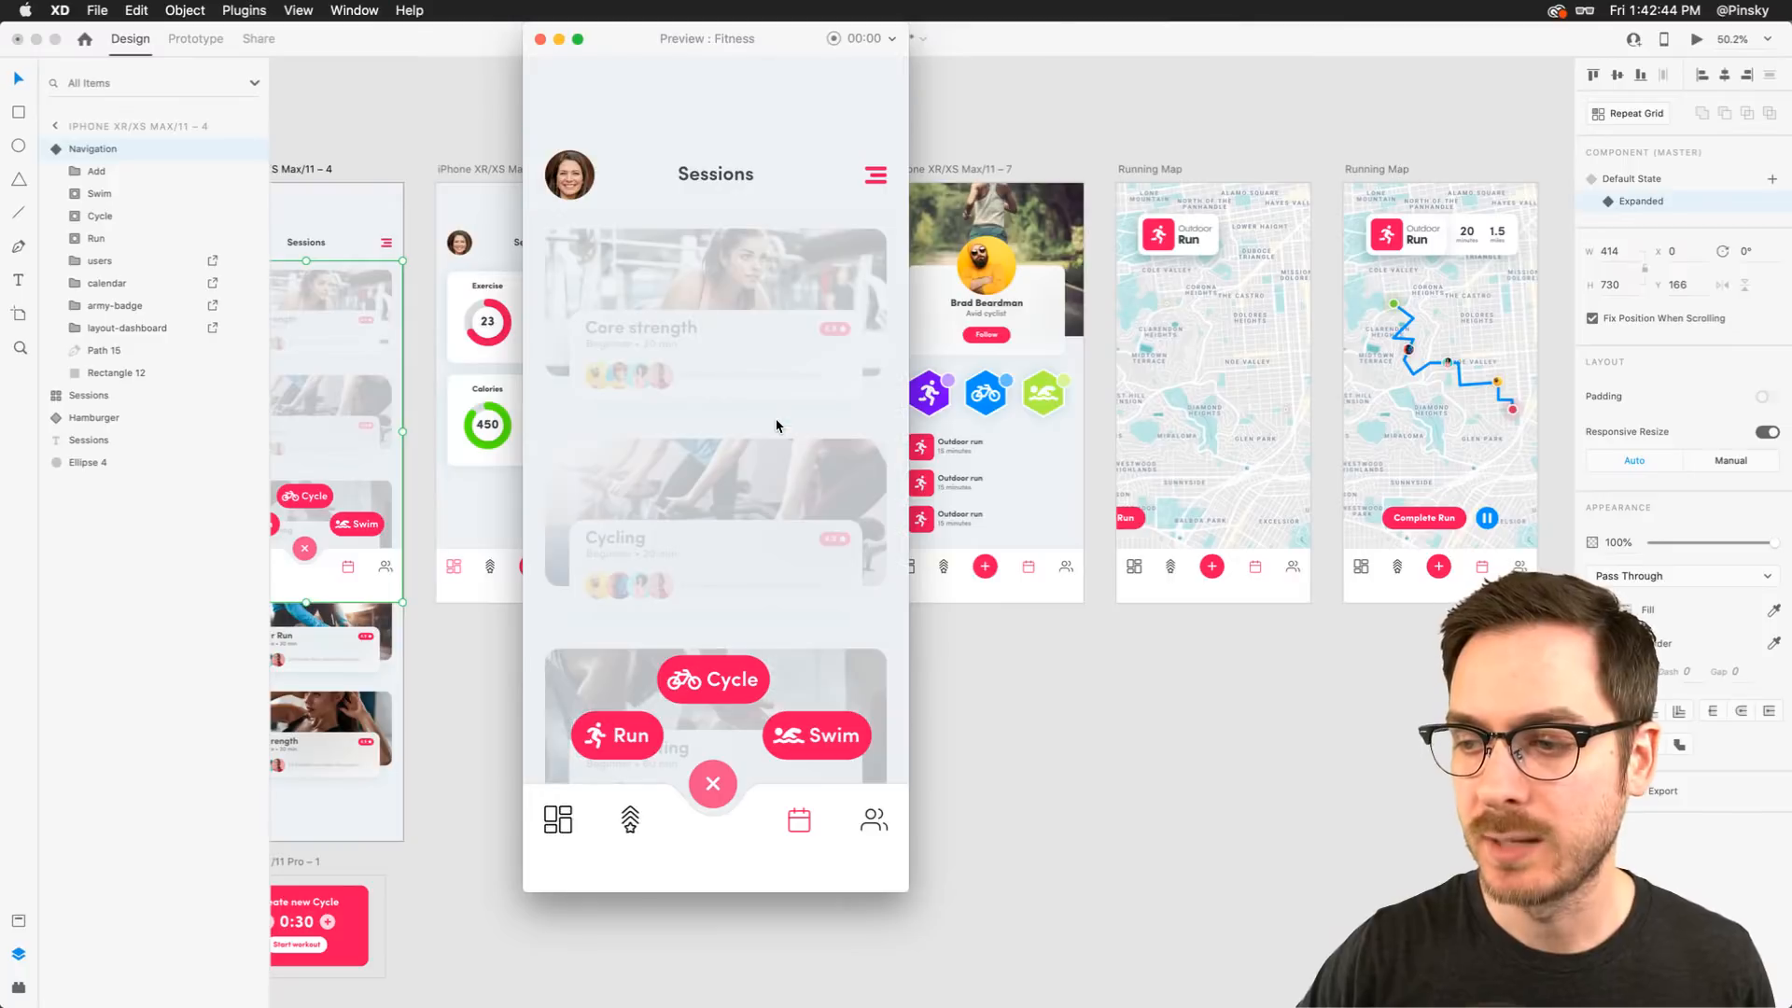
{"action": "left_click", "coordinate": [634, 731]}
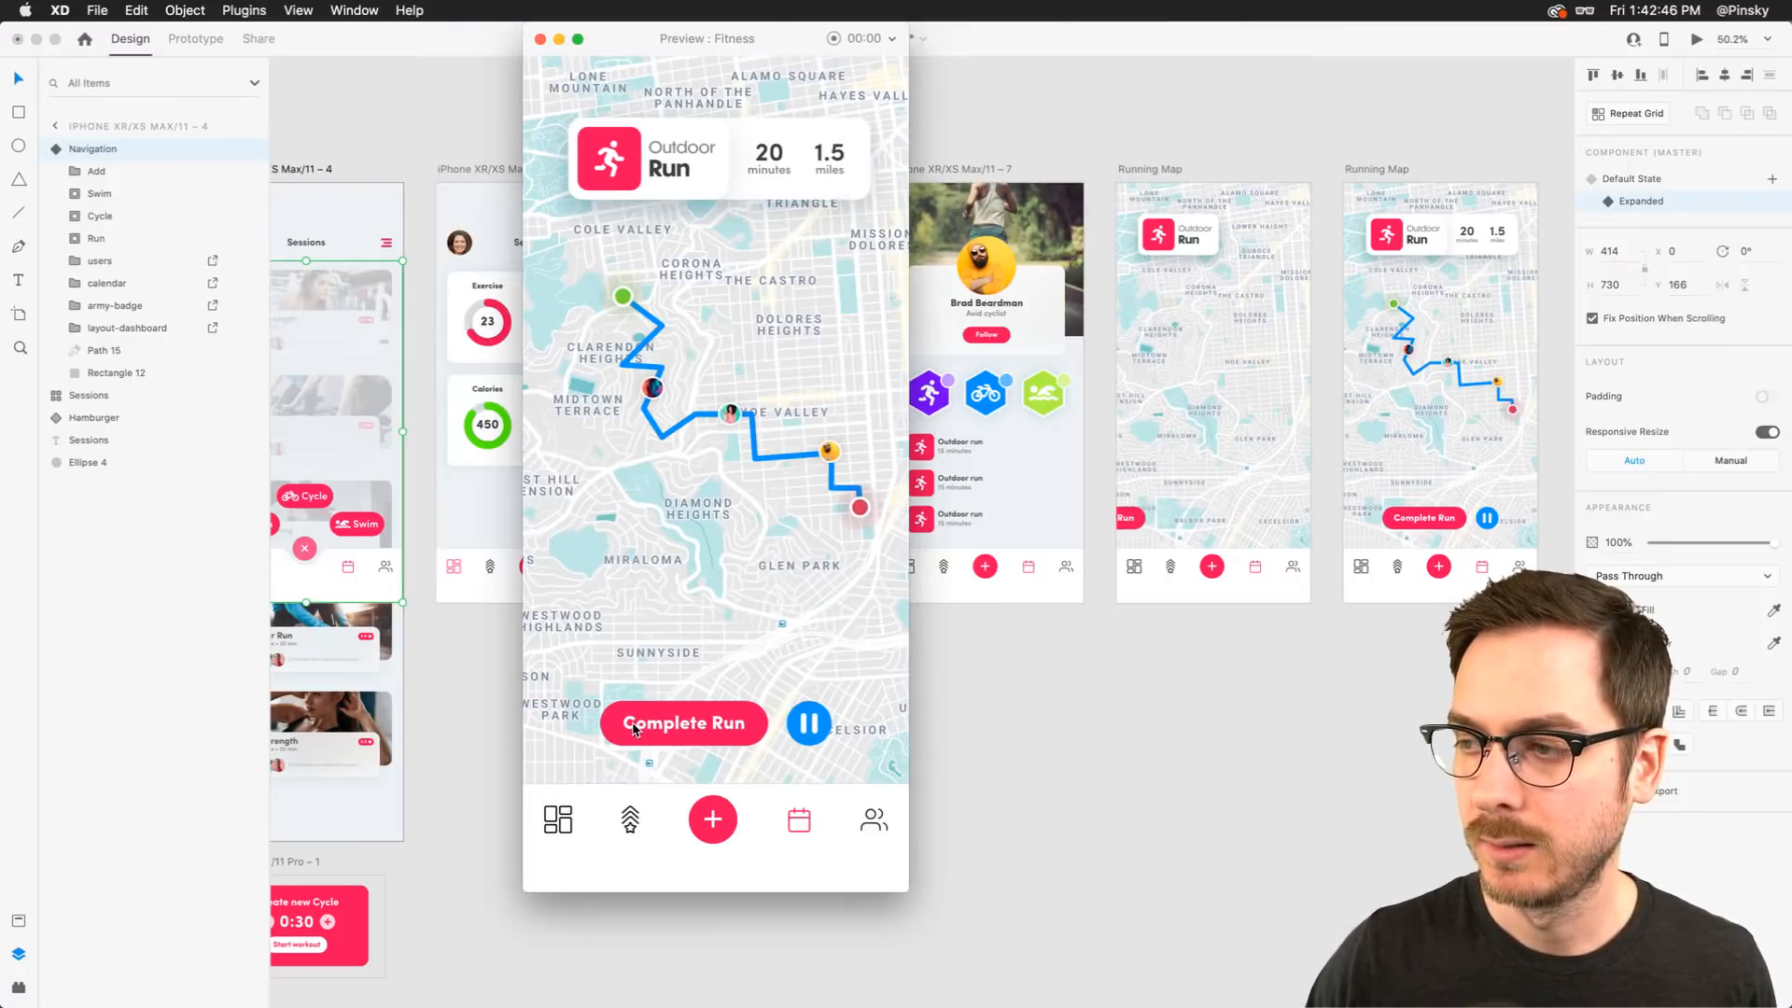
Delete the stray Complete Run button from the first Running Map artboard
{"action": "left_click", "coordinate": [1216, 647]}
{"action": "scroll", "coordinate": [1027, 597], "scroll_direction": "right", "scroll_amount": 5}
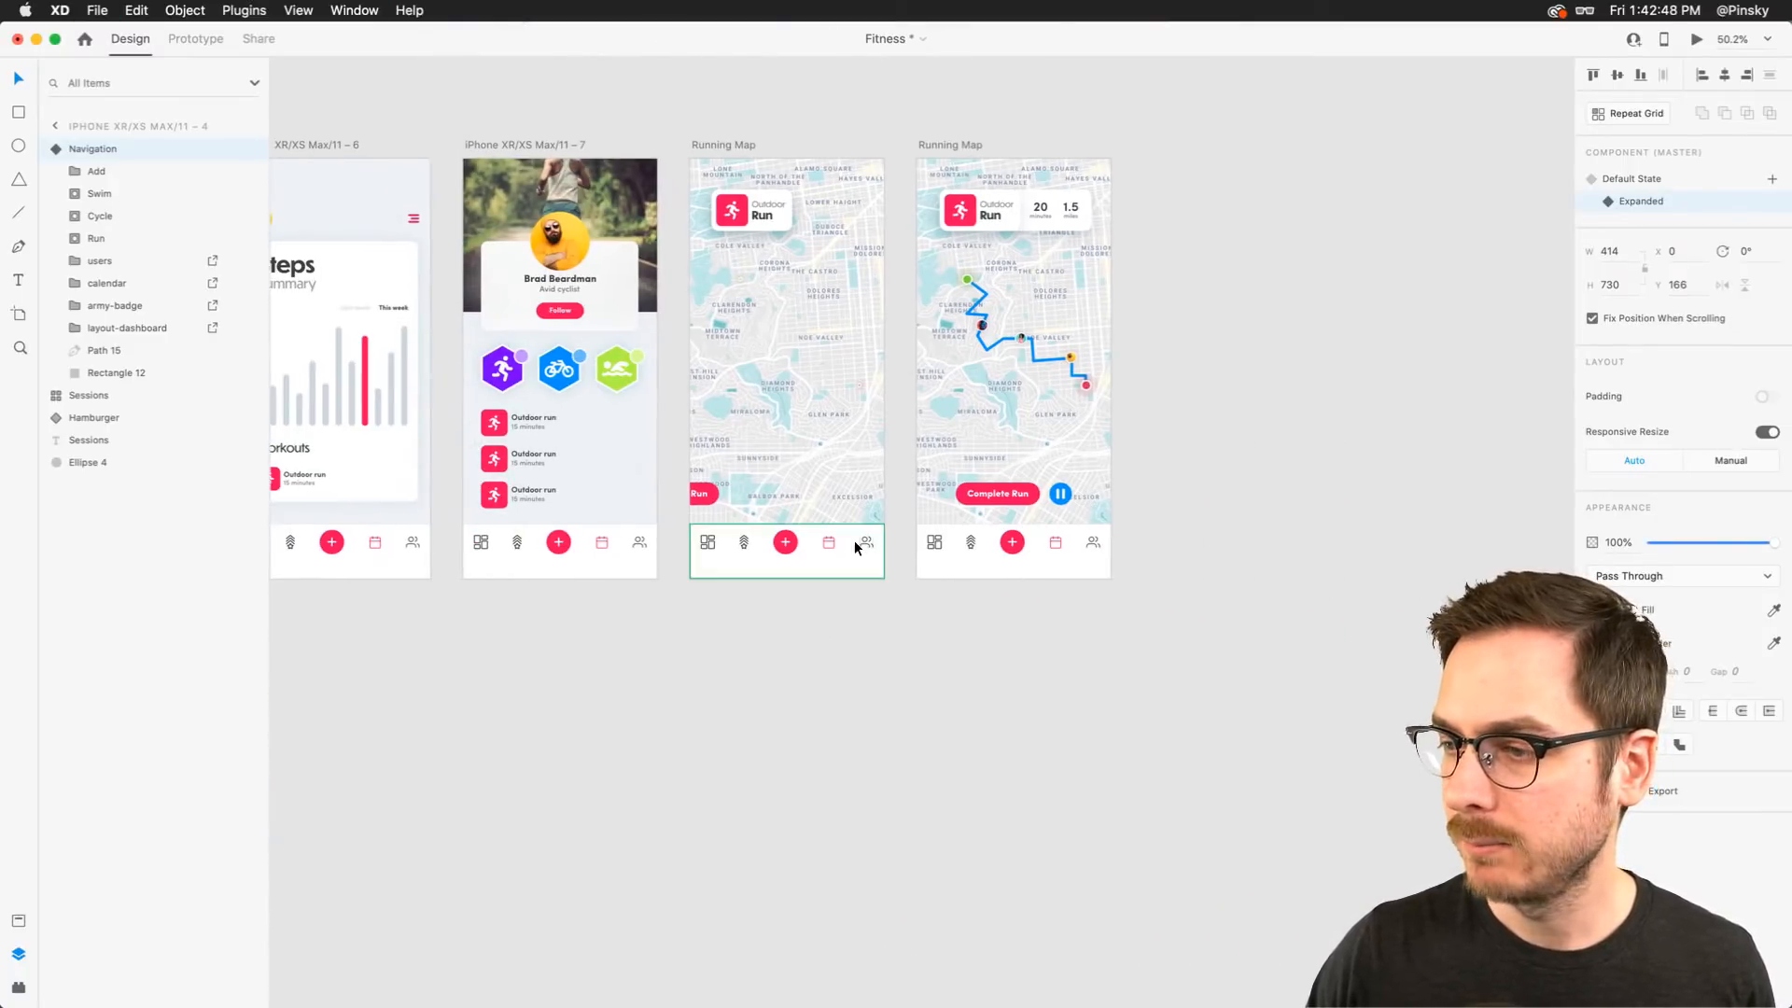
{"action": "left_click", "coordinate": [709, 495]}
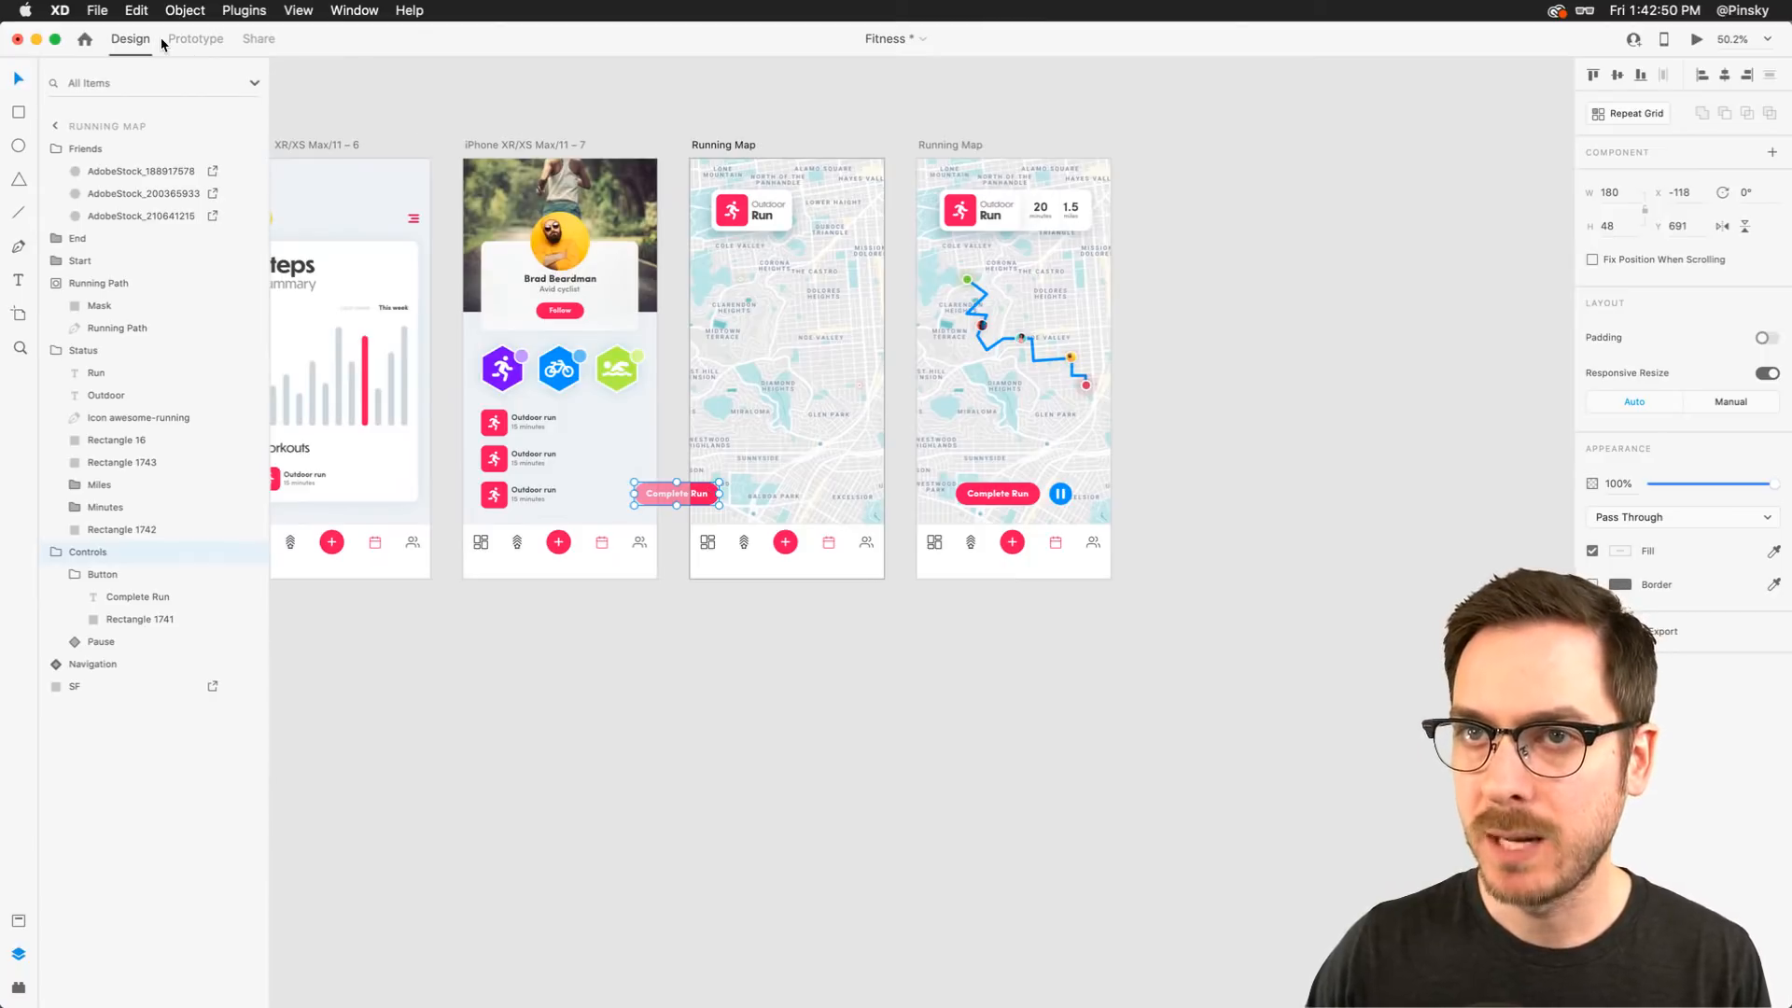
{"action": "key", "text": "Delete"}
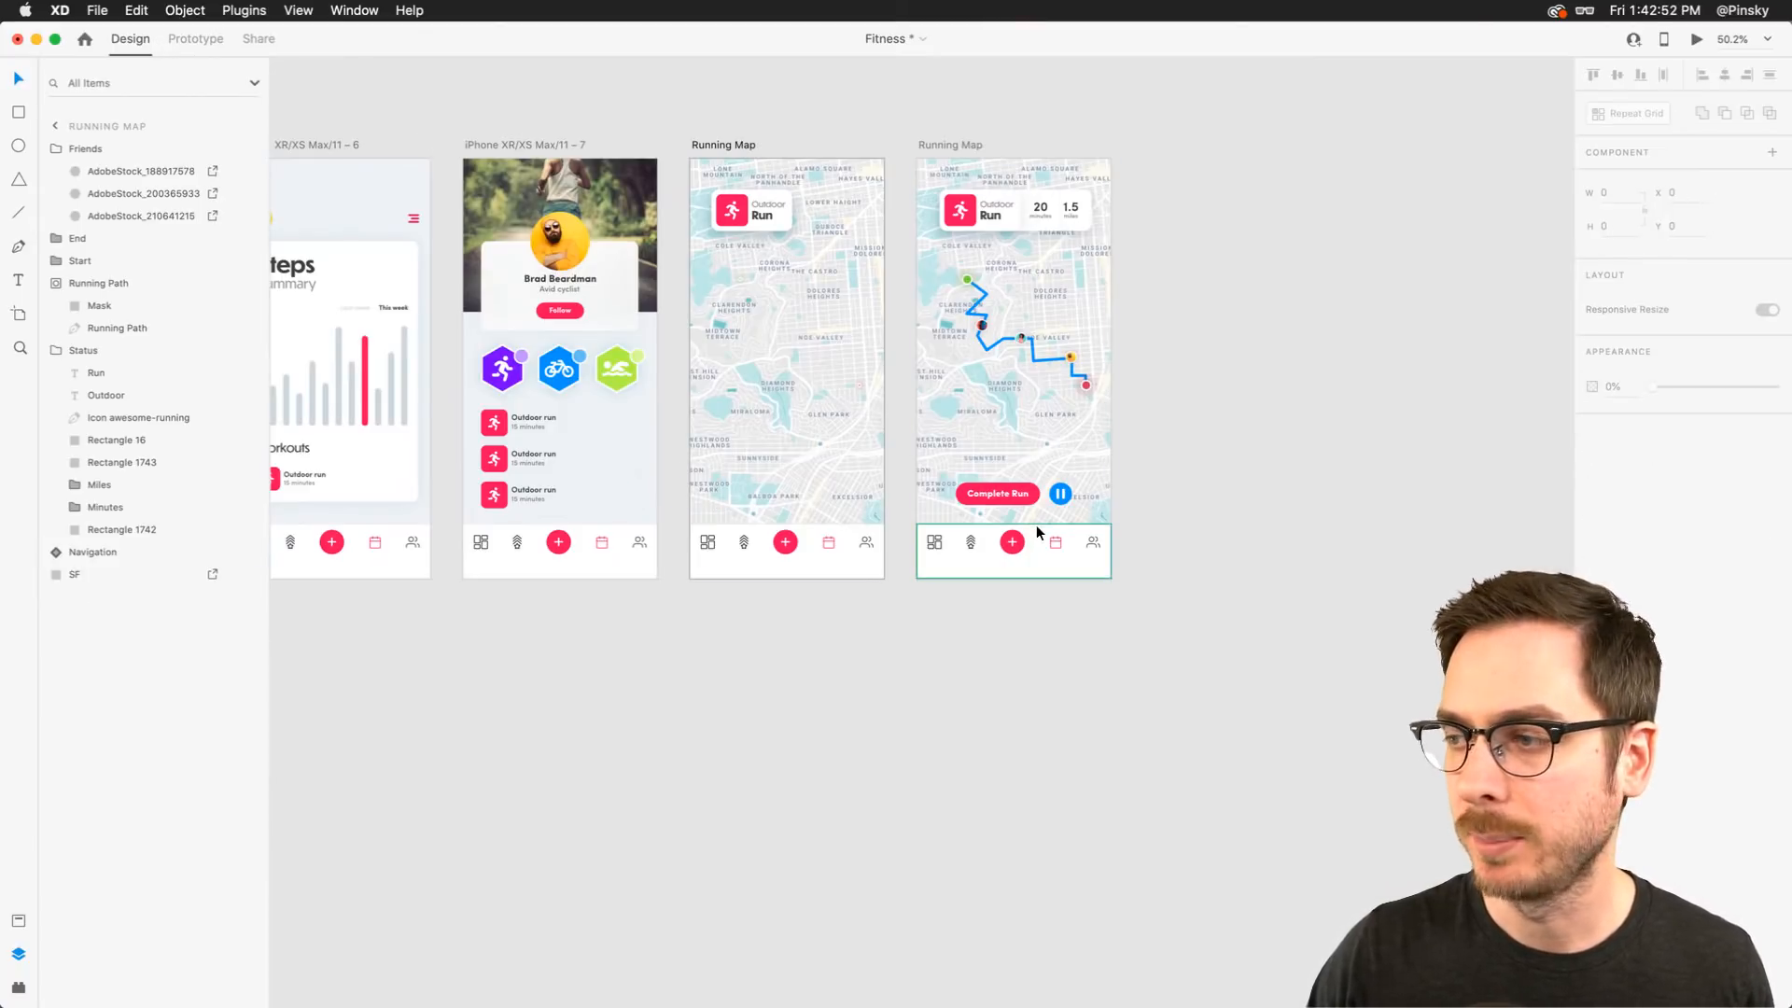
Copy the Complete Run and pause controls from the second Running Map into the first and adjust their layer order
{"action": "scroll", "coordinate": [1036, 525], "scroll_direction": "up", "scroll_amount": 5}
{"action": "left_click", "coordinate": [1007, 467]}
{"action": "key", "text": "super+c"}
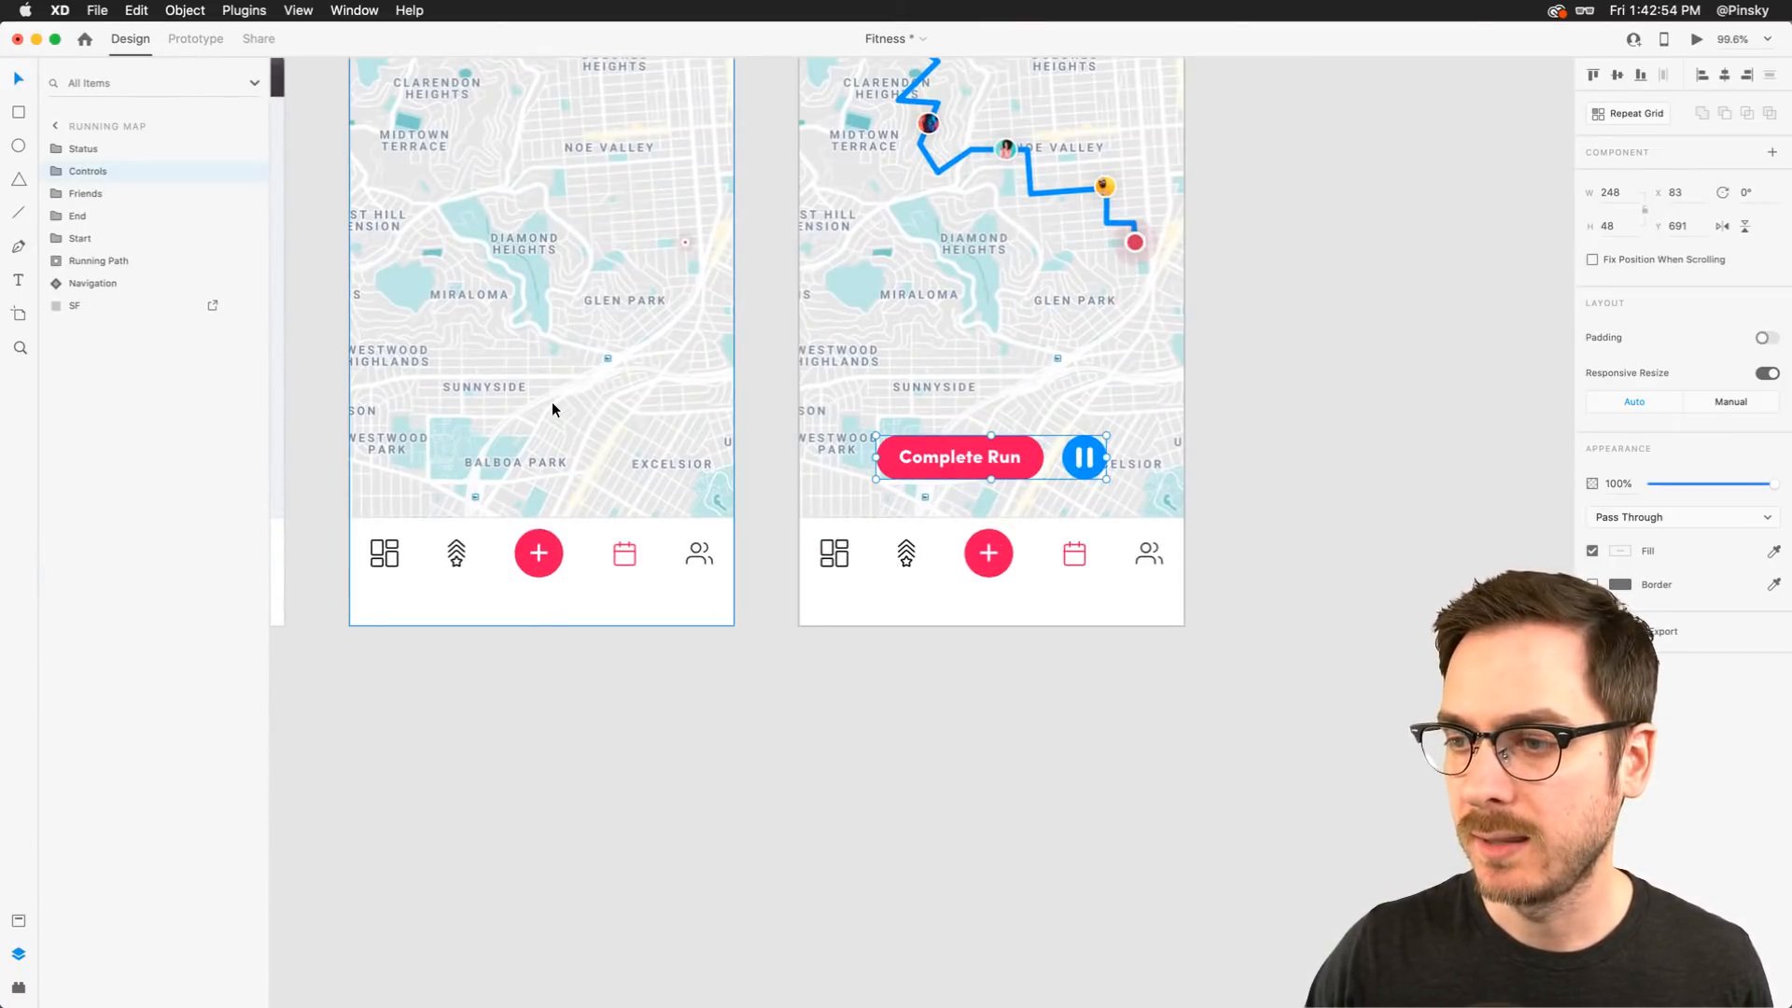
{"action": "key", "text": "super+v"}
{"action": "key", "text": "super+shift+bracketleft"}
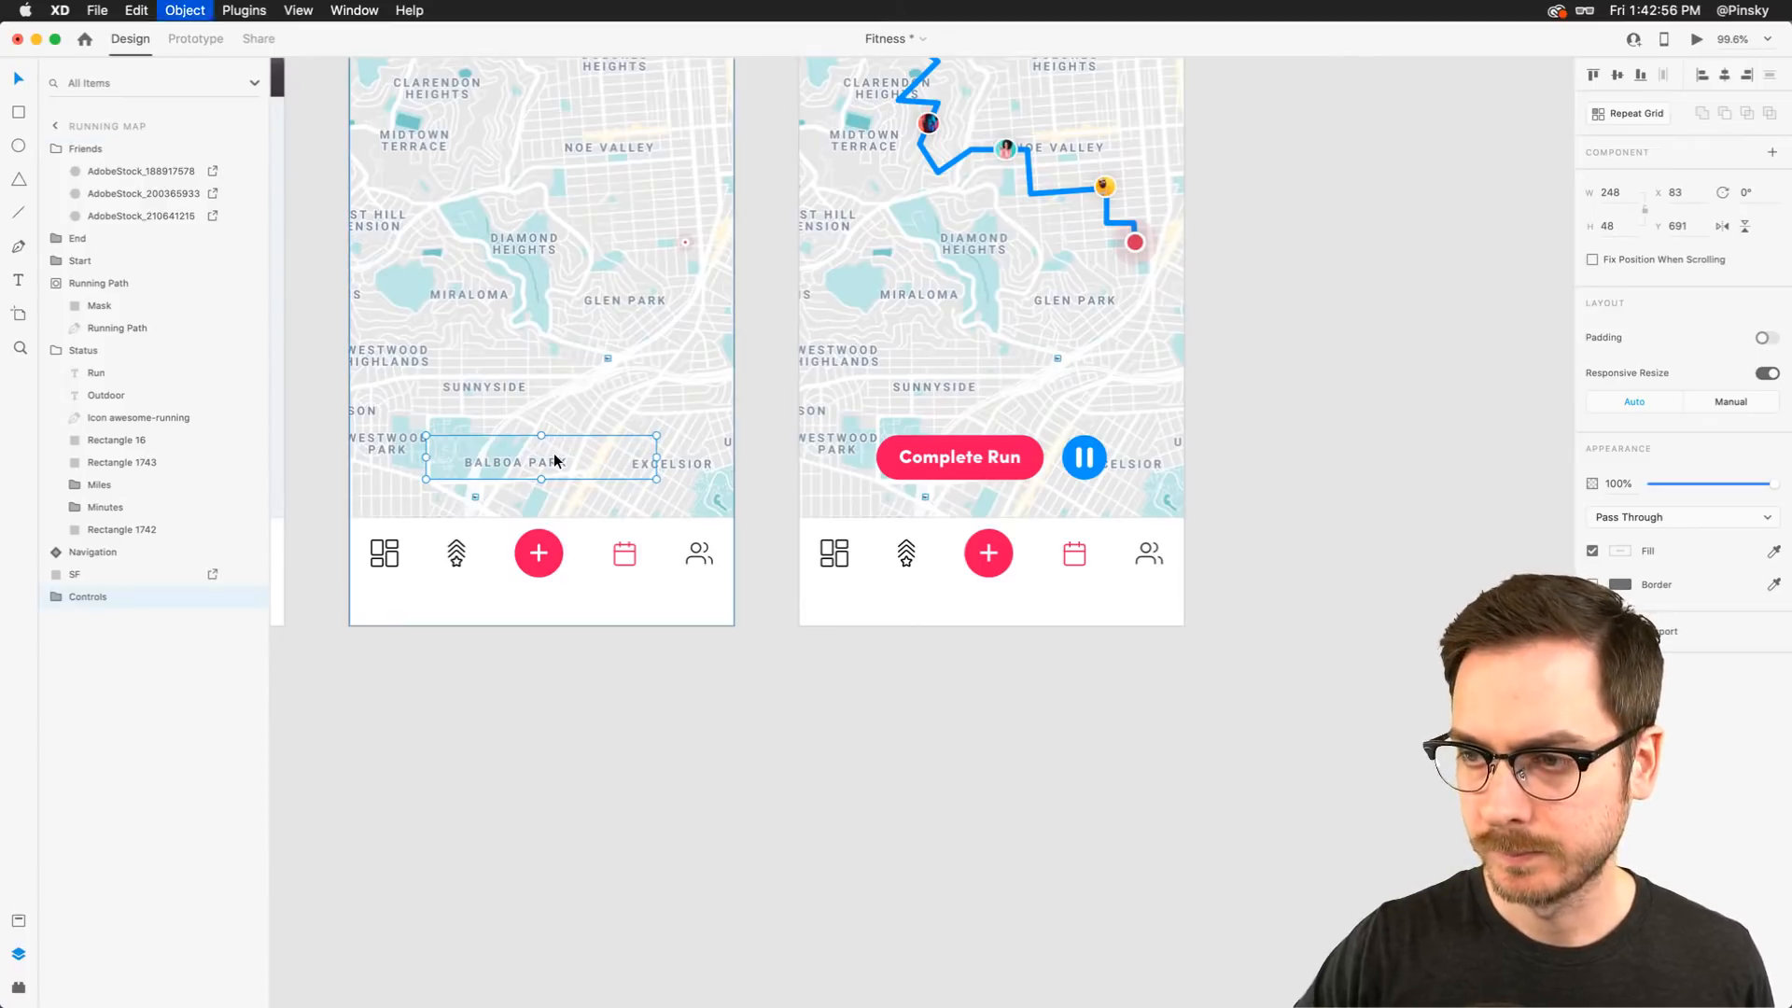
{"action": "key", "text": "super+bracketright"}
Drag the pasted controls down behind the navigation bar in the first Running Map artboard
{"action": "double_click", "coordinate": [641, 464]}
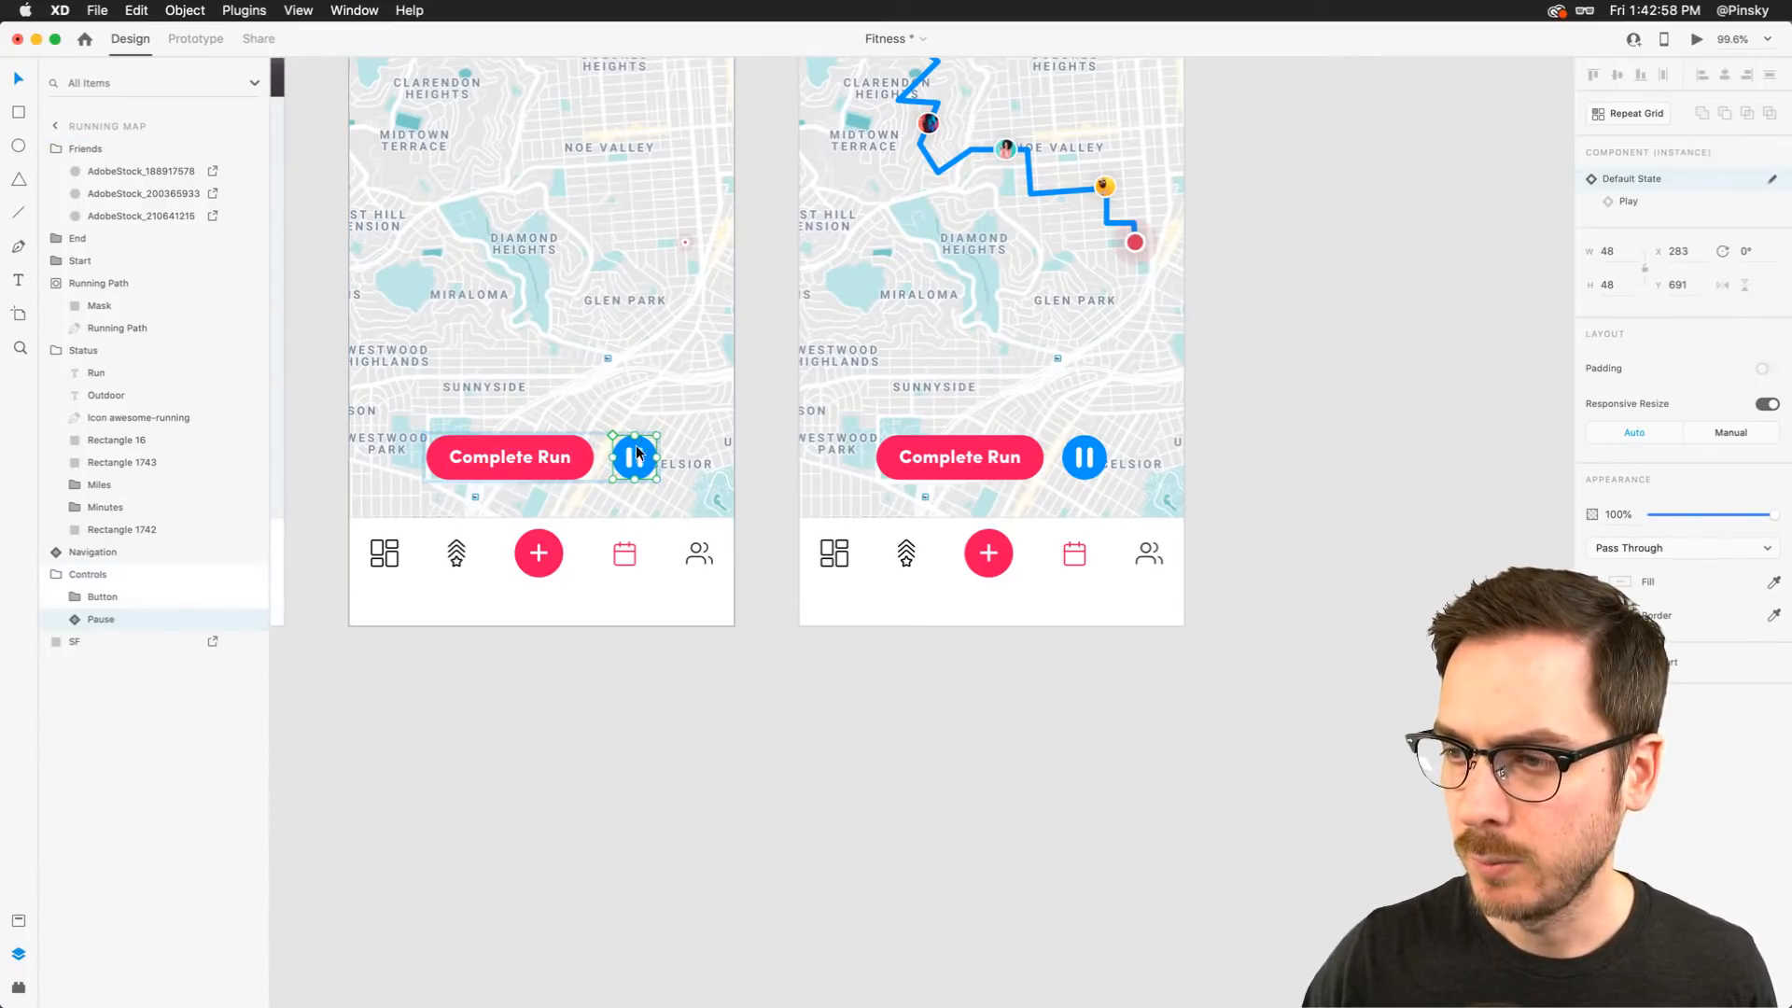
{"action": "left_click_drag", "start_coordinate": [638, 453], "coordinate": [575, 546]}
{"action": "scroll", "coordinate": [576, 549], "scroll_direction": "left", "scroll_amount": 5}
{"action": "scroll", "coordinate": [575, 549], "scroll_direction": "down", "scroll_amount": 3}
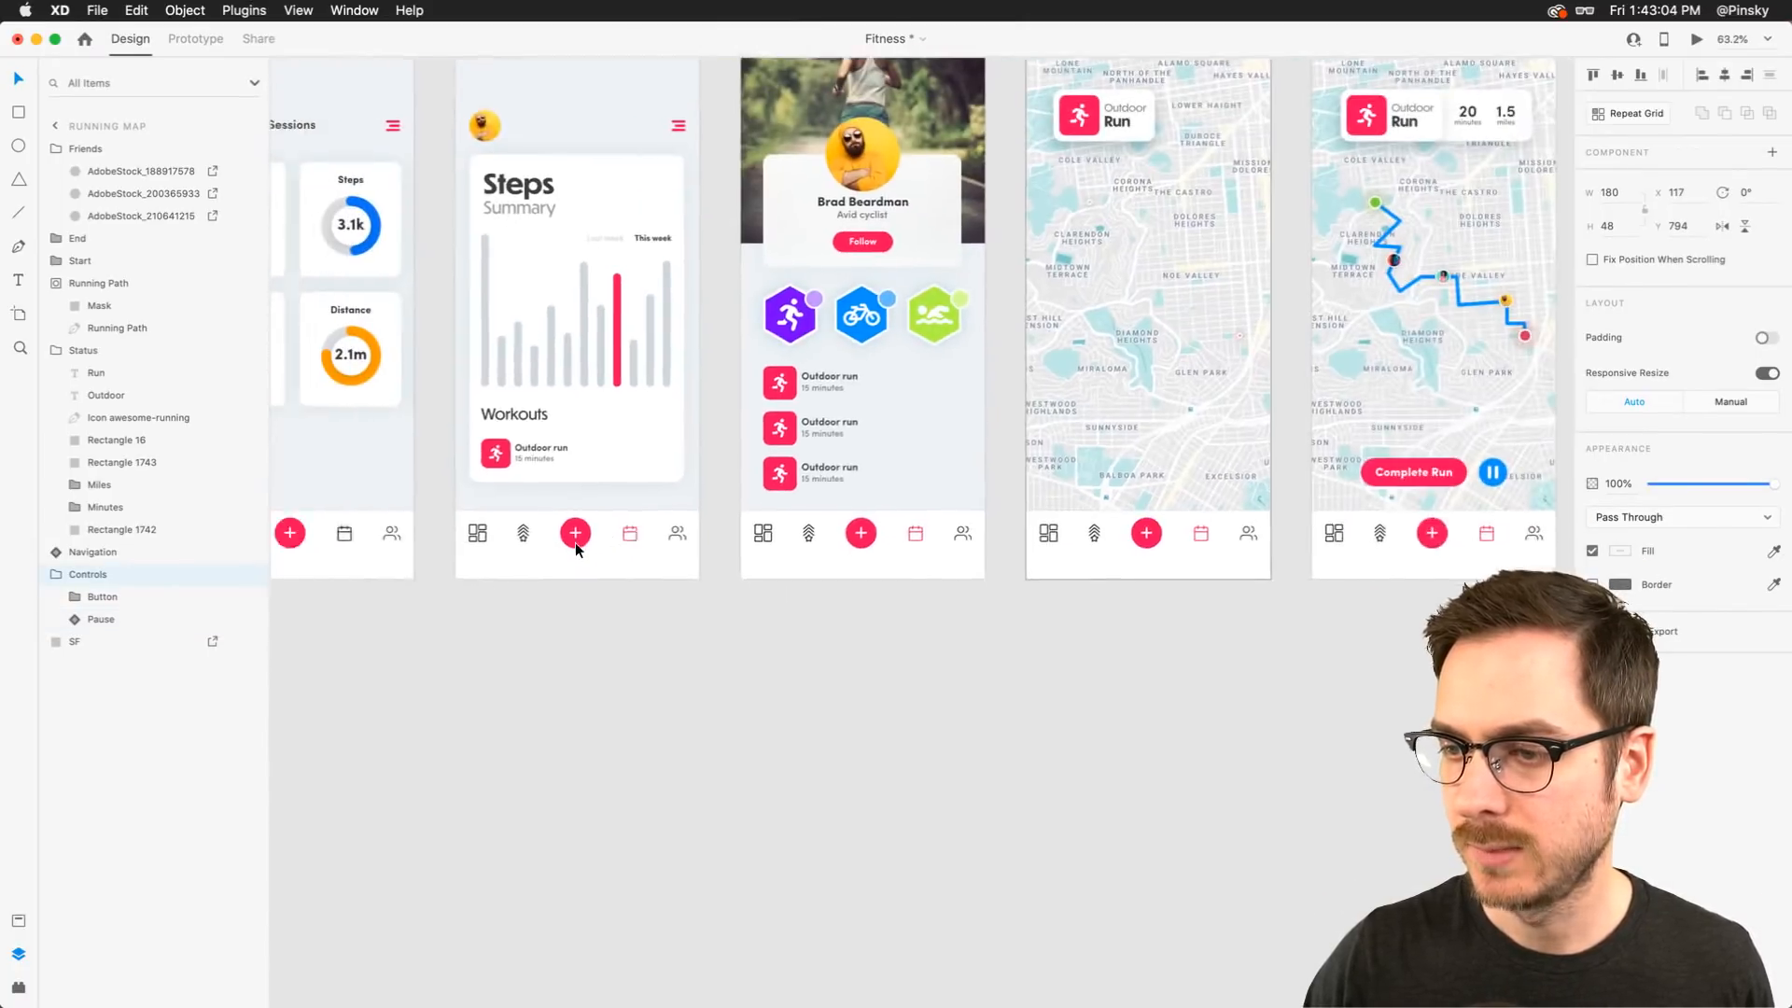
Preview the prototype from the Sessions screen and tap Run to test the map transition
{"action": "scroll", "coordinate": [575, 549], "scroll_direction": "left", "scroll_amount": 6}
{"action": "left_click", "coordinate": [396, 464]}
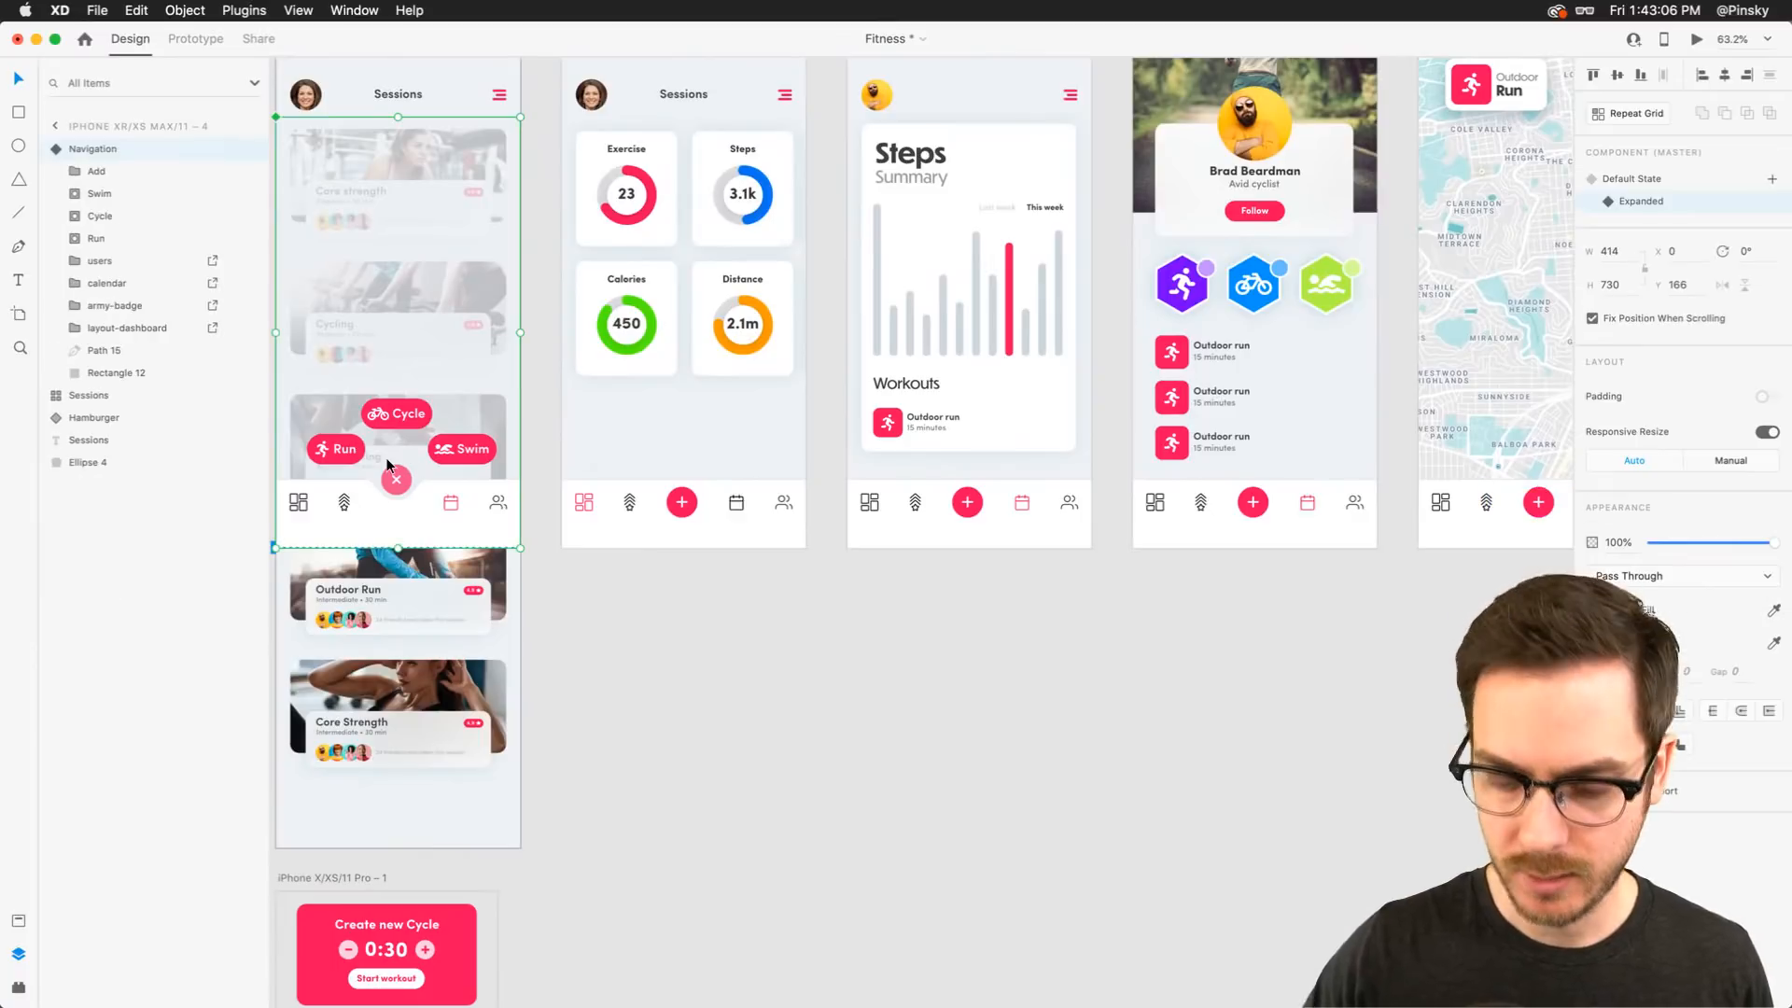
{"action": "key", "text": "super+Return"}
{"action": "left_click", "coordinate": [632, 741]}
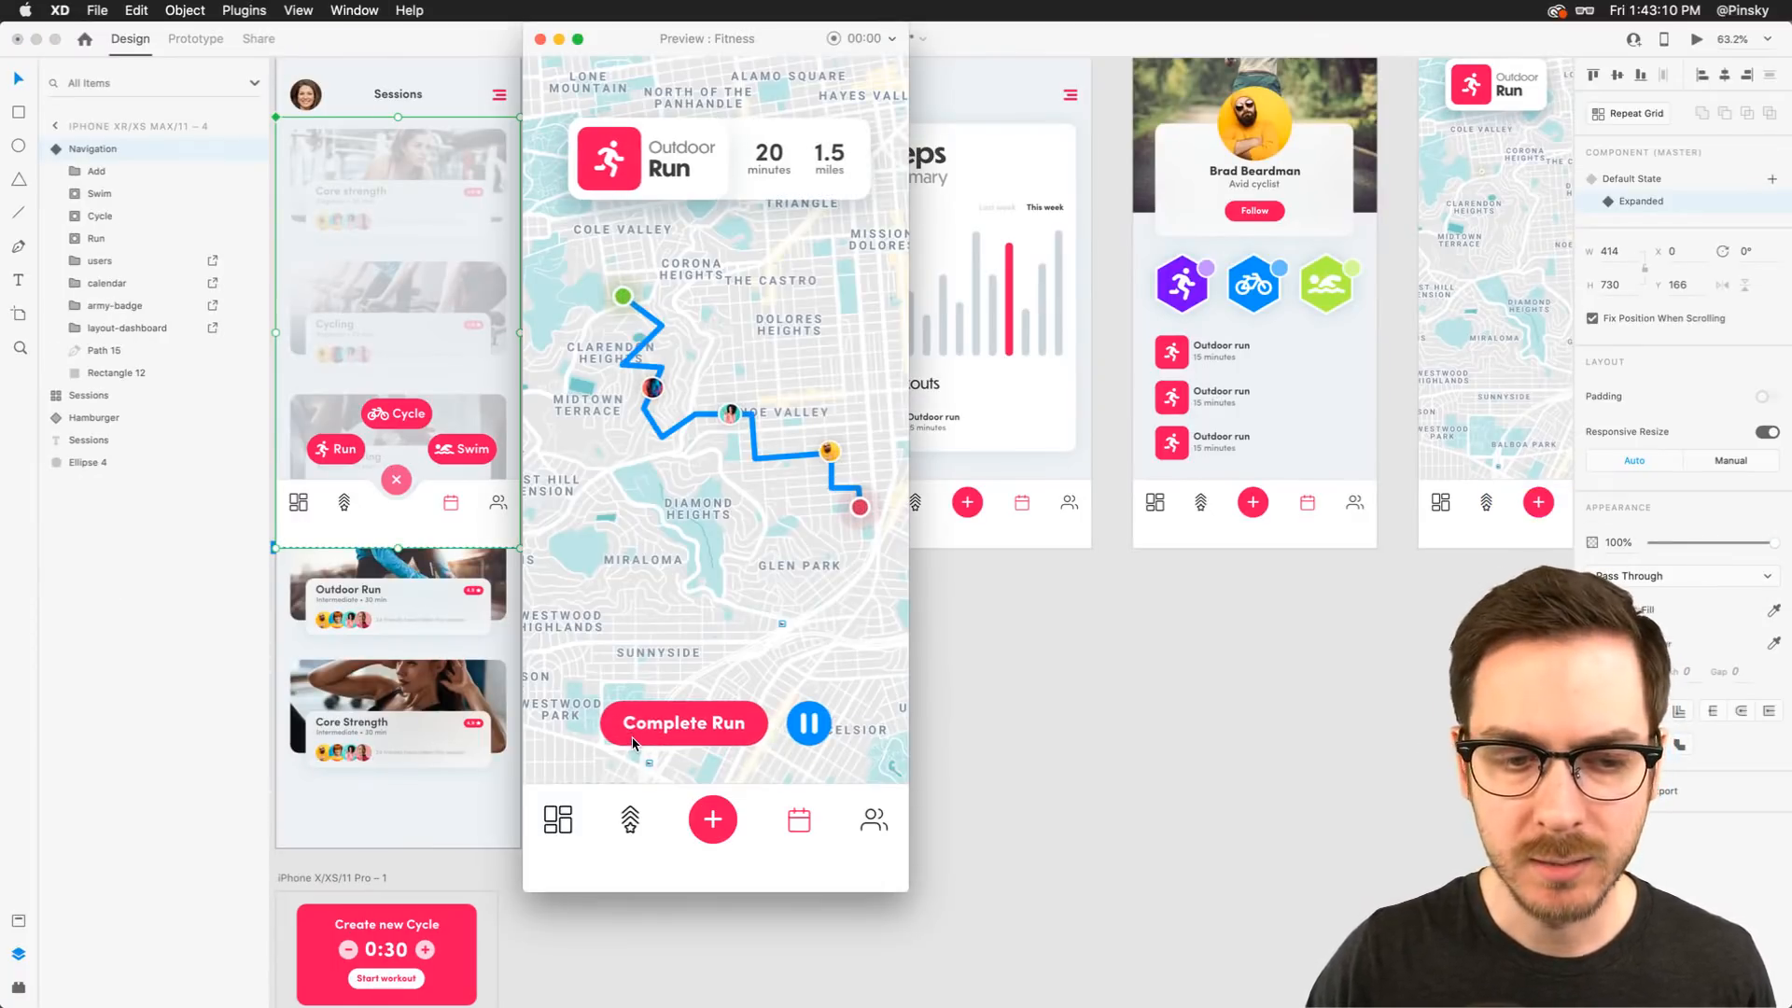
{"action": "key", "text": "super+w"}
{"action": "scroll", "coordinate": [1053, 600], "scroll_direction": "right", "scroll_amount": 15}
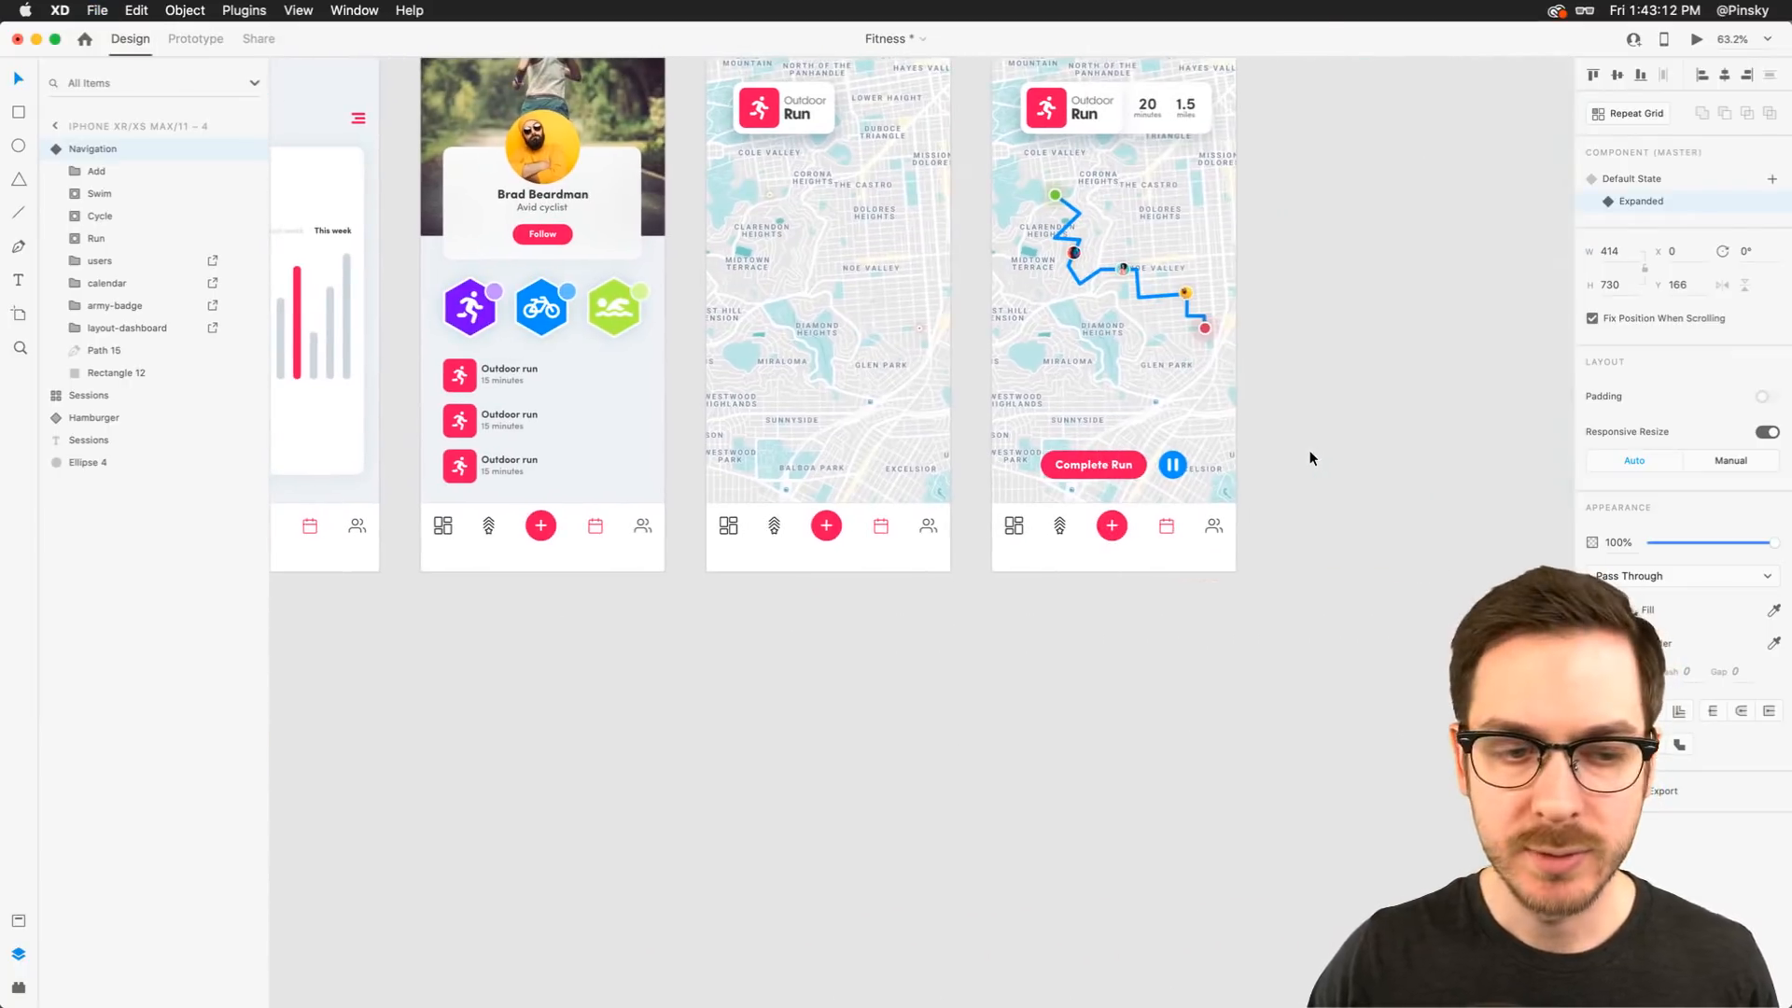
Undo the last three changes, then drag the Complete Run and pause controls back down behind the first Running Map's navigation bar
{"action": "scroll", "coordinate": [1303, 445], "scroll_direction": "up", "scroll_amount": 6}
{"action": "left_click", "coordinate": [626, 439]}
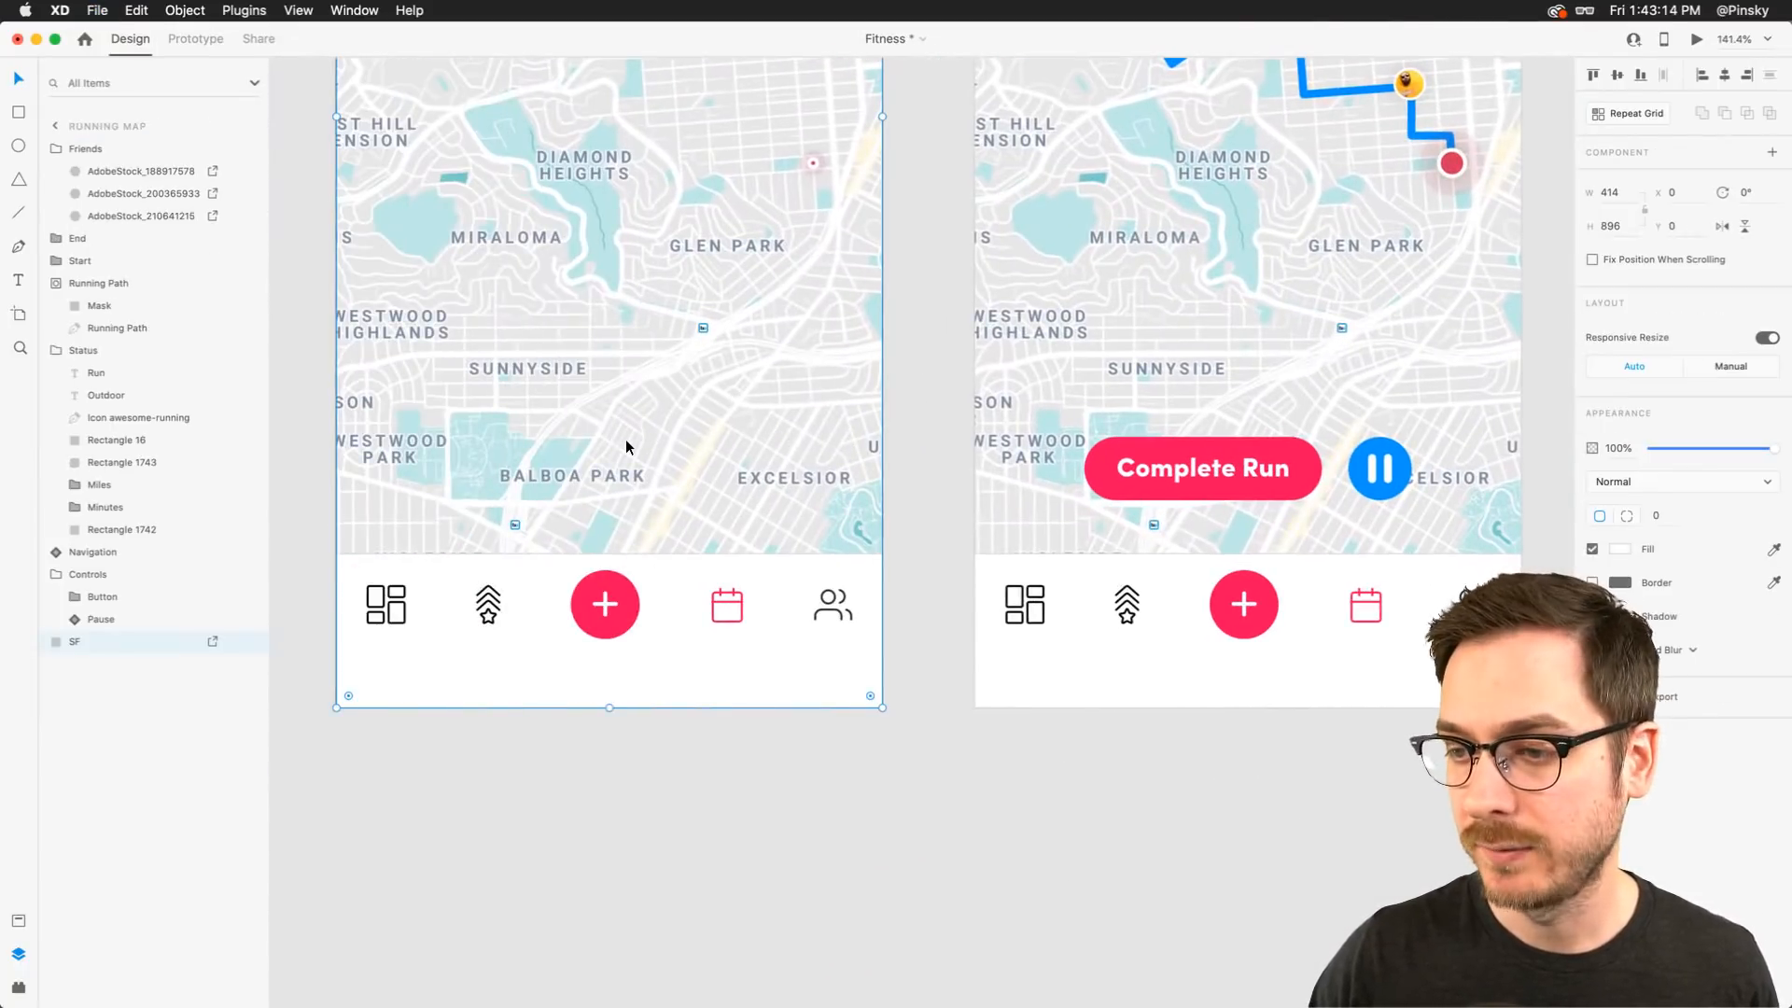
{"action": "key", "text": "super+z"}
{"action": "key", "text": "super+z"}
{"action": "key", "text": "super+z"}
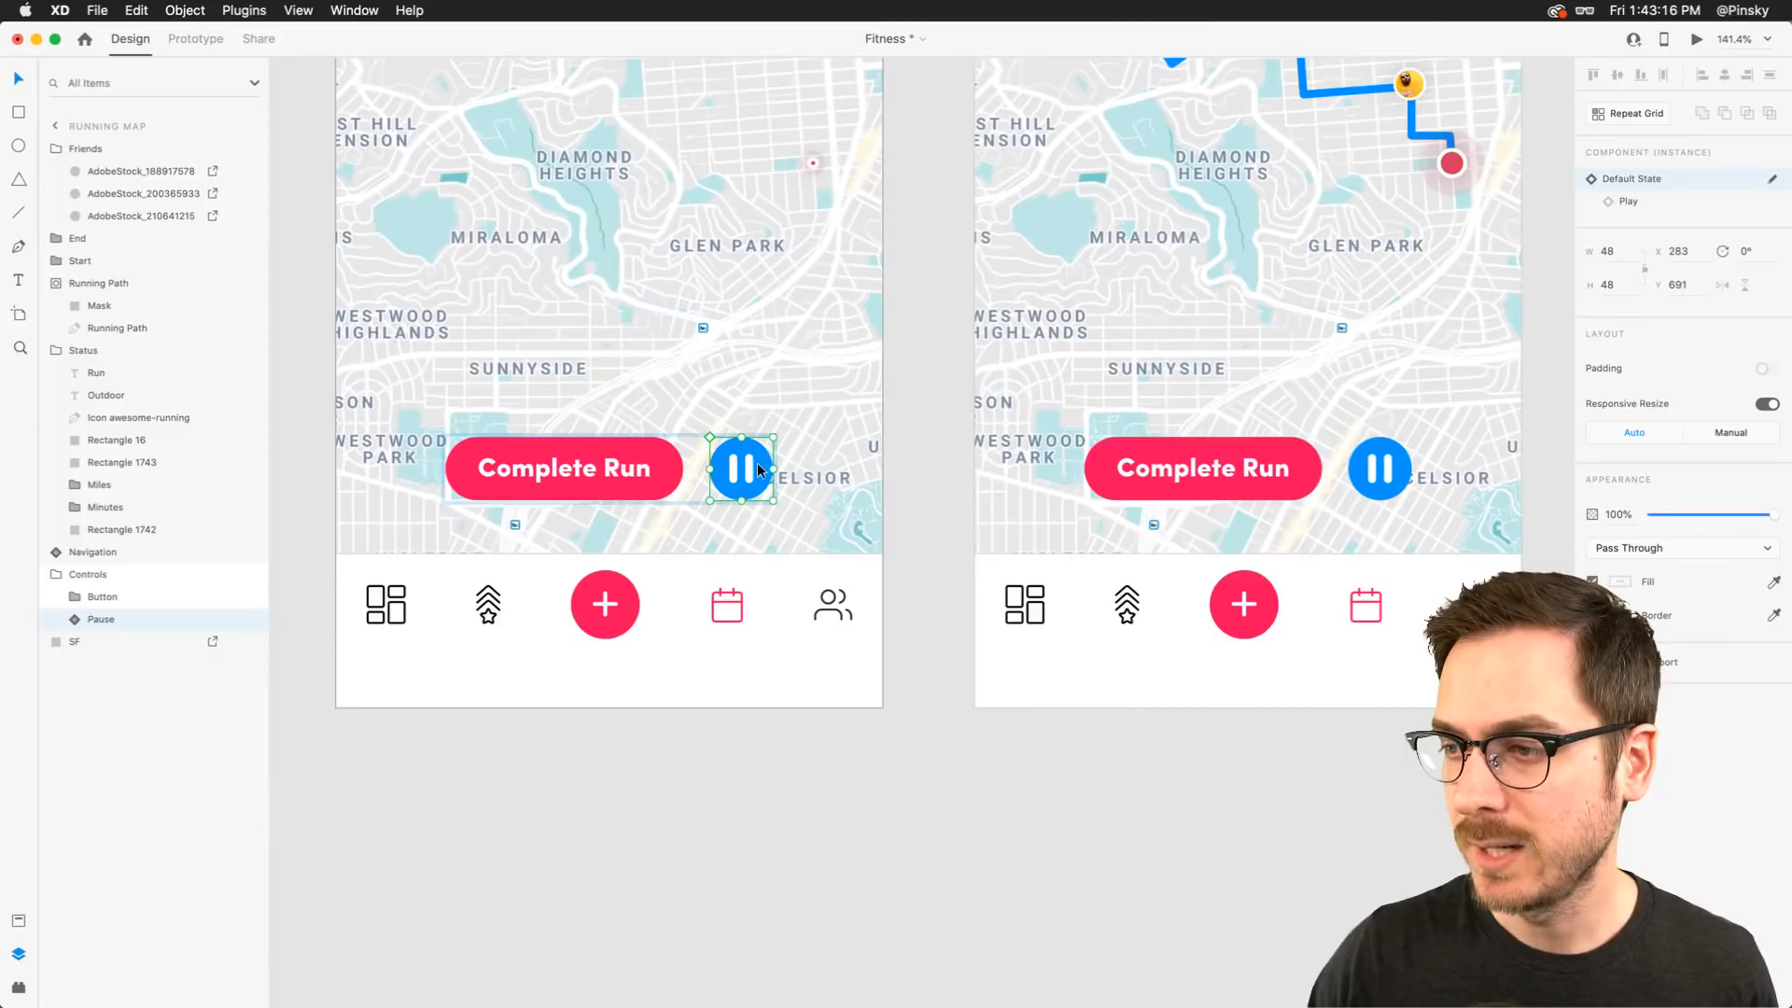
{"action": "left_click_drag", "start_coordinate": [759, 469], "coordinate": [603, 579]}
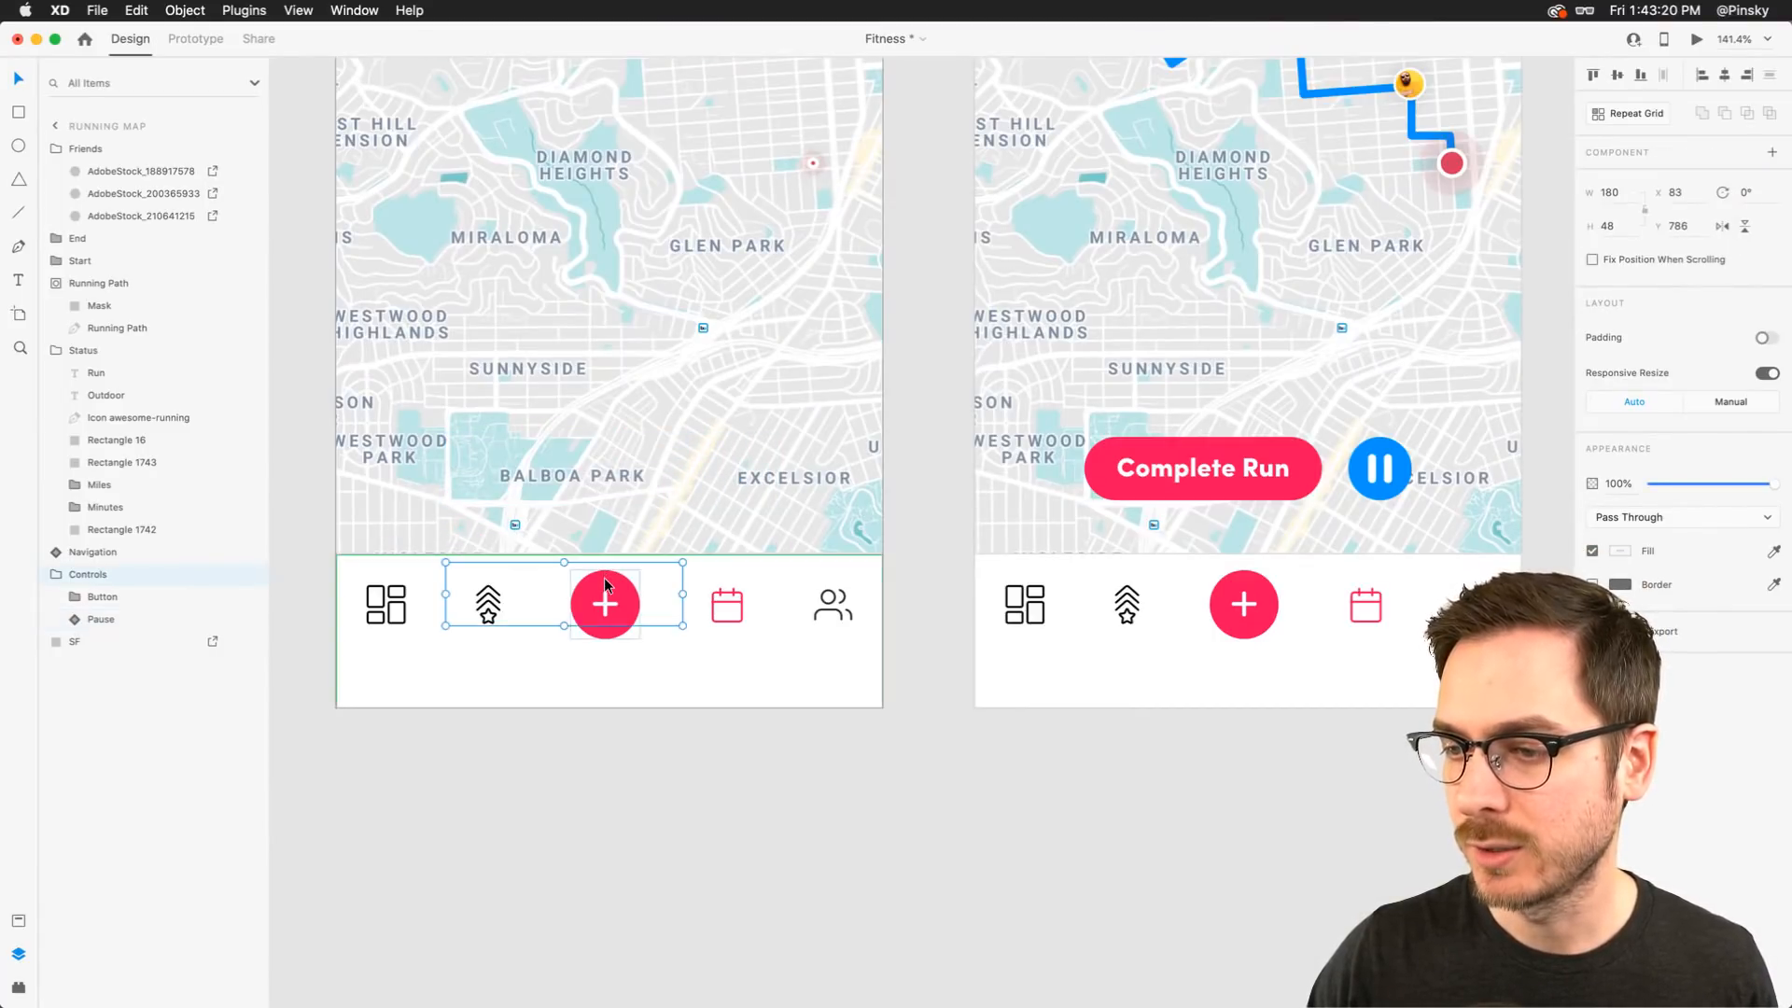
Preview the prototype from the Sessions screen, tap Run, and test the pause button on the running map
{"action": "scroll", "coordinate": [605, 585], "scroll_direction": "down", "scroll_amount": 10}
{"action": "scroll", "coordinate": [605, 586], "scroll_direction": "left", "scroll_amount": 6}
{"action": "left_click", "coordinate": [355, 538]}
{"action": "key", "text": "super+Return"}
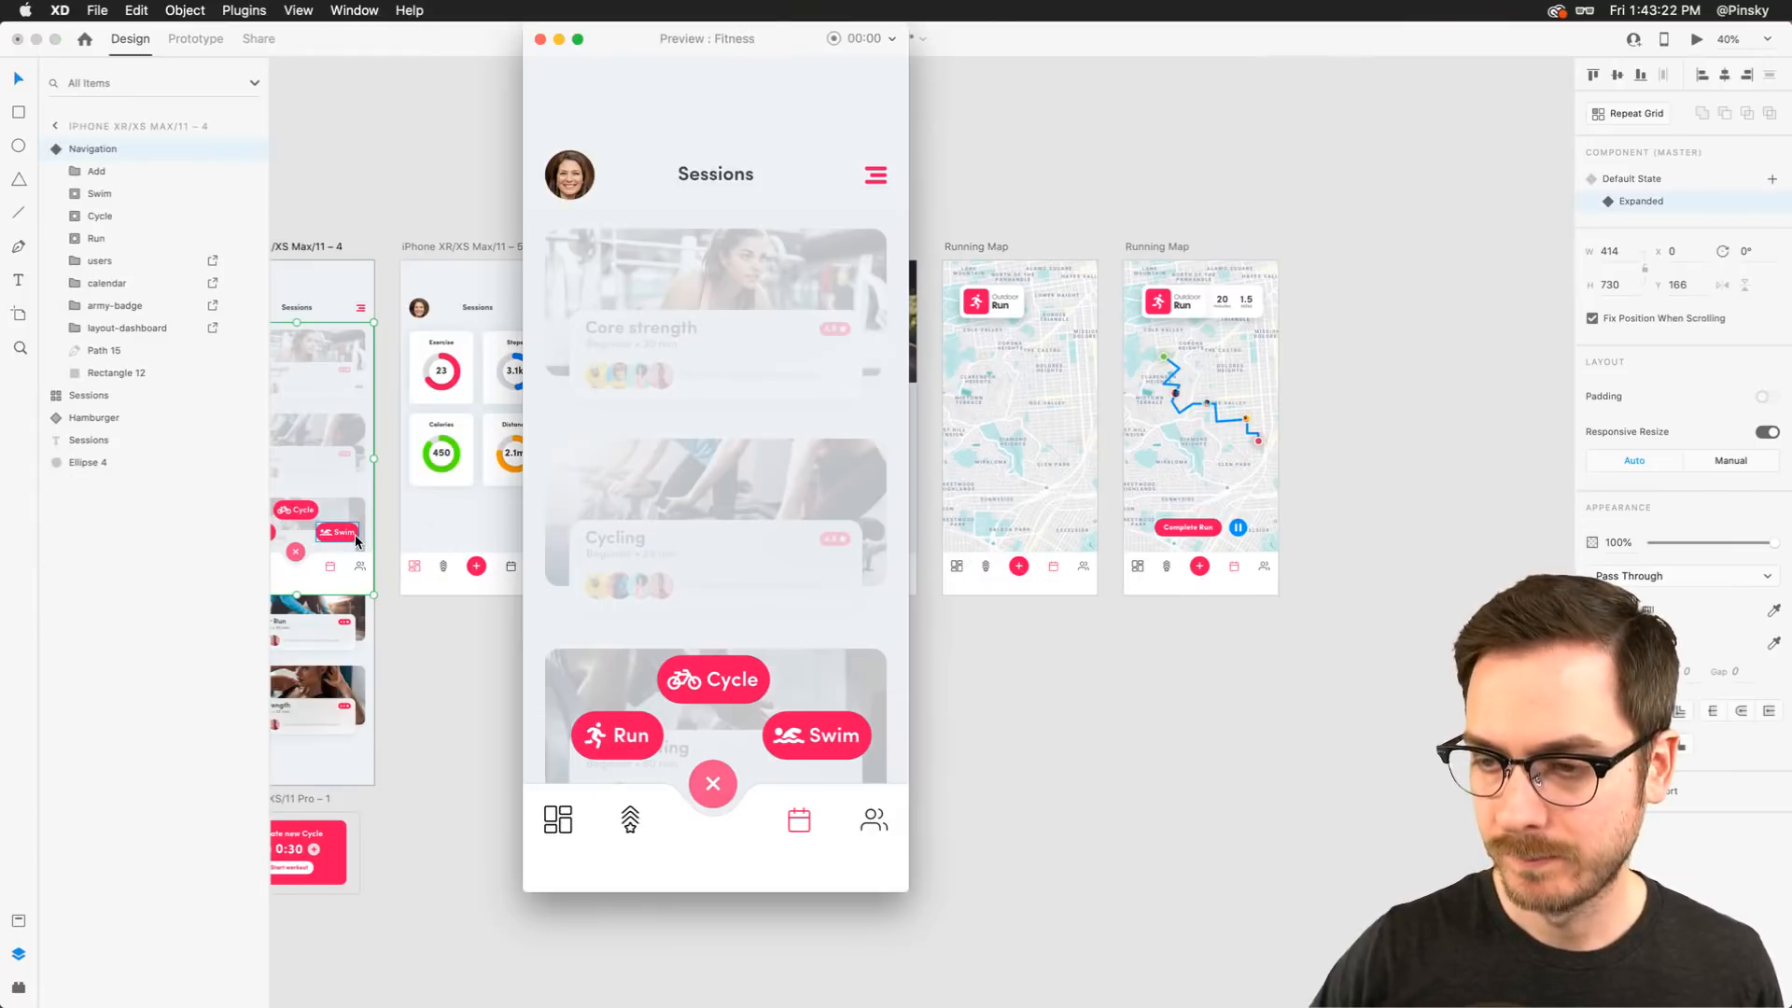
{"action": "left_click", "coordinate": [595, 734]}
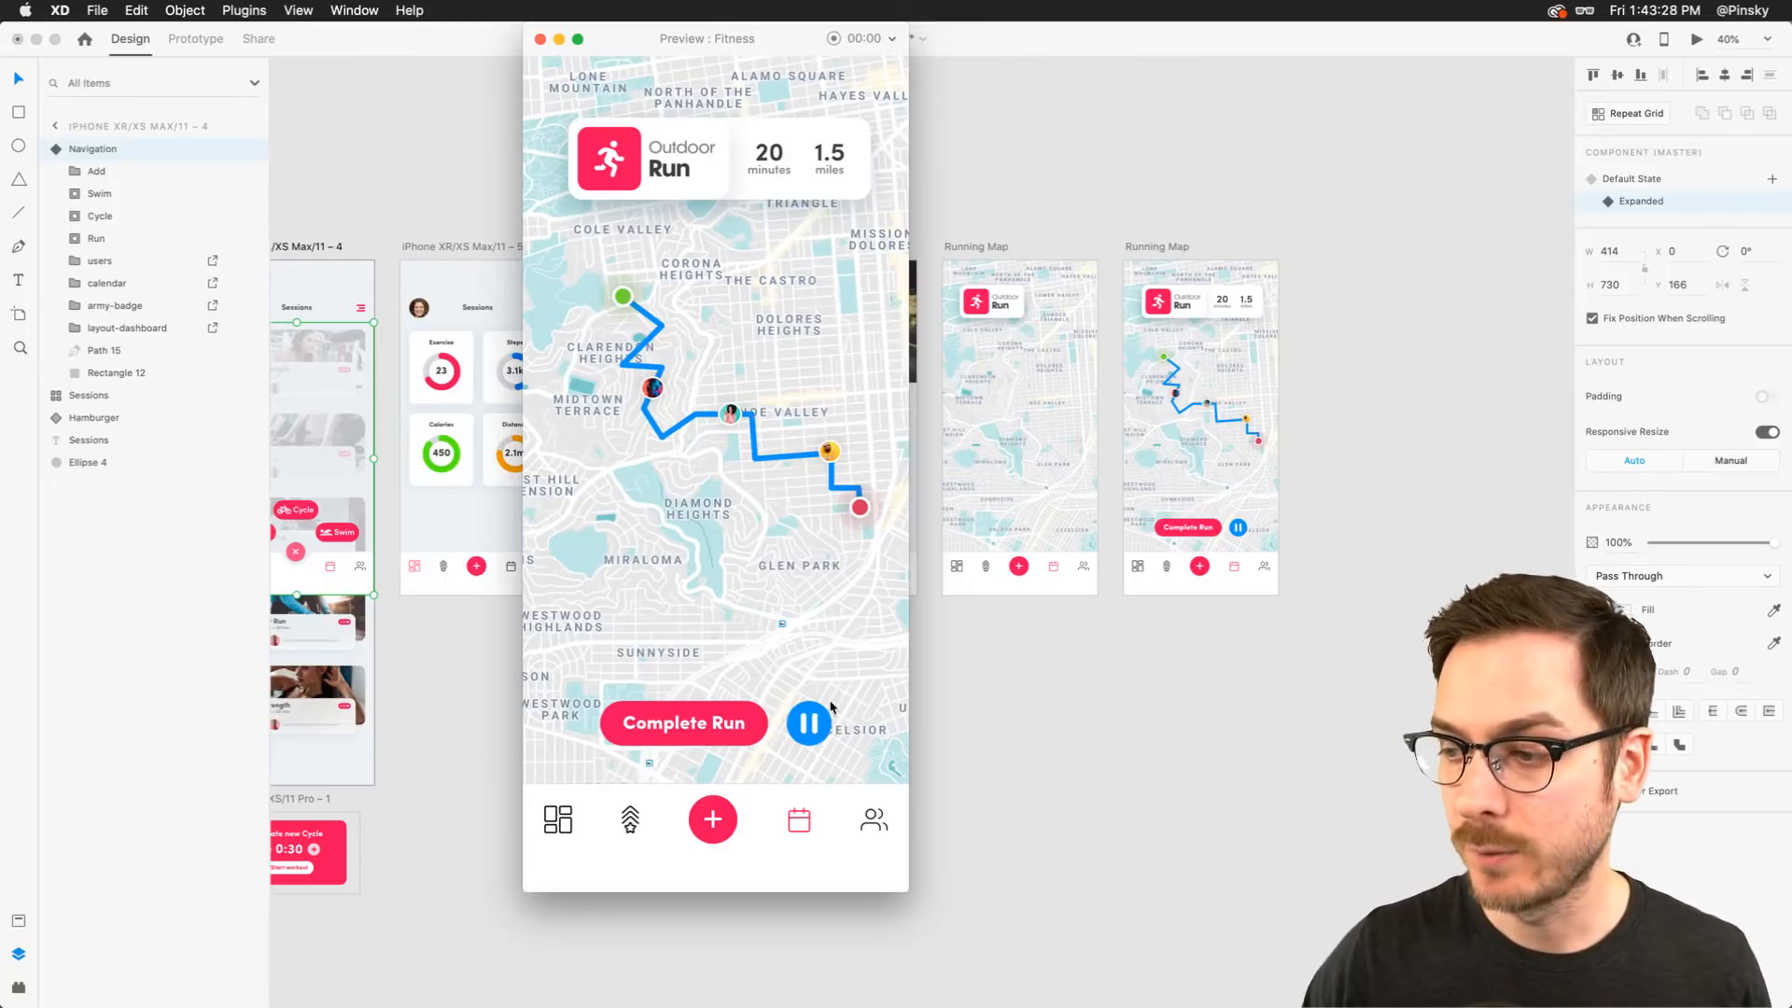
{"action": "left_click", "coordinate": [815, 730]}
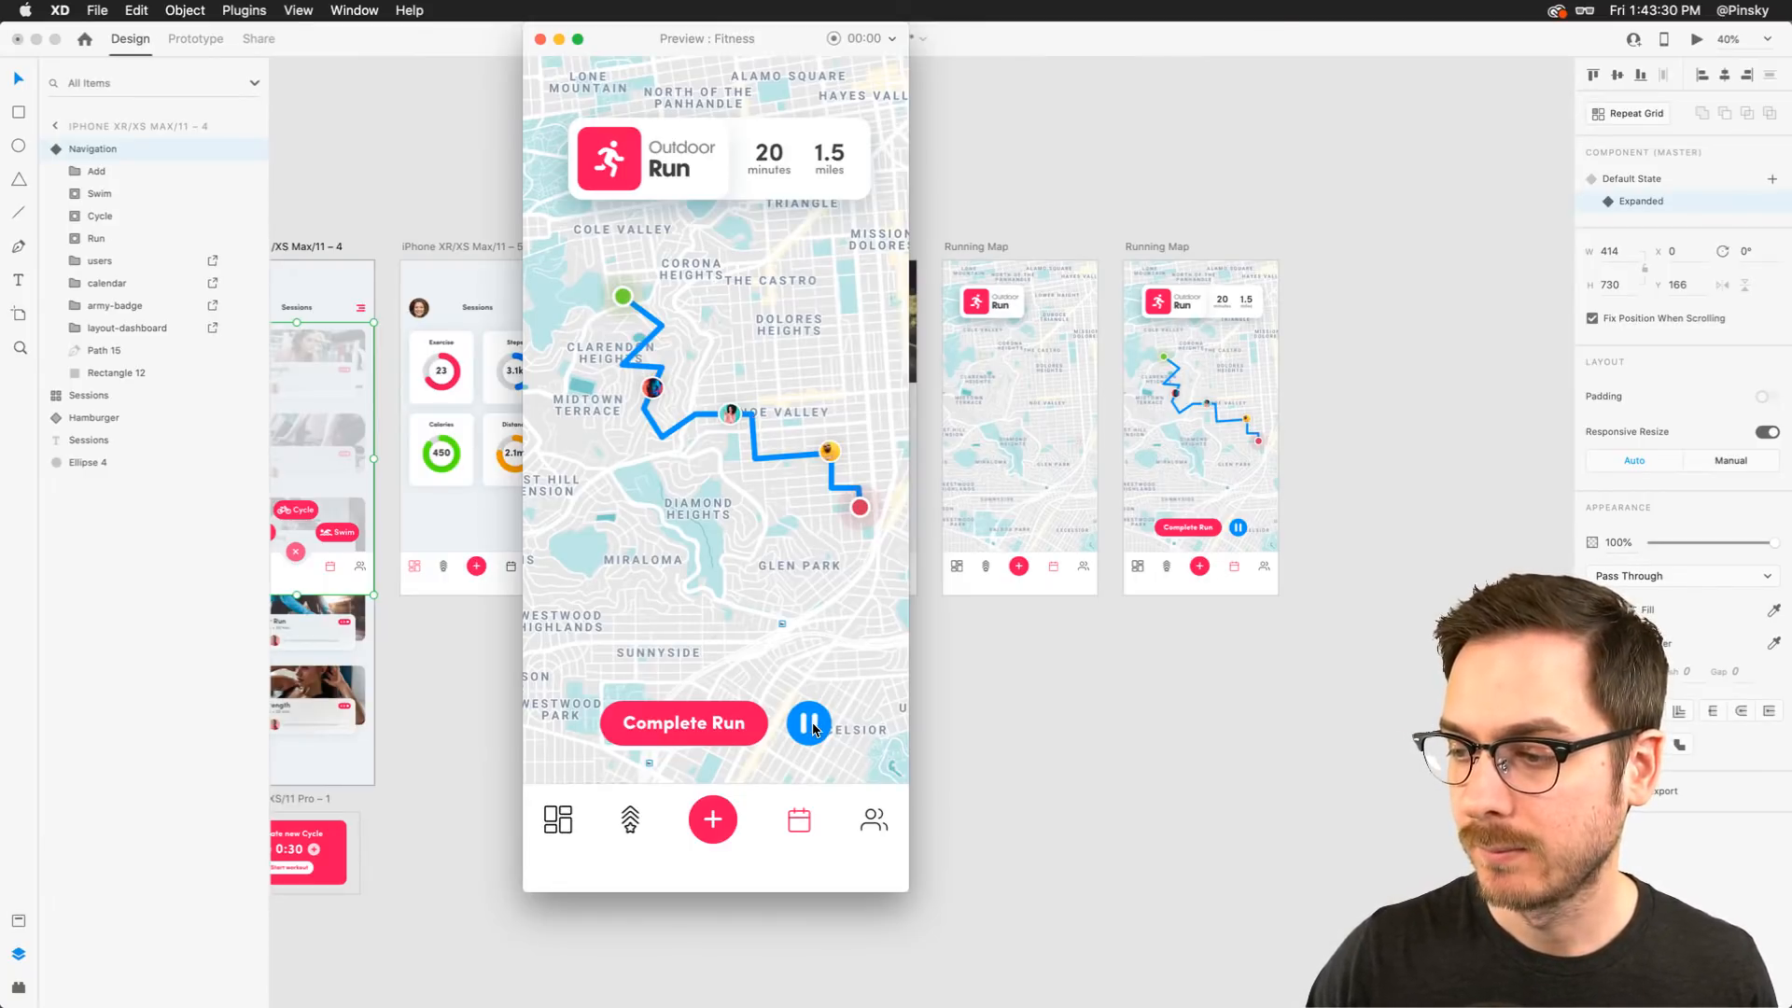
{"action": "left_click", "coordinate": [813, 732]}
{"action": "left_click", "coordinate": [811, 733]}
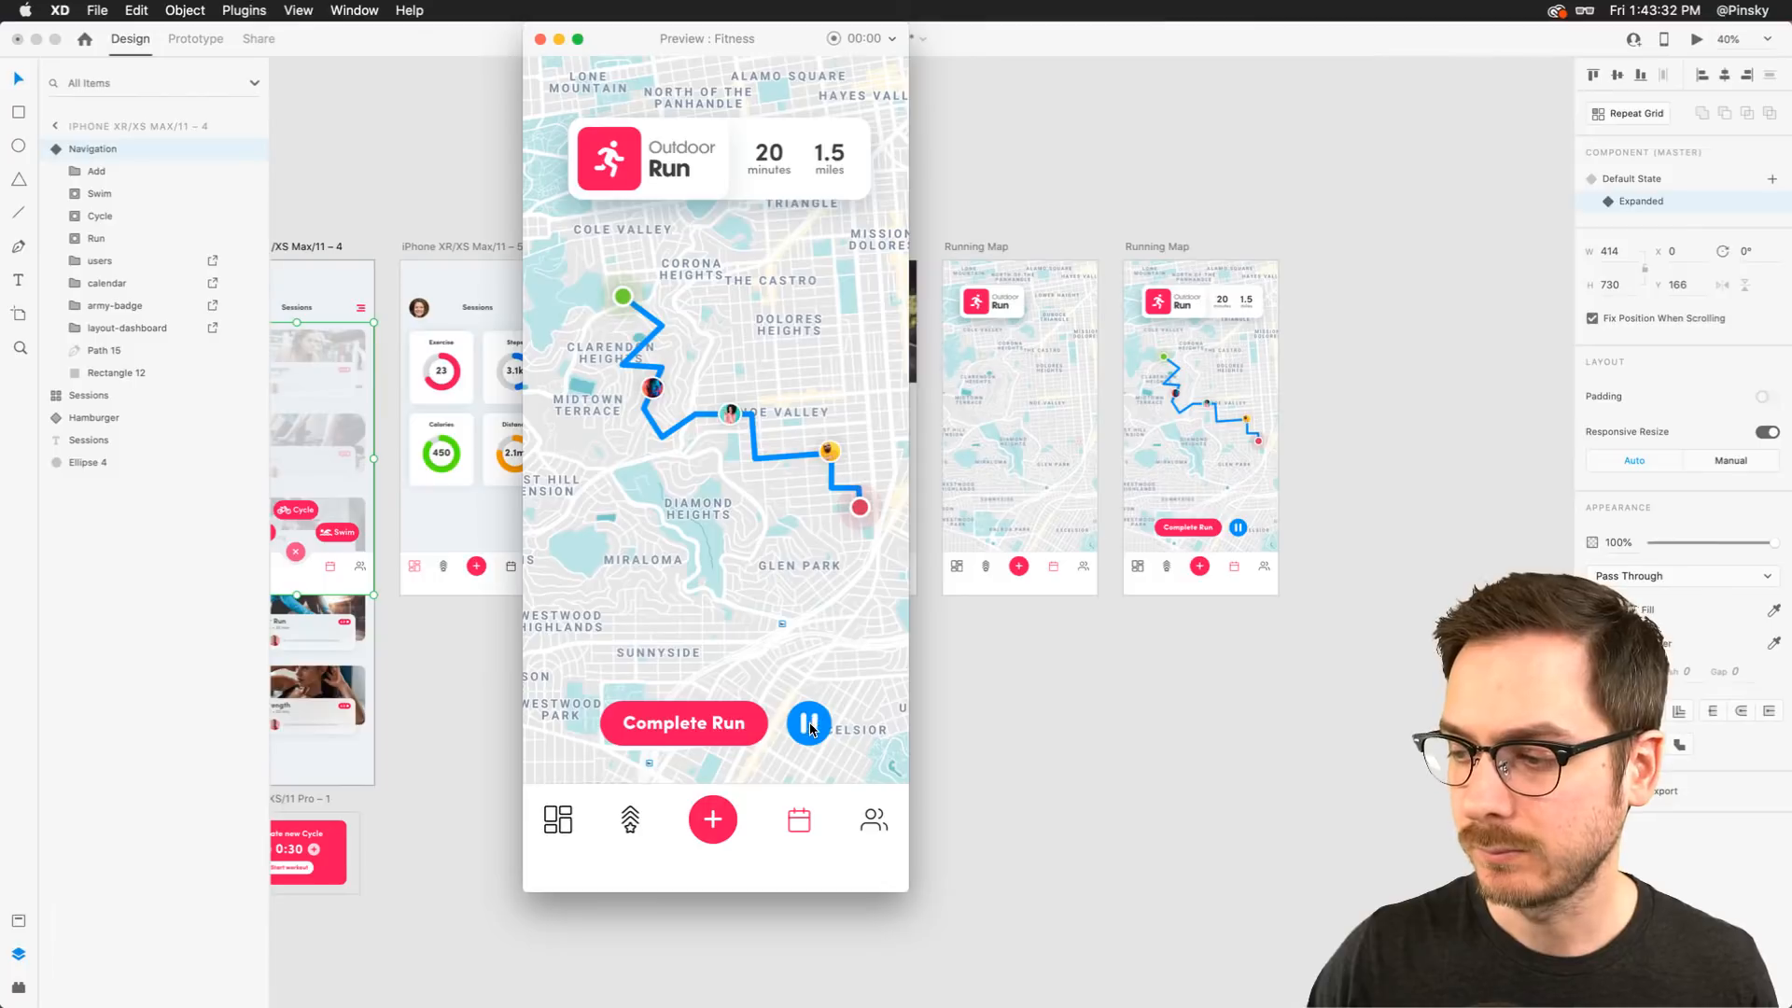
{"action": "key", "text": "super+w"}
Zoom in to inspect the two Running Map artboards, then zoom back out over all artboards
{"action": "scroll", "coordinate": [688, 524], "scroll_direction": "left", "scroll_amount": 3}
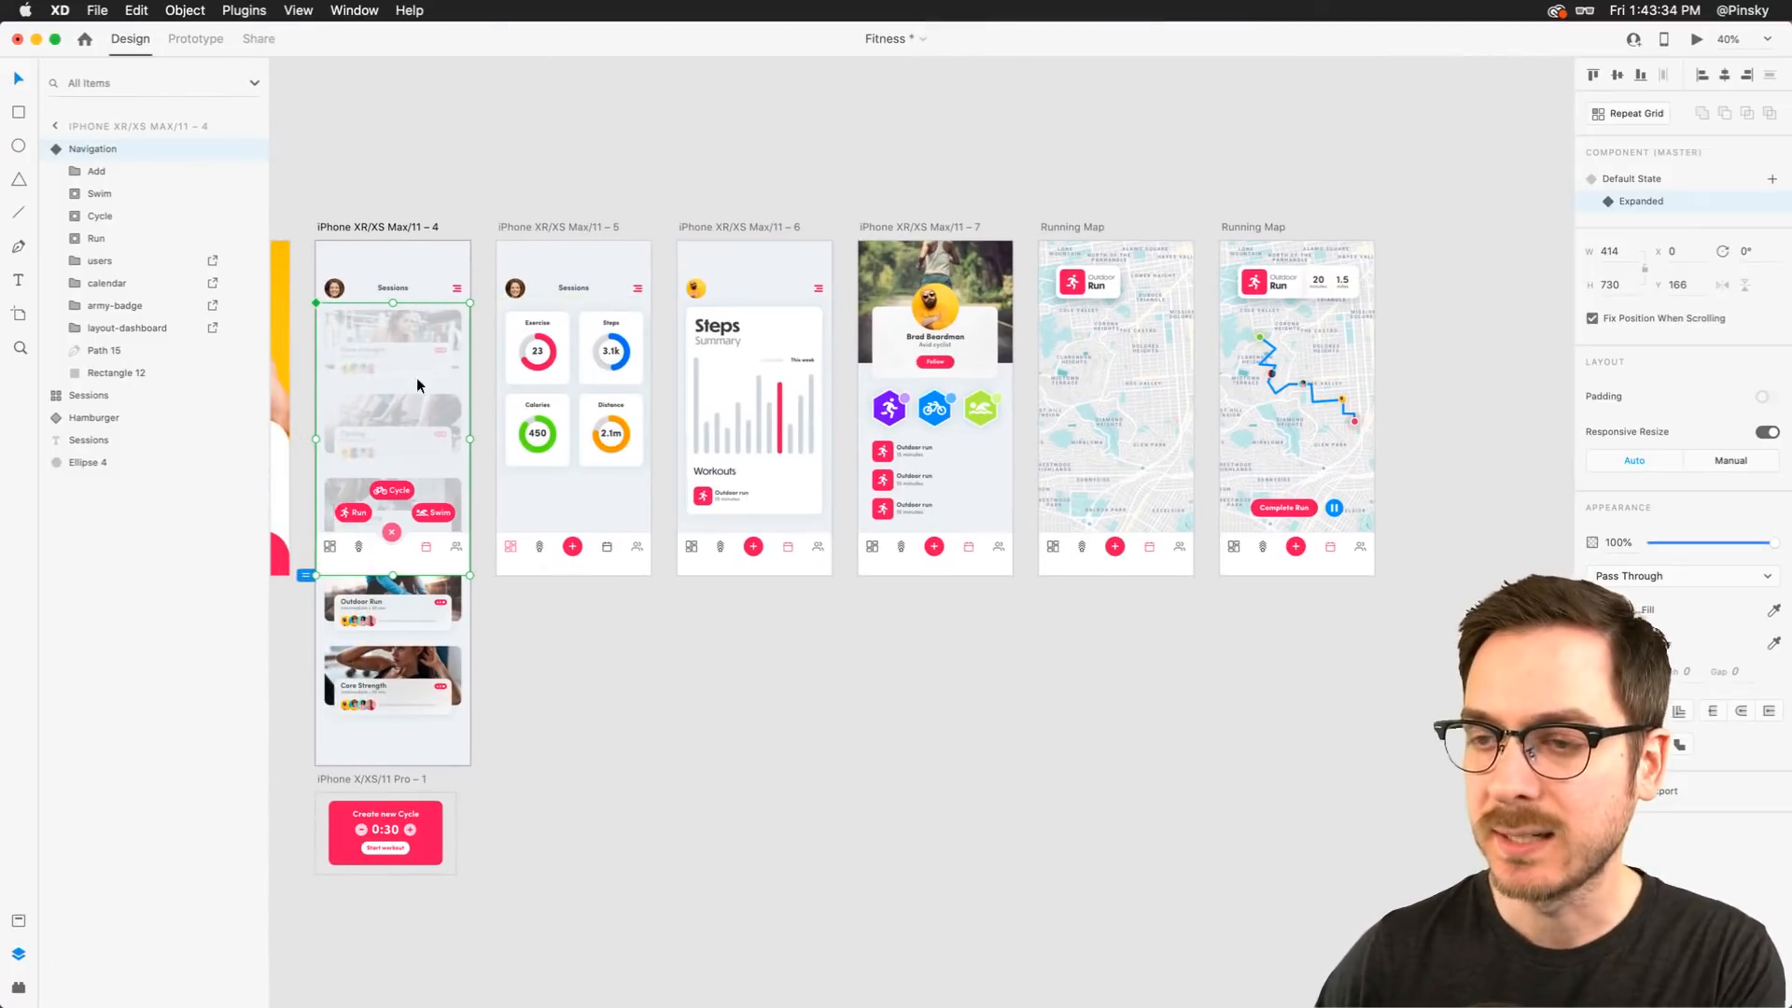
{"action": "scroll", "coordinate": [1295, 401], "scroll_direction": "up", "scroll_amount": 5}
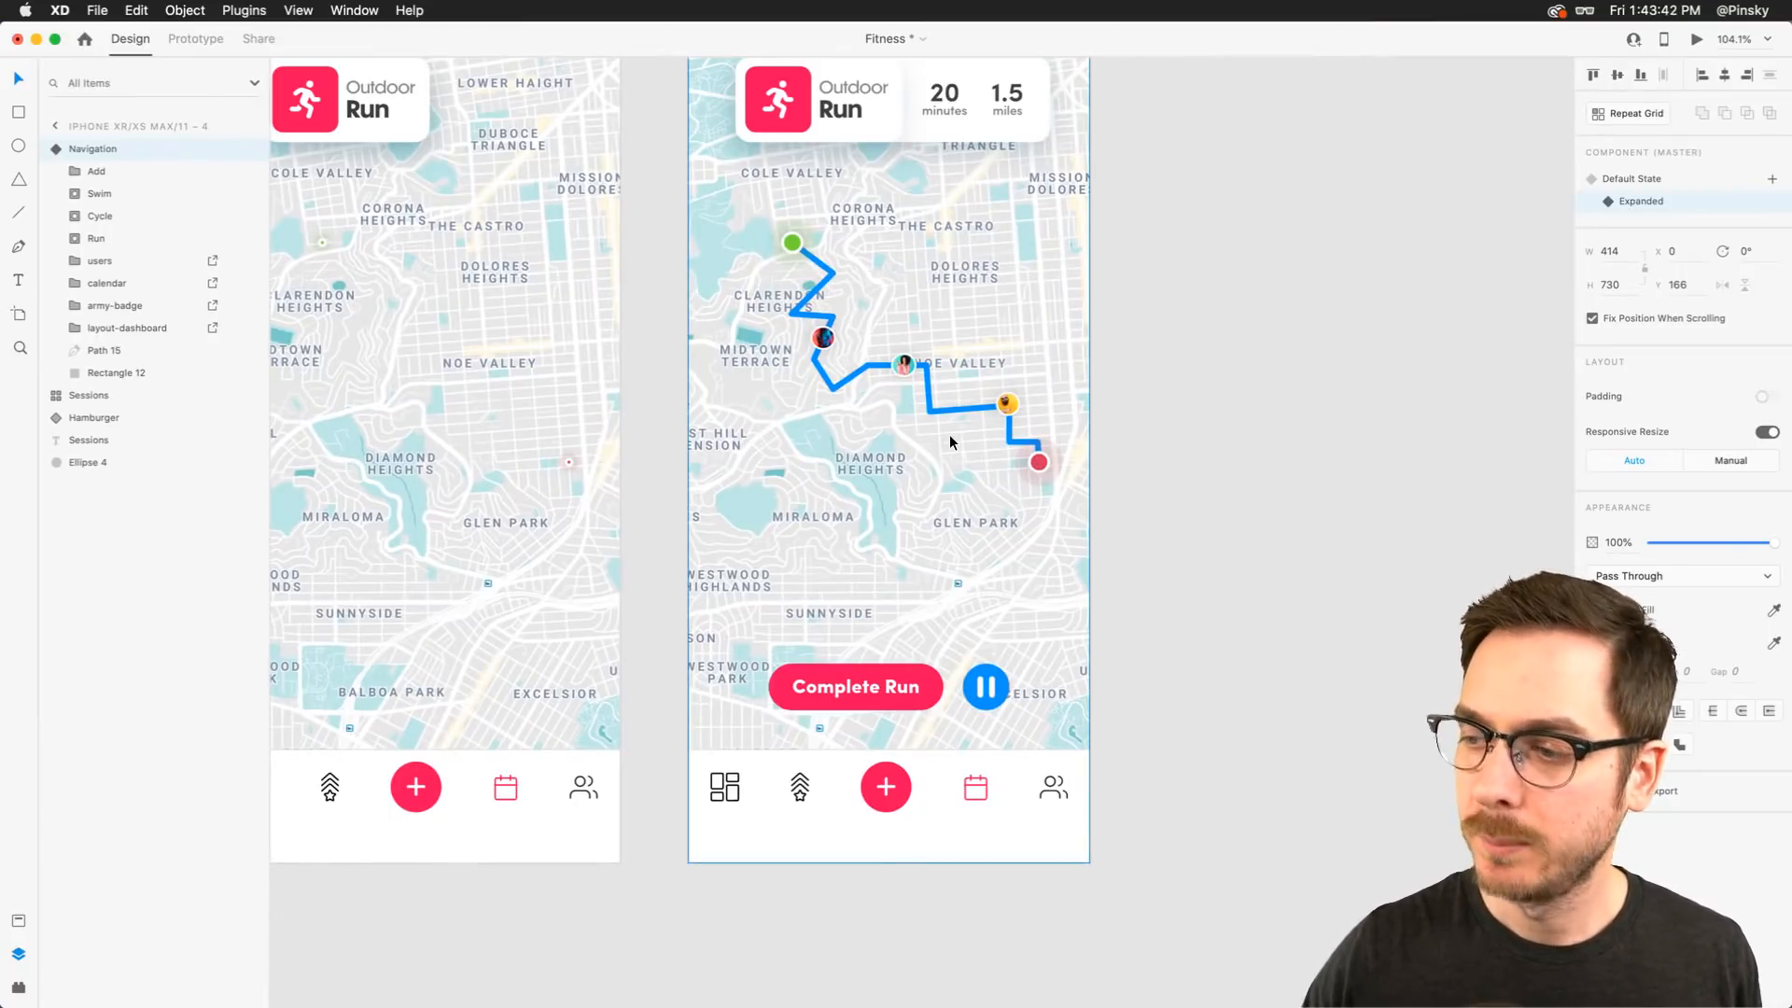
{"action": "scroll", "coordinate": [949, 434], "scroll_direction": "up", "scroll_amount": 3}
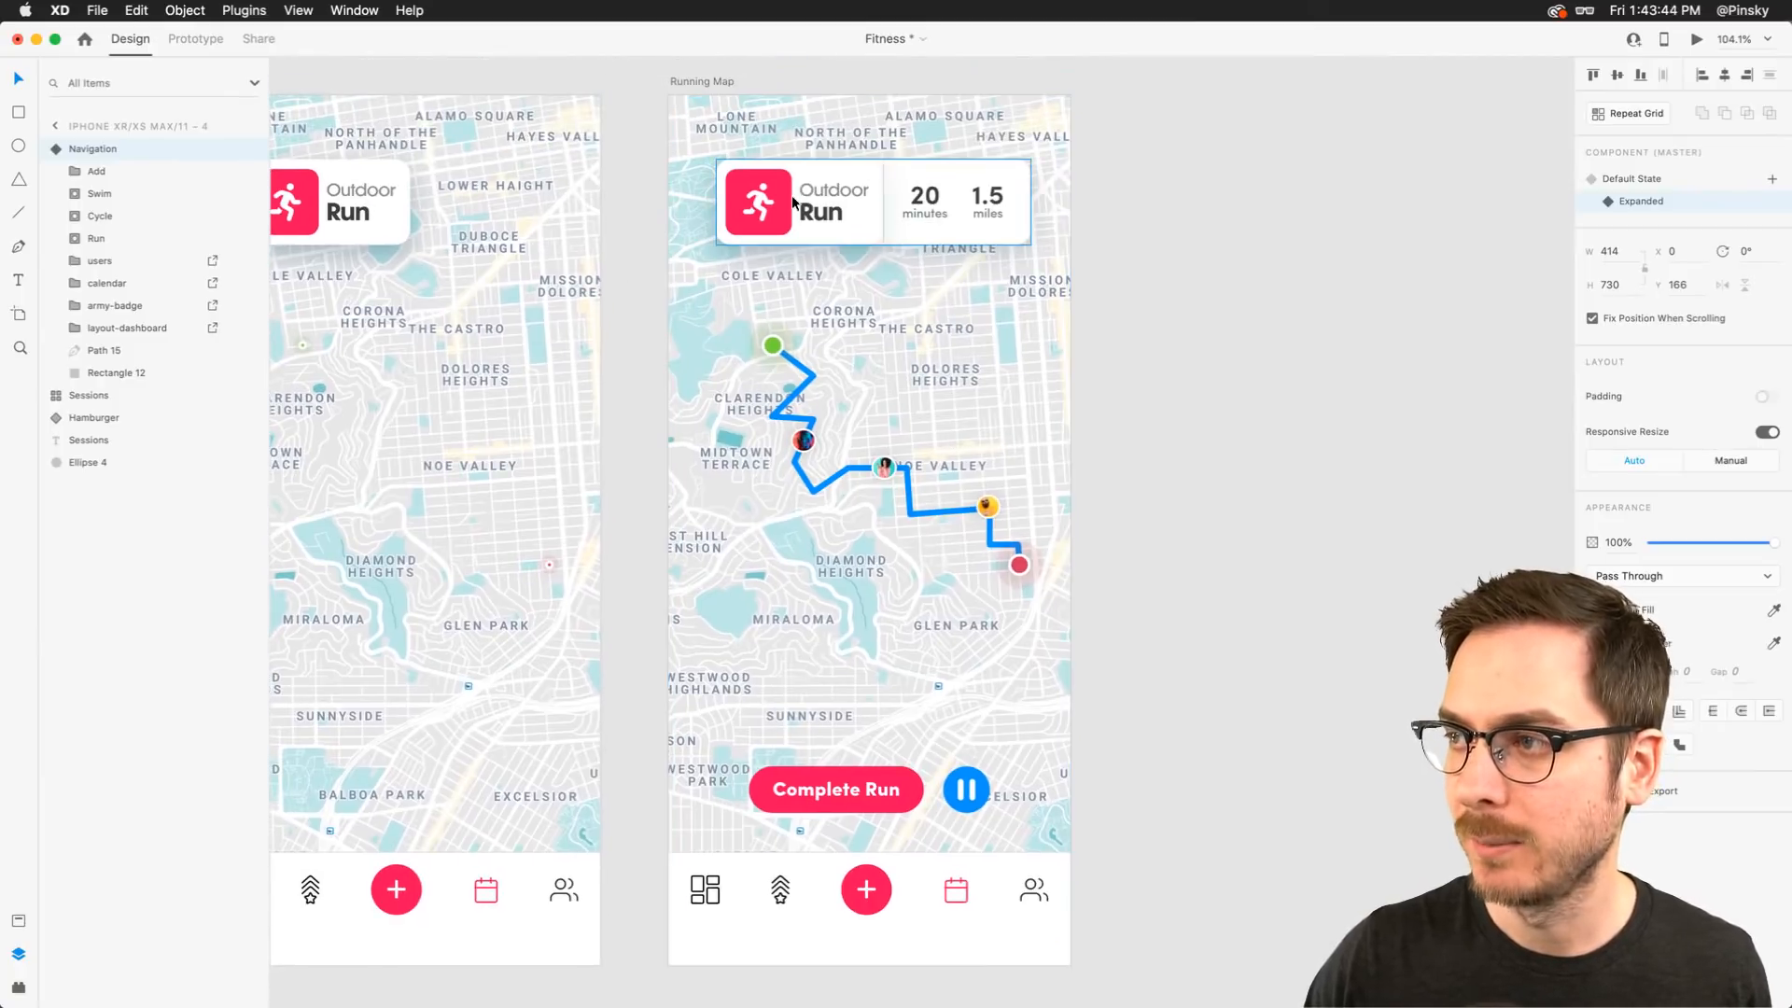
{"action": "scroll", "coordinate": [869, 373], "scroll_direction": "down", "scroll_amount": 3}
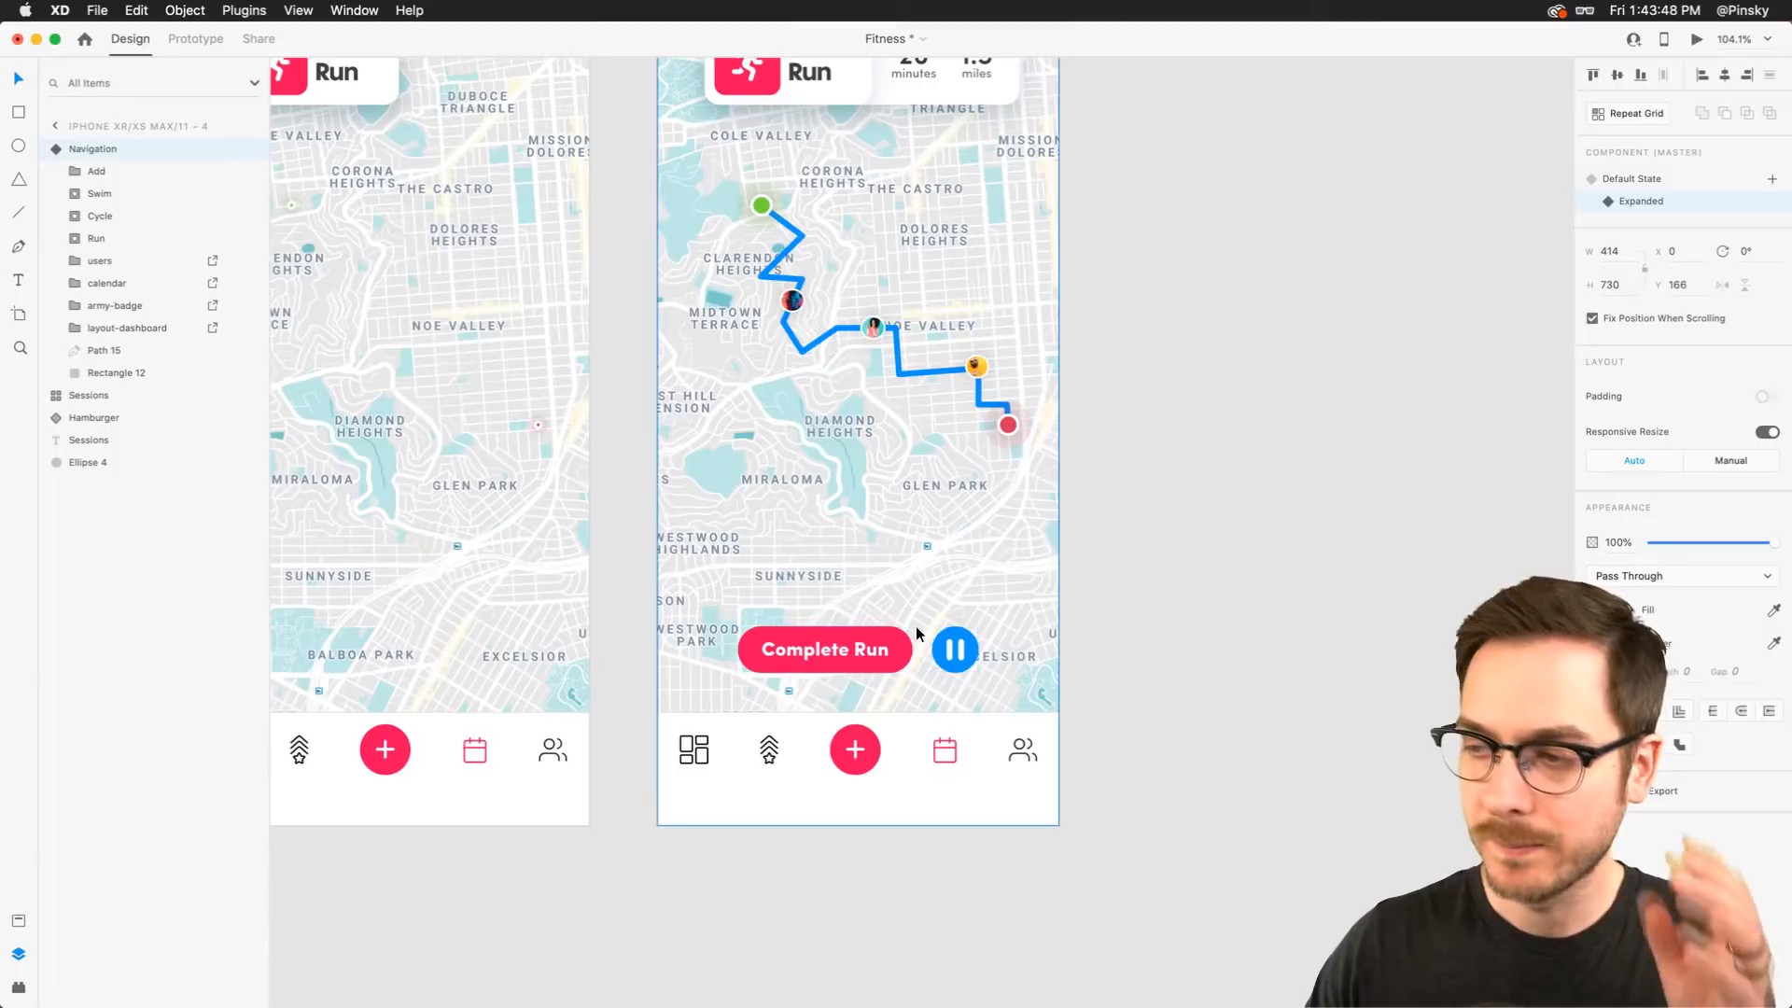
{"action": "scroll", "coordinate": [916, 626], "scroll_direction": "down", "scroll_amount": 5}
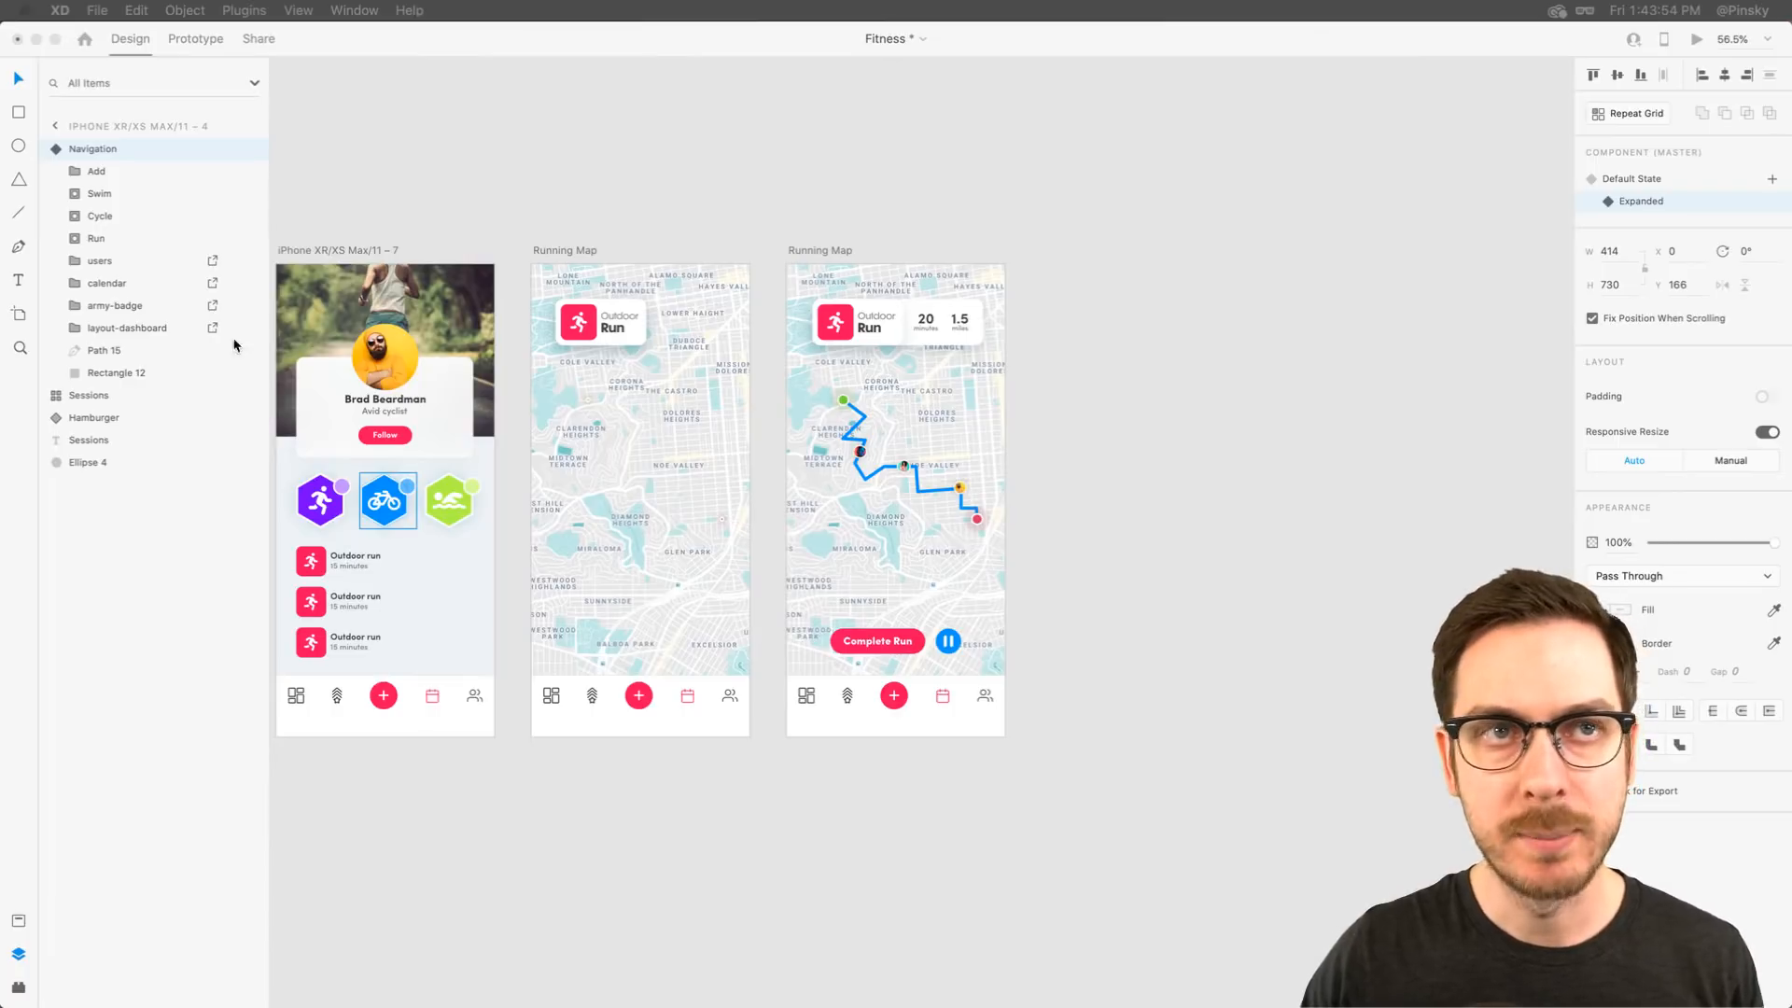
{"action": "left_click", "coordinate": [972, 244]}
{"action": "scroll", "coordinate": [973, 245], "scroll_direction": "down", "scroll_amount": 1}
{"action": "scroll", "coordinate": [973, 246], "scroll_direction": "right", "scroll_amount": 1}
{"action": "scroll", "coordinate": [972, 245], "scroll_direction": "down", "scroll_amount": 5}
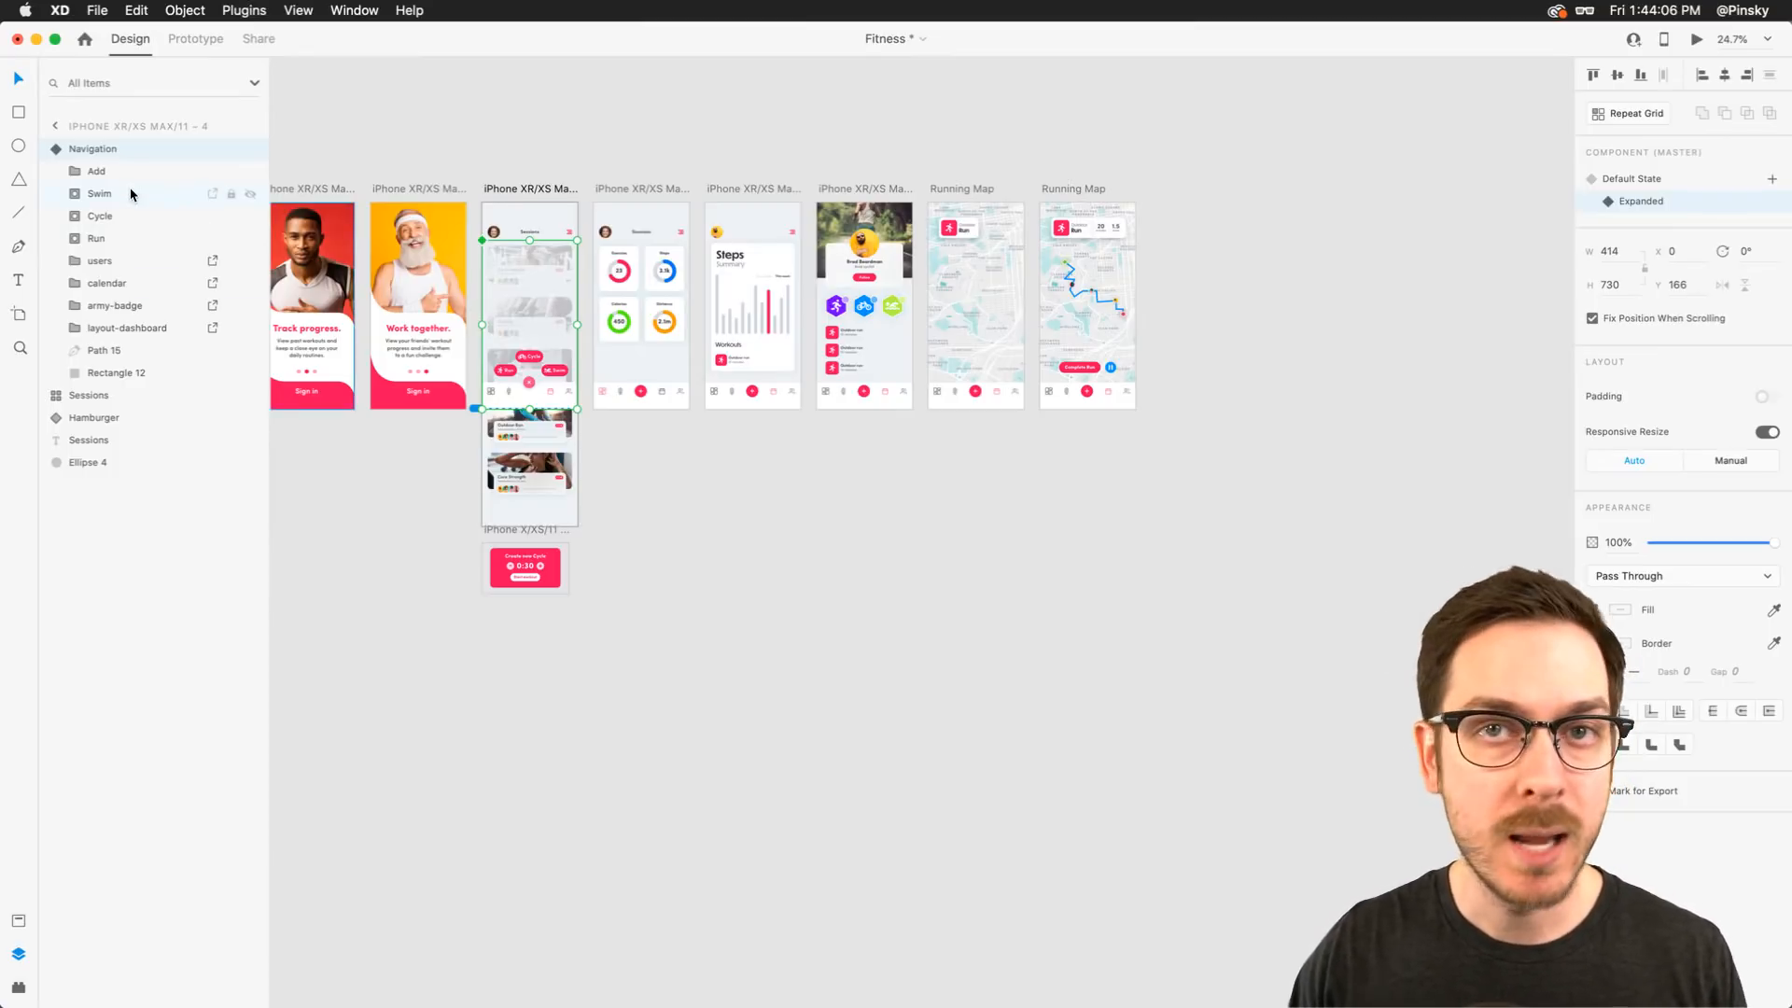
Add an iPad Pro 12.9in artboard in landscape orientation and place it below the phone artboards
{"action": "left_click", "coordinate": [18, 314]}
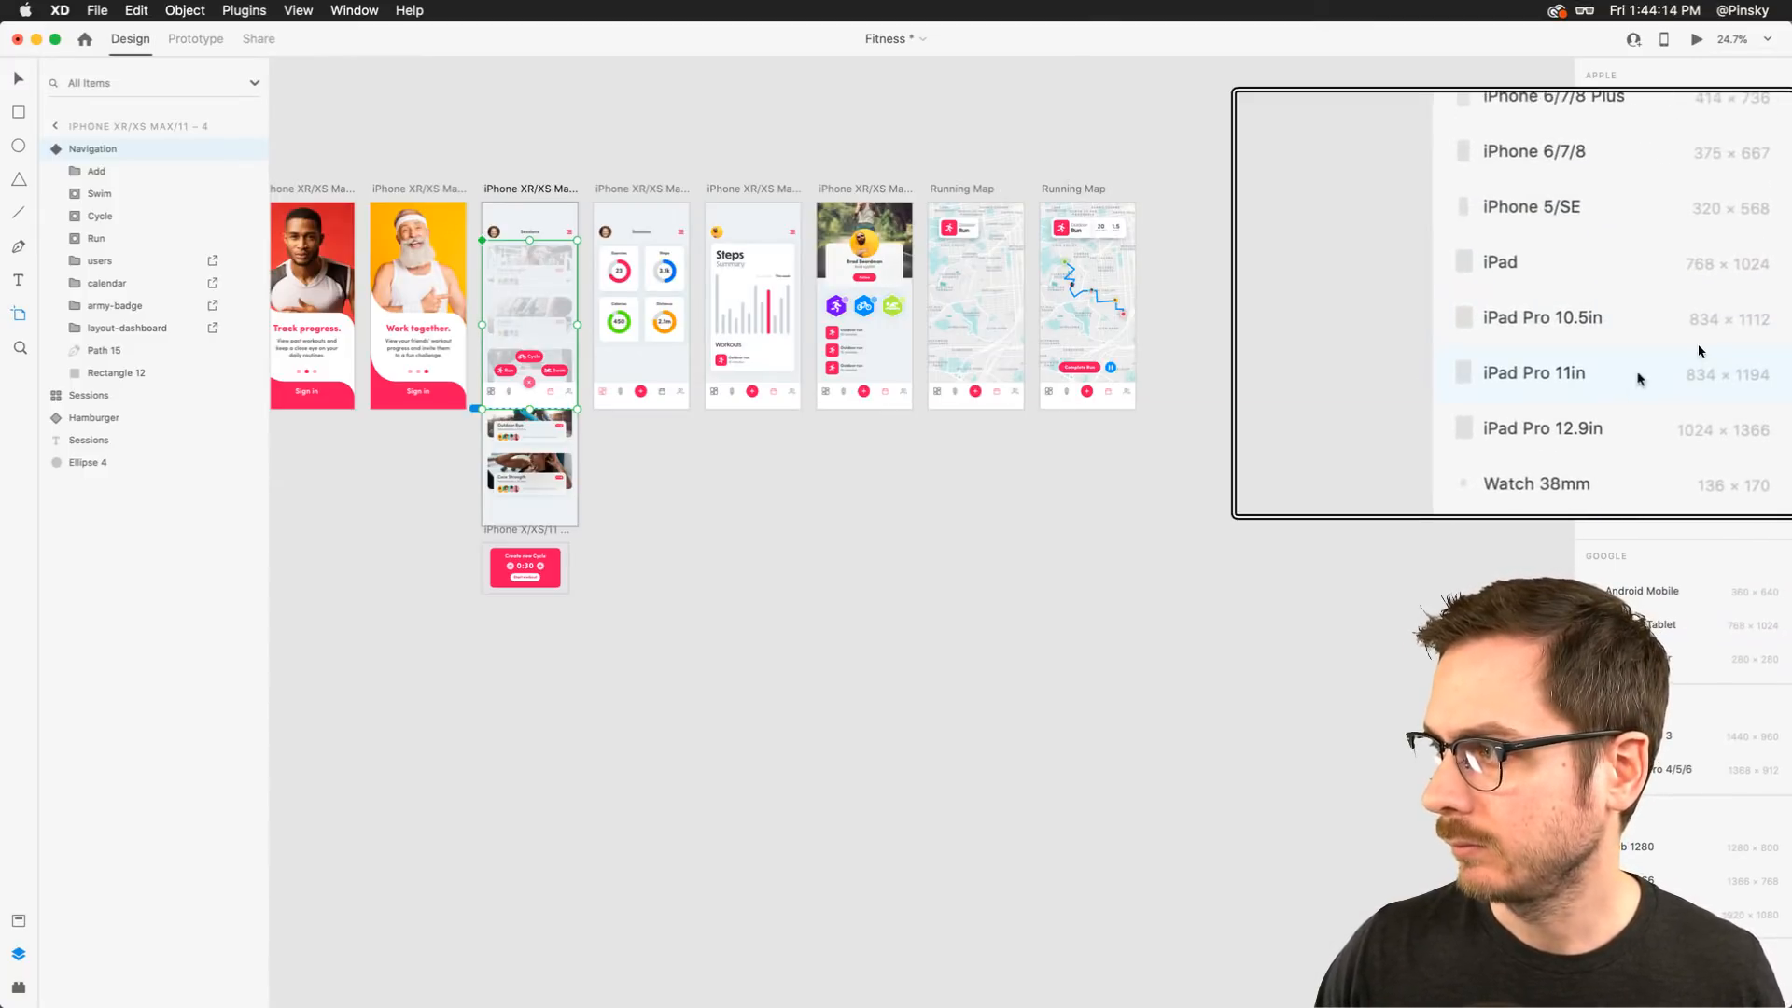
{"action": "left_click", "coordinate": [1649, 376]}
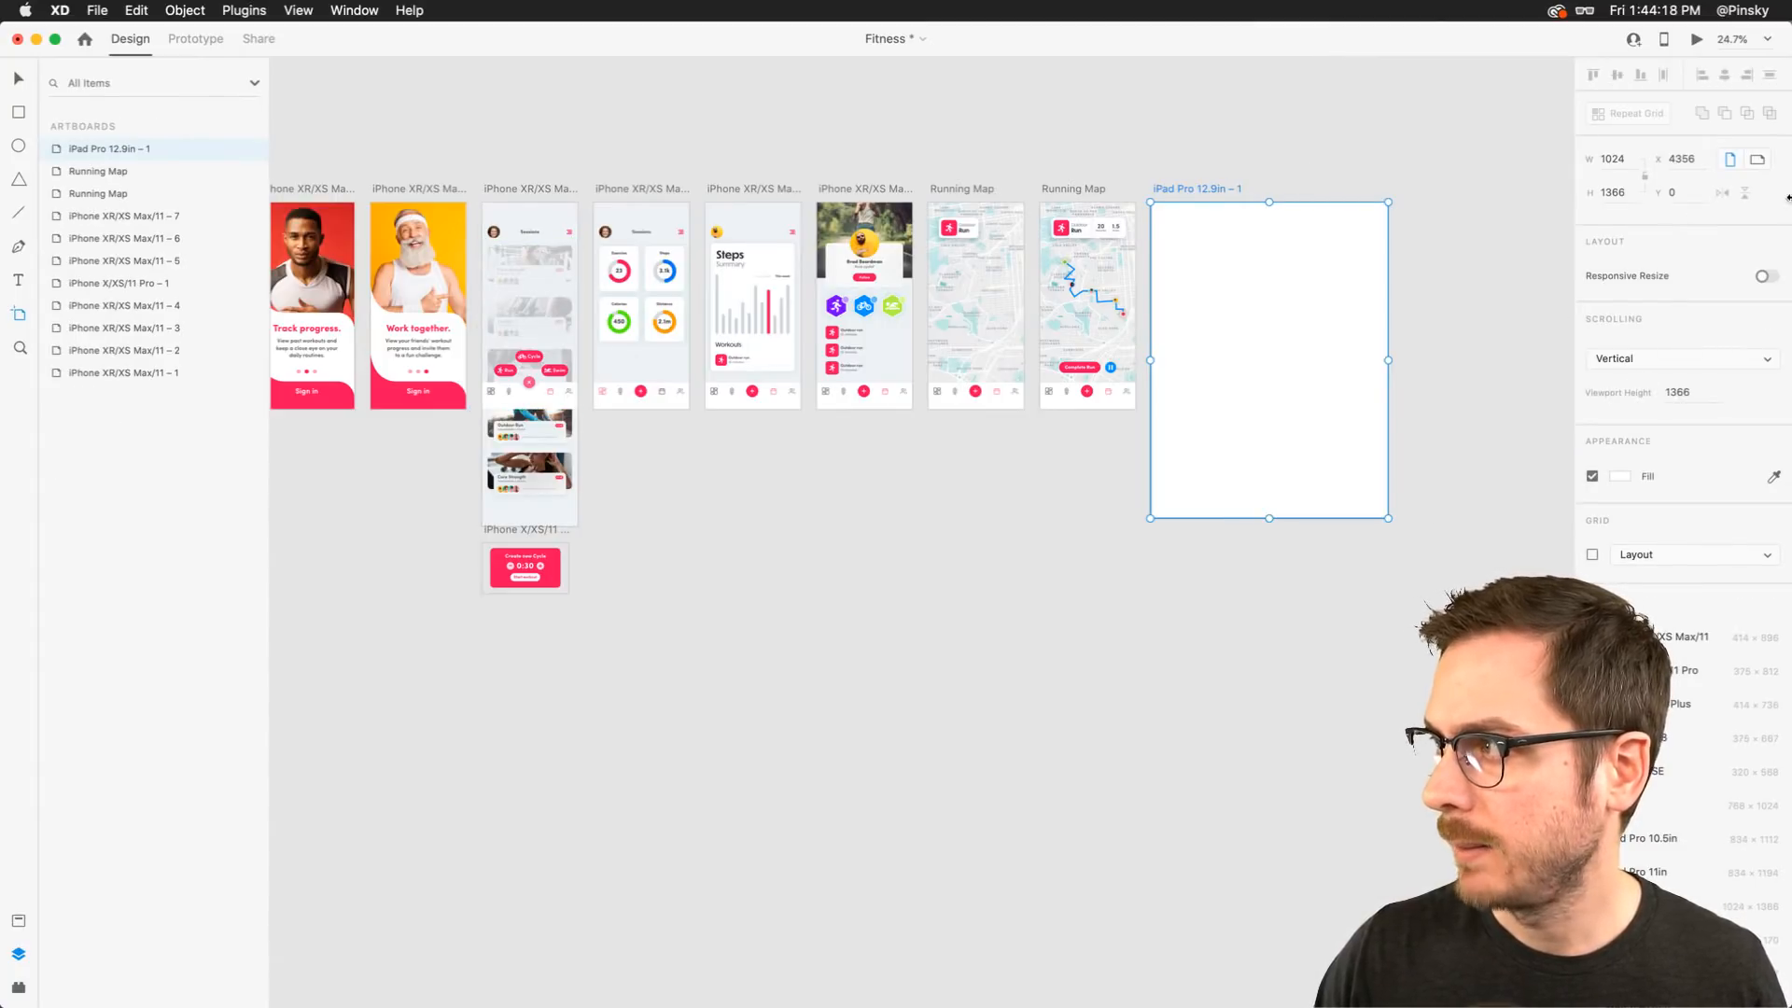
{"action": "left_click", "coordinate": [1758, 159]}
{"action": "left_click_drag", "start_coordinate": [1212, 187], "coordinate": [653, 429]}
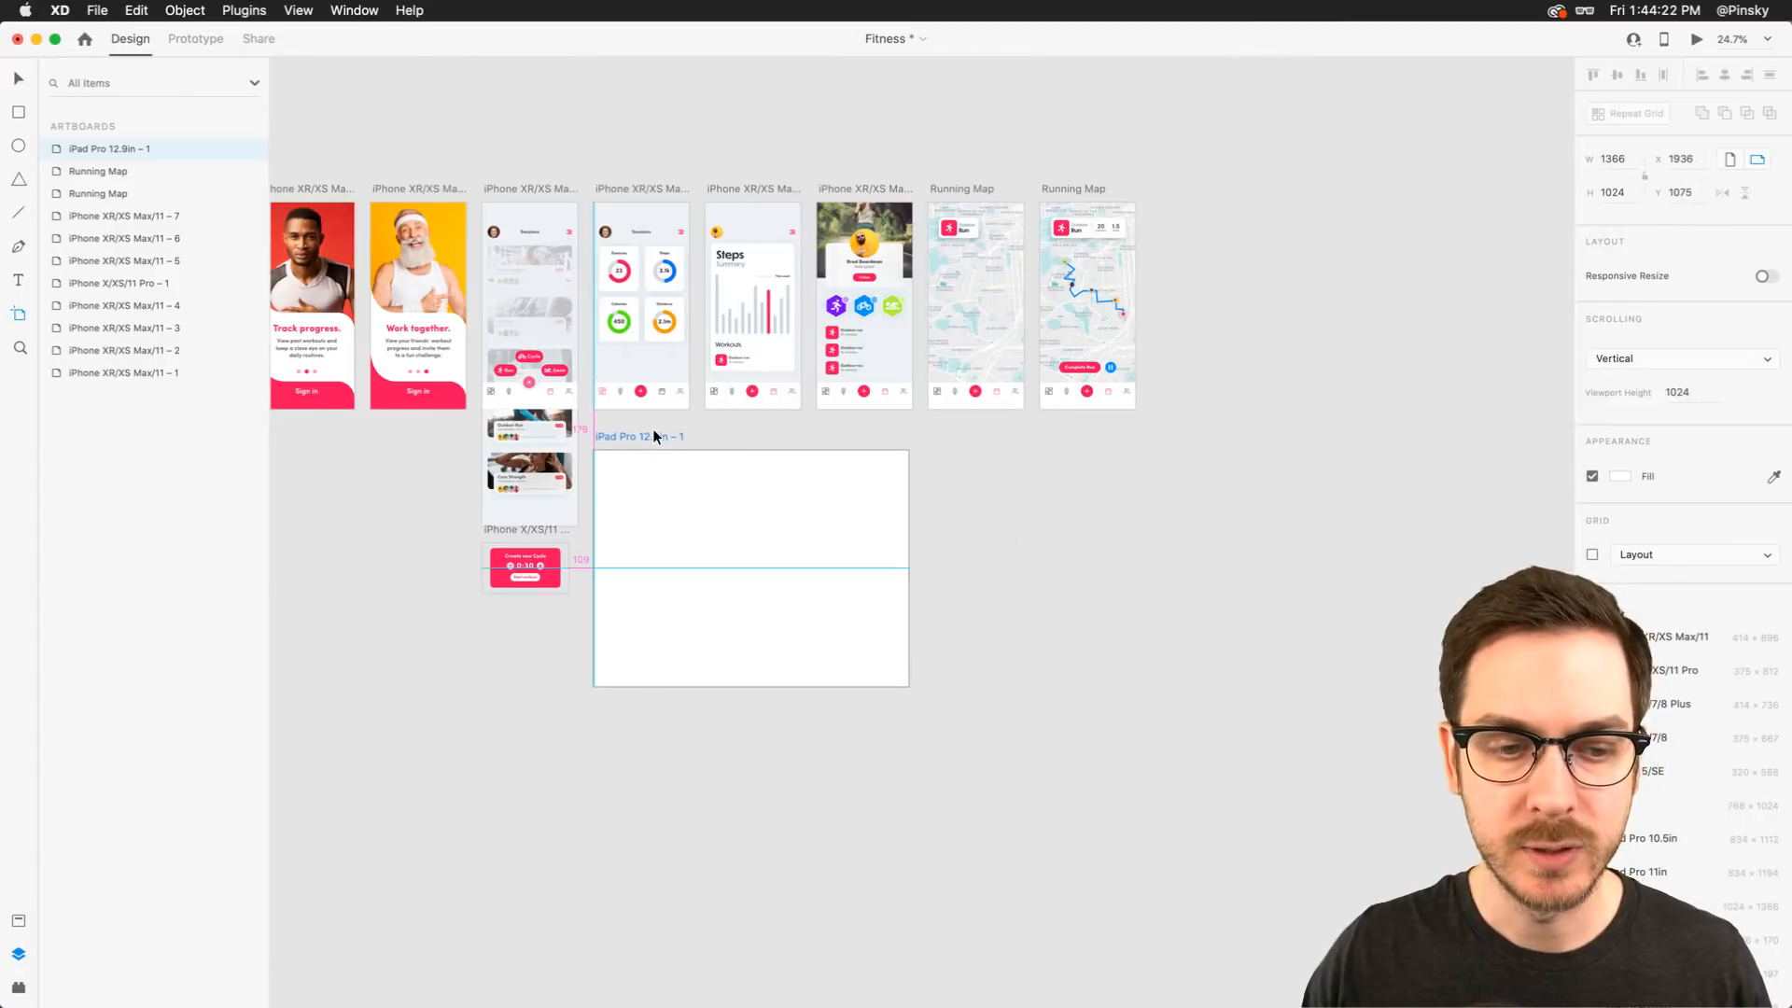
Rename the new iPad artboard to Tablet View
{"action": "scroll", "coordinate": [810, 507], "scroll_direction": "up", "scroll_amount": 3}
{"action": "scroll", "coordinate": [810, 507], "scroll_direction": "up", "scroll_amount": 5}
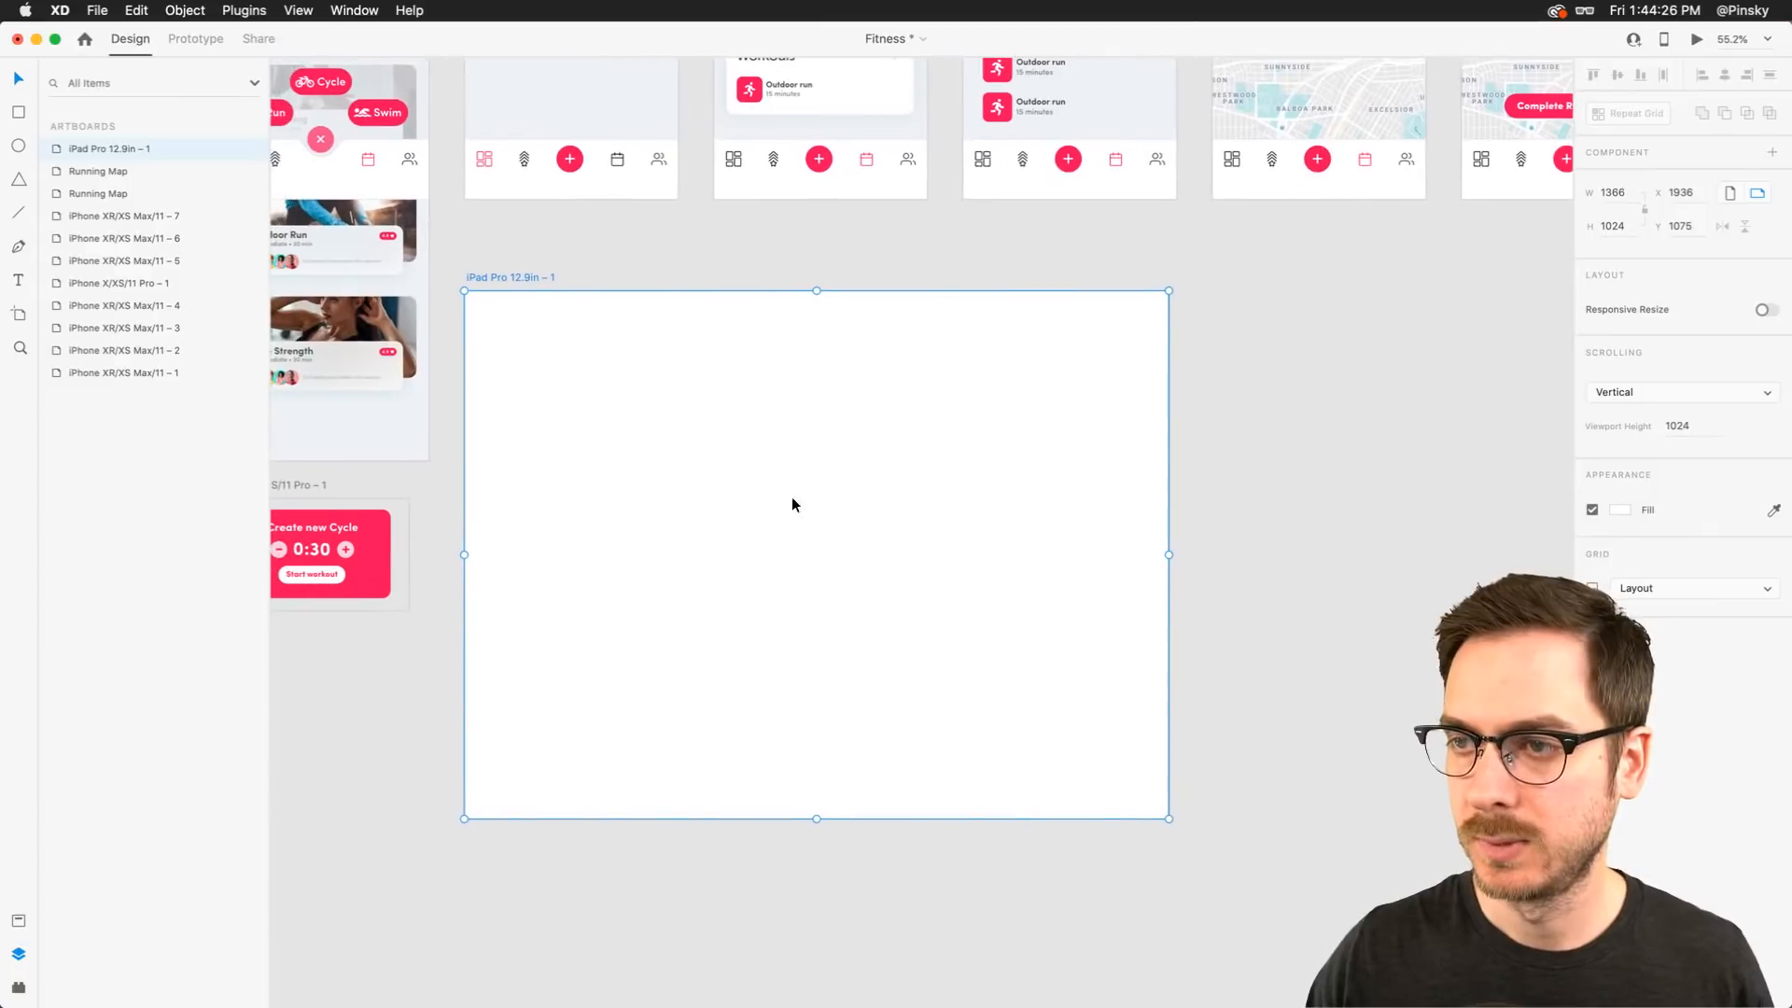
{"action": "double_click", "coordinate": [479, 270]}
{"action": "type", "text": "Tablet"}
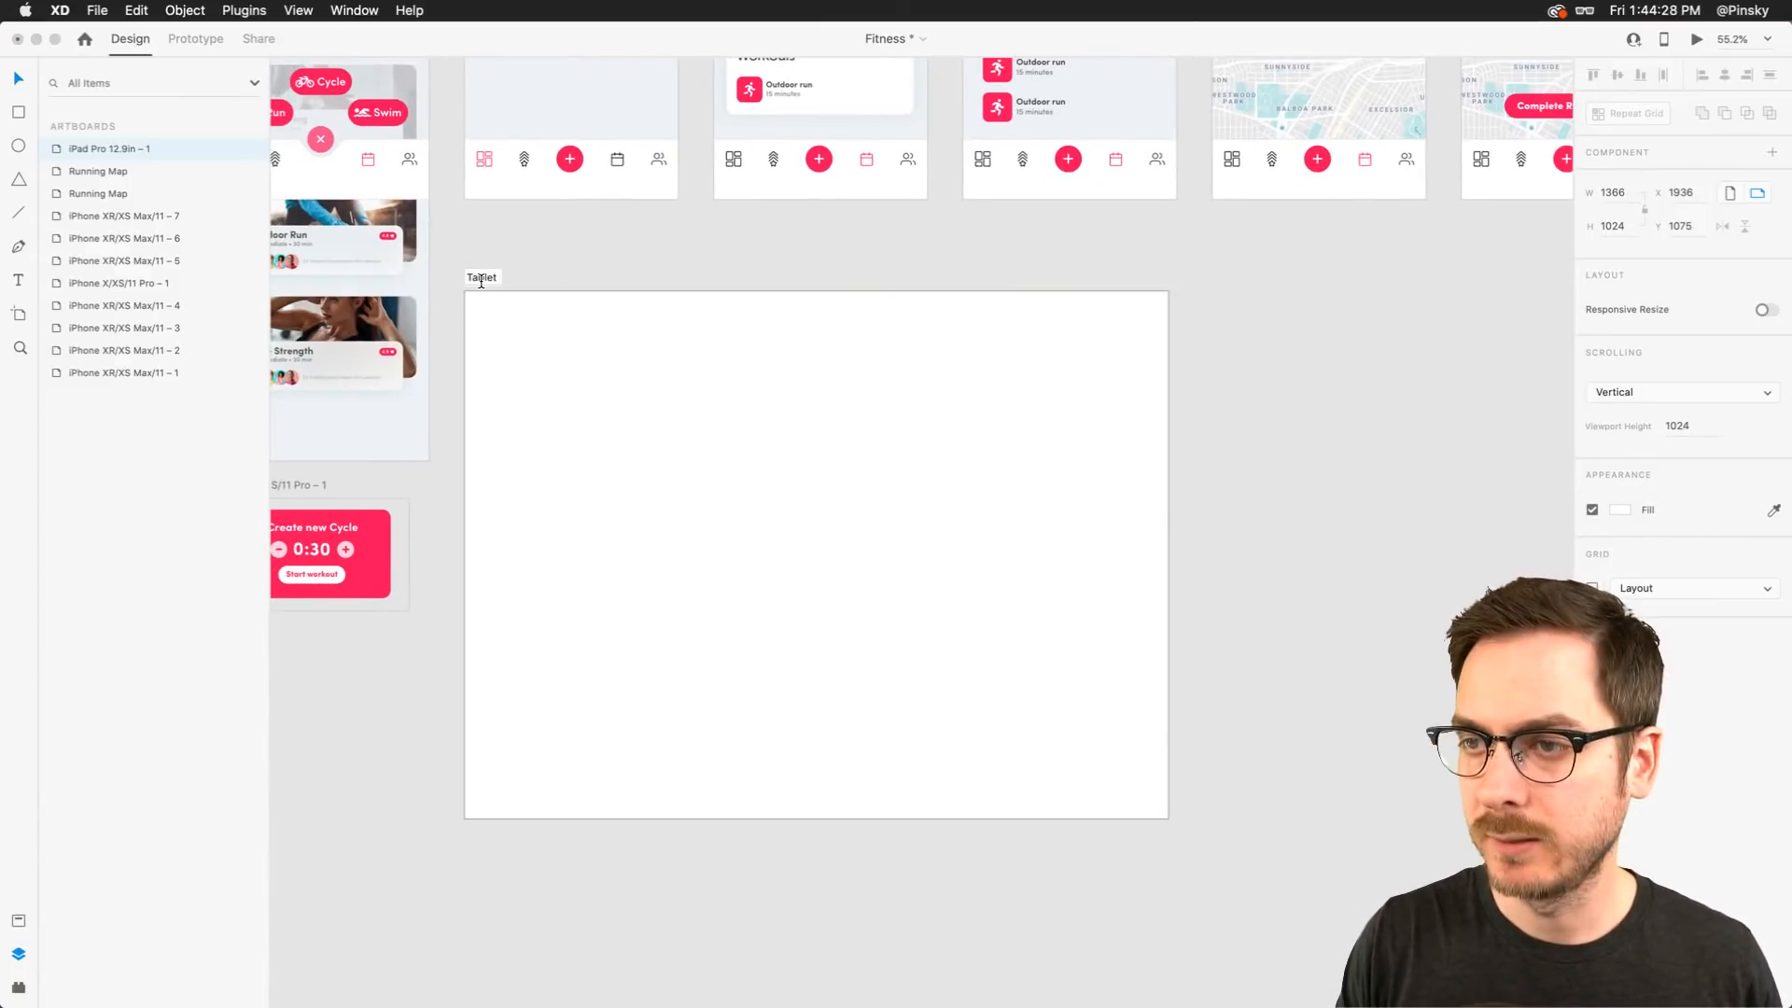
{"action": "type", "text": " View"}
{"action": "key", "text": "Return"}
Fill the Tablet View artboard with the Artboard Blue colour asset
{"action": "scroll", "coordinate": [545, 316], "scroll_direction": "up", "scroll_amount": 2}
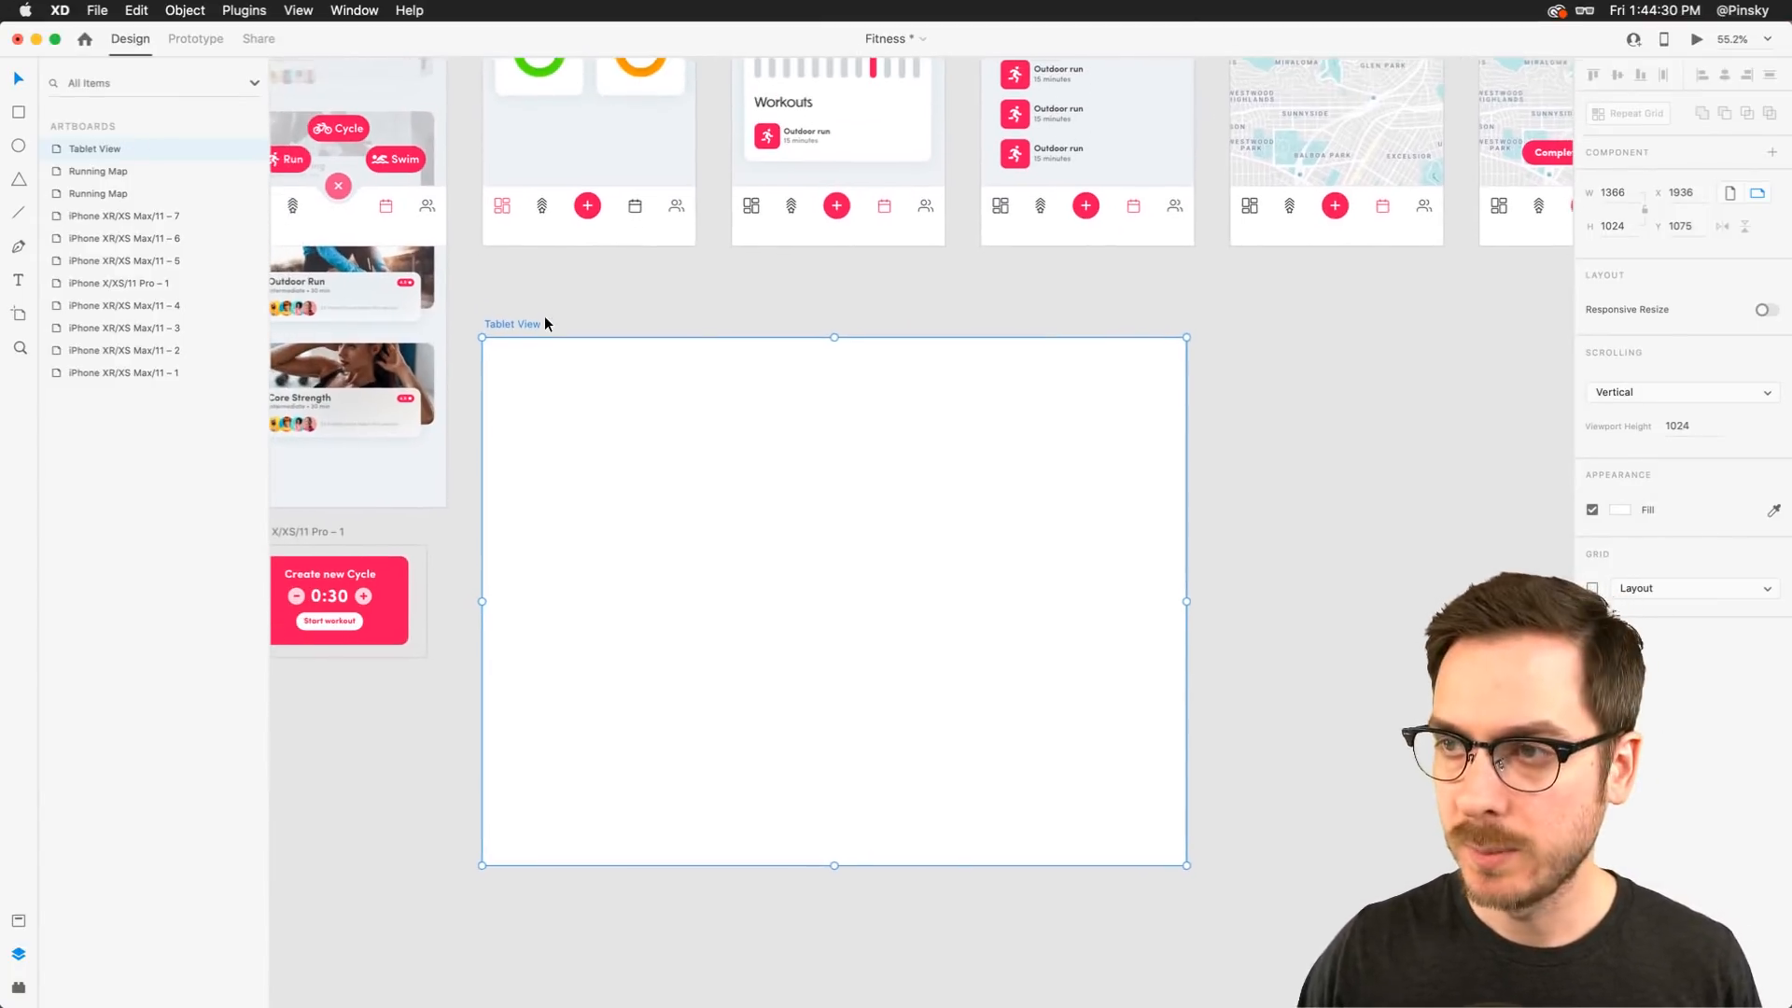
{"action": "key", "text": "super+shift+y"}
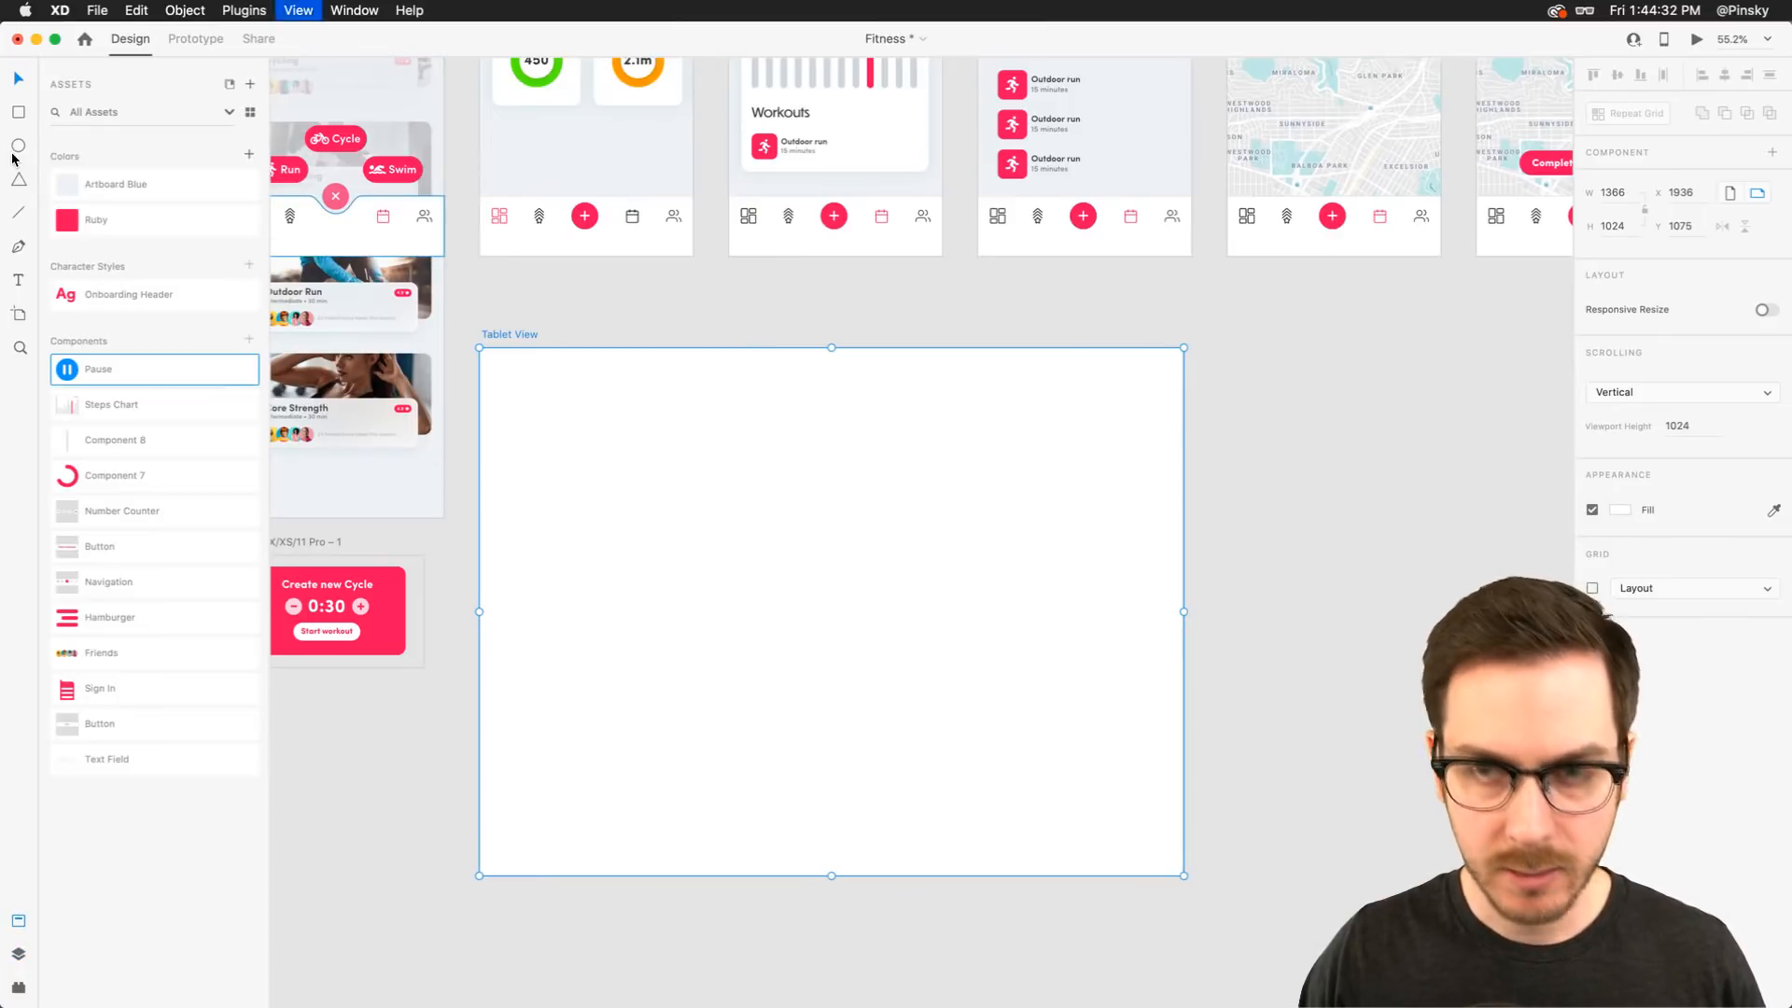
{"action": "left_click", "coordinate": [155, 177]}
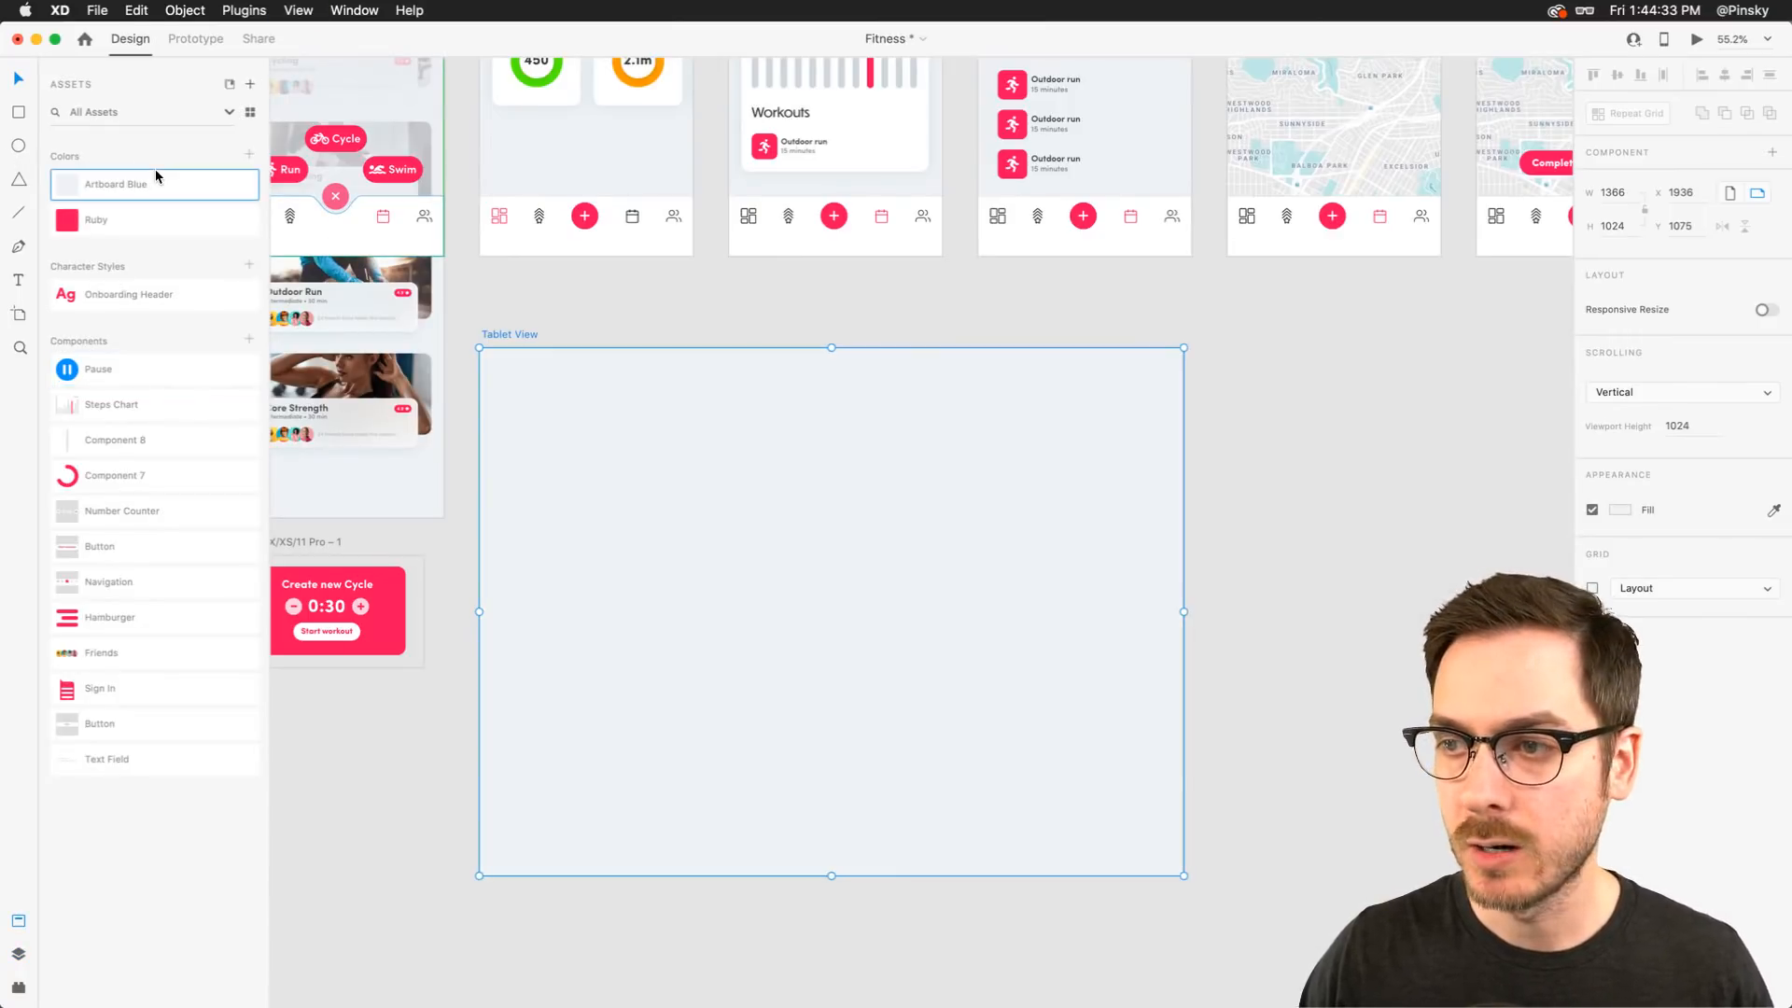
Draw a full-width header rectangle about 100 px tall across the top of the Tablet View artboard
{"action": "left_click", "coordinate": [512, 374]}
{"action": "key", "text": "r"}
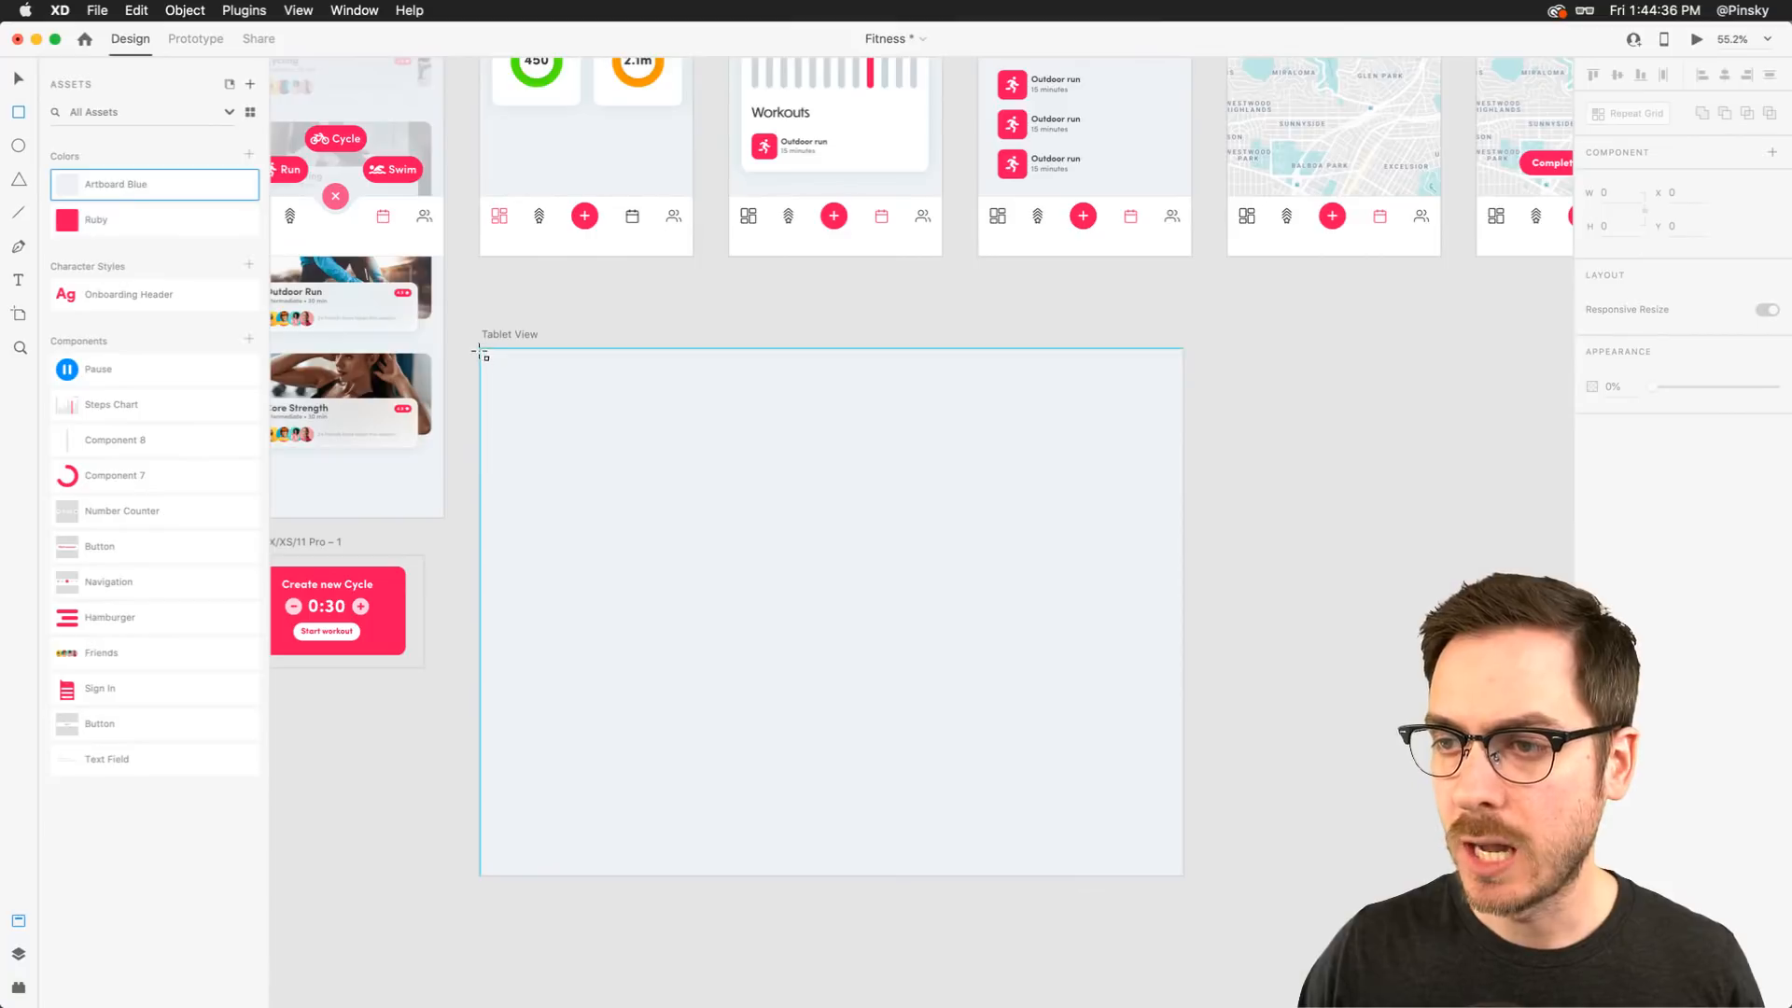
{"action": "mouse_move", "coordinate": [480, 349]}
{"action": "left_mouse_down"}
{"action": "mouse_move", "coordinate": [1049, 401]}
{"action": "mouse_move", "coordinate": [1185, 442]}
{"action": "left_mouse_up"}
{"action": "key", "text": "v"}
Copy the Steps card from the Sessions stats screen and paste its appearance onto the header rectangle
{"action": "scroll", "coordinate": [1185, 442], "scroll_direction": "up", "scroll_amount": 5}
{"action": "left_click", "coordinate": [526, 213], "text": "super"}
{"action": "key", "text": "super+c"}
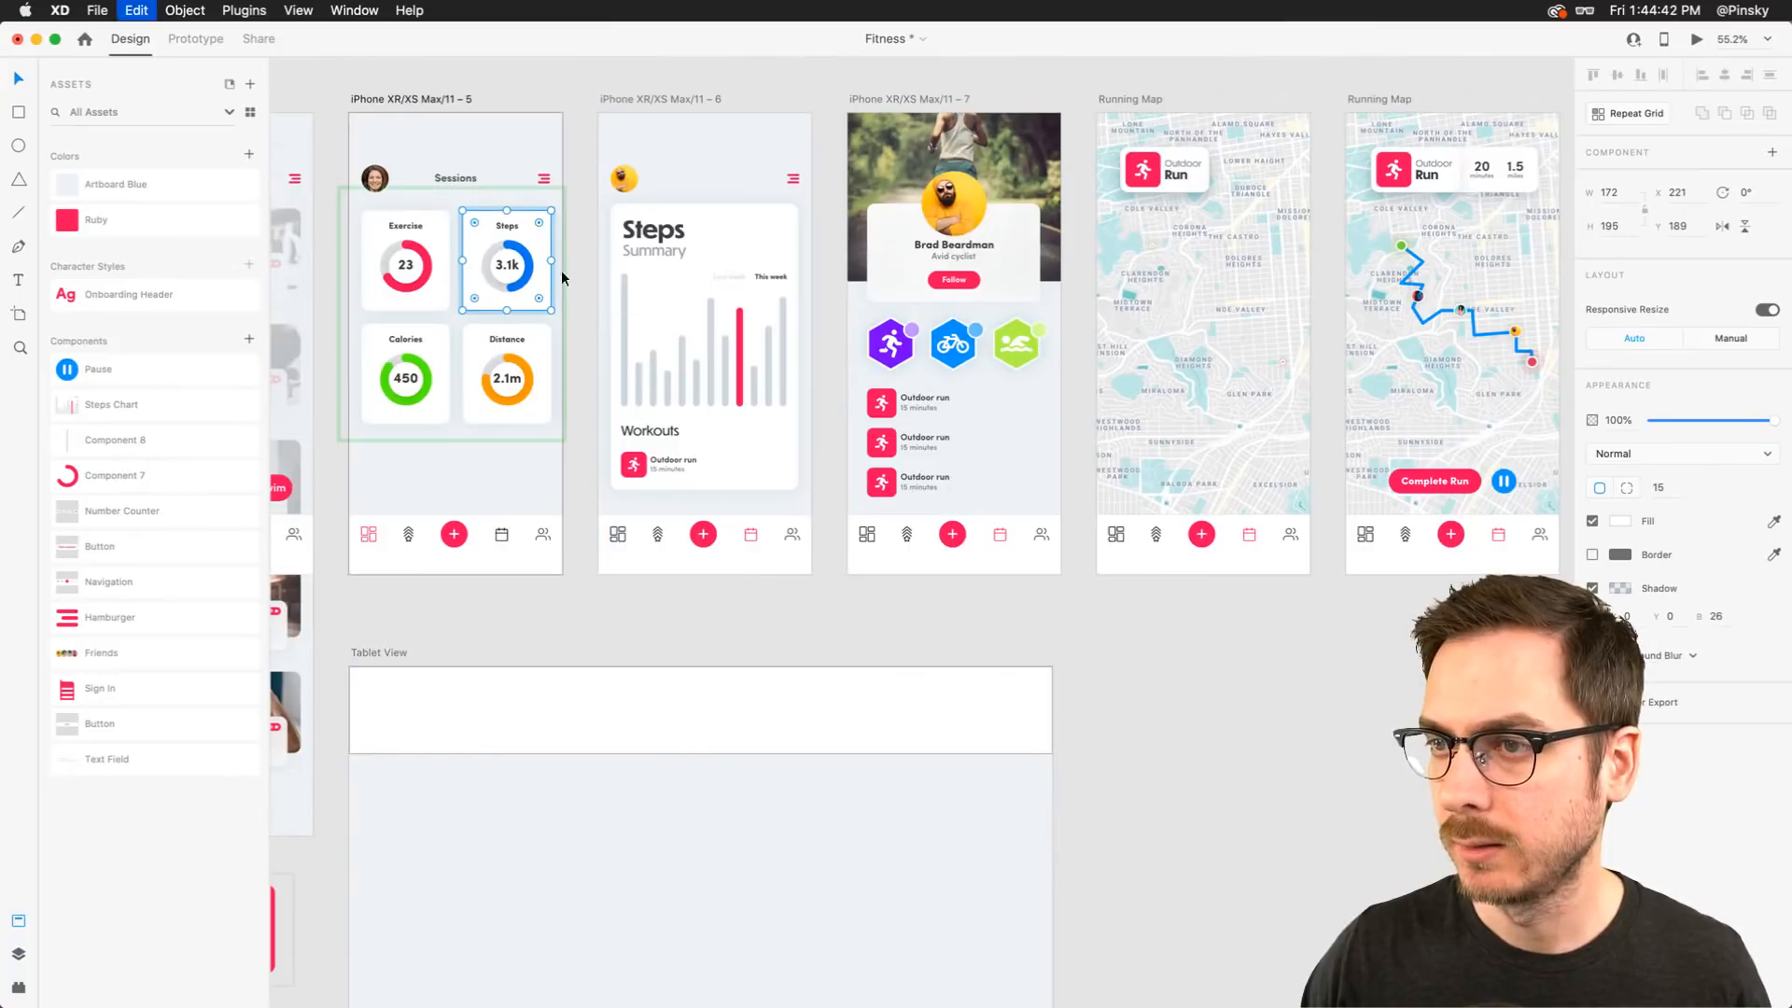
{"action": "scroll", "coordinate": [635, 507], "scroll_direction": "down", "scroll_amount": 5}
{"action": "left_click", "coordinate": [632, 498]}
{"action": "right_click", "coordinate": [634, 507]}
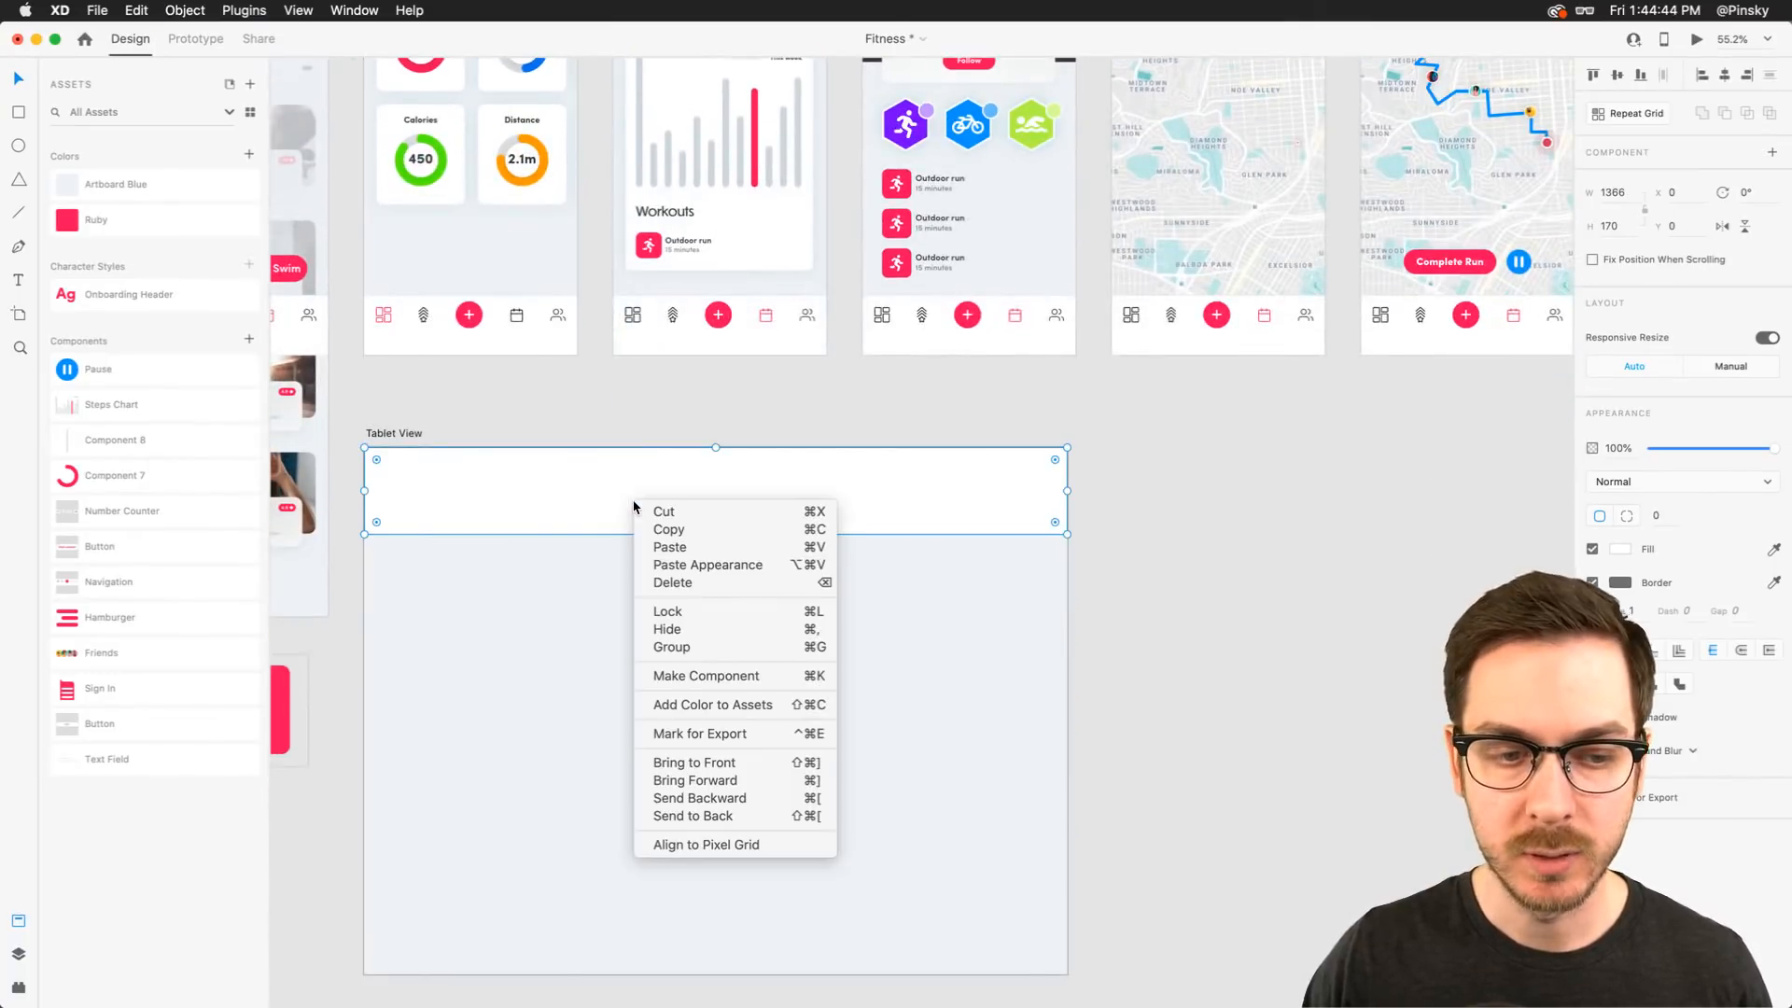
{"action": "left_click", "coordinate": [745, 565]}
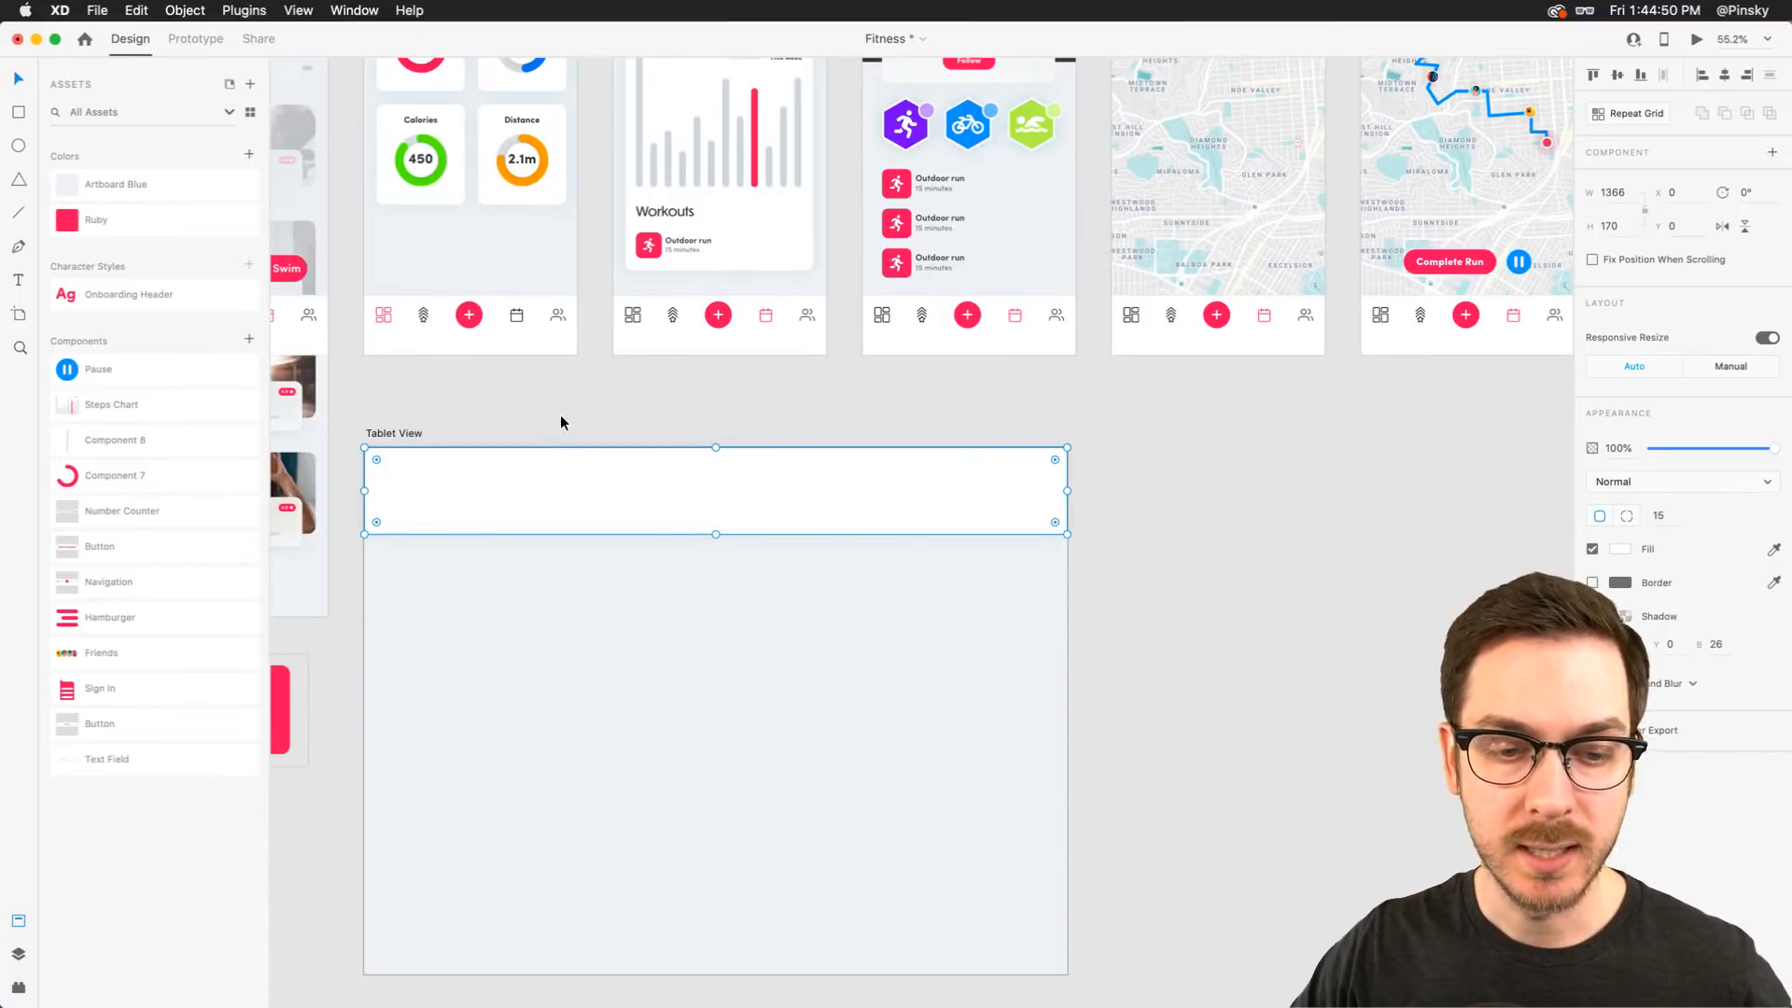
Preview the Steps summary screen
{"action": "left_click", "coordinate": [612, 394]}
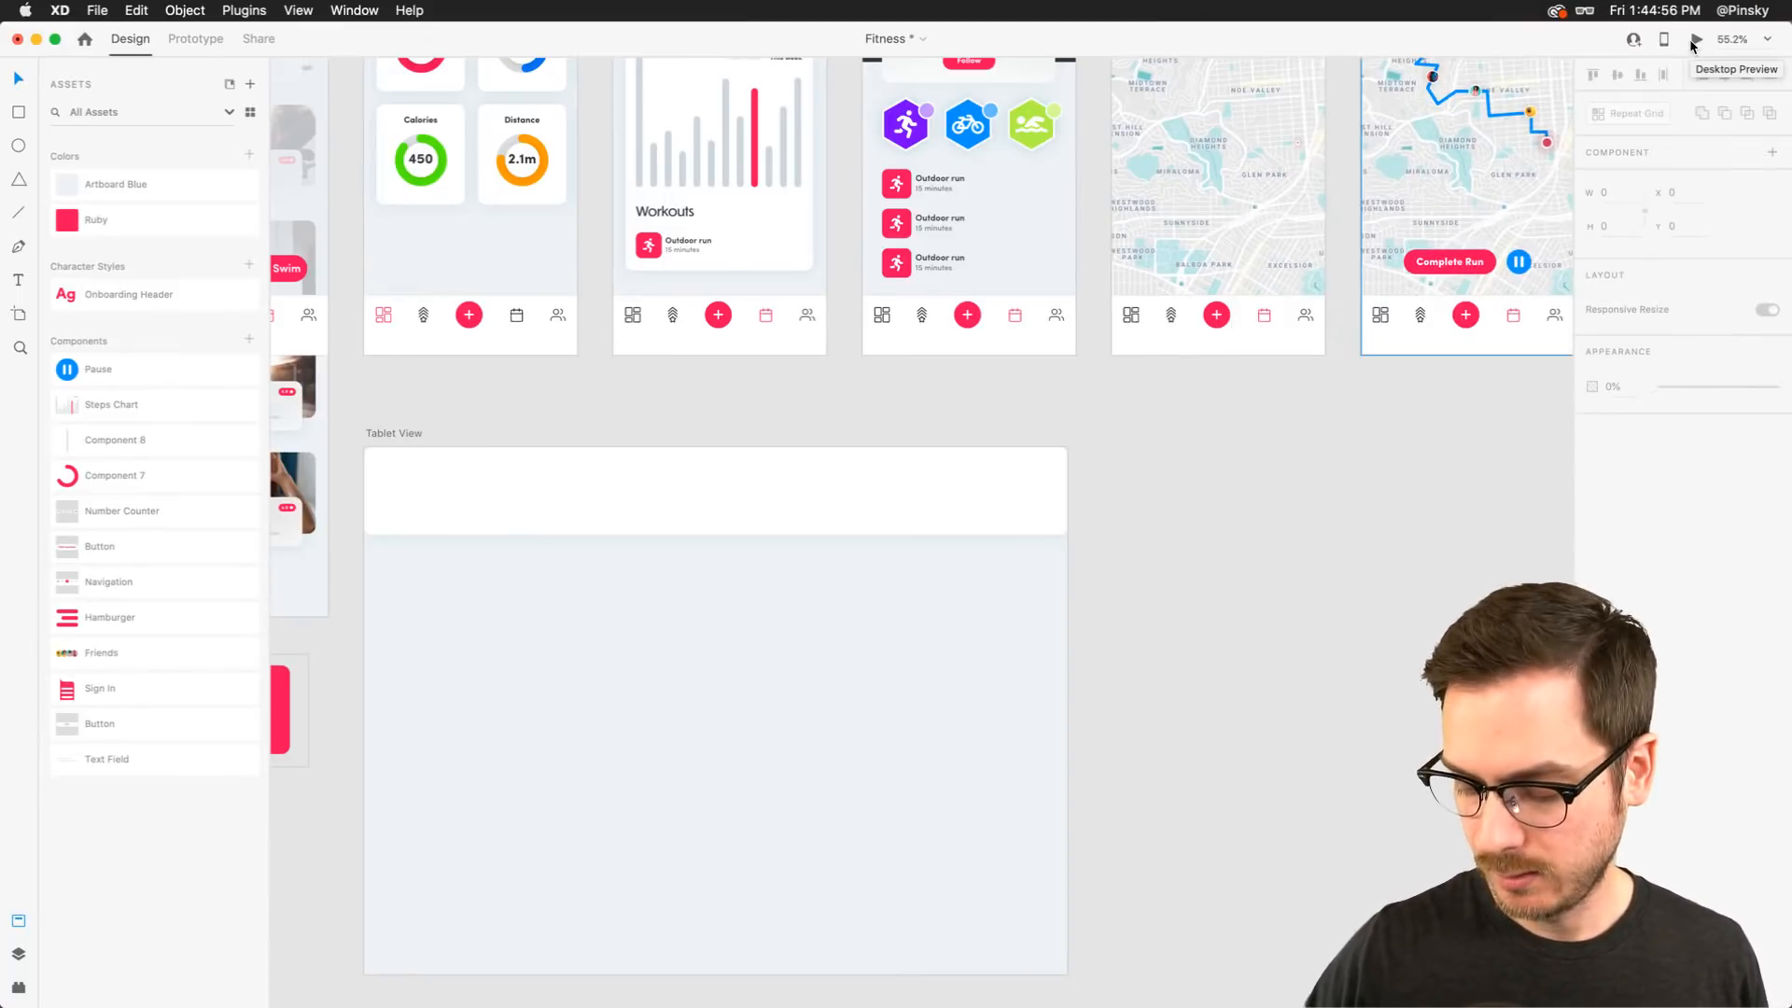
{"action": "left_click", "coordinate": [743, 223]}
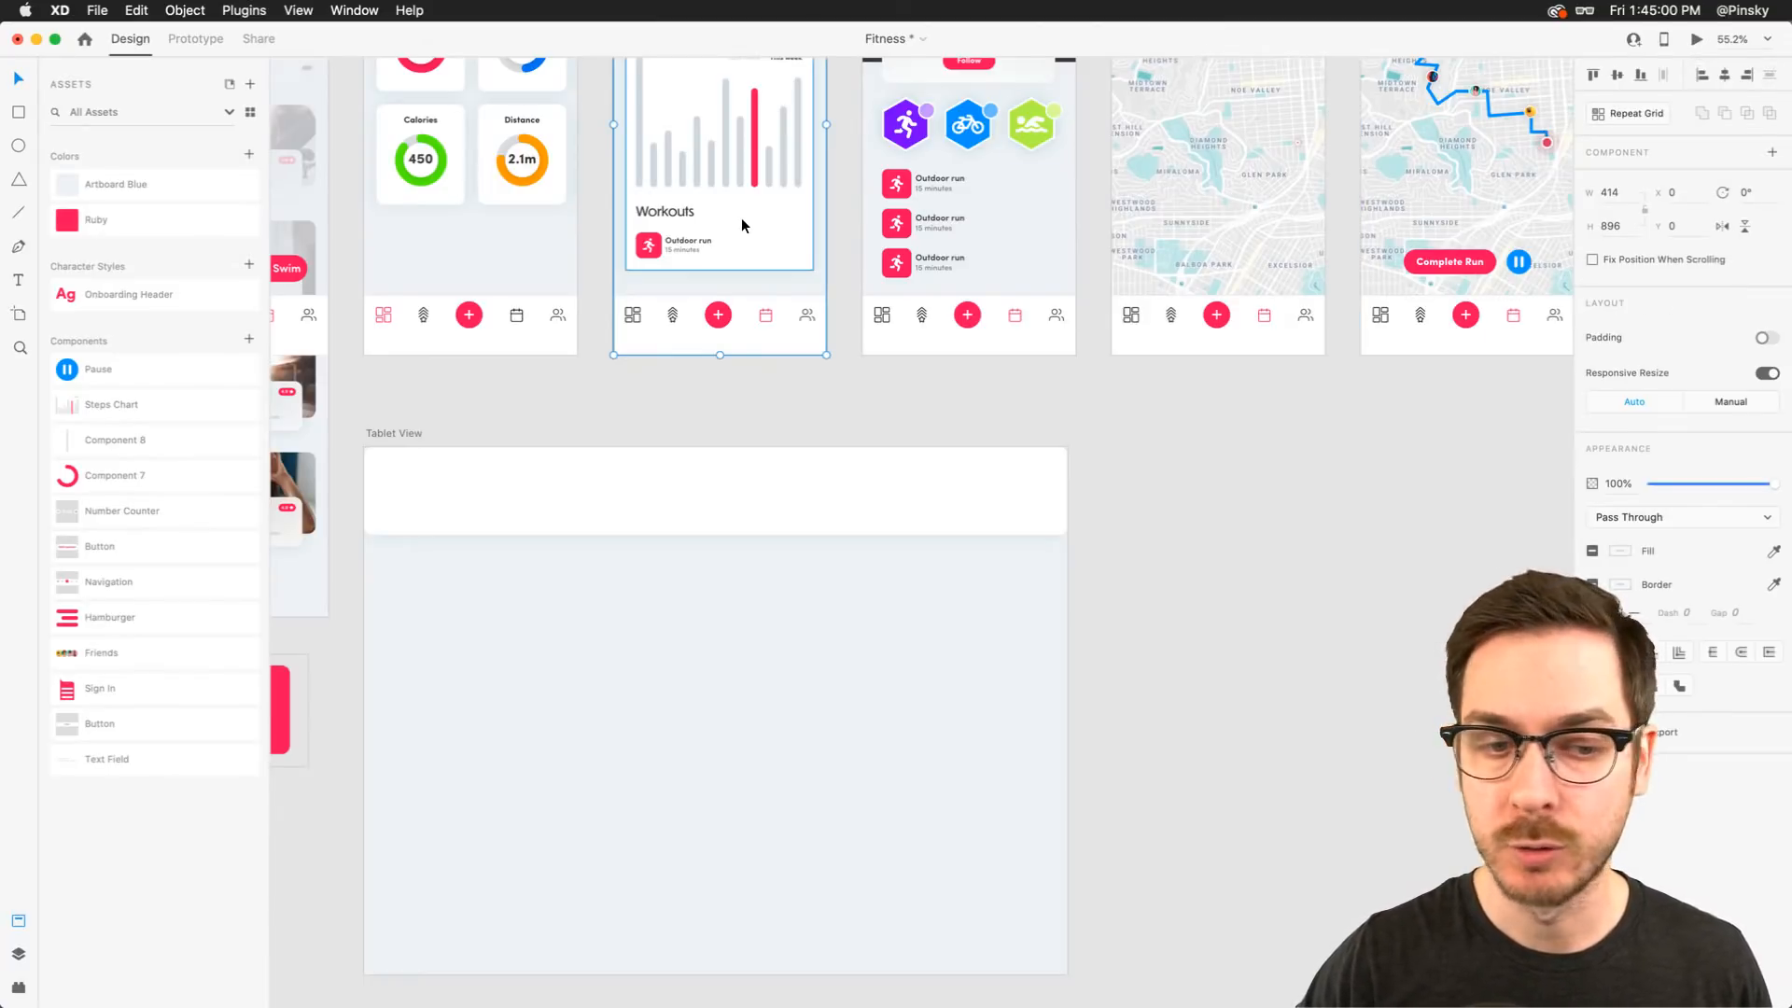
{"action": "key", "text": "super+Return"}
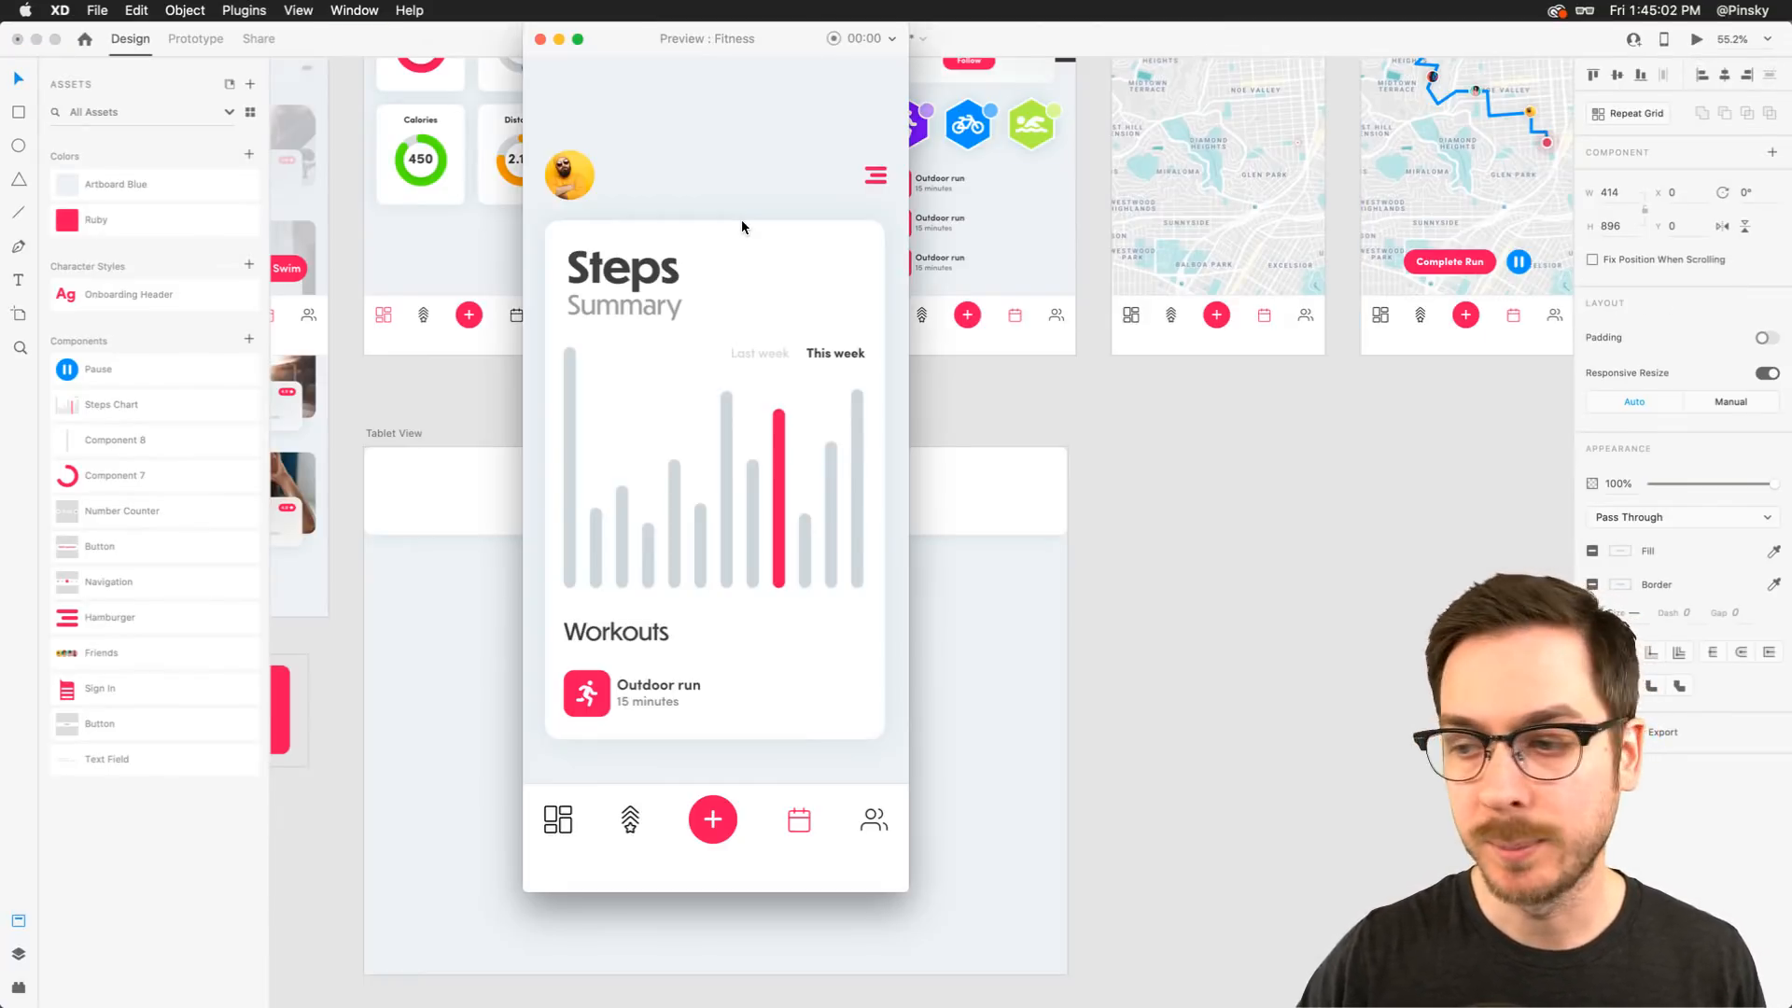
{"action": "key", "text": "super+w"}
Preview from the Sessions screen, tap Run, then tap Complete Run to test the return flow
{"action": "scroll", "coordinate": [476, 333], "scroll_direction": "left", "scroll_amount": 4}
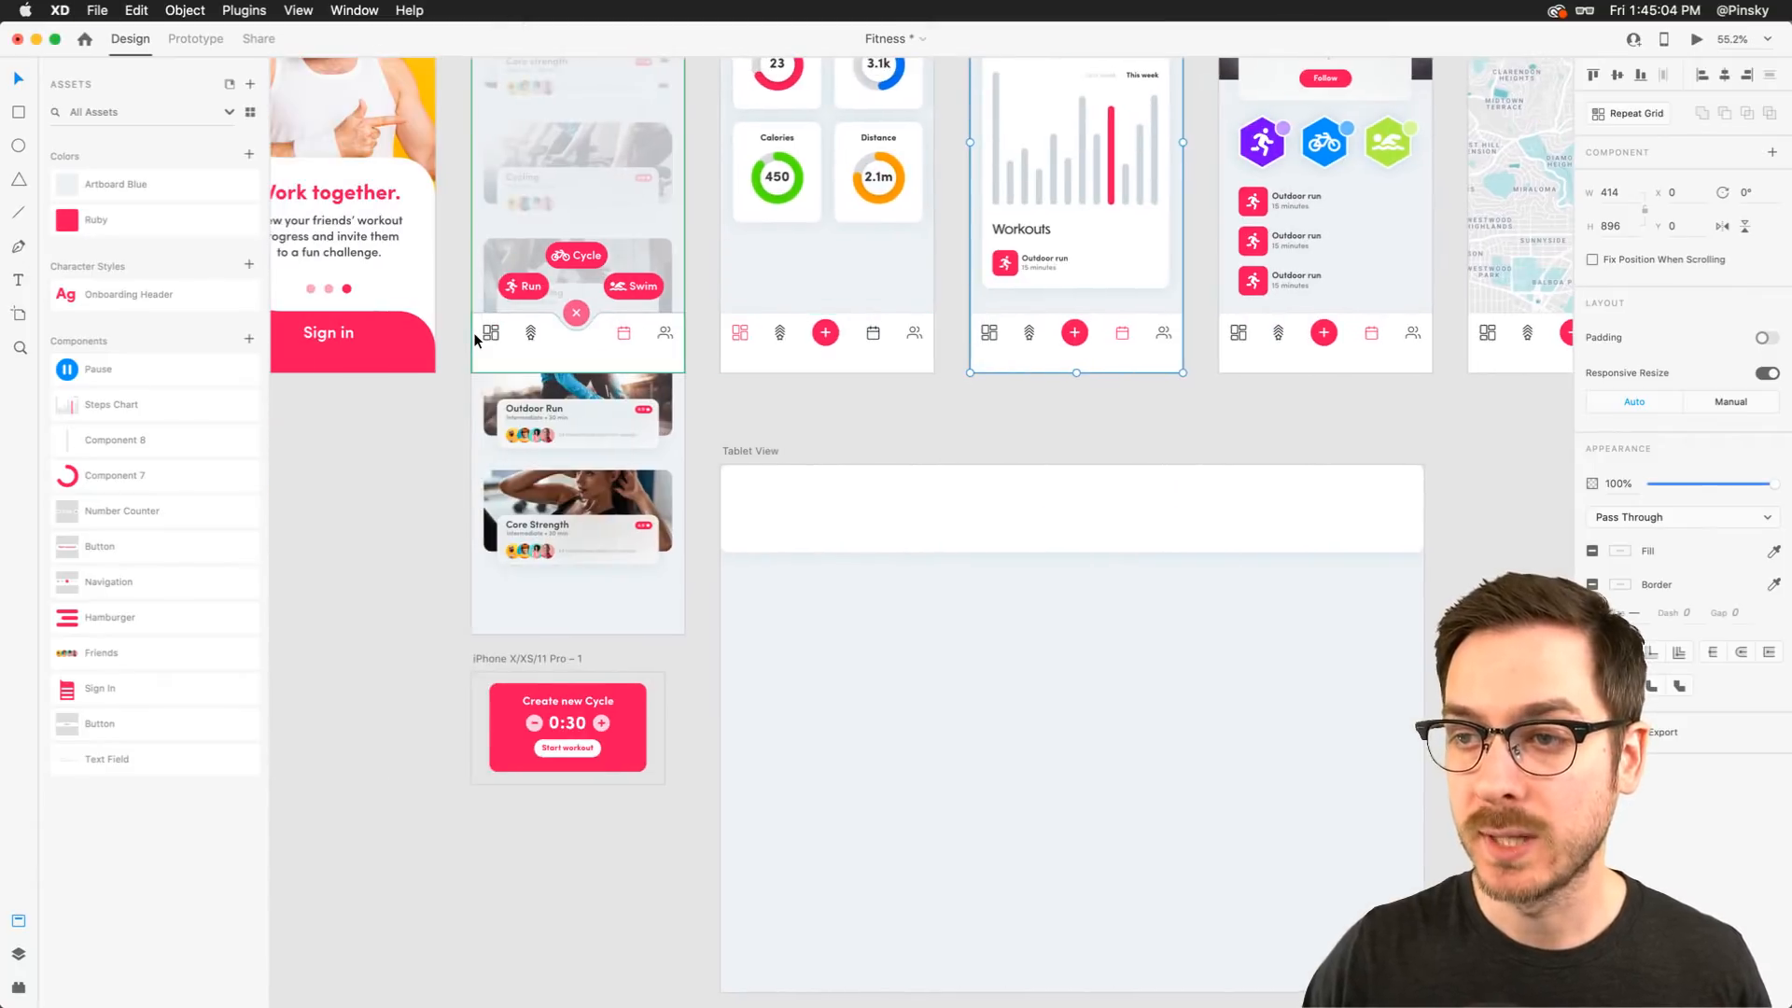
{"action": "left_click", "coordinate": [530, 254]}
{"action": "key", "text": "super+Return"}
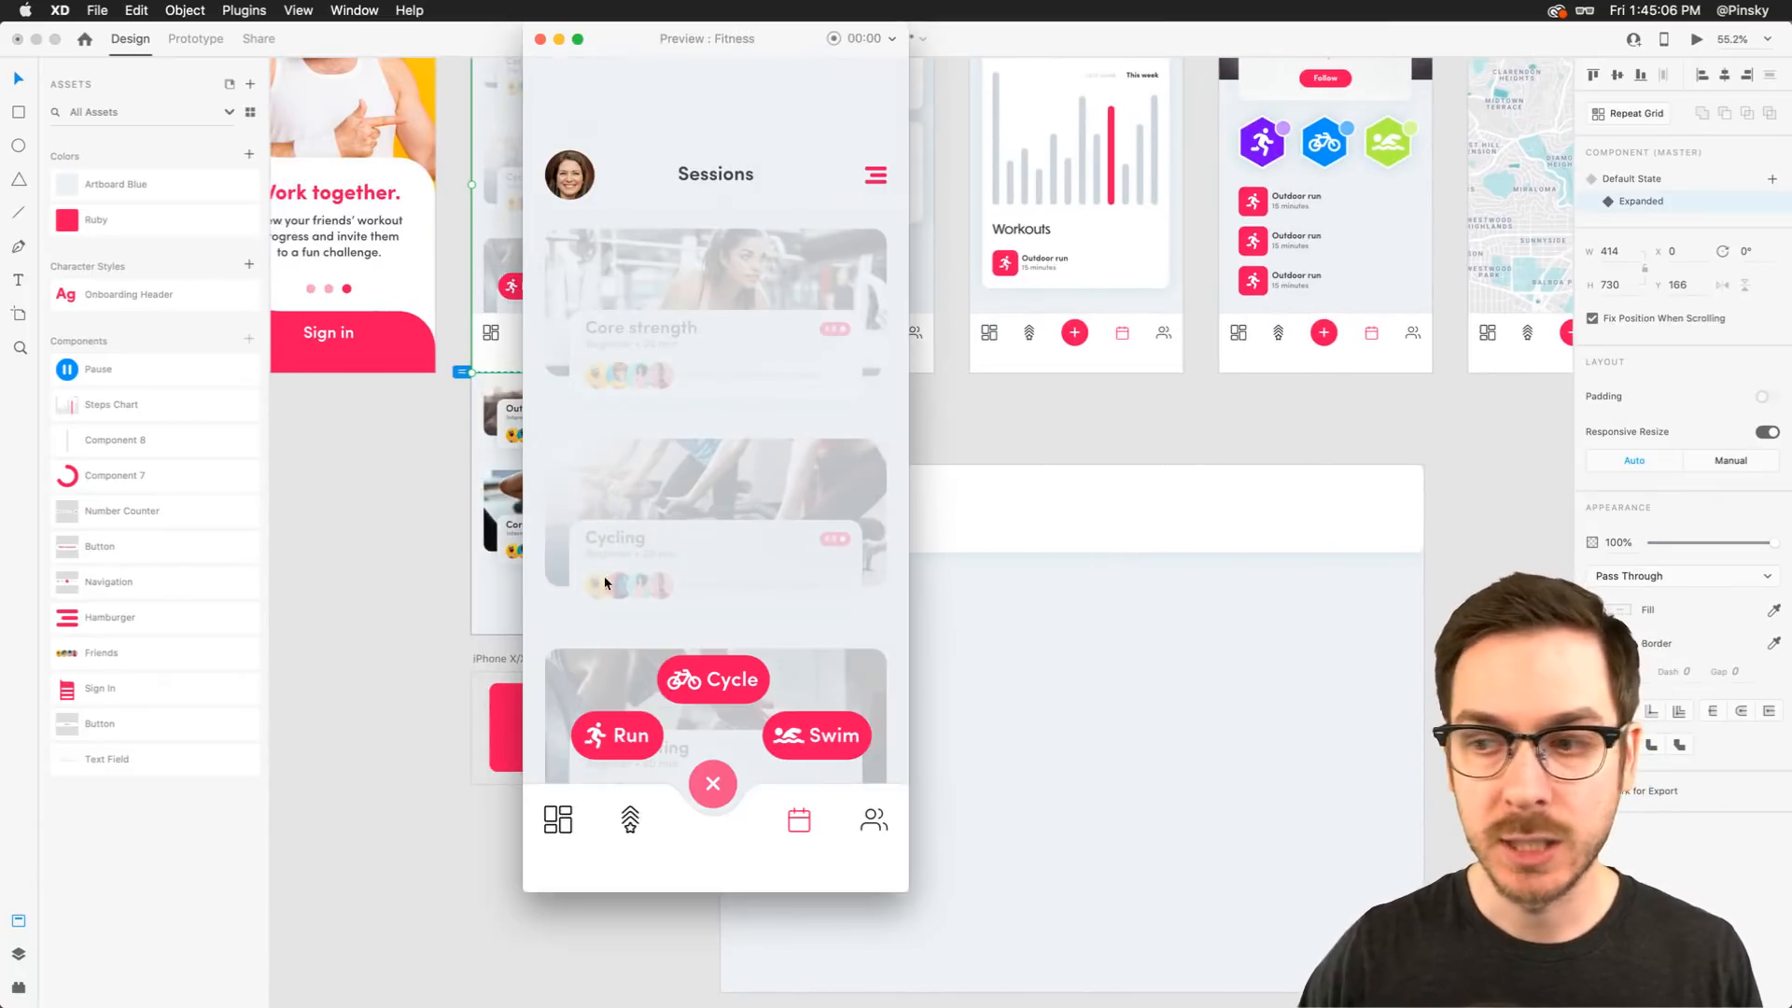
{"action": "left_click", "coordinate": [633, 740]}
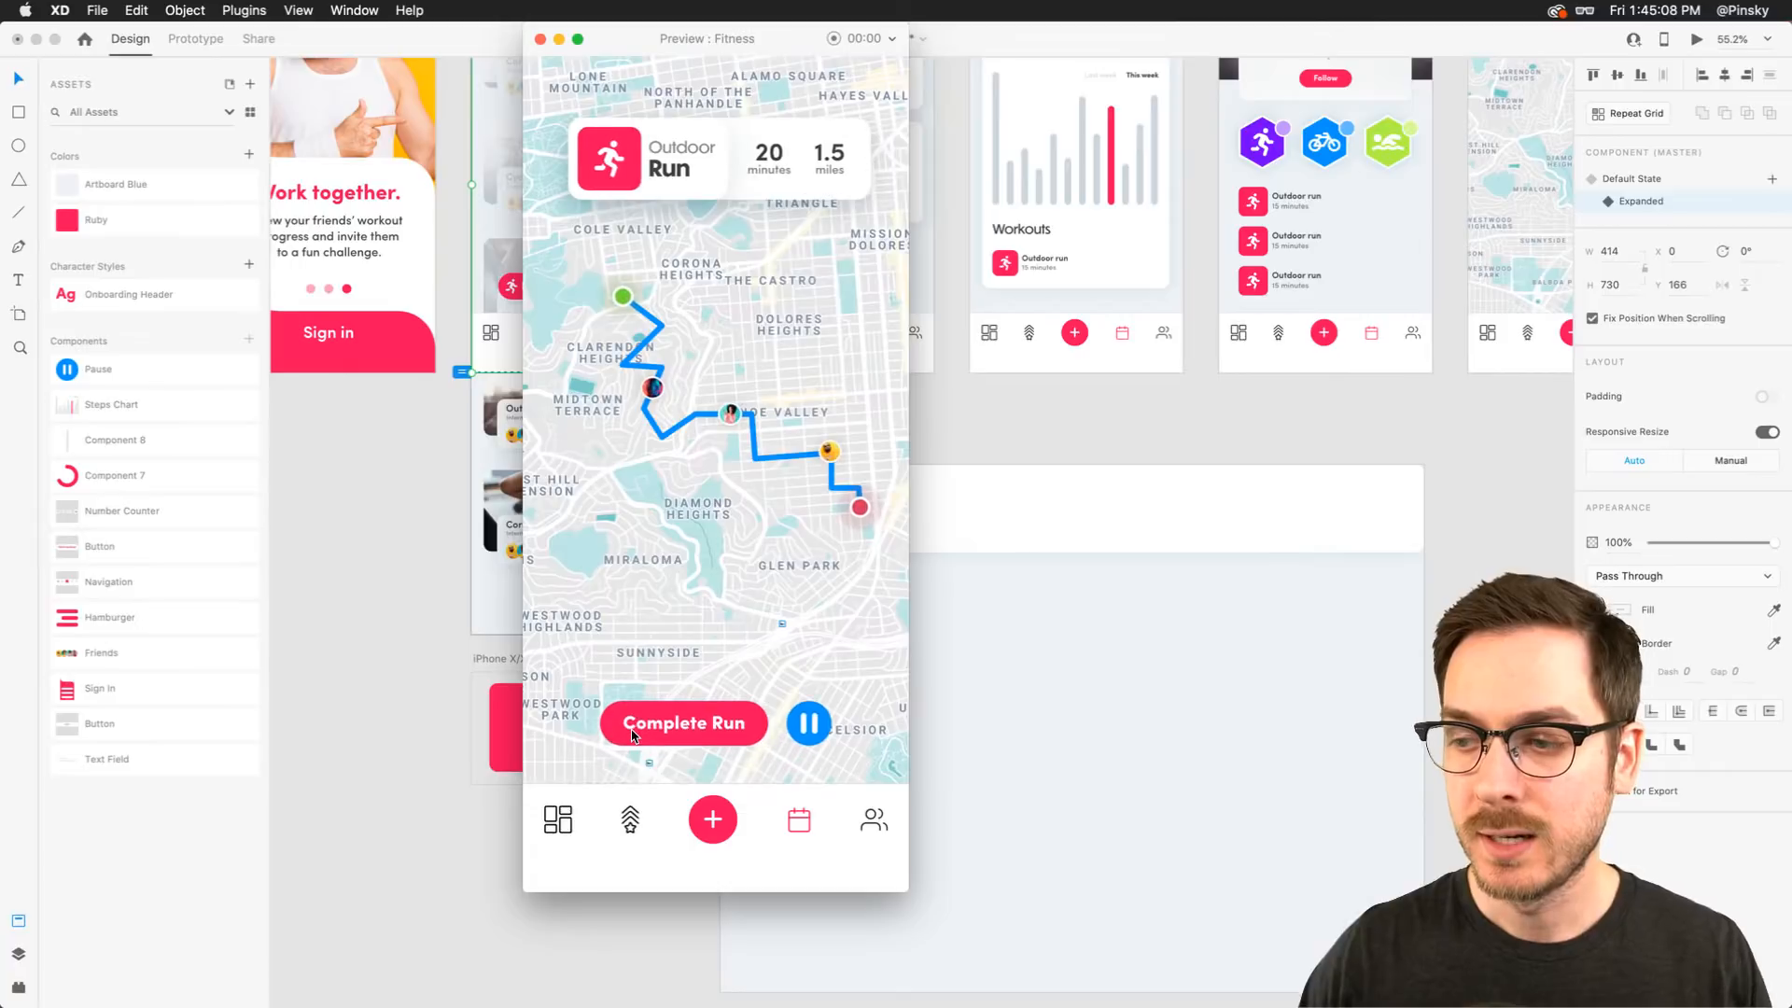
{"action": "left_click", "coordinate": [632, 735]}
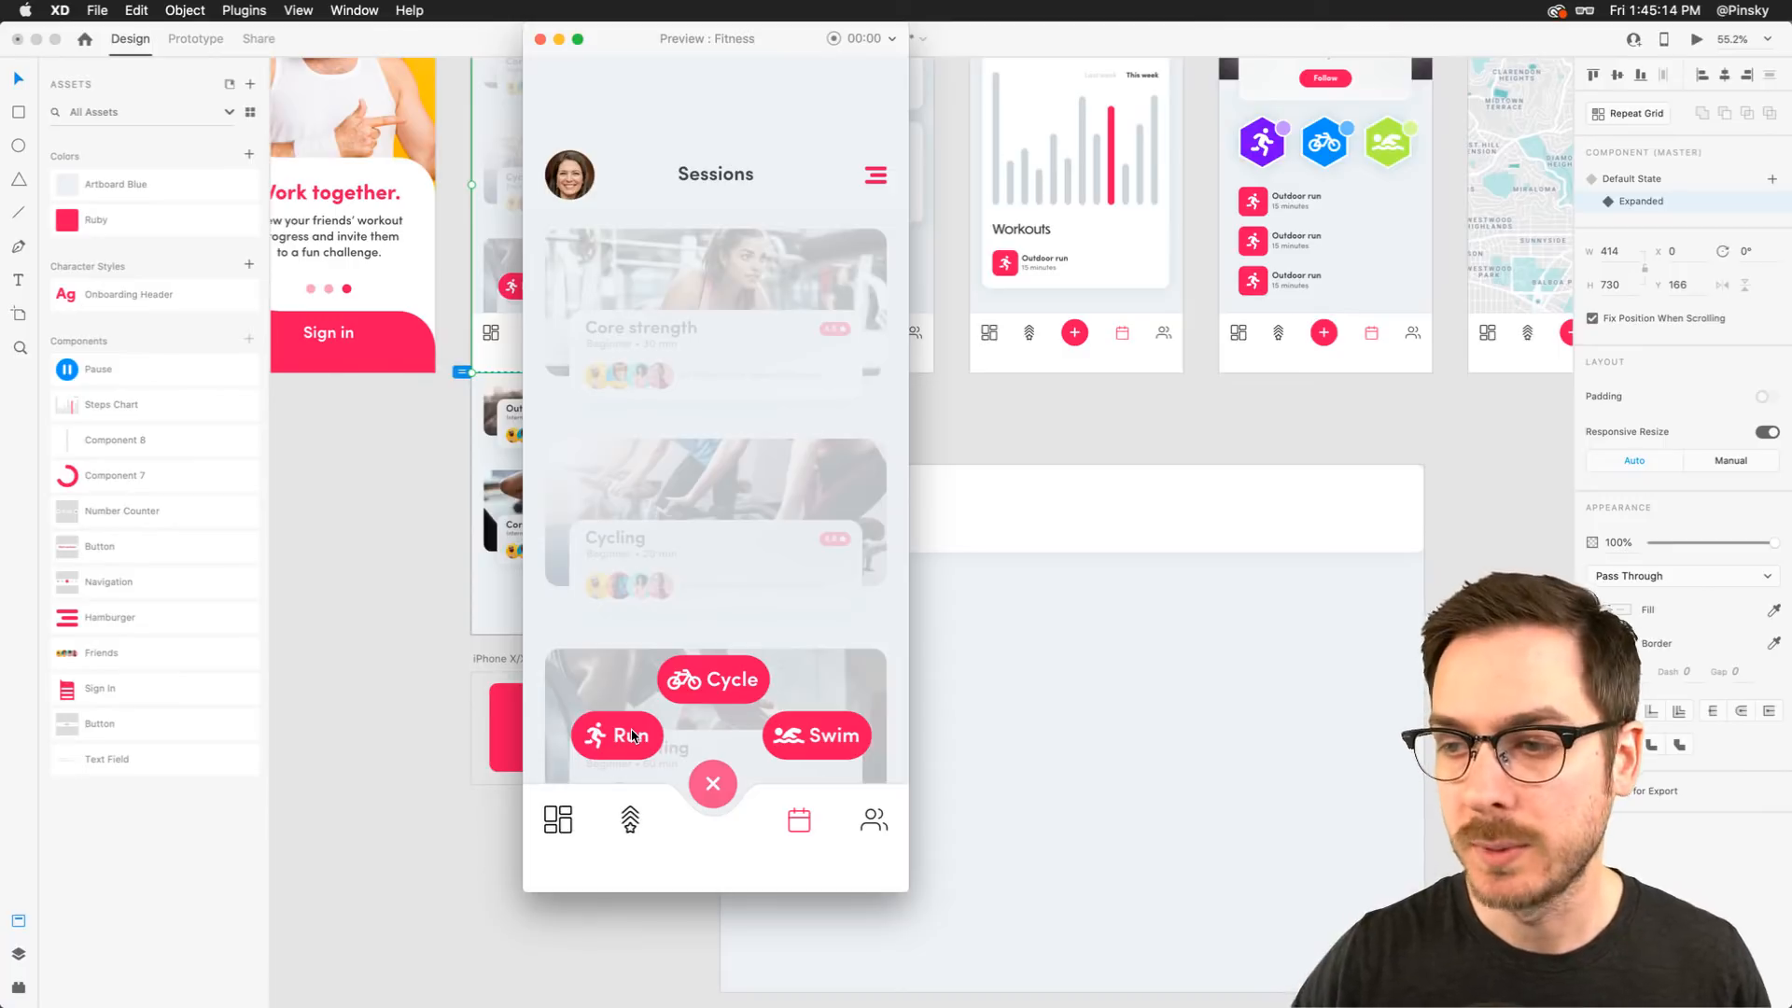
{"action": "key", "text": "super+w"}
{"action": "scroll", "coordinate": [972, 753], "scroll_direction": "down", "scroll_amount": 3}
{"action": "scroll", "coordinate": [972, 754], "scroll_direction": "right", "scroll_amount": 3}
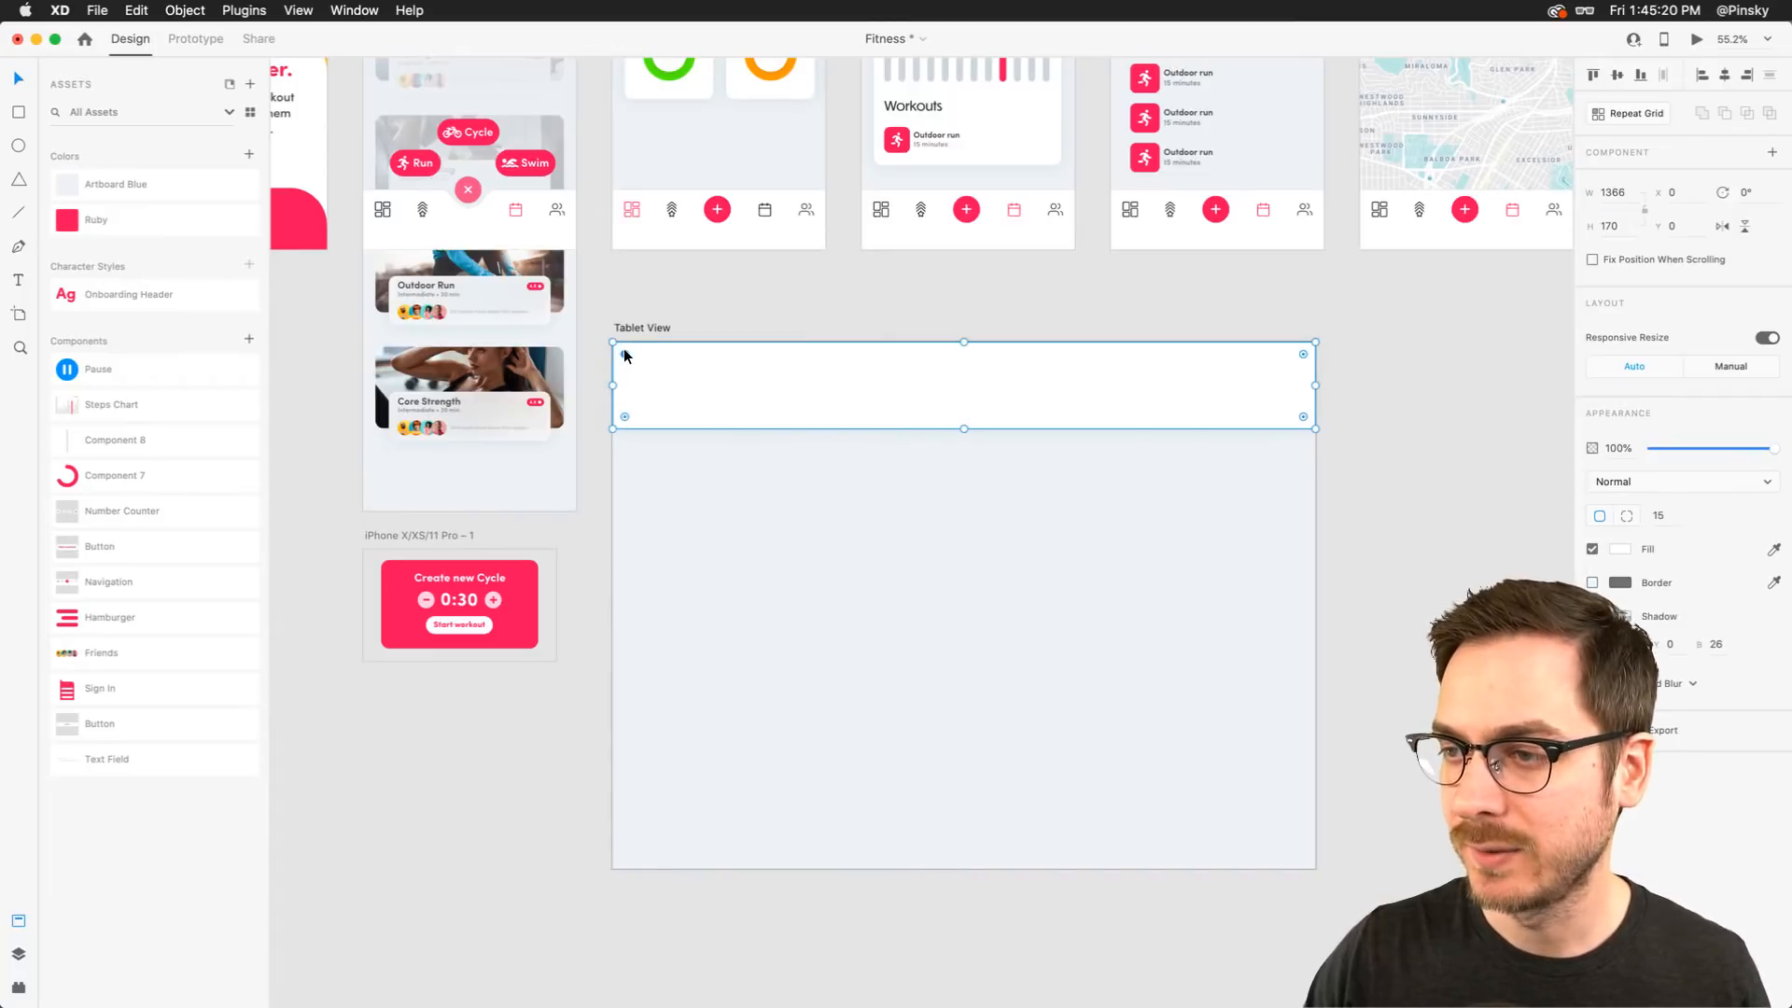
{"action": "left_click", "coordinate": [704, 297]}
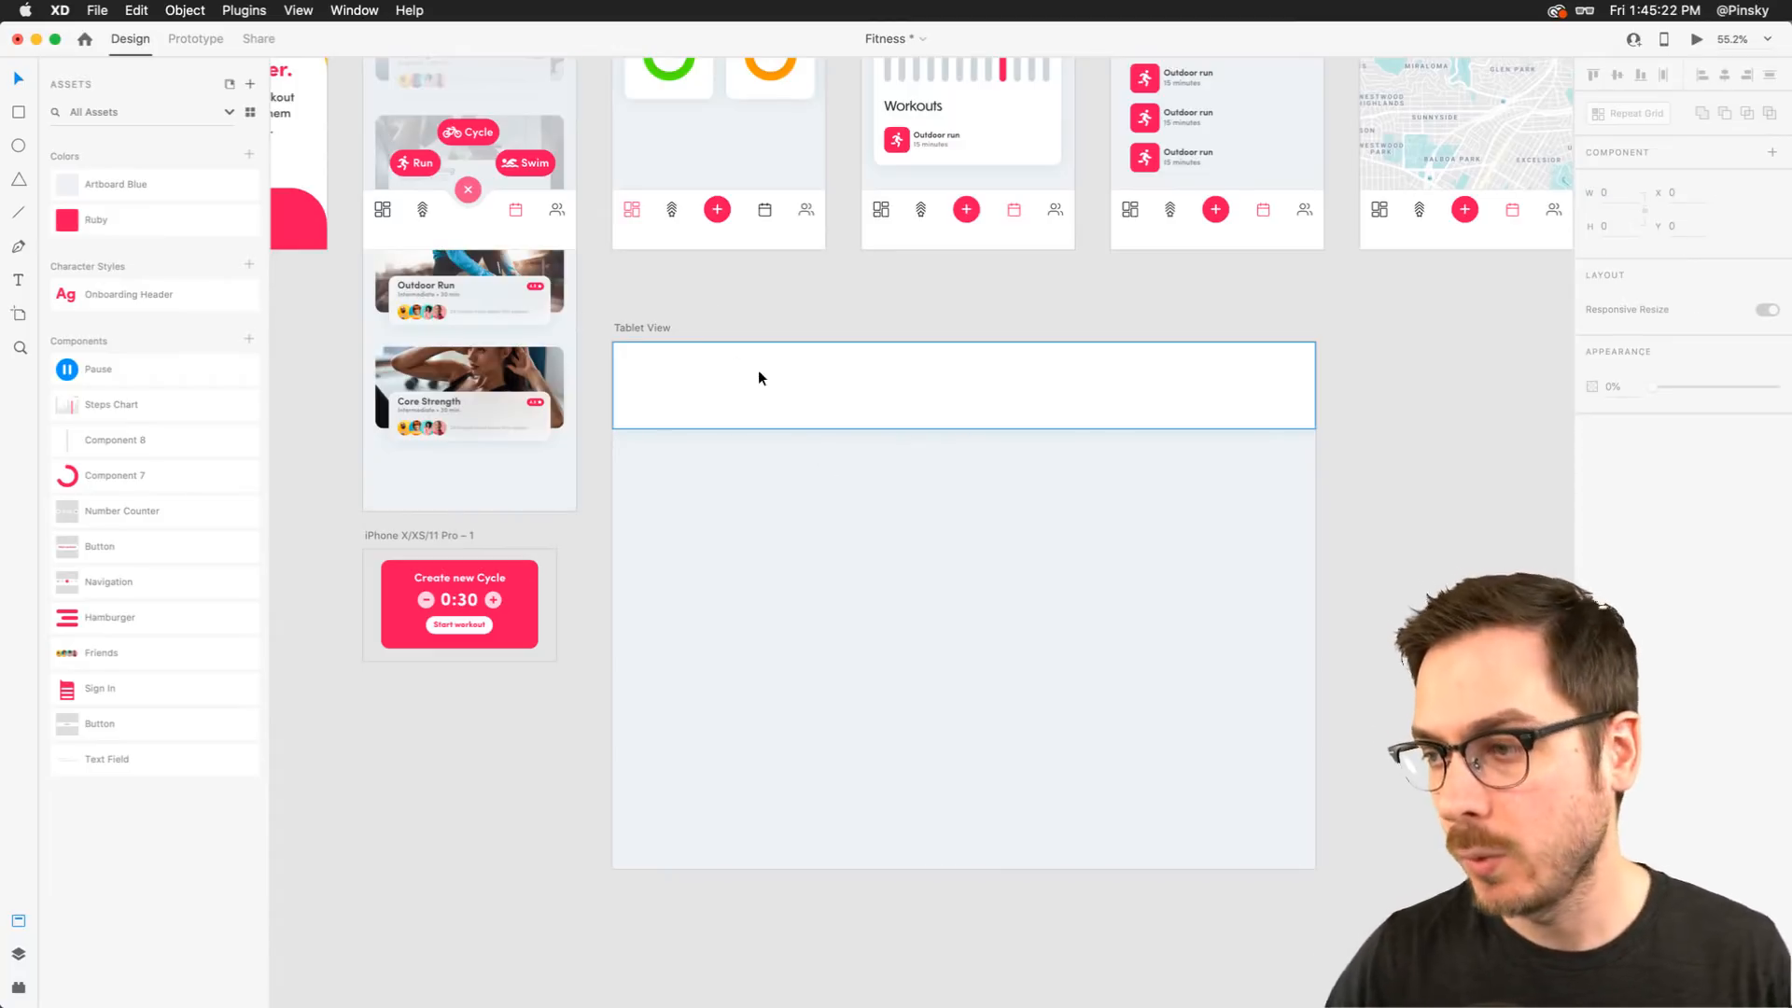
{"action": "left_click", "coordinate": [925, 379]}
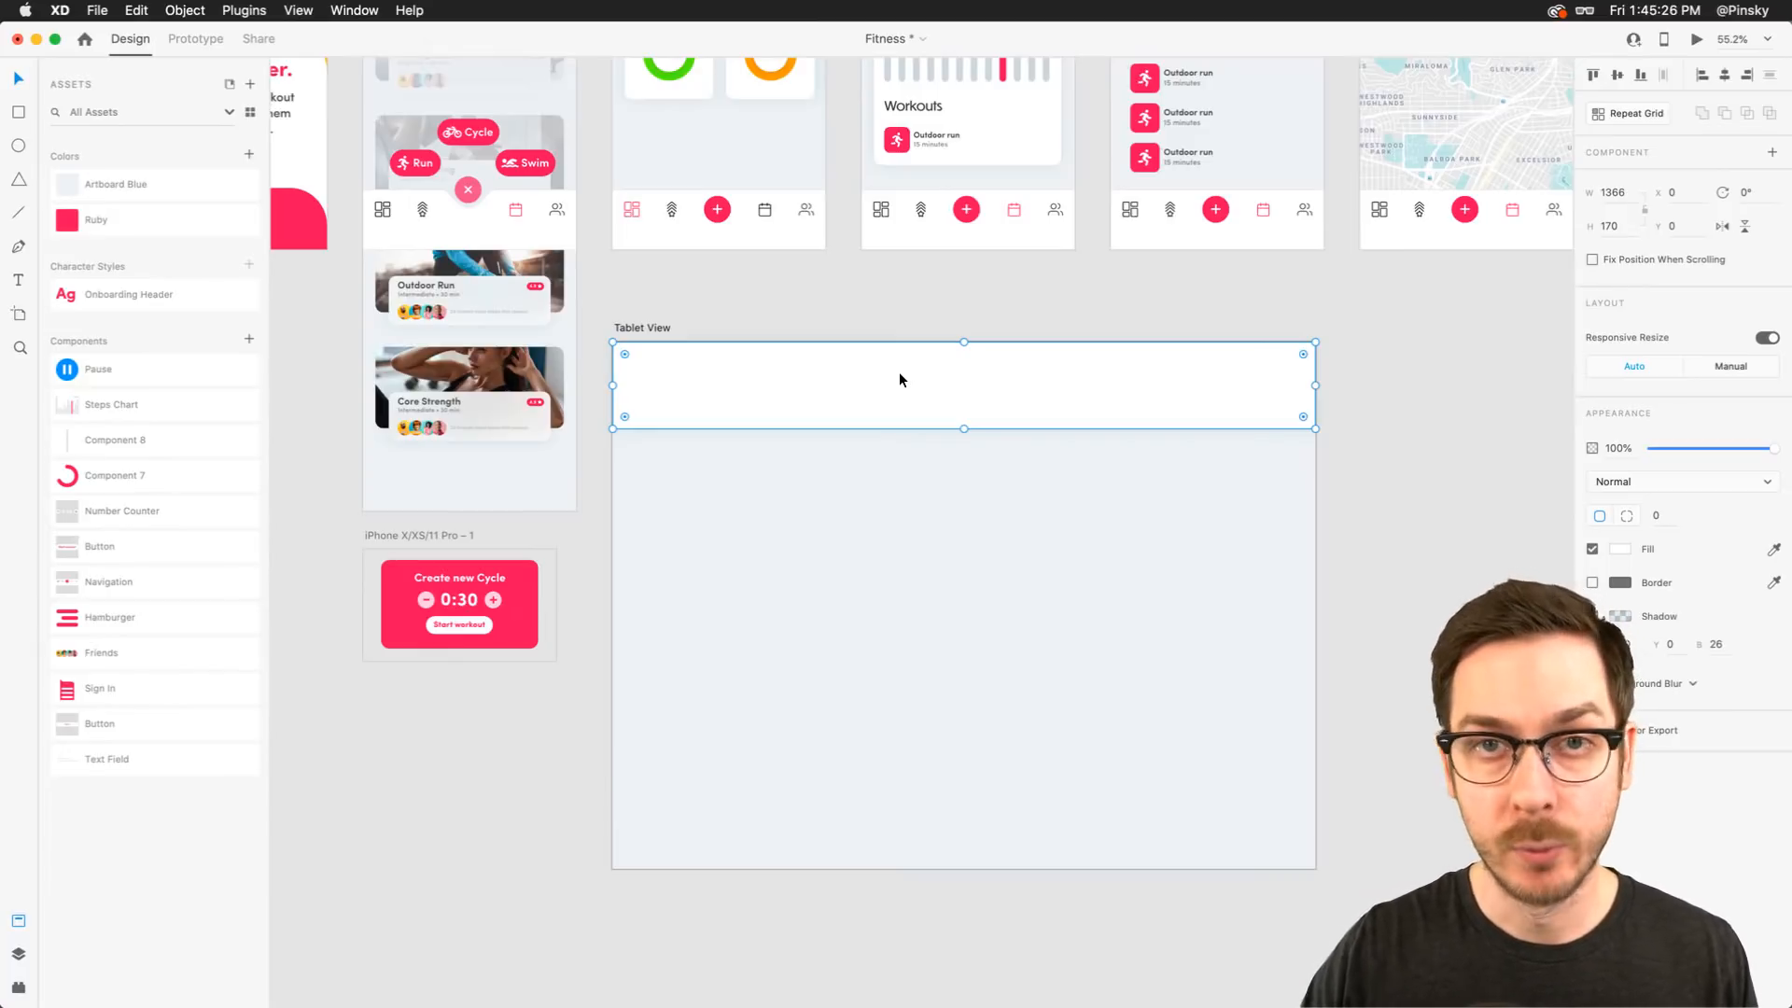
Copy the workout card repeat grid from the Sessions screen and paste it into the Tablet View artboard
{"action": "scroll", "coordinate": [899, 379], "scroll_direction": "up", "scroll_amount": 2}
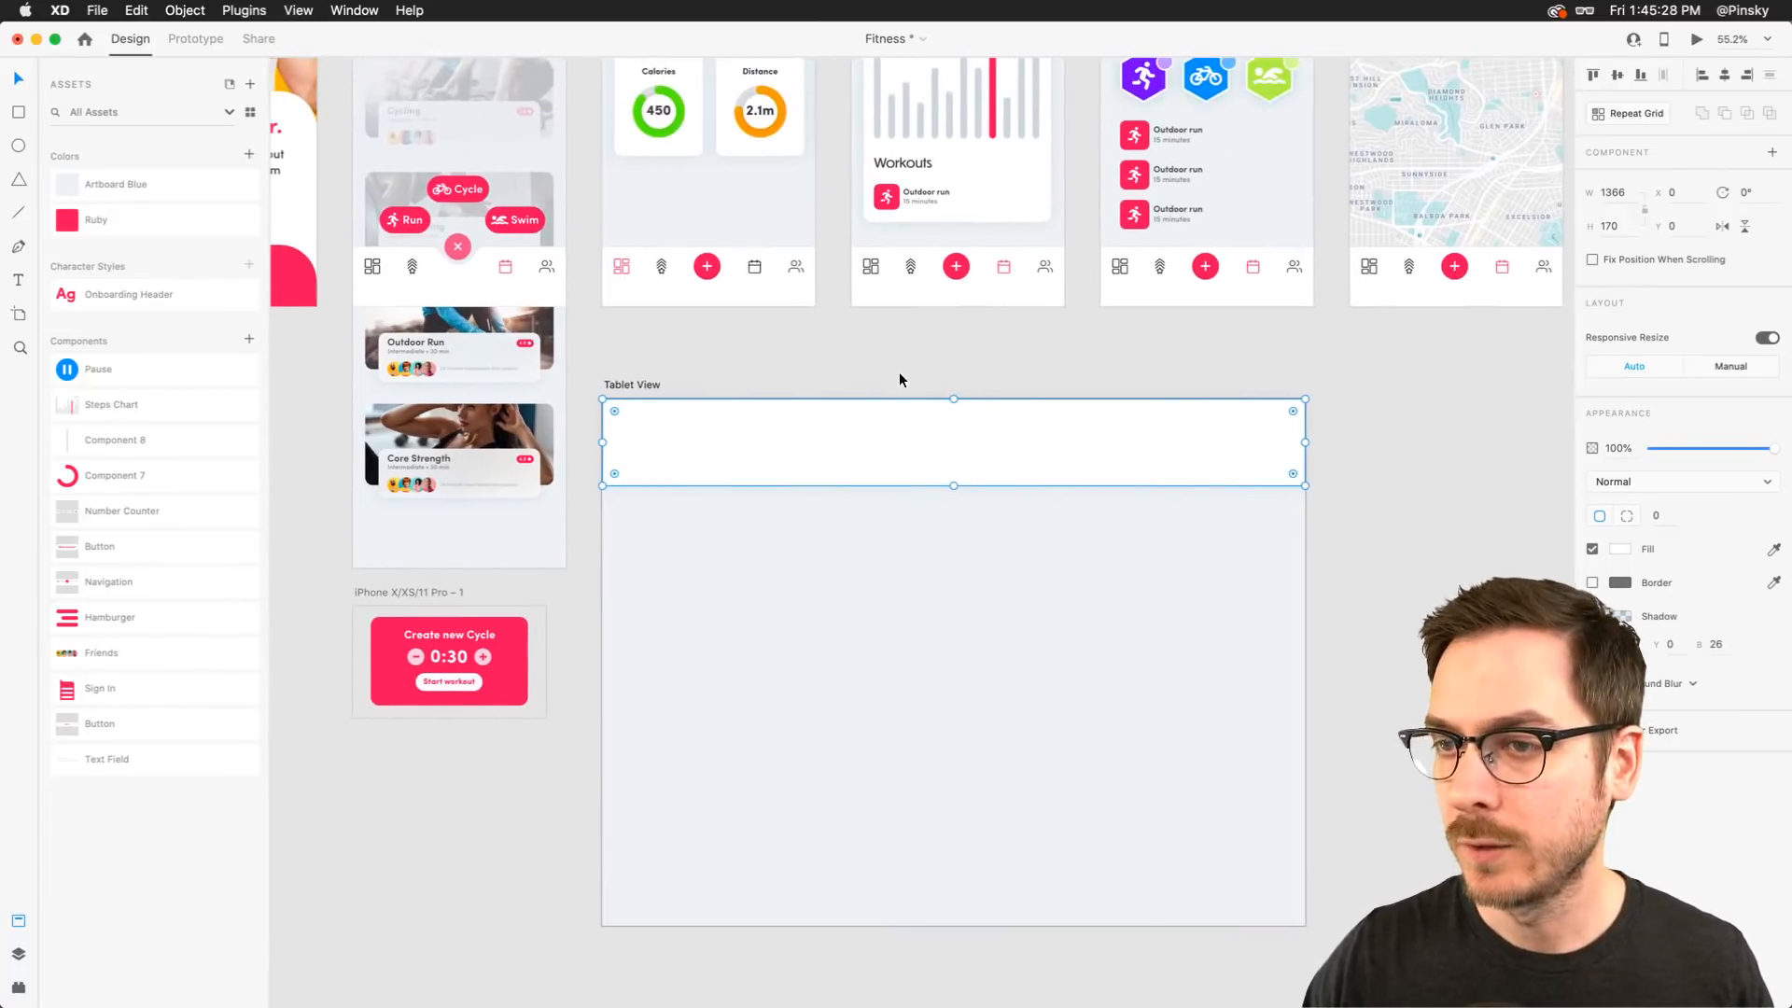
{"action": "left_click", "coordinate": [496, 423]}
{"action": "scroll", "coordinate": [445, 401], "scroll_direction": "up", "scroll_amount": 4}
{"action": "left_click", "coordinate": [462, 290]}
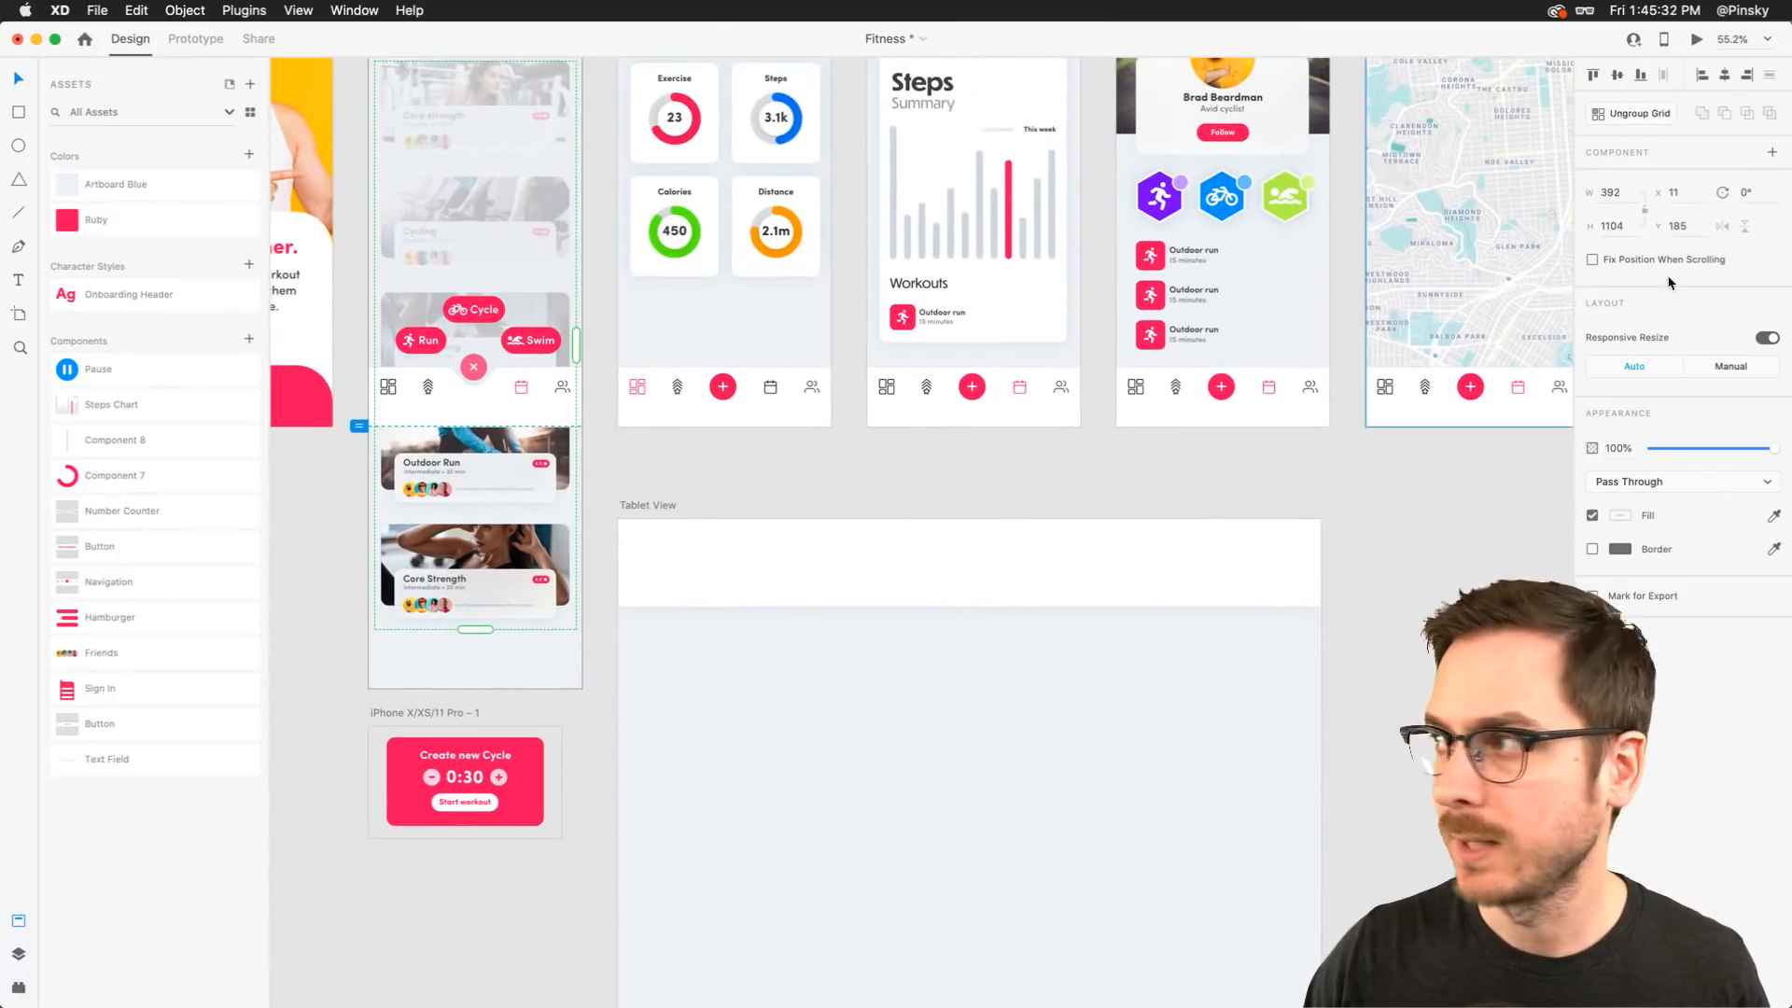
{"action": "left_click", "coordinate": [1677, 177]}
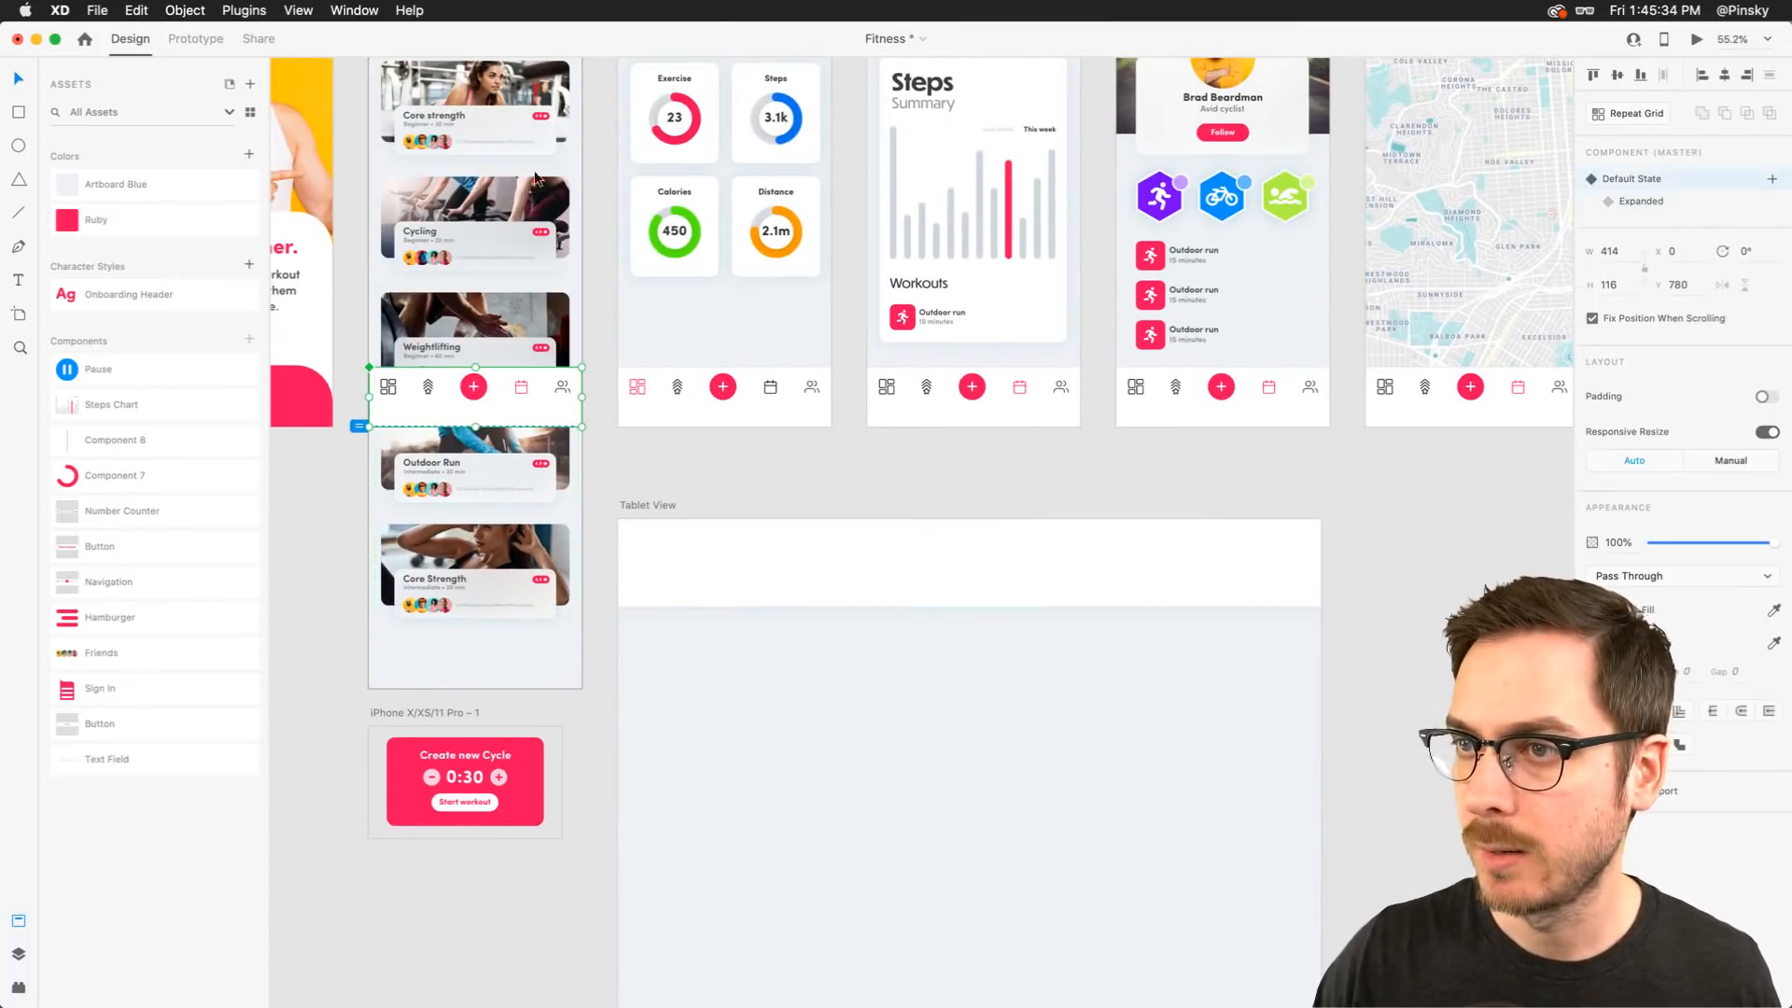
{"action": "left_click", "coordinate": [410, 233]}
{"action": "scroll", "coordinate": [410, 233], "scroll_direction": "up", "scroll_amount": 5}
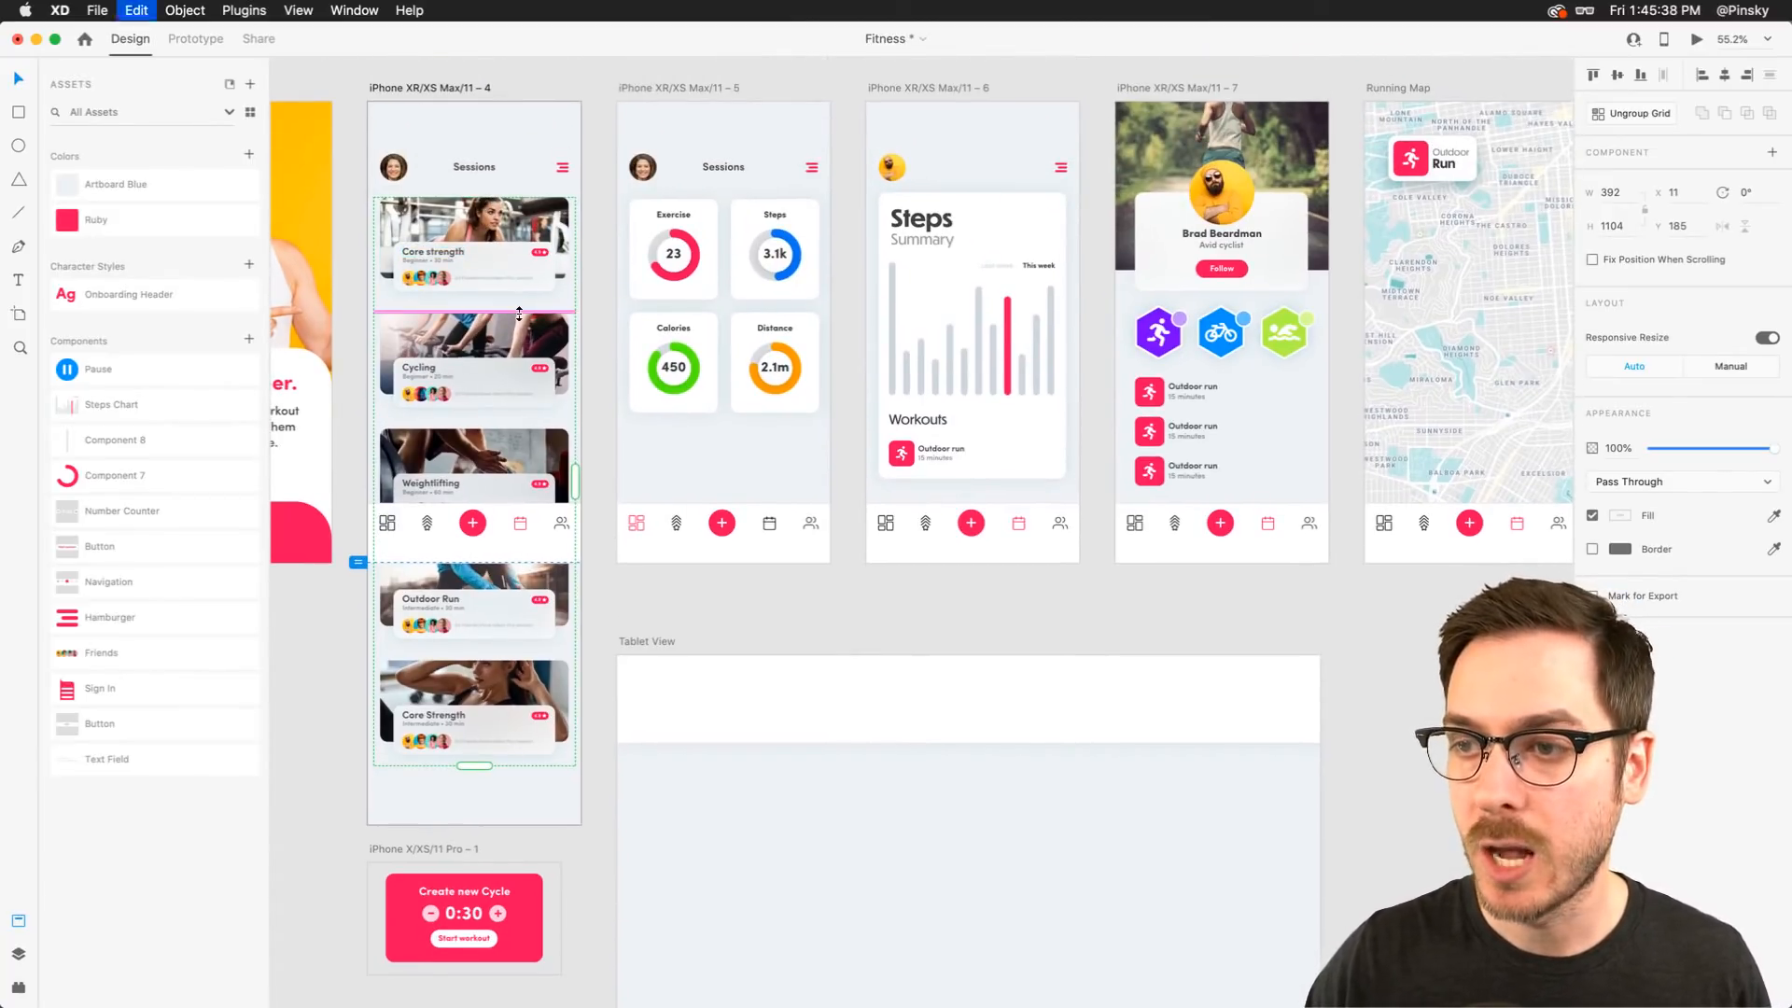
{"action": "scroll", "coordinate": [519, 313], "scroll_direction": "down", "scroll_amount": 15}
{"action": "scroll", "coordinate": [519, 314], "scroll_direction": "right", "scroll_amount": 5}
{"action": "left_click", "coordinate": [824, 450]}
{"action": "key", "text": "cmd+v"}
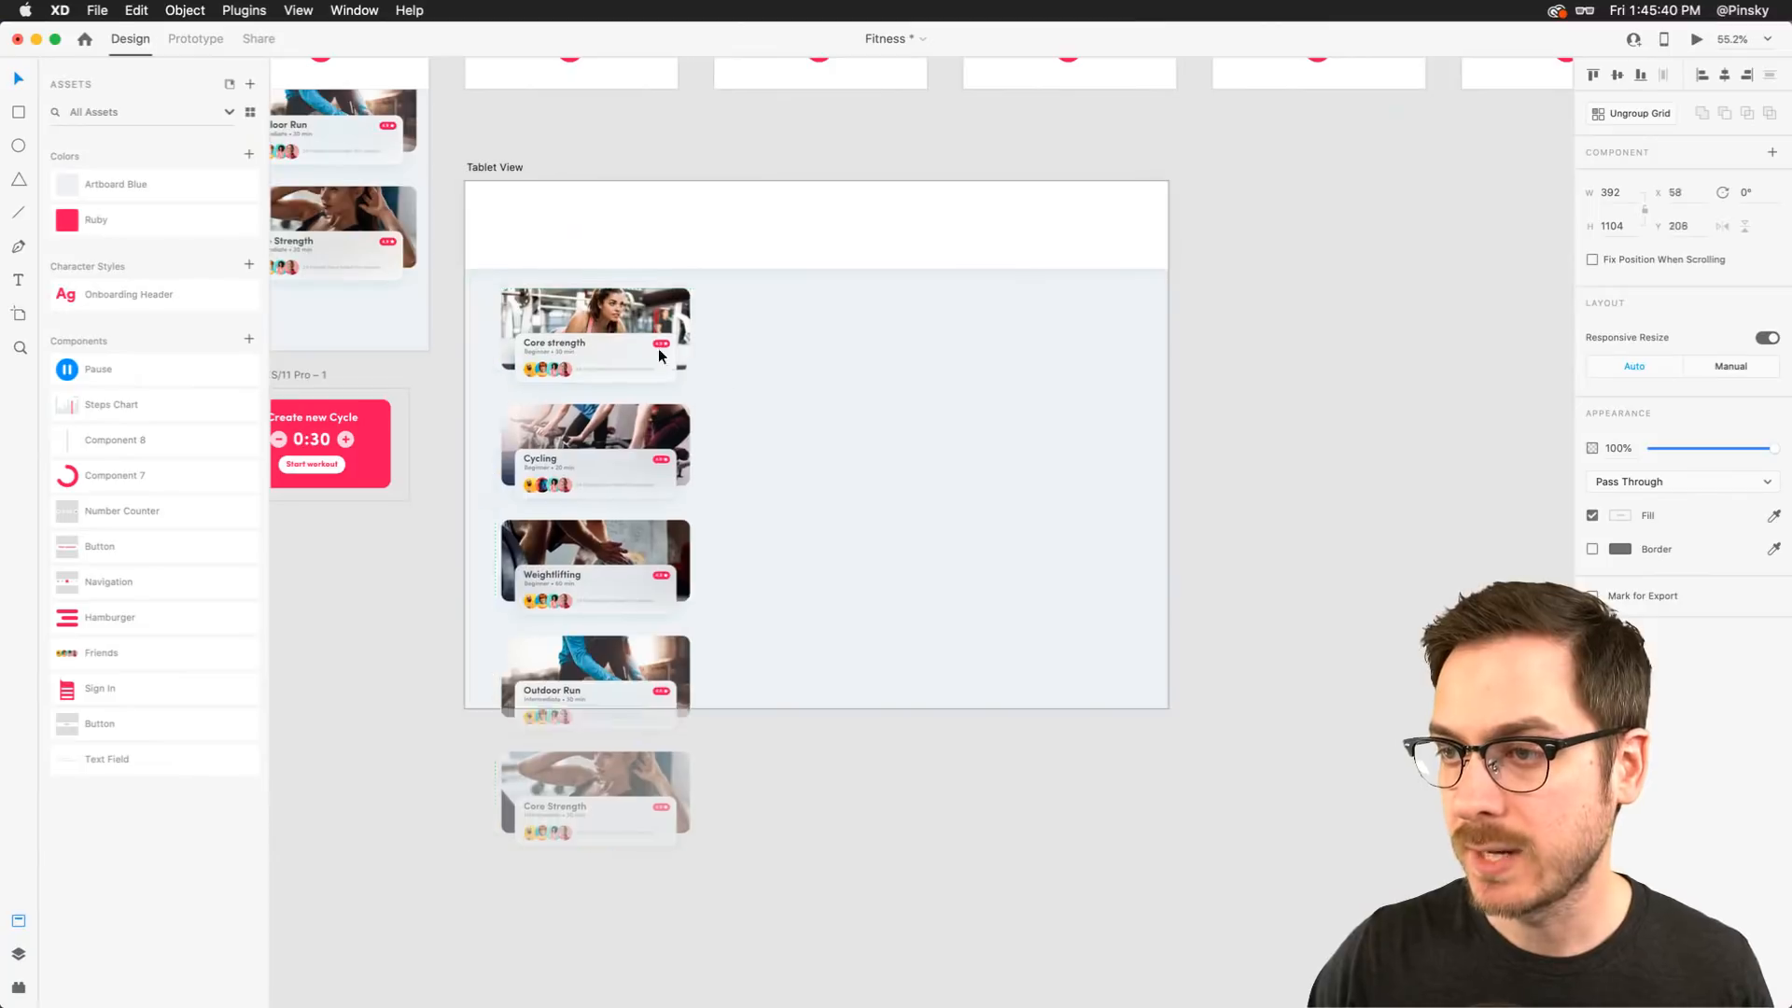
Move the pasted card grid into the artboard and resize it to two columns by two rows
{"action": "left_click_drag", "start_coordinate": [659, 351], "coordinate": [824, 390]}
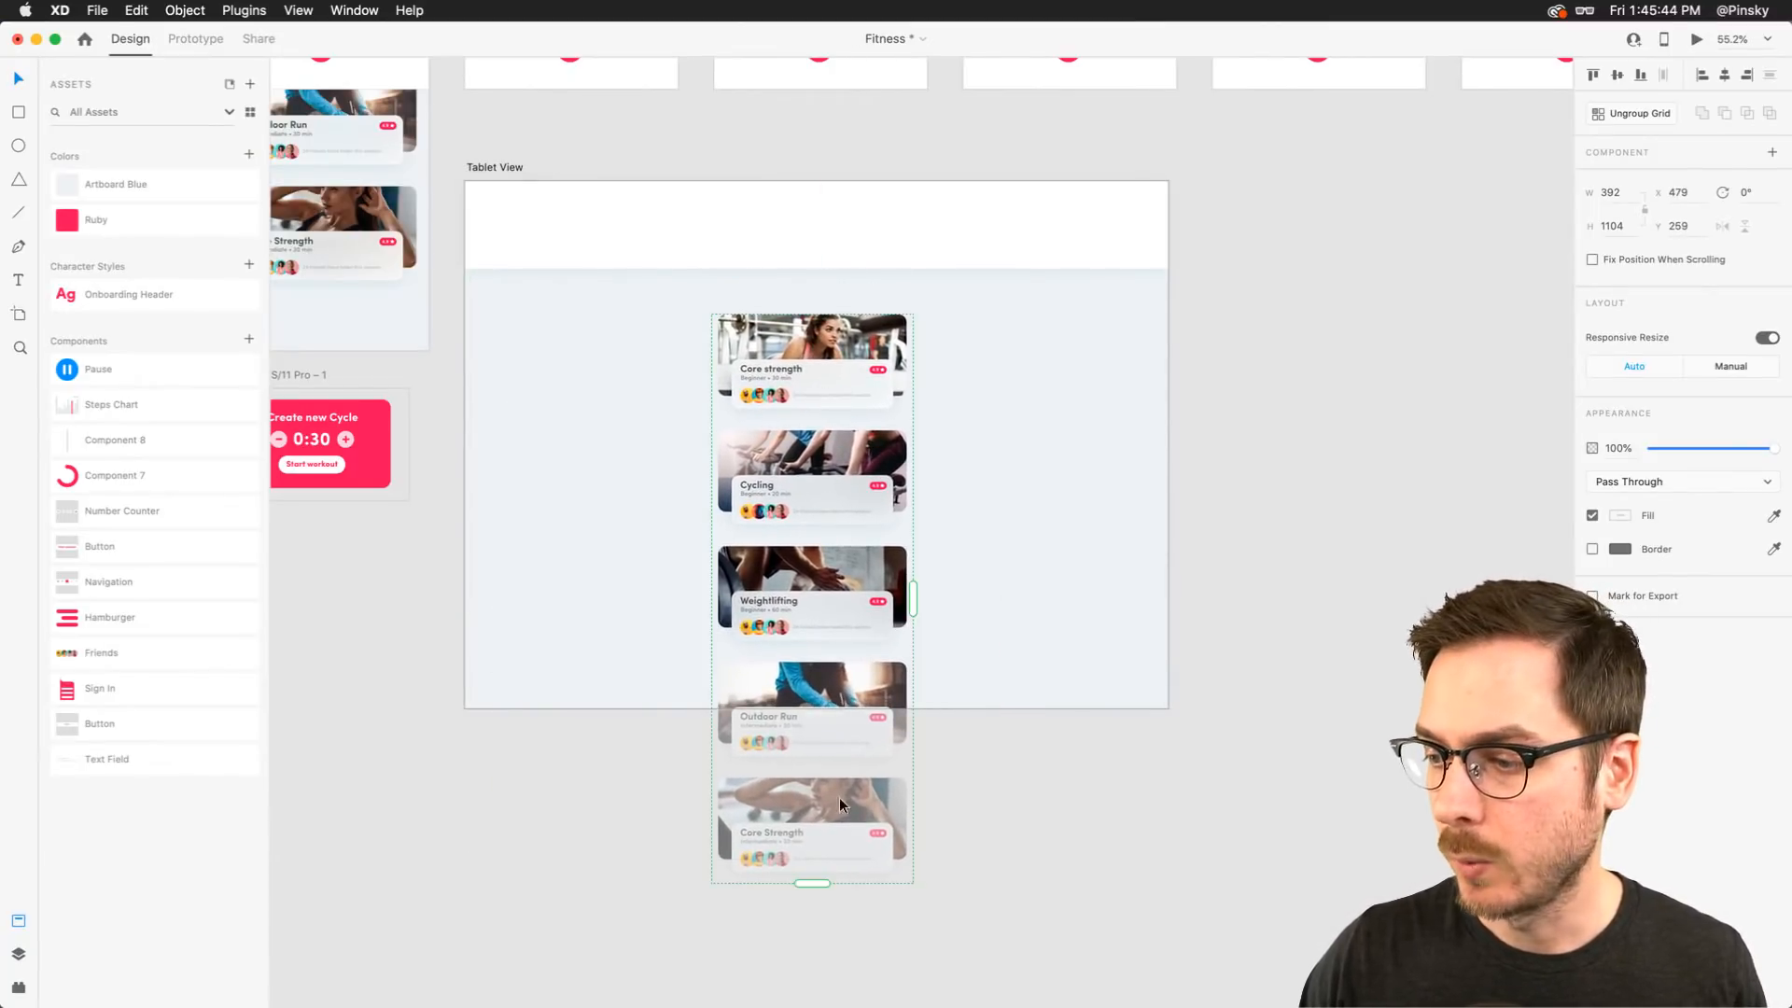
{"action": "left_click_drag", "start_coordinate": [813, 885], "coordinate": [826, 548]}
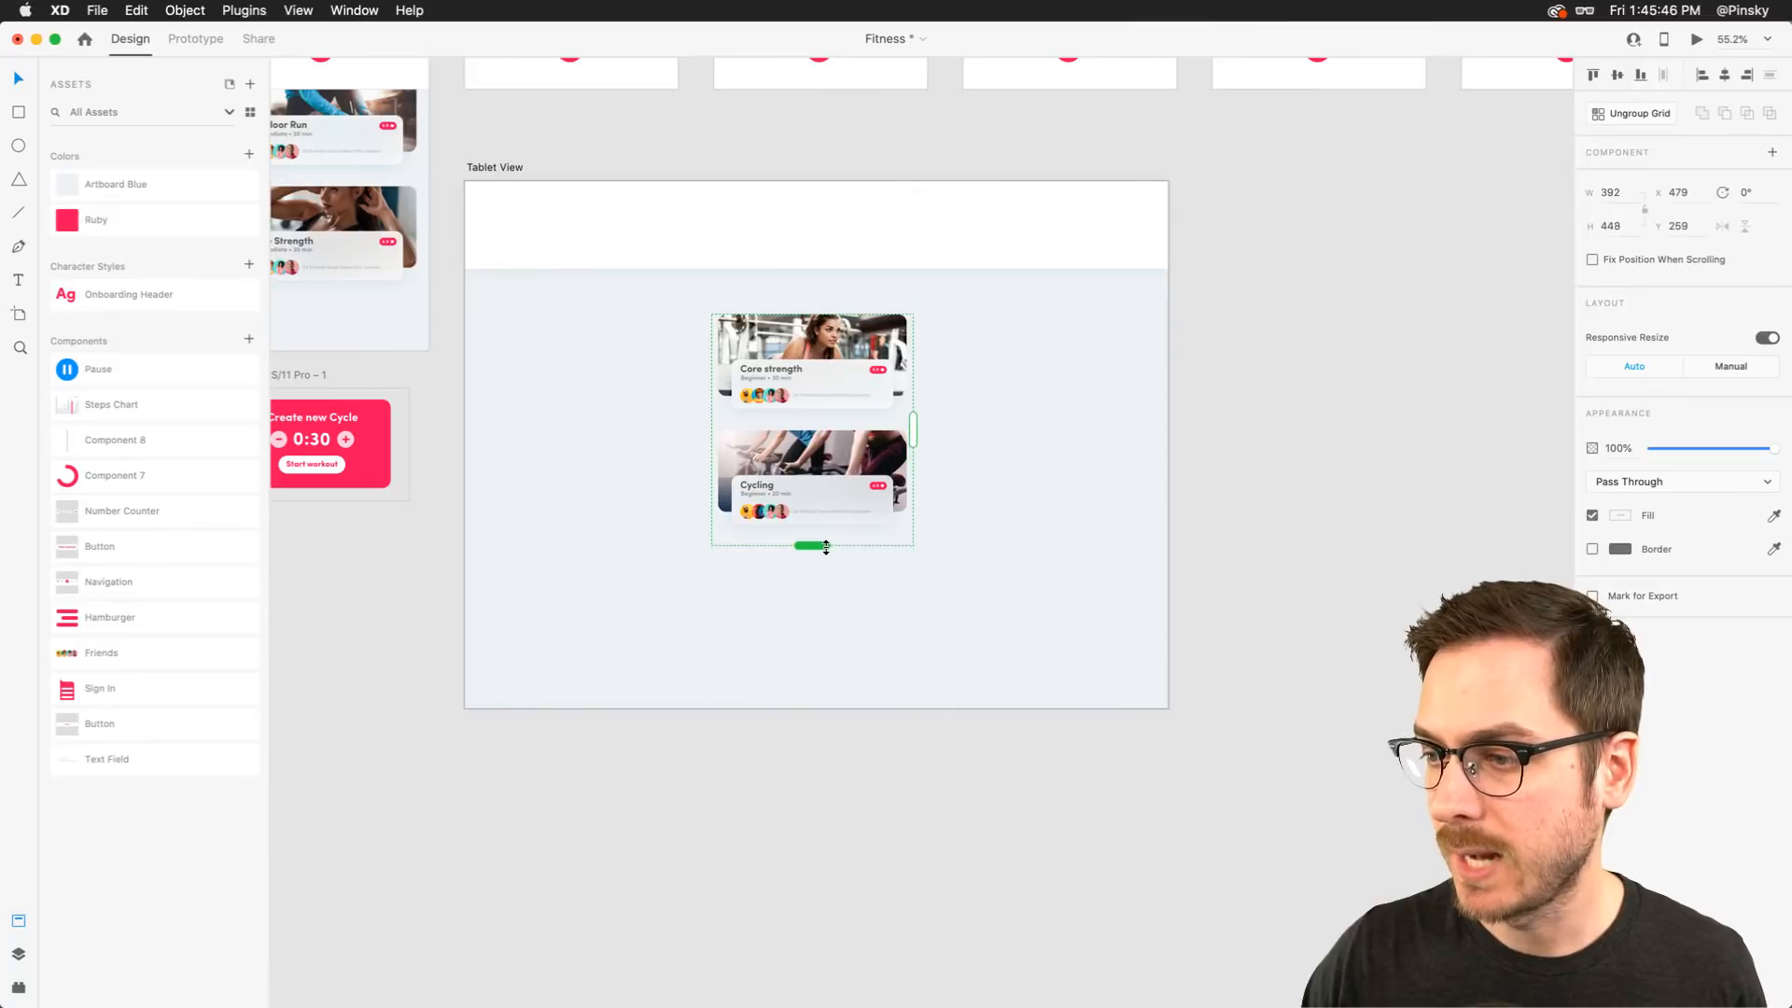
{"action": "left_click_drag", "start_coordinate": [1005, 430], "coordinate": [1128, 428]}
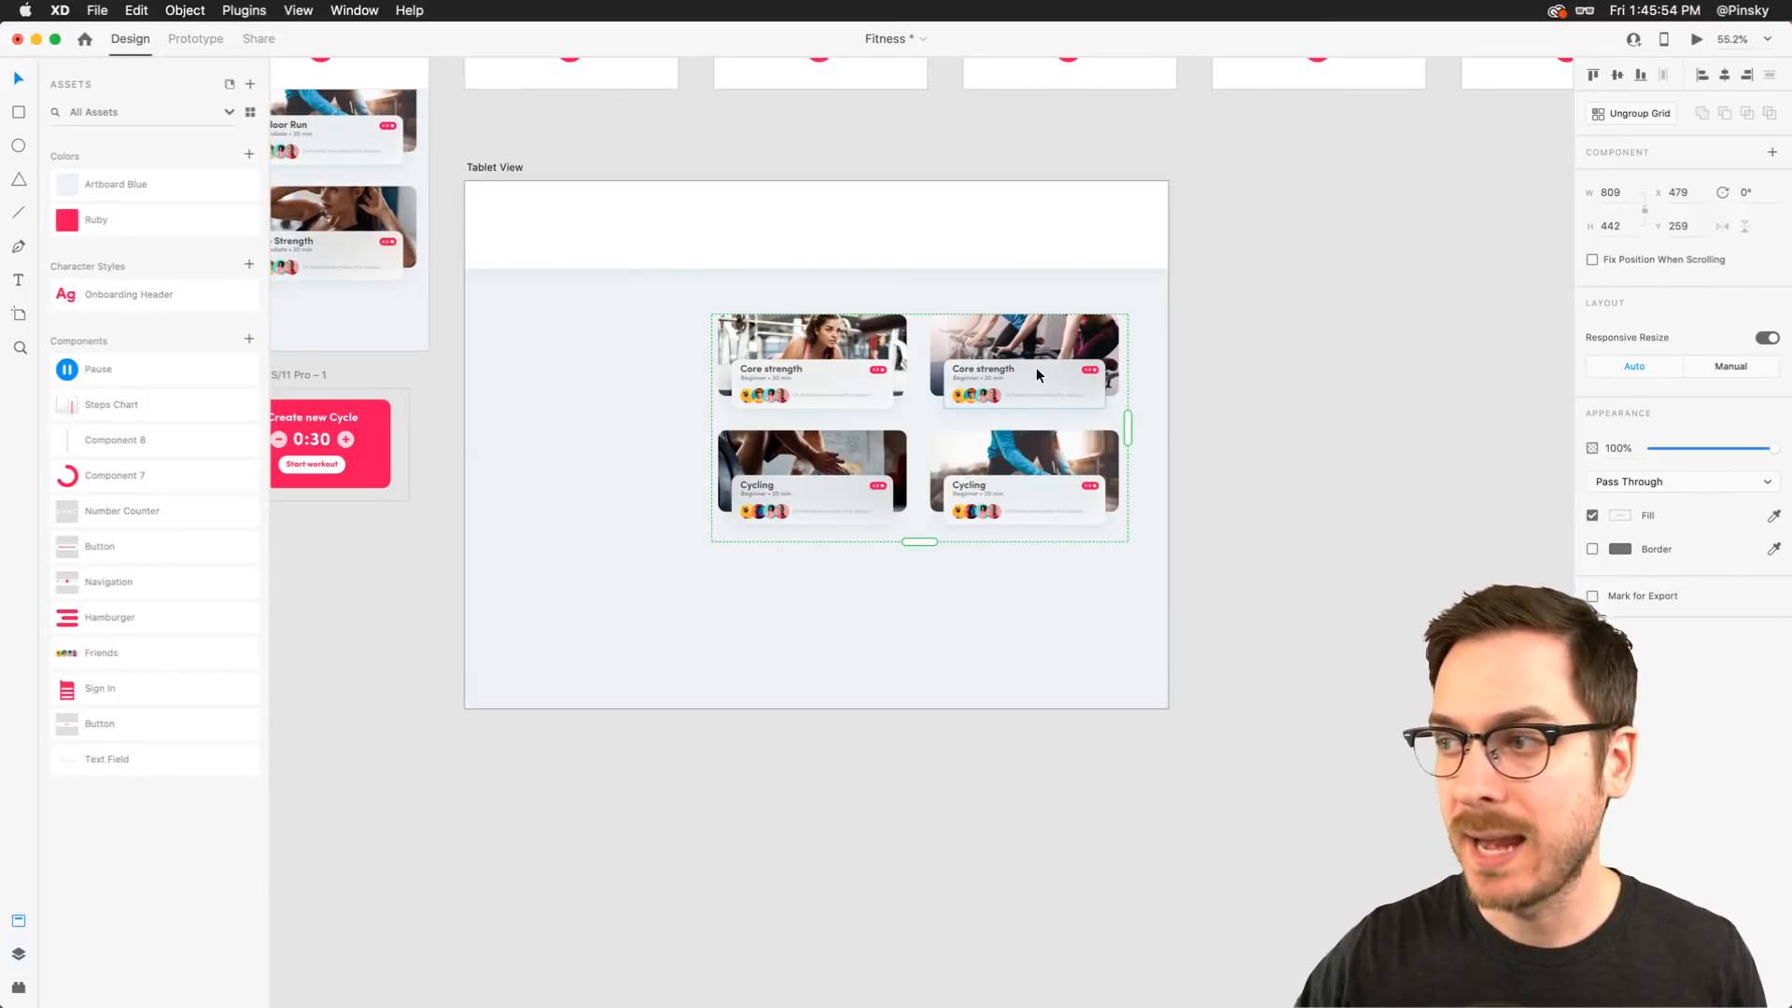
{"action": "left_click_drag", "start_coordinate": [1037, 375], "coordinate": [941, 404]}
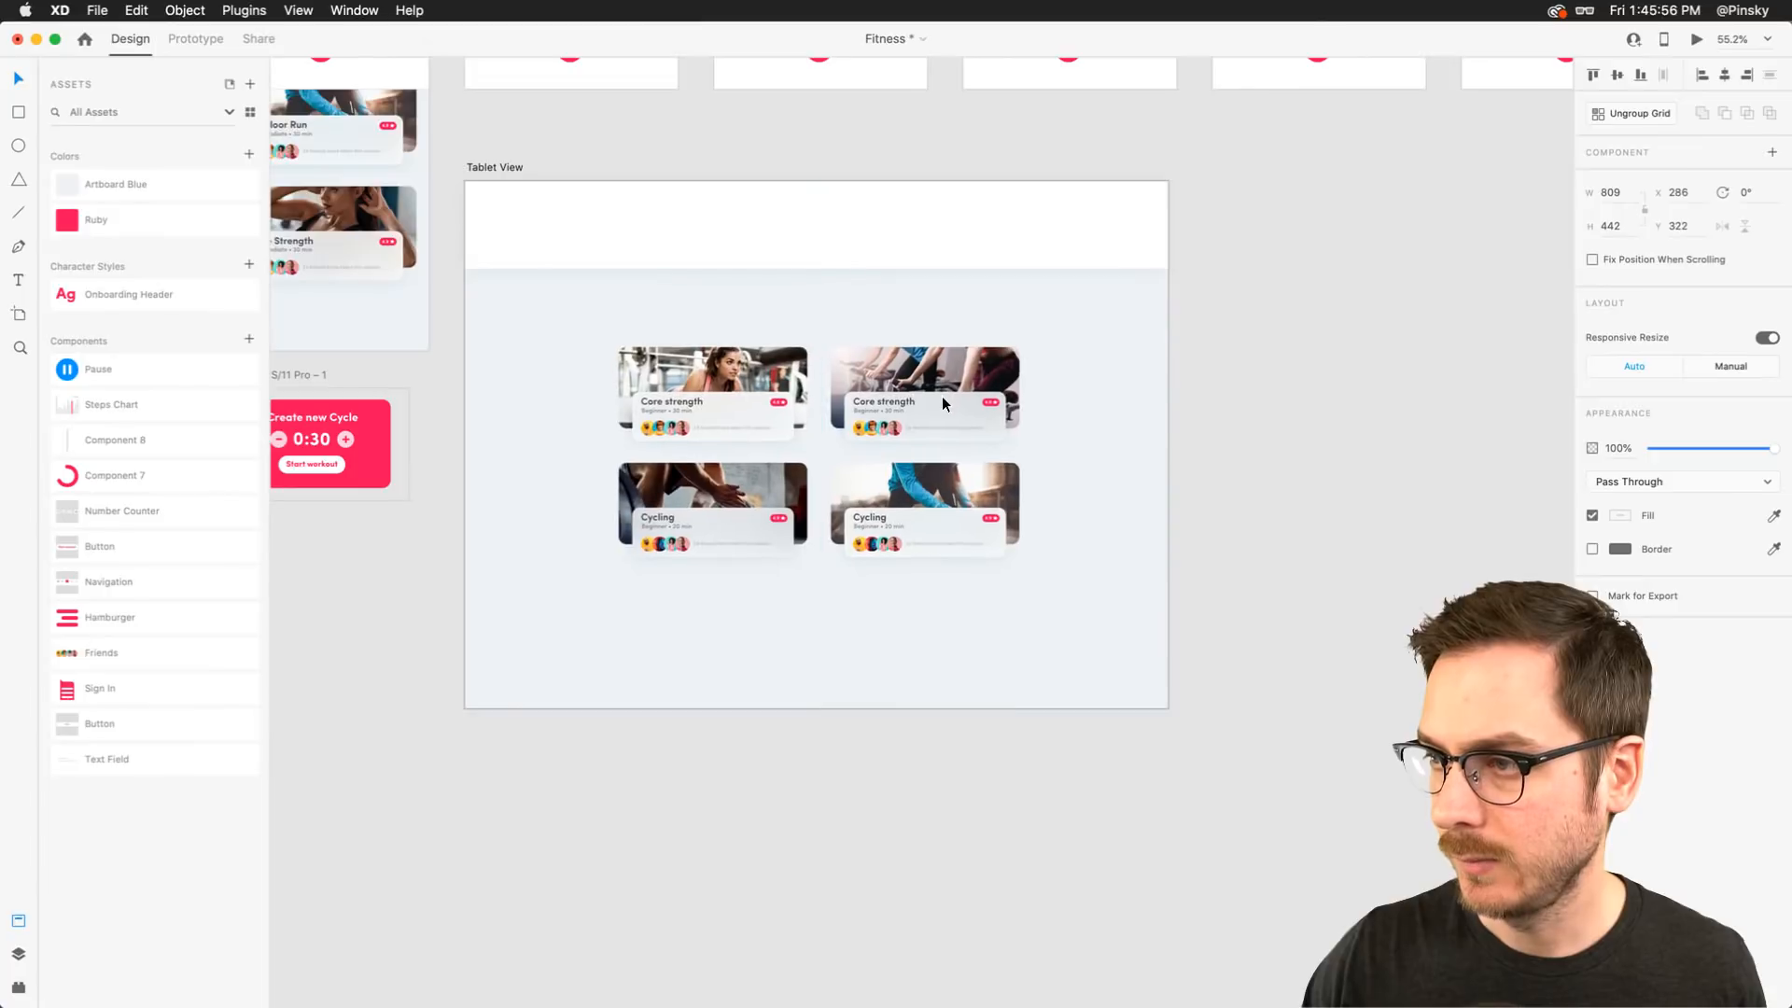
Extend the card grid to three rows and nudge it slightly down within the artboard
{"action": "left_click_drag", "start_coordinate": [822, 578], "coordinate": [833, 688]}
{"action": "key", "text": "shift+Down"}
{"action": "key", "text": "shift+Down"}
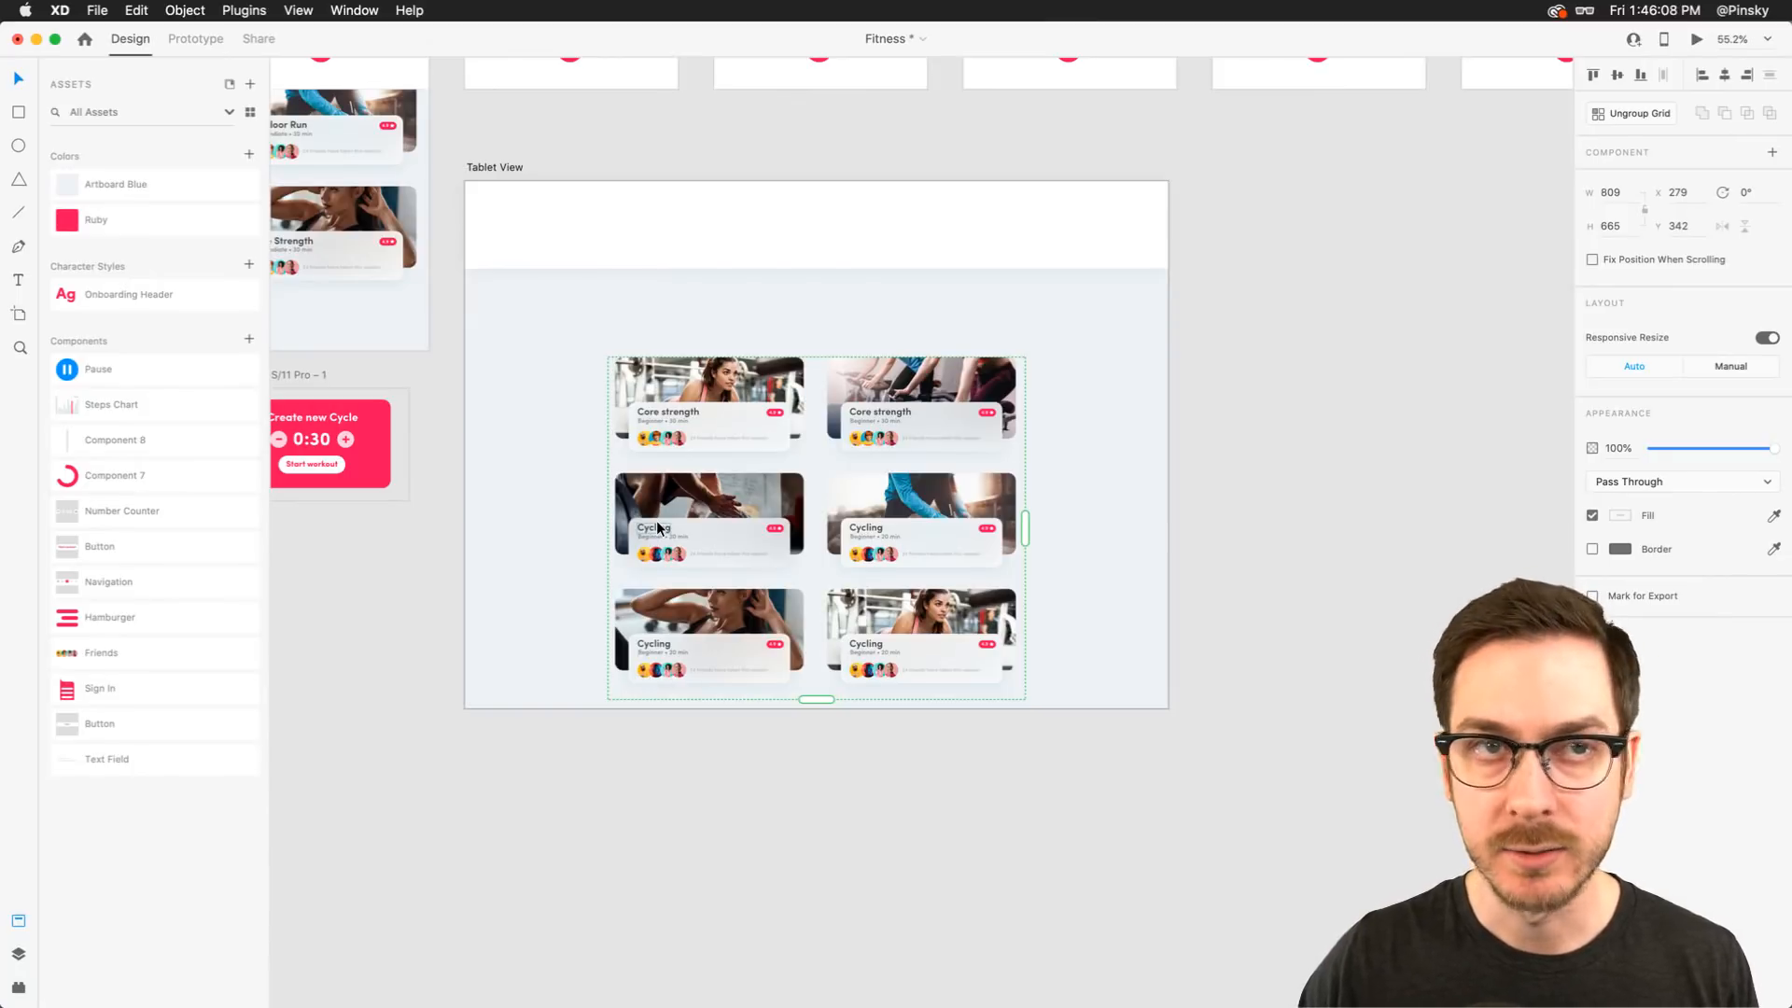
{"action": "left_click_drag", "start_coordinate": [744, 377], "coordinate": [744, 385]}
Reduce the Tablet View header rectangle's height to 146 px
{"action": "scroll", "coordinate": [832, 217], "scroll_direction": "up", "scroll_amount": 2}
{"action": "scroll", "coordinate": [832, 218], "scroll_direction": "up", "scroll_amount": 1}
{"action": "left_click", "coordinate": [832, 218]}
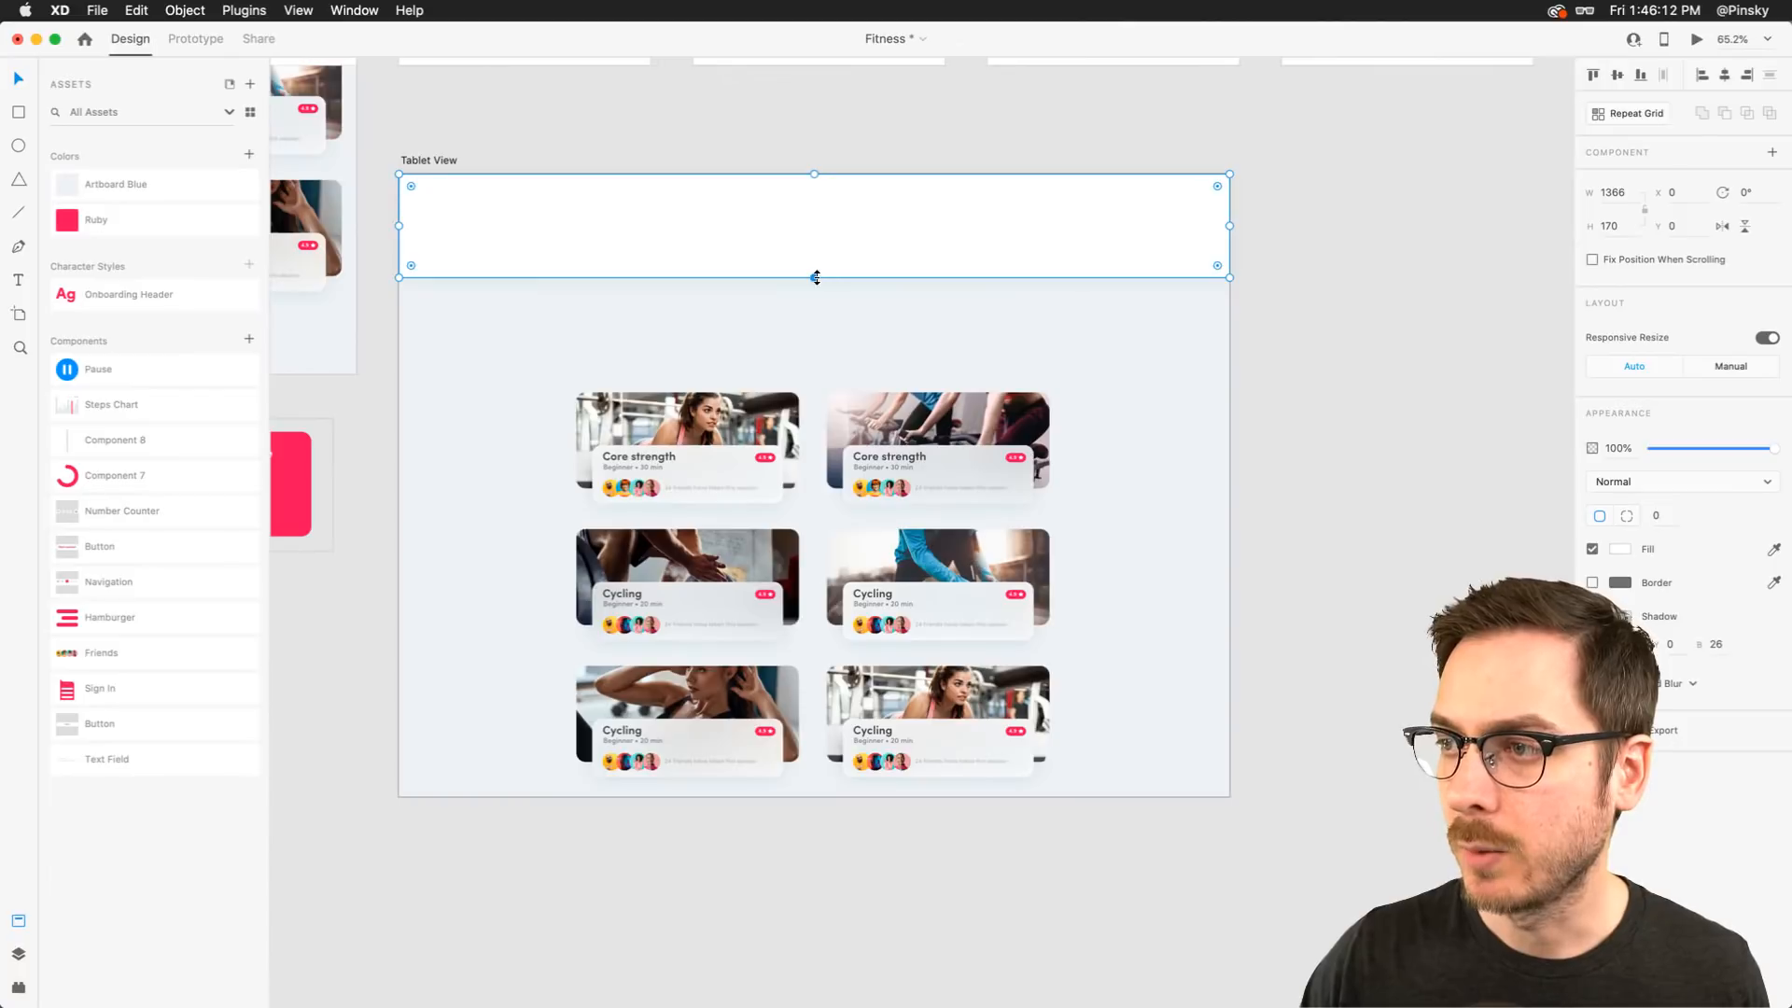
{"action": "left_click_drag", "start_coordinate": [817, 266], "coordinate": [817, 264]}
{"action": "scroll", "coordinate": [660, 232], "scroll_direction": "up", "scroll_amount": 3}
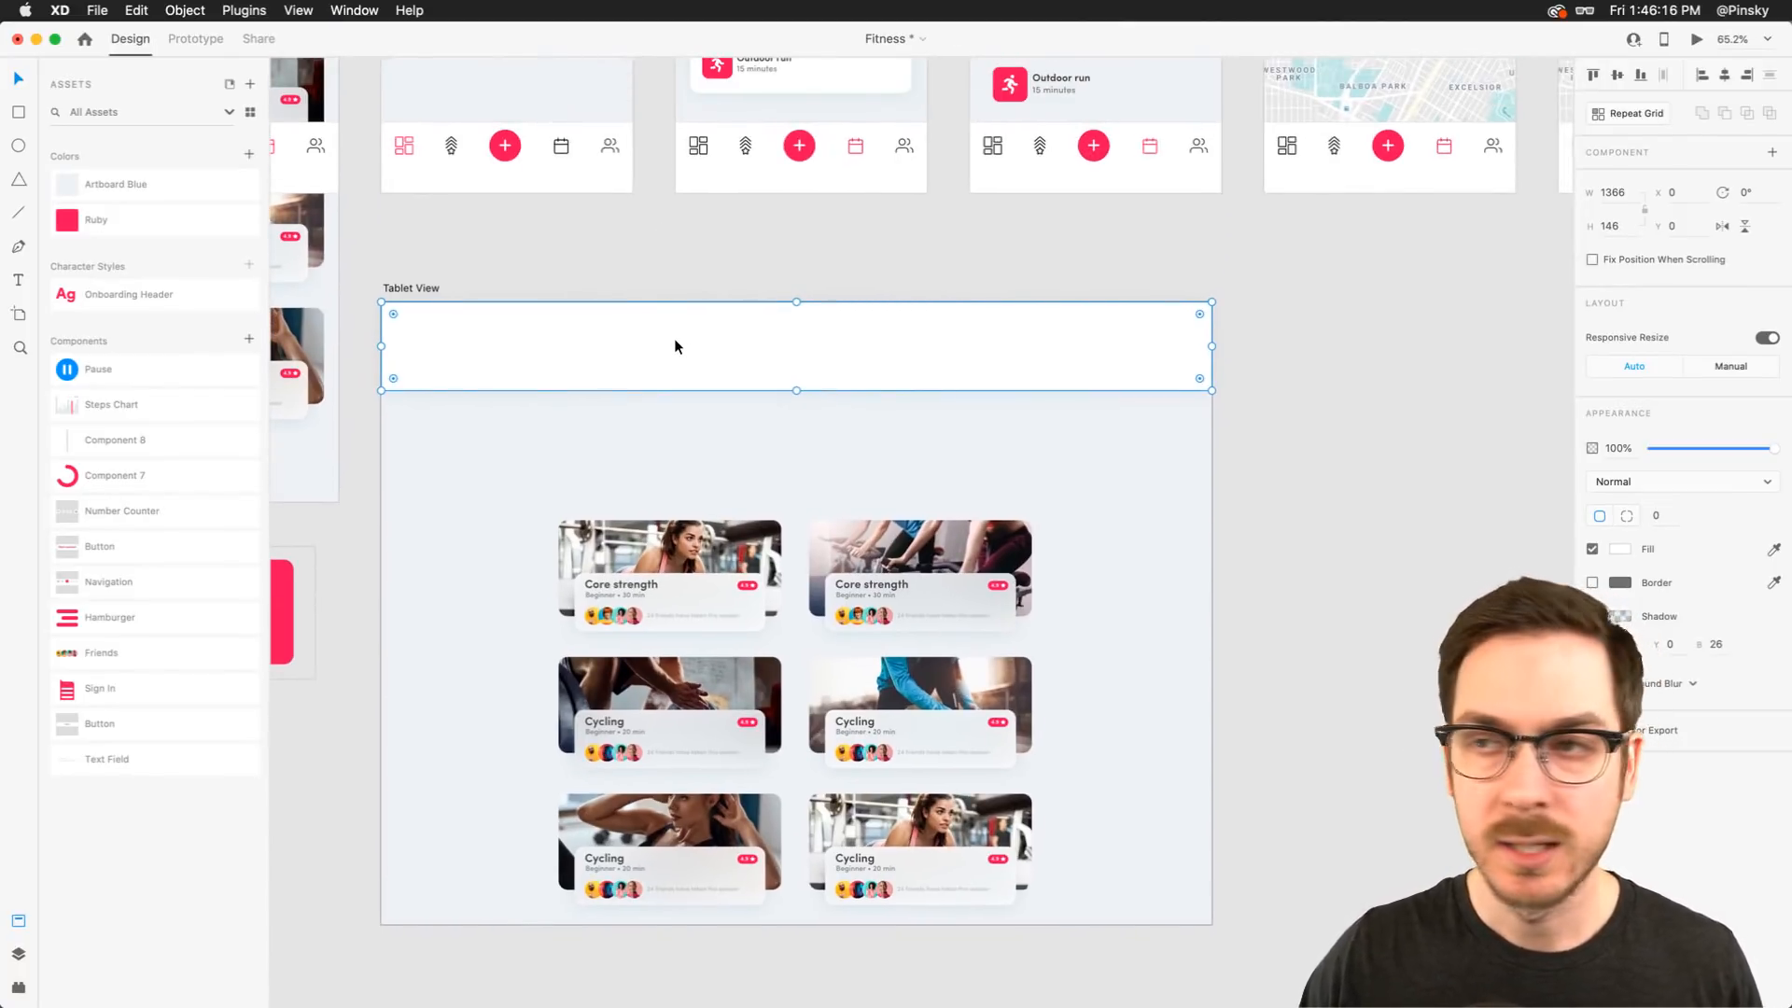
Add an "Overview" text label inside the header rectangle
{"action": "scroll", "coordinate": [672, 345], "scroll_direction": "left", "scroll_amount": 2}
{"action": "scroll", "coordinate": [672, 345], "scroll_direction": "up", "scroll_amount": 2}
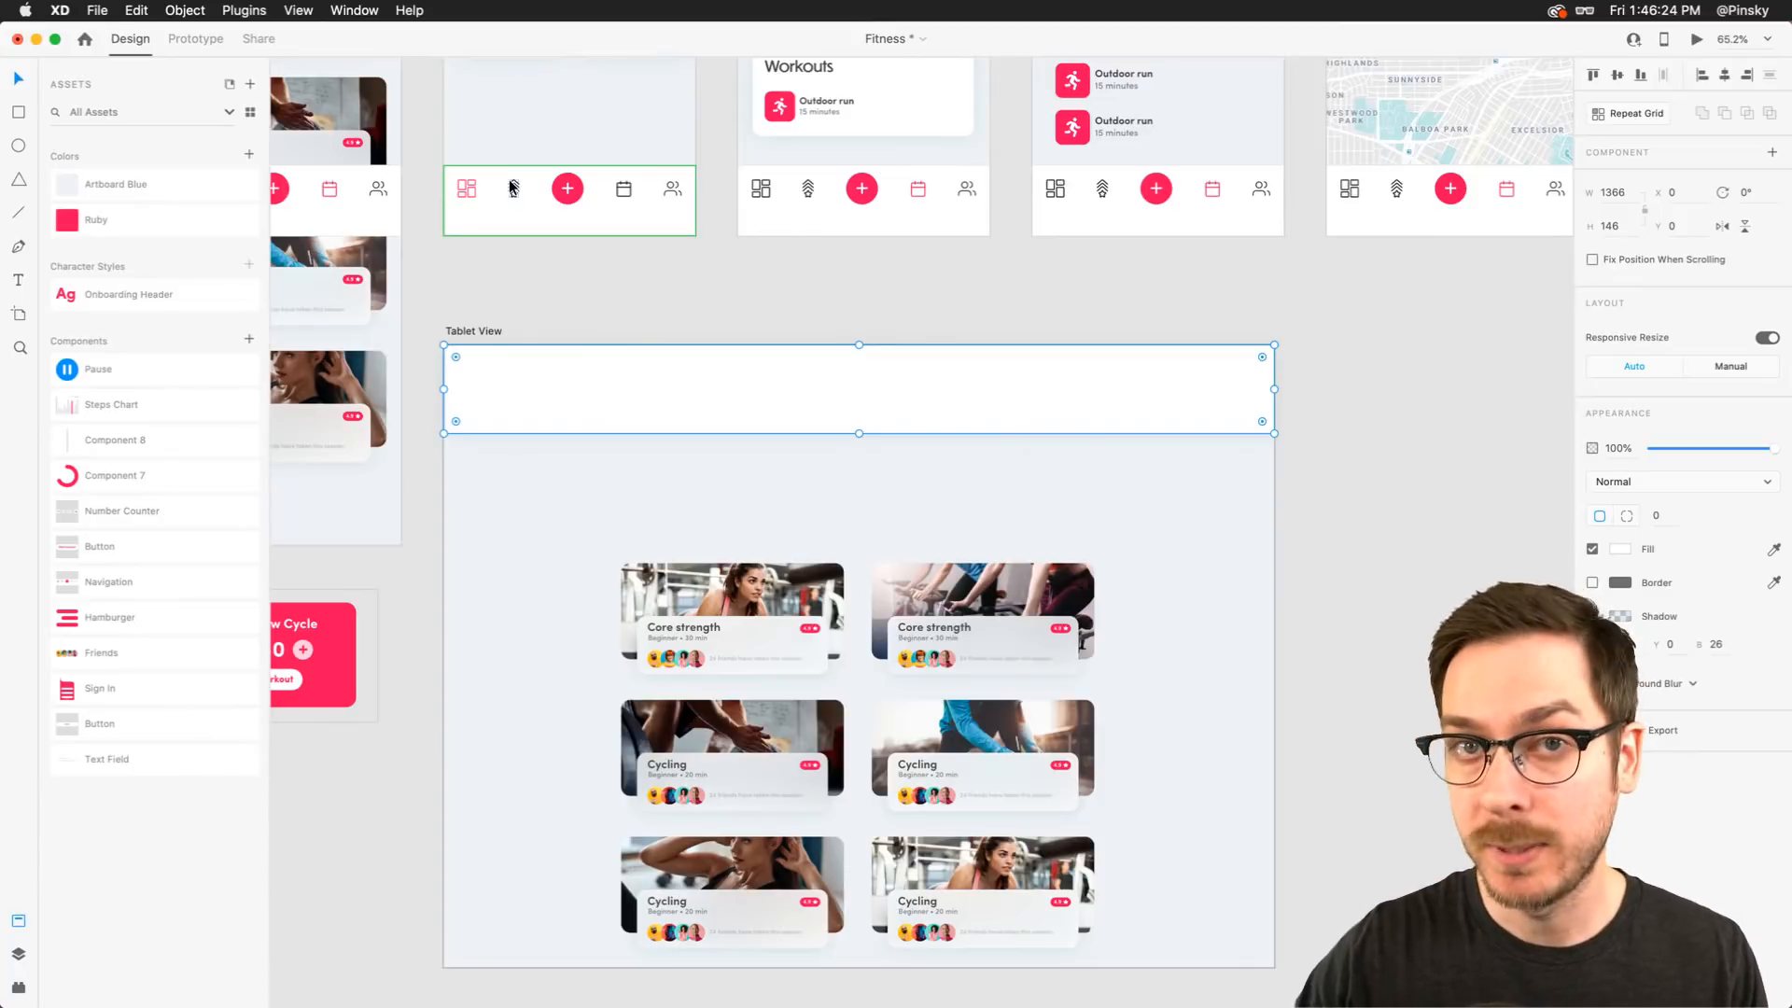
{"action": "key", "text": "t"}
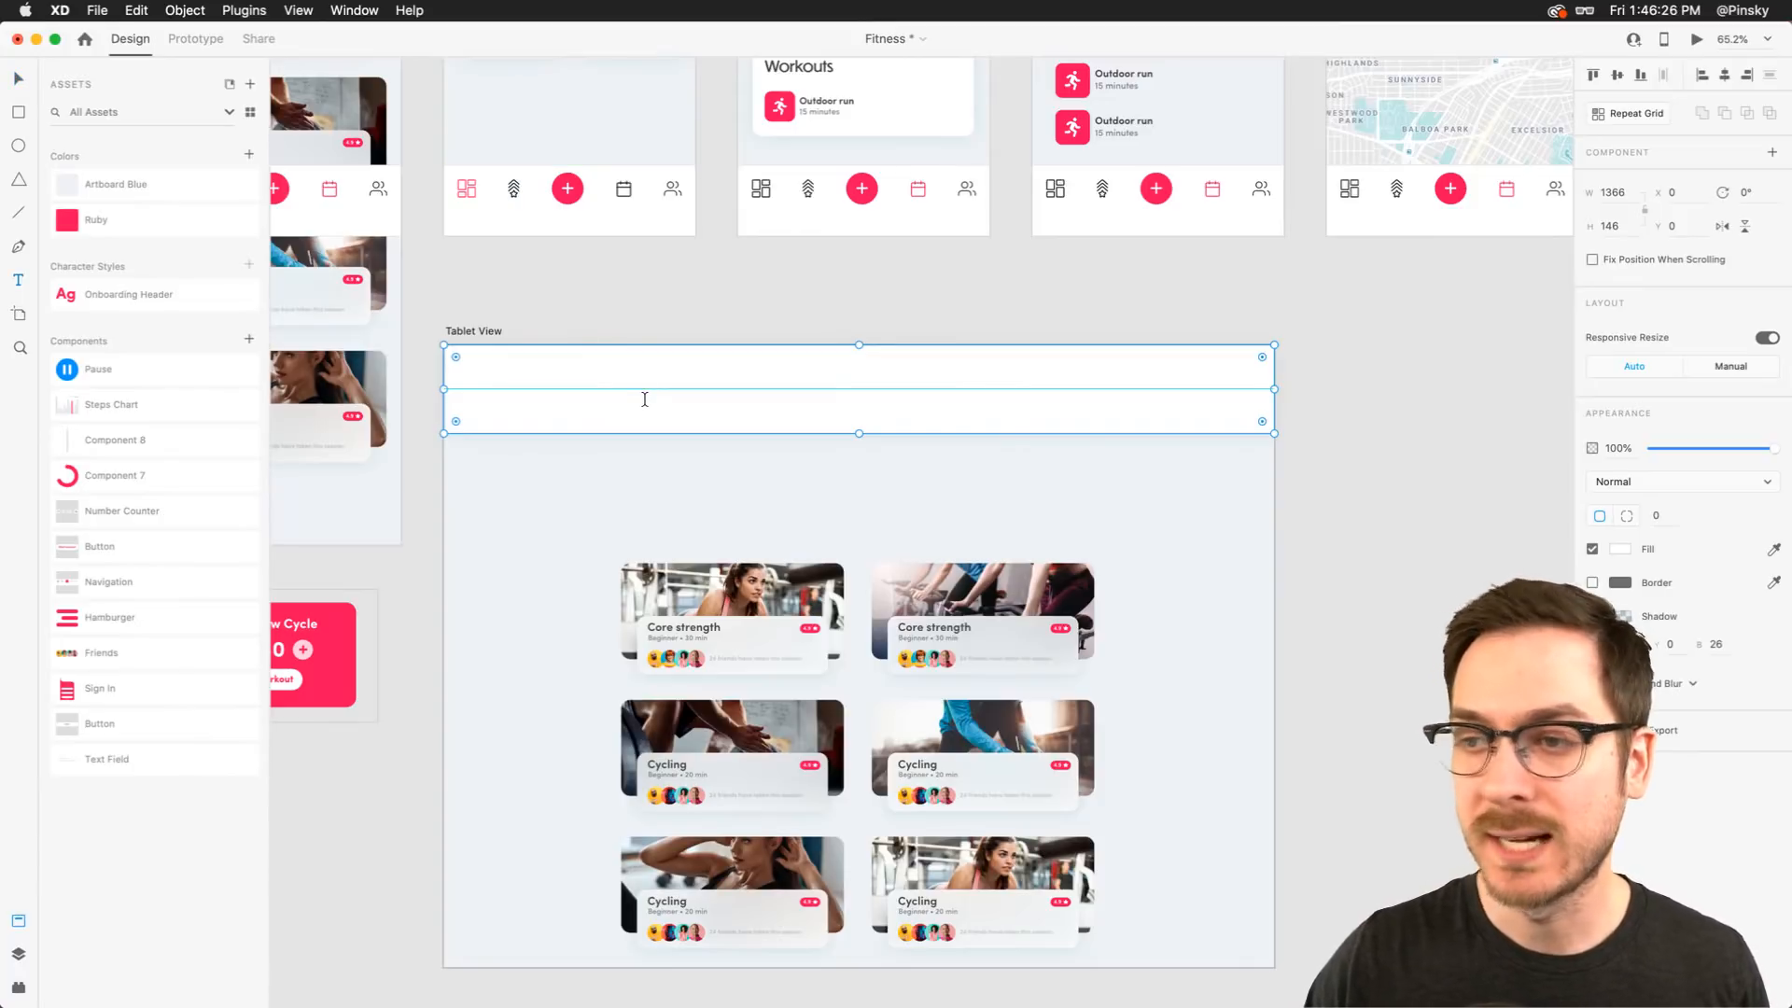
{"action": "left_click", "coordinate": [645, 401]}
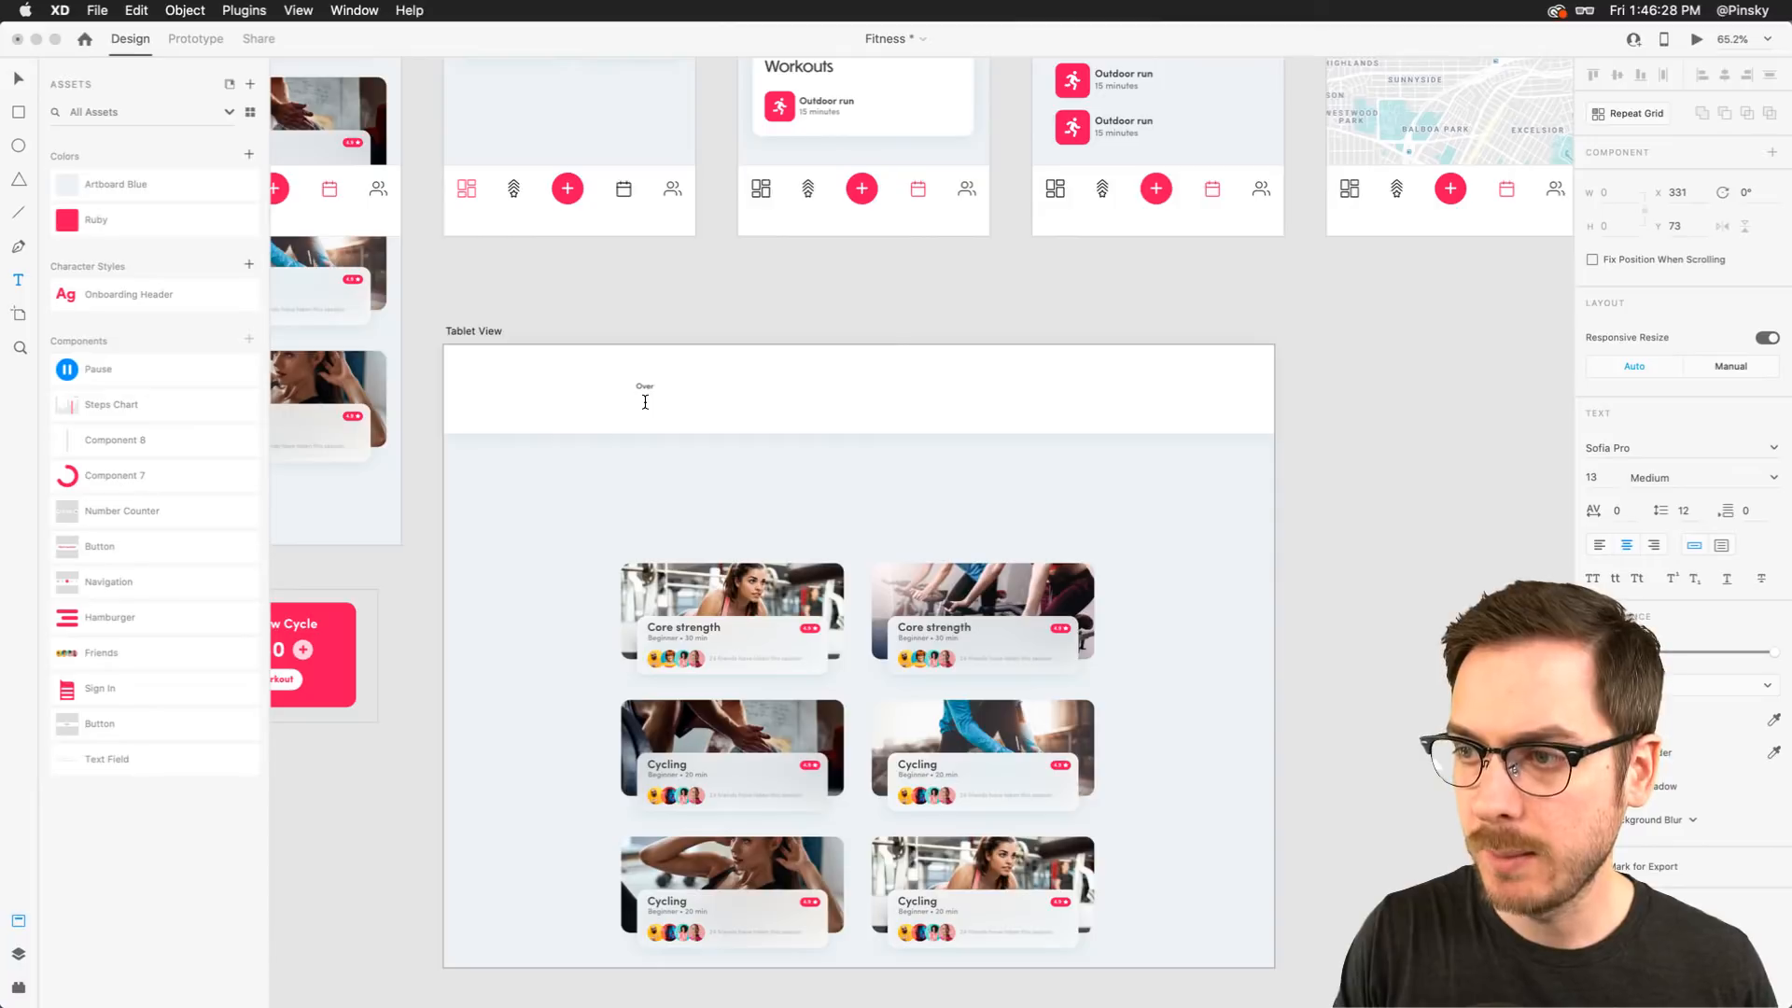
{"action": "key", "text": "Escape"}
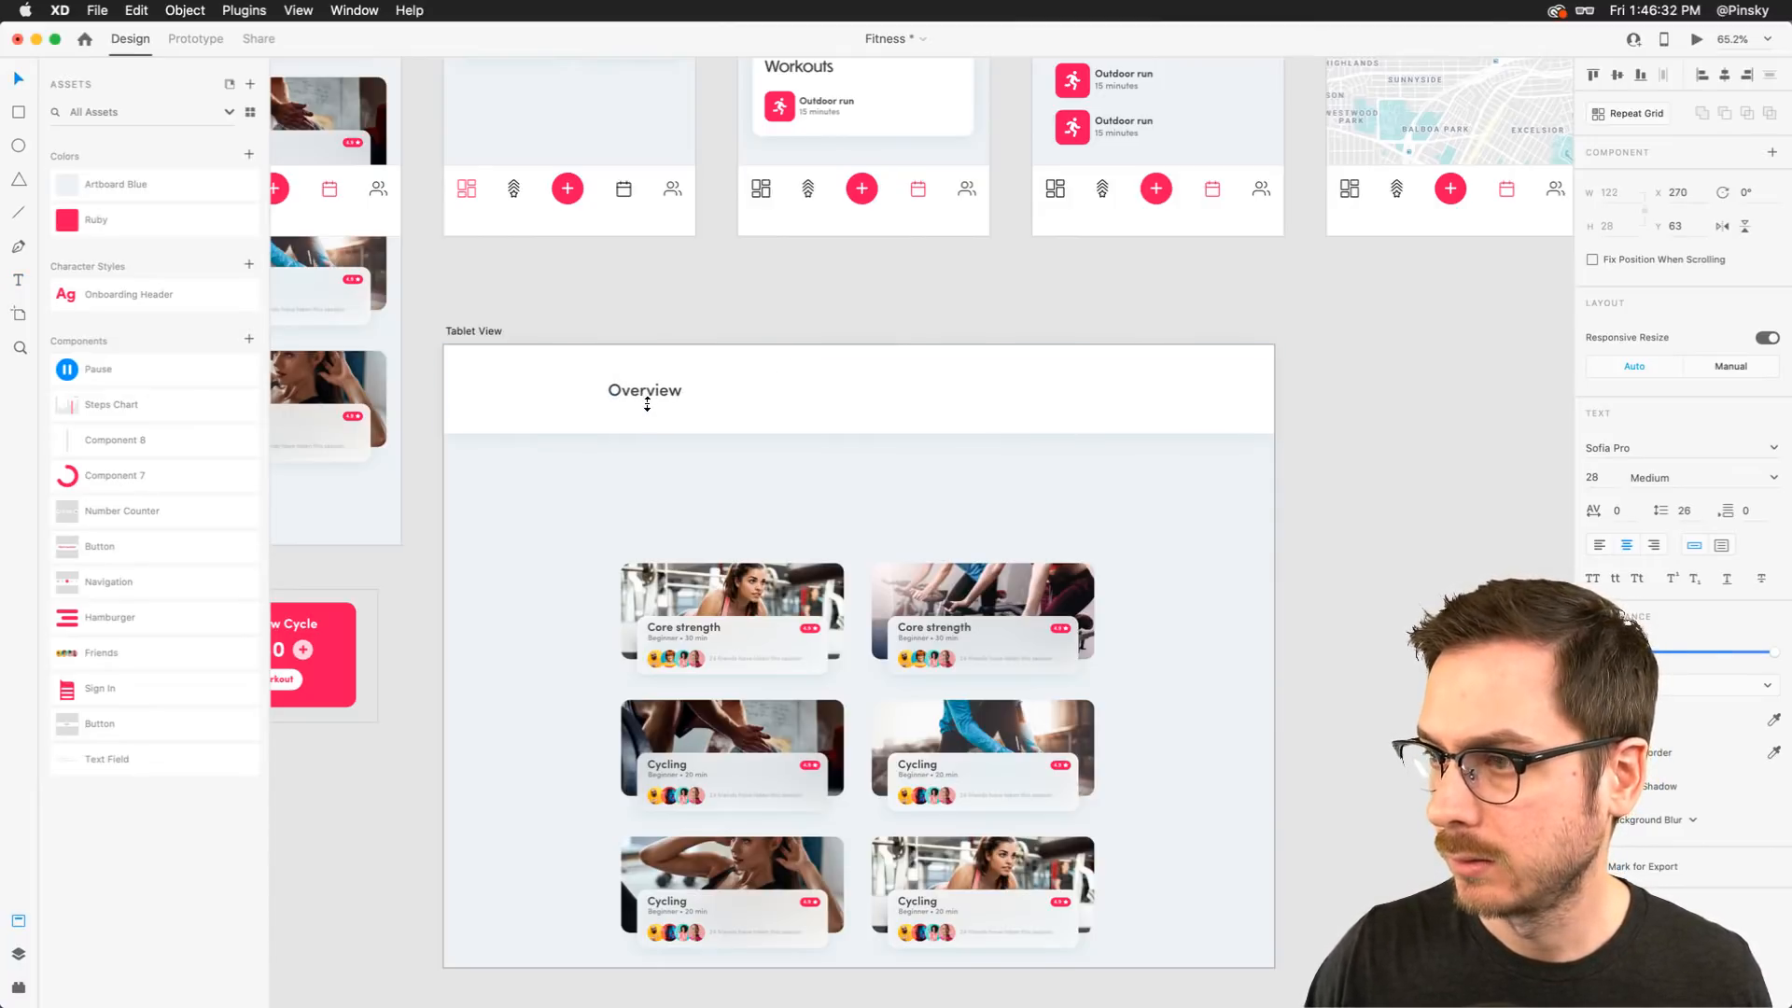
Duplicate the label to the right twice, renaming the copies "Activity" and "Challenges"
{"action": "left_click_drag", "start_coordinate": [647, 401], "coordinate": [753, 402]}
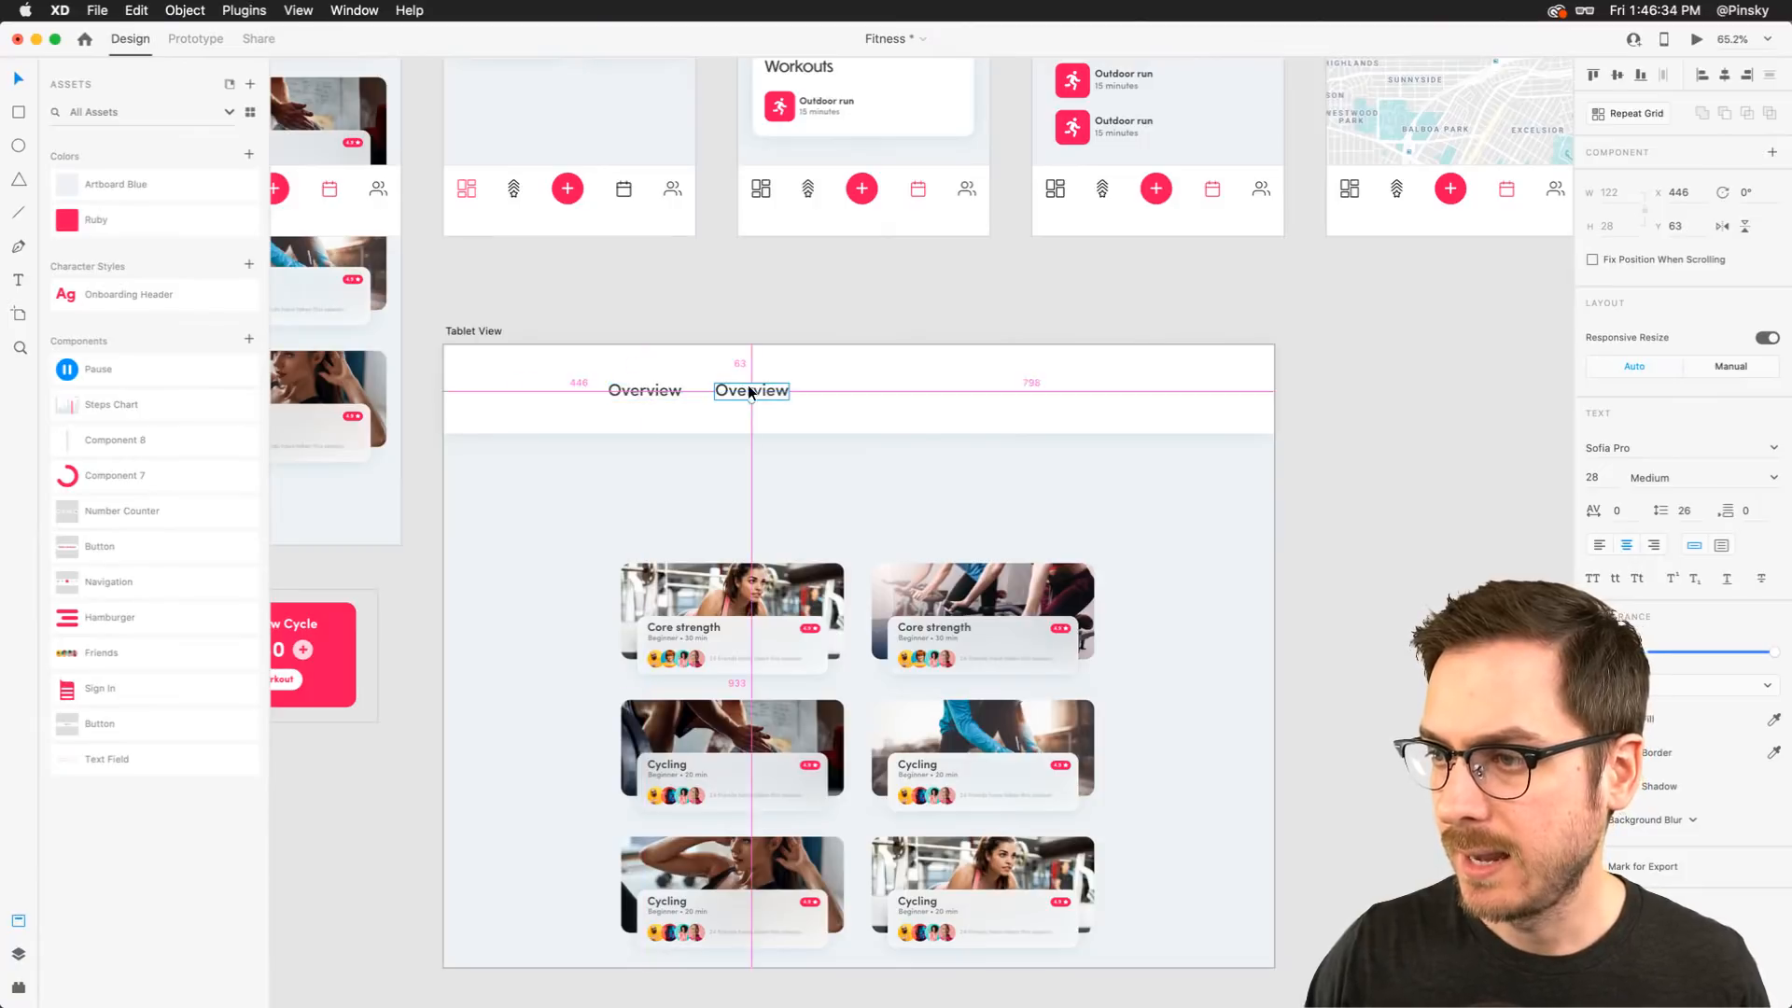
{"action": "double_click", "coordinate": [749, 399]}
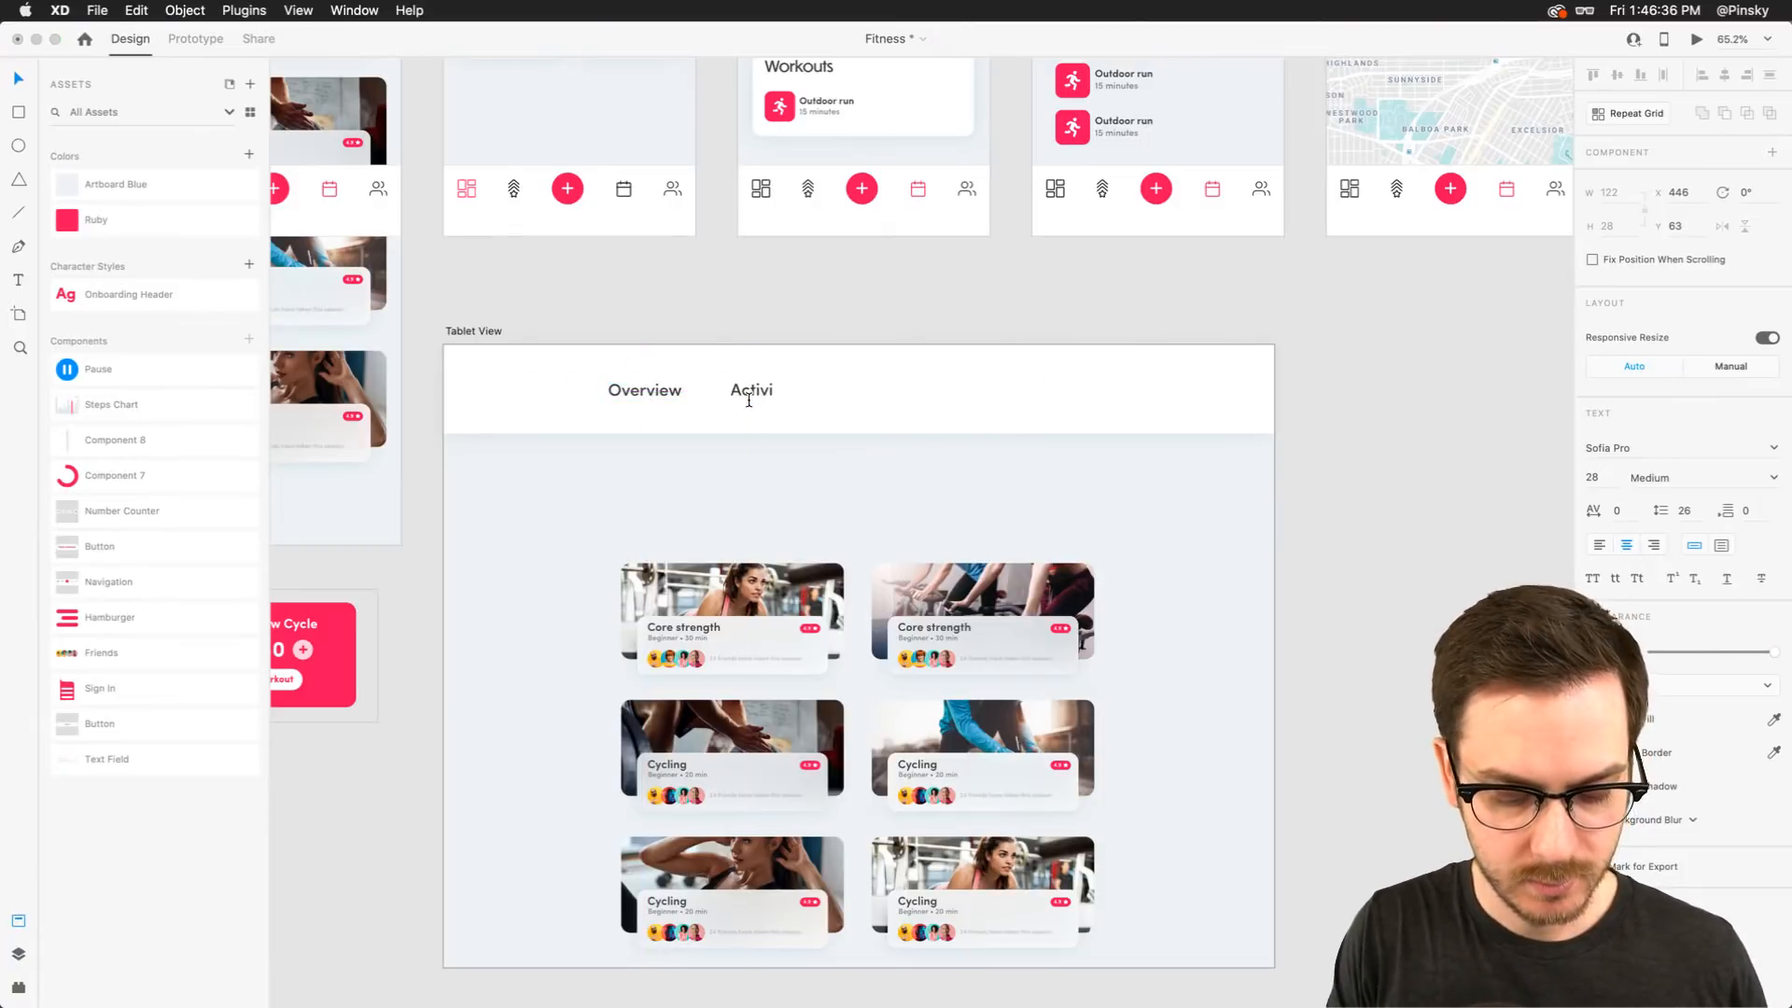
{"action": "left_click_drag", "start_coordinate": [748, 384], "coordinate": [843, 387]}
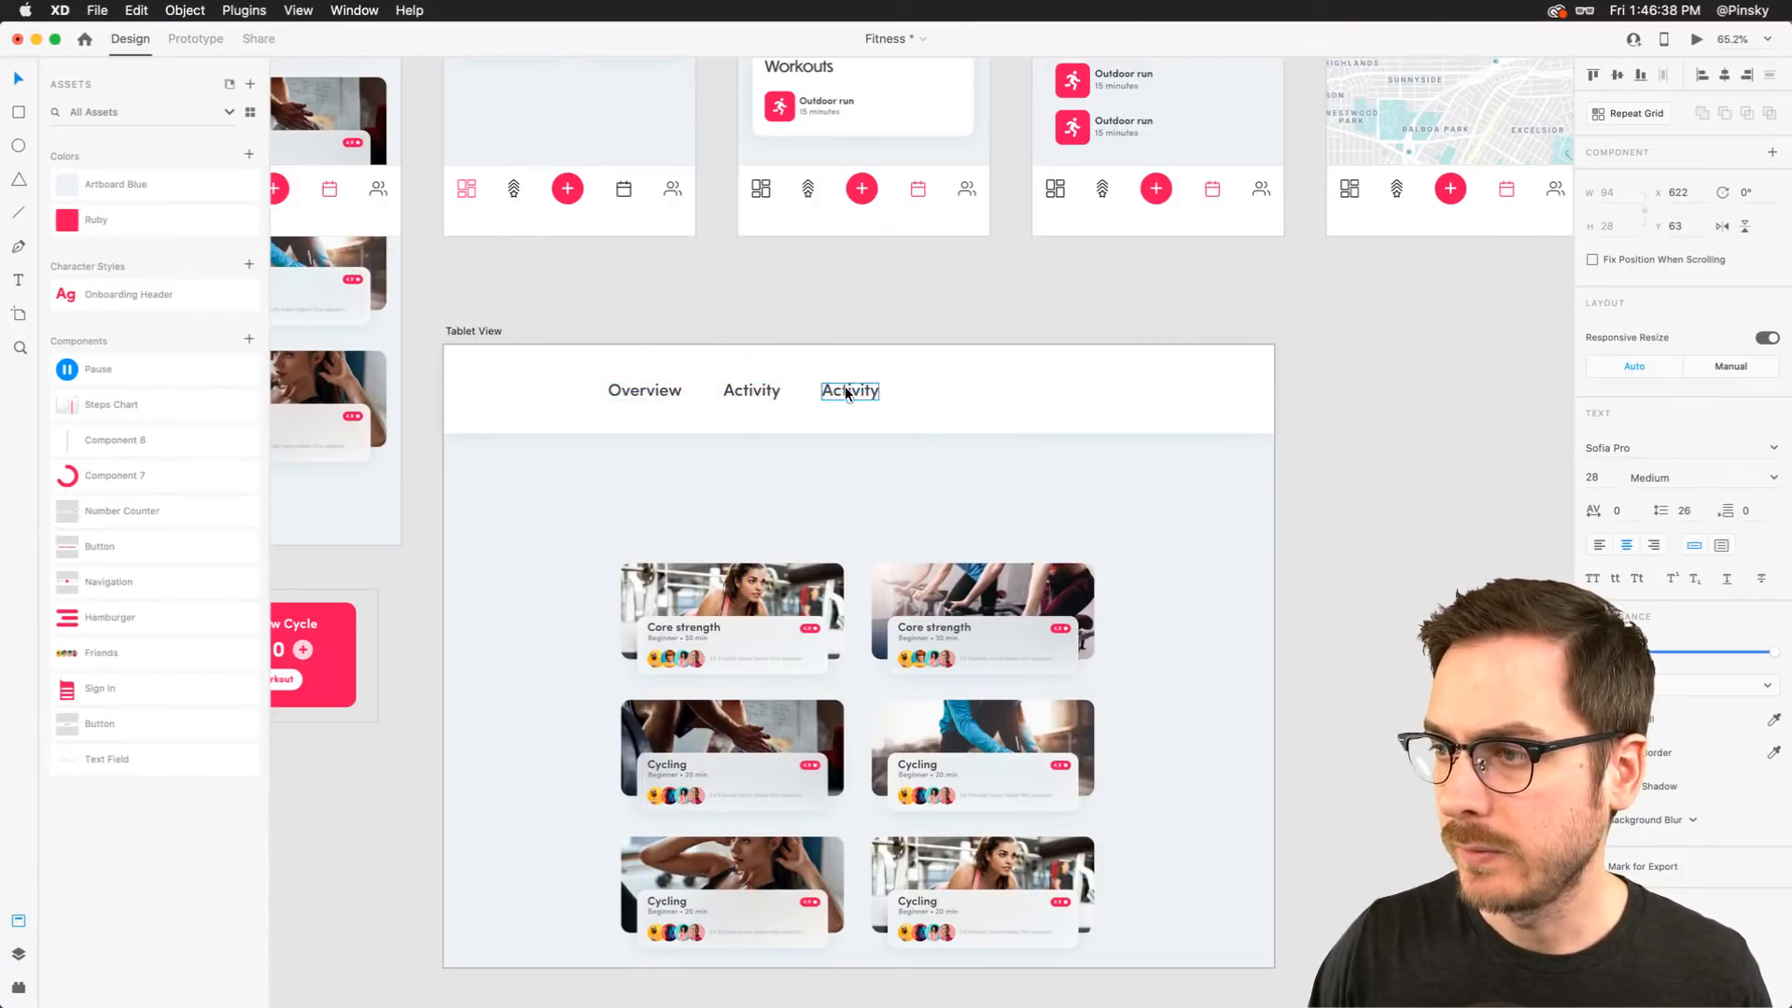
{"action": "double_click", "coordinate": [846, 398]}
{"action": "type", "text": "Challenges"}
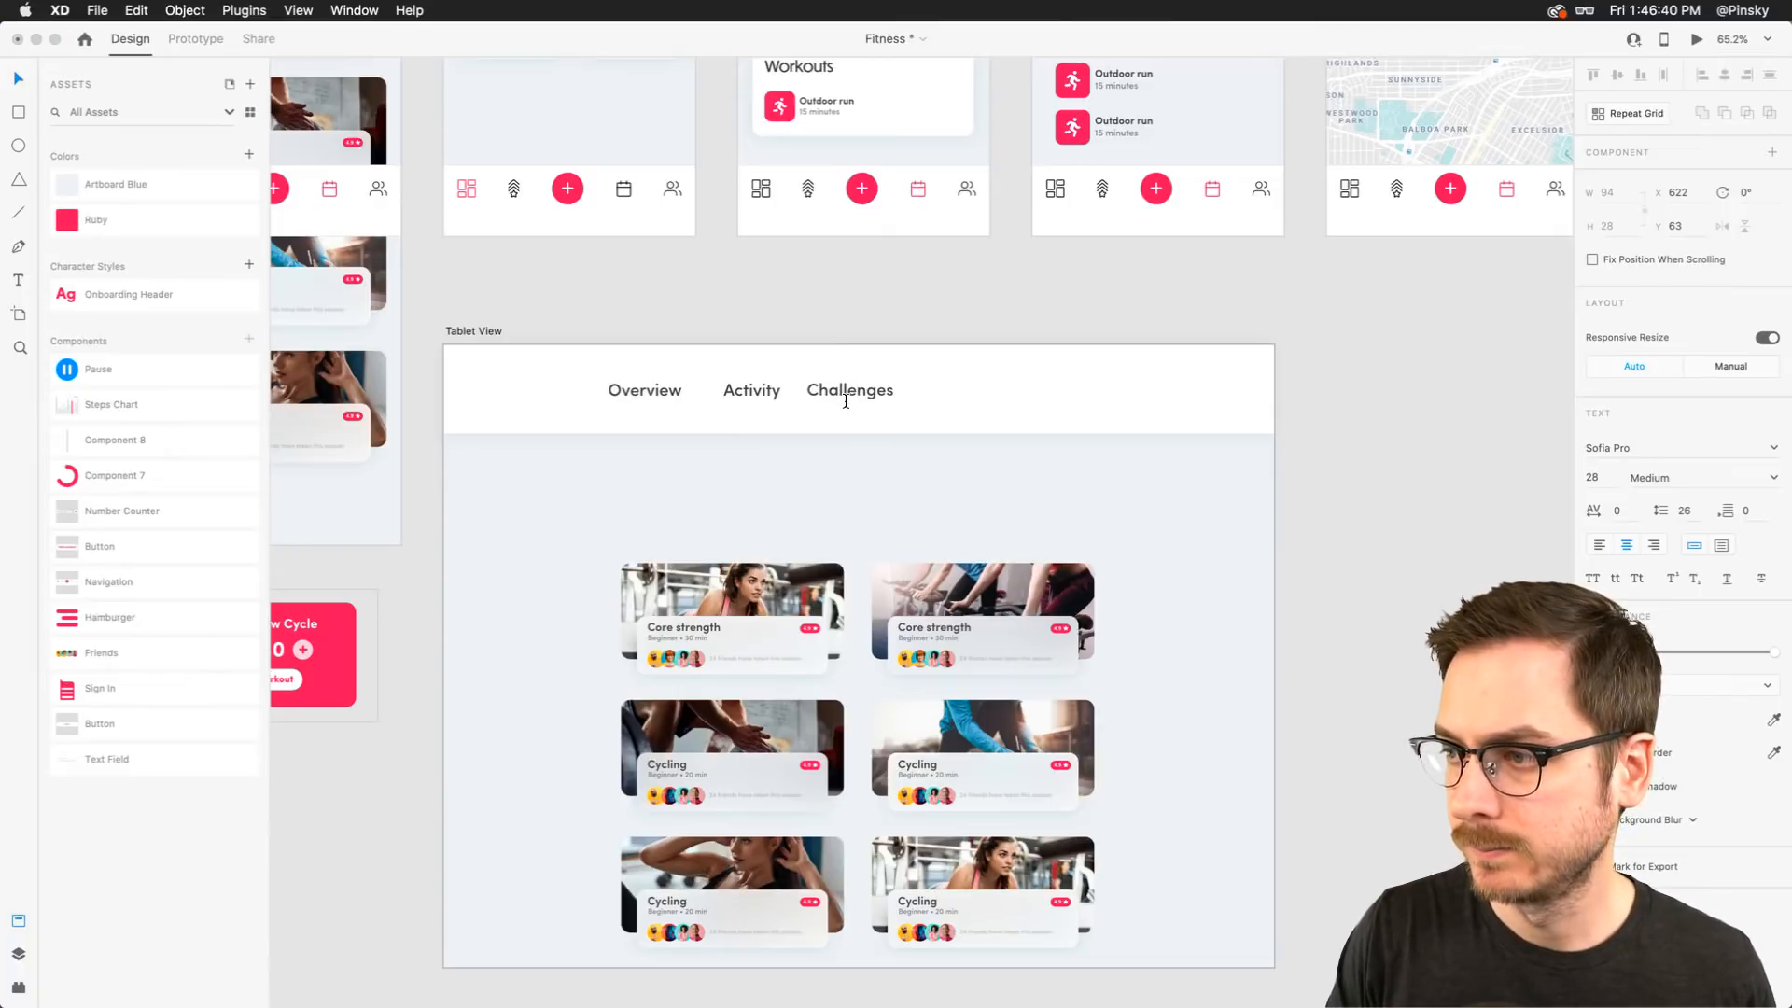
{"action": "key", "text": "Escape"}
Duplicate the labels further to the right, creating "Calendar" and "Friends" navigation labels
{"action": "left_click_drag", "start_coordinate": [844, 387], "coordinate": [966, 388]}
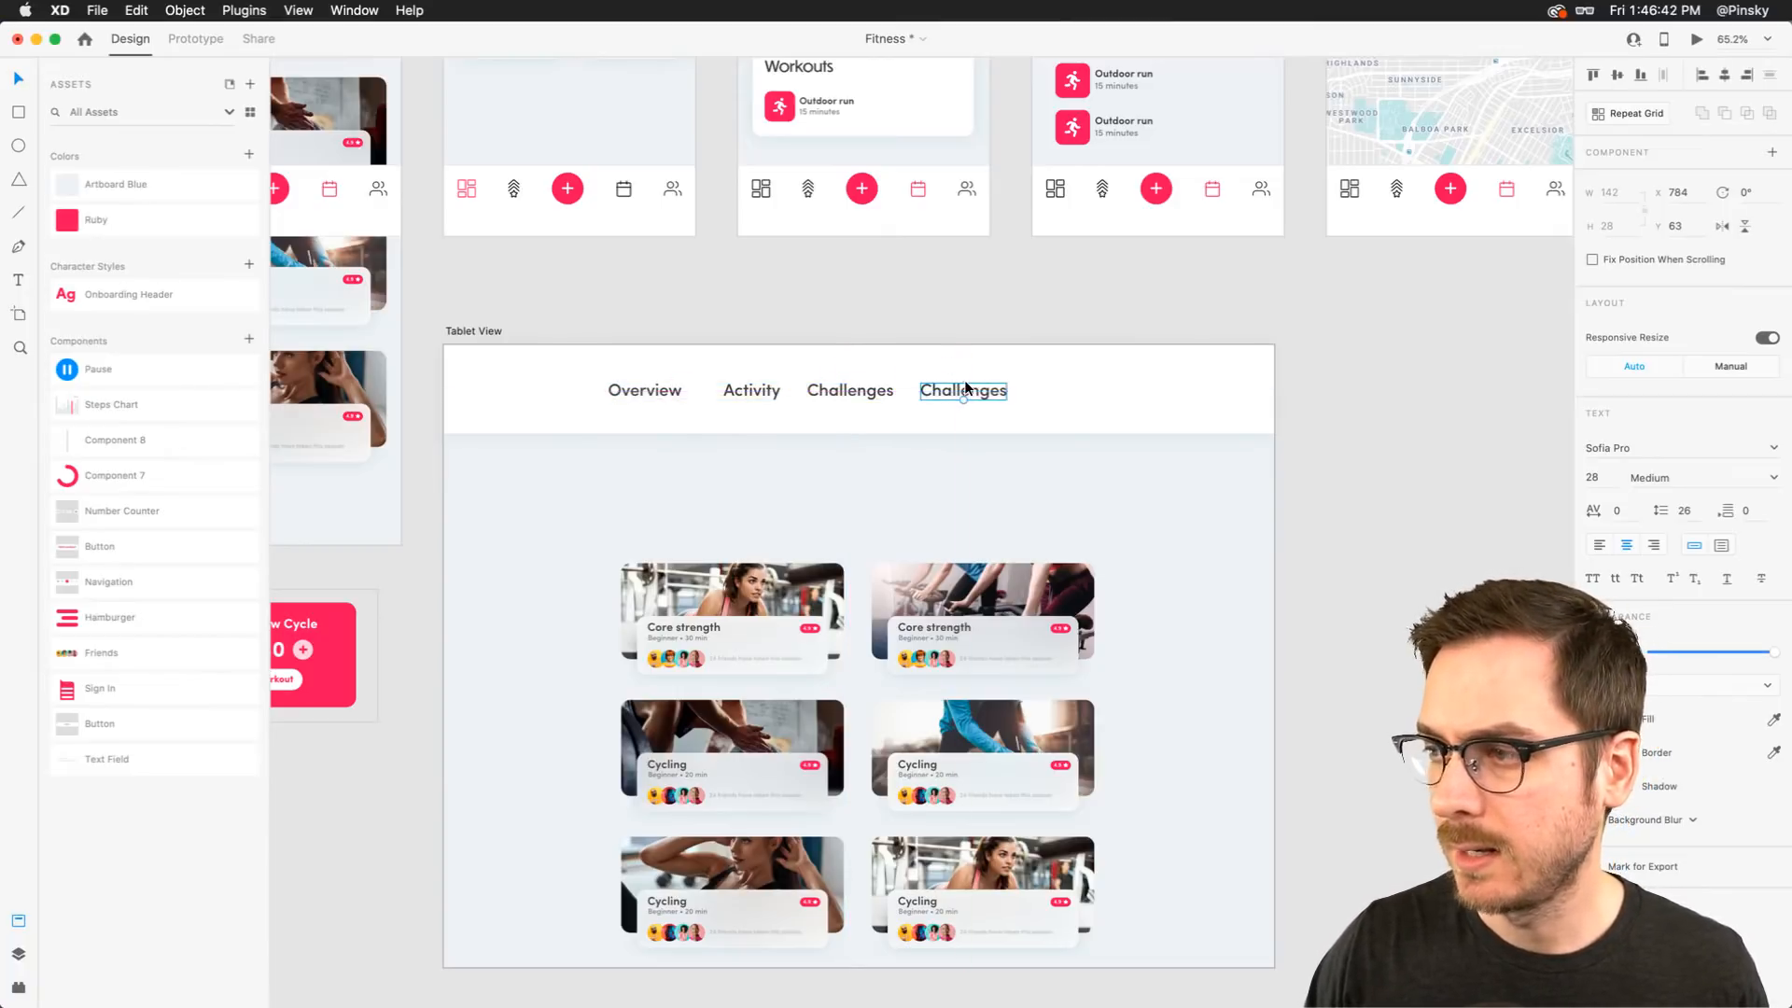
{"action": "double_click", "coordinate": [966, 390]}
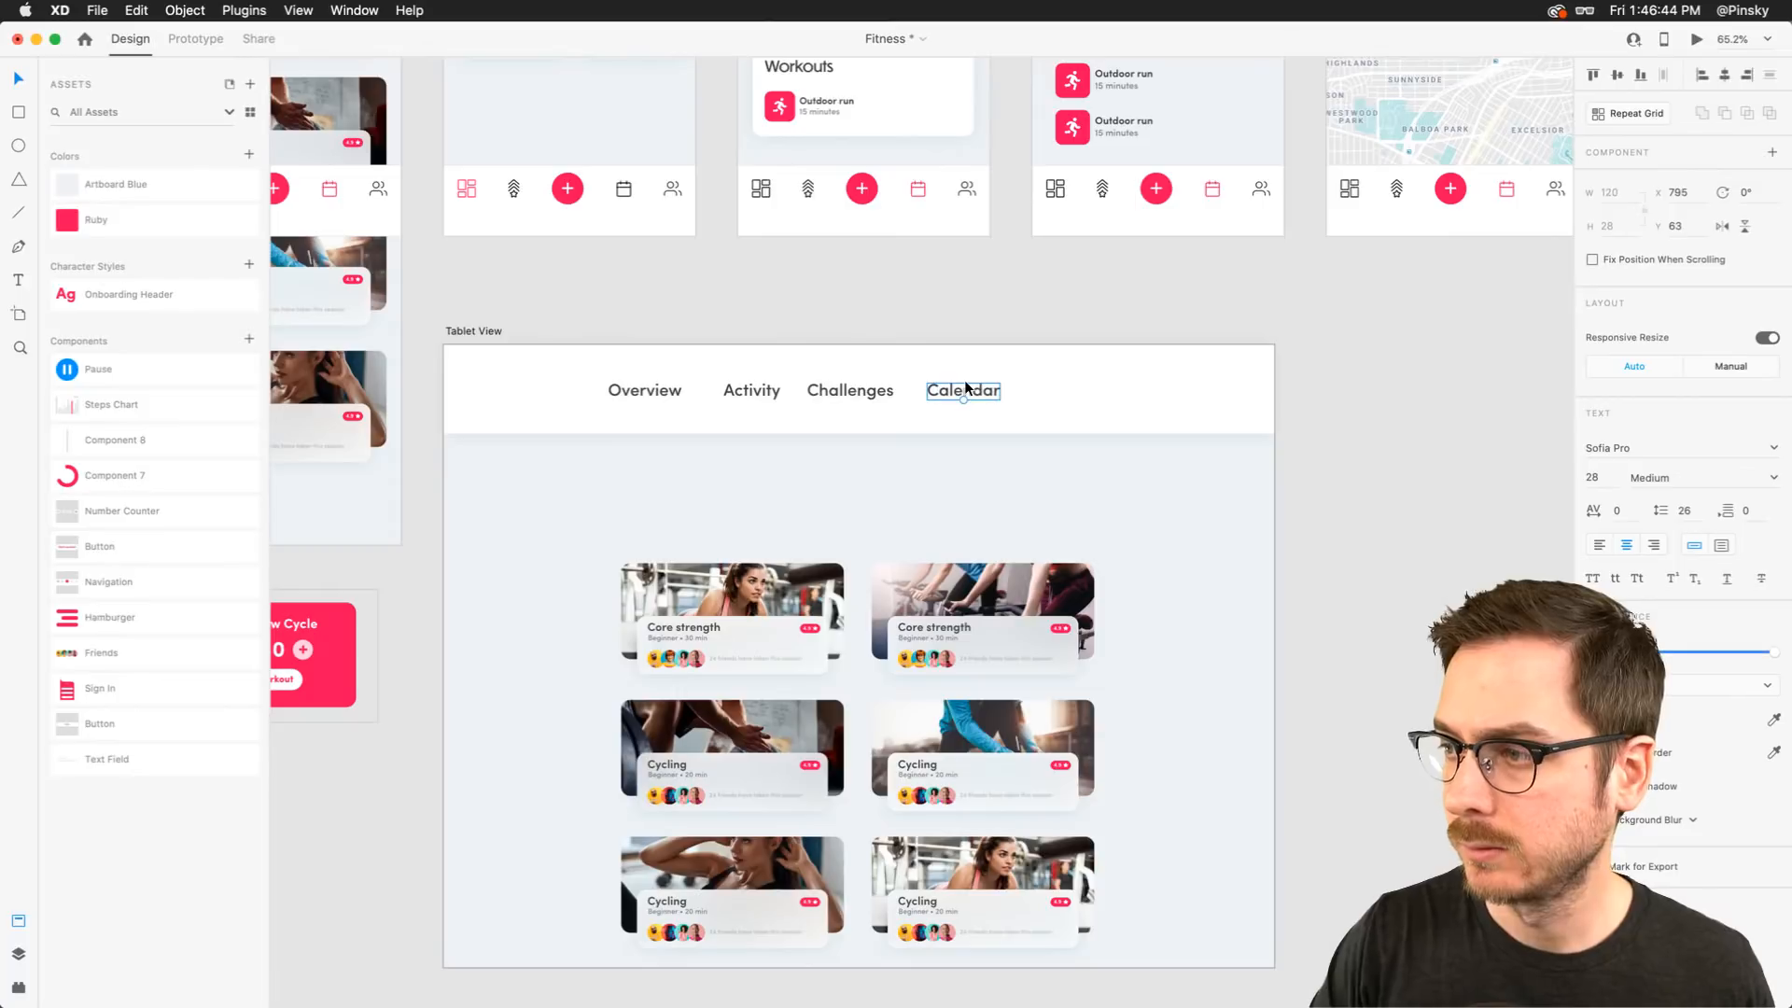
{"action": "left_click_drag", "start_coordinate": [967, 388], "coordinate": [1070, 386]}
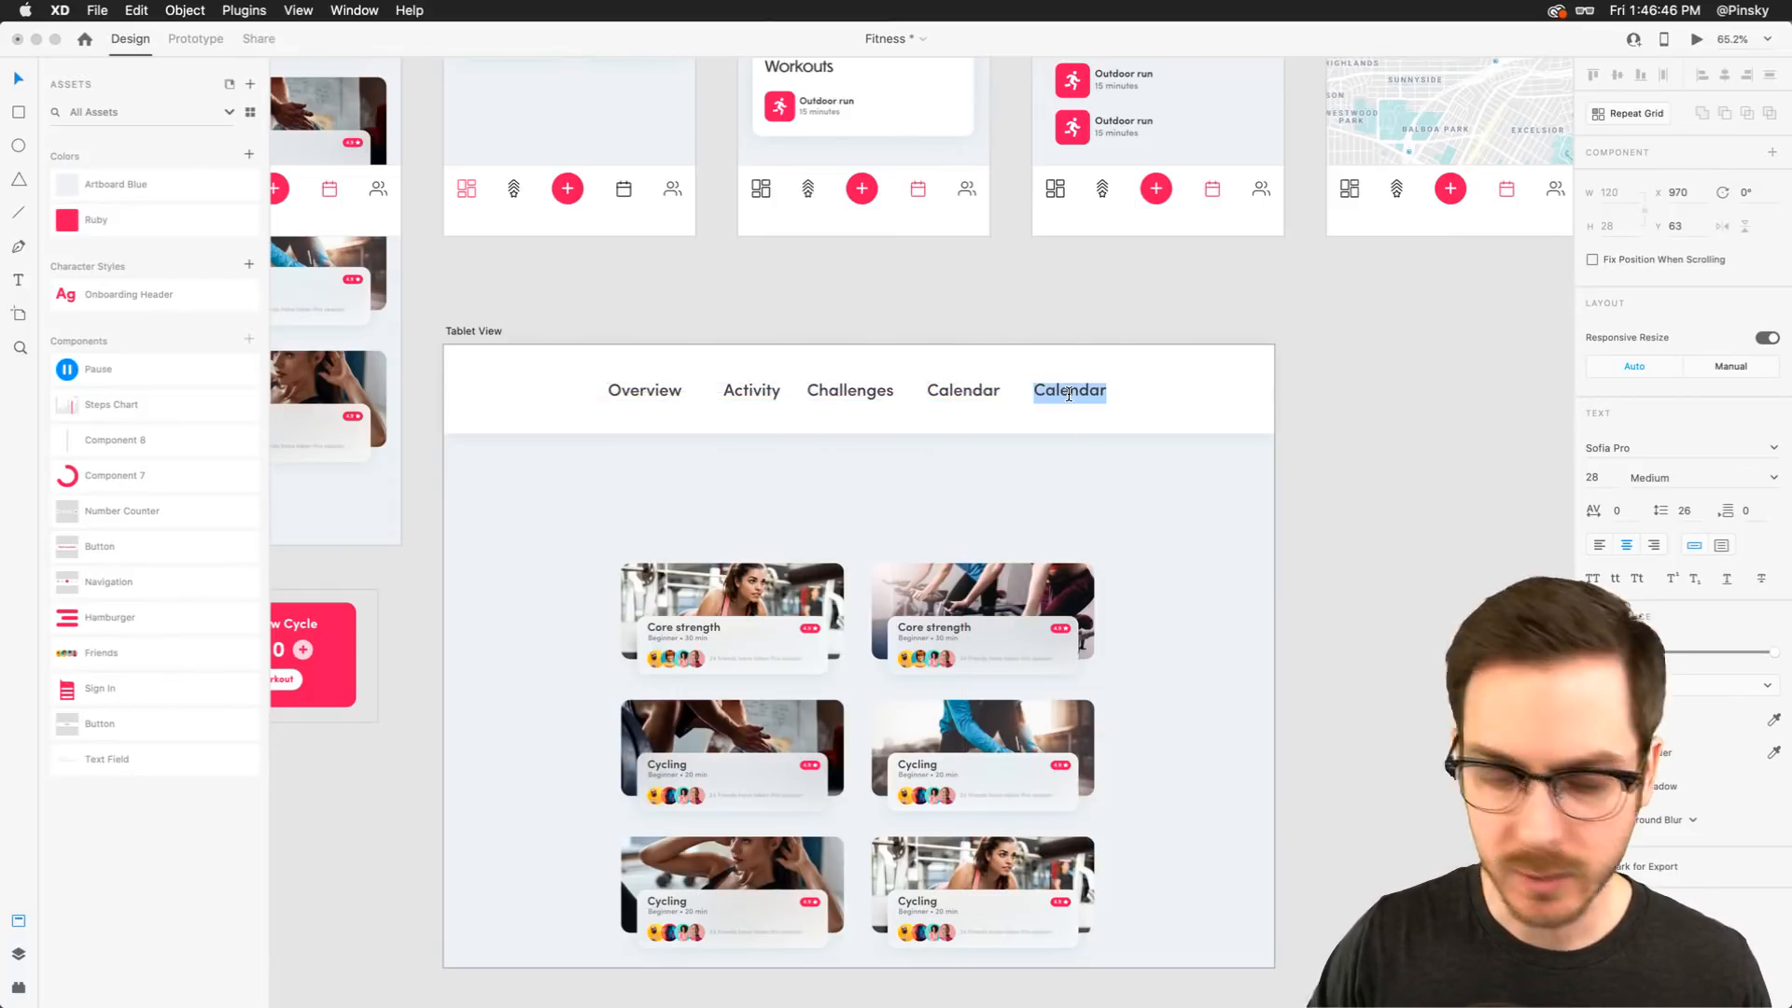
{"action": "left_click", "coordinate": [960, 389], "text": "shift"}
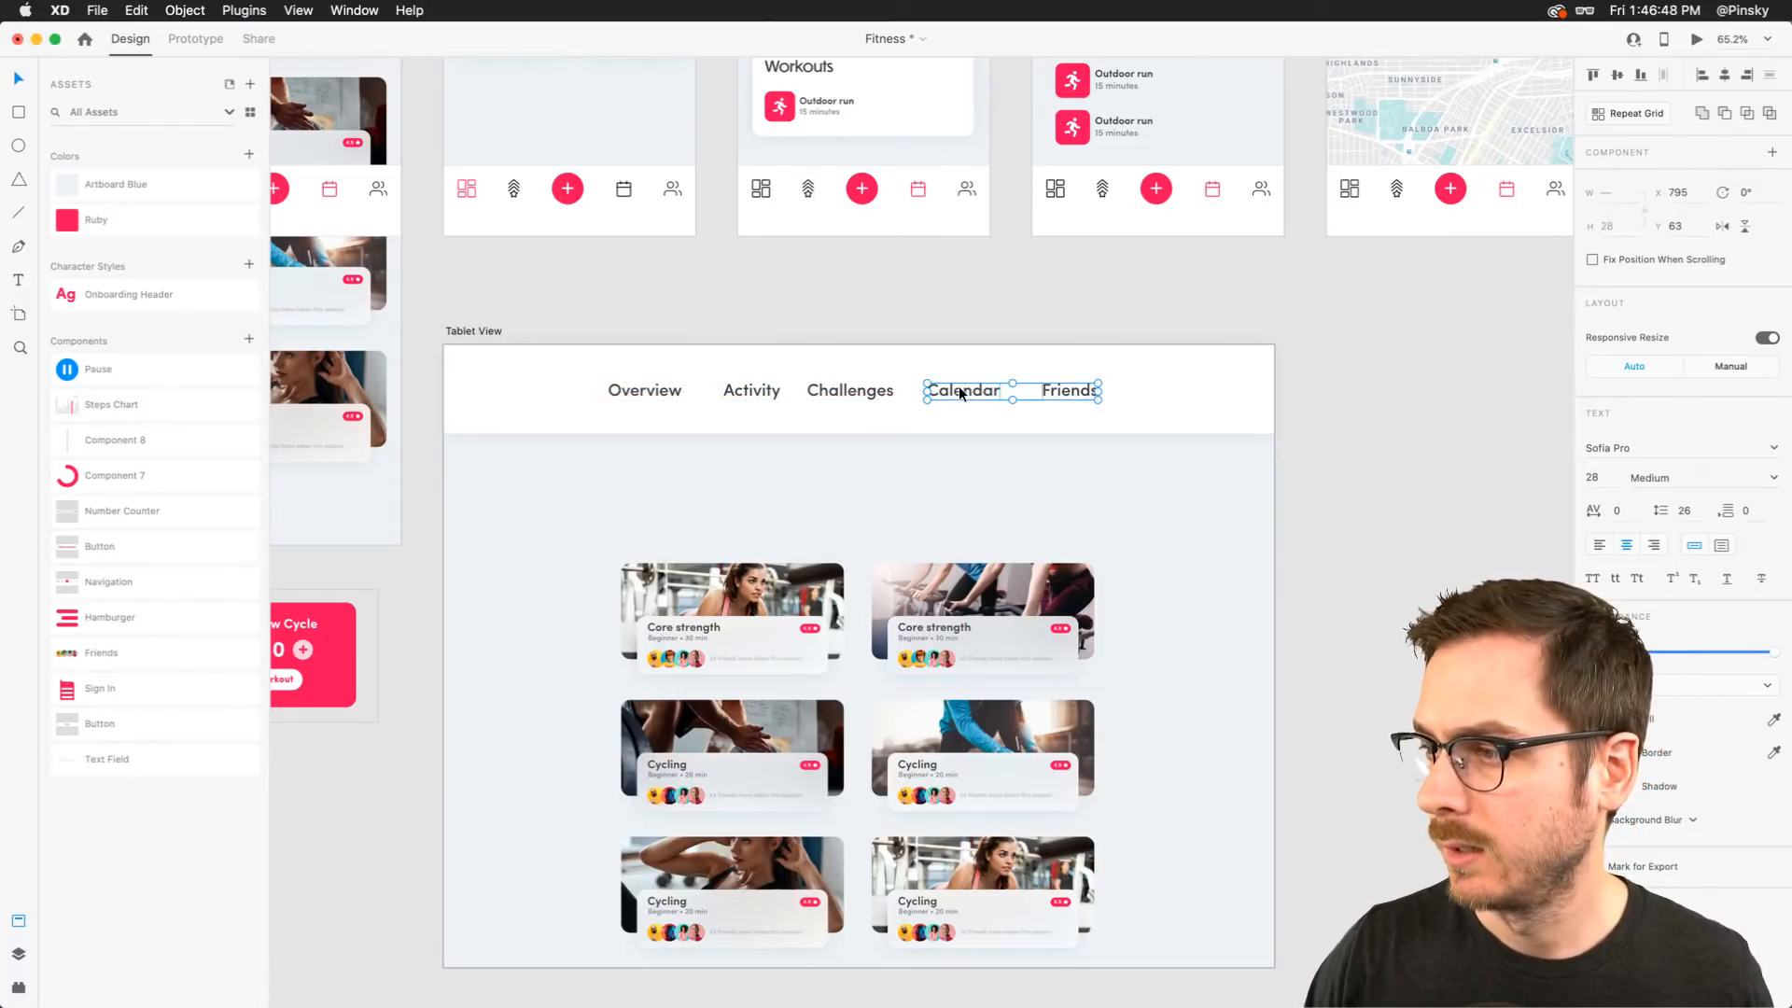
Select all five header labels and set their font weight to Regular
{"action": "left_click", "coordinate": [850, 392], "text": "shift"}
{"action": "left_click", "coordinate": [644, 390], "text": "shift"}
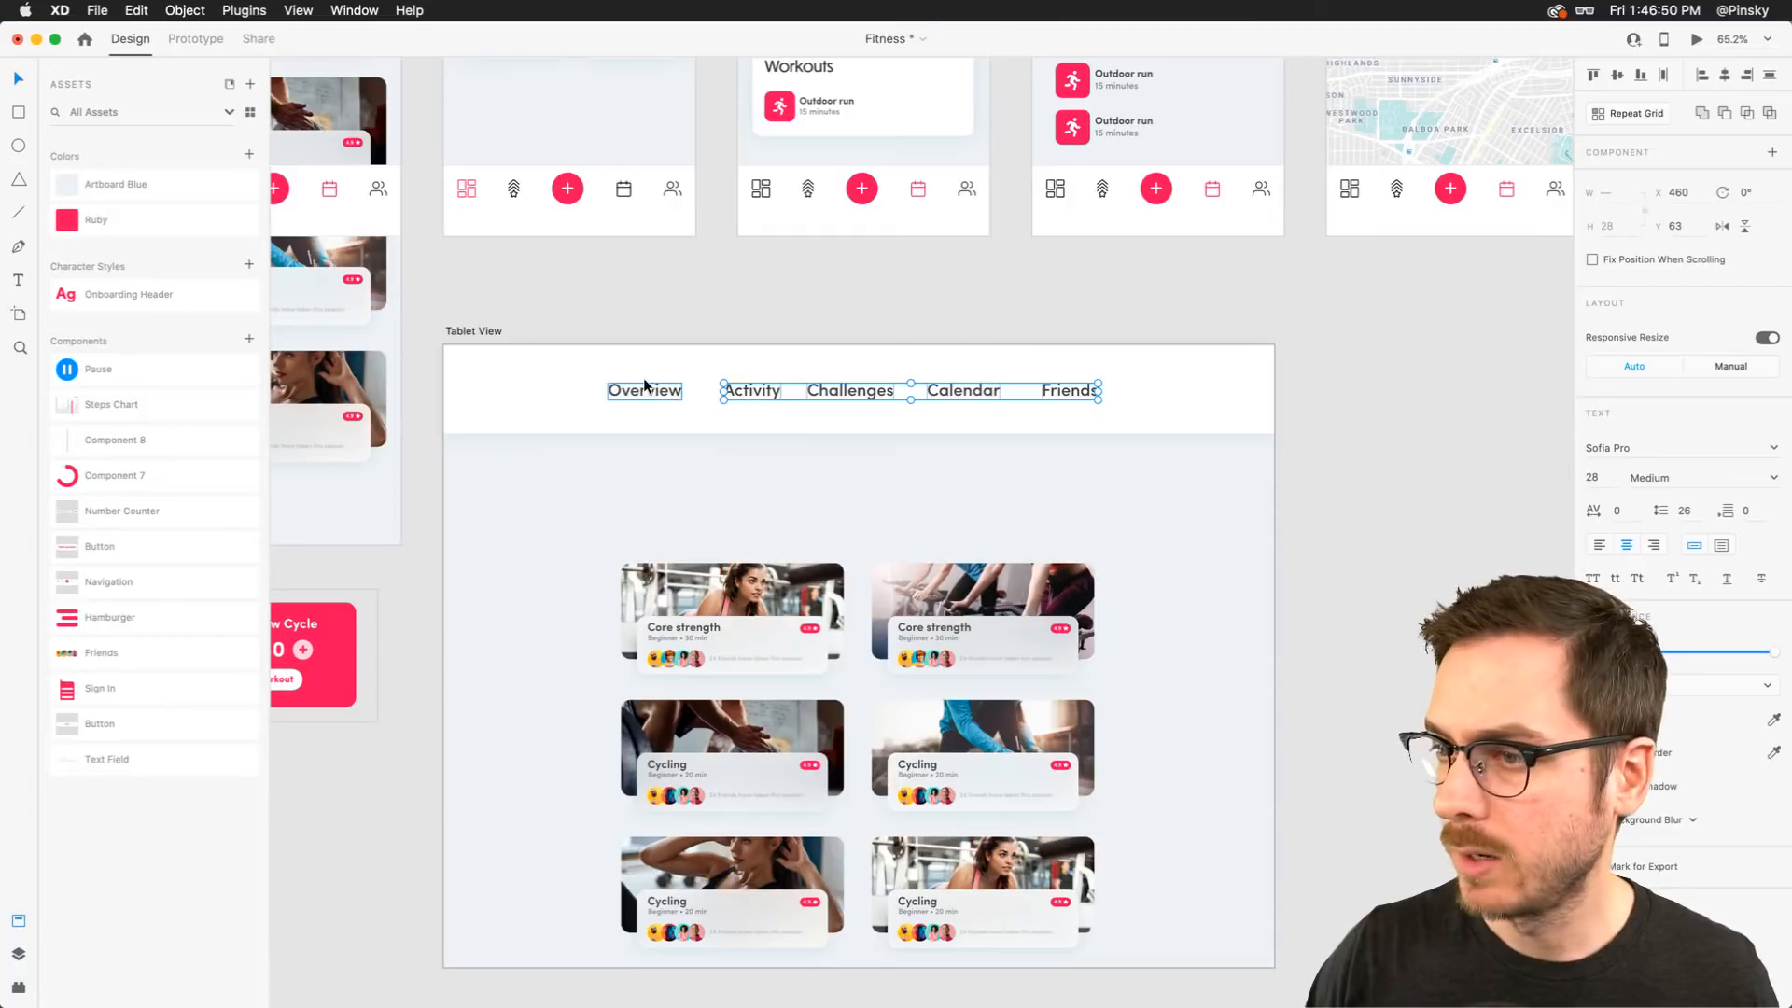
{"action": "left_click", "coordinate": [1773, 477]}
{"action": "left_click", "coordinate": [1669, 501]}
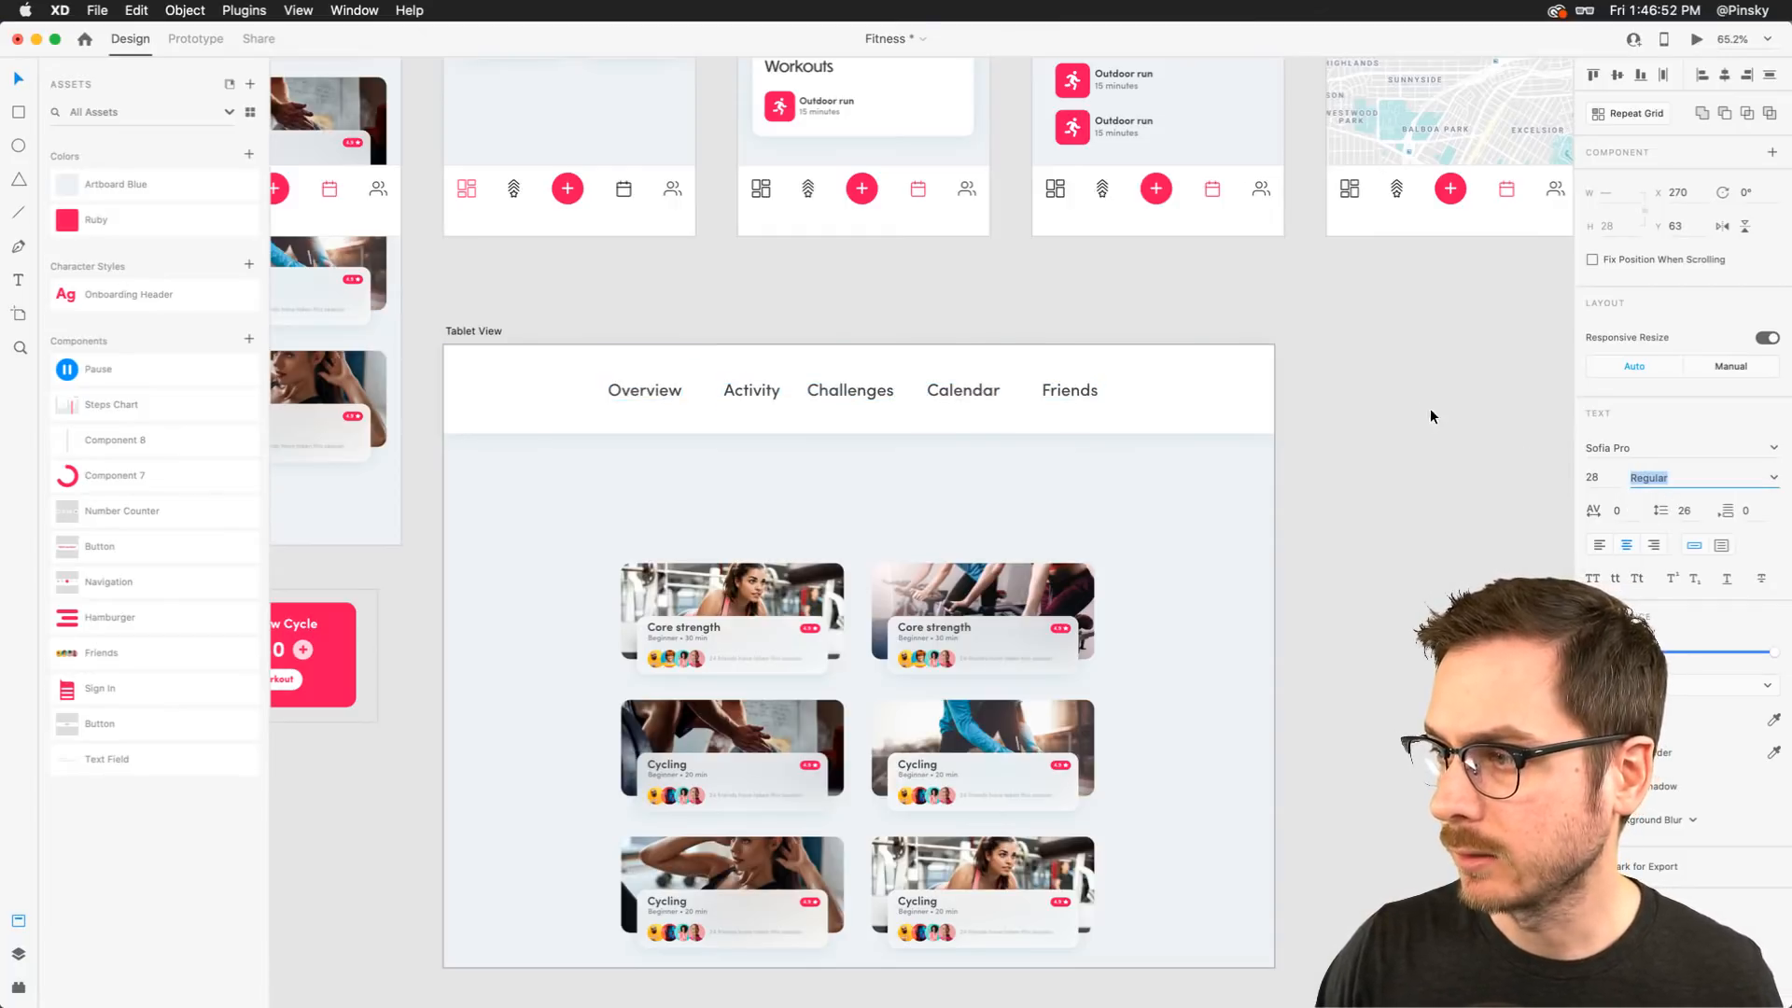
Widen the row of labels, distribute them horizontally, and nudge them up in the header
{"action": "left_click_drag", "start_coordinate": [1098, 392], "coordinate": [1118, 392]}
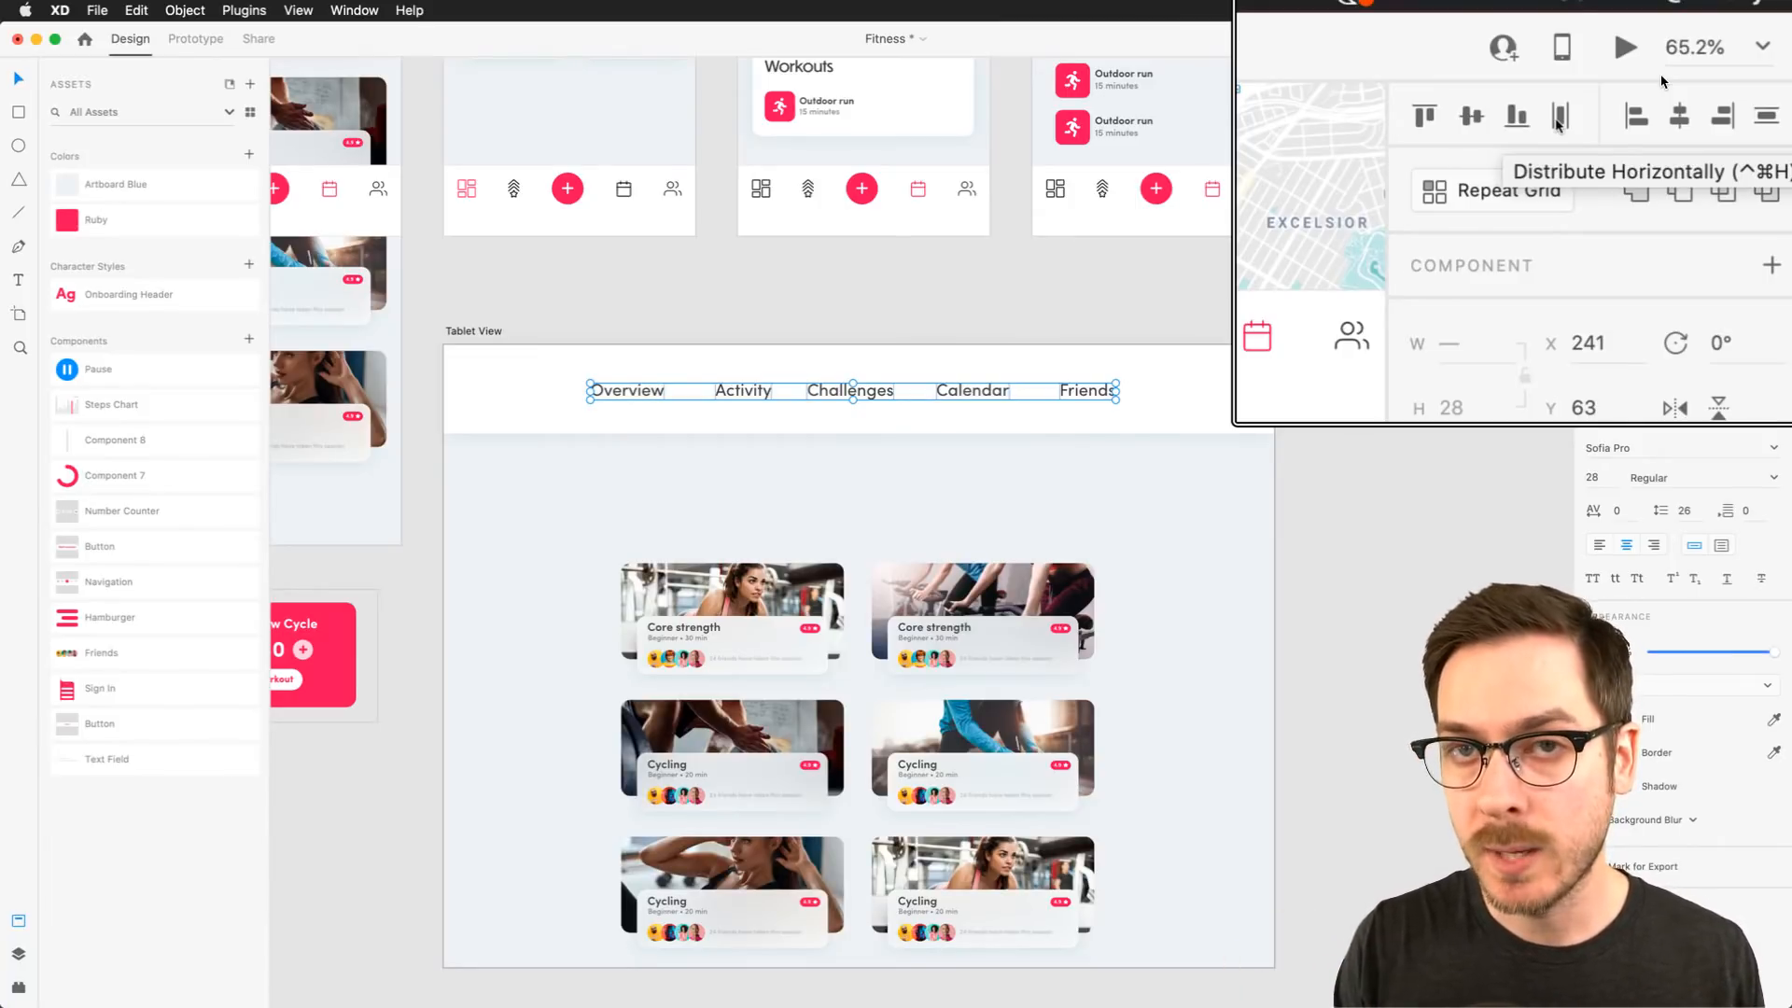
{"action": "left_click", "coordinate": [1663, 75]}
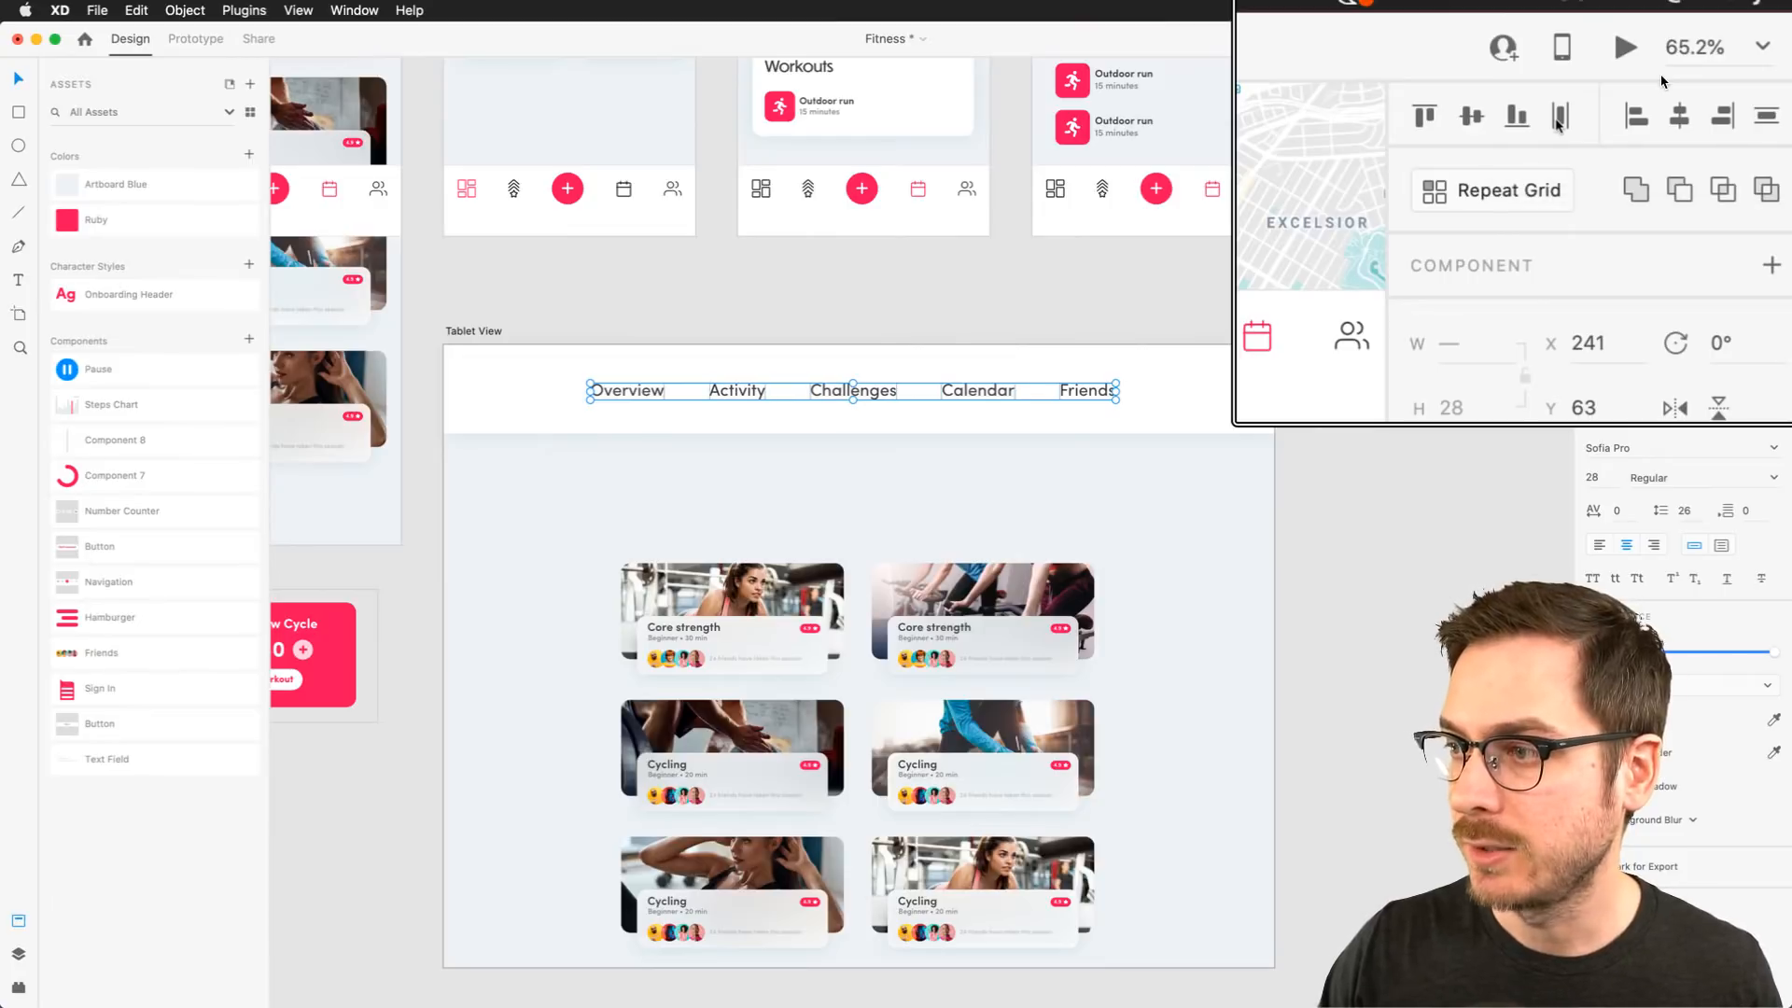
{"action": "left_click_drag", "start_coordinate": [870, 379], "coordinate": [870, 378]}
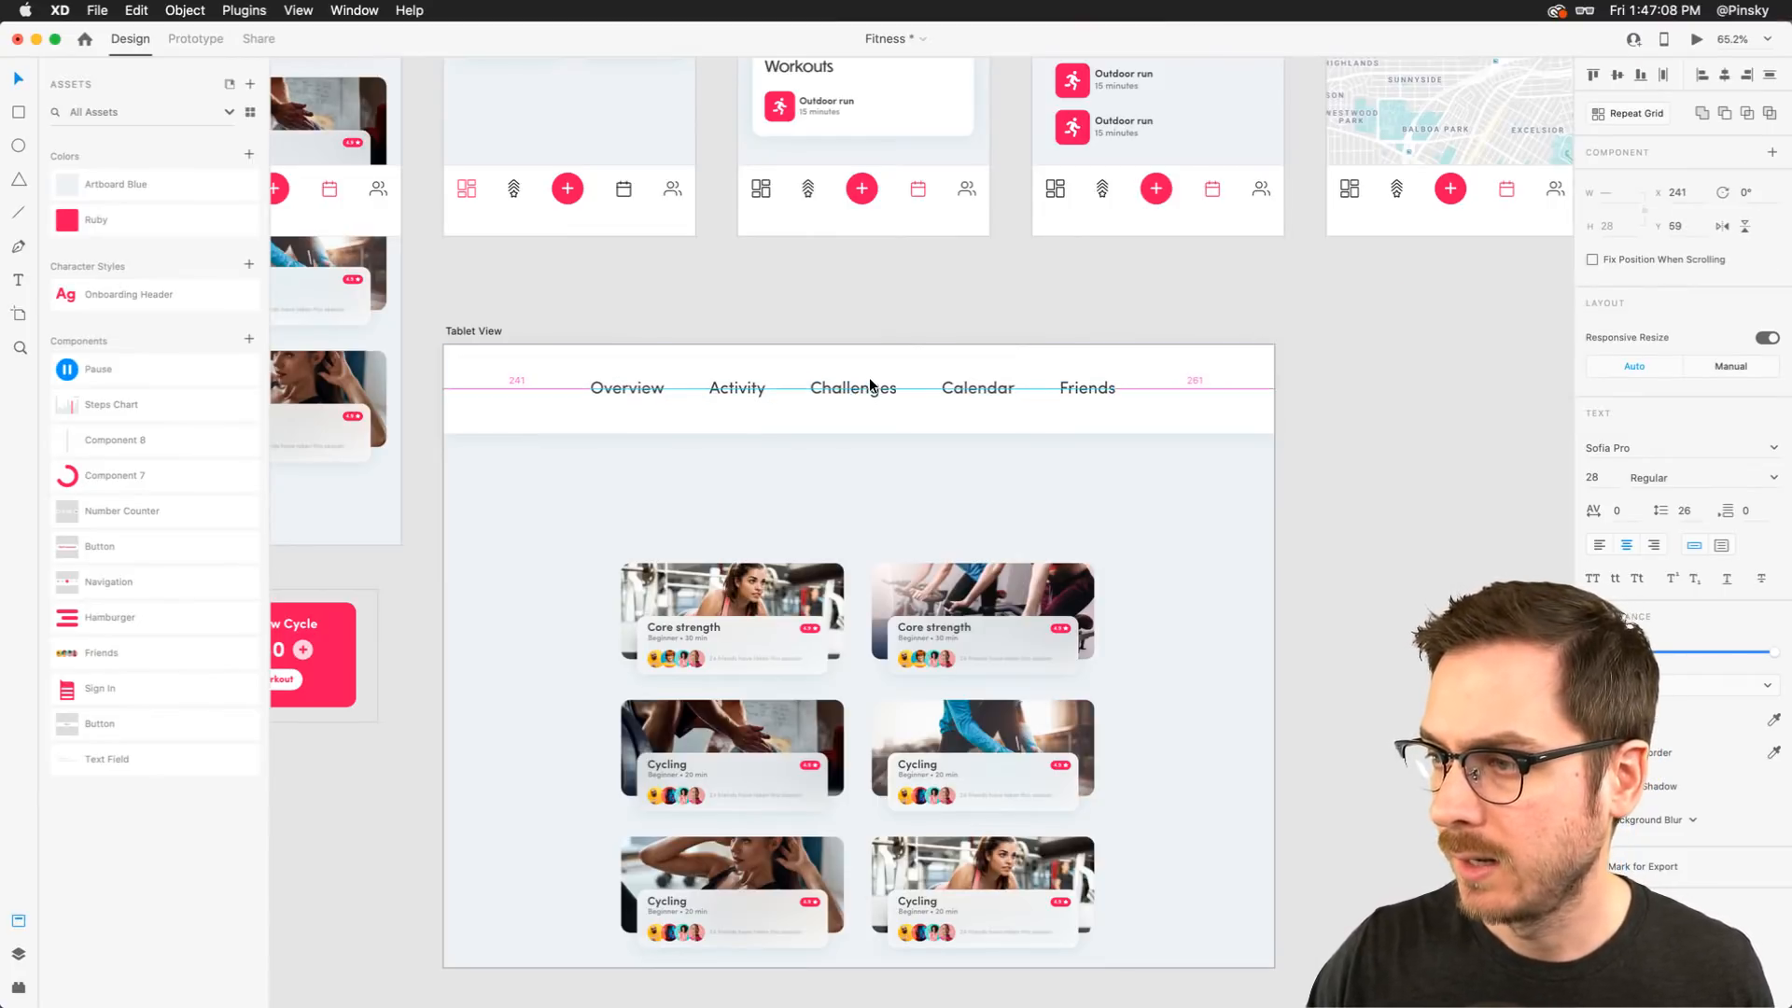
{"action": "left_click", "coordinate": [1314, 384]}
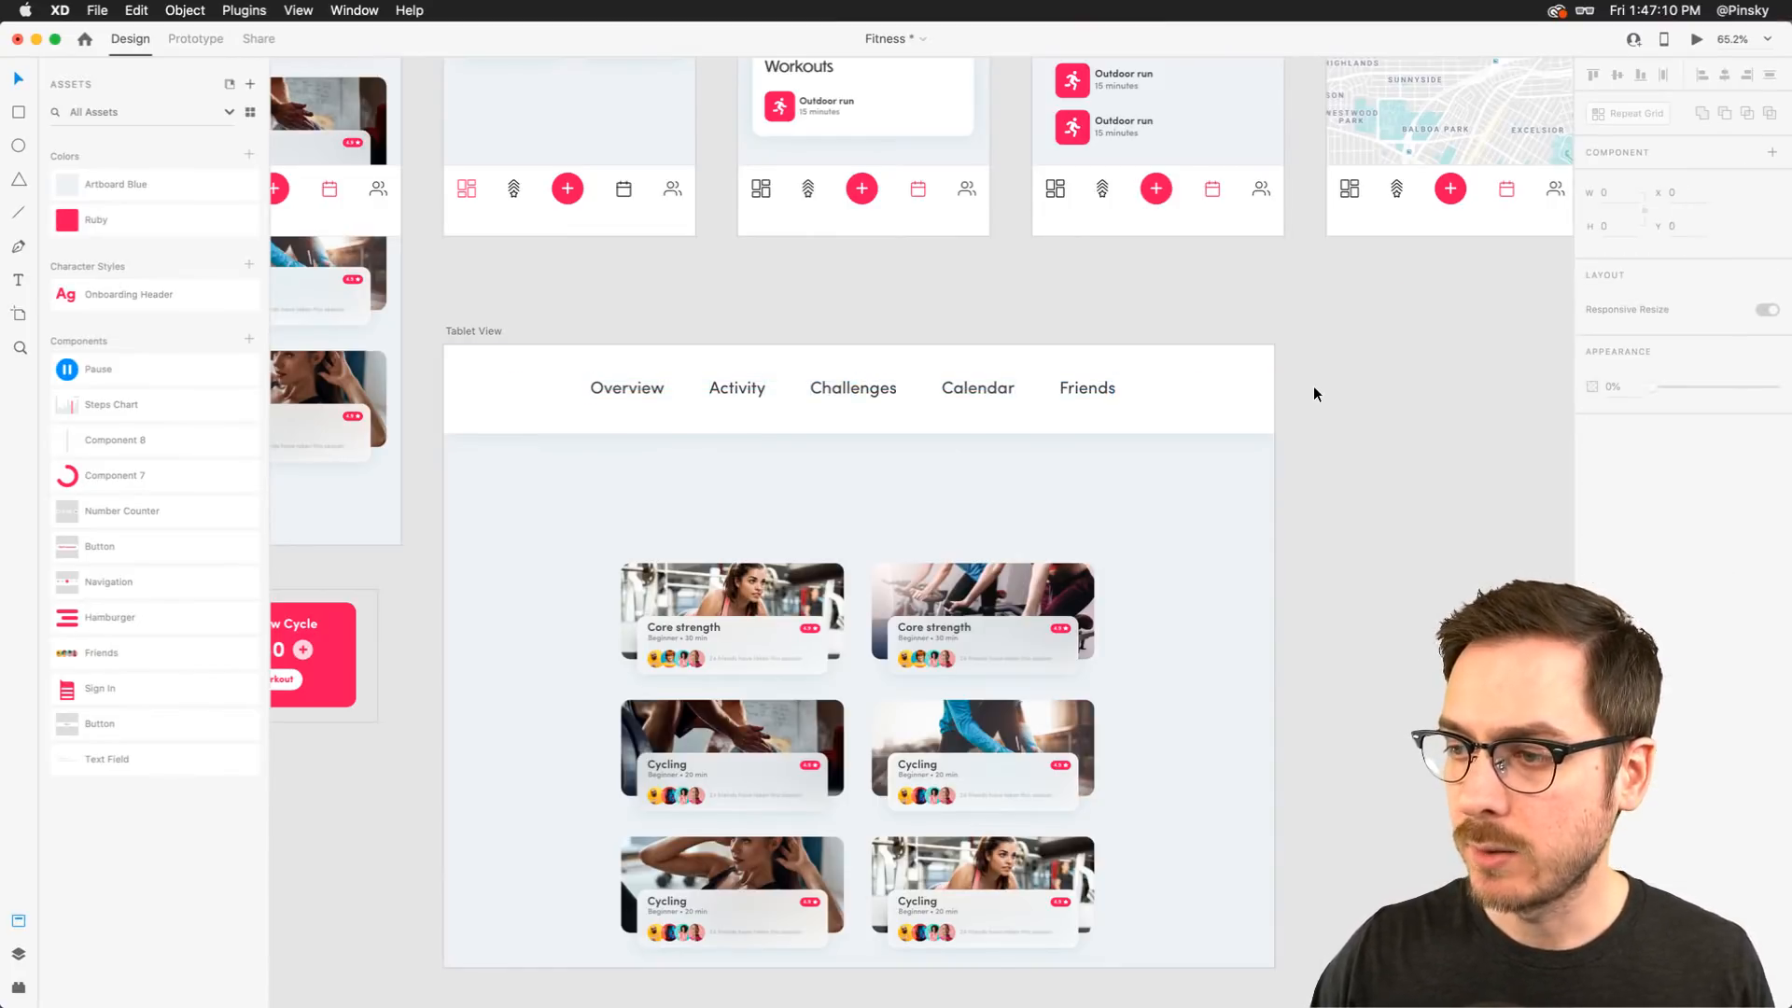
Color the Overview label with the Ruby asset color
{"action": "double_click", "coordinate": [631, 389]}
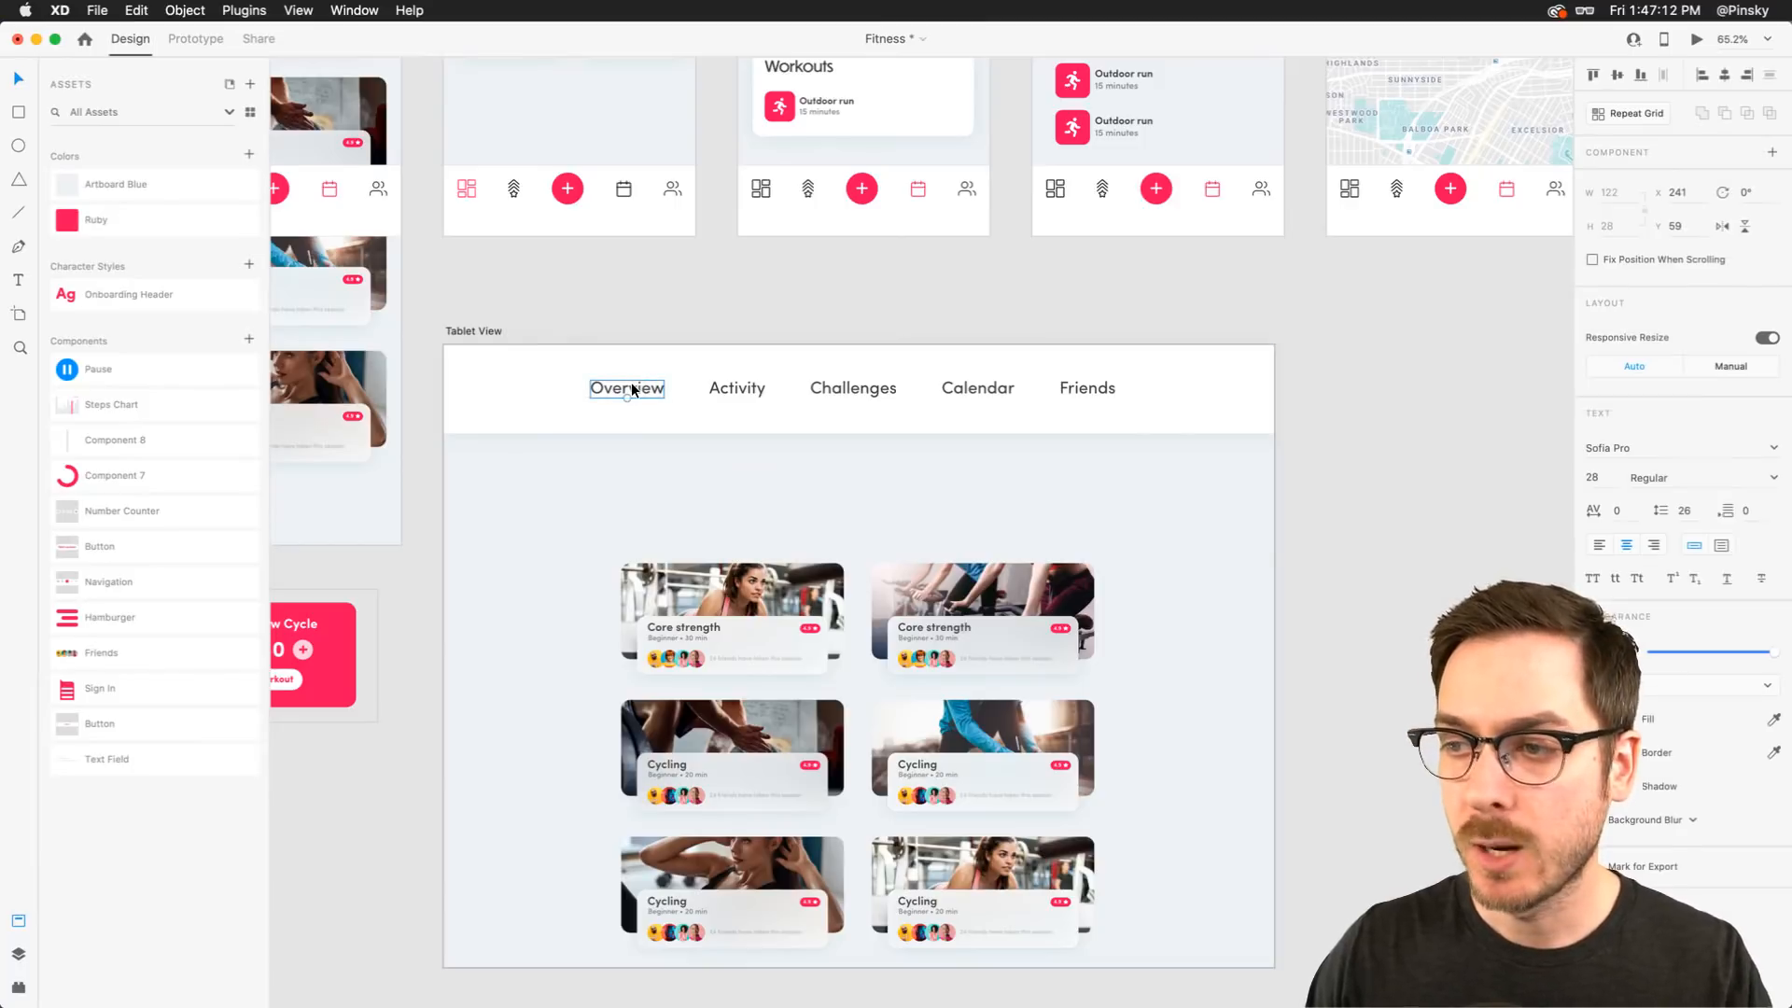
{"action": "left_click", "coordinate": [166, 224]}
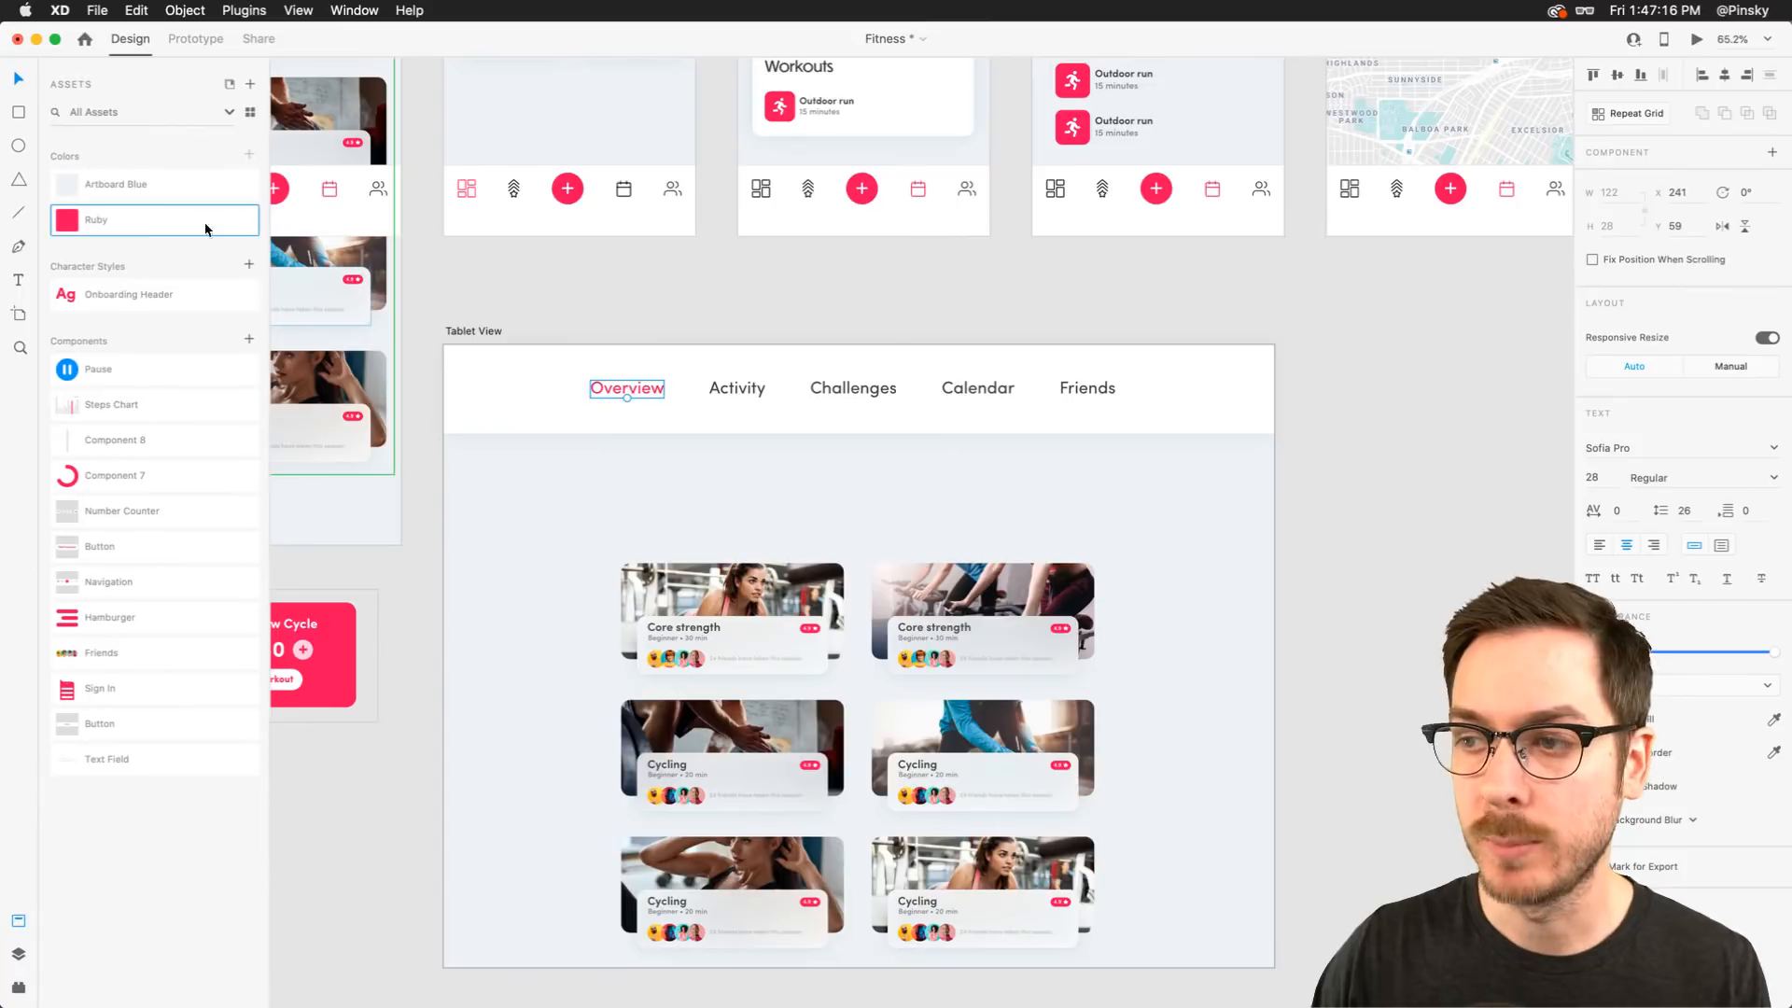
Set the Overview label's font weight to Bold
{"action": "left_click", "coordinate": [1680, 478]}
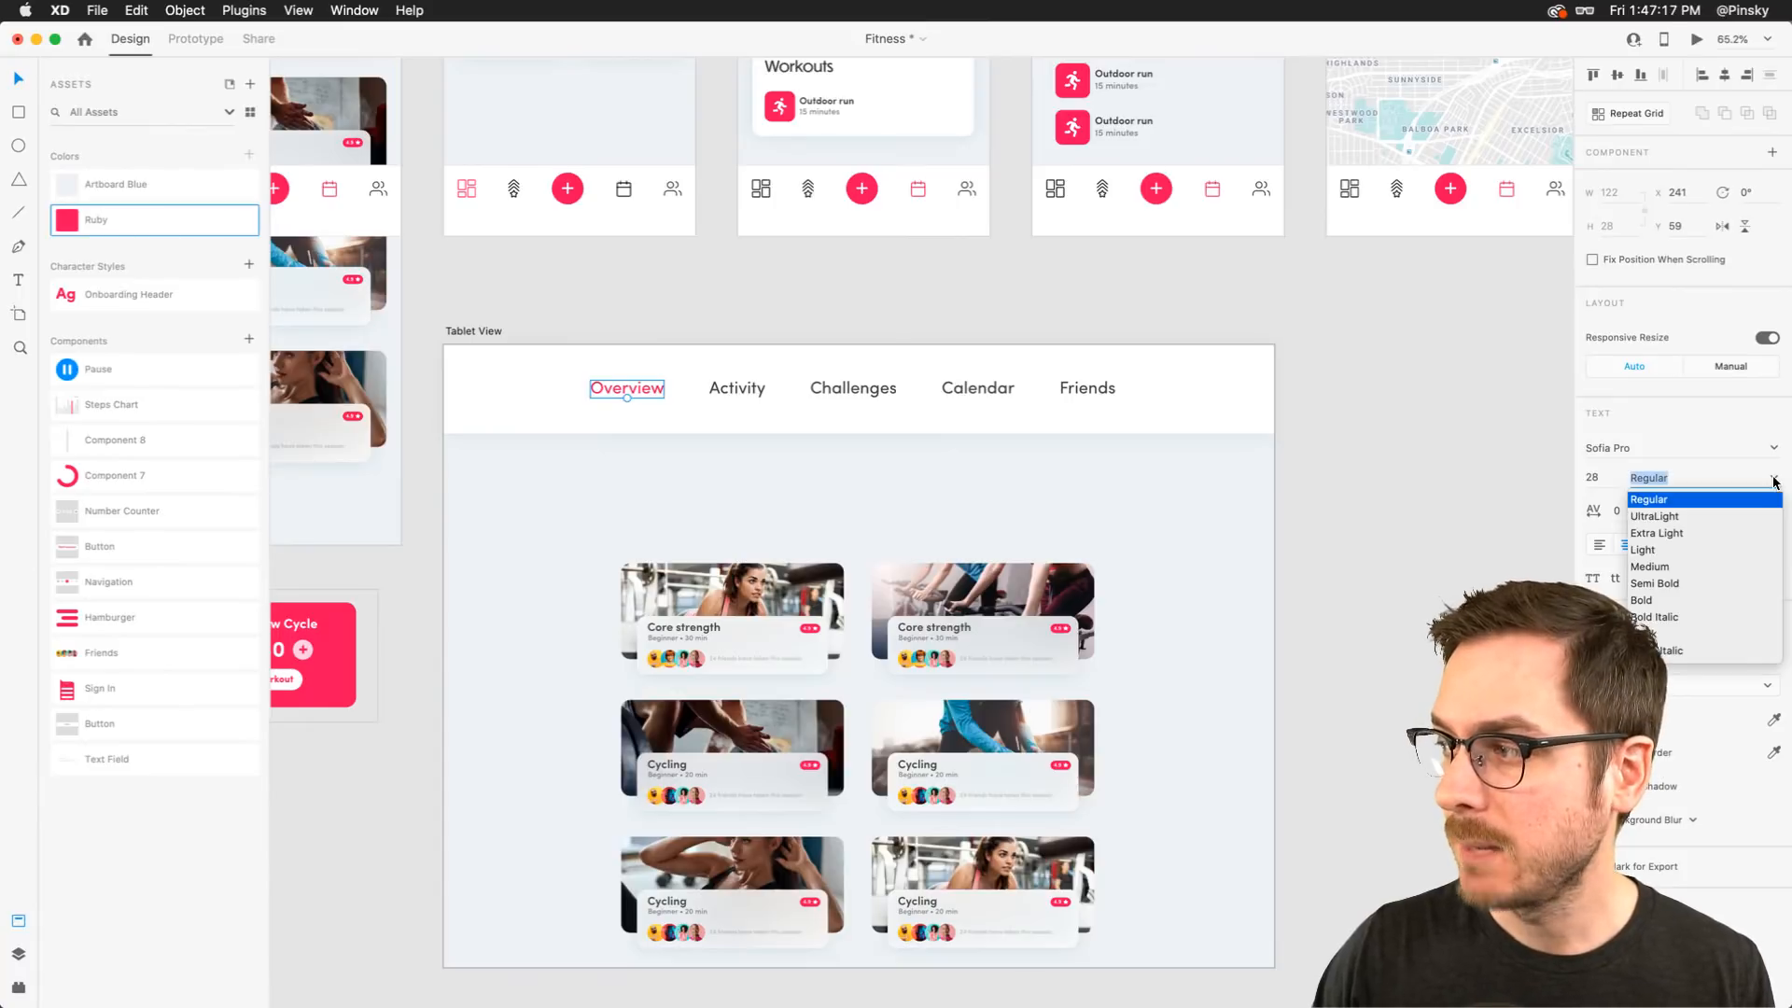
{"action": "left_click", "coordinate": [1665, 602]}
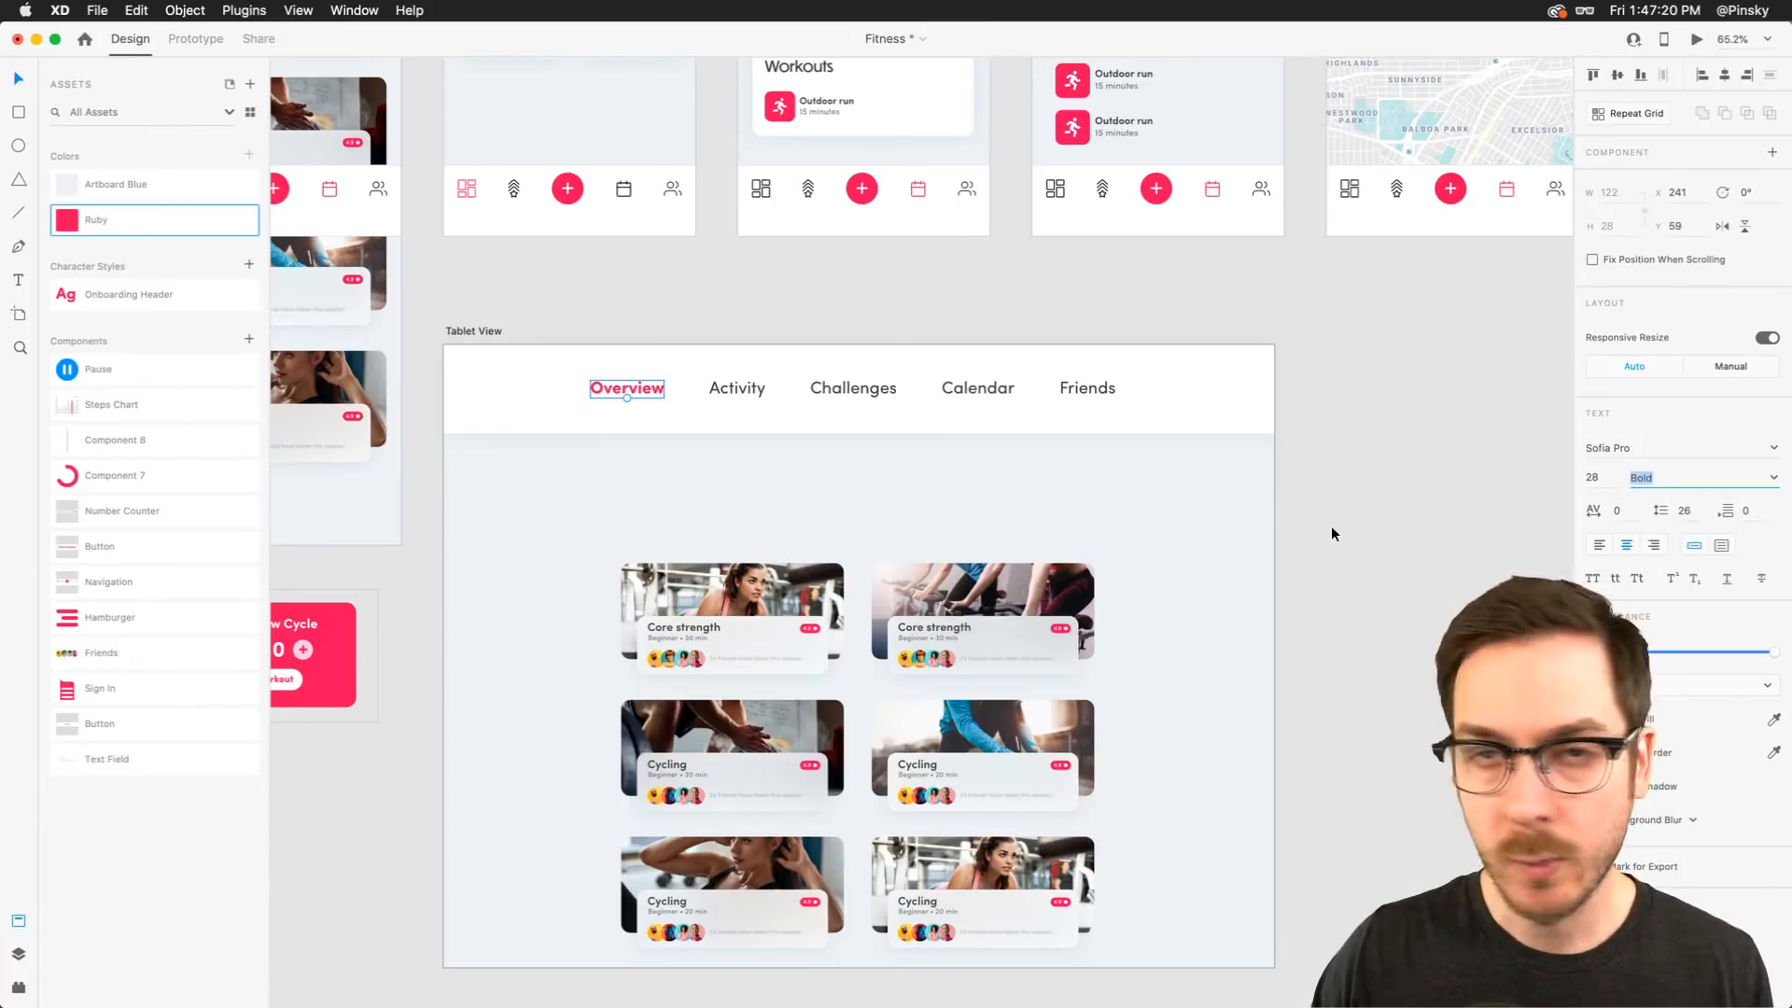
Select the Activity, Challenges, Calendar and Friends labels and lower their opacity slightly
{"action": "left_click", "coordinate": [738, 387]}
{"action": "left_click", "coordinate": [853, 388], "text": "shift"}
{"action": "left_click", "coordinate": [977, 387], "text": "shift"}
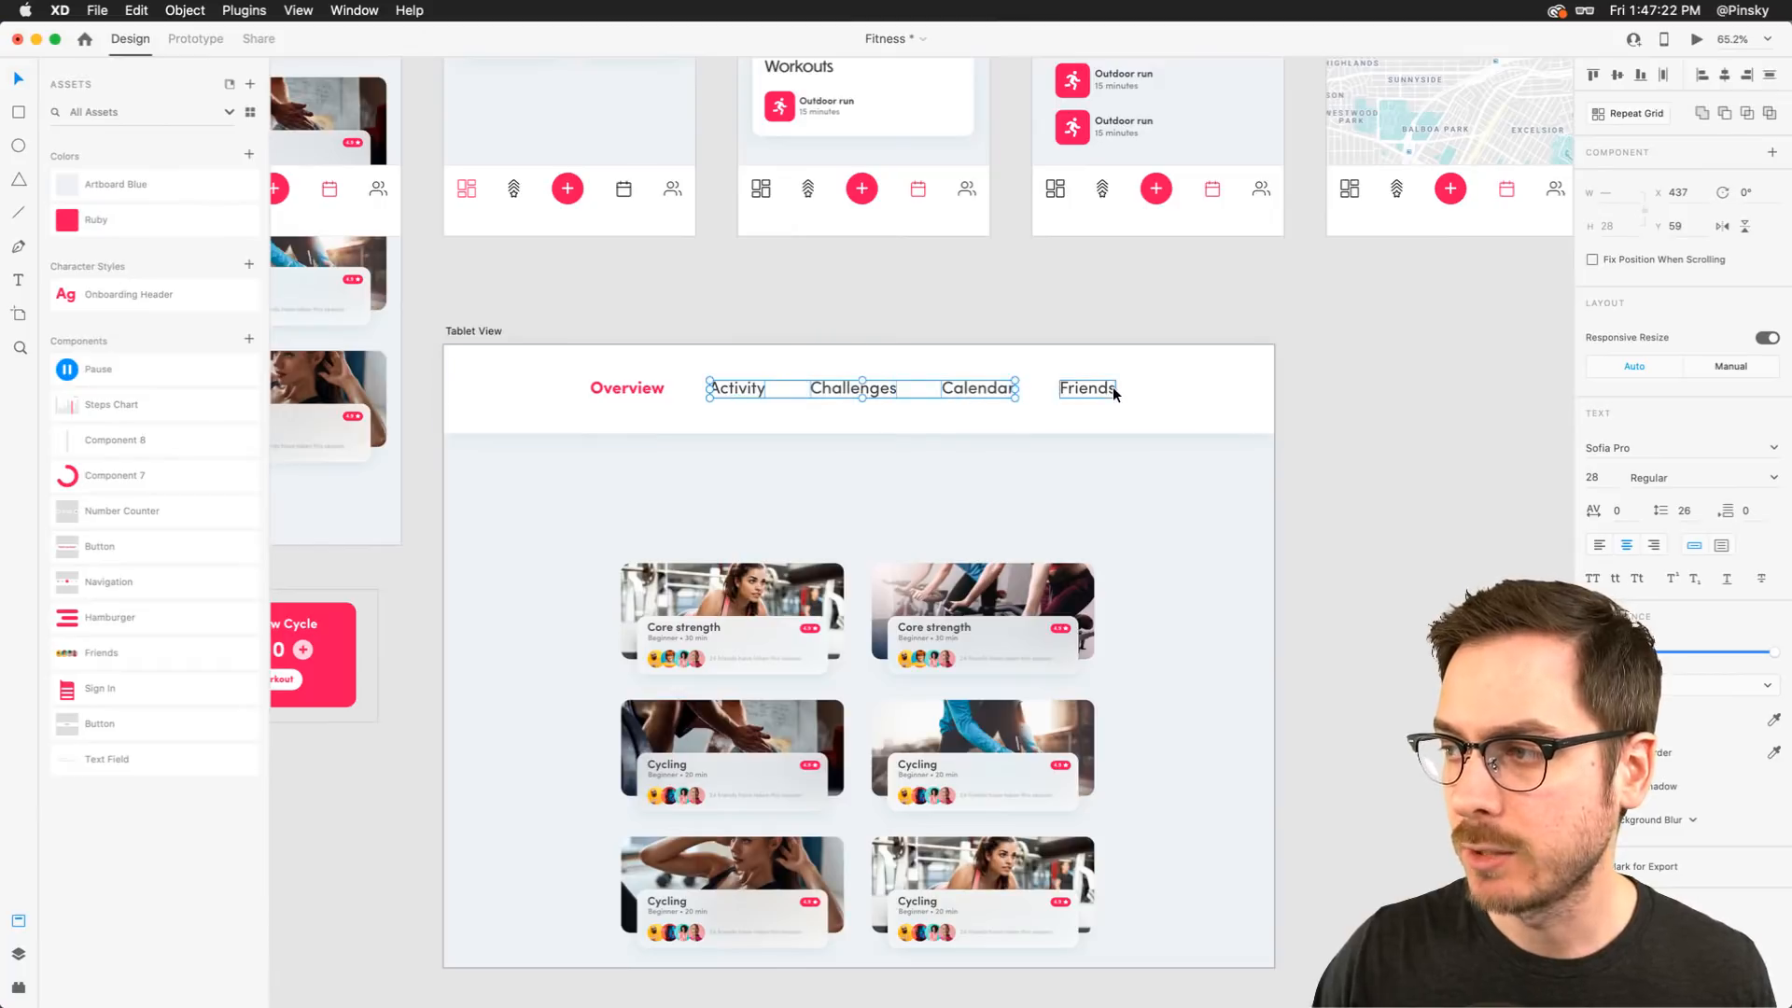
{"action": "left_click", "coordinate": [1088, 387], "text": "shift"}
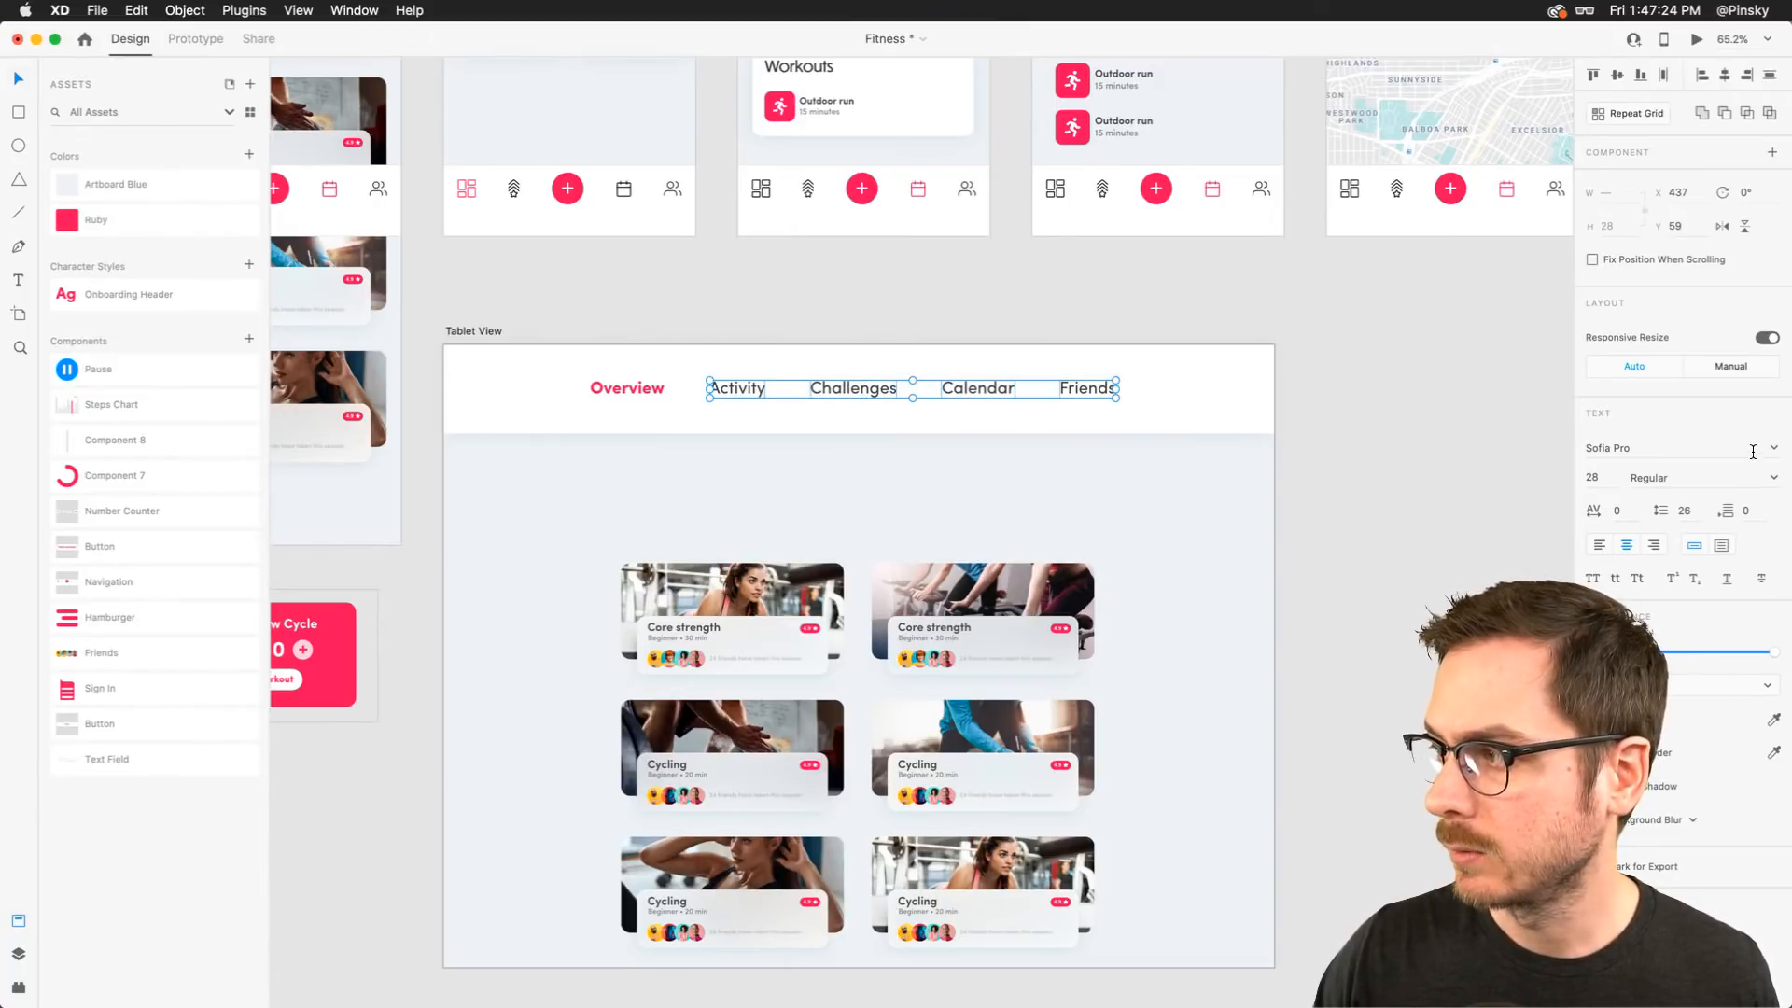
{"action": "mouse_move", "coordinate": [1772, 650]}
{"action": "left_mouse_down"}
{"action": "mouse_move", "coordinate": [1742, 651]}
{"action": "mouse_move", "coordinate": [1773, 651]}
{"action": "left_mouse_up"}
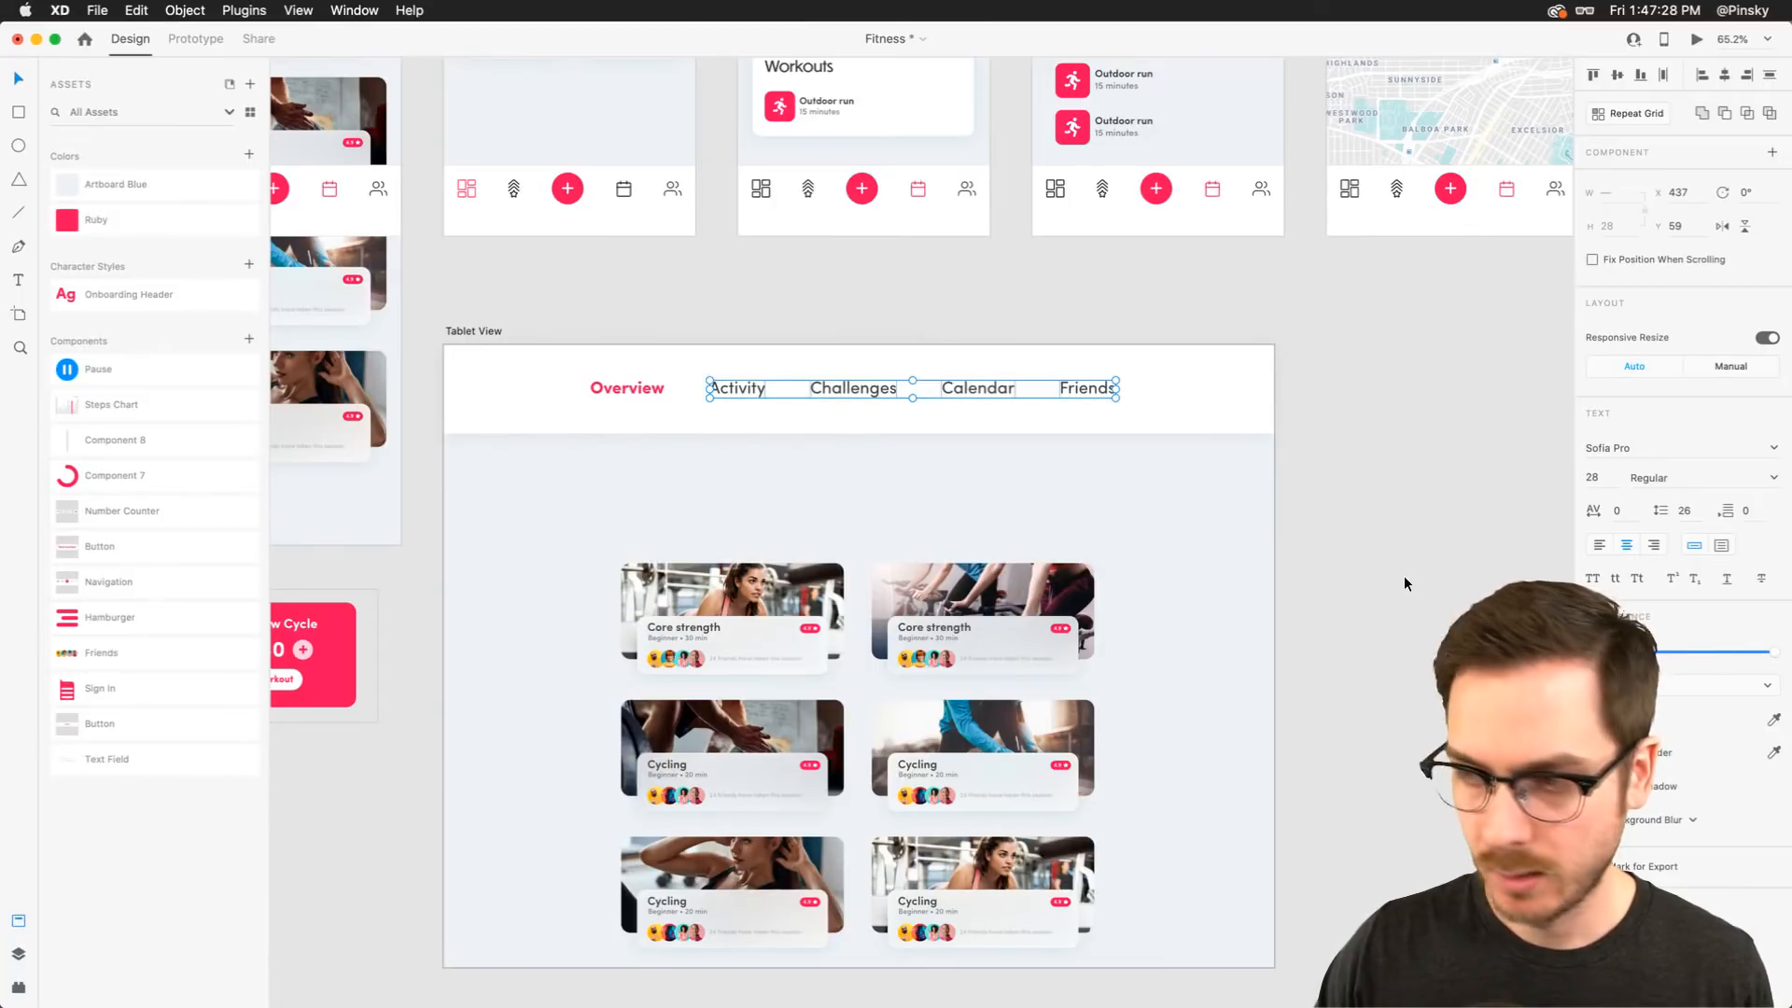
{"action": "key", "text": "1"}
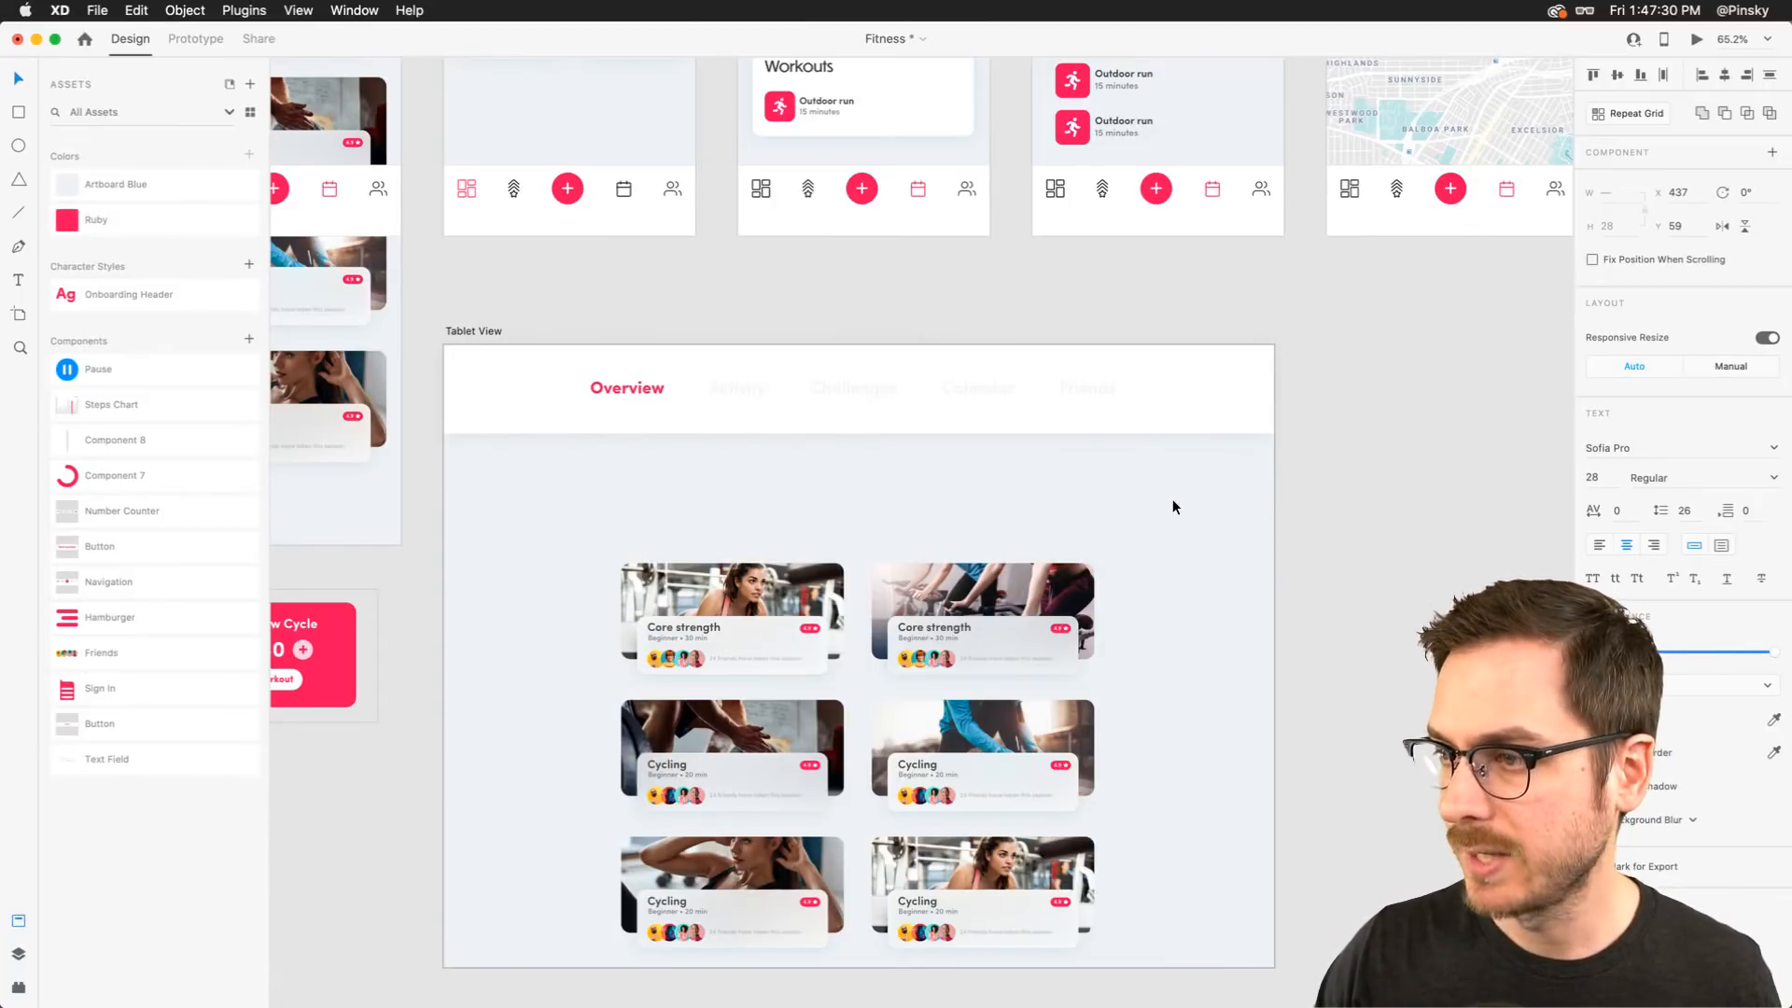
{"action": "key", "text": "super+shift+z"}
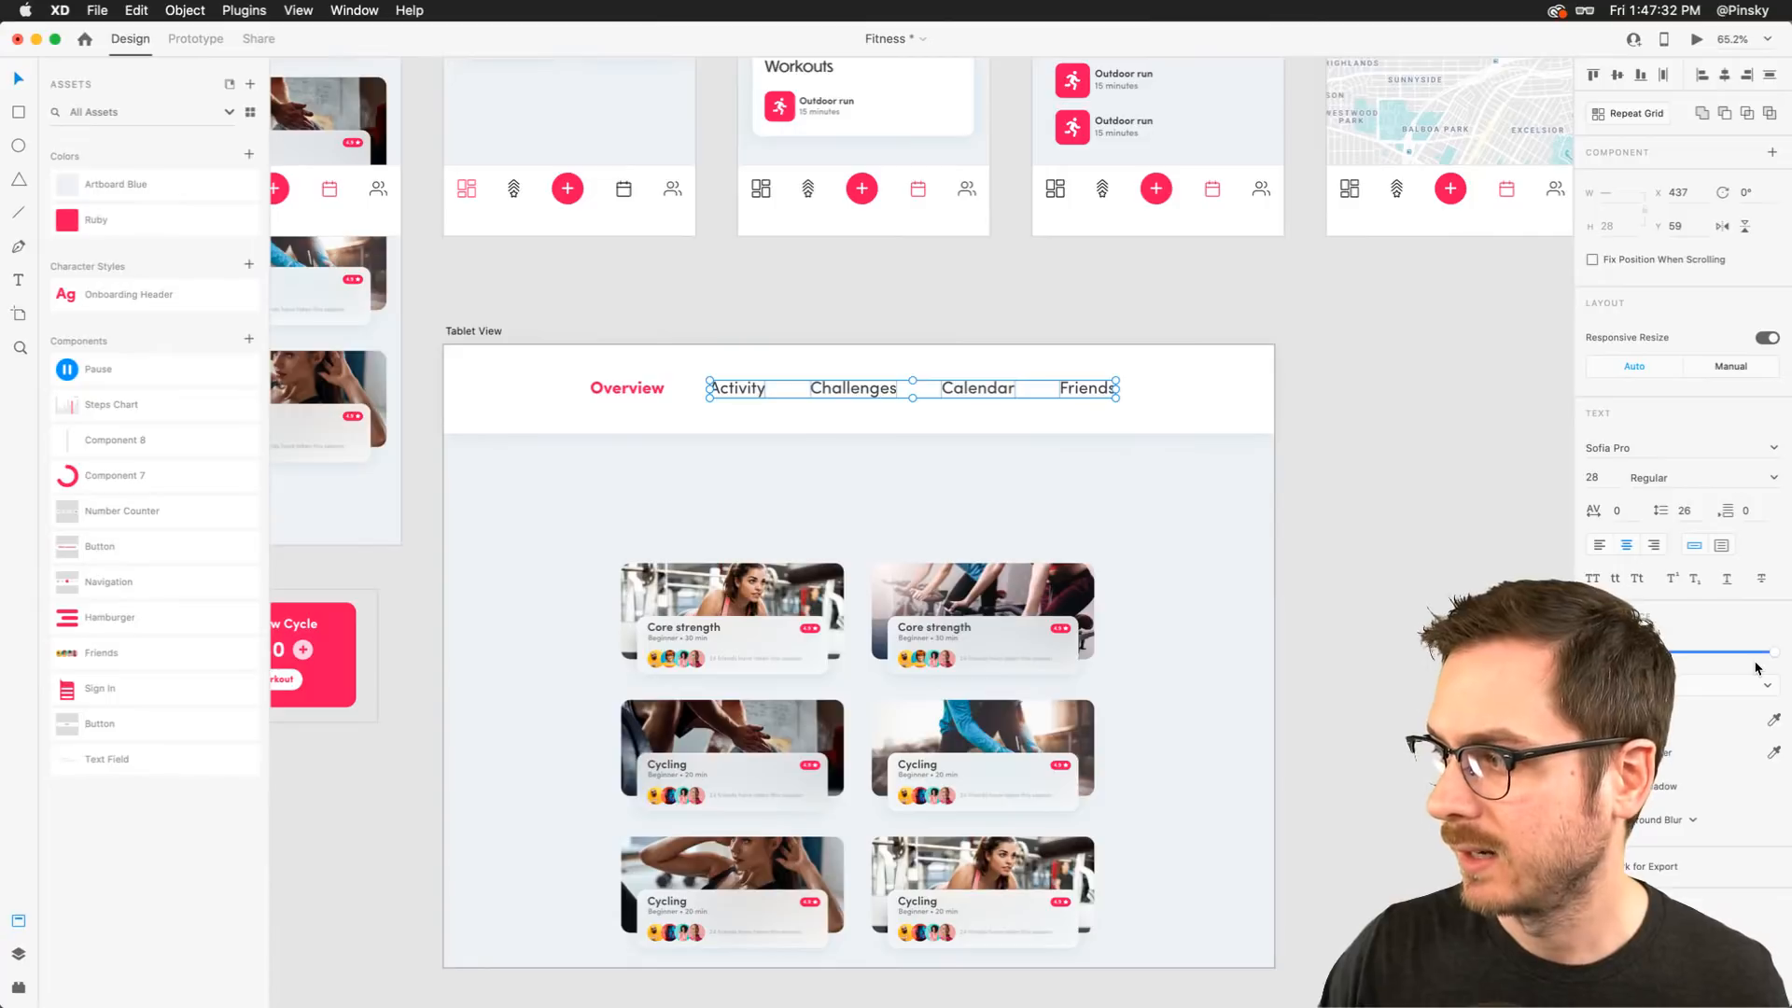
{"action": "left_click_drag", "start_coordinate": [1775, 651], "coordinate": [1732, 651]}
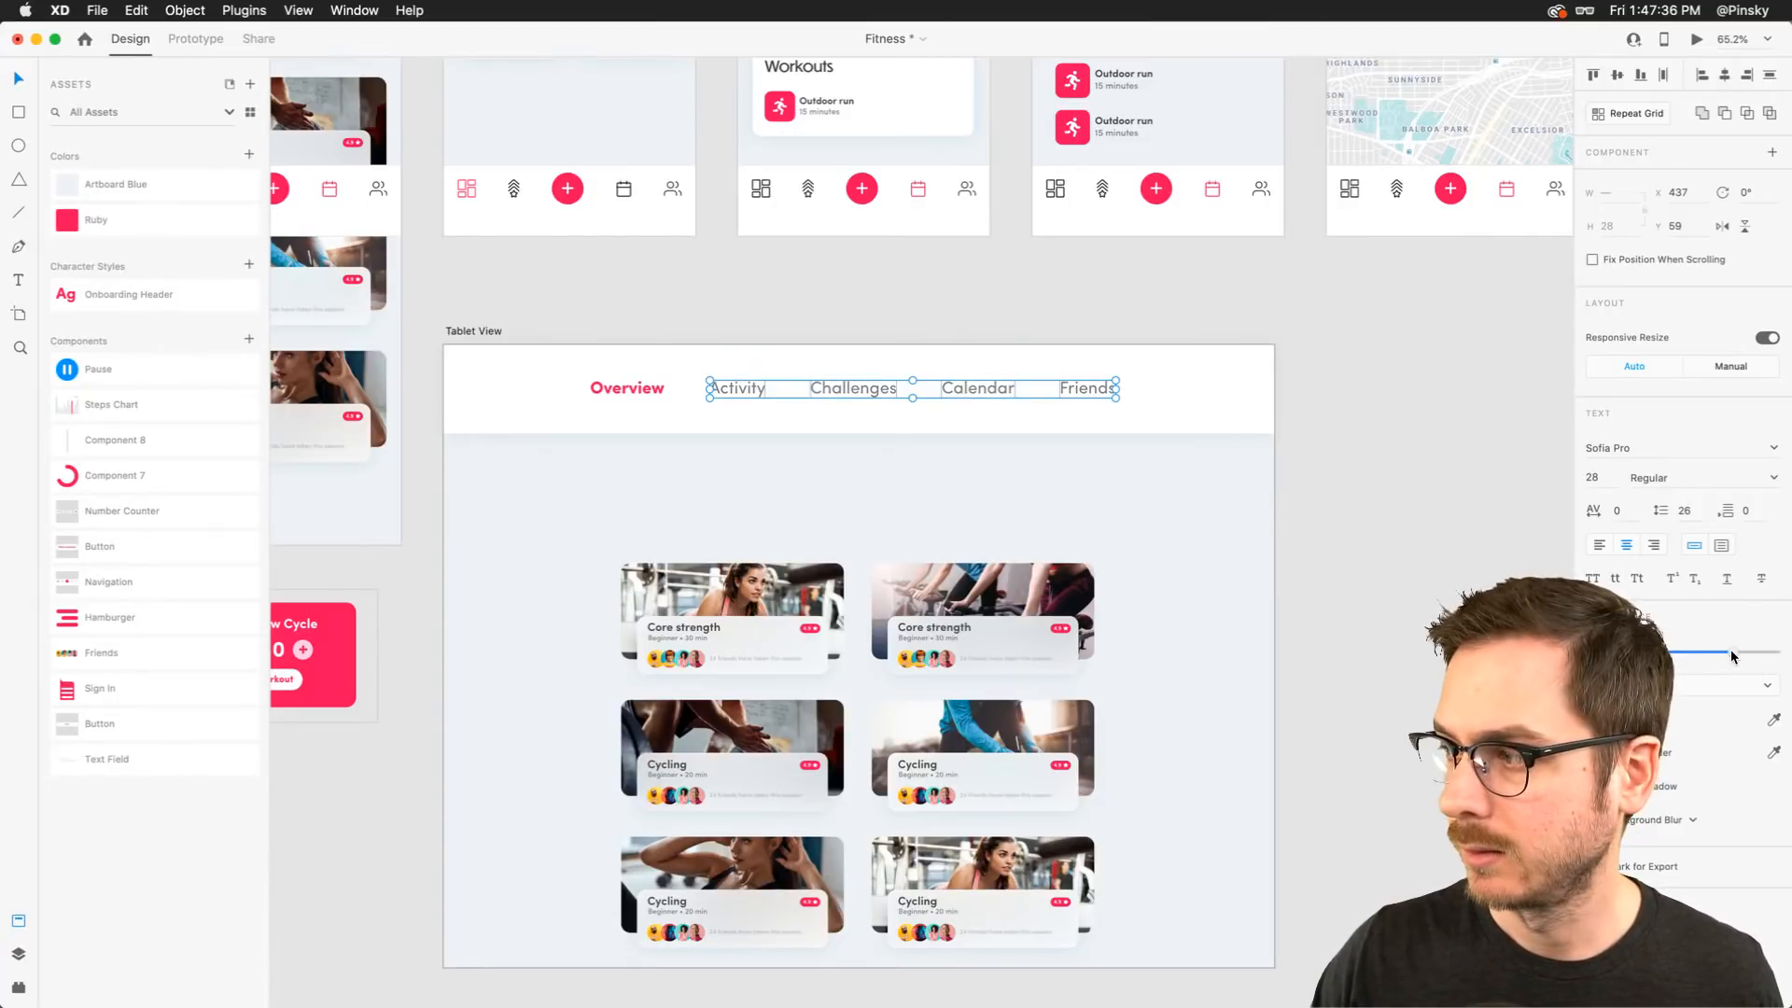
{"action": "key", "text": "Escape"}
{"action": "left_click", "coordinate": [1290, 440]}
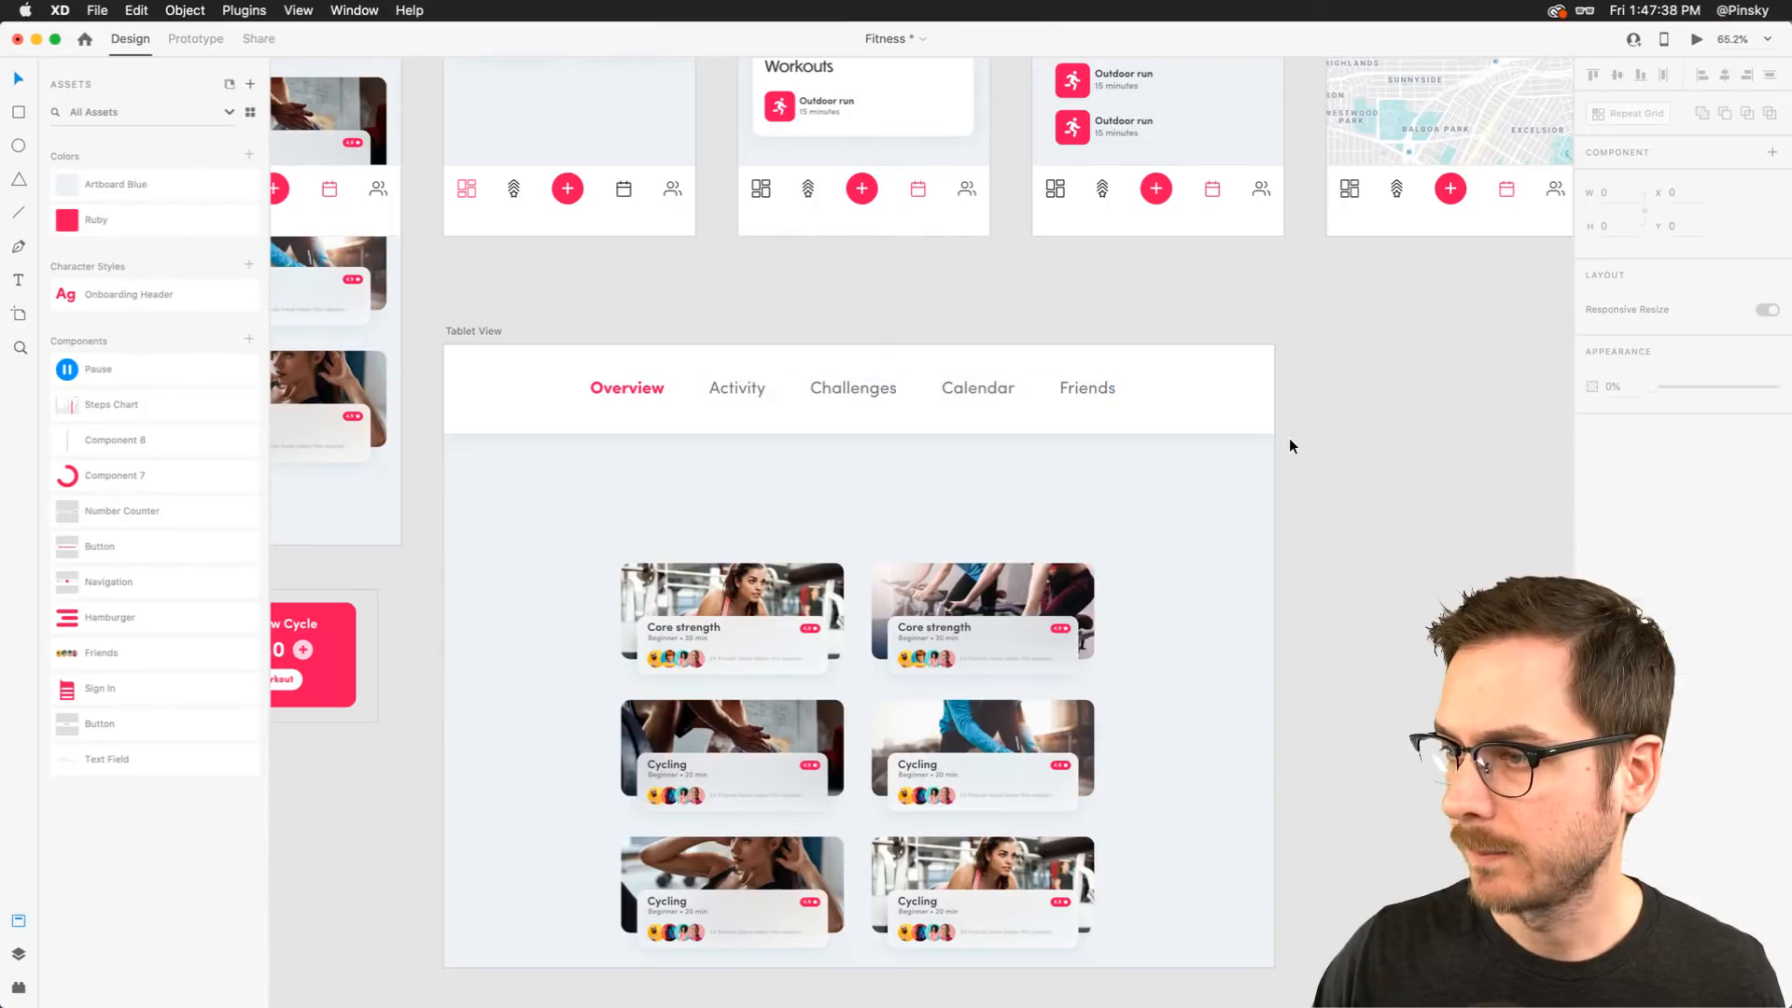
Move the workout card grid further down the Tablet View artboard
{"action": "scroll", "coordinate": [1290, 439], "scroll_direction": "down", "scroll_amount": 2}
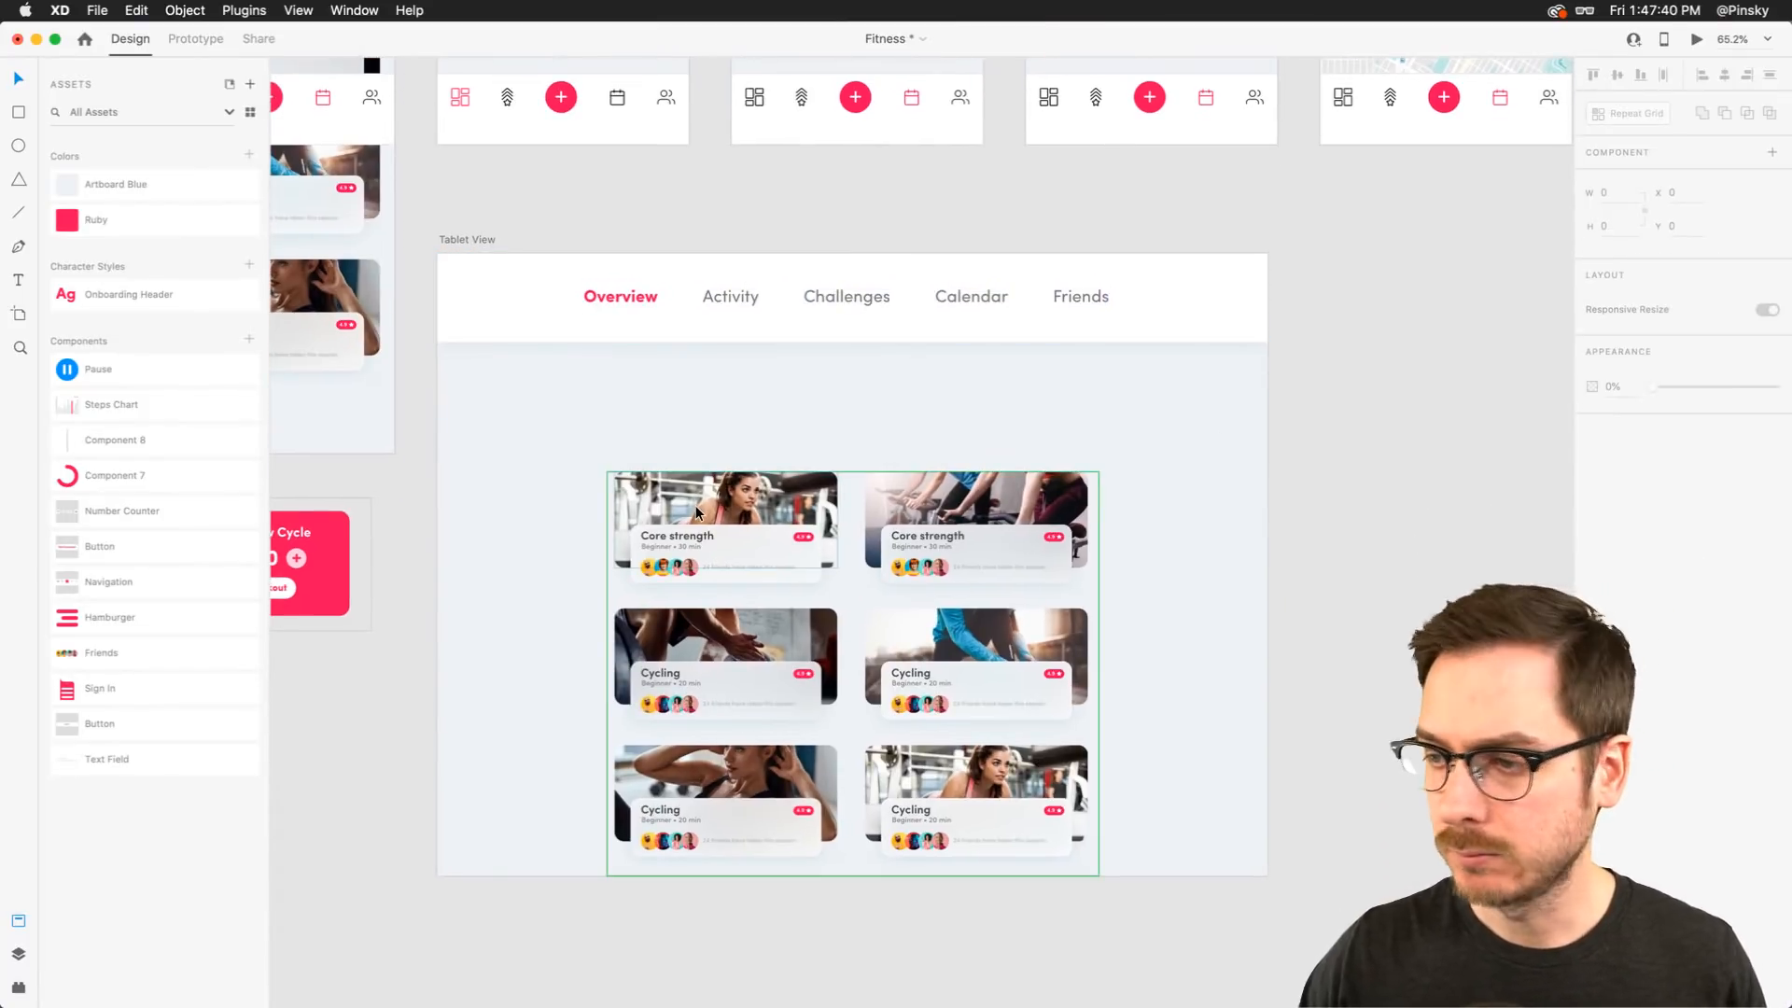
{"action": "left_click_drag", "start_coordinate": [705, 513], "coordinate": [704, 606]}
{"action": "scroll", "coordinate": [698, 387], "scroll_direction": "up", "scroll_amount": 10}
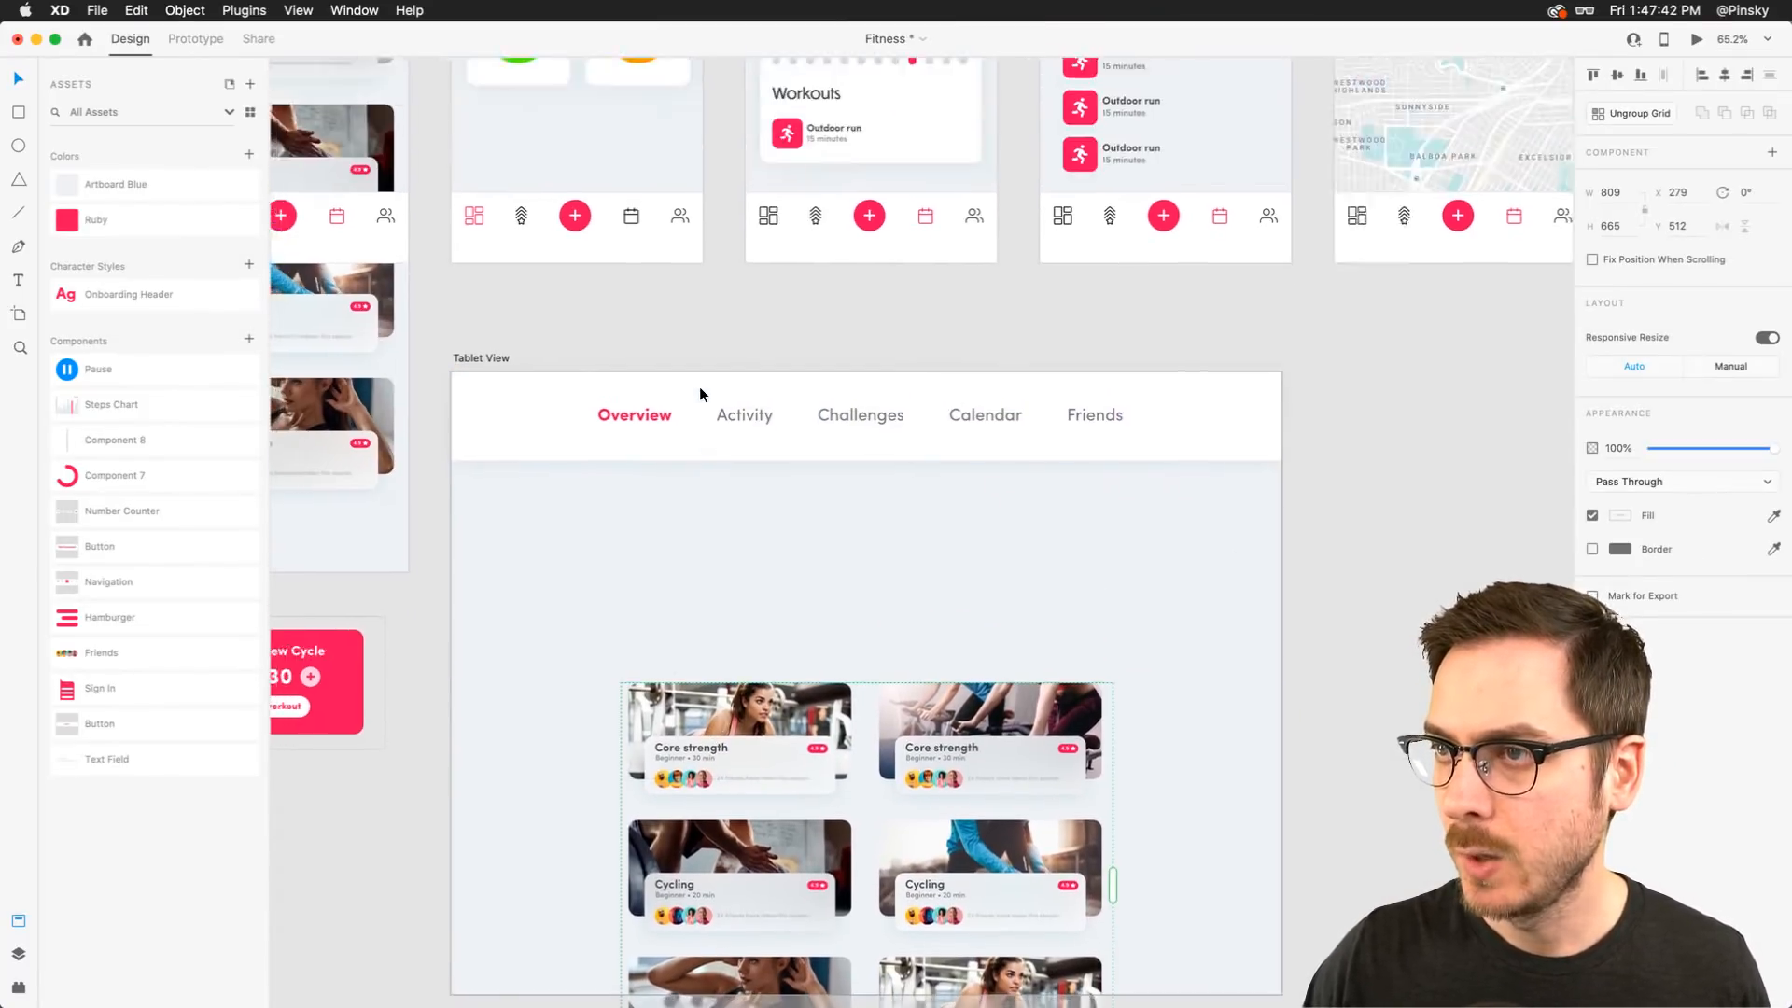
Copy the stats card grid from the Sessions phone artboard, paste it into Tablet View, and position it below the header
{"action": "left_click", "coordinate": [538, 223]}
{"action": "left_click_drag", "start_coordinate": [538, 222], "coordinate": [524, 262]}
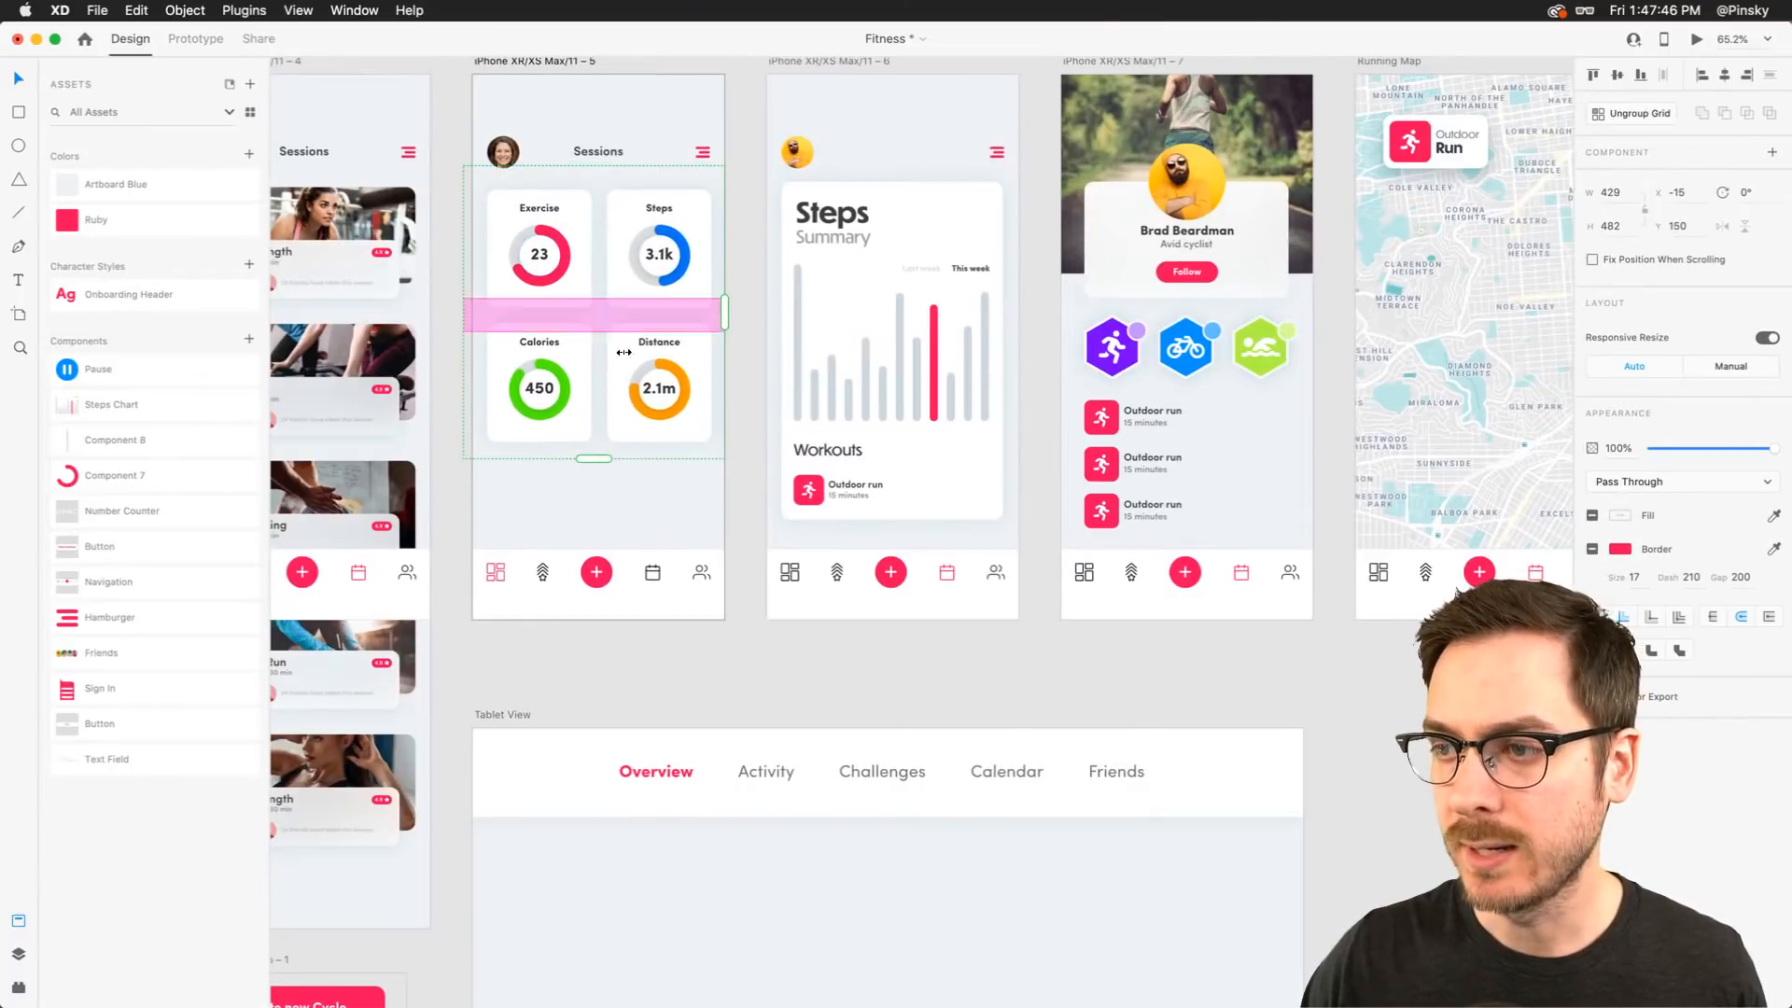
{"action": "scroll", "coordinate": [691, 488], "scroll_direction": "down", "scroll_amount": 5}
{"action": "scroll", "coordinate": [691, 485], "scroll_direction": "down", "scroll_amount": 5}
{"action": "left_click", "coordinate": [798, 485]}
{"action": "key", "text": "super+v"}
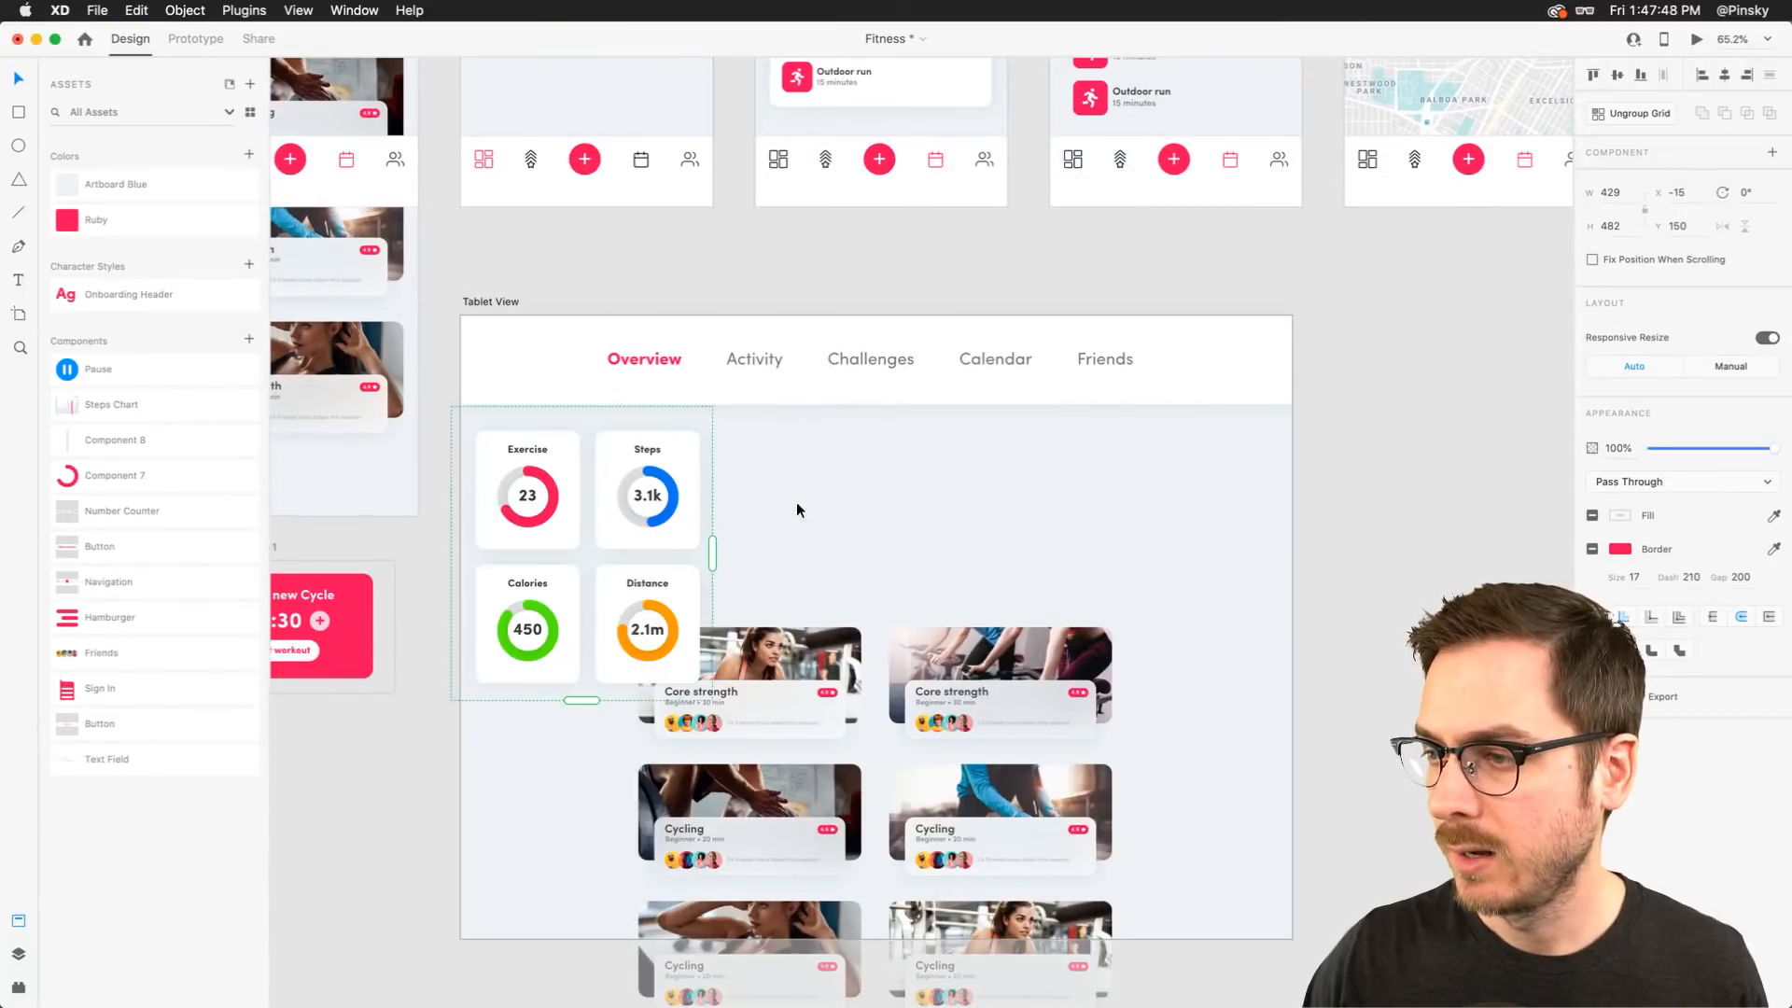
{"action": "left_click_drag", "start_coordinate": [610, 491], "coordinate": [778, 498]}
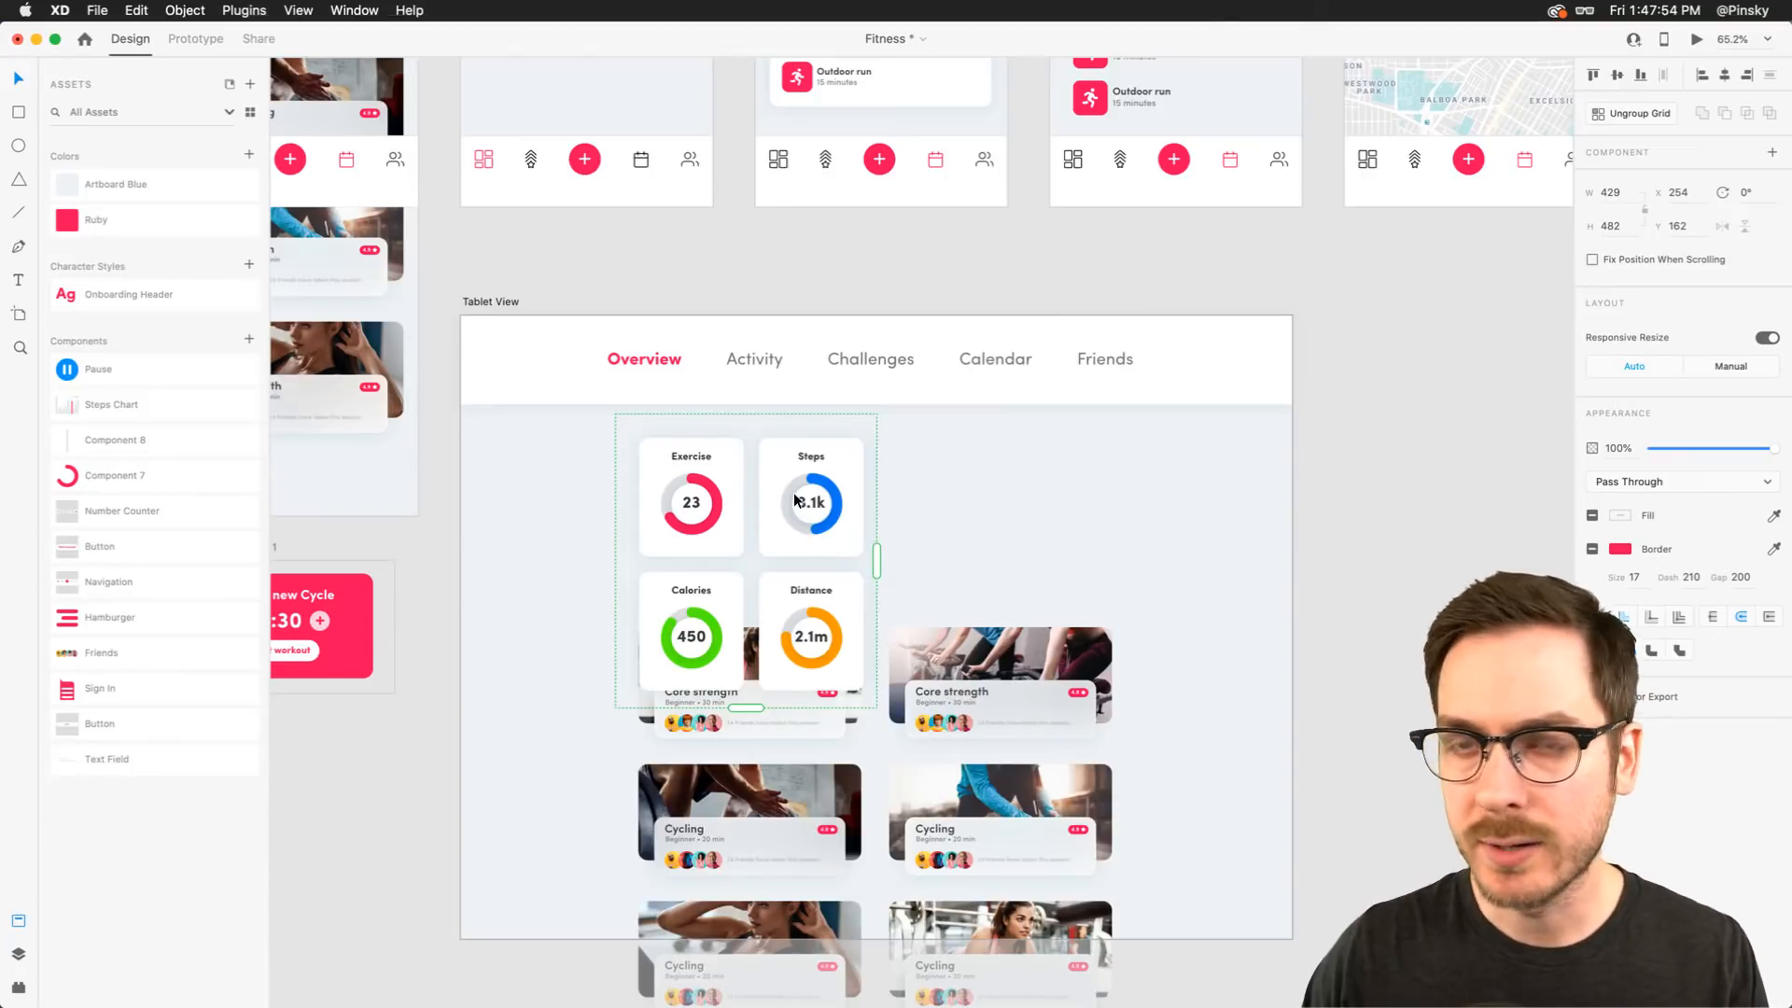
Ungroup the pasted stats grid and delete the extra duplicated Steps cards
{"action": "right_click", "coordinate": [794, 491]}
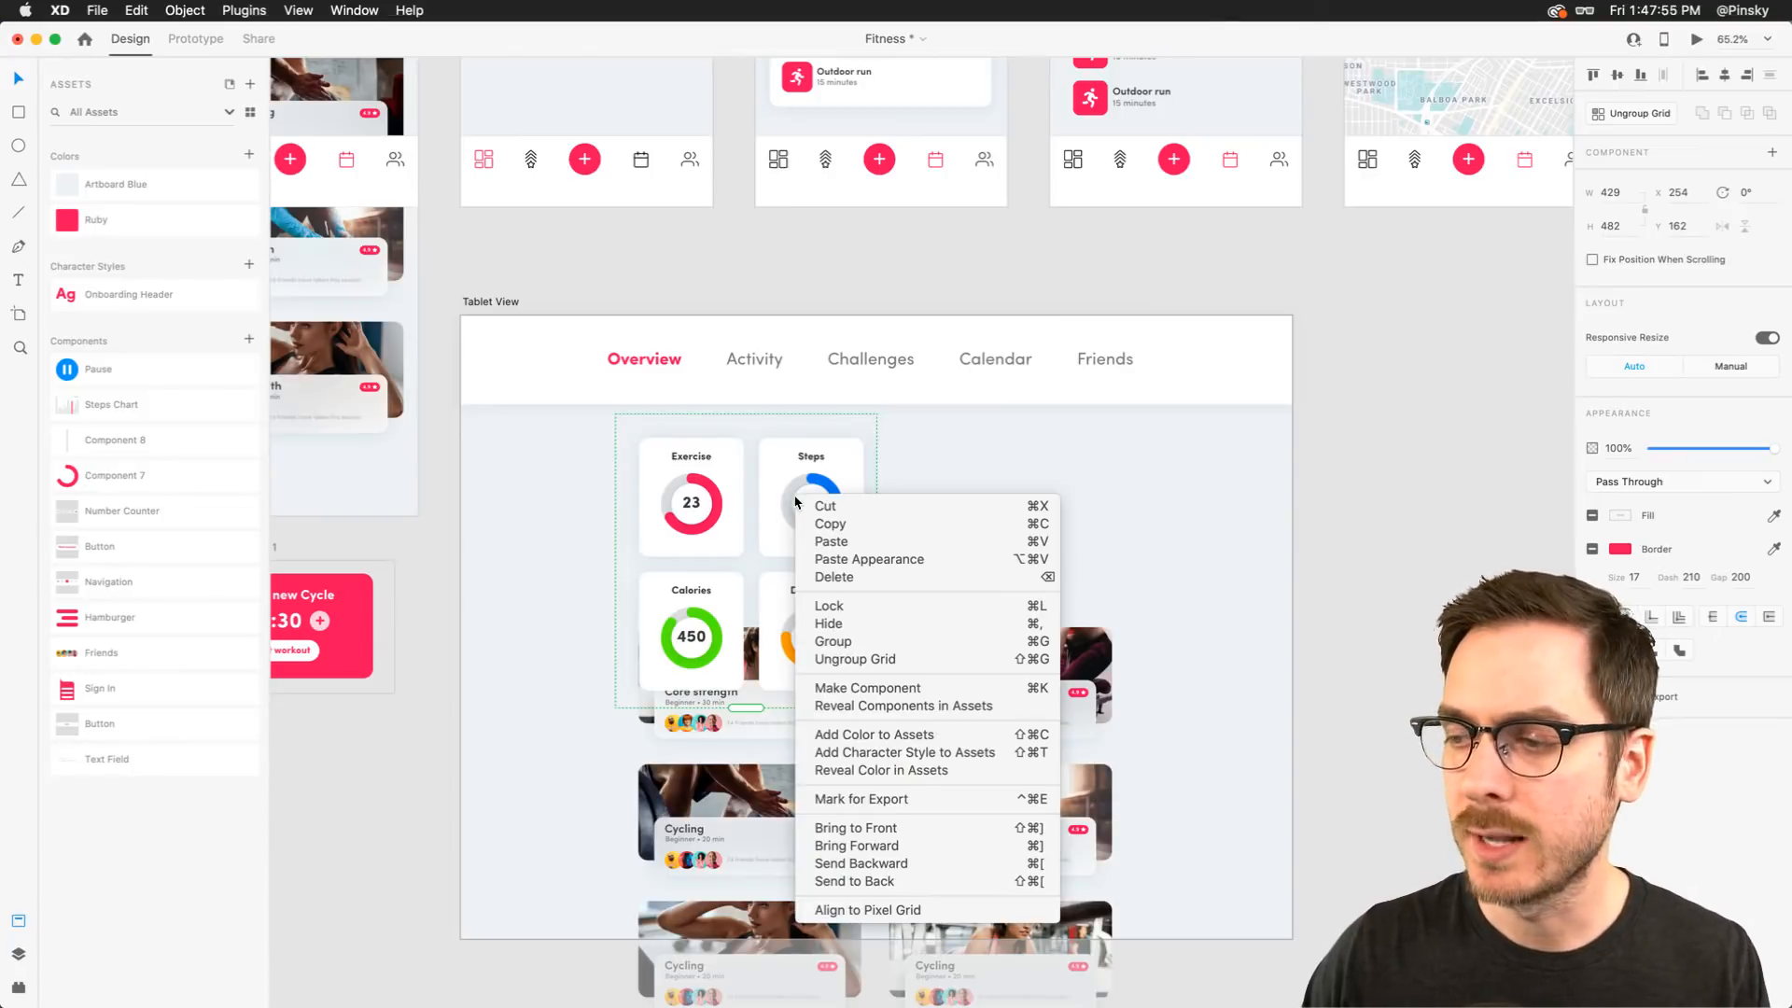
{"action": "left_click", "coordinate": [864, 660]}
{"action": "left_click", "coordinate": [938, 488]}
{"action": "key", "text": "Delete"}
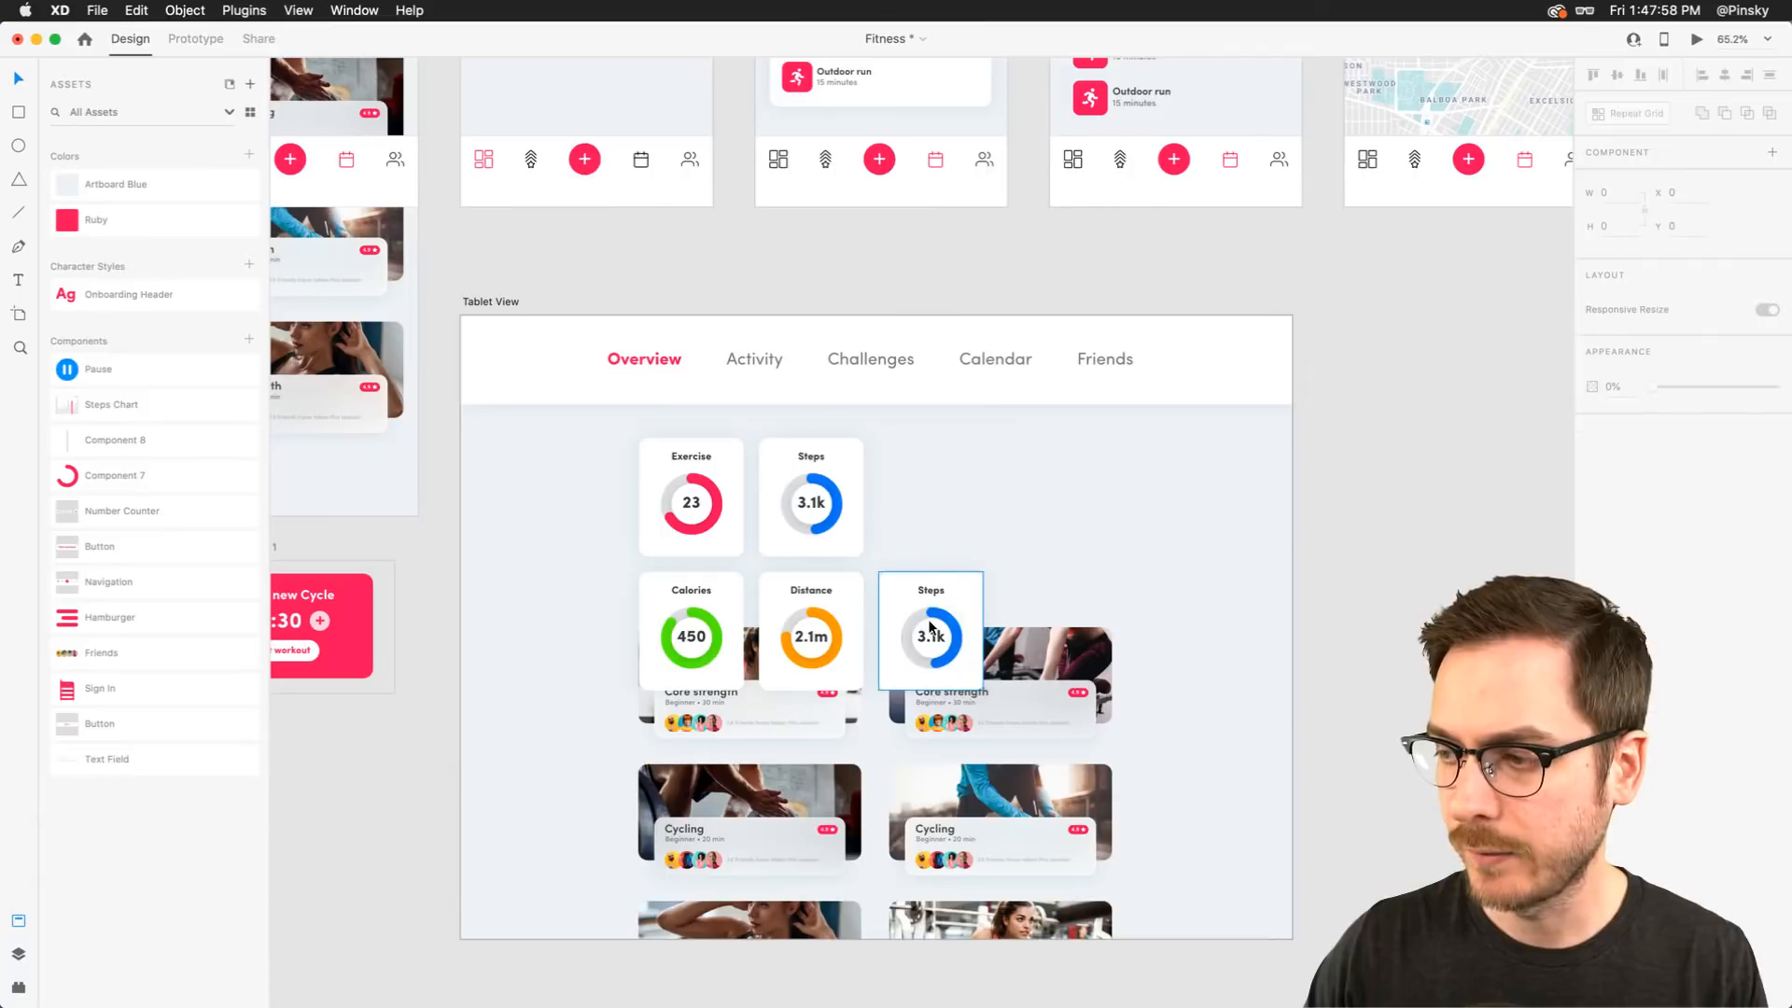
{"action": "left_click", "coordinate": [931, 635]}
{"action": "key", "text": "Delete"}
Arrange the Exercise, Steps, Calories and Distance cards into one aligned row and move it down slightly
{"action": "left_click", "coordinate": [686, 505]}
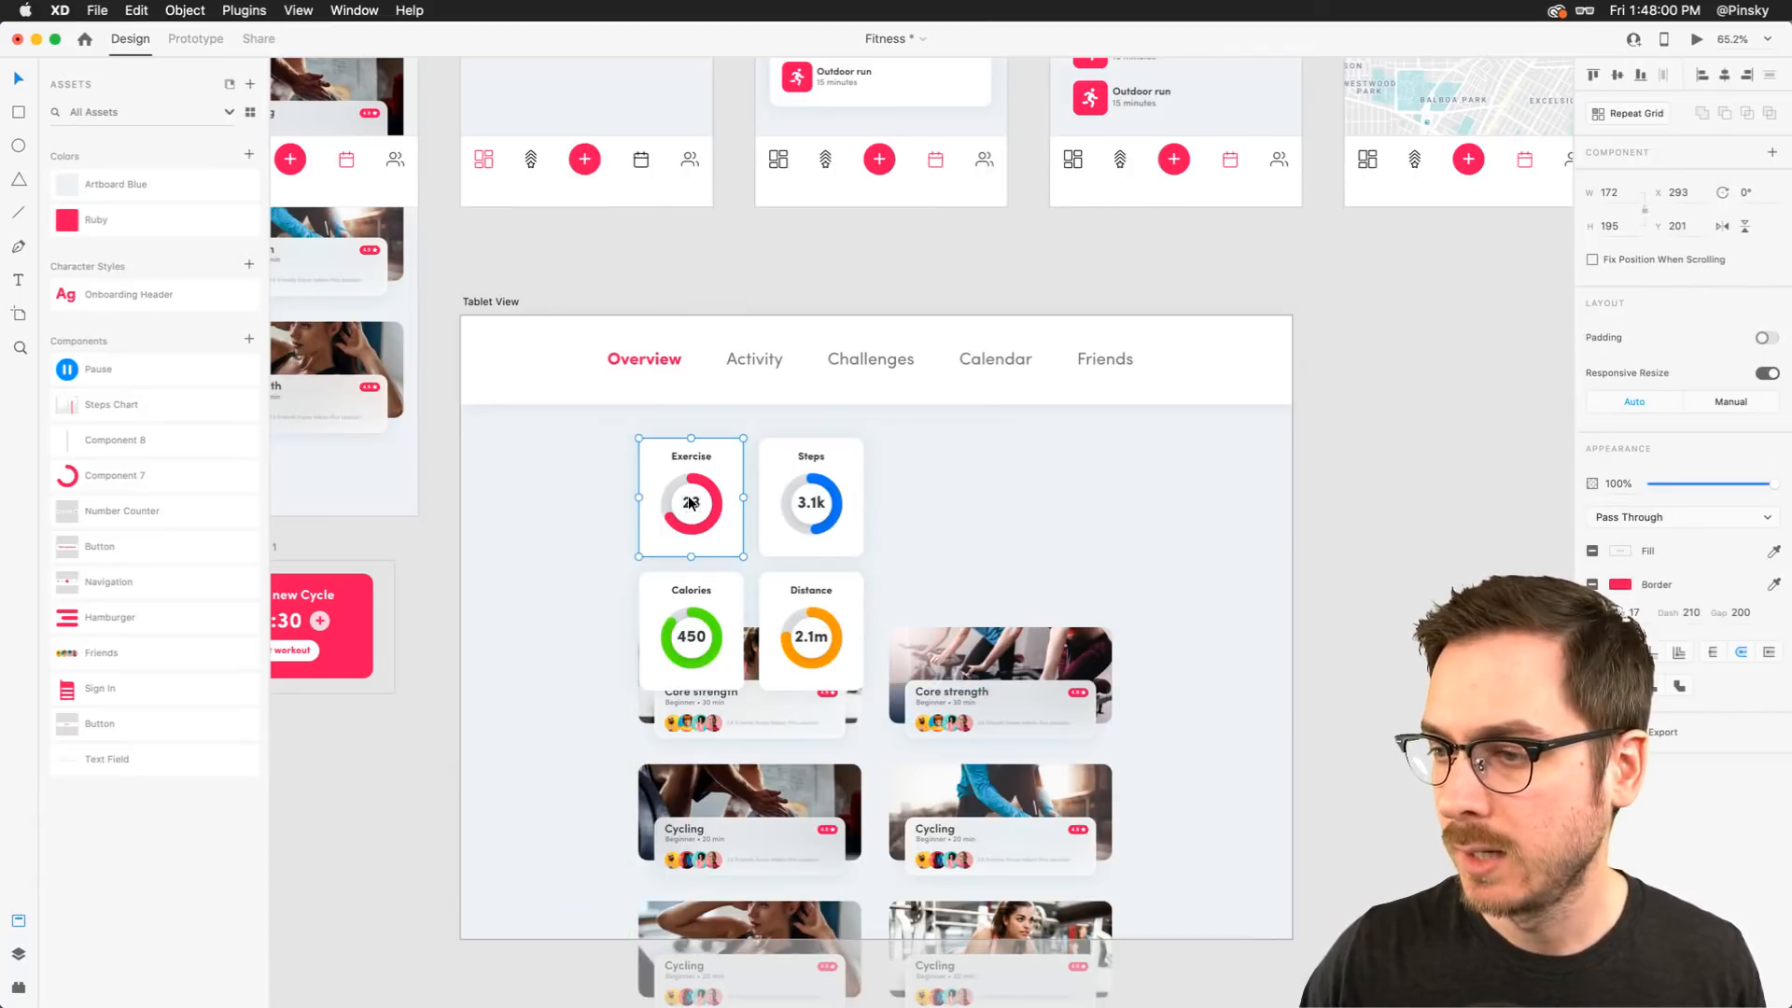
{"action": "left_click", "coordinate": [681, 618]}
{"action": "left_click", "coordinate": [799, 618], "text": "shift"}
{"action": "left_click_drag", "start_coordinate": [799, 618], "coordinate": [1039, 489]}
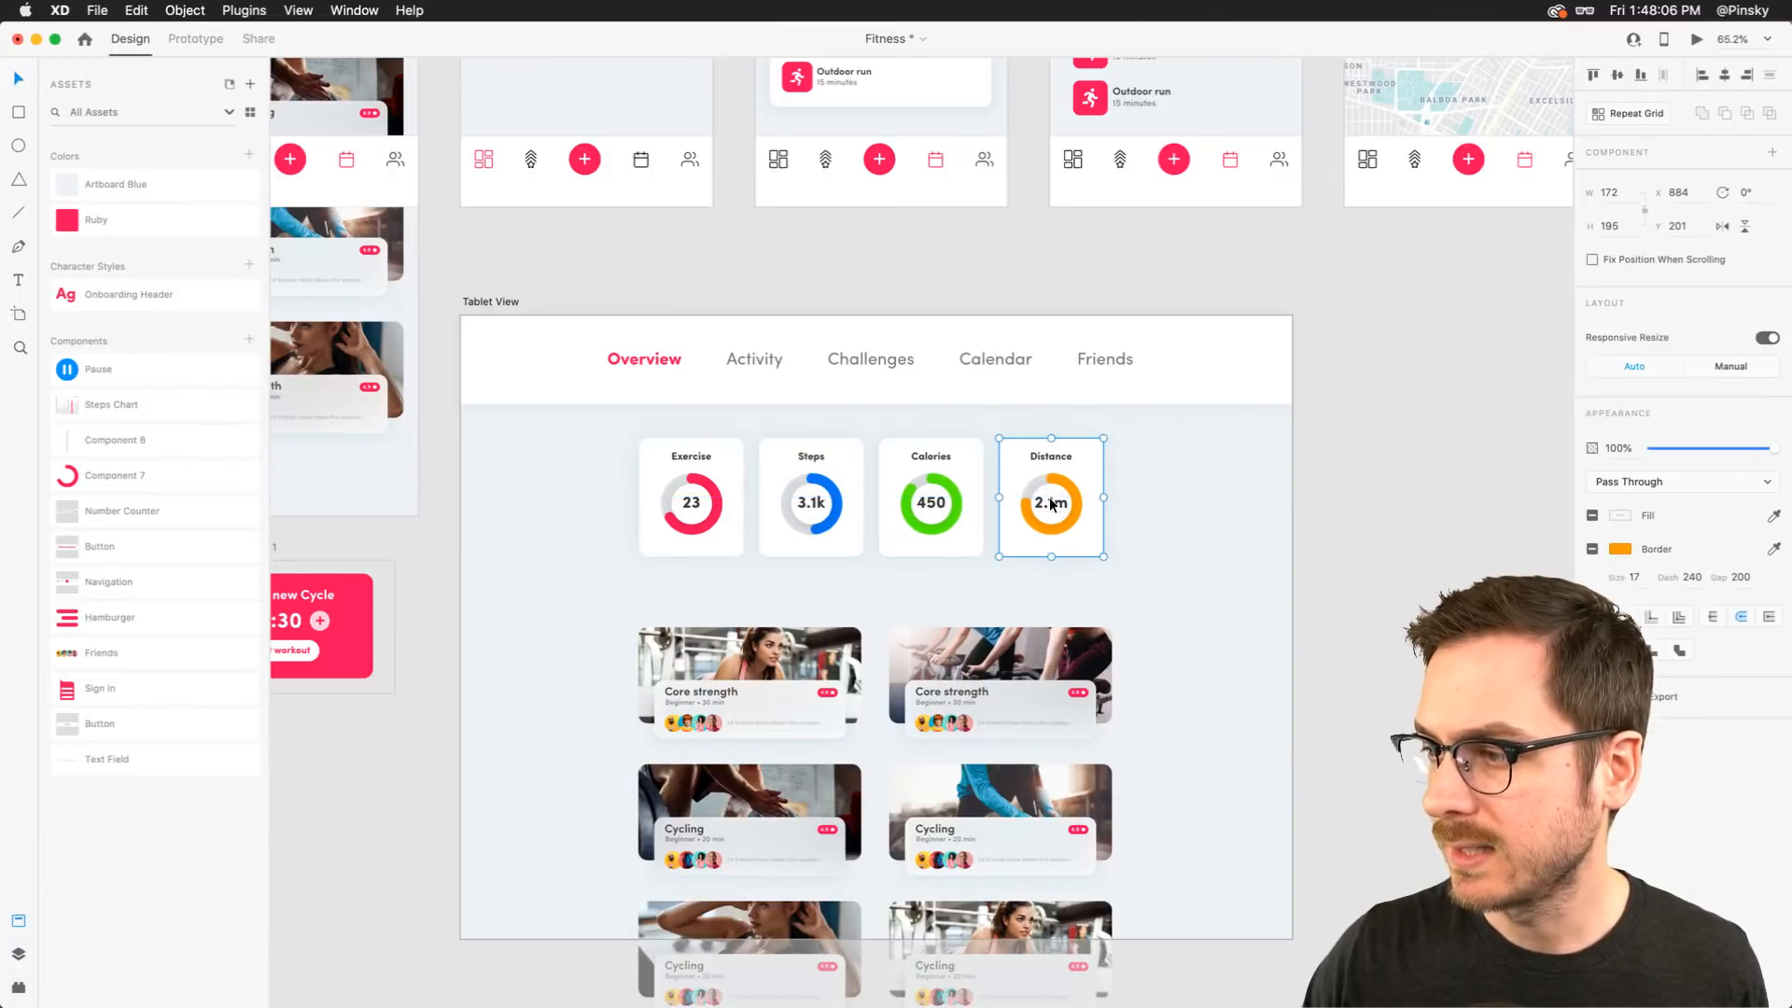
{"action": "left_click", "coordinate": [814, 501], "text": "shift"}
{"action": "left_click", "coordinate": [682, 502], "text": "shift"}
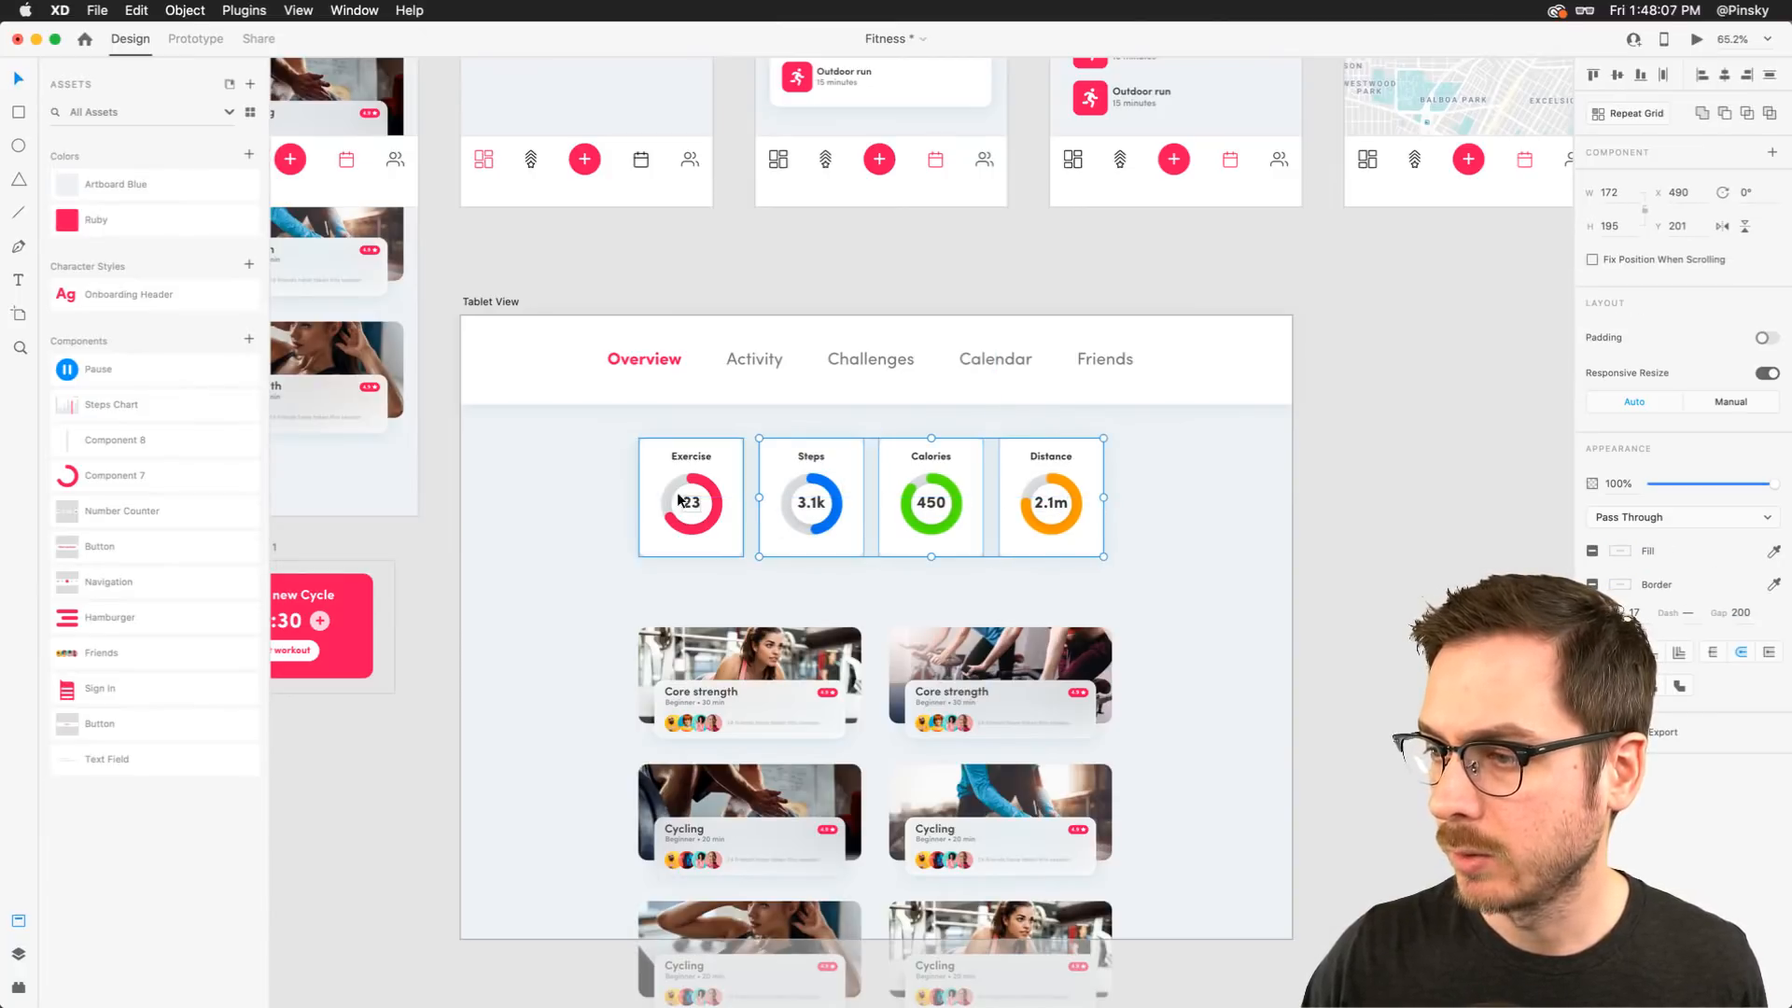
{"action": "left_click", "coordinate": [1664, 74]}
{"action": "left_click_drag", "start_coordinate": [1194, 491], "coordinate": [691, 529]}
Add an "Activity" text label above the stat cards and give it a dark color
{"action": "key", "text": "t"}
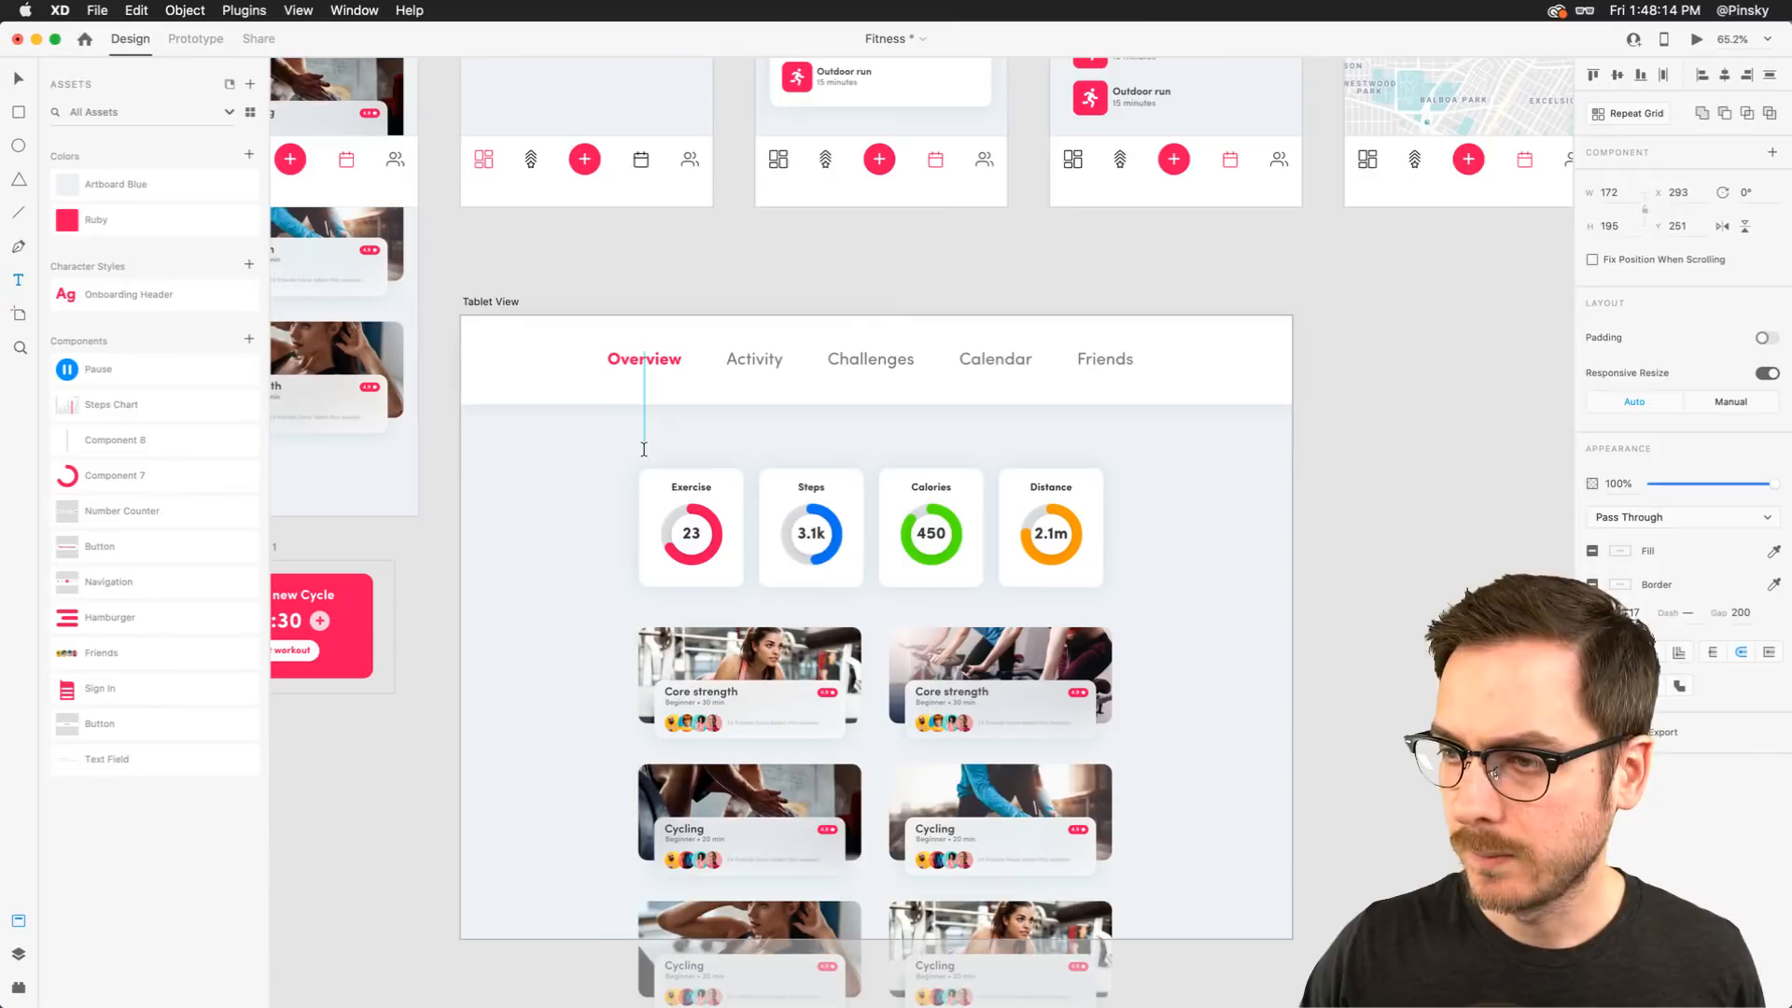
{"action": "left_click", "coordinate": [644, 446]}
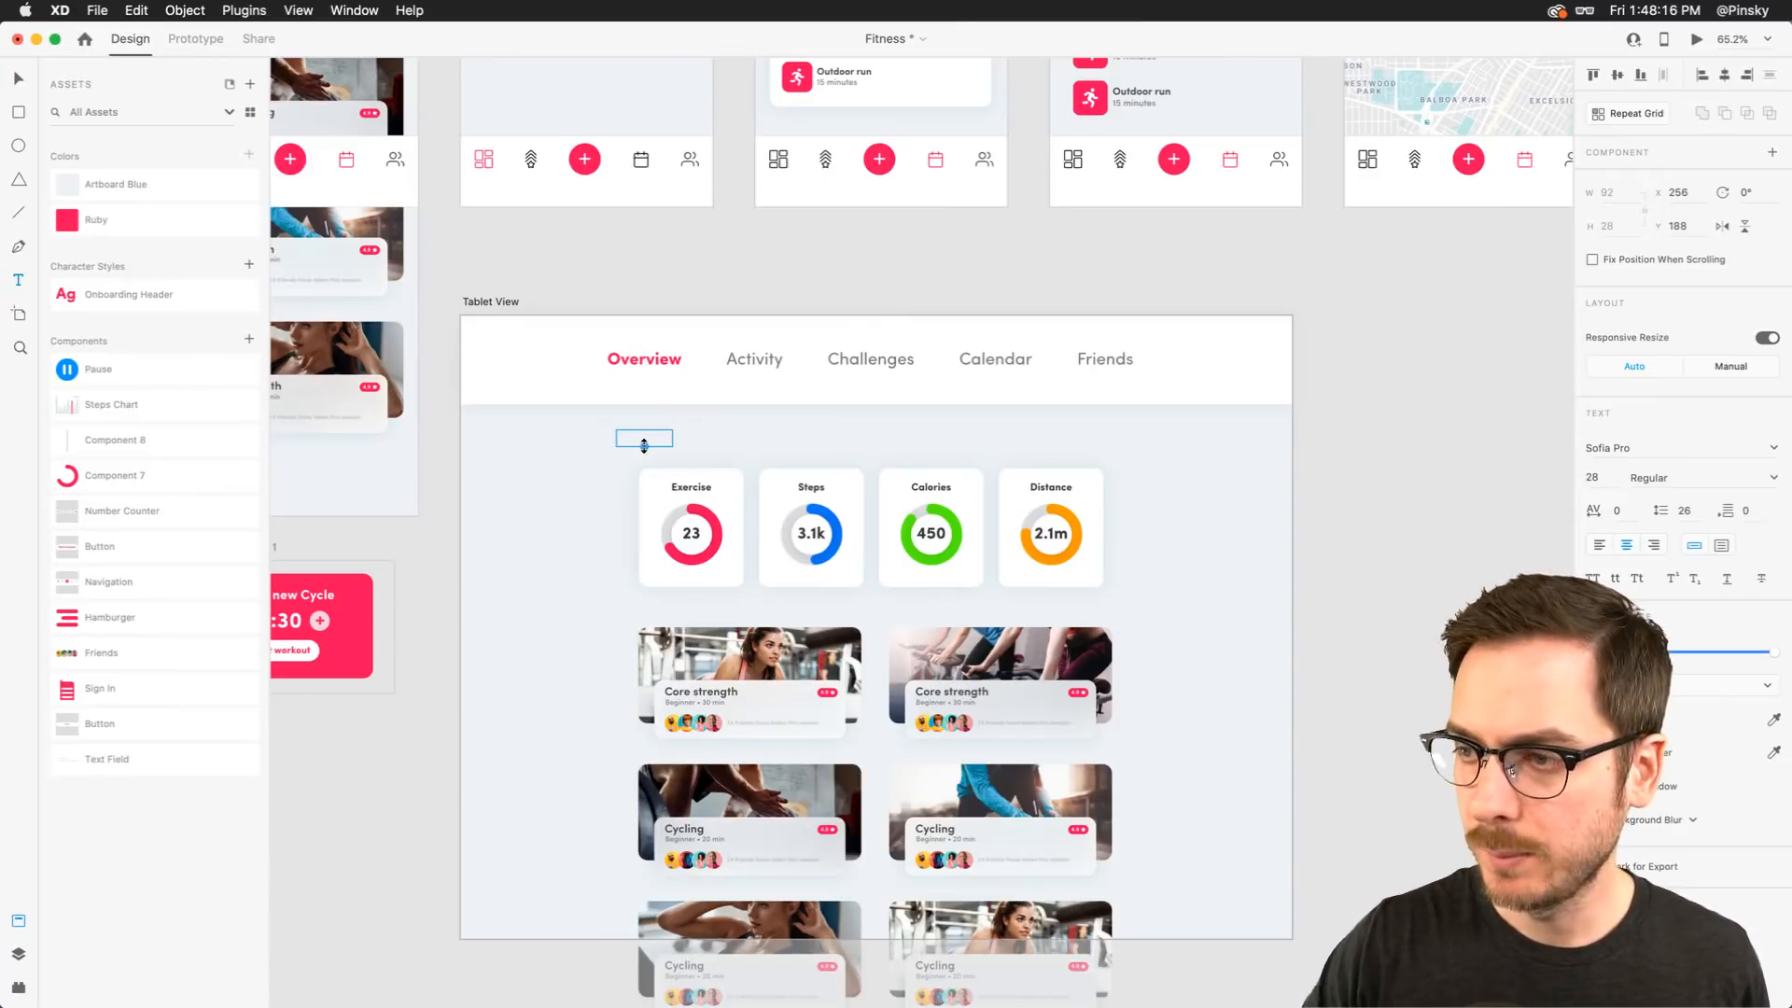
{"action": "left_click", "coordinate": [1618, 720]}
{"action": "left_click_drag", "start_coordinate": [1417, 721], "coordinate": [1386, 734]}
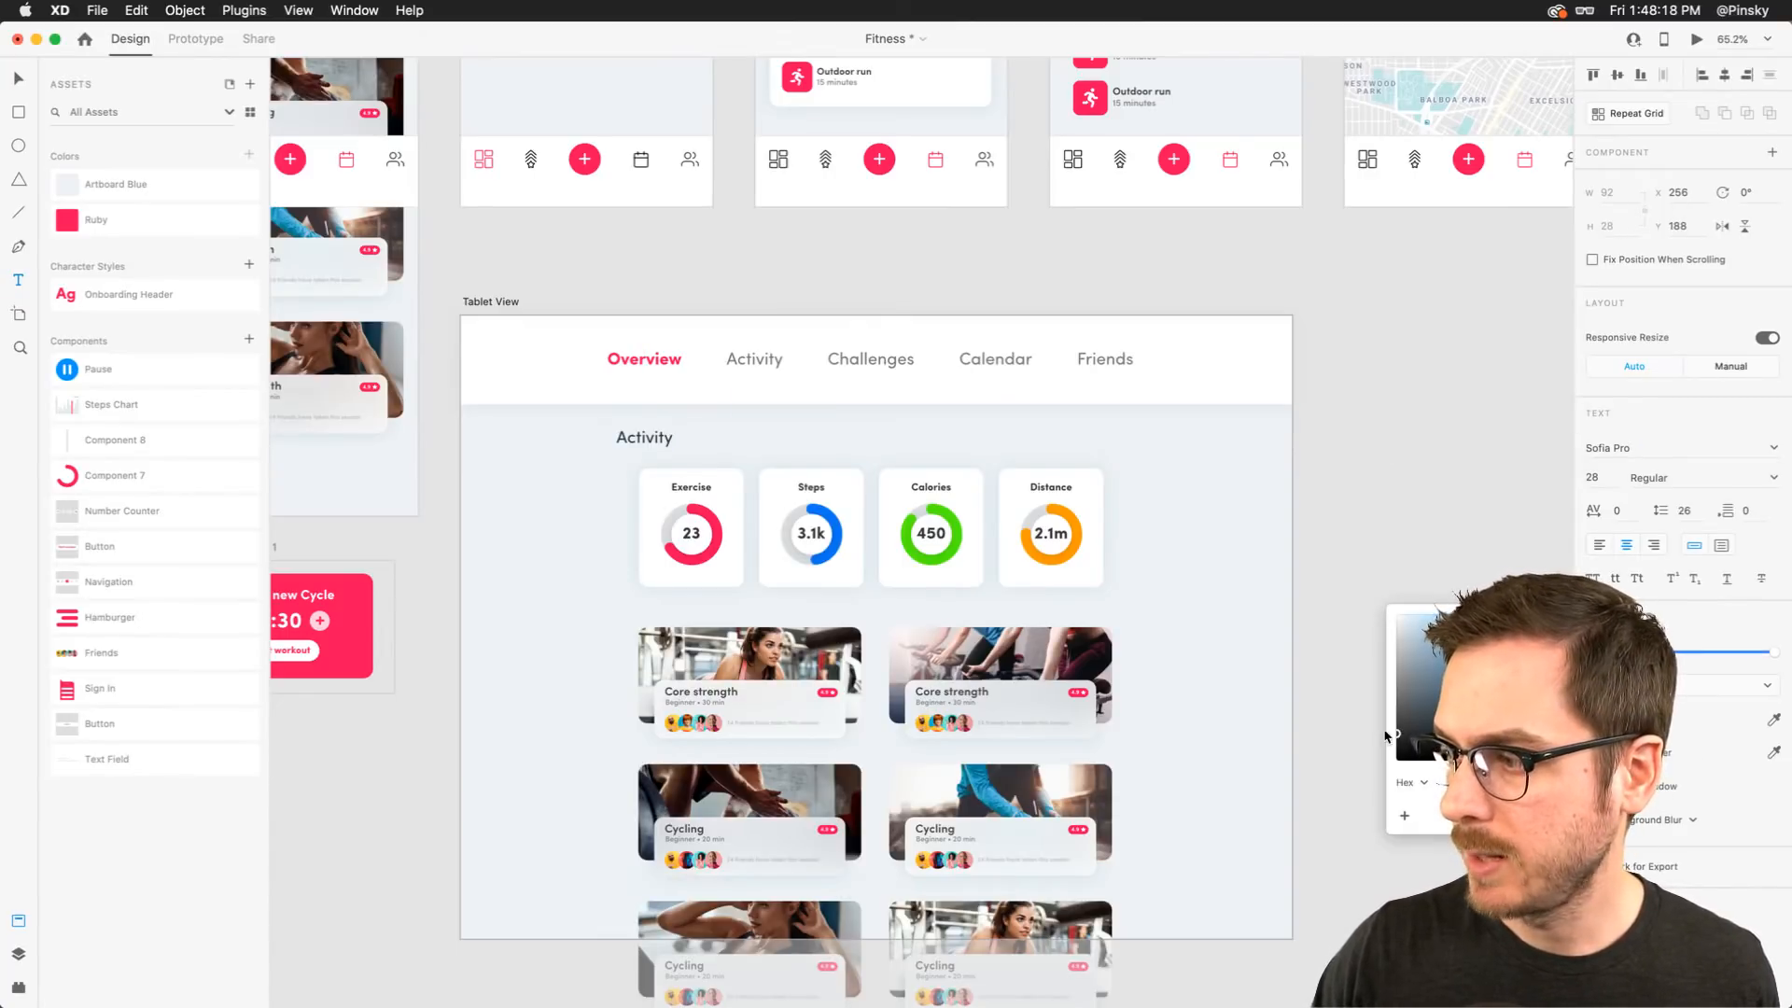
{"action": "key", "text": "Escape"}
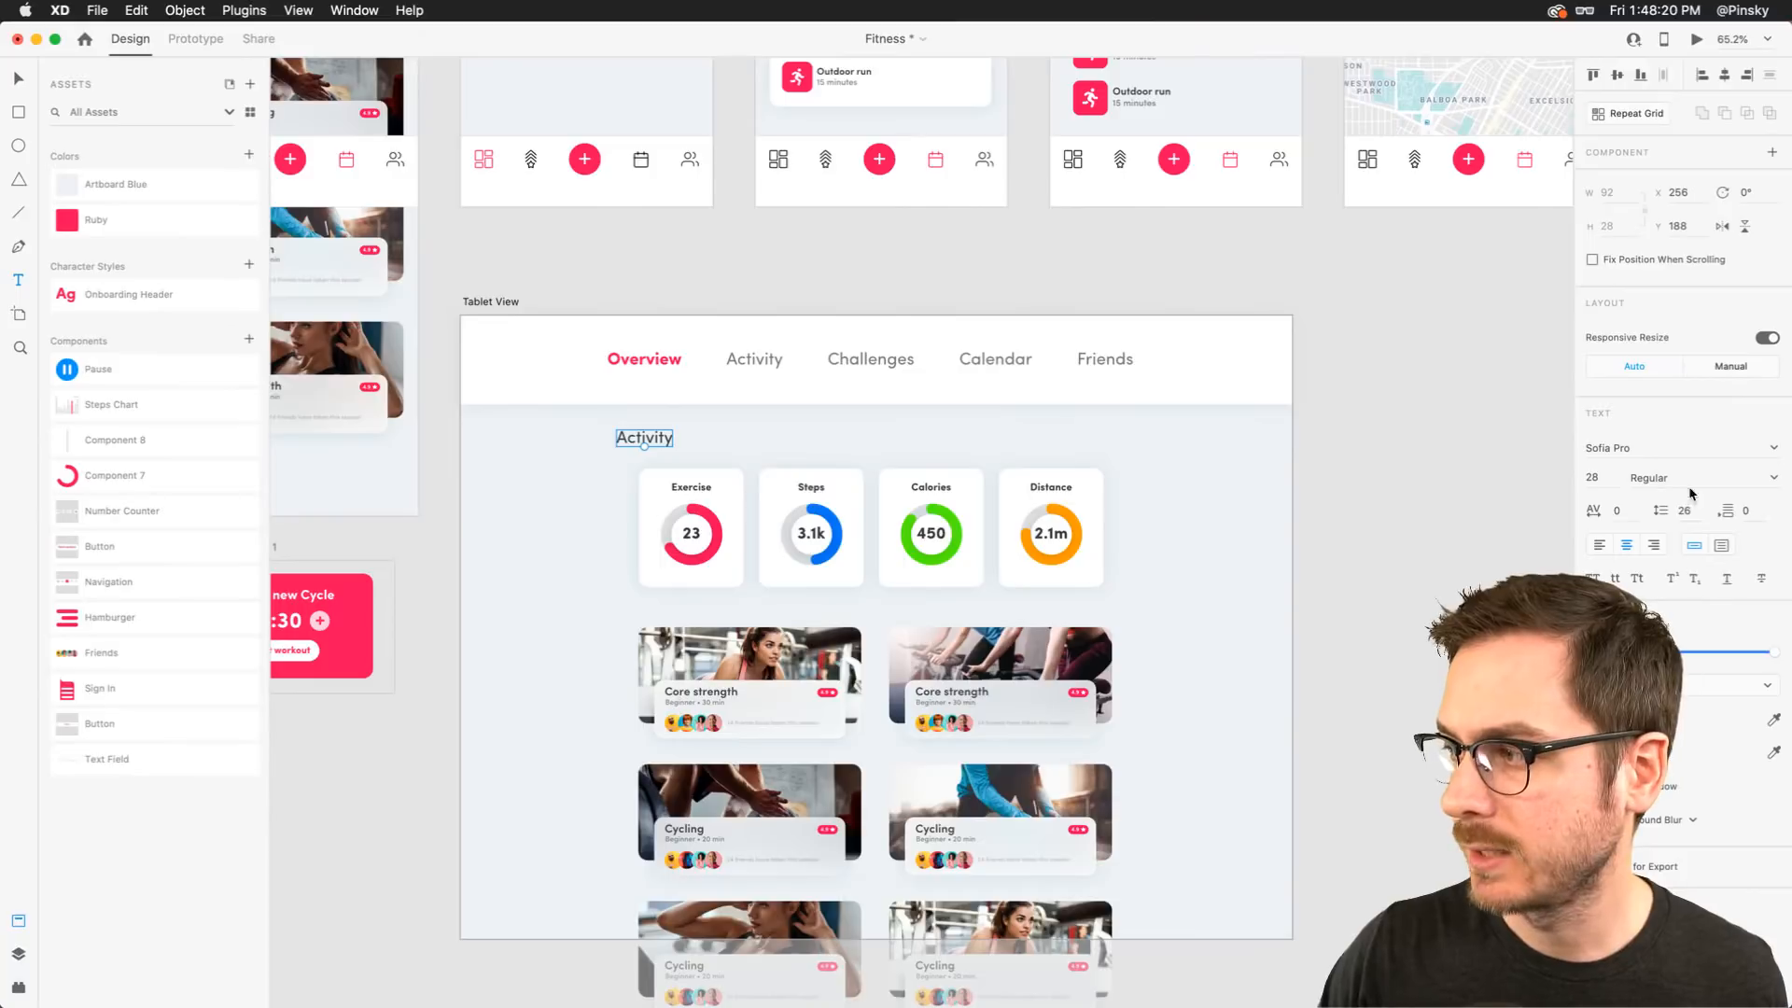
Left-align the Activity heading, make it Bold, and enlarge it to about 37 pt
{"action": "left_click", "coordinate": [1599, 546]}
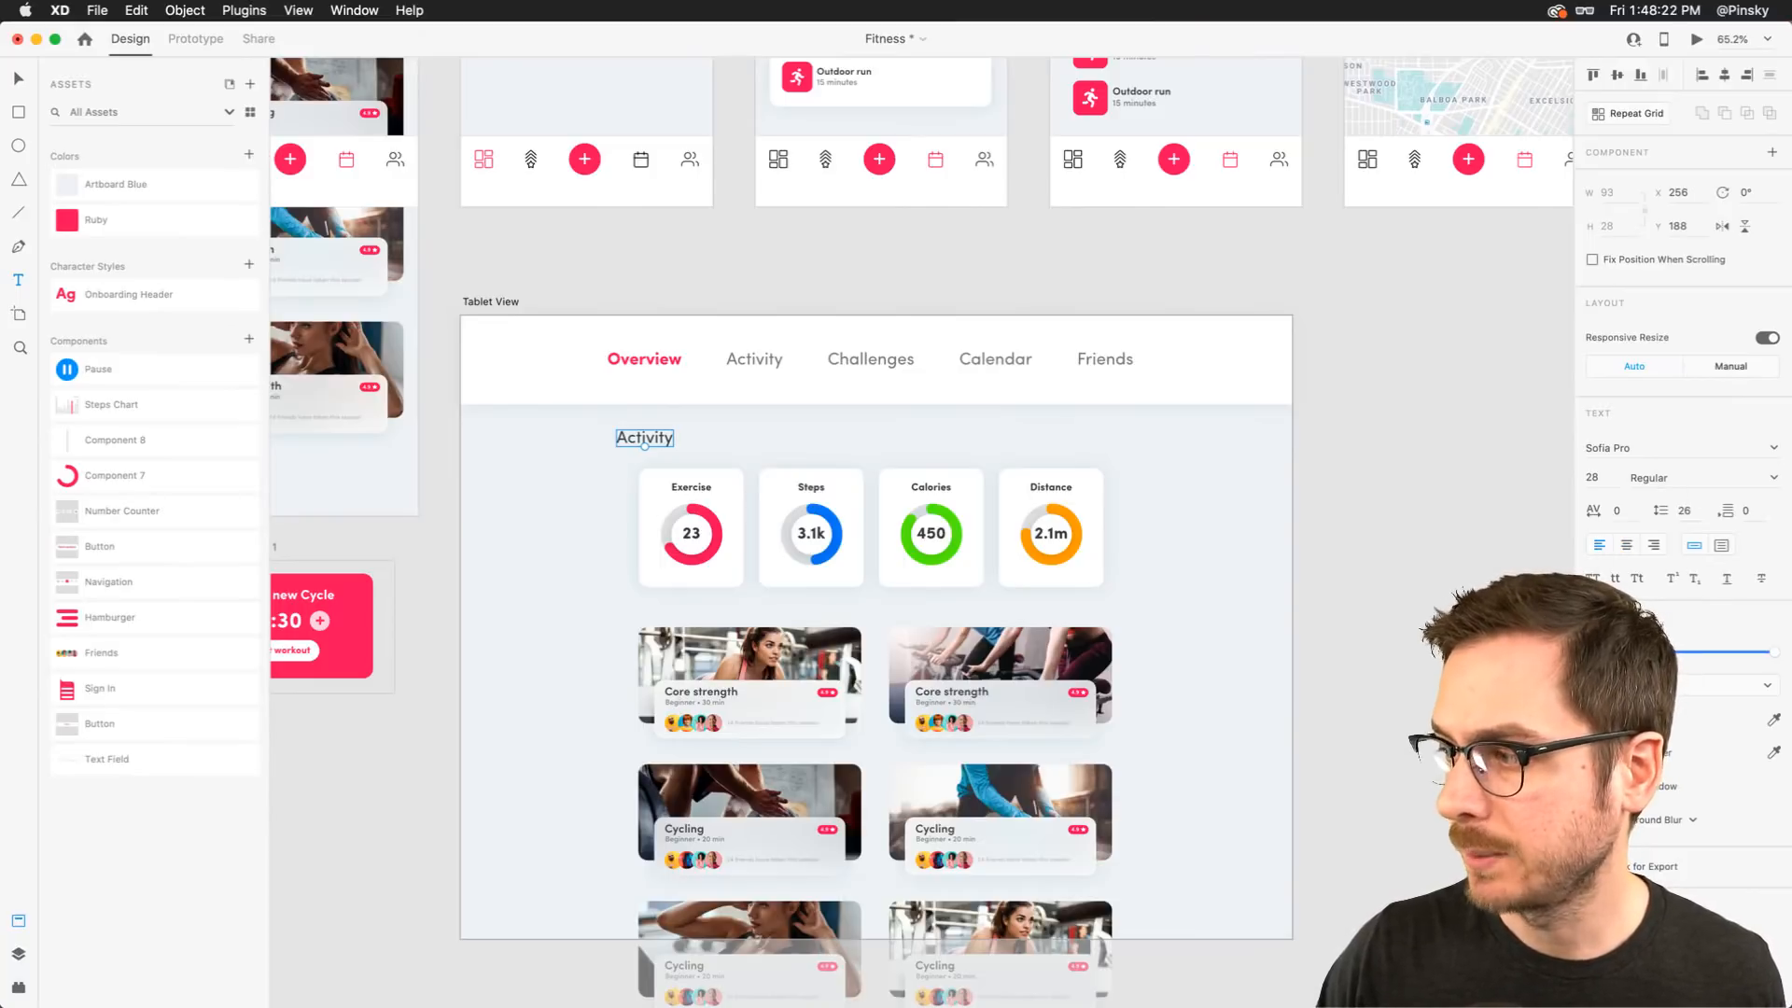
{"action": "left_click", "coordinate": [1695, 478]}
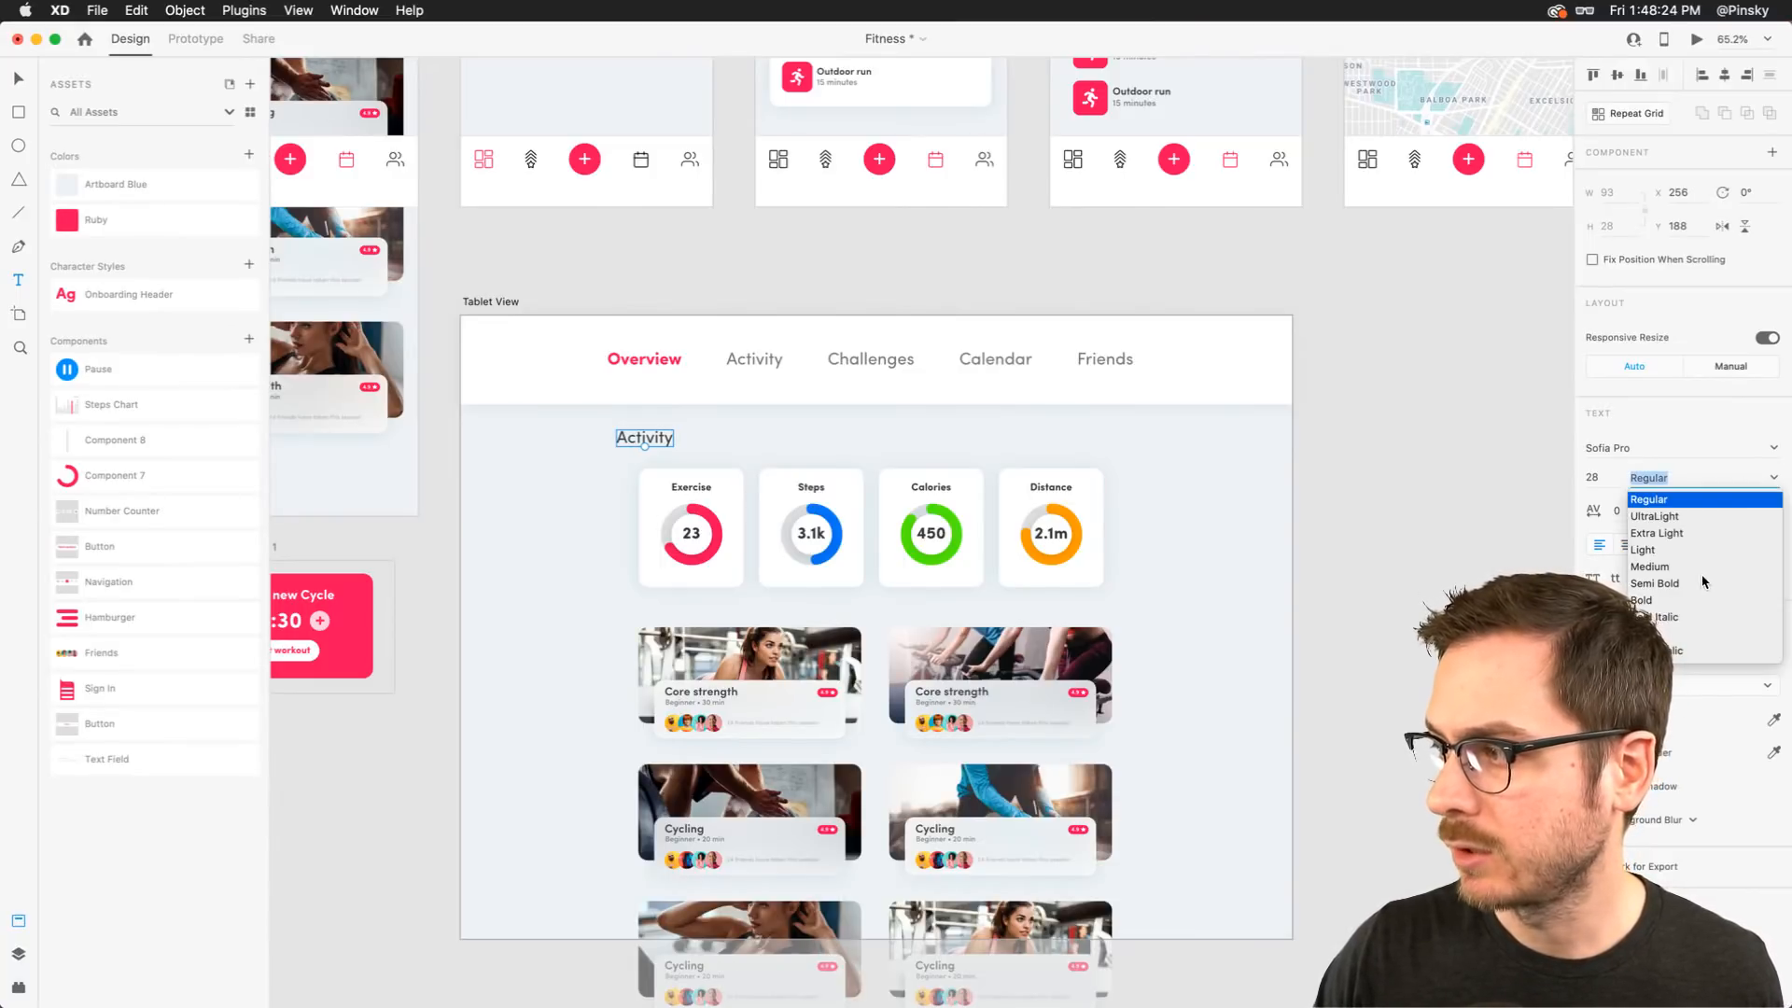
{"action": "left_click", "coordinate": [1653, 600]}
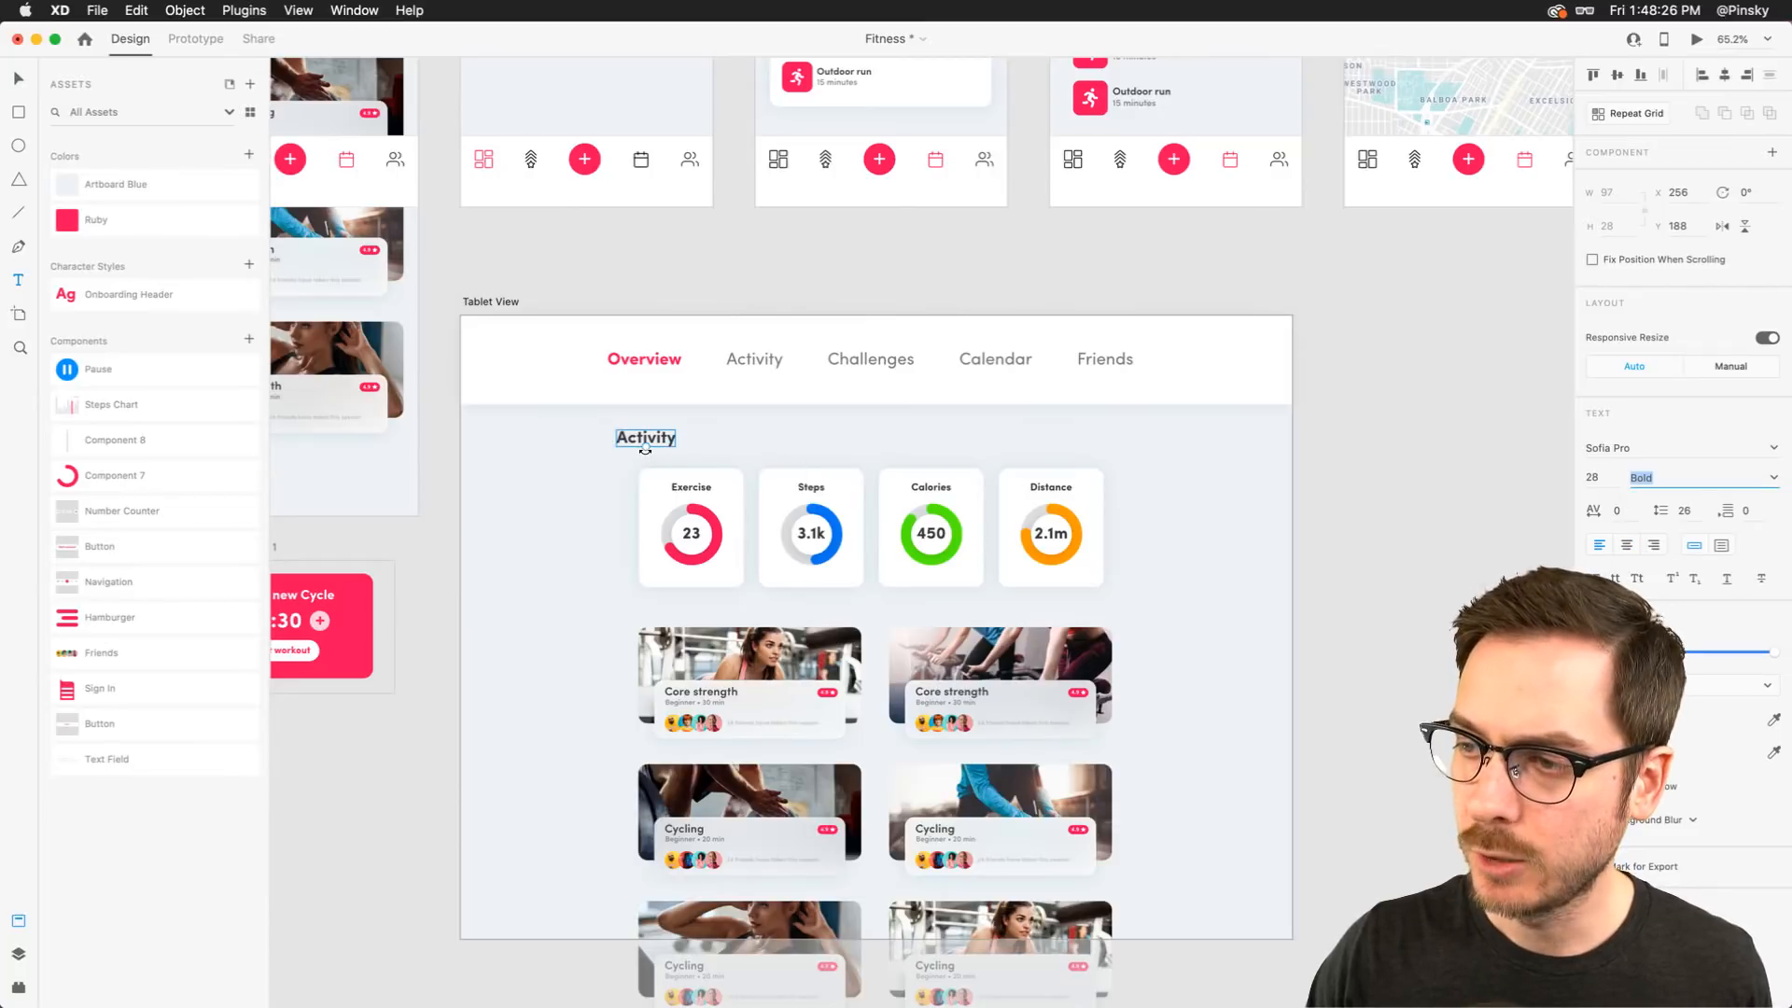
{"action": "left_click_drag", "start_coordinate": [645, 449], "coordinate": [678, 445]}
{"action": "key", "text": "Escape"}
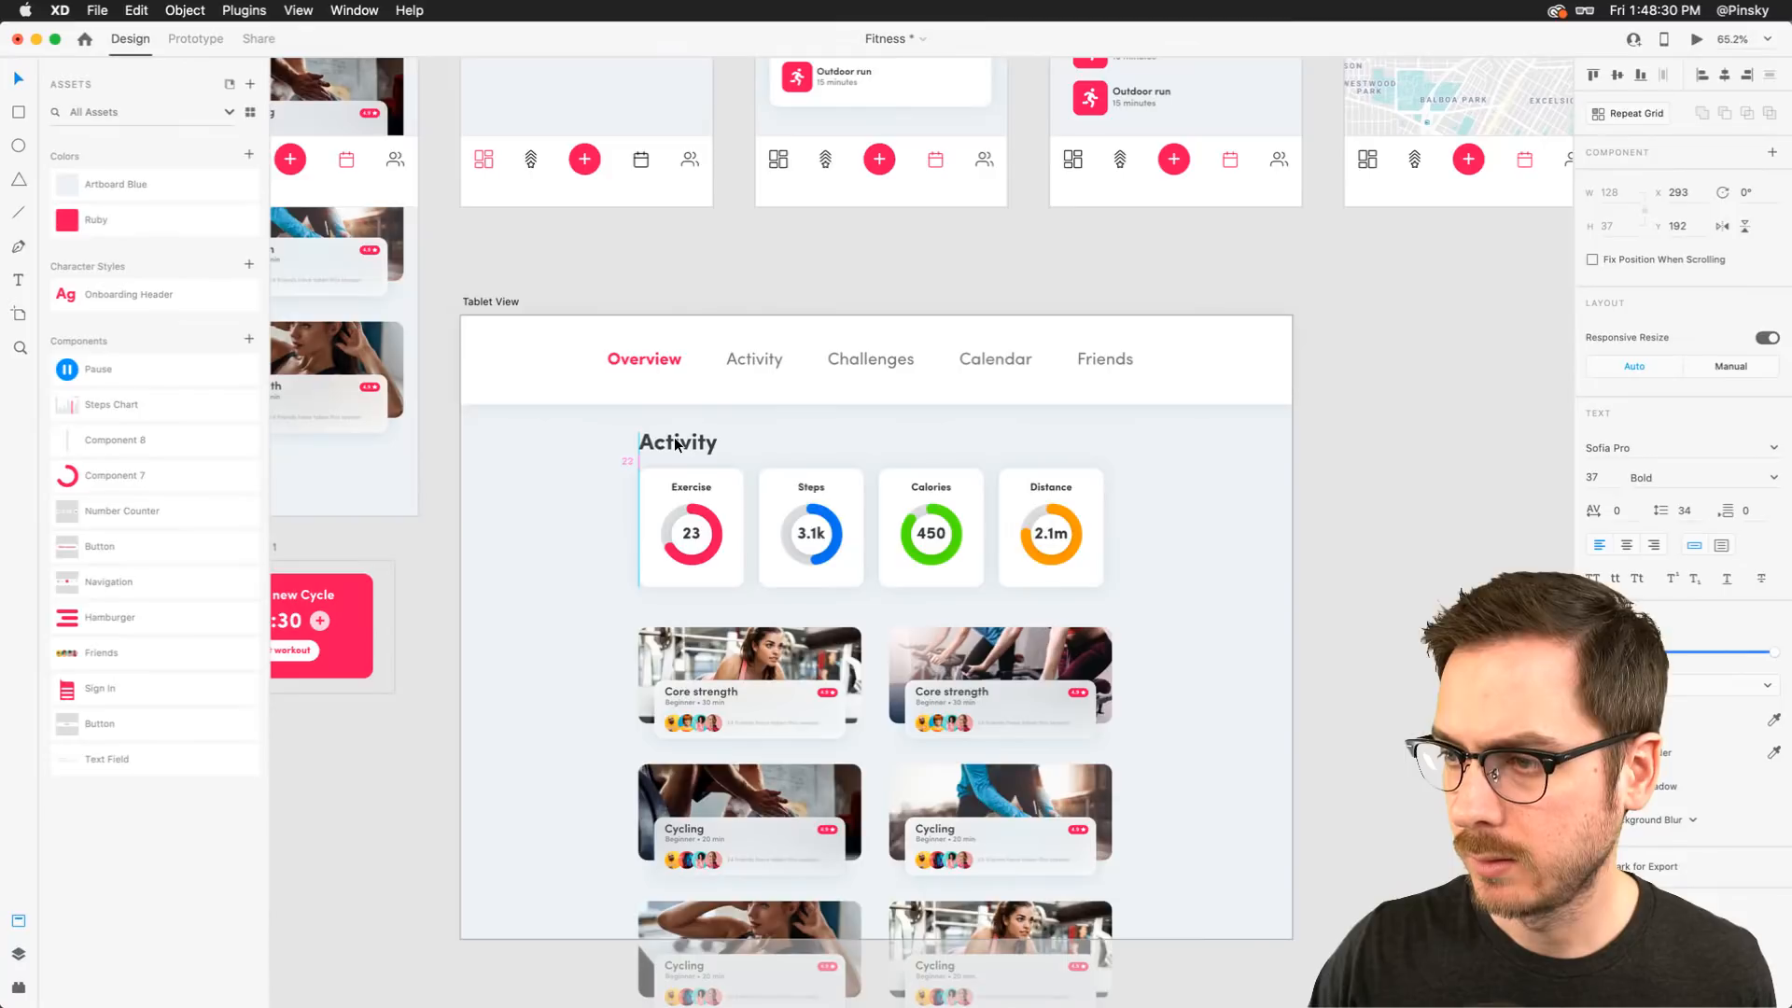
Duplicate the Activity heading above the workout cards and retitle it "Upcoming classes"
{"action": "scroll", "coordinate": [674, 437], "scroll_direction": "down", "scroll_amount": 3}
{"action": "left_click_drag", "start_coordinate": [659, 340], "coordinate": [662, 510]}
{"action": "double_click", "coordinate": [661, 510]}
{"action": "type", "text": "Upcoming"}
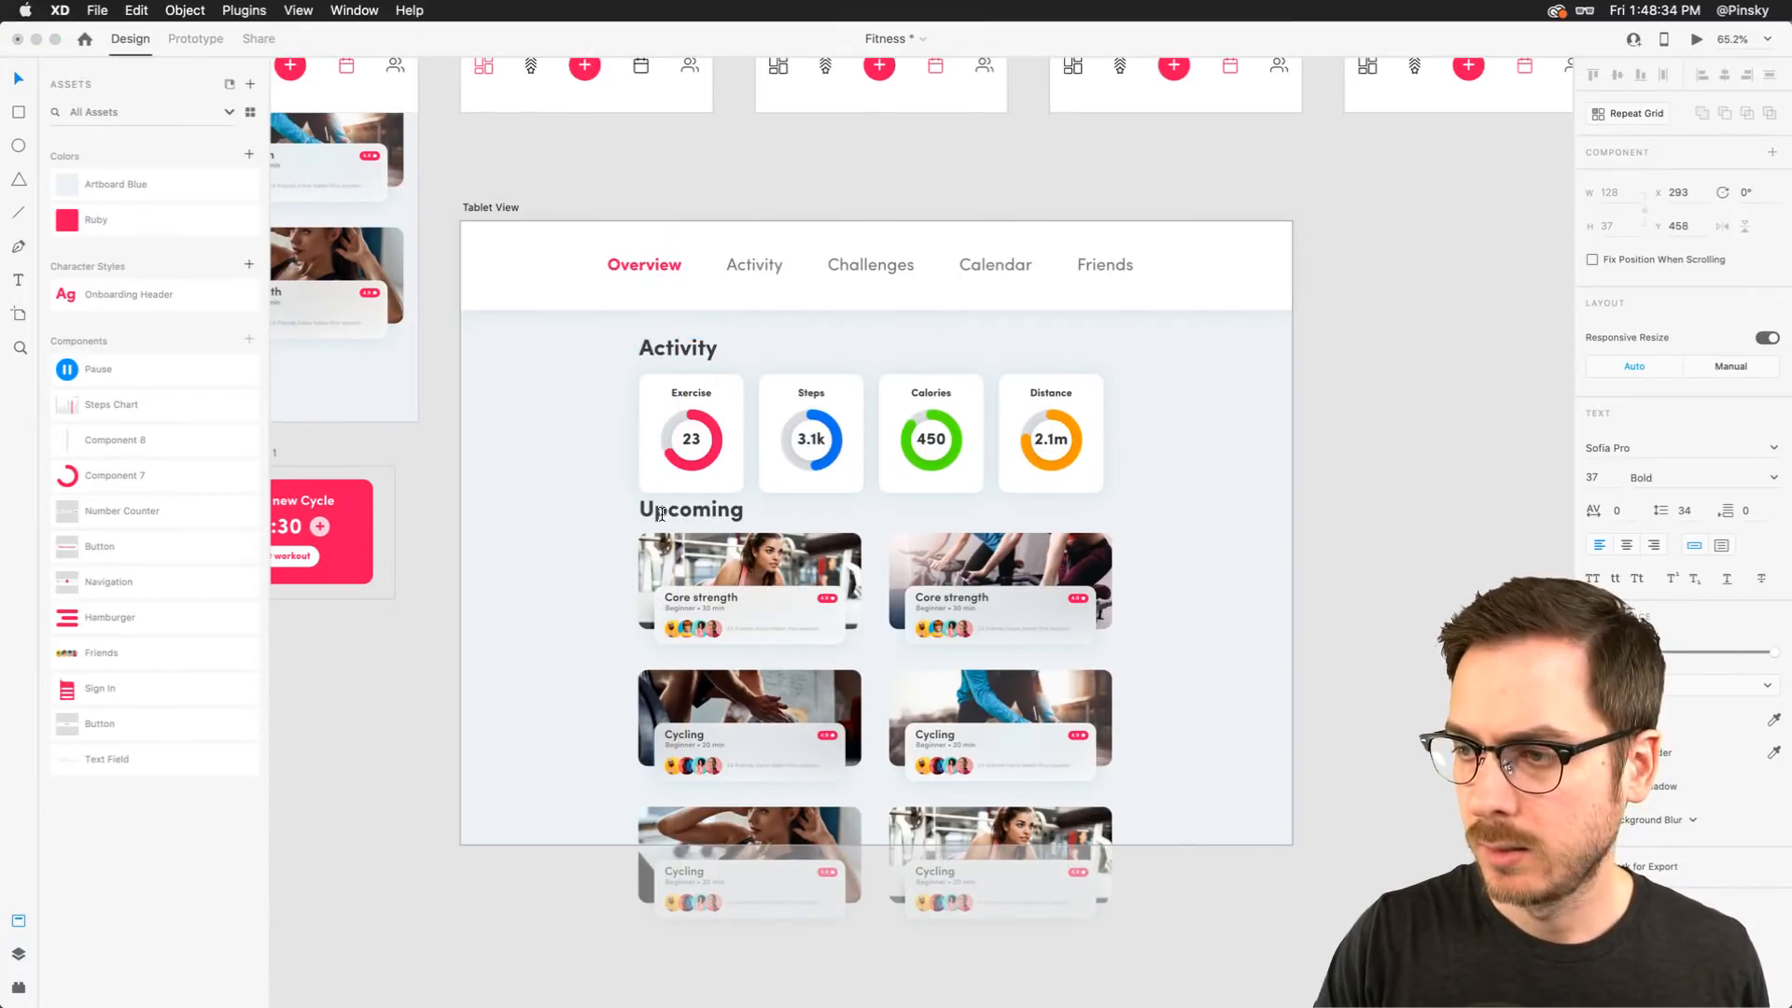
{"action": "type", "text": " clas"}
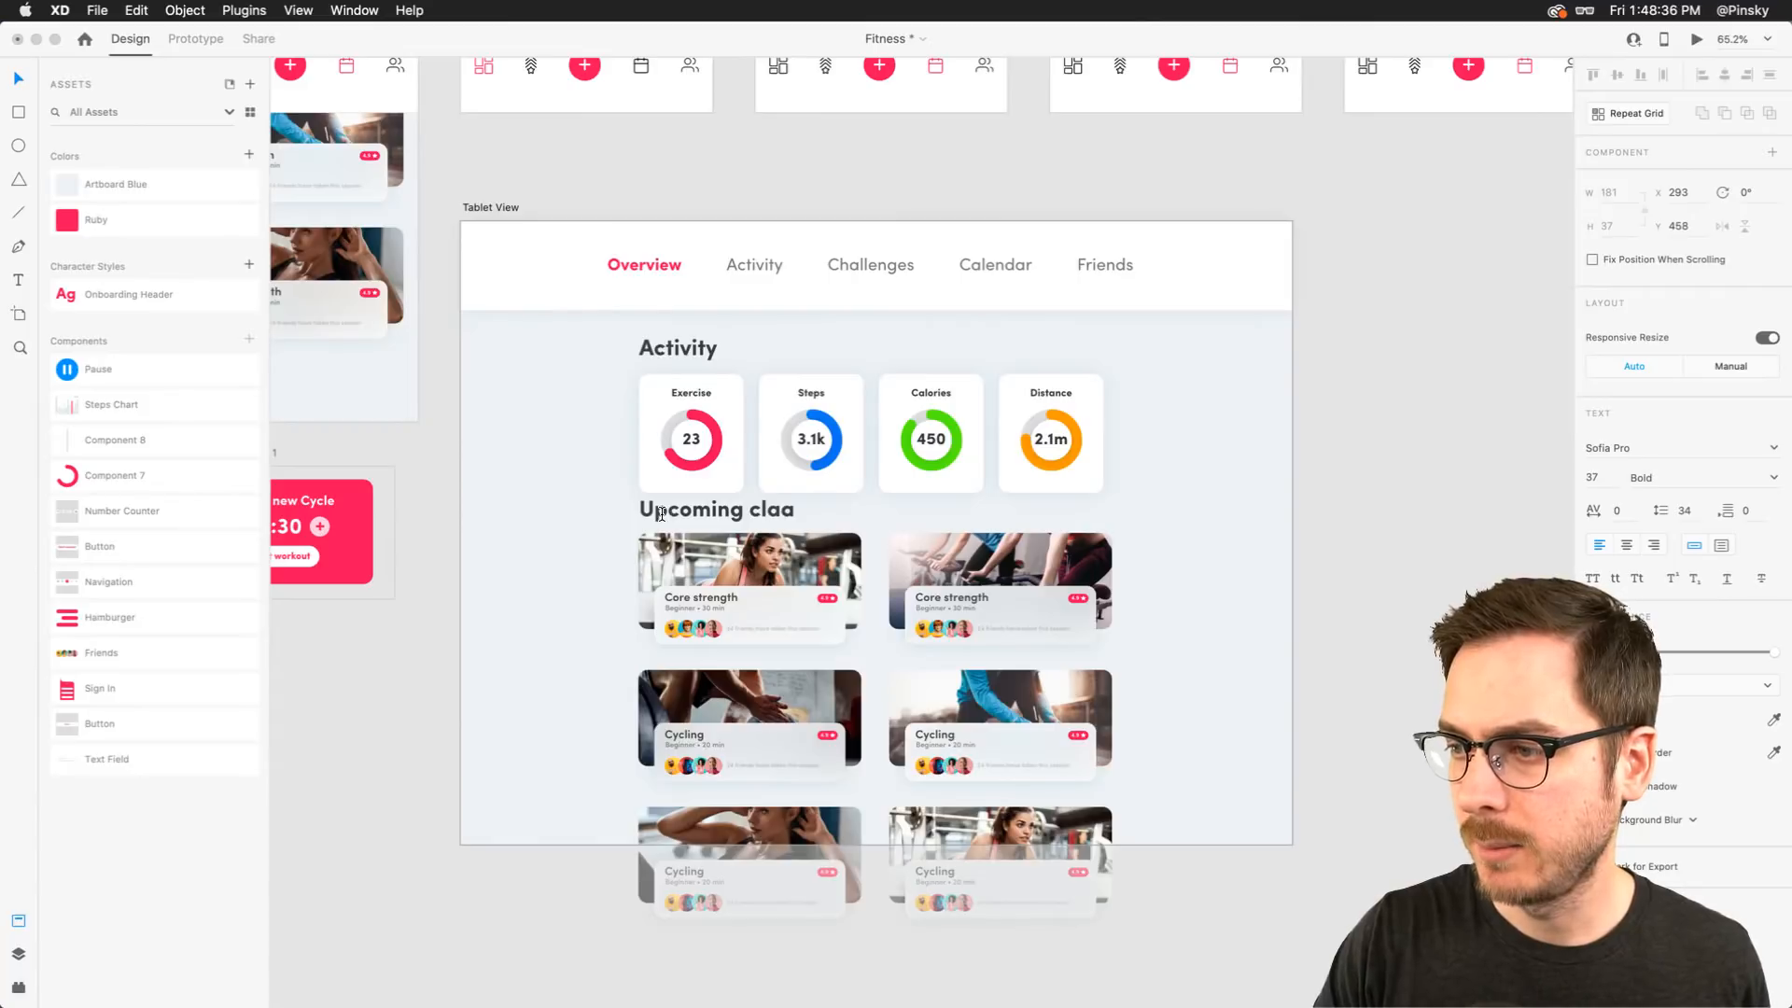
{"action": "type", "text": "ses"}
{"action": "key", "text": "Escape"}
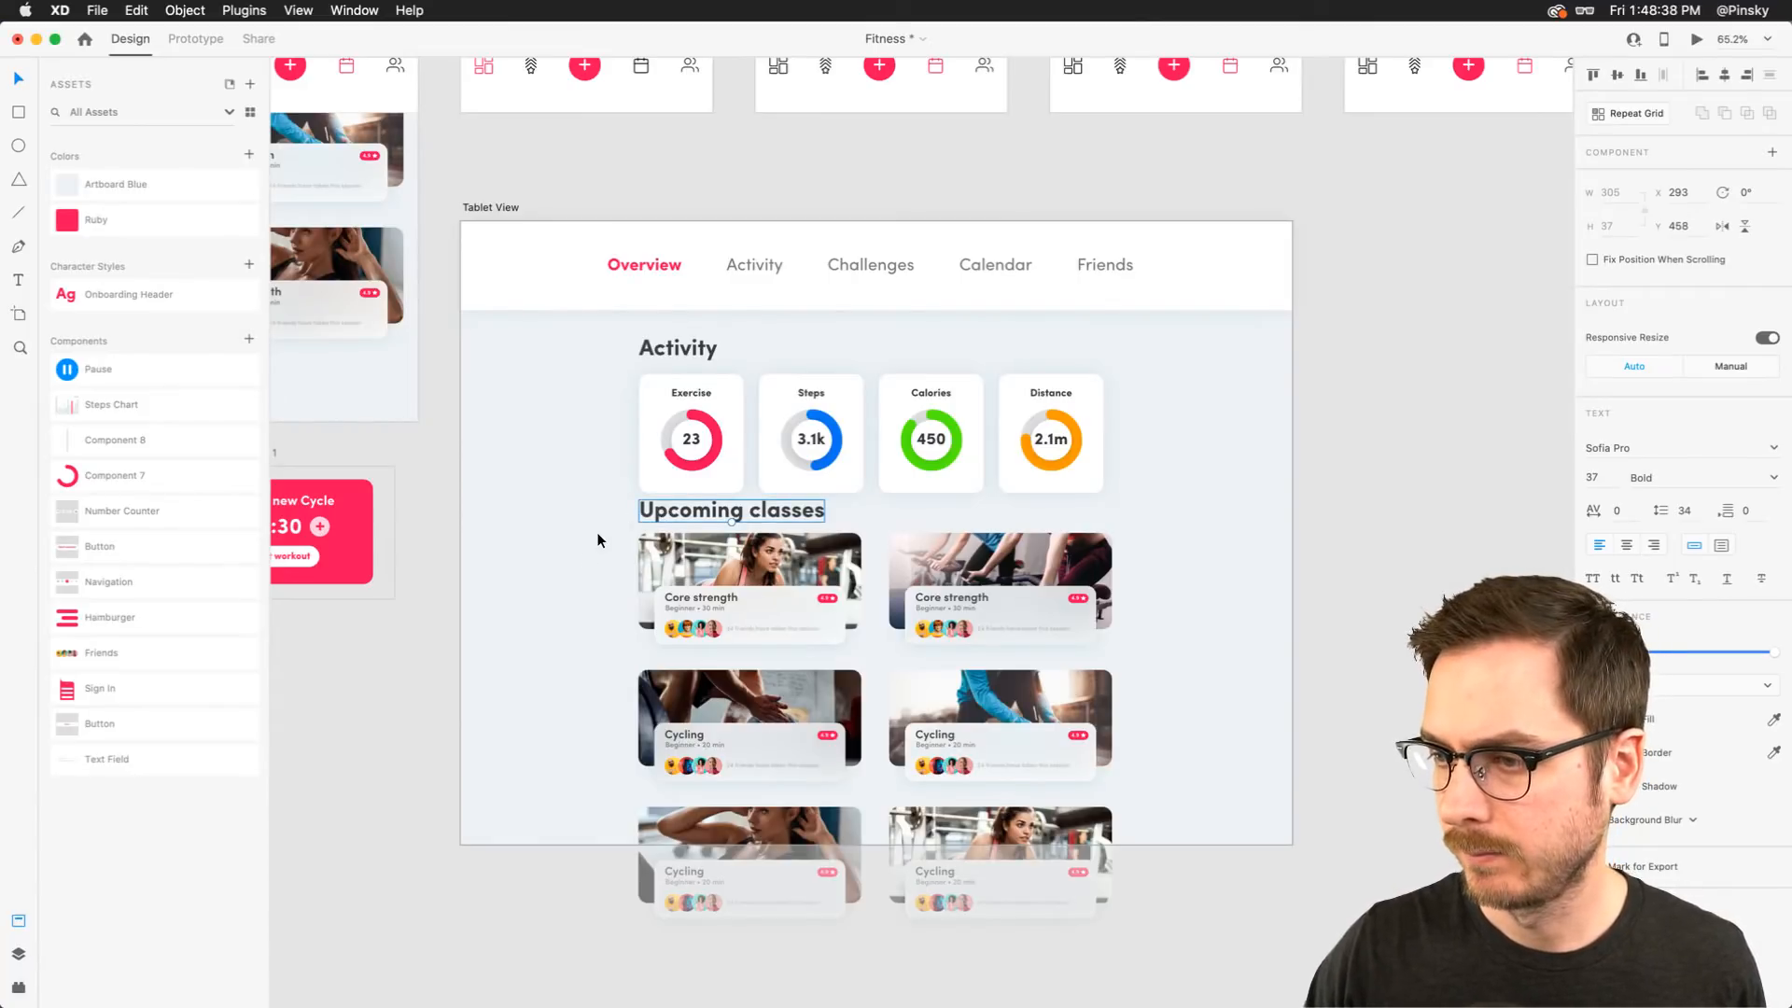
Adjust the spacing between the Upcoming classes heading and the workout card grid
{"action": "left_click", "coordinate": [686, 573]}
{"action": "left_click_drag", "start_coordinate": [685, 570], "coordinate": [685, 570]}
{"action": "left_click_drag", "start_coordinate": [618, 544], "coordinate": [671, 540]}
{"action": "left_click", "coordinate": [575, 528]}
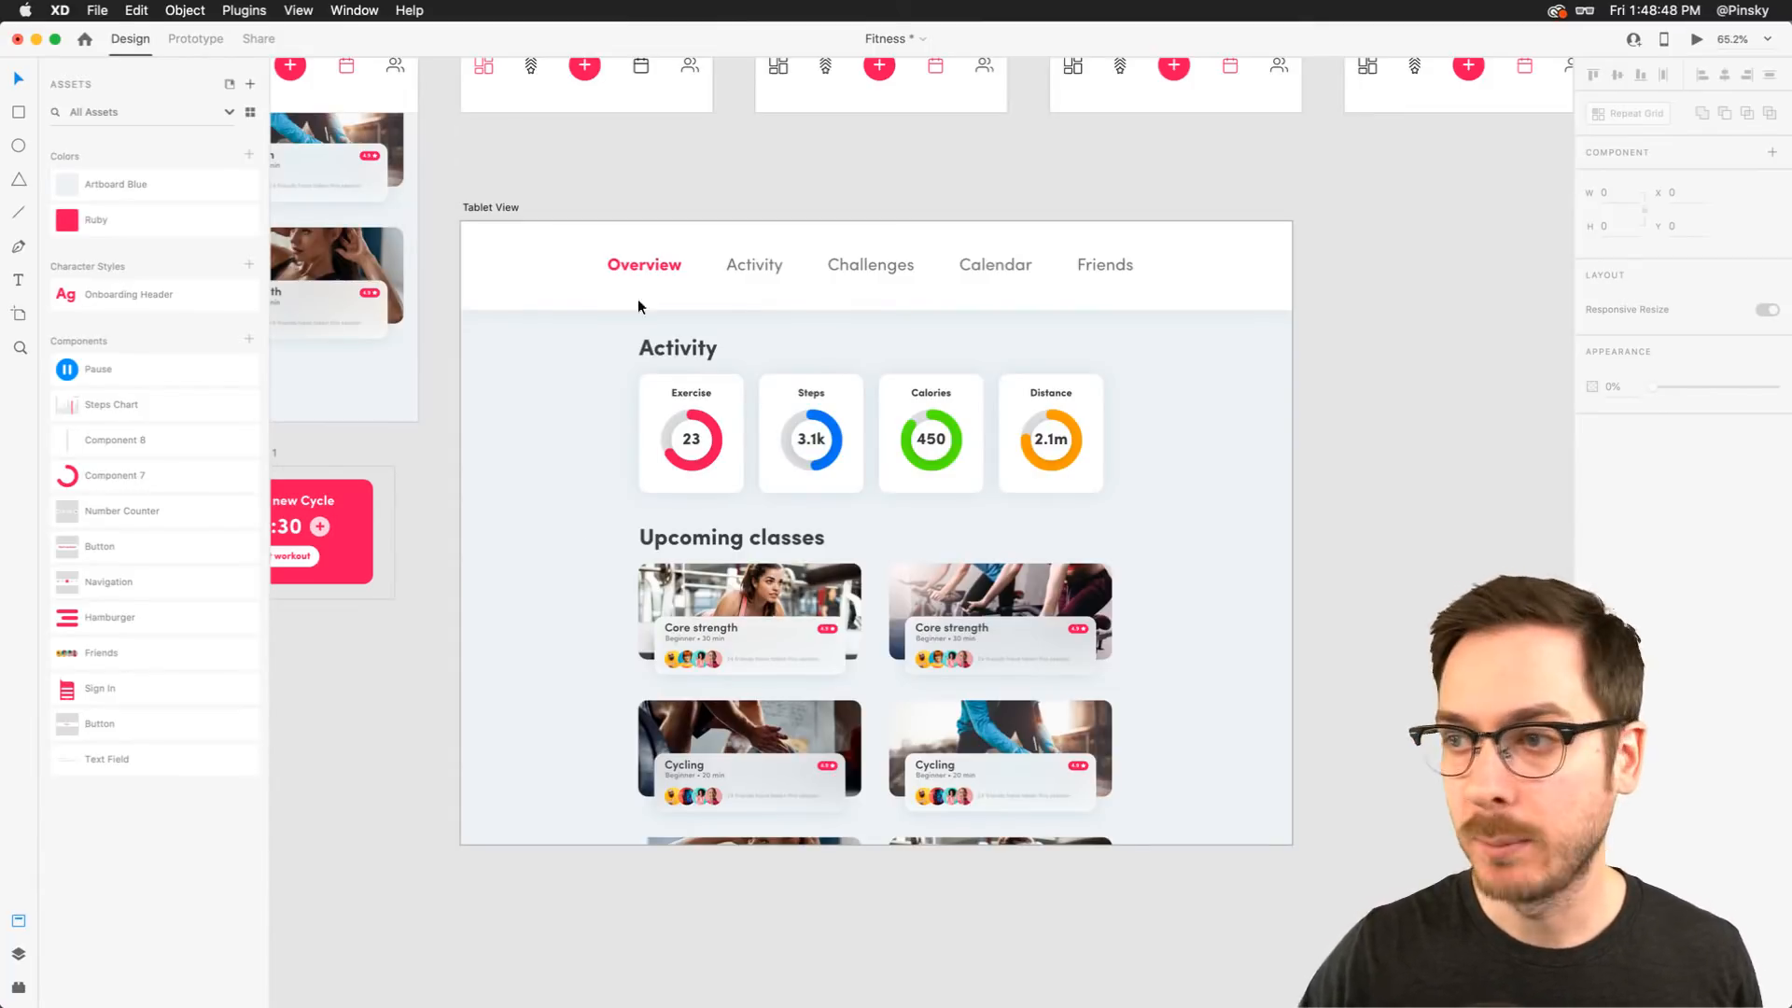
Select all five header navigation labels and group them
{"action": "left_click_drag", "start_coordinate": [637, 299], "coordinate": [1129, 276]}
{"action": "mouse_move", "coordinate": [937, 259]}
{"action": "left_mouse_down"}
{"action": "mouse_move", "coordinate": [976, 261]}
{"action": "mouse_move", "coordinate": [942, 260]}
{"action": "left_mouse_up"}
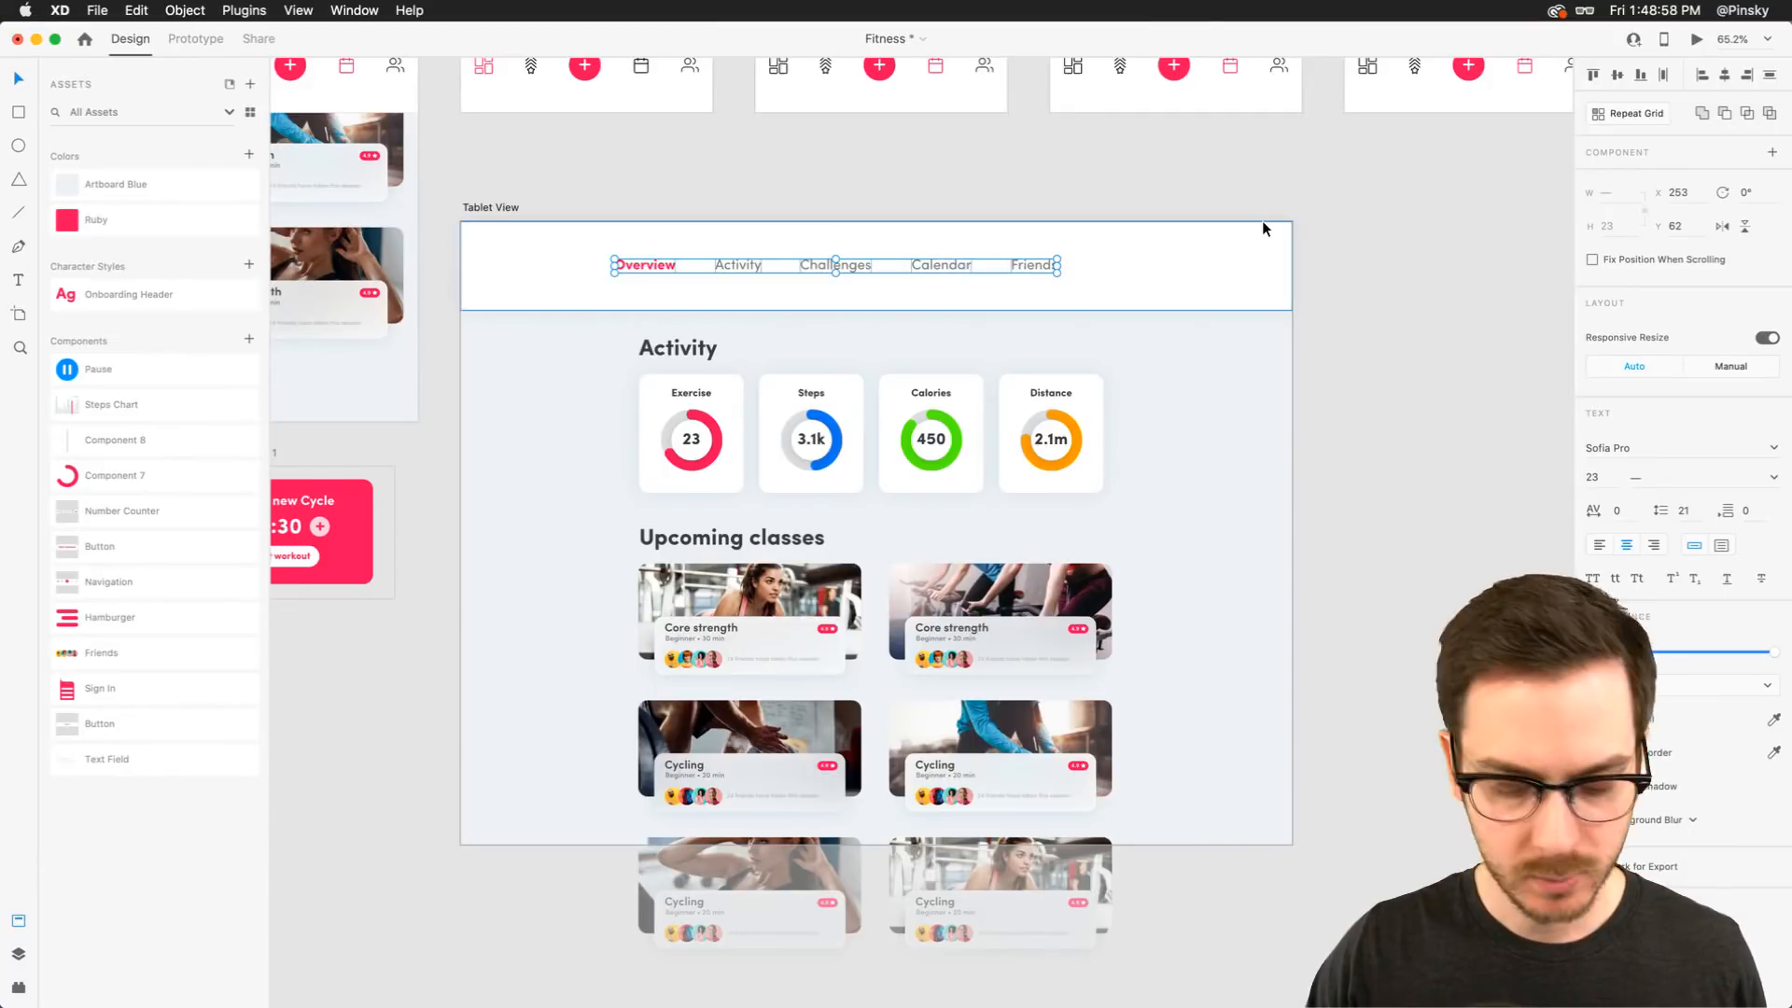
{"action": "key", "text": "super+g"}
Rename the navigation group to "Nav" and center it horizontally on the artboard
{"action": "key", "text": "super+y"}
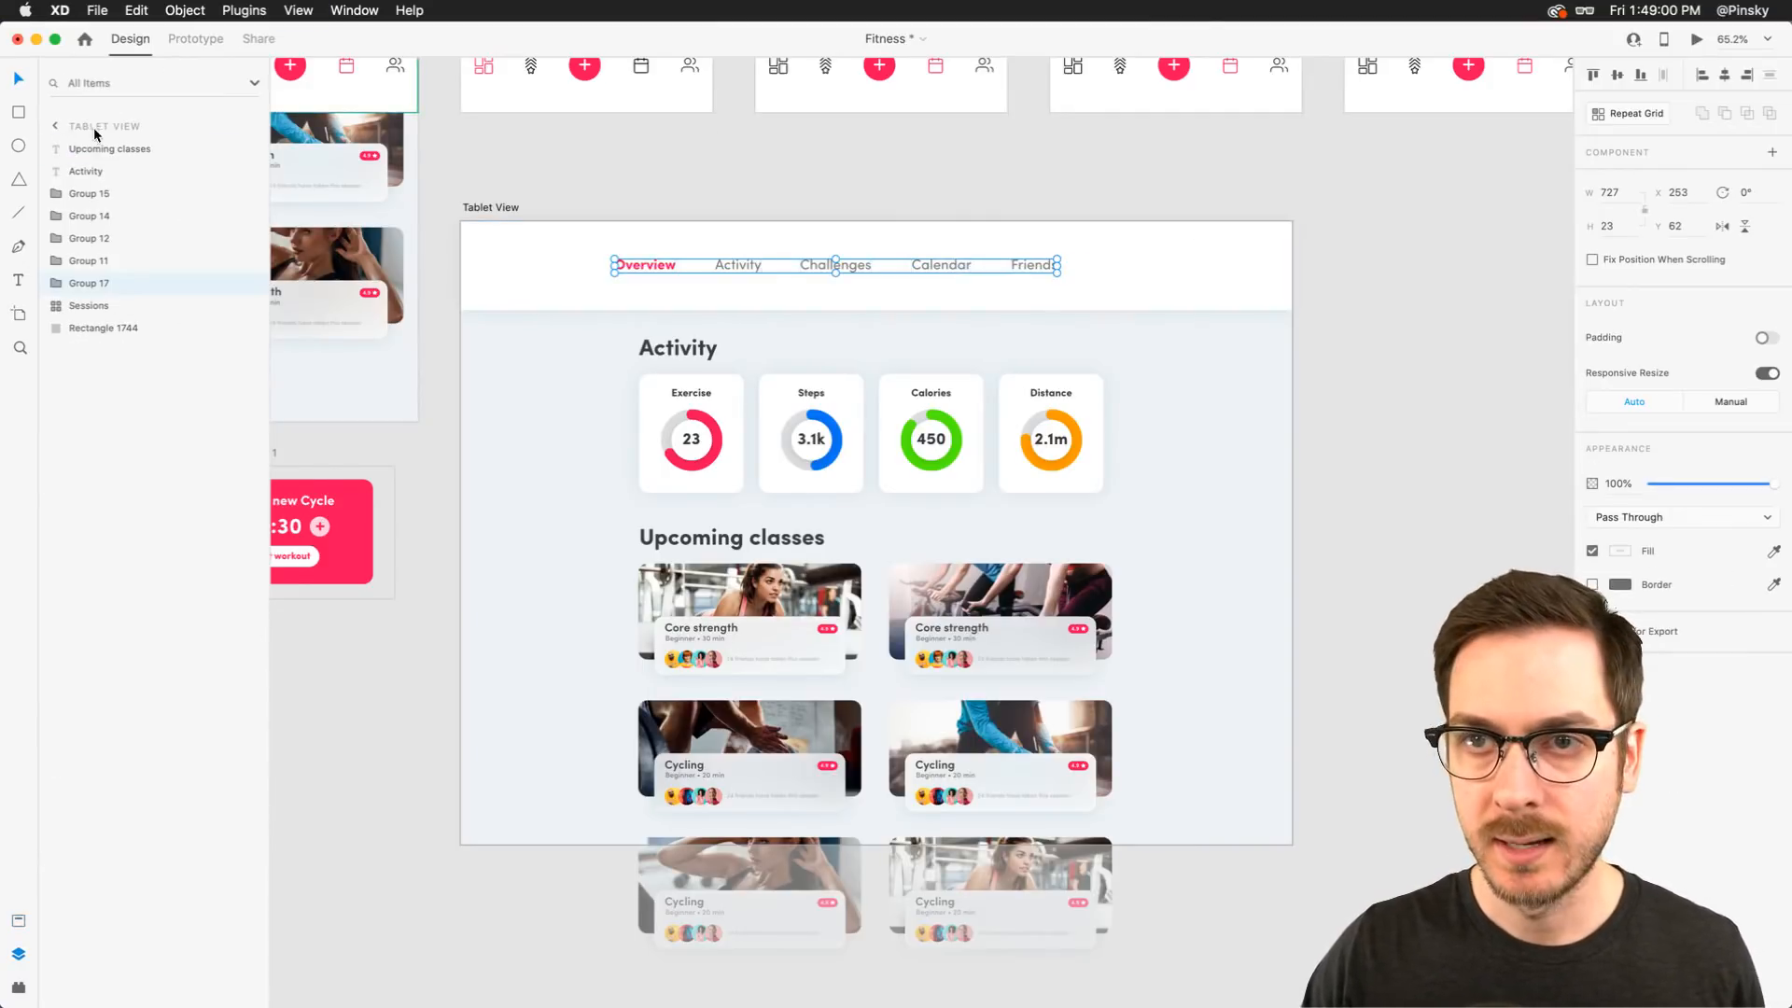
{"action": "double_click", "coordinate": [84, 283]}
{"action": "type", "text": "Nav"}
{"action": "key", "text": "Return"}
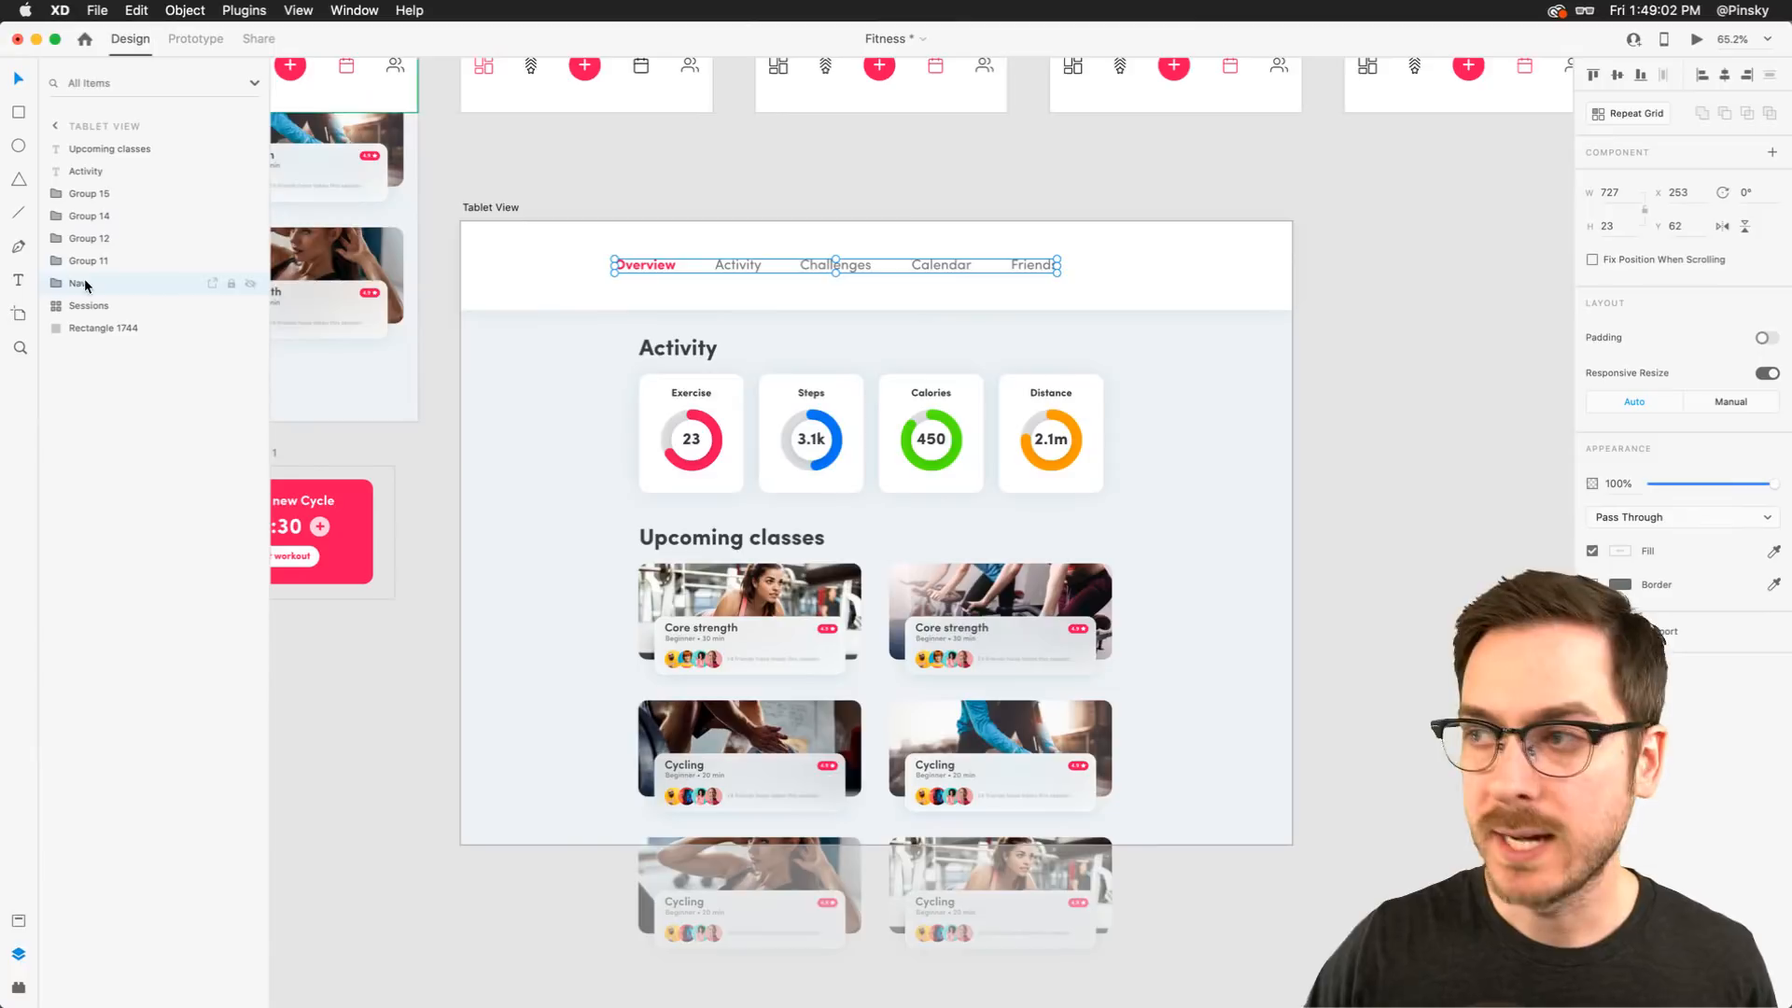
{"action": "left_click", "coordinate": [1722, 79]}
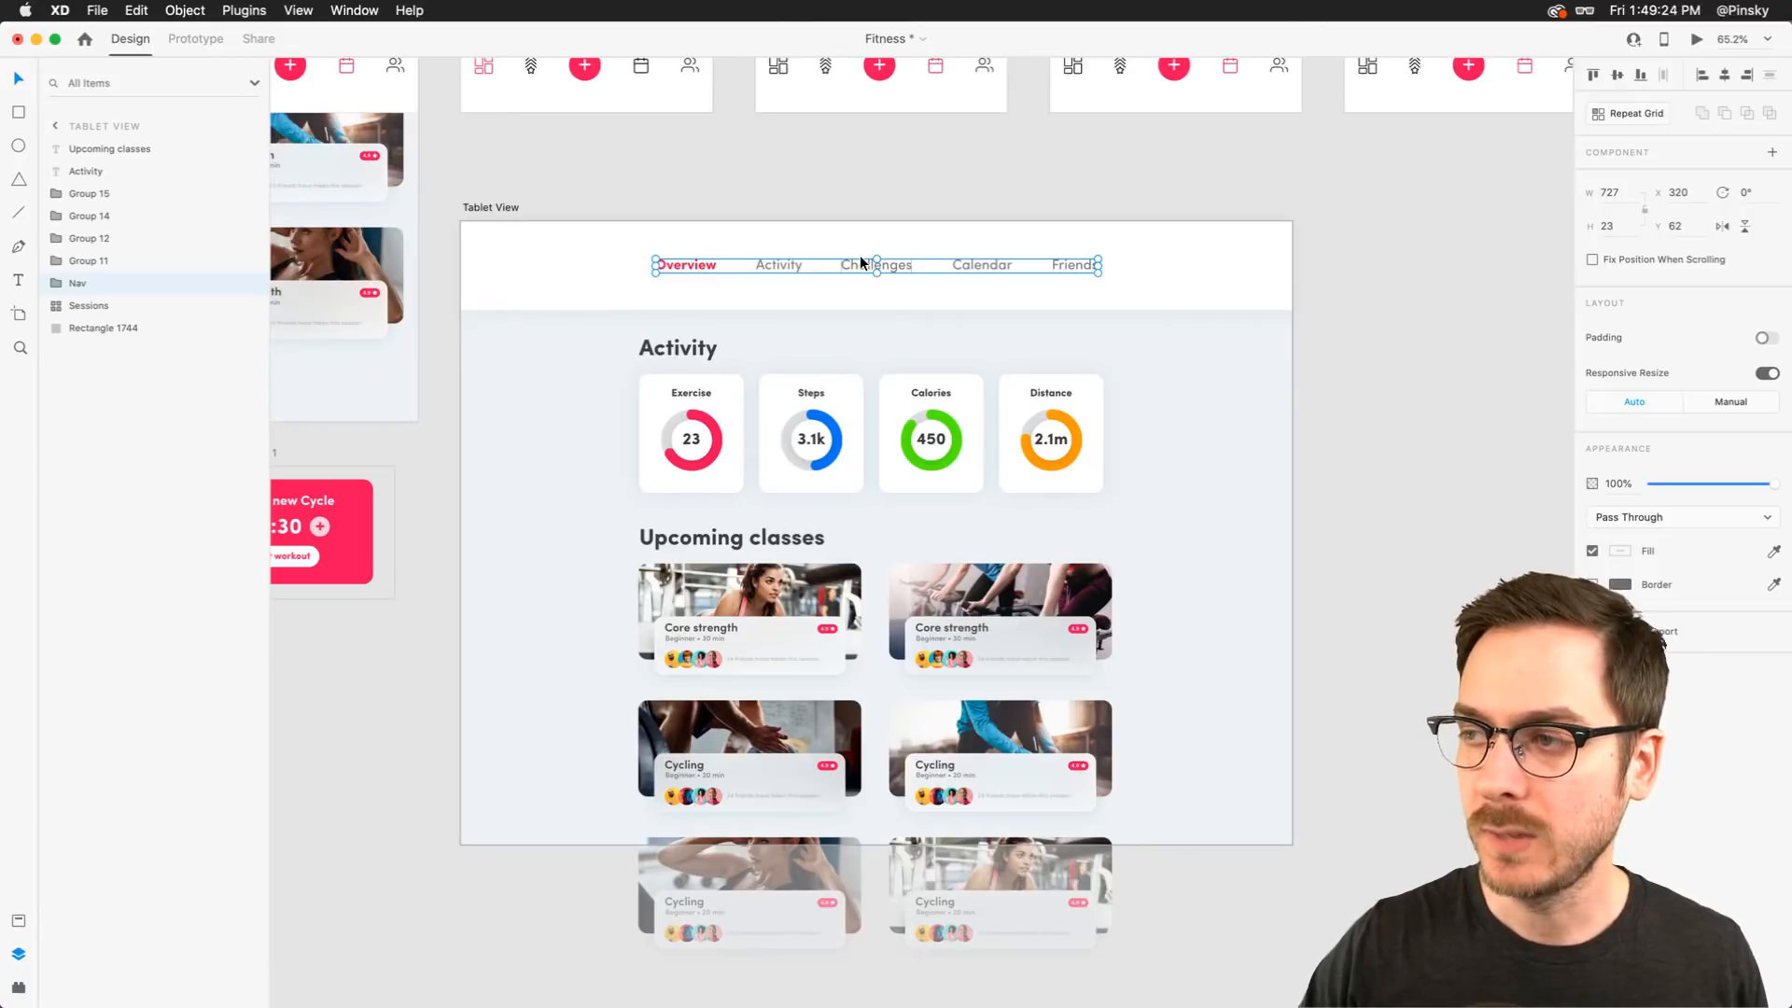
Draw a circle about 48 px wide at the right end of the header bar
{"action": "scroll", "coordinate": [860, 255], "scroll_direction": "left", "scroll_amount": 5}
{"action": "scroll", "coordinate": [860, 255], "scroll_direction": "up", "scroll_amount": 3}
{"action": "scroll", "coordinate": [905, 429], "scroll_direction": "down", "scroll_amount": 2}
{"action": "scroll", "coordinate": [906, 429], "scroll_direction": "right", "scroll_amount": 3}
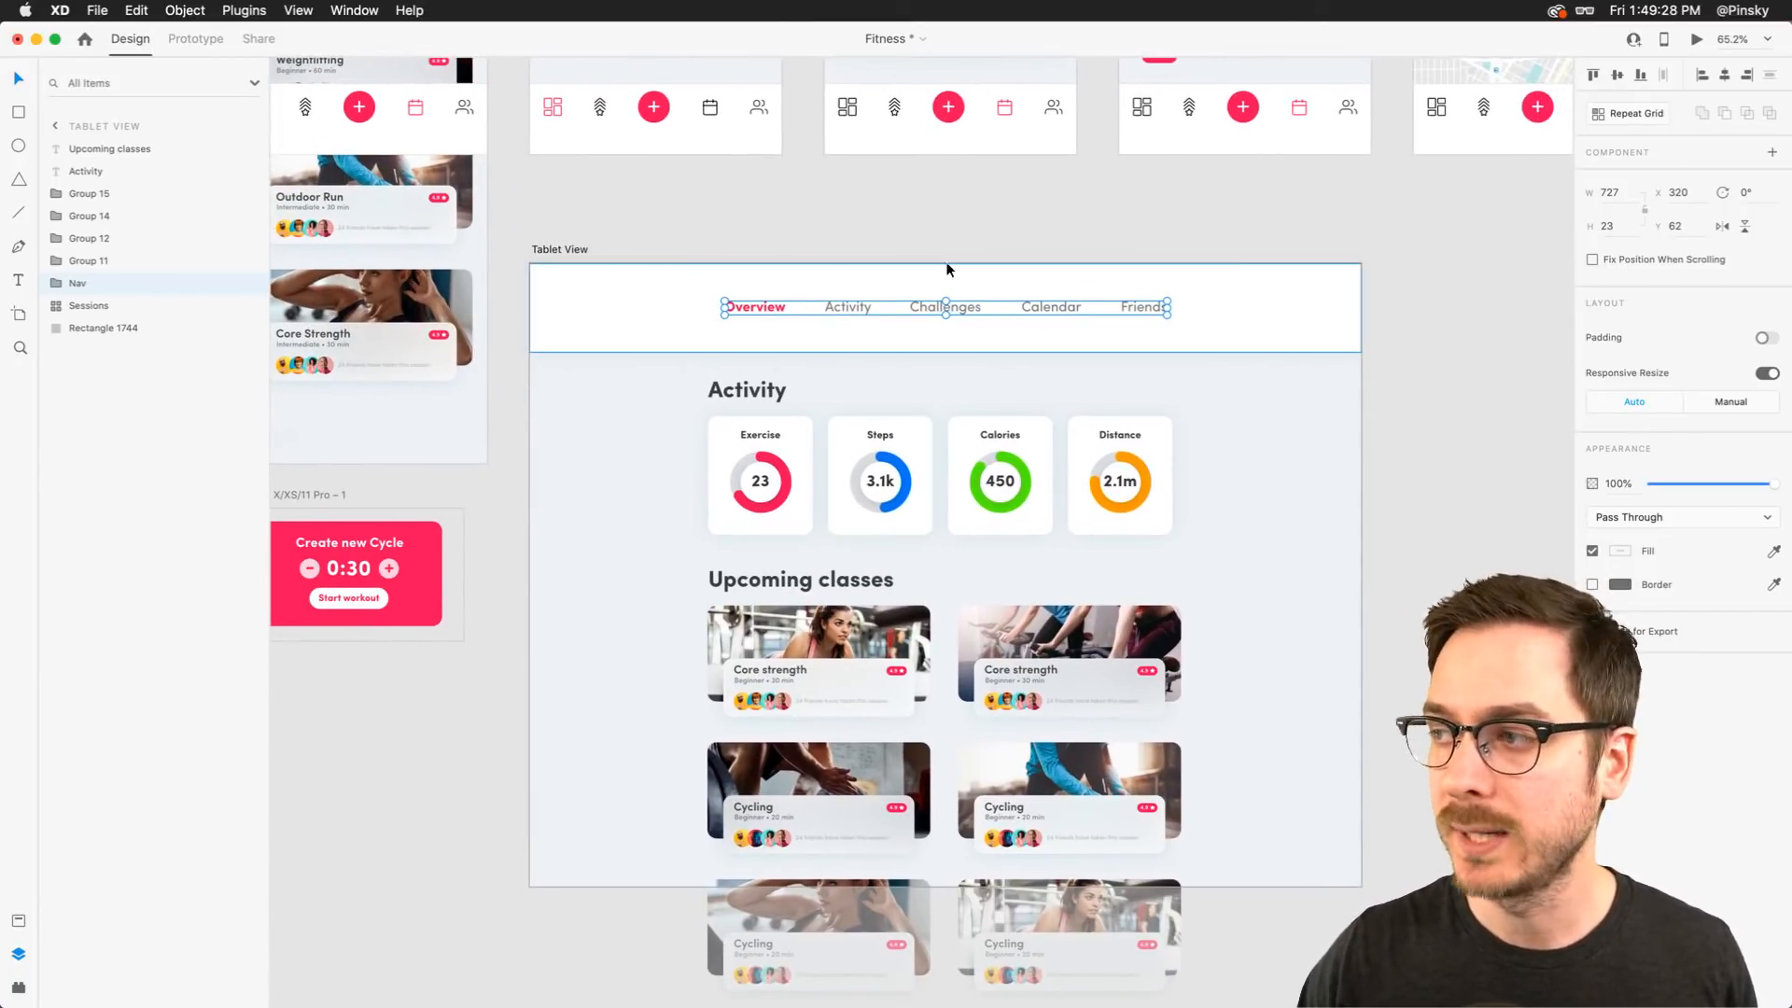
{"action": "scroll", "coordinate": [947, 268], "scroll_direction": "right", "scroll_amount": 3}
{"action": "scroll", "coordinate": [947, 268], "scroll_direction": "up", "scroll_amount": 1}
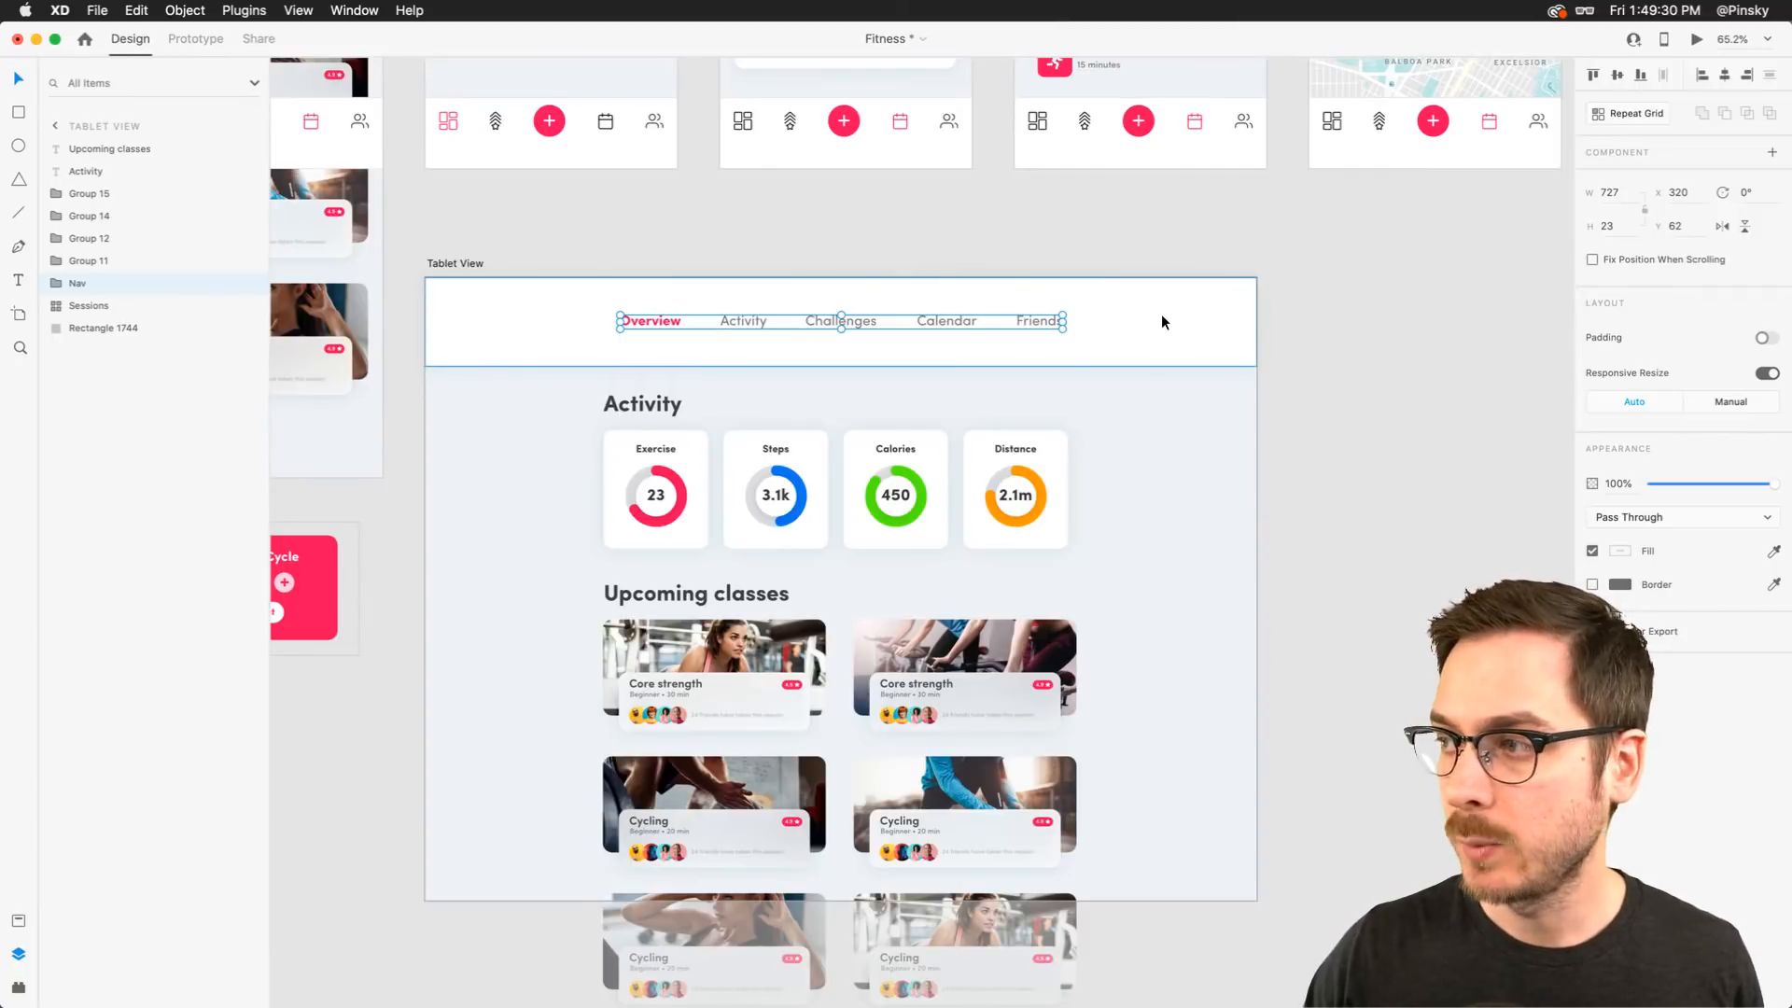
{"action": "key", "text": "e"}
{"action": "mouse_move", "coordinate": [1147, 301]}
{"action": "left_mouse_down"}
{"action": "mouse_move", "coordinate": [1176, 330]}
{"action": "mouse_move", "coordinate": [1218, 325]}
{"action": "mouse_move", "coordinate": [1184, 319]}
{"action": "left_mouse_up"}
{"action": "key", "text": "v"}
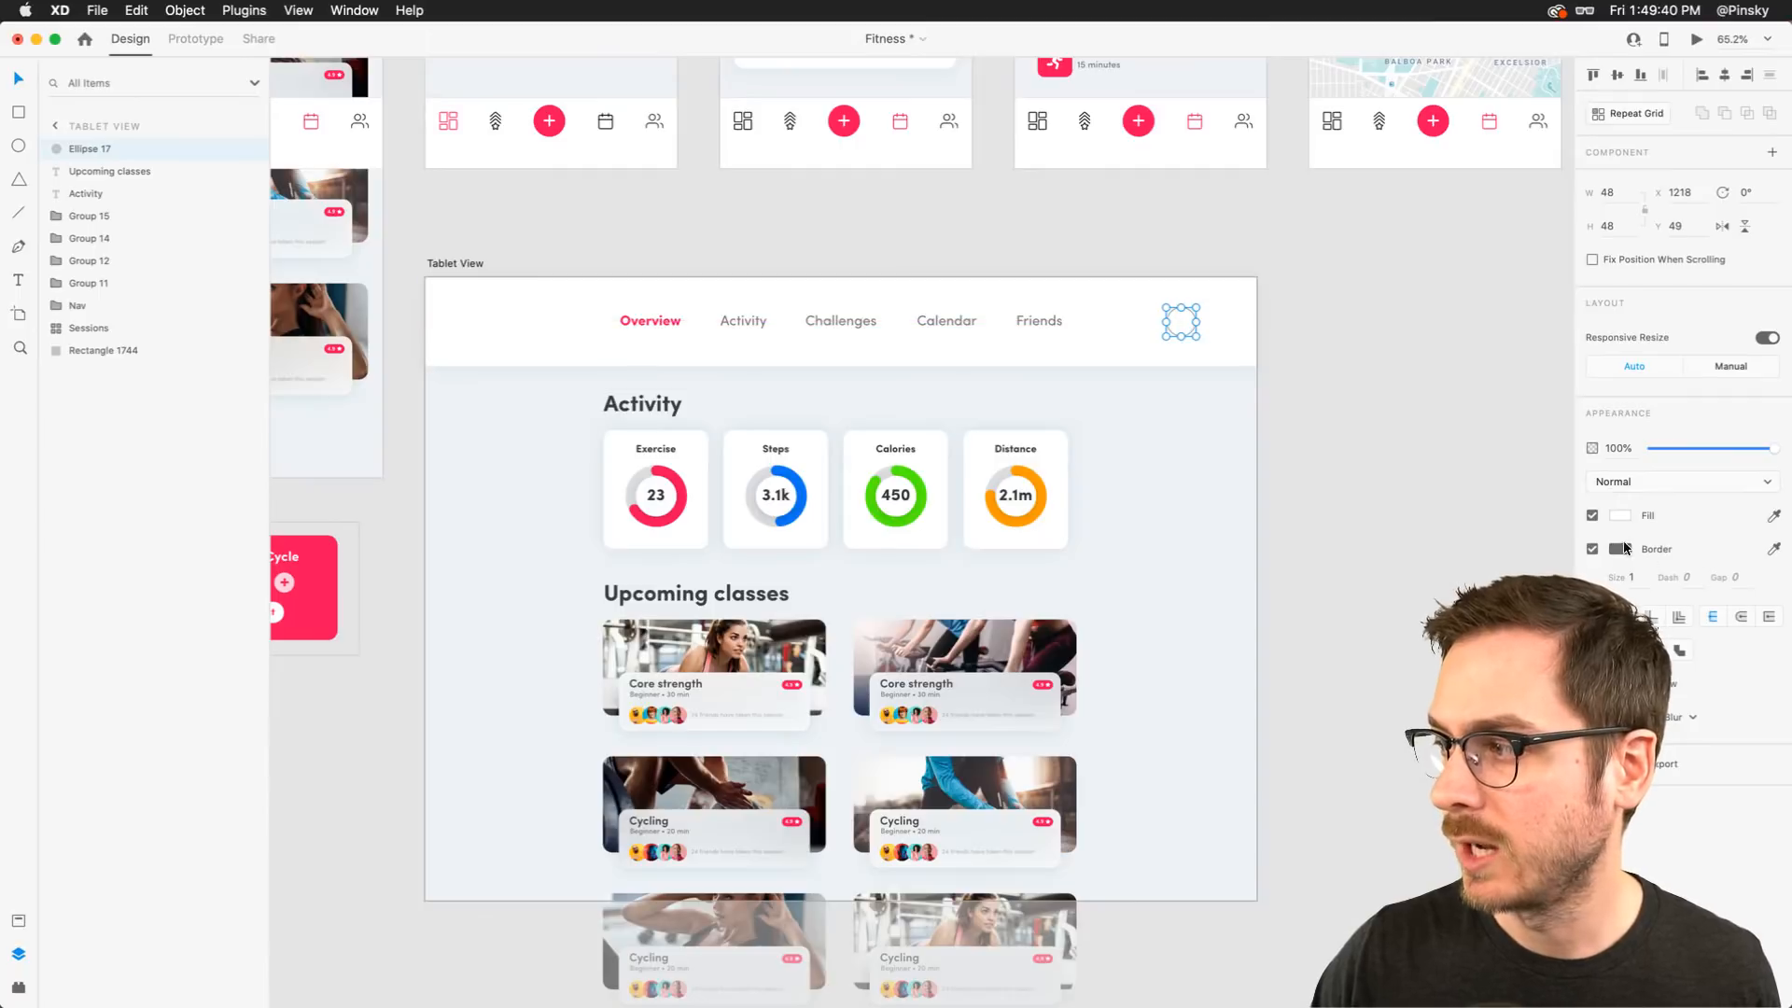
Give the circle a dark gray fill, remove its border and enlarge it to 60 × 60
{"action": "left_click", "coordinate": [1623, 514]}
{"action": "left_click_drag", "start_coordinate": [1463, 470], "coordinate": [1371, 529]}
{"action": "left_click", "coordinate": [1370, 530]}
{"action": "left_click_drag", "start_coordinate": [1196, 336], "coordinate": [1202, 343]}
{"action": "scroll", "coordinate": [1203, 343], "scroll_direction": "left", "scroll_amount": 2}
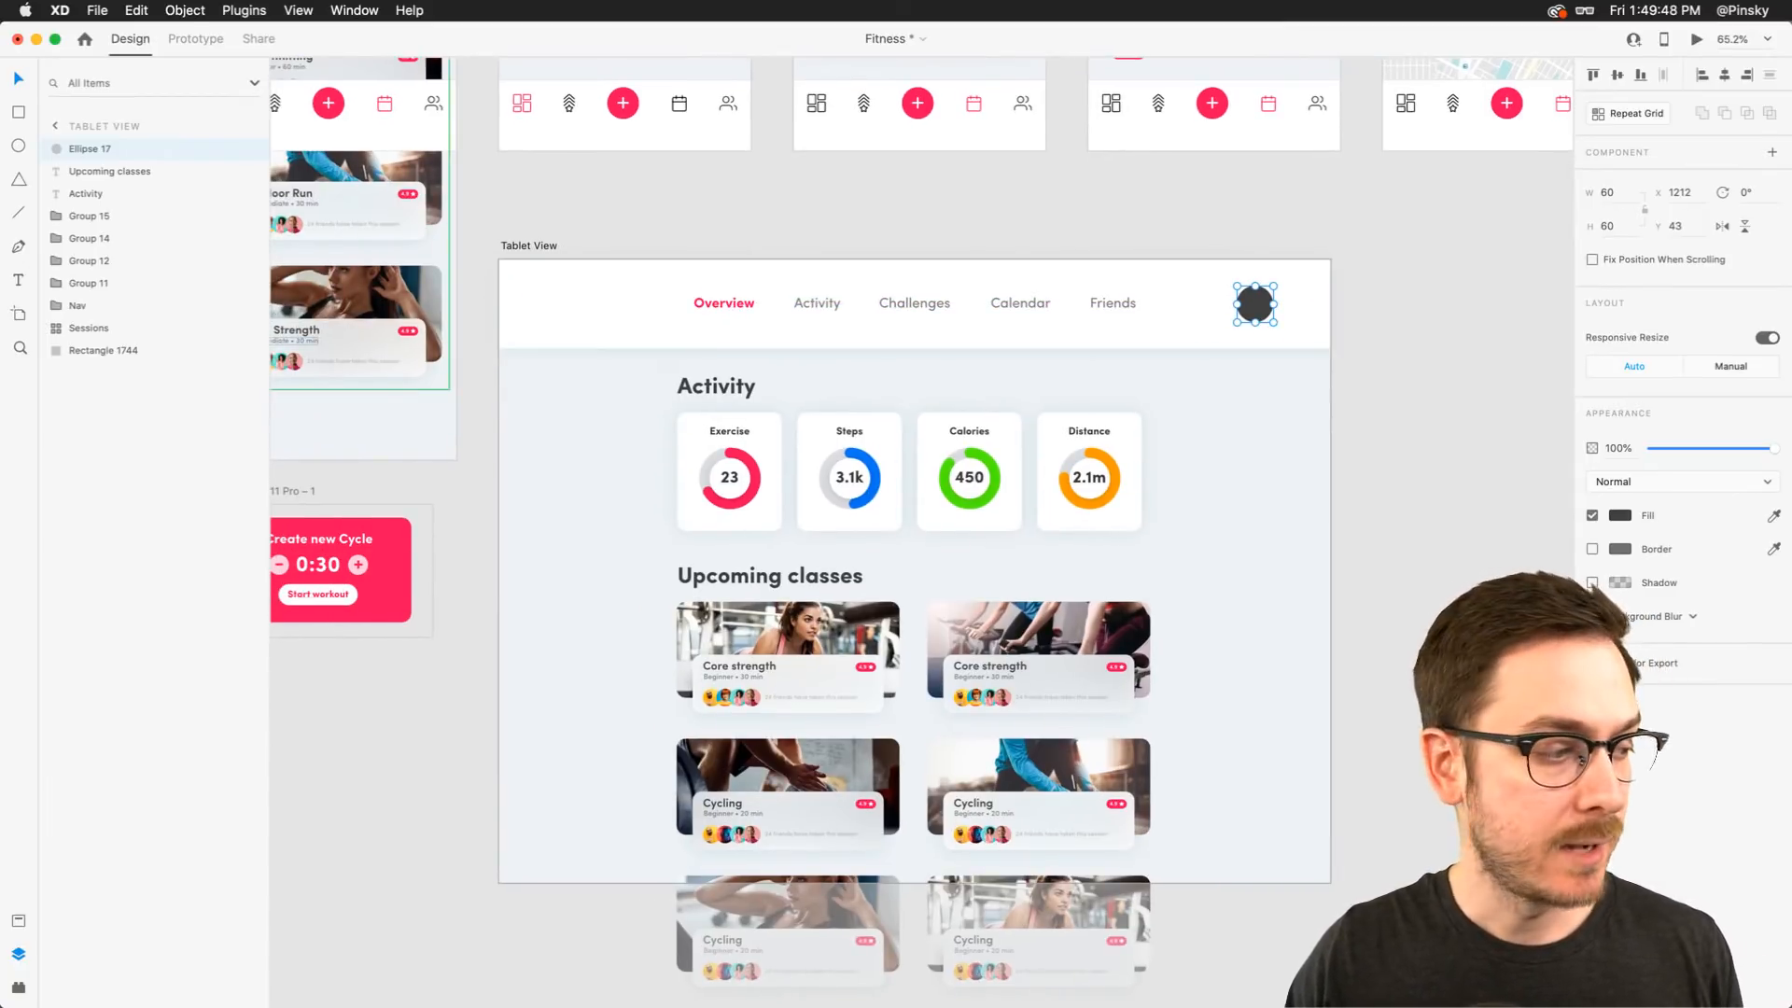
Switch to Finder, preview the AdobeStock_226972920.ai logo sheet and open it in XD
{"action": "key", "text": "super+Tab"}
{"action": "left_click", "coordinate": [815, 237]}
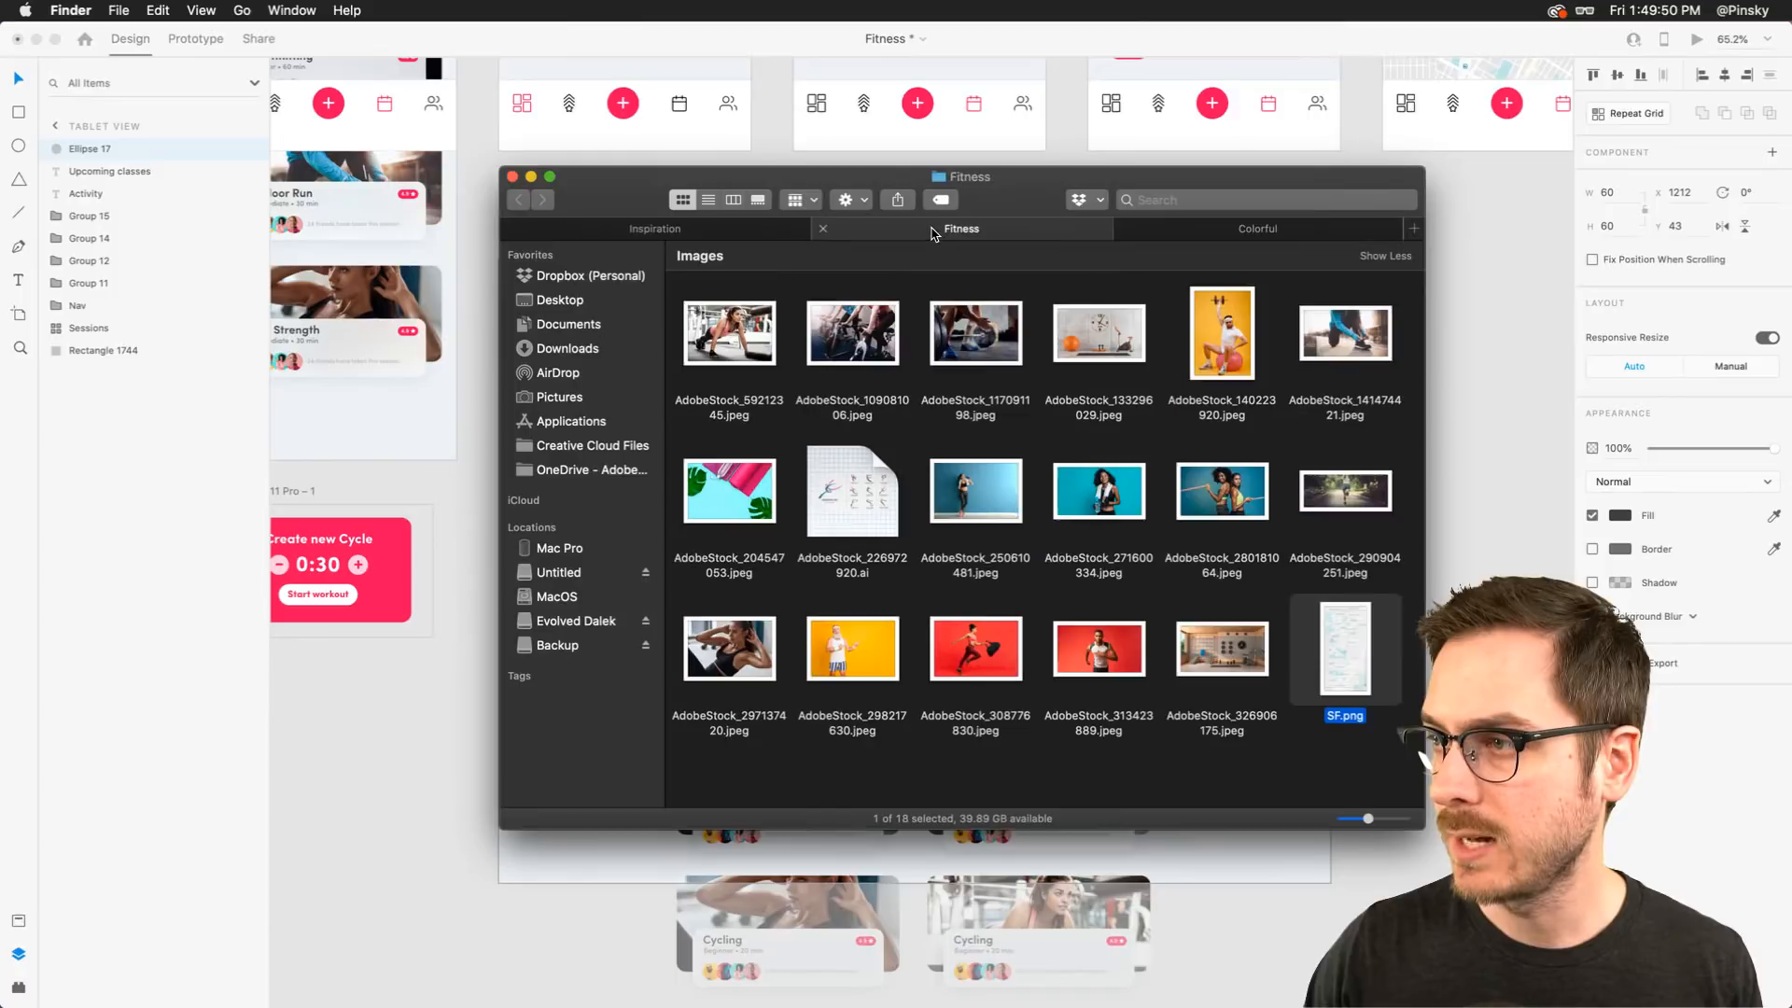
{"action": "left_click", "coordinate": [818, 500]}
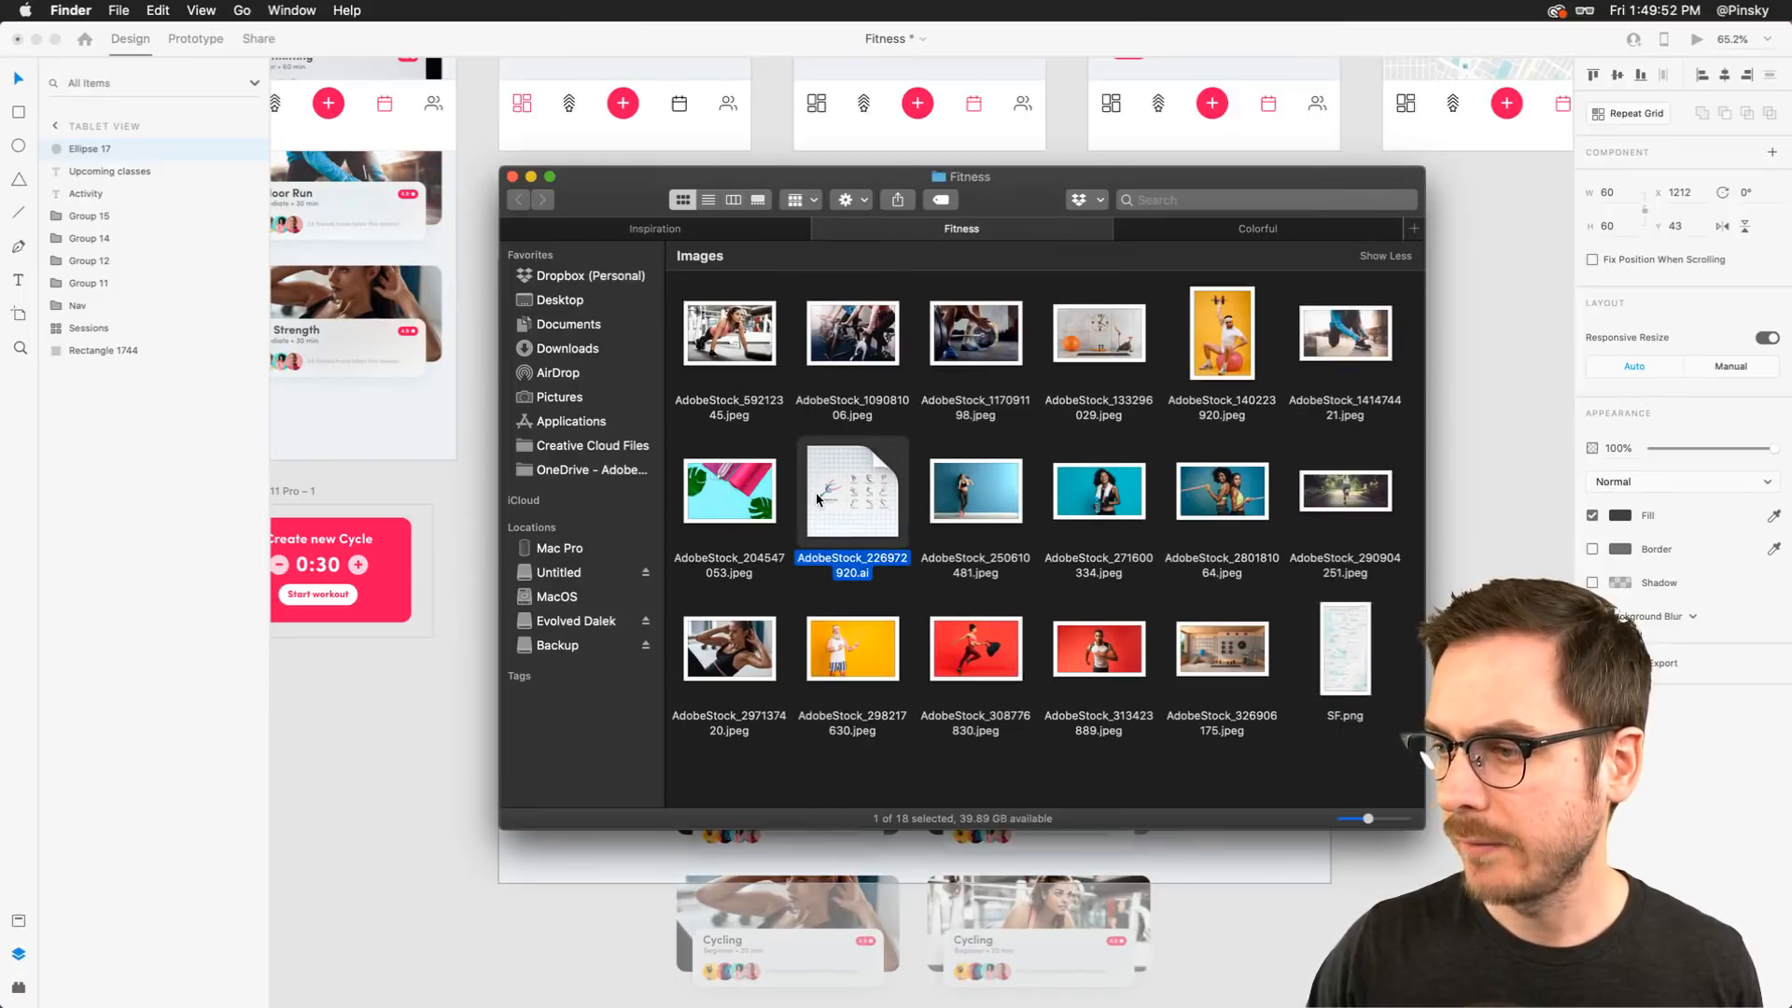
{"action": "key", "text": "space"}
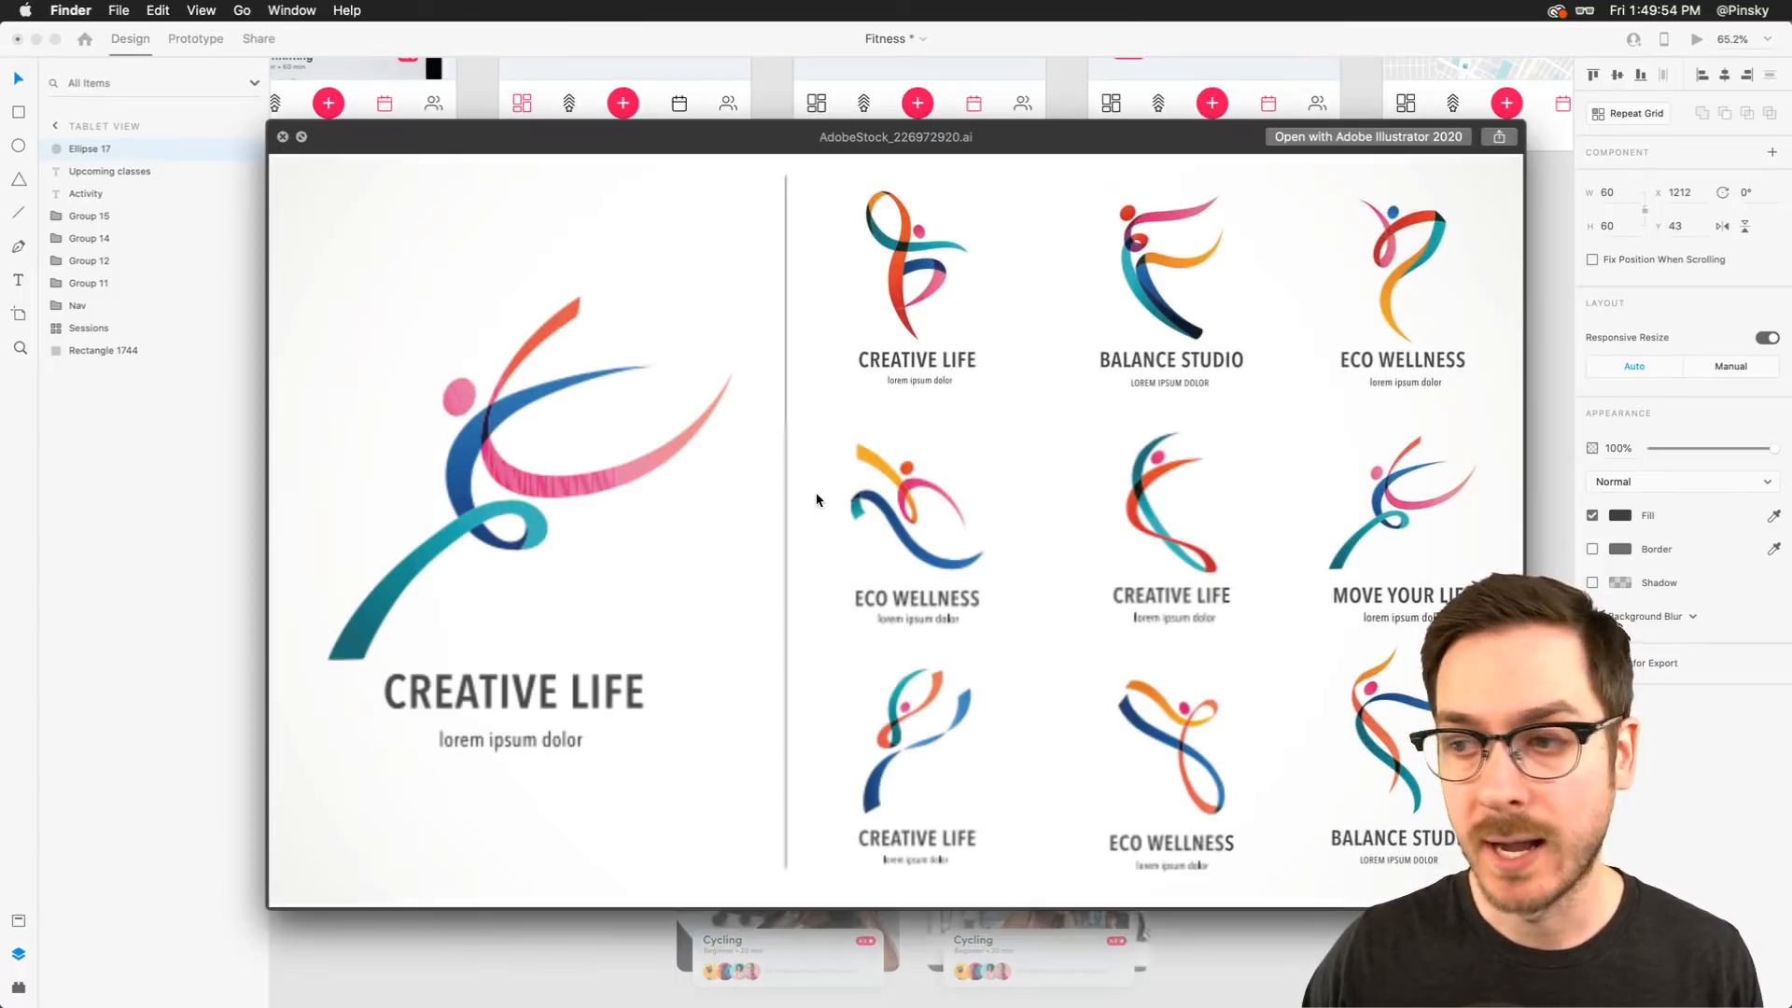
{"action": "key", "text": "space"}
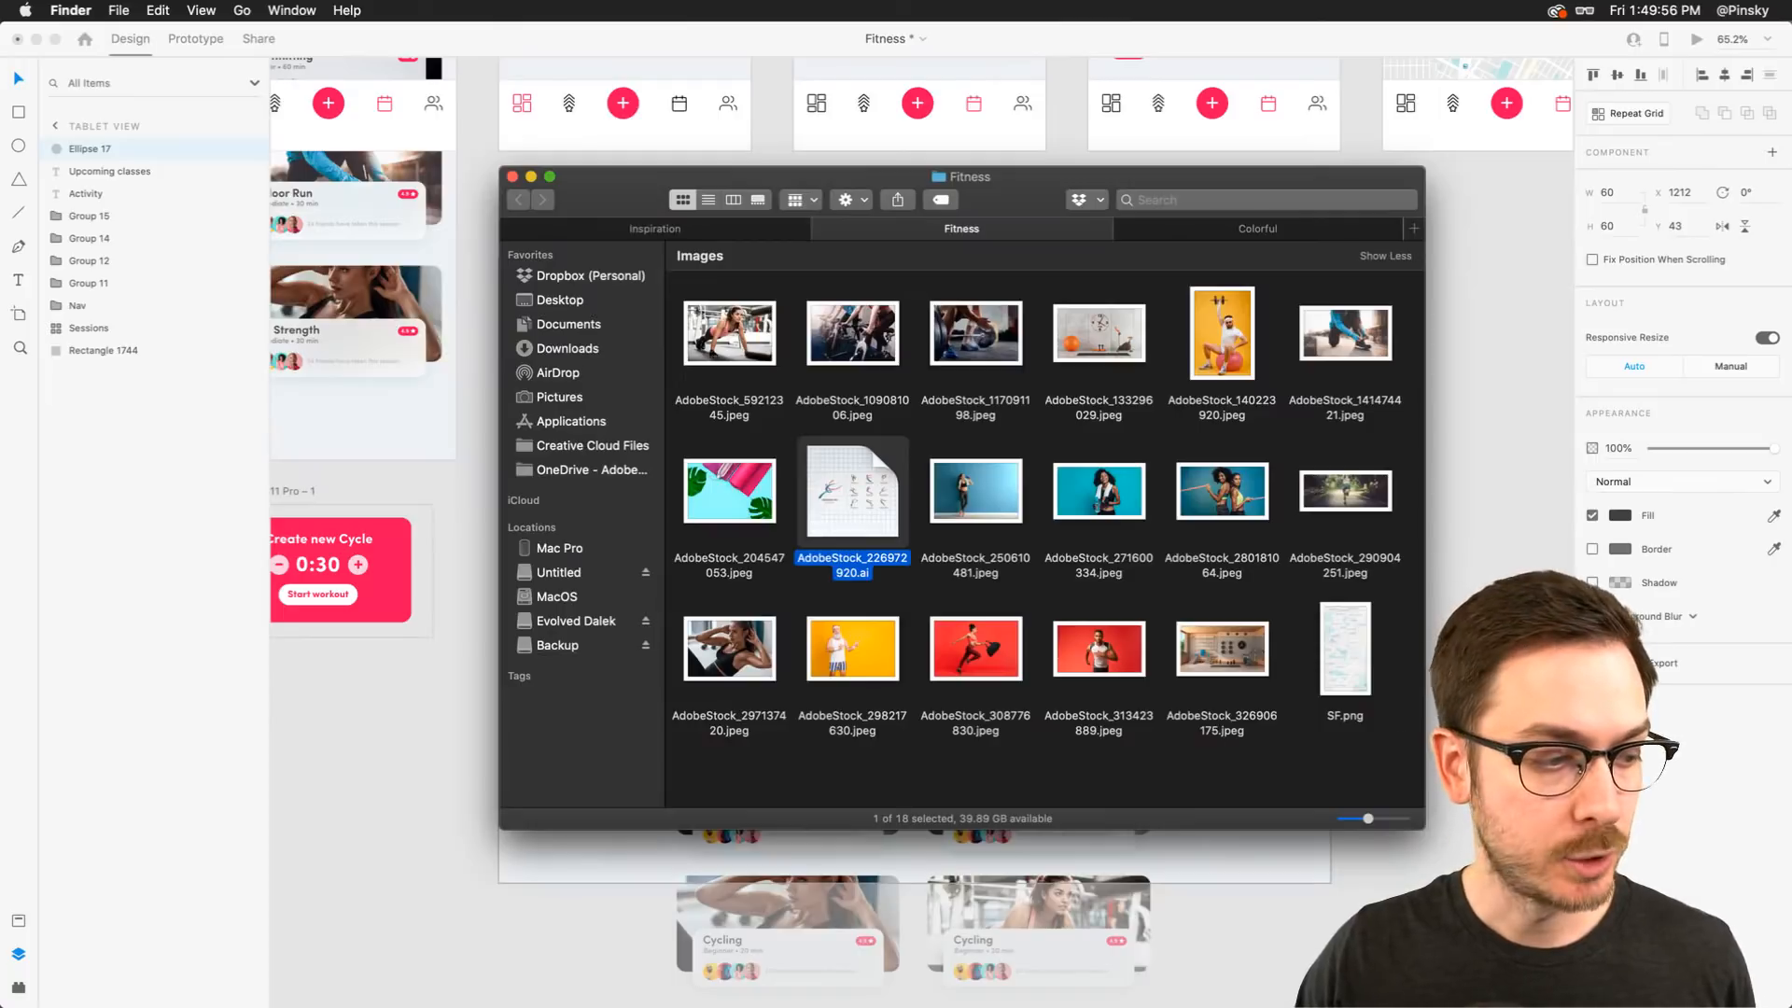
{"action": "left_click", "coordinate": [472, 33]}
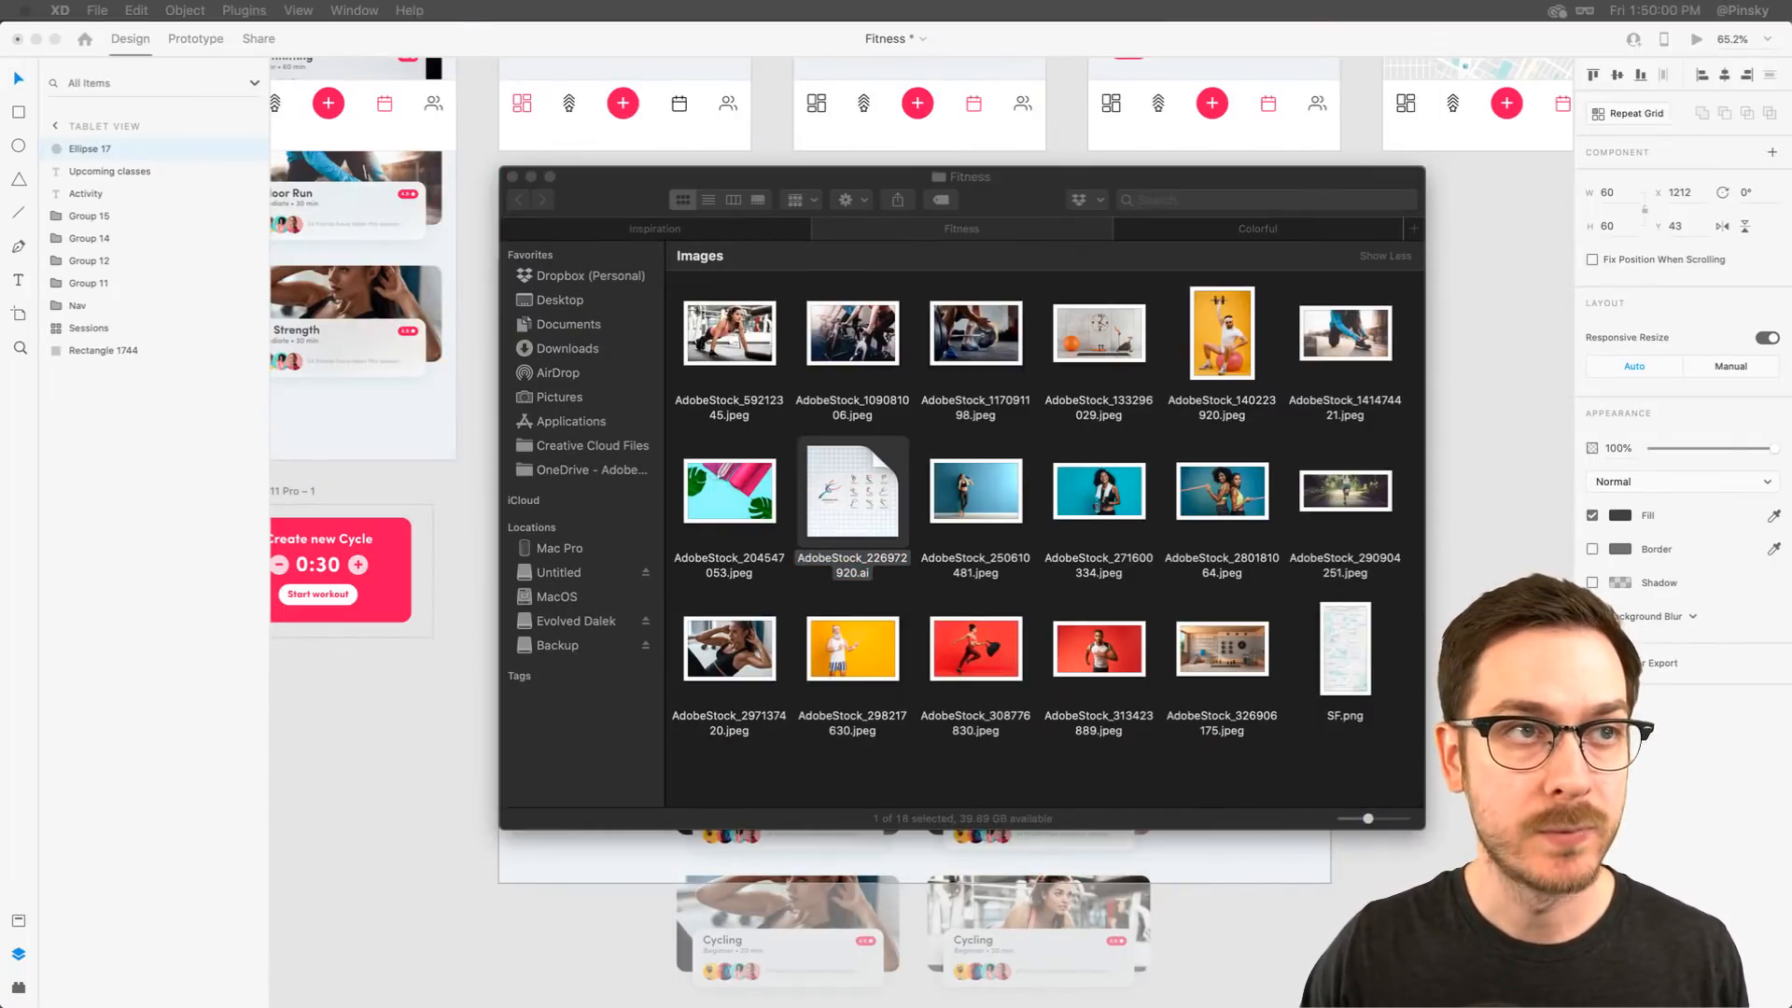
{"action": "left_click_drag", "start_coordinate": [0, 7], "coordinate": [1244, 5]}
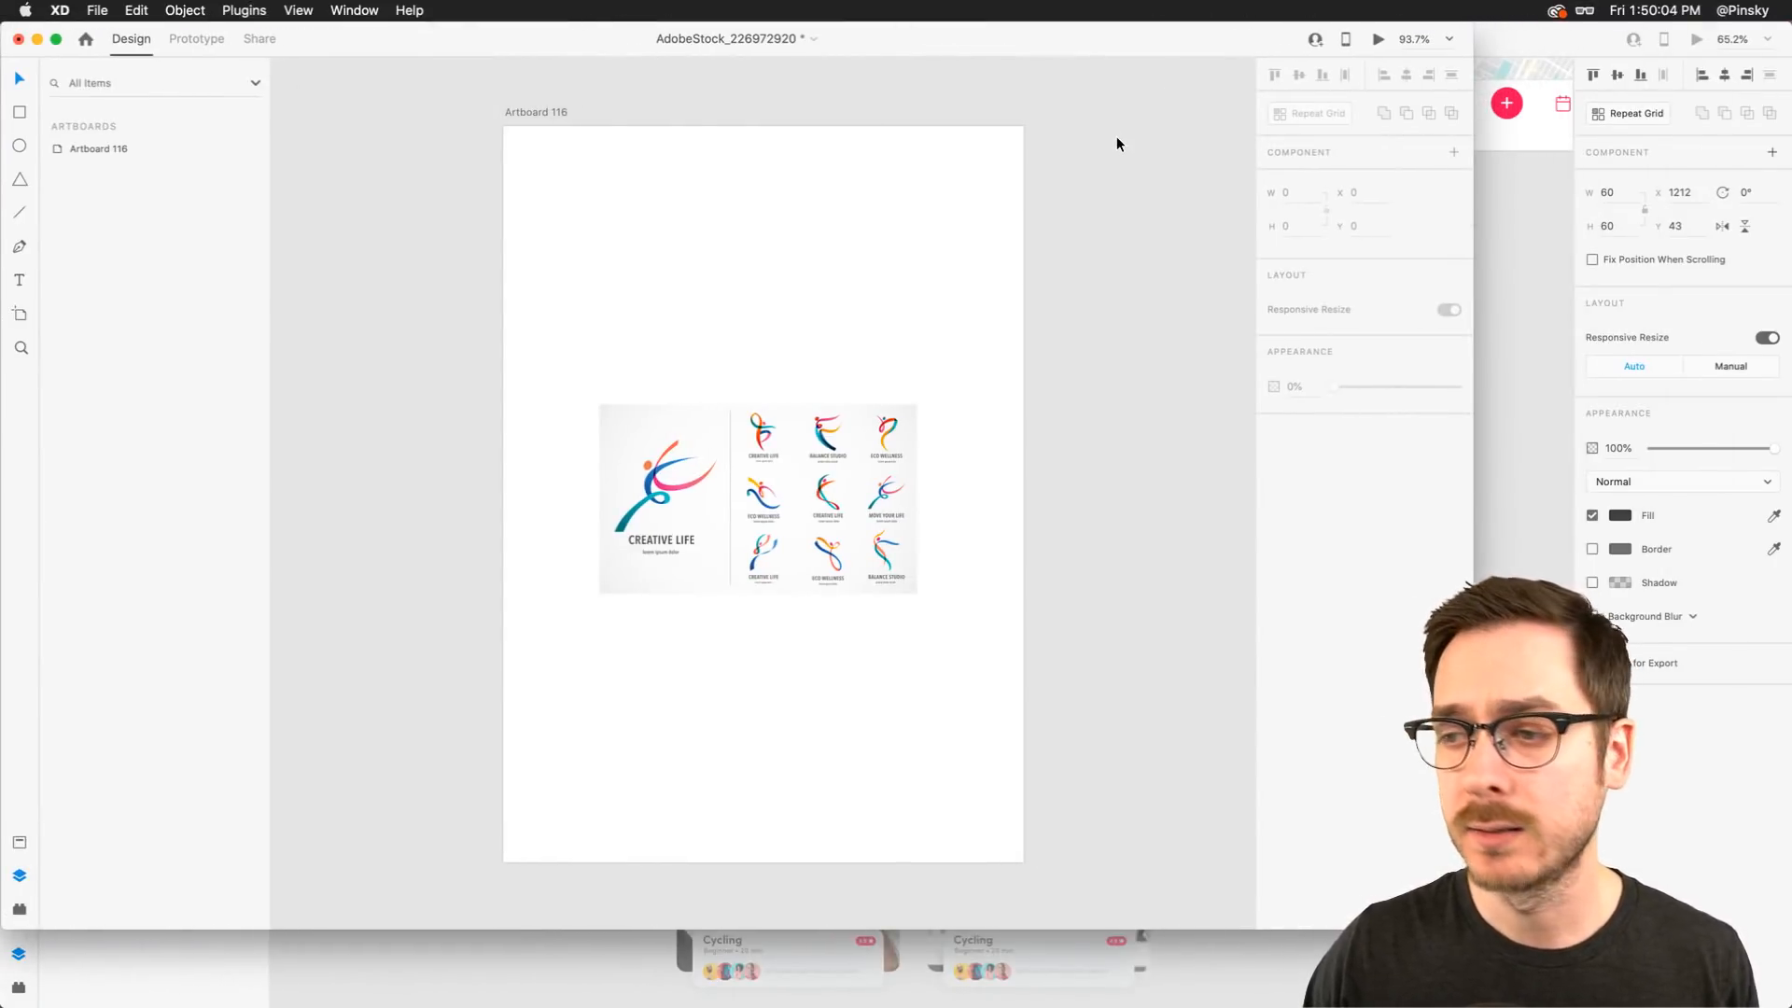
Copy the large Creative Life figure mark and paste it into the Fitness Tablet View artboard
{"action": "scroll", "coordinate": [630, 551], "scroll_direction": "up", "scroll_amount": 10}
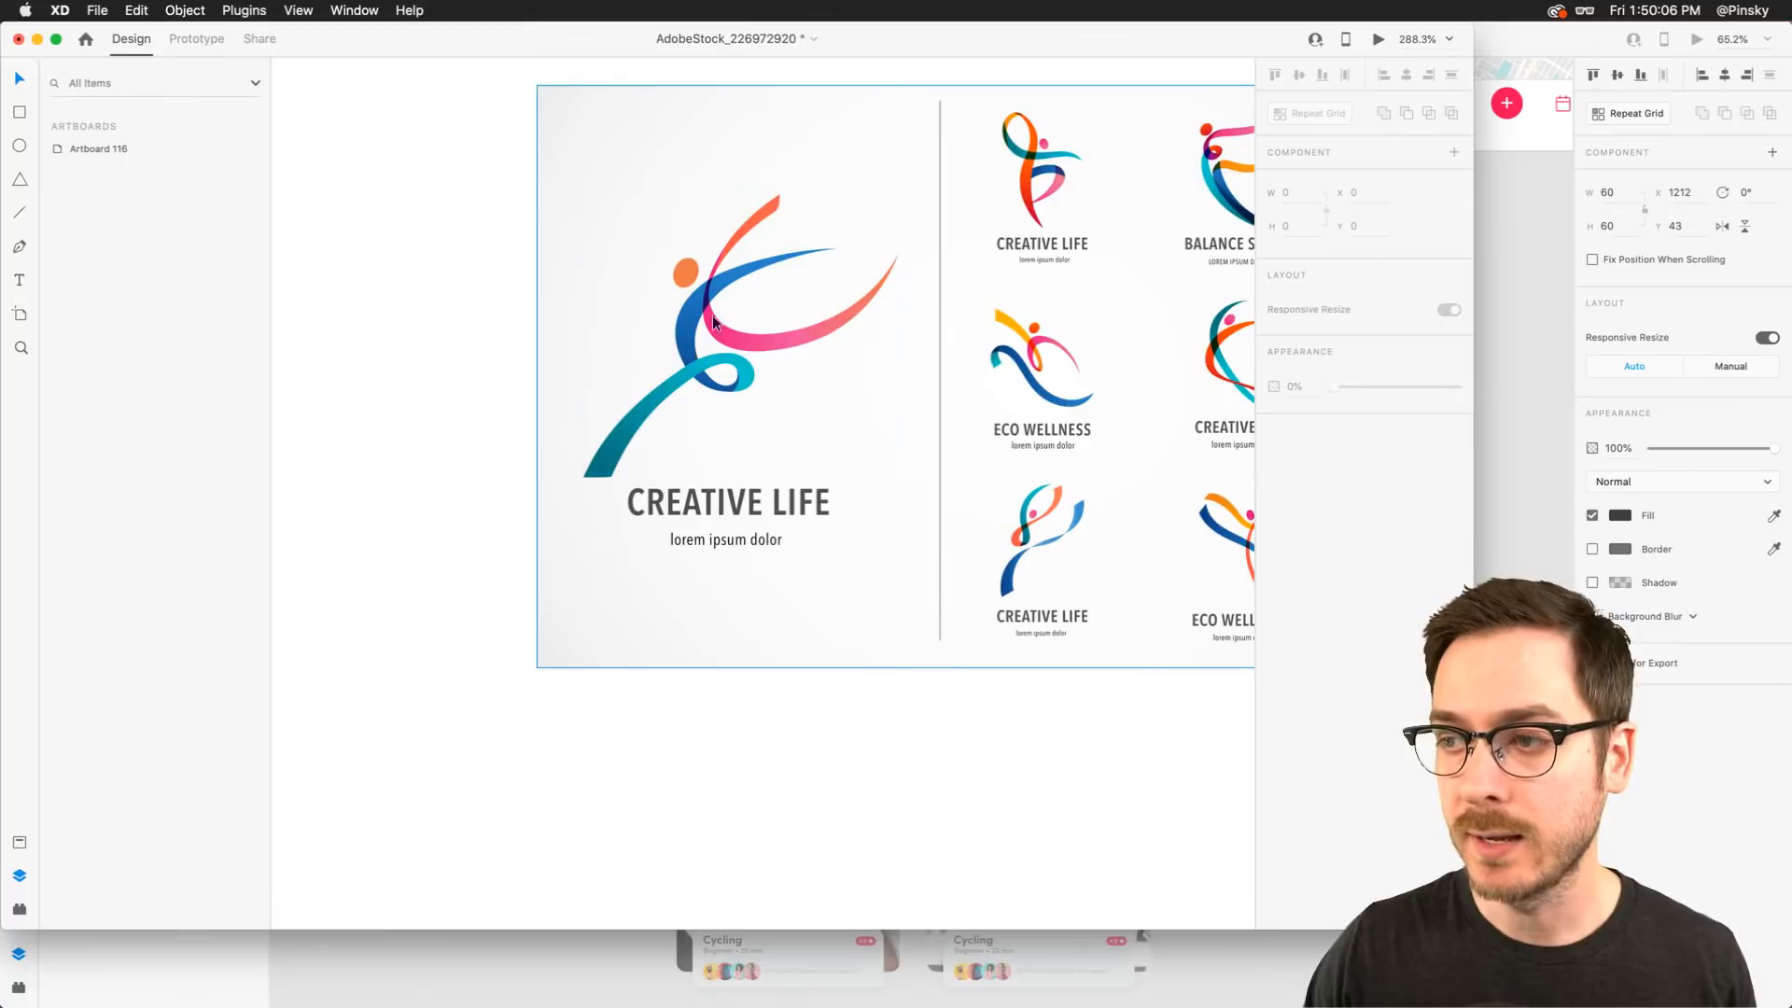
{"action": "left_click", "coordinate": [714, 323]}
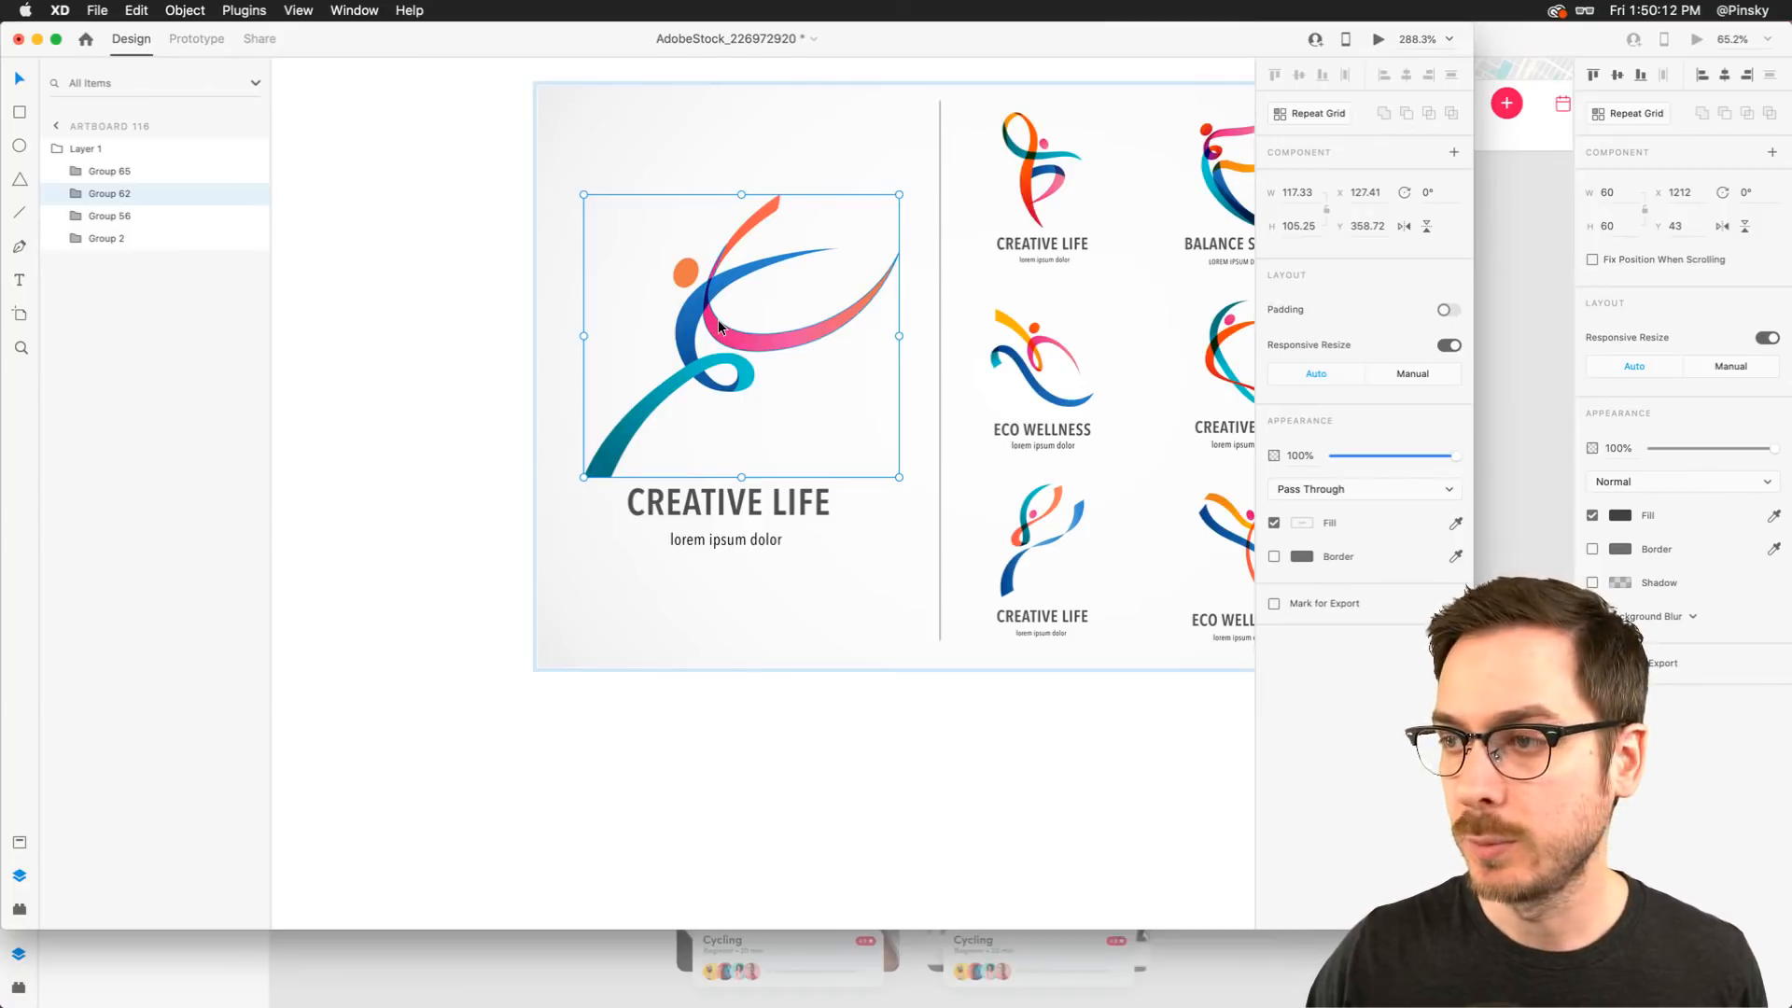
{"action": "key", "text": "super+c"}
{"action": "key", "text": "super+grave"}
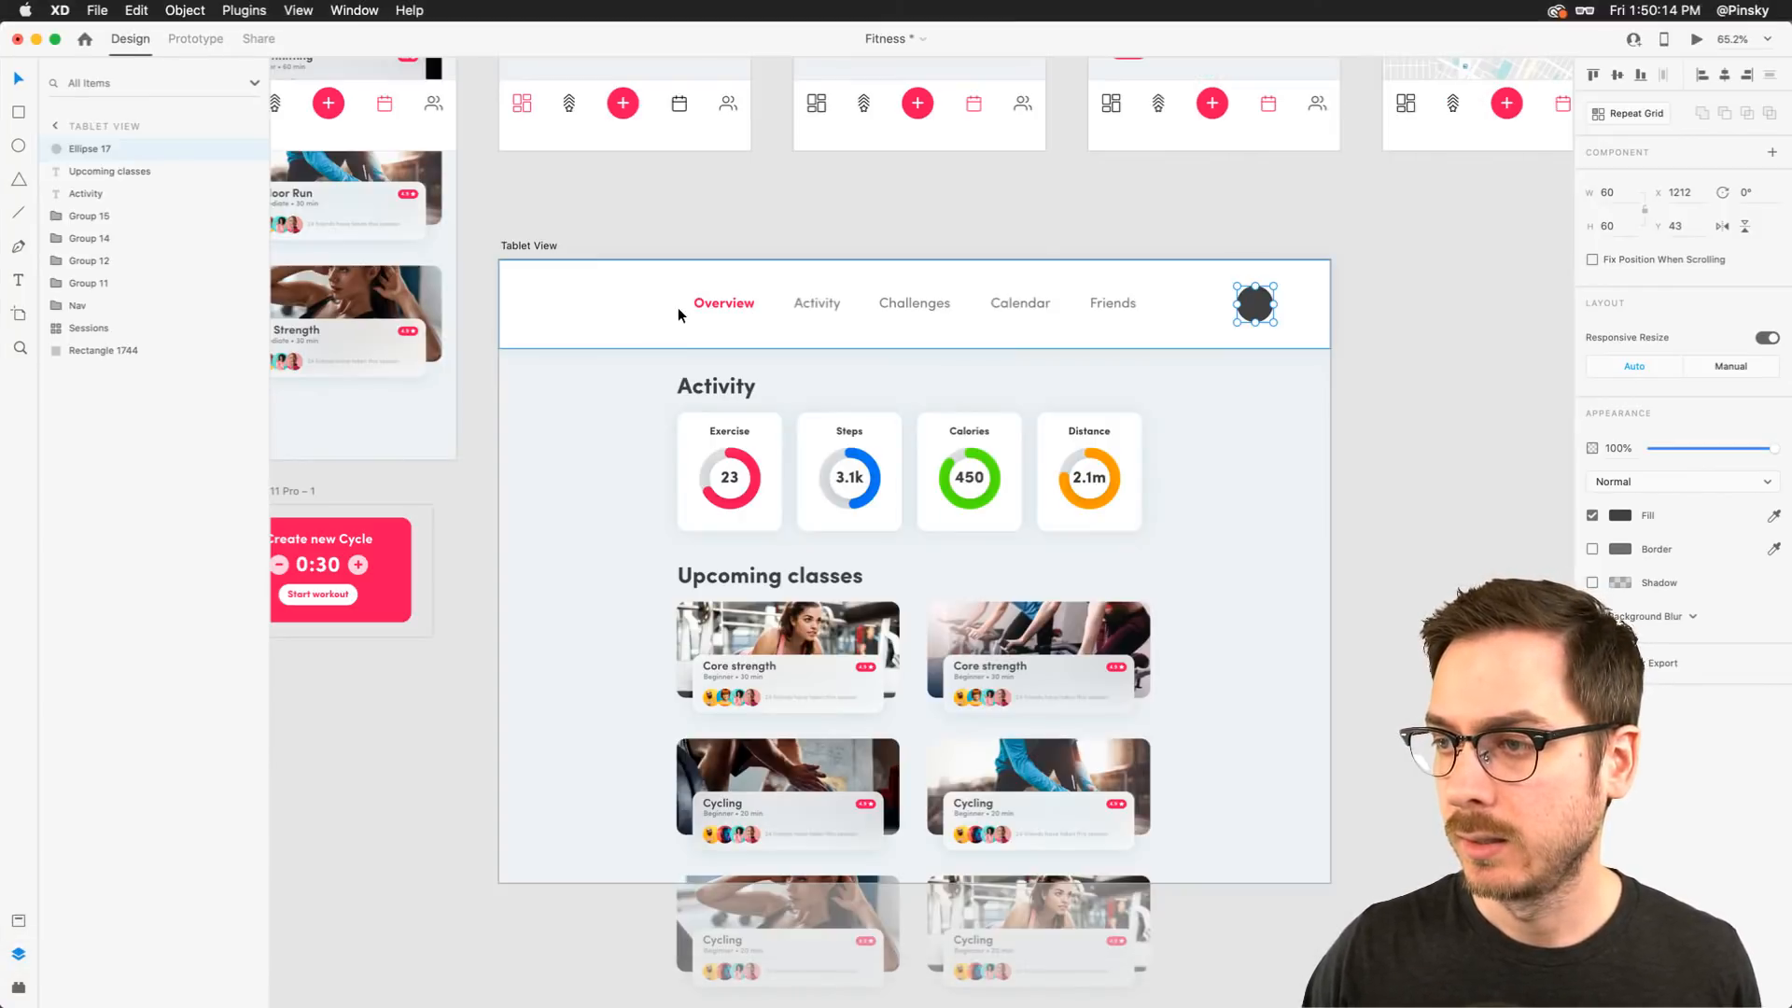
{"action": "key", "text": "super+v"}
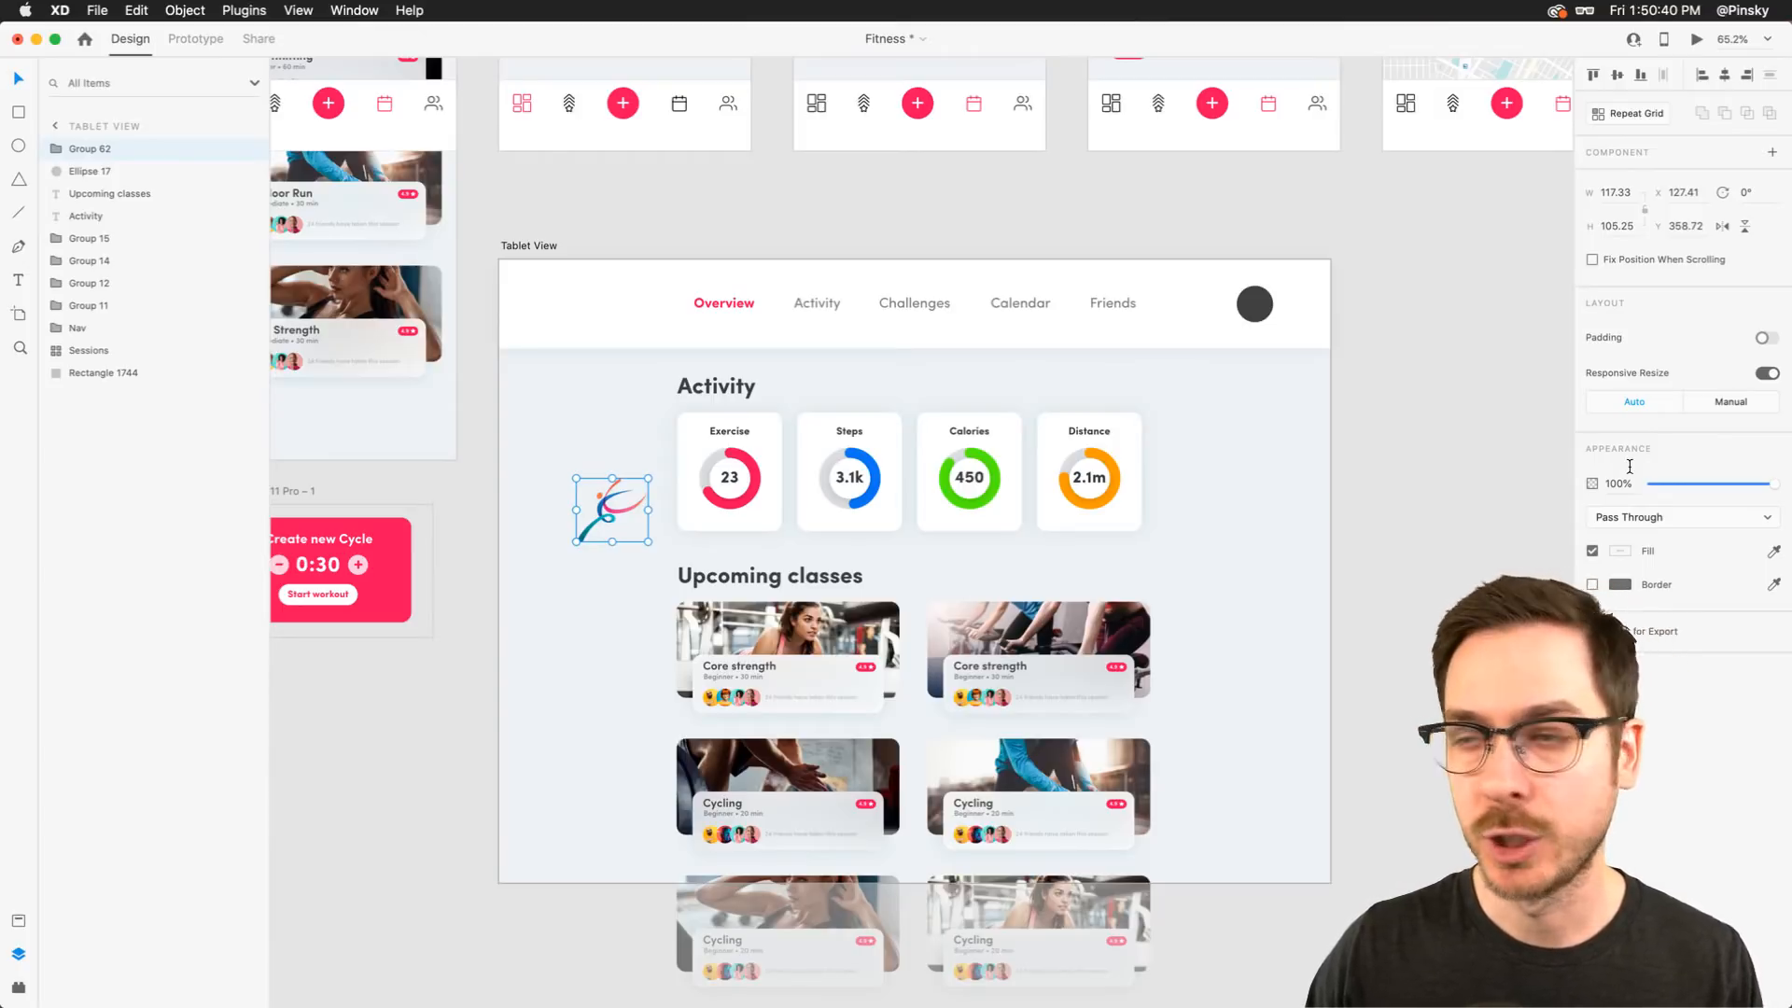
Scale the pasted logo down and place it at the left end of the header bar
{"action": "left_click", "coordinate": [1722, 225]}
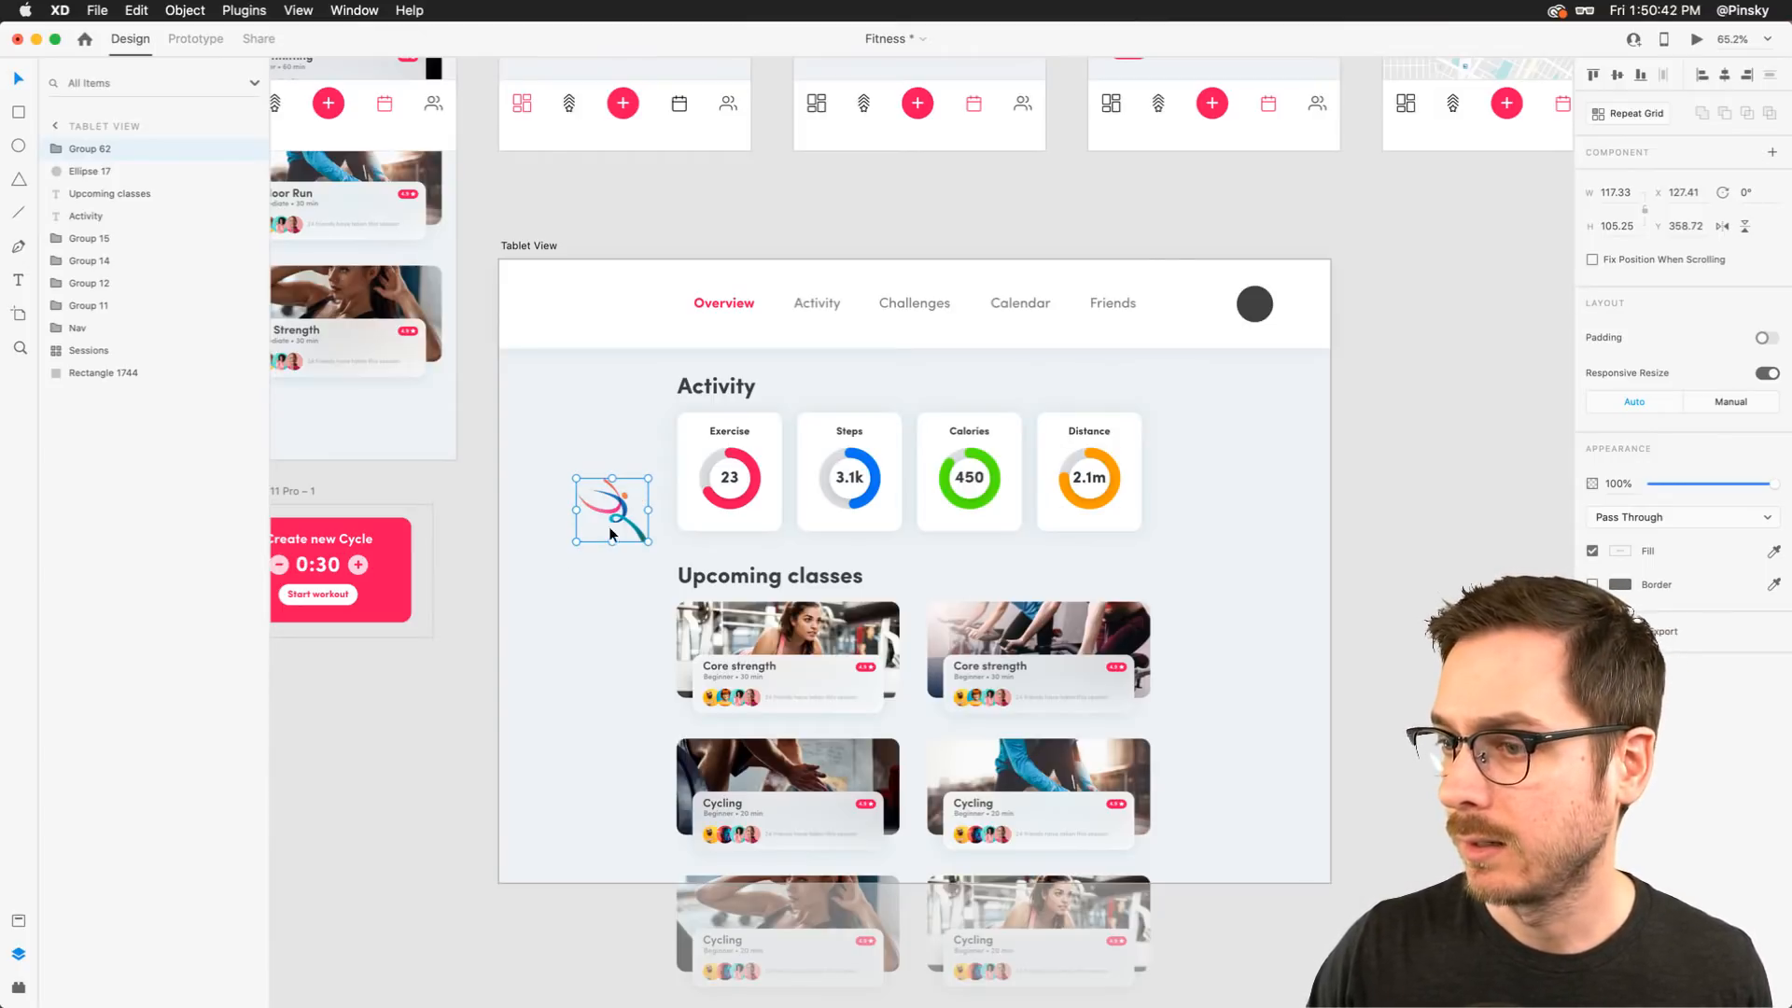
{"action": "left_click_drag", "start_coordinate": [648, 542], "coordinate": [568, 312]}
{"action": "left_click", "coordinate": [1255, 303]}
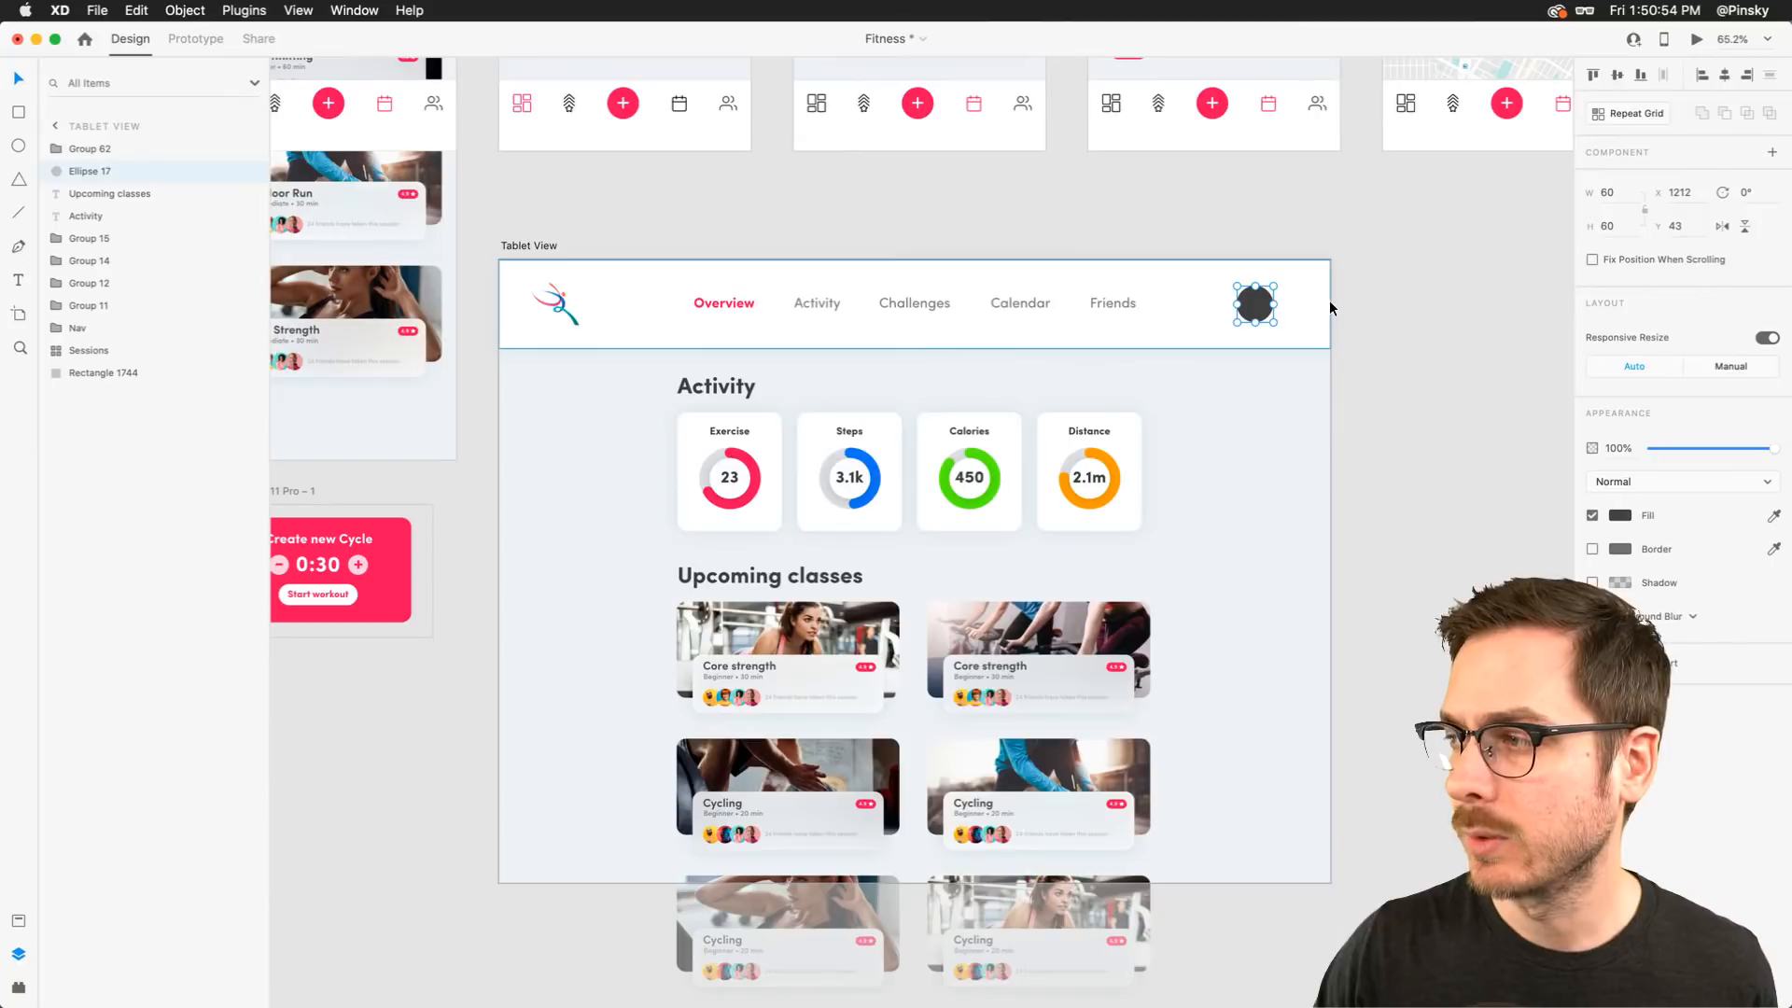
Nudge the logo so its gap to Overview matches the gap between Friends and the circle
{"action": "scroll", "coordinate": [1331, 308], "scroll_direction": "up", "scroll_amount": 5}
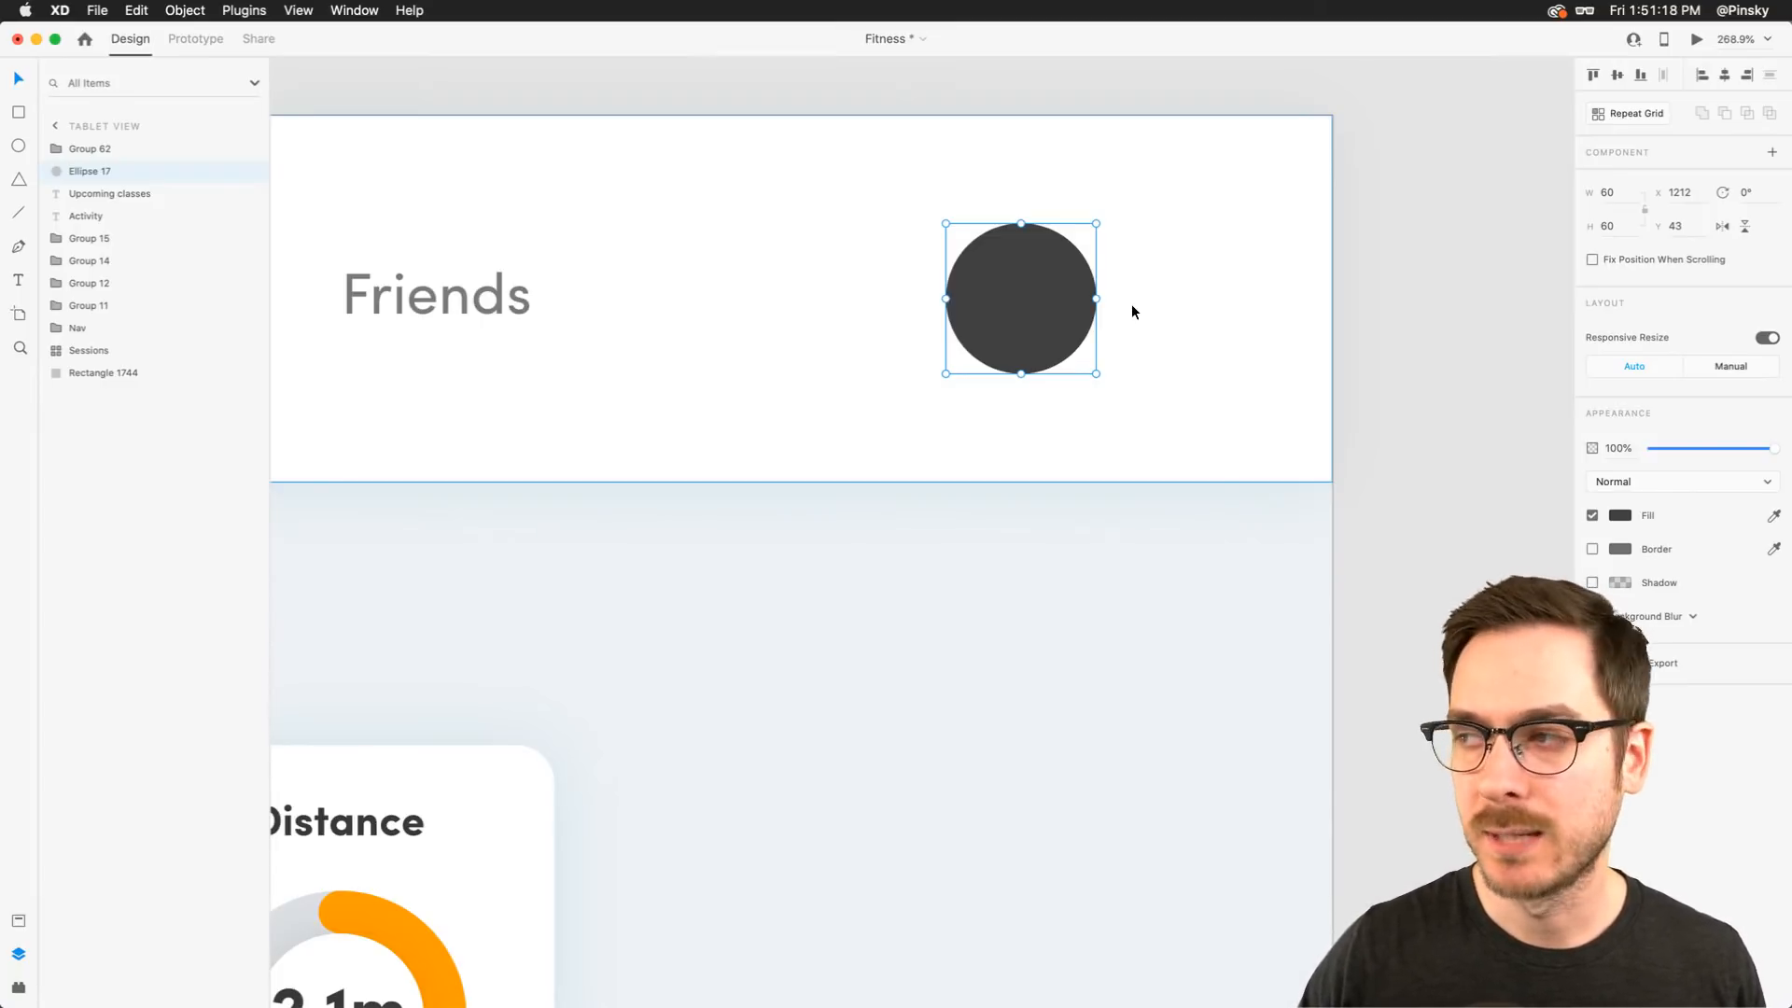
{"action": "scroll", "coordinate": [847, 303], "scroll_direction": "down", "scroll_amount": 10}
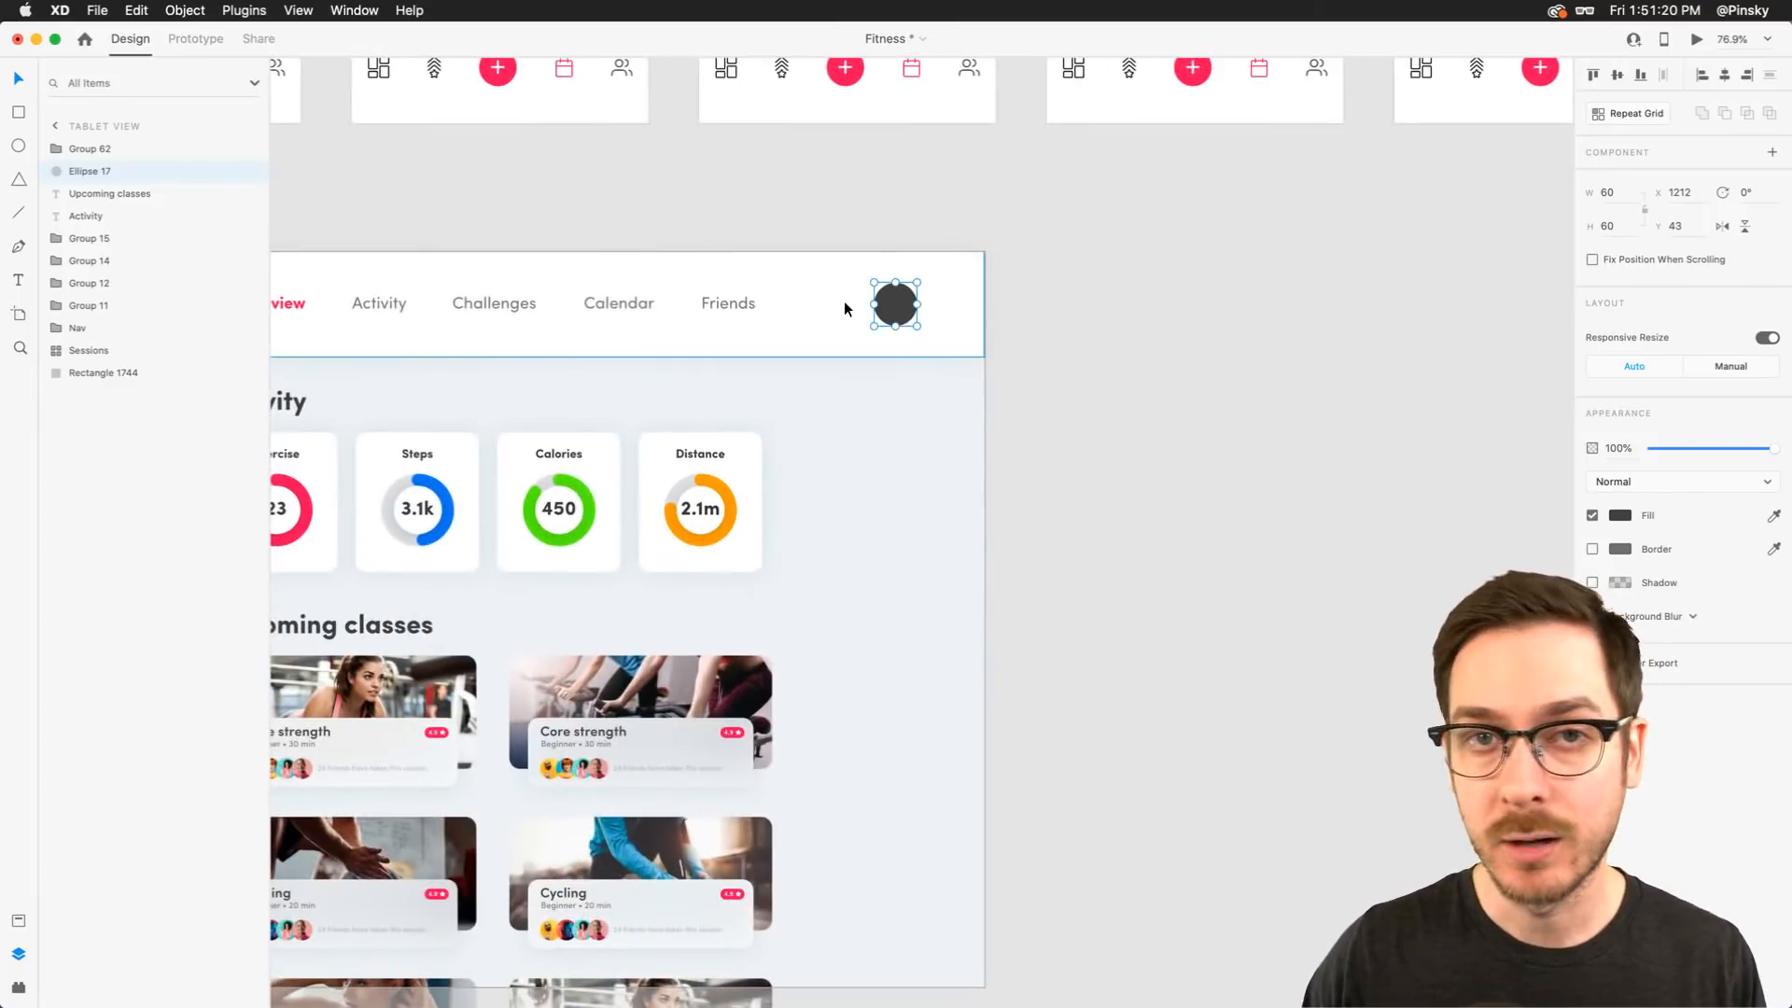
{"action": "scroll", "coordinate": [845, 303], "scroll_direction": "left", "scroll_amount": 2}
{"action": "scroll", "coordinate": [845, 306], "scroll_direction": "left", "scroll_amount": 3}
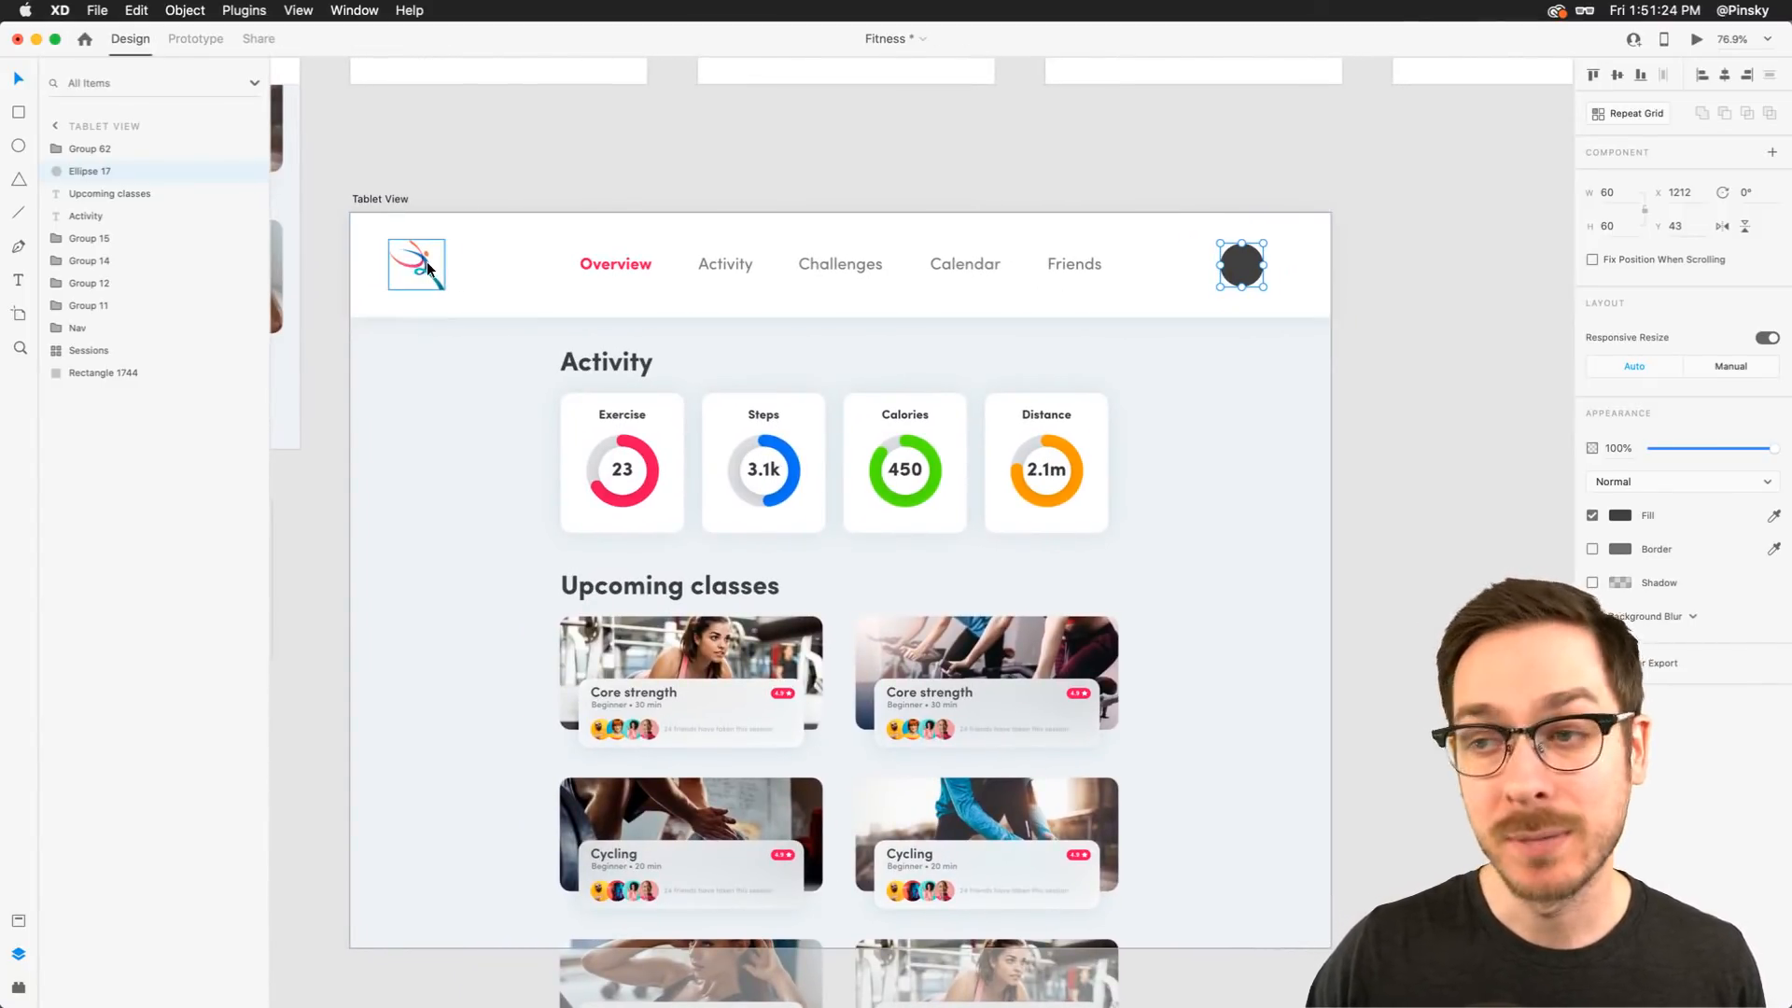
{"action": "left_click_drag", "start_coordinate": [427, 262], "coordinate": [446, 259]}
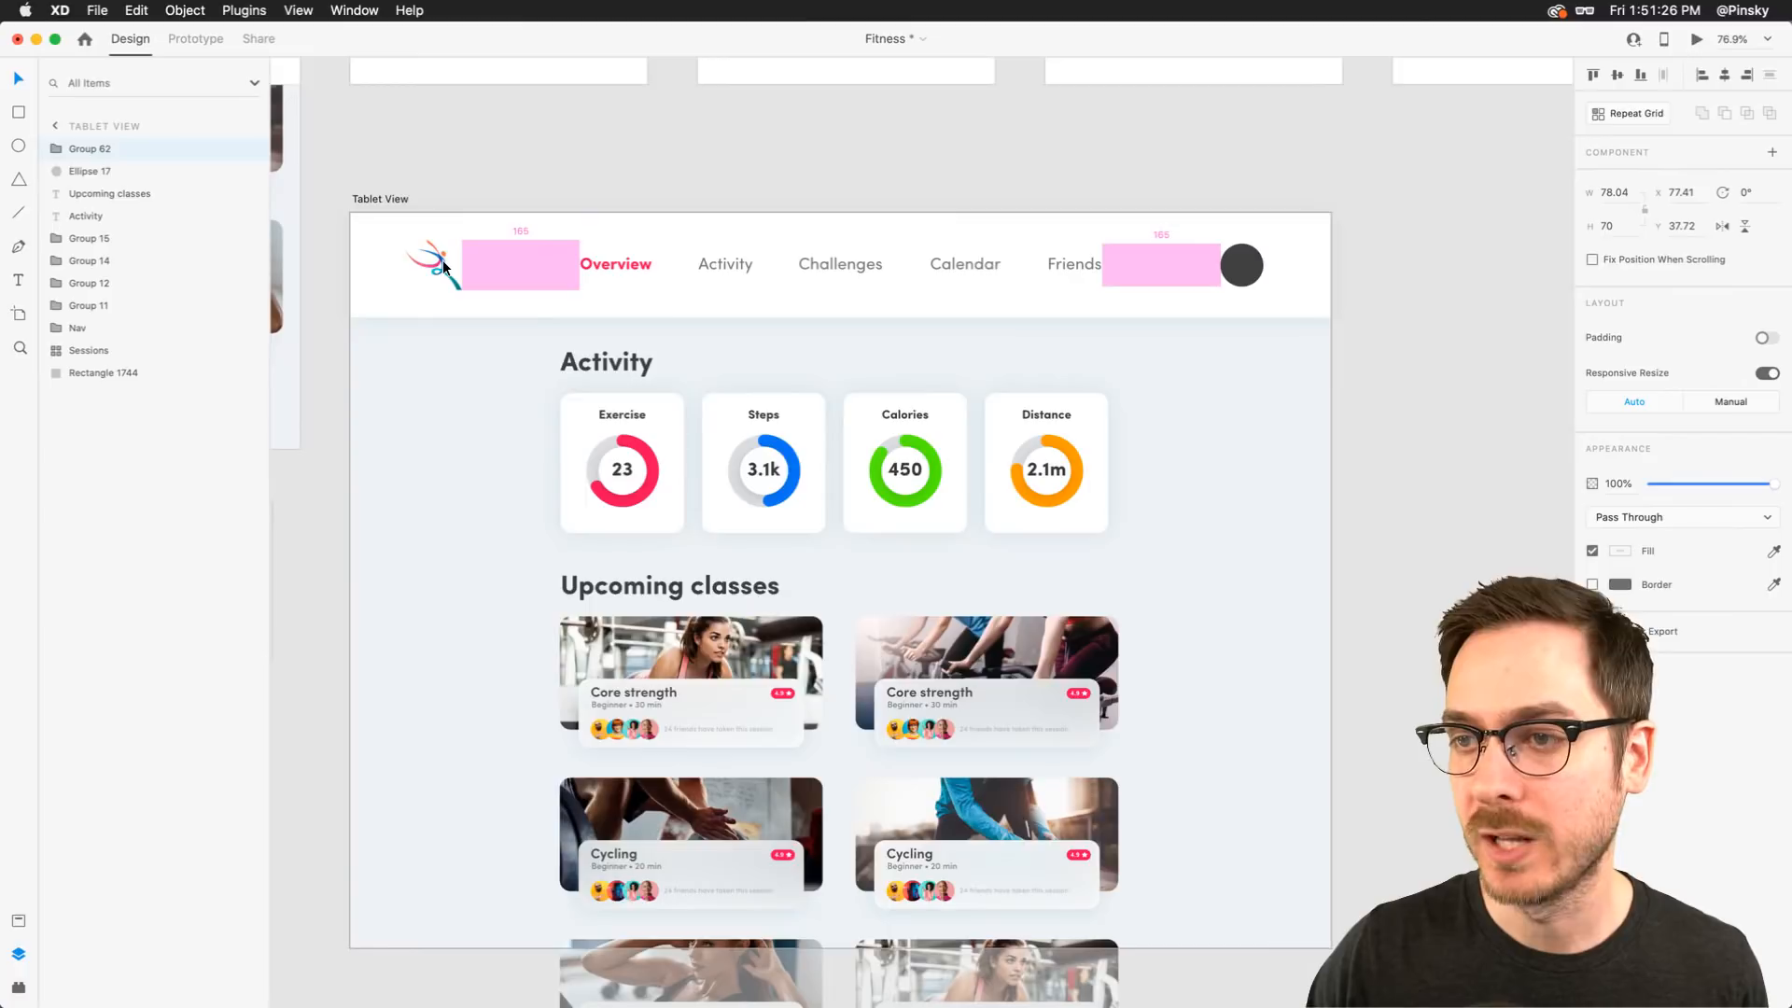
{"action": "left_click_drag", "start_coordinate": [443, 259], "coordinate": [443, 260]}
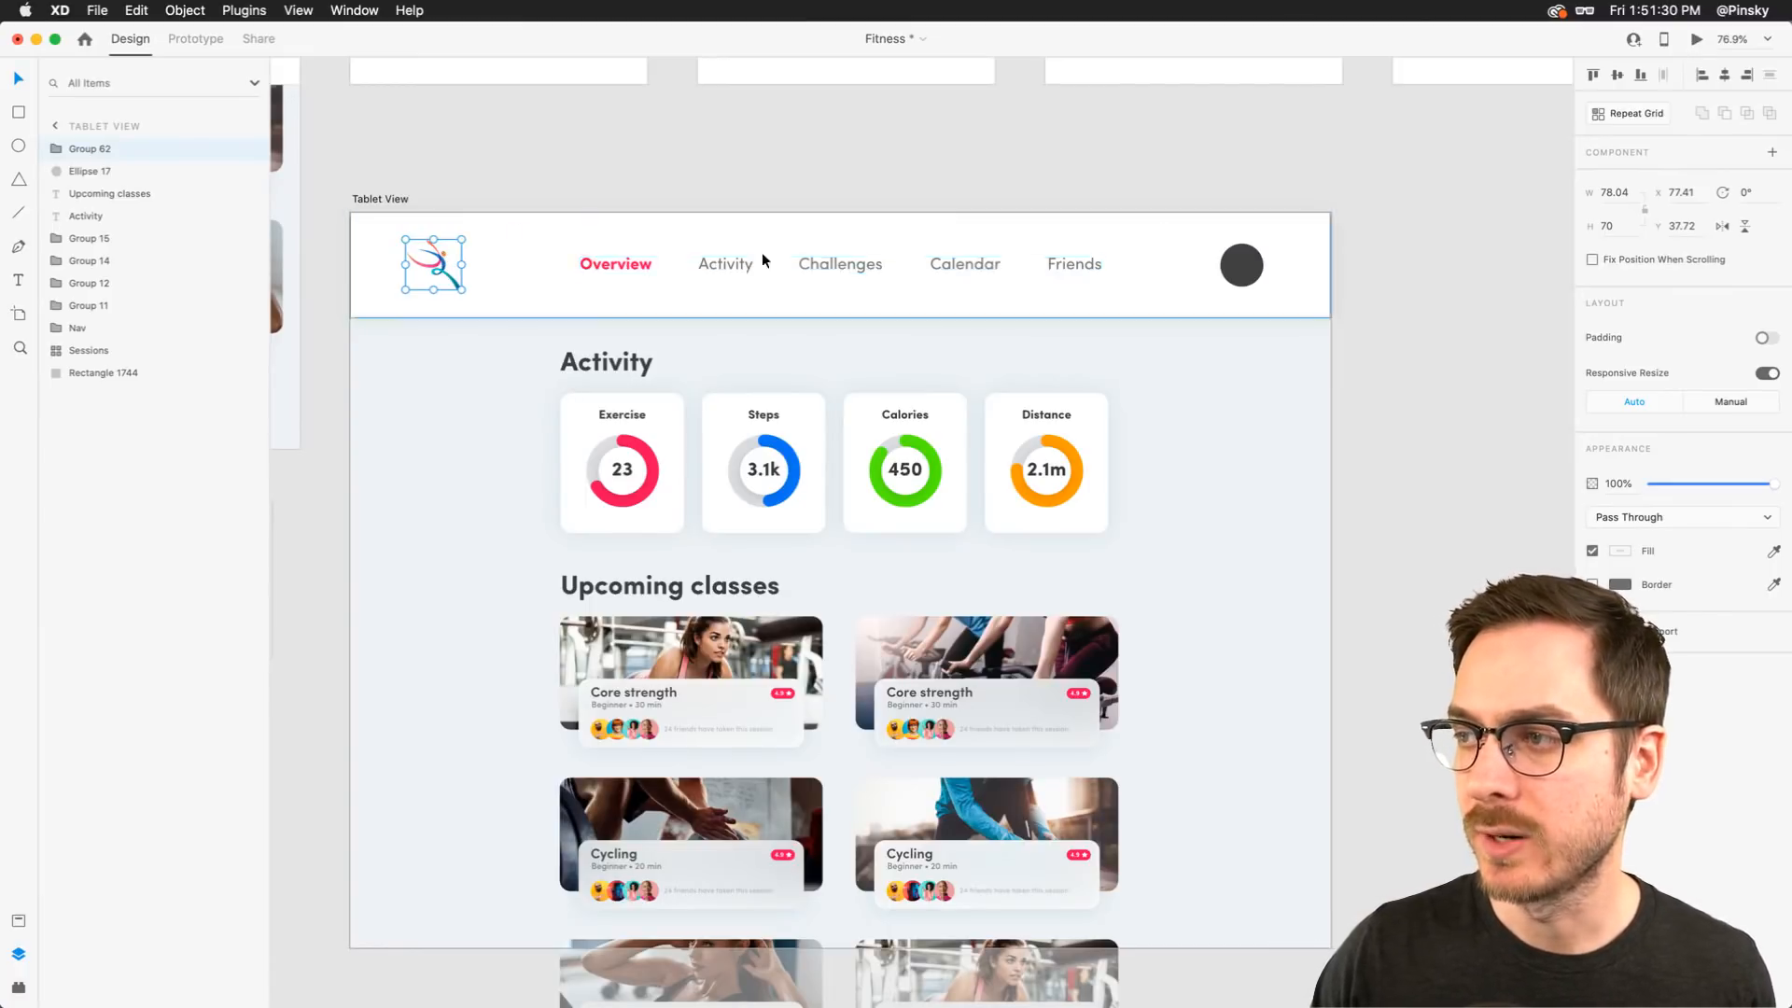
Fill the header circle with the AdobeStock_168917578 portrait photo from Finder as a profile avatar
{"action": "left_click", "coordinate": [1246, 265]}
{"action": "key", "text": "super+Tab"}
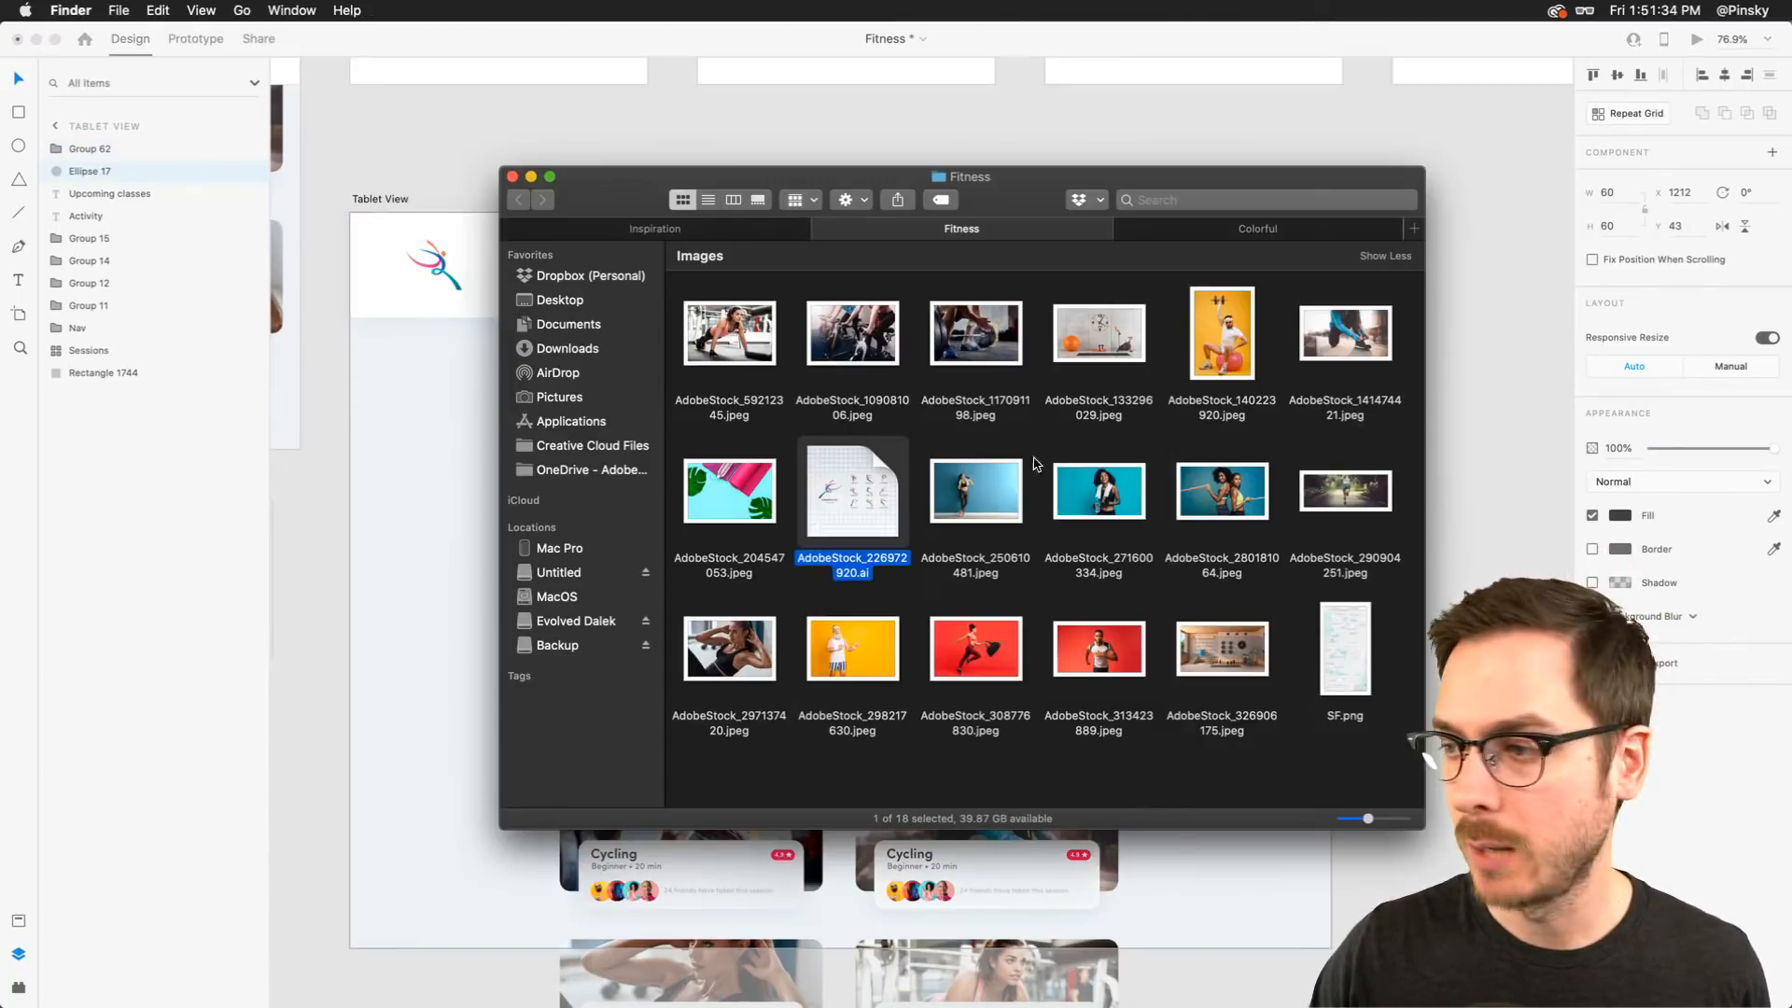
{"action": "left_click", "coordinate": [1215, 231]}
{"action": "key", "text": "super+Tab"}
{"action": "left_click_drag", "start_coordinate": [1185, 338], "coordinate": [1244, 265]}
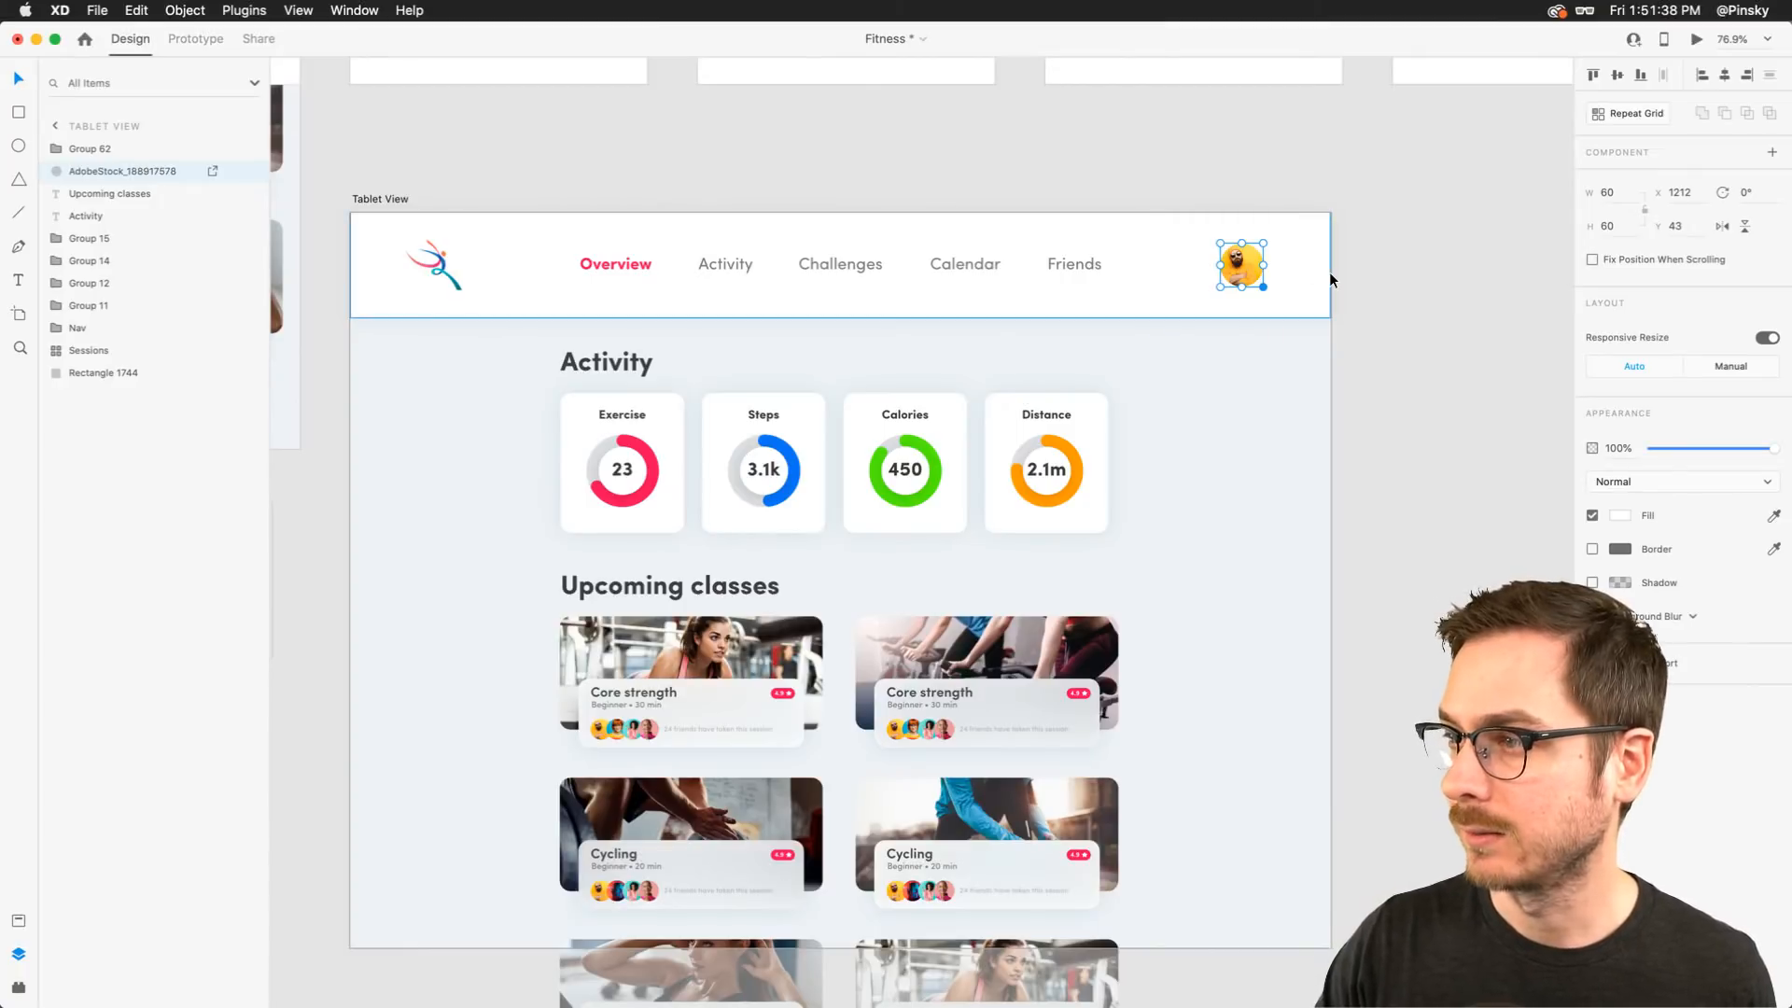
{"action": "left_click", "coordinate": [1414, 290]}
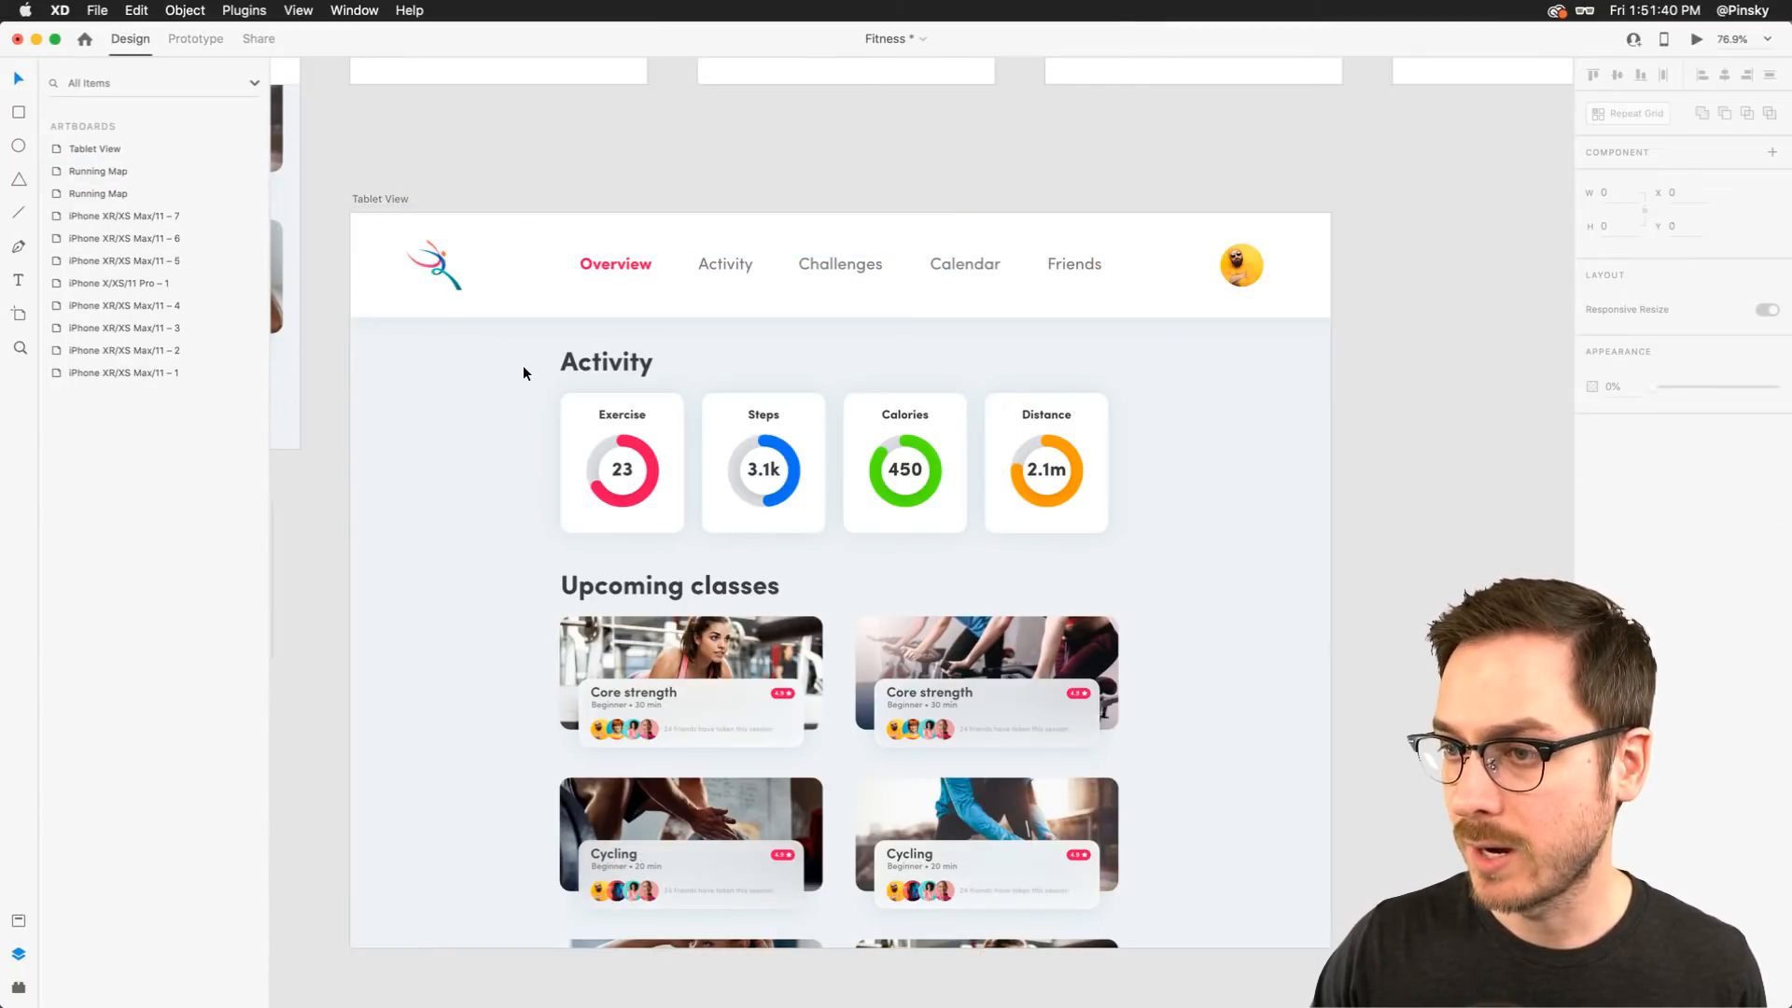
Compare the new avatar with the avatar on the phone Steps artboard
{"action": "scroll", "coordinate": [549, 398], "scroll_direction": "down", "scroll_amount": 3}
{"action": "scroll", "coordinate": [549, 398], "scroll_direction": "down", "scroll_amount": 5}
{"action": "scroll", "coordinate": [549, 397], "scroll_direction": "up", "scroll_amount": 2}
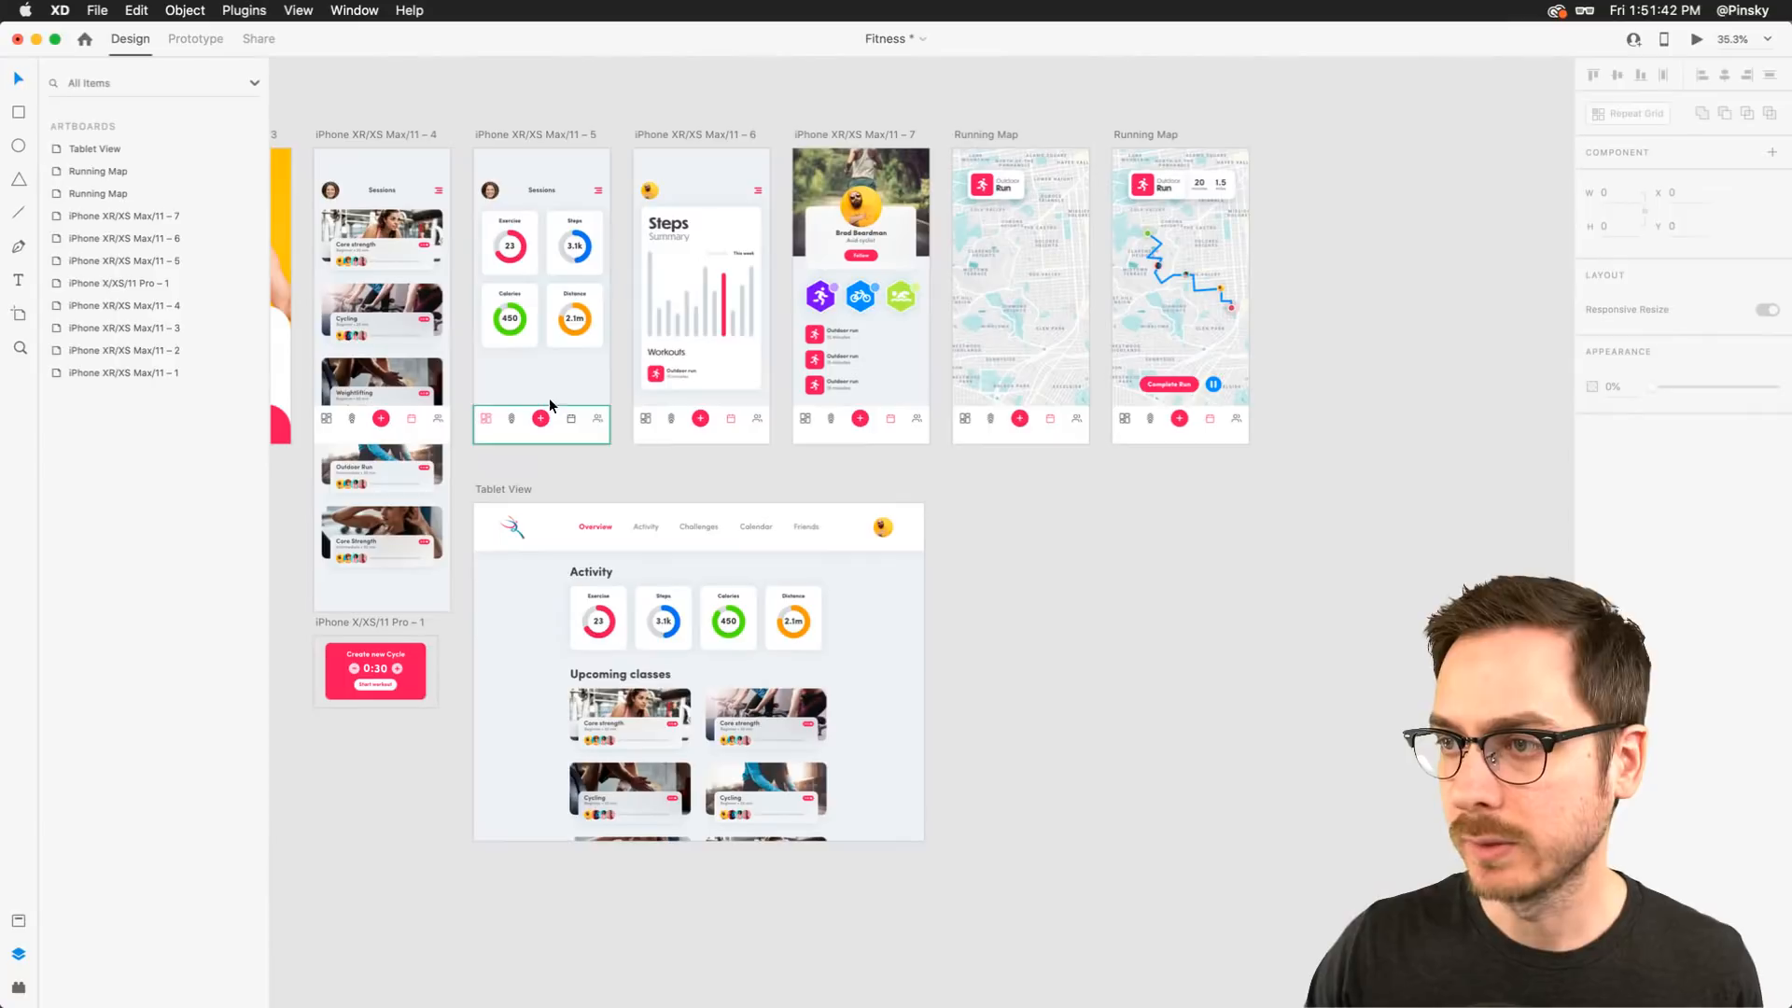
{"action": "left_click", "coordinate": [707, 293]}
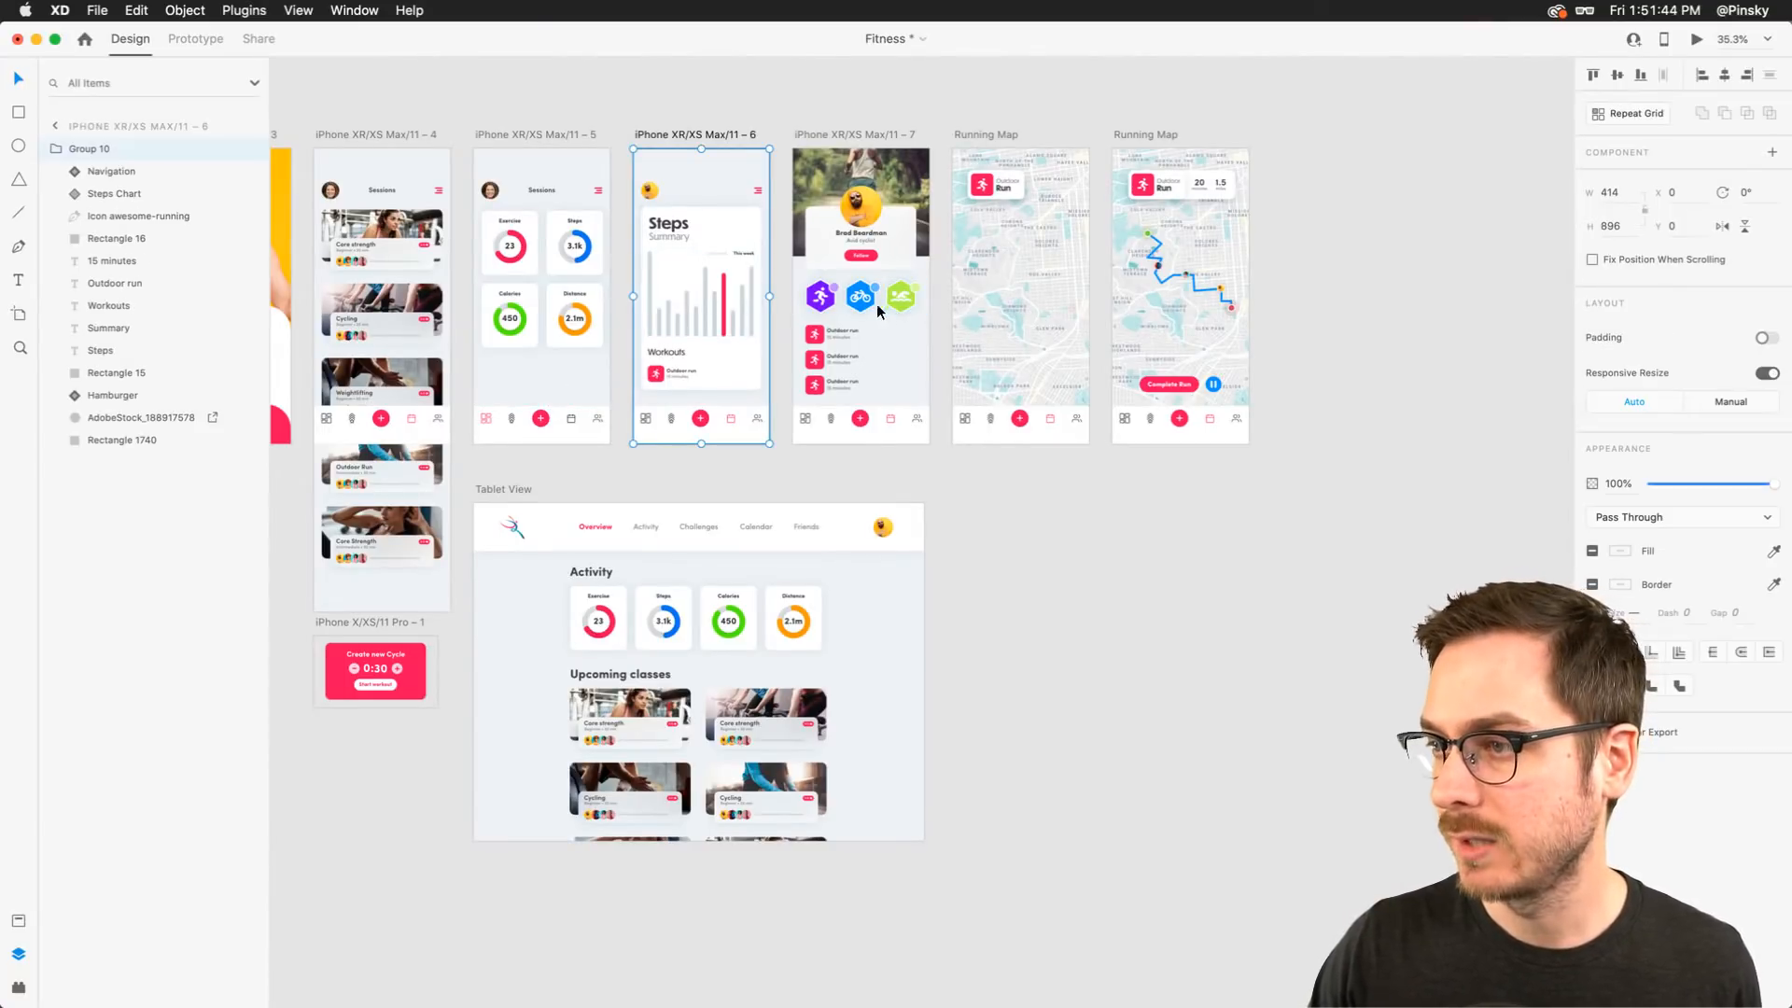
{"action": "scroll", "coordinate": [833, 303], "scroll_direction": "up", "scroll_amount": 5}
{"action": "scroll", "coordinate": [833, 304], "scroll_direction": "down", "scroll_amount": 1}
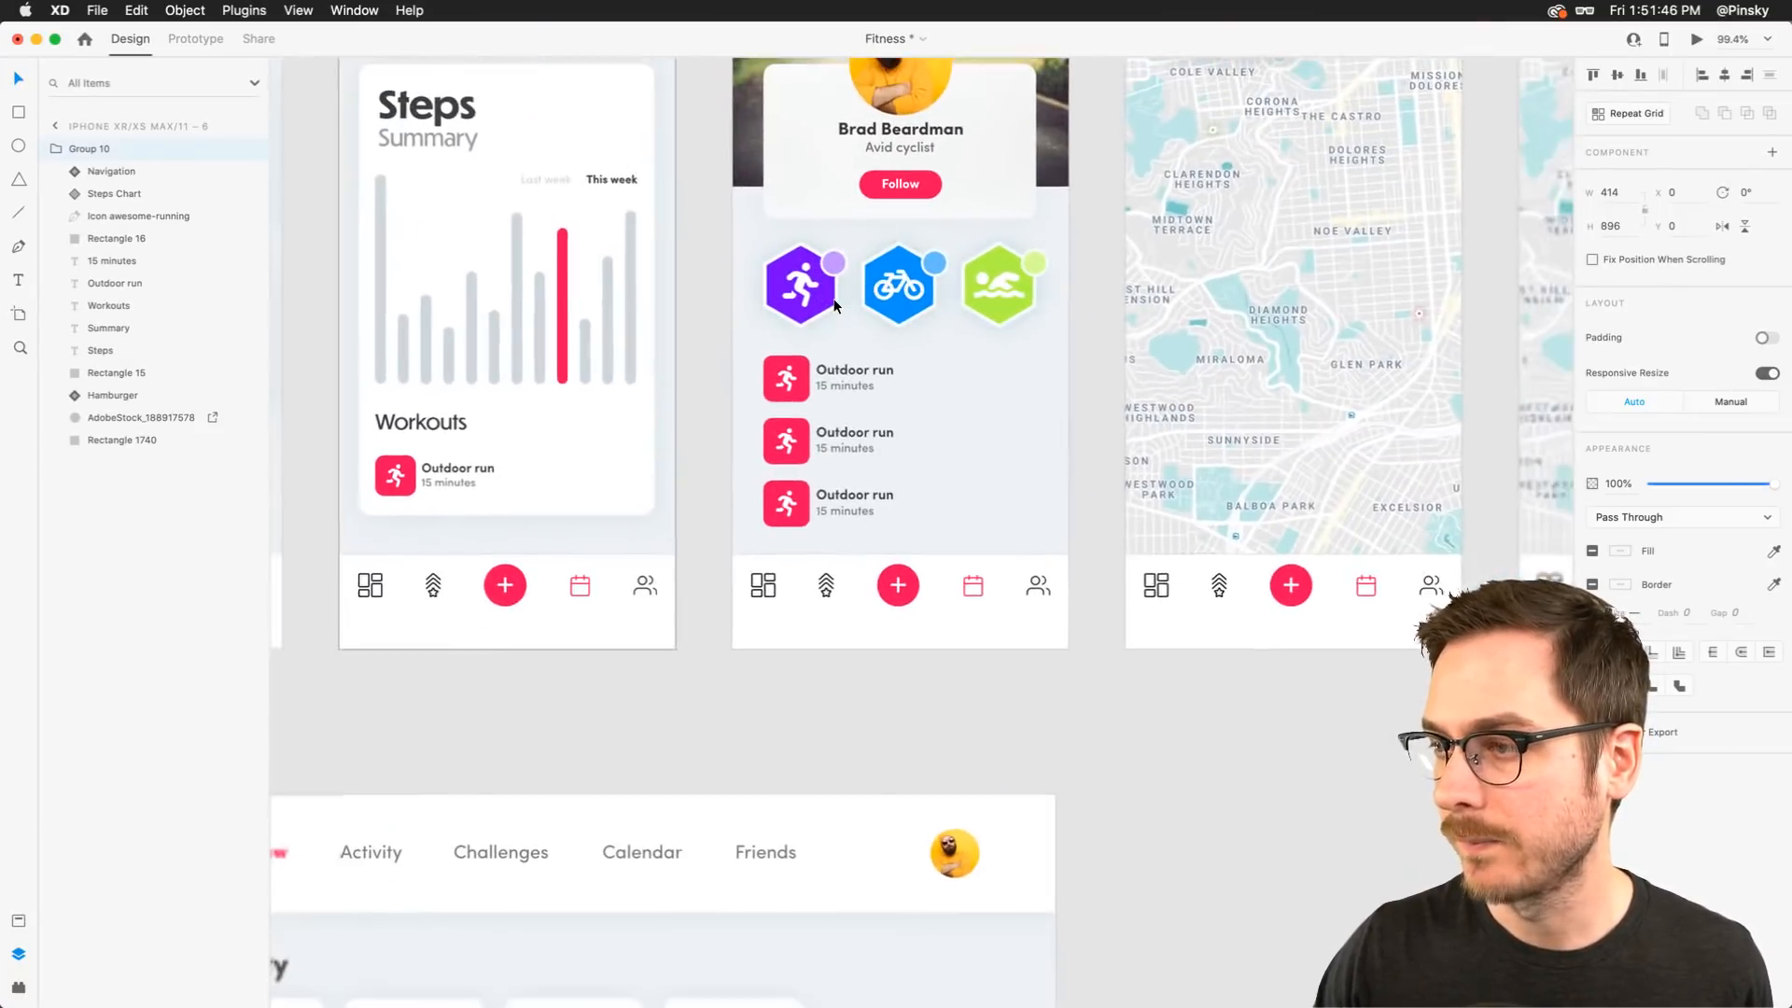
{"action": "scroll", "coordinate": [924, 528], "scroll_direction": "down", "scroll_amount": 3}
{"action": "left_click", "coordinate": [961, 613]}
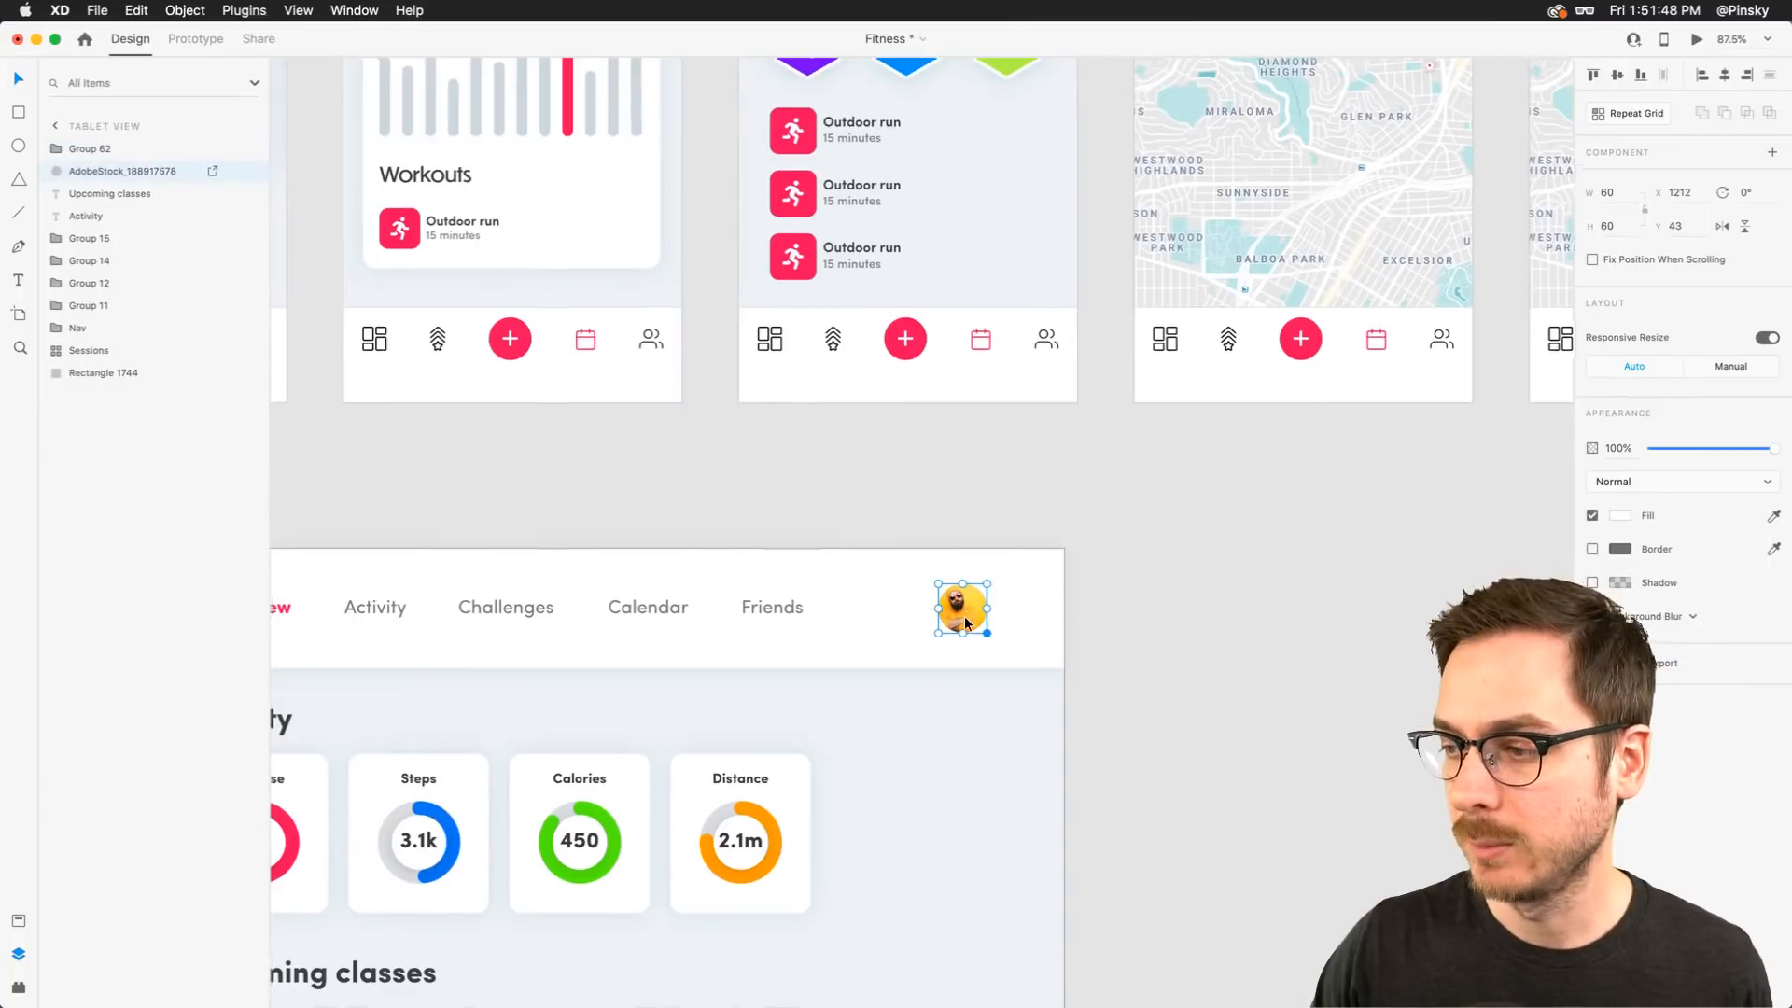
{"action": "scroll", "coordinate": [966, 616], "scroll_direction": "down", "scroll_amount": 3}
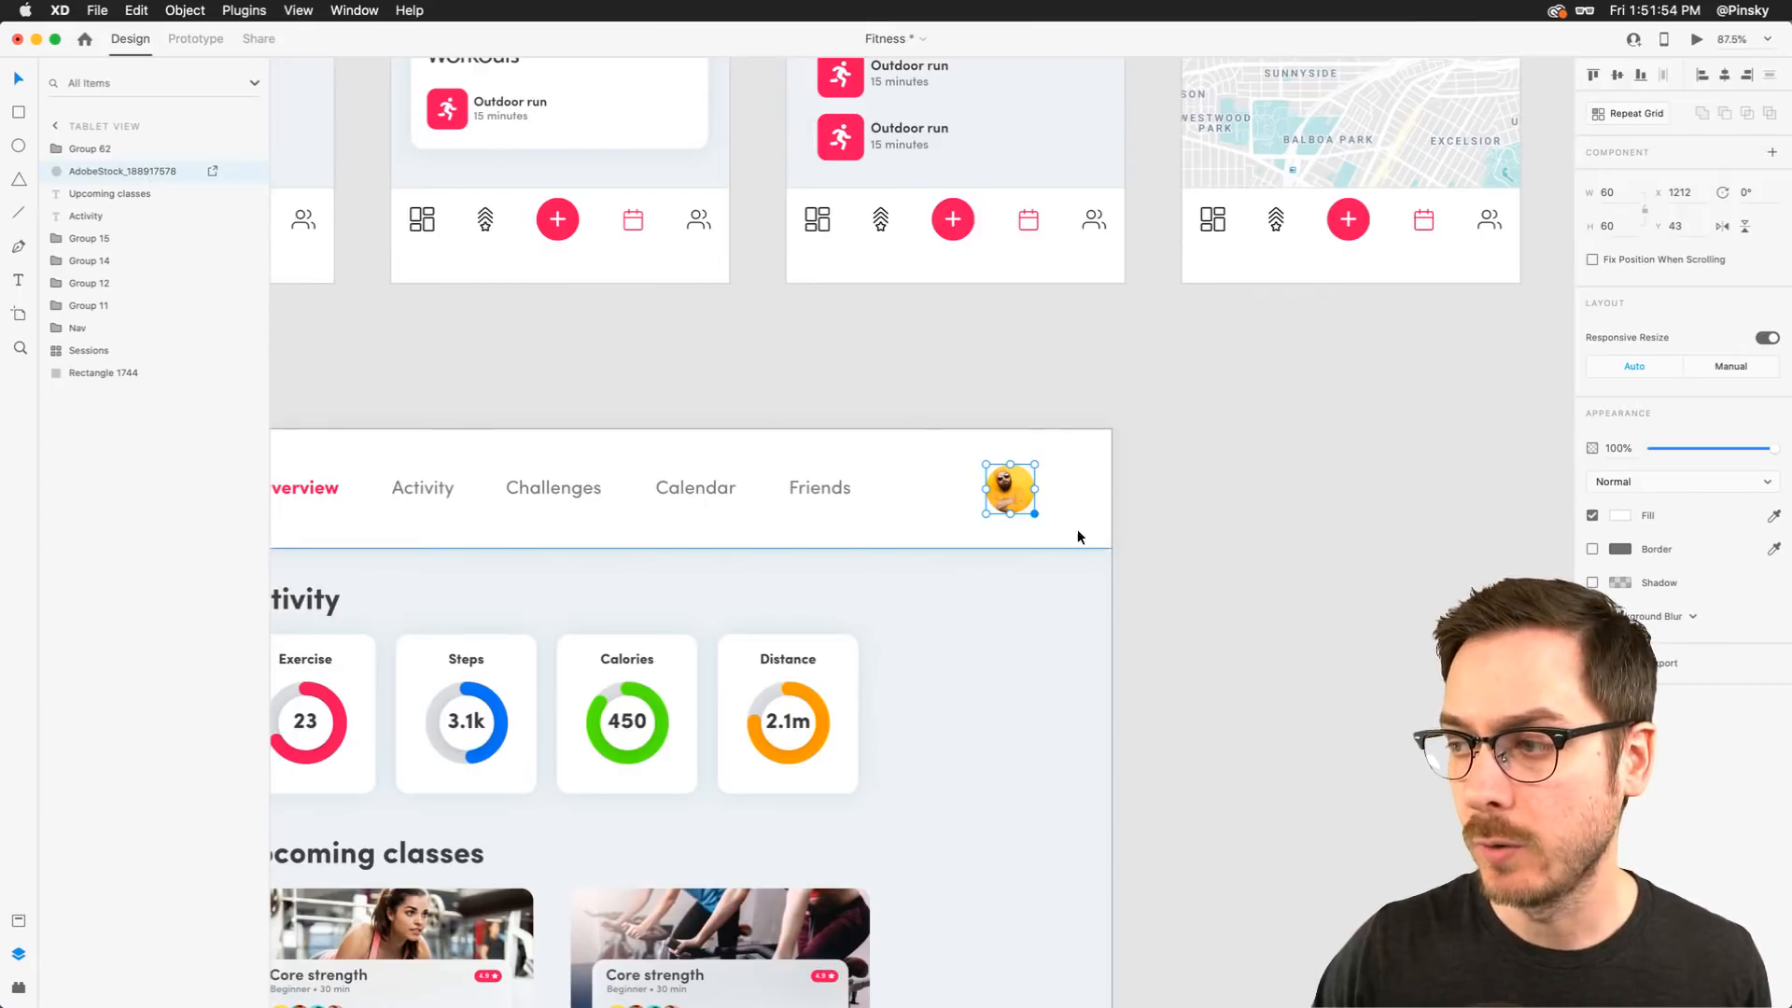
{"action": "key", "text": "Escape"}
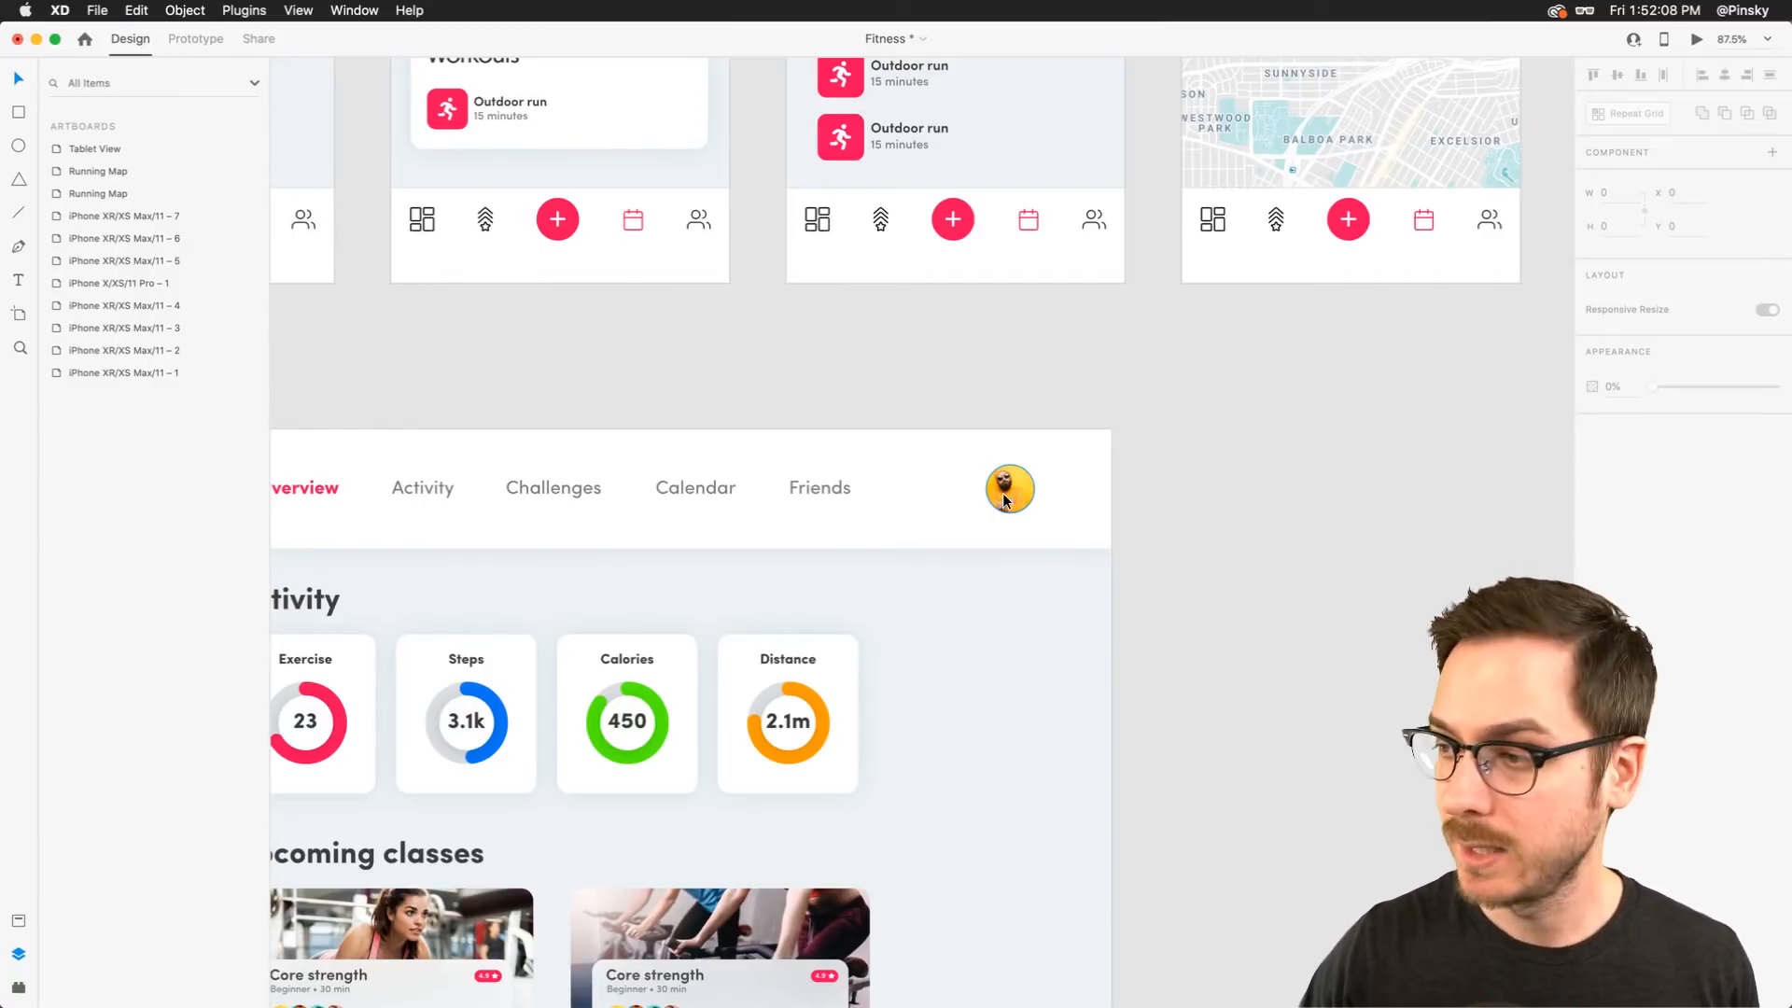
Turn the avatar into a component and add a Hover State to it
{"action": "left_click", "coordinate": [1003, 500]}
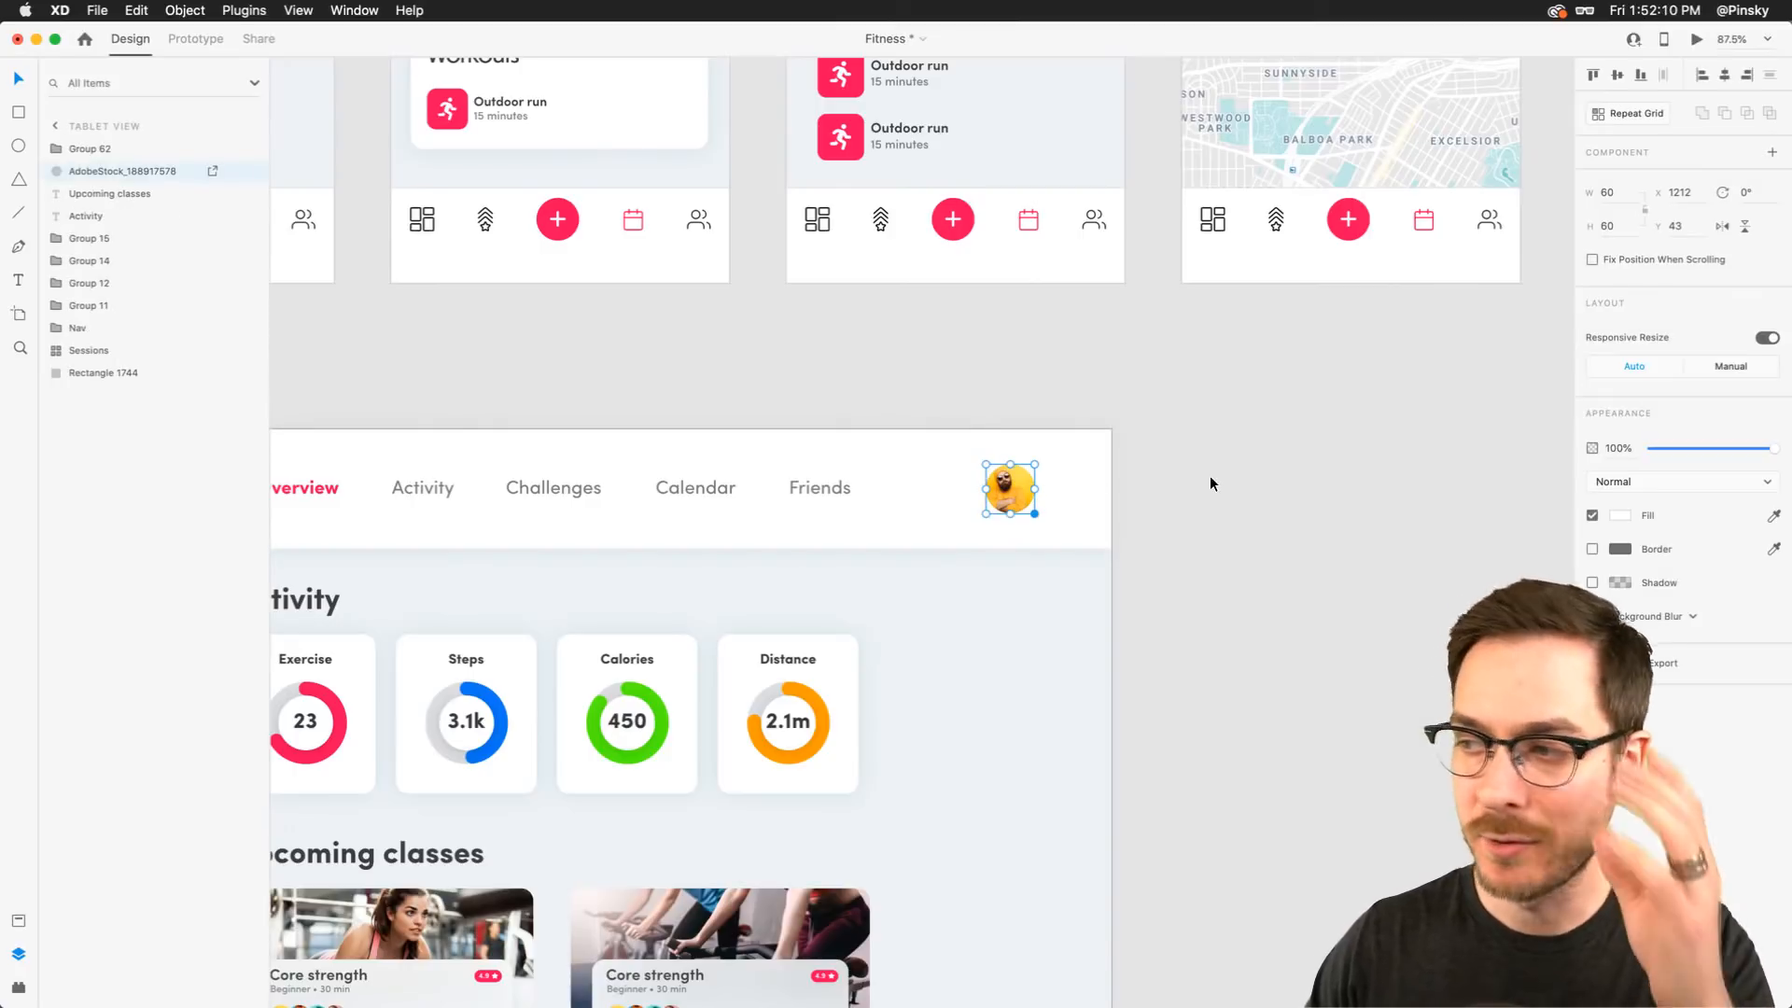
{"action": "left_click", "coordinate": [1204, 476]}
{"action": "left_click", "coordinate": [1004, 487]}
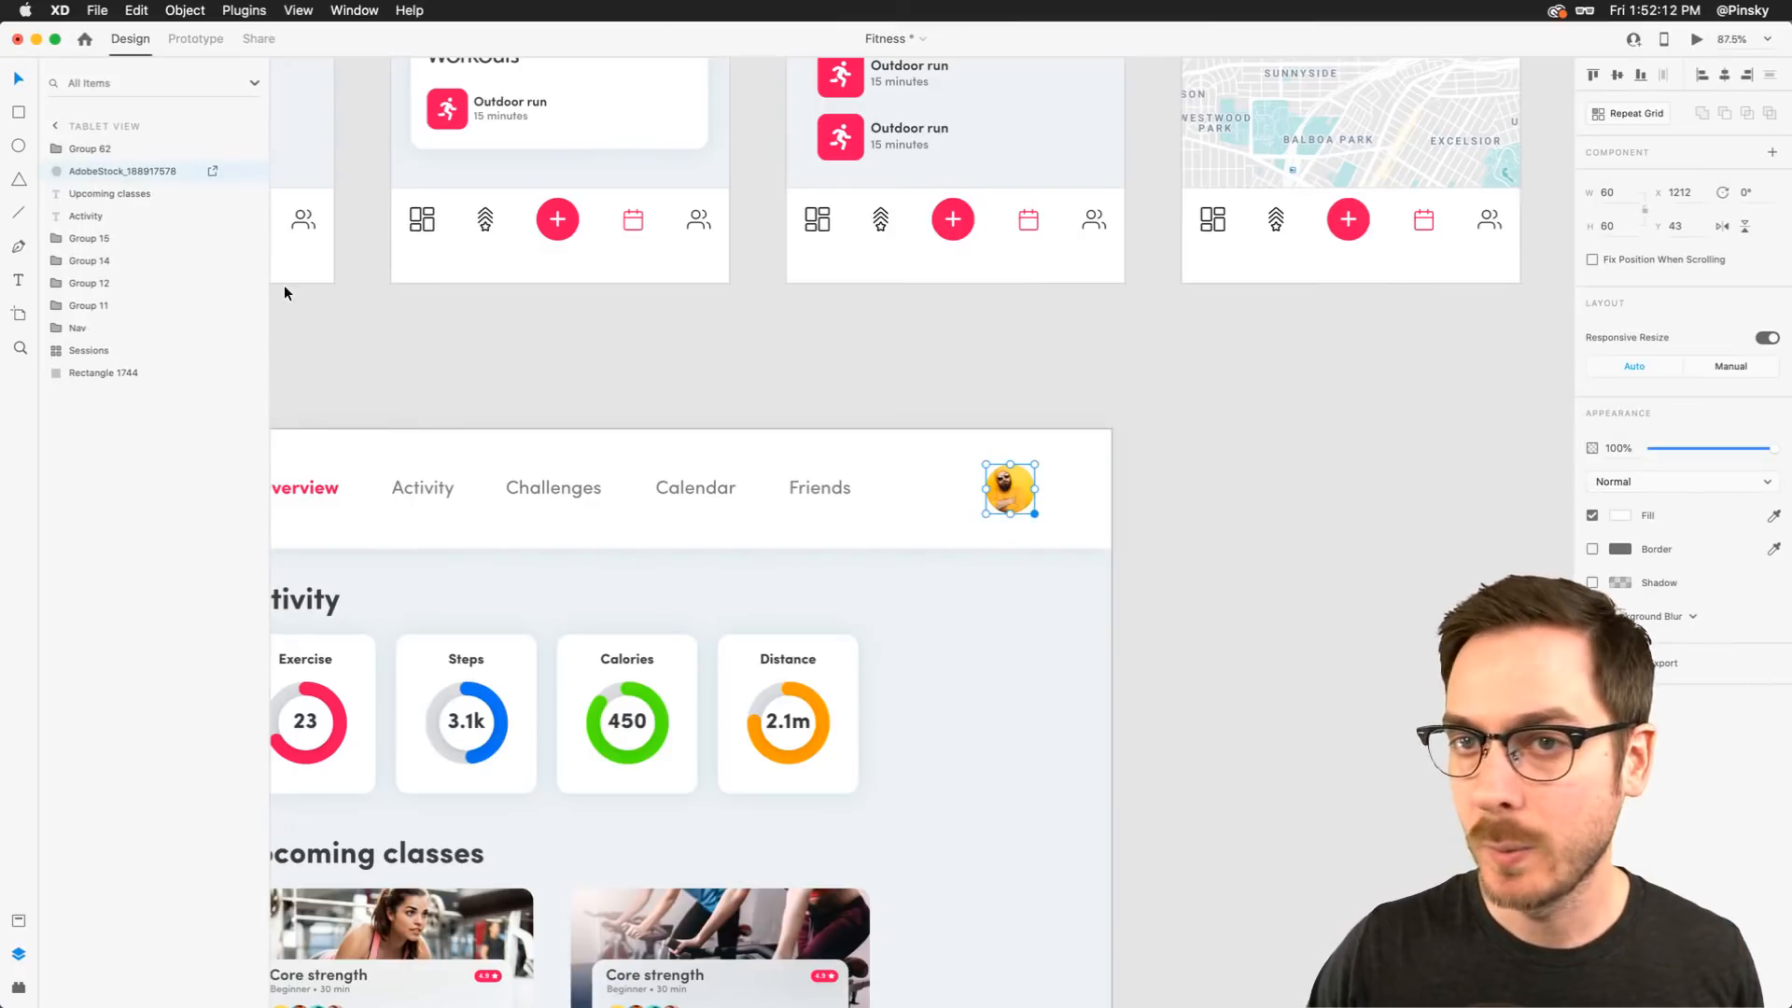
{"action": "left_click", "coordinate": [1772, 153]}
{"action": "left_click", "coordinate": [1772, 179]}
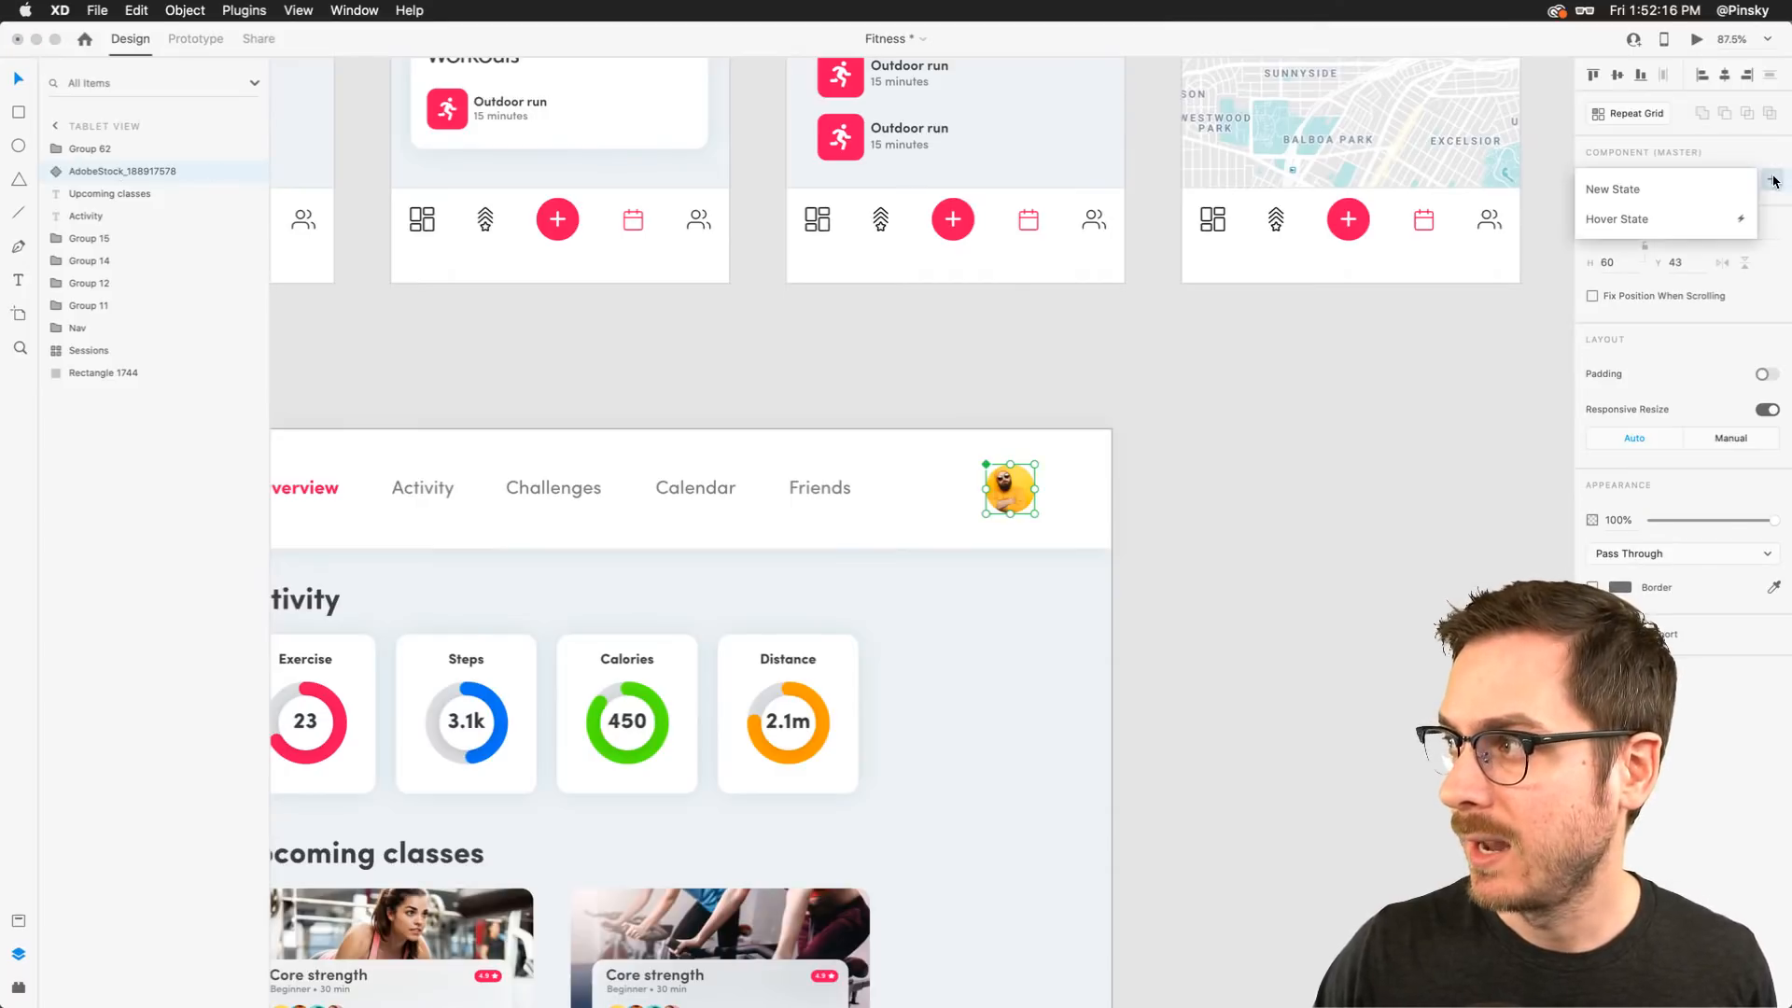
{"action": "left_click", "coordinate": [1671, 218]}
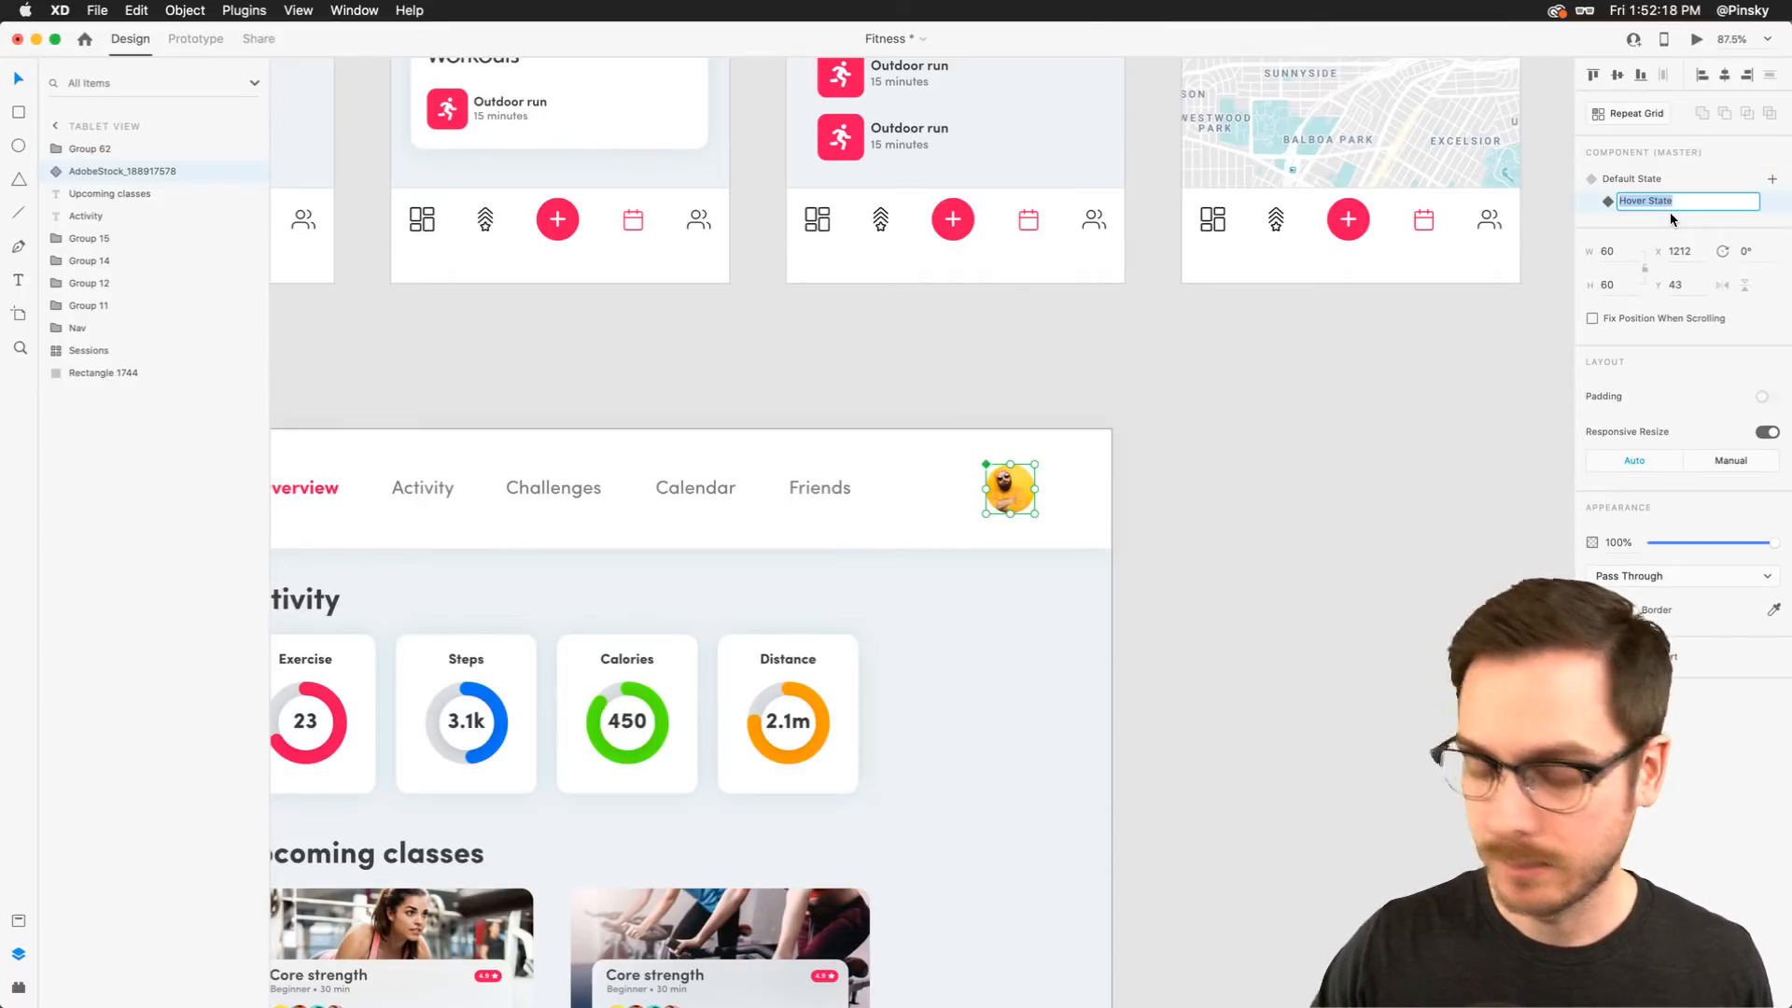
{"action": "scroll", "coordinate": [1059, 517], "scroll_direction": "up", "scroll_amount": 5}
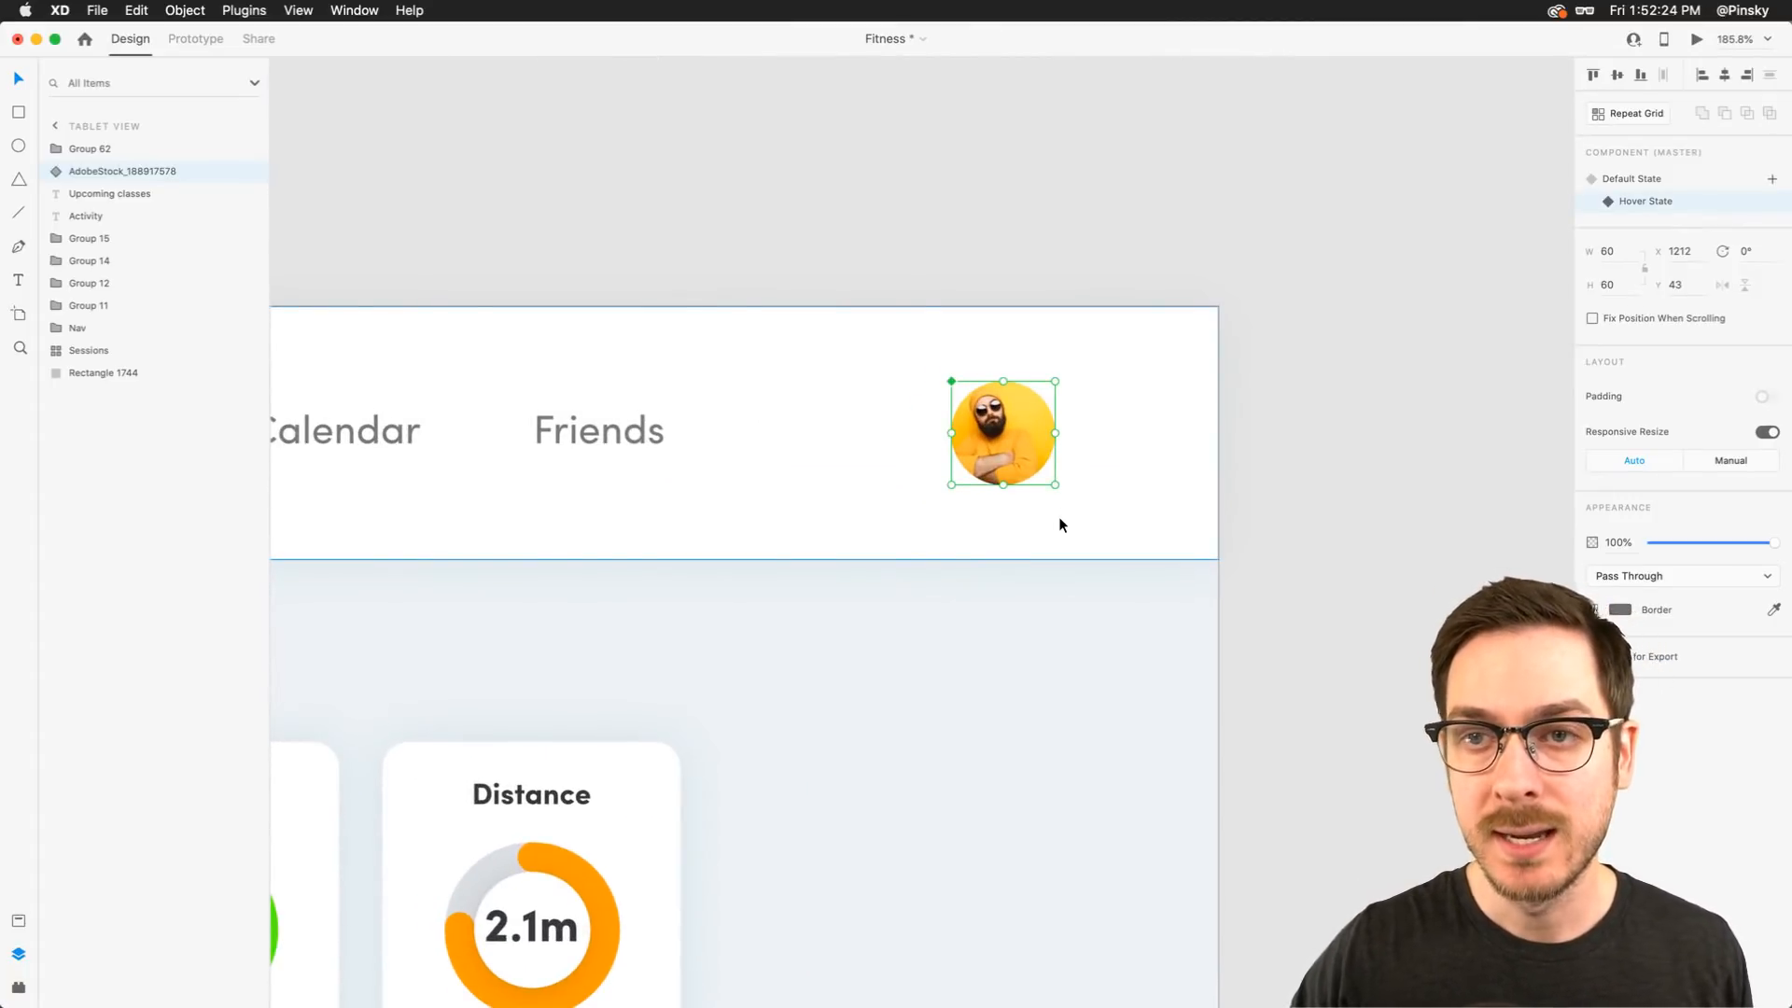
Inside the avatar component's hover state, draw a rectangle about 199 × 213 below the avatar as a dropdown card
{"action": "left_click", "coordinate": [57, 172]}
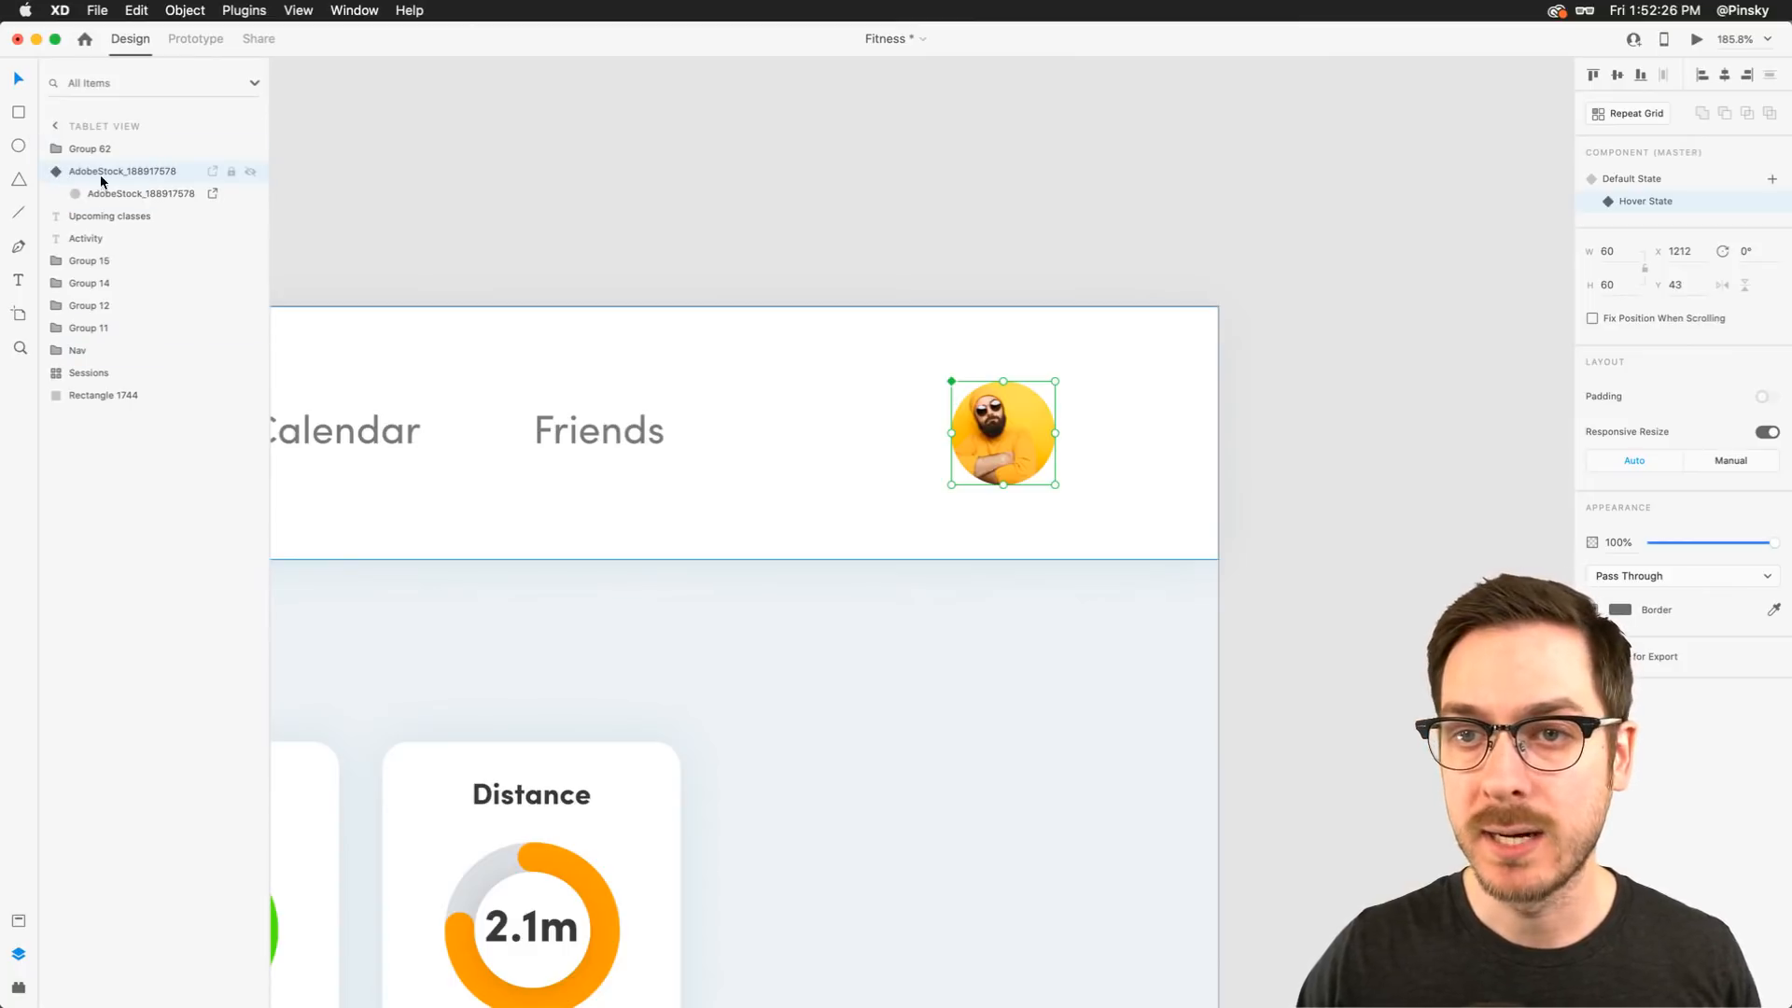
{"action": "left_click", "coordinate": [116, 192]}
{"action": "left_click", "coordinate": [15, 114]}
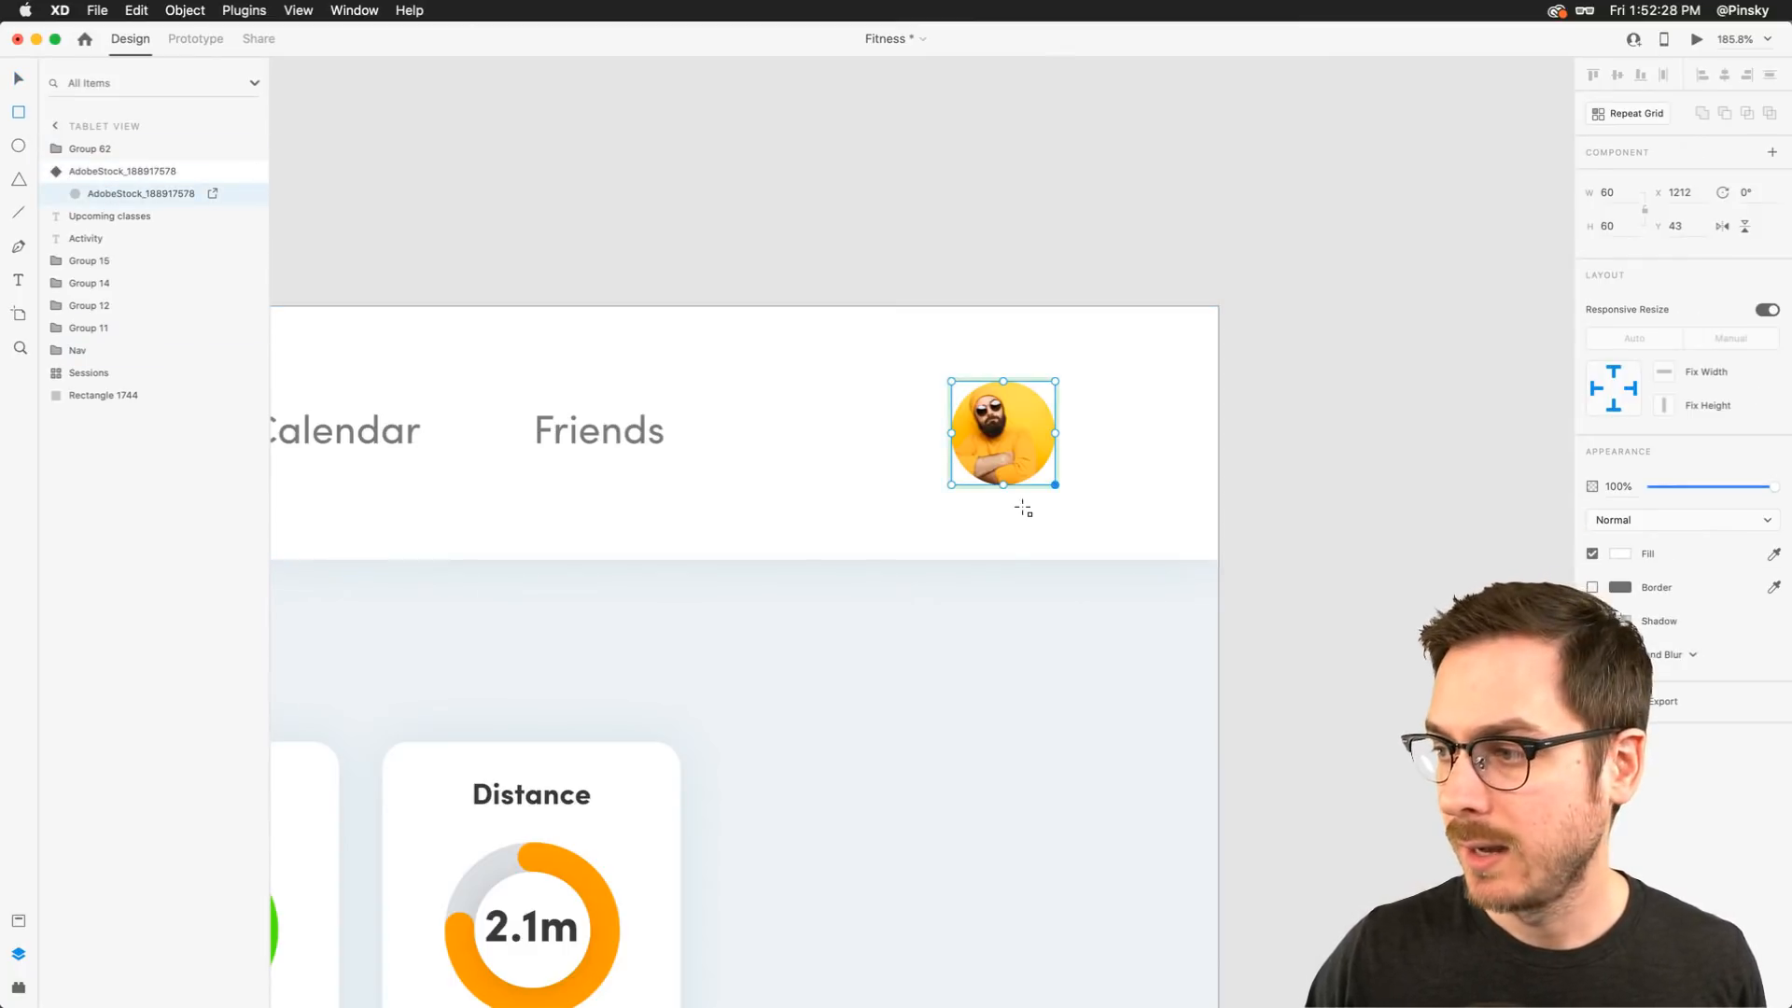
{"action": "left_click_drag", "start_coordinate": [1056, 518], "coordinate": [712, 889]}
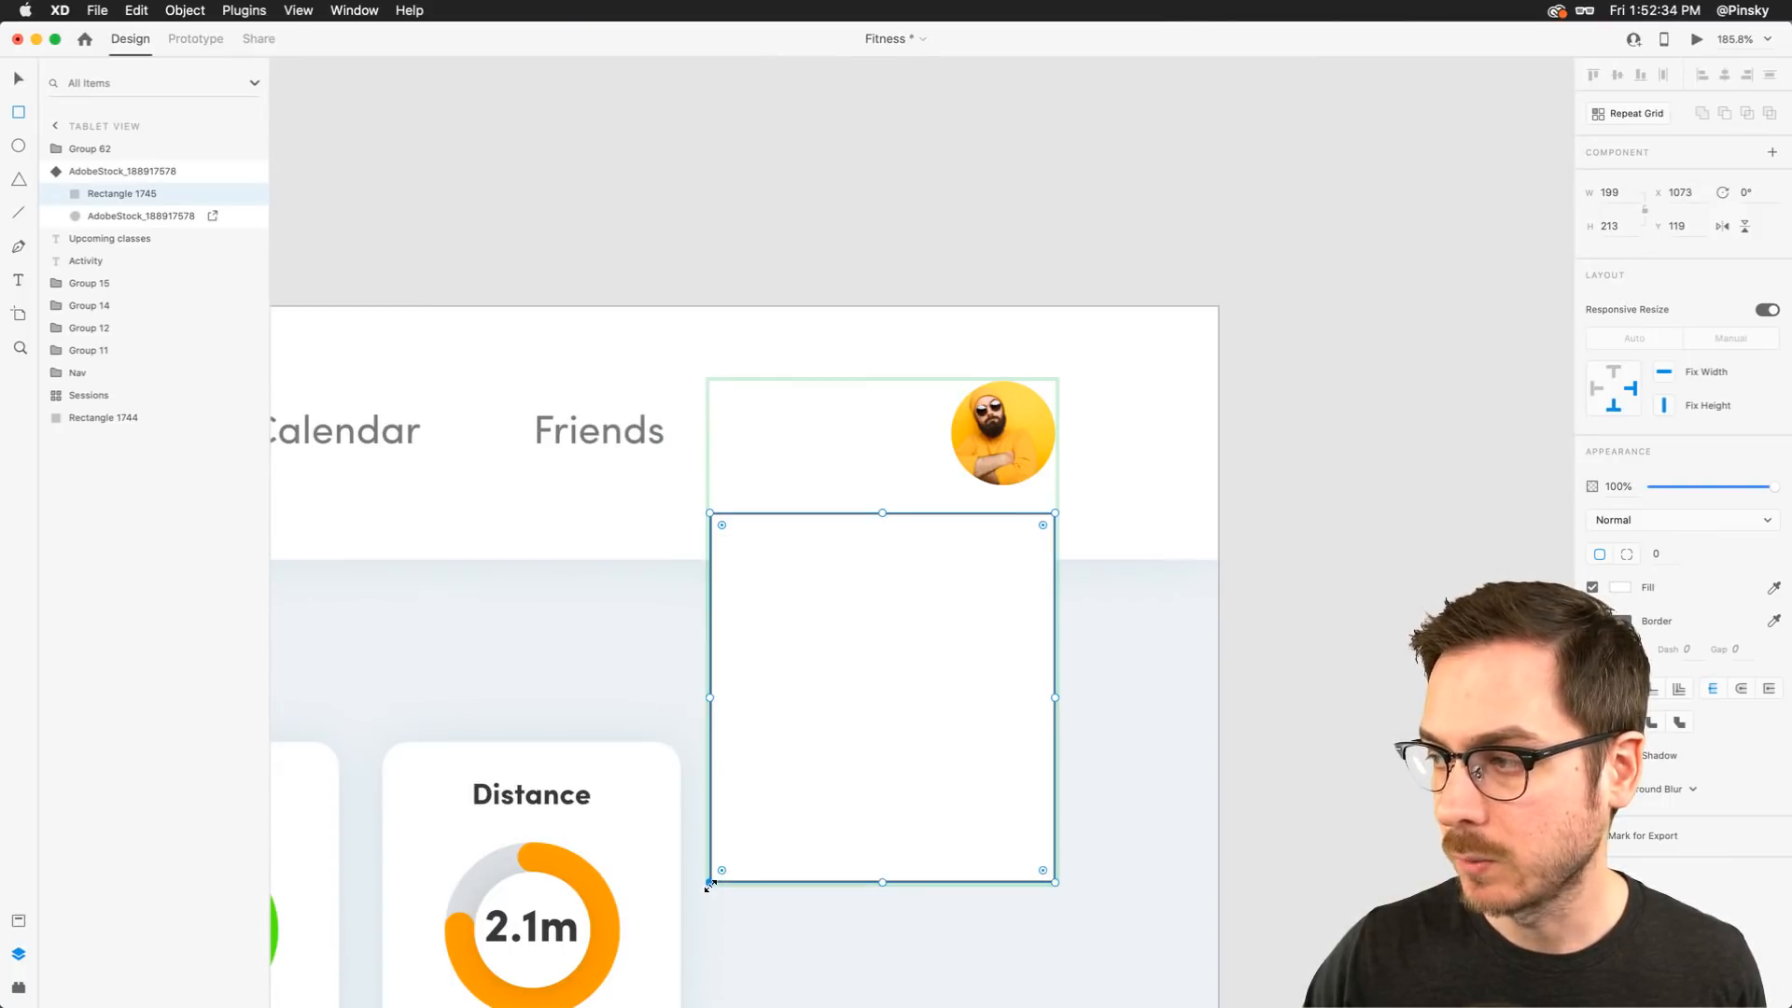
Round the card rectangle's corners to a radius of 10
{"action": "left_click_drag", "start_coordinate": [1040, 519], "coordinate": [1039, 524]}
{"action": "left_click", "coordinate": [1622, 621]}
{"action": "left_click", "coordinate": [1426, 529]}
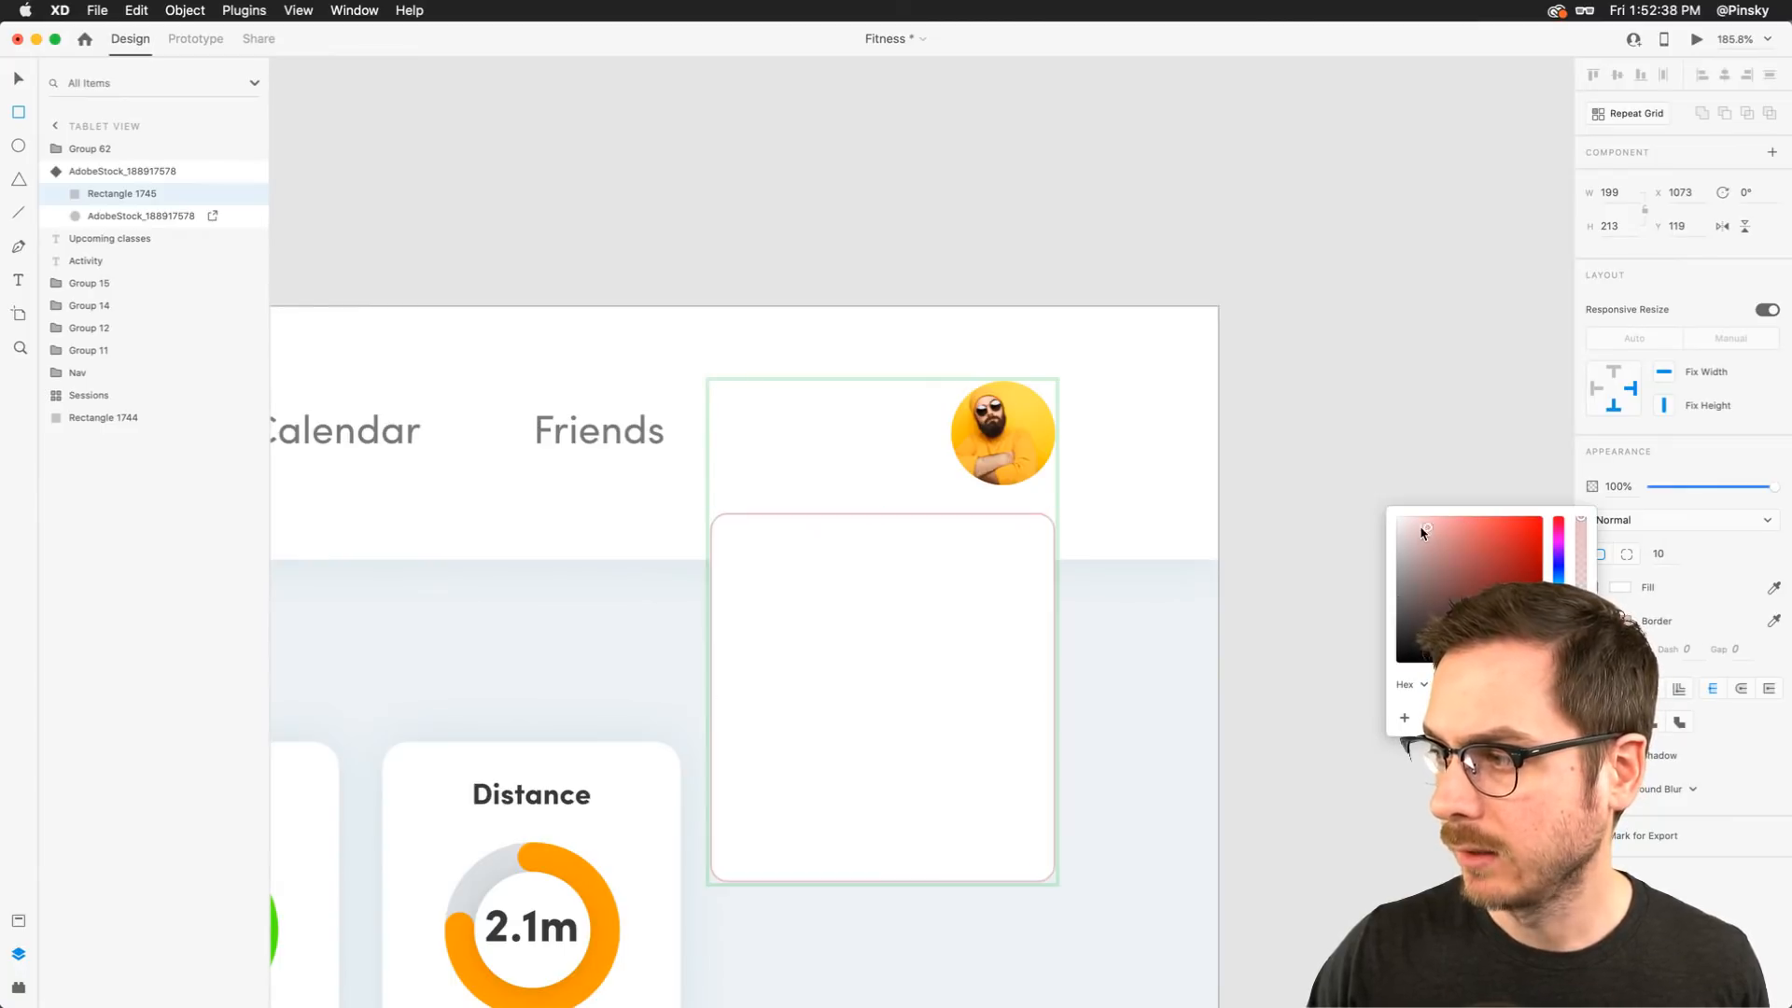
{"action": "left_click", "coordinate": [1380, 527]}
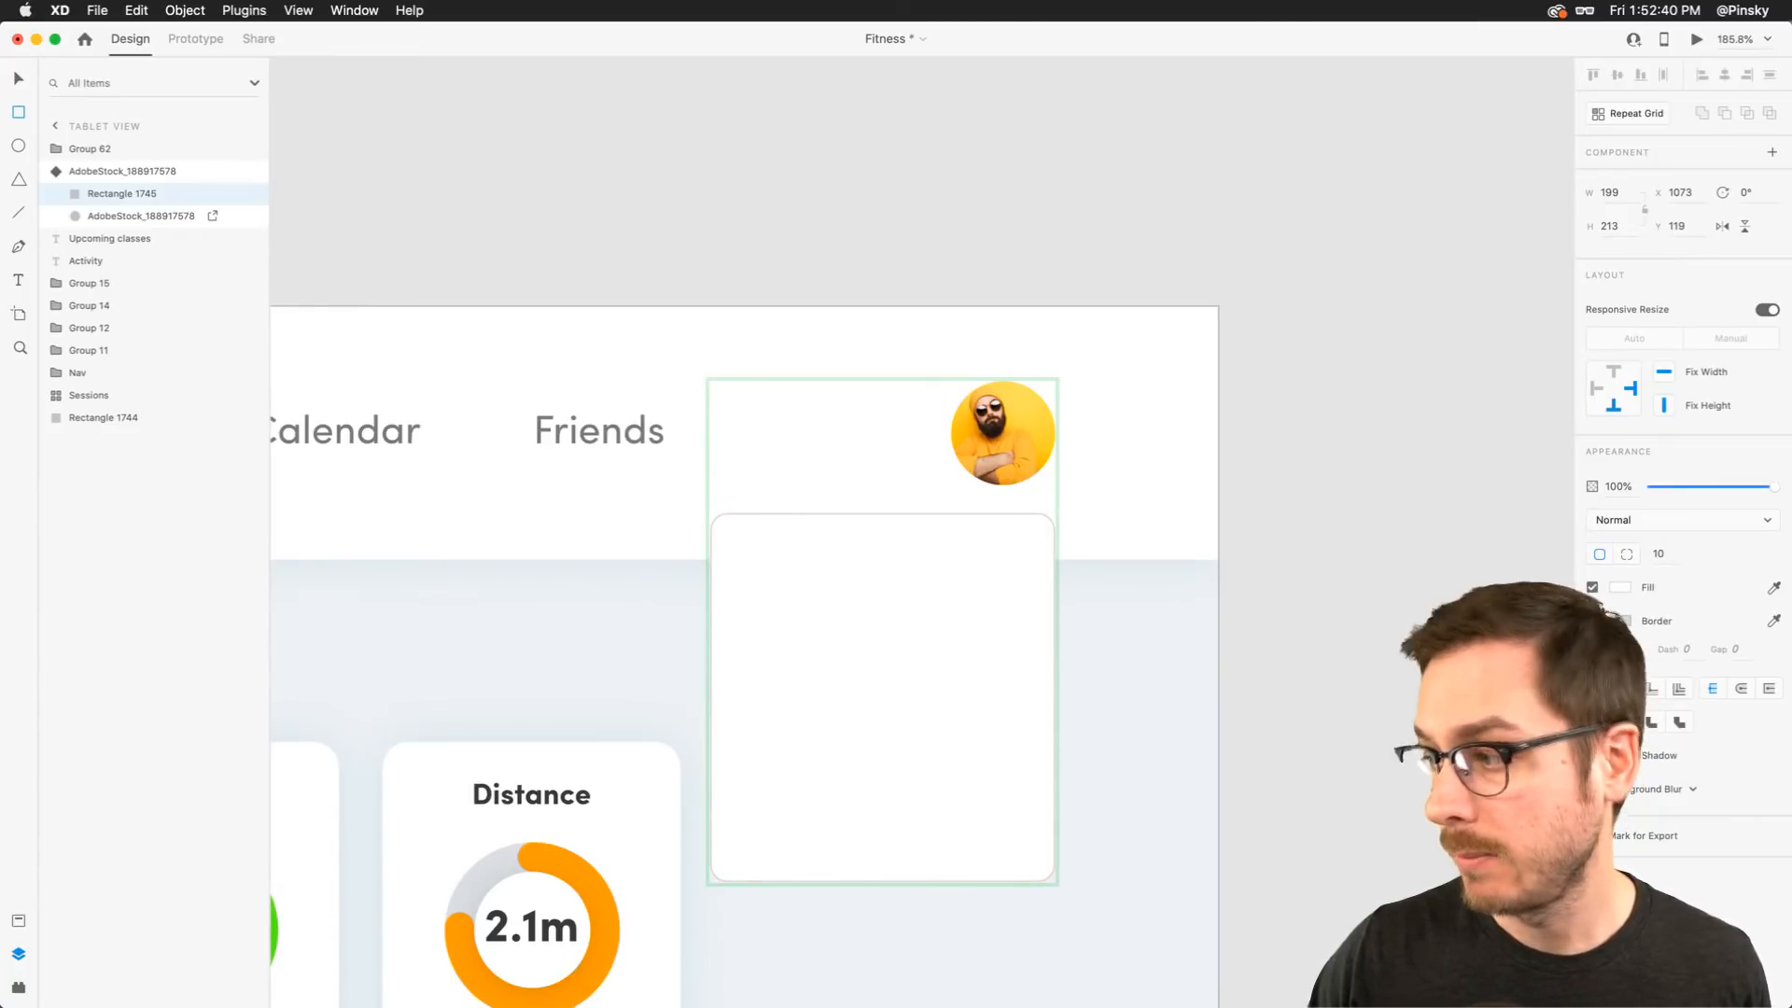
Add a drop shadow with blur 26 to the card and lighten the shadow colour
{"action": "left_click", "coordinate": [1592, 755]}
{"action": "scroll", "coordinate": [1164, 768], "scroll_direction": "down", "scroll_amount": 2}
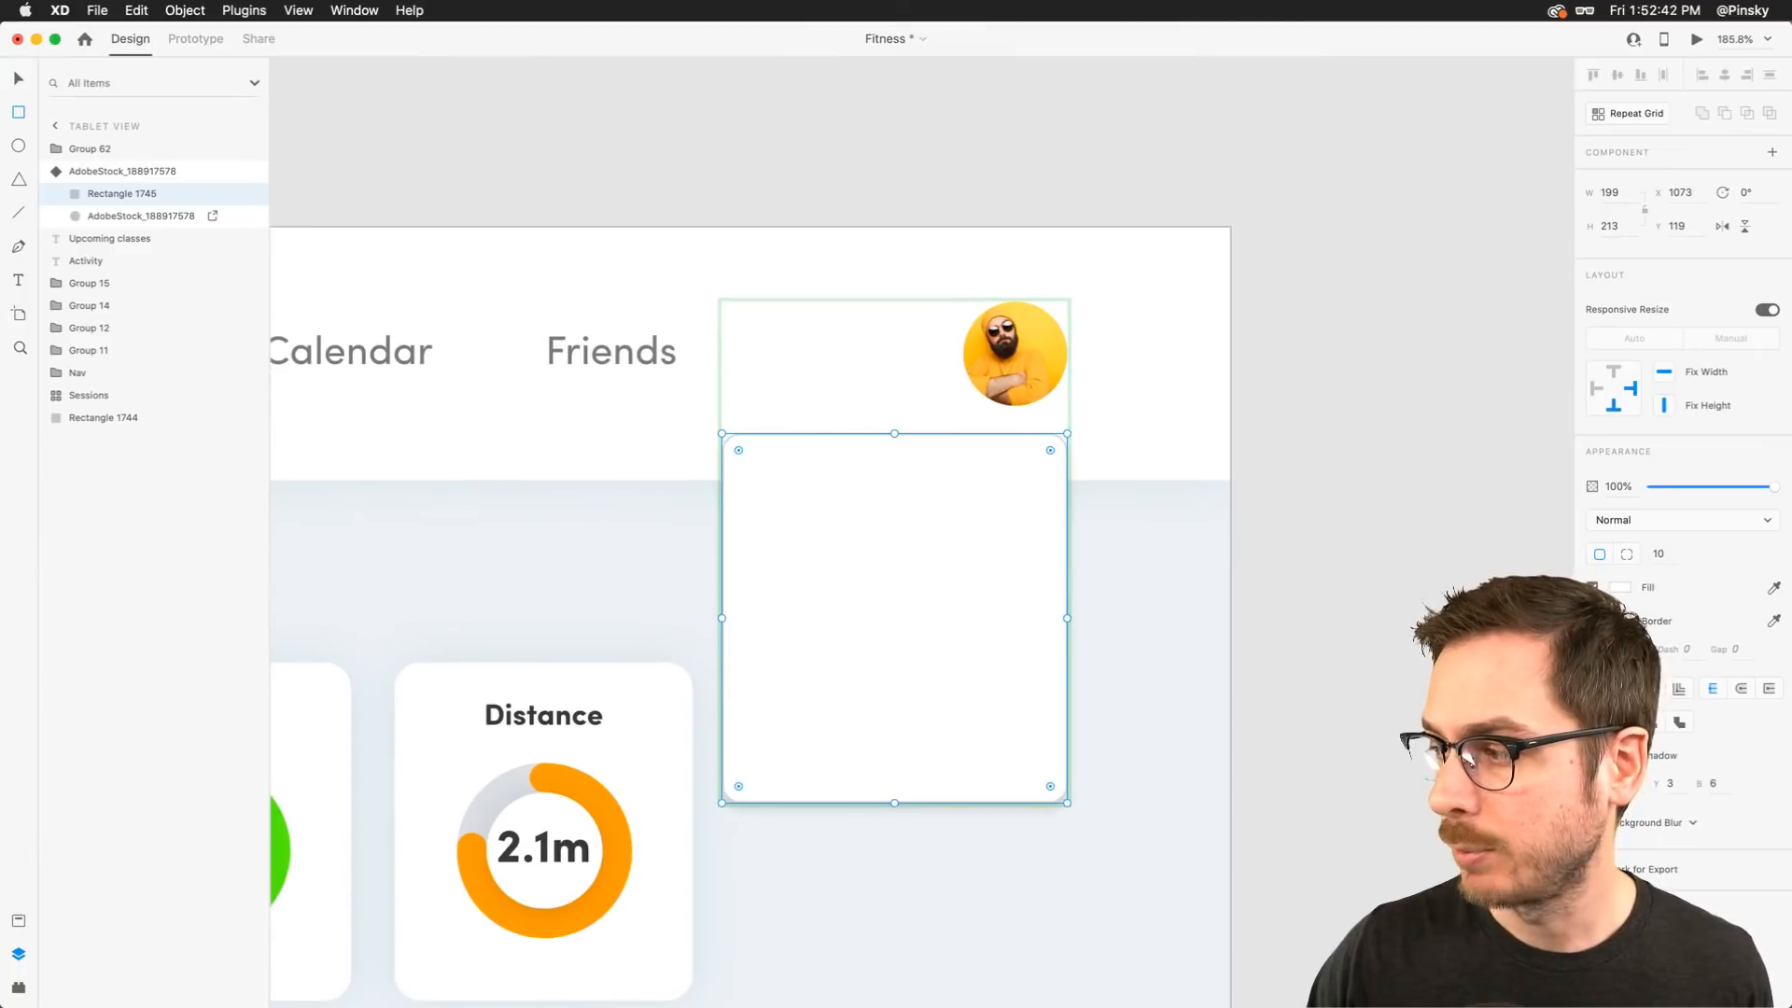
{"action": "left_click", "coordinate": [1675, 789]}
{"action": "key", "text": "Tab"}
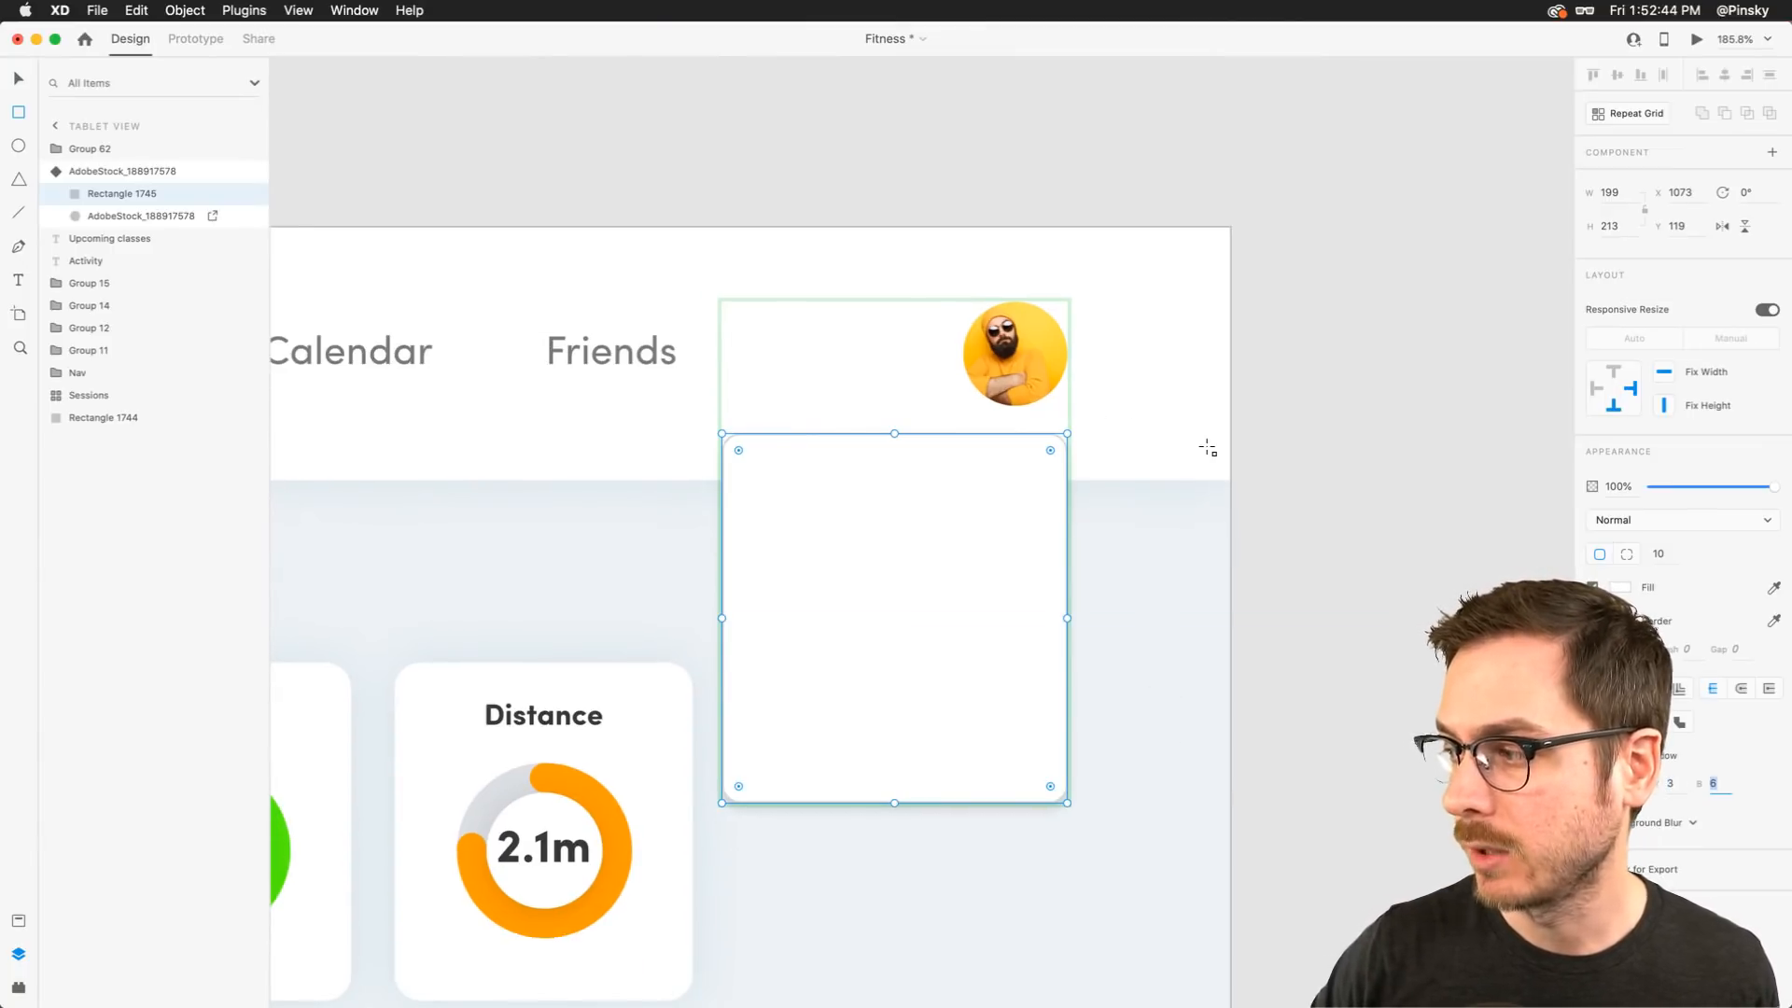
{"action": "key", "text": "shift+Up"}
{"action": "key", "text": "shift+Up"}
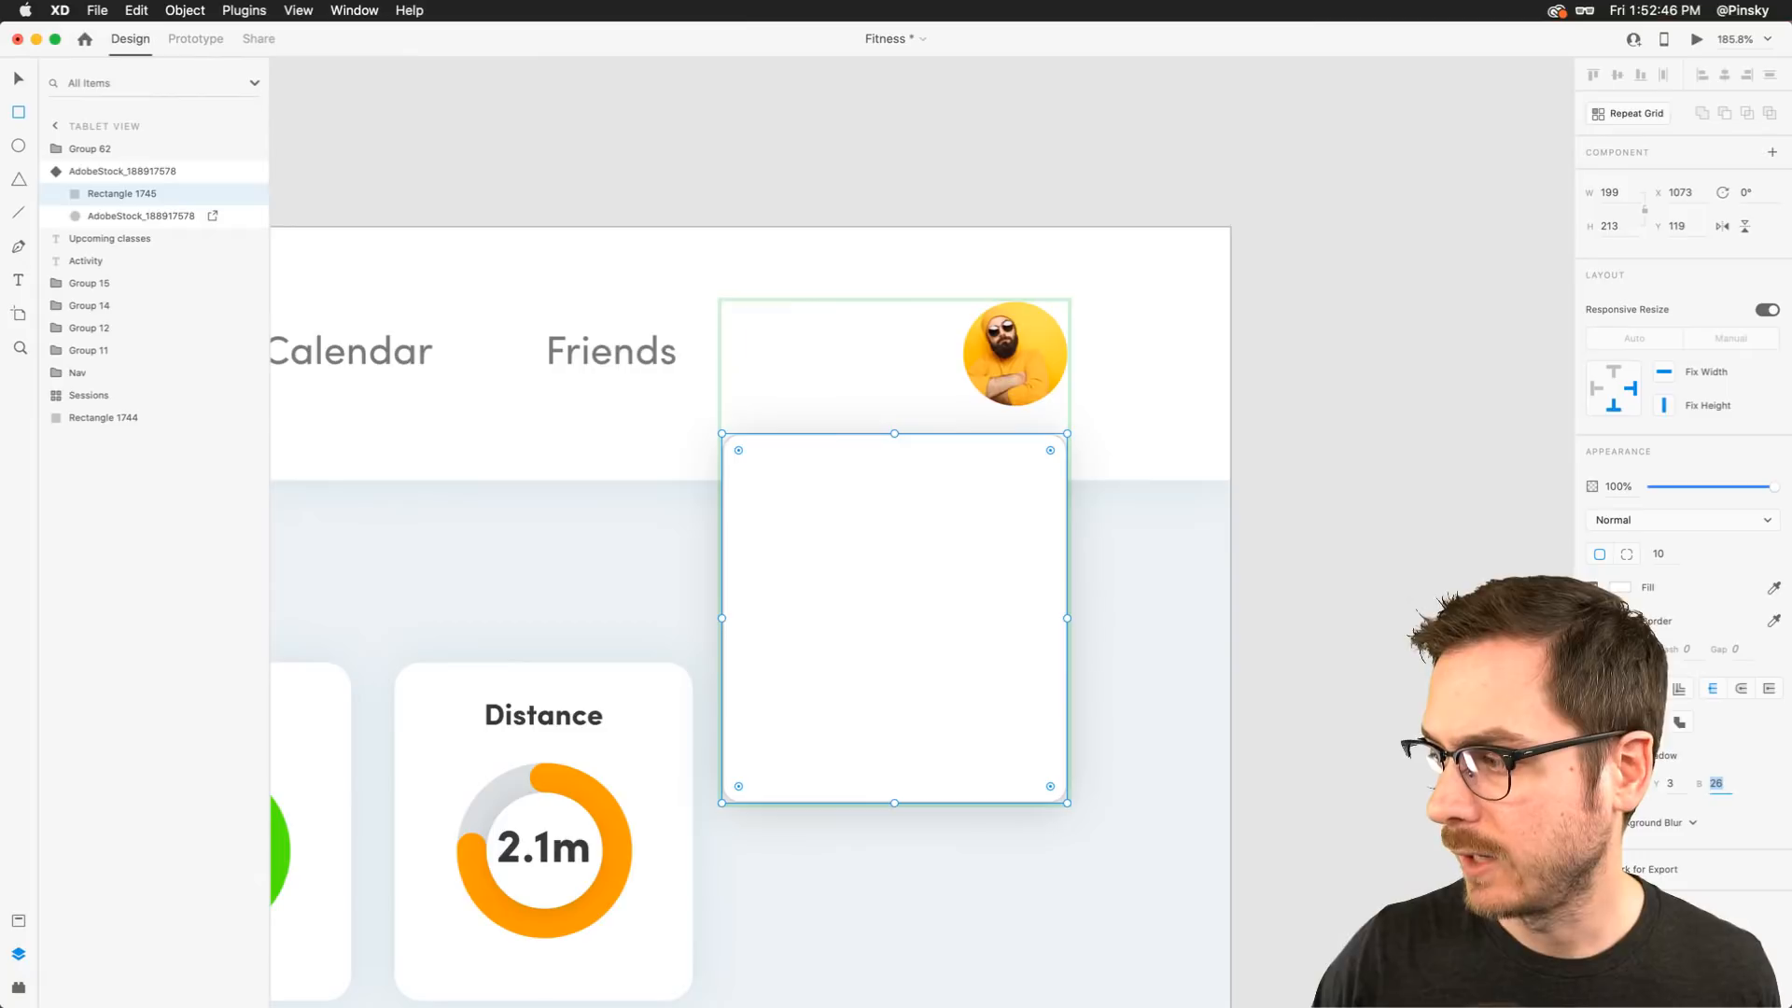
{"action": "left_click", "coordinate": [1621, 756]}
{"action": "left_click_drag", "start_coordinate": [1553, 774], "coordinate": [1553, 771]}
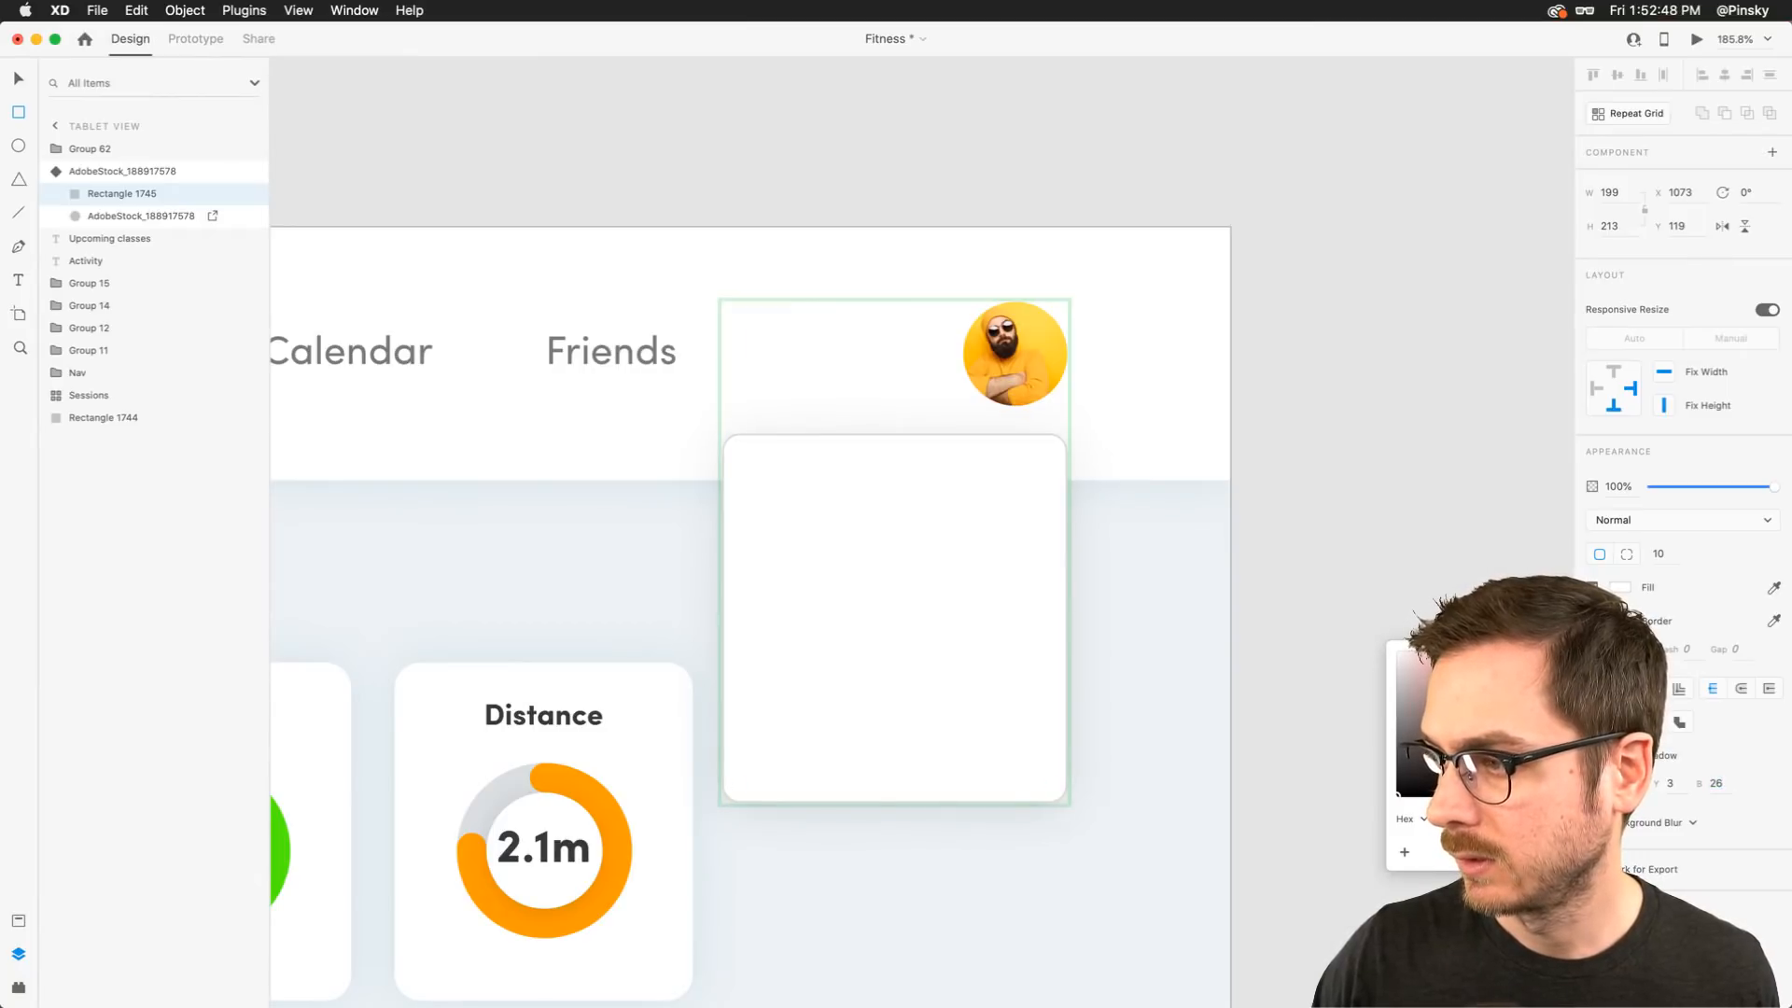
{"action": "left_click", "coordinate": [1329, 657]}
{"action": "key", "text": "v"}
{"action": "left_click", "coordinate": [1328, 655]}
{"action": "left_click", "coordinate": [932, 507]}
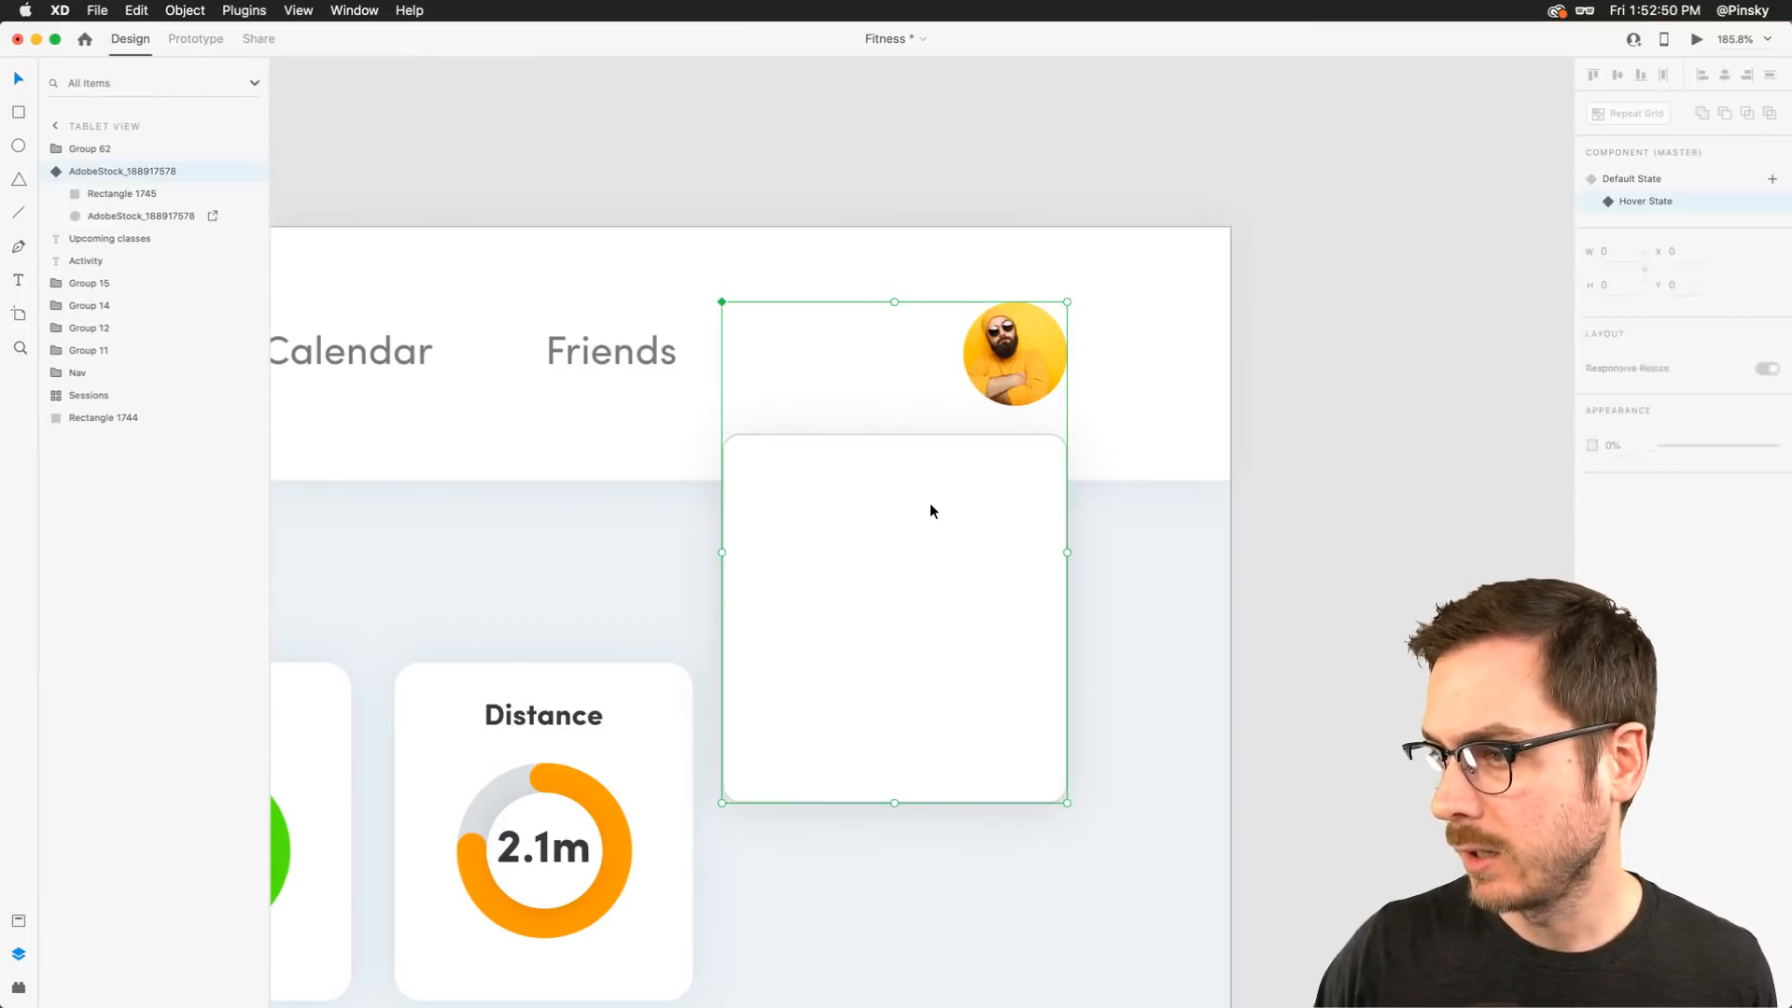
Add the user's full name as a bold heading at the top of the card and centre it
{"action": "double_click", "coordinate": [877, 491]}
{"action": "key", "text": "t"}
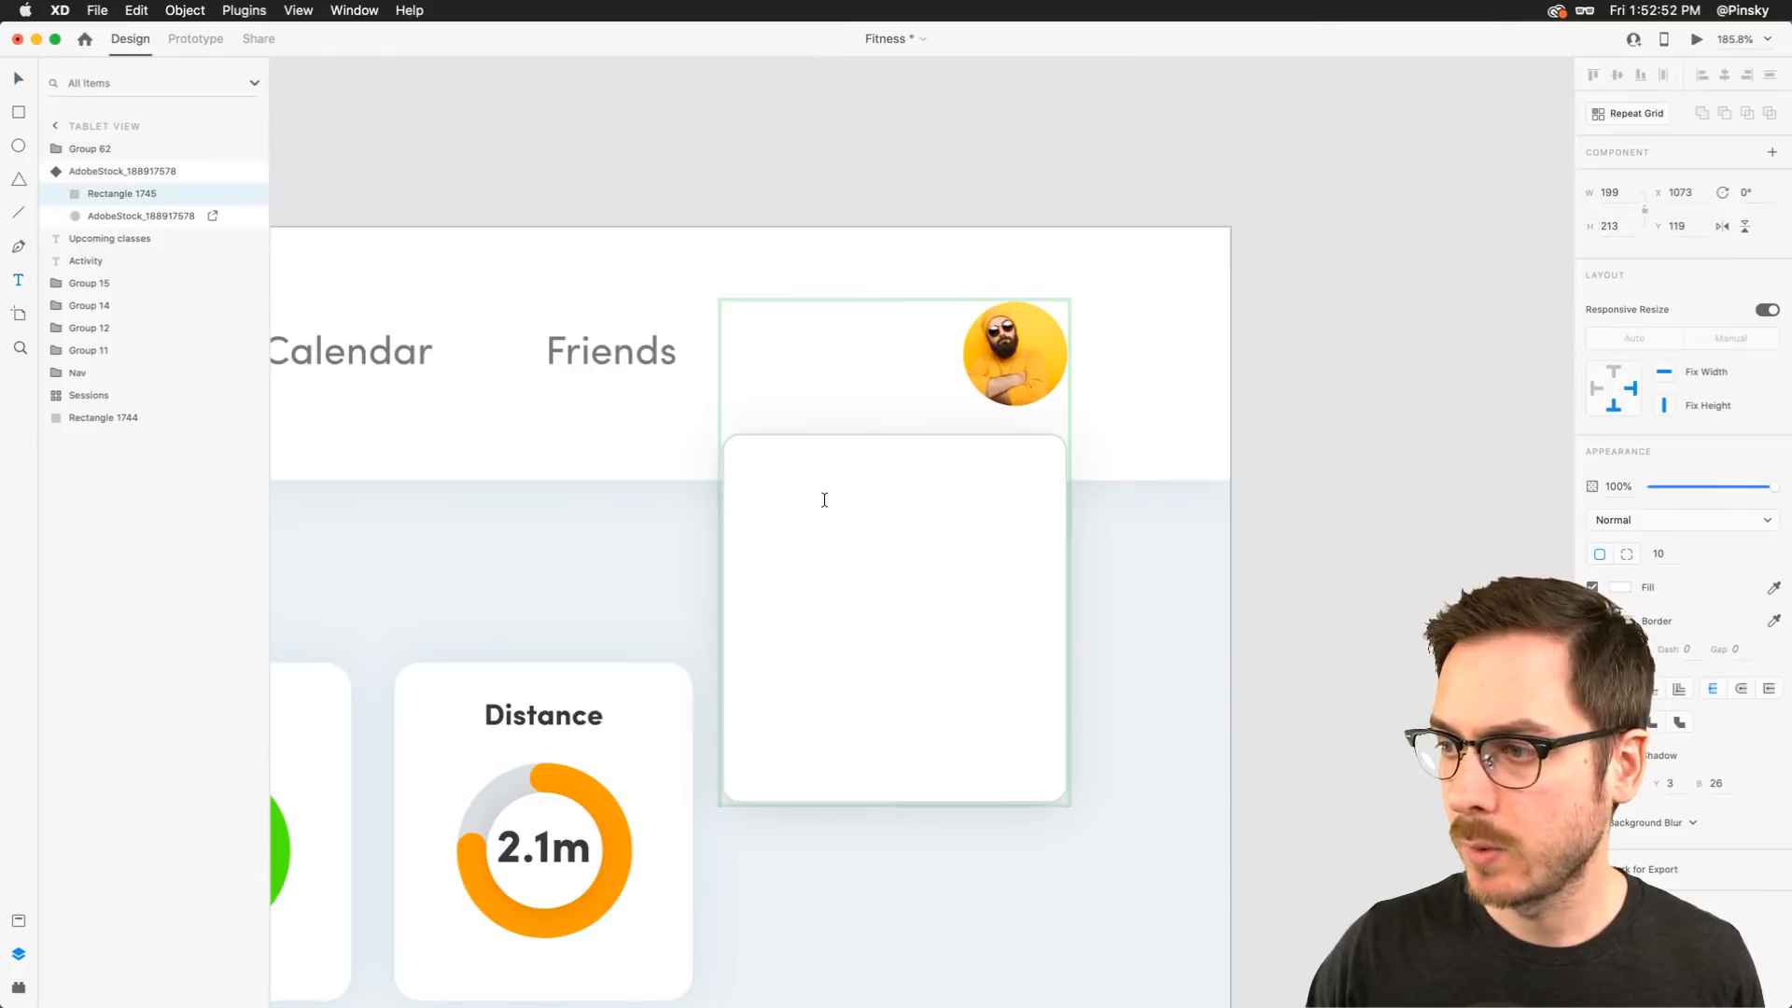
{"action": "left_click", "coordinate": [824, 499]}
{"action": "type", "text": "Brand"}
{"action": "key", "text": "BackSpace"}
{"action": "key", "text": "BackSpace"}
{"action": "type", "text": "d"}
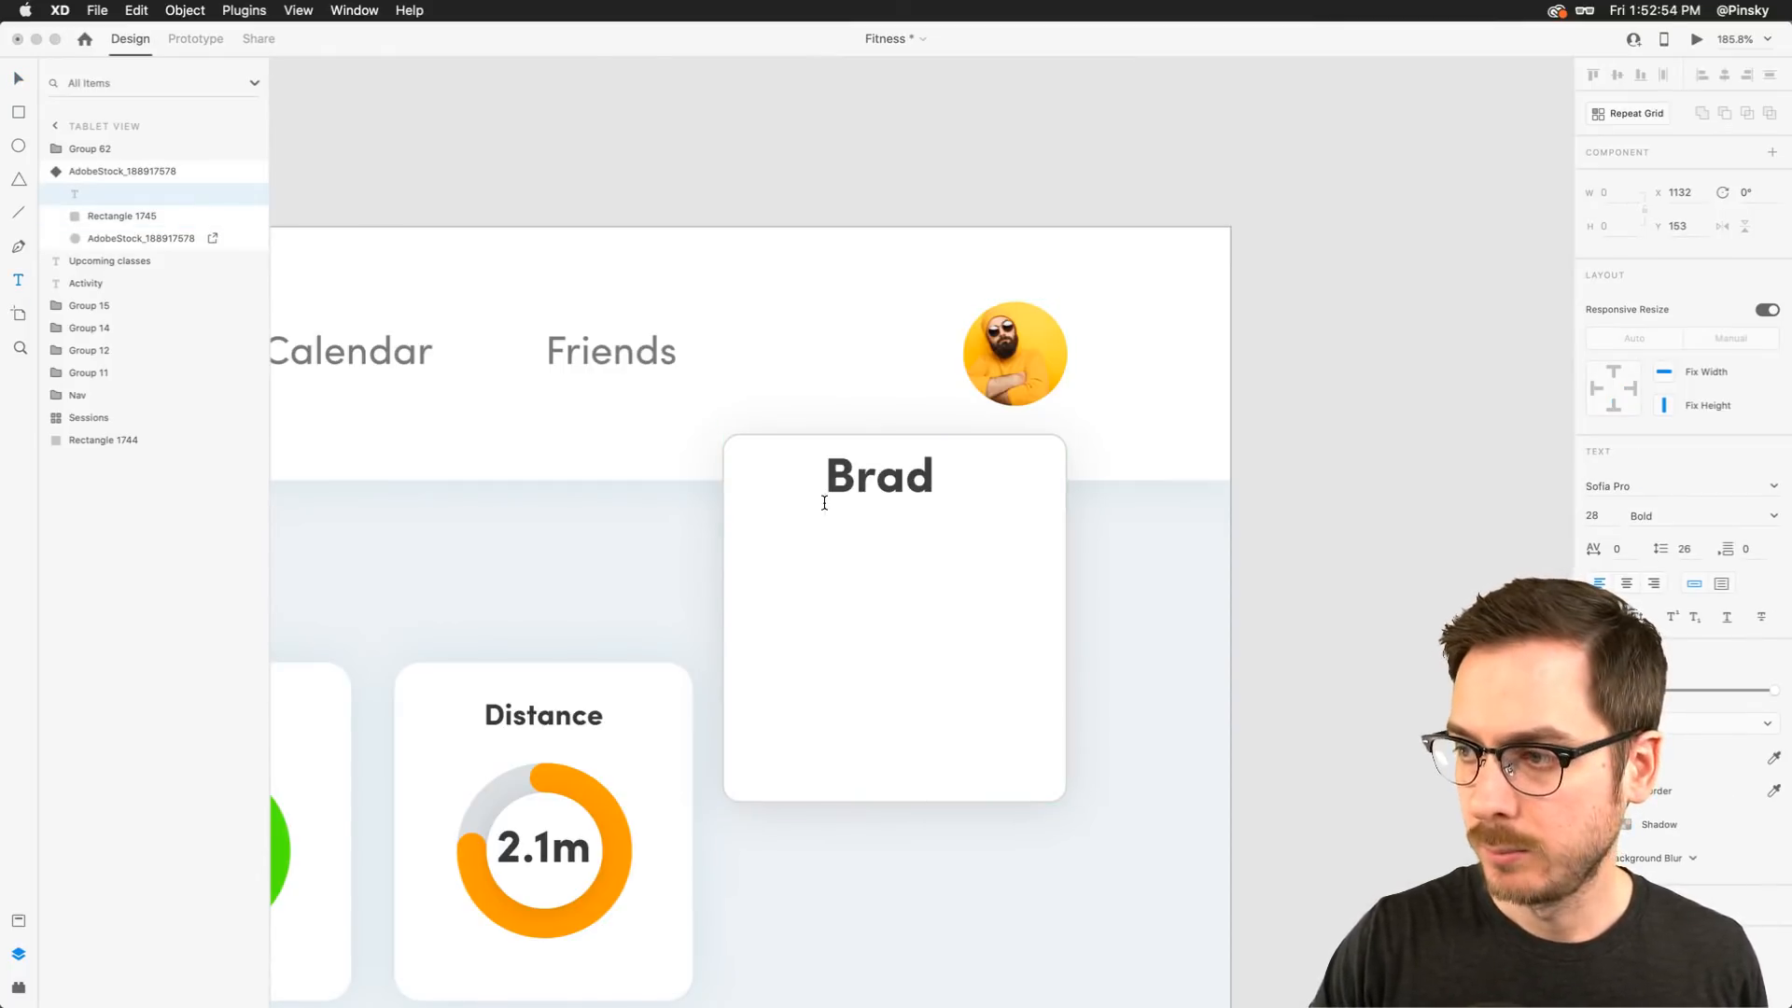
{"action": "type", "text": " Beadman"}
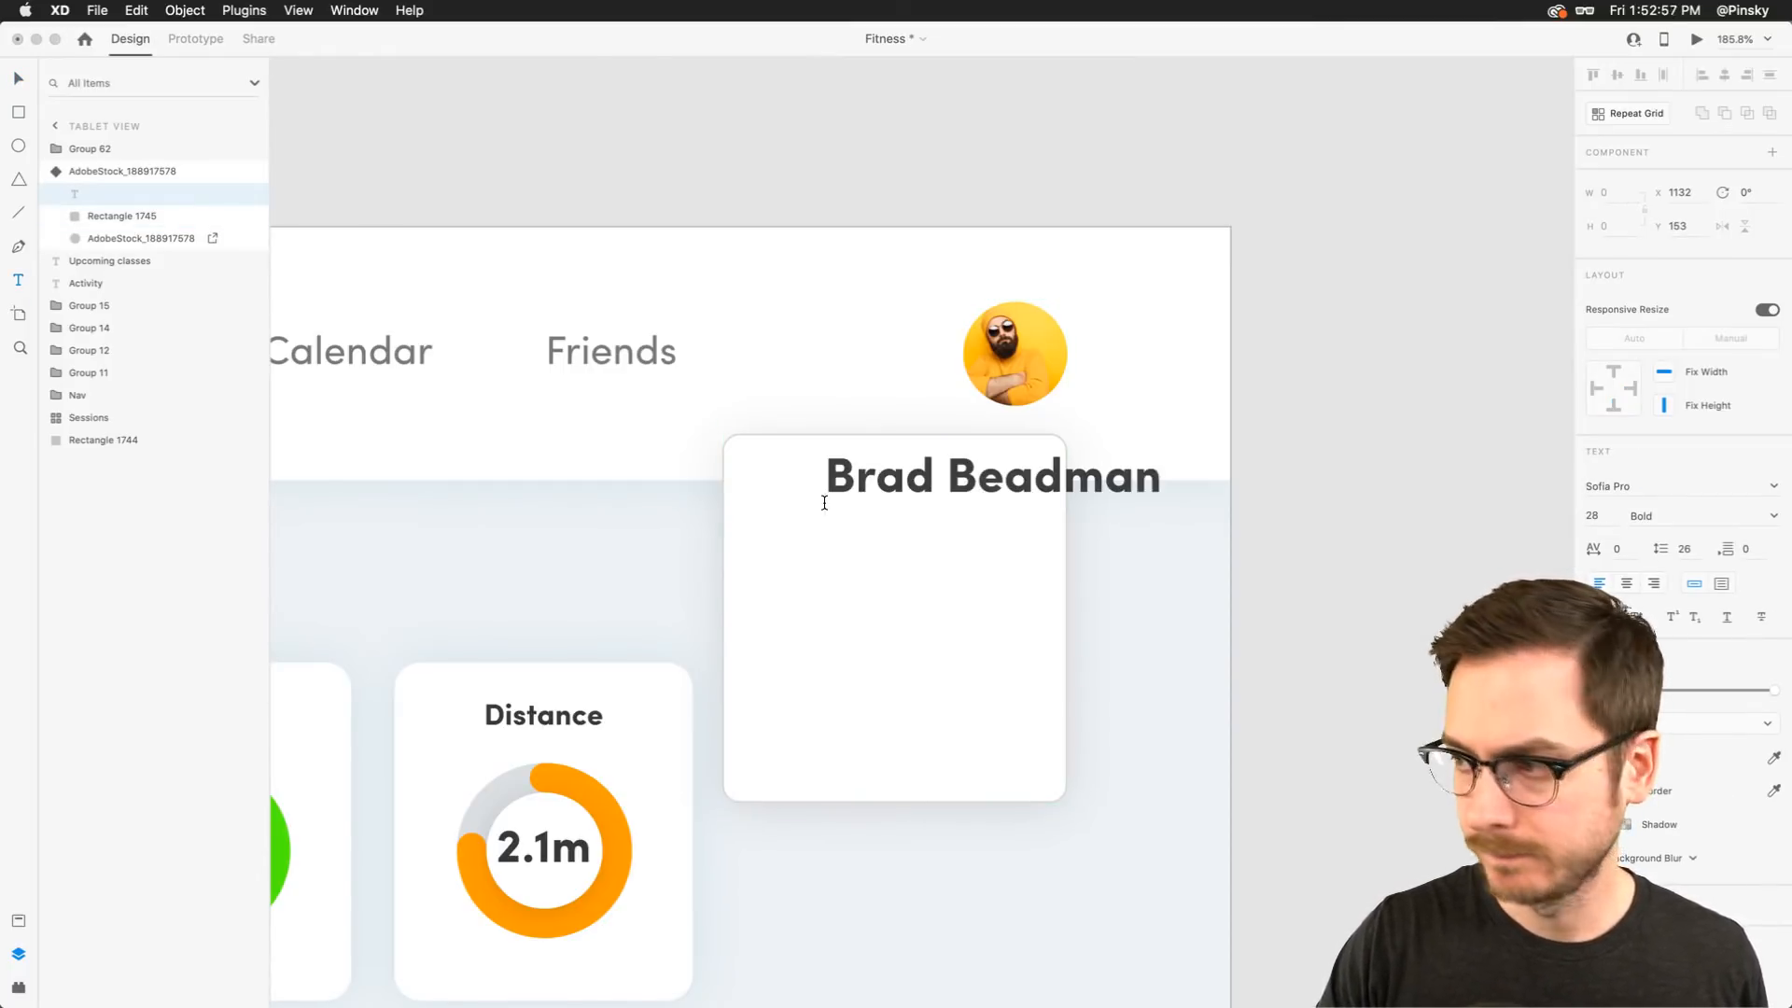
{"action": "key", "text": "Escape"}
{"action": "left_click_drag", "start_coordinate": [951, 474], "coordinate": [899, 484]}
Copy the three activity badges from the phone profile artboard and paste them onto the tablet card
{"action": "scroll", "coordinate": [899, 484], "scroll_direction": "down", "scroll_amount": 5}
{"action": "scroll", "coordinate": [899, 484], "scroll_direction": "up", "scroll_amount": 4}
{"action": "scroll", "coordinate": [898, 484], "scroll_direction": "up", "scroll_amount": 3}
{"action": "scroll", "coordinate": [898, 484], "scroll_direction": "right", "scroll_amount": 1}
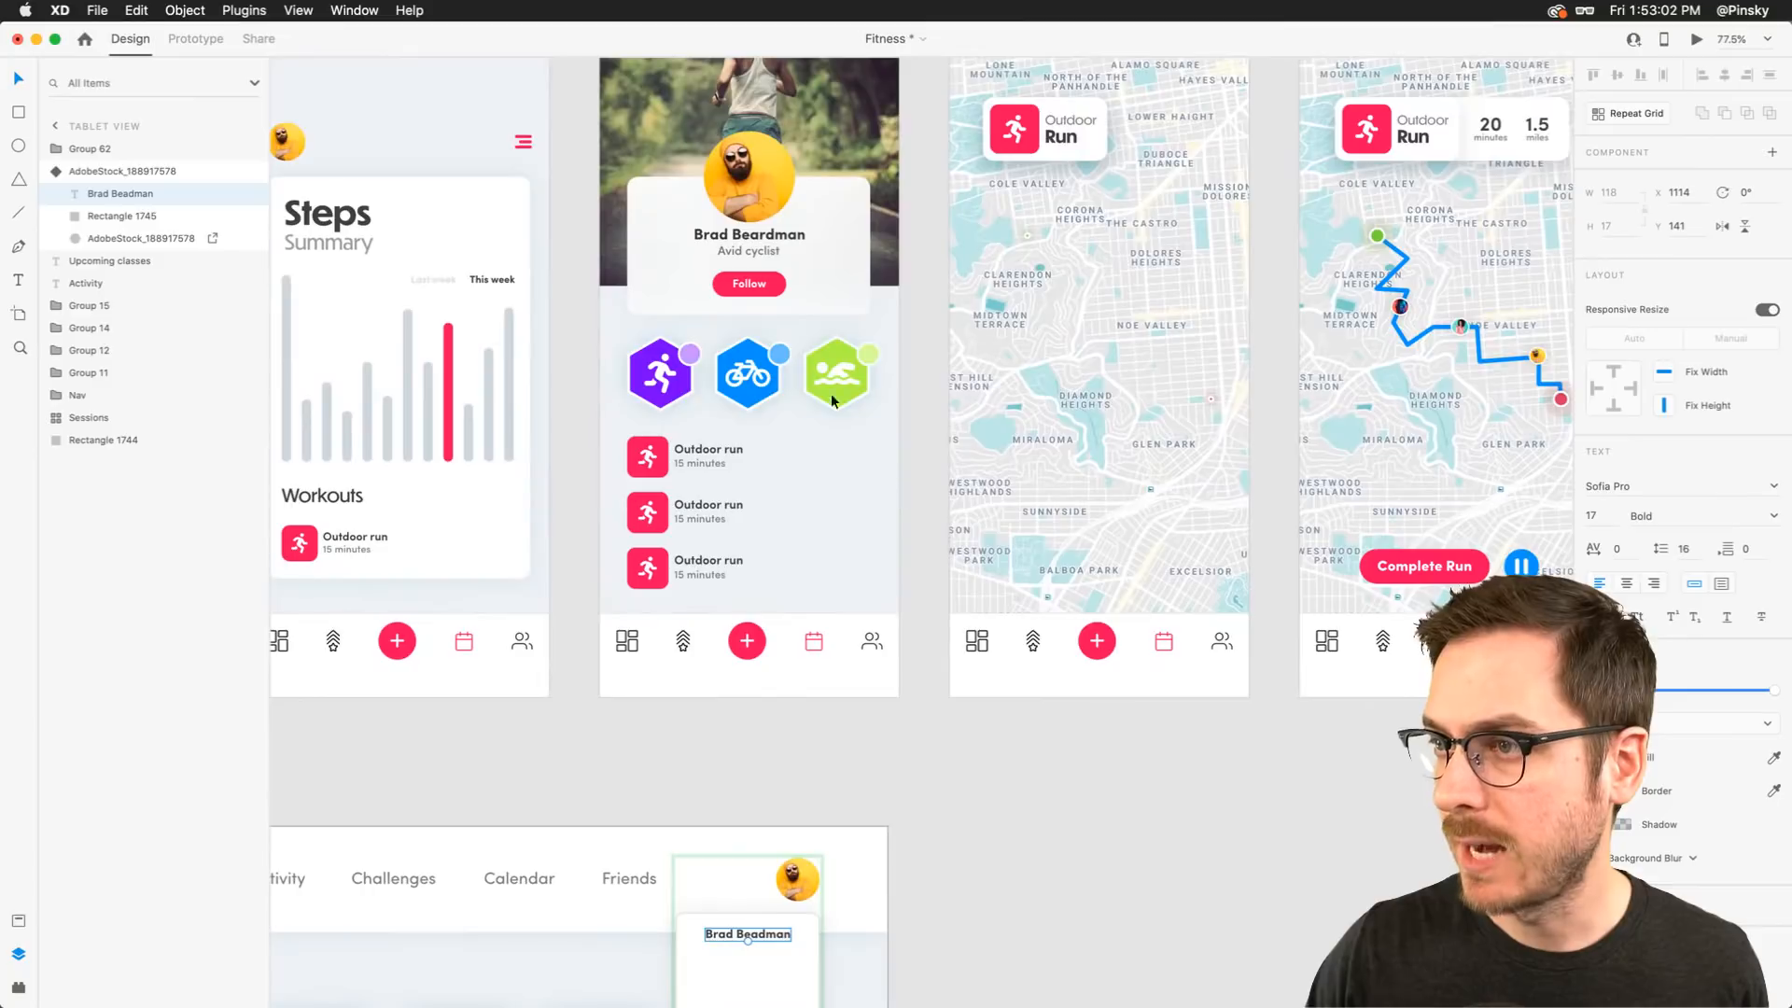
{"action": "left_click", "coordinate": [780, 286]}
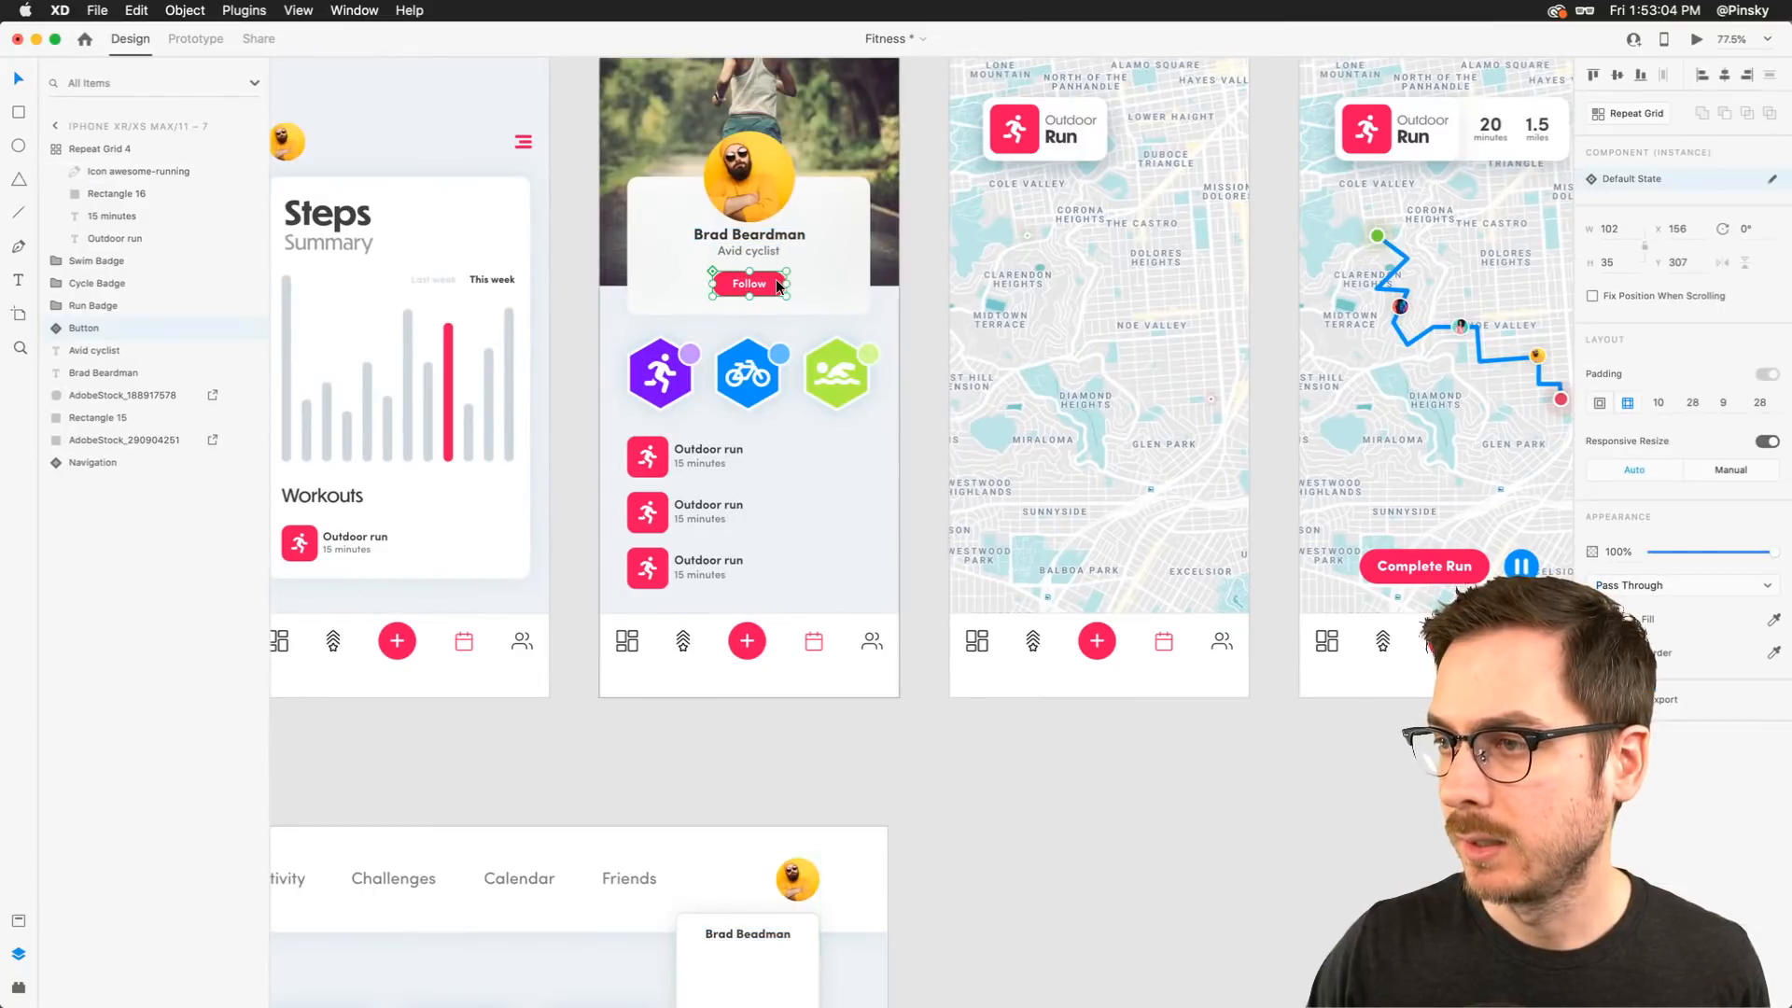
{"action": "left_click", "coordinate": [842, 381]}
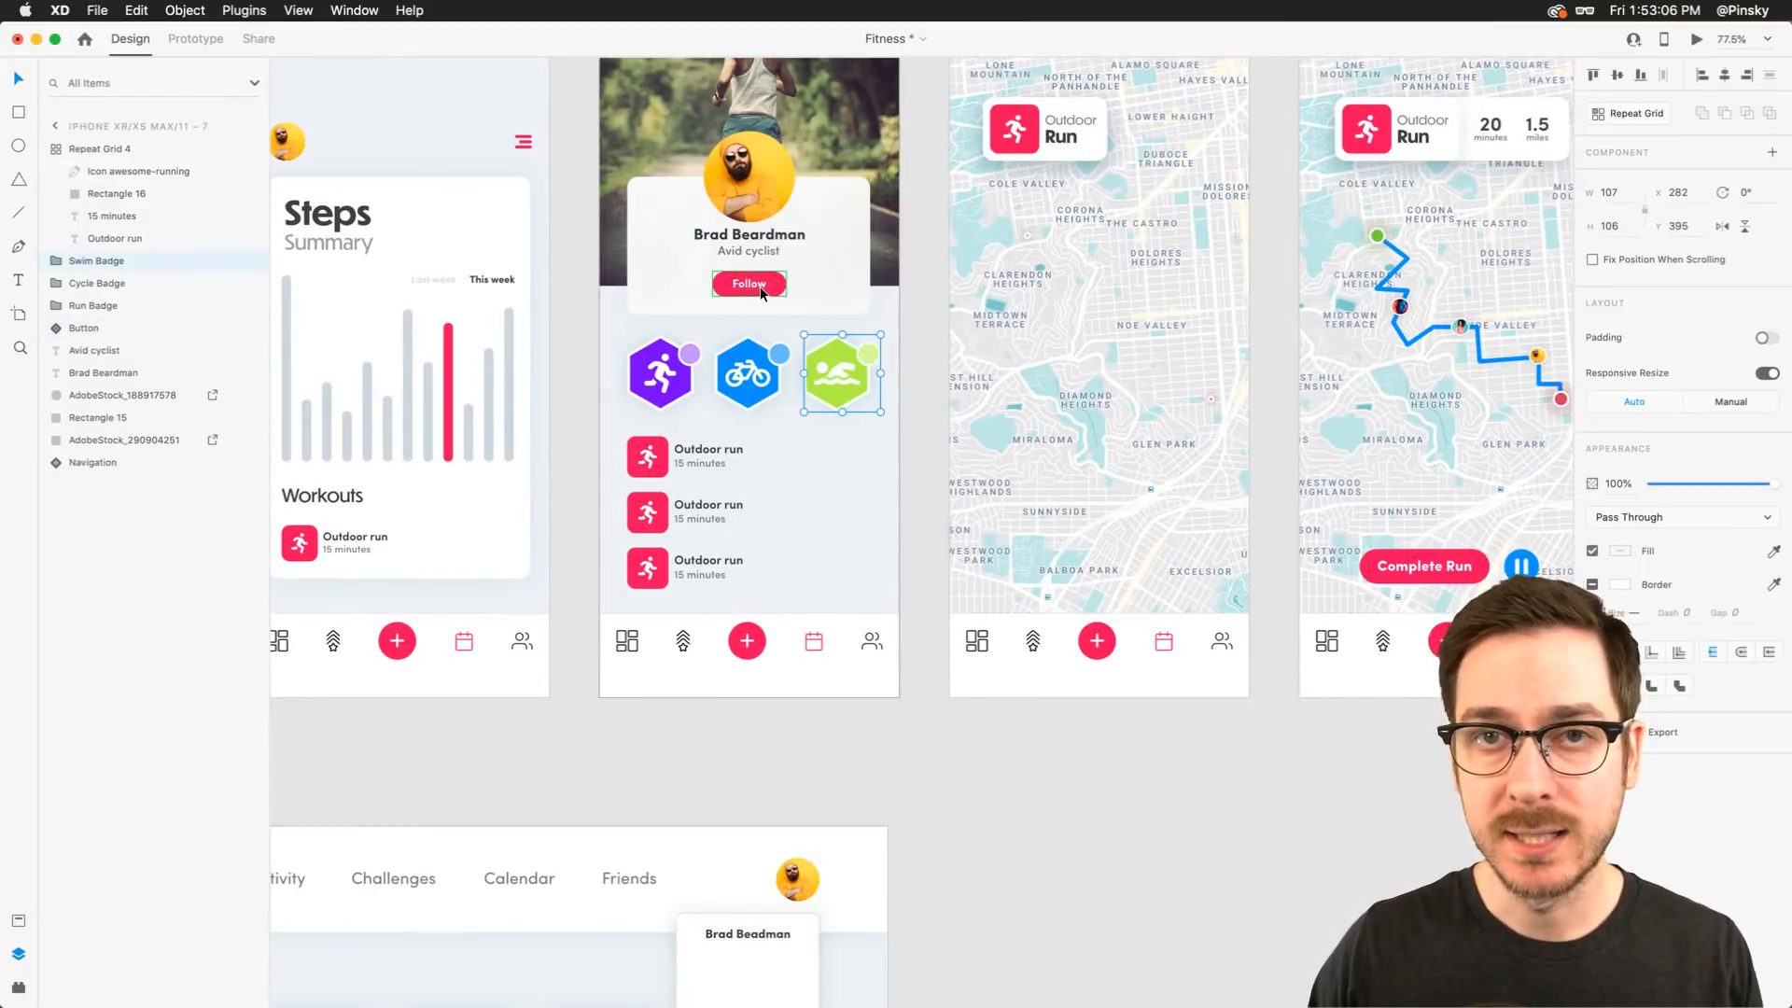
{"action": "left_click_drag", "start_coordinate": [816, 366], "coordinate": [831, 390]}
{"action": "key", "text": "super+z"}
{"action": "left_click", "coordinate": [752, 375], "text": "shift"}
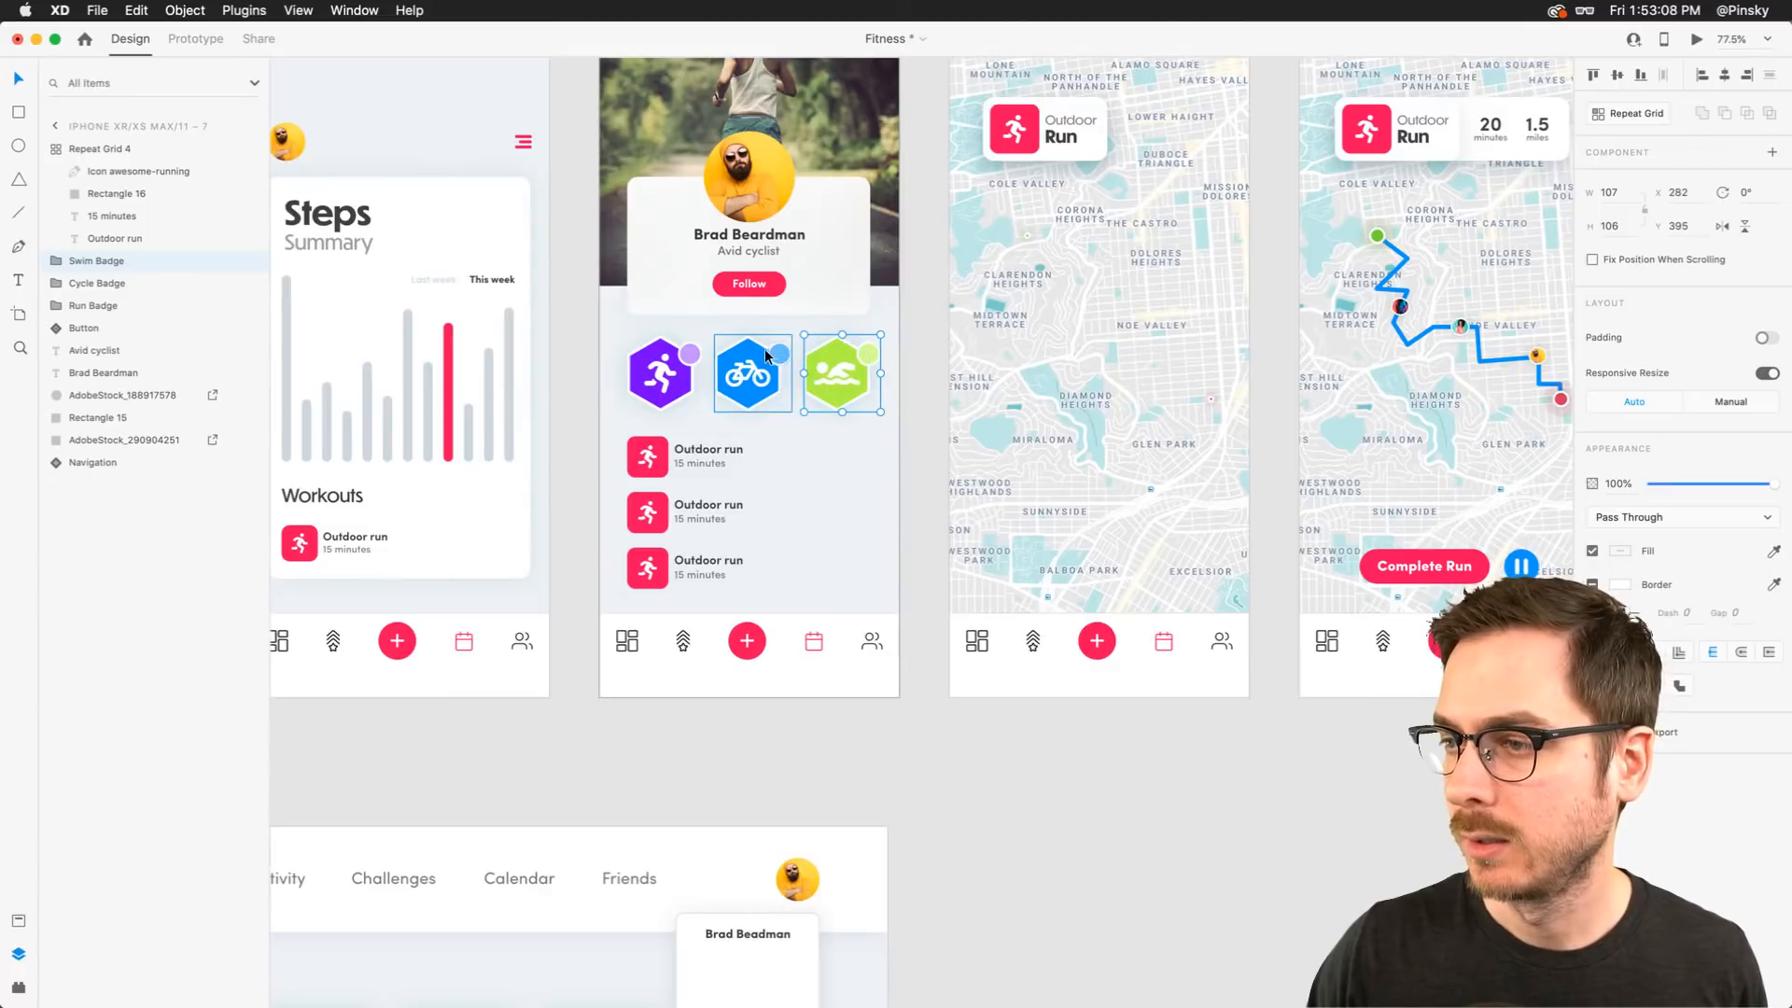
{"action": "left_click", "coordinate": [665, 375], "text": "shift"}
{"action": "scroll", "coordinate": [746, 432], "scroll_direction": "down", "scroll_amount": 10}
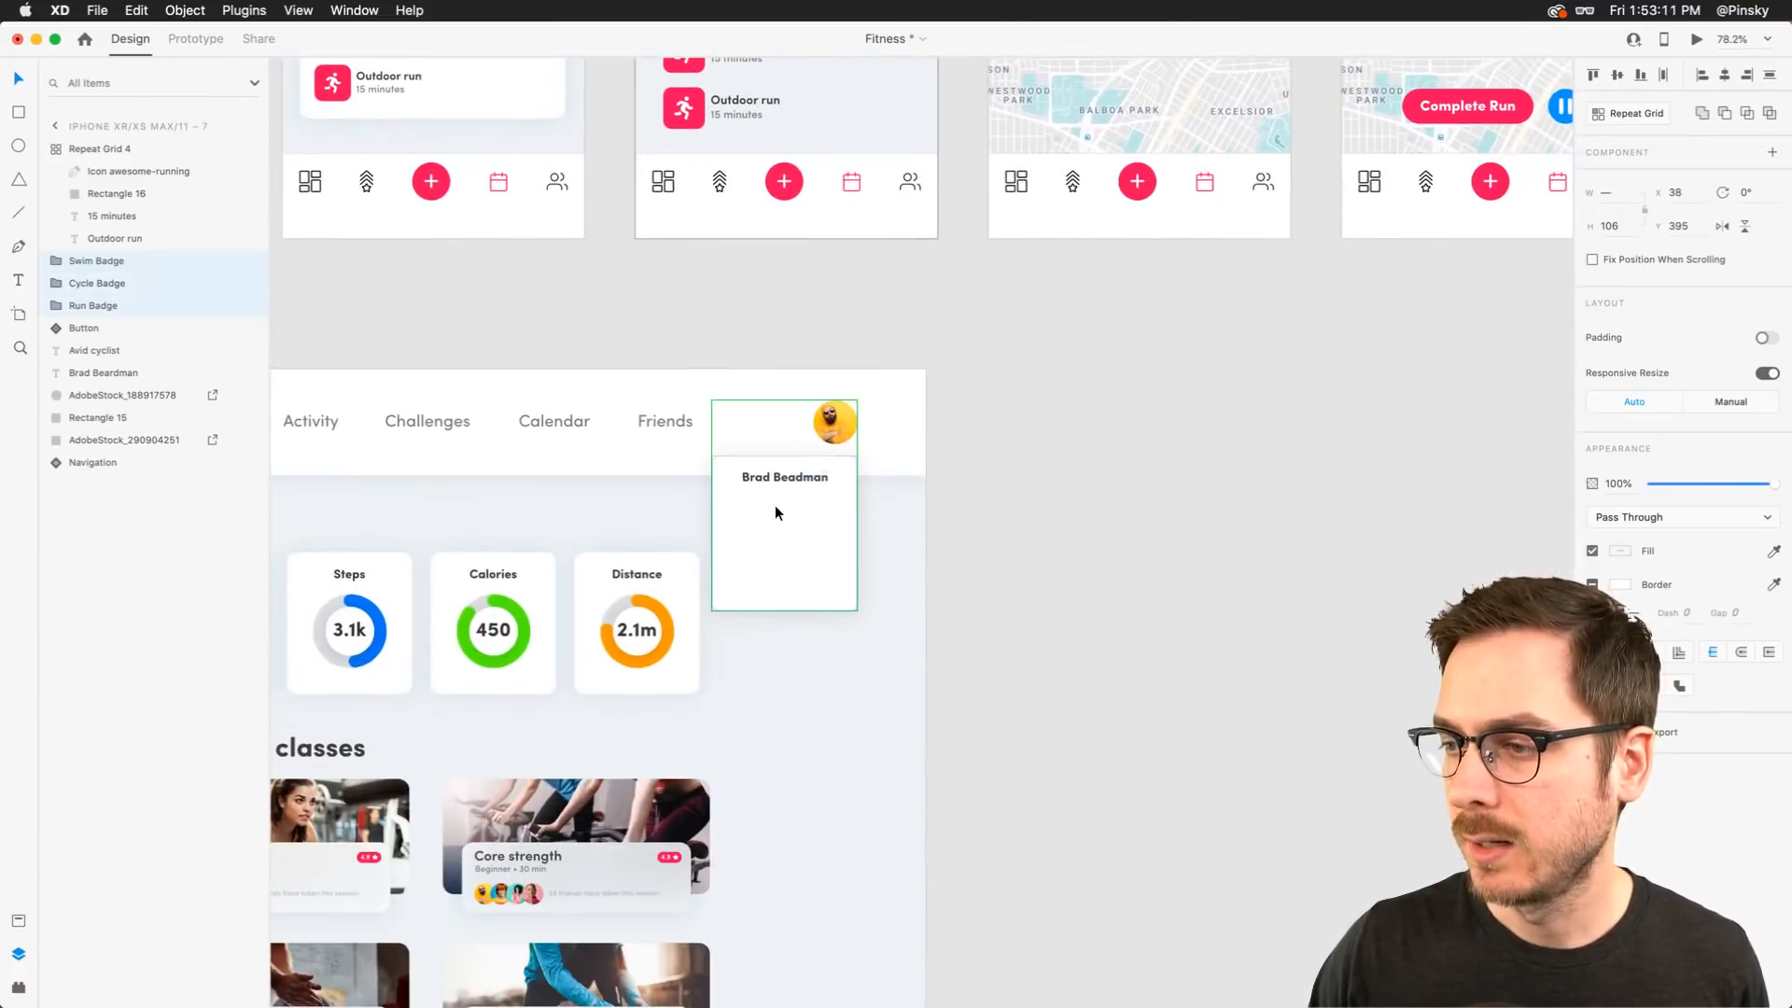
{"action": "left_click", "coordinate": [786, 548]}
{"action": "scroll", "coordinate": [786, 543], "scroll_direction": "up", "scroll_amount": 10}
{"action": "key", "text": "super+v"}
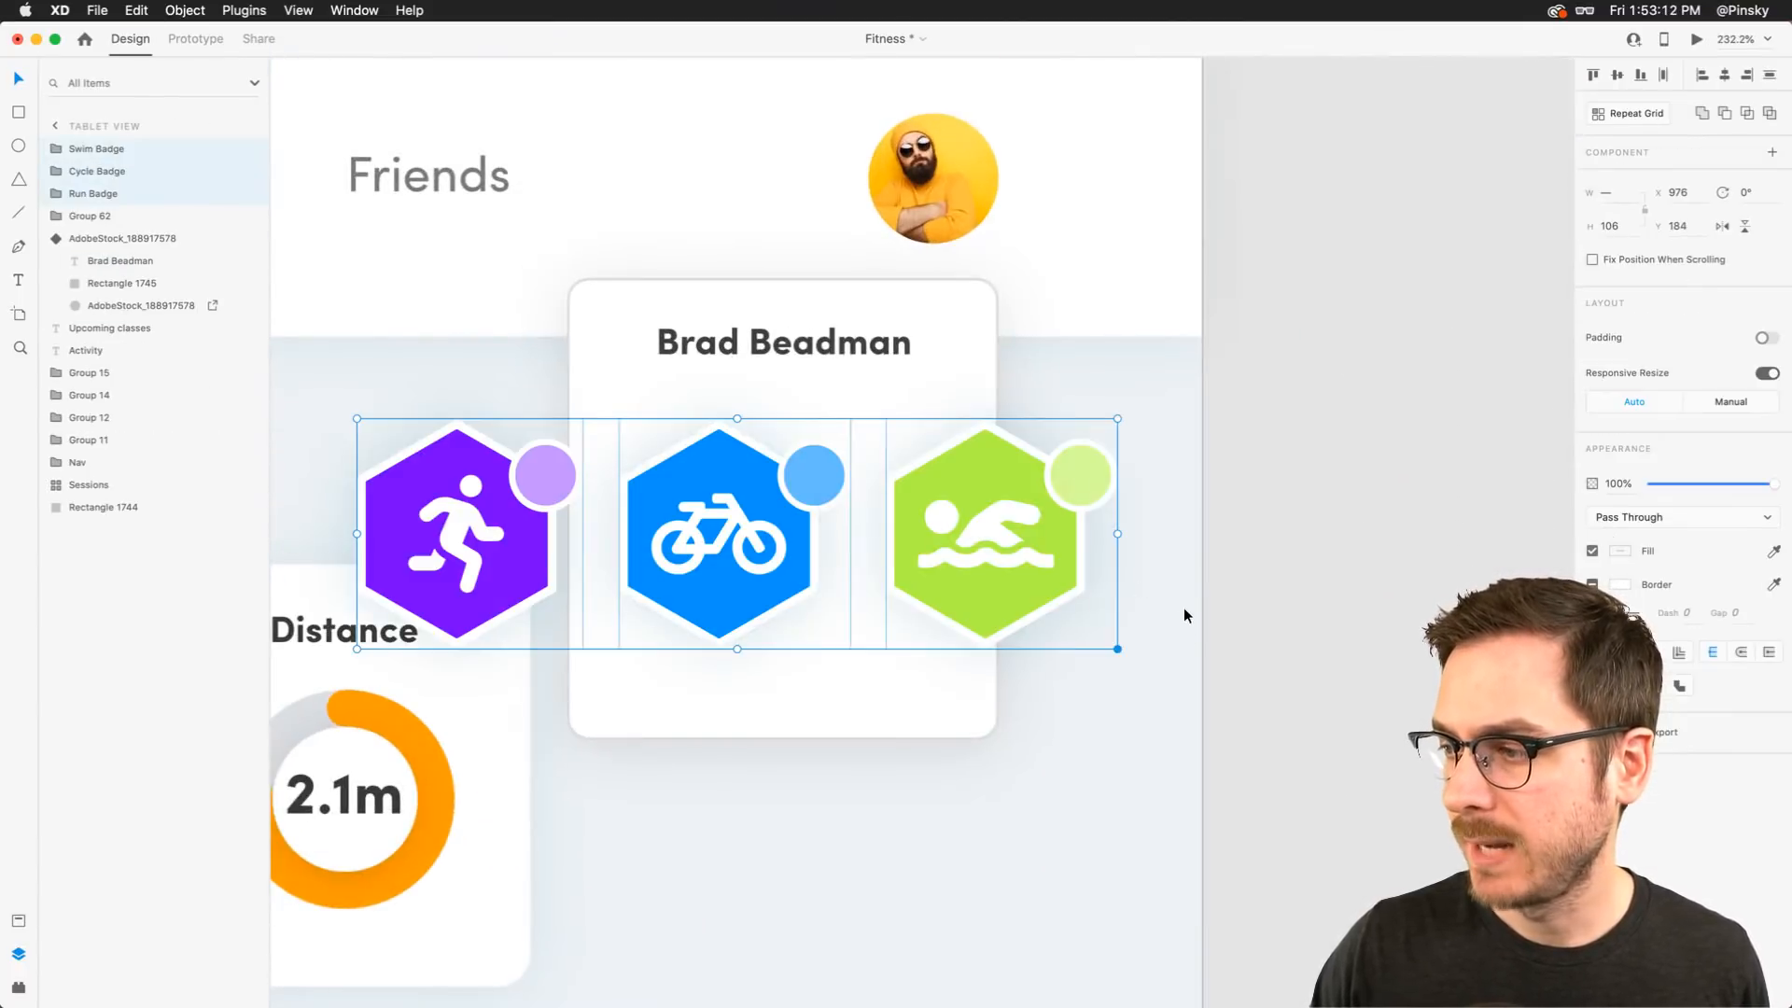
Scale the pasted badges down and place them under the name heading
{"action": "left_click_drag", "start_coordinate": [1119, 652], "coordinate": [1025, 581]}
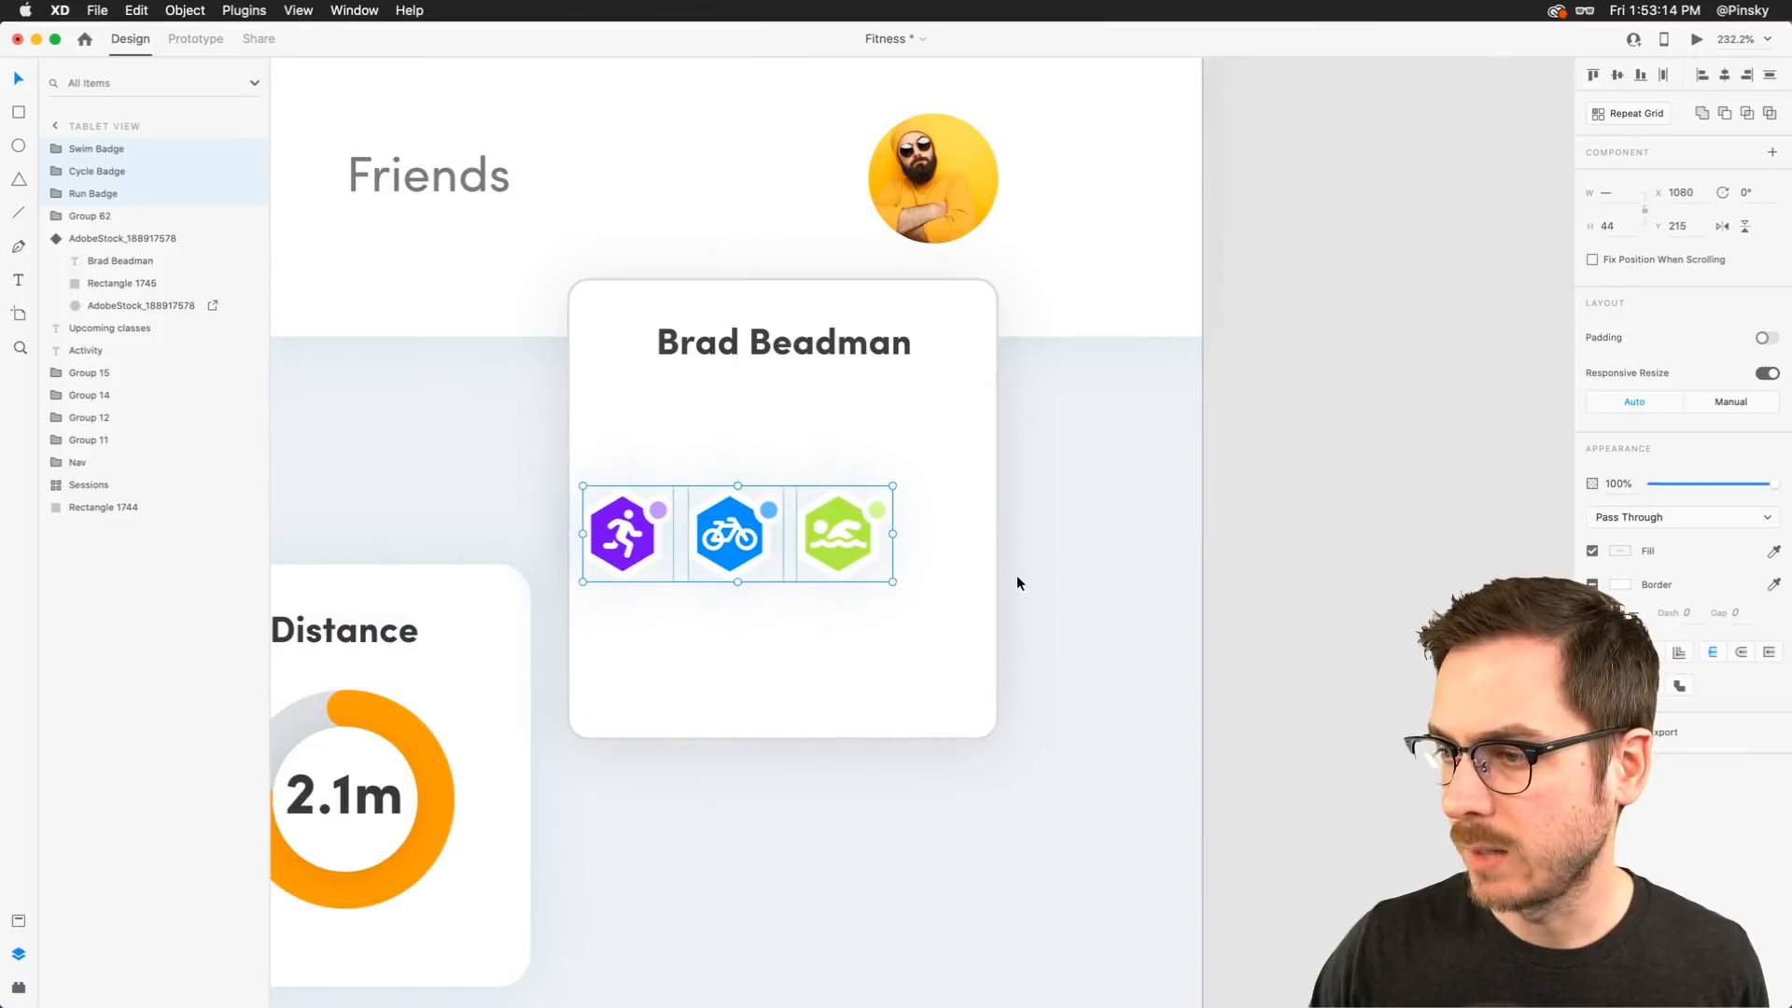
{"action": "left_click_drag", "start_coordinate": [866, 528], "coordinate": [956, 511]}
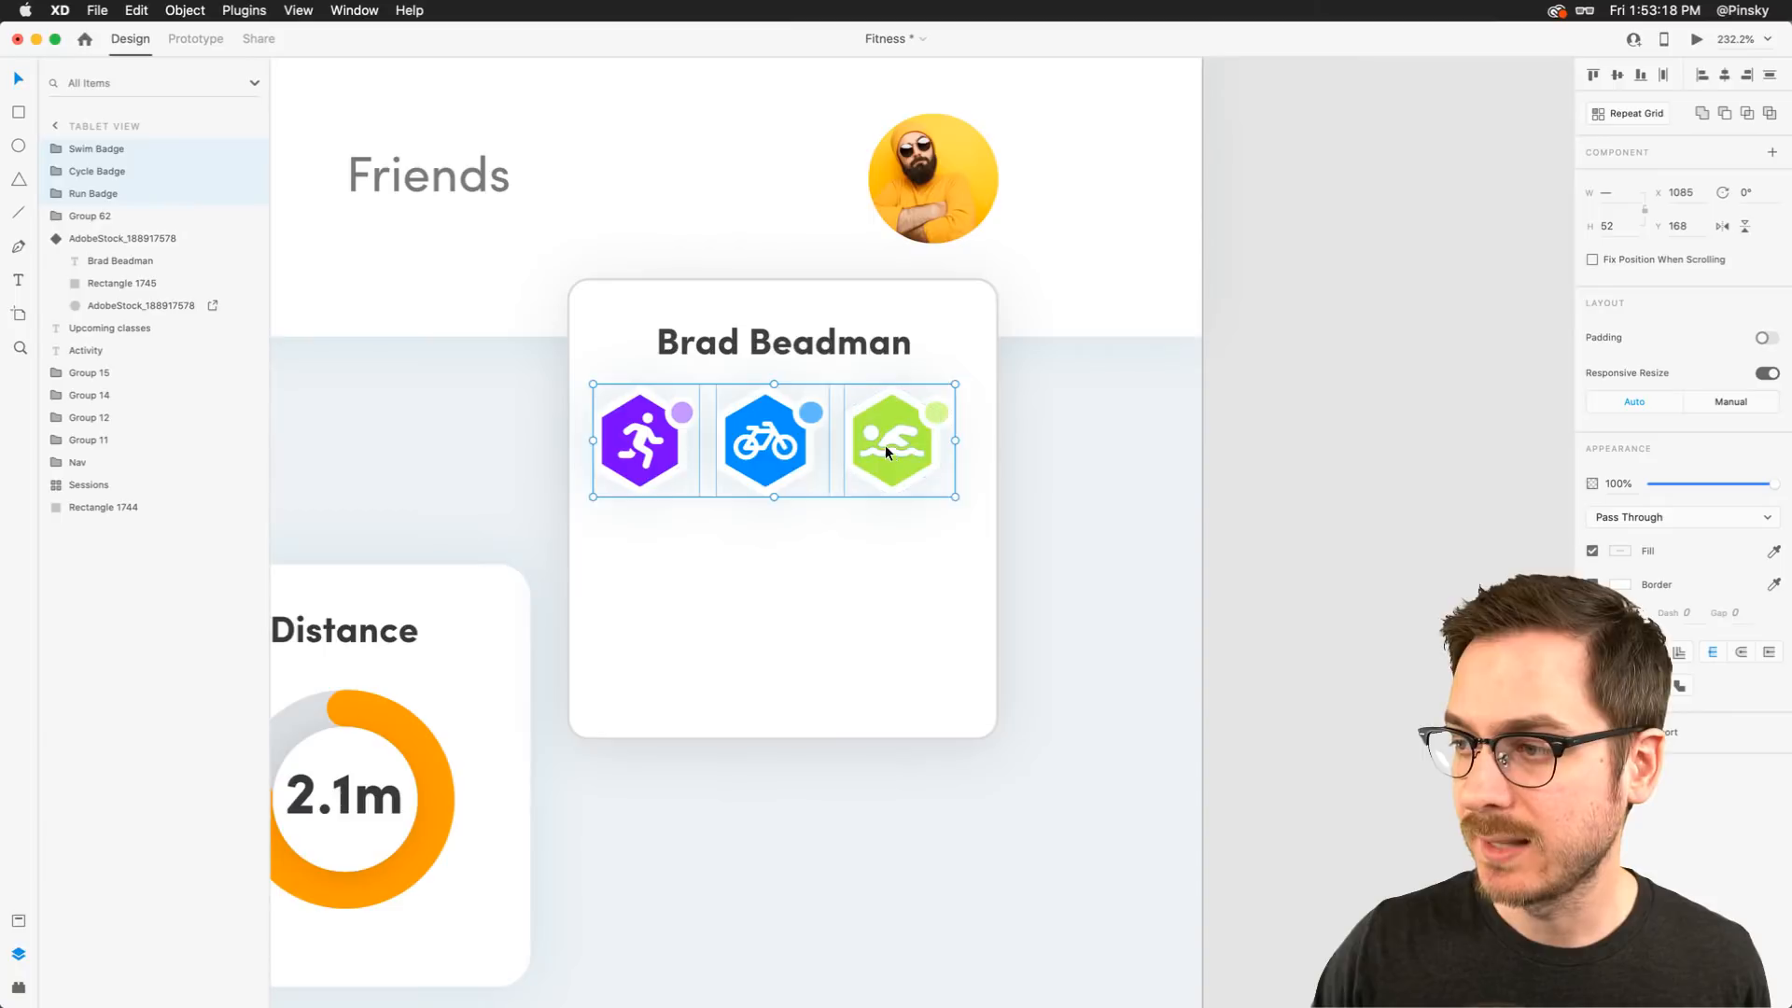
{"action": "left_click_drag", "start_coordinate": [886, 447], "coordinate": [896, 449]}
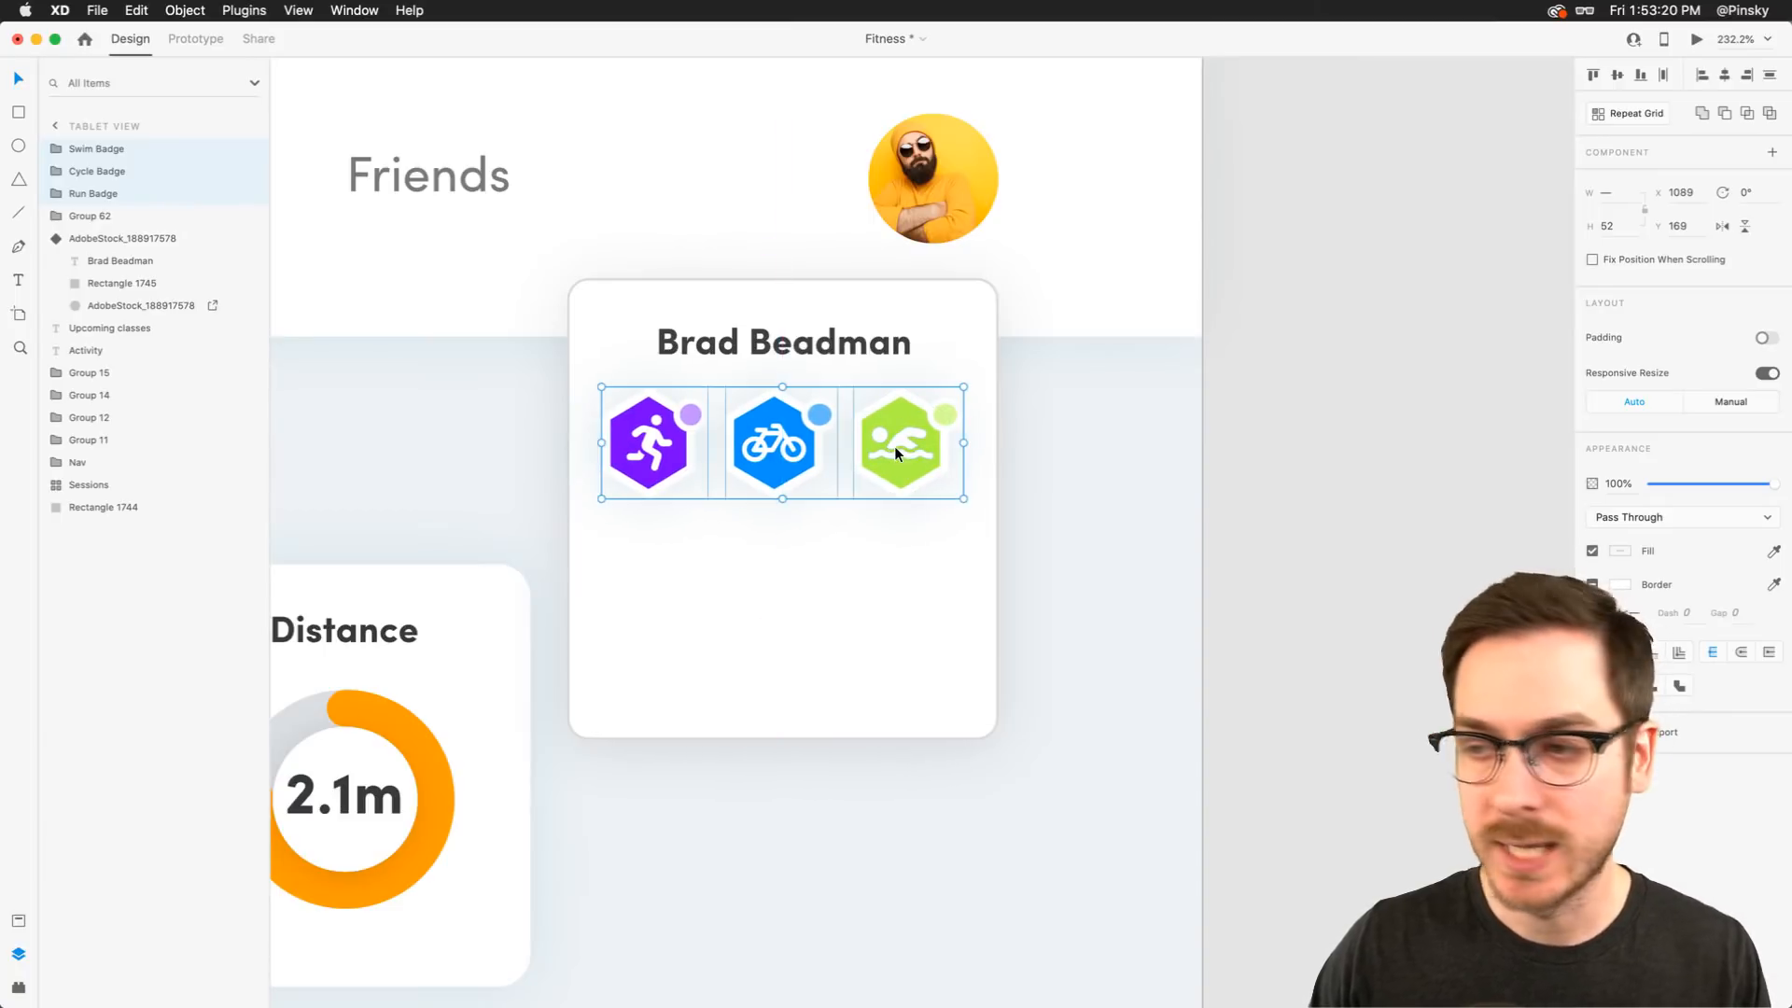
Set the badge polygons' border size to 2, then undo the badge edits
{"action": "double_click", "coordinate": [656, 408]}
{"action": "left_click", "coordinate": [775, 411], "text": "shift"}
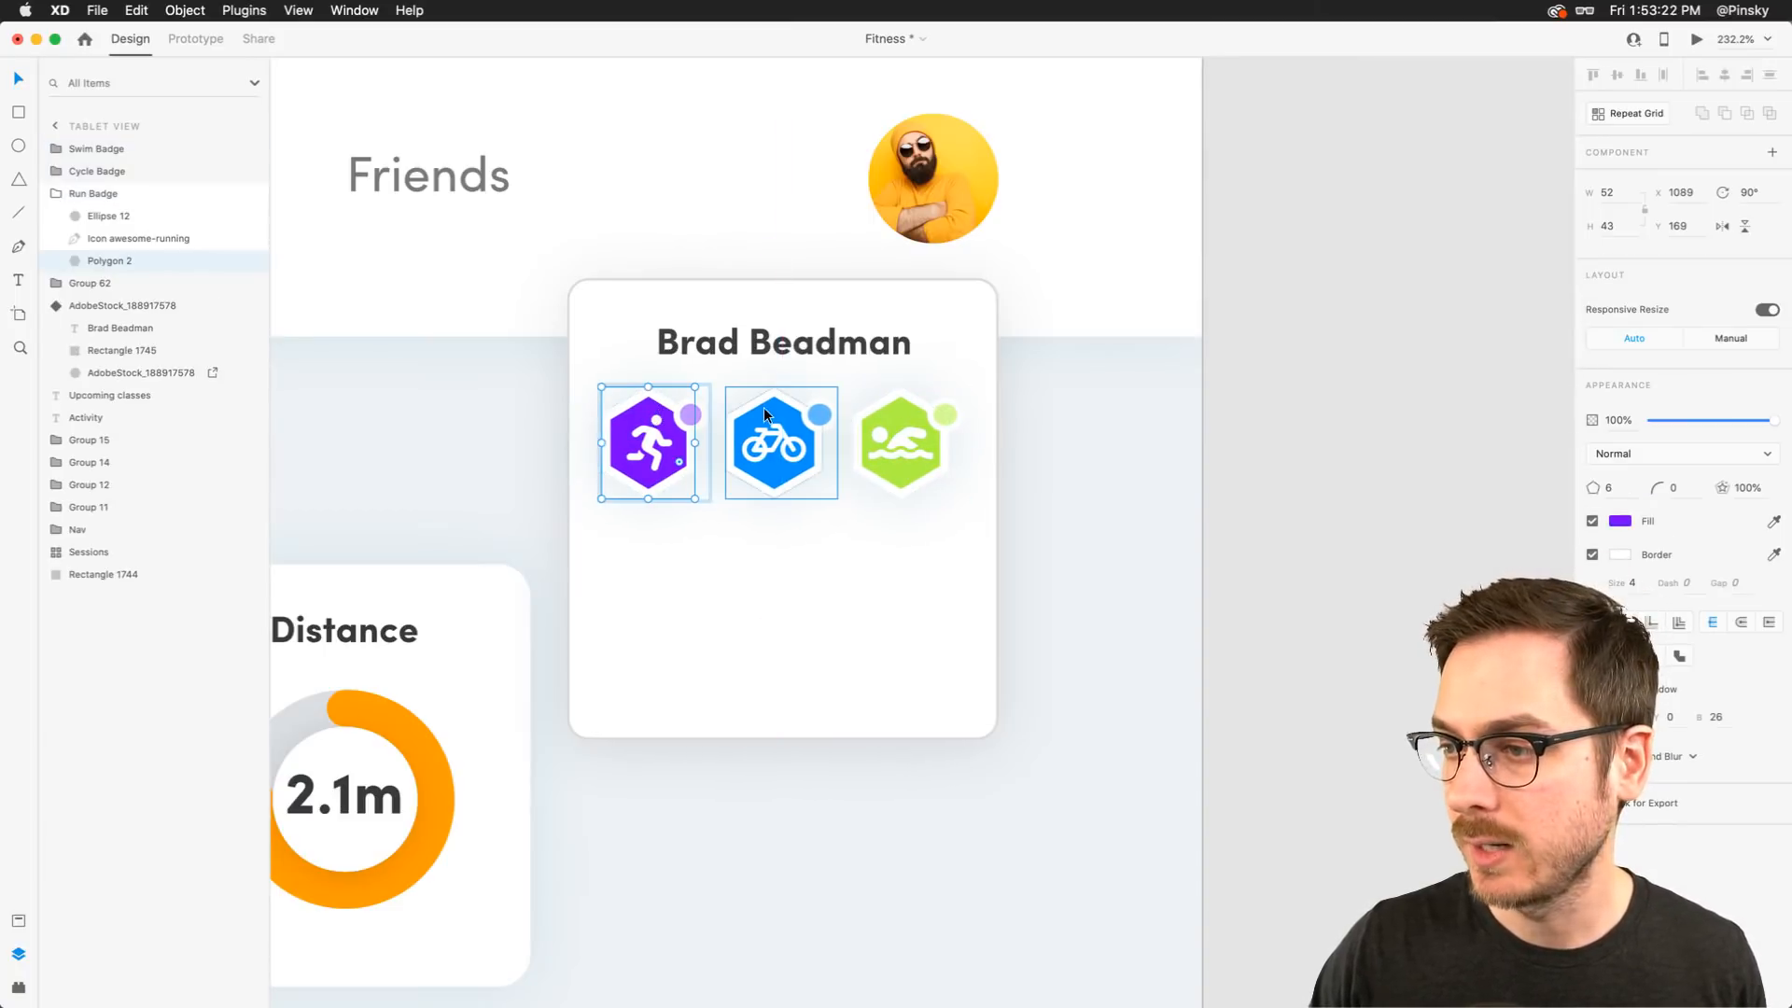
{"action": "left_click", "coordinate": [887, 405], "text": "shift"}
{"action": "left_click", "coordinate": [1646, 552]}
{"action": "type", "text": "5"}
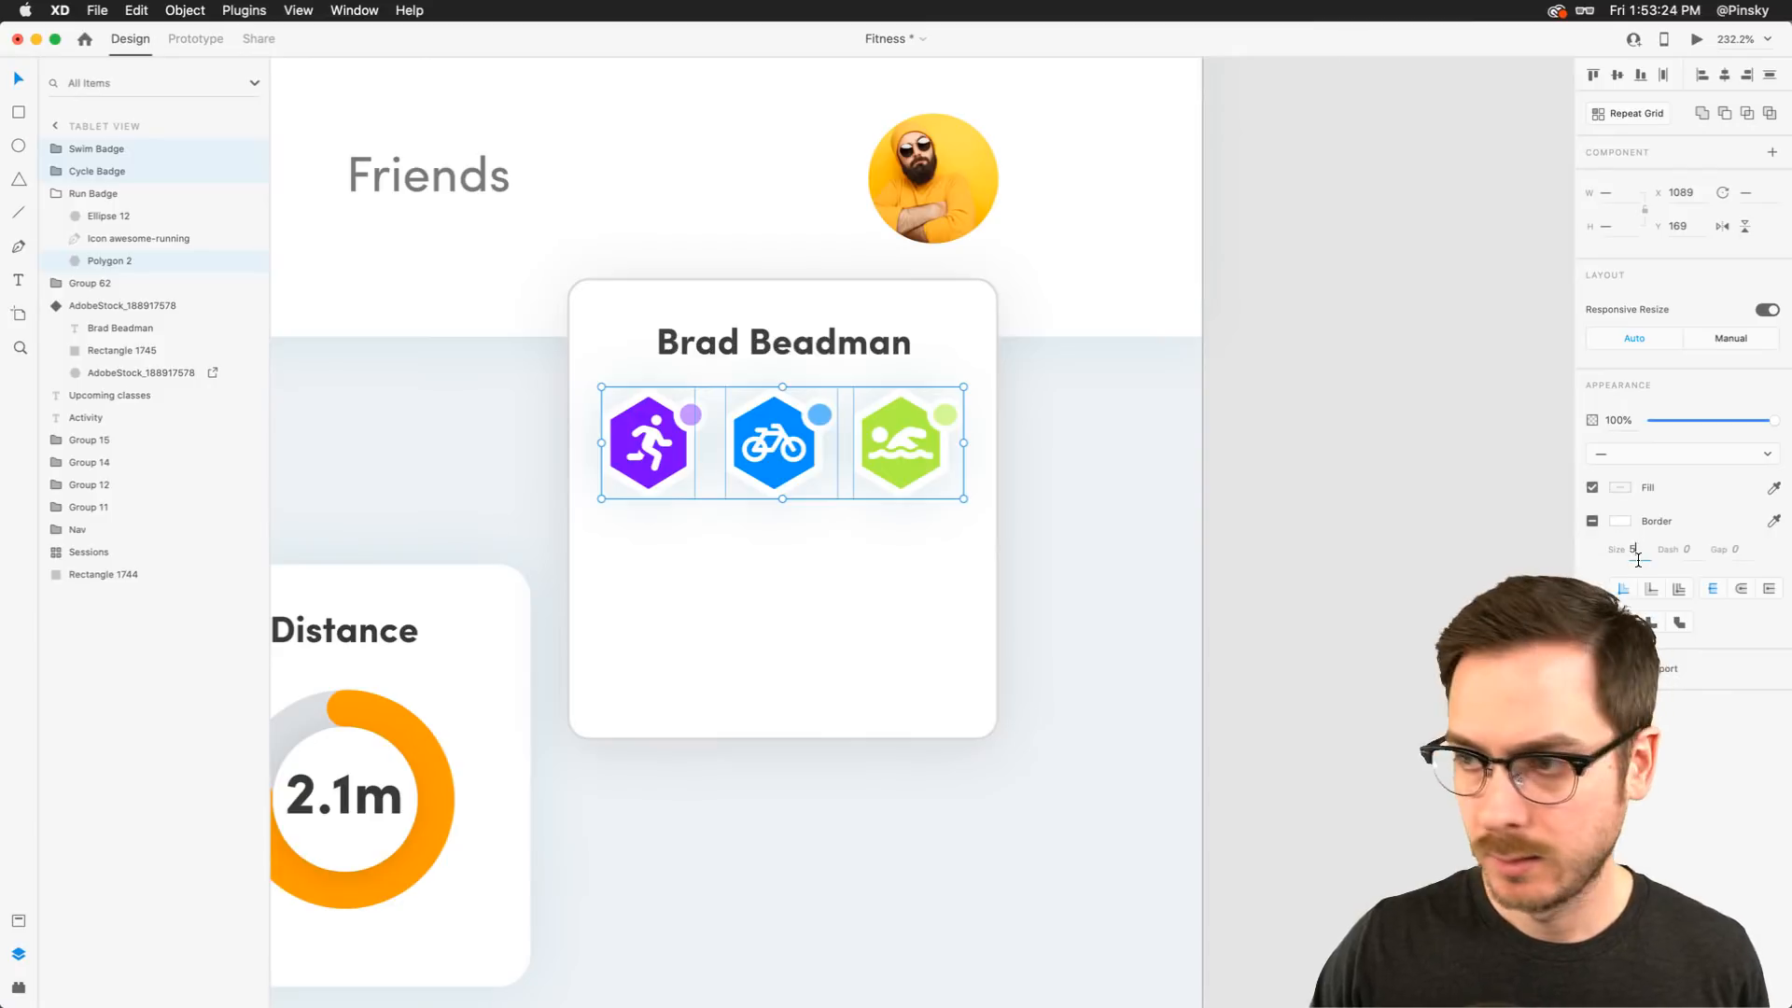
{"action": "key", "text": "Tab"}
{"action": "left_click", "coordinate": [1640, 553]}
{"action": "type", "text": "2"}
{"action": "key", "text": "Tab"}
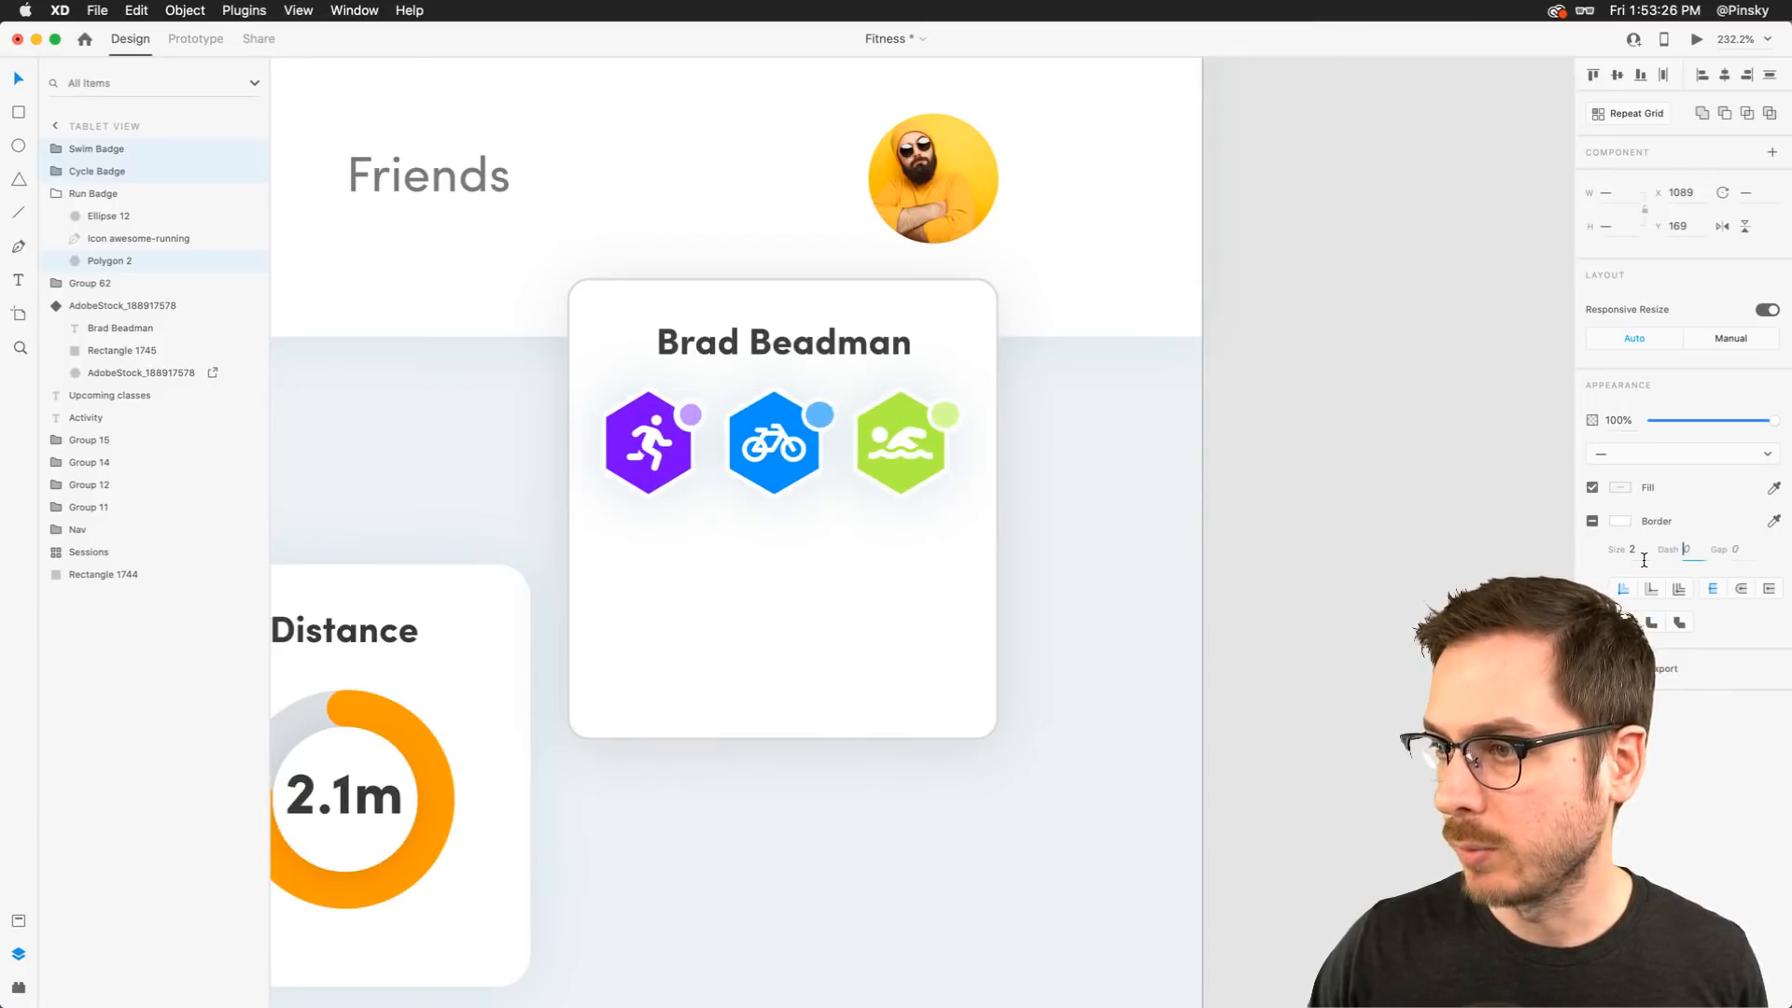
{"action": "left_click", "coordinate": [686, 409]}
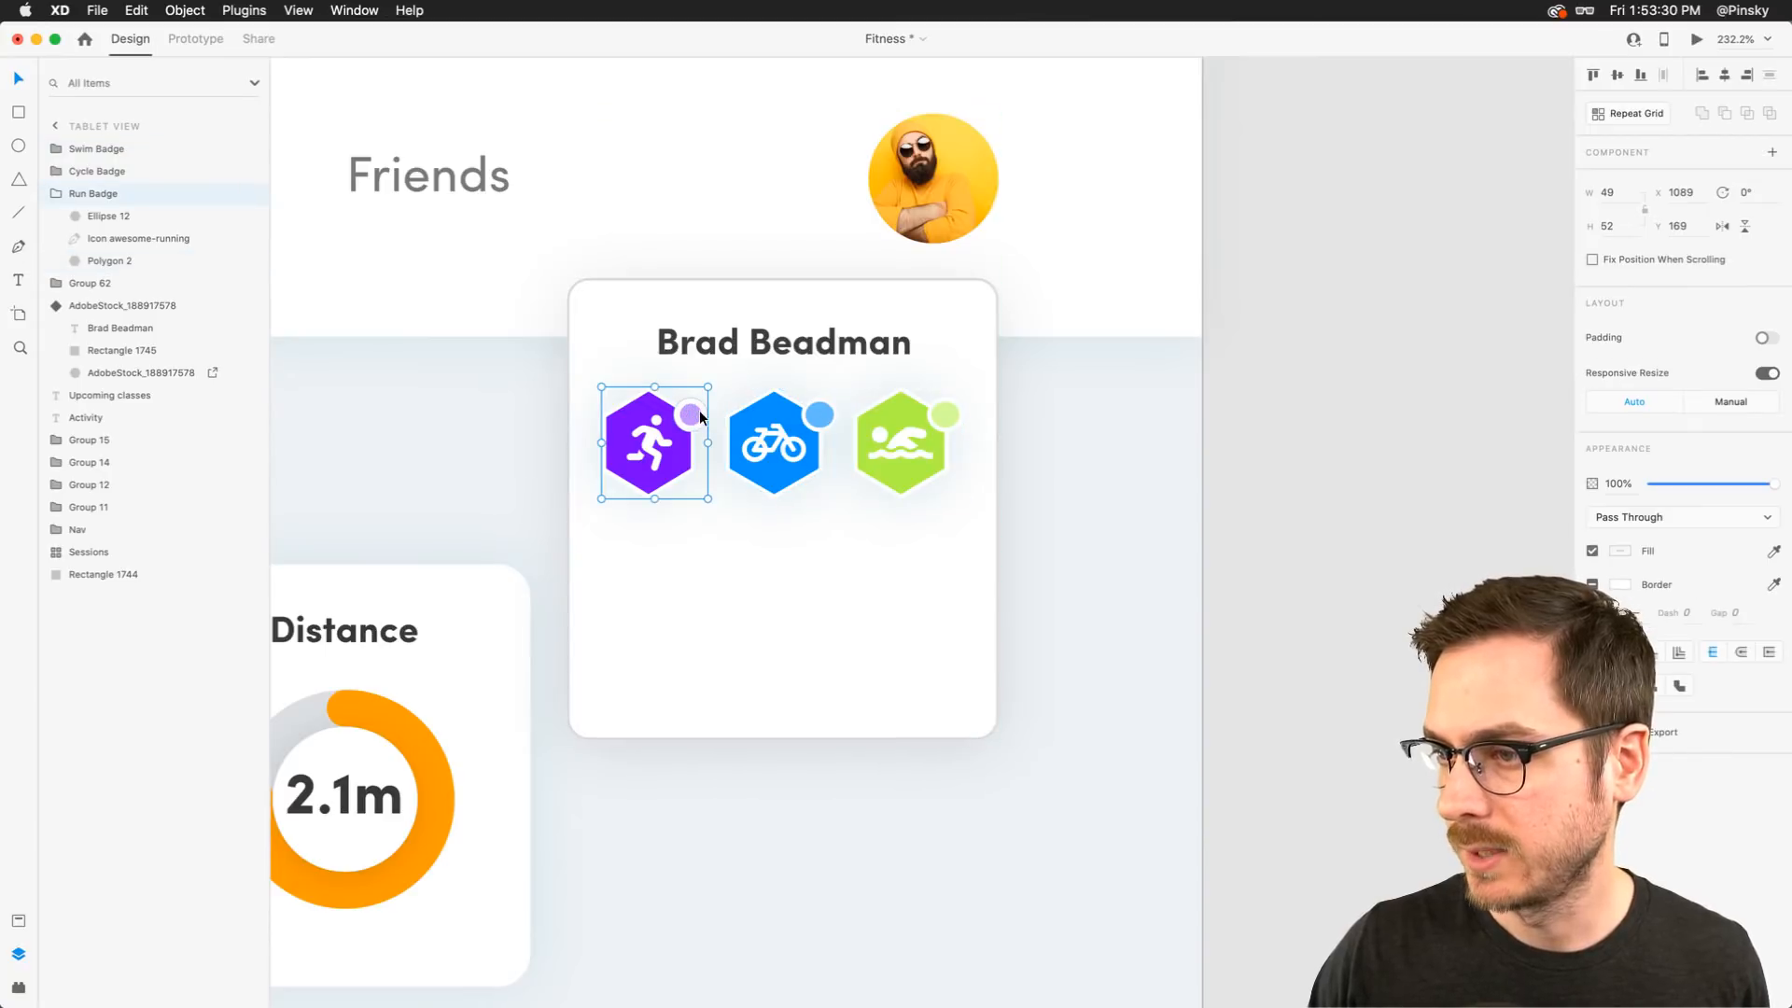
{"action": "key", "text": "super+z"}
{"action": "key", "text": "super+z"}
{"action": "key", "text": "super+z"}
{"action": "key", "text": "super+z"}
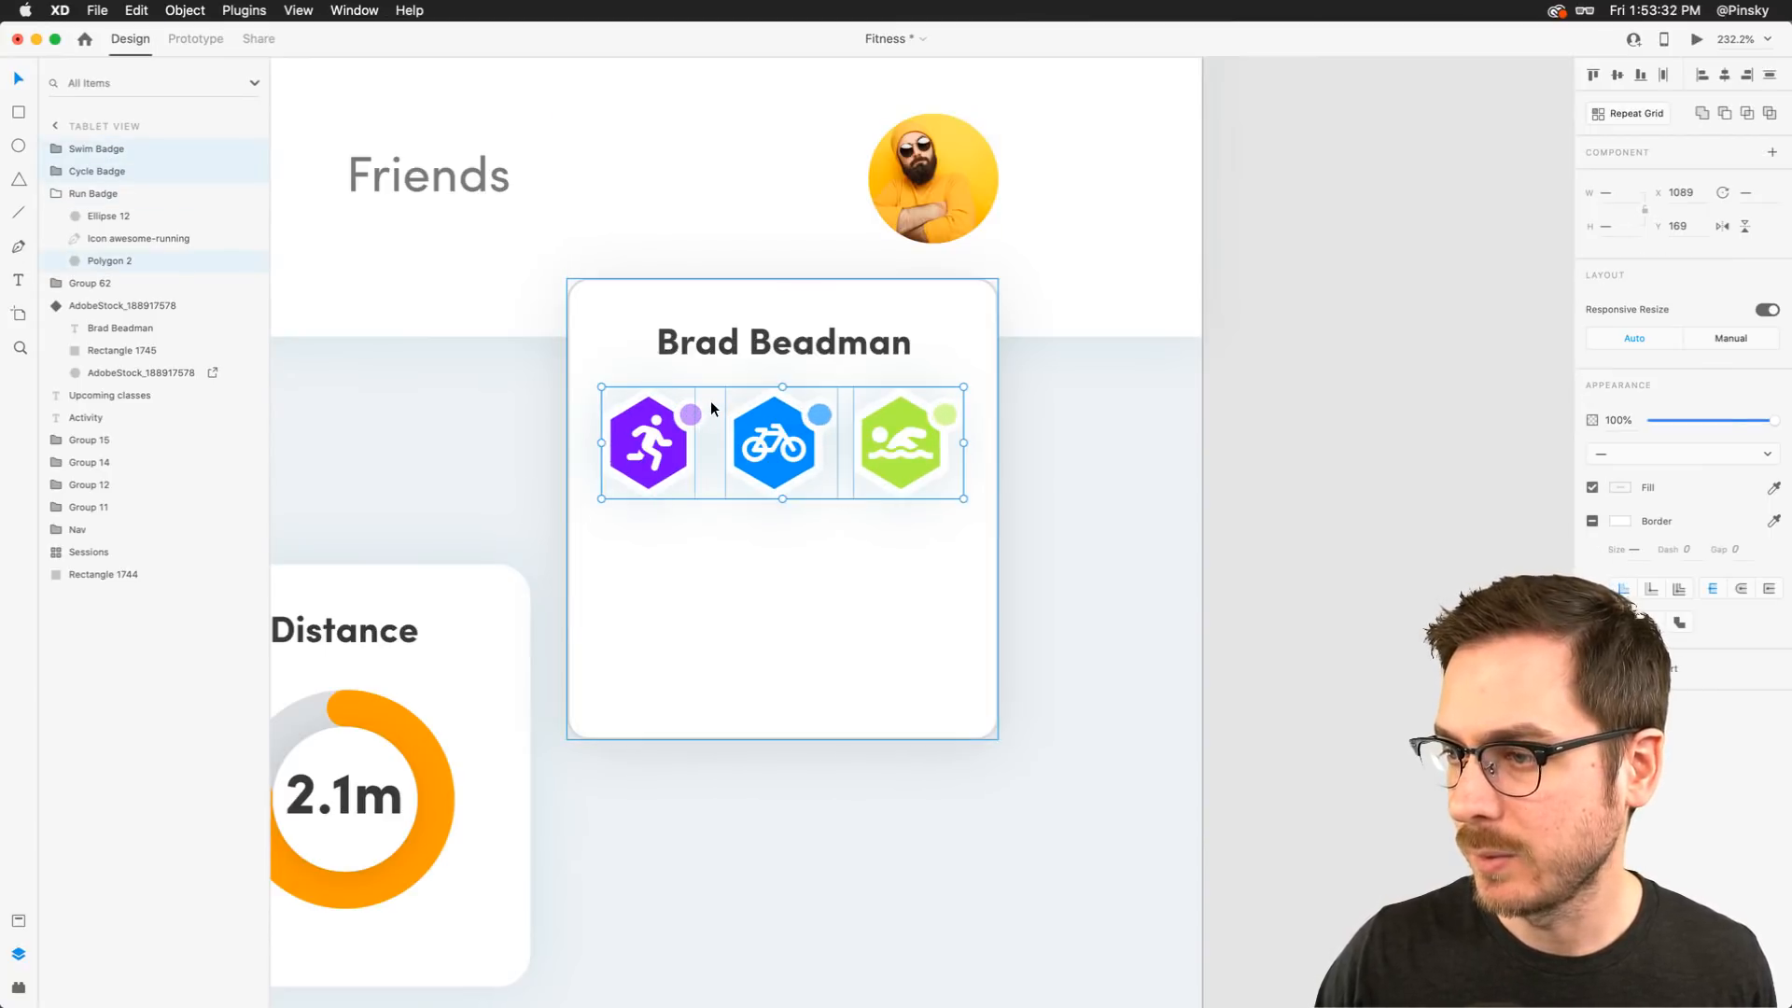
{"action": "key", "text": "super+z"}
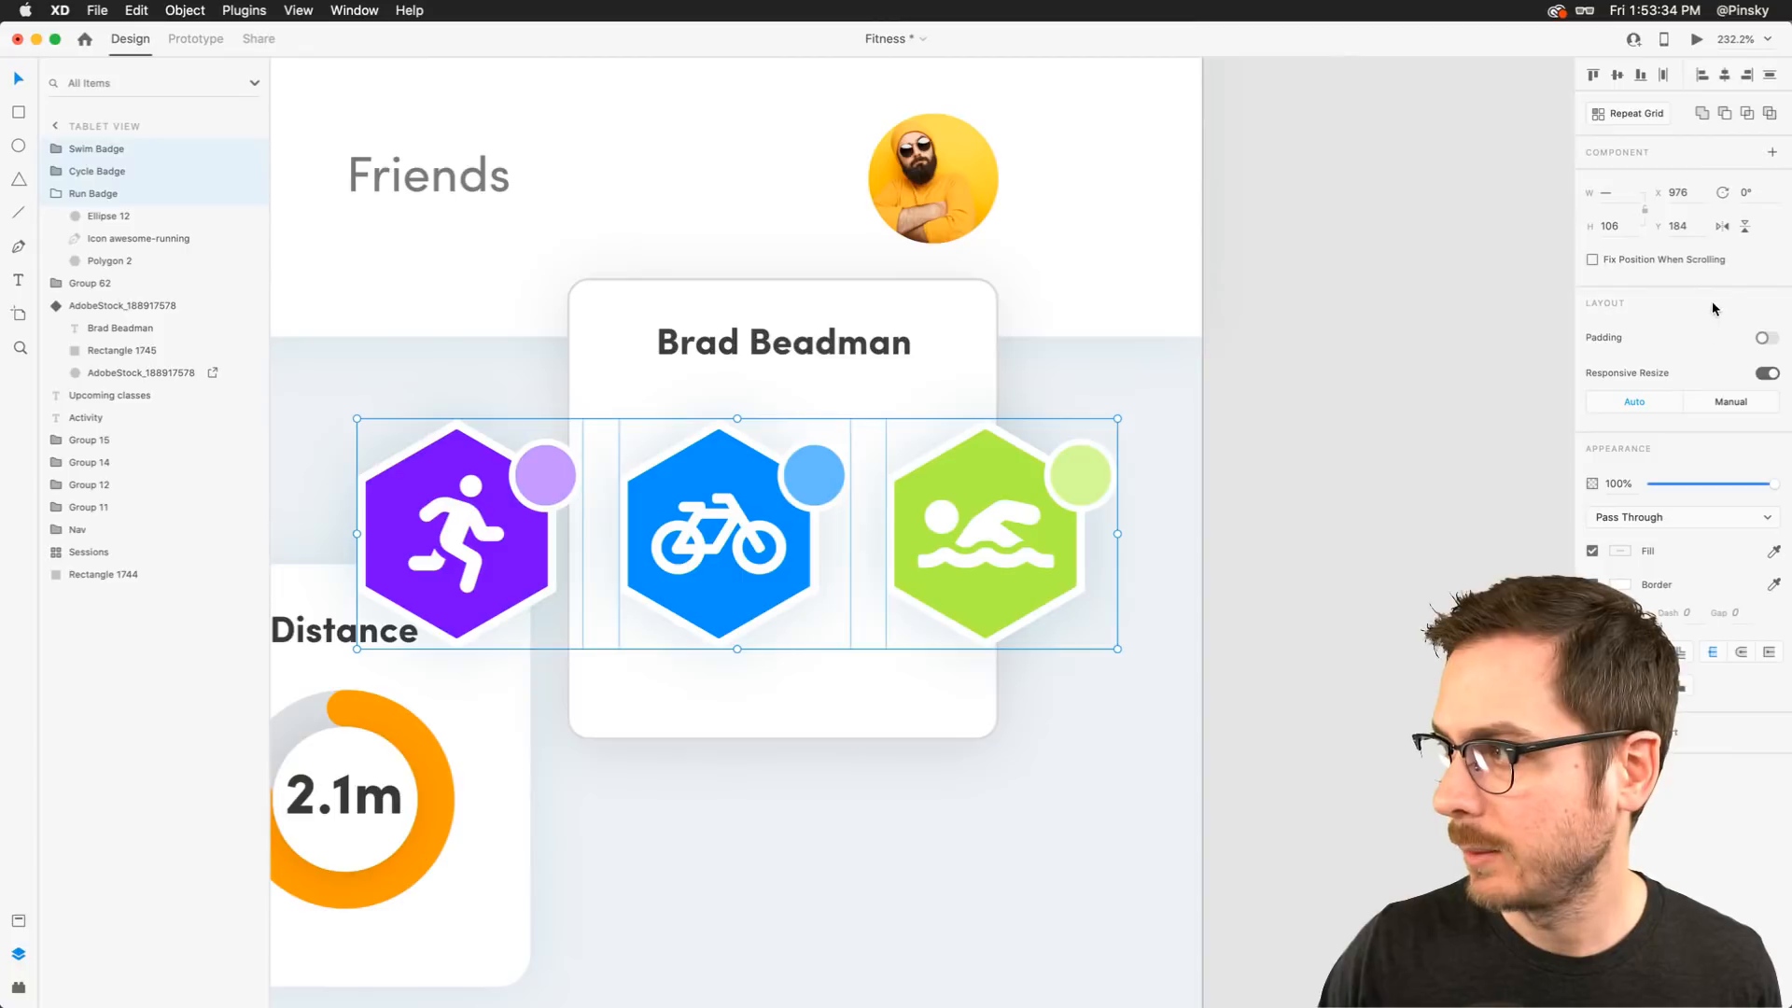
Turn off Responsive Resize and scale the badges down to sit under the name heading
{"action": "left_click", "coordinate": [1768, 373]}
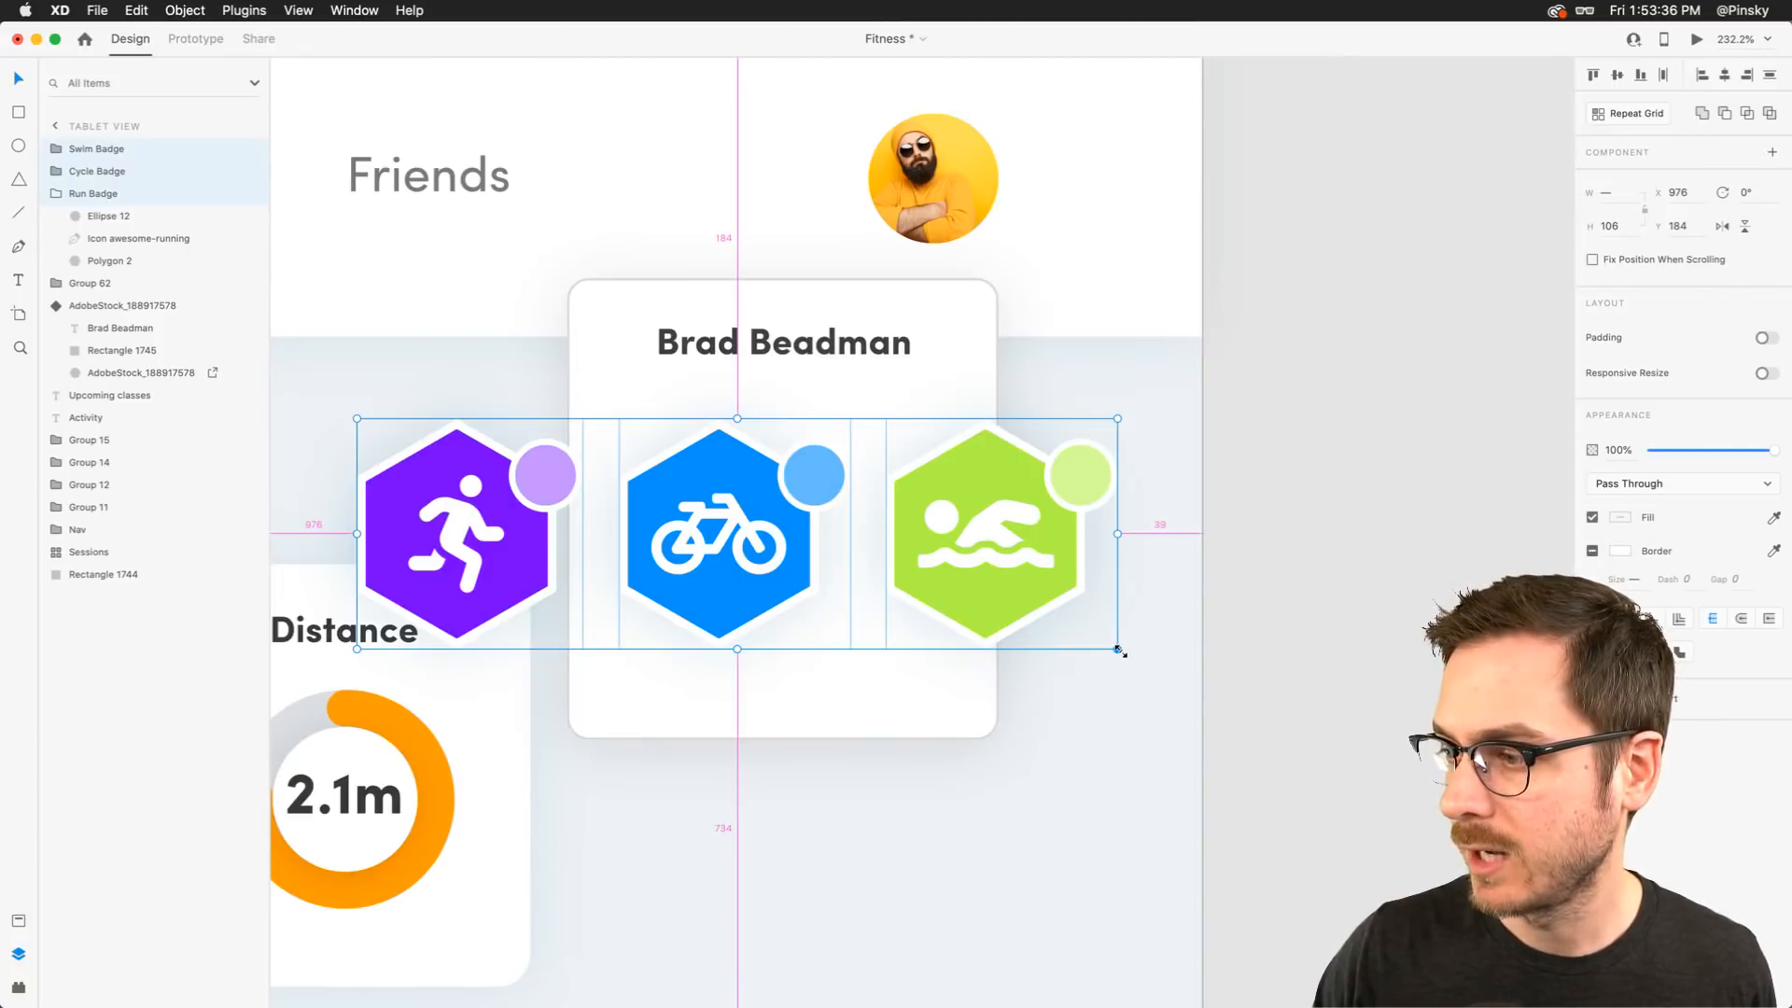
{"action": "left_click_drag", "start_coordinate": [1120, 650], "coordinate": [984, 591]}
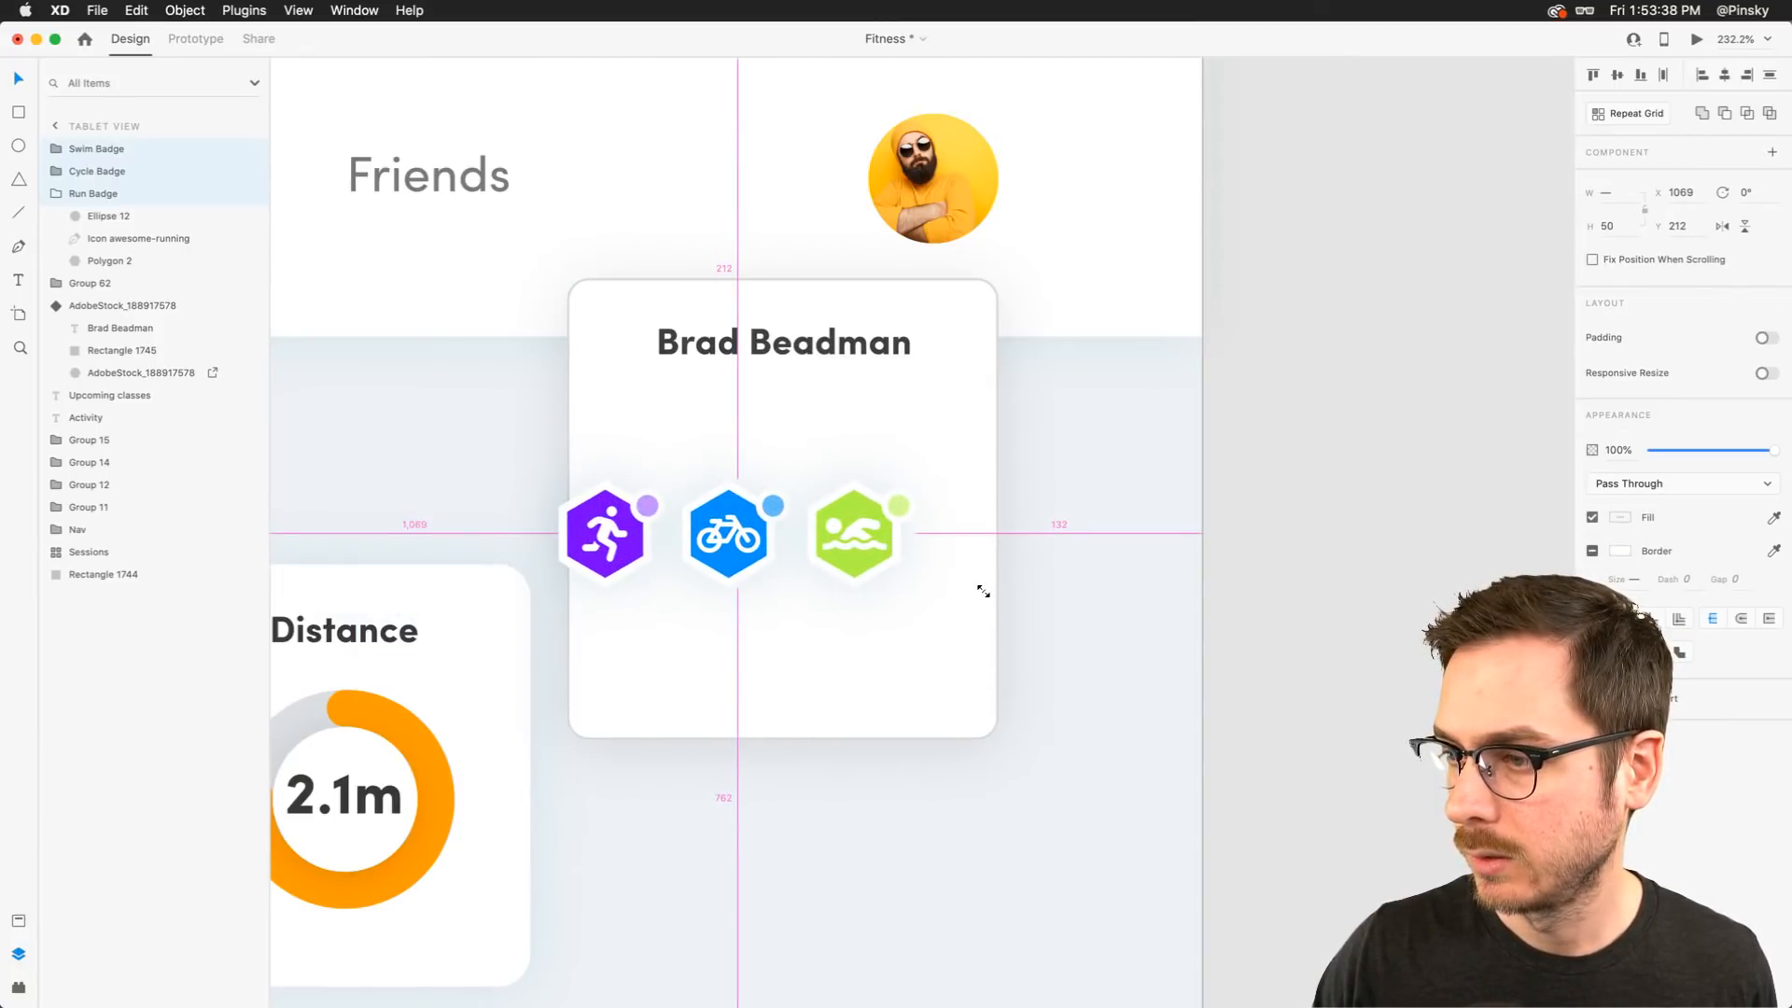
{"action": "left_click_drag", "start_coordinate": [859, 534], "coordinate": [904, 441]}
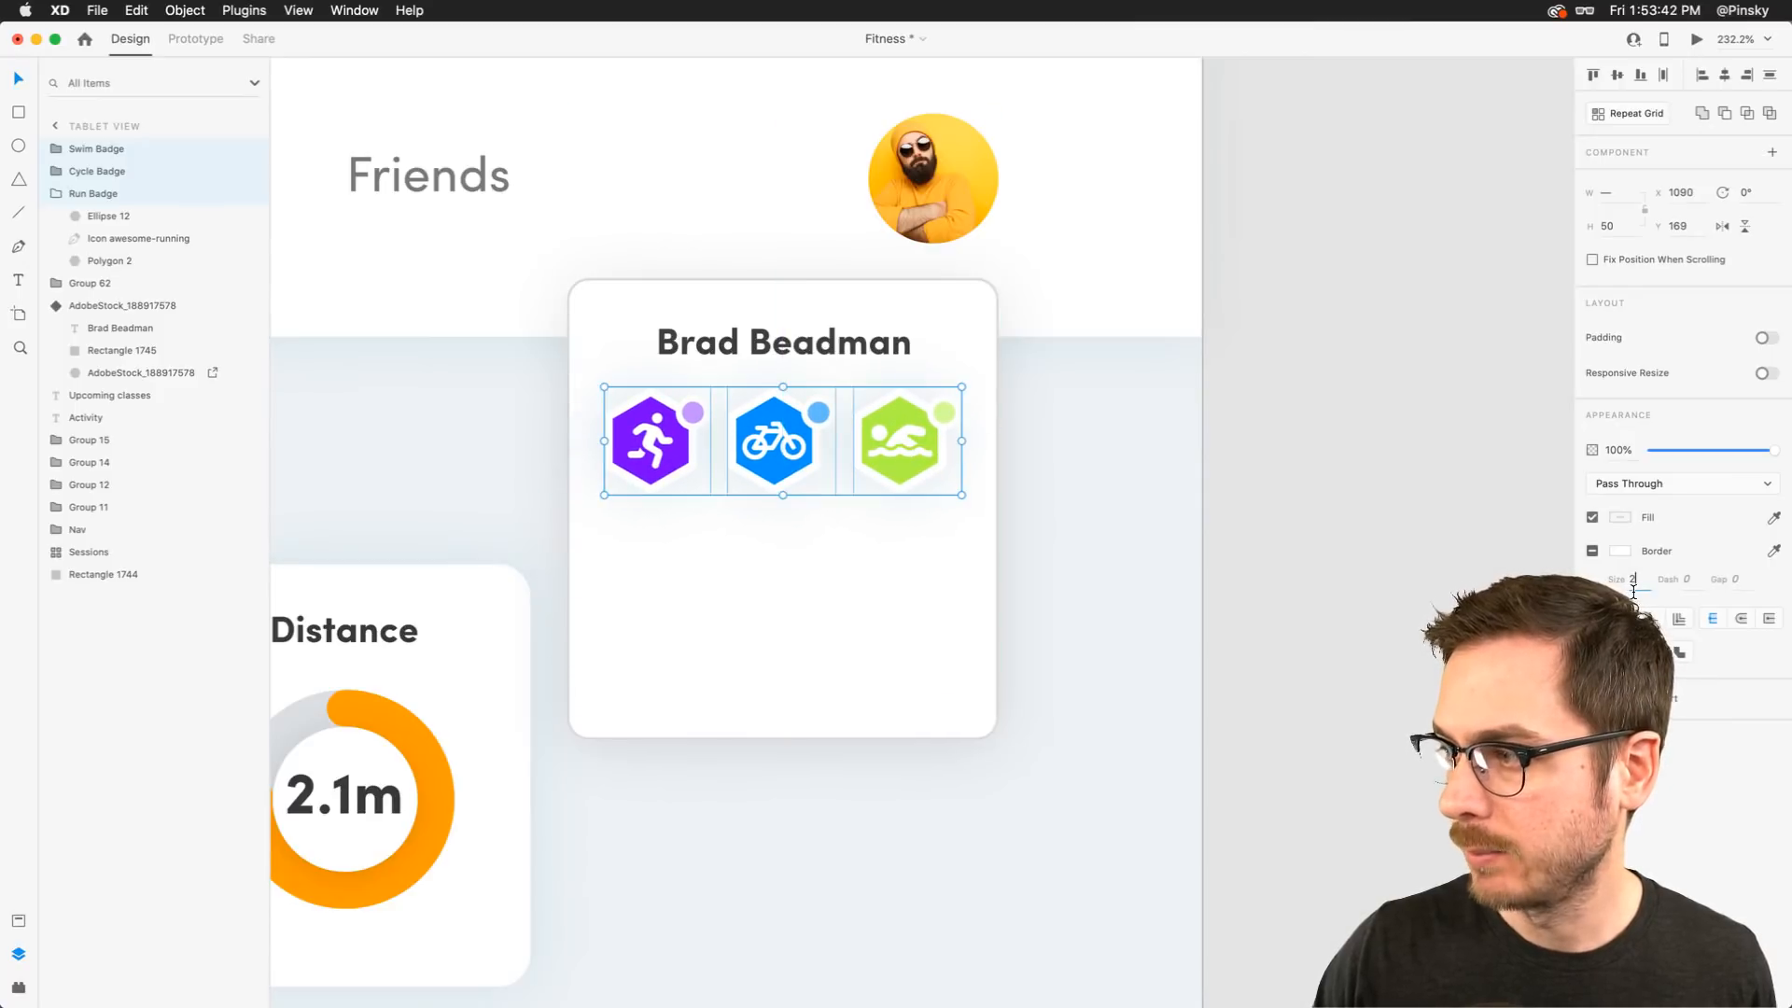
{"action": "key", "text": "Tab"}
Copy the Outdoor run workout list from the phone profile artboard and paste it onto the tablet card
{"action": "scroll", "coordinate": [921, 446], "scroll_direction": "down", "scroll_amount": 2}
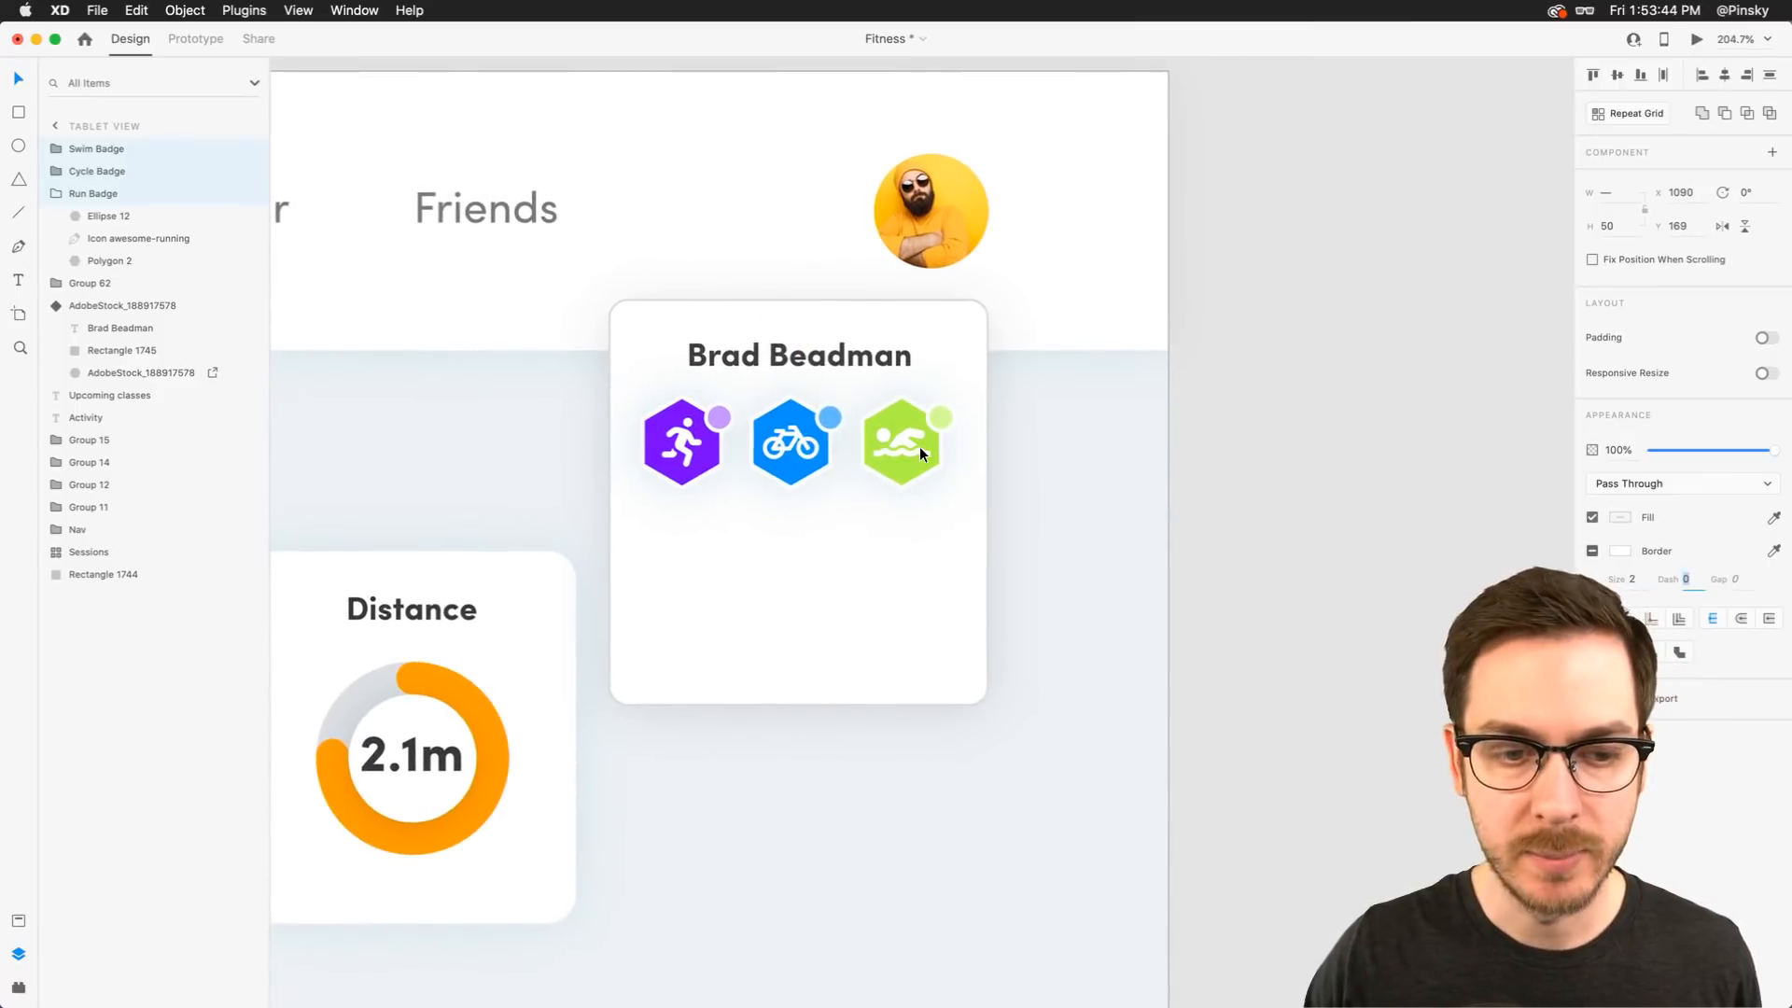
{"action": "scroll", "coordinate": [920, 455], "scroll_direction": "down", "scroll_amount": 5}
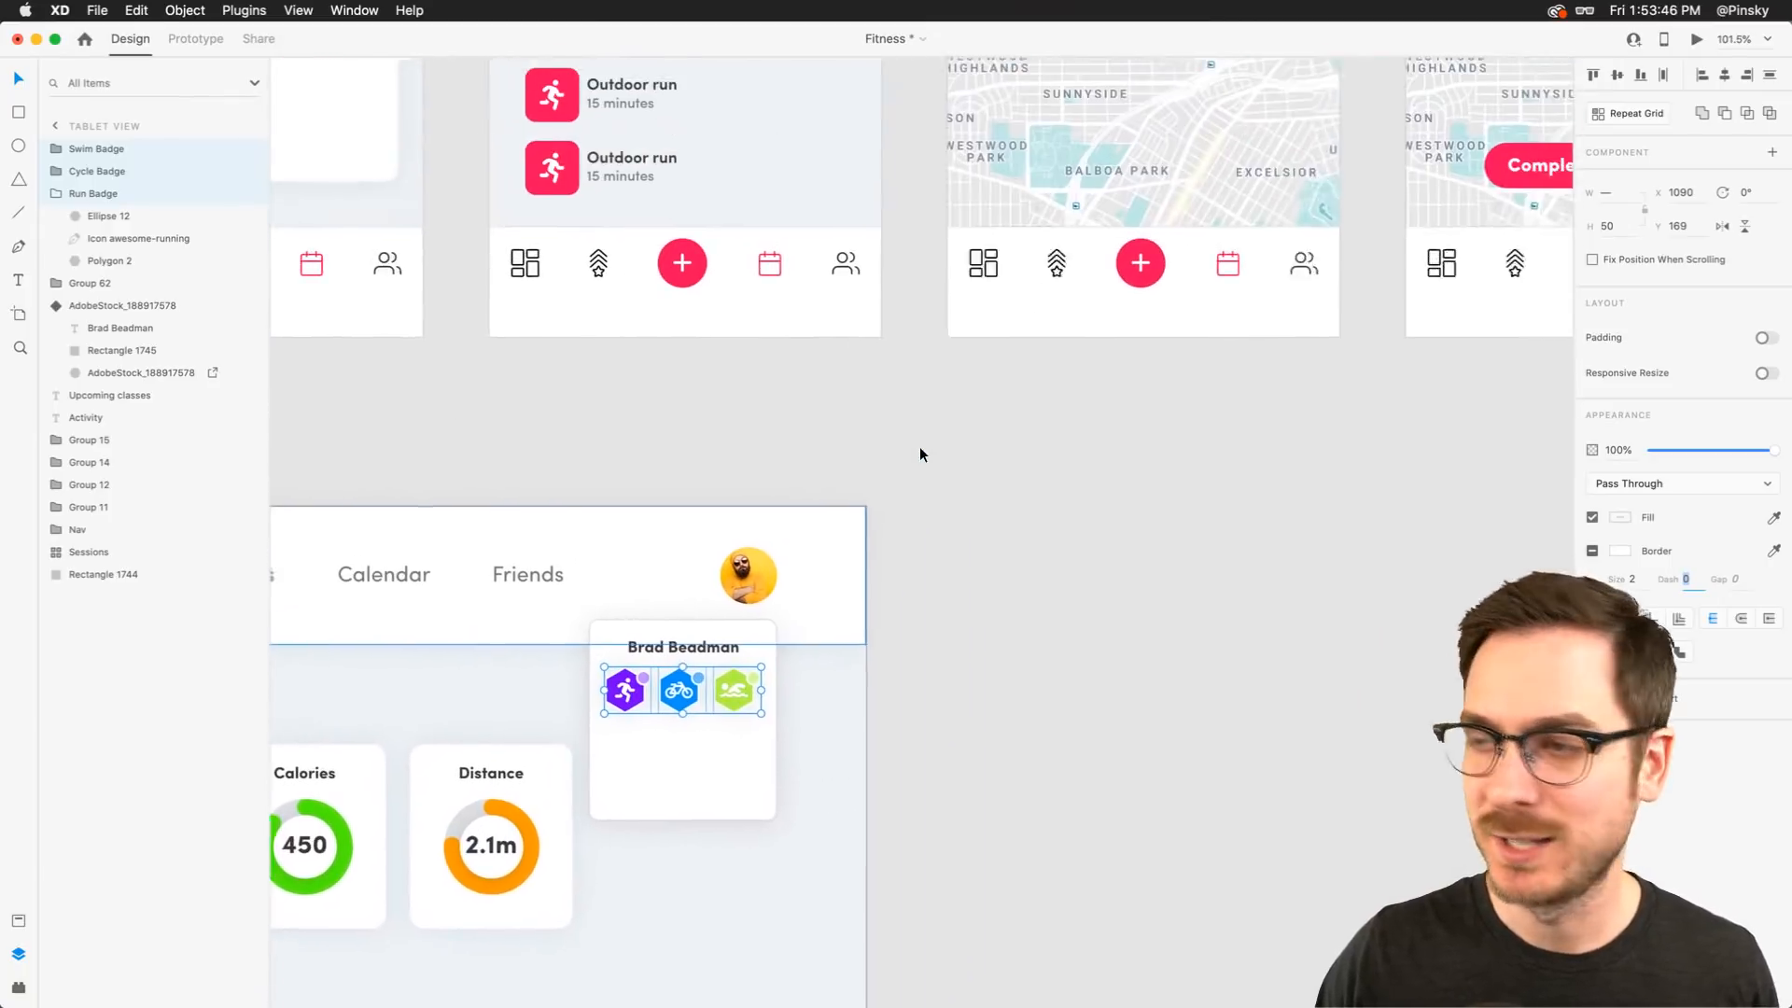
{"action": "scroll", "coordinate": [920, 455], "scroll_direction": "up", "scroll_amount": 3}
{"action": "scroll", "coordinate": [920, 455], "scroll_direction": "right", "scroll_amount": 2}
{"action": "left_click", "coordinate": [452, 215]}
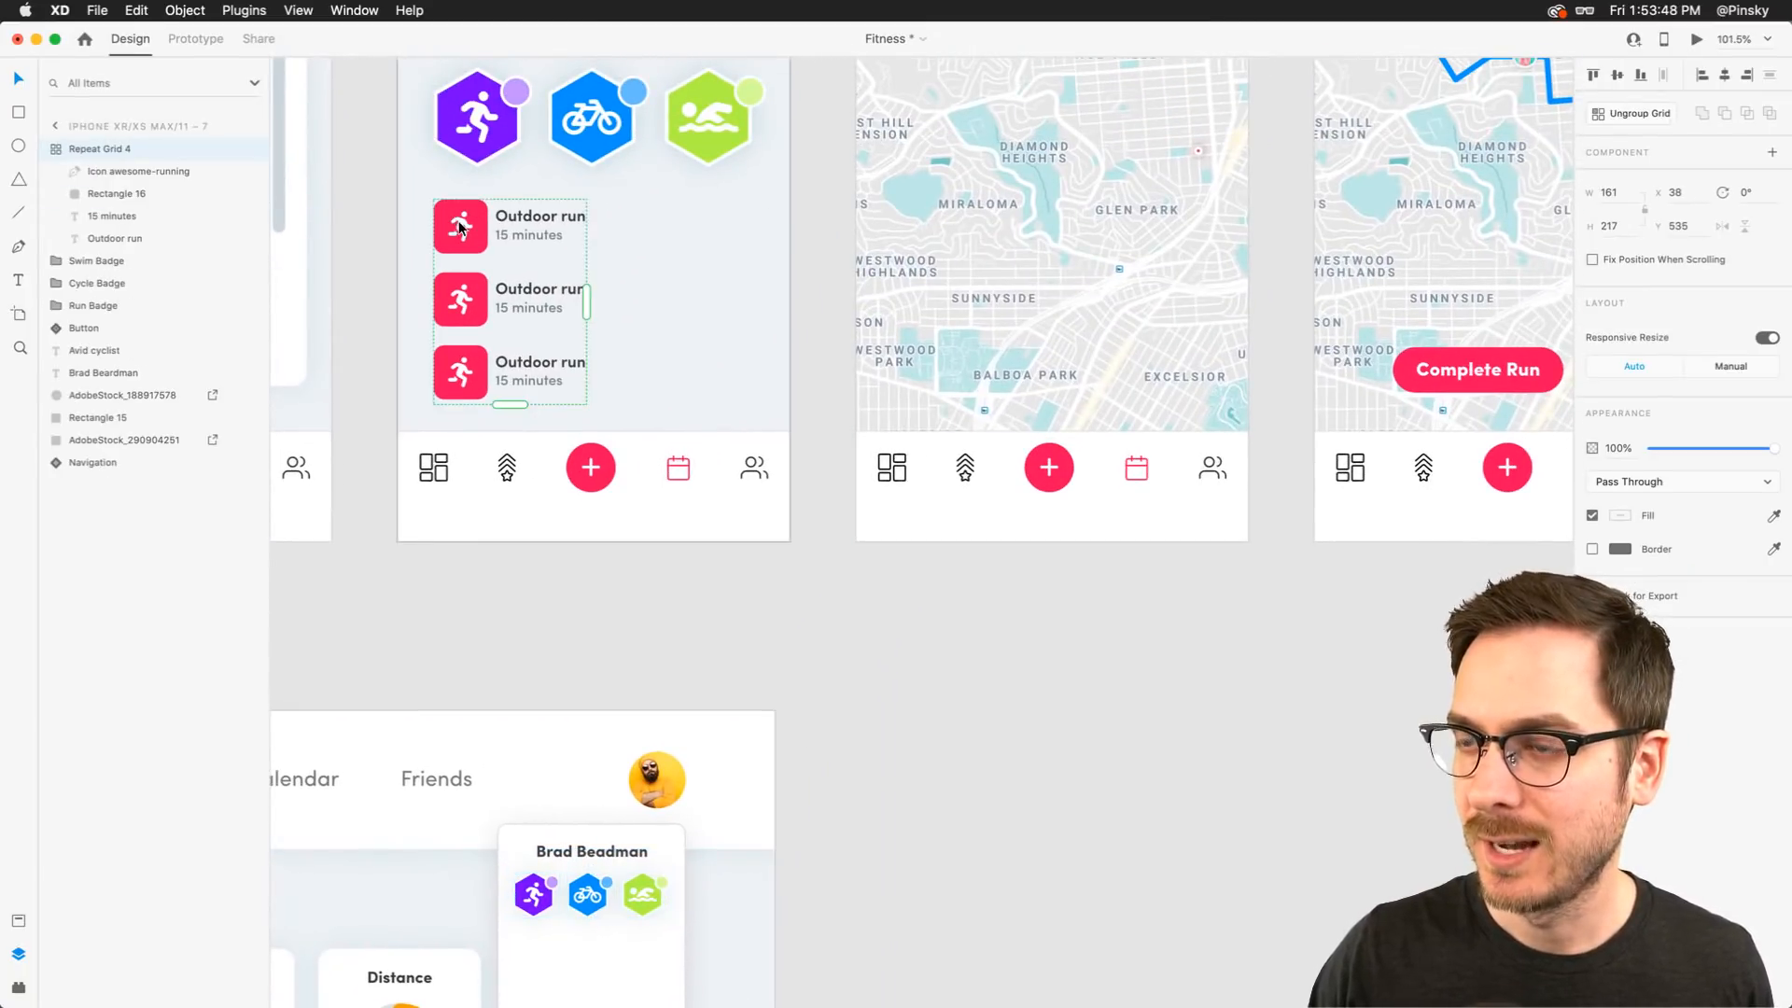
{"action": "scroll", "coordinate": [609, 405], "scroll_direction": "down", "scroll_amount": 5}
{"action": "left_click", "coordinate": [569, 578]}
{"action": "key", "text": "super+v"}
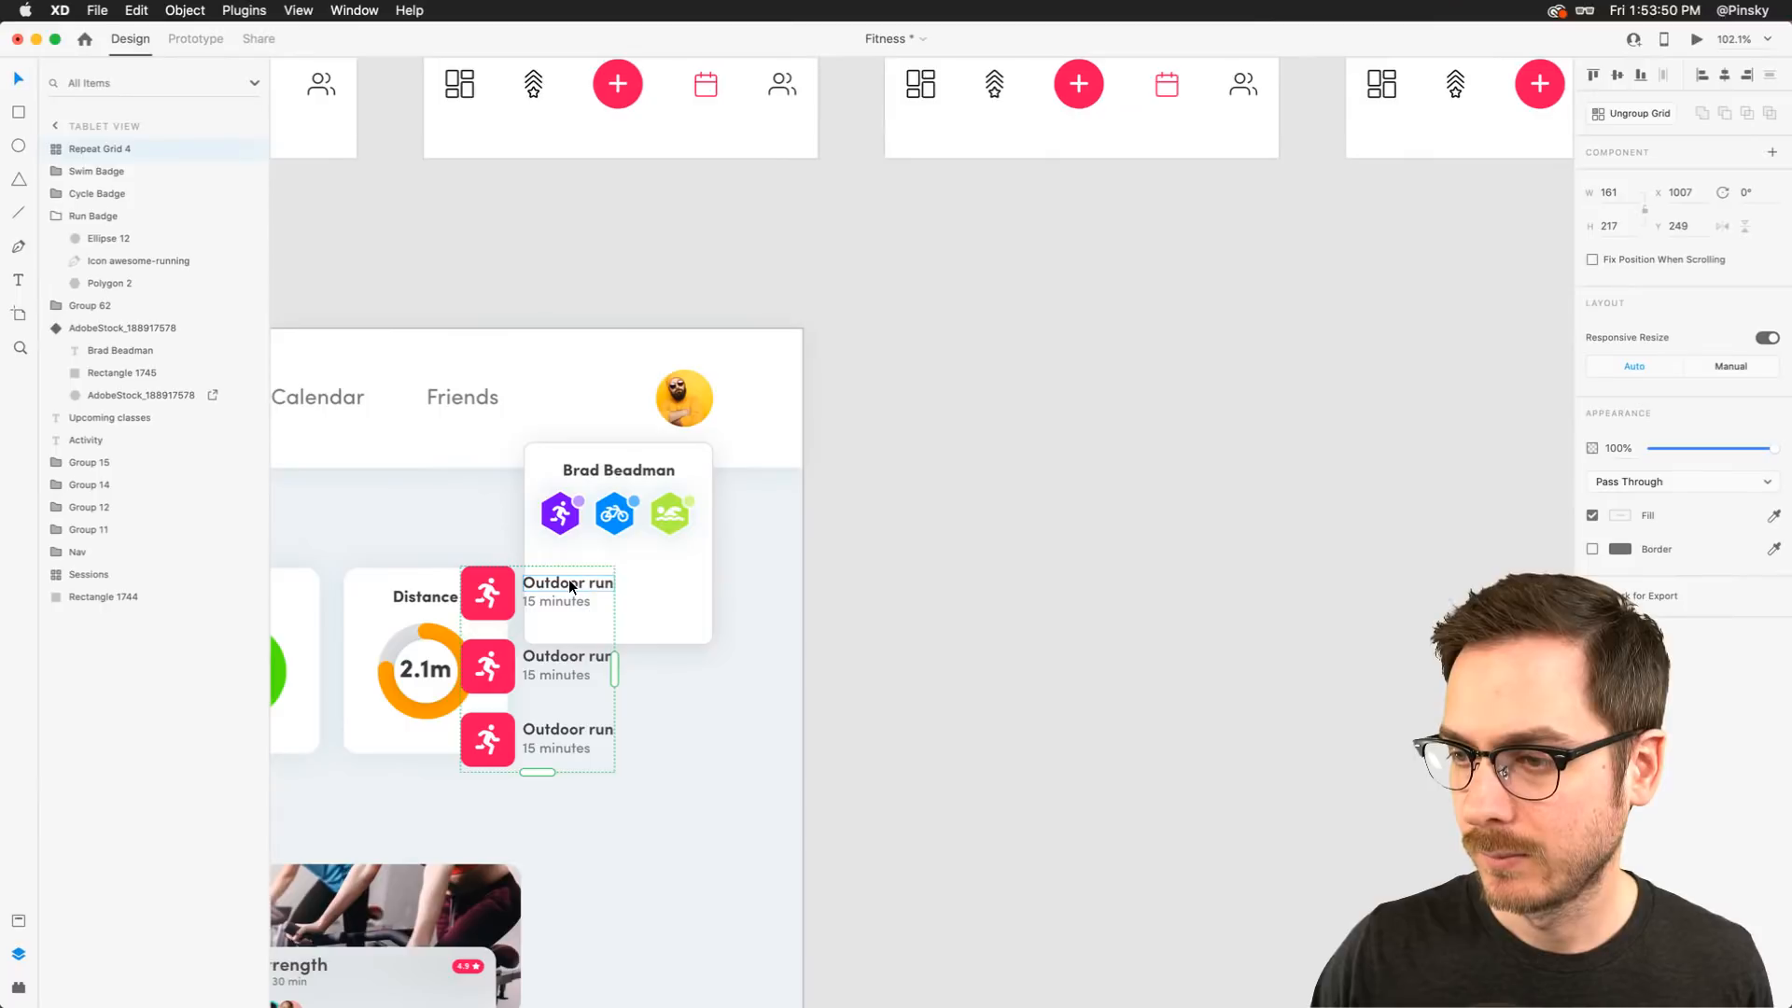
Move the pasted workout list into the profile card and shrink its repeat grid to a single Outdoor run row
{"action": "left_click_drag", "start_coordinate": [493, 597], "coordinate": [594, 589]}
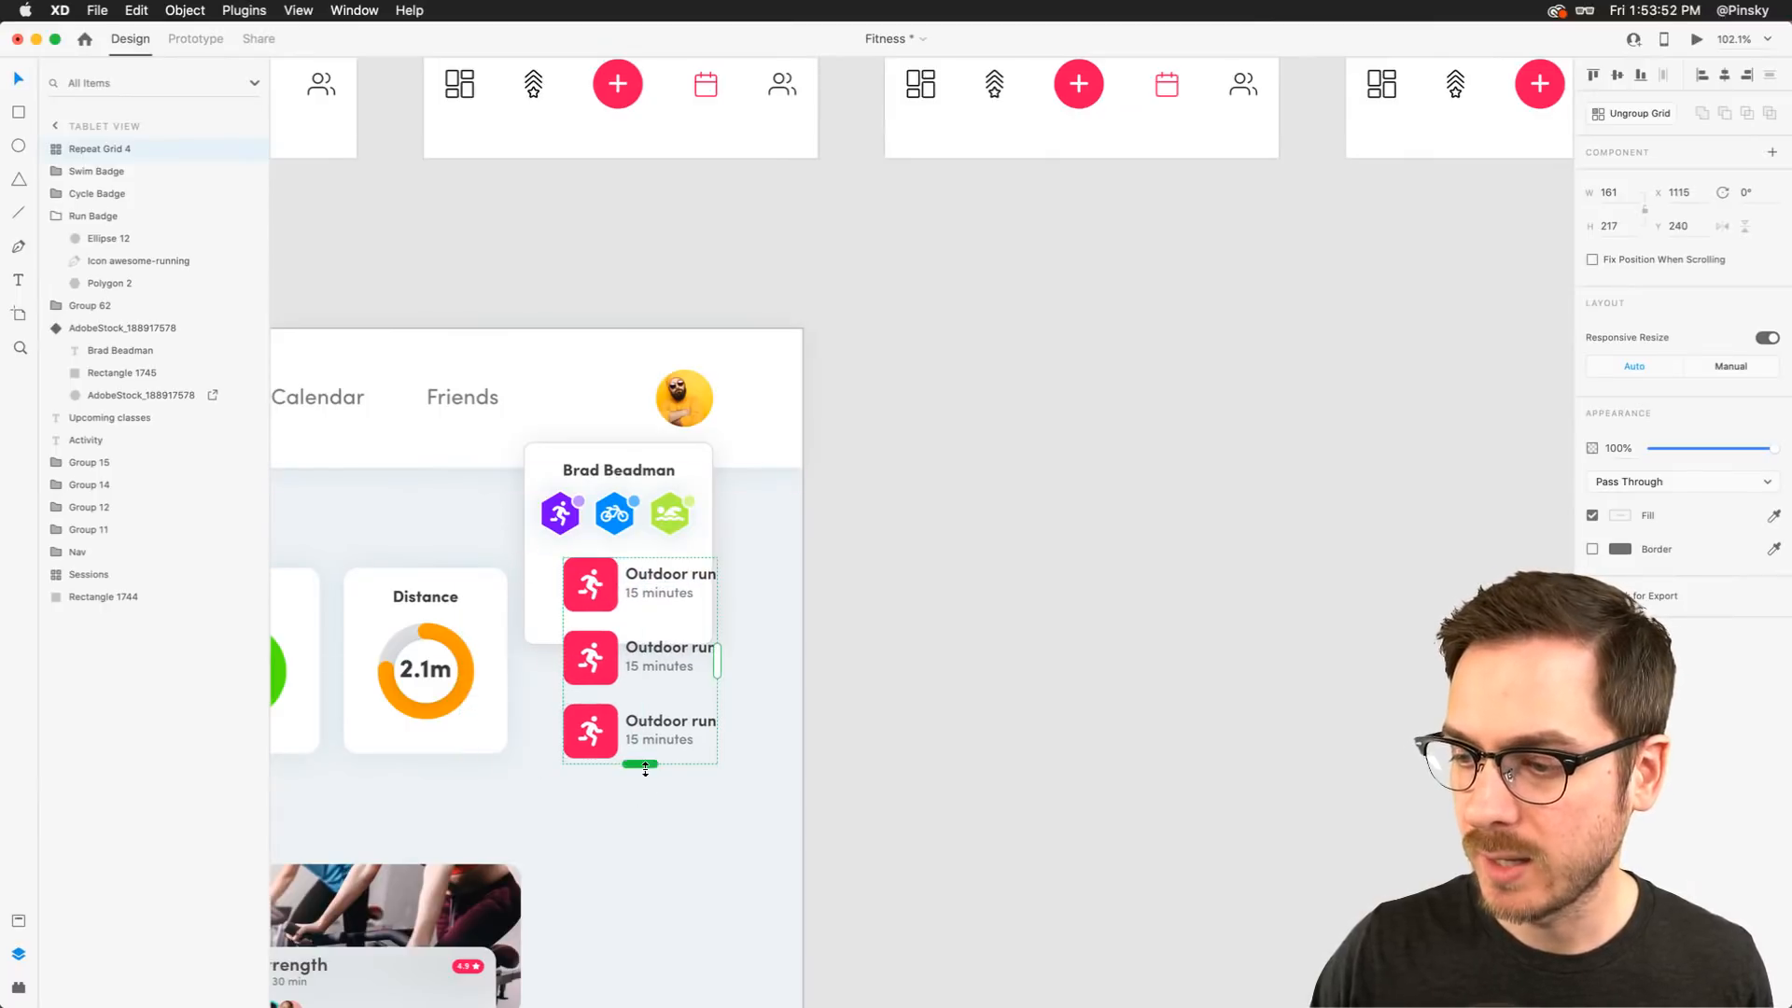
{"action": "left_click_drag", "start_coordinate": [640, 763], "coordinate": [645, 674]}
{"action": "key", "text": "super+z"}
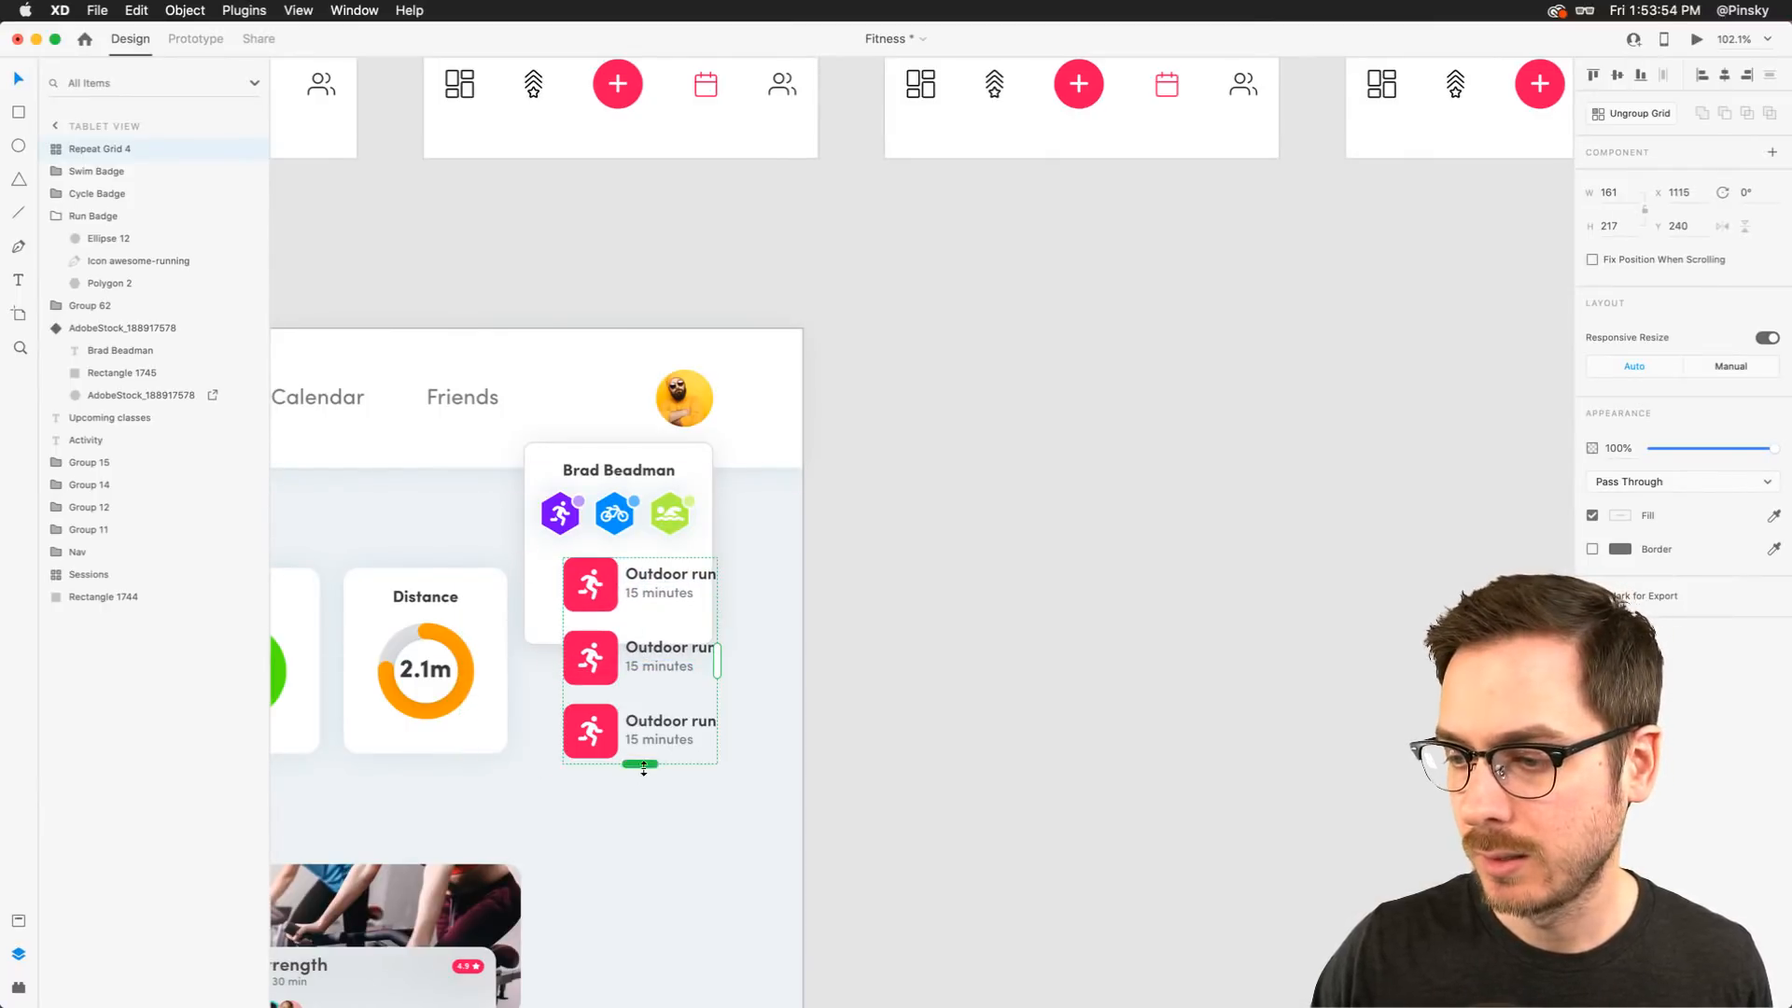
{"action": "left_click_drag", "start_coordinate": [643, 768], "coordinate": [571, 567]}
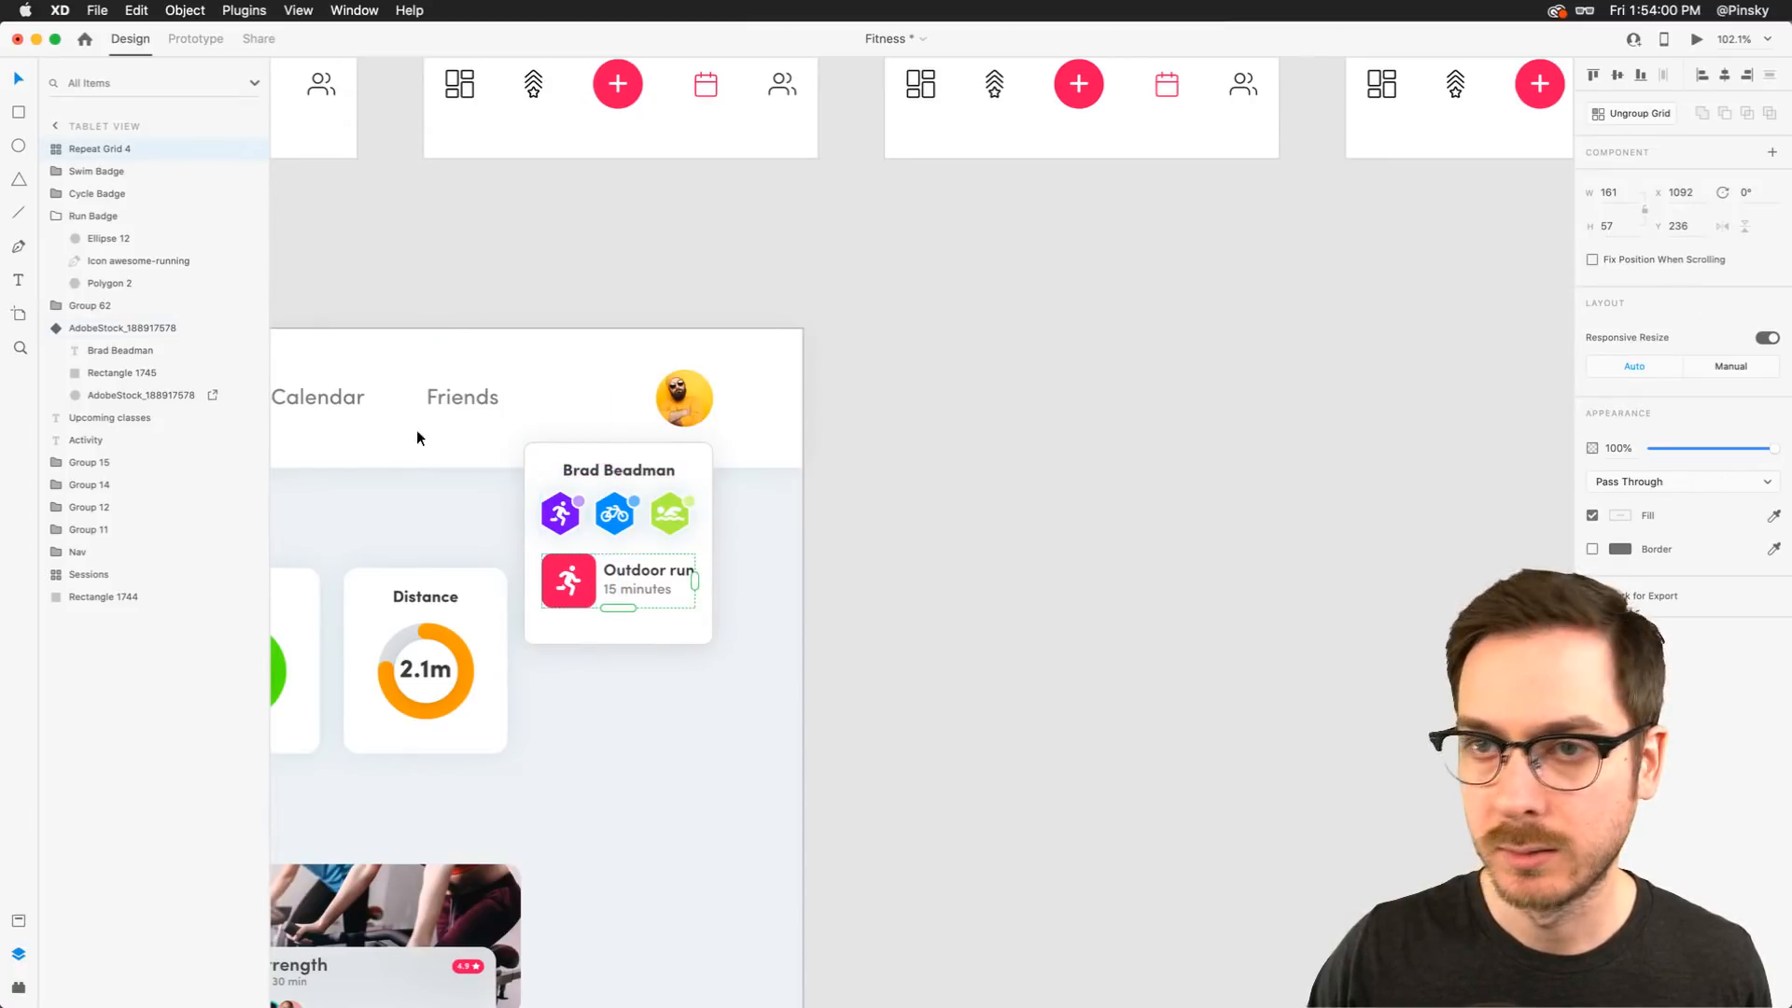
Move the badges and workout row into the avatar component's hover state, positioned under the name heading
{"action": "left_click", "coordinate": [110, 194], "text": "shift"}
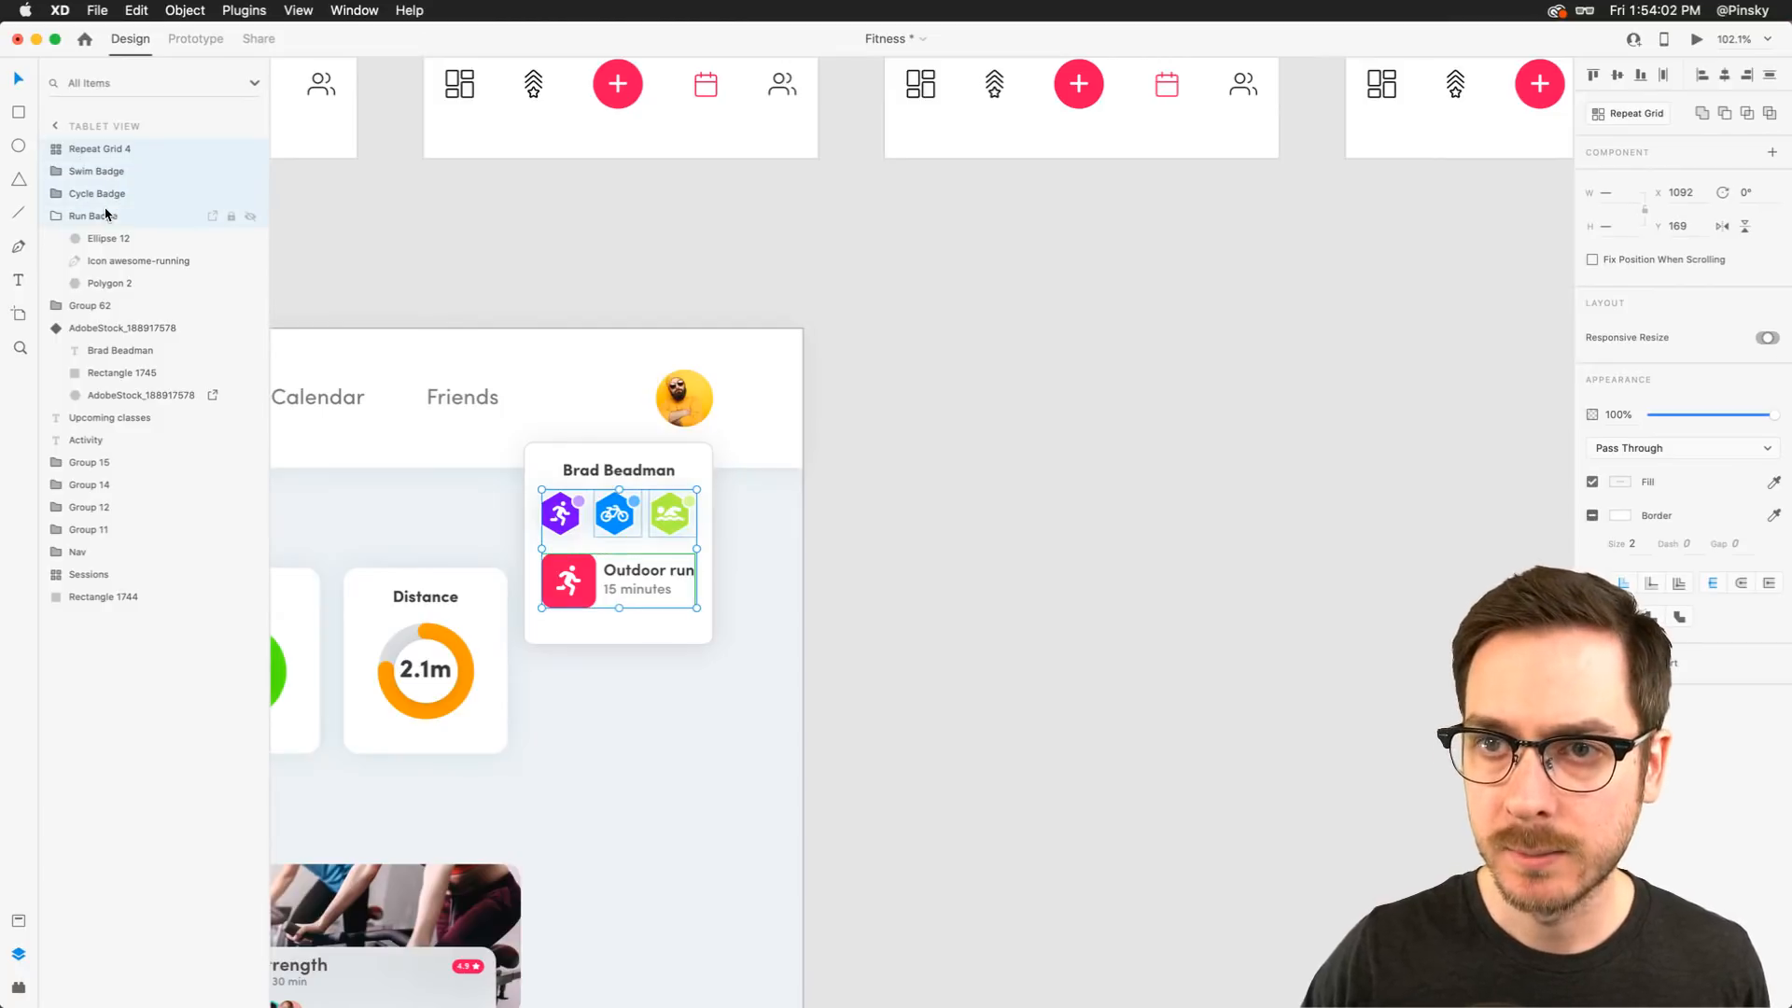
{"action": "key", "text": "Delete"}
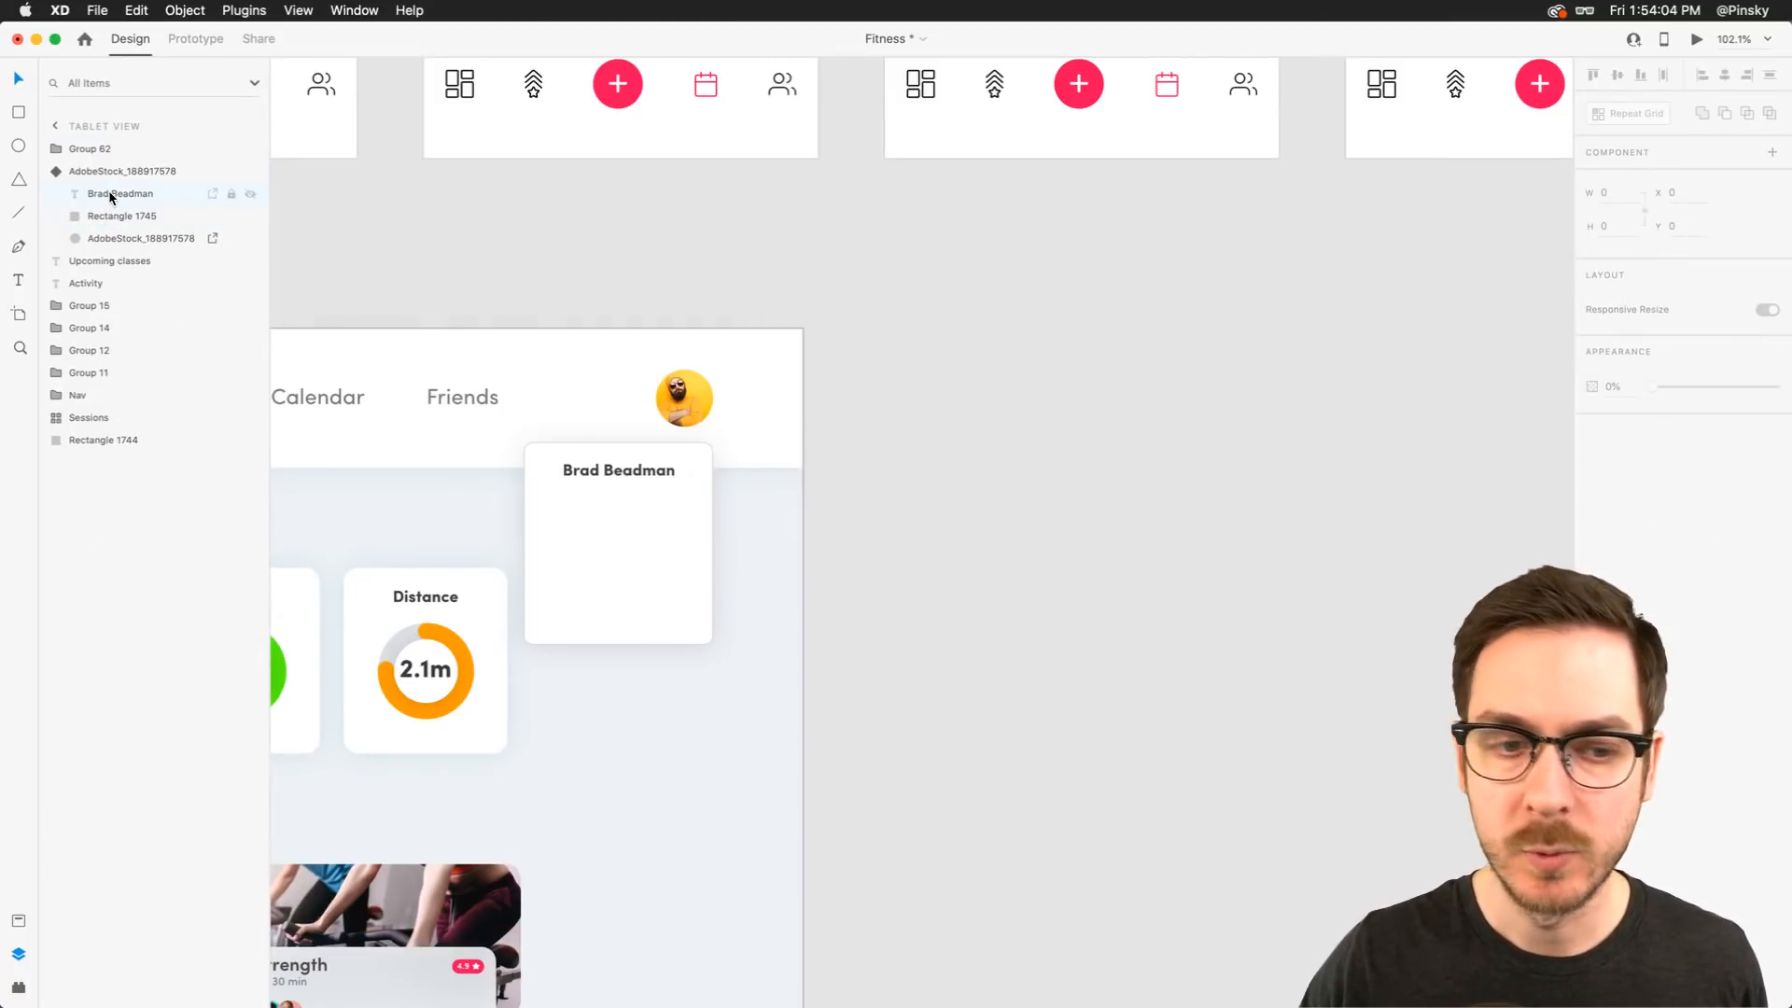
{"action": "key", "text": "super+v"}
{"action": "left_click_drag", "start_coordinate": [543, 497], "coordinate": [564, 514]}
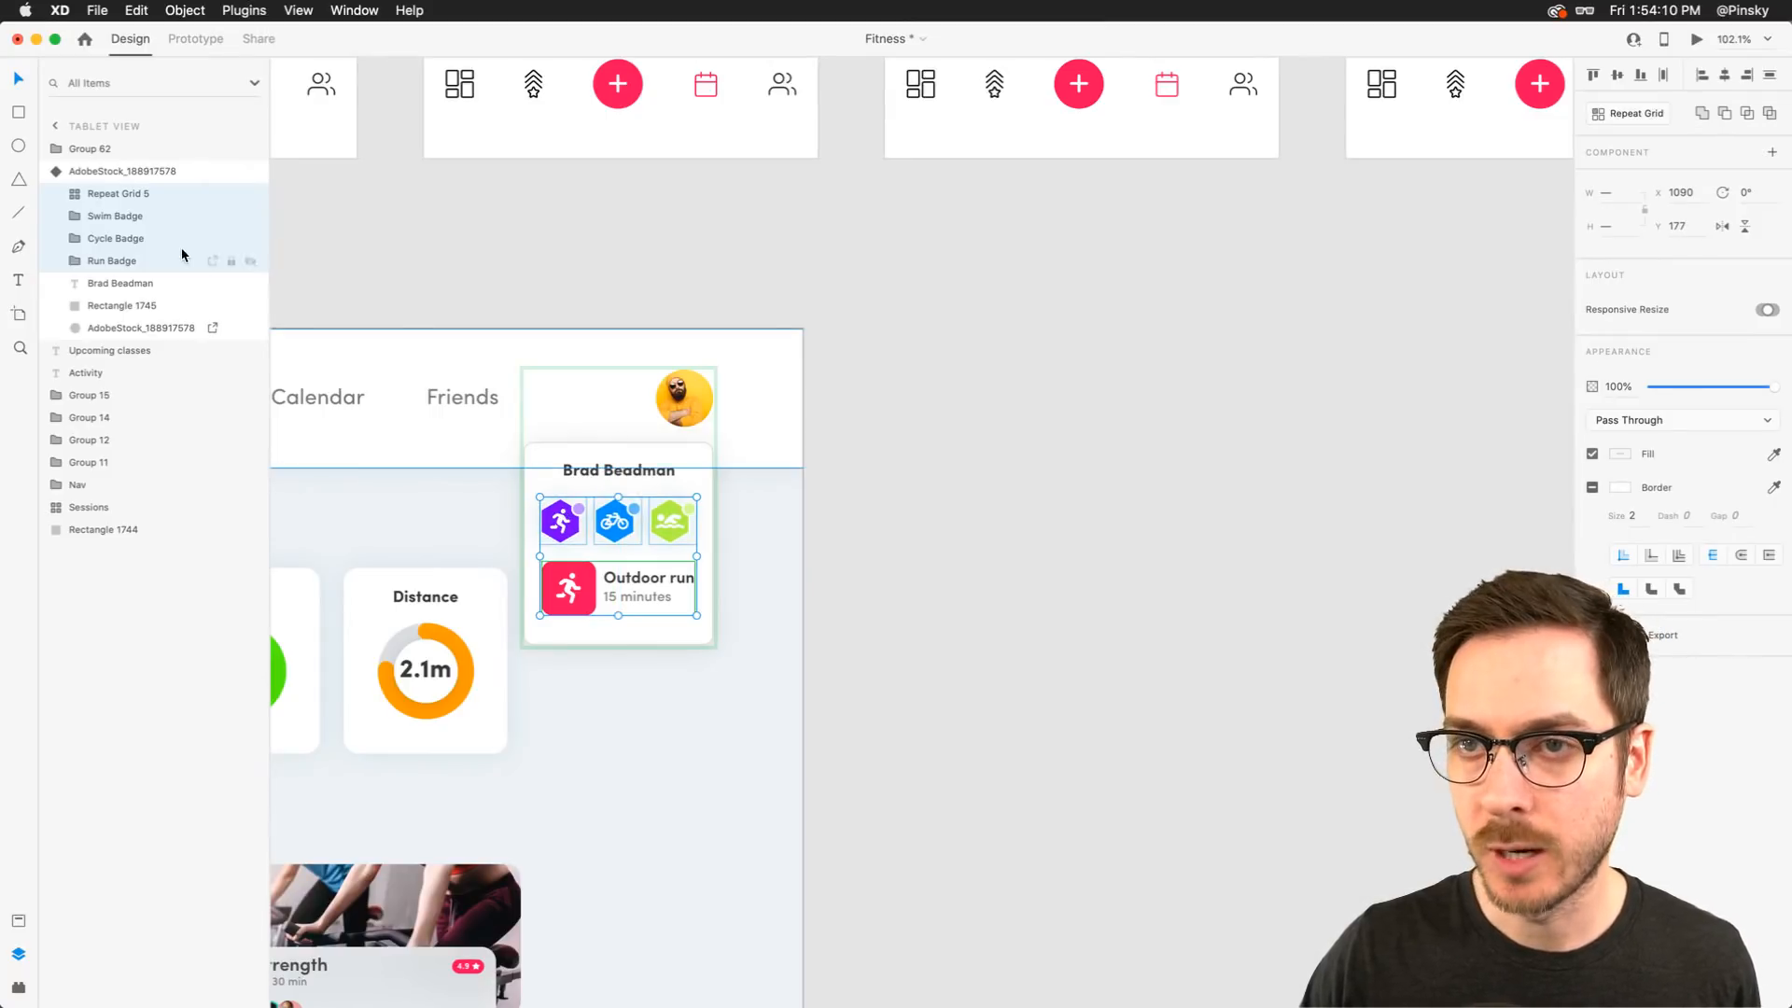
Switch between the avatar component's default and hover states, then preview the tablet artboard to test the hover card
{"action": "left_click", "coordinate": [140, 170]}
{"action": "left_click", "coordinate": [1643, 178]}
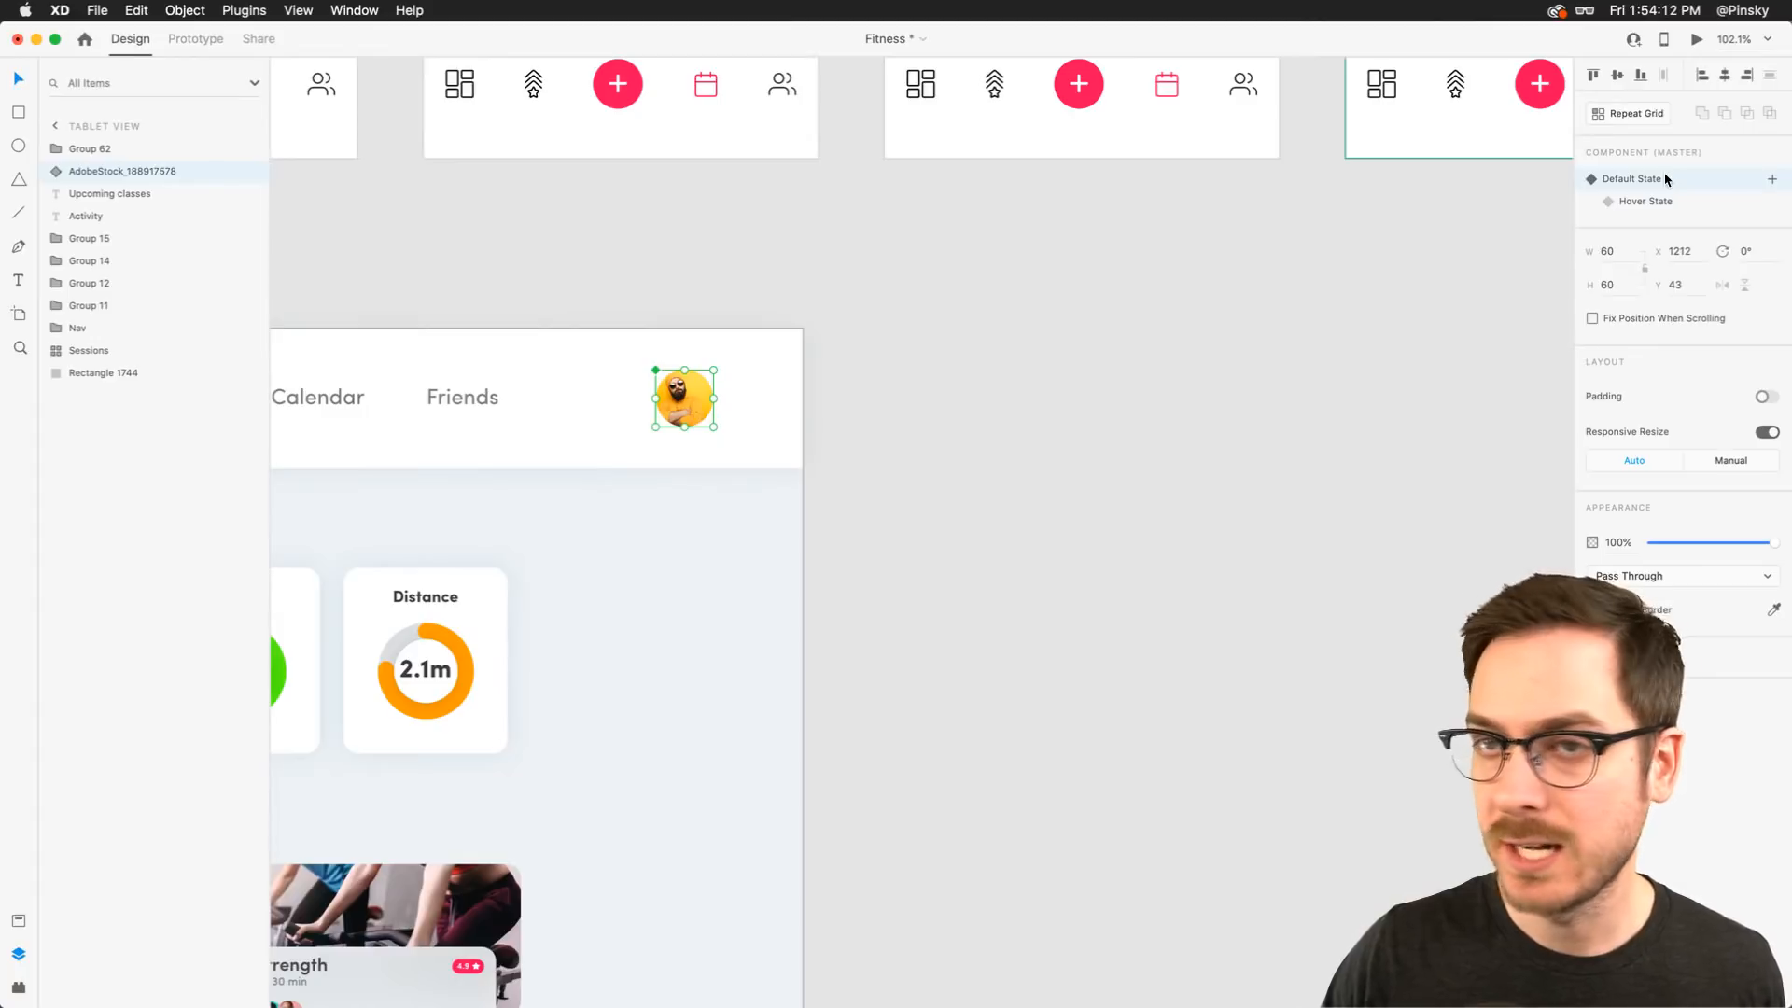
{"action": "left_click", "coordinate": [1648, 201]}
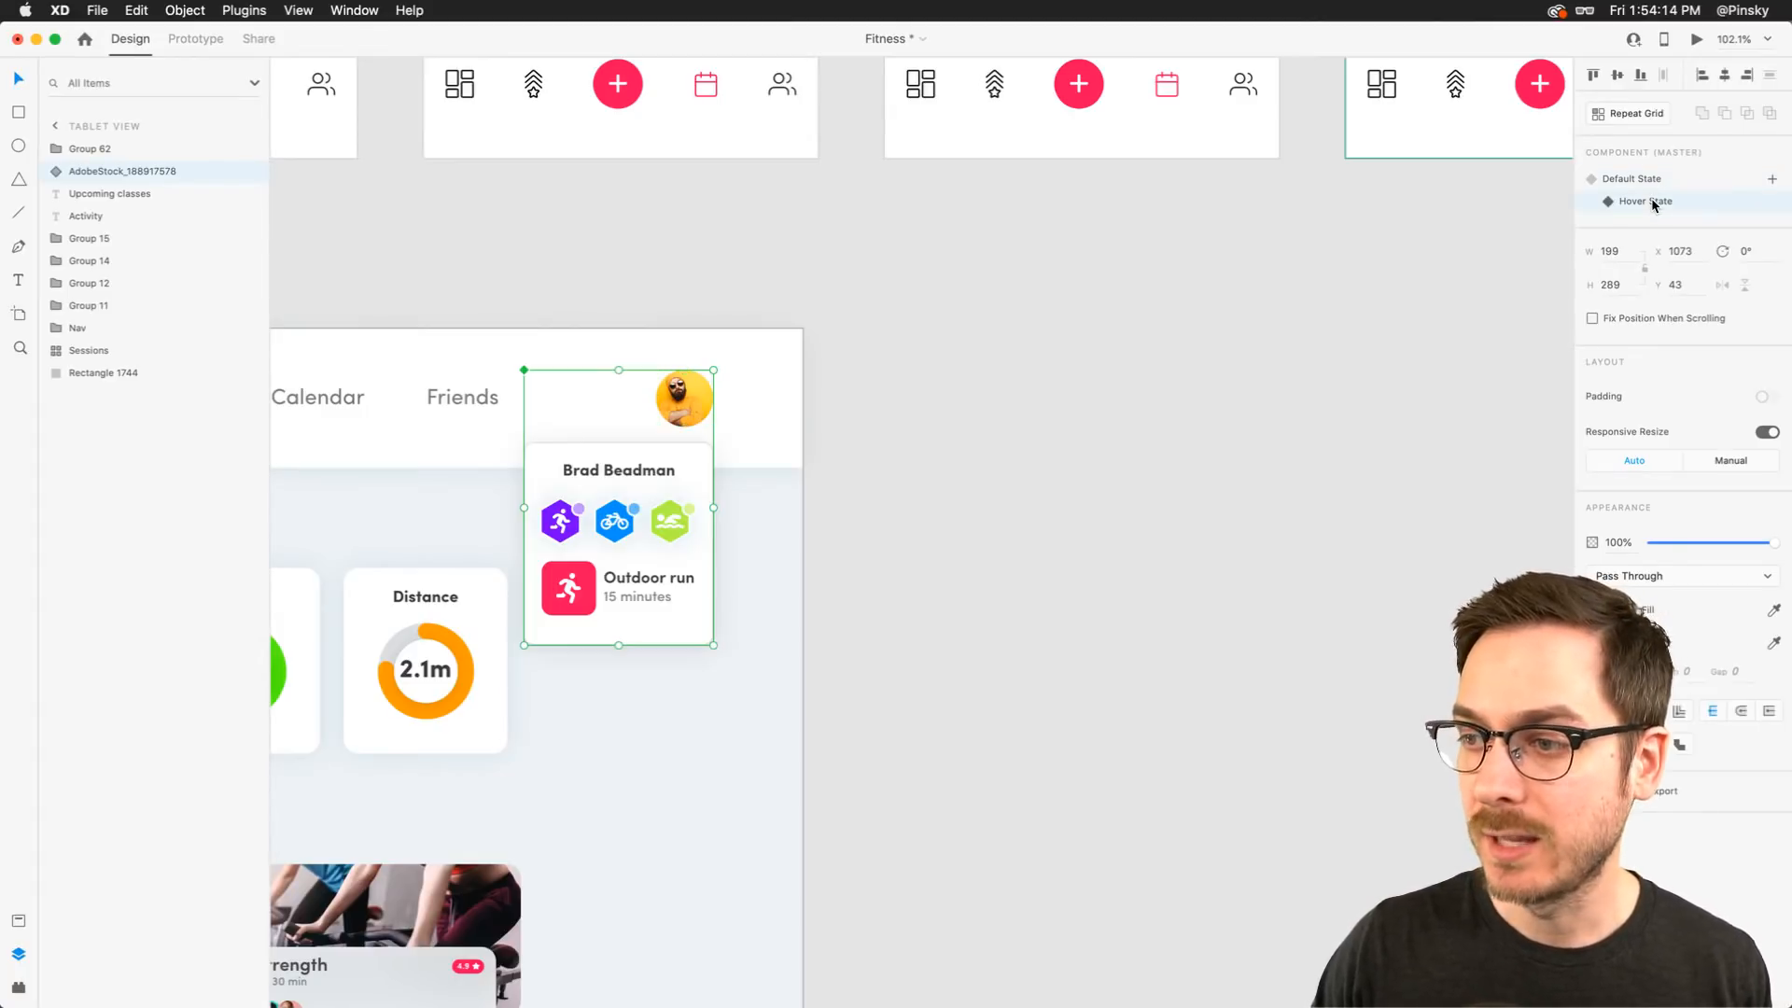
{"action": "left_click", "coordinate": [1647, 179]}
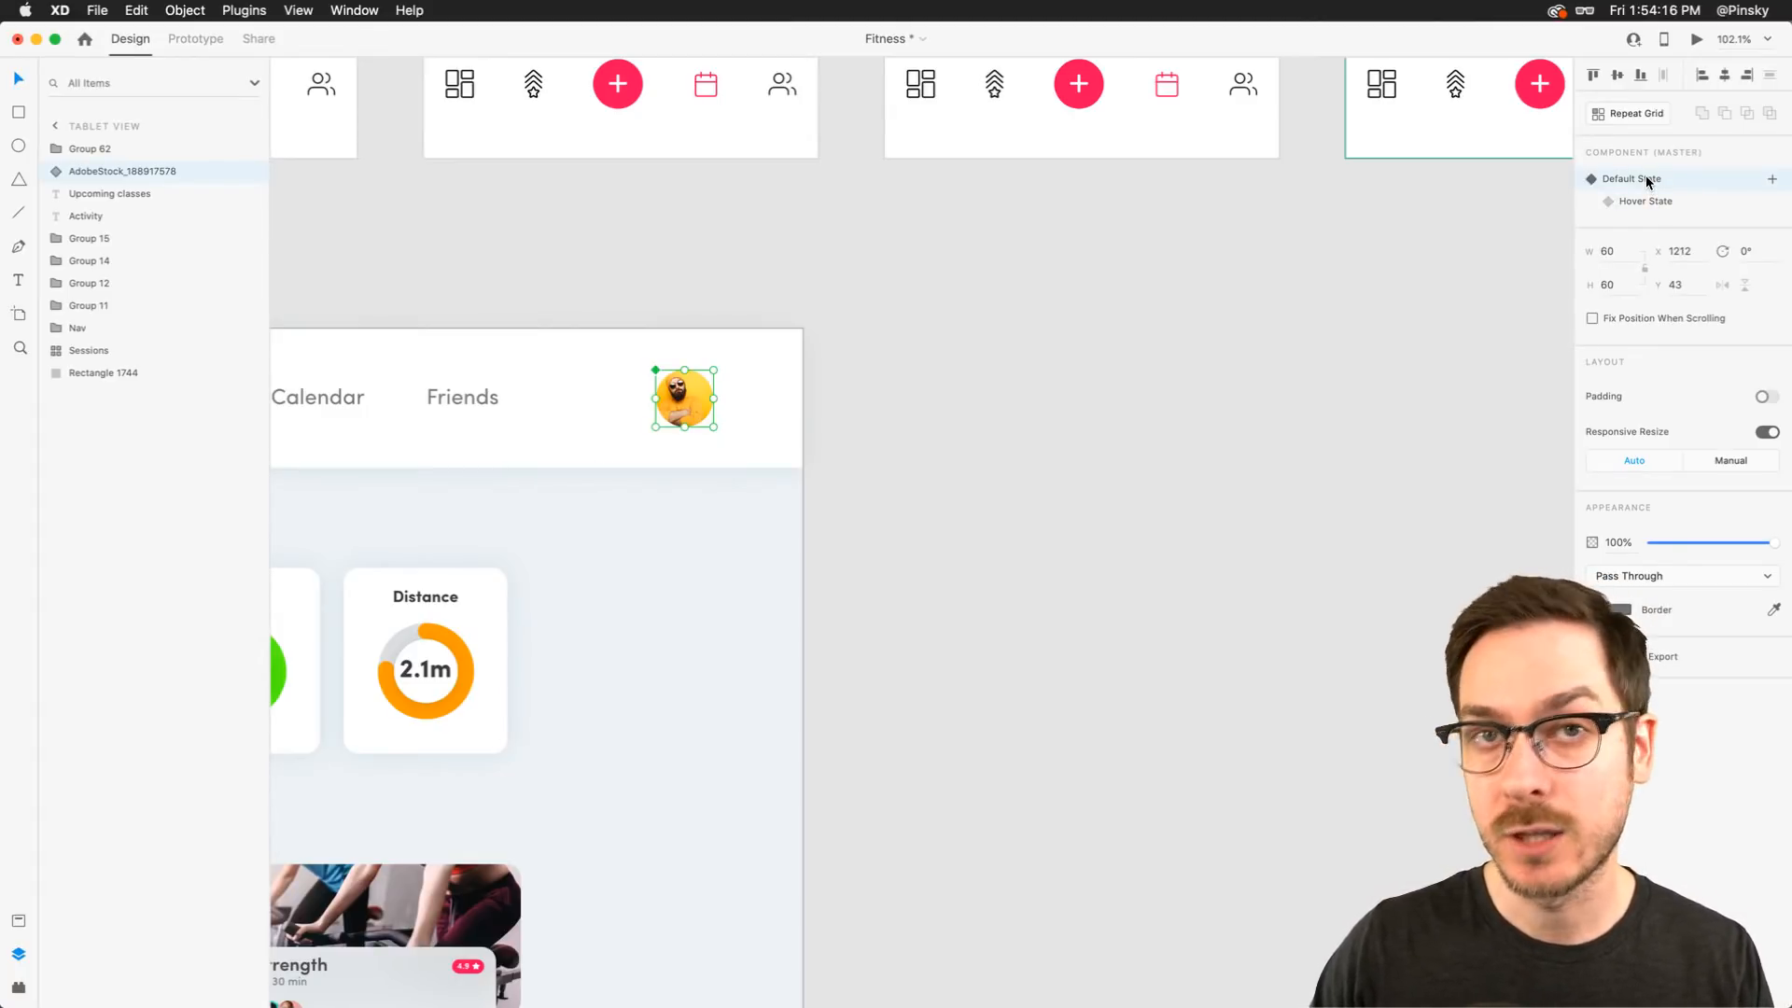
{"action": "left_click", "coordinate": [1696, 40]}
{"action": "left_click_drag", "start_coordinate": [915, 28], "coordinate": [532, 28]}
{"action": "mouse_move", "coordinate": [1288, 126]}
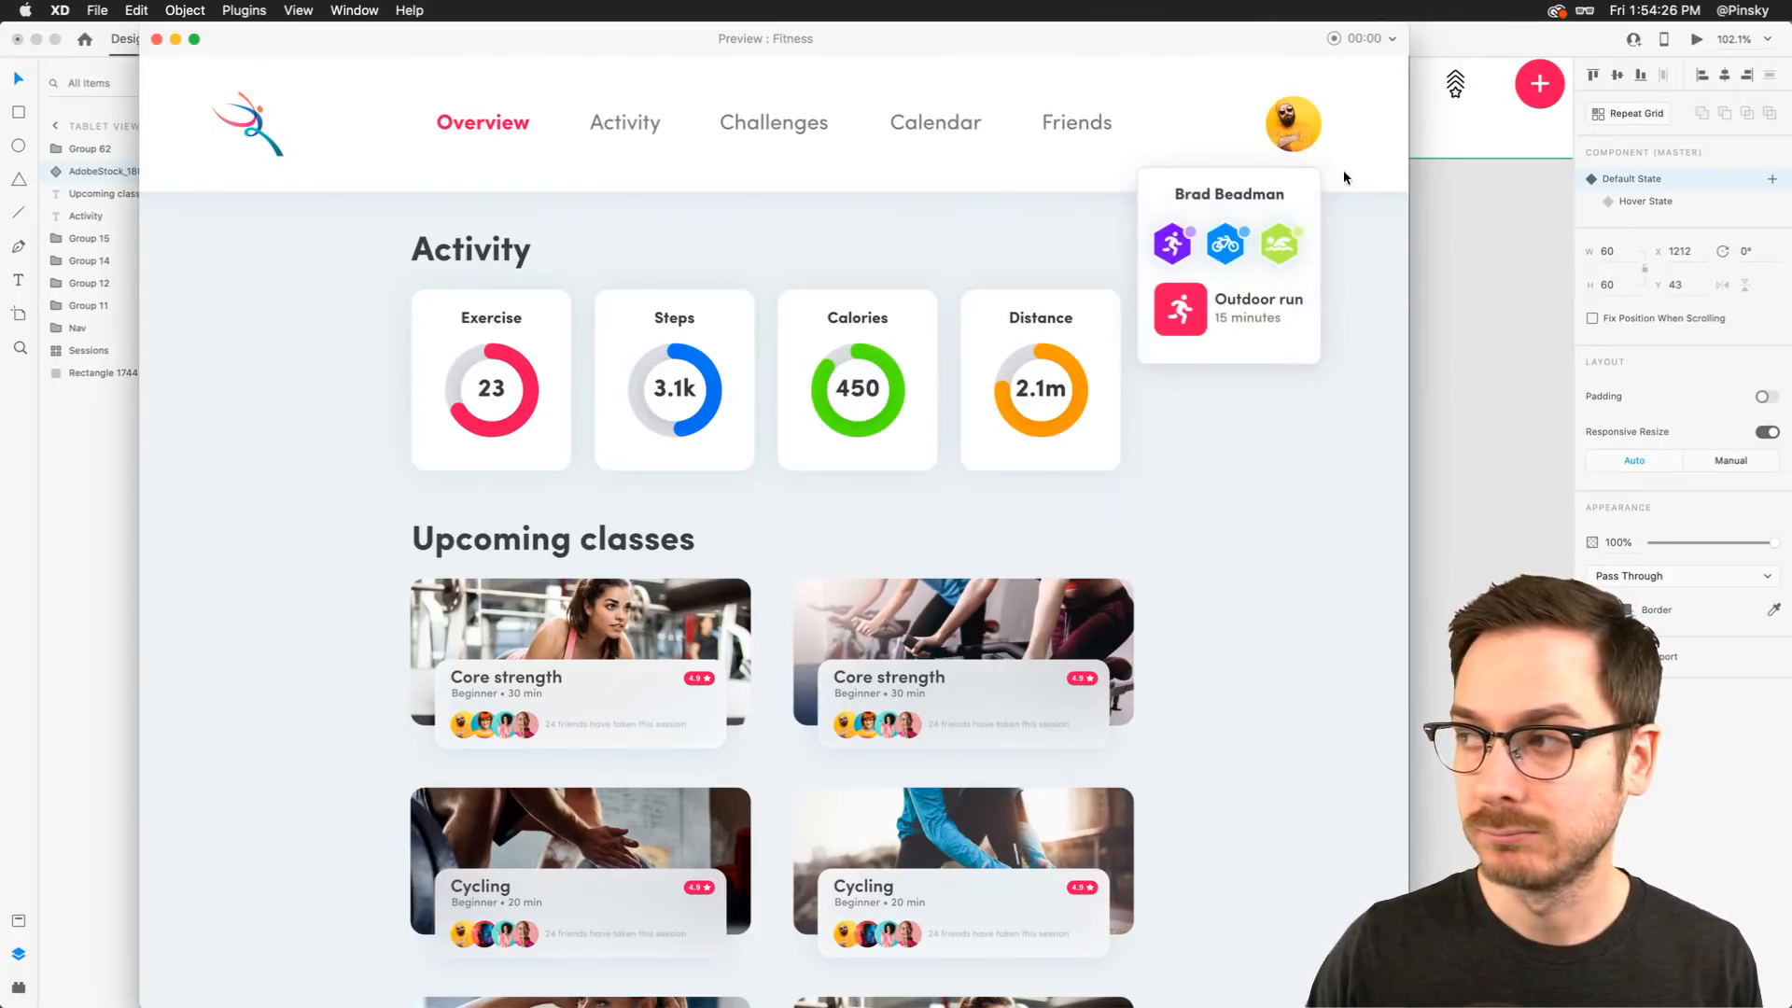
{"action": "key", "text": "super+w"}
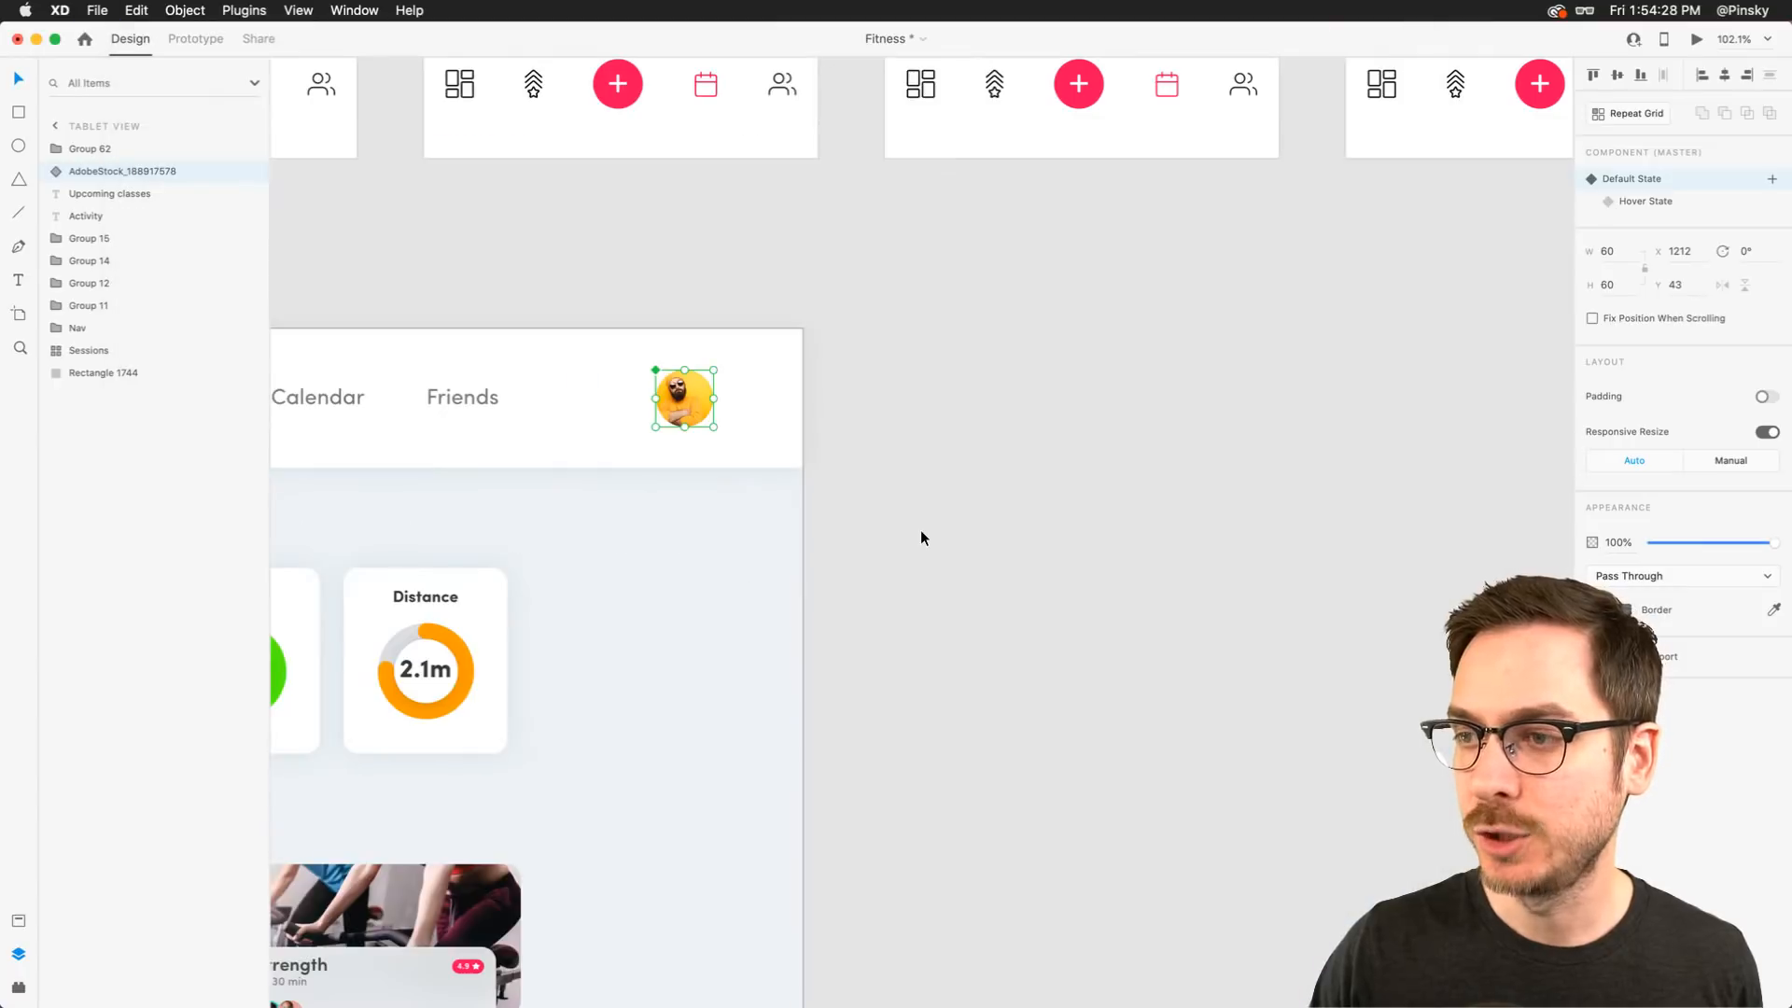
Zoom out to view the tablet artboard alongside all the phone artboards
{"action": "scroll", "coordinate": [920, 537], "scroll_direction": "down", "scroll_amount": 5}
{"action": "left_click", "coordinate": [921, 538]}
{"action": "scroll", "coordinate": [920, 538], "scroll_direction": "up", "scroll_amount": 2}
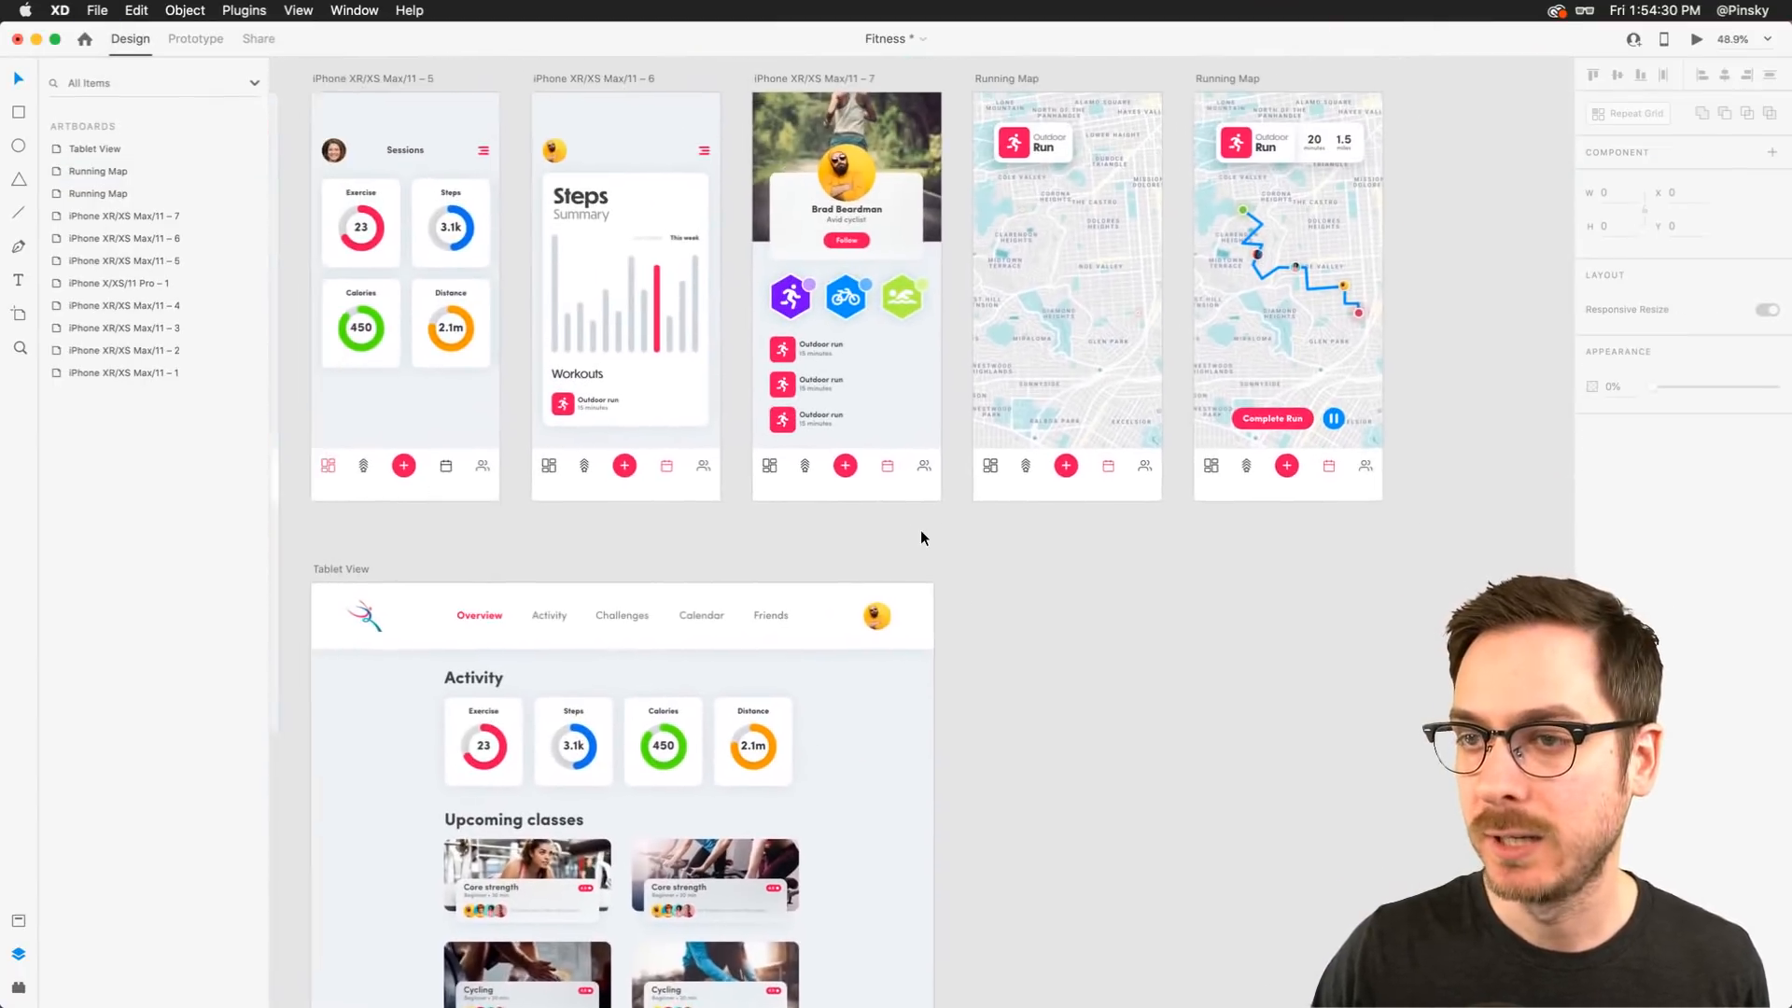
{"action": "scroll", "coordinate": [921, 531], "scroll_direction": "left", "scroll_amount": 5}
{"action": "scroll", "coordinate": [921, 531], "scroll_direction": "up", "scroll_amount": 2}
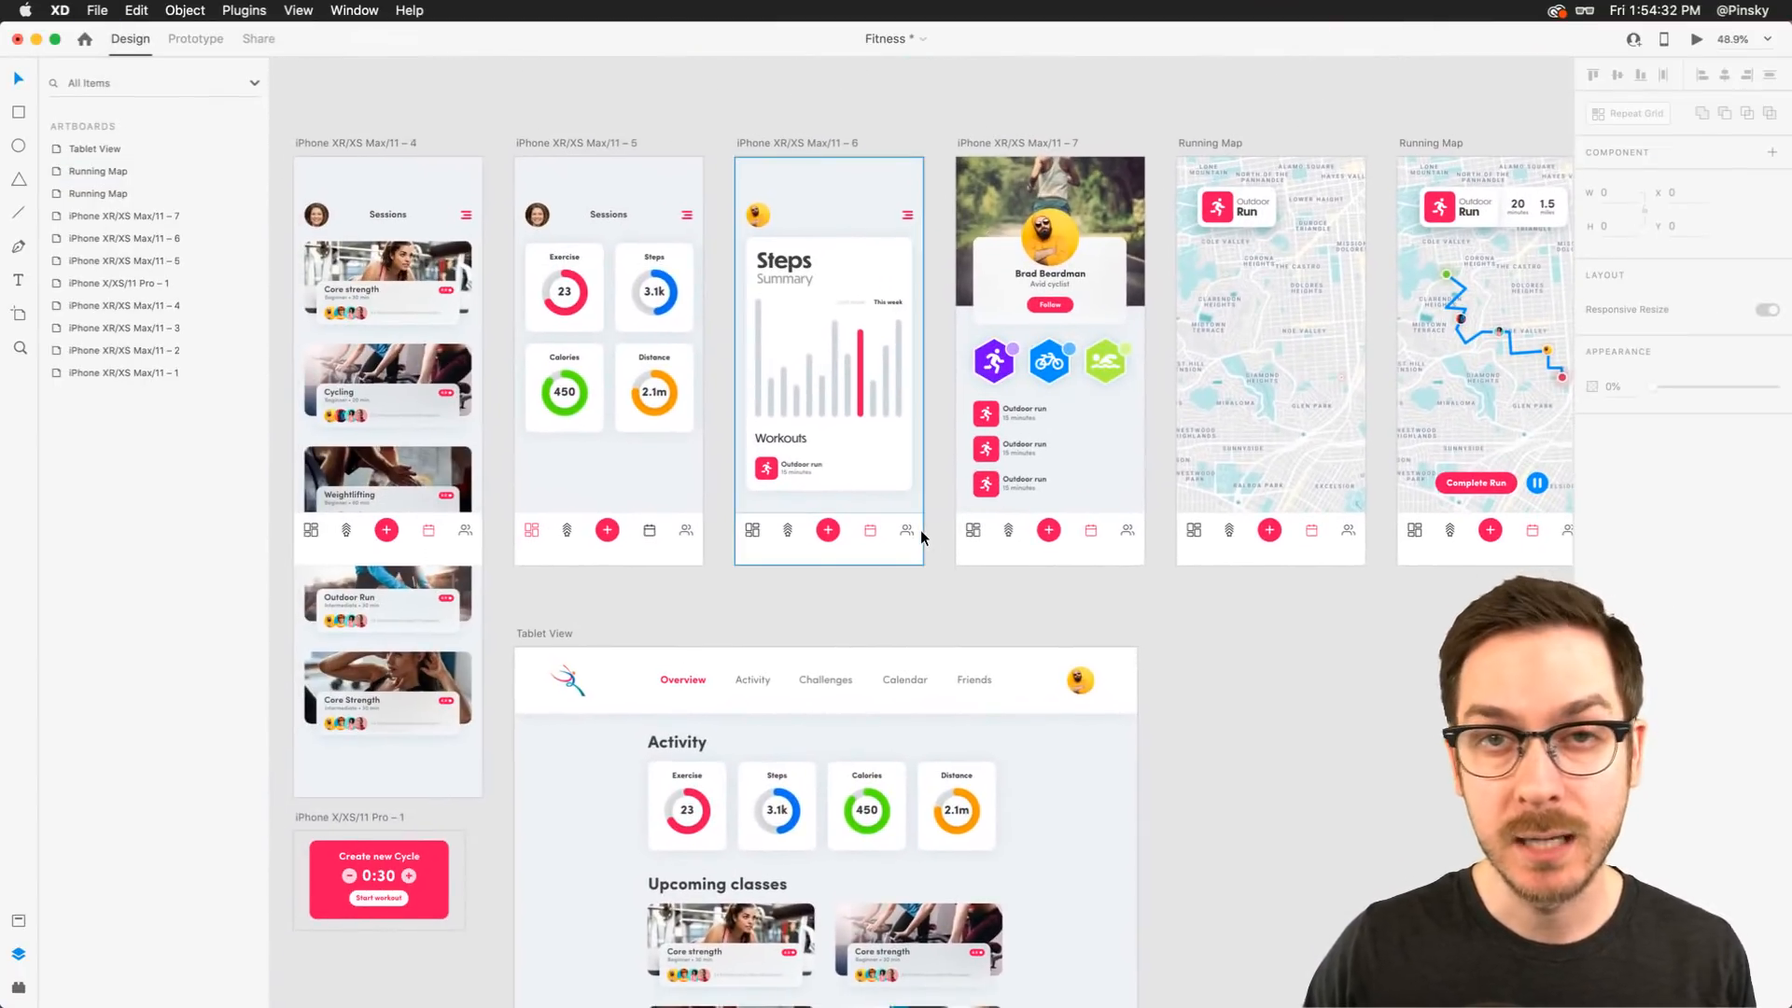